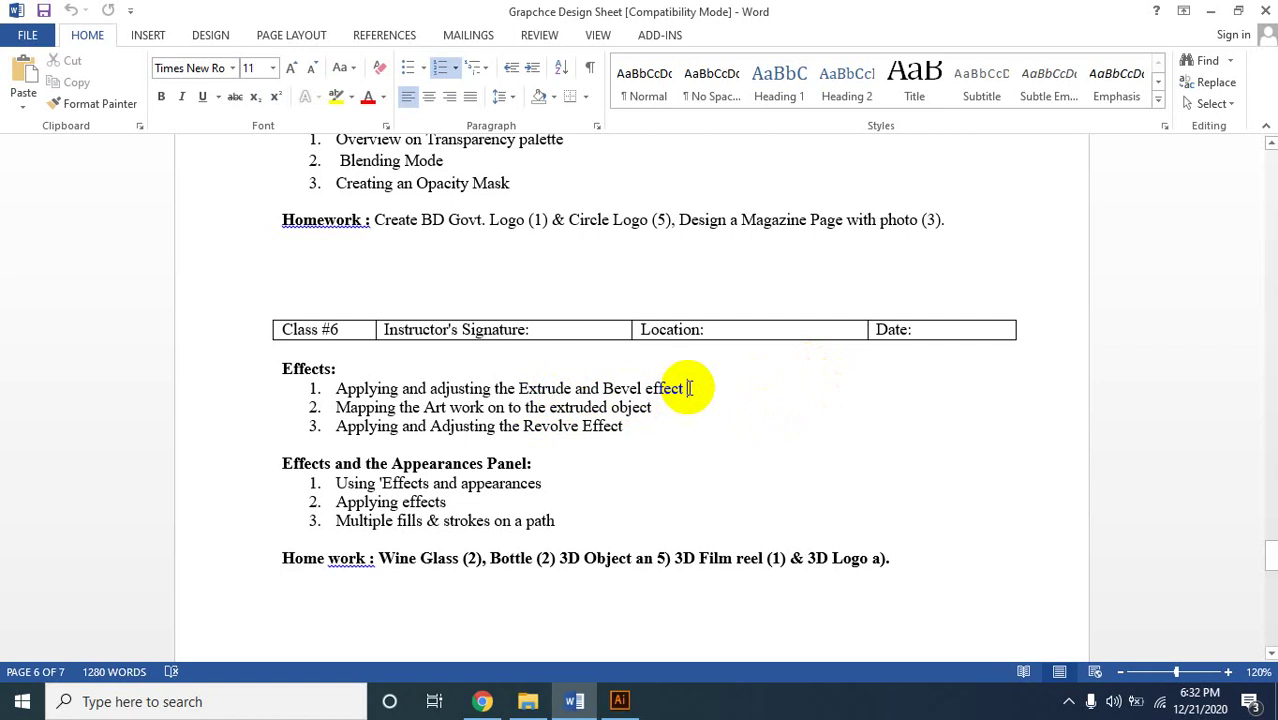
Highlight the Extrude and Bevel, Mapping the Art work and Revolve Effect lesson items in Word.
left_click_drag(694, 388, 357, 388)
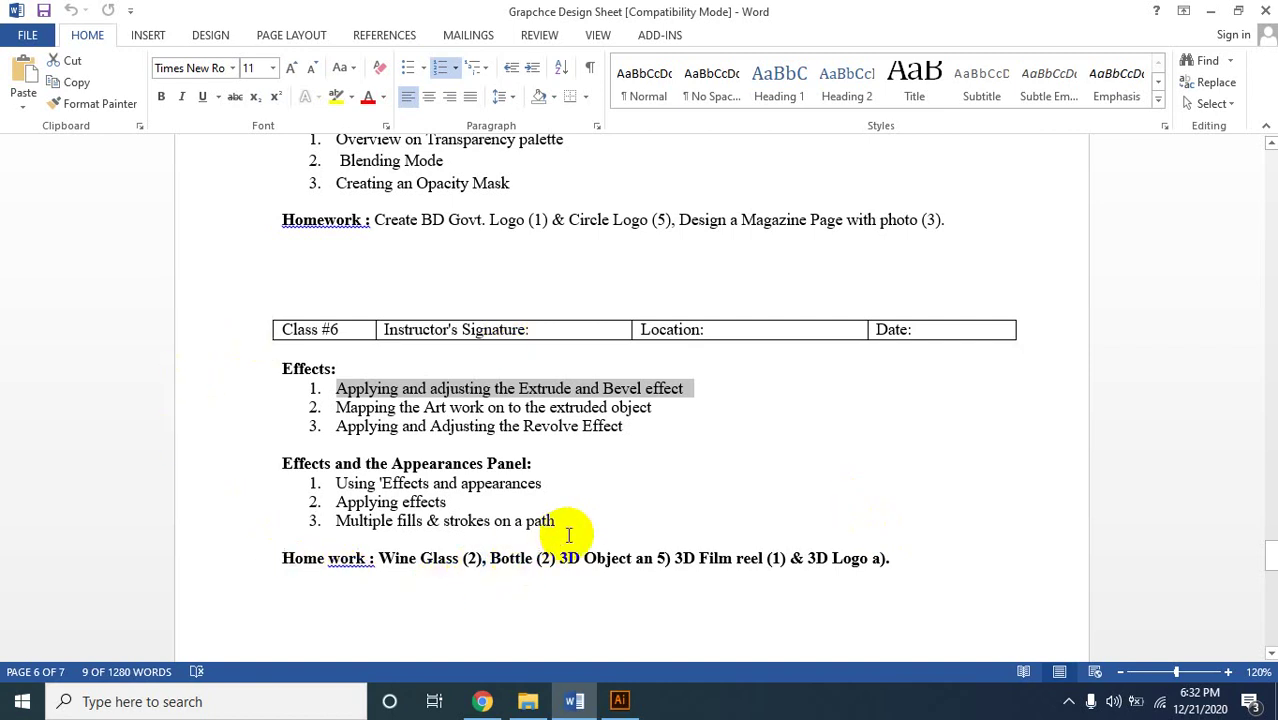
left_click(568, 531)
left_click(572, 520)
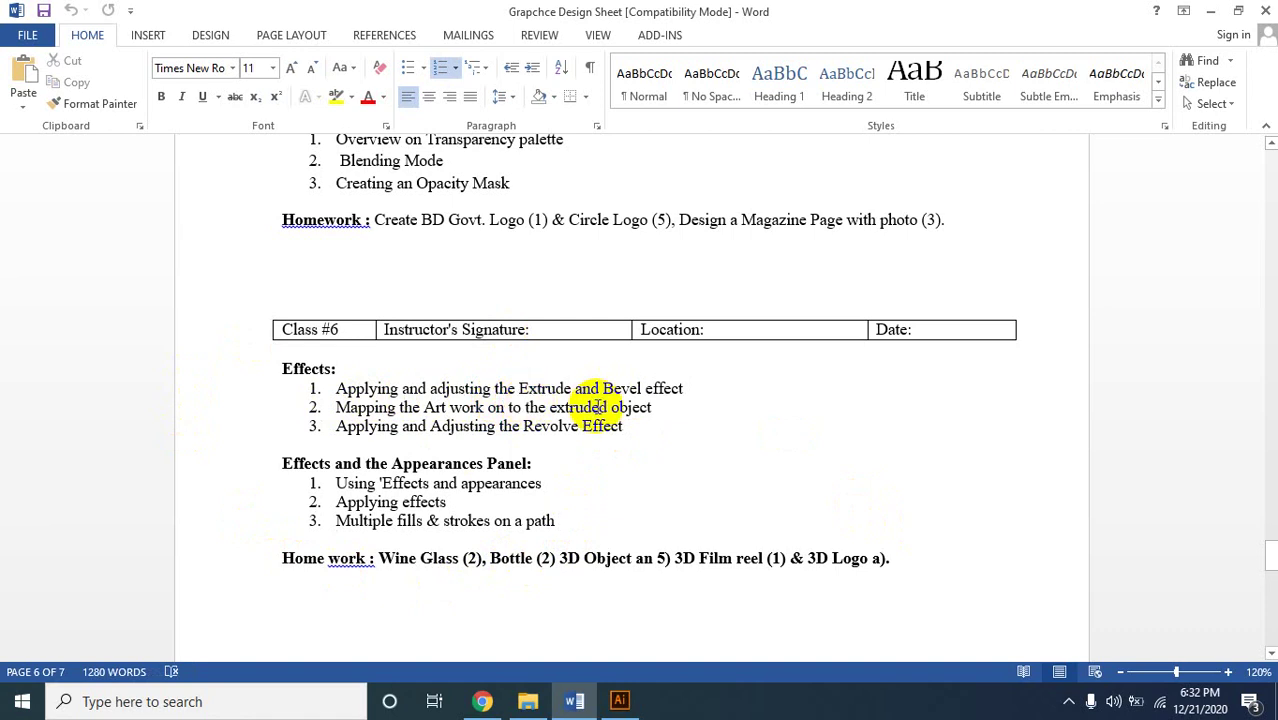
mouse_move(692, 388)
left_mouse_down()
mouse_move(549, 400)
mouse_move(285, 388)
left_mouse_up()
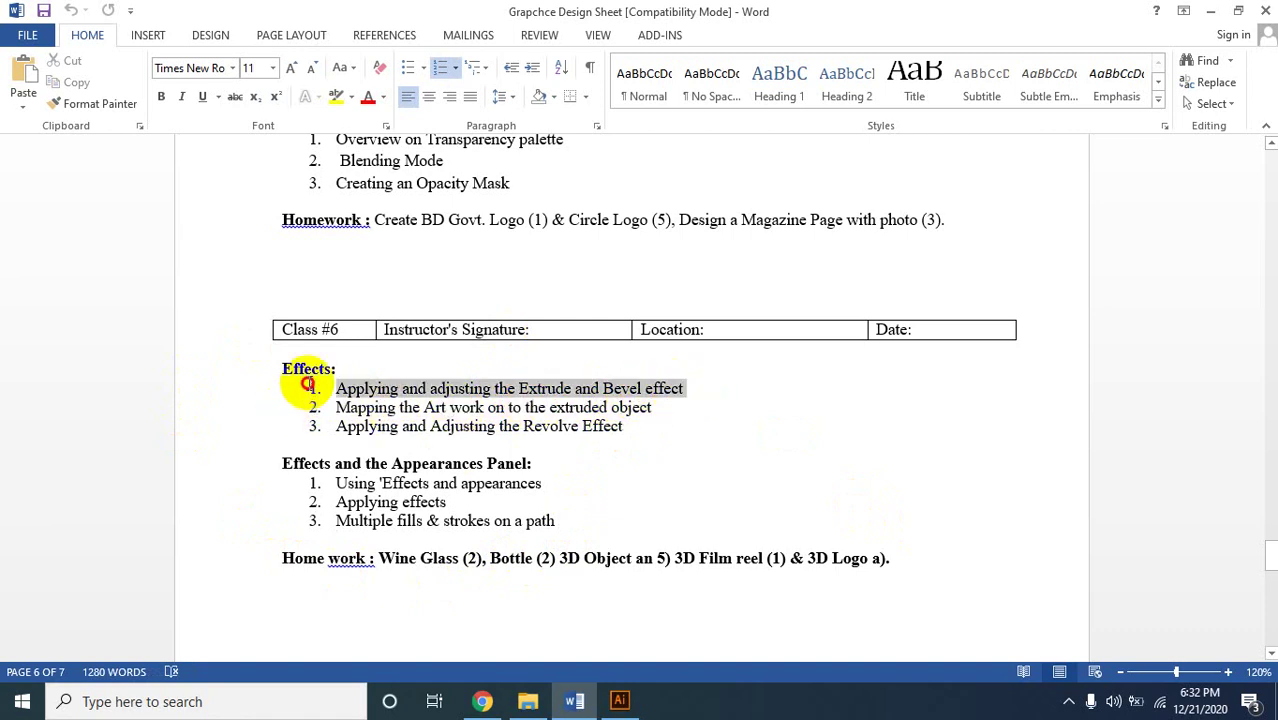
left_click(672, 410)
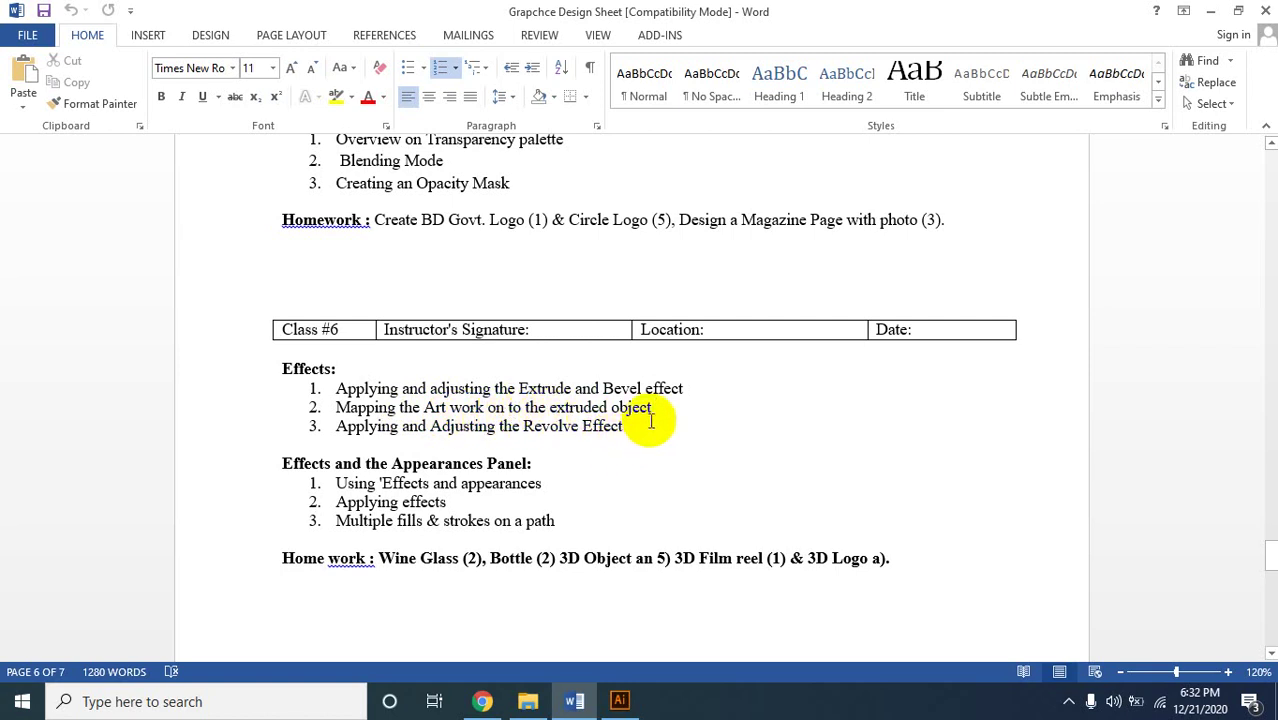
left_click_drag(661, 410, 333, 410)
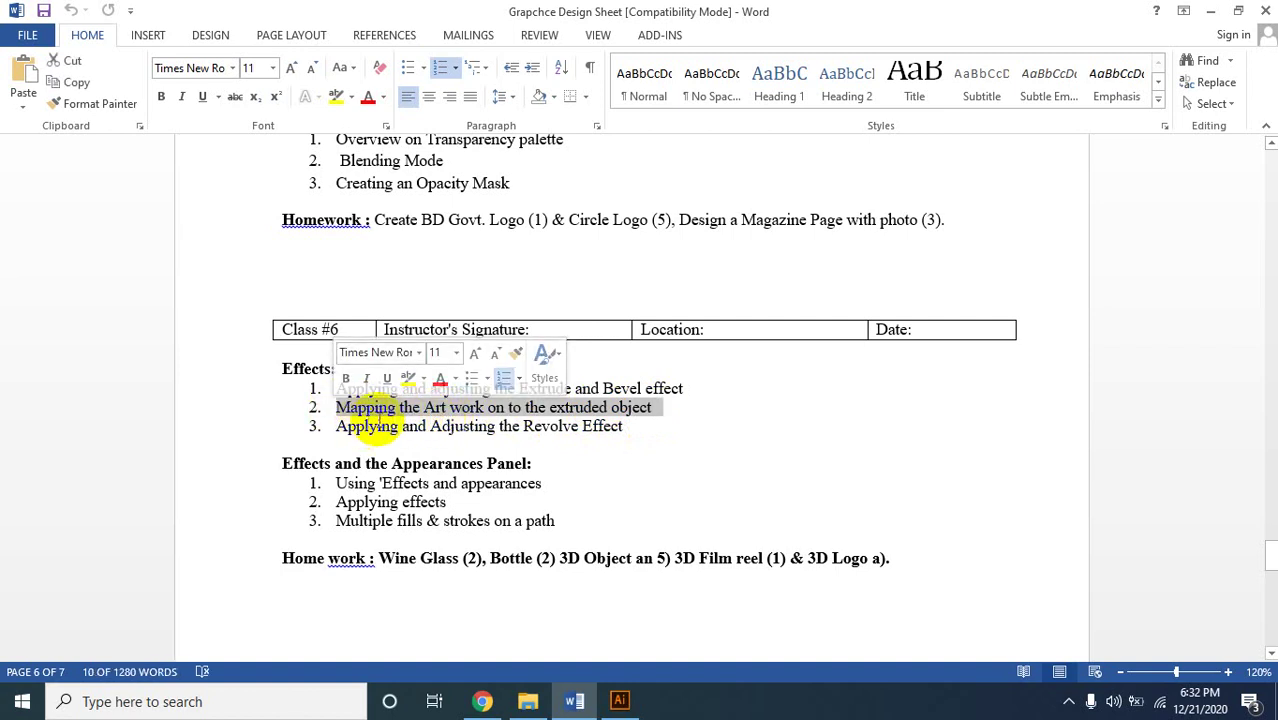
left_click(680, 407)
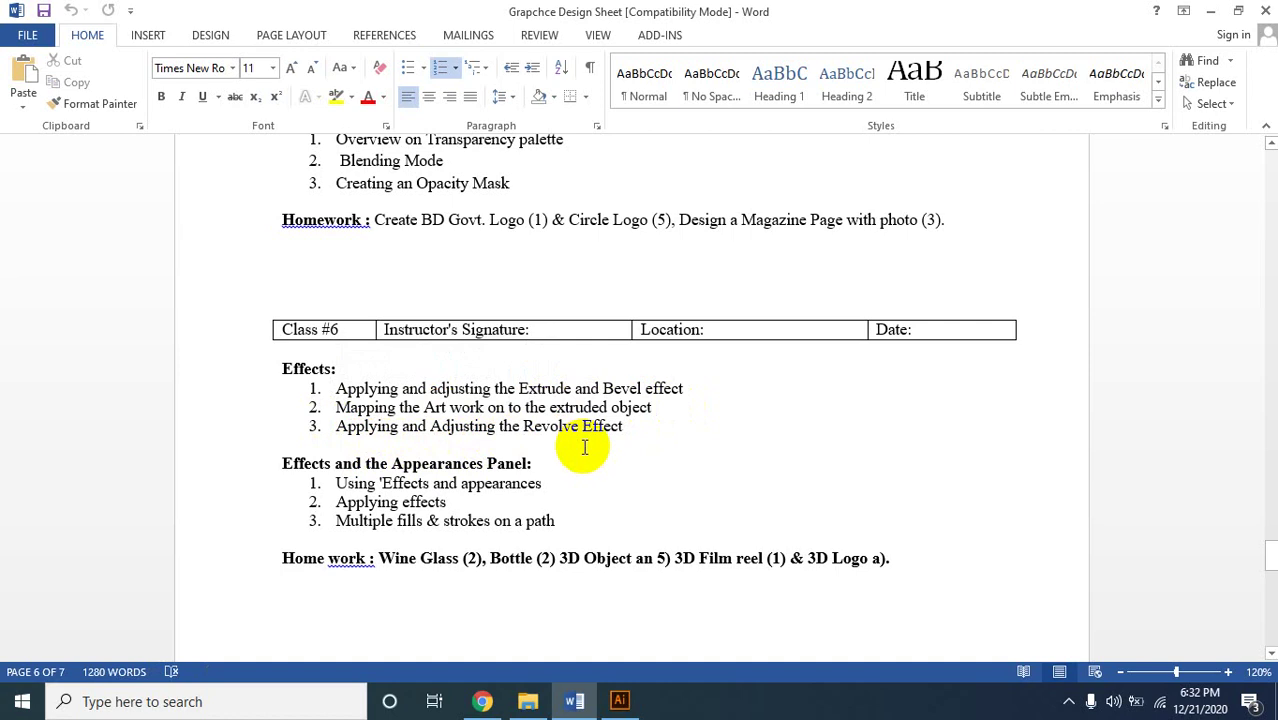
left_click(648, 425)
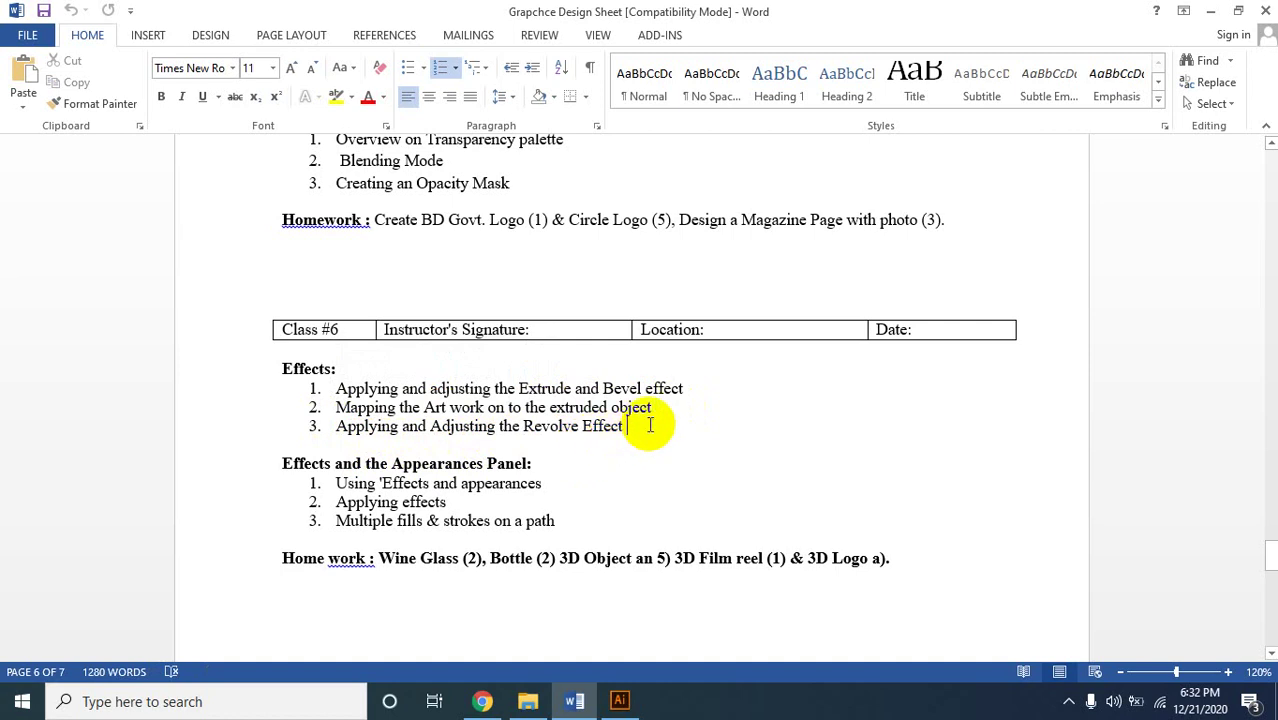
mouse_move(648, 425)
left_mouse_down()
mouse_move(314, 430)
mouse_move(660, 417)
left_mouse_up()
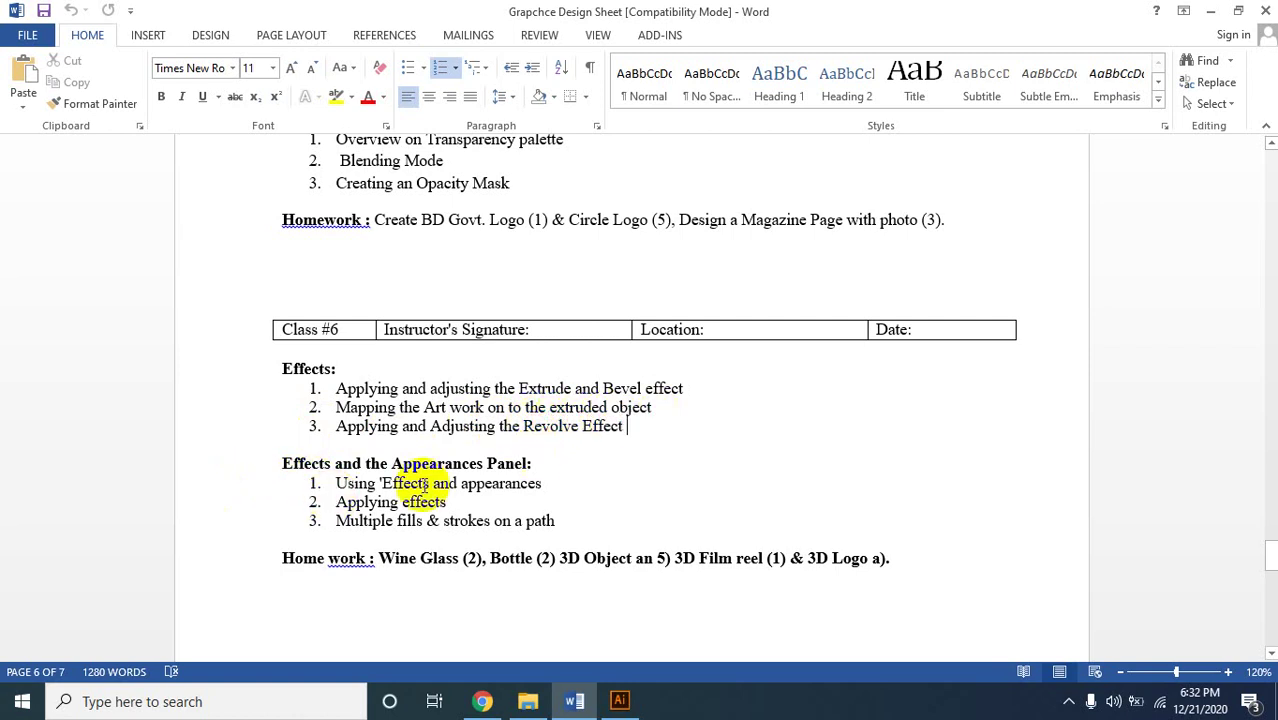
left_click(537, 463)
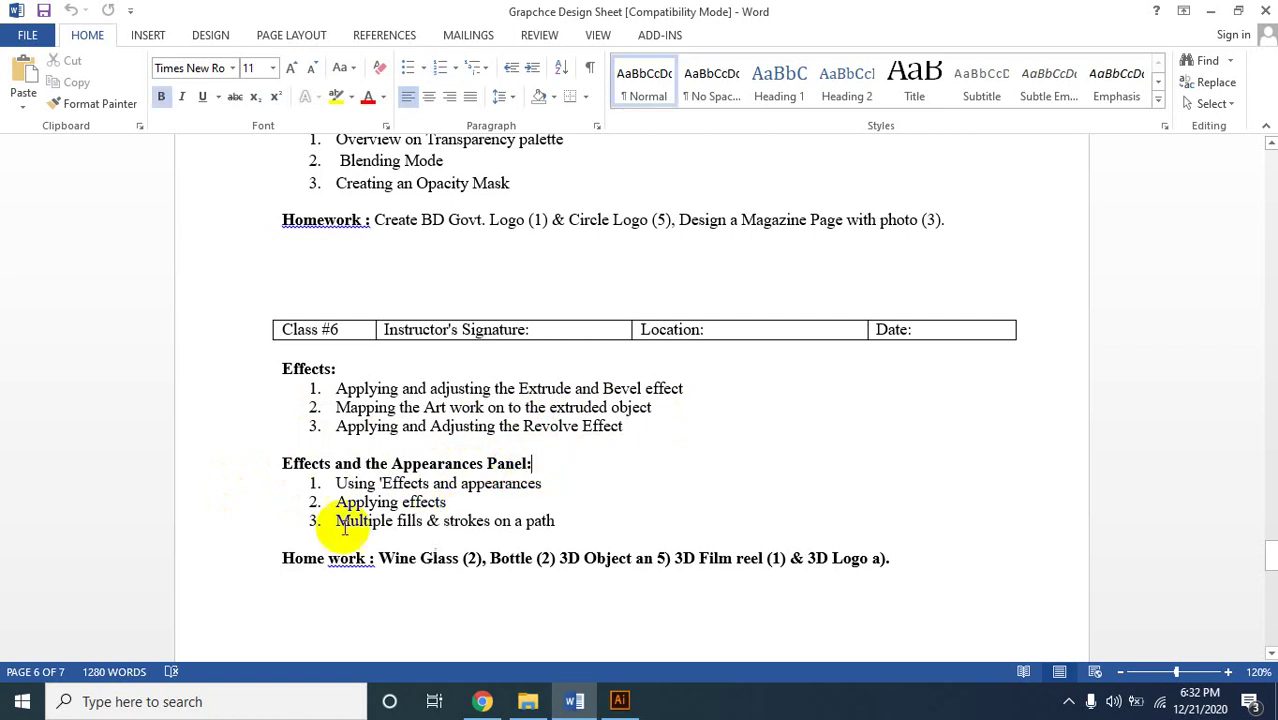
left_click(542, 463)
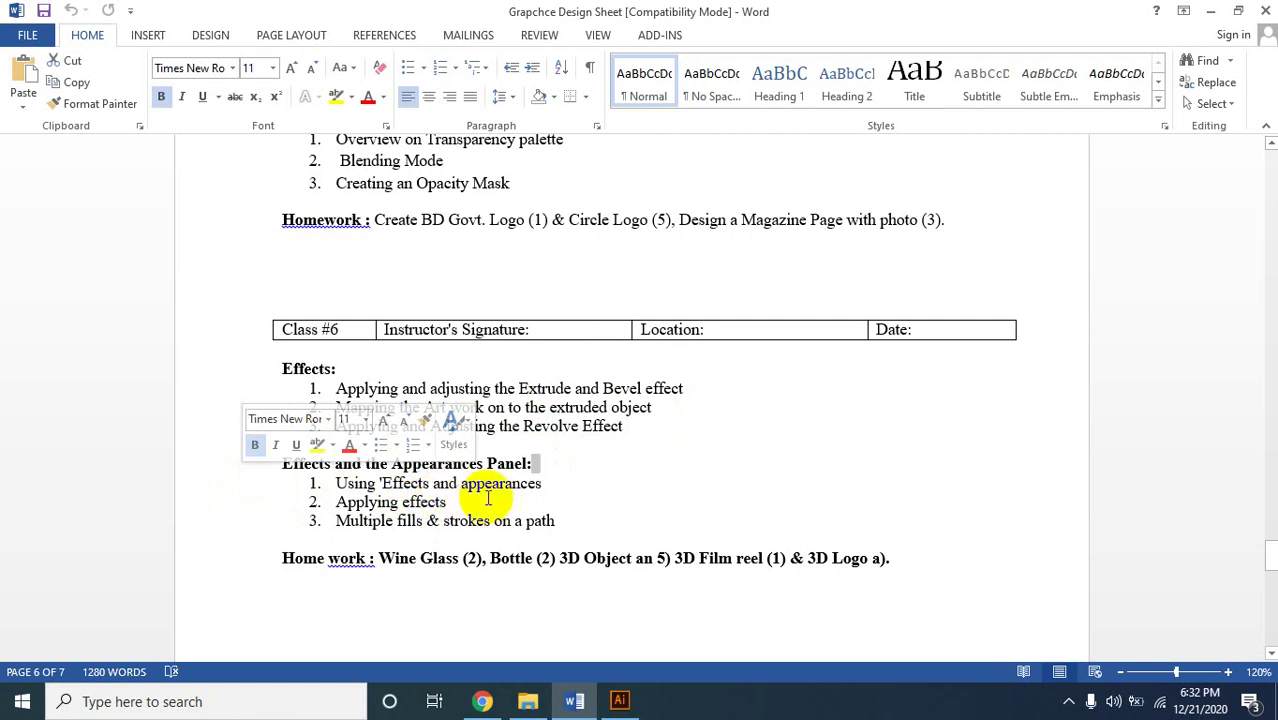
Highlight the Appearances Panel items Applying effects and Multiple fills & strokes.
left_click(543, 484)
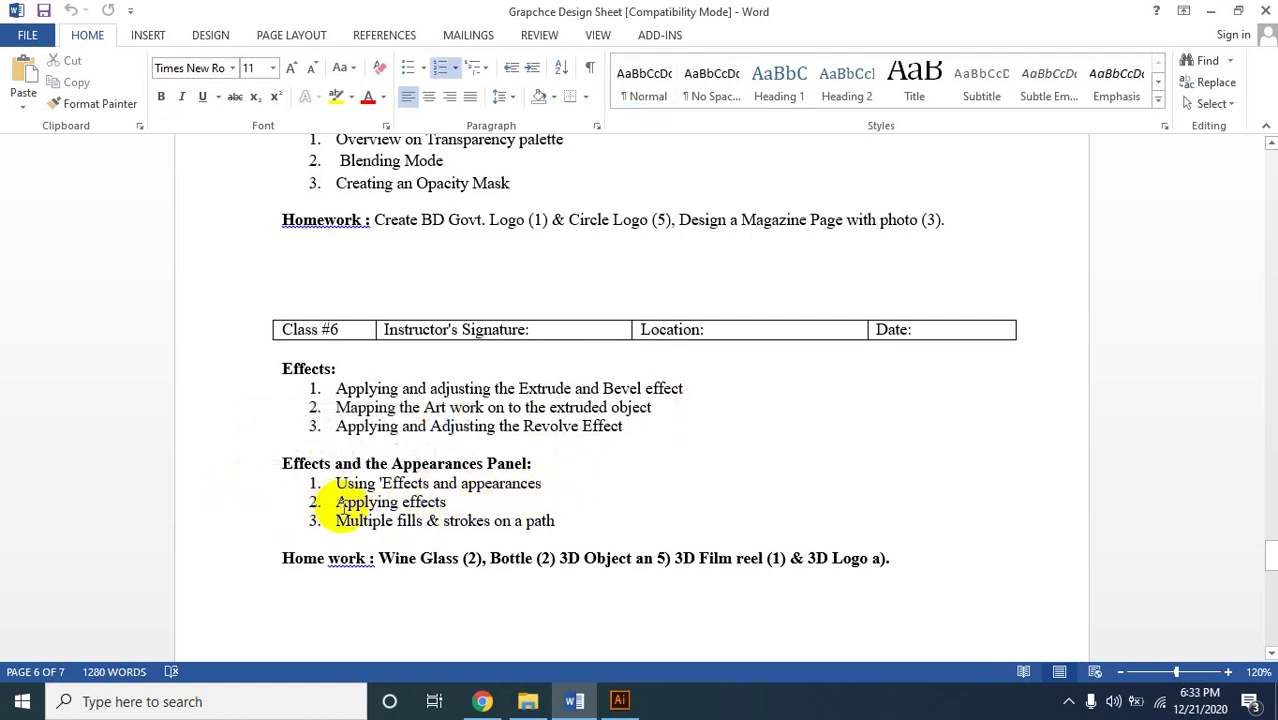
left_click(470, 504)
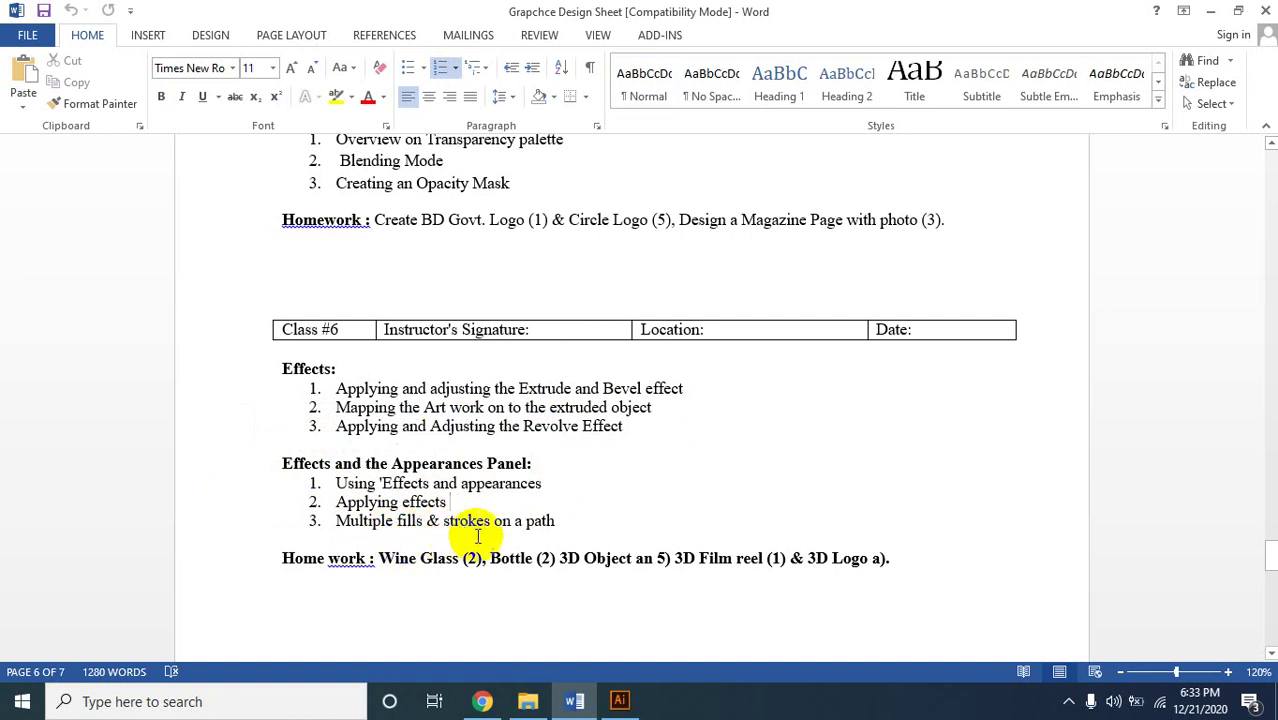
left_click_drag(573, 521, 336, 521)
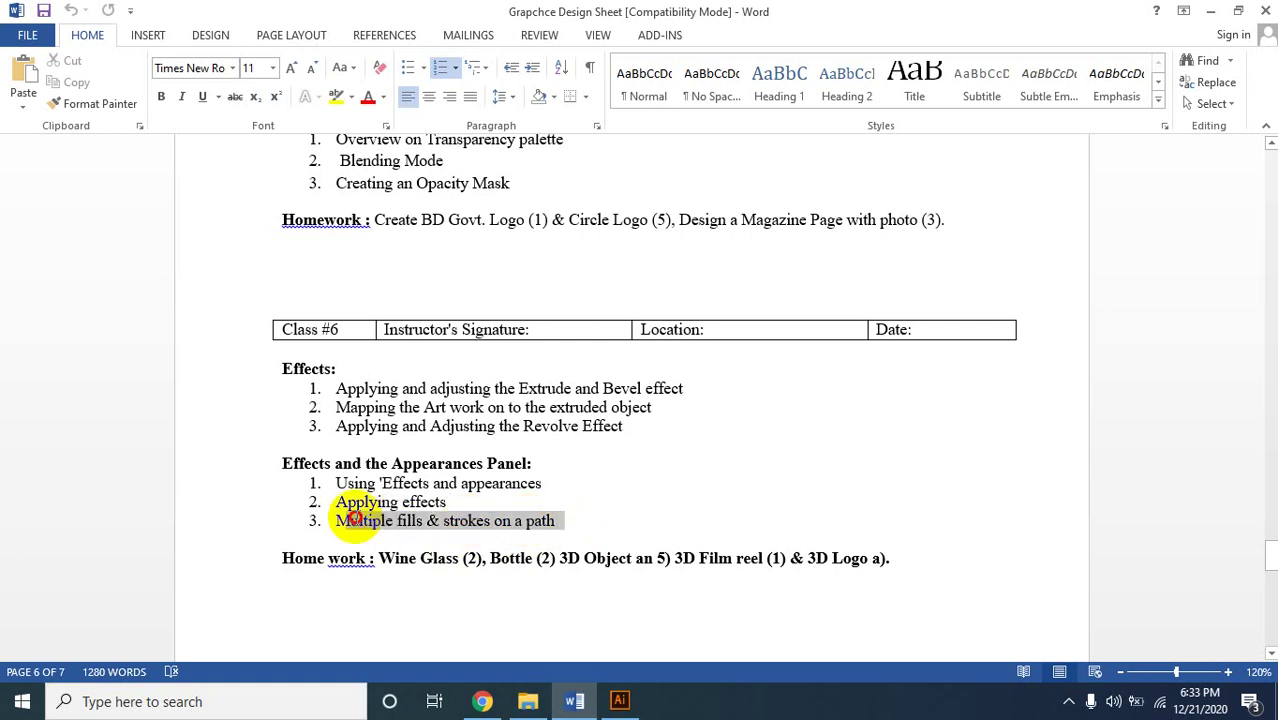
left_click(579, 519)
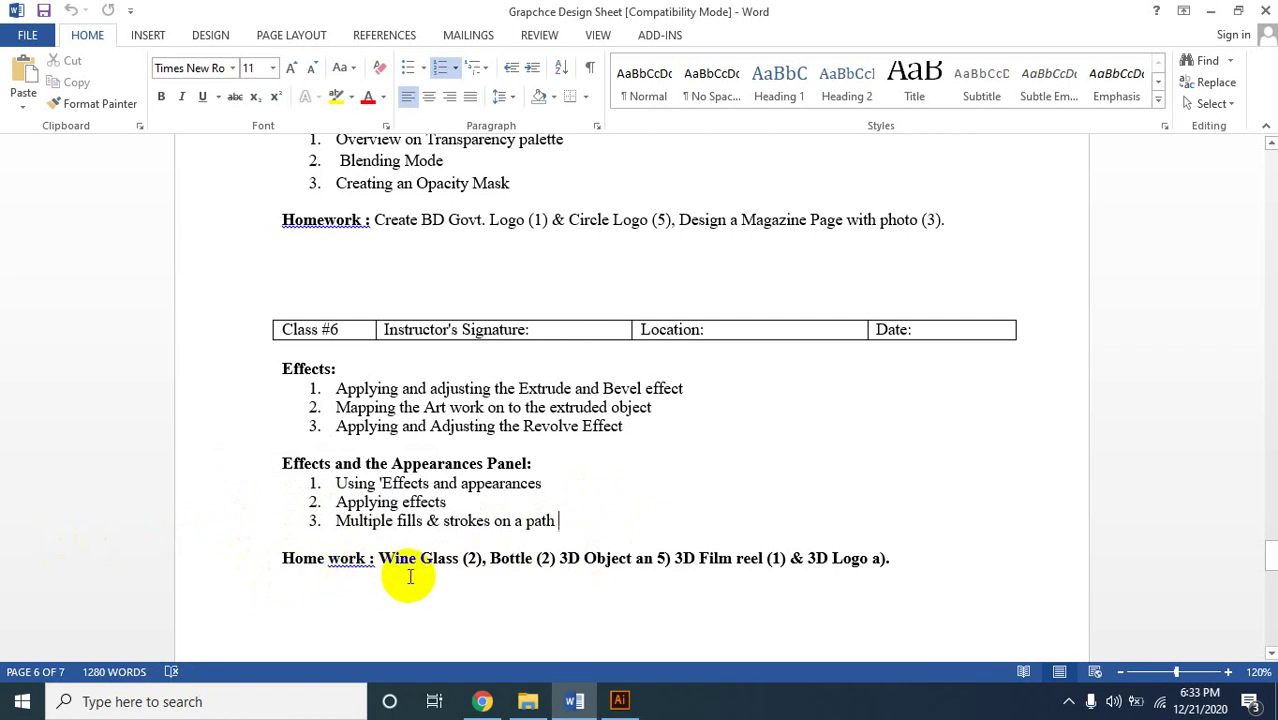
Review the Home work line (Wine Glass, count 5), then switch to Adobe Illustrator.
left_click(461, 558)
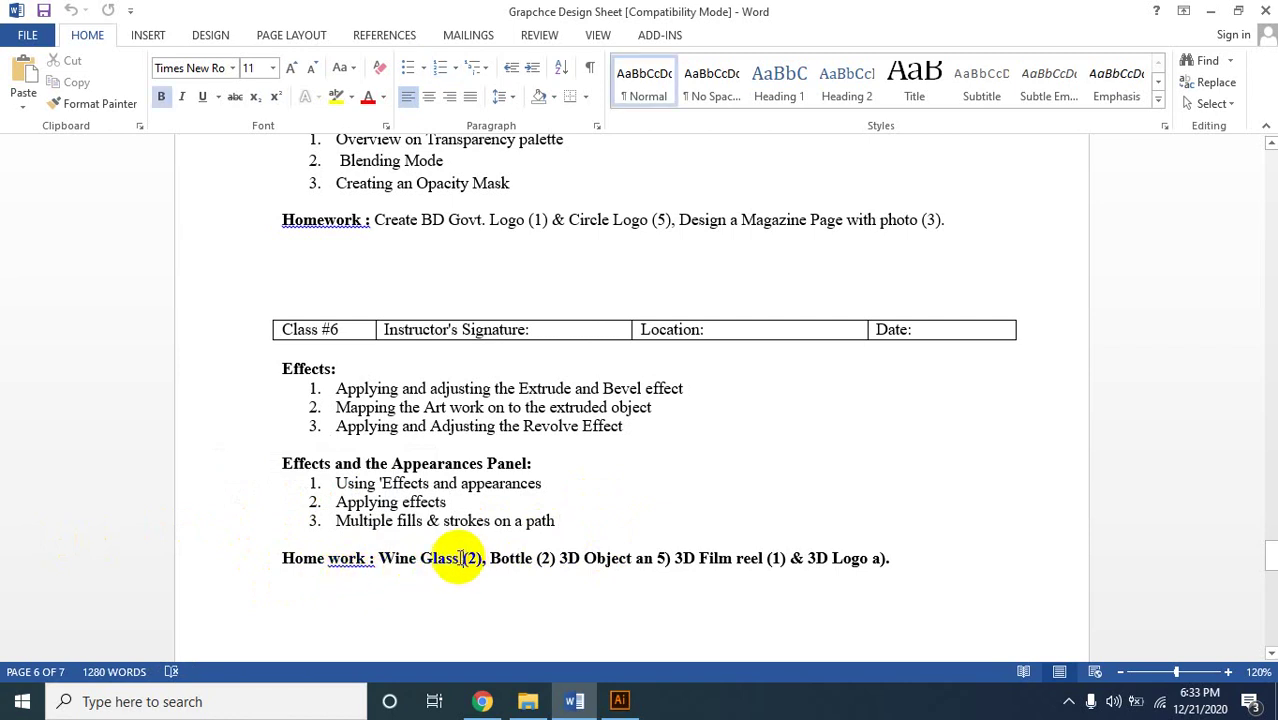
left_click(380, 558, "shift")
left_click(533, 560)
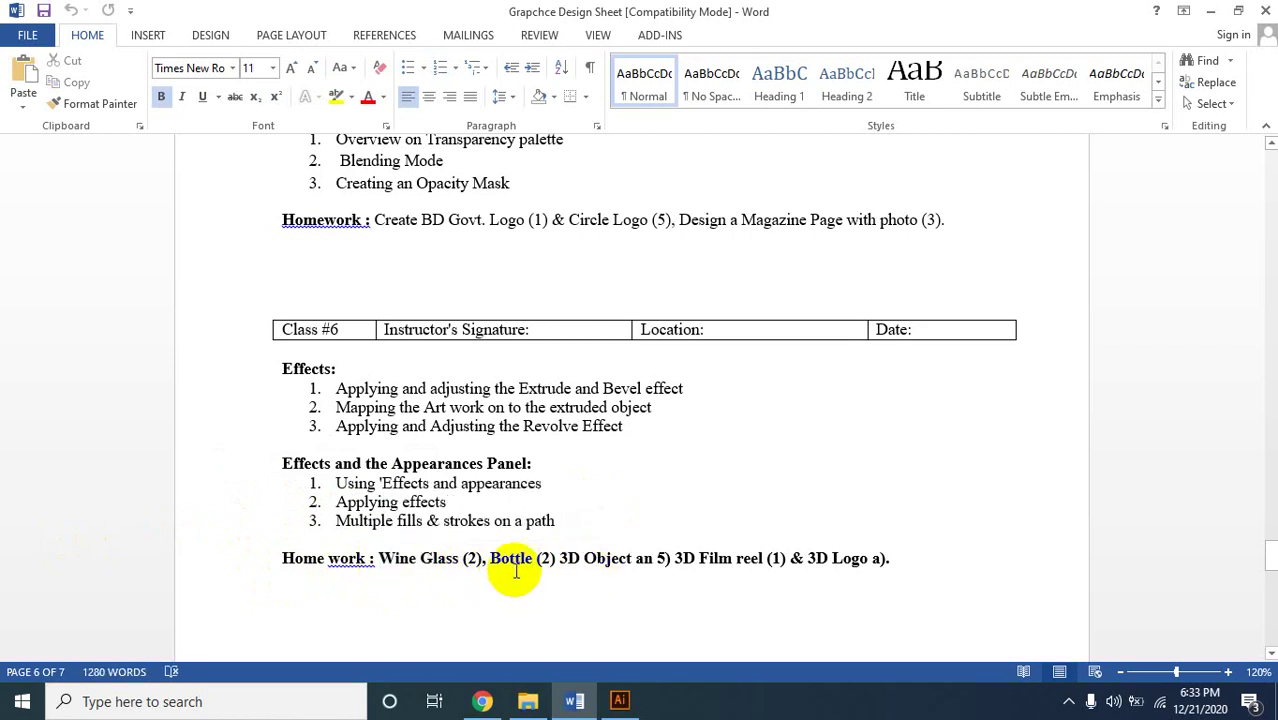
double_click(662, 558)
left_click(700, 565)
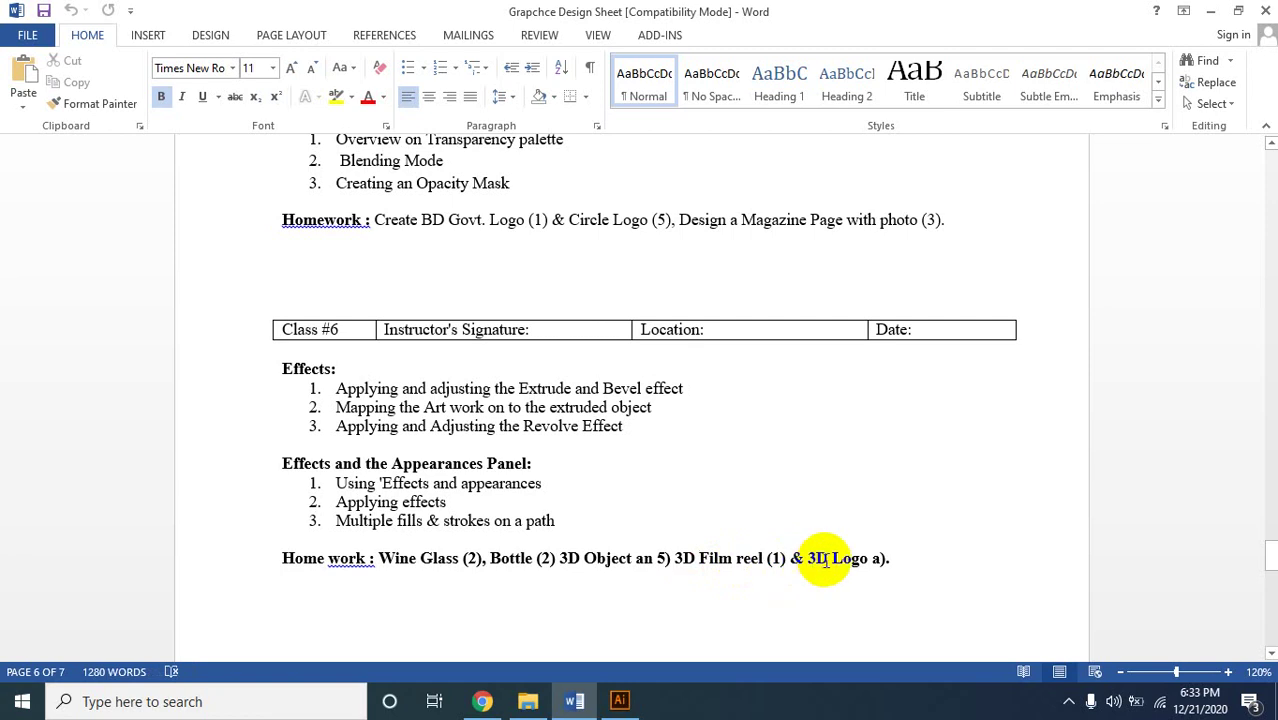
mouse_move(888, 560)
left_mouse_down()
mouse_move(352, 562)
mouse_move(963, 551)
left_mouse_up()
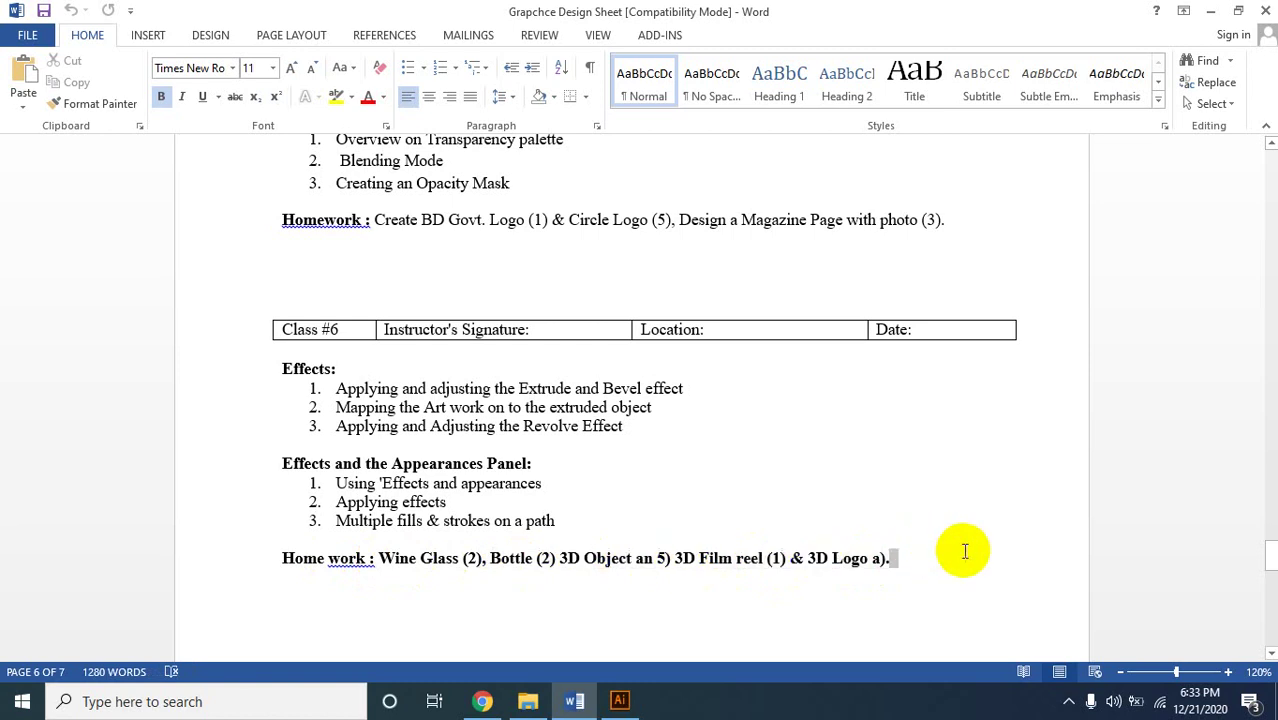
left_click(416, 560)
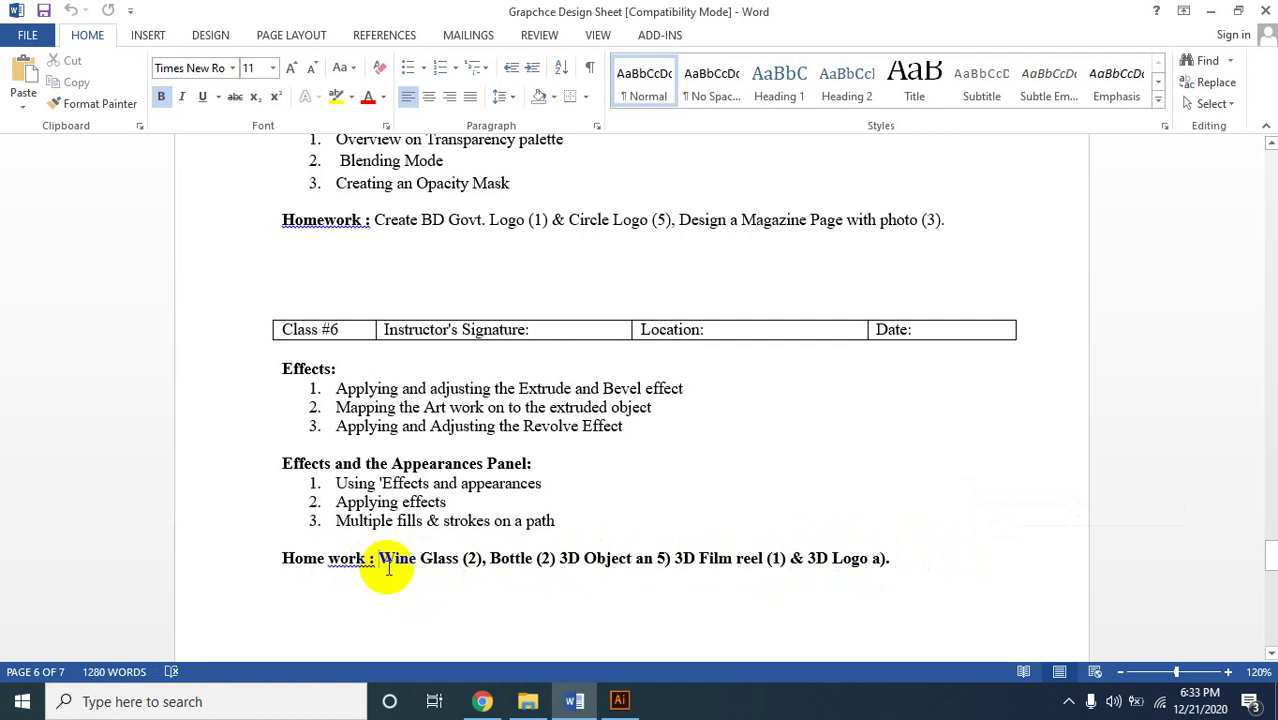
left_click(389, 562)
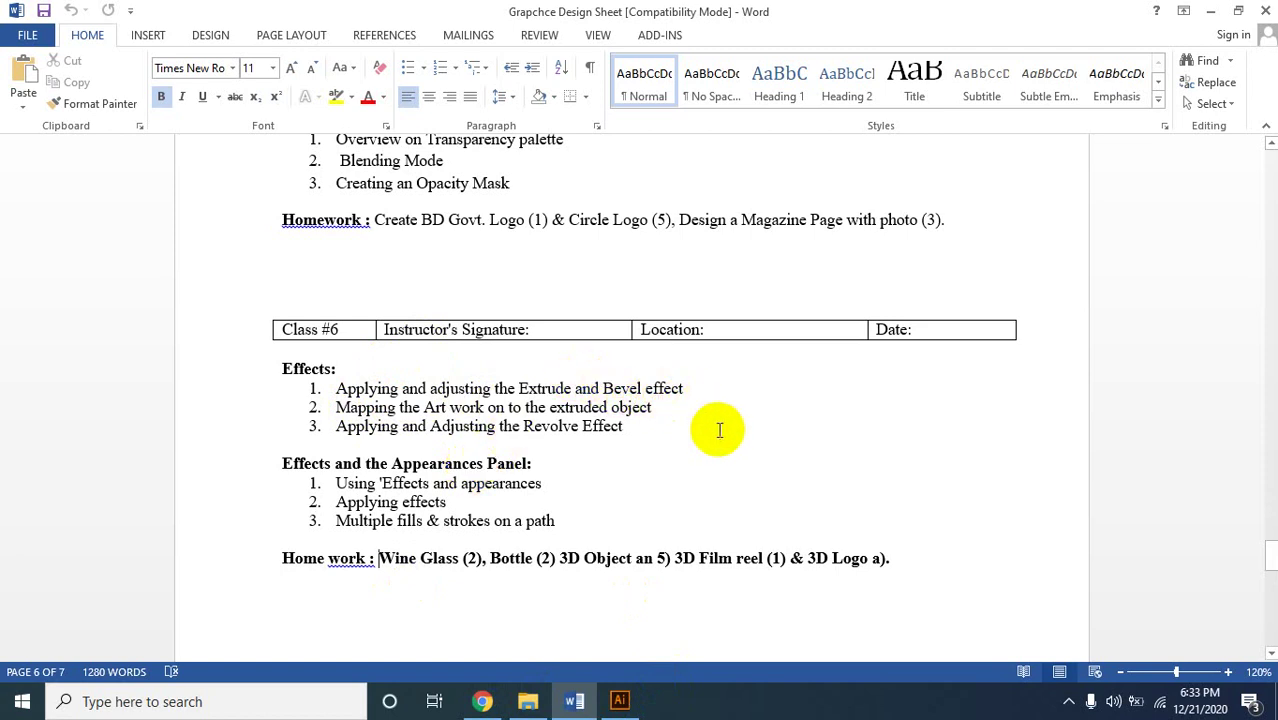
left_click(620, 700)
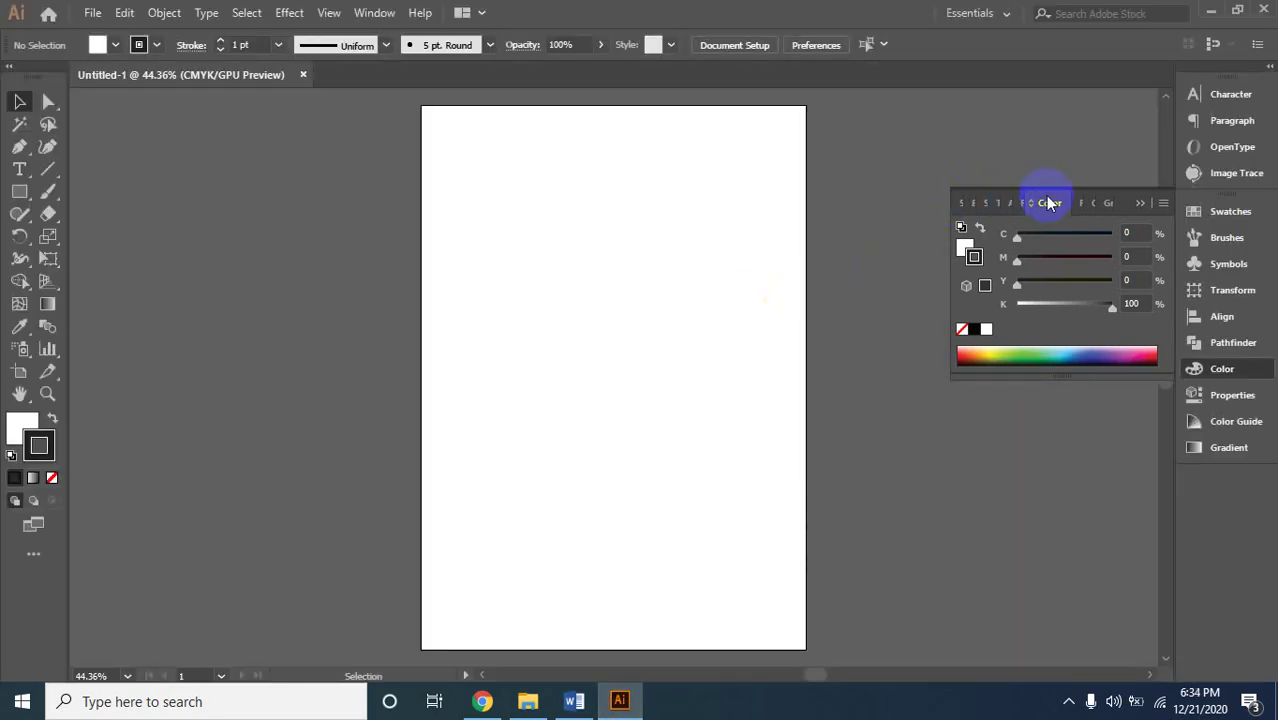
Tuck the Color panel away and add '3D' text near the top of the artboard.
left_click_drag(1128, 194, 1127, 74)
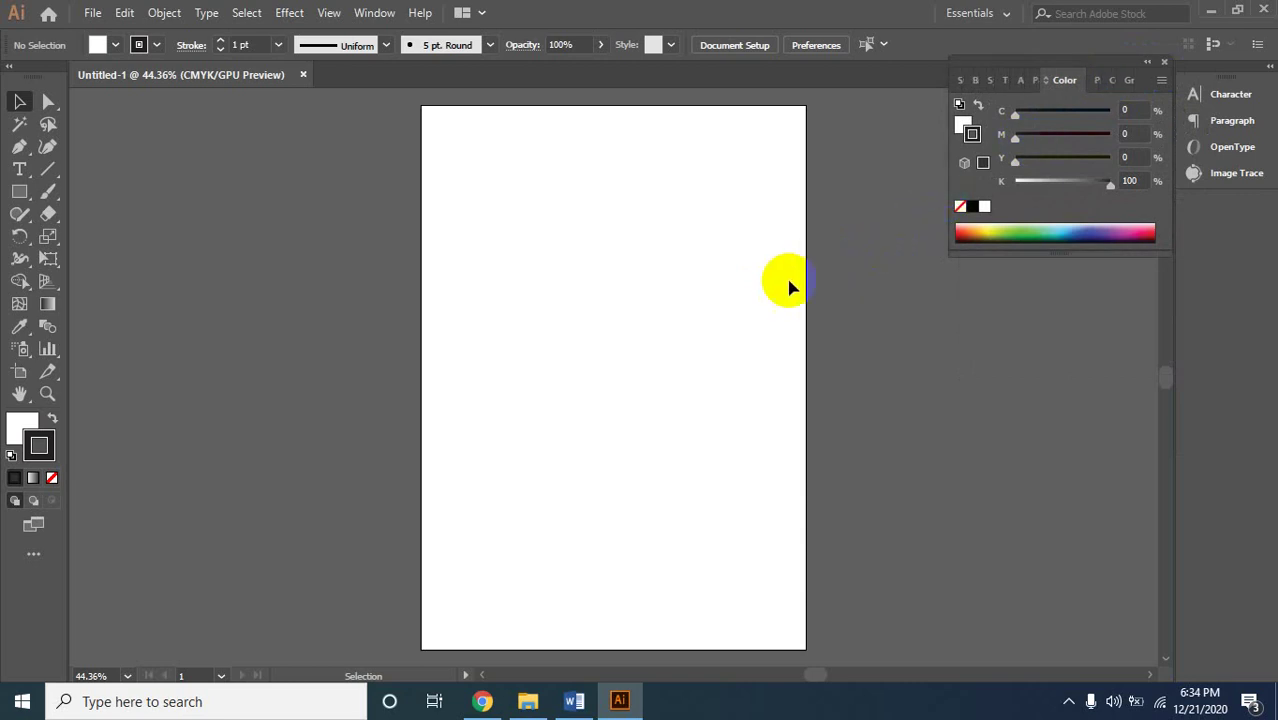
left_click(25, 170)
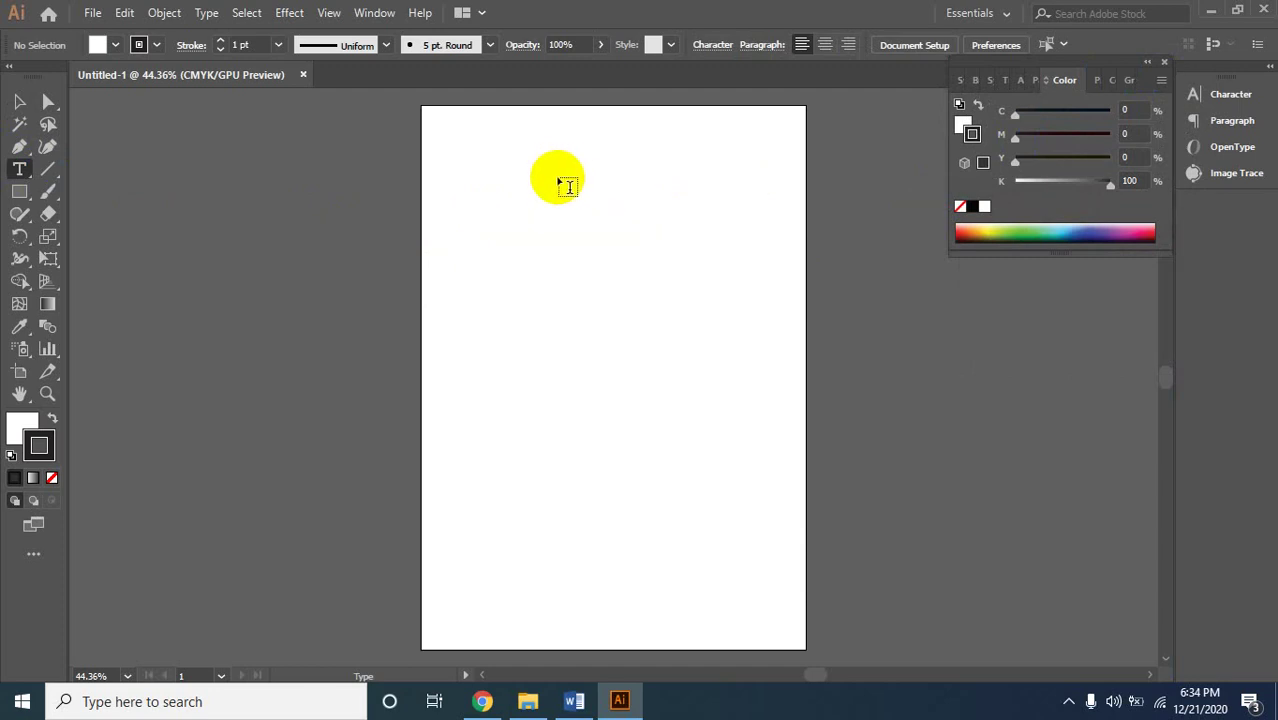
left_click(559, 172)
type("3D")
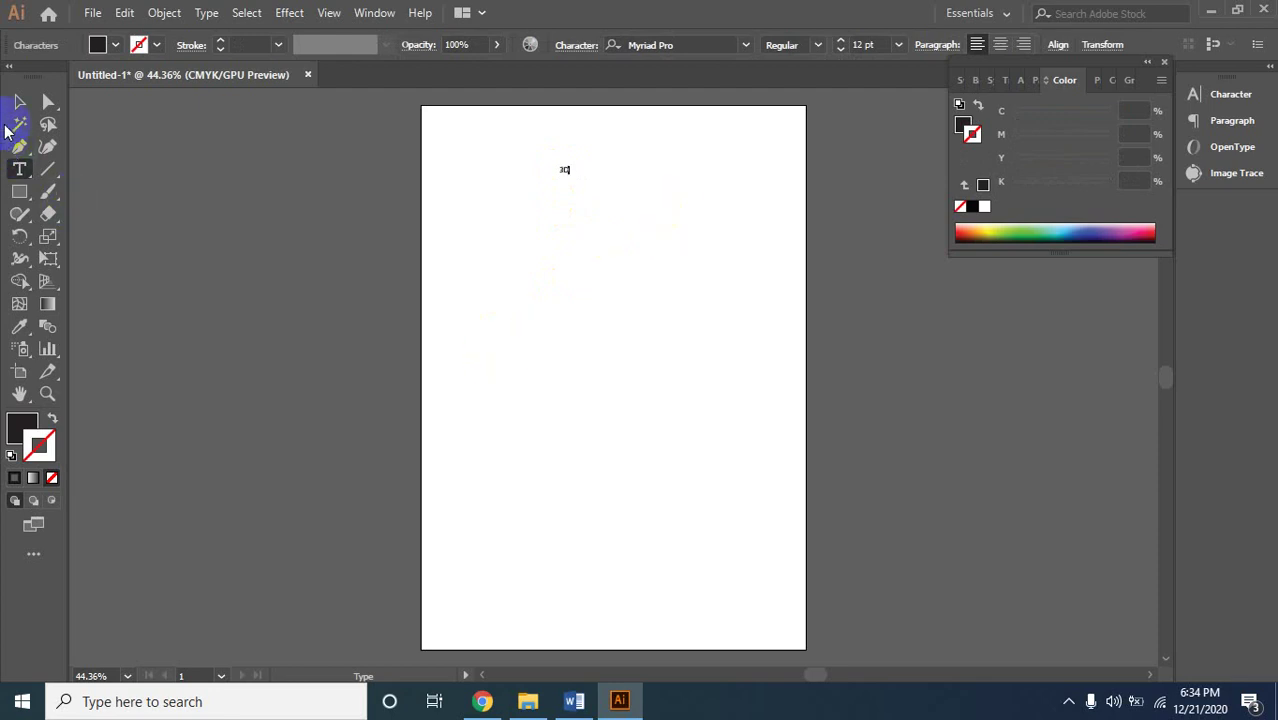
left_click(19, 101)
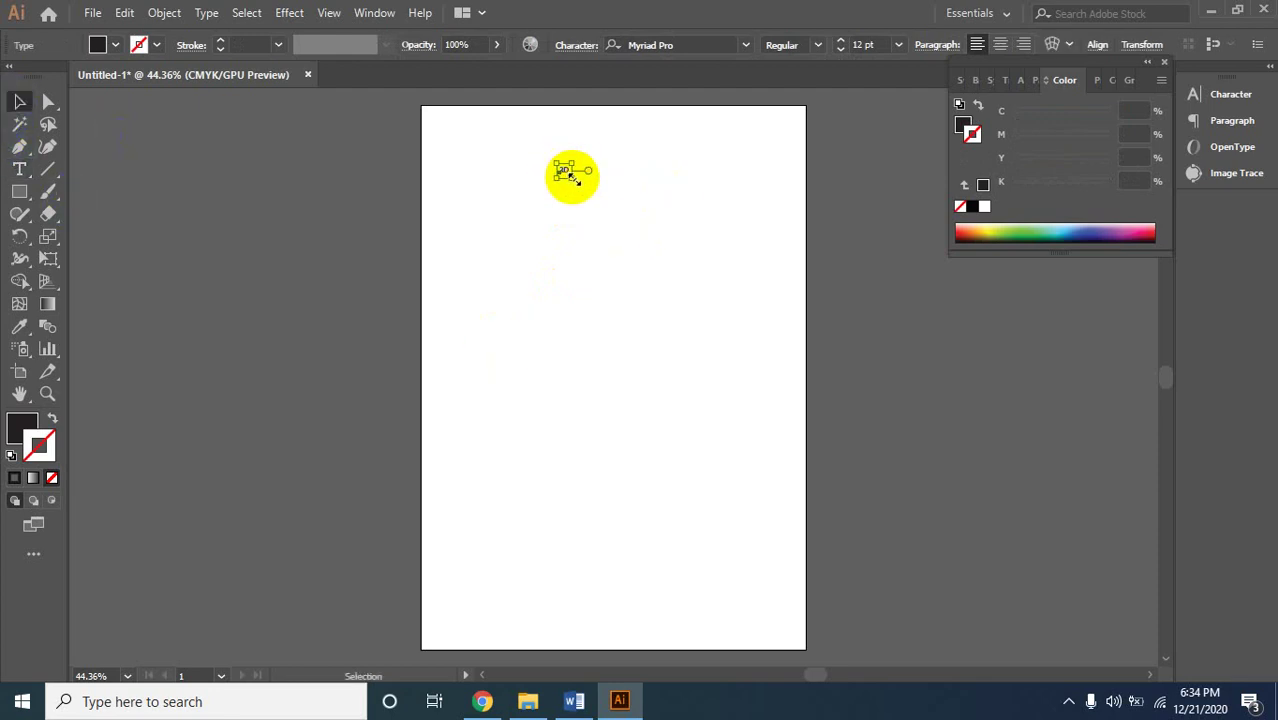
Scale the 3D text up to large lettering, centre it on the artboard, and select it.
left_click_drag(572, 177, 750, 391)
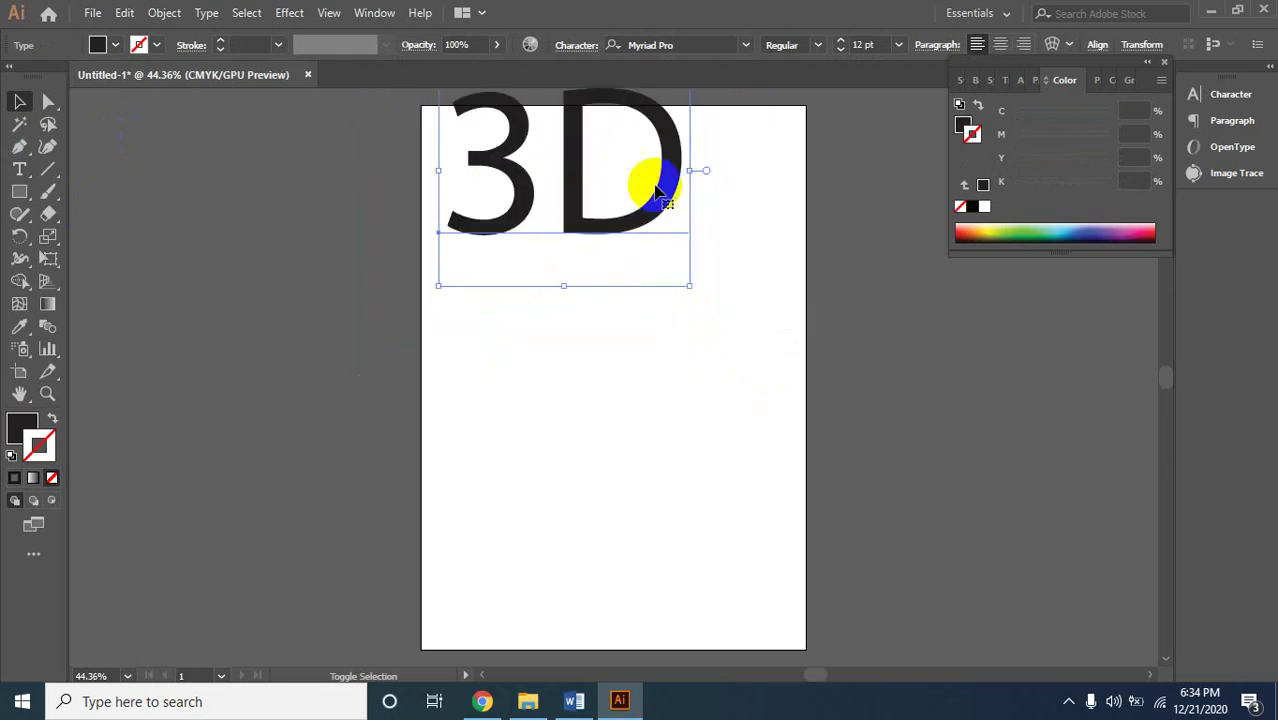
left_click_drag(665, 205, 714, 386)
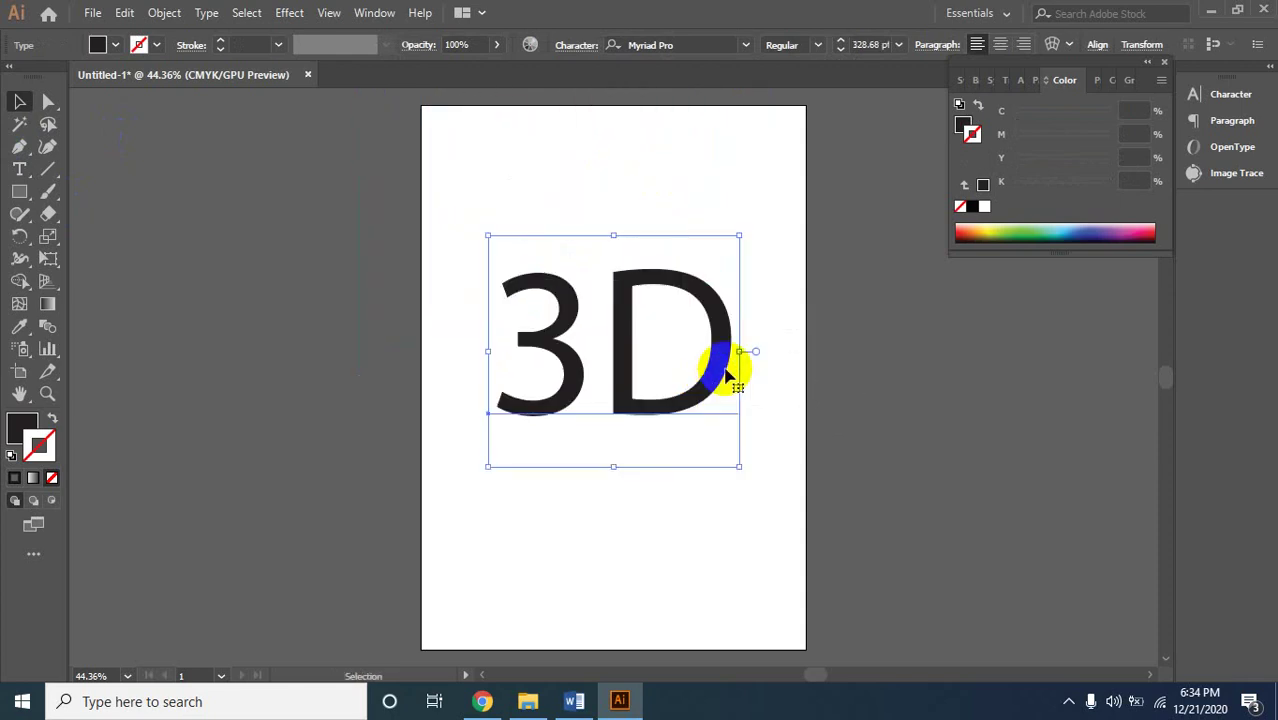
left_click(753, 173)
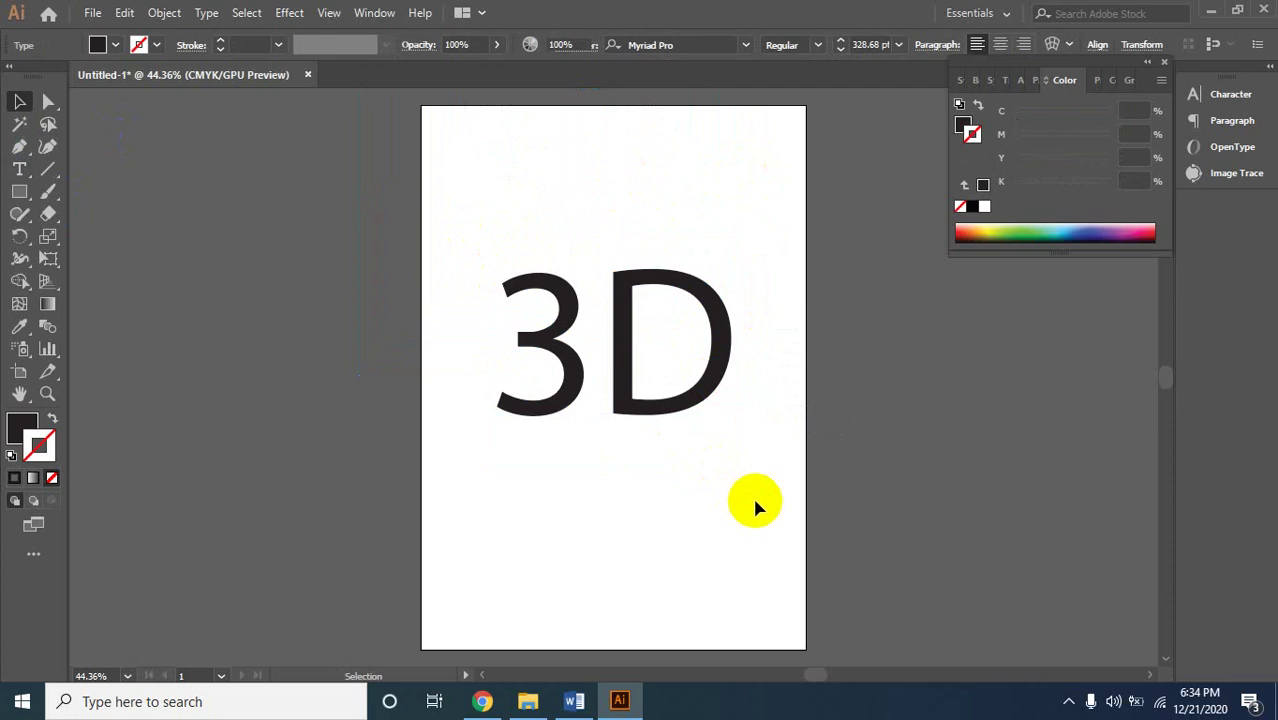
left_click(508, 251)
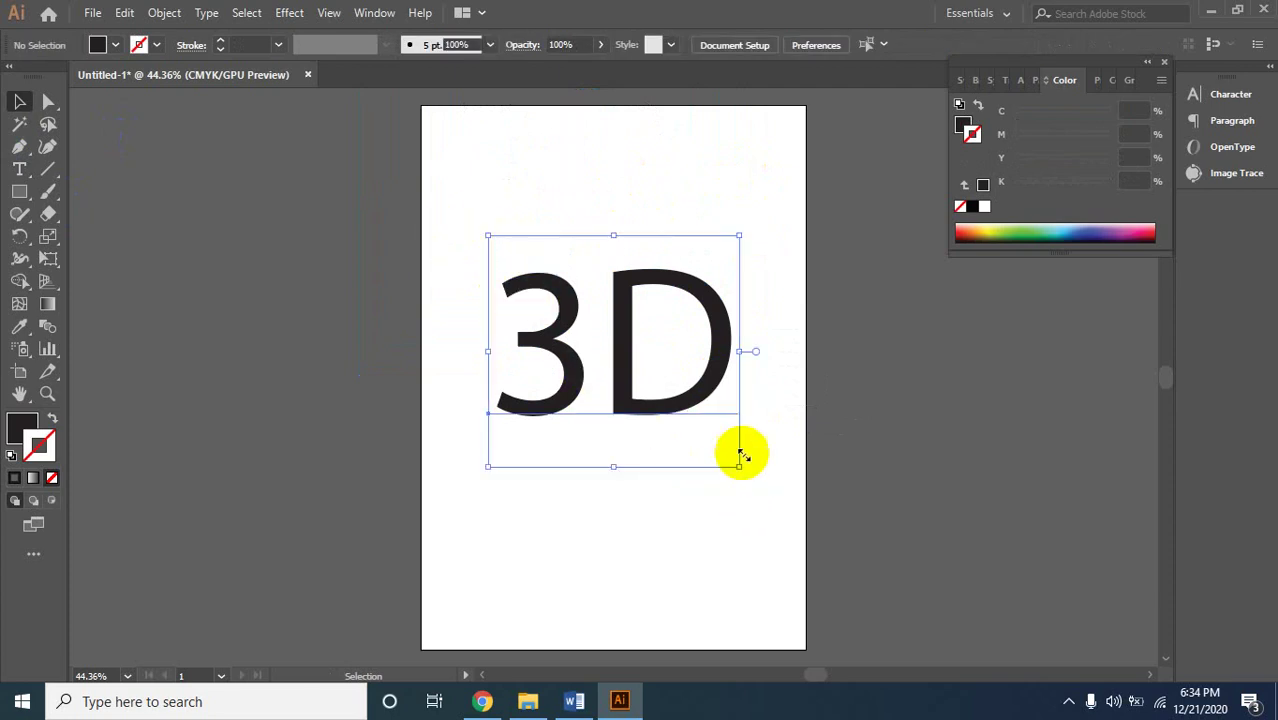
left_click(458, 180)
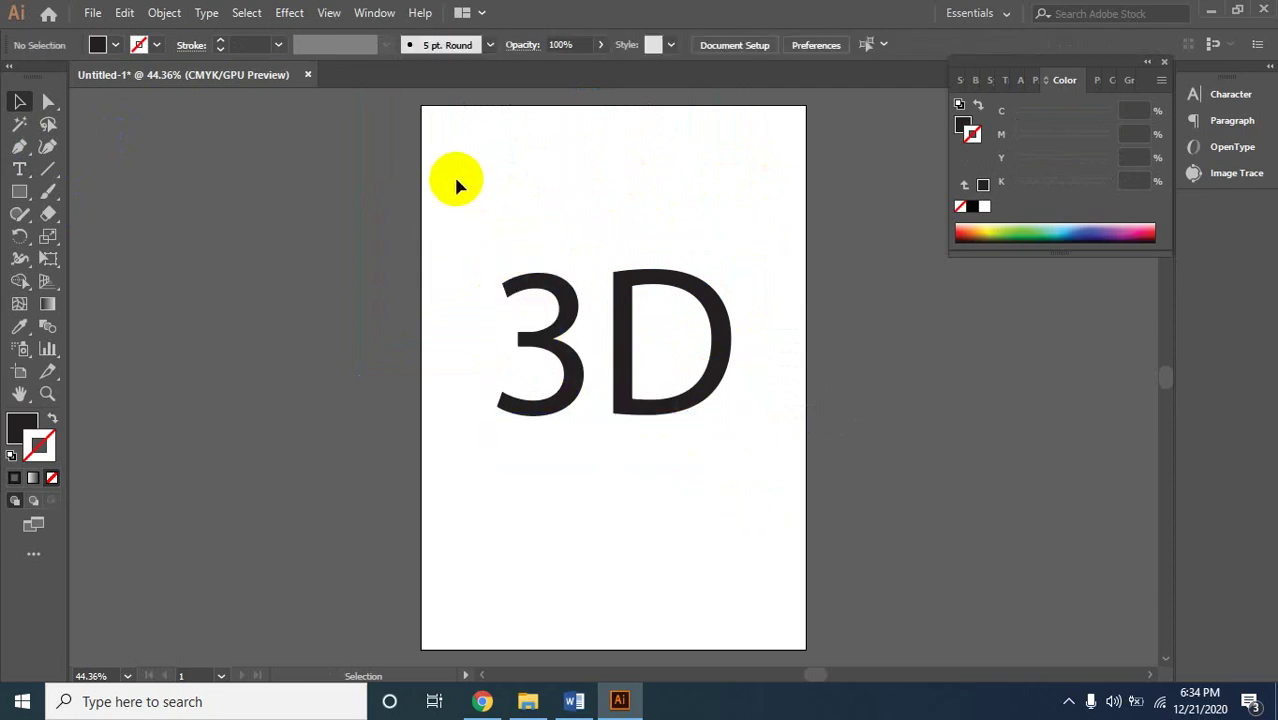
left_click_drag(468, 205, 719, 471)
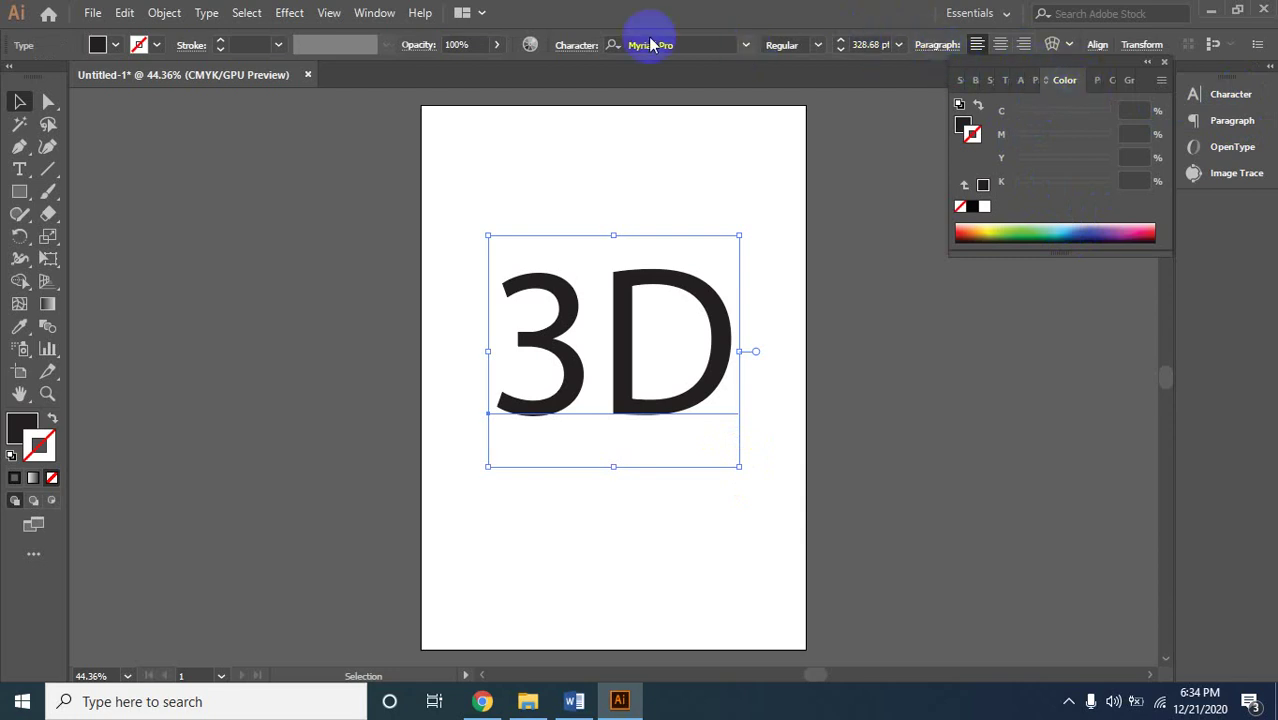
Change the 3D text font to Rockwell Extra Bold and nudge it up and left.
left_click(818, 46)
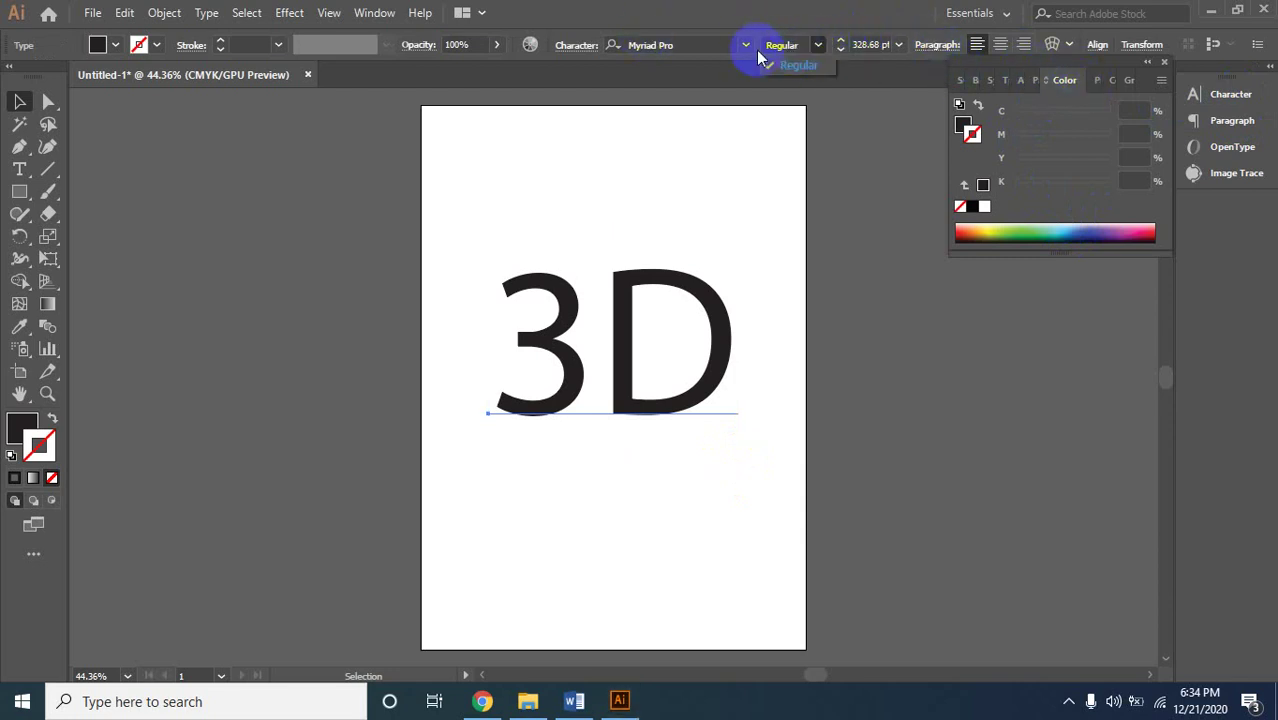
left_click(766, 60)
left_click(745, 50)
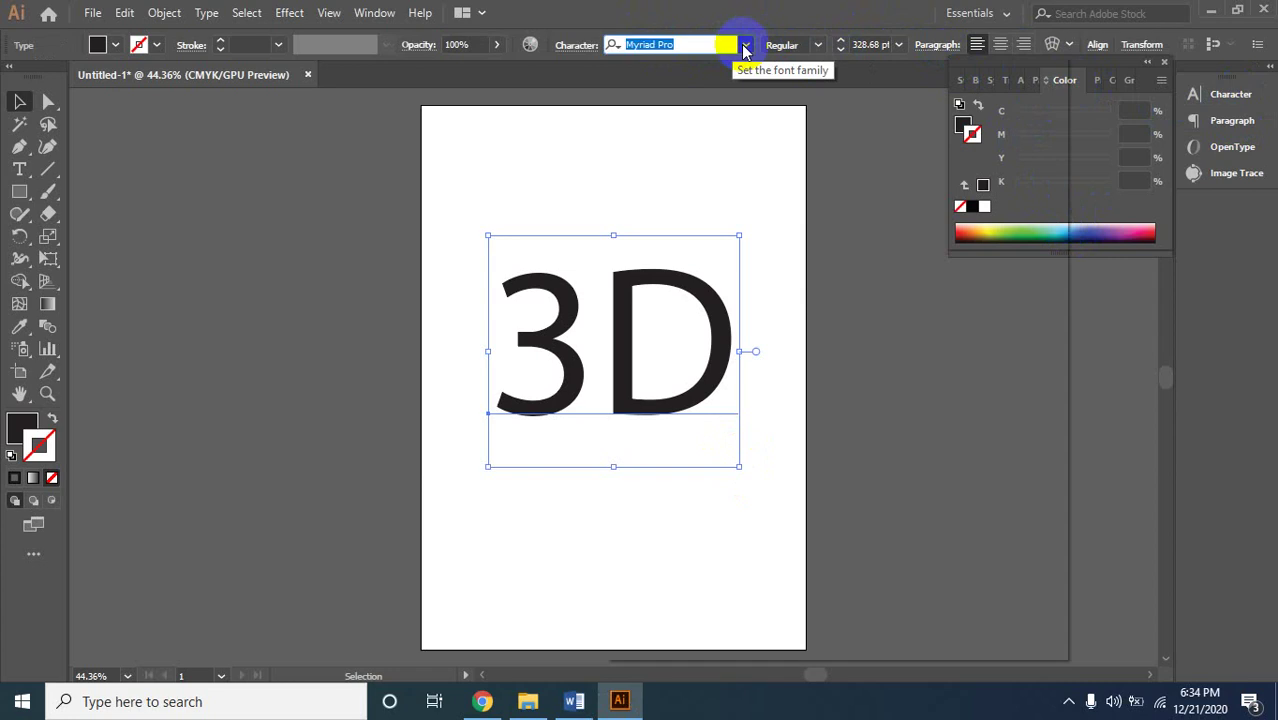
left_click(745, 46)
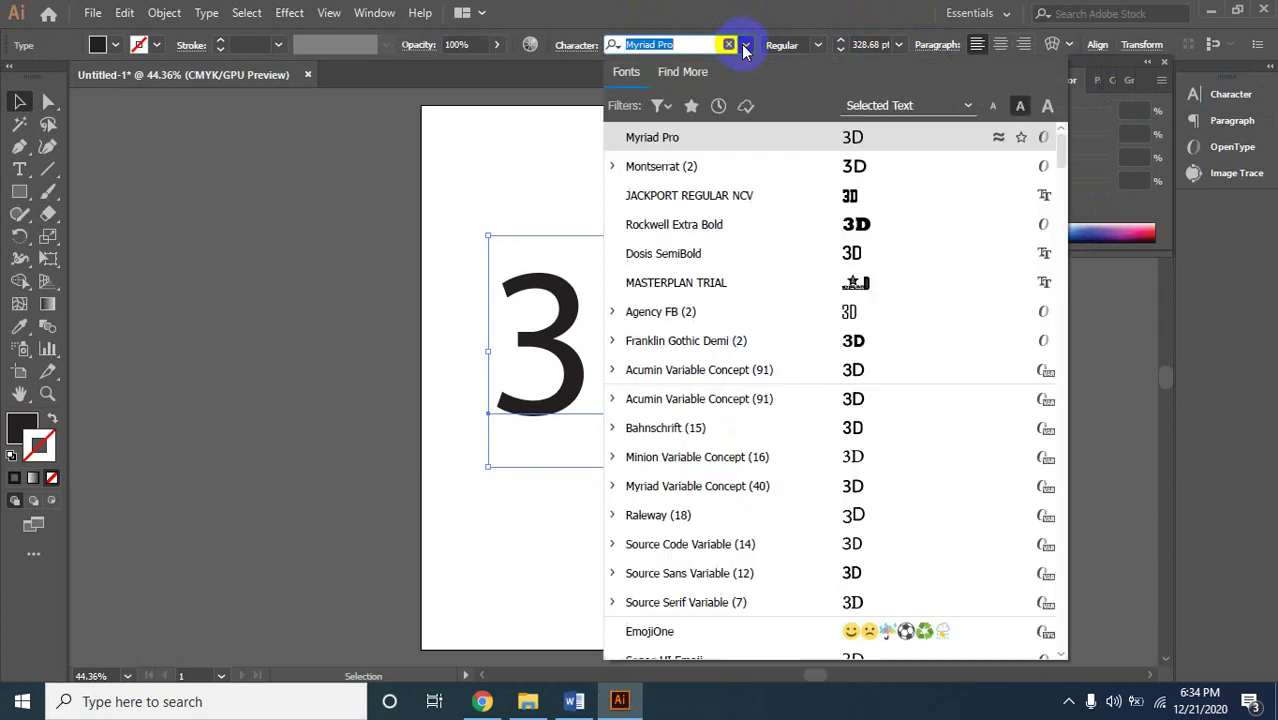
left_click(852, 223)
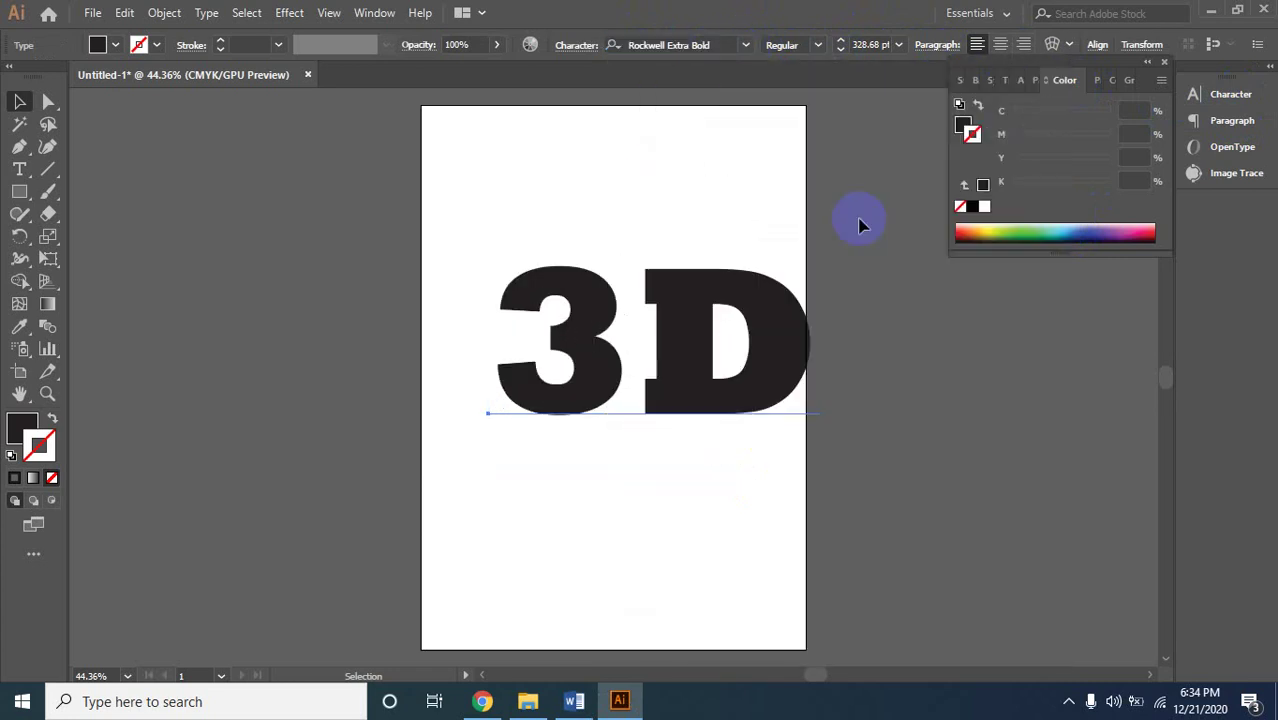
left_click_drag(690, 353, 660, 331)
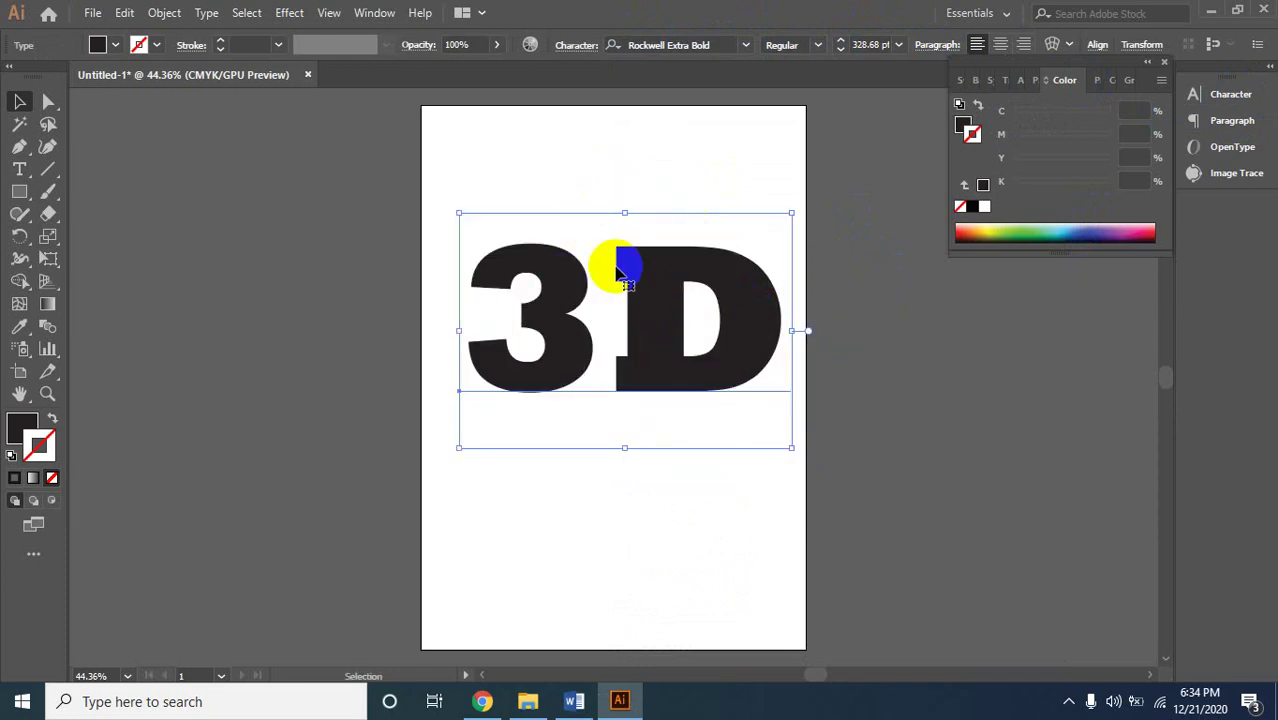
Fill the 3D text bright red (#F70808) and deselect it.
double_click(14, 435)
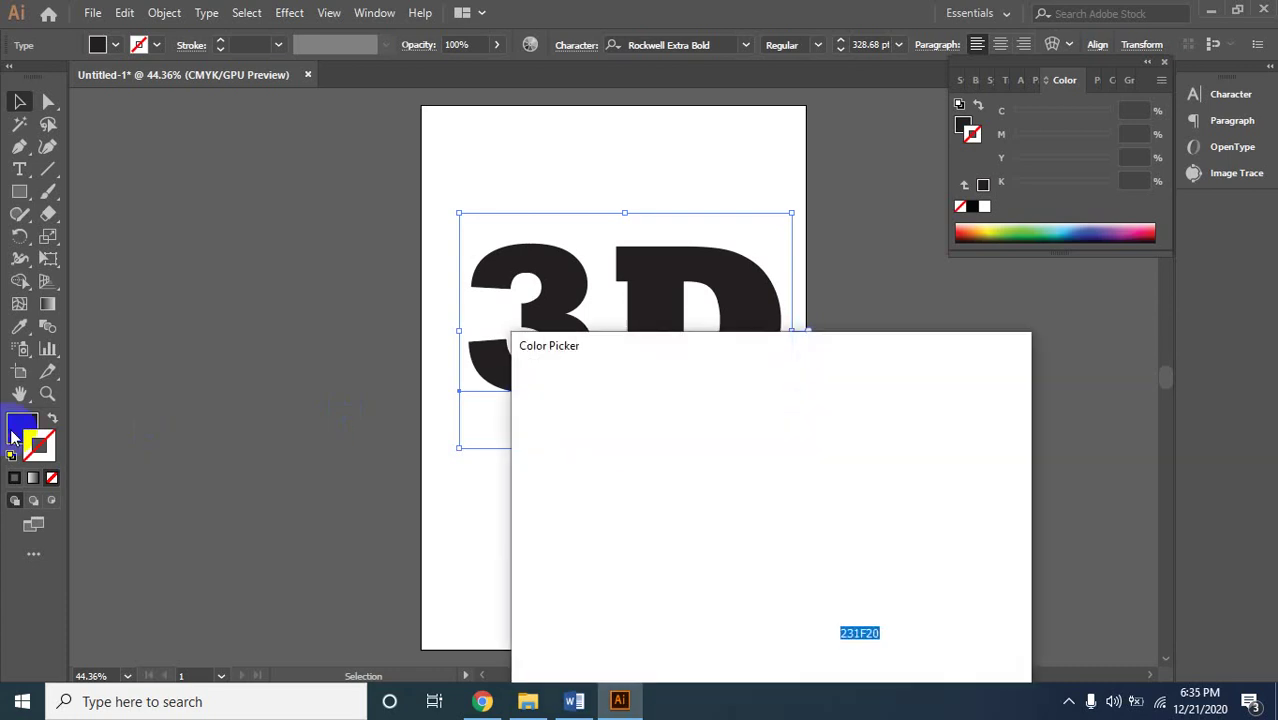
left_click_drag(783, 415, 783, 400)
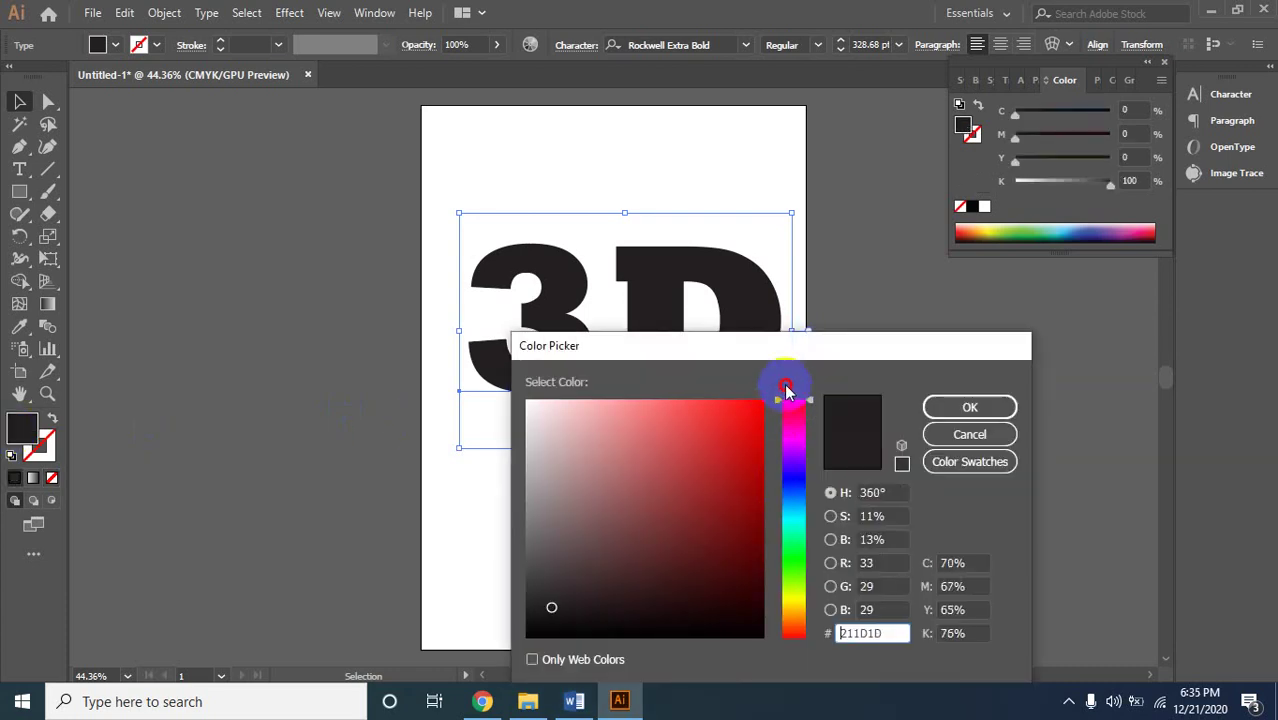
left_click(758, 405)
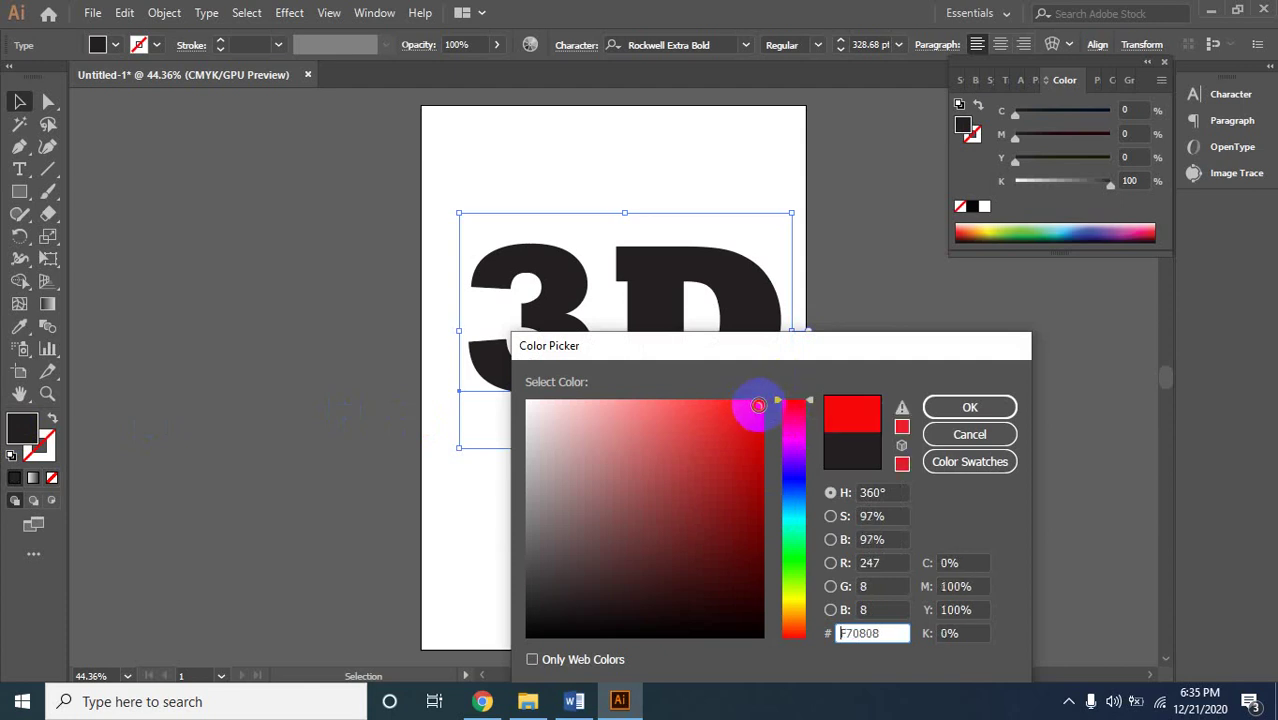
left_click(933, 406)
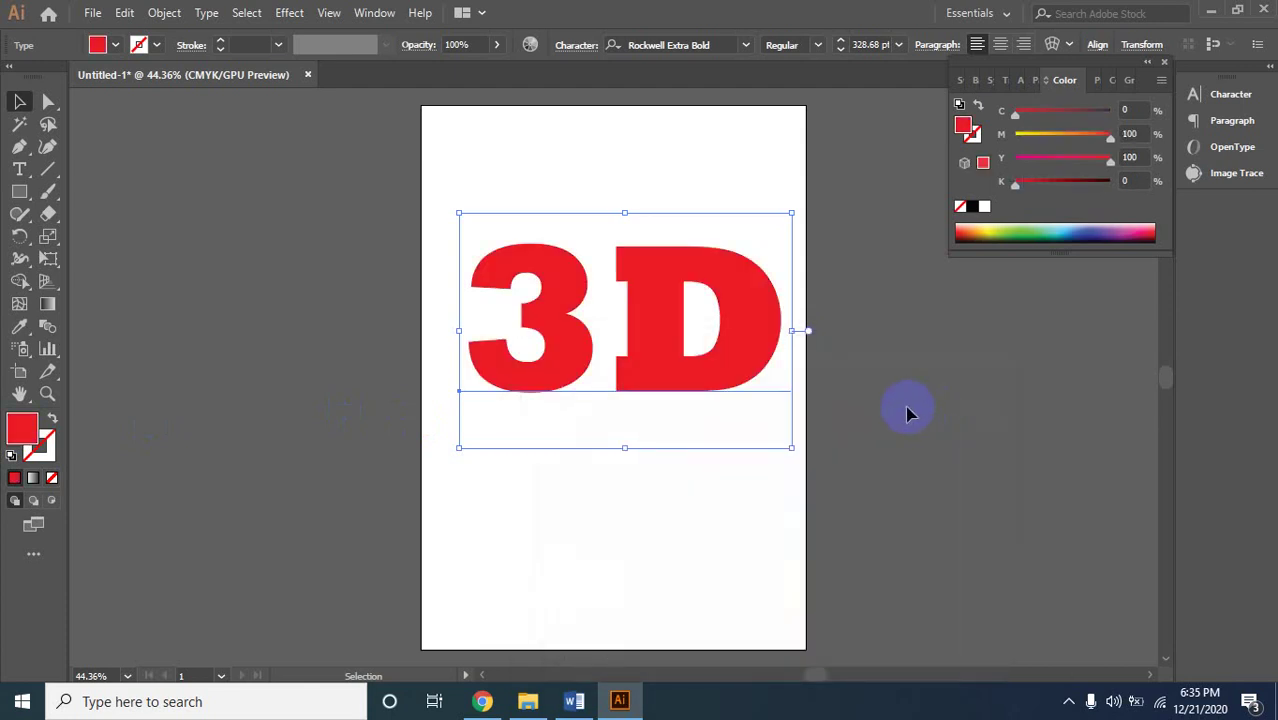
left_click(898, 432)
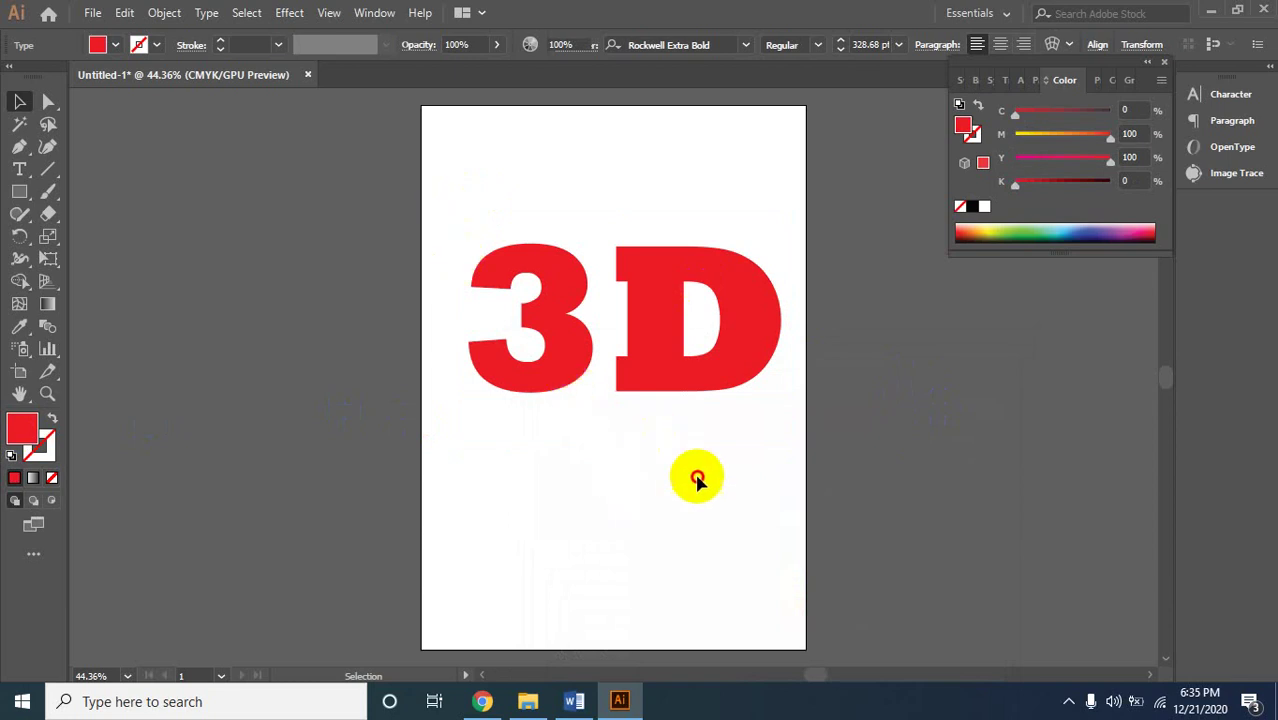
Reselect the red 3D text and open Effect > 3D > Extrude & Bevel.
left_click(776, 456)
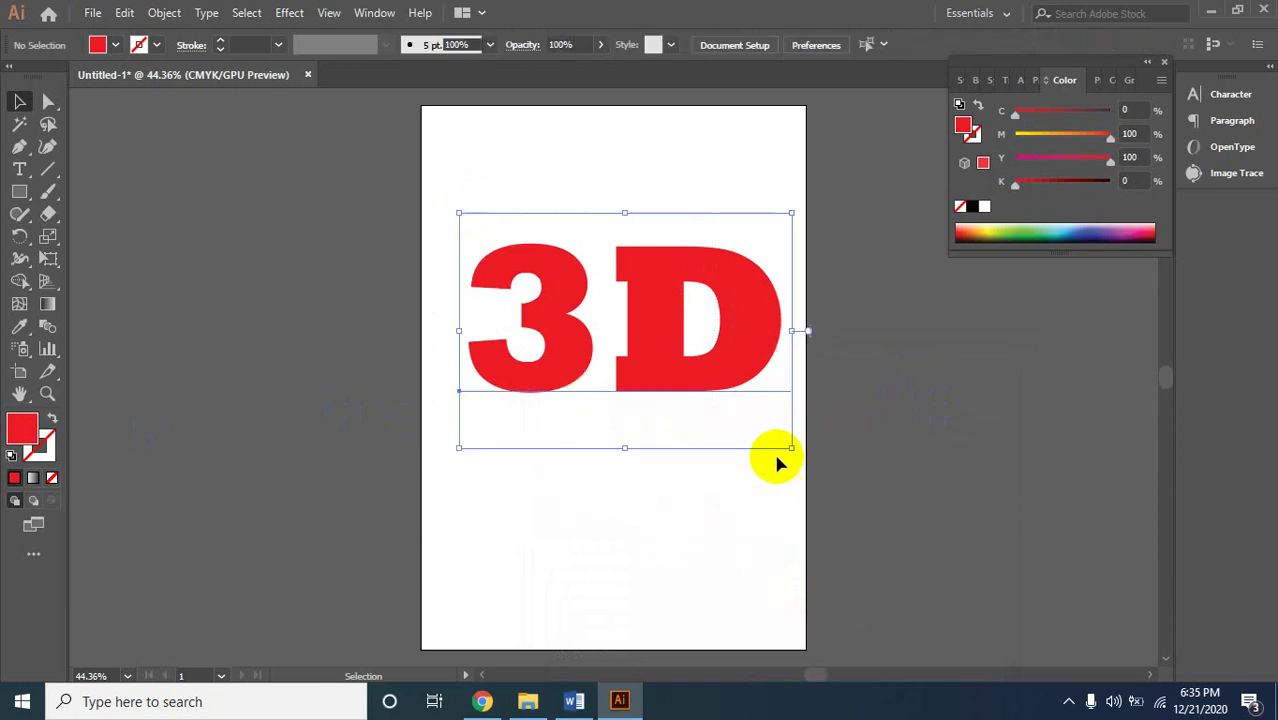
left_click(289, 12)
mouse_move(330, 120)
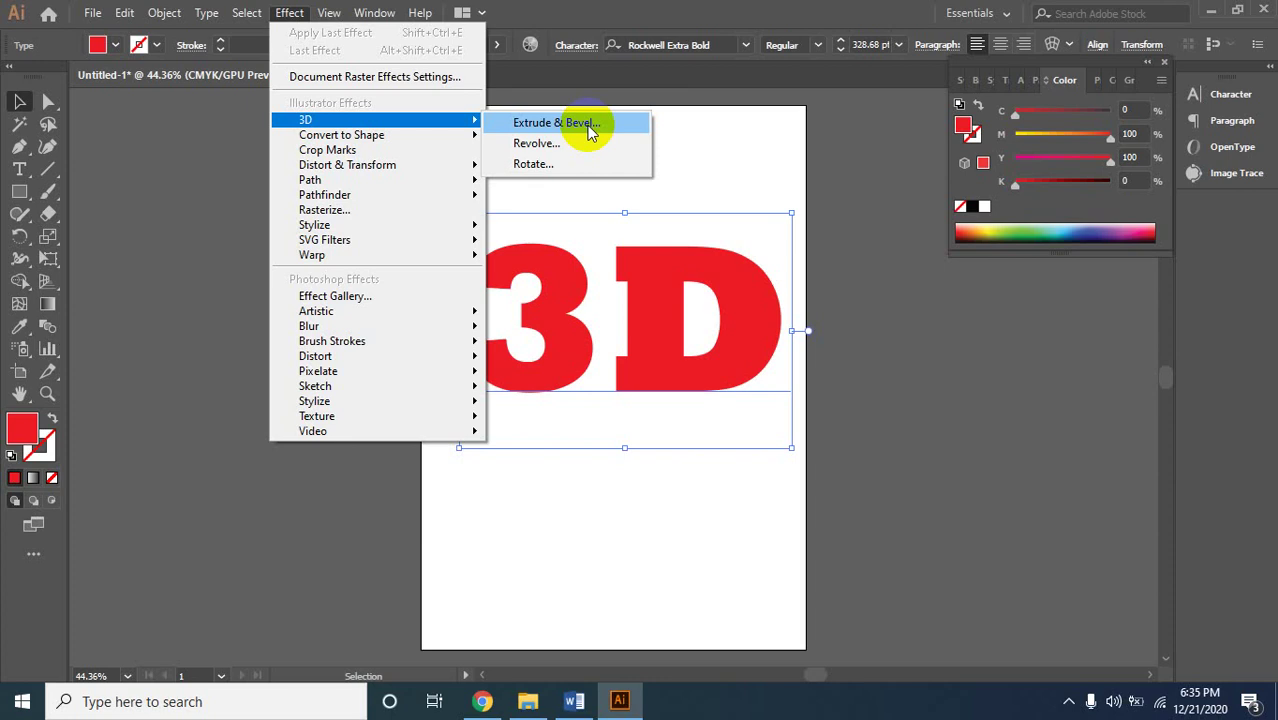
left_click(556, 123)
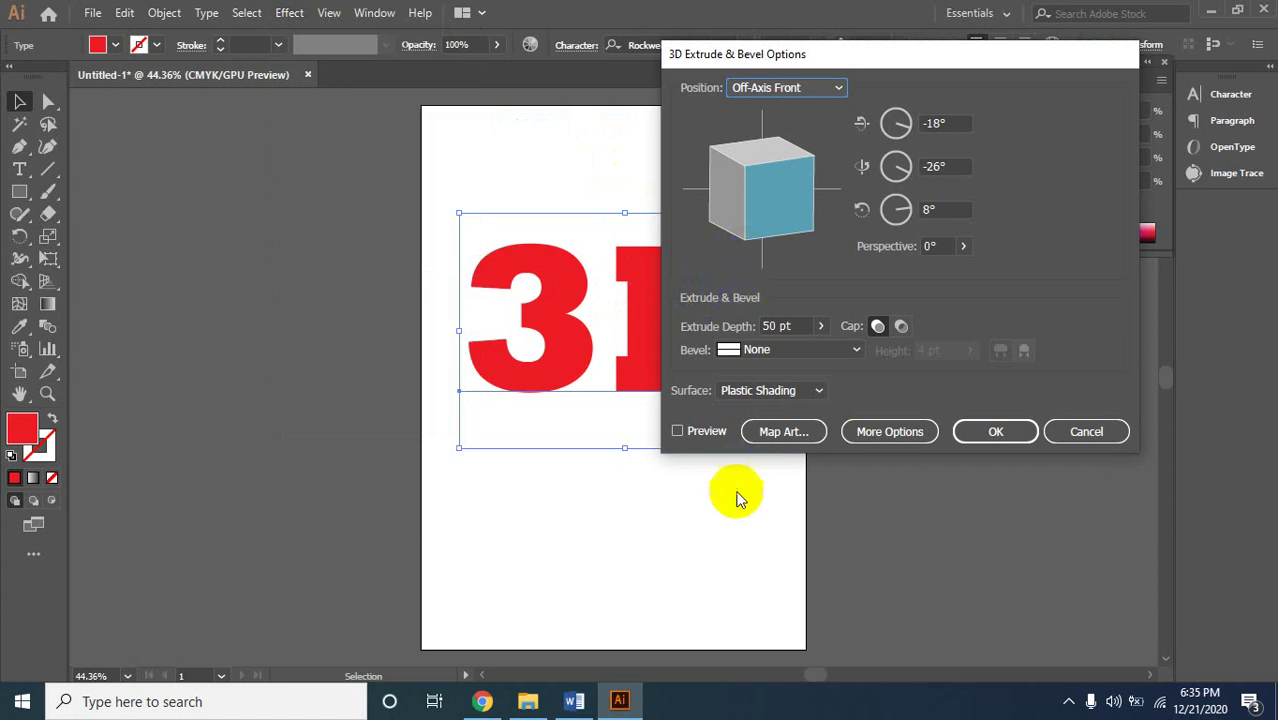
With Preview on, rotate the 50 pt extrusion to about 45°, -10°, -4° and apply it.
left_click(698, 433)
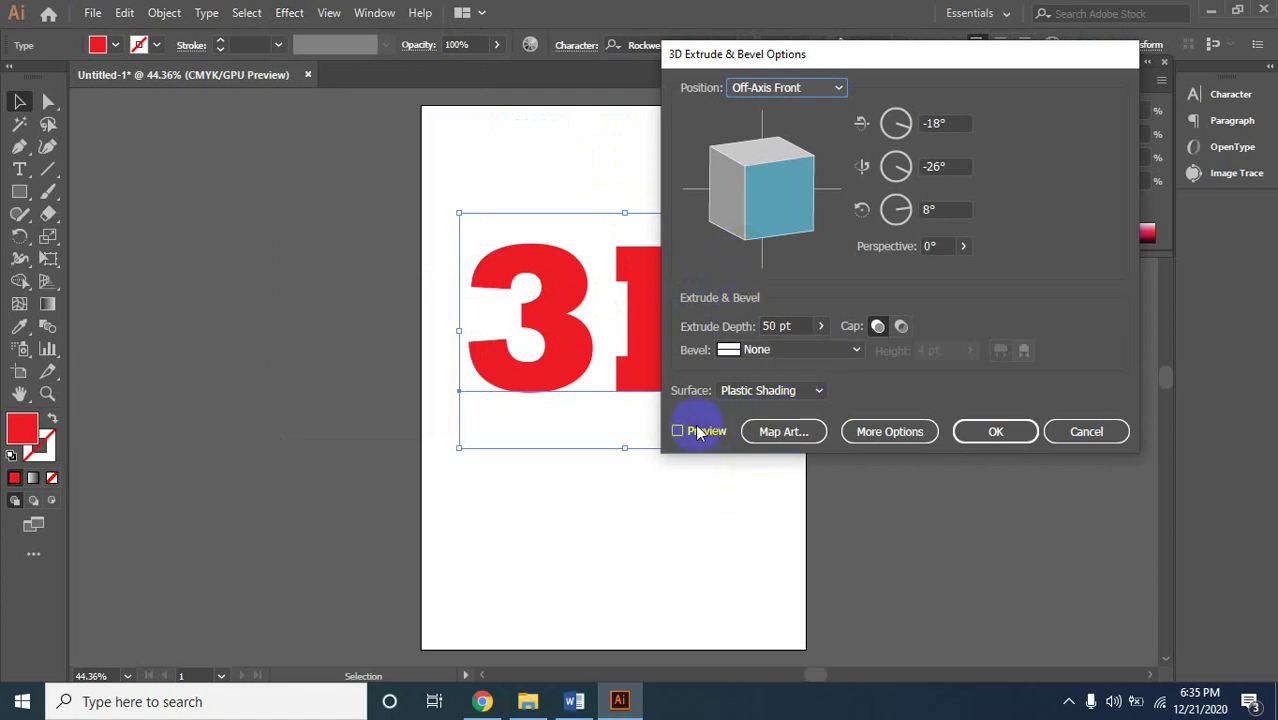
left_click(679, 432)
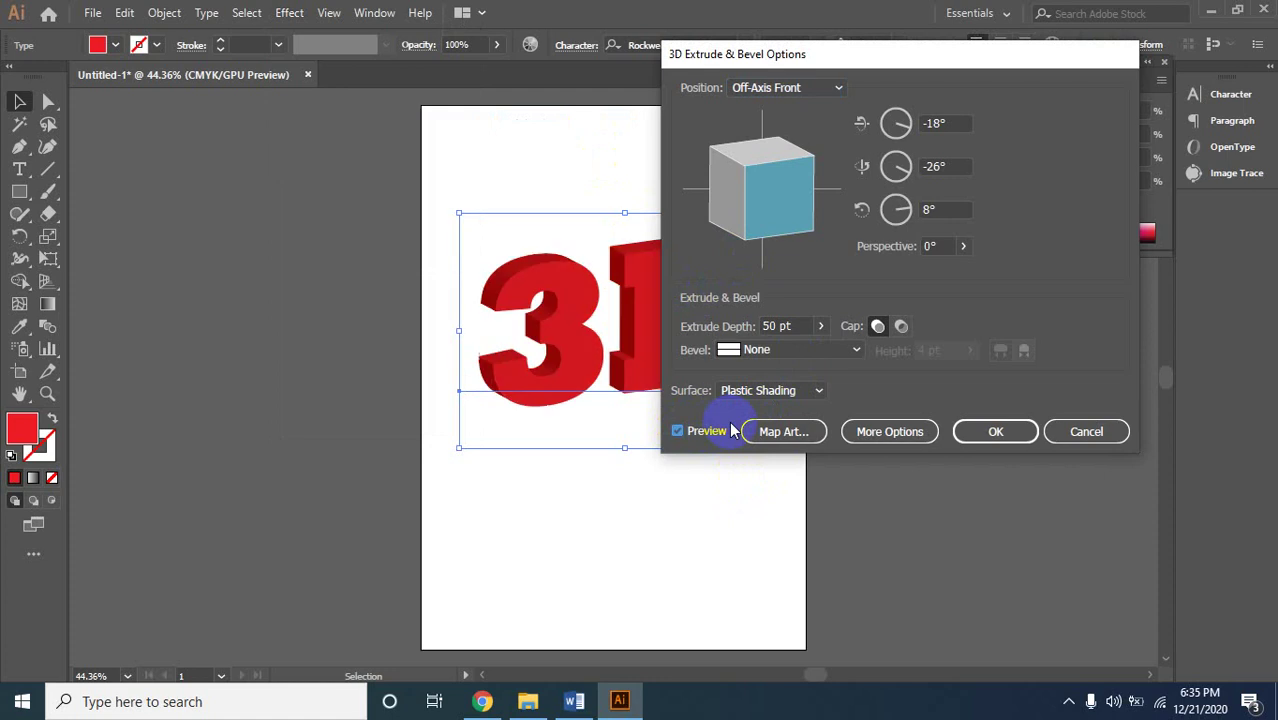
mouse_move(838, 54)
left_mouse_down()
mouse_move(1007, 179)
mouse_move(929, 91)
left_mouse_up()
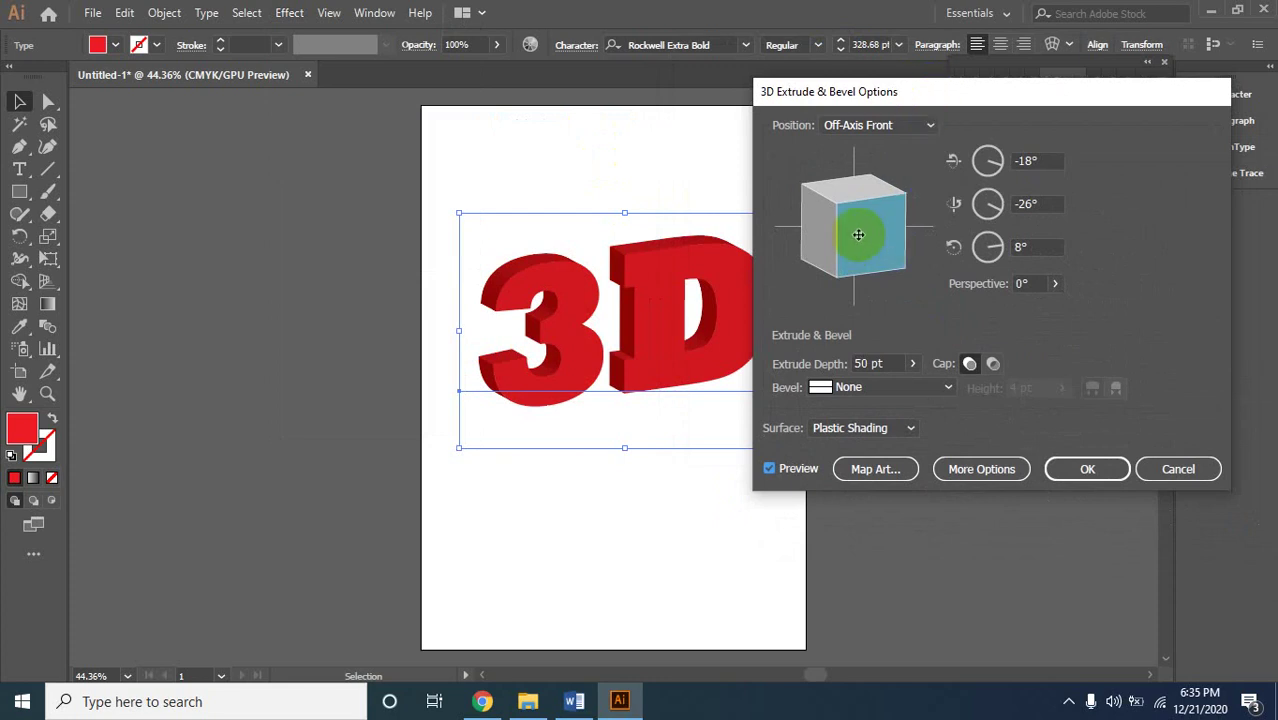
left_click_drag(867, 231, 870, 219)
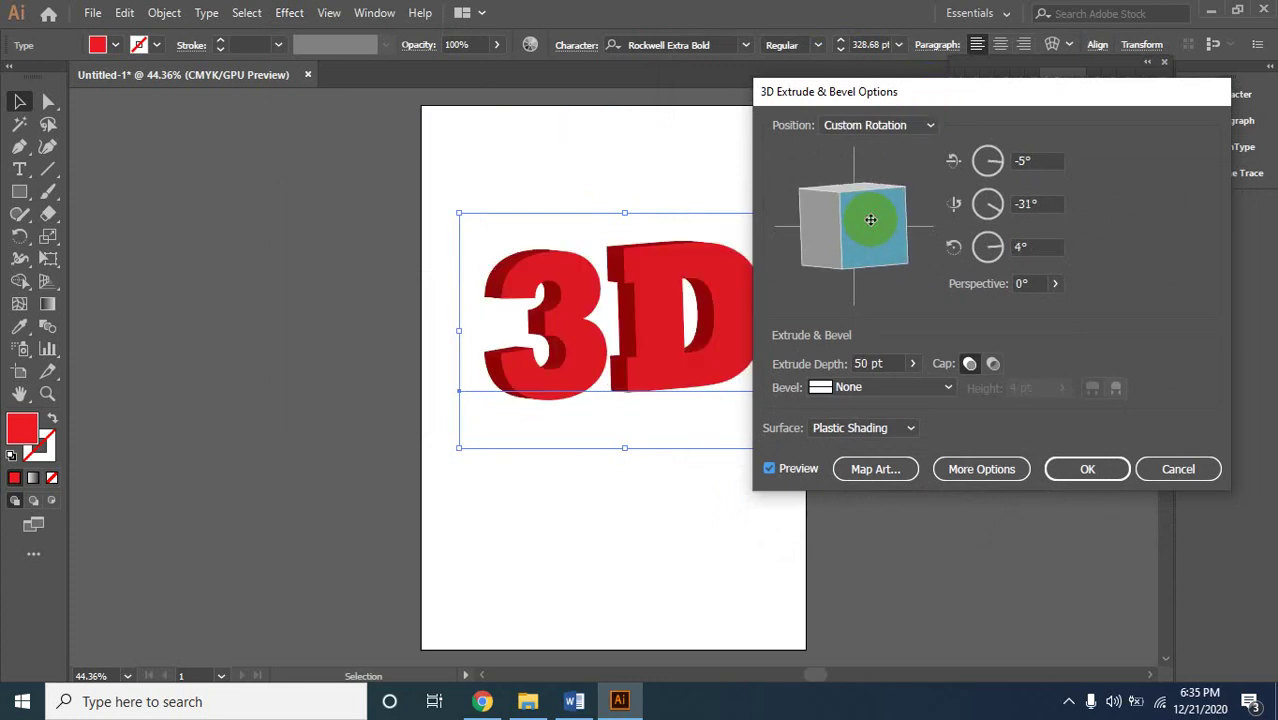
left_click(870, 219)
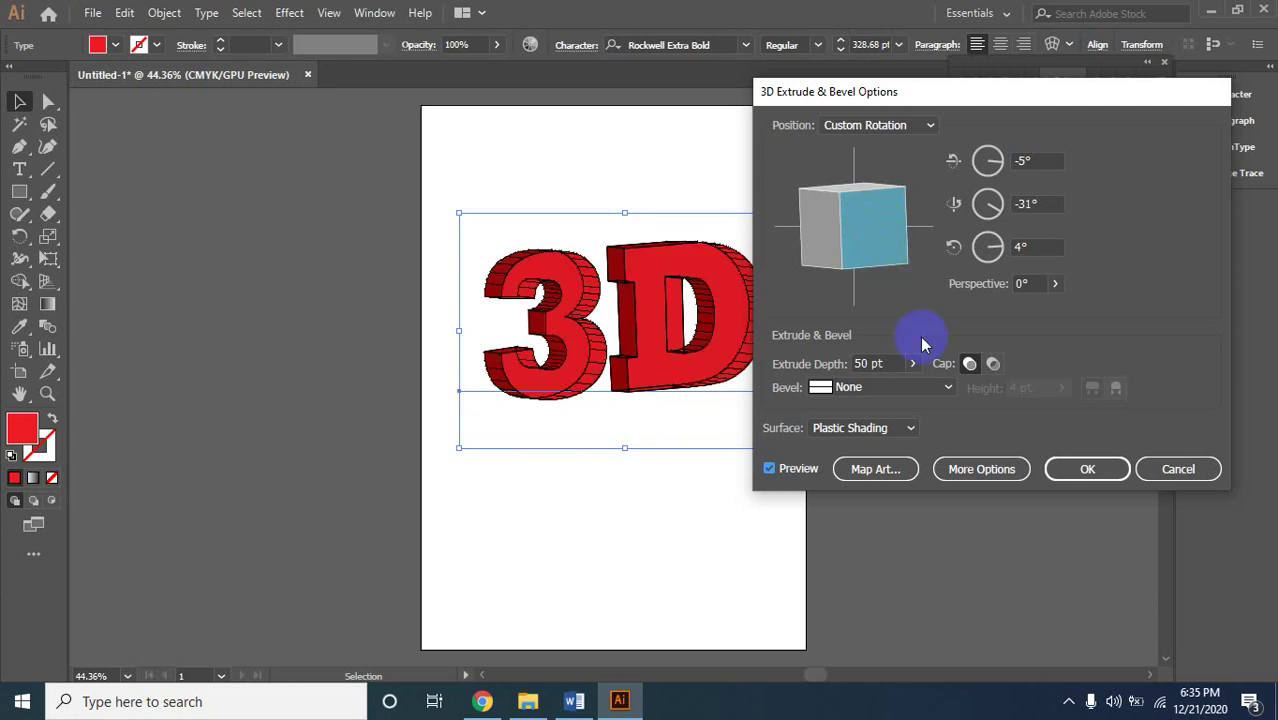
mouse_move(846, 240)
left_mouse_down()
mouse_move(861, 254)
mouse_move(842, 210)
mouse_move(859, 241)
mouse_move(859, 214)
left_mouse_up()
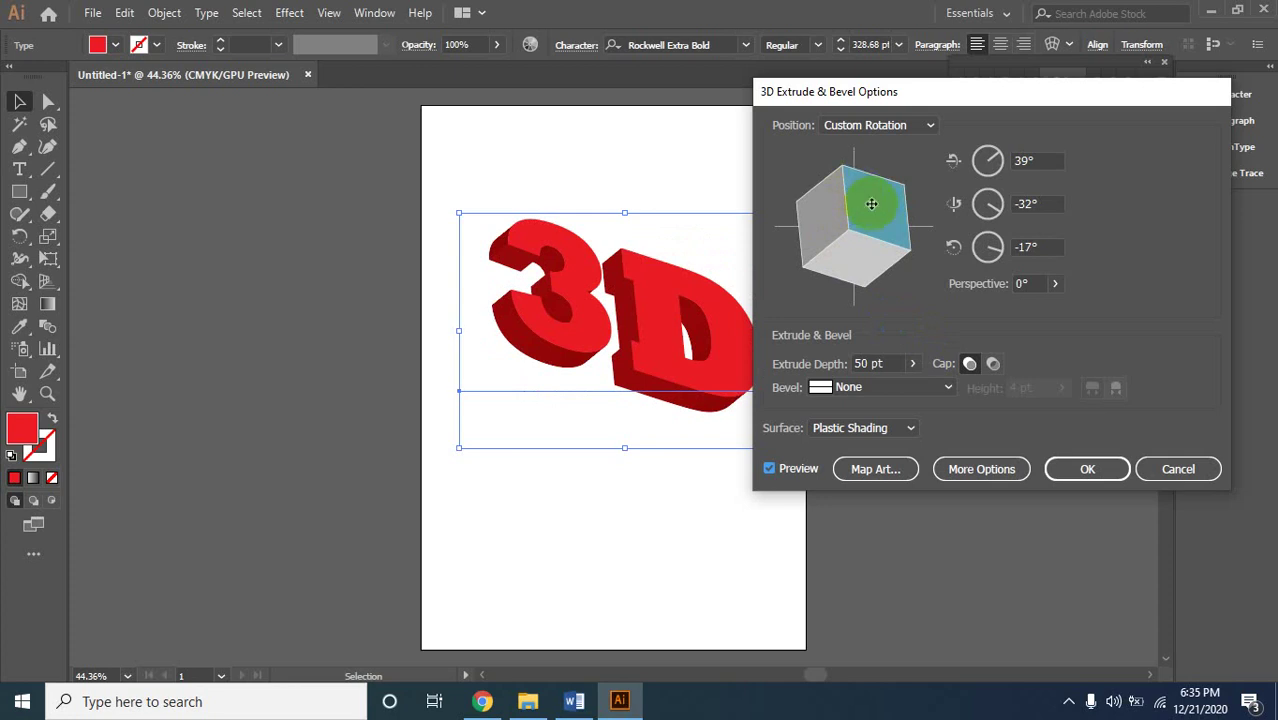
left_click_drag(860, 204, 840, 205)
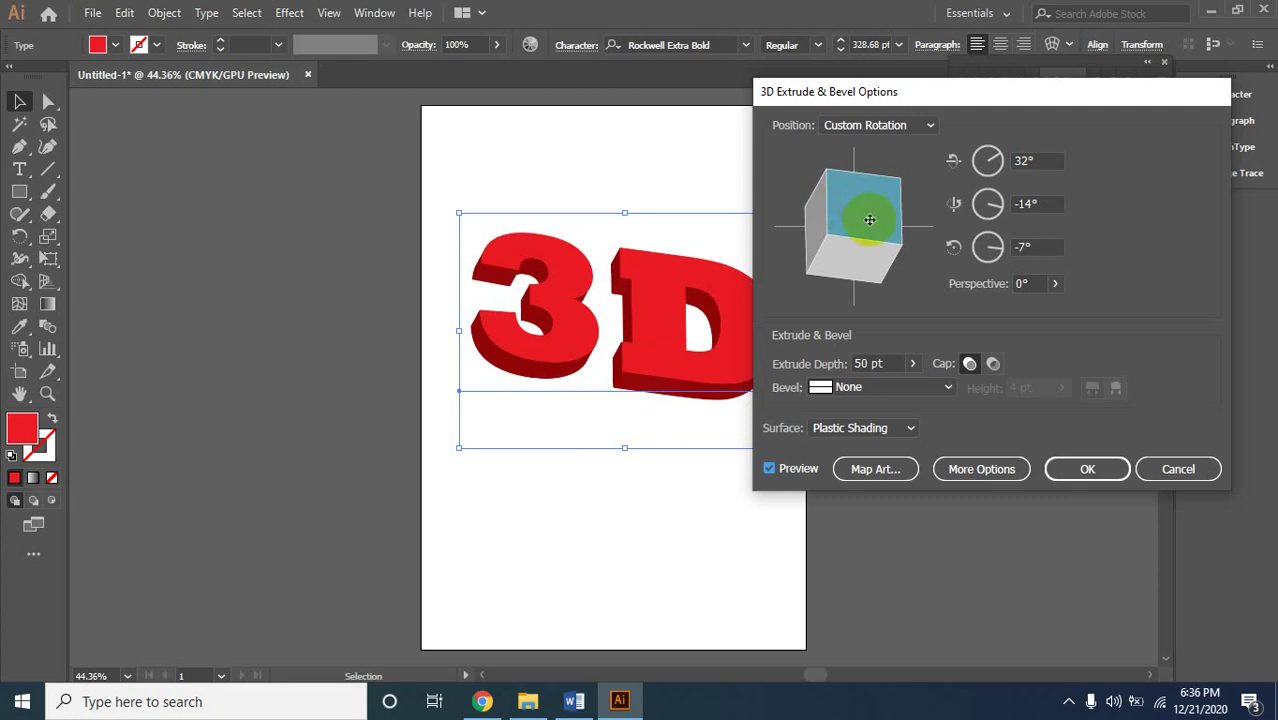
left_click_drag(881, 222, 879, 208)
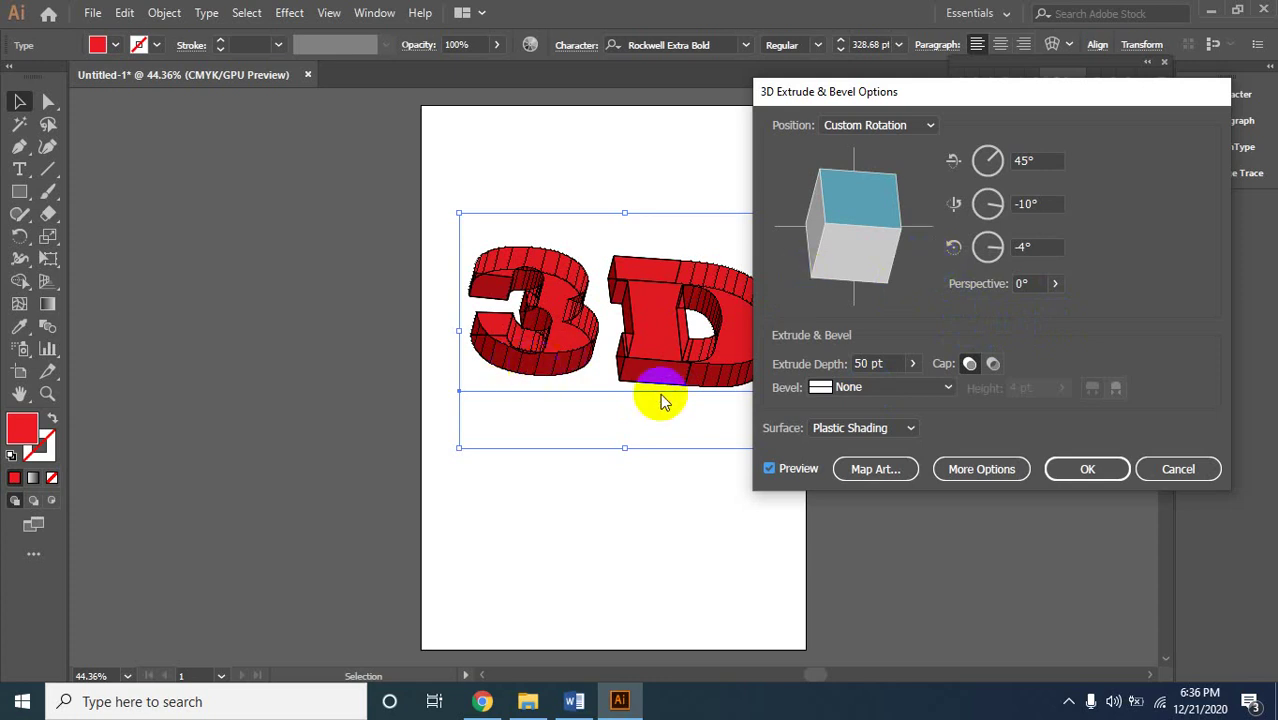
left_click(1056, 482)
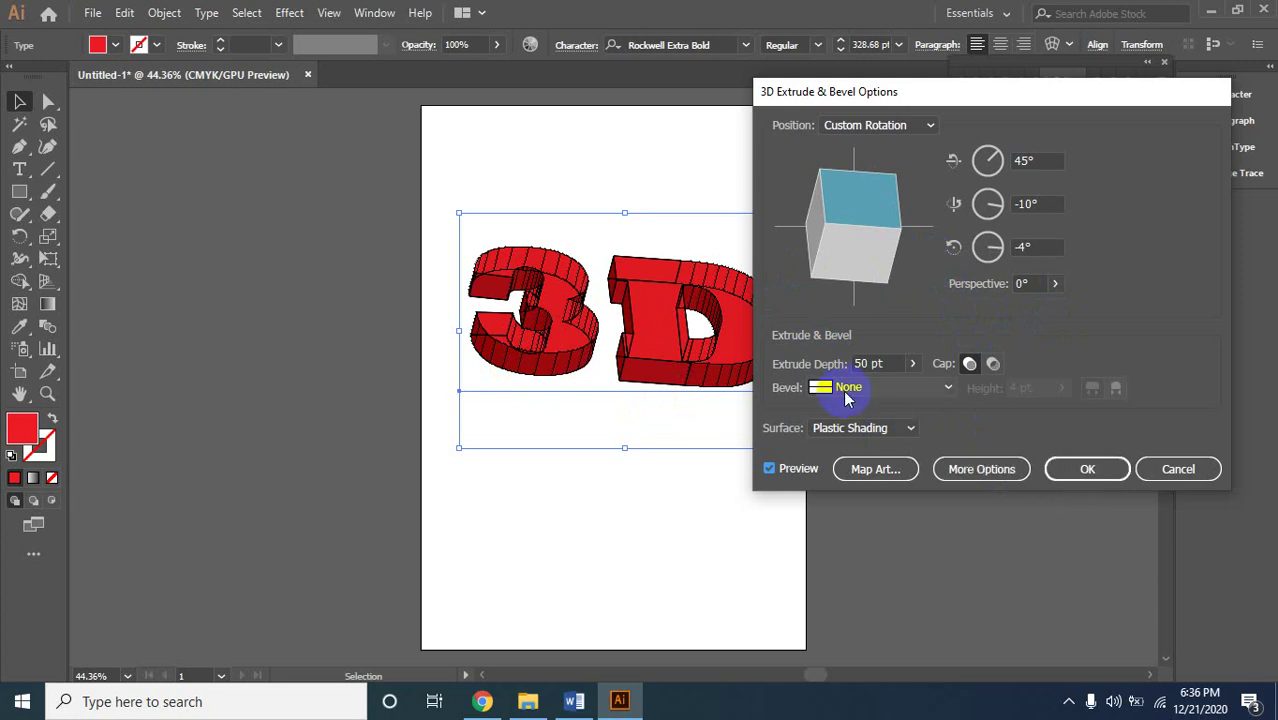
left_click(1084, 470)
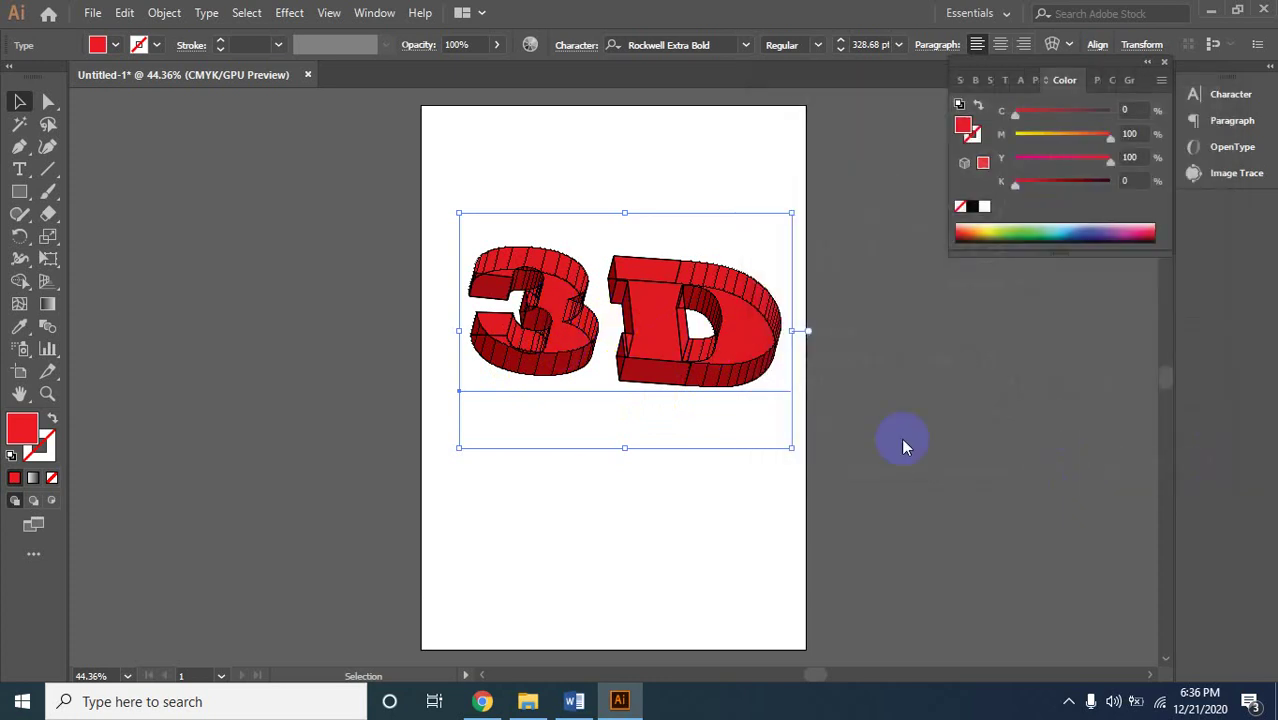
Select the whole 3D text and expand its 3D effect into editable shapes from the Object menu.
left_click(869, 389)
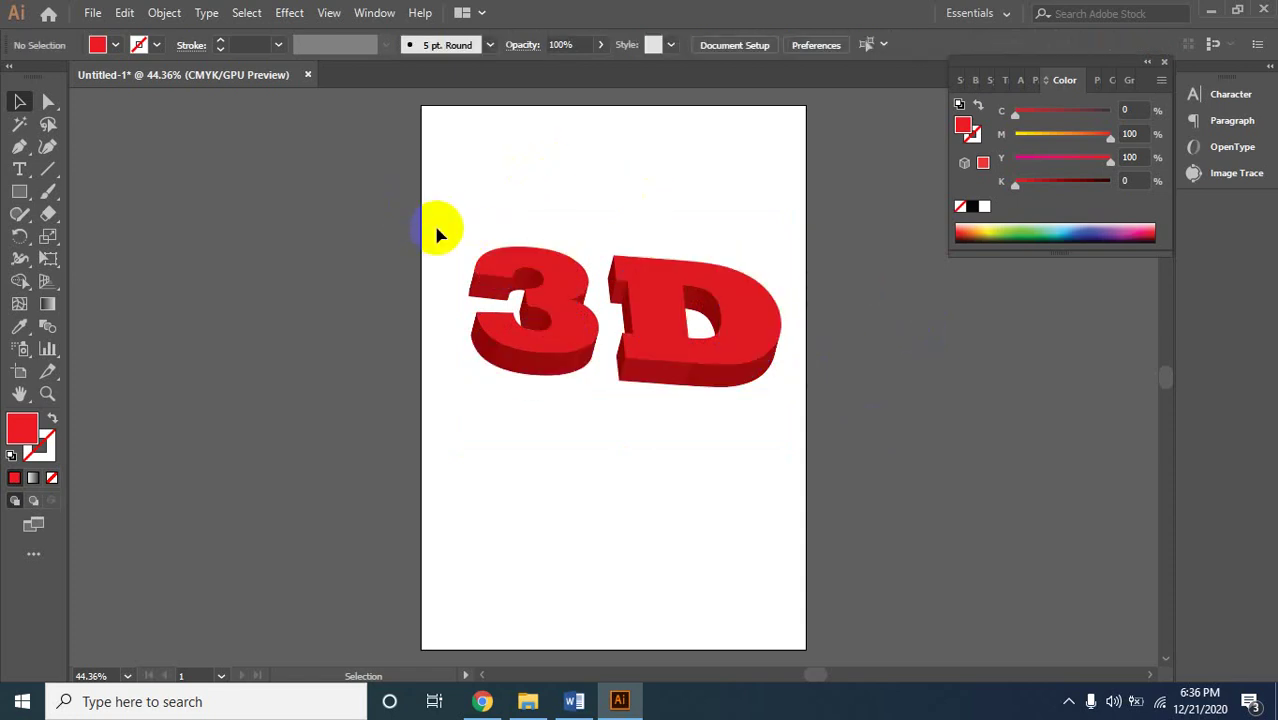
left_click_drag(442, 207, 757, 444)
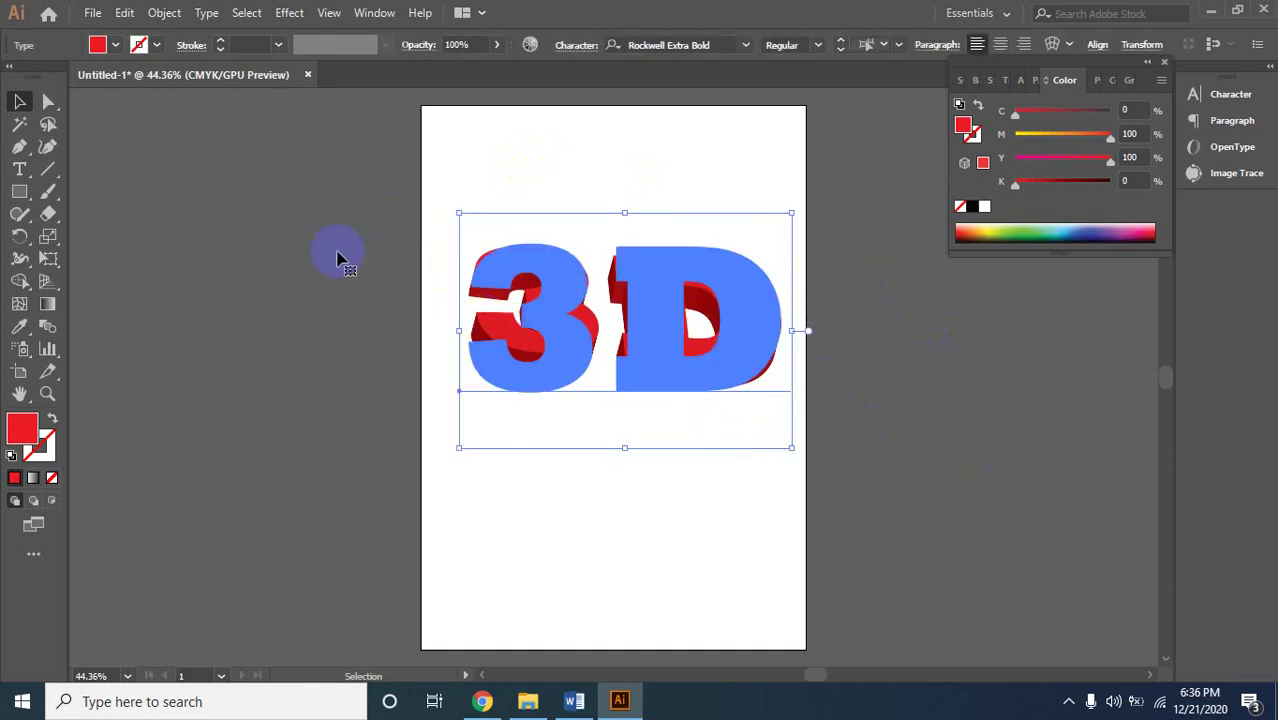
left_click(160, 16)
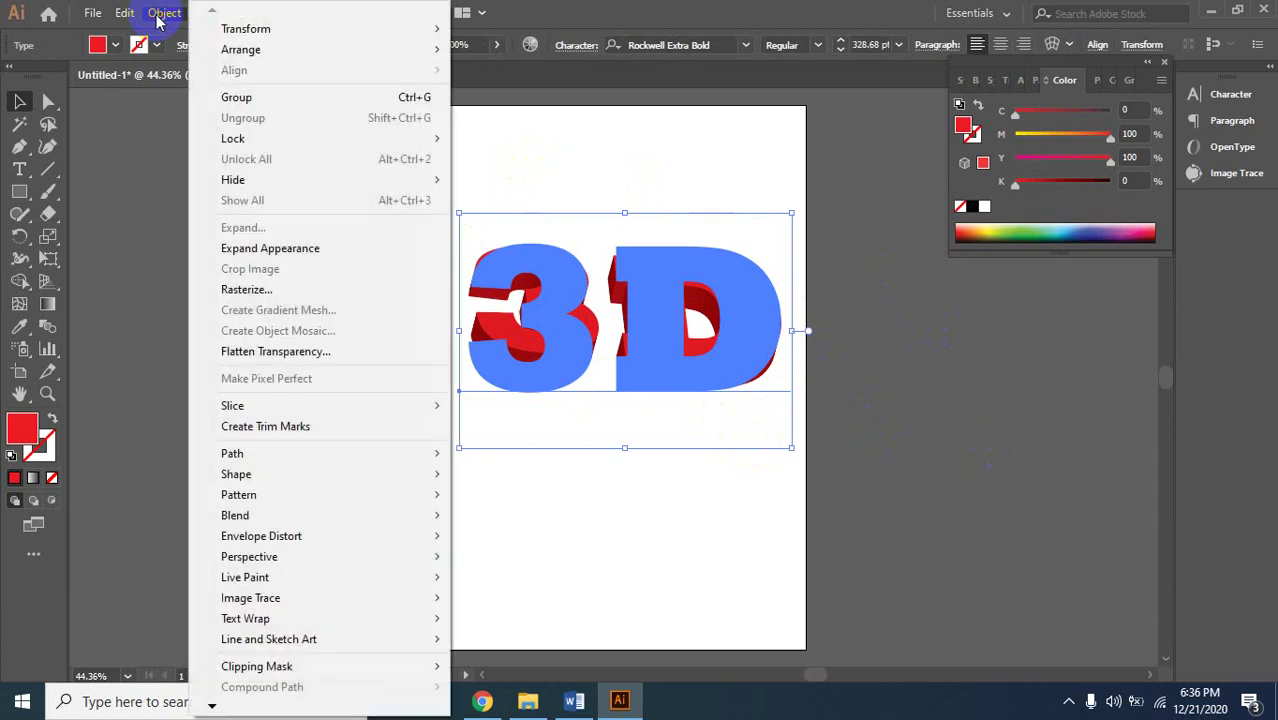
left_click(282, 250)
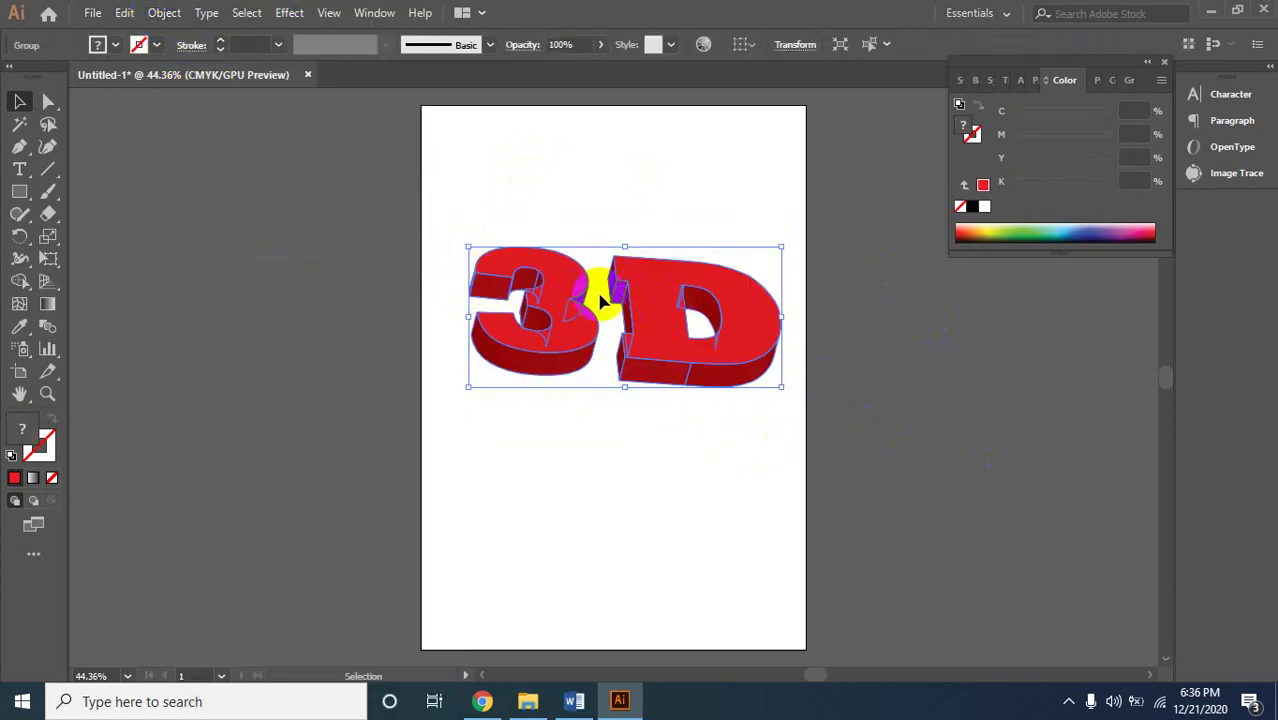
left_click(165, 13)
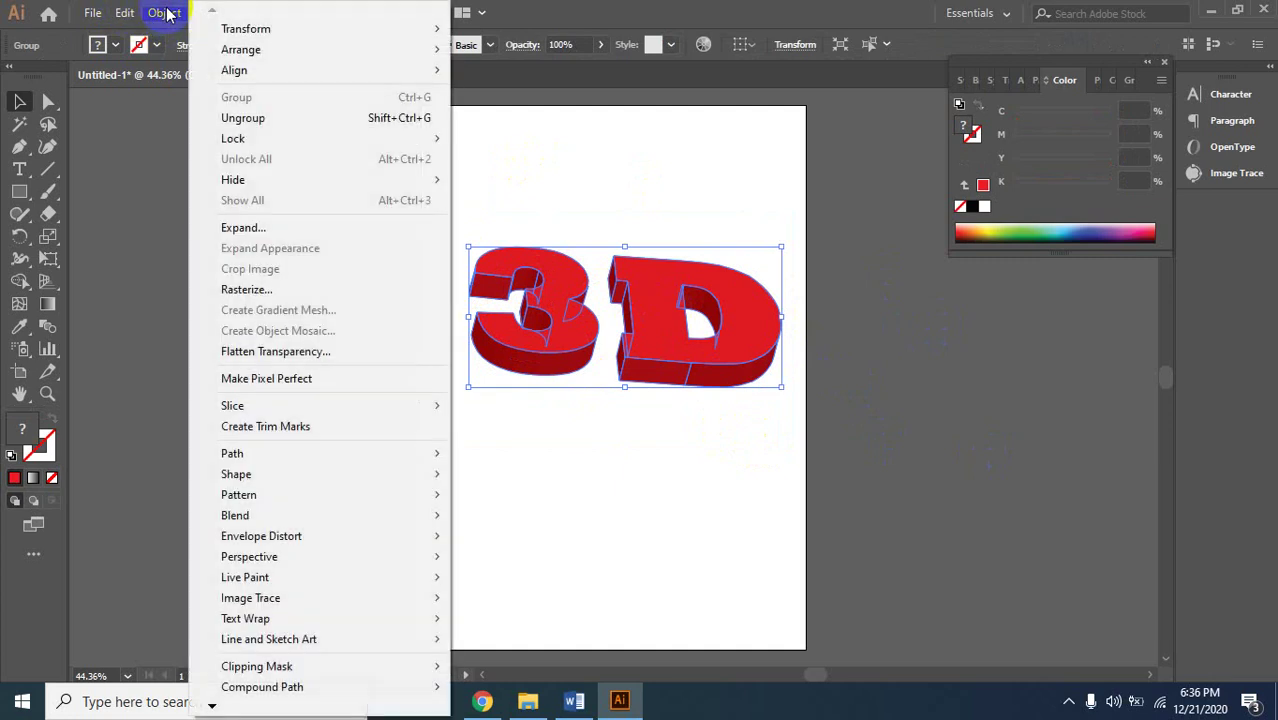
left_click(243, 228)
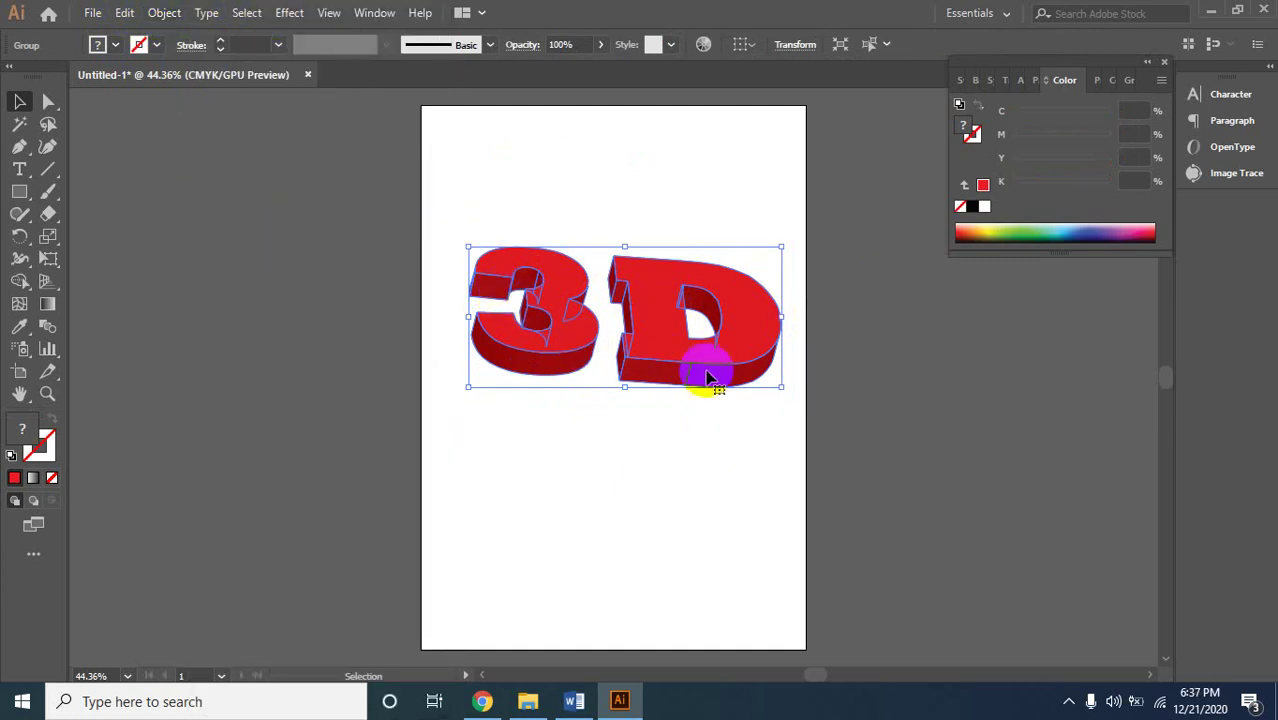
Ungroup the expanded 3D artwork and deselect everything.
left_click(750, 421)
left_click(580, 330)
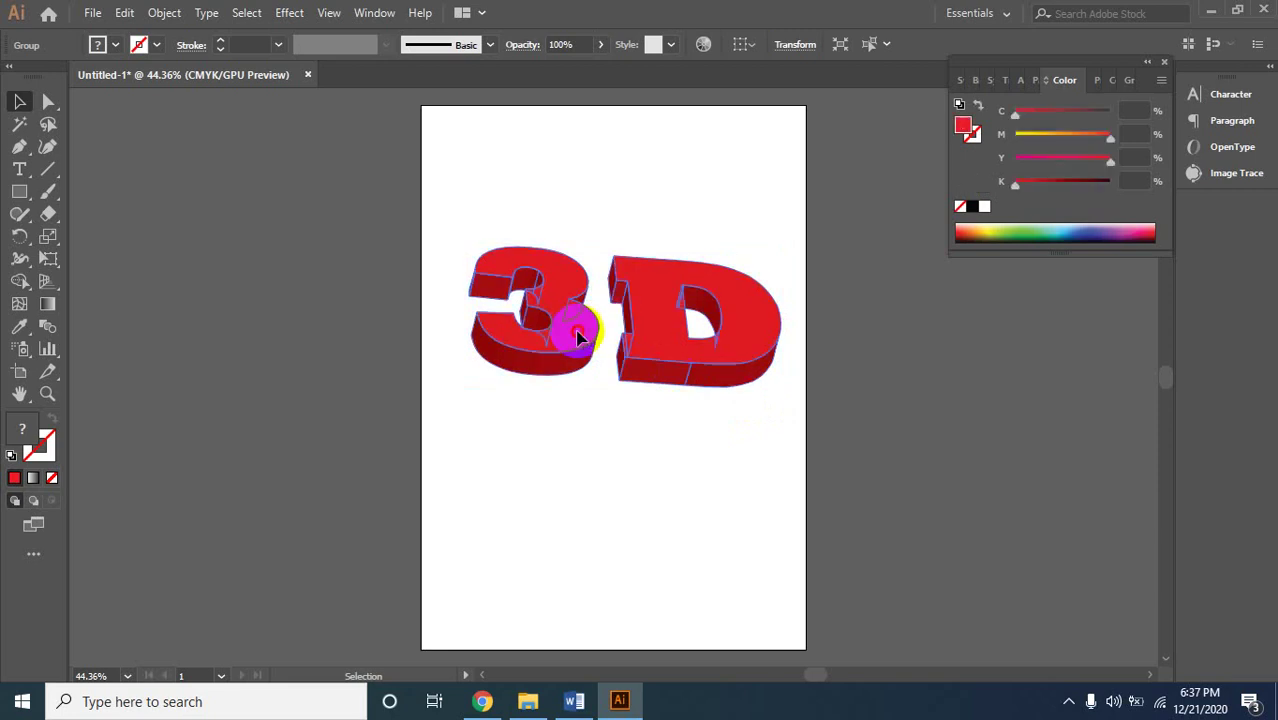
right_click(578, 338)
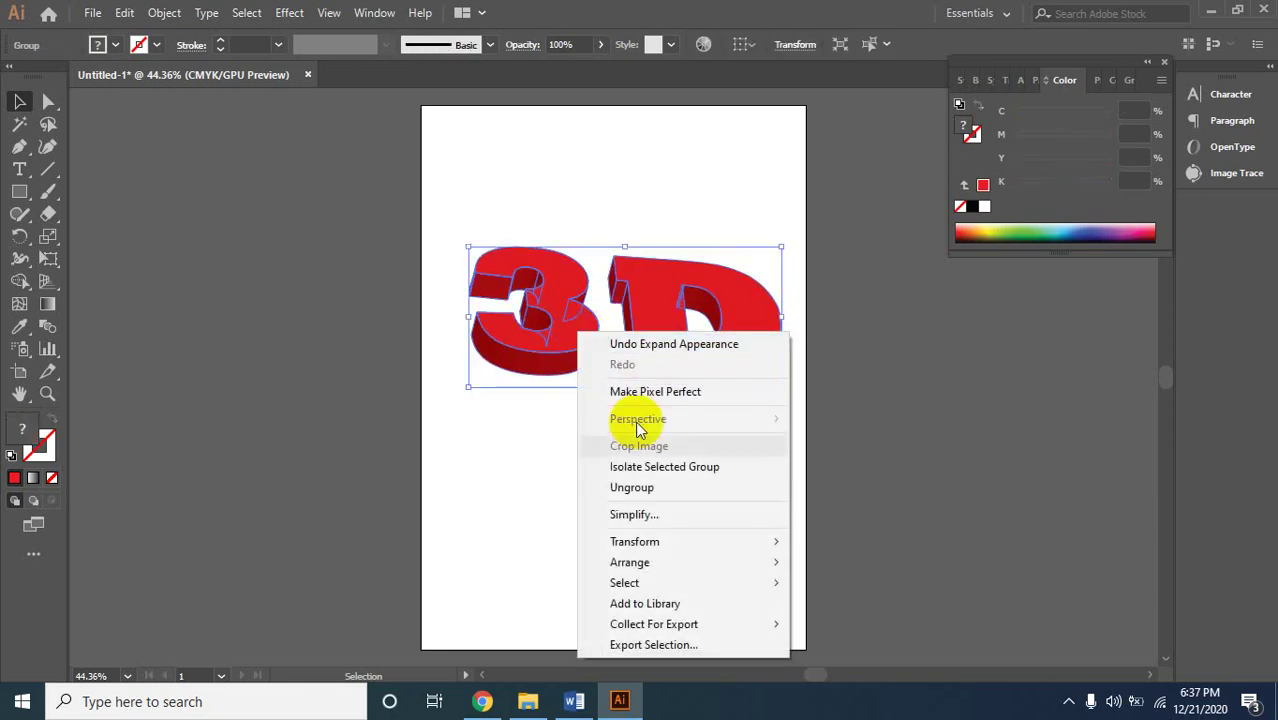
left_click(680, 489)
left_click(855, 436)
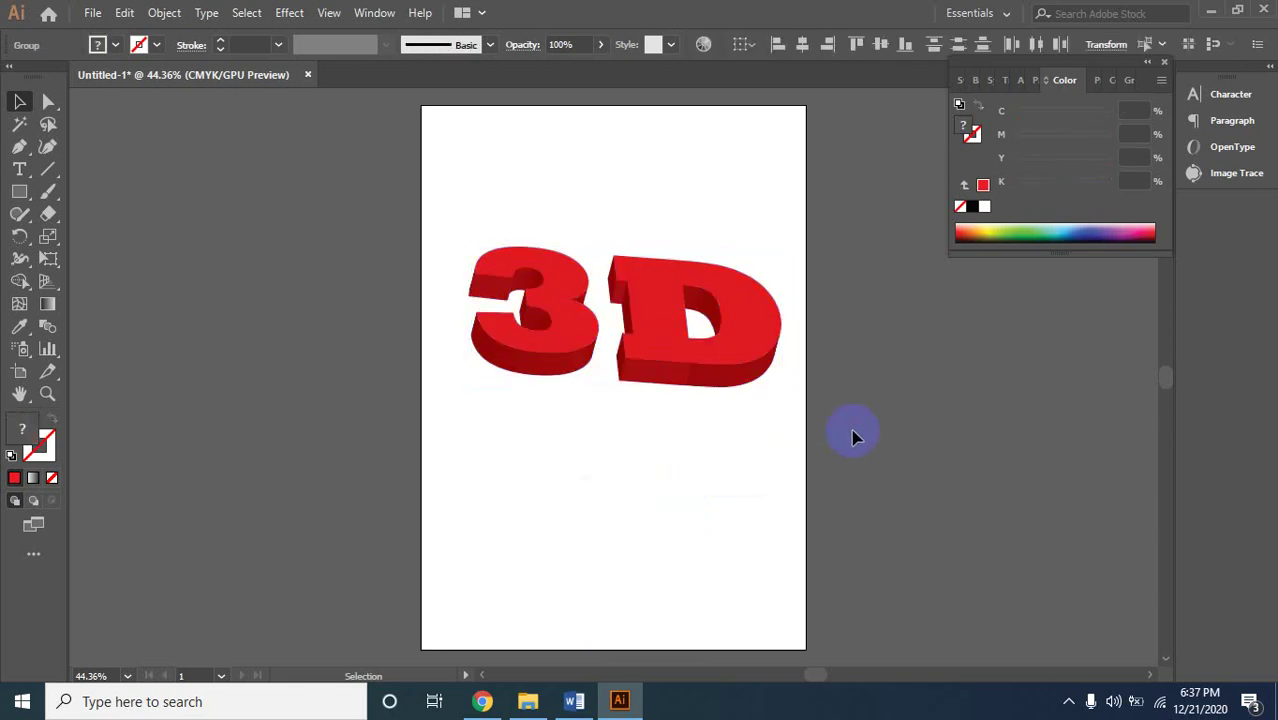
Draw a small rectangle near the artboard's top-left corner, cancelling the fill Color Picker unchanged.
left_click(19, 193)
left_click_drag(432, 145, 492, 190)
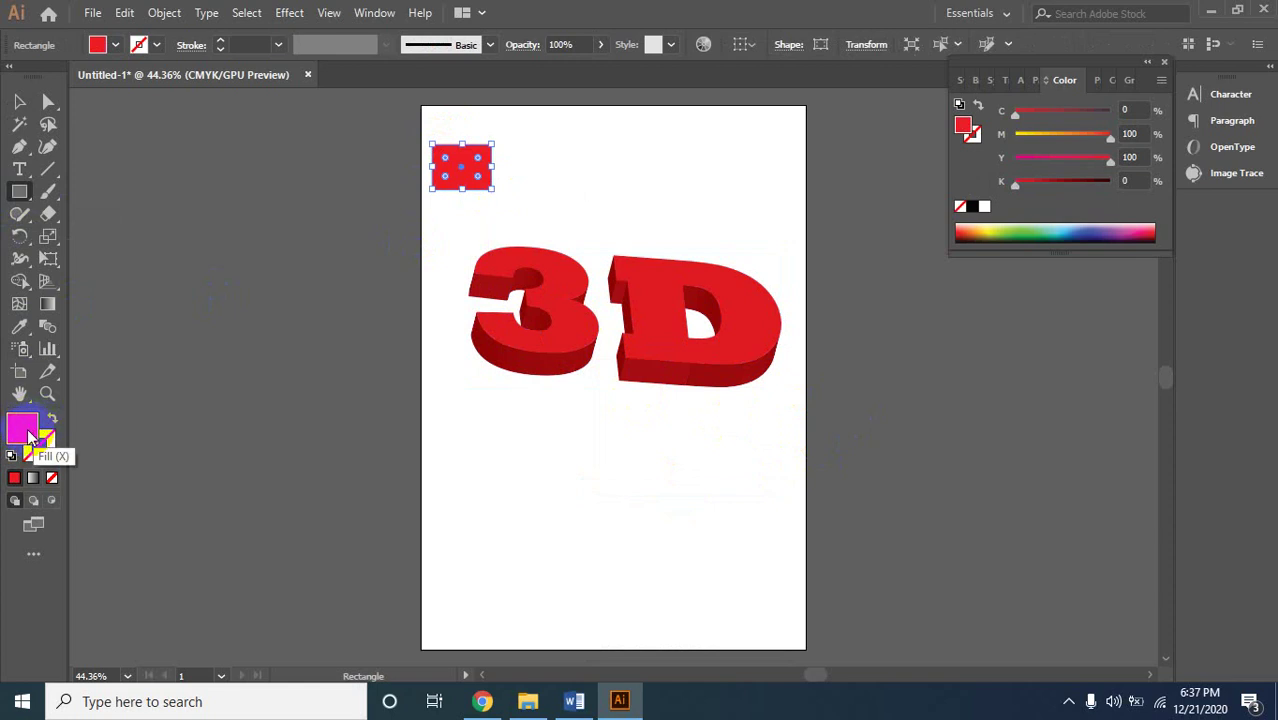
double_click(27, 430)
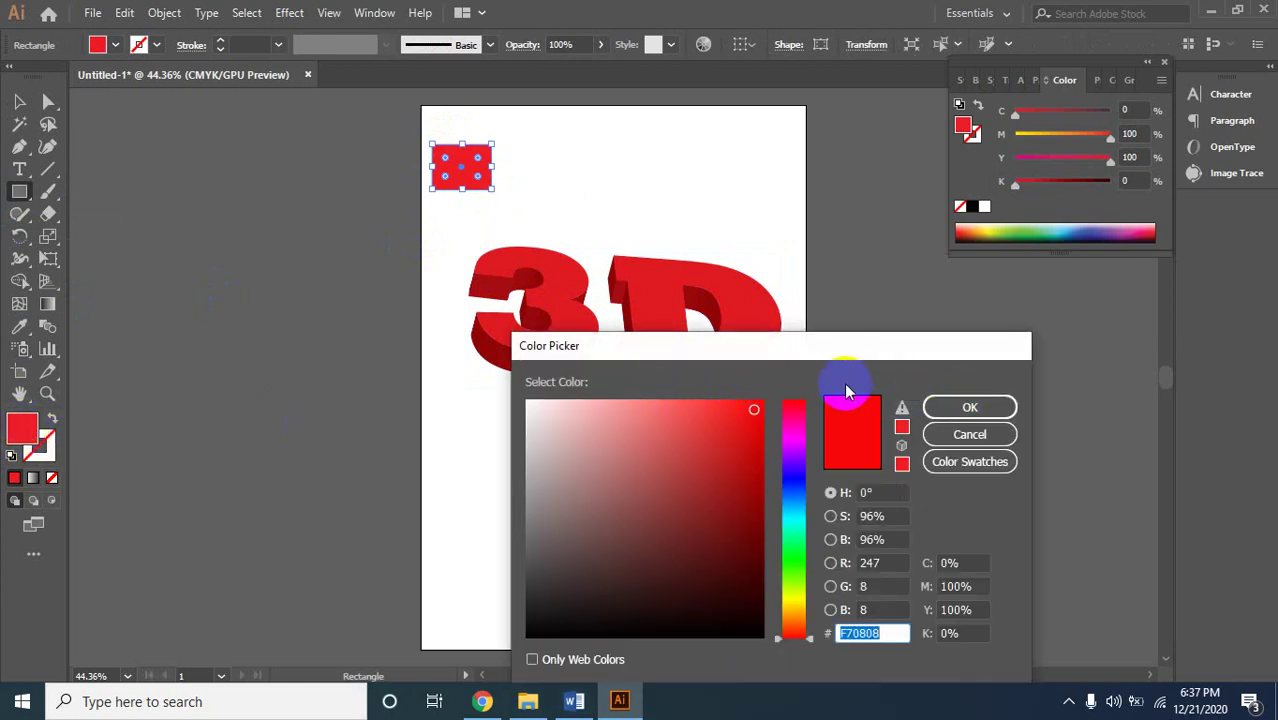
left_click_drag(842, 350, 728, 335)
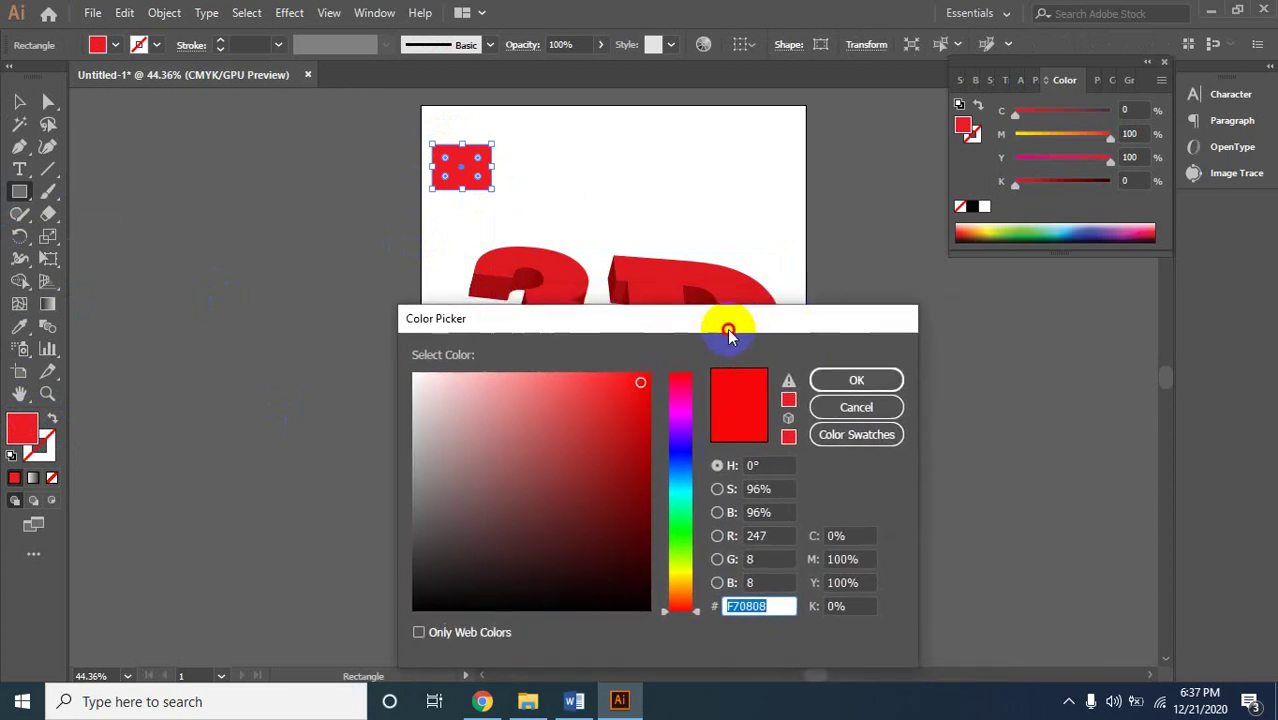
left_click(856, 407)
left_click(49, 304)
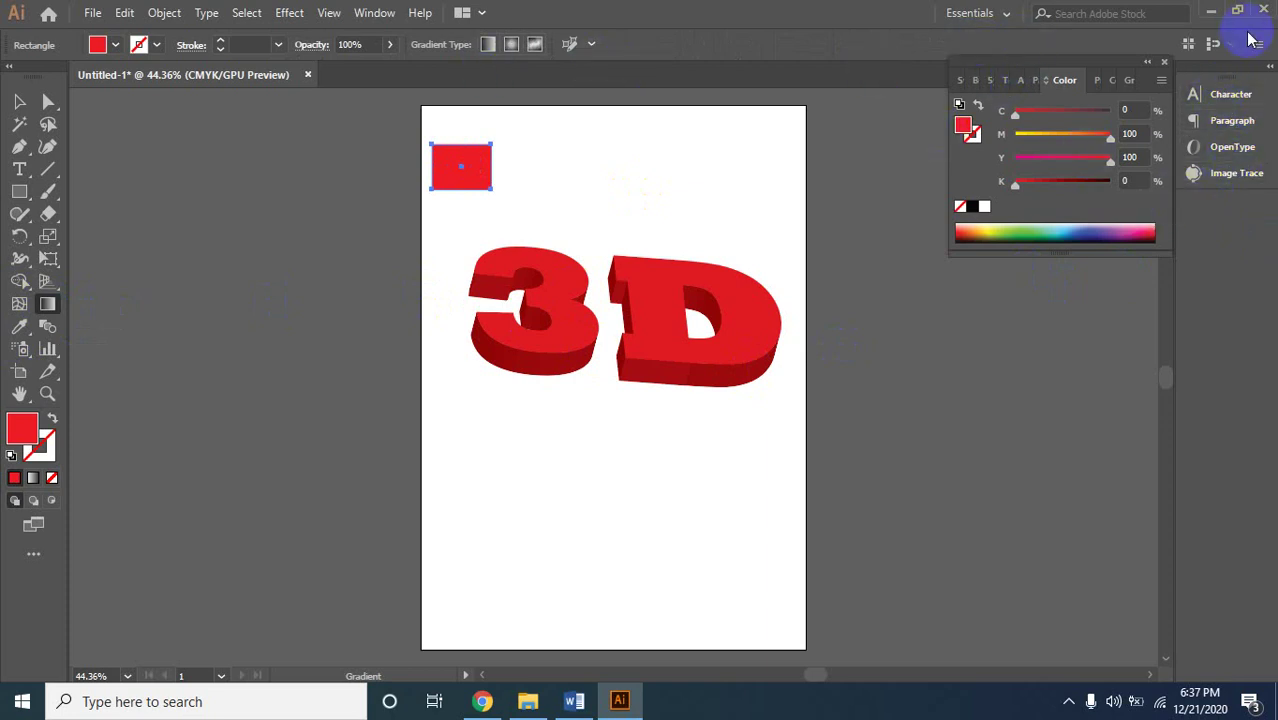
Open the Gradient panel from the Window menu and apply a default gradient to the rectangle.
right_click(1251, 58)
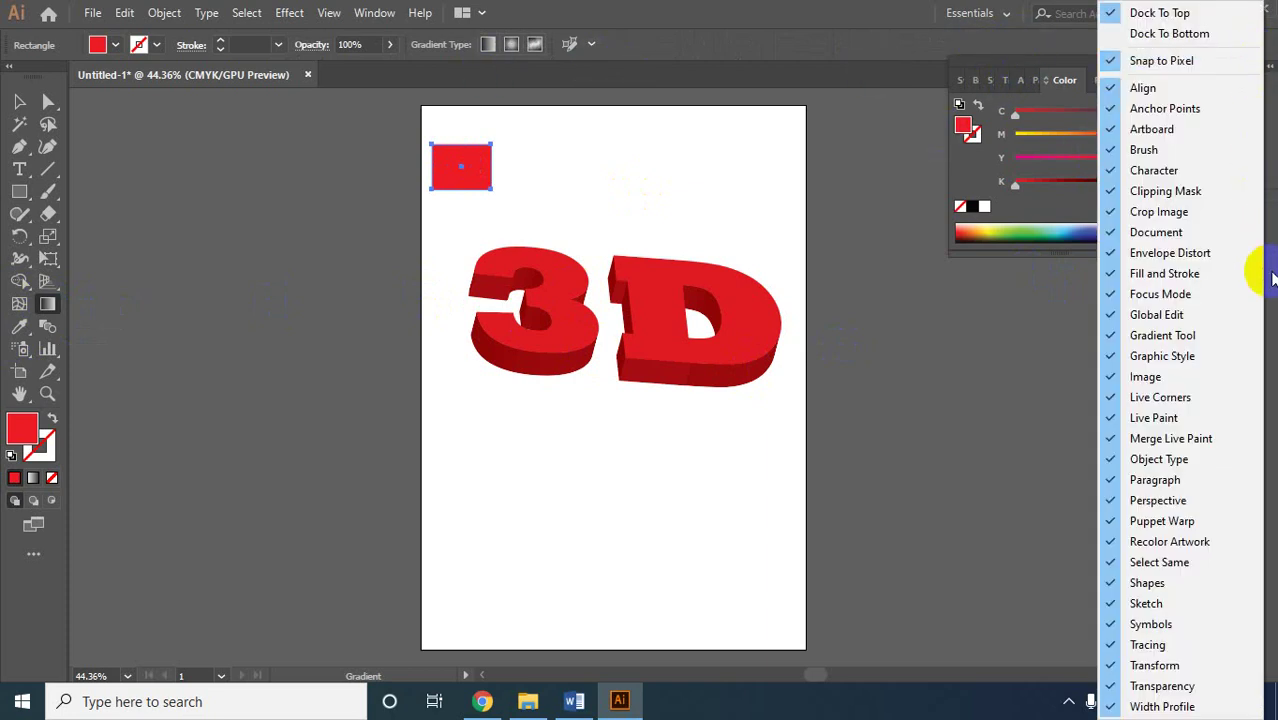
left_click(945, 480)
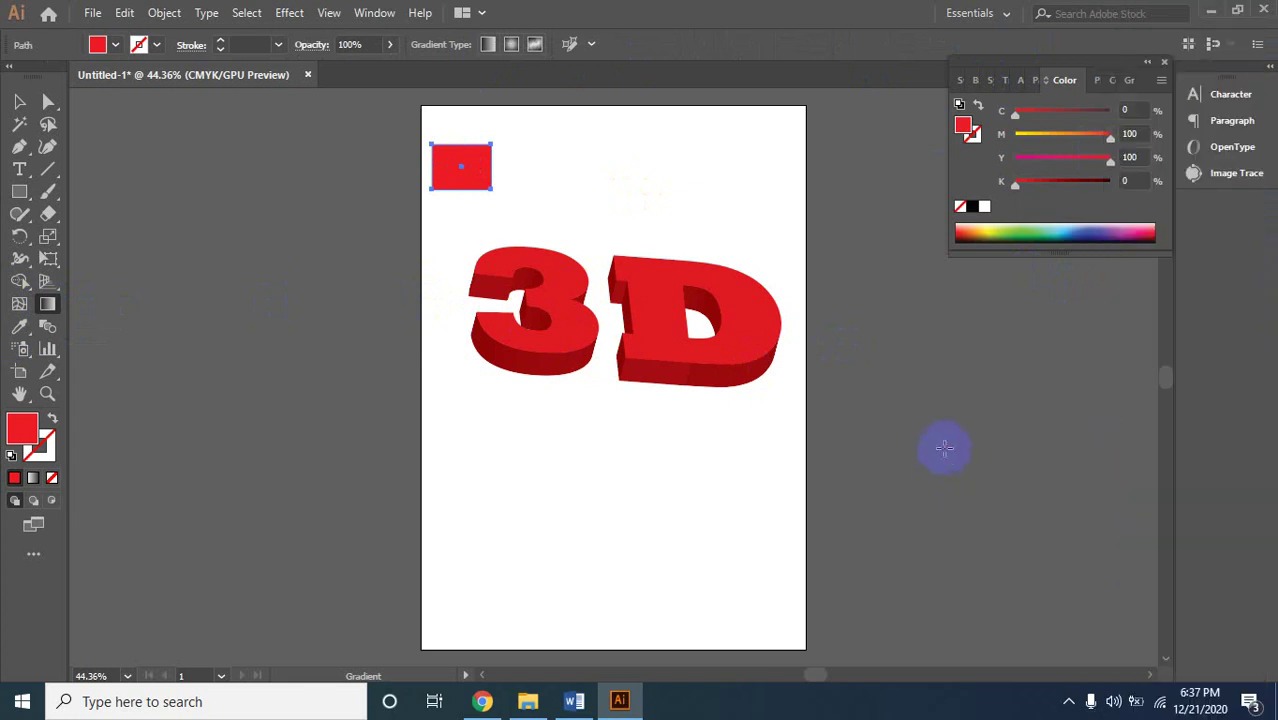
left_click(375, 13)
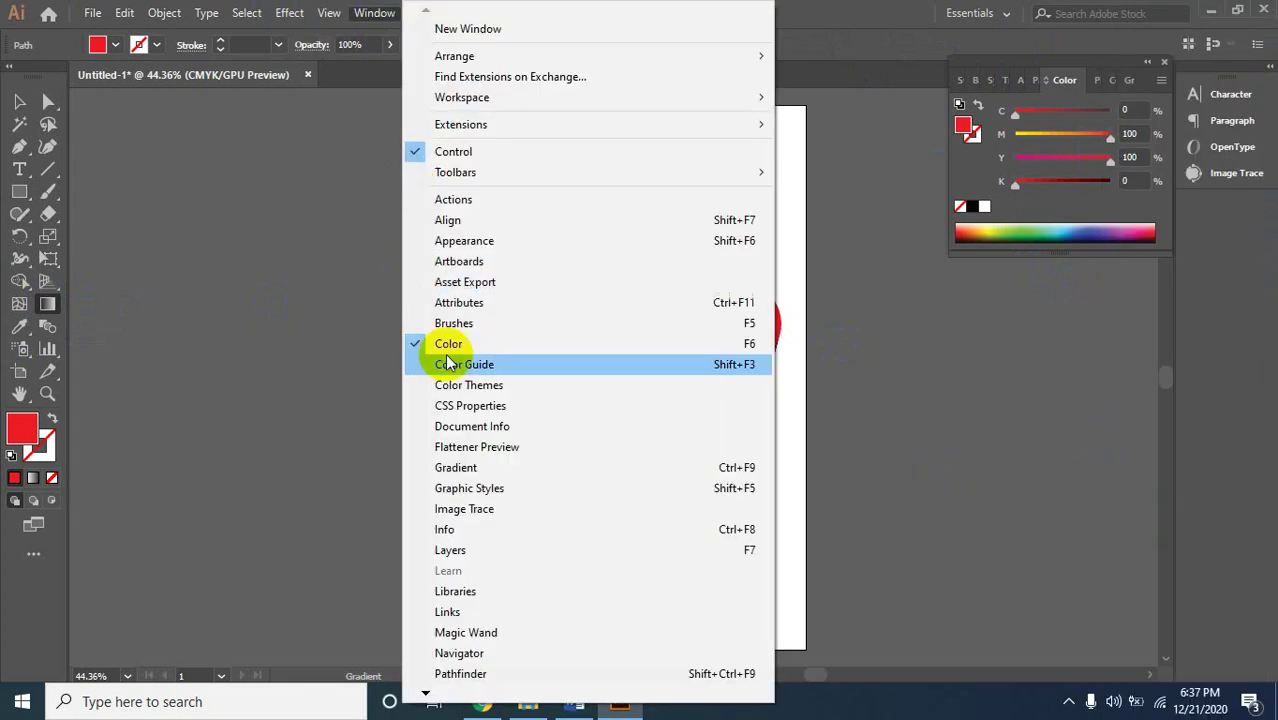
left_click(480, 470)
left_click(1063, 220)
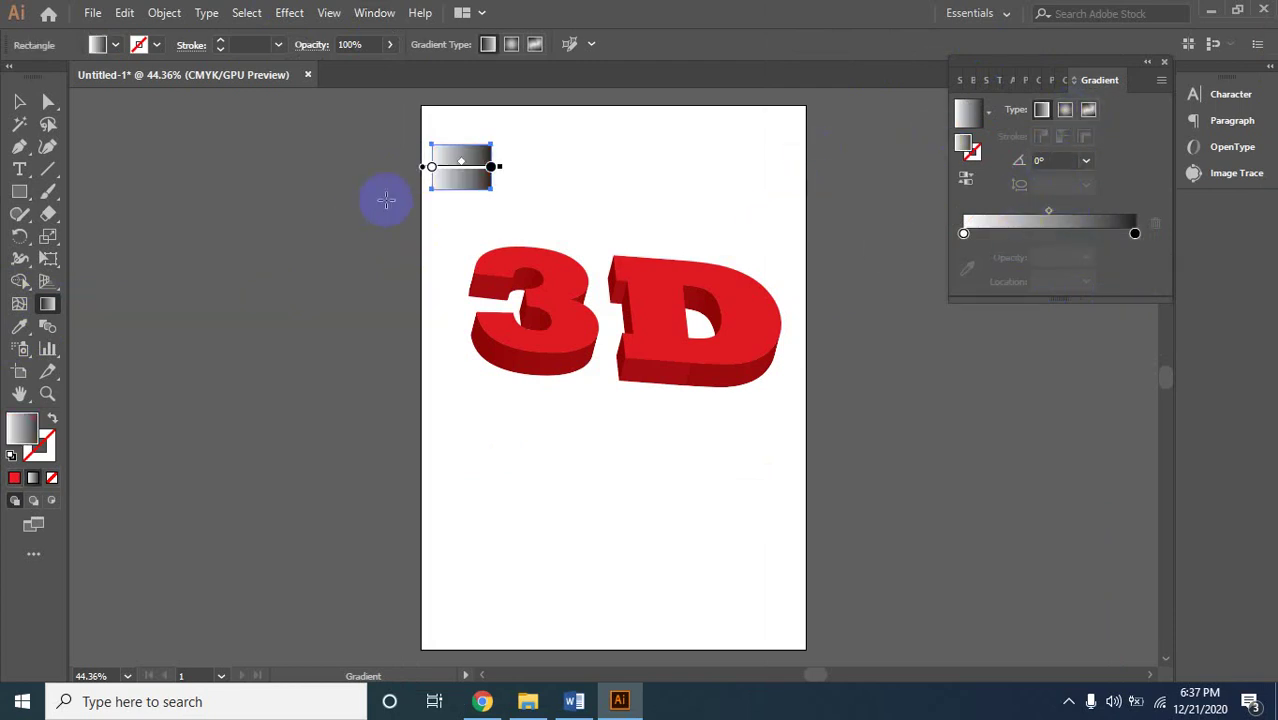
Set the gradient's right end stop to red from the swatches.
left_click(490, 174)
left_click(490, 170)
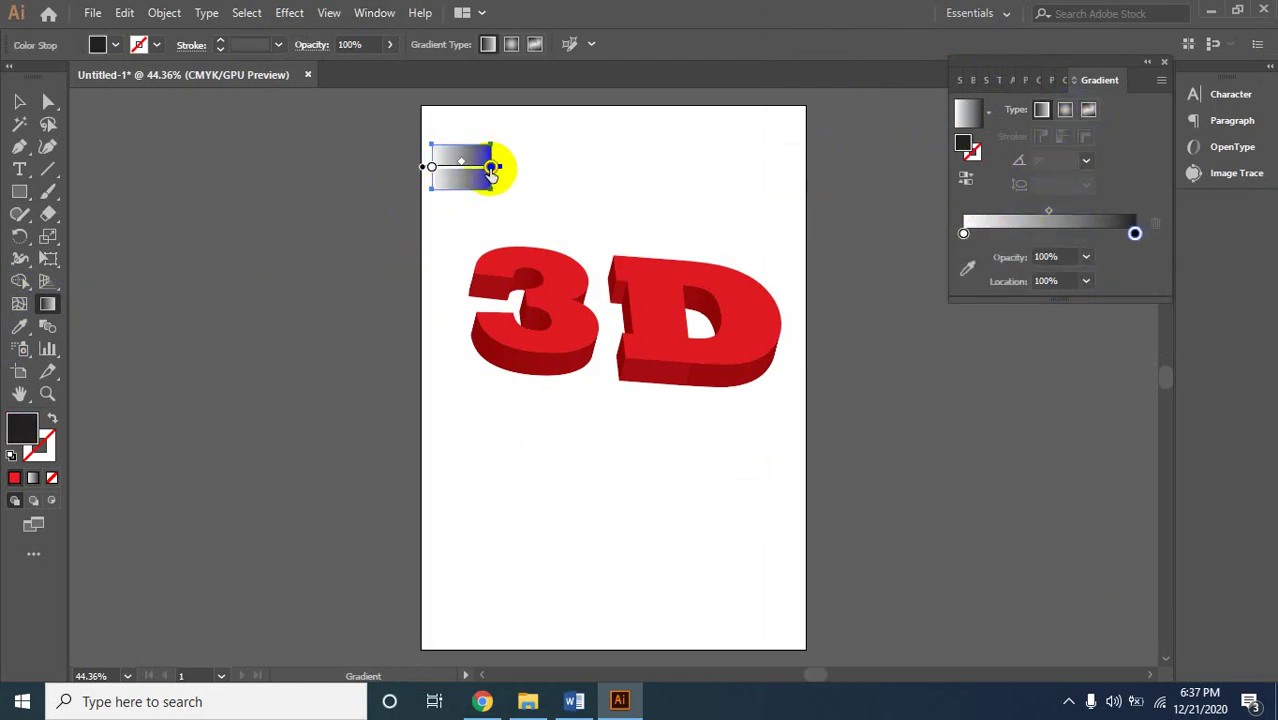
double_click(490, 170)
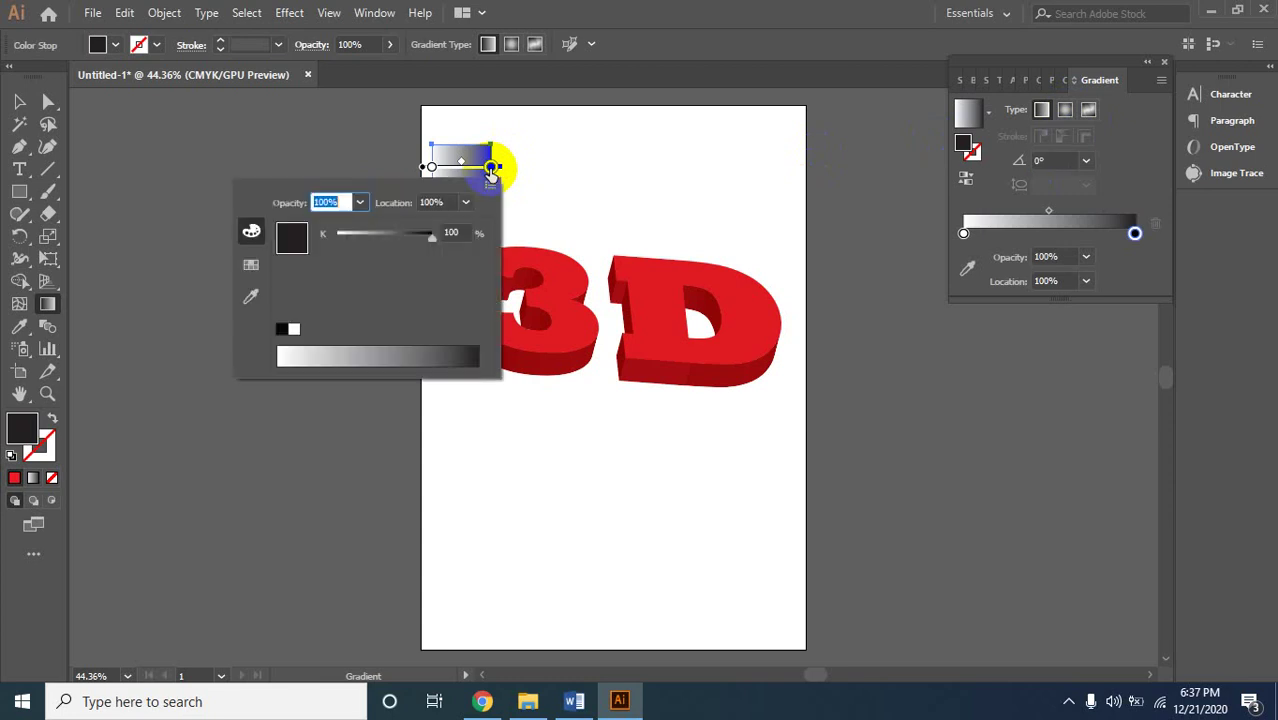
left_click(251, 264)
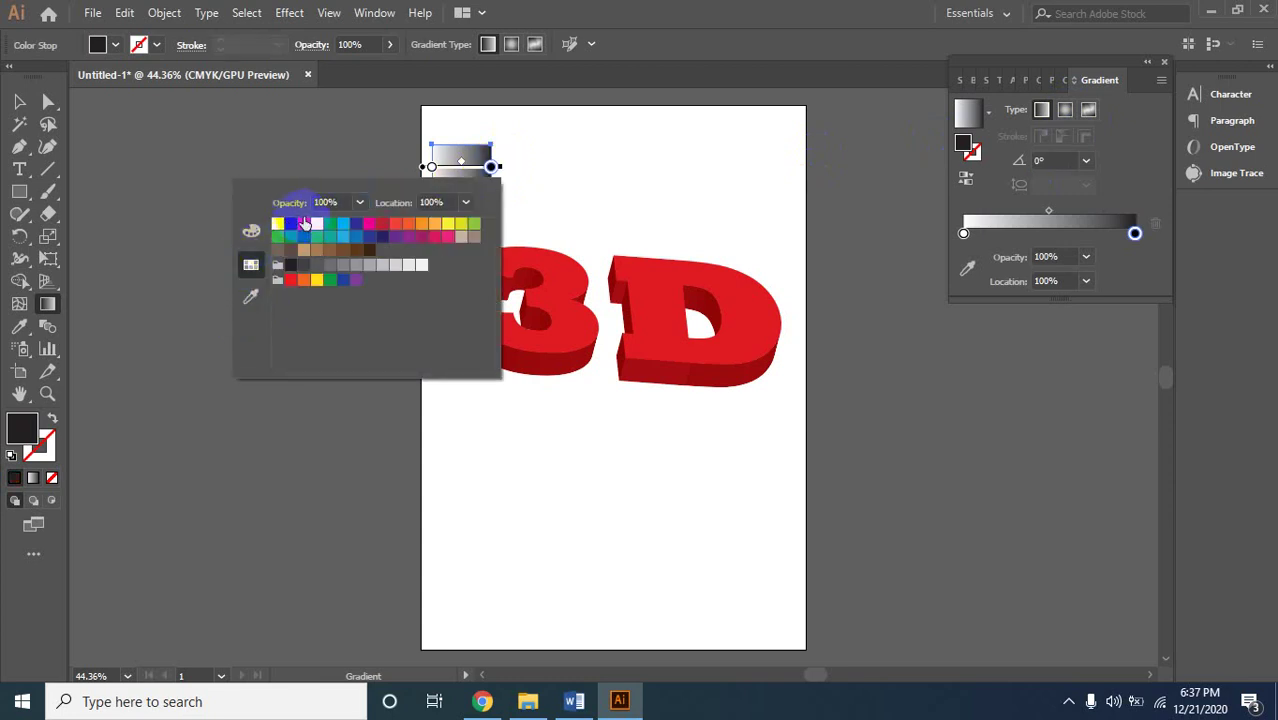
left_click(304, 226)
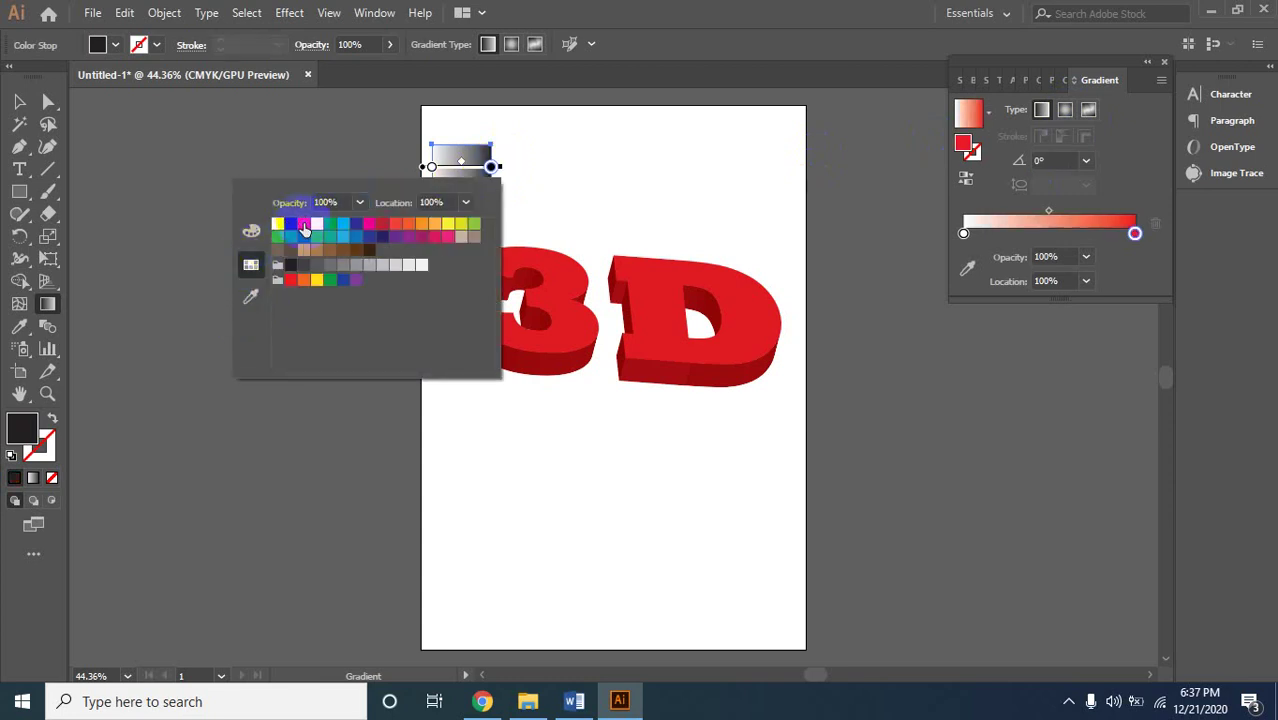
left_click(432, 168)
Set the gradient's left stop to dark blue from the swatches, then deselect the rectangle.
left_click(432, 170)
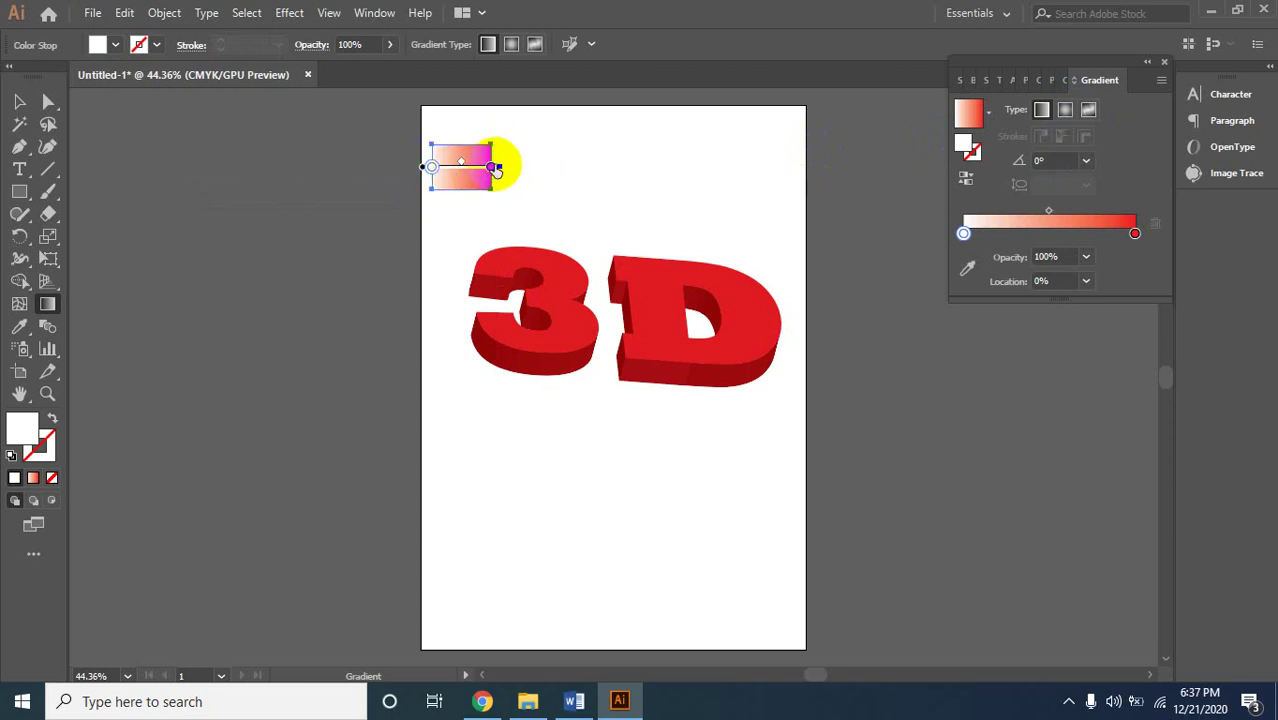
left_click(433, 170)
double_click(432, 168)
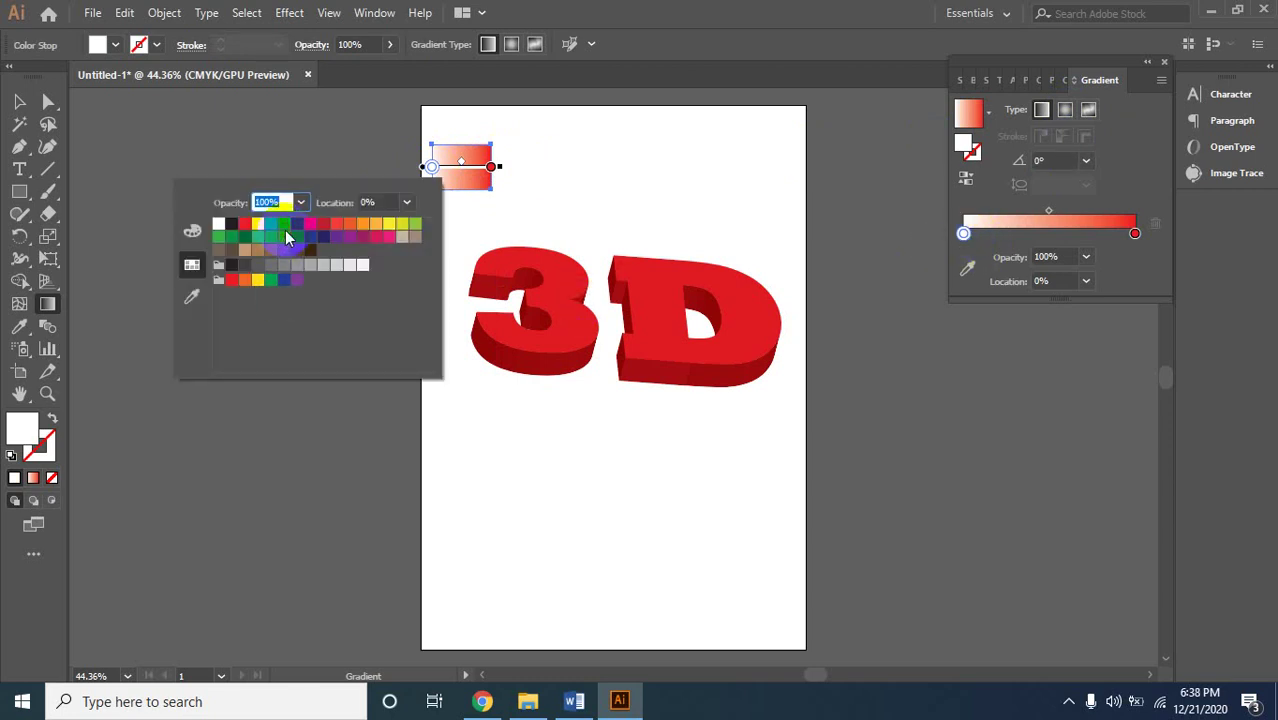
left_click(284, 225)
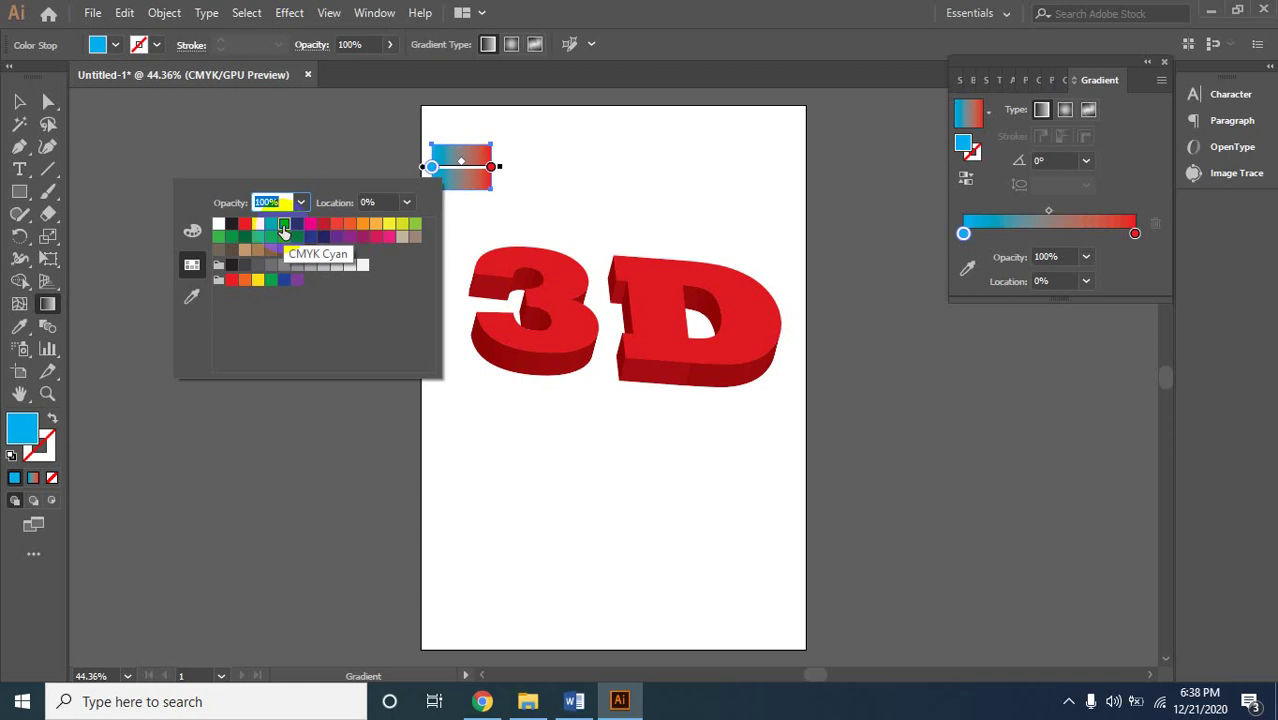
left_click(297, 225)
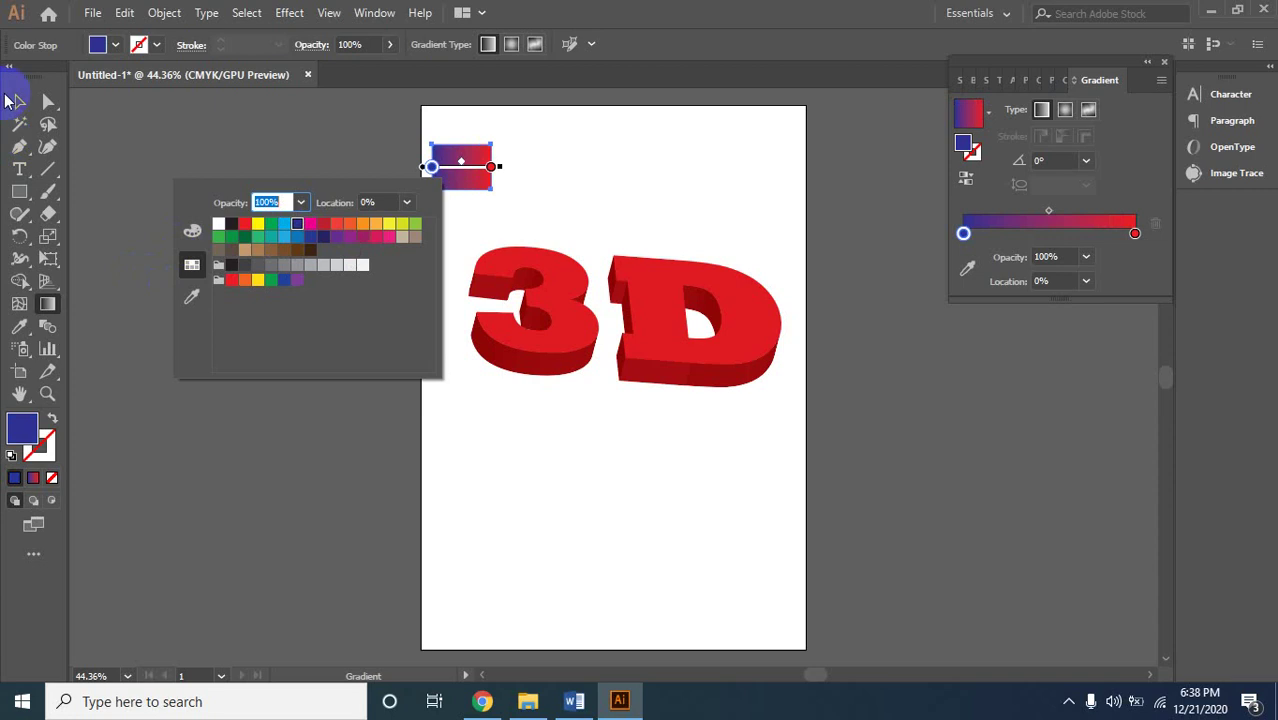
left_click(48, 124)
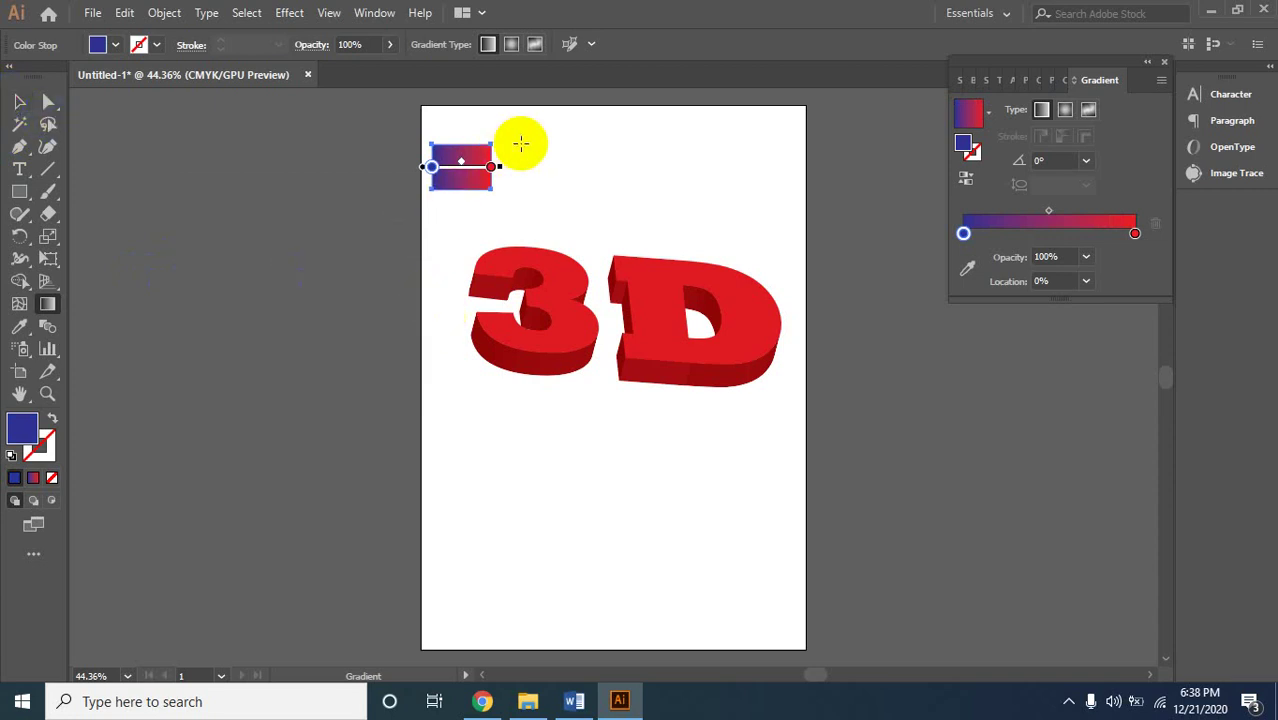
left_click(14, 100)
left_click(442, 146)
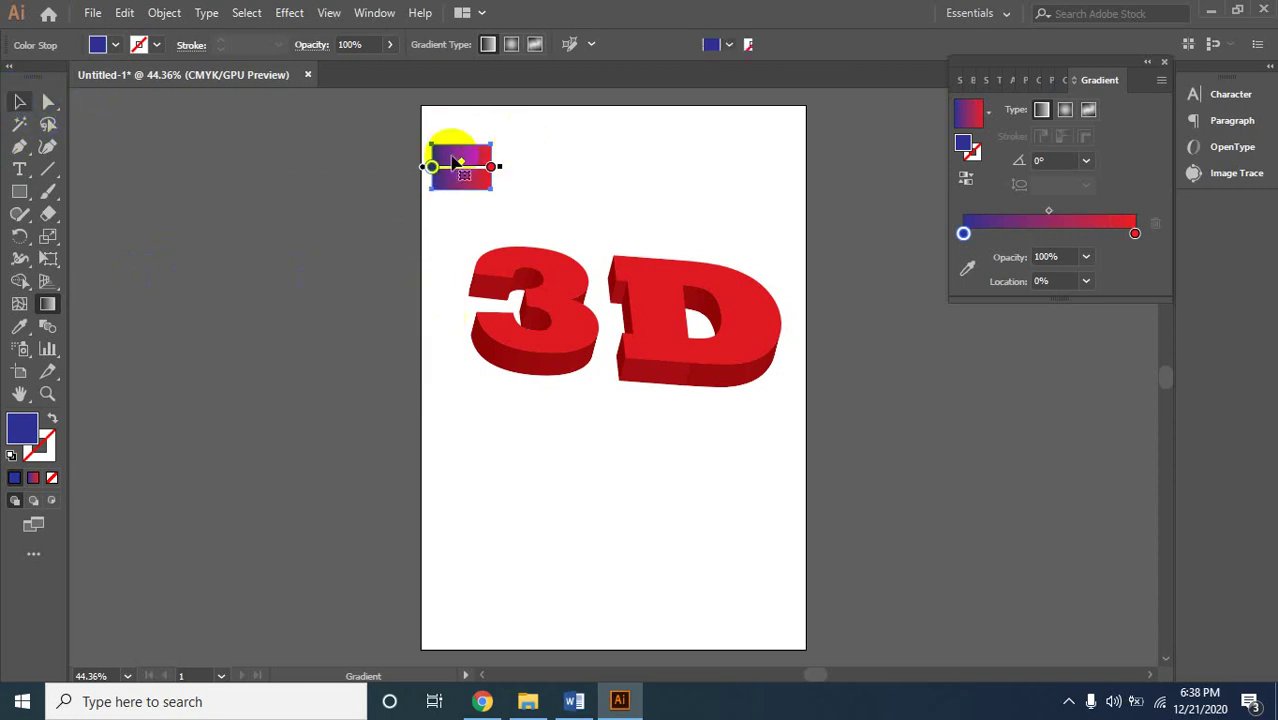
left_click(508, 135)
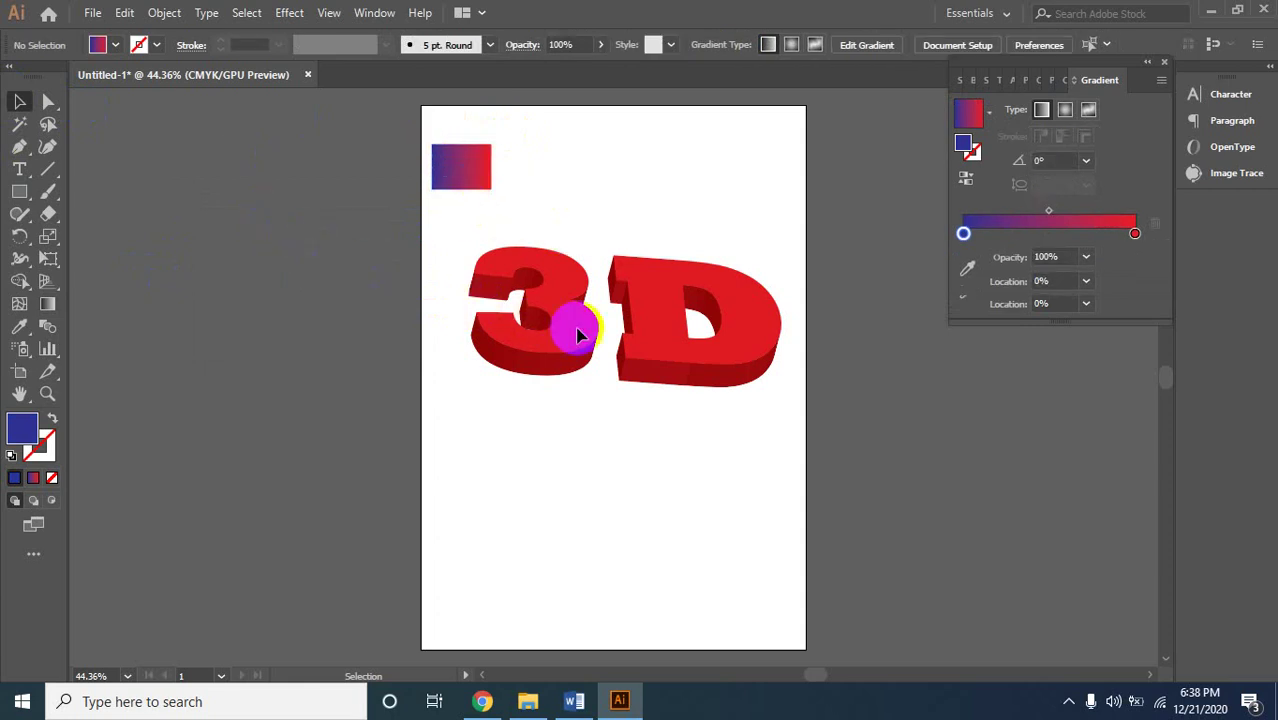
Ungroup the 3 and eyedropper the rectangle's blue-to-red gradient onto its front face.
left_click(553, 302)
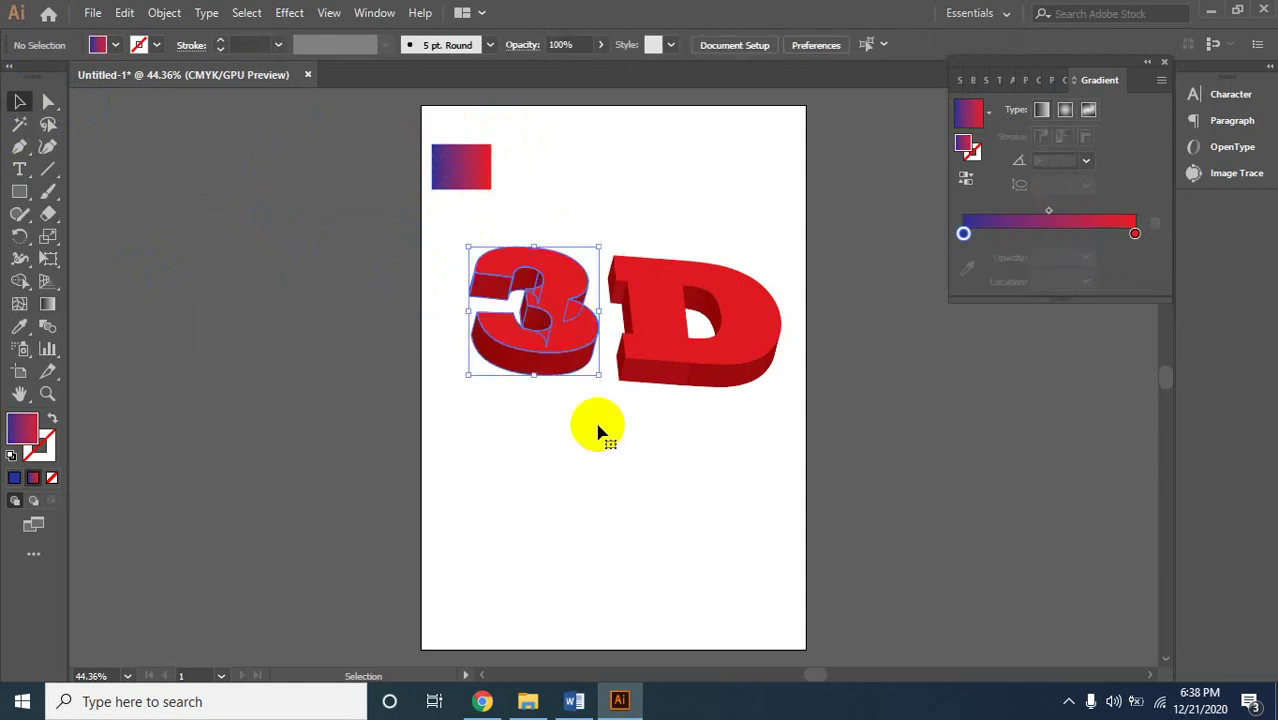
right_click(546, 294)
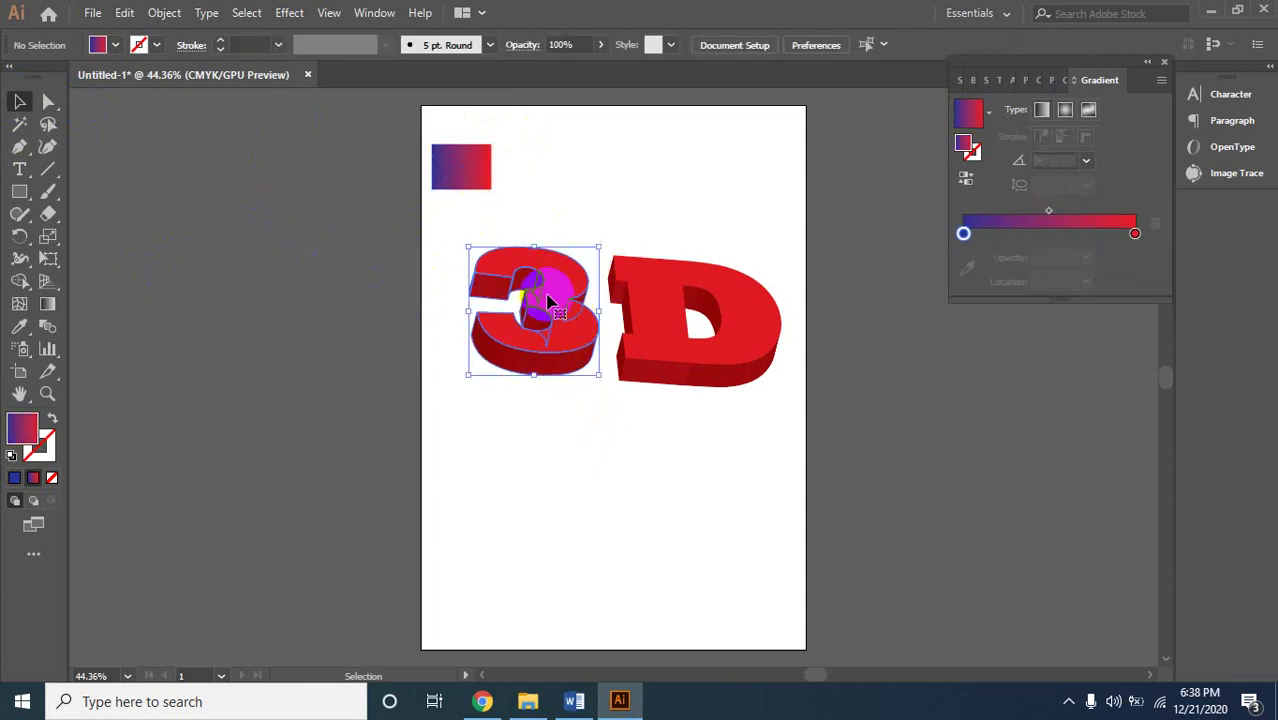
left_click(828, 326)
left_click(737, 343)
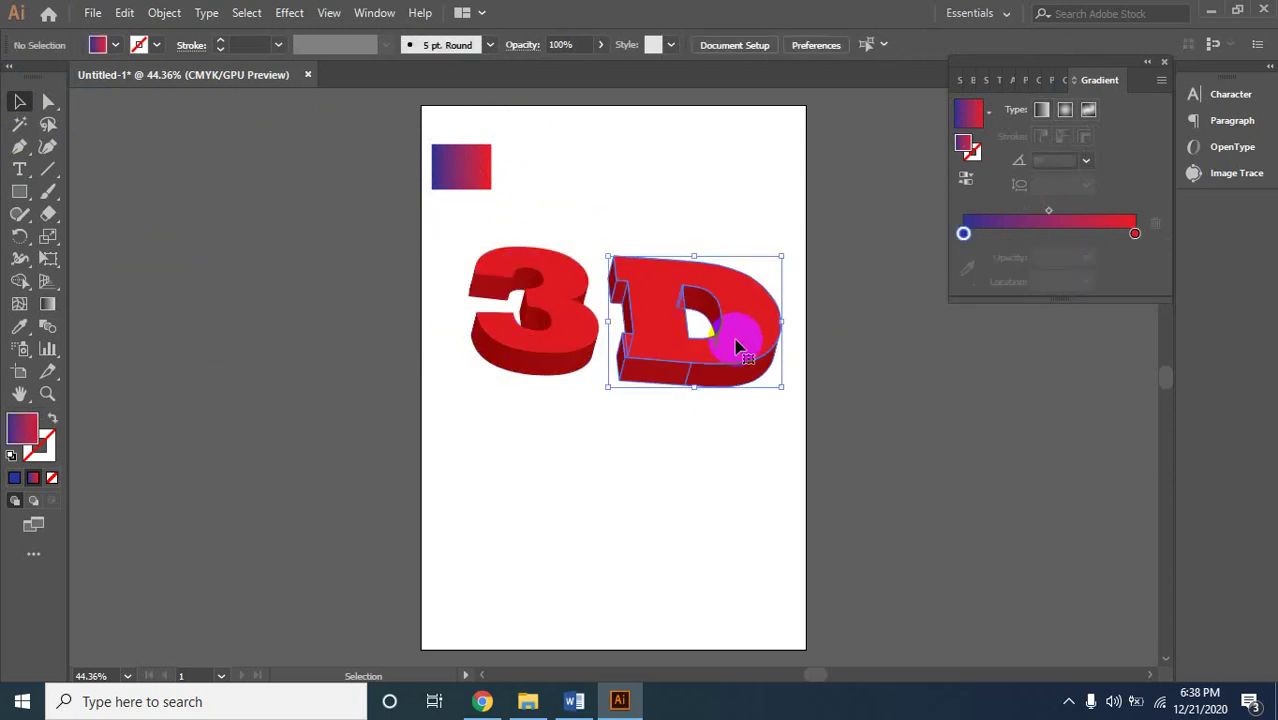
left_click(561, 315)
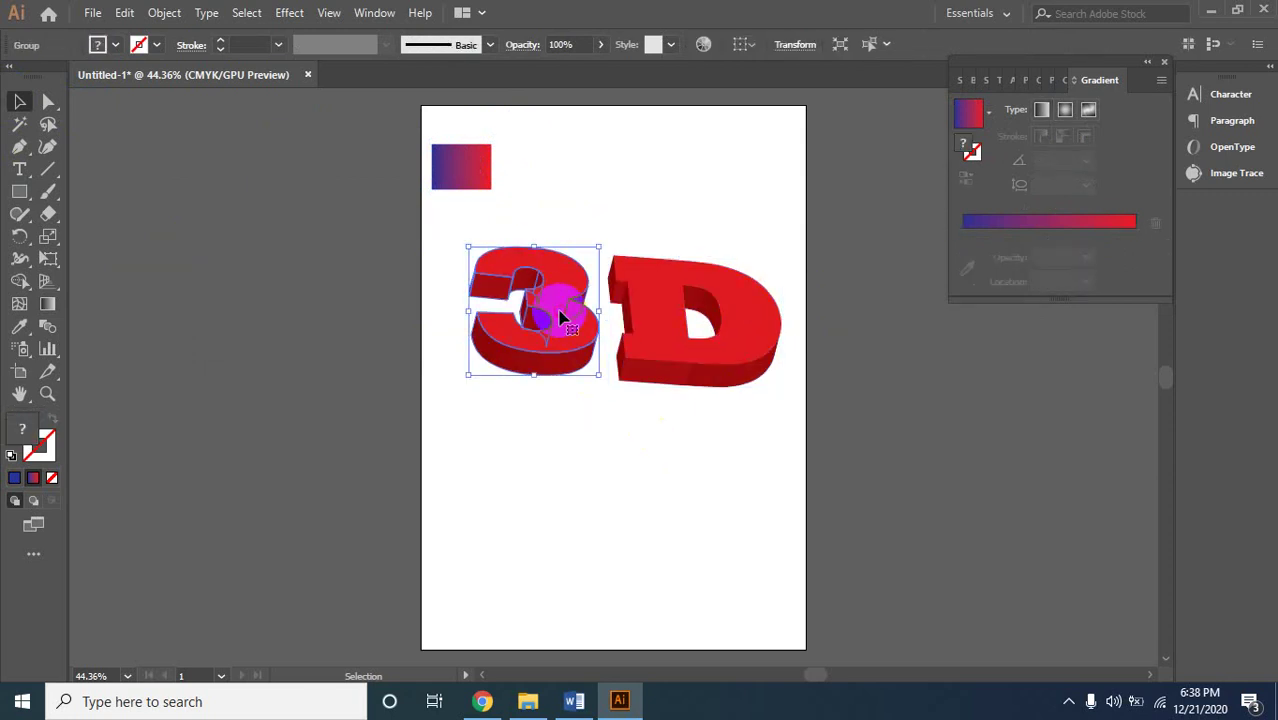
right_click(561, 317)
left_click(612, 469)
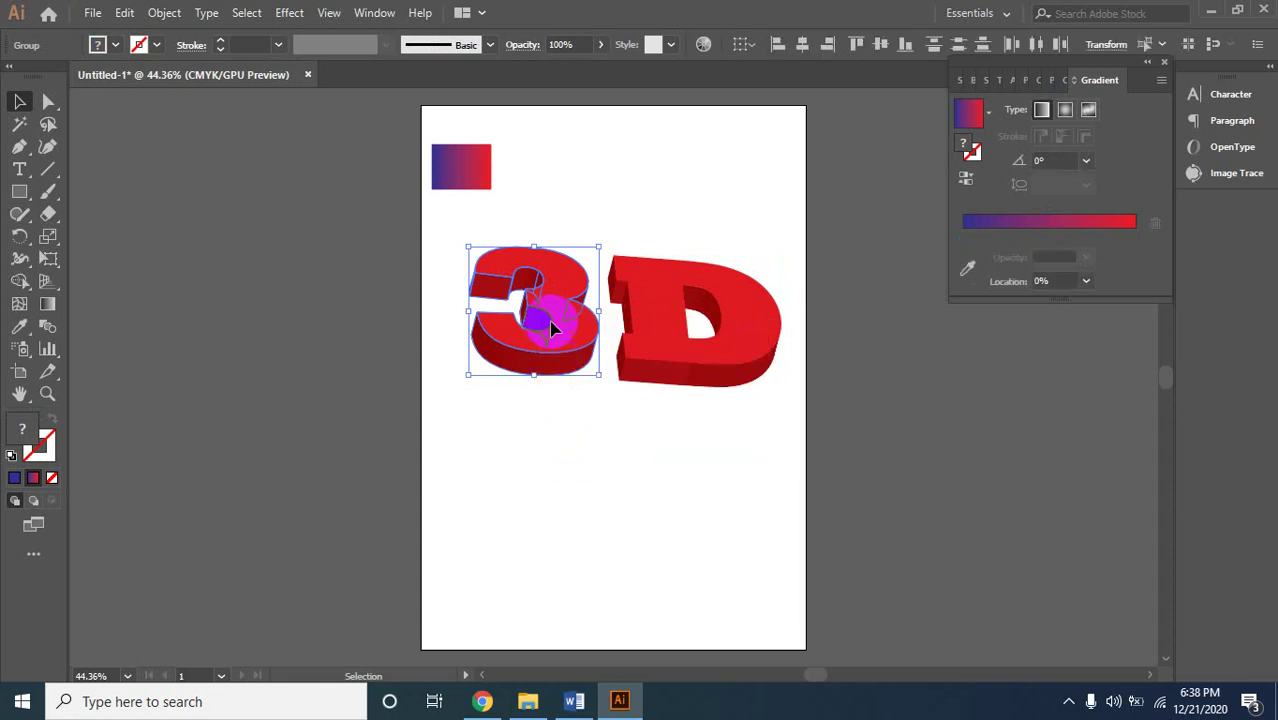
left_click(558, 292)
left_click(560, 287)
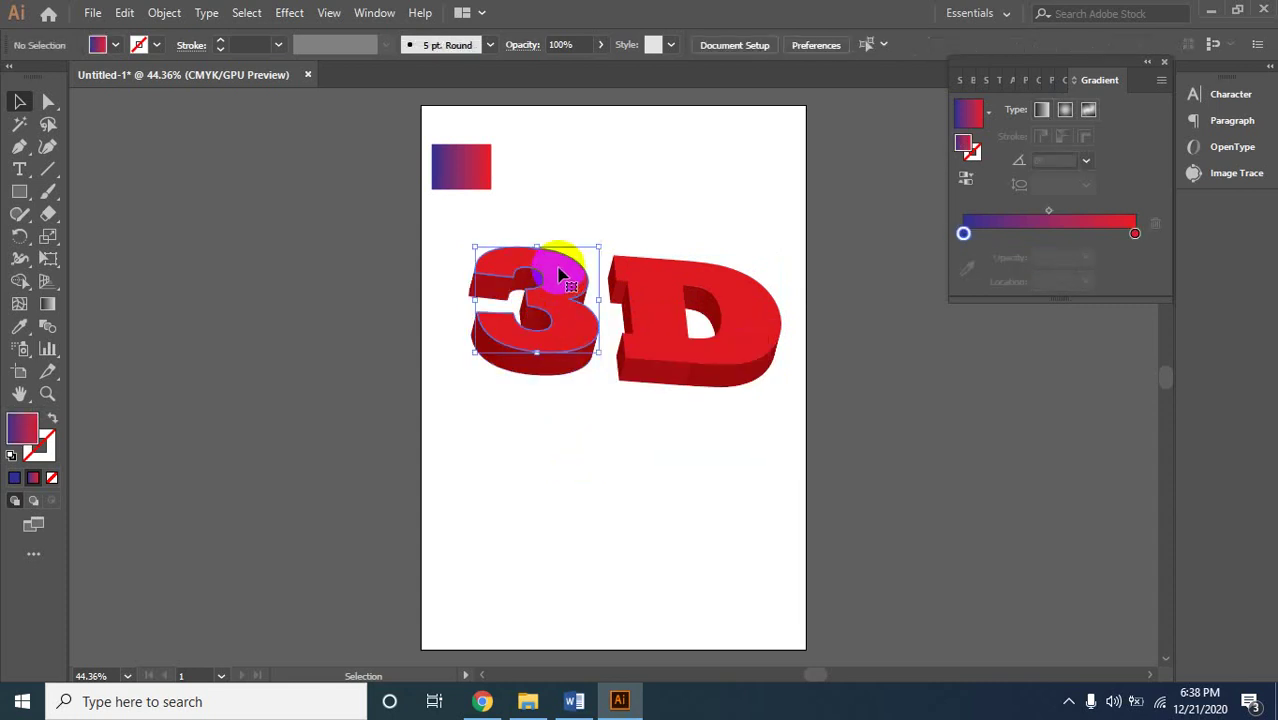
left_click(487, 280)
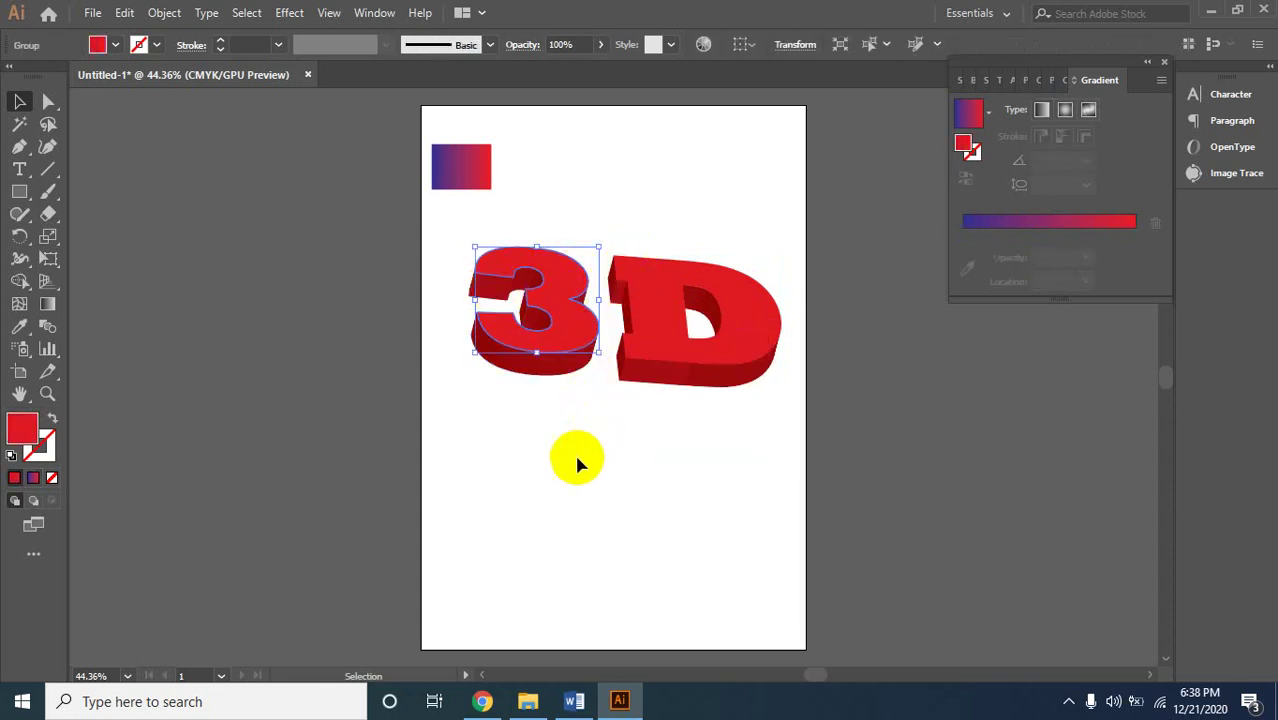
left_click(548, 308)
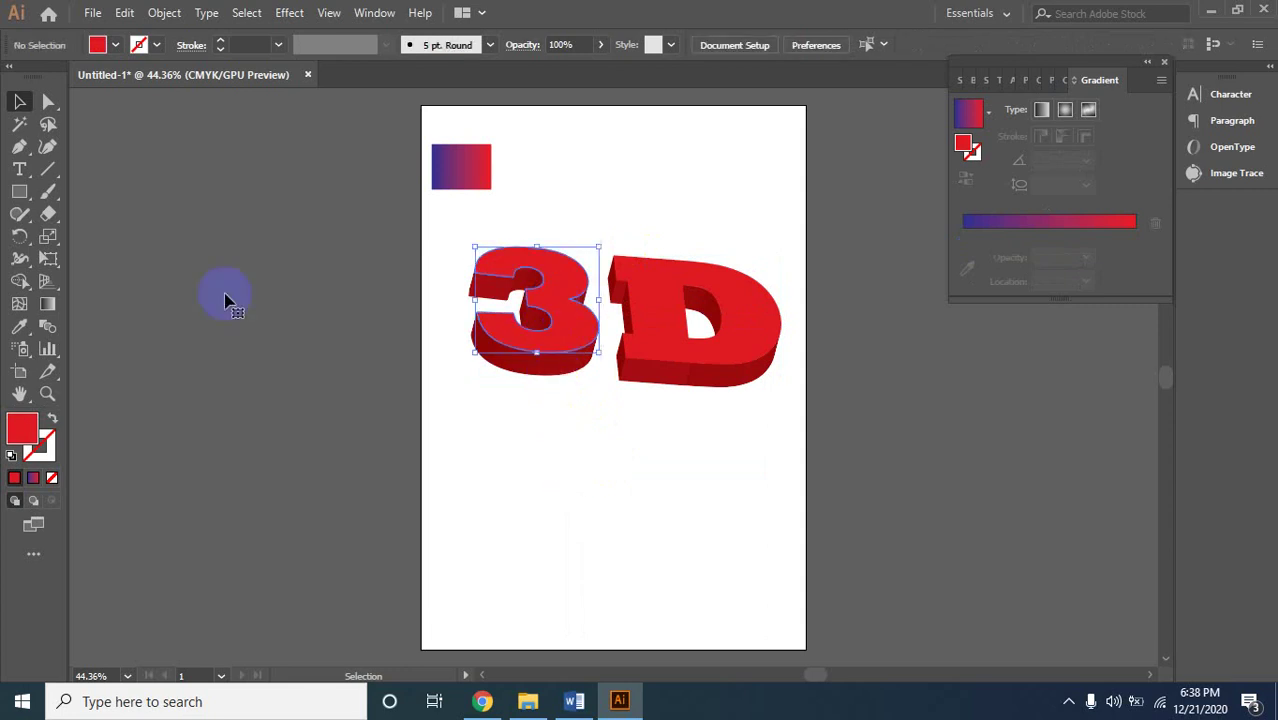
left_click(19, 326)
left_click(440, 168)
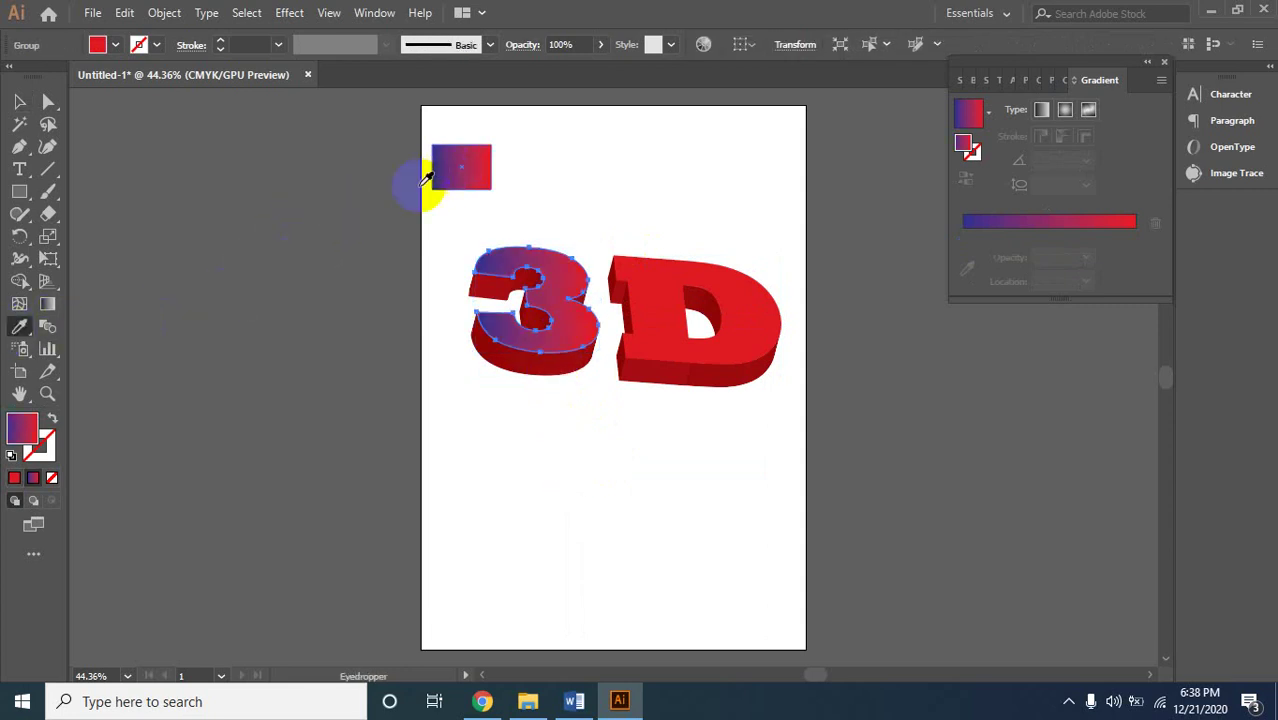
left_click(19, 101)
left_click(509, 470)
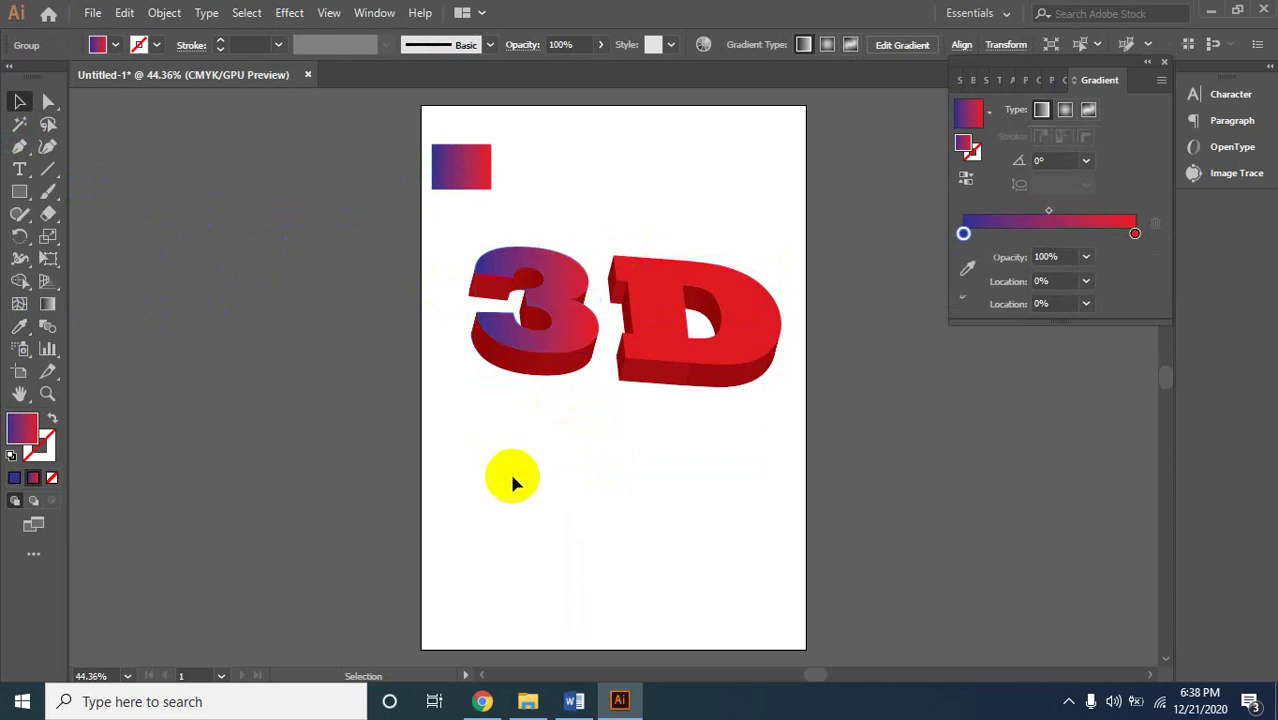
Ungroup the D and eyedropper the same gradient onto its front face.
left_click(755, 322)
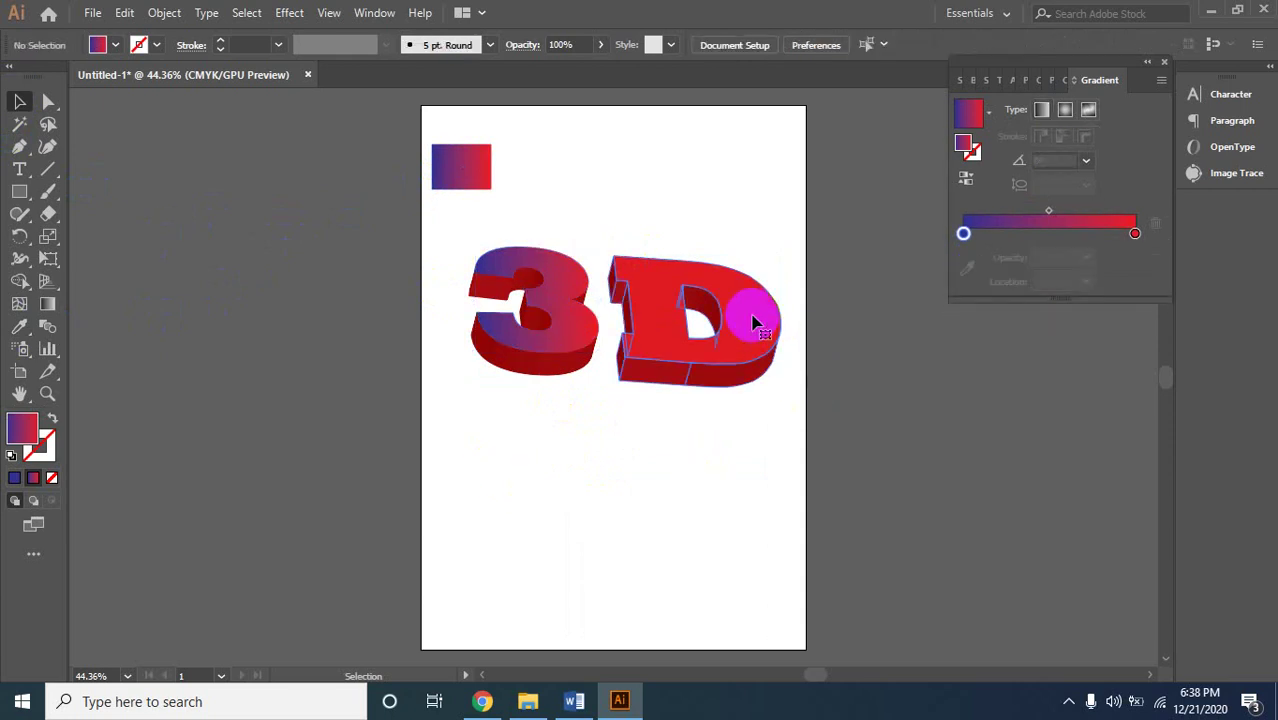
right_click(755, 322)
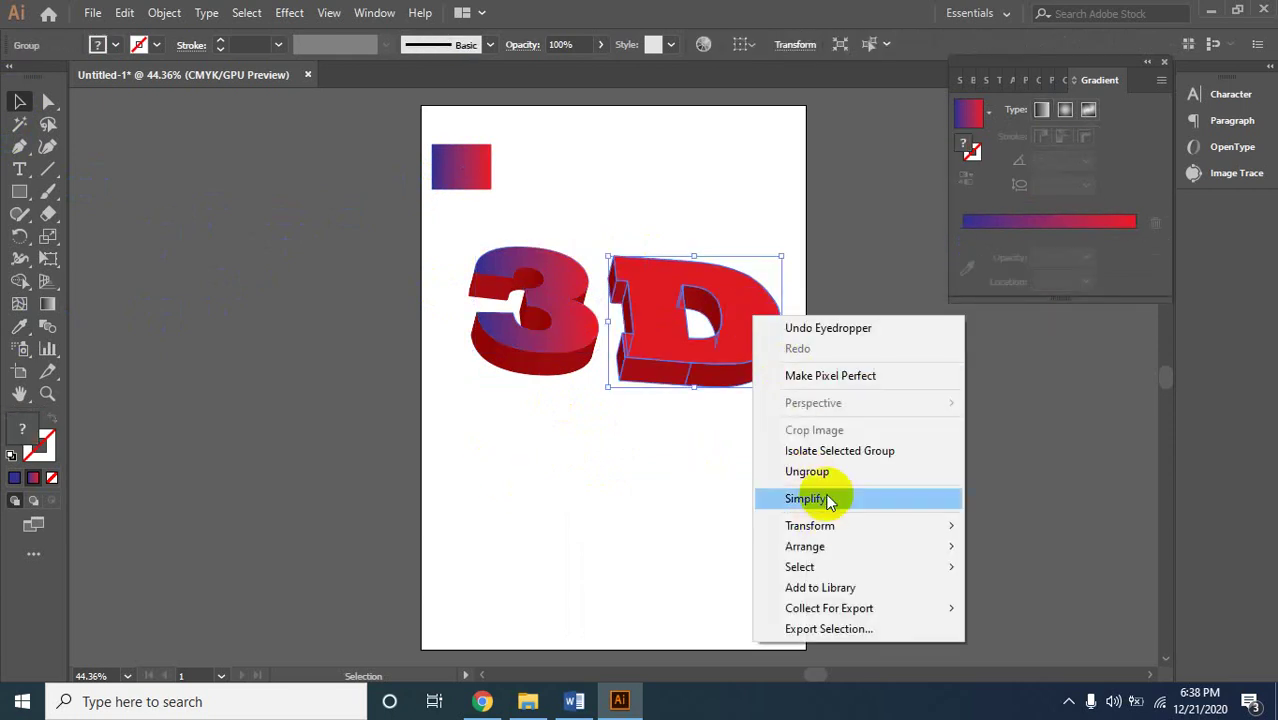
left_click(808, 472)
left_click(754, 319)
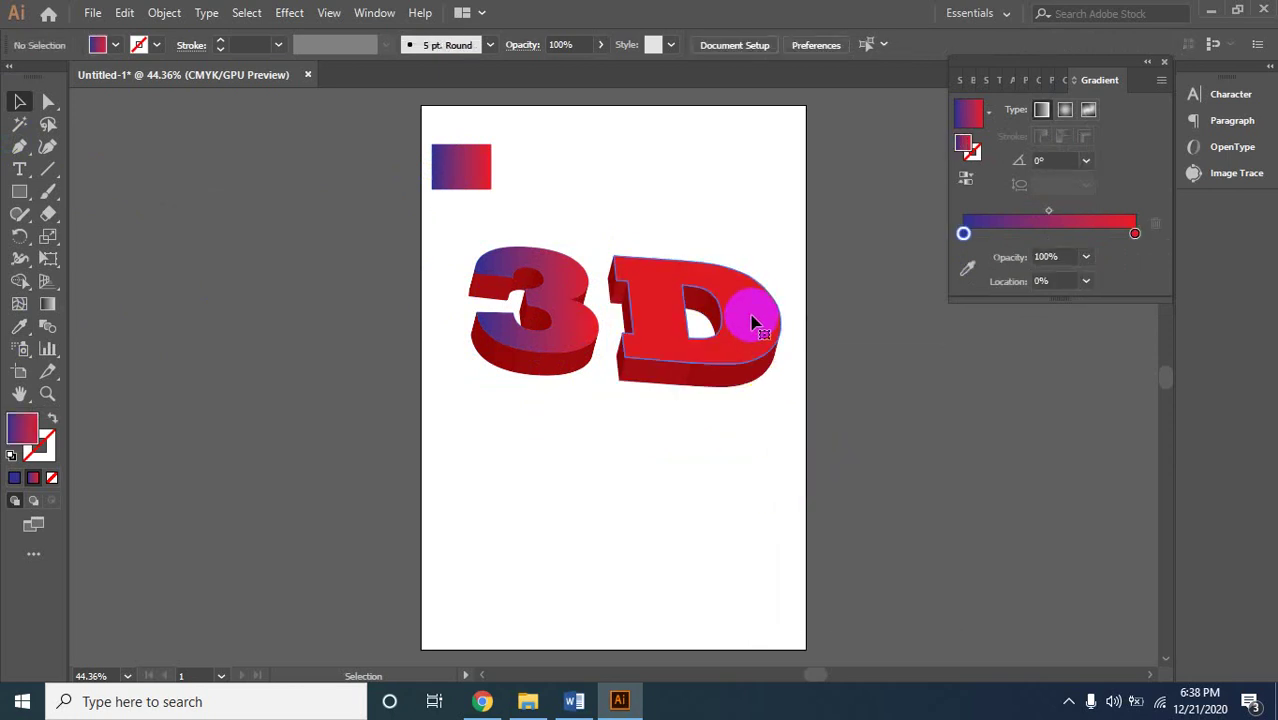
left_click(19, 327)
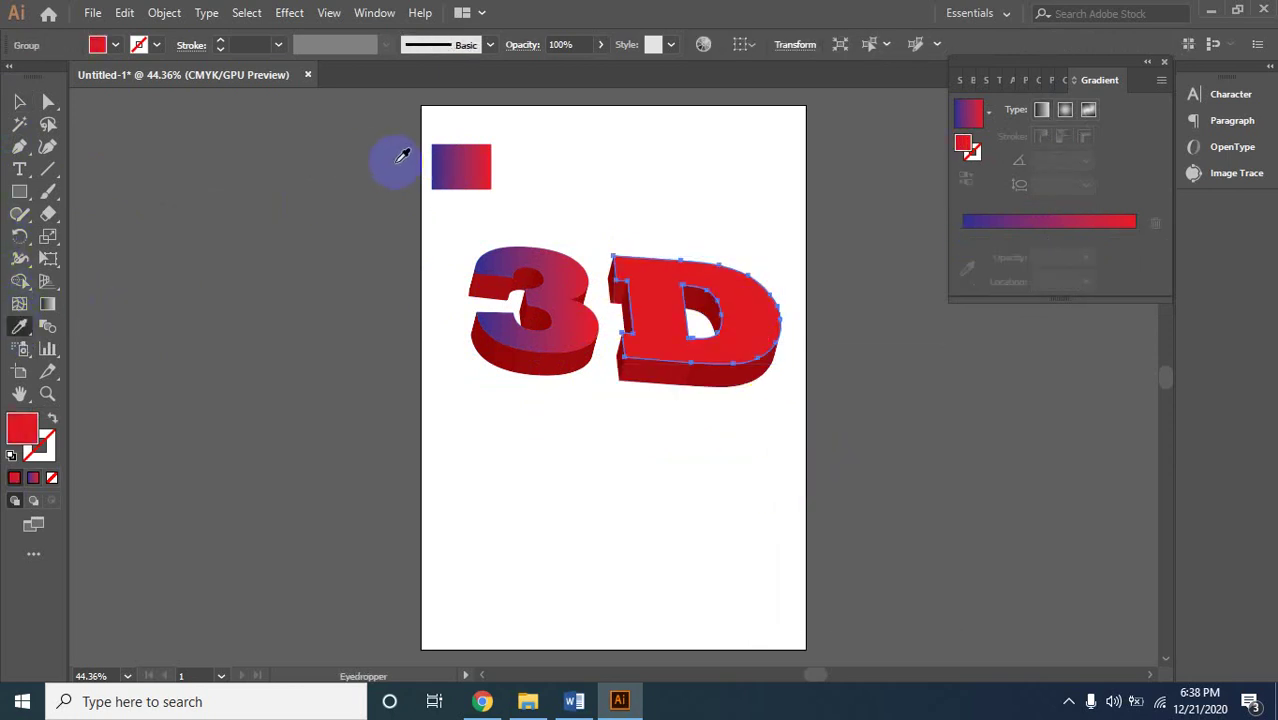
left_click(455, 163)
key("v")
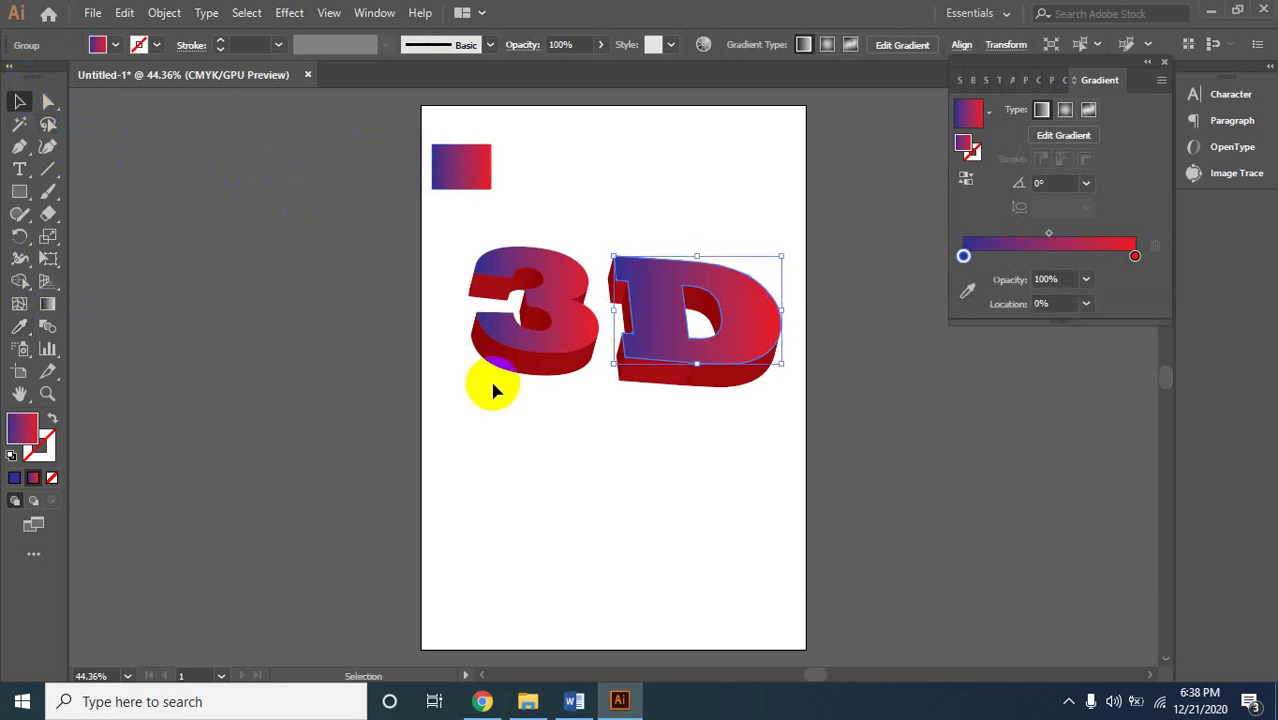
left_click(640, 492)
Zoom to 150% on the 3, pan to centre it, and probe pieces of its upper arm.
left_click(644, 334)
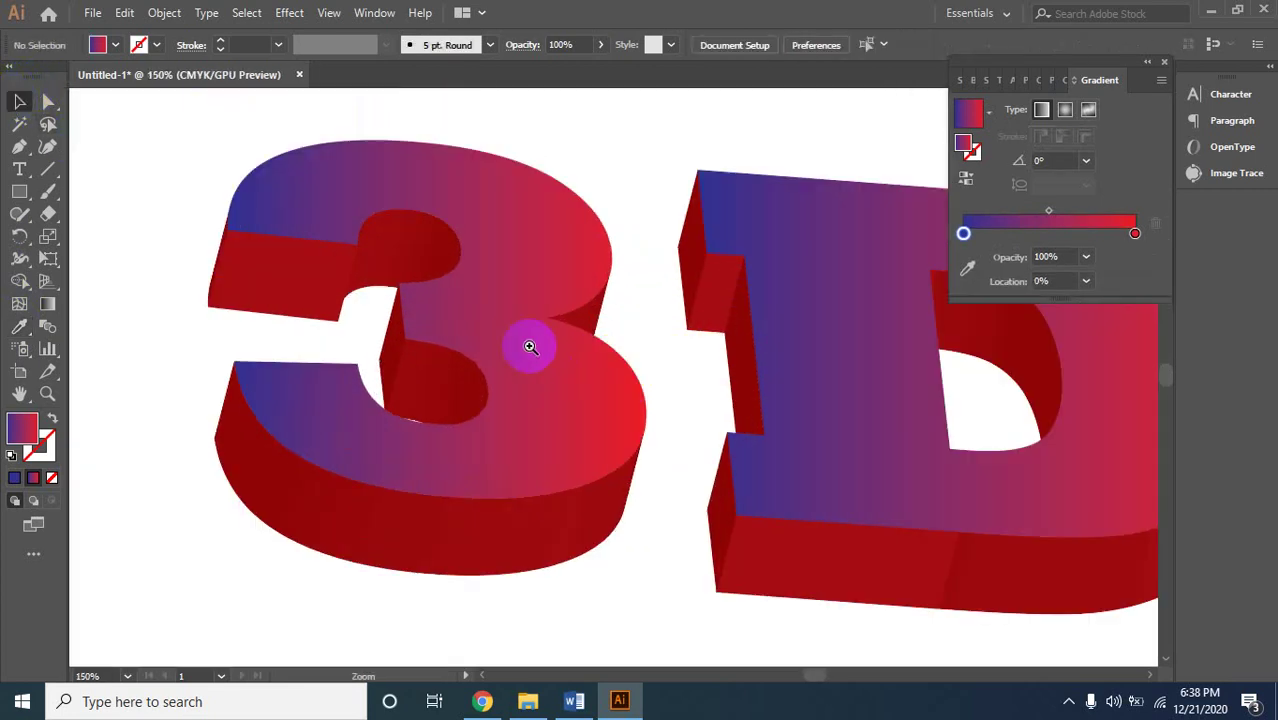
left_click_drag(530, 347, 630, 442)
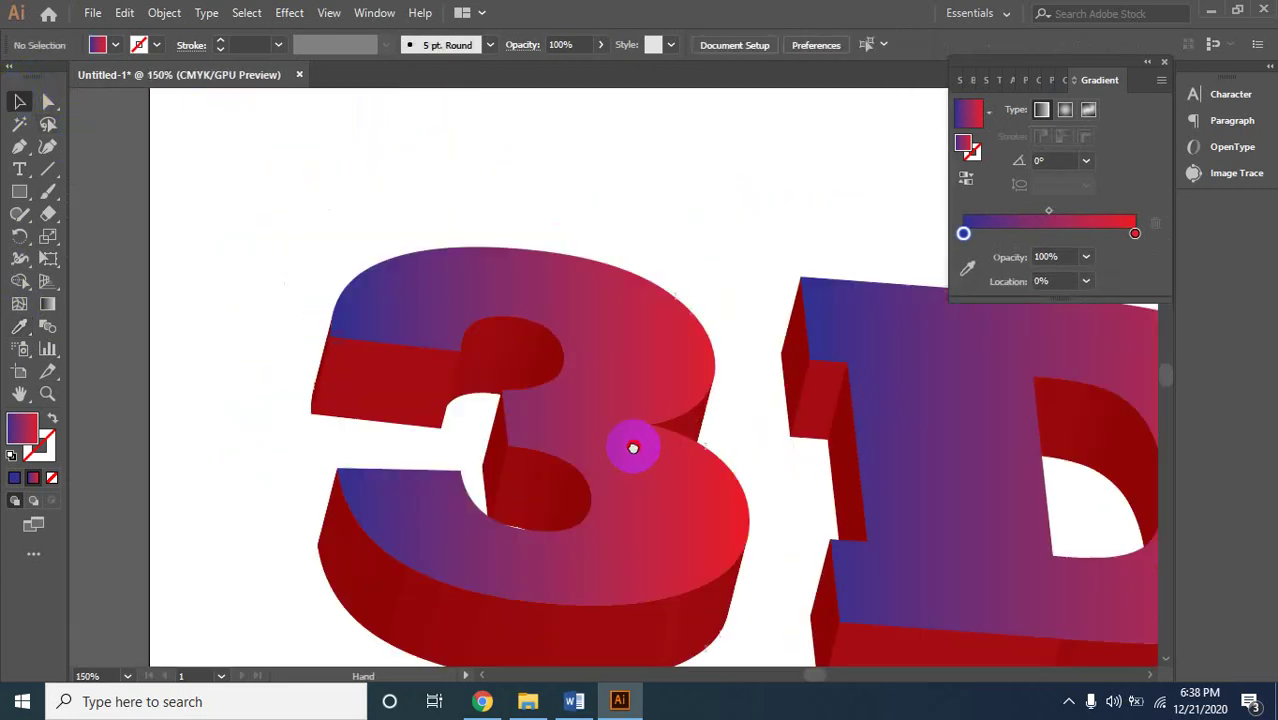
left_click_drag(277, 330, 305, 374)
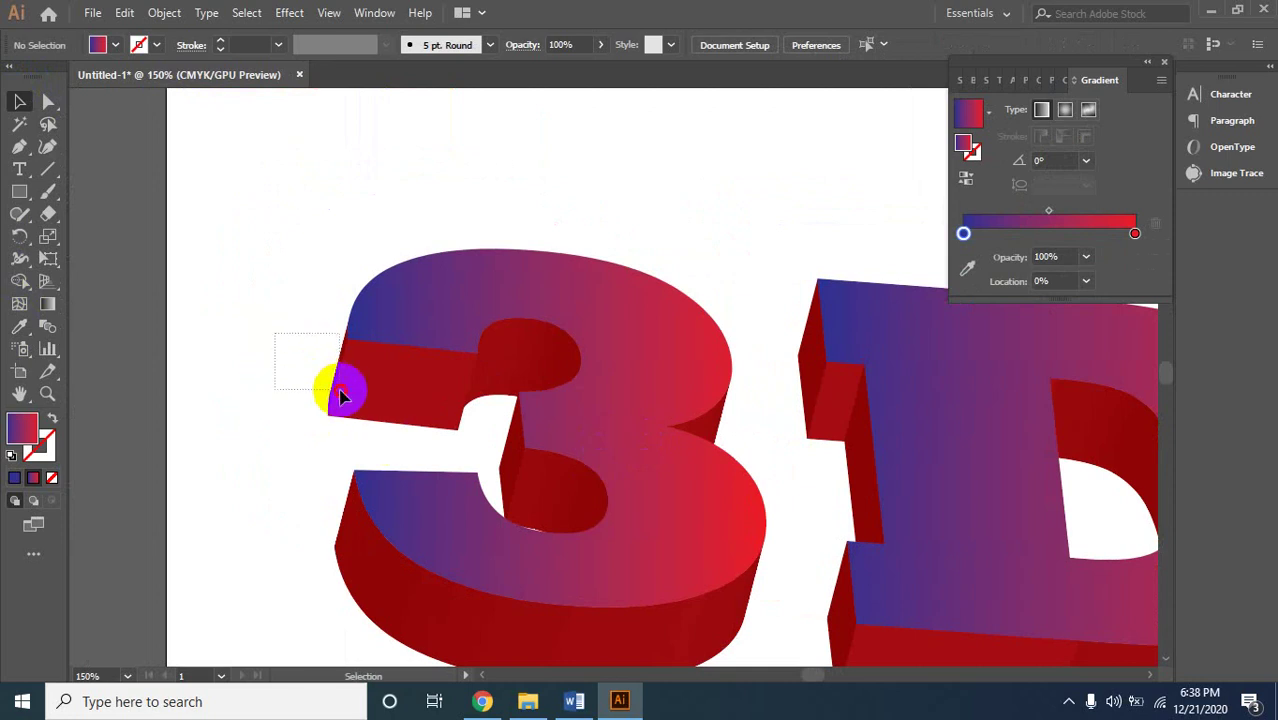
left_click_drag(499, 391, 562, 385)
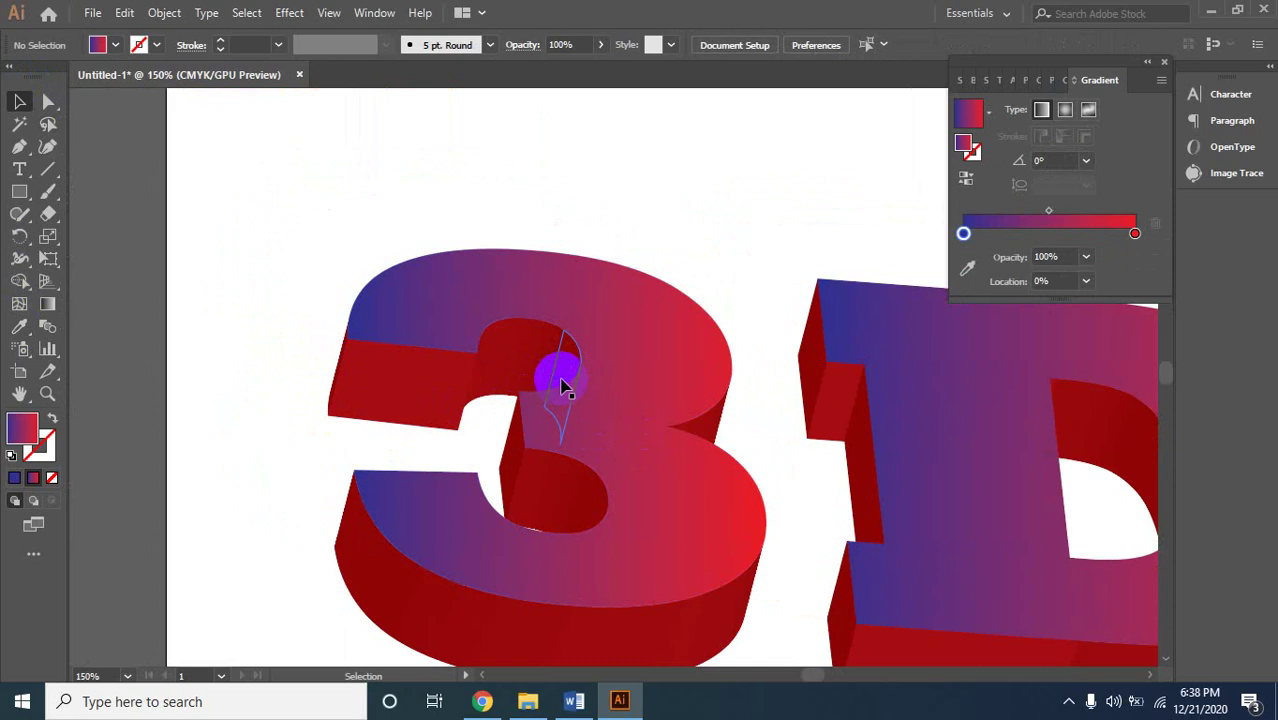
left_click_drag(351, 400, 401, 400)
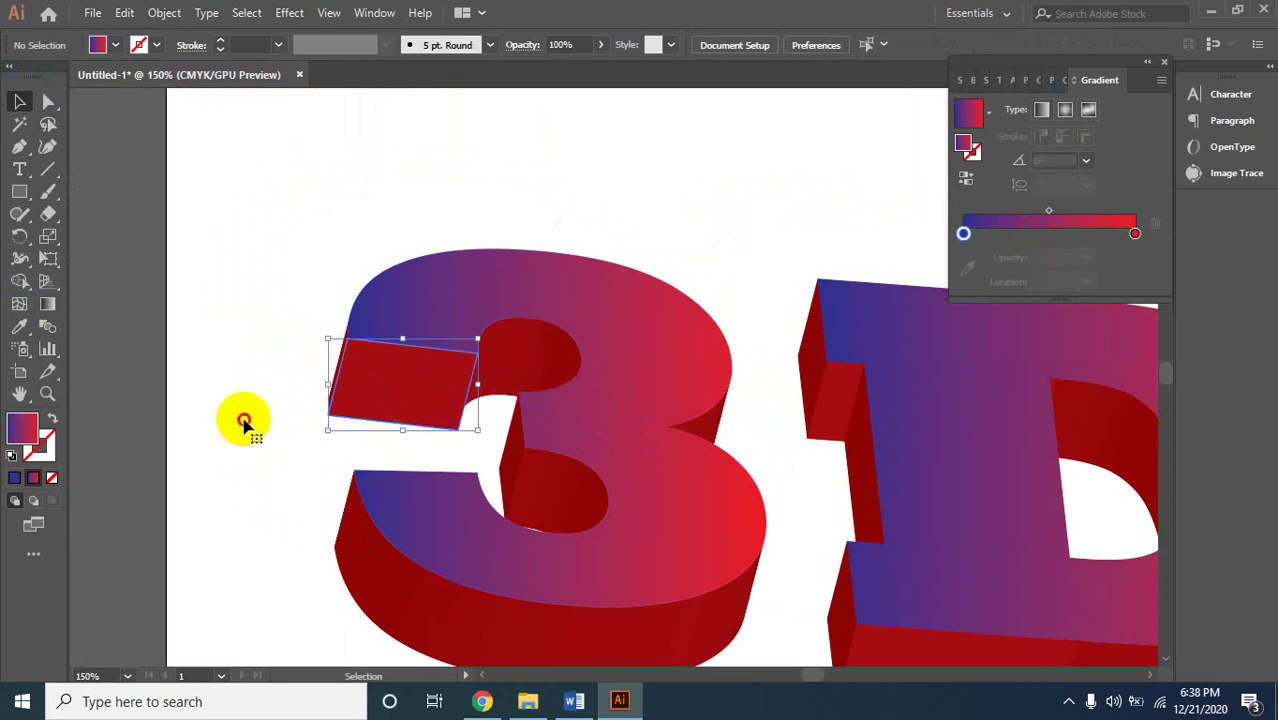
left_click(285, 362)
Select the clip-group fragment inside the 3's upper curve.
left_click(557, 375)
left_click(562, 370)
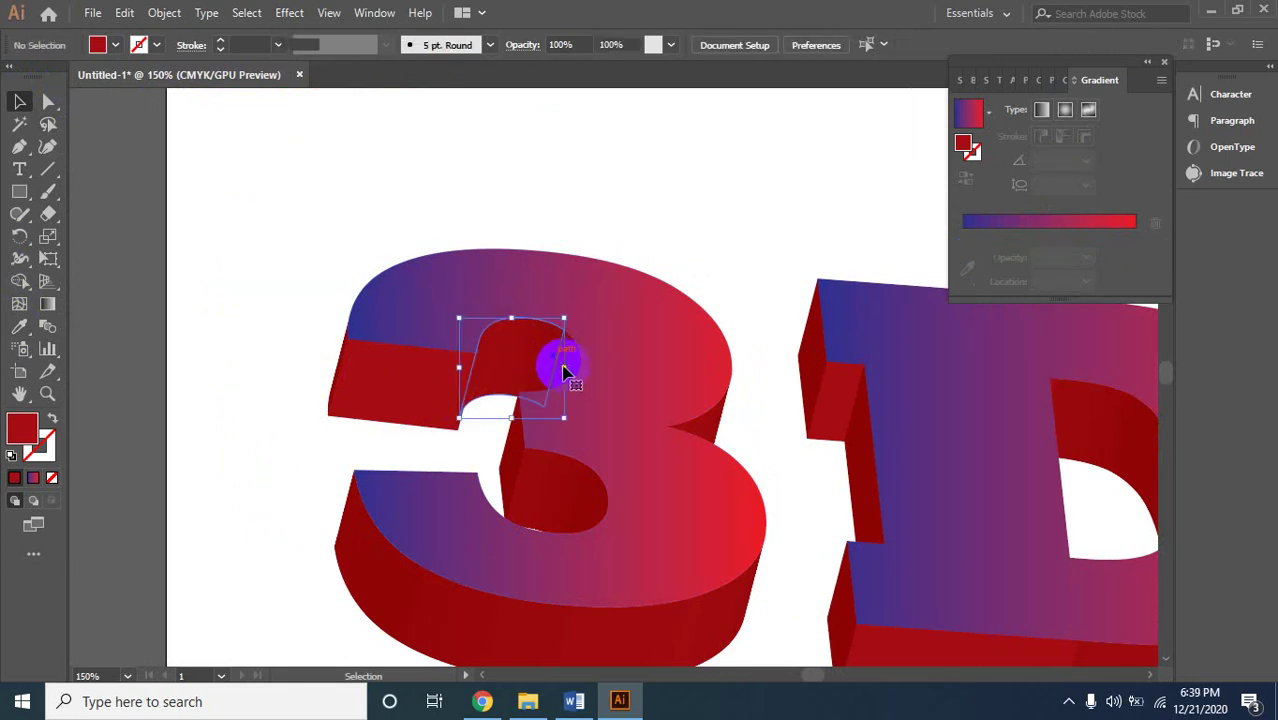
left_click(560, 355)
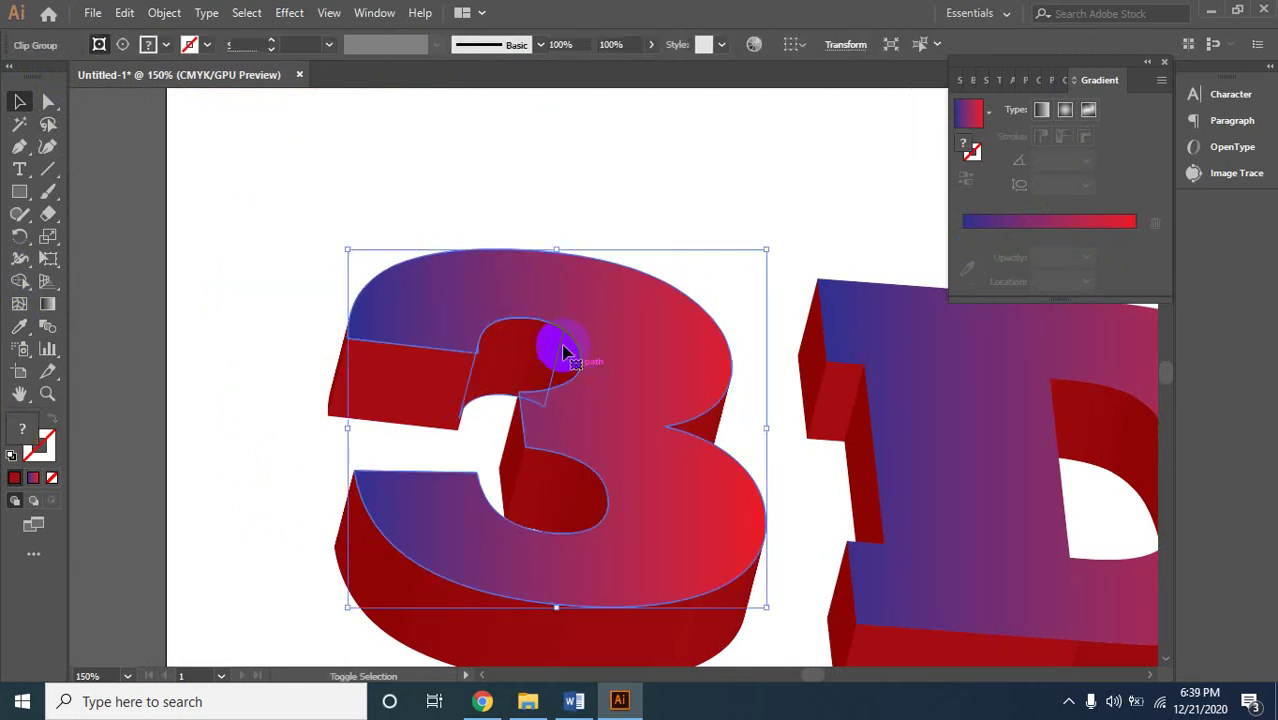
left_click(565, 370)
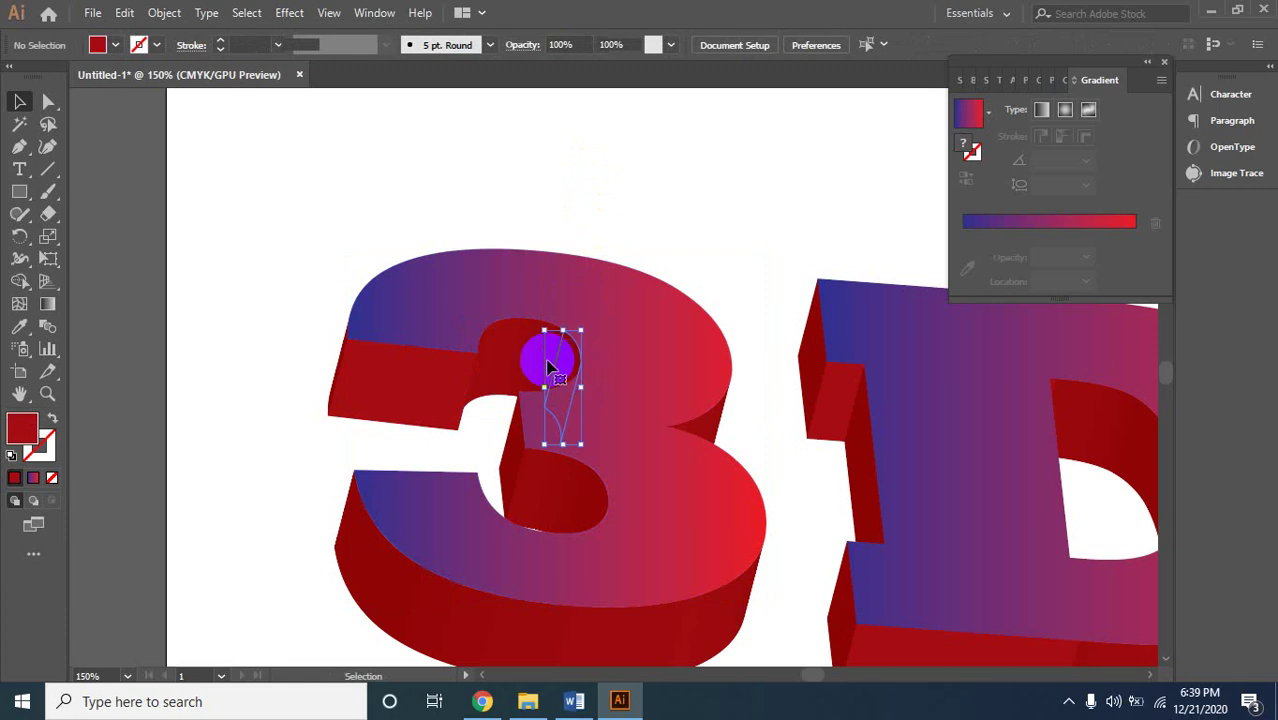
left_click(508, 358)
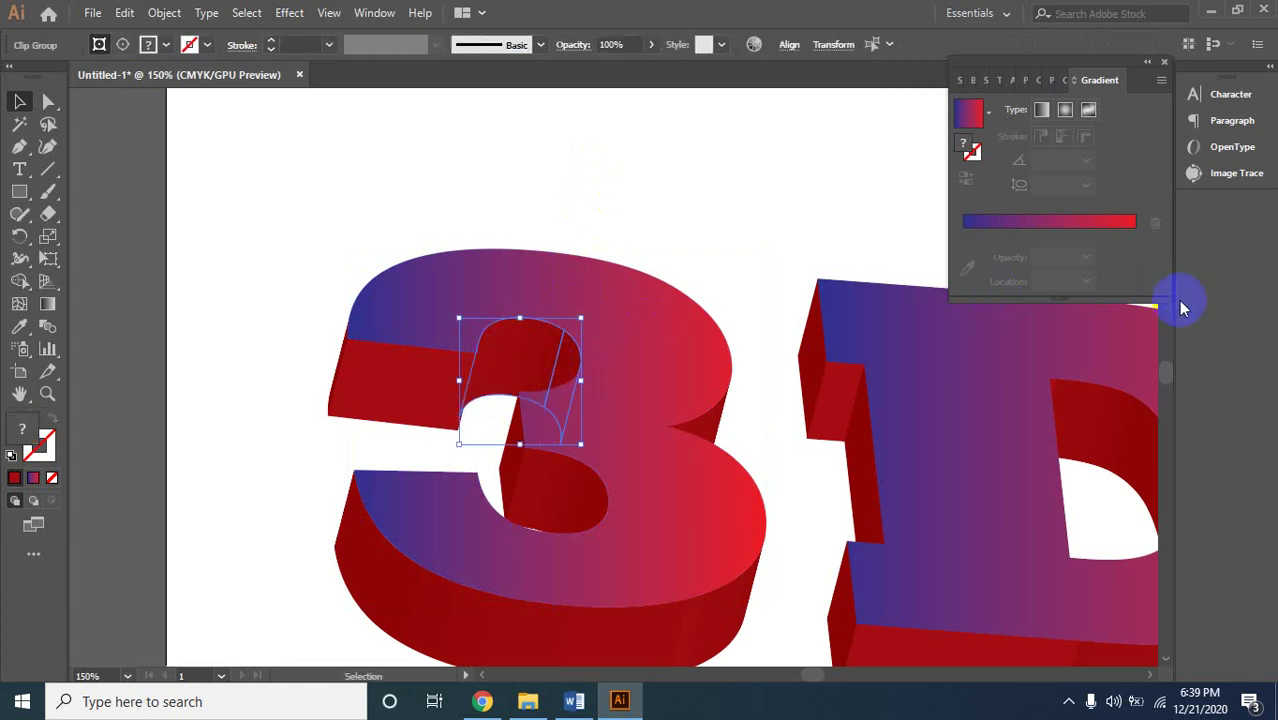
left_click(1034, 210)
Pathfinder-Divide the fragment group, the 3's striped piece and its lower inner fragment.
left_click(1030, 80)
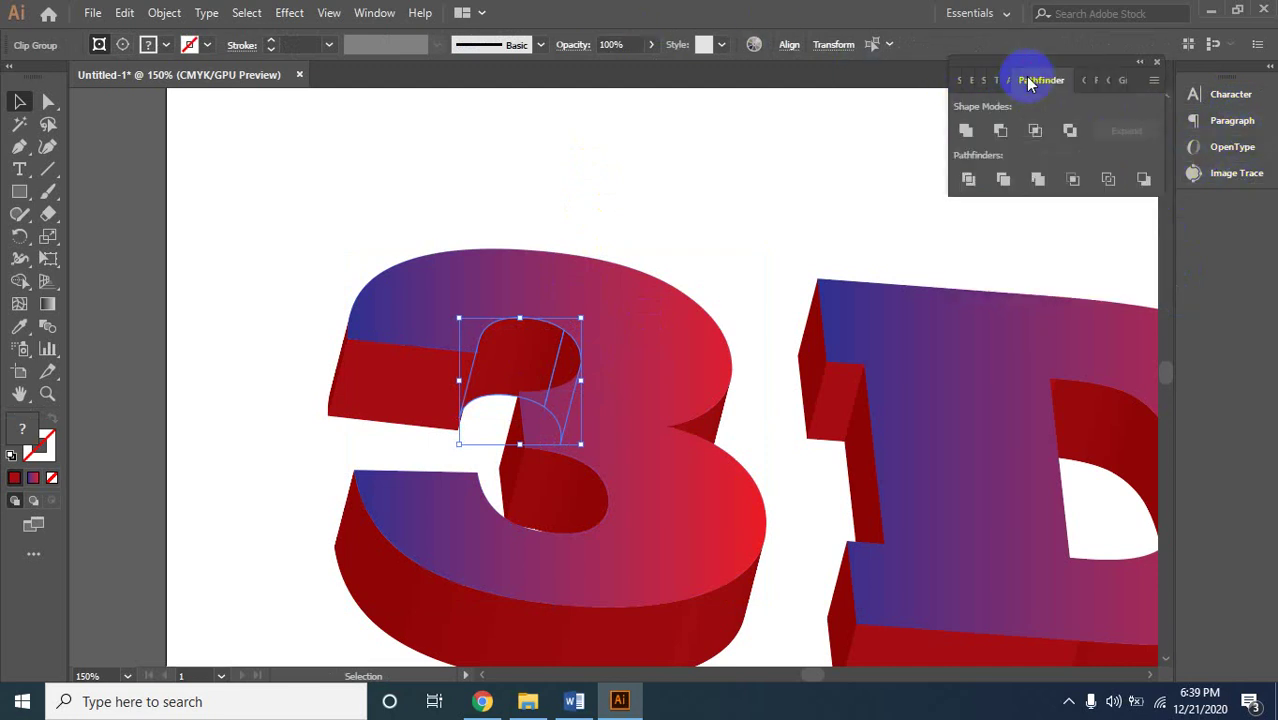
left_click(1039, 180)
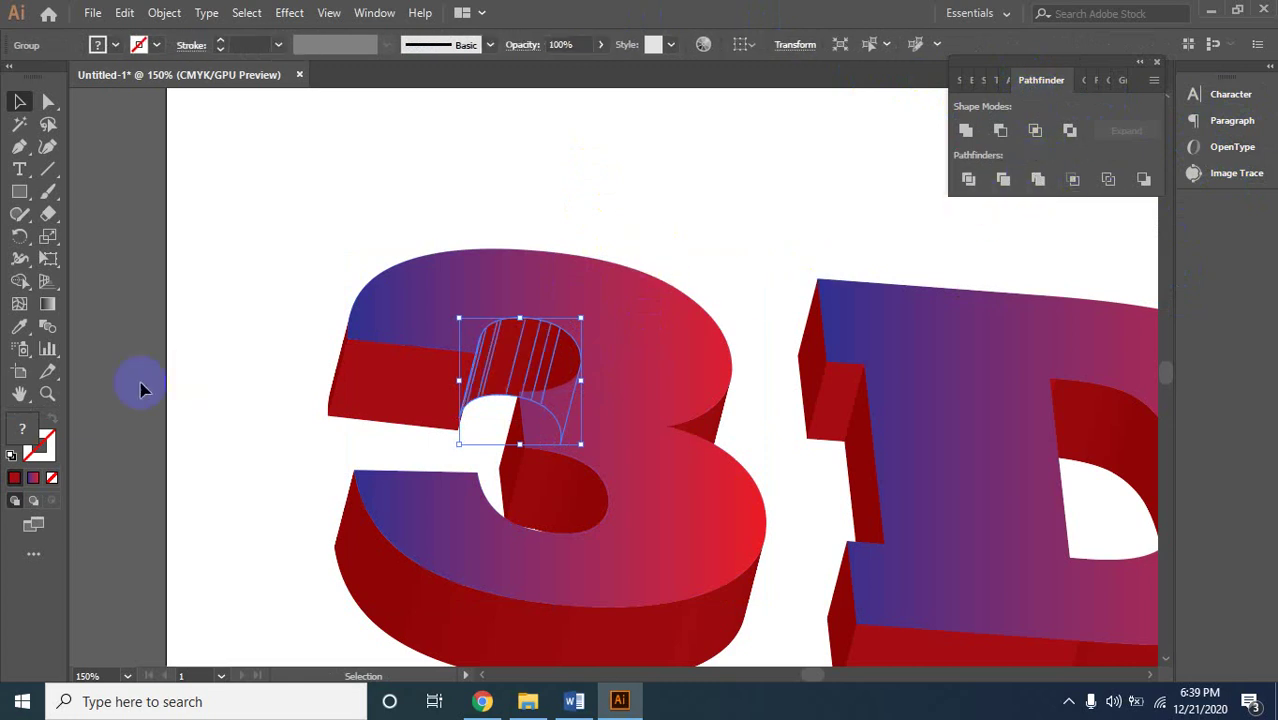
left_click(193, 316)
left_click(536, 362)
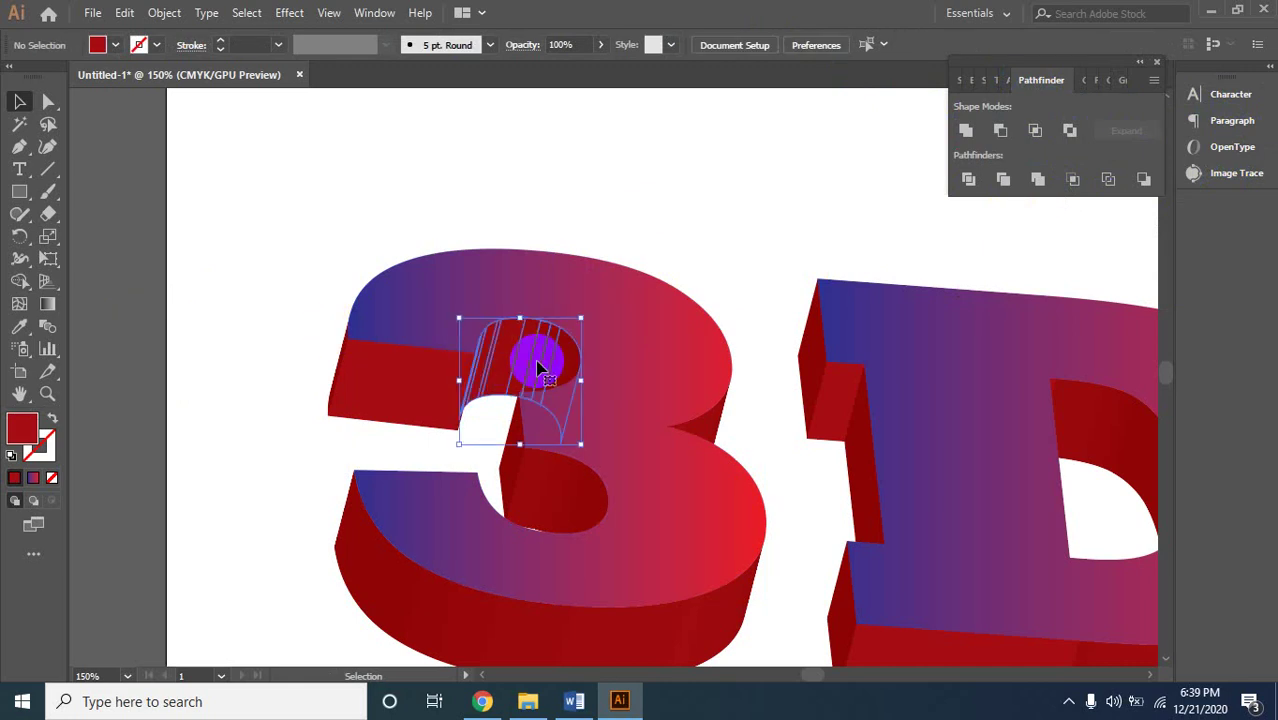
left_click(1038, 179)
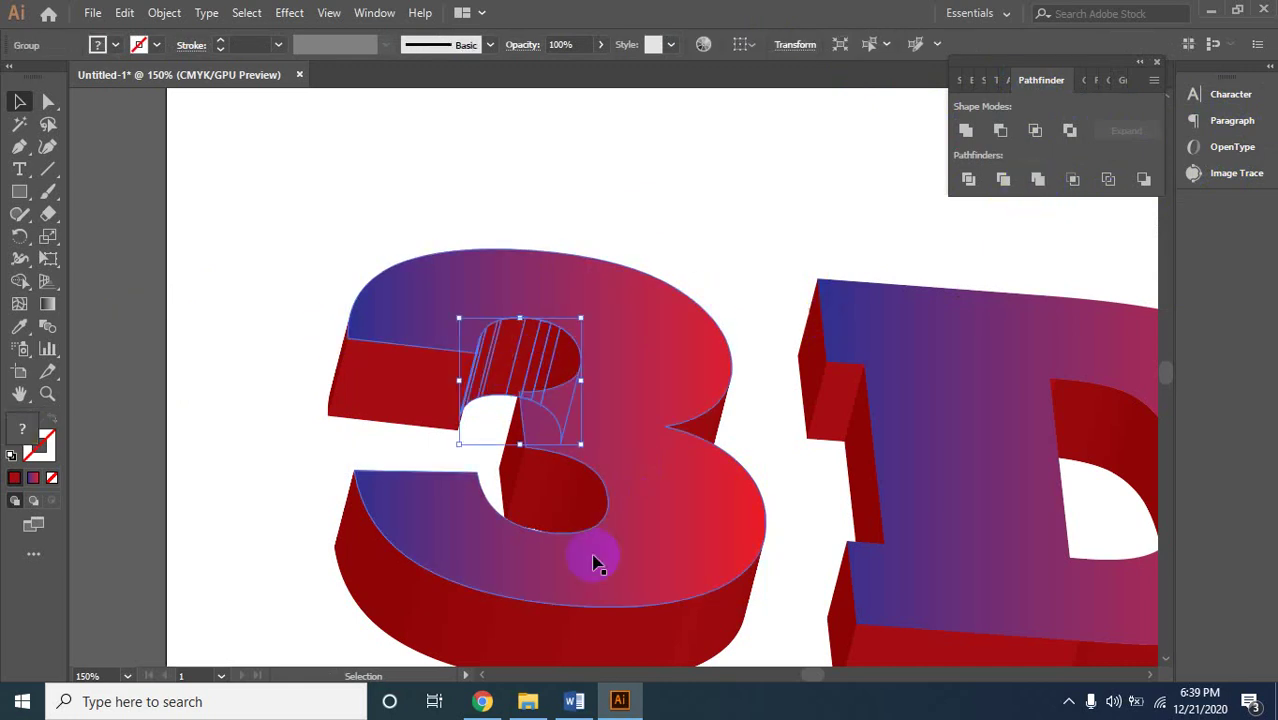
left_click(530, 490)
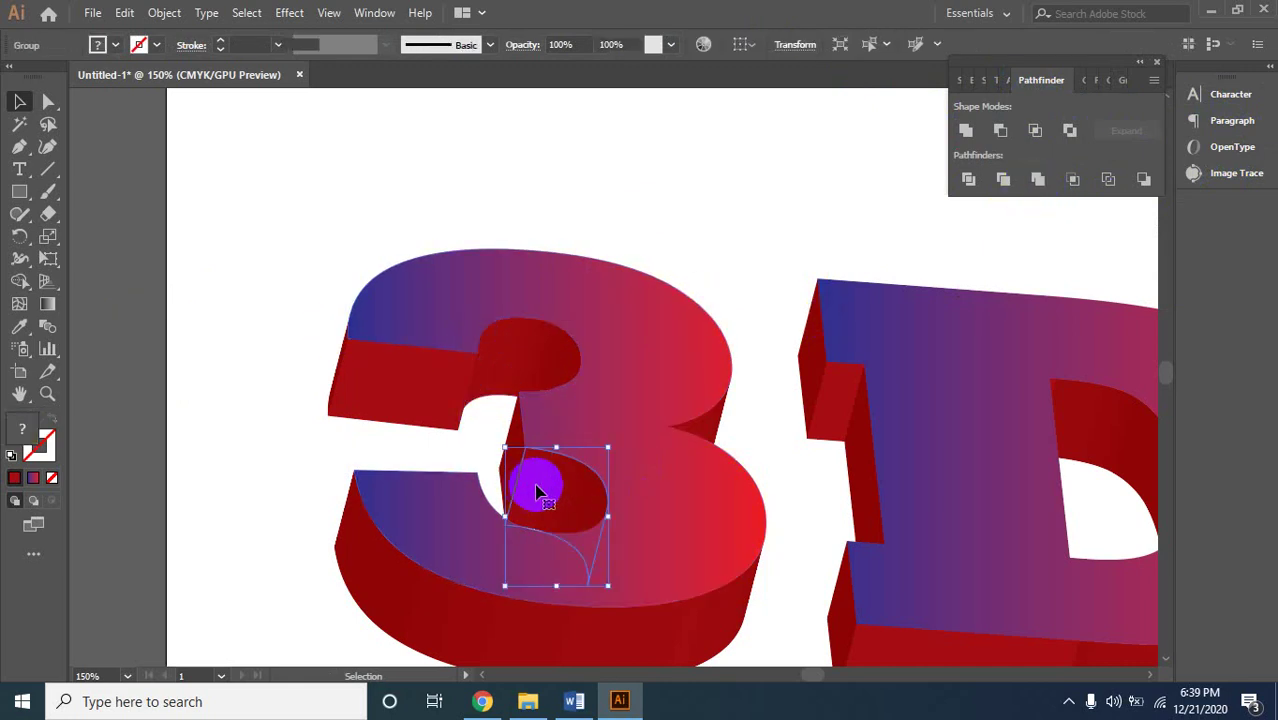
left_click(1038, 179)
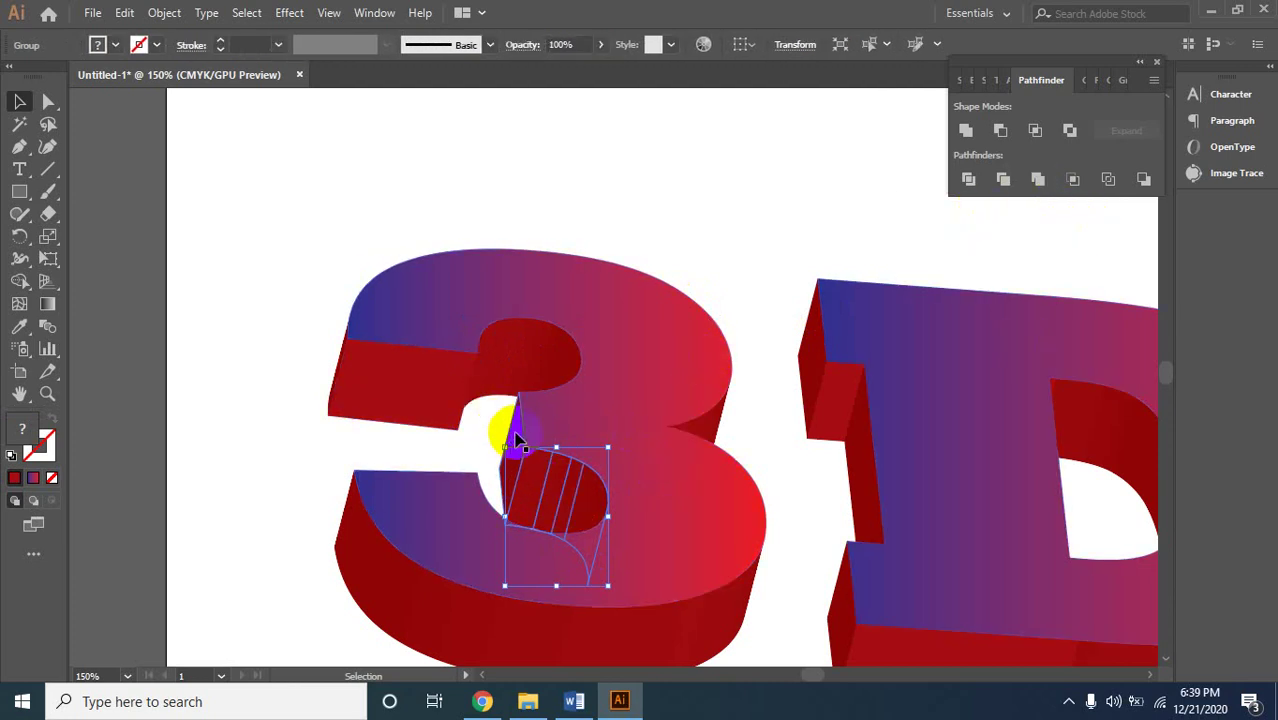
Select the D's side pieces and inner counter piece, and Divide away their overlaps.
left_click(708, 435)
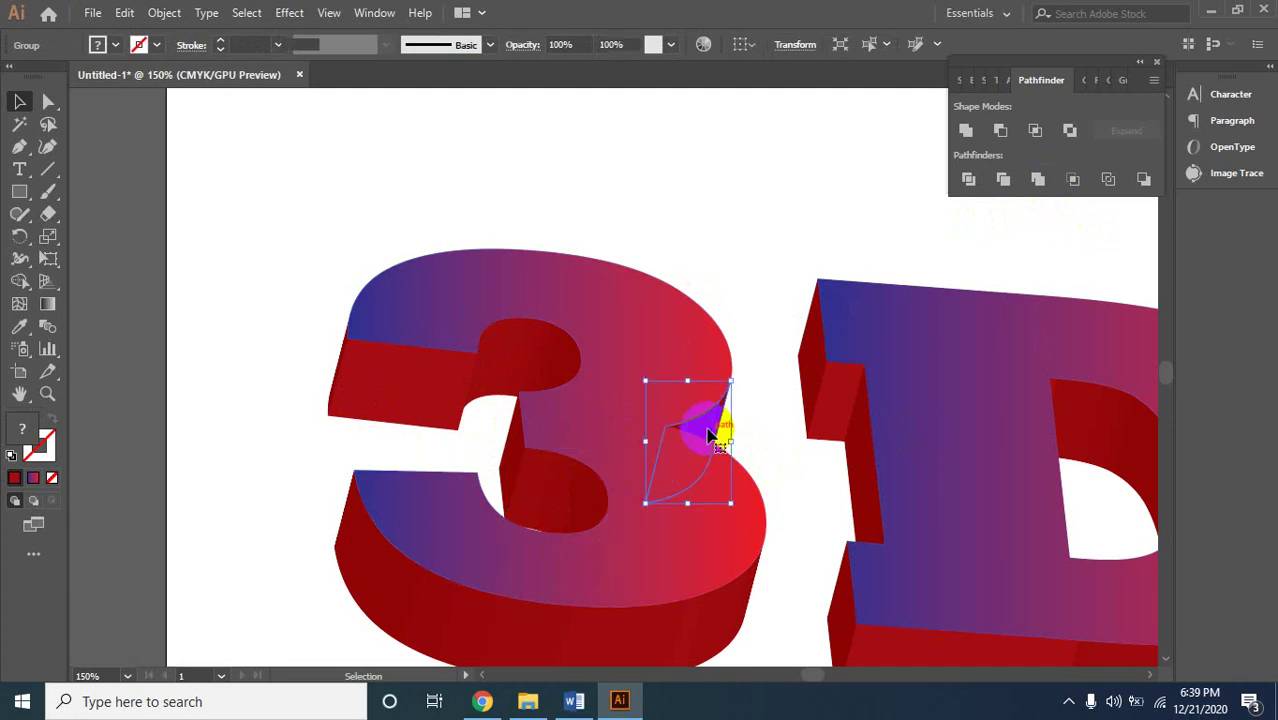
left_click(845, 395)
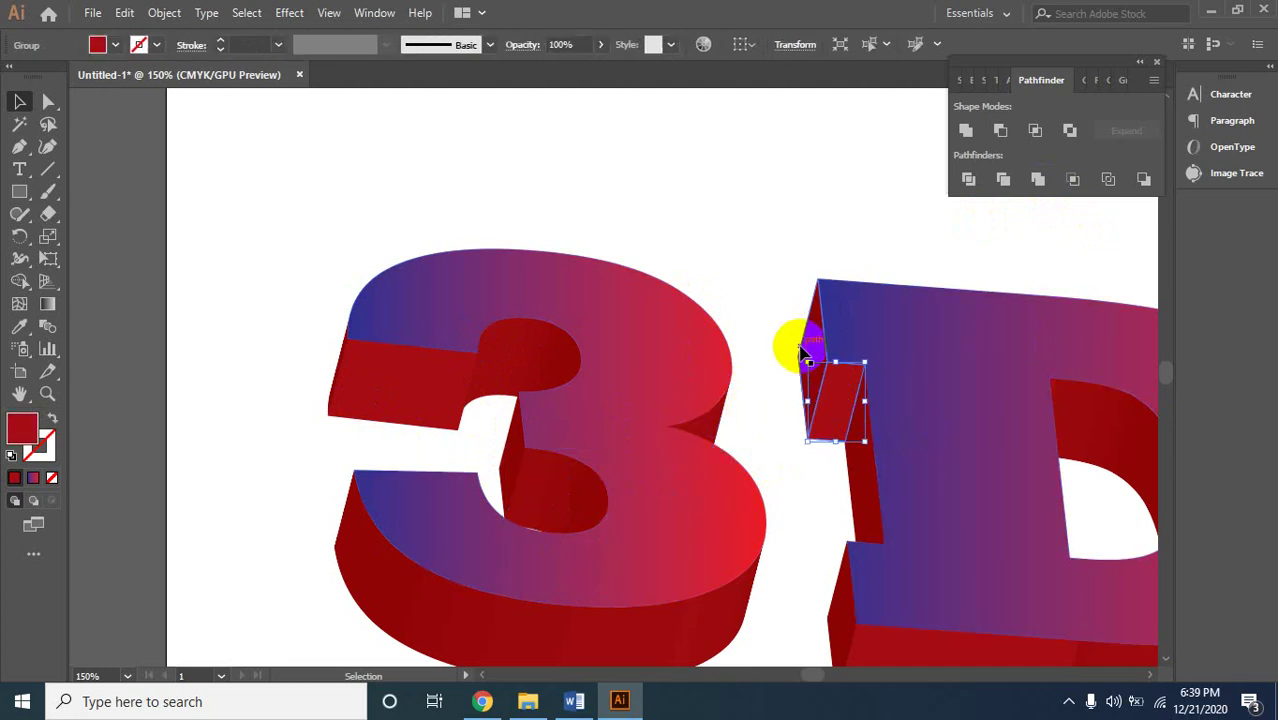
left_click(844, 419)
left_click(840, 450)
scroll(838, 500, "down", 2)
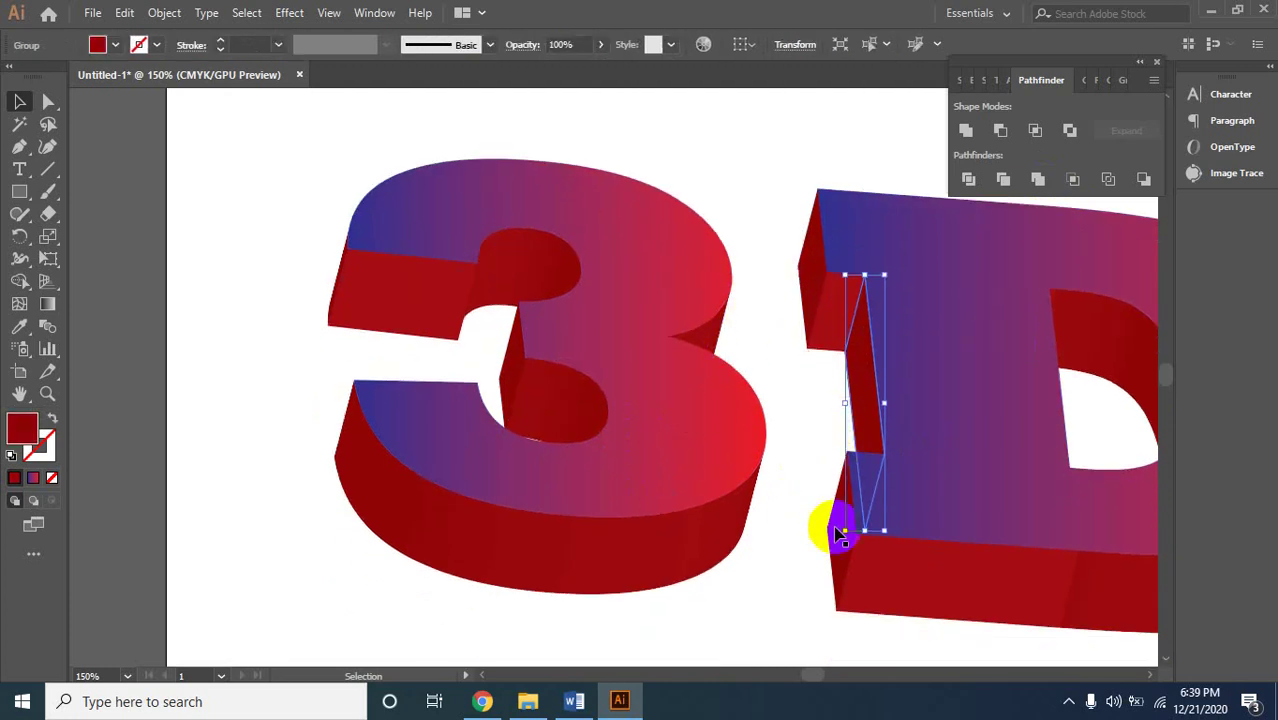
left_click(841, 571)
left_click(1100, 585)
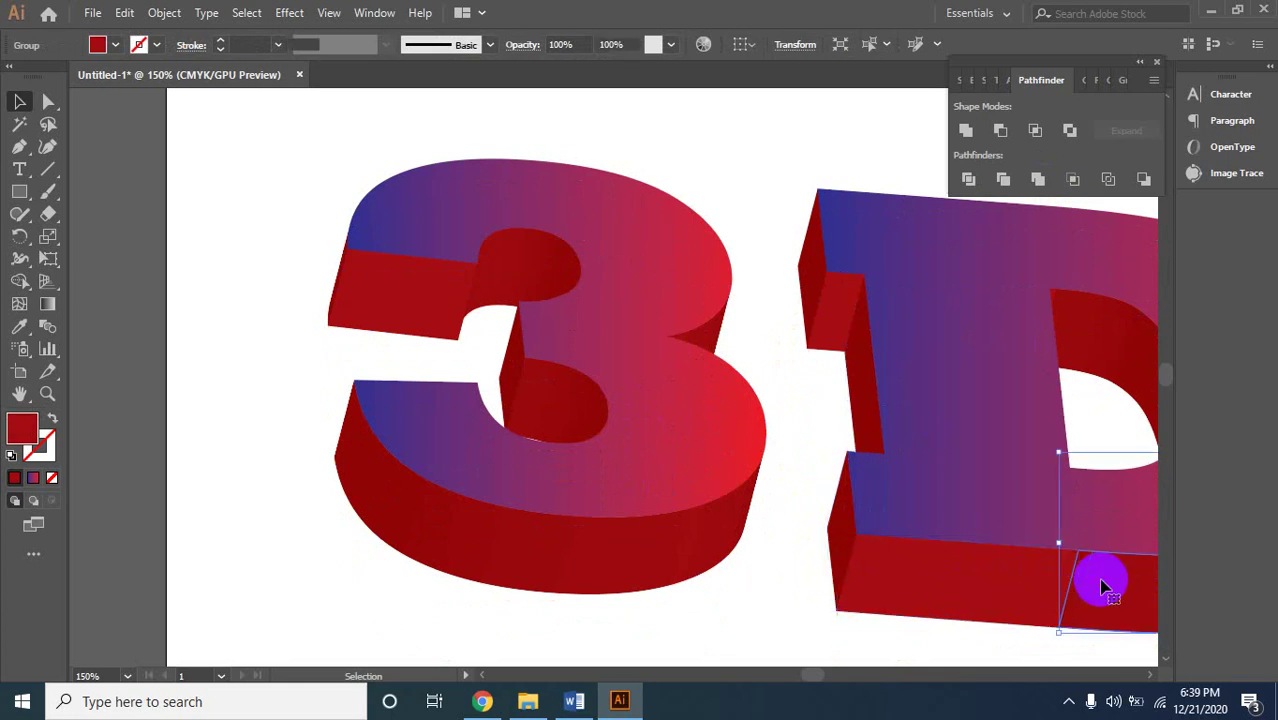
left_click(1121, 342)
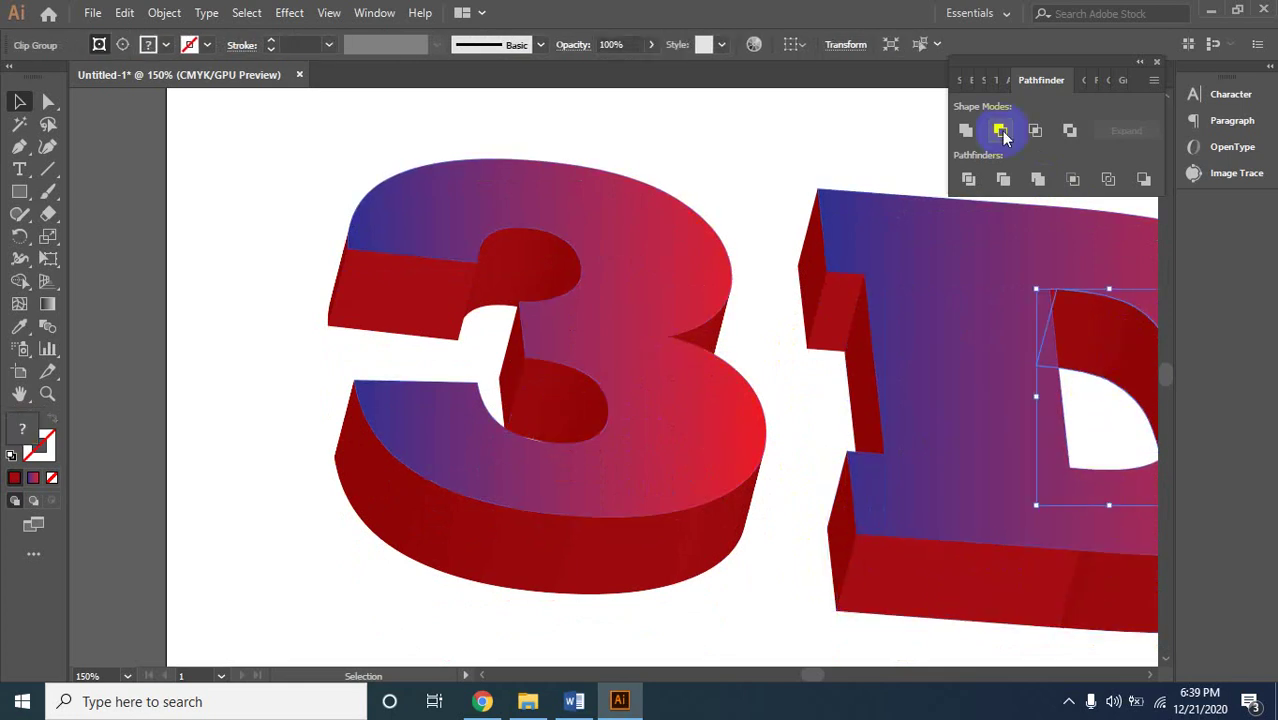
left_click(1038, 178)
left_click(845, 600)
Divide the 3's extruded side object into pieces, then deselect and zoom out.
left_click(588, 588)
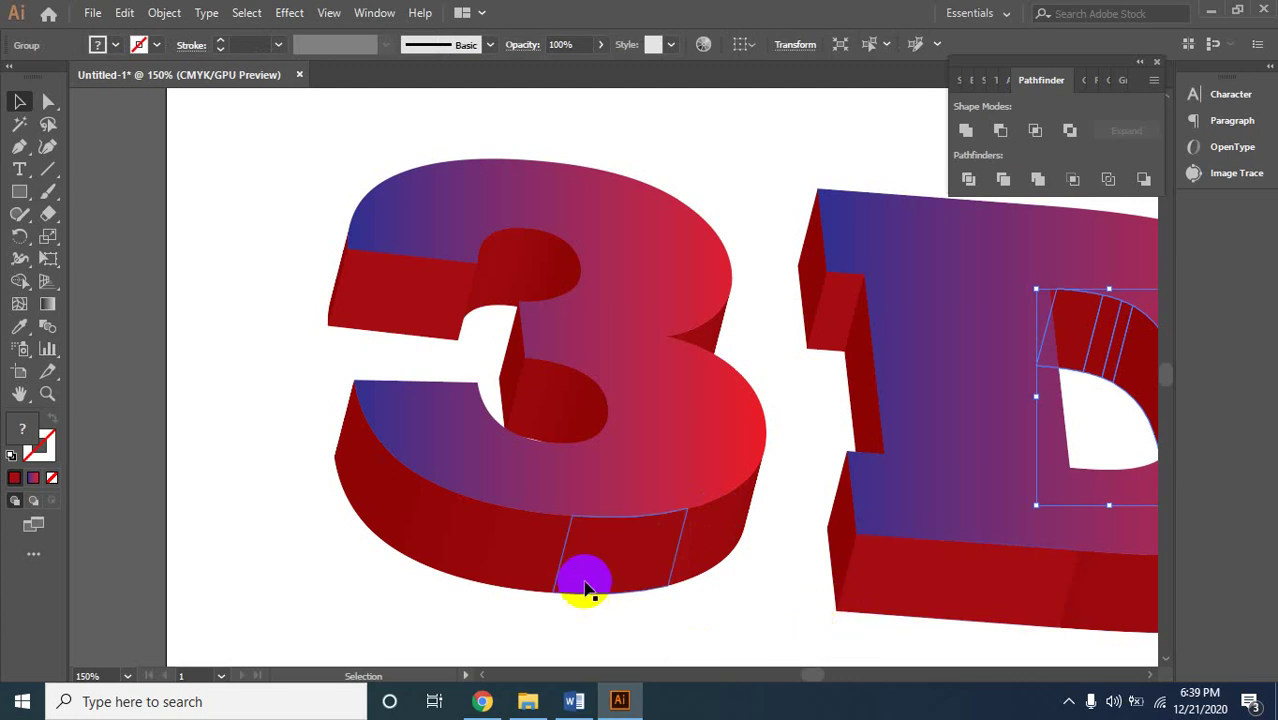
left_click(440, 525)
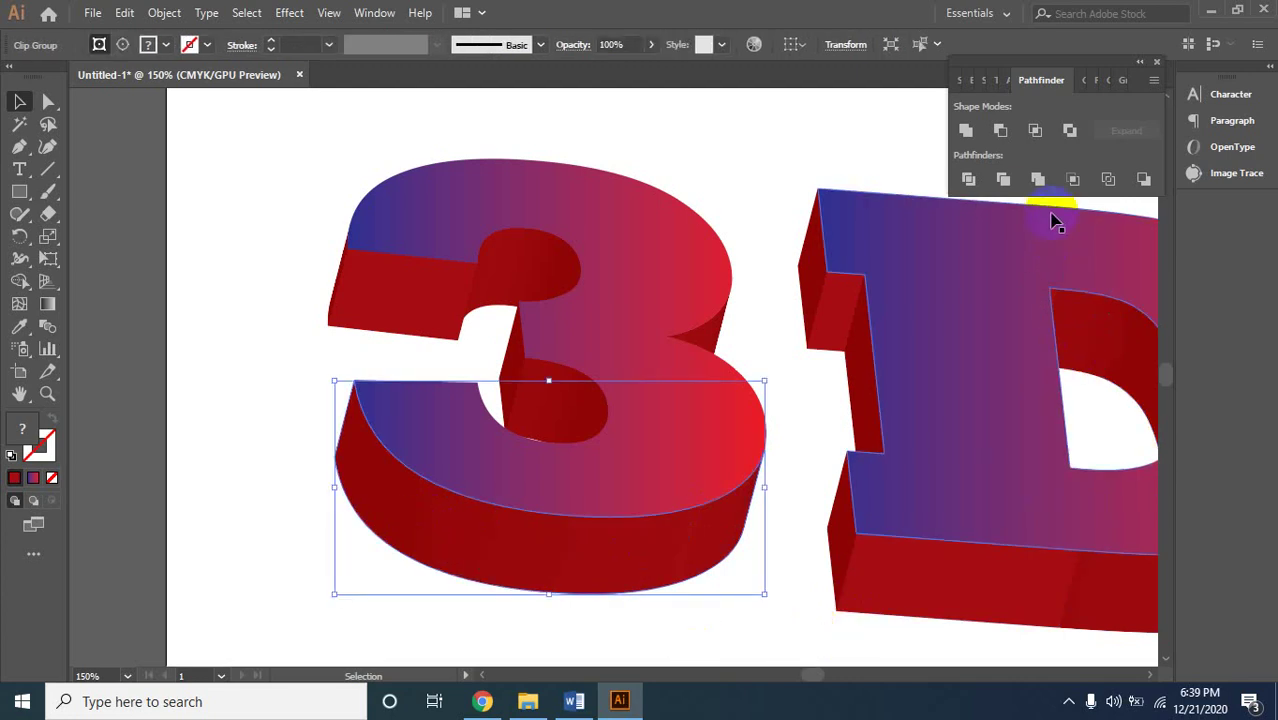
left_click(1038, 178)
left_click(784, 620)
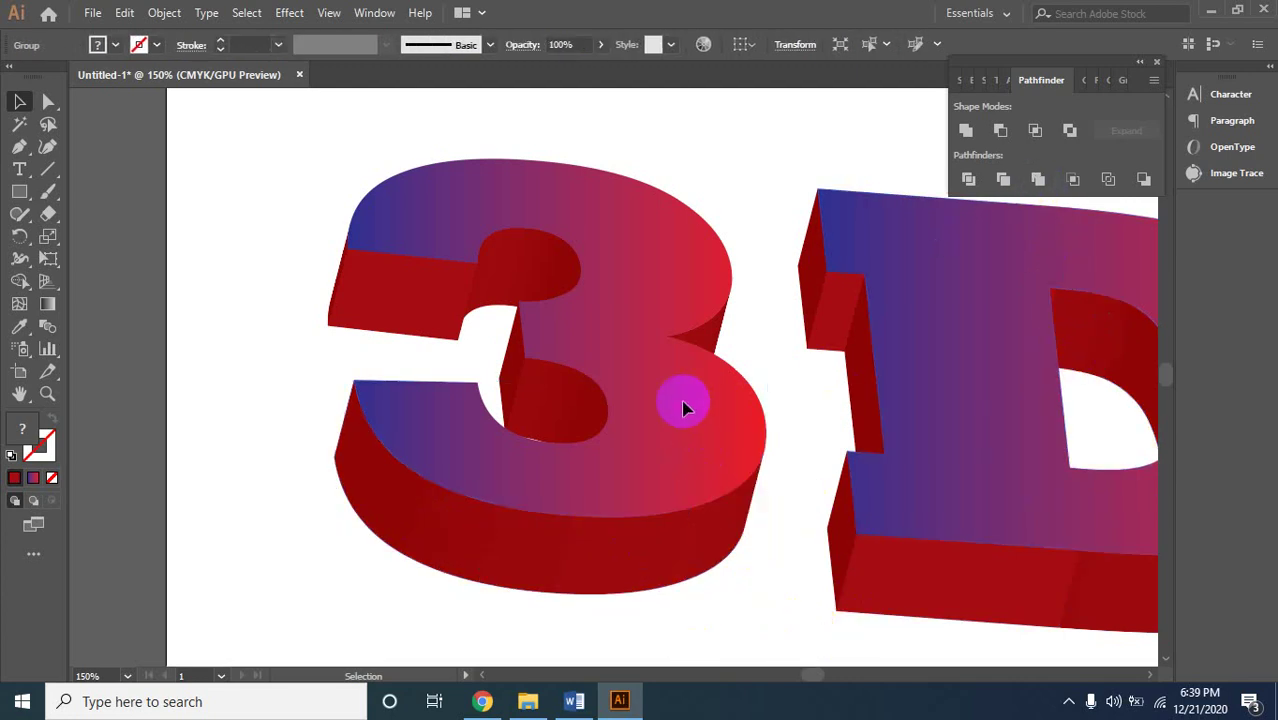
left_click(706, 266, "ctrl+alt")
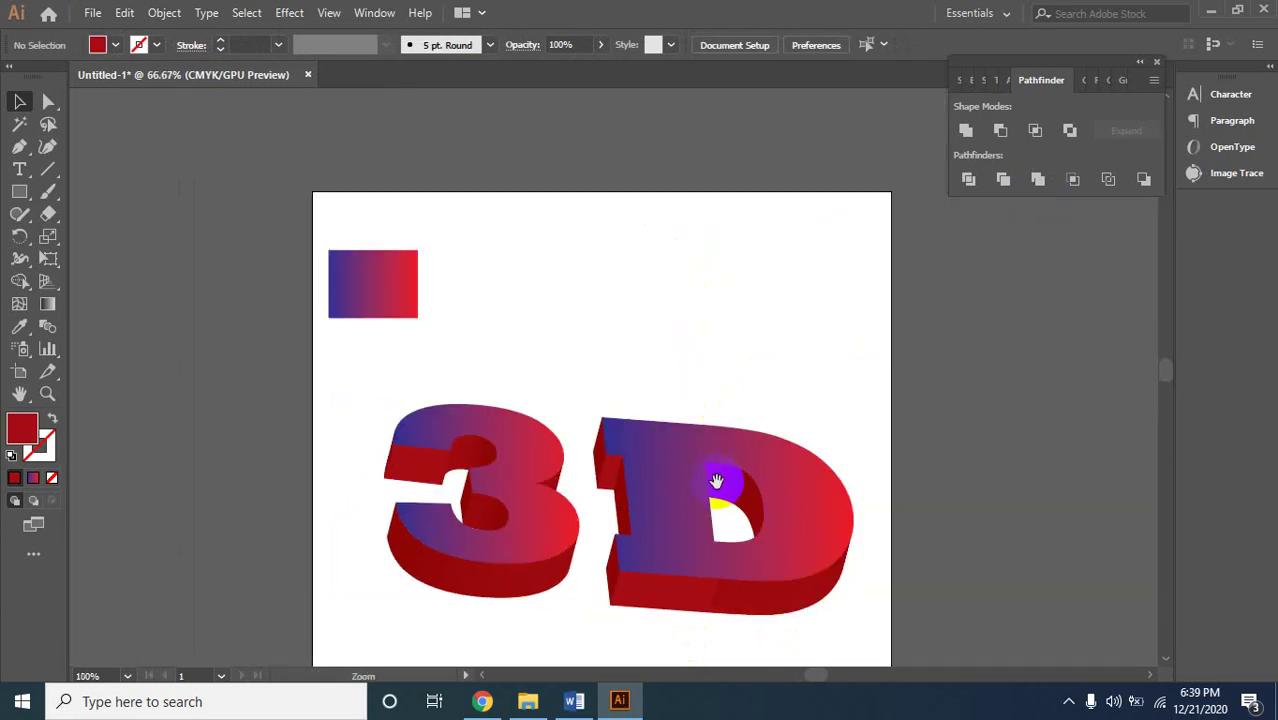
Eyedropper the sample rectangle's blue-to-red gradient onto the 3's top-left arm face.
left_click(715, 472, "ctrl")
left_click_drag(659, 446, 787, 472)
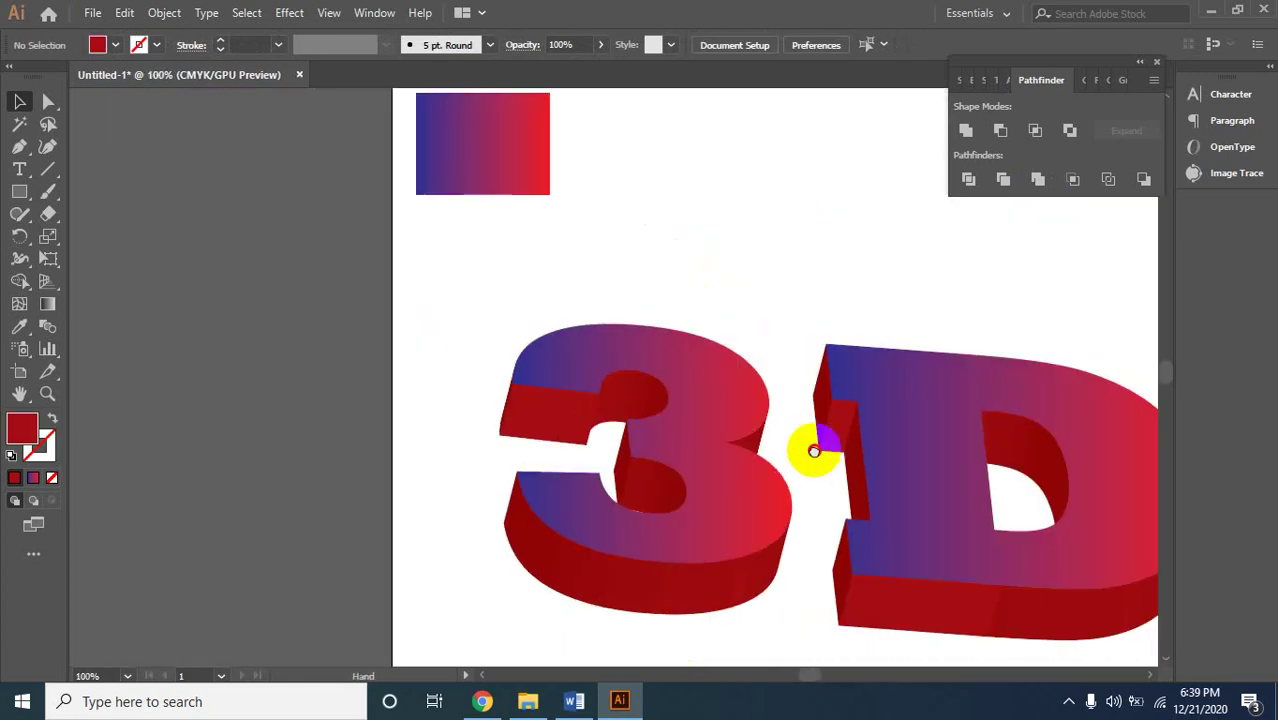
left_click(495, 435)
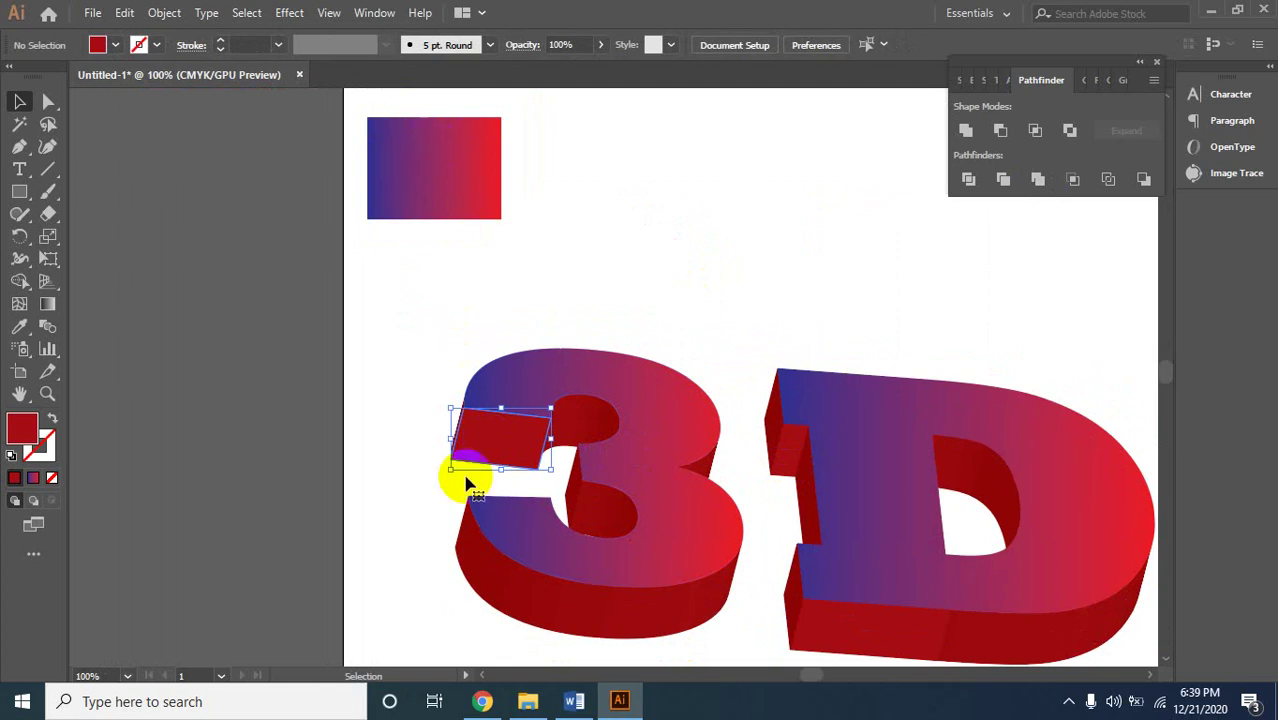
left_click(428, 177)
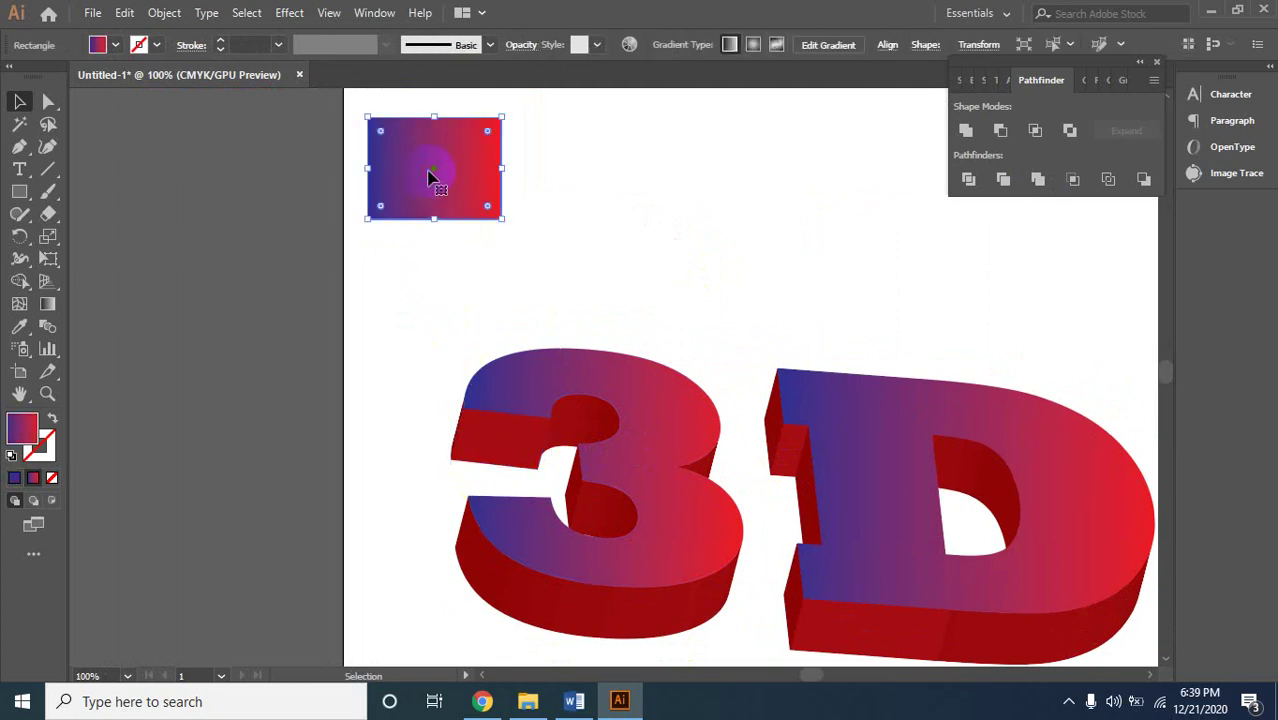
left_click(19, 330)
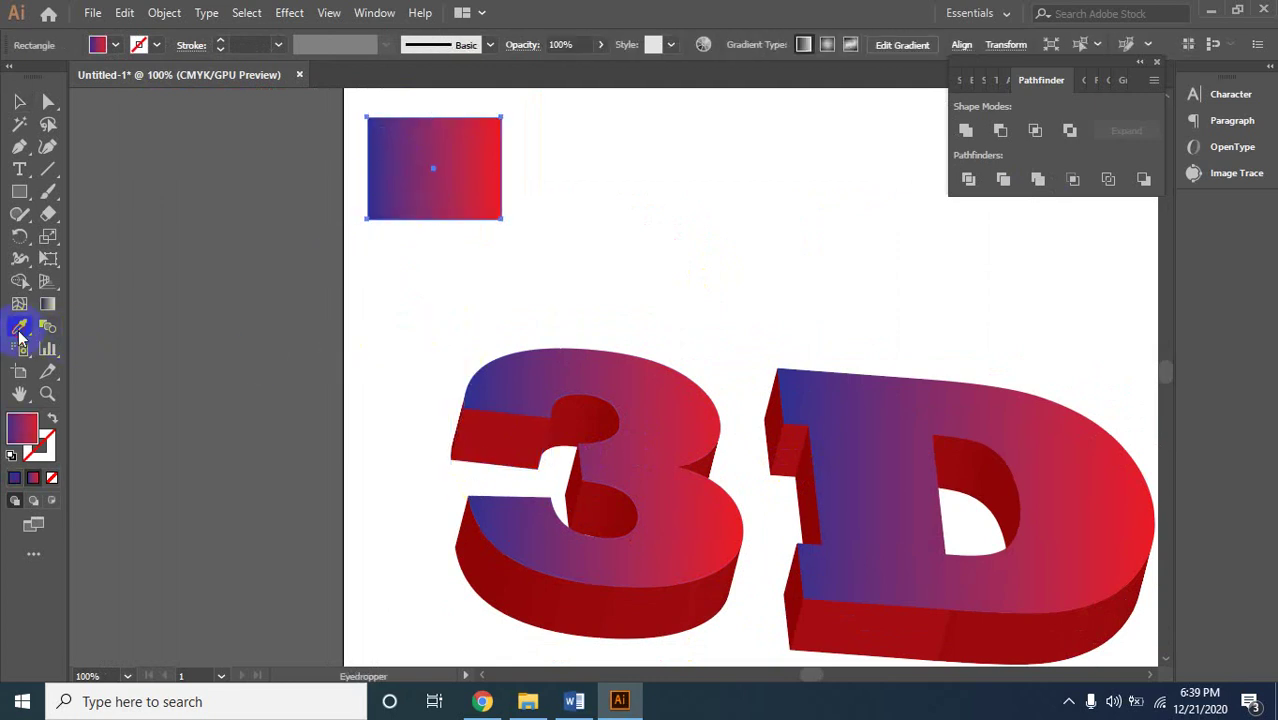
left_click(19, 101)
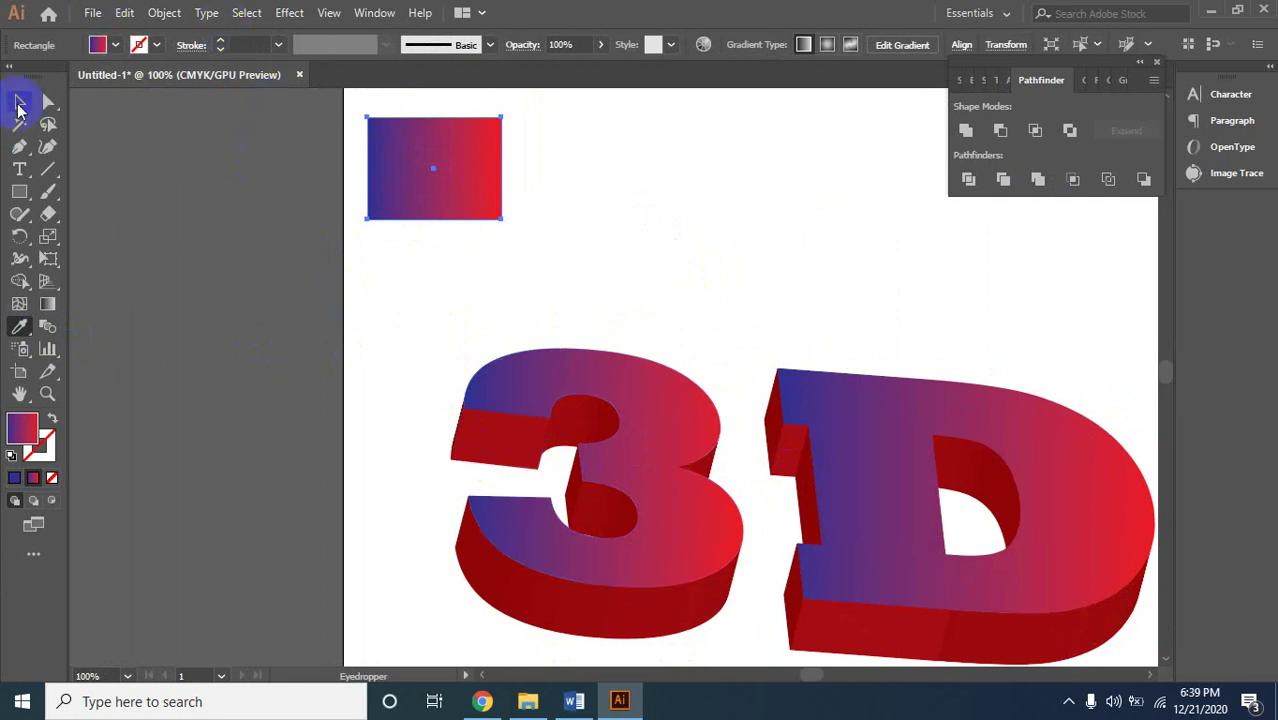
left_click(508, 435)
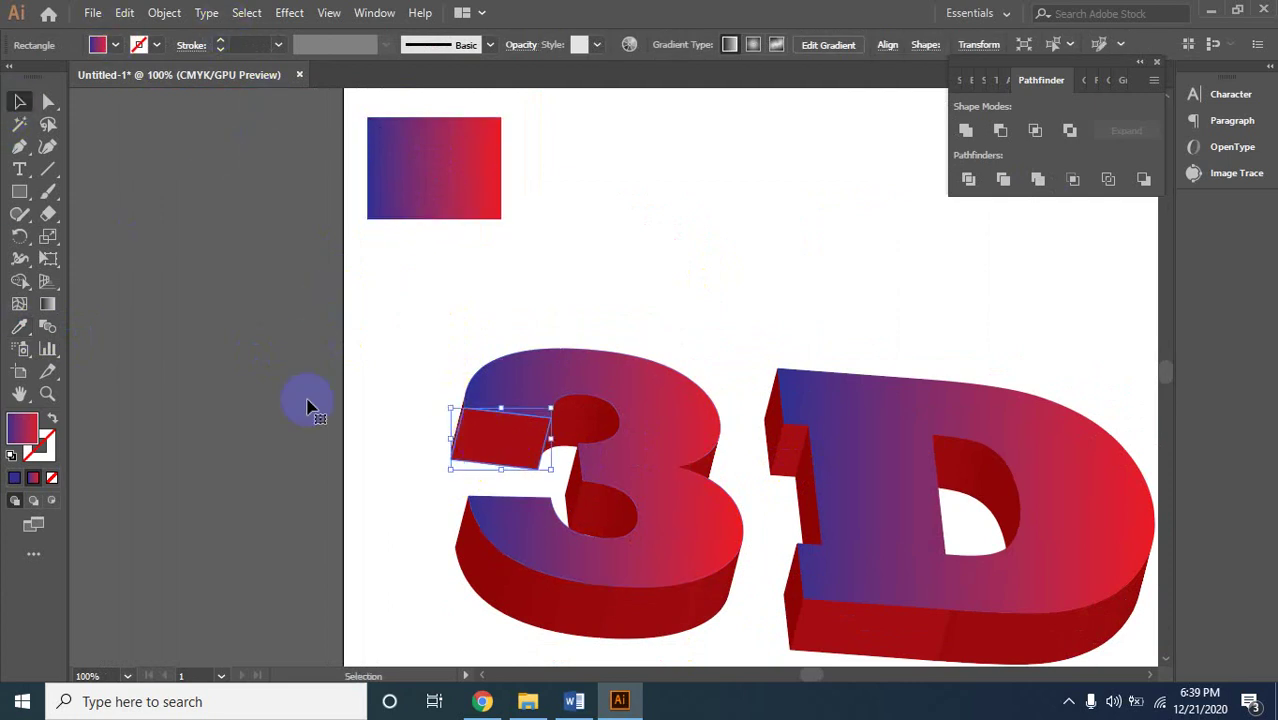
left_click(20, 326)
left_click(430, 155)
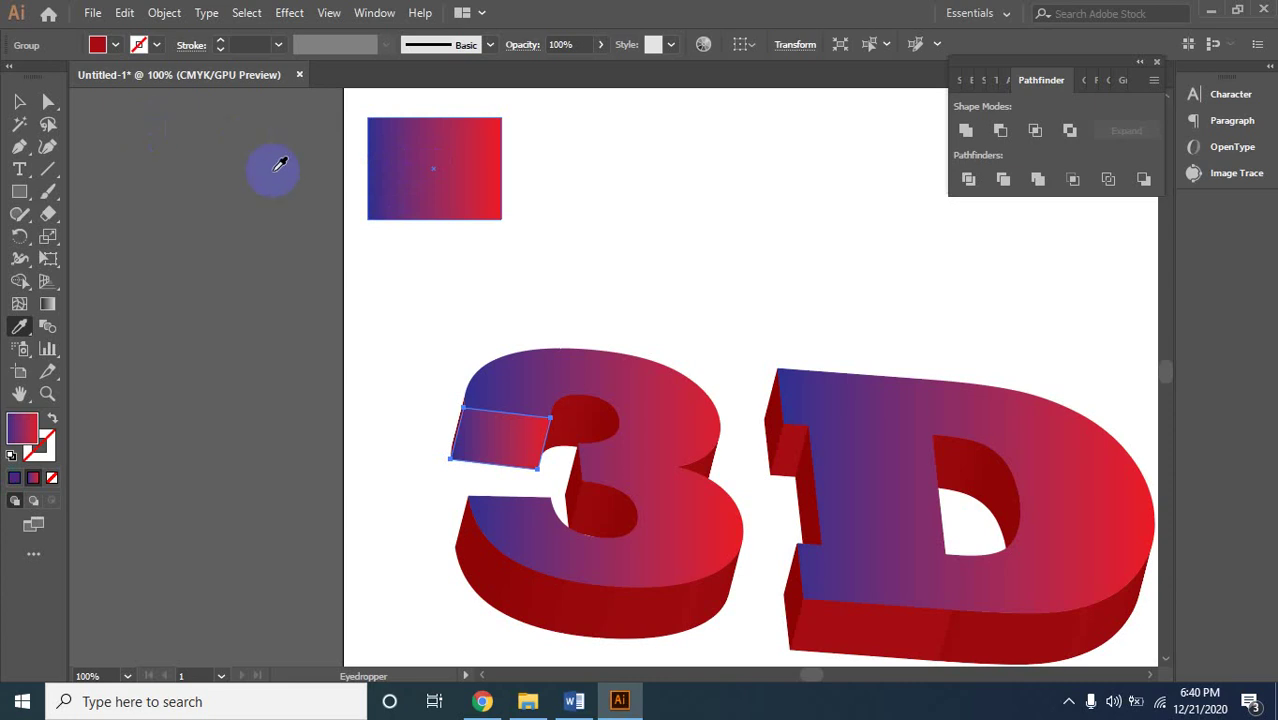
left_click(19, 101)
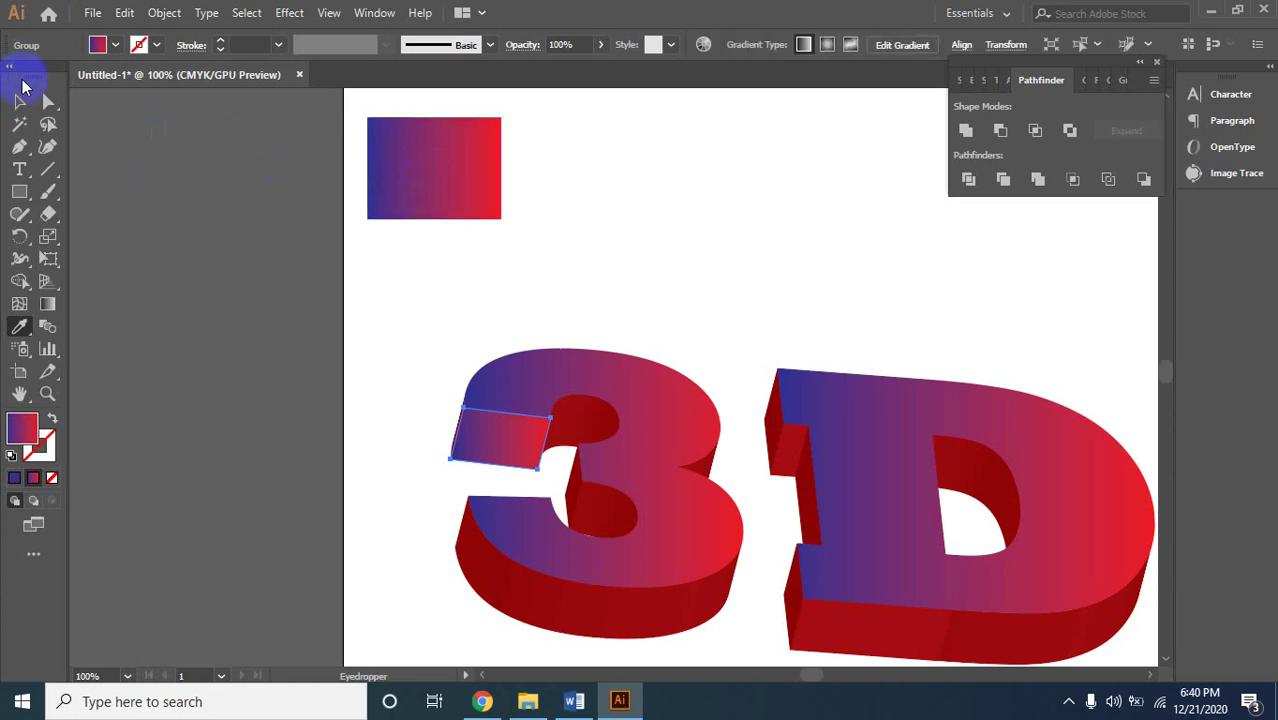
left_click(592, 290)
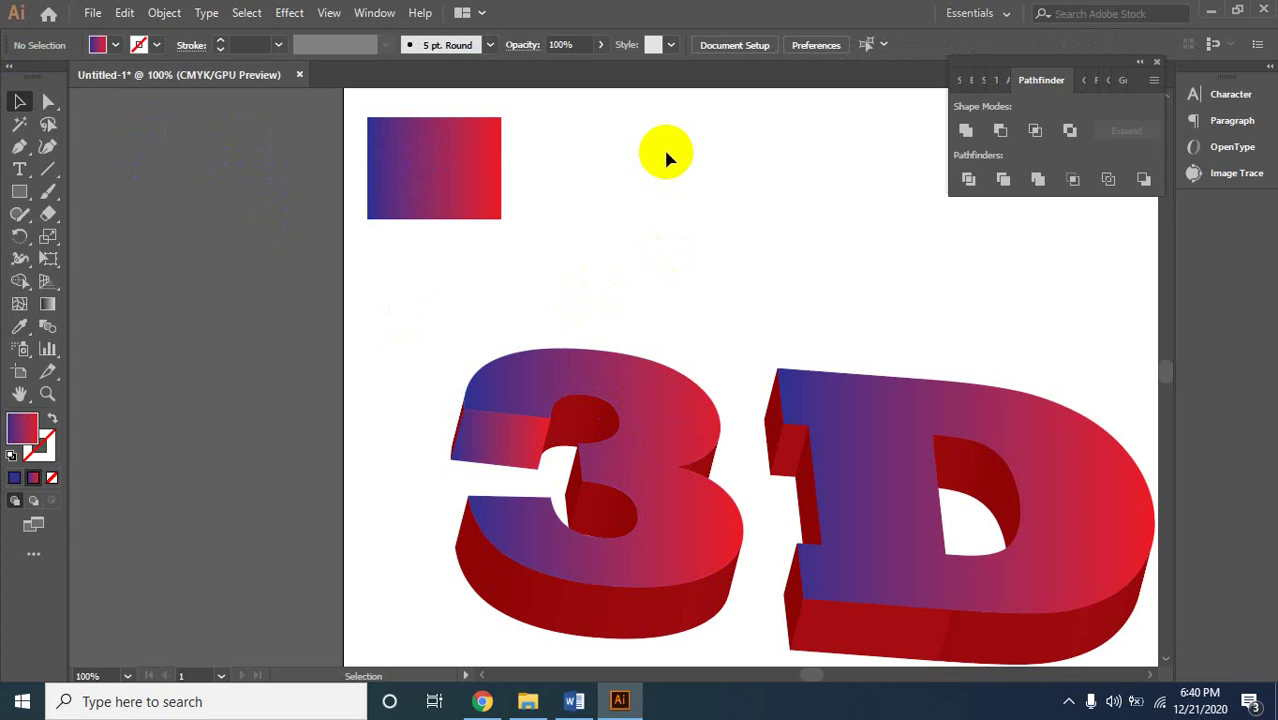
Eyedropper the same gradient onto the face inside the 3's top curve, then deselect.
left_click(590, 420)
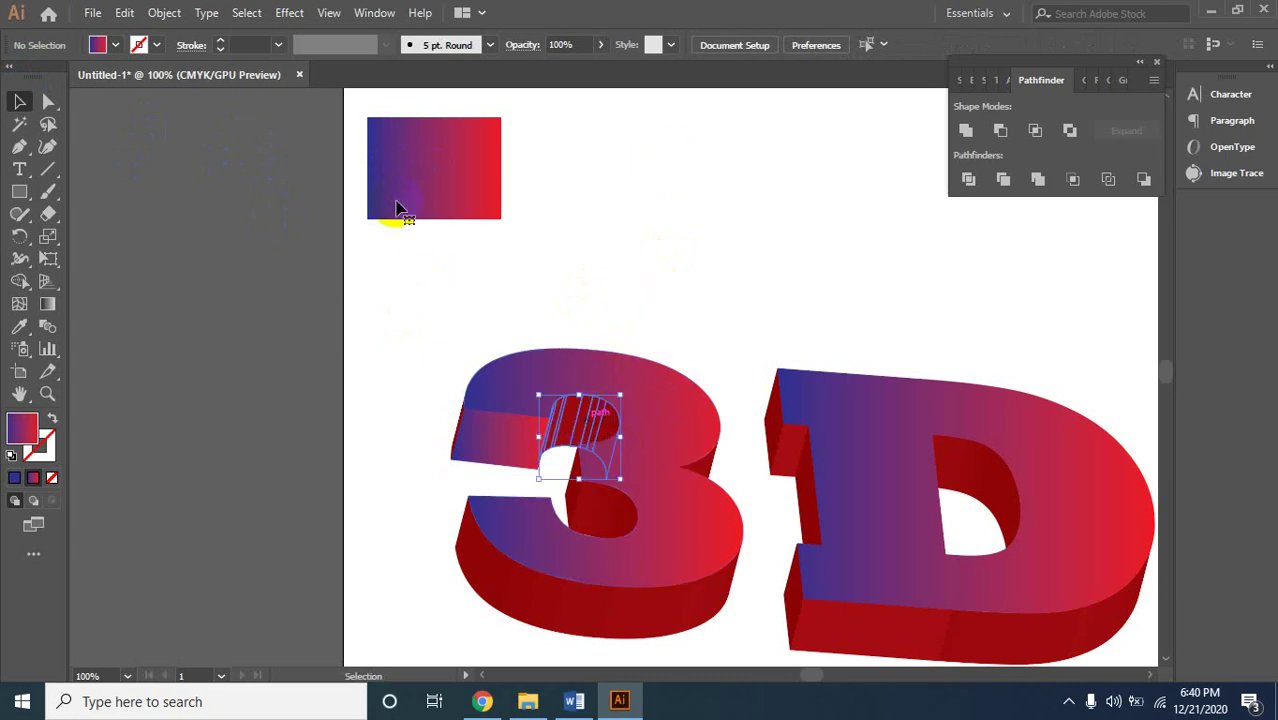
left_click(19, 326)
left_click(418, 168)
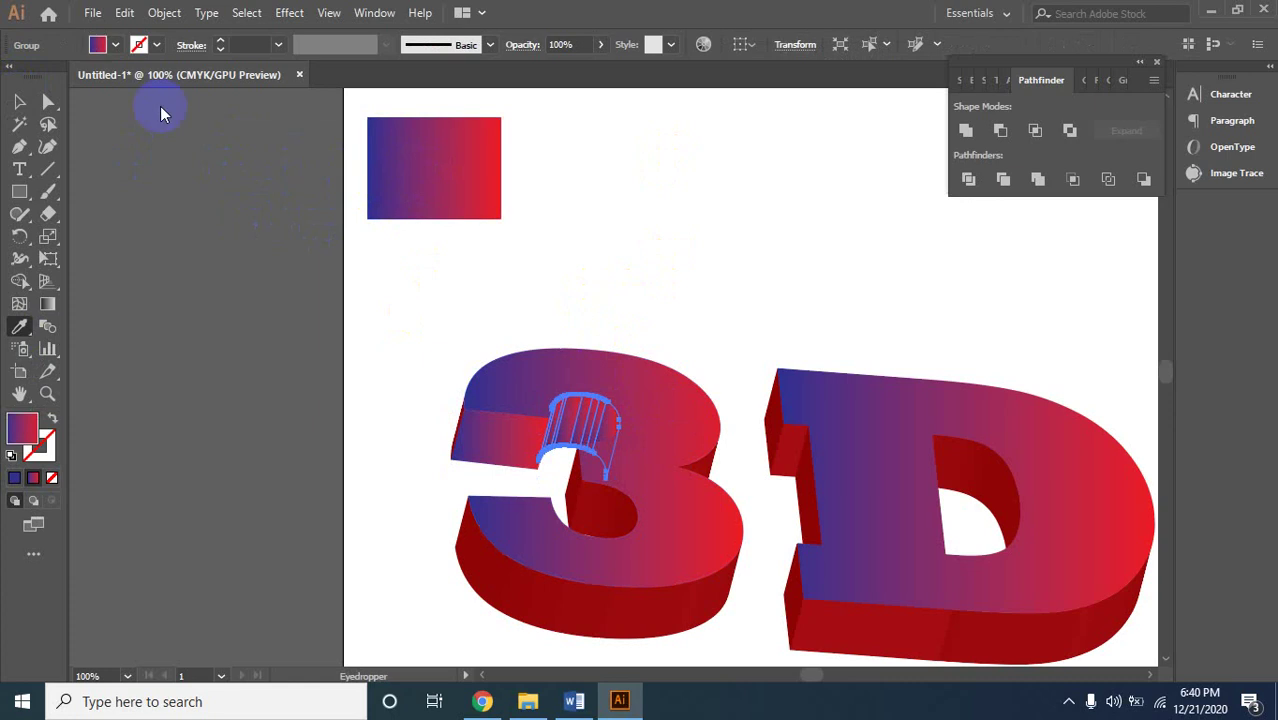
left_click(19, 101)
left_click(729, 276)
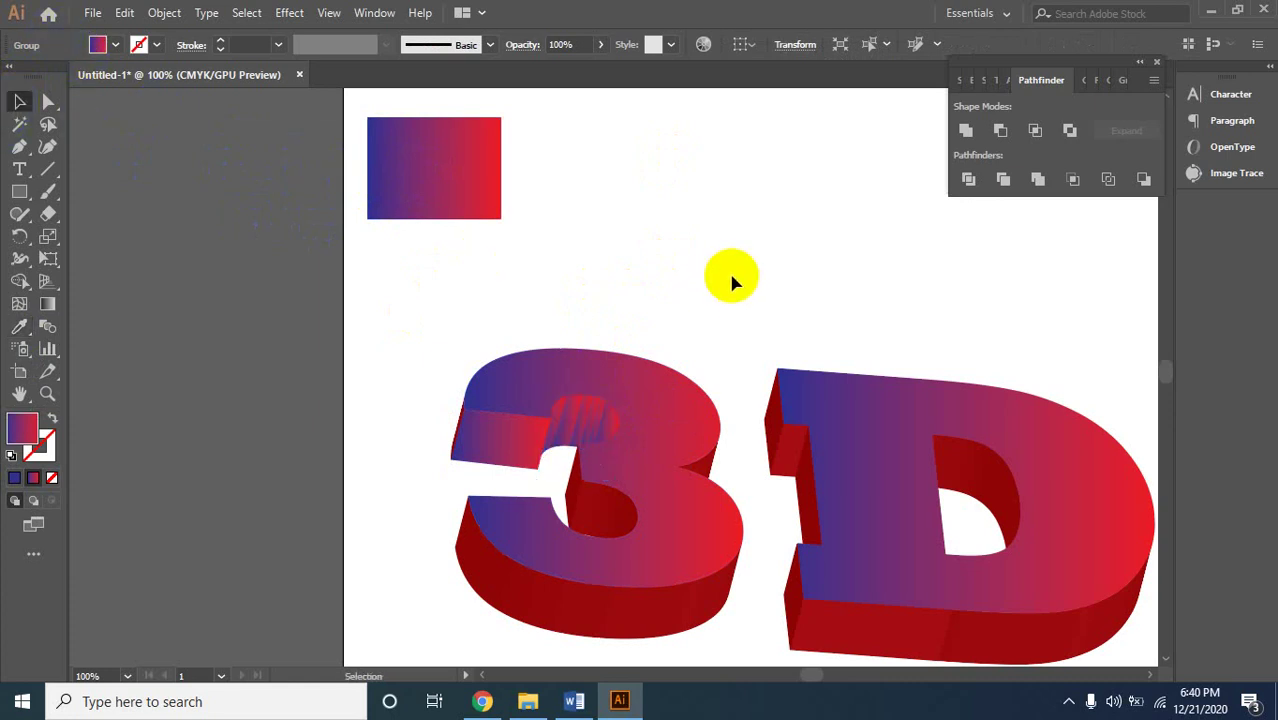
Zoom into the 3's inner curve and Shape-Builder-drag across its stripes to merge them.
key("ctrl+space")
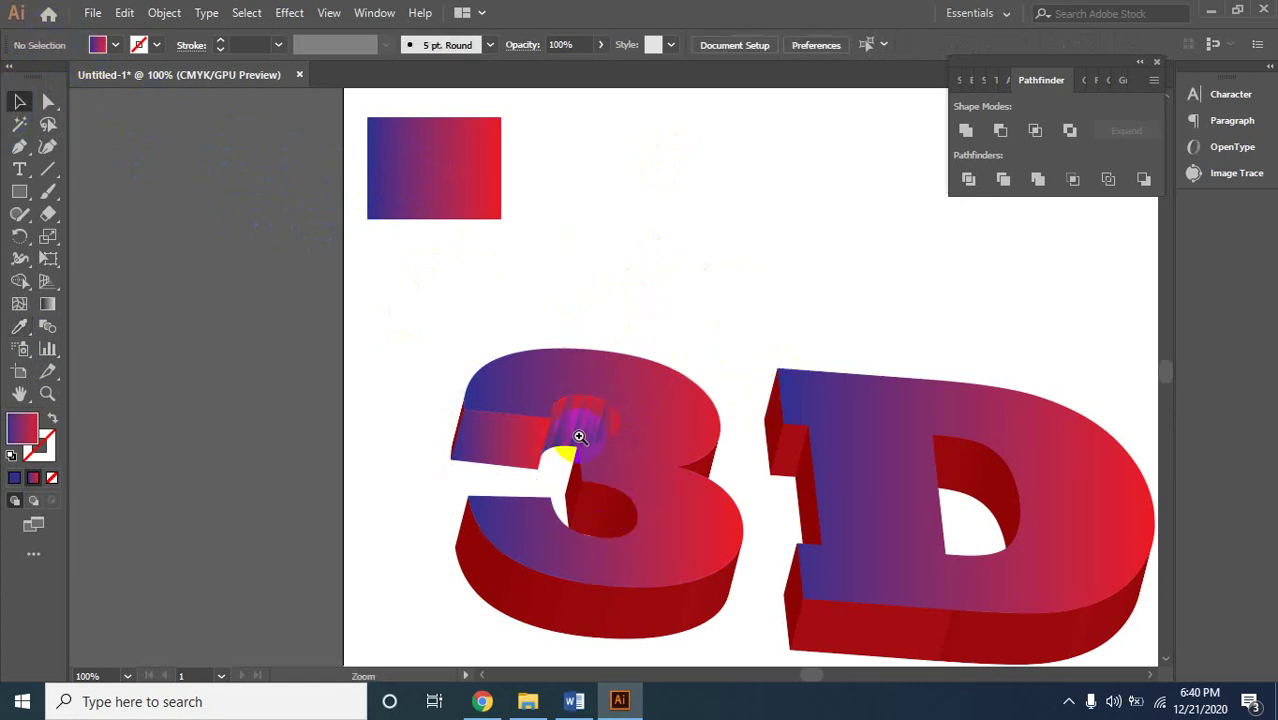
left_click(579, 437)
left_click(742, 228)
left_click_drag(479, 459, 718, 343)
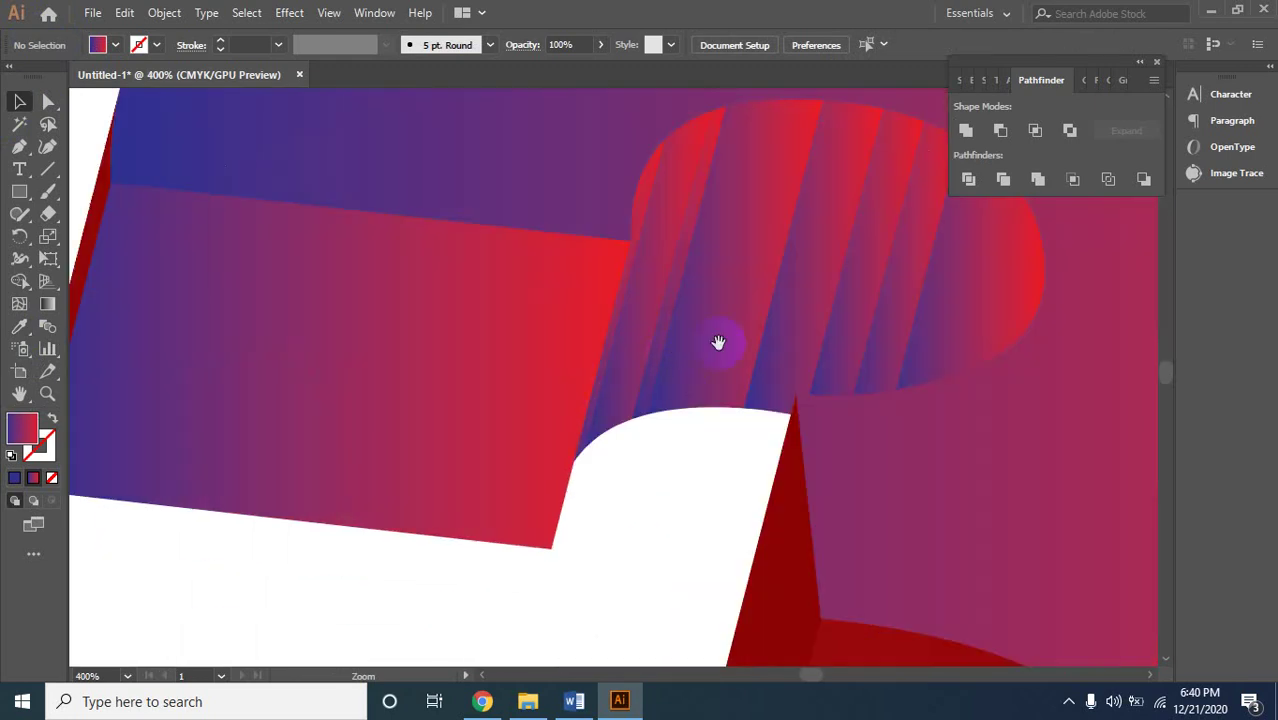
left_click(583, 365, "ctrl")
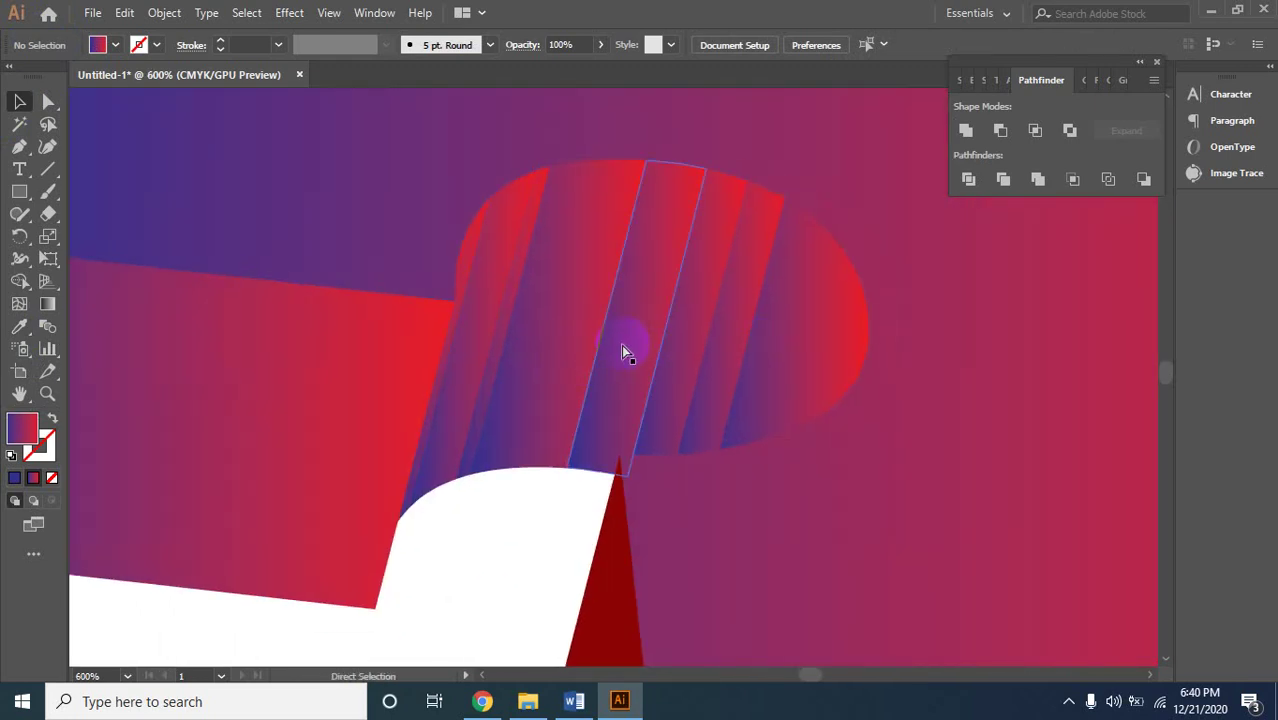
left_click(622, 343)
left_click(505, 590)
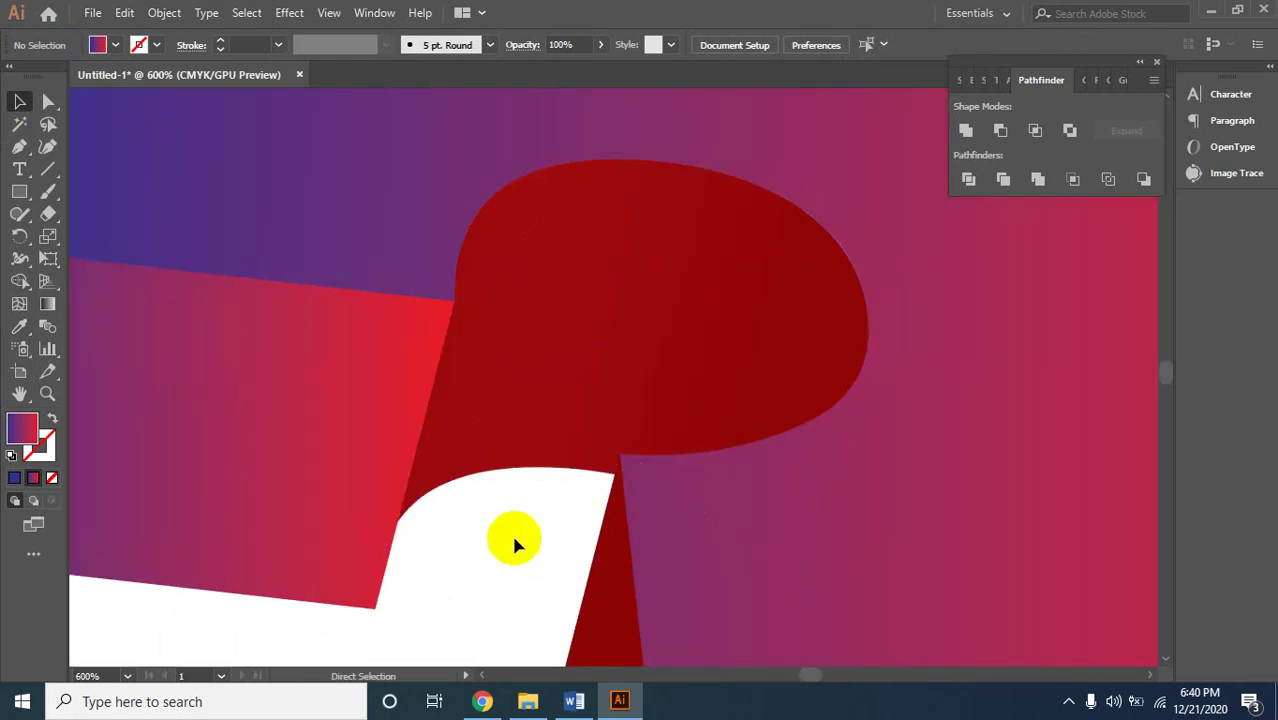
left_click(522, 324)
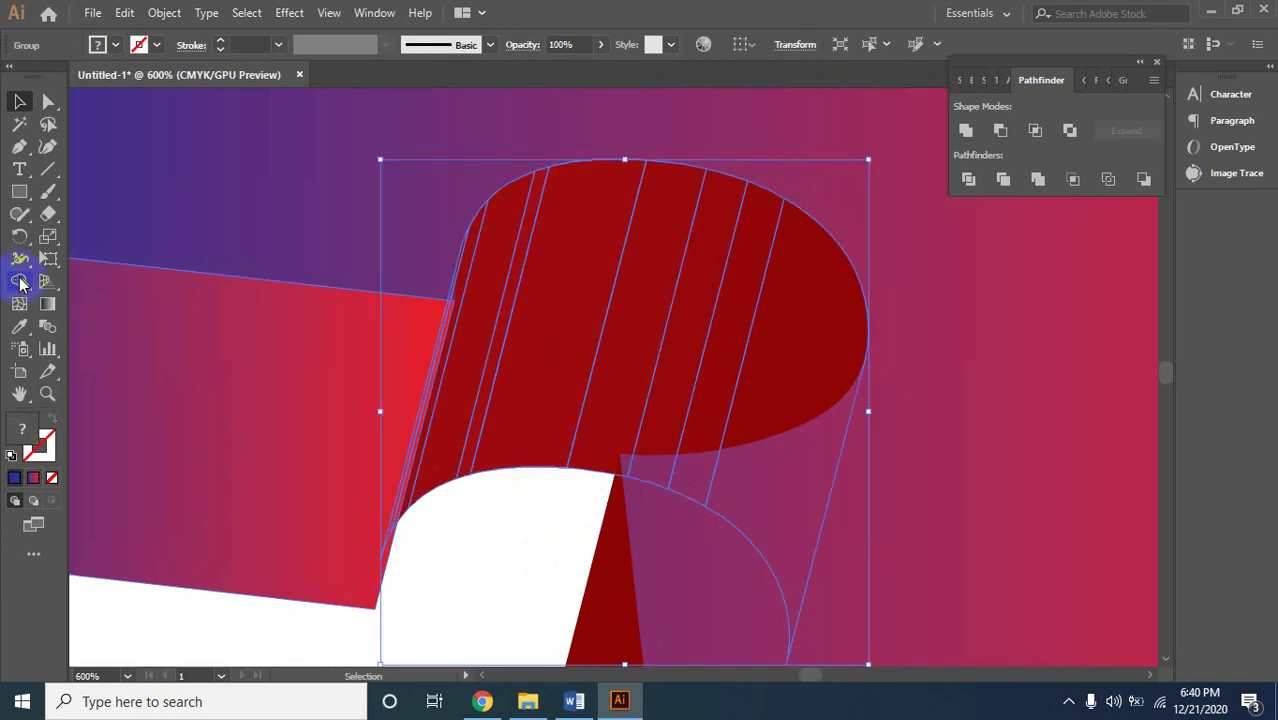
left_click(20, 281)
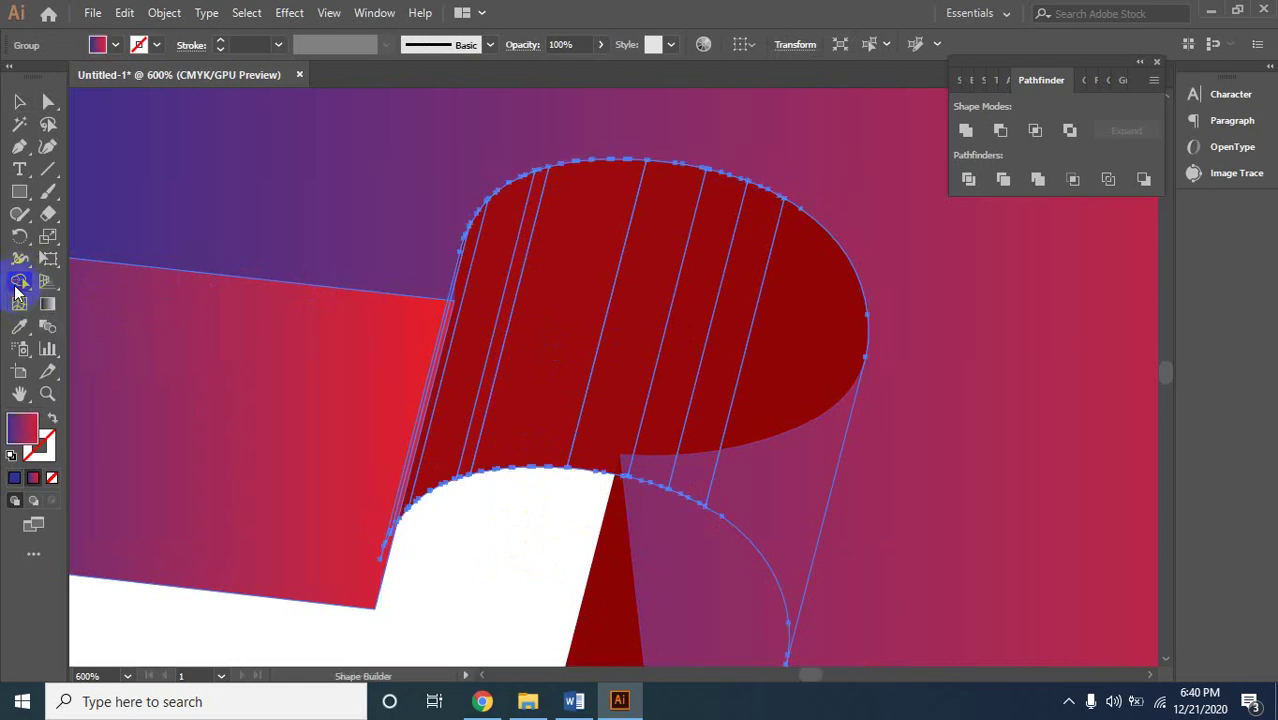
left_click_drag(840, 360, 447, 385)
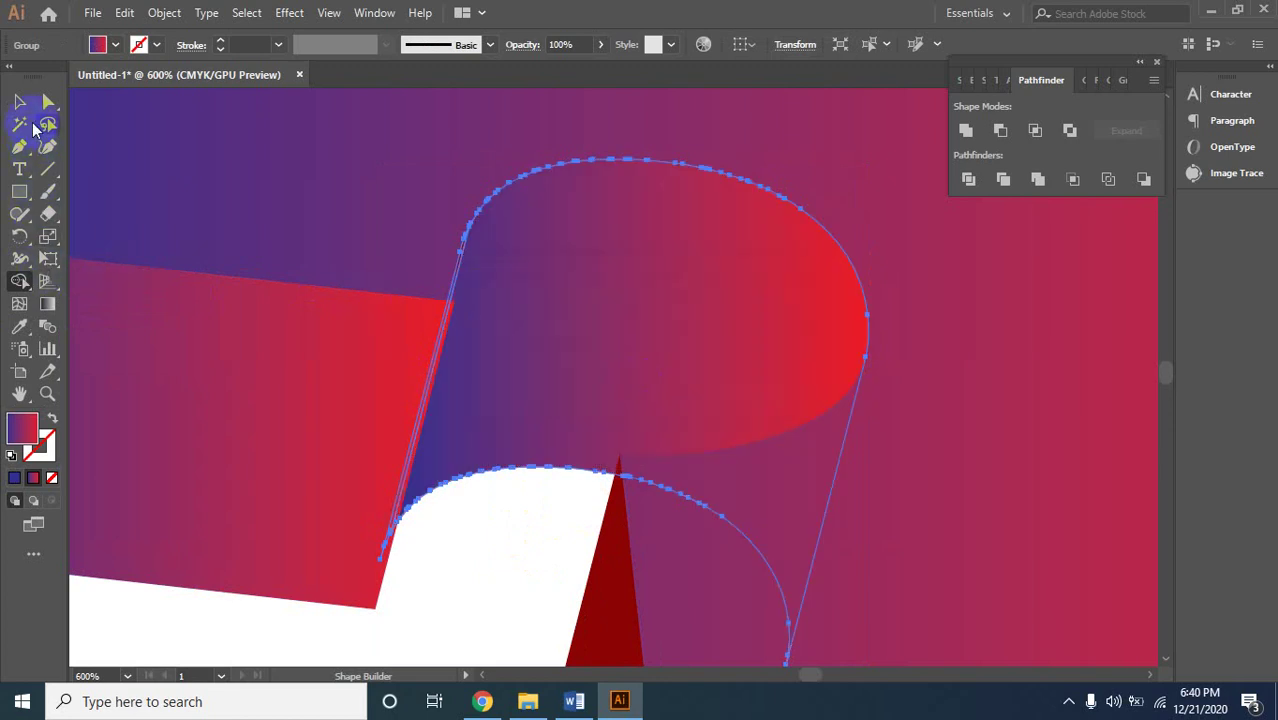
left_click(19, 101)
left_click(488, 540)
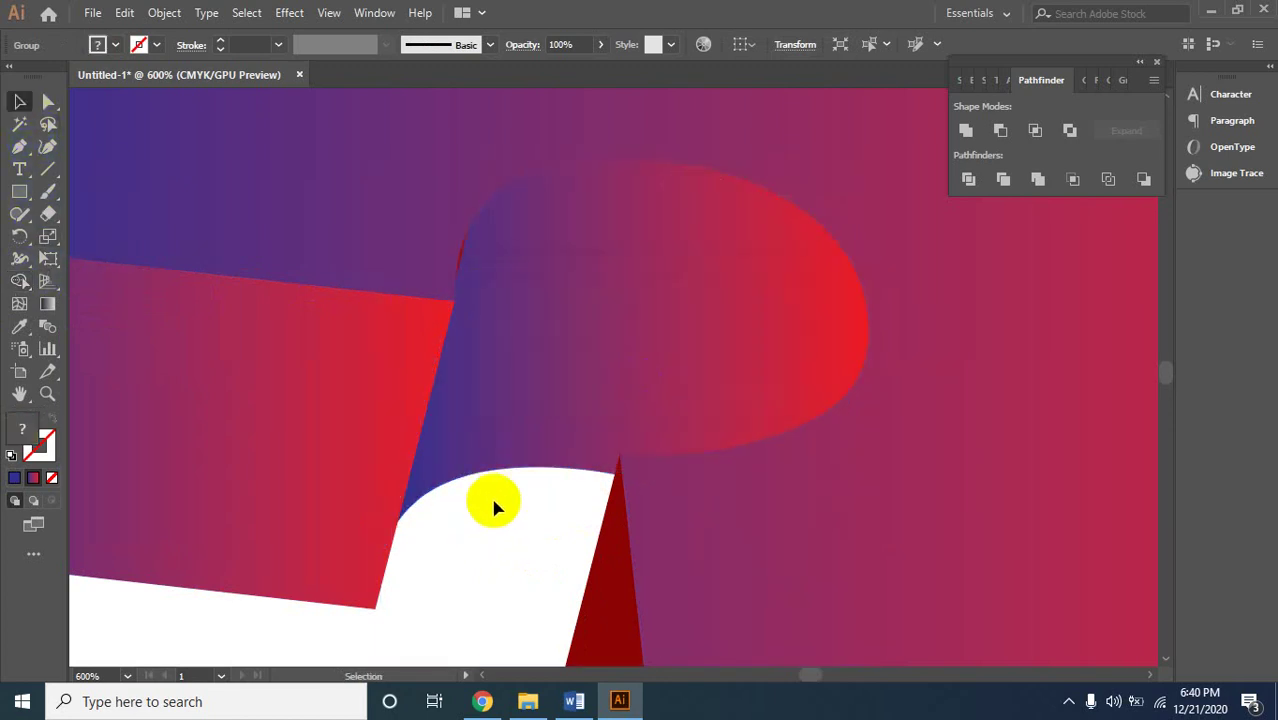
At 1600% zoom, select all and Shape-Builder-drag the red sliver into the gradient face.
key("z")
left_click(471, 263)
left_click(690, 400)
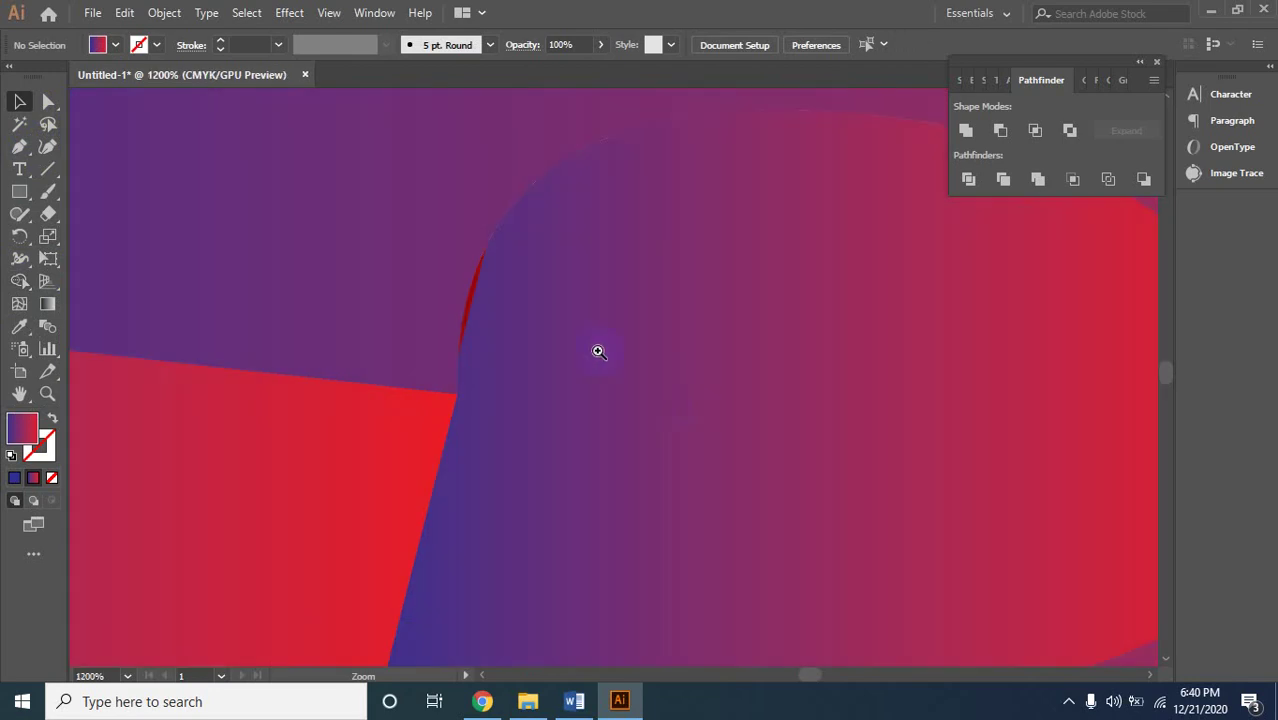
left_click(598, 351)
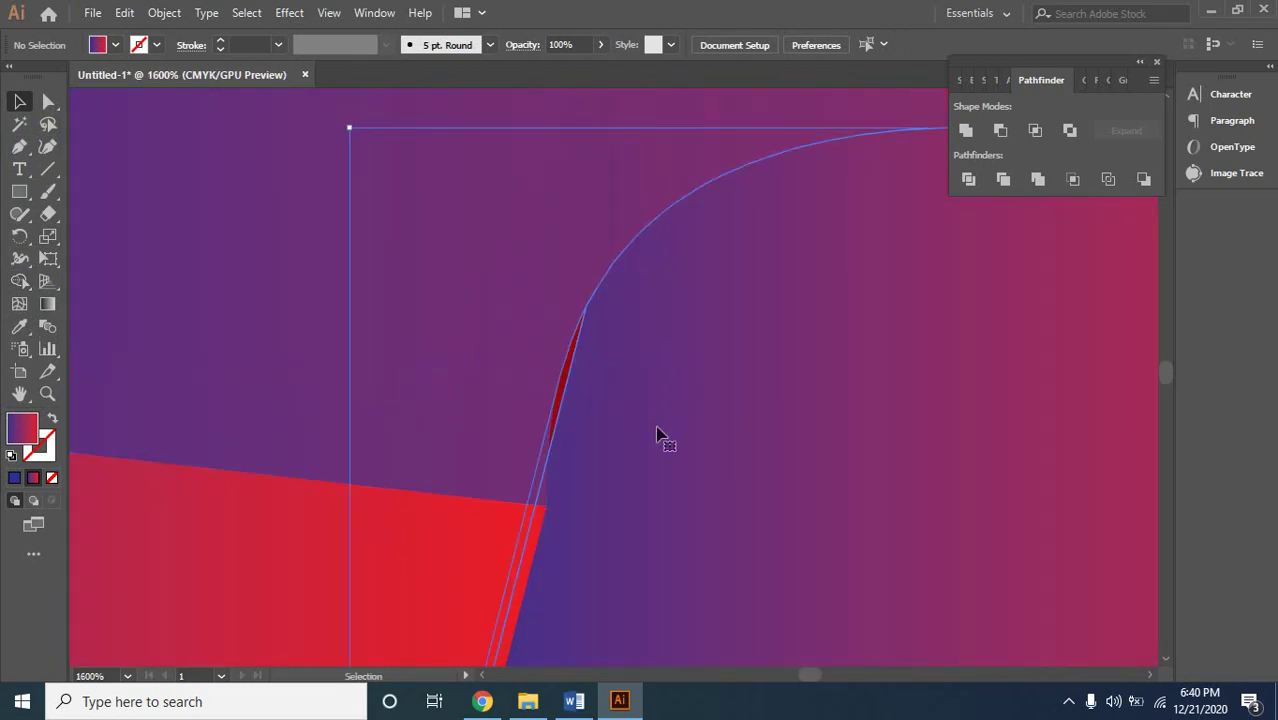
left_click(566, 383)
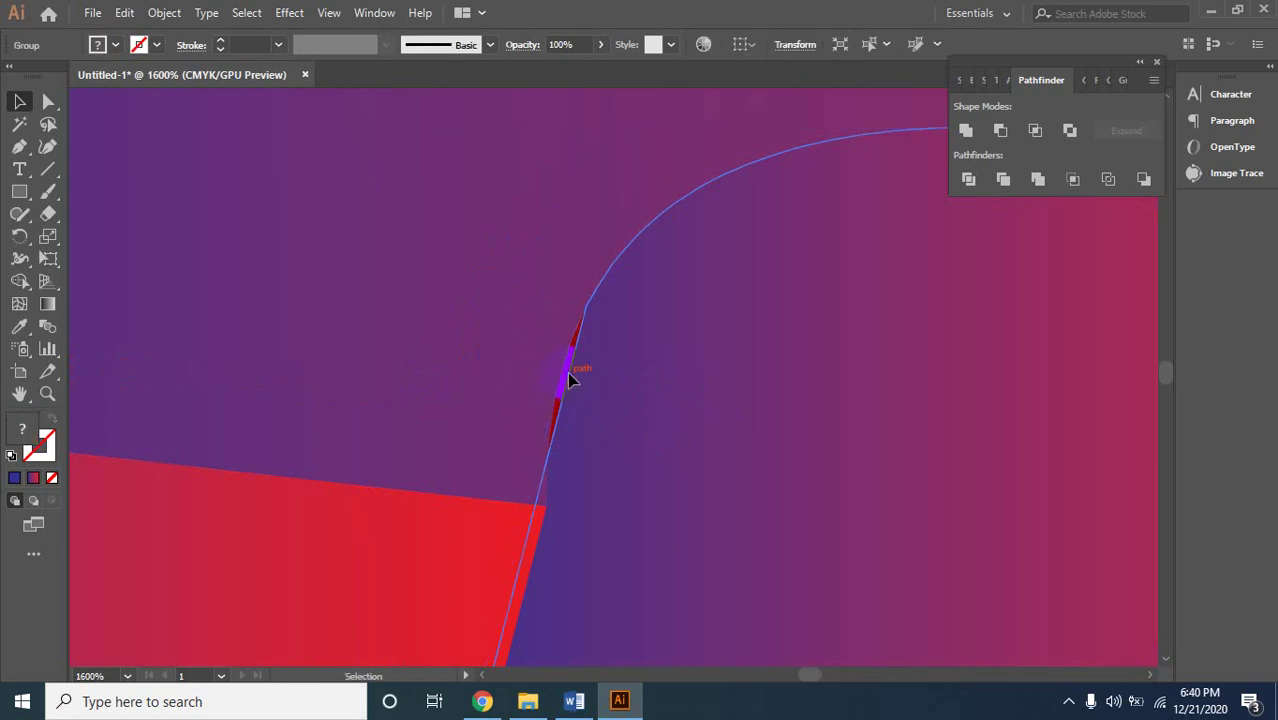
left_click(568, 381, "shift")
key("ctrl+a")
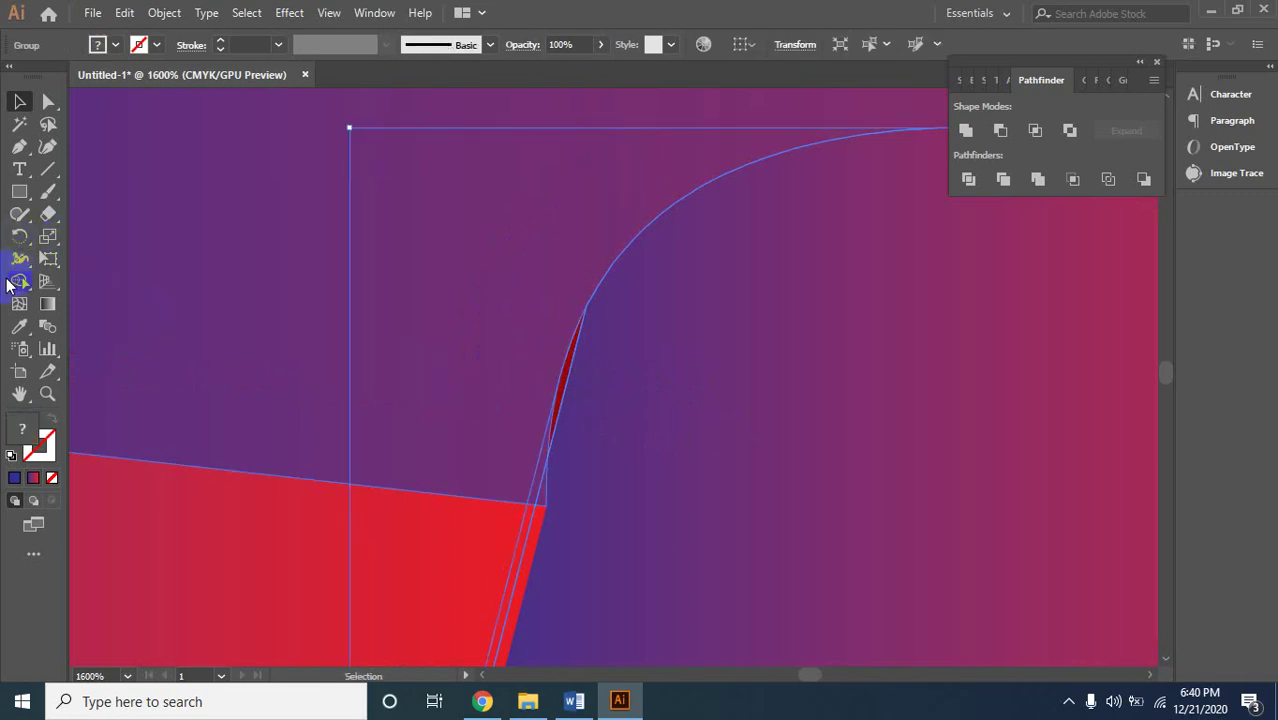
left_click(19, 281)
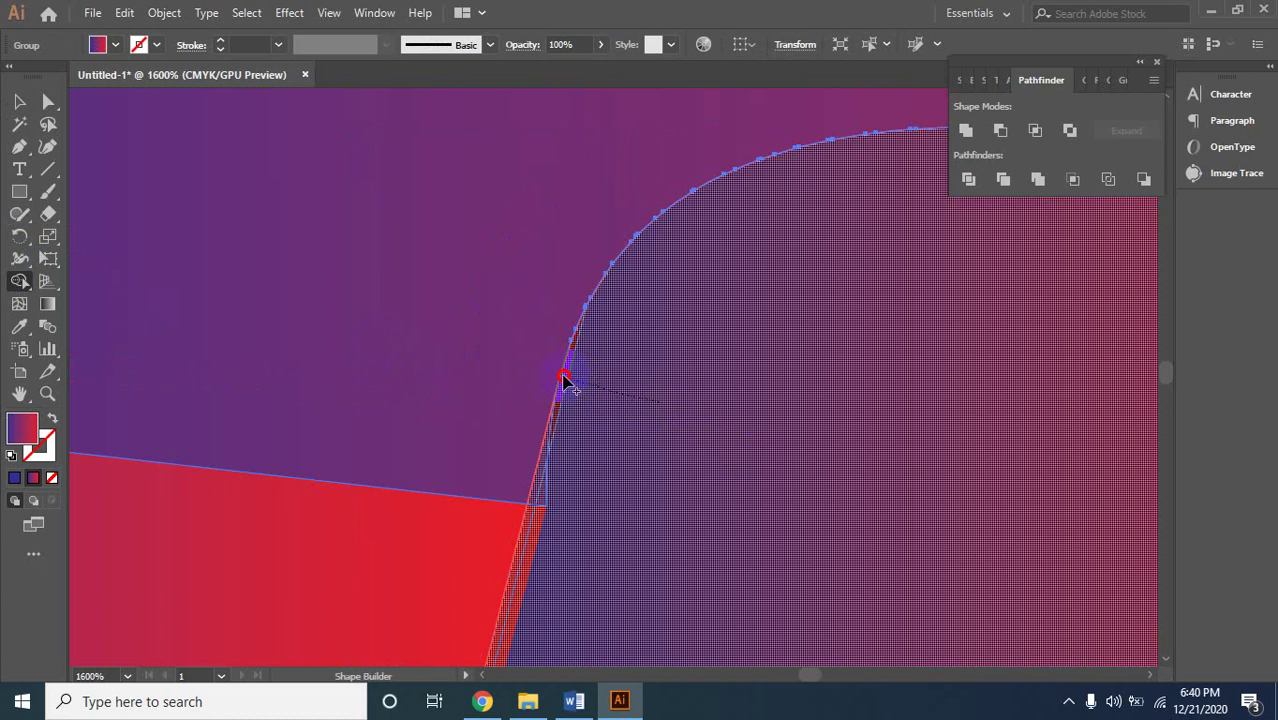
left_click_drag(565, 382, 427, 484)
left_click(19, 101)
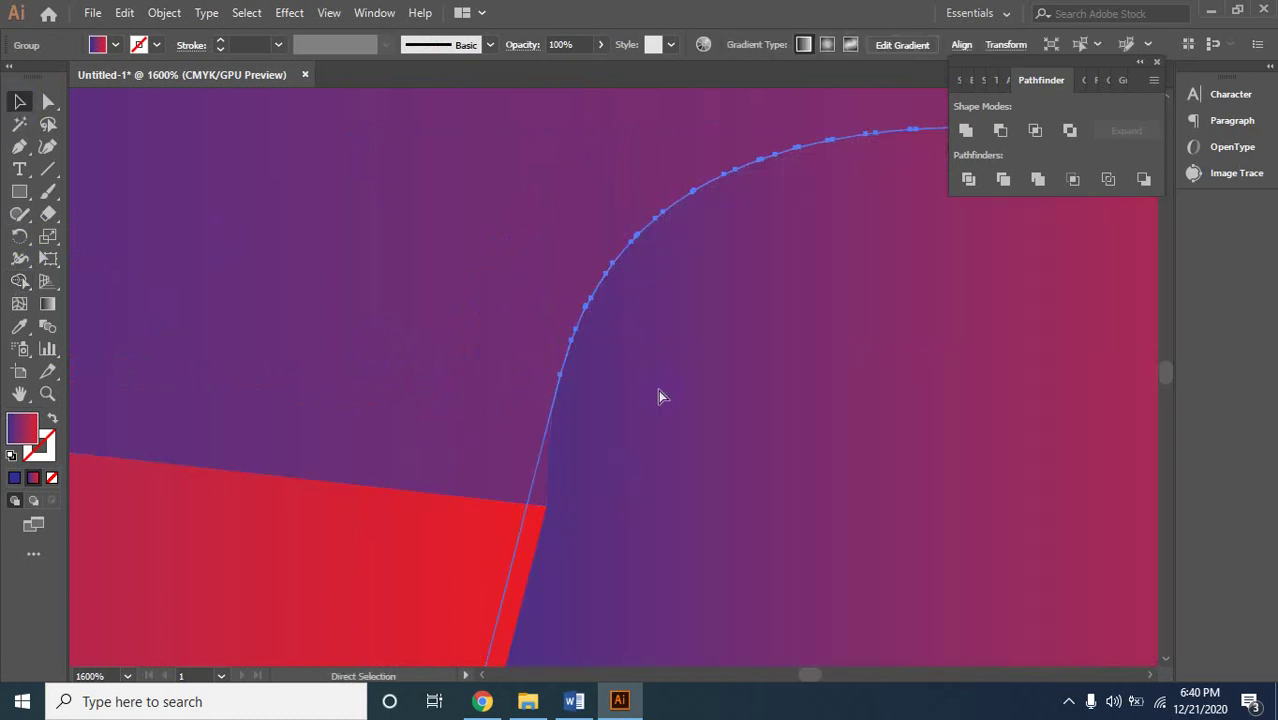
left_click(656, 393, "ctrl+alt")
left_click(656, 349, "ctrl+alt")
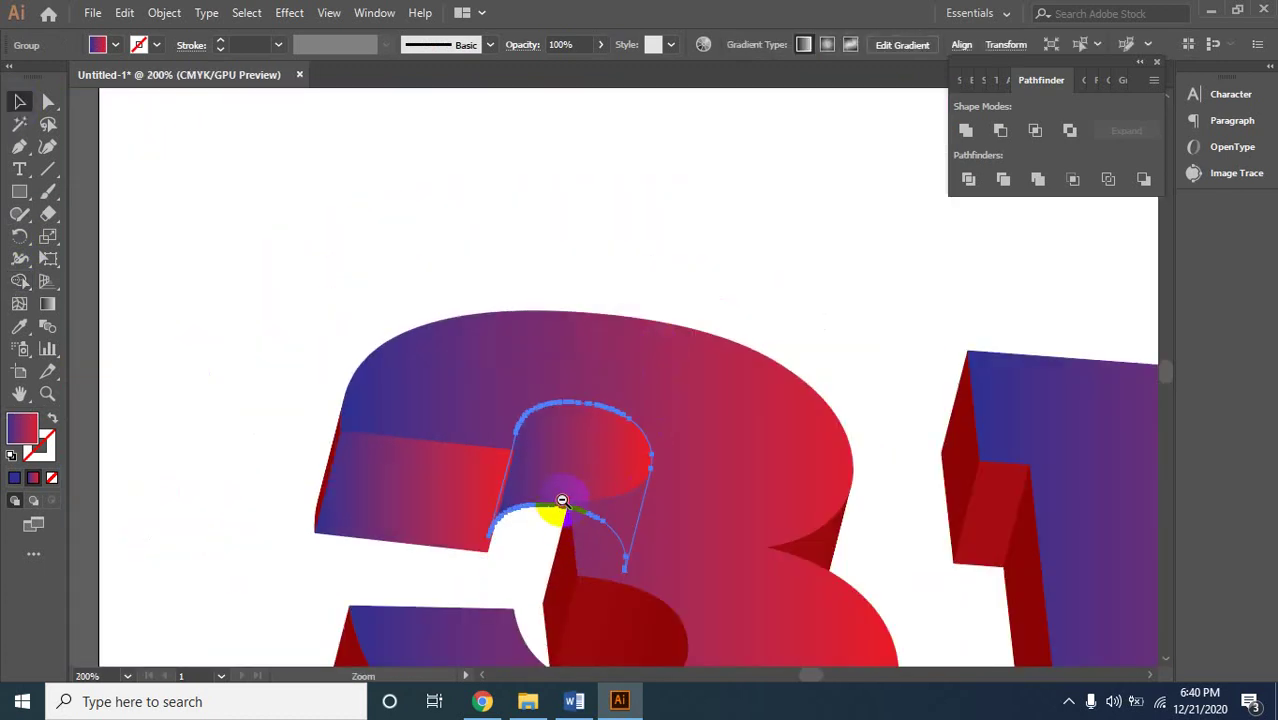
key("ctrl+minus")
left_click(338, 276)
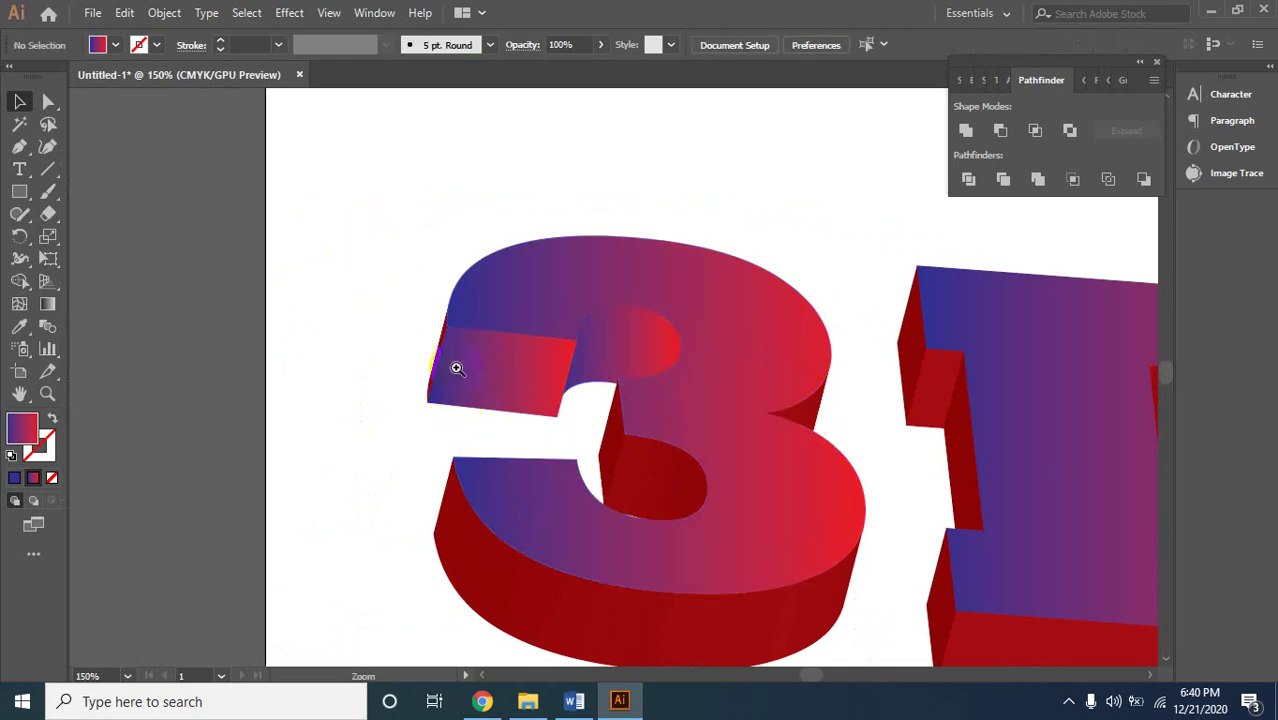
Eyedropper the rectangle's blue-to-red gradient onto the dark-red sliver on the 3's upper-left edge.
left_click(600, 350, "ctrl")
left_click(548, 366, "ctrl")
left_click(548, 366, "ctrl")
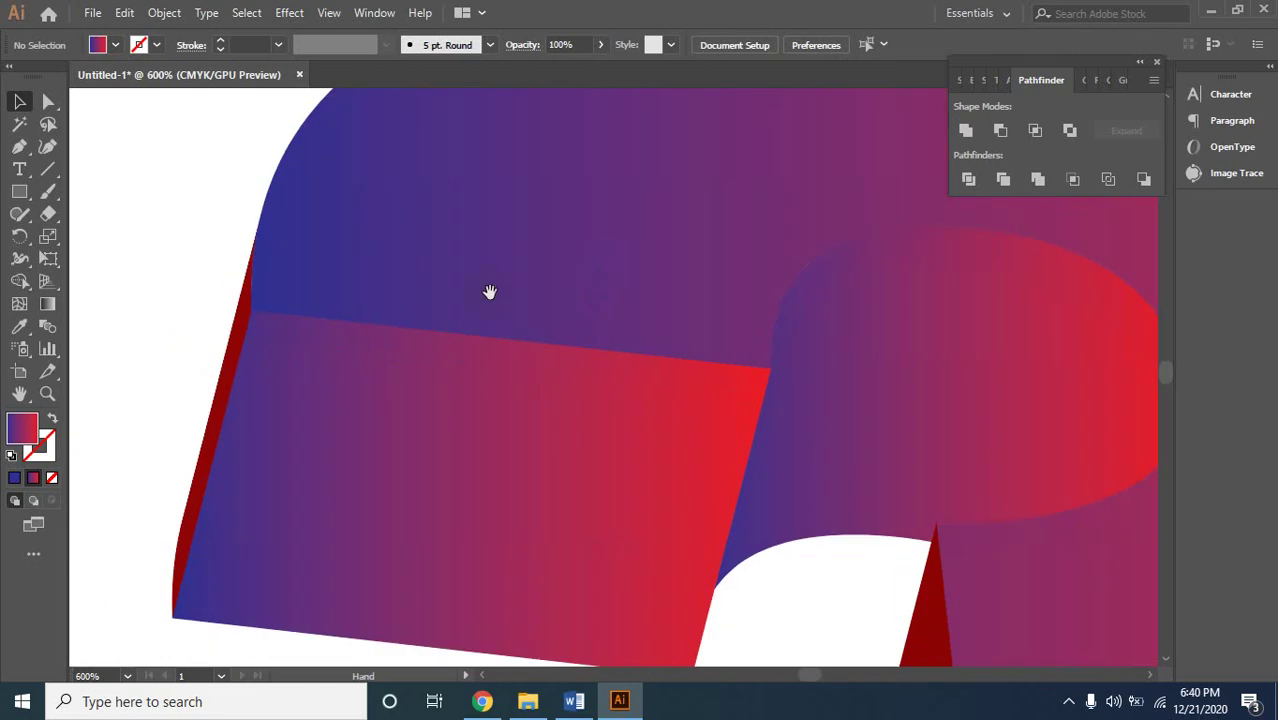
left_click(220, 398)
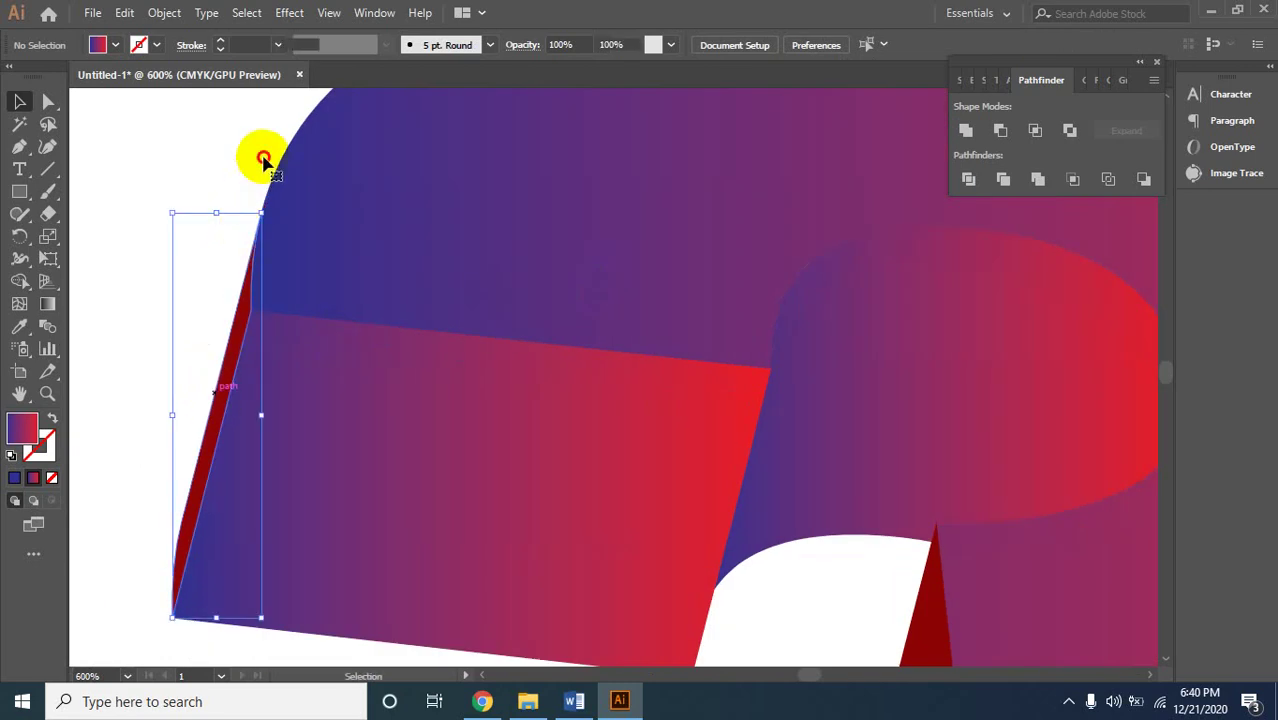
left_click(422, 262, "ctrl+alt")
left_click(856, 503, "ctrl+alt")
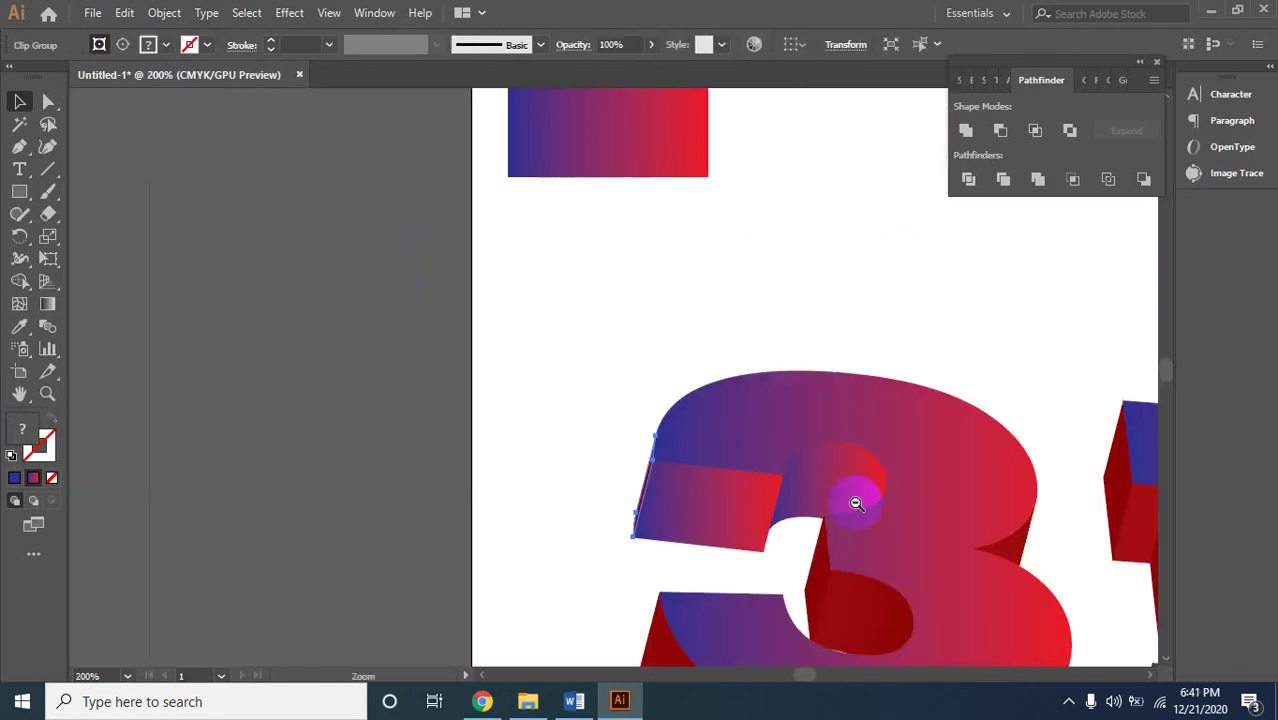
left_click(18, 335)
left_click(622, 137)
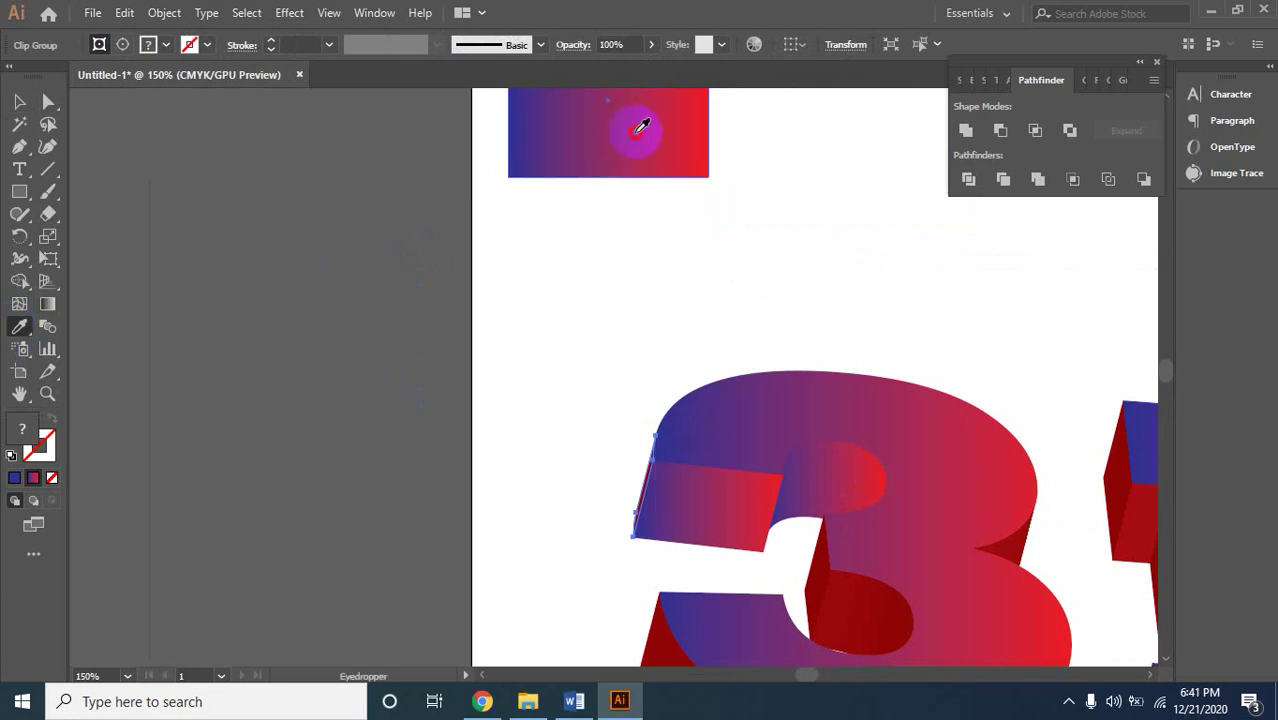
left_click(19, 101)
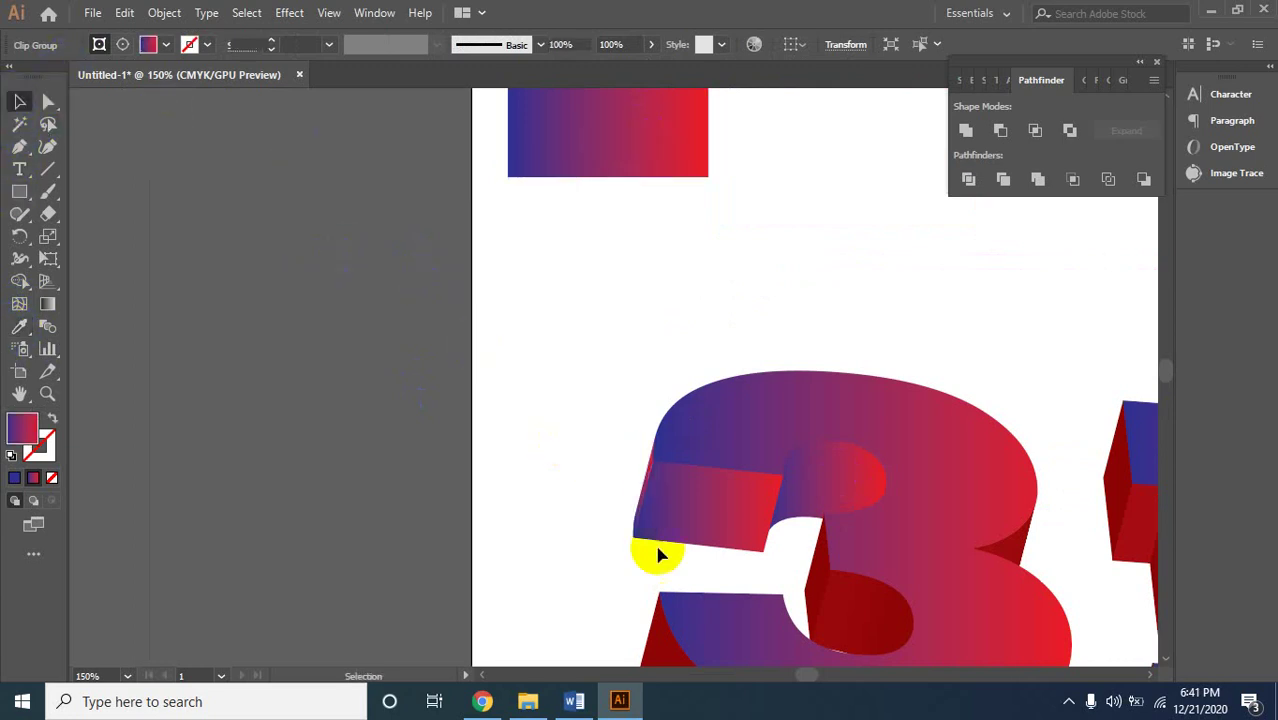
left_click_drag(655, 550, 598, 205)
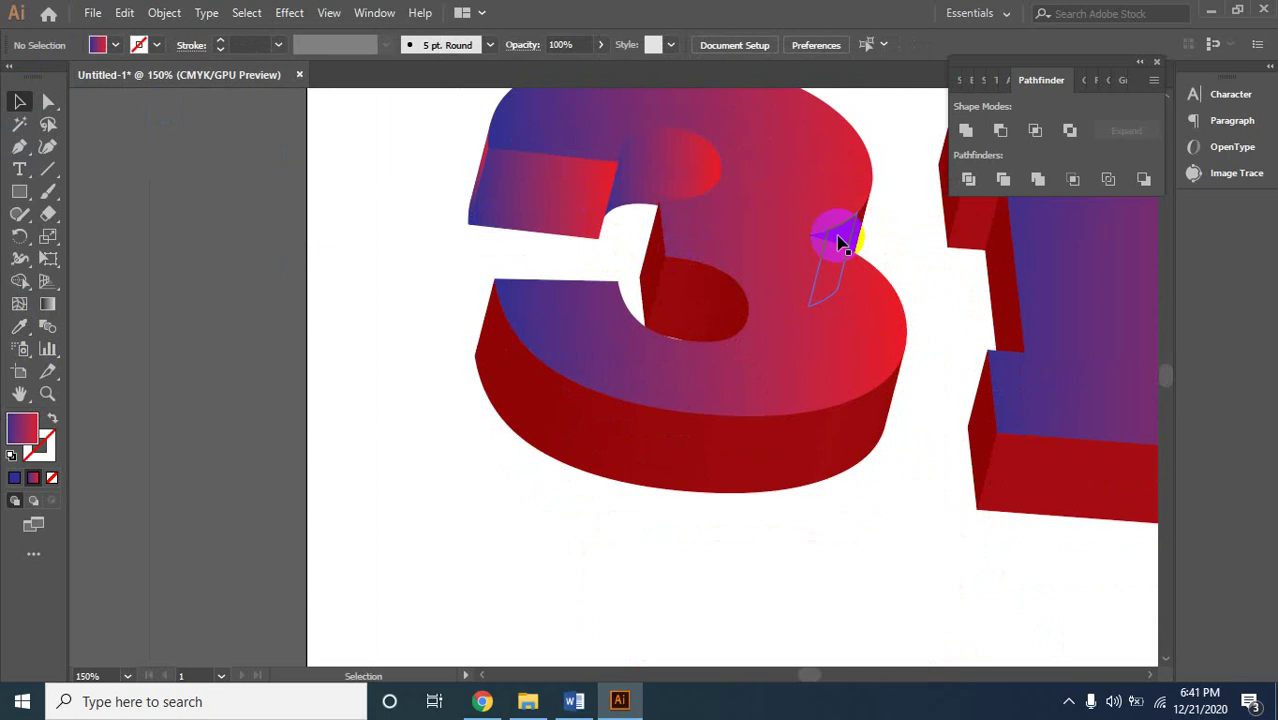
Try merging the dark triangle on the 3's right curve with the Shape Builder.
scroll(840, 240, "up", 1)
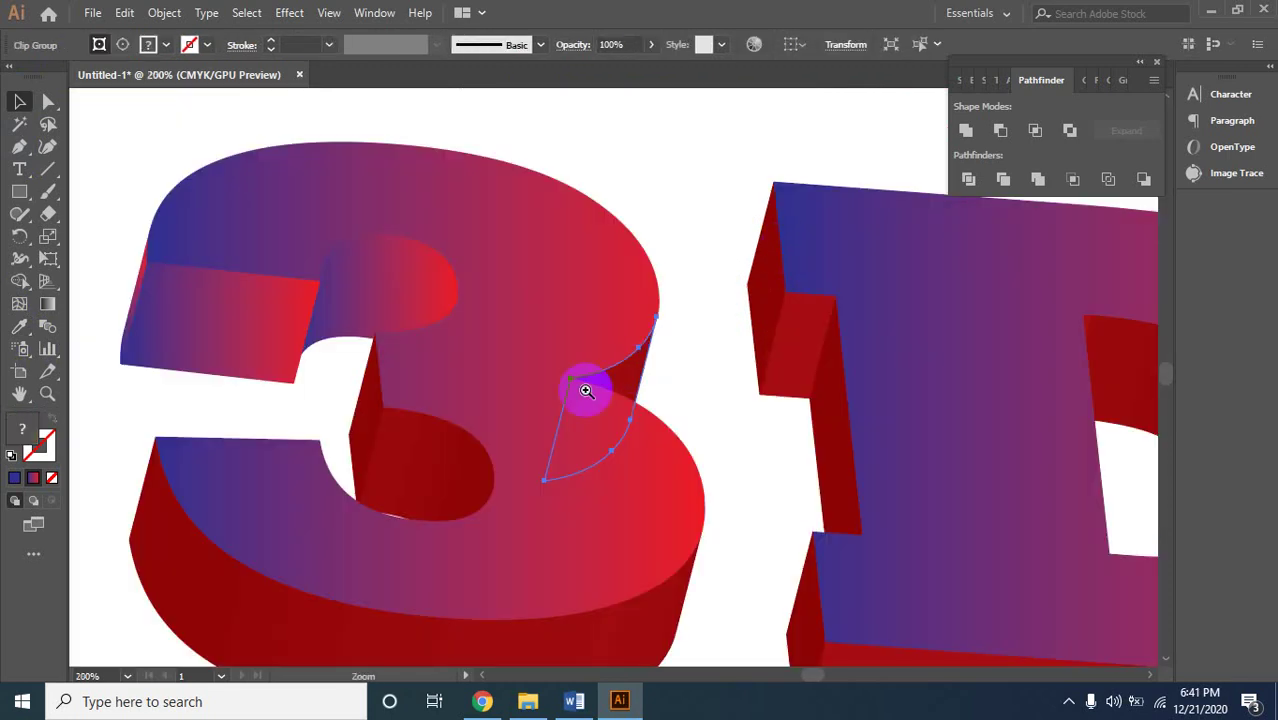
scroll(585, 385, "up", 1)
scroll(685, 343, "up", 1)
left_click(285, 348)
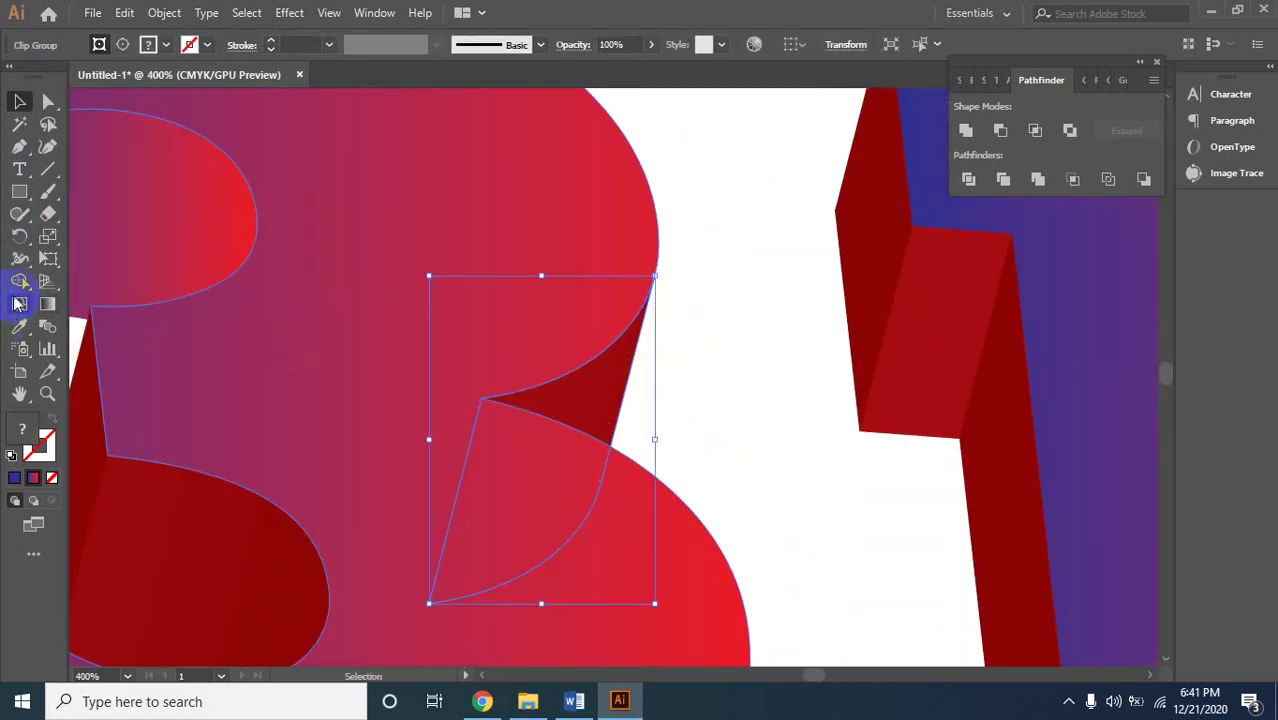
left_click(19, 281)
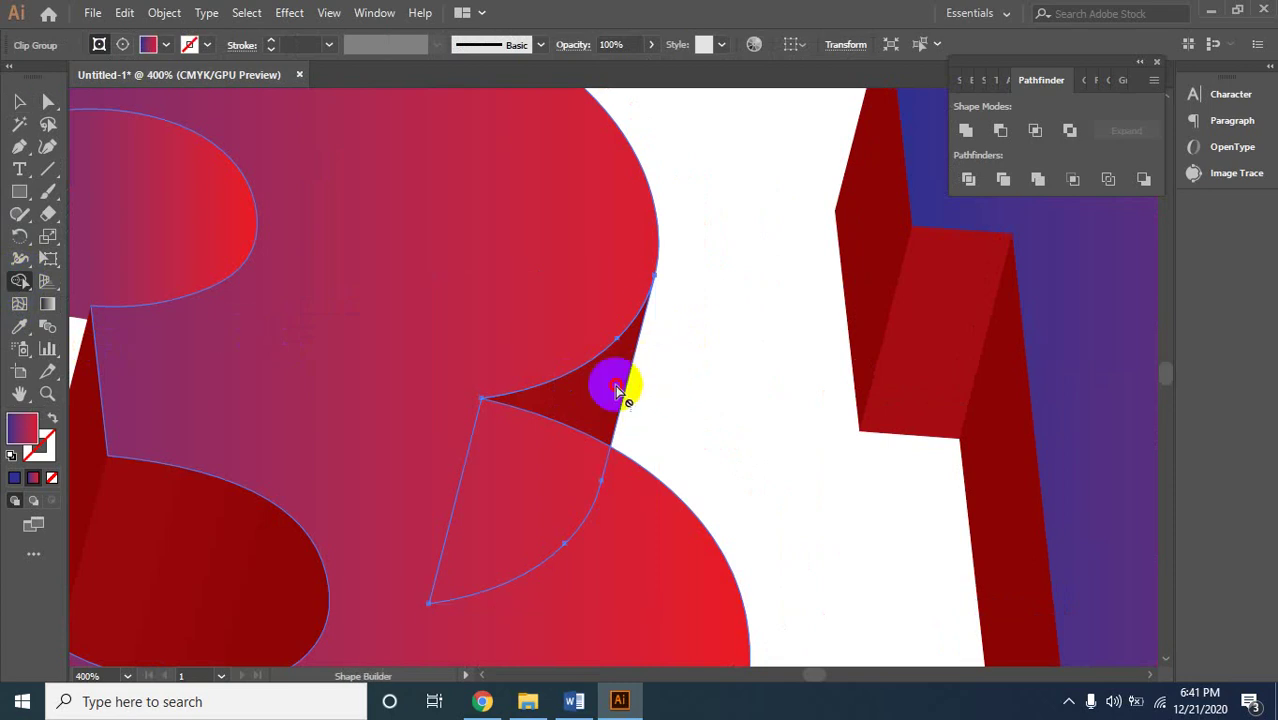
left_click_drag(551, 407, 614, 363)
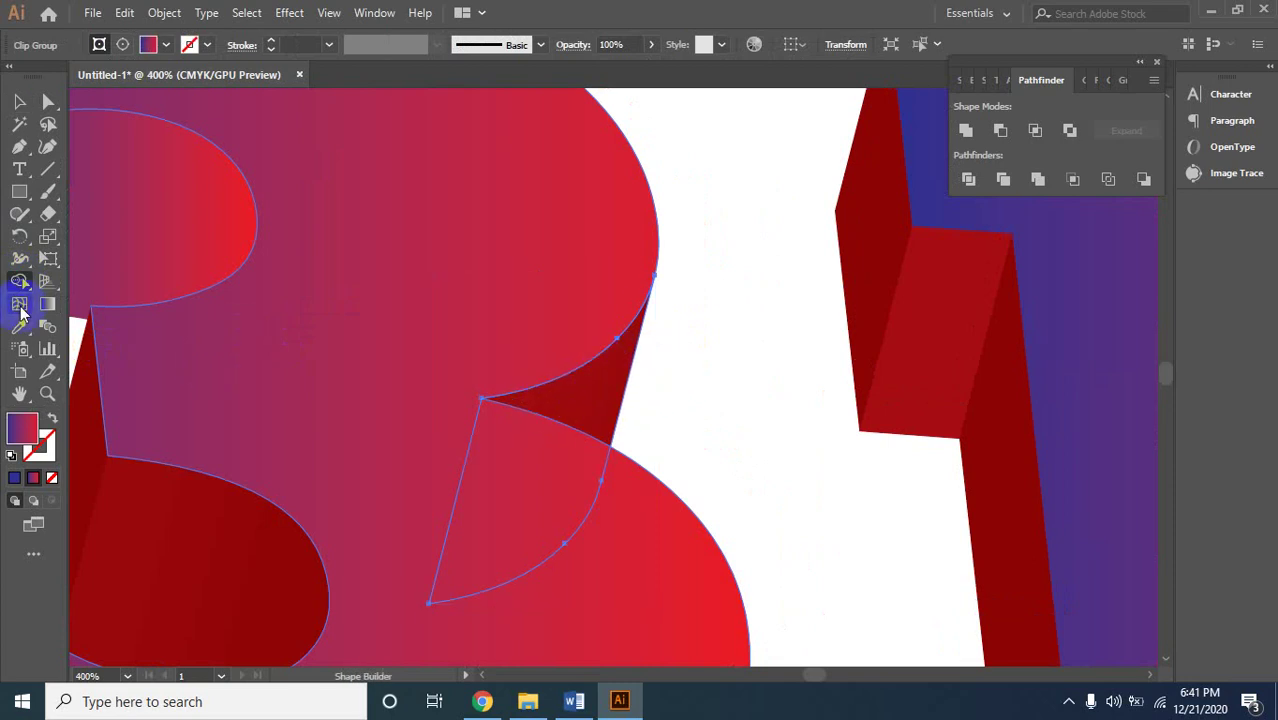
left_click(614, 399)
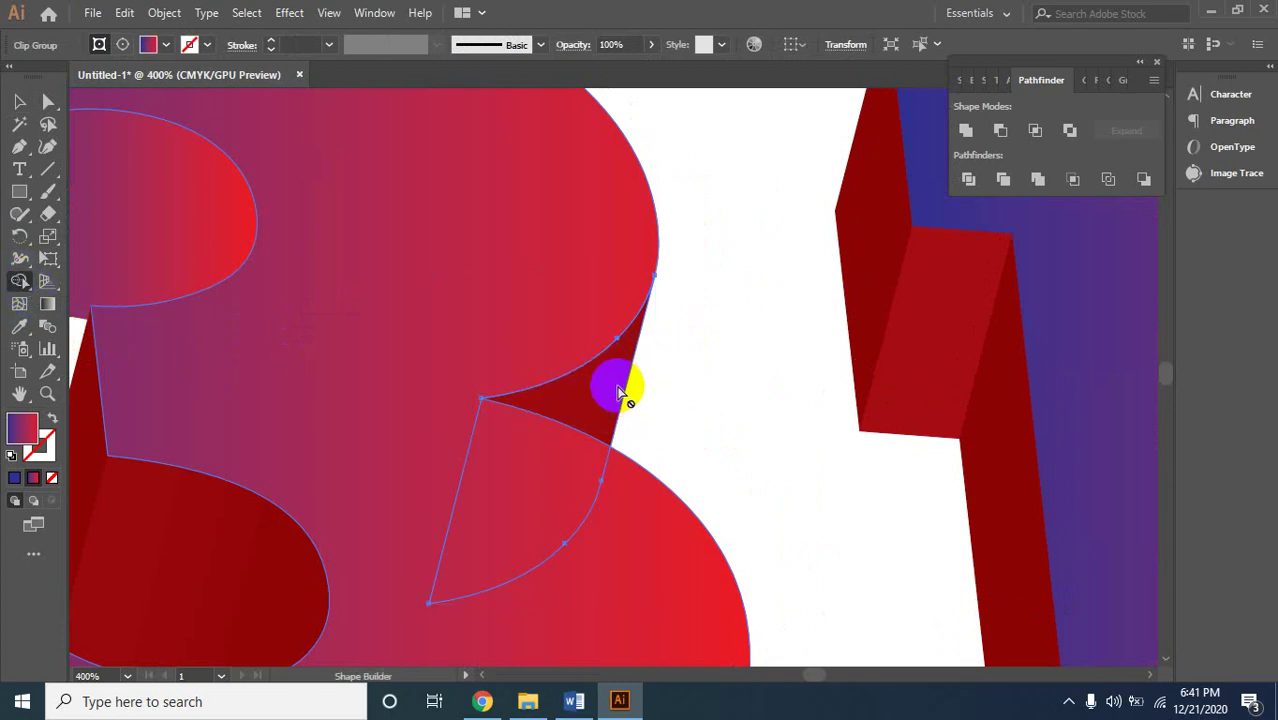
left_click(127, 270)
left_click(19, 103)
left_click(614, 357)
Select the dark triangle and Eyedropper the rectangle's blue-to-red gradient onto it.
left_click(633, 400)
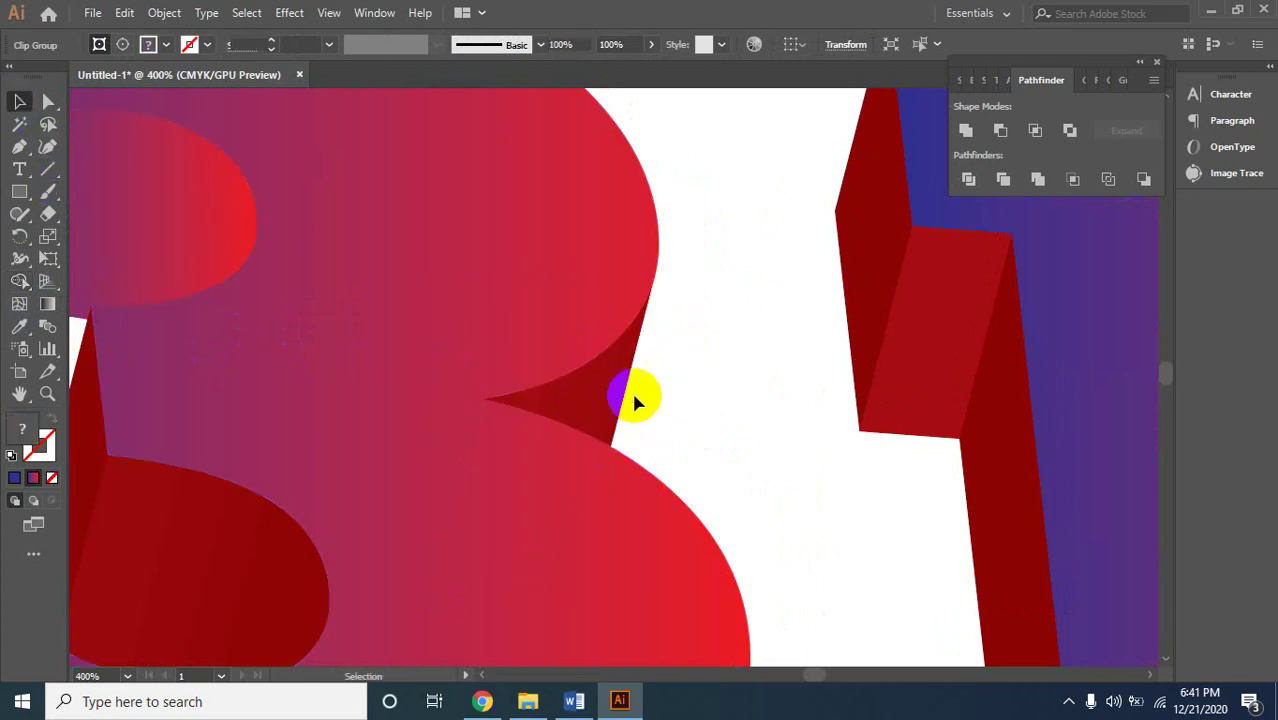
left_click(610, 402)
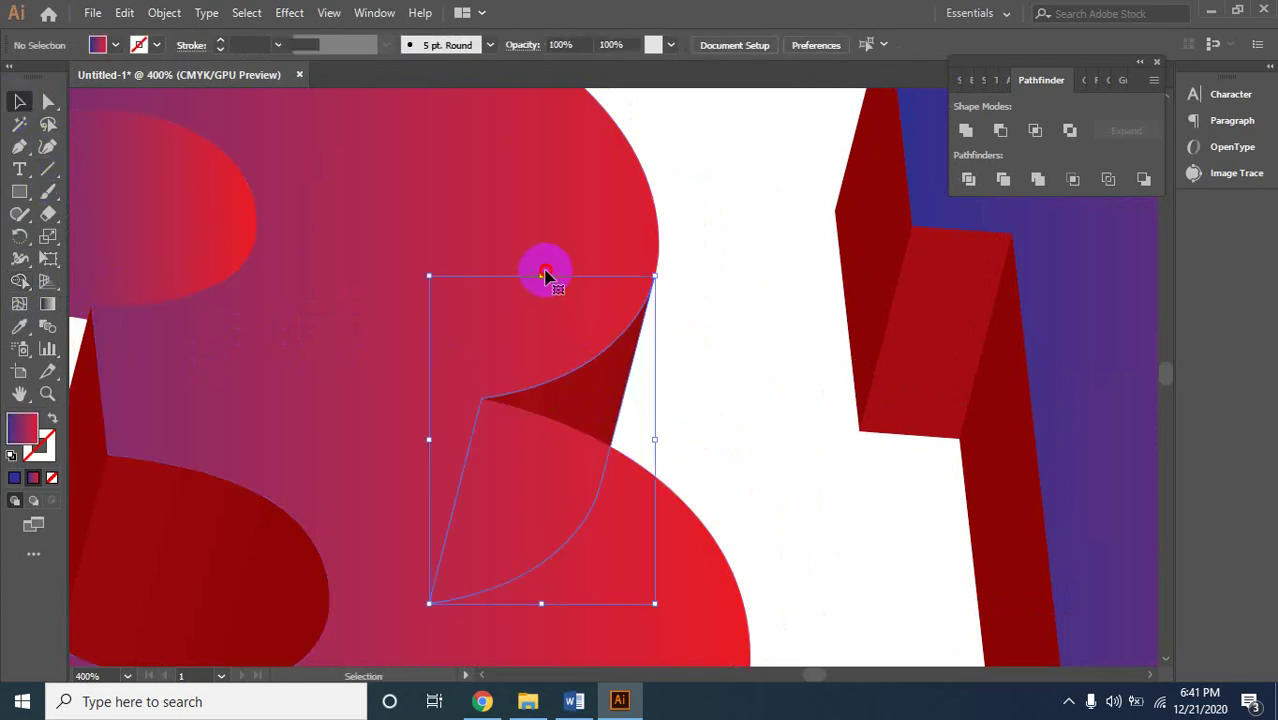
left_click(582, 284, "ctrl+alt")
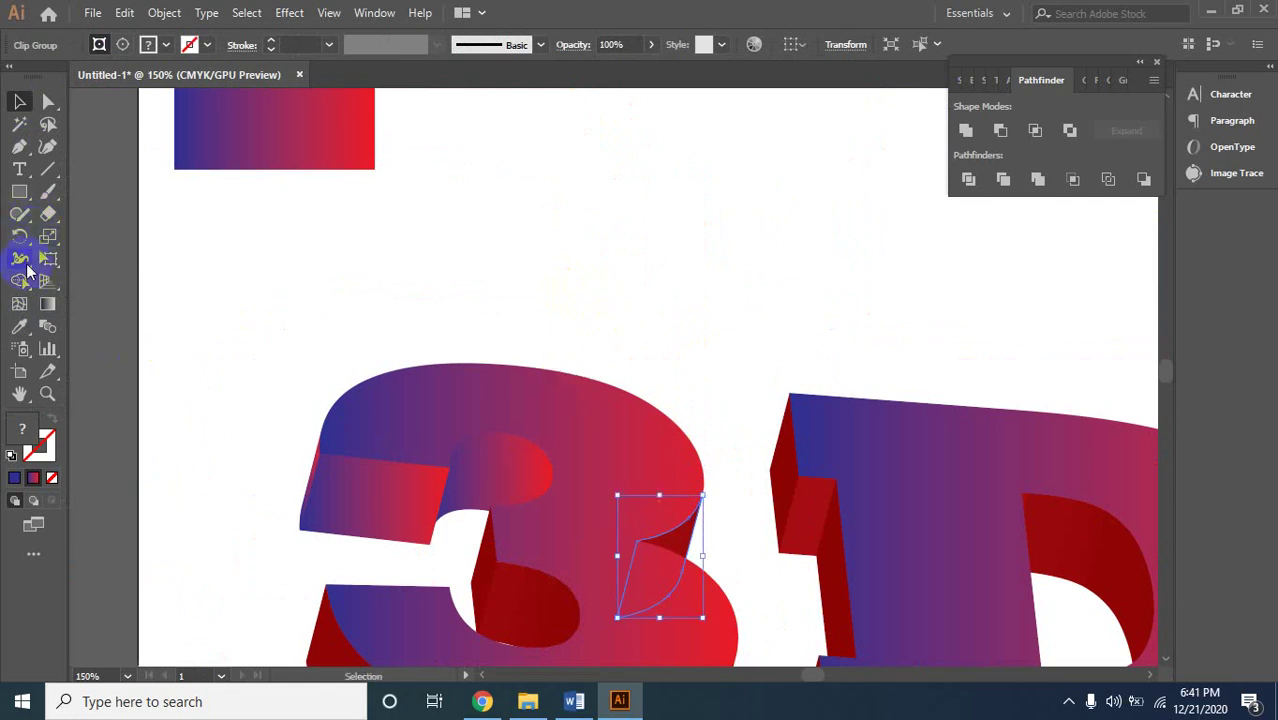
left_click(21, 328)
left_click(293, 128)
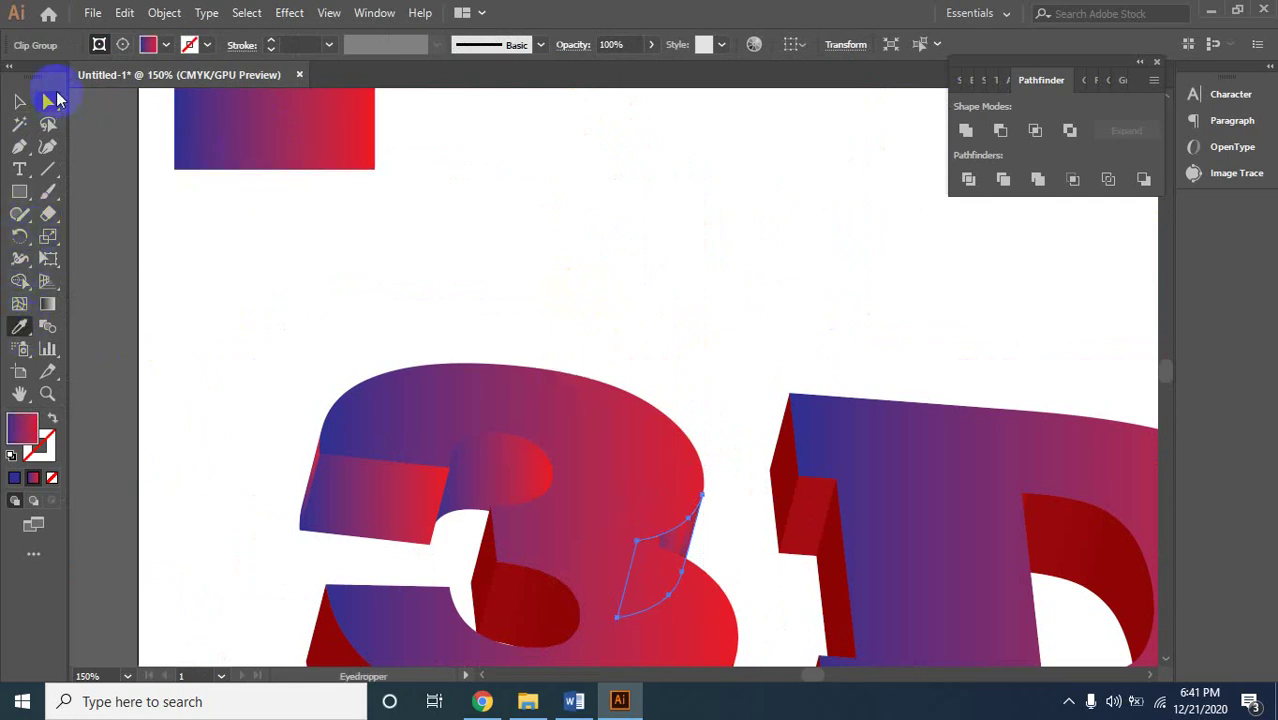
Select the recoloured fragment on the 3's right curve and zoom in closely on it.
left_click(18, 102)
left_click(704, 516)
left_click(654, 498)
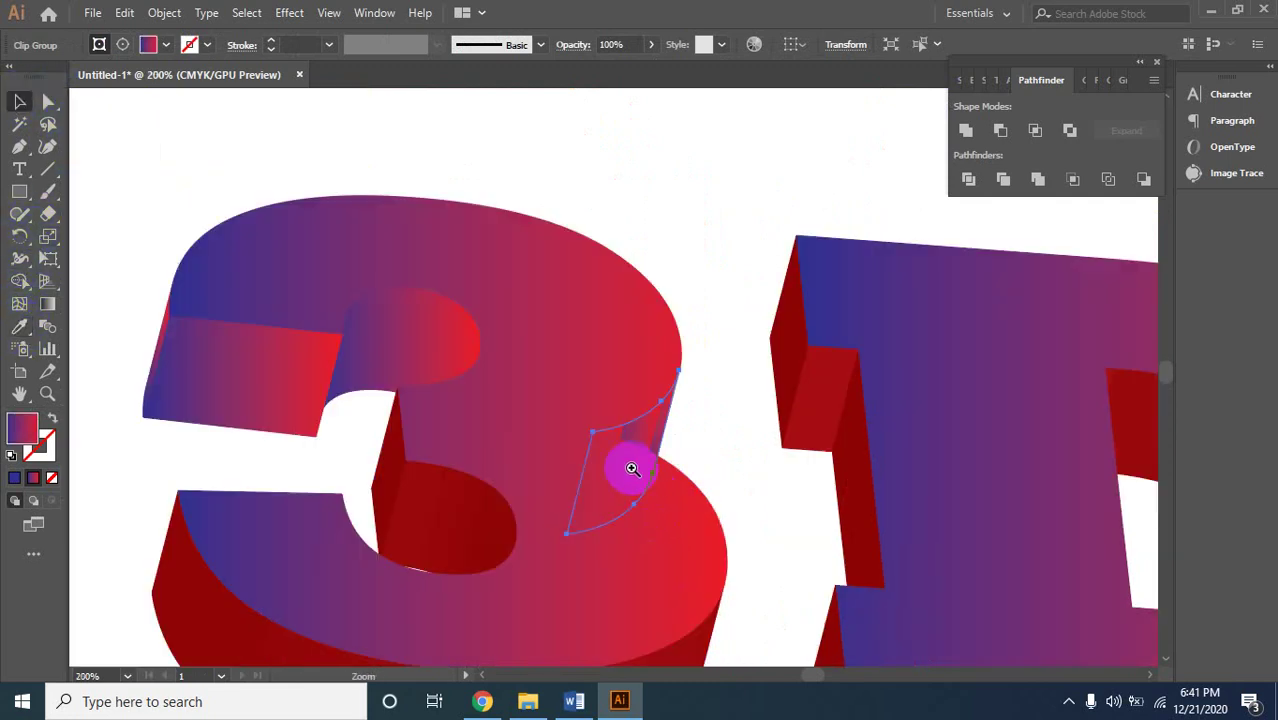
left_click(626, 450)
left_click(592, 255)
left_click(630, 300)
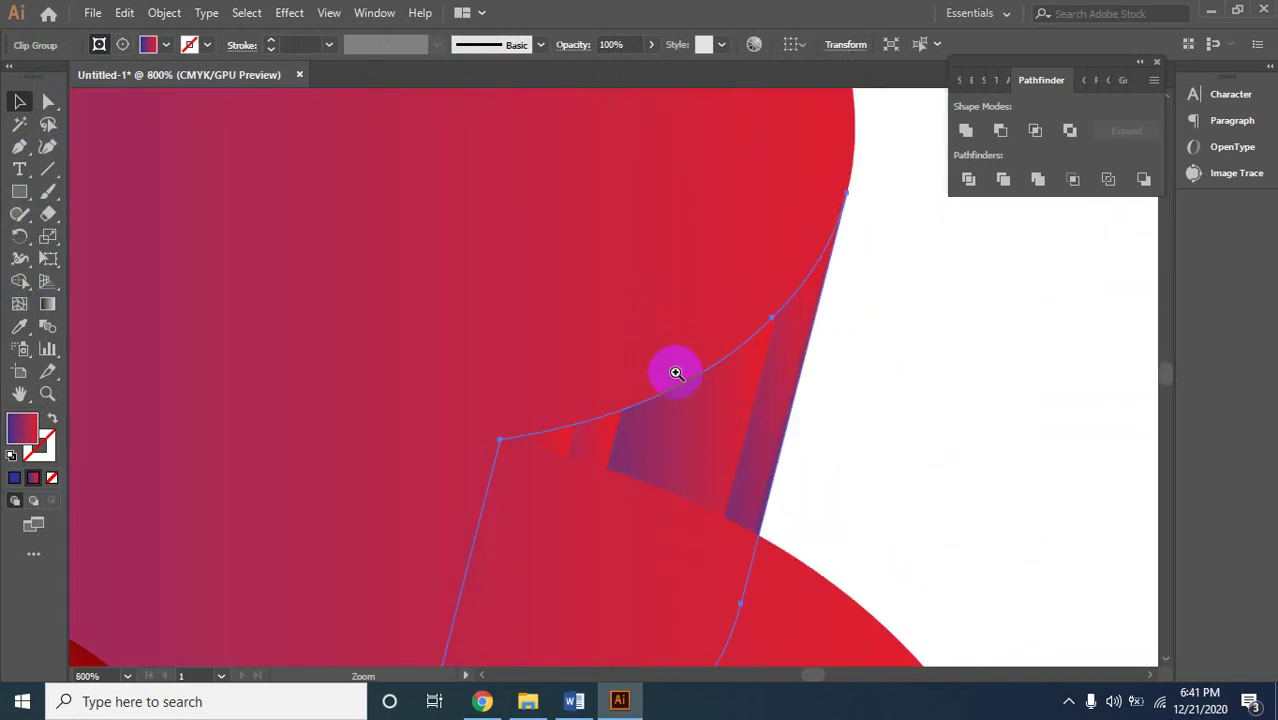
key("v")
Reselect the fragment and make the Shape Builder the active merging tool.
left_click(20, 282)
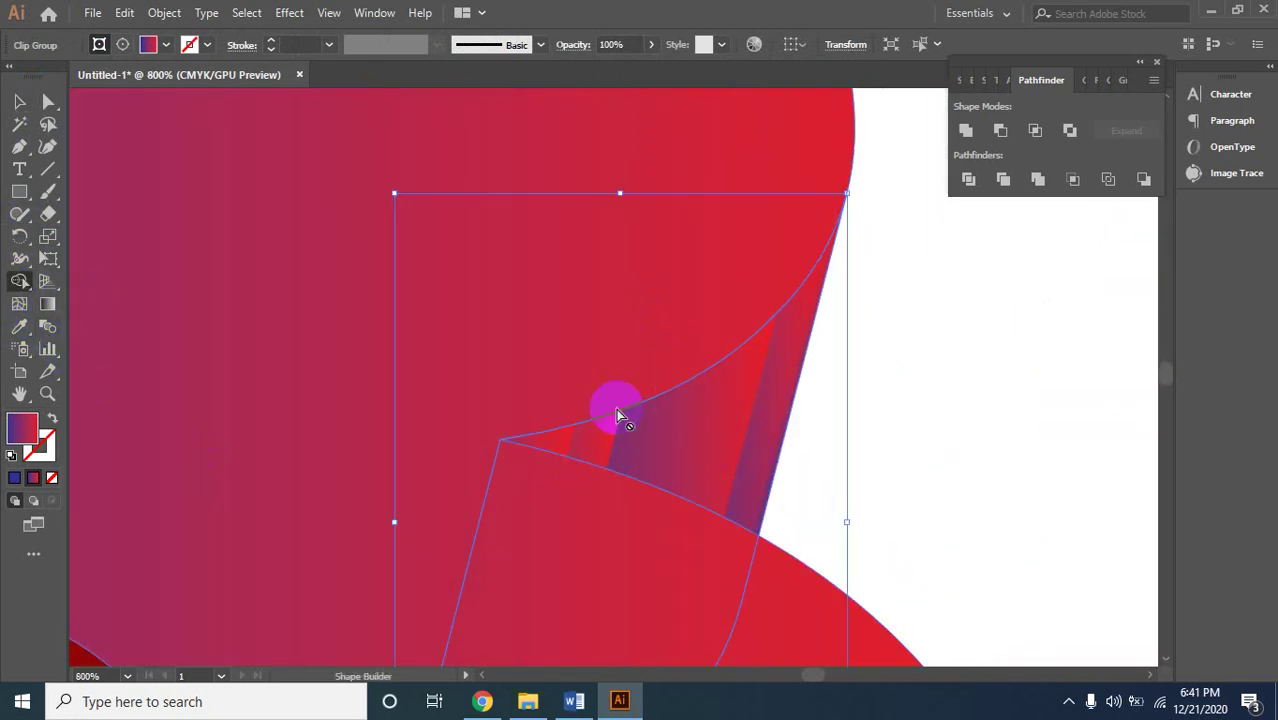
left_click(19, 102)
left_click(756, 400)
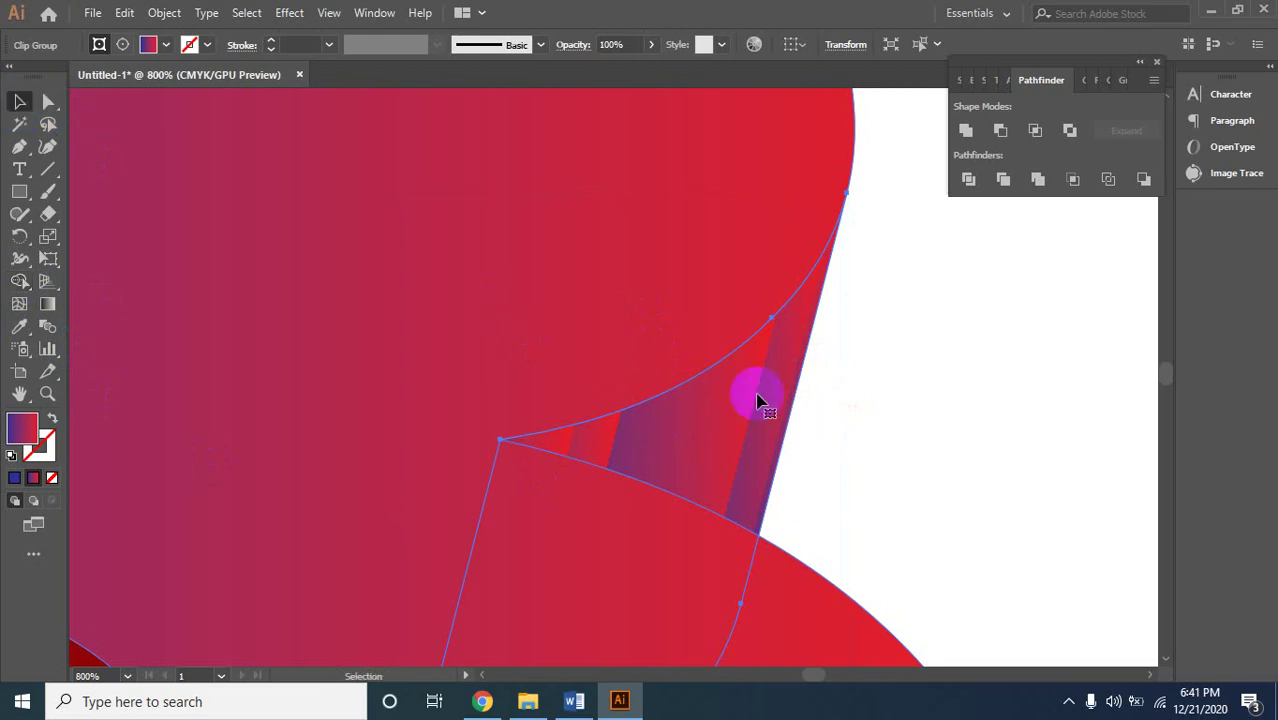
left_click(745, 413)
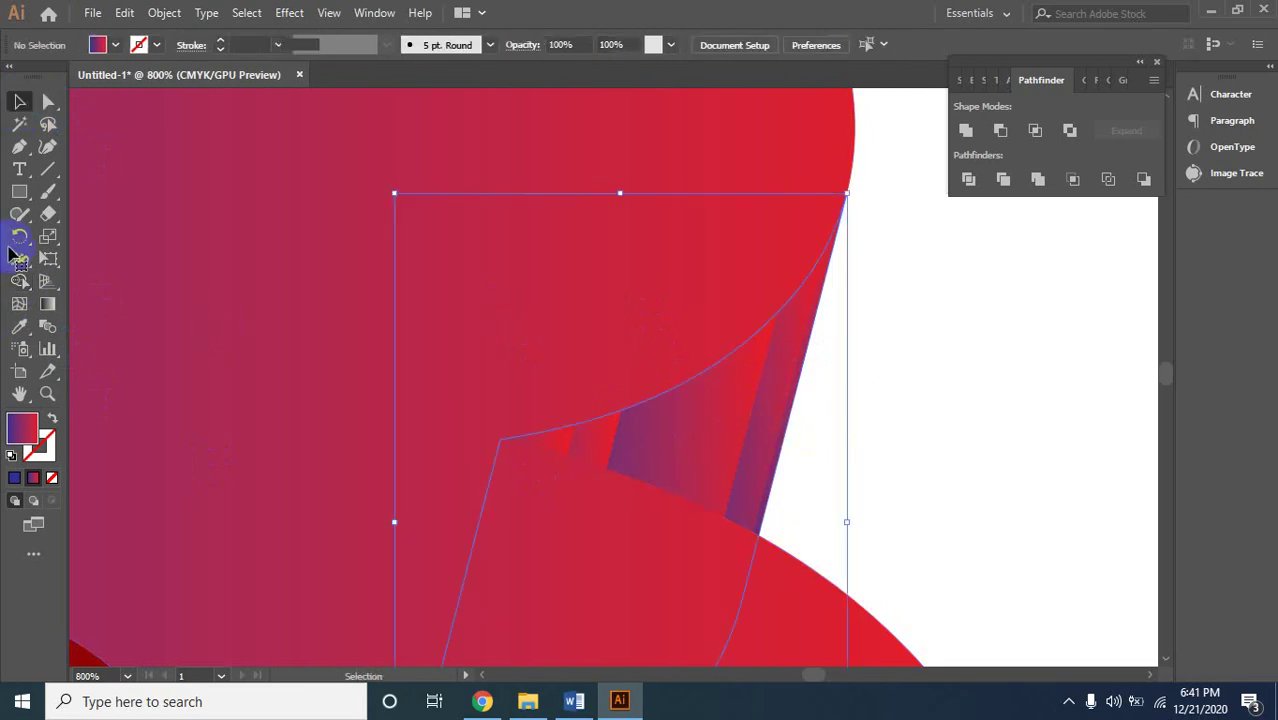
left_click(22, 284)
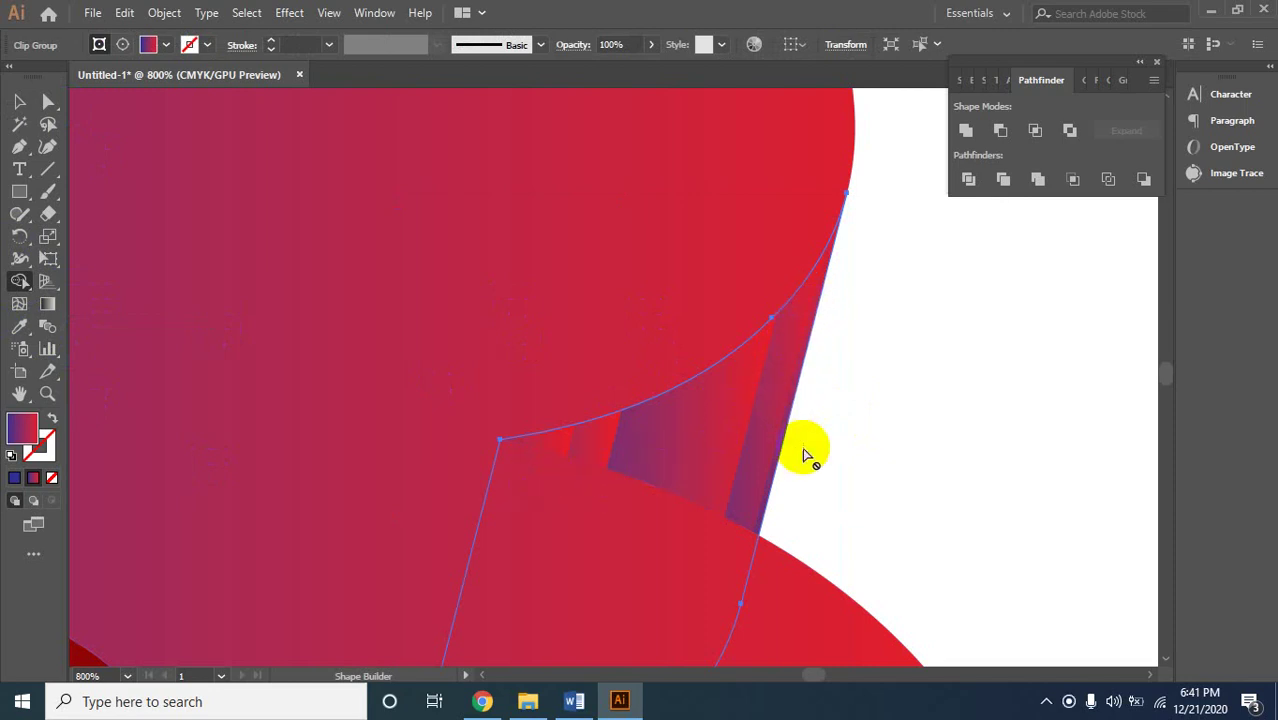
left_click(17, 103)
left_click(24, 281)
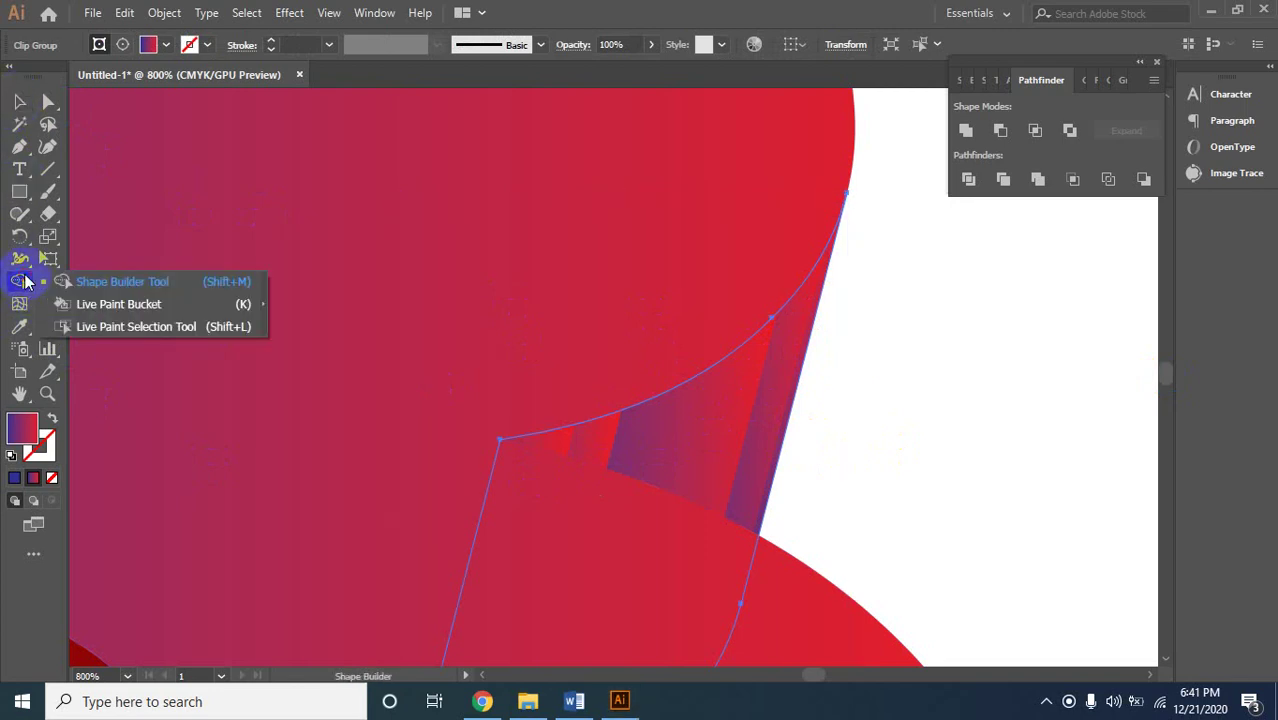
left_click(72, 284)
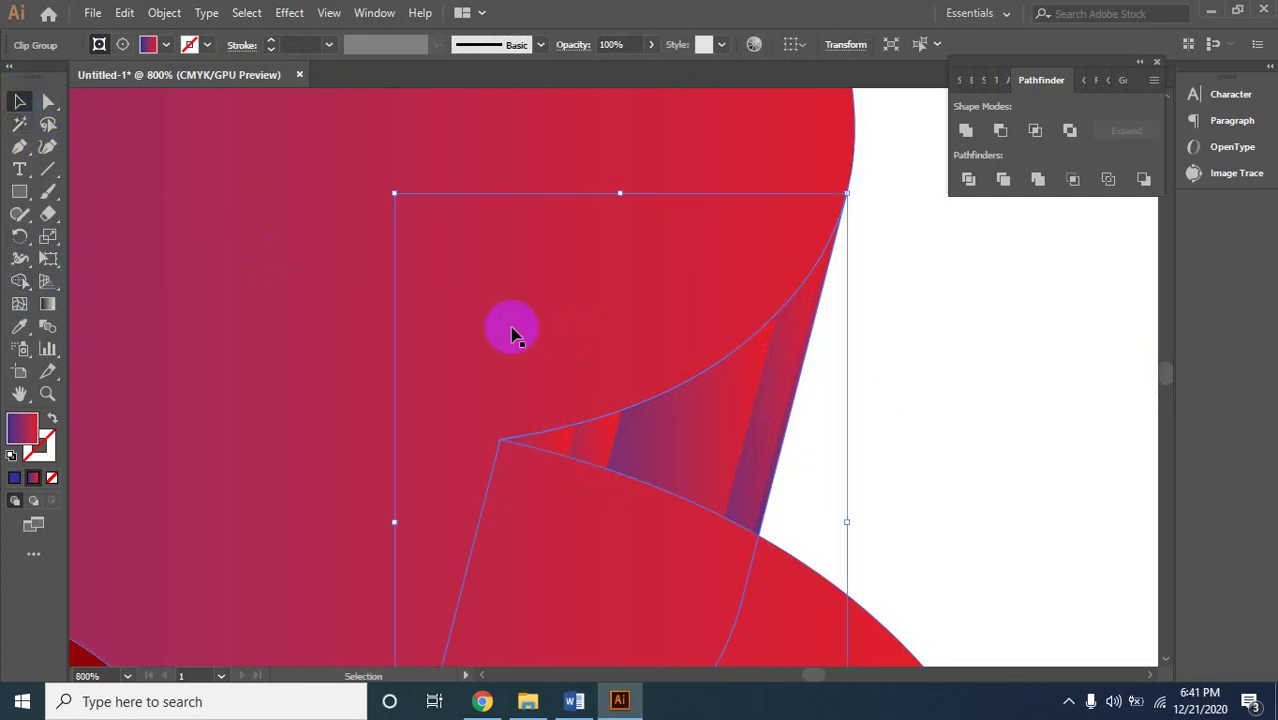
Shape-Builder-drag the leftover fragment into the curved inner piece near the 3's top.
left_click(420, 310, "ctrl+alt")
left_click(525, 376, "ctrl+alt")
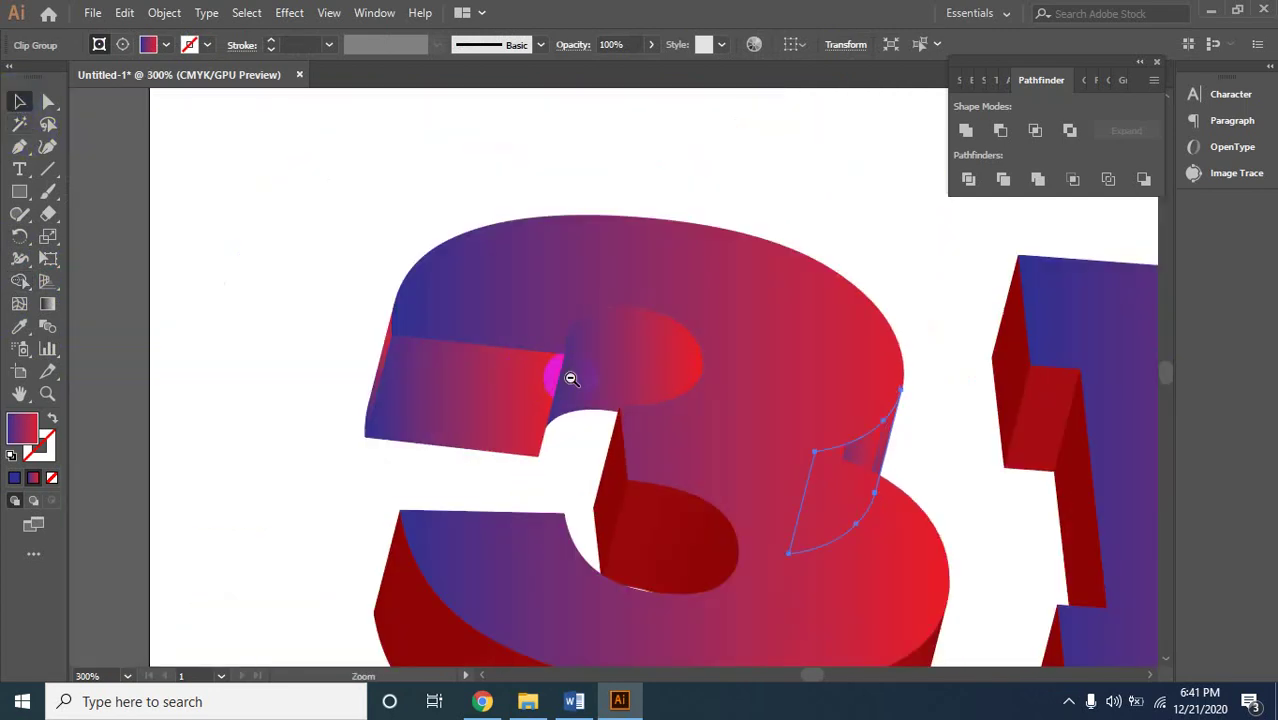
left_click(605, 378)
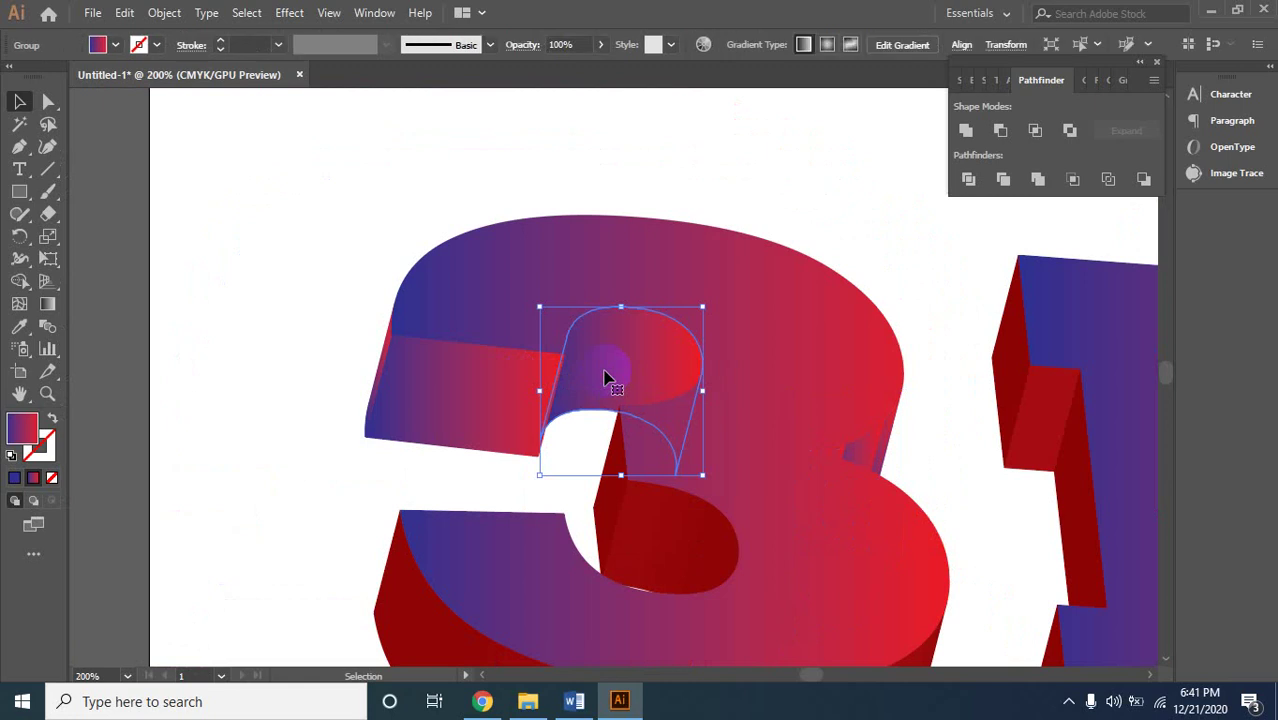
left_click(19, 281)
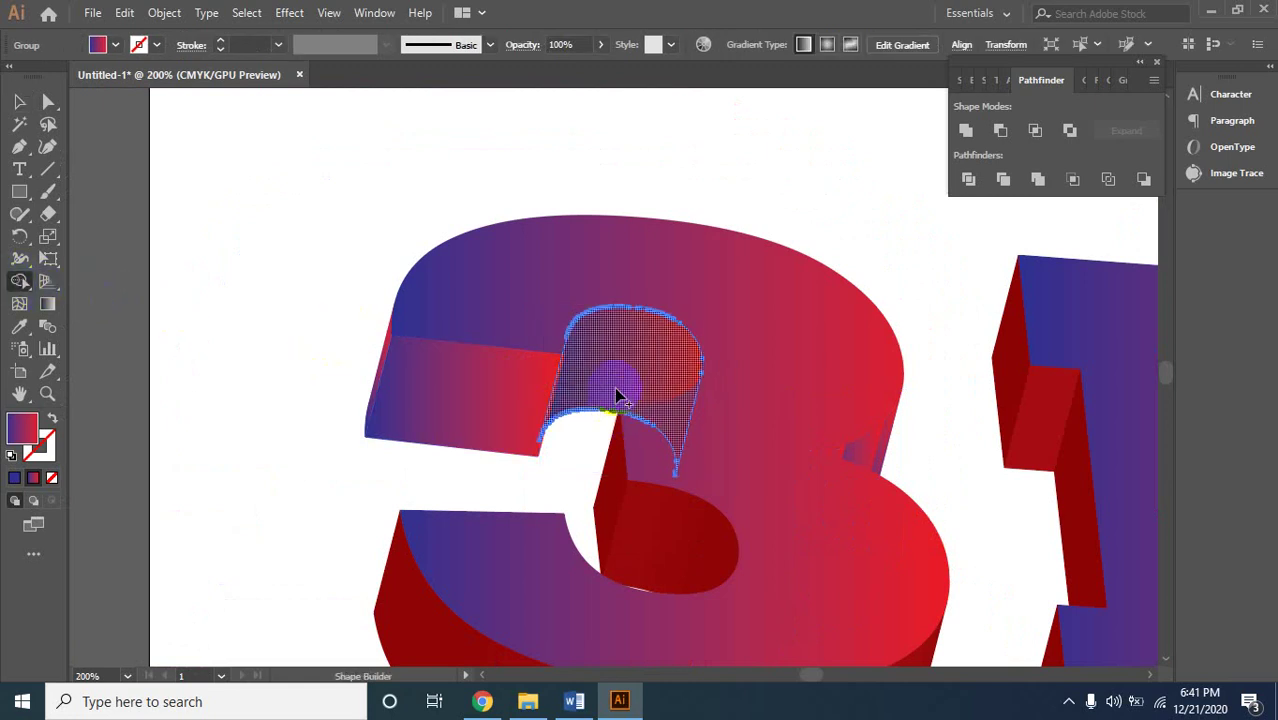
left_click(857, 452)
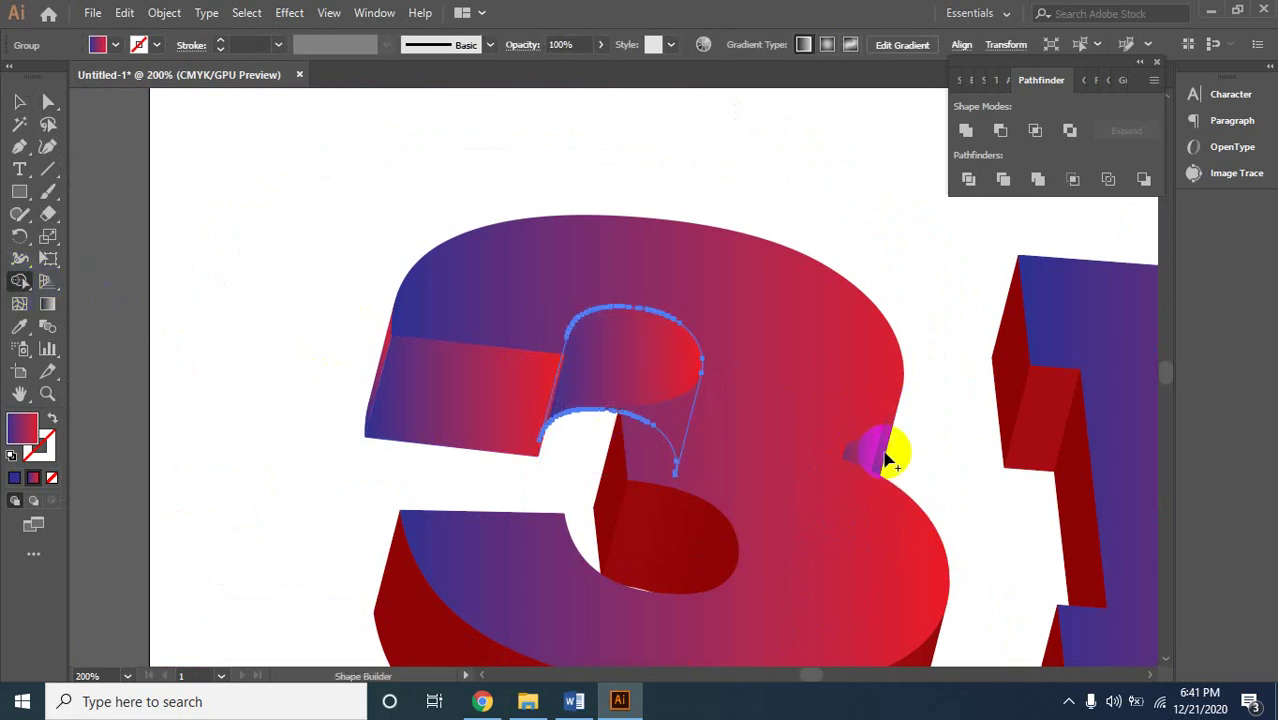
mouse_move(899, 452)
left_mouse_down()
mouse_move(856, 462)
mouse_move(765, 419)
left_mouse_up()
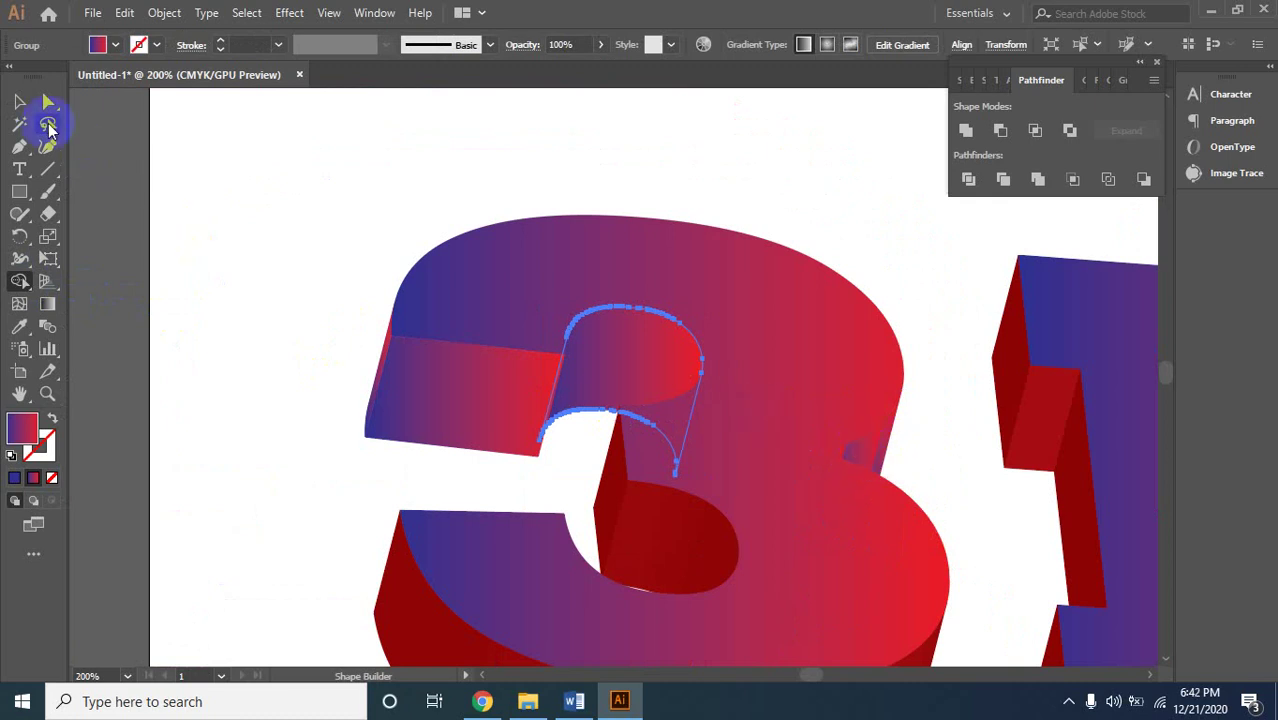
left_click(19, 101)
left_click(257, 268)
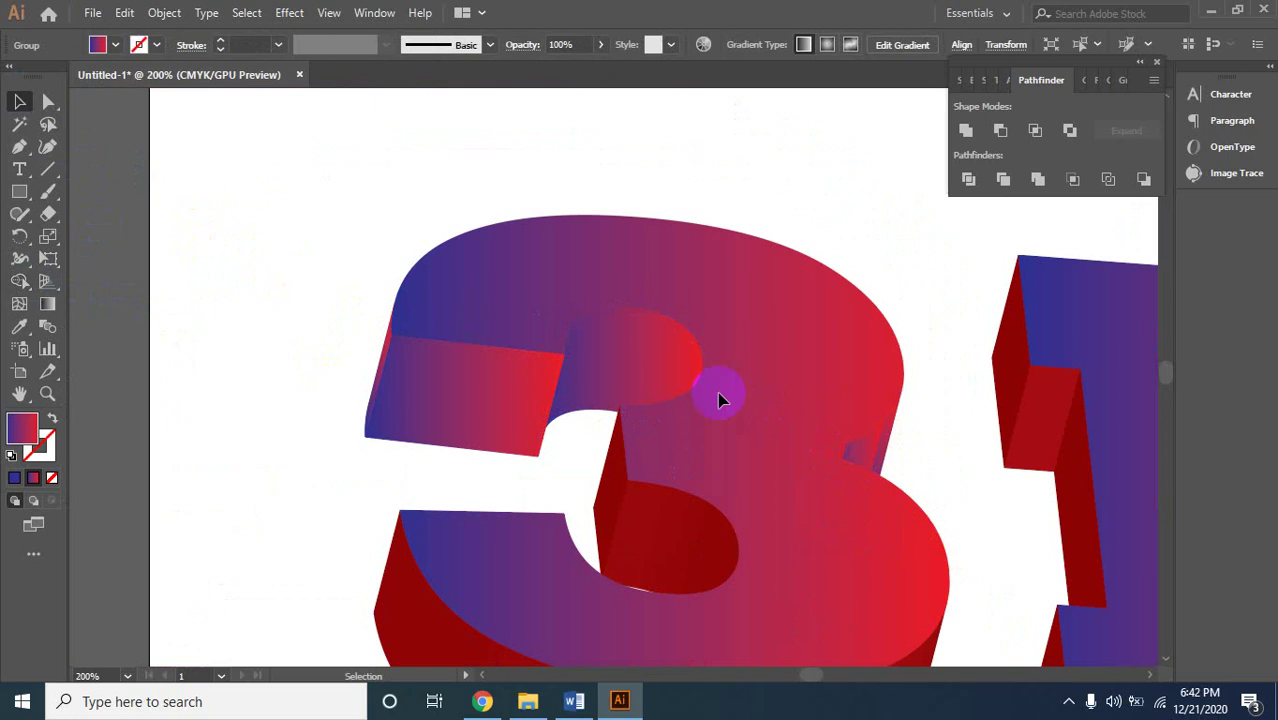
Expand the striped fragment on the 3's right curve into plain paths with Object > Expand.
left_click(884, 458)
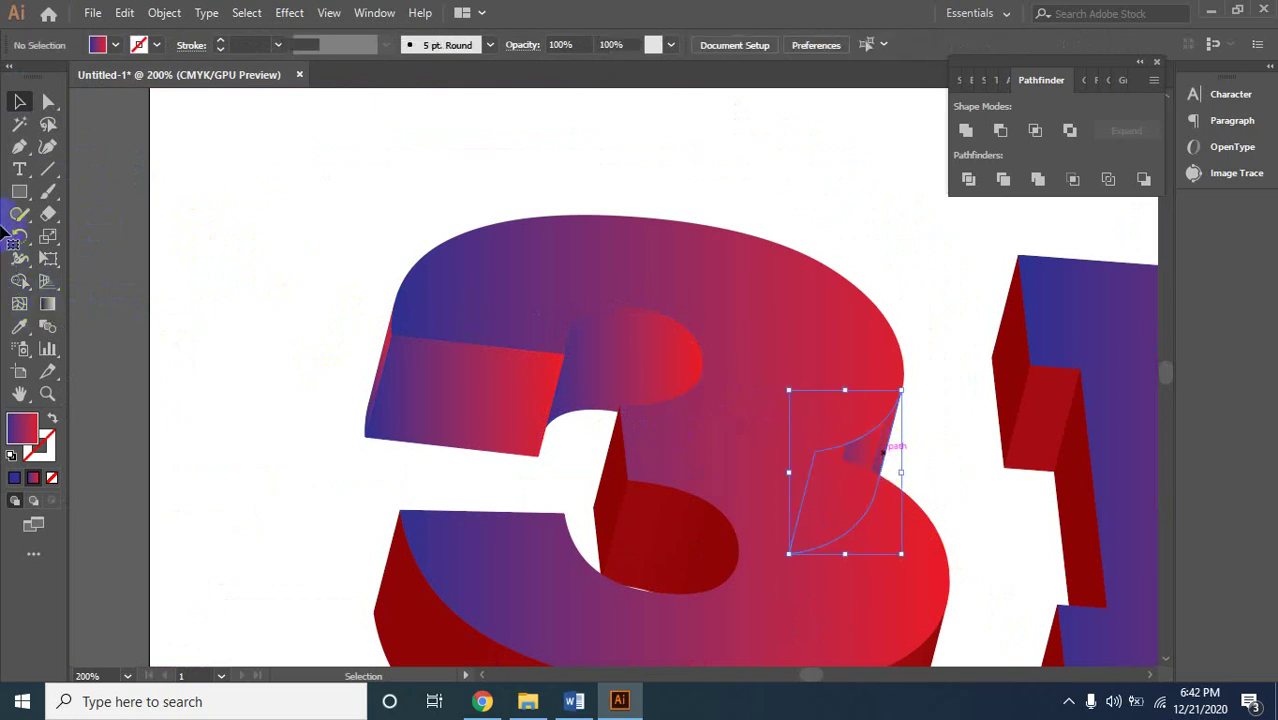
left_click(20, 280)
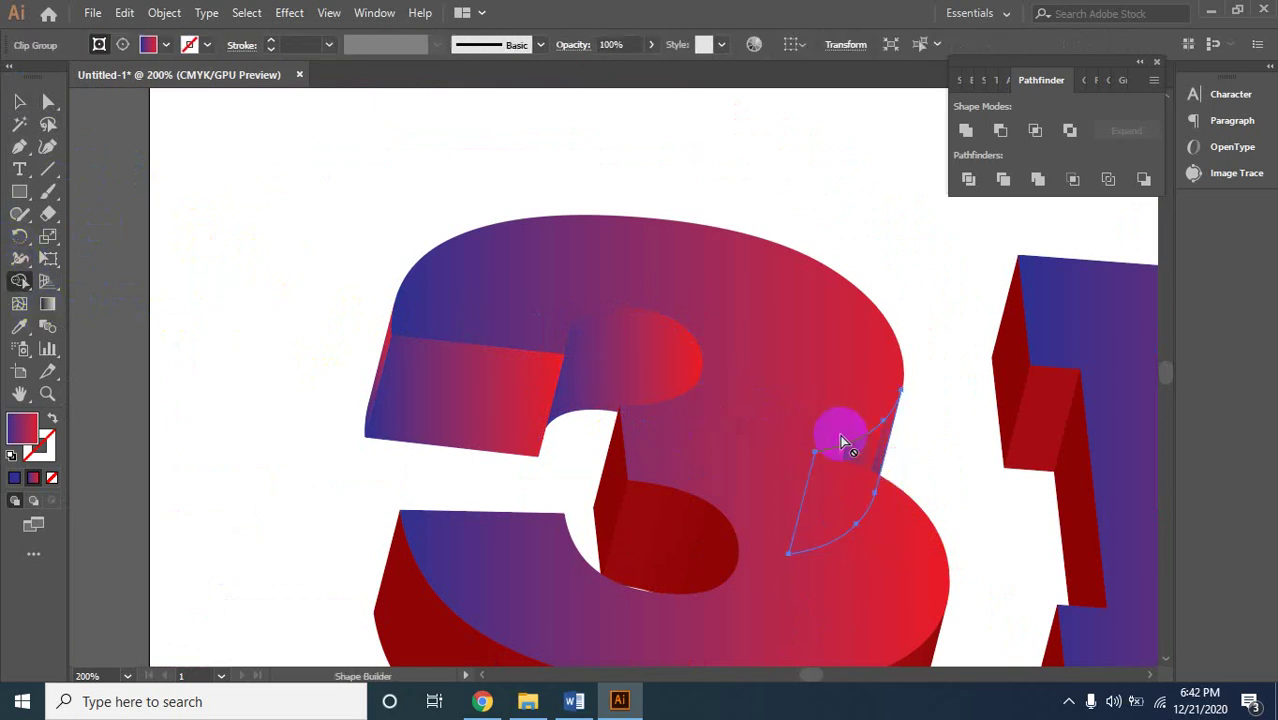
left_click(18, 101)
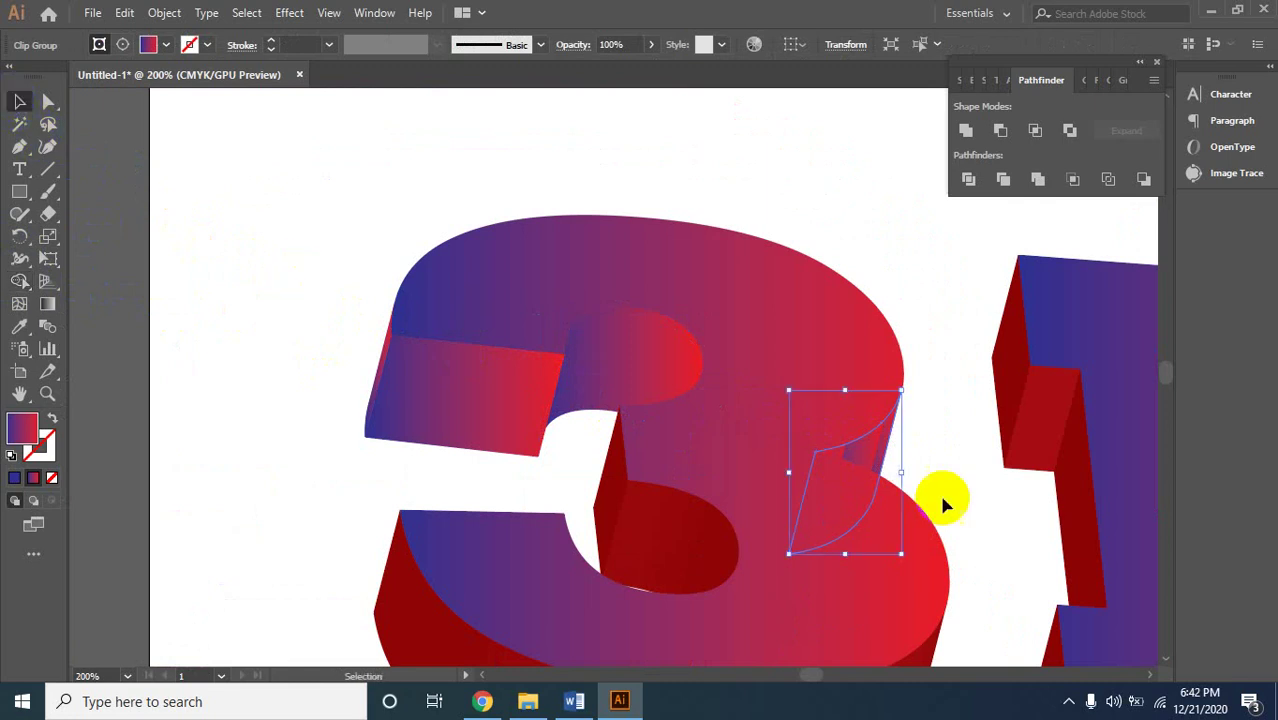
left_click(903, 435)
left_click(877, 455)
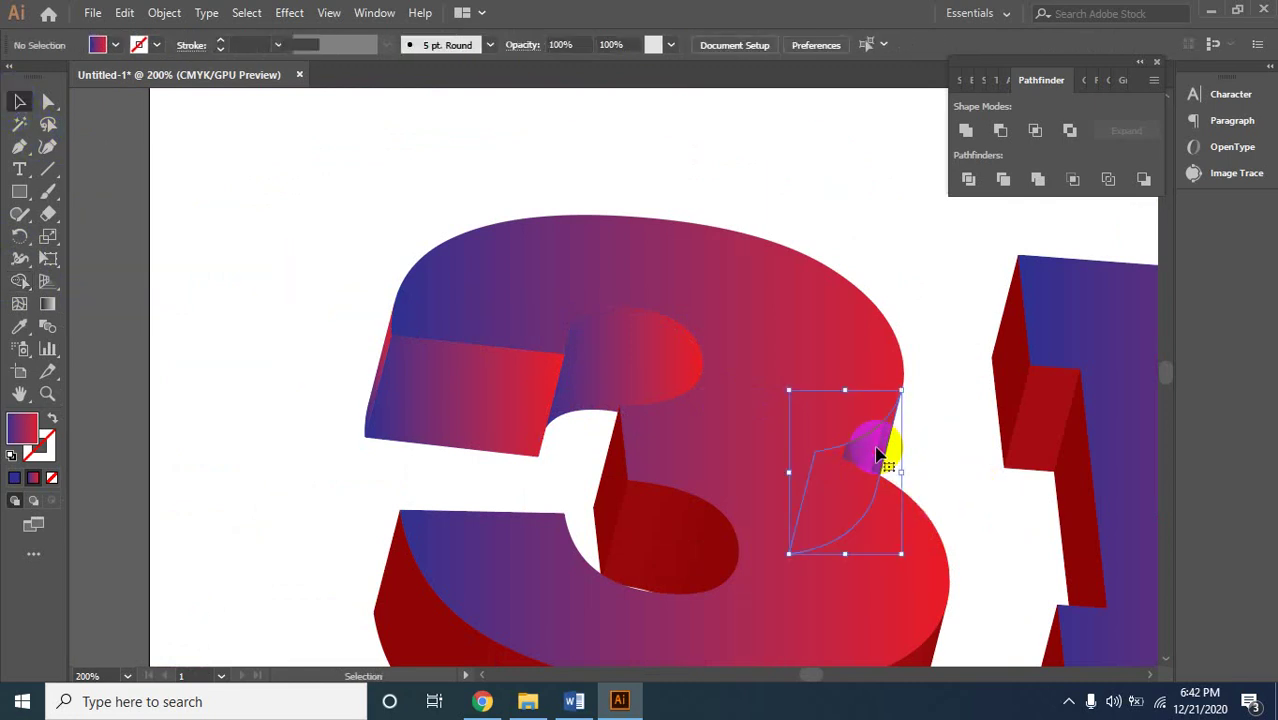
left_click(170, 13)
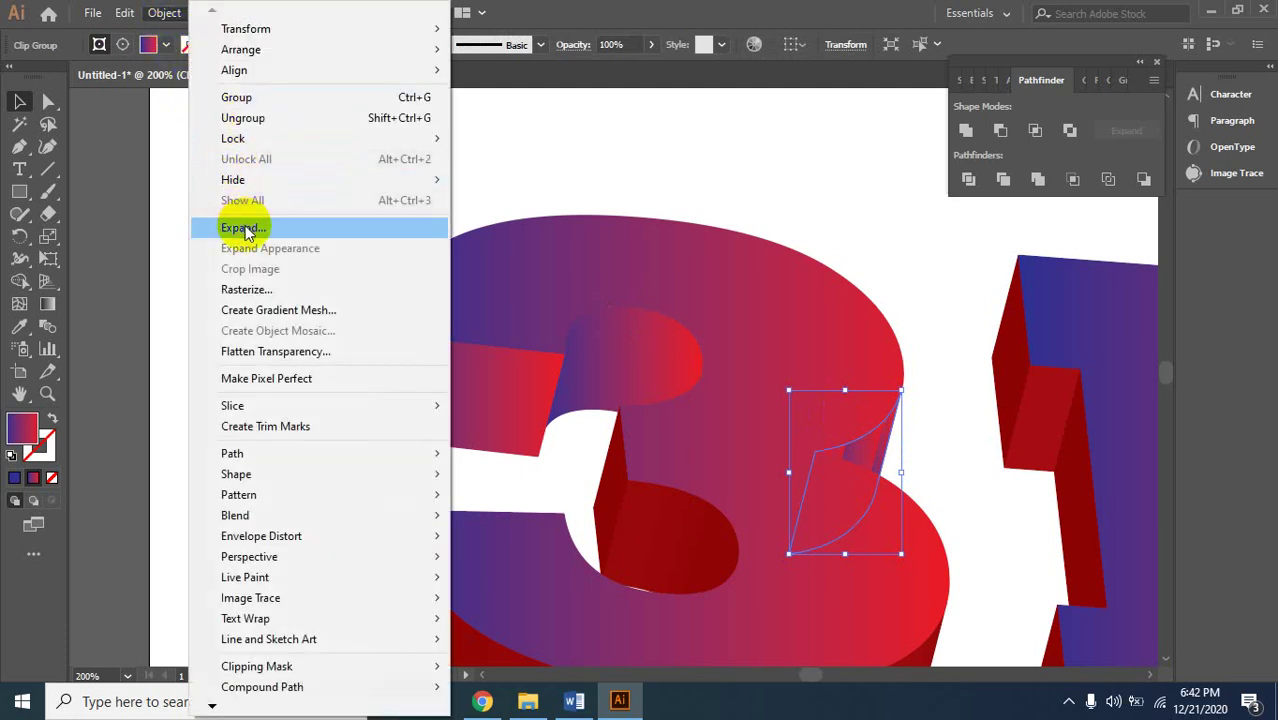
left_click(247, 229)
left_click(612, 457)
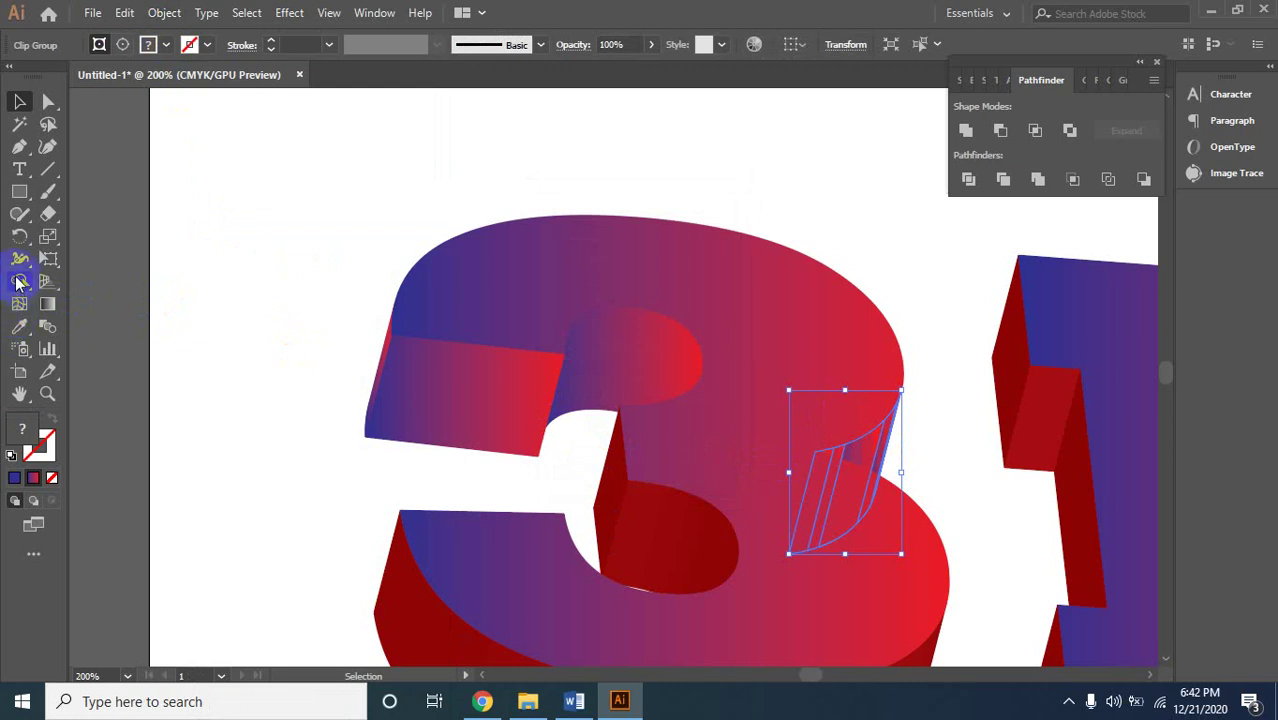
Merge the expanded stripes into one shape with Shape Builder and Pathfinder Unite.
left_click(19, 283)
left_click(875, 450)
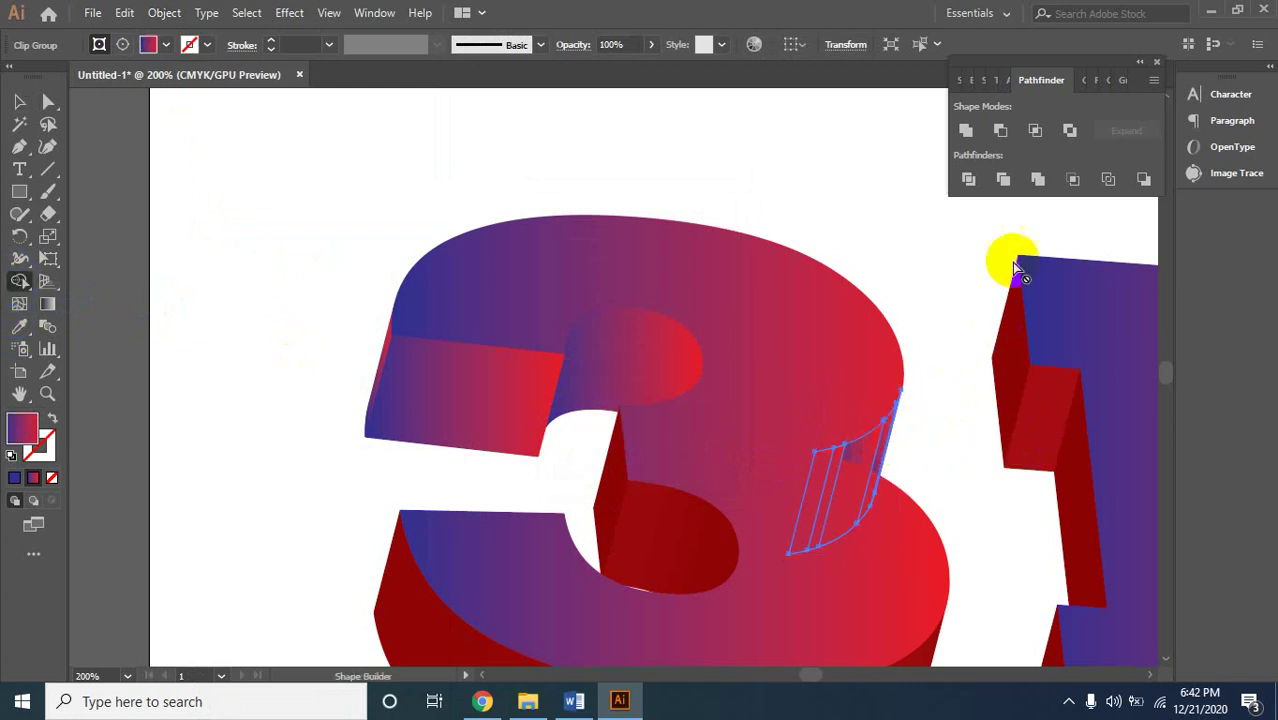
left_click(1037, 180)
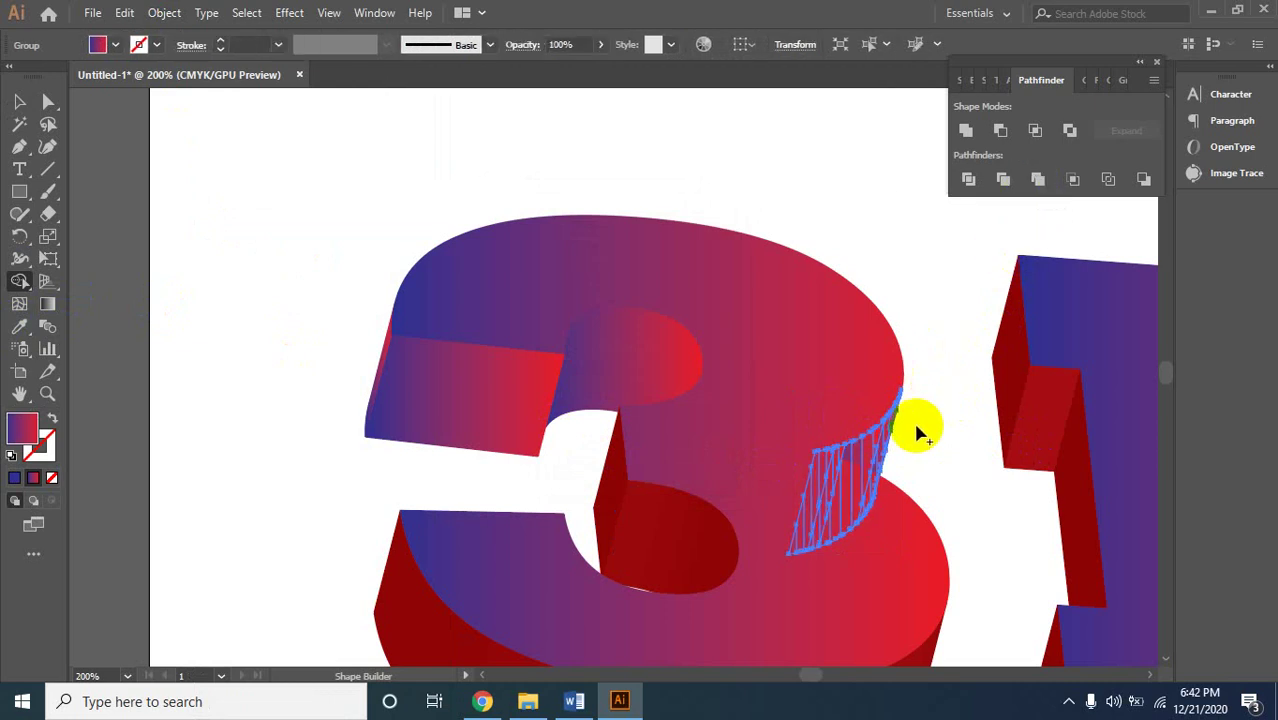
left_click(966, 131)
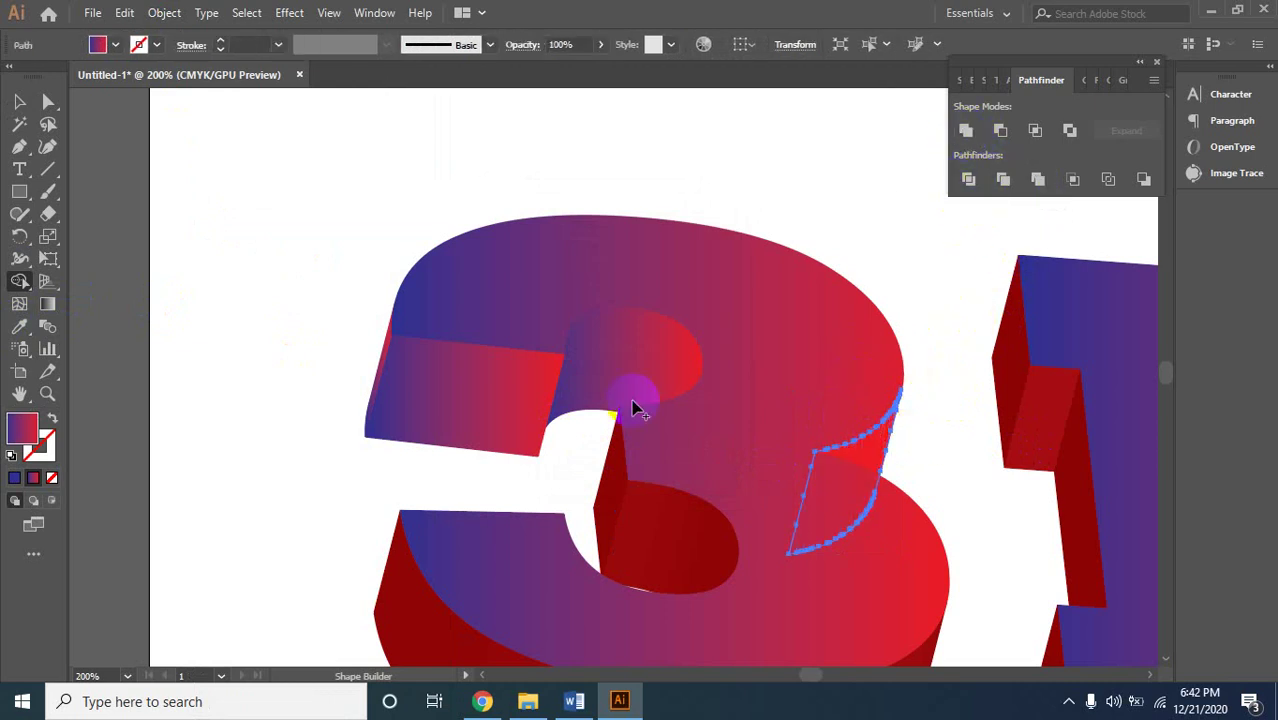
left_click(18, 104)
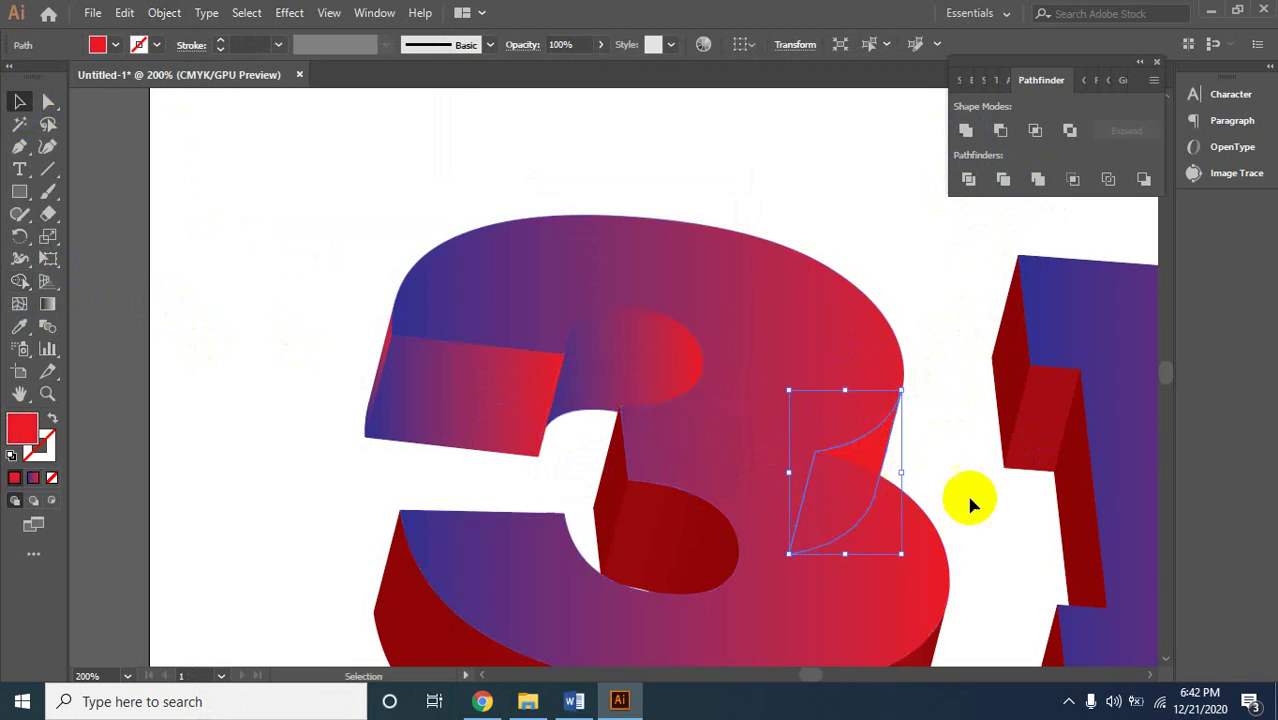
Eyedropper the rectangle's blue-to-red gradient onto the united fragment, then deselect.
left_click(871, 445)
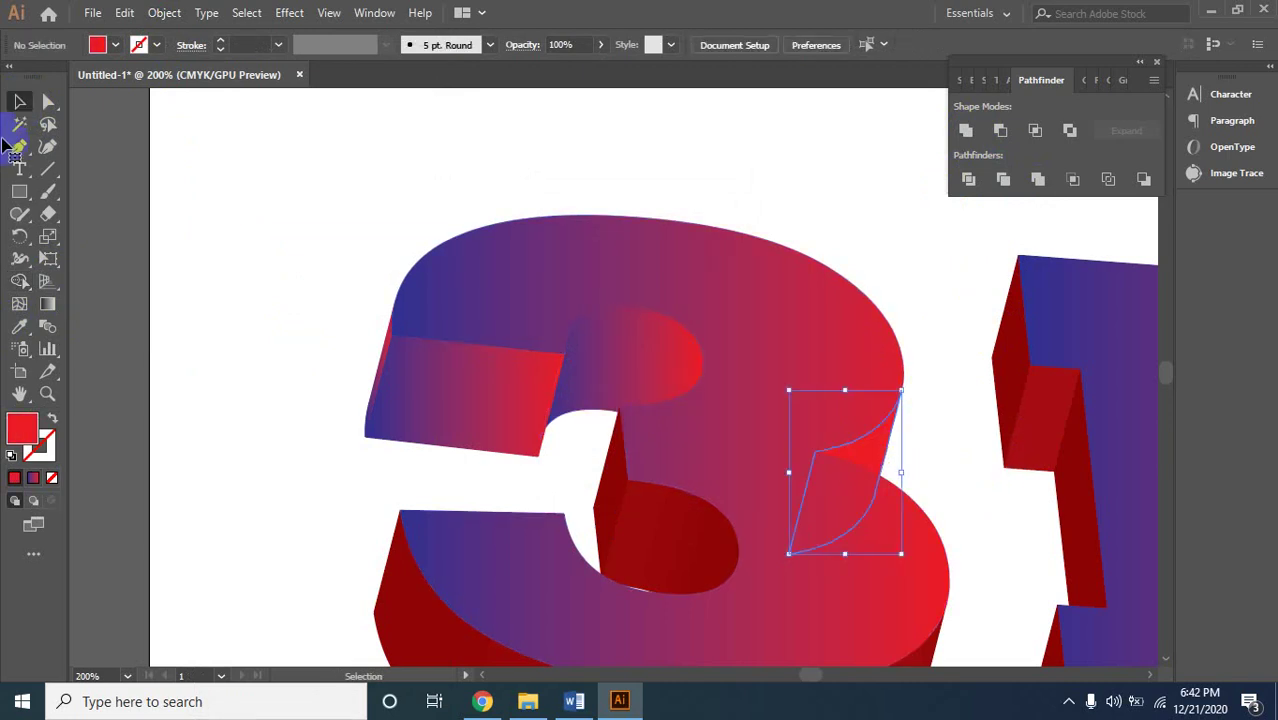
scroll(200, 260, "up", 1)
left_click(355, 300, "alt")
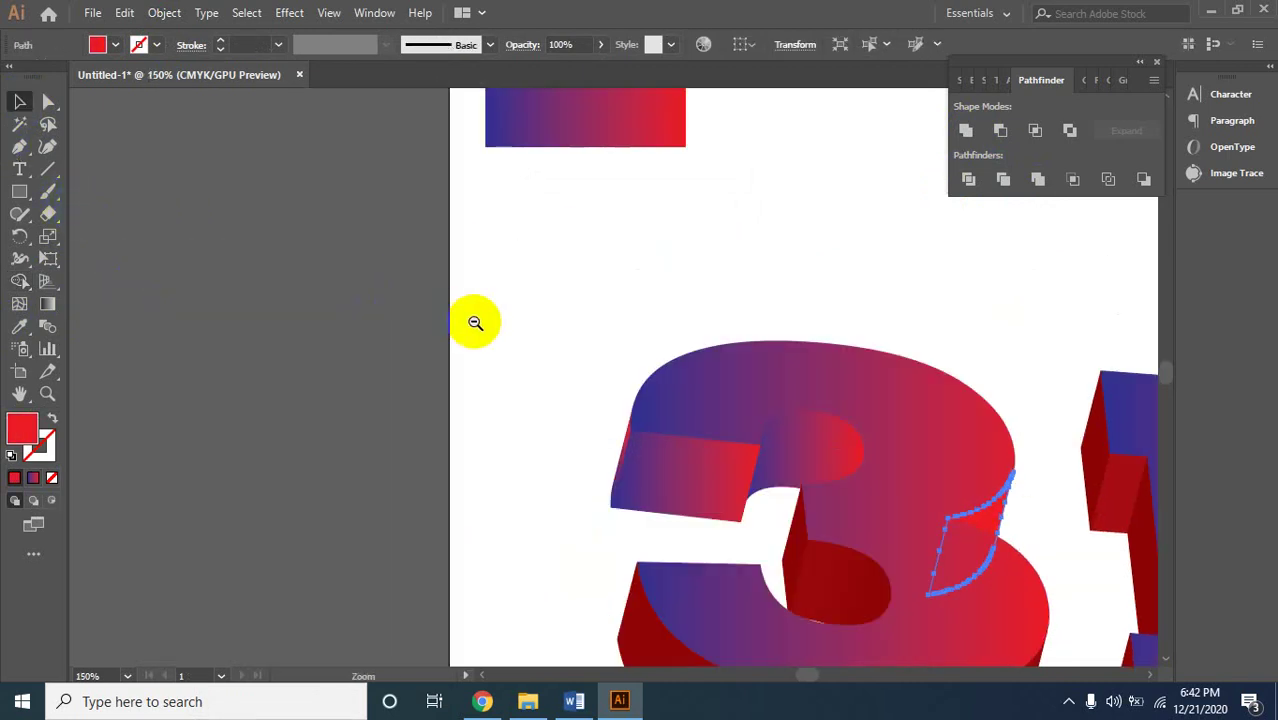
left_click(473, 322, "alt")
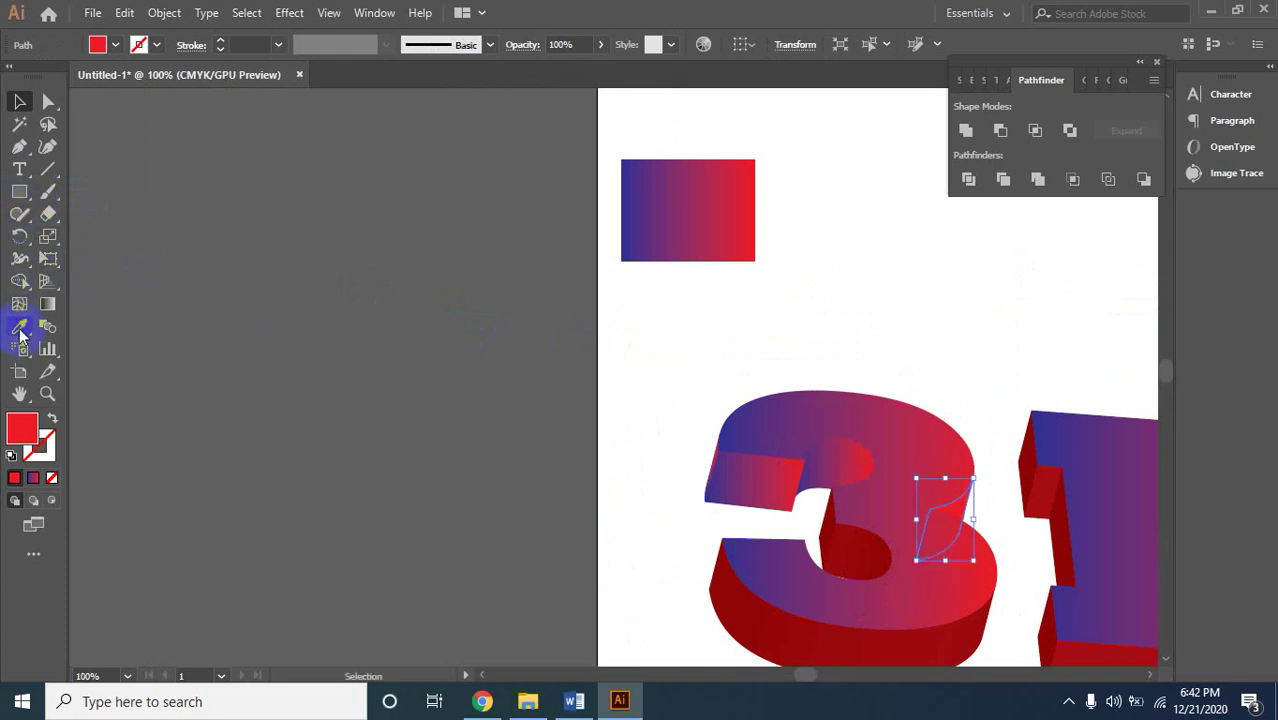
left_click(20, 328)
left_click(634, 238)
left_click(19, 102)
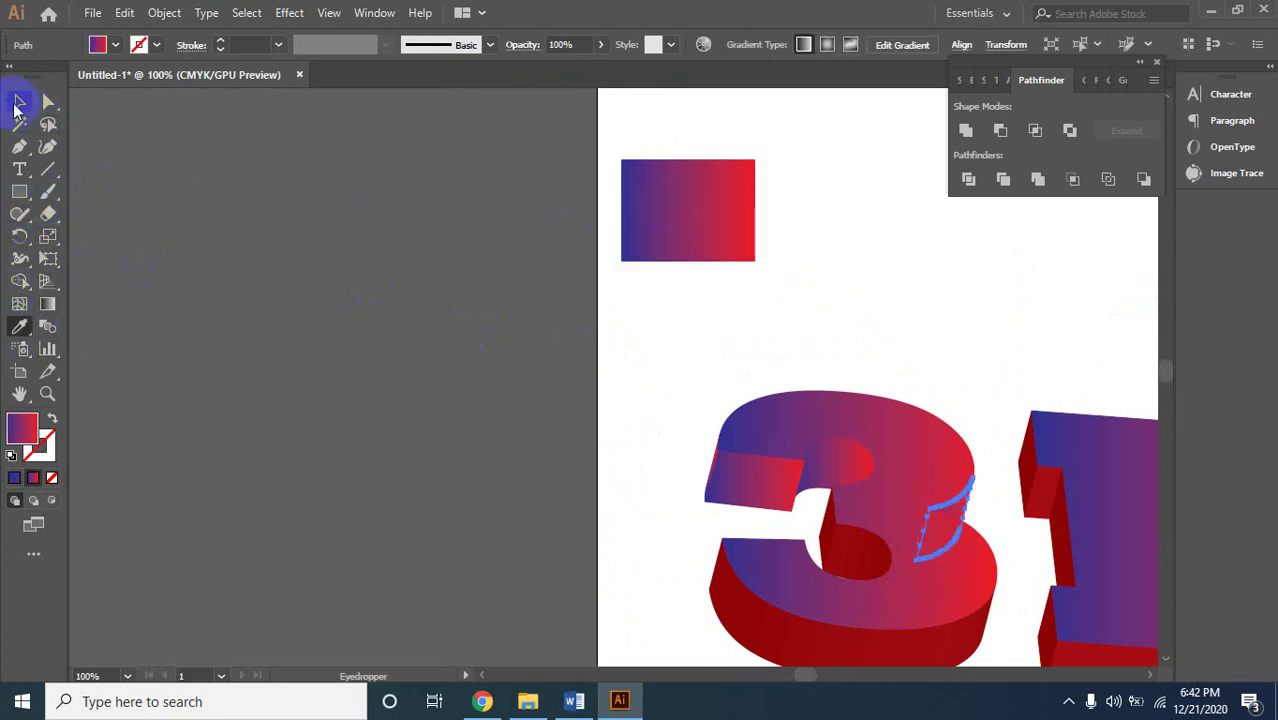
left_click(785, 490)
left_click(842, 457, "ctrl")
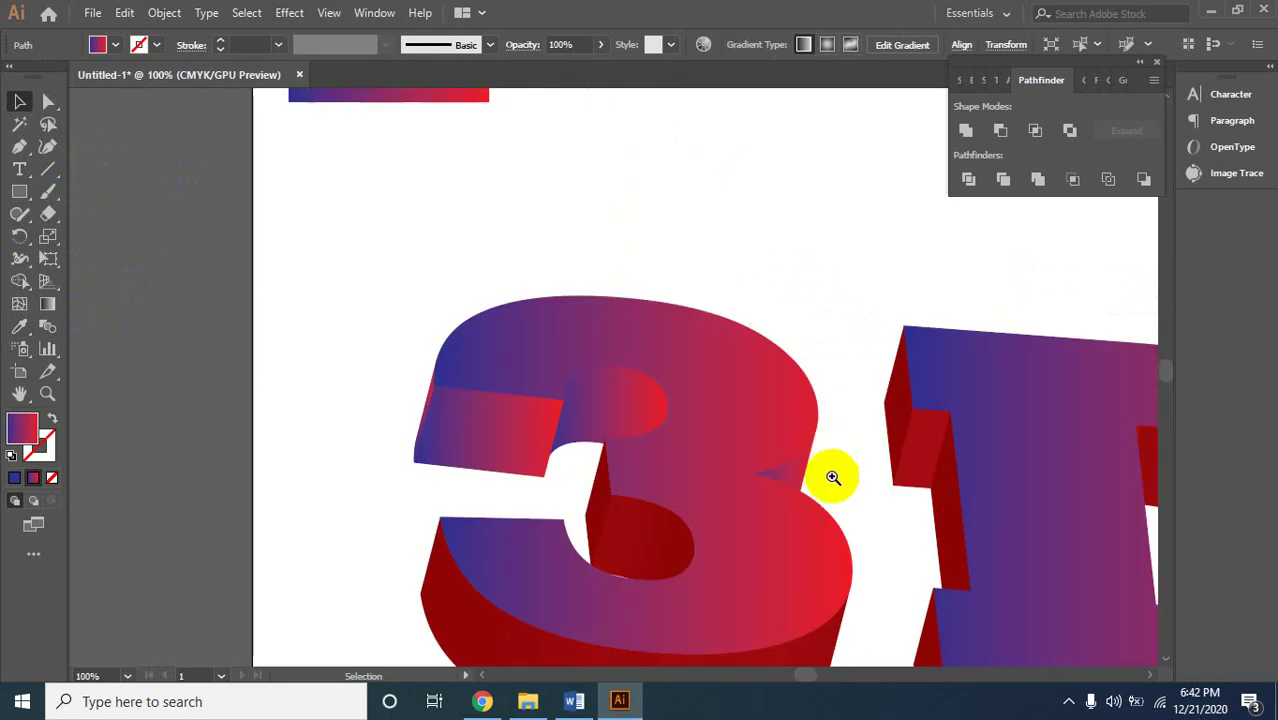
left_click(833, 480, "ctrl")
left_click_drag(667, 342, 715, 349)
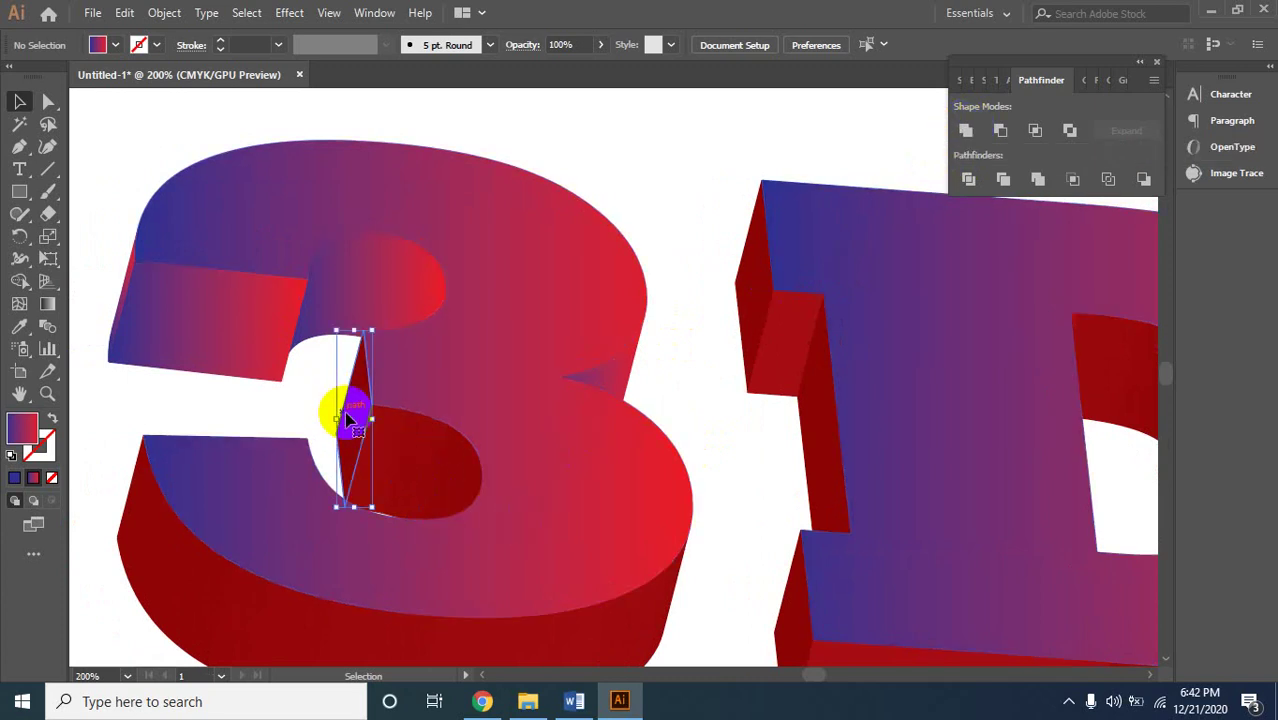
Unite the inner curve pieces of the 3 into one path.
left_click(395, 447)
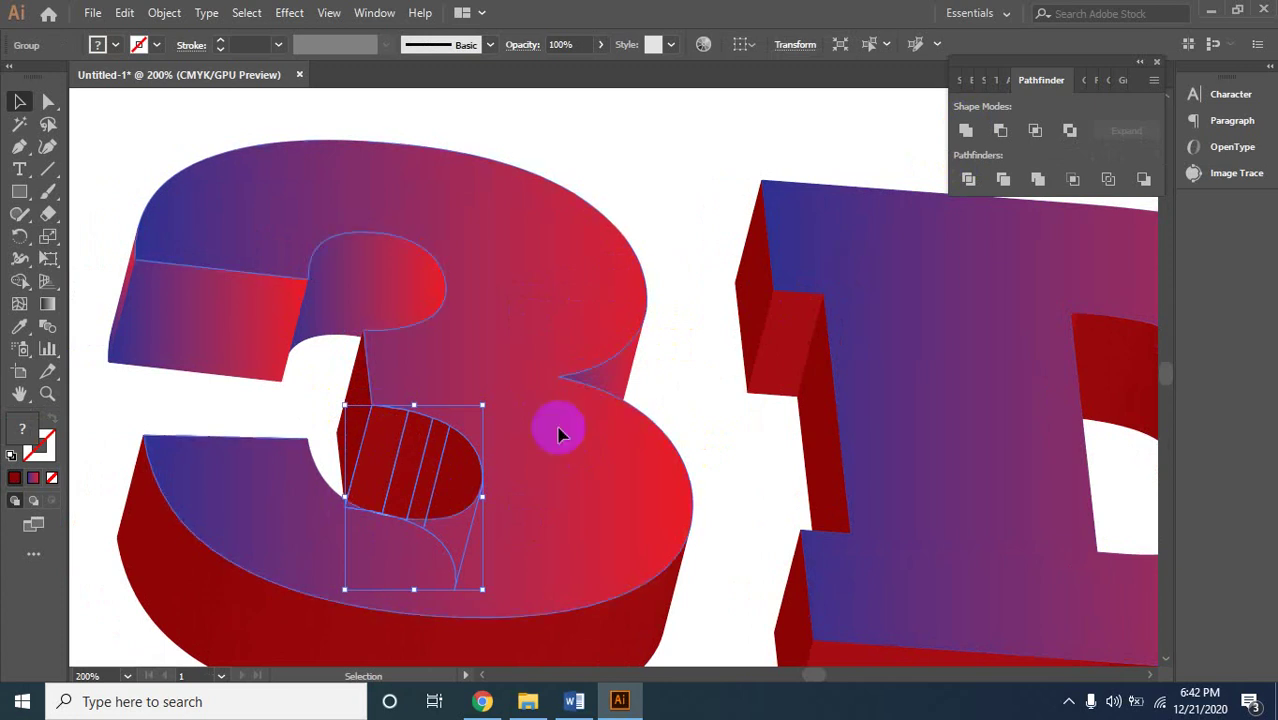
left_click(966, 131)
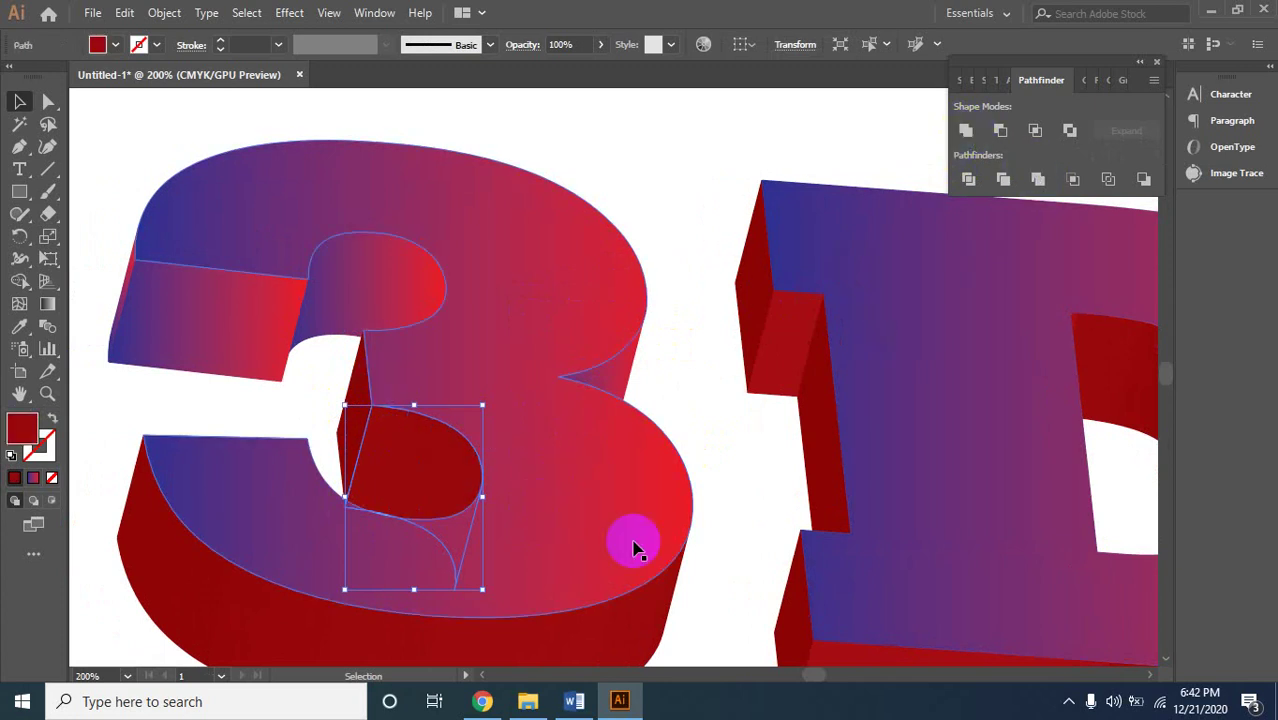
key("z")
left_click(473, 529, "alt")
Unite the 3's segmented side face into one shape, then fit the artboard in view.
key("v")
left_click(628, 503)
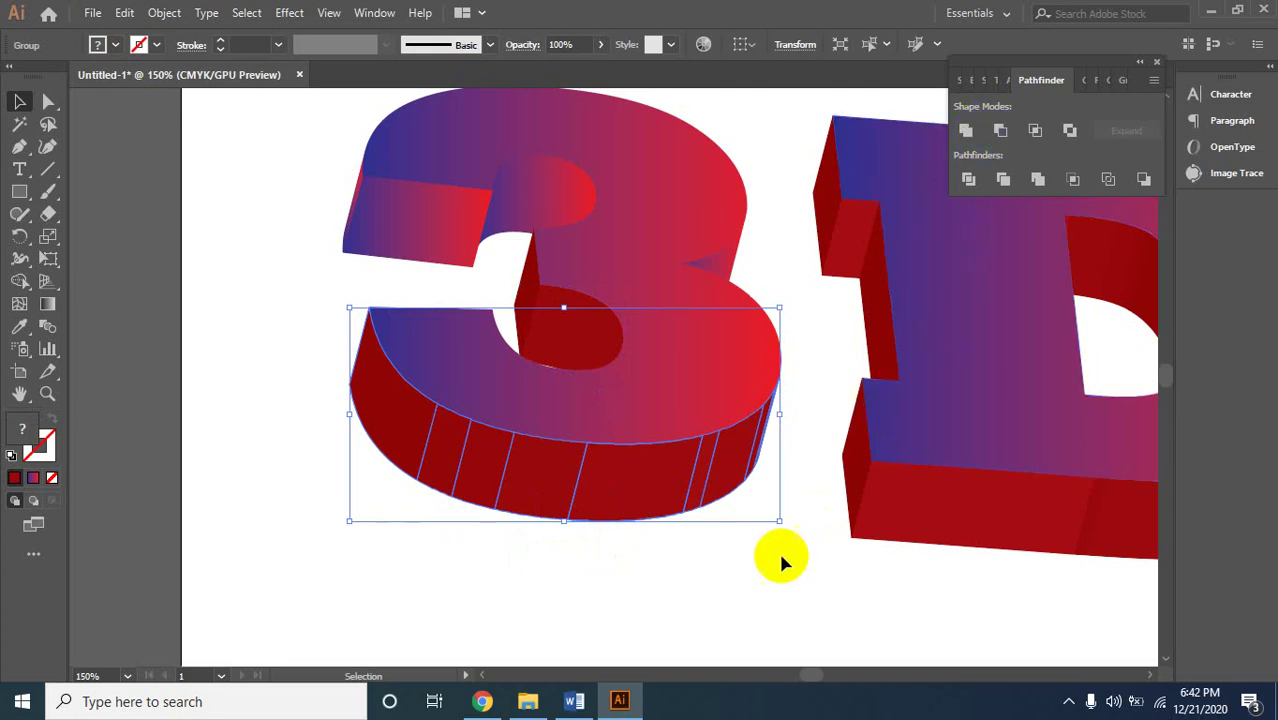
left_click(966, 131)
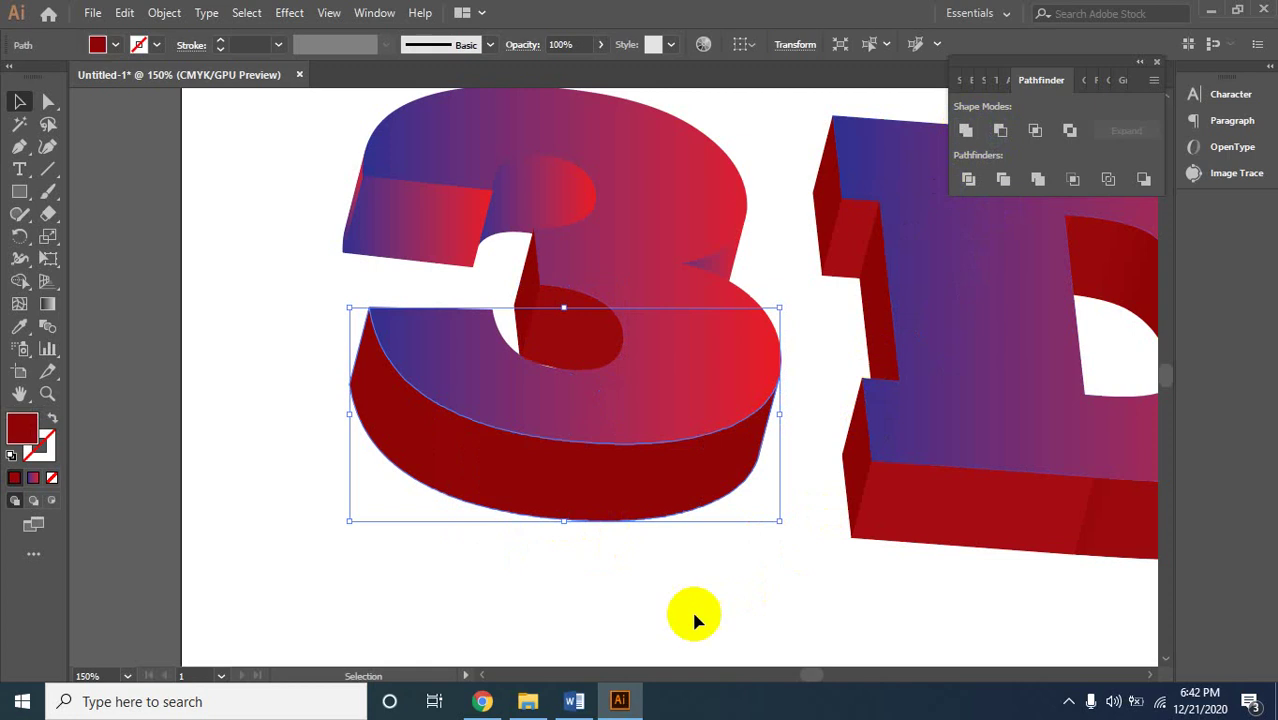
key("ctrl+shift+a")
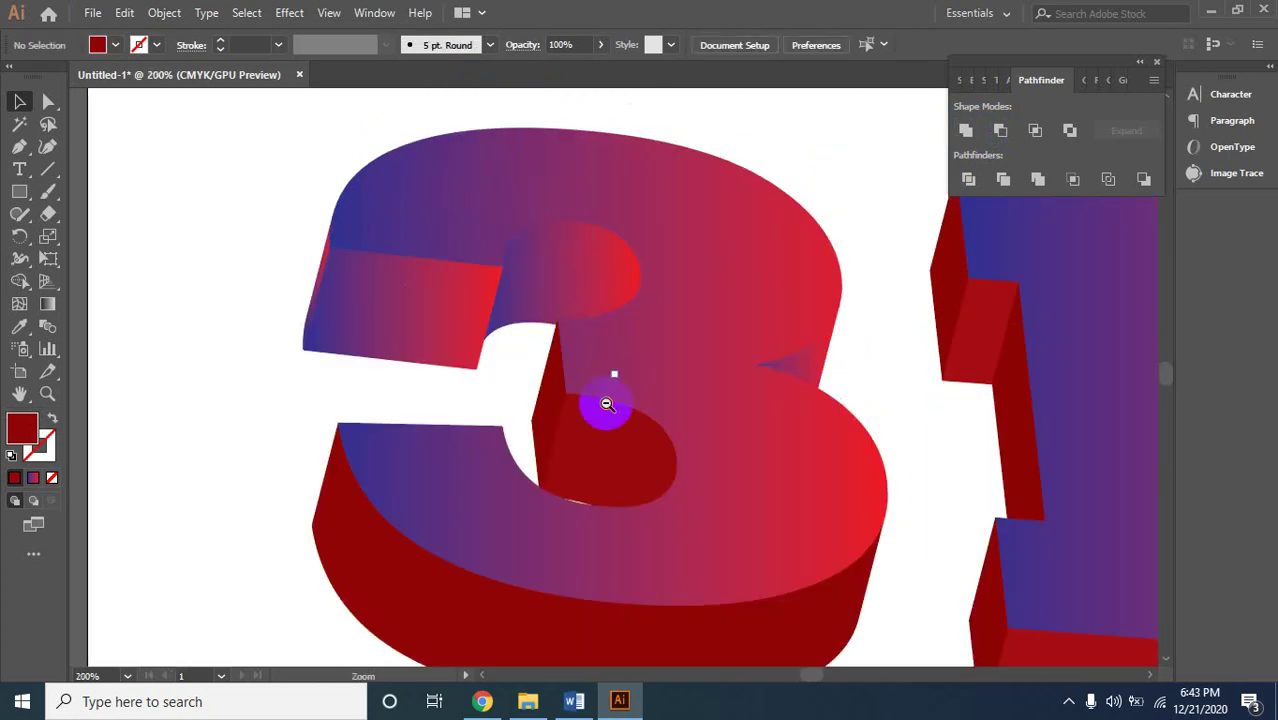
key("ctrl+0")
Give the small inner piece of the 3 the rectangle's blue-to-red gradient.
left_click(612, 357)
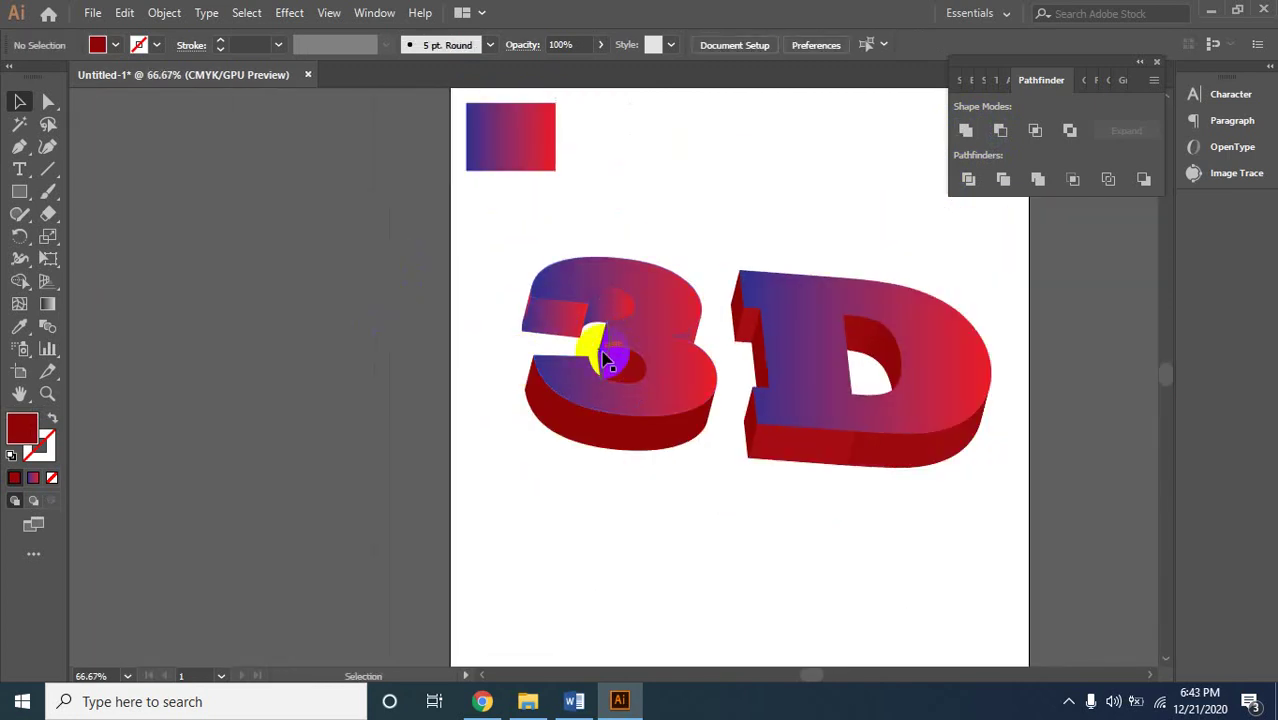
left_click(617, 370)
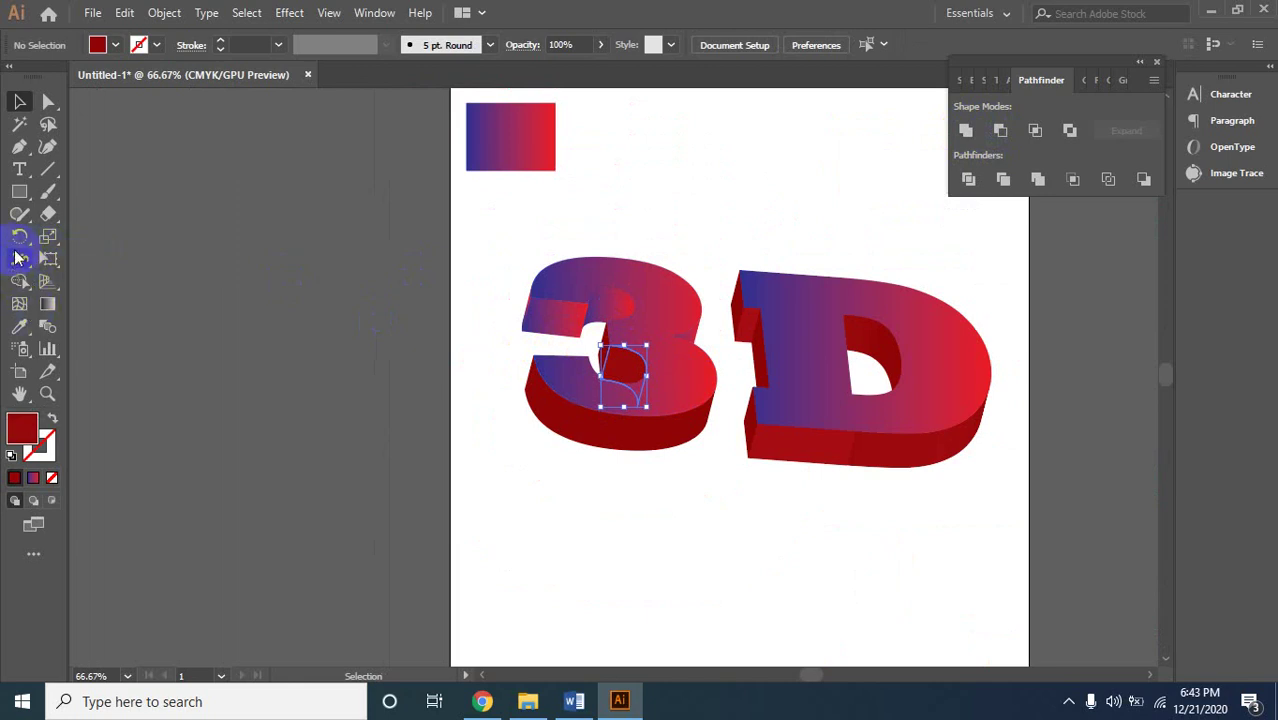
left_click(20, 328)
left_click(468, 130)
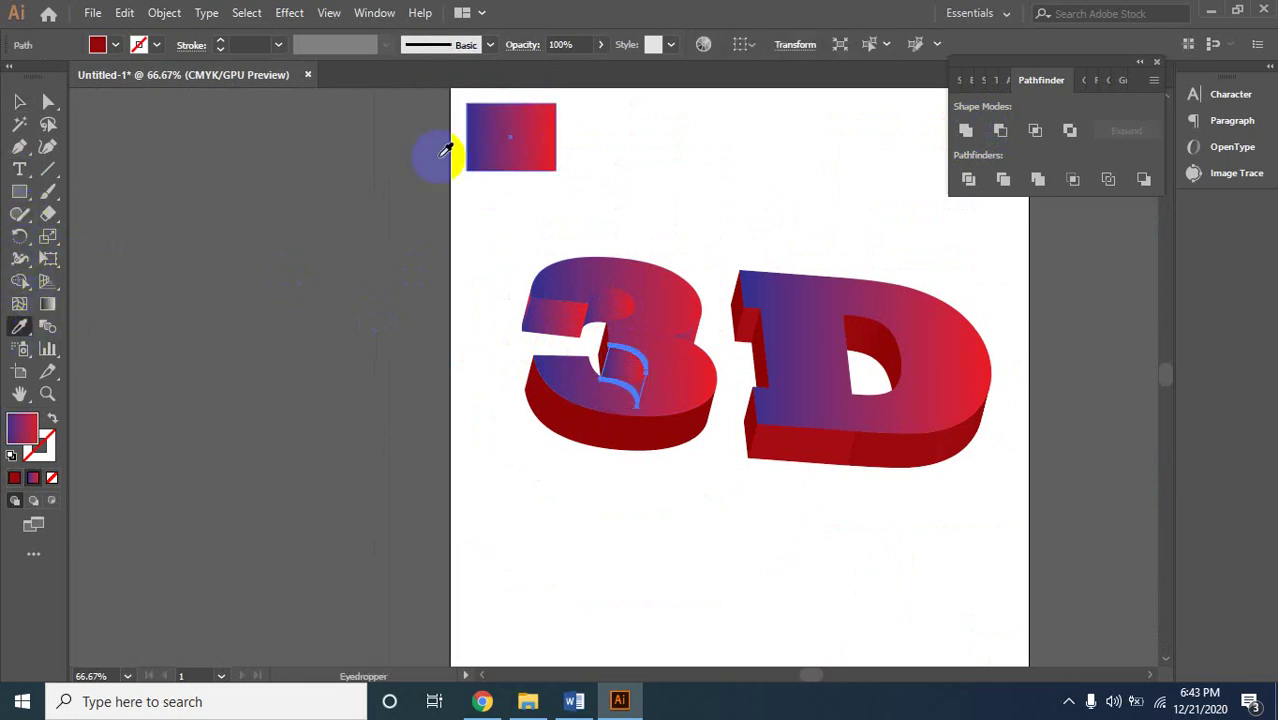
left_click(22, 97)
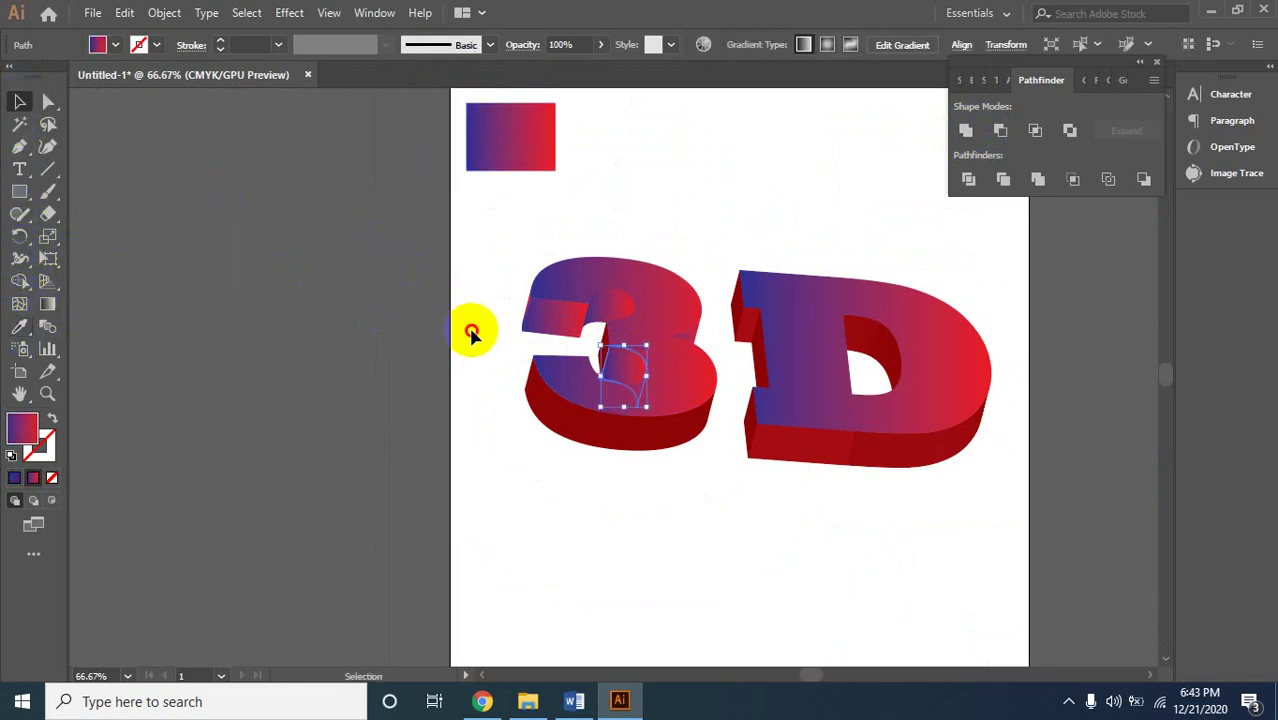
Delete the stray sliver inside the 3.
left_click(471, 333)
key("Delete")
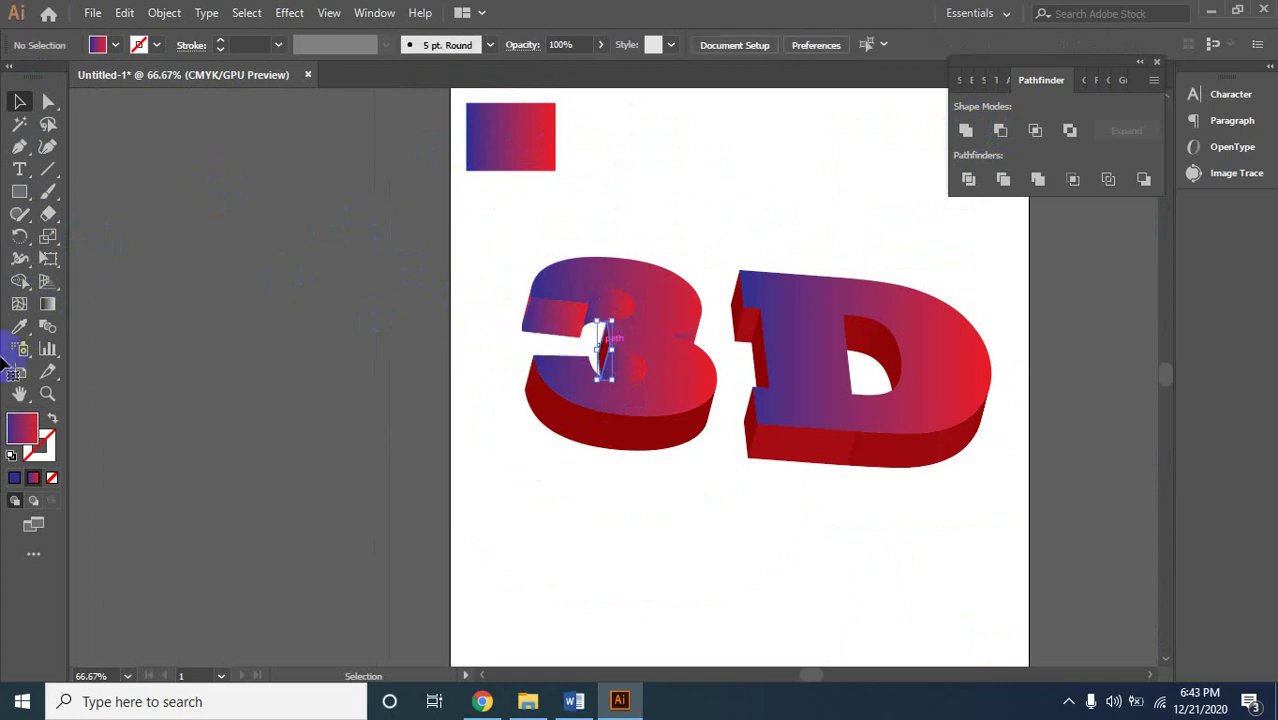
left_click(20, 328)
left_click(502, 128)
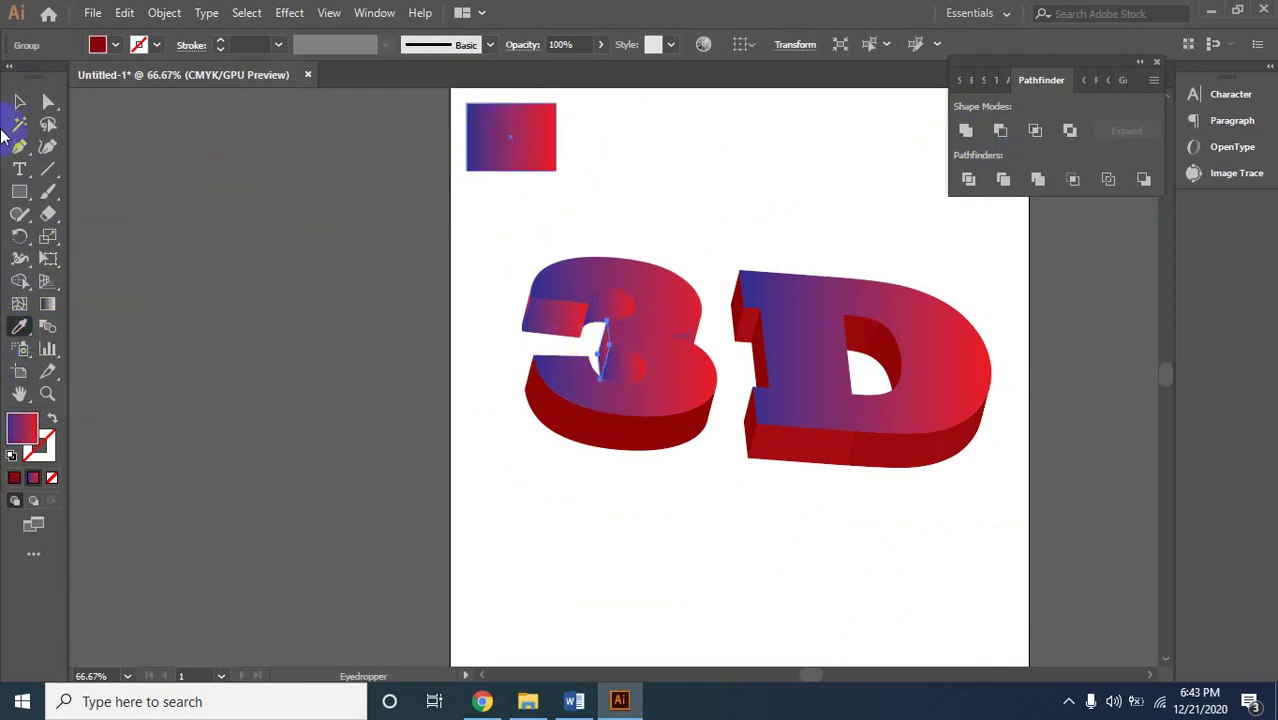
left_click(20, 101)
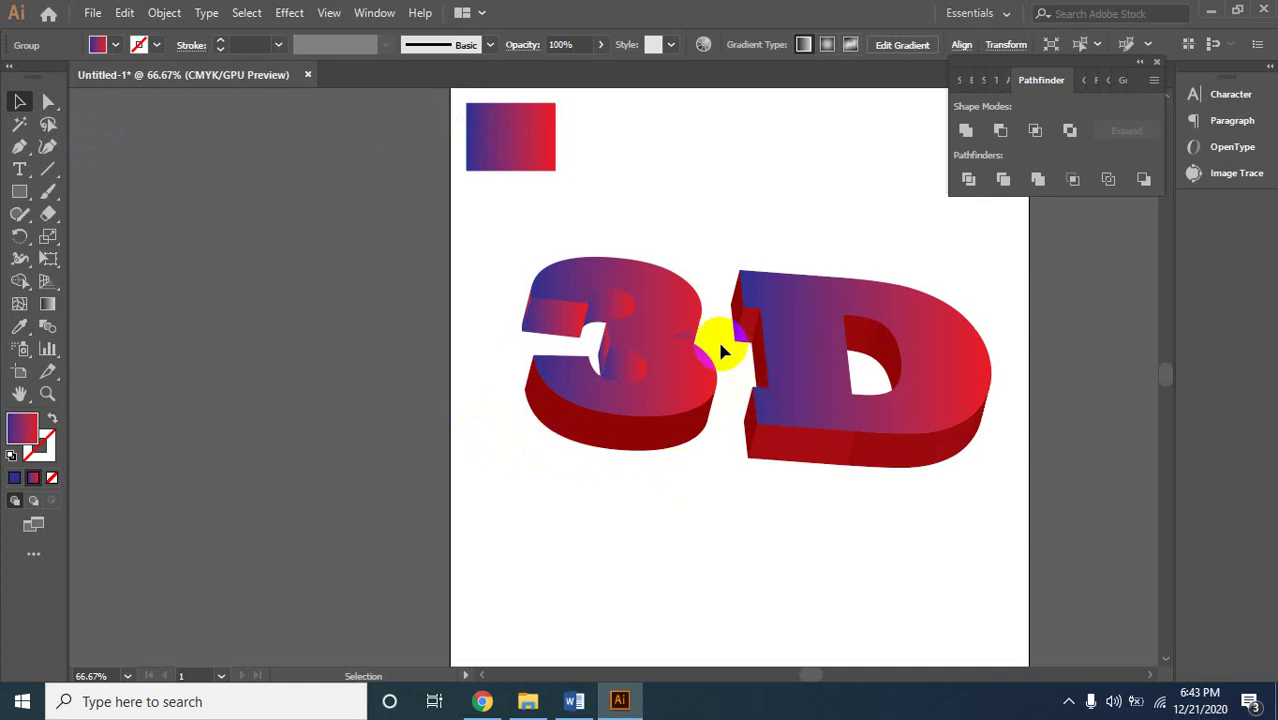
Apply the blue-to-red gradient to the 3's lower side face, then zoom in on the 3.
left_click(613, 443)
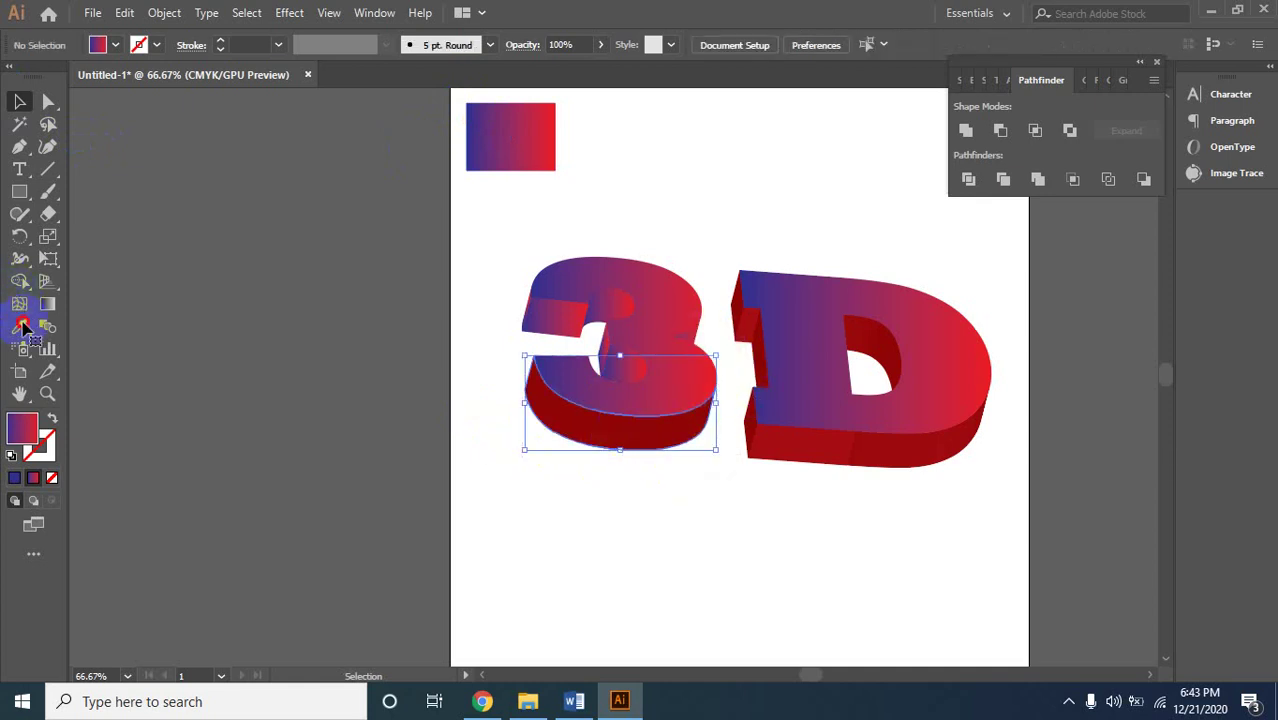
left_click(20, 328)
left_click(490, 130)
left_click(20, 101)
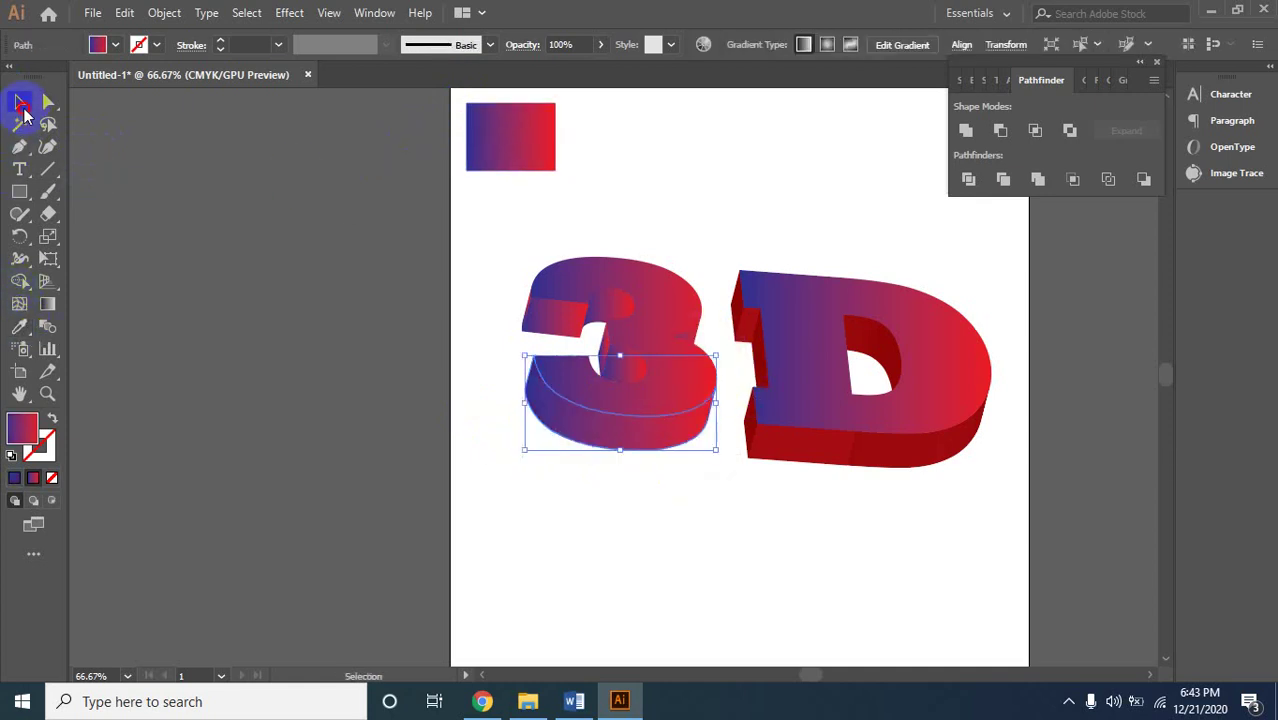
left_click(541, 490)
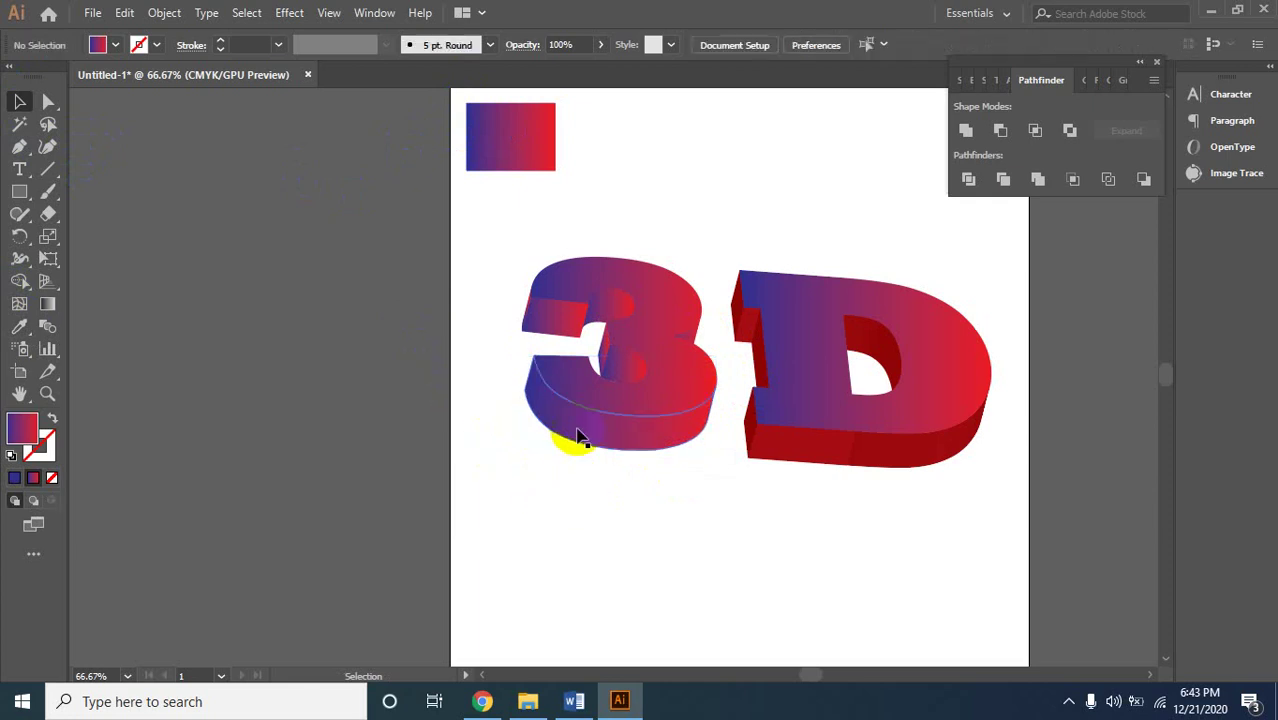
key("z")
left_click(635, 405)
left_click(598, 319)
left_click(598, 319)
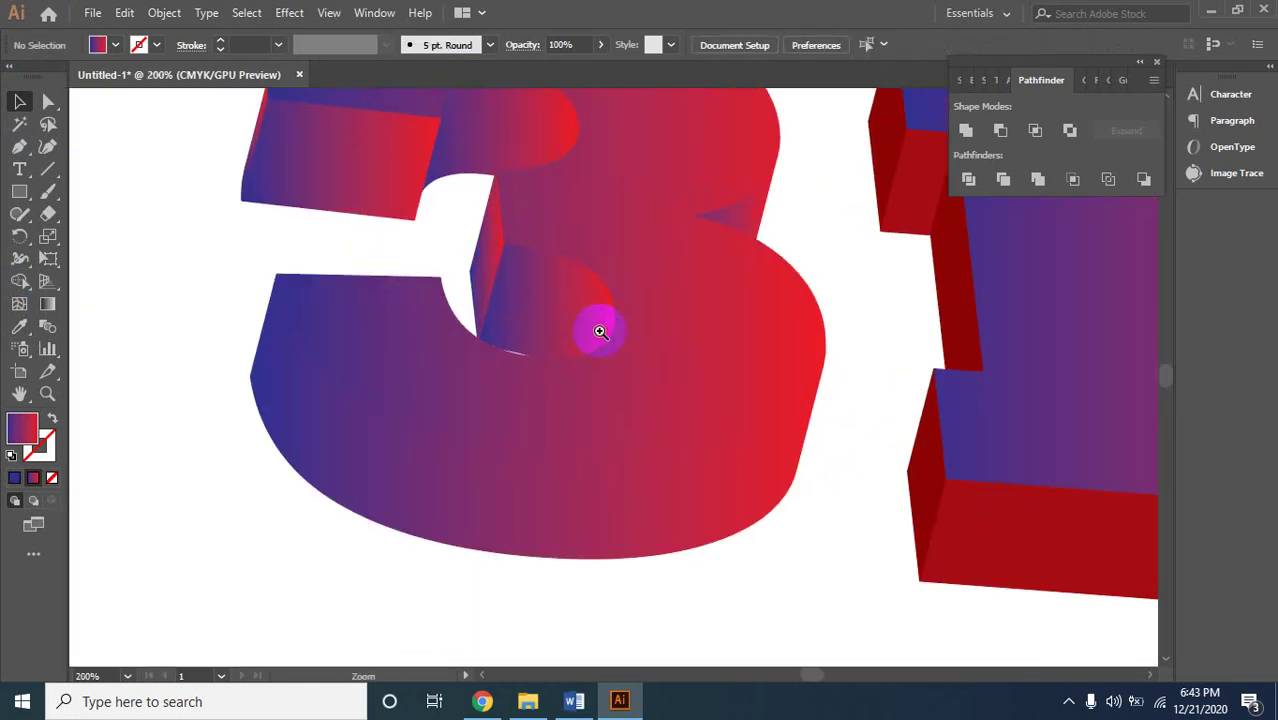
Frame both letters and select the D's side-face, sliver, inner and lower pieces.
left_click(600, 332)
left_click(551, 334, "alt")
left_click_drag(693, 428, 378, 369)
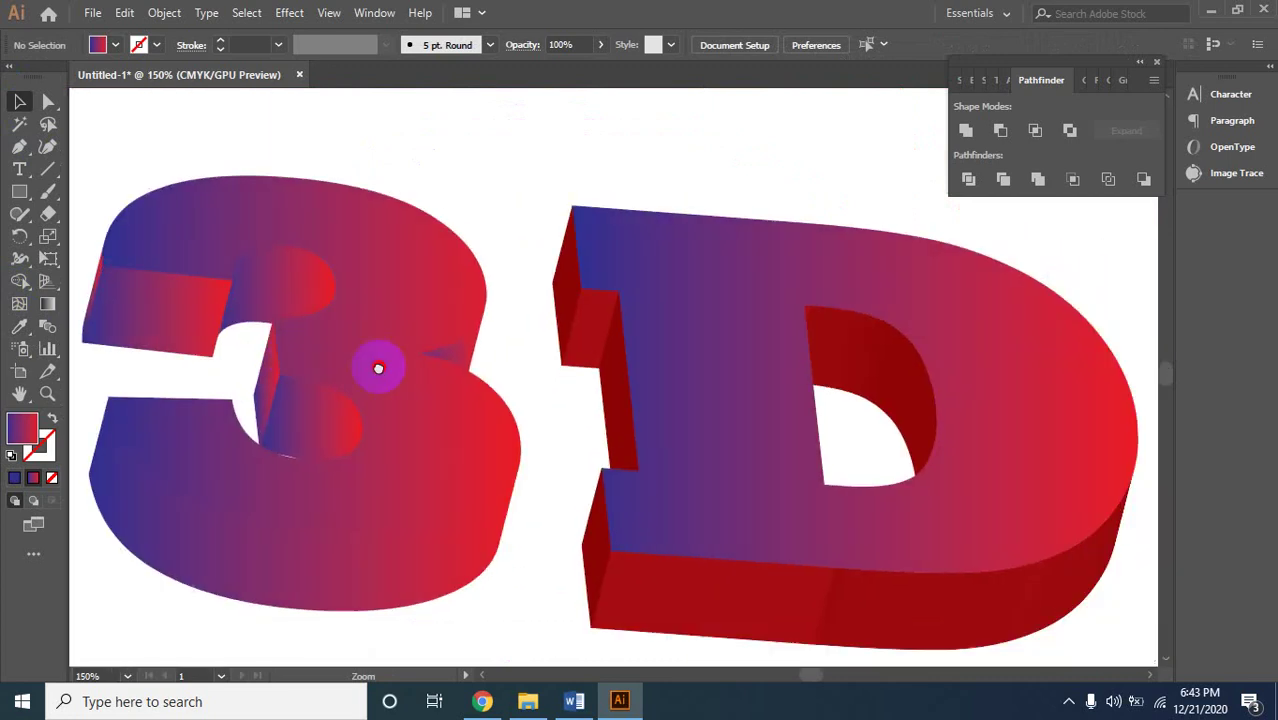
key("v")
left_click(563, 307)
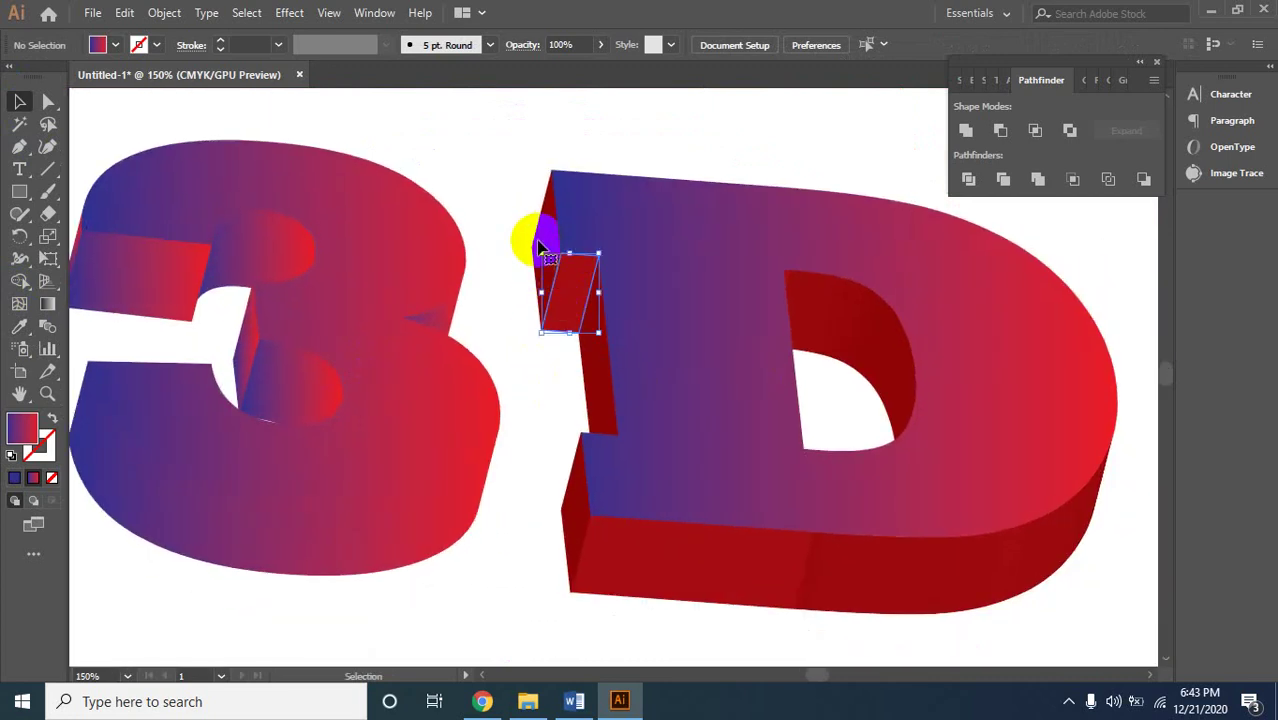
left_click(541, 241)
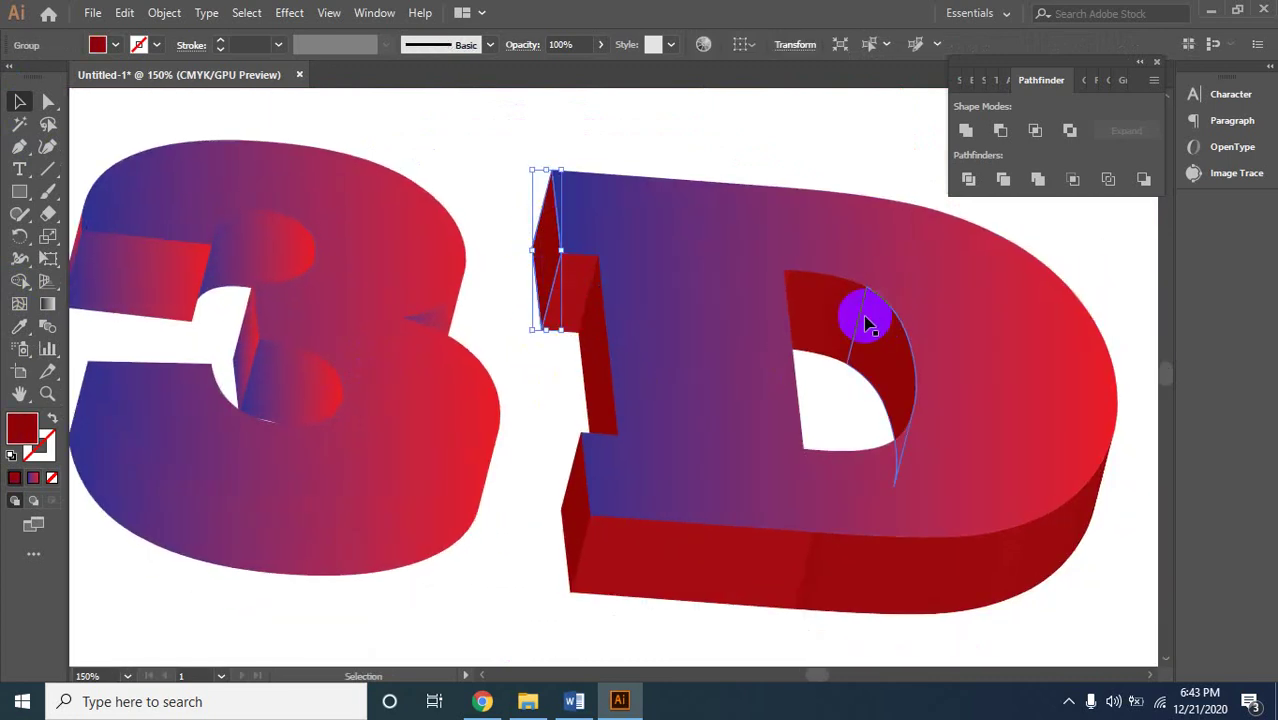
left_click(866, 322)
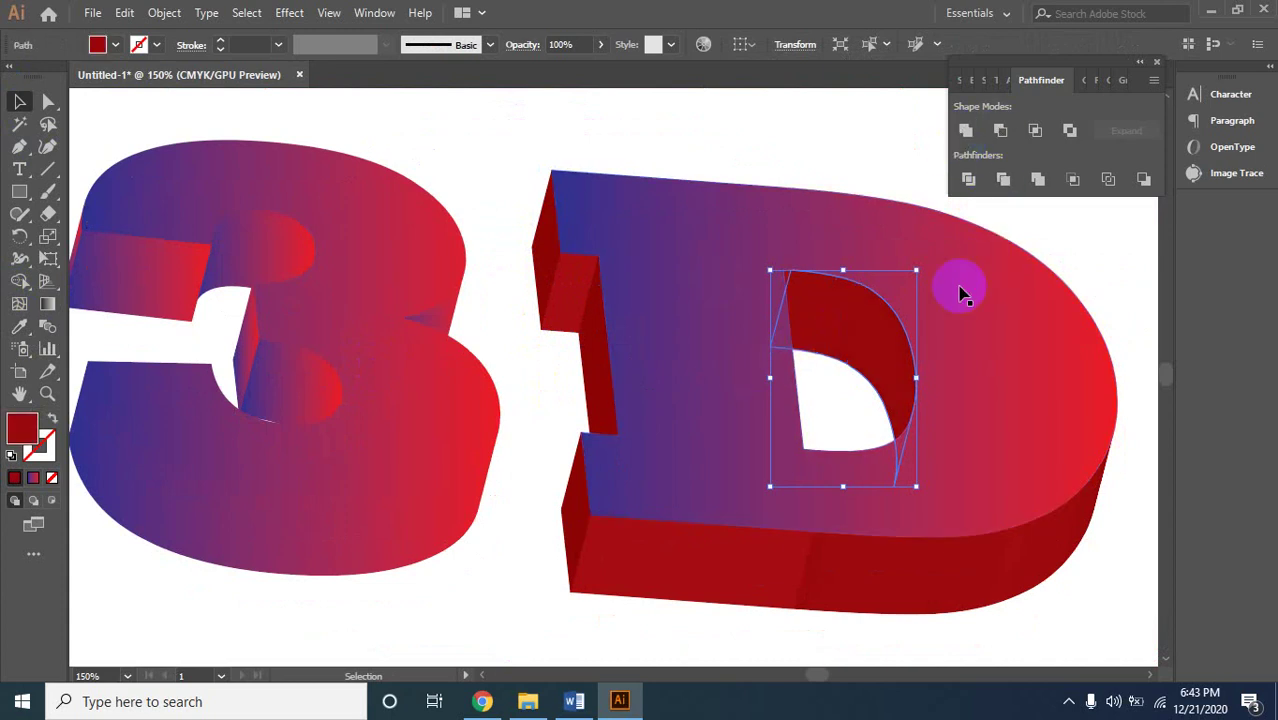
left_click(1019, 562)
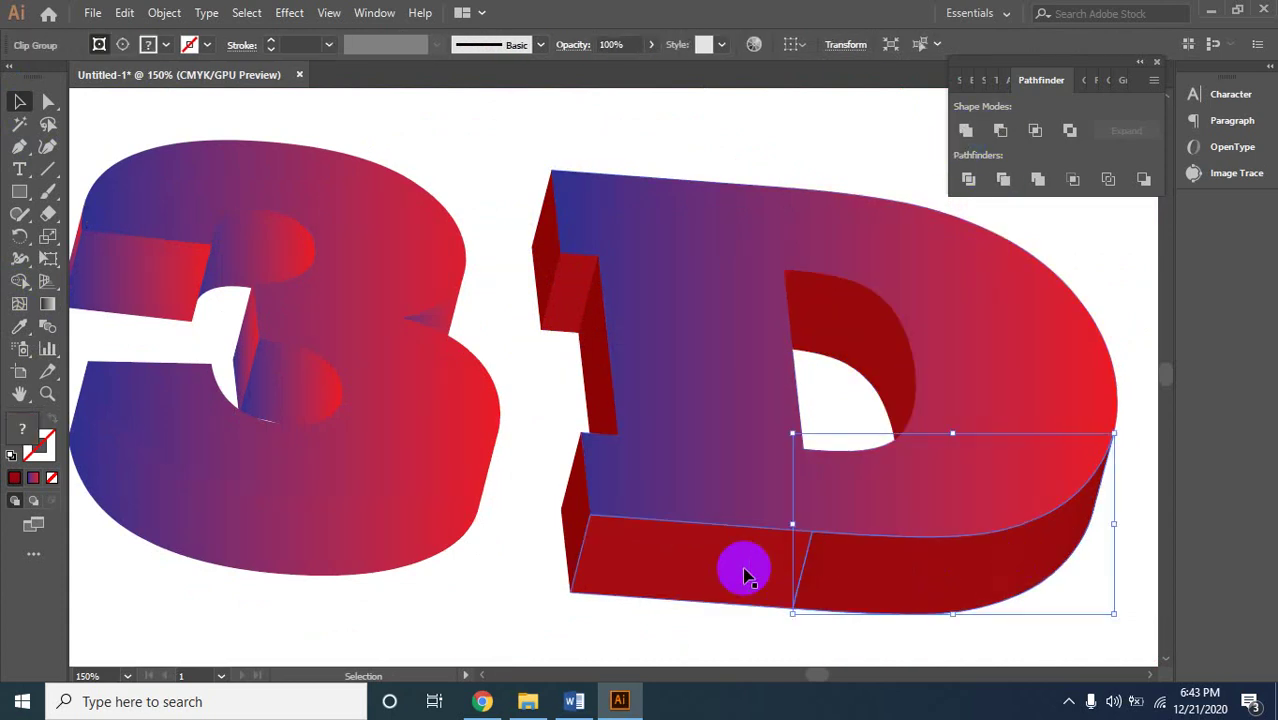
Unite the D's lower face pieces into one red shape.
left_click(718, 564)
left_click(1104, 516)
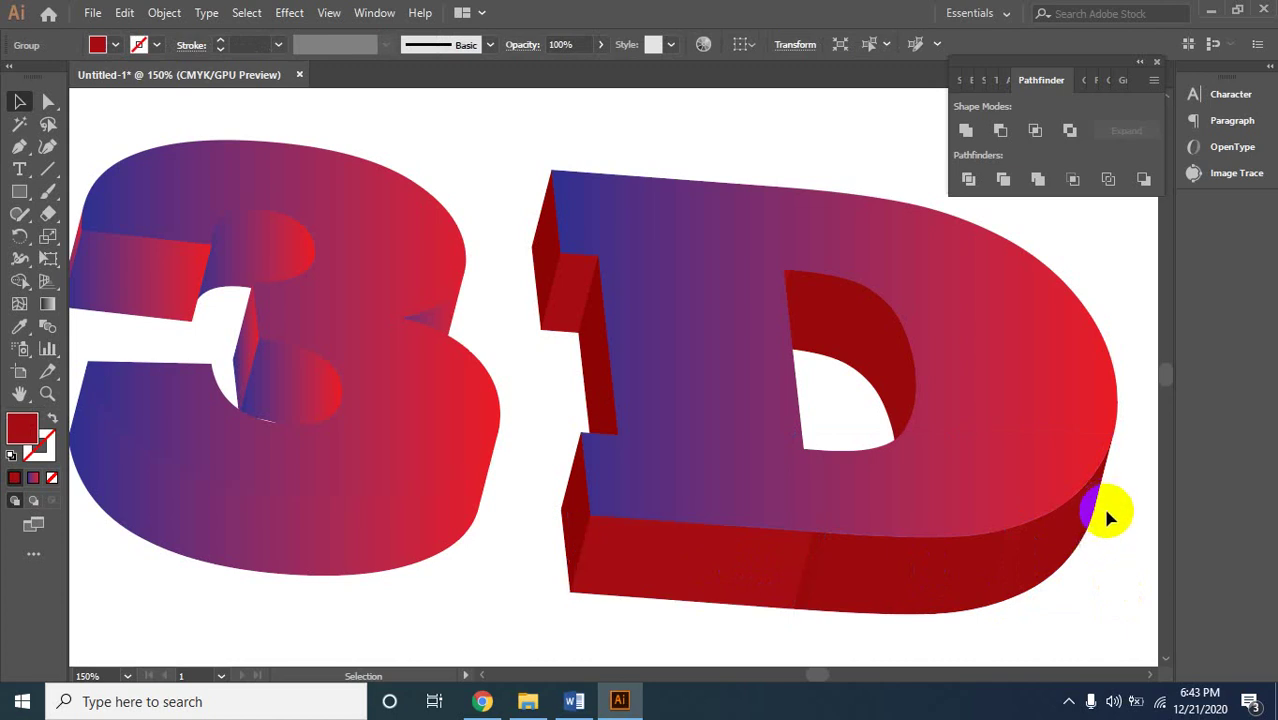
left_click(745, 586)
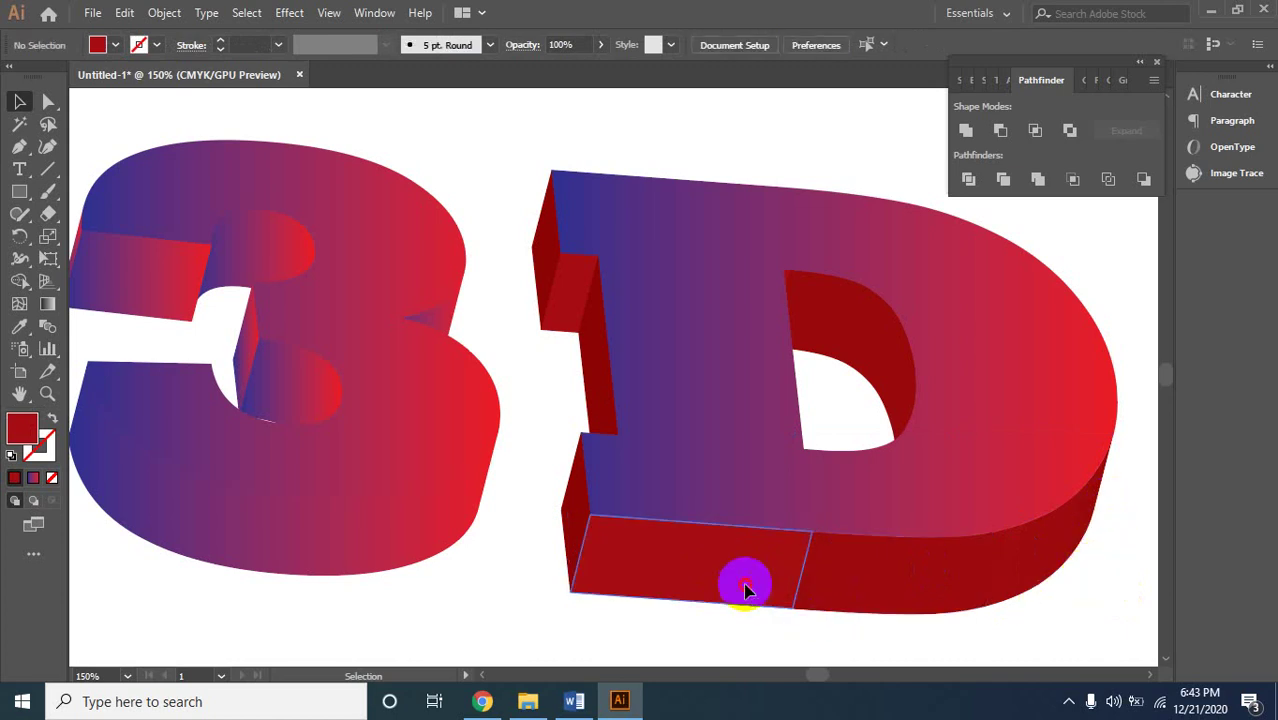
left_click(945, 582)
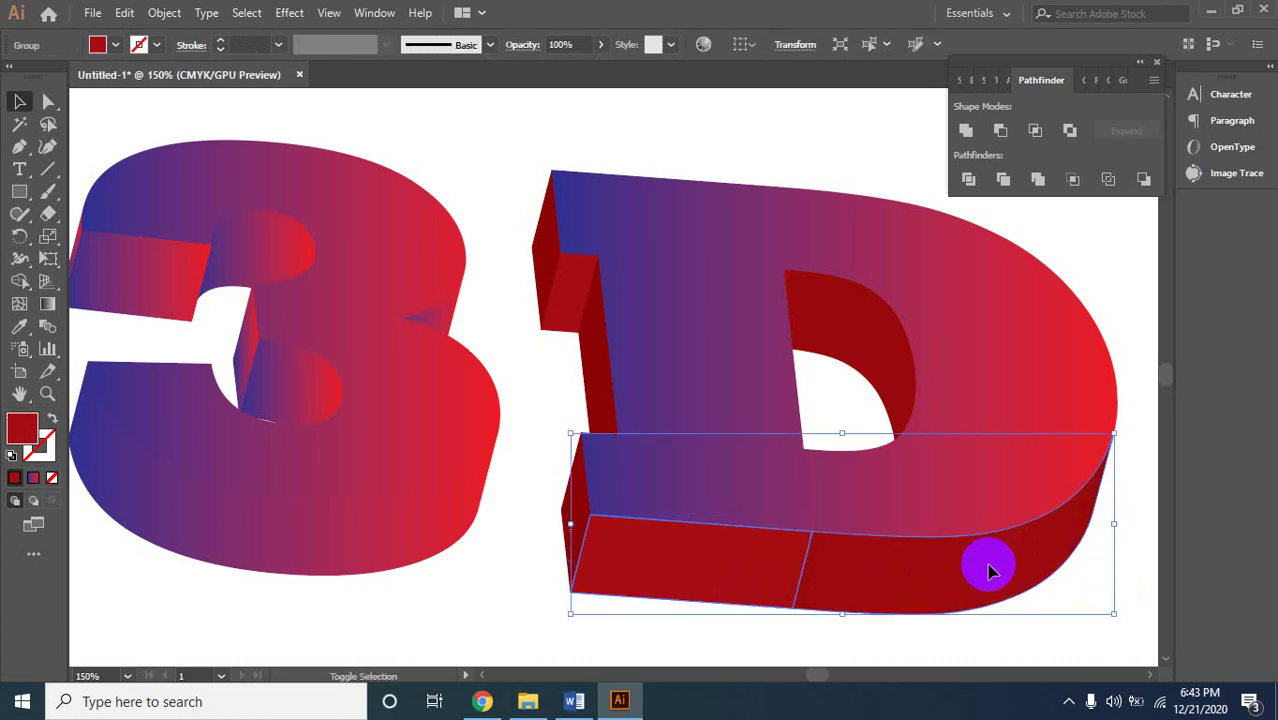
left_click(966, 131)
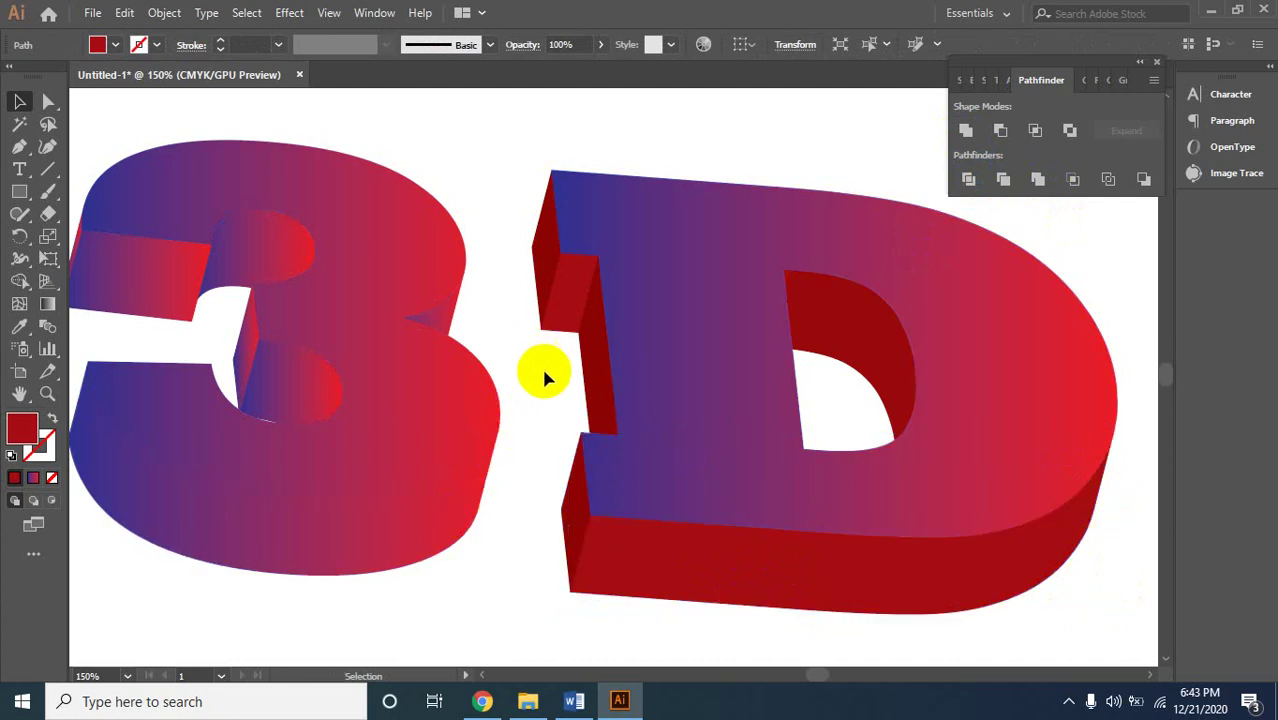
key("ctrl+minus")
key("ctrl+minus")
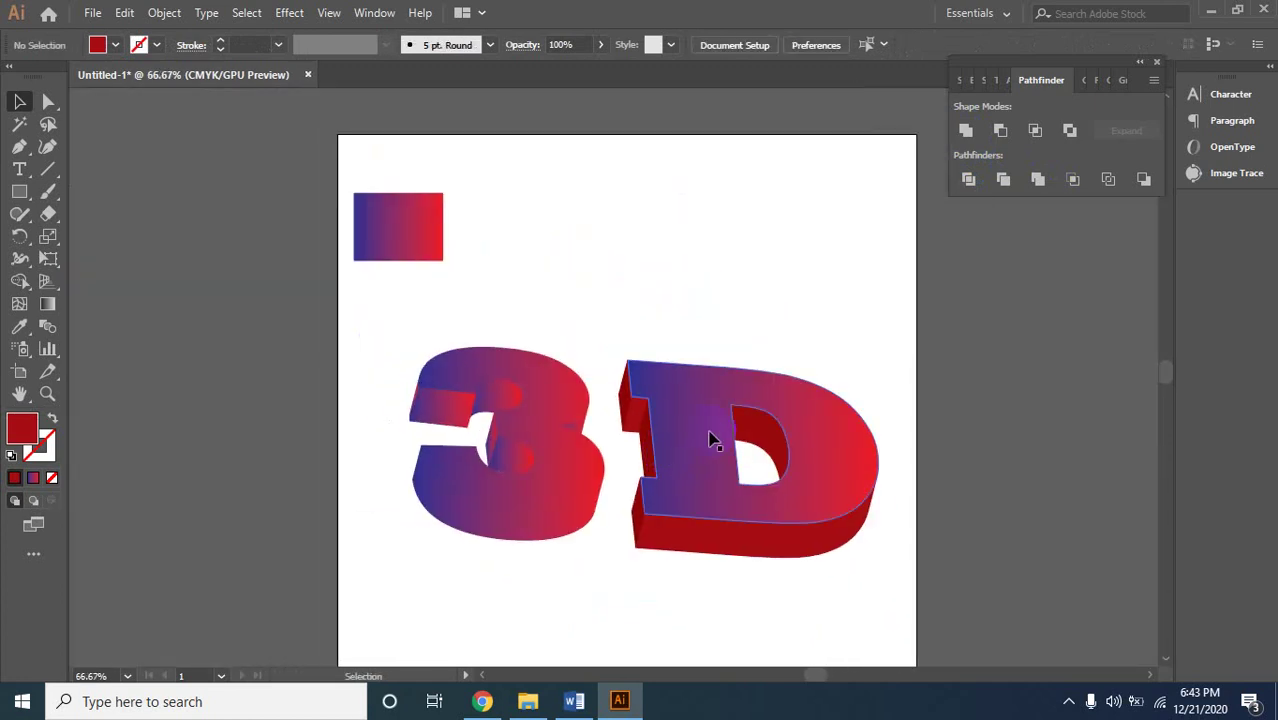
Apply the rectangle's blue-to-red gradient to the D's inner counter shape.
left_click(747, 430)
left_click(22, 330)
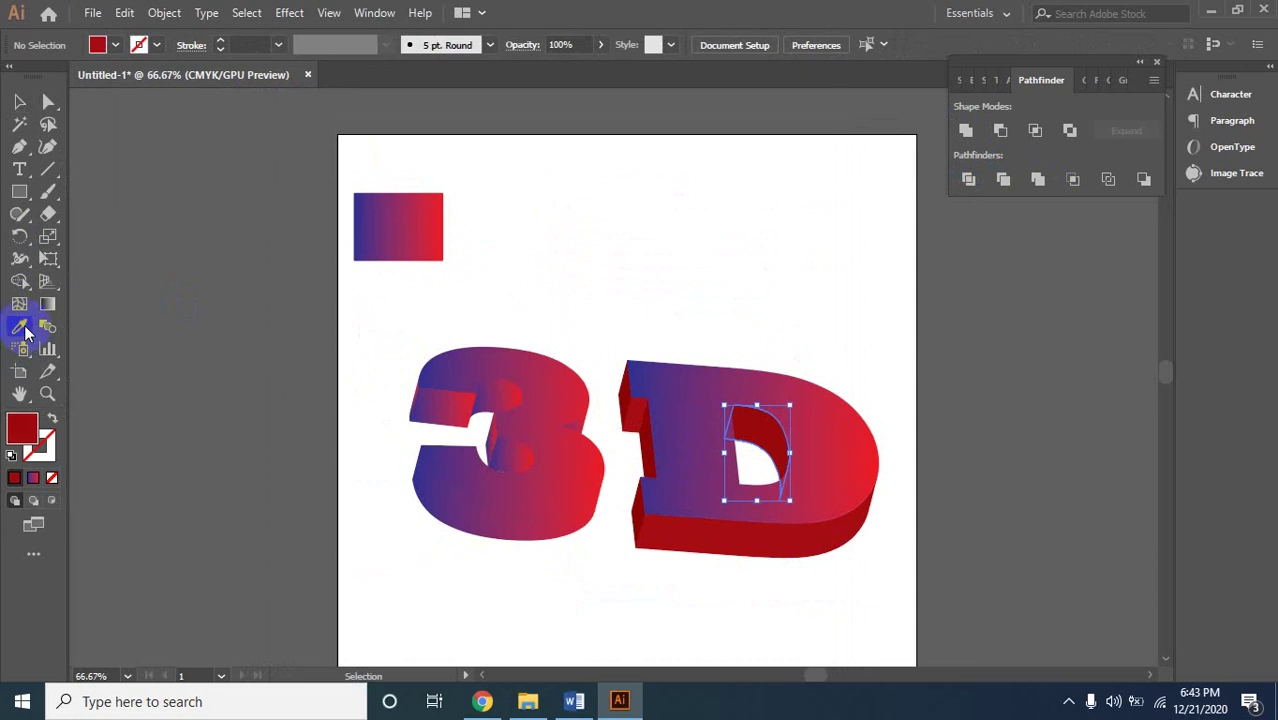
left_click(358, 232)
key("v")
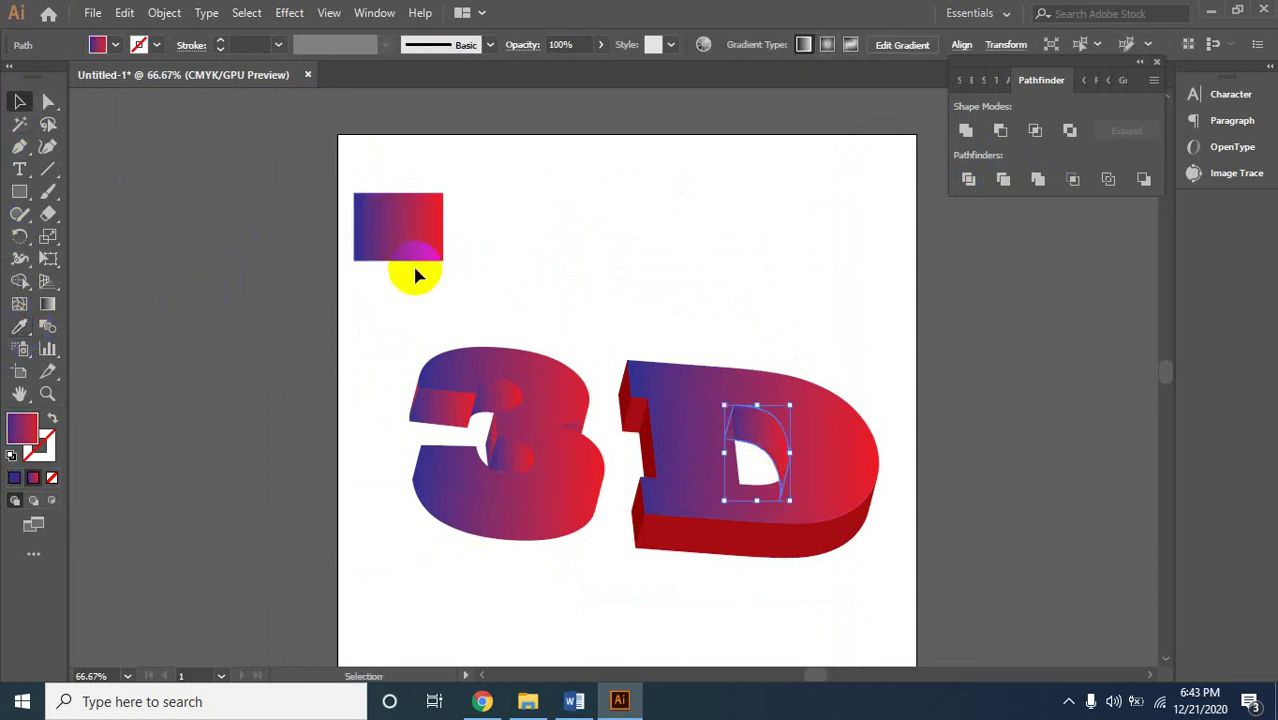
Give the D's left-edge piece and a smaller edge piece the blue-to-red gradient.
left_click(628, 405)
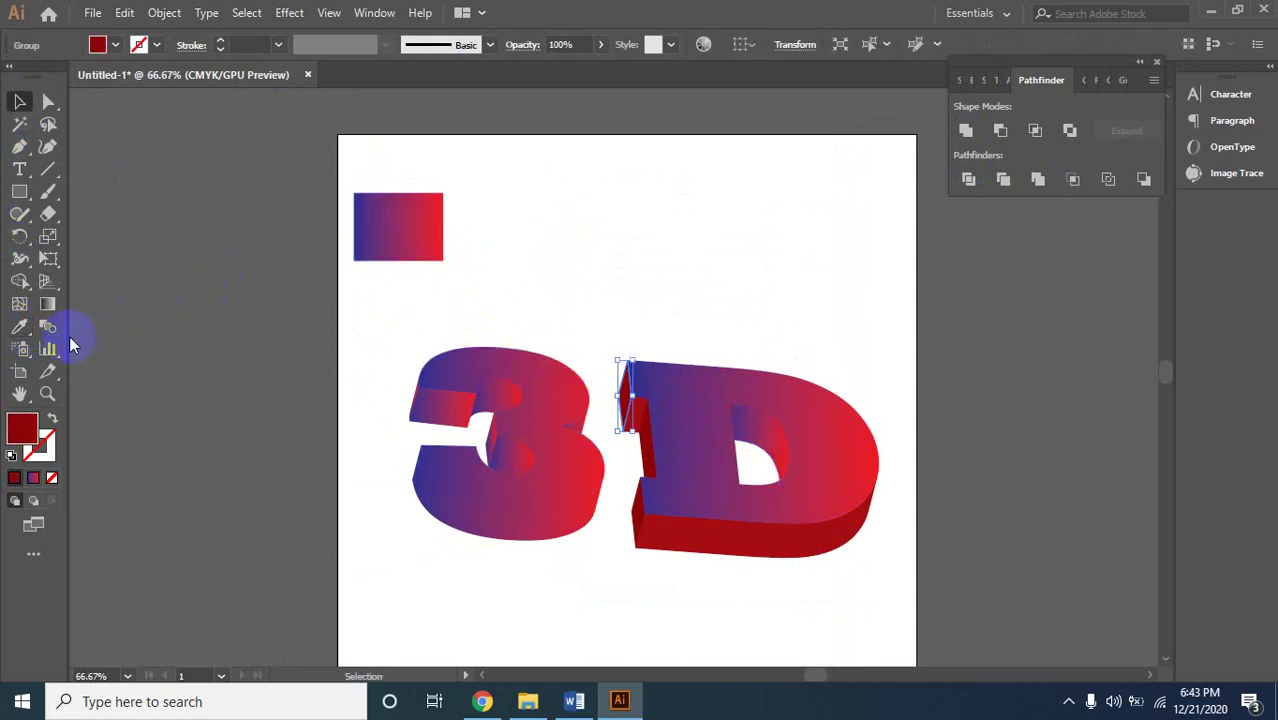
left_click(348, 245)
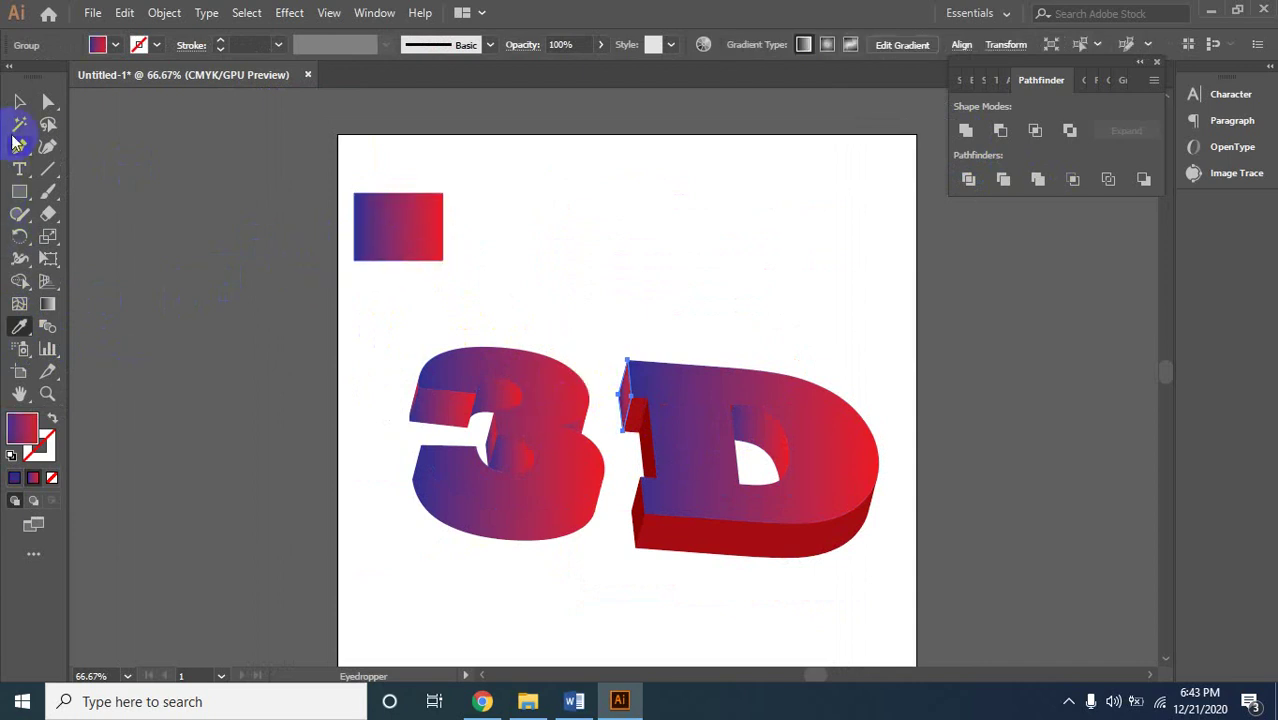
left_click(20, 101)
left_click(640, 418)
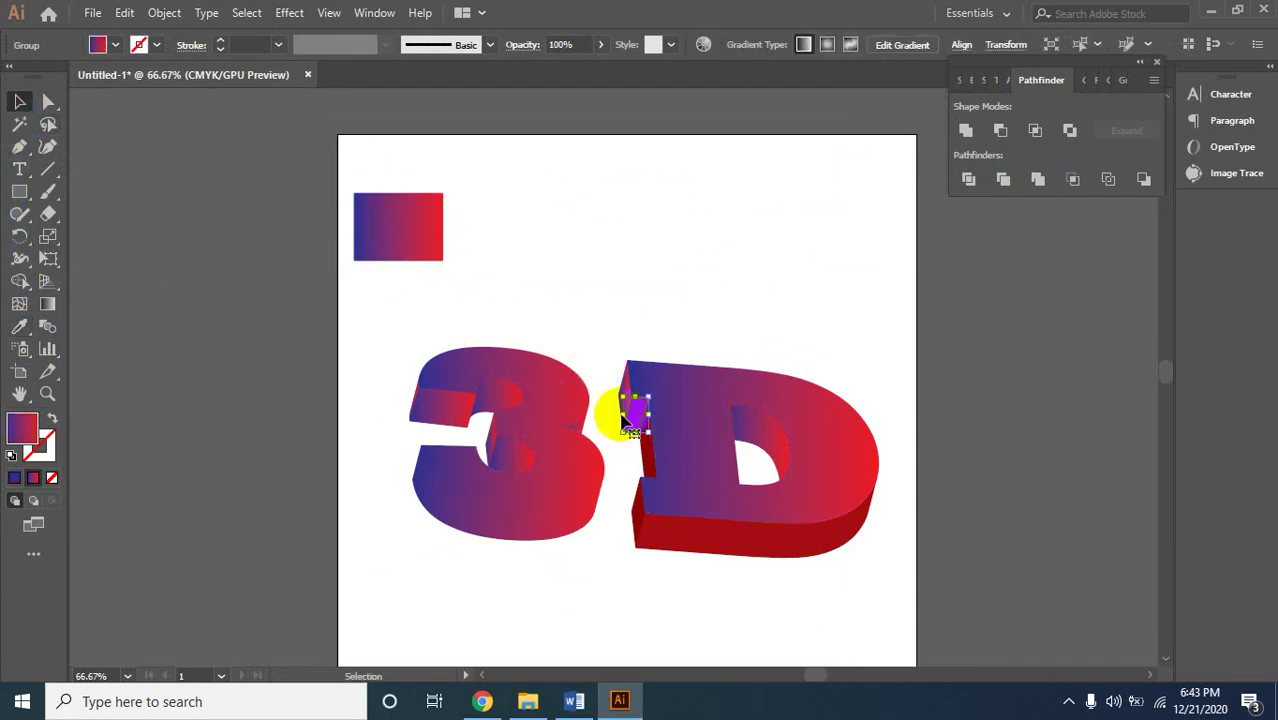
left_click(345, 230)
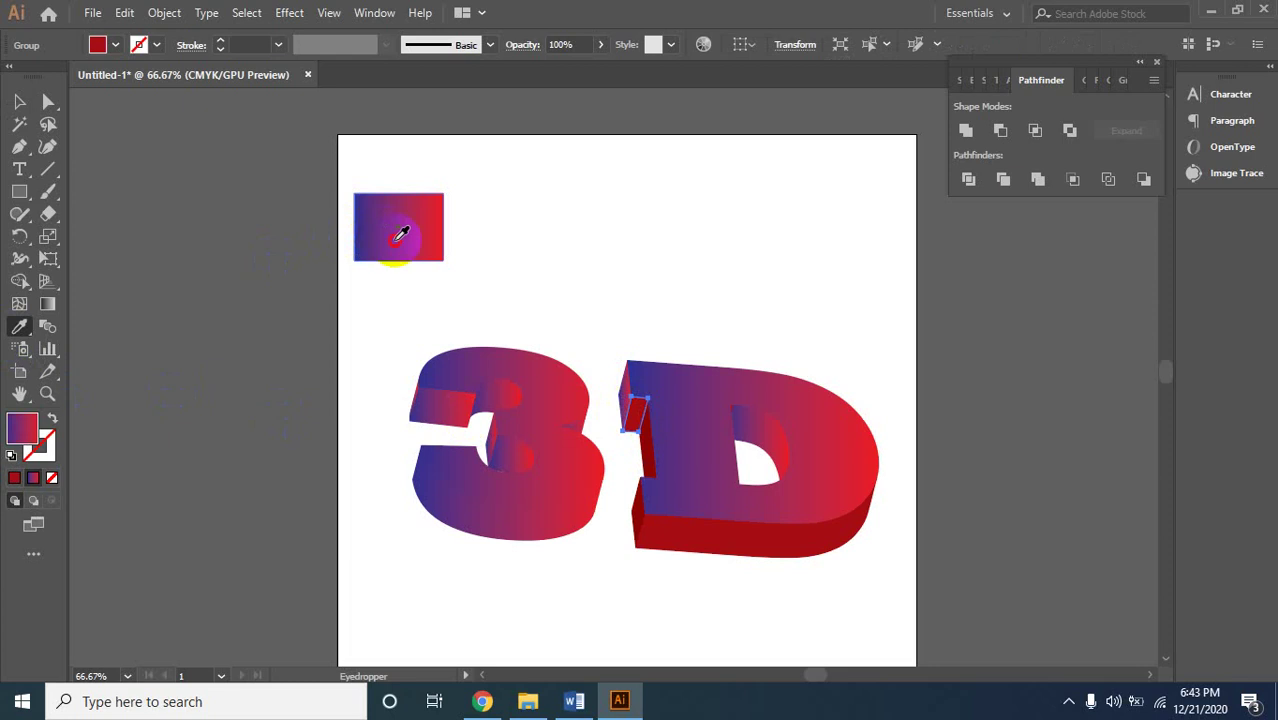
left_click(20, 101)
left_click(641, 559)
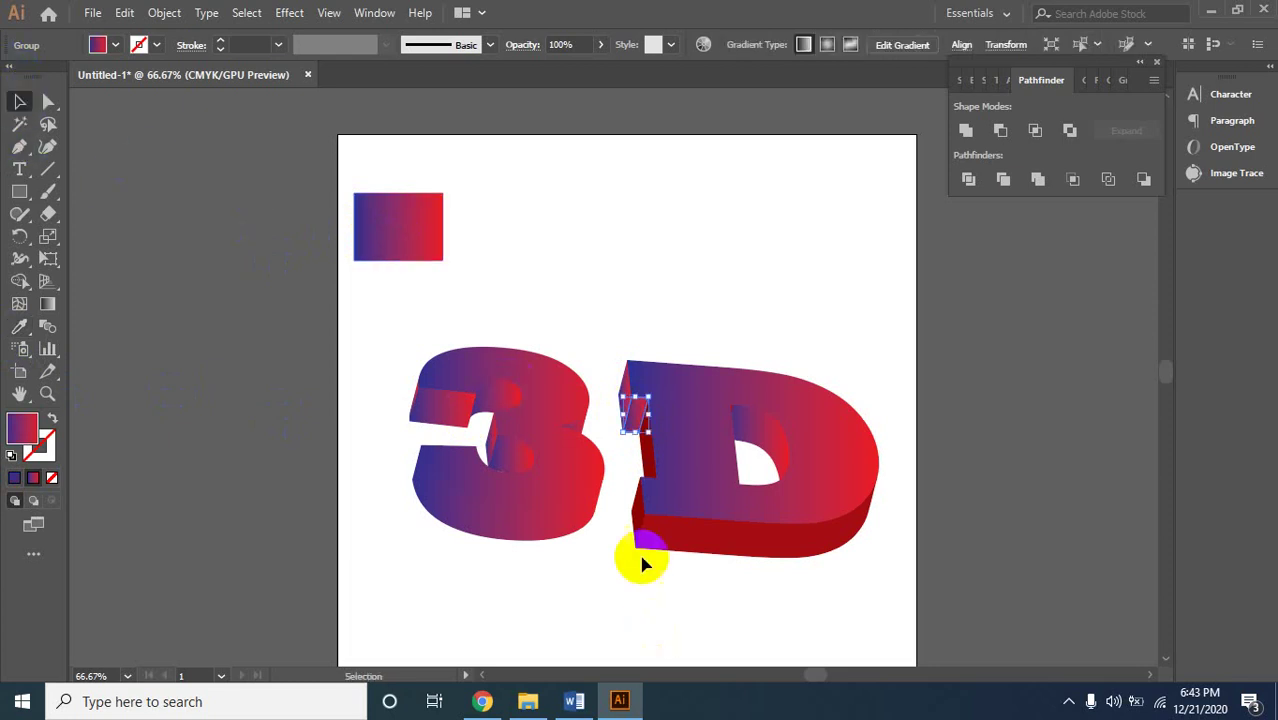
Apply the gradient to two more small red pieces along the D's lower-left edge.
left_click(645, 447)
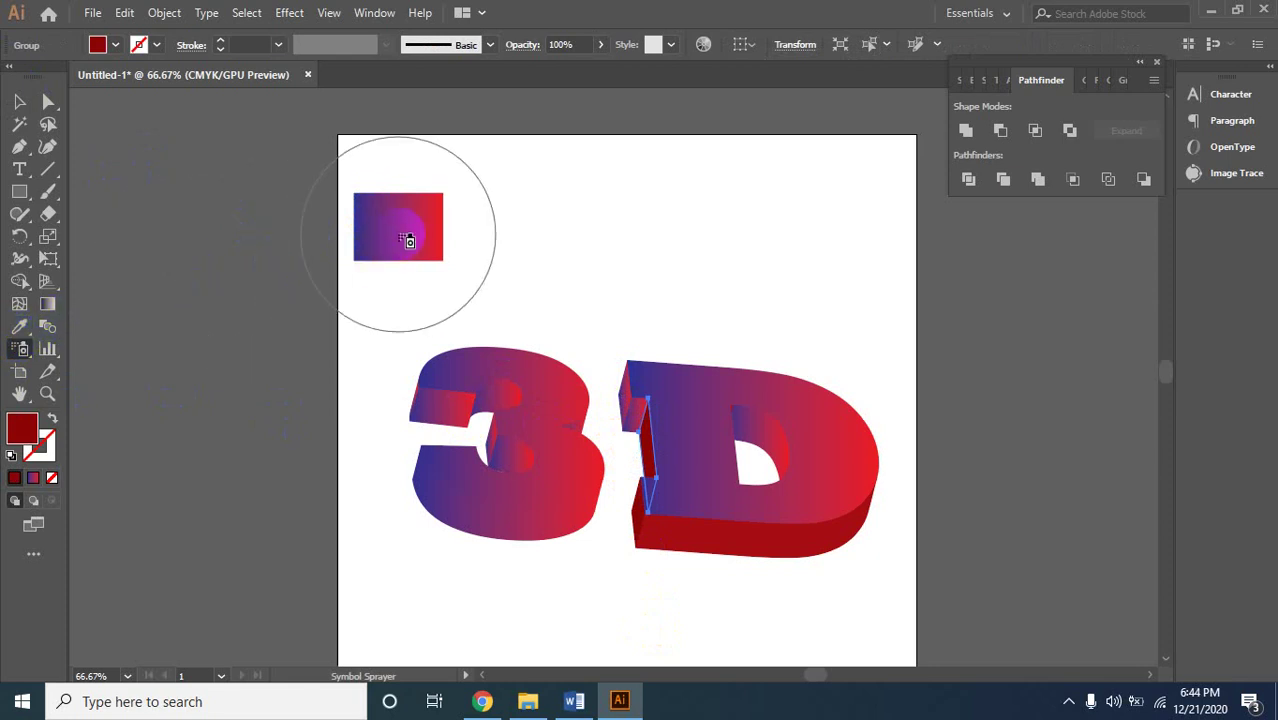
left_click(368, 238)
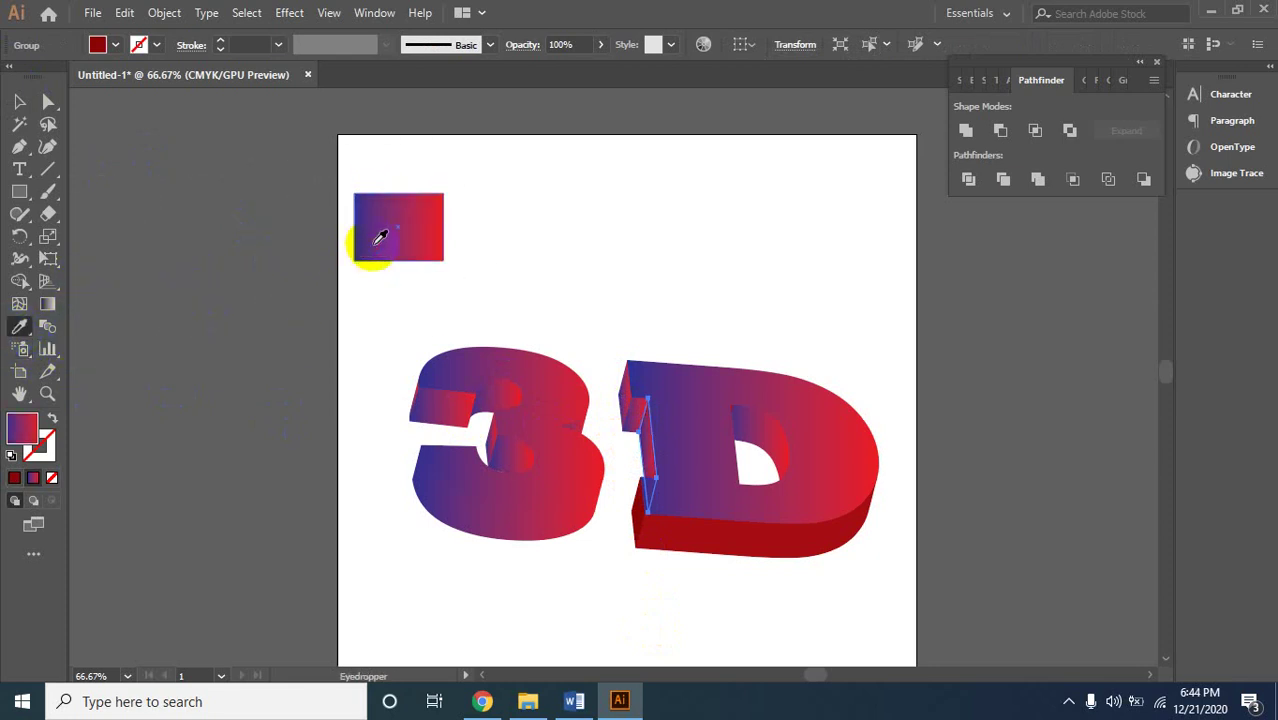
left_click(21, 102)
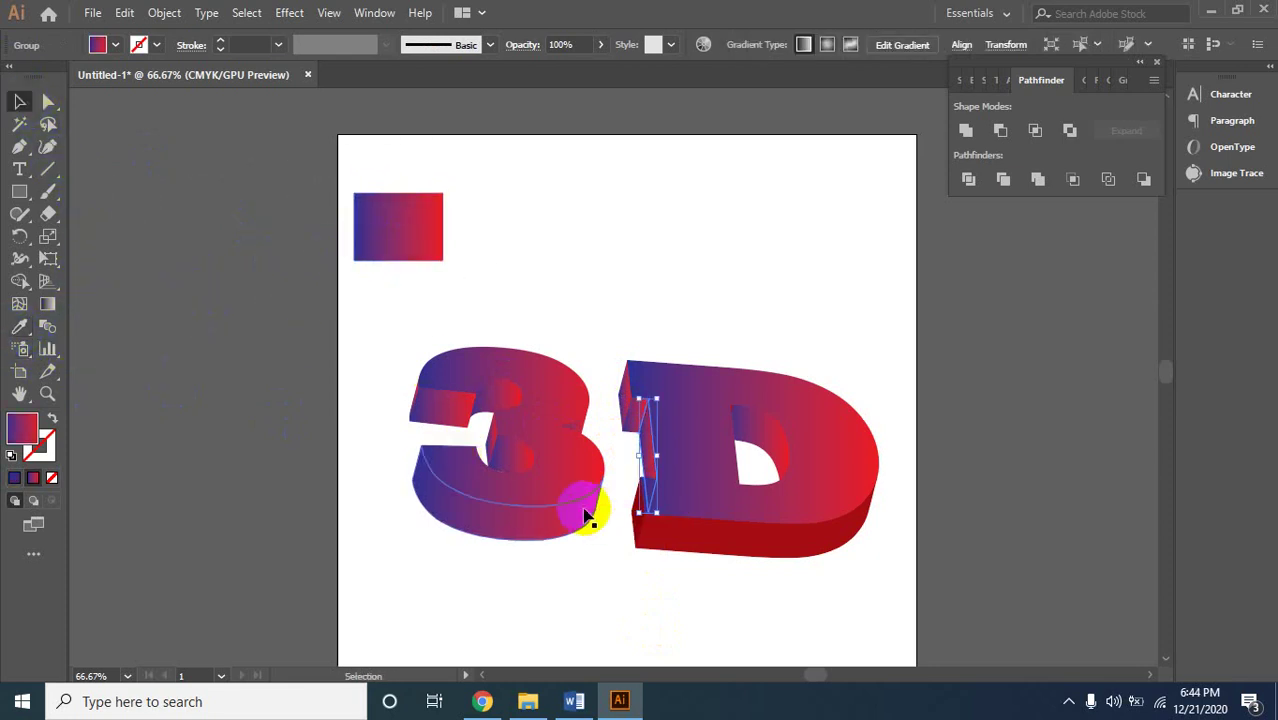
left_click(632, 522)
left_click(638, 515)
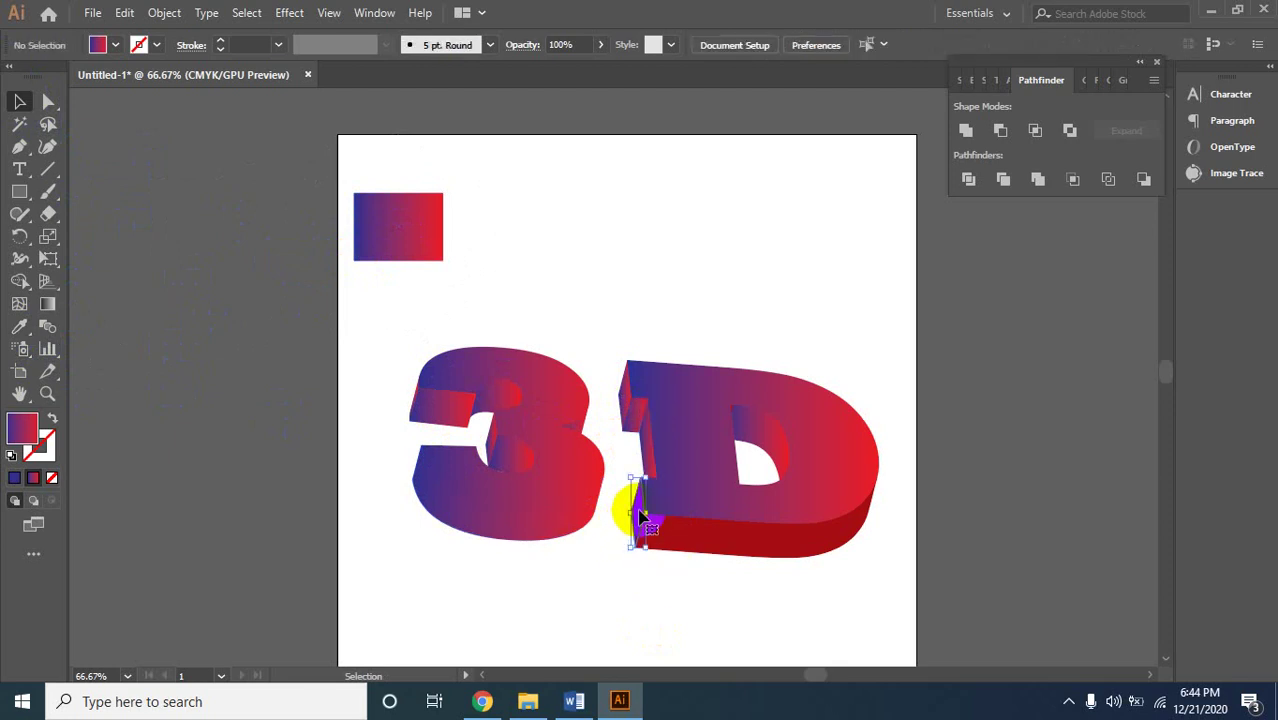
left_click(21, 335)
left_click(413, 214)
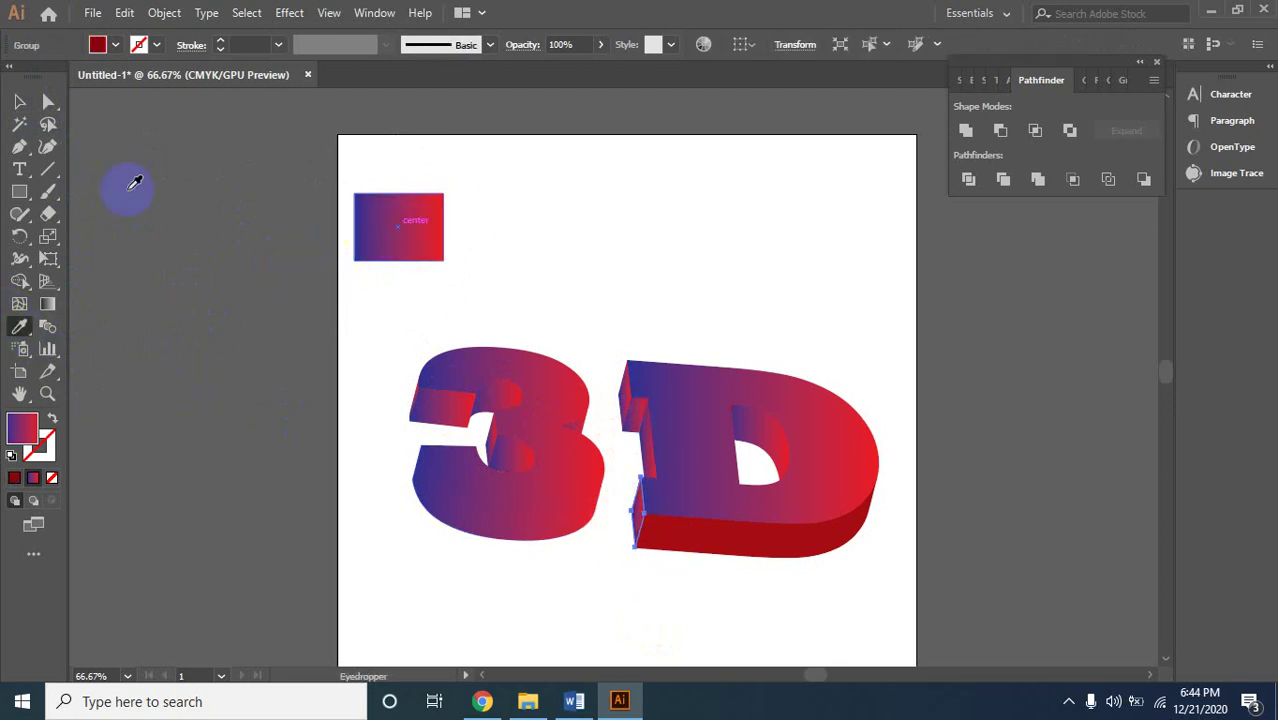
left_click(20, 104)
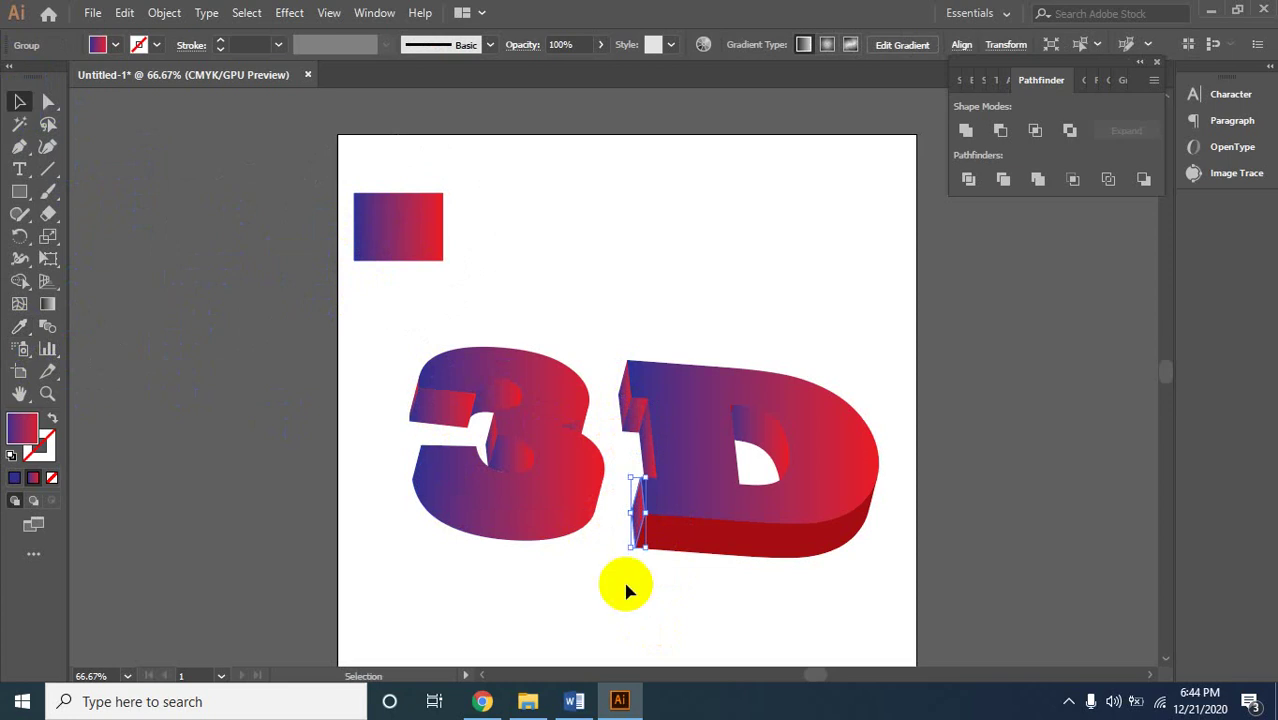
Give the D's bottom extrusion face the blue-to-red gradient and clear the selection.
left_click(697, 547)
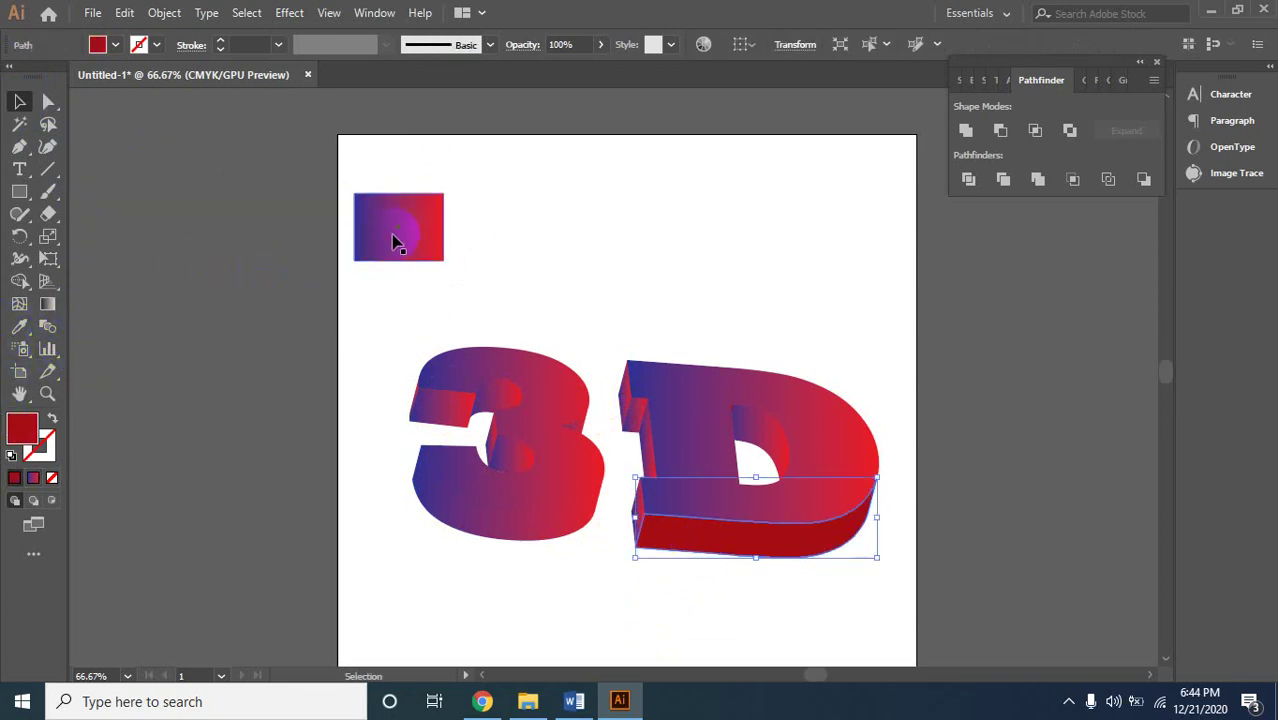
left_click(19, 326)
left_click(417, 220)
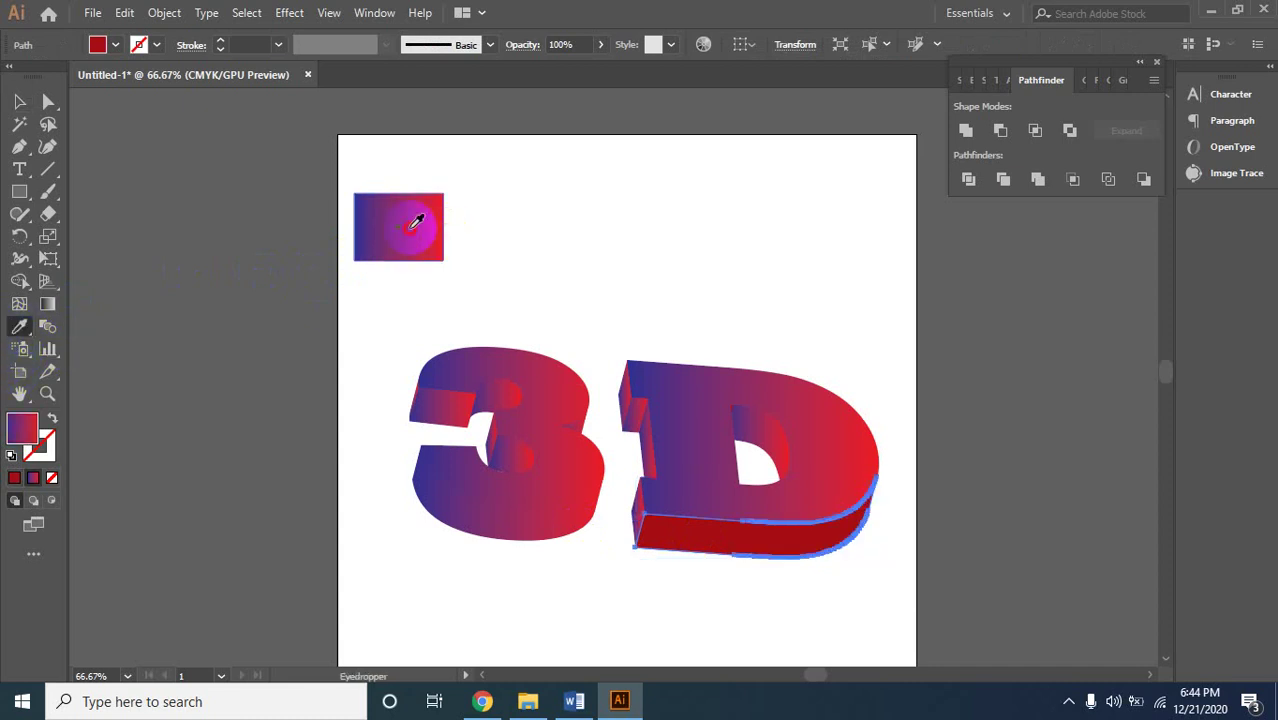
left_click(19, 101)
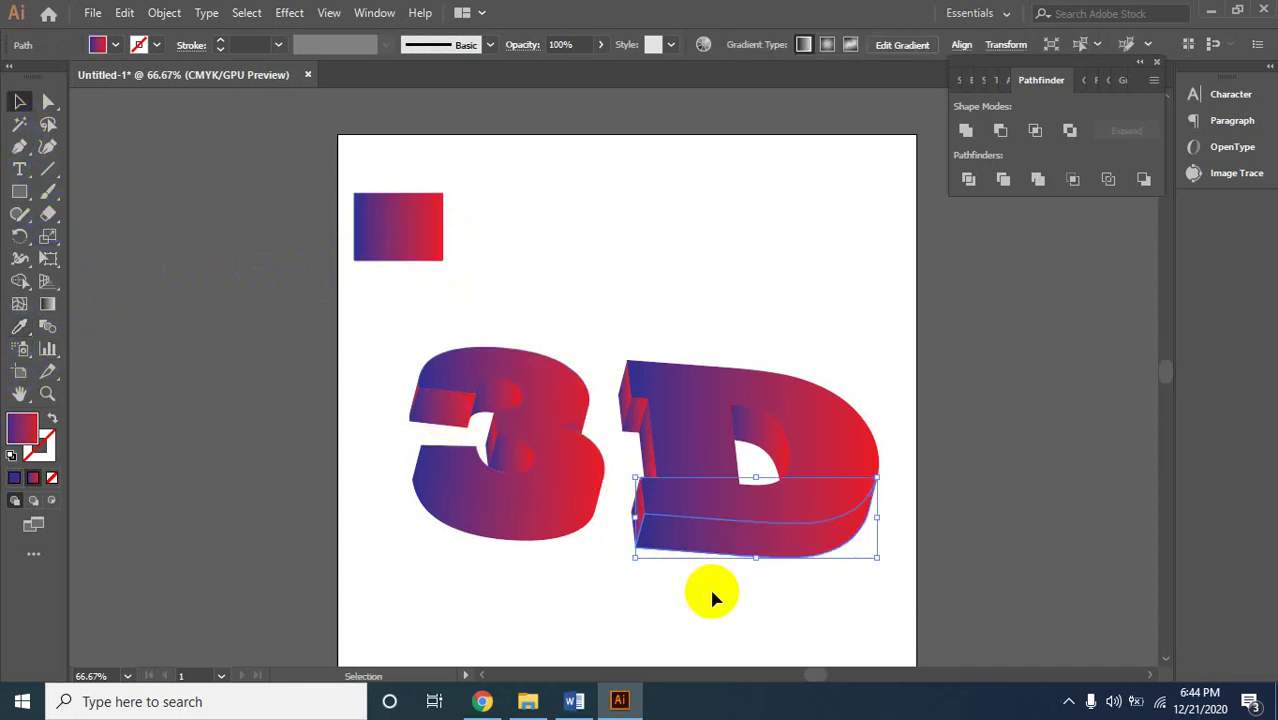
left_click_drag(713, 593, 662, 606)
Select every piece of the 3D text and group them into one object.
key("z")
left_click(608, 533, "alt")
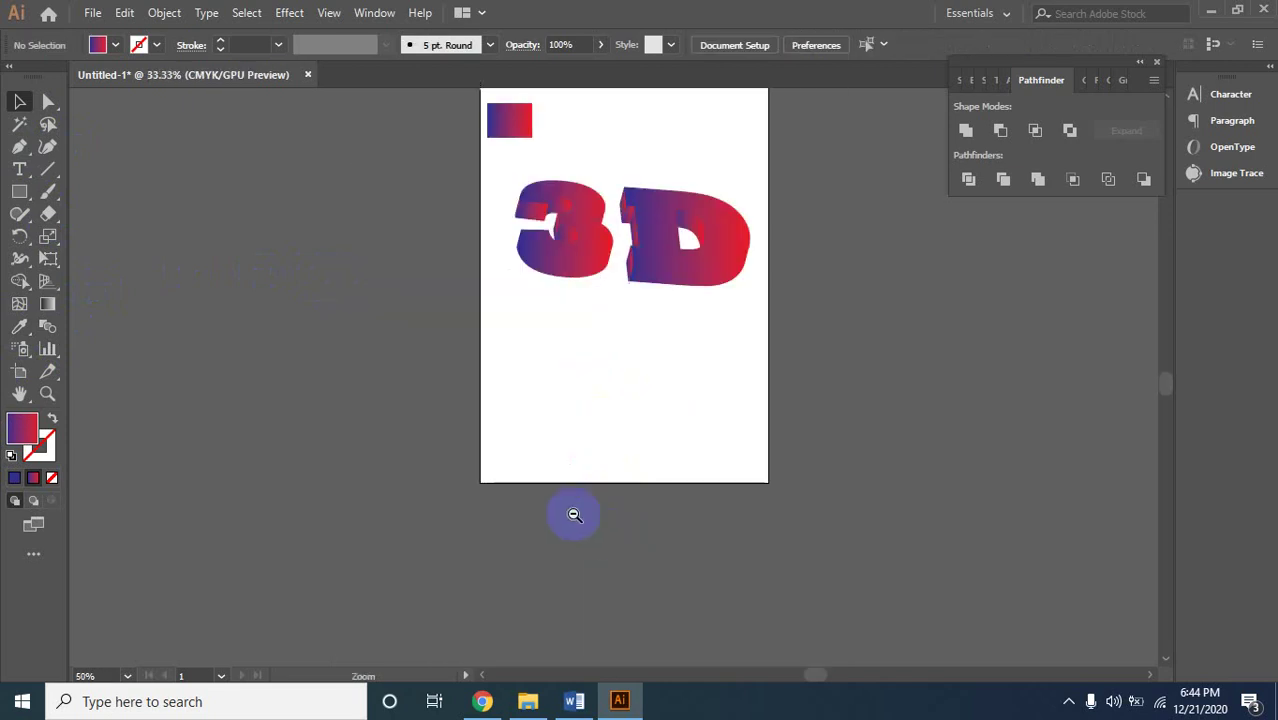
left_click(564, 357)
left_click(650, 322)
left_click_drag(650, 320, 593, 465)
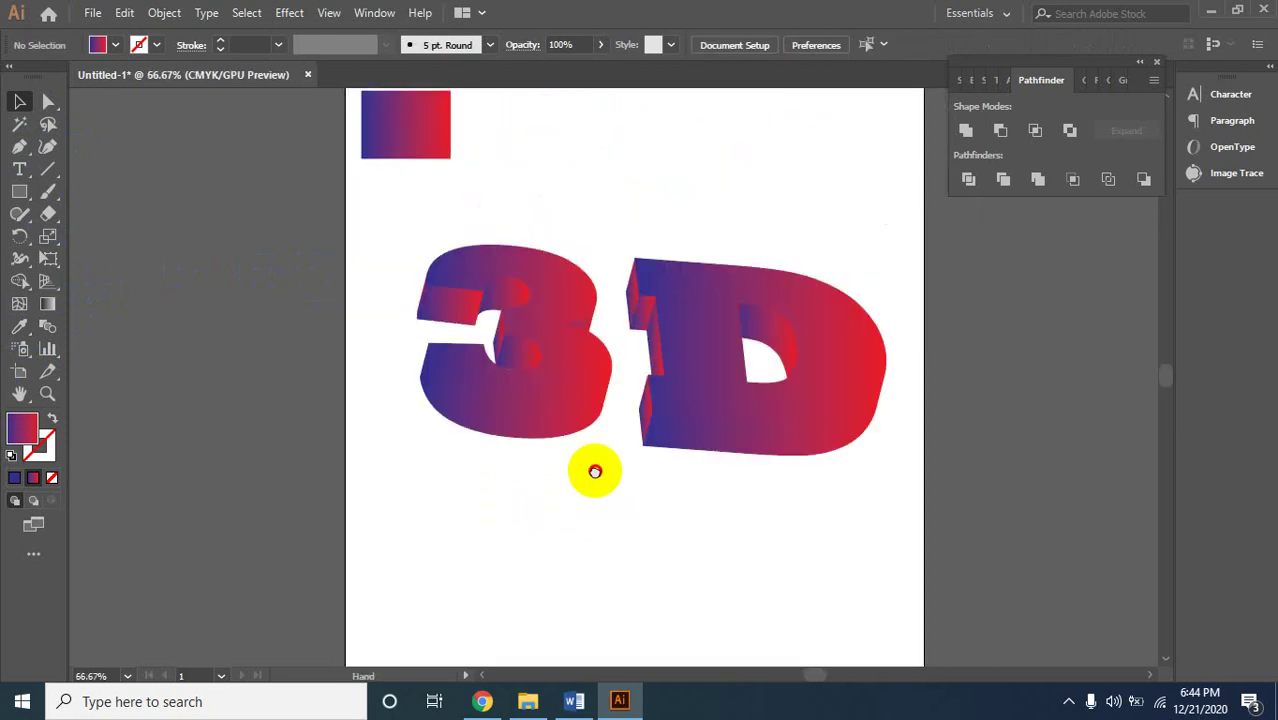
left_click_drag(394, 220, 927, 500)
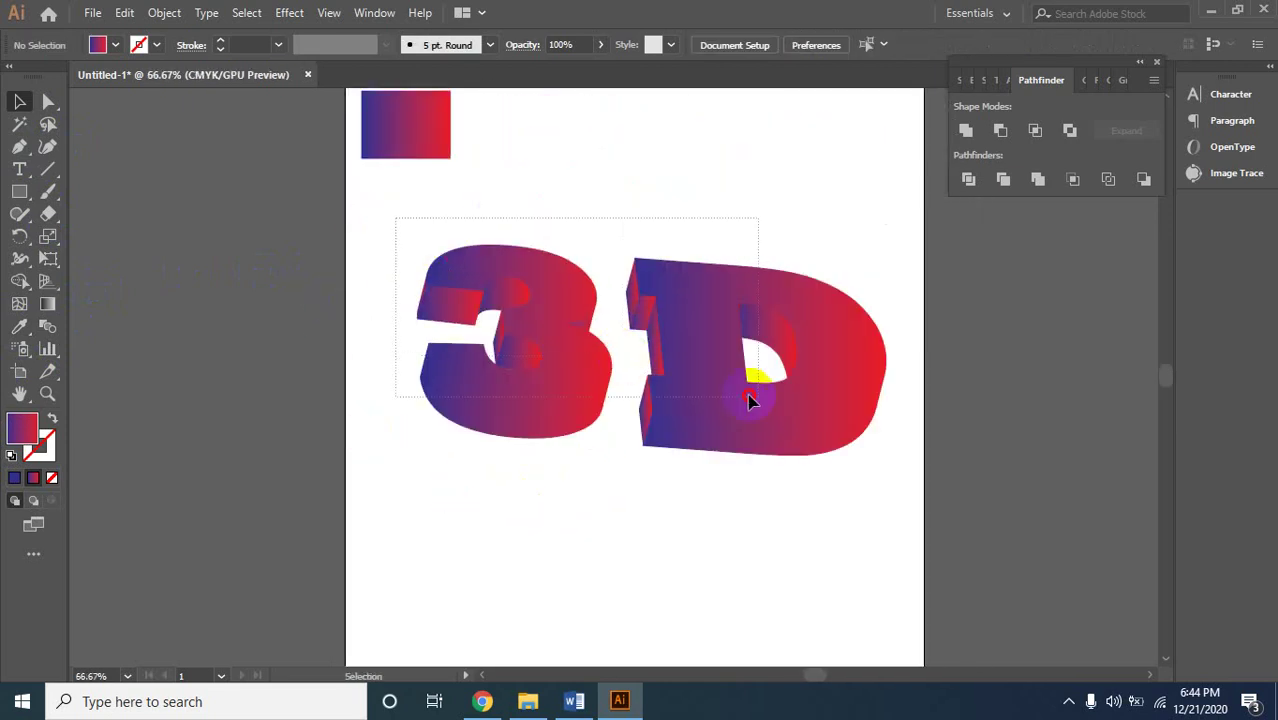
right_click(710, 380)
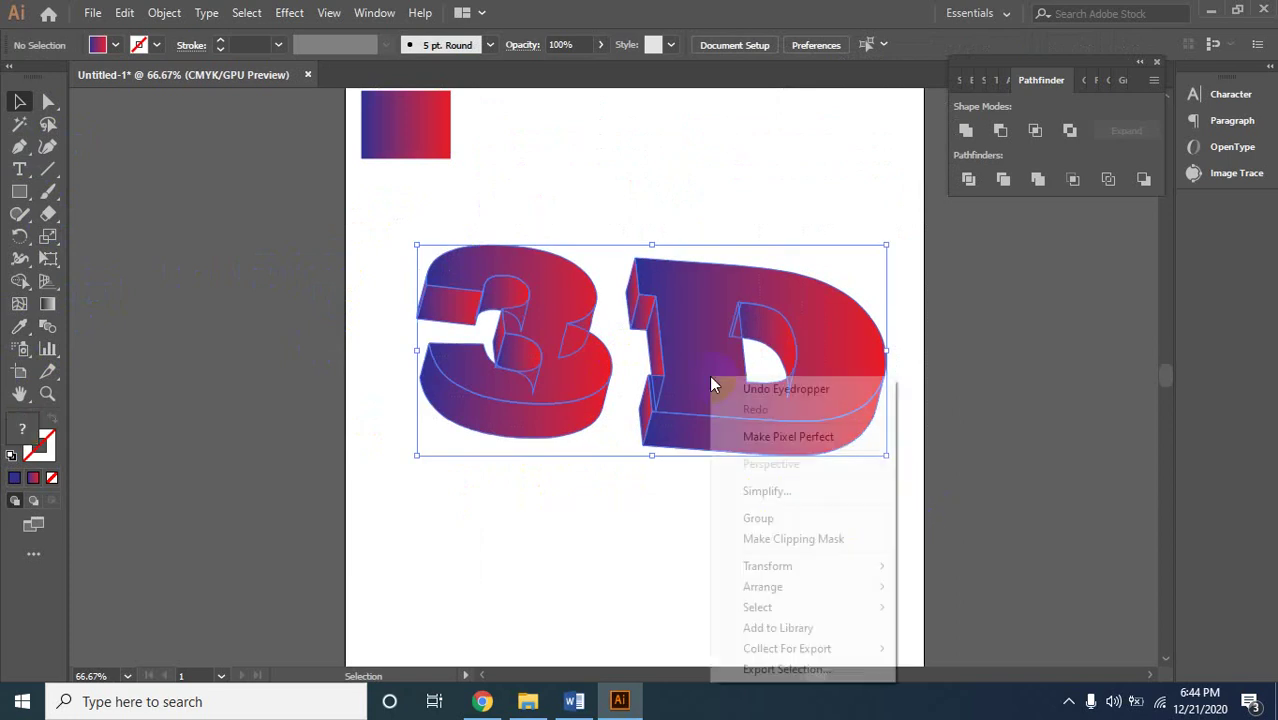
left_click(745, 518)
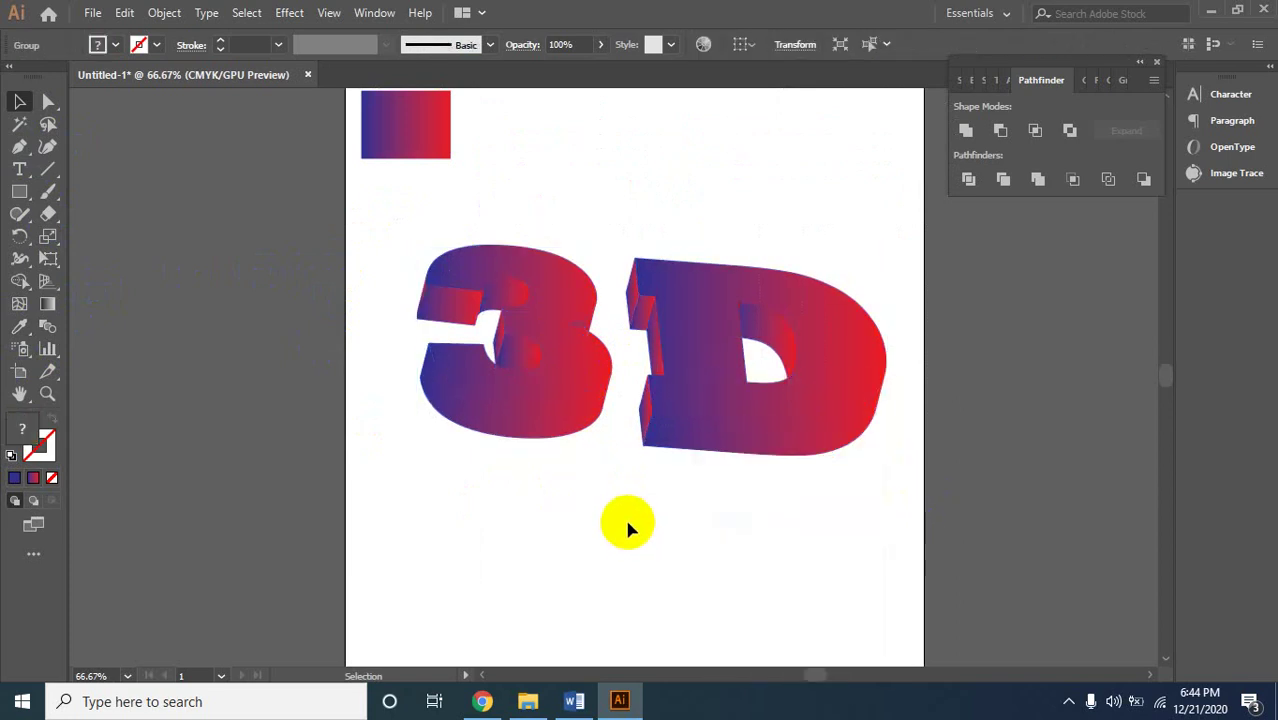
left_click(391, 279)
Zoom in close on the D's inner corner to inspect leftover slivers.
key("ctrl+minus")
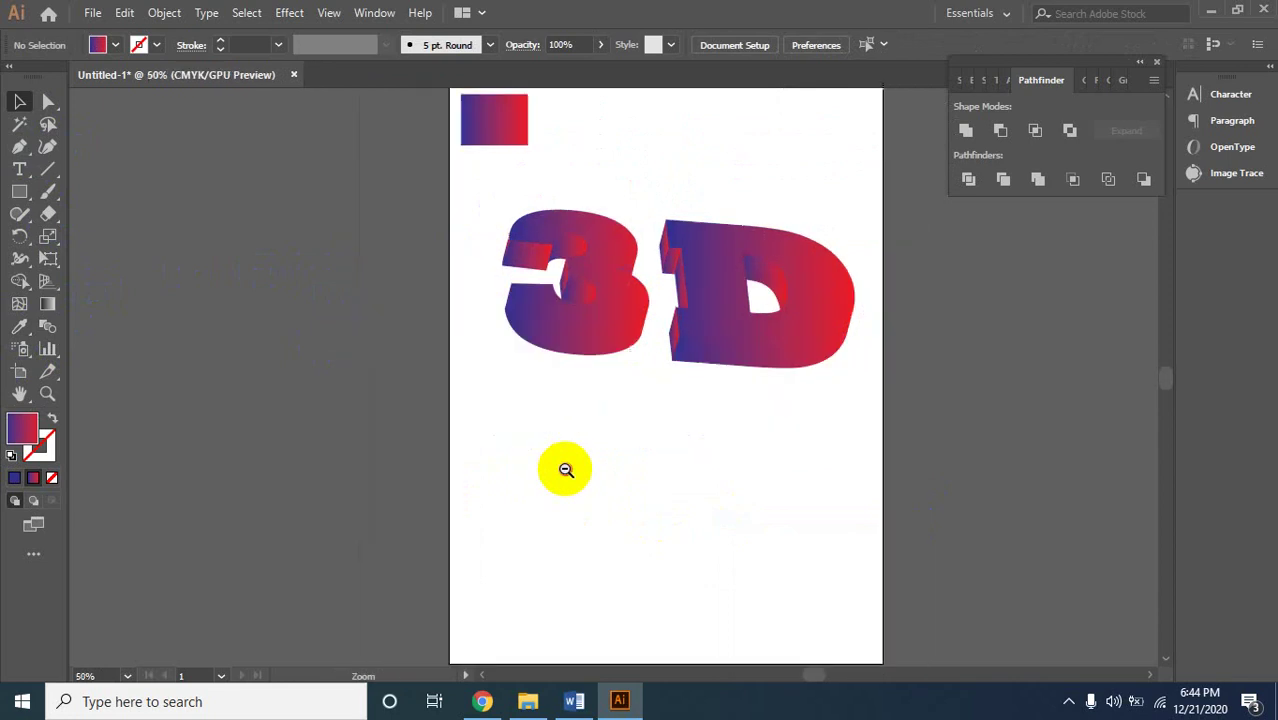
key("ctrl+minus")
left_click_drag(627, 312, 678, 505)
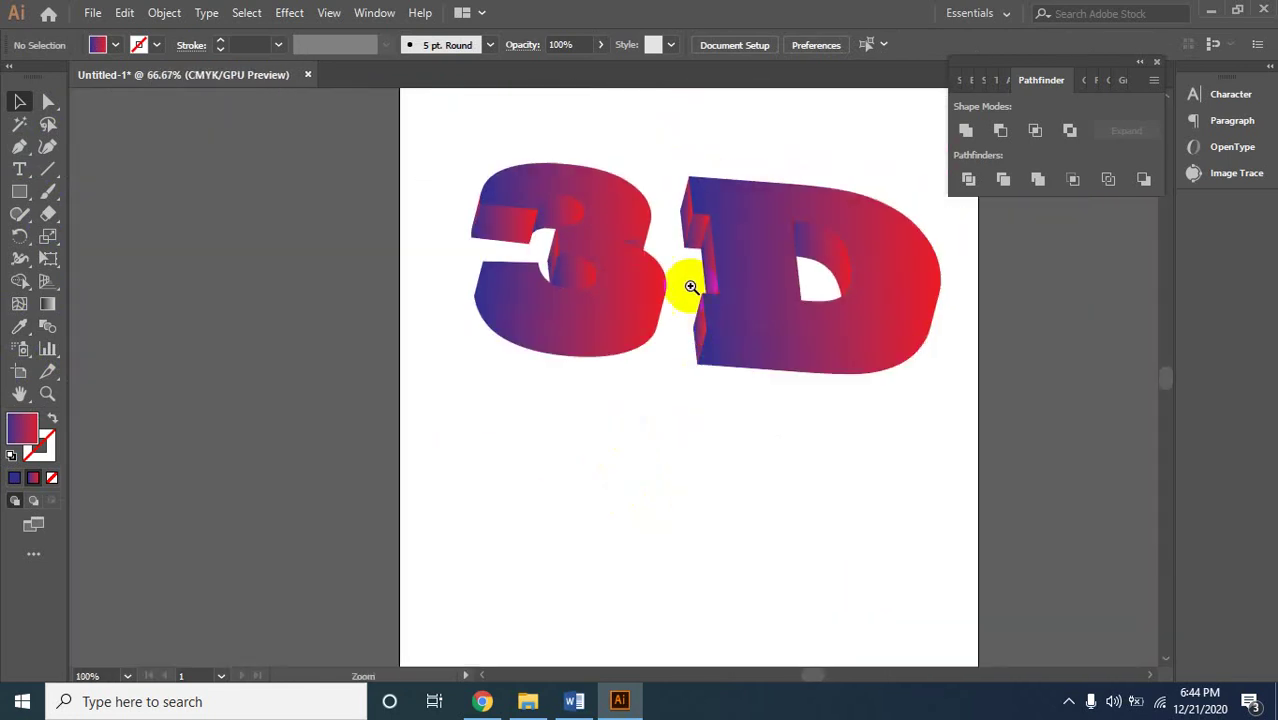
mouse_move(678, 505)
left_mouse_down()
mouse_move(706, 281)
mouse_move(717, 480)
left_mouse_up()
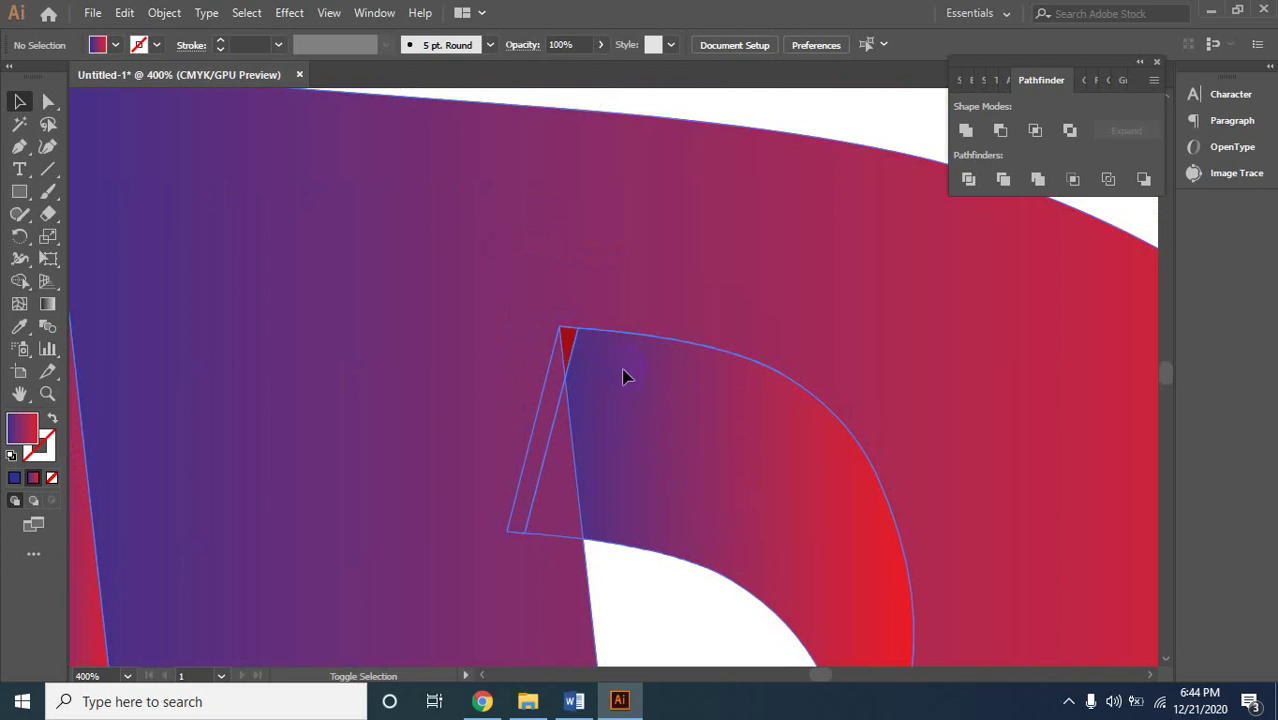
Unite the first stray sliver into the D's adjacent face and zoom out.
left_click(966, 130)
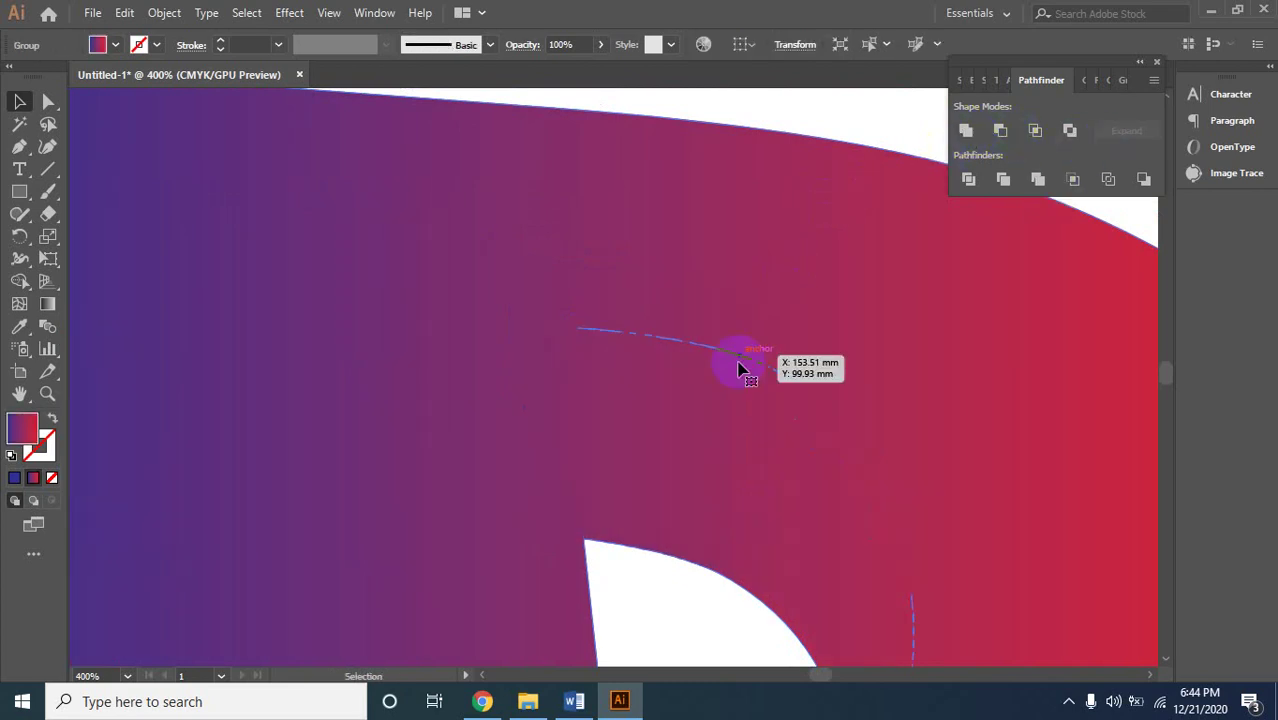
left_click(685, 334, "ctrl+alt")
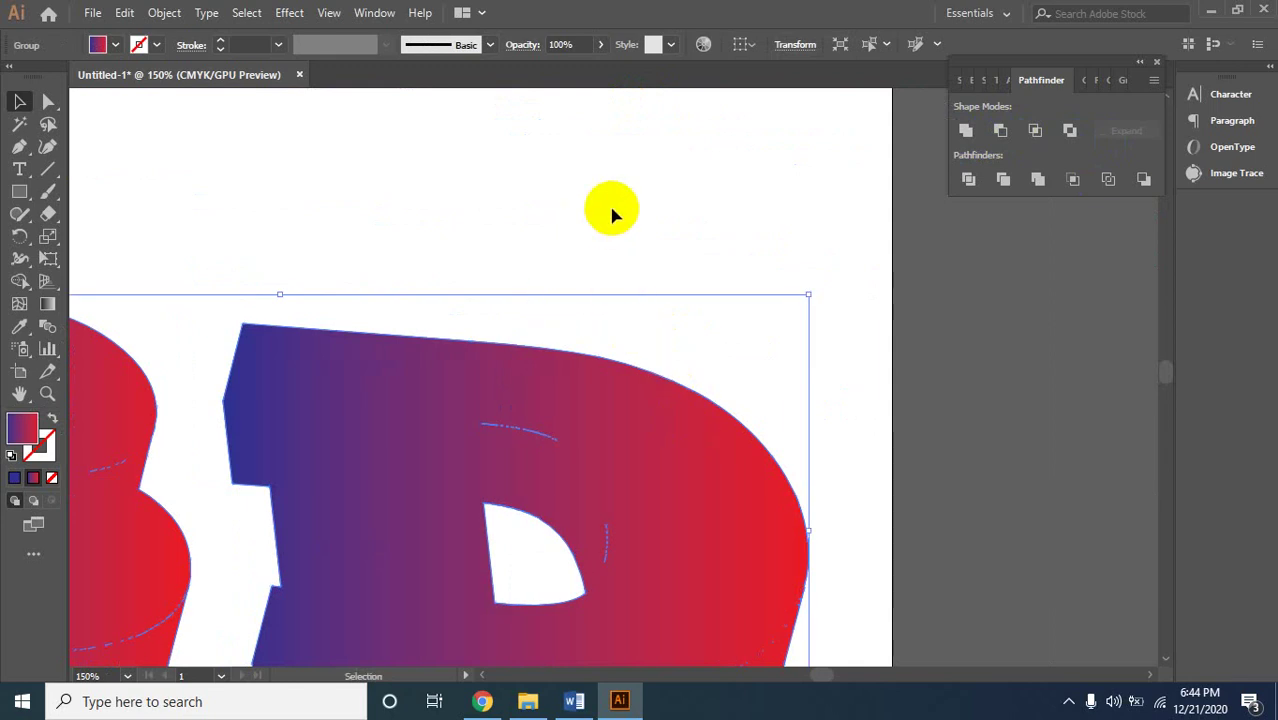
left_click(612, 213)
left_click(625, 462, "ctrl+alt")
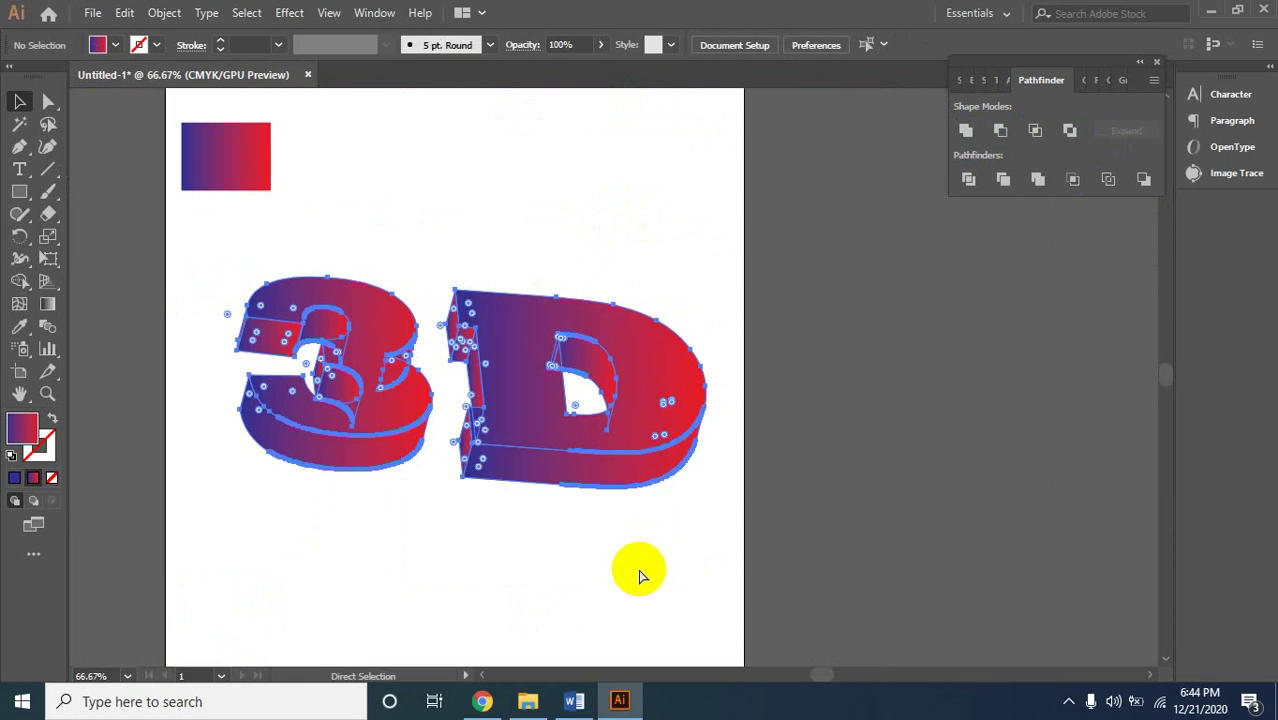
Merge the thin red sliver at the D's inner curve corner into the curved gradient shape.
left_click(657, 491)
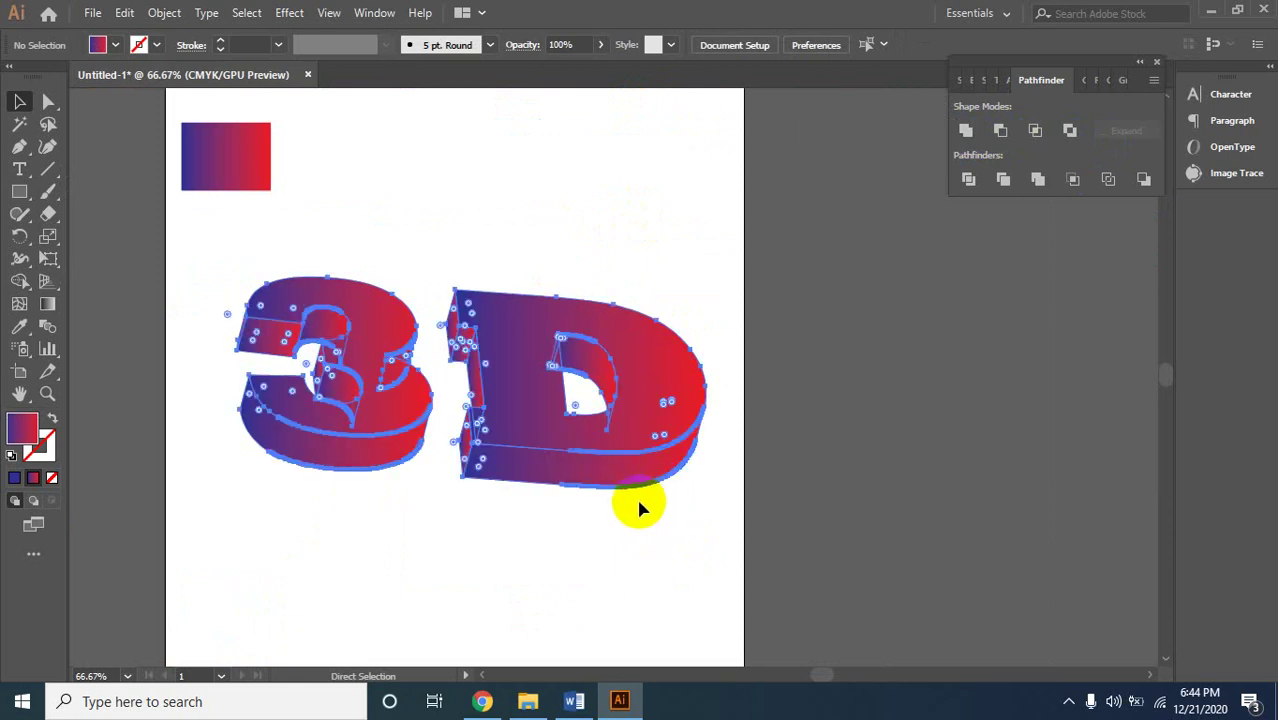
left_click(573, 512)
left_click(688, 565)
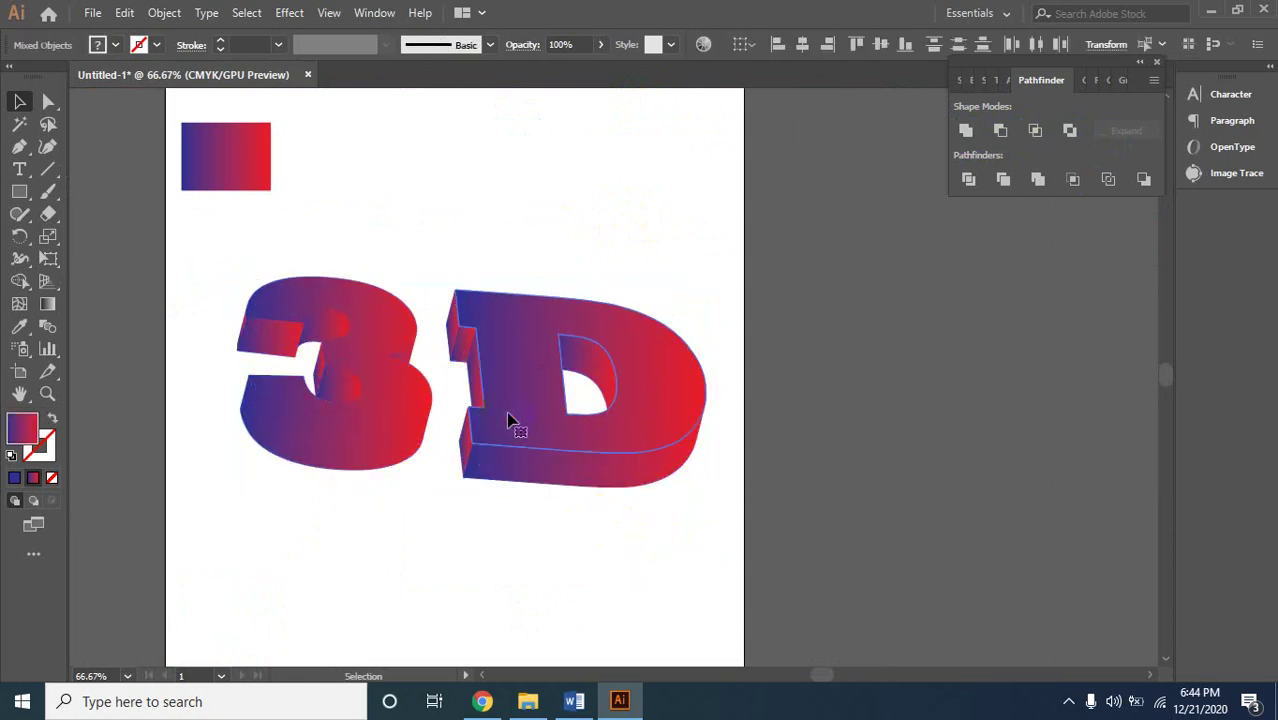
left_click(508, 420)
left_click(575, 435)
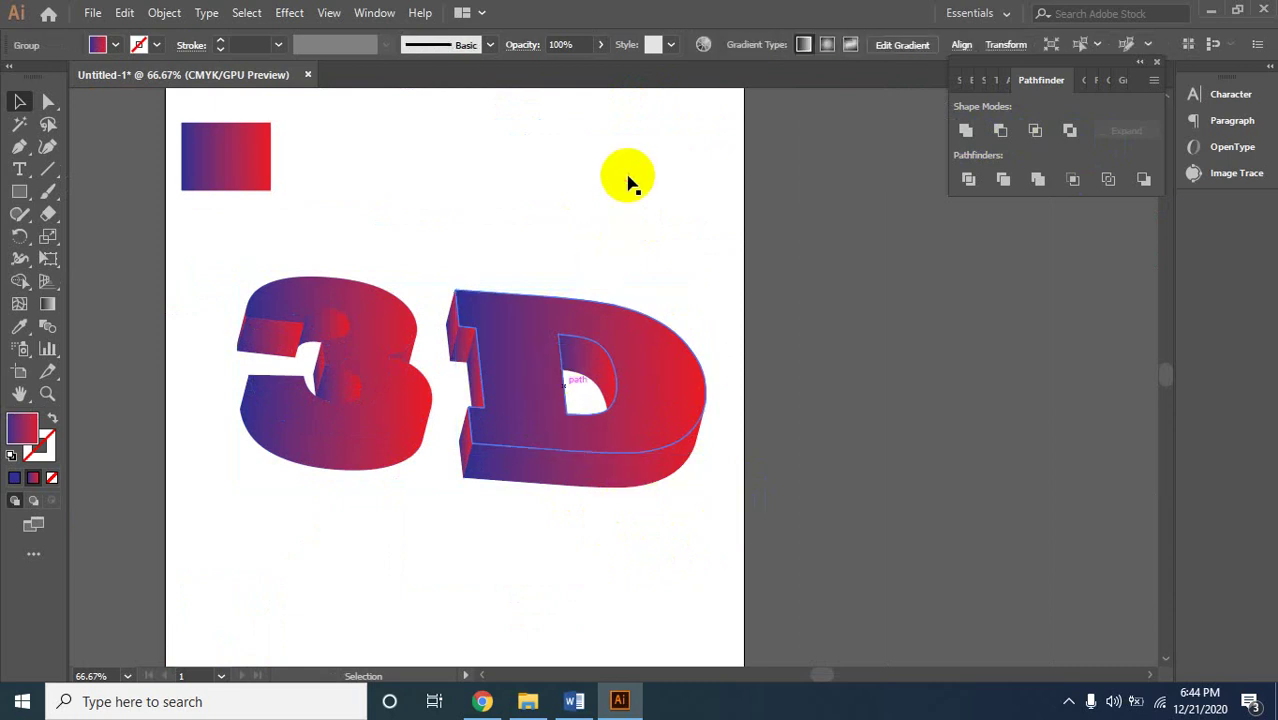
mouse_move(582, 368)
left_mouse_down()
mouse_move(673, 471)
mouse_move(659, 311)
mouse_move(750, 455)
mouse_move(756, 585)
left_mouse_up()
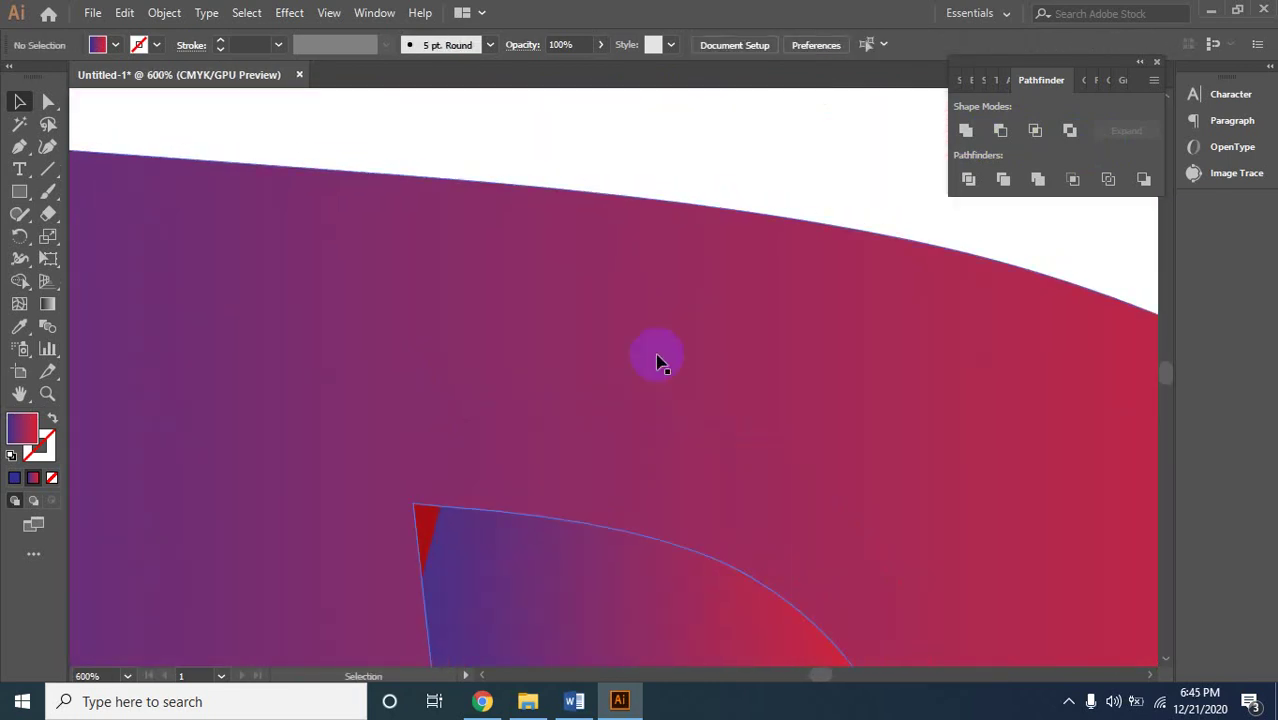
left_click_drag(470, 541, 422, 520)
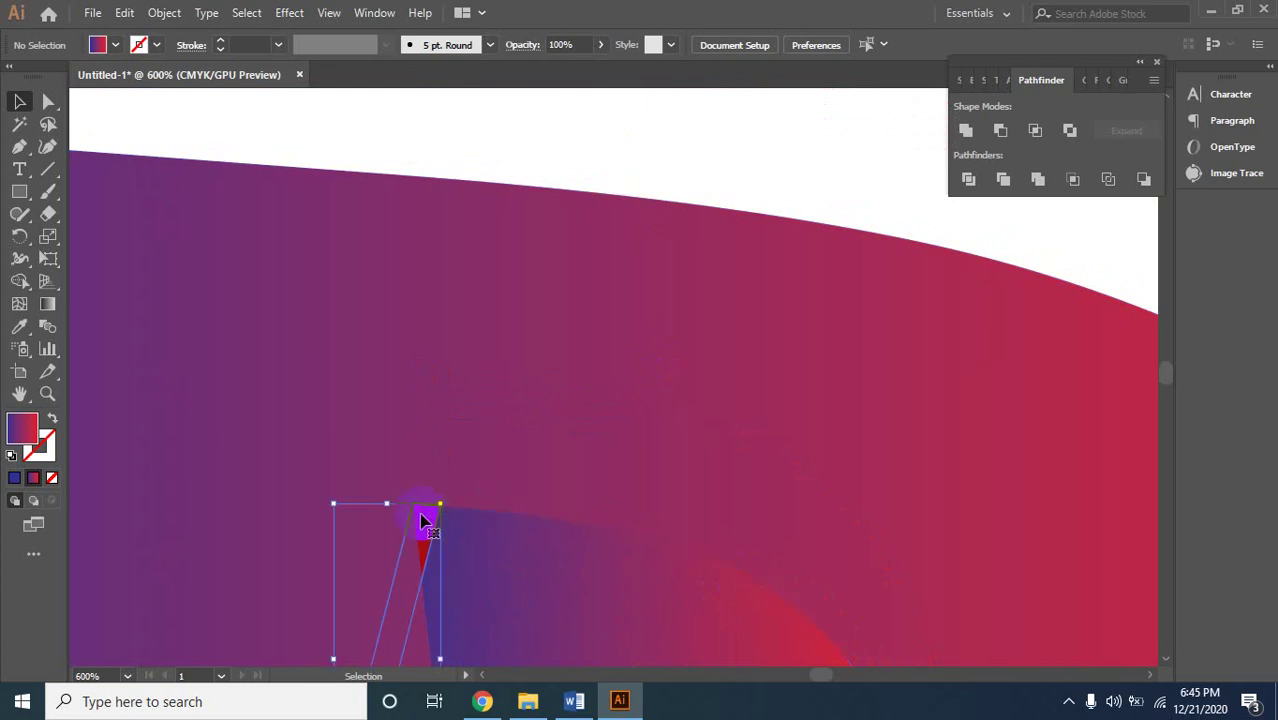
left_click(476, 541, "shift")
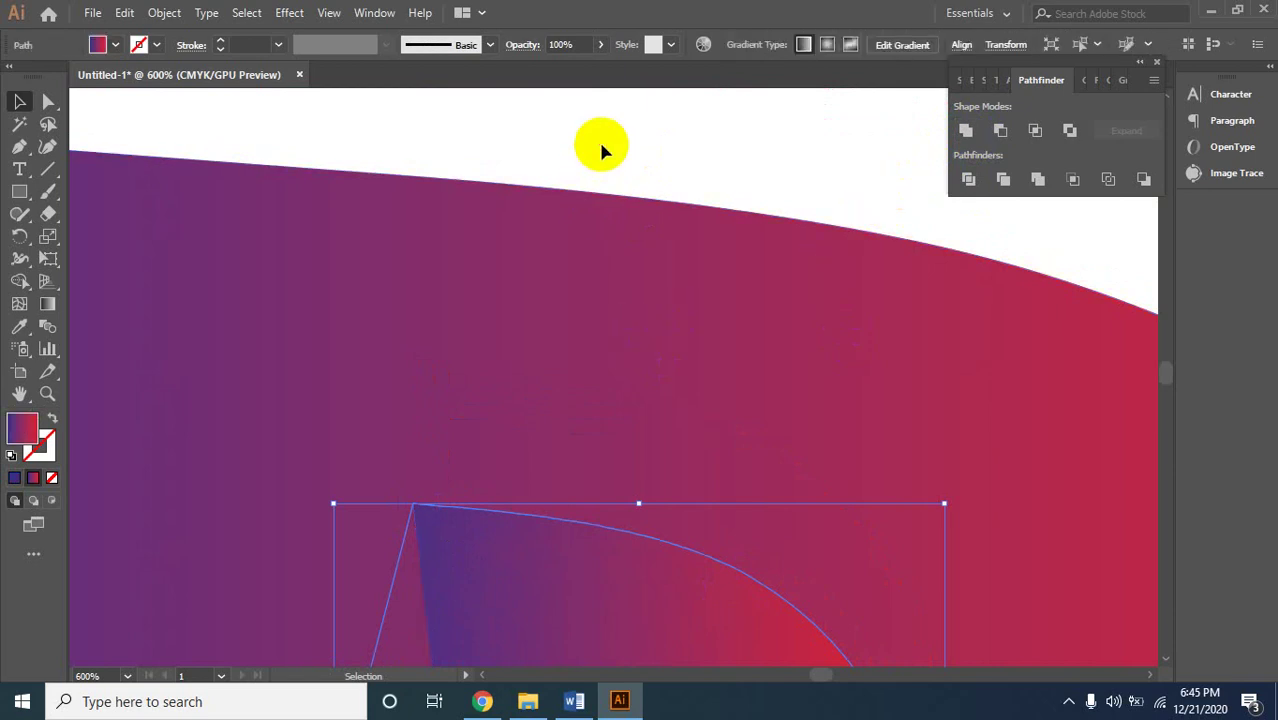
left_click(603, 521)
Review the finished 3D artwork, then return to the Word course outline.
scroll(607, 520, "down", 5)
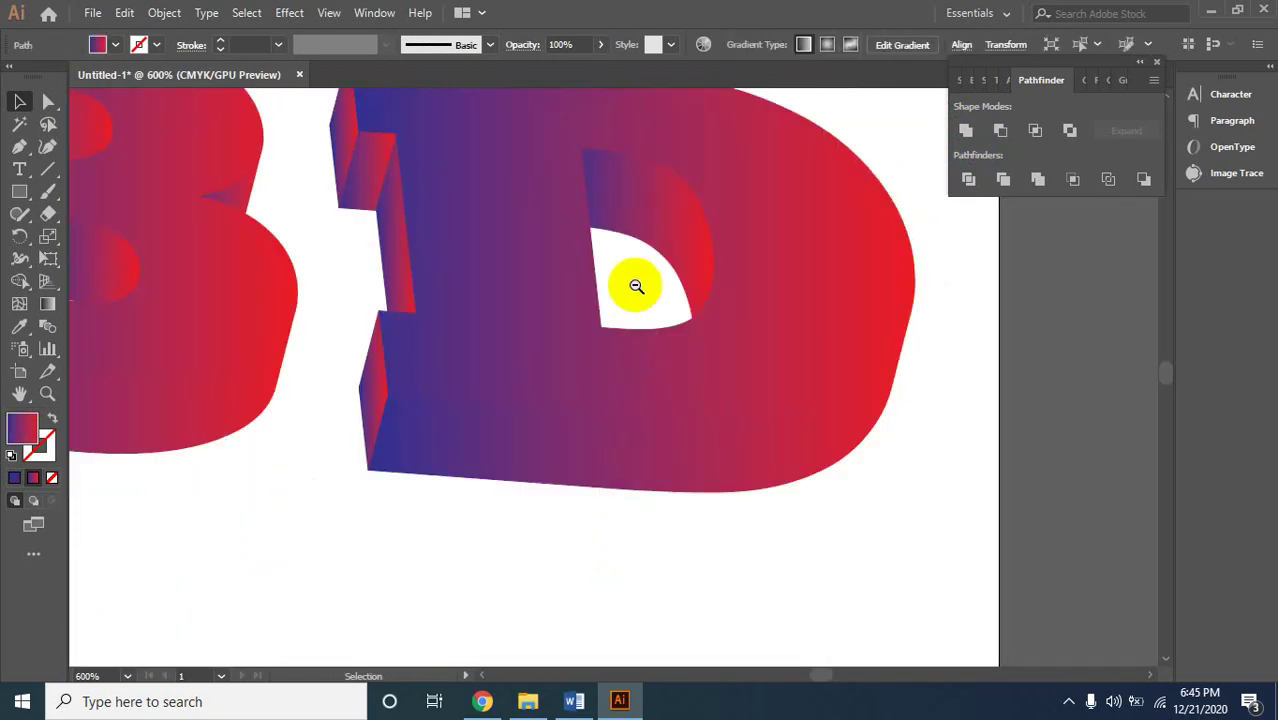
scroll(725, 410, "down", 1)
scroll(525, 397, "down", 1)
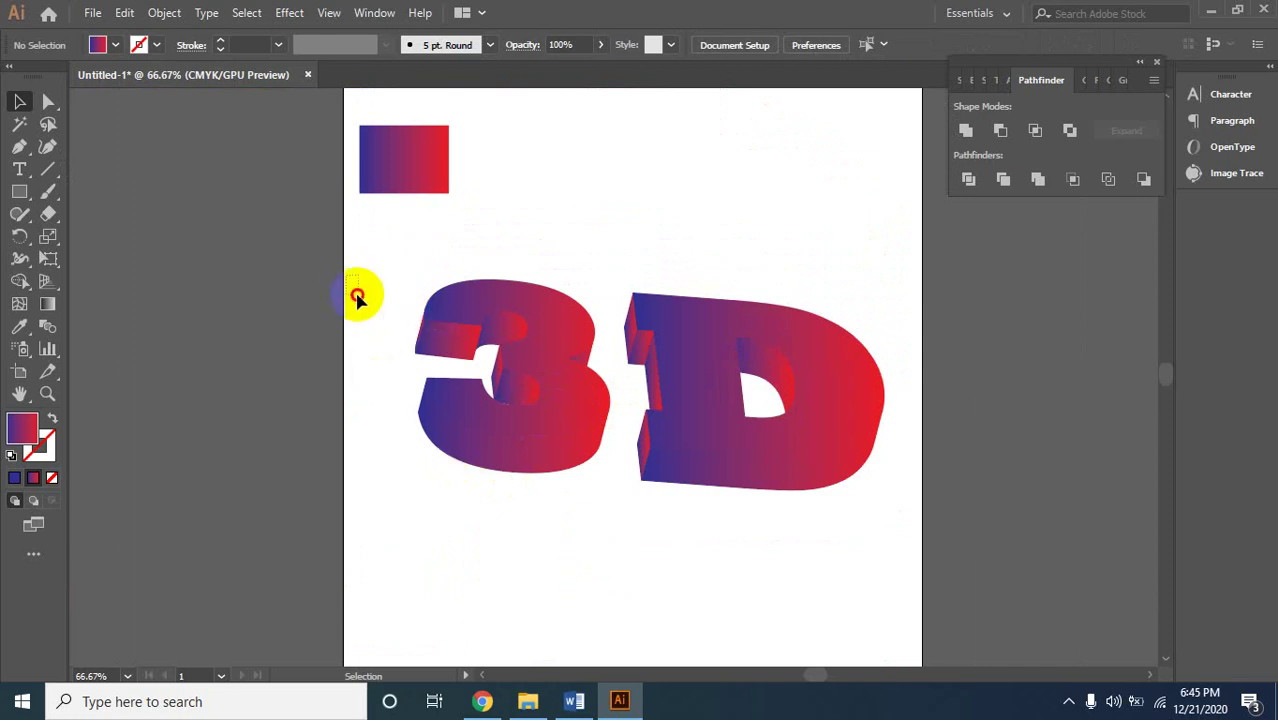
left_click_drag(347, 275, 865, 568)
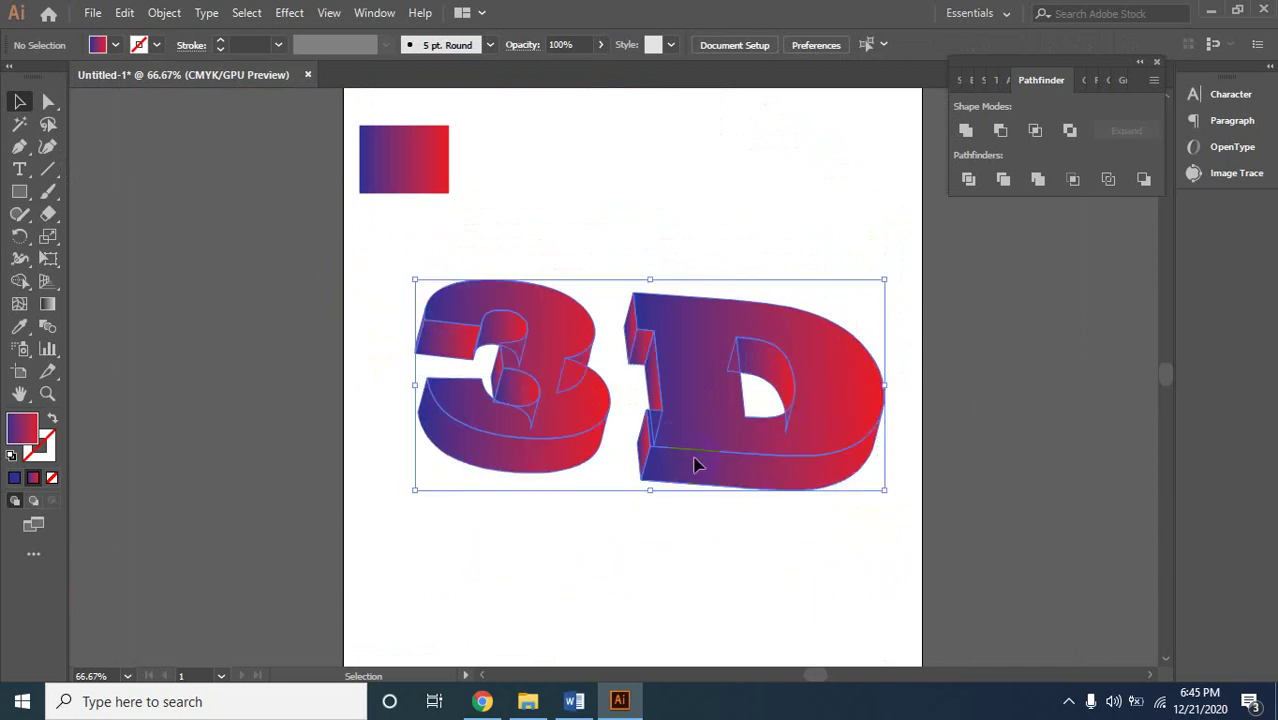
left_click(746, 542)
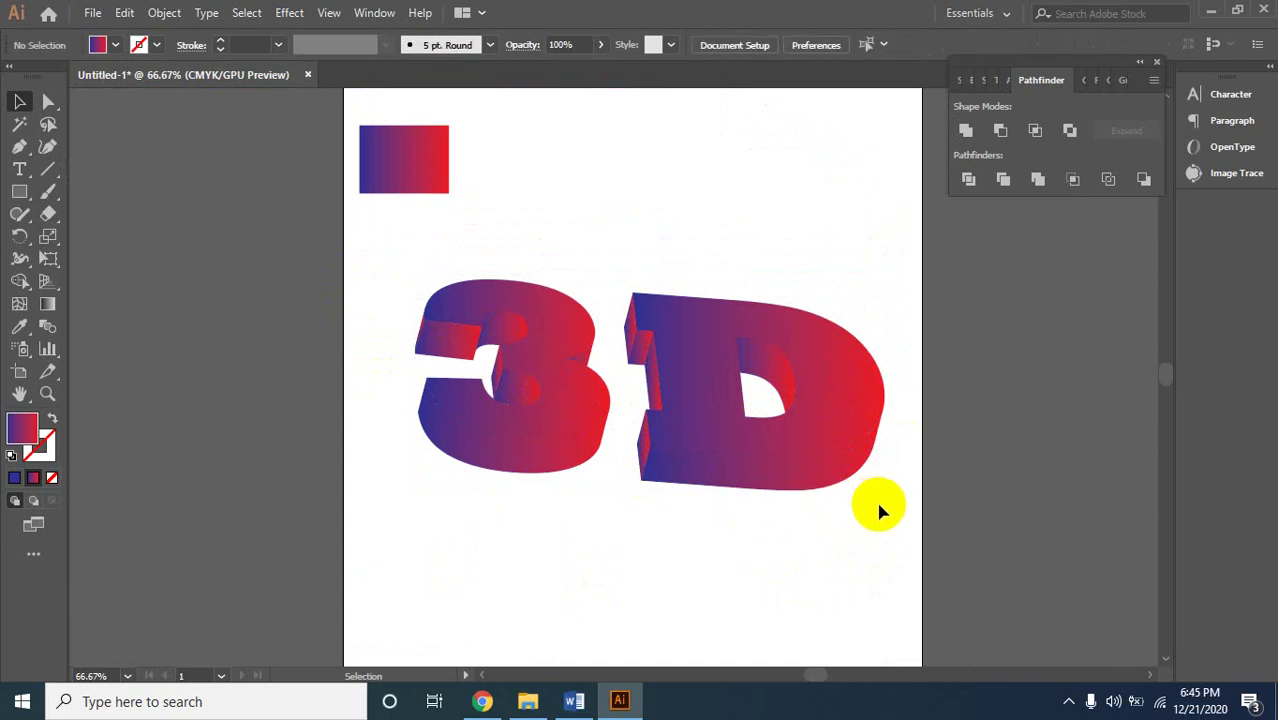
left_click(573, 701)
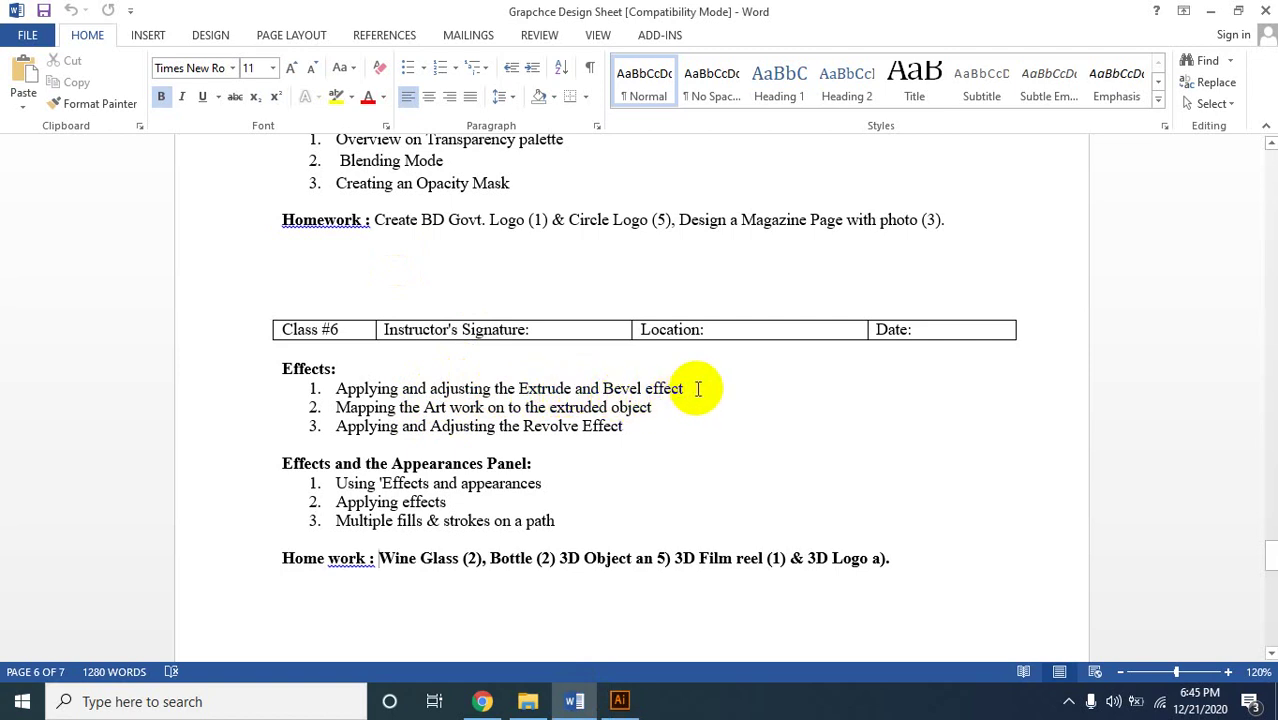
mouse_move(693, 387)
left_mouse_down()
mouse_move(384, 403)
mouse_move(327, 390)
left_mouse_up()
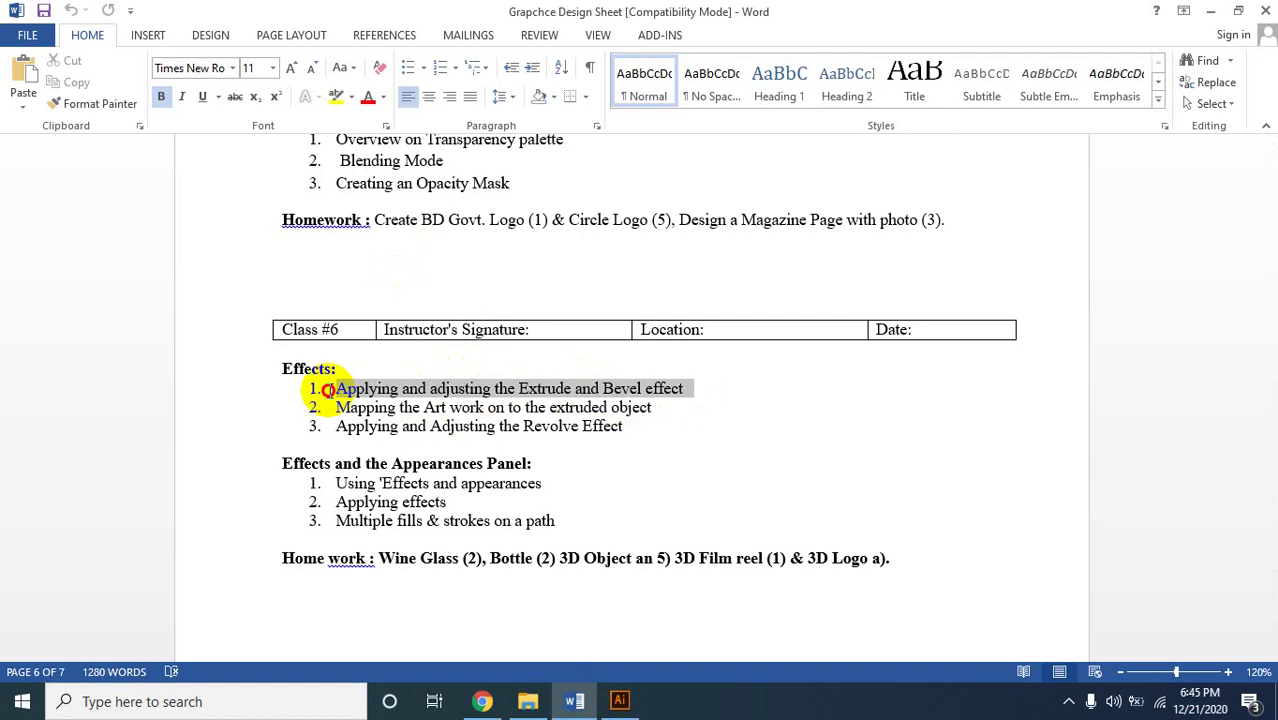
left_click(750, 400)
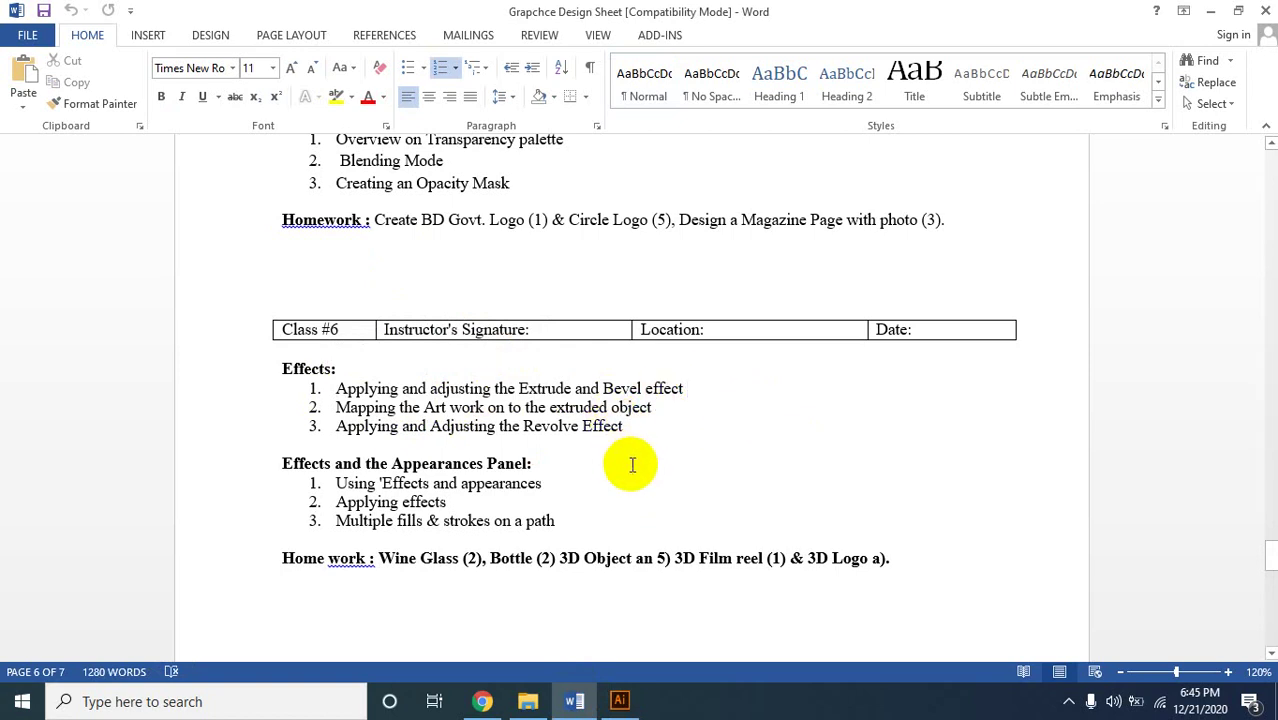
left_click(688, 389)
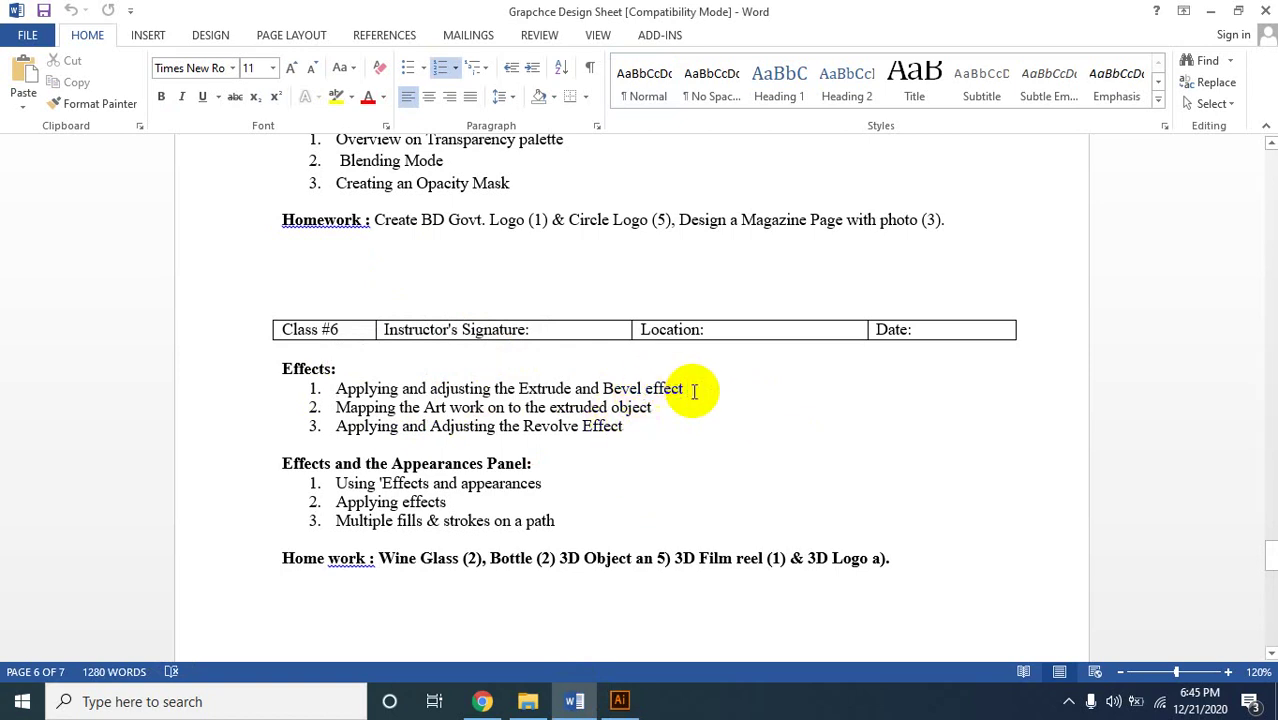
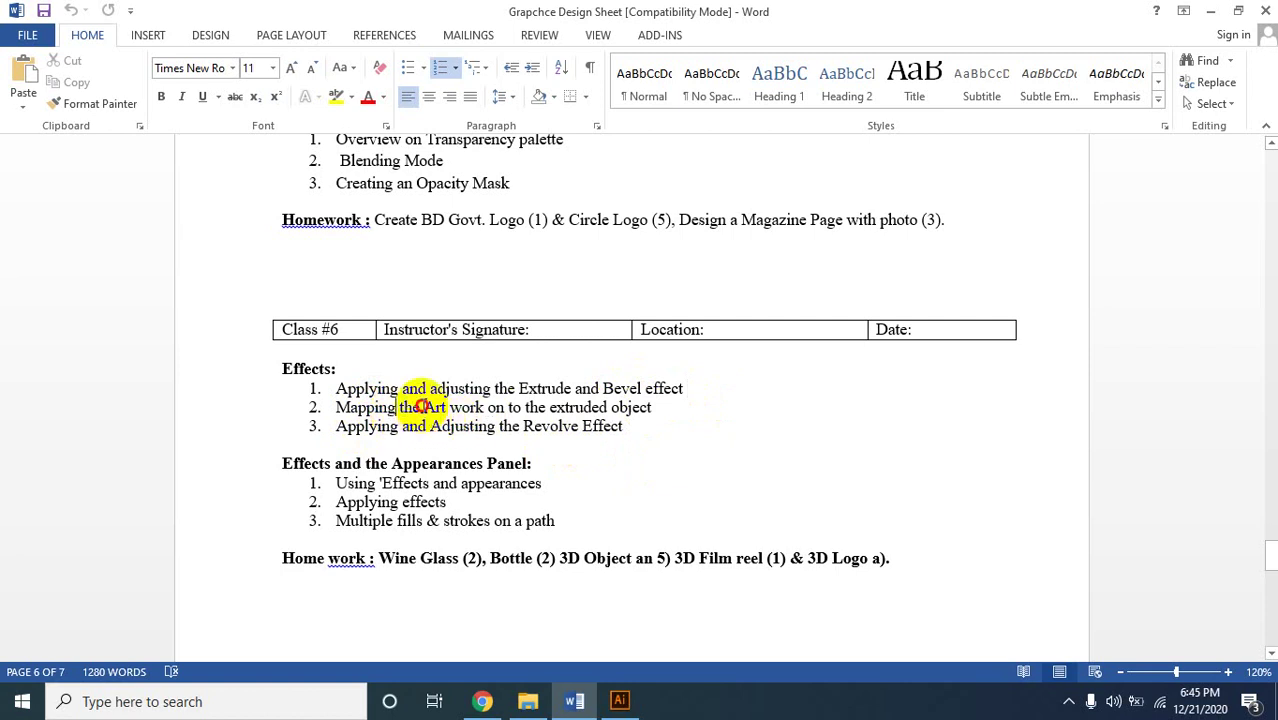
Highlight the syllabus item on mapping art onto extruded objects, then minimize Word.
left_click(421, 407)
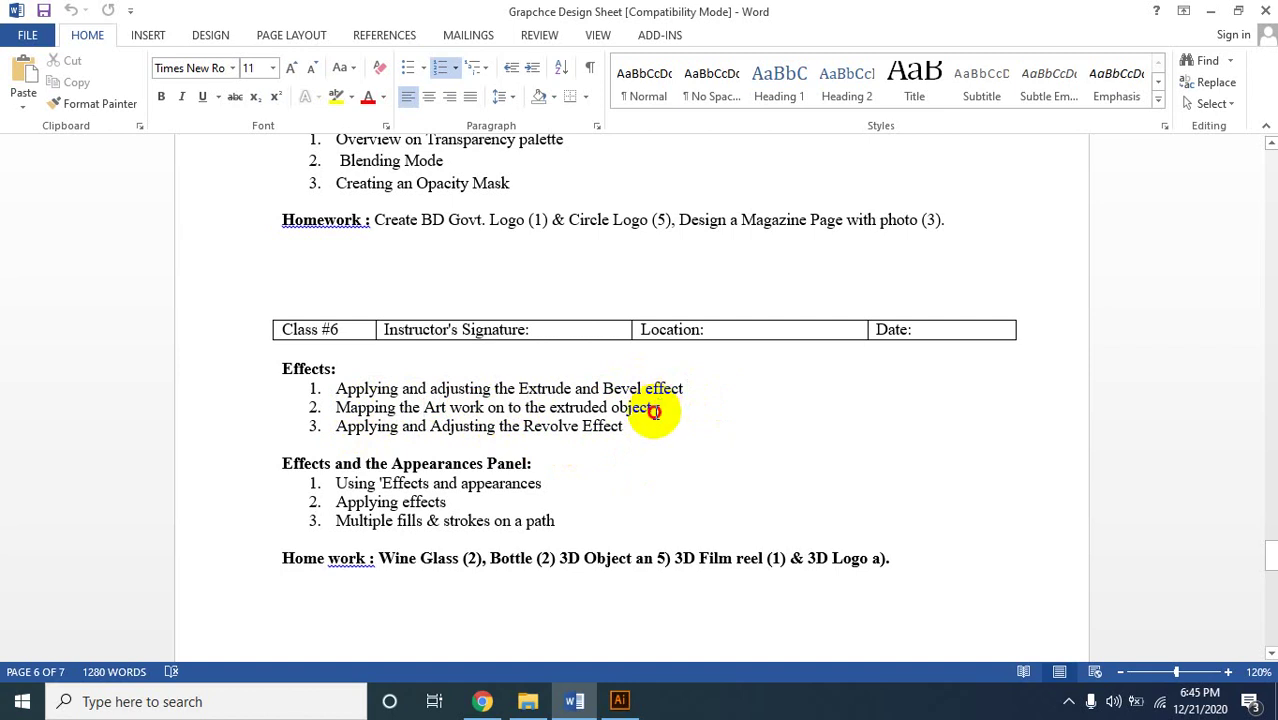
left_click_drag(652, 410, 330, 405)
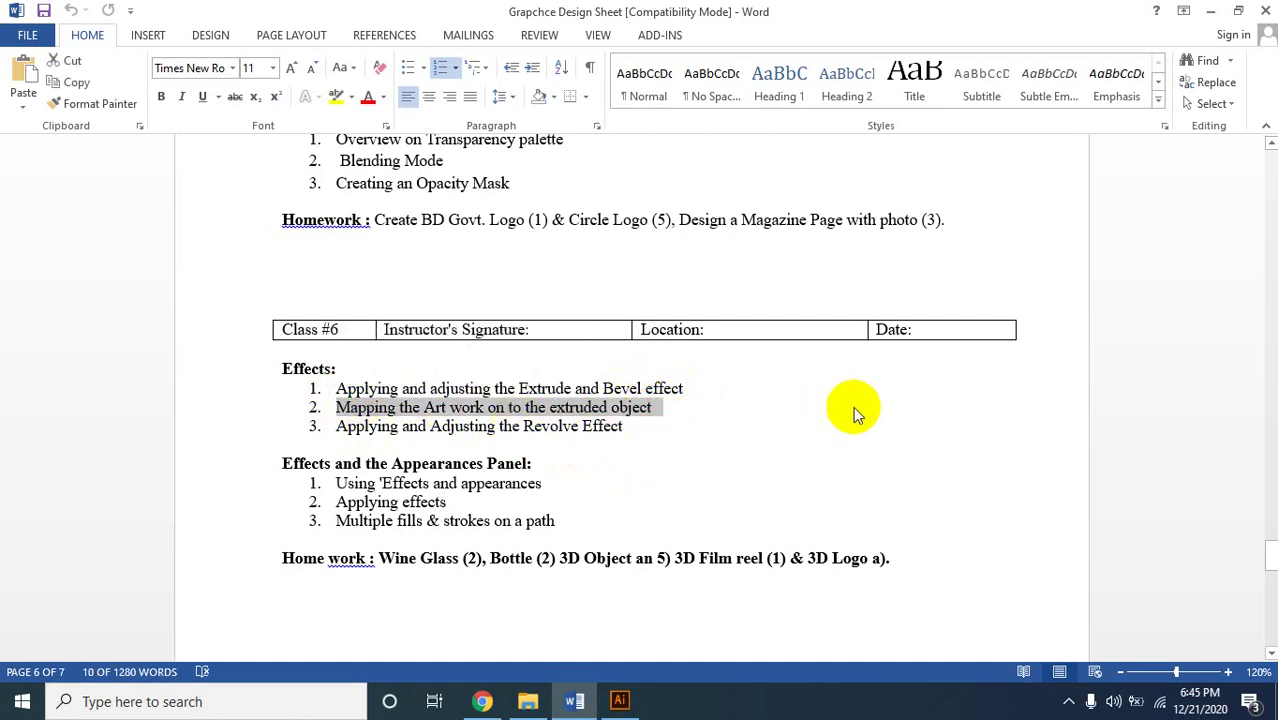
left_click(1210, 11)
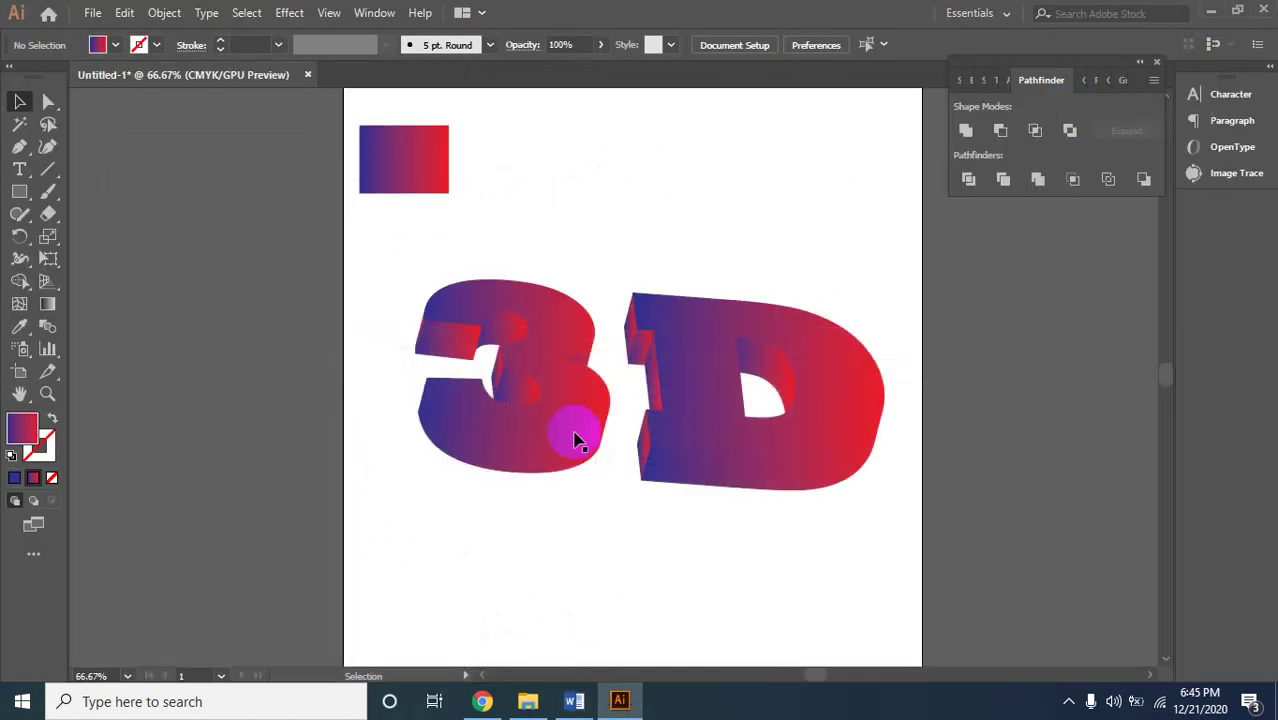
Delete the extruded 3D text artwork from the artboard.
left_click_drag(377, 241, 903, 579)
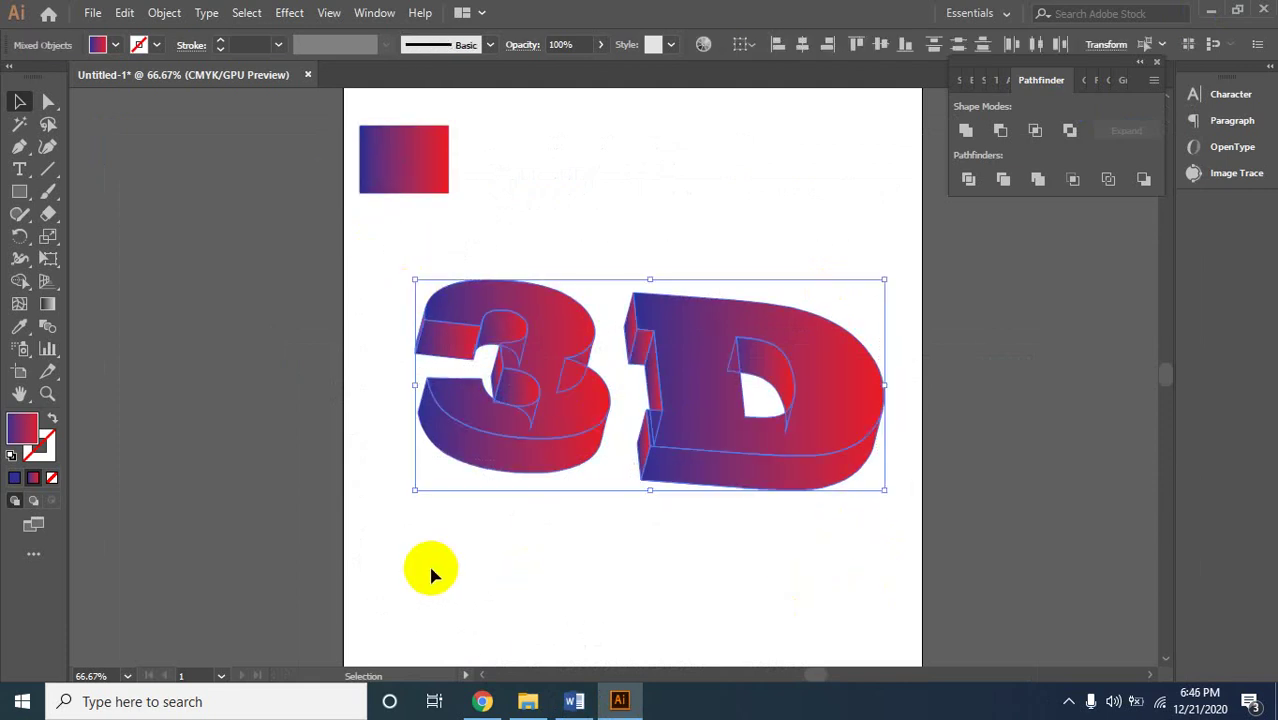
key("Delete")
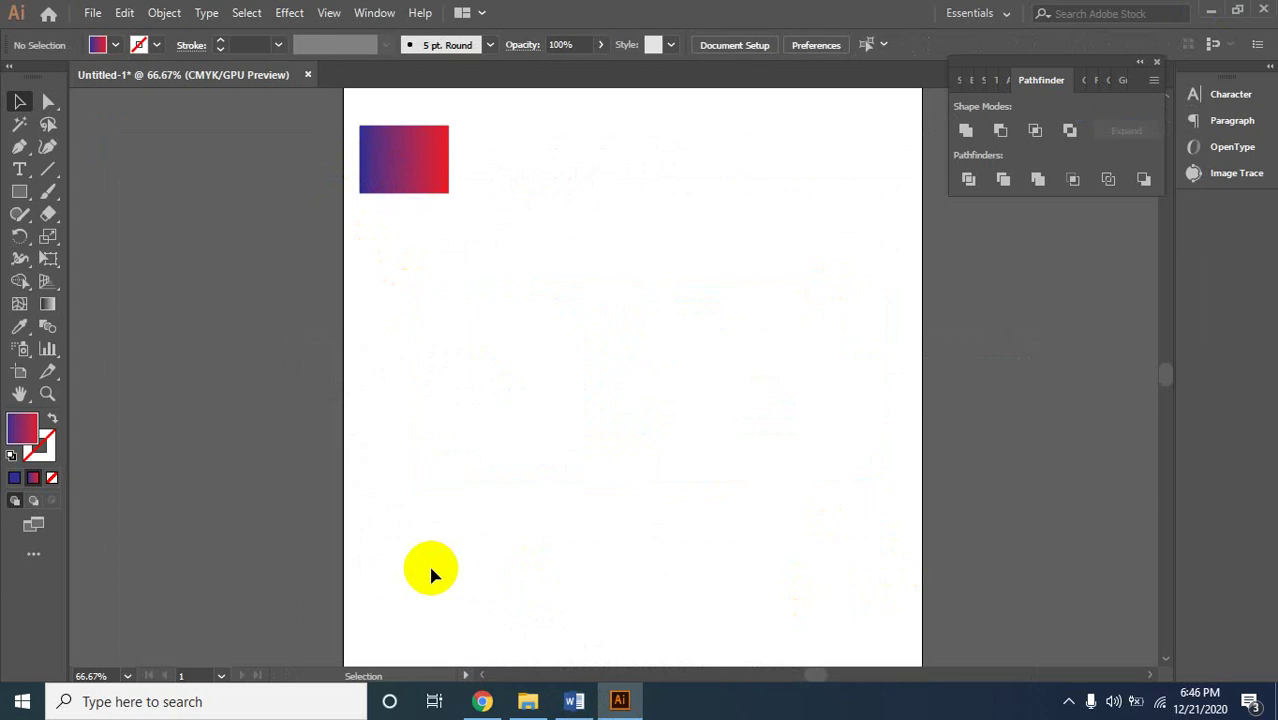
key("ctrl")
In the Open dialog, browse to the pic folder inside the GD Ai 6 Class 24 batch folder.
key("ctrl+o")
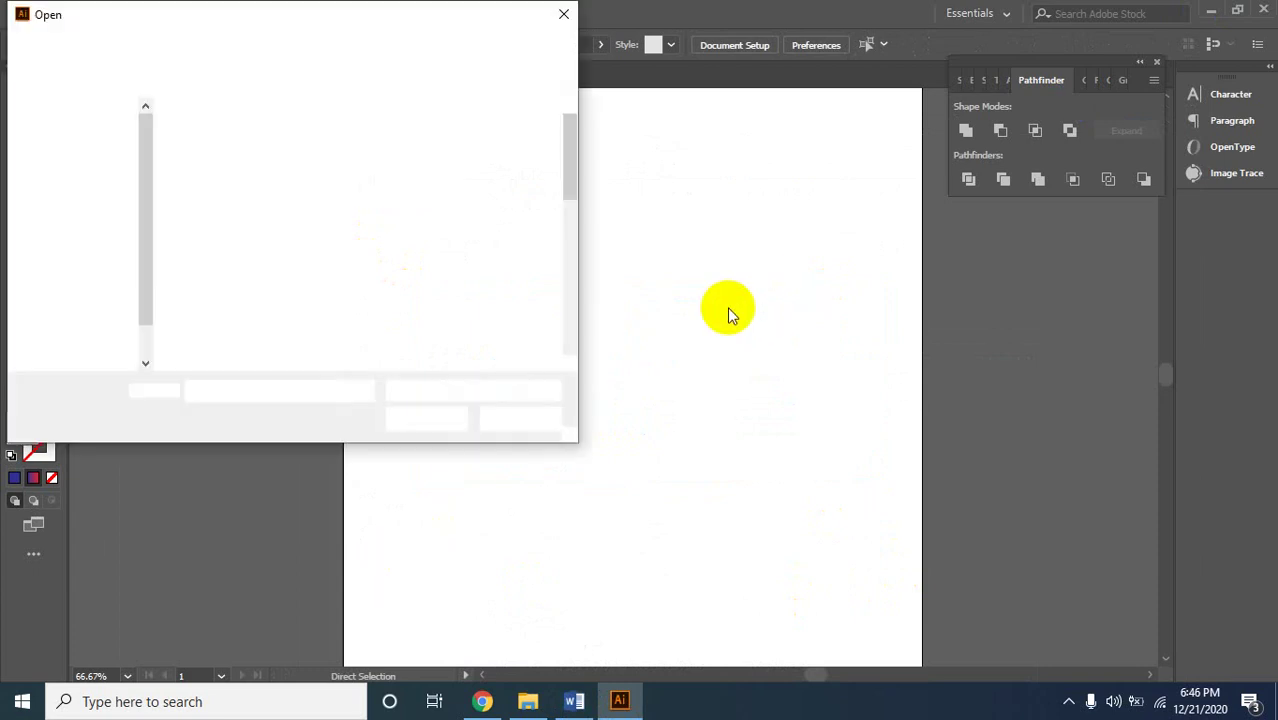
scroll(294, 198, "down", 2)
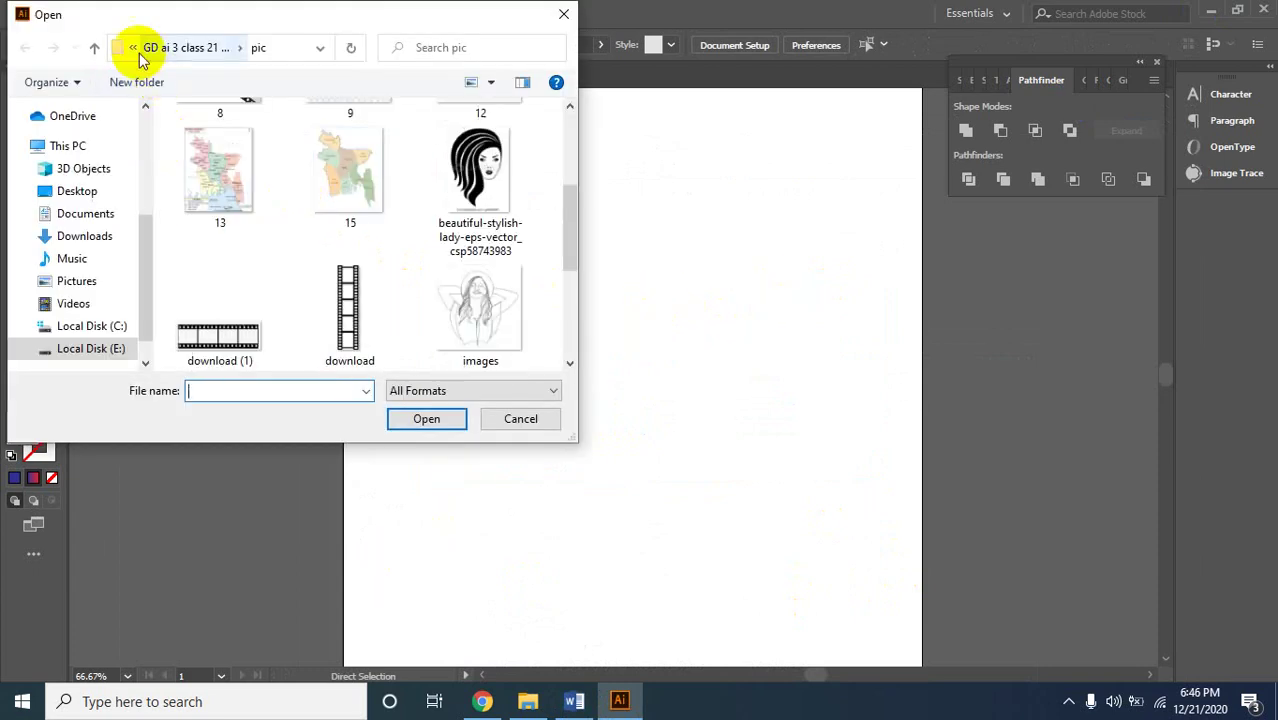
left_click(94, 49)
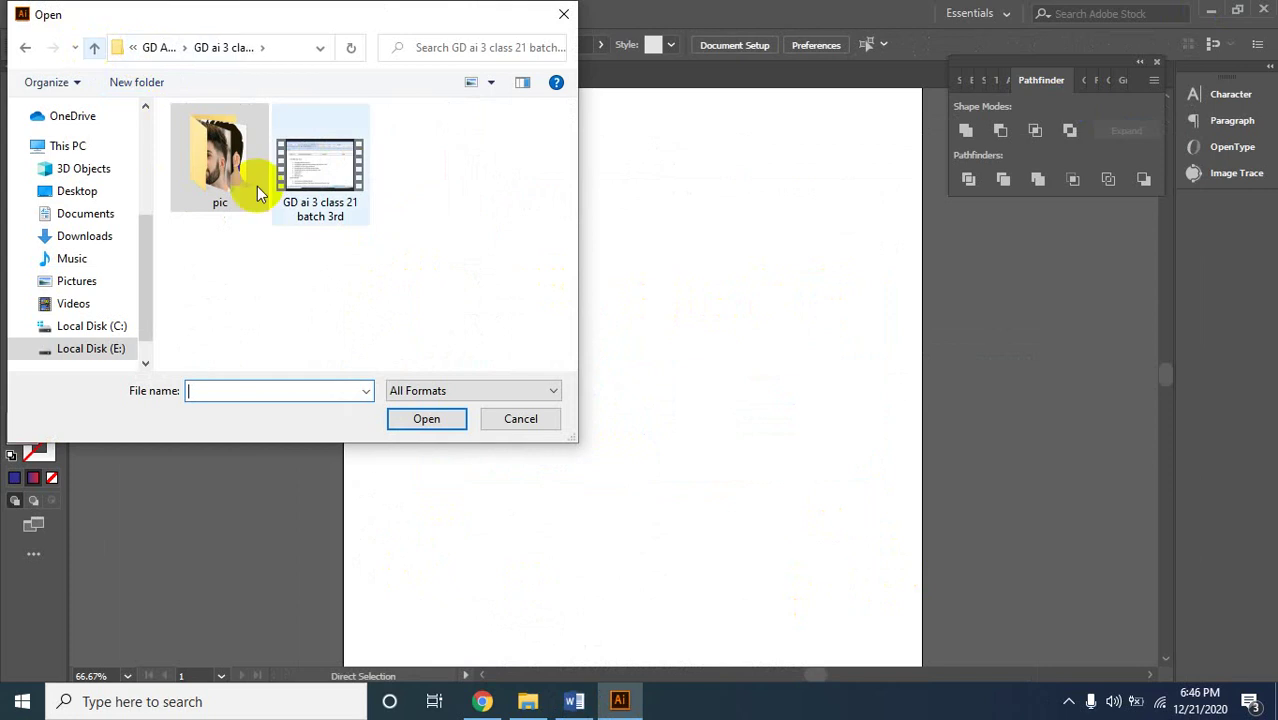
left_click(94, 49)
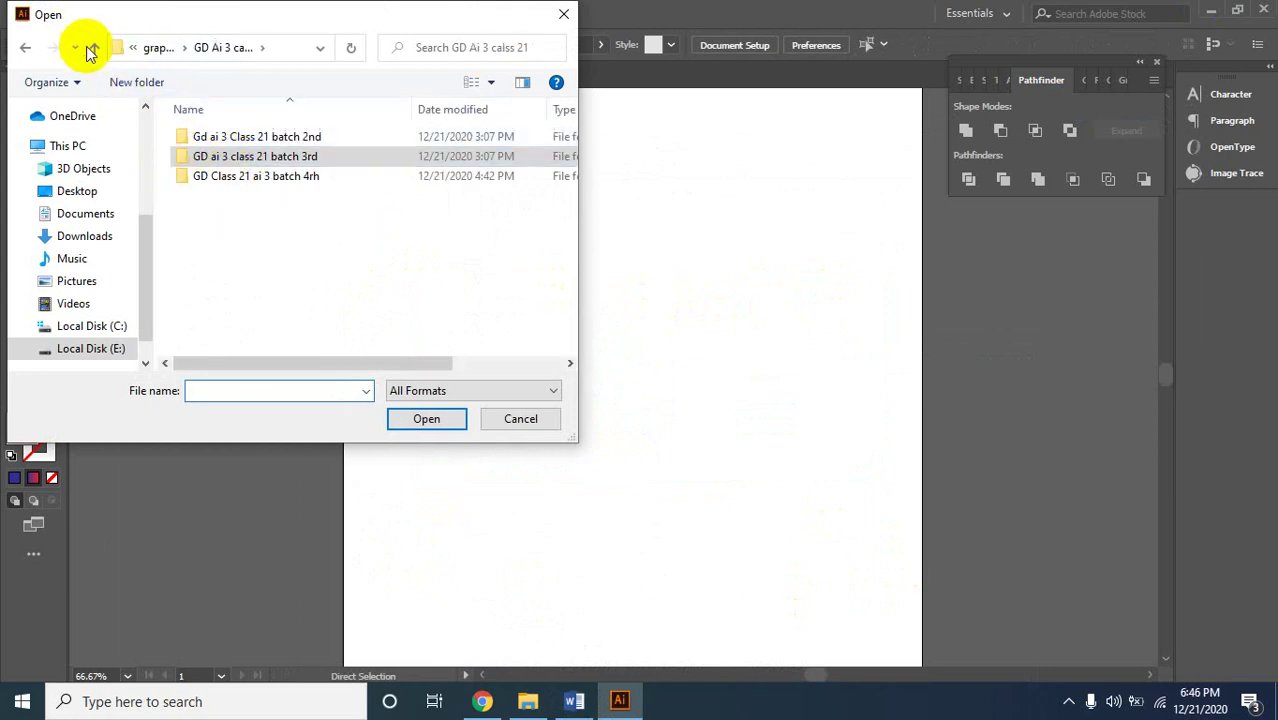
left_click(94, 49)
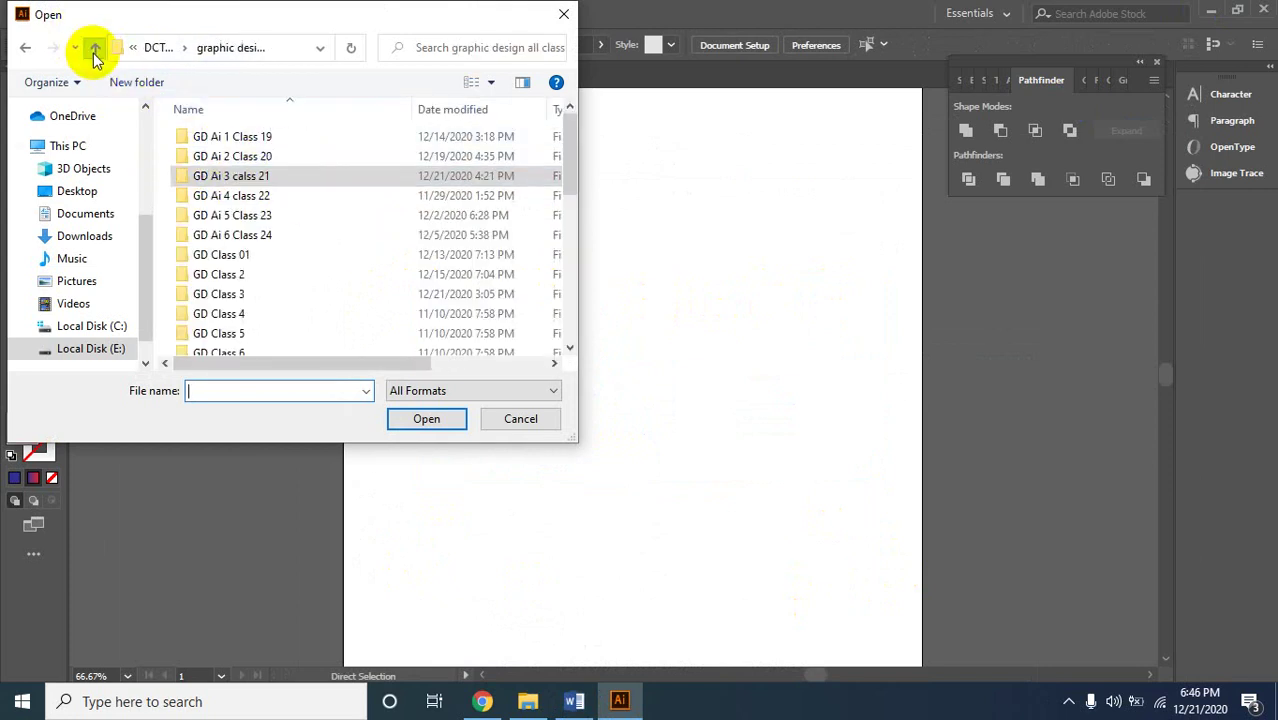
left_click(232, 194)
double_click(232, 194)
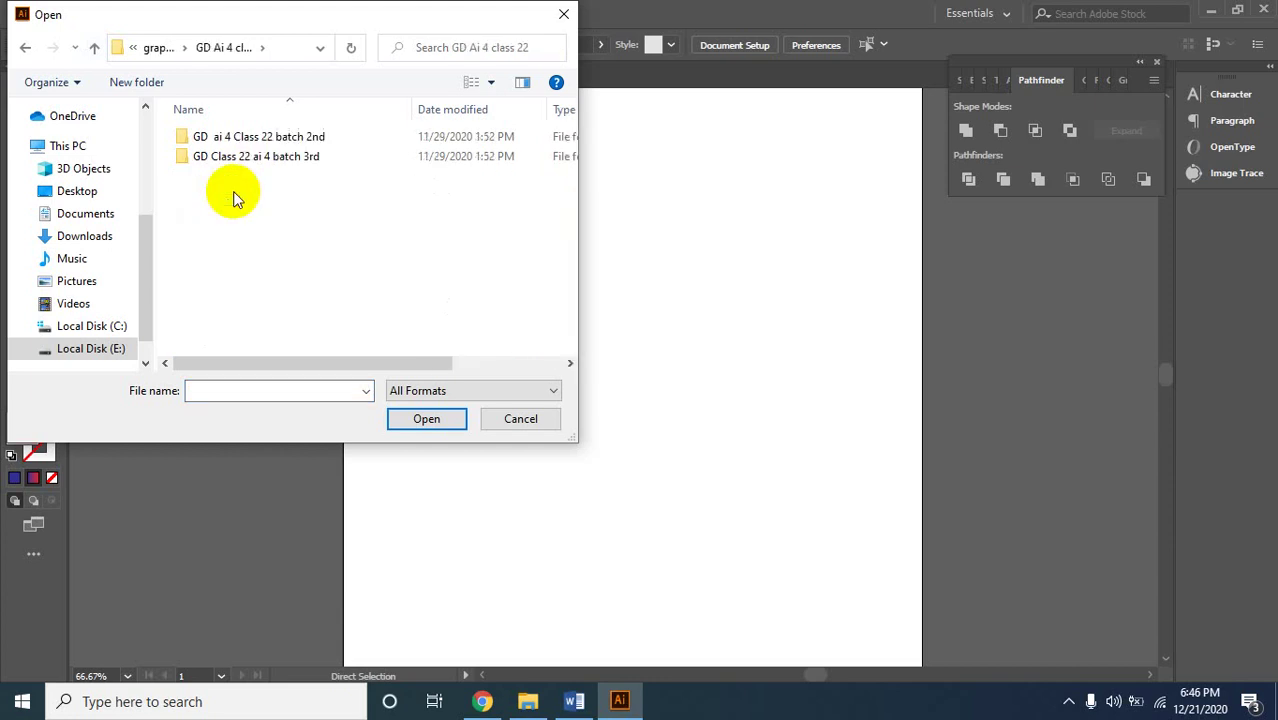
left_click(96, 49)
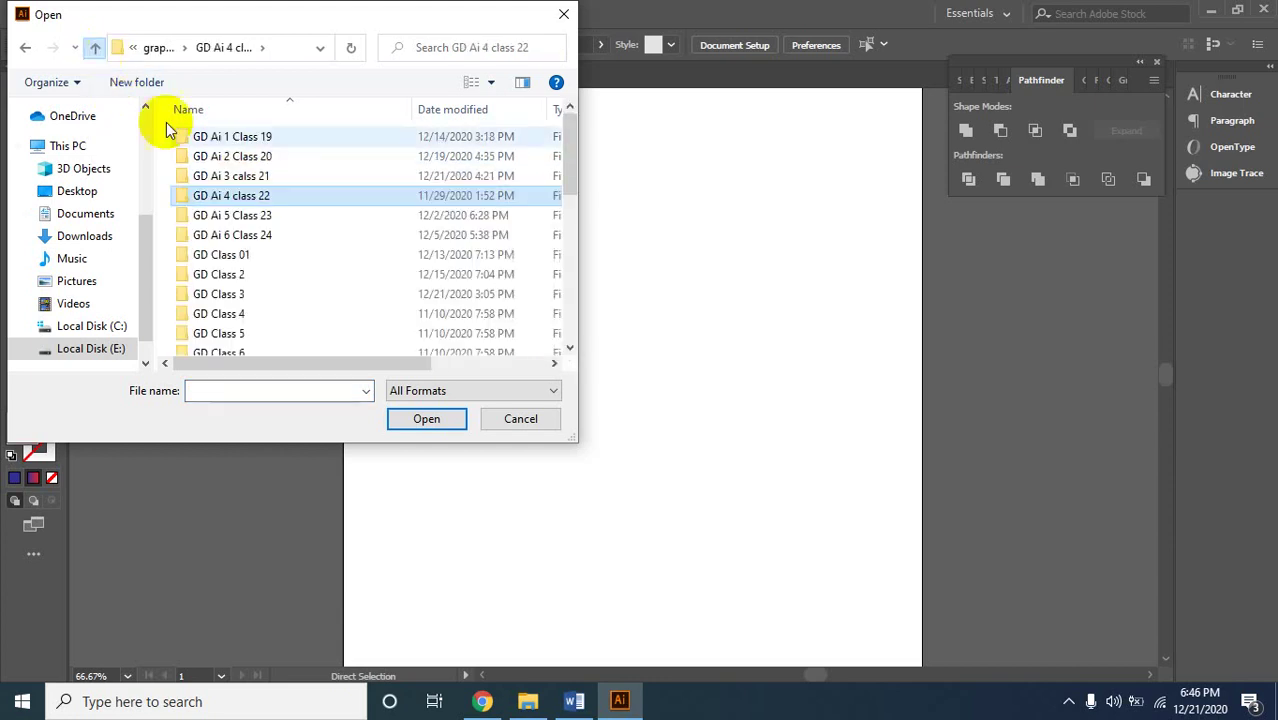
double_click(251, 231)
double_click(248, 137)
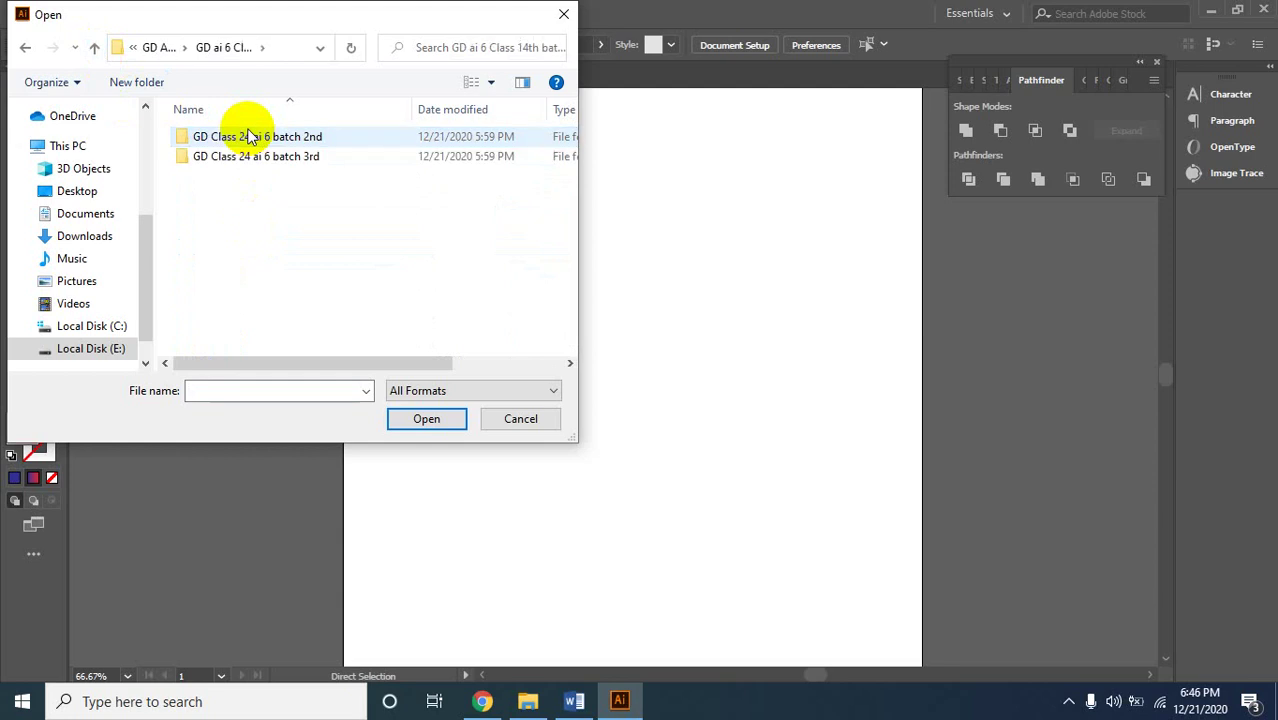
double_click(258, 163)
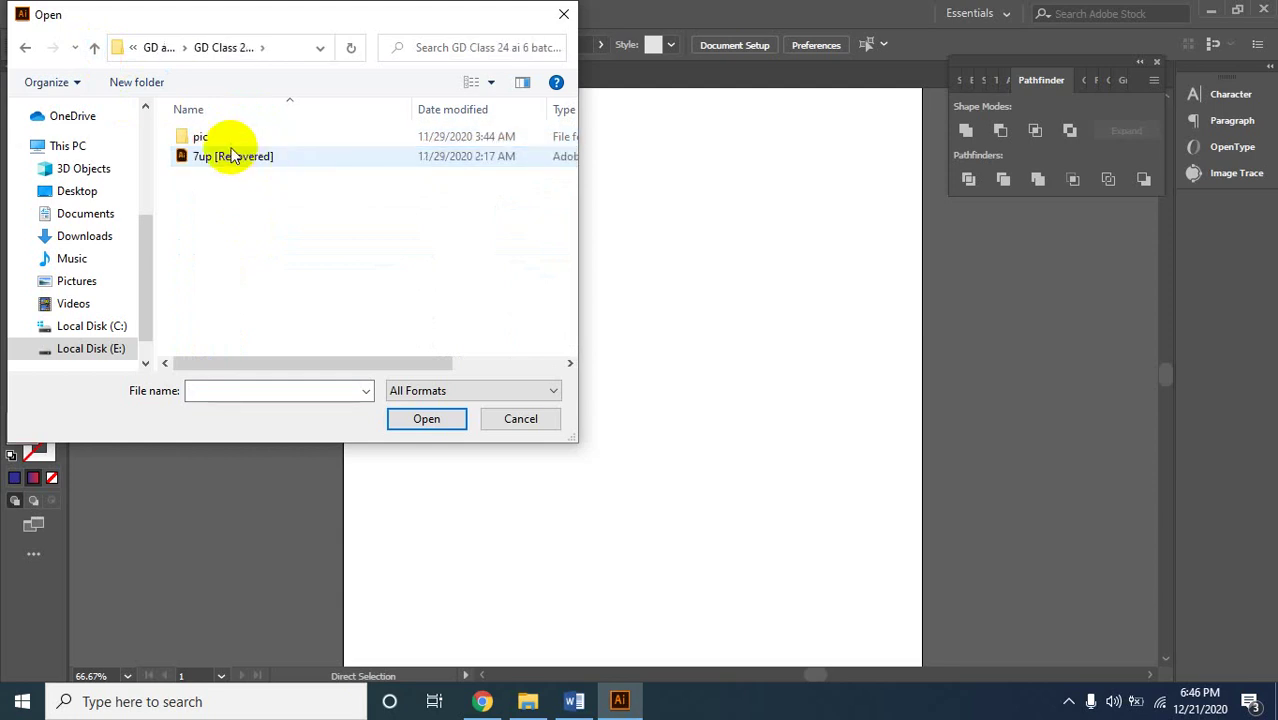
left_click(220, 143)
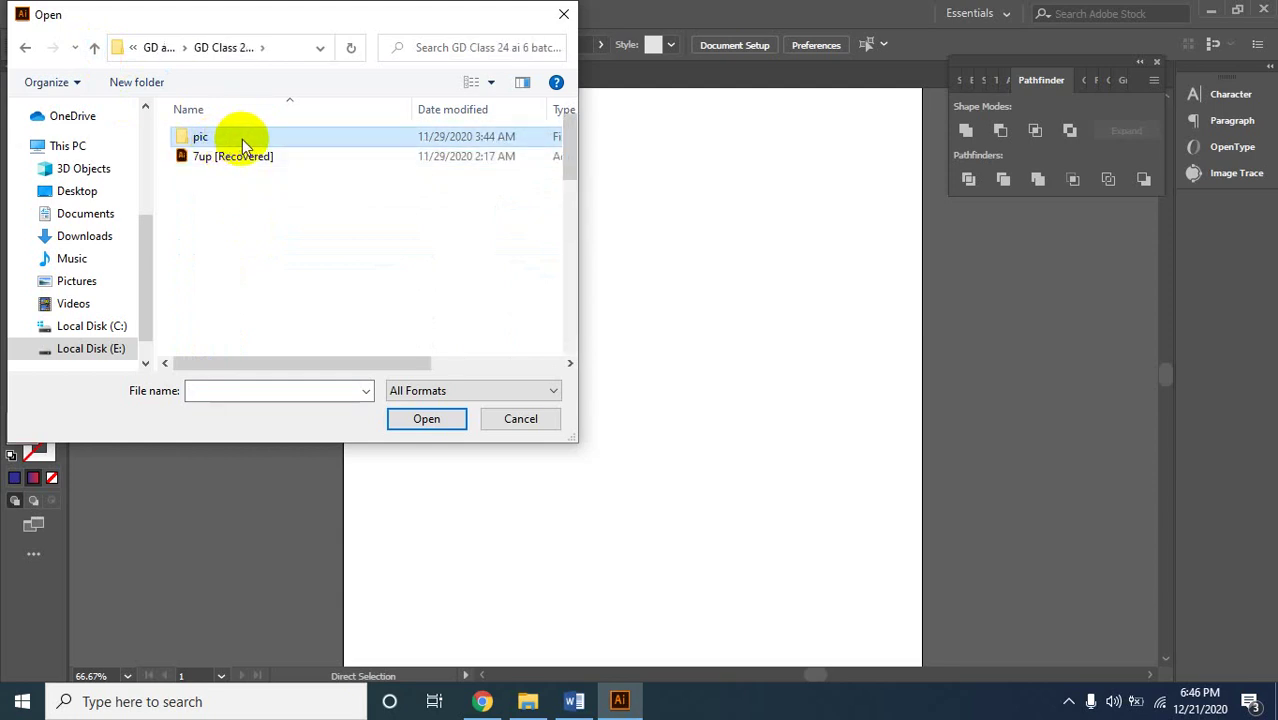
double_click(242, 139)
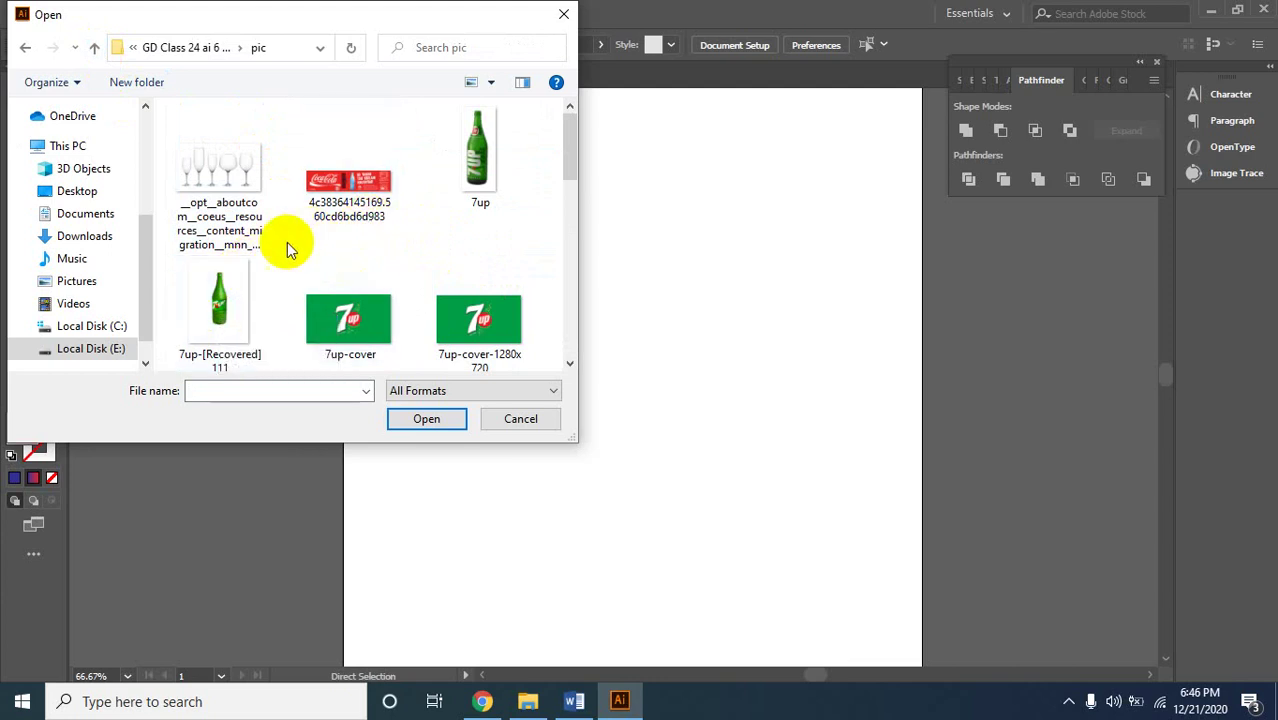
Open the Coca-Cola-1.25-Litre bottle photo from the pic folder.
scroll(365, 187, "down", 2)
scroll(365, 187, "down", 1)
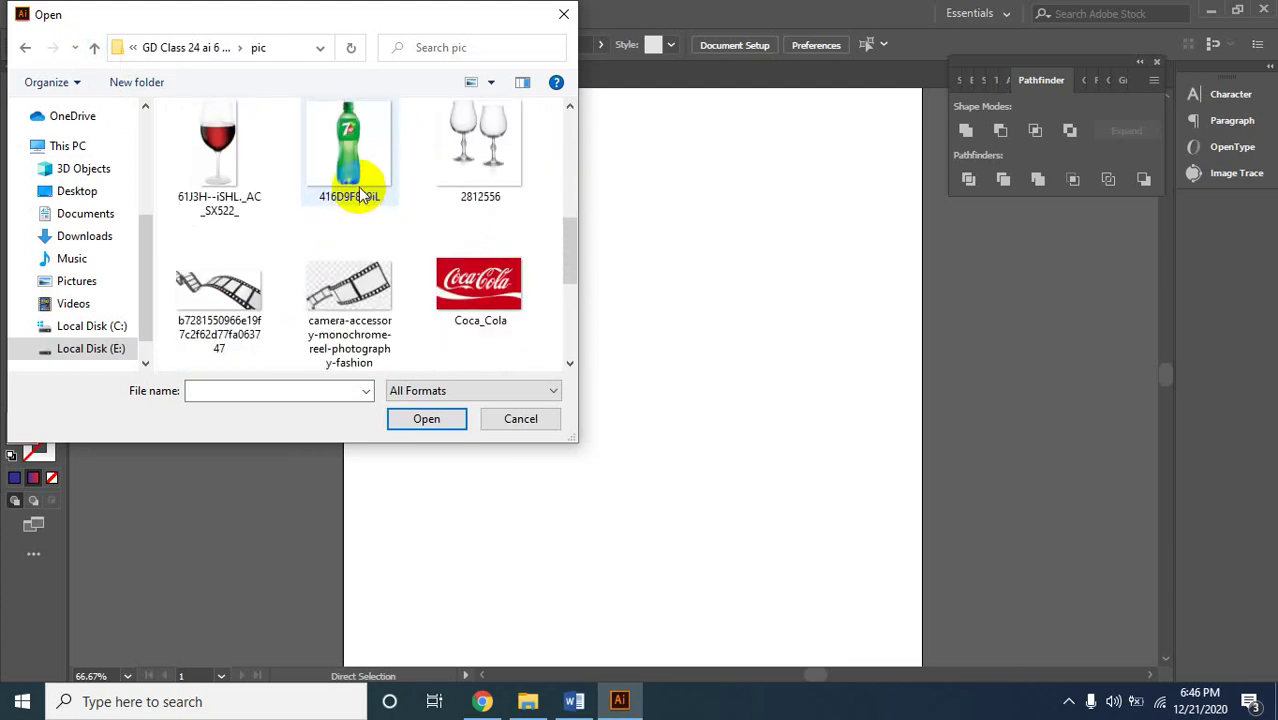
scroll(365, 187, "up", 1)
scroll(365, 187, "up", 1)
scroll(370, 203, "down", 2)
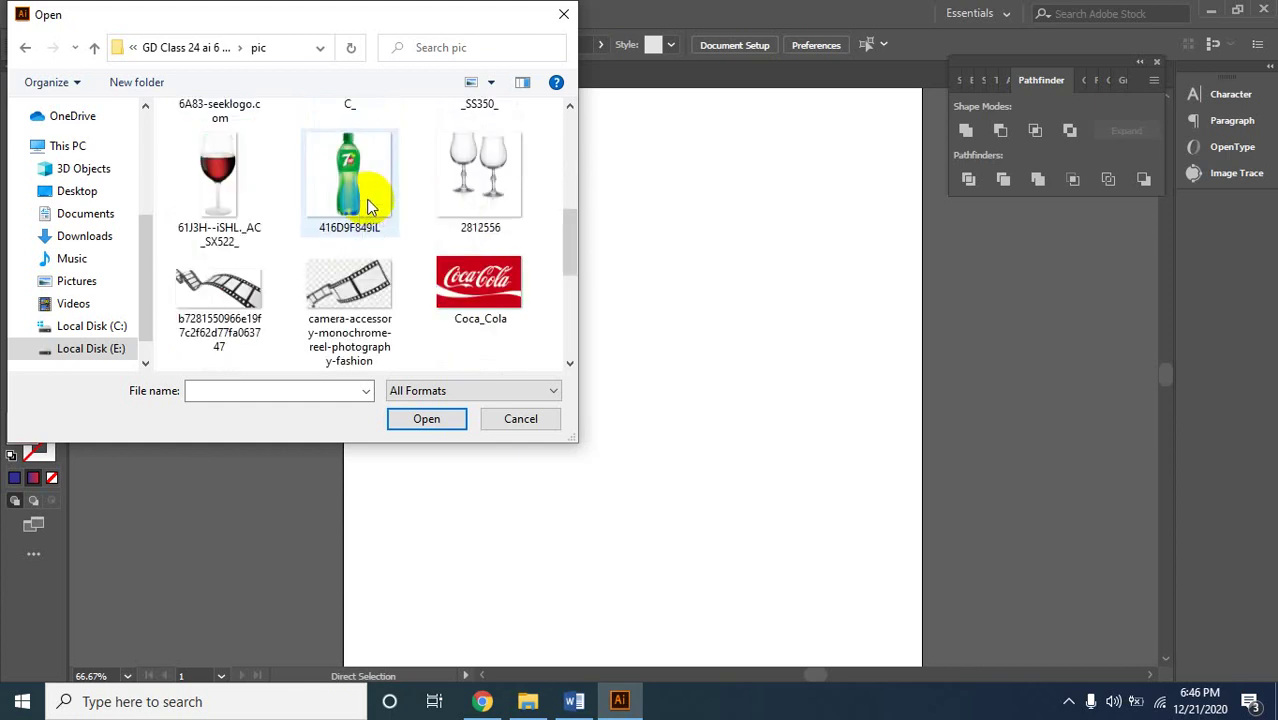
scroll(370, 203, "up", 1)
scroll(370, 200, "up", 1)
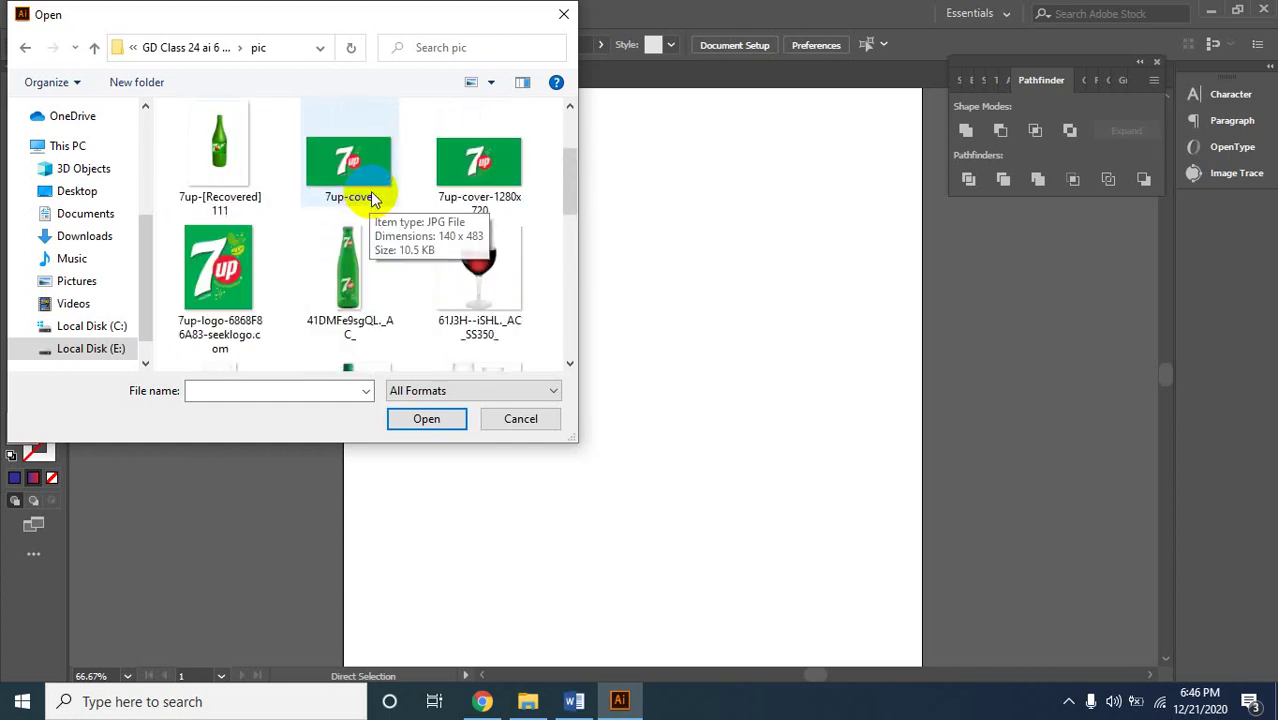
scroll(372, 195, "down", 1)
scroll(372, 195, "down", 2)
scroll(378, 200, "up", 1)
scroll(380, 200, "down", 1)
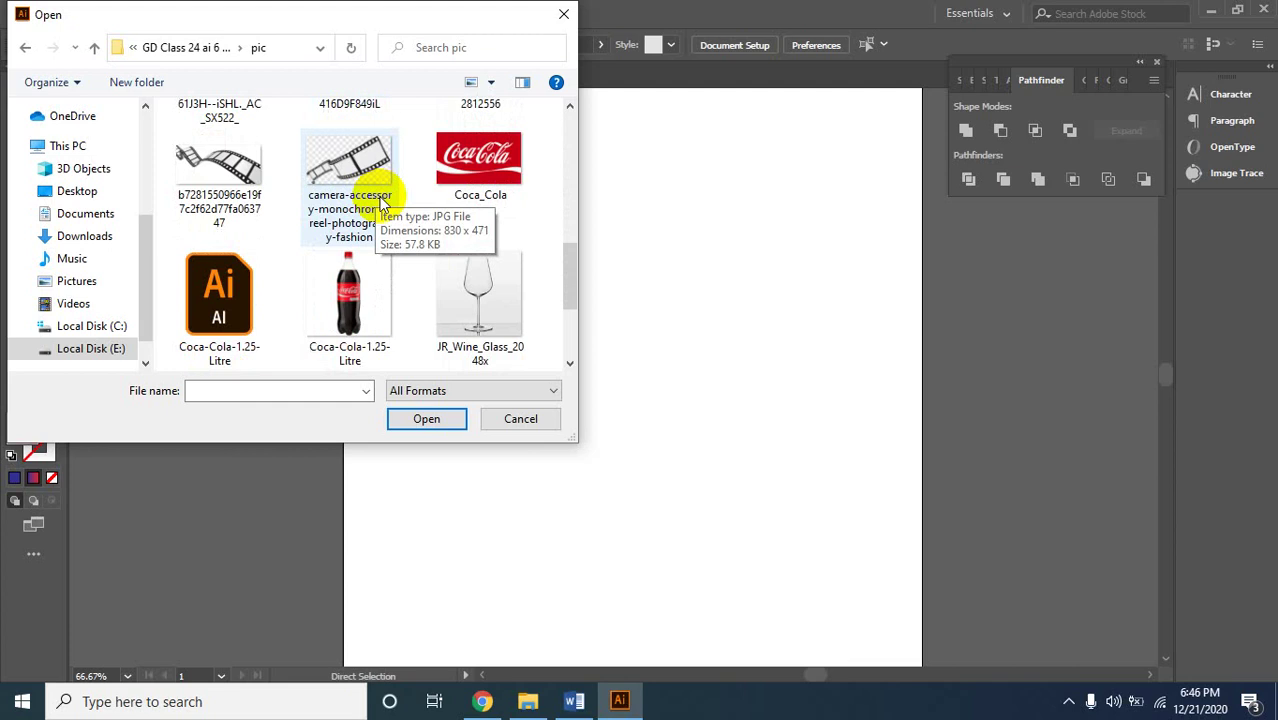
left_click(355, 300)
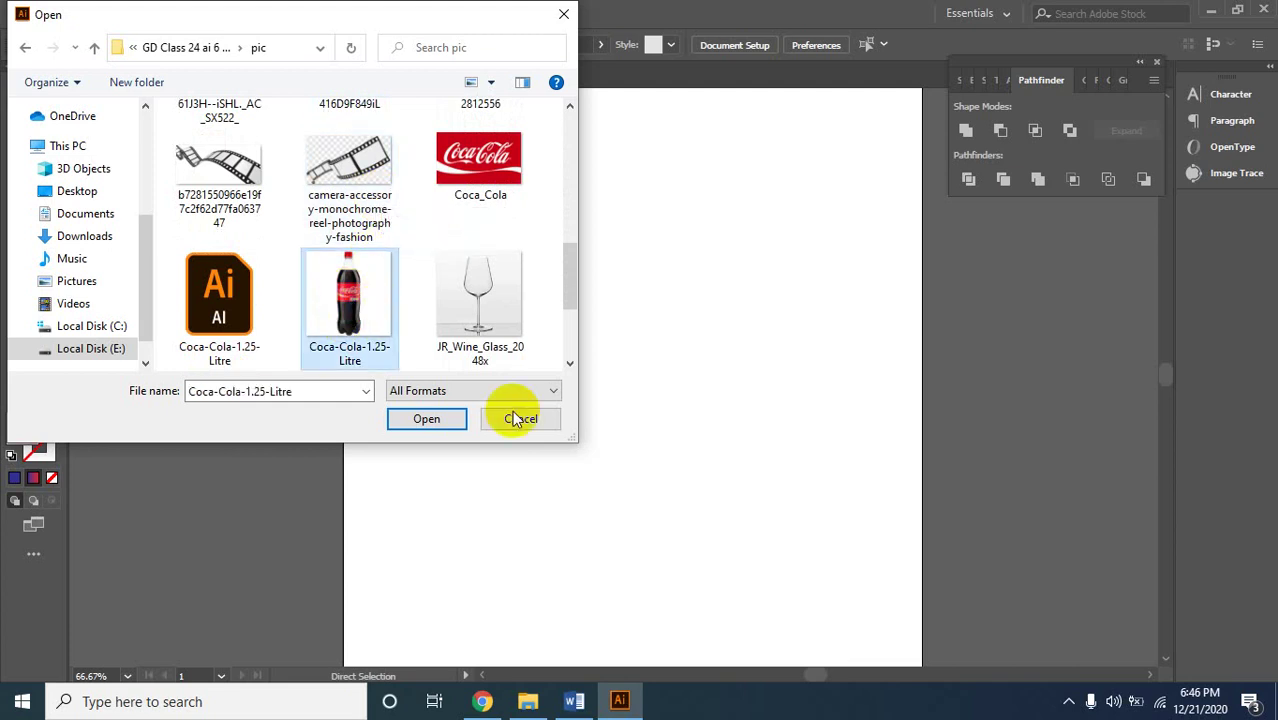
left_click(427, 420)
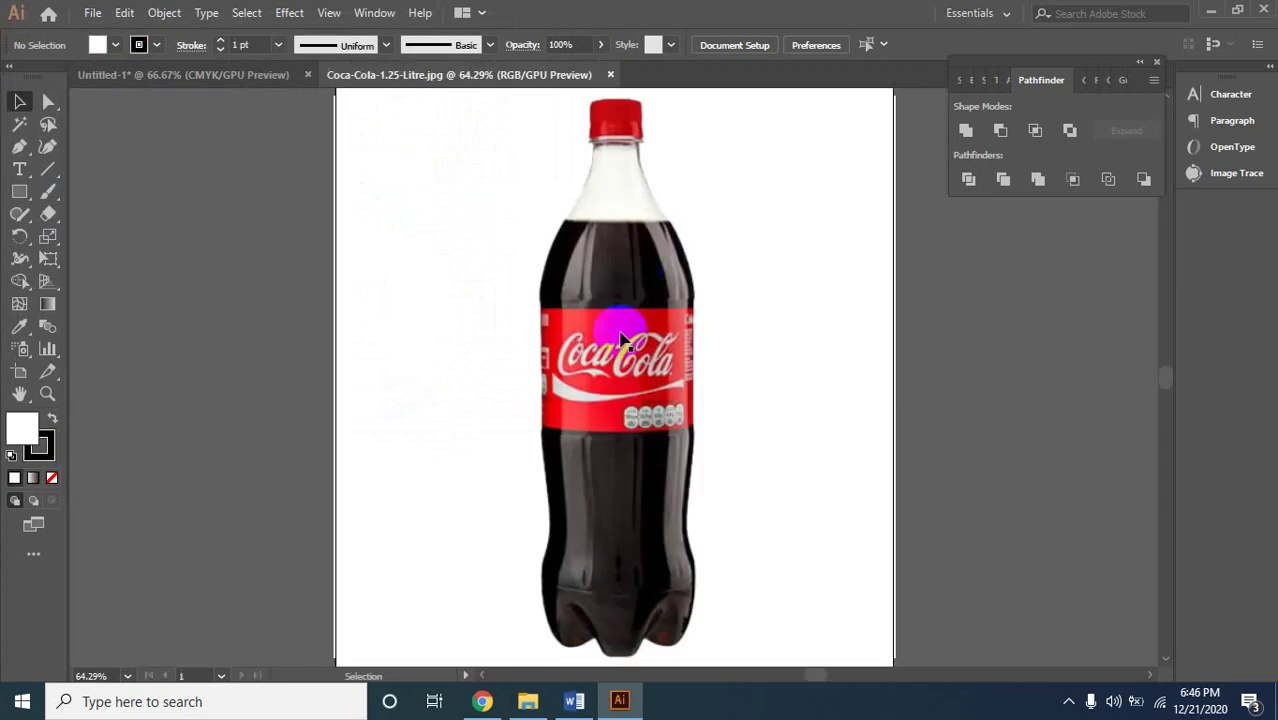
Zoom to 300% centred on the bottle's red cap, ready to trace with the Pen tool.
left_click(608, 165, "ctrl")
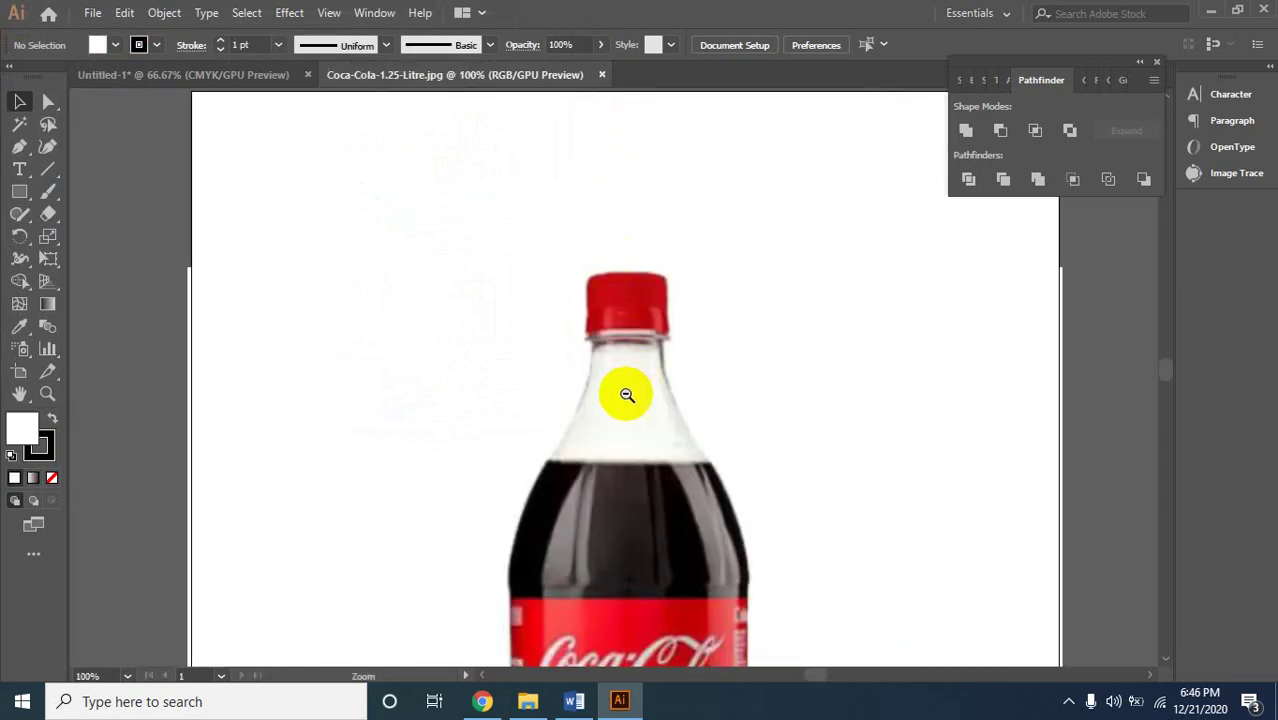
left_click(625, 360, "ctrl+alt")
left_click(627, 451, "ctrl")
mouse_move(633, 434)
left_mouse_down()
mouse_move(588, 373)
mouse_move(571, 414)
left_mouse_up()
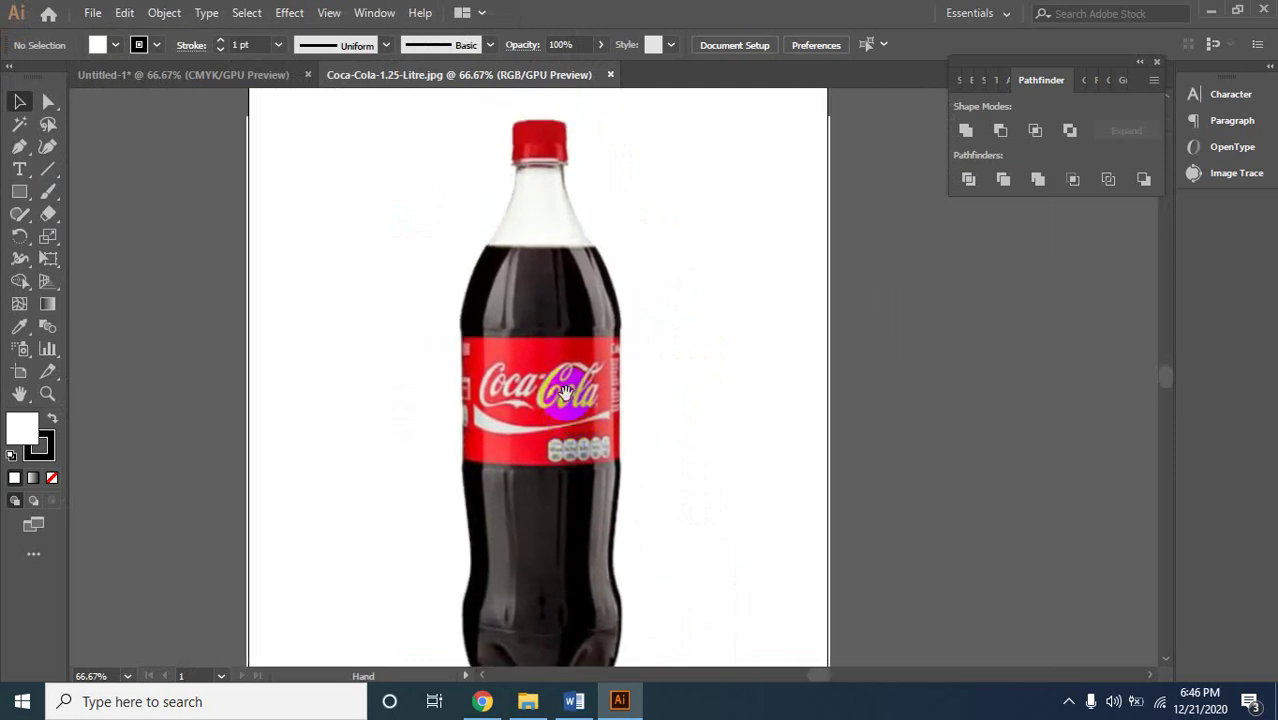
left_click(590, 340, "ctrl")
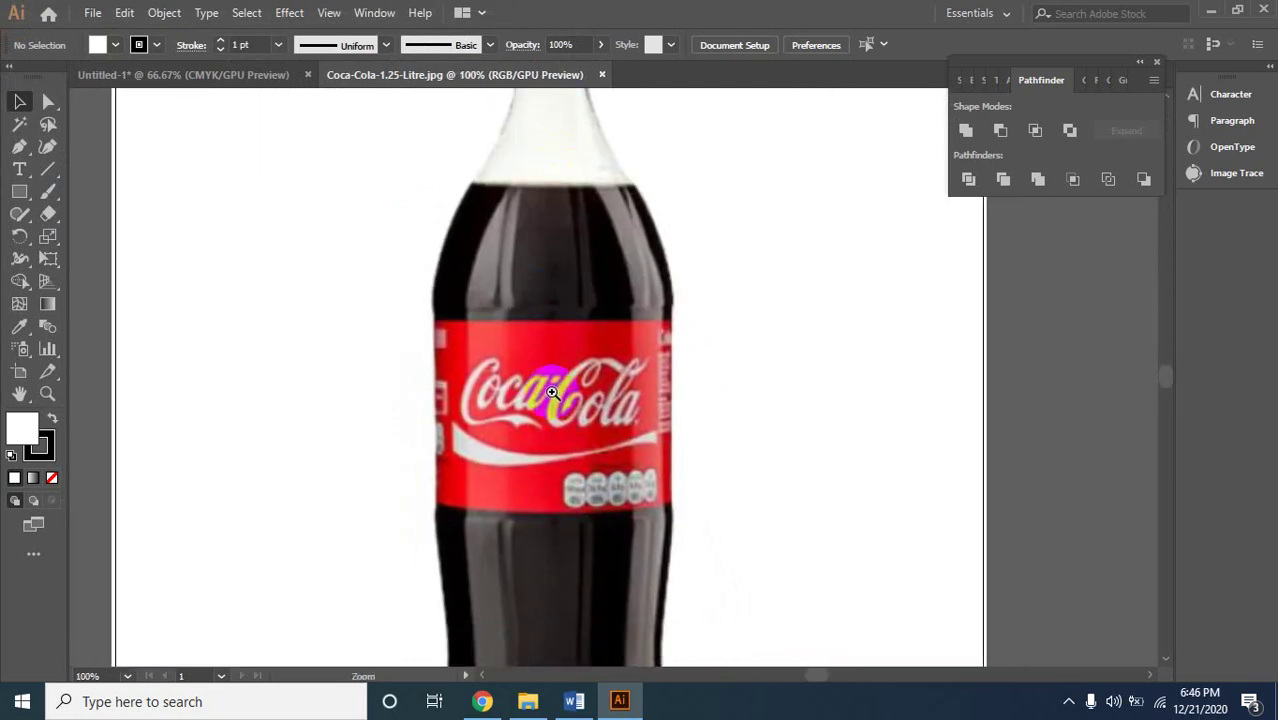
left_click(552, 393, "ctrl+alt")
left_click(640, 420, "ctrl+alt")
left_click(640, 365, "ctrl")
mouse_move(632, 368)
left_mouse_down()
mouse_move(577, 418)
mouse_move(579, 360)
left_mouse_up()
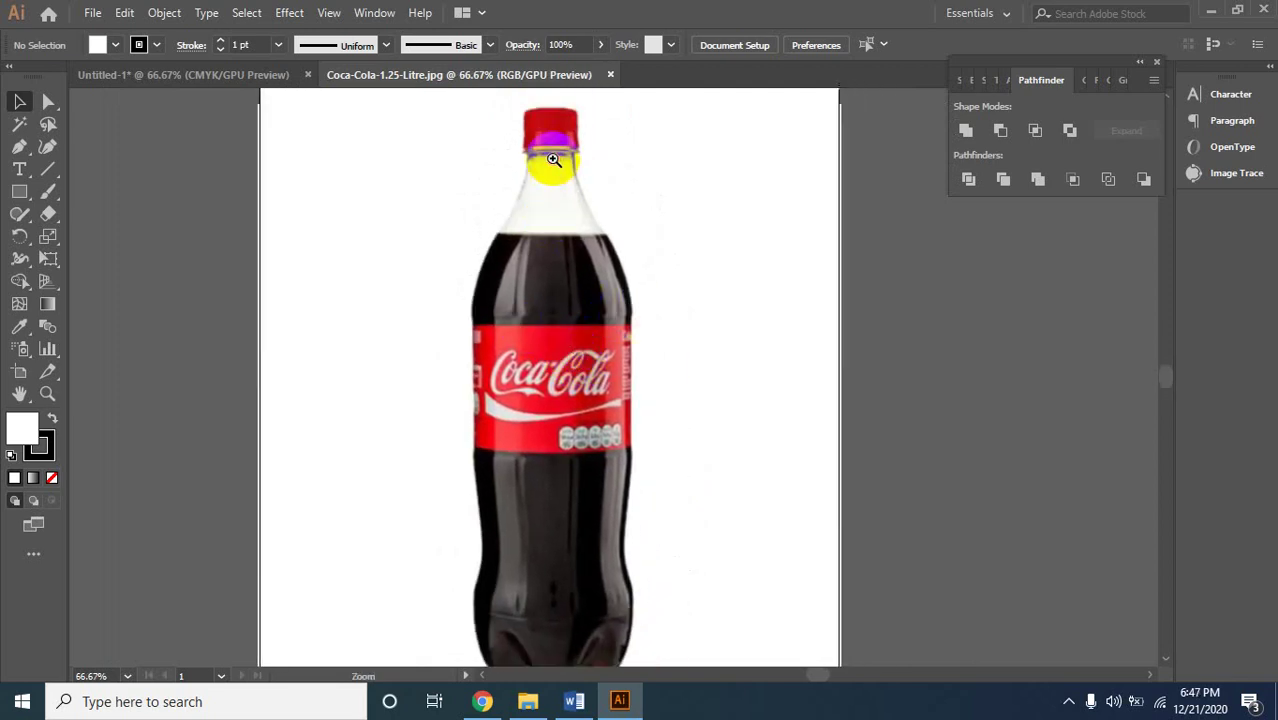
left_click(553, 160, "ctrl")
left_click(607, 358, "ctrl")
mouse_move(618, 362)
left_mouse_down()
mouse_move(566, 321)
mouse_move(577, 359)
left_mouse_up()
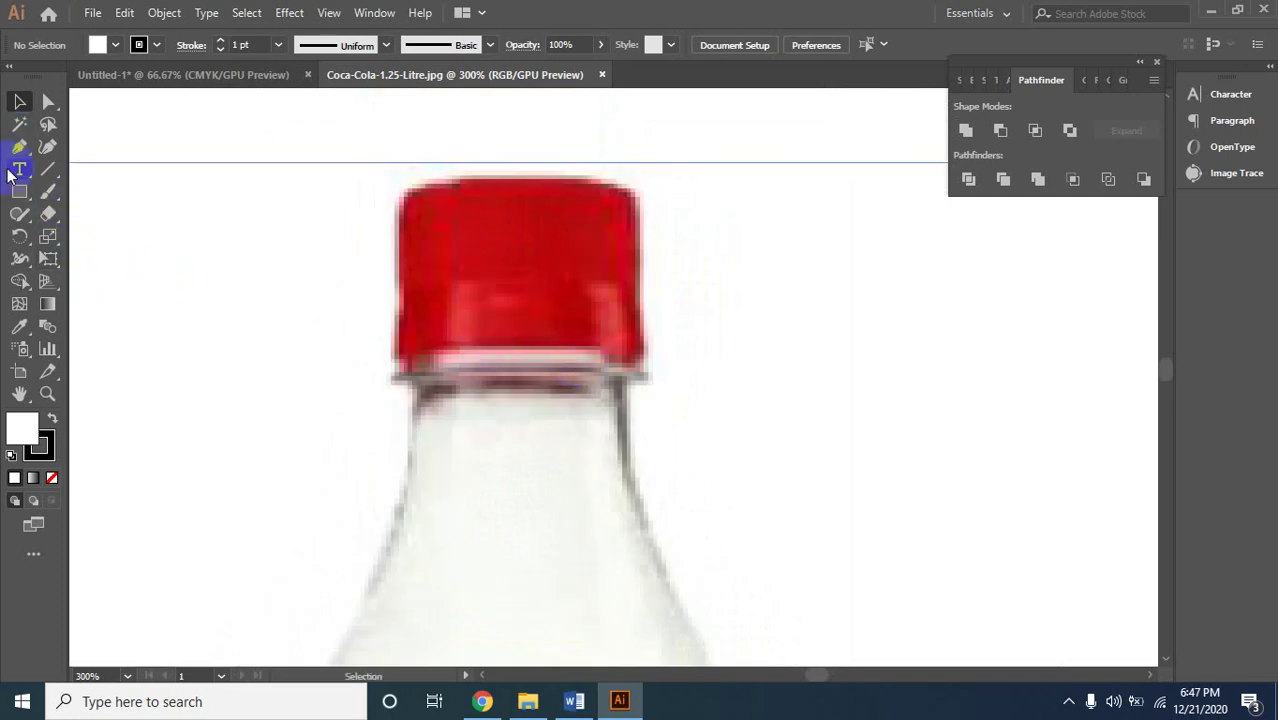
left_click(19, 148)
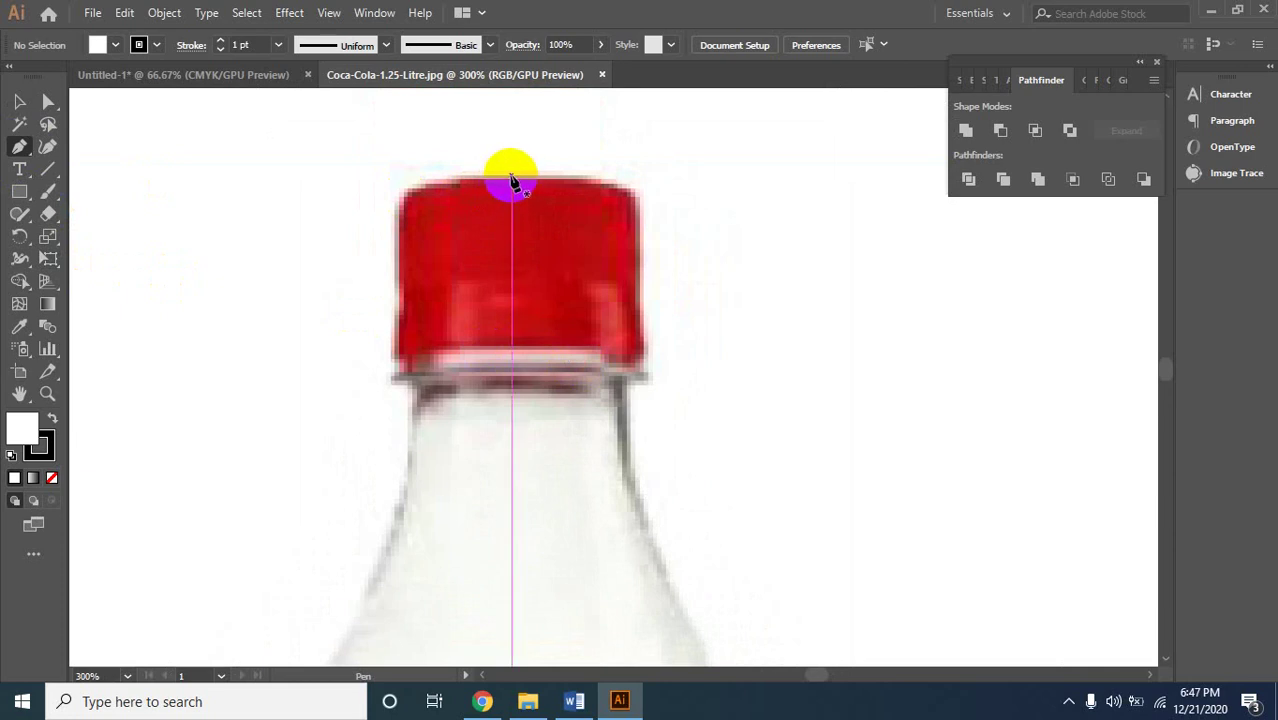
Start the path at the cap top centre and trace the cap's right side, with Fill None.
left_click(512, 178)
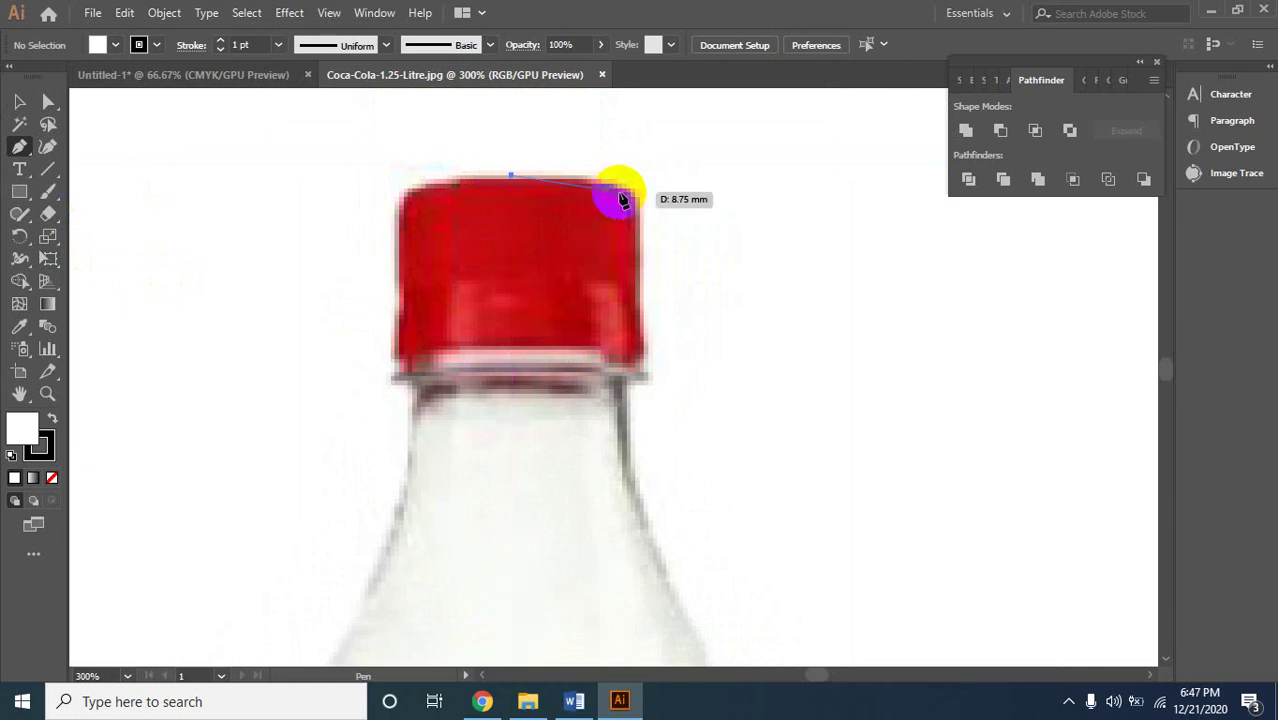
left_click_drag(633, 185, 638, 208)
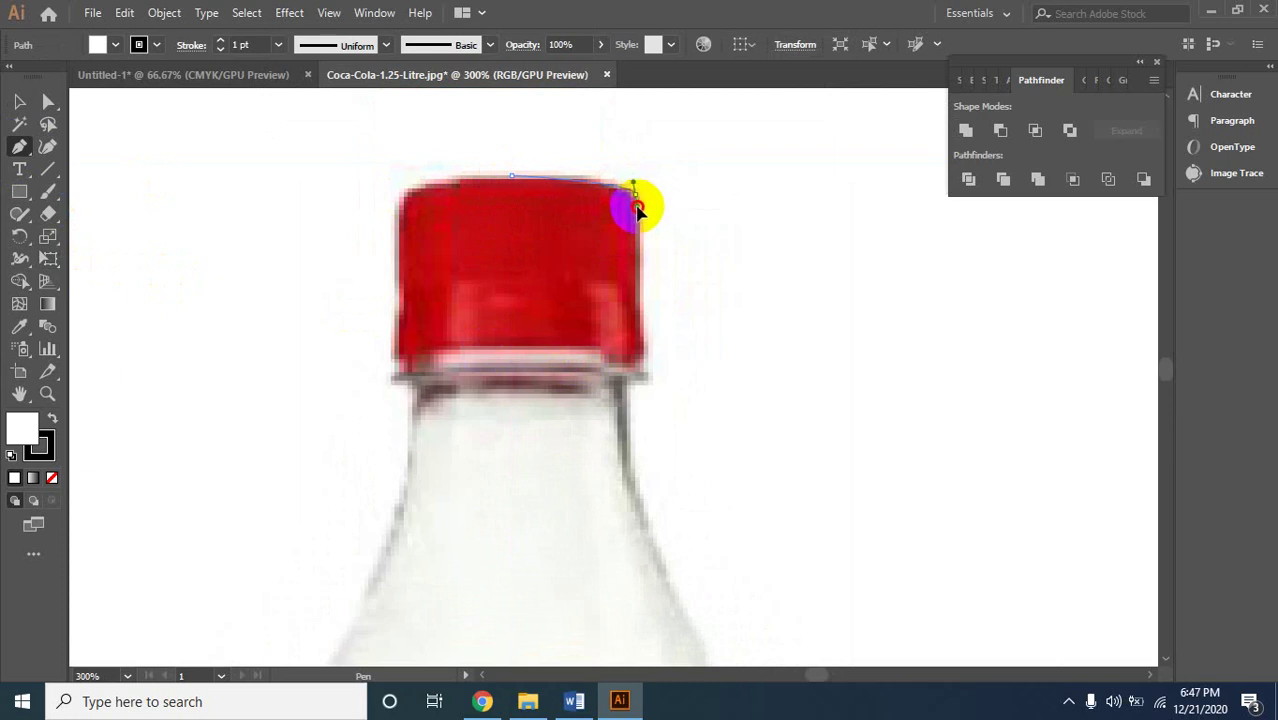
left_click(643, 343)
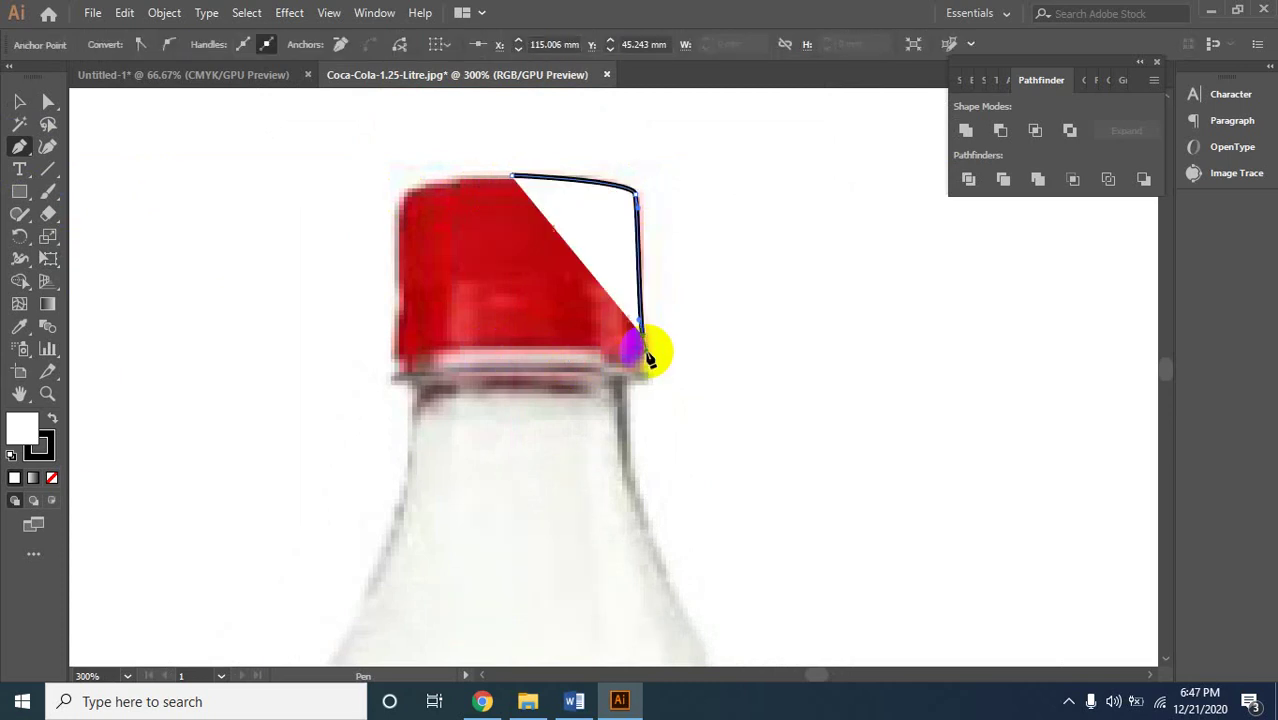
left_click_drag(650, 358, 620, 372)
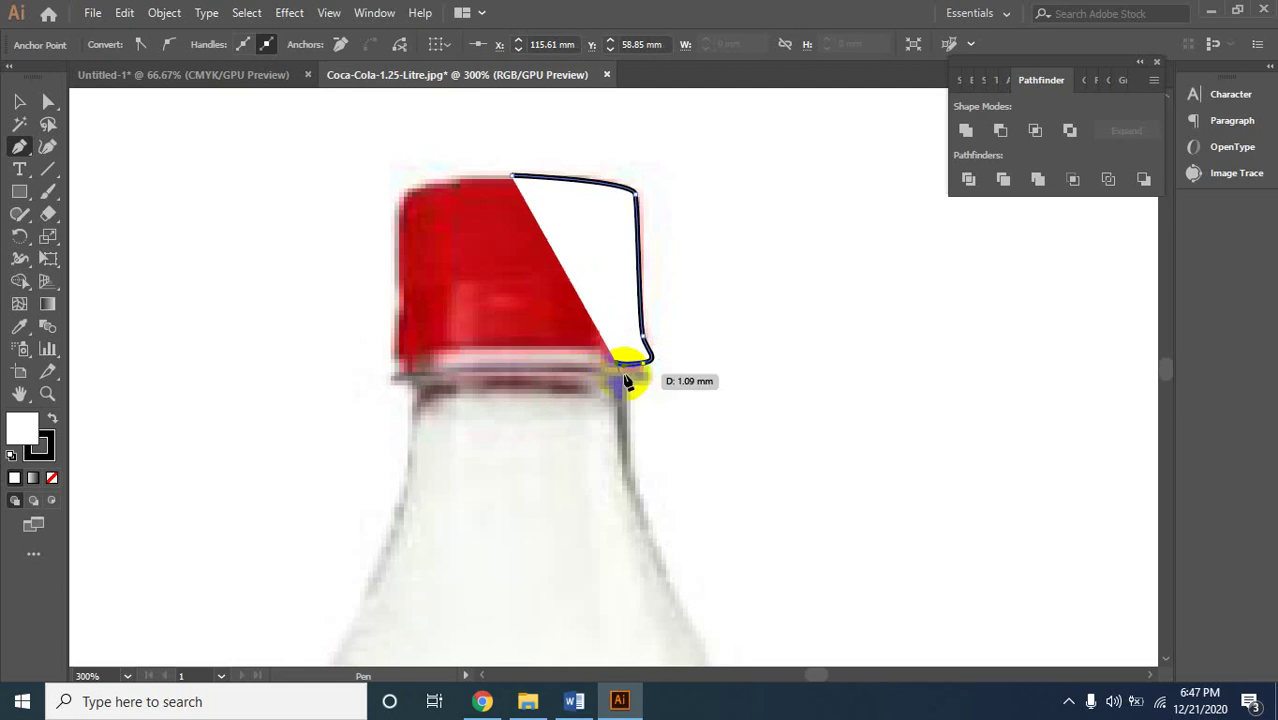
left_click_drag(620, 372, 643, 381)
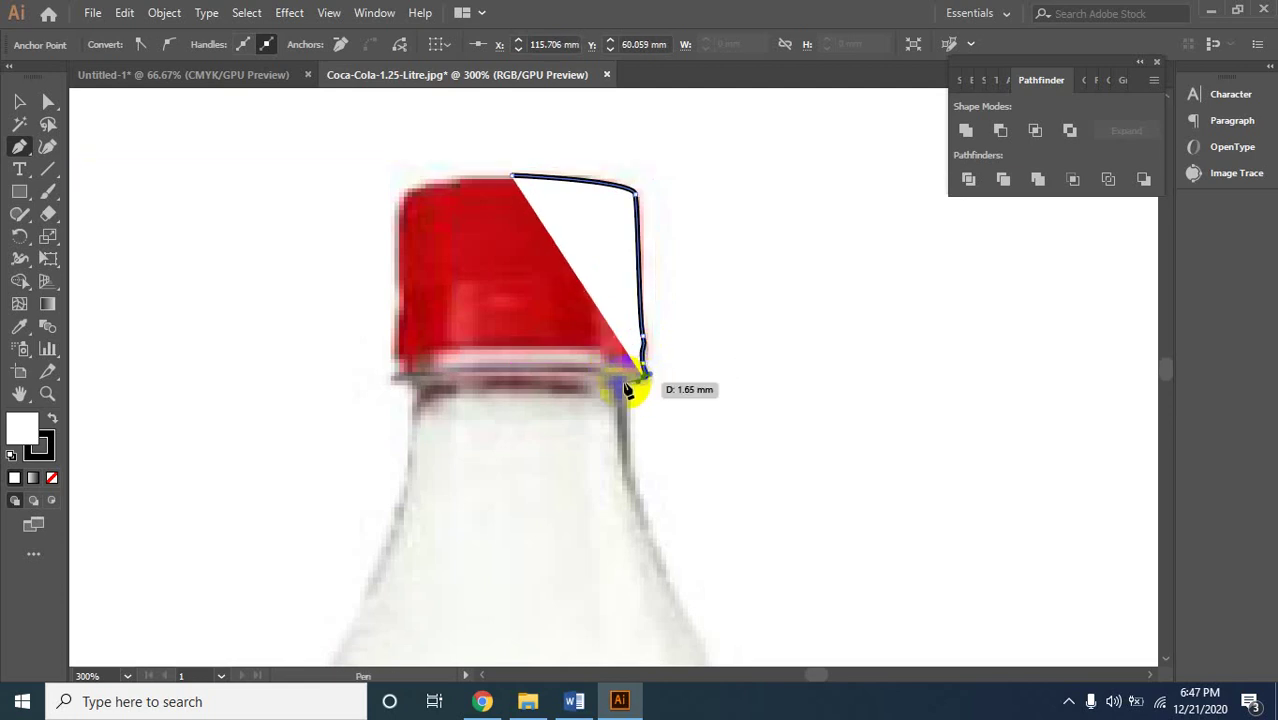
mouse_move(641, 358)
left_mouse_down()
mouse_move(620, 366)
mouse_move(636, 375)
left_mouse_up()
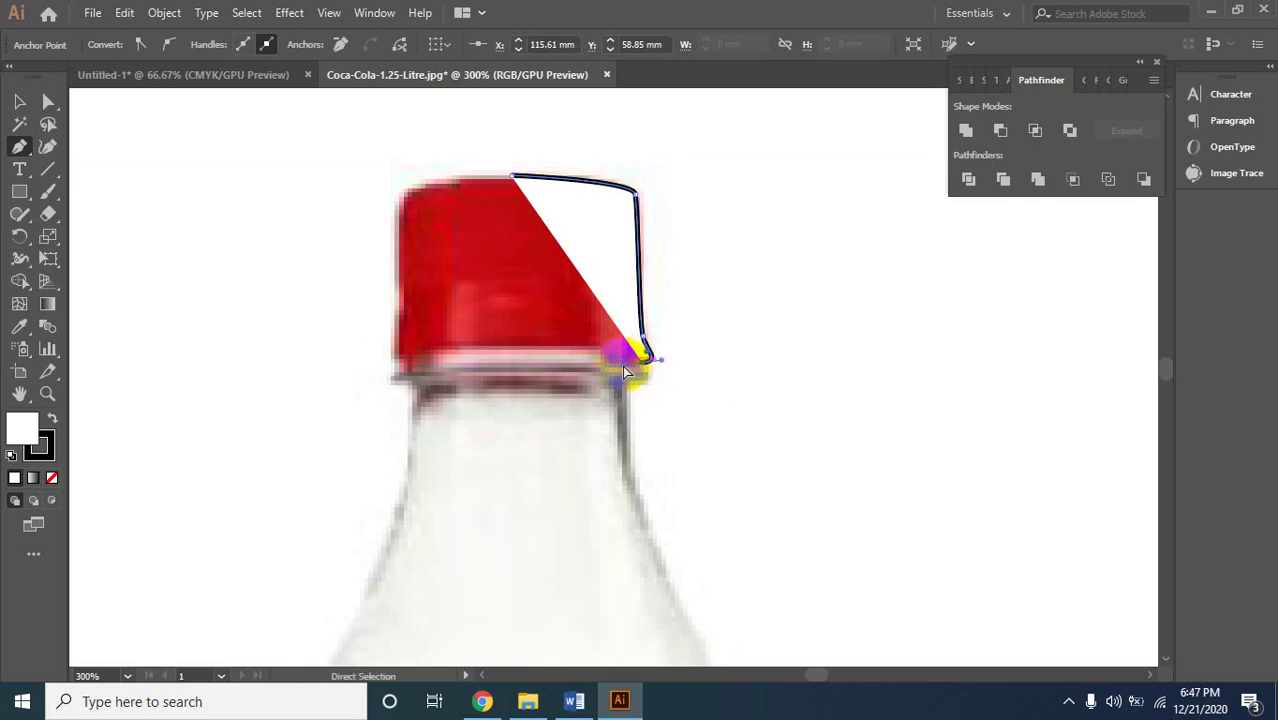
left_click(51, 479)
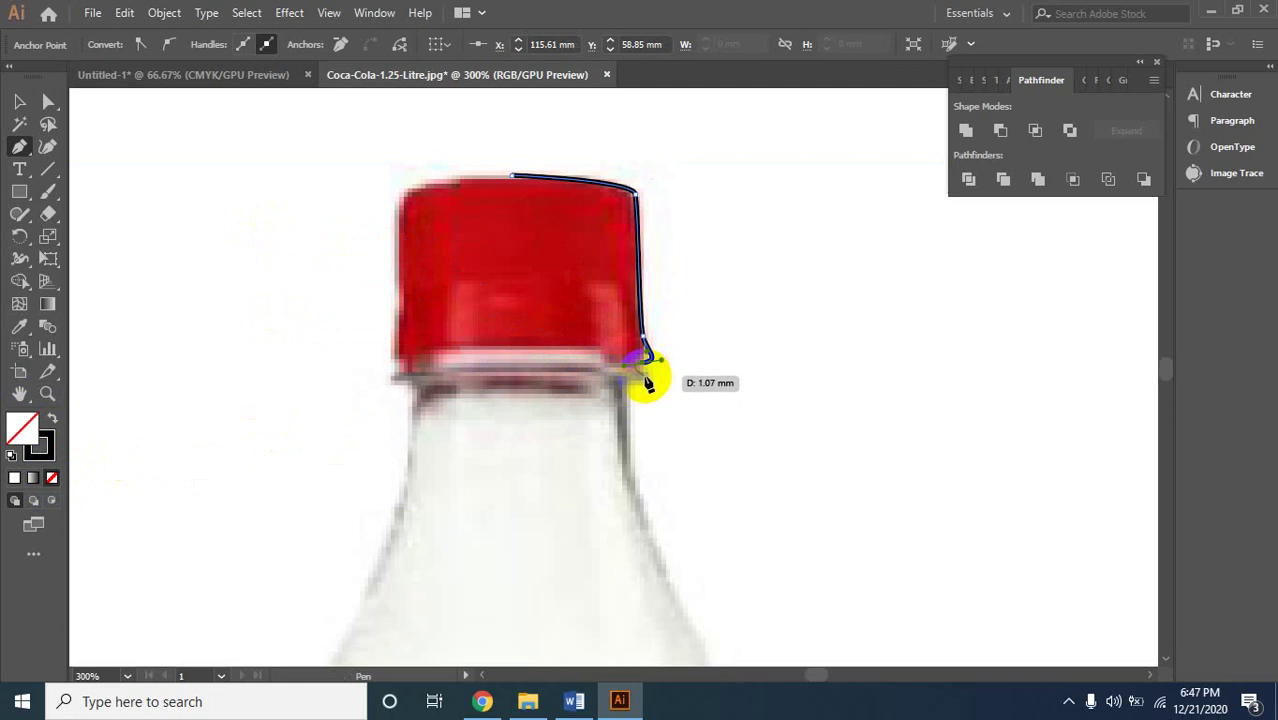
Continue the outline down the neck, shoulder and the label's right edge.
left_click_drag(648, 383, 621, 410)
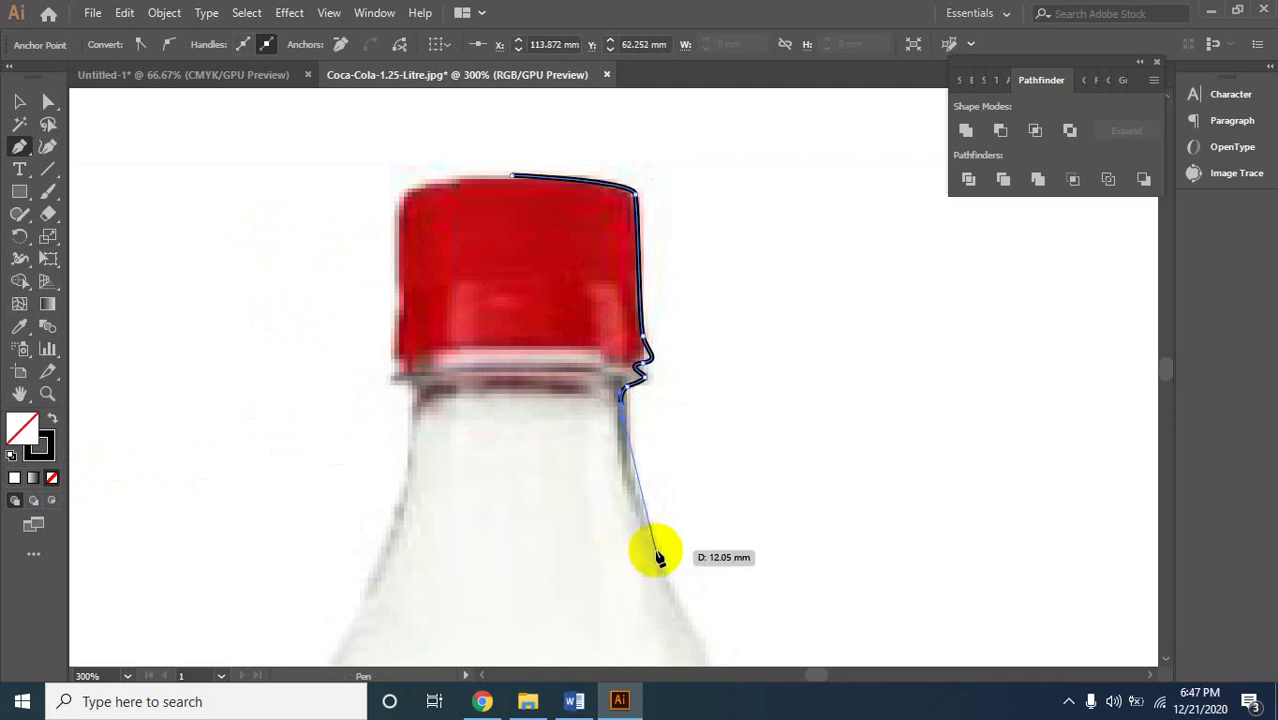
mouse_move(665, 578)
left_mouse_down()
mouse_move(676, 597)
mouse_move(590, 267)
left_mouse_up()
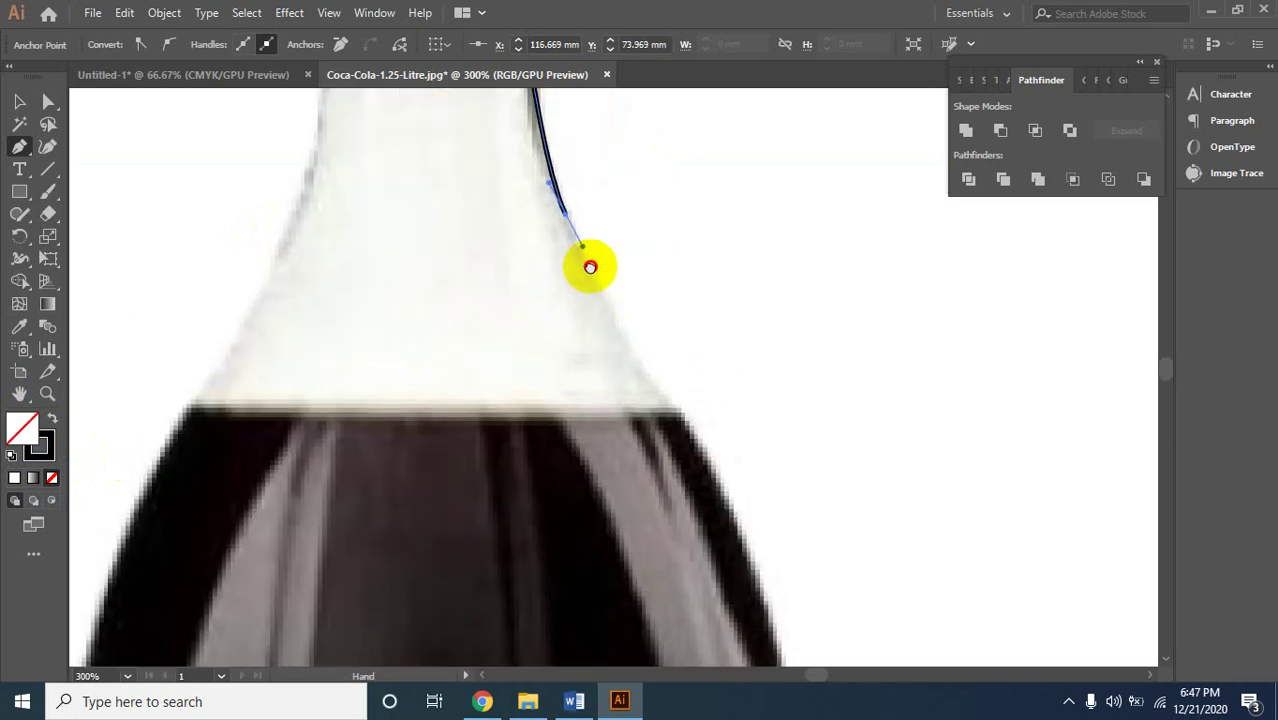
mouse_move(648, 383)
left_mouse_down()
mouse_move(675, 413)
mouse_move(723, 428)
mouse_move(708, 460)
mouse_move(714, 503)
left_mouse_up()
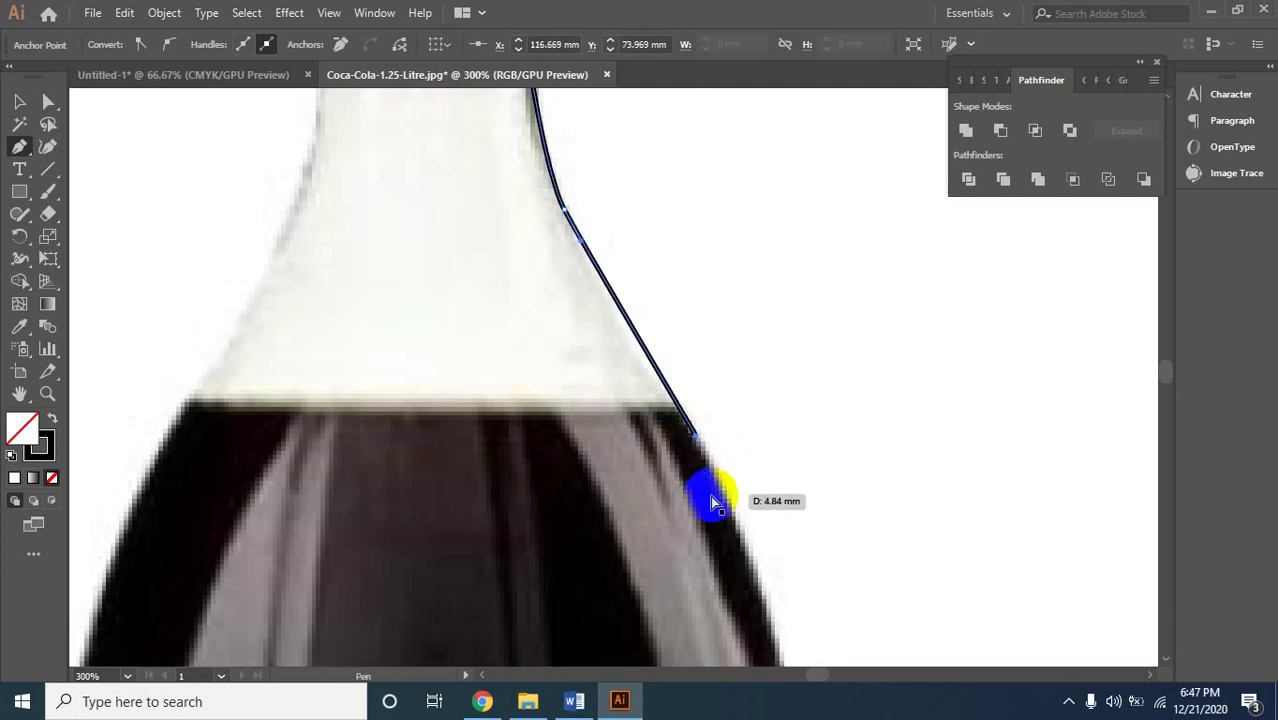
key("ctrl+minus")
key("ctrl+minus")
mouse_move(714, 503)
left_mouse_down()
mouse_move(600, 408)
mouse_move(665, 393)
mouse_move(651, 486)
left_mouse_up()
key("ctrl+plus")
key("ctrl+plus")
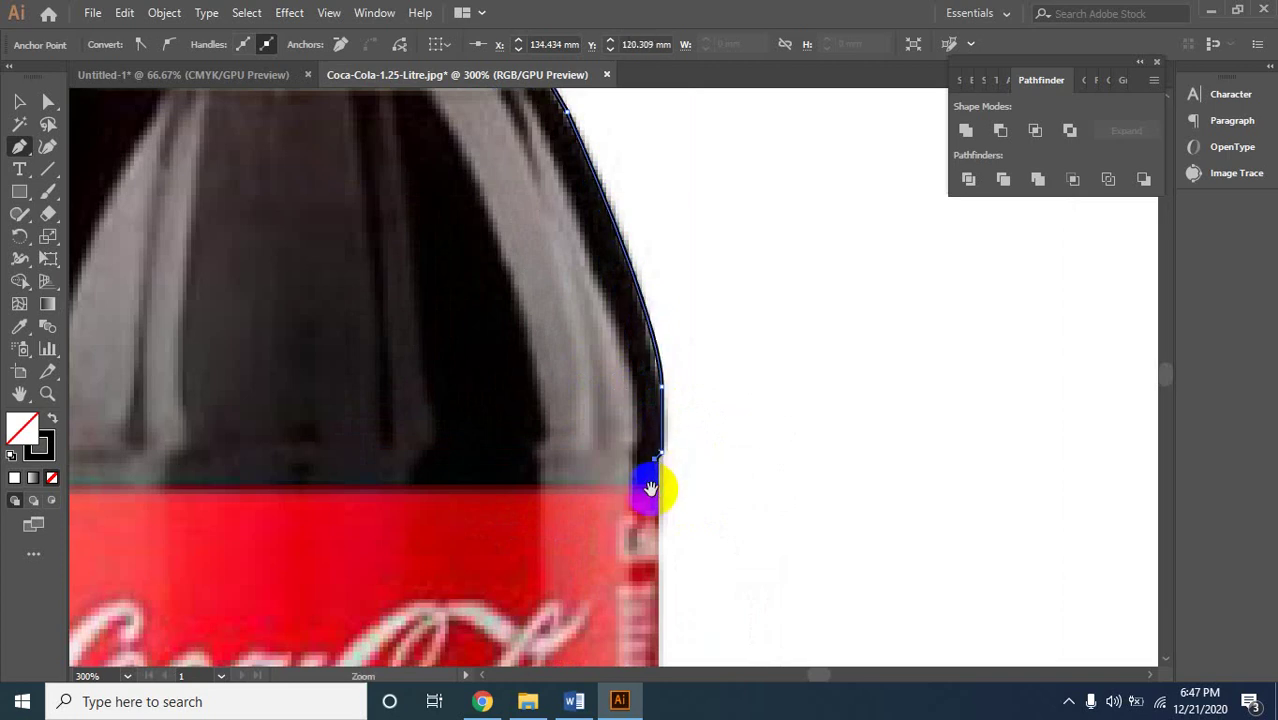
key("ctrl+plus")
left_click_drag(651, 405, 749, 277)
scroll(749, 277, "down", 3)
scroll(749, 277, "down", 3)
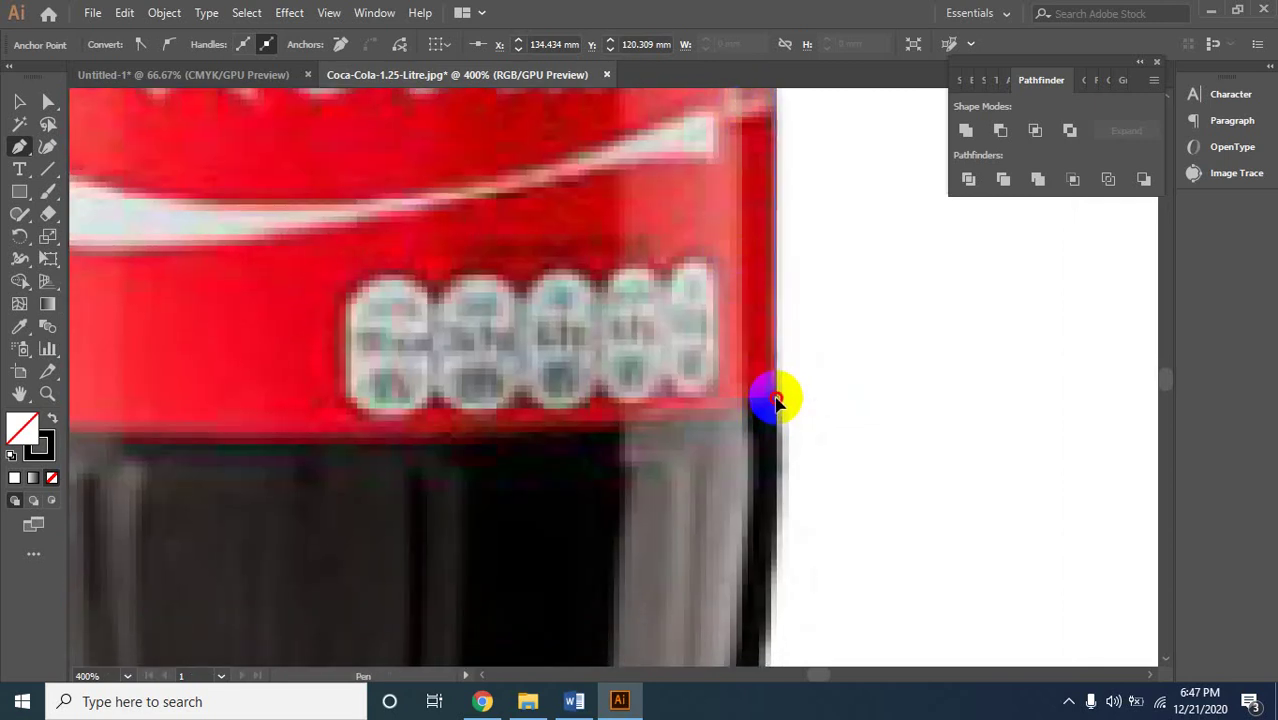
mouse_move(777, 404)
left_mouse_down()
mouse_move(782, 422)
mouse_move(827, 205)
left_mouse_up()
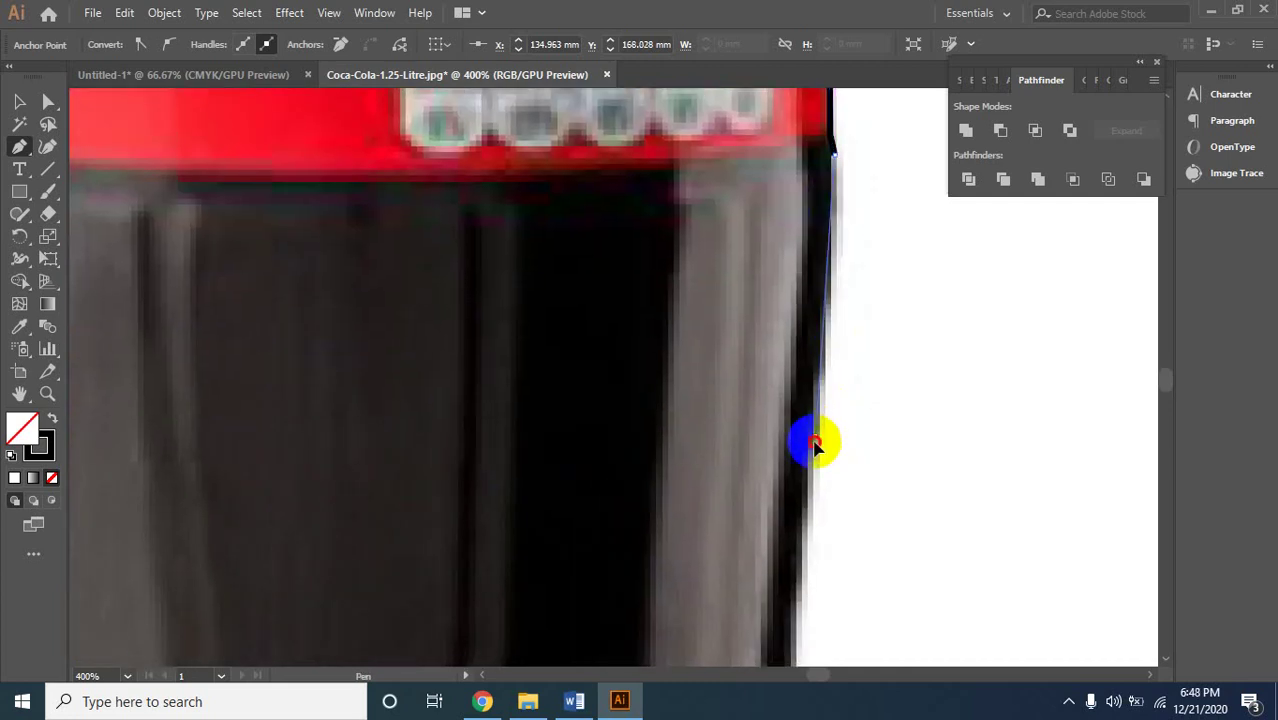
Trace the dark bottle body, the feet and the flat base to finish the half-outline.
left_click_drag(793, 500, 798, 123)
left_click(787, 296)
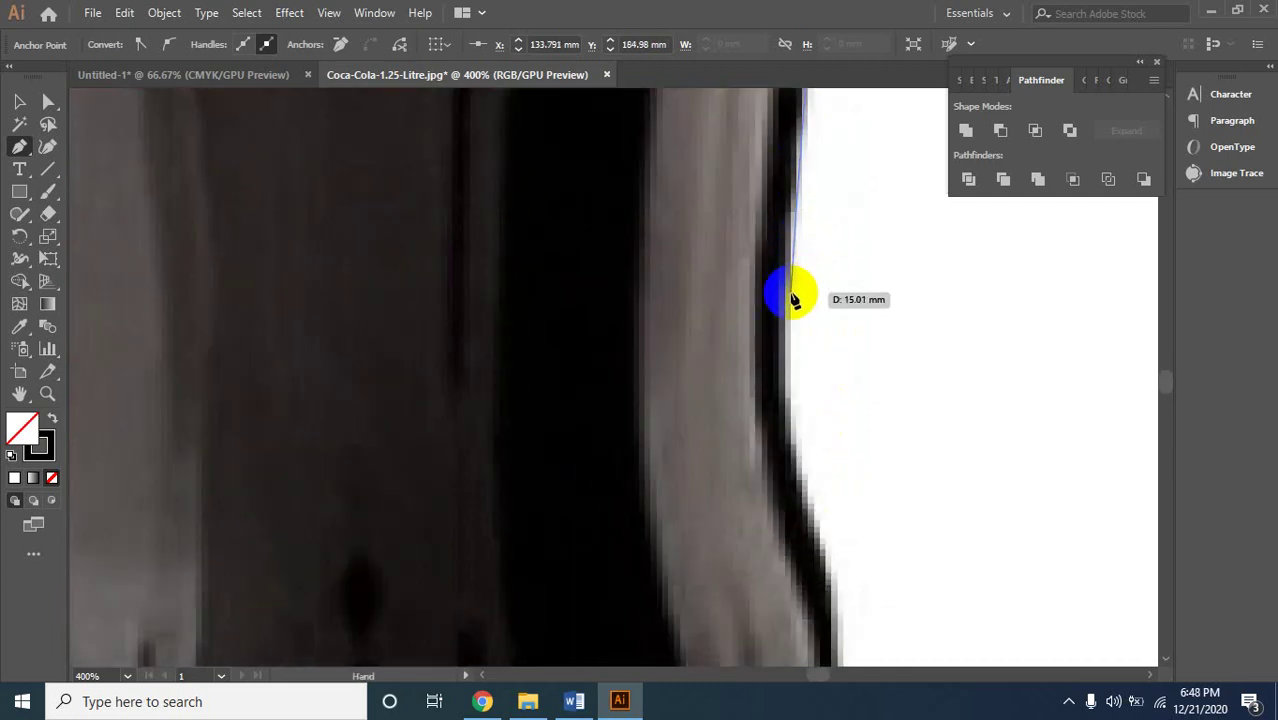
left_click_drag(772, 428, 816, 519)
left_click_drag(820, 533, 699, 214)
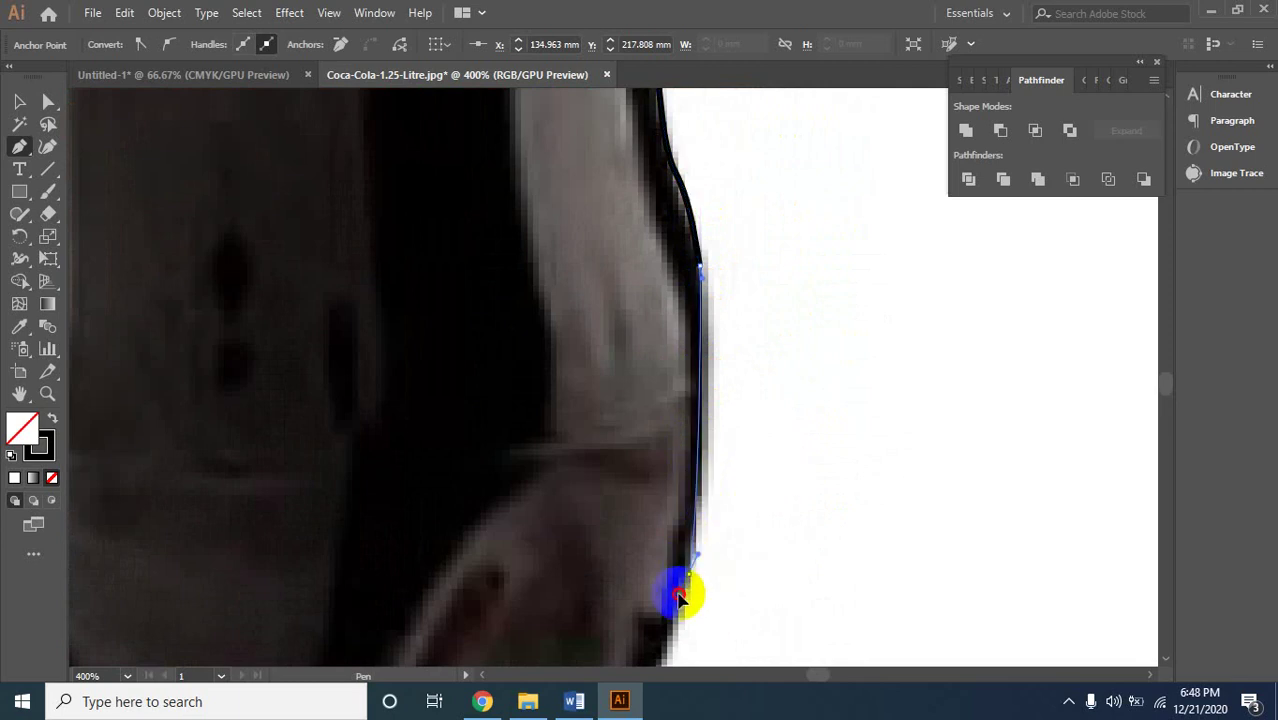
left_click_drag(684, 555, 919, 208)
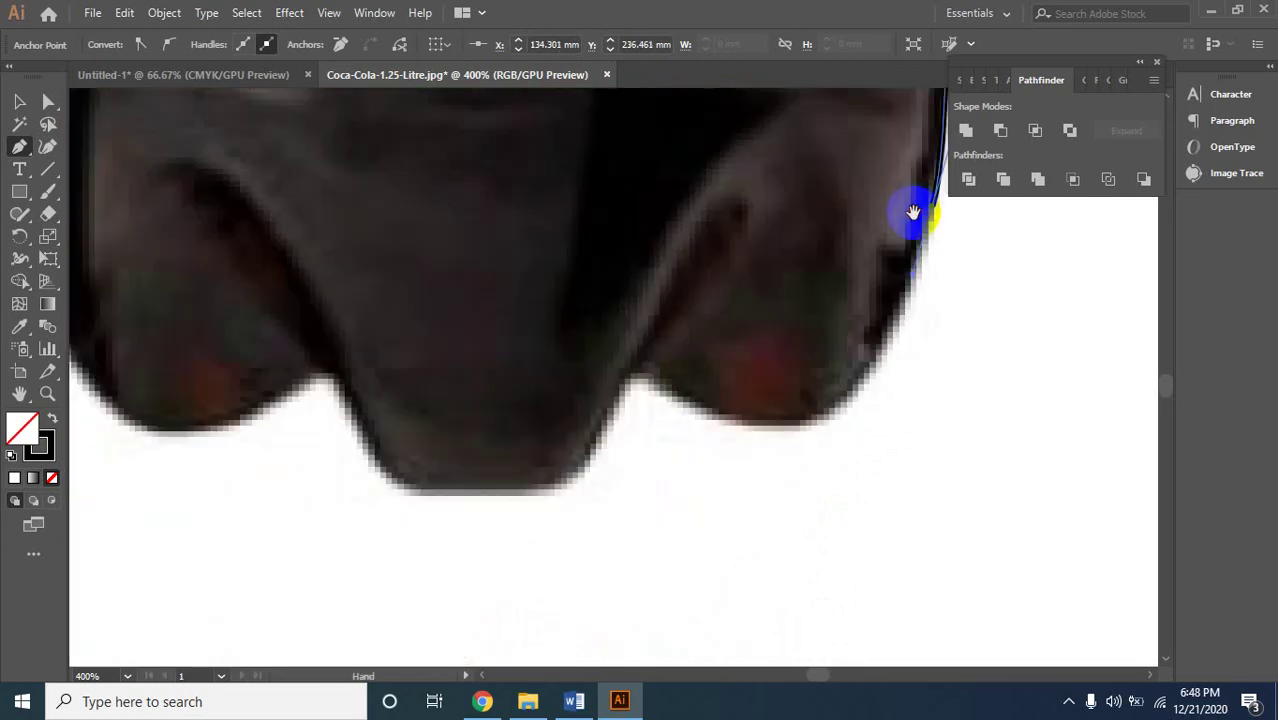
left_click_drag(829, 416, 785, 442)
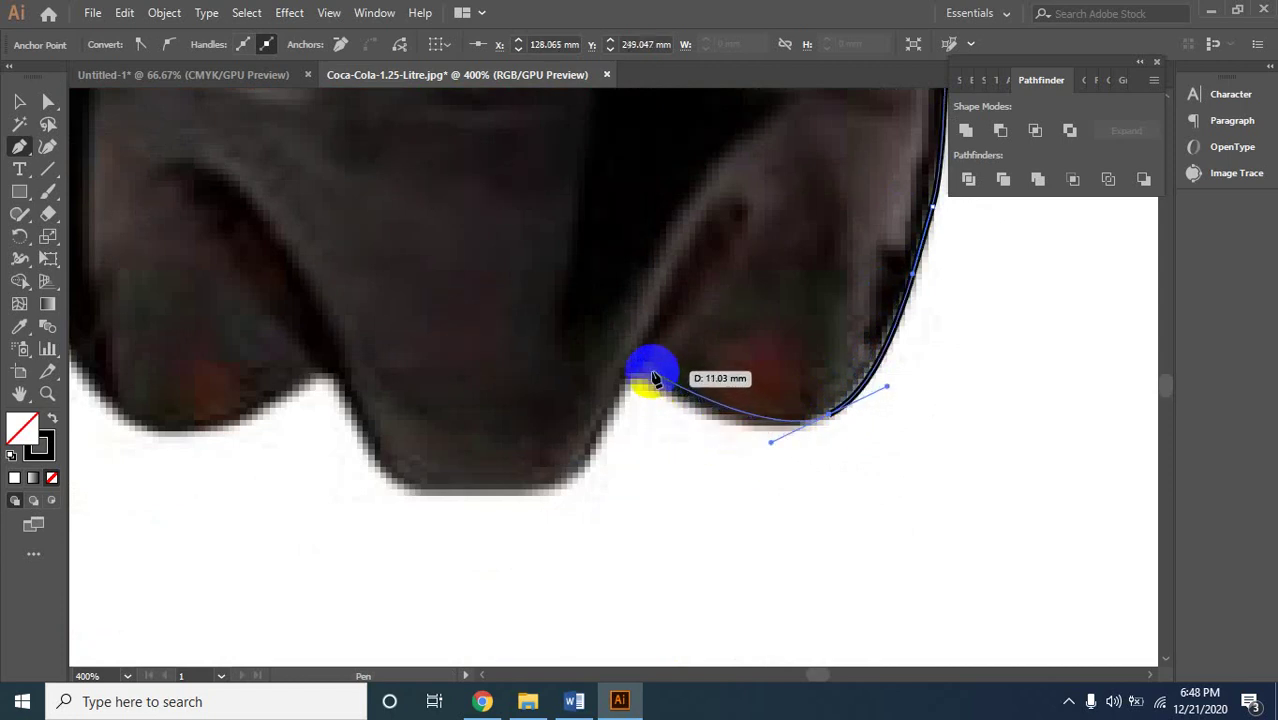
left_click_drag(641, 370, 620, 340)
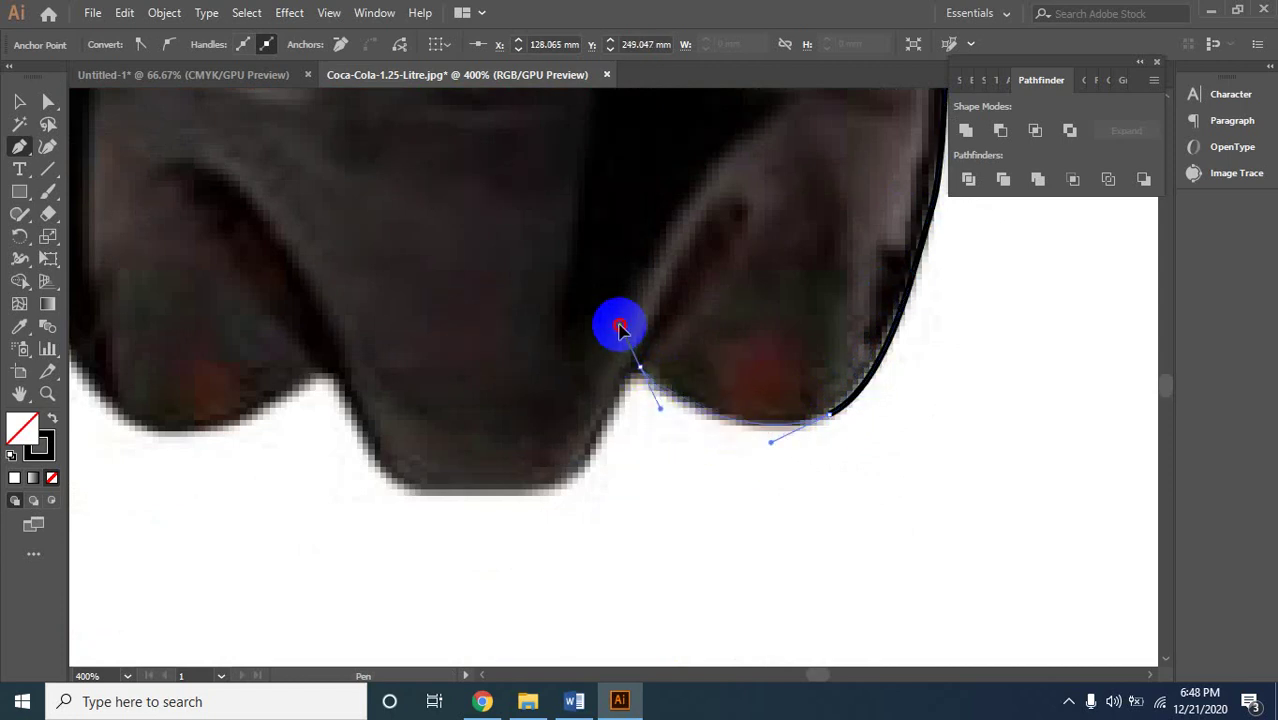
left_click(640, 368)
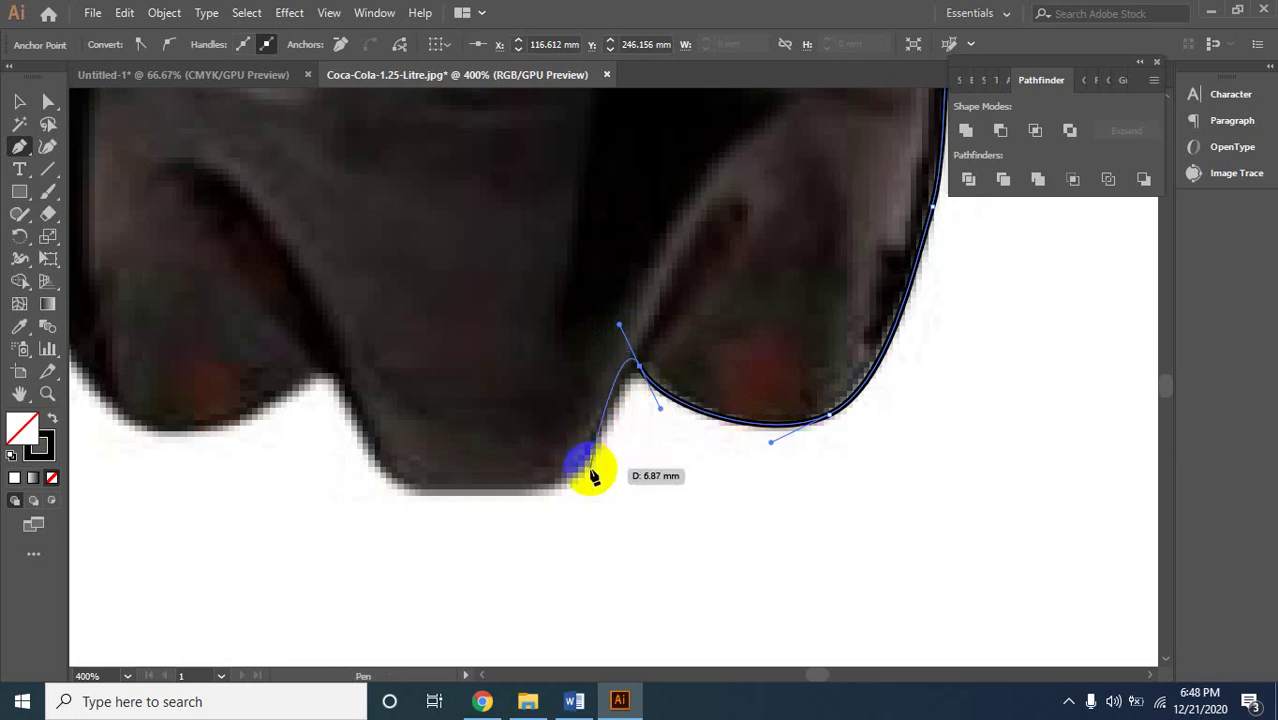
left_click(558, 488)
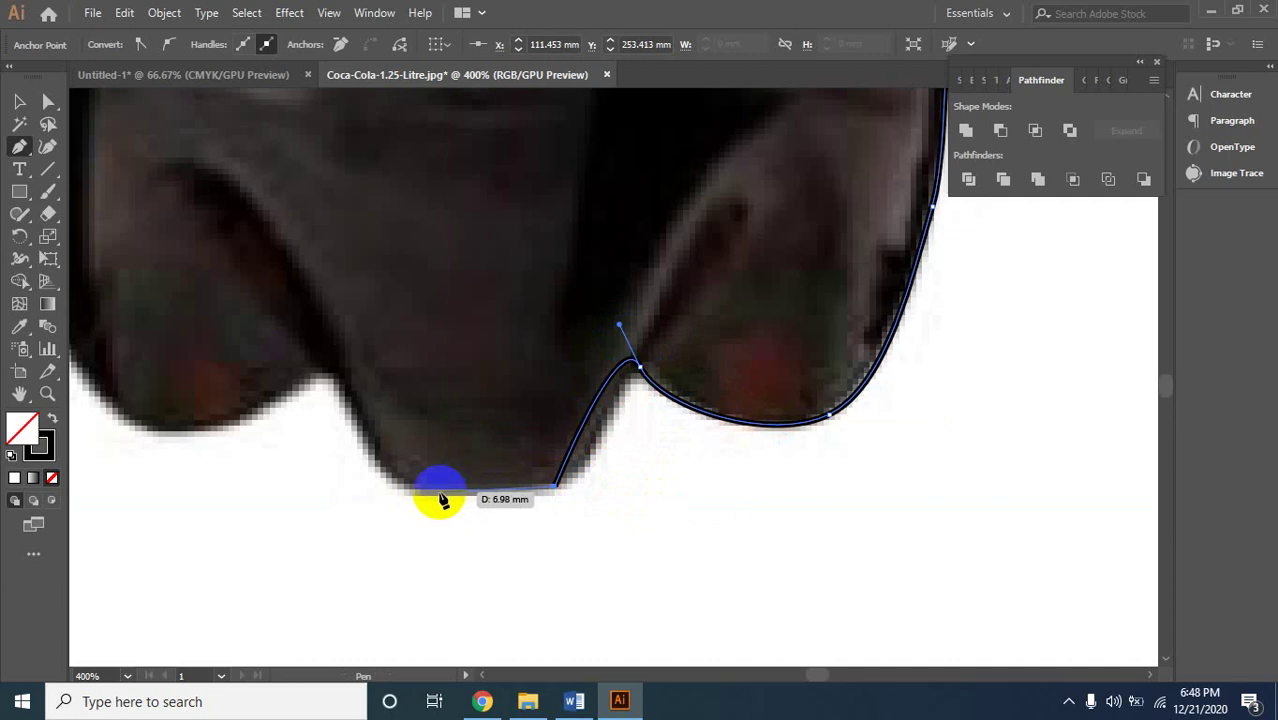
left_click(440, 489)
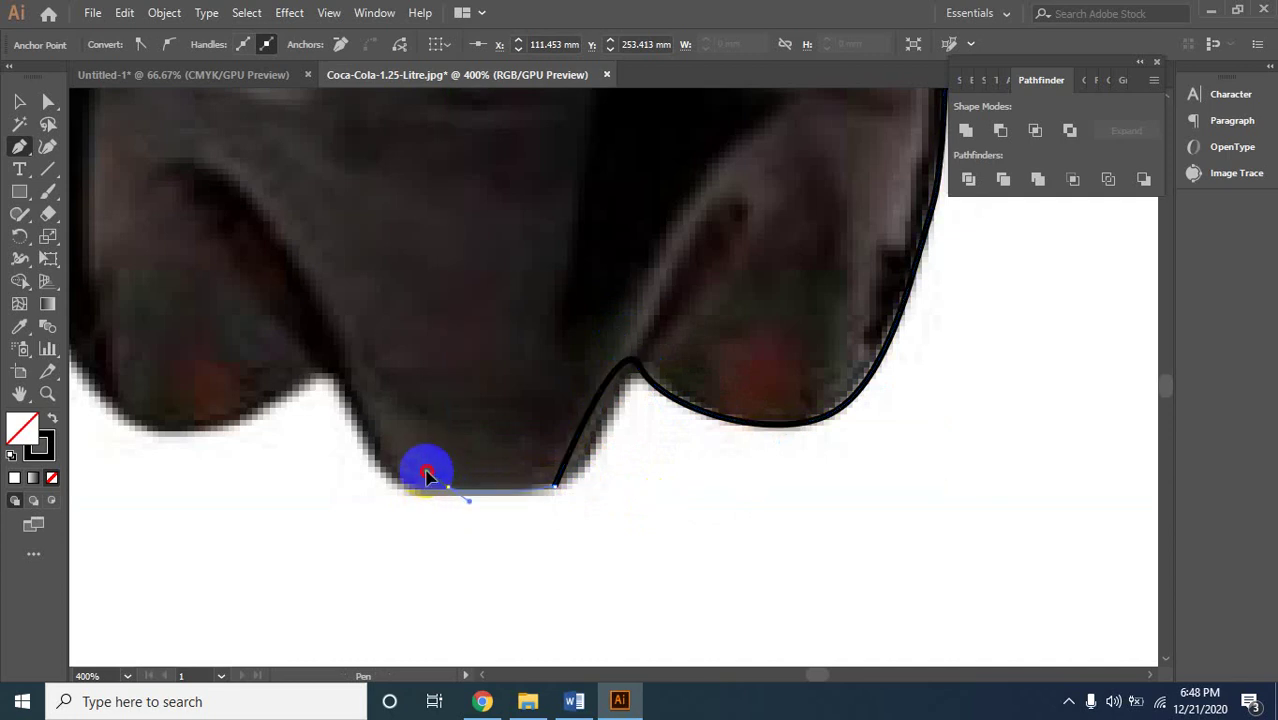
left_click_drag(416, 456, 416, 452)
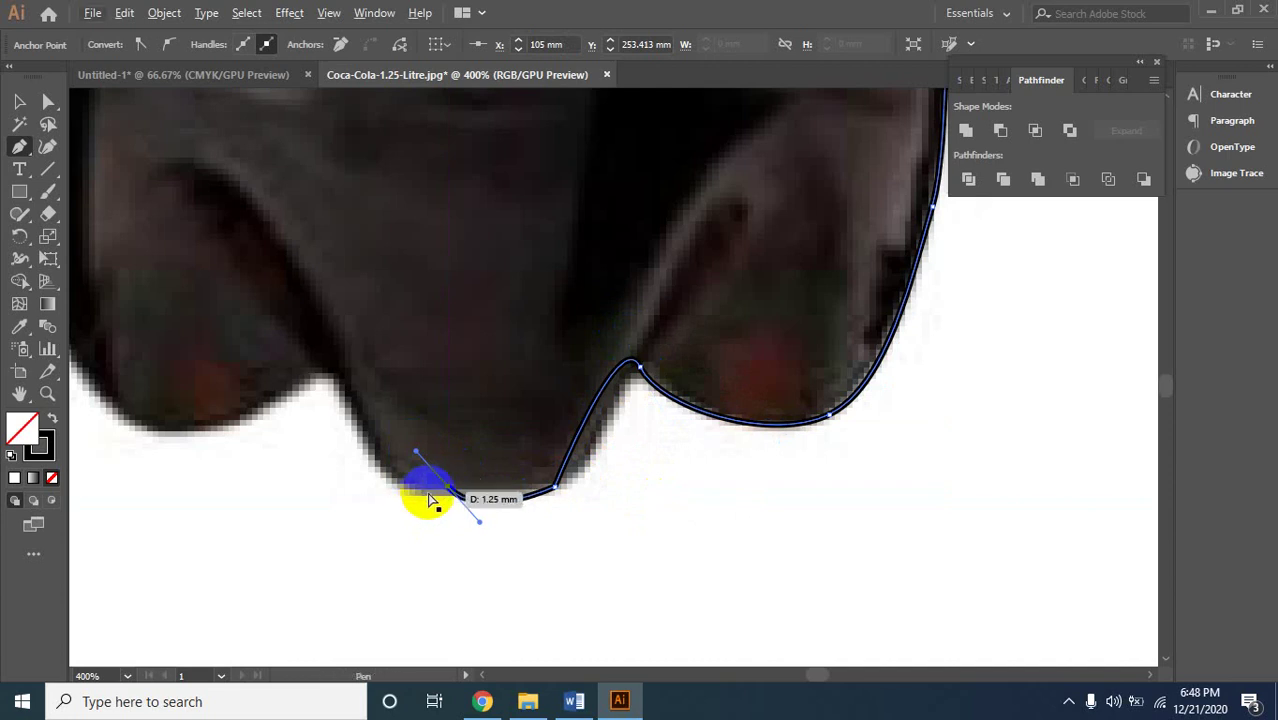
left_click_drag(432, 498, 434, 497)
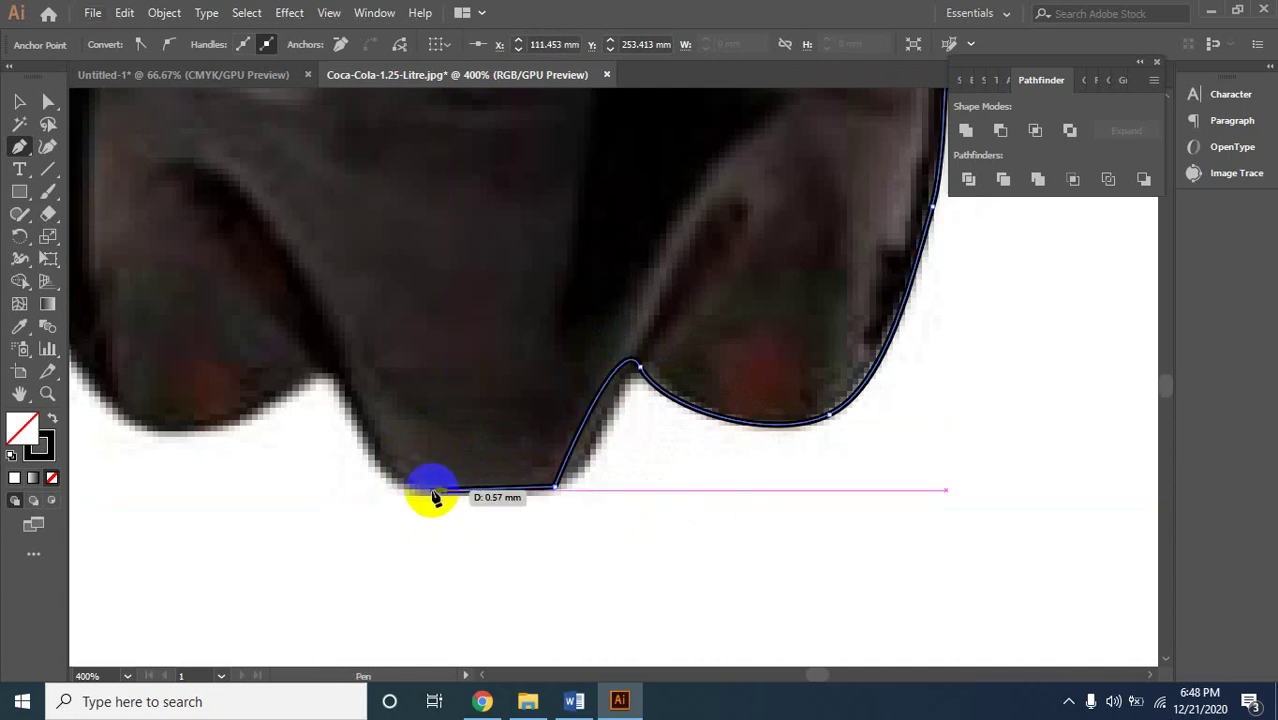
key("ctrl+z")
key("ctrl+z")
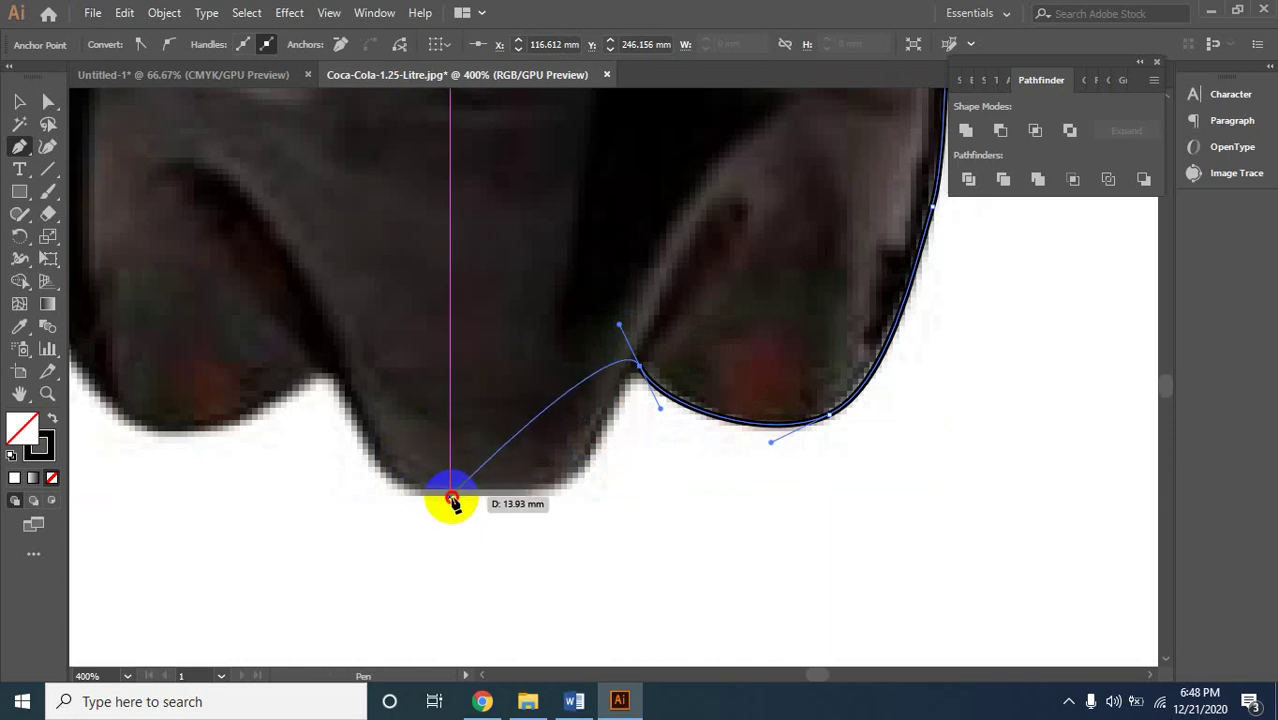
left_click_drag(452, 498, 272, 468)
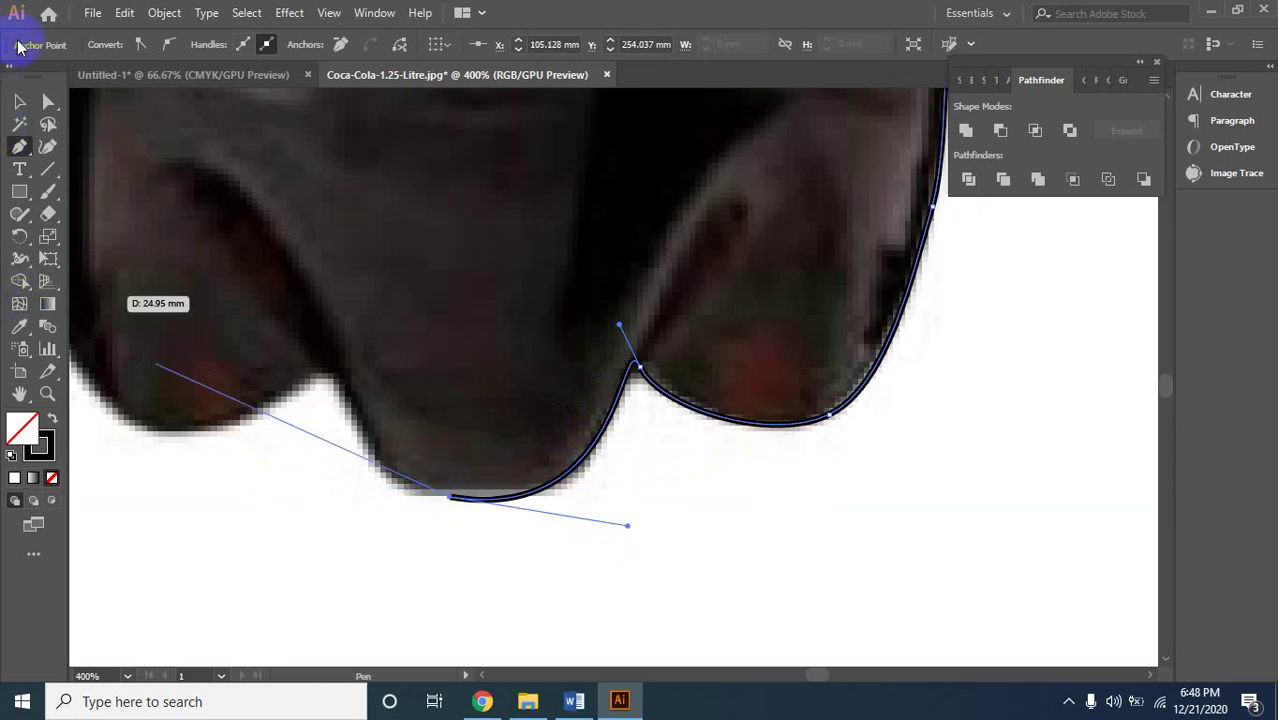
left_click(20, 101)
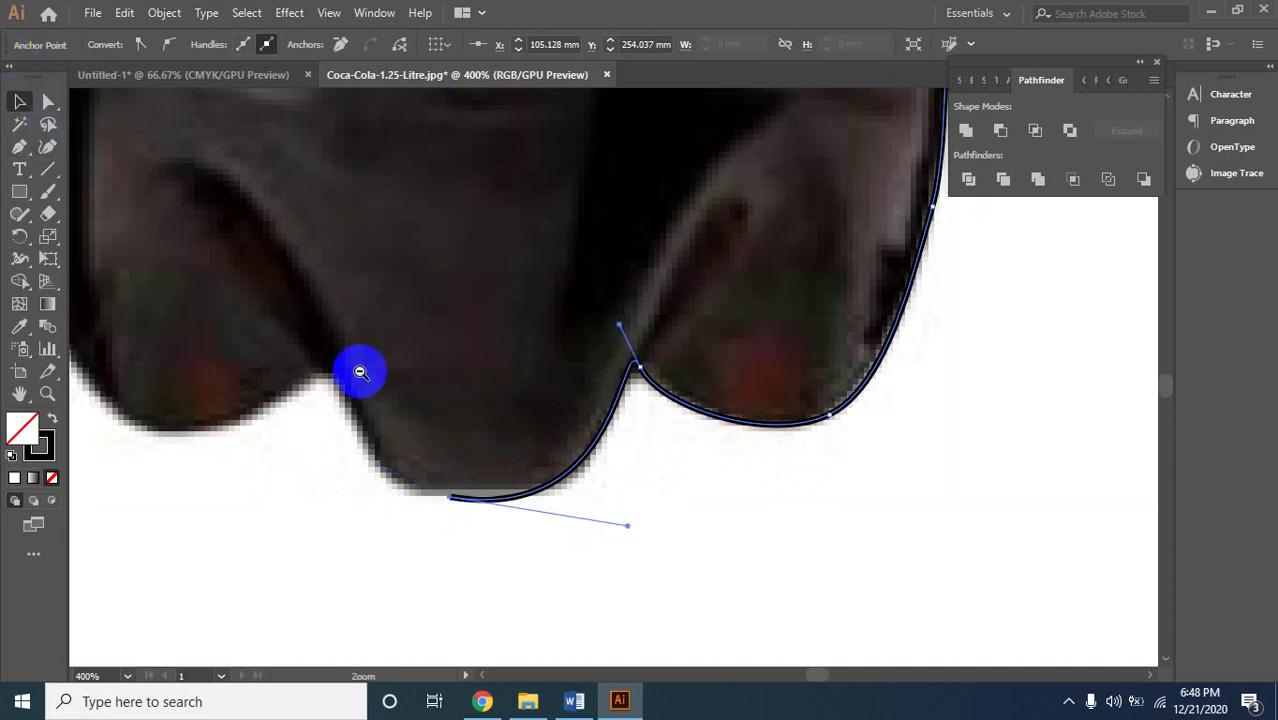
Zoom to 600% on the cap and pull the wavy segment below it up to the cap edge.
scroll(628, 123, "down", 2)
scroll(616, 134, "up", 3)
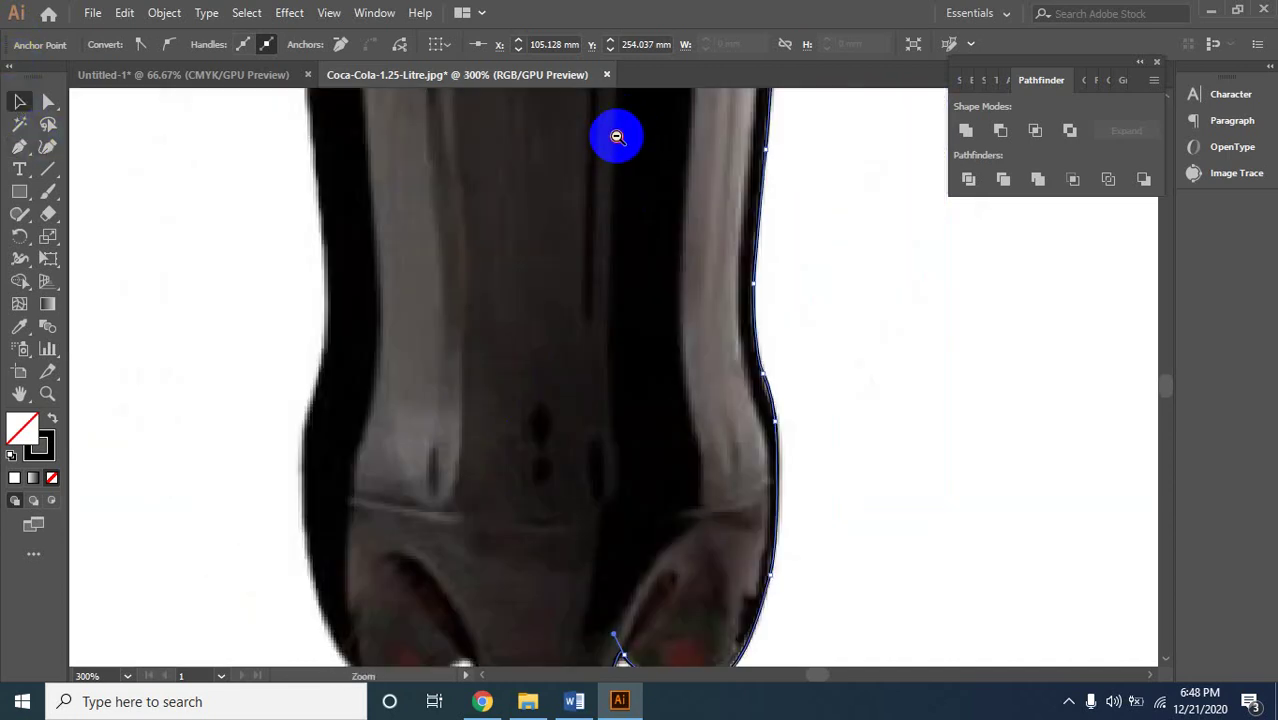
scroll(615, 240, "down", 2)
scroll(664, 228, "down", 1)
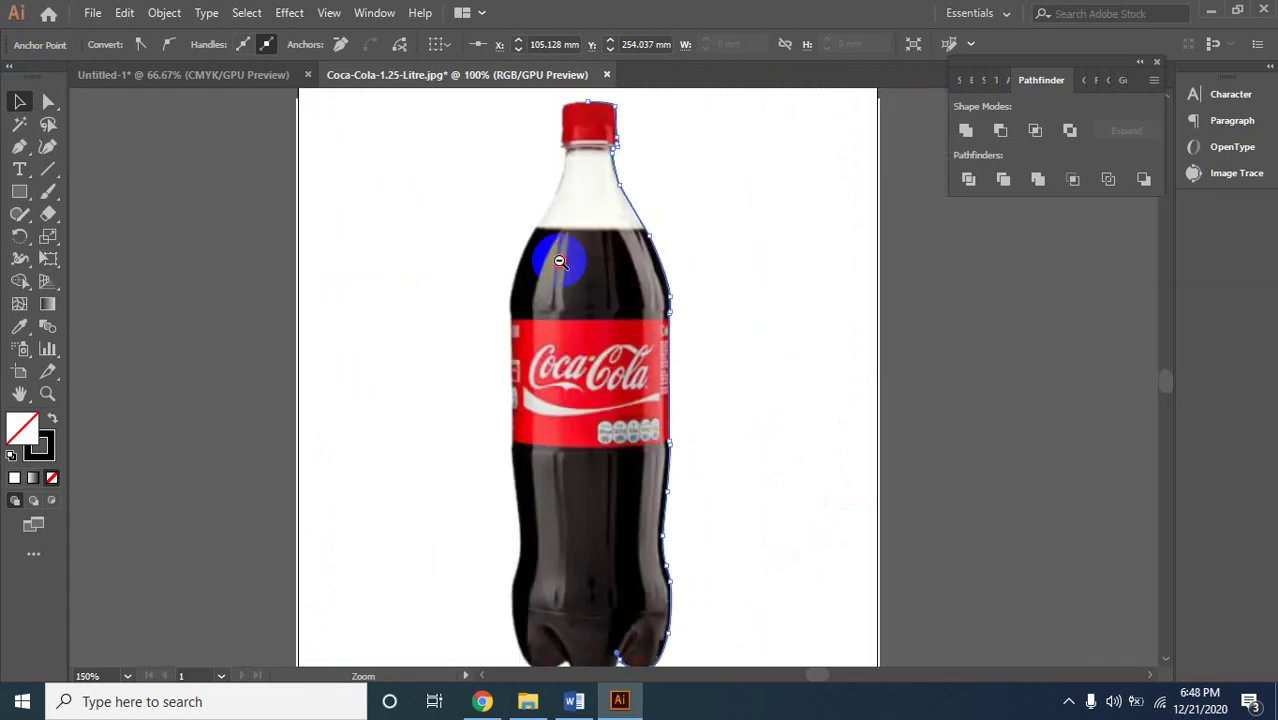
scroll(561, 257, "down", 1)
scroll(684, 336, "up", 1)
scroll(653, 365, "up", 1)
scroll(485, 323, "up", 1)
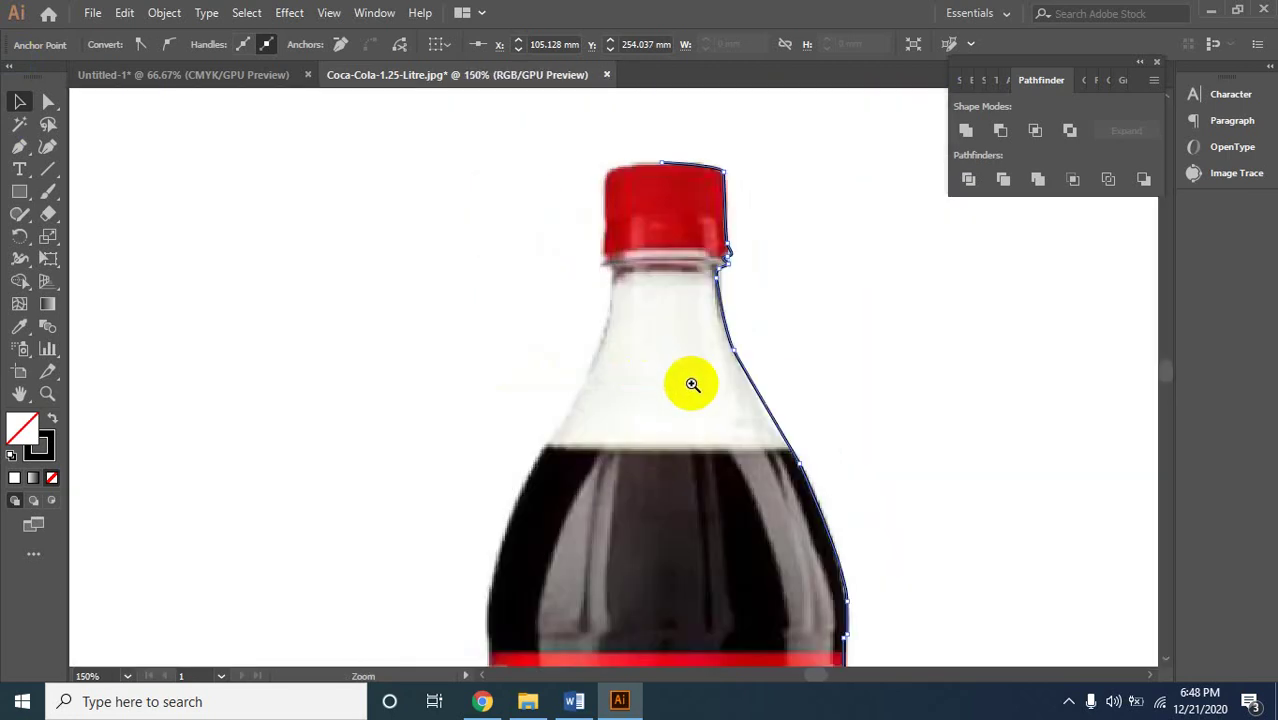
scroll(679, 383, "up", 1)
scroll(610, 270, "up", 1)
scroll(639, 265, "up", 1)
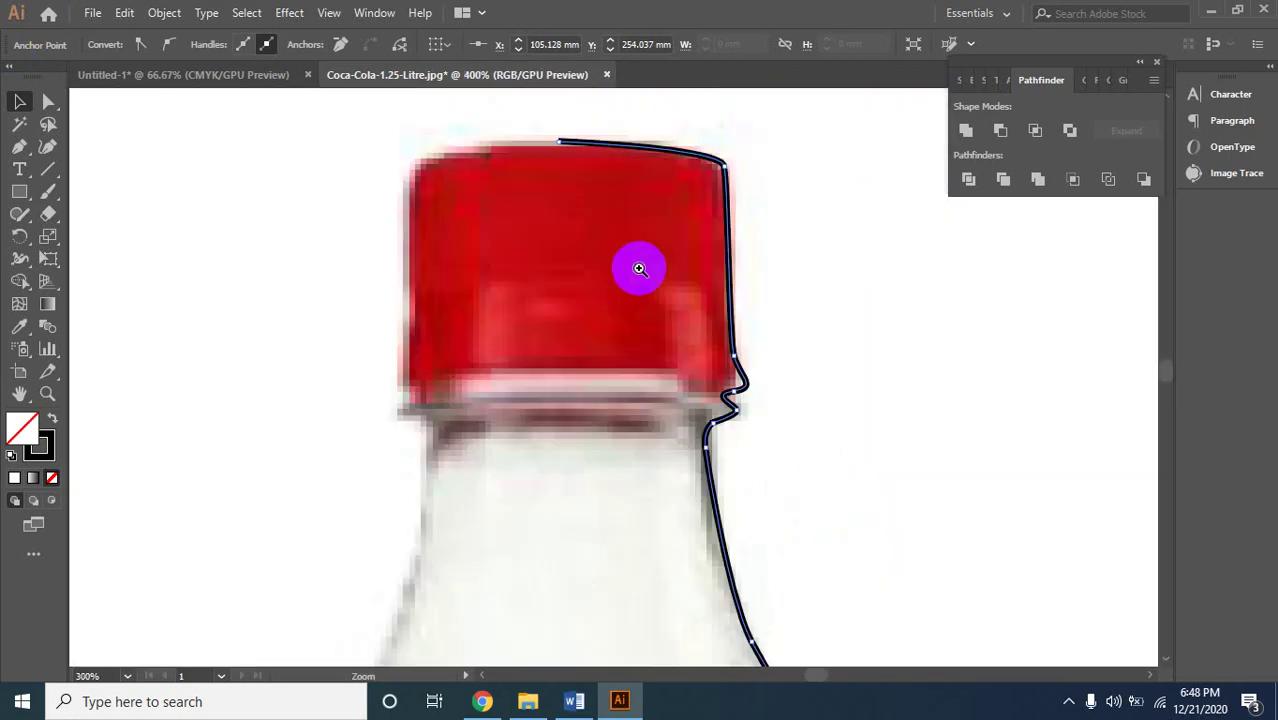
scroll(605, 285, "up", 1)
mouse_move(632, 361)
left_mouse_down()
mouse_move(624, 305)
mouse_move(644, 373)
mouse_move(649, 297)
mouse_move(653, 368)
left_mouse_up()
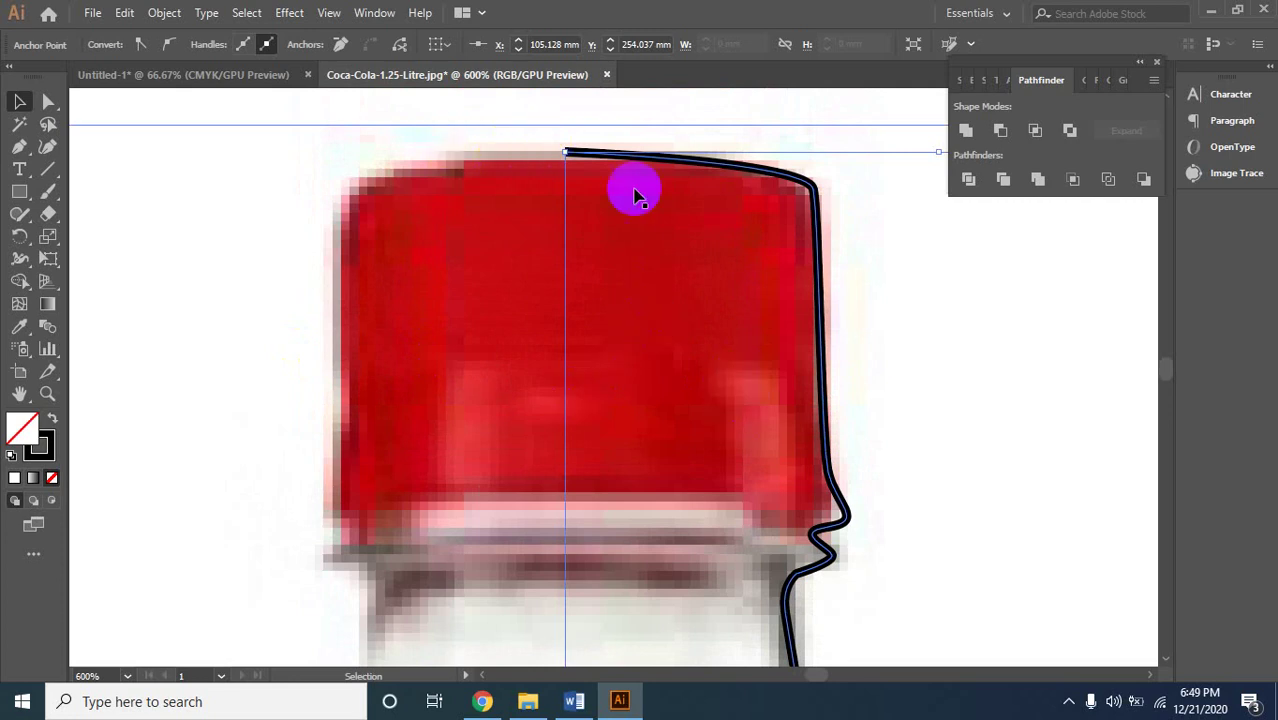
left_click(818, 558)
left_click_drag(818, 558, 820, 542)
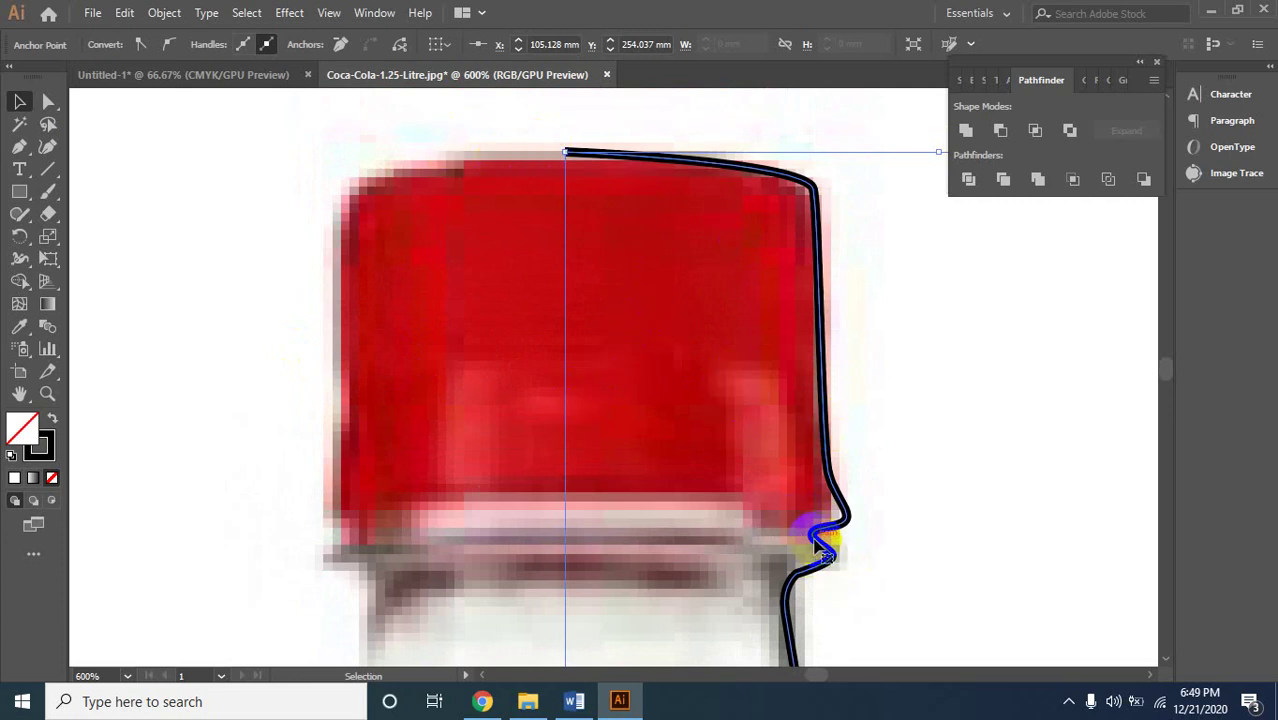
Reselect the outline path, then open and dismiss its context menu.
left_click(812, 540)
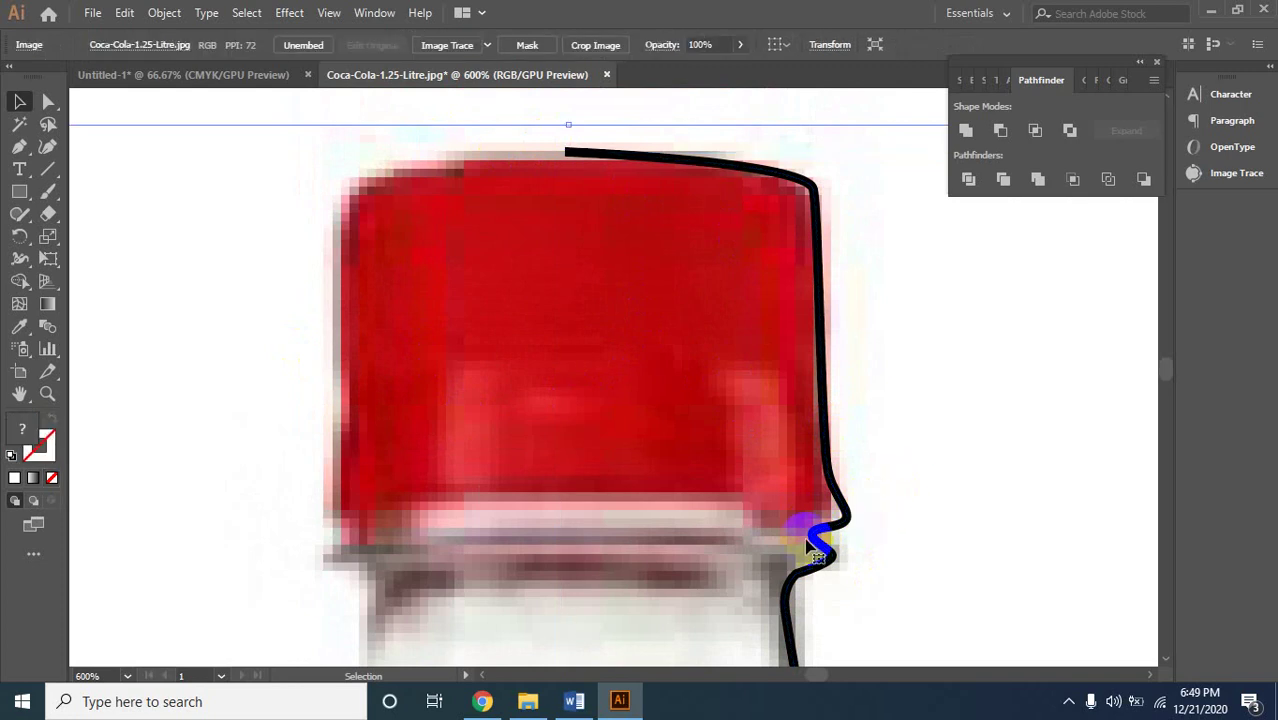
left_click(812, 540)
right_click(815, 535)
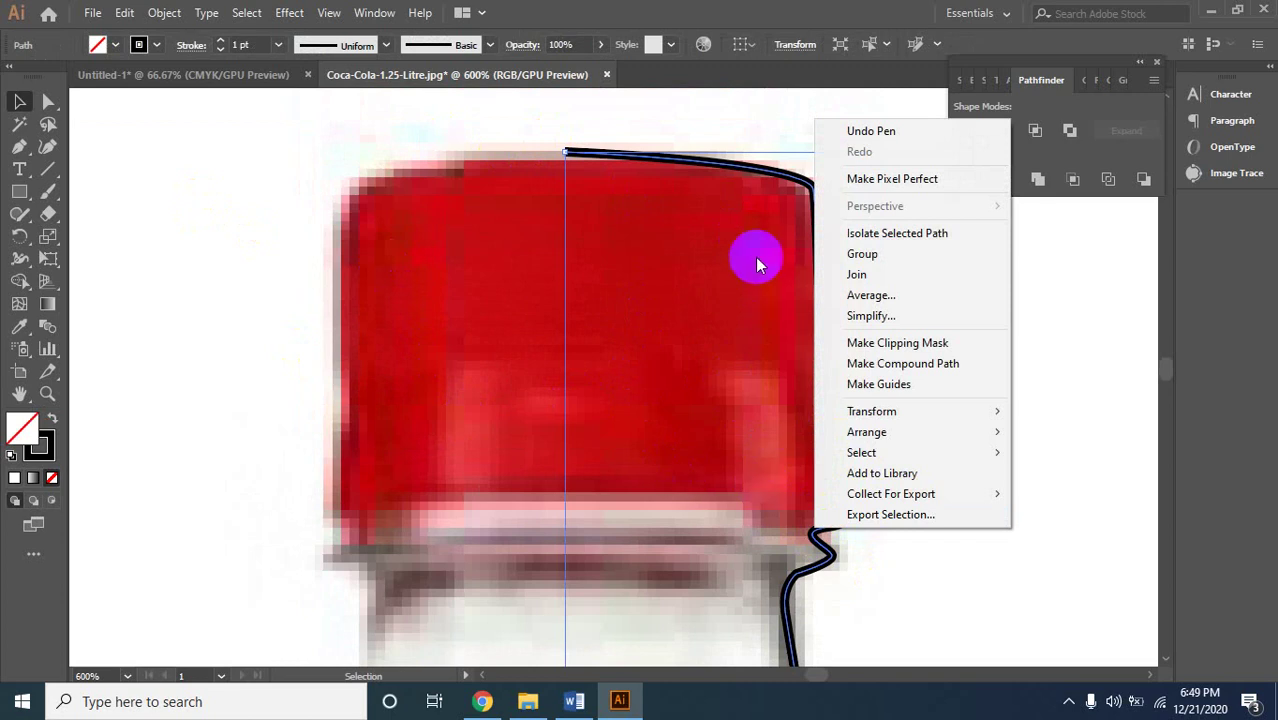
left_click(812, 540)
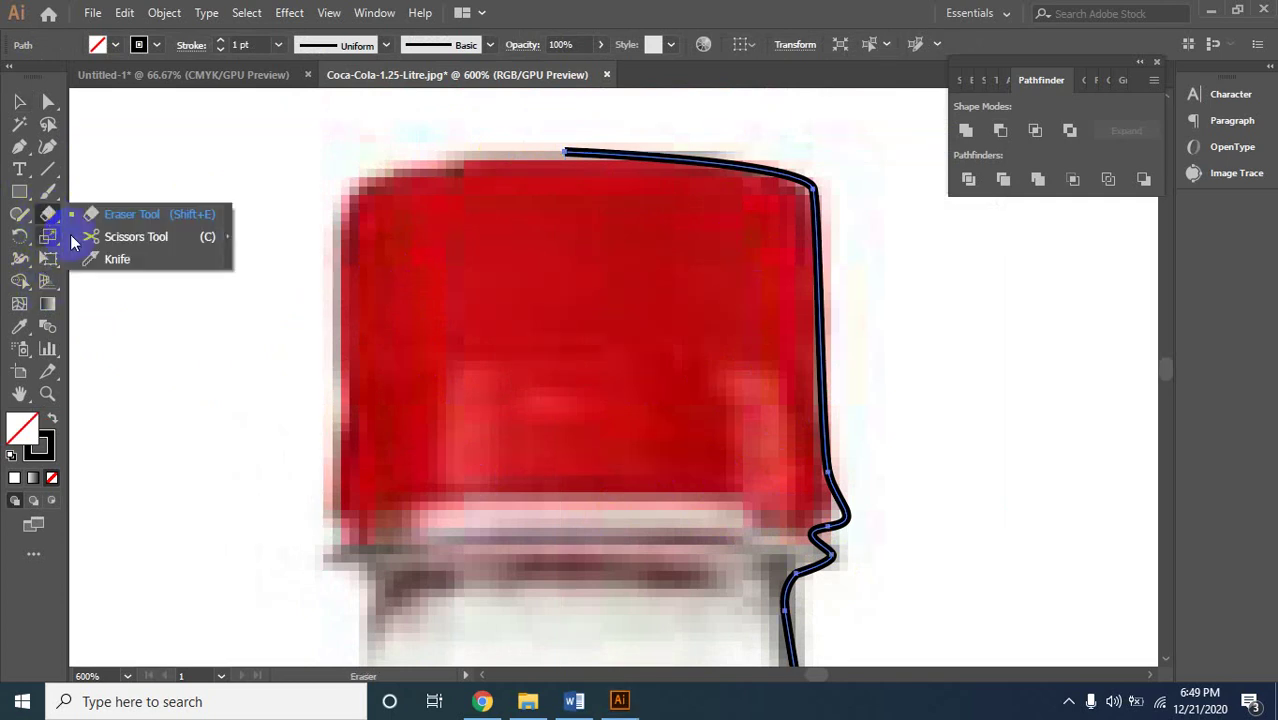
Cut the bottle outline with the Scissors at the bend below the cap.
left_click_drag(44, 222, 91, 245)
key("c")
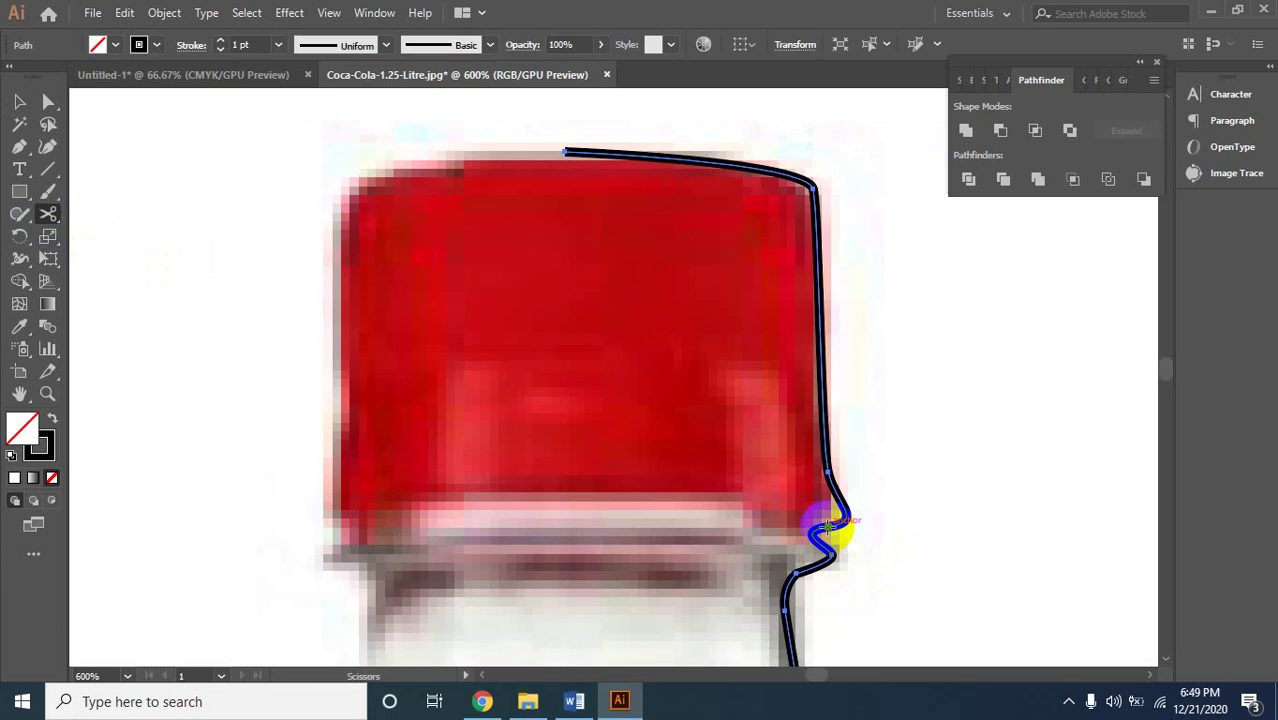
left_click(826, 526)
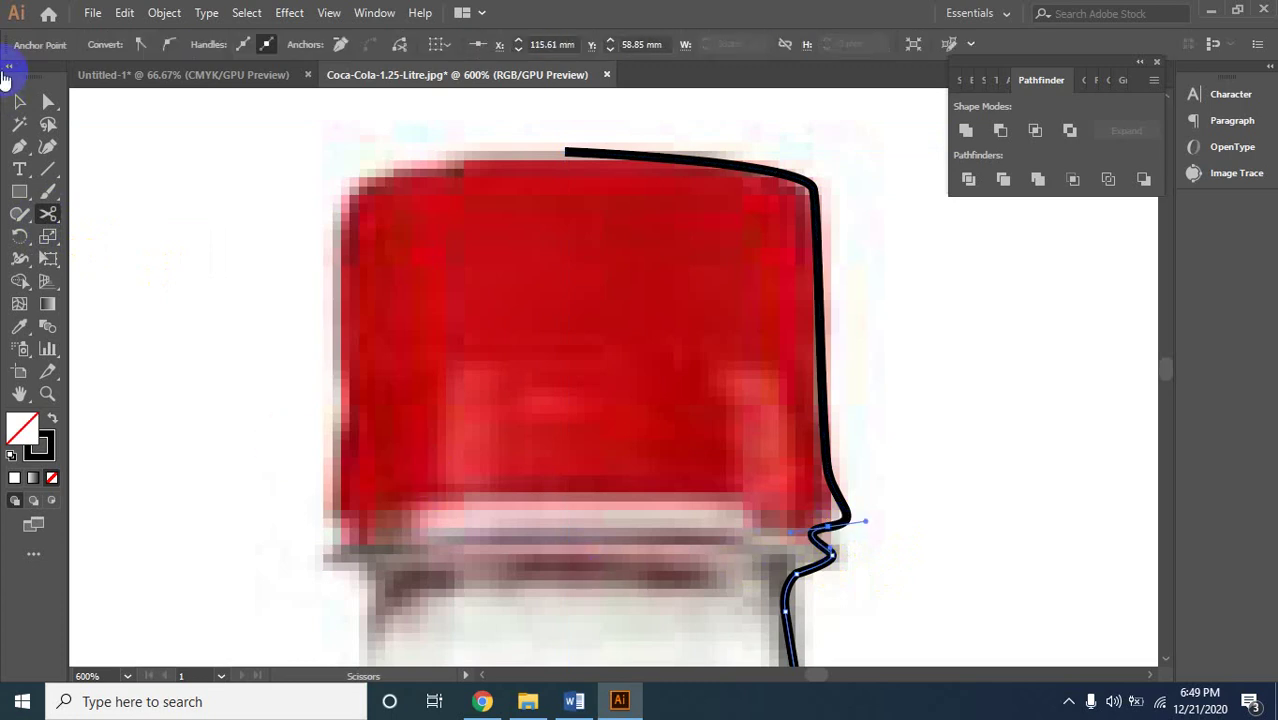
Draw a horizontal segment from the cut anchor across the cap base to the centre line.
left_click(19, 146)
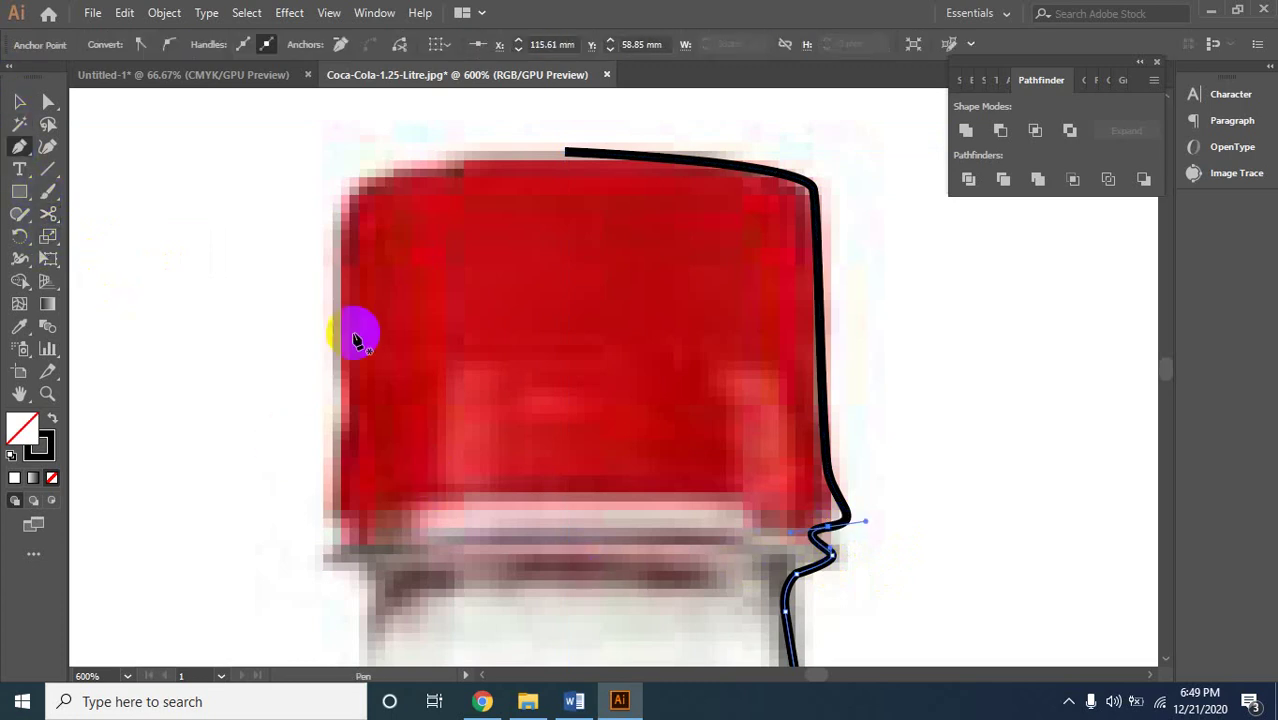
left_click(828, 527)
left_click_drag(830, 535, 566, 532)
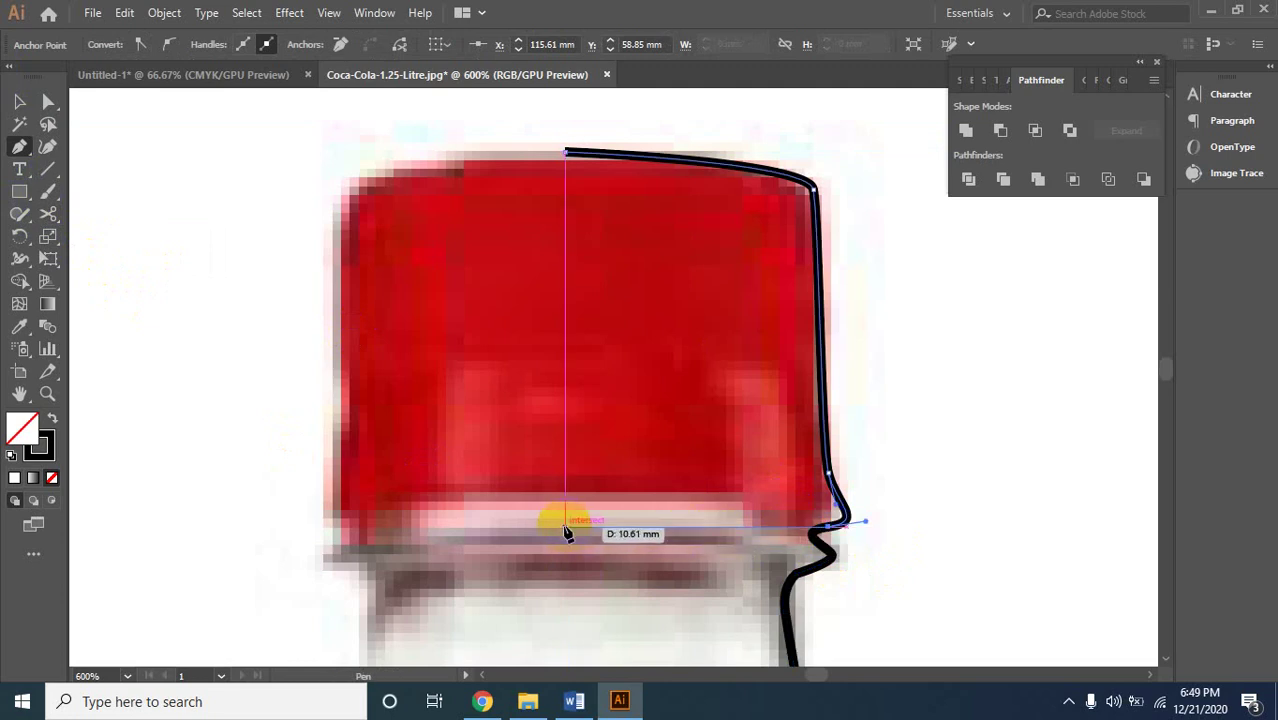
left_click(566, 528)
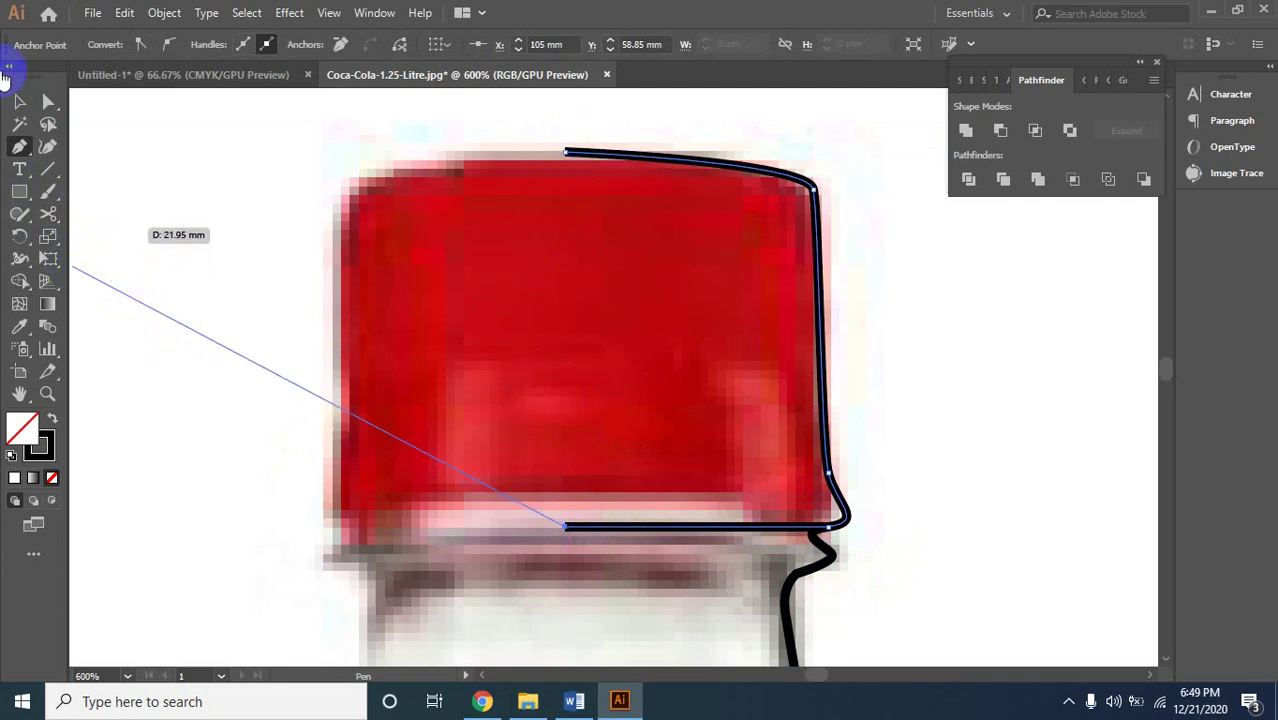
left_click(17, 103)
left_click(827, 547)
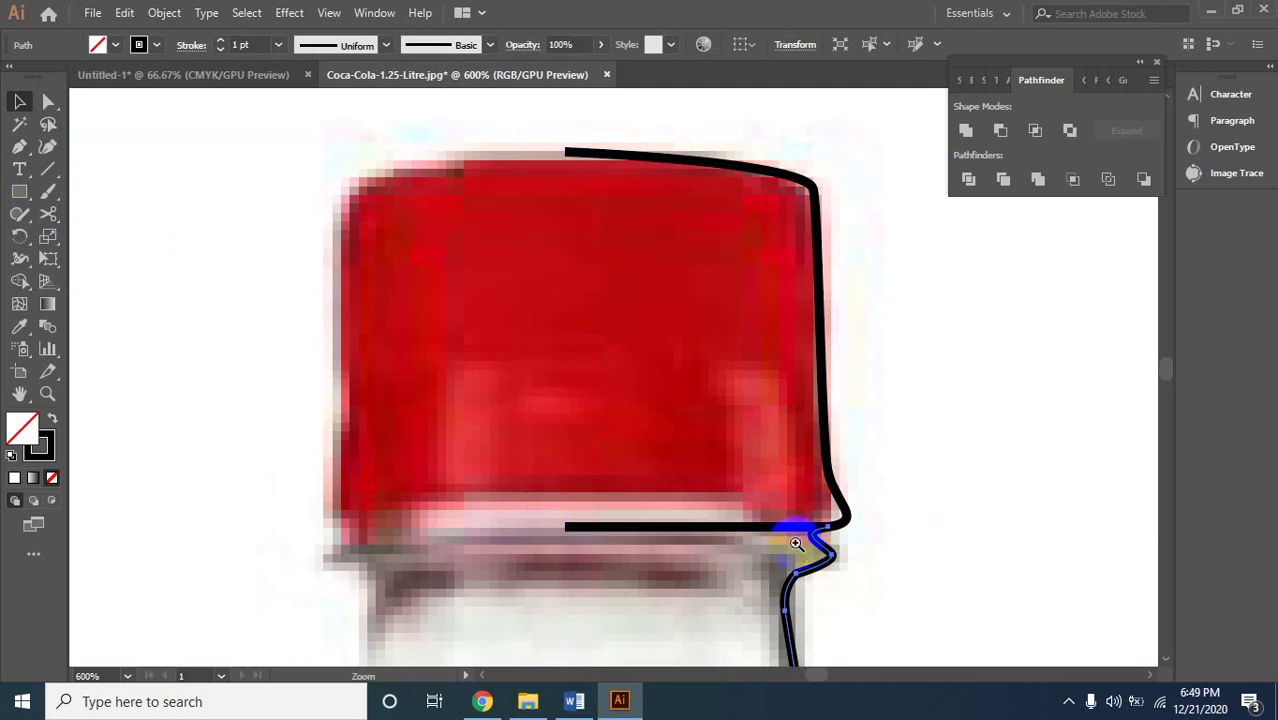
Zoom in on the bend and finish the straight line along the cap base.
left_click(815, 530, "ctrl+space")
left_click(620, 350, "ctrl+space")
left_click(645, 418, "ctrl+space")
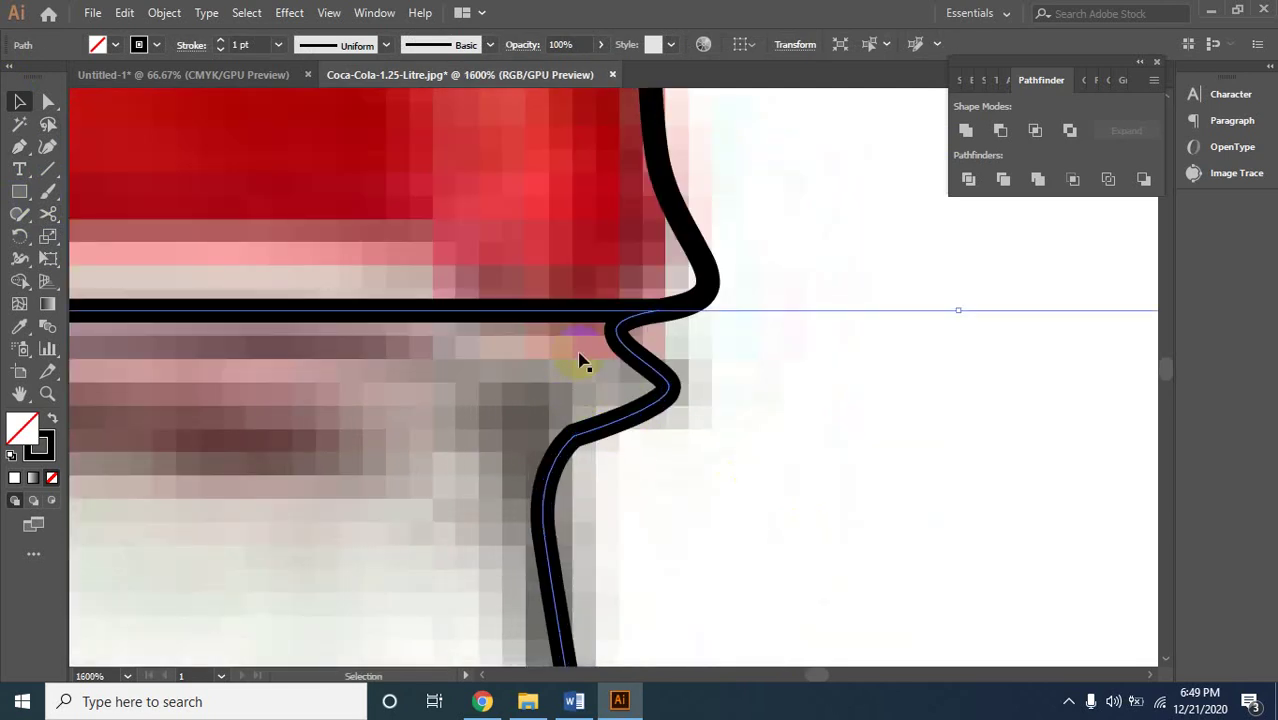
left_click(18, 147)
left_click(659, 314)
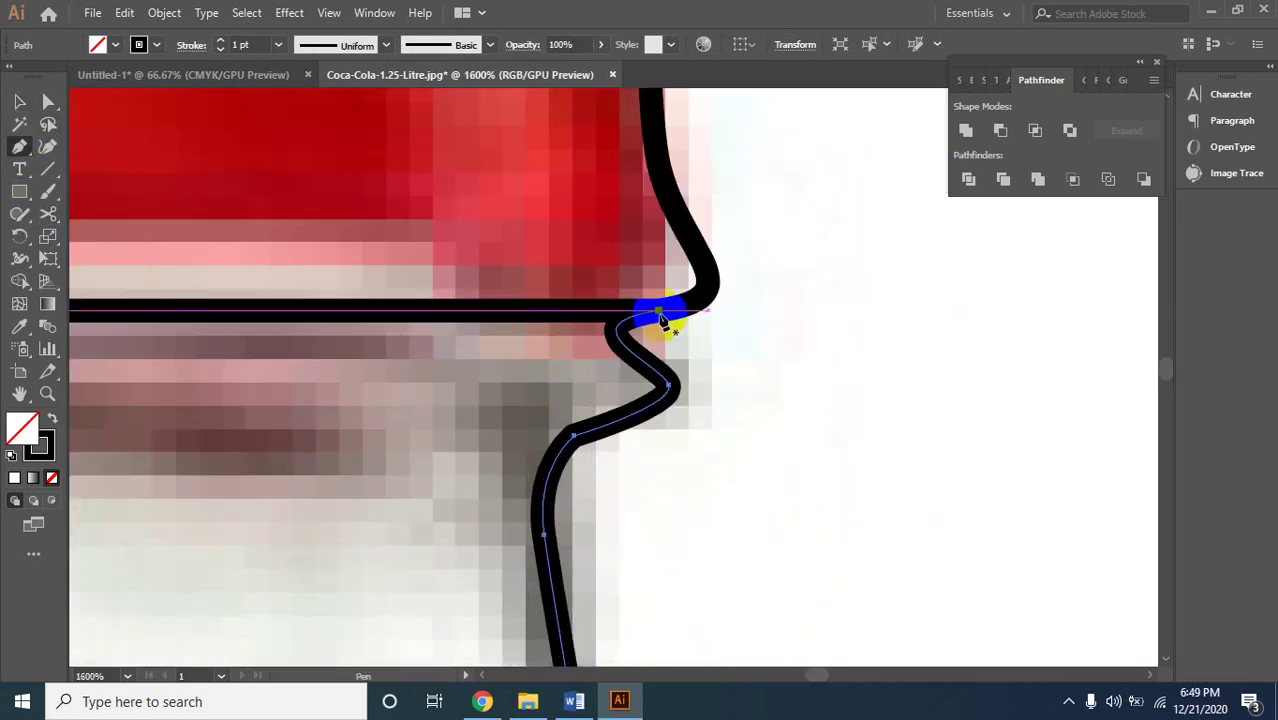
left_click_drag(296, 333, 664, 353)
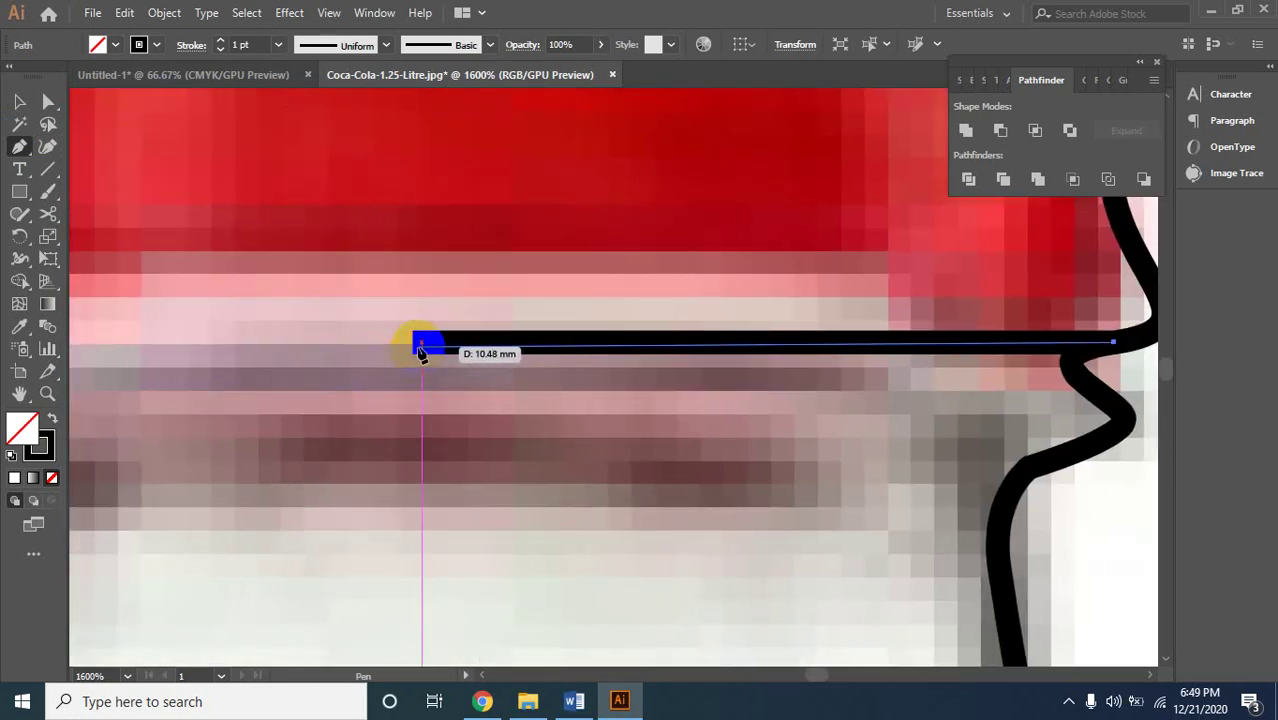
left_click(415, 350)
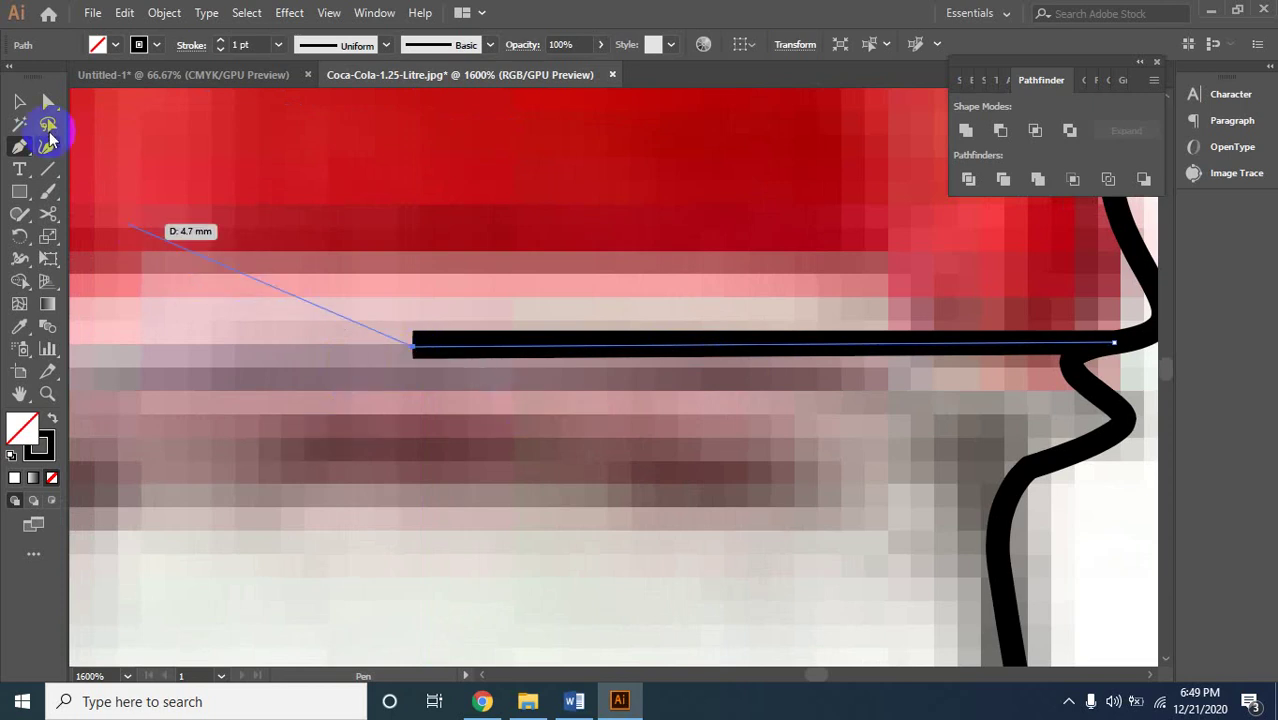
left_click(19, 101)
At 4800% zoom, drag the lower curved path's end up onto the cap base line.
key("ctrl+minus")
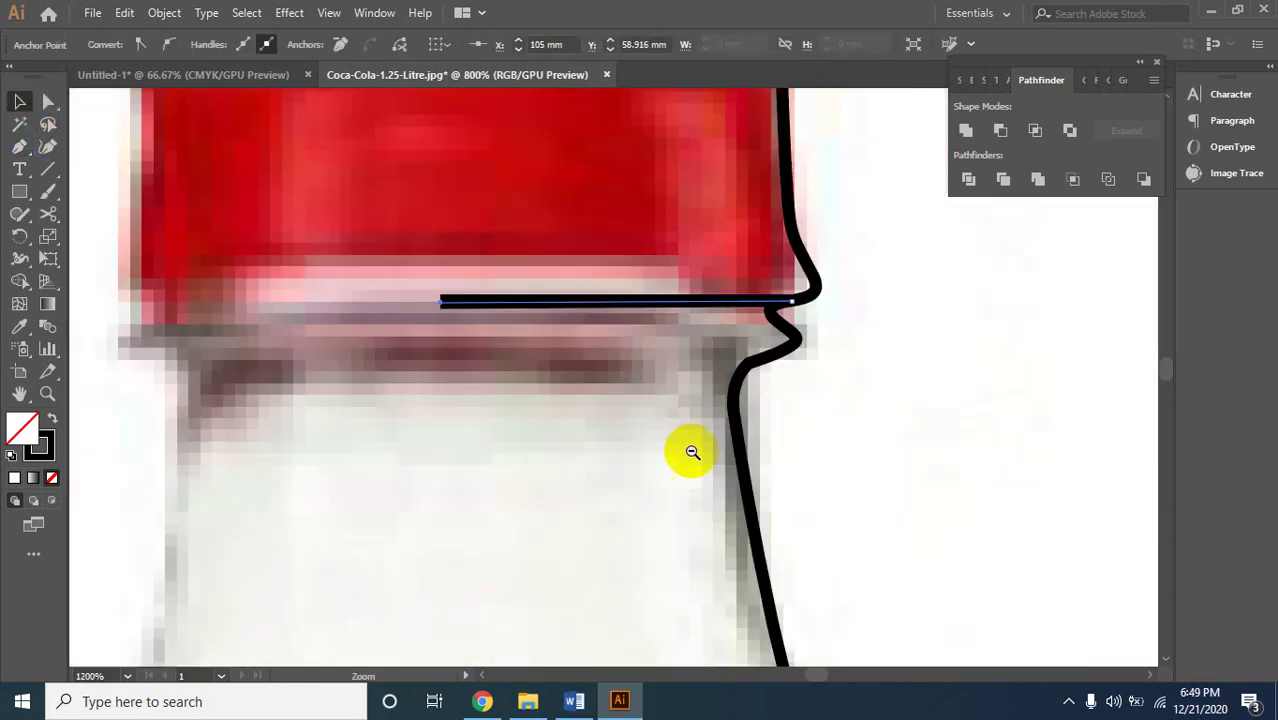
left_click(795, 350)
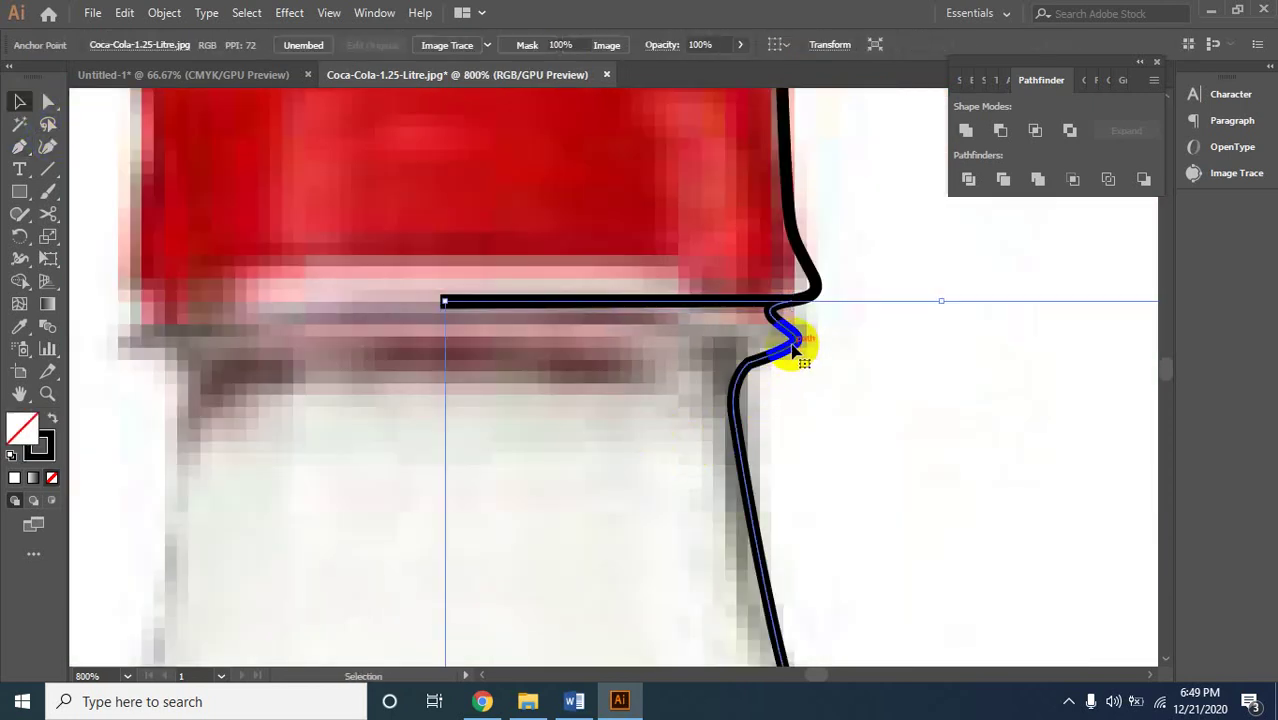
left_click(705, 299)
key("ctrl+plus")
left_click(696, 409)
left_click(585, 349)
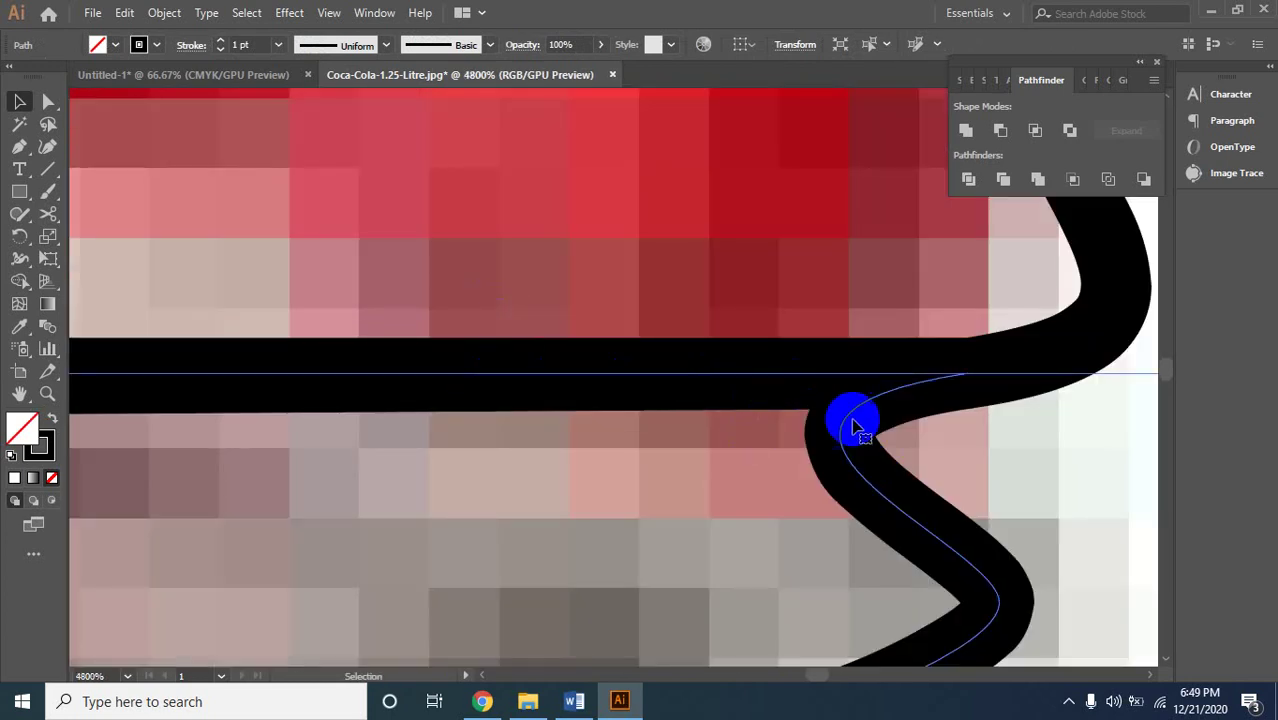
left_click(867, 437)
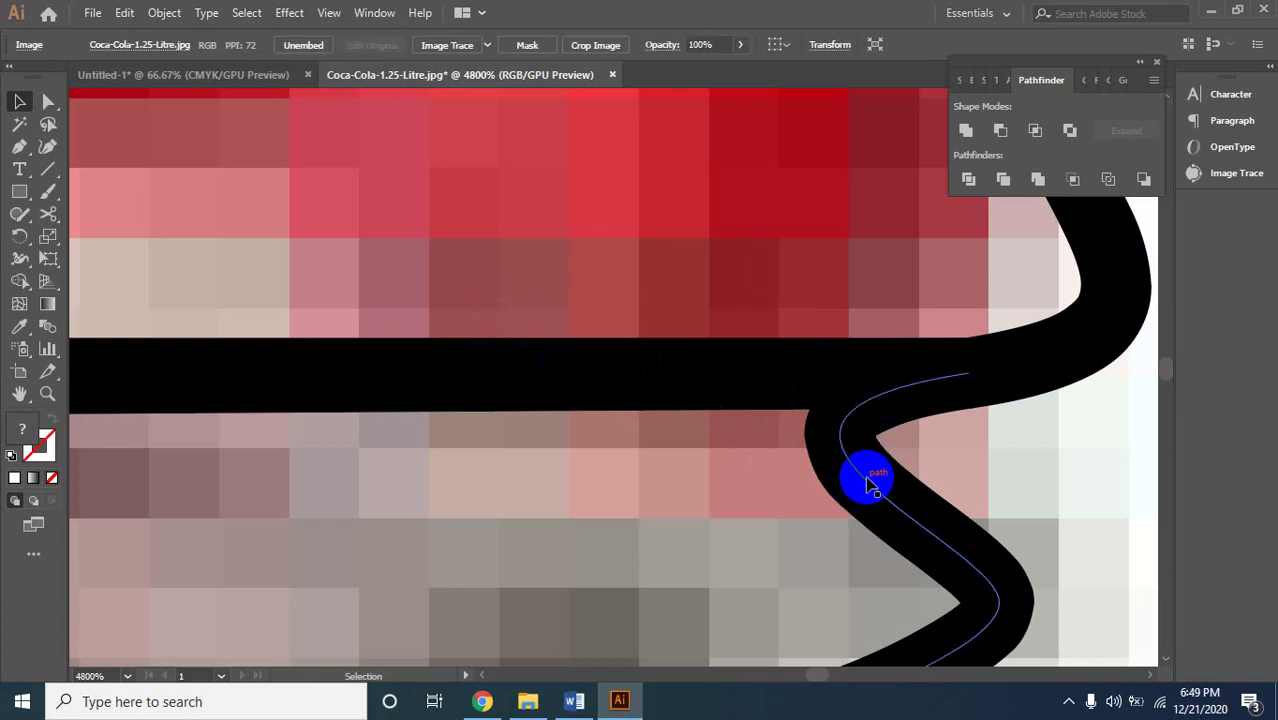
left_click_drag(870, 484, 876, 534)
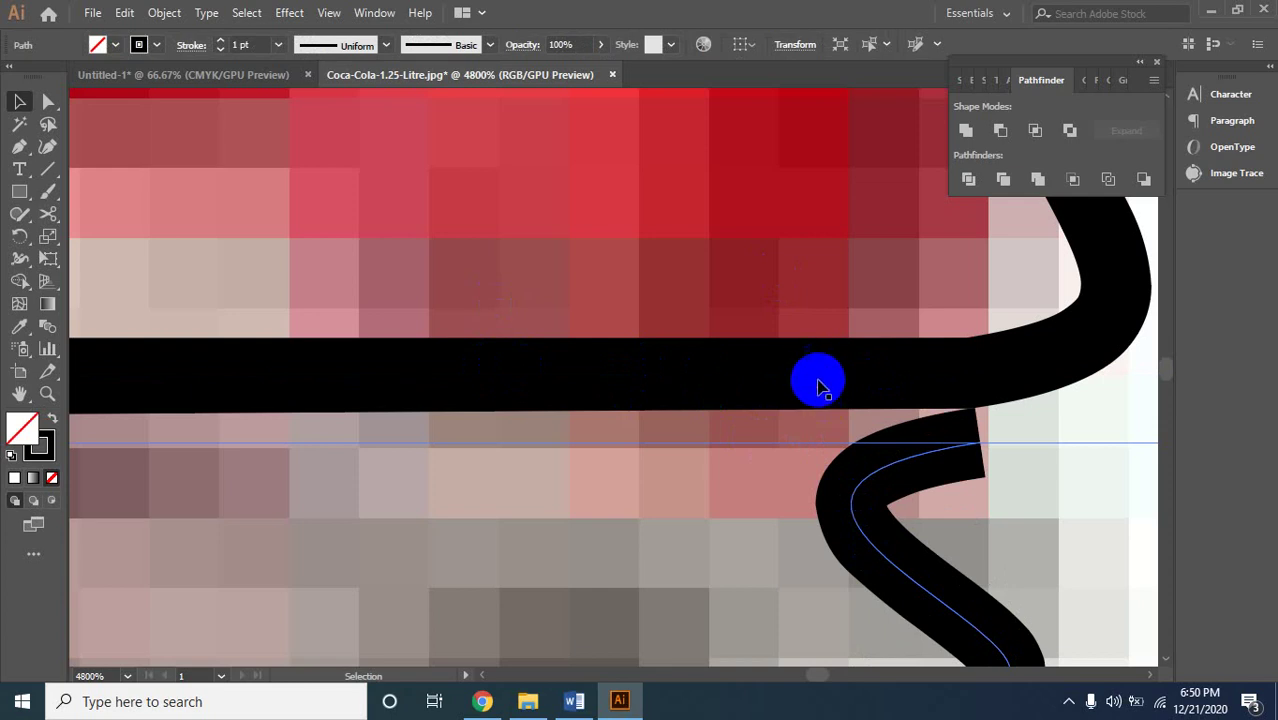
left_click(818, 387)
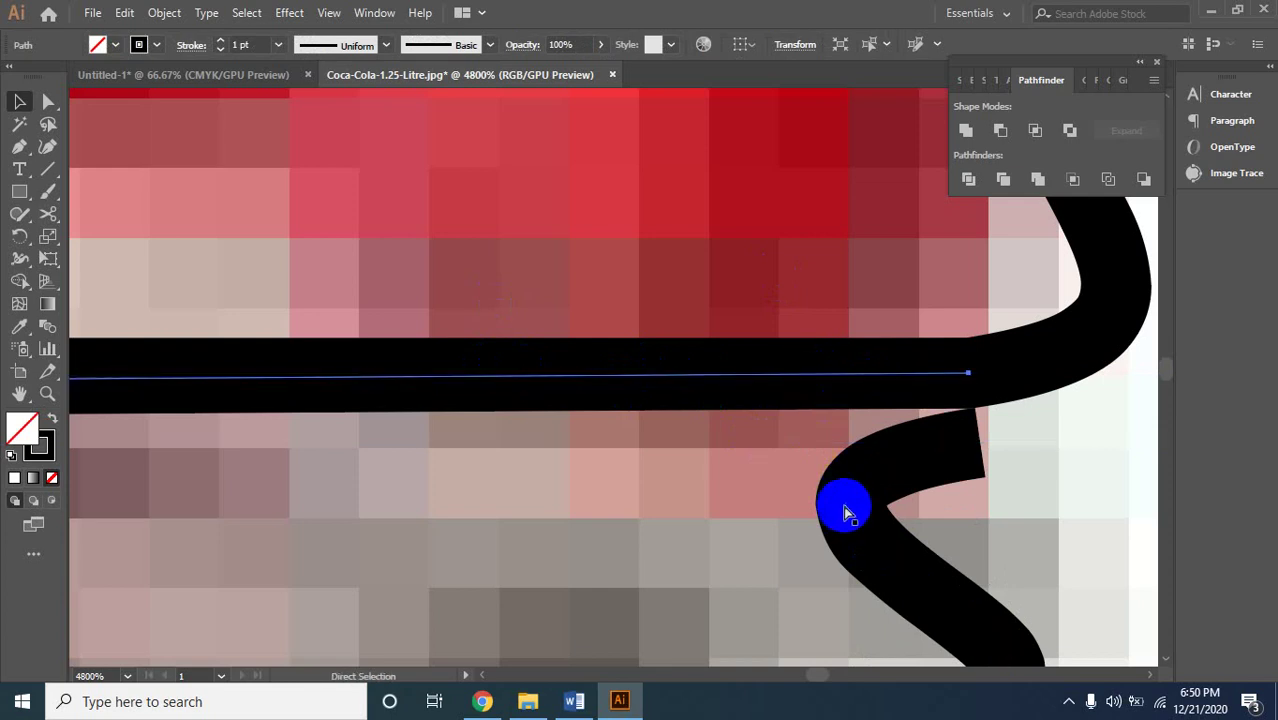
left_click_drag(845, 513, 785, 414)
Check the lower curve and cap base line by deselecting and selecting each path.
left_click(656, 305)
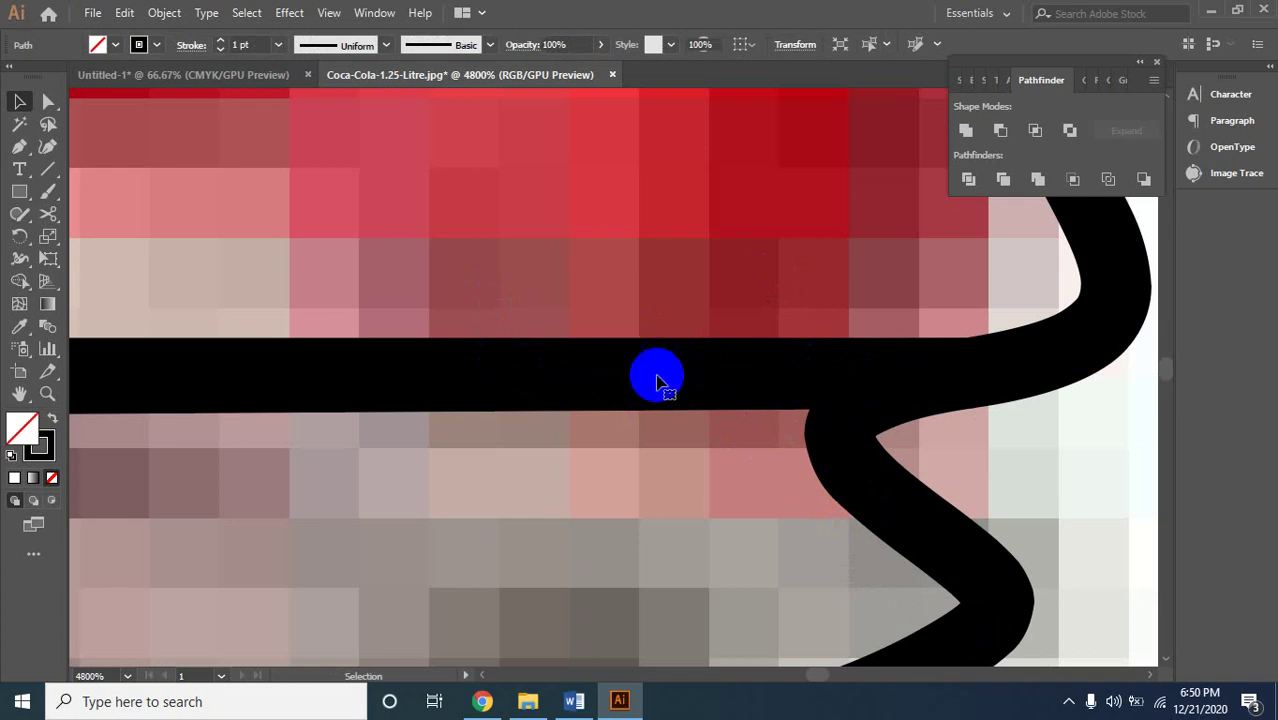
left_click(656, 383)
left_click(1111, 286)
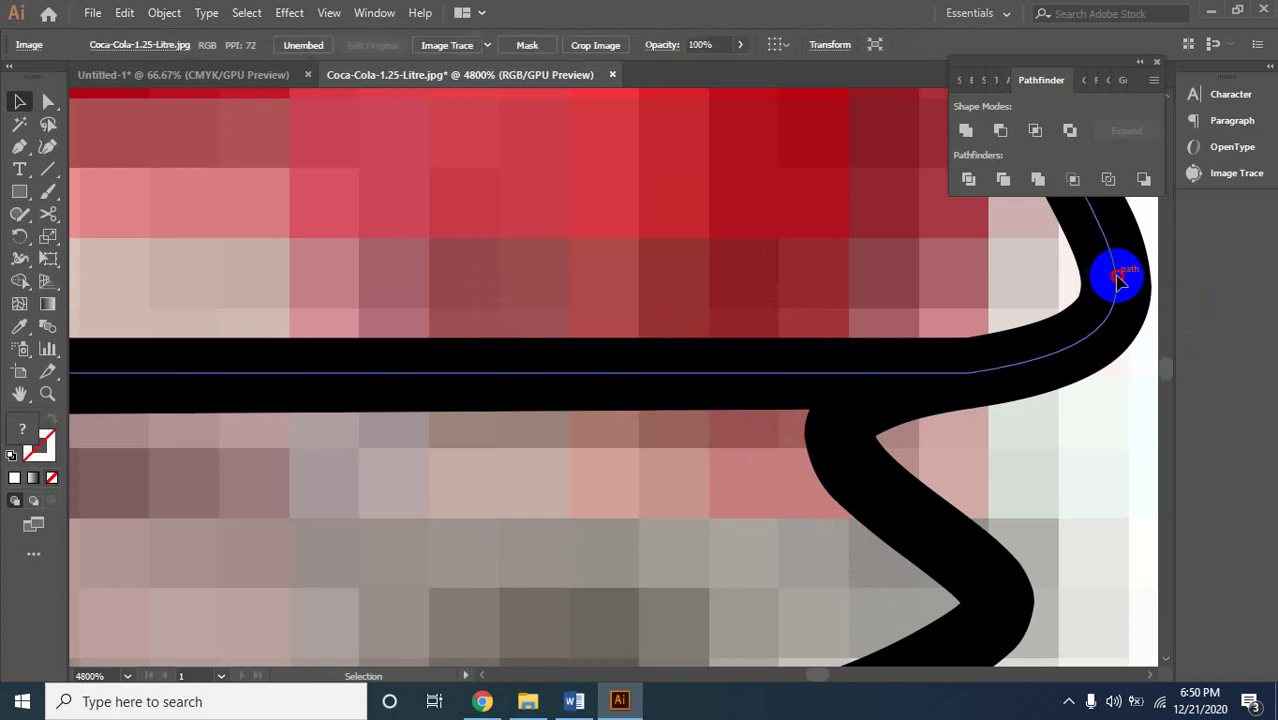
key("ctrl+shift+a")
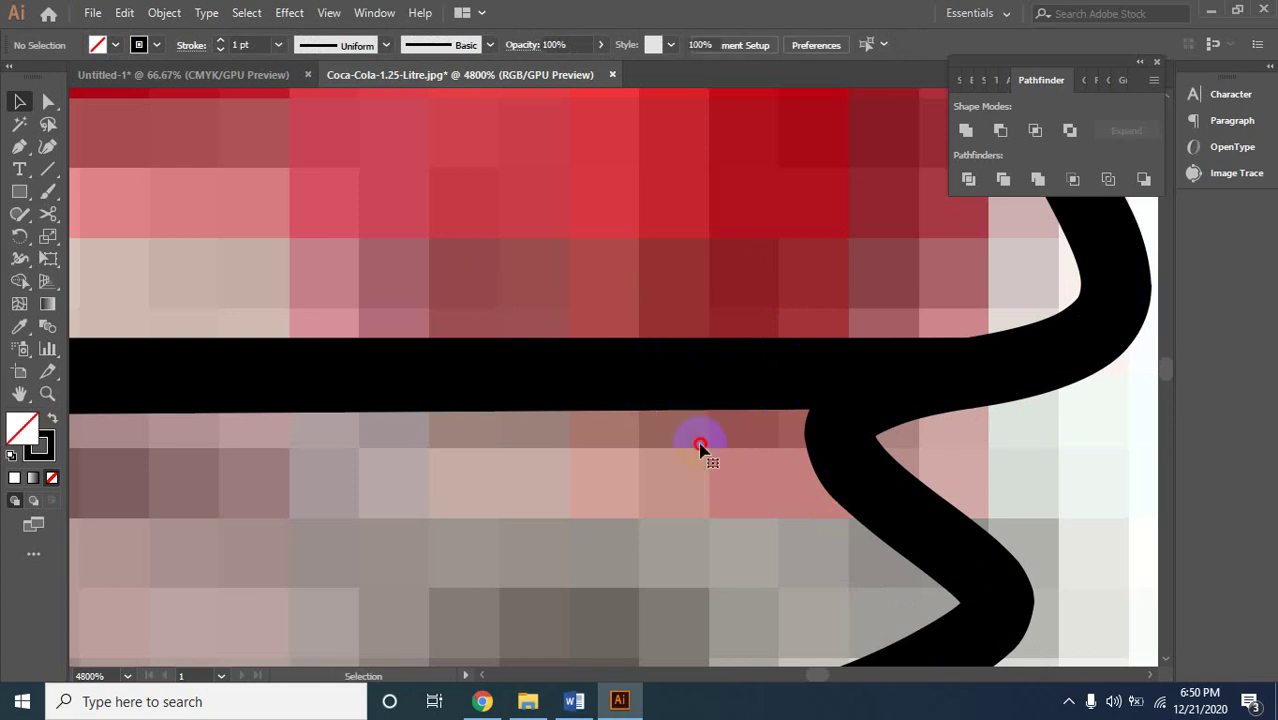
left_click(732, 462)
left_click(719, 374)
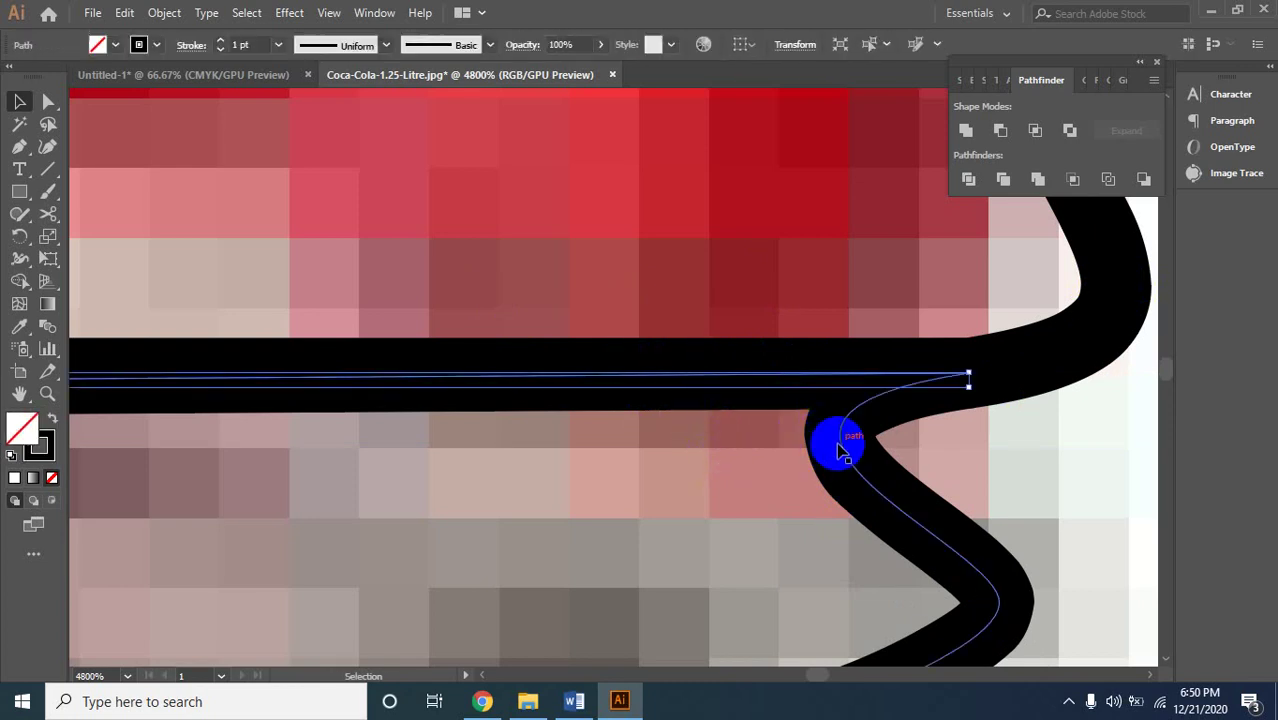
left_click(840, 450, "shift")
right_click(840, 450)
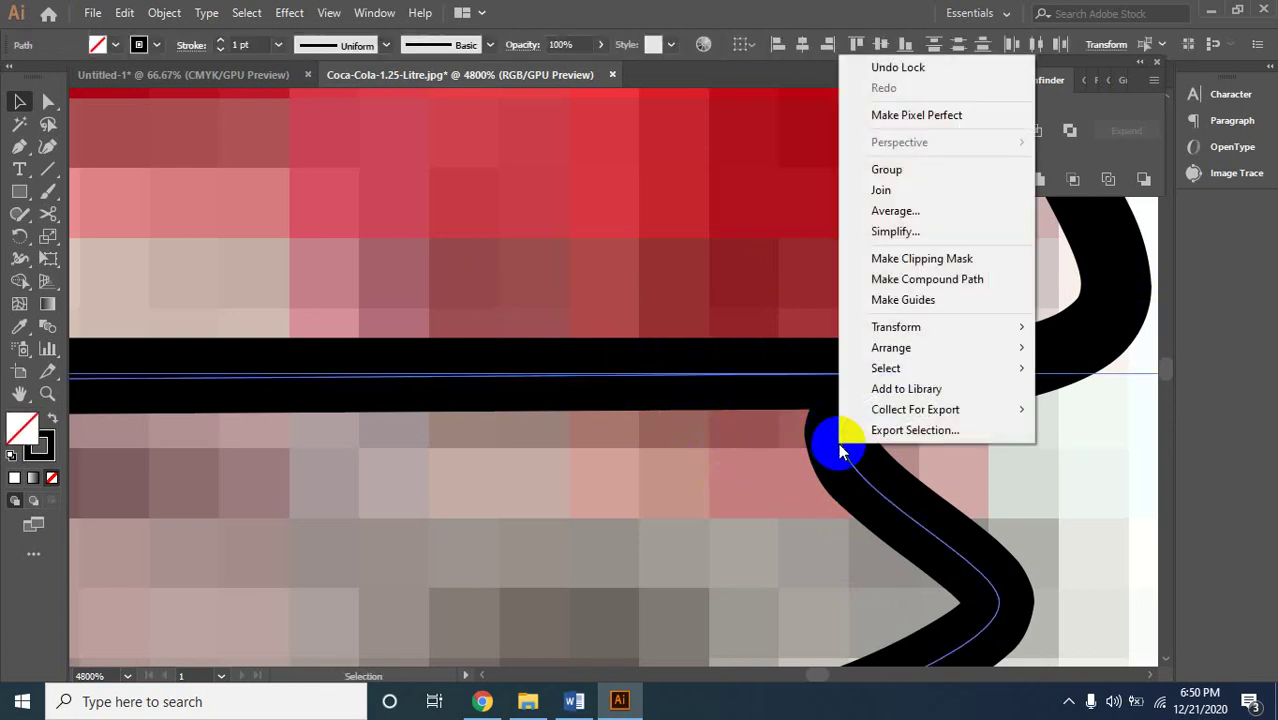
left_click(872, 196)
left_click(905, 466)
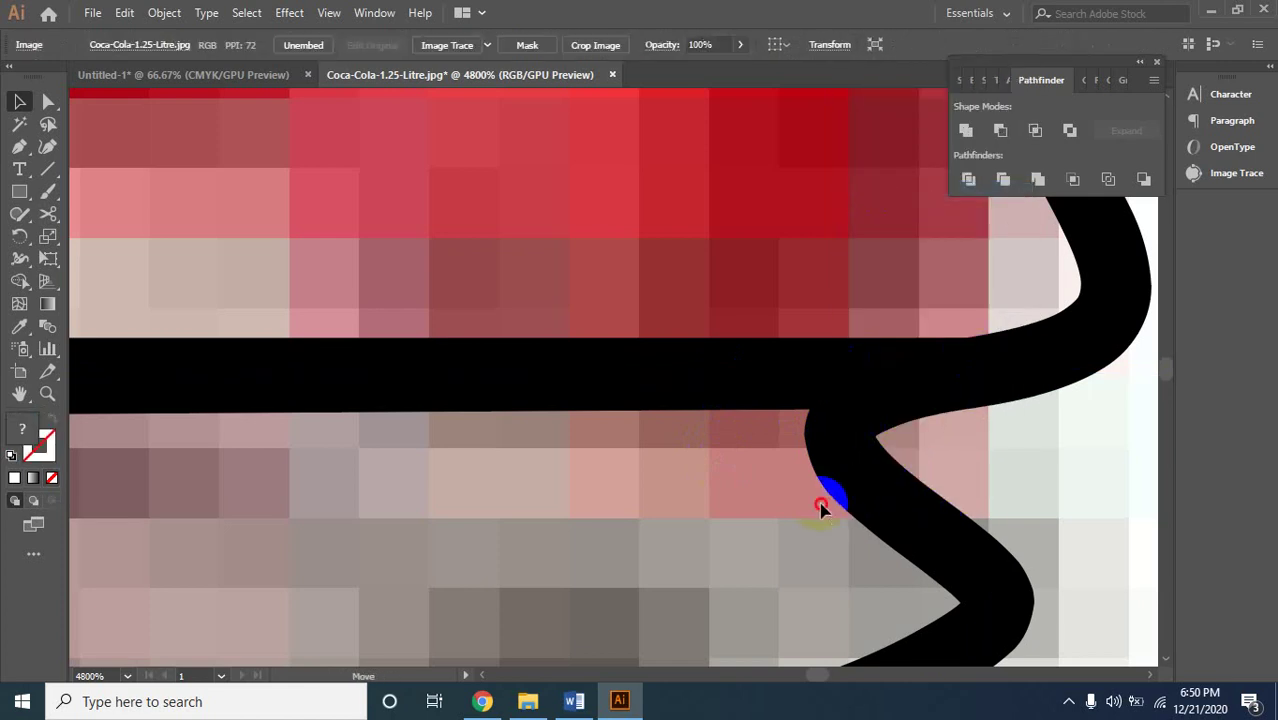
left_click_drag(822, 508, 921, 508)
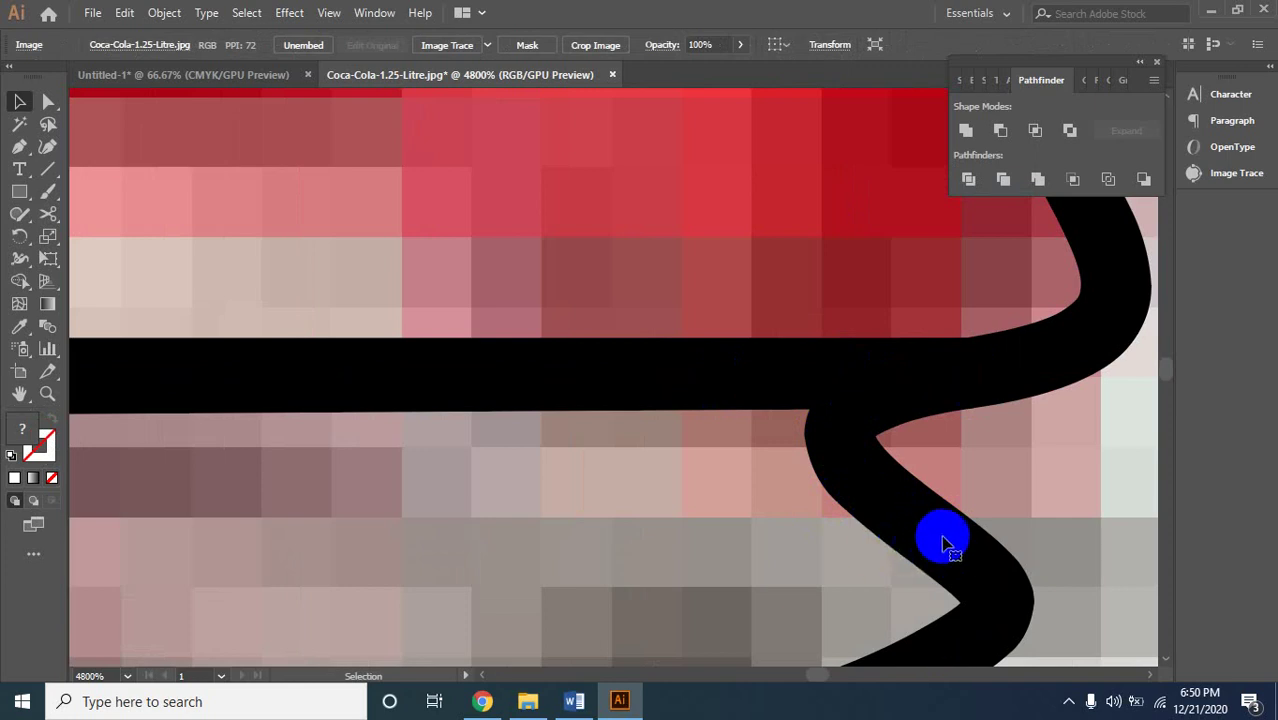
left_click(940, 545)
left_click(842, 414, "ctrl+alt")
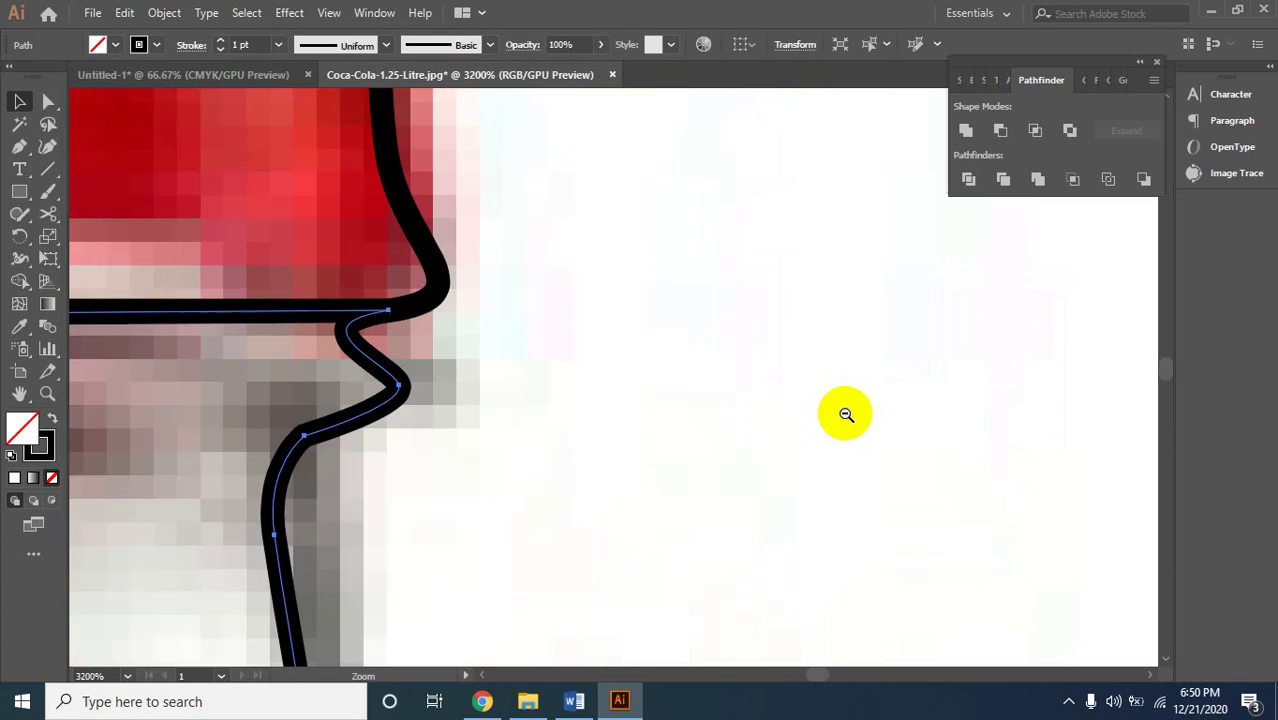
left_click(1027, 480, "ctrl+alt")
left_click(767, 466, "ctrl+alt")
left_click(998, 502, "ctrl+alt")
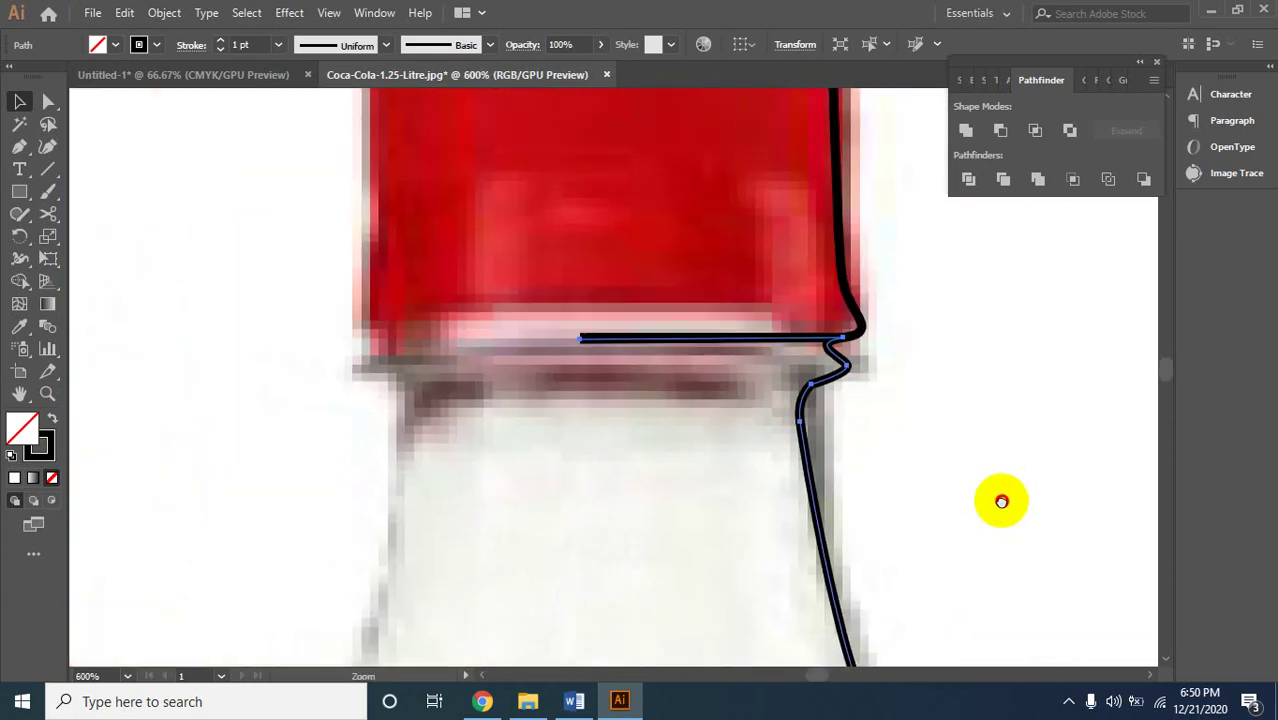
left_click(693, 502, "ctrl+alt")
left_click(859, 479, "ctrl+alt")
left_click_drag(859, 479, 870, 556)
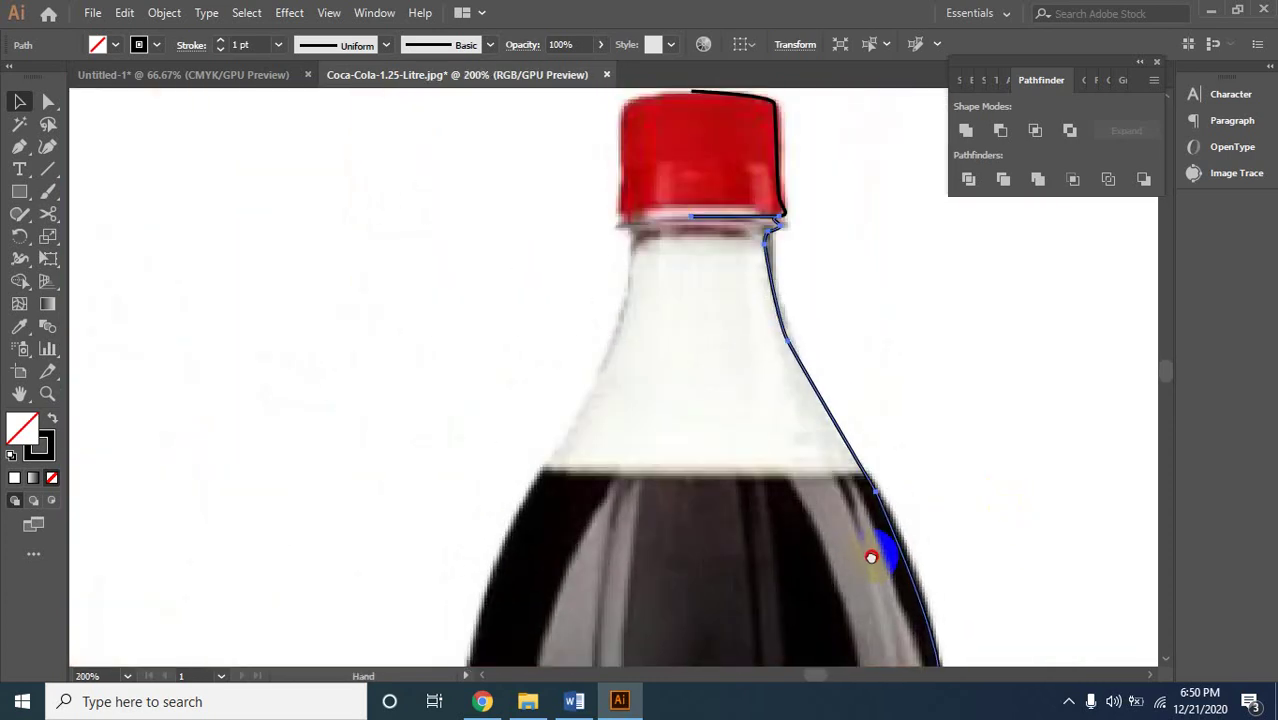
key("ctrl")
left_click(727, 466)
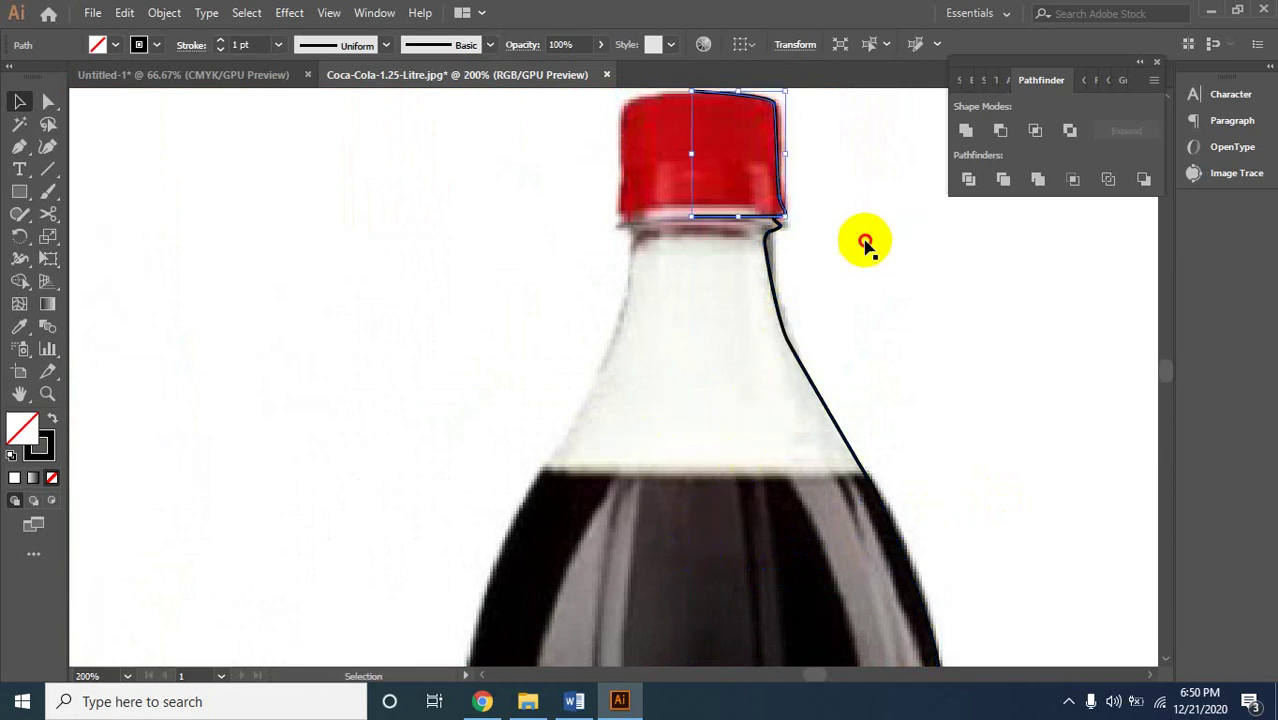
Zoom in on the joint under the cap and select the black outline paths there.
left_click(671, 207)
left_click(685, 426)
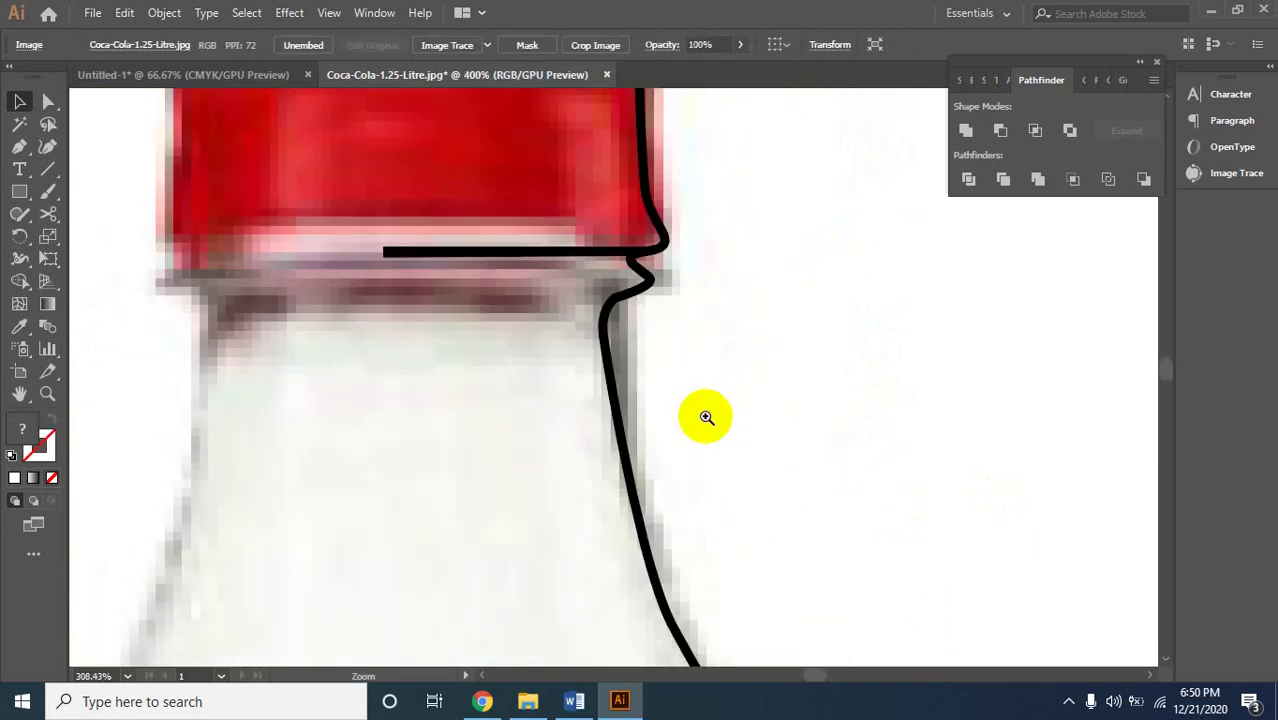
left_click(522, 285)
mouse_move(536, 262)
left_mouse_down()
mouse_move(835, 313)
mouse_move(846, 392)
left_mouse_up()
left_click(1018, 389)
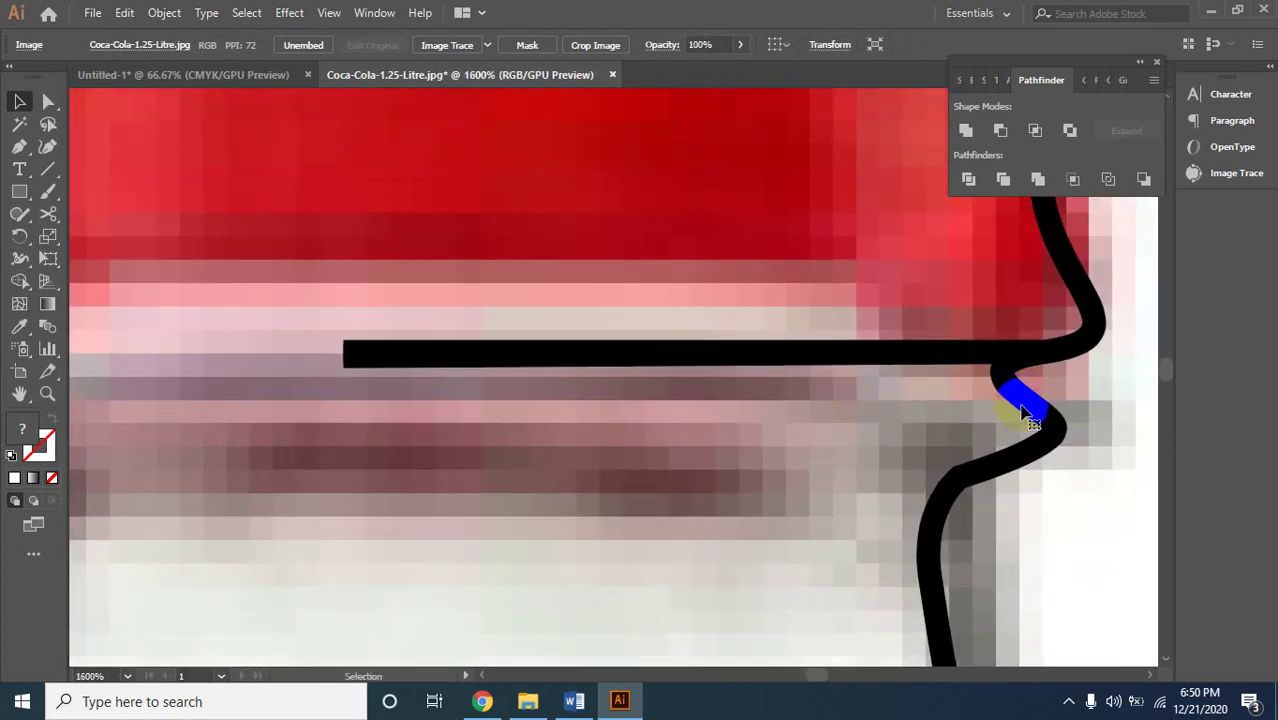
left_click(1070, 262)
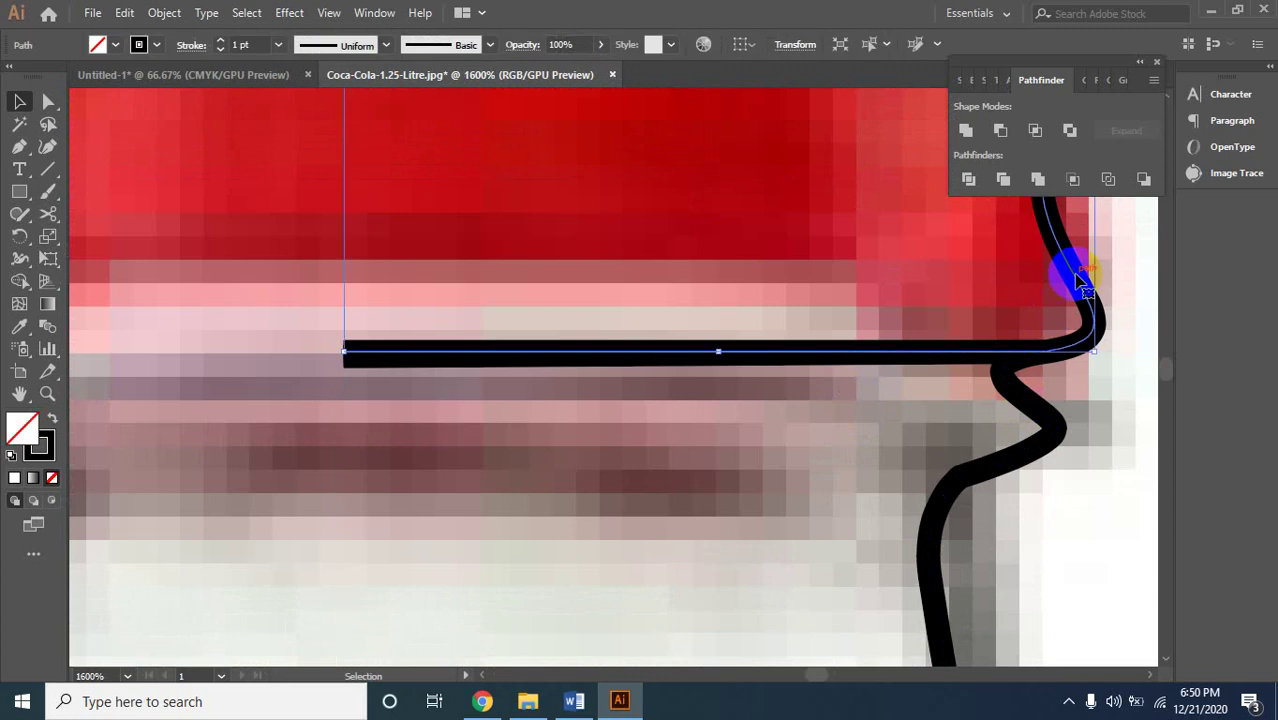
left_click(1040, 345)
scroll(636, 613, "down", 2)
scroll(778, 519, "down", 4)
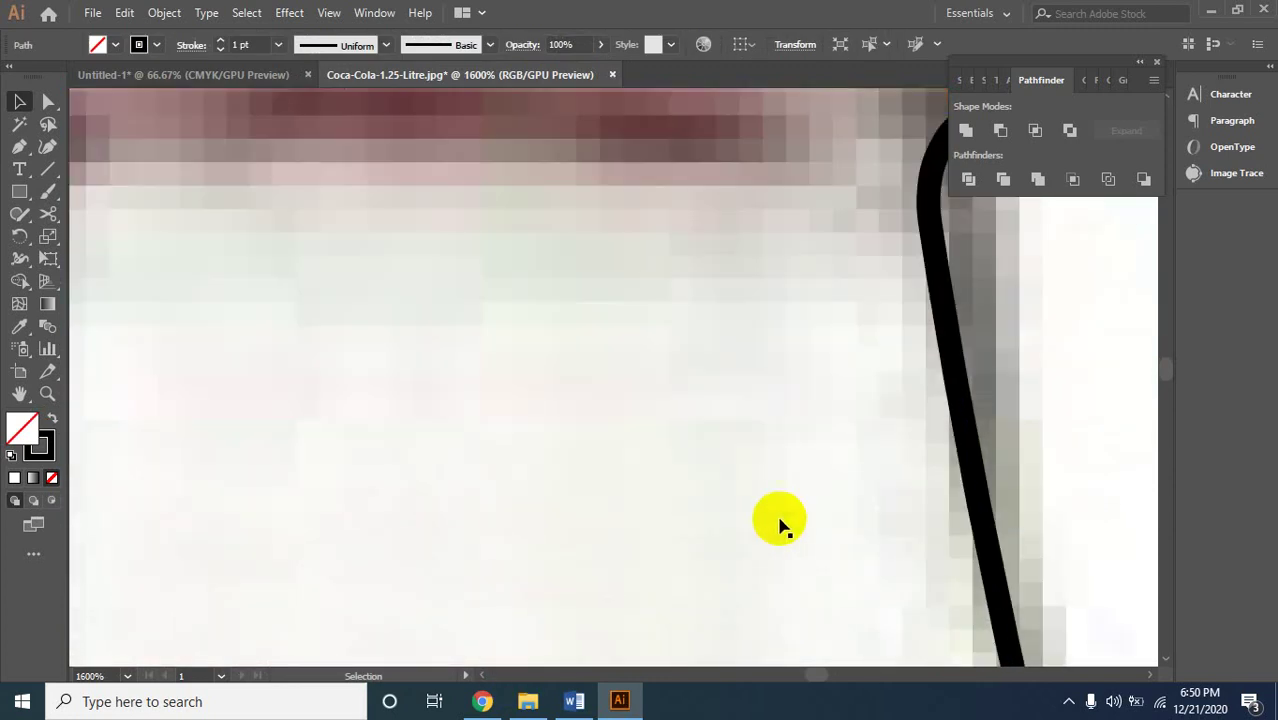
scroll(793, 507, "down", 3)
scroll(800, 510, "down", 1)
scroll(800, 510, "down", 2)
scroll(793, 479, "down", 2)
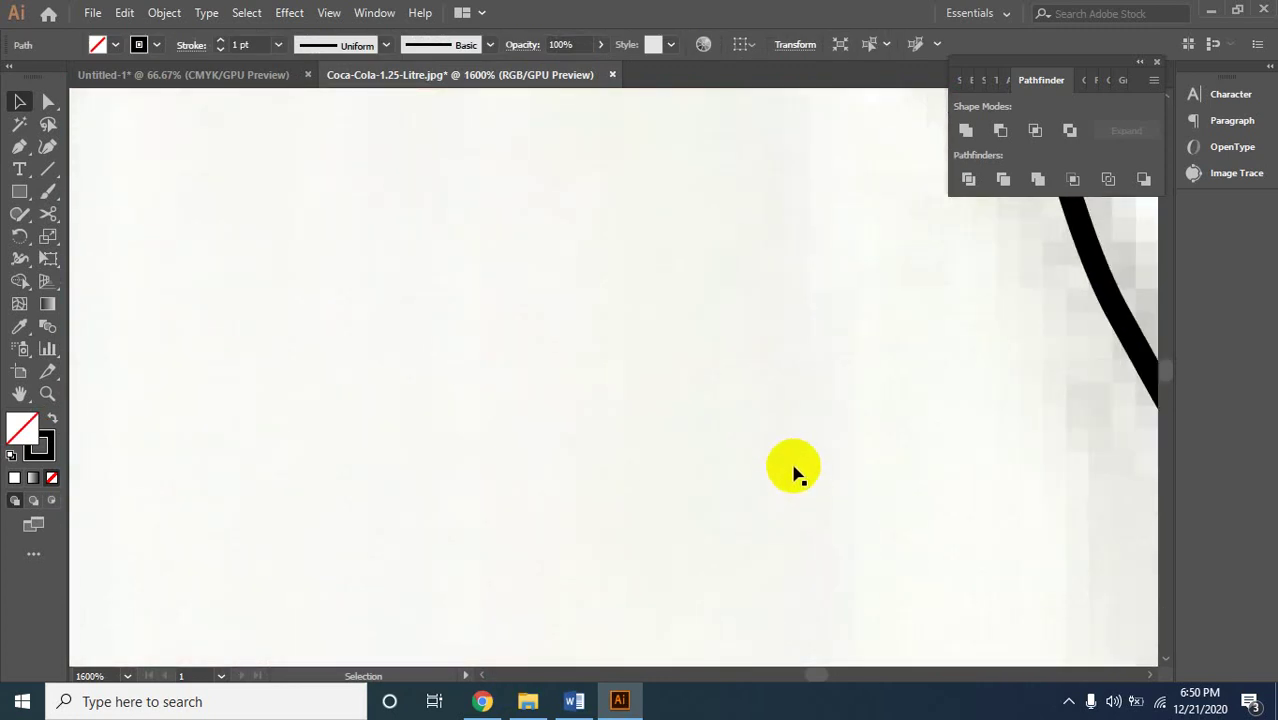
Zoom back out past the neck, then in to where the cola surface meets the shoulder.
left_click(904, 457, "alt")
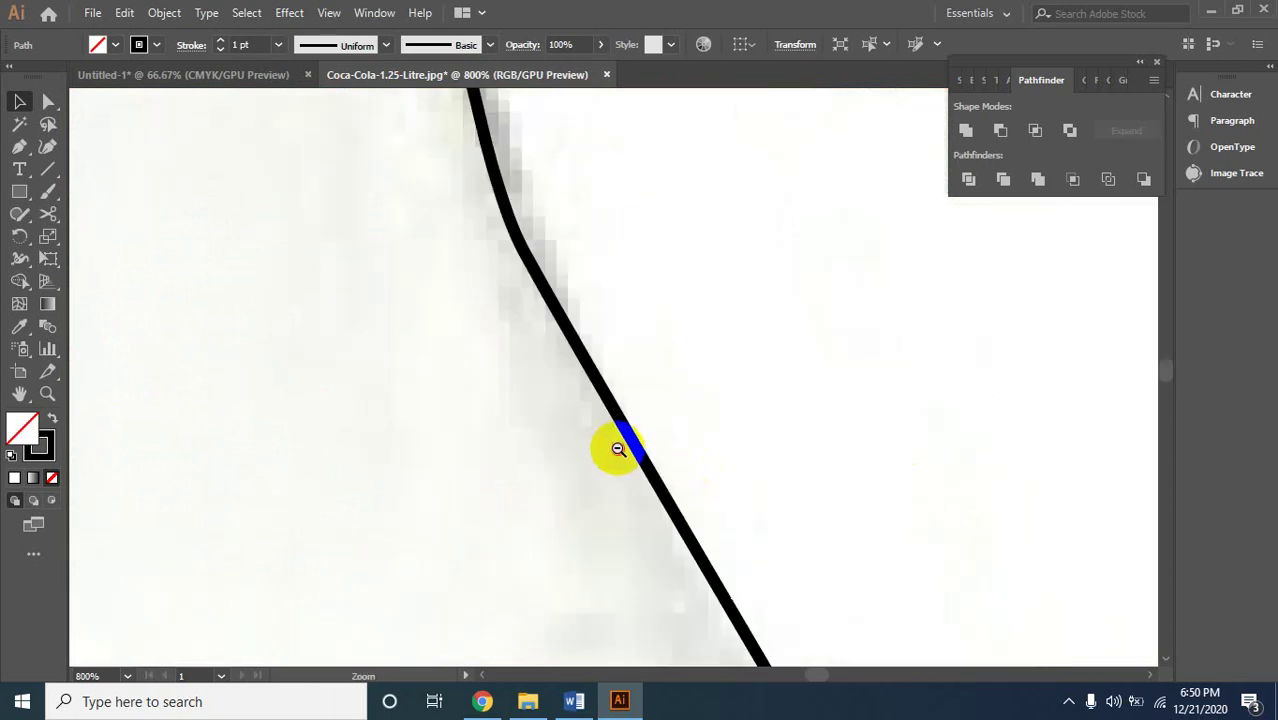
left_click(616, 447, "alt")
left_click(620, 449, "alt")
left_click_drag(575, 467, 756, 585)
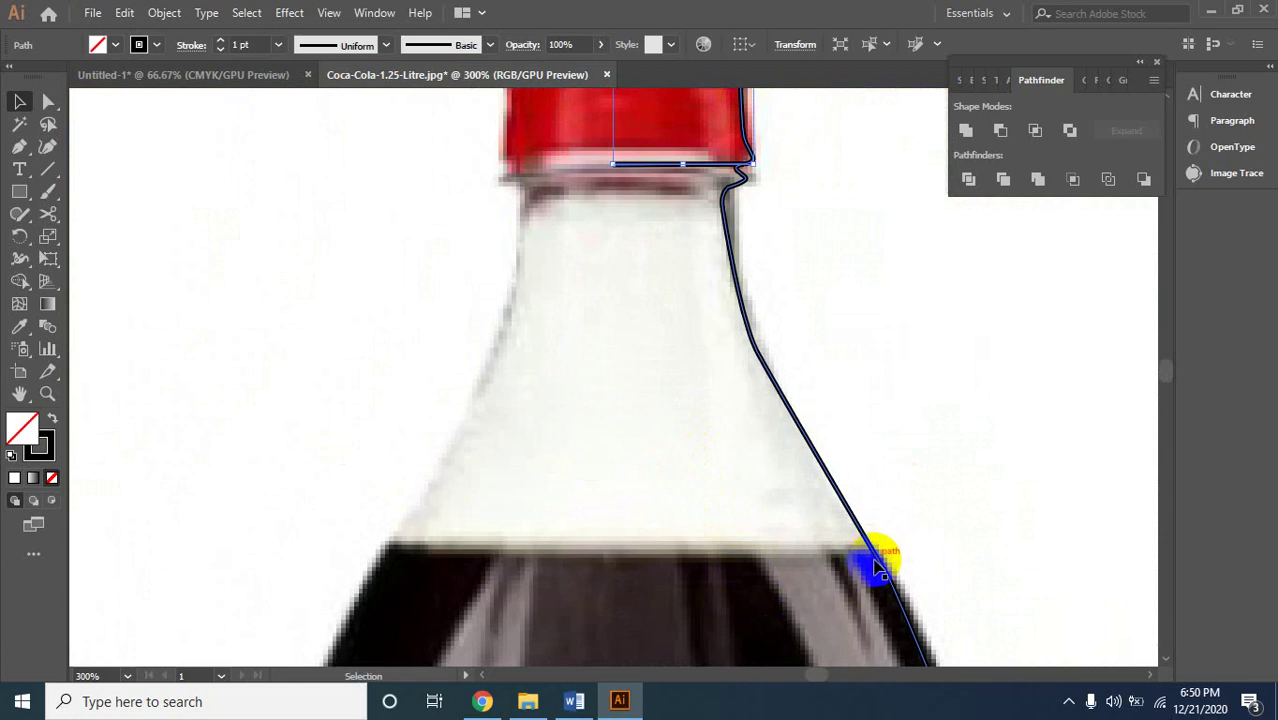
left_click(852, 582)
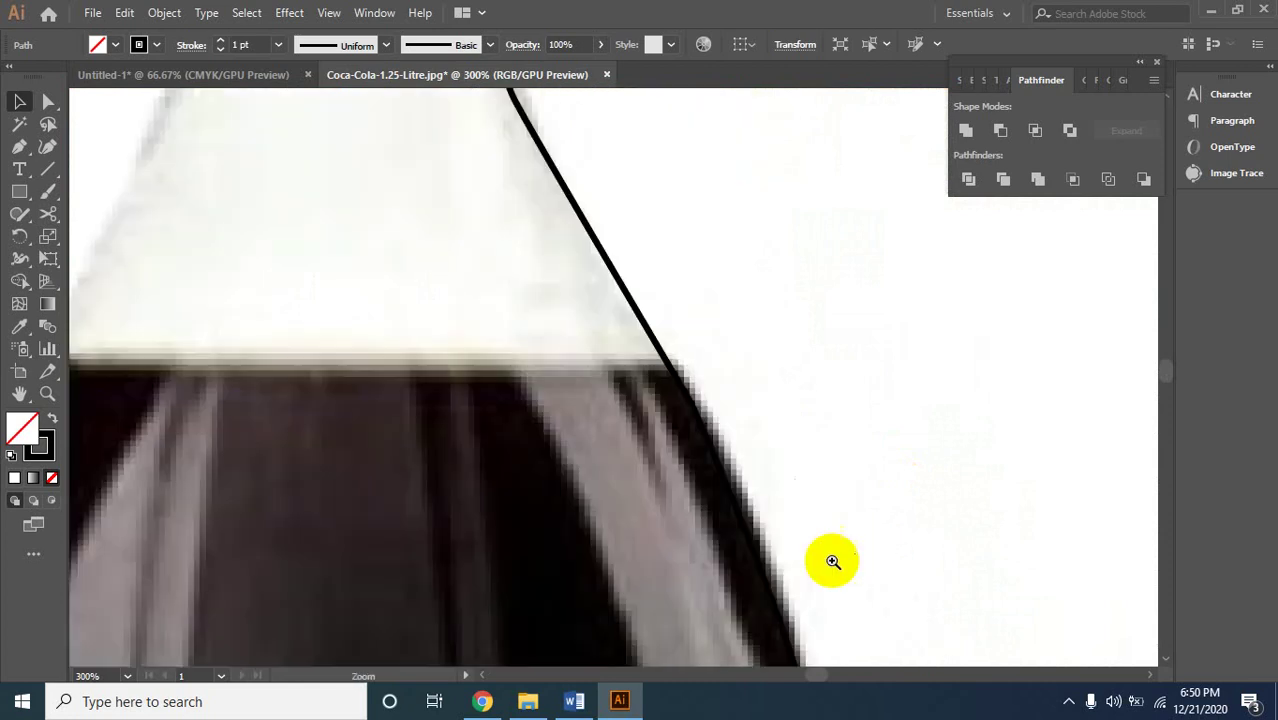
left_click(799, 451, "alt")
left_click(752, 363)
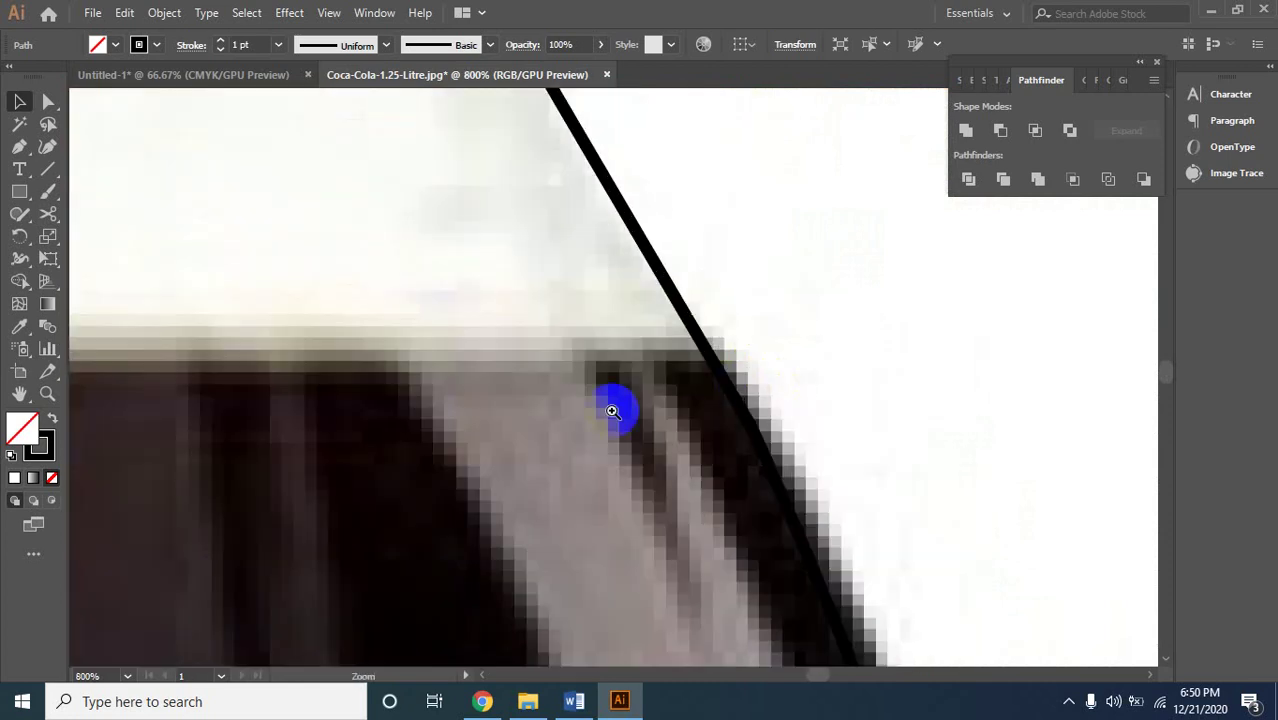
left_click(620, 395)
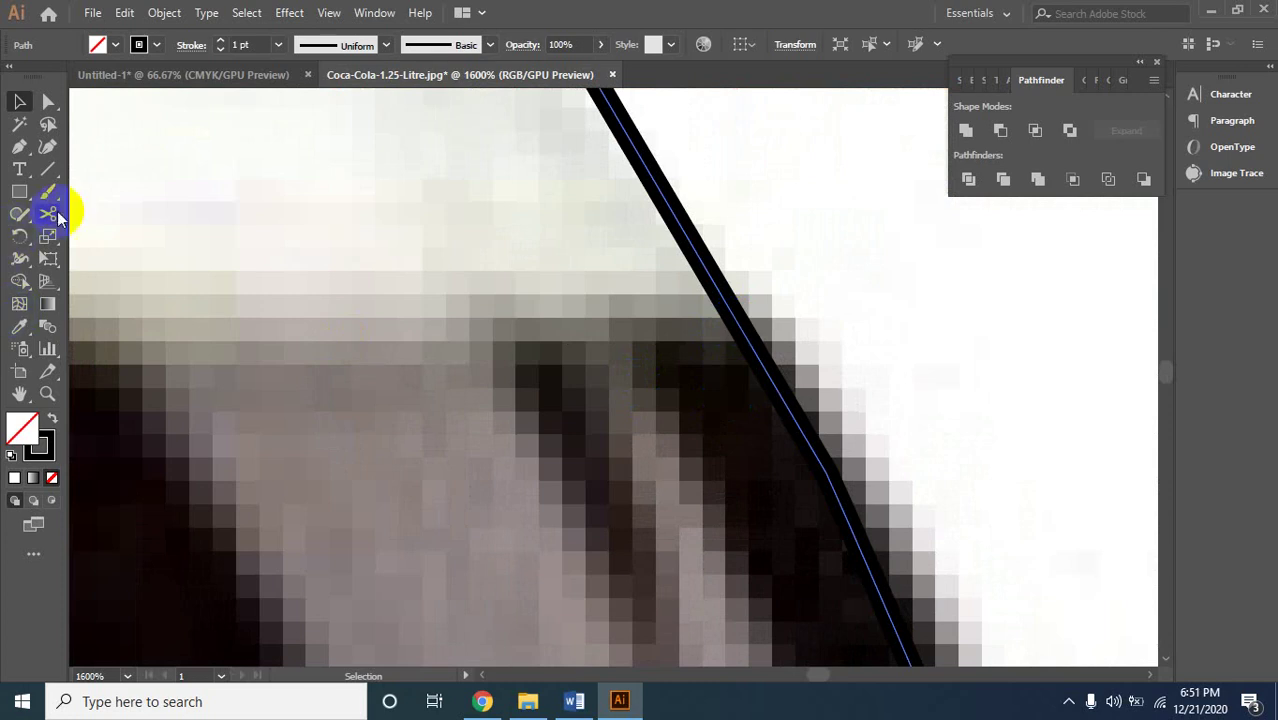
Cut the right-side outline with Scissors at the cola surface line and select the upper piece.
left_click(57, 212)
left_click(835, 400)
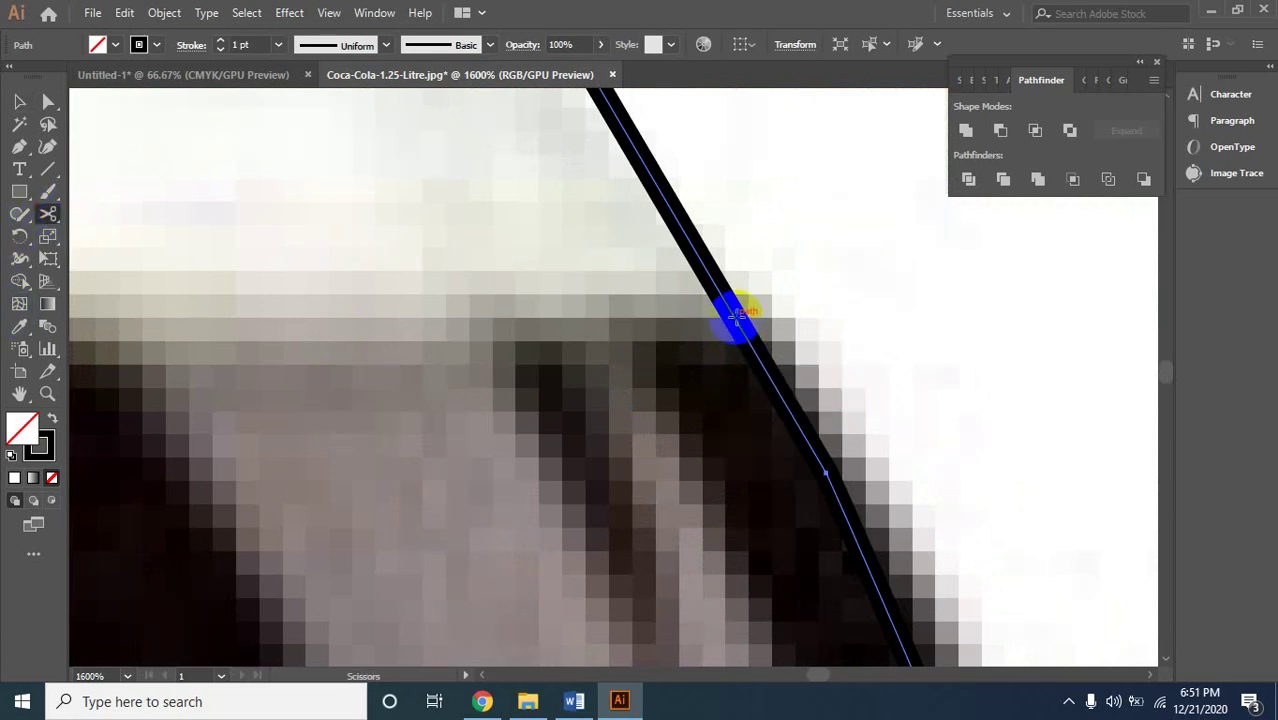
left_click(733, 313)
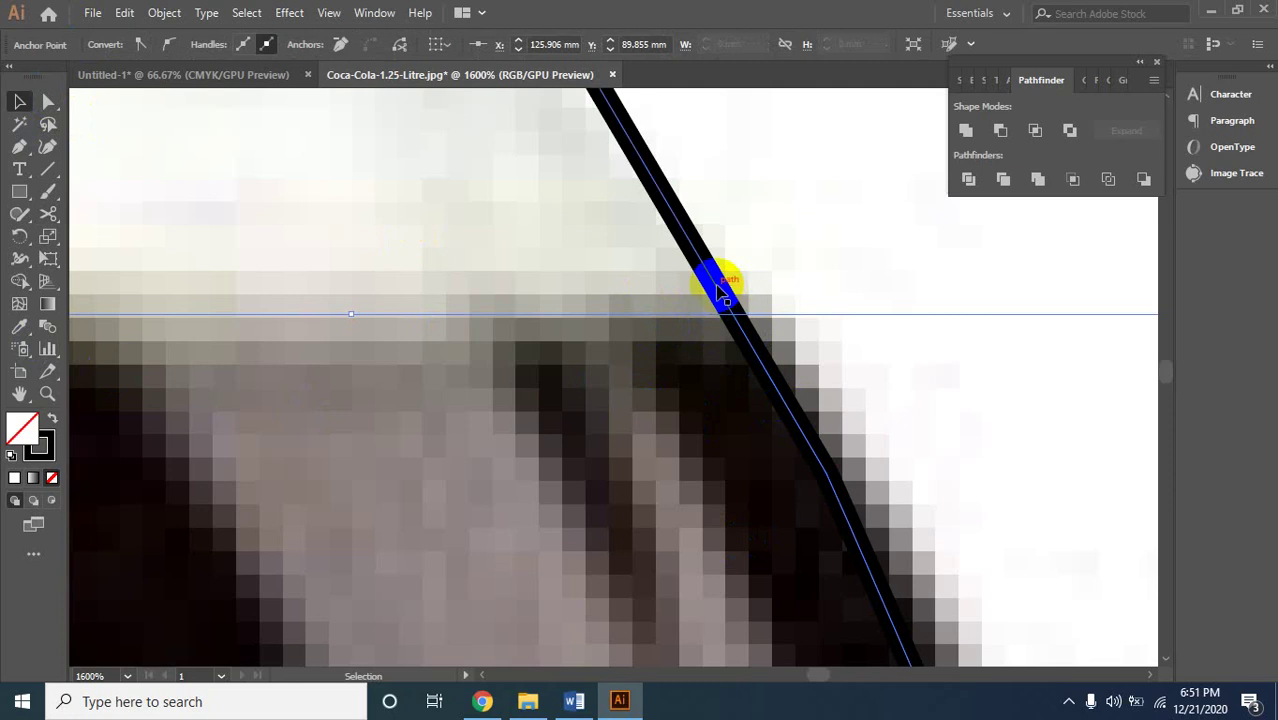
left_click(727, 315)
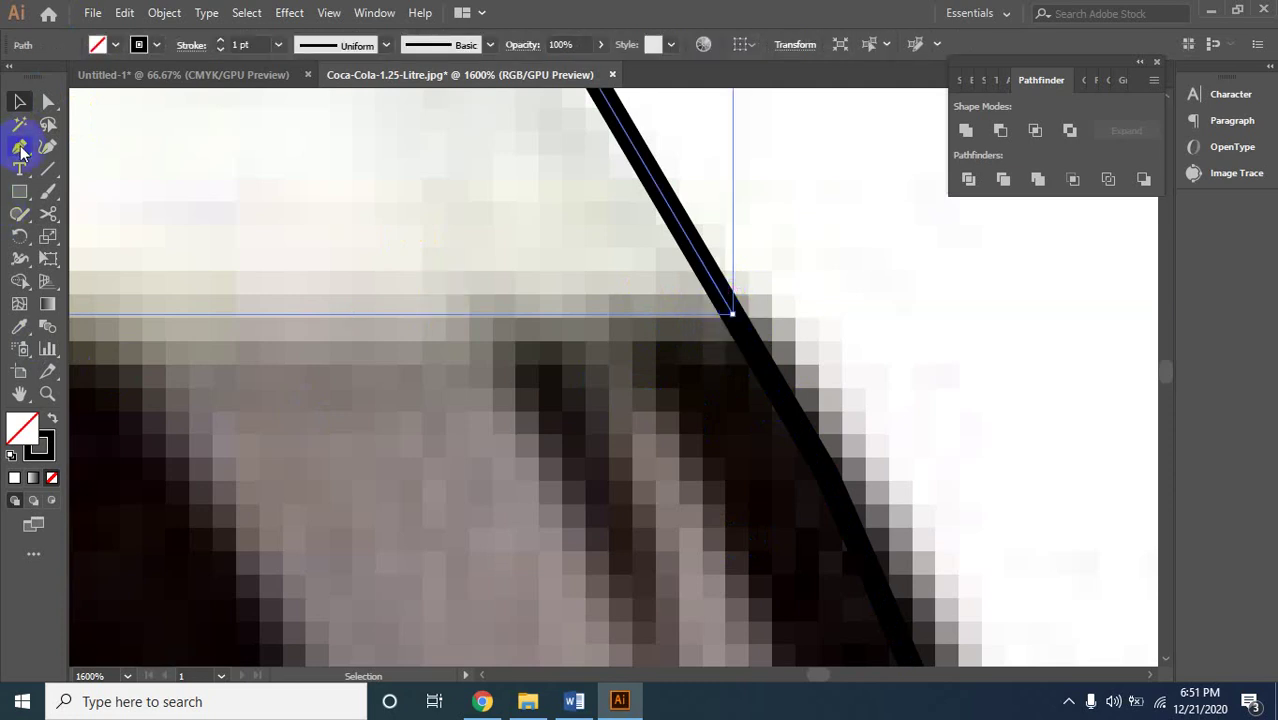
left_click(20, 148)
left_click(735, 316)
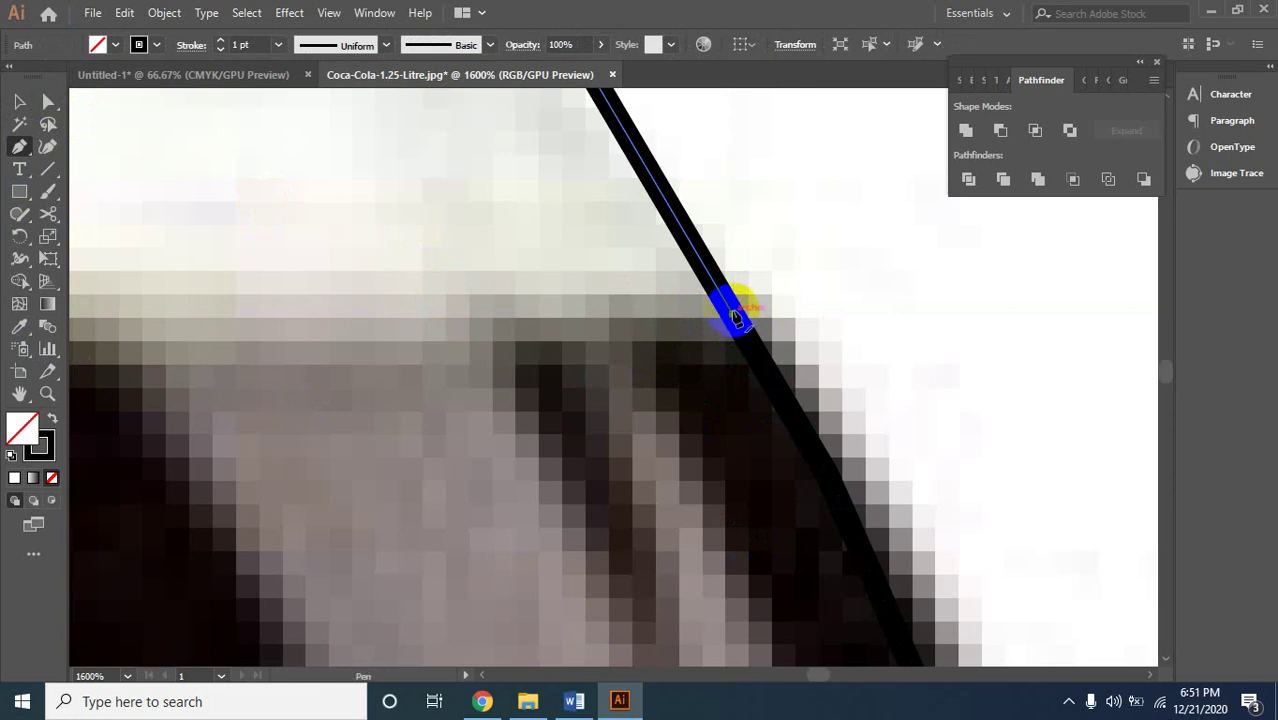
Extend the cut outline with a horizontal Pen segment along the cola surface to the centre at X 105 mm.
left_click(733, 315)
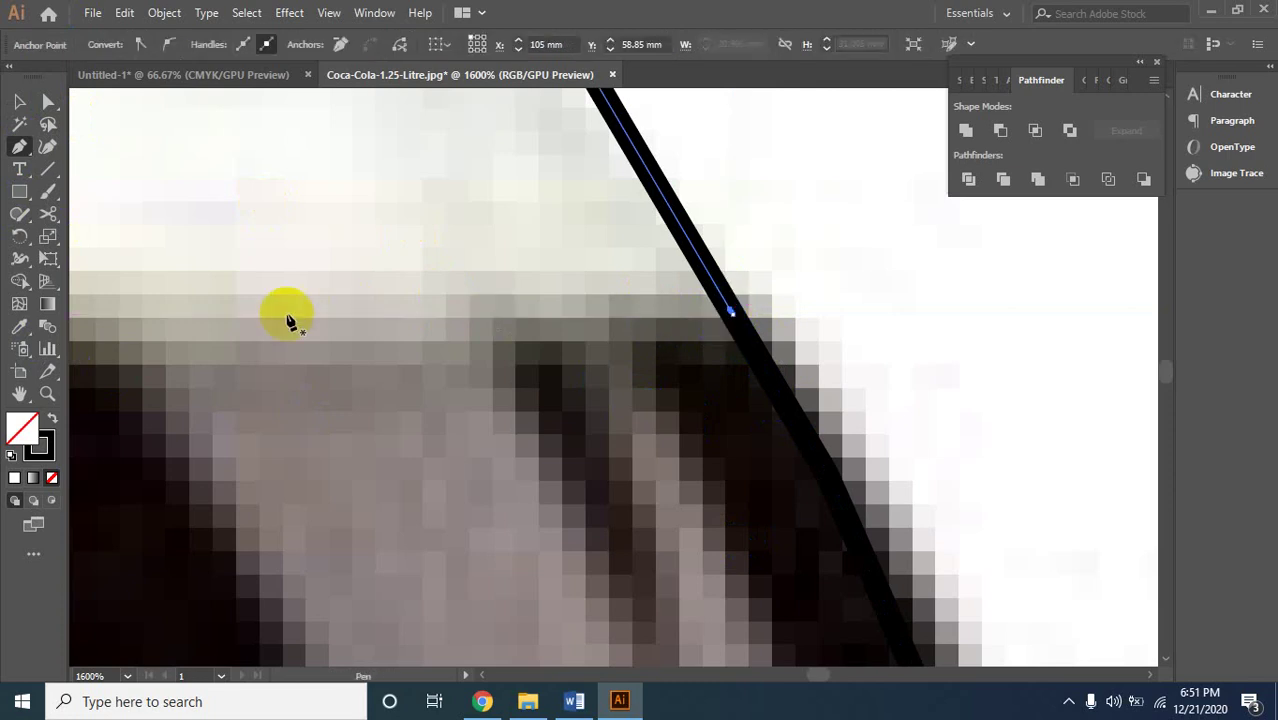
left_click(186, 294, "alt")
mouse_move(188, 291)
left_mouse_down()
mouse_move(359, 371)
mouse_move(428, 515)
left_mouse_up()
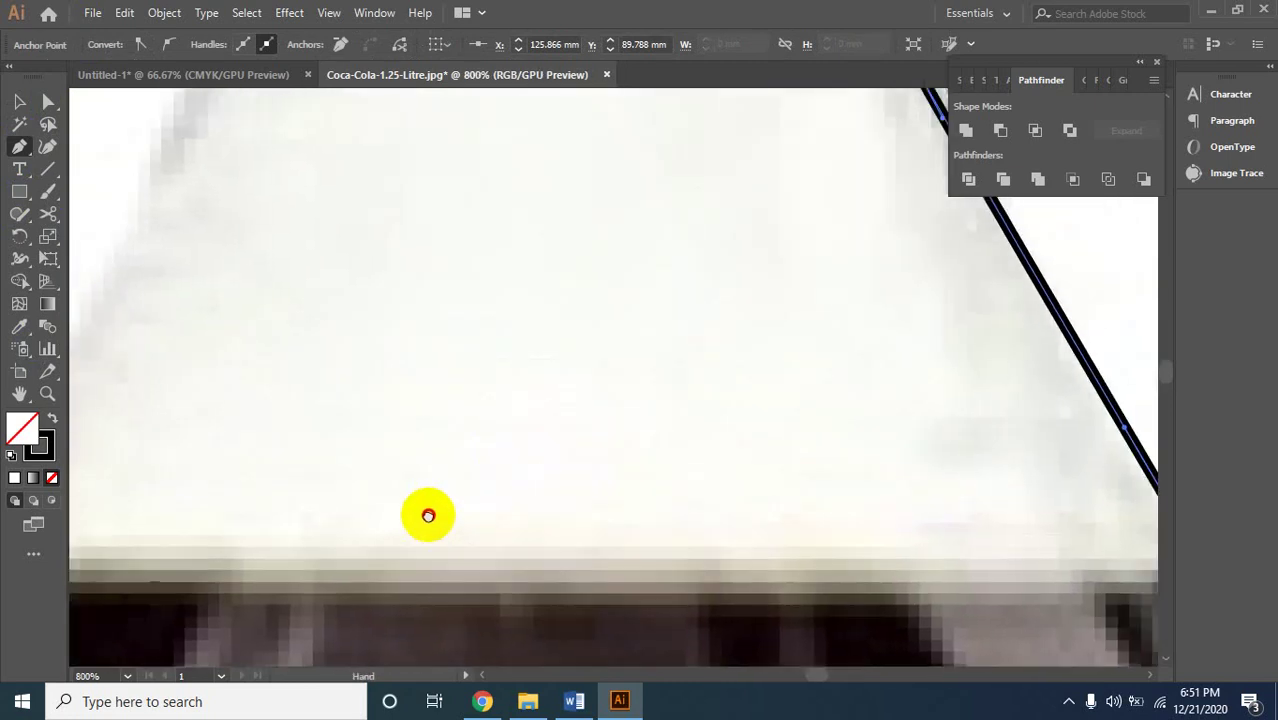
left_click(521, 567)
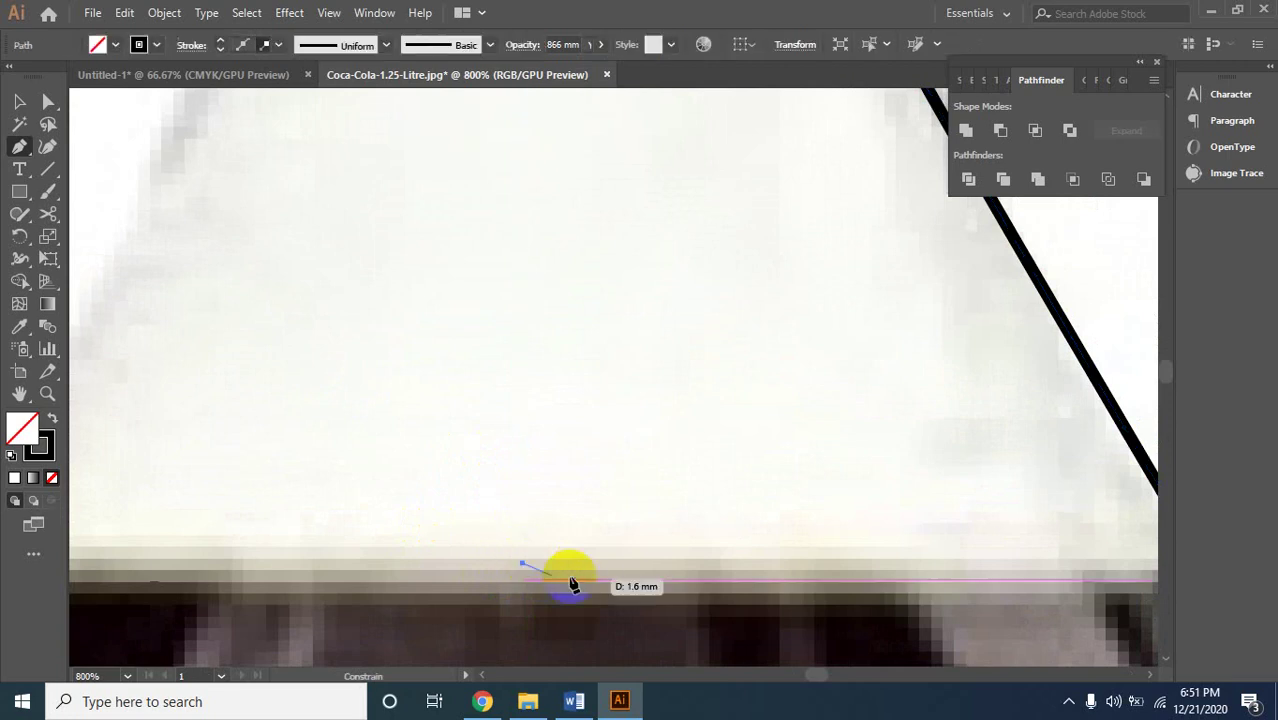
left_click(633, 538, "ctrl+alt")
left_click(560, 488, "ctrl+alt")
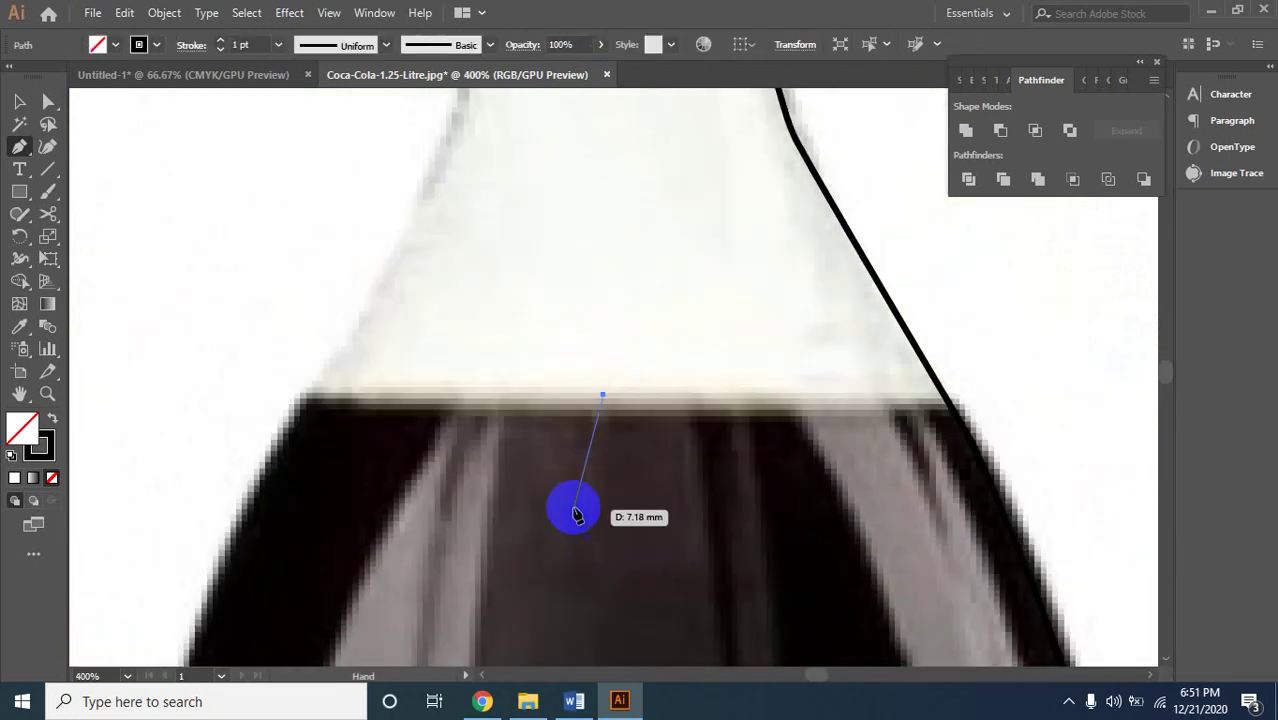
left_click(950, 407)
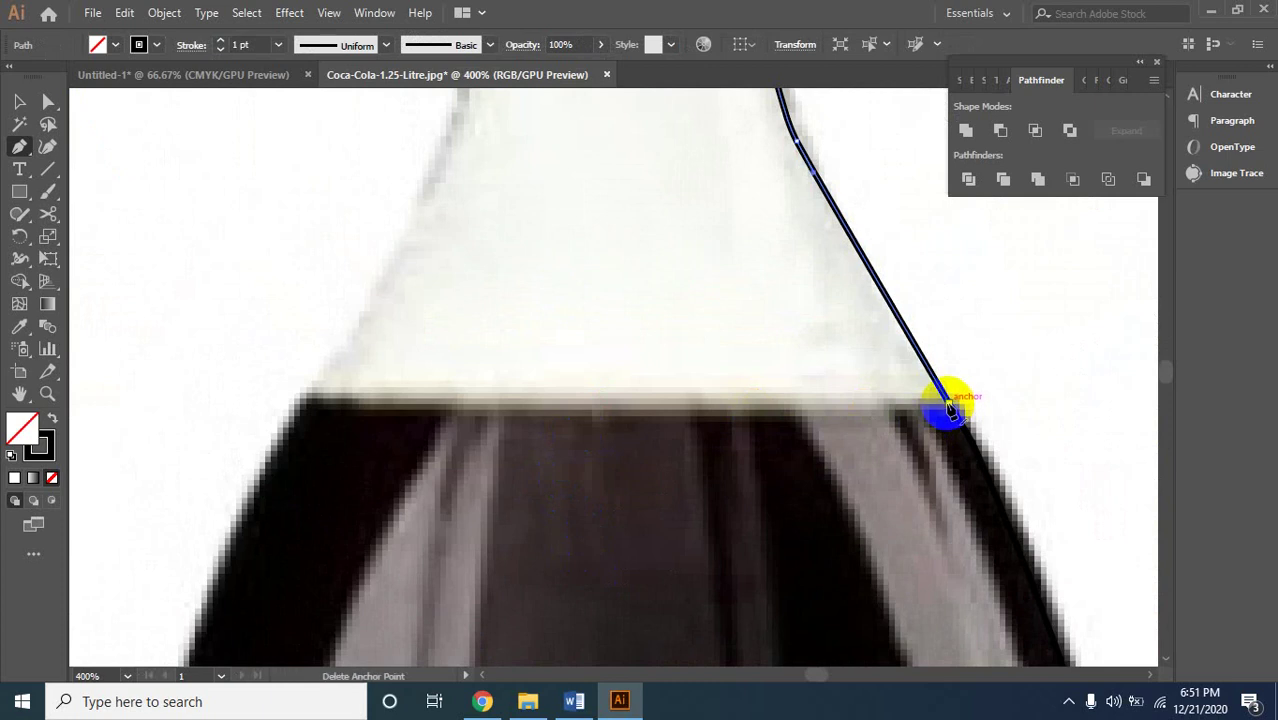
left_click(948, 407)
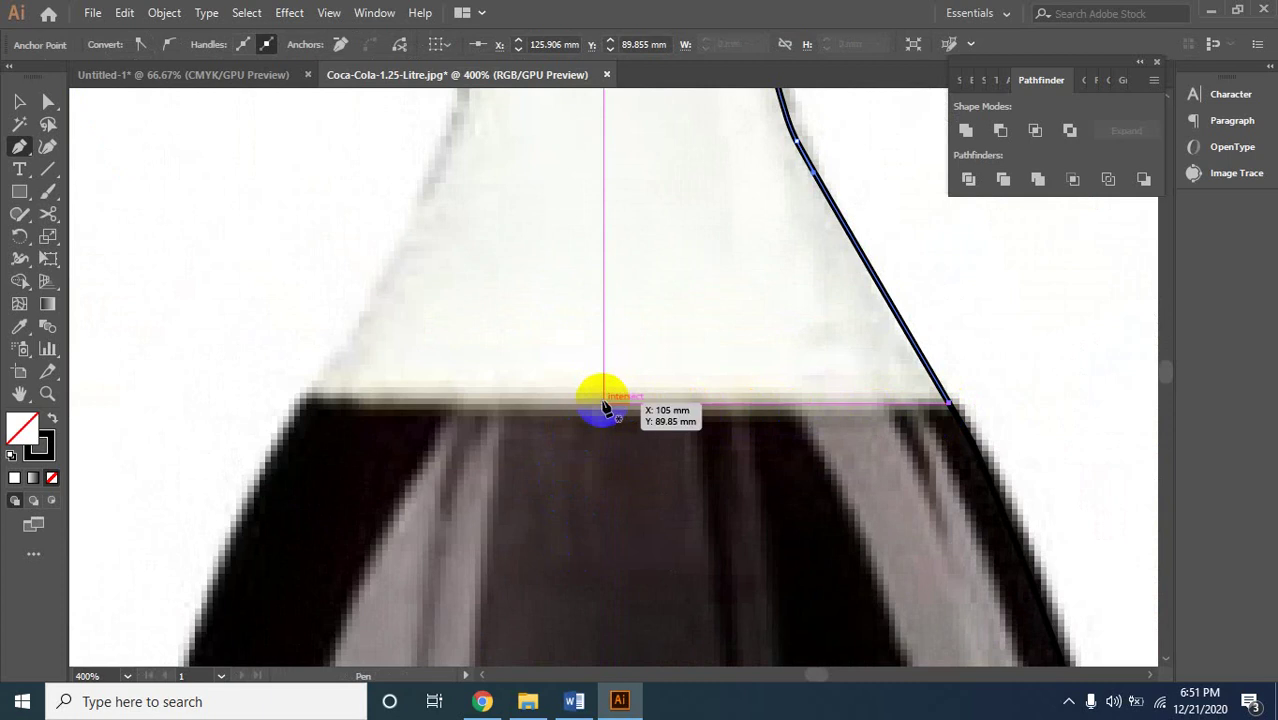
left_click(604, 405)
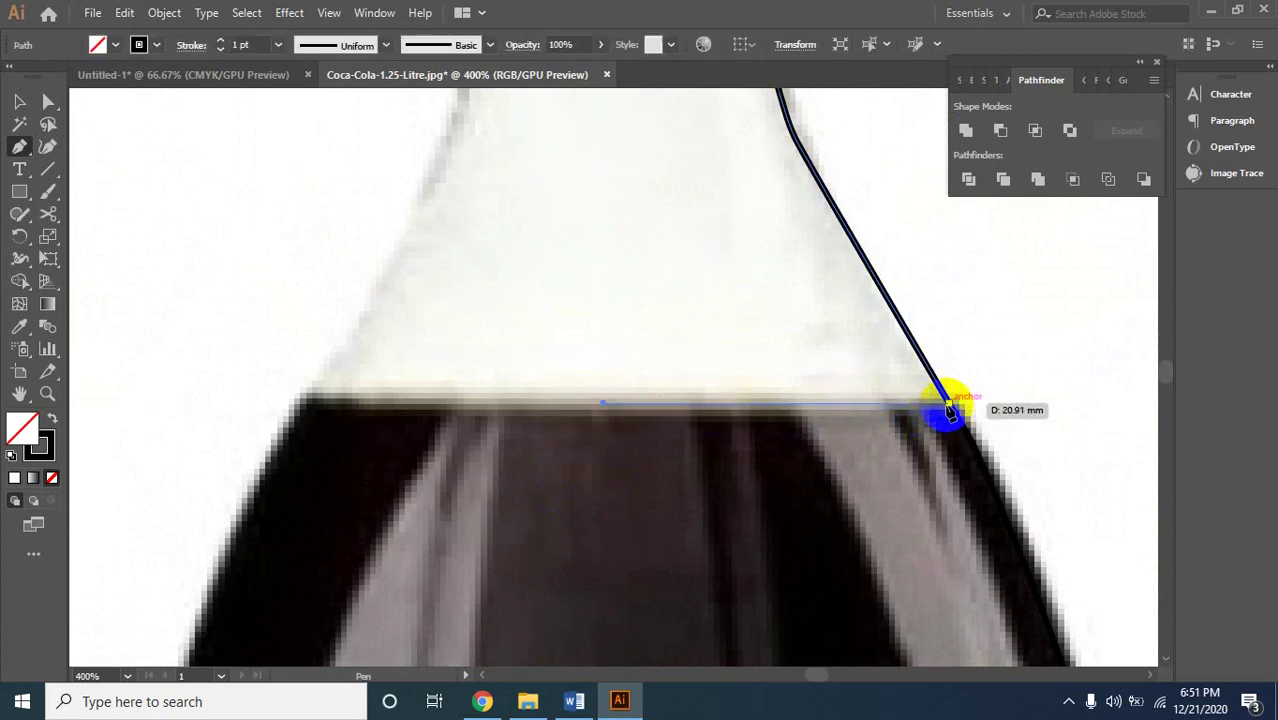
left_click(950, 410)
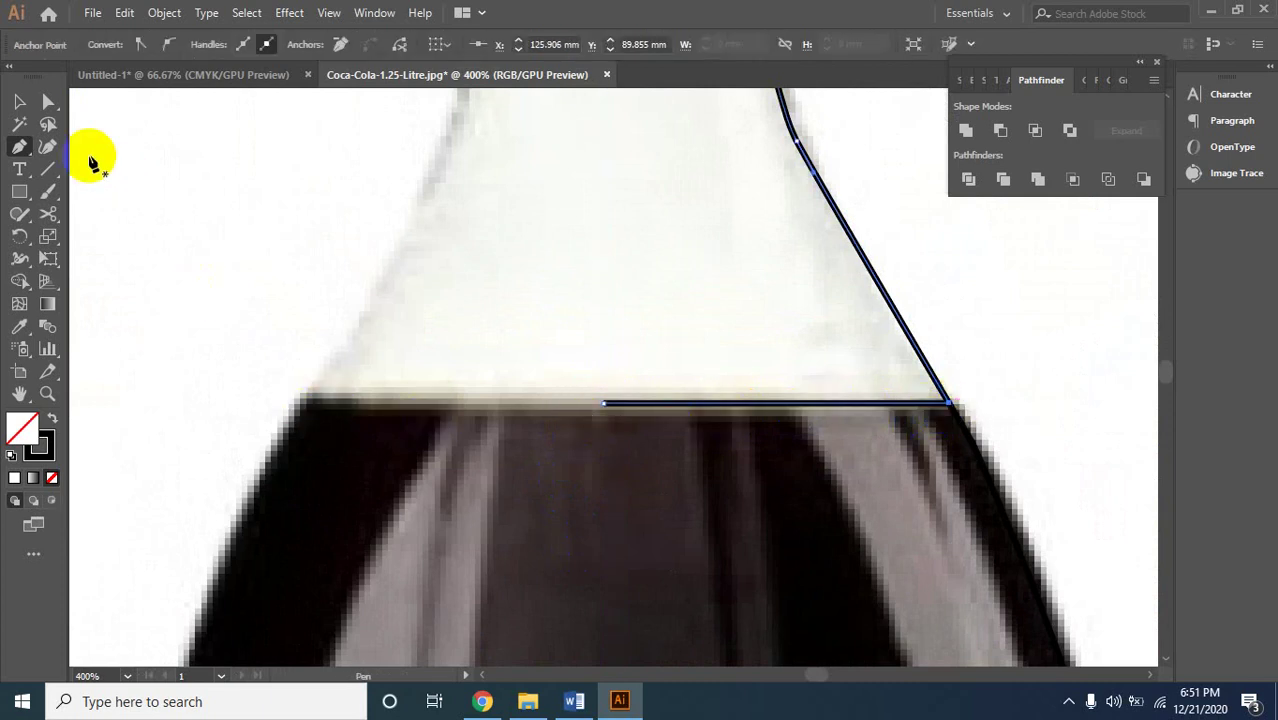
left_click(19, 101)
Join the new base line and the slanted side into one path at their corner.
left_click(990, 406)
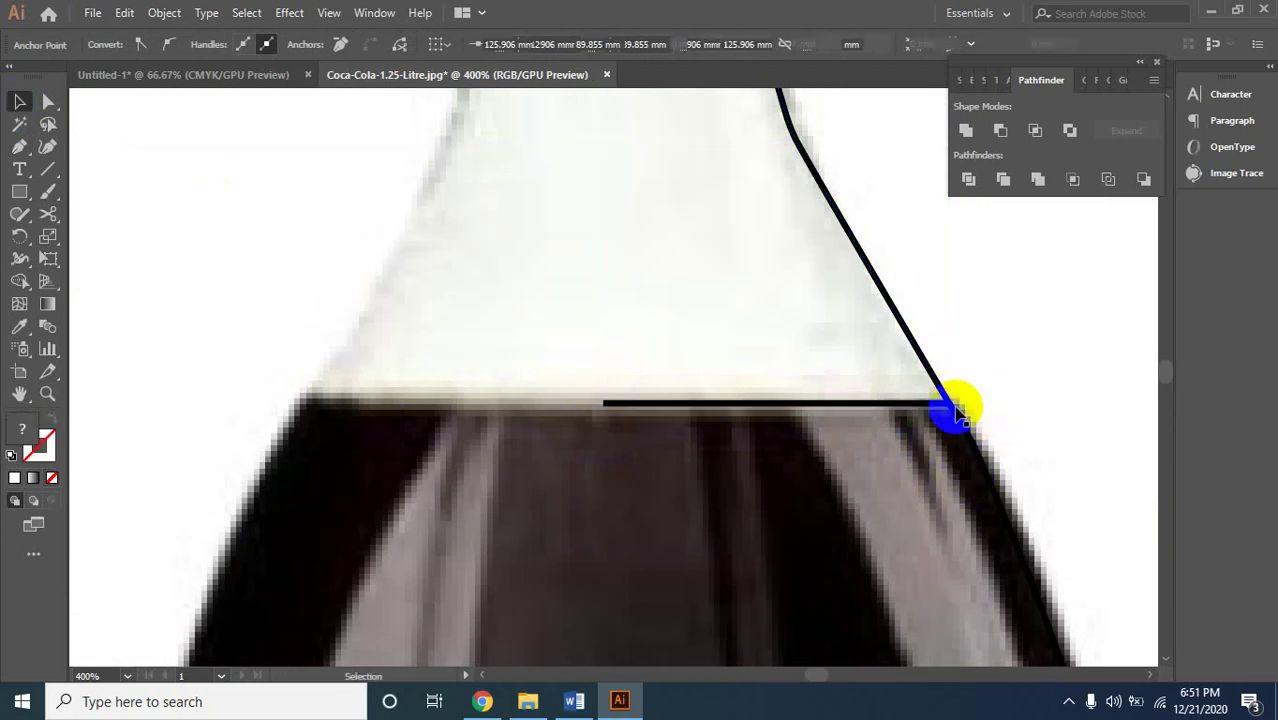
left_click(876, 408)
left_click_drag(294, 305, 538, 476)
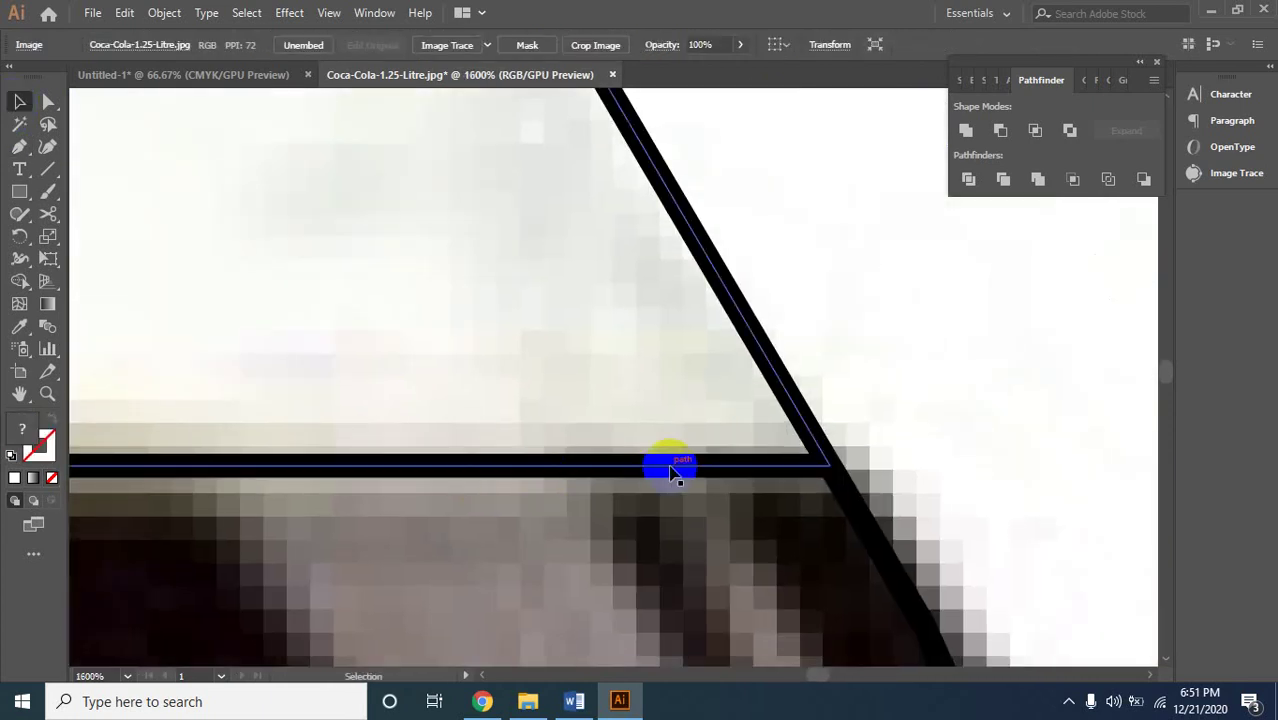
left_click(685, 462)
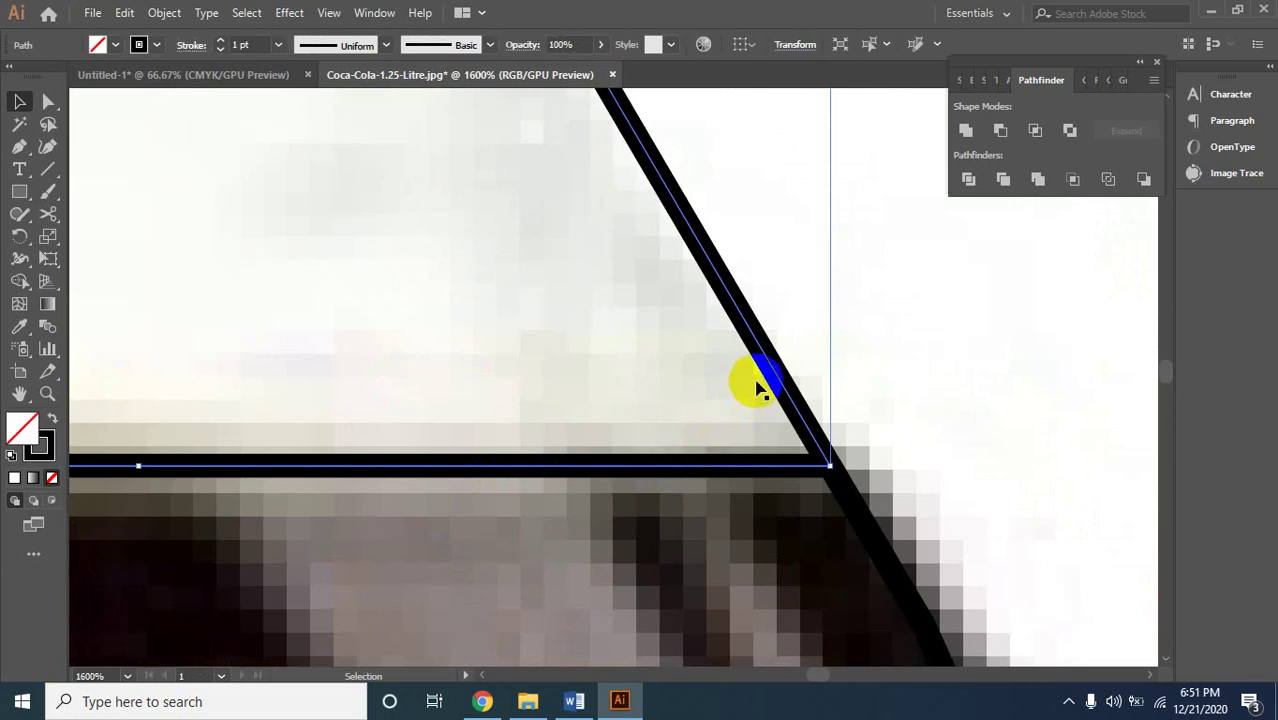
left_click(950, 457)
left_click(785, 468)
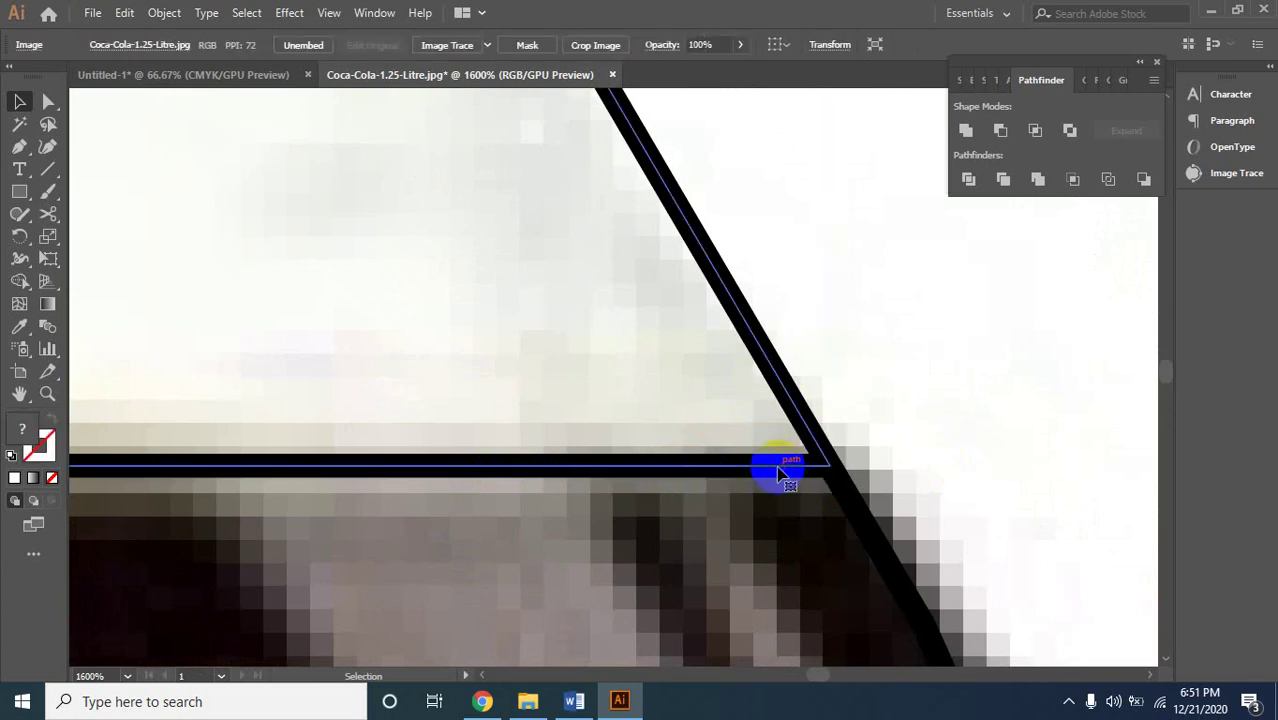
right_click(790, 418)
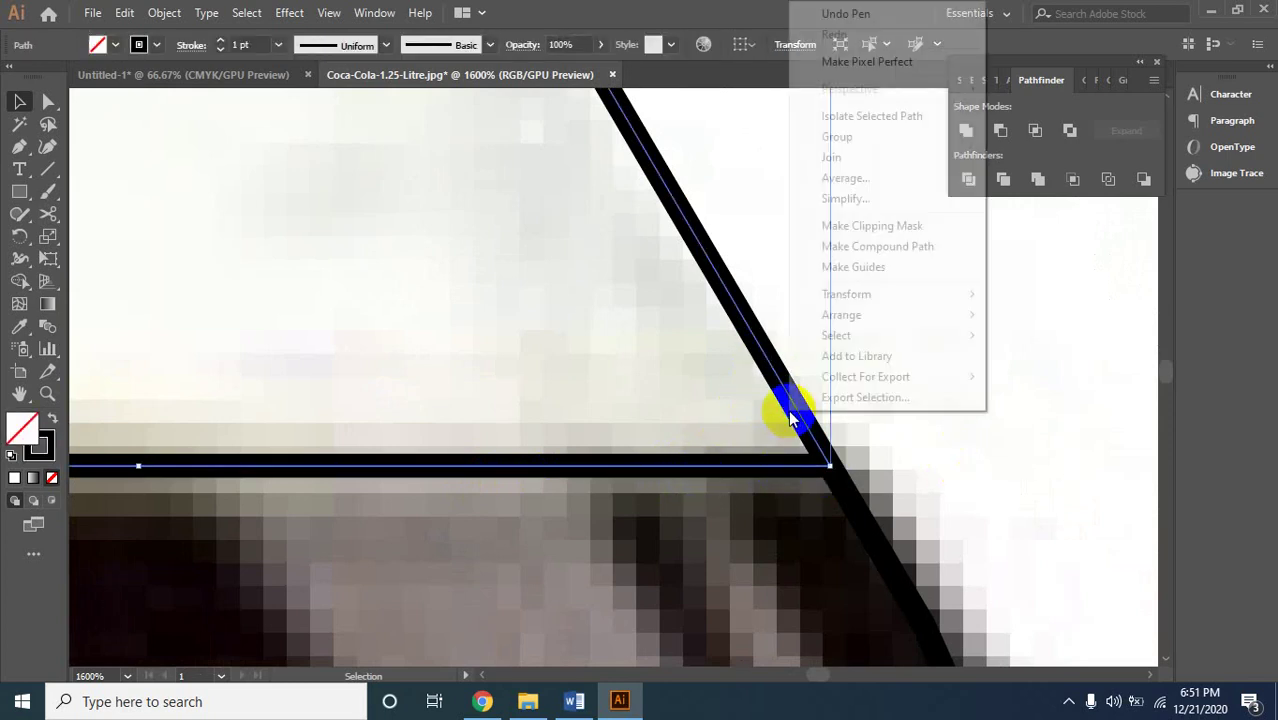
left_click(832, 158)
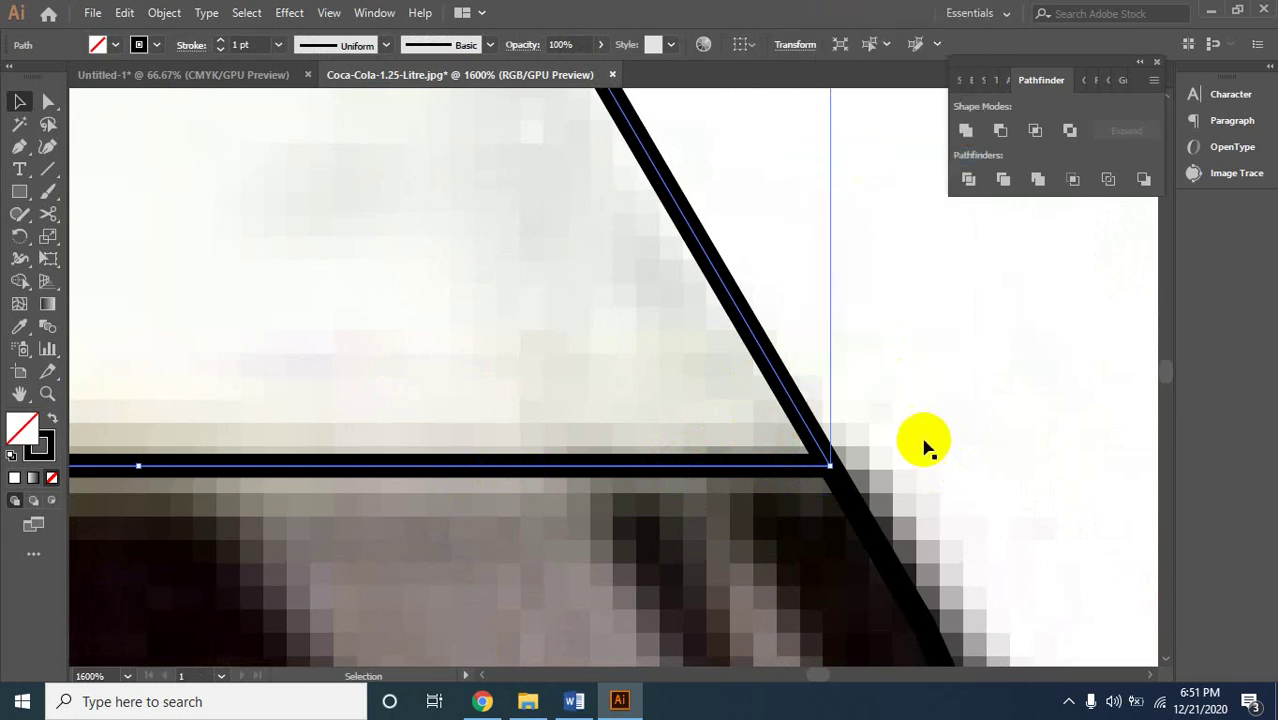
key("a")
Join the right-hand vertical outline to the base line, then zoom out to check it.
left_click(681, 326, "ctrl+alt")
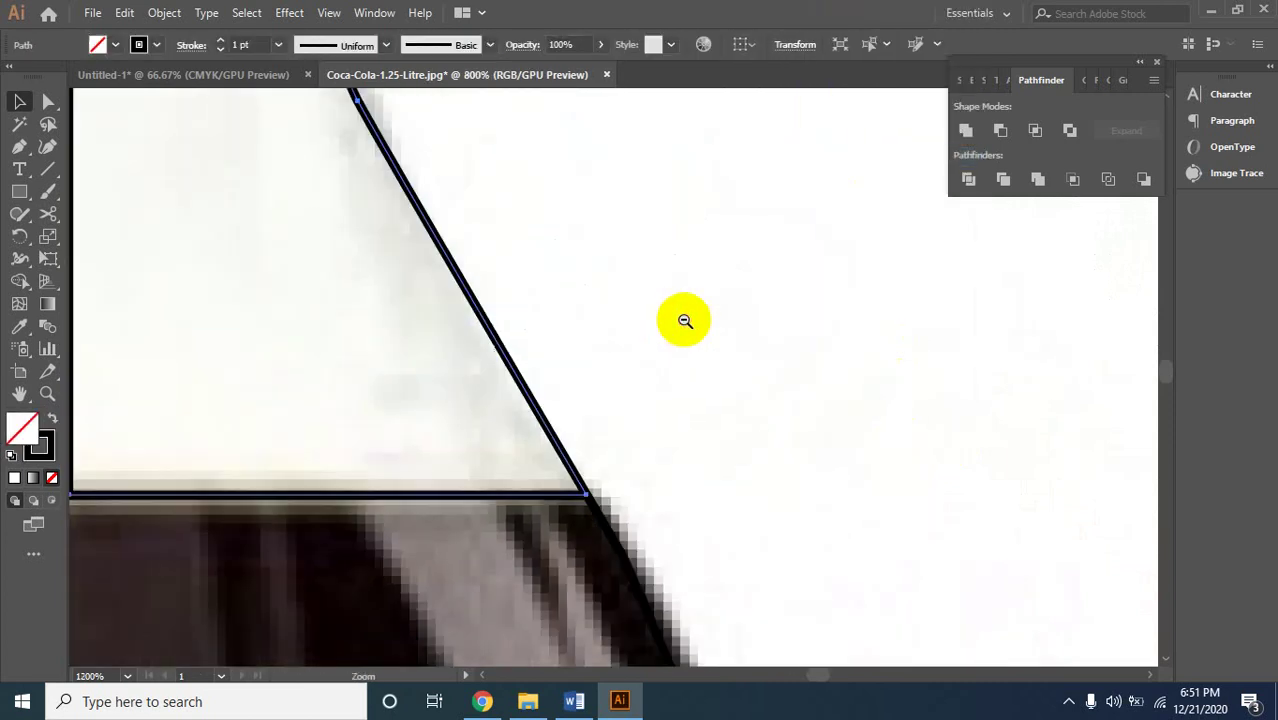
left_click(402, 294, "ctrl+alt")
left_click(625, 343, "ctrl")
left_click_drag(625, 343, 838, 505)
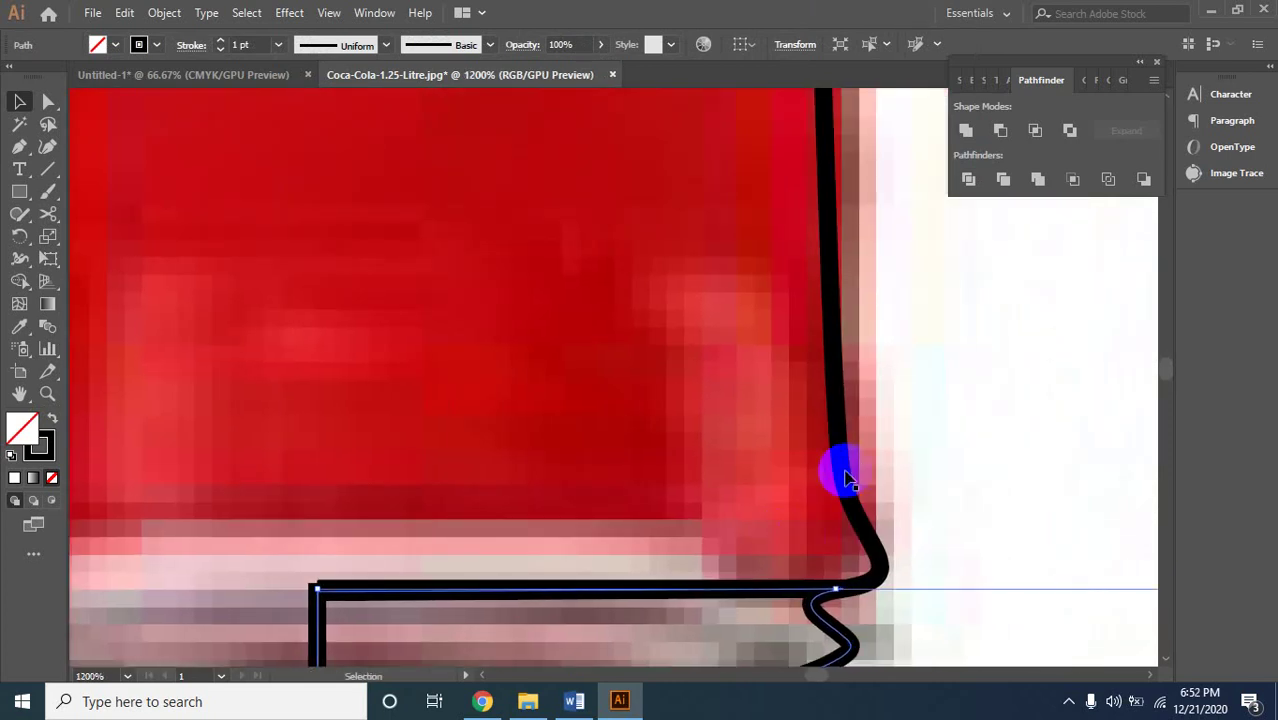
left_click(845, 476)
right_click(854, 496)
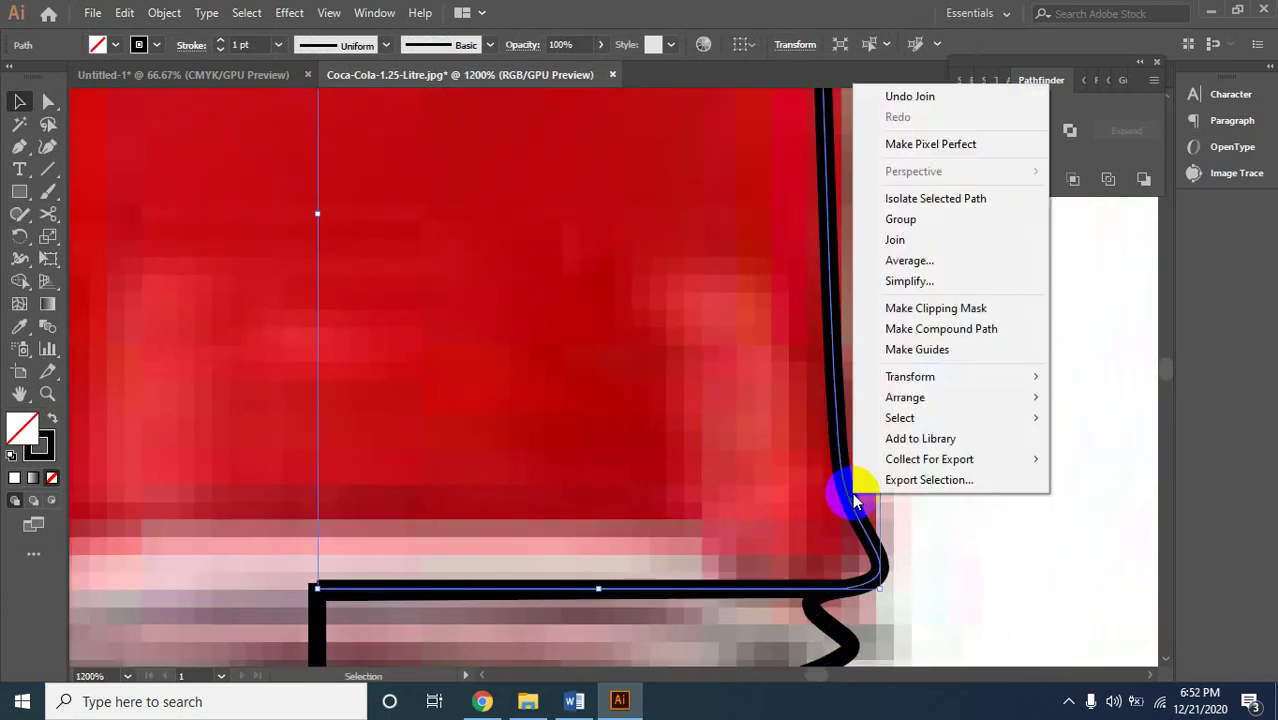
left_click(898, 242)
key("a")
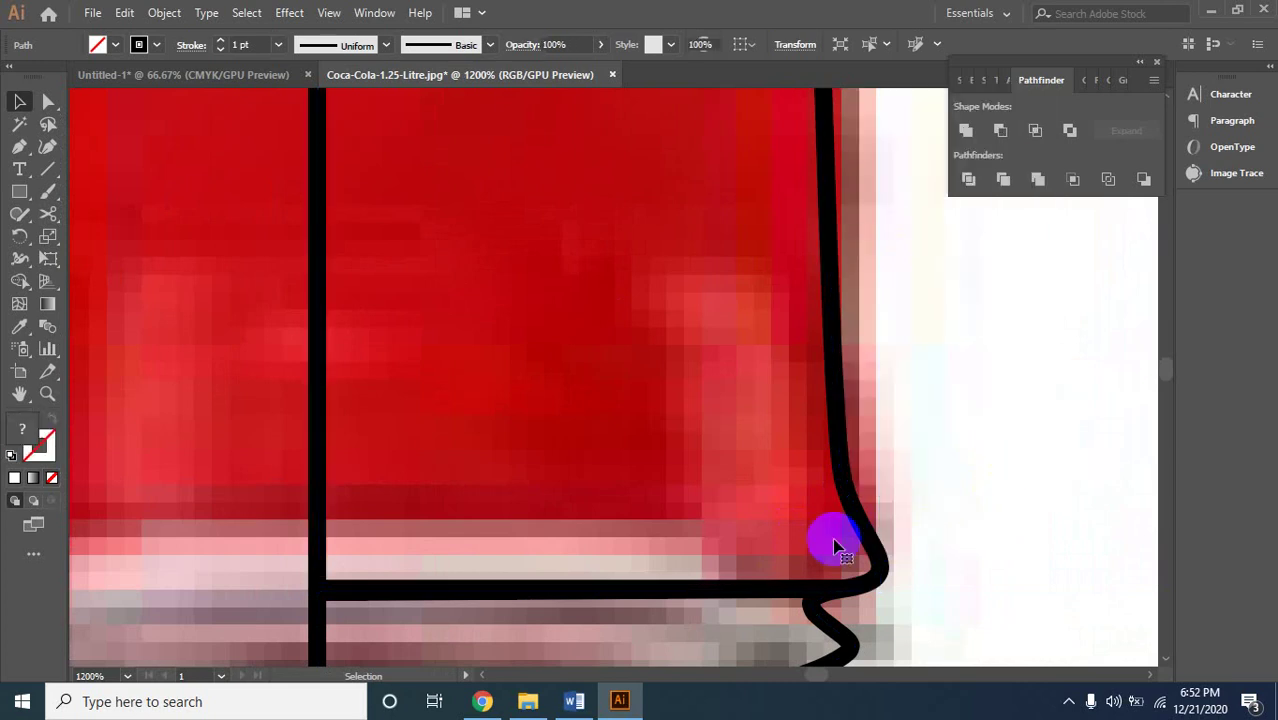
left_click(820, 545)
left_click(715, 572)
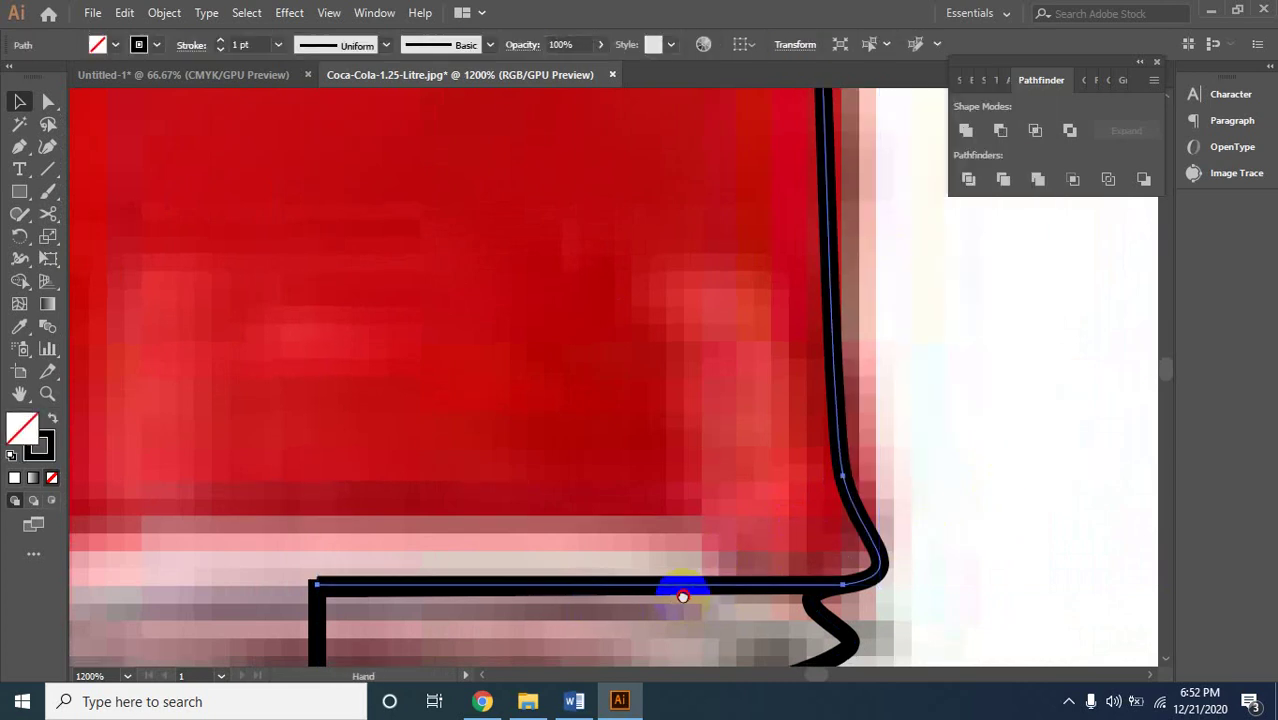
mouse_move(680, 585)
left_mouse_down()
mouse_move(695, 314)
mouse_move(693, 619)
left_mouse_up()
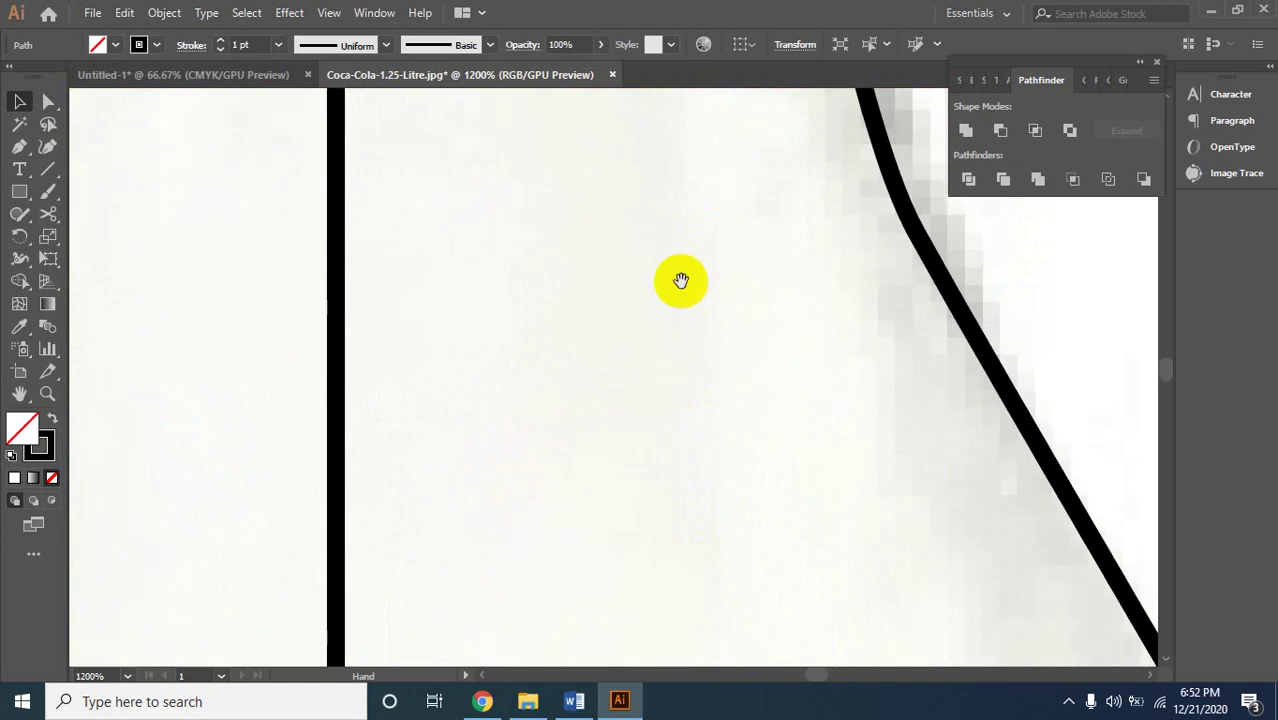
key("z")
left_click(596, 556, "alt")
left_click(676, 590, "alt")
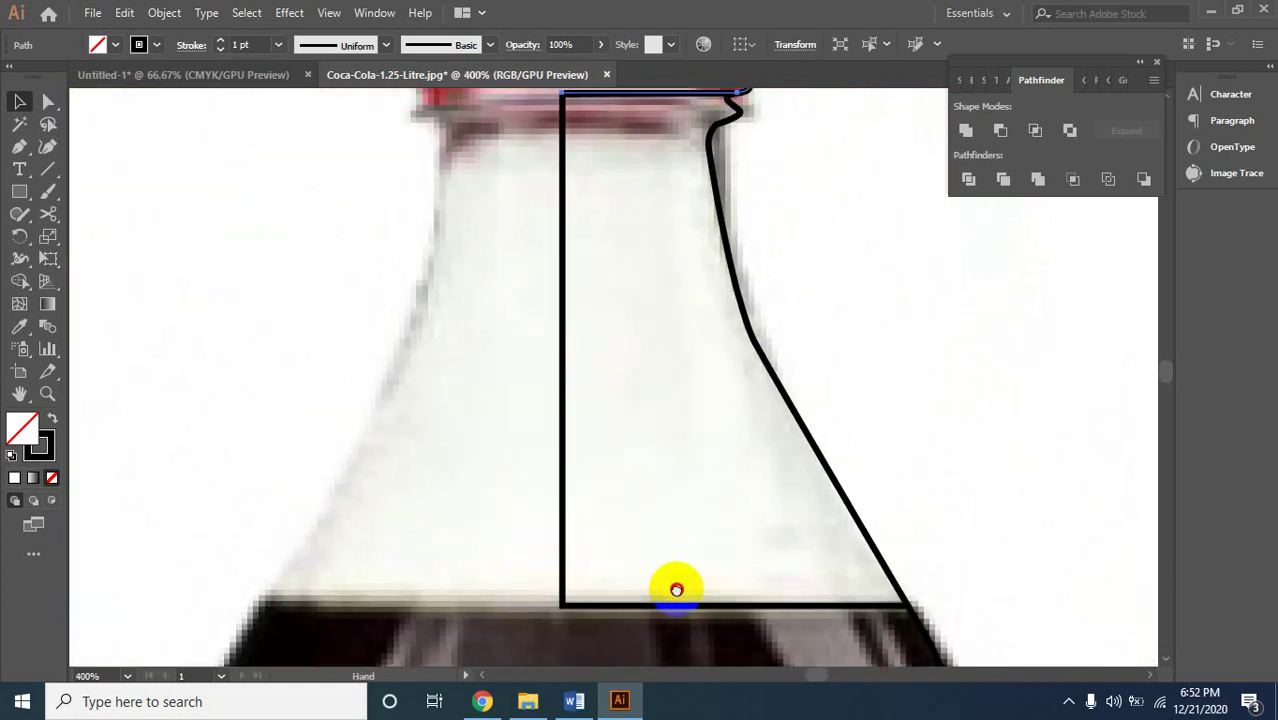
key("v")
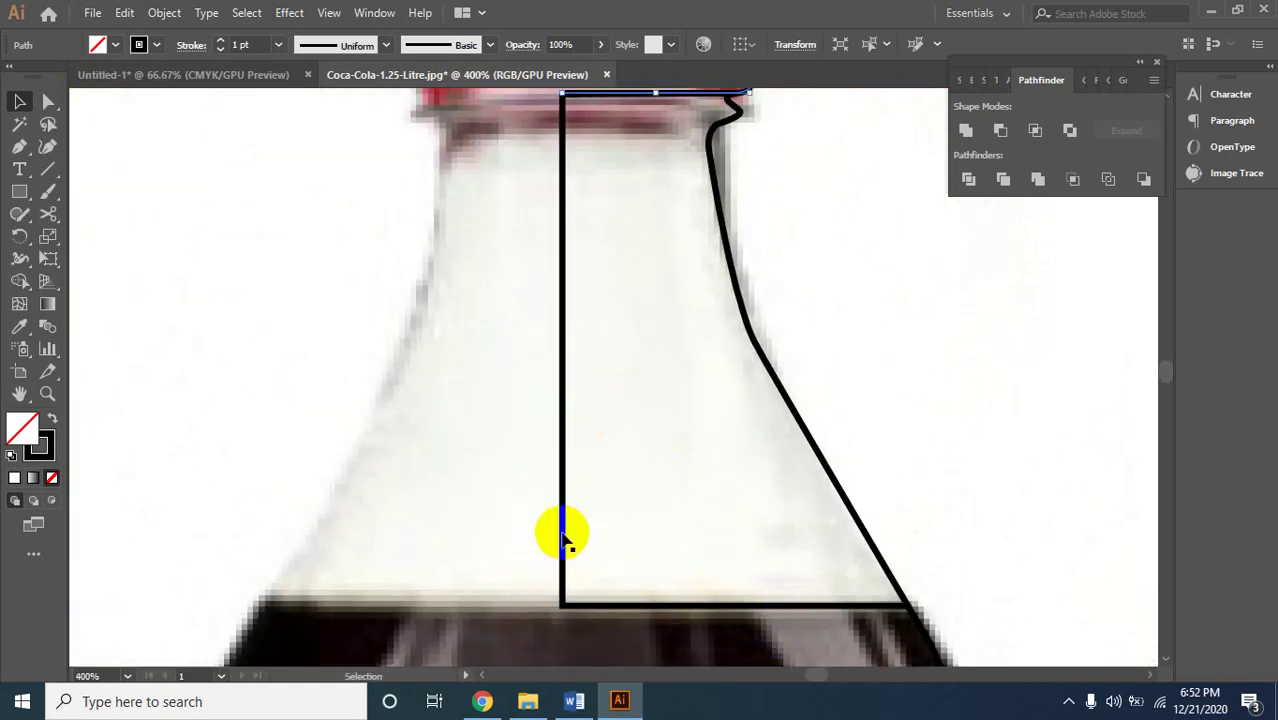
left_click(564, 527)
left_click(670, 585)
left_click(876, 552)
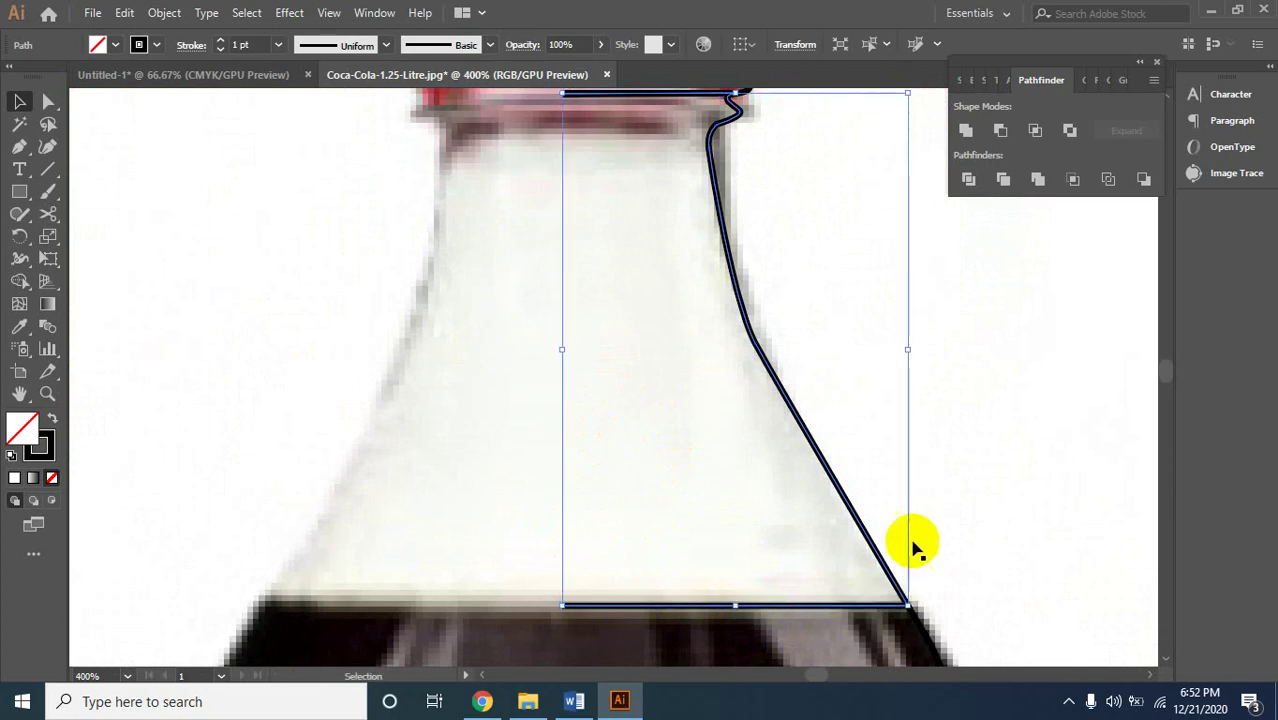
left_click(712, 392)
key("z")
left_click(733, 329, "alt")
left_click(699, 414, "alt")
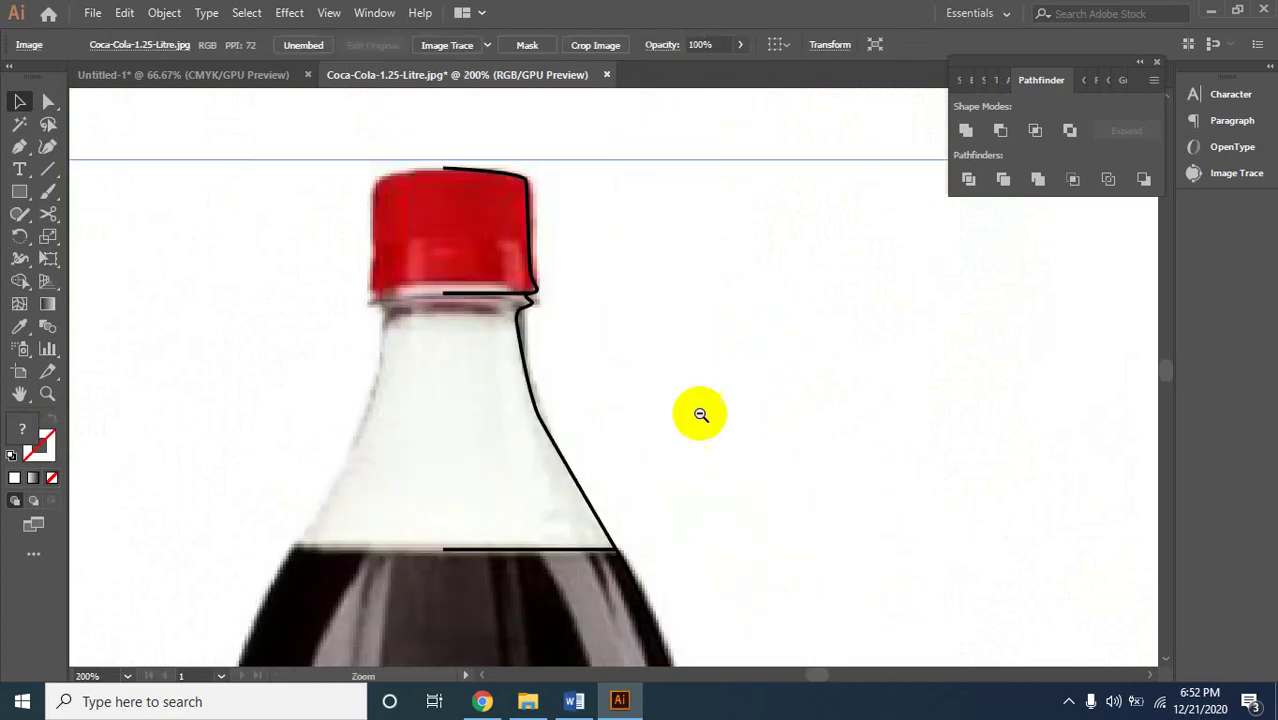
left_click(765, 362)
left_click(604, 461)
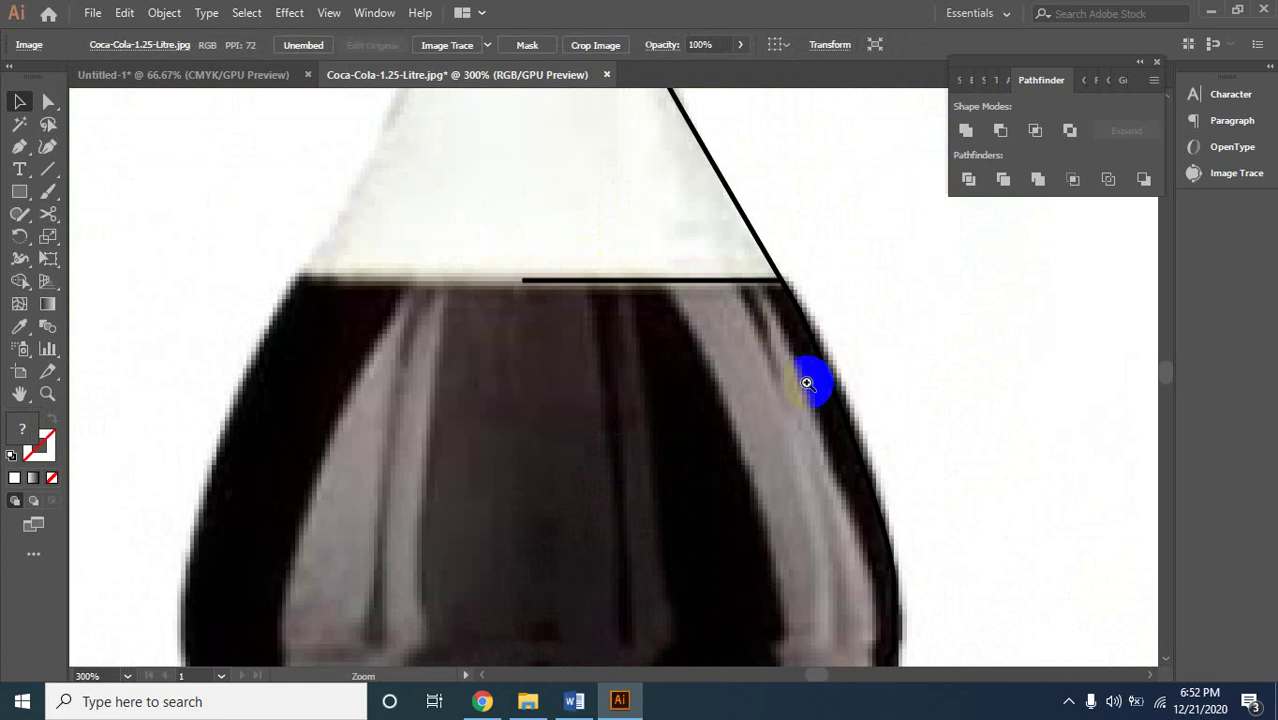
left_click(813, 379)
left_click(466, 322)
scroll(466, 400, "up", 3)
left_click(735, 436)
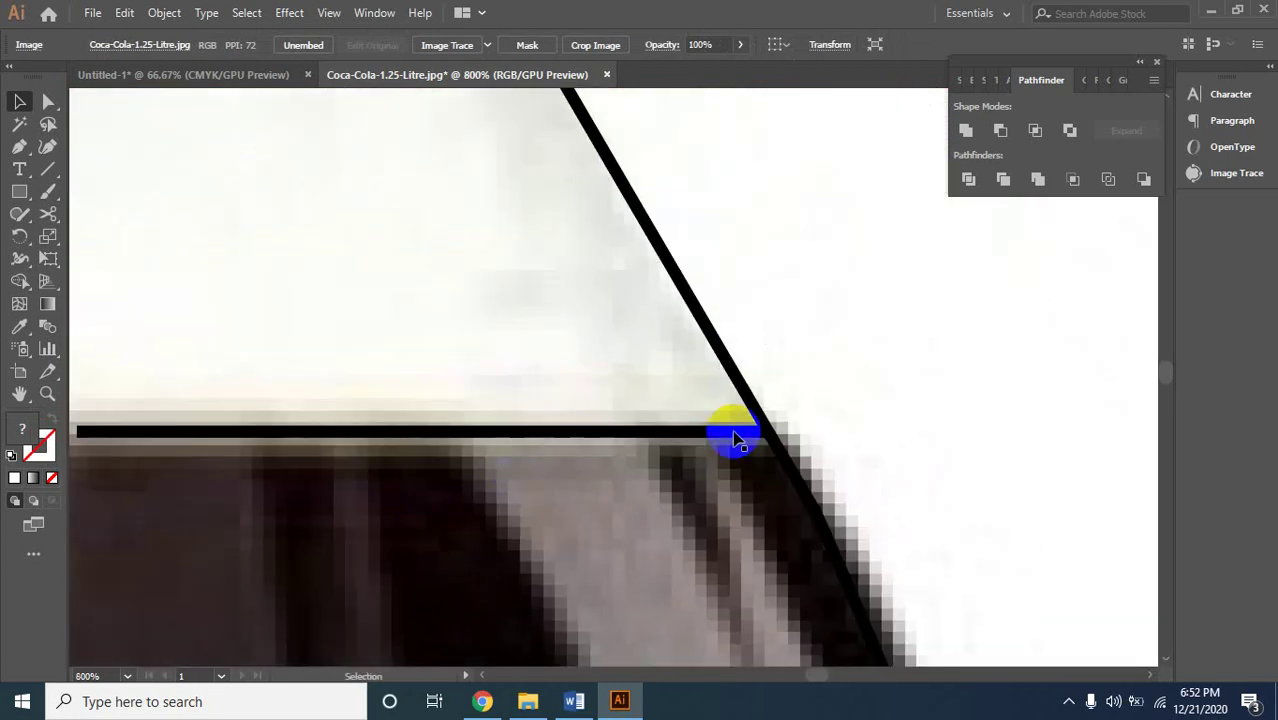
key("v")
left_click(785, 452)
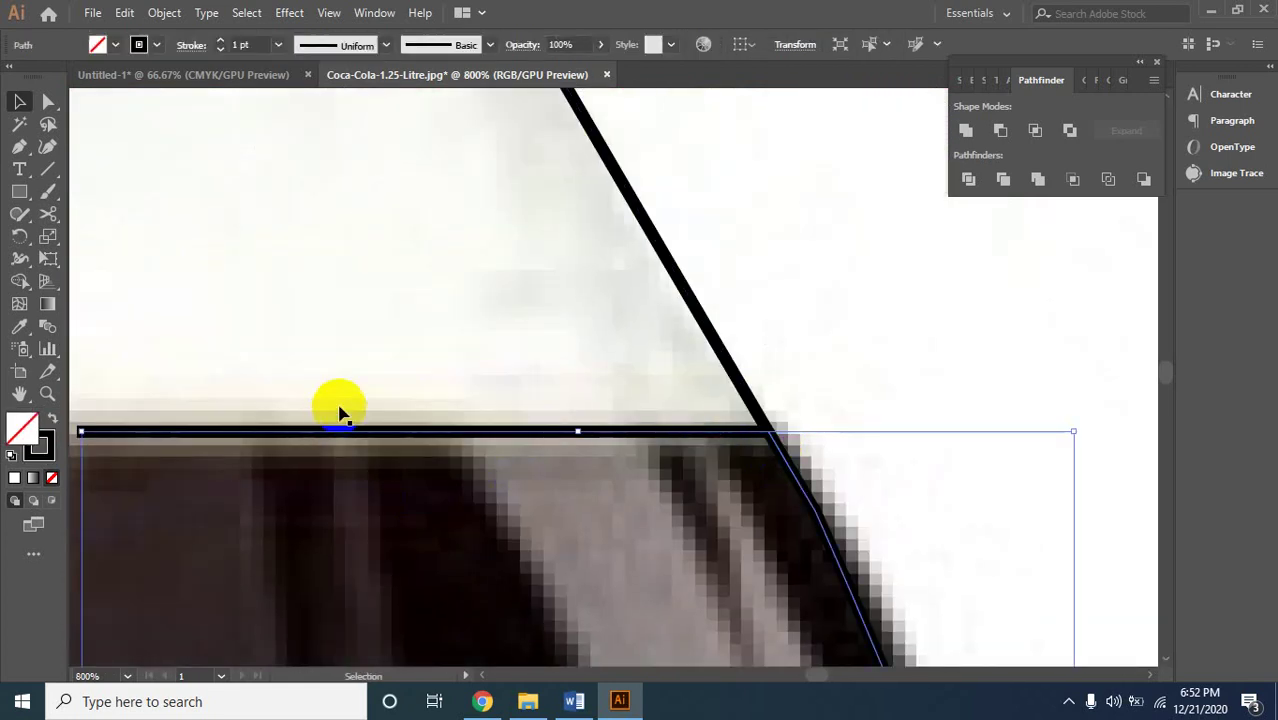
left_click(19, 147)
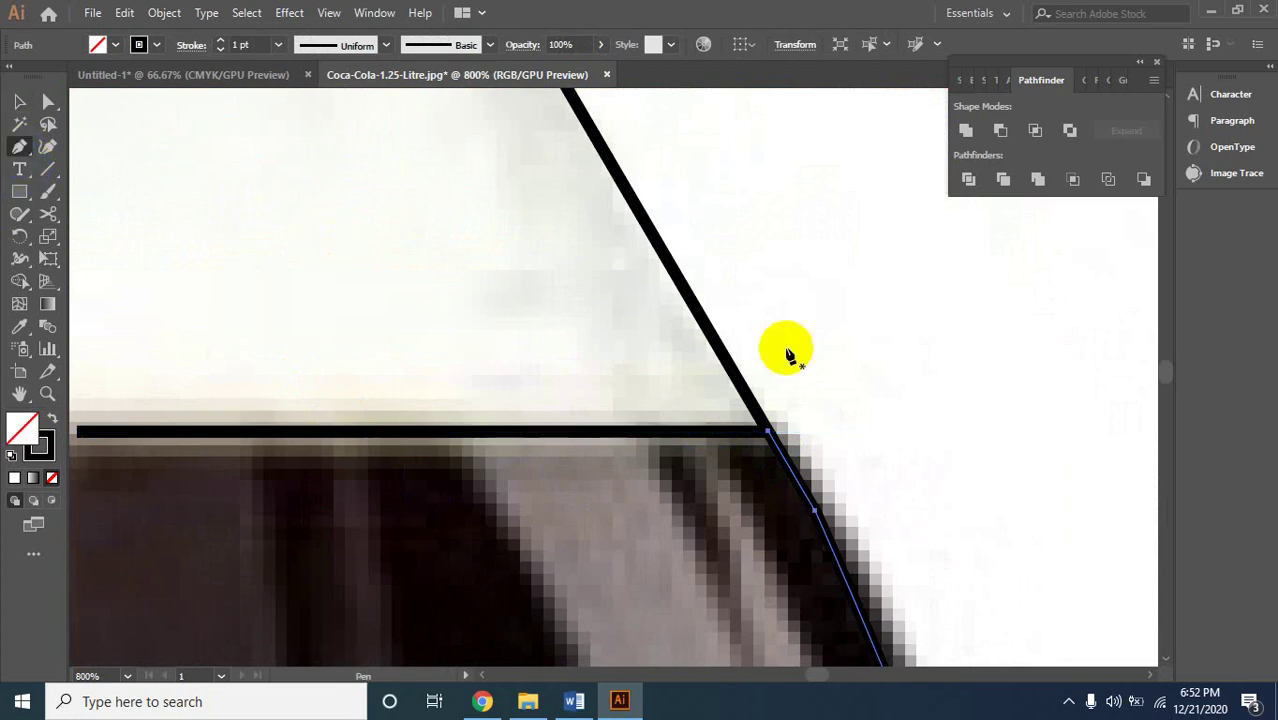
mouse_move(785, 442)
left_mouse_down()
mouse_move(118, 477)
mouse_move(80, 432)
left_mouse_up()
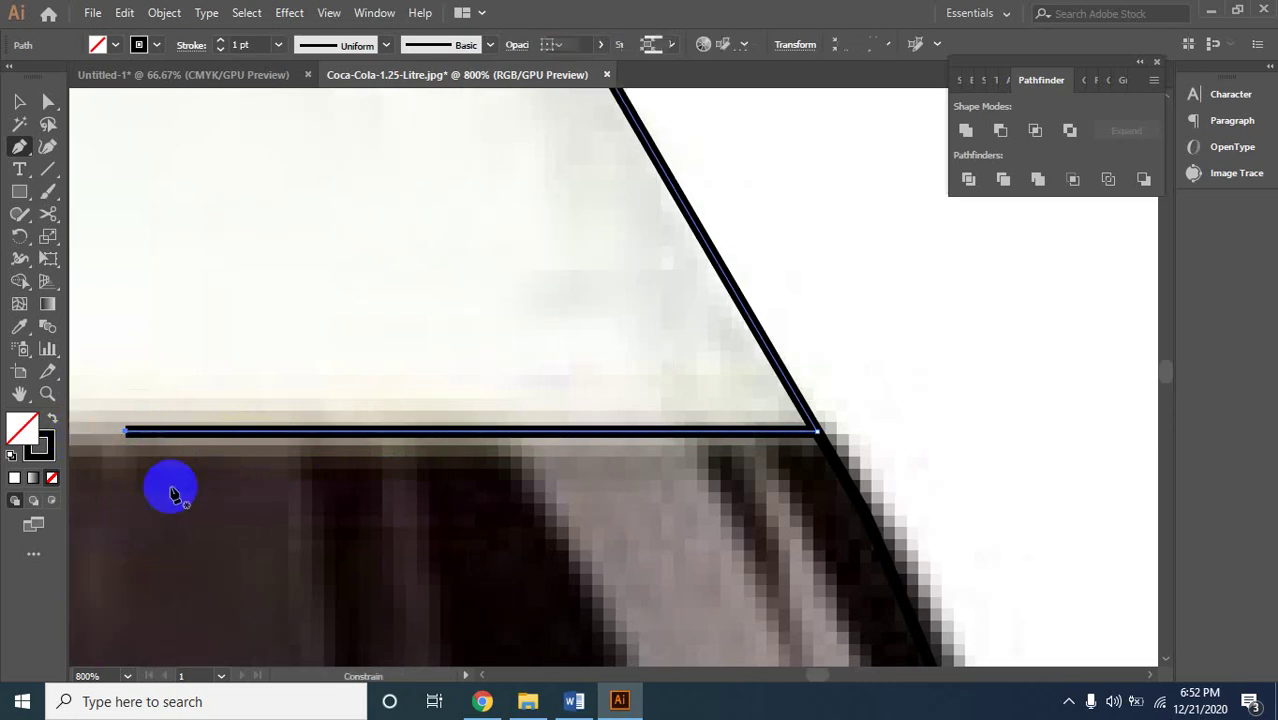
left_click(17, 105)
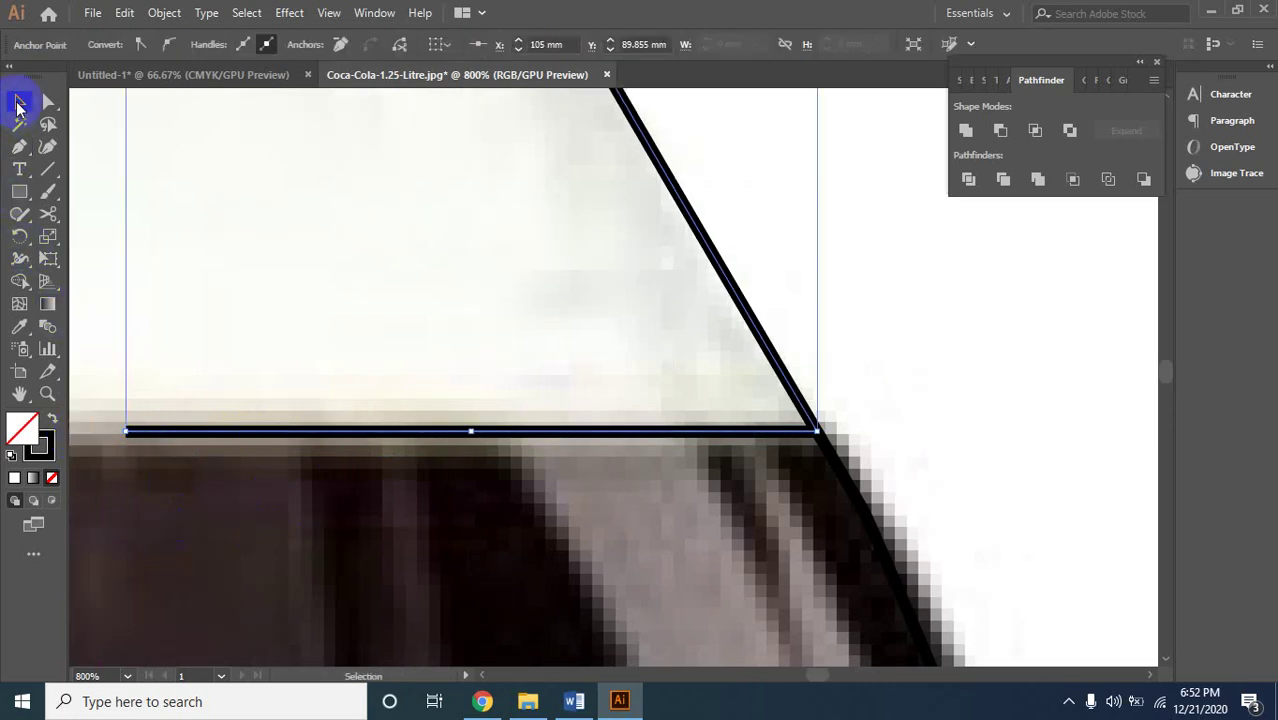
left_click_drag(821, 534, 840, 467)
left_click(840, 467)
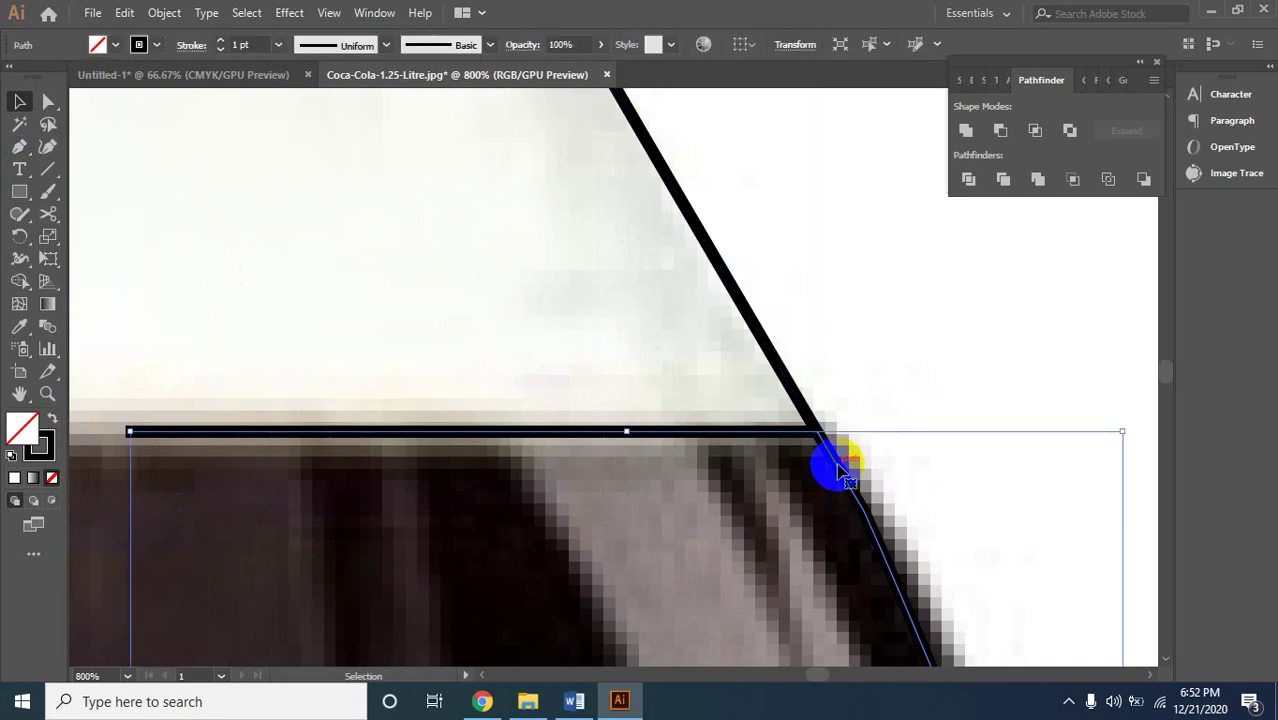
left_click(758, 350)
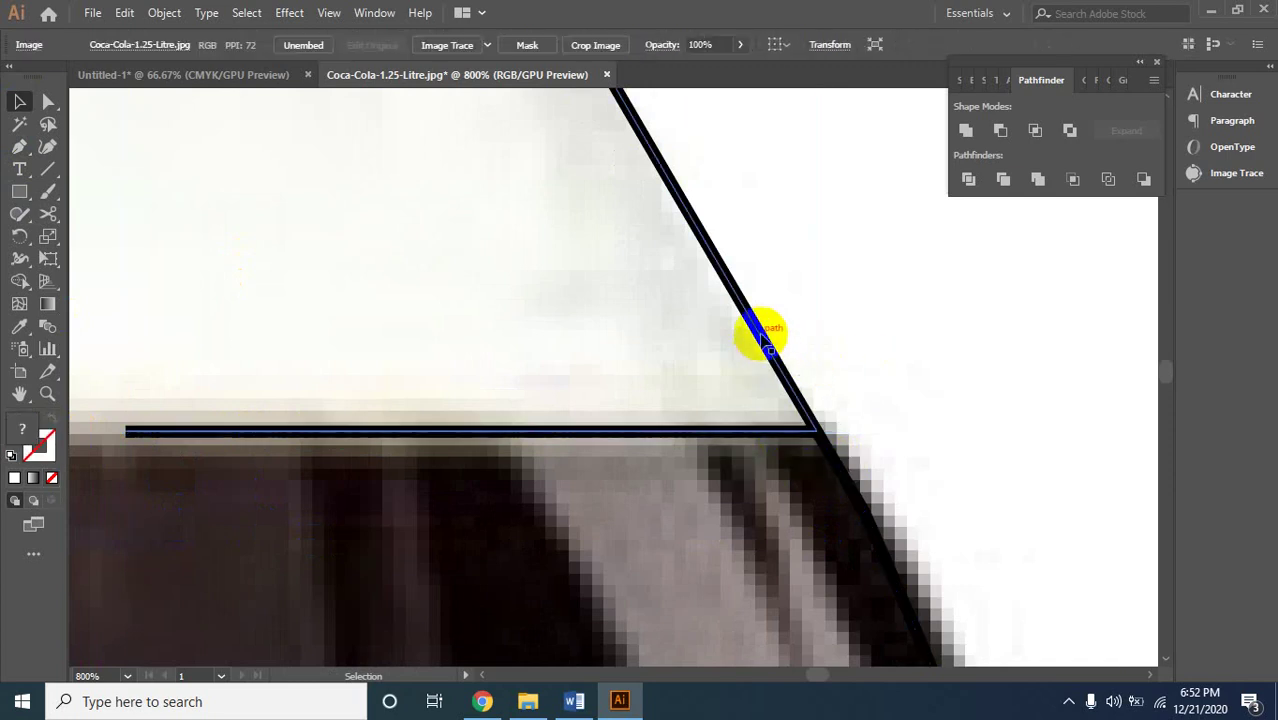
left_click(760, 336)
key("a")
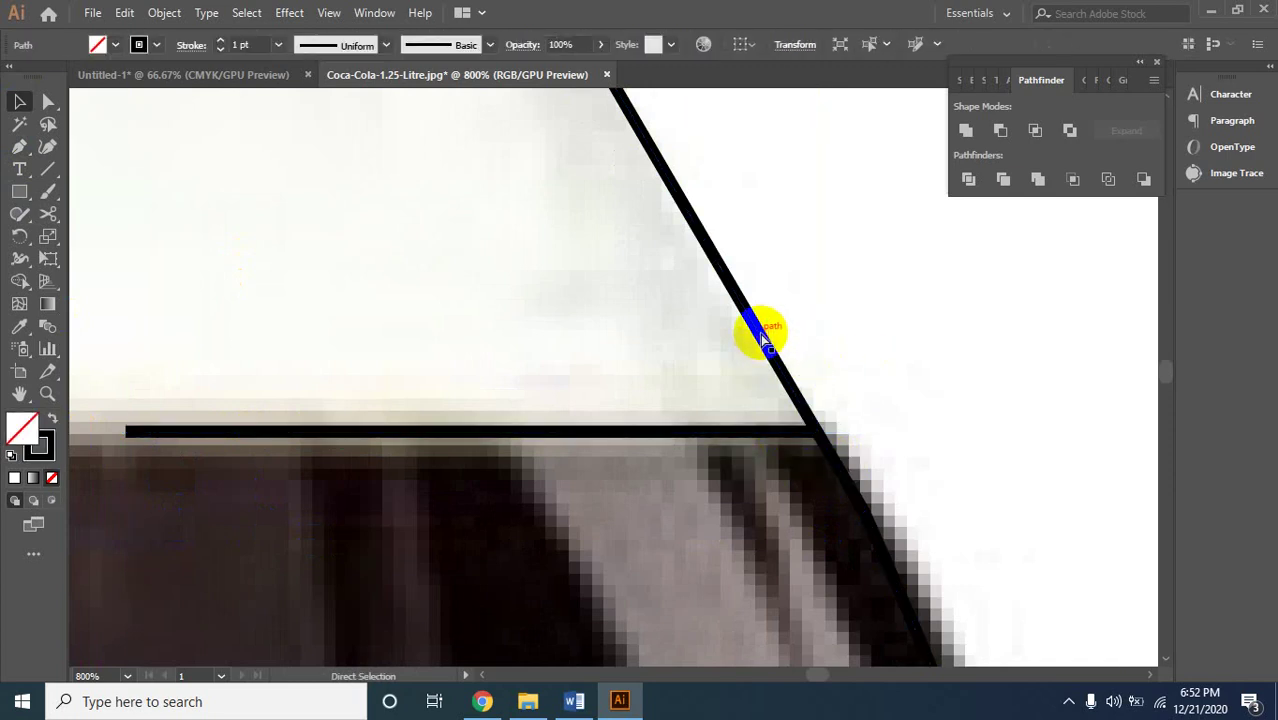
key("v")
left_click_drag(539, 391, 597, 521)
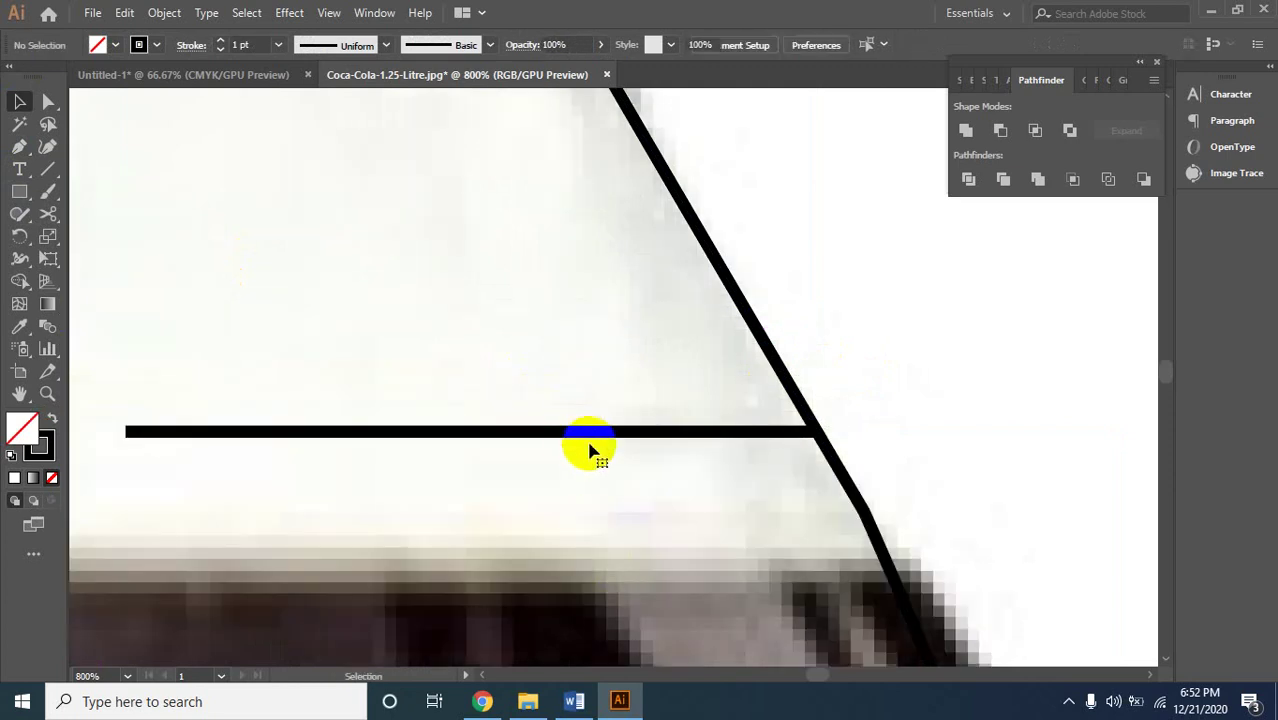
left_click(590, 448)
key("ctrl+z")
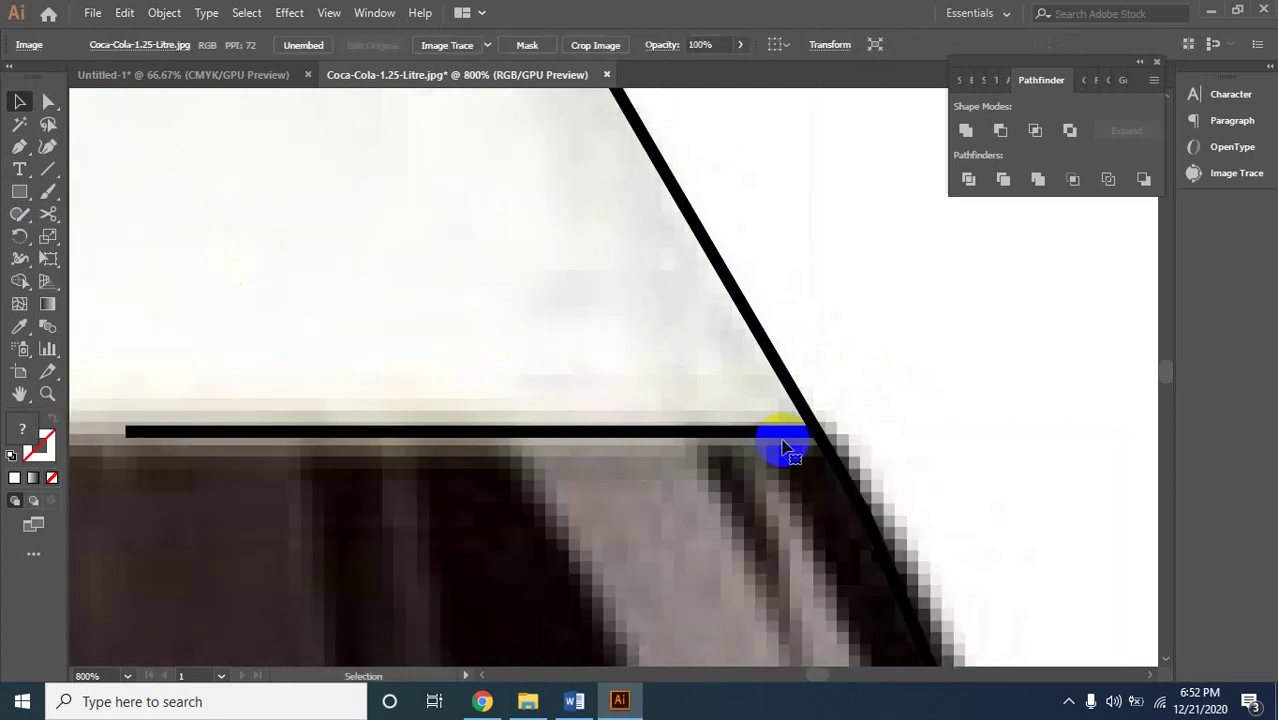
left_click(826, 449)
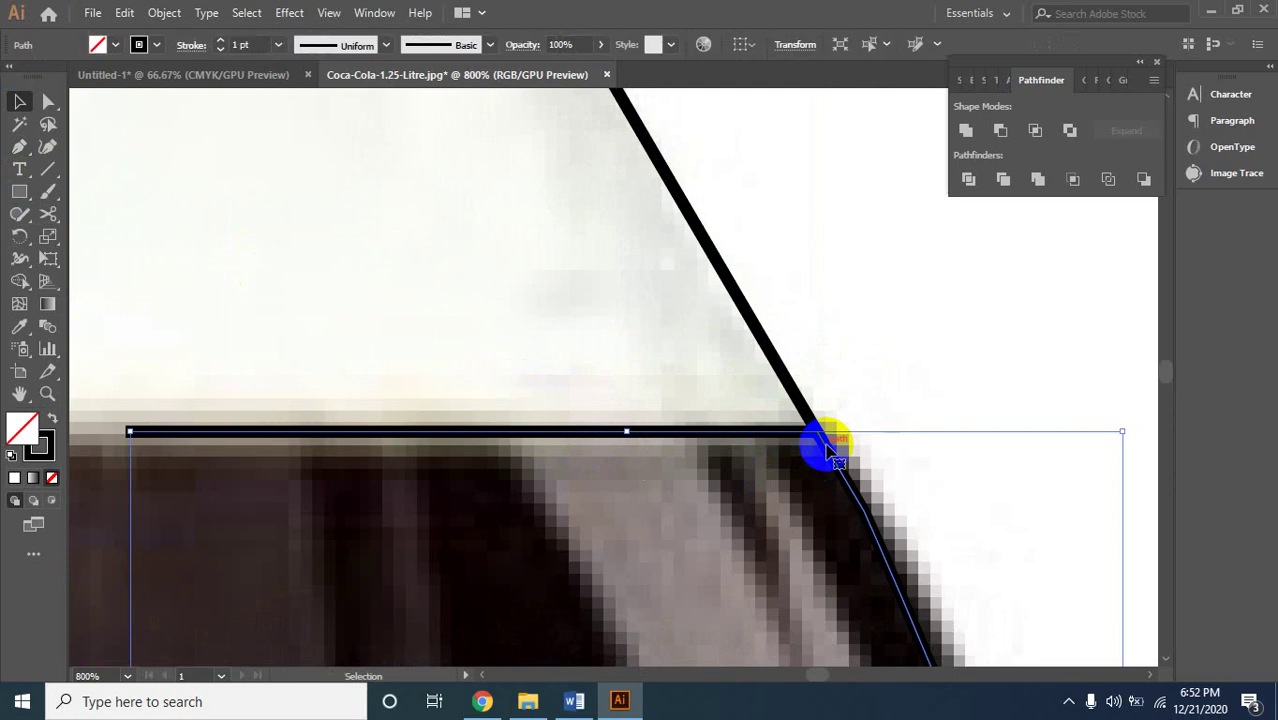
left_click(19, 146)
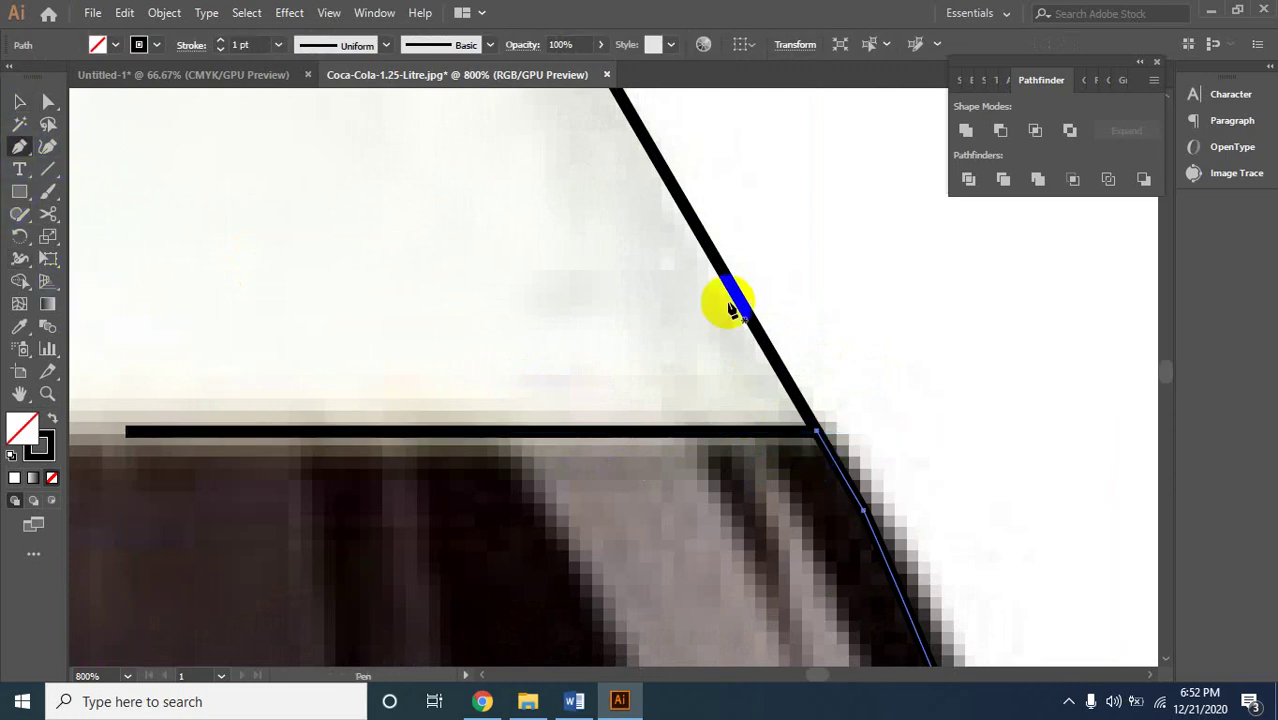
left_click(821, 435)
left_click_drag(821, 440, 128, 432)
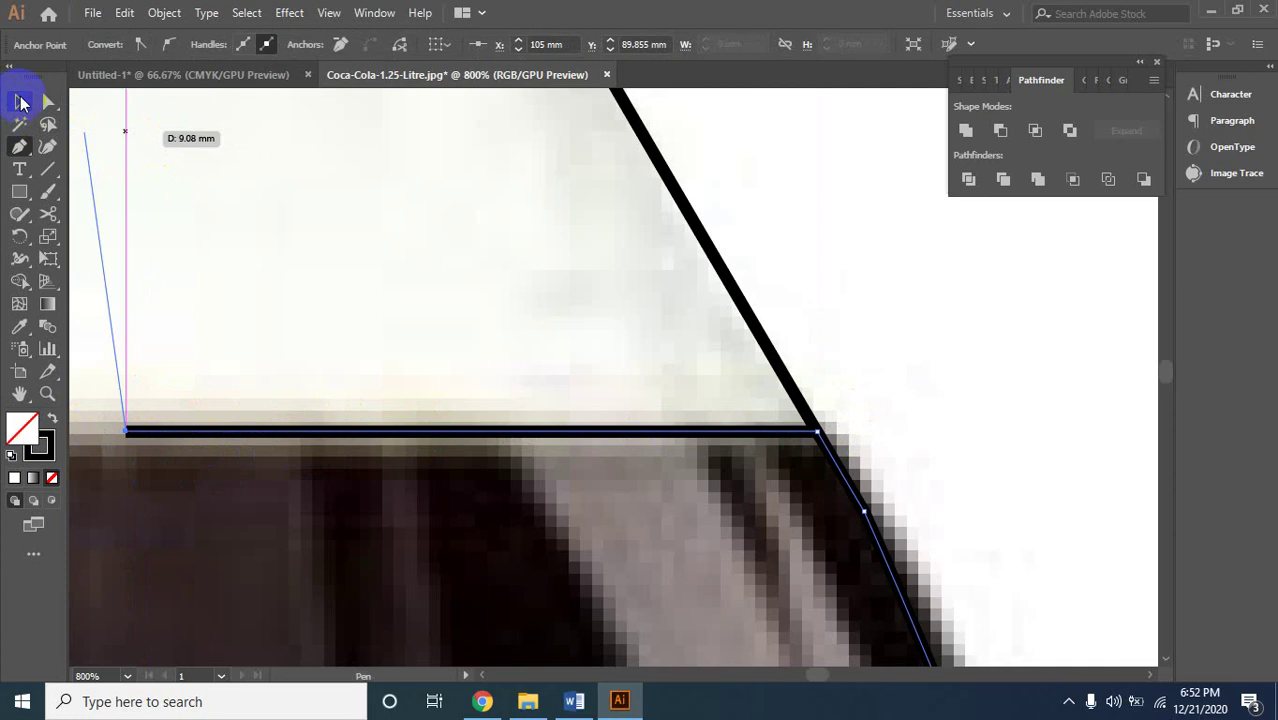
left_click(20, 101)
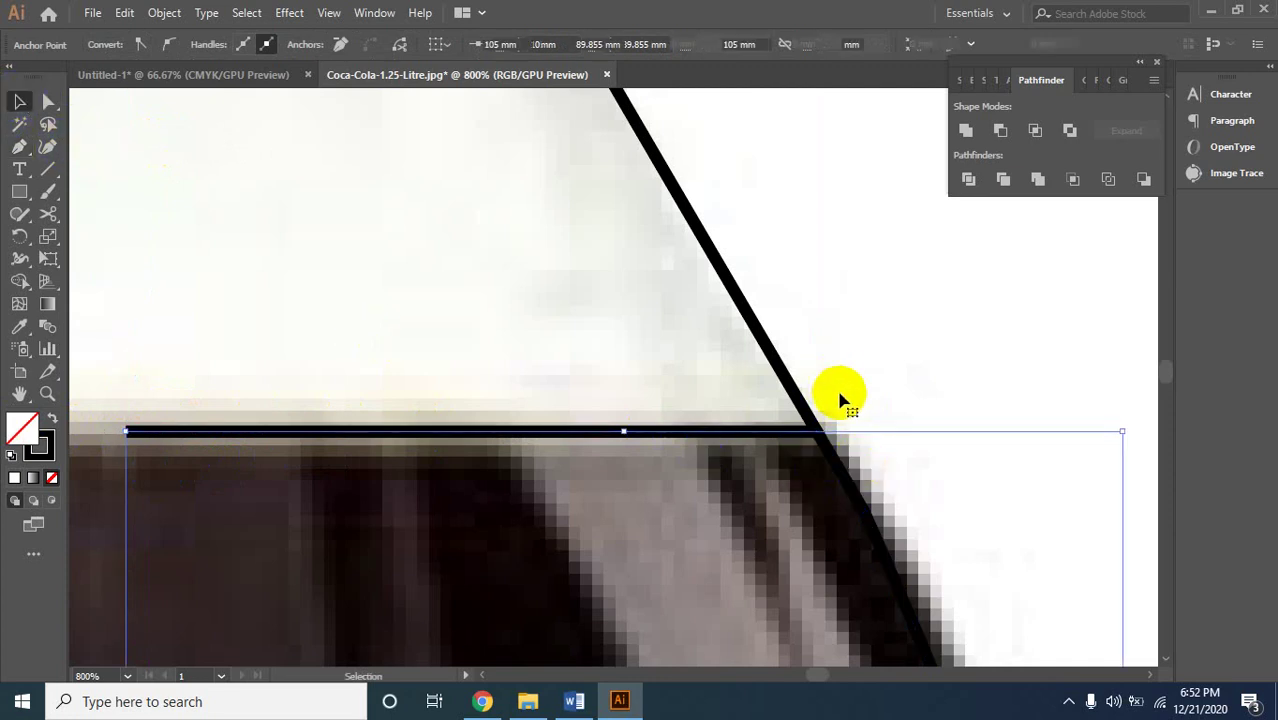
left_click(818, 443)
left_click(818, 435)
left_click(825, 340)
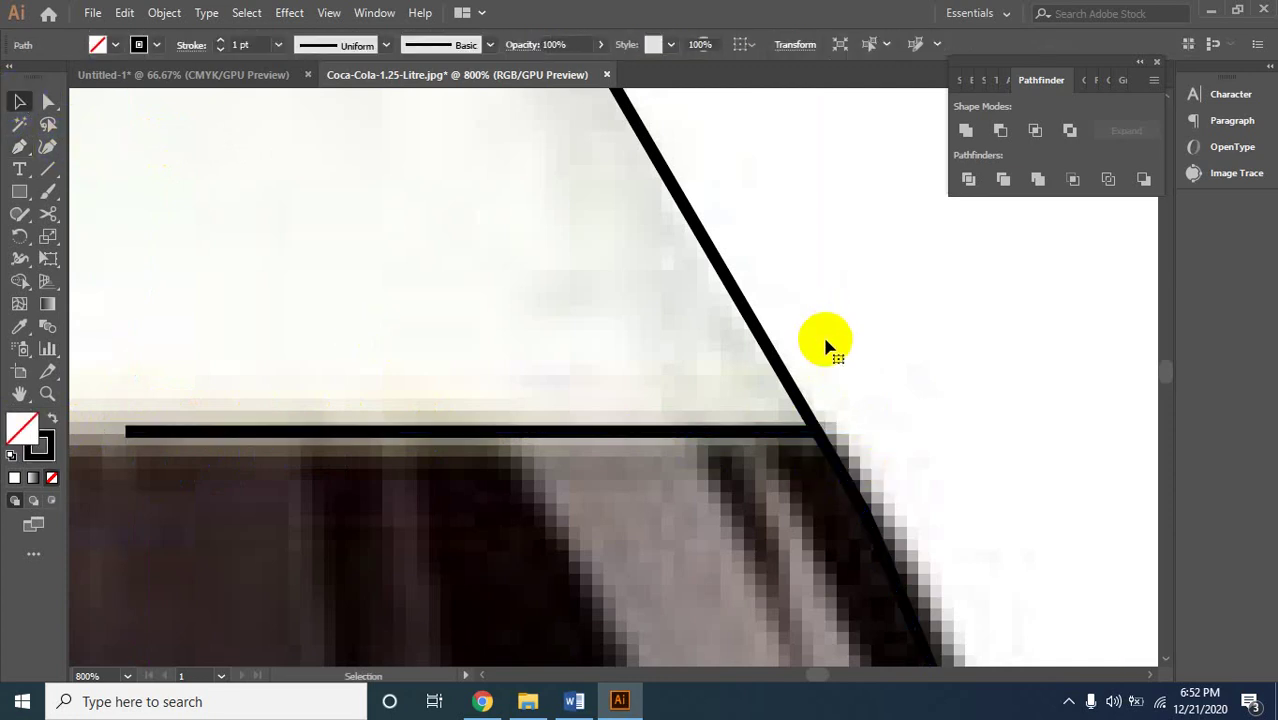
left_click(552, 436, "ctrl+alt")
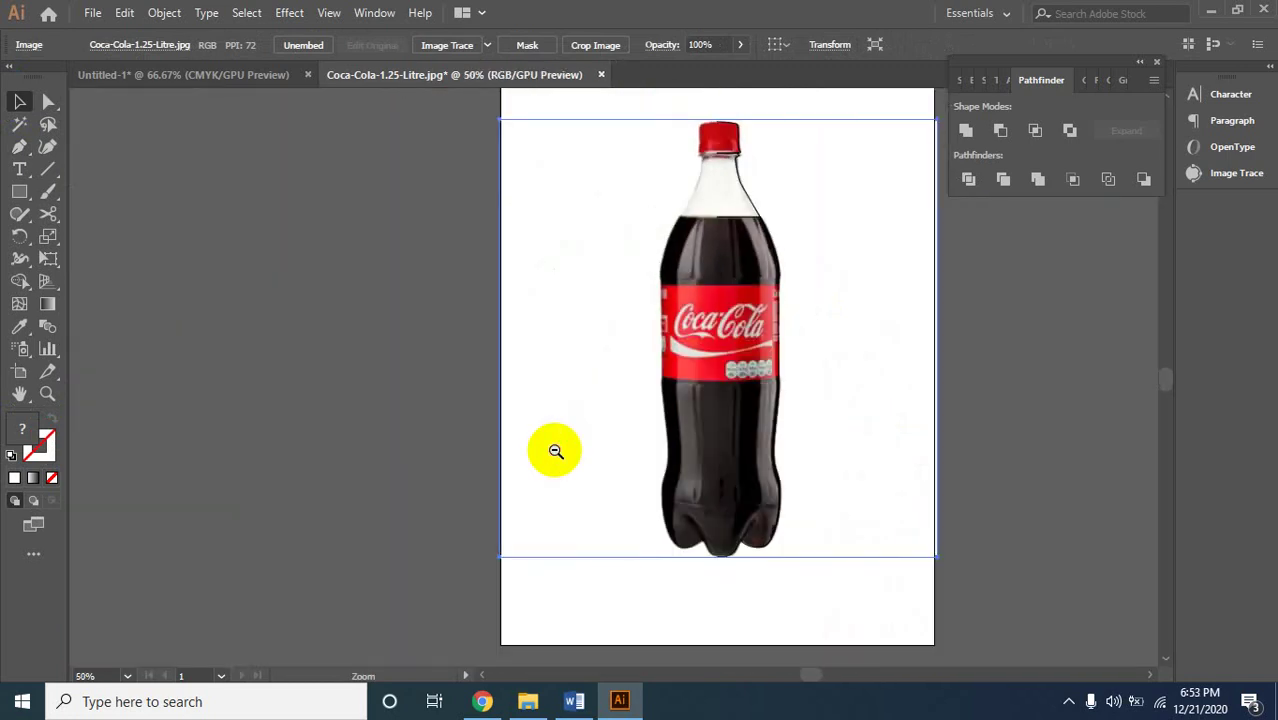
Inspect the traced outline from base to cap and select the traced path.
left_click(739, 472)
left_click(551, 365)
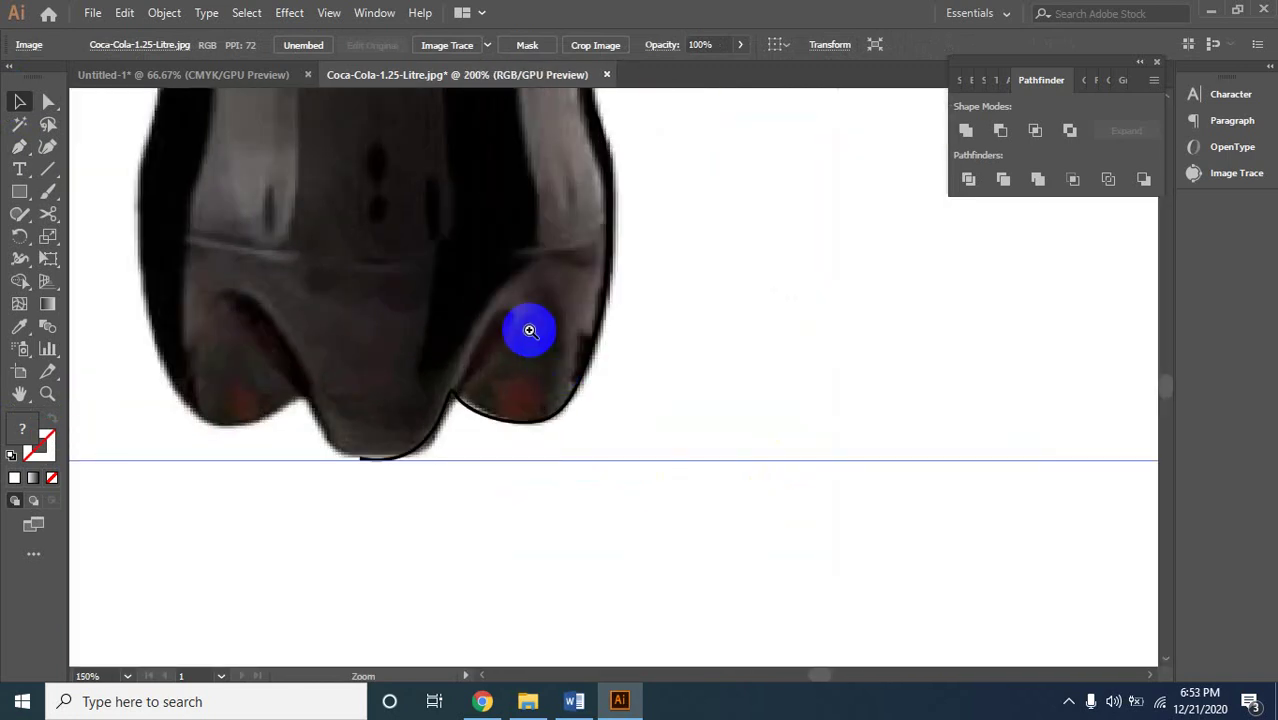
left_click_drag(445, 254, 697, 232)
left_click(662, 462, "ctrl+alt")
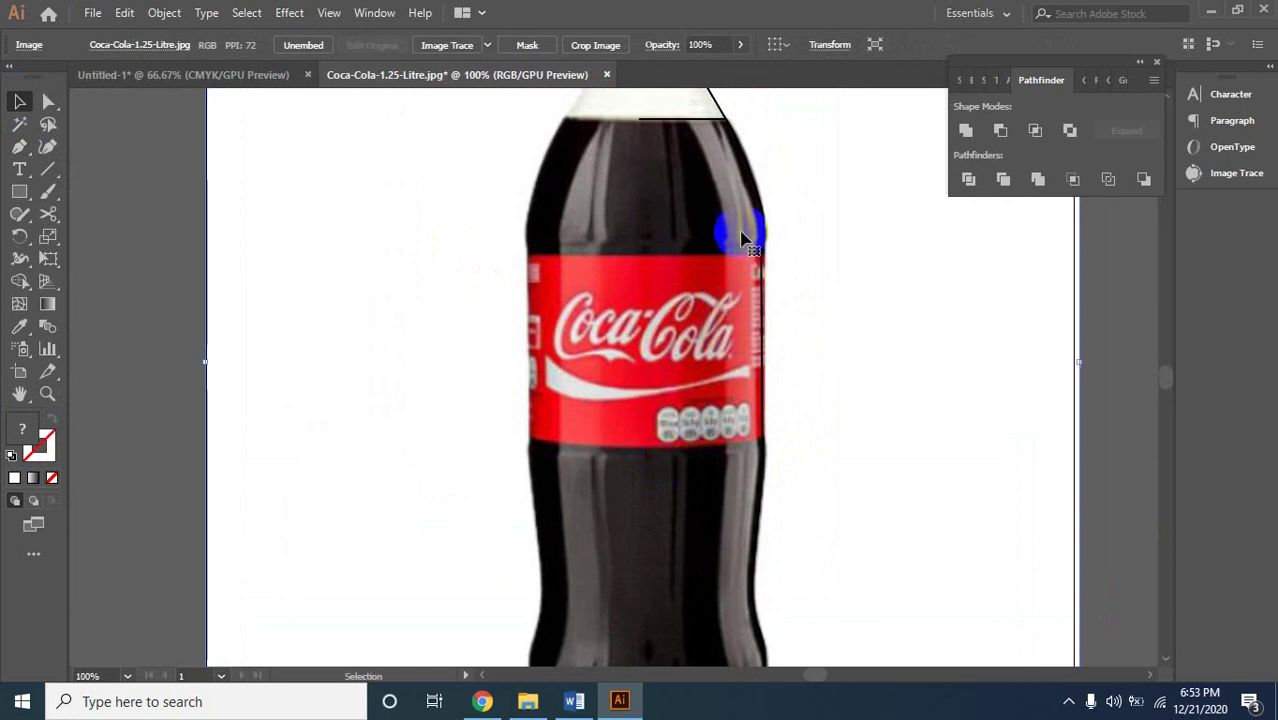
left_click(677, 175, "ctrl+alt")
left_click_drag(616, 297, 688, 230)
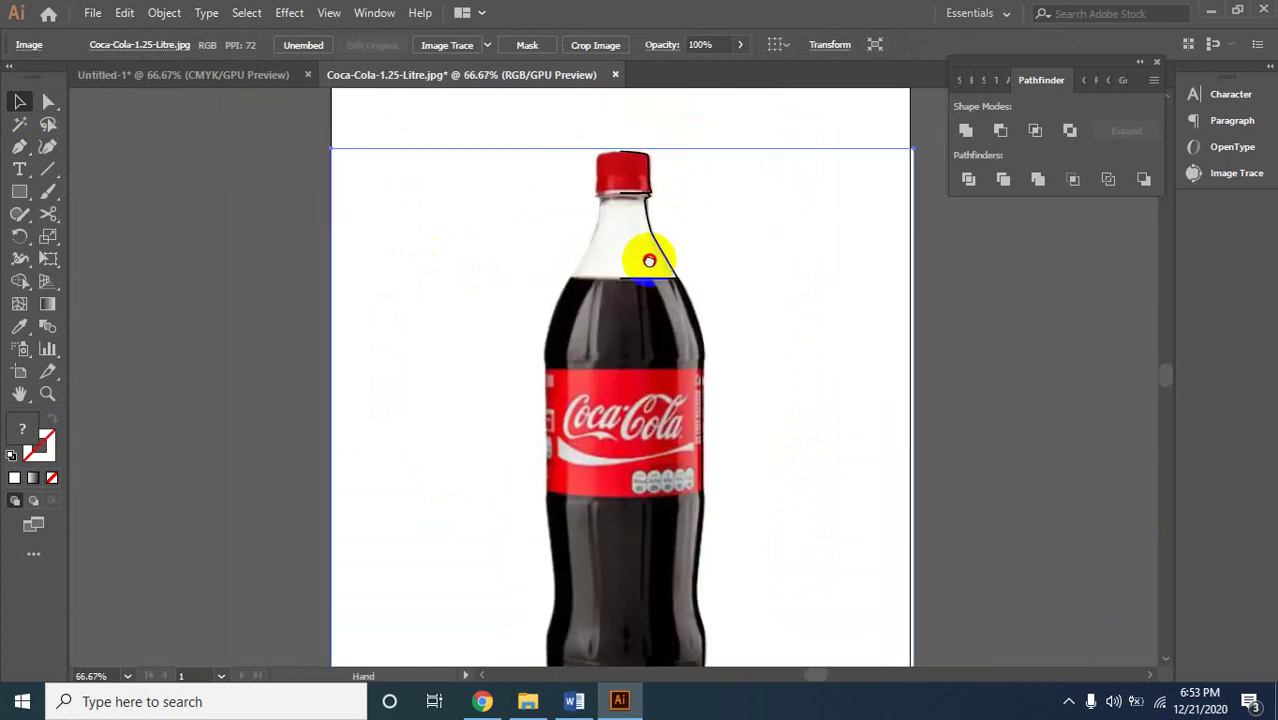
left_click(743, 288)
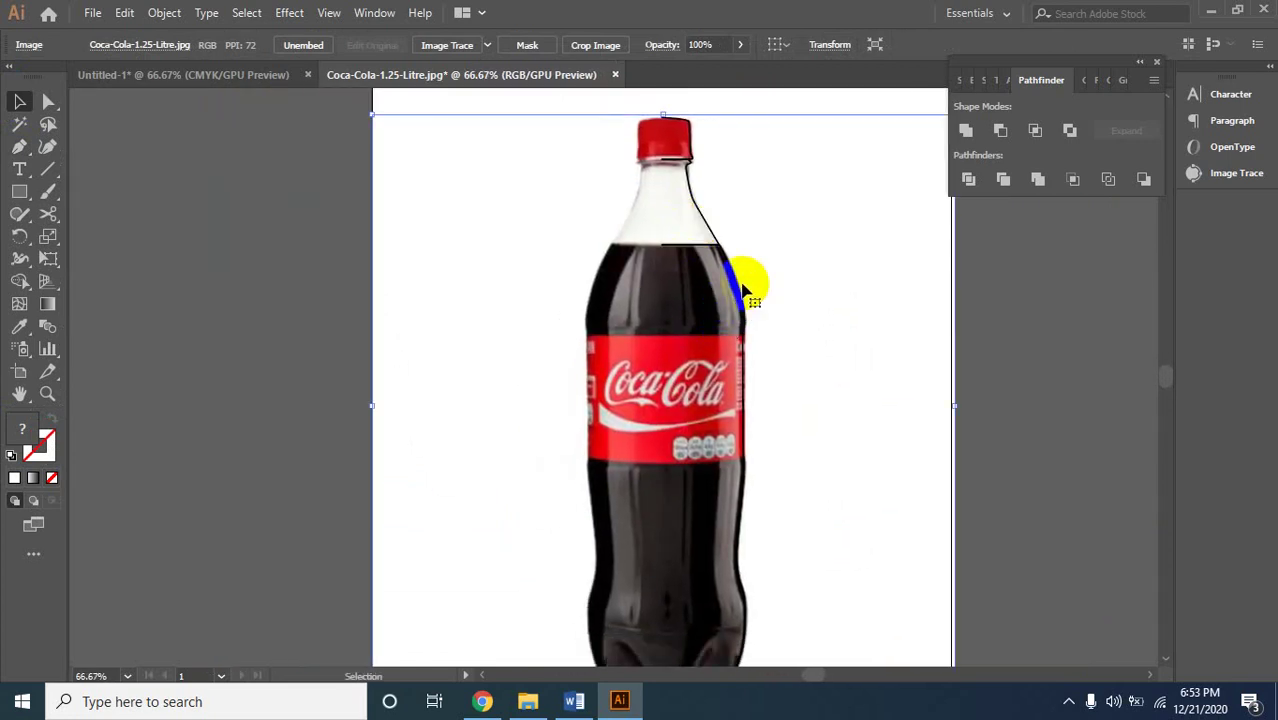
left_click(741, 272)
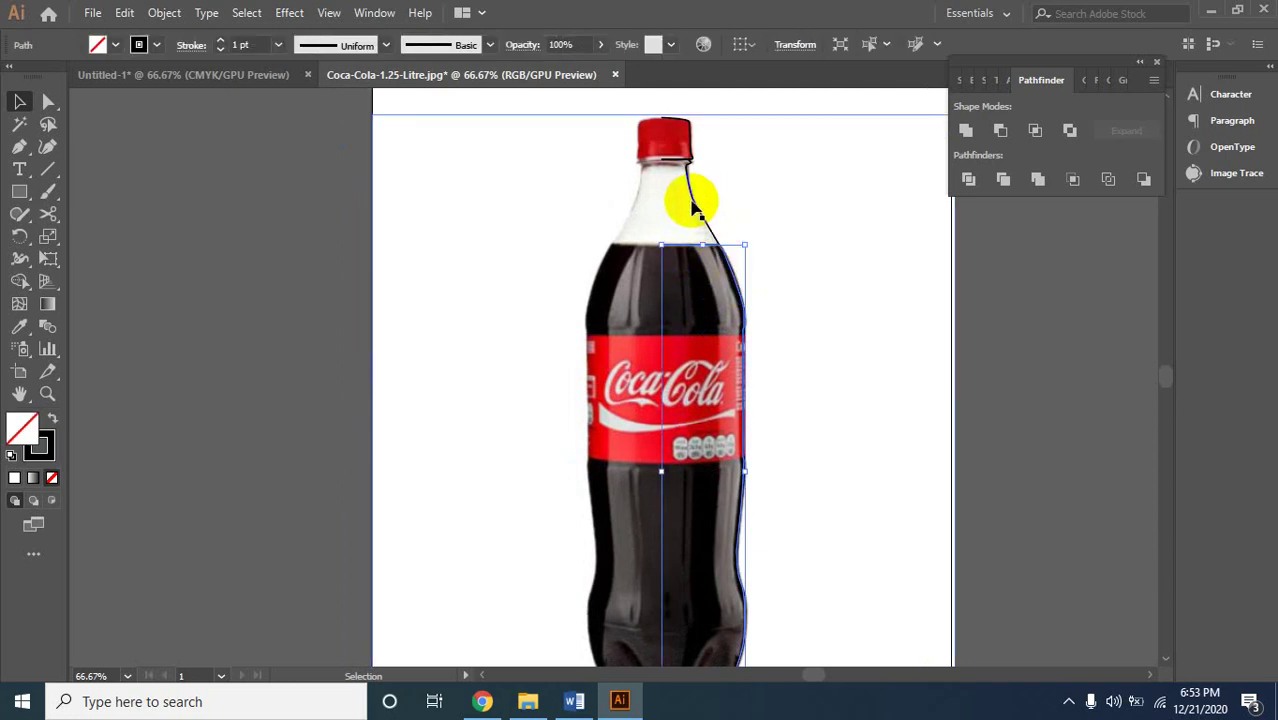
left_click(692, 203)
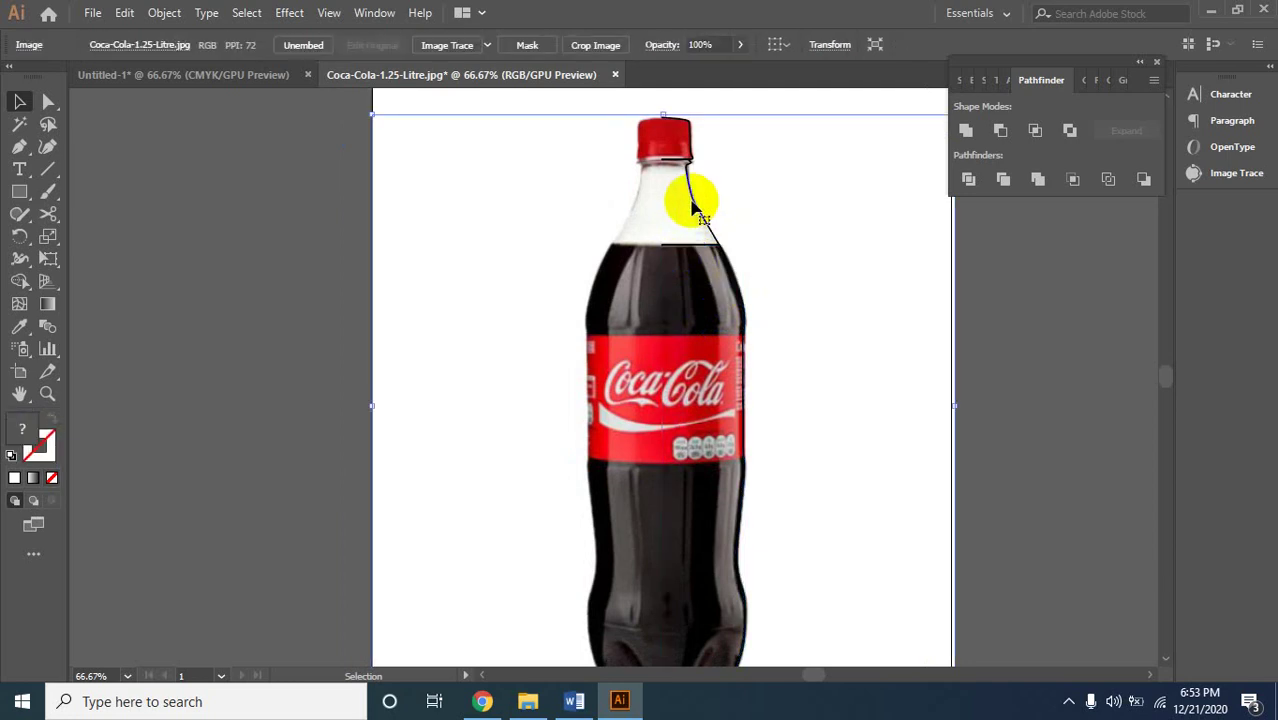
left_click(727, 260)
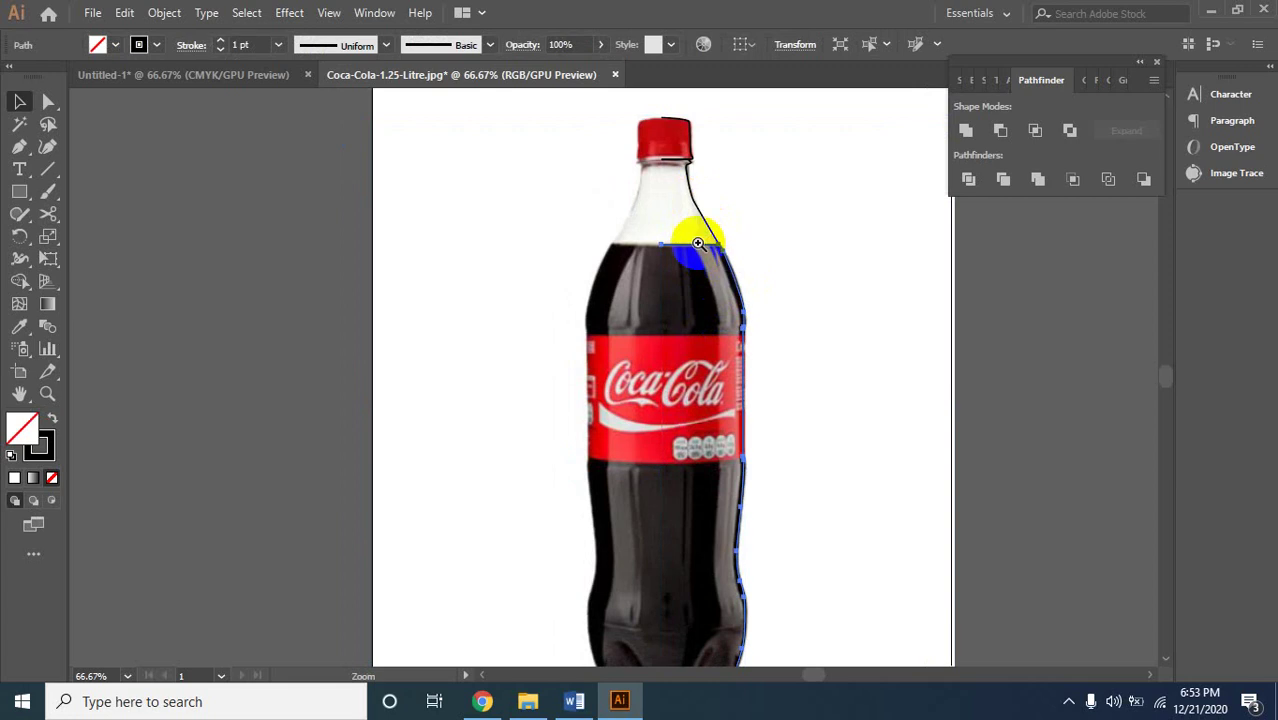
Drag the bottle photo left off the artboard and marquee-select the traced outline.
left_click(690, 206, "ctrl")
left_click(648, 308, "ctrl")
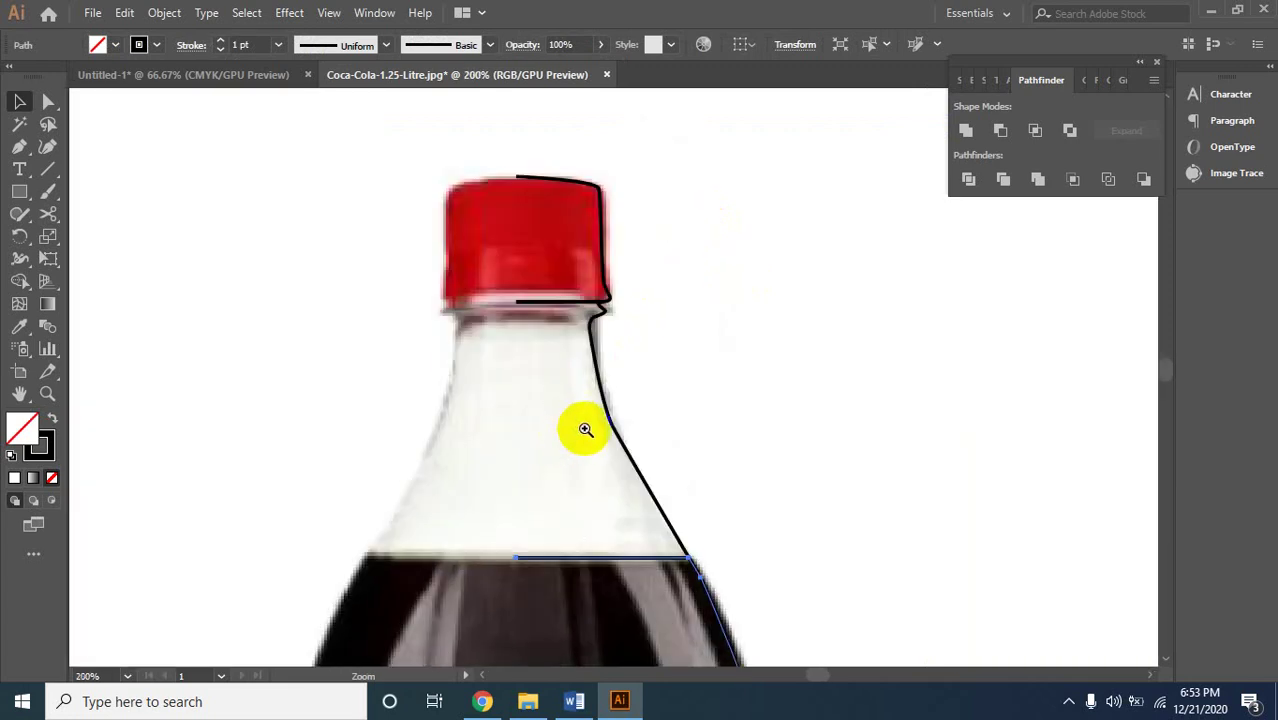
left_click(618, 436, "ctrl")
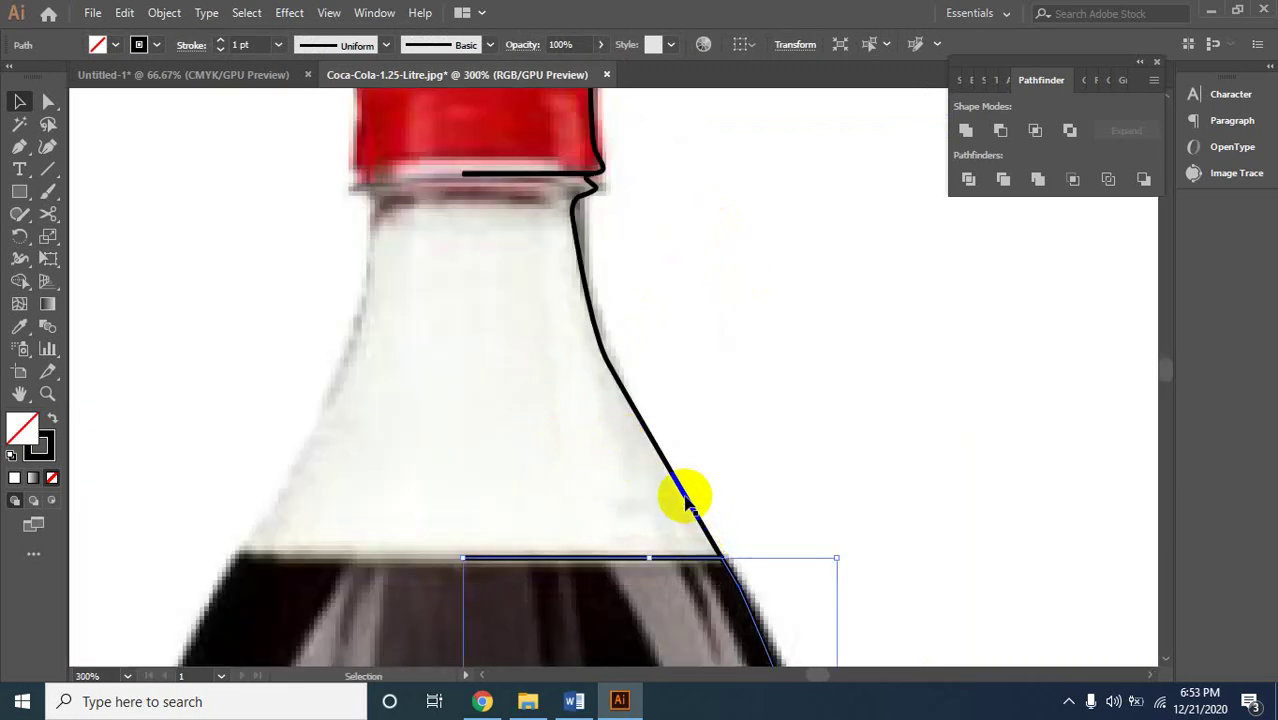
left_click(562, 465)
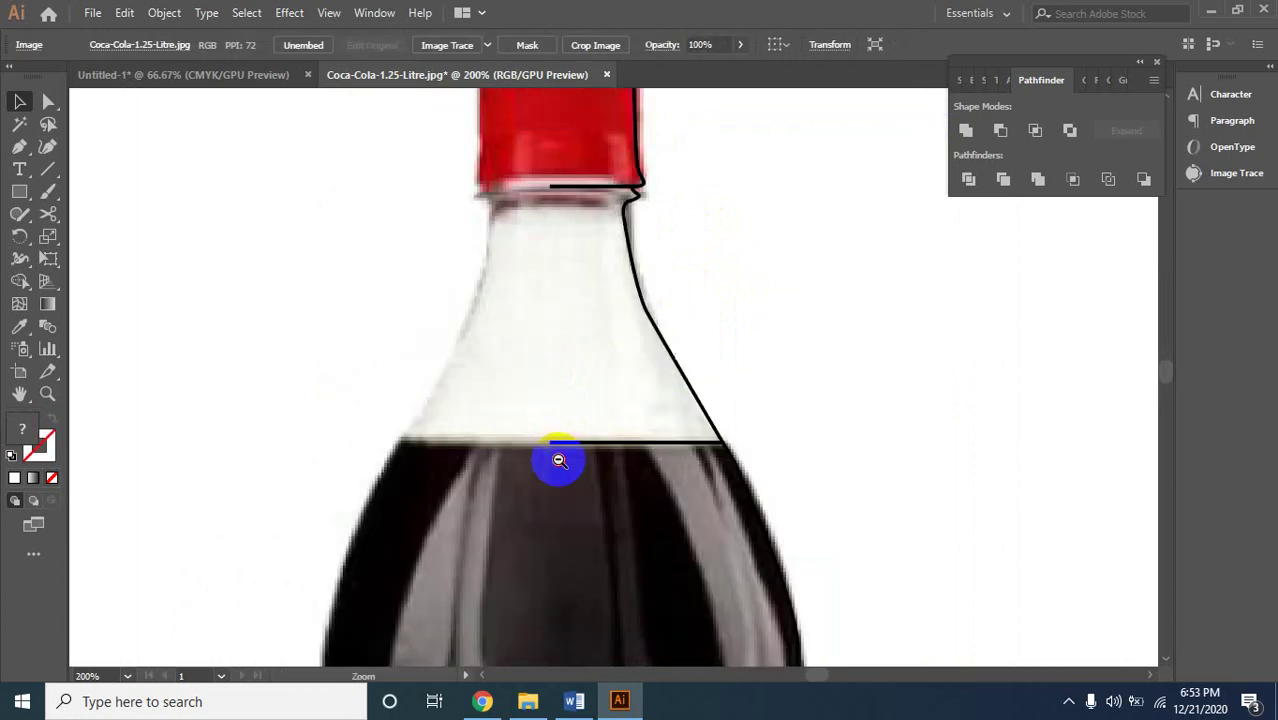
left_click(567, 456, "ctrl+alt")
left_click_drag(622, 400, 218, 395)
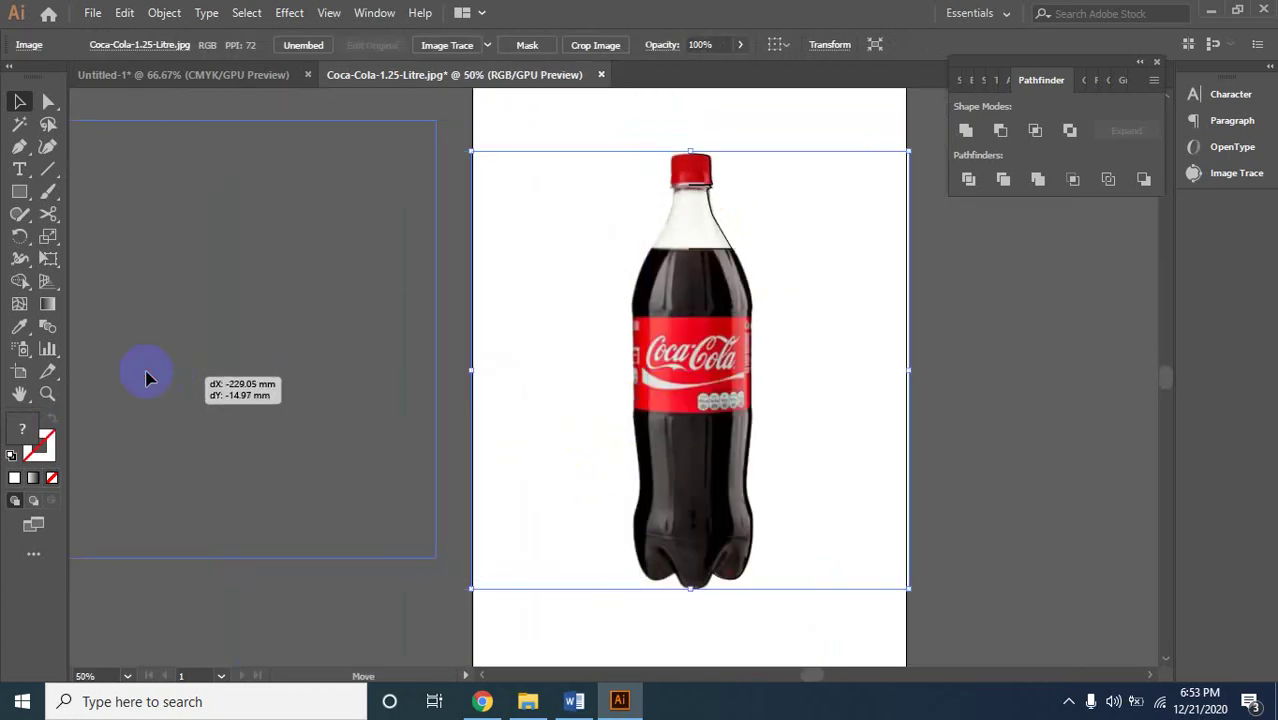
left_click_drag(295, 378, 346, 400)
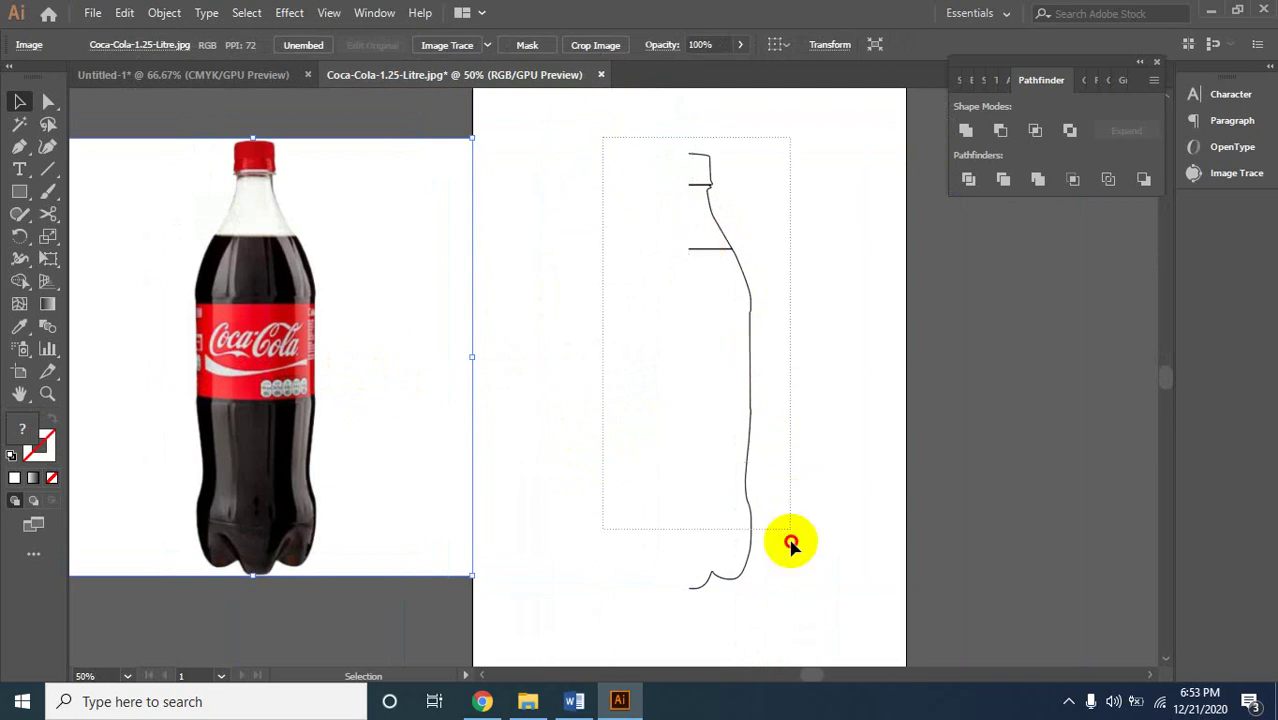
left_click_drag(624, 152, 786, 622)
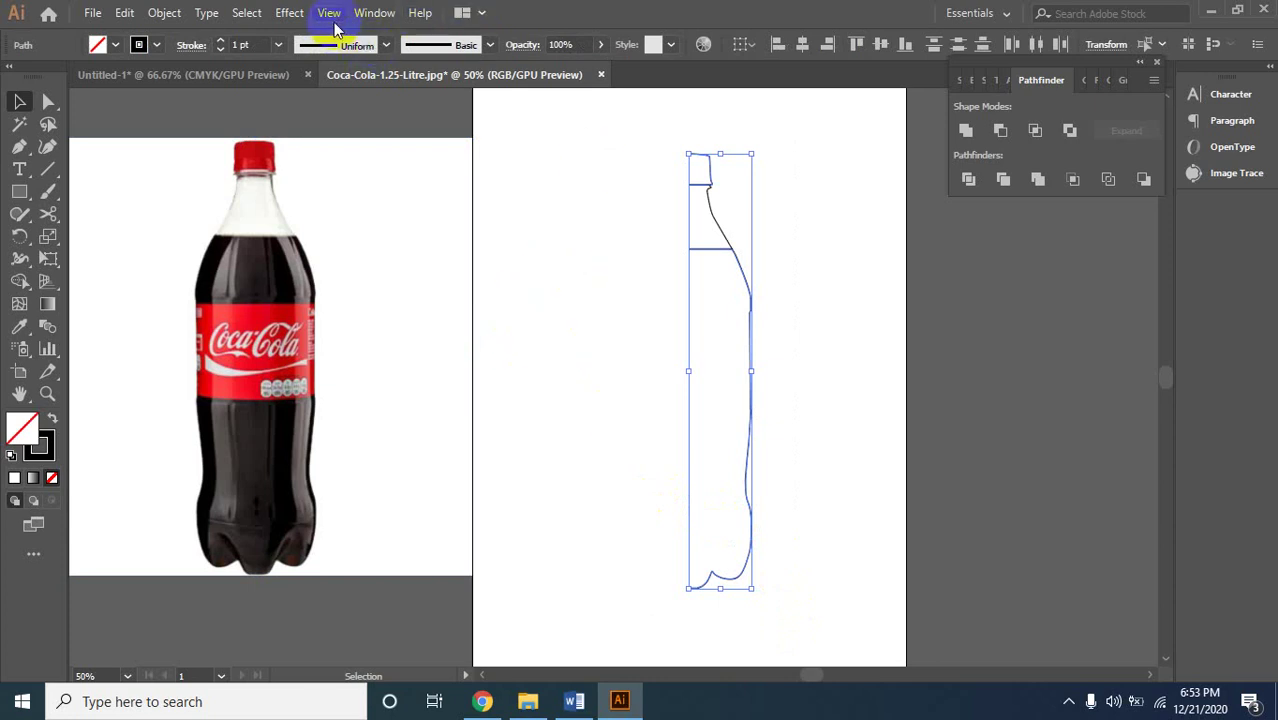
left_click(290, 13)
mouse_move(305, 120)
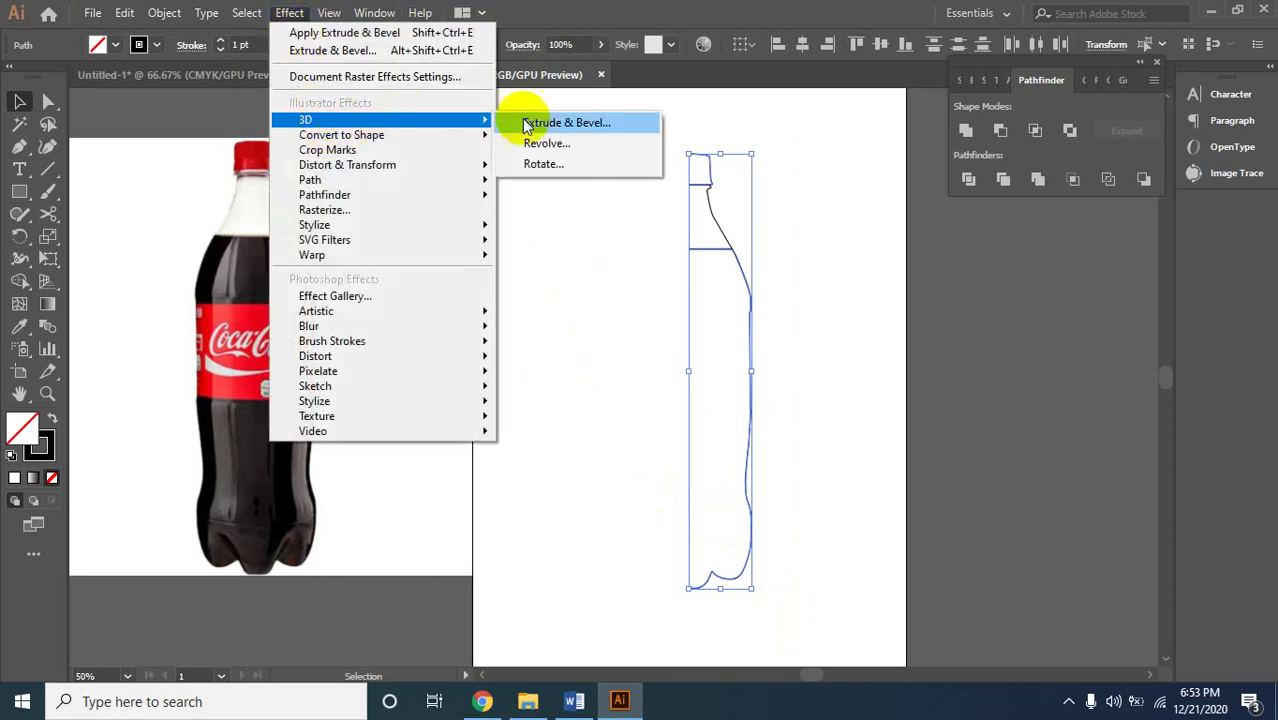
left_click(577, 146)
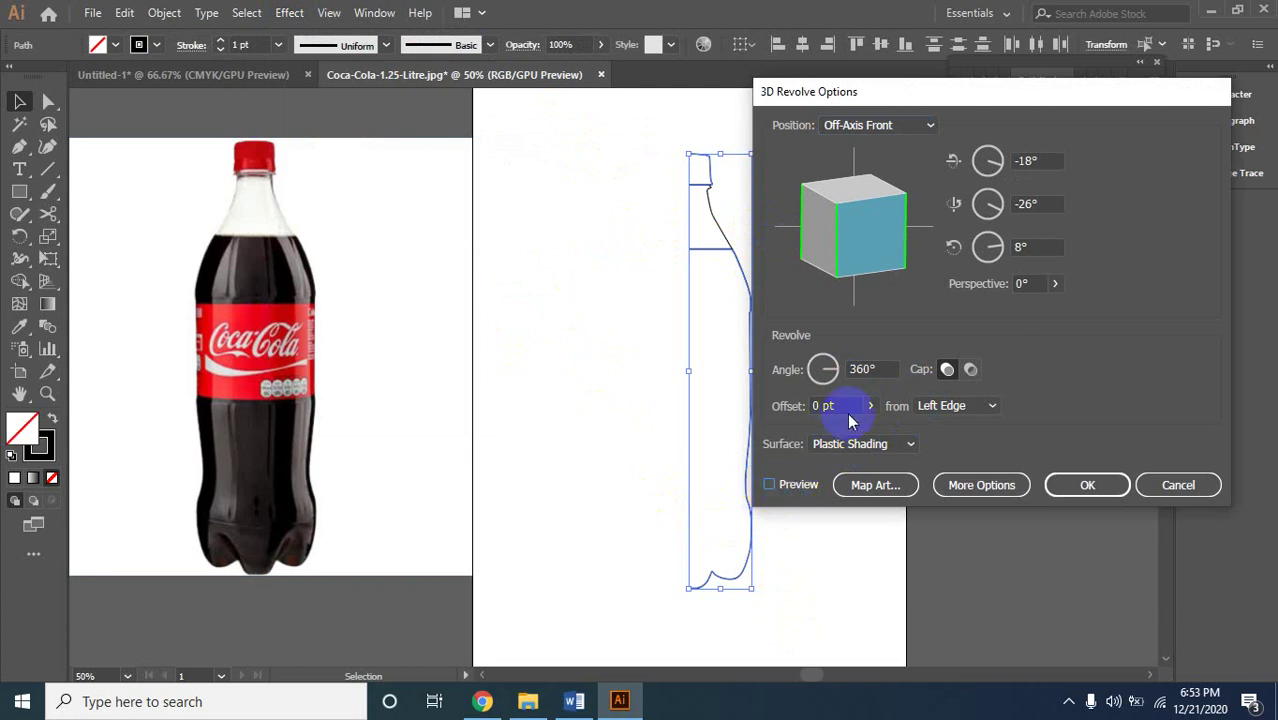
left_click(783, 487)
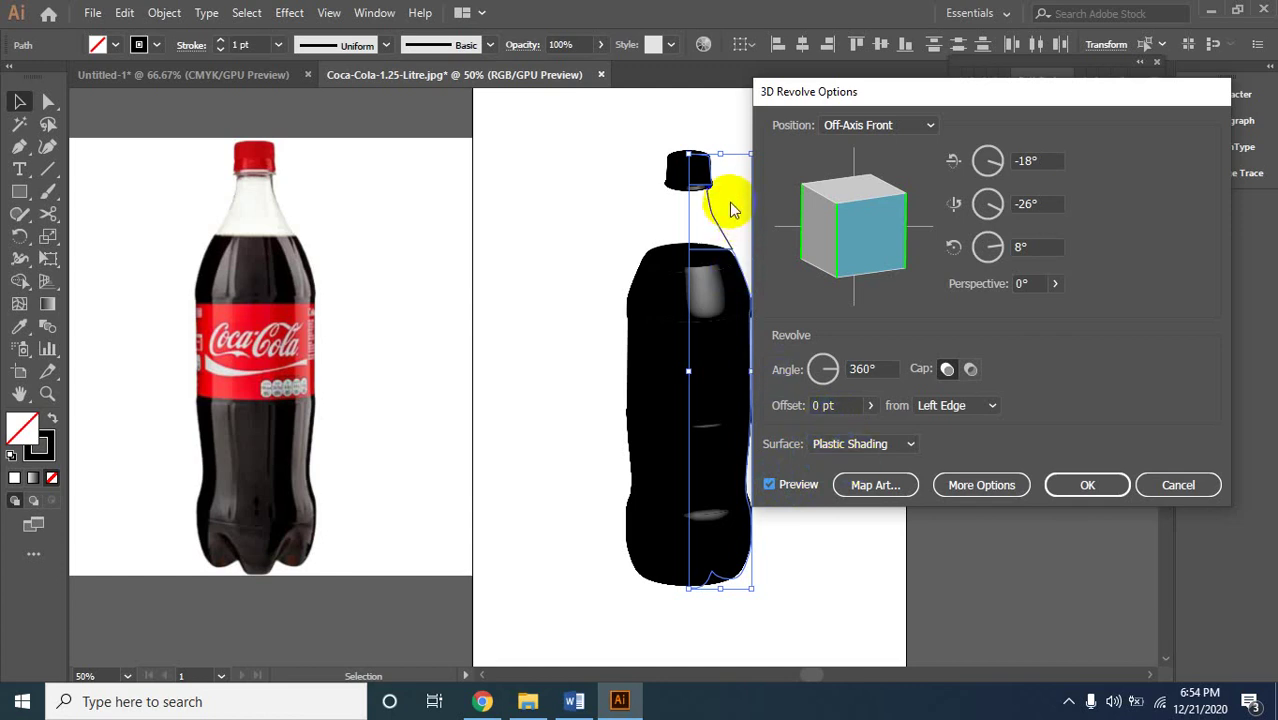
left_click(1174, 489)
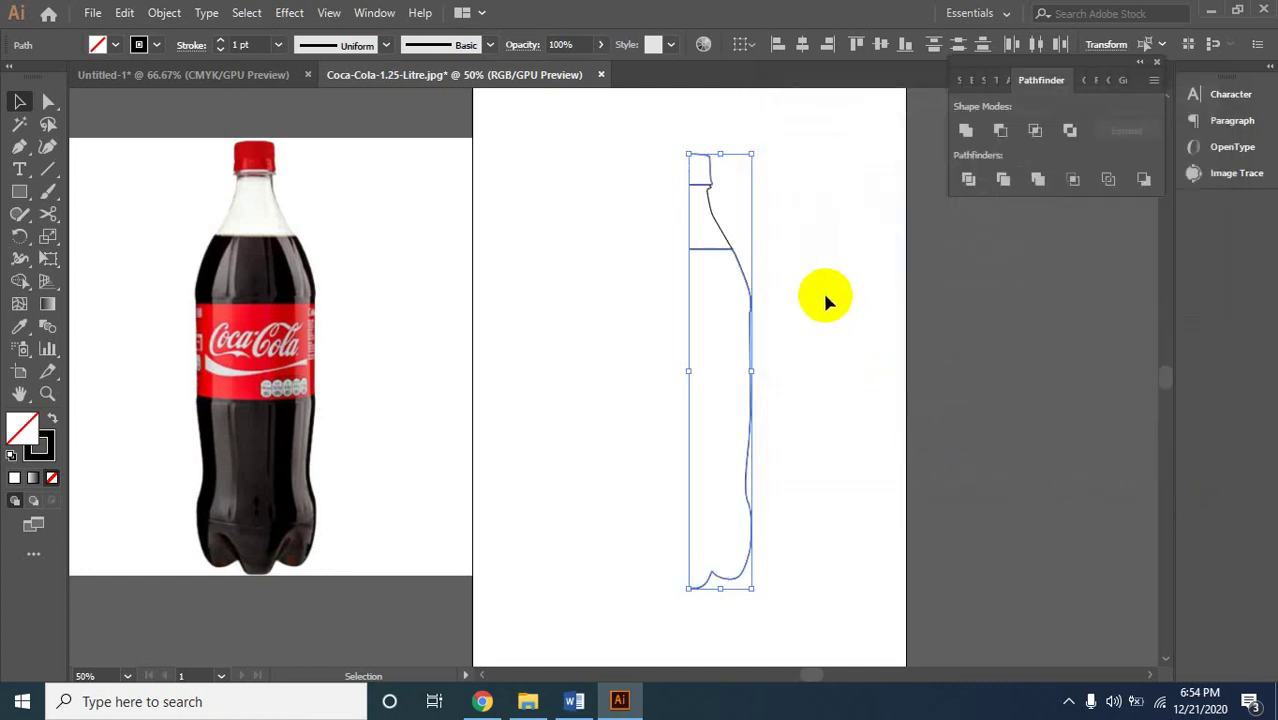
Select only the slanted neck segment of the bottle outline.
left_click(794, 217)
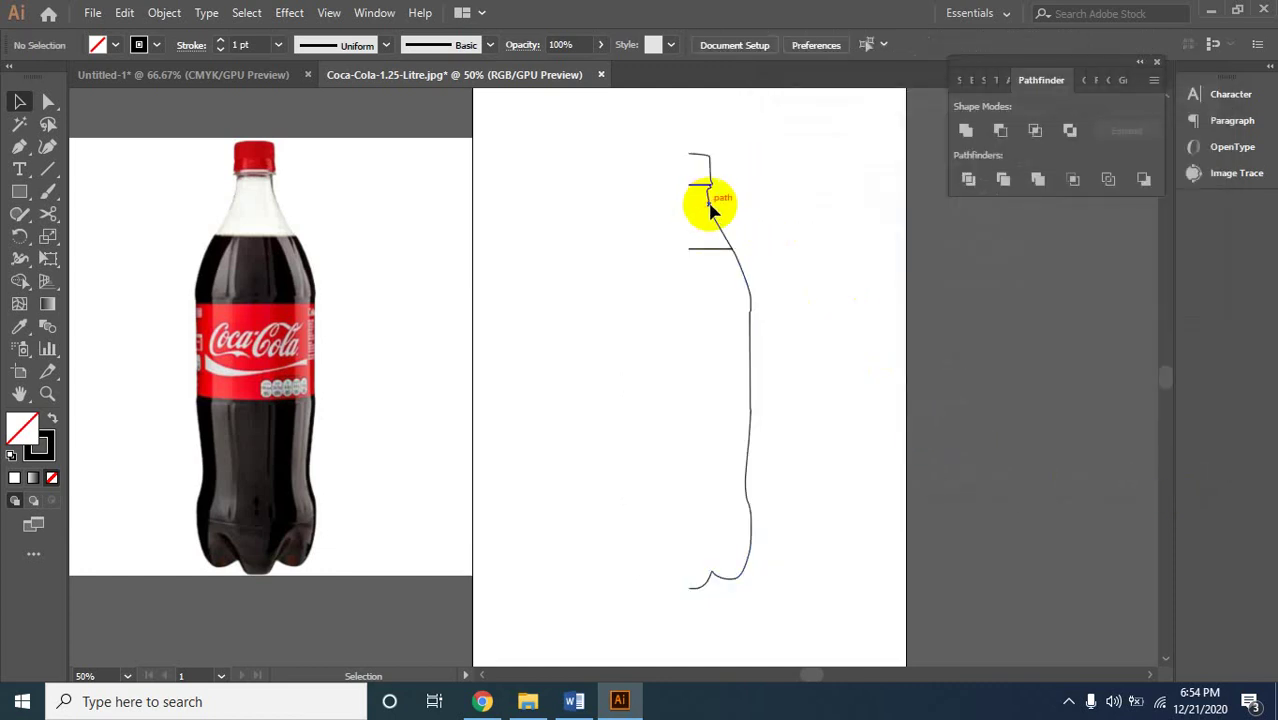
key("a")
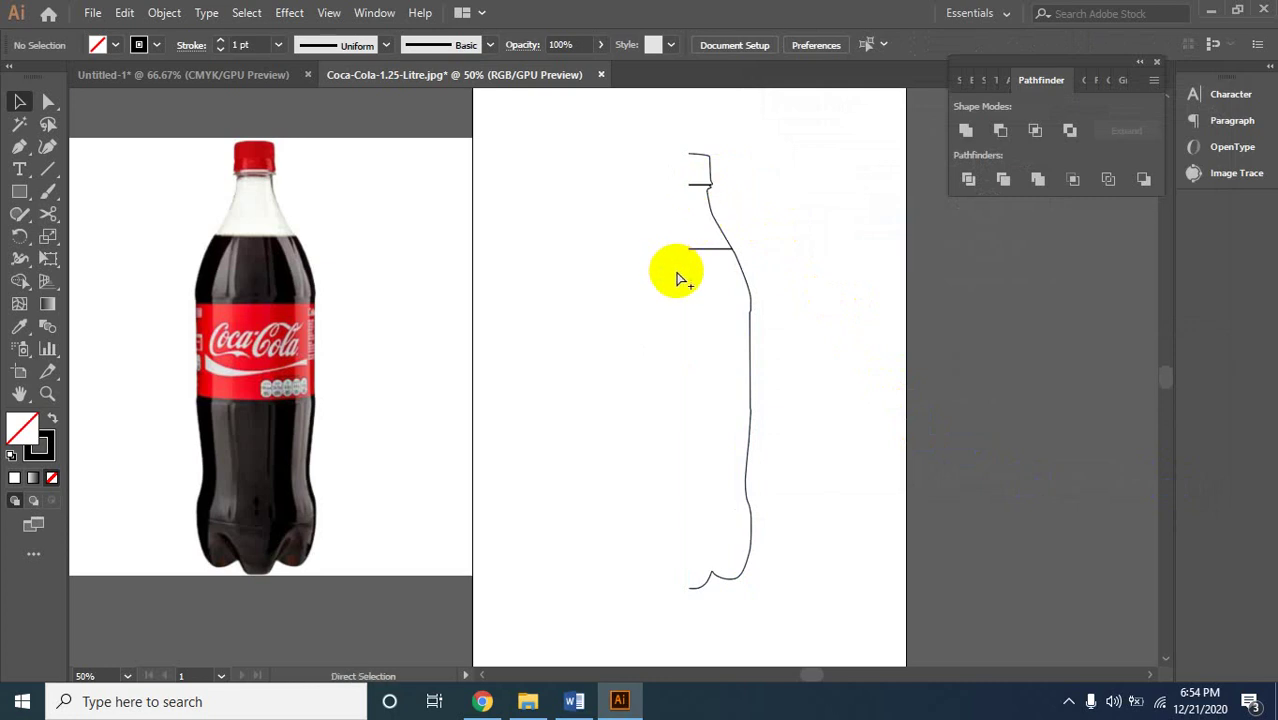
left_click(642, 193)
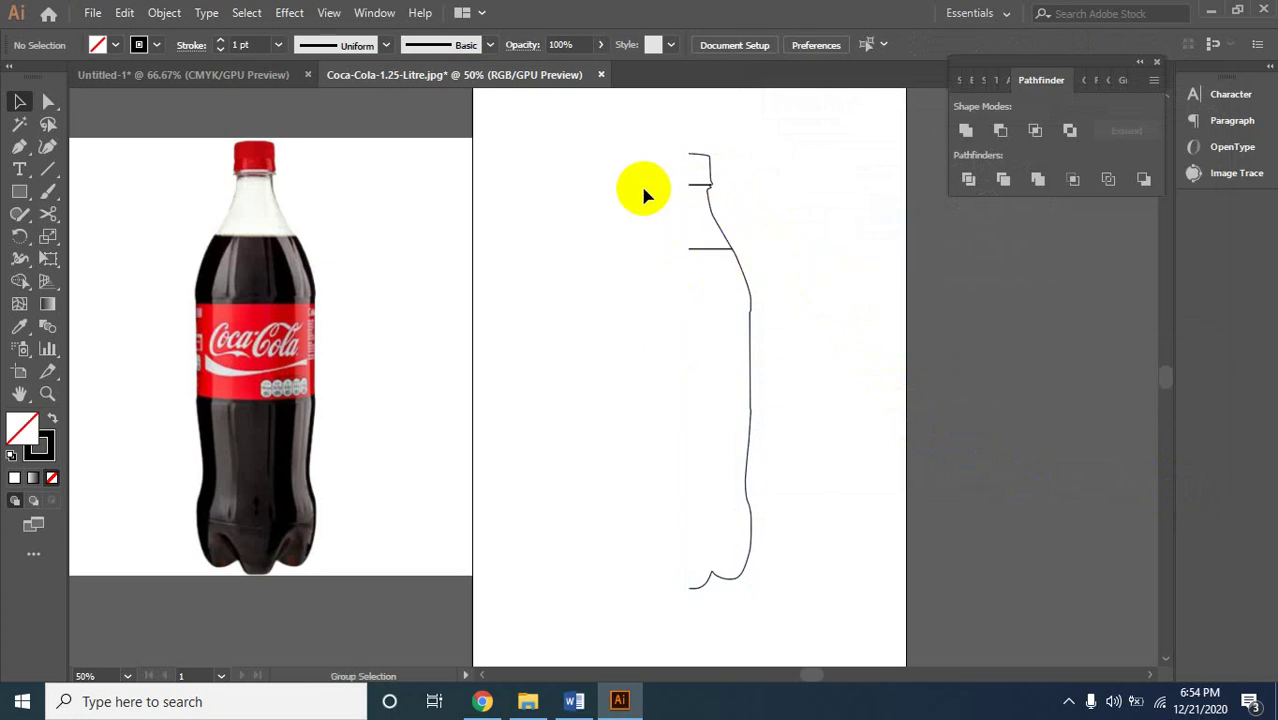
key("v")
left_click_drag(603, 134, 776, 622)
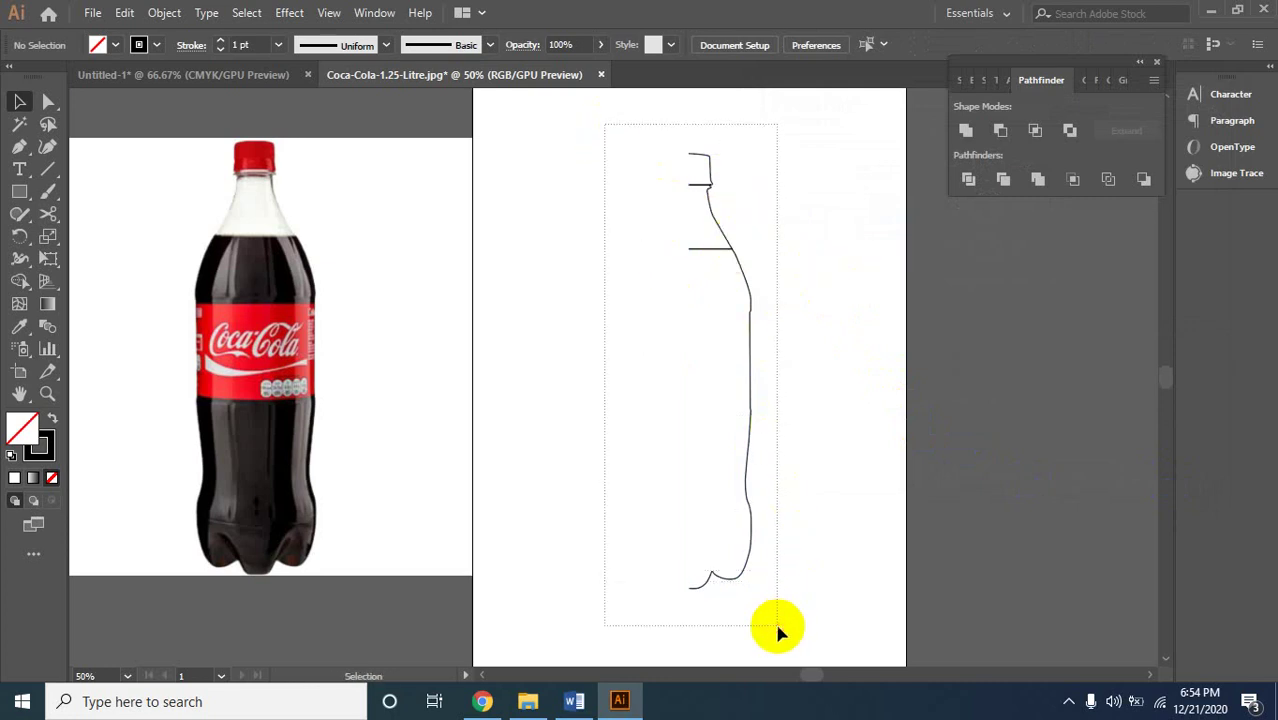
left_click(765, 290)
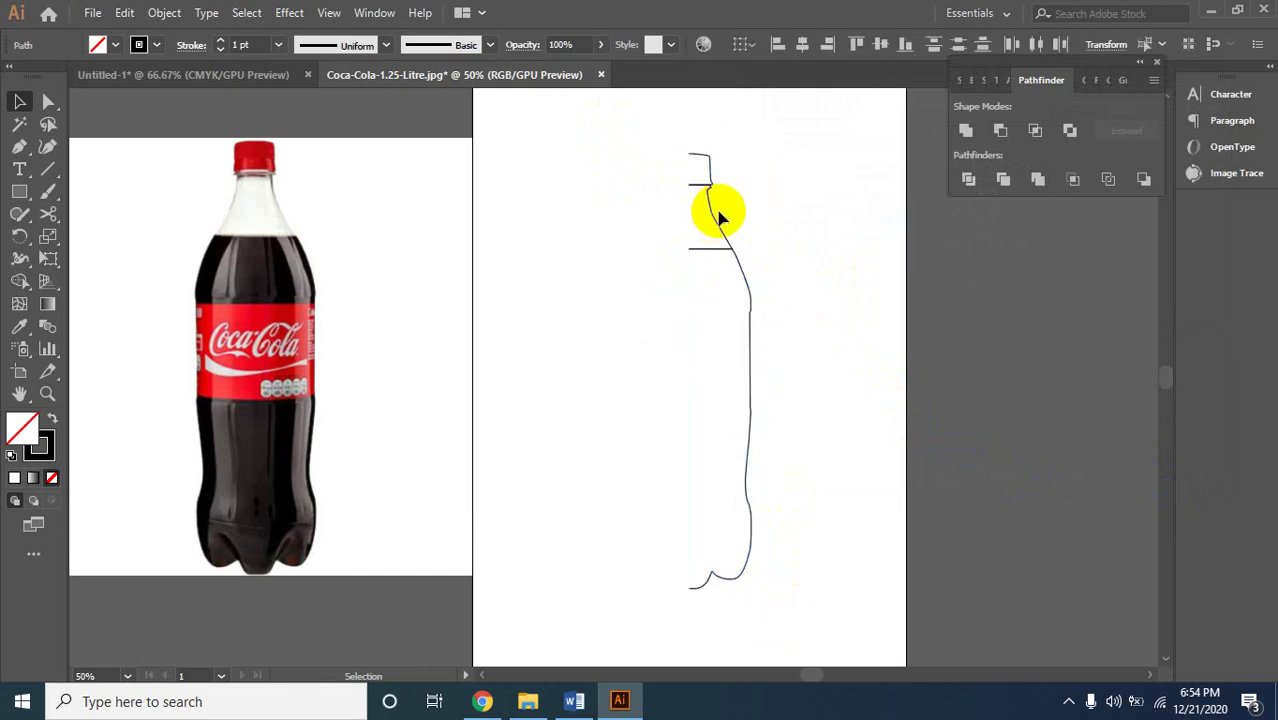
left_click(717, 223)
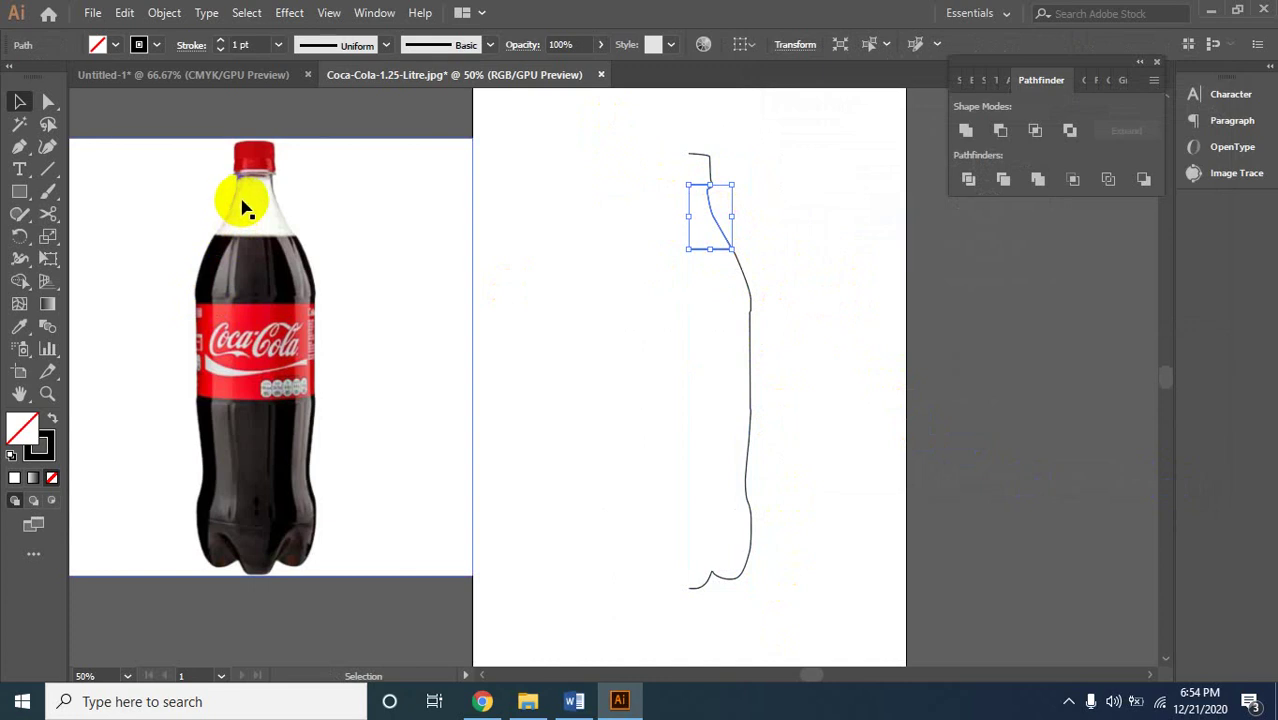
Give the neck segment a light grey A3A3A3 stroke at 36% opacity.
left_click(50, 449)
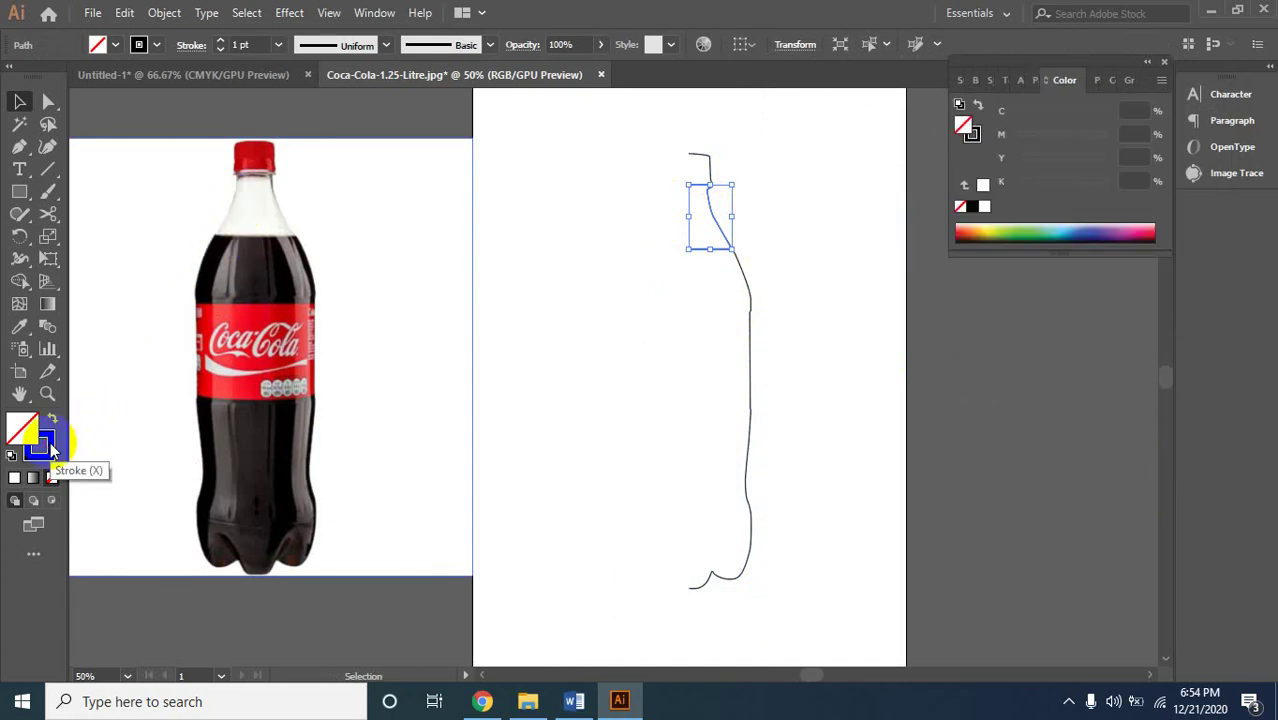
double_click(50, 449)
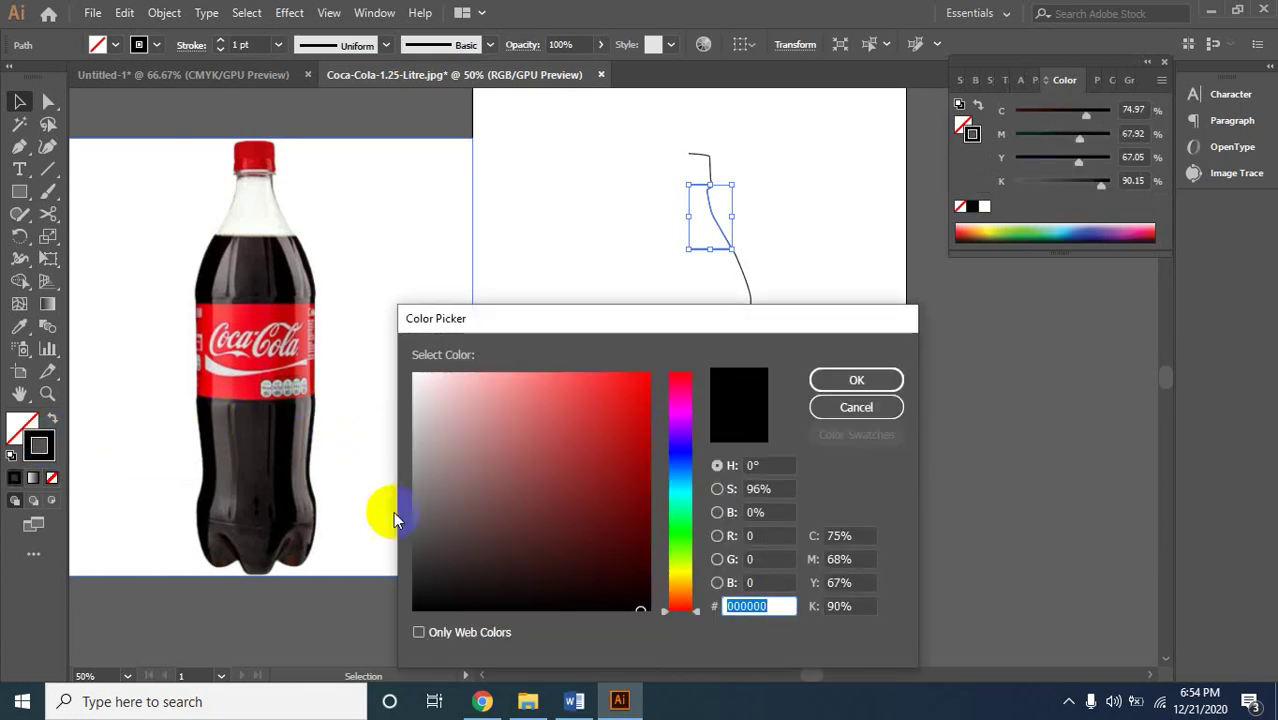
left_click(412, 457)
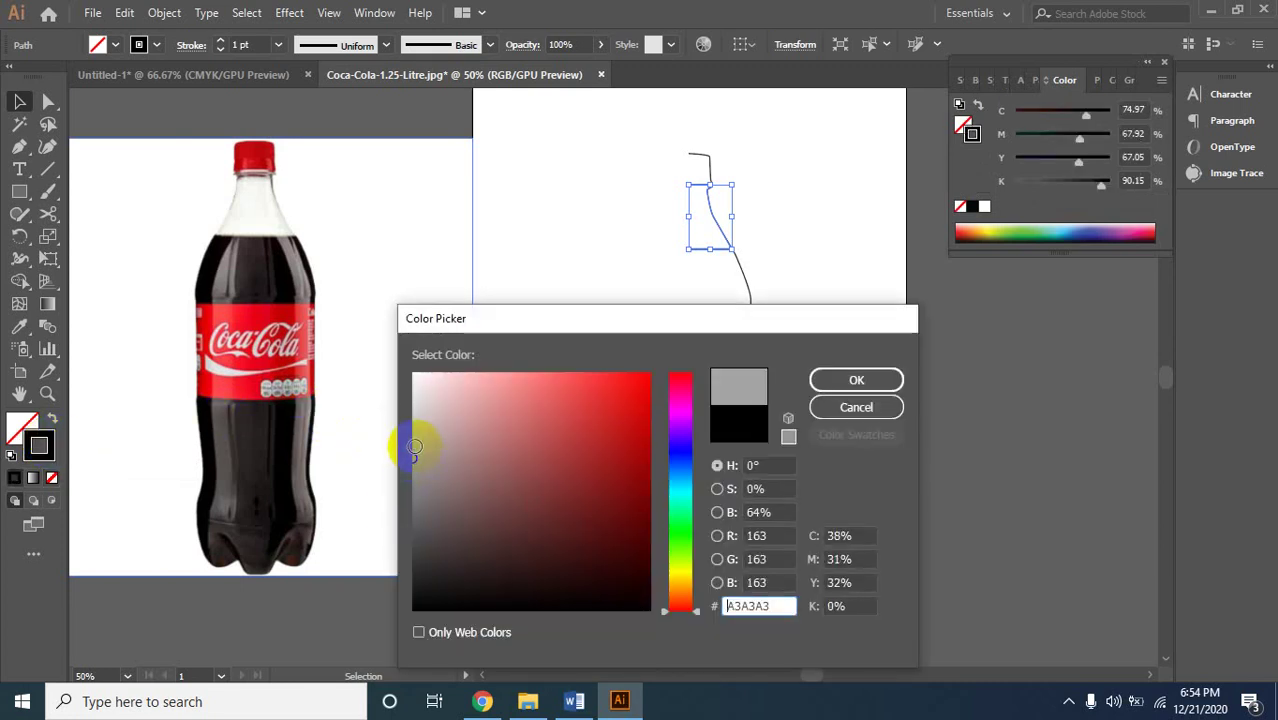
left_click_drag(414, 447, 414, 444)
left_click(857, 379)
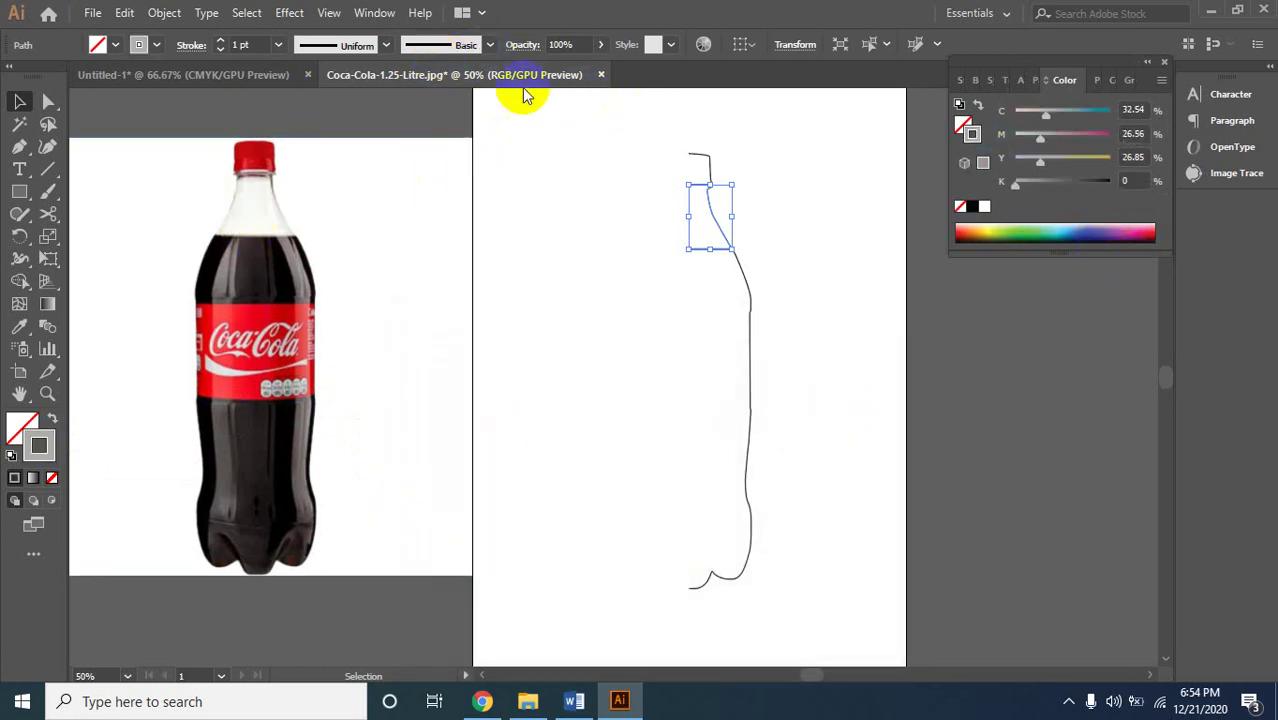
left_click(601, 46)
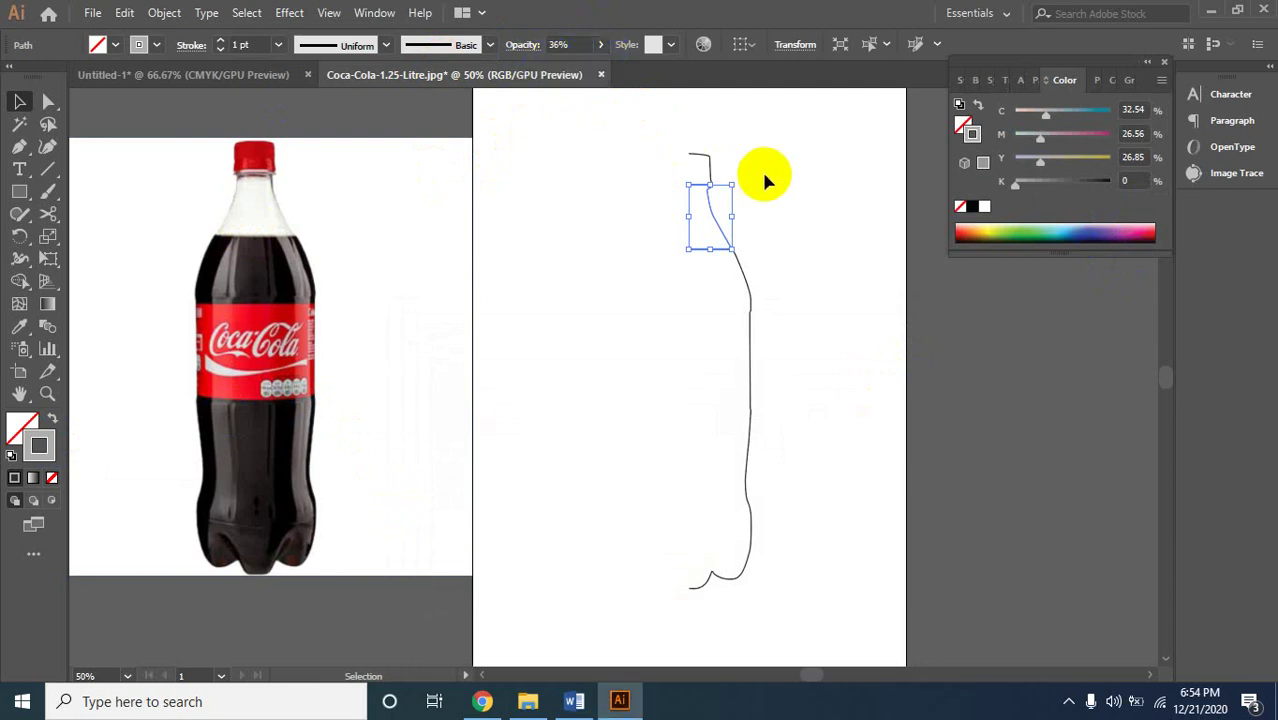
key("Delete")
Apply Effect > 3D > Revolve to the selected bottle profile with Preview on.
scroll(795, 497, "down", 1)
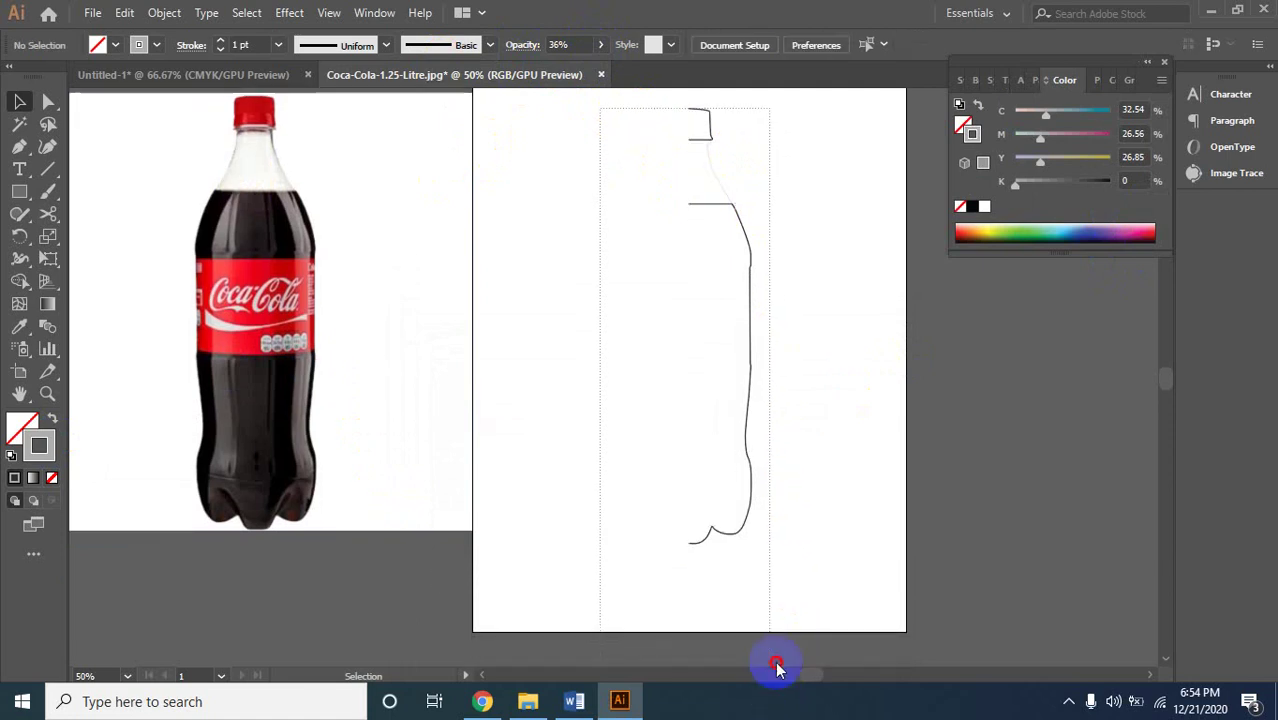
left_click(776, 553)
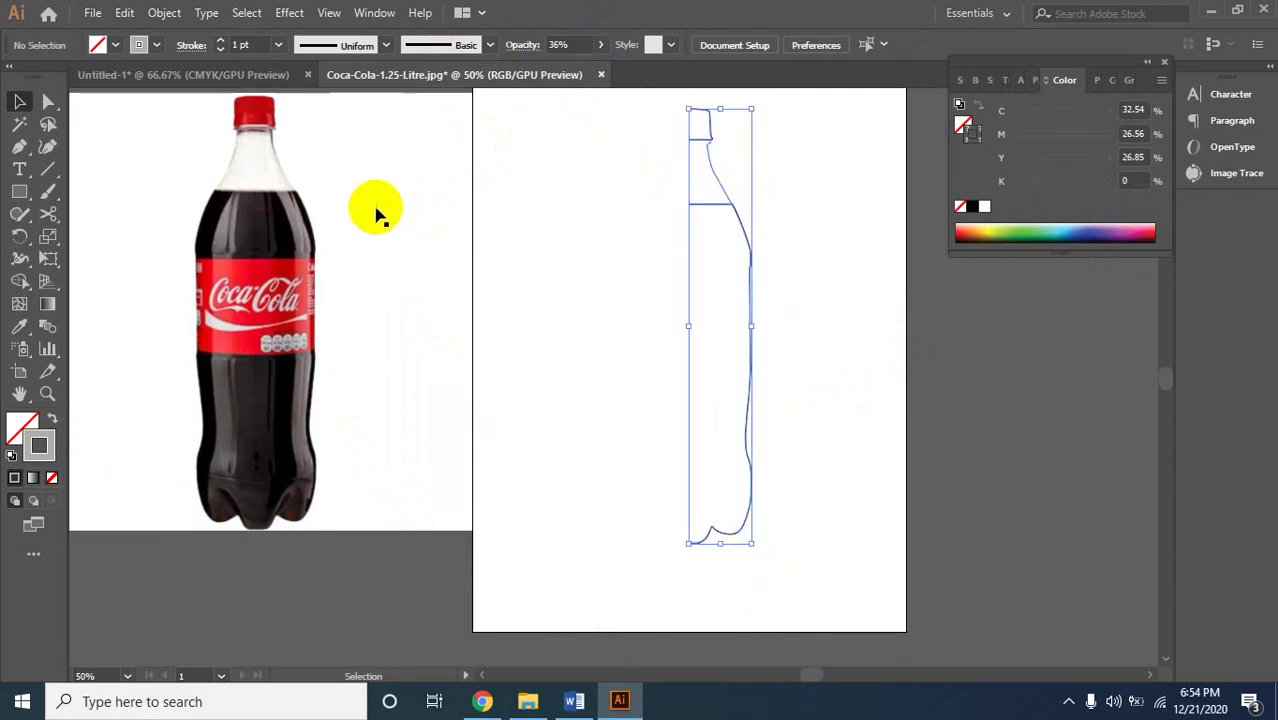
key("ctrl+a")
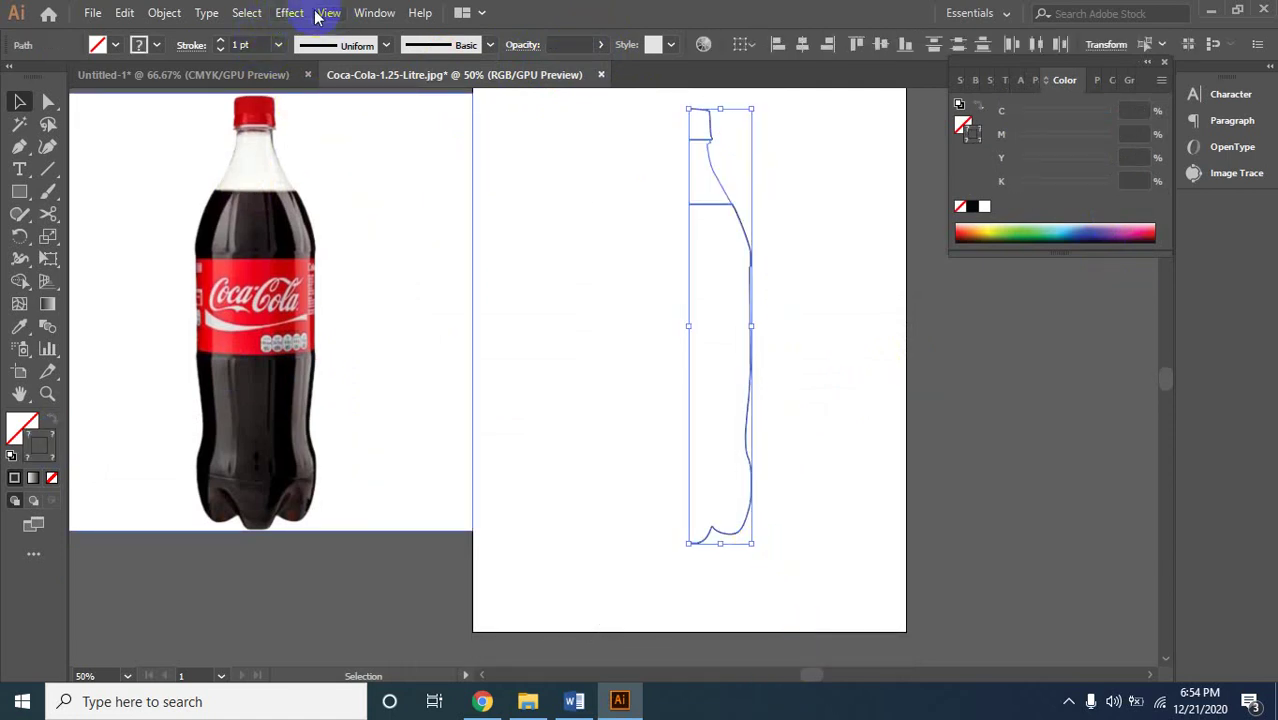
left_click(289, 13)
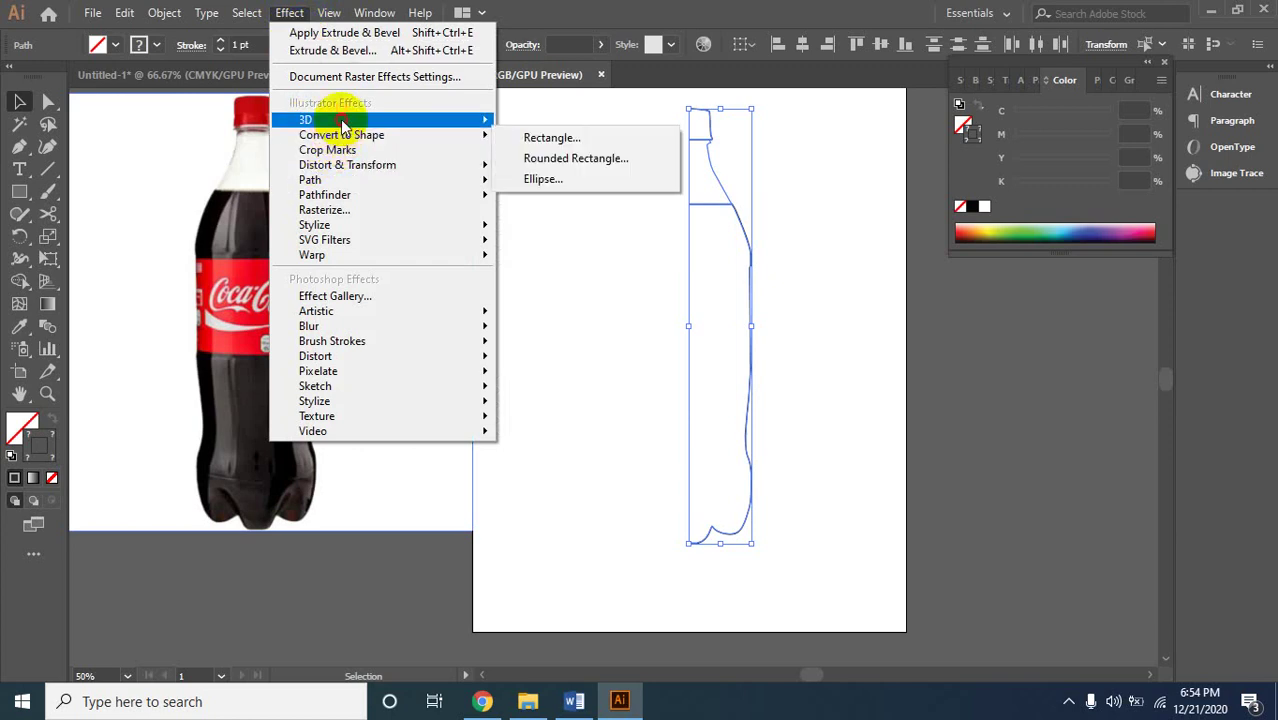
mouse_move(380, 120)
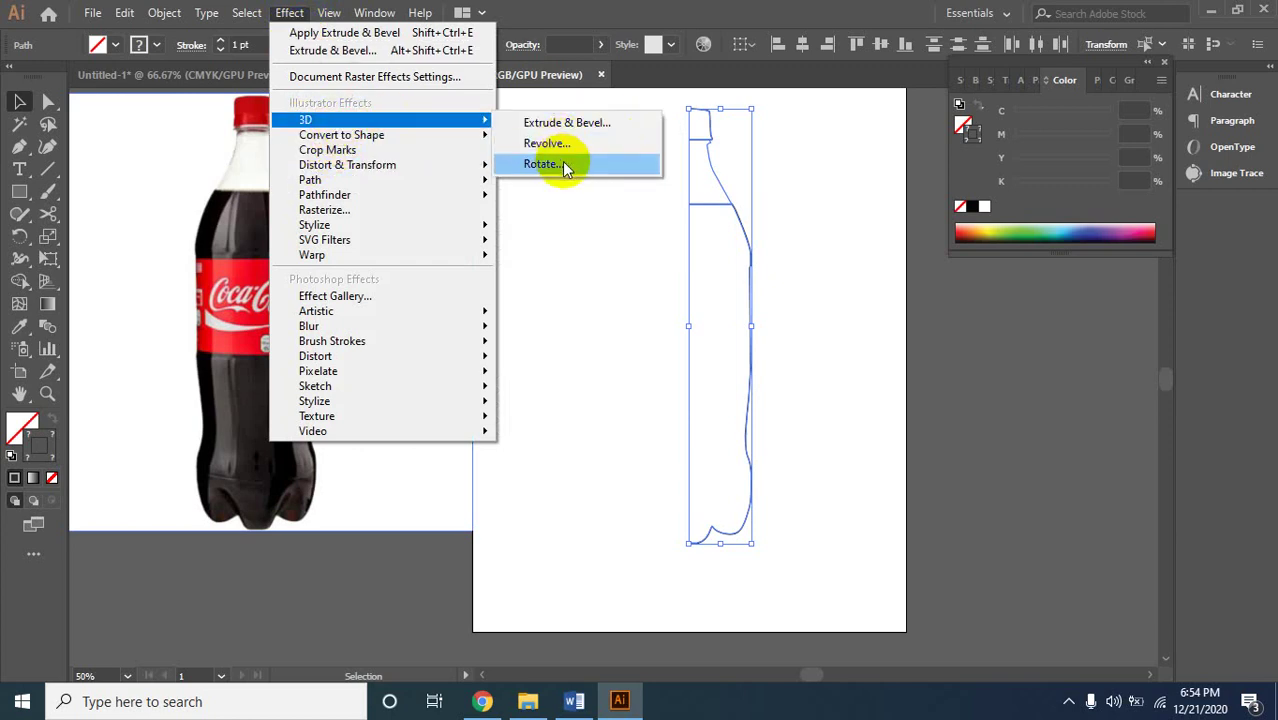
left_click(566, 144)
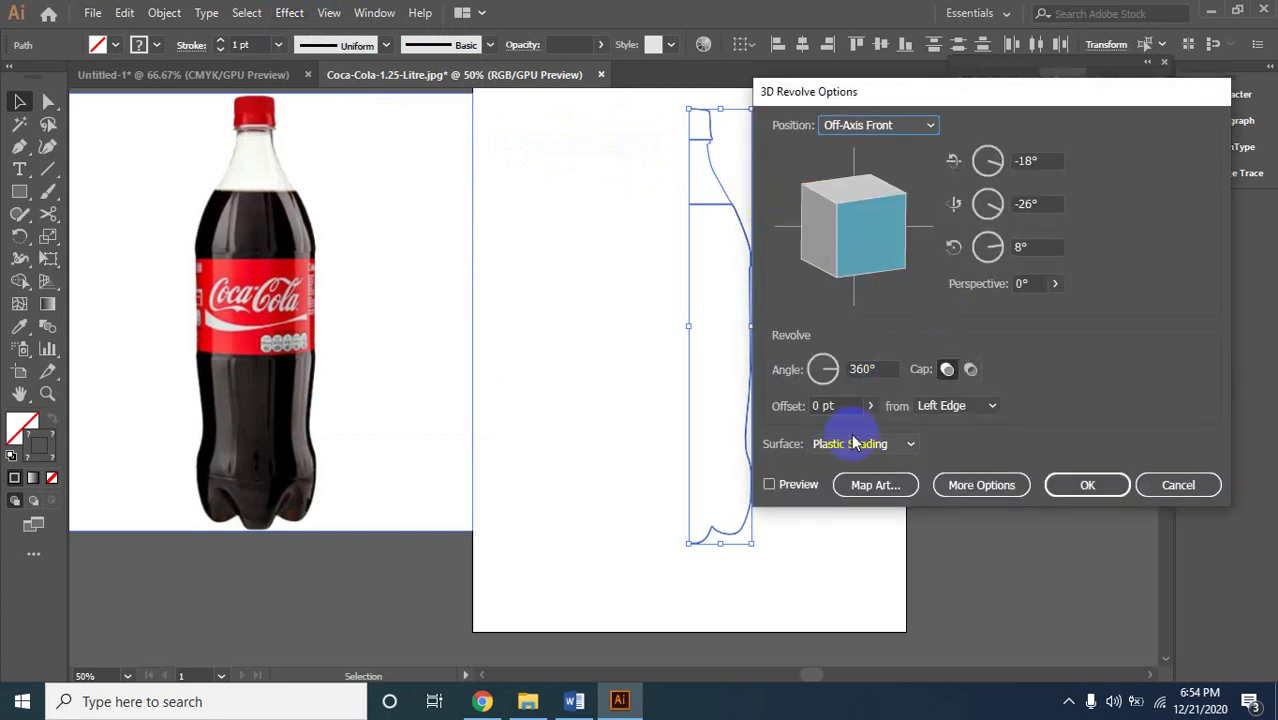
left_click(769, 485)
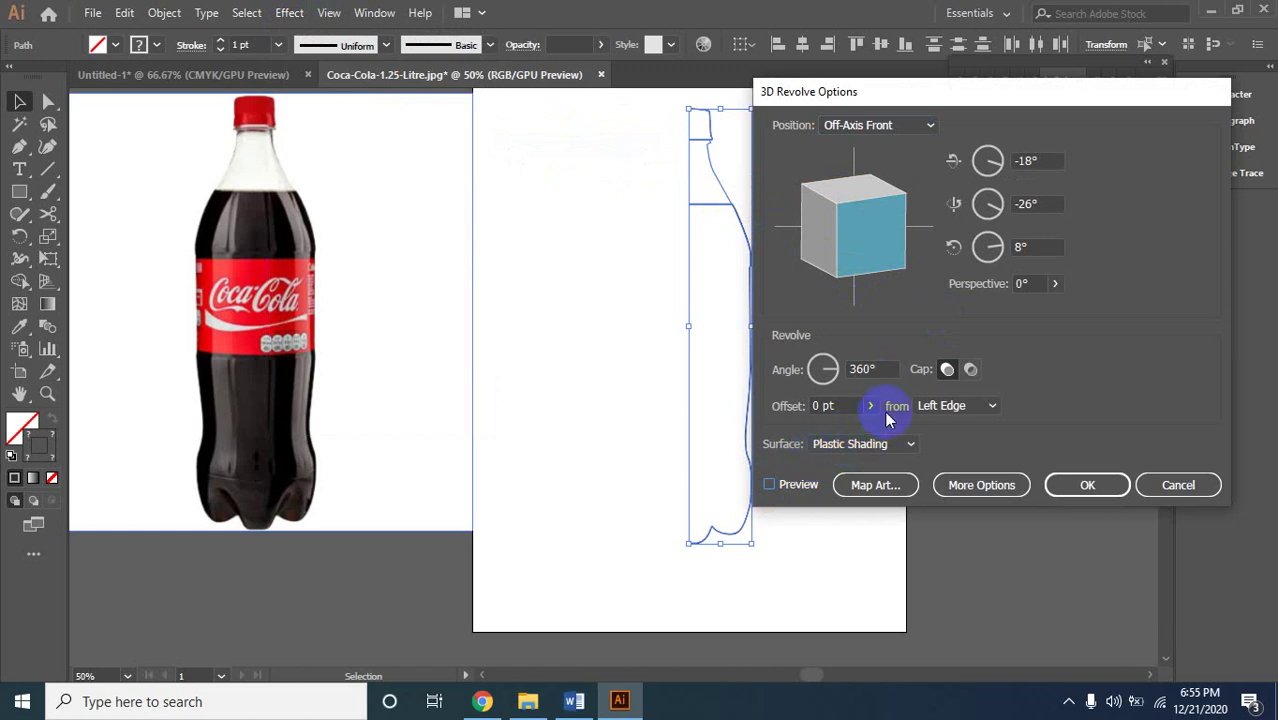
left_click(770, 486)
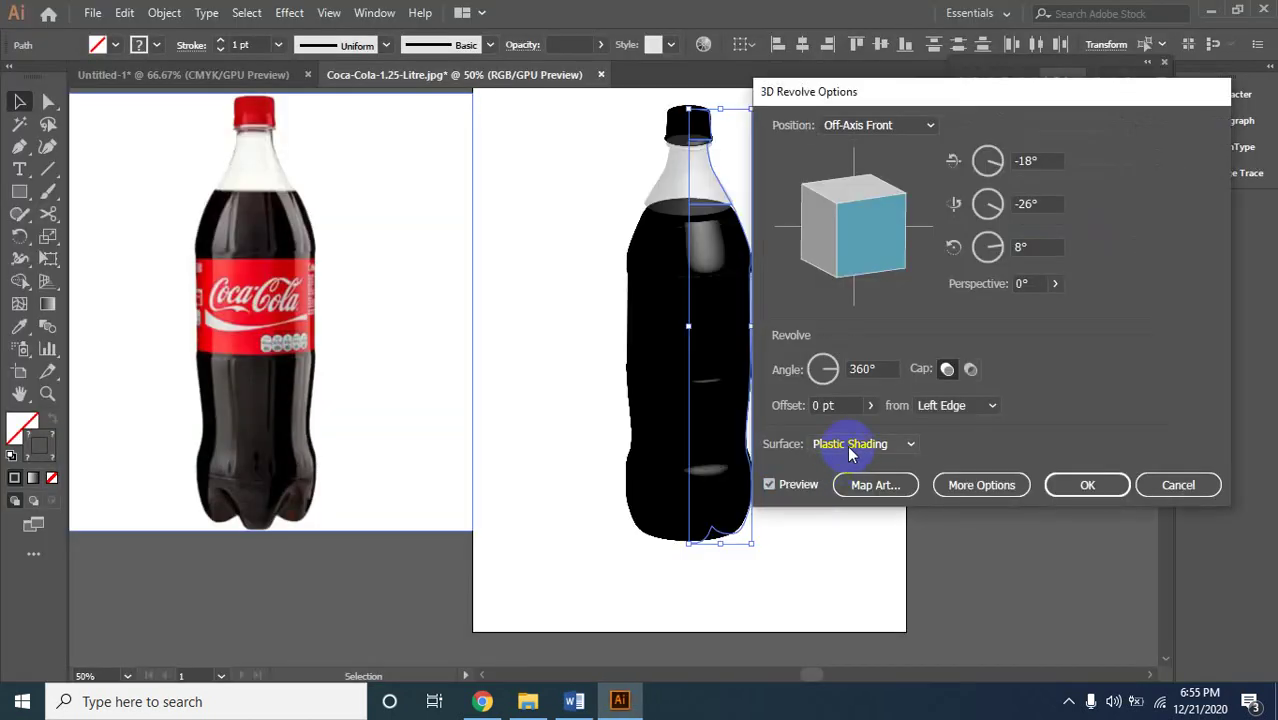
Keep Plastic Shading as the revolve surface and check the Position presets.
left_click(333, 343)
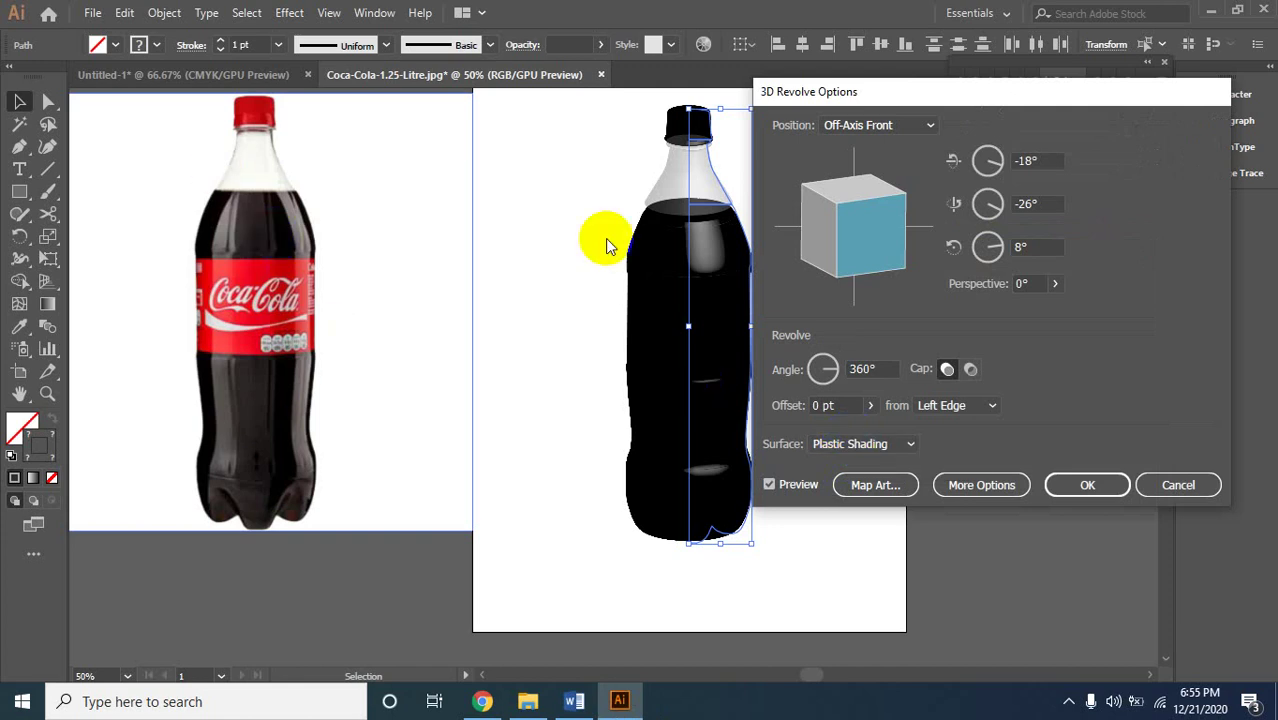
left_click(798, 388)
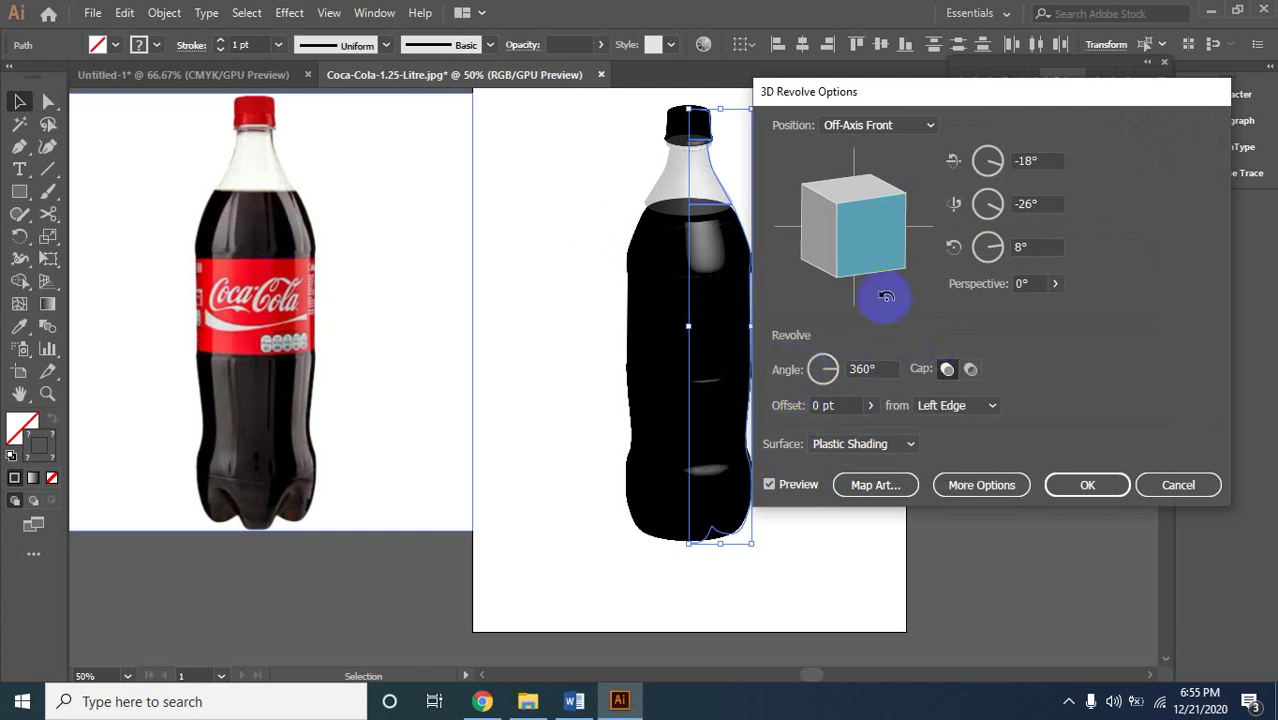
left_click_drag(620, 258, 720, 440)
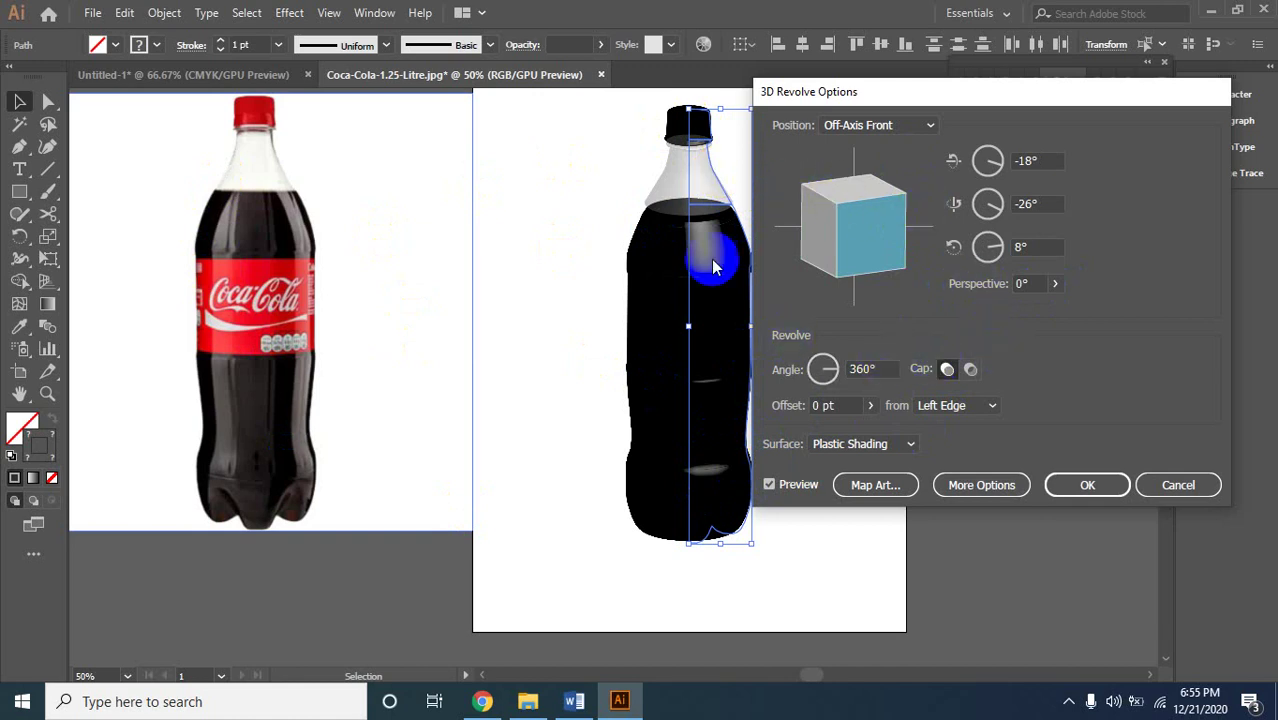
left_click(885, 447)
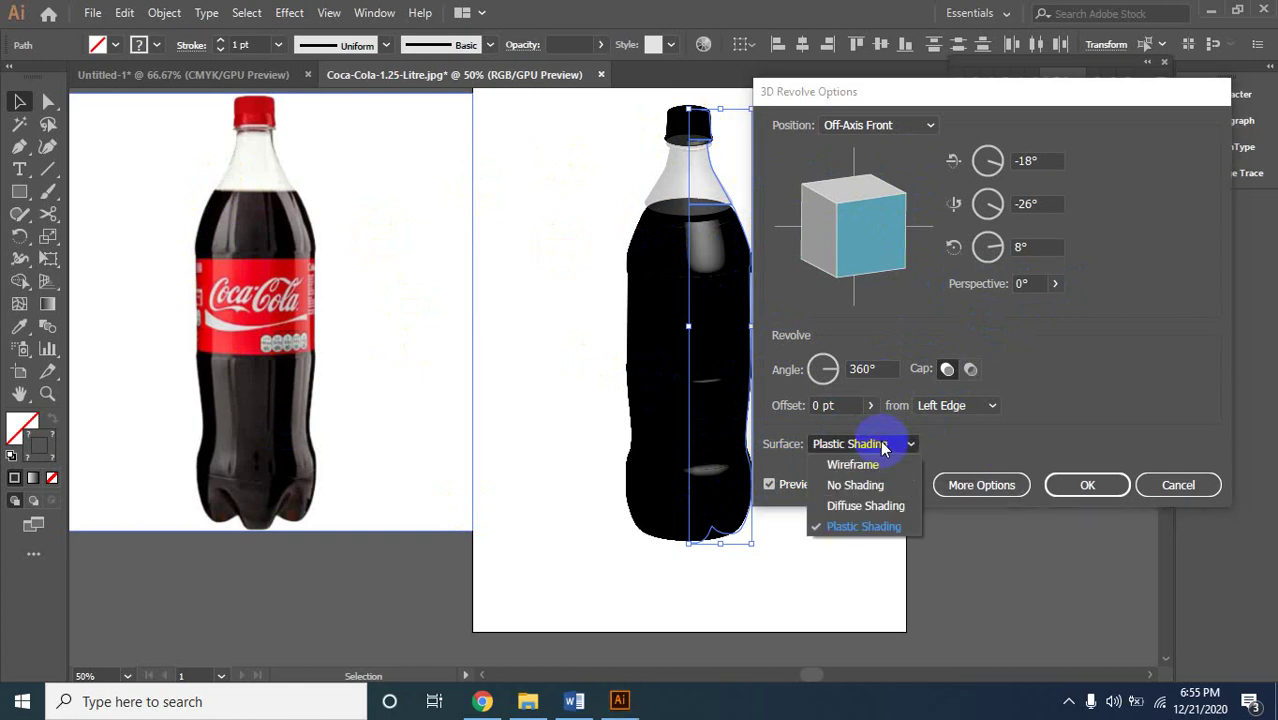
left_click(870, 128)
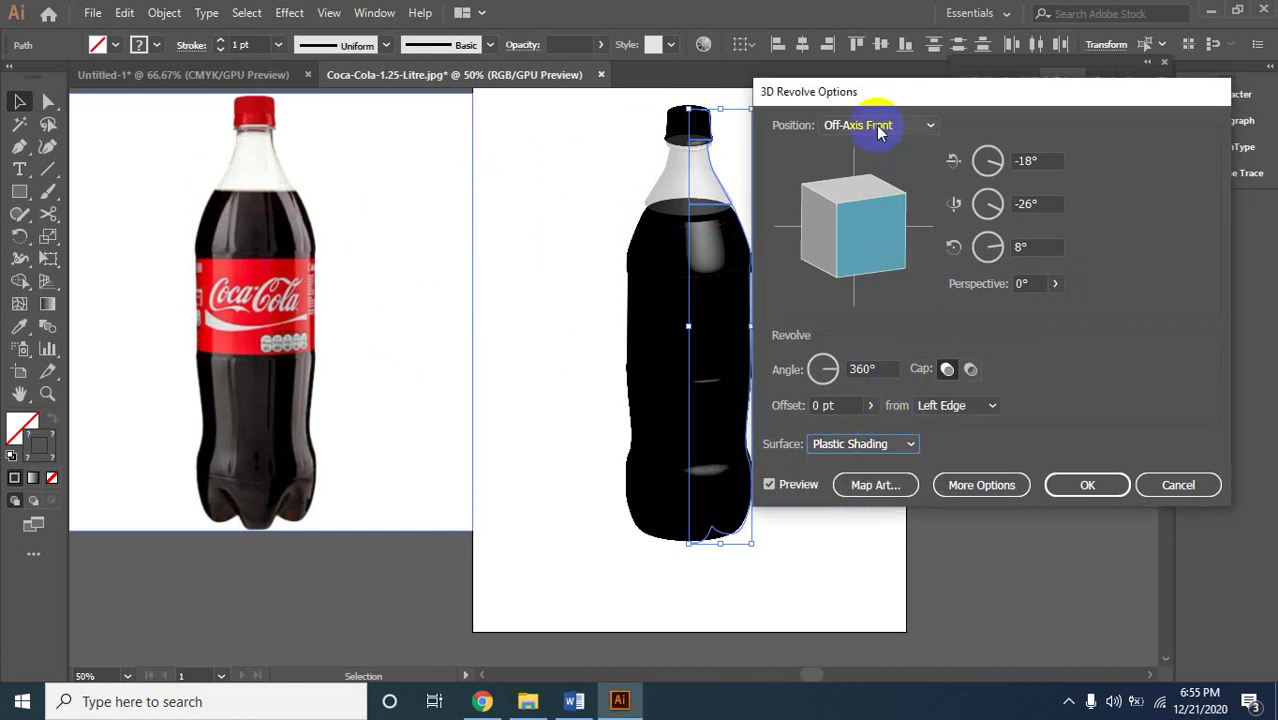
left_click(897, 128)
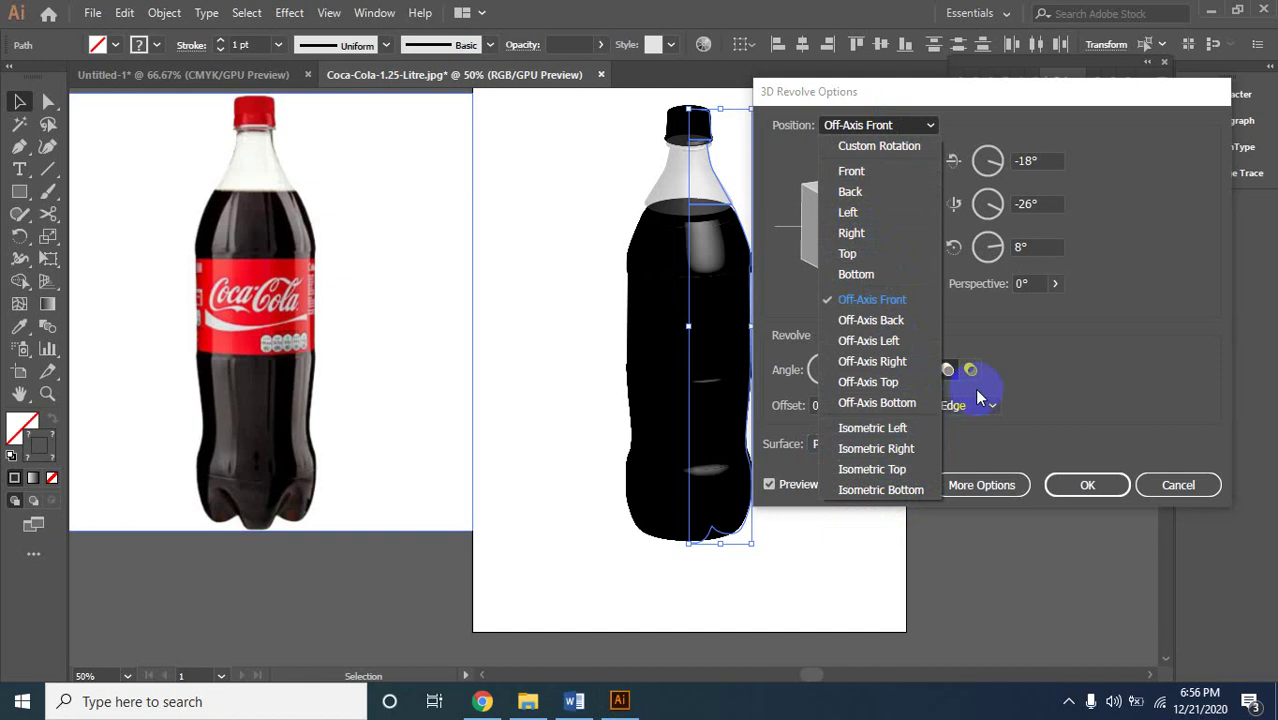
left_click(974, 388)
left_click(956, 405)
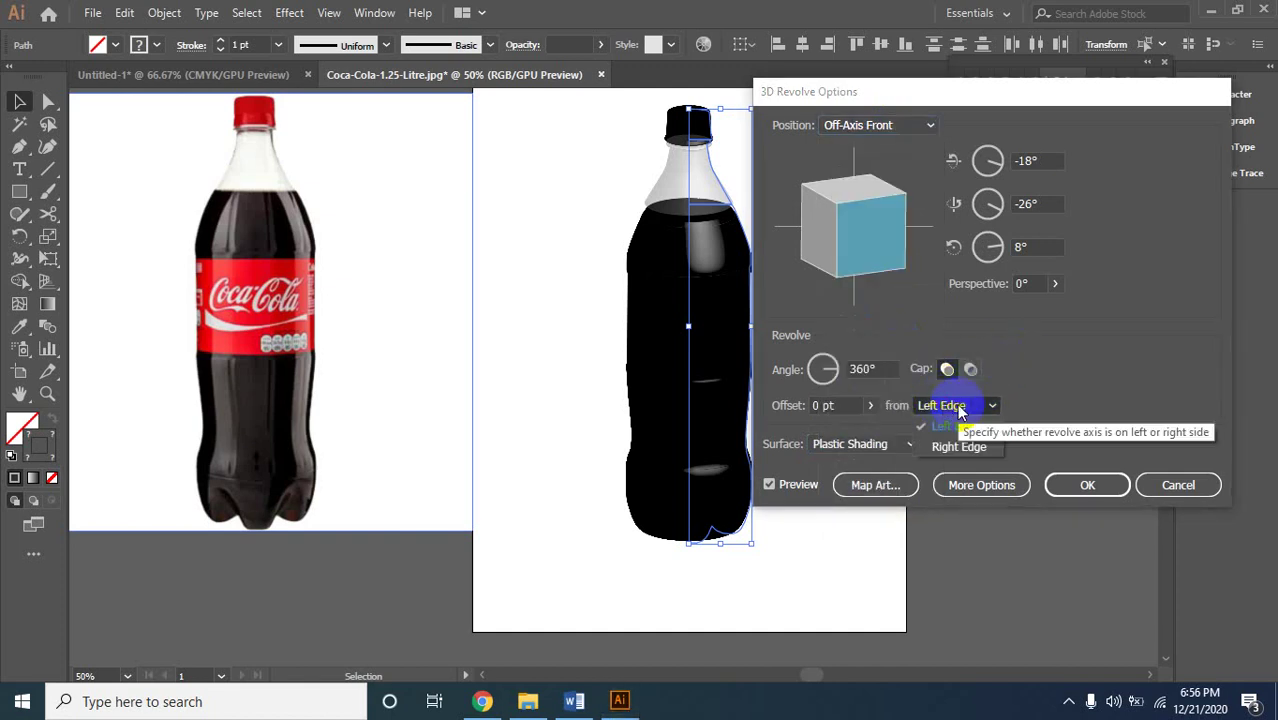
left_click(962, 447)
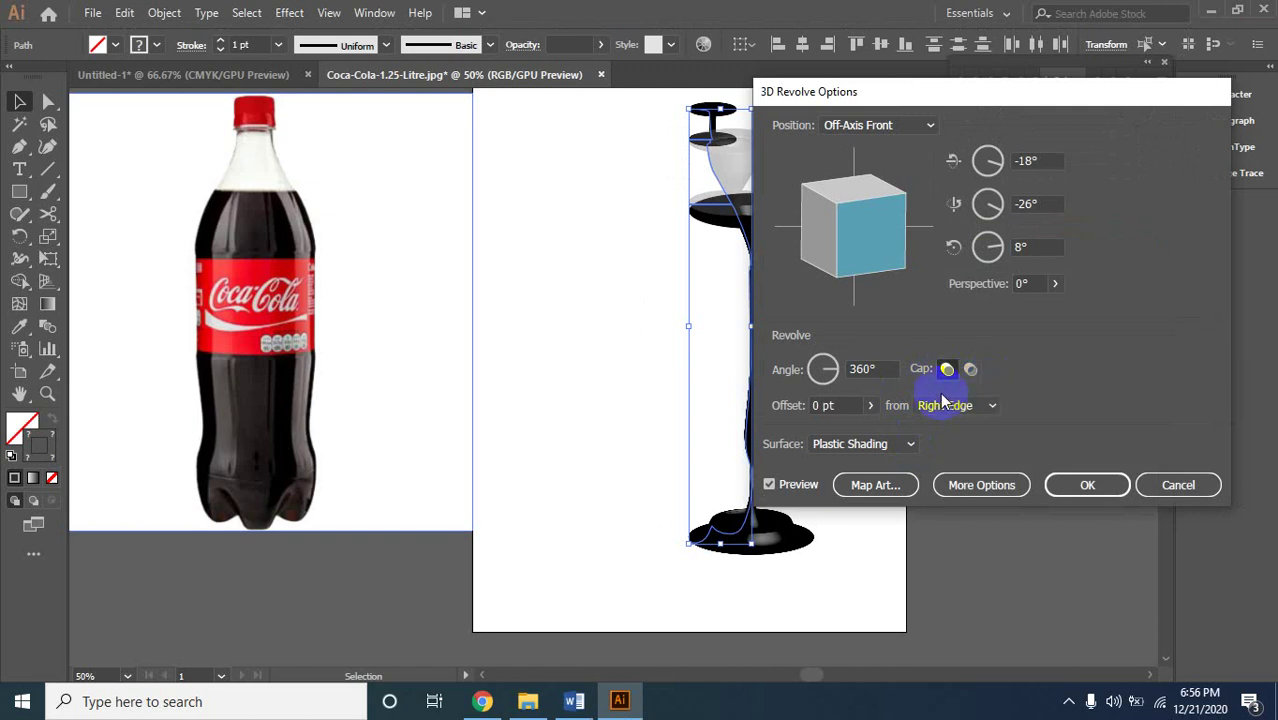
left_click(950, 405)
left_click(945, 440)
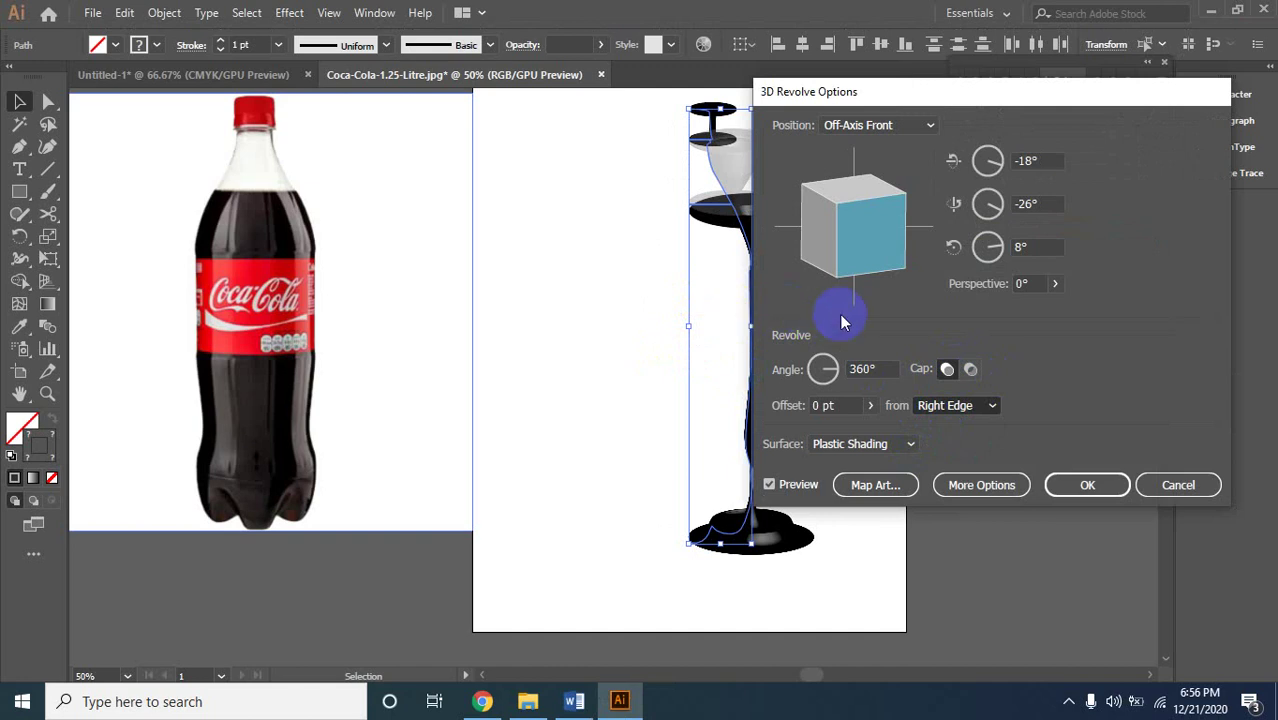
key("Up")
left_click(910, 125)
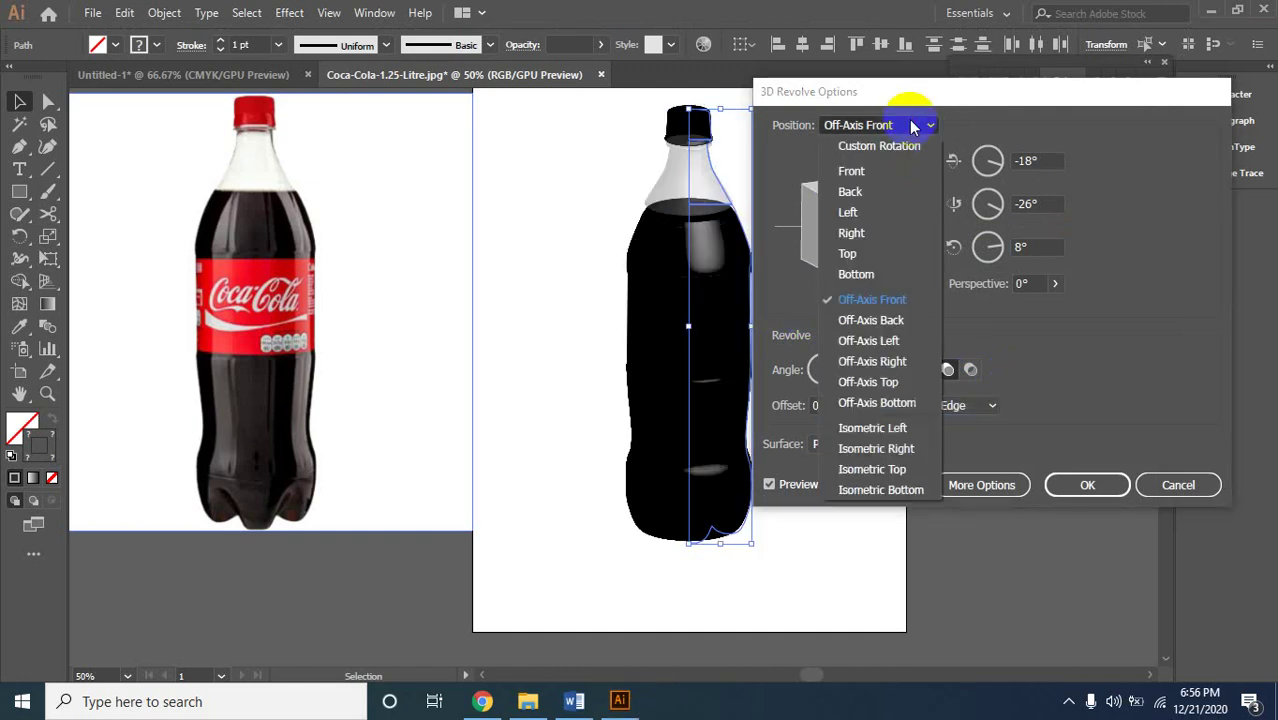
left_click(1060, 341)
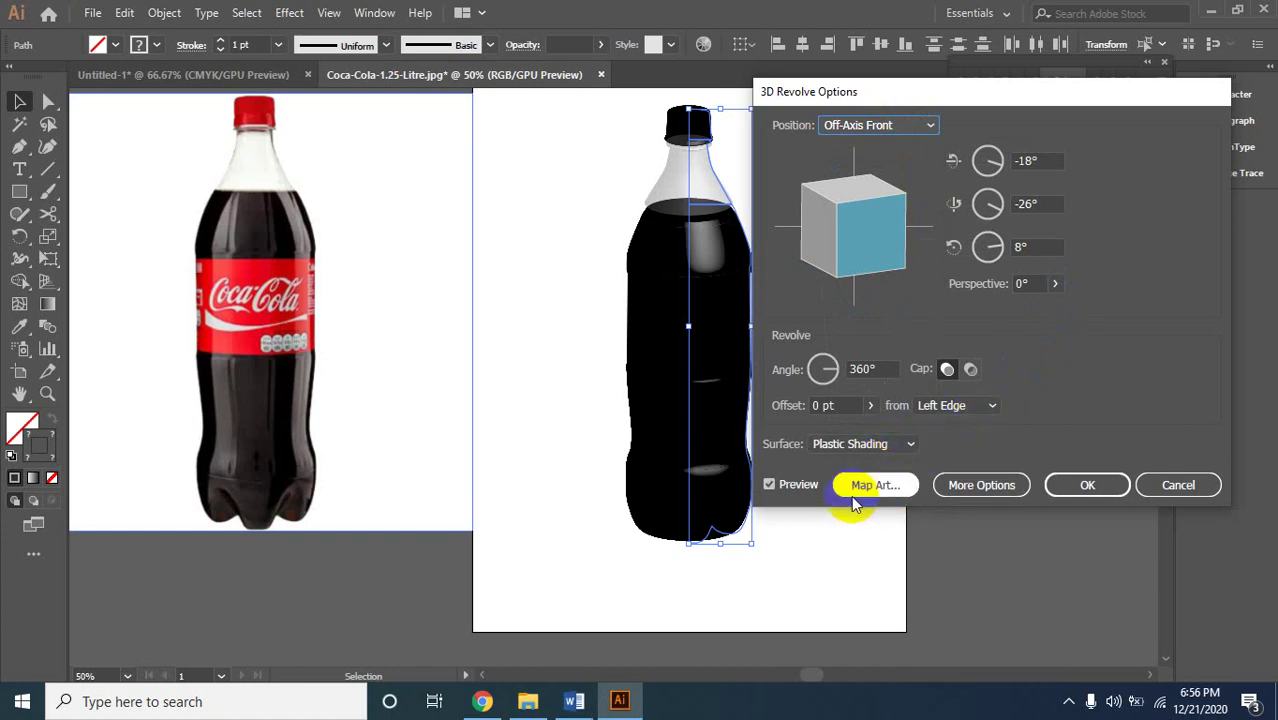
Check Map Art's Symbol list (only None), then cancel both Map Art and 3D Revolve.
left_click(884, 489)
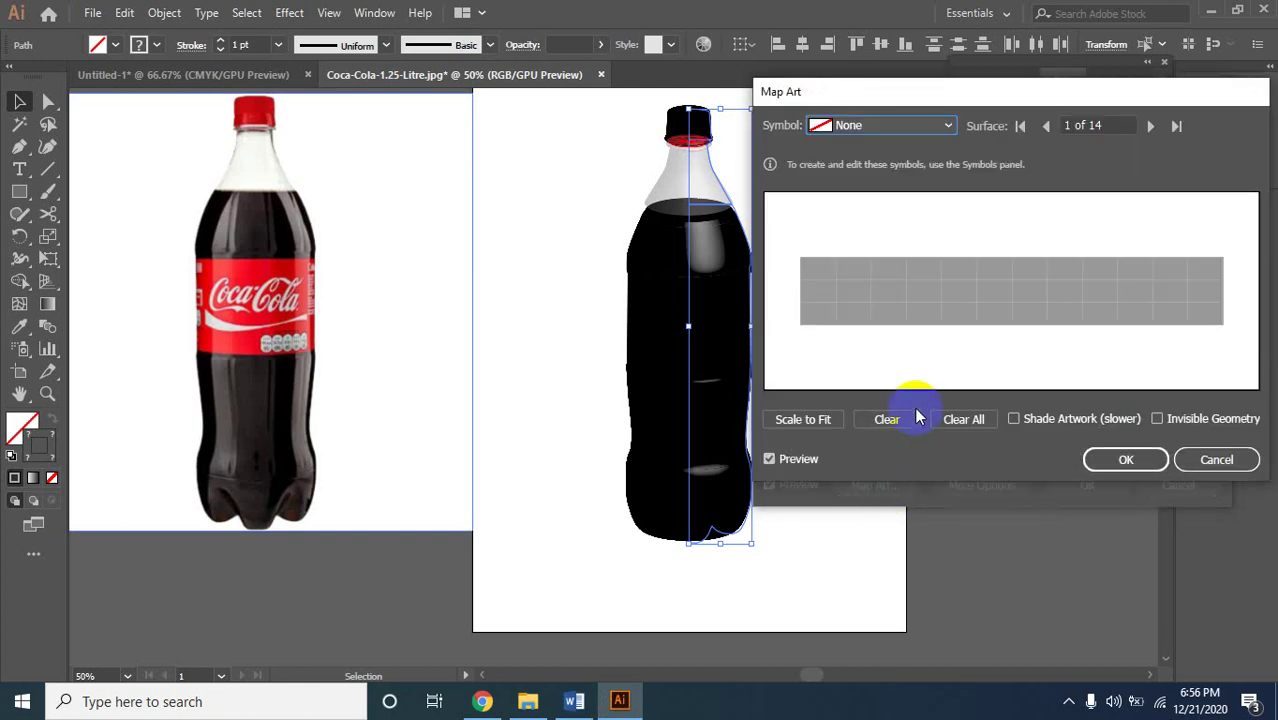
left_click(688, 345)
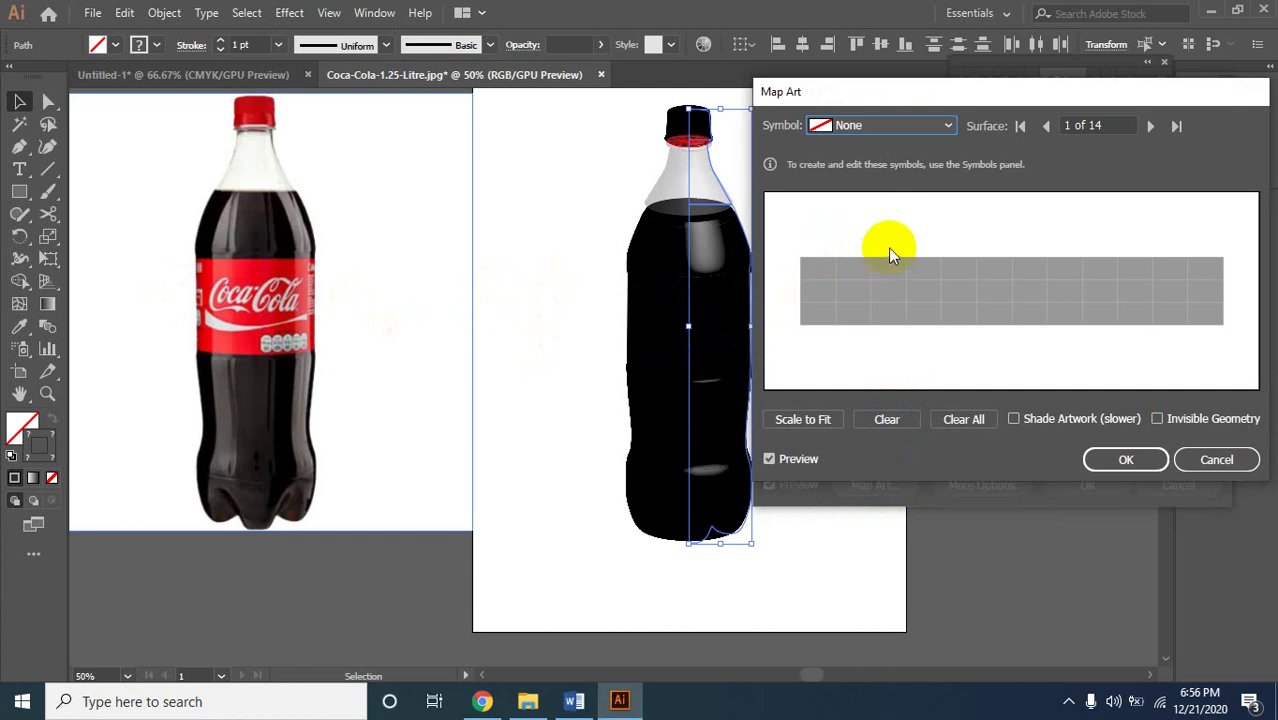
left_click(948, 127)
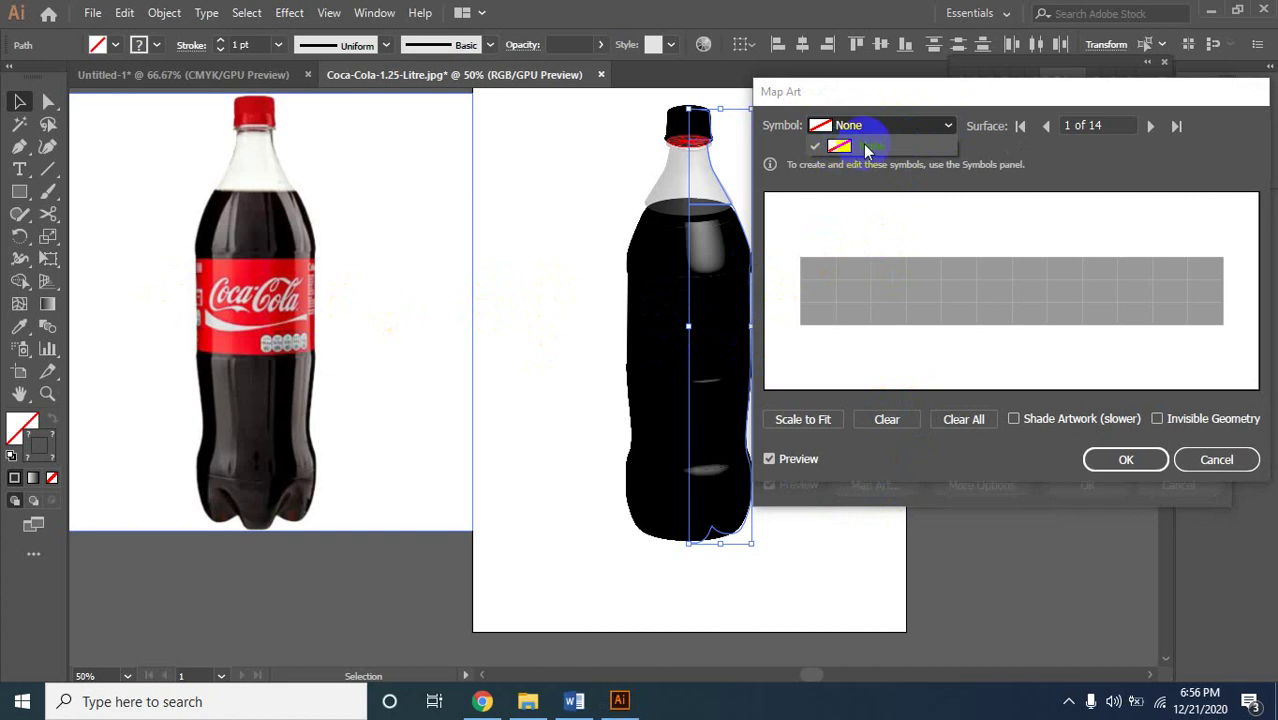
left_click(863, 143)
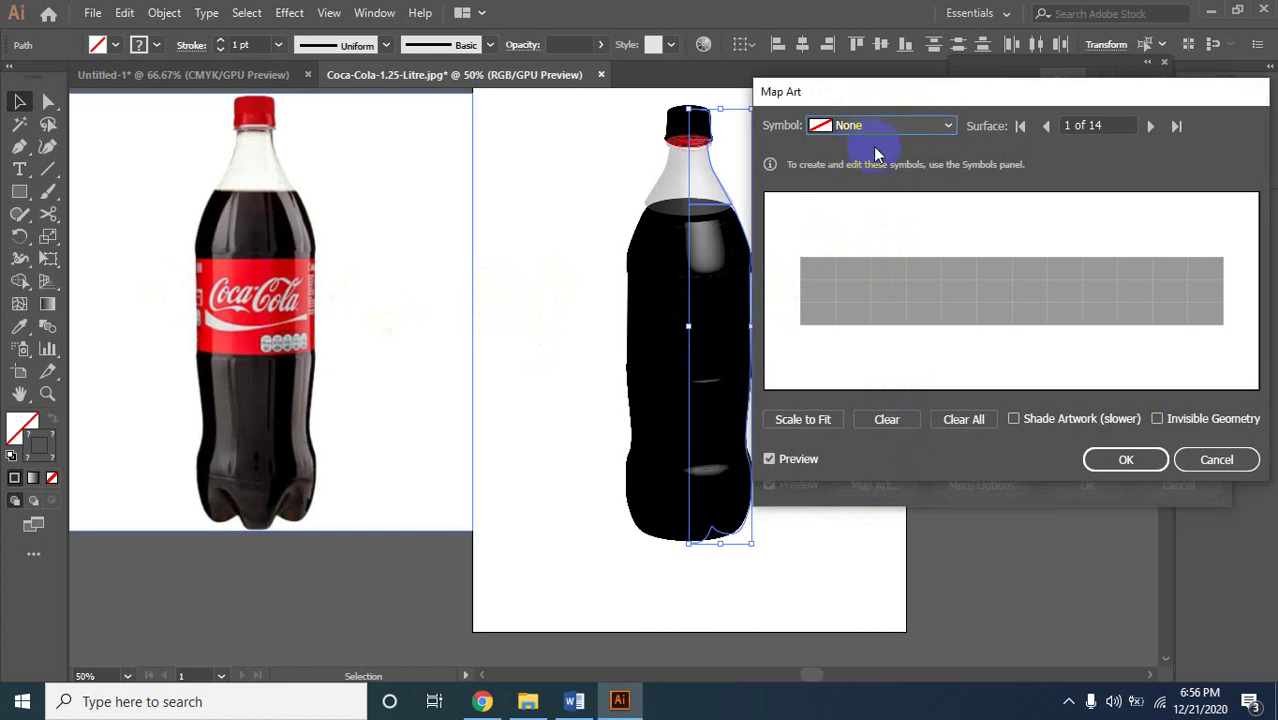
left_click(948, 125)
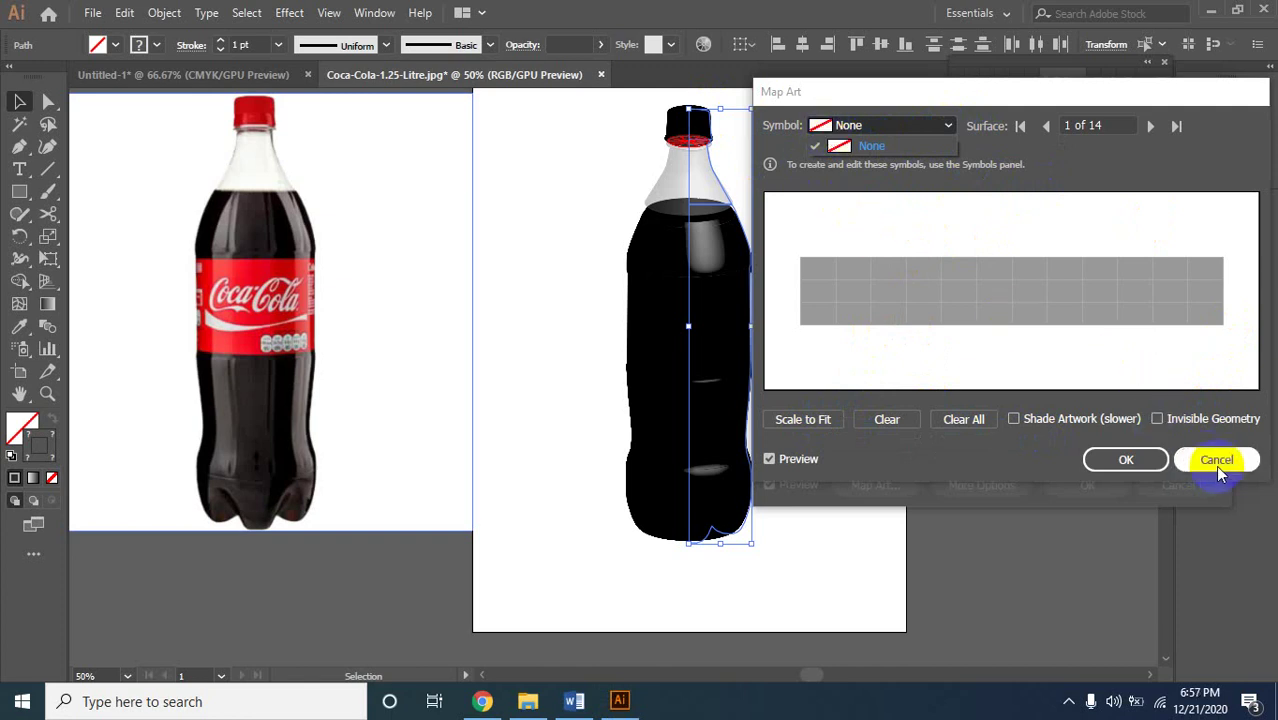
left_click(1217, 467)
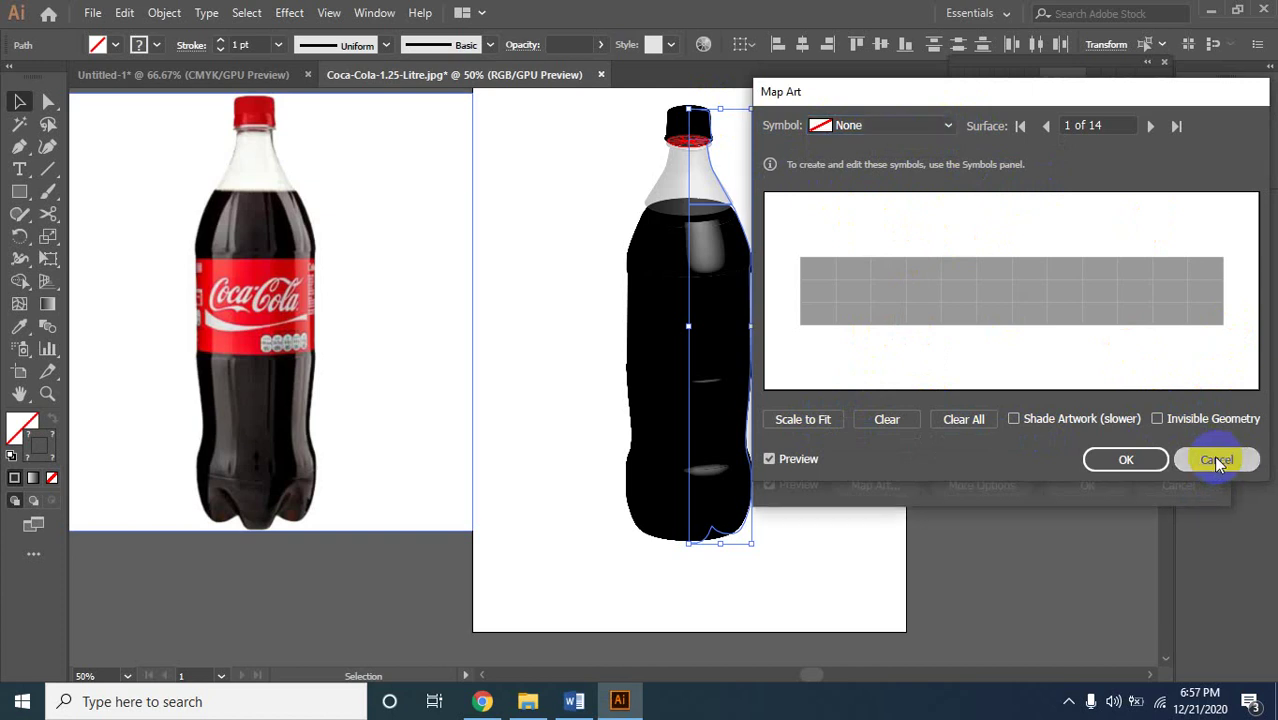
left_click(1217, 460)
left_click(1174, 486)
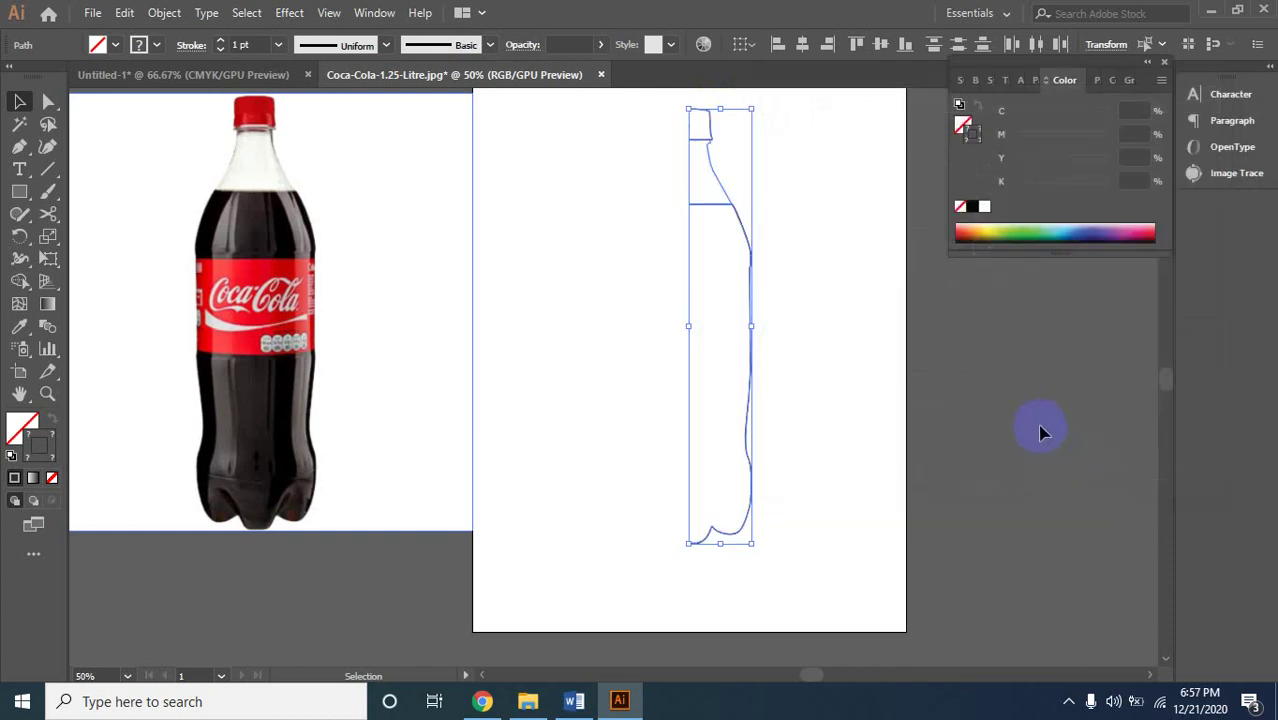
Place the Coca-Cola label image, embedded, in a frame right of the bottle outline.
left_click(911, 373)
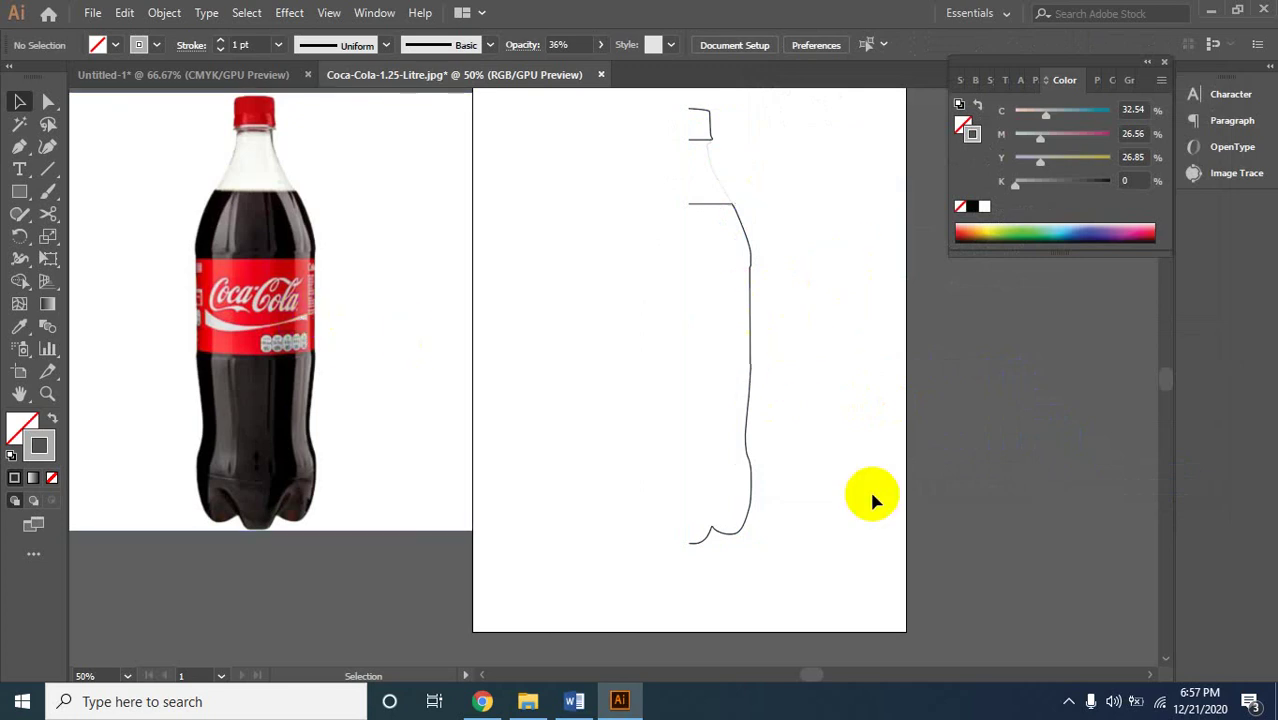
left_click(92, 13)
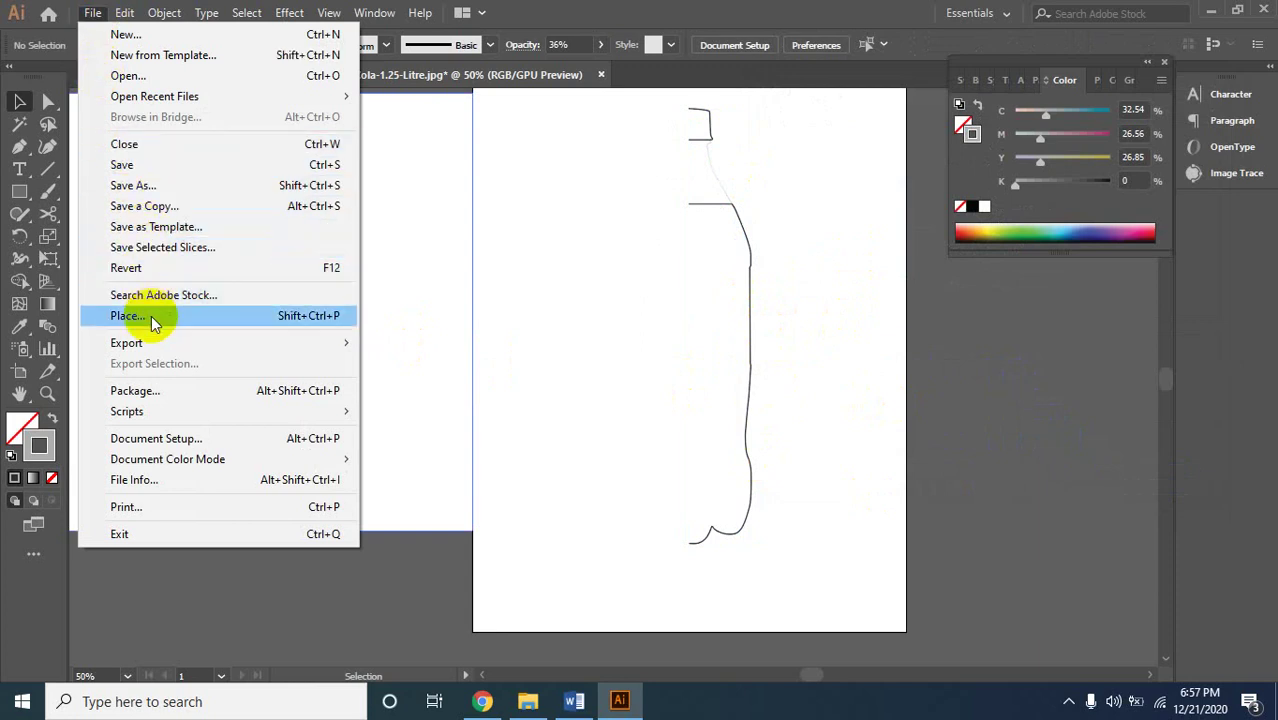
left_click(151, 316)
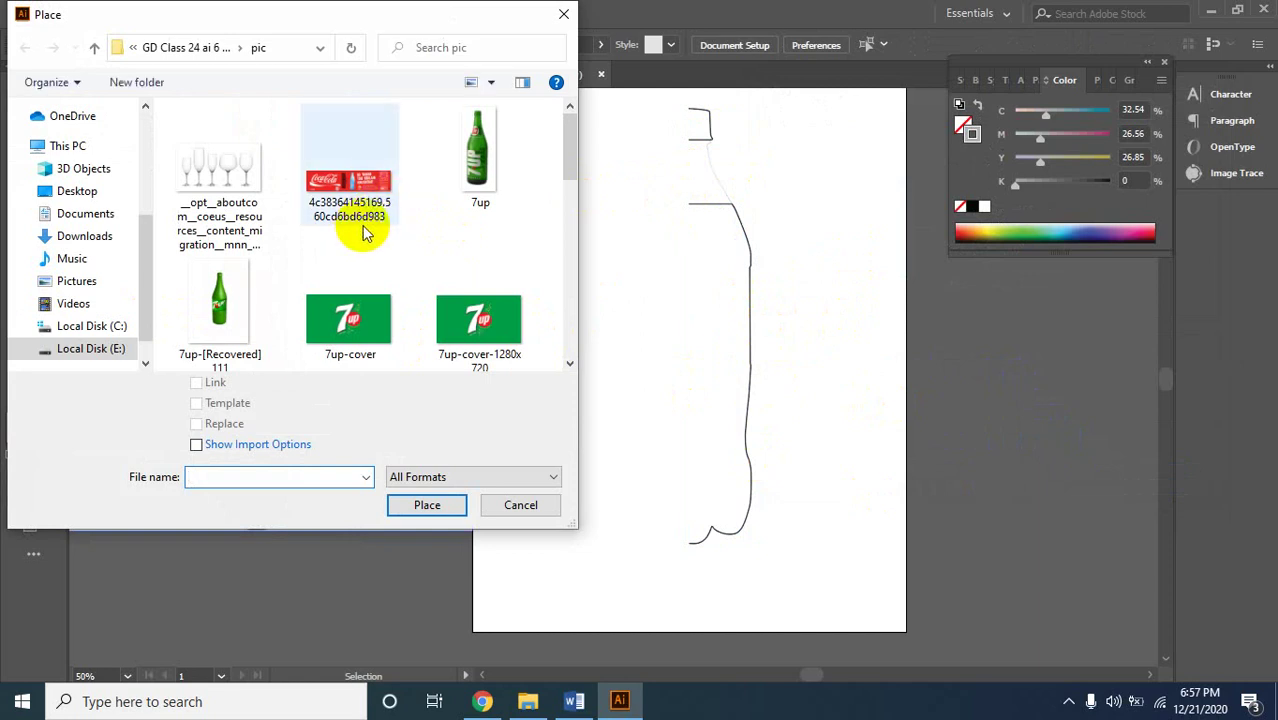
left_click(348, 162)
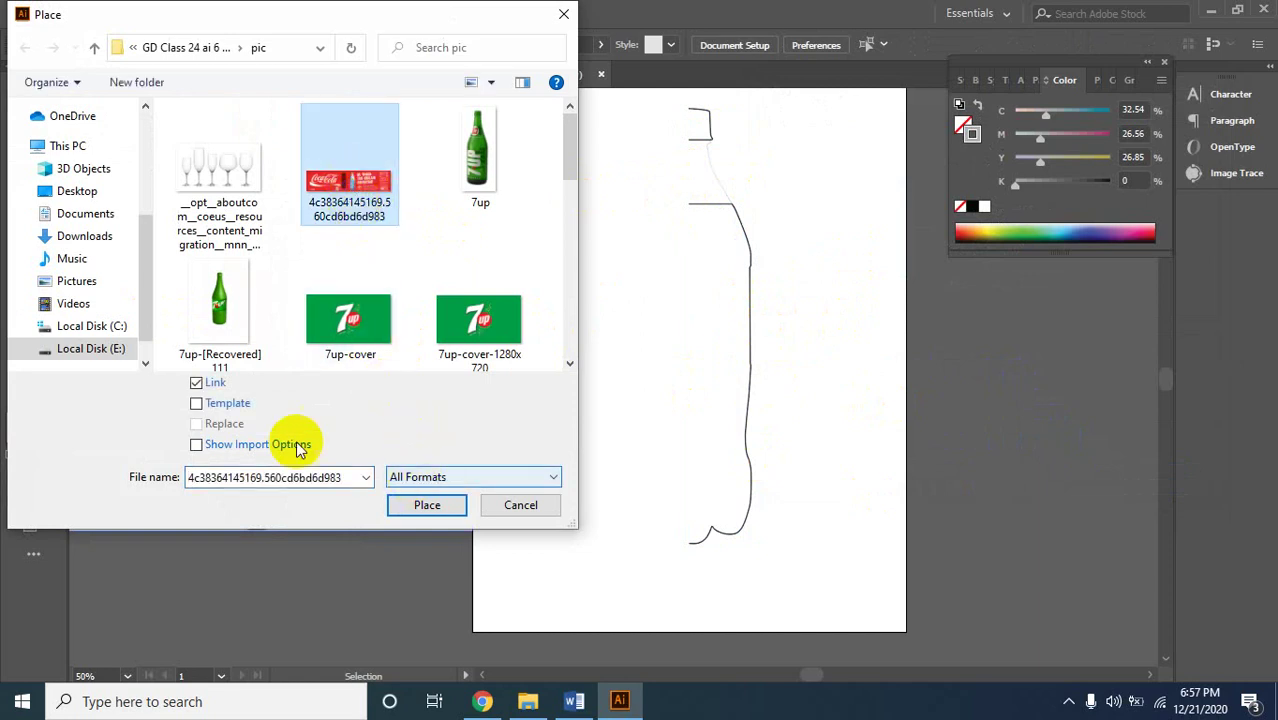
left_click(196, 382)
left_click(440, 505)
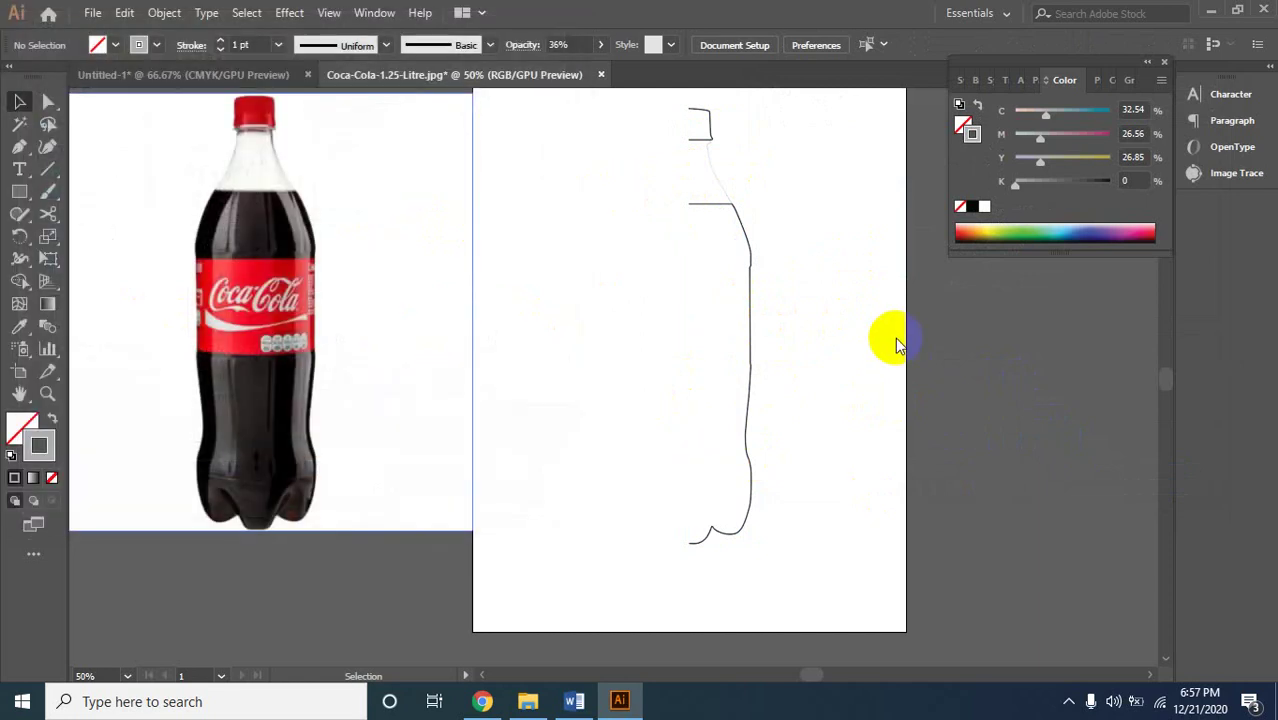
left_click_drag(850, 297, 1110, 445)
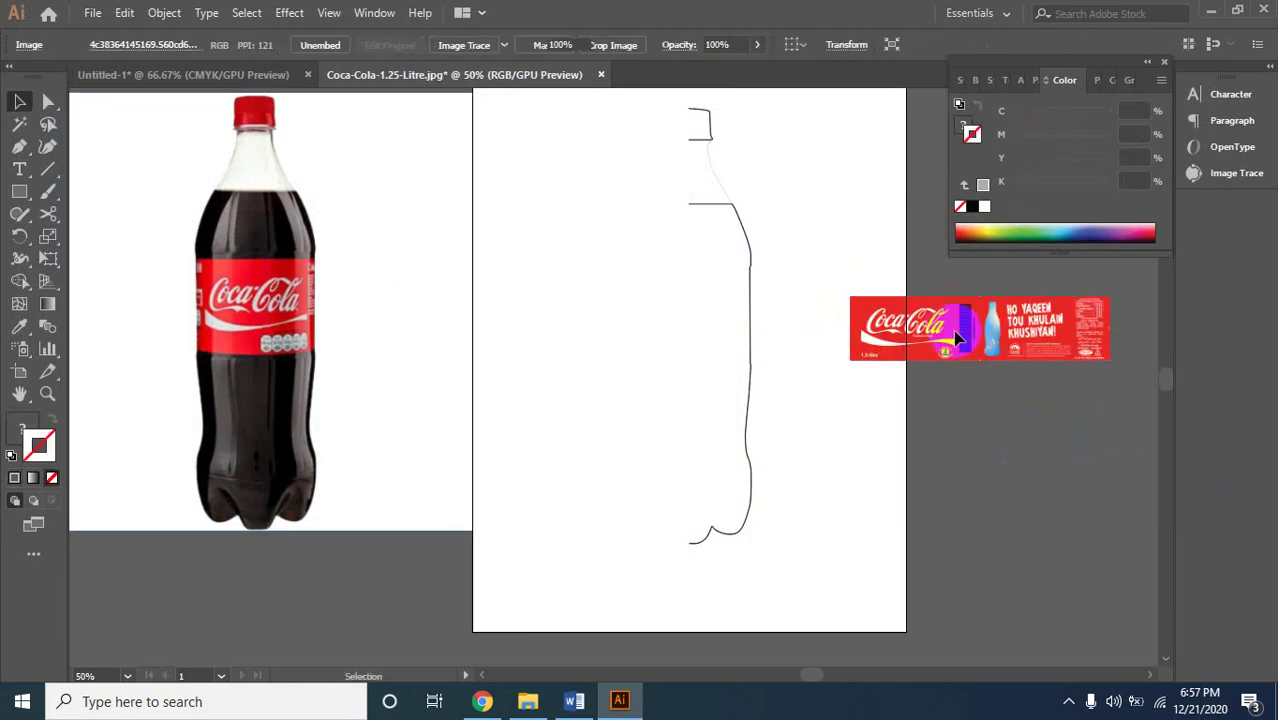
key("ctrl+shift+a")
Save the label in the Symbols panel as 'New Symbol', then reselect the bottle profile.
left_click(1100, 337)
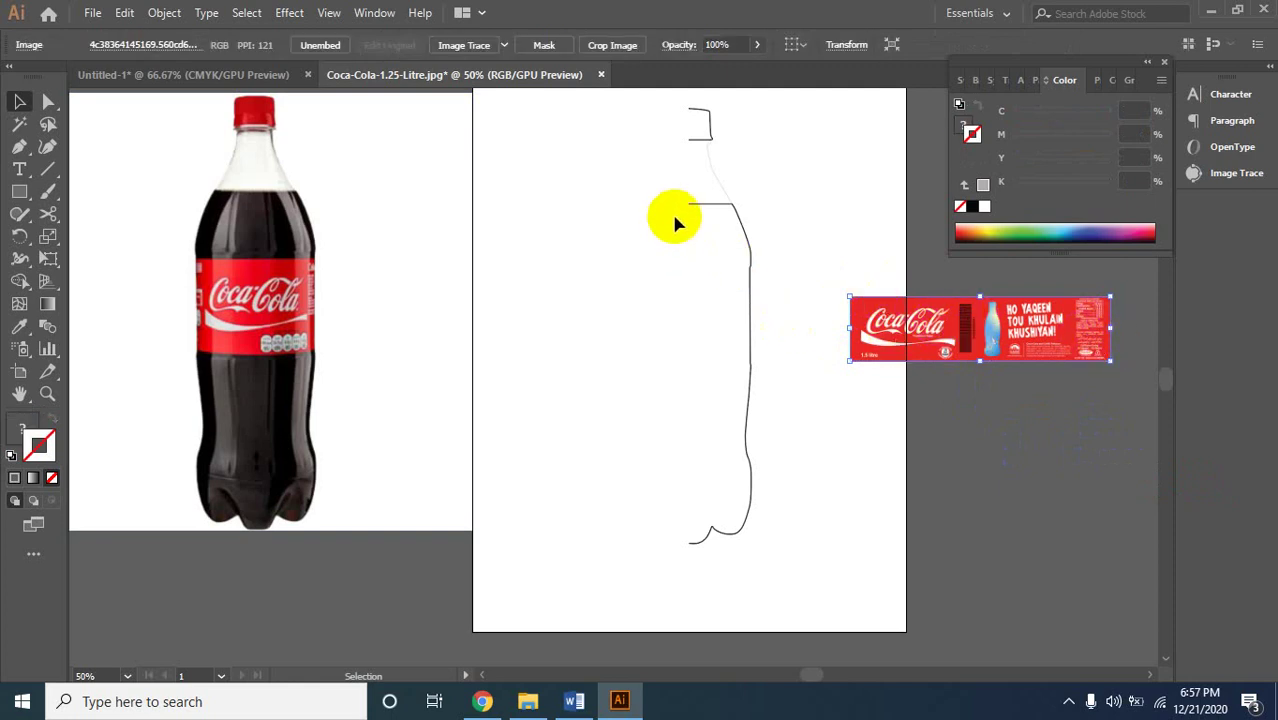
left_click(301, 16)
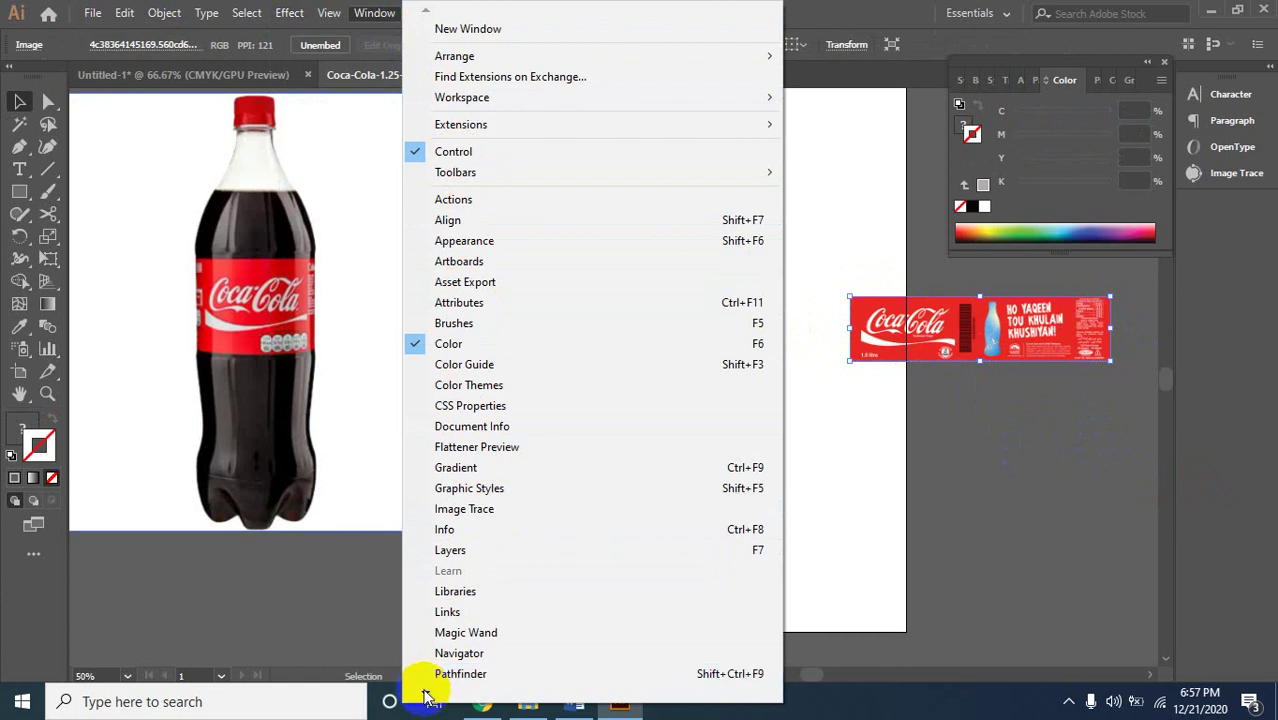
mouse_move(425, 692)
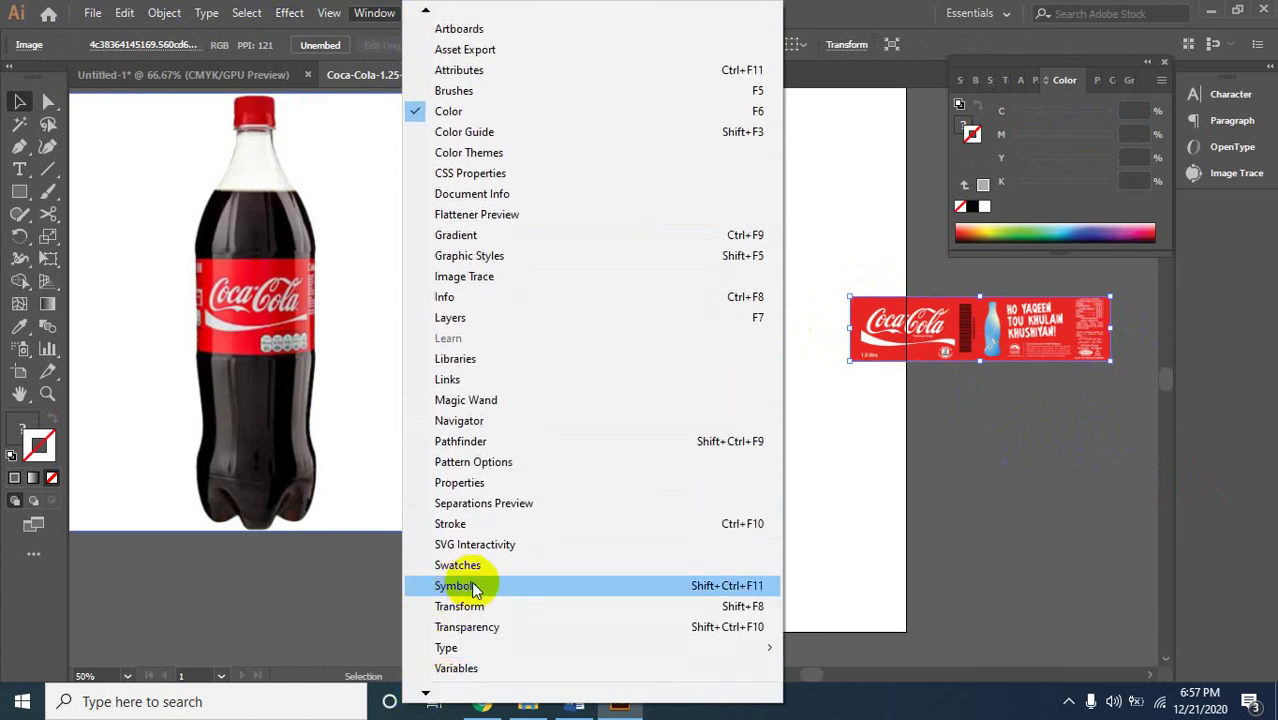
left_click(472, 584)
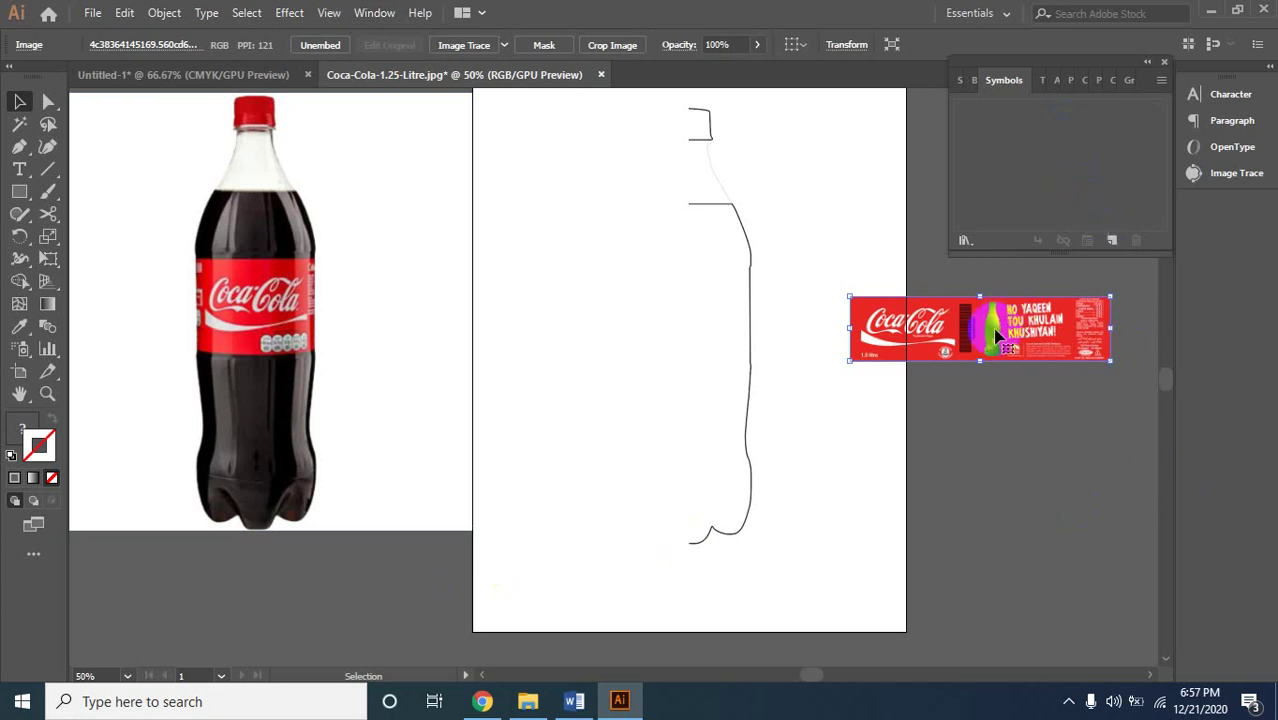
left_click(1112, 241)
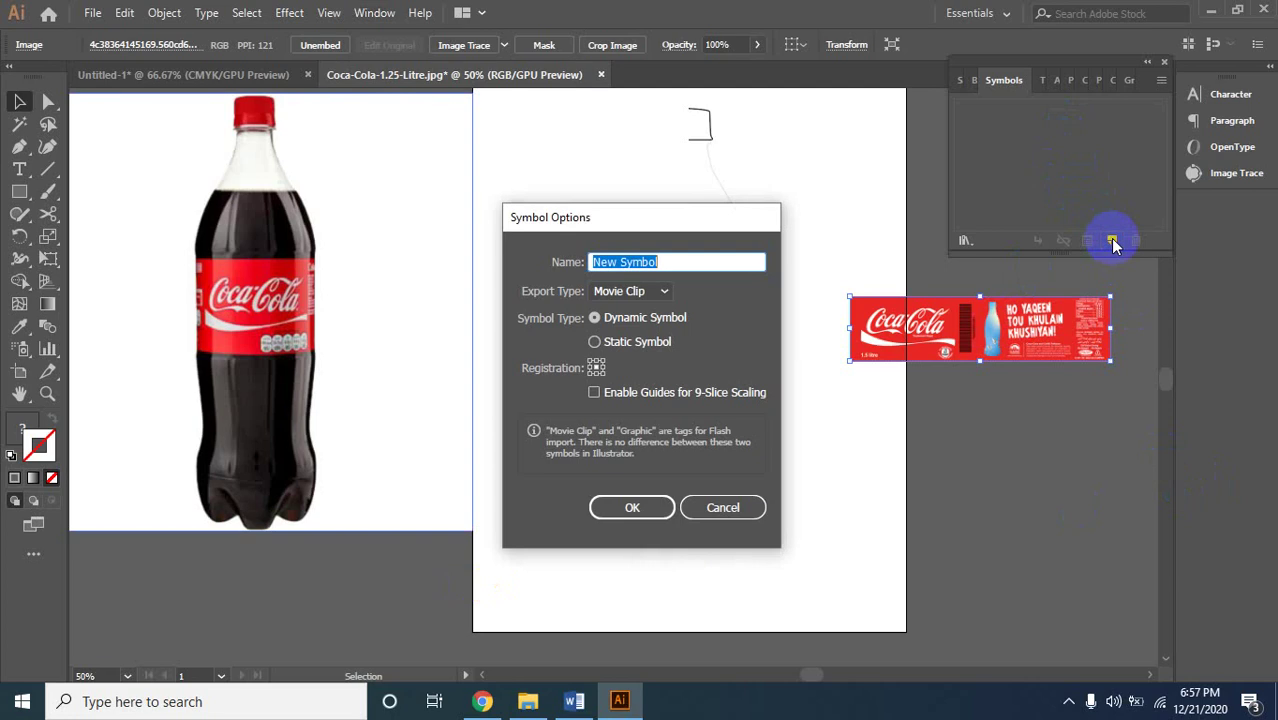
left_click(636, 510)
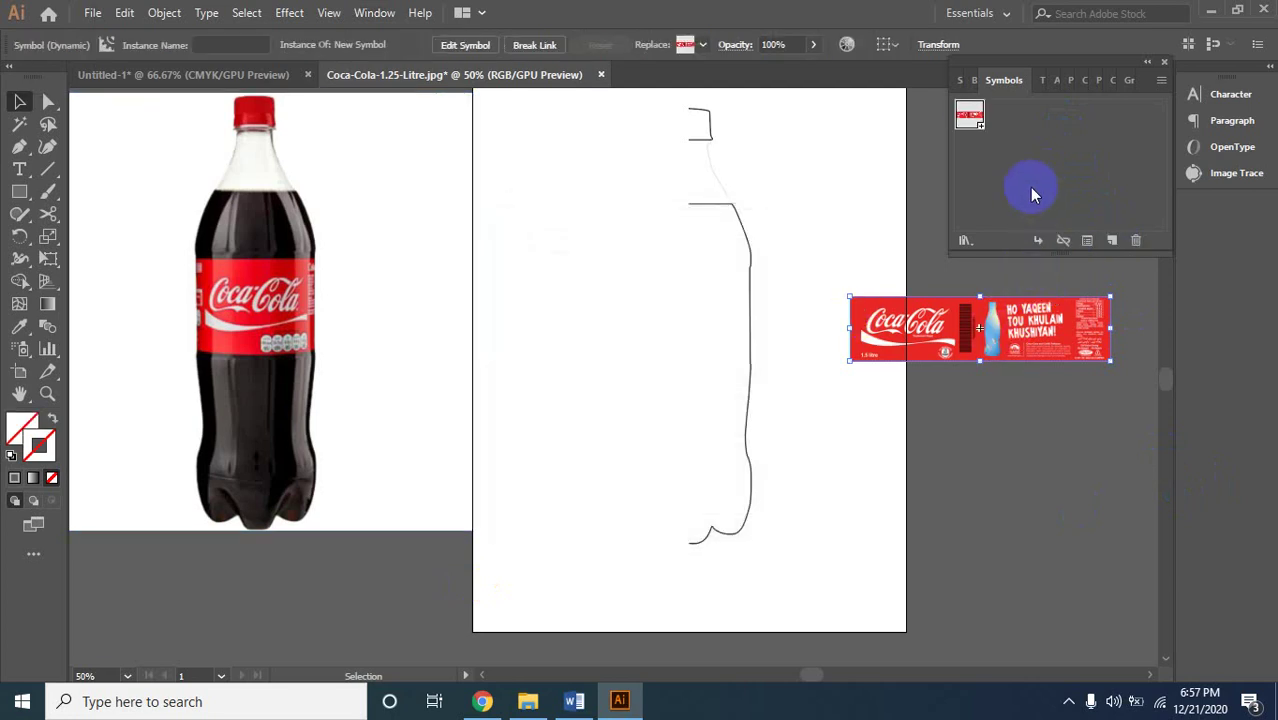
left_click(970, 116)
left_click(969, 228)
left_click(1043, 484)
mouse_move(632, 97)
left_mouse_down()
mouse_move(757, 302)
mouse_move(783, 542)
left_mouse_up()
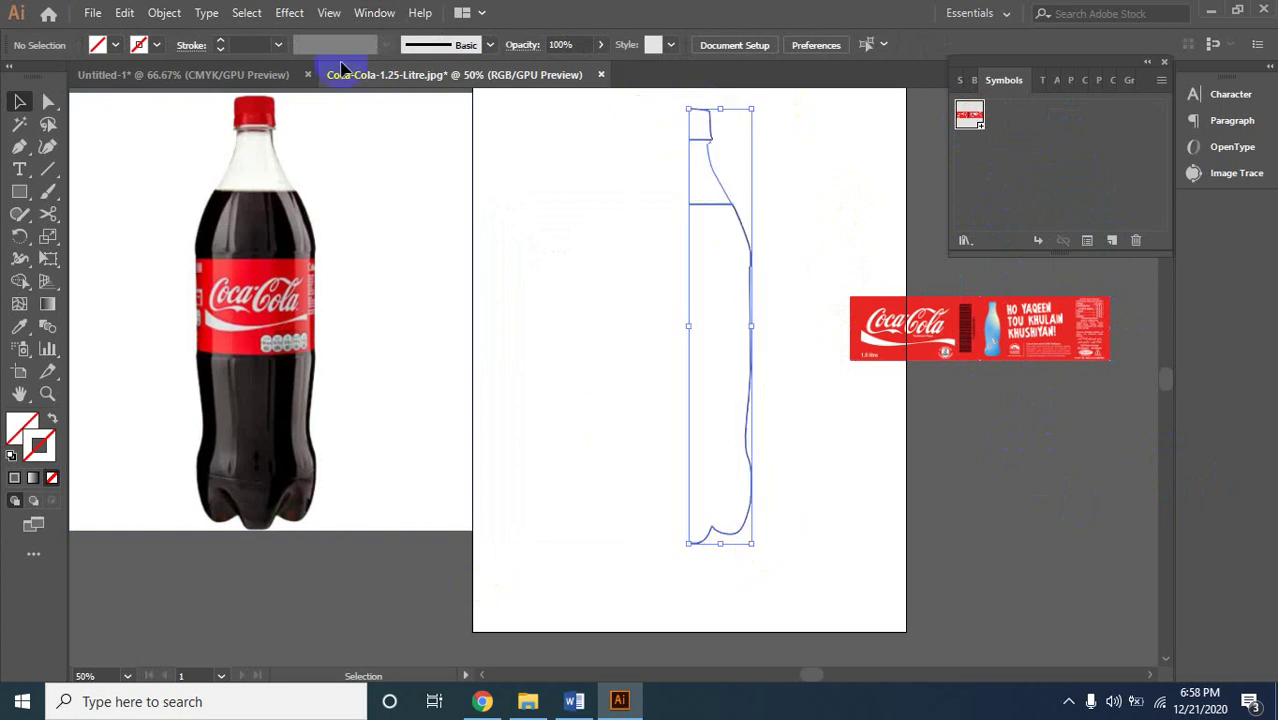
Apply a 3D Revolve effect to the bottle profile with Preview turned on.
left_click(288, 13)
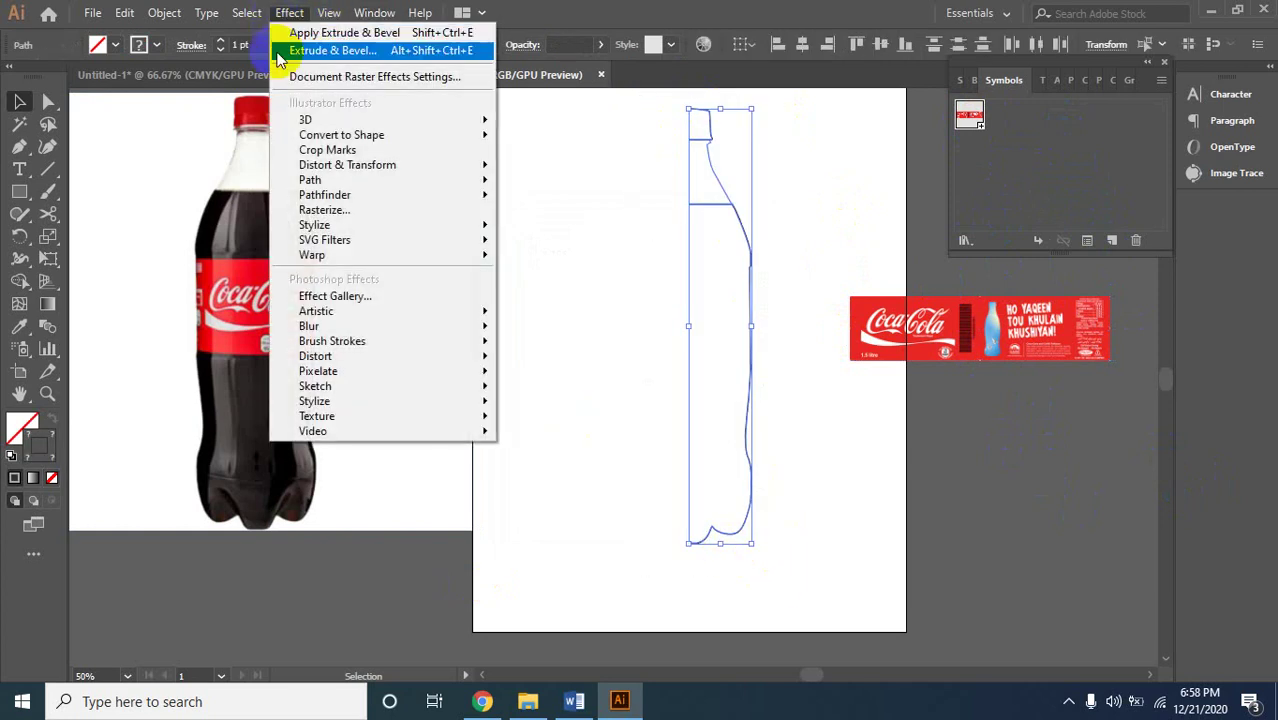
mouse_move(305, 119)
left_click(565, 146)
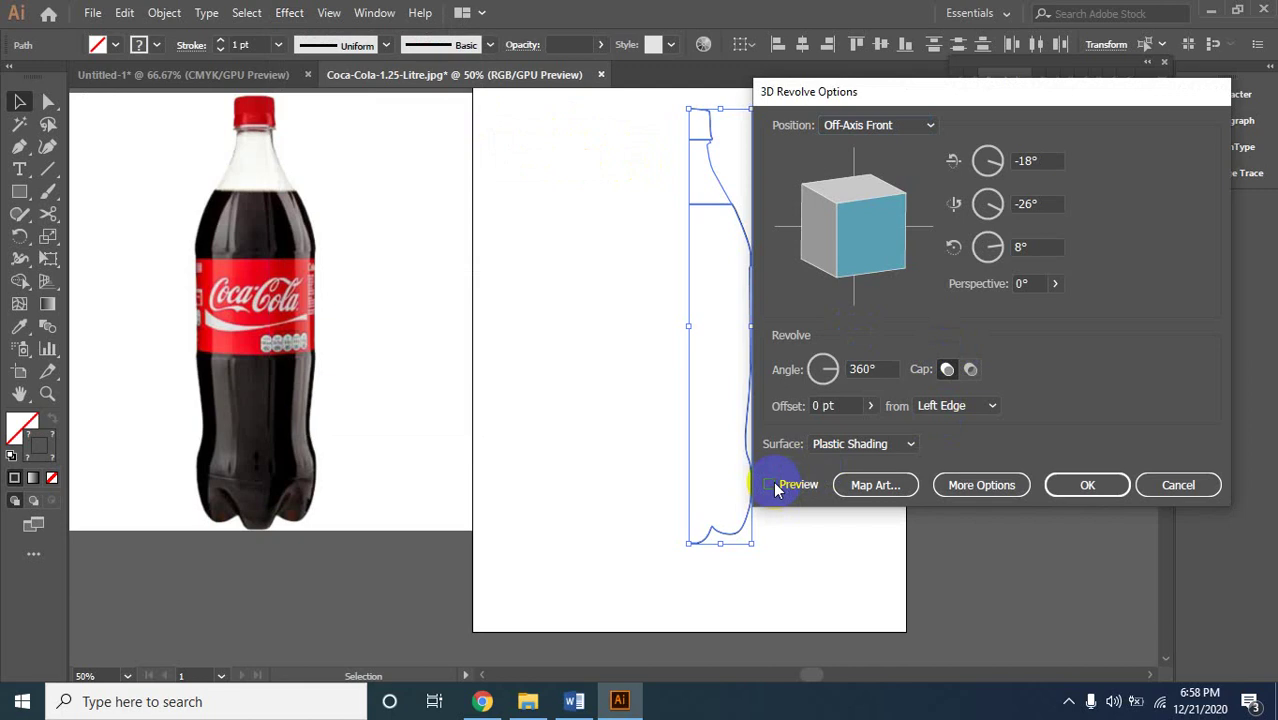
left_click(775, 486)
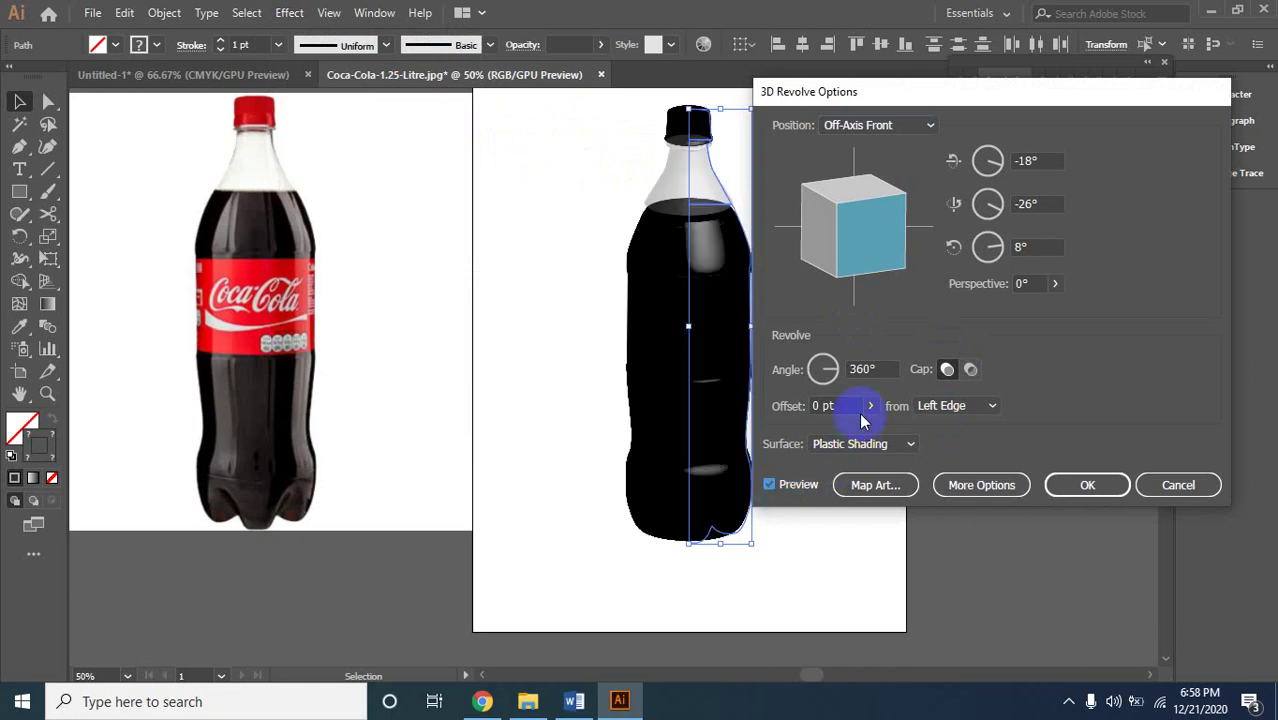
In Map Art, browse the Symbol list for surface 1 of the revolved bottle.
left_click(868, 486)
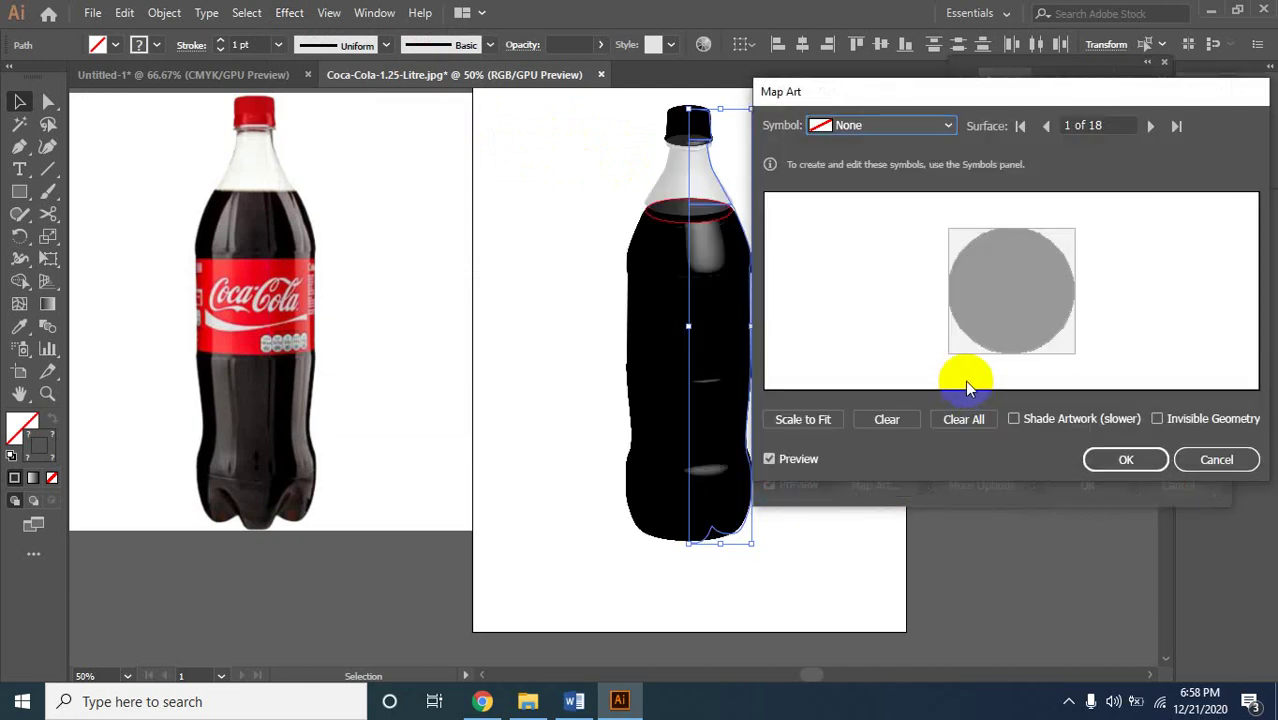
left_click(930, 125)
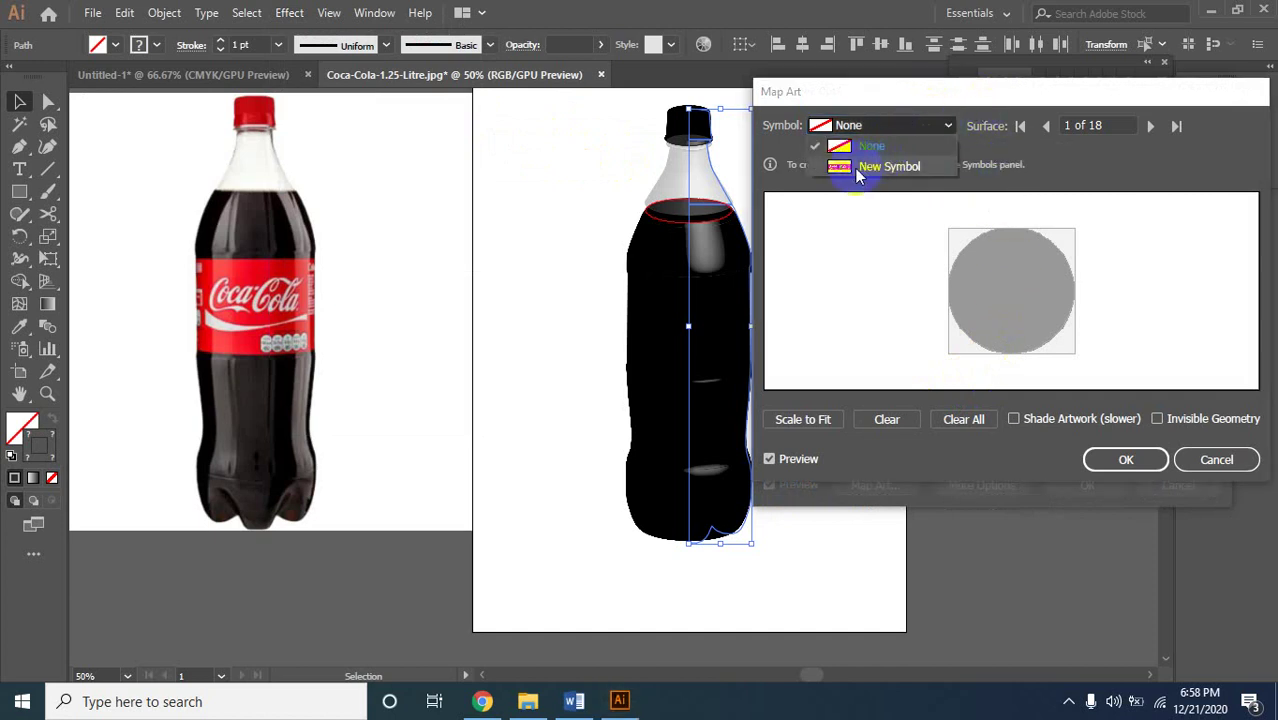
key("Escape")
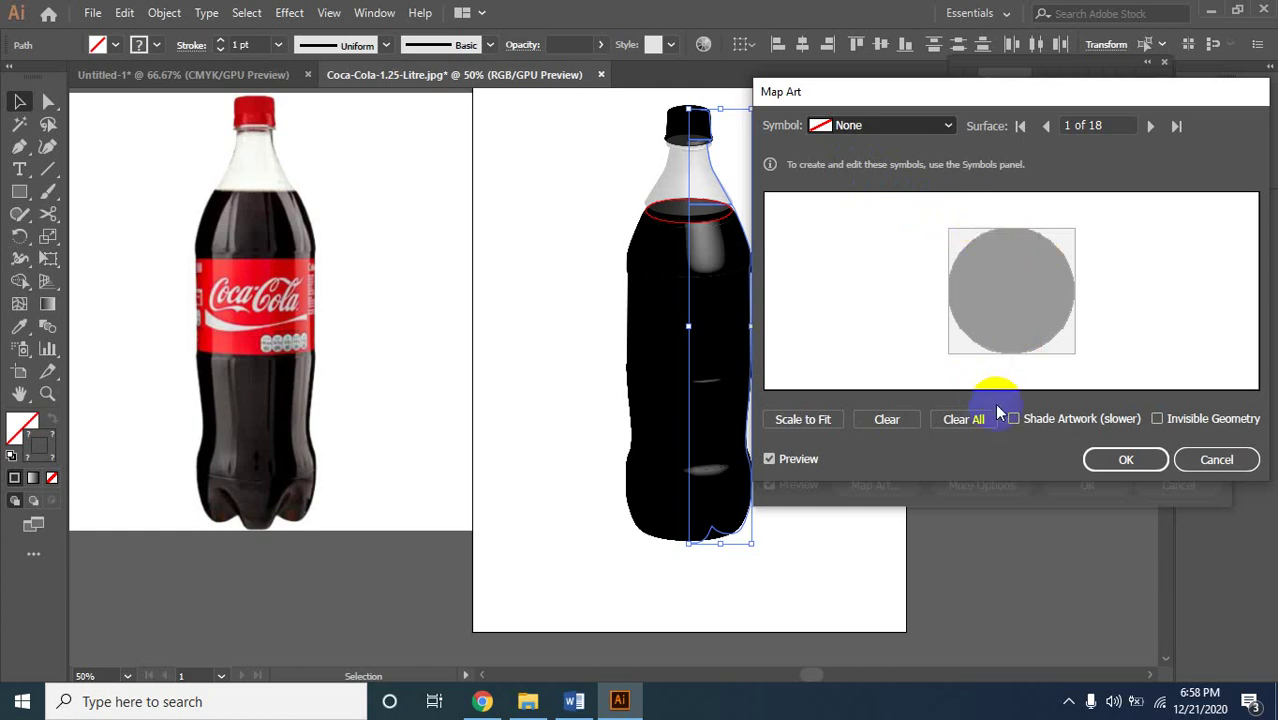
left_click(1151, 127)
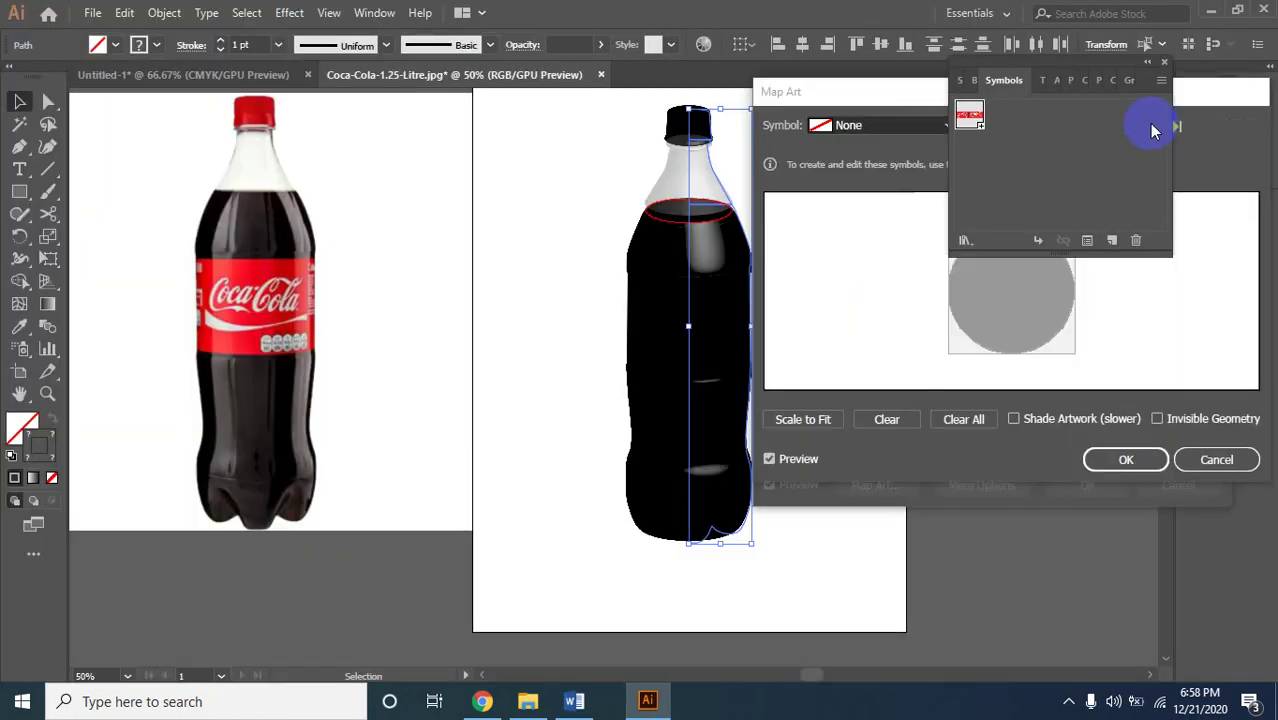
Map New Symbol onto surface 1, dismiss the memory warning, and apply; Illustrator freezes.
left_click(1199, 201)
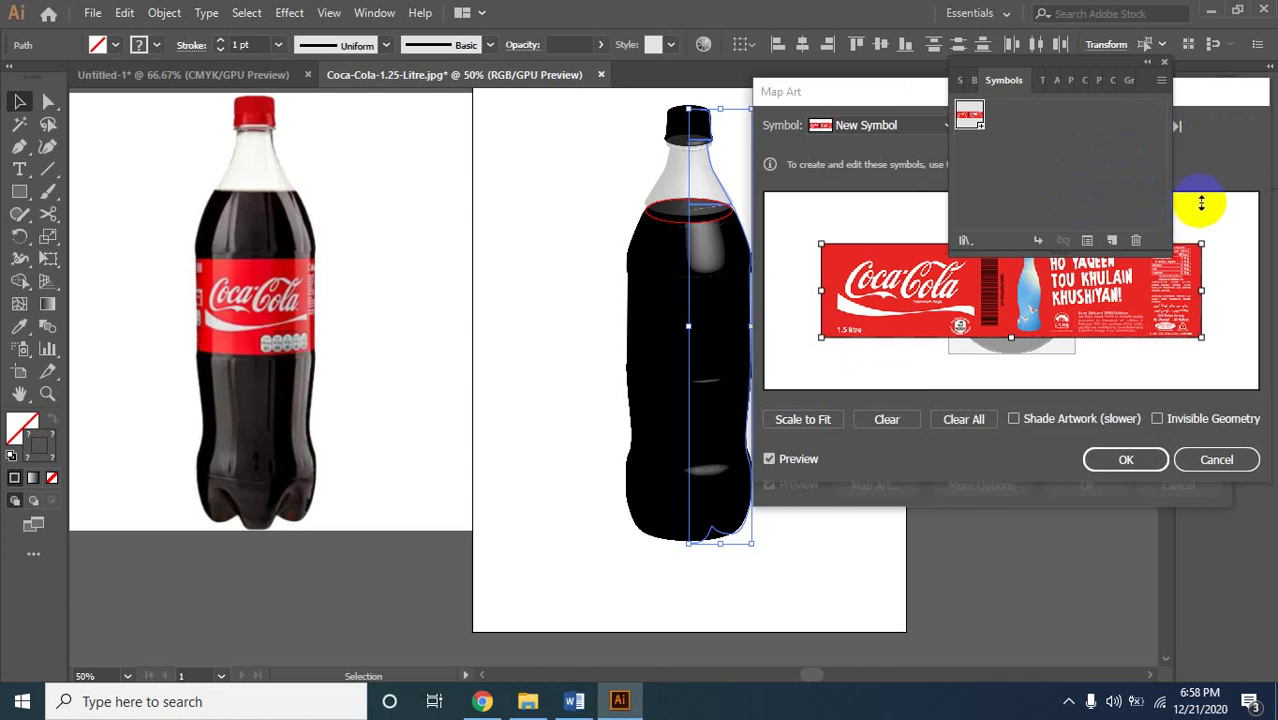
left_click(1152, 125)
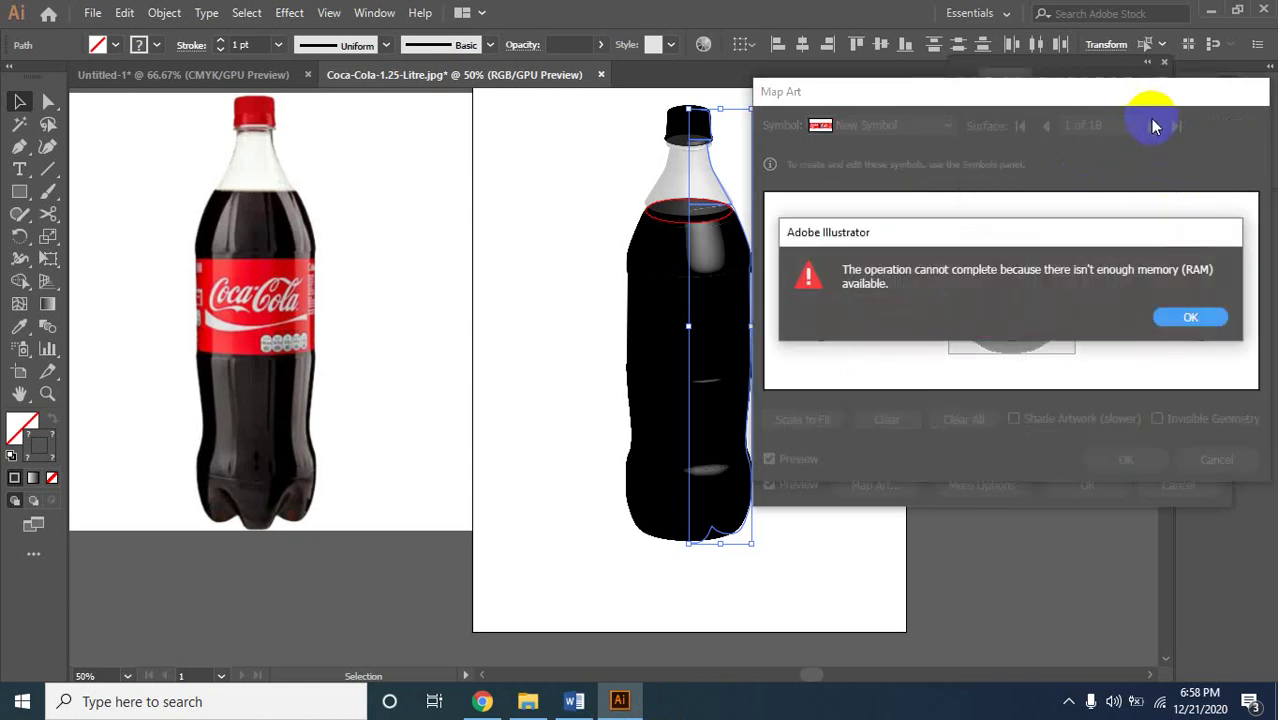
left_click(1191, 316)
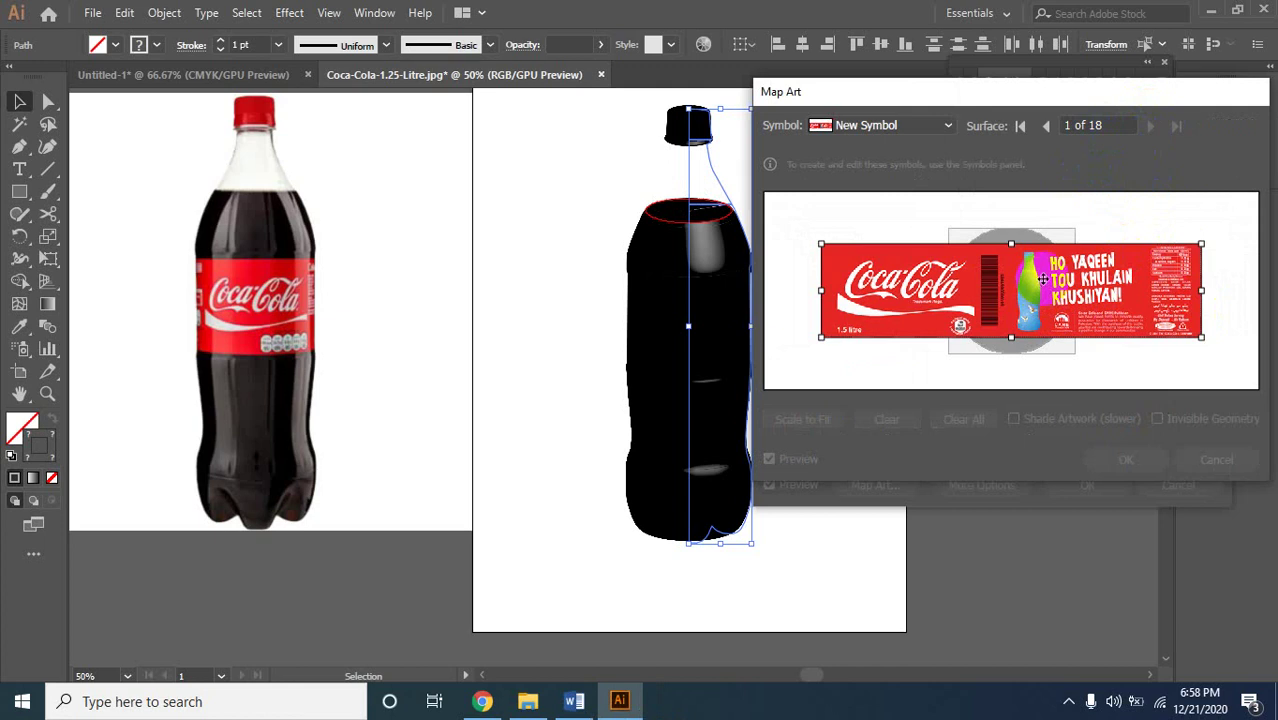
left_click(987, 244)
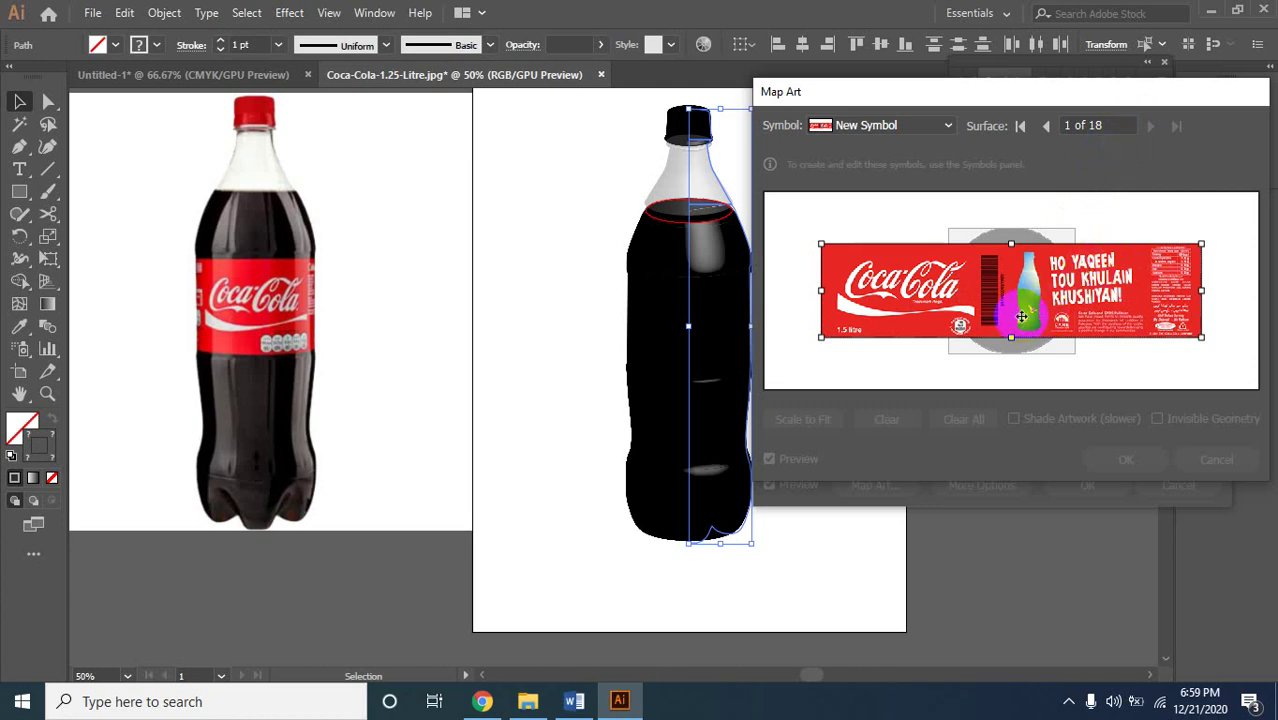
left_click(874, 262)
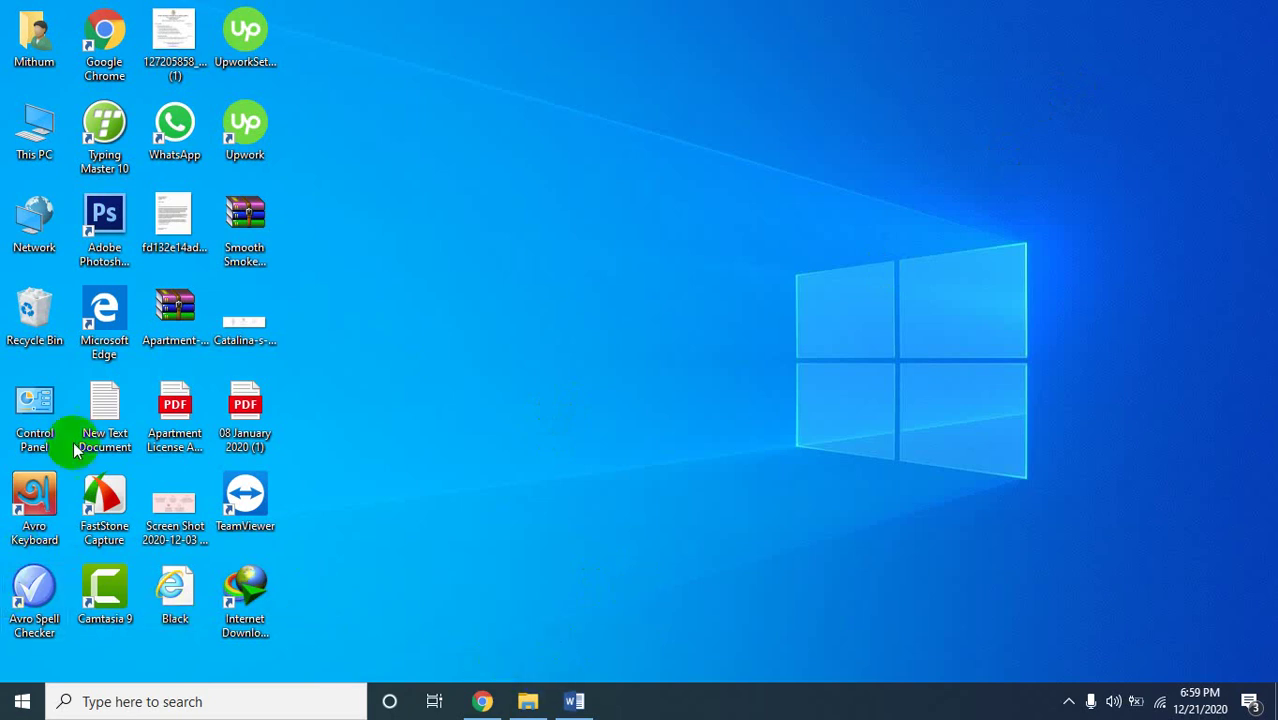
Relaunch Adobe Illustrator 2019 from the Windows Start menu.
left_click(24, 704)
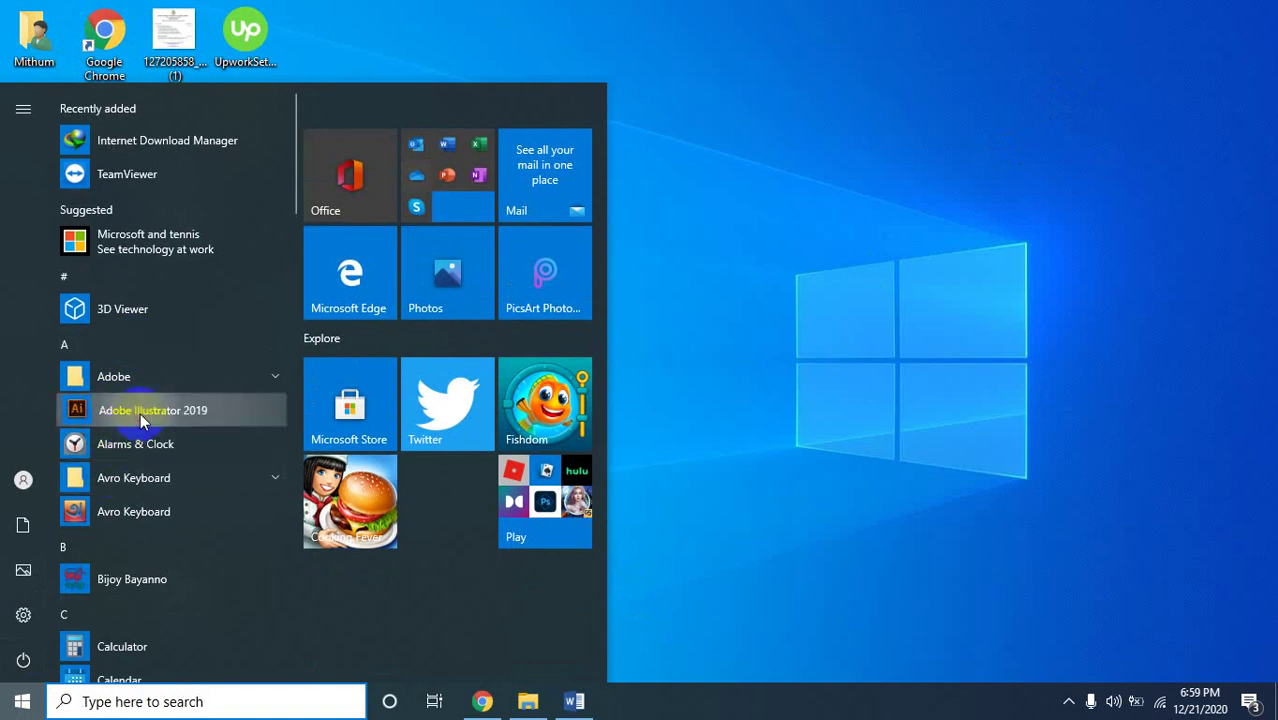
left_click(675, 426)
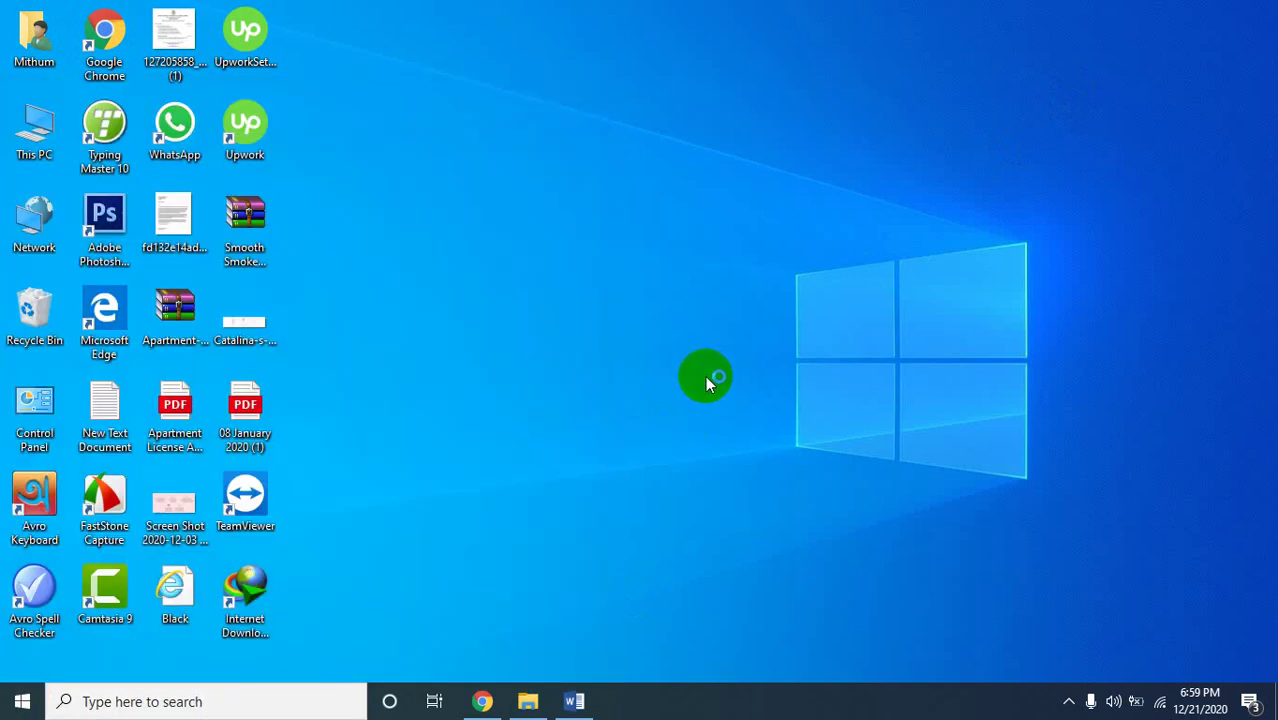
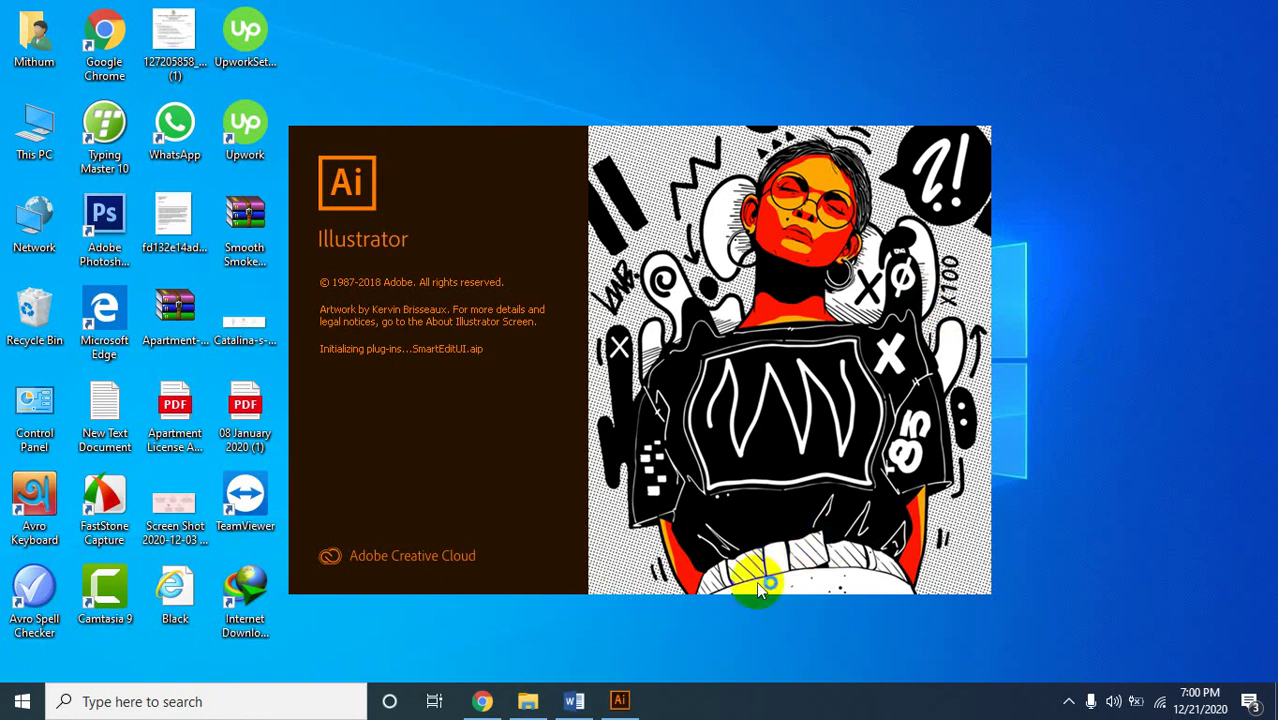
Relaunch Illustrator after the crash and dismiss the unexpected-quit warning so recovered documents open.
left_click(628, 703)
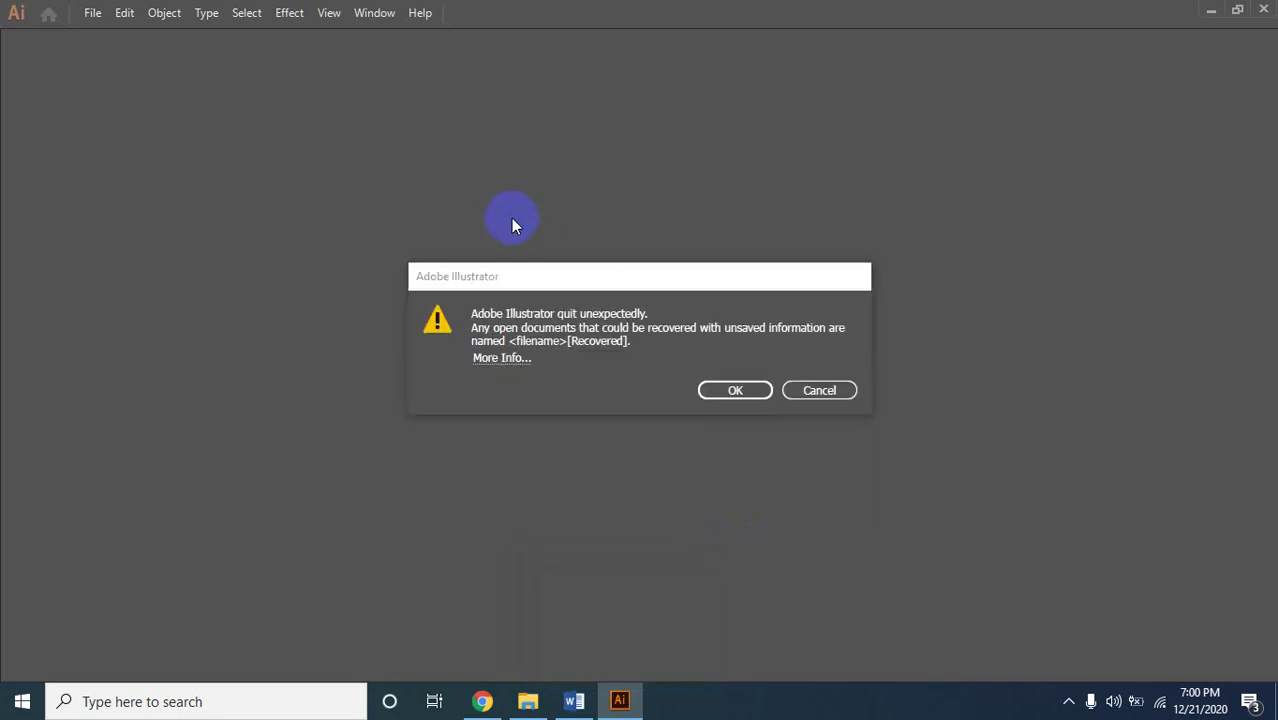
left_click(742, 390)
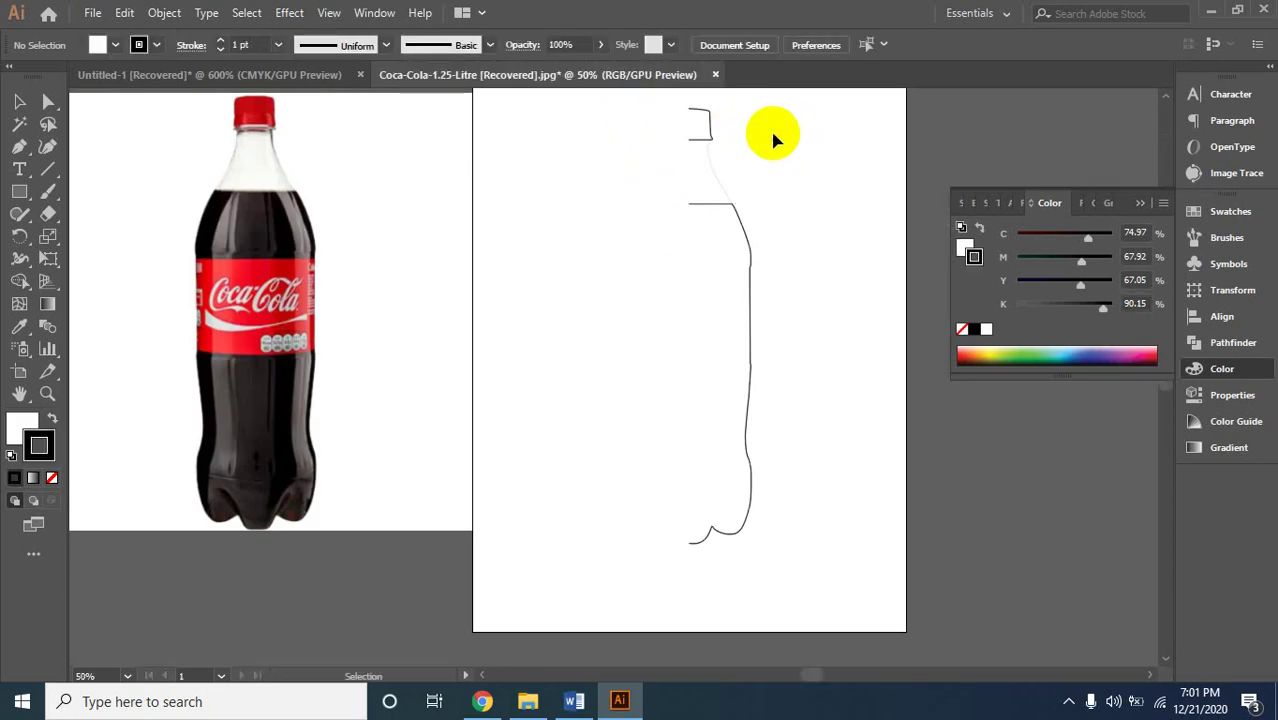
Switch to the recovered Untitled-1 document and zoom out to view its whole 3D artboard.
left_click(262, 78)
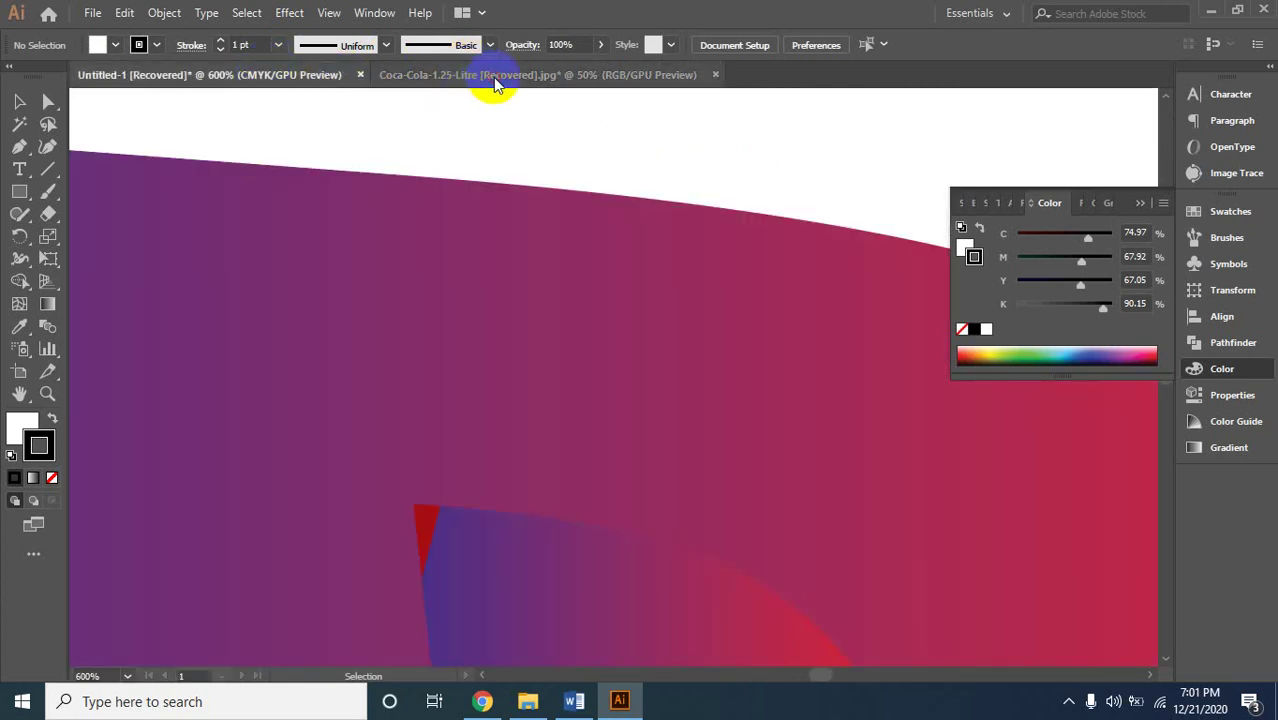
left_click(495, 82)
left_click(294, 70)
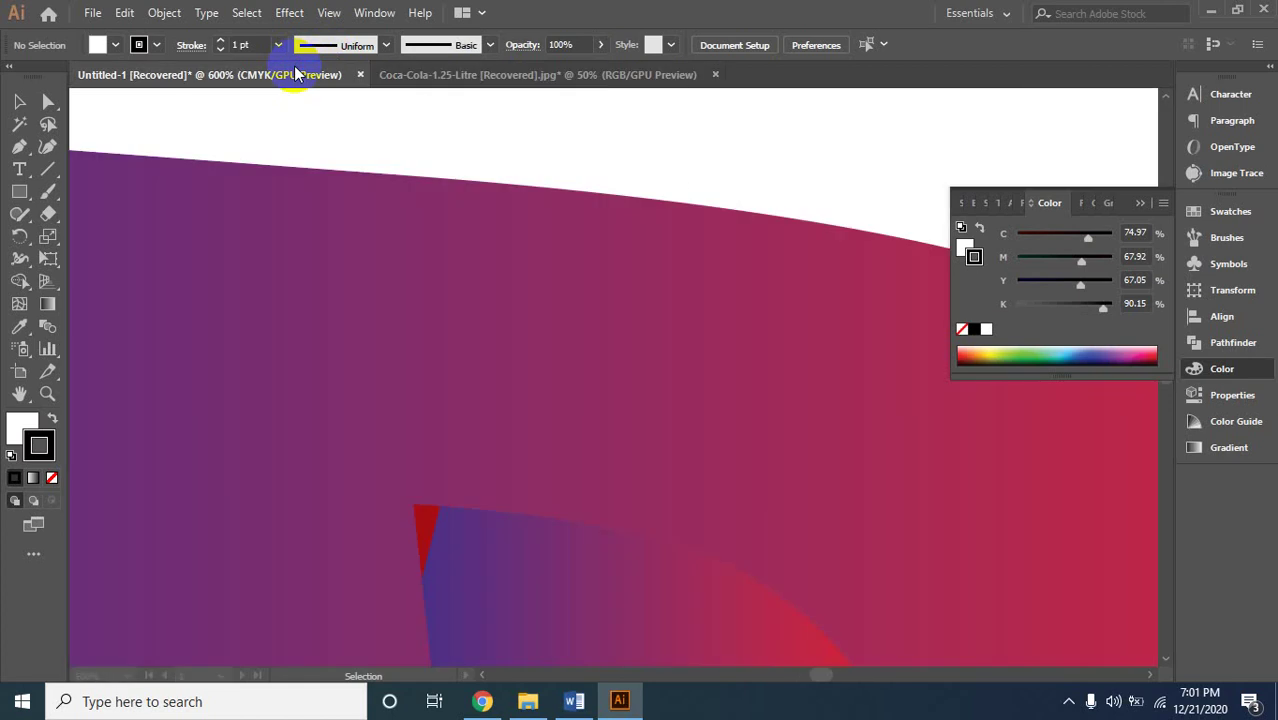
left_click(559, 460, "alt")
left_click(559, 466, "alt")
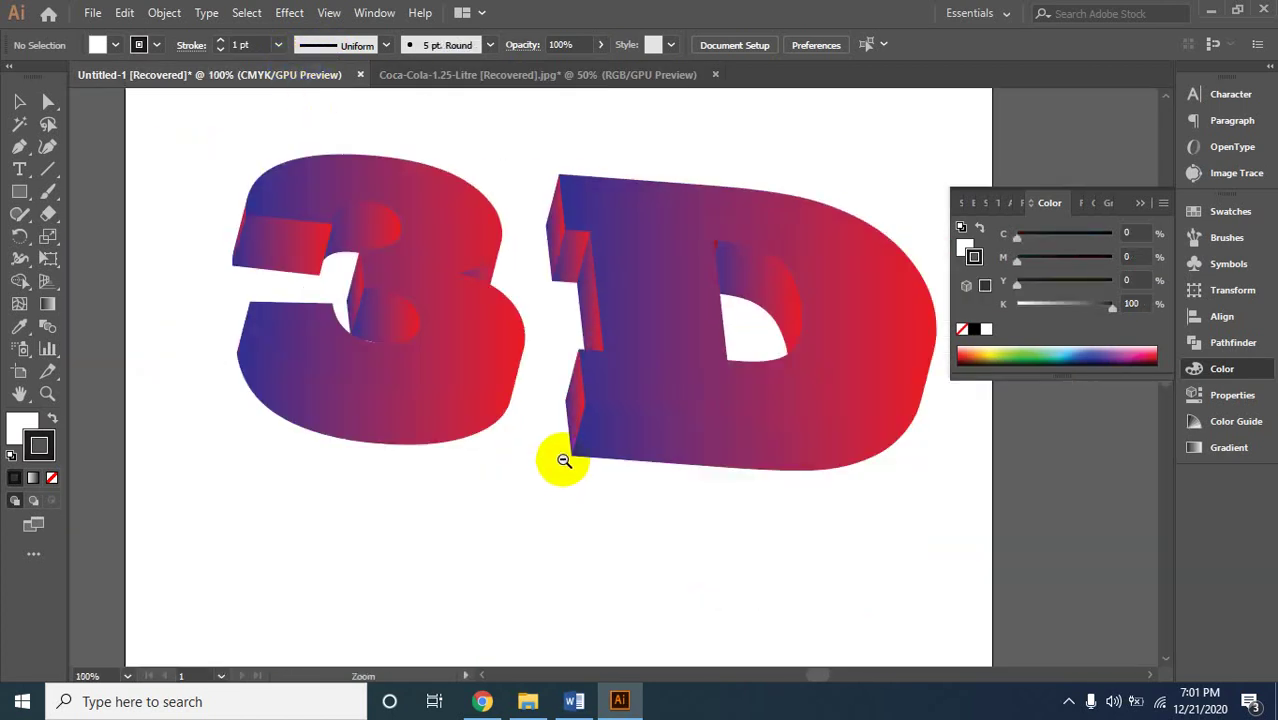
left_click(578, 425, "alt")
left_click(579, 395, "alt")
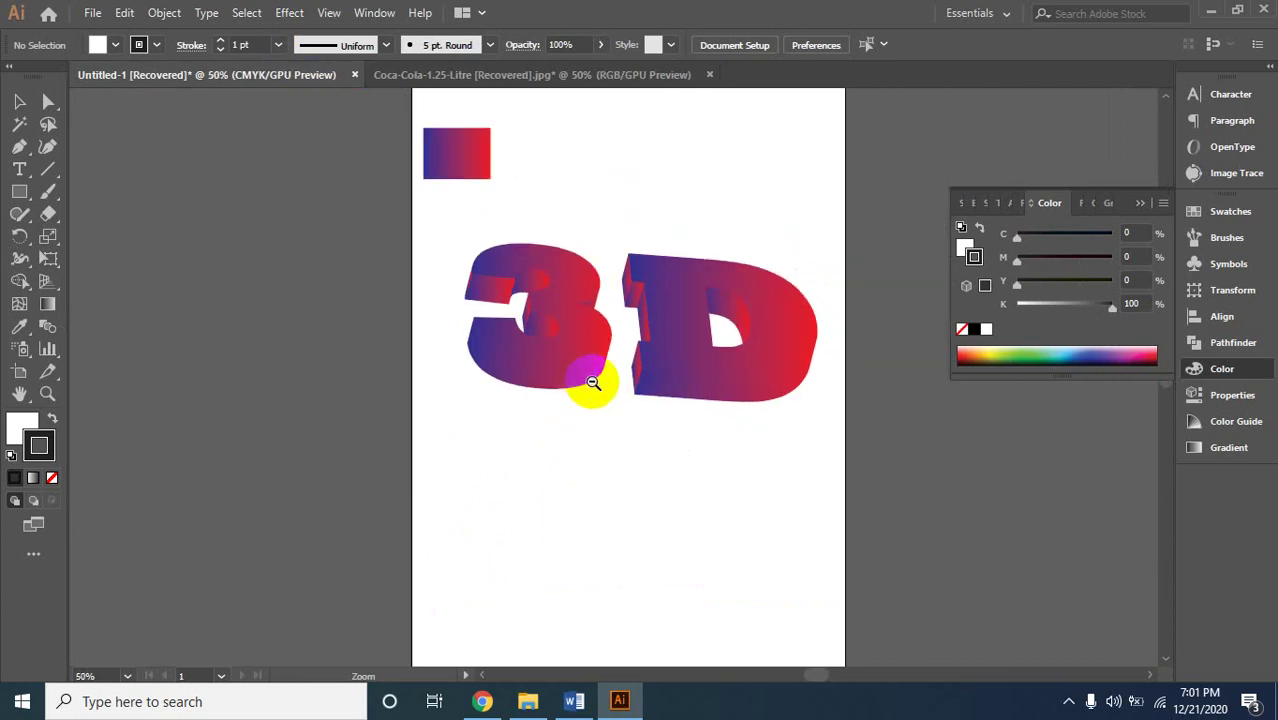
left_click(22, 371)
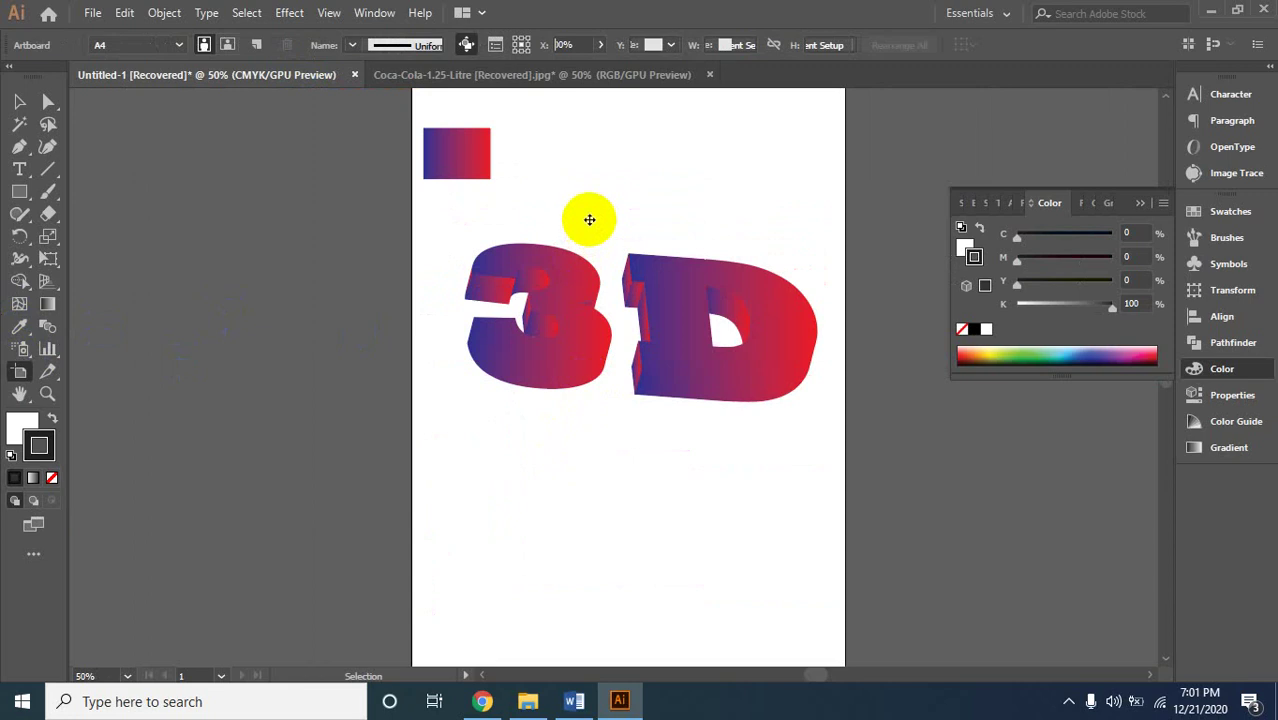
left_click(589, 219)
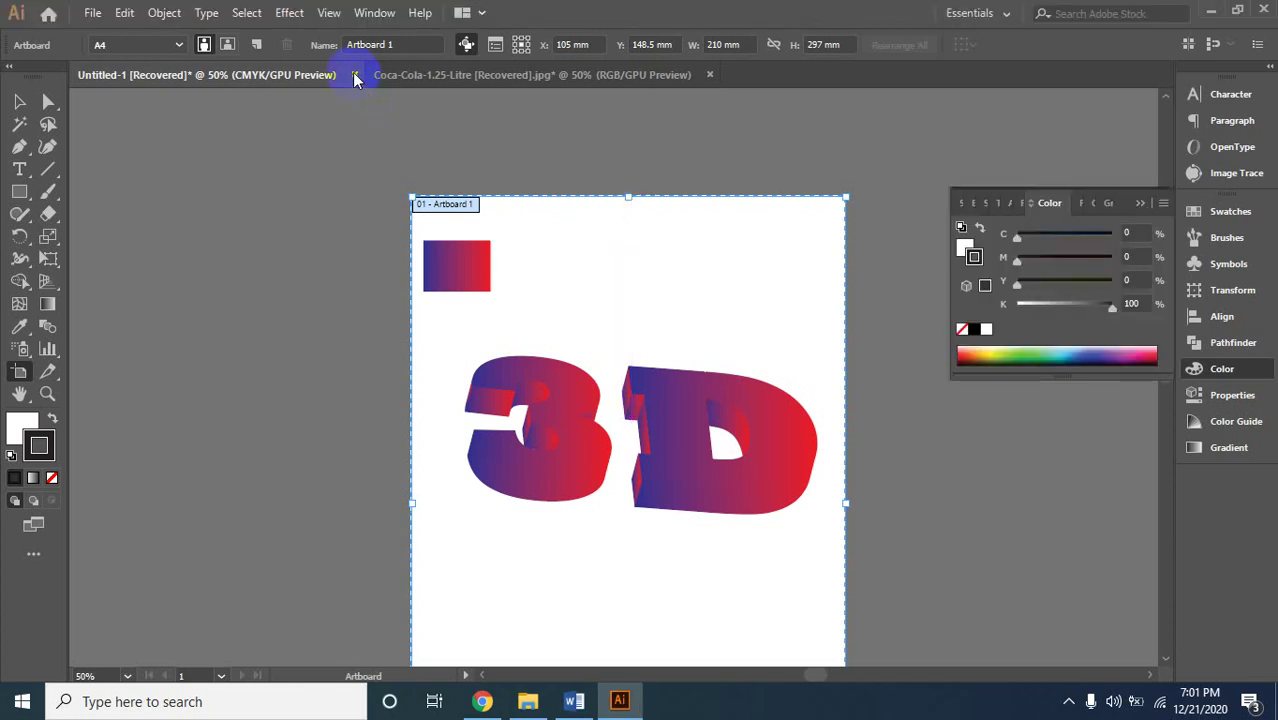
Close Untitled-1 without saving and return to the Selection tool in the Coca-Cola document.
left_click(404, 78)
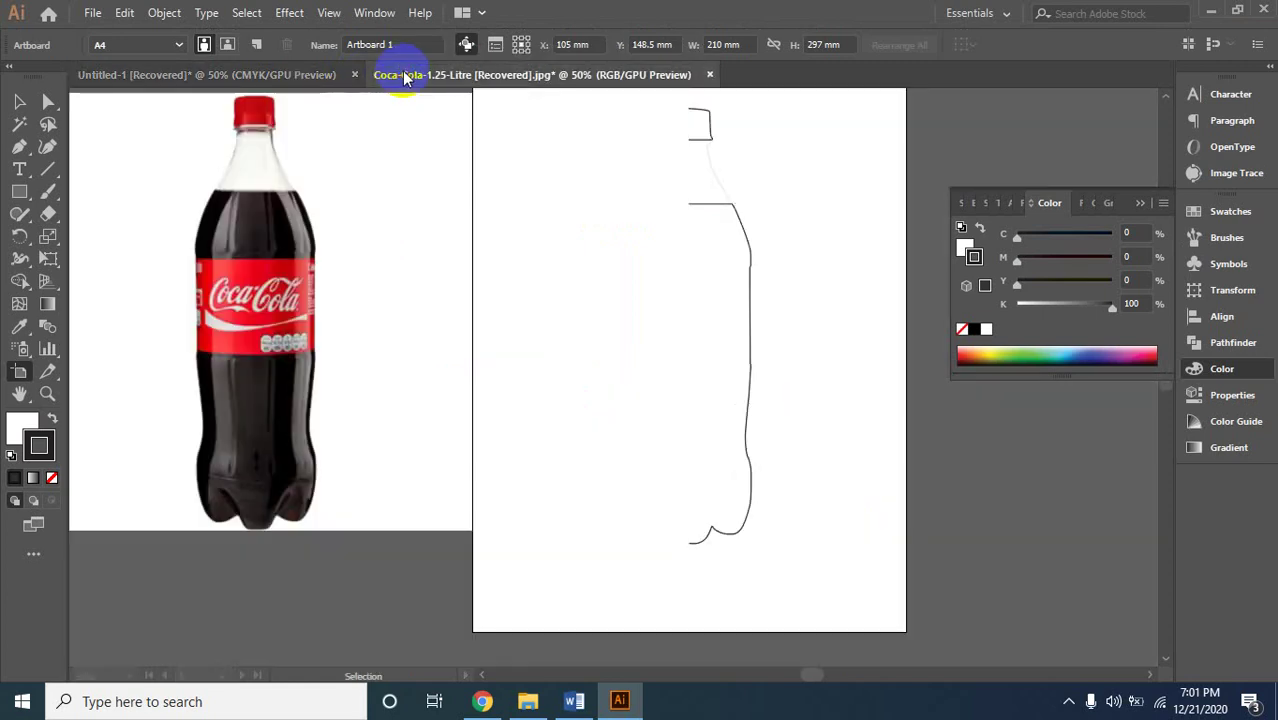
left_click(340, 78)
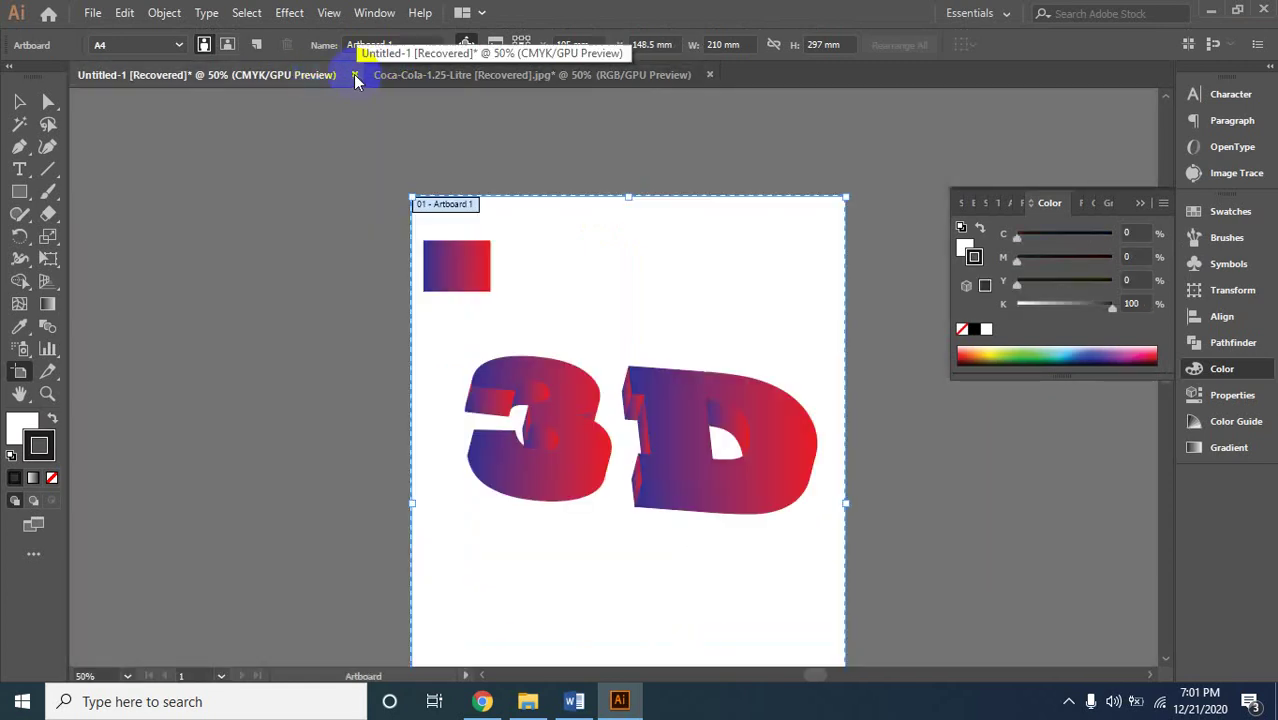
left_click(355, 76)
left_click(706, 376)
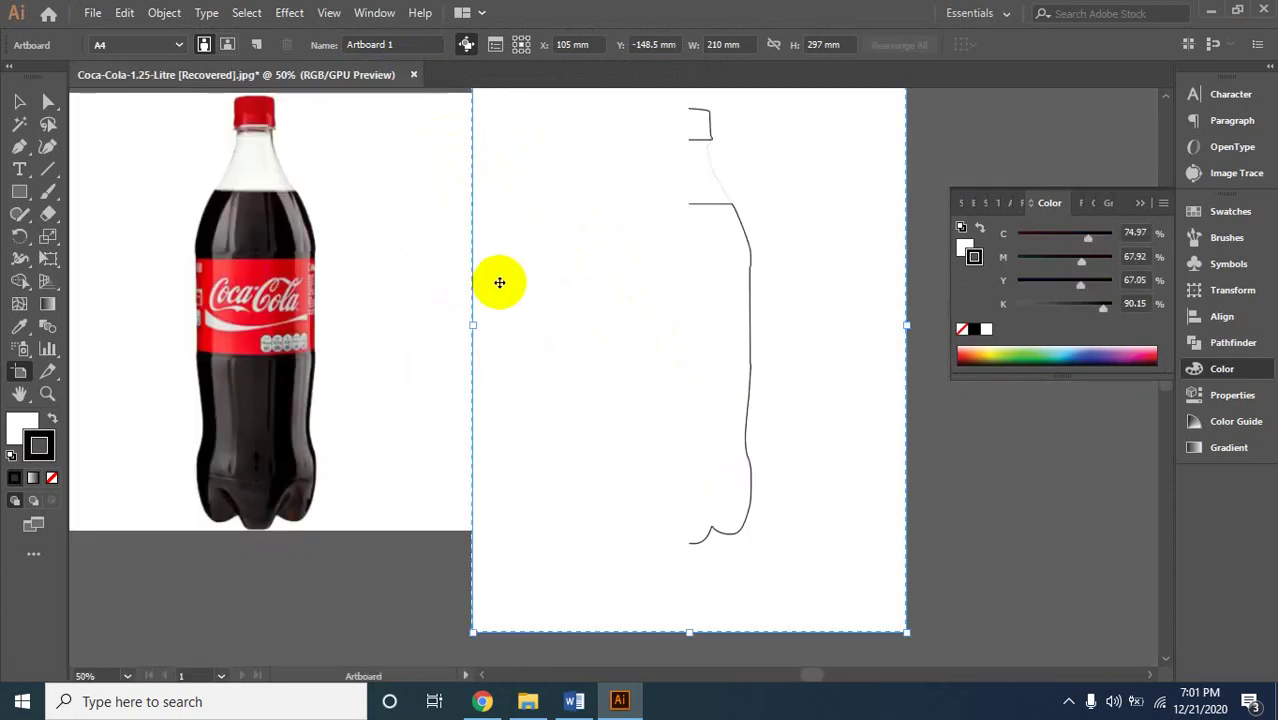
left_click(19, 101)
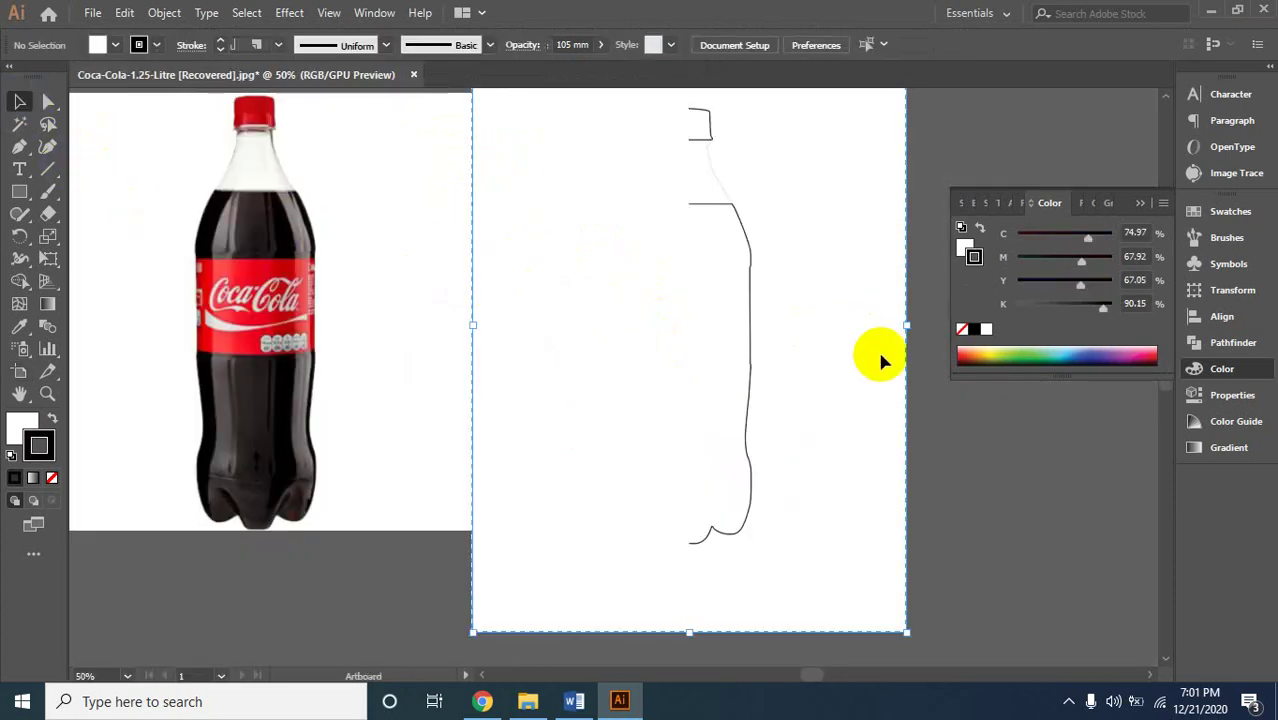
left_click(935, 412)
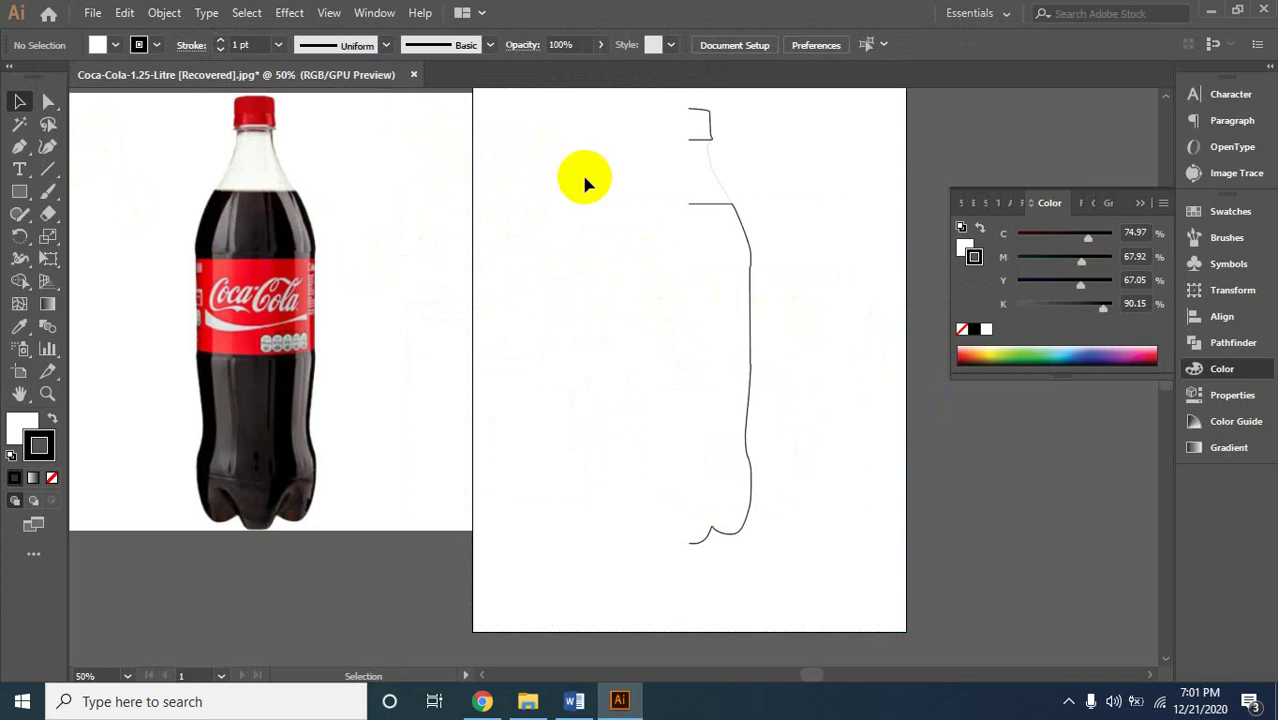
Select the bottle outline, check Effect > 3D > Revolve, then close it, leaving the outline flat.
left_click_drag(607, 125, 765, 558)
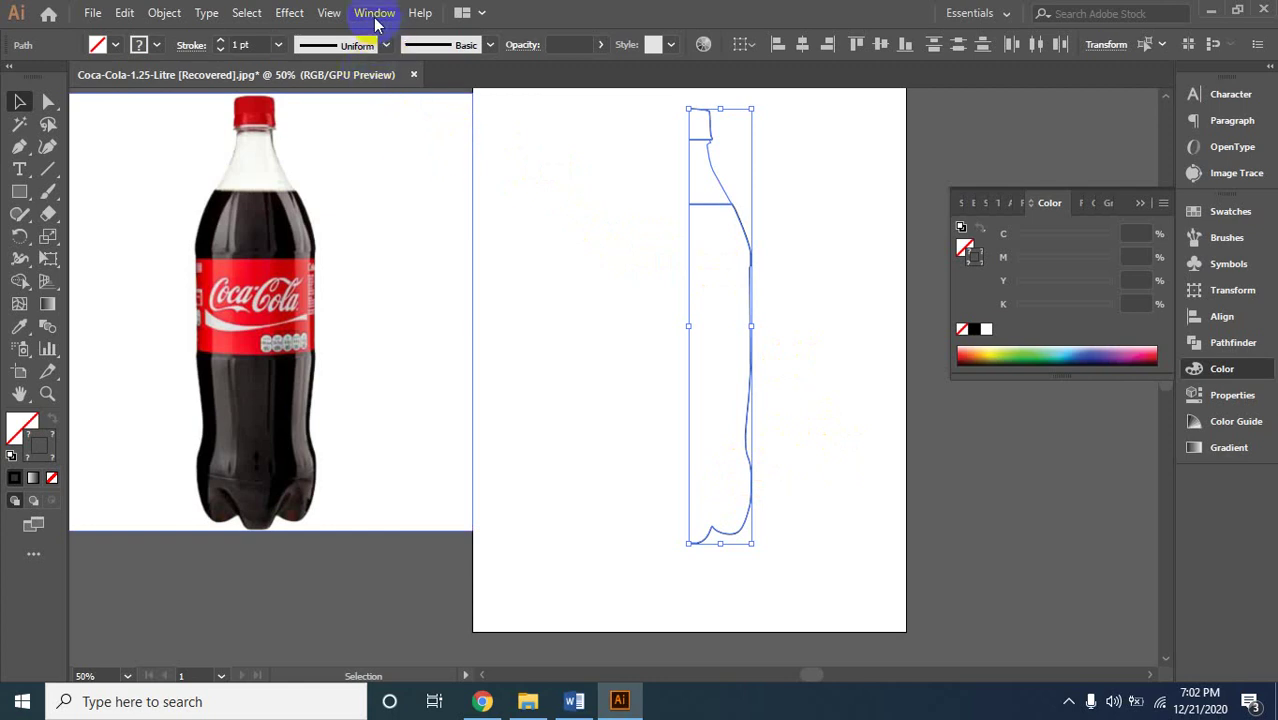
left_click(289, 12)
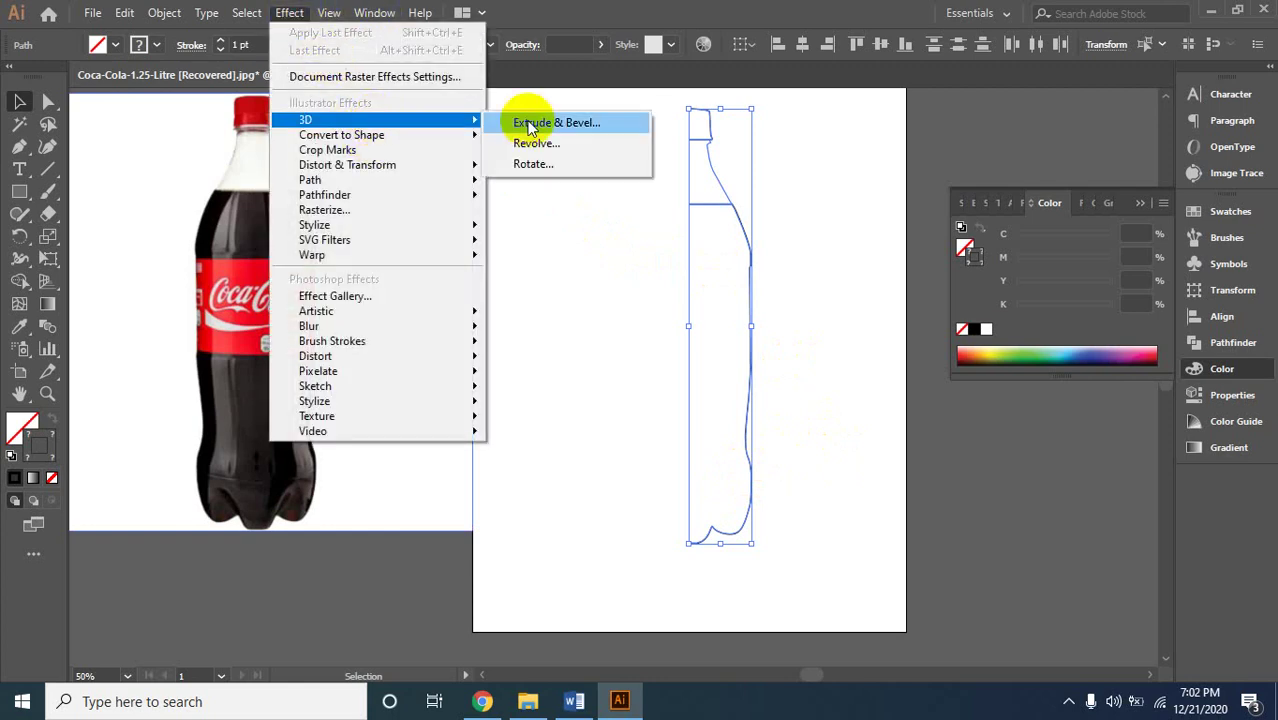
mouse_move(306, 120)
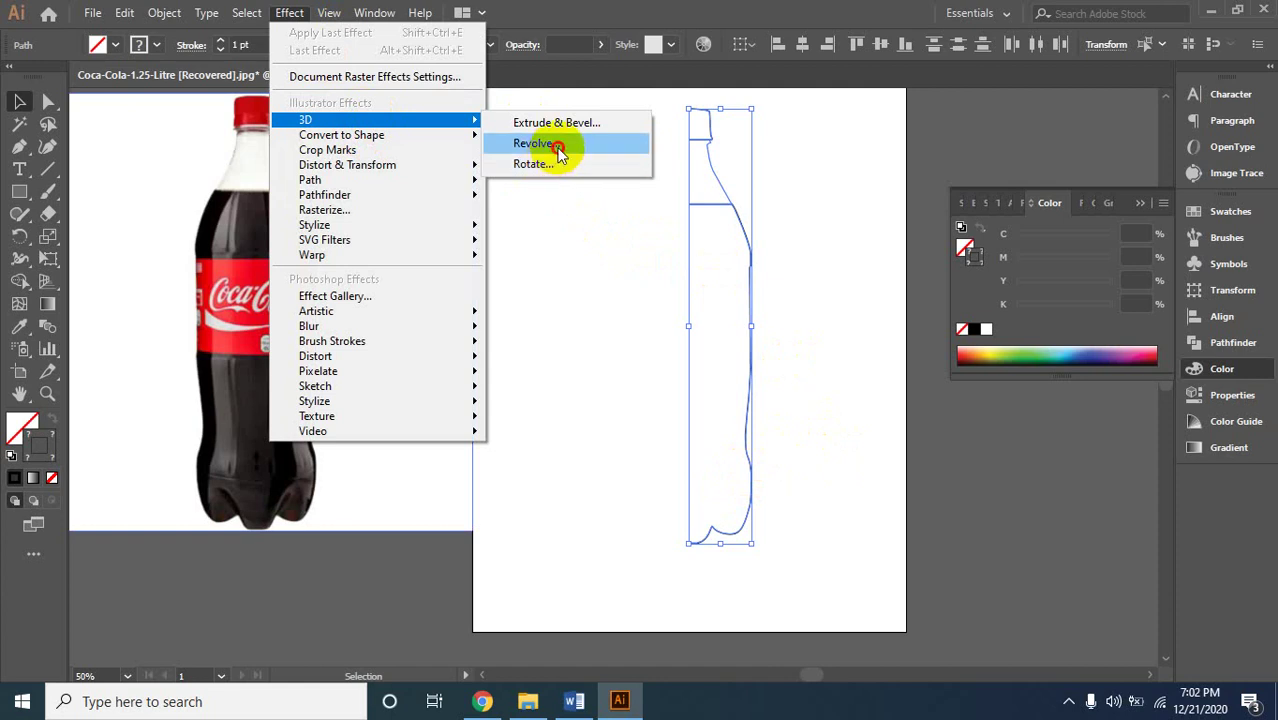
left_click(558, 148)
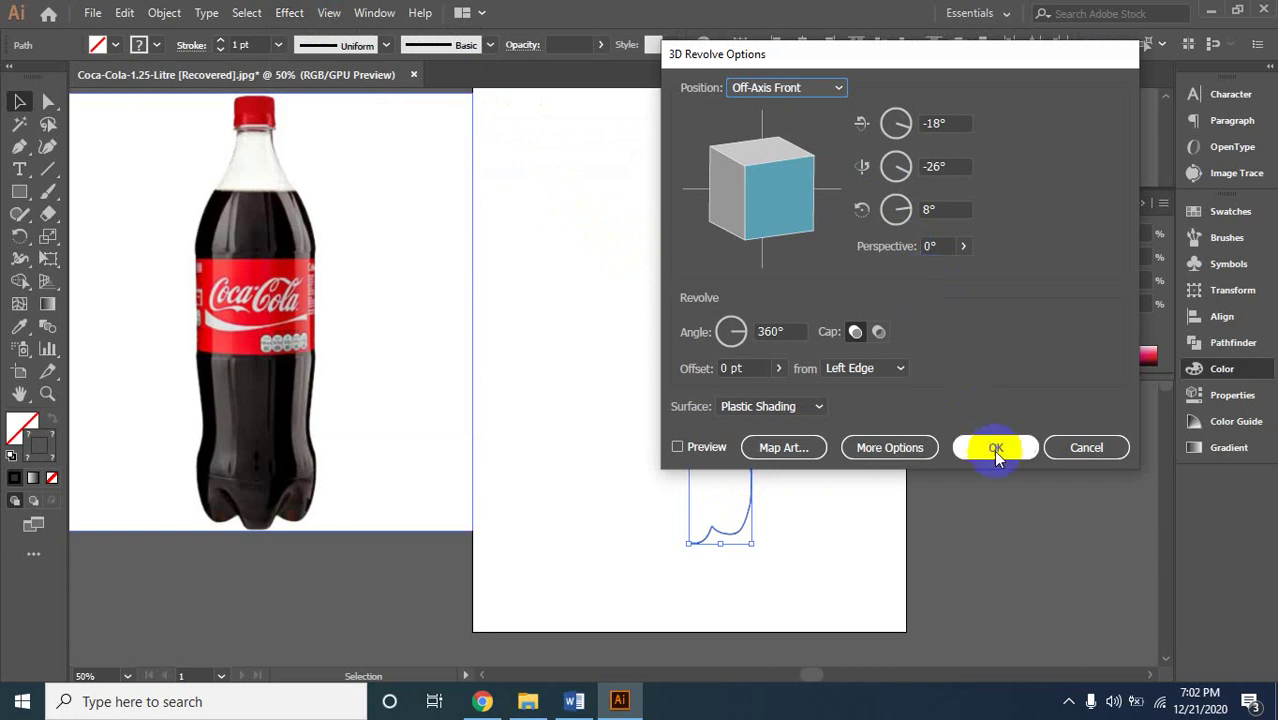
left_click(1082, 447)
left_click(812, 173)
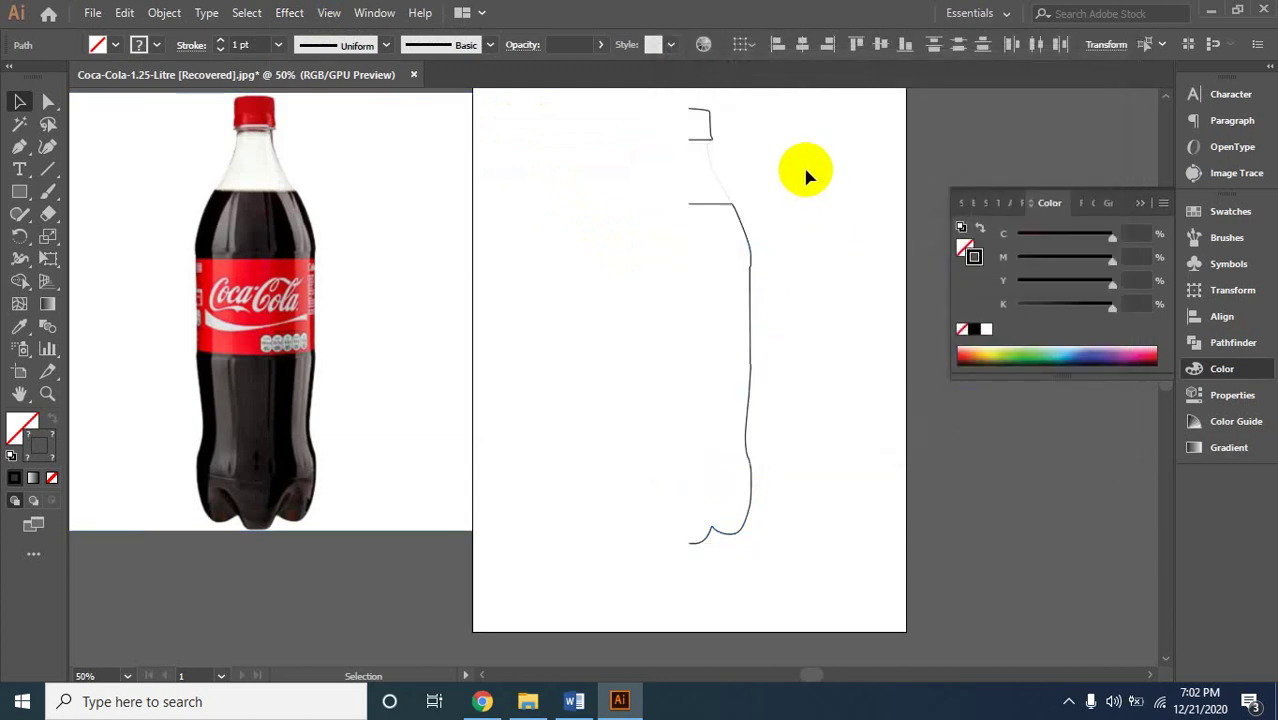
left_click(90, 13)
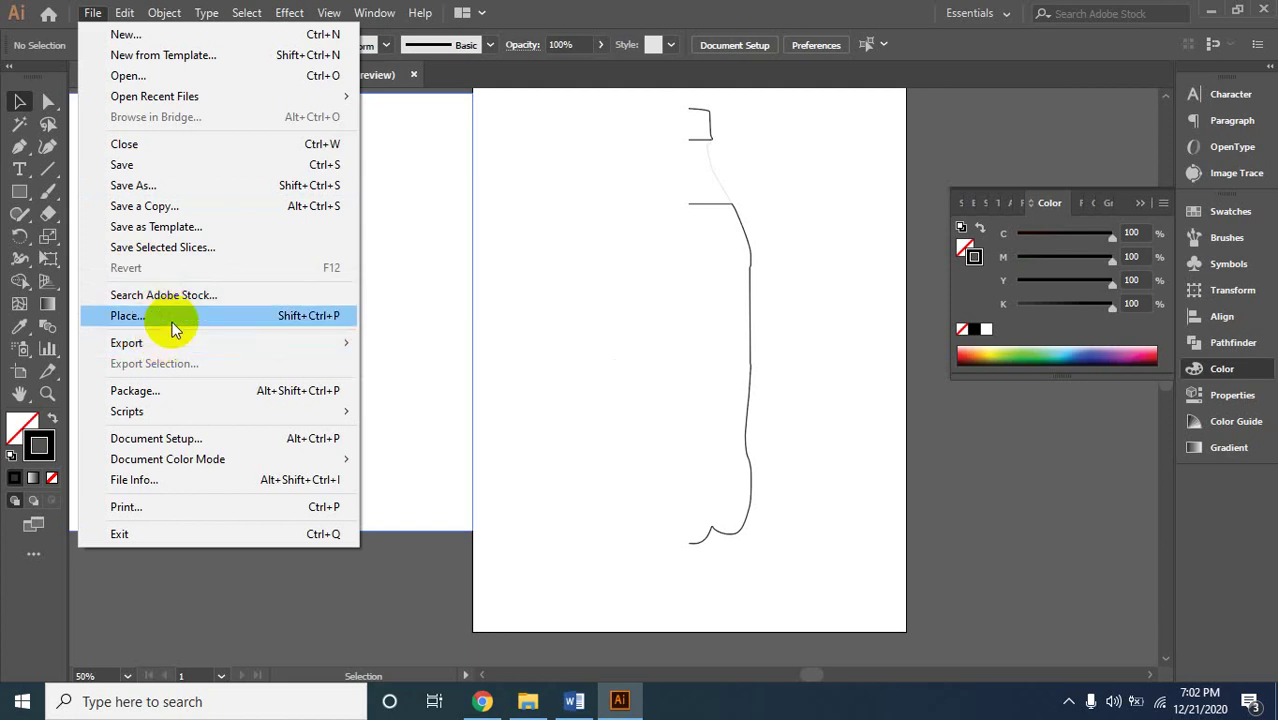
Place the Coca-Cola label image from the pic folder, embedded with Link unchecked.
left_click(636, 328)
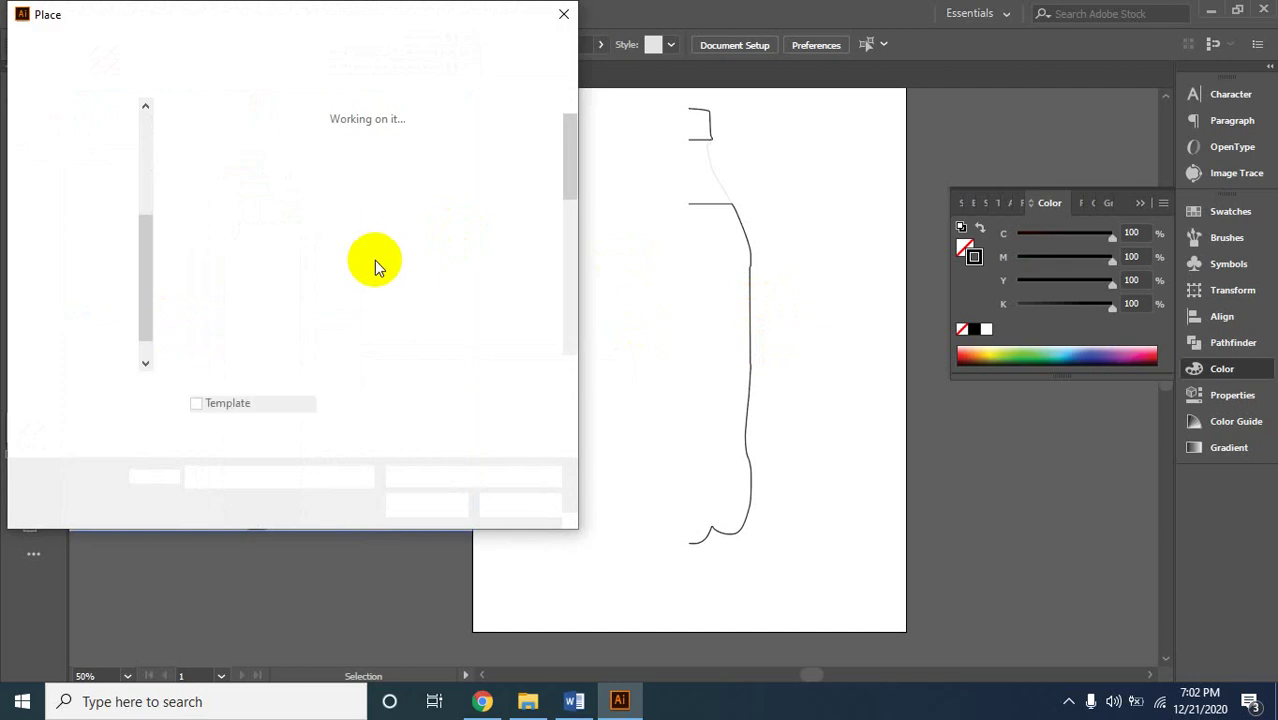
scroll(399, 268, "down", 1)
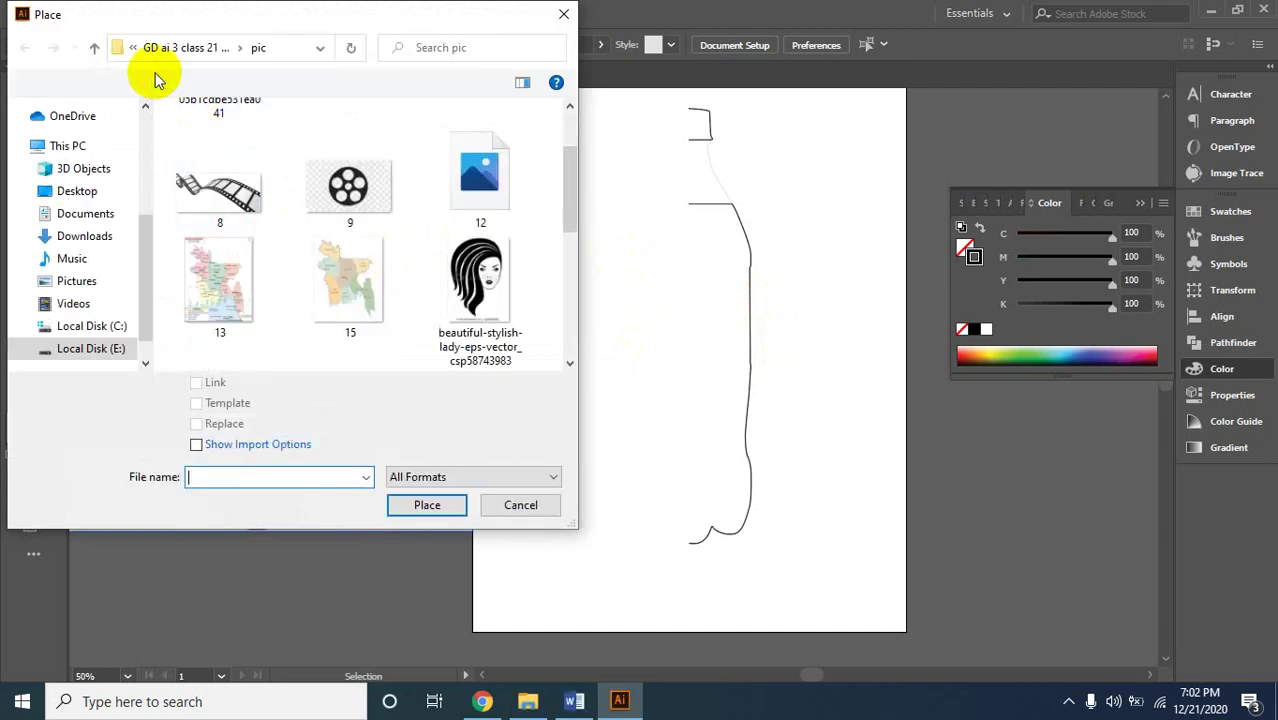
left_click(92, 49)
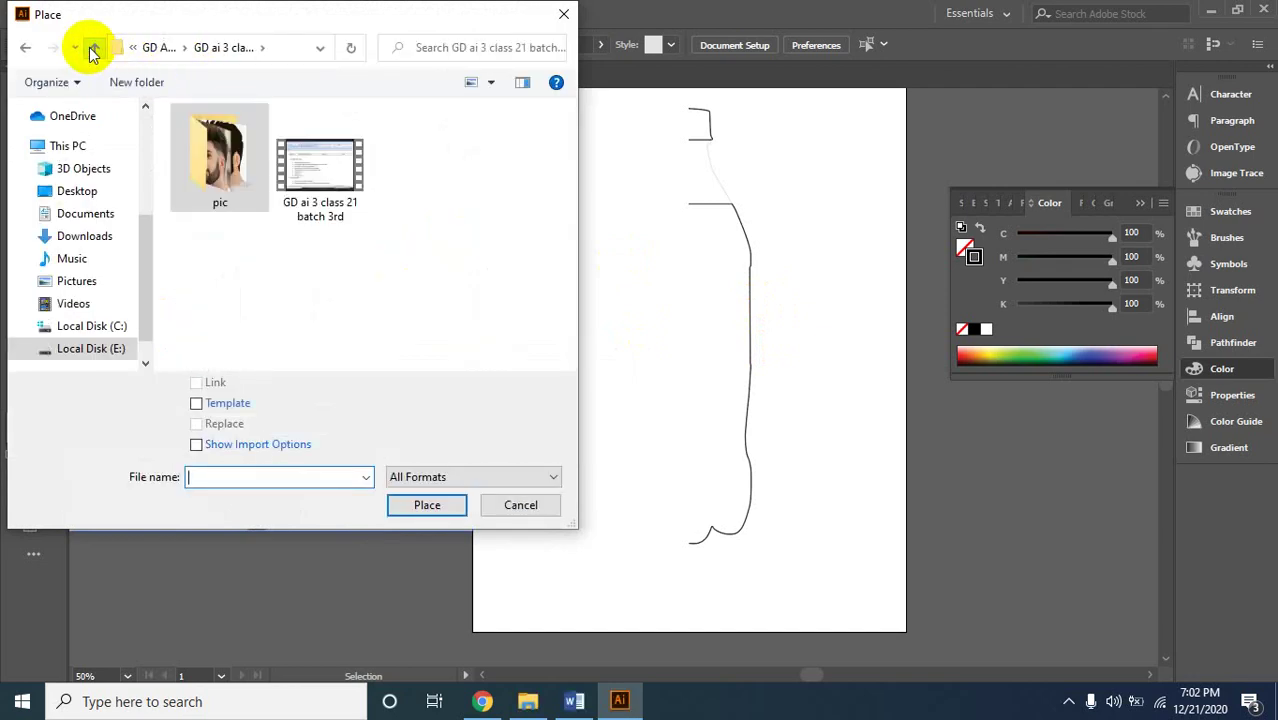
left_click(92, 49)
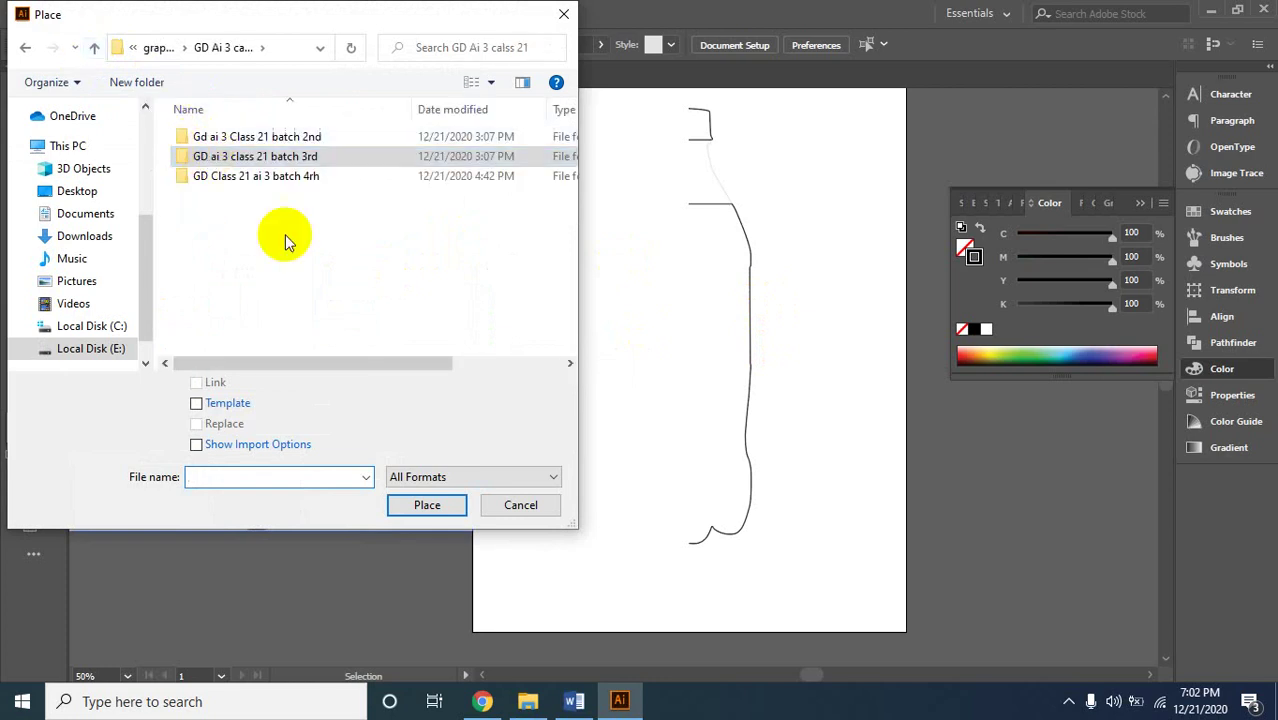
left_click(92, 49)
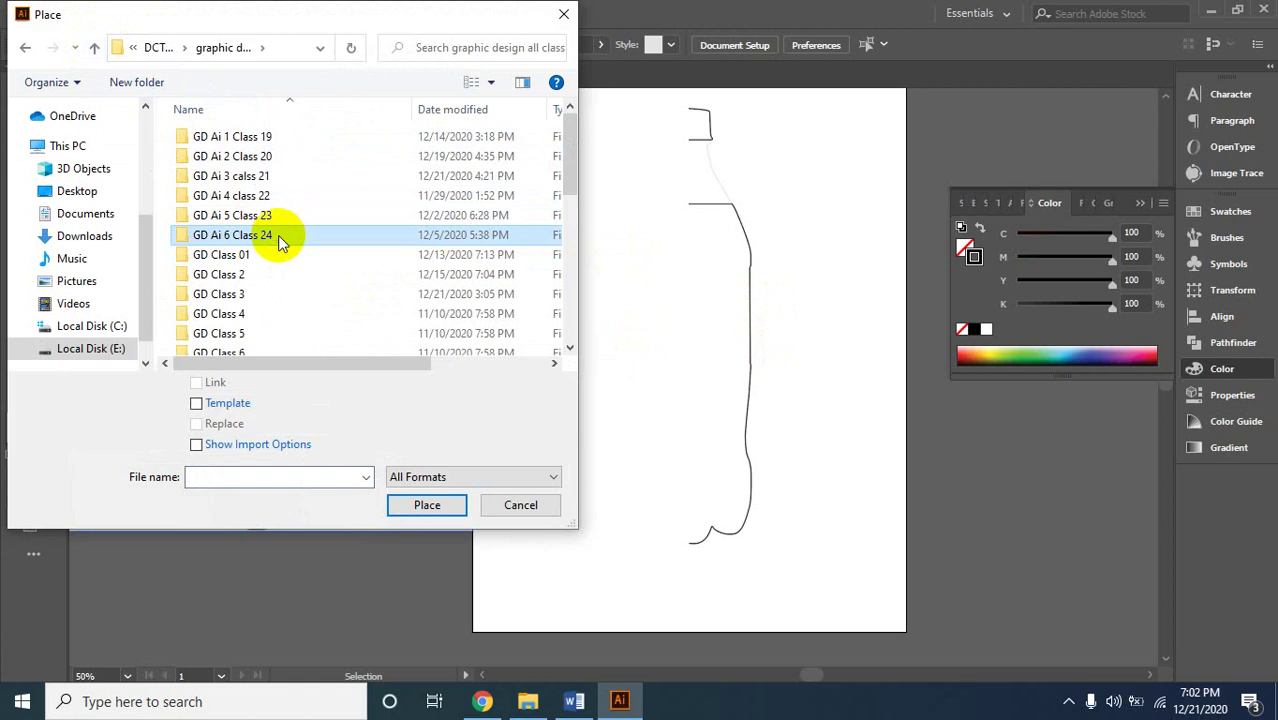
double_click(280, 238)
double_click(258, 138)
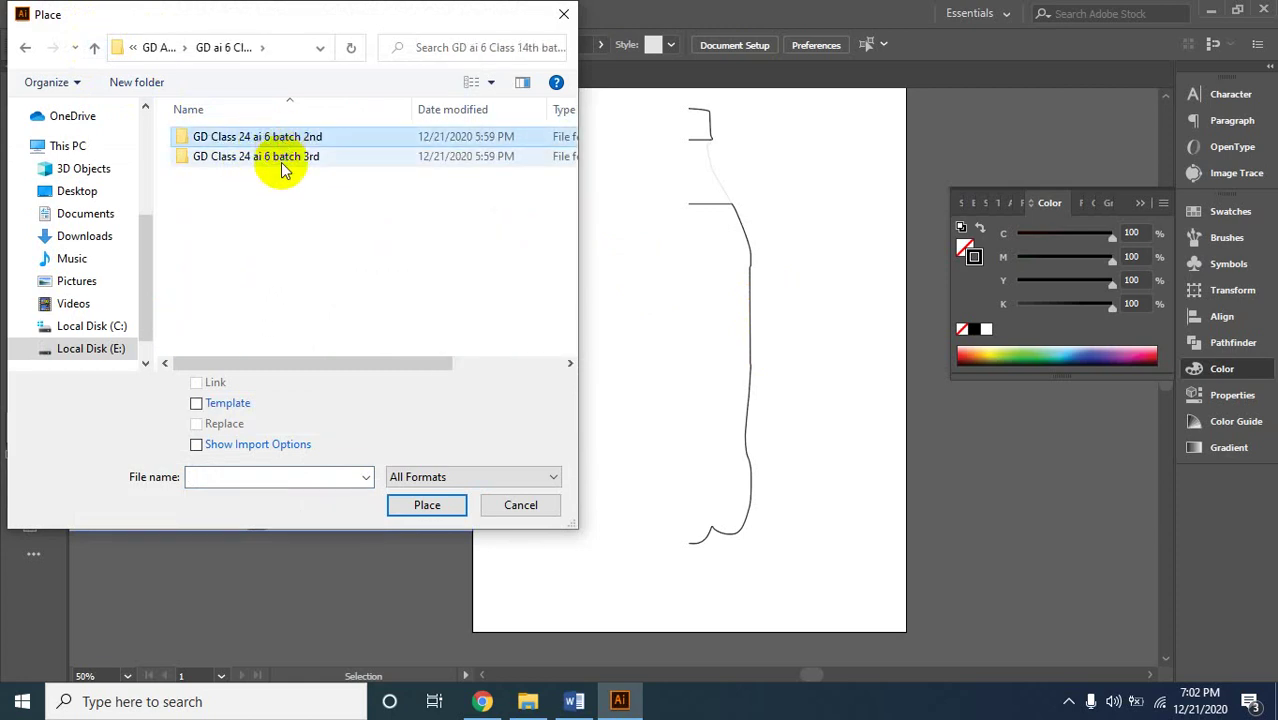
double_click(281, 168)
double_click(203, 136)
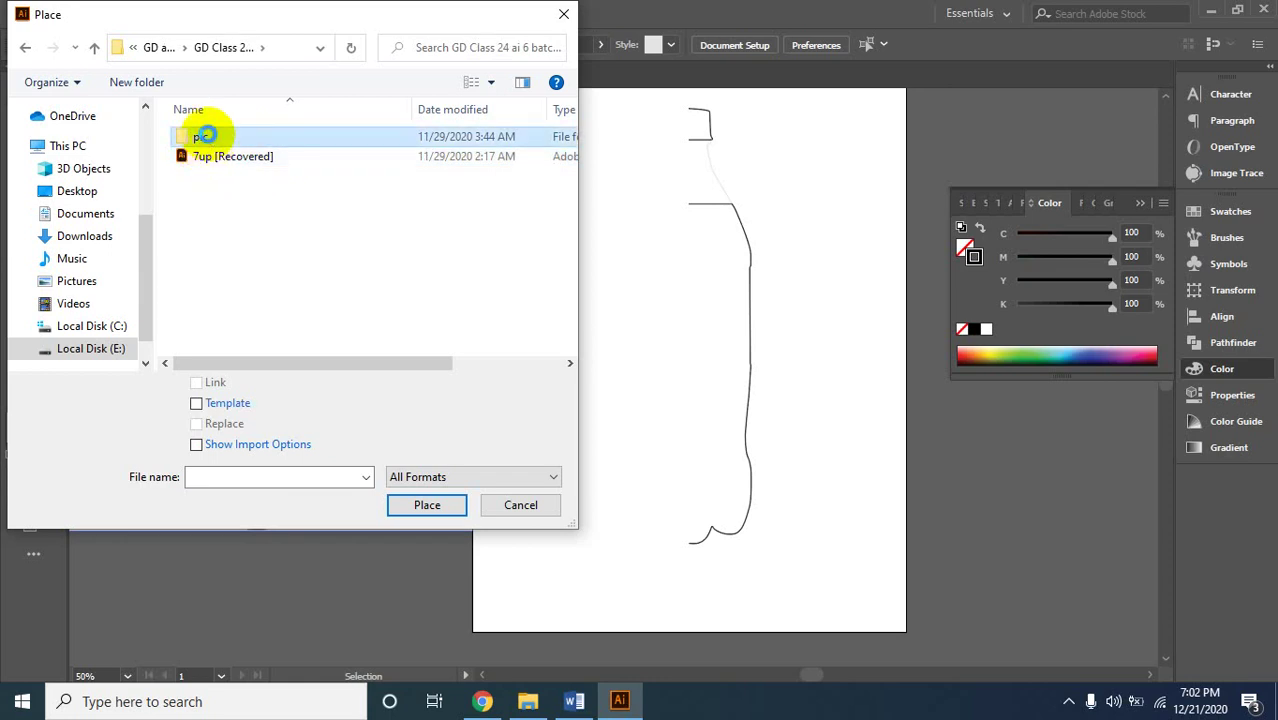
left_click(375, 195)
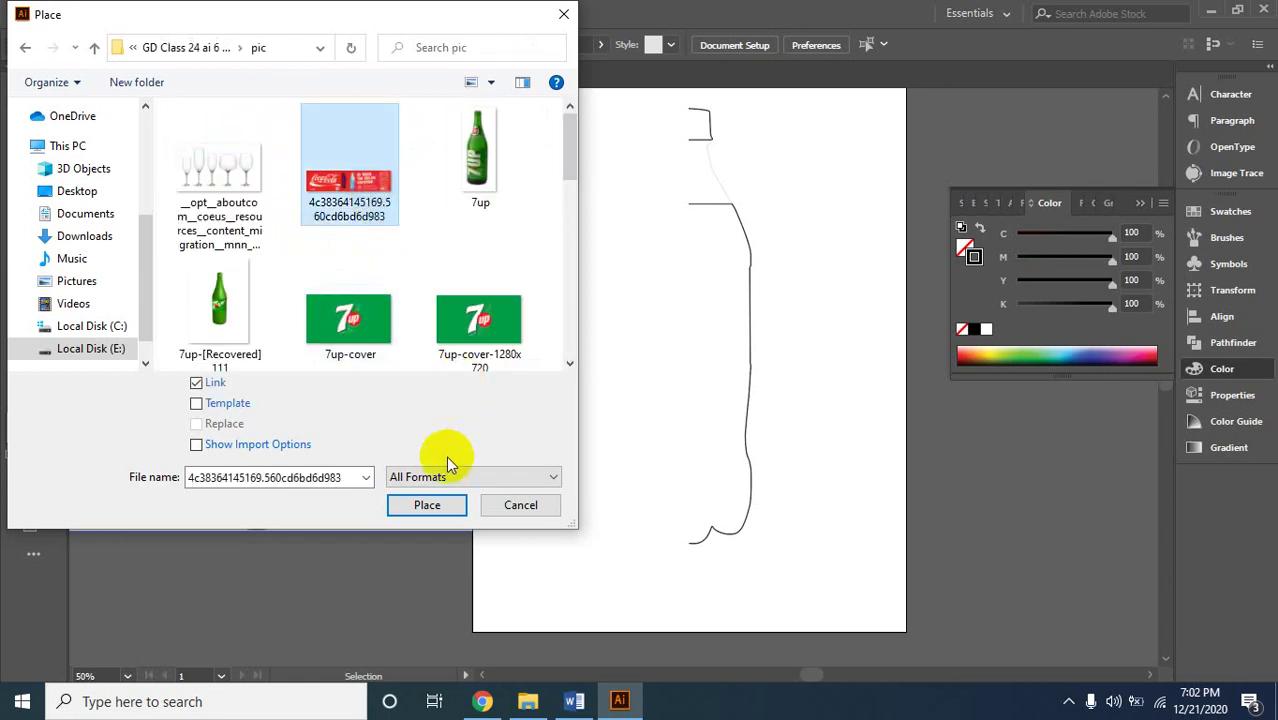
left_click(196, 382)
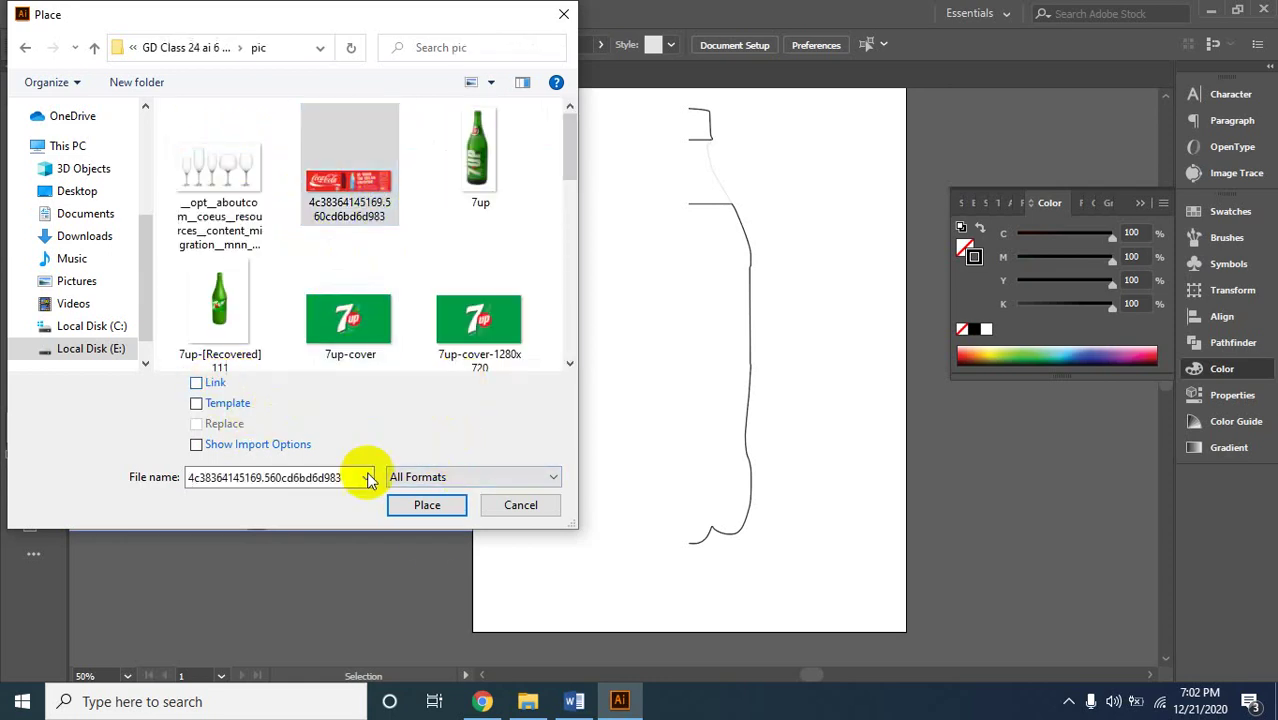
left_click(433, 512)
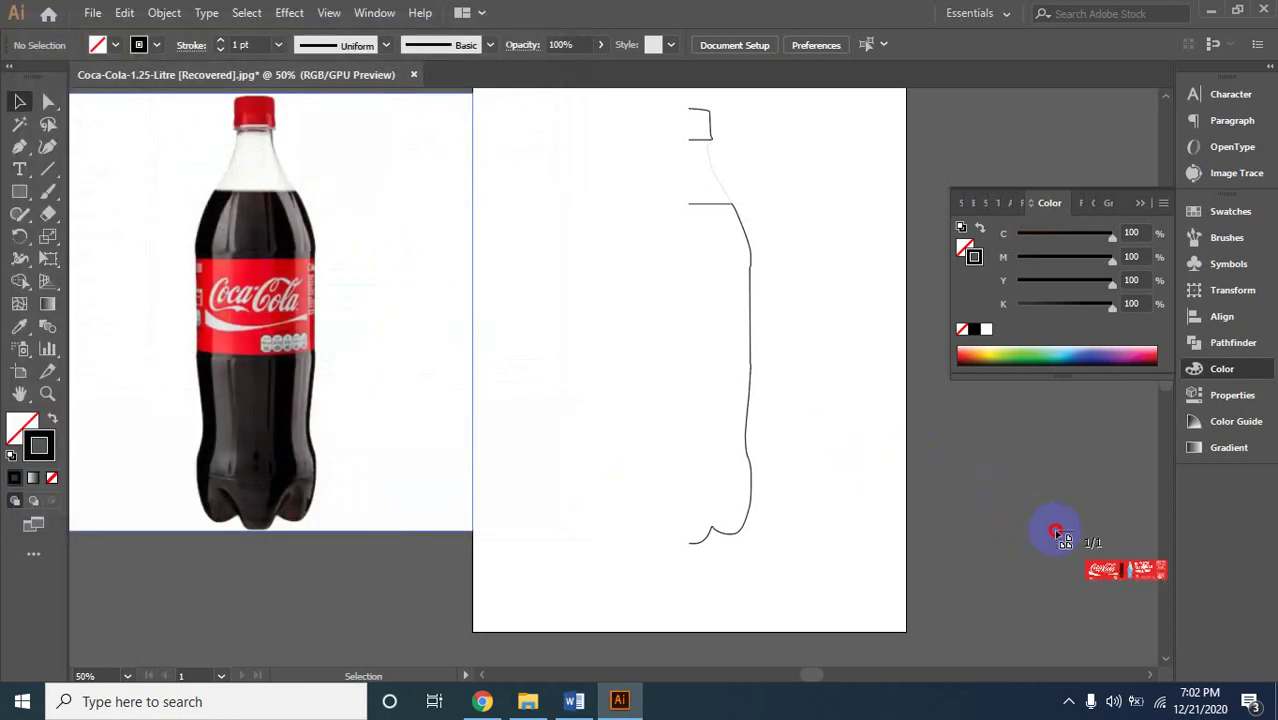
Save the placed Coca-Cola label image as a new symbol, then reselect the bottle outline.
left_click(856, 421)
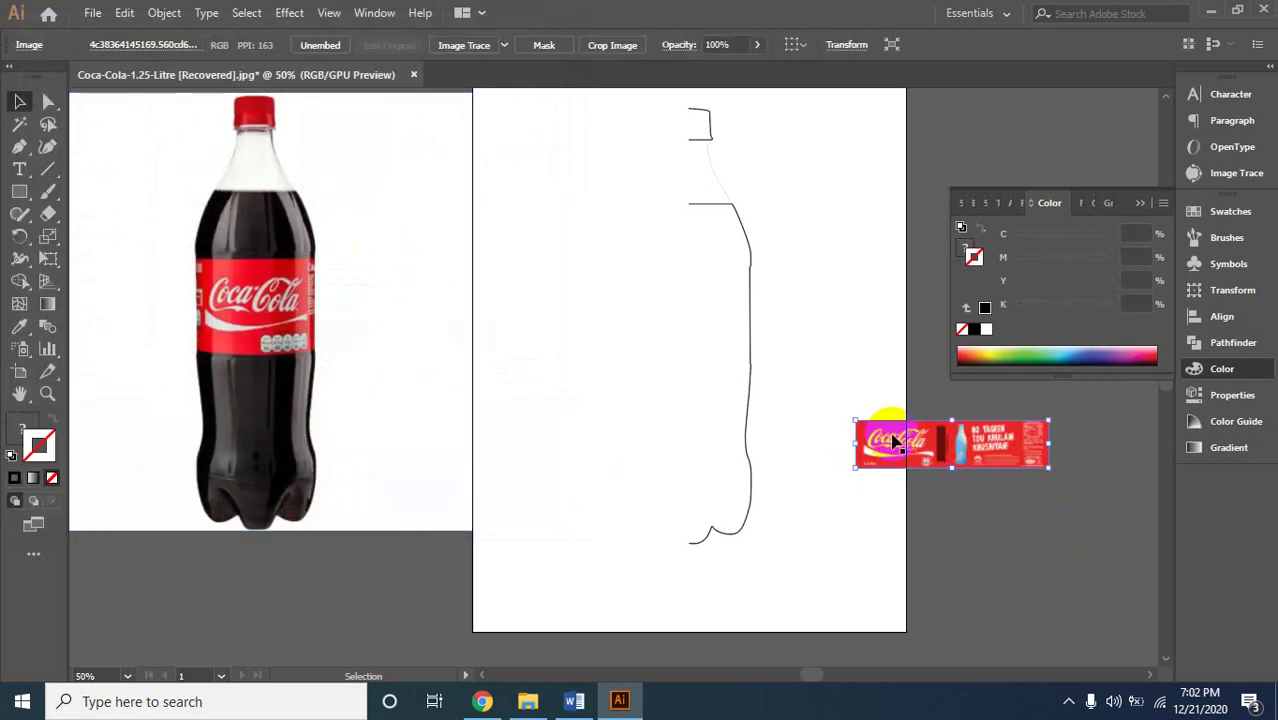
left_click(928, 455)
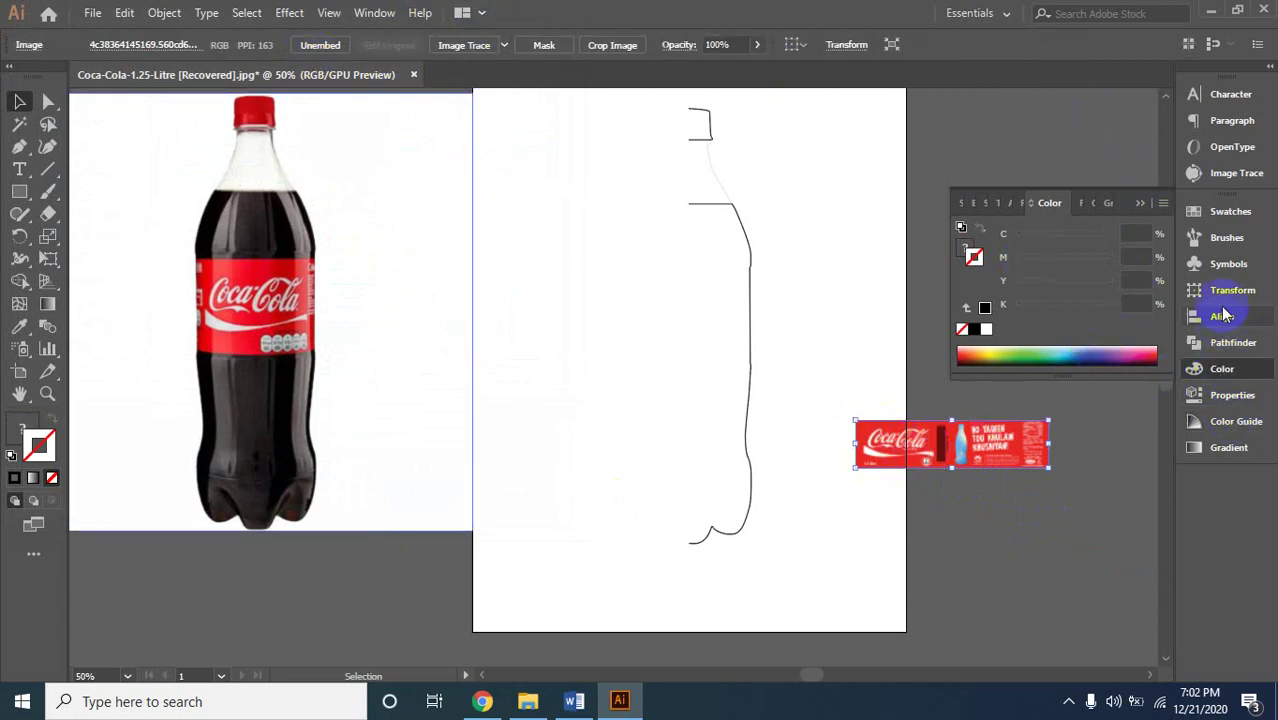
left_click(1240, 270)
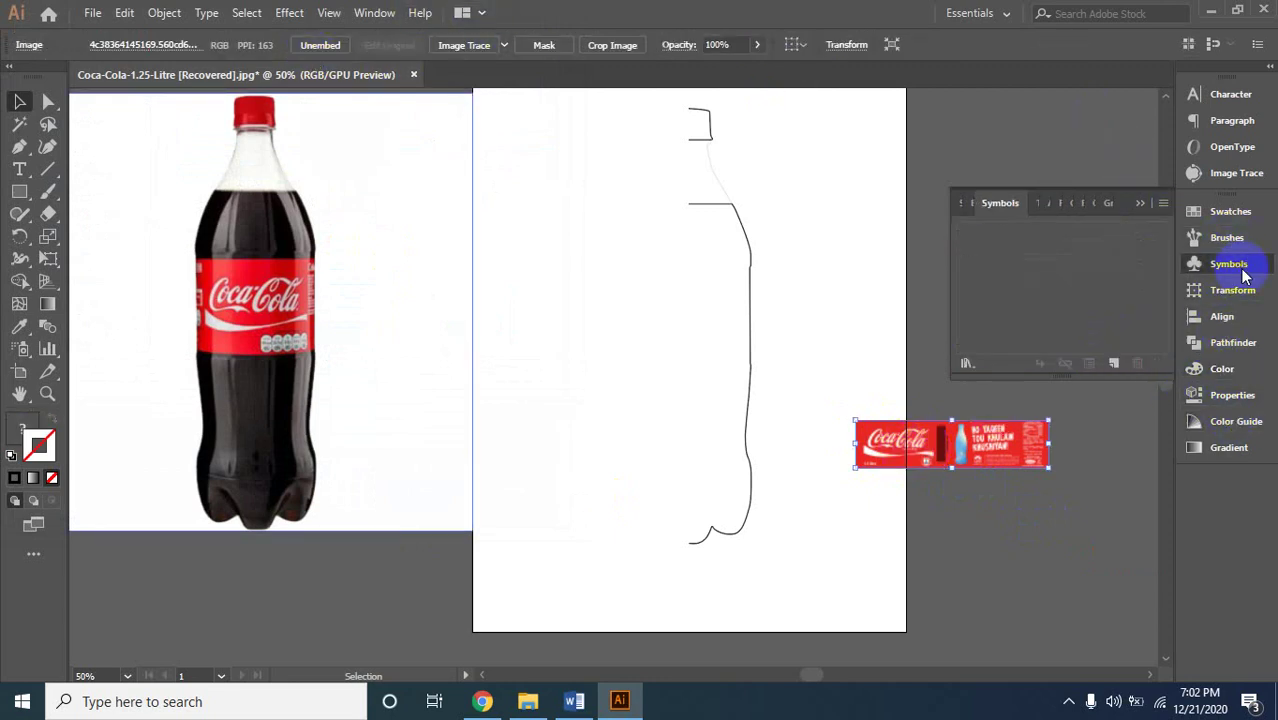
left_click(1113, 366)
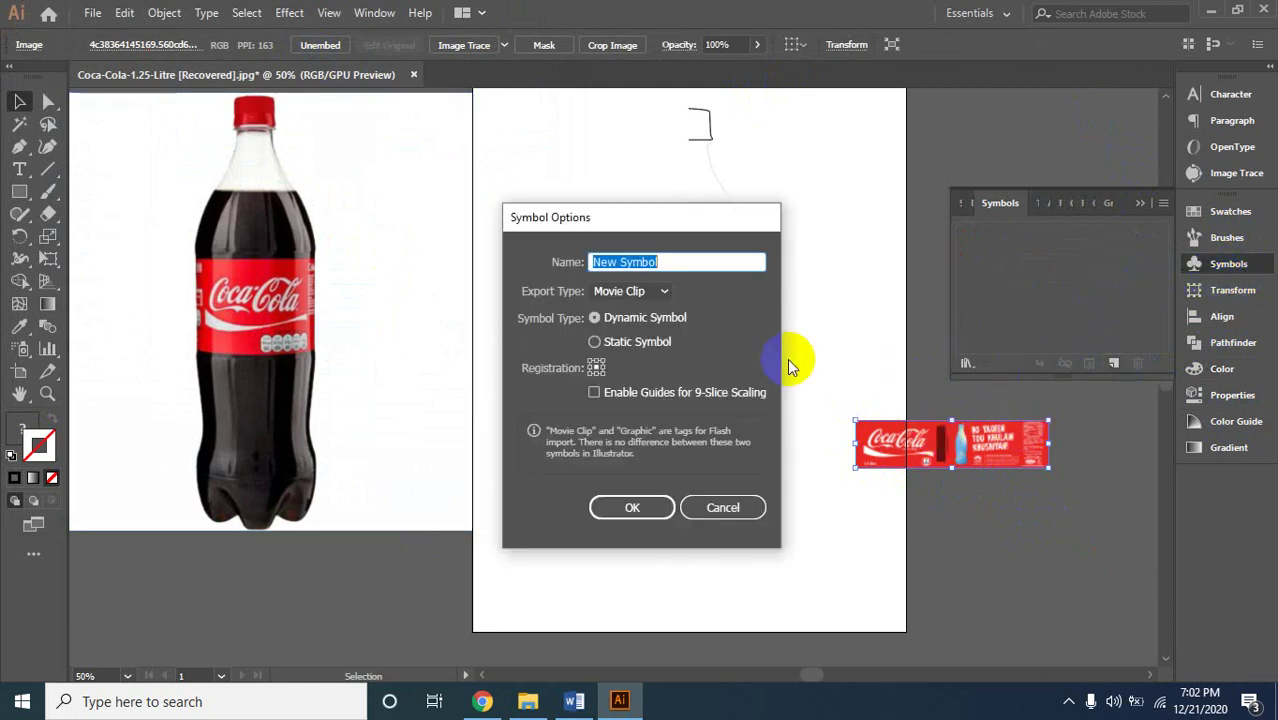
left_click(631, 507)
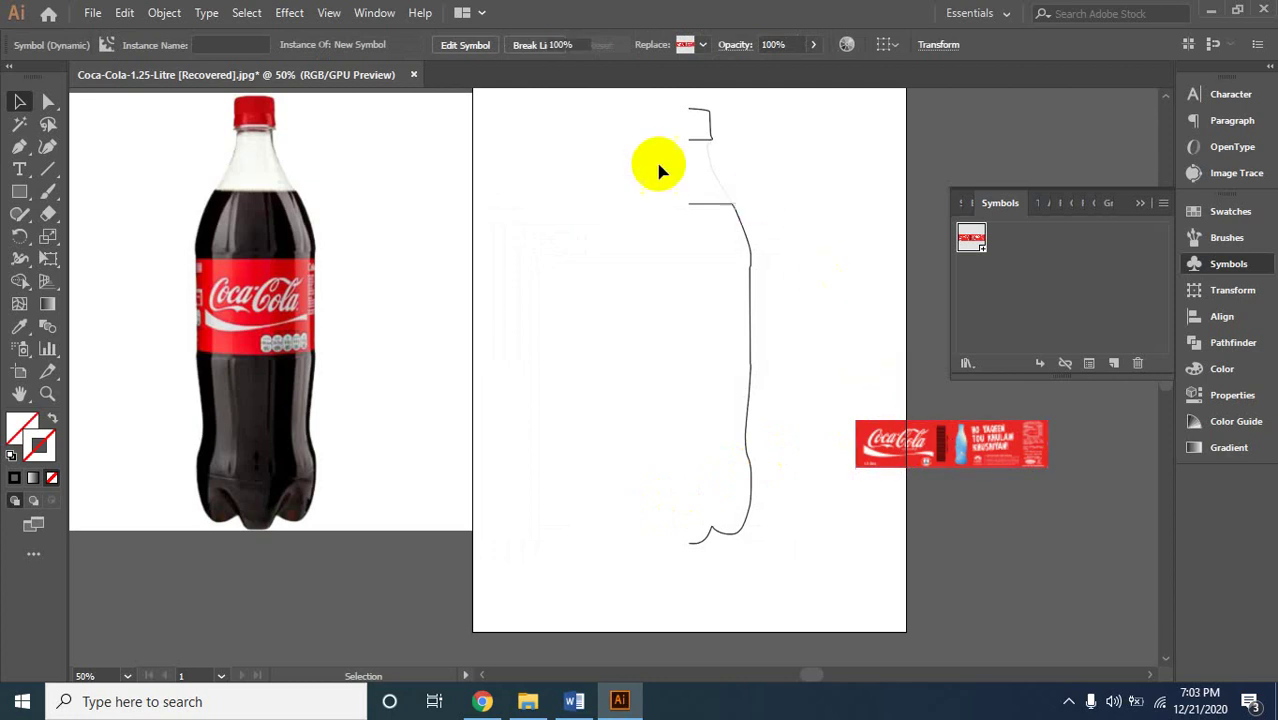
left_click_drag(588, 110, 772, 560)
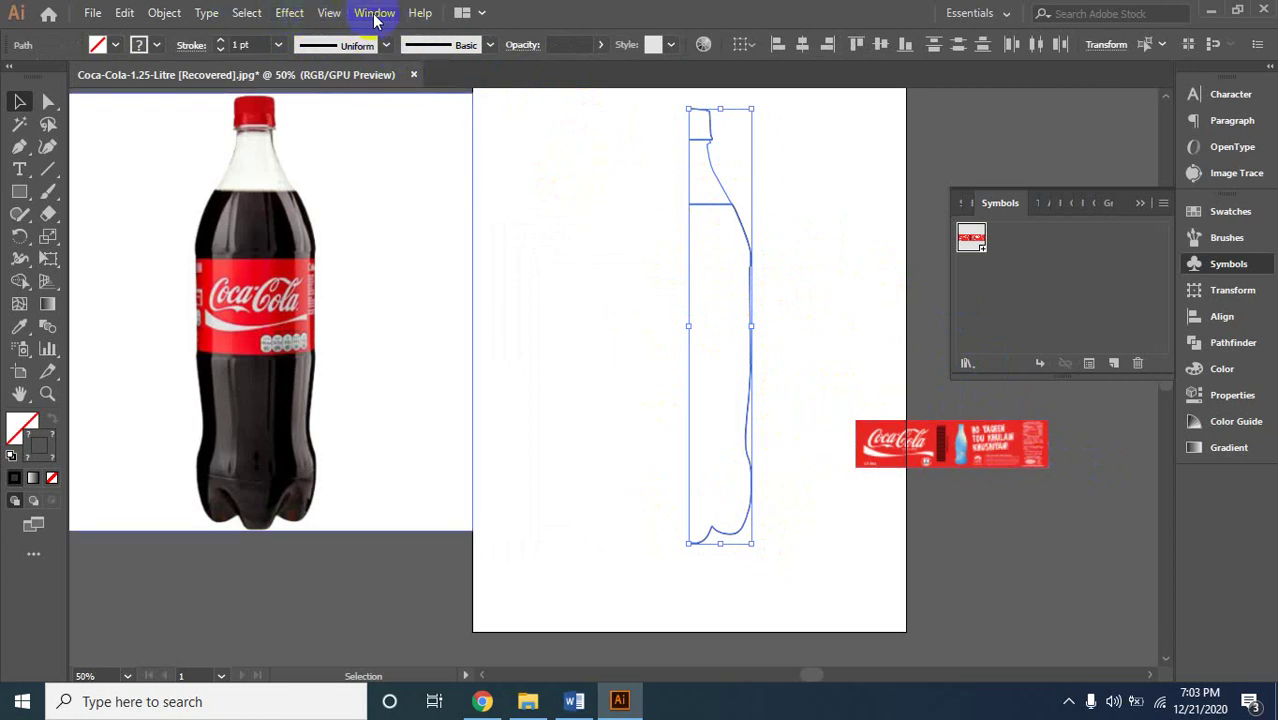
Apply a 3D Revolve to the bottle outline and open its Map Art settings.
left_click(286, 13)
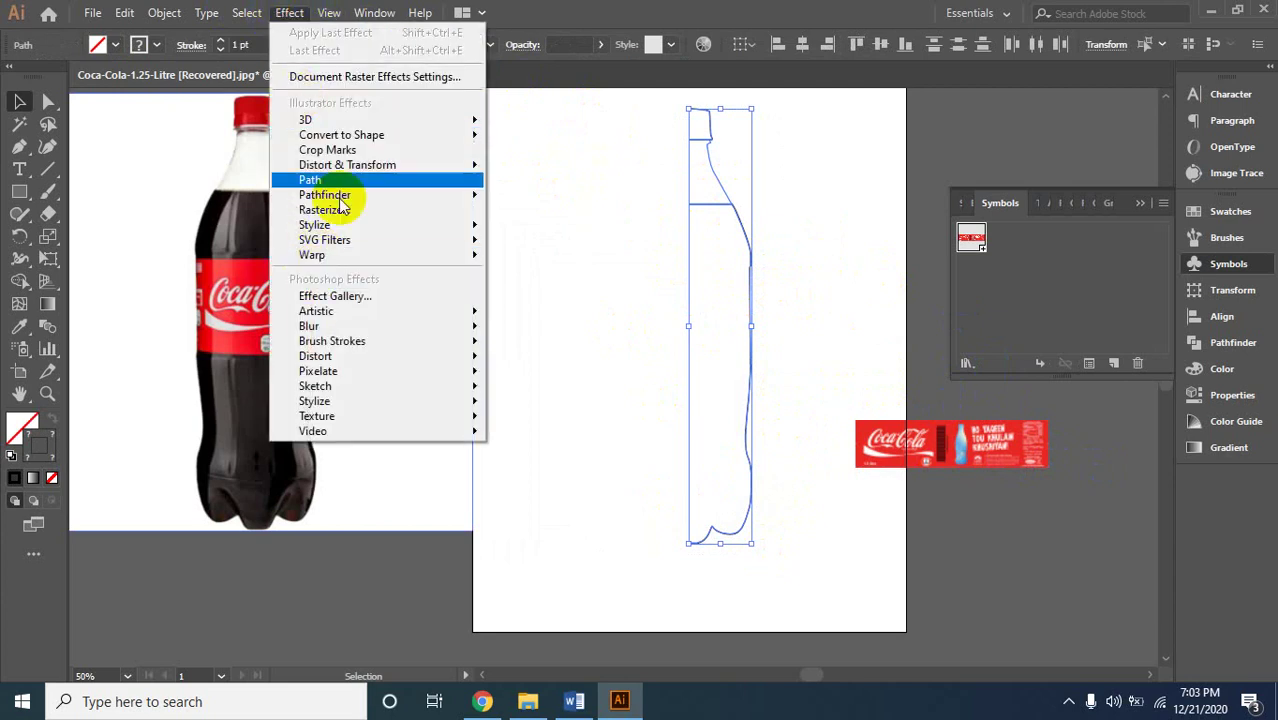
mouse_move(305, 119)
left_click(544, 143)
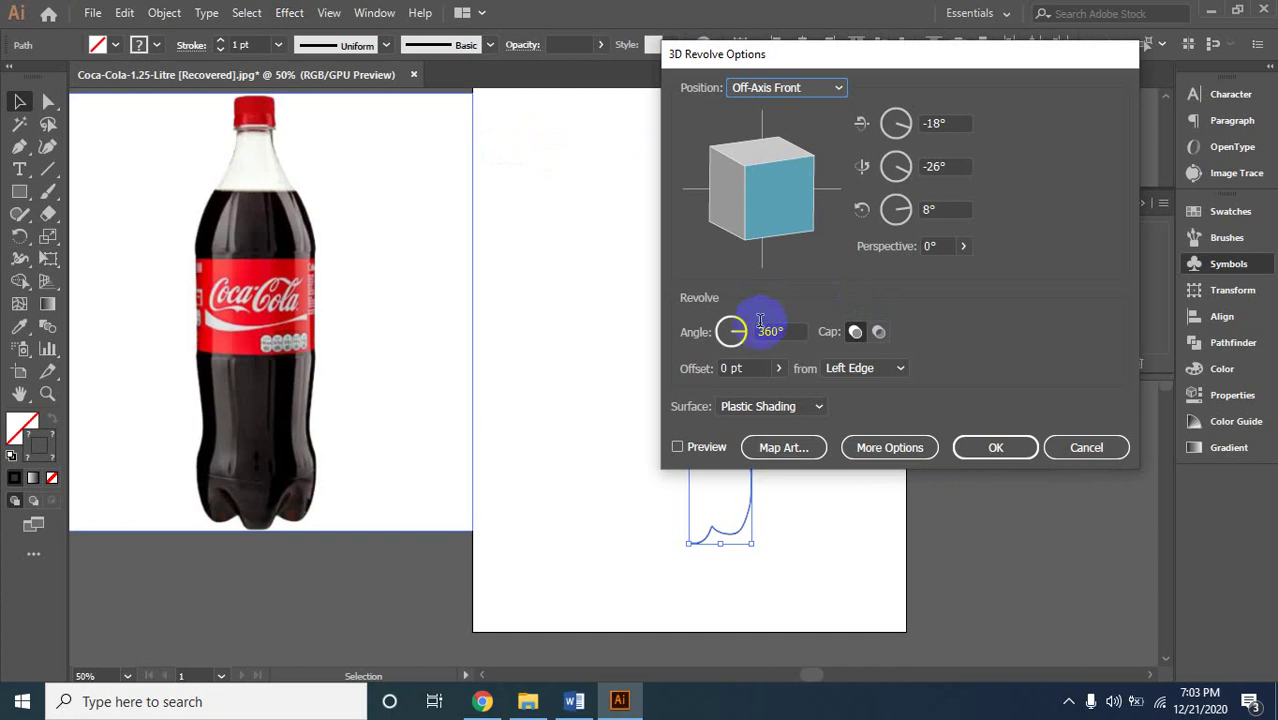
left_click(772, 450)
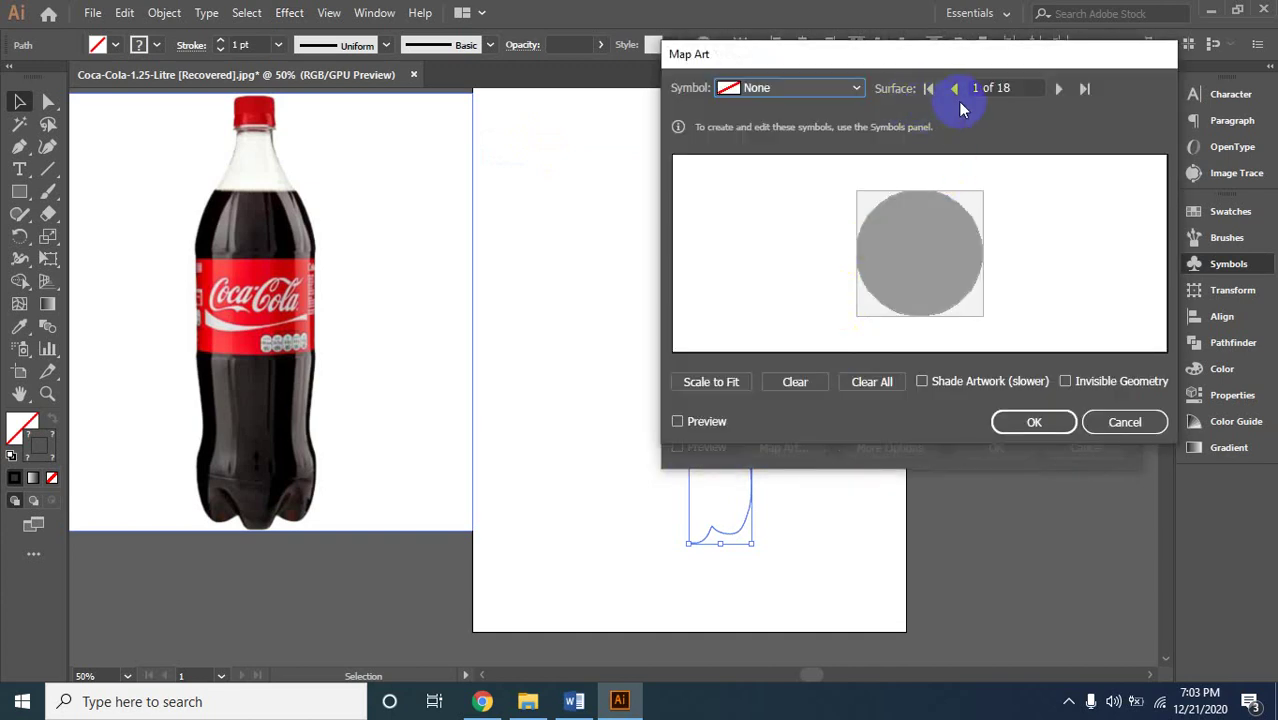
left_click(1082, 91)
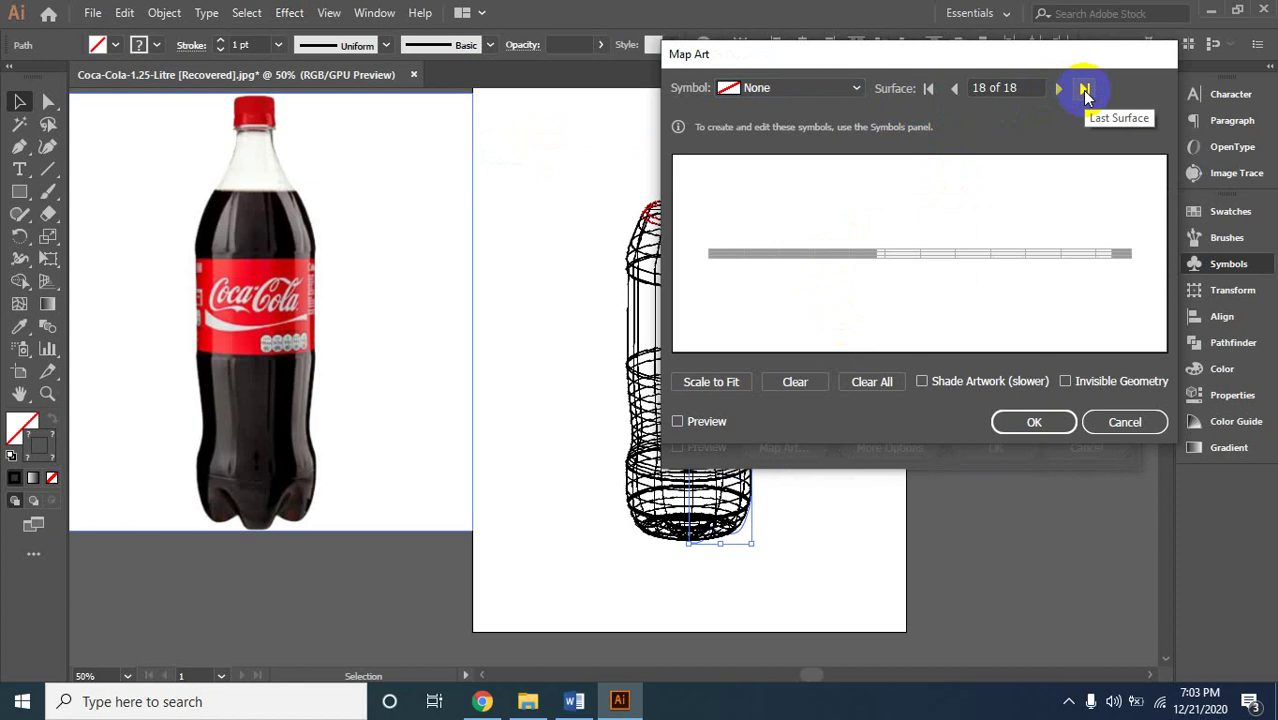
left_click_drag(1041, 165, 1058, 173)
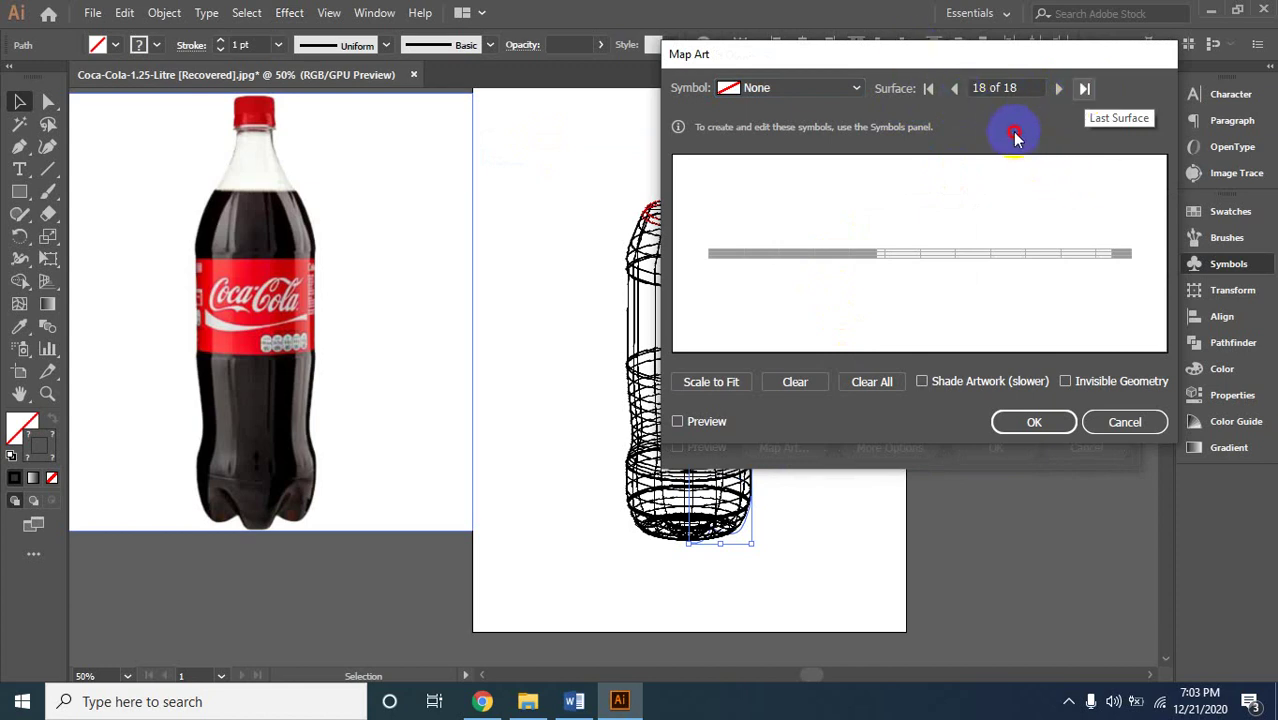
left_click_drag(907, 52, 945, 105)
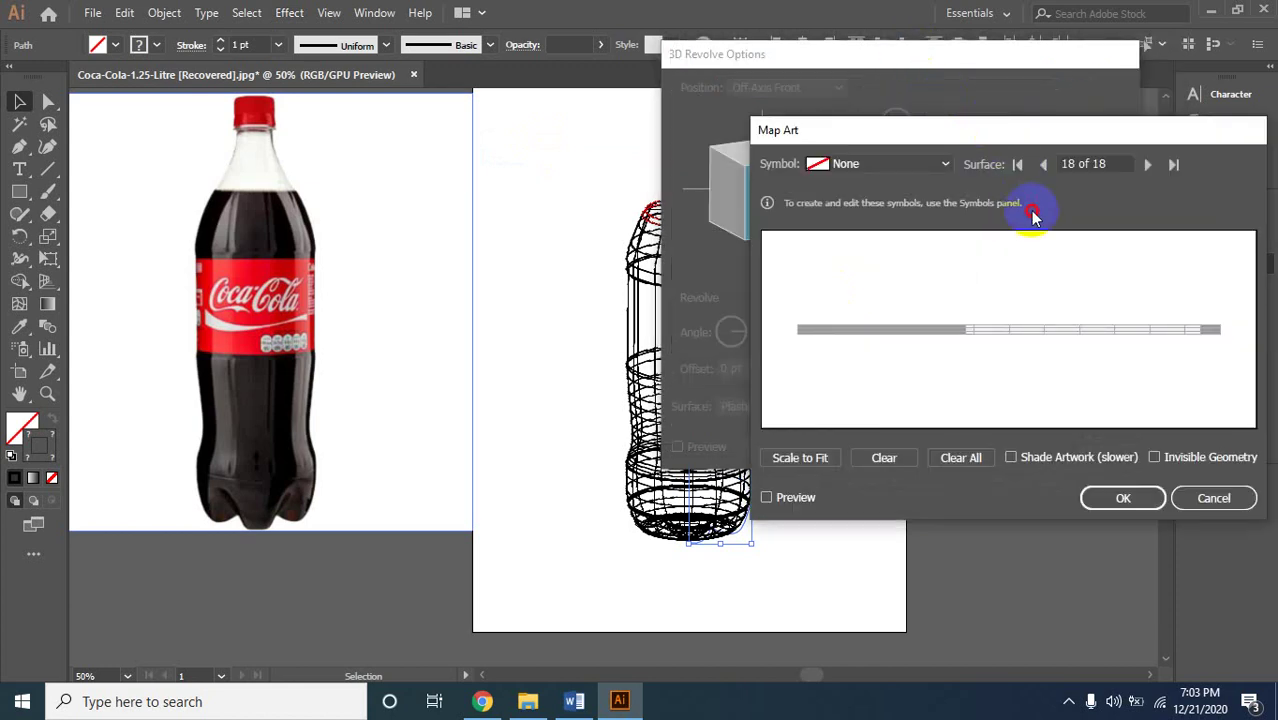
left_click(922, 167)
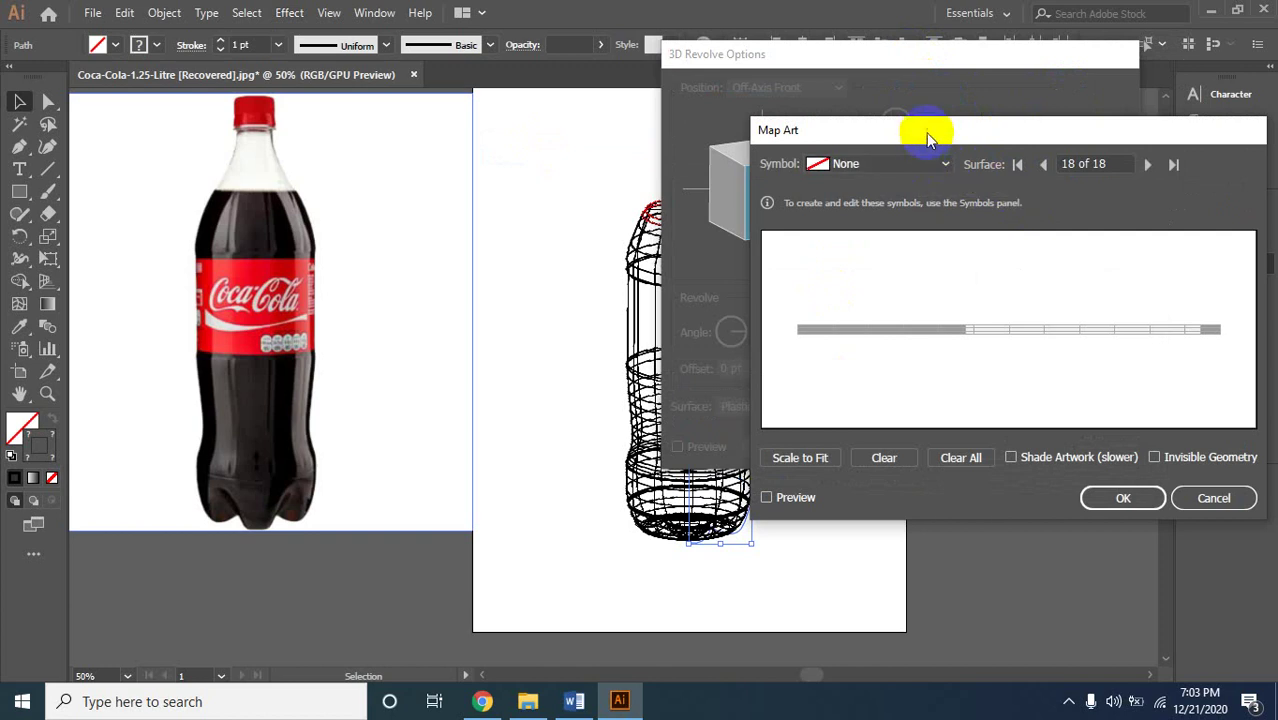
left_click_drag(927, 128, 893, 99)
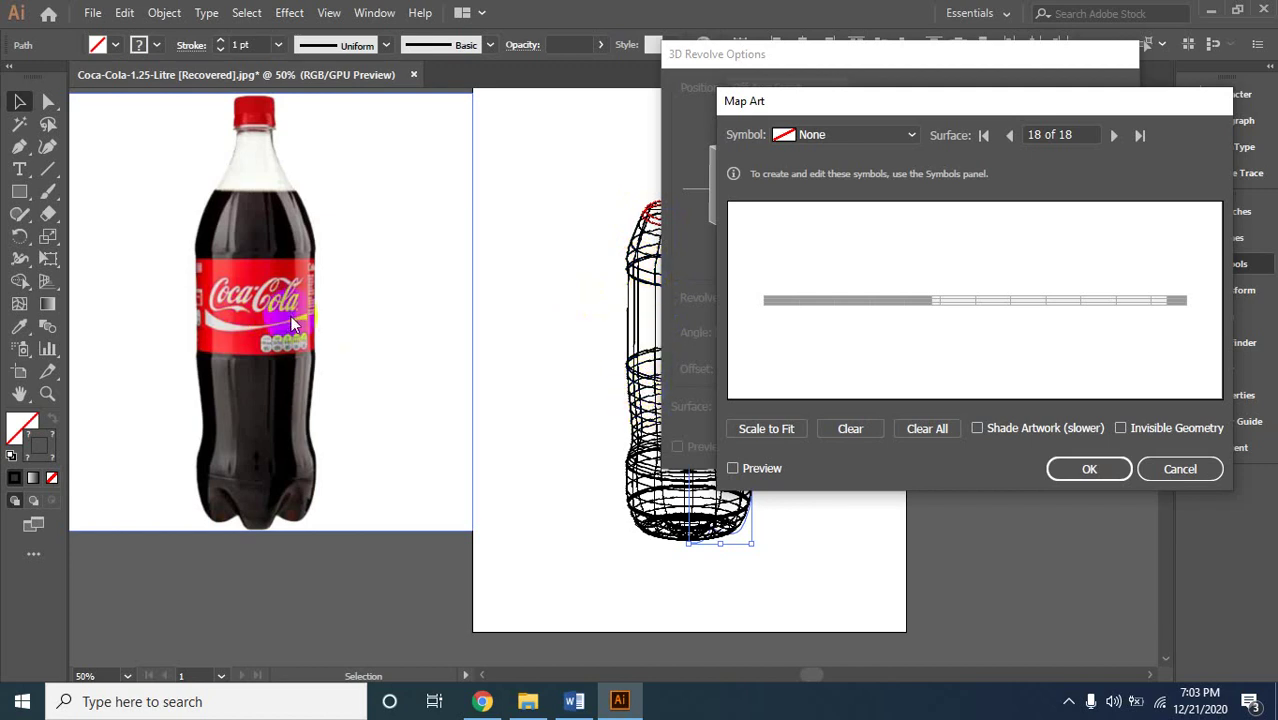
left_click(1137, 136)
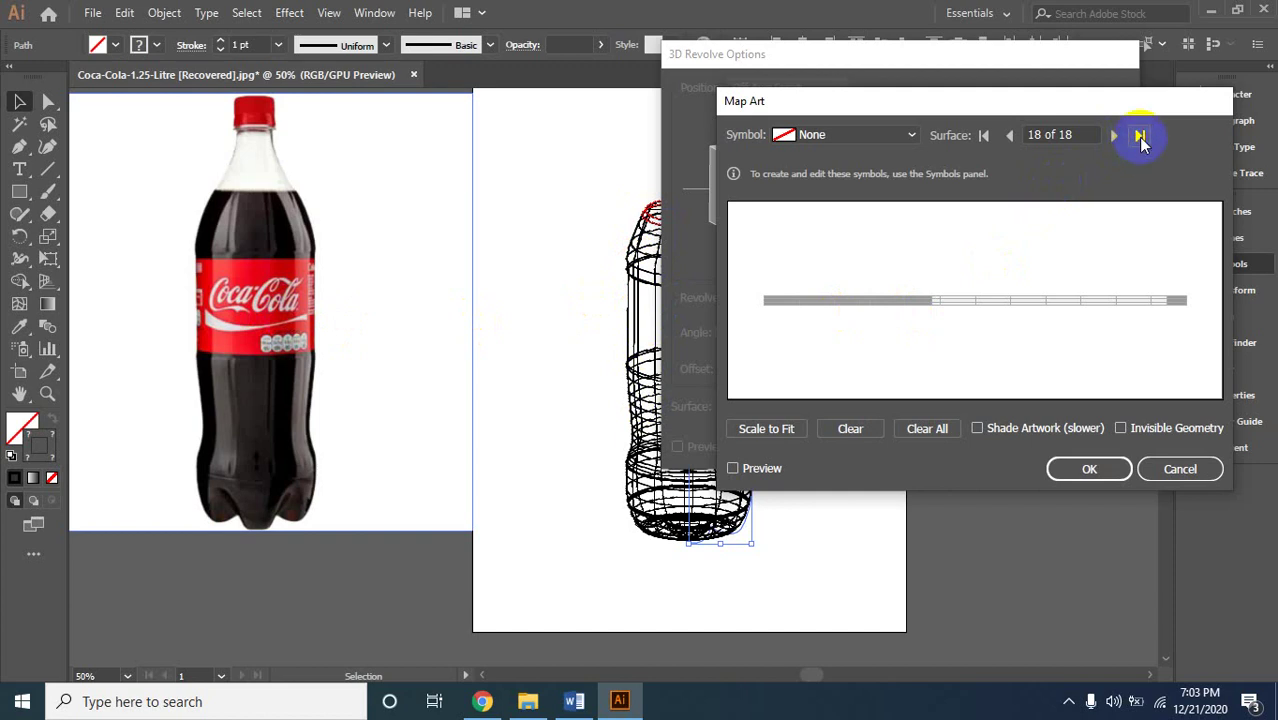
Step through the bottle's surfaces until reaching surface 7 of 18, the label band.
left_click(1008, 138)
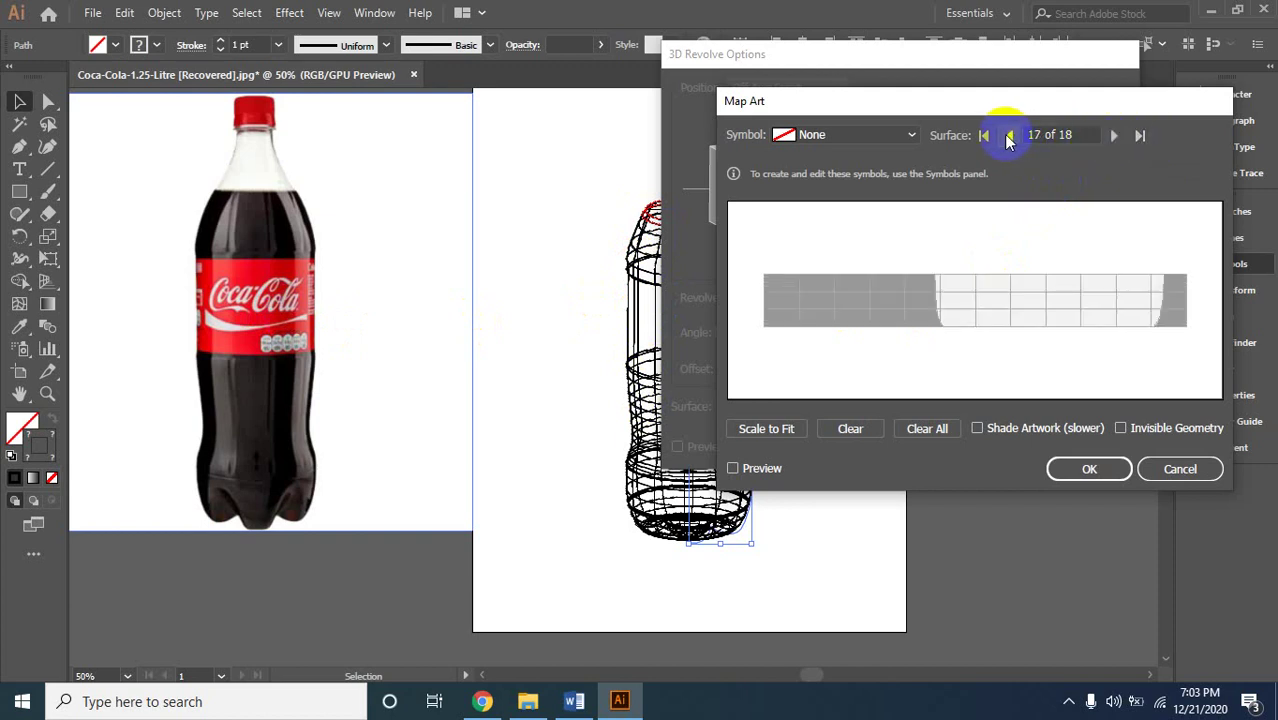
left_click(1008, 138)
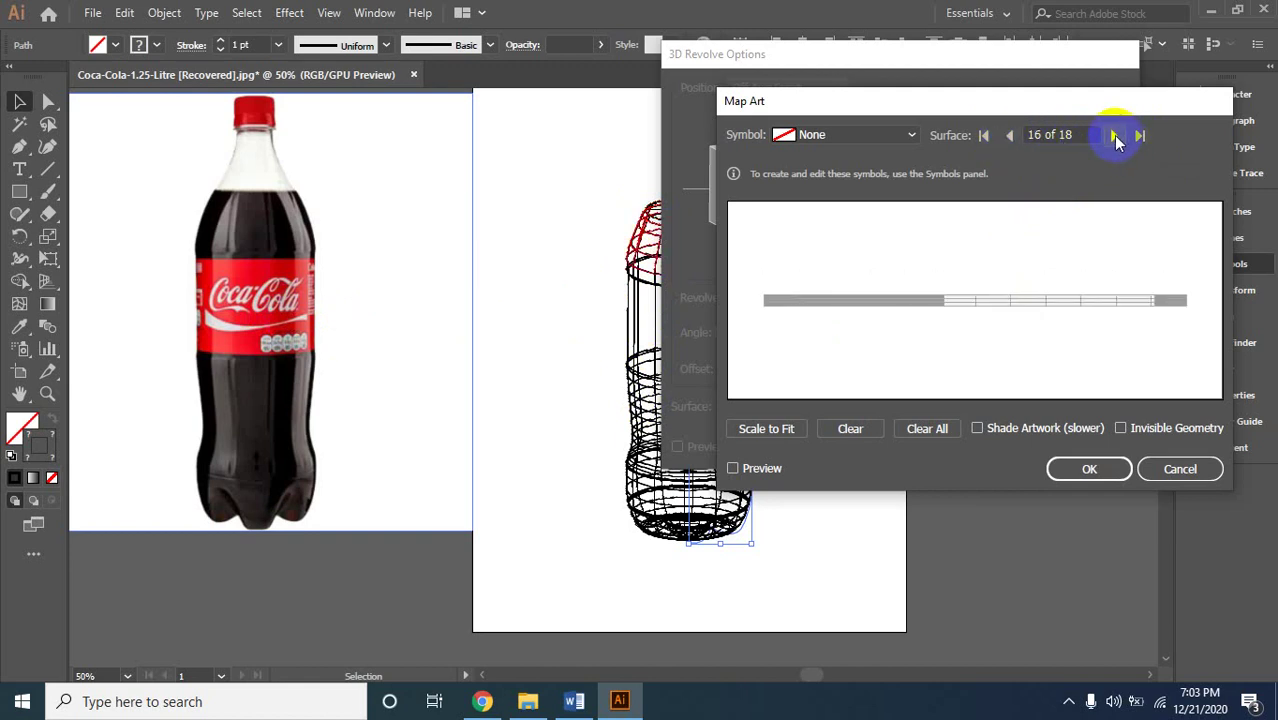
left_click(1115, 136)
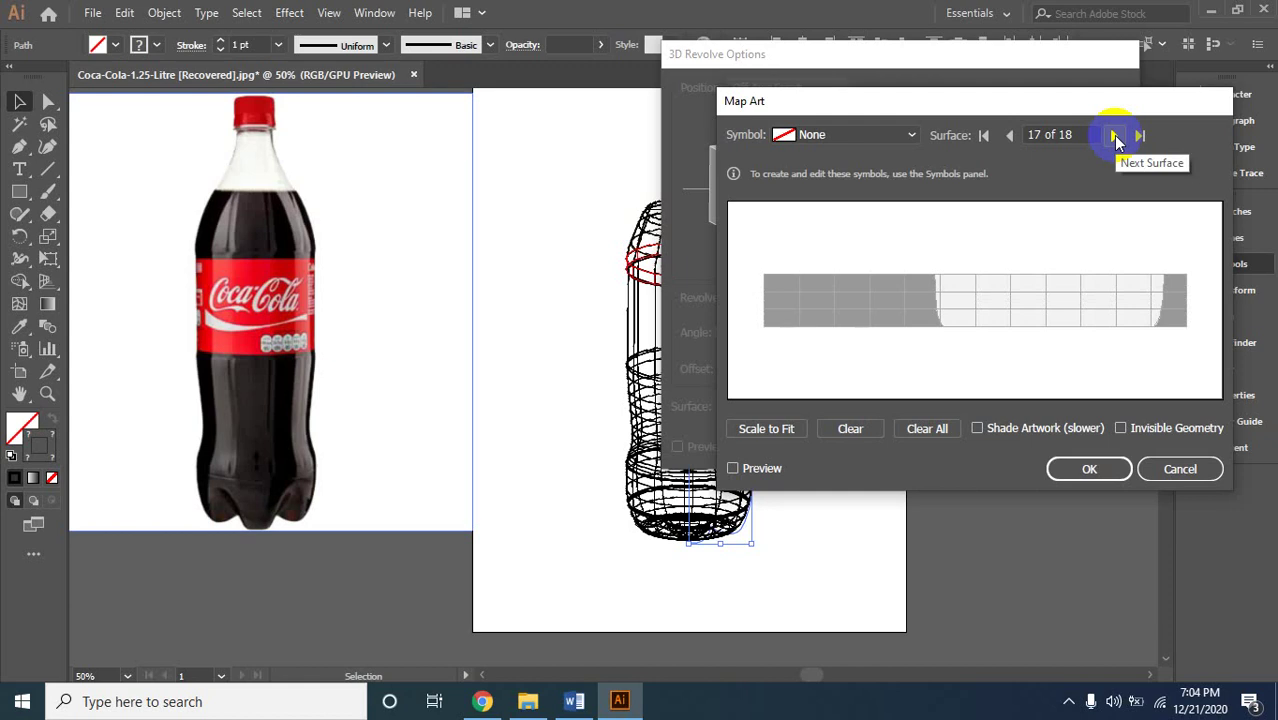
left_click(1115, 136)
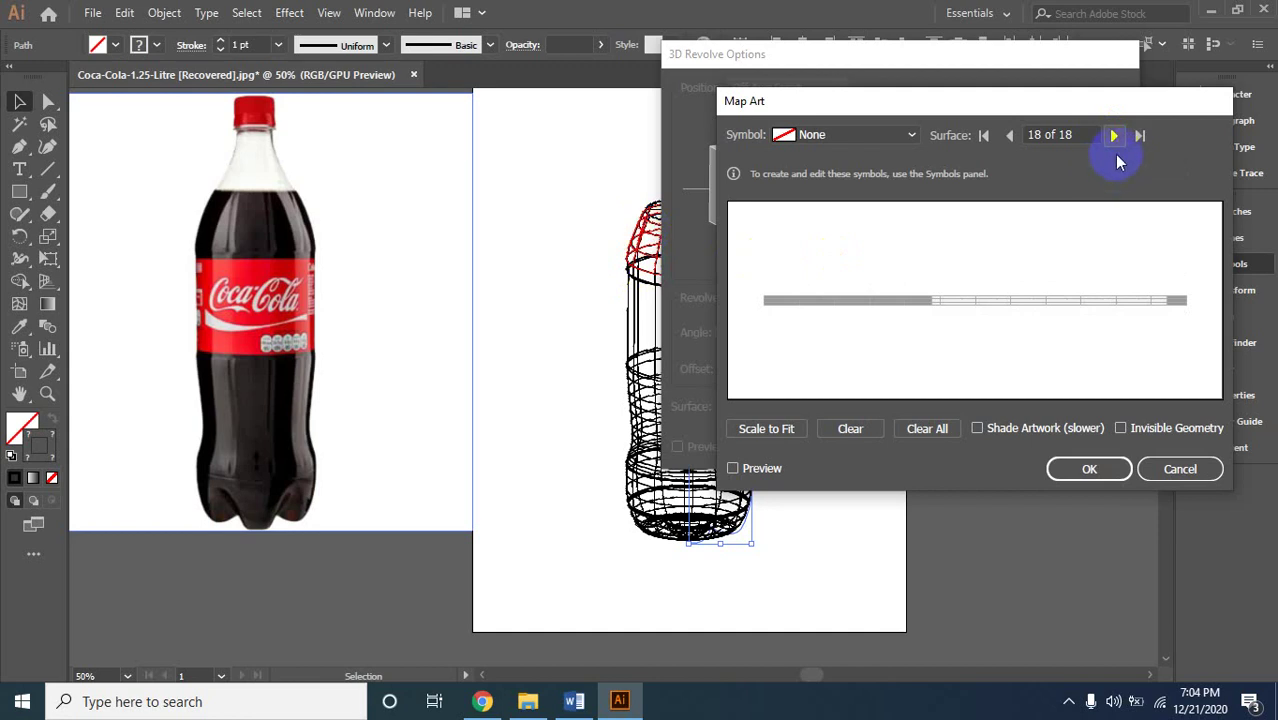
left_click(984, 138)
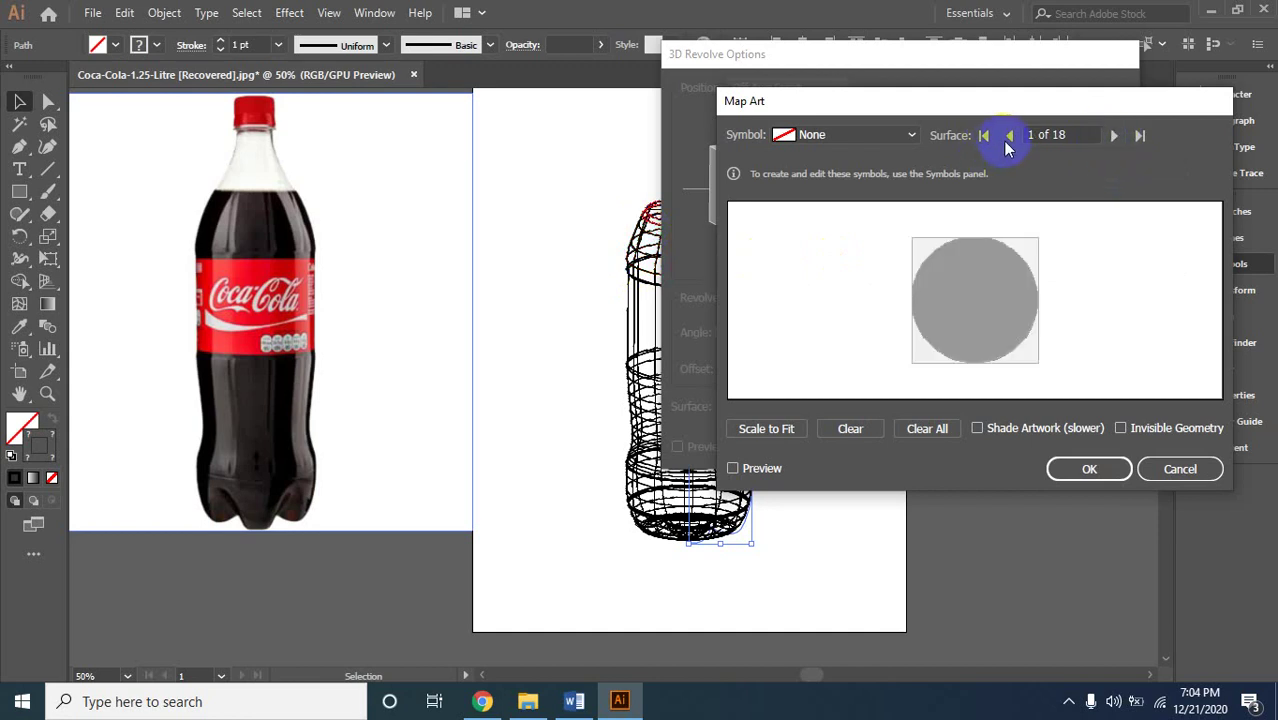
left_click(1116, 136)
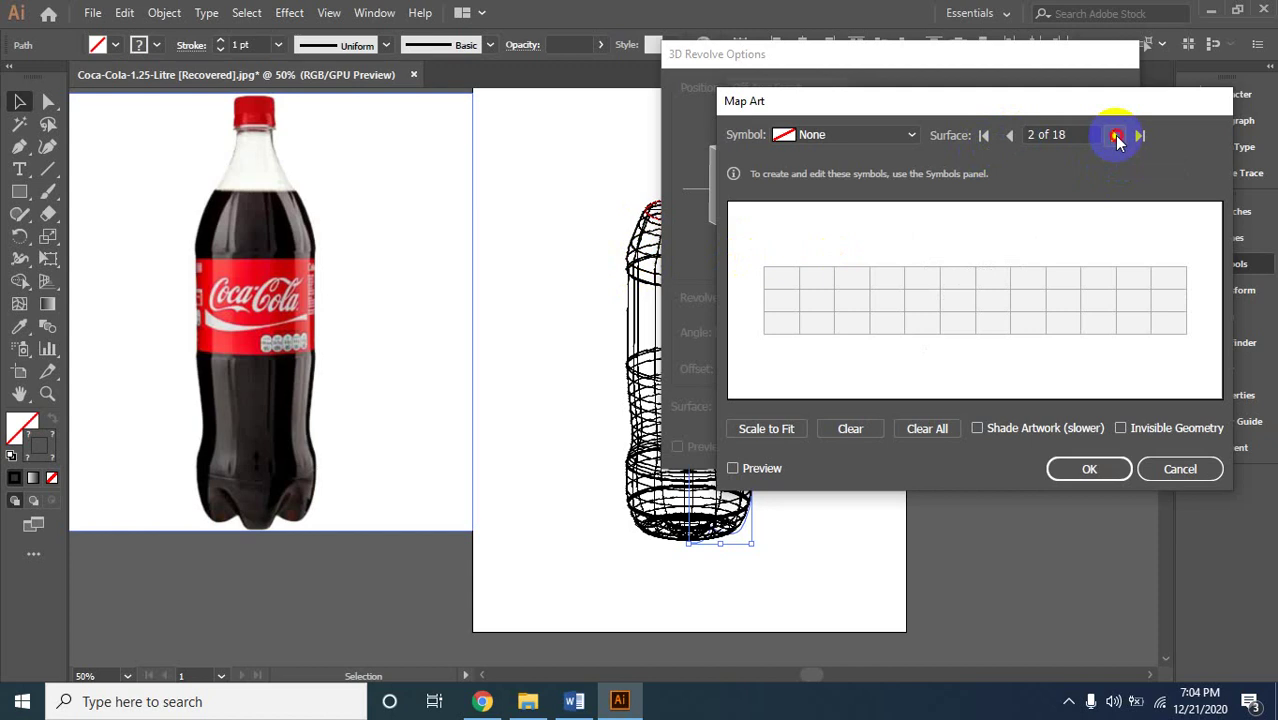
left_click(1116, 136)
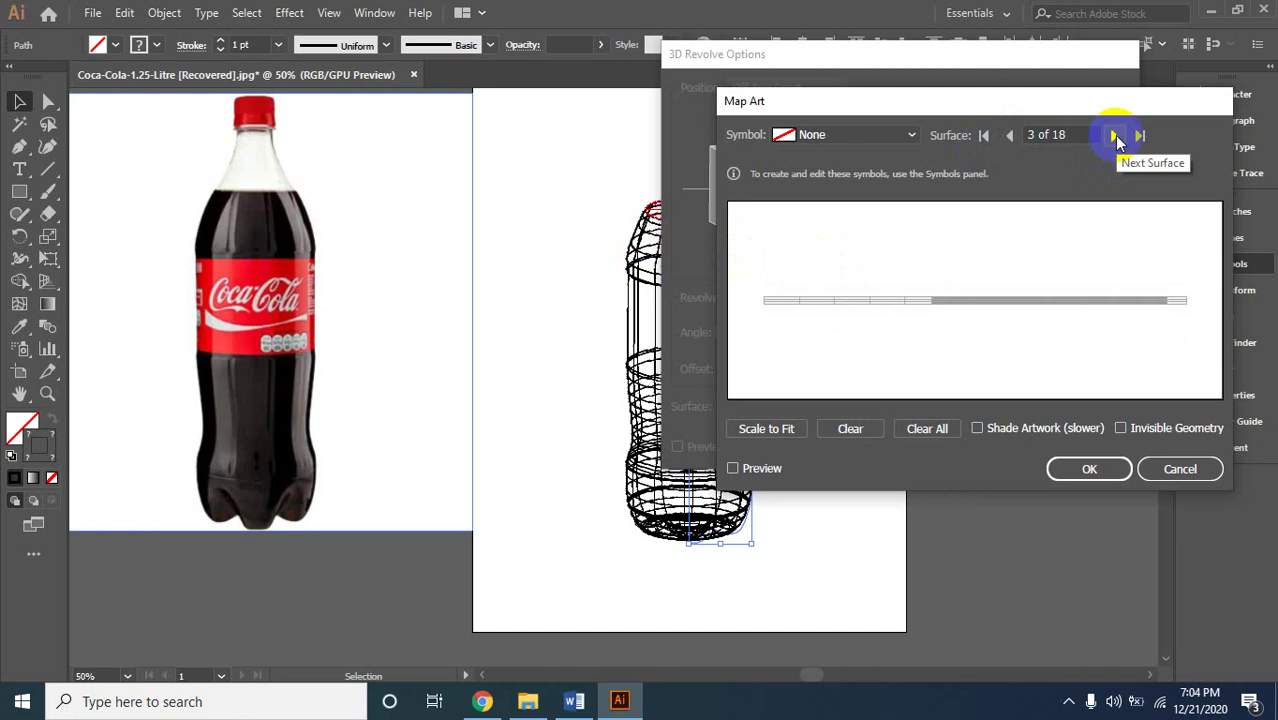
left_click(1116, 136)
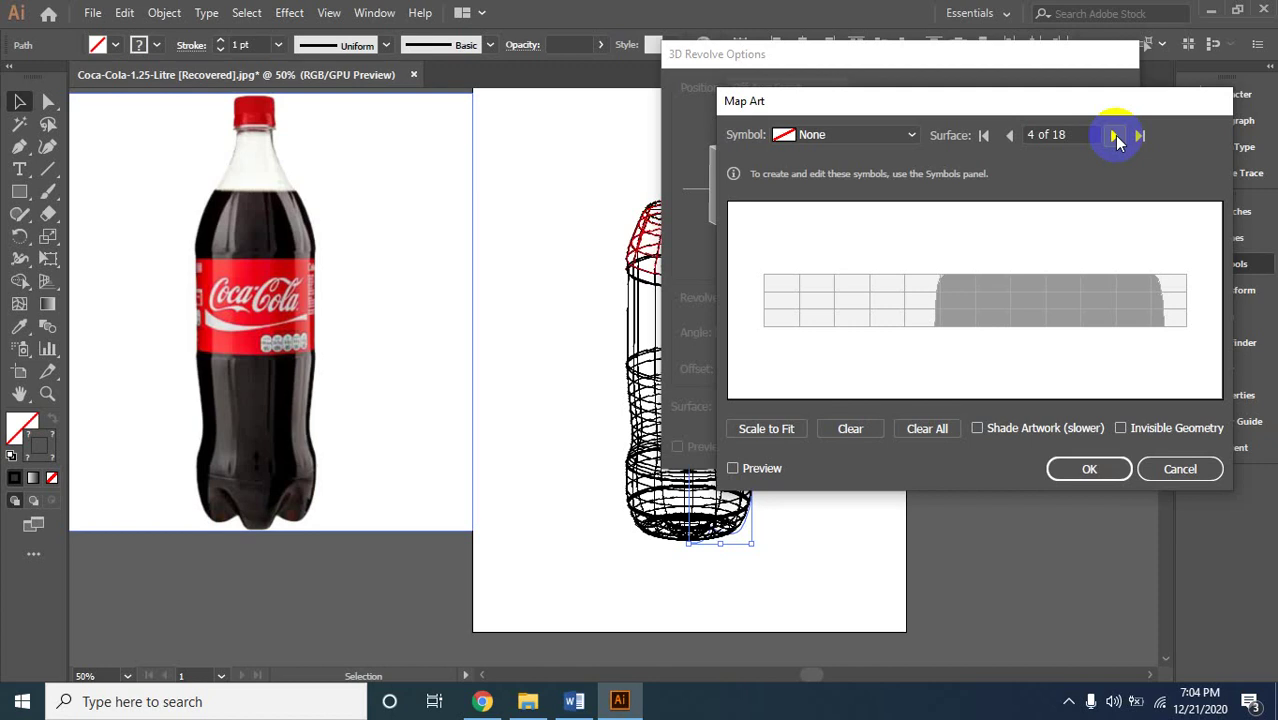
left_click(1116, 136)
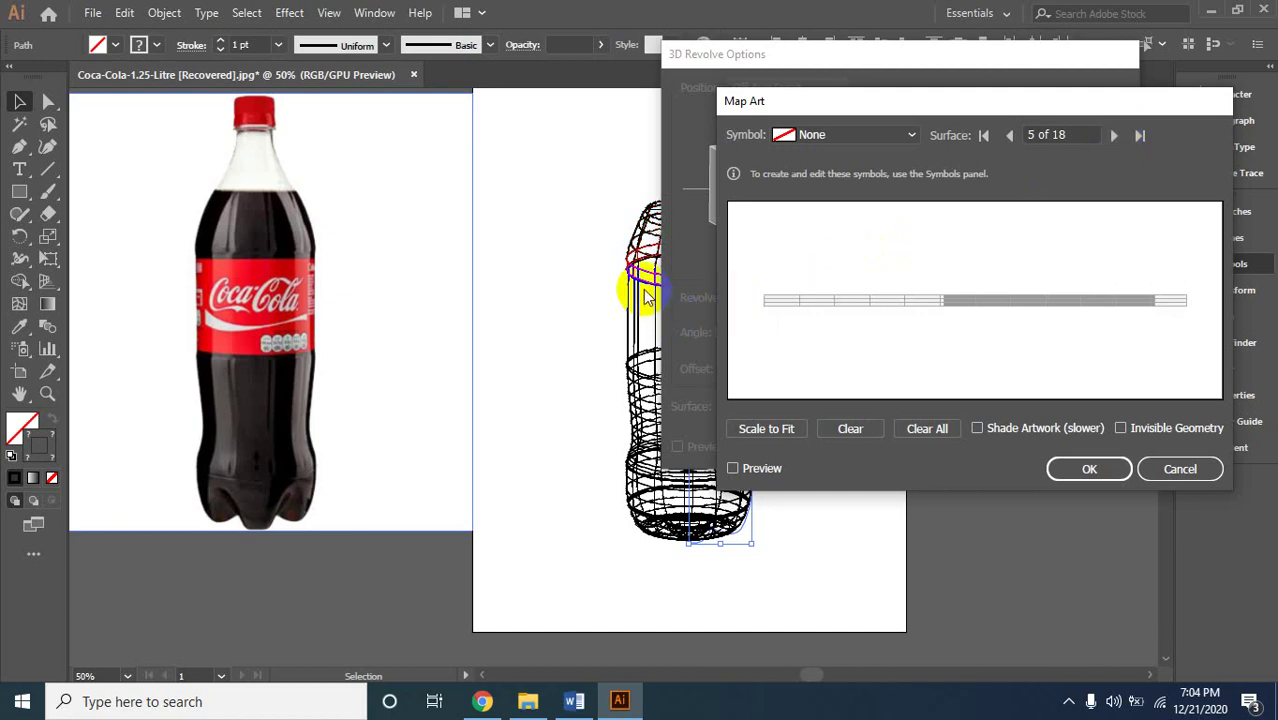
left_click(1115, 136)
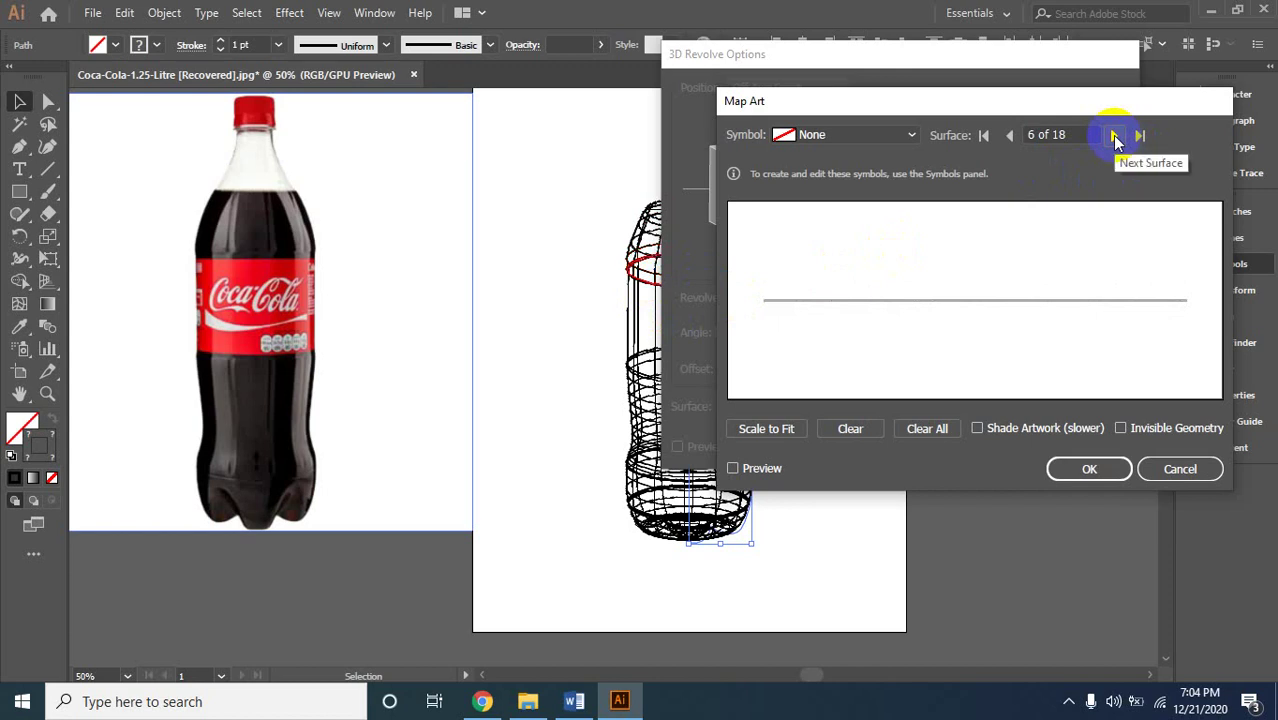
left_click(1115, 136)
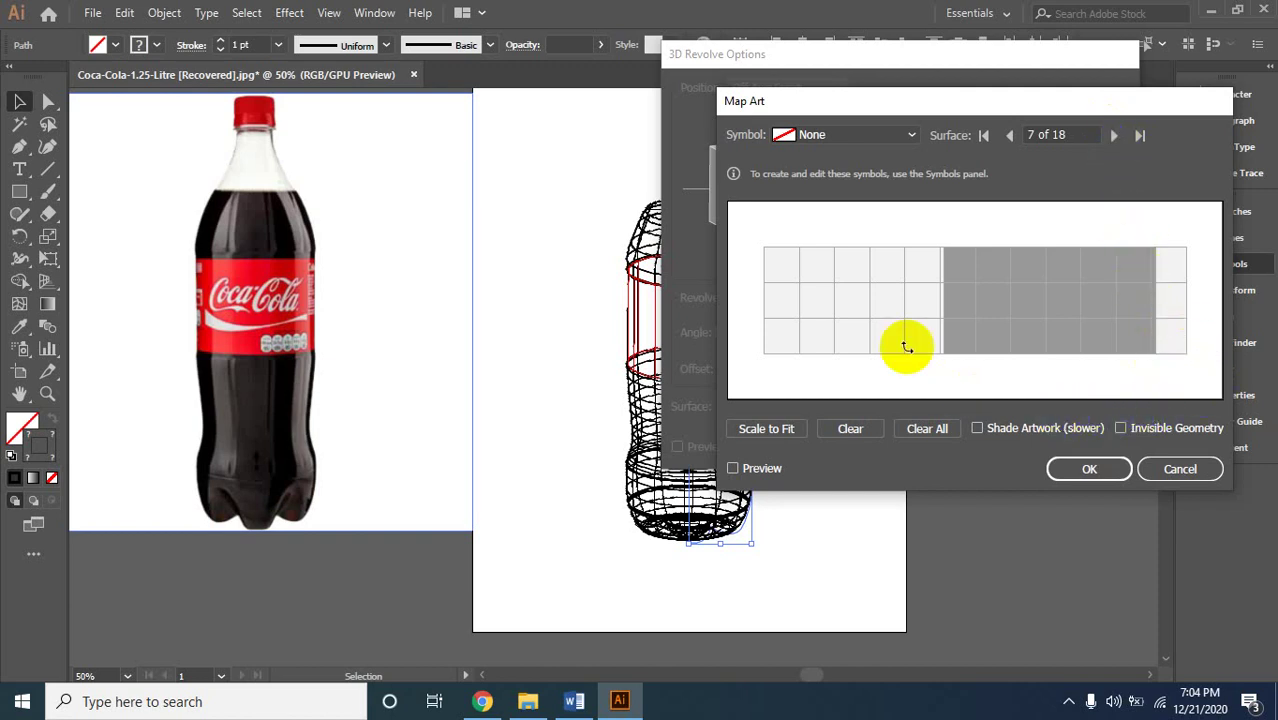
Map the New Symbol label onto surface 7, enlarge it, Scale to Fit, and accept.
left_click(910, 136)
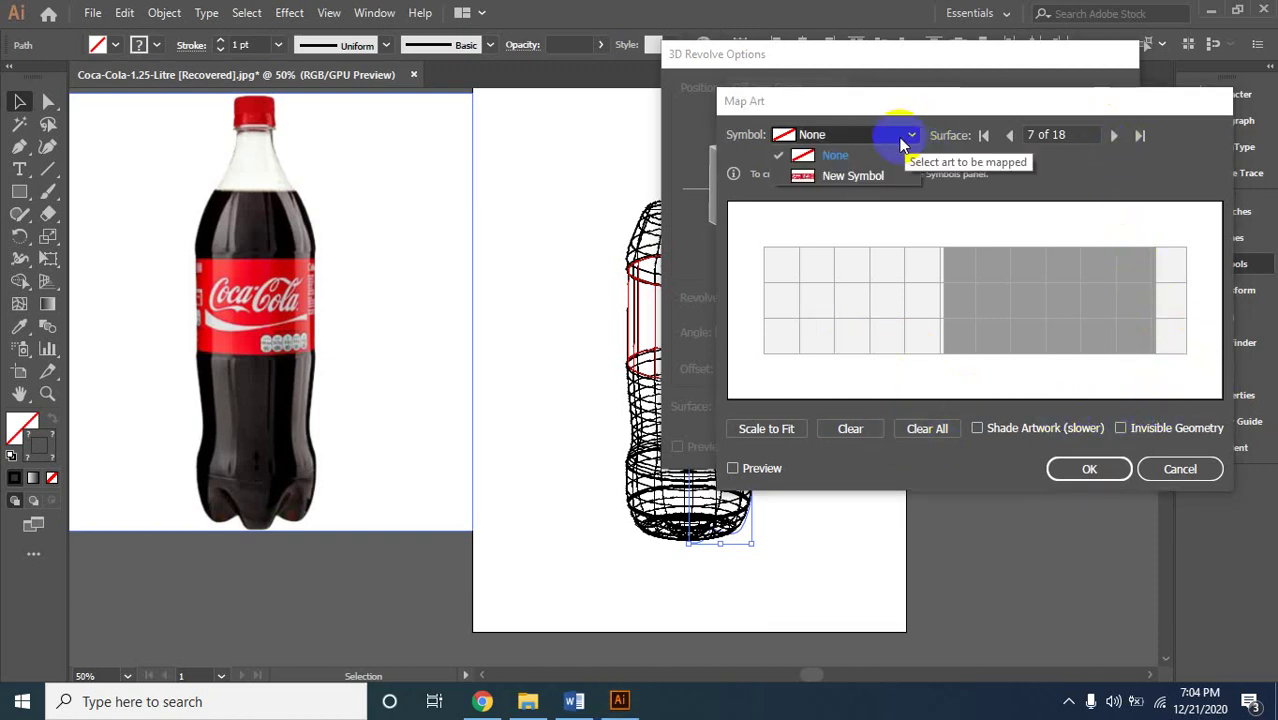
left_click(850, 175)
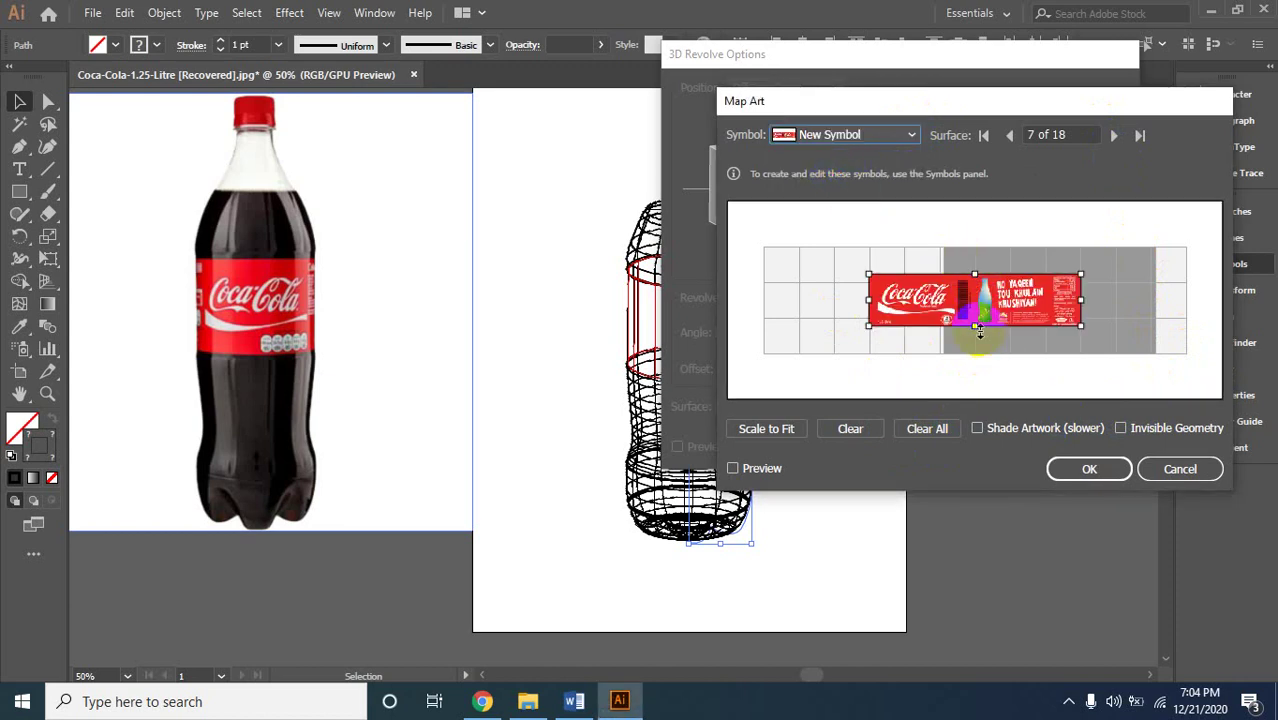
left_click_drag(940, 295, 1012, 268)
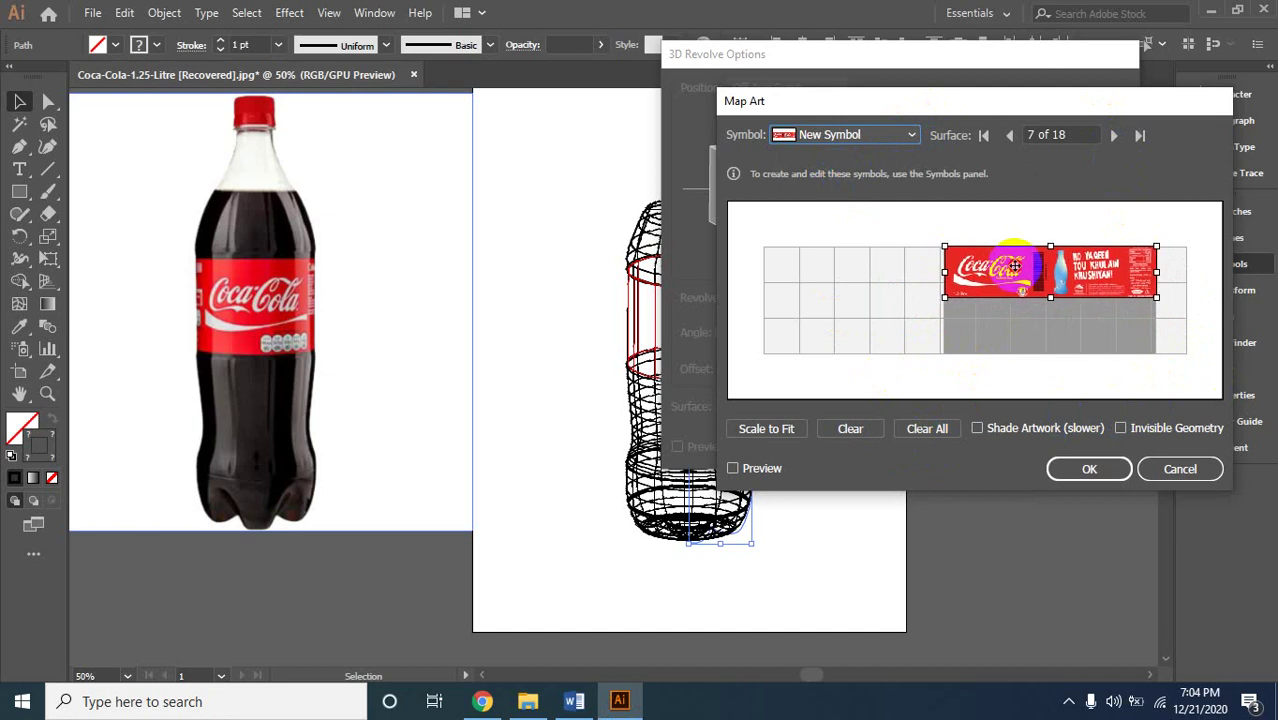
left_click_drag(1012, 268, 836, 267)
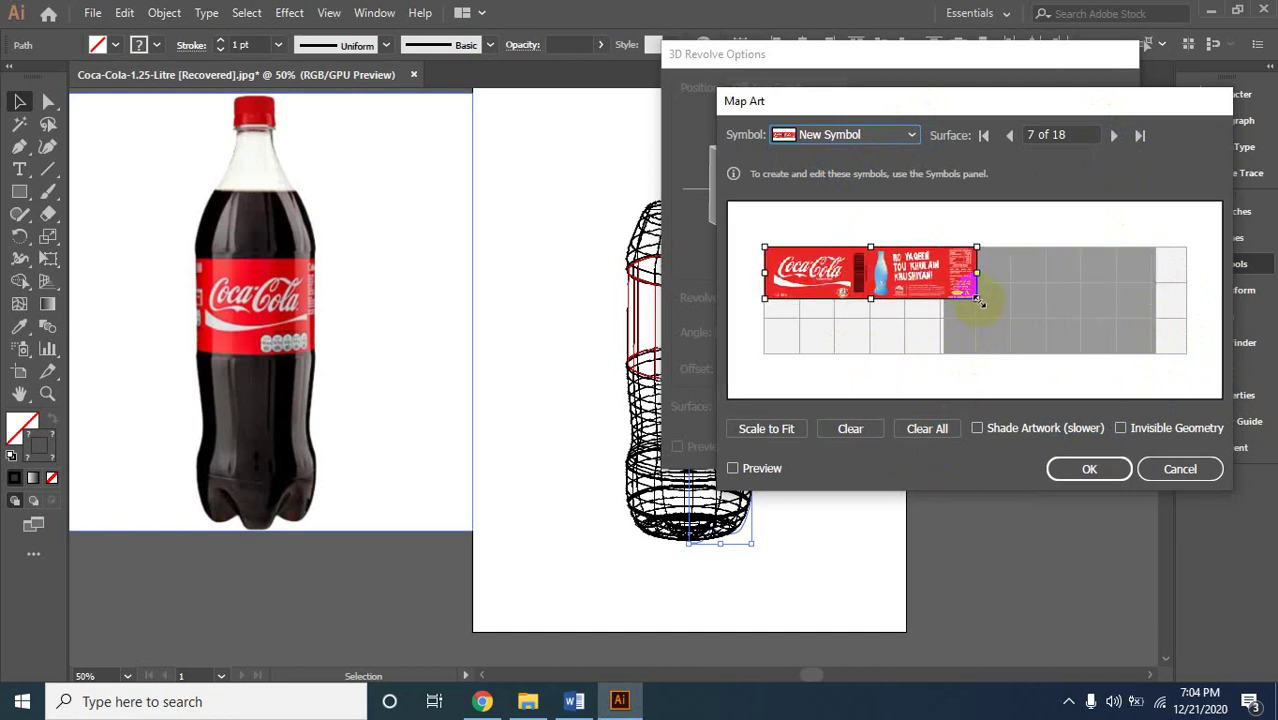
left_click_drag(976, 298, 1188, 354)
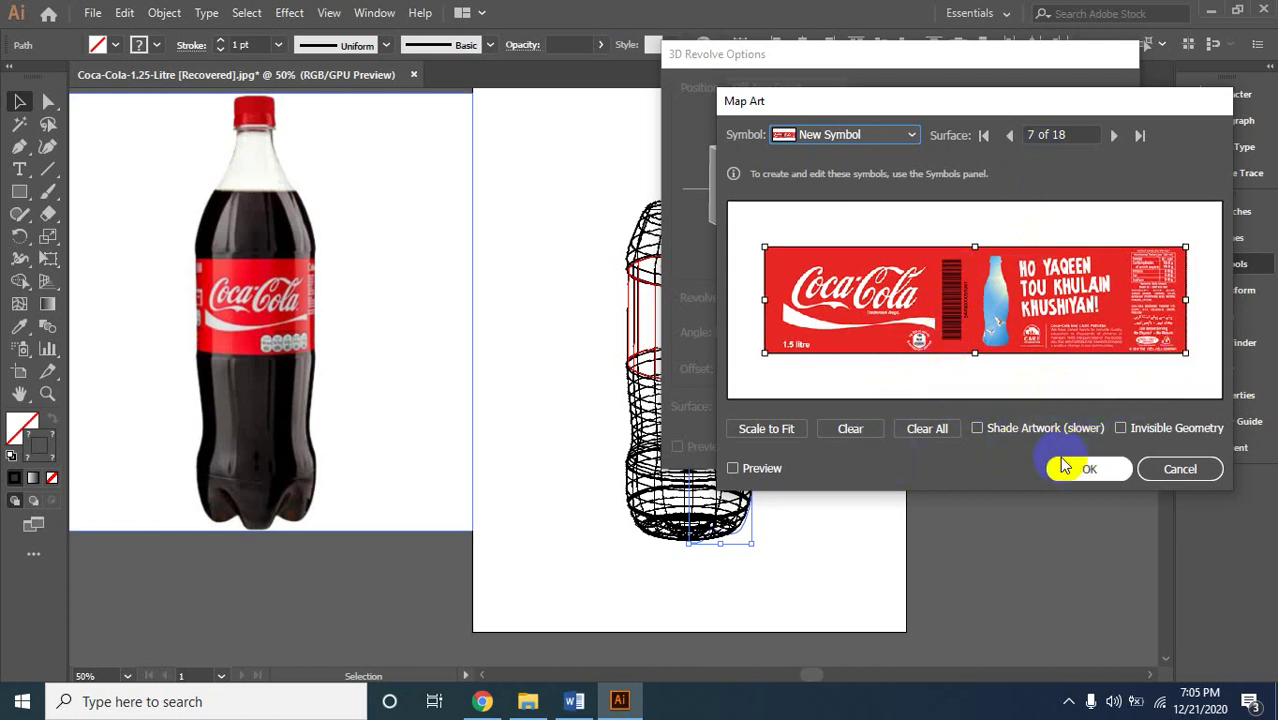
left_click(794, 438)
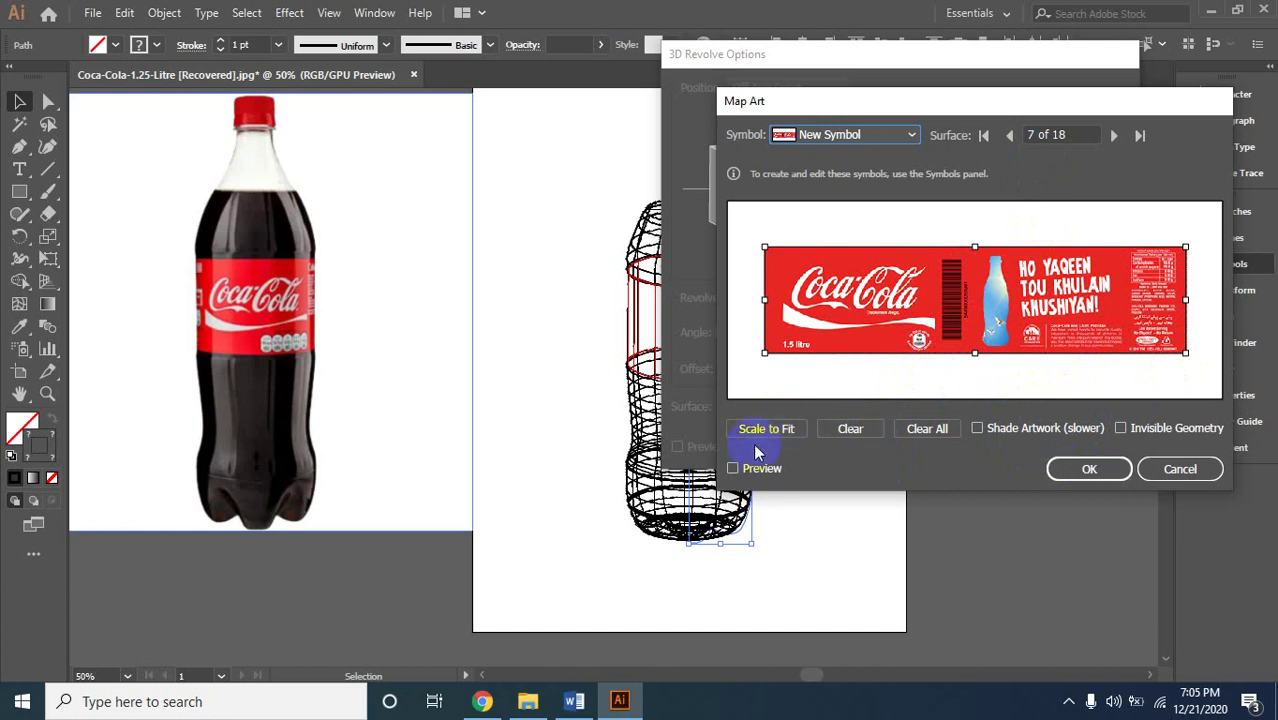
left_click(764, 433)
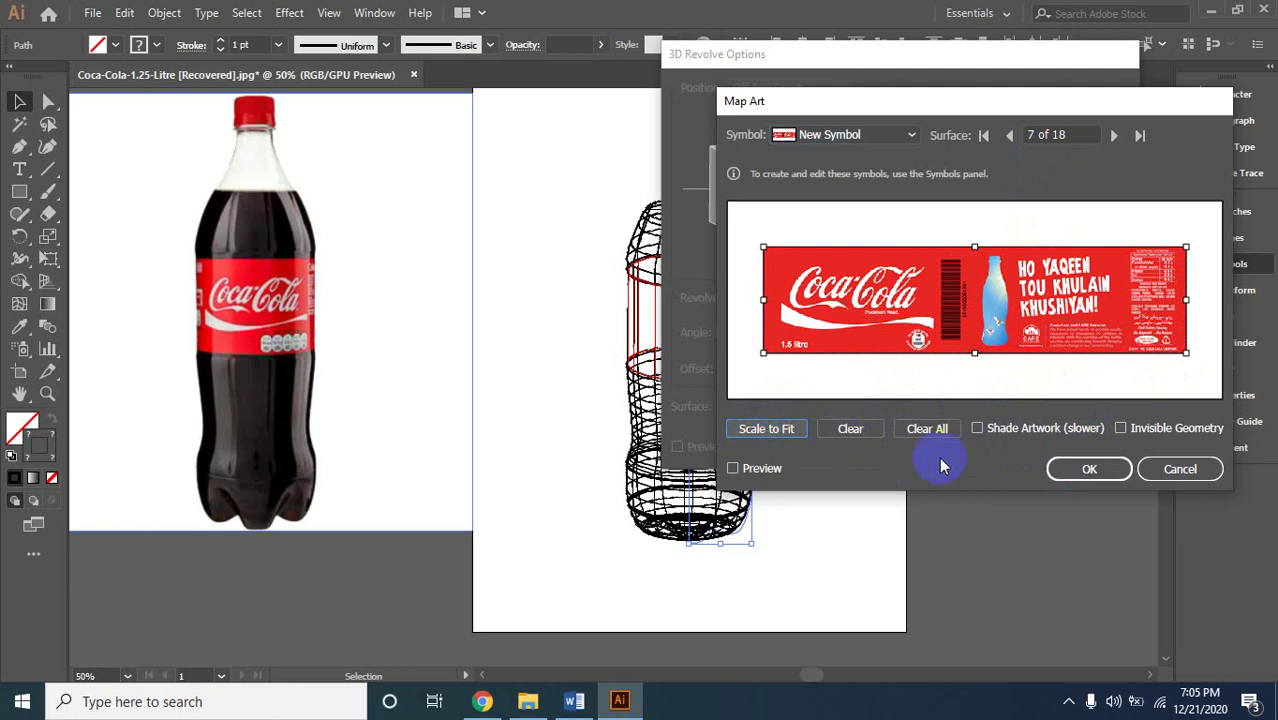
left_click(1090, 476)
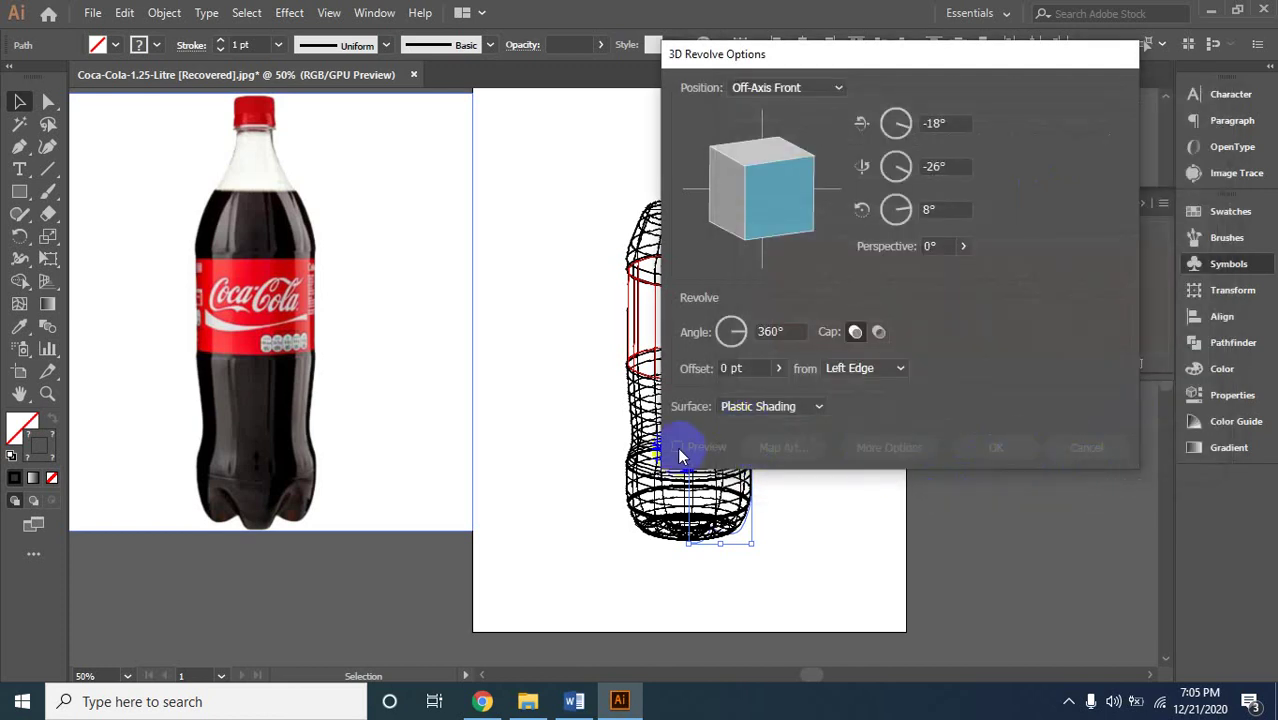
Toggle the revolve preview with Plastic Shading and drag the dialog aside to view the bottle.
left_click(880, 332)
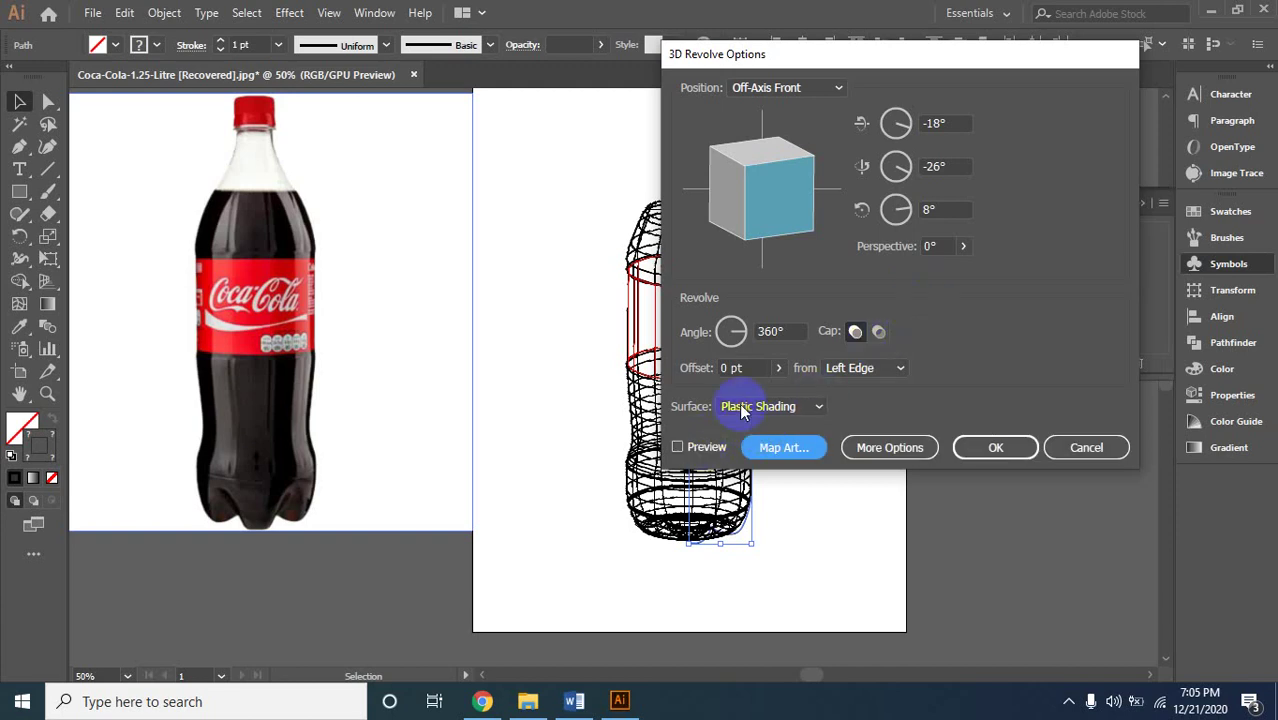
left_click(710, 447)
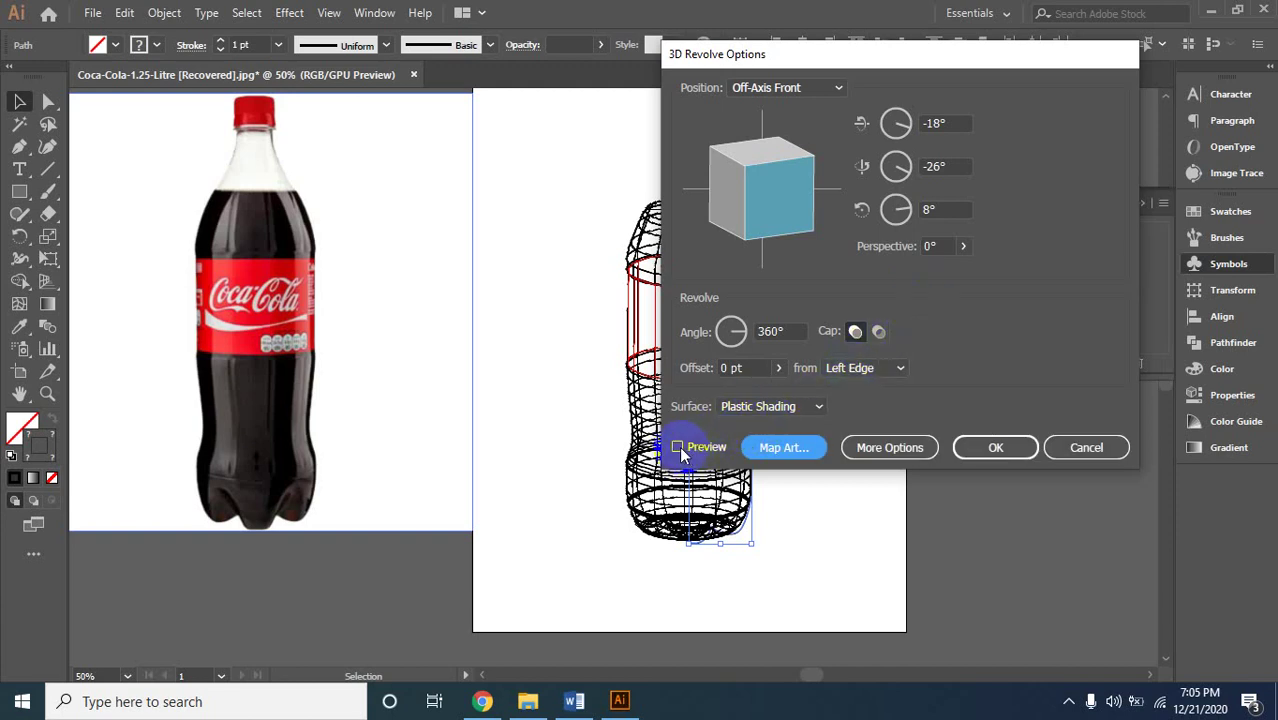
left_click(872, 452)
left_click(679, 449)
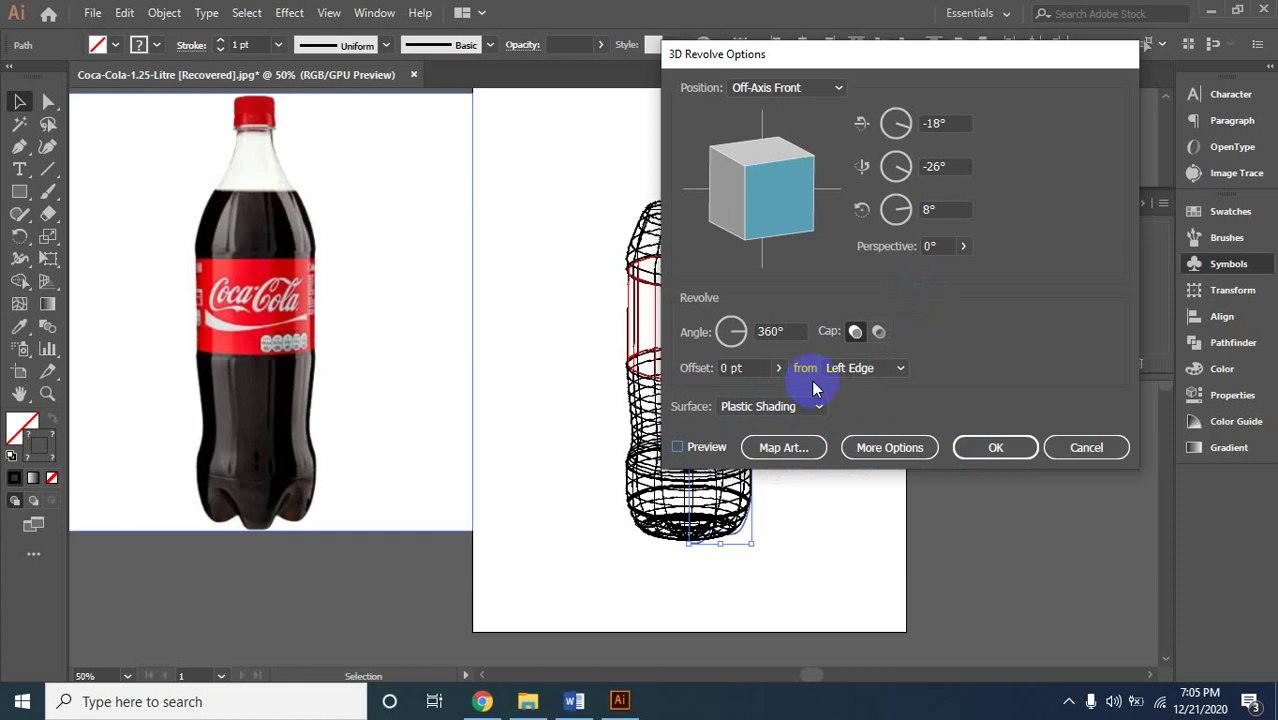
key("space")
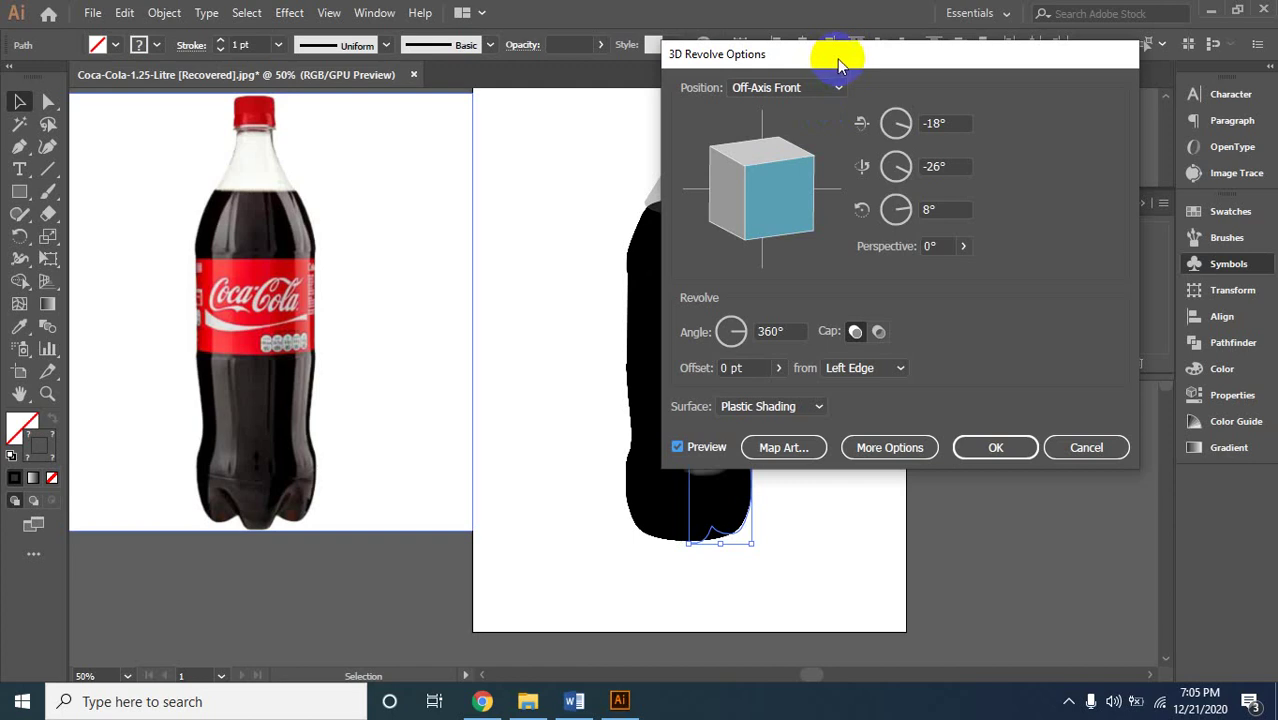
mouse_move(838, 63)
left_mouse_down()
mouse_move(886, 110)
mouse_move(912, 107)
left_mouse_up()
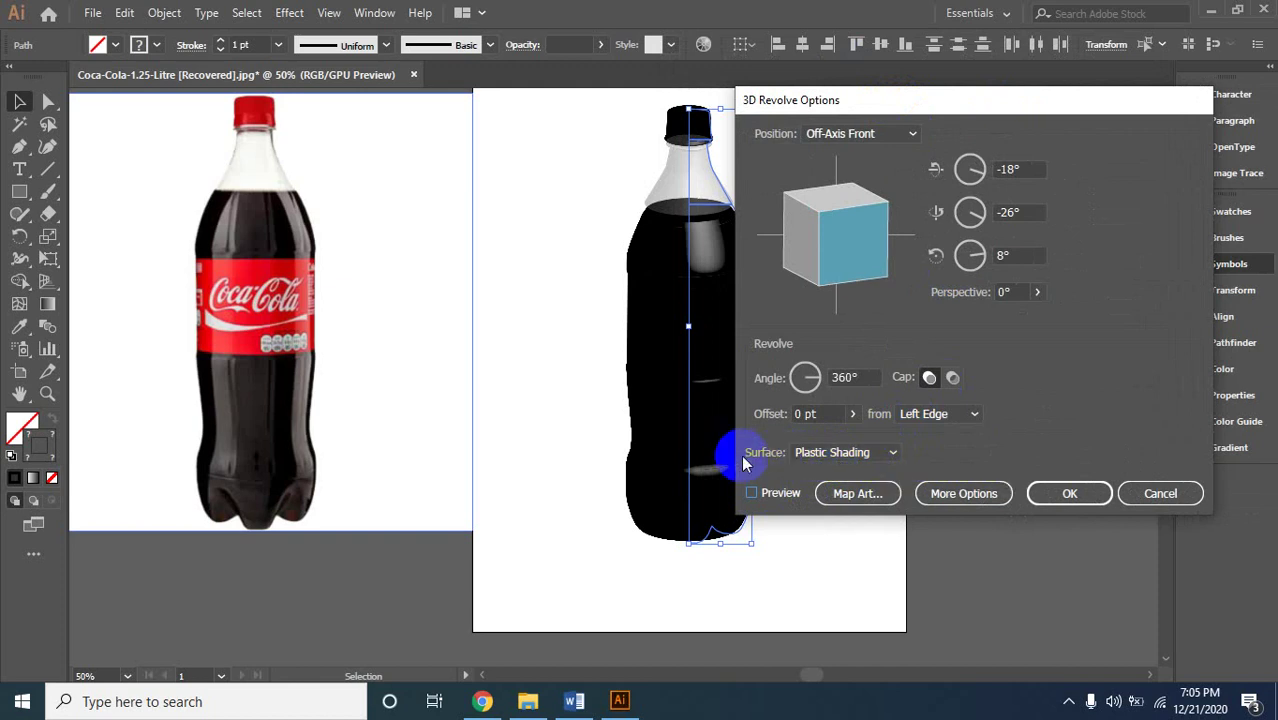
Reopen Map Art on surface 7 of 18, toggling Preview and reapplying Scale to Fit.
left_click(875, 495)
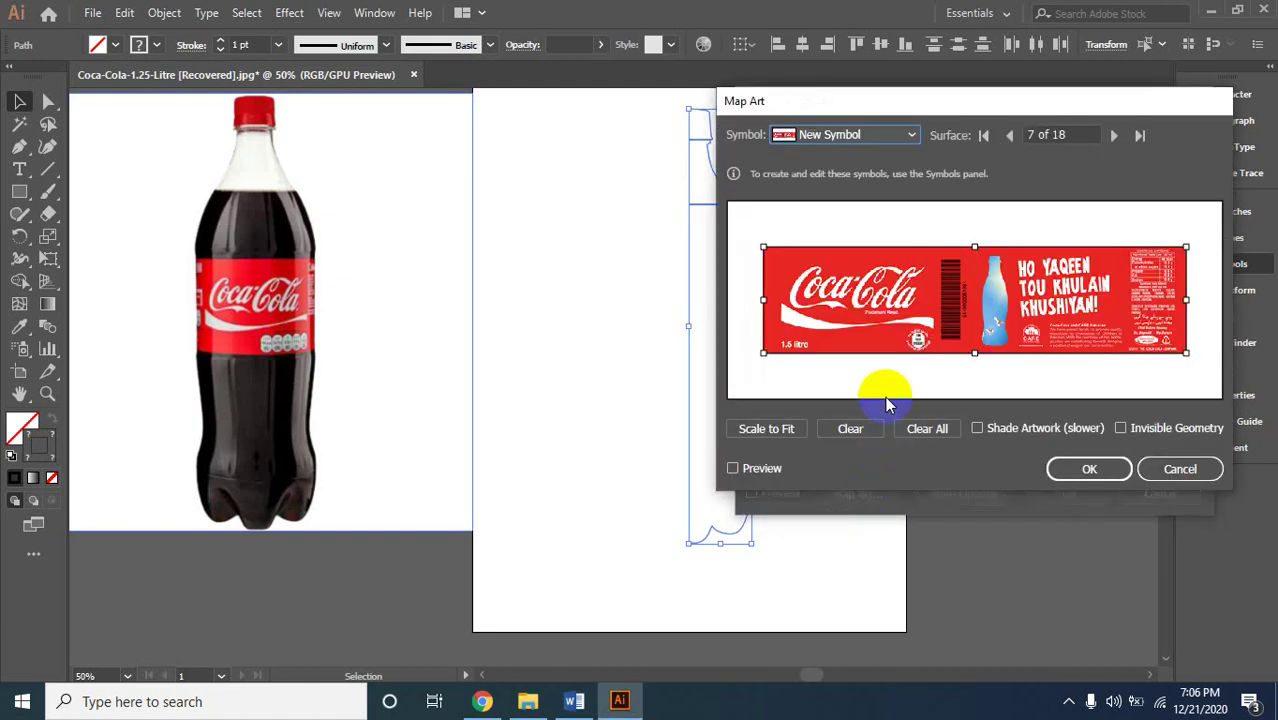
left_click(744, 475)
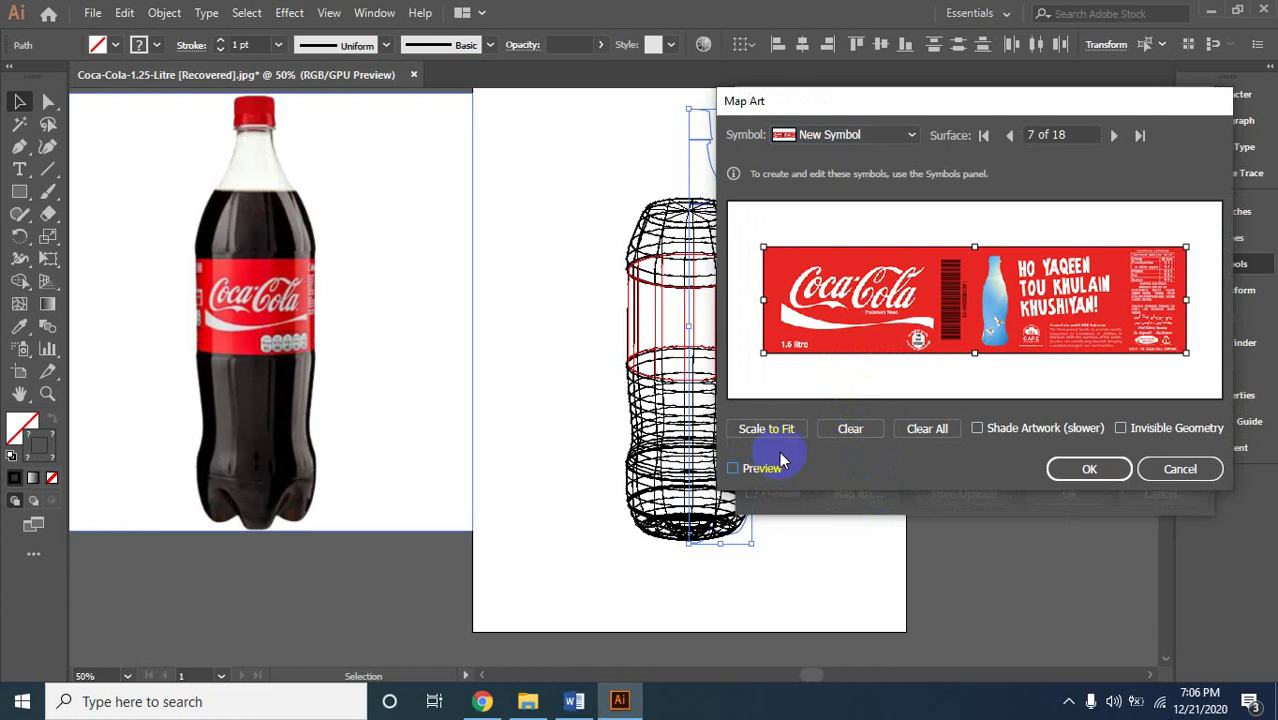
left_click(733, 471)
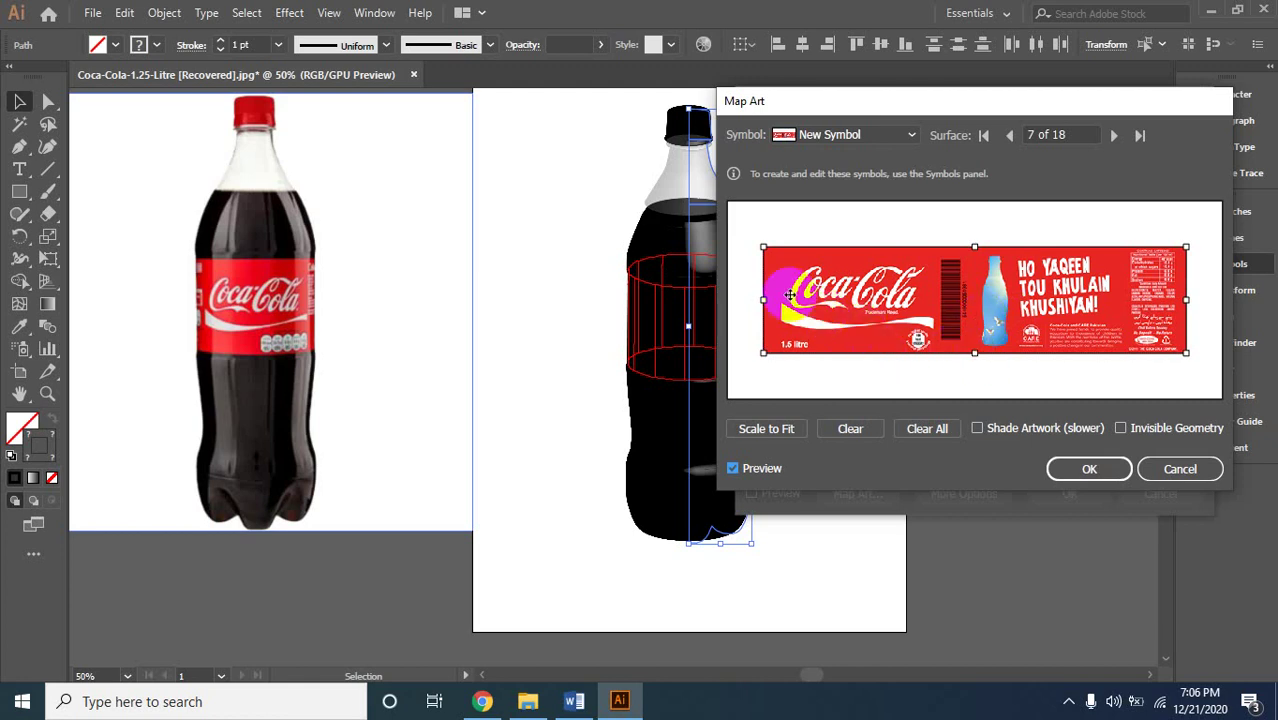
left_click(770, 428)
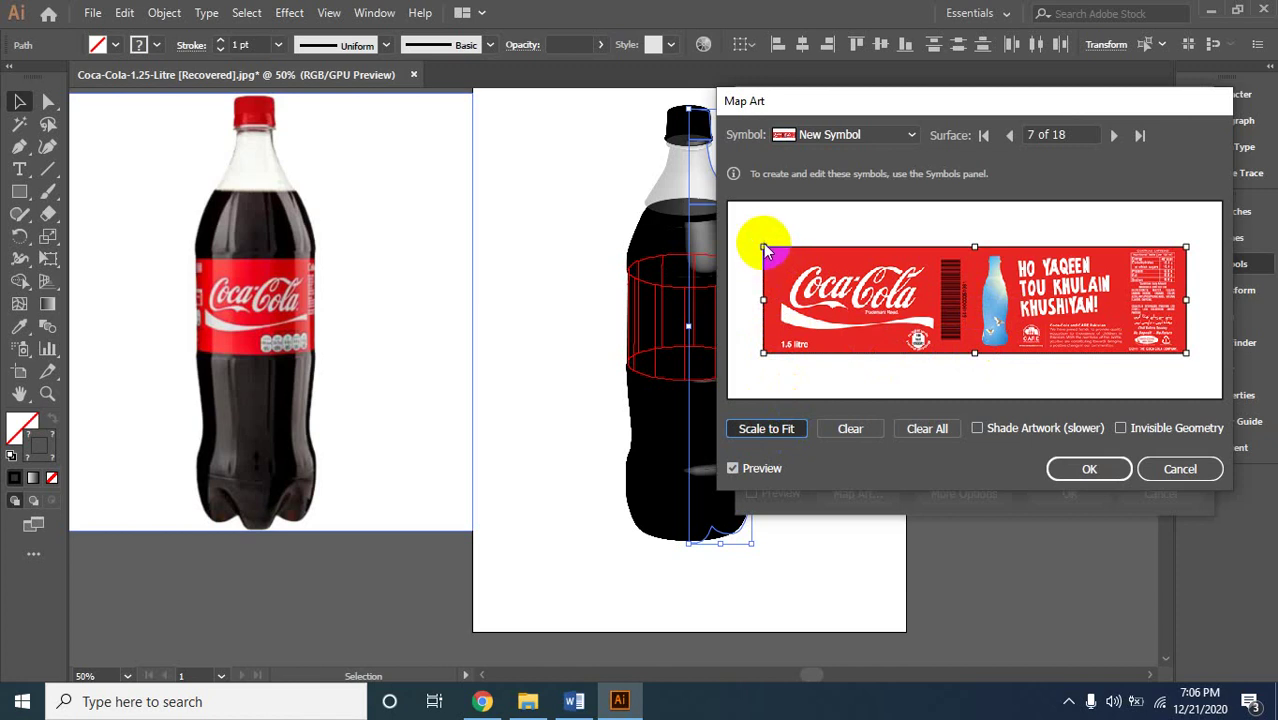
left_click(735, 469)
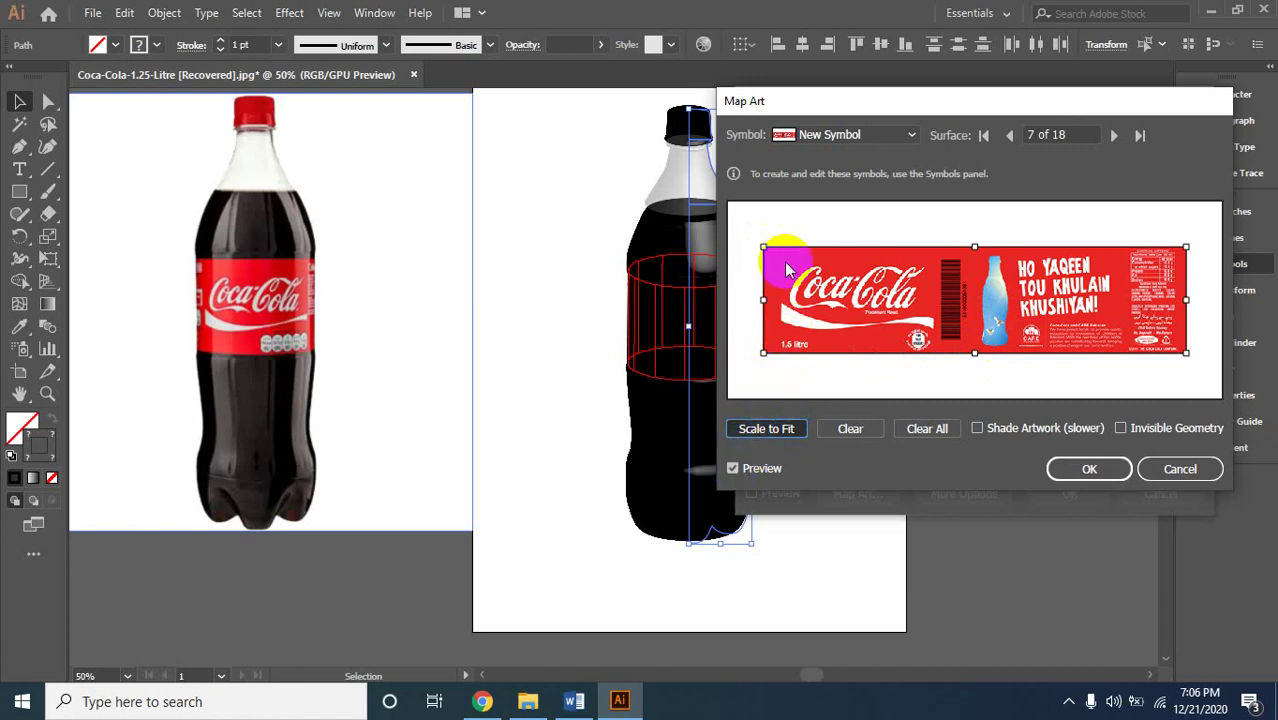
left_click(766, 428)
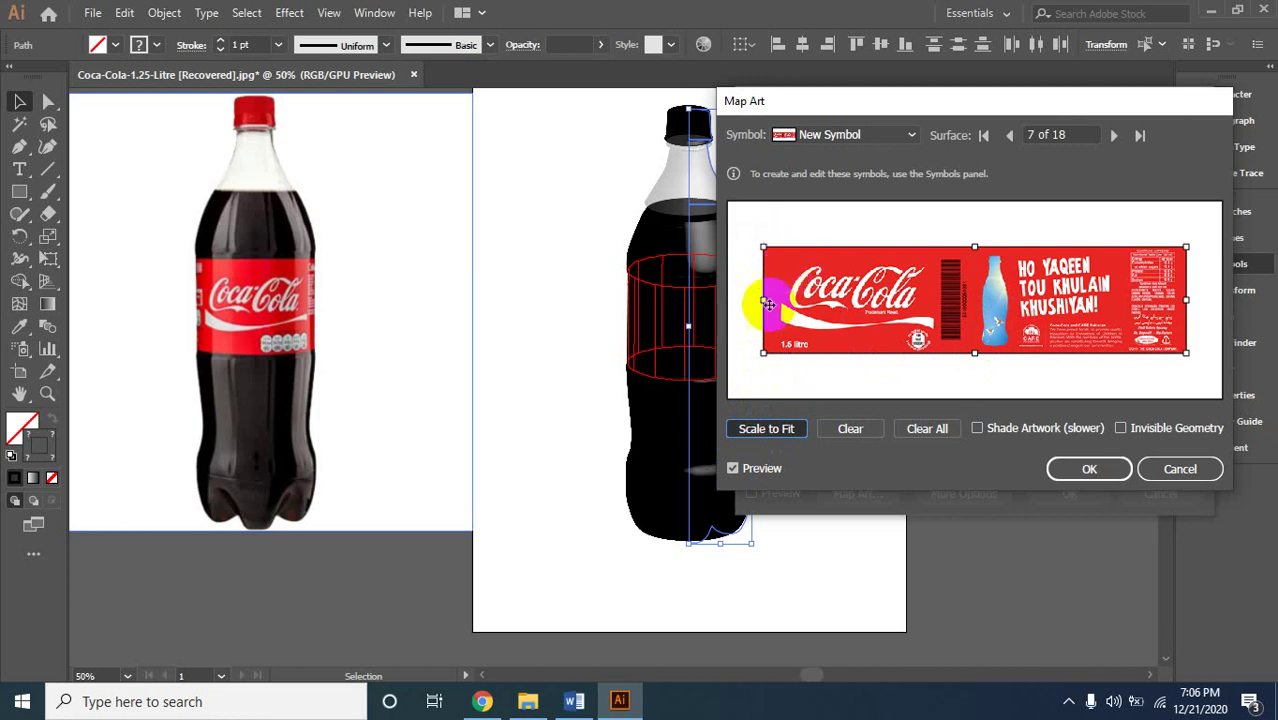
left_click(733, 468)
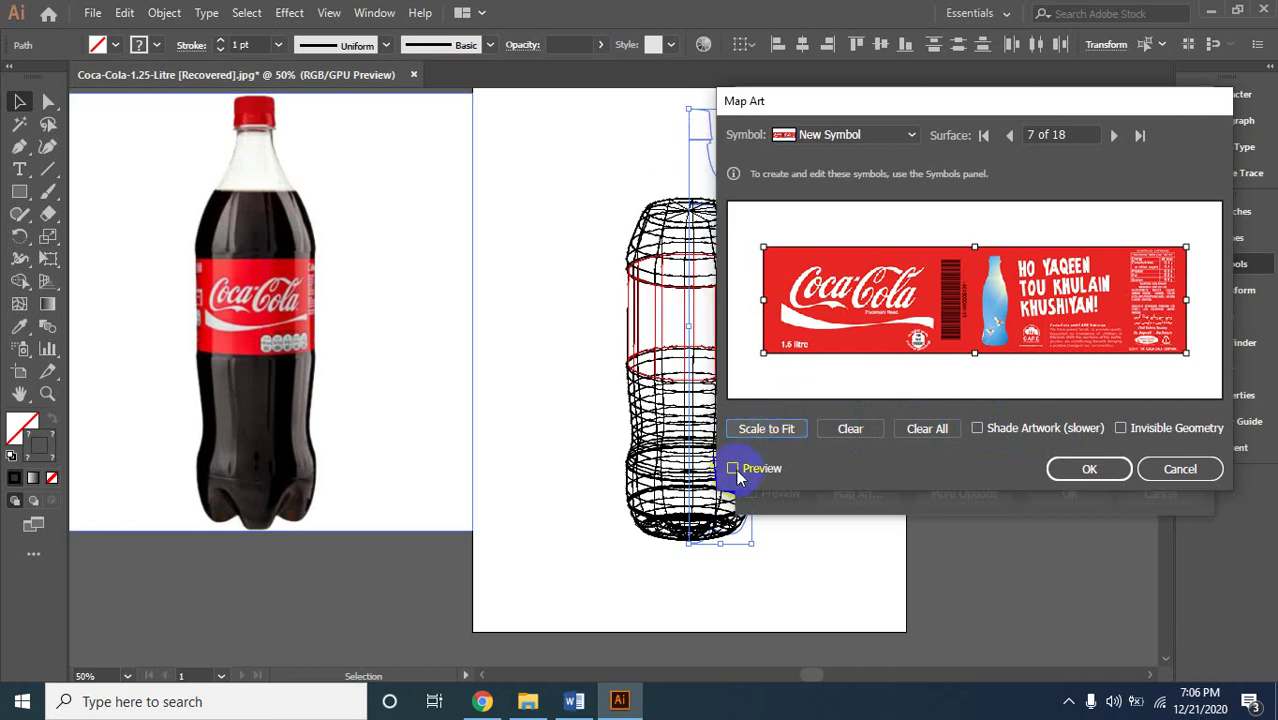
Resize the label's edges, then turn Preview on and Scale to Fit around the bottle's middle.
left_click_drag(765, 248, 944, 249)
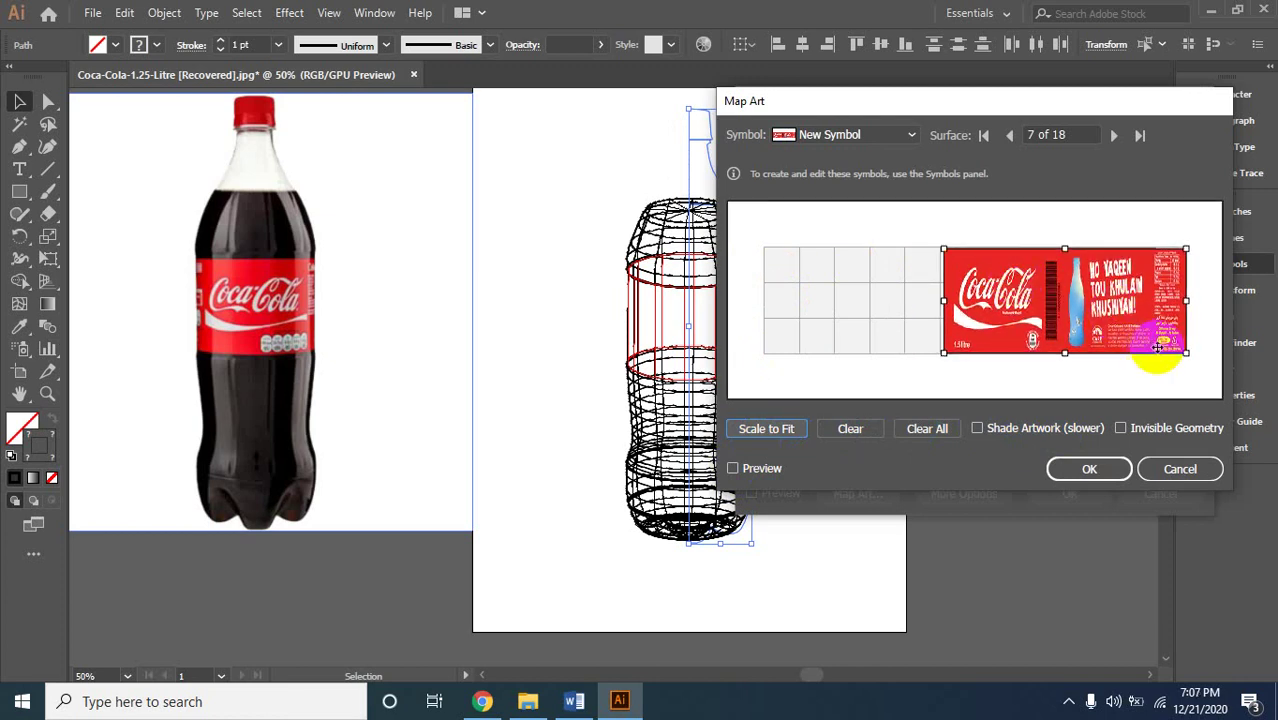
left_click_drag(1188, 352, 1155, 355)
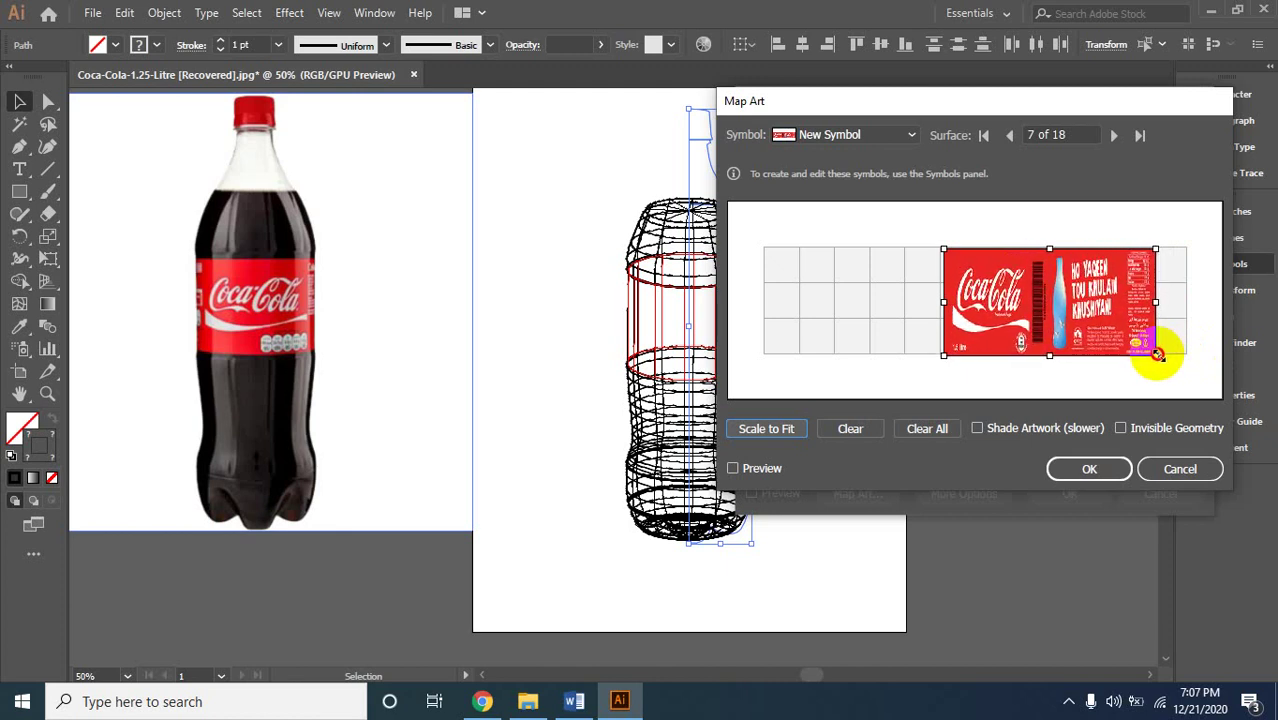
left_click_drag(1155, 355, 1158, 355)
left_click(736, 467)
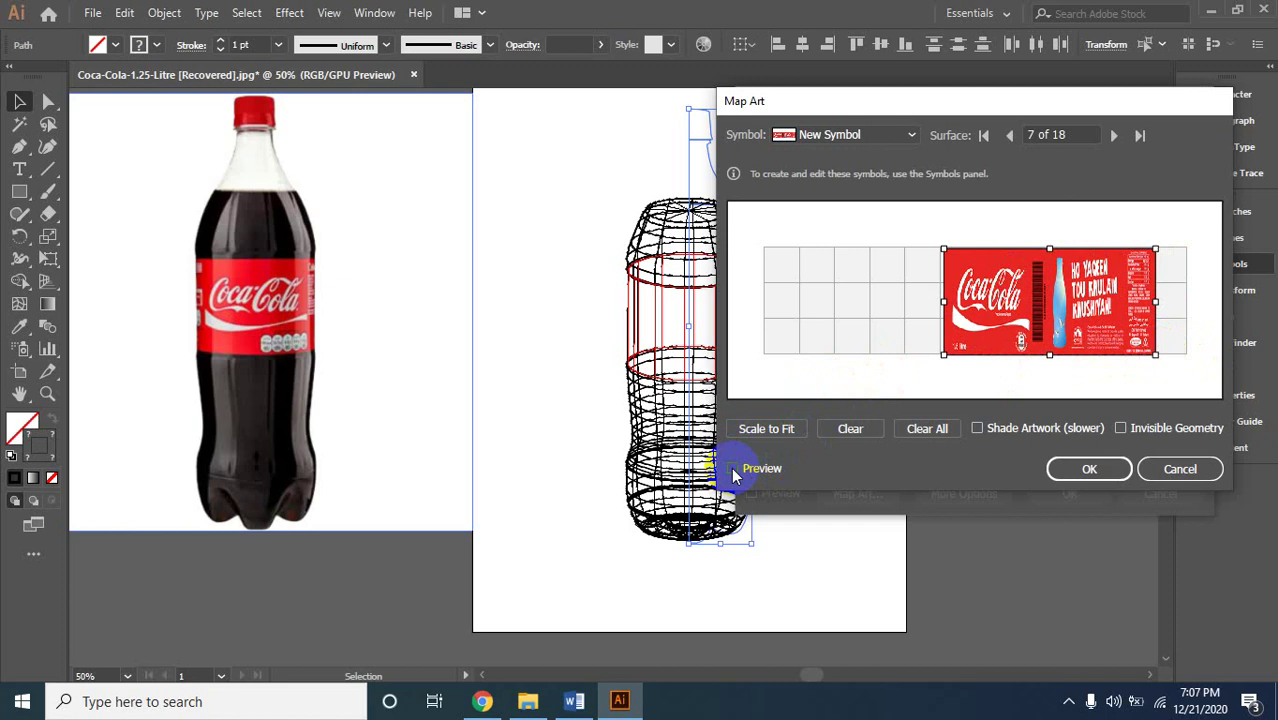
left_click(733, 468)
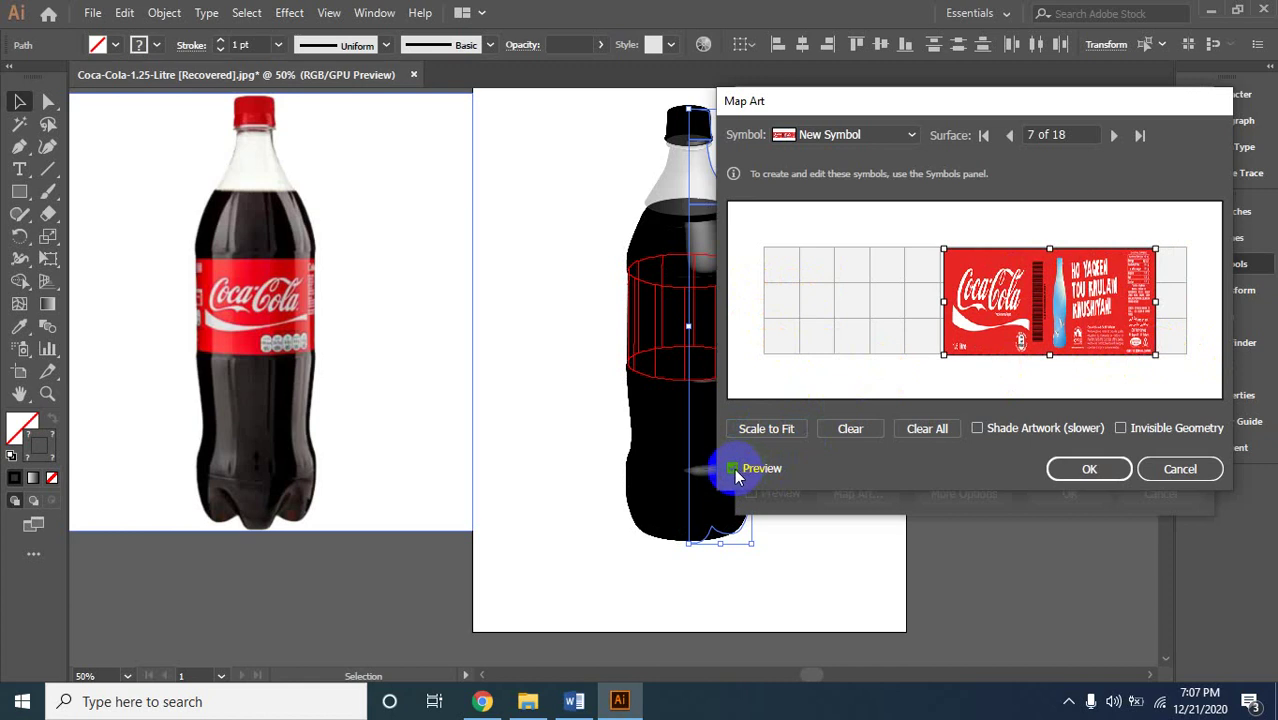
left_click(774, 430)
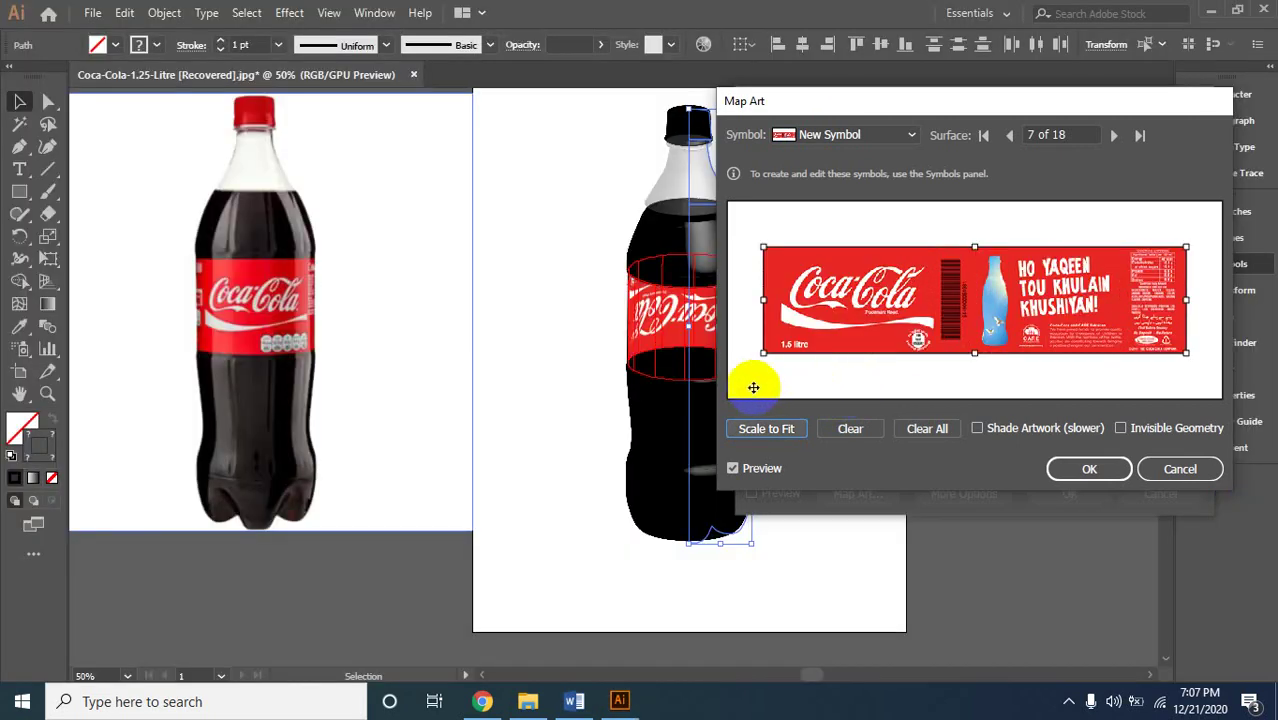
left_click(870, 272)
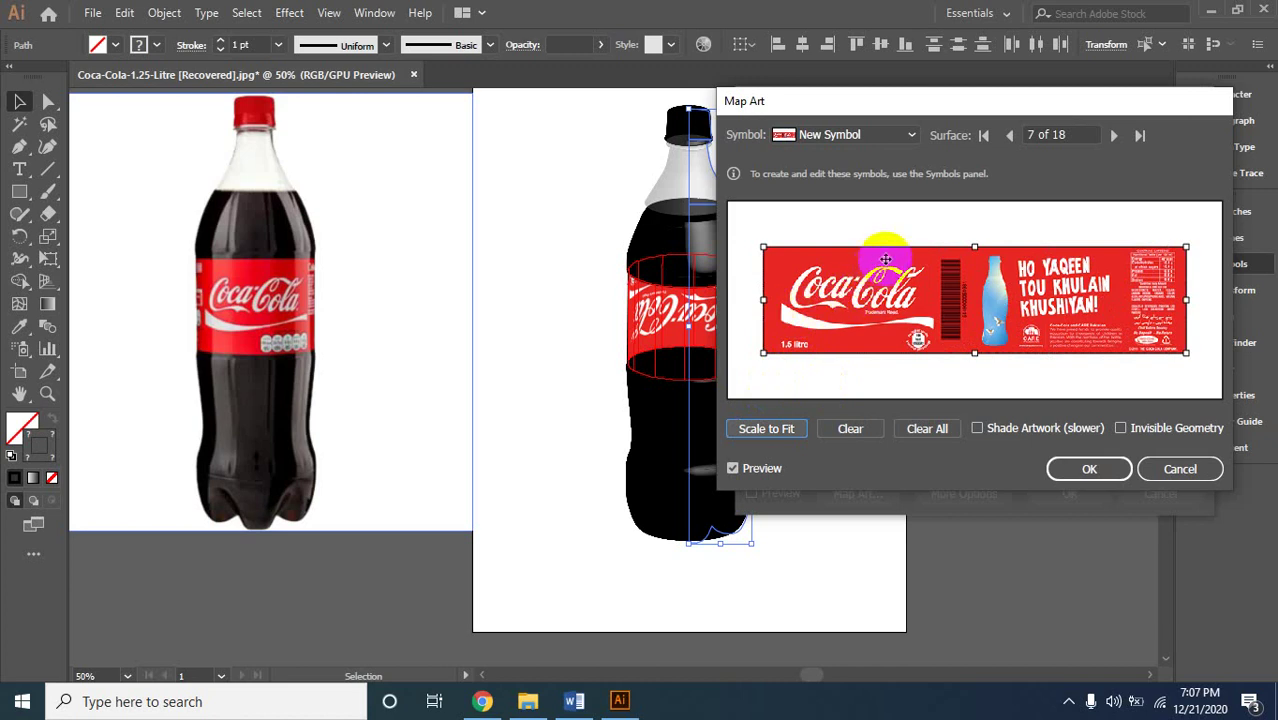
mouse_move(918, 106)
left_mouse_down()
mouse_move(1105, 272)
mouse_move(958, 160)
mouse_move(940, 117)
left_mouse_up()
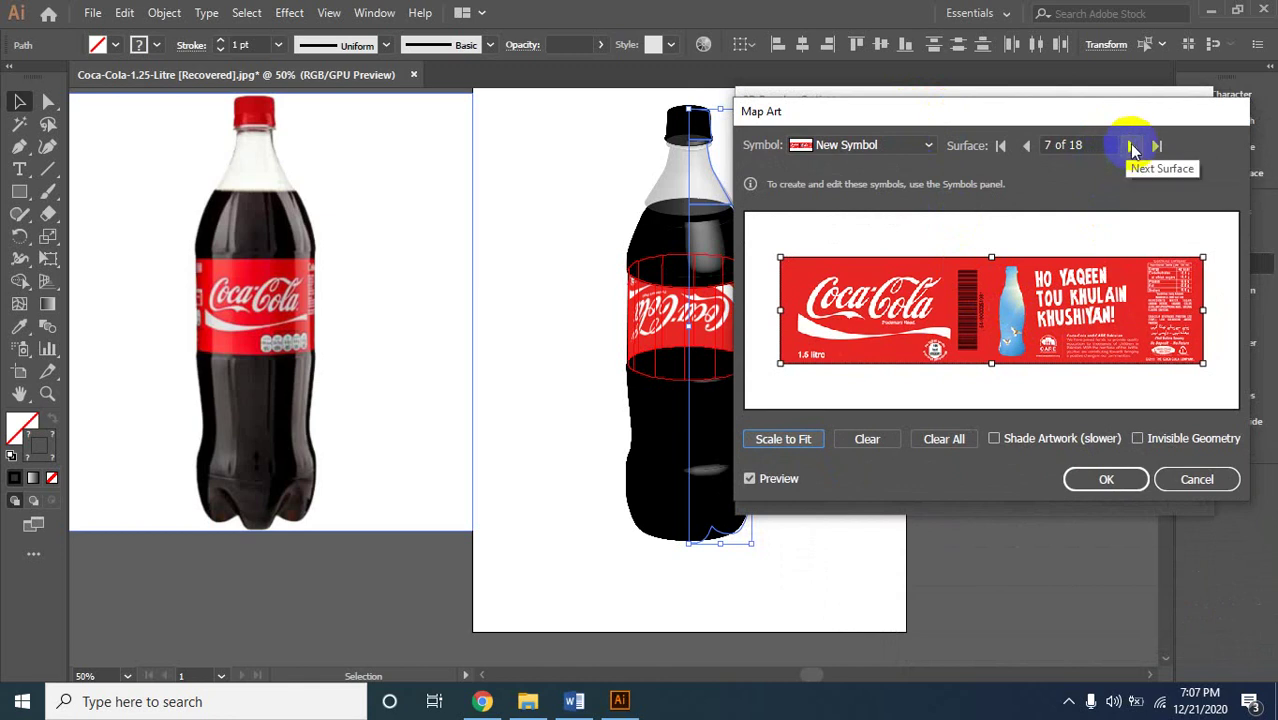
Page through surfaces 8–11 and back to surface 7 of 18, which carries the Coca-Cola label.
left_click(1131, 146)
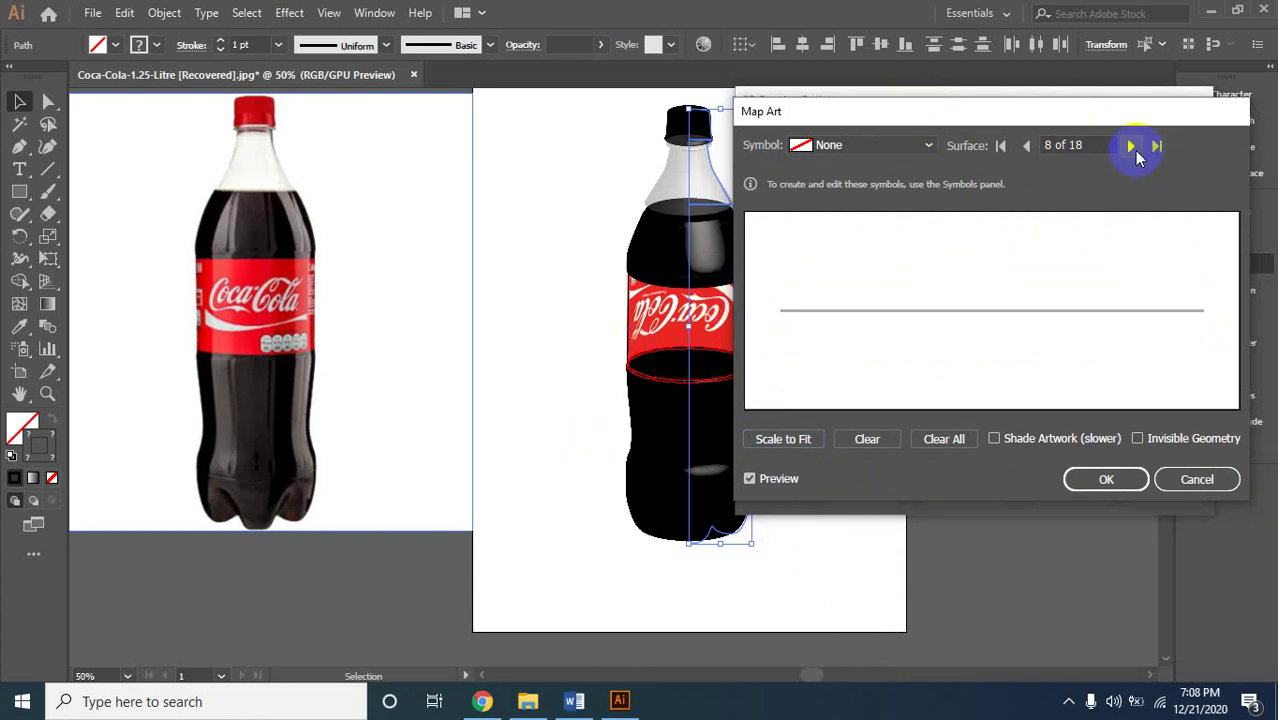
left_click(1131, 146)
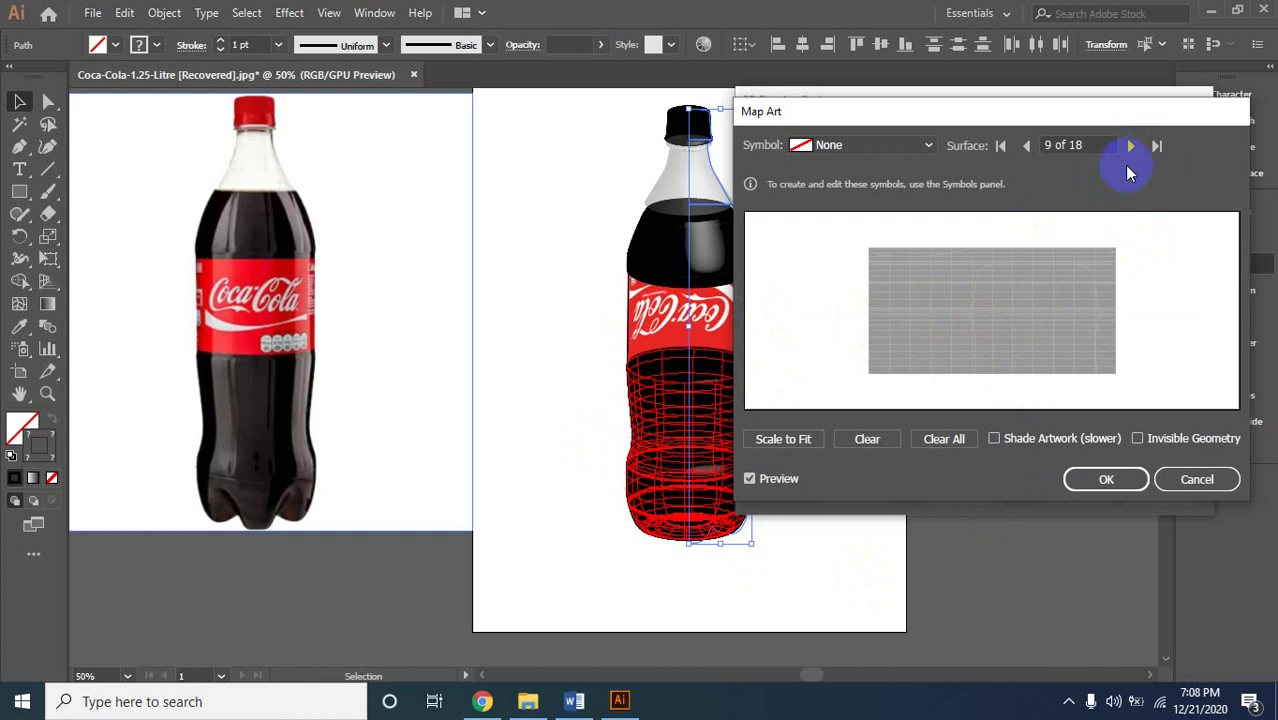
left_click(1130, 146)
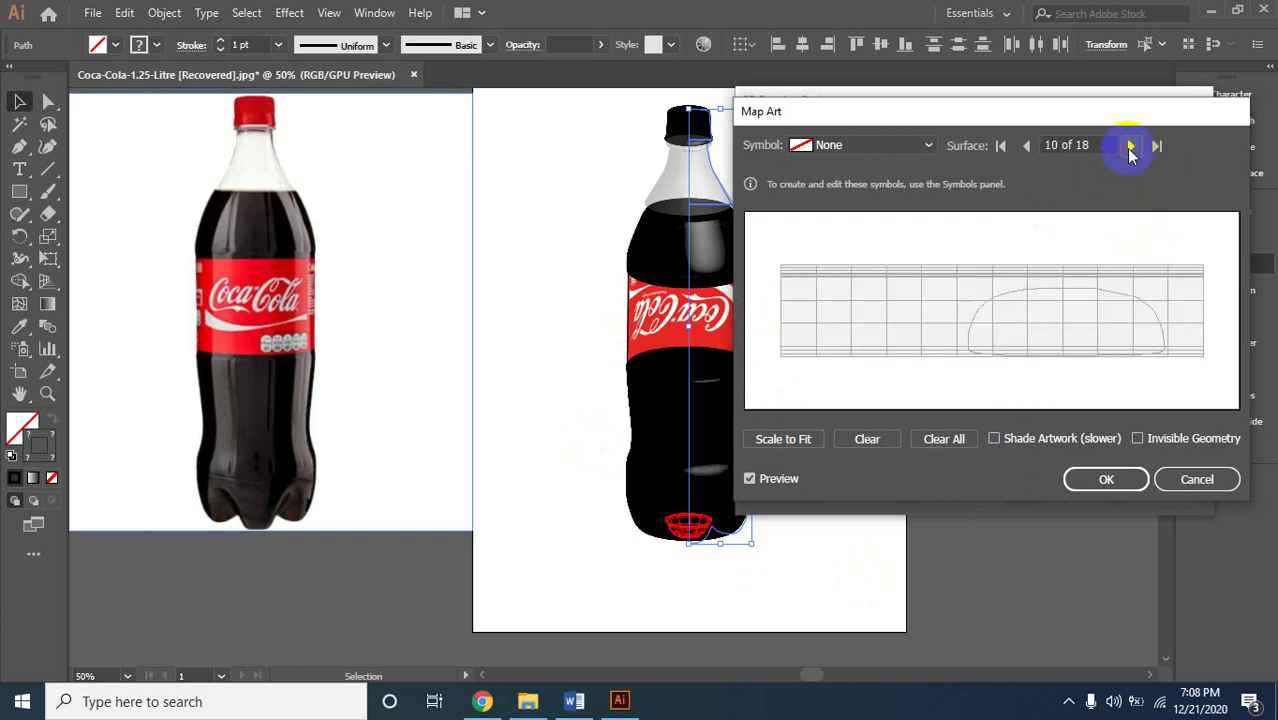
left_click(1130, 146)
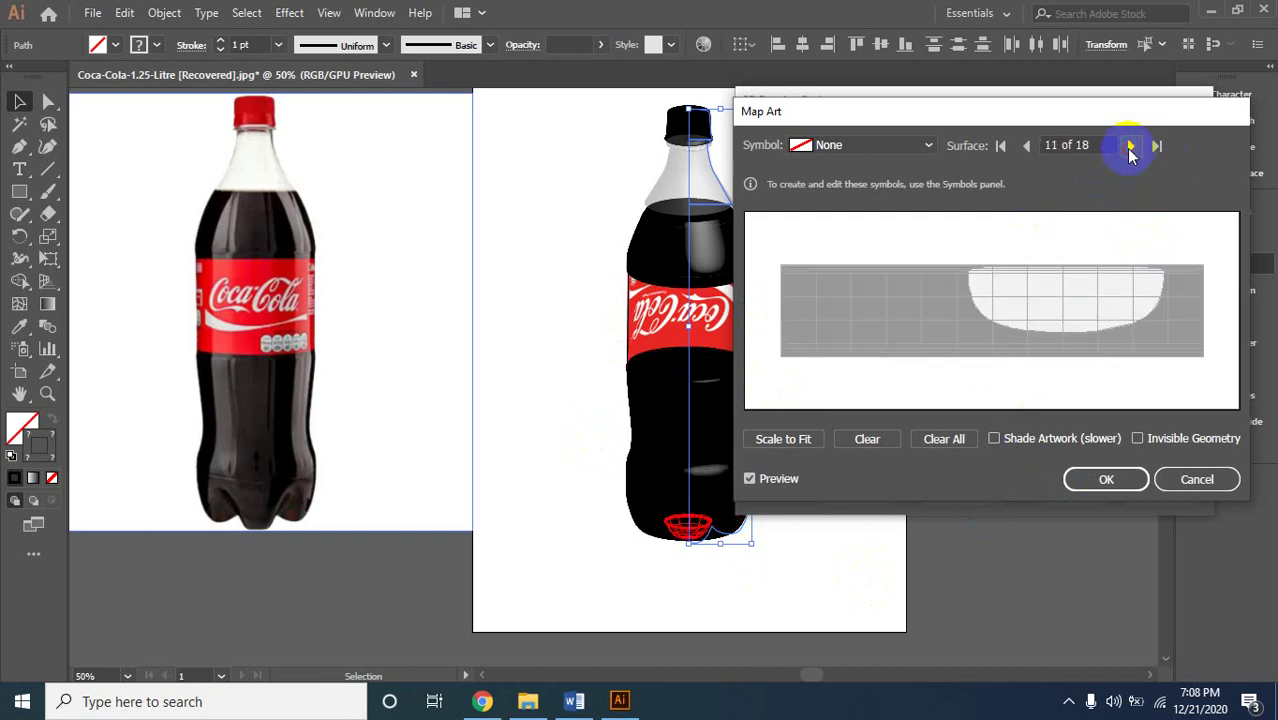
left_click(1030, 147)
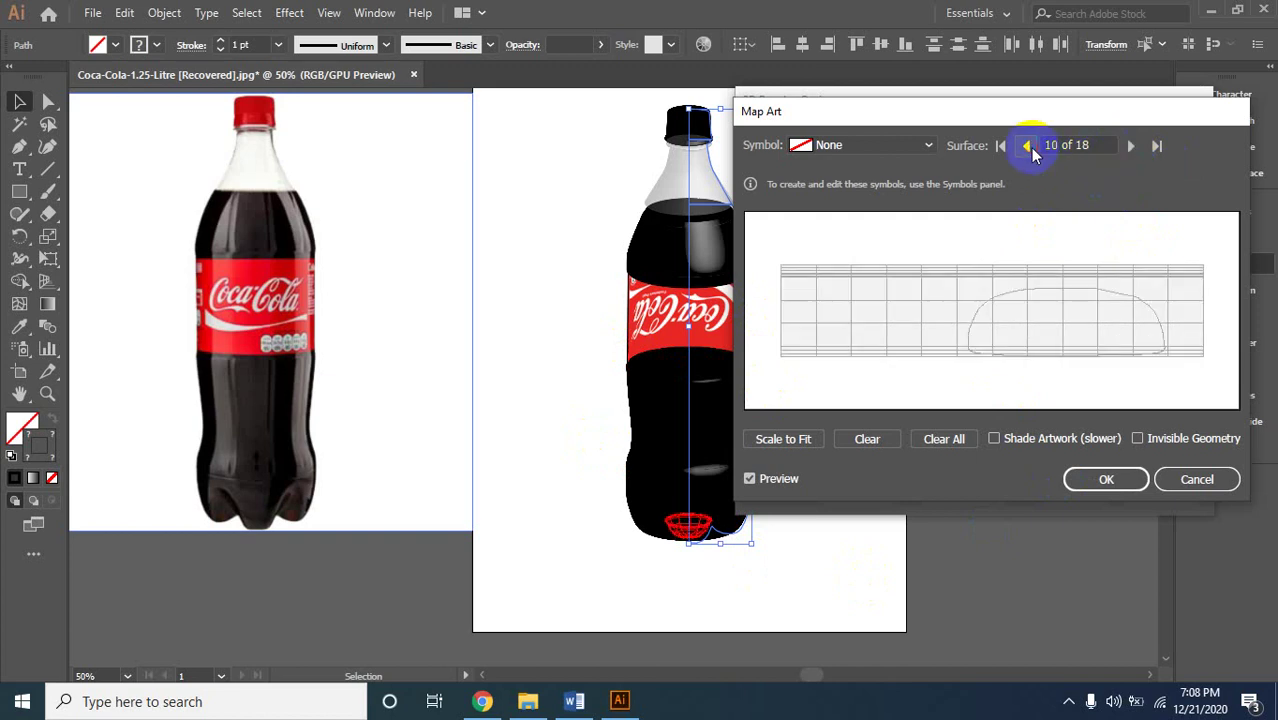
left_click(1030, 147)
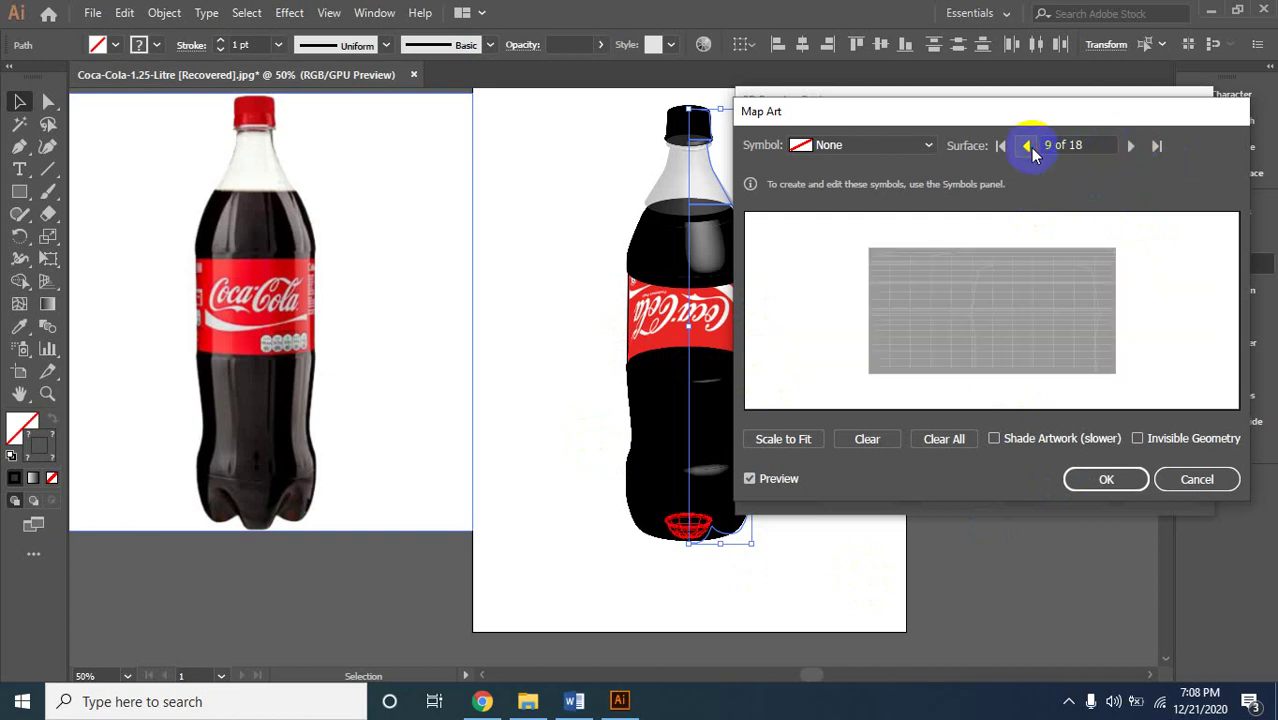
left_click(1029, 146)
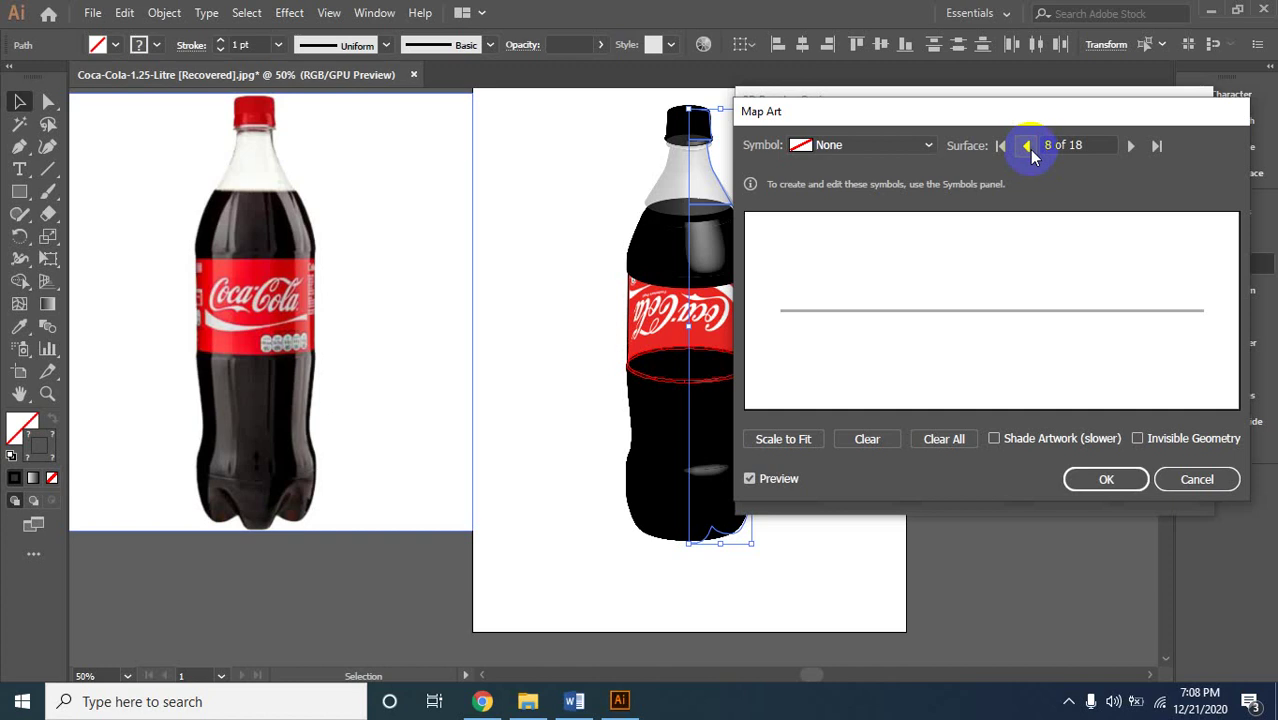
left_click(1027, 146)
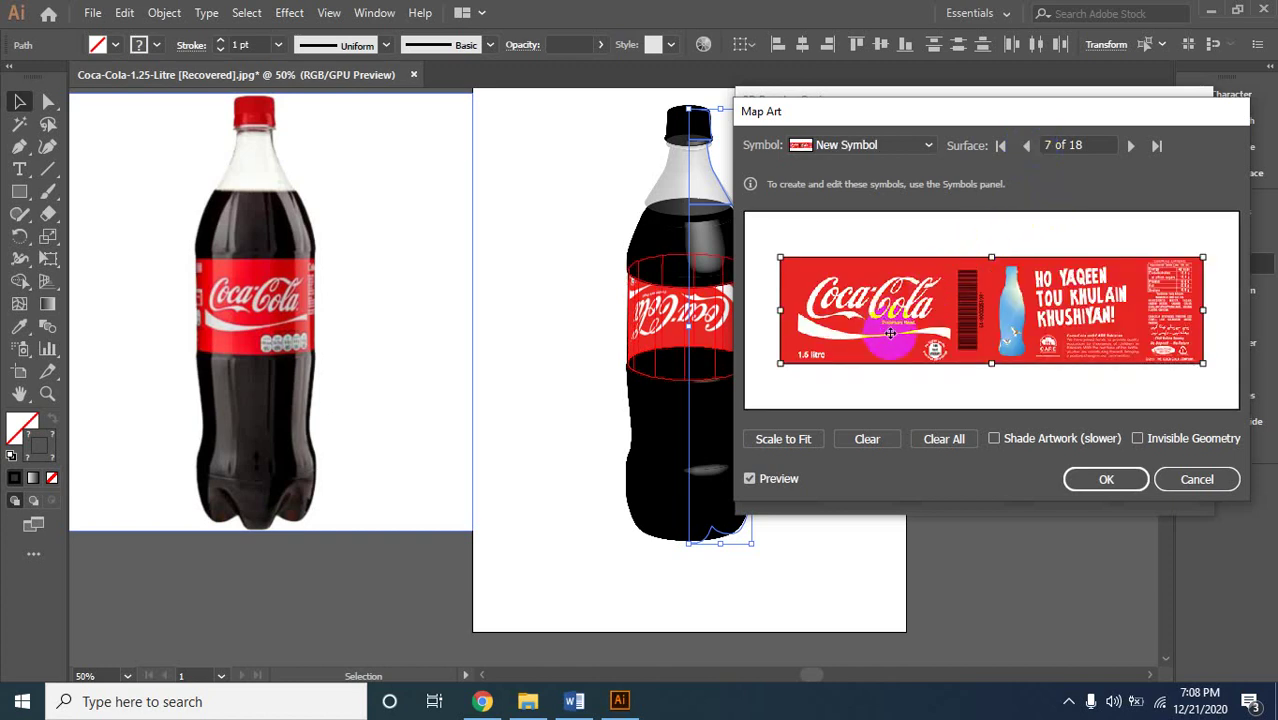
Shrink the label from its top corners and move it down-left on surface 7's grid.
left_click_drag(778, 312, 850, 310)
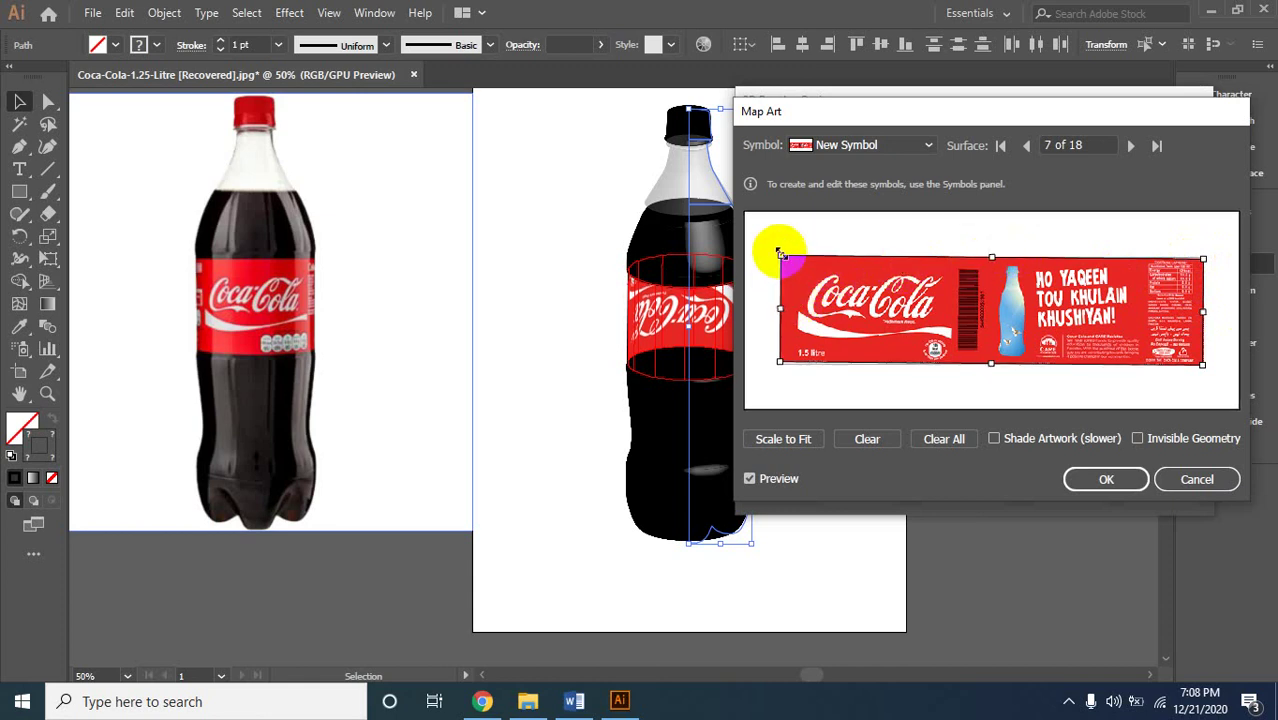
left_click_drag(780, 255, 959, 261)
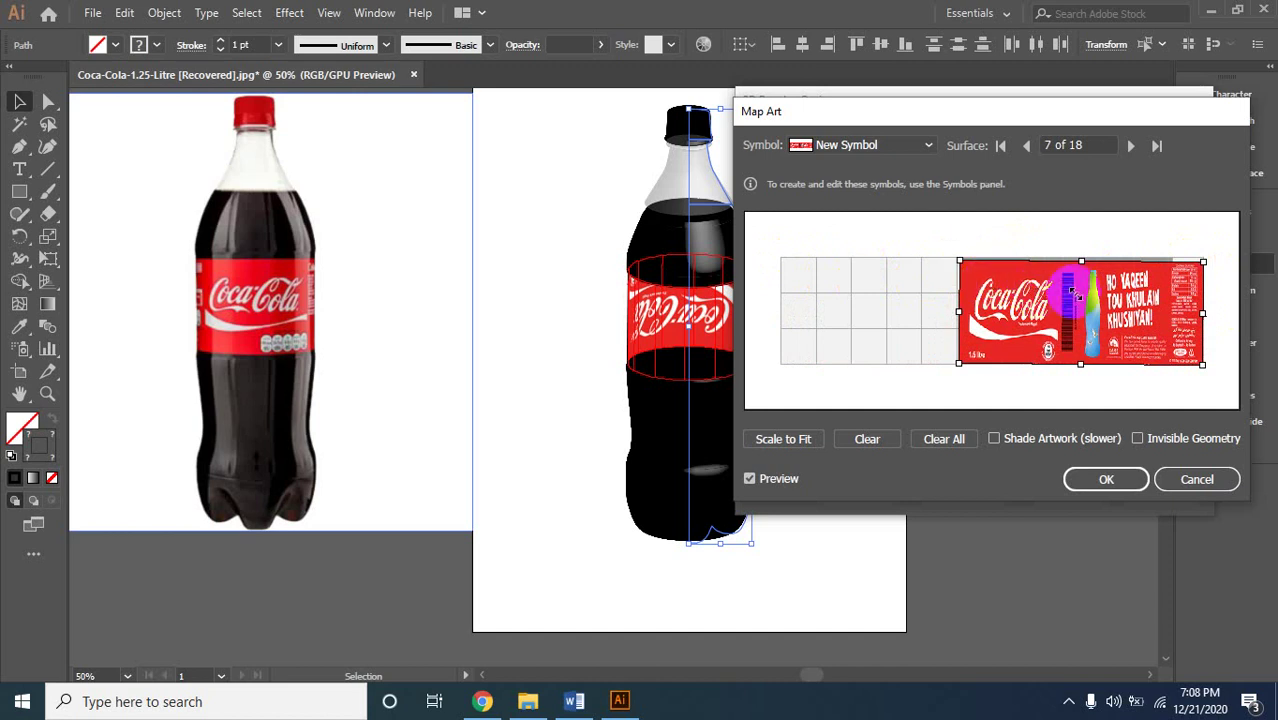
left_click(1174, 346)
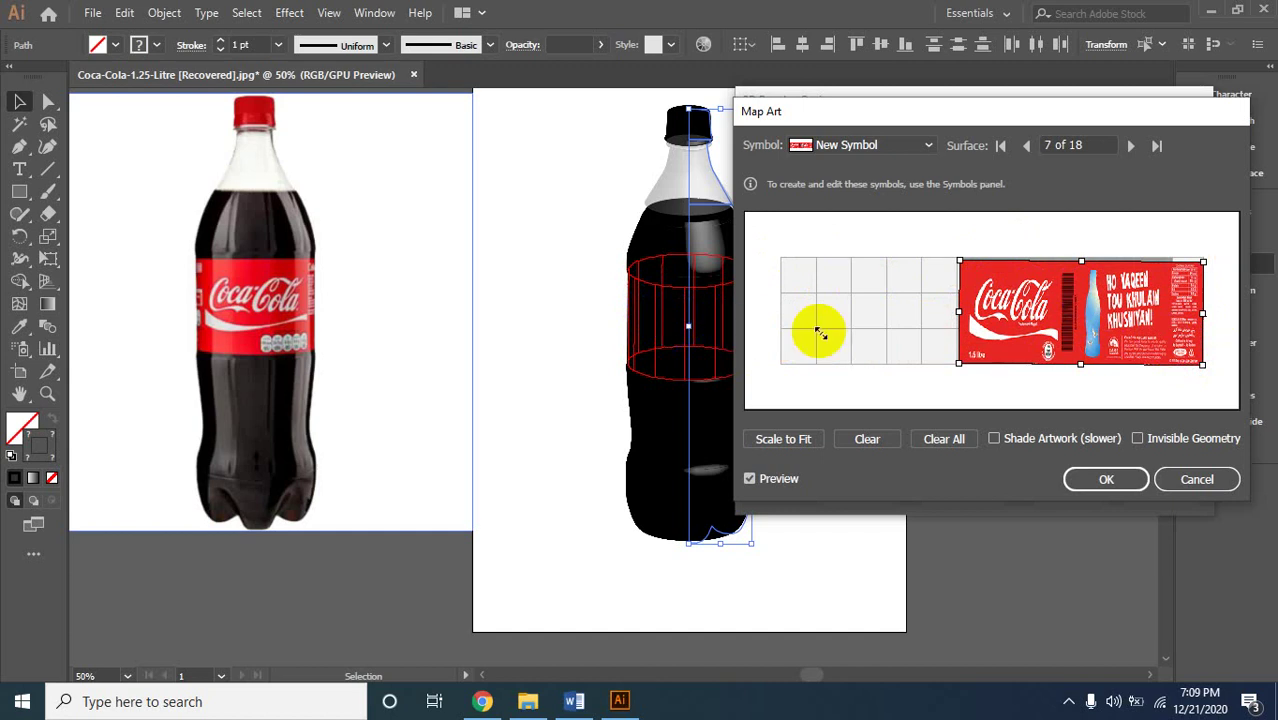
left_click_drag(1136, 358, 1198, 366)
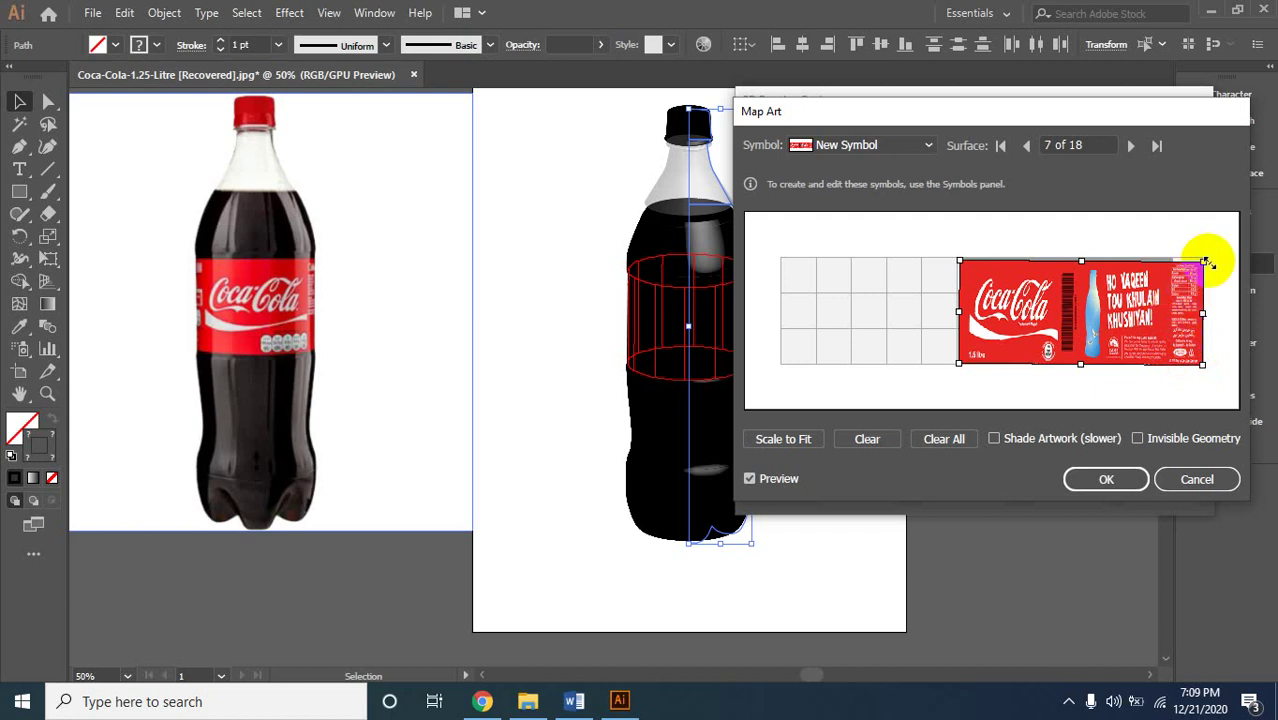
left_click_drag(1207, 262, 1193, 265)
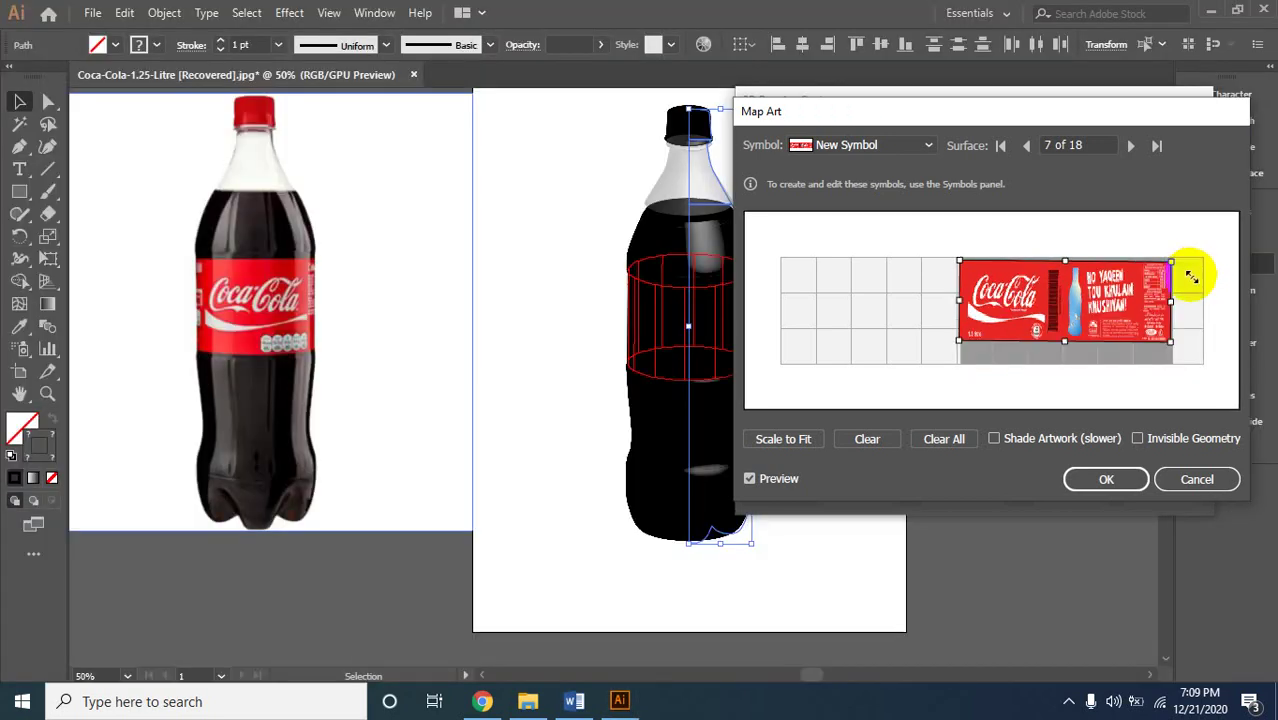
mouse_move(1039, 302)
left_mouse_down()
mouse_move(1027, 313)
mouse_move(1043, 326)
left_mouse_up()
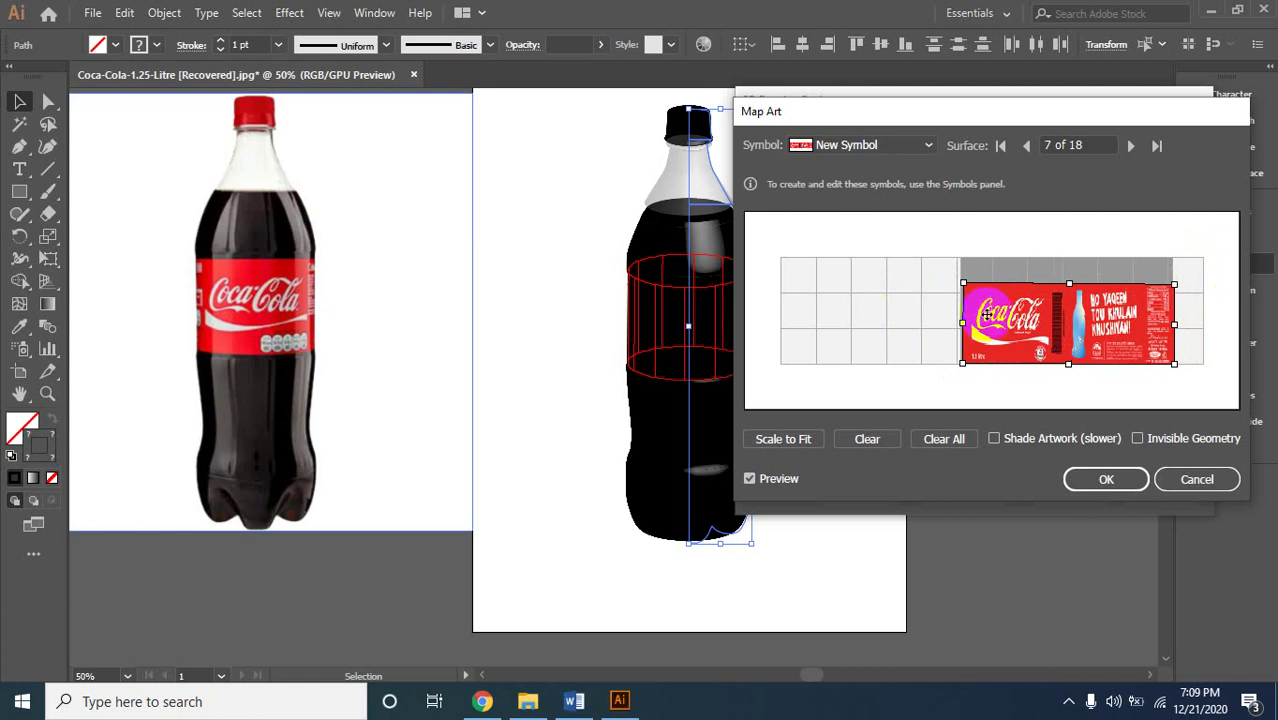
left_click(809, 434)
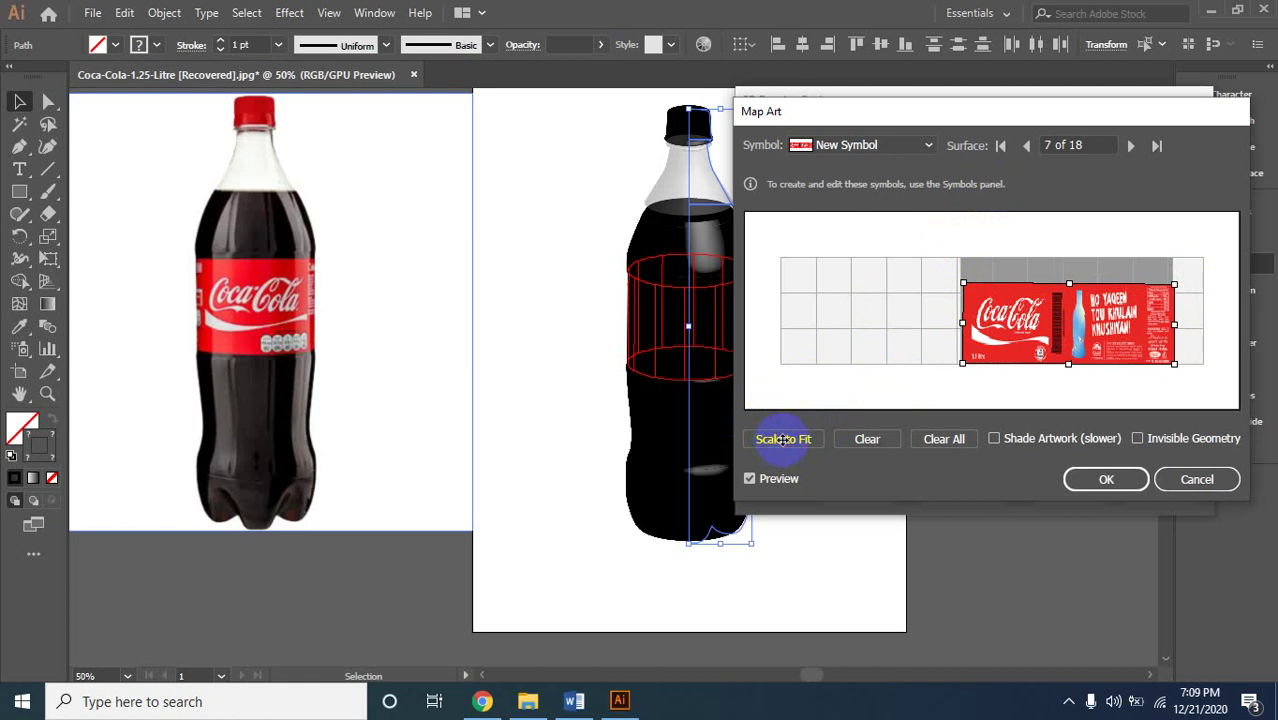
Scale the label to fit surface 7 of 18, then accept the mapping.
left_click(793, 430)
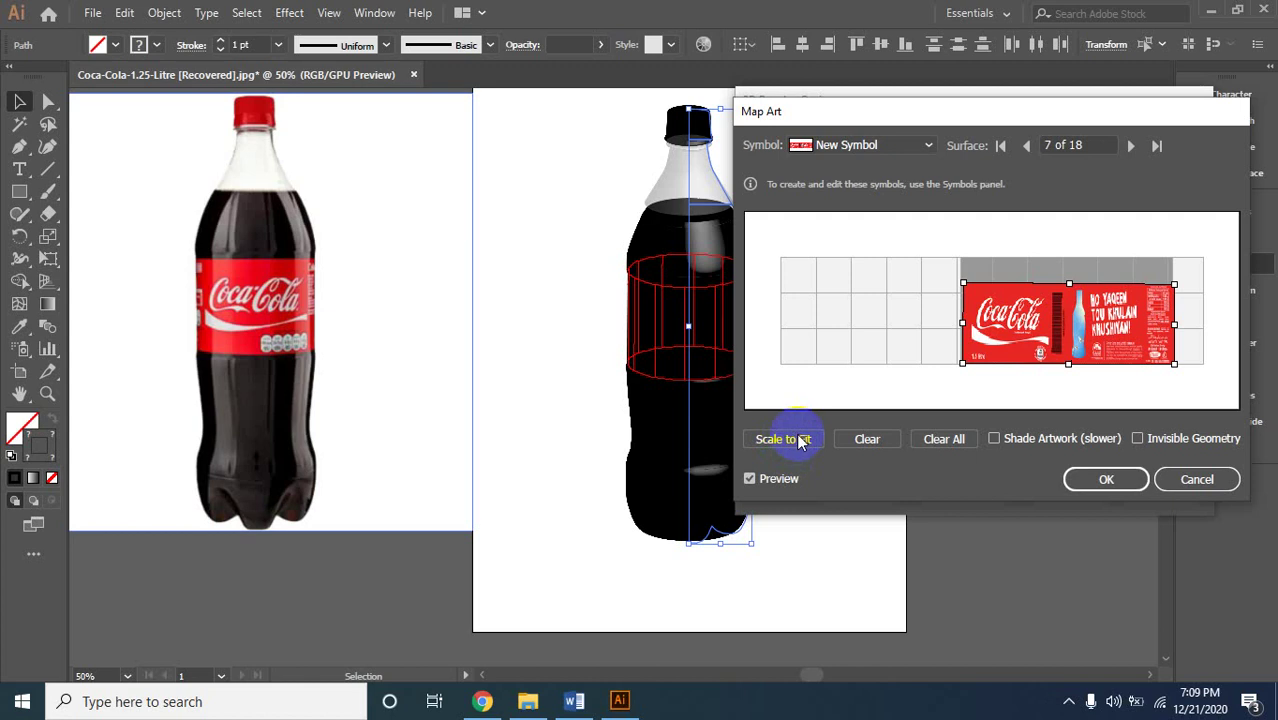
left_click(799, 441)
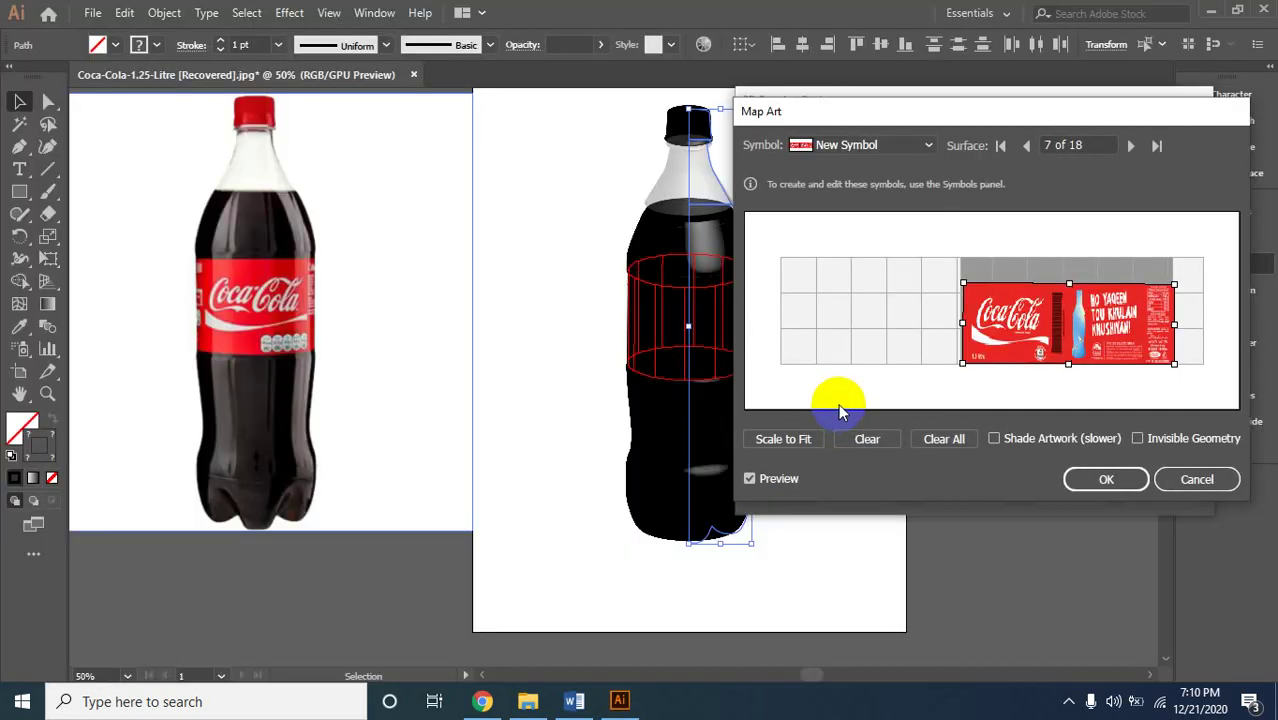
left_click(791, 440)
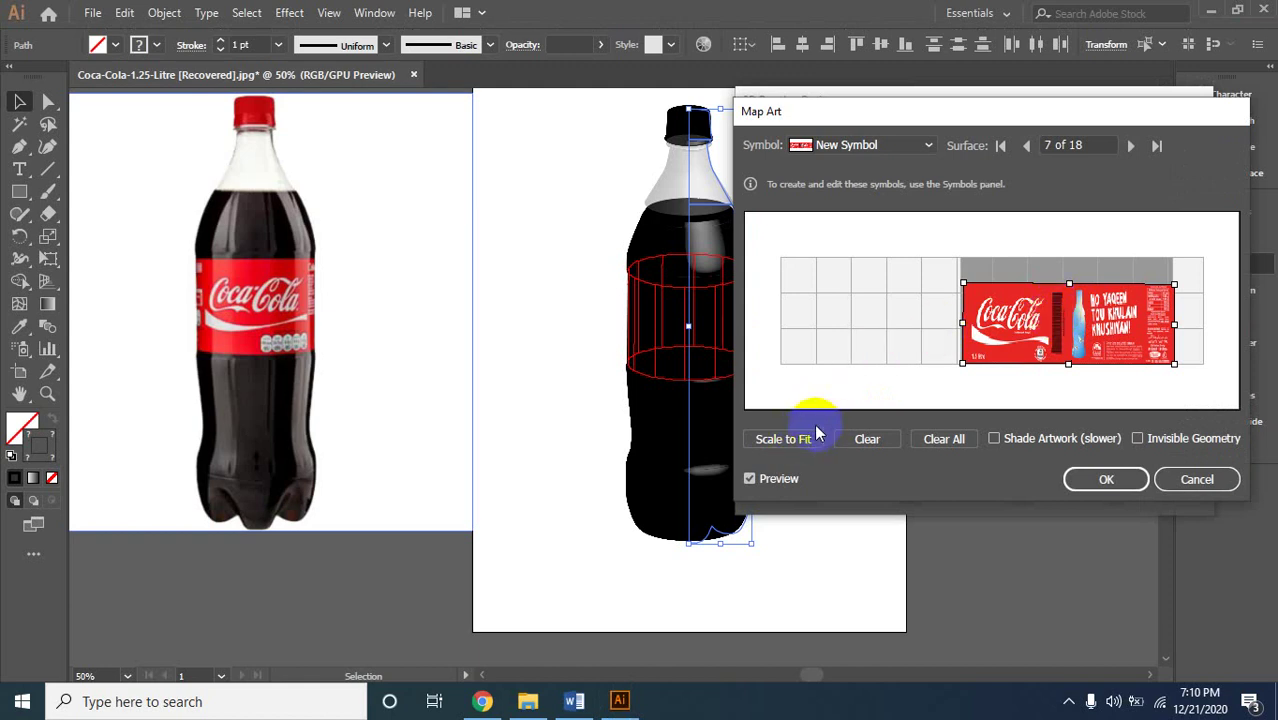
left_click(788, 442)
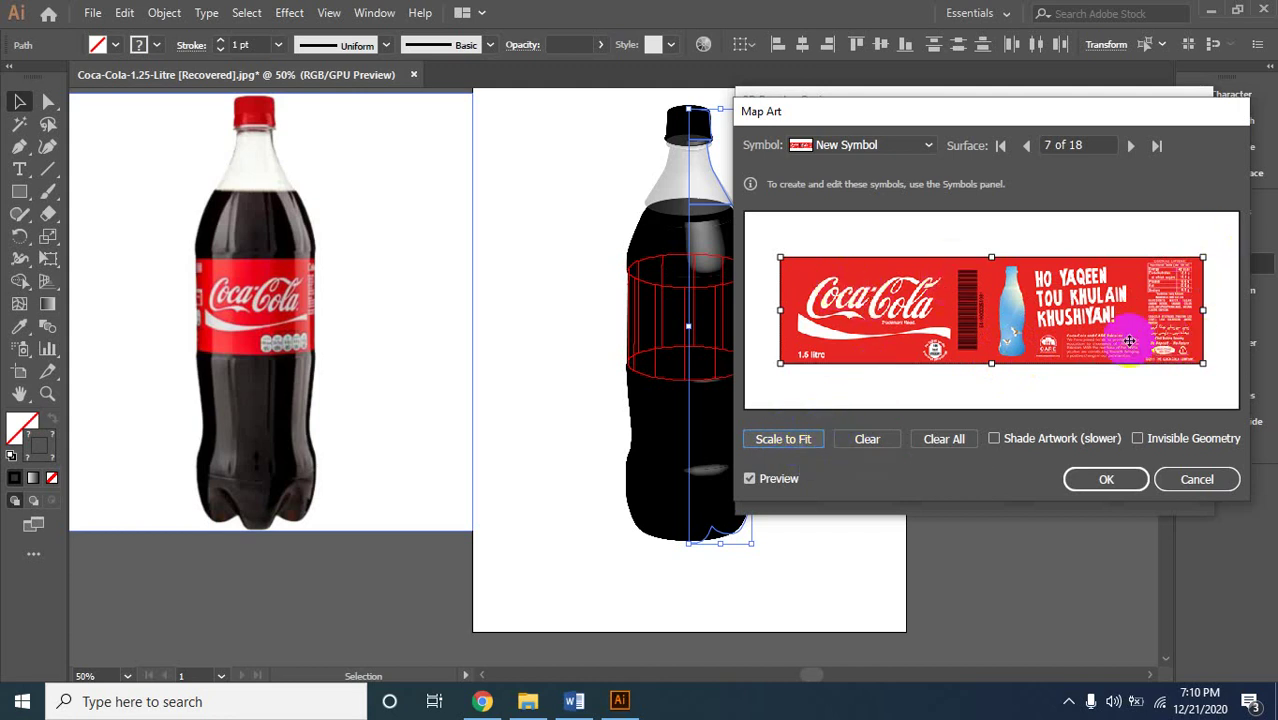
left_click_drag(804, 354, 838, 343)
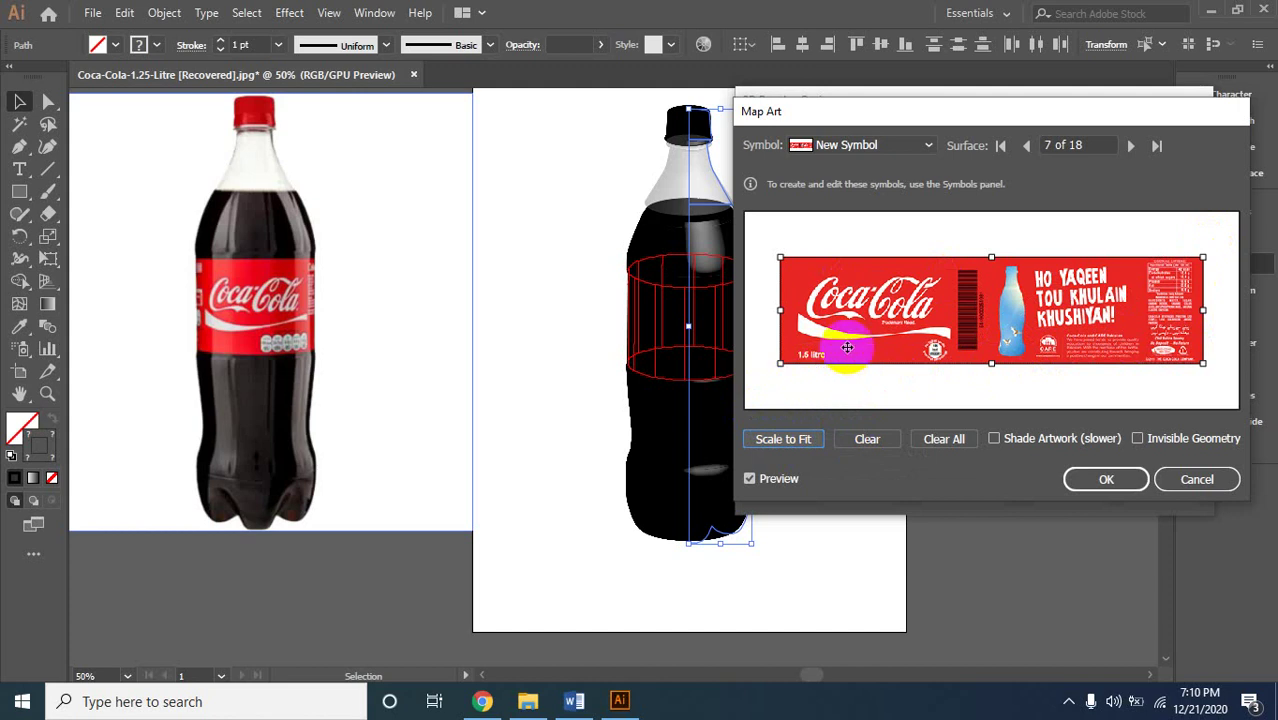
left_click(803, 440)
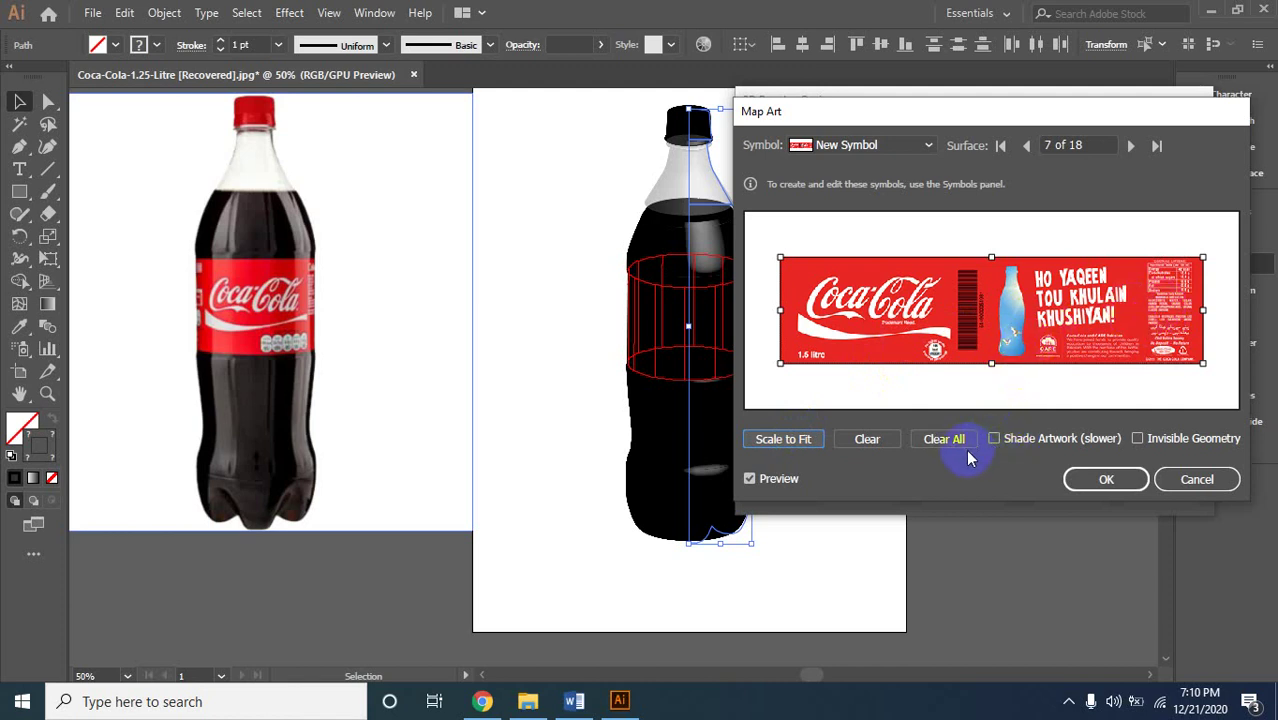
left_click(1103, 482)
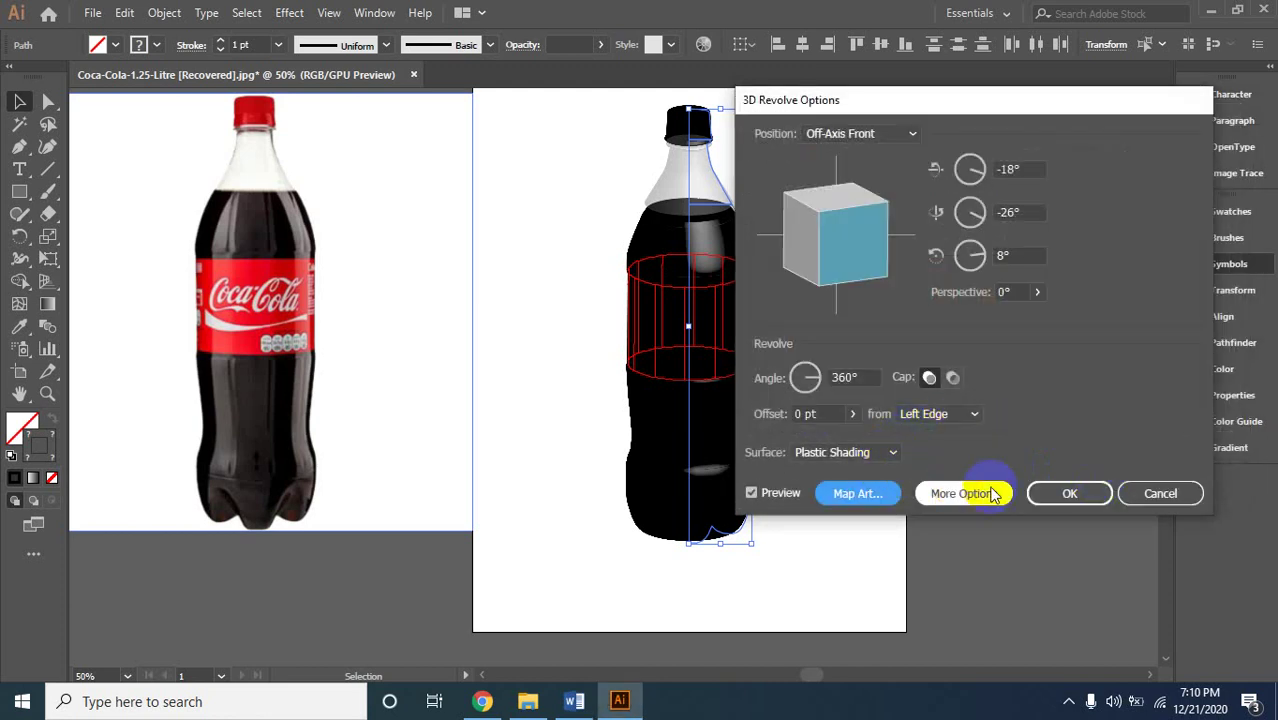
Confirm the 3D Revolve settings, leaving a black shaded bottle, and reselect its body.
left_click(1064, 494)
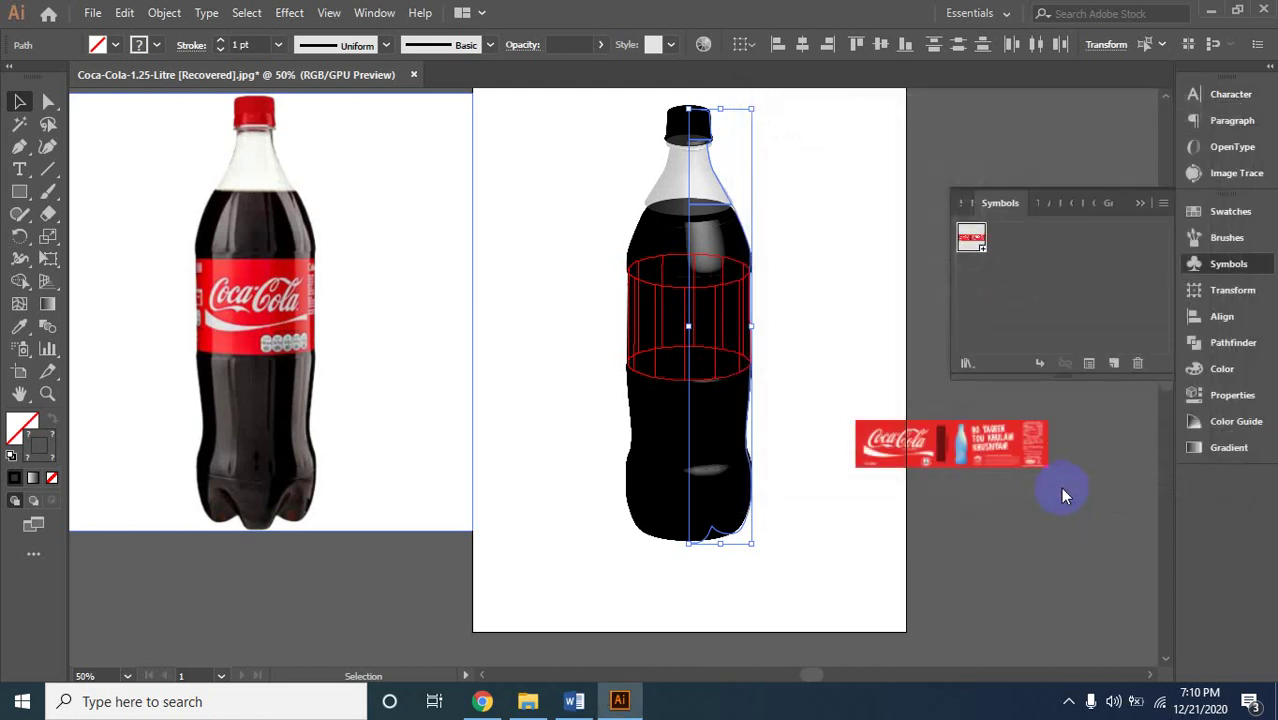
left_click(695, 347)
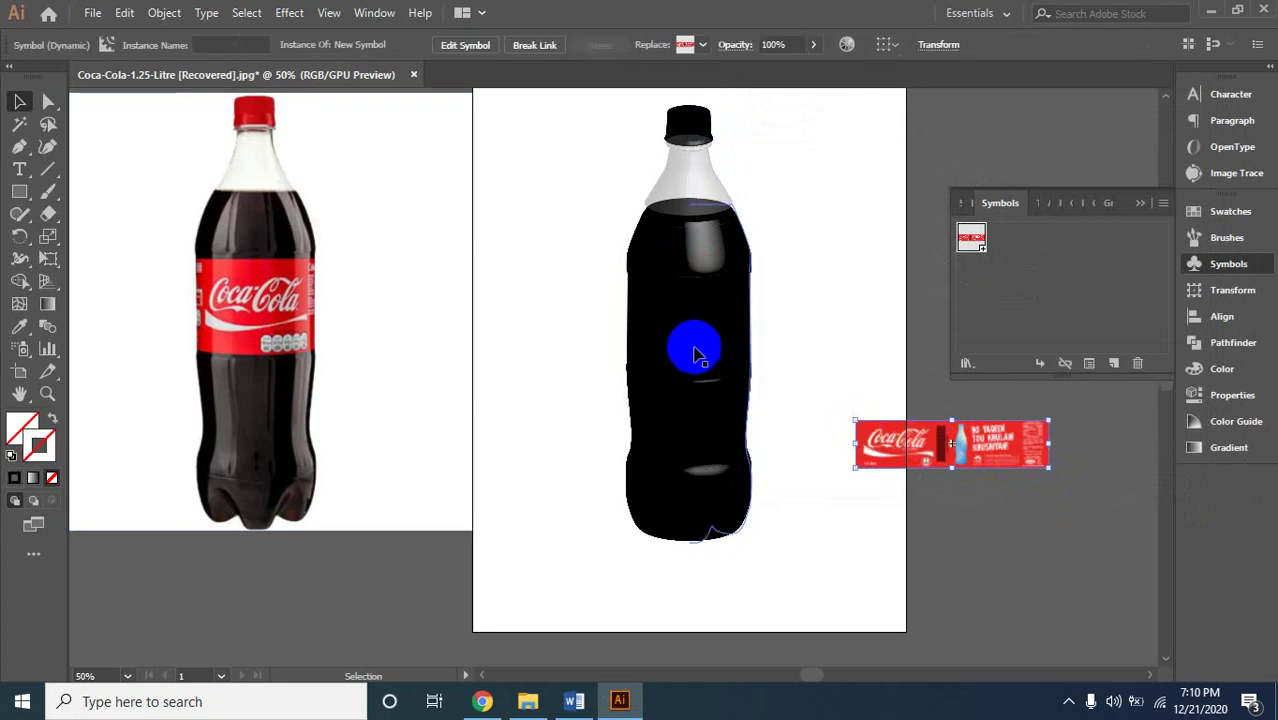
left_click(766, 326)
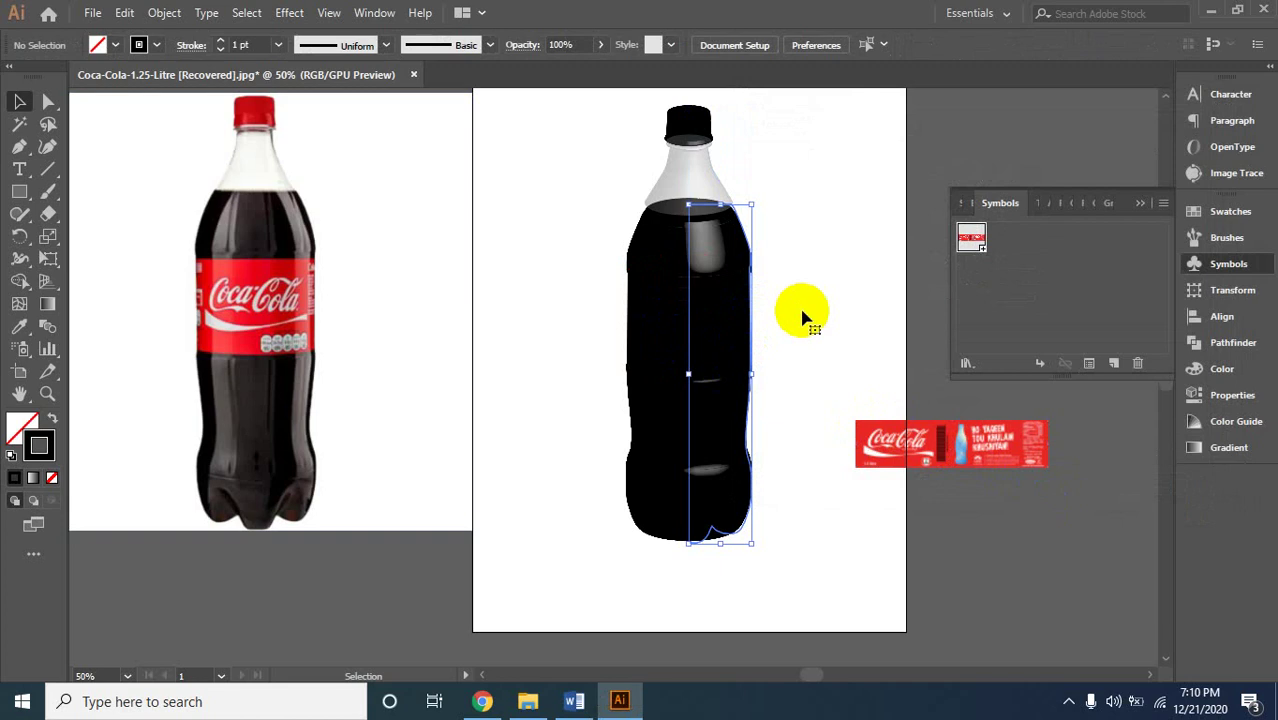
left_click(733, 357)
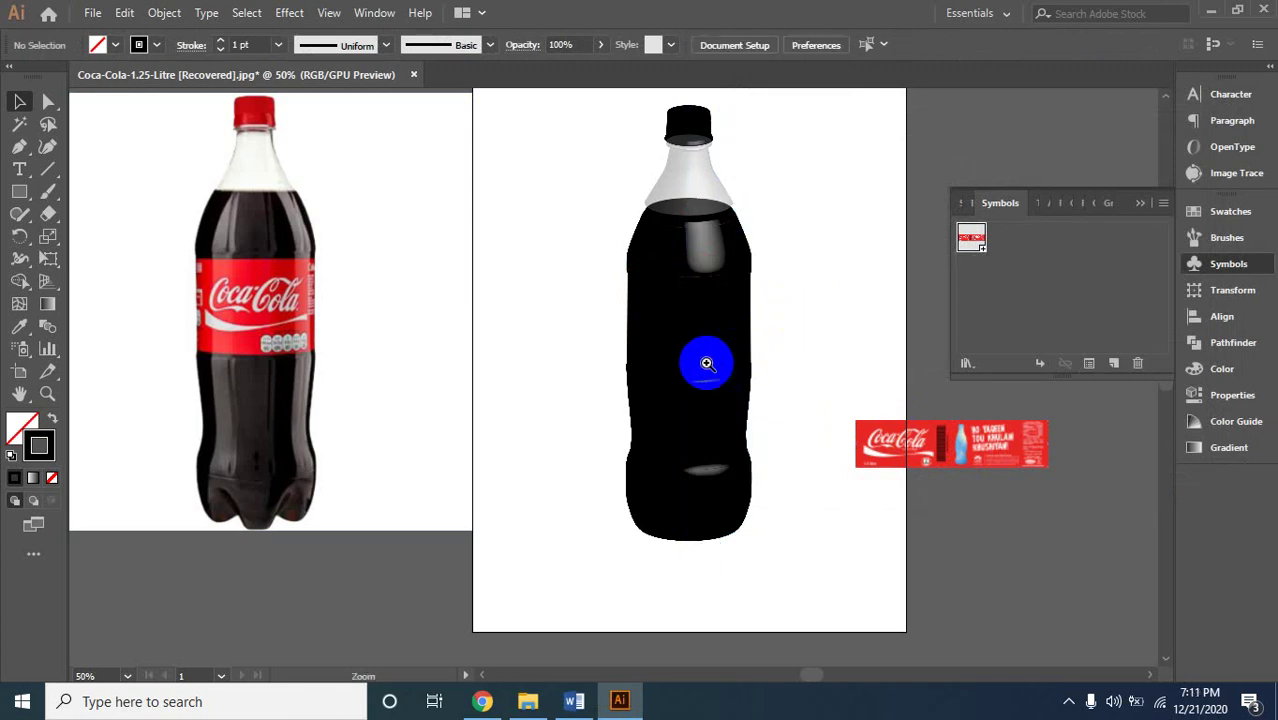
Zoom into the bottle neck and nudge the neck path slightly down.
left_click(779, 362)
left_click(560, 294)
left_click(508, 285)
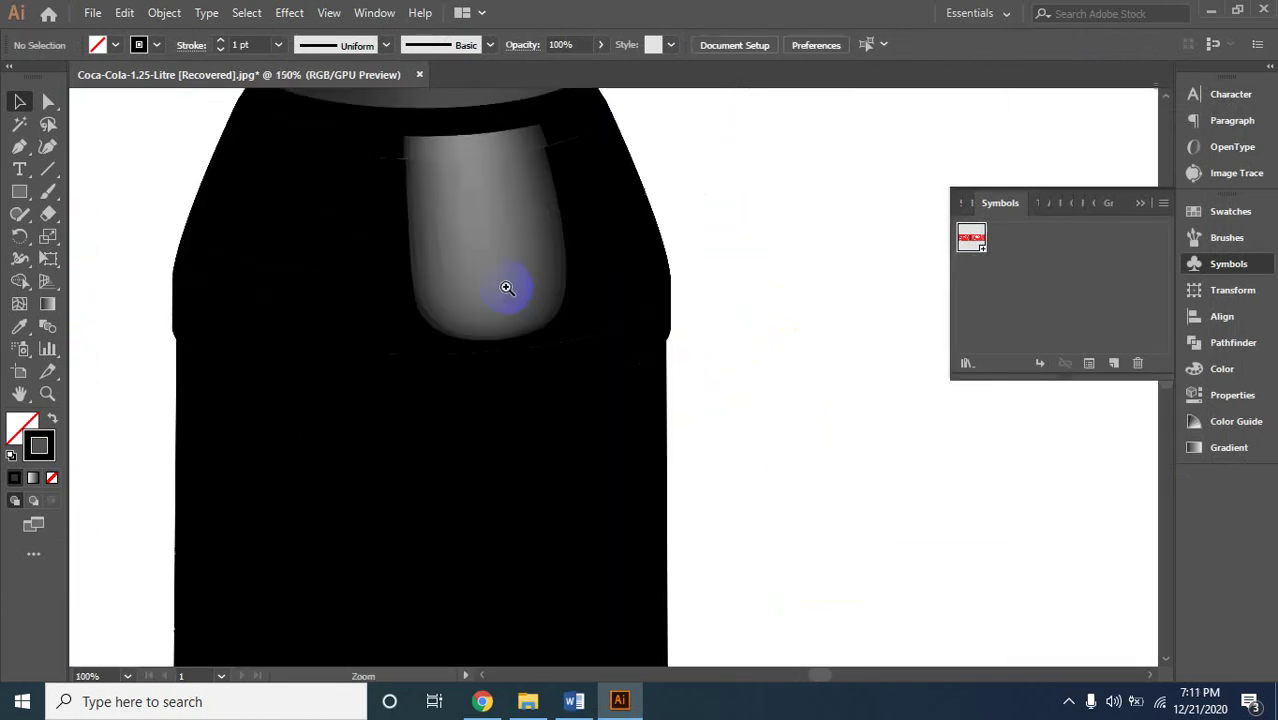
left_click(540, 297)
mouse_move(573, 271)
left_mouse_down()
mouse_move(813, 471)
mouse_move(813, 513)
left_mouse_up()
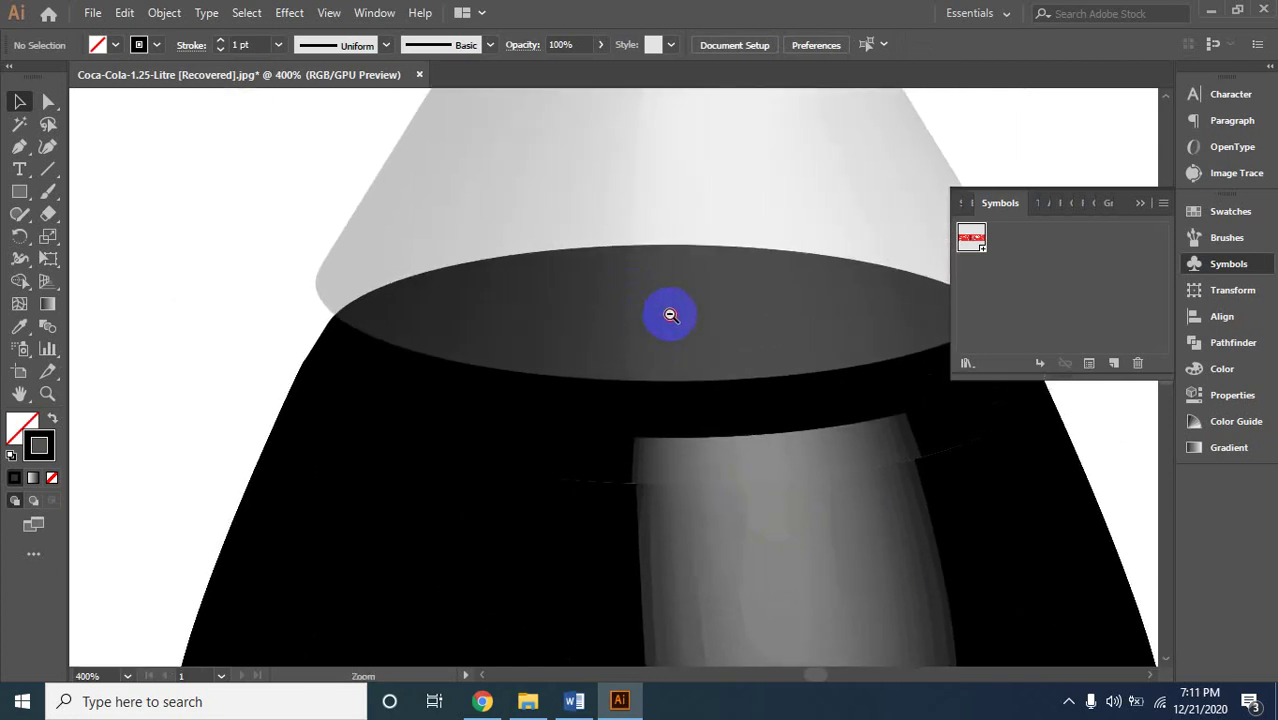
left_click(668, 311, "alt")
left_click_drag(633, 328, 678, 283)
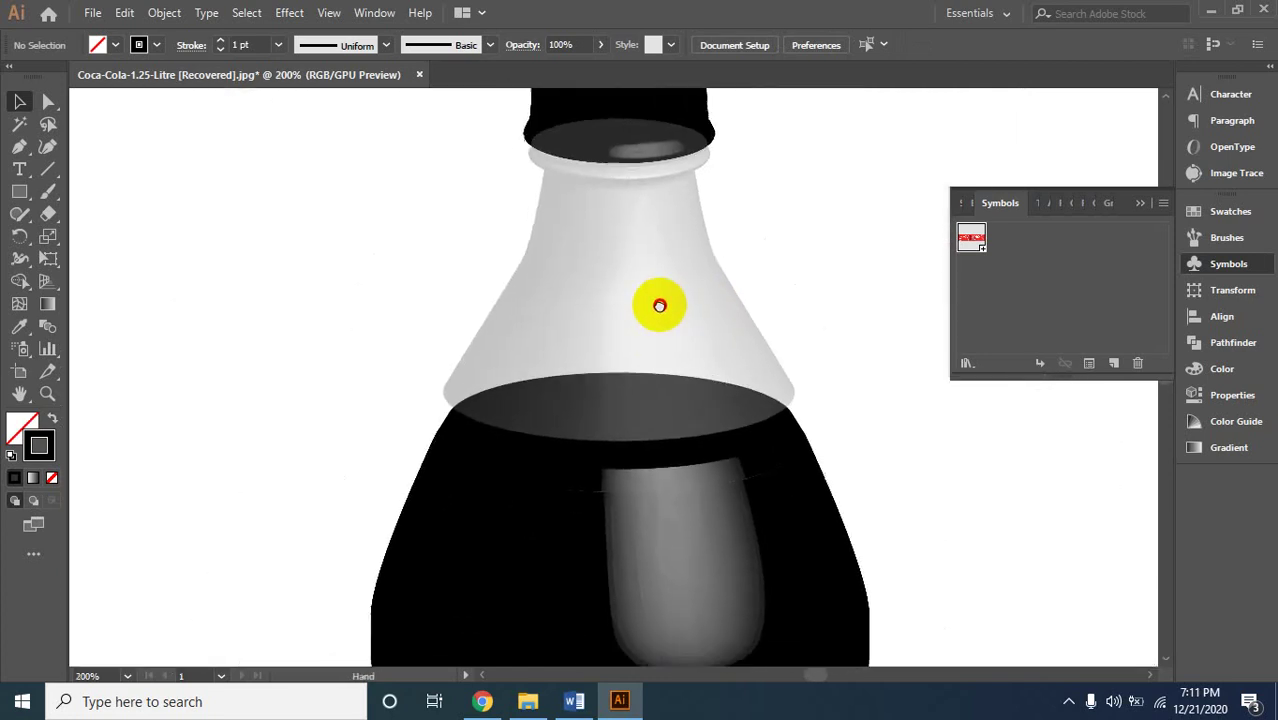
left_click(643, 369)
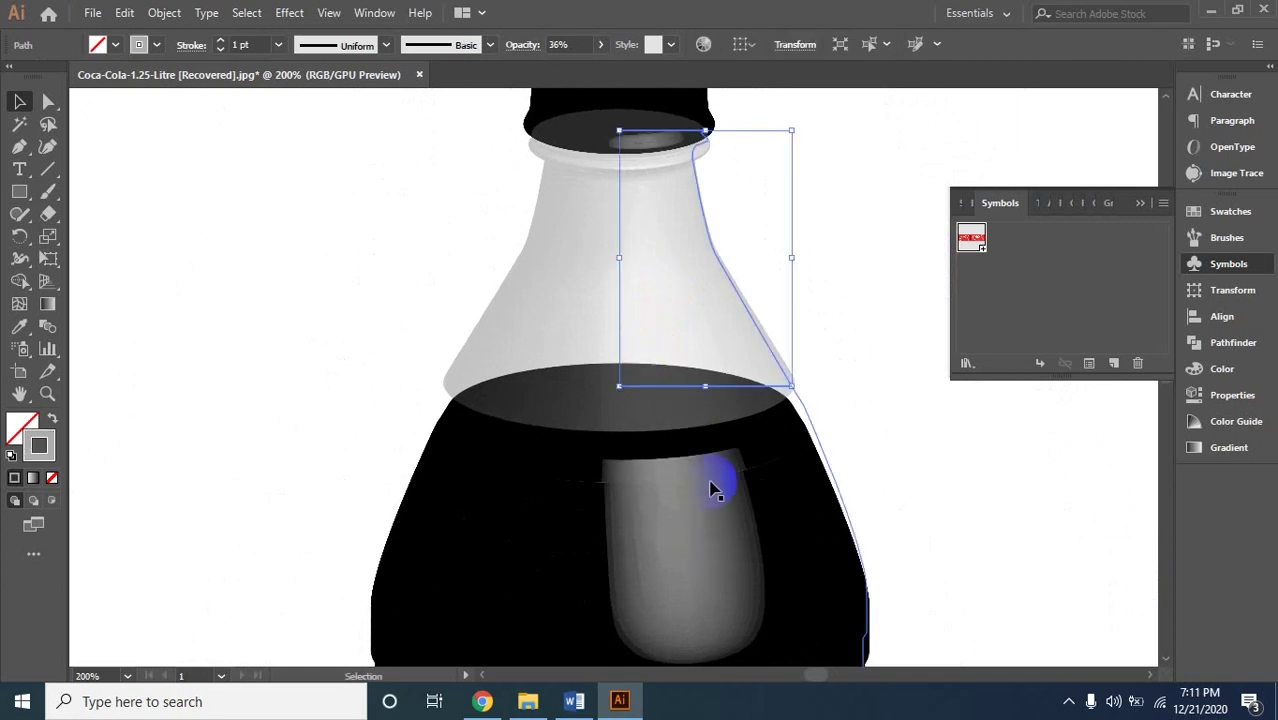
left_click(388, 262)
left_click(607, 333)
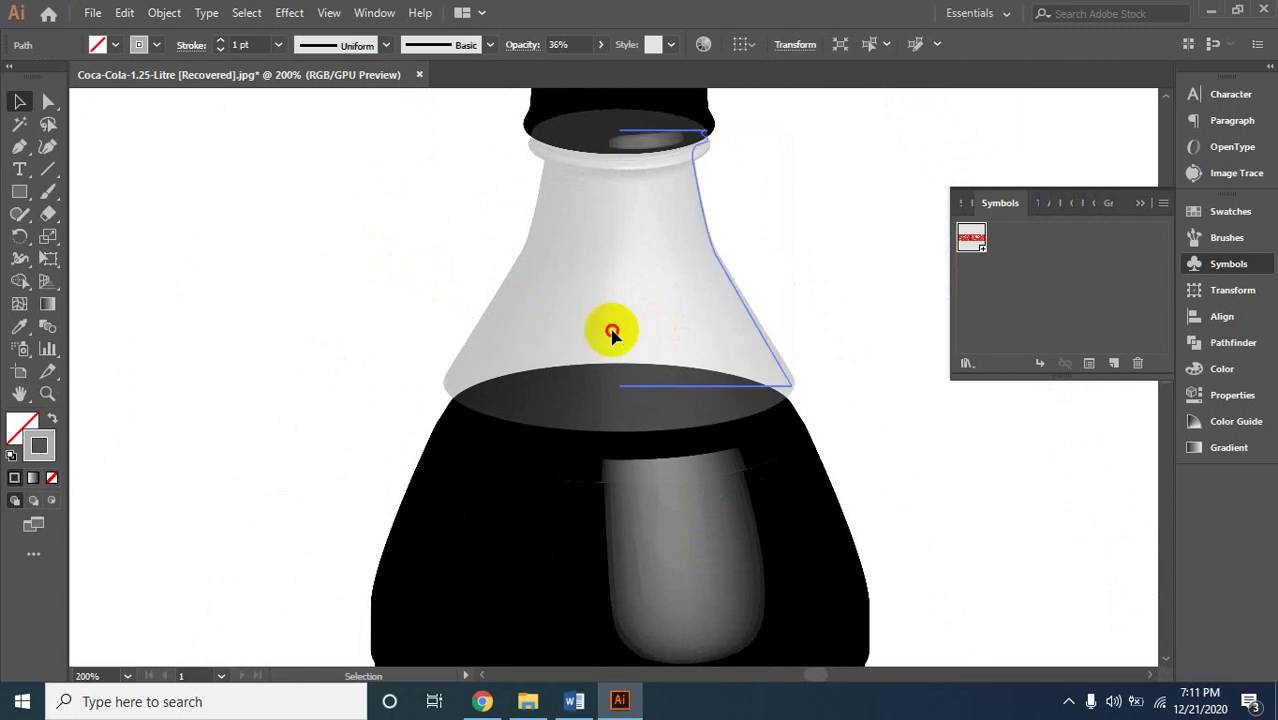
left_click_drag(612, 333, 609, 364)
left_click(424, 305)
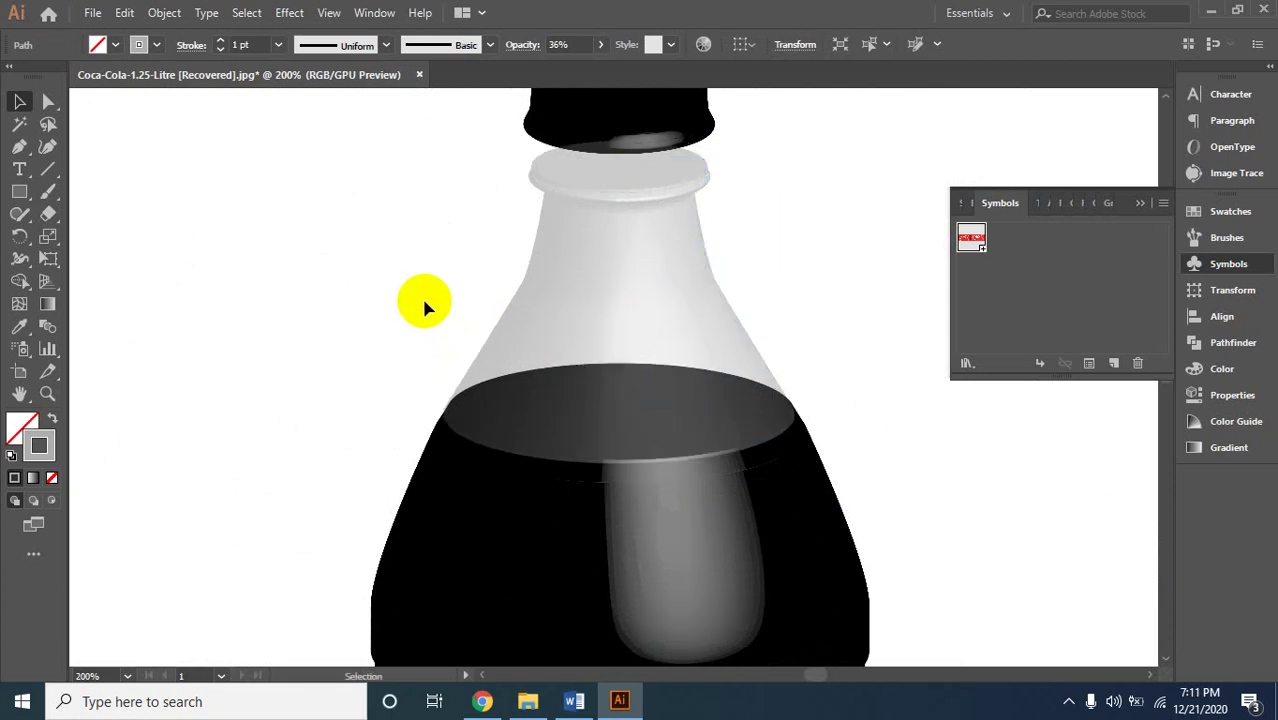
Move the black cap down so it sits on the neck ring.
left_click(585, 114)
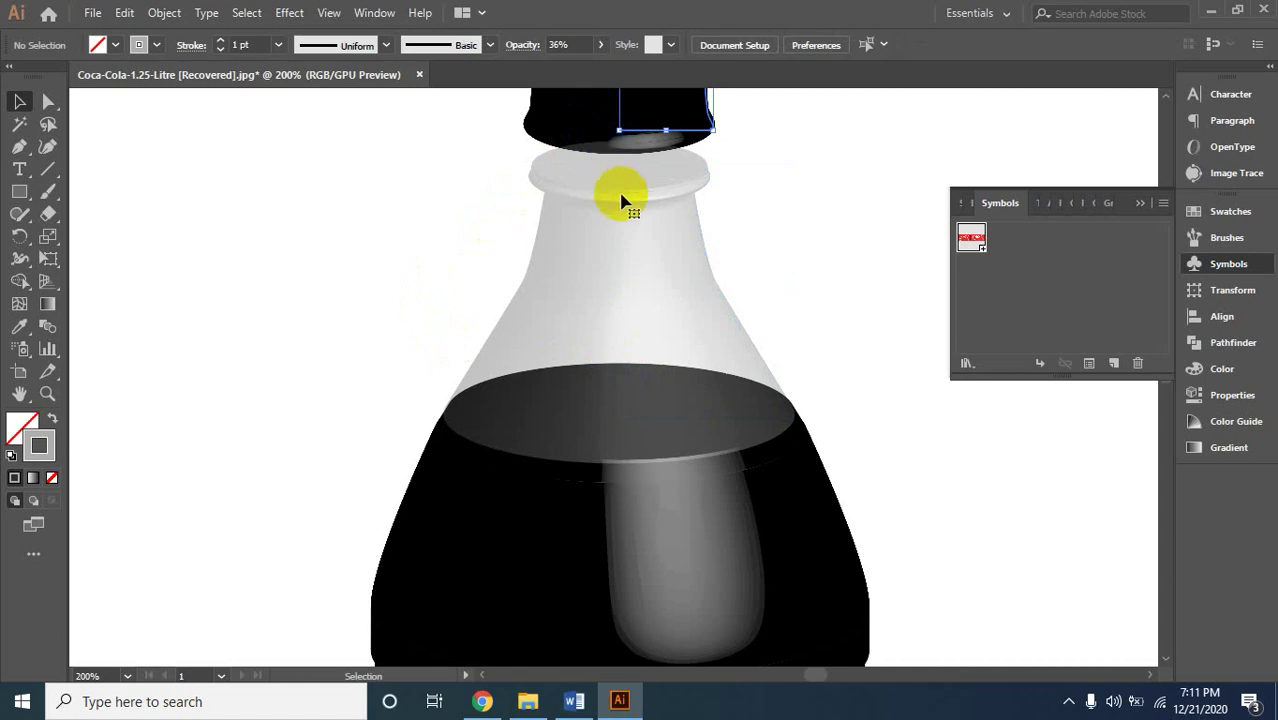
scroll(619, 194, "up", 3)
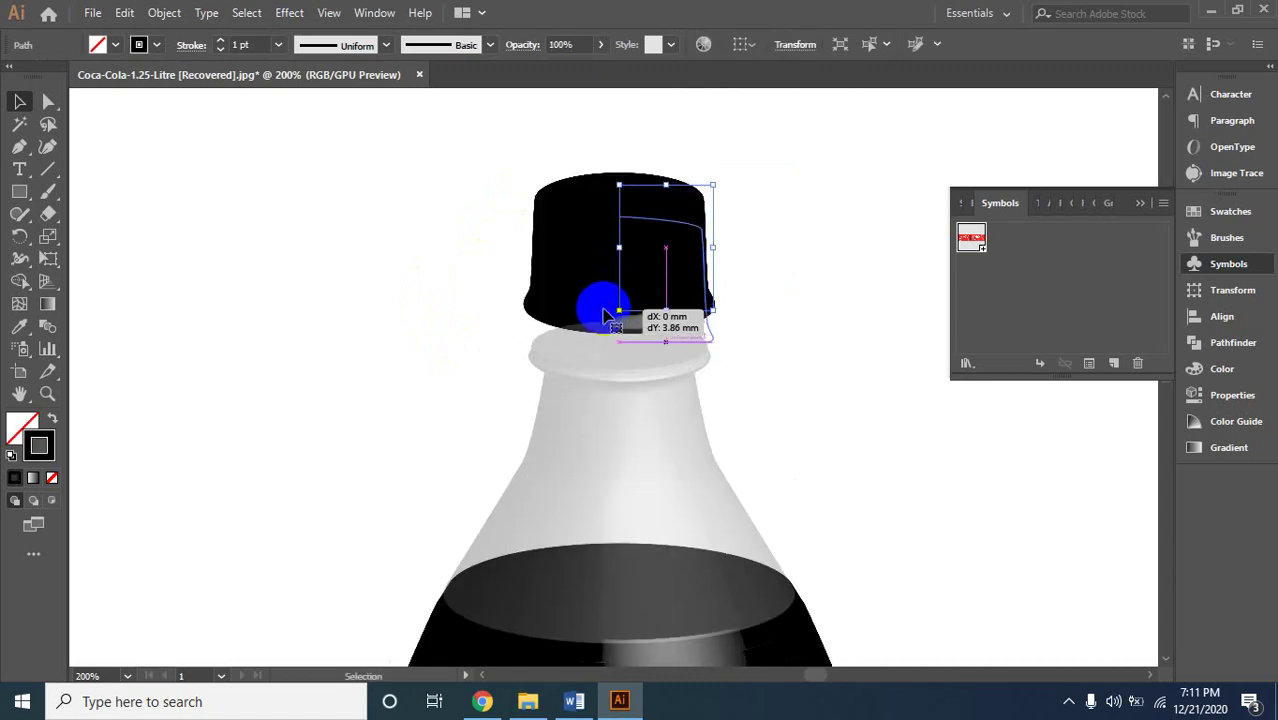
left_click_drag(604, 307, 604, 323)
left_click(770, 325)
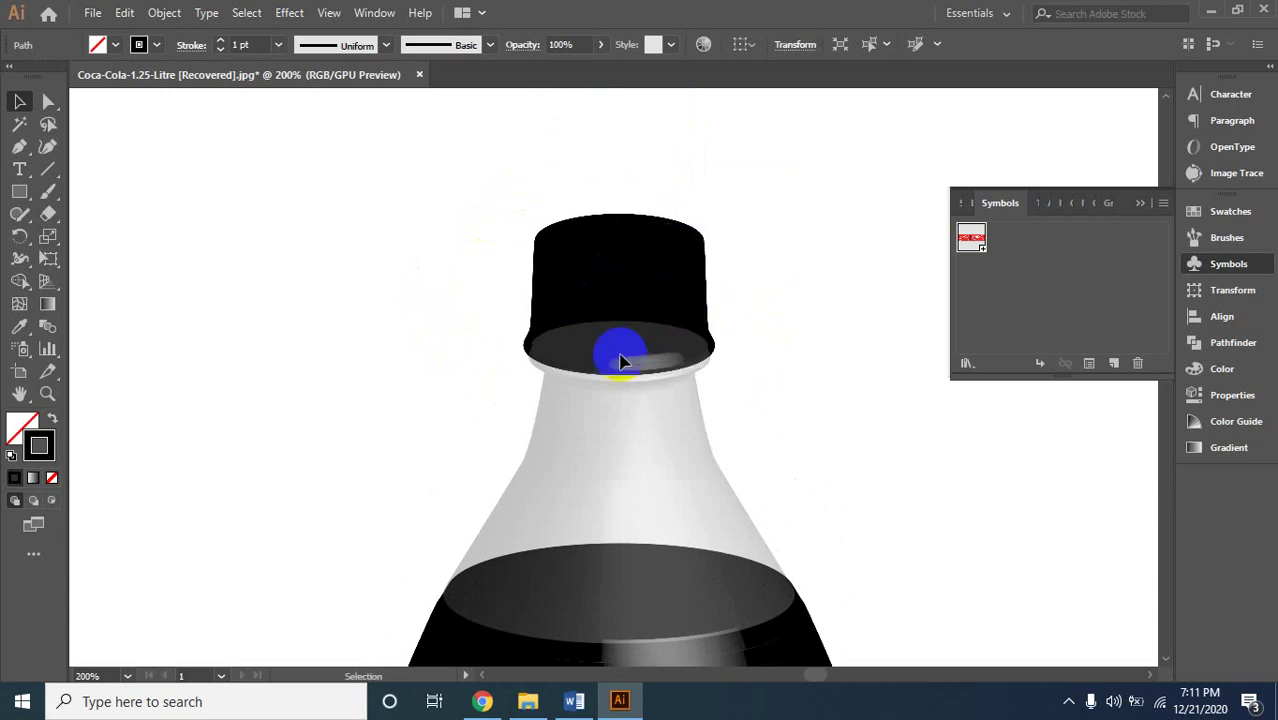
left_click(570, 366, "ctrl+alt")
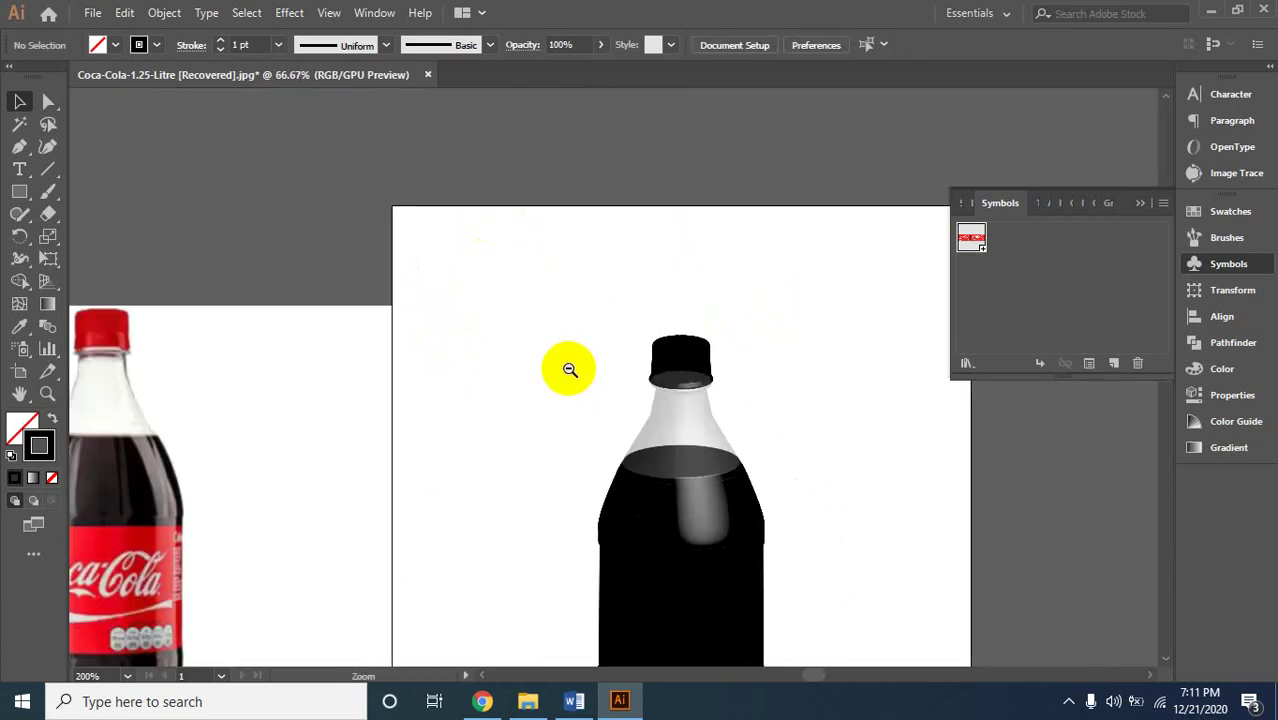
Colour the 3D bottle's cap with the photo's red using the Eyedropper.
left_click(676, 374, "ctrl+alt")
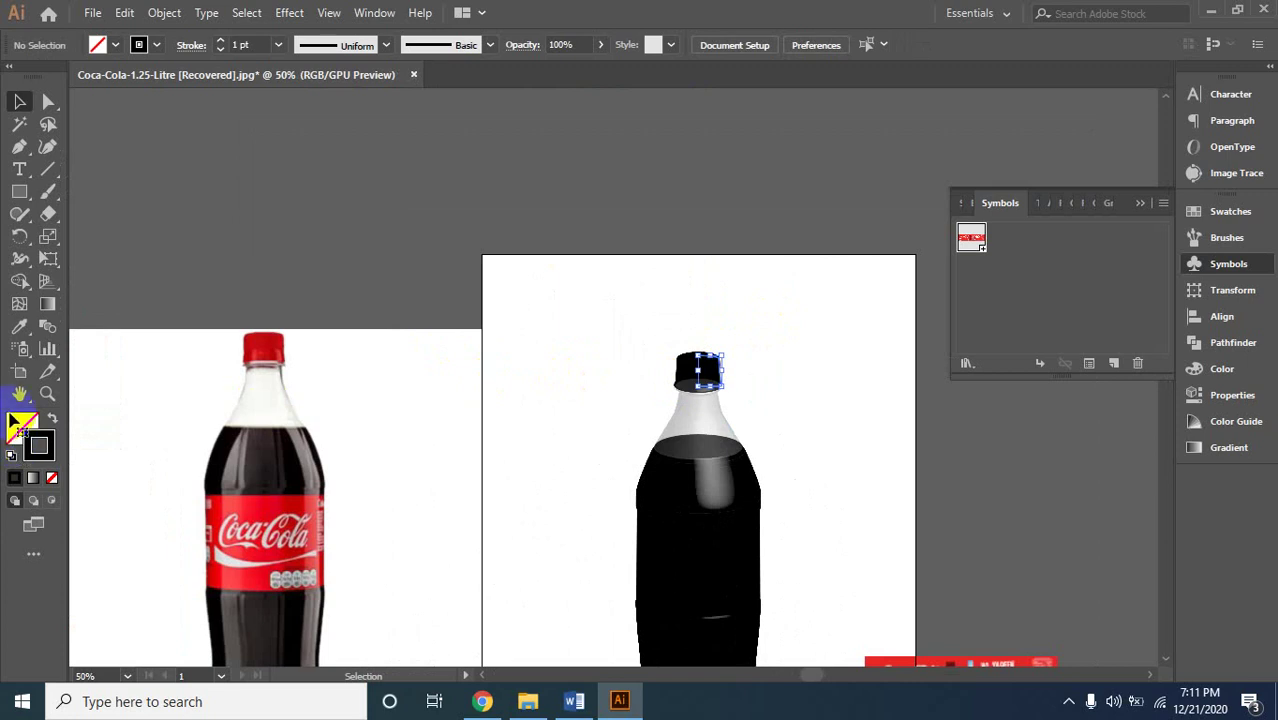
left_click(19, 326)
left_click(264, 338)
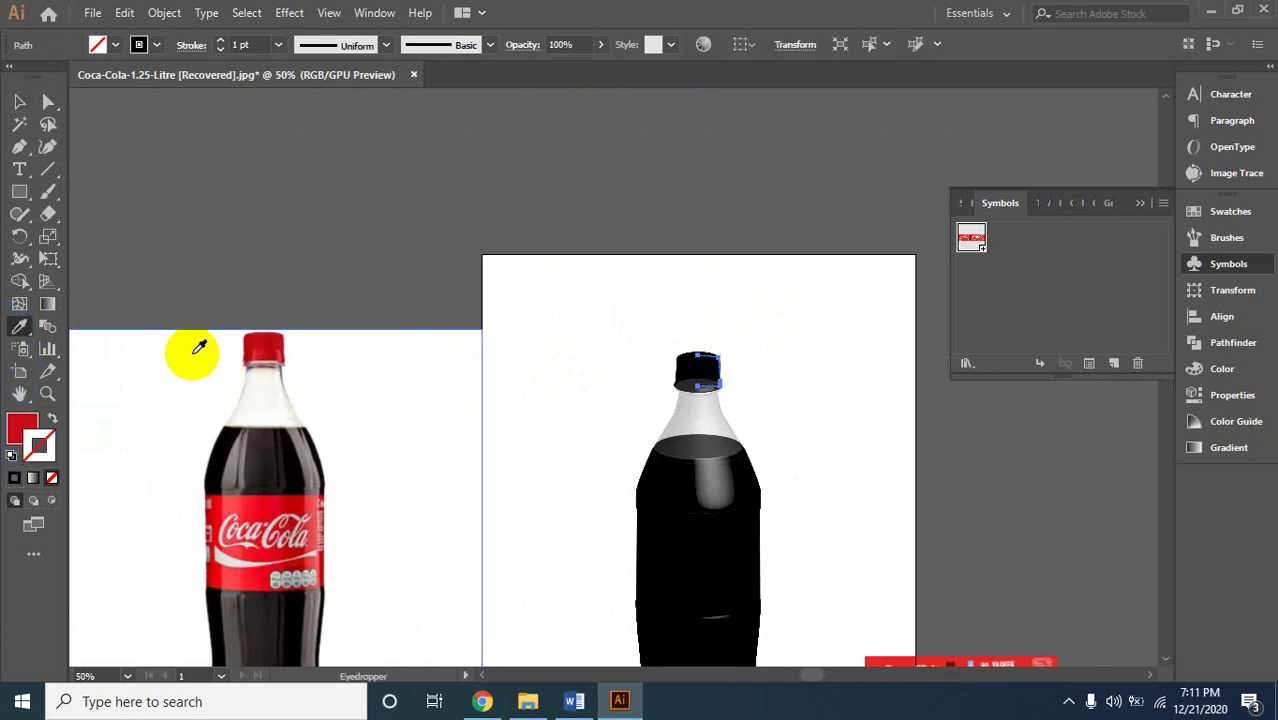
left_click(52, 420)
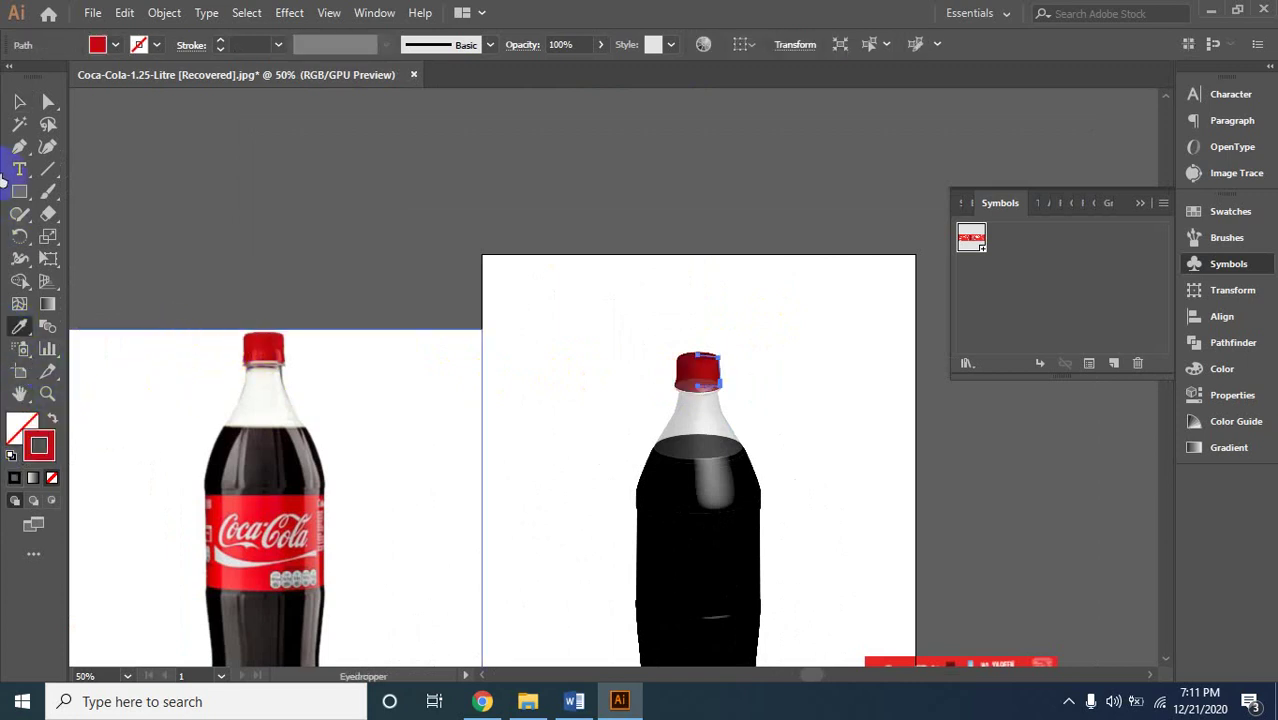
left_click(19, 101)
left_click(440, 393)
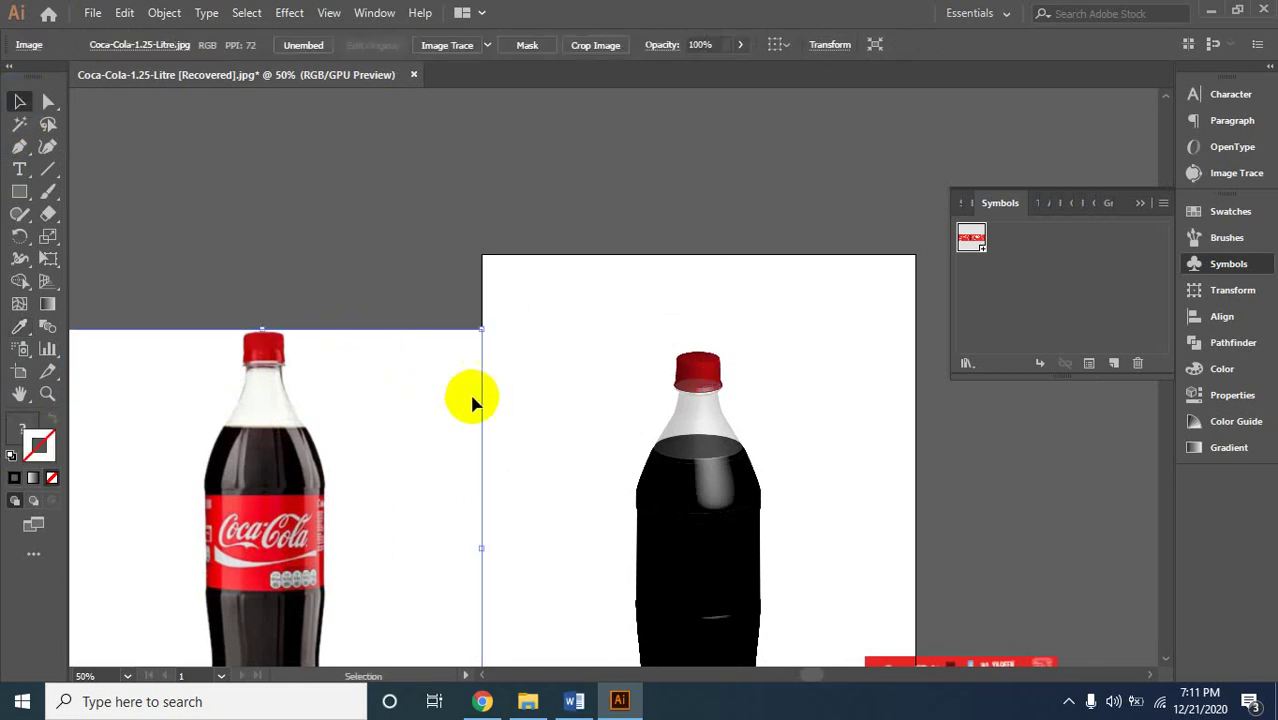
Bring the cap path to the front with Arrange > Bring to Front.
left_click(669, 395)
left_click(640, 392)
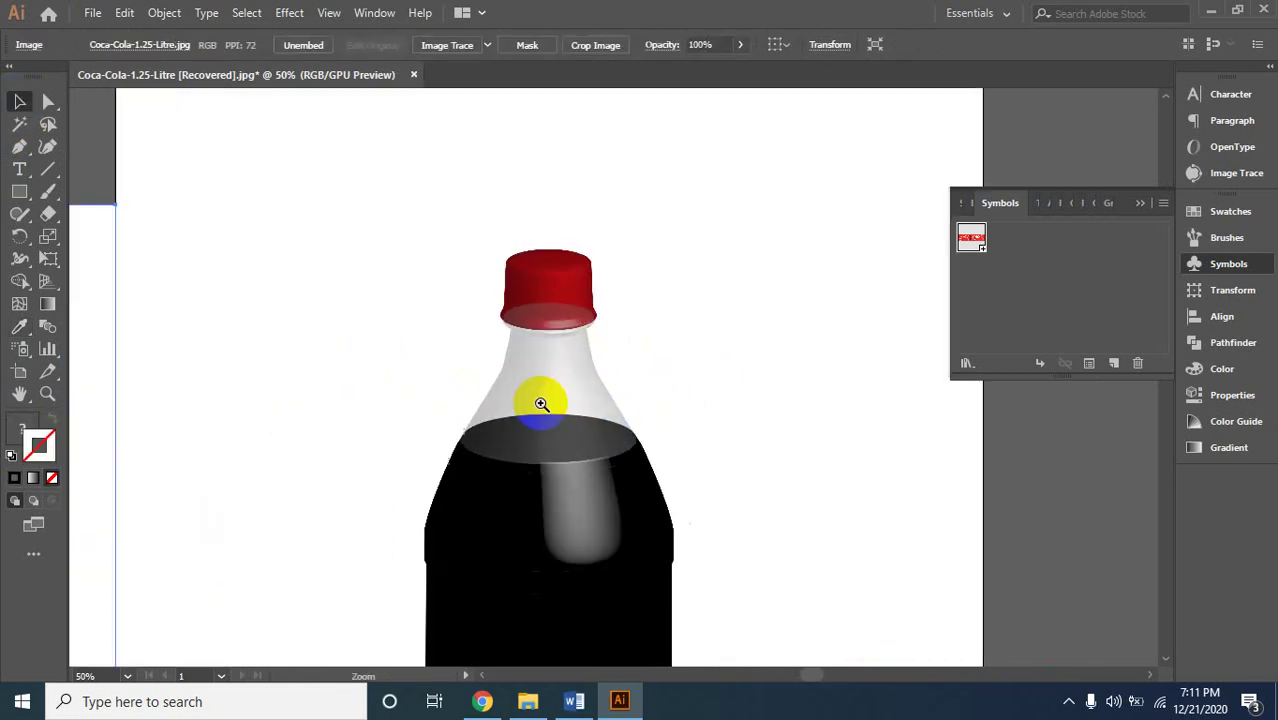
left_click(520, 350)
left_click(483, 345)
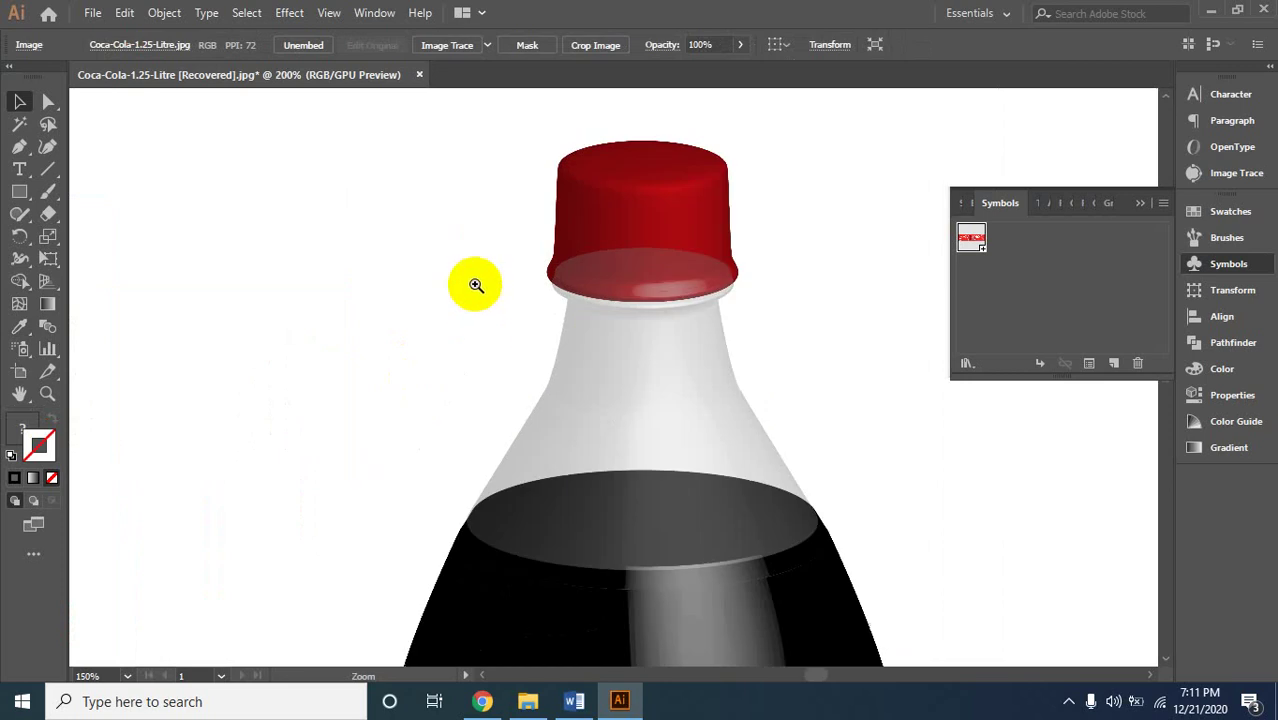
left_click(579, 285)
left_click_drag(640, 361, 622, 285)
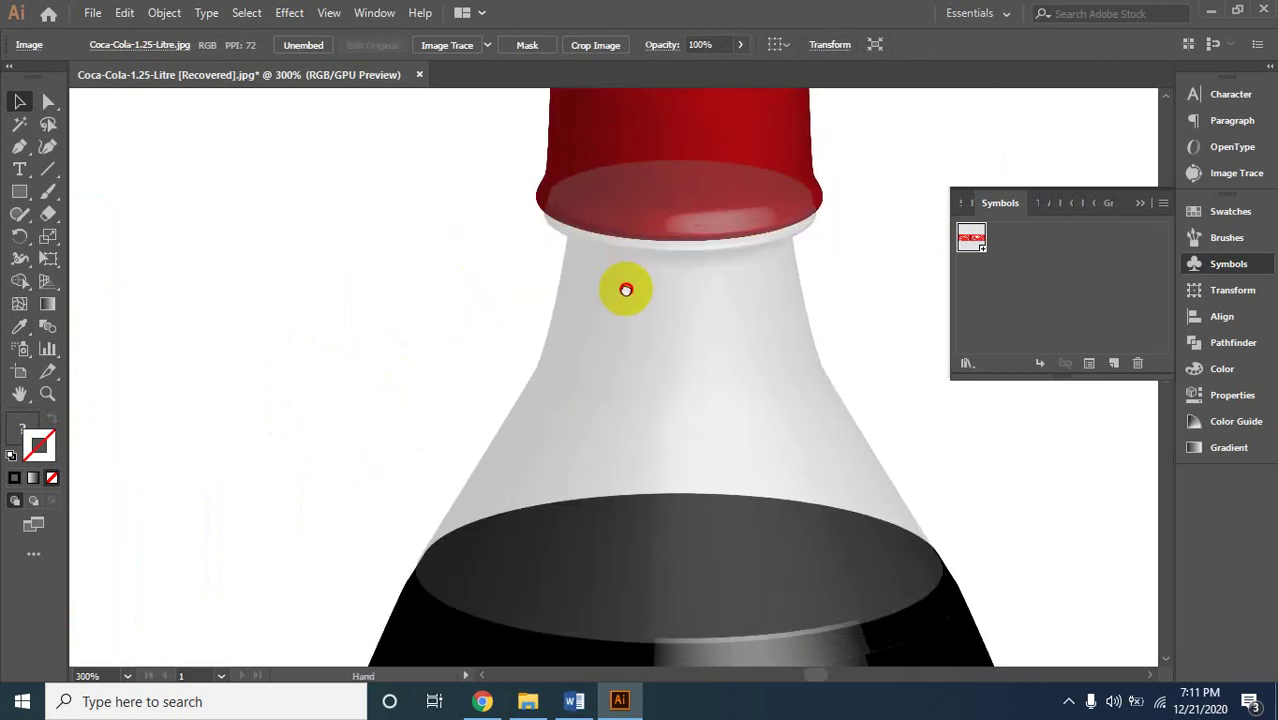
left_click(679, 360)
left_click(678, 115)
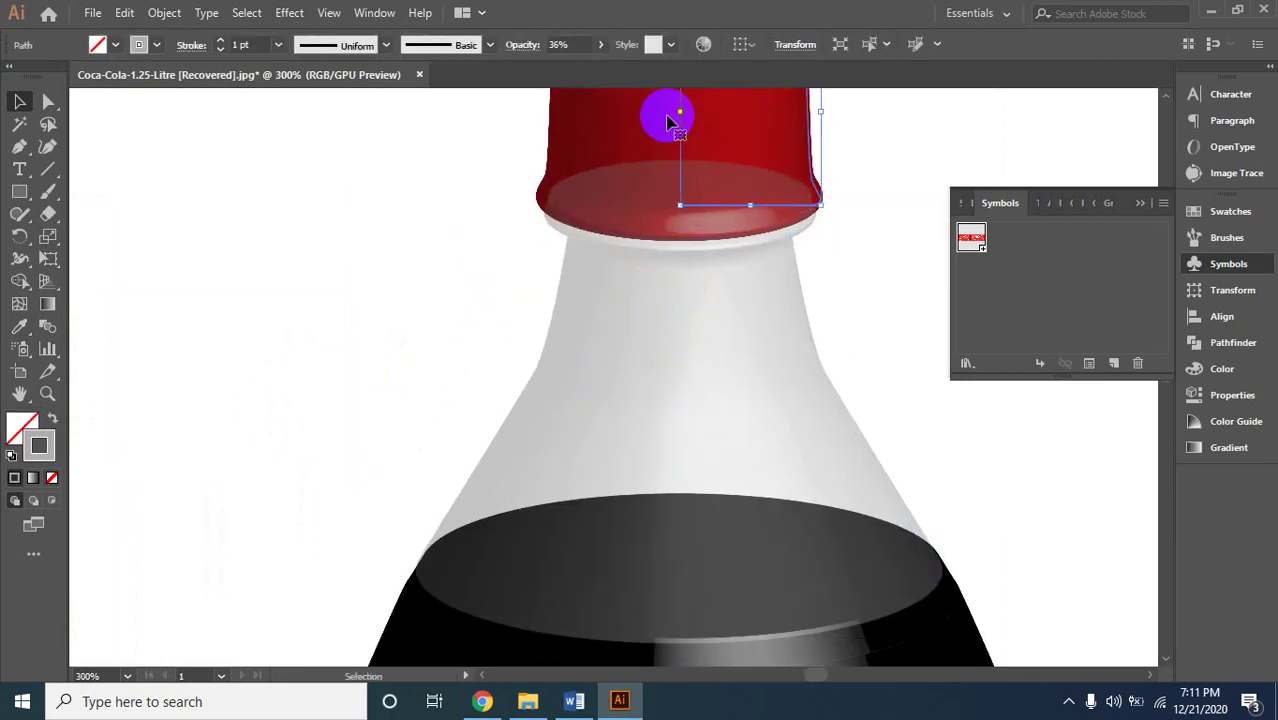
right_click(688, 119)
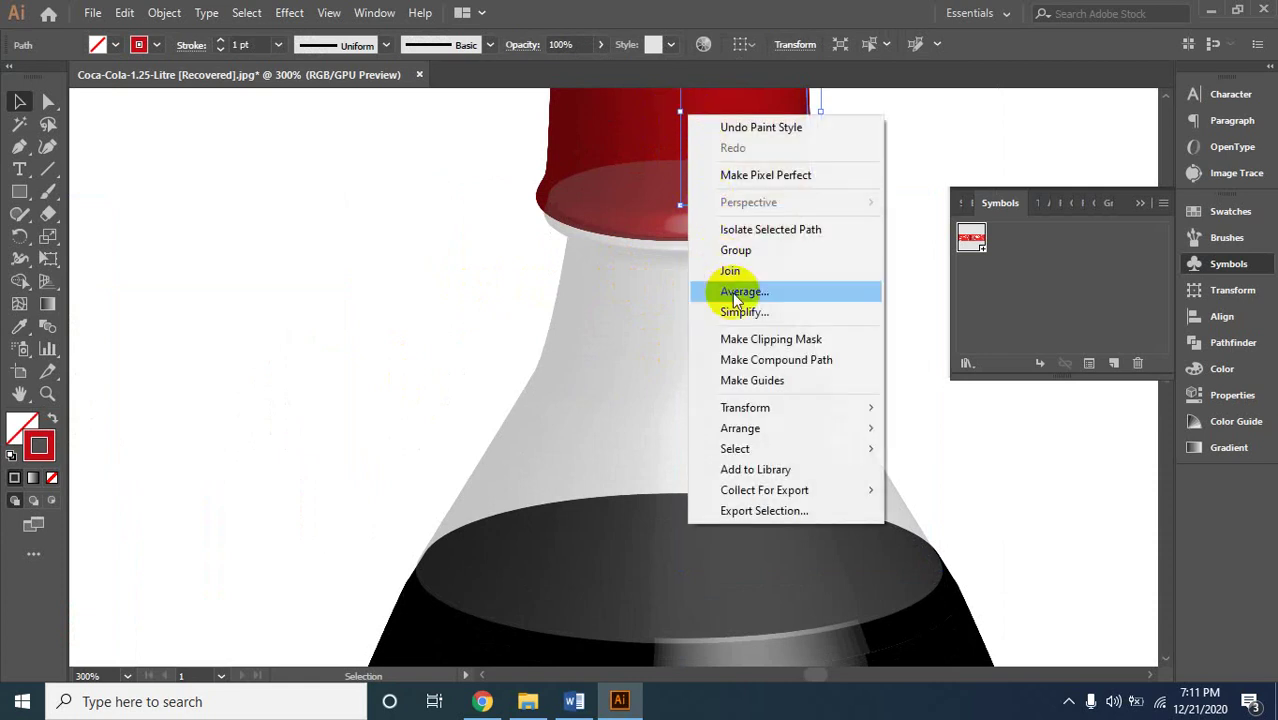
mouse_move(741, 428)
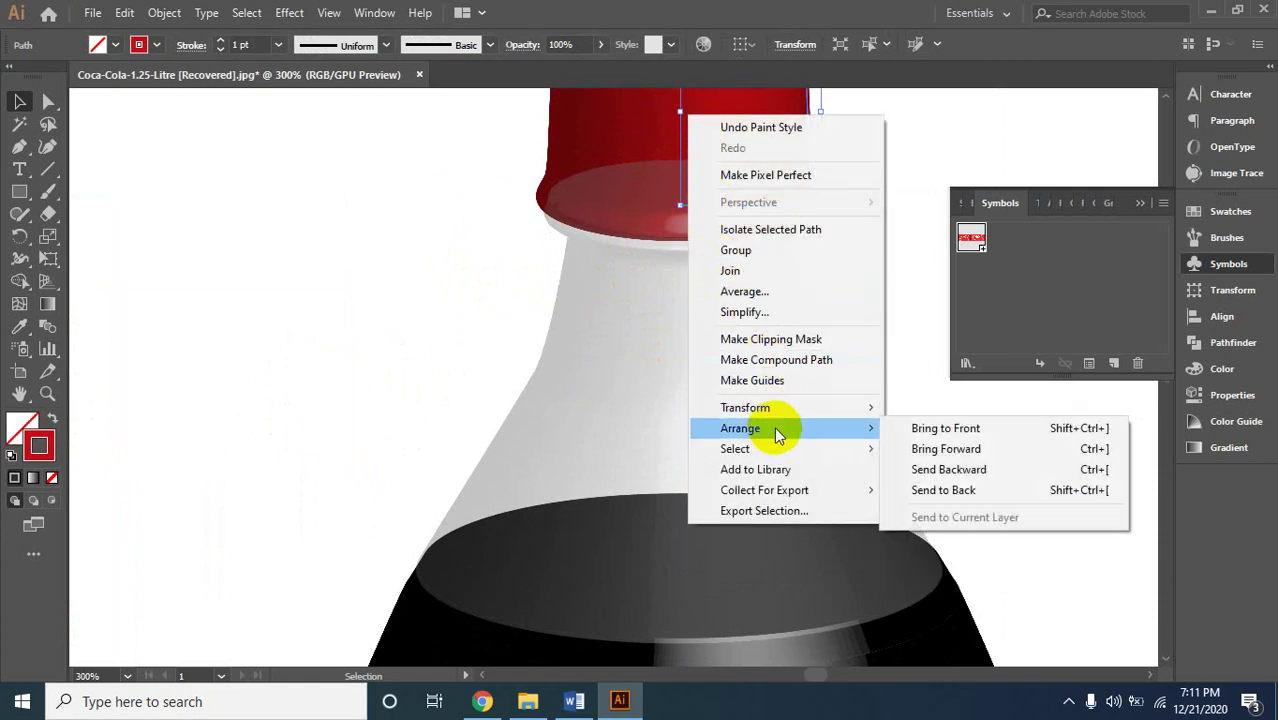
left_click(960, 437)
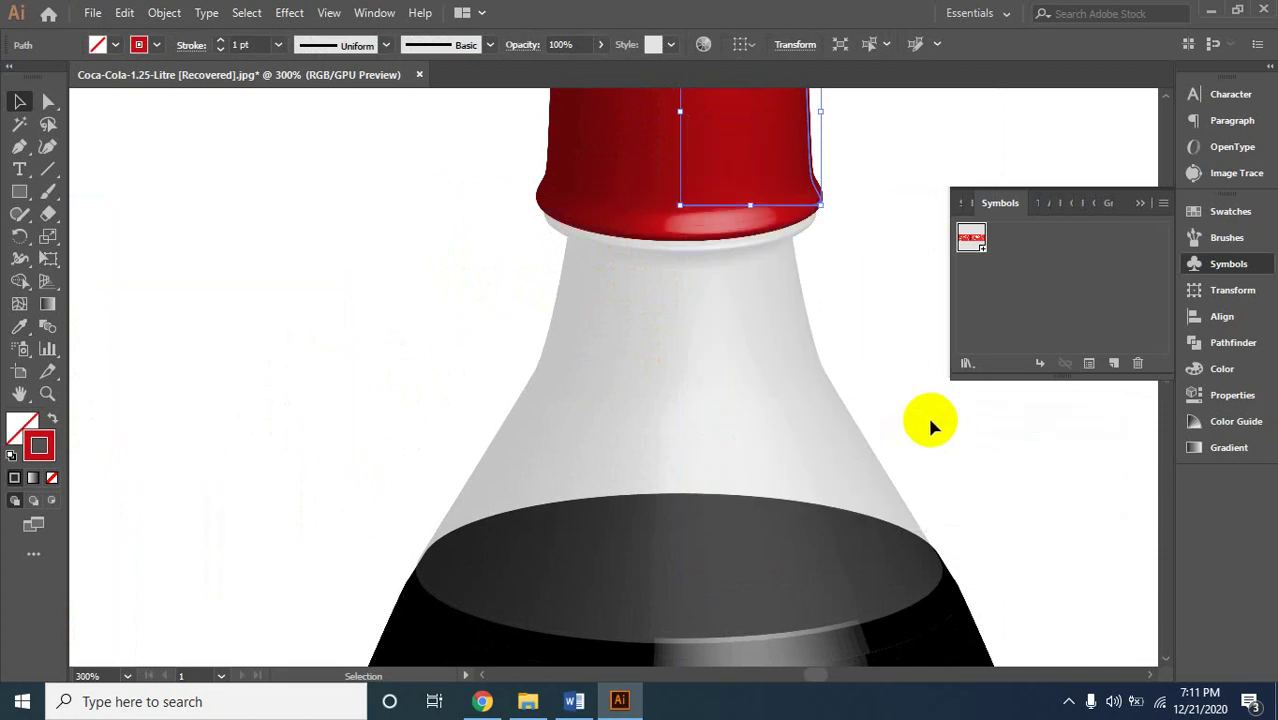
left_click(978, 455)
left_click(620, 540)
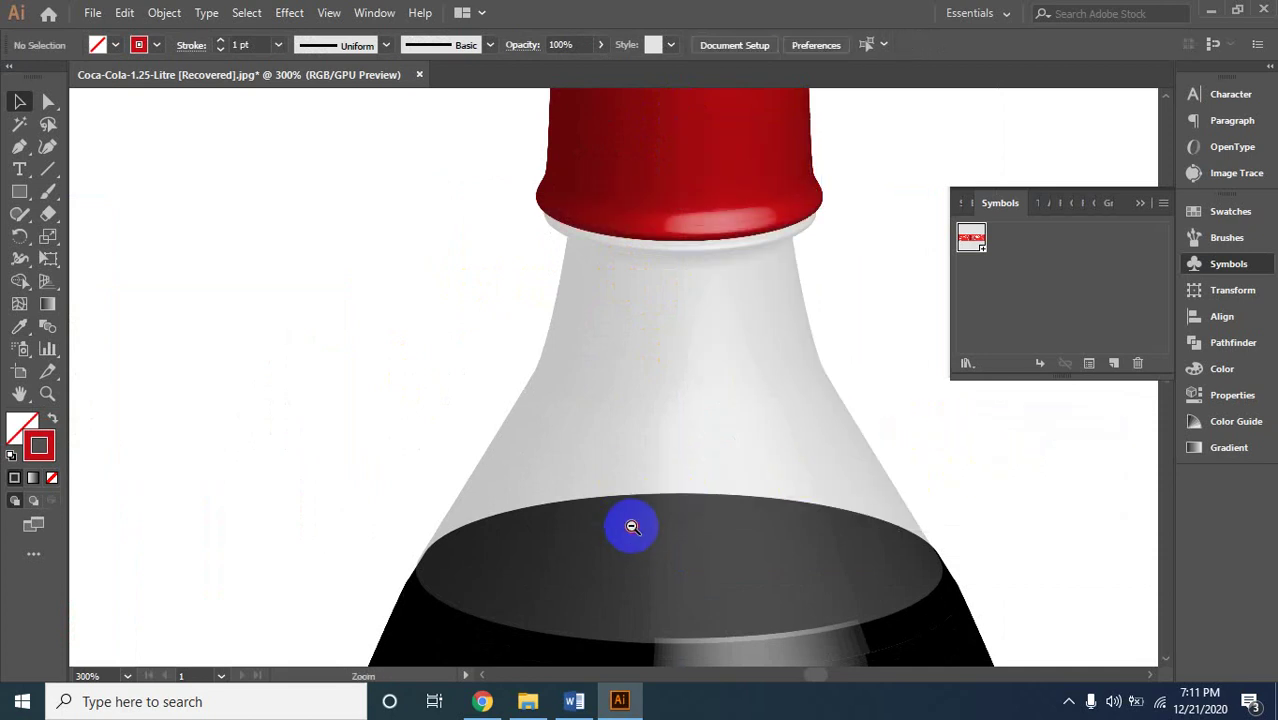
left_click(633, 515, "ctrl+alt")
left_click(642, 474, "ctrl+alt")
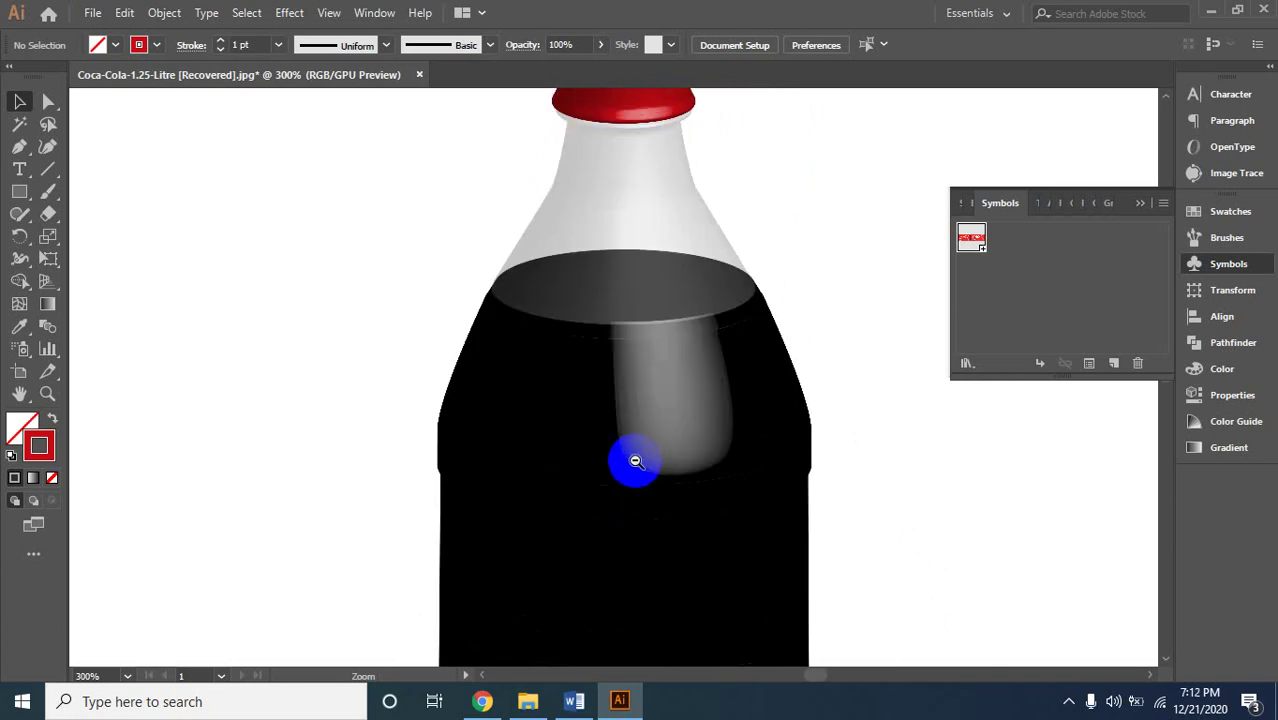
left_click(599, 469, "ctrl+alt")
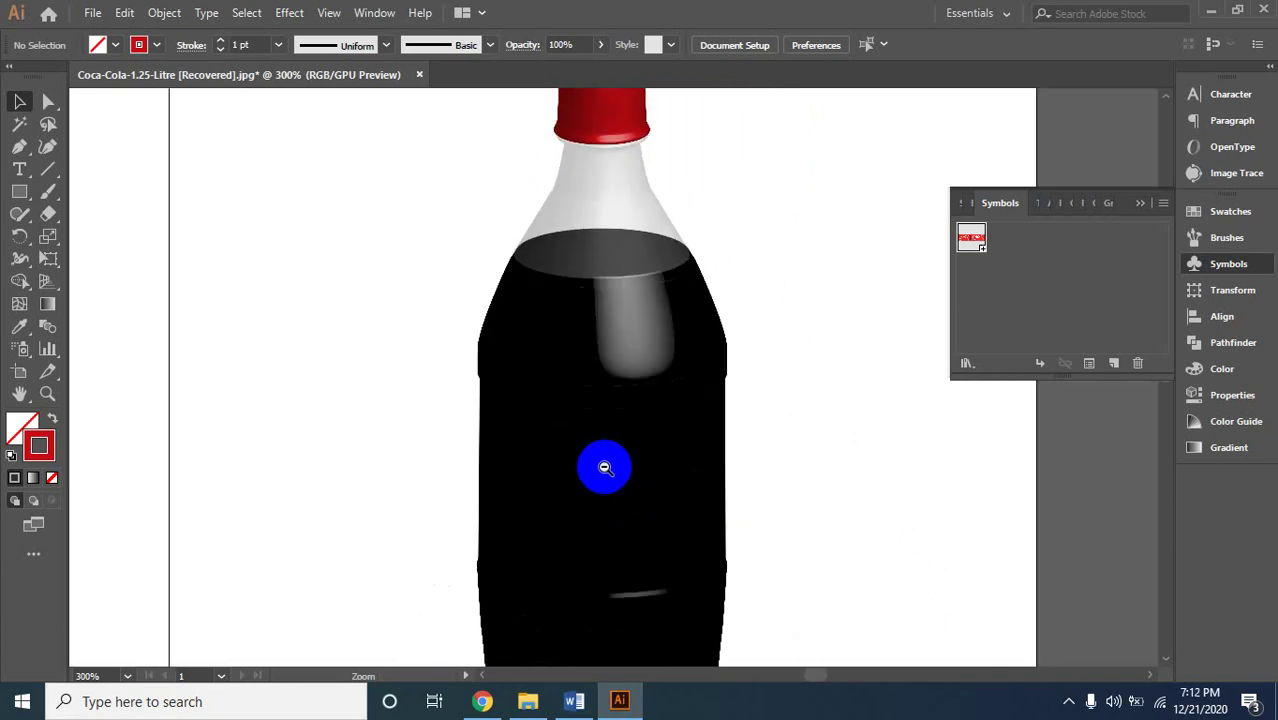
left_click(599, 469, "ctrl+alt")
Restyle the right-half bottle path with the Eyedropper to black fill and no stroke.
left_click_drag(588, 393, 672, 428)
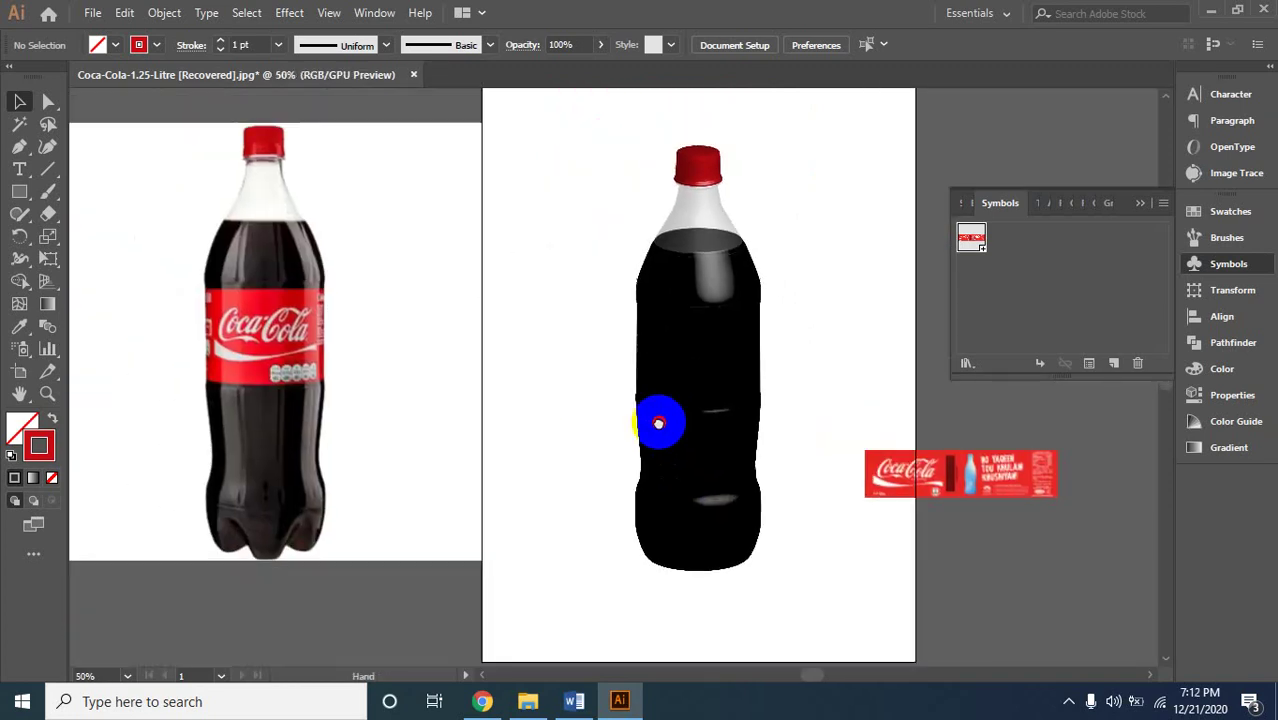
left_click(696, 386)
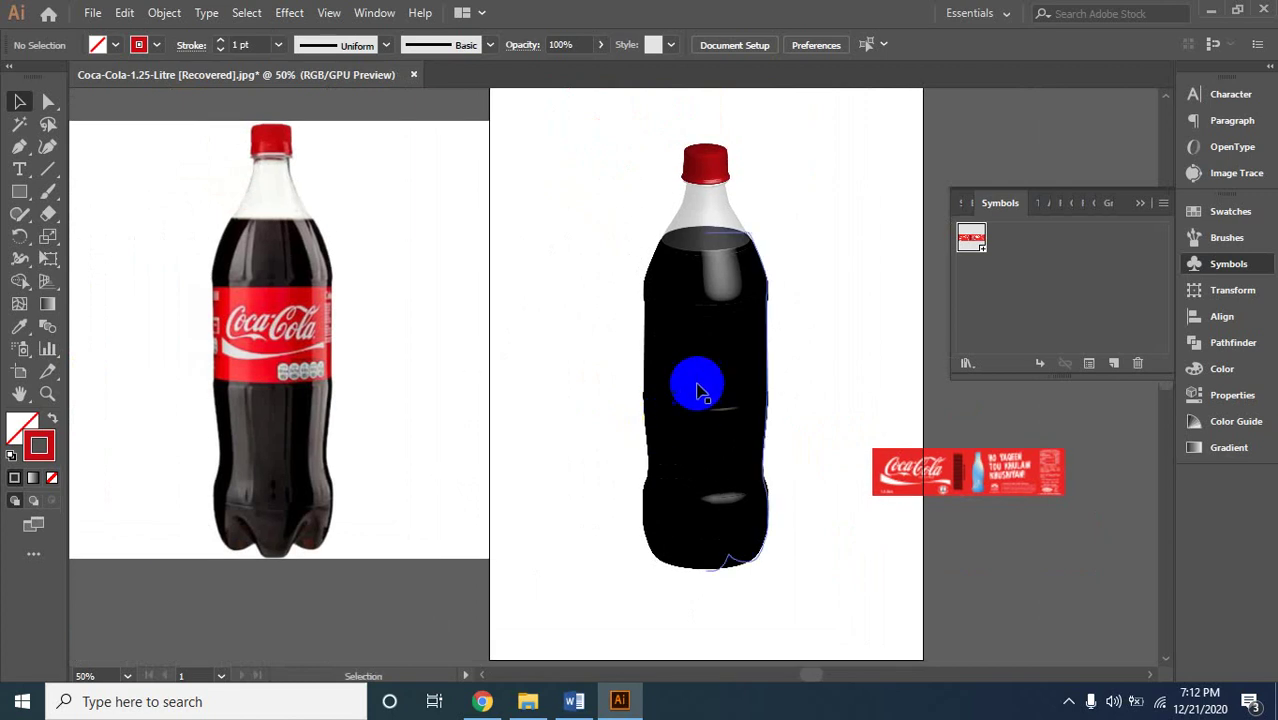
left_click(19, 326)
left_click(217, 370)
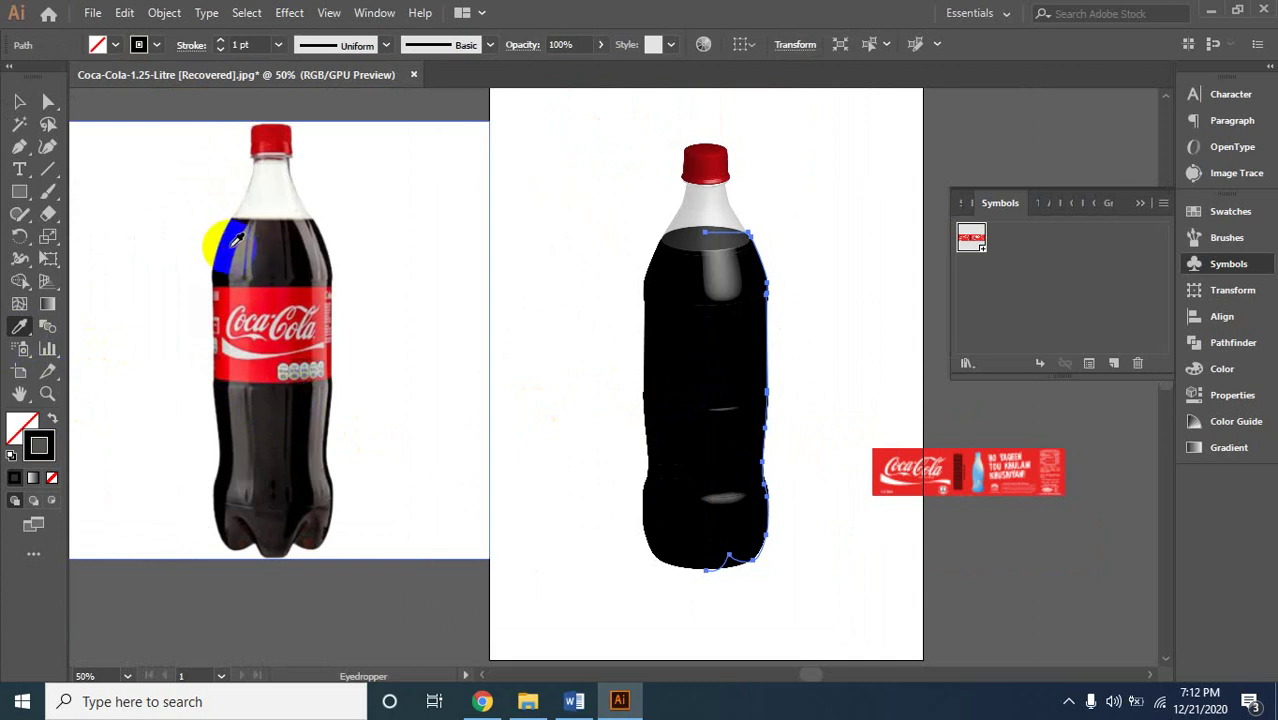
left_click(236, 240)
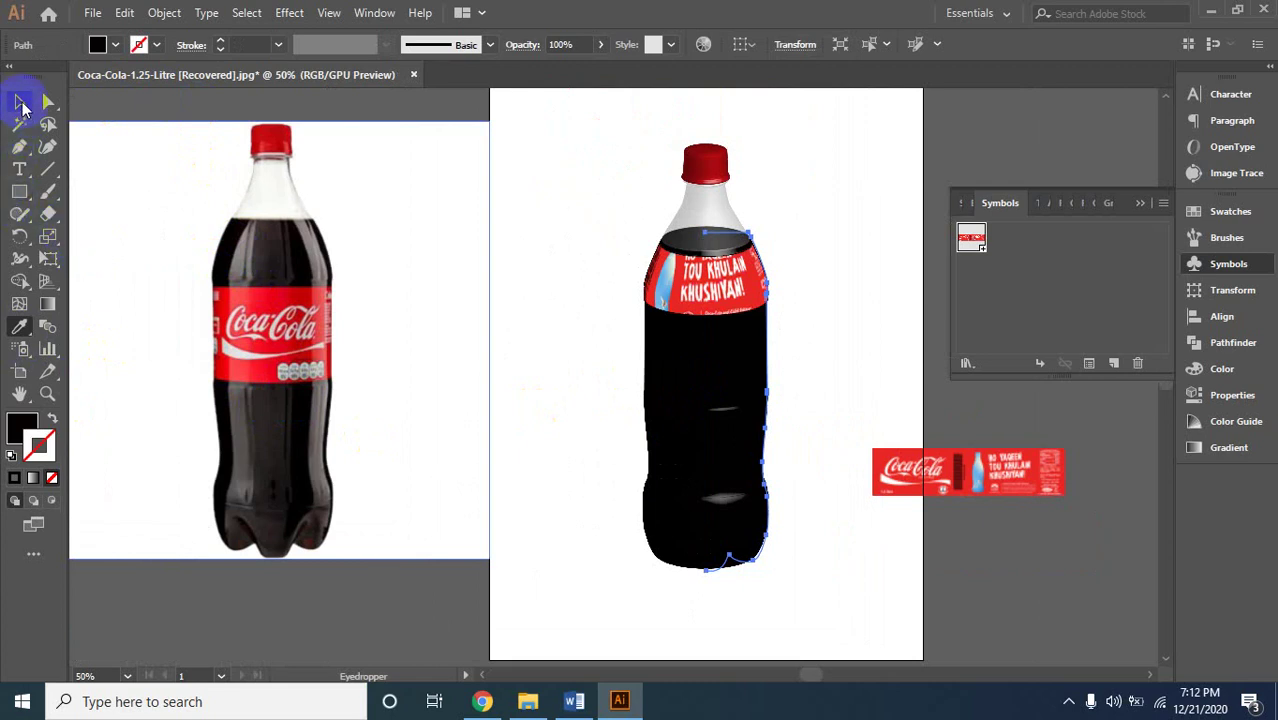
left_click(18, 101)
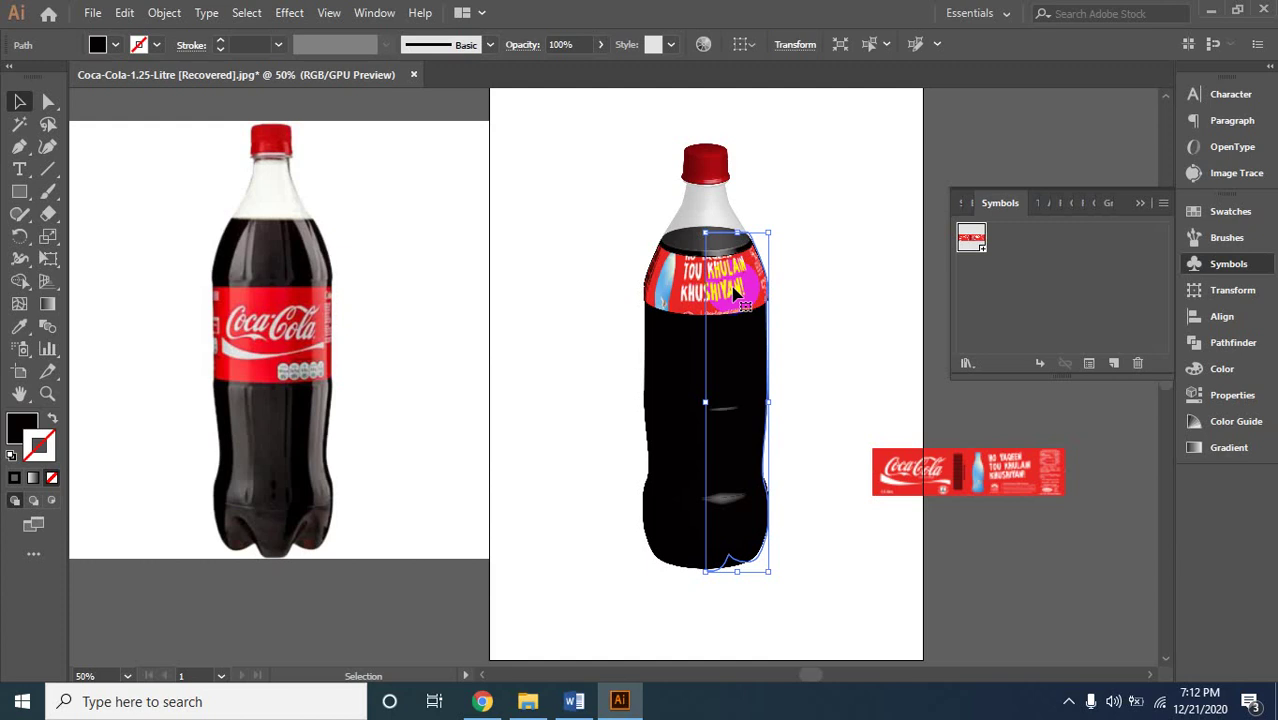
left_click(800, 285)
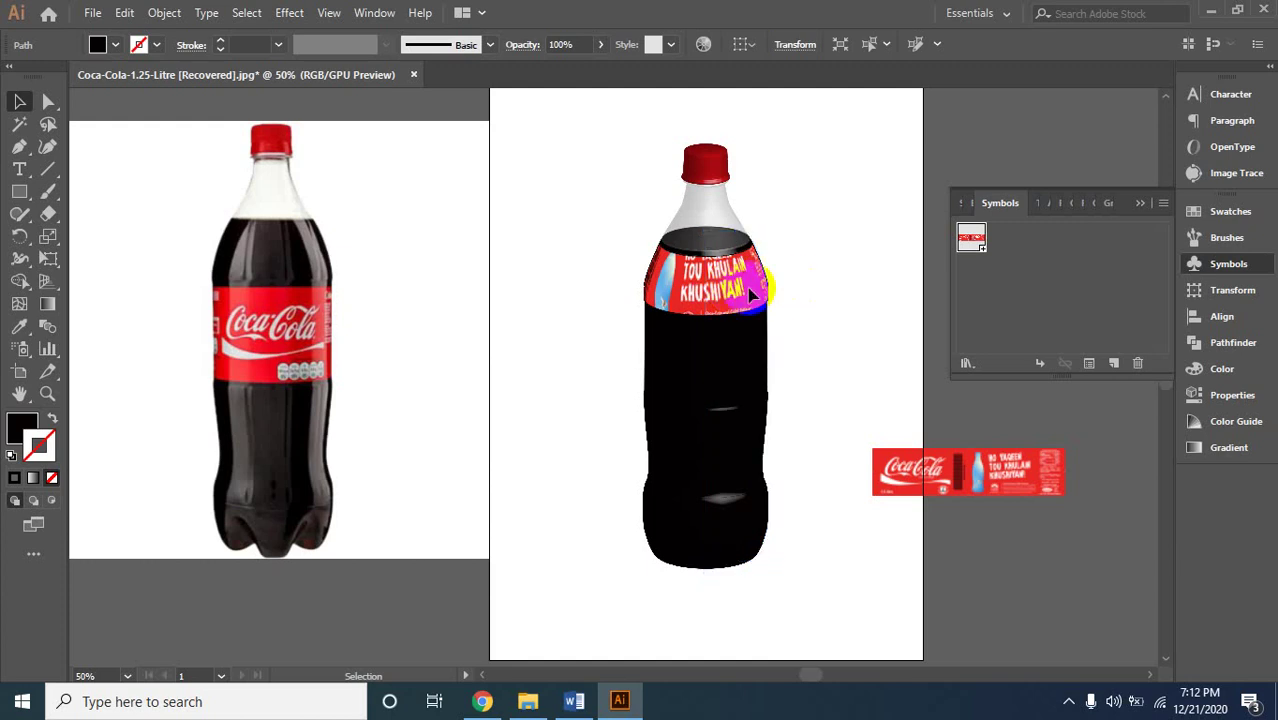
Move the bottle path about 7 mm down and show its anchor points.
left_click(702, 291)
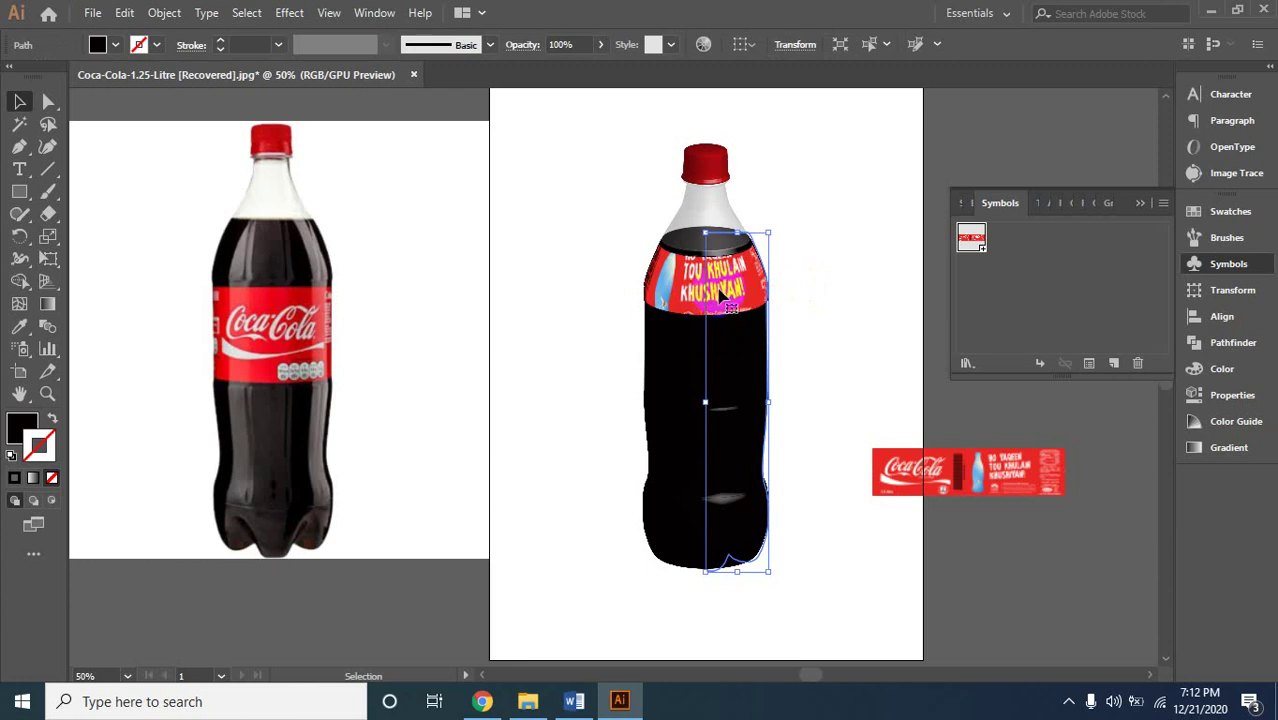
left_click_drag(721, 291, 724, 324)
key("a")
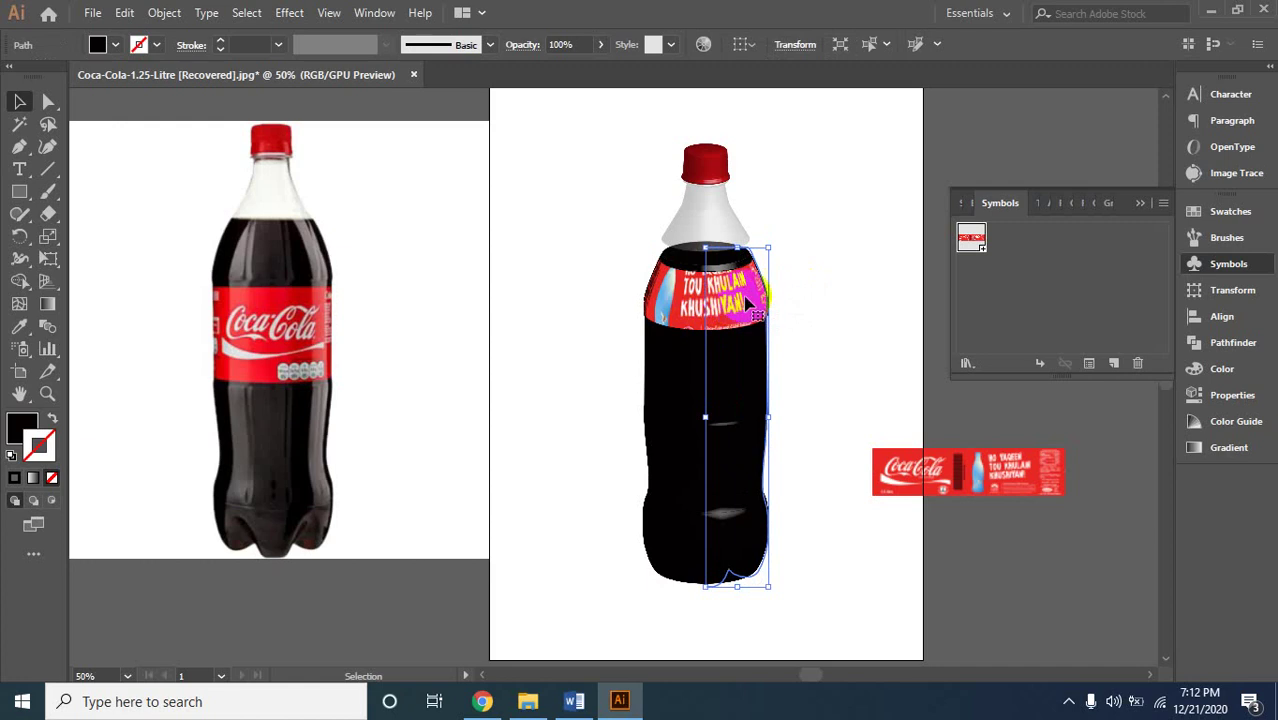
left_click(755, 300)
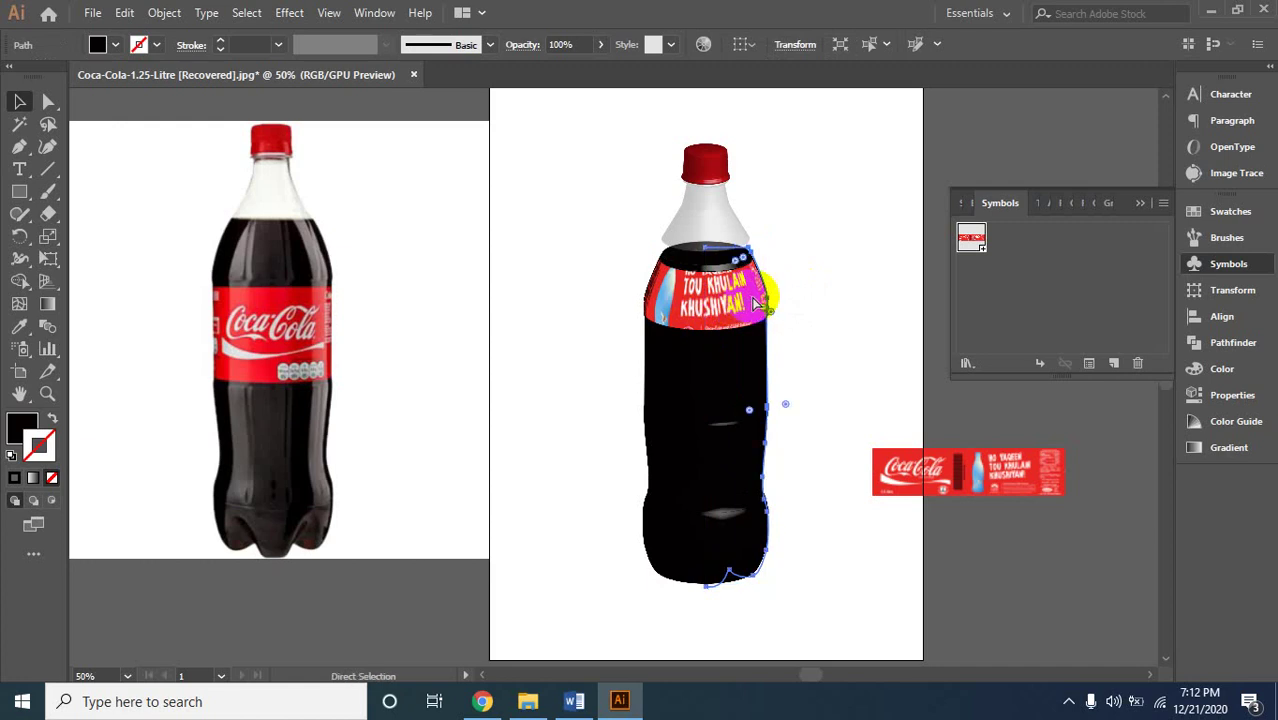
Undo the last change and zoom in to check the label on the bottle's shoulder.
key("ctrl+z")
key("v")
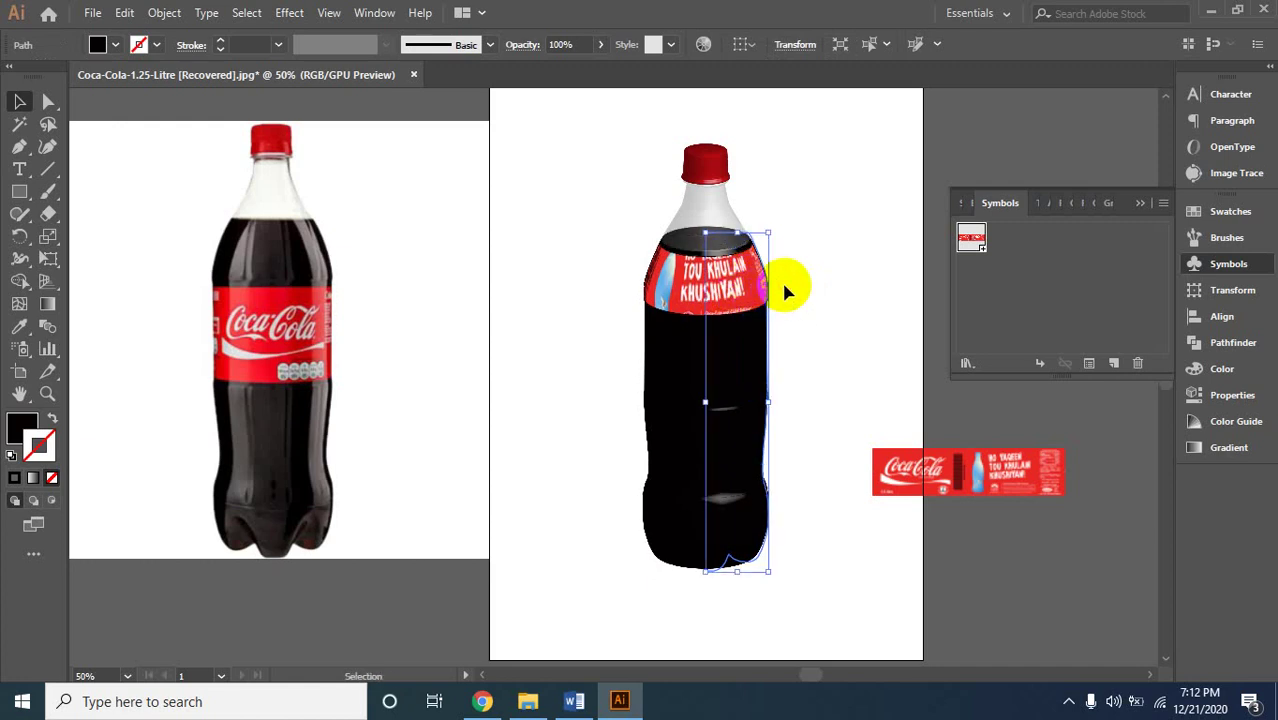
left_click(781, 280)
left_click(683, 290, "ctrl")
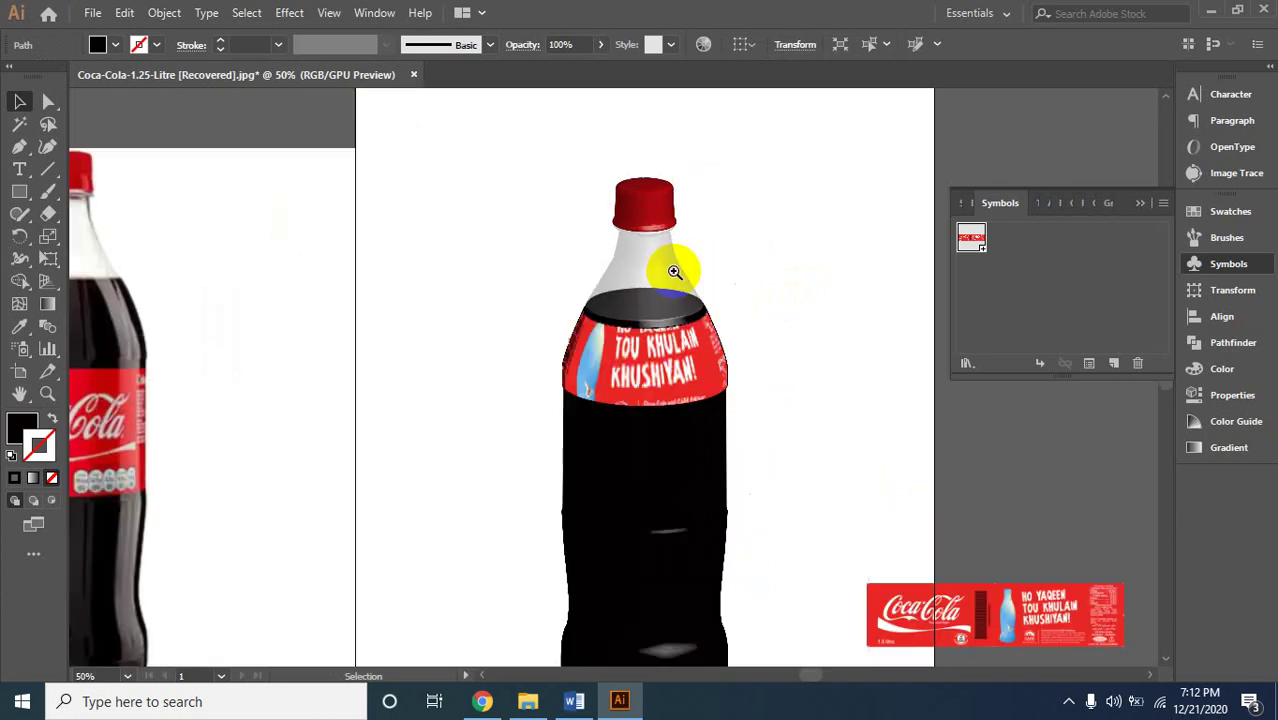
left_click(639, 354, "ctrl")
left_click(587, 430, "ctrl")
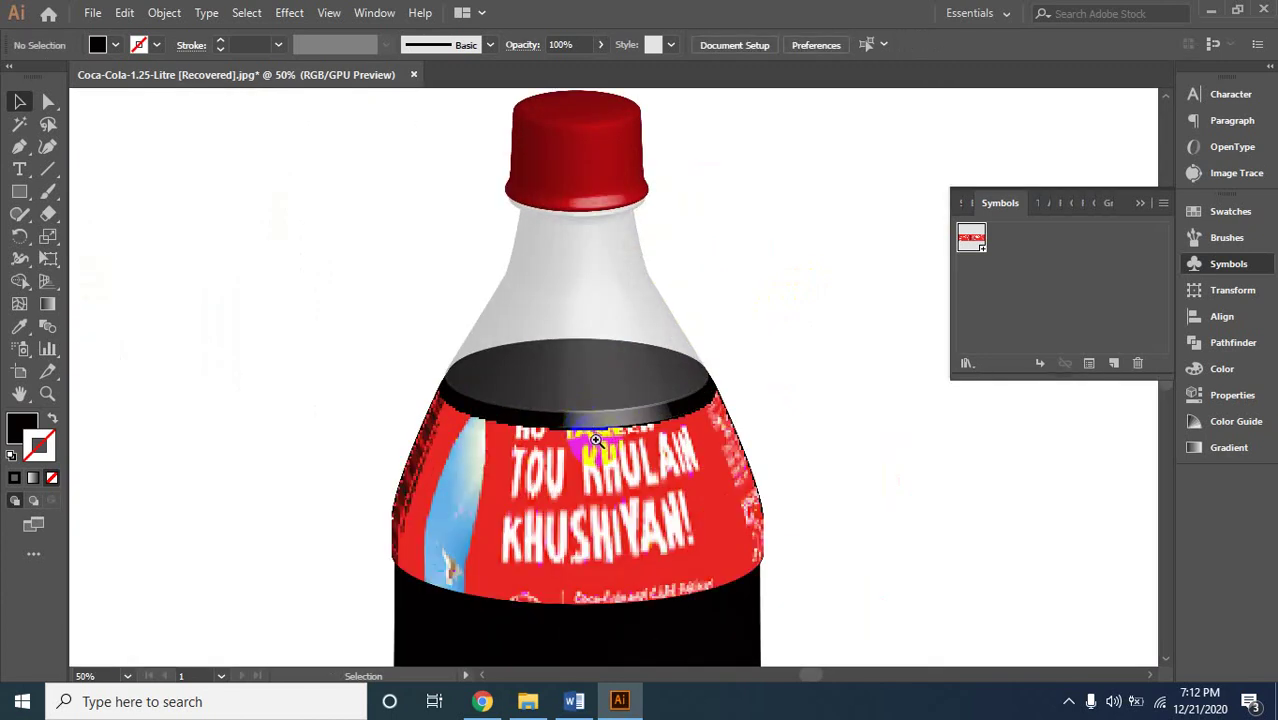
left_click(598, 505, "ctrl")
left_click_drag(590, 491, 599, 354)
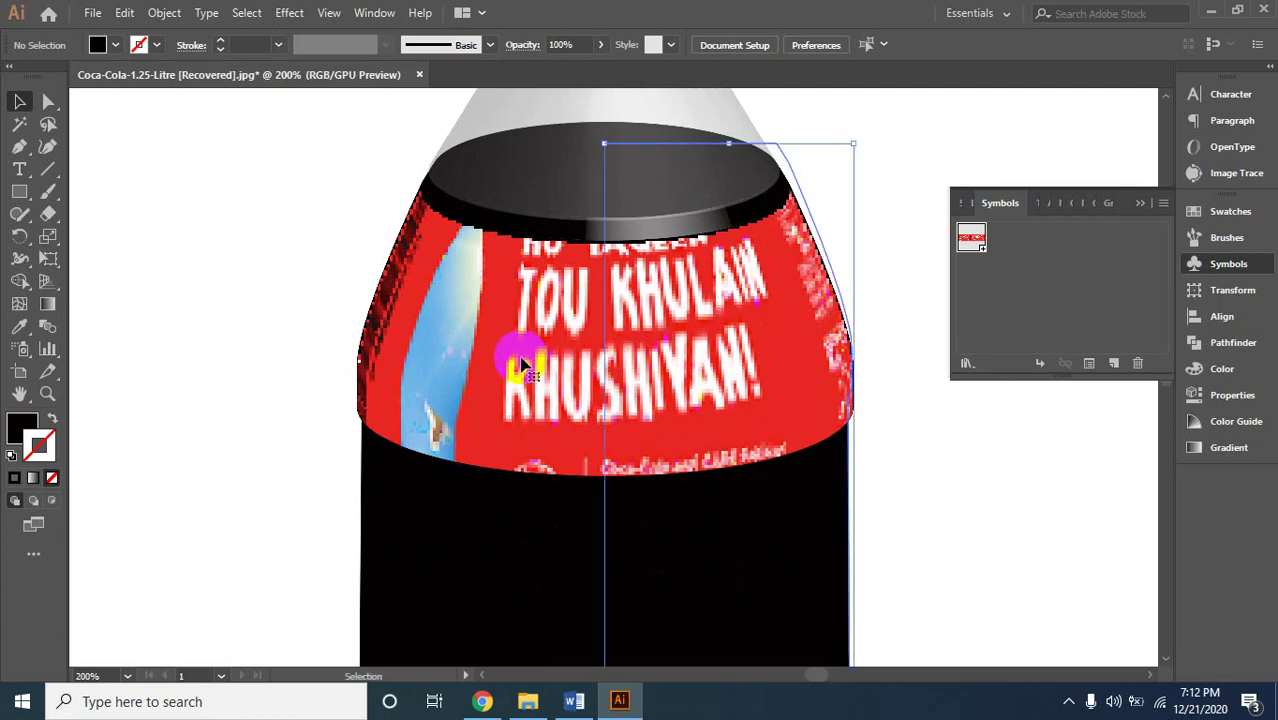
left_click(560, 354)
left_click(560, 354, "ctrl+alt")
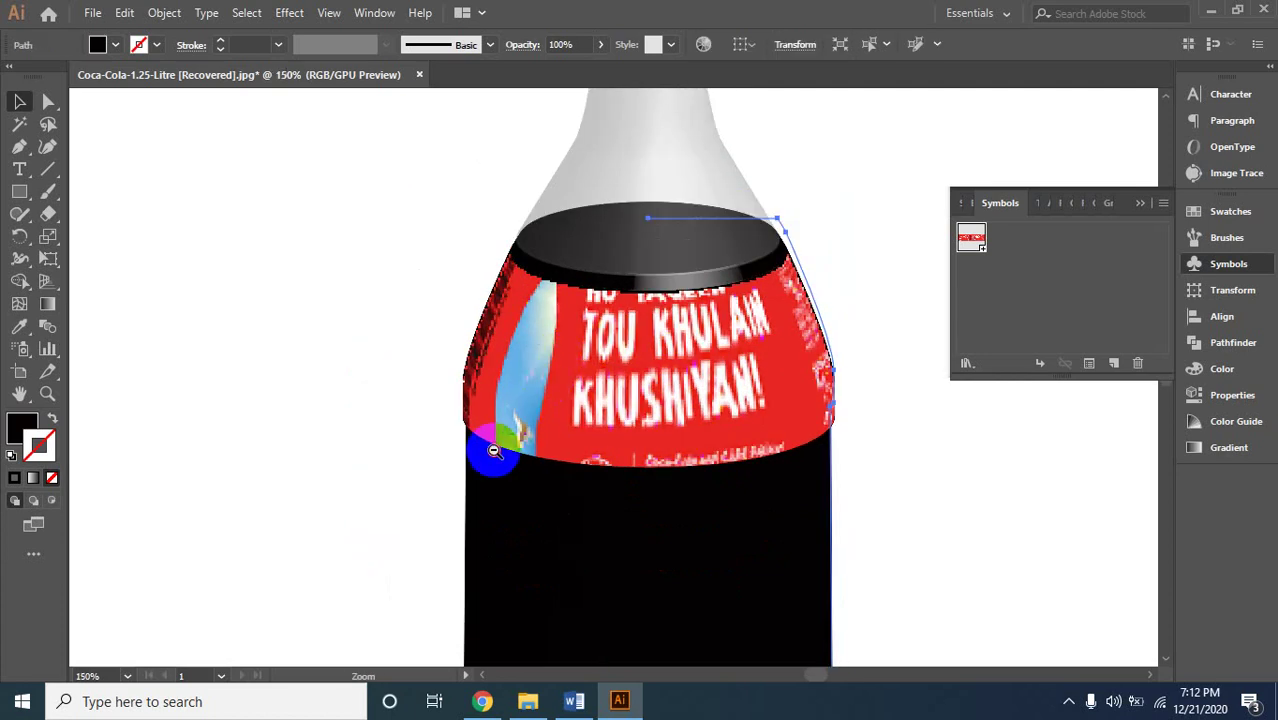
left_click(494, 450, "ctrl+alt")
left_click(530, 424, "ctrl+alt")
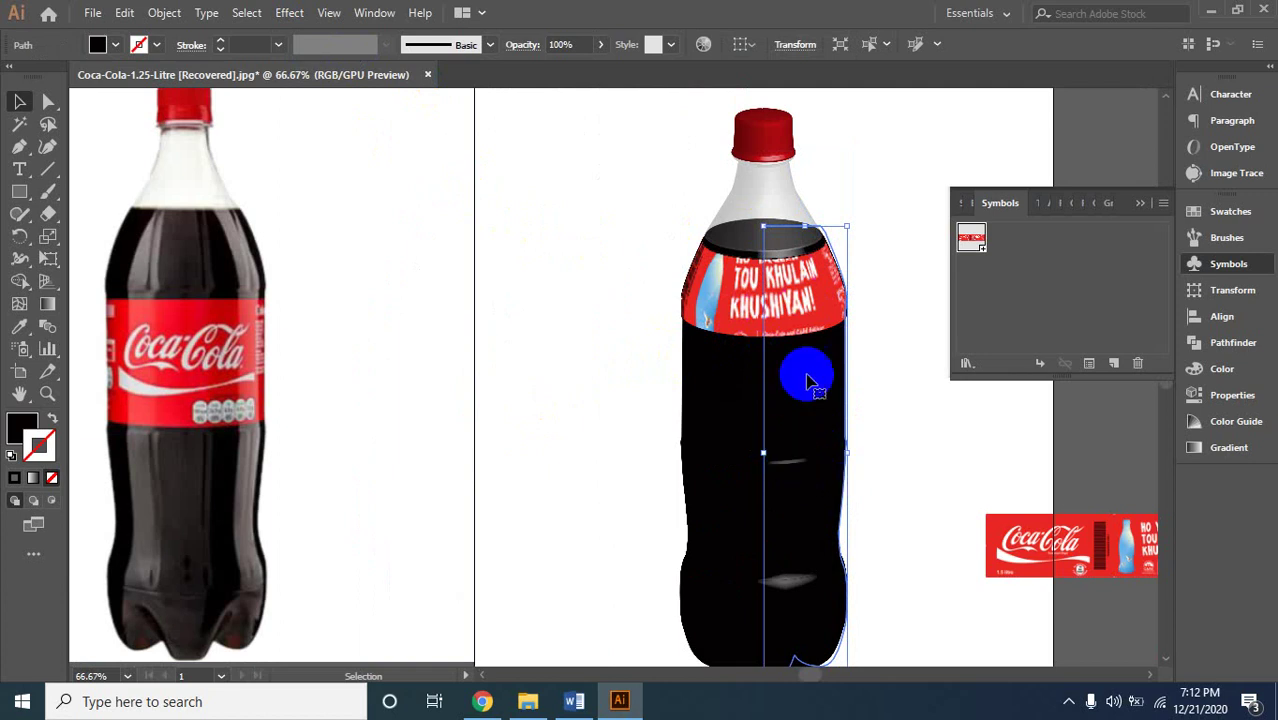
Select the right half-bottle profile and go to the Effect menu's 3D options.
left_click(790, 343)
left_click(569, 258)
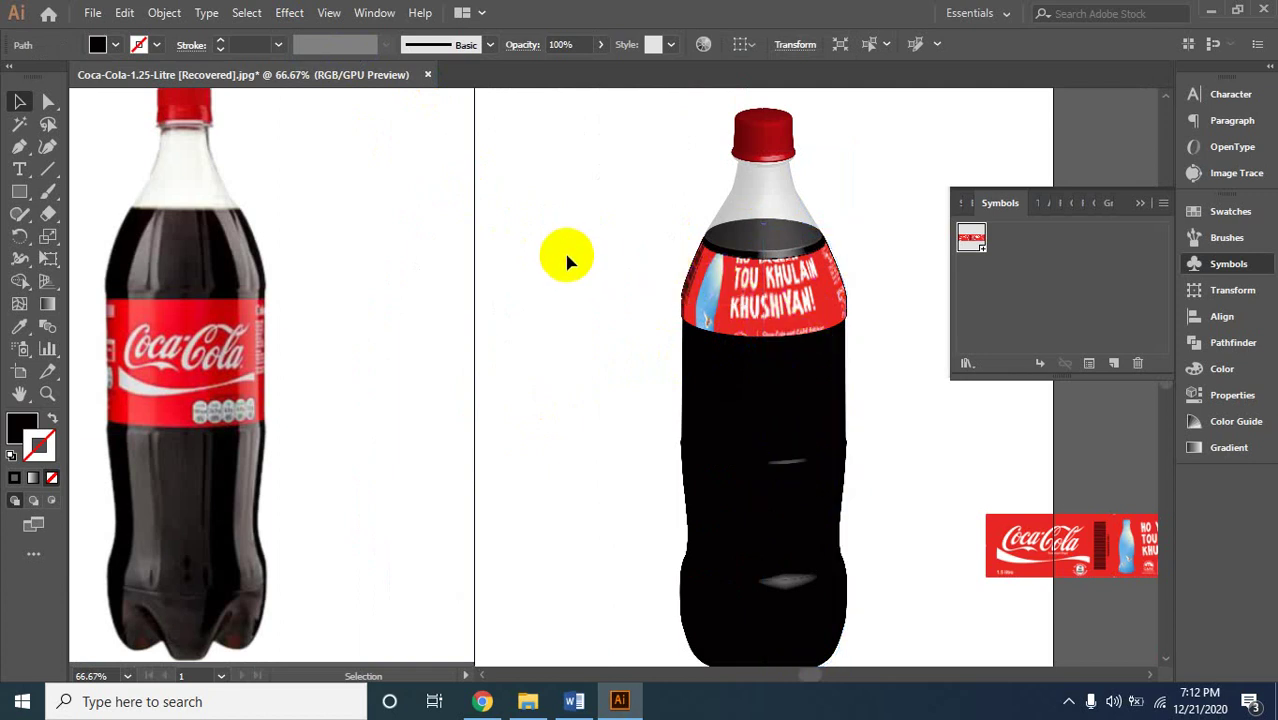
left_click(777, 307)
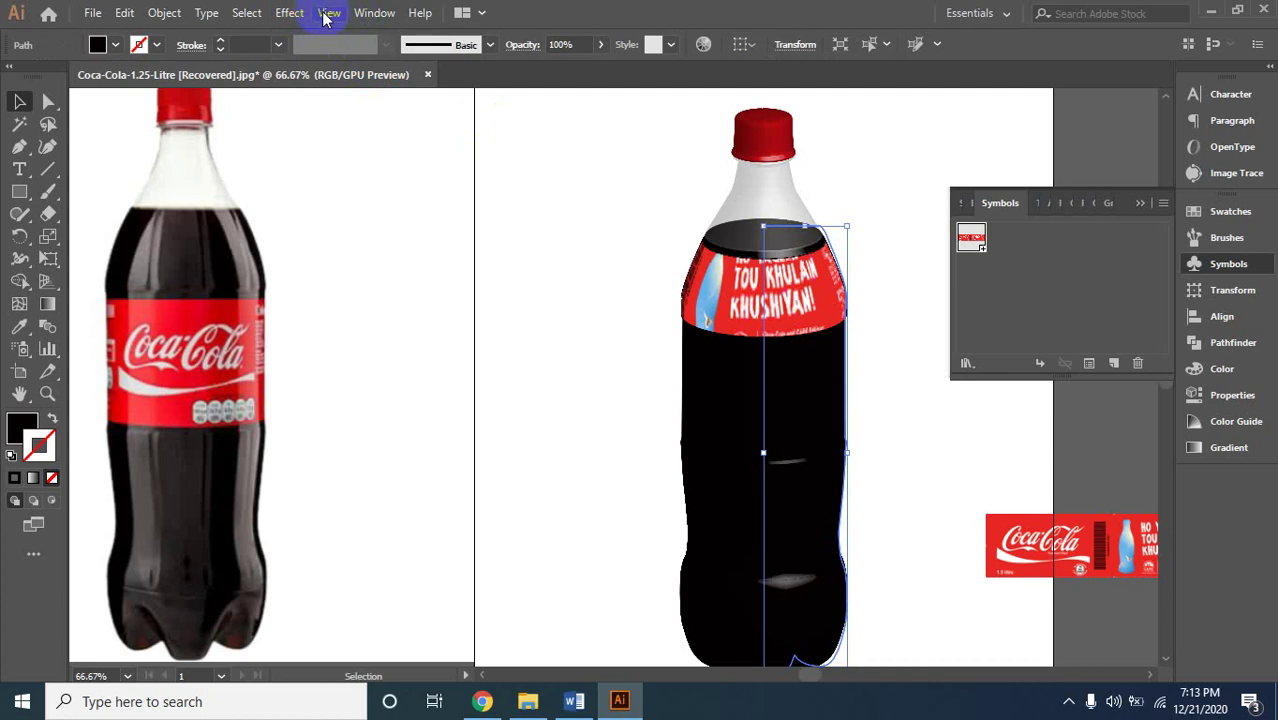
left_click(806, 314)
left_click(376, 18)
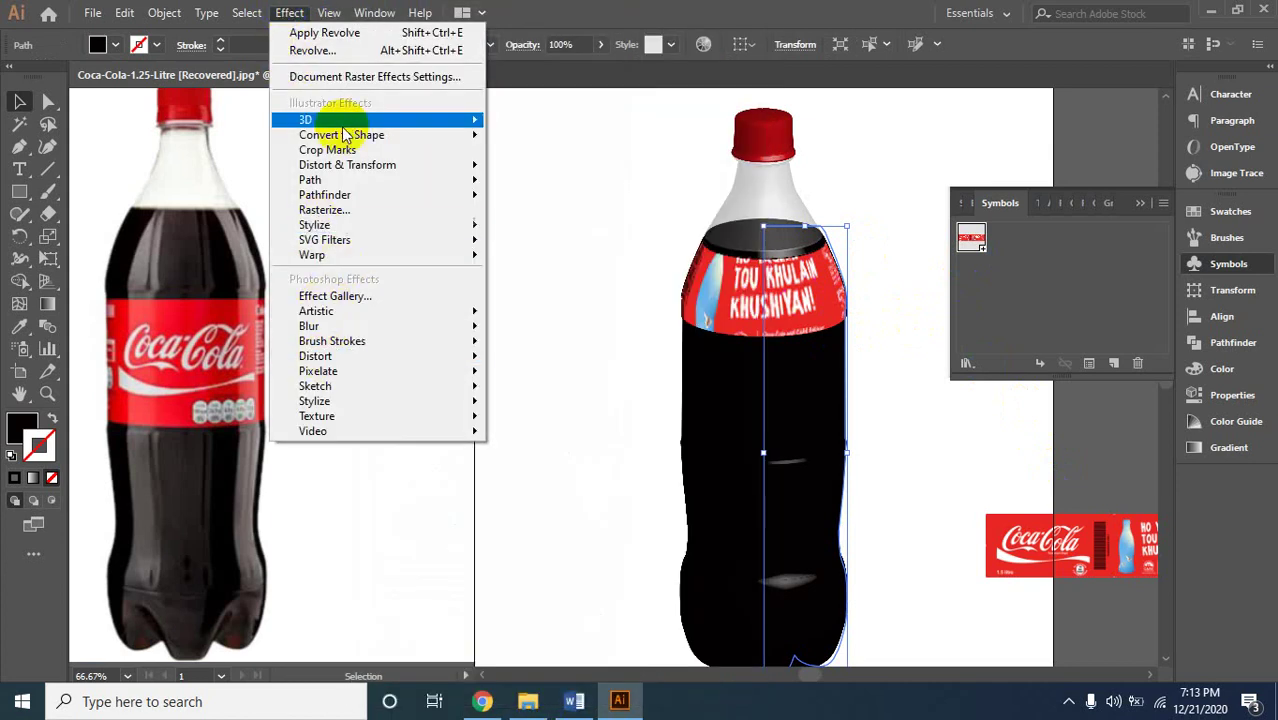
Apply a new 3D Revolve to the half-bottle and attempt Map Art, hitting an out-of-memory error.
mouse_move(306, 119)
left_click(545, 150)
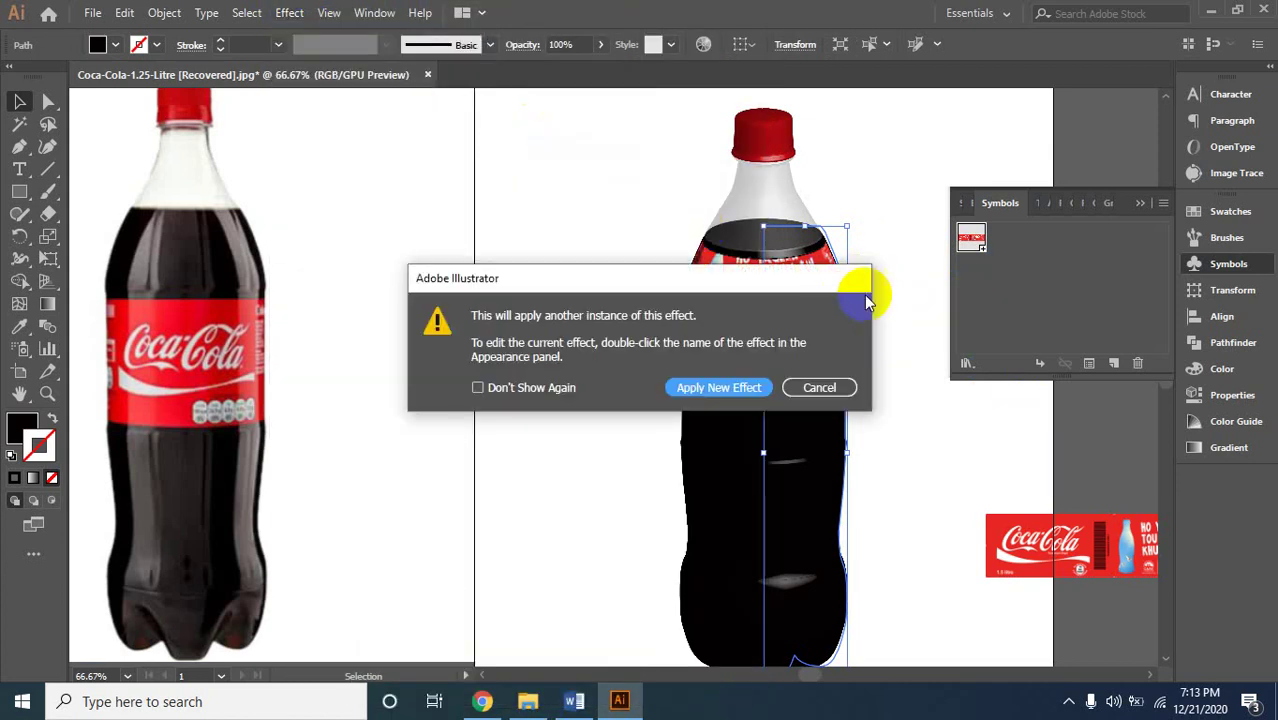
left_click(711, 400)
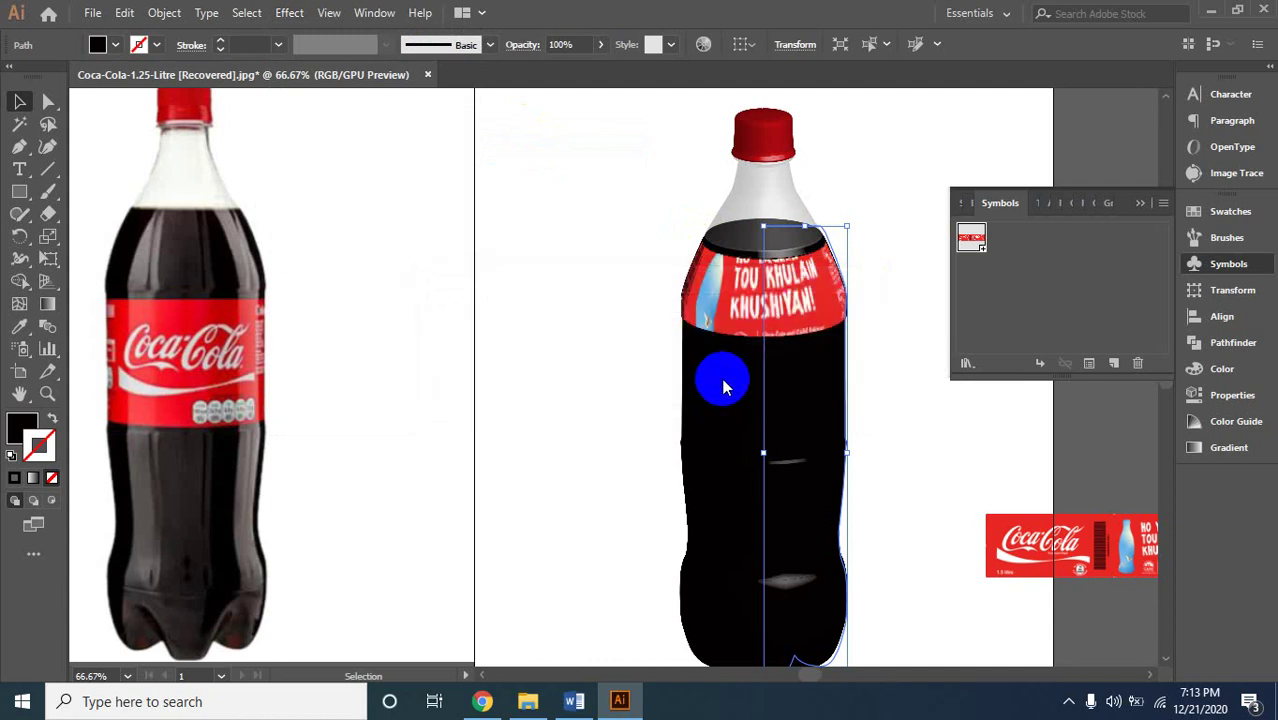
left_click(815, 295)
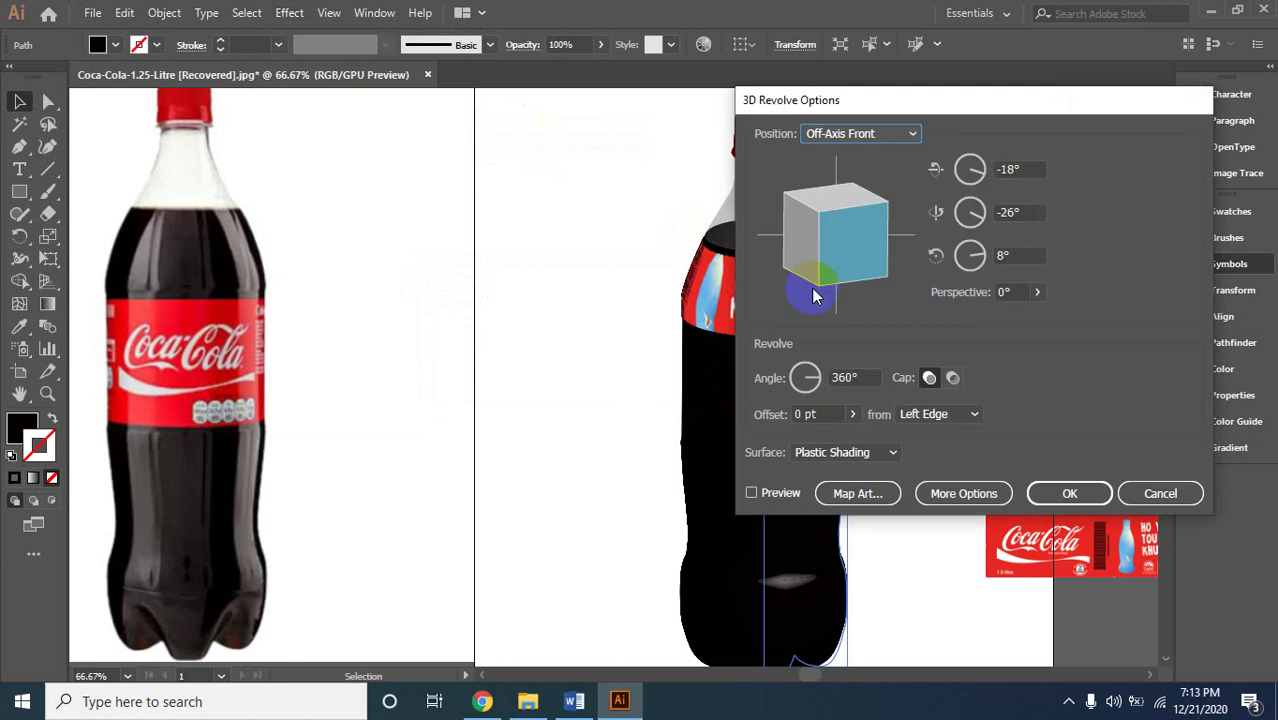
left_click(848, 496)
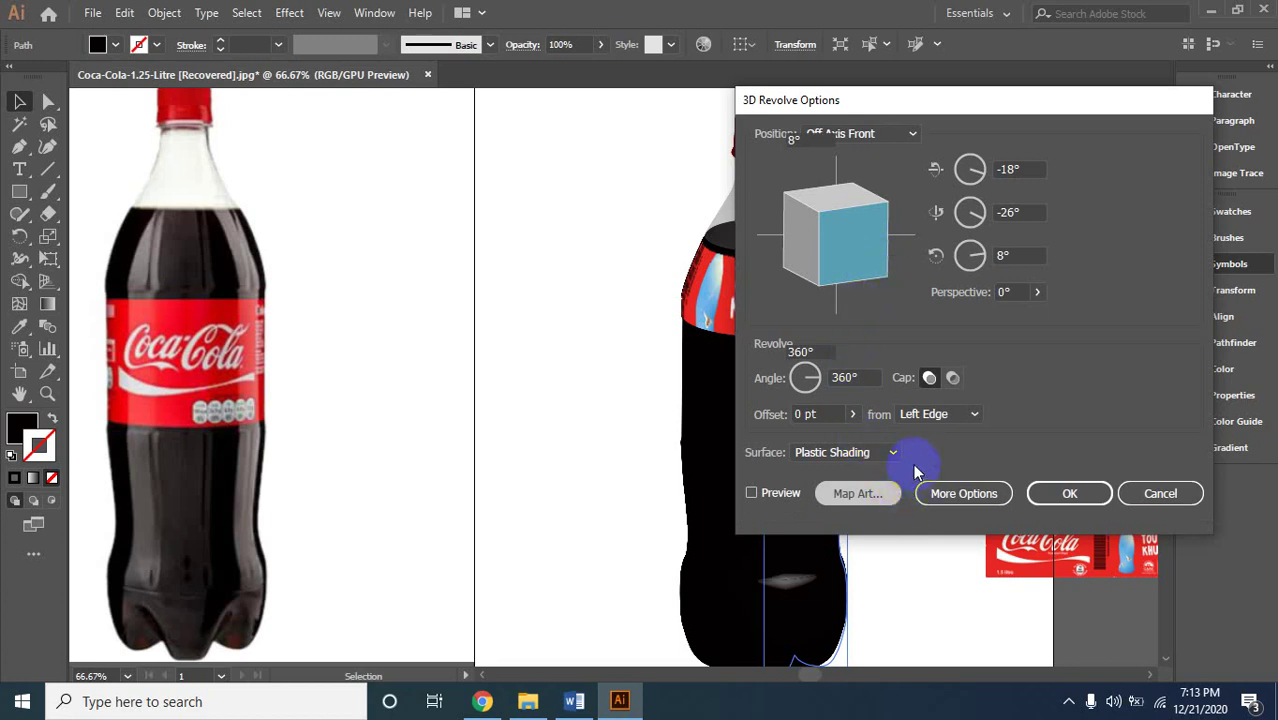
left_click(893, 490)
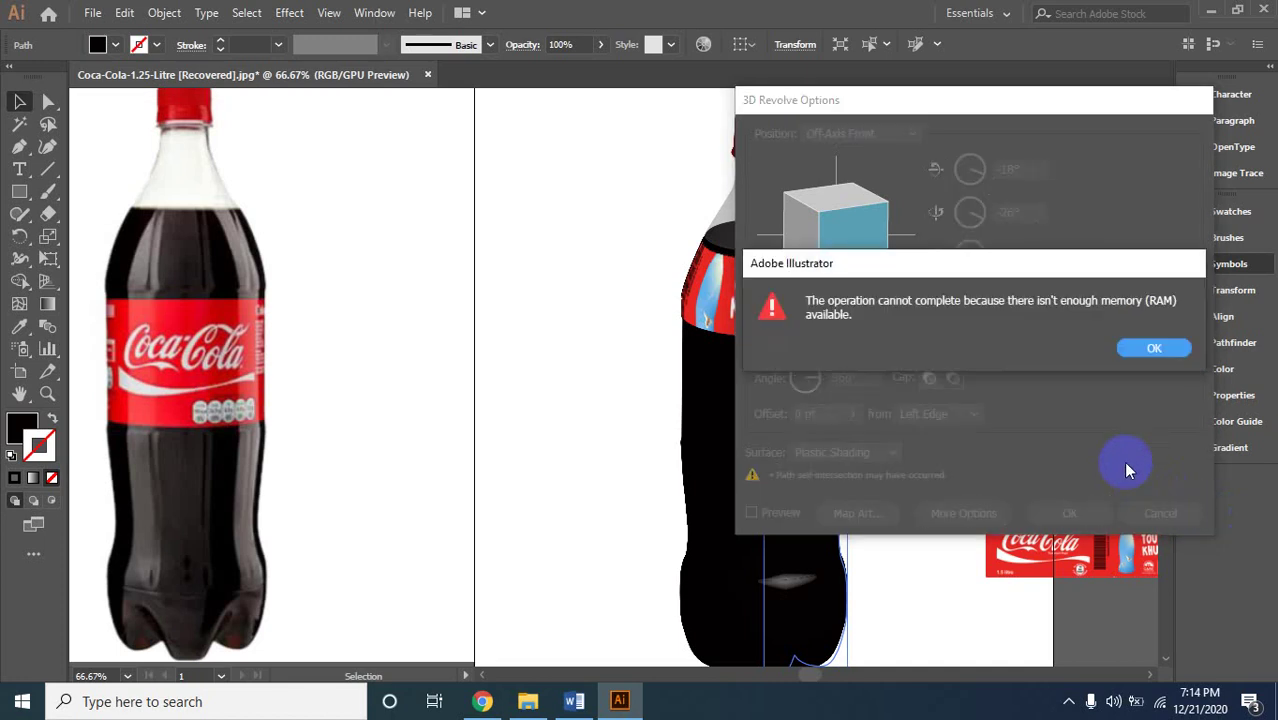
Dismiss the memory errors, cancel the revolve, and delete the cap, neck and black body.
left_click(1152, 349)
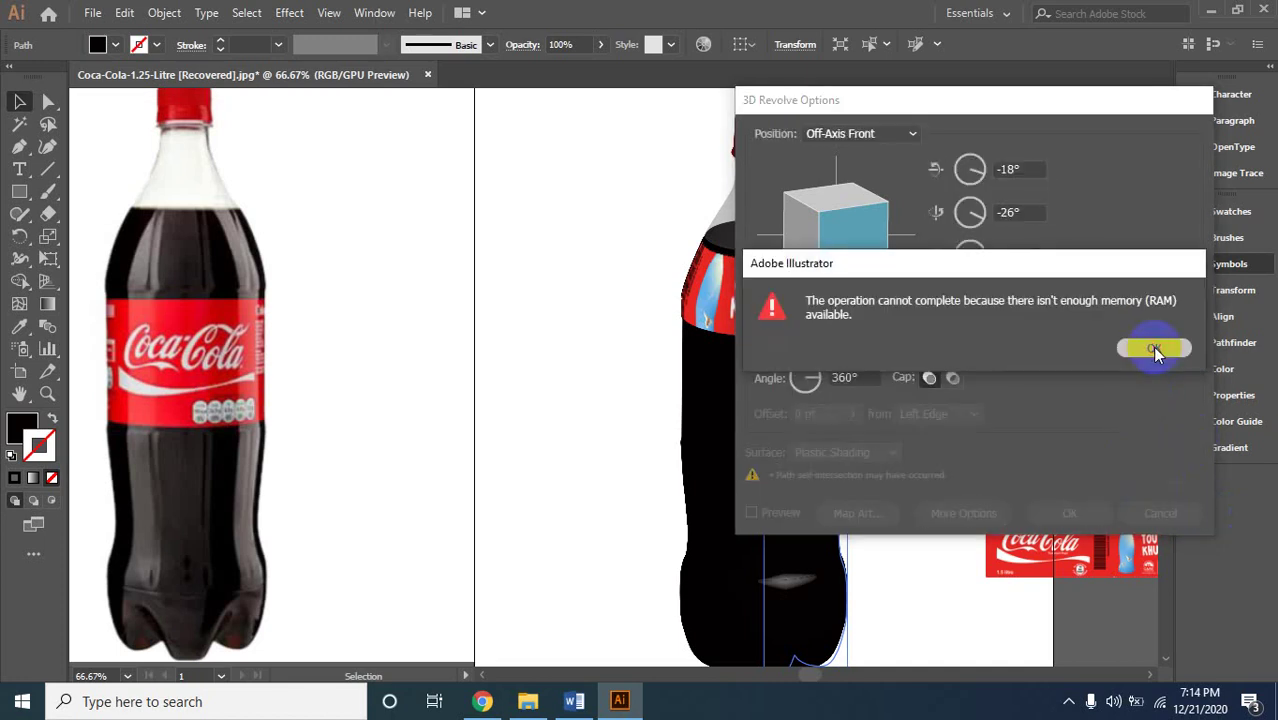
left_click(1148, 518)
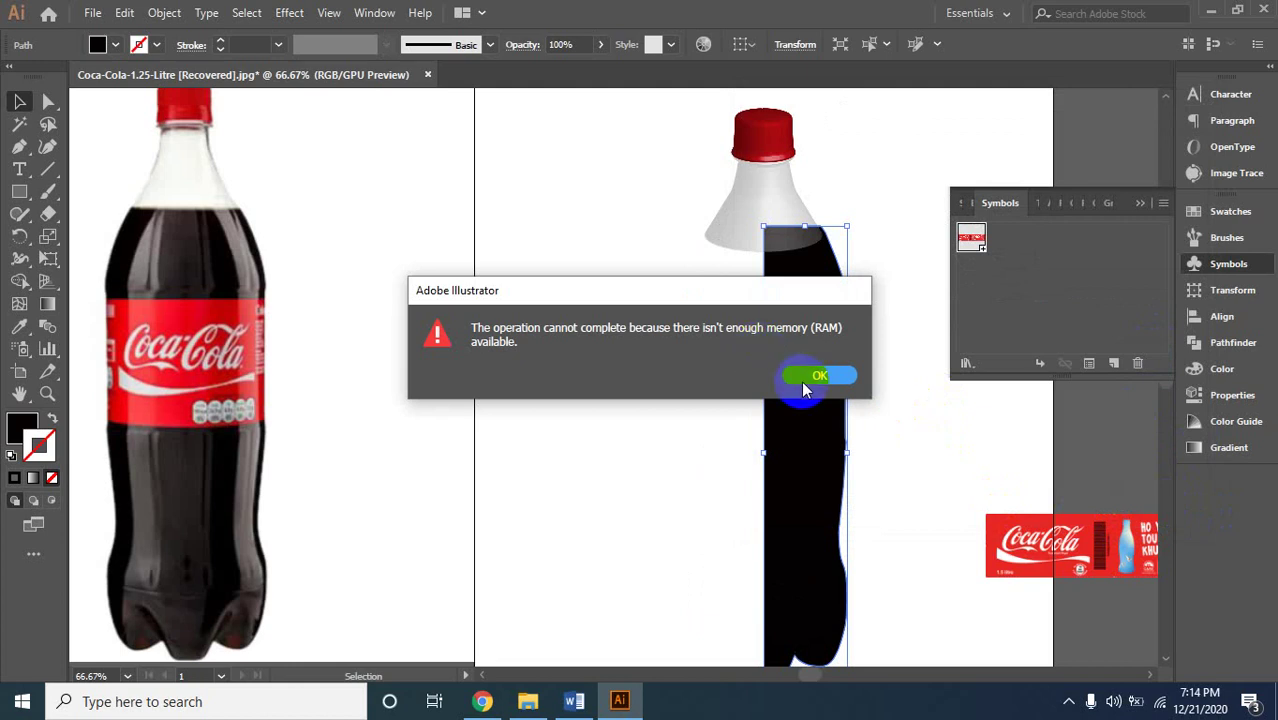
left_click(796, 385)
left_click(836, 381)
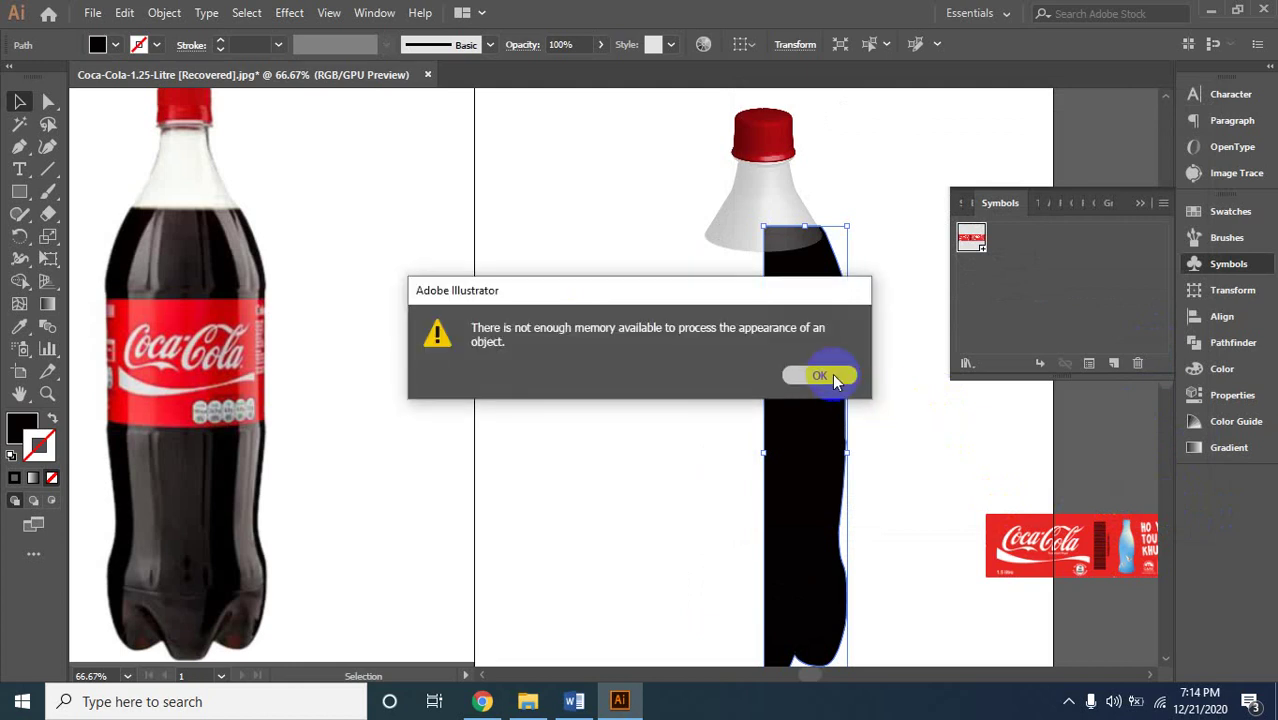
left_click_drag(645, 112, 884, 650)
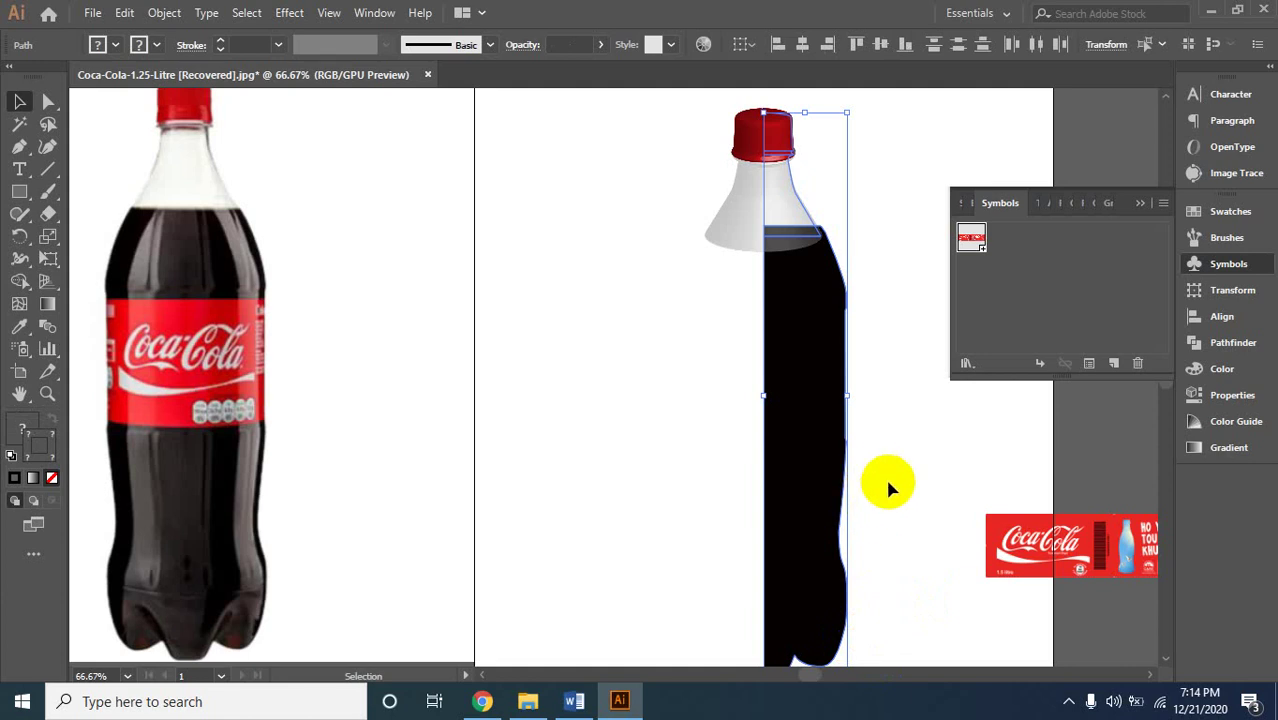
key("Delete")
Clear the selection and browse the pic folder, first picking the 416D9F849iL bottle image.
left_click(574, 481)
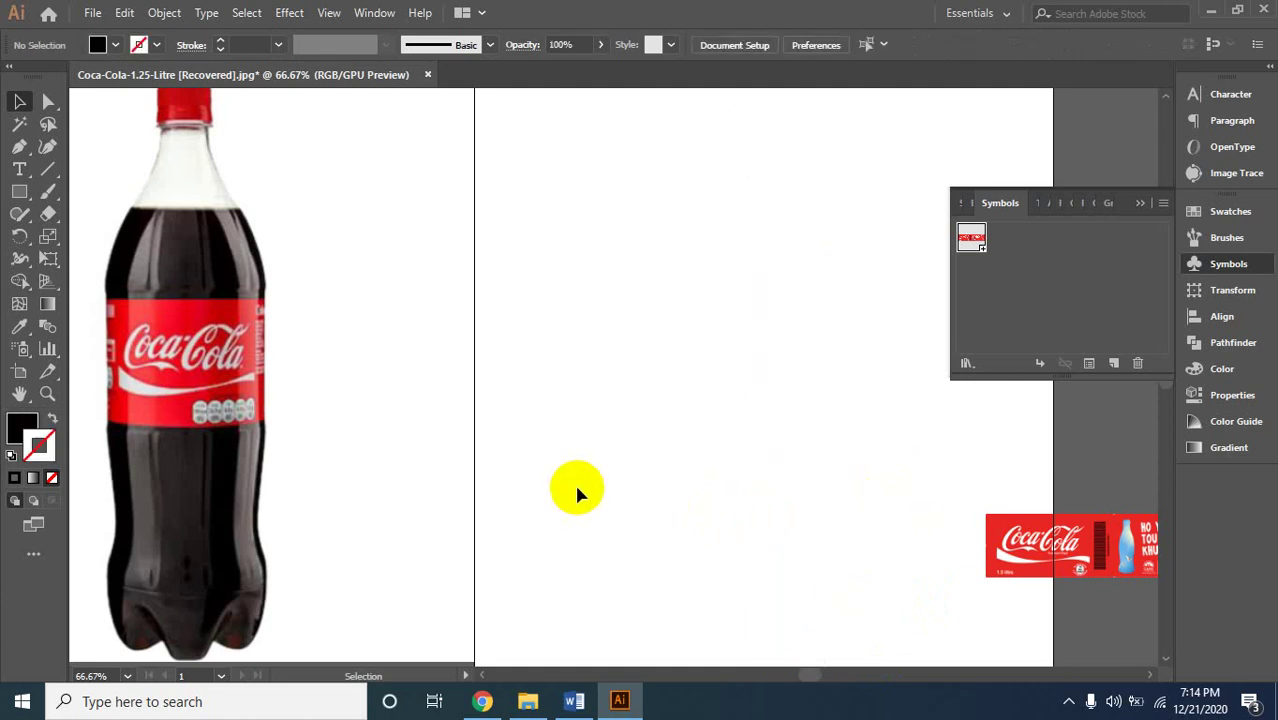
key("a")
key("ctrl+o")
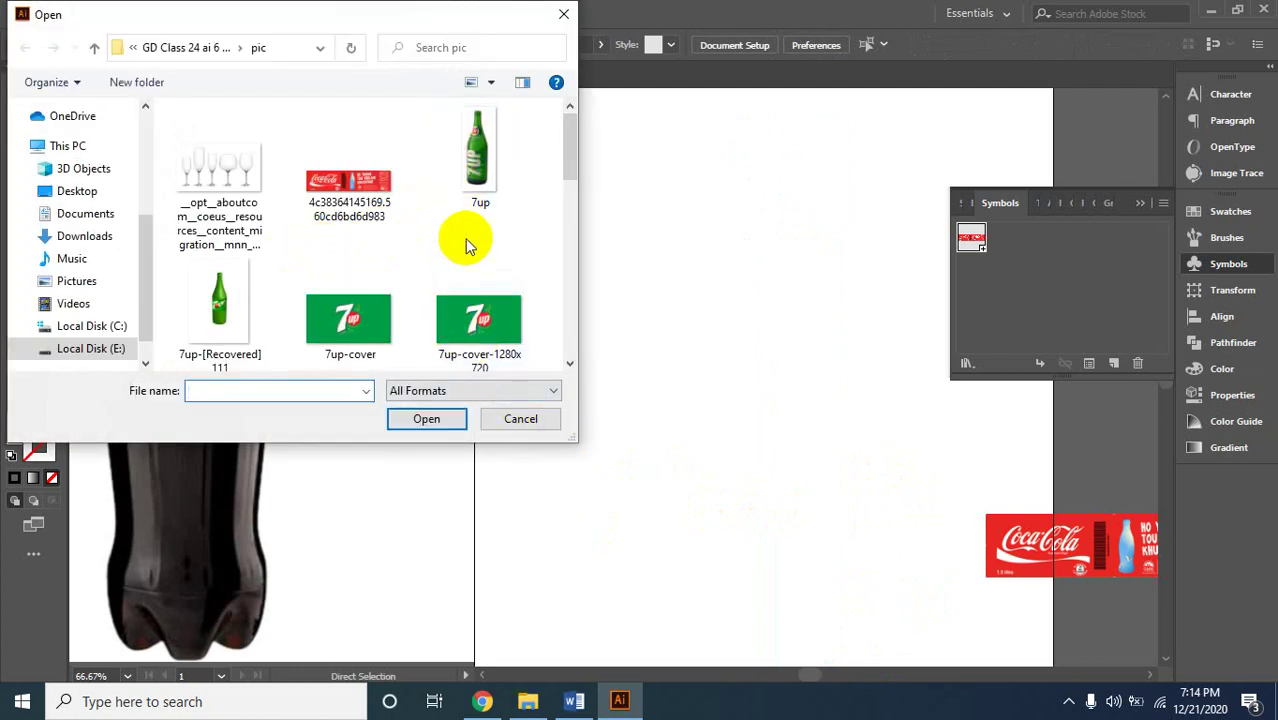
scroll(465, 243, "down", 2)
scroll(448, 265, "down", 2)
scroll(420, 275, "up", 2)
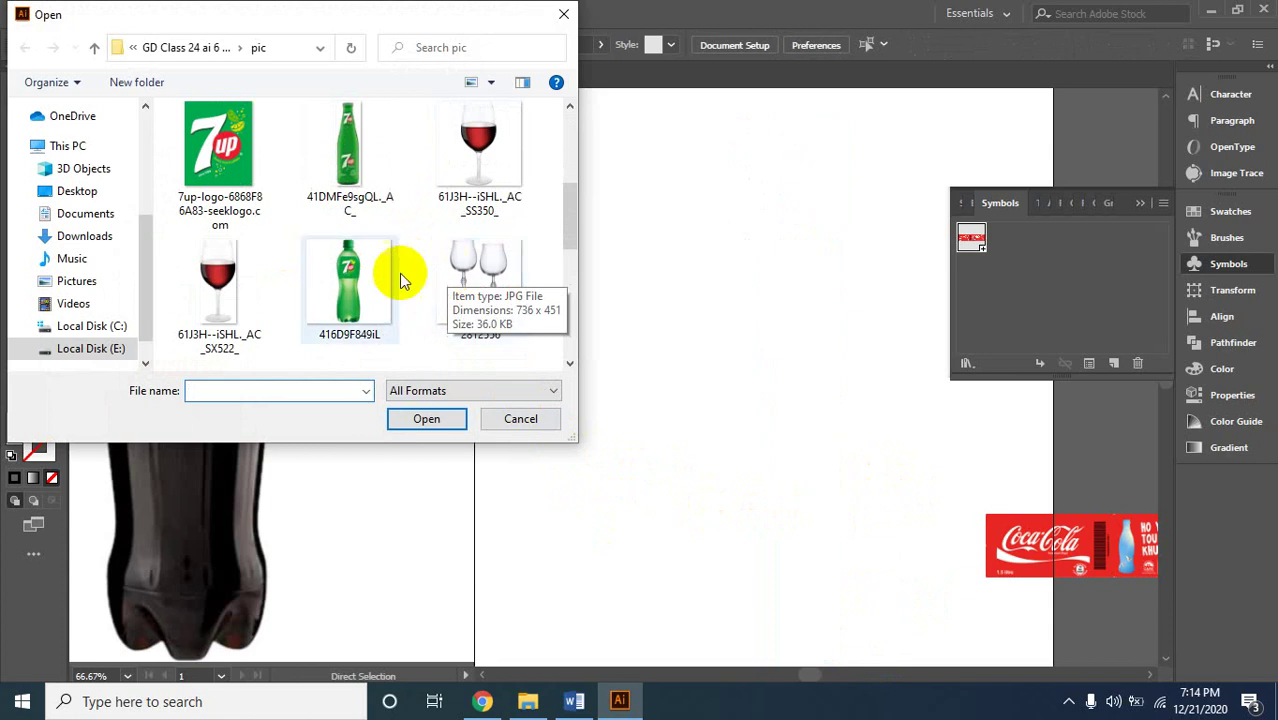
left_click(348, 280)
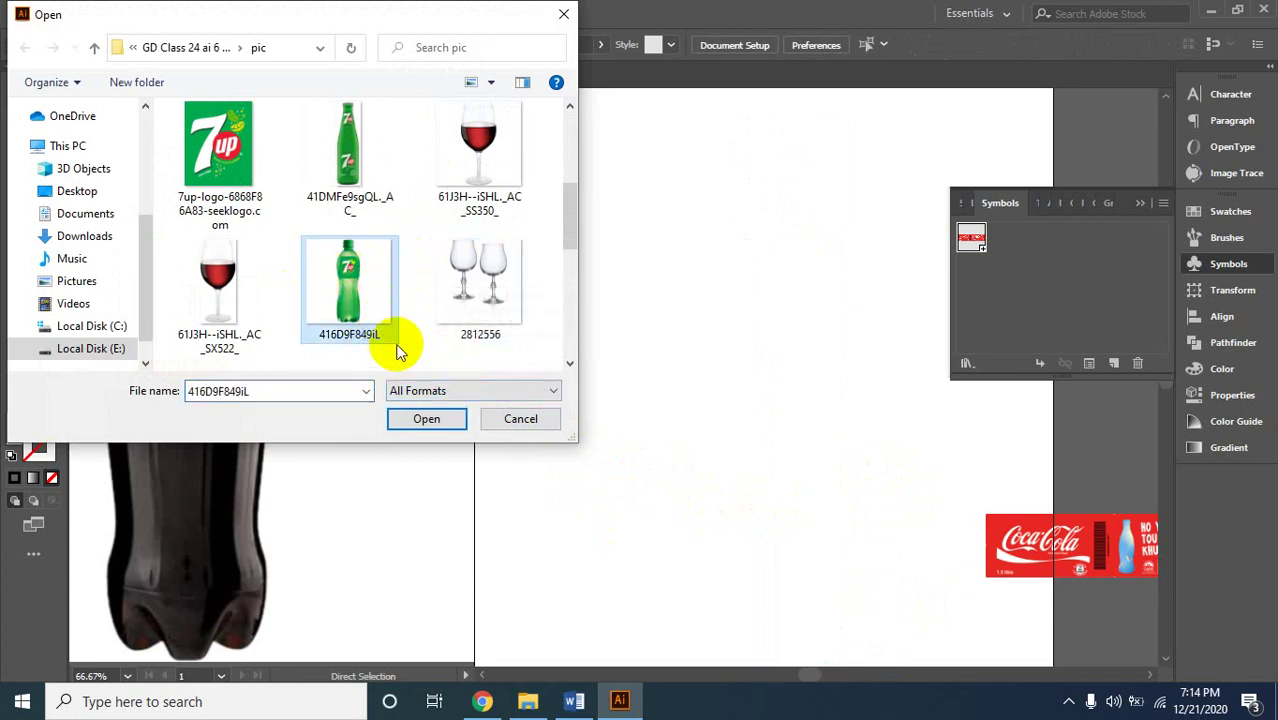
Choose the 41DMFe9sgQL._AC_.jpg 7up bottle image instead and open it.
scroll(404, 316, "up", 3)
scroll(404, 318, "down", 3)
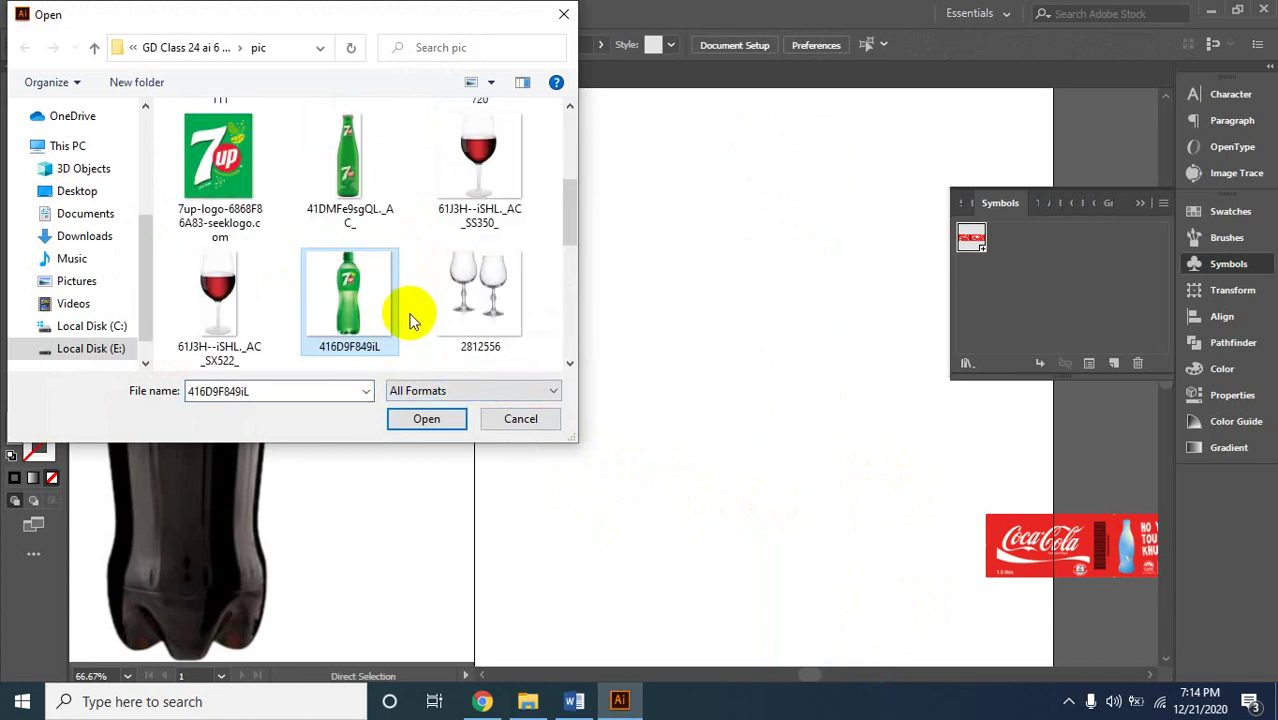
scroll(407, 314, "down", 3)
scroll(410, 320, "up", 2)
scroll(400, 325, "down", 2)
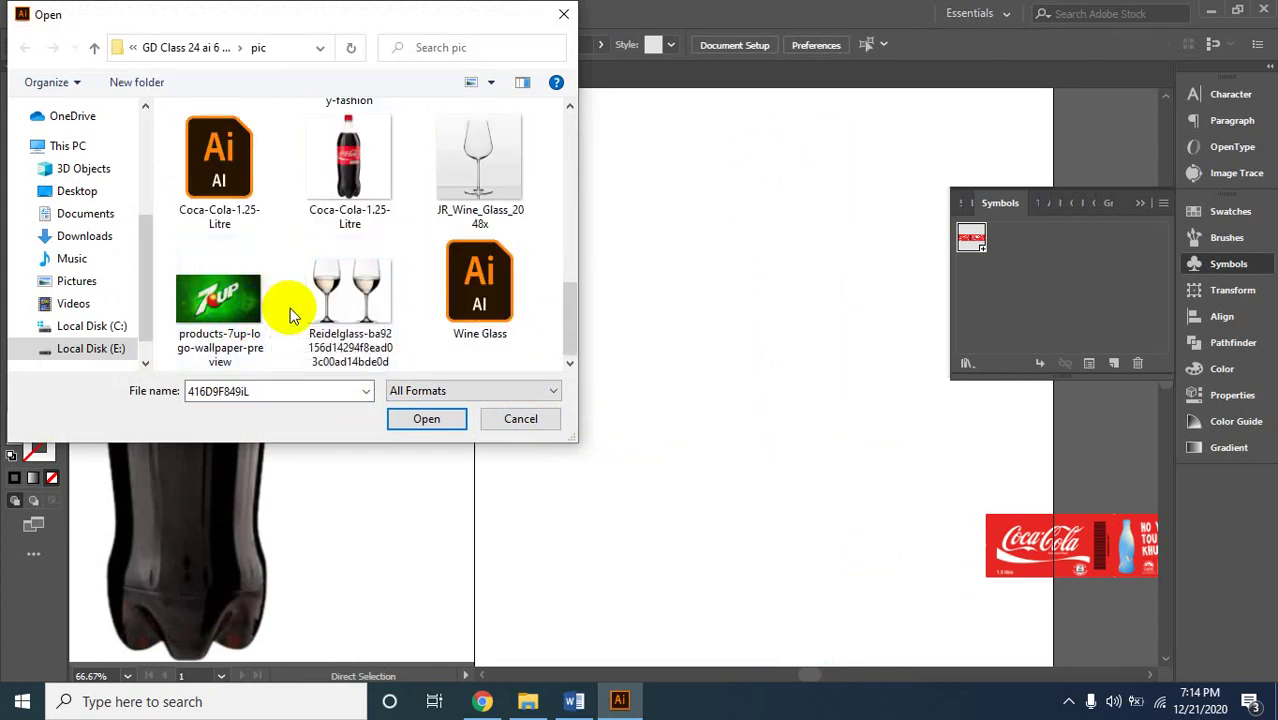
scroll(330, 300, "up", 2)
scroll(431, 290, "up", 3)
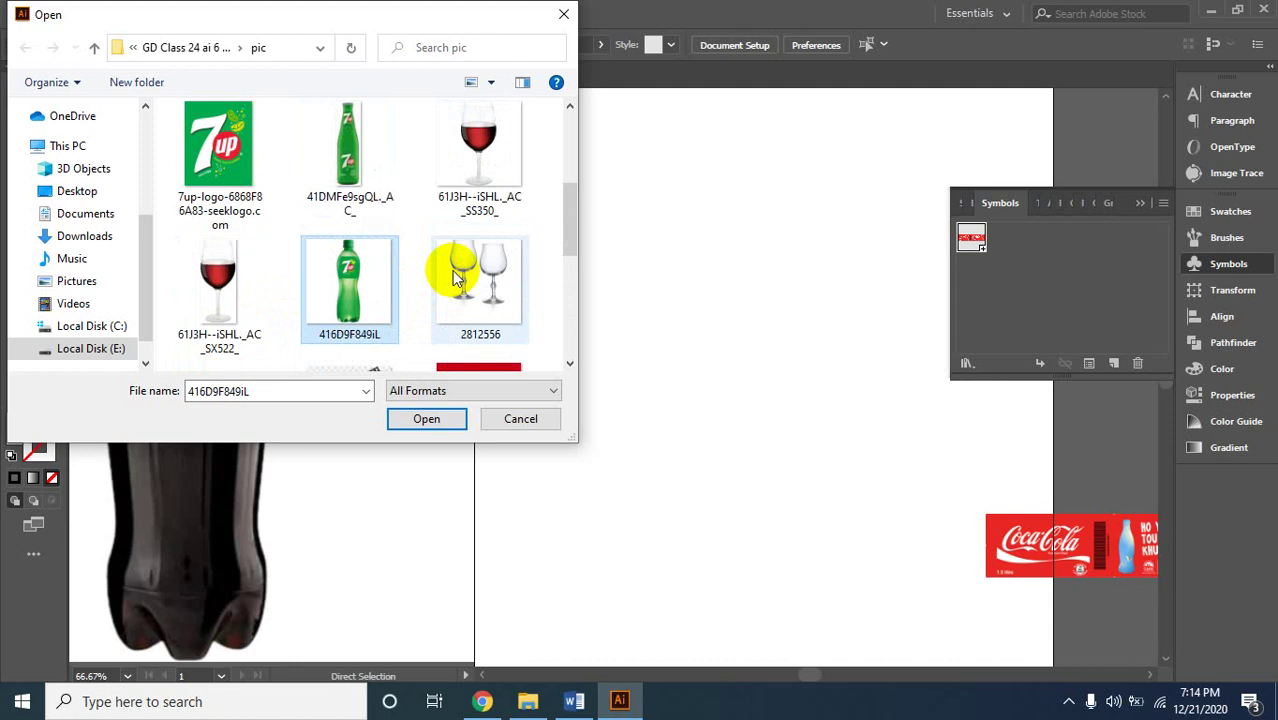
scroll(347, 197, "up", 3)
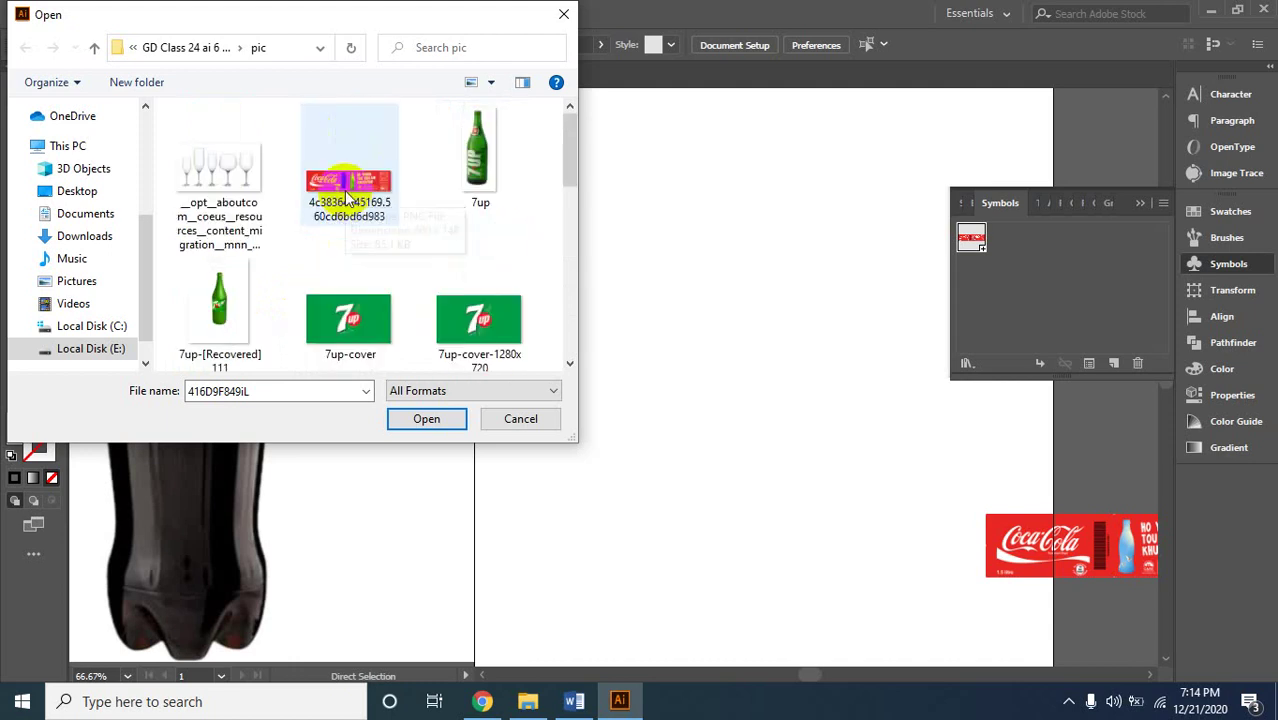
scroll(433, 243, "down", 2)
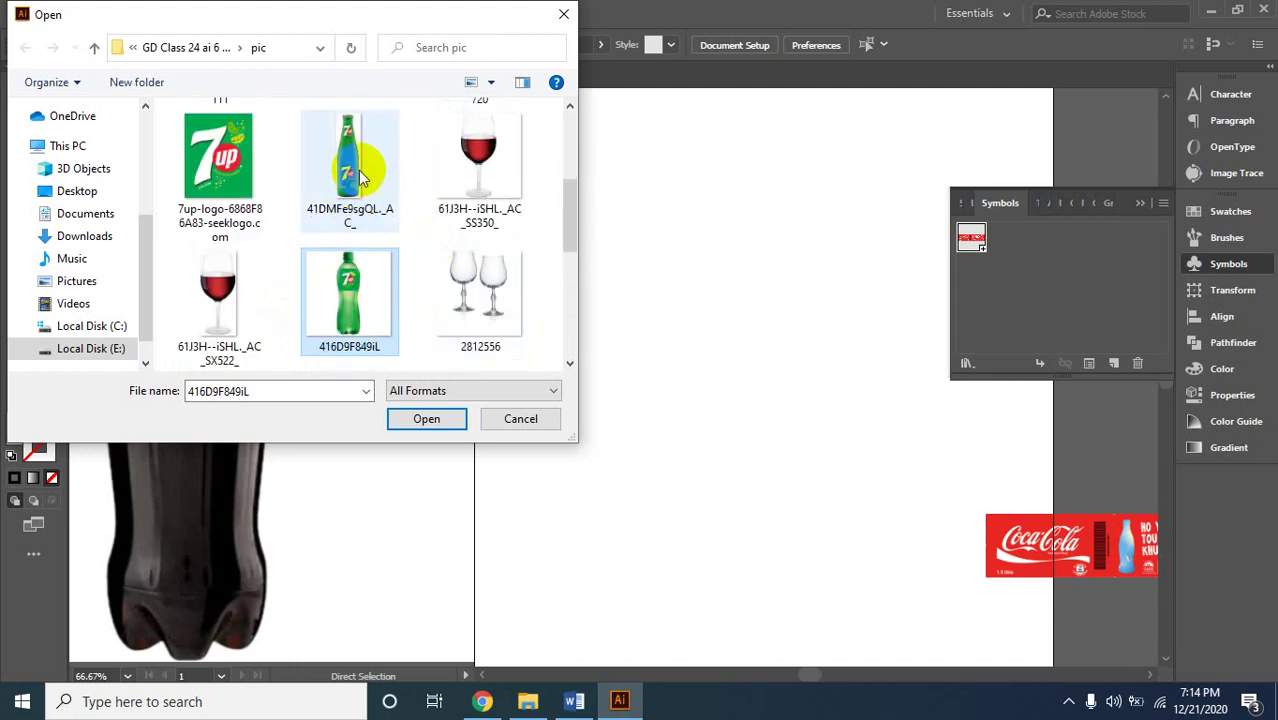
scroll(362, 175, "up", 2)
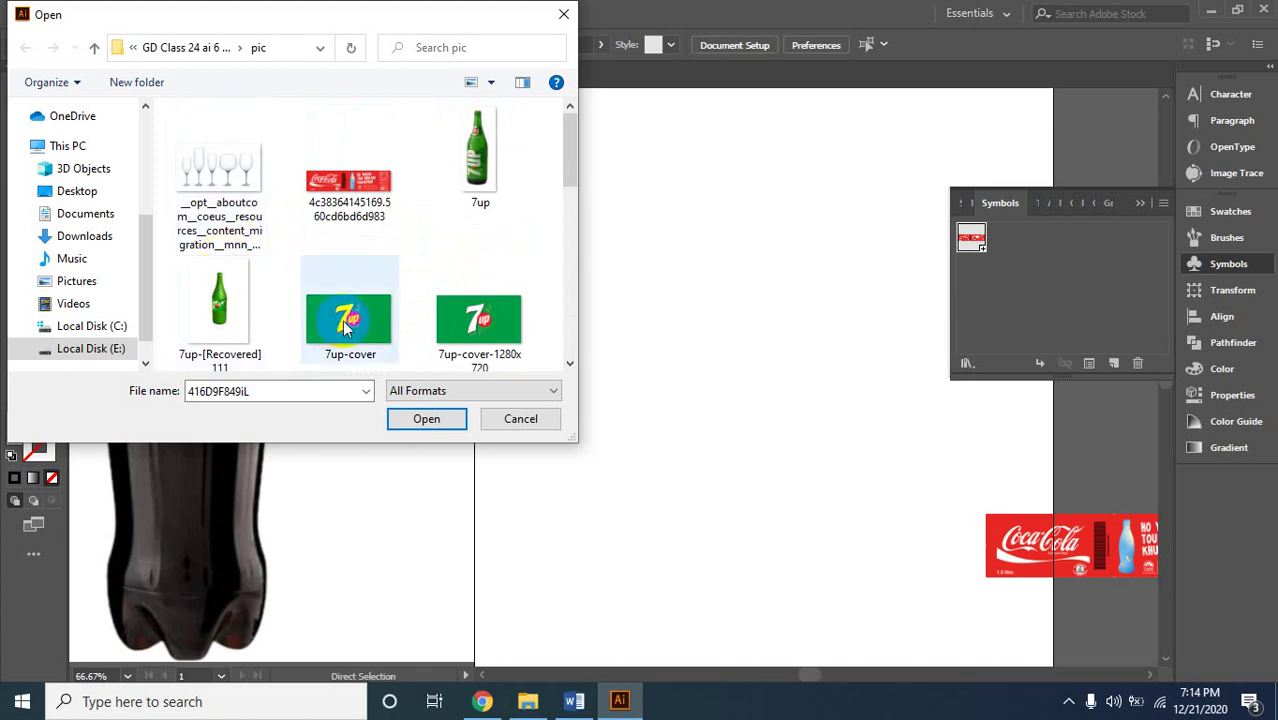
scroll(347, 305, "down", 1)
scroll(400, 270, "up", 1)
scroll(400, 275, "down", 1)
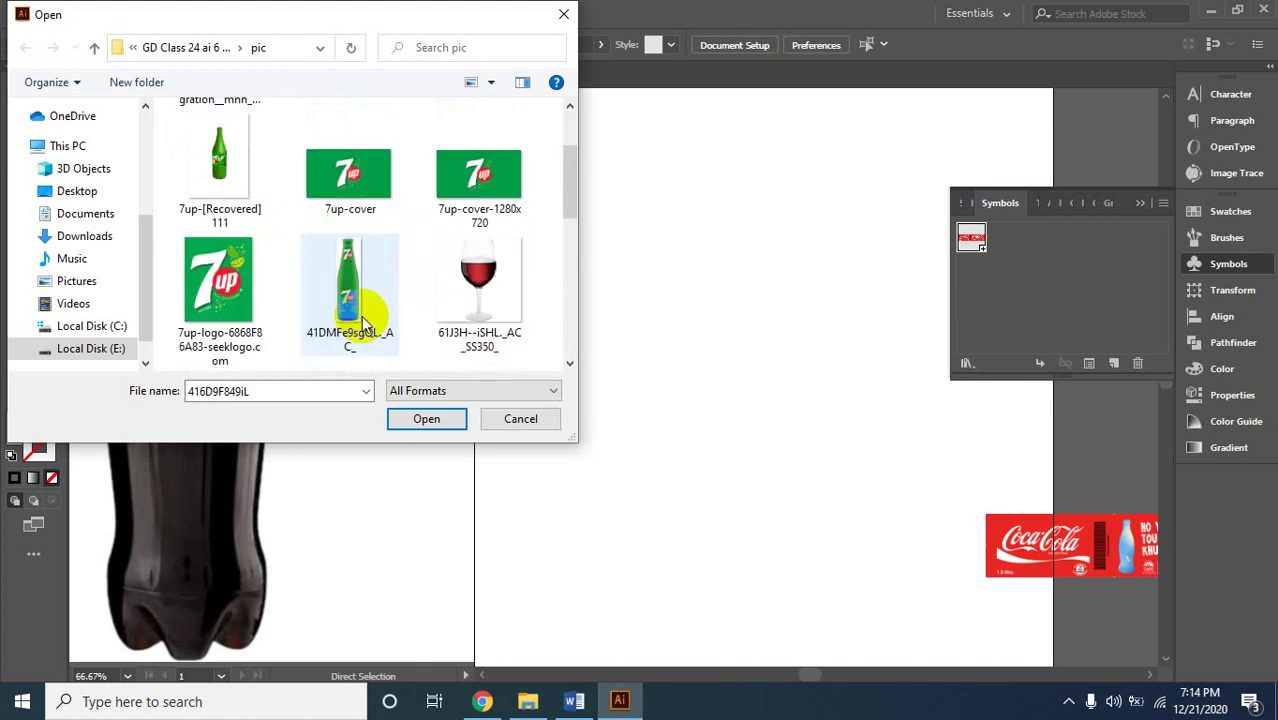
scroll(365, 290, "down", 1)
scroll(362, 290, "up", 1)
left_click(372, 298)
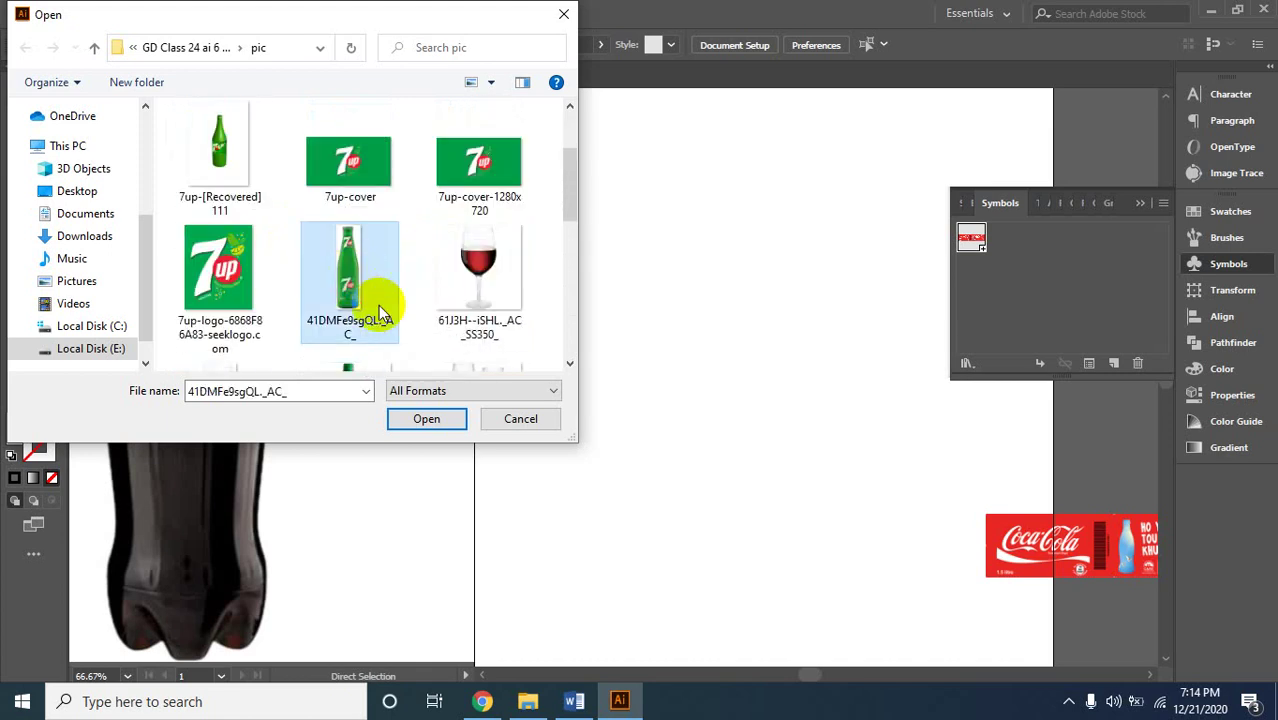
left_click(445, 418)
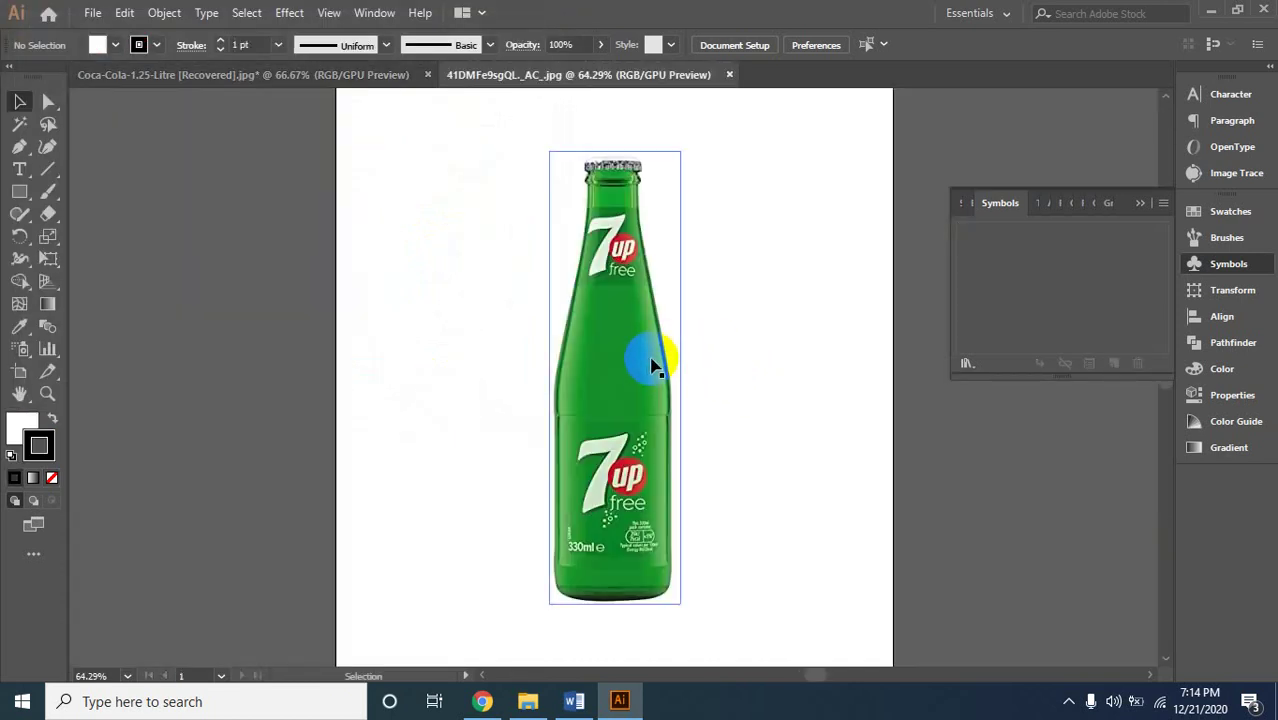
Zoom in on the 7up cap and start the Pen outline at its top and right edge.
left_click(605, 298)
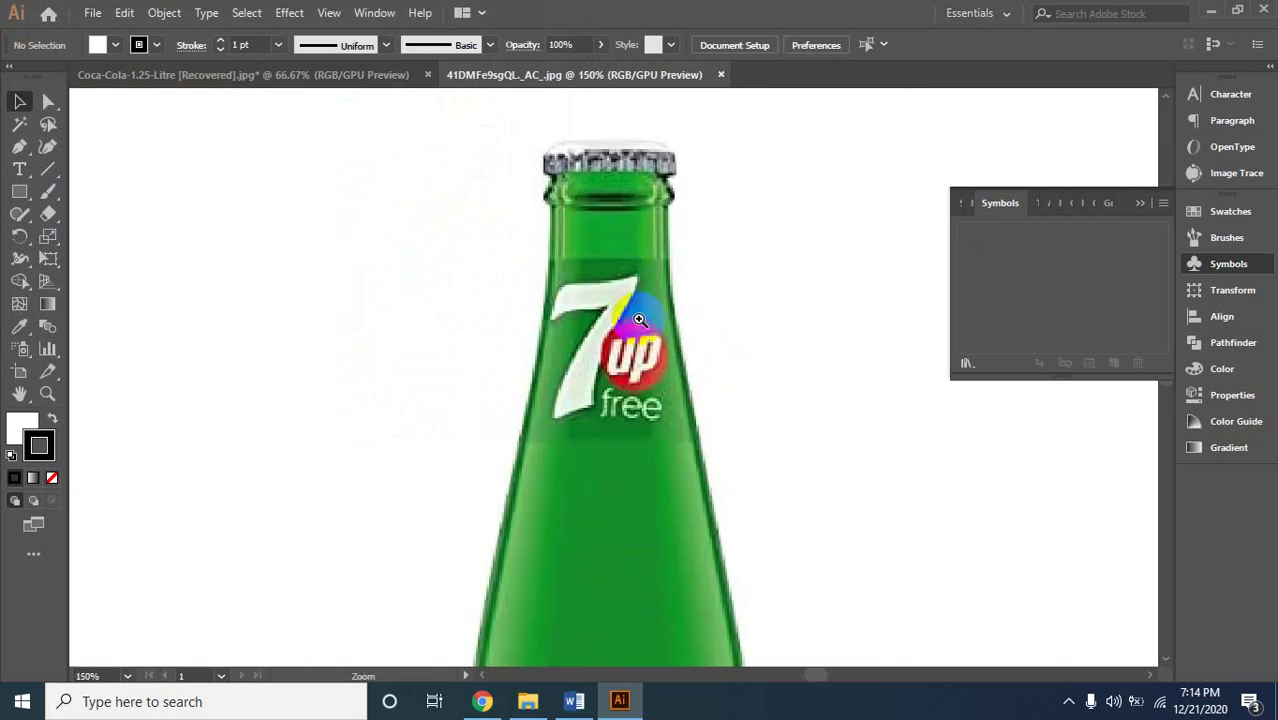
left_click(626, 305)
left_click(604, 276)
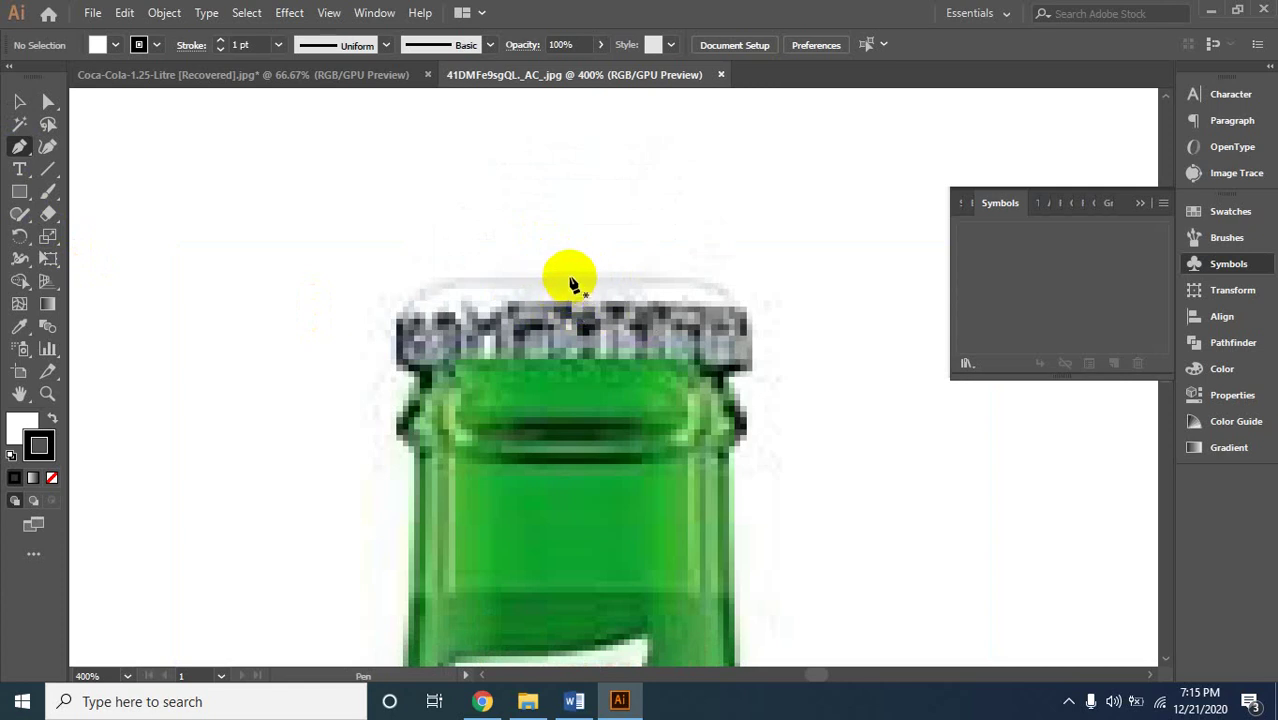
left_click(565, 315)
left_click_drag(587, 328, 583, 306)
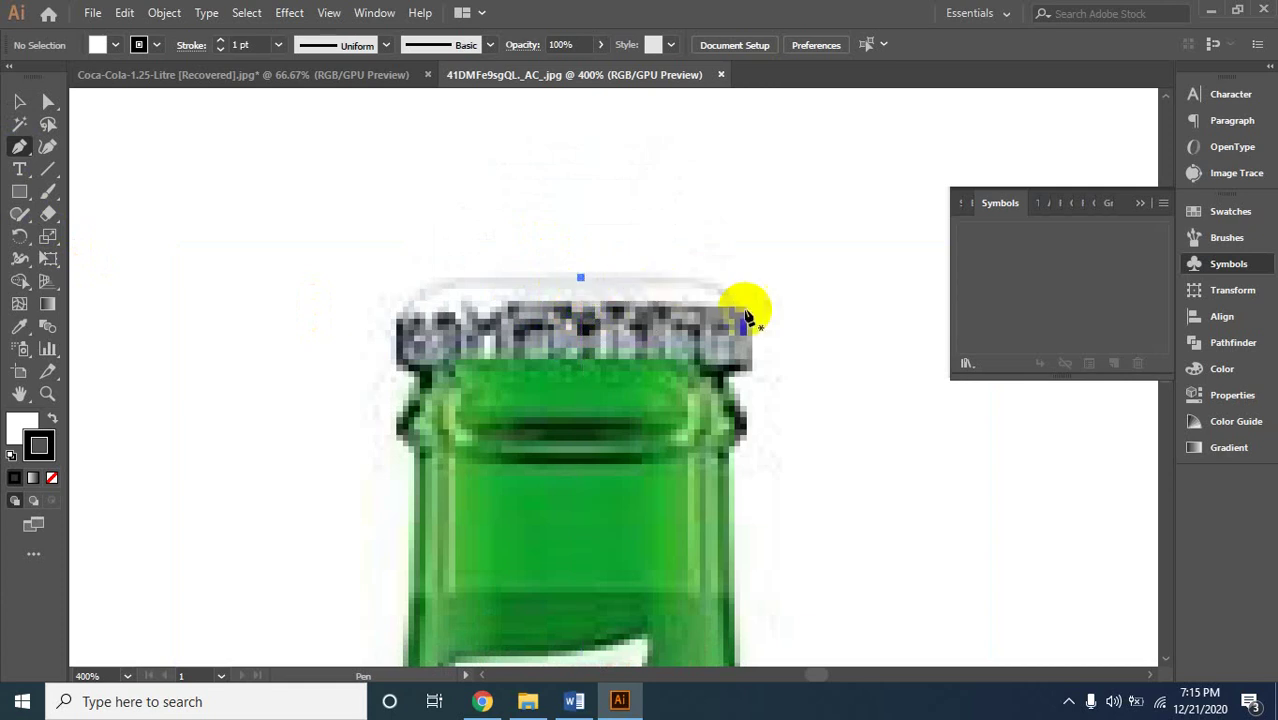
mouse_move(742, 304)
left_mouse_down()
mouse_move(762, 362)
mouse_move(736, 399)
mouse_move(750, 419)
mouse_move(733, 455)
mouse_move(728, 593)
mouse_move(736, 585)
left_mouse_up()
key("ctrl+minus")
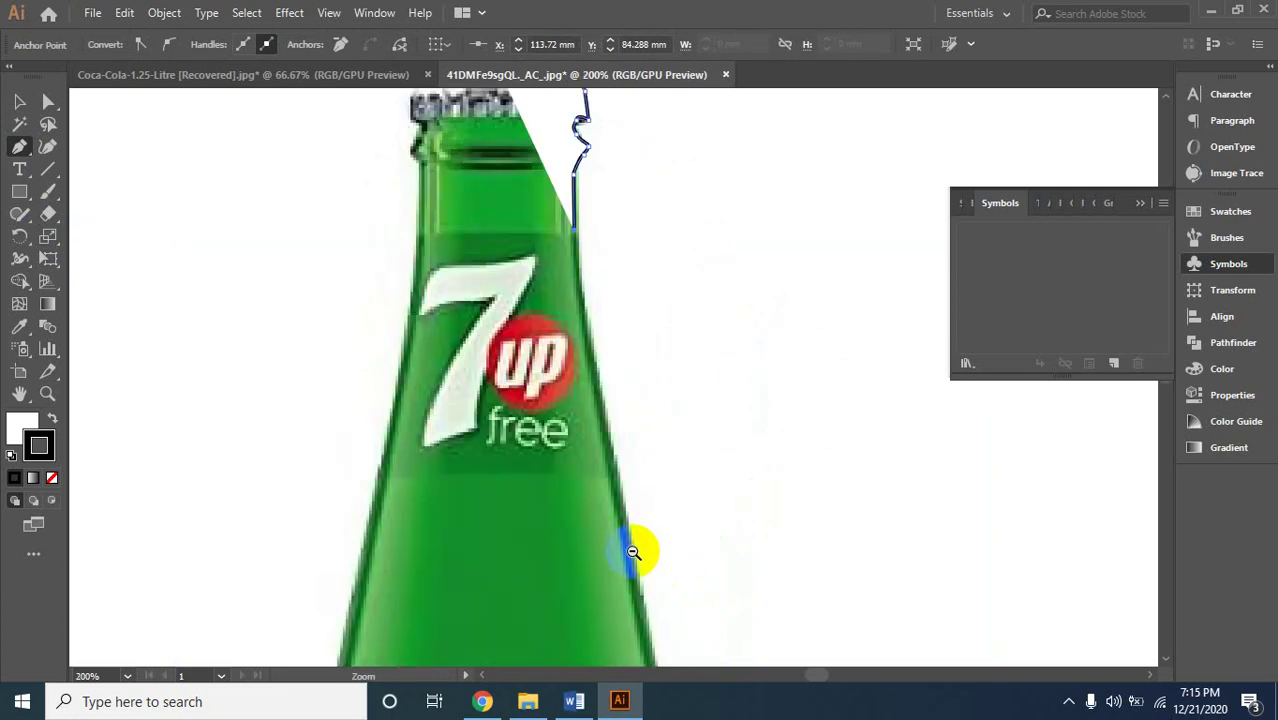
Trace the outline down the bottle's right edge, shaping the curve at the shoulder.
left_click_drag(633, 552, 651, 600)
scroll(663, 363, "down", 3)
scroll(669, 280, "down", 5)
left_click_drag(672, 352, 679, 357)
left_click_drag(679, 452, 673, 530)
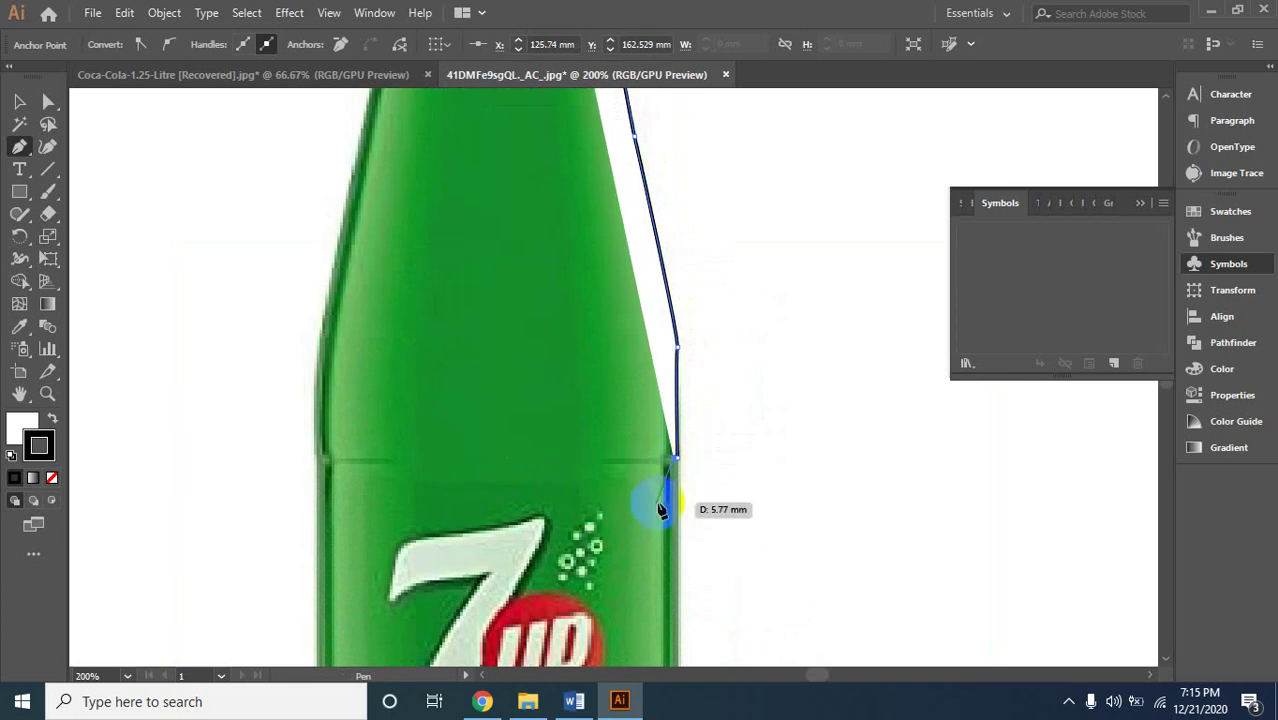
left_click_drag(673, 530, 666, 466)
left_click(666, 466)
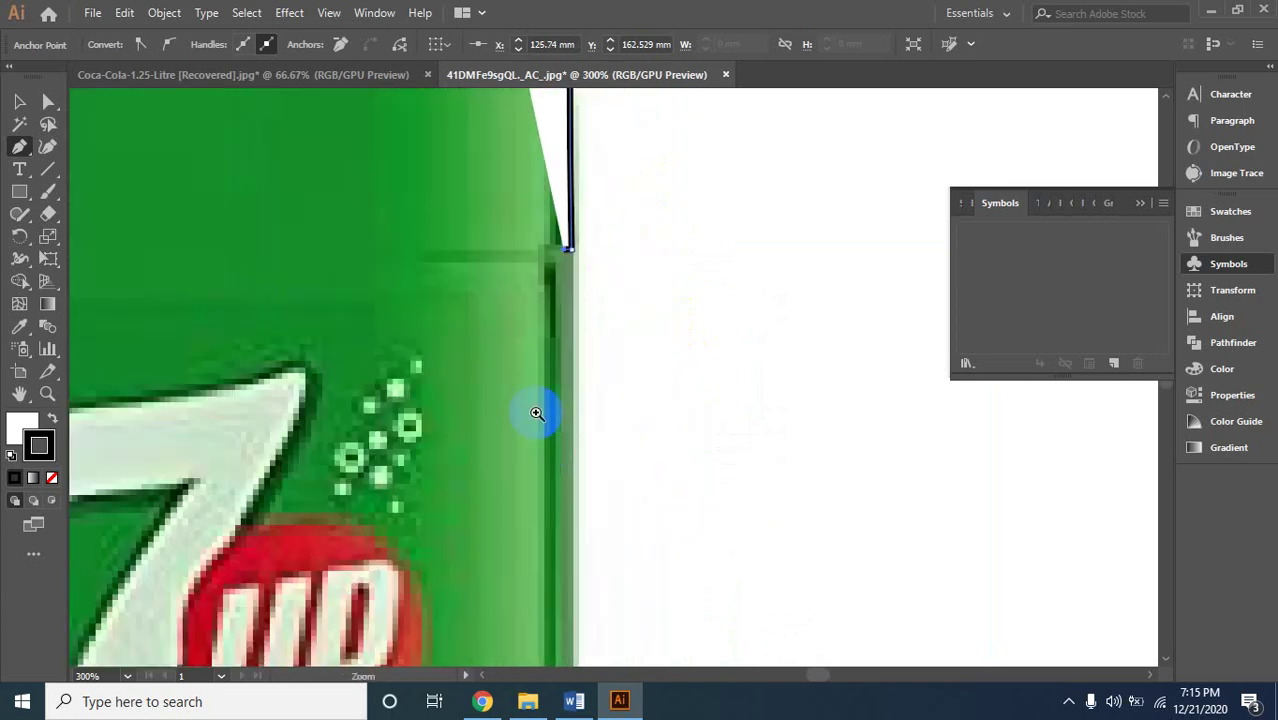
left_click(559, 262)
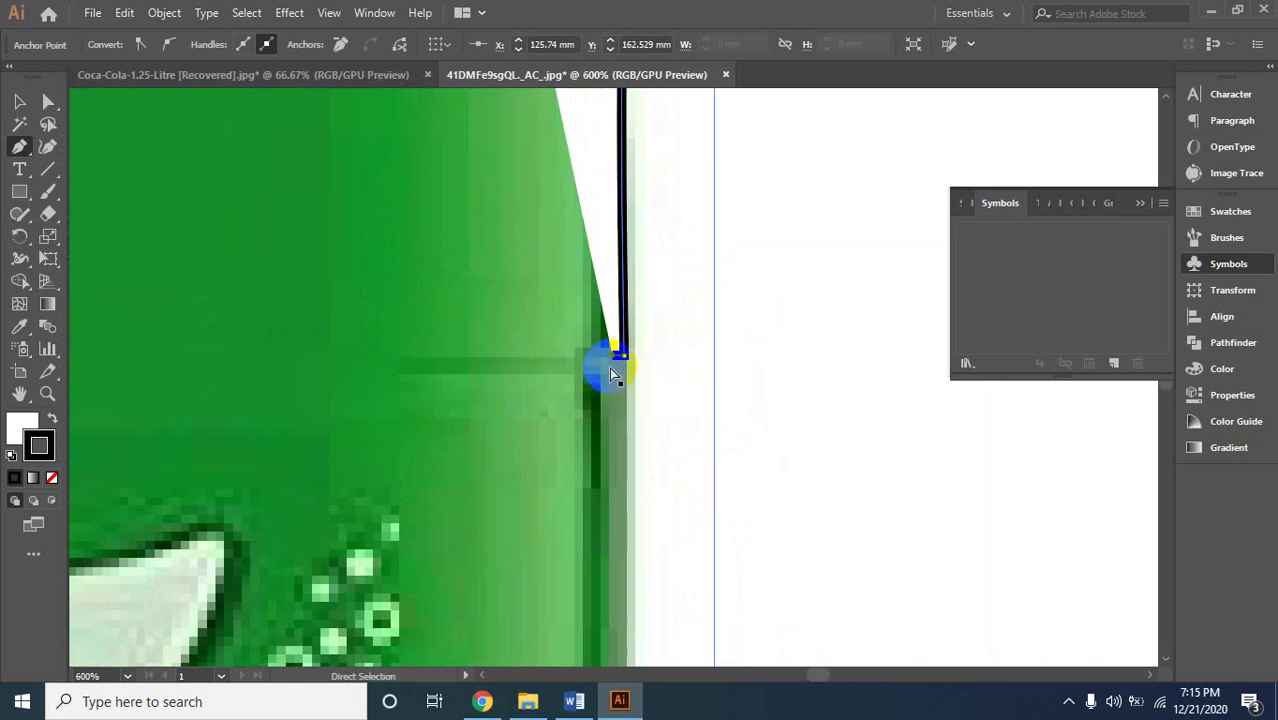
mouse_move(621, 356)
left_mouse_down()
mouse_move(618, 542)
mouse_move(611, 424)
left_mouse_up()
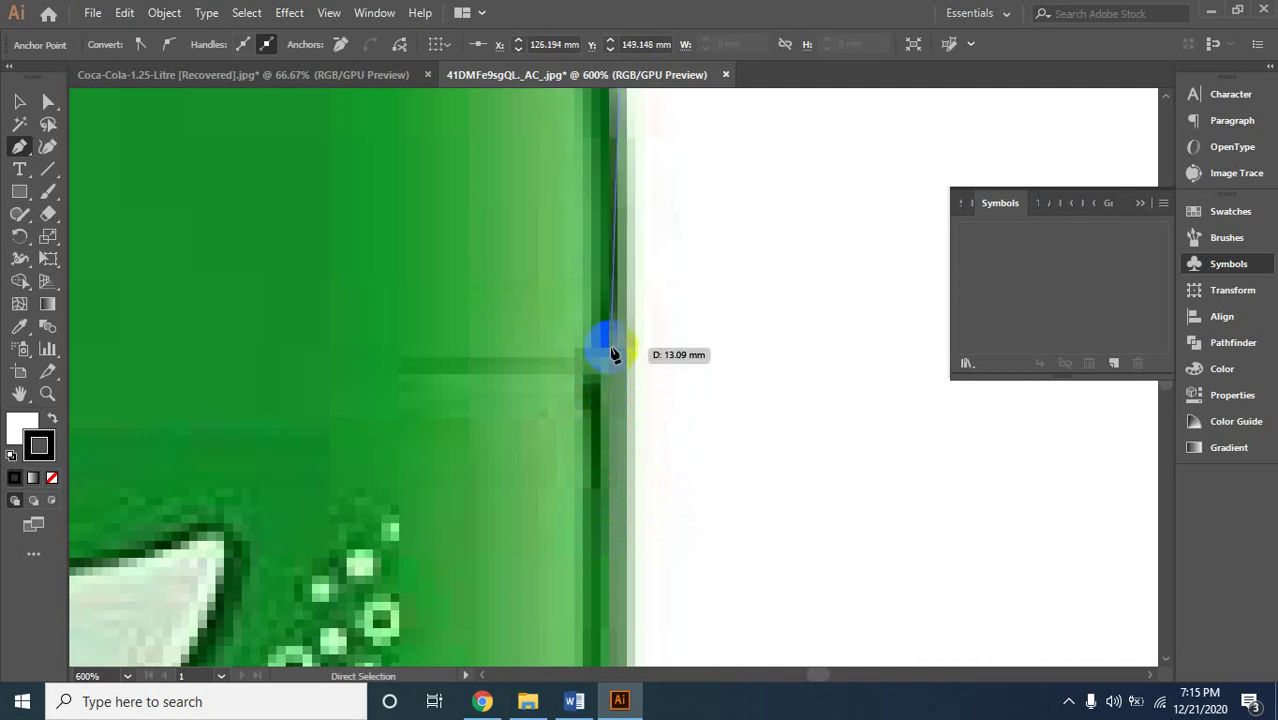
mouse_move(611, 424)
left_mouse_down()
mouse_move(613, 347)
mouse_move(608, 470)
mouse_move(658, 51)
left_mouse_up()
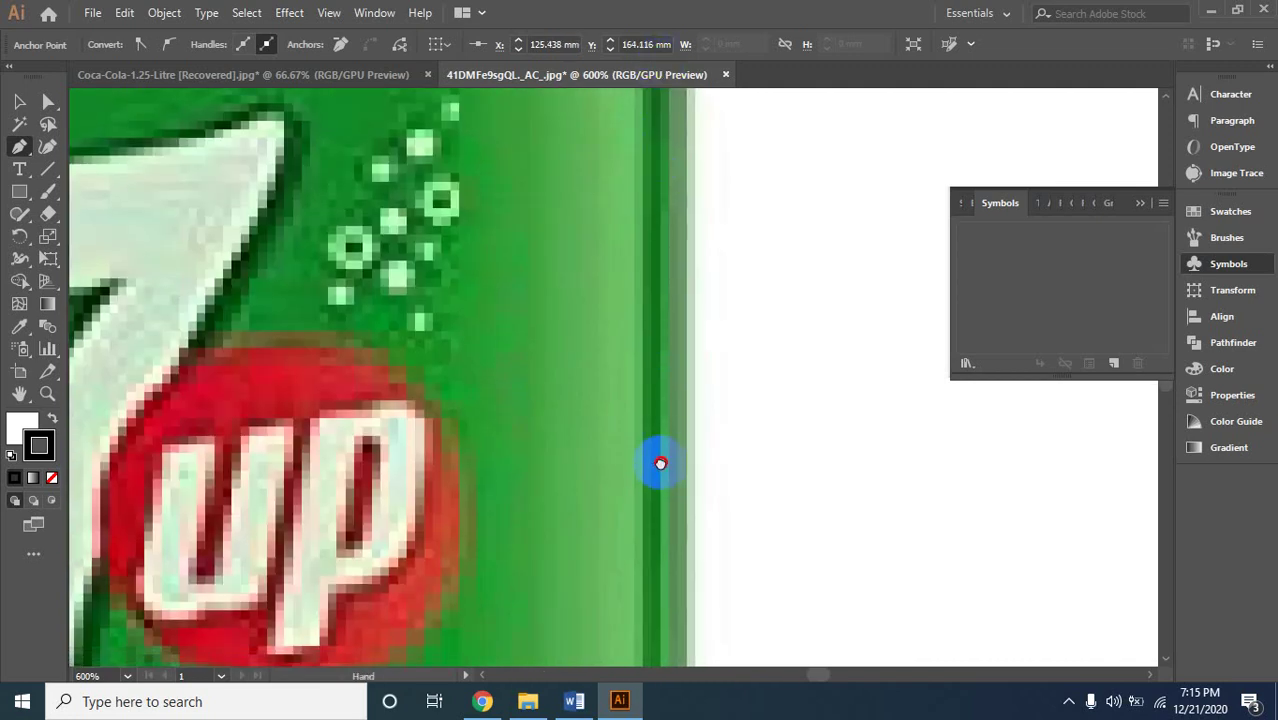
Continue the path down the bottle side, rounding the base corner to end at the base centre.
left_click_drag(658, 463, 667, 93)
mouse_move(679, 548)
left_mouse_down()
mouse_move(697, 614)
mouse_move(722, 114)
left_mouse_up()
left_click_drag(728, 293, 540, 437)
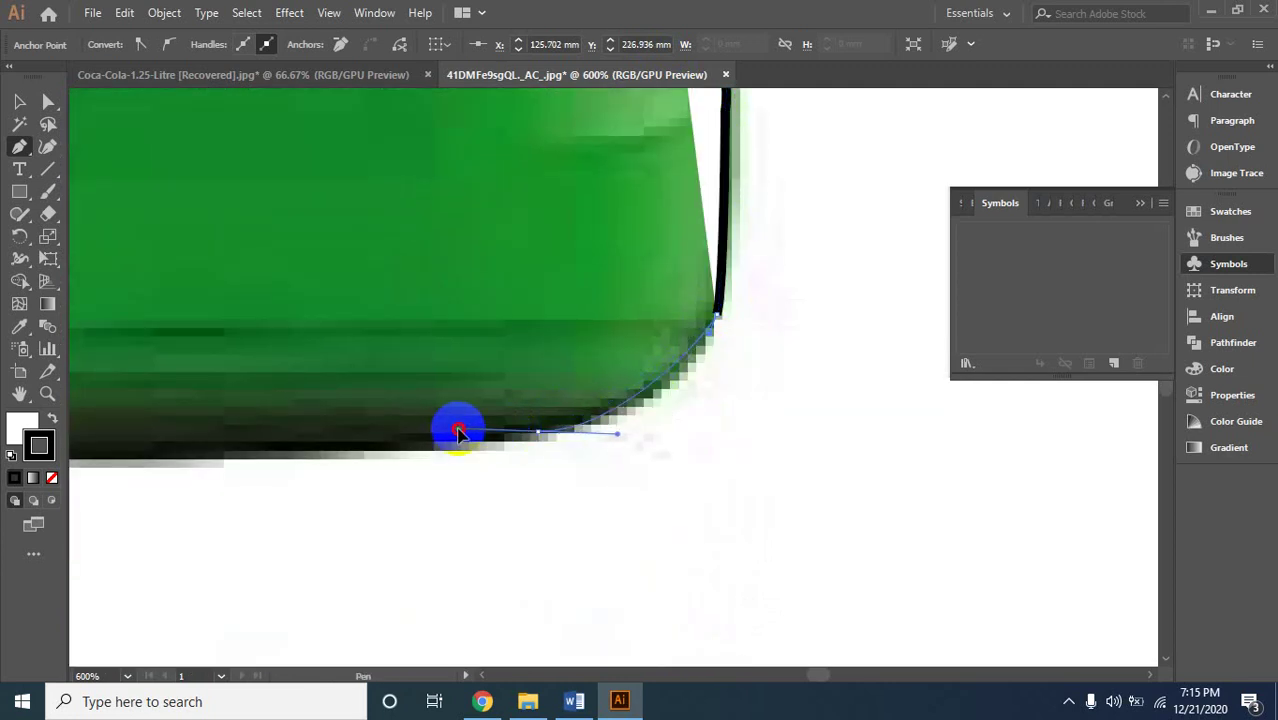
mouse_move(538, 437)
left_mouse_down()
mouse_move(428, 430)
mouse_move(866, 386)
left_mouse_up()
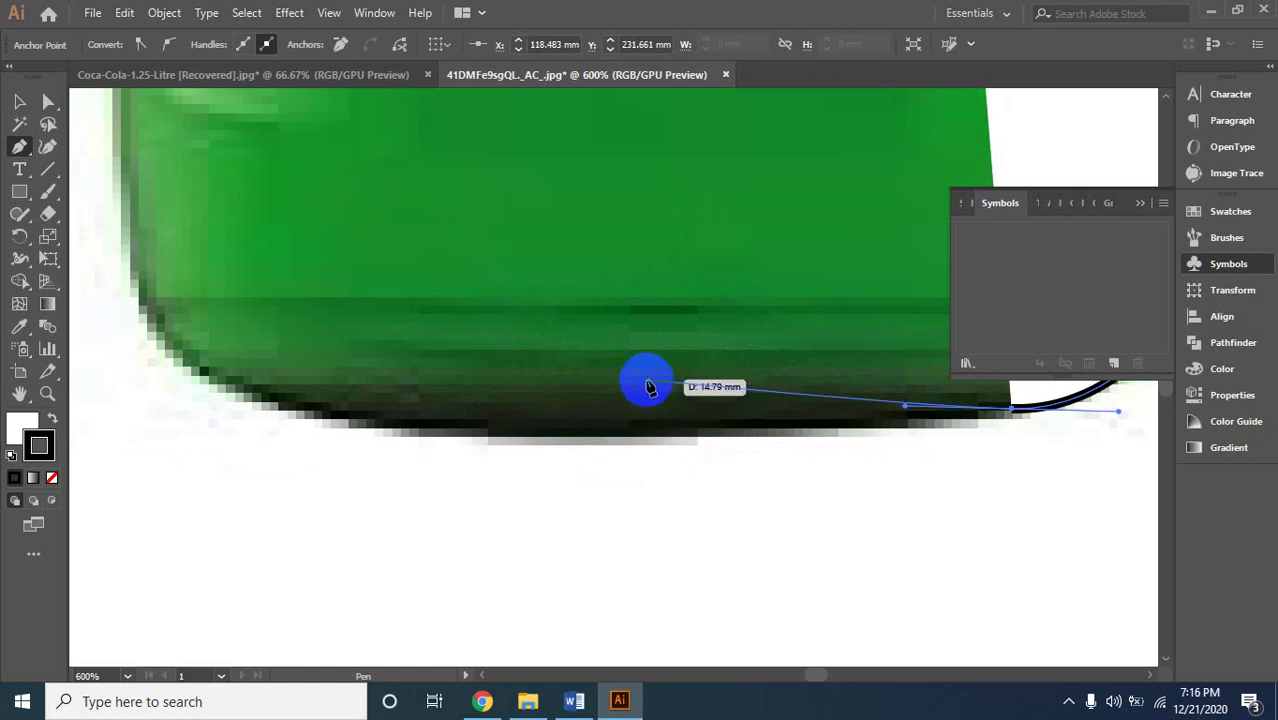
left_click(679, 441)
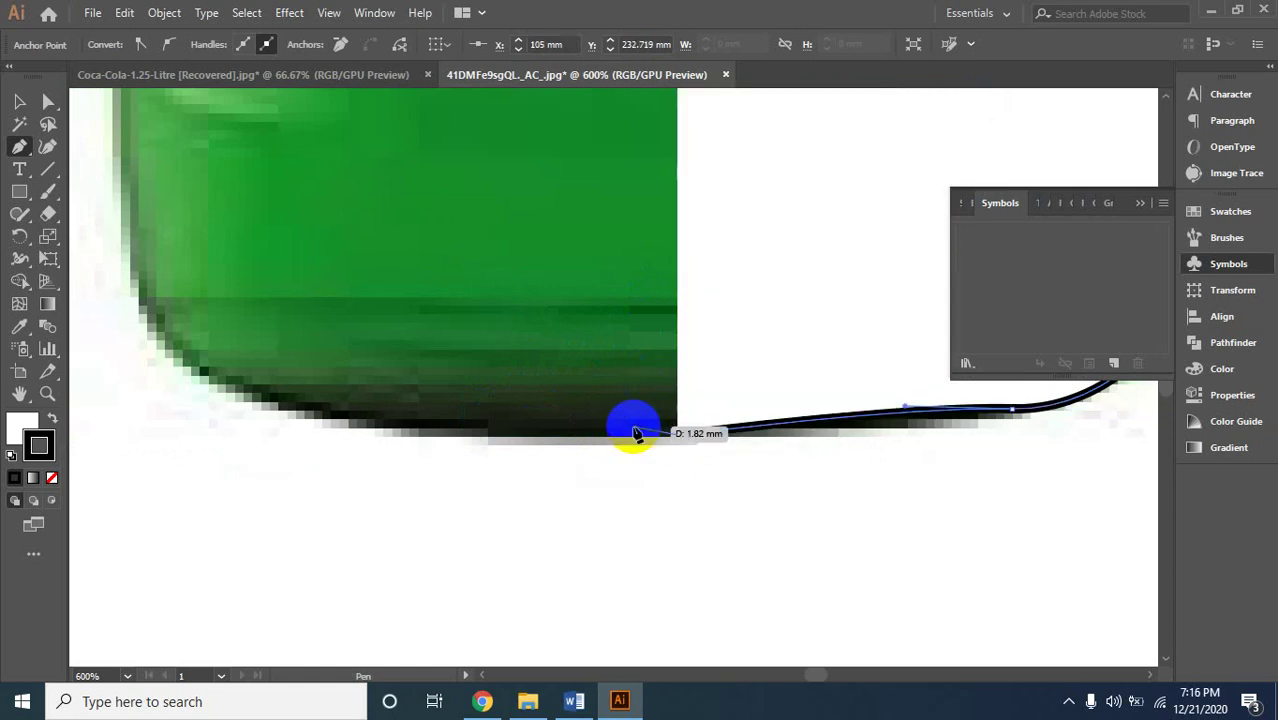
left_click(661, 285, "ctrl+alt")
Select the traced outline path and set its fill to None.
left_click(542, 328, "ctrl+alt")
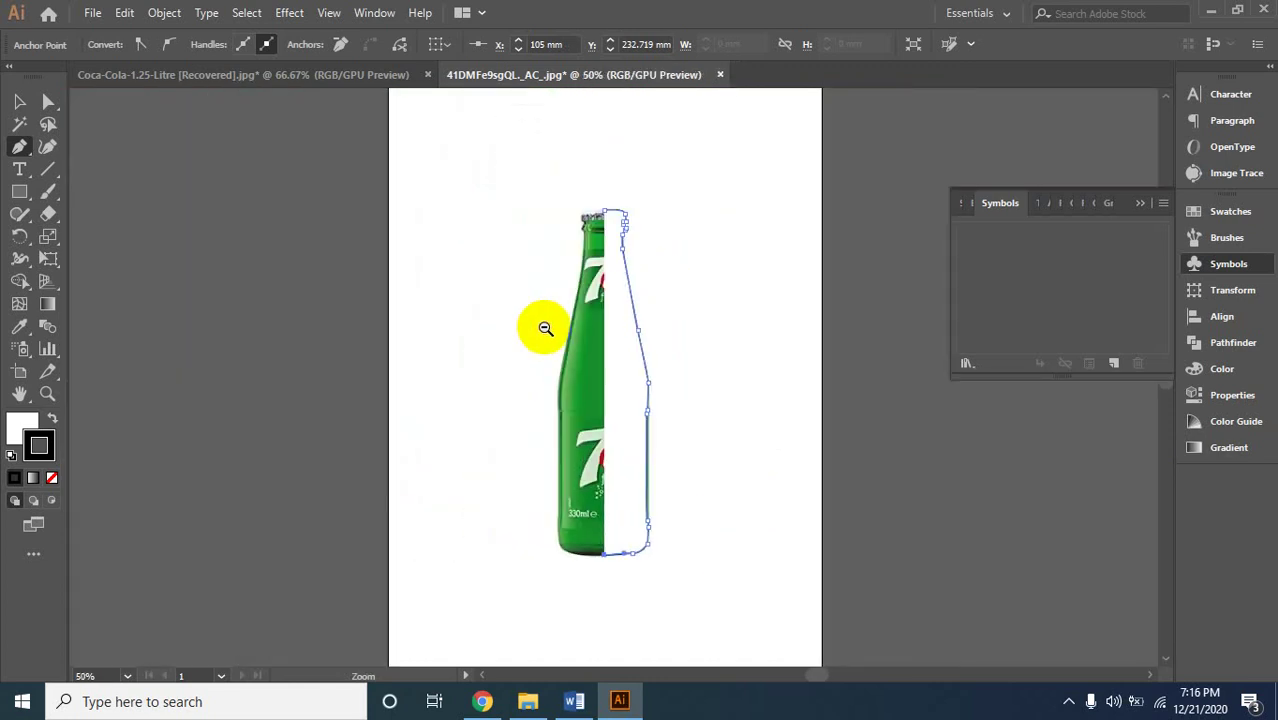
left_click(602, 257, "ctrl")
left_click(636, 421, "ctrl")
left_click(650, 499, "ctrl")
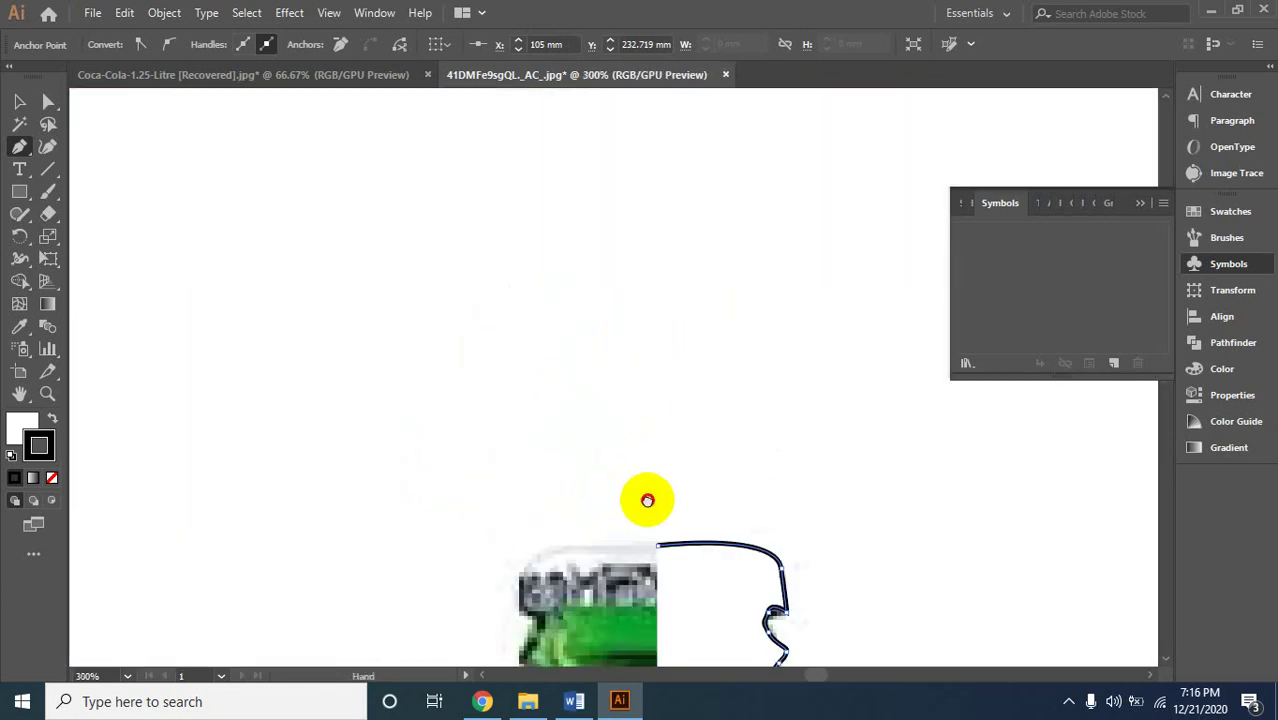
left_click_drag(650, 499, 624, 174)
left_click(681, 431, "ctrl")
left_click_drag(622, 340, 636, 417)
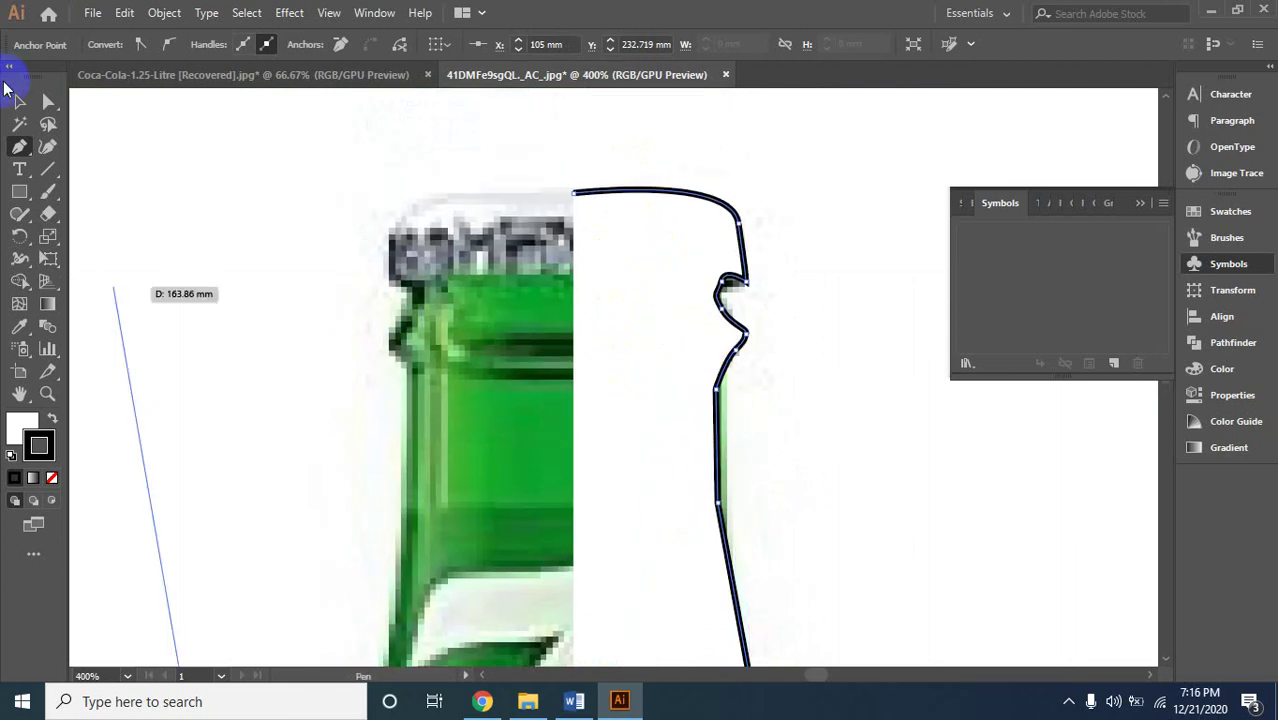
left_click(18, 101)
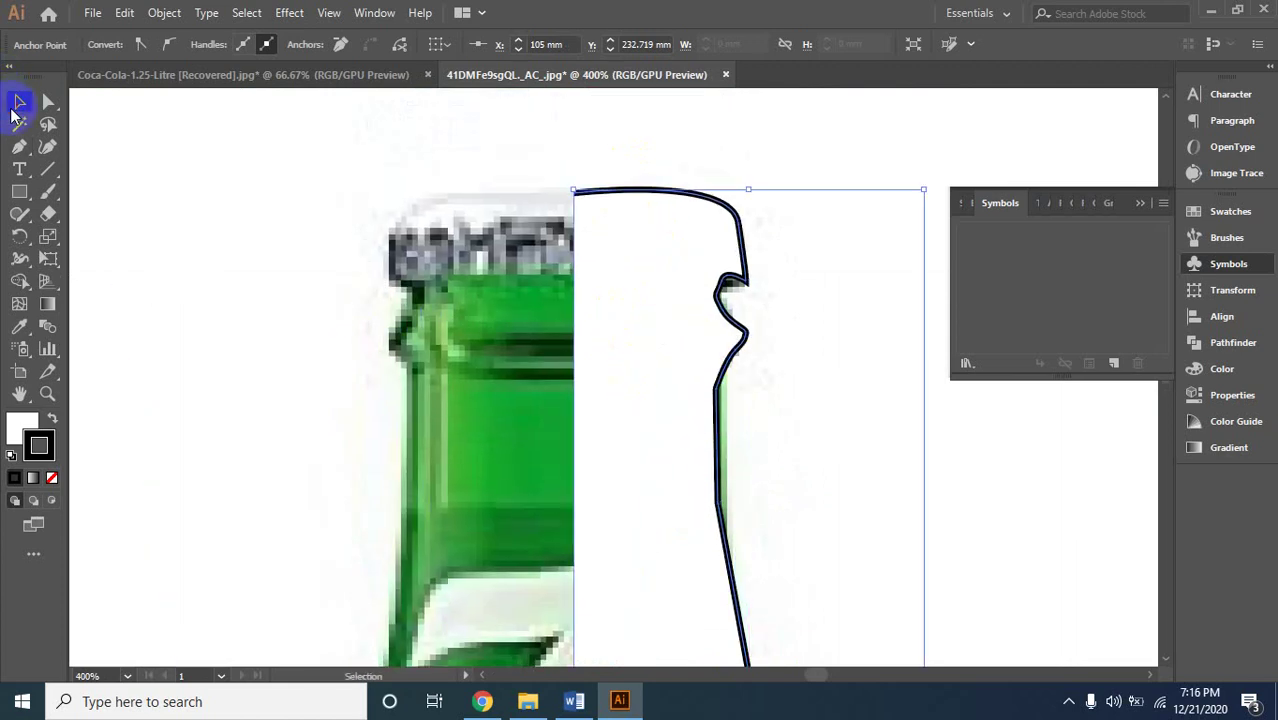
left_click(735, 285)
left_click(22, 427)
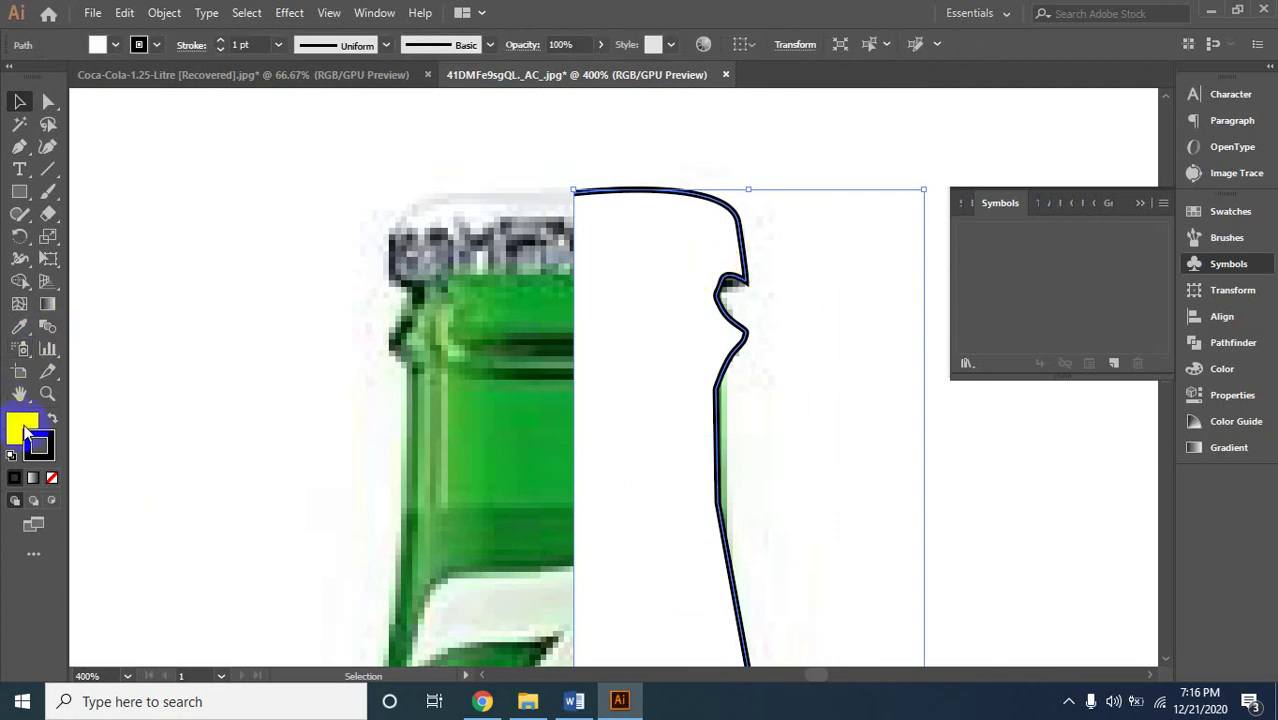
left_click(51, 479)
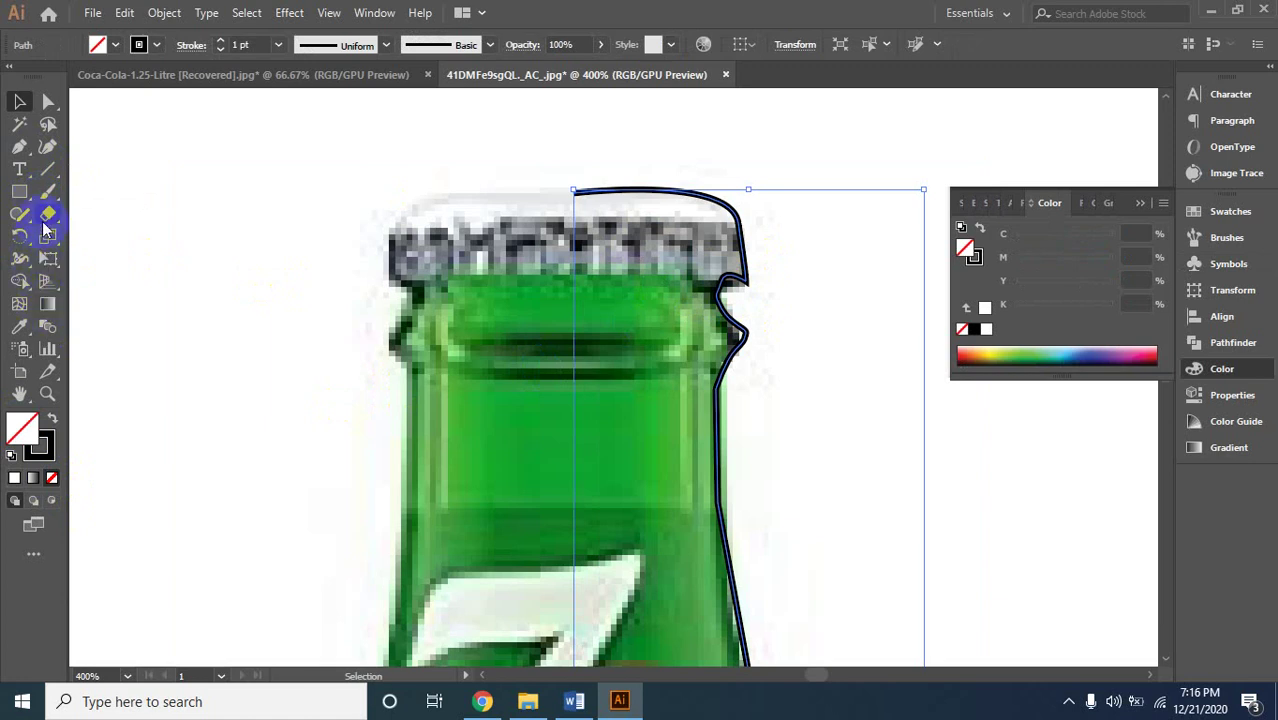
Cut the traced outline with the Scissors tool at the anchor beside the cap.
left_click(48, 213)
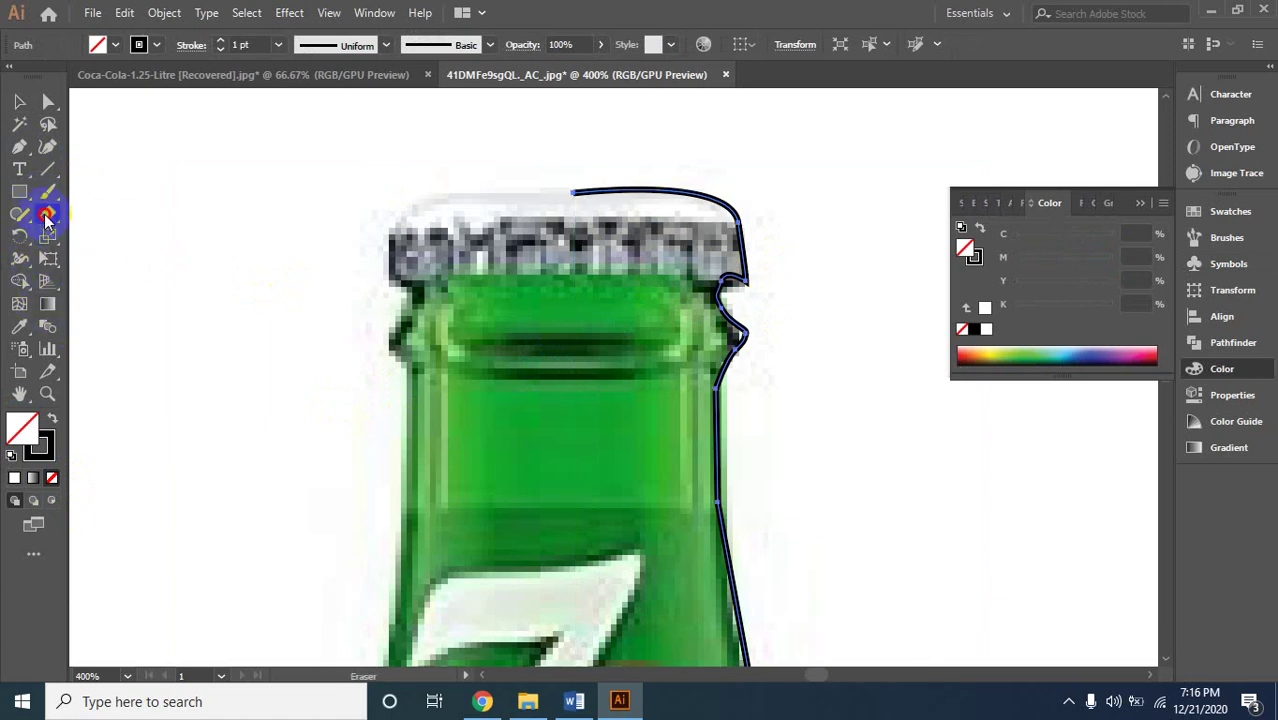
left_click(92, 236)
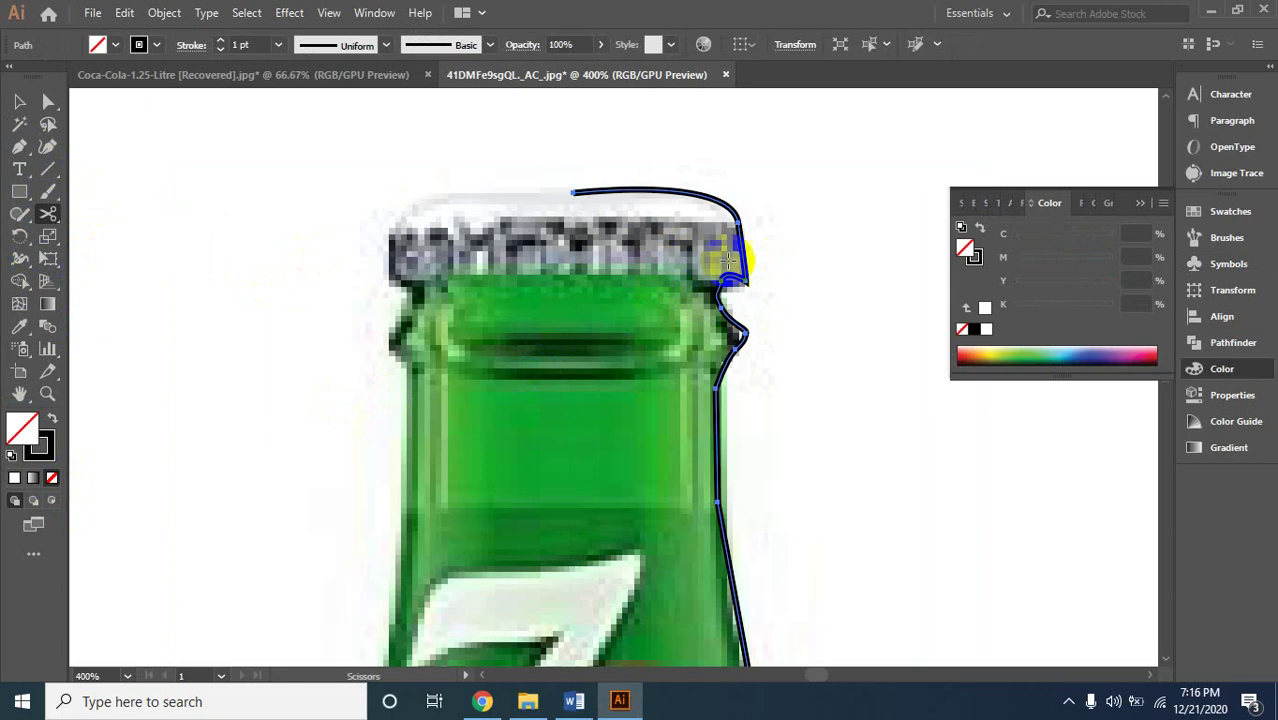
left_click(746, 281)
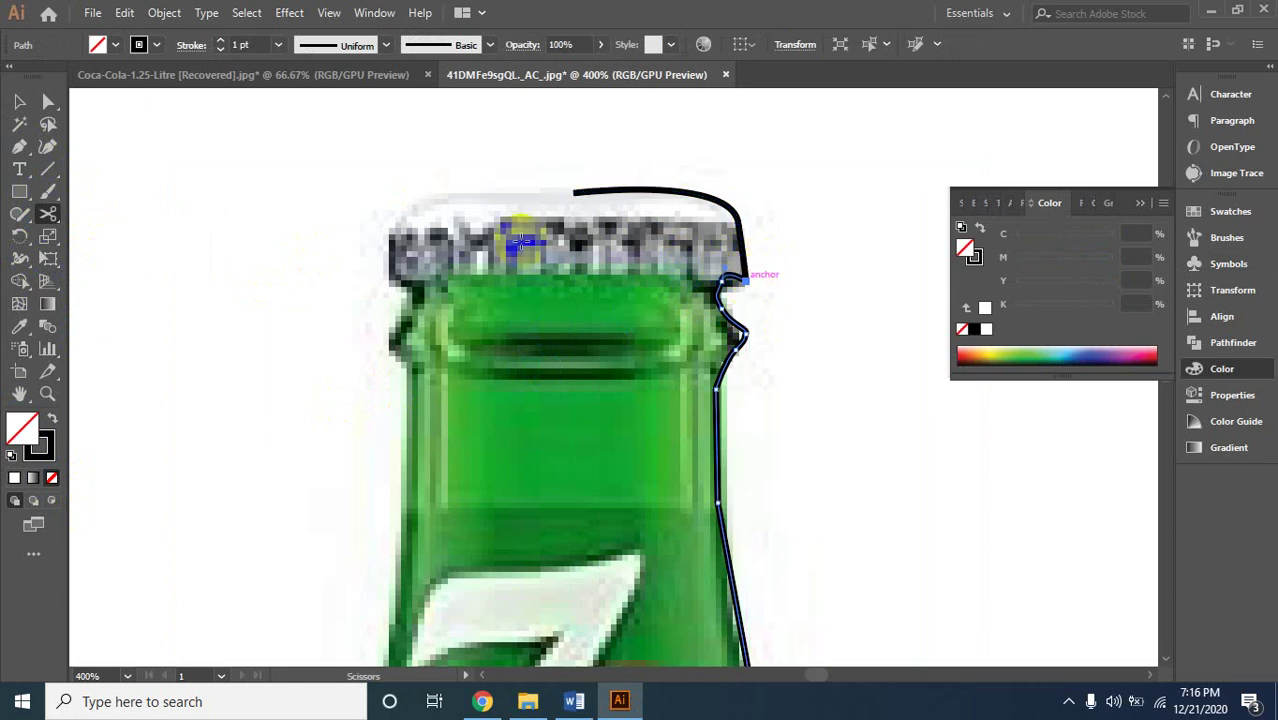
scroll(593, 217, "down", 5)
scroll(598, 222, "up", 2)
scroll(668, 225, "up", 1)
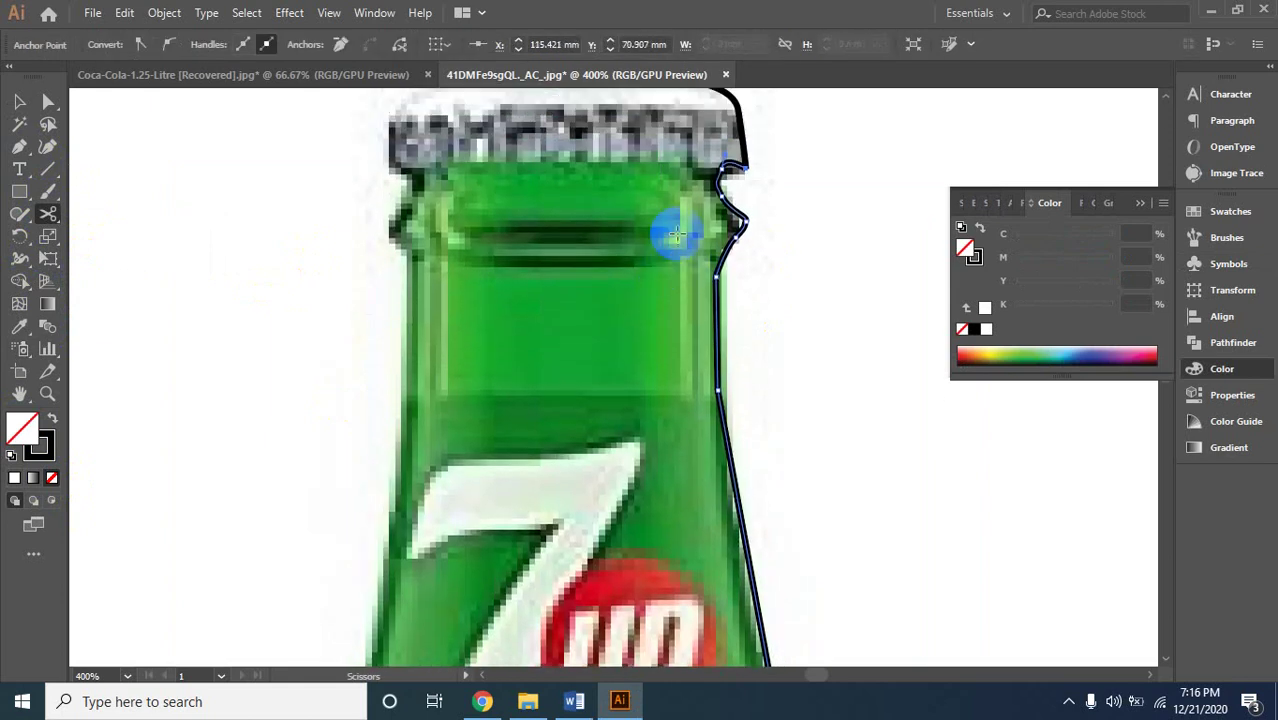
scroll(695, 228, "down", 3)
scroll(713, 232, "down", 3)
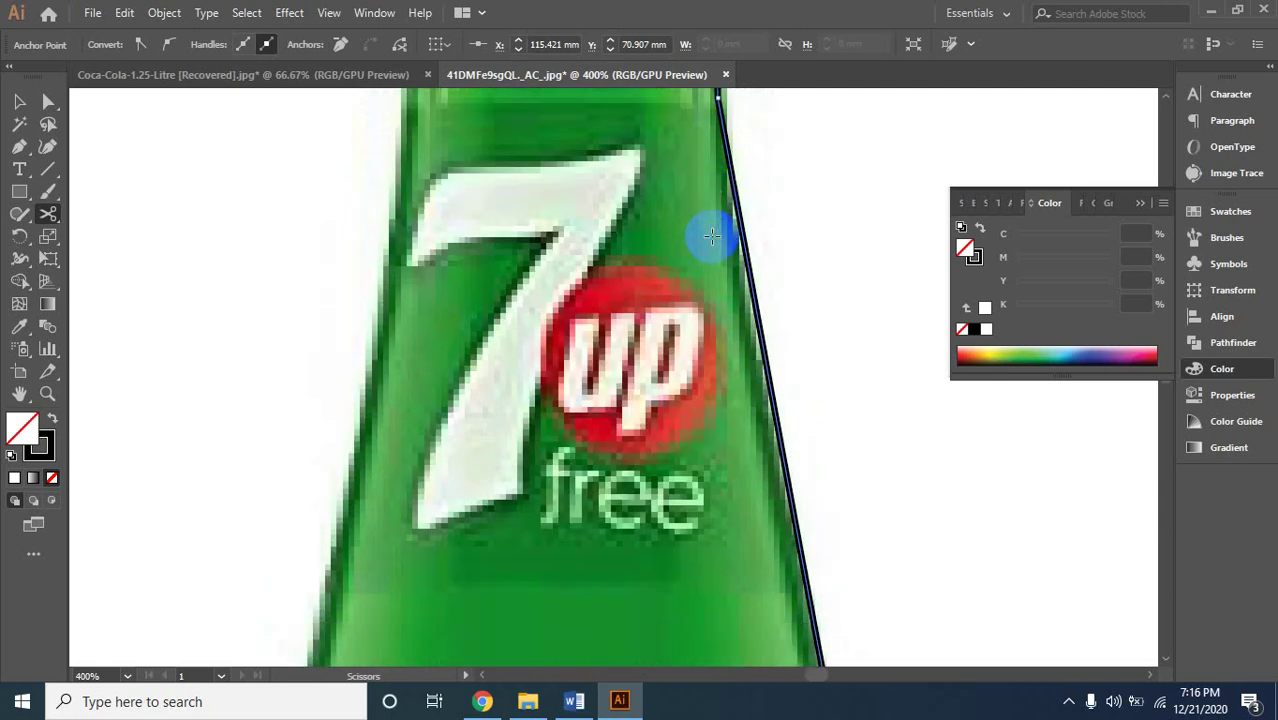
scroll(713, 228, "up", 1)
scroll(725, 215, "up", 3)
scroll(640, 195, "up", 1)
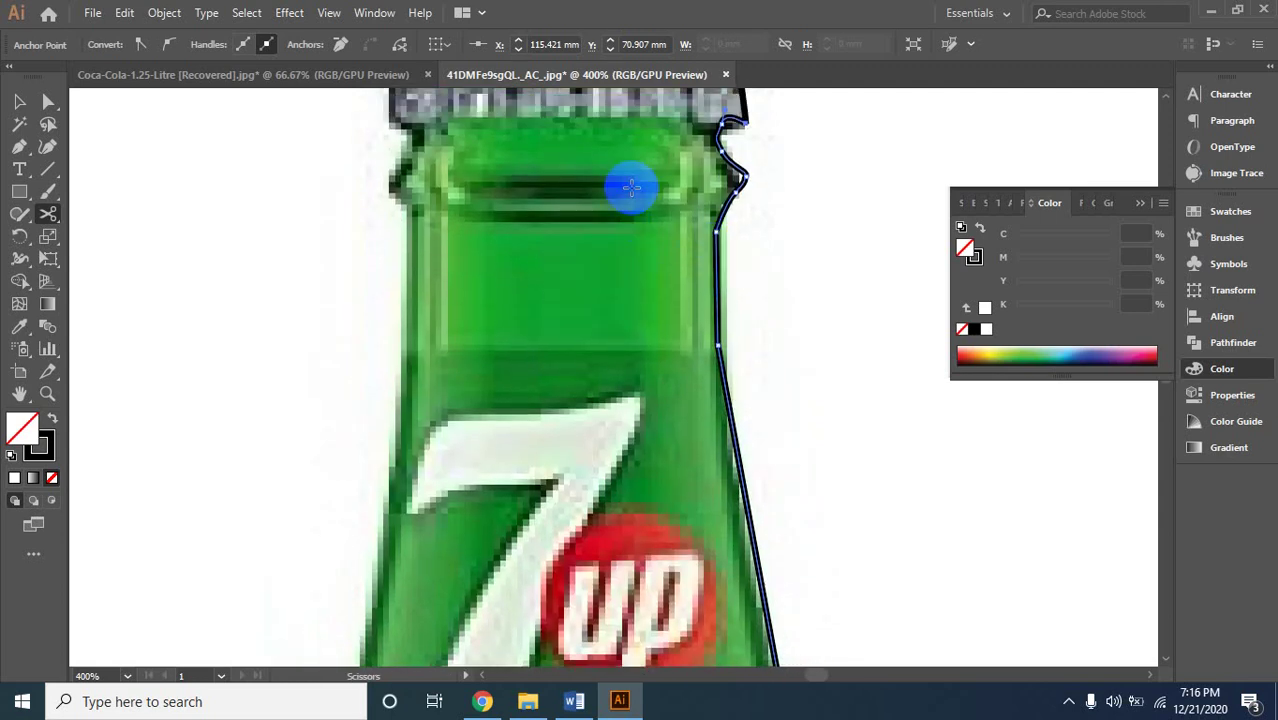
Cut the outline again at the anchor on the bottle neck.
left_click(716, 345)
scroll(541, 328, "down", 2)
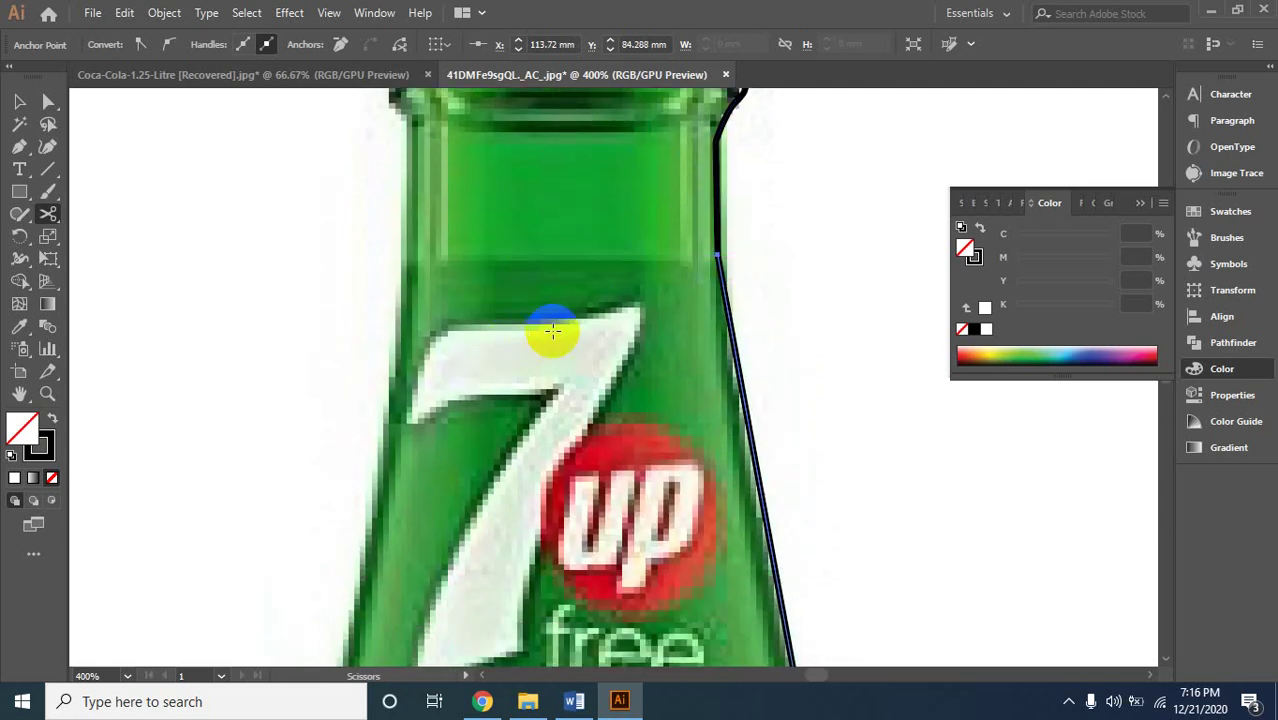
scroll(598, 319, "down", 4)
scroll(621, 328, "down", 3)
scroll(633, 327, "down", 1)
scroll(642, 322, "down", 2)
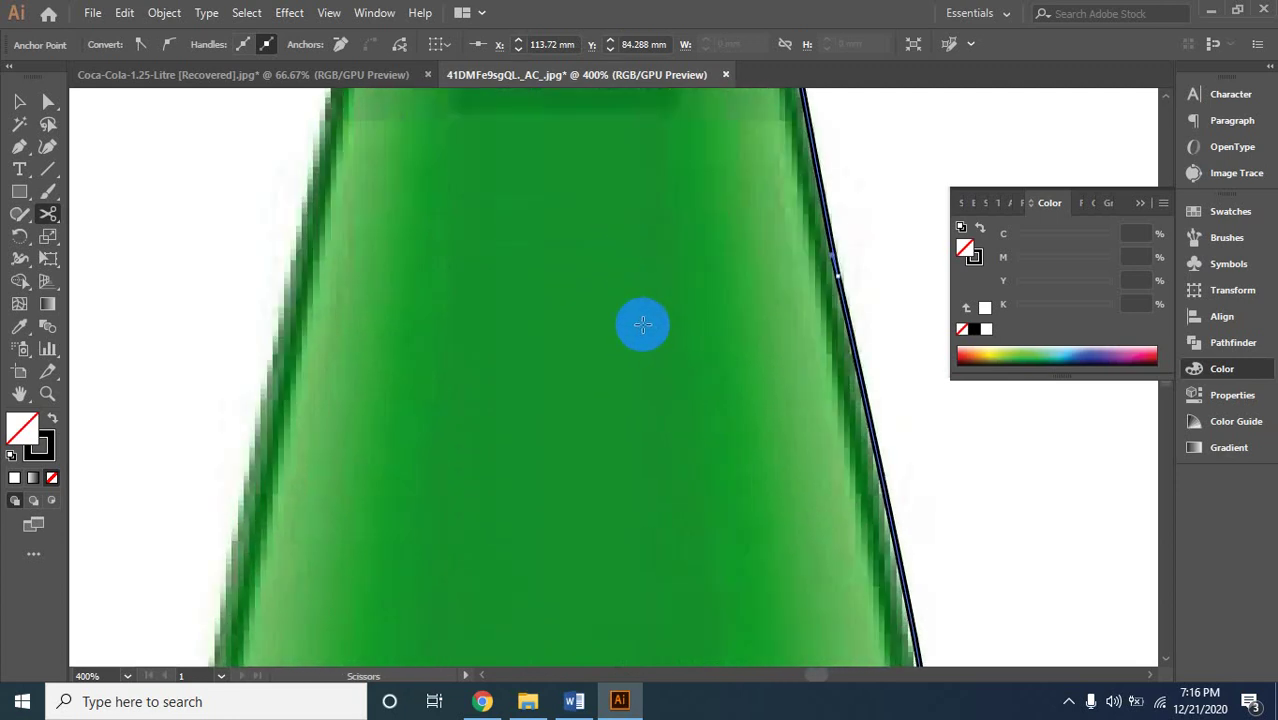
scroll(653, 322, "down", 2)
scroll(665, 328, "down", 2)
scroll(666, 327, "down", 2)
scroll(666, 327, "down", 1)
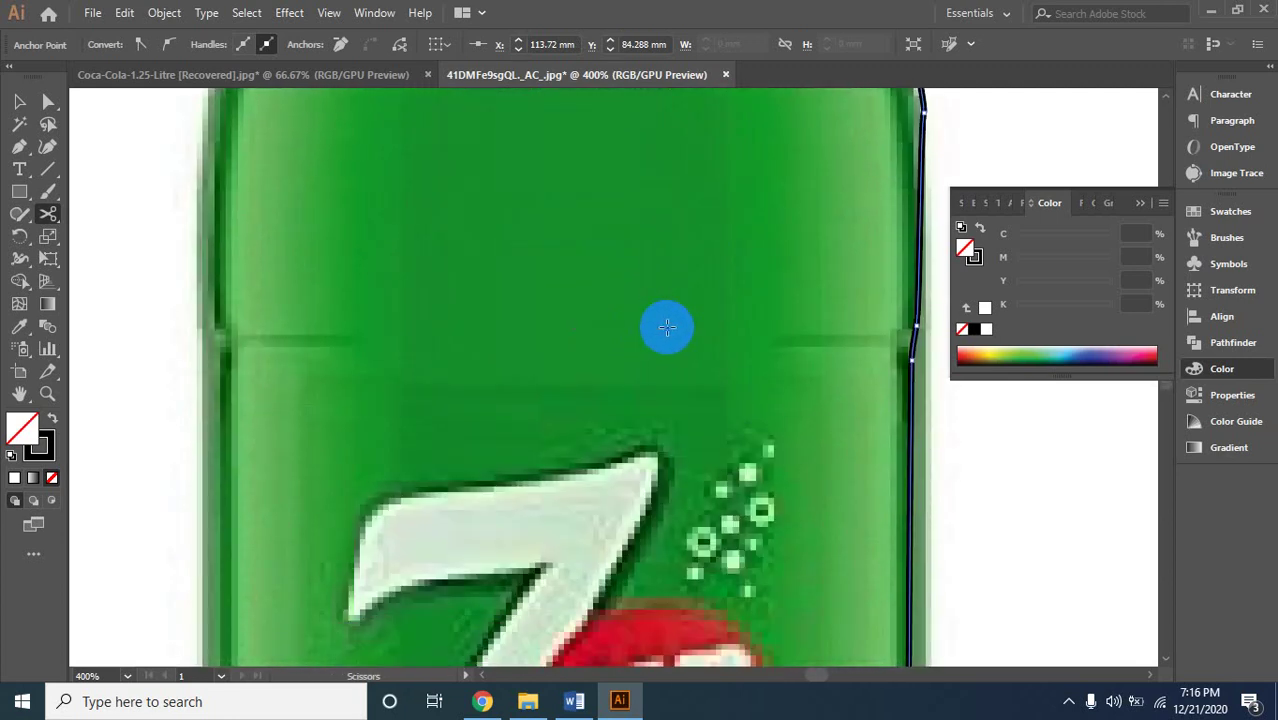
scroll(664, 328, "down", 2)
scroll(670, 328, "down", 2)
scroll(664, 328, "down", 3)
scroll(670, 327, "down", 3)
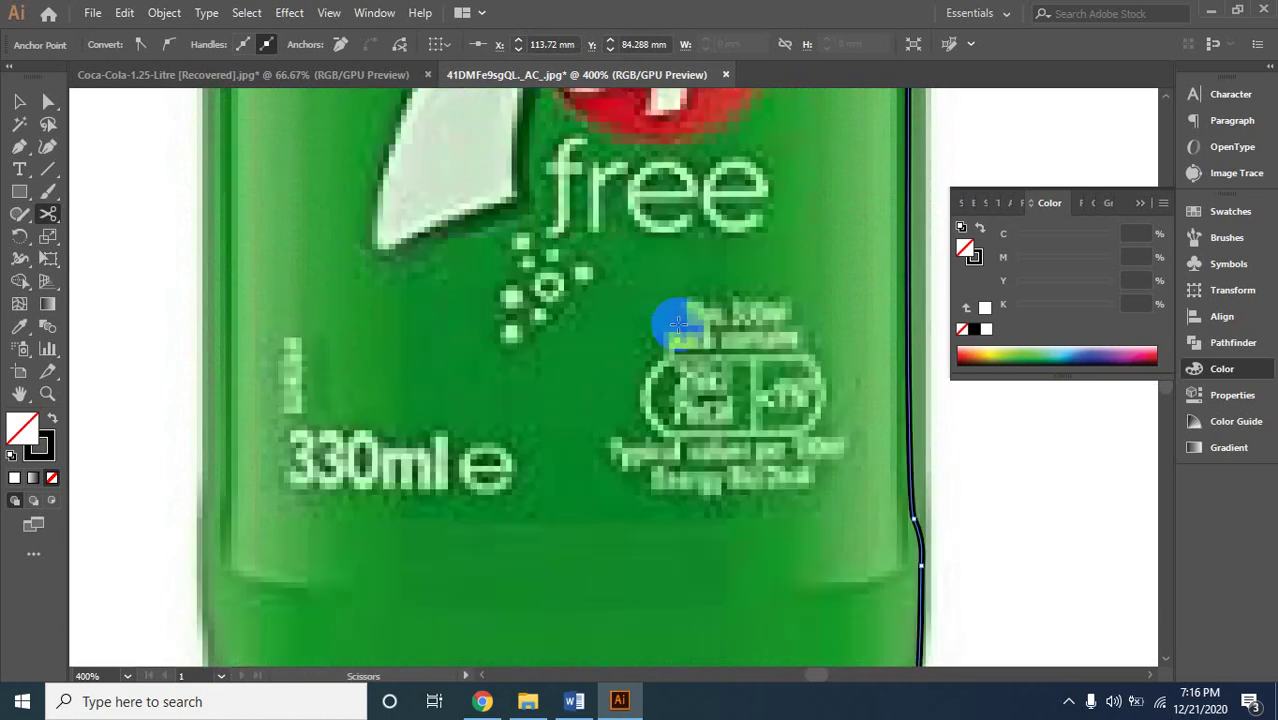
scroll(676, 324, "down", 4)
Drag the 7up photo left of the outline, then marquee-select the traced path alone.
left_click(554, 233)
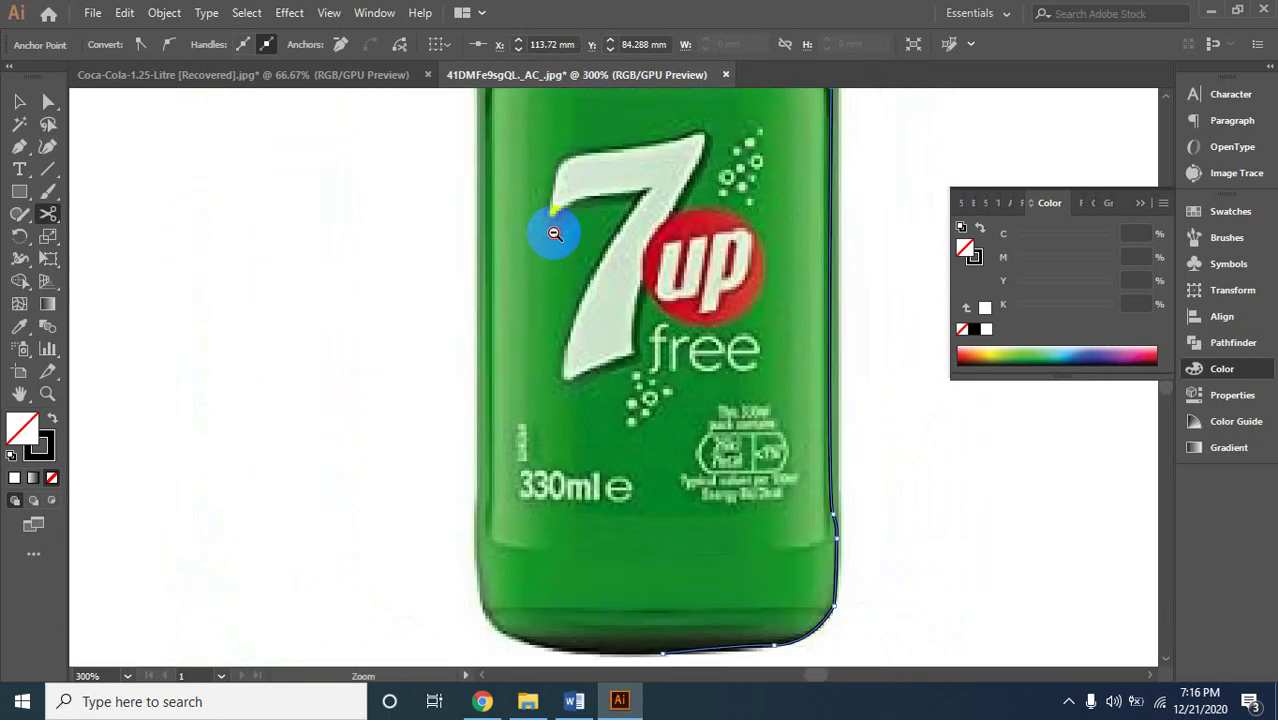
left_click(688, 391)
left_click_drag(688, 391, 666, 366)
key("ctrl+plus")
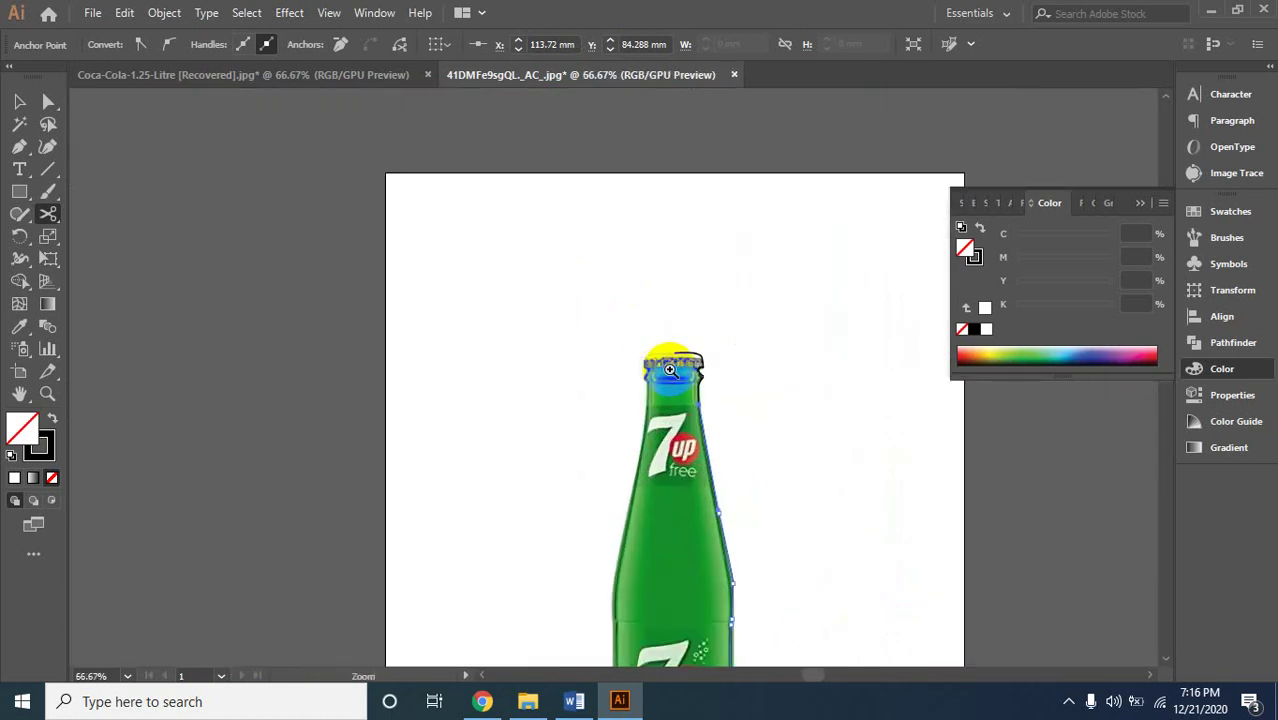
left_click(19, 101)
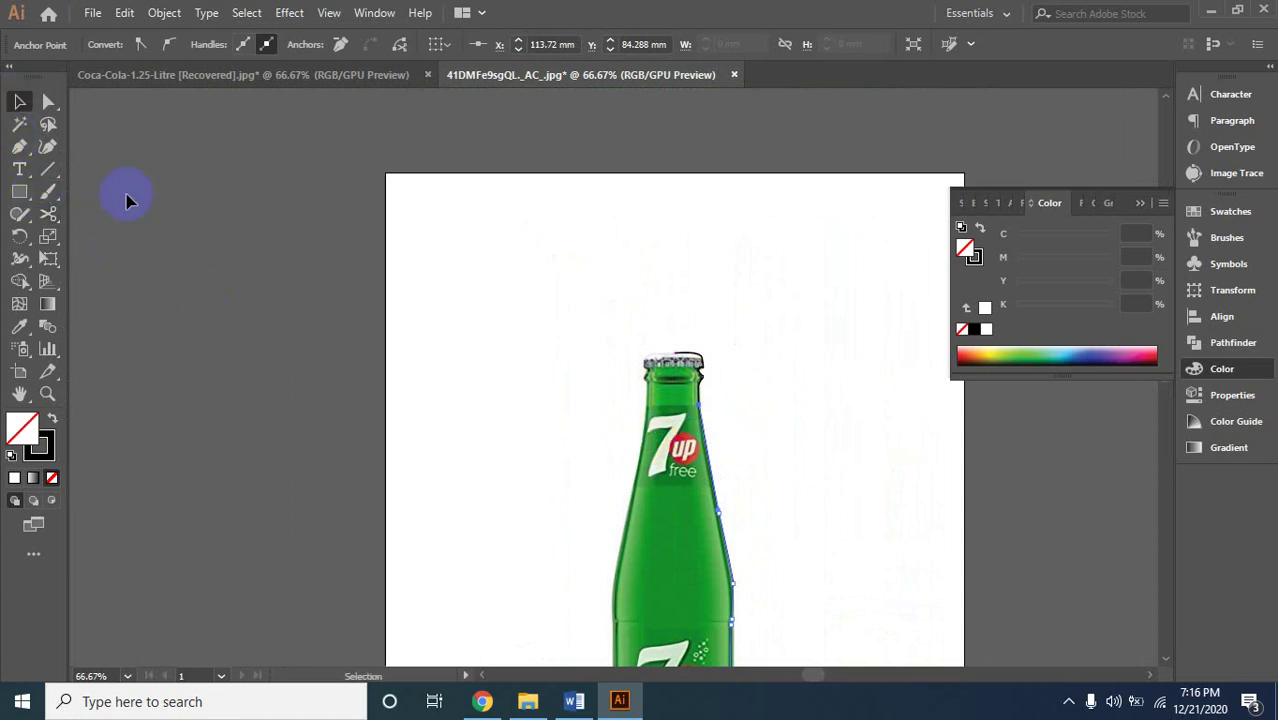
left_click(628, 487)
left_click_drag(645, 493, 358, 440)
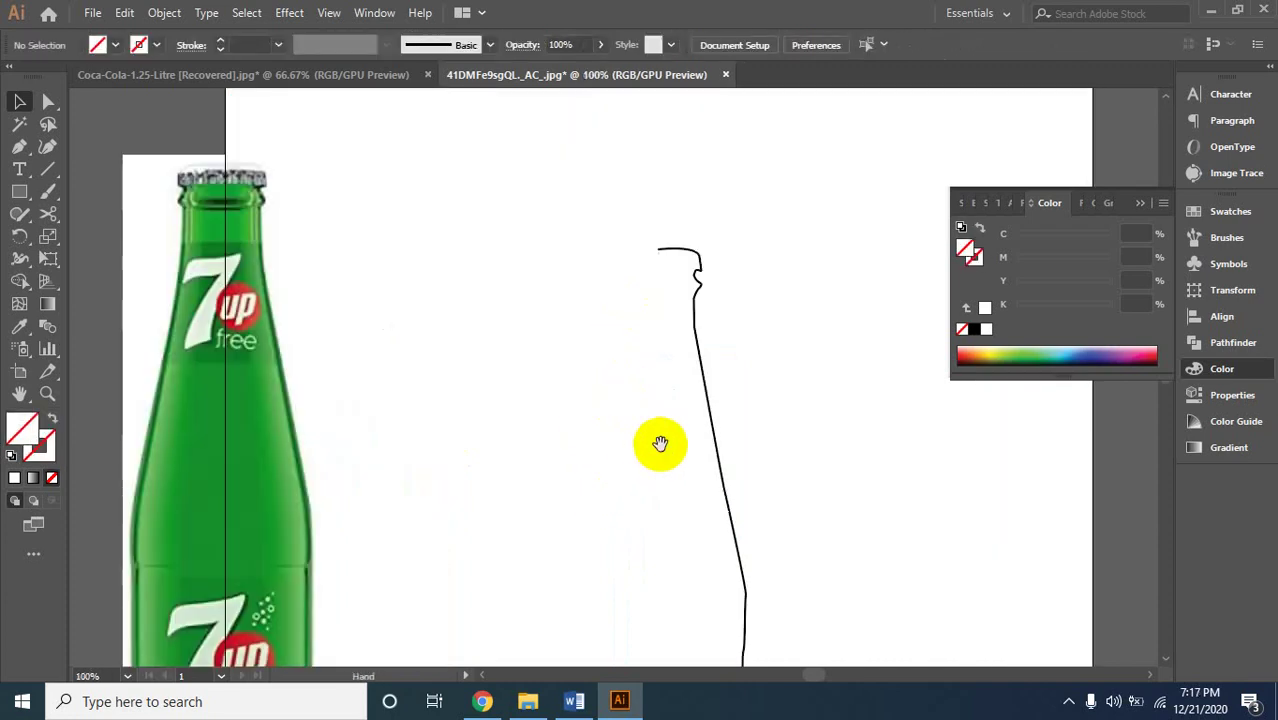
mouse_move(633, 396)
left_mouse_down()
mouse_move(719, 313)
mouse_move(712, 325)
left_mouse_up()
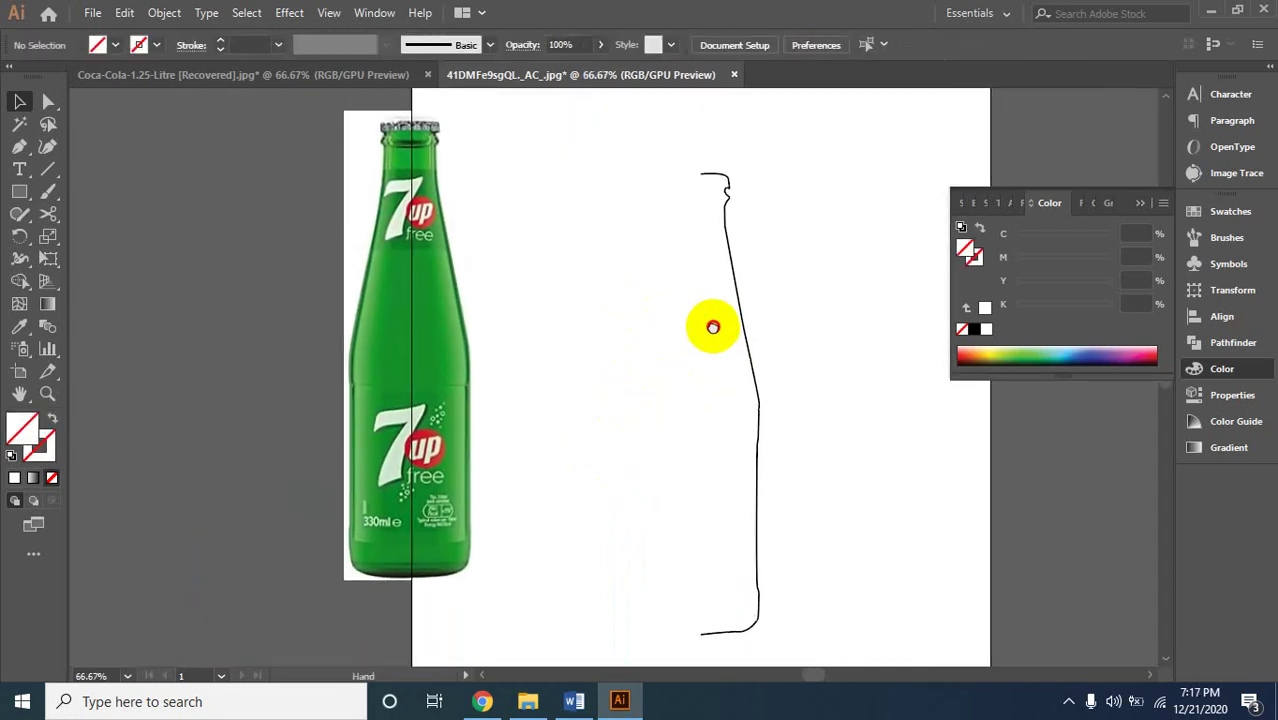
mouse_move(665, 153)
left_mouse_down()
mouse_move(790, 615)
mouse_move(779, 634)
left_mouse_up()
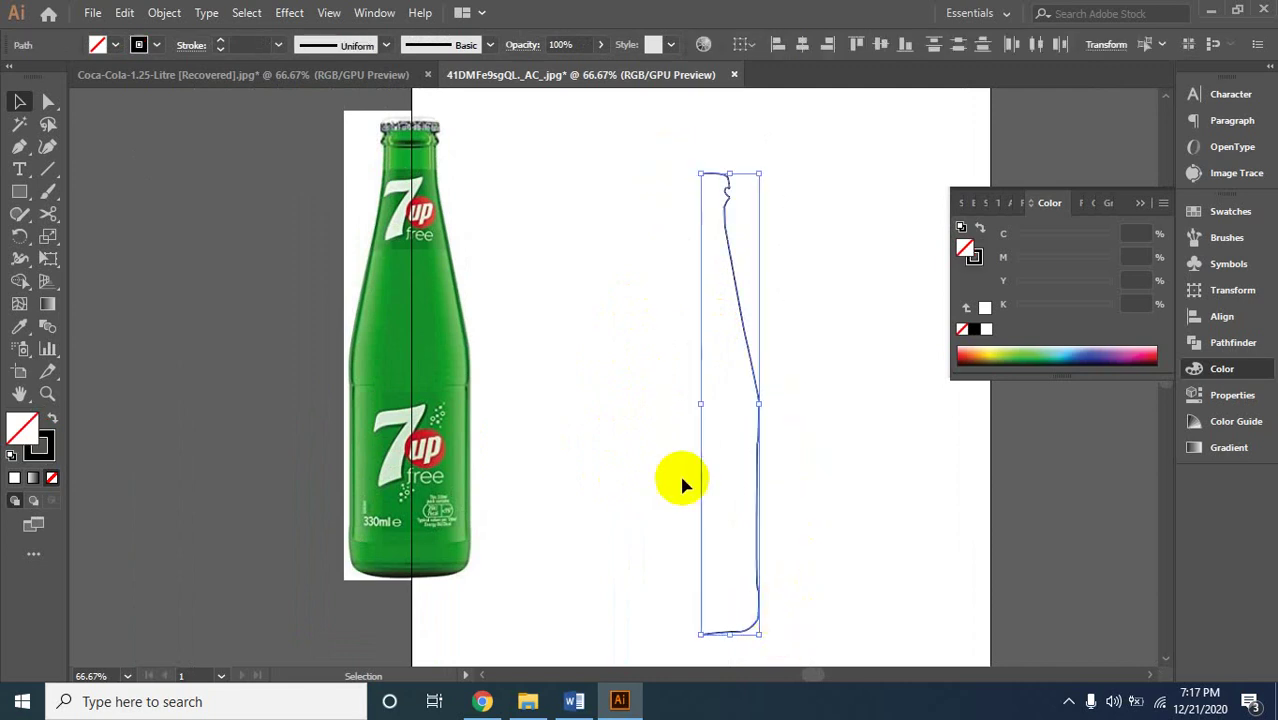
Apply Effect > 3D > Revolve with Preview on, then dismiss the out-of-memory error.
left_click(326, 13)
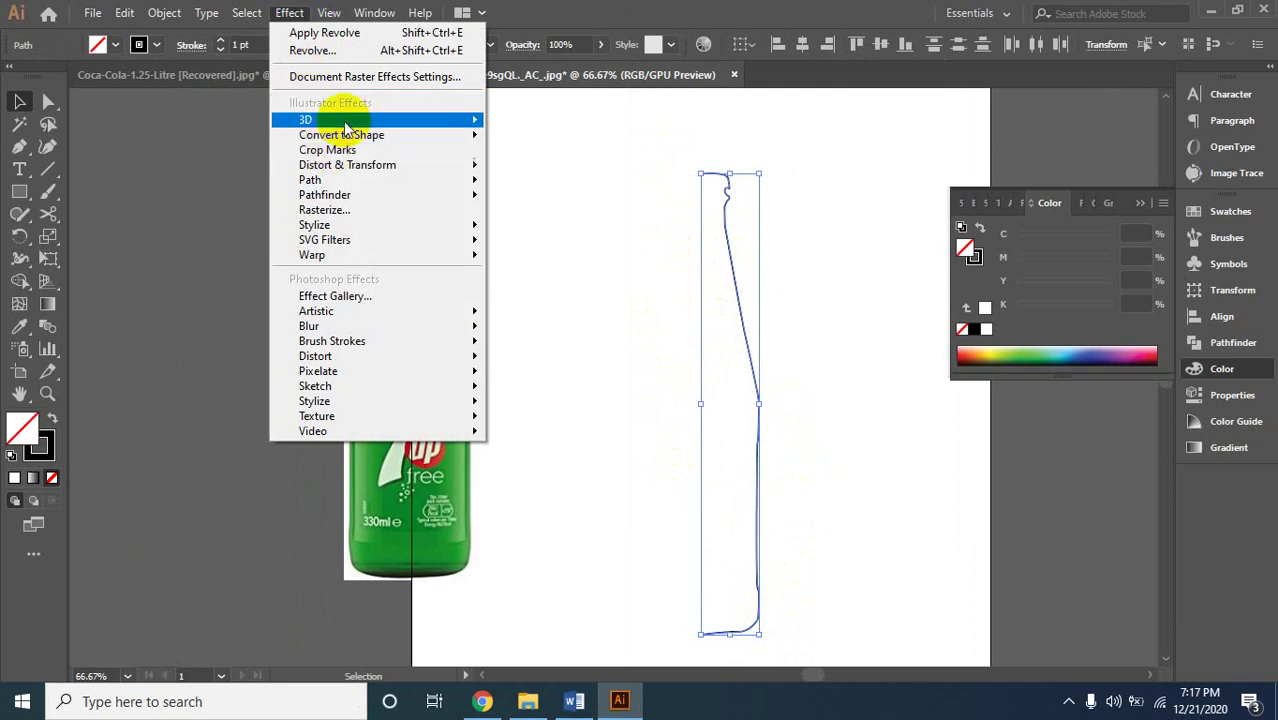
mouse_move(306, 119)
left_click(527, 154)
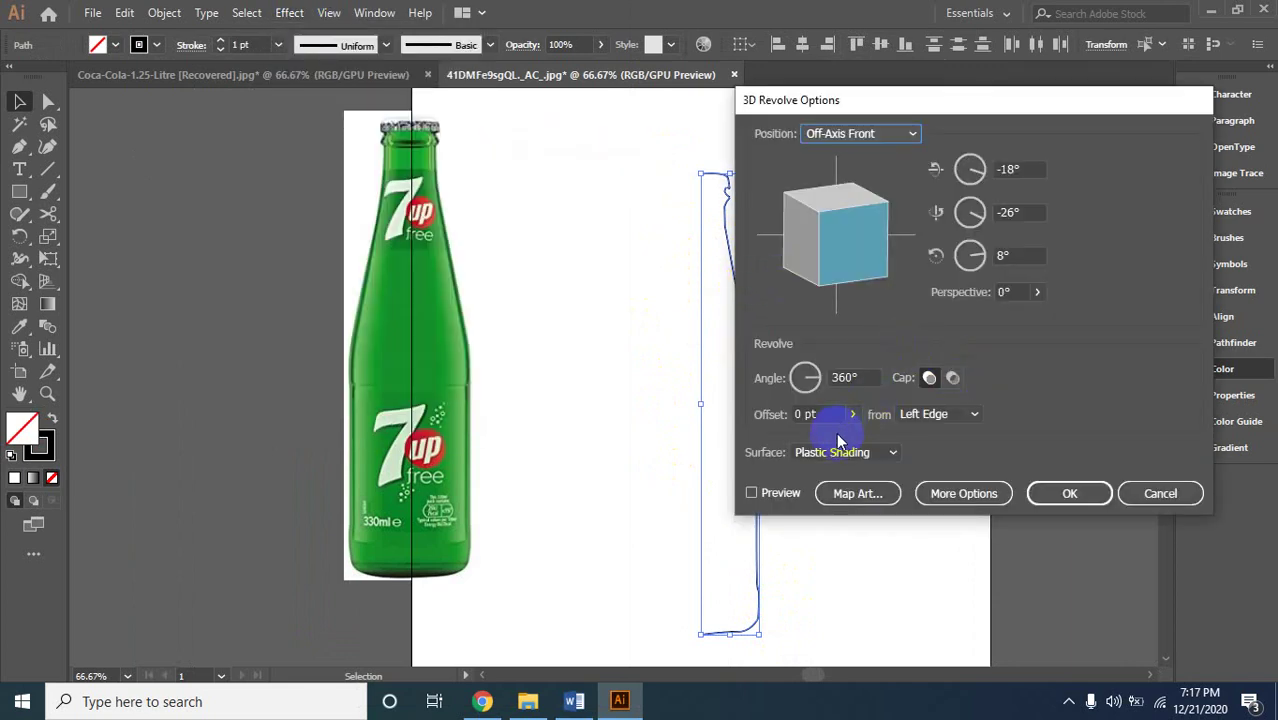
left_click(751, 494)
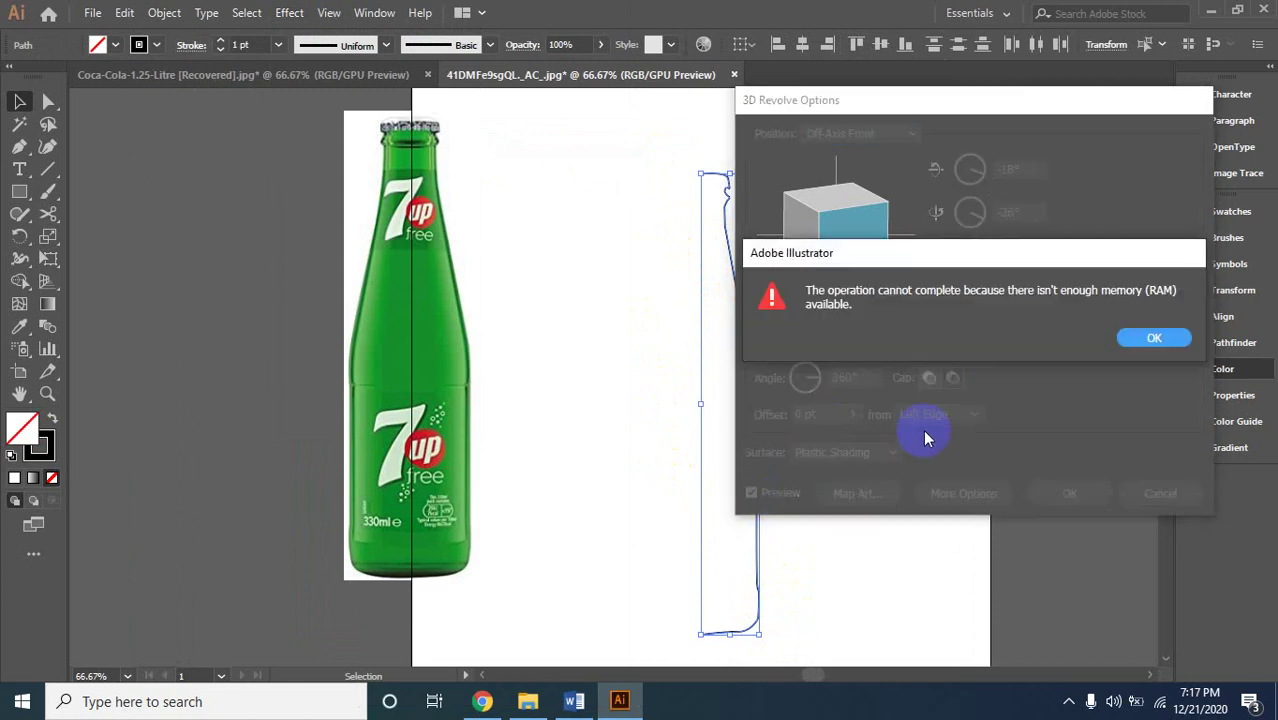
left_click(1158, 340)
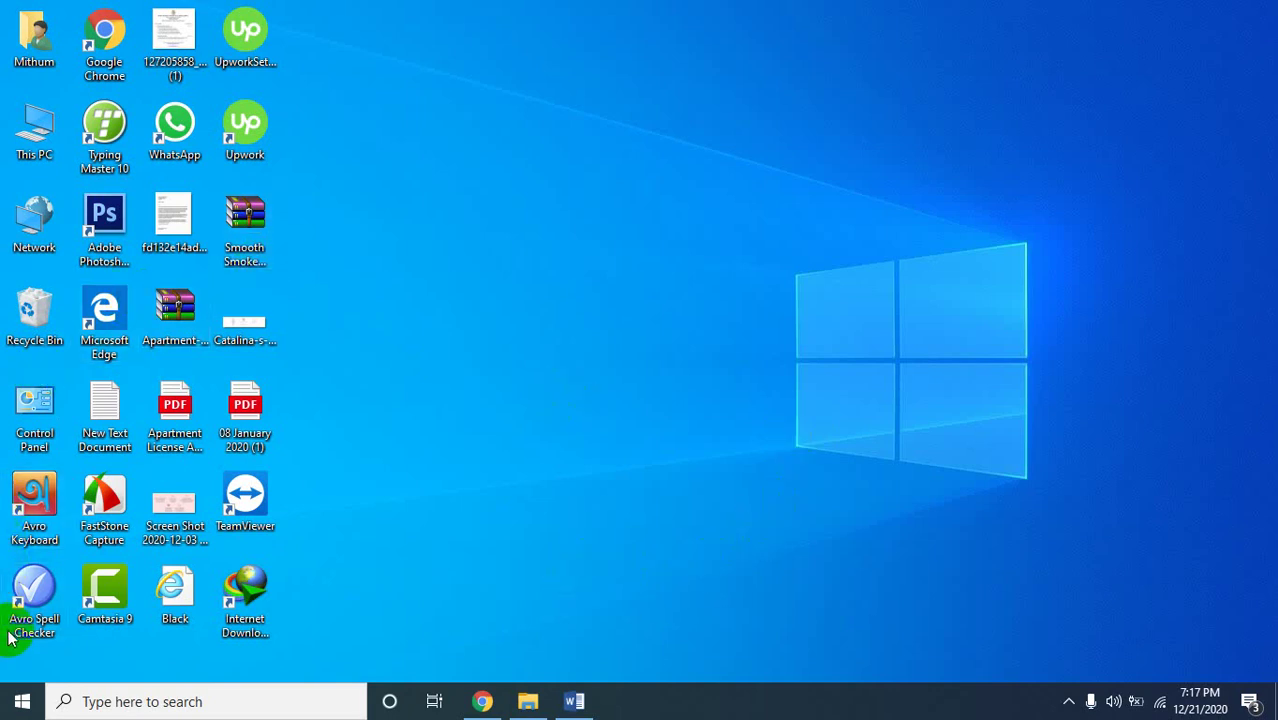
Relaunch Adobe Illustrator 2019 from the Start menu, then switch to the Word course sheet.
left_click(14, 697)
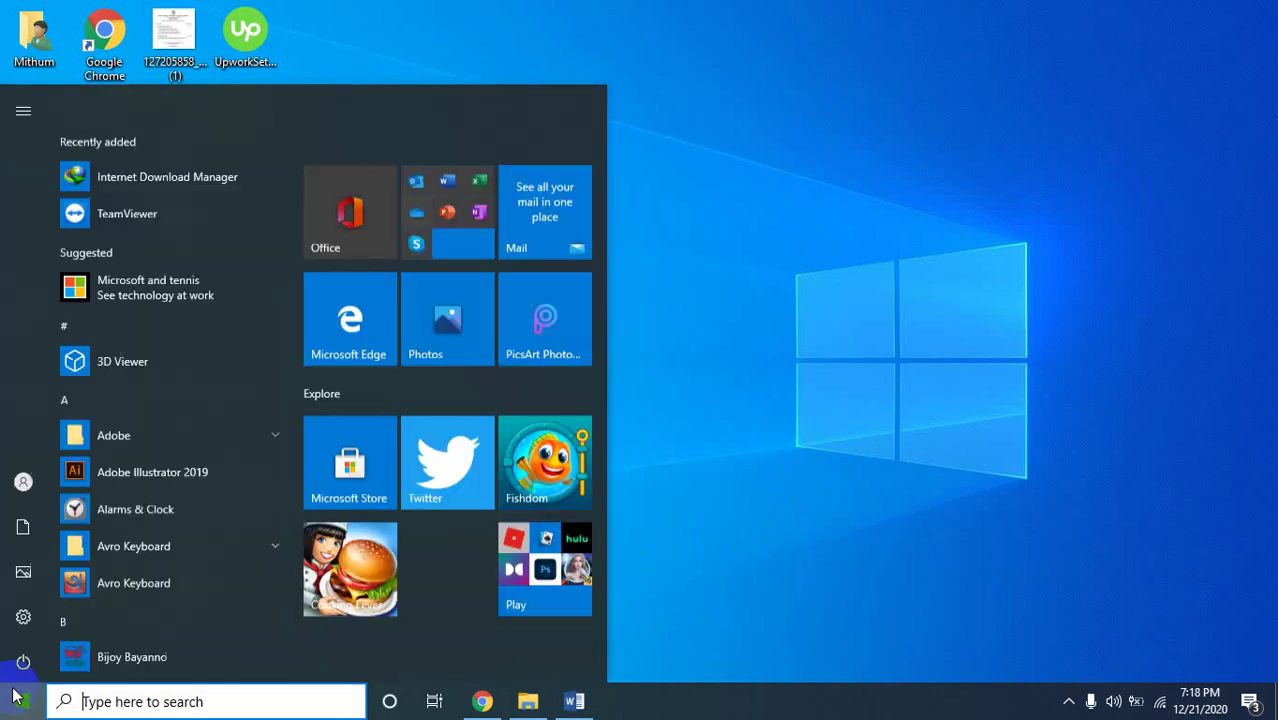
left_click(105, 425)
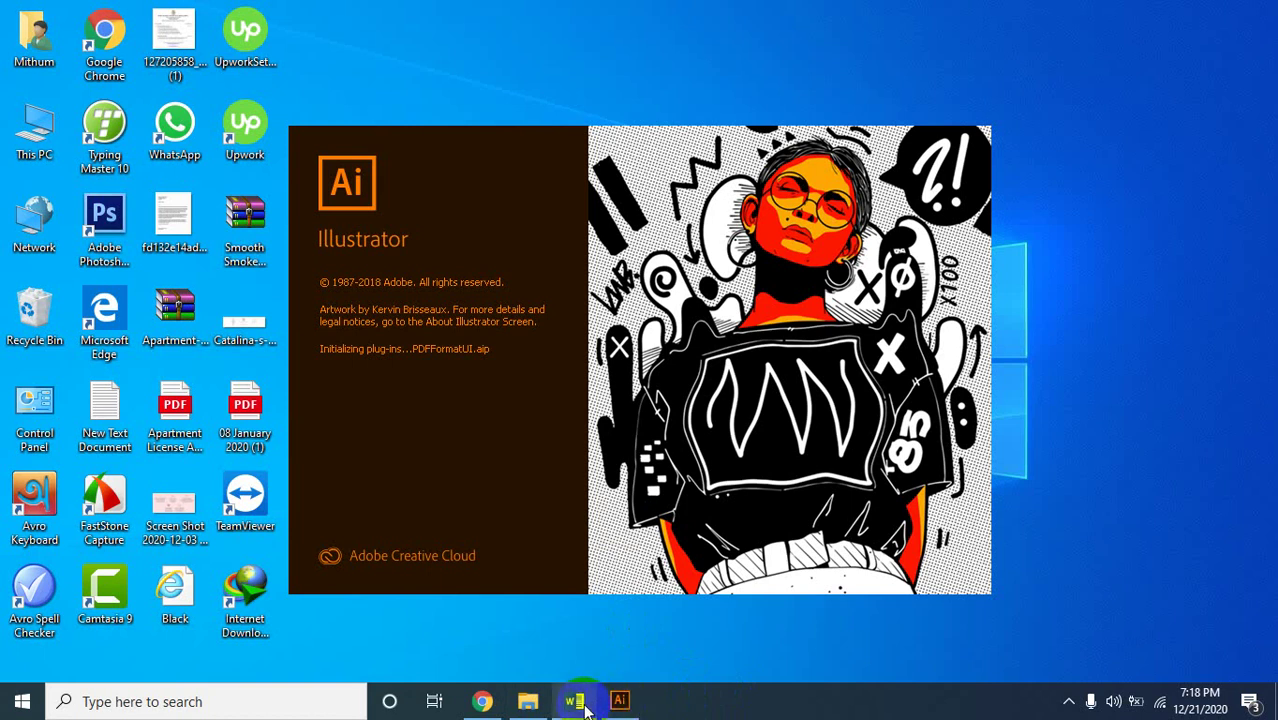
left_click(576, 702)
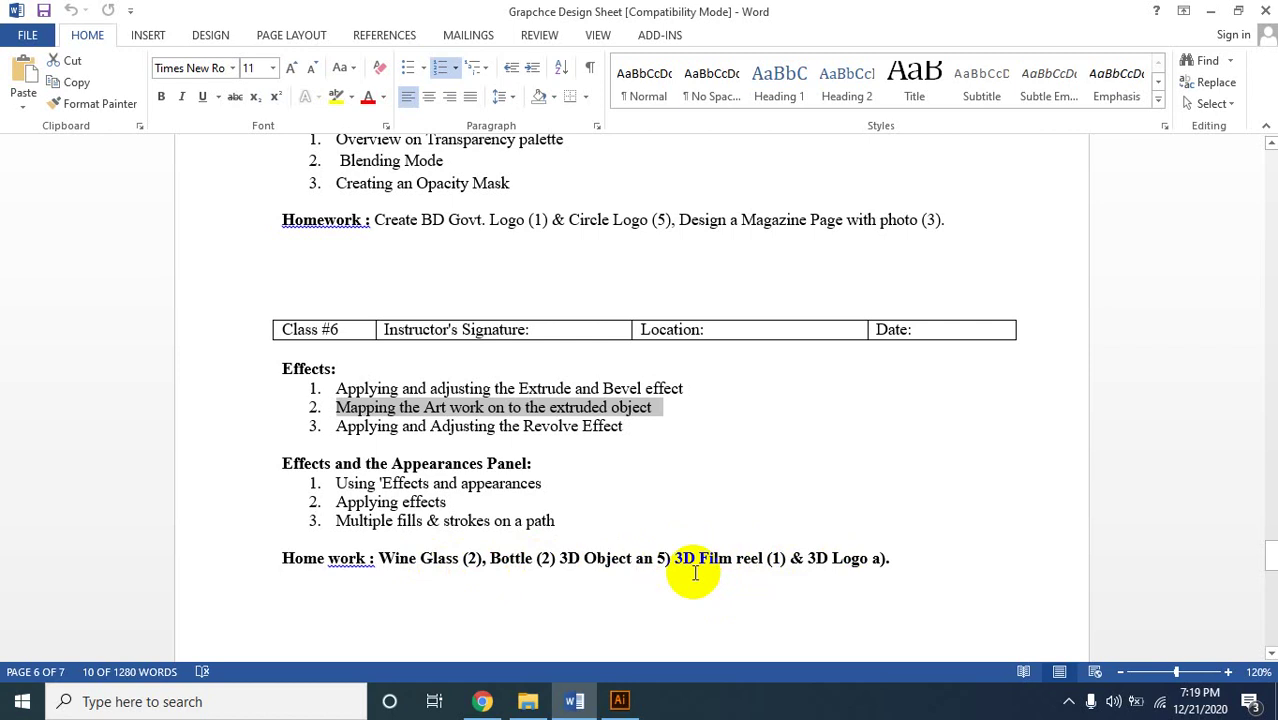
Return to Illustrator from the taskbar after reading the Class #6 Effects list.
left_click(637, 705)
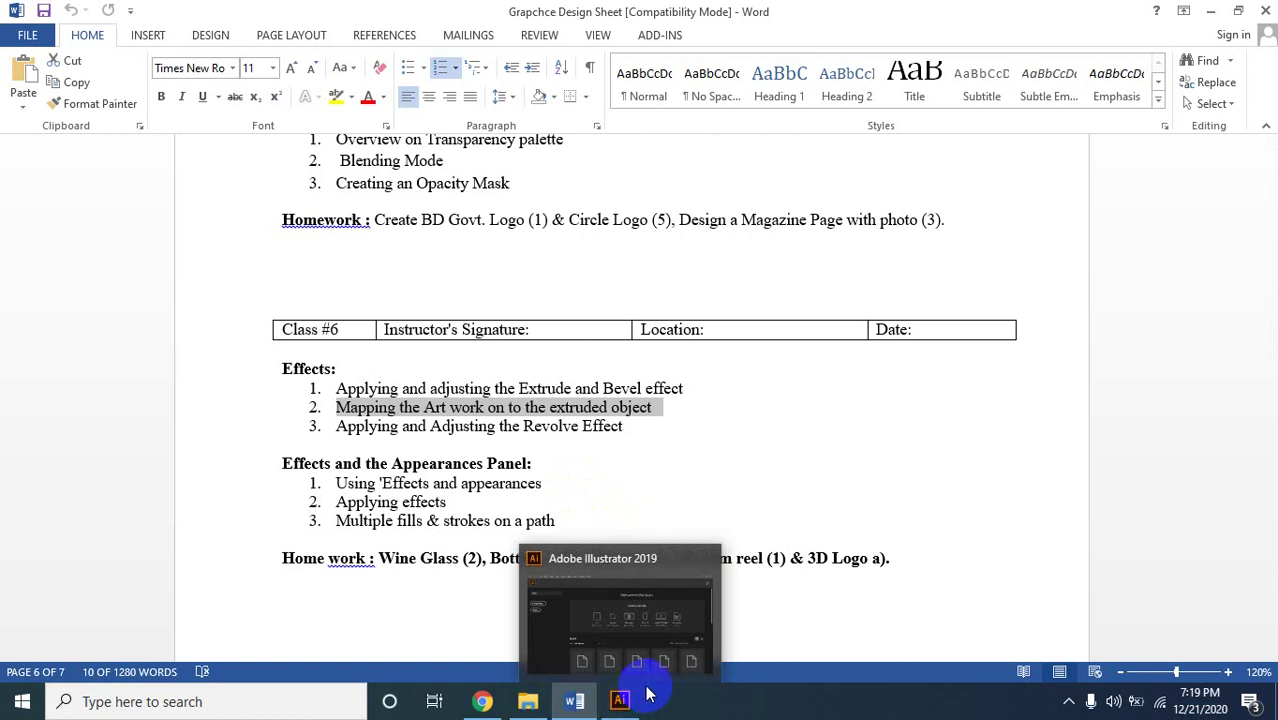
Bring Illustrator forward and acknowledge the 'quit unexpectedly' notice with OK.
left_click(622, 704)
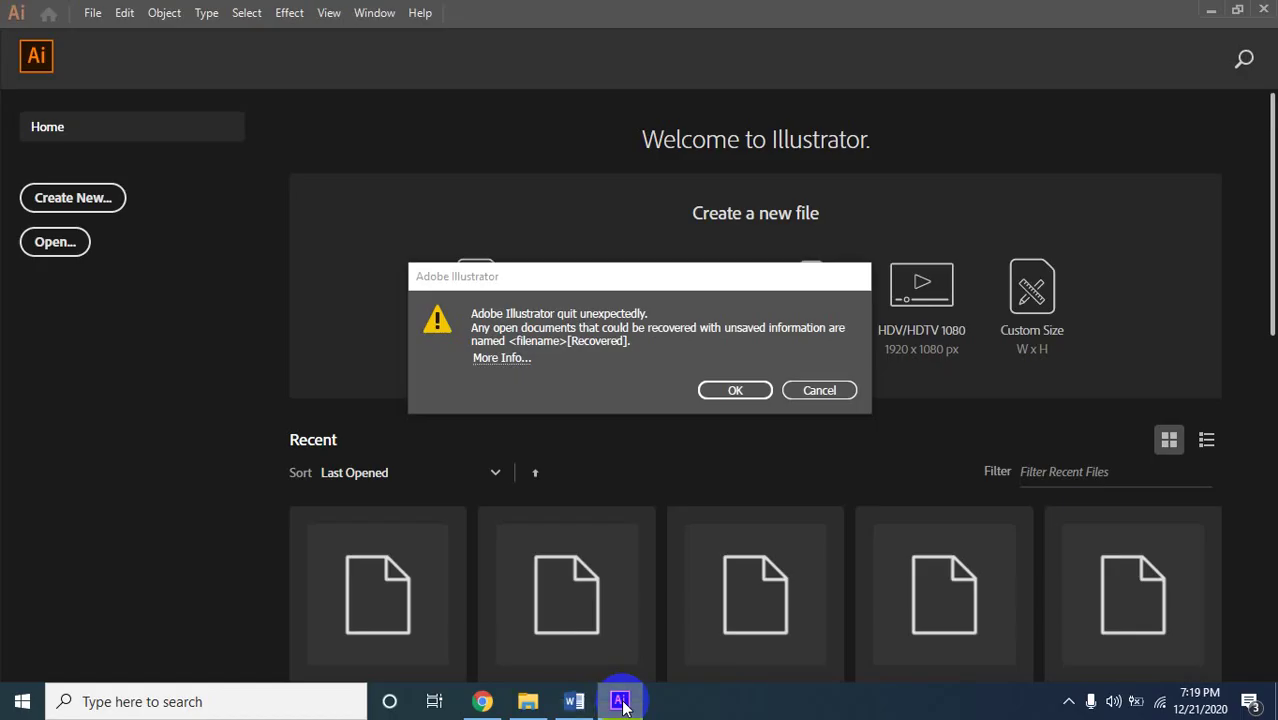
left_click(740, 390)
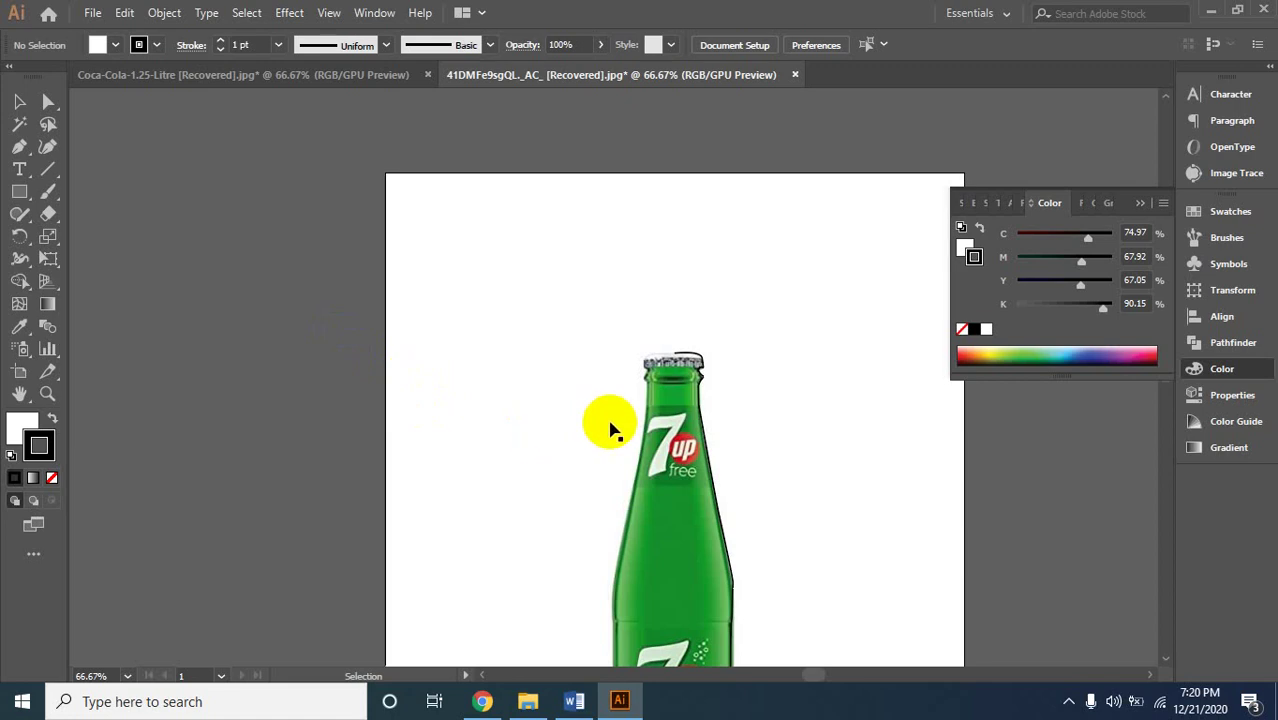
Marquee-select the 7up photo and its outline, then delete them from the artboard.
key("z")
left_click(598, 395, "alt")
left_click(617, 452, "alt")
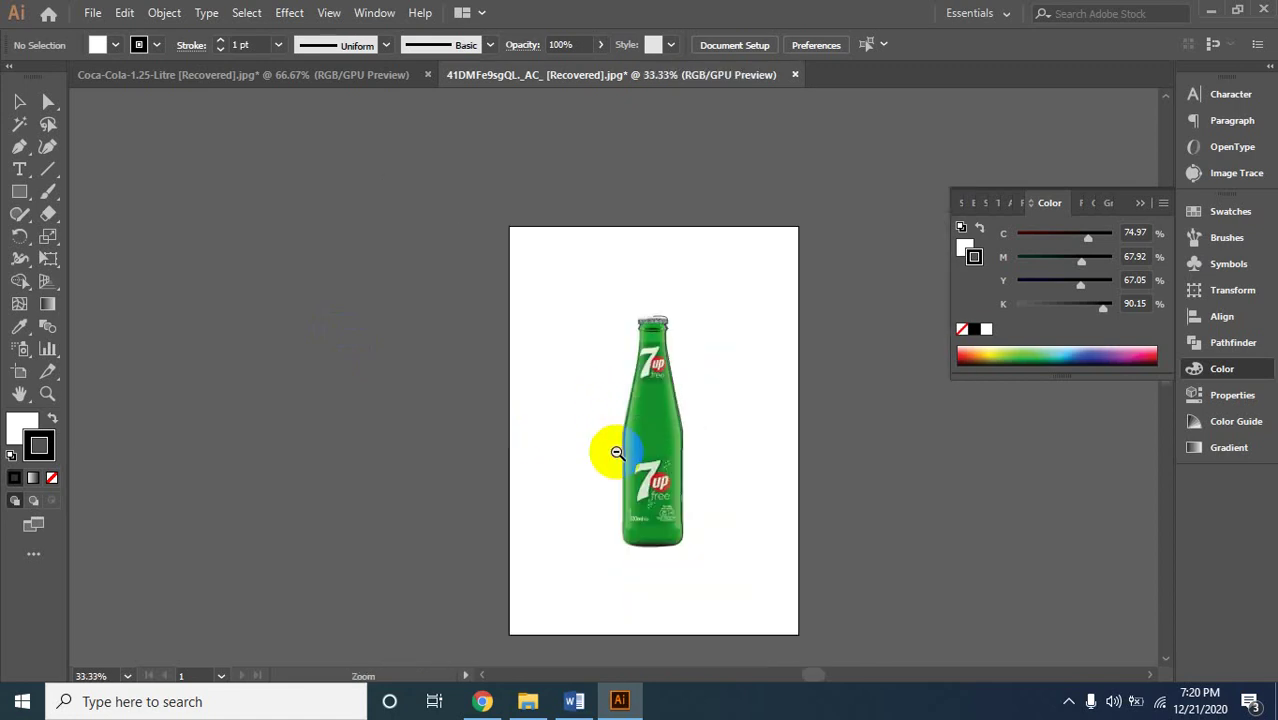
left_click(652, 420)
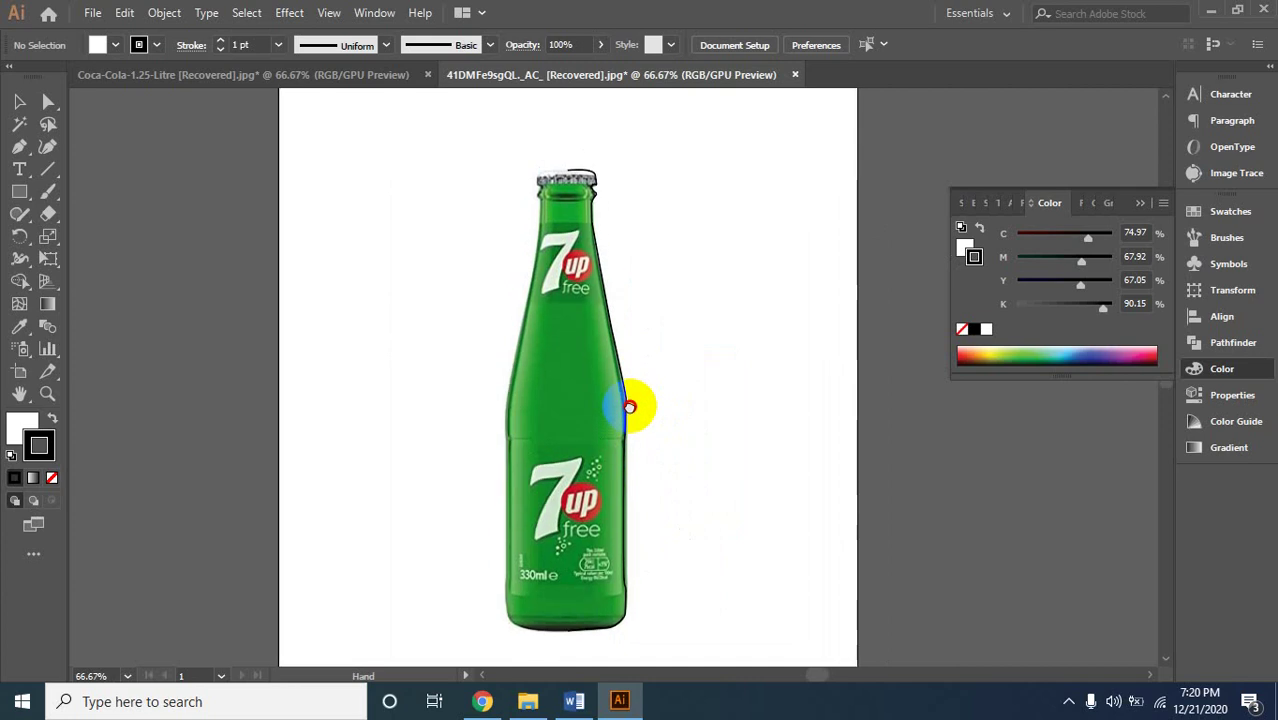
key("v")
left_click_drag(382, 142, 690, 635)
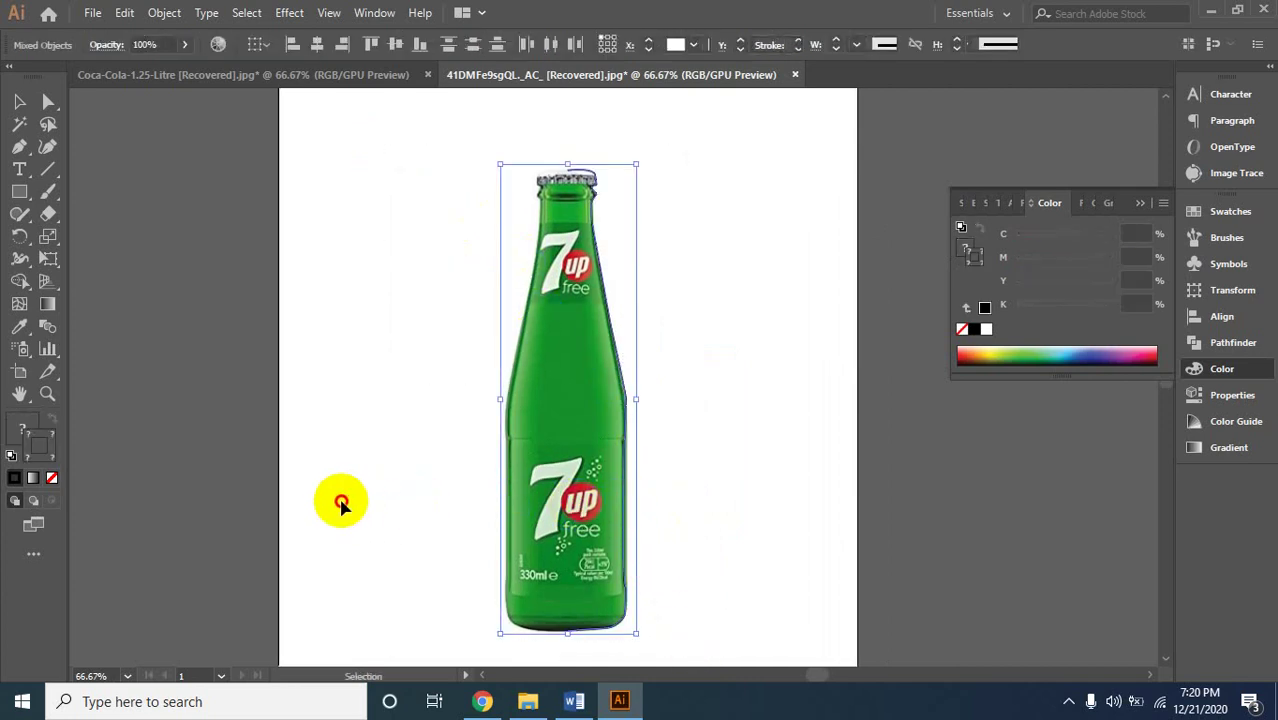
left_click_drag(341, 505, 343, 510)
key("Delete")
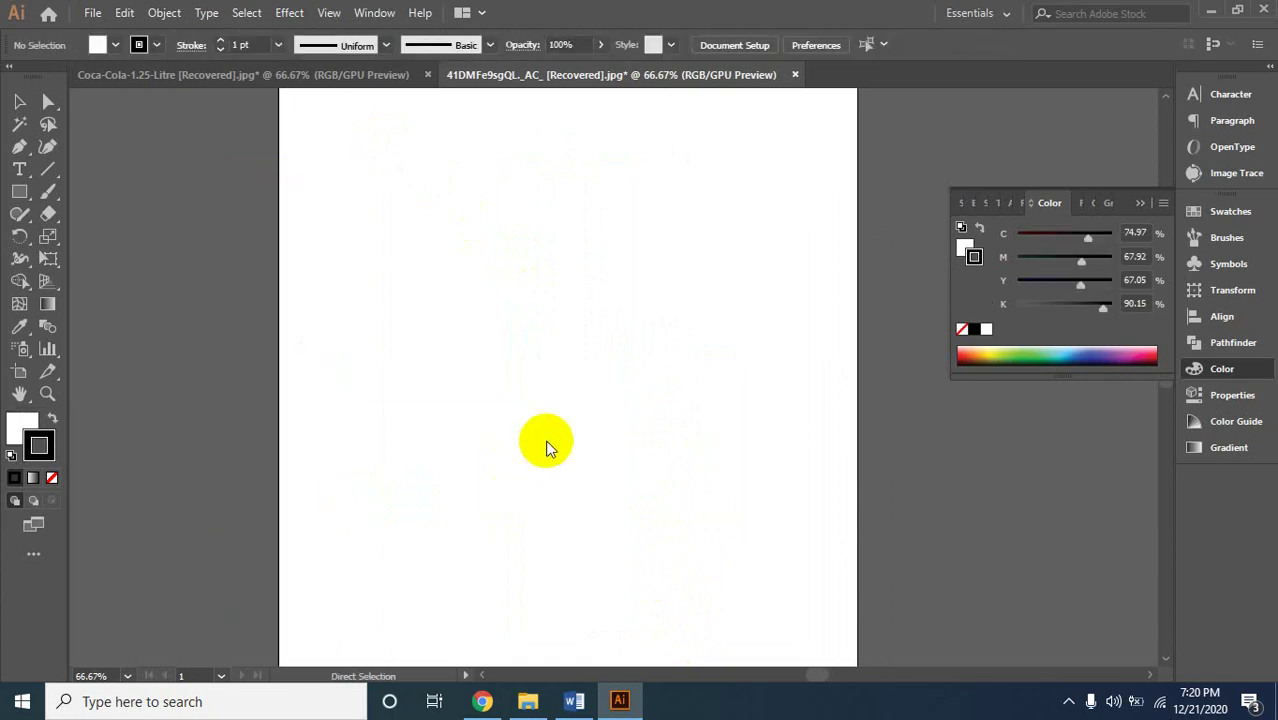
Open 7up [Recovered] from GD Ai 6 Class 24 > GD ai 6 Class 14th batch 2nd > GD Class 24 ai 6 batch 3rd.
key("ctrl+o")
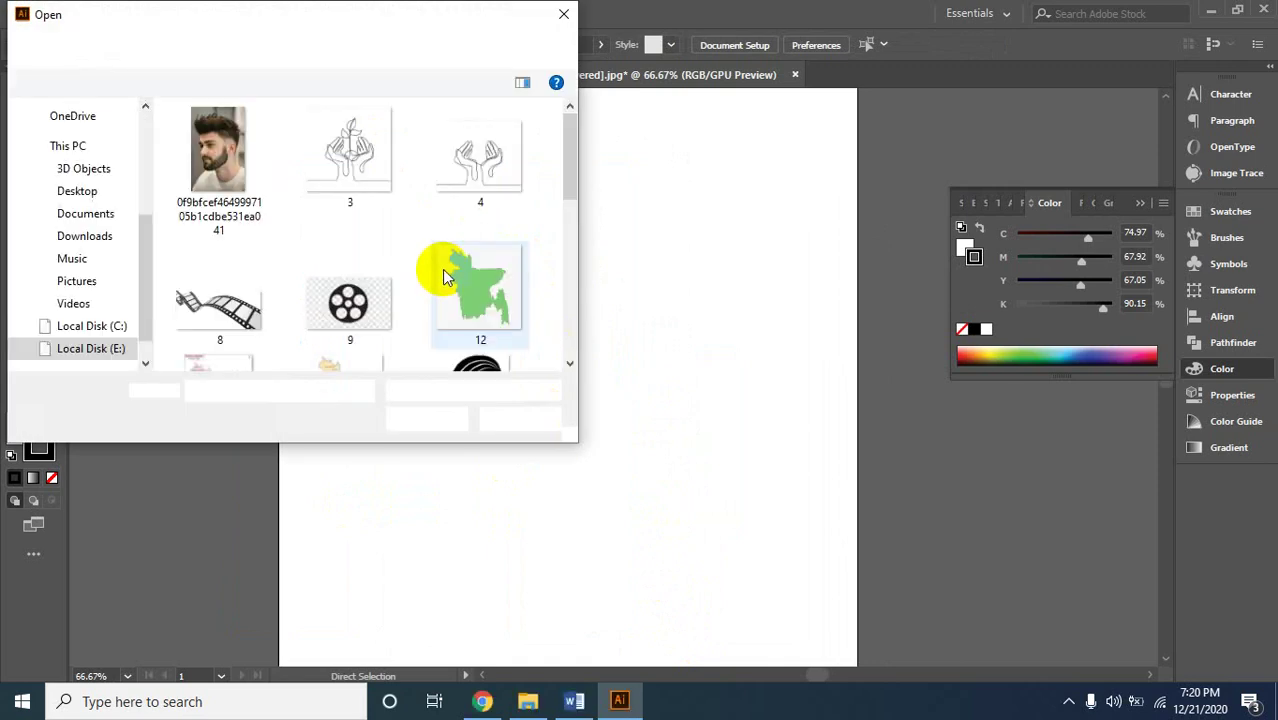
scroll(461, 258, "down", 2)
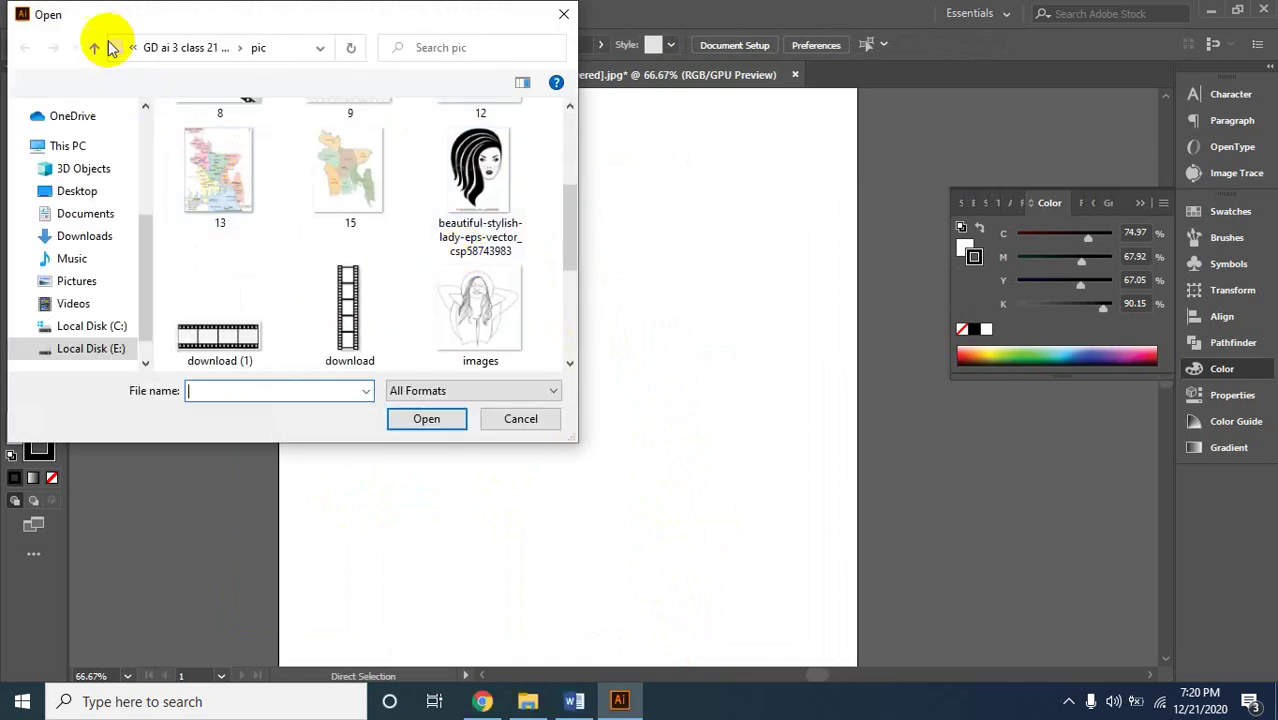
left_click(97, 50)
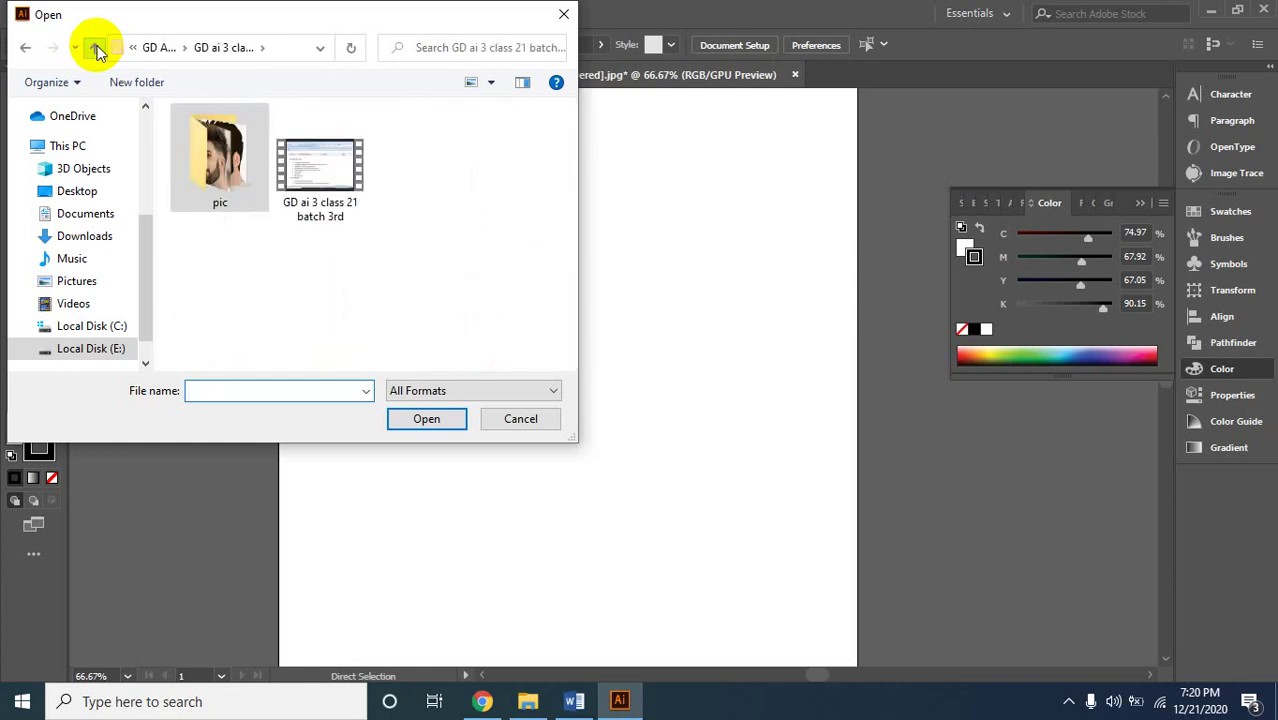
left_click(97, 50)
left_click(97, 50)
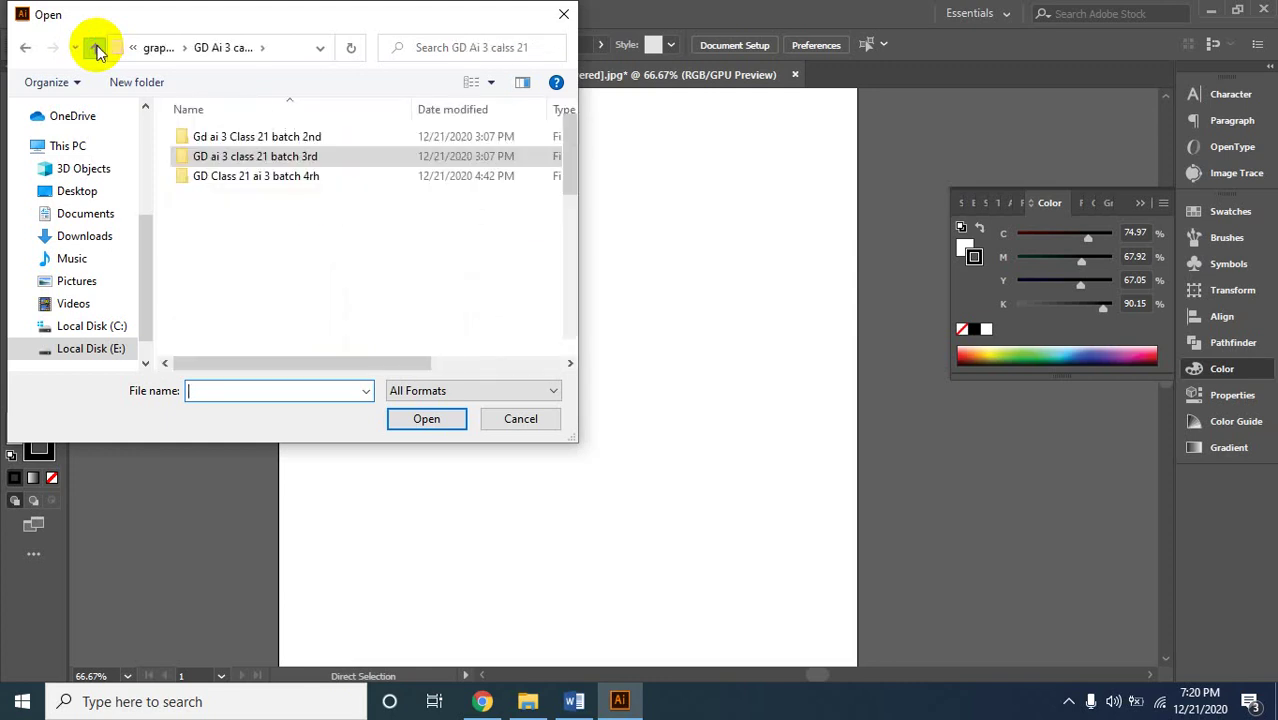
left_click(243, 197)
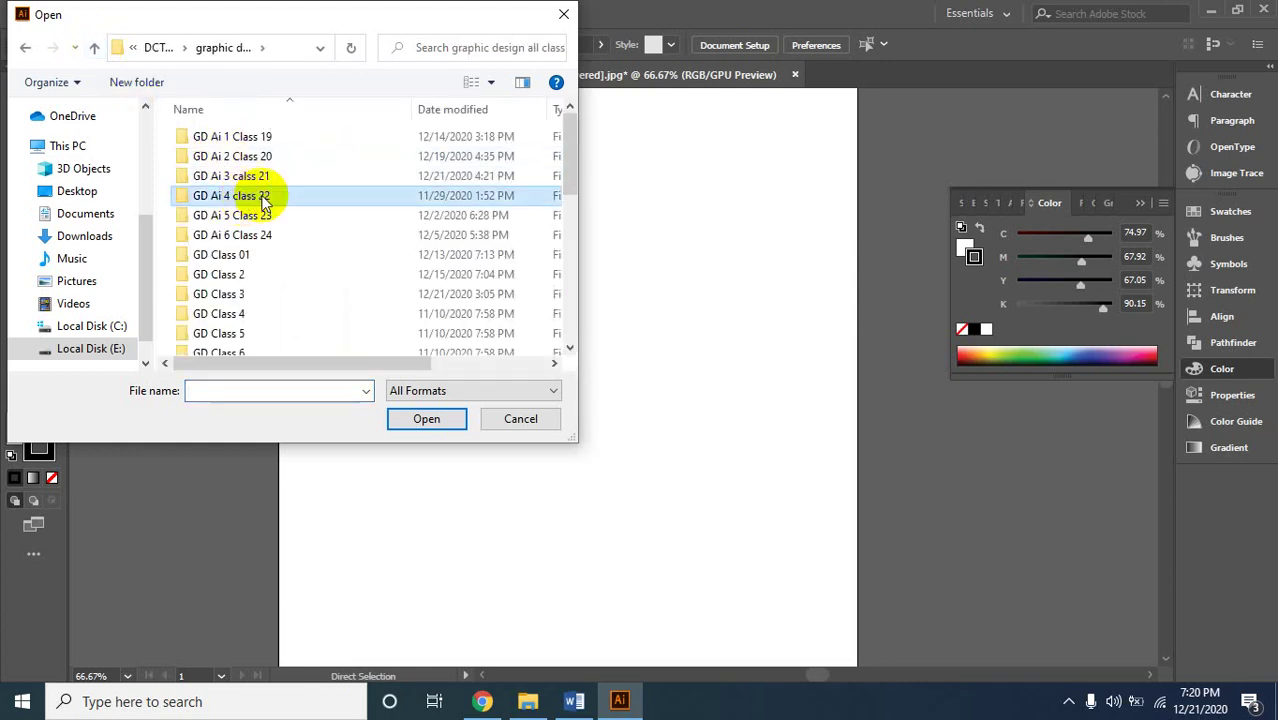
double_click(261, 234)
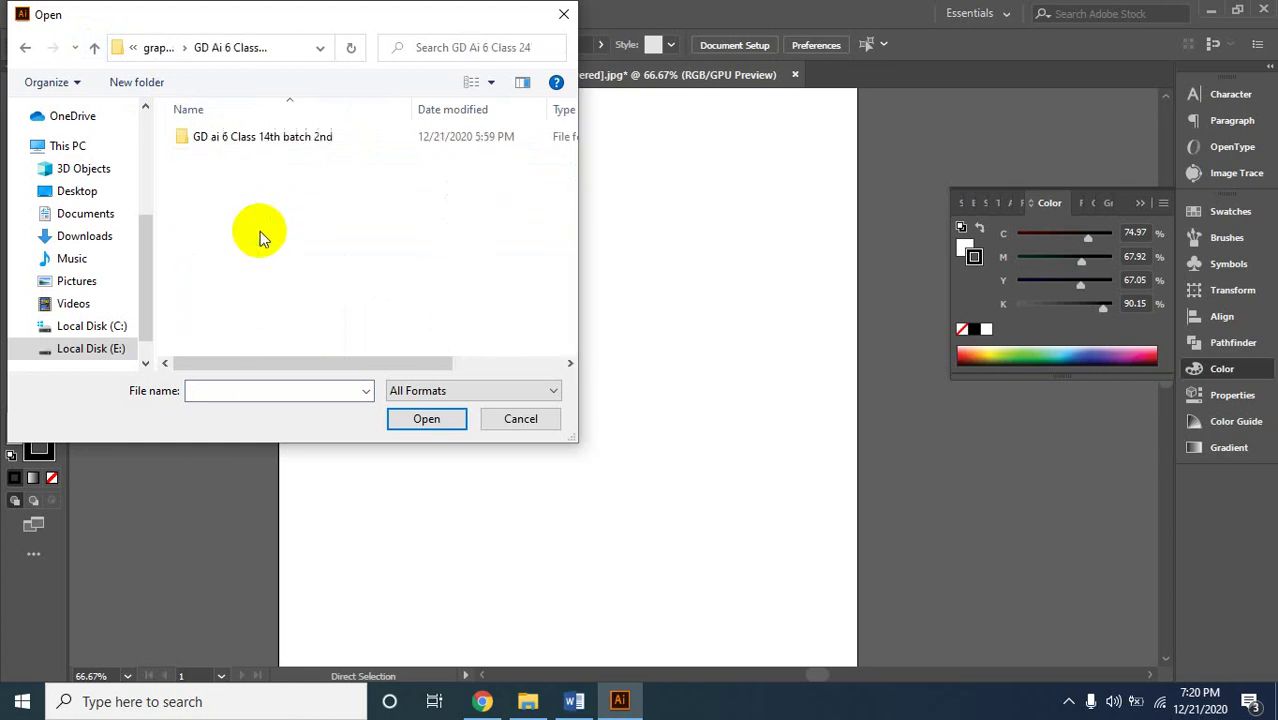
double_click(269, 158)
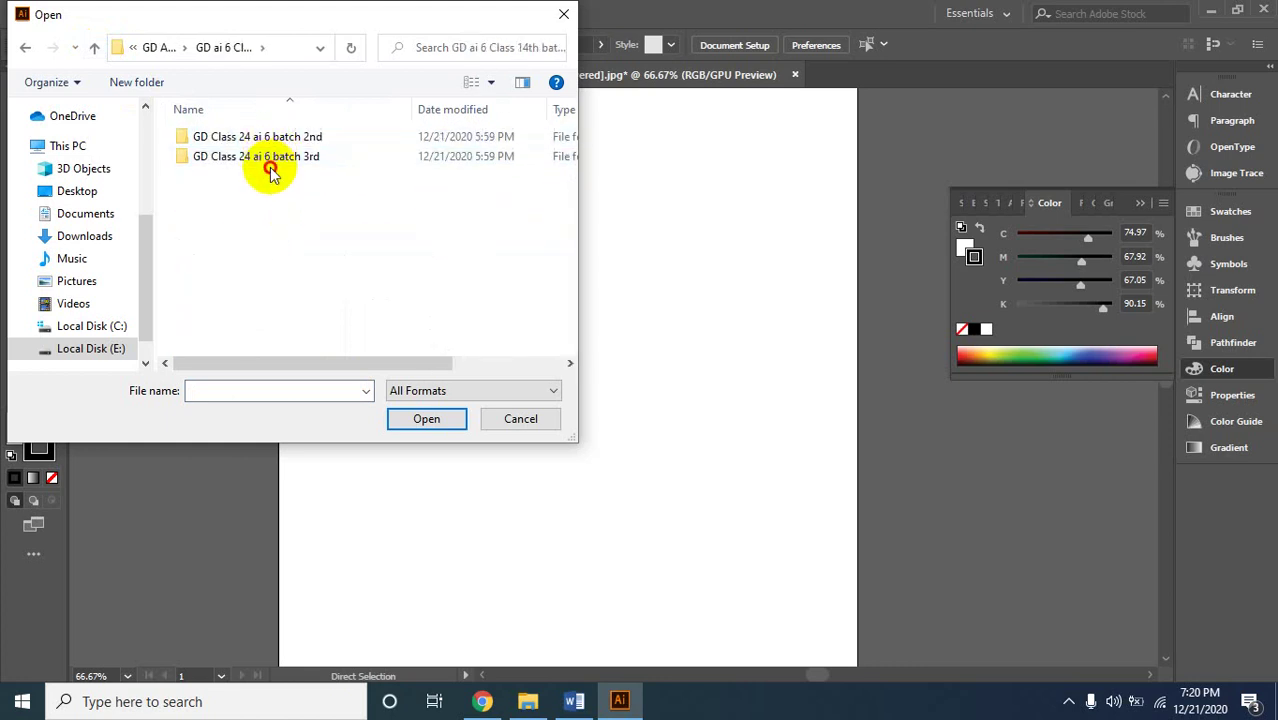
left_click(271, 160)
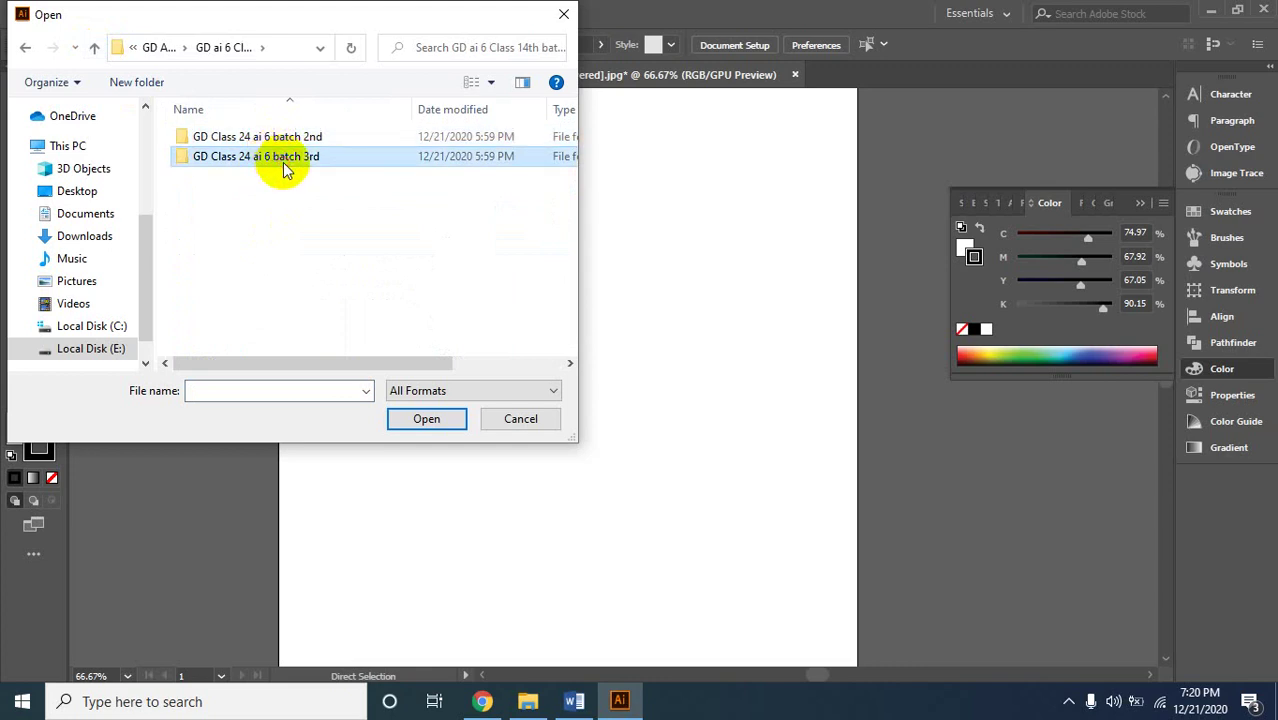
double_click(283, 163)
left_click(251, 160)
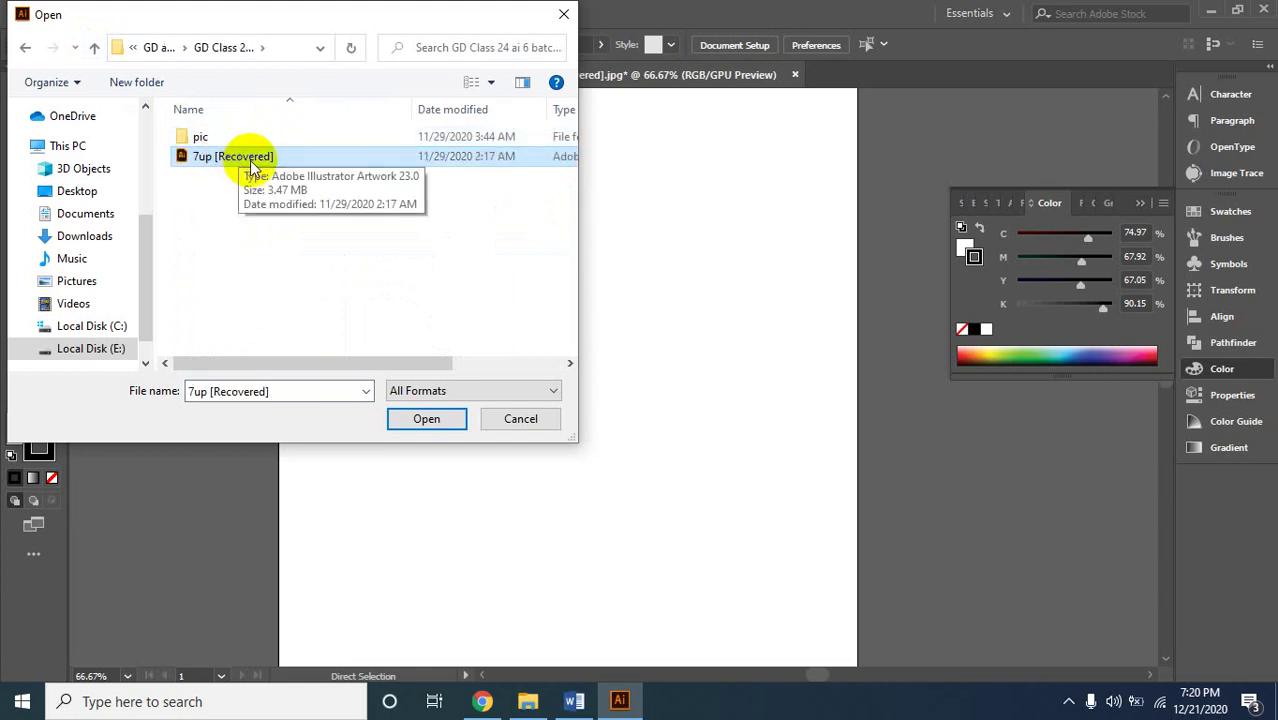
left_click(437, 424)
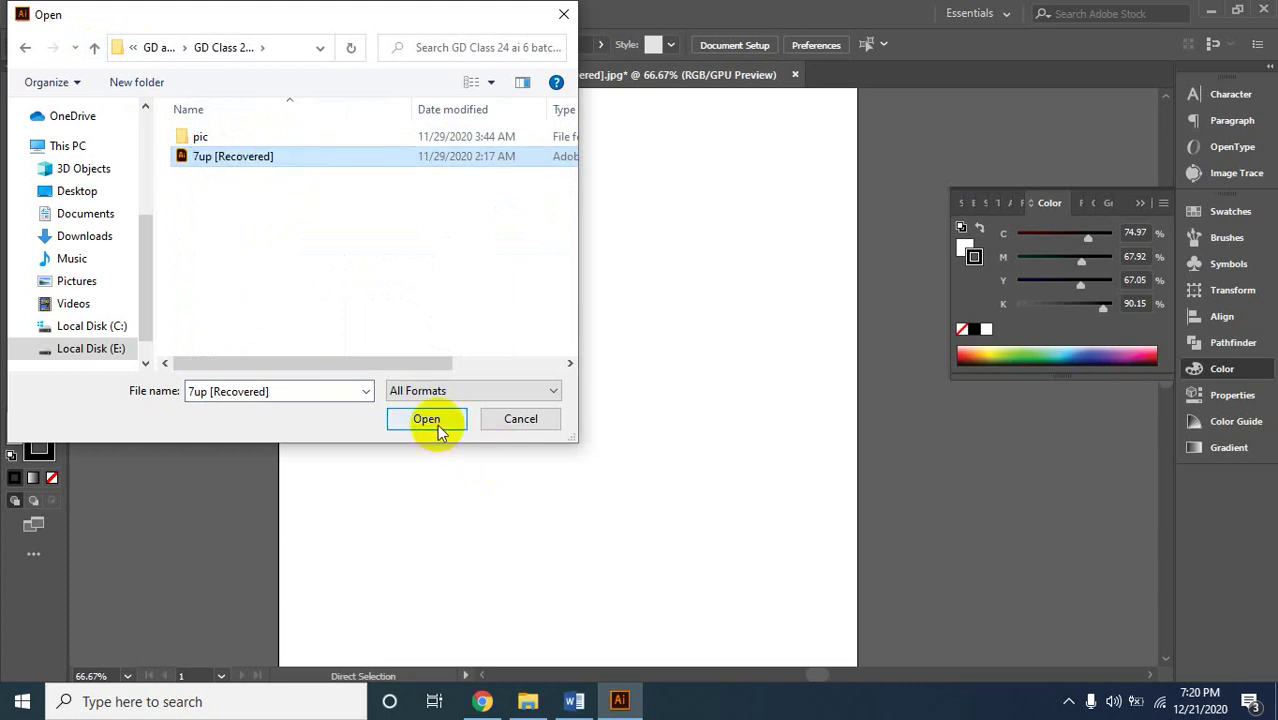
left_click(437, 420)
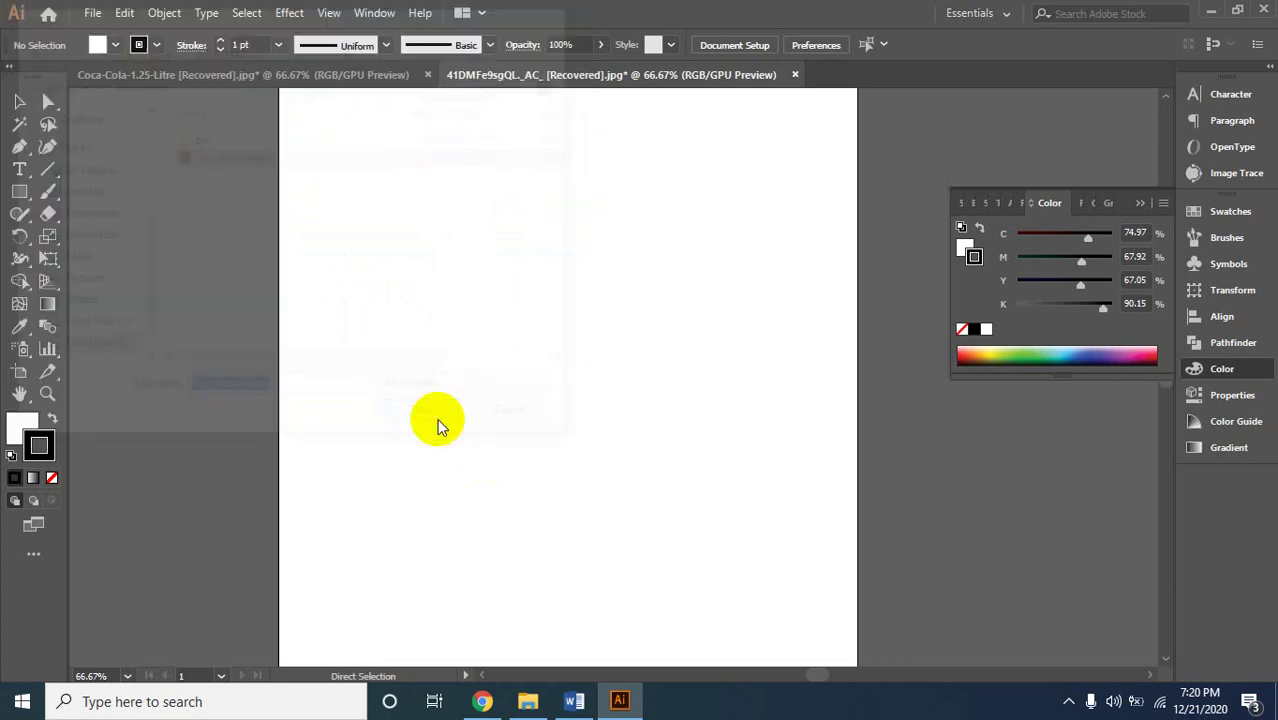
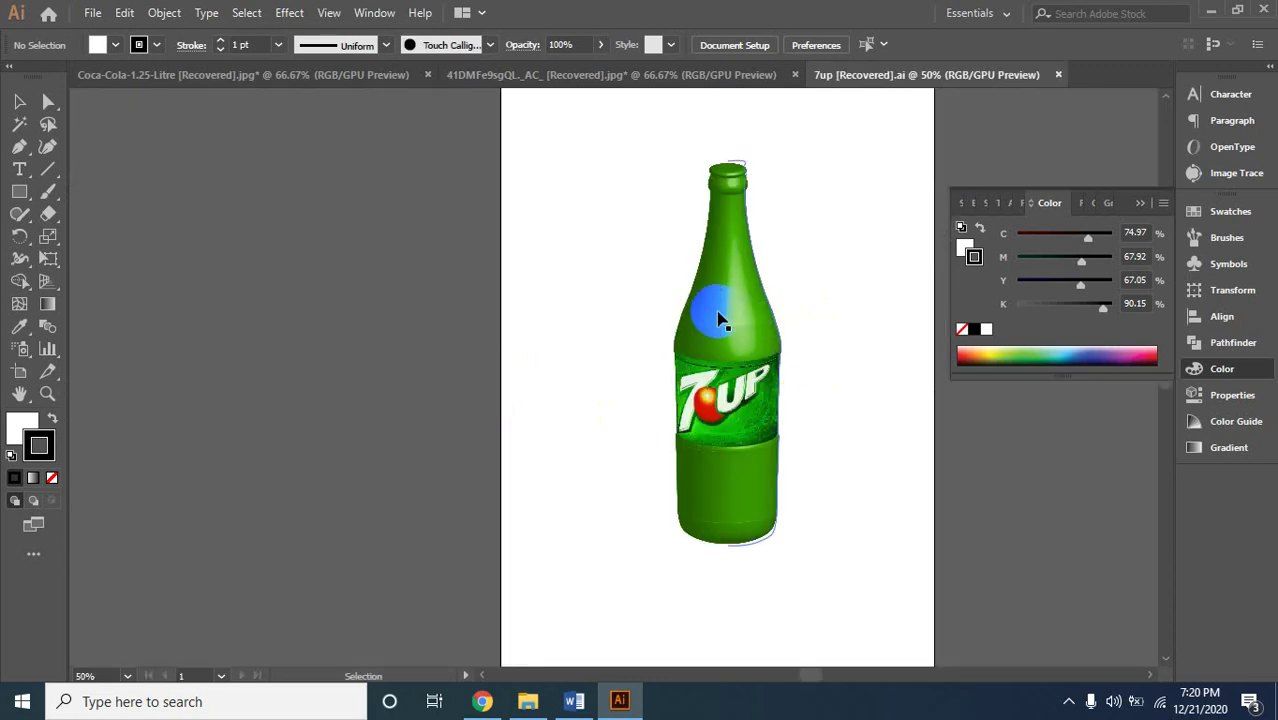
Select parts of the finished 7UP bottle to check its outline paths.
left_click(630, 243)
left_click(748, 343)
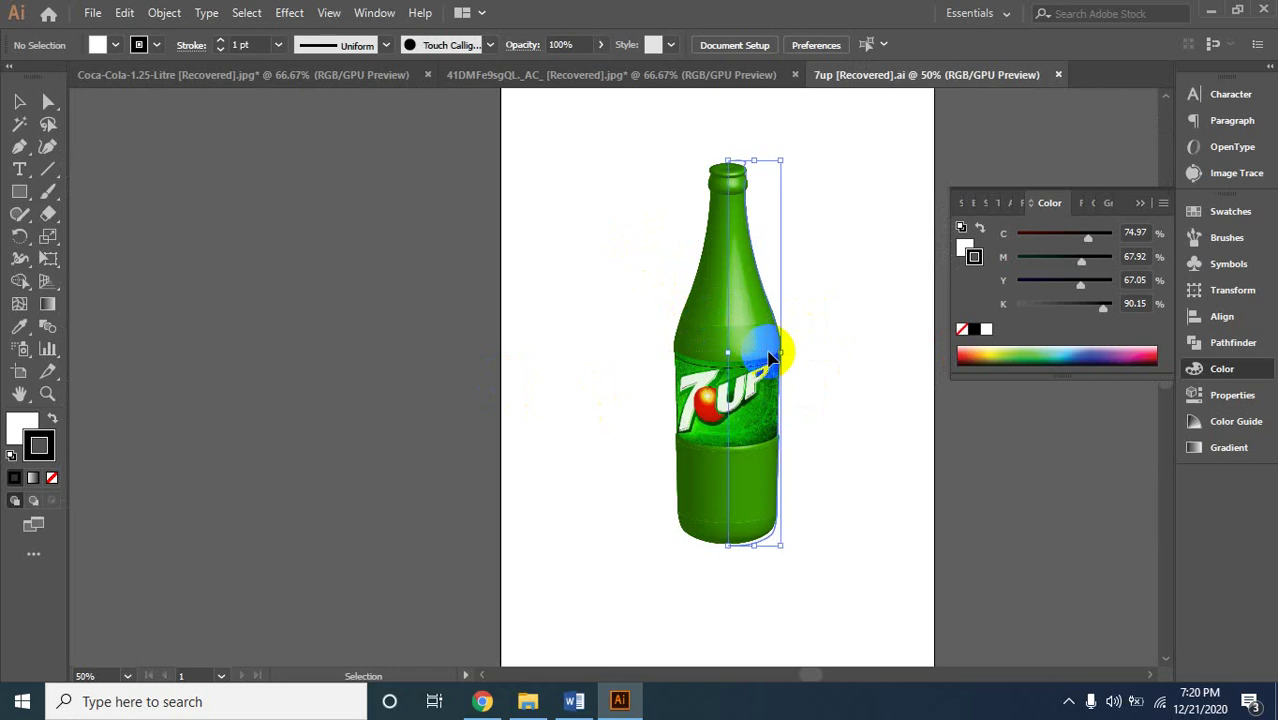
left_click(728, 178)
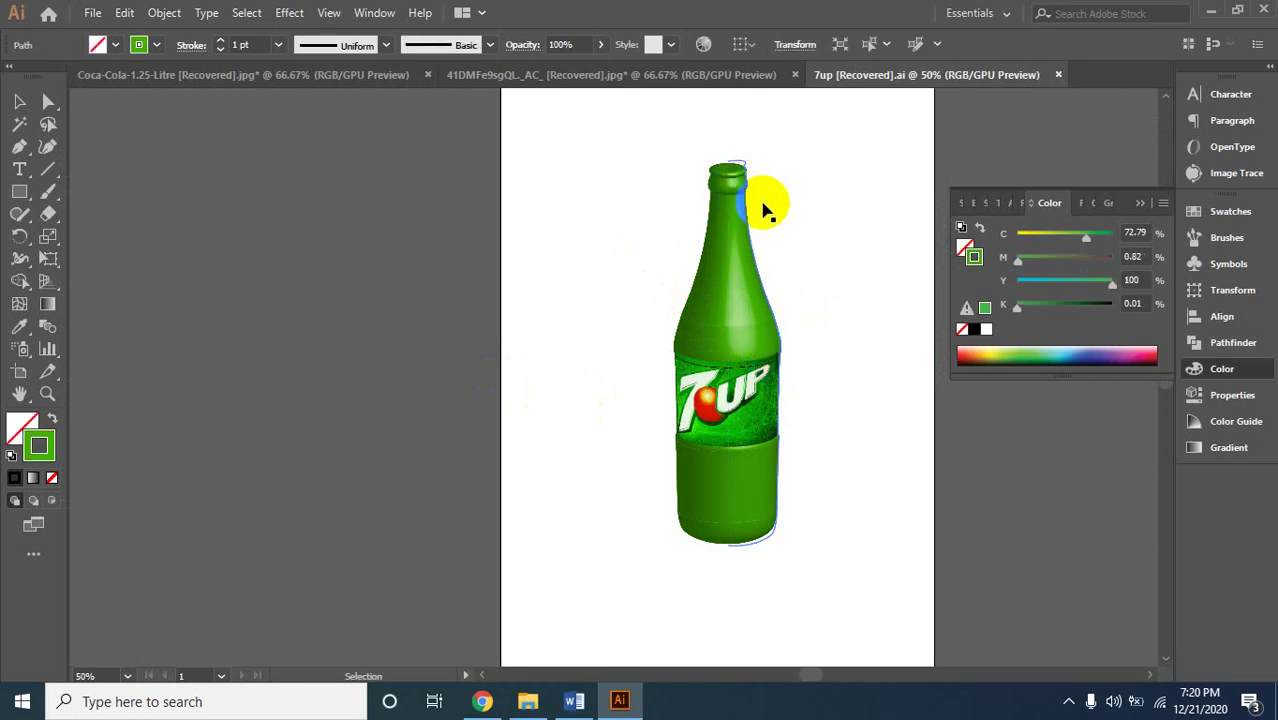
left_click(755, 300)
Zoom in closely on the 7UP label and select the label artwork.
key("z")
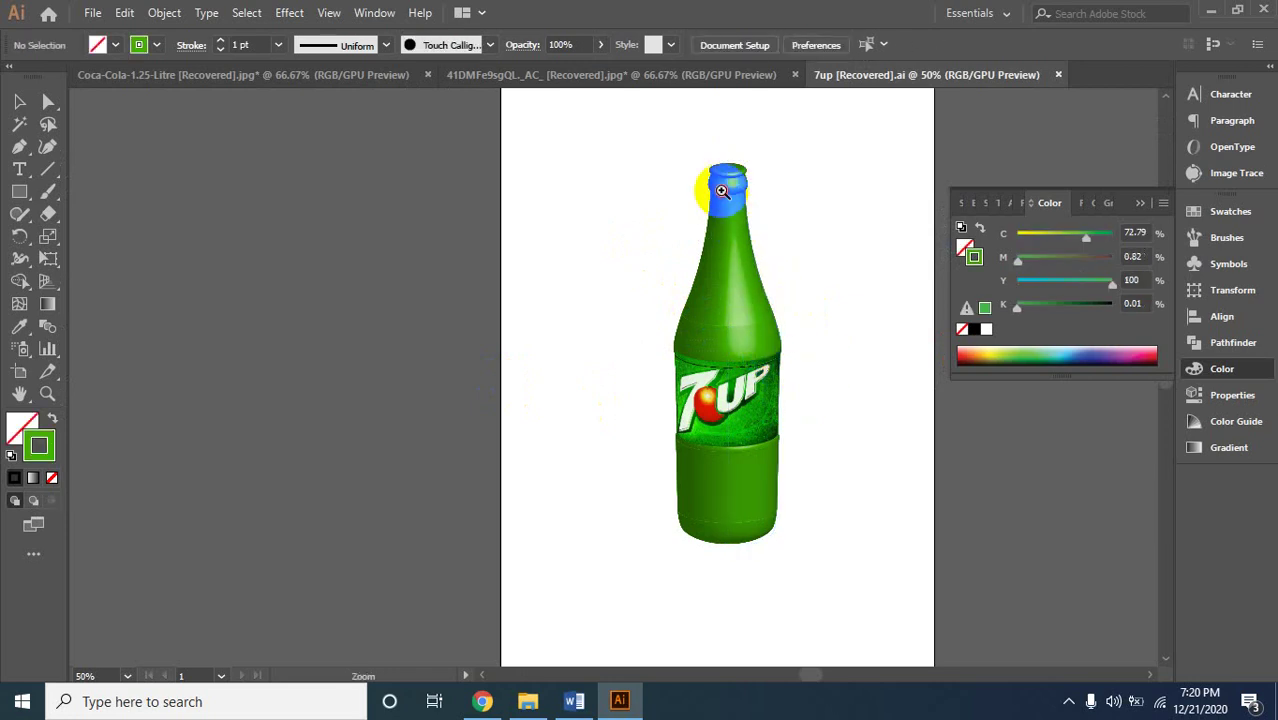
left_click(693, 422)
left_click(614, 500)
left_click(642, 522)
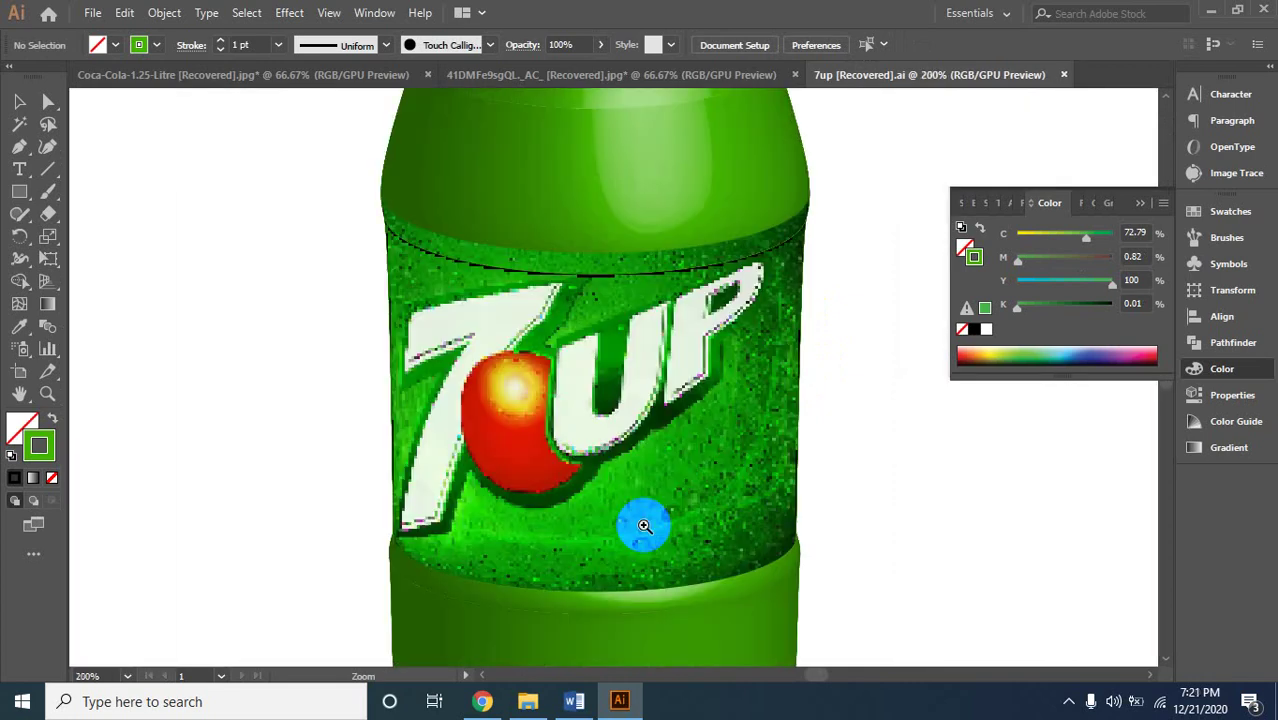
key("v")
left_click(602, 382)
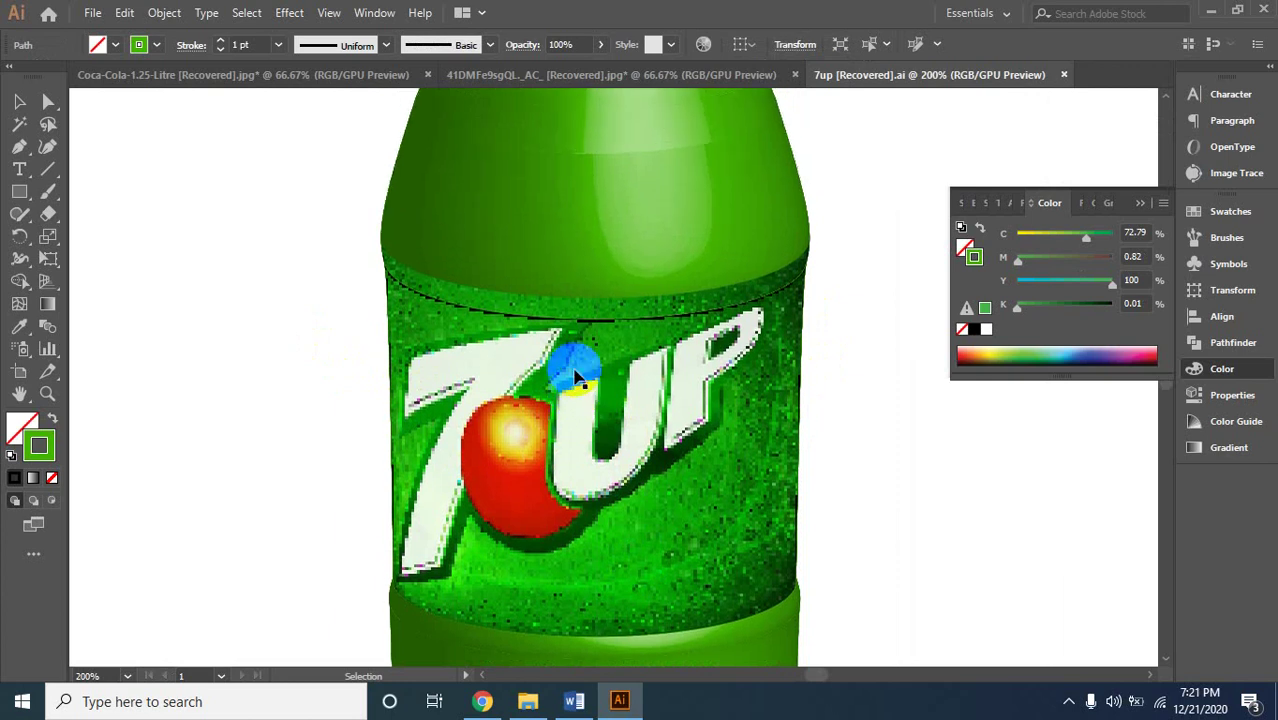
scroll(609, 375, "up", 5)
left_click(612, 381)
Scroll up and down across the zoomed-in 7UP bottle to inspect it.
scroll(590, 360, "up", 3)
scroll(590, 355, "up", 2)
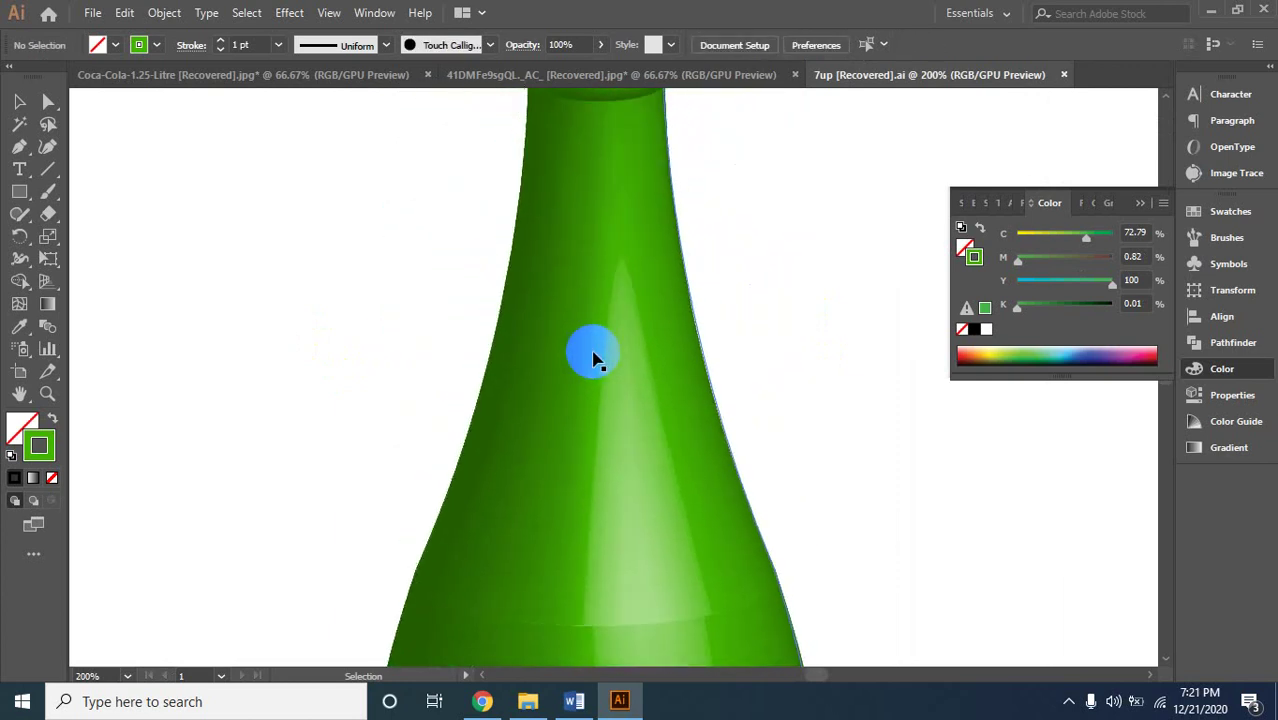
scroll(592, 355, "up", 2)
scroll(596, 357, "up", 1)
scroll(596, 357, "down", 2)
scroll(599, 357, "down", 3)
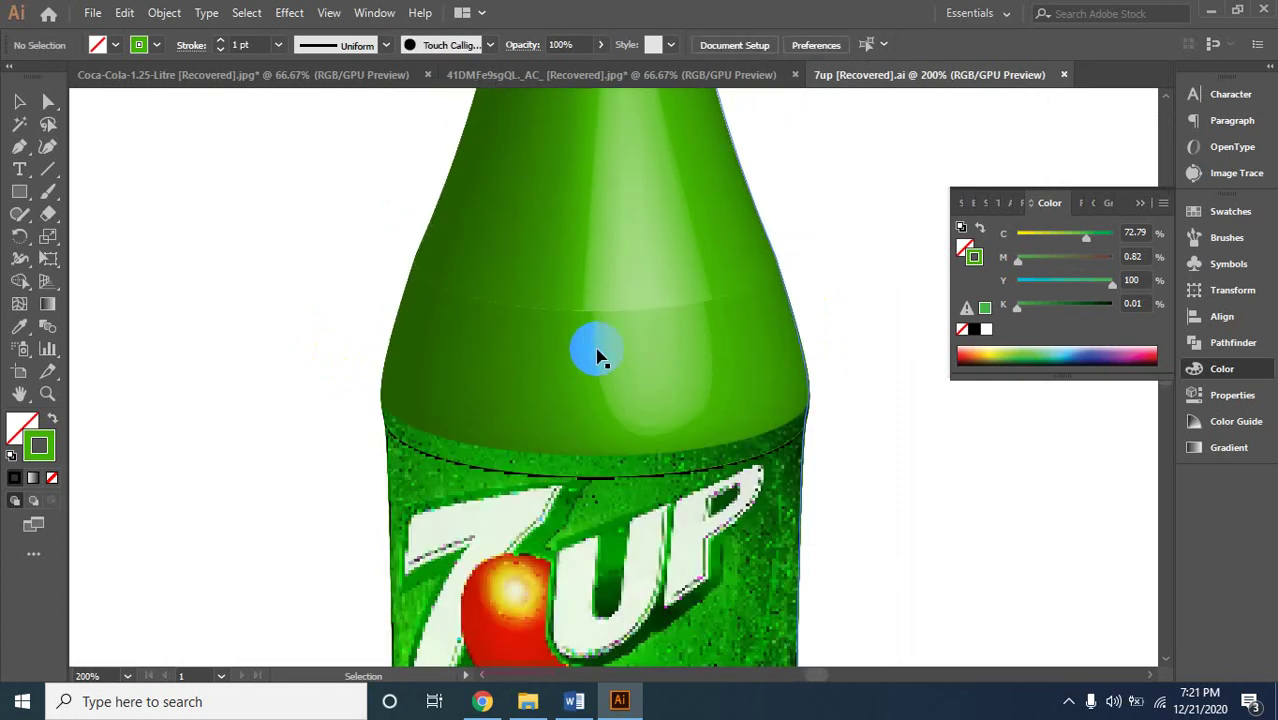
scroll(645, 418, "down", 1)
scroll(665, 413, "down", 4)
scroll(665, 408, "down", 3)
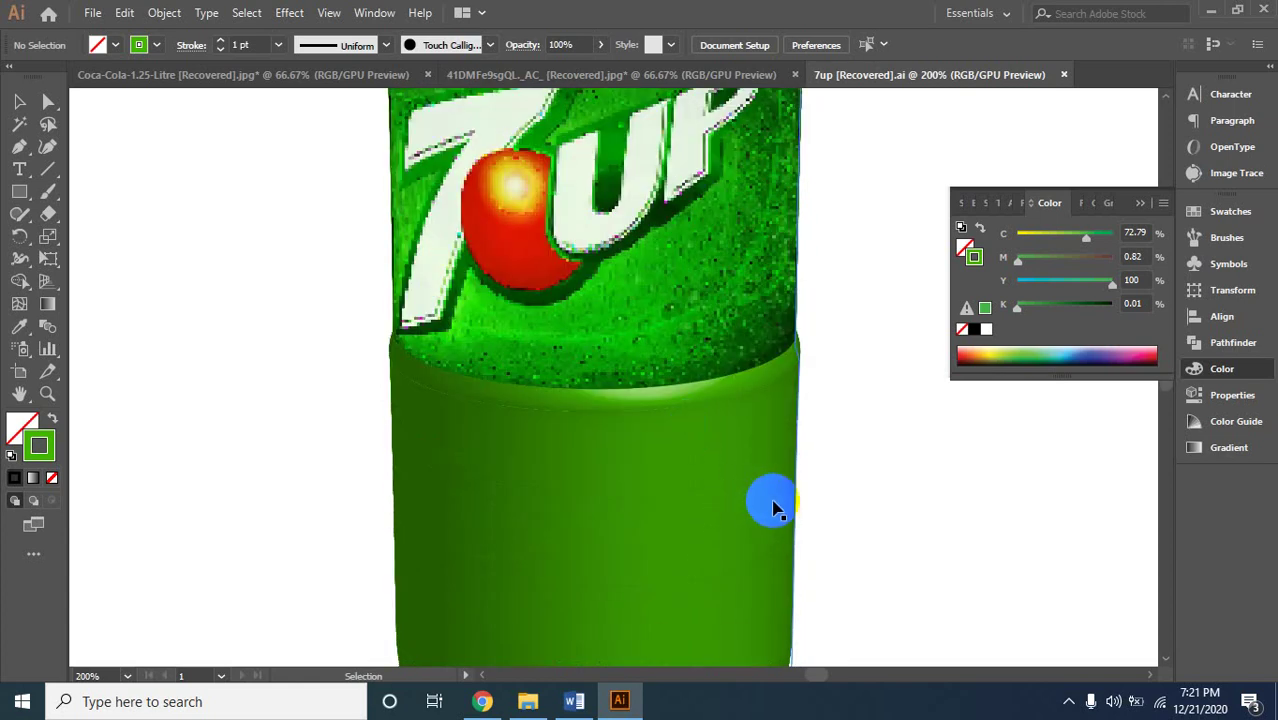
scroll(770, 508, "down", 4)
scroll(770, 491, "down", 1)
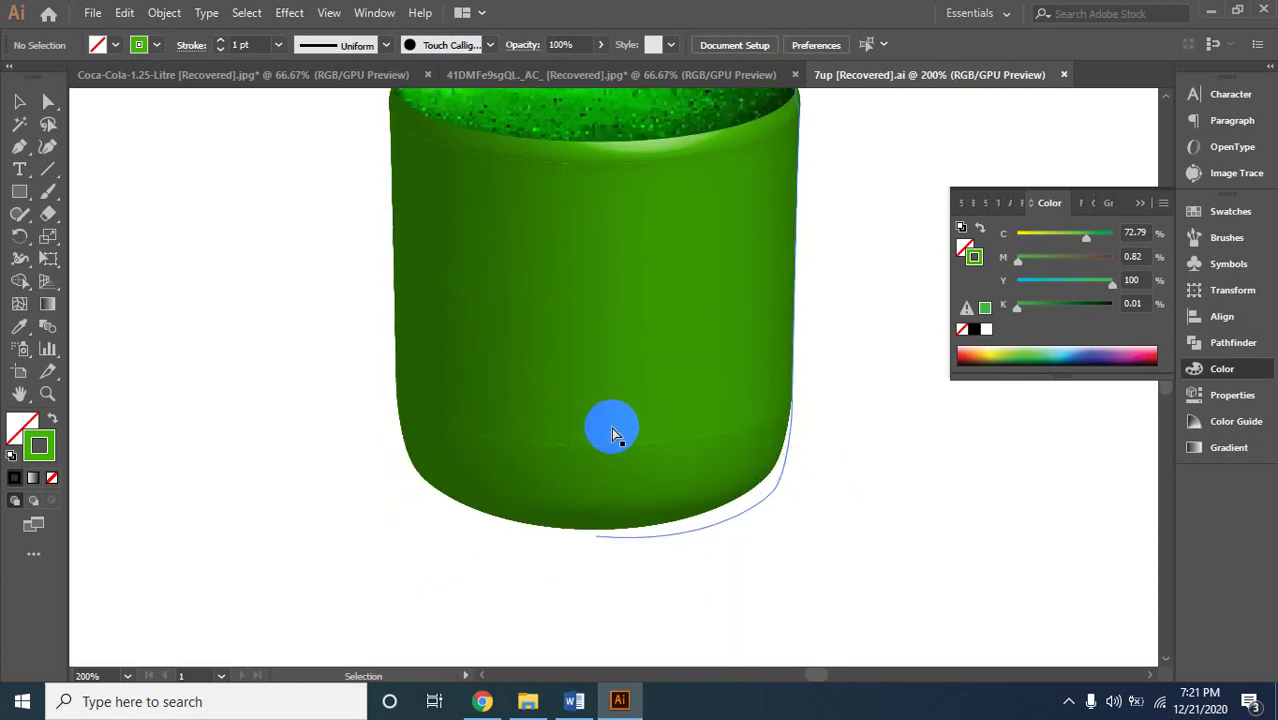
Zoom out to the whole bottle, then switch to the 41DMFe9sgQL._AC_ [Recovered].jpg document.
left_click(628, 265, "ctrl+alt")
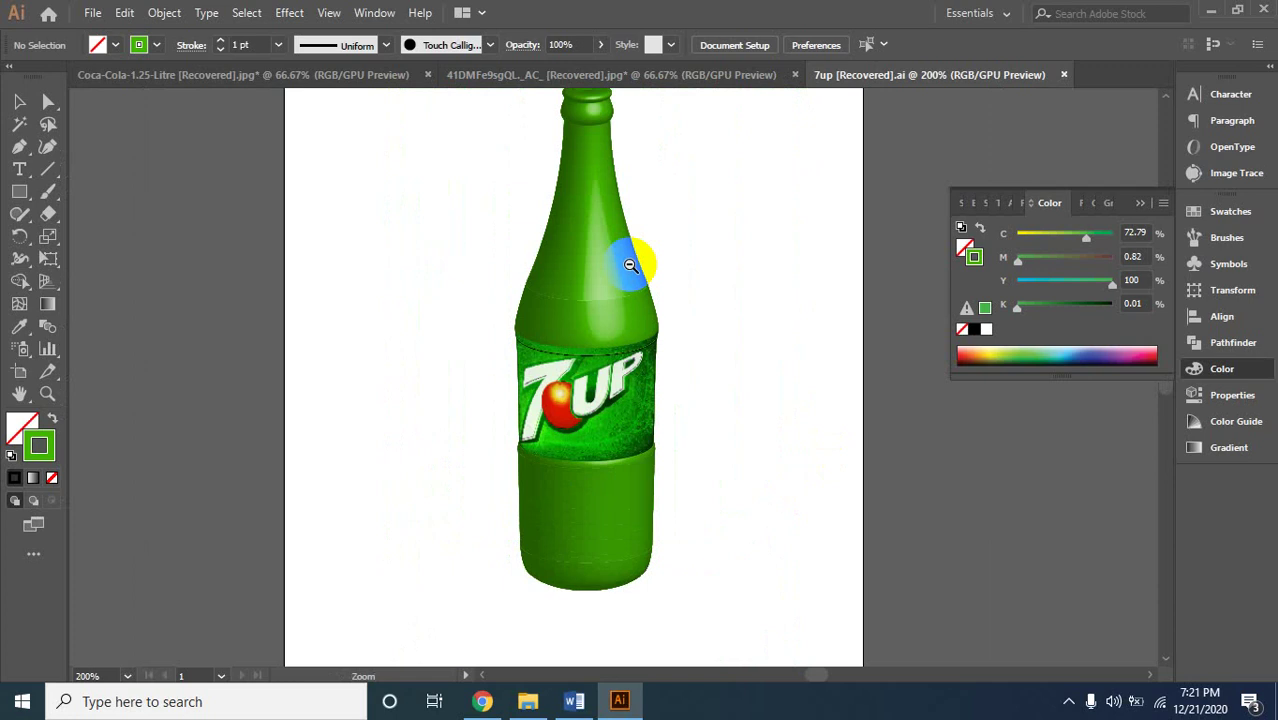
left_click(638, 262, "ctrl+alt")
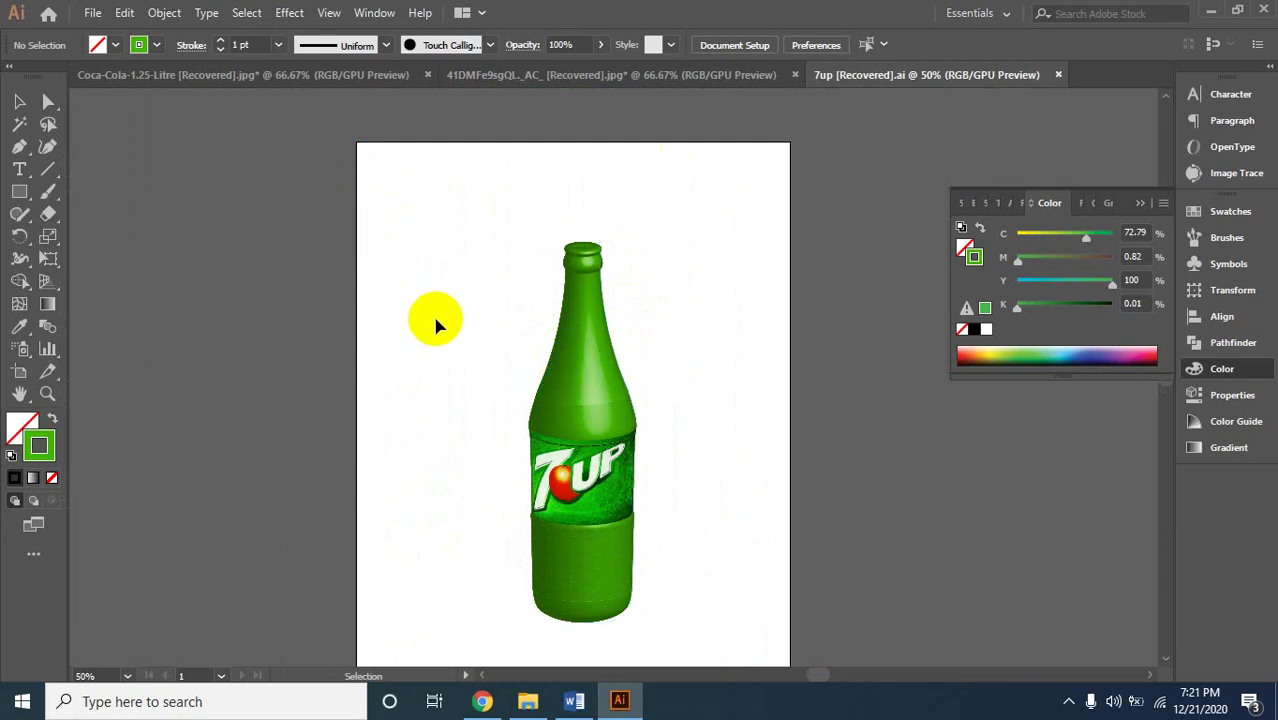
left_click(637, 76)
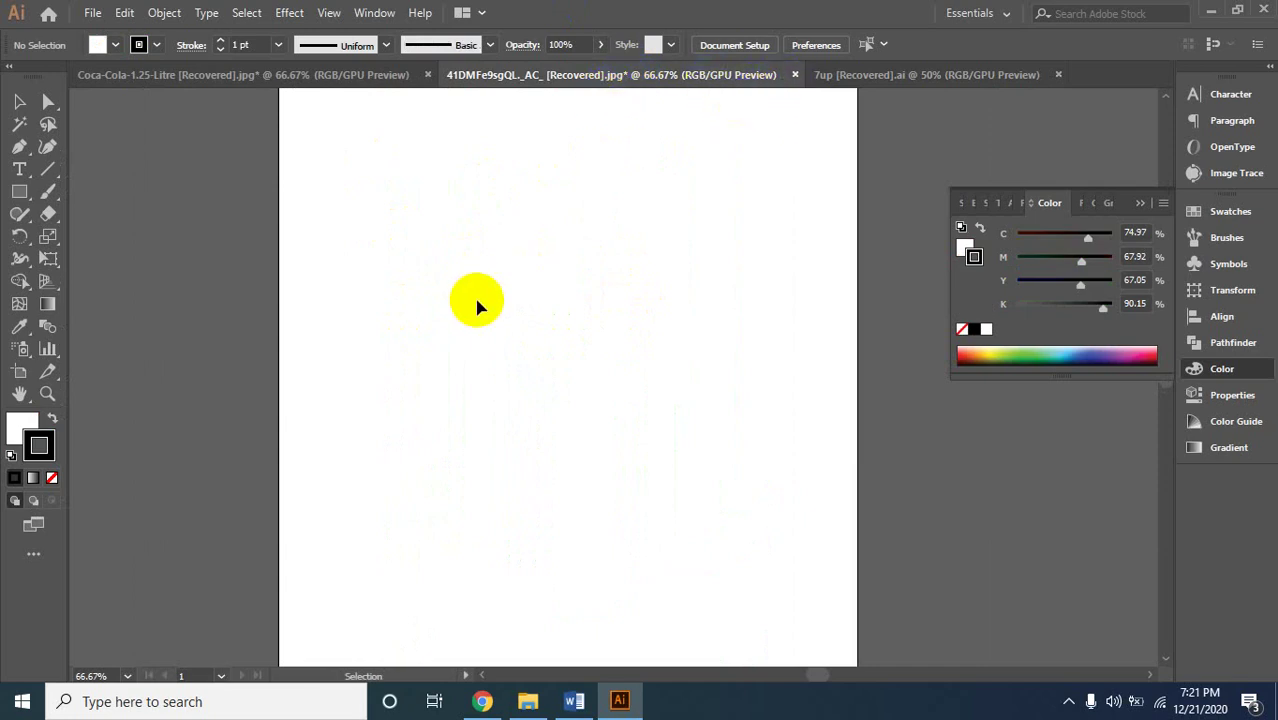
Start File > Place and browse into the pic folder.
left_click(228, 190)
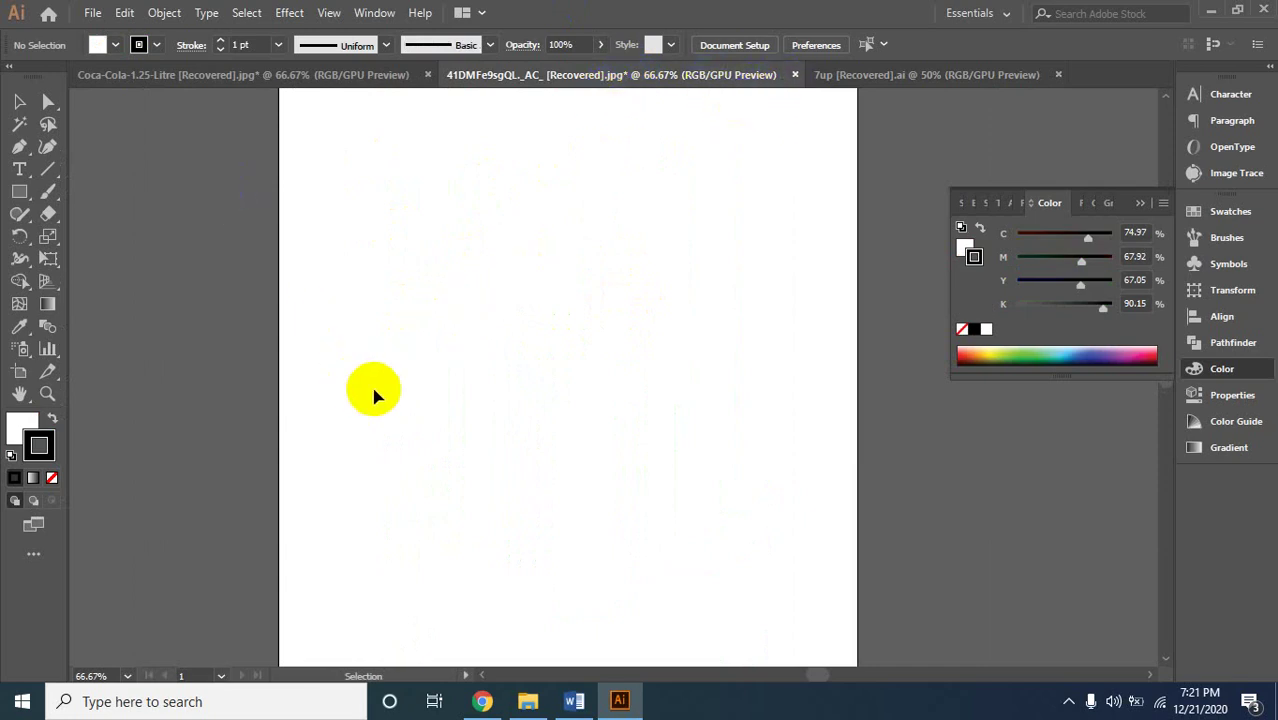
left_click(92, 13)
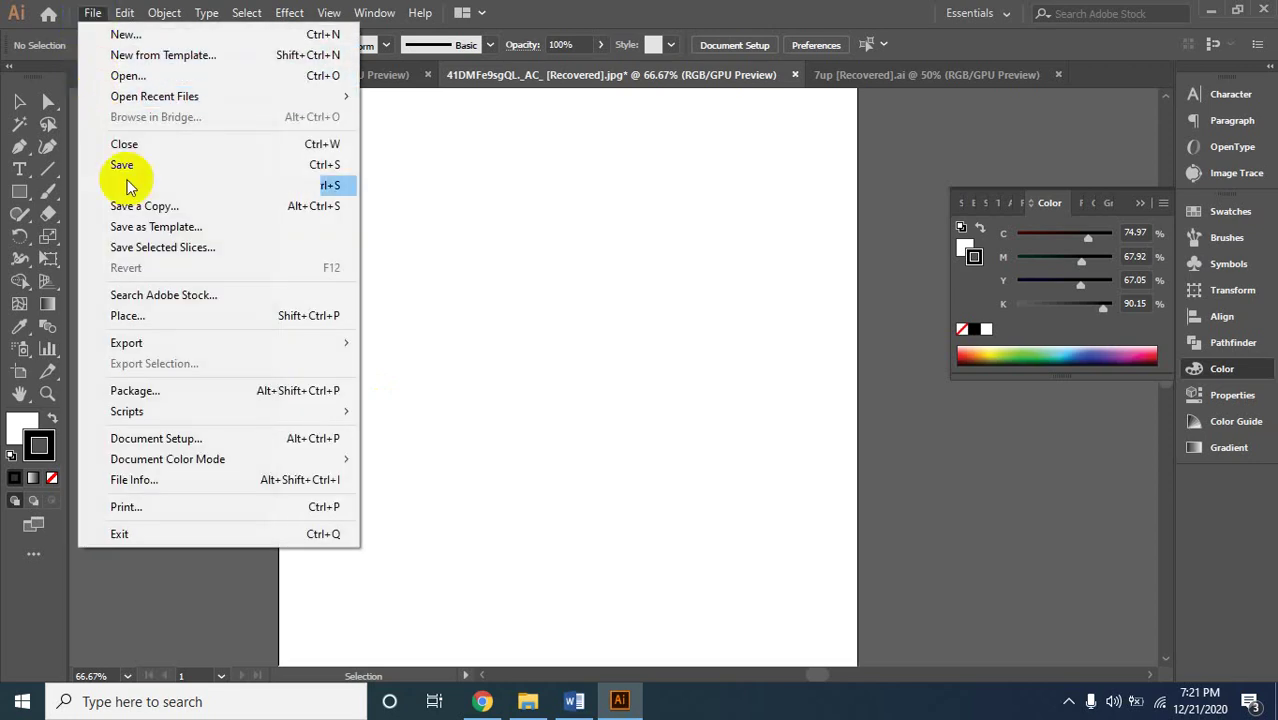
mouse_move(127, 343)
left_click(163, 316)
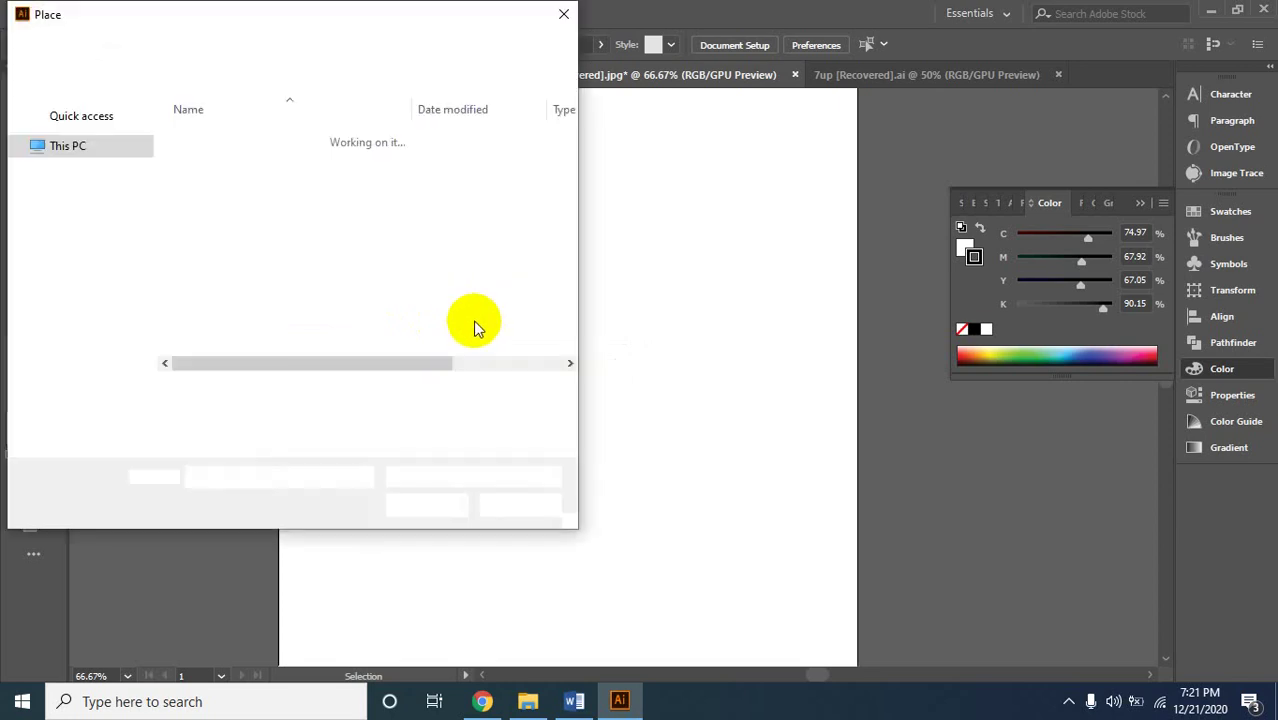
double_click(192, 136)
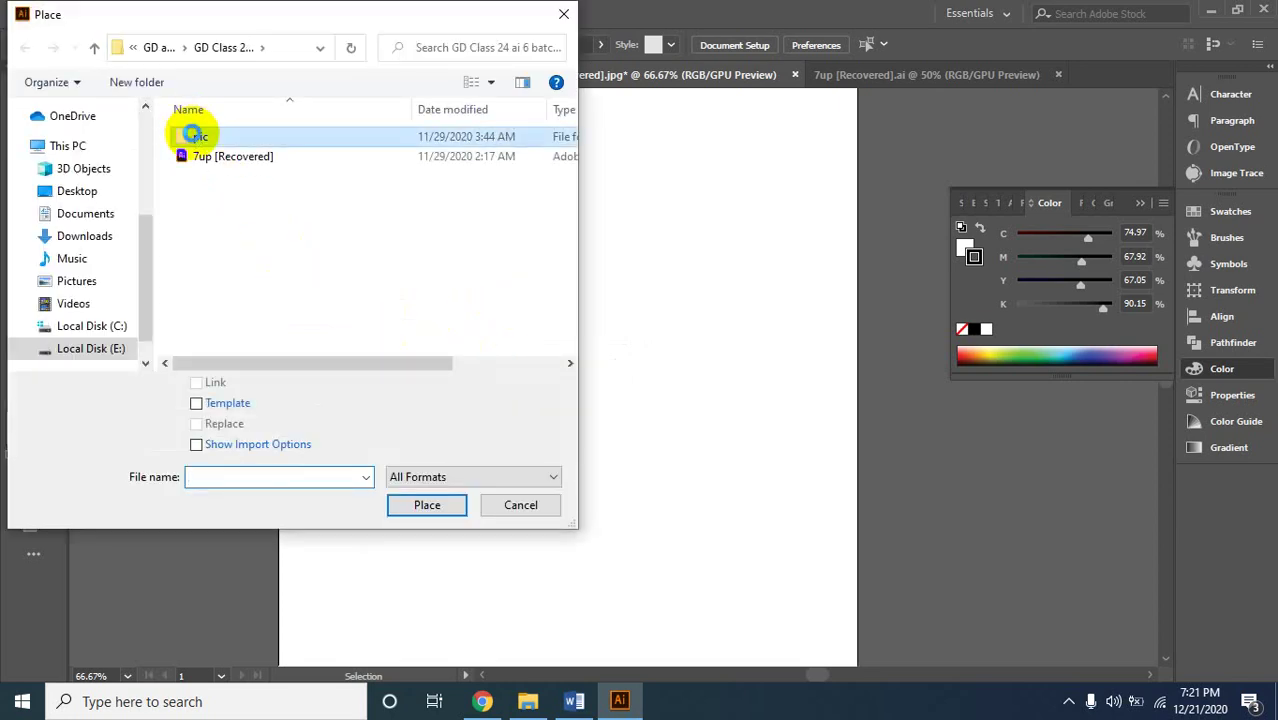
Choose the wine-glass photo 61J3H--iSHL._AC_SX522_ and confirm placing it.
scroll(343, 250, "down", 1)
scroll(456, 257, "down", 2)
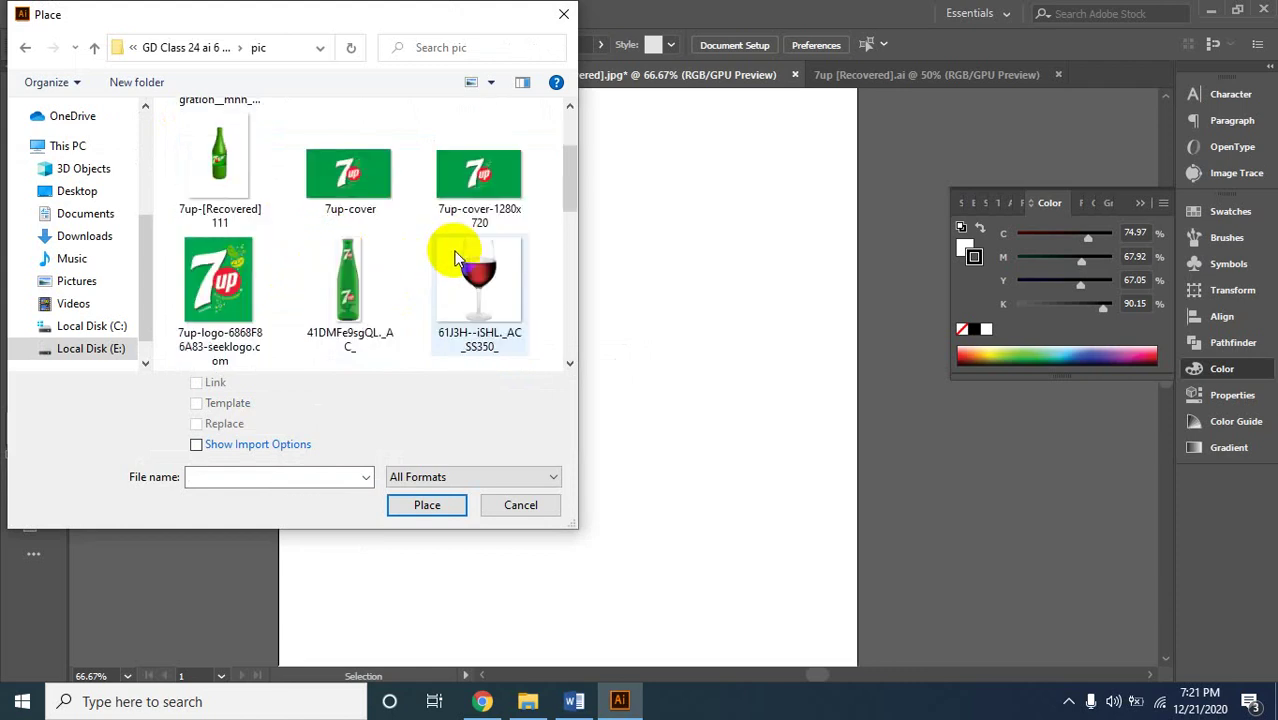
scroll(456, 257, "down", 5)
scroll(456, 257, "up", 4)
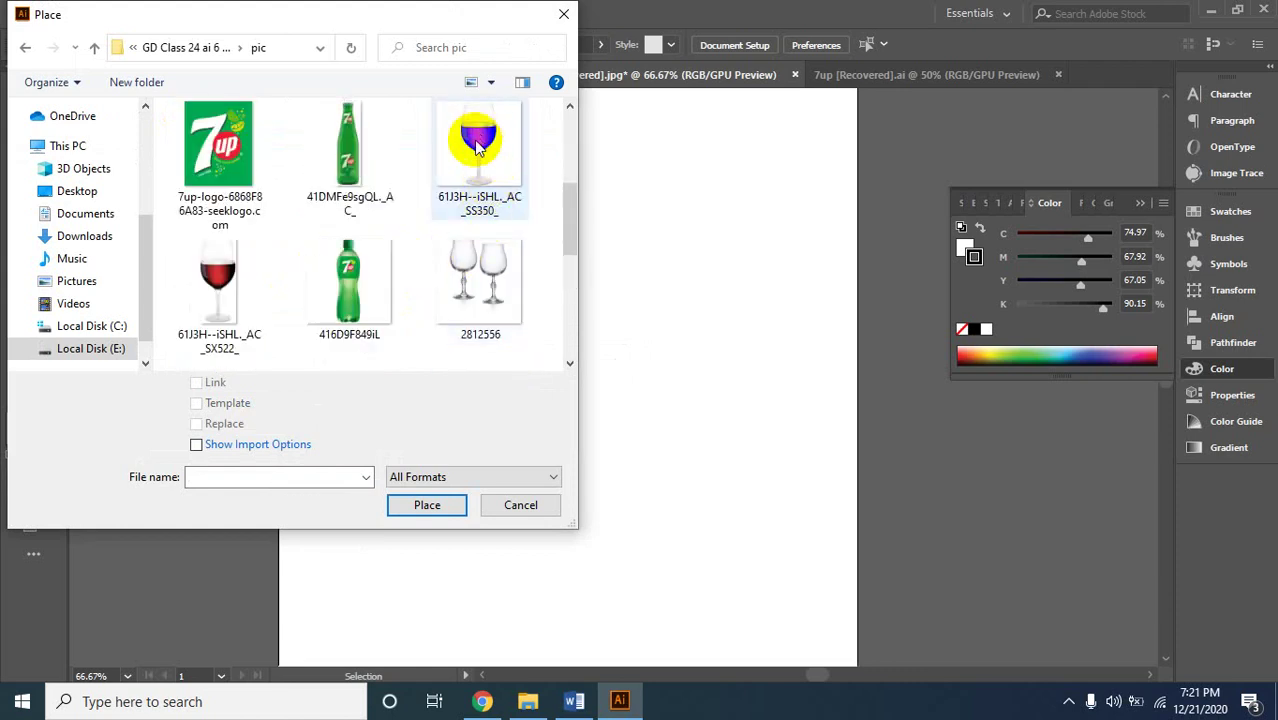
scroll(391, 277, "down", 1)
scroll(485, 286, "down", 1)
scroll(457, 280, "up", 2)
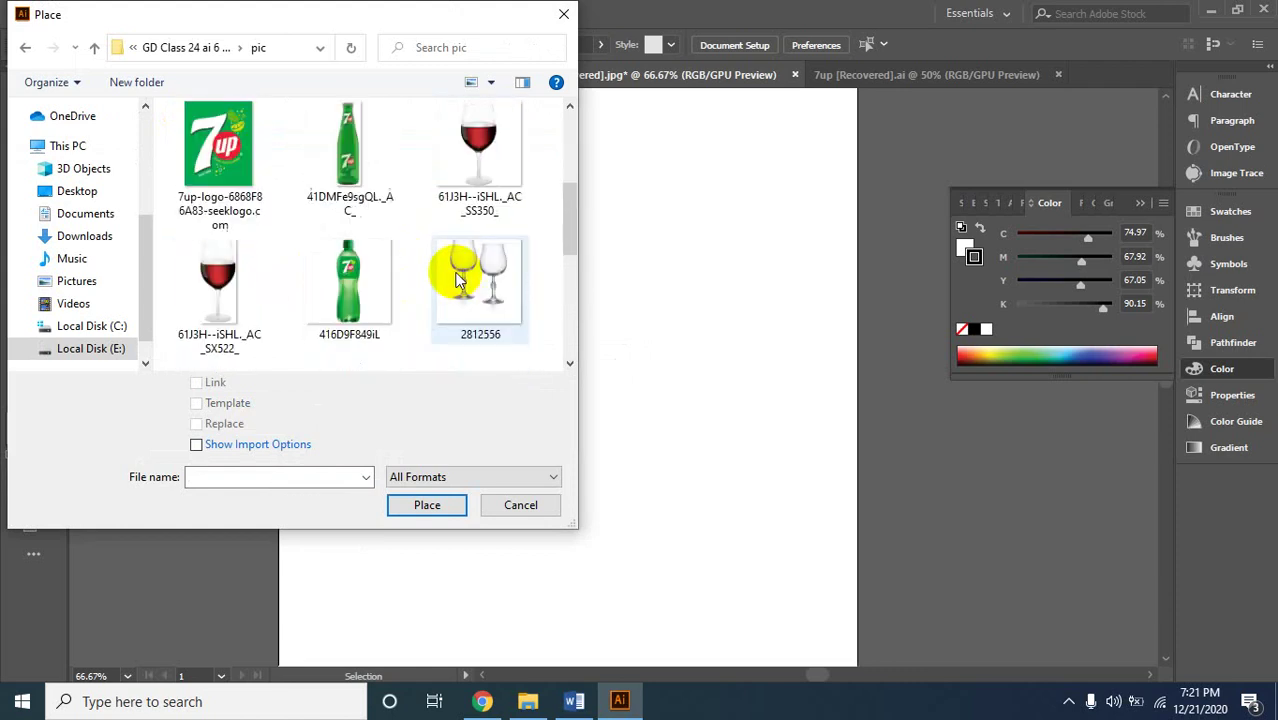
scroll(450, 270, "up", 1)
scroll(402, 294, "down", 2)
scroll(442, 271, "up", 1)
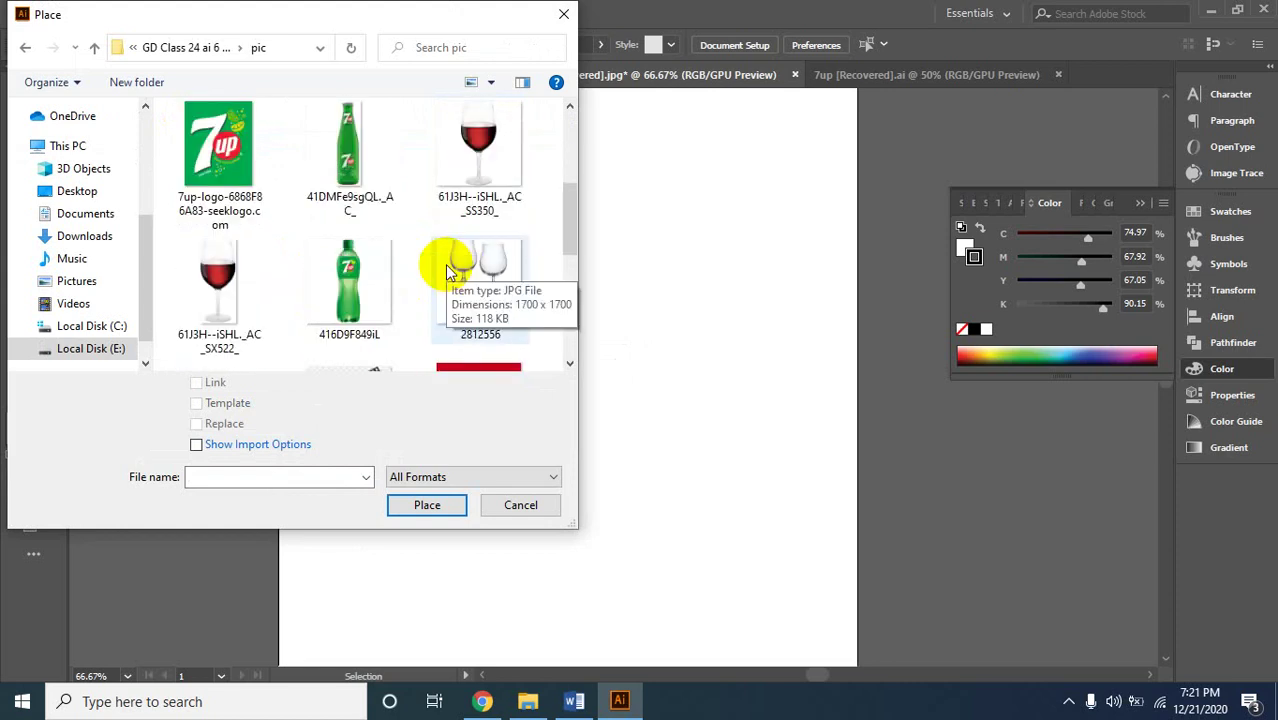
left_click(245, 289)
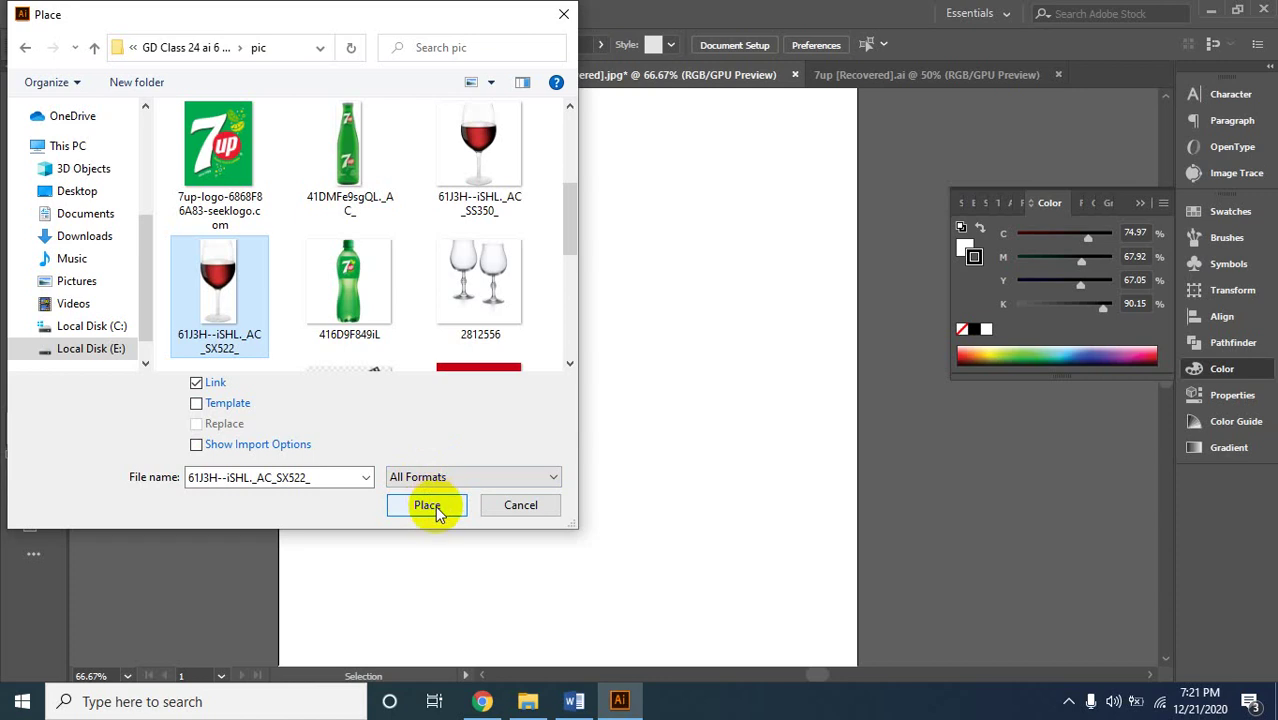
left_click(430, 506)
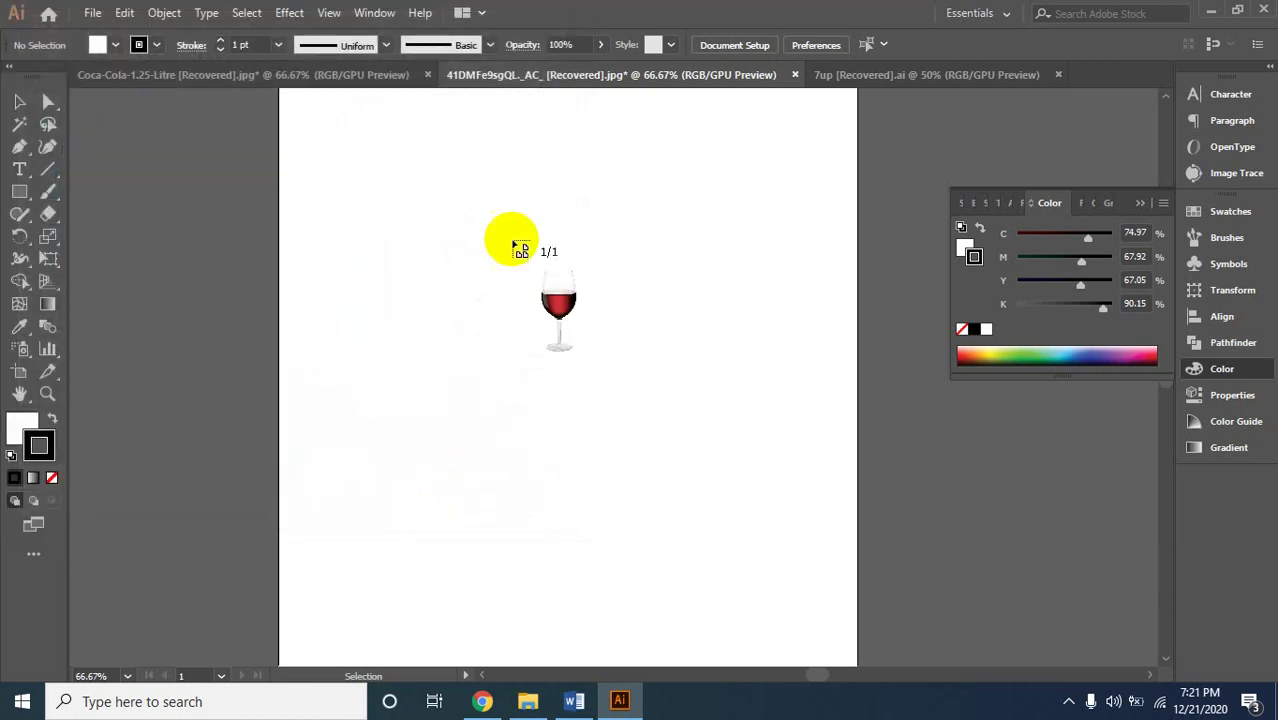
Place the wine-glass photo near the top centre of the page.
left_click_drag(458, 182, 743, 553)
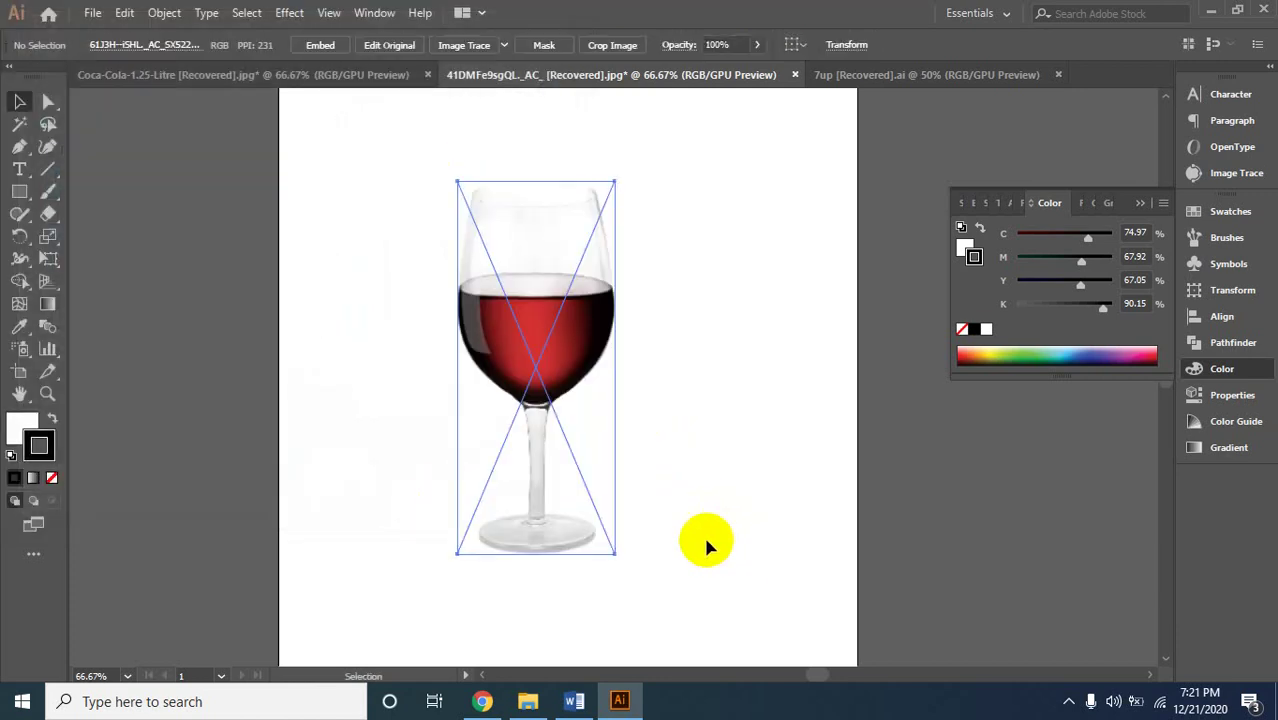
left_click(335, 334)
left_click(527, 366)
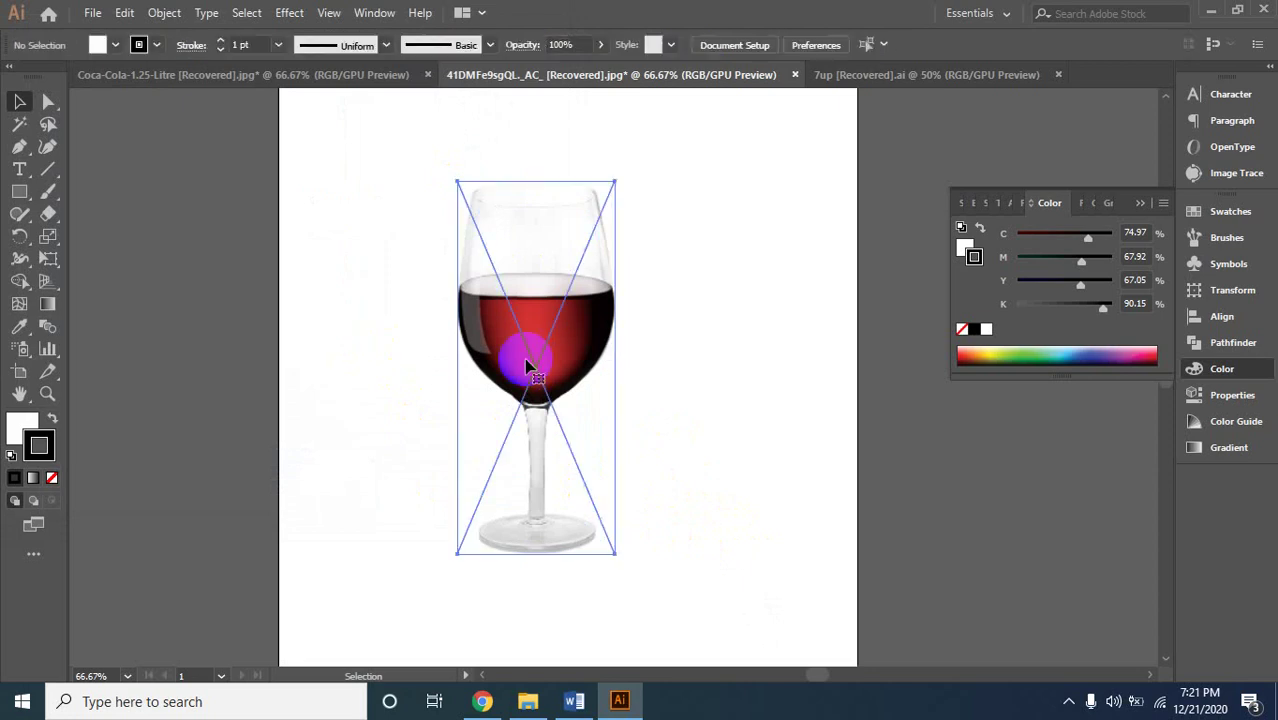
left_click(676, 329)
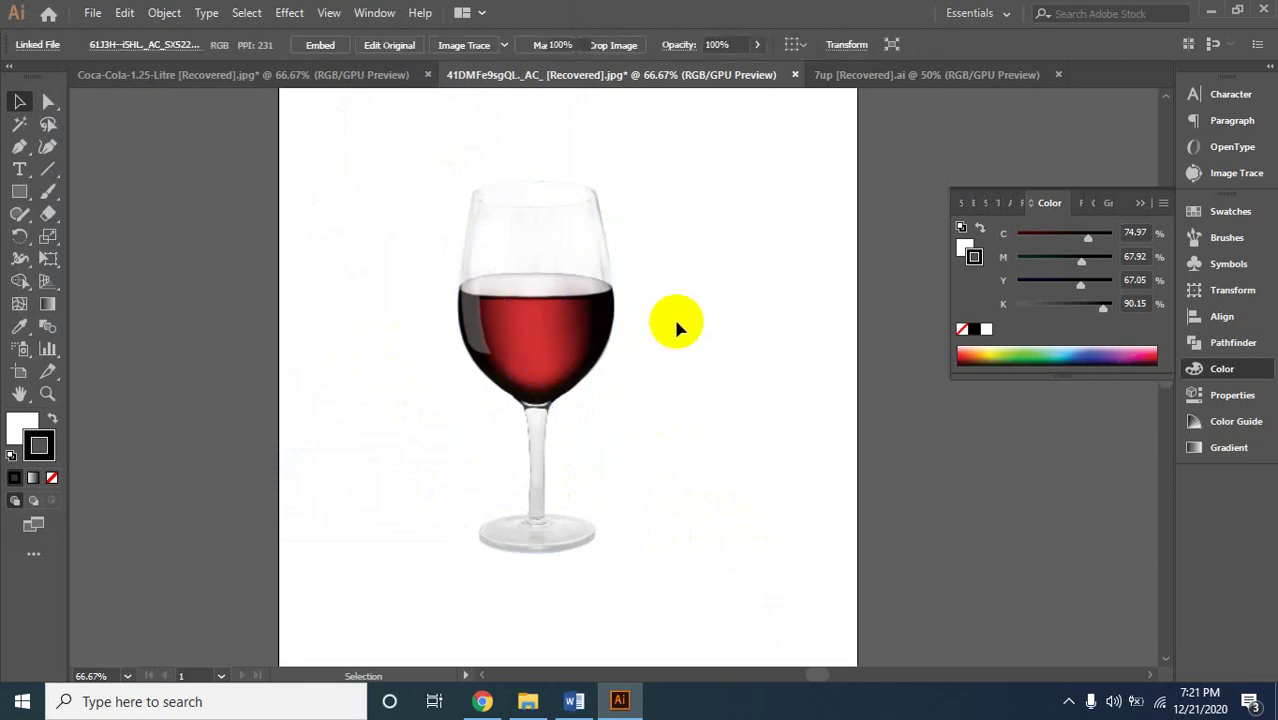
Zoom to 200% on the glass rim, start tracing a path, then undo it.
key("z")
left_click(551, 335)
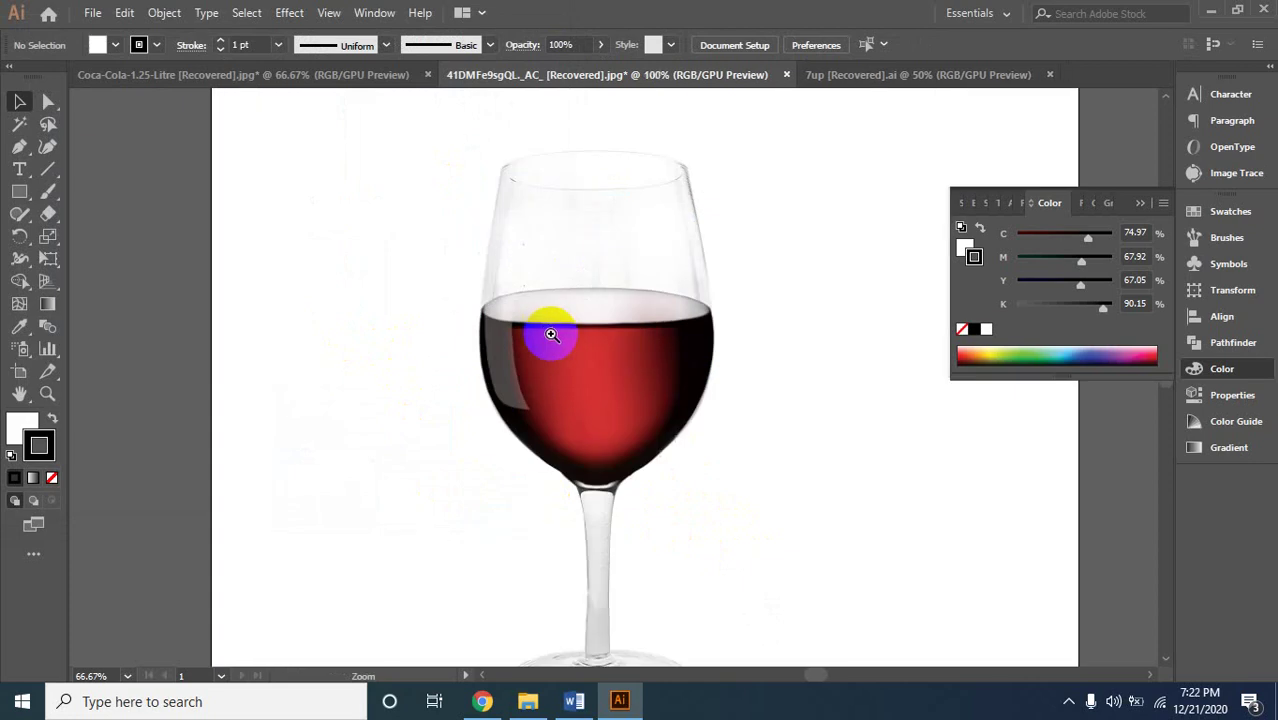
left_click(591, 361)
left_click(593, 361)
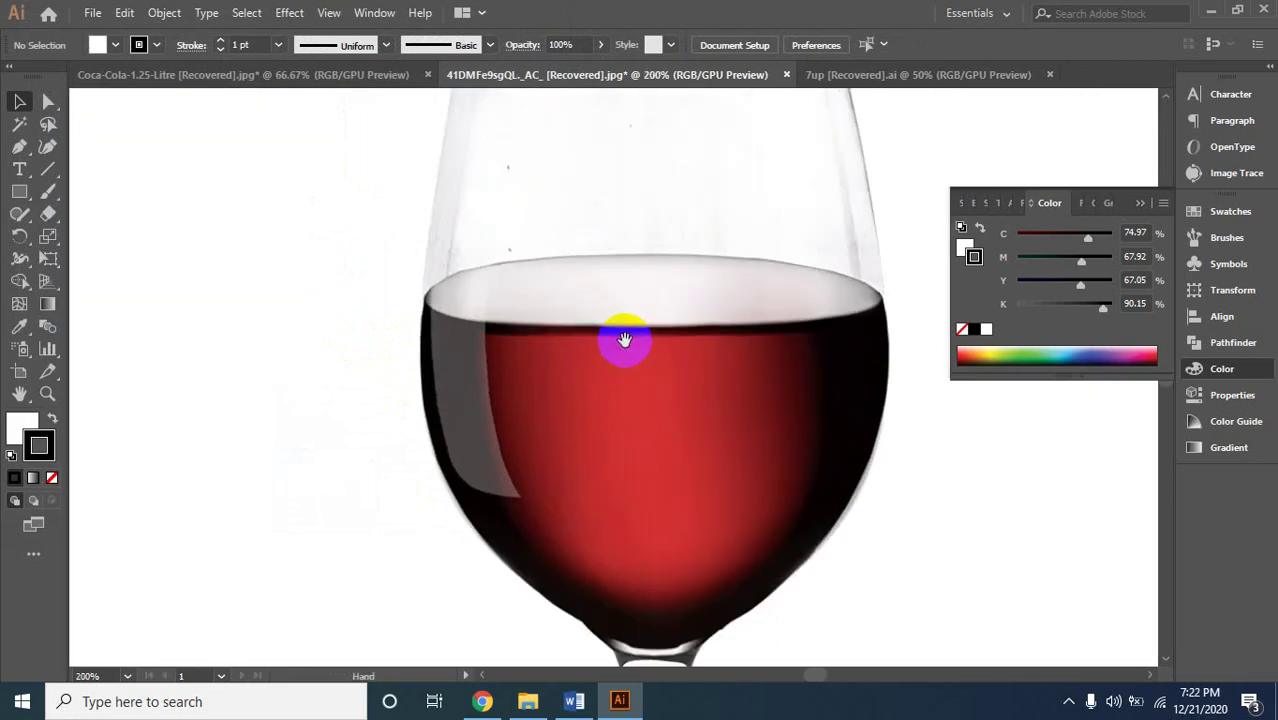
left_click_drag(622, 340, 575, 470)
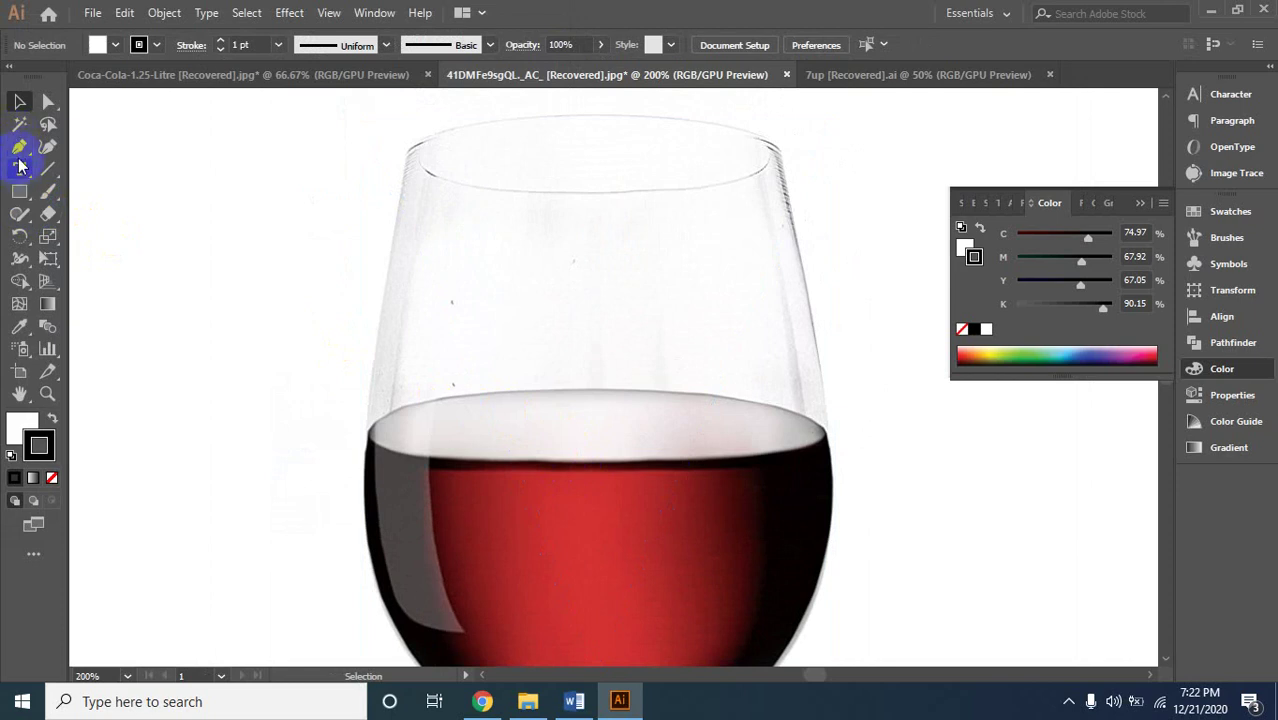
left_click(580, 115)
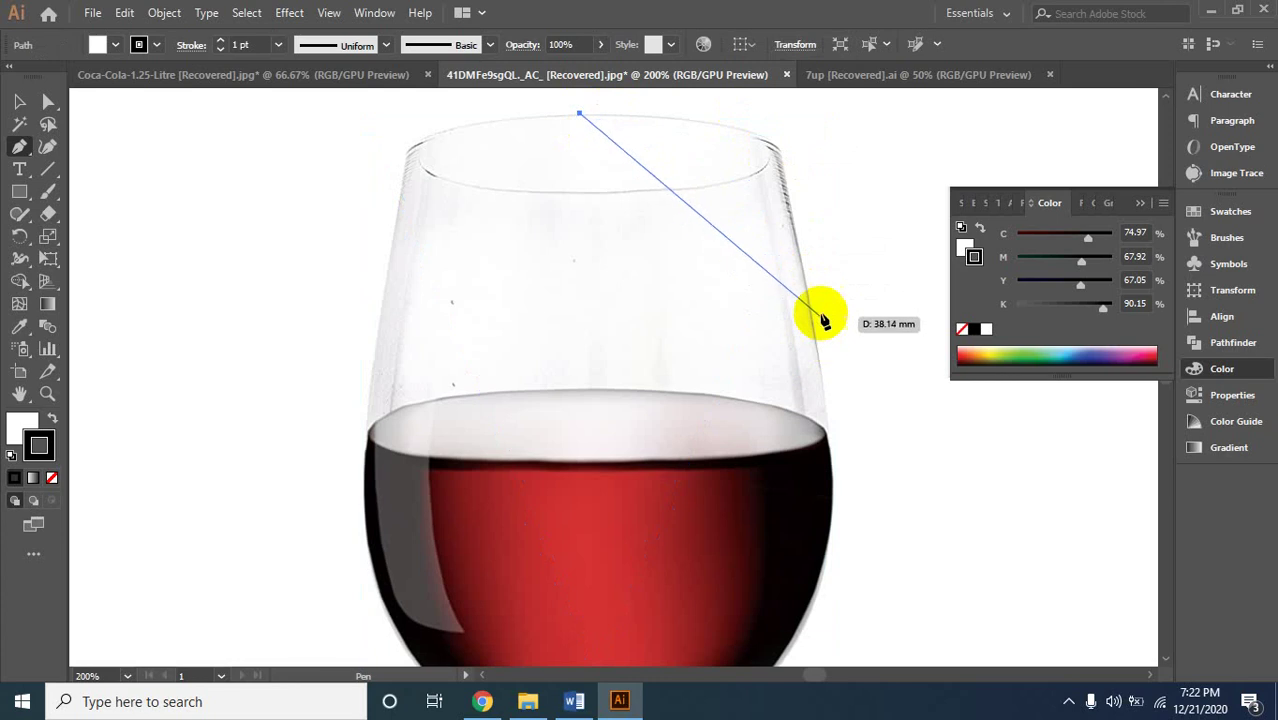
key("ctrl+z")
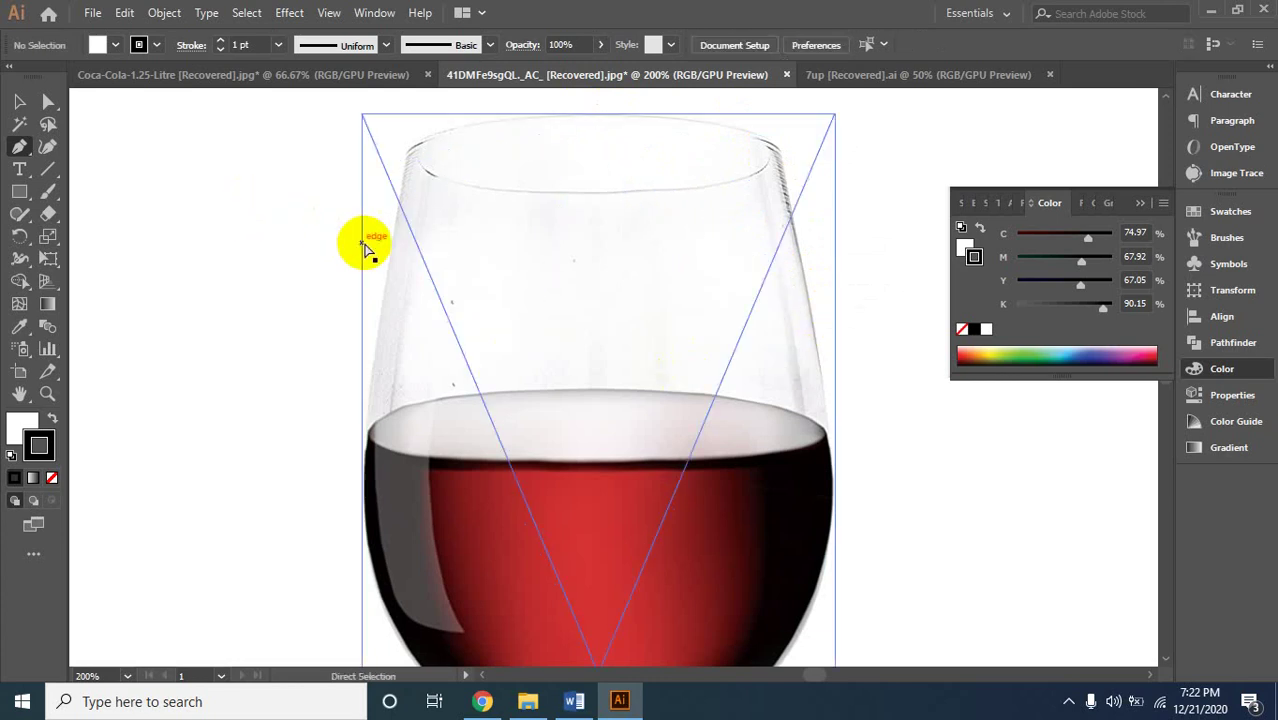
Delete the wine-glass photo from the artboard and bring up the Open dialog.
left_click(593, 311)
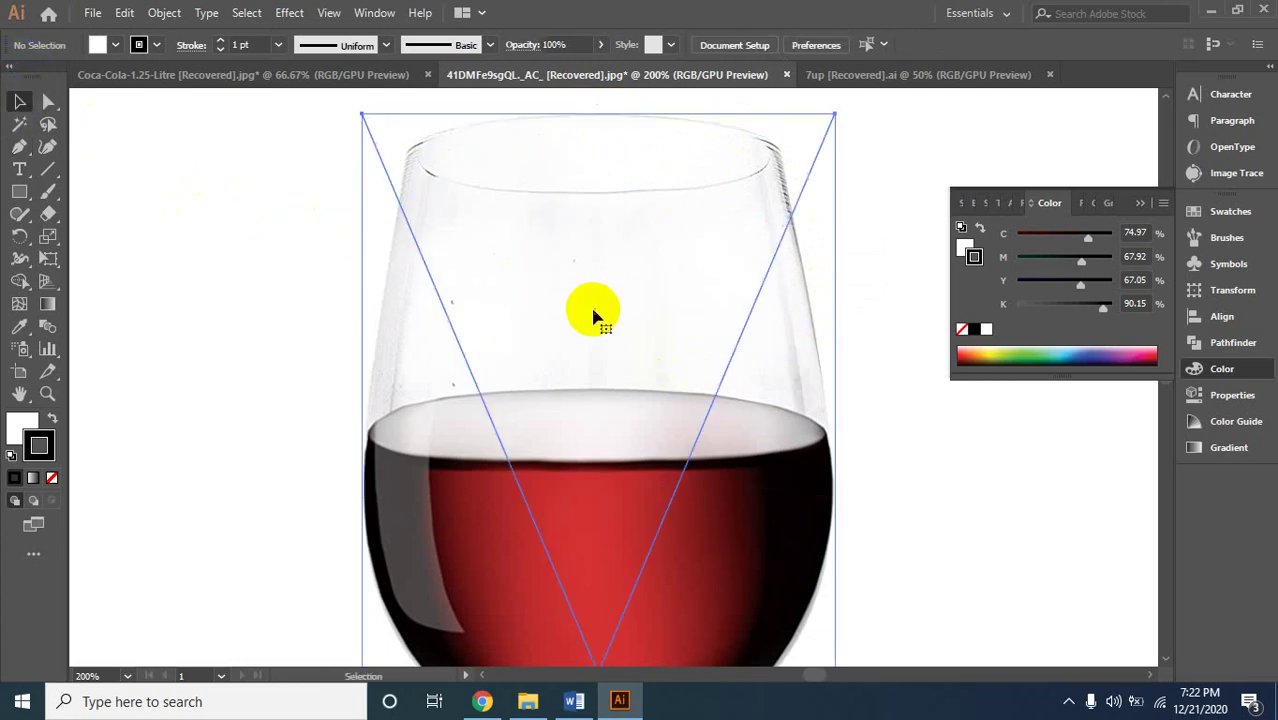
key("Delete")
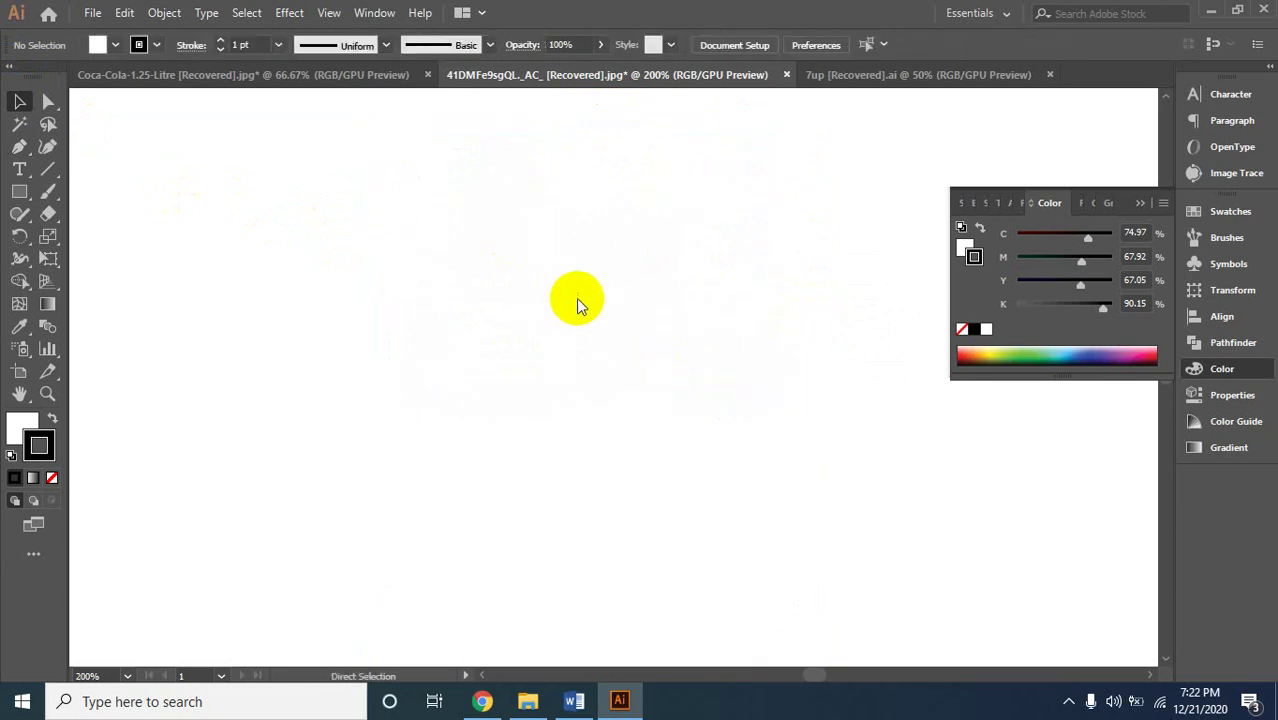
key("ctrl+o")
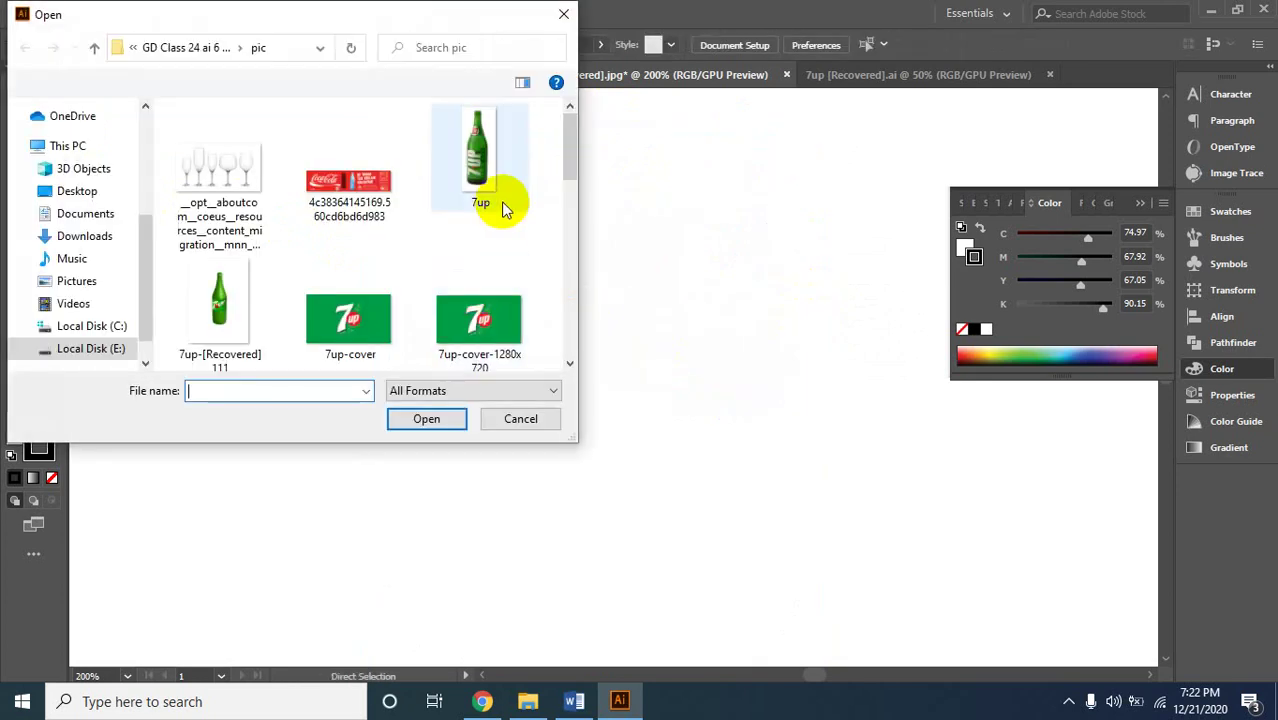
Scroll the pic folder, select the Wine Glass Illustrator file and open it.
left_click_drag(568, 155, 547, 311)
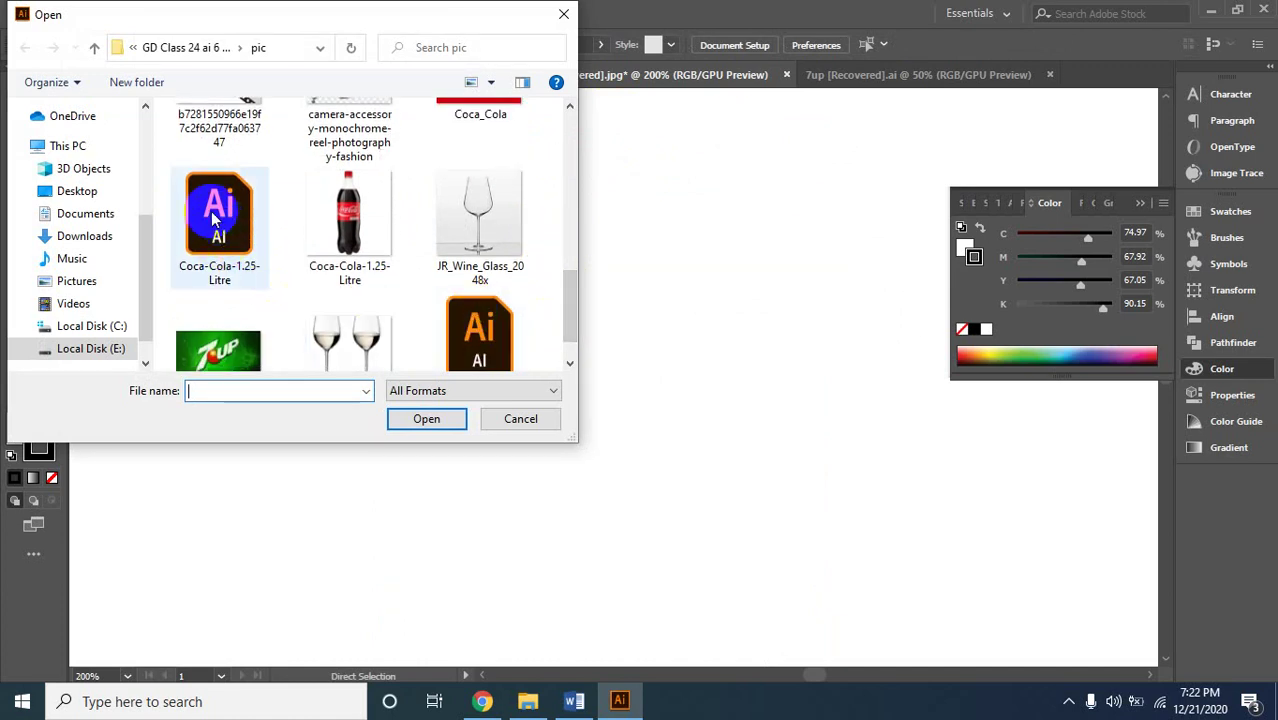
scroll(338, 228, "down", 1)
left_click(338, 228)
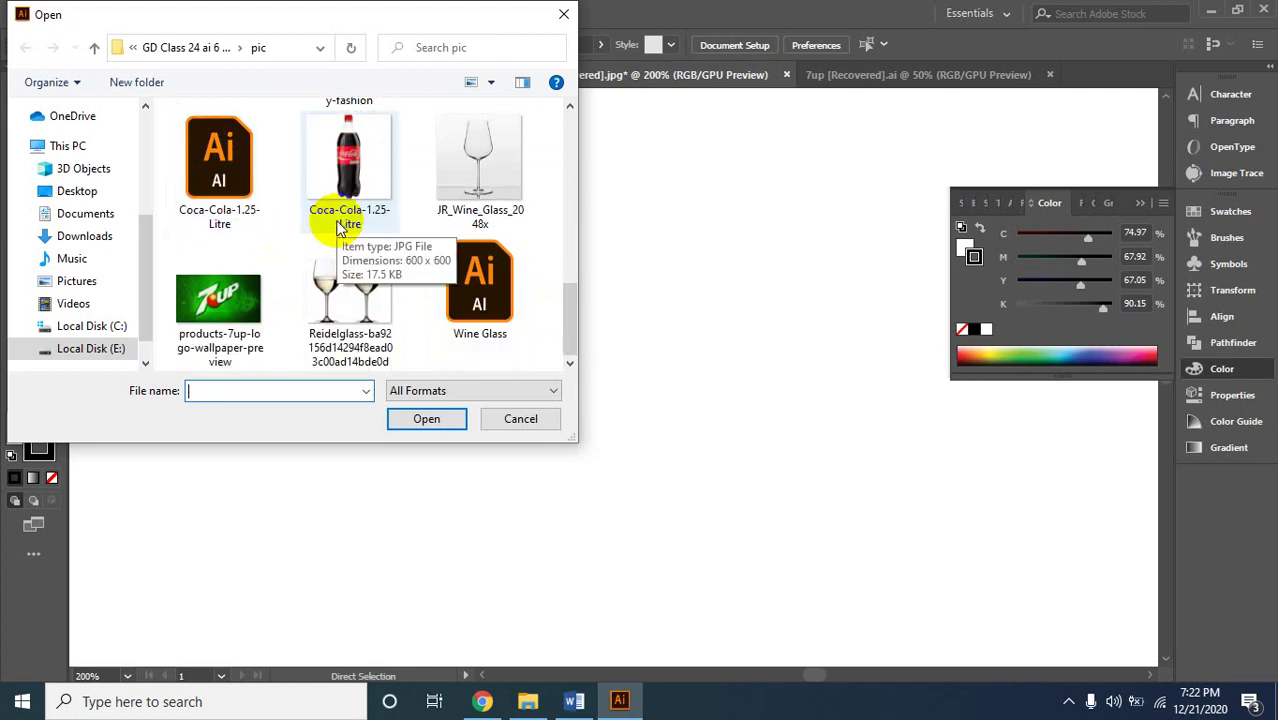
left_click(483, 290)
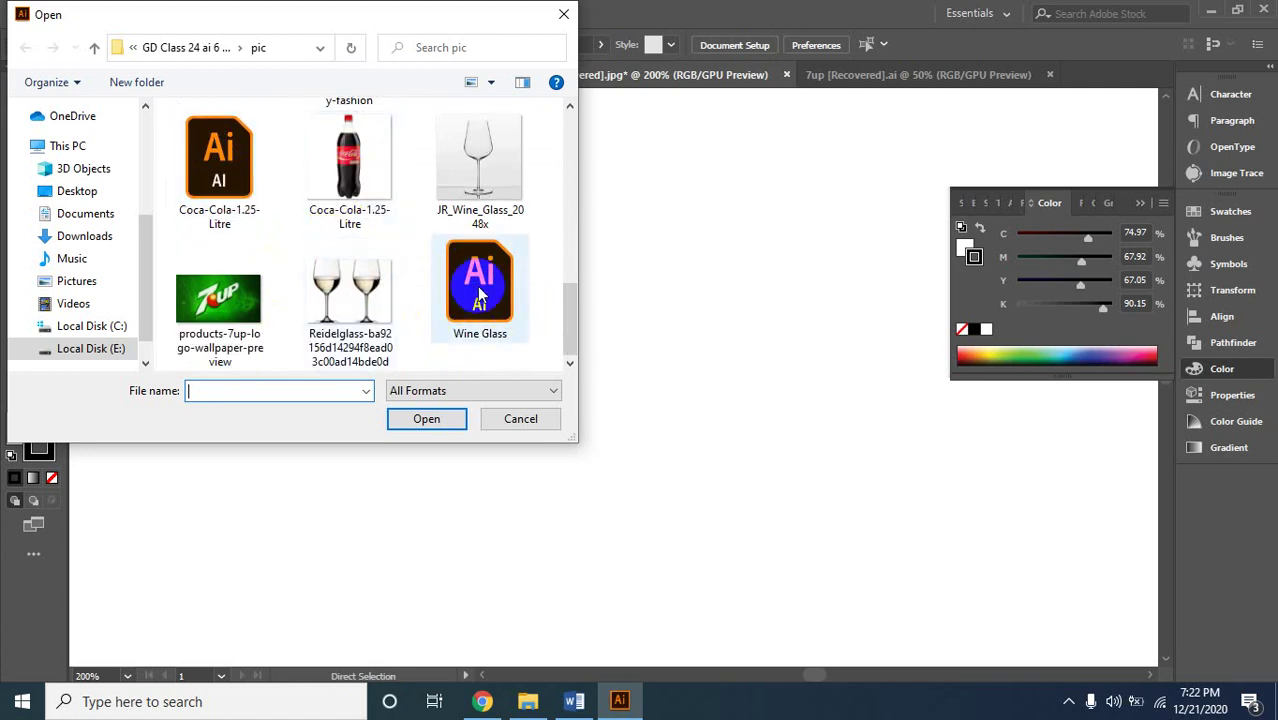
left_click(478, 288)
left_click(441, 422)
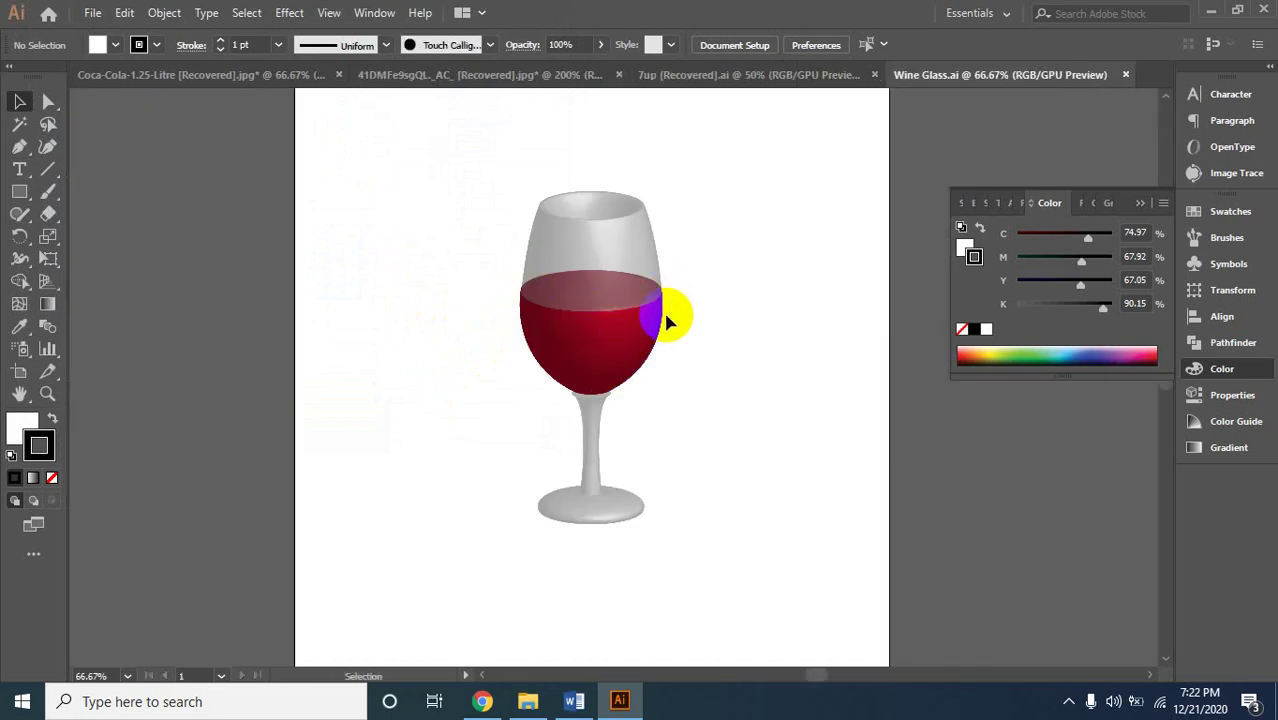
Zoom in on the wine glass rim and scroll through the whole glass.
left_click(590, 260)
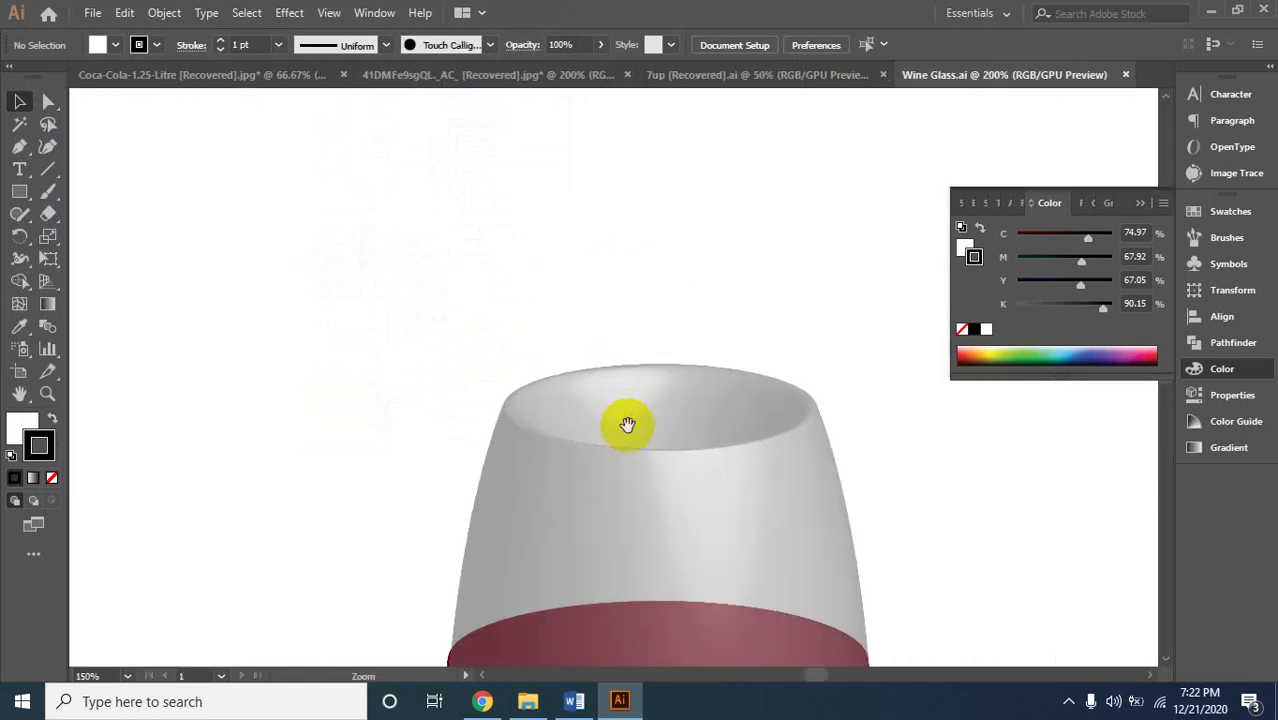
left_click(579, 295)
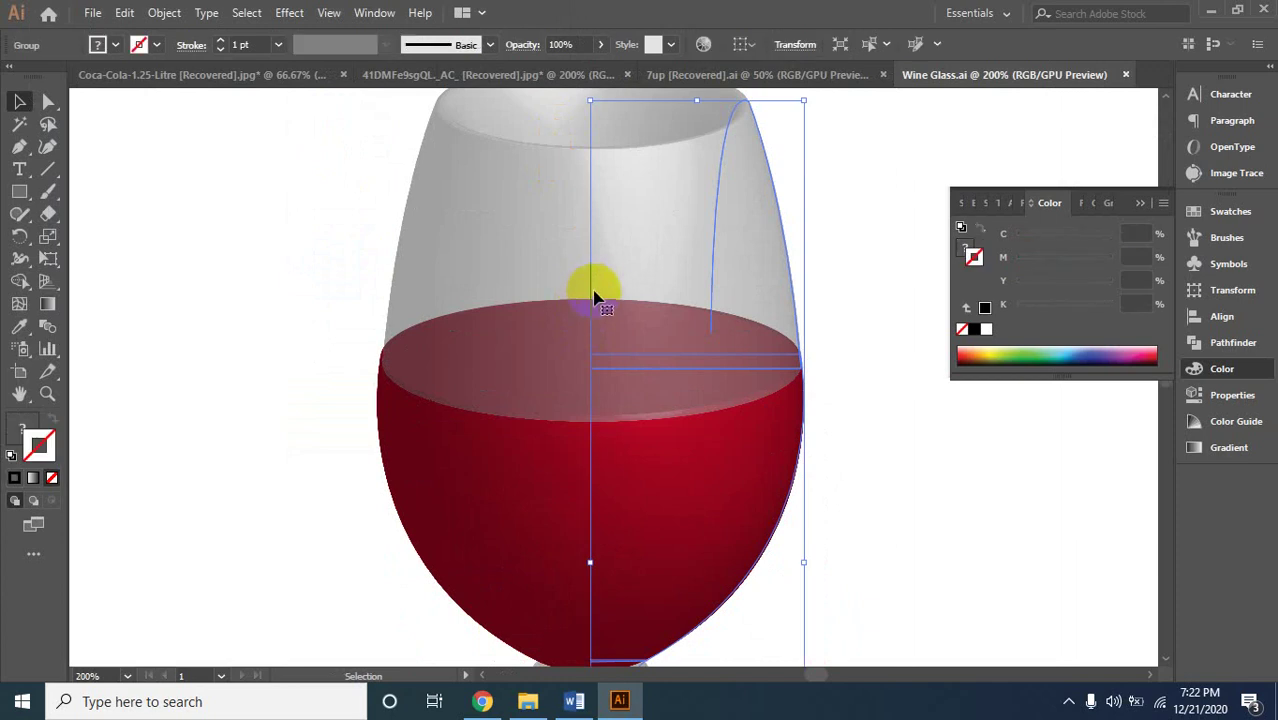
scroll(715, 376, "up", 2)
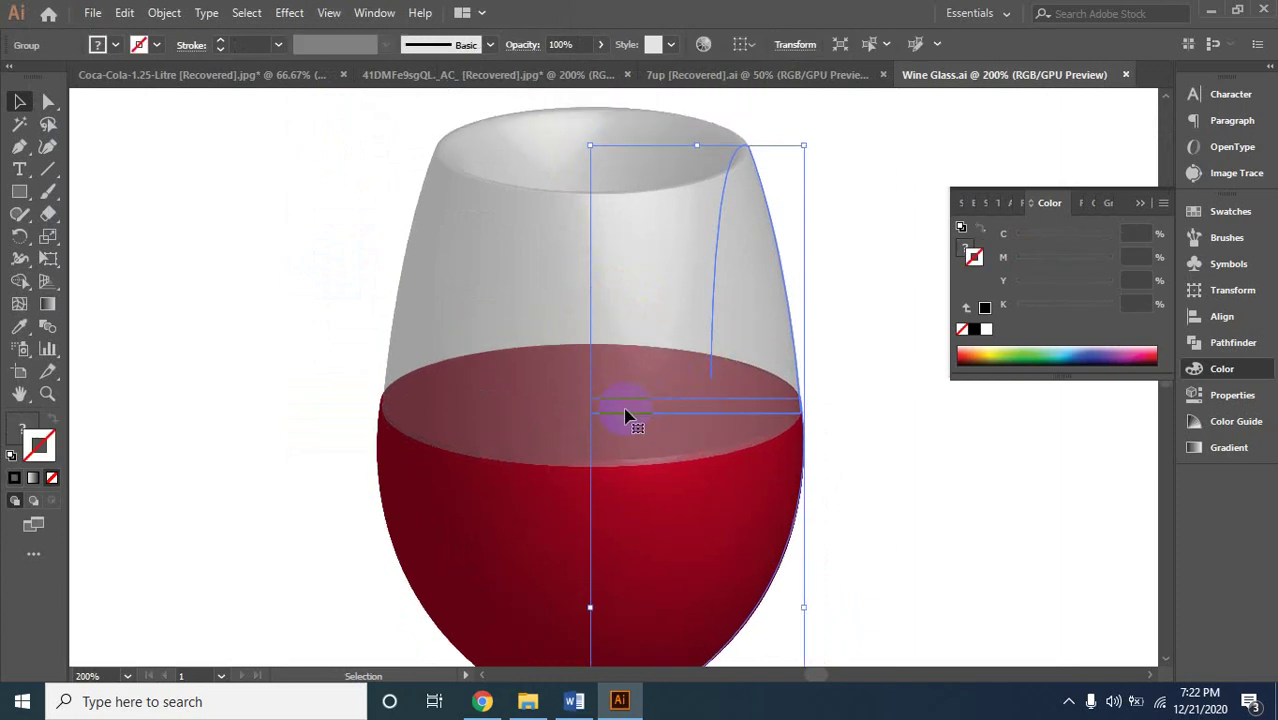
scroll(605, 400, "down", 4)
scroll(620, 418, "down", 1)
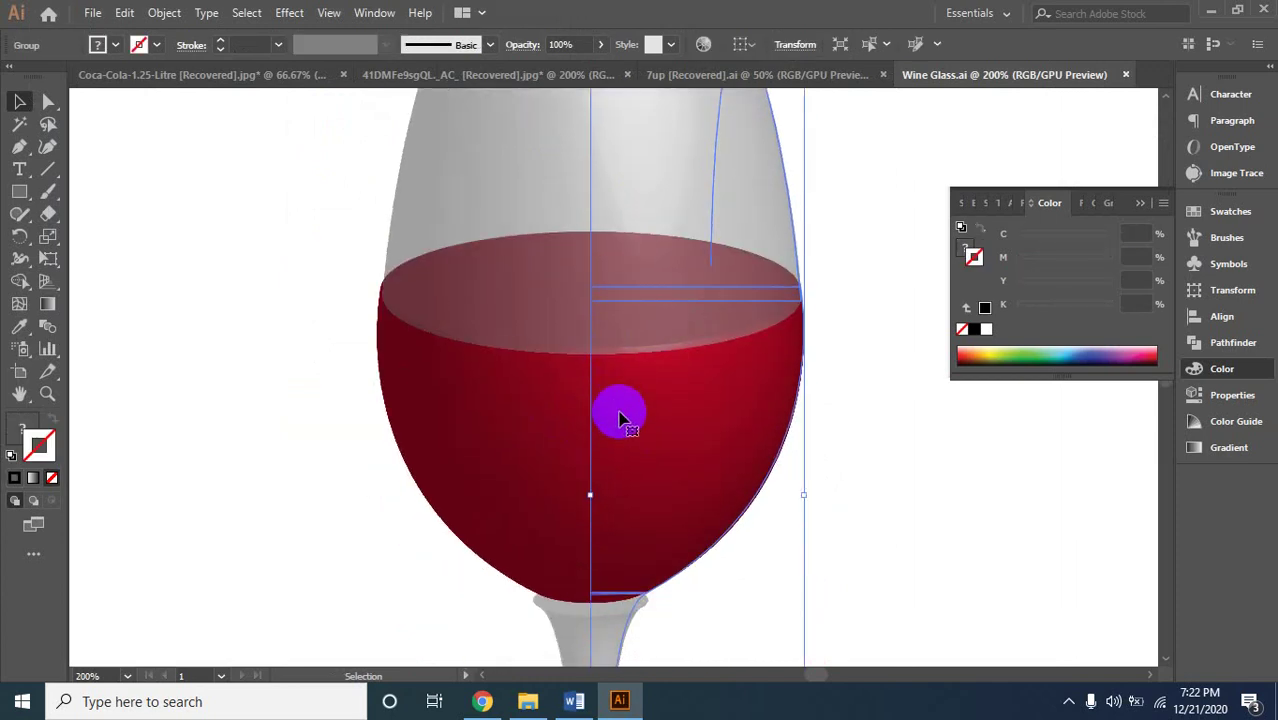
scroll(620, 418, "down", 6)
scroll(650, 391, "down", 4)
scroll(600, 410, "down", 4)
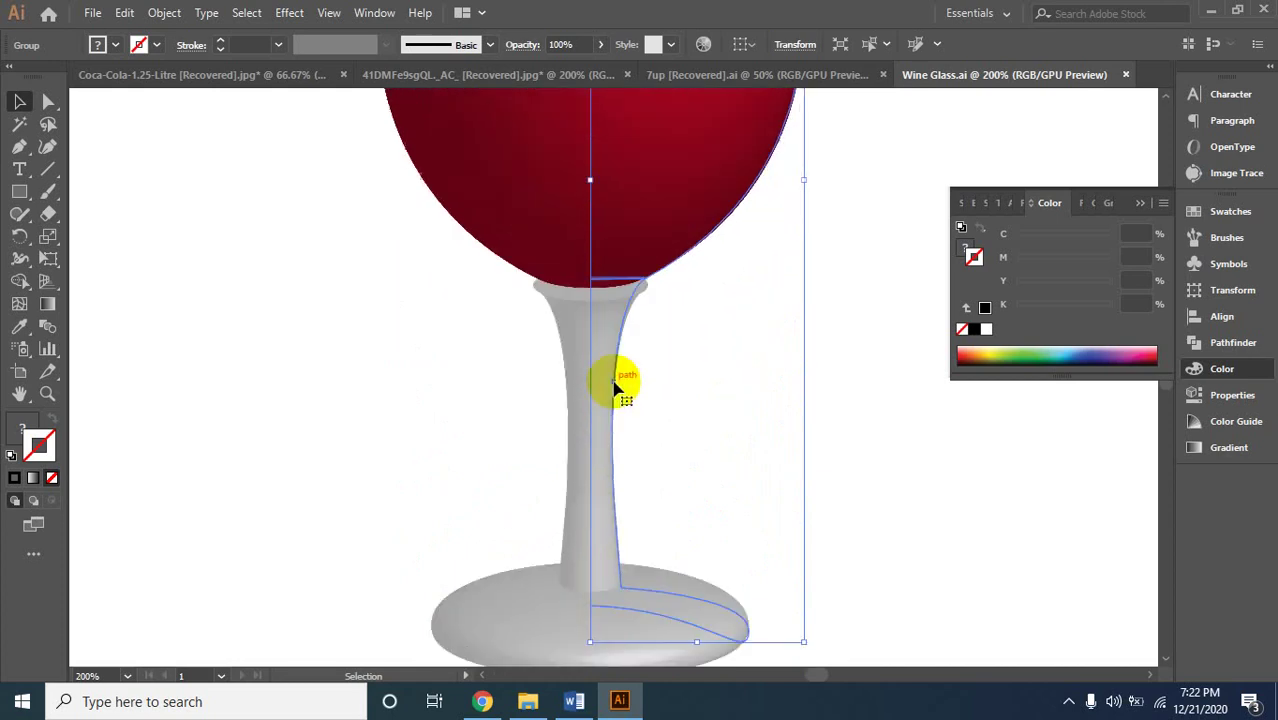
scroll(612, 375, "down", 6)
scroll(618, 362, "up", 3)
scroll(628, 352, "up", 8)
scroll(628, 350, "up", 7)
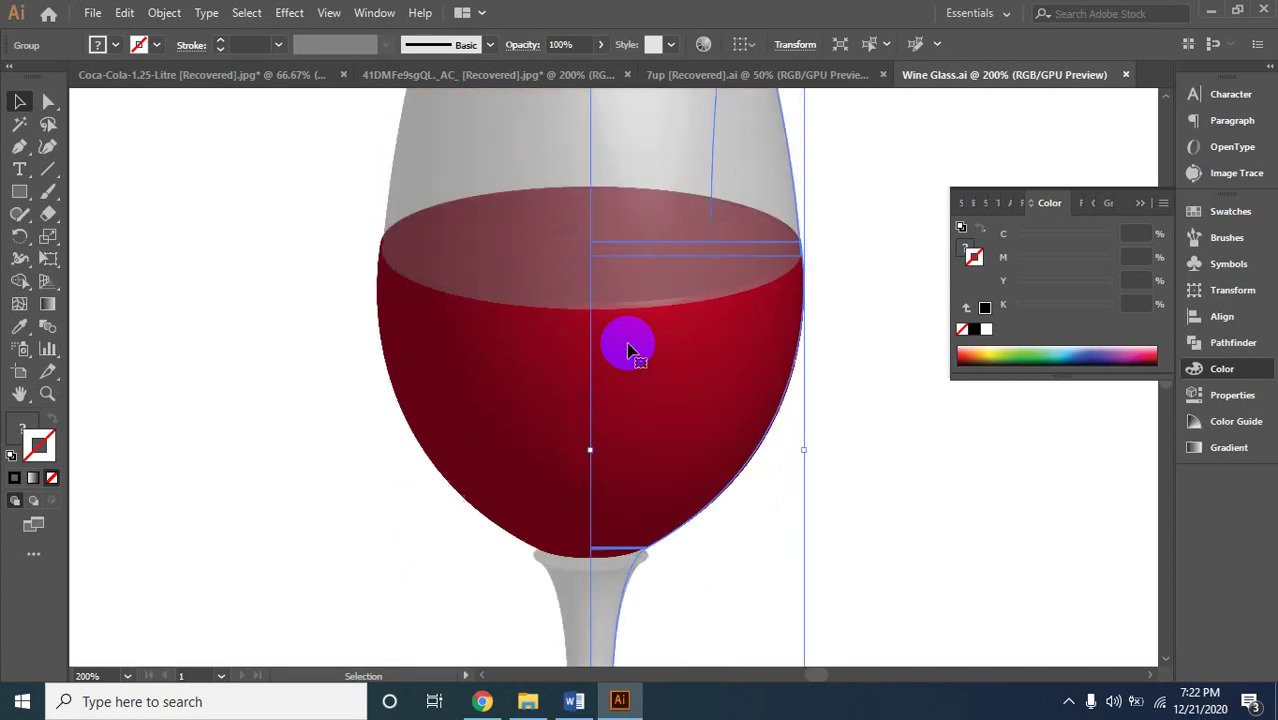
scroll(624, 300, "up", 4)
scroll(620, 274, "up", 4)
left_click(208, 226)
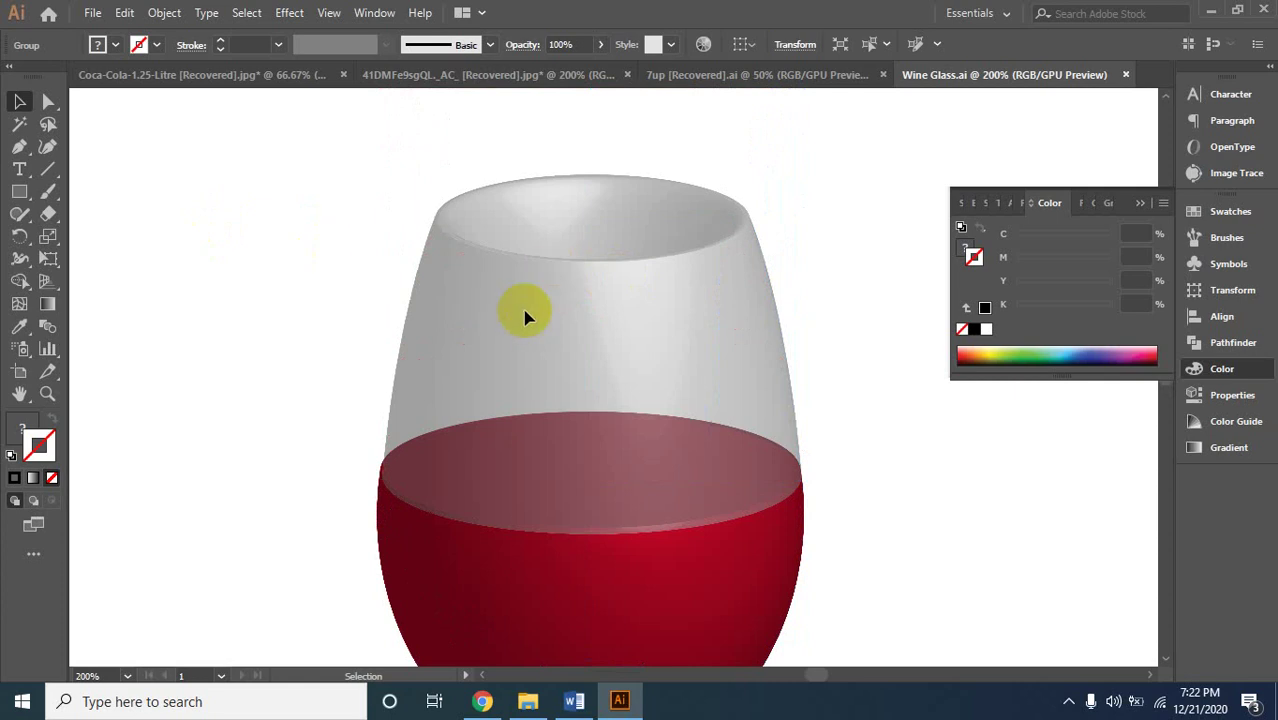
Select the glass's right-half profile paths, scrolling to check them.
scroll(624, 298, "down", 9)
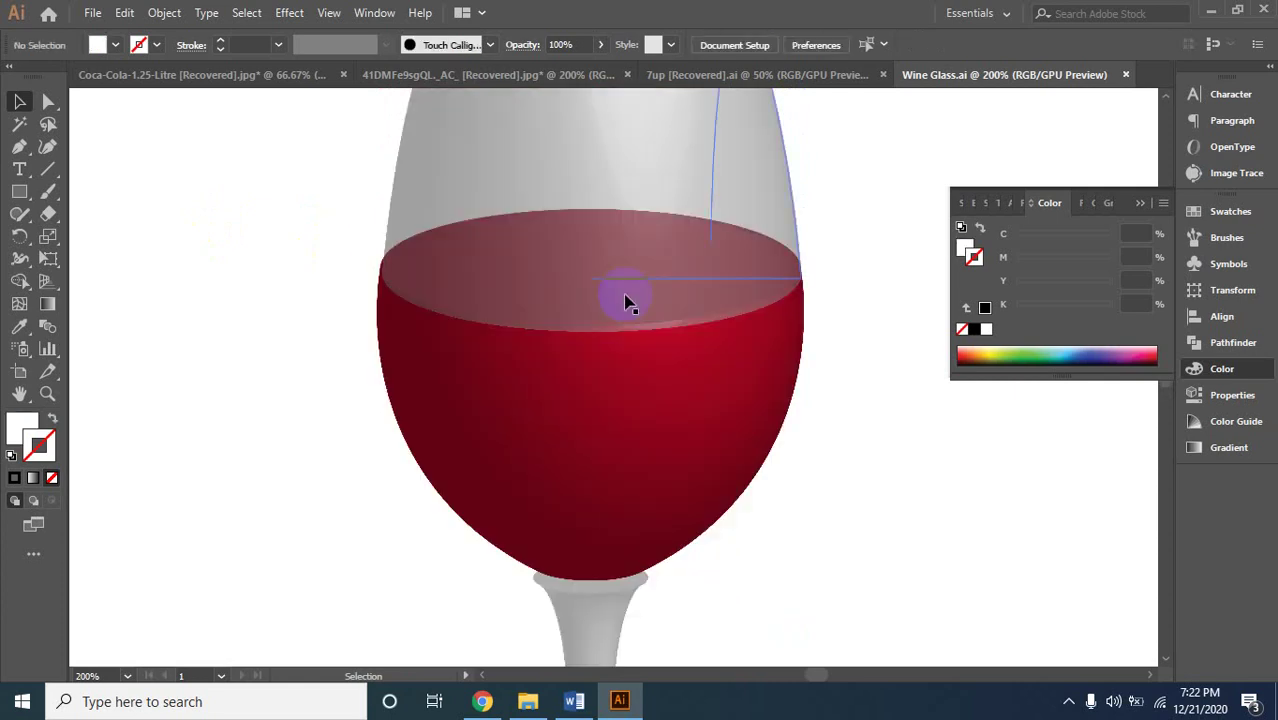
left_click(603, 203)
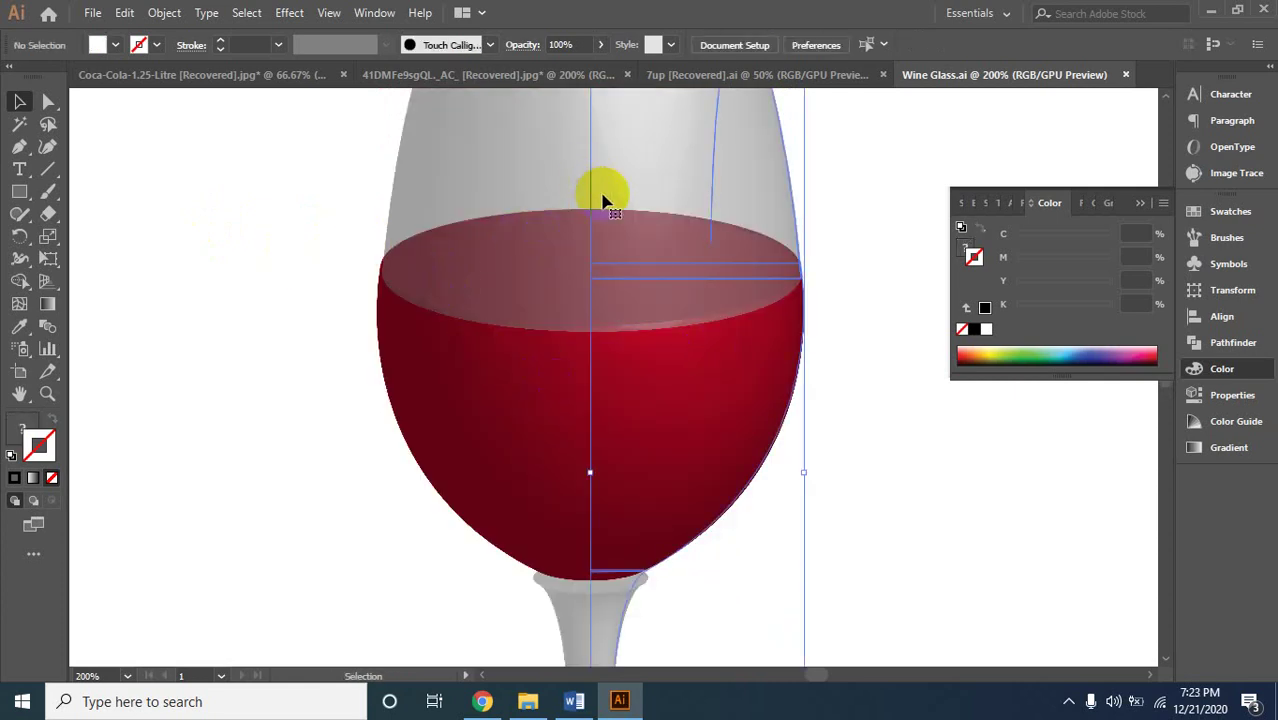
scroll(535, 276, "up", 5)
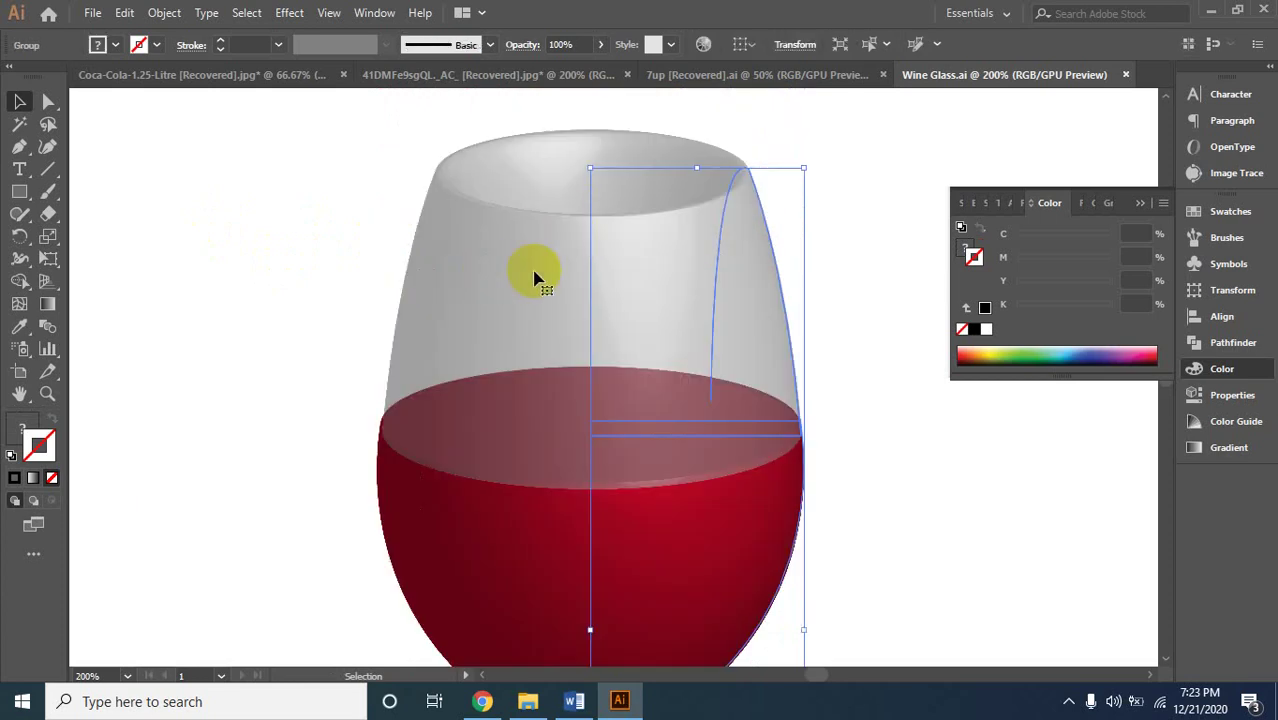
scroll(584, 362, "down", 2)
scroll(588, 360, "down", 4)
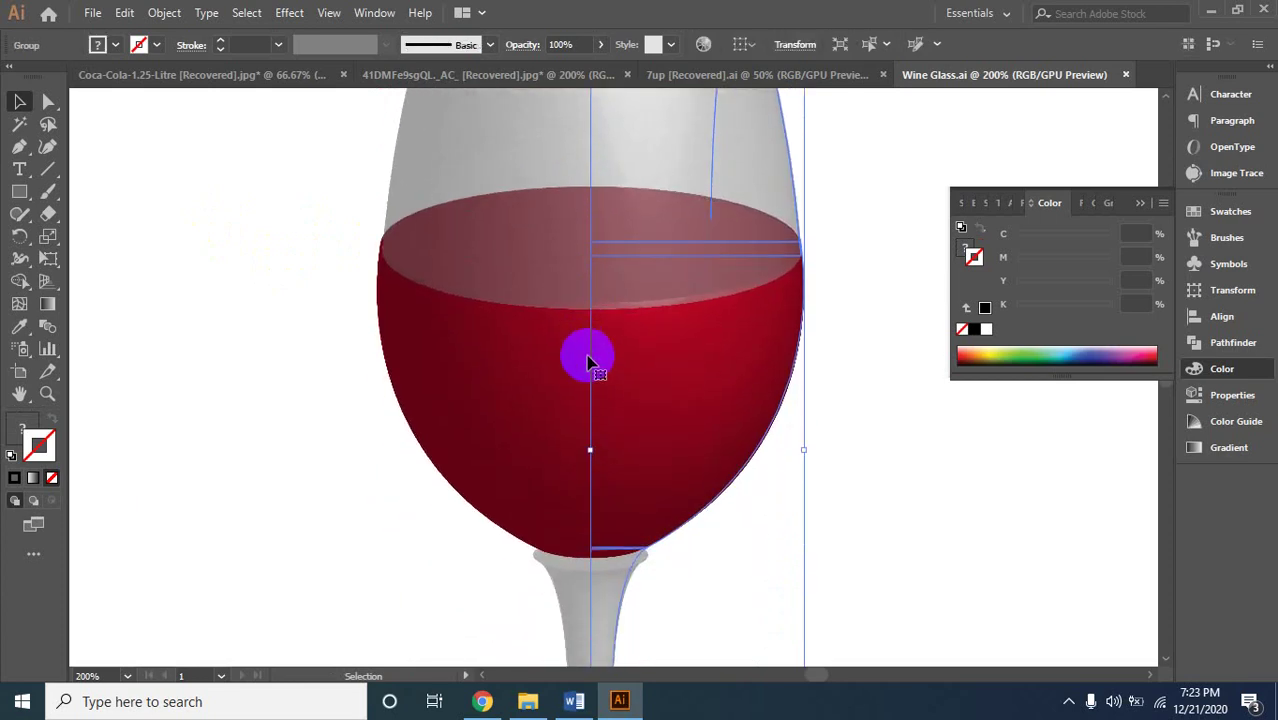
scroll(588, 360, "up", 1)
scroll(514, 450, "down", 3)
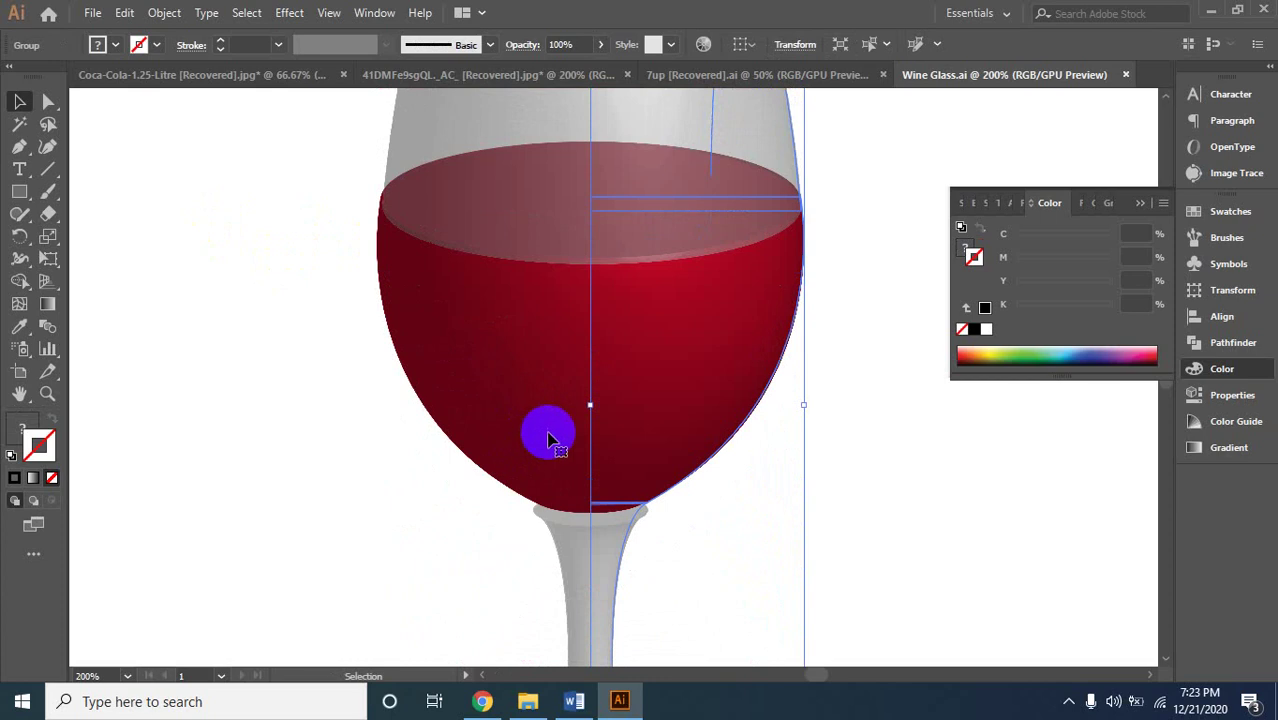
scroll(560, 432, "up", 2)
scroll(568, 425, "down", 2)
scroll(575, 412, "up", 2)
scroll(585, 398, "up", 2)
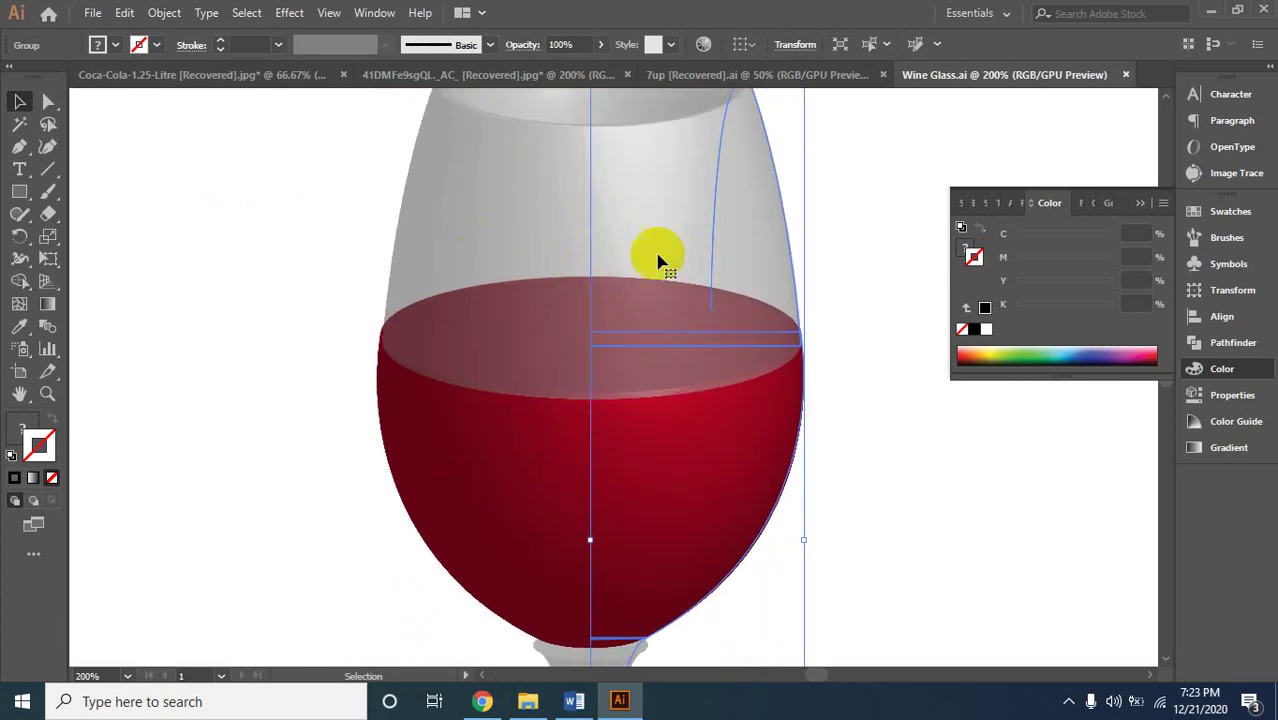
scroll(745, 260, "up", 1)
scroll(756, 285, "up", 1)
left_click(822, 490)
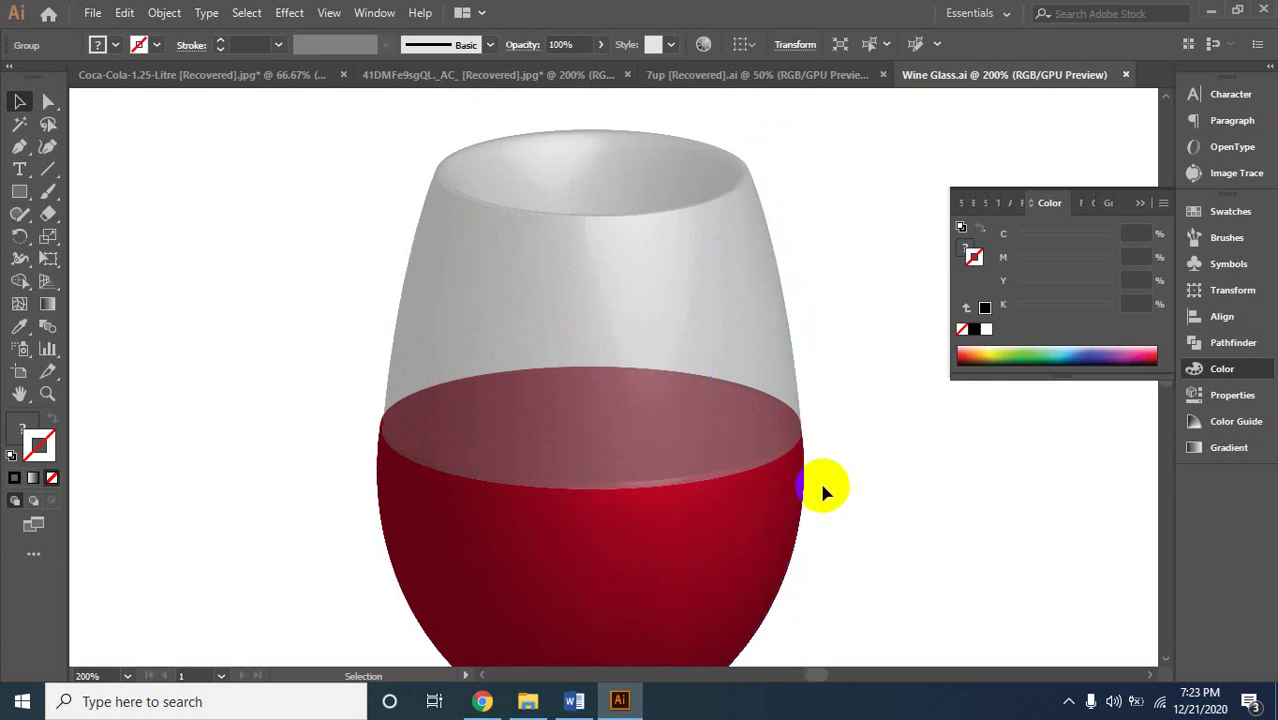
left_click(685, 519)
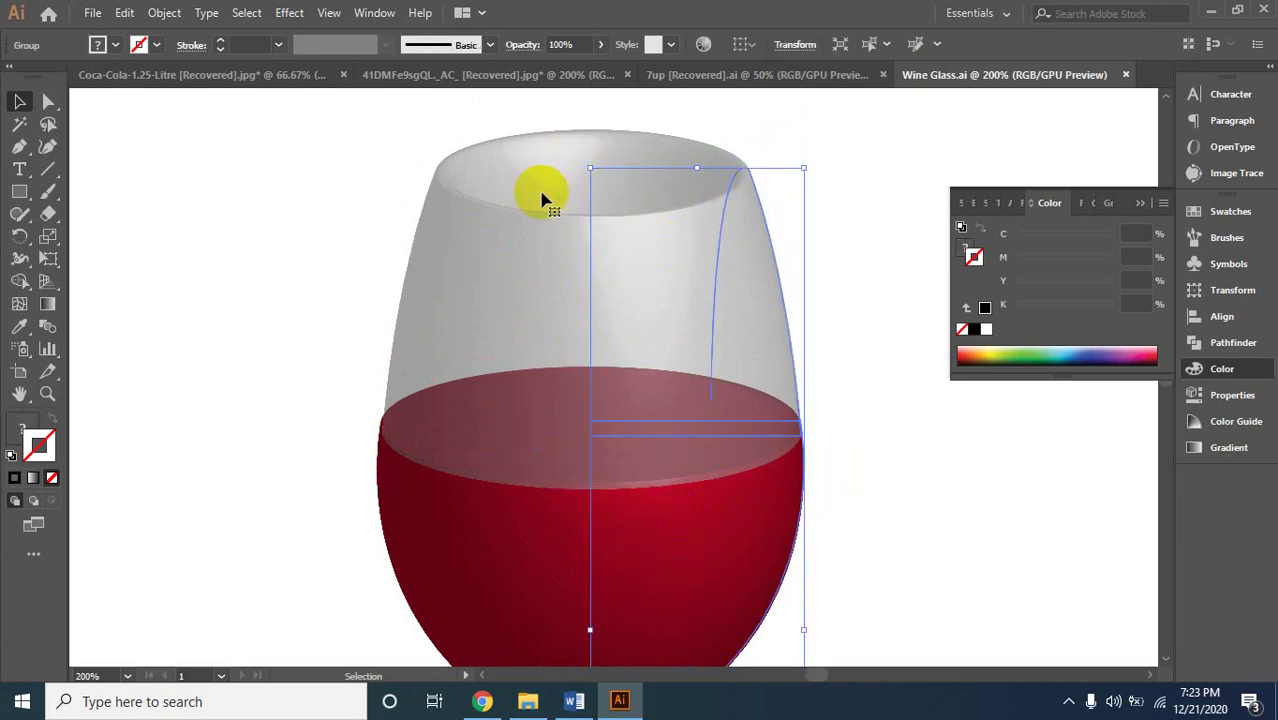
left_click(707, 404)
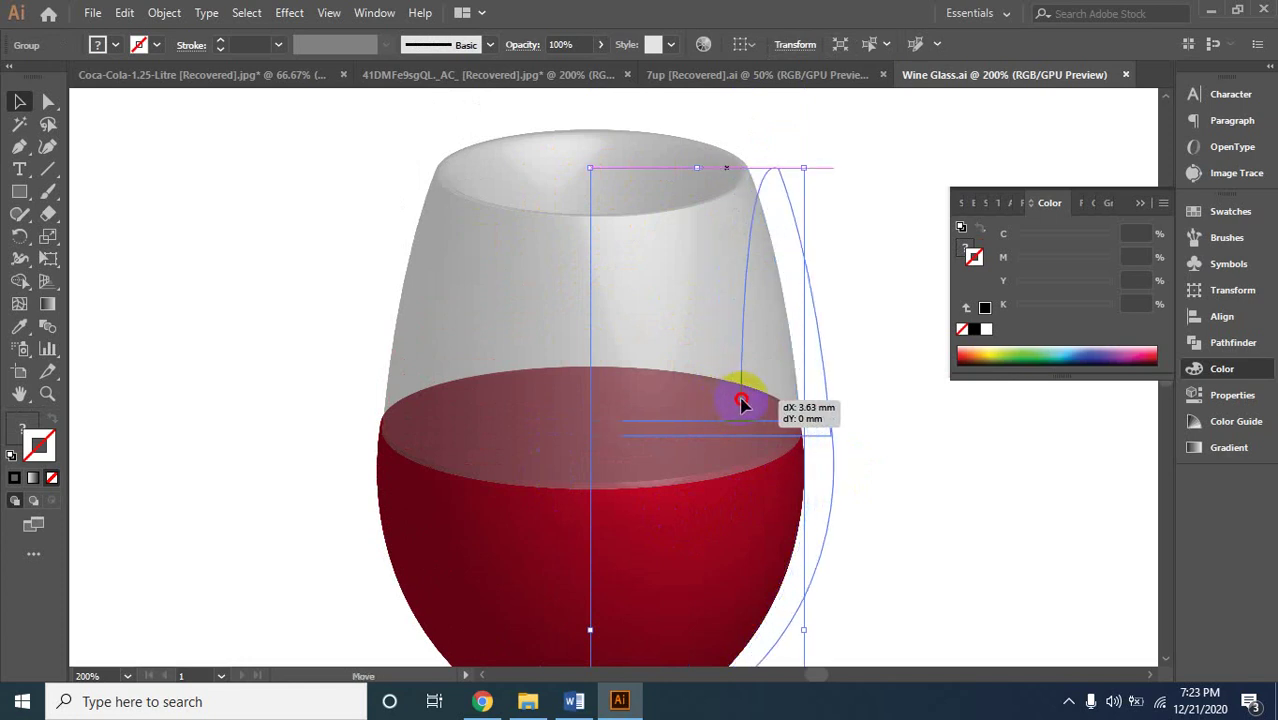
Undo an accidental move, then drag the profile anchor up toward the rim.
left_click_drag(718, 404, 755, 401)
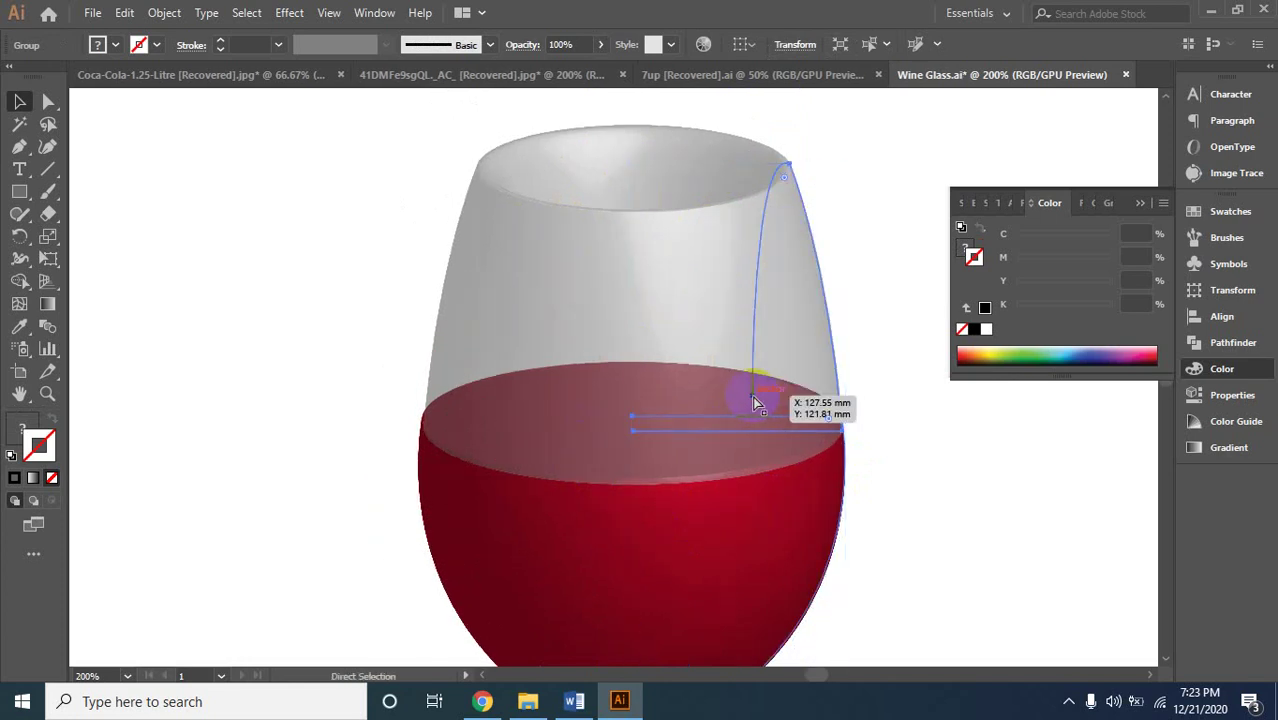
key("ctrl+z")
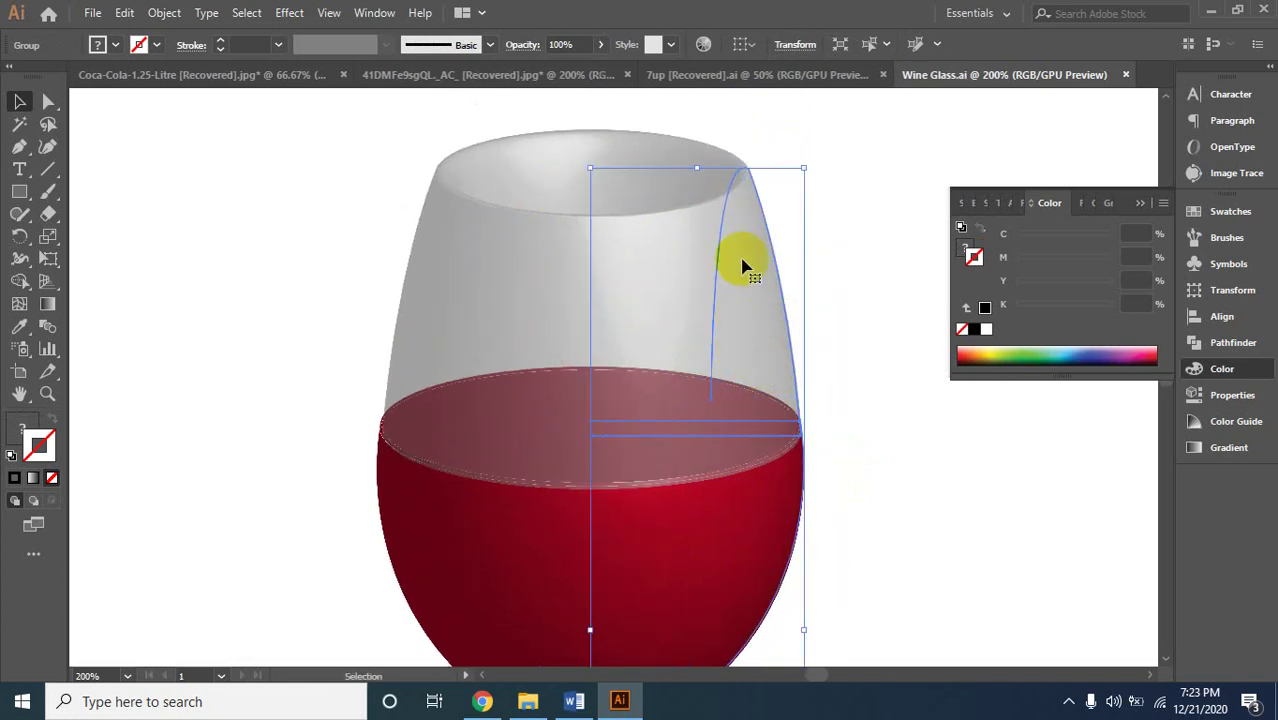
left_click(48, 101)
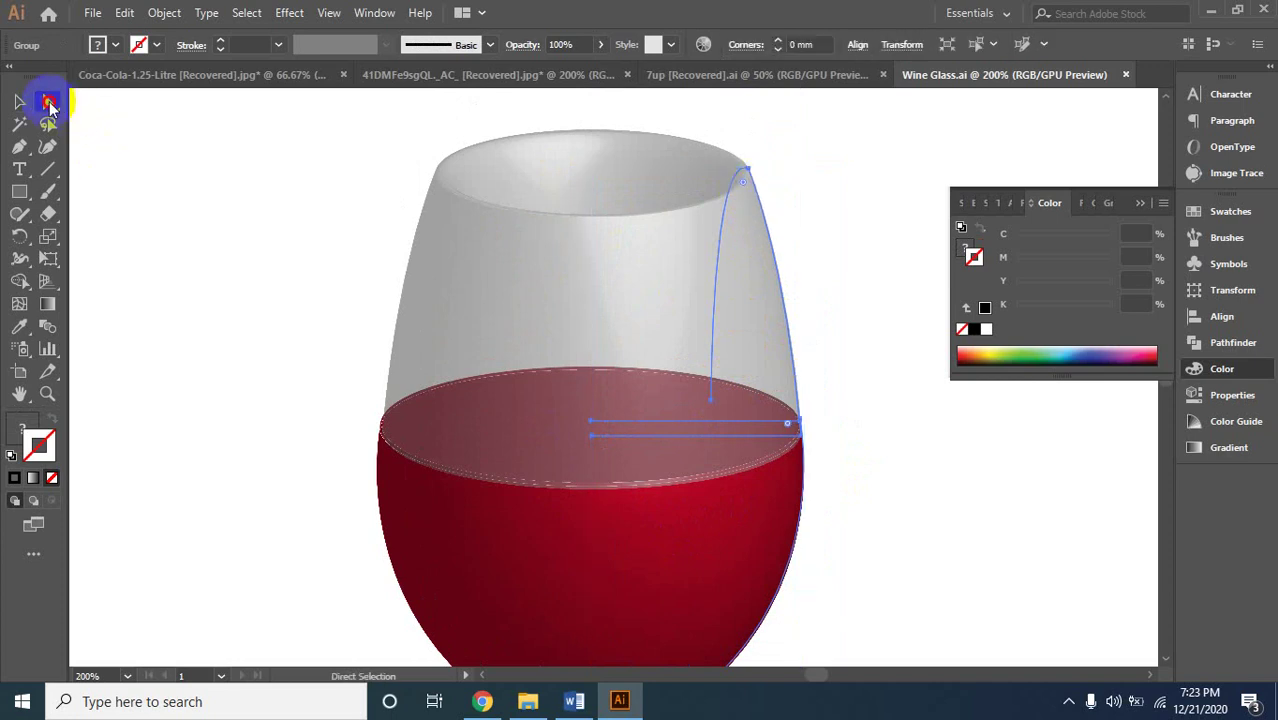
left_click(728, 410)
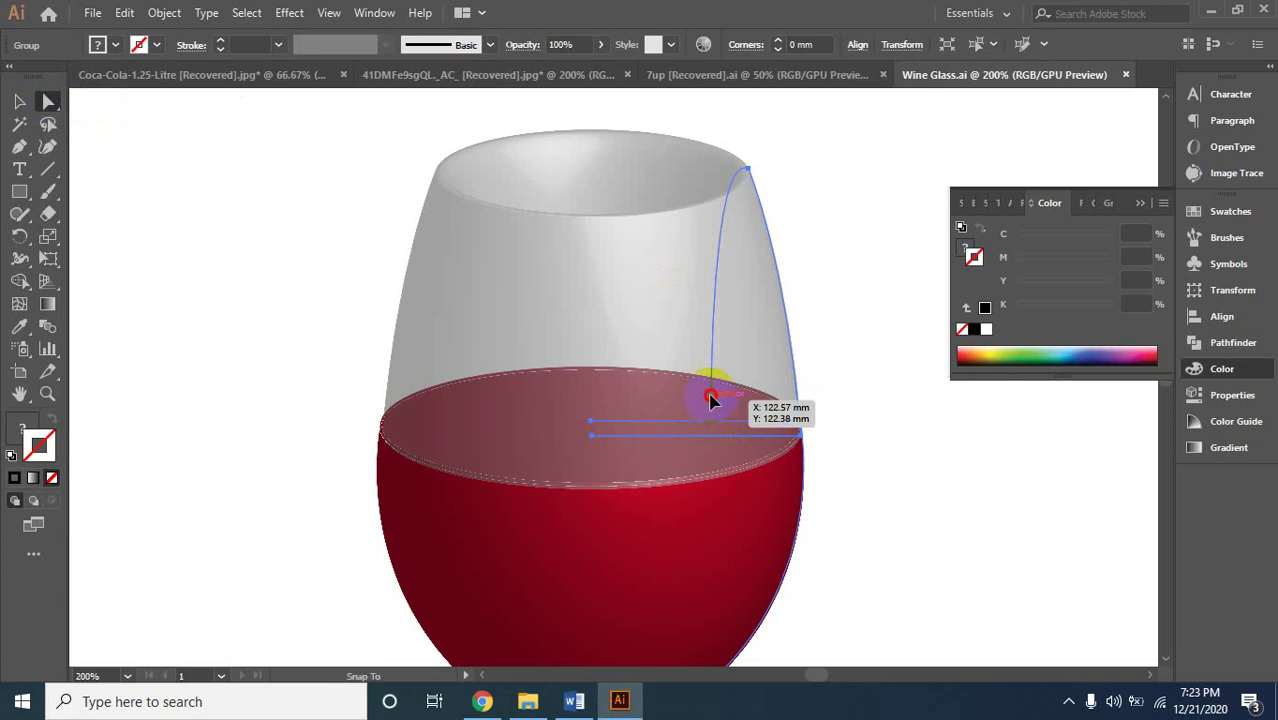
left_click_drag(712, 404, 642, 134)
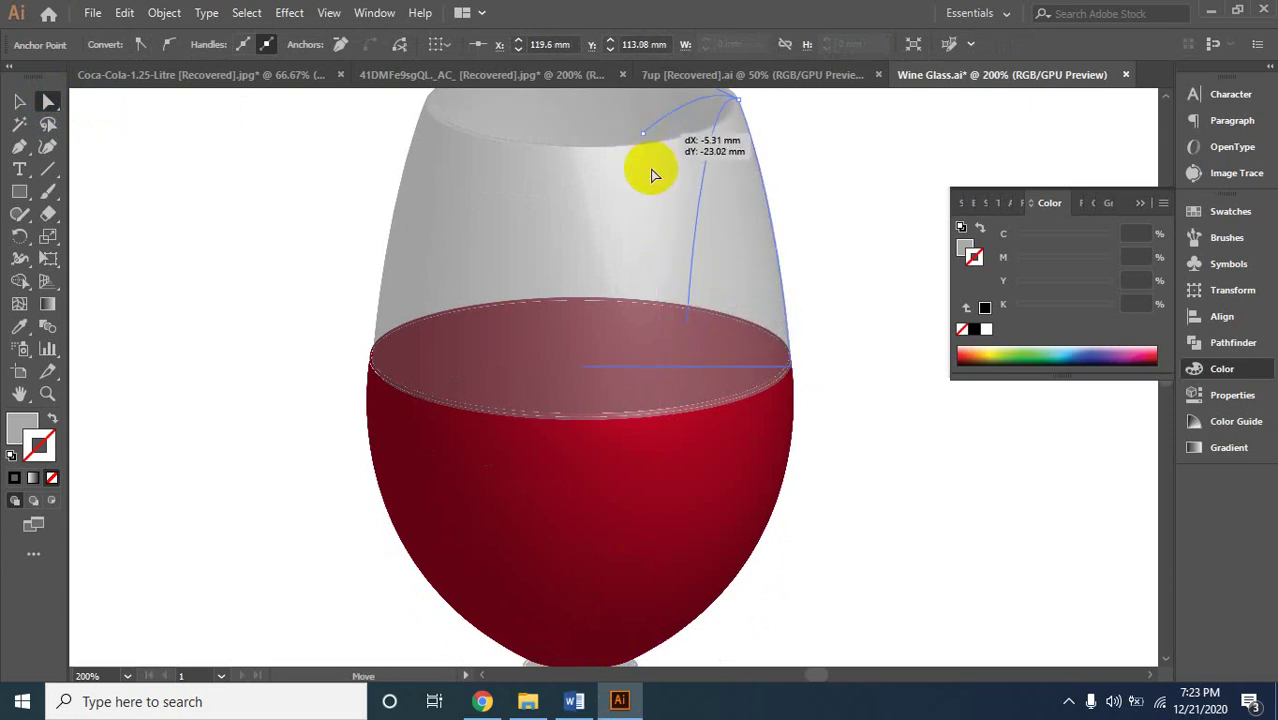
Drag the rim outline's curled end outward, then zoom out and deselect.
left_click(605, 156, "alt")
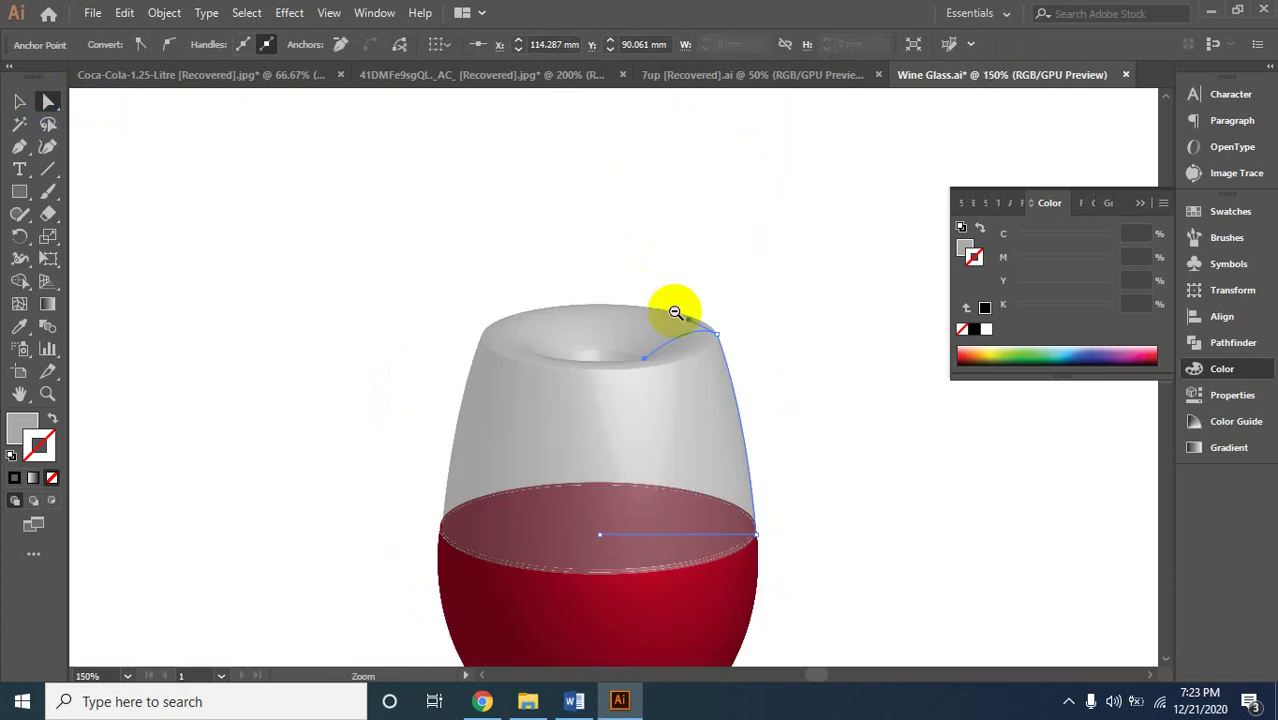
left_click(605, 385)
left_click(625, 376)
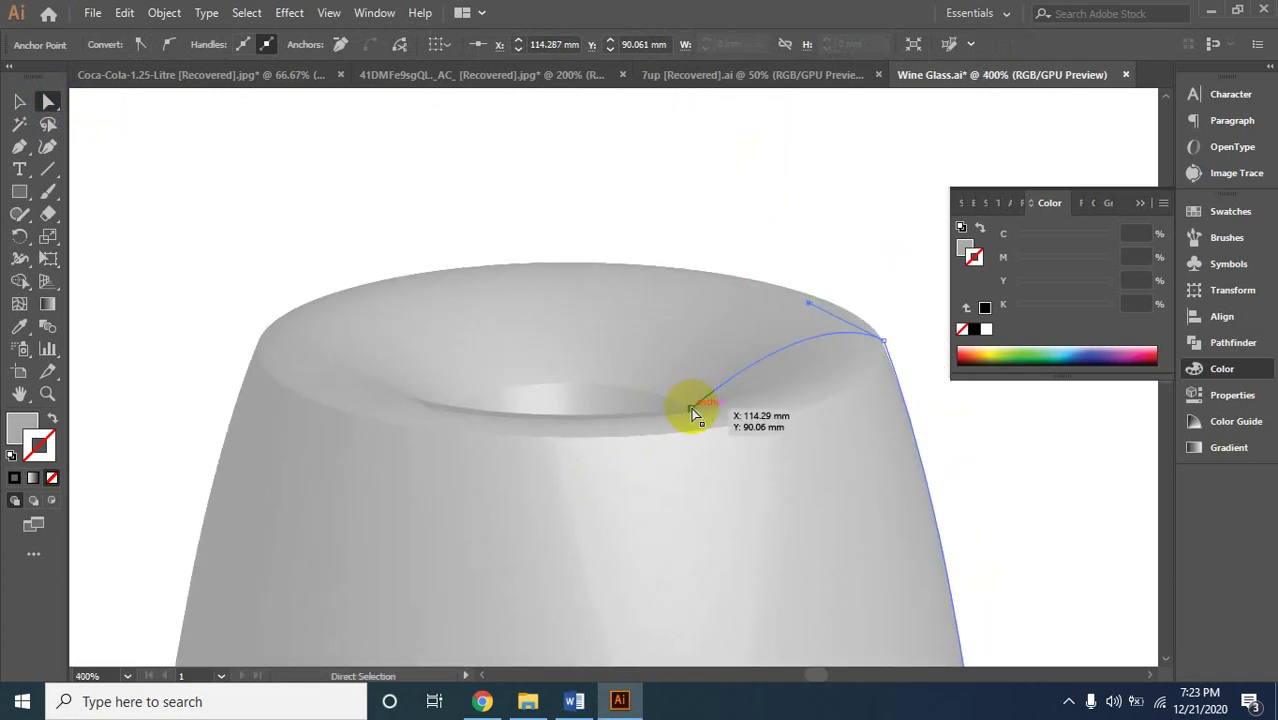
left_click_drag(696, 414, 851, 358)
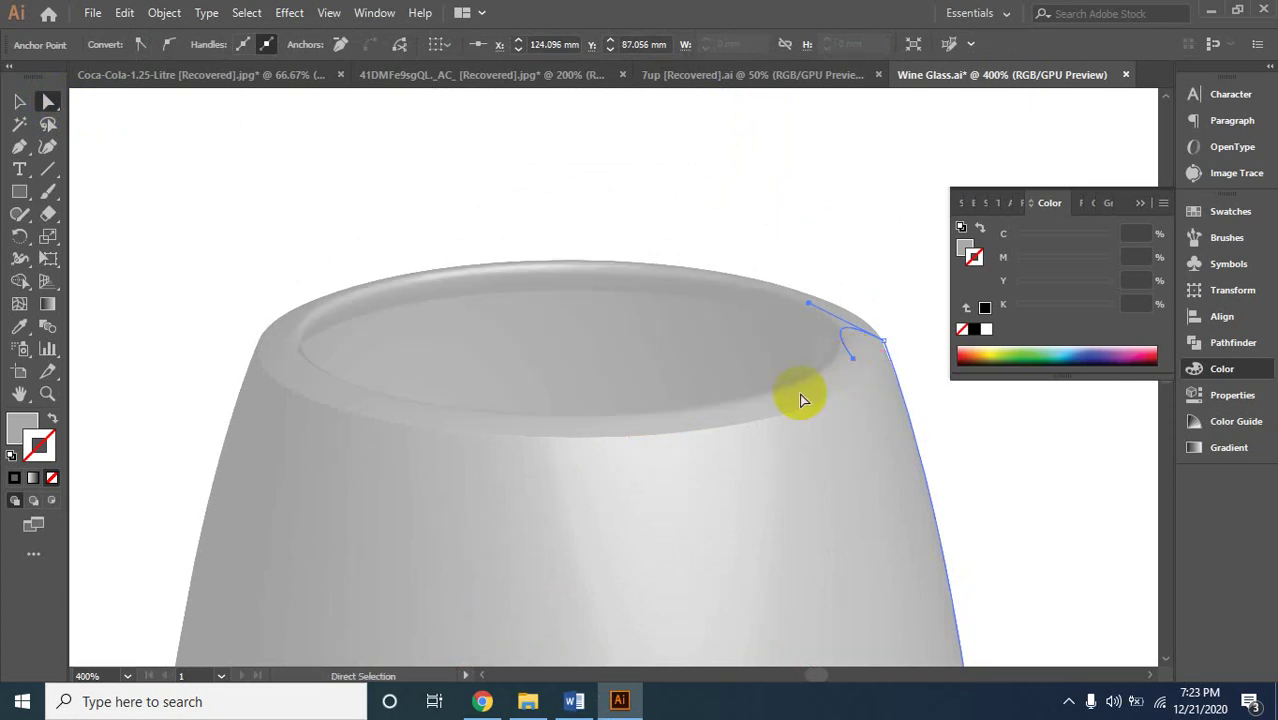
left_click(603, 435, "ctrl+alt")
left_click(638, 463, "ctrl+alt")
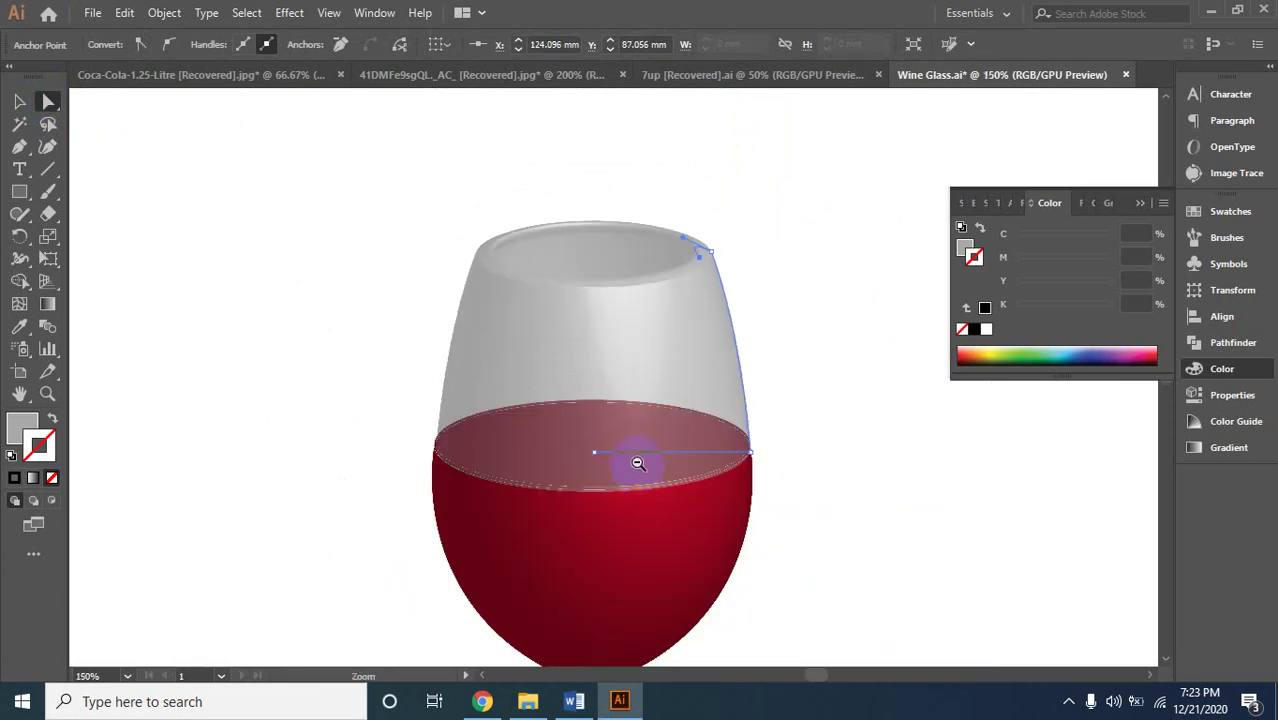
left_click(621, 358)
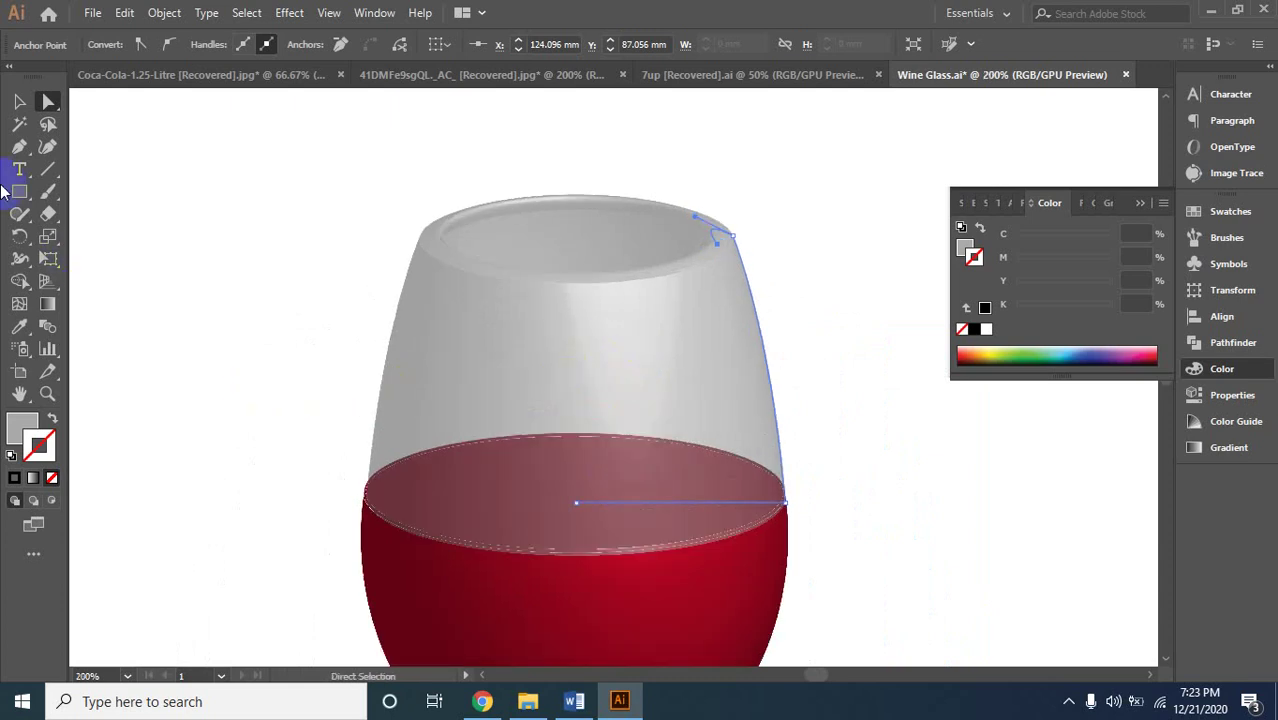
left_click(16, 103)
left_click(280, 188)
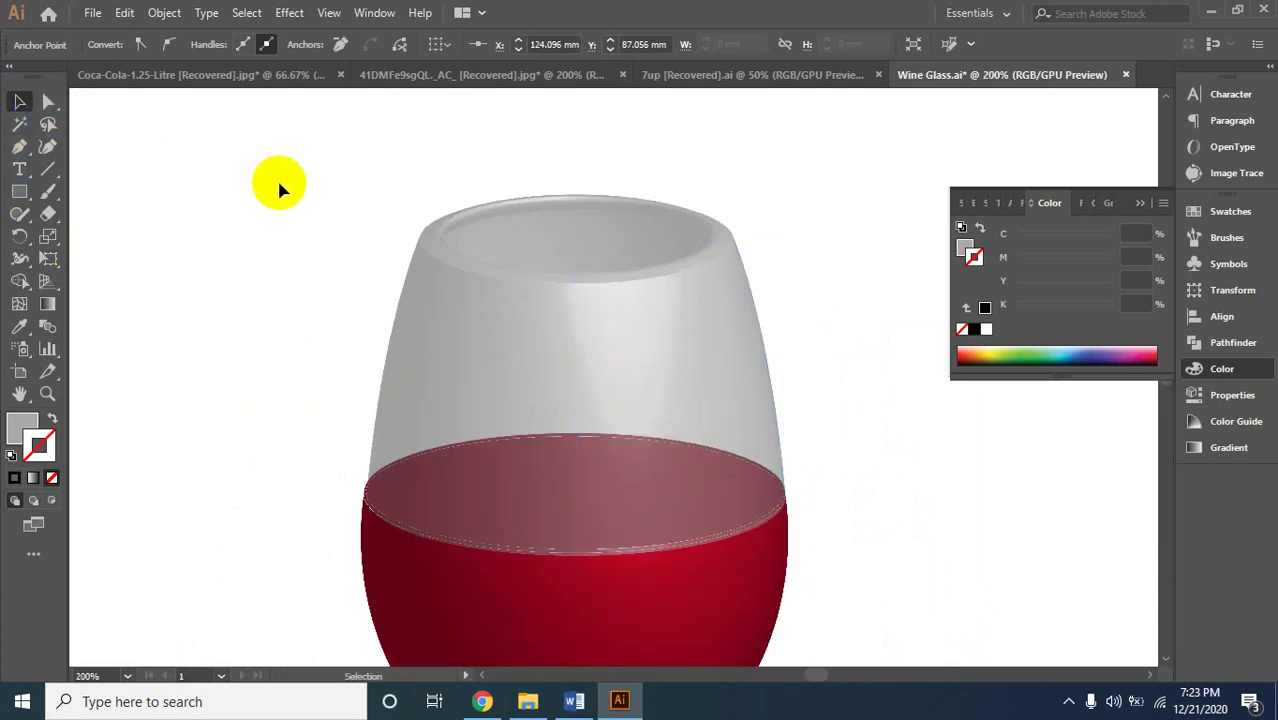
Zoom in on the right side of the glass rim.
key("z")
left_click(476, 448, "alt")
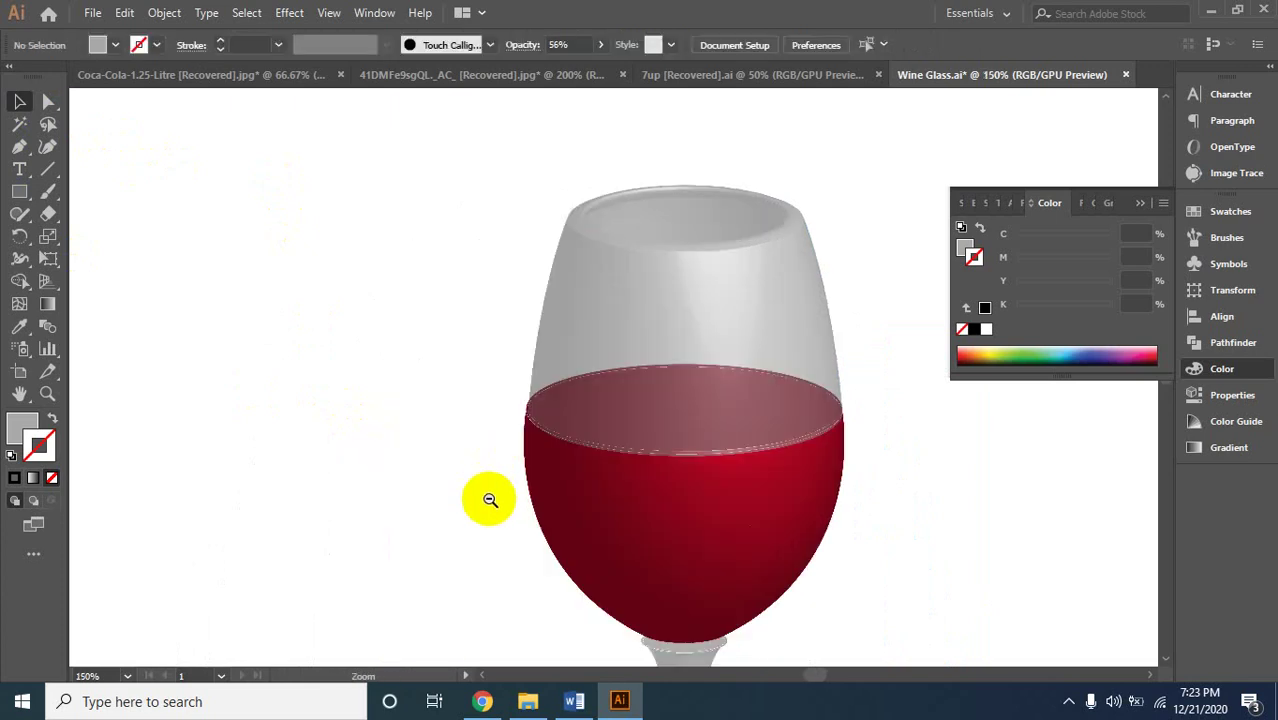
left_click(628, 268)
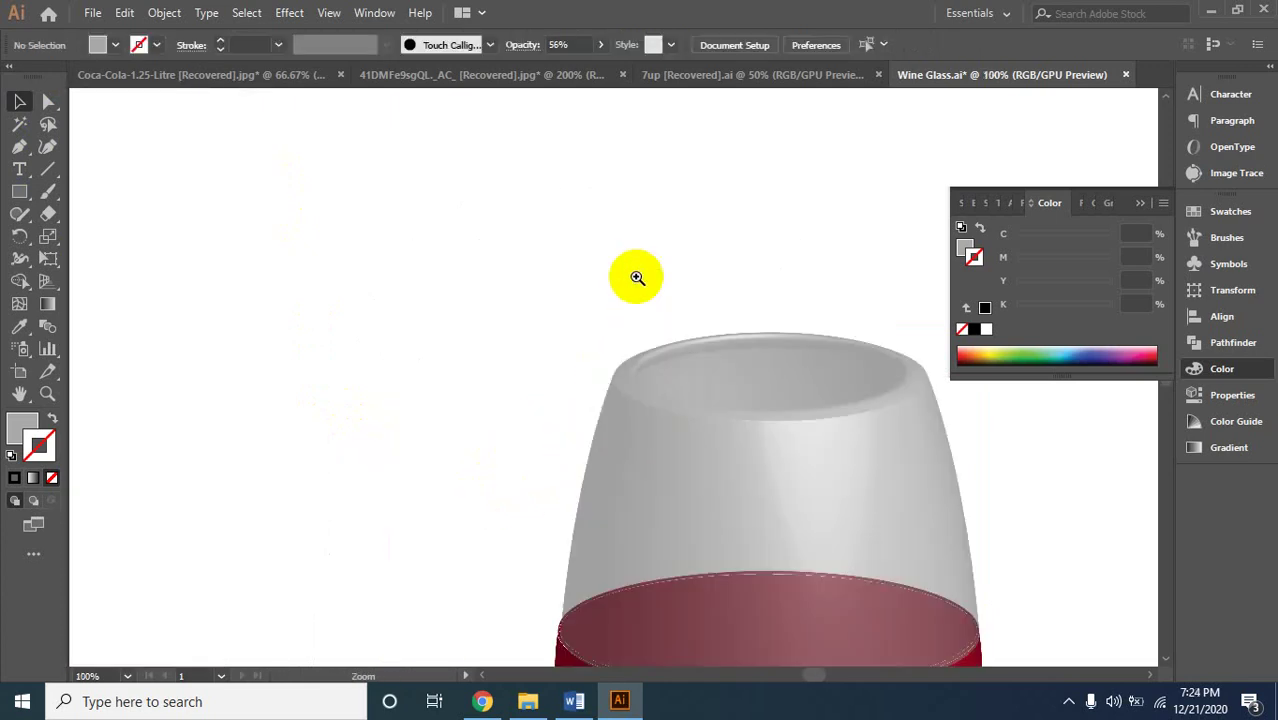
left_click(802, 412)
left_click(585, 266)
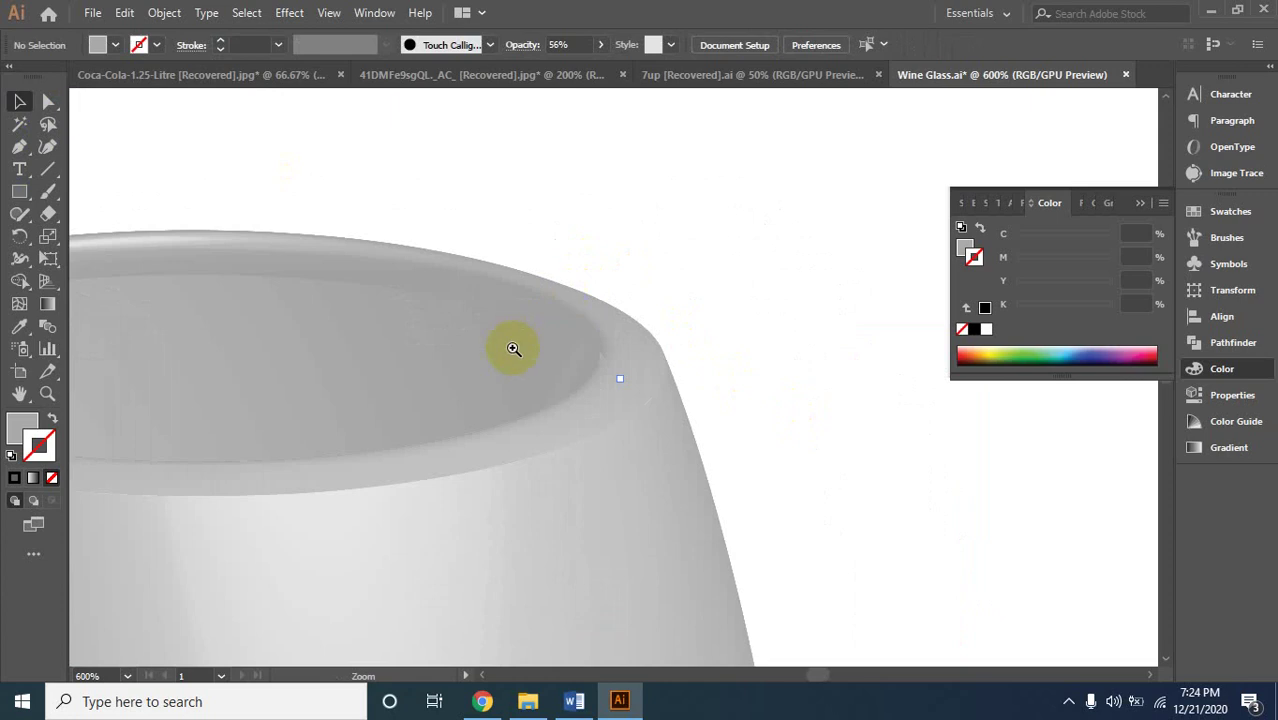
left_click(525, 371)
Raise the rim outline group slightly and drag its curled tip down inside the rim.
key("v")
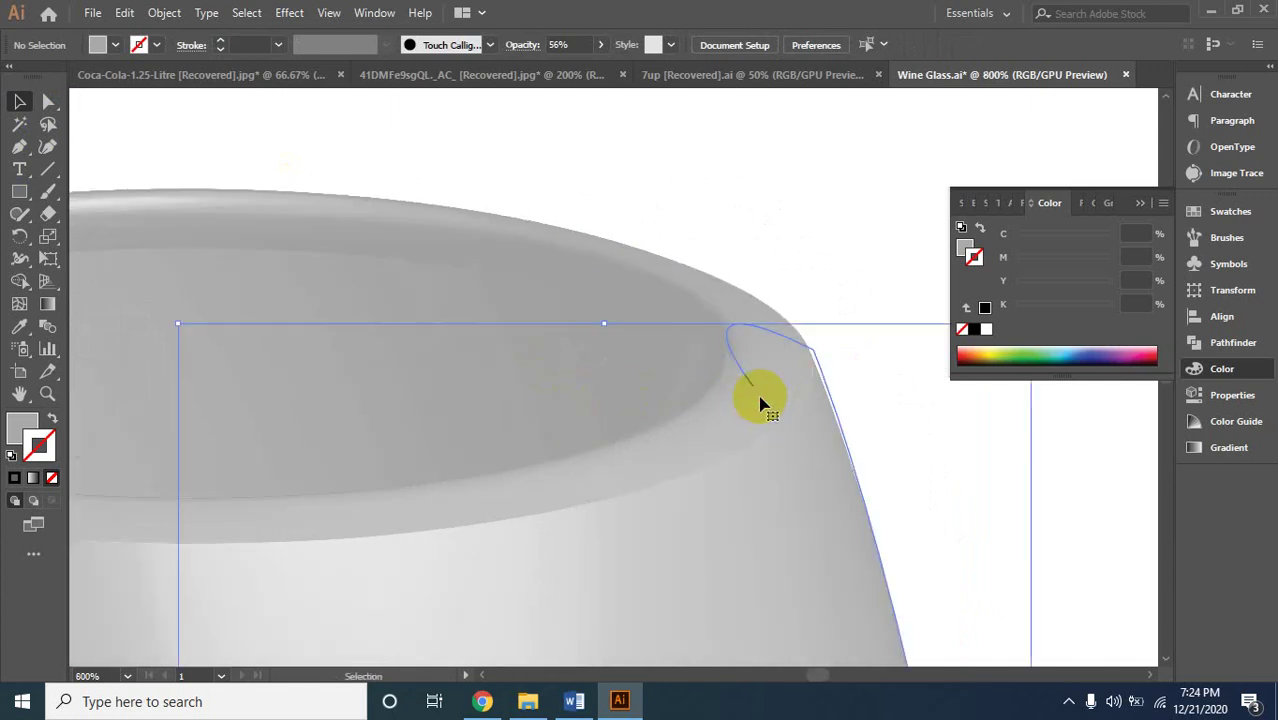
left_click(752, 383)
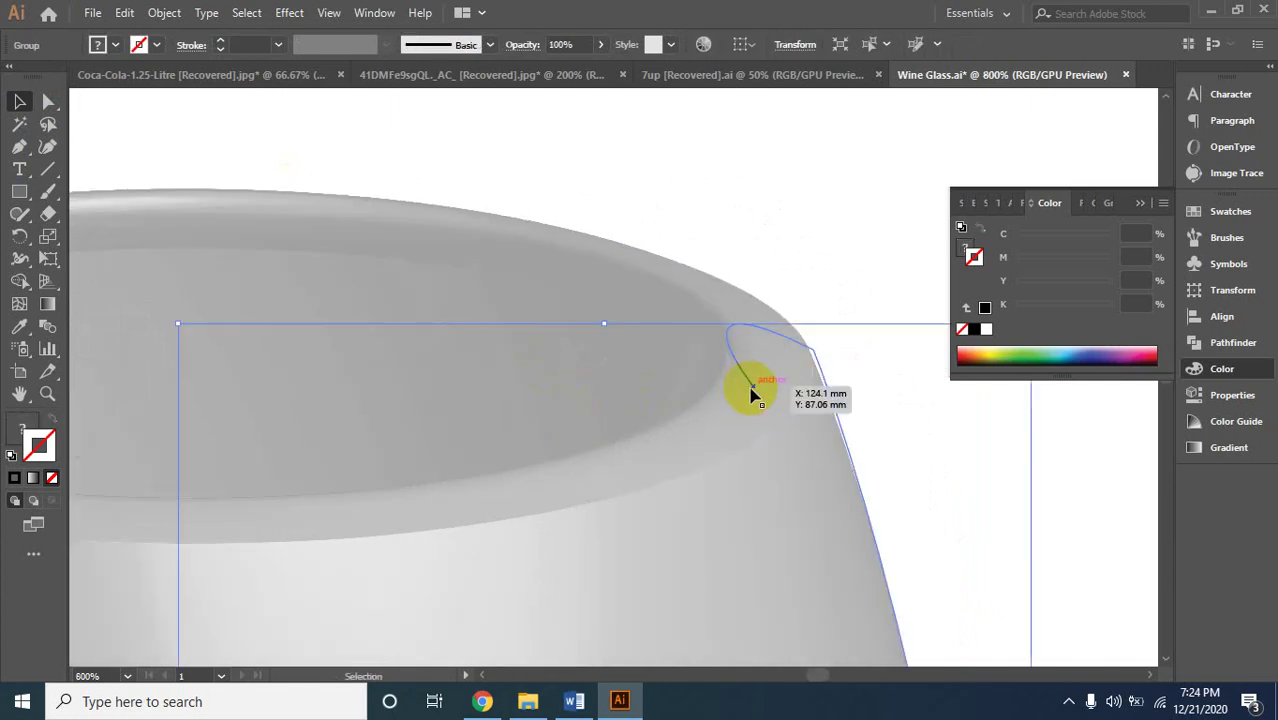
left_click_drag(754, 390, 756, 350)
left_click(48, 101)
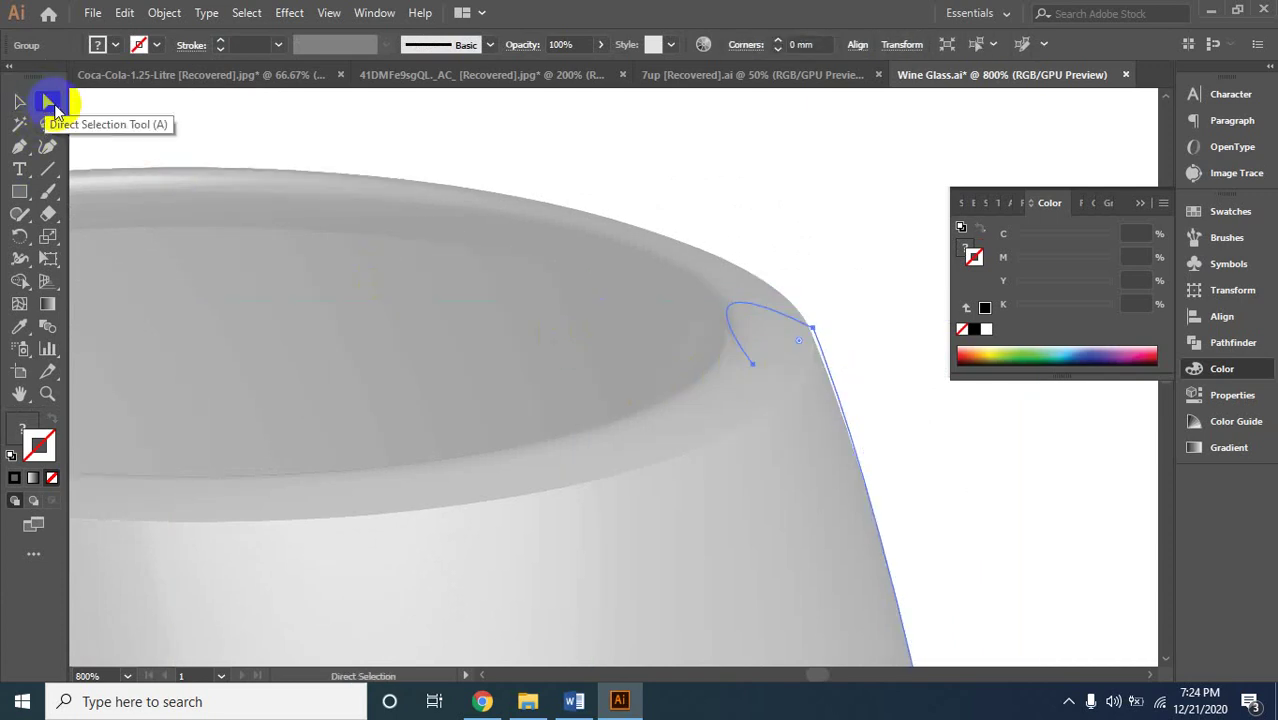
left_click_drag(48, 101, 92, 117)
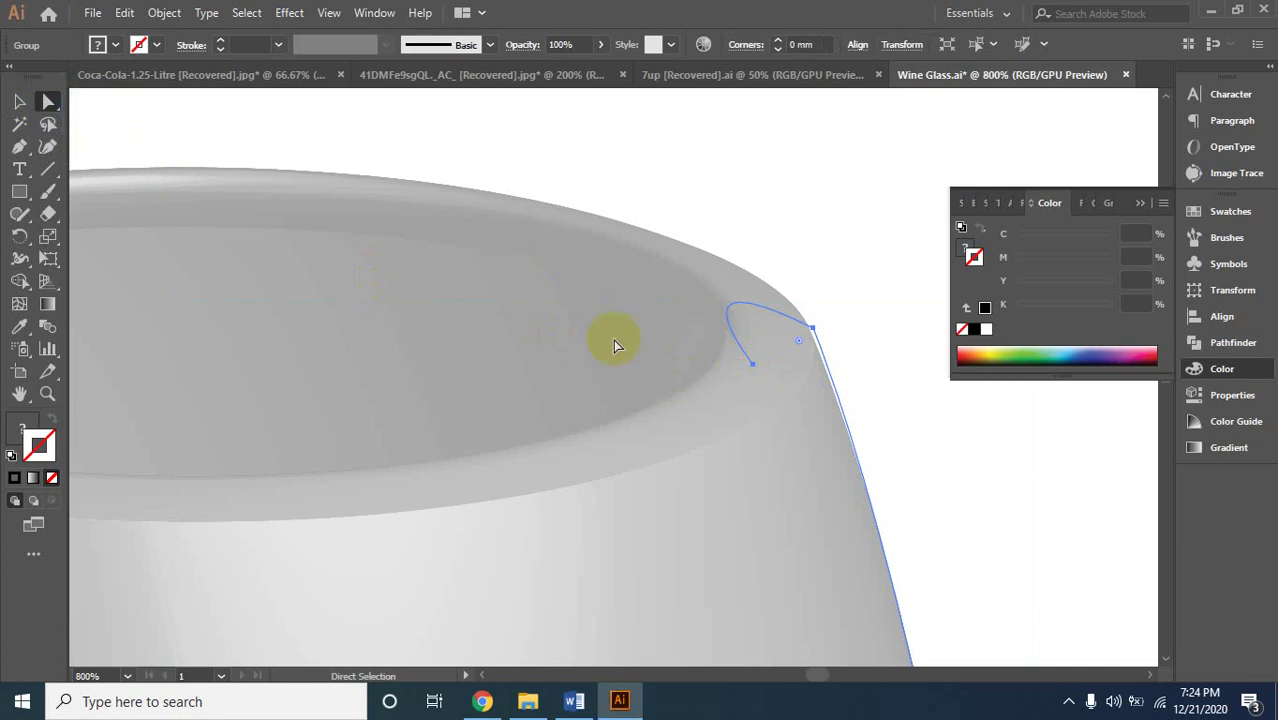
left_click(750, 370)
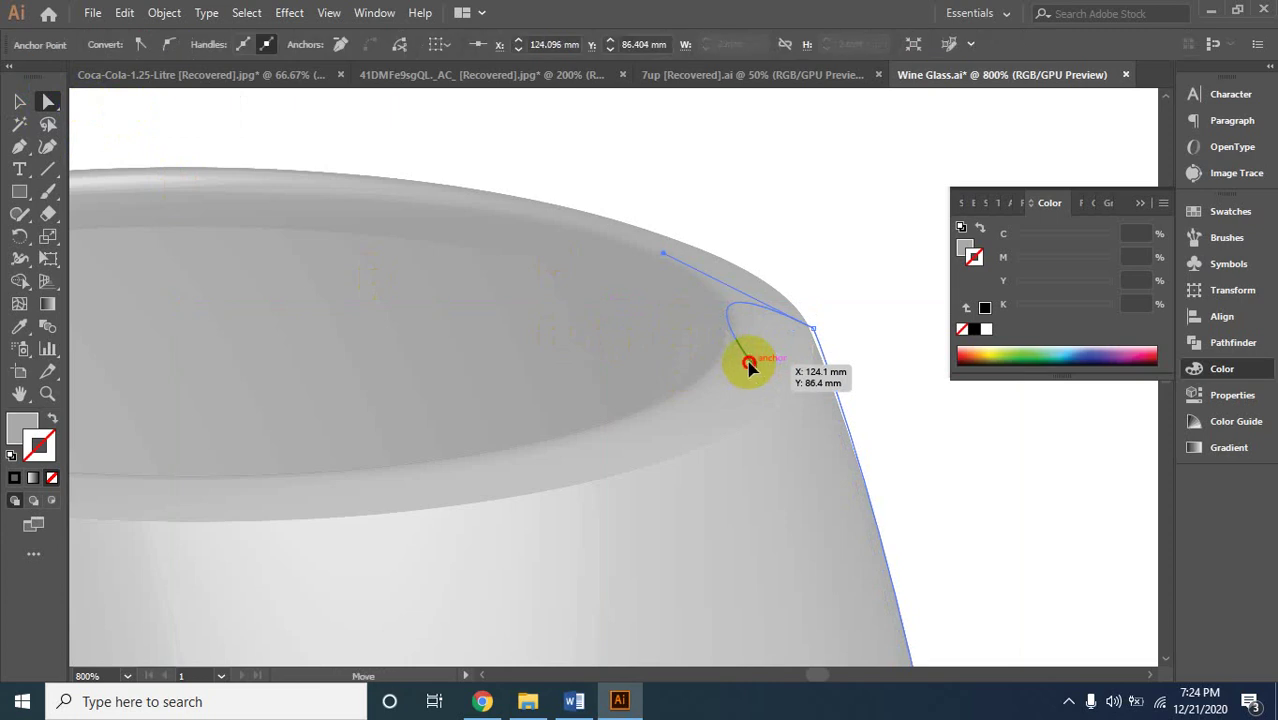
mouse_move(750, 366)
left_mouse_down()
mouse_move(764, 352)
mouse_move(740, 447)
left_mouse_up()
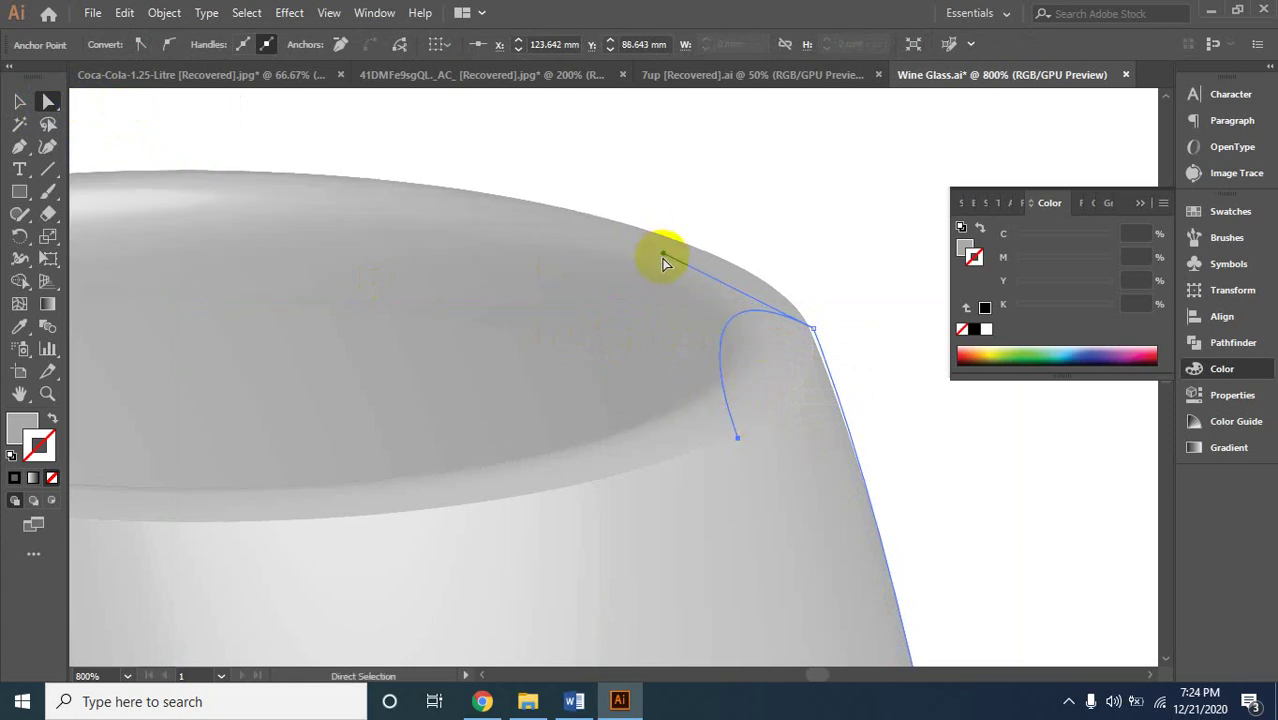
Zoom out and back in to review the rounded rim above the wine surface.
left_click(515, 391, "ctrl+alt")
left_click(556, 400, "ctrl+alt")
left_click(568, 398, "ctrl+alt")
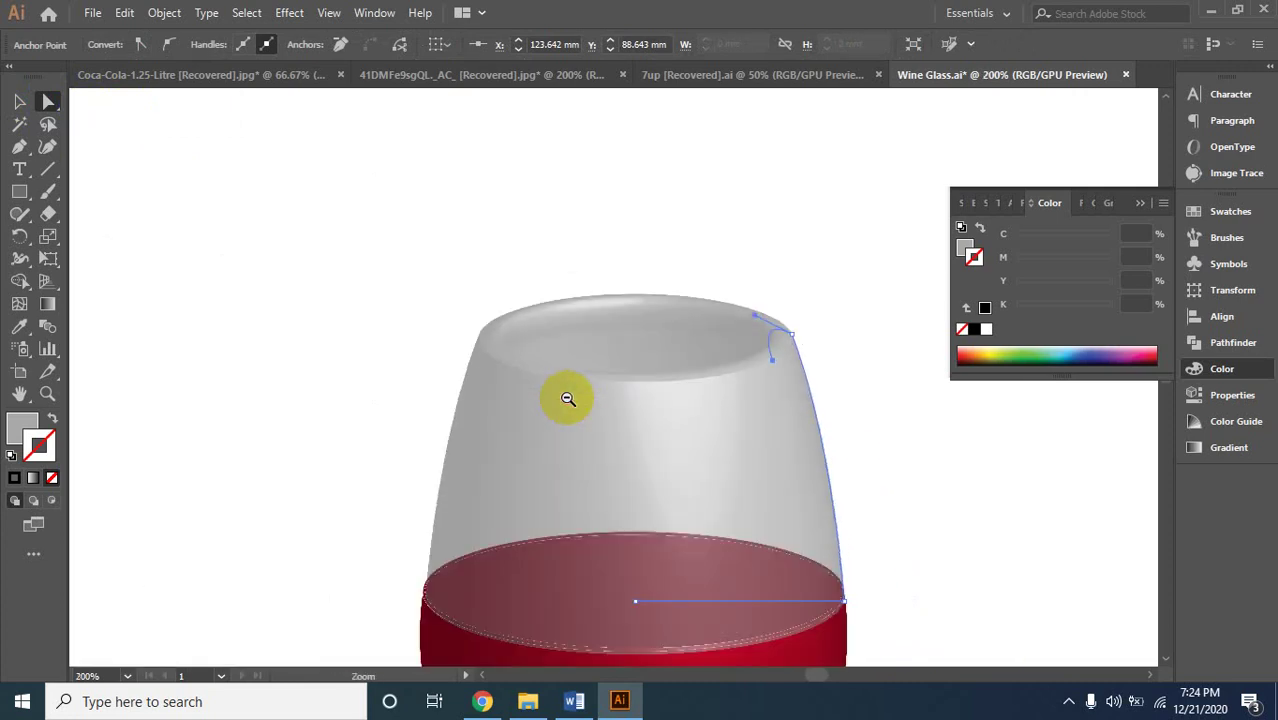
left_click(567, 398, "ctrl+alt")
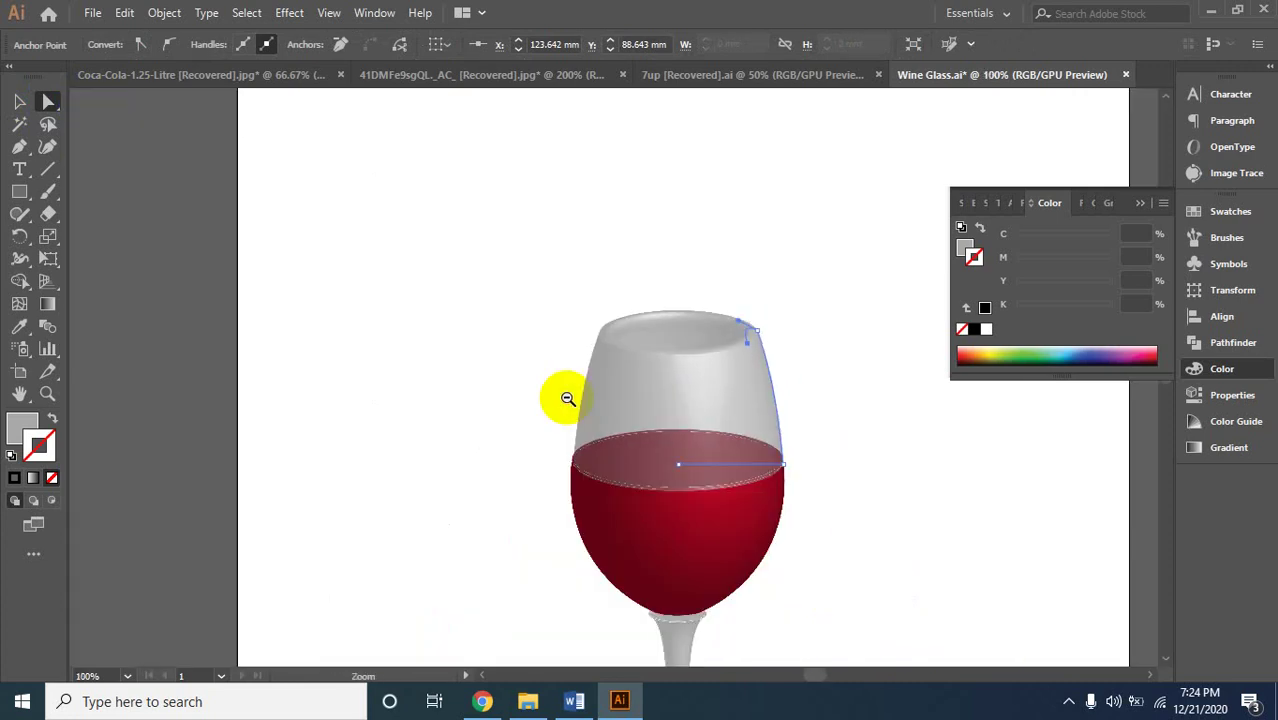
left_click(574, 399, "ctrl")
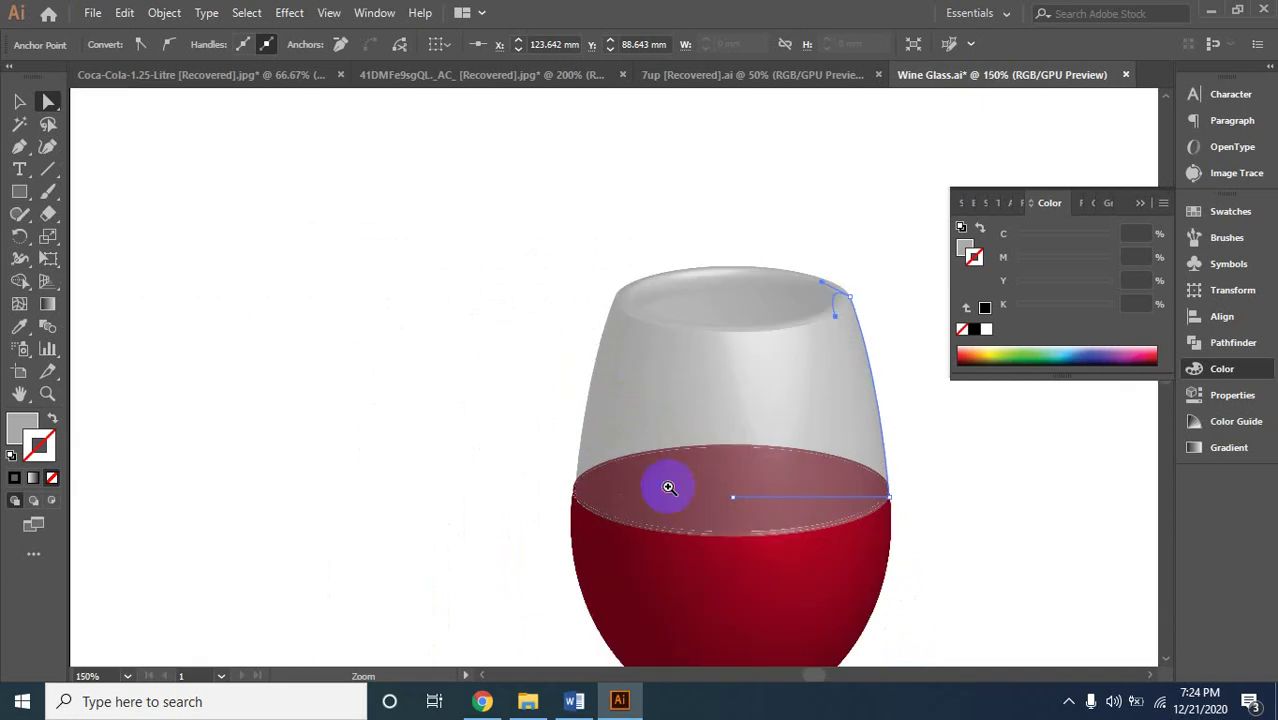
left_click(669, 487, "ctrl")
left_click(673, 478, "ctrl")
left_click(605, 318, "ctrl")
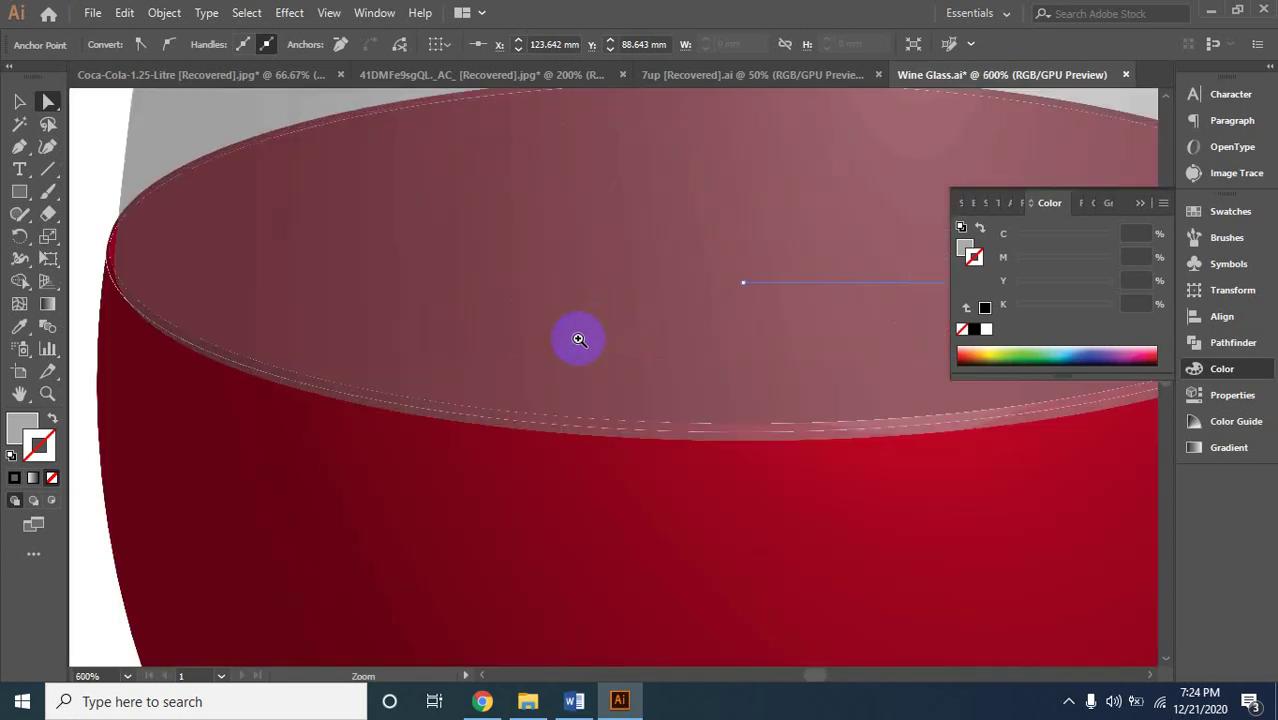
left_click(558, 351, "ctrl+alt")
left_click(621, 392, "ctrl+alt")
left_click(650, 406, "ctrl+alt")
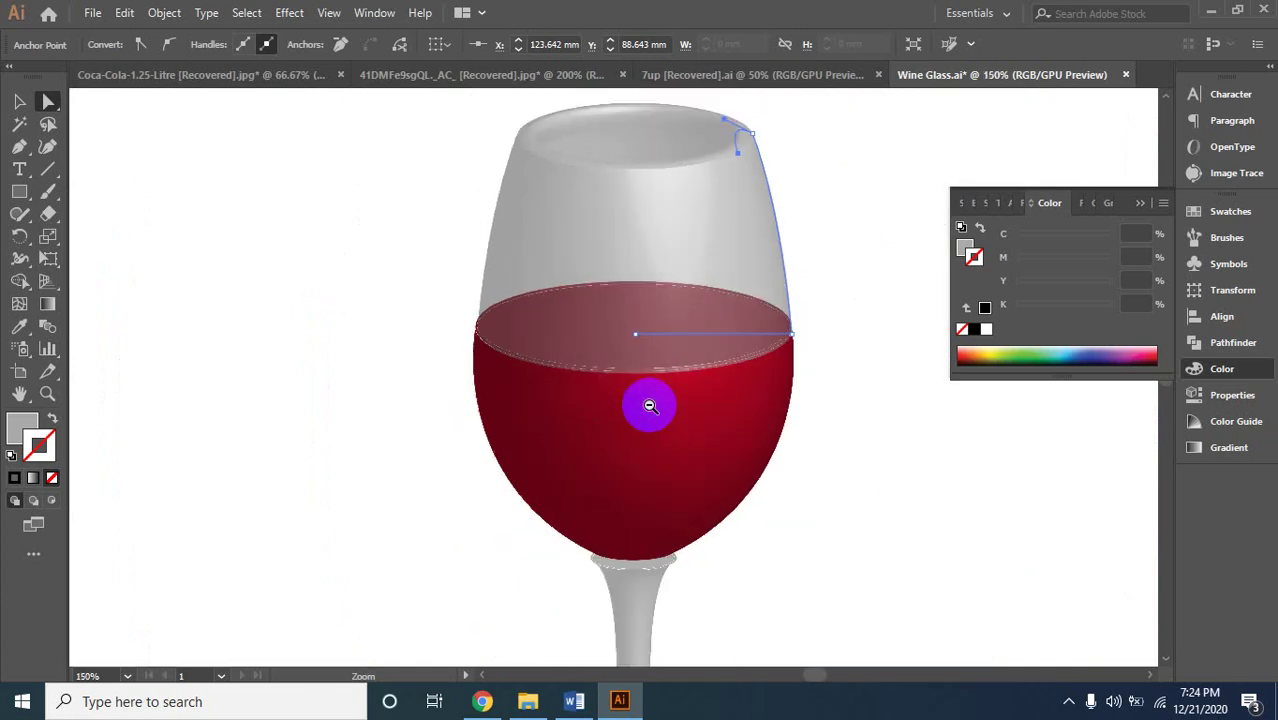
left_click(19, 101)
Ungroup the glass's right-half pieces after briefly entering and leaving isolation mode.
left_click(361, 363)
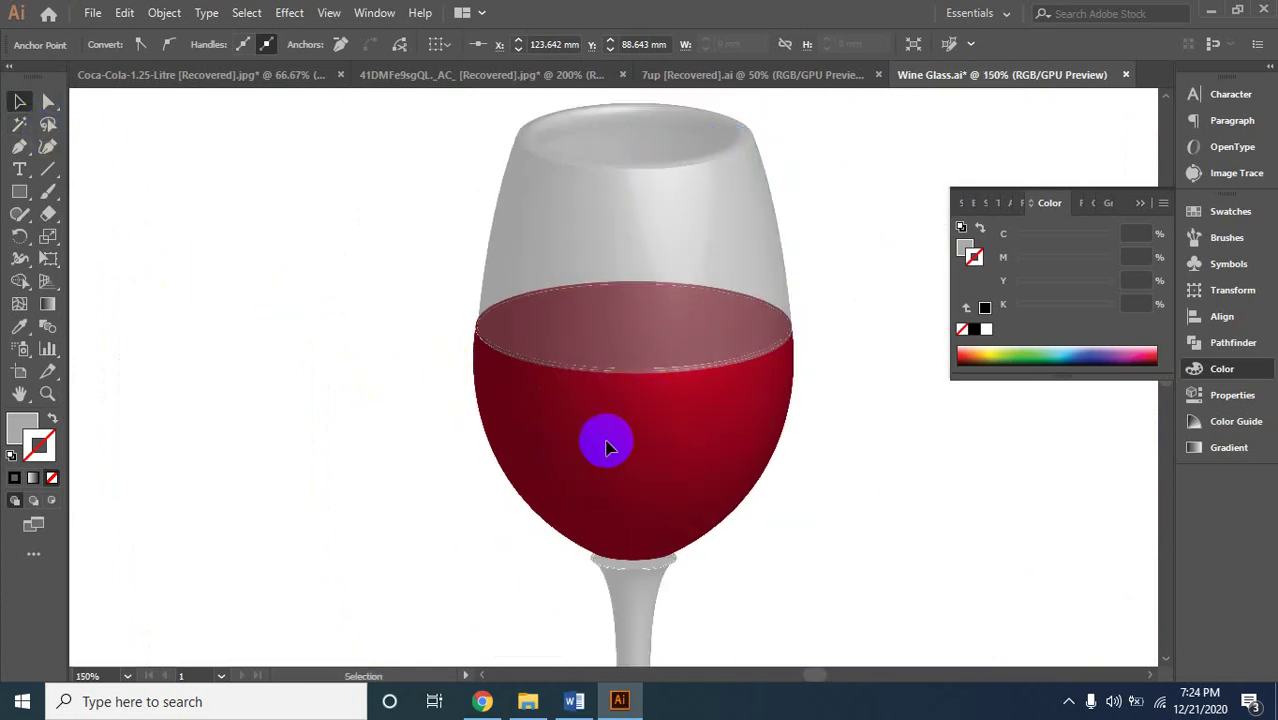
left_click(622, 446)
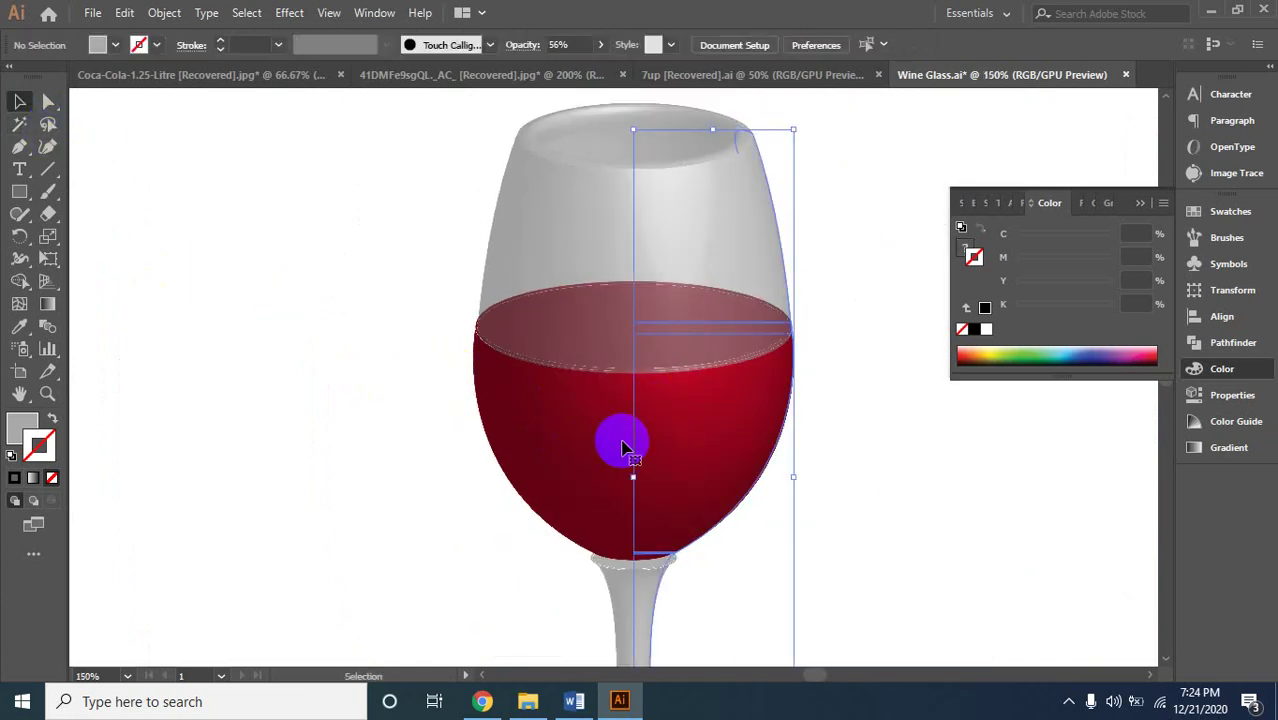
right_click(696, 441)
left_click(745, 250)
right_click(685, 437)
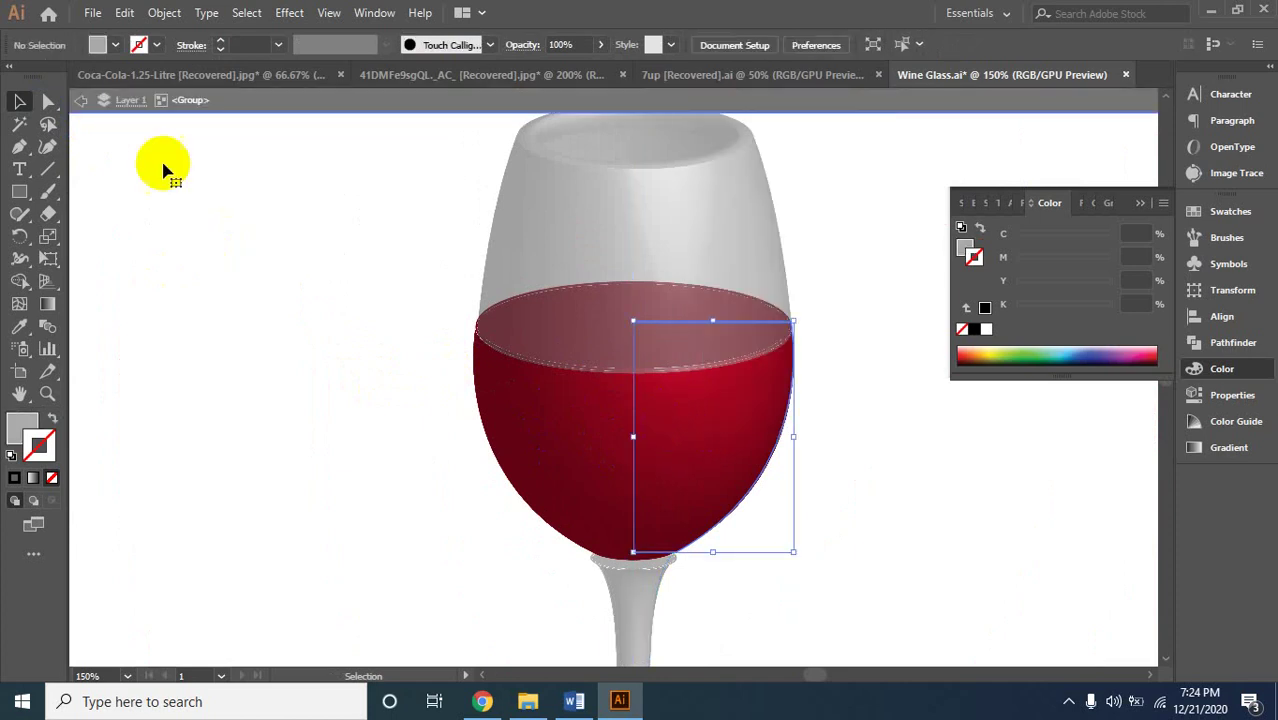
left_click(81, 100)
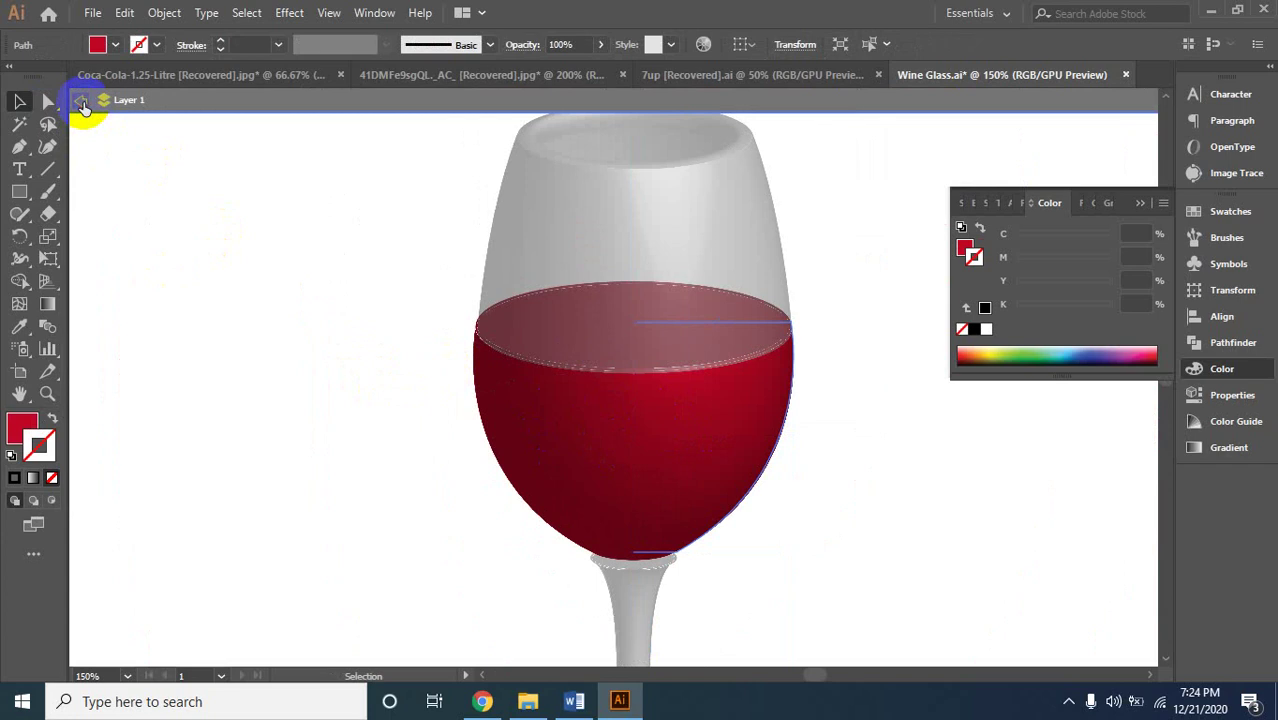
left_click(82, 103)
left_click(624, 415)
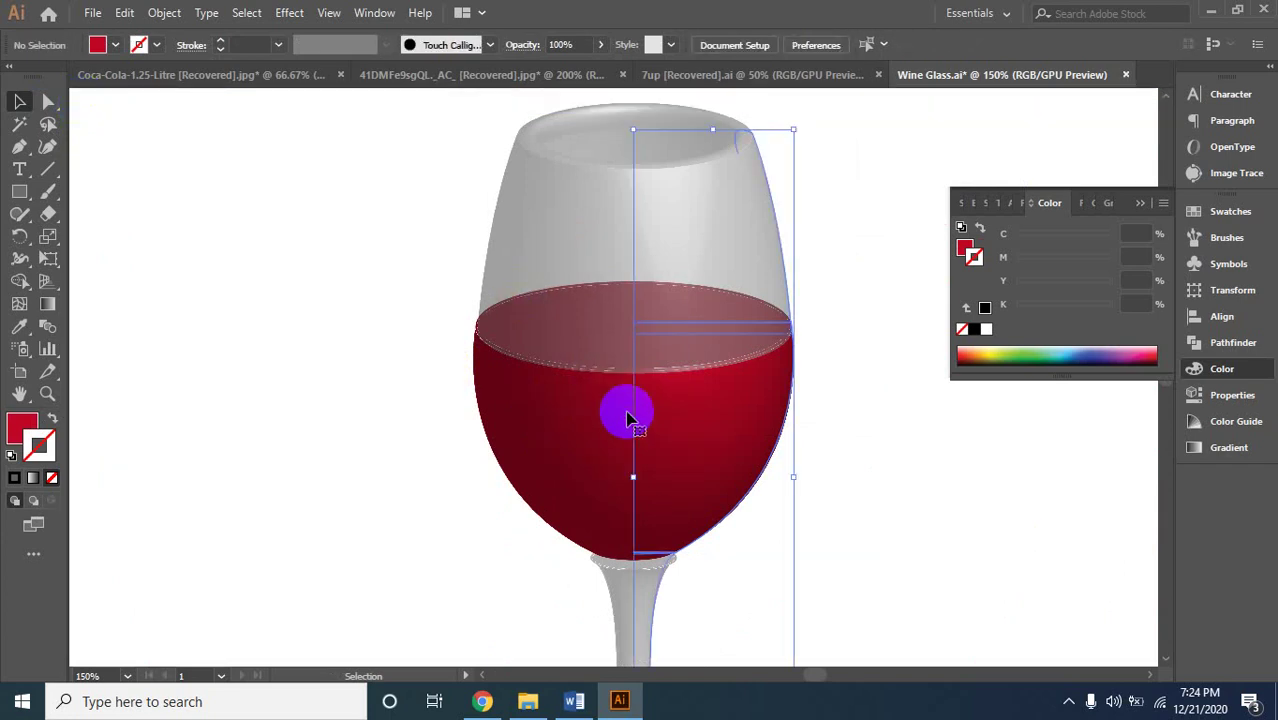
right_click(627, 418)
left_click(710, 241)
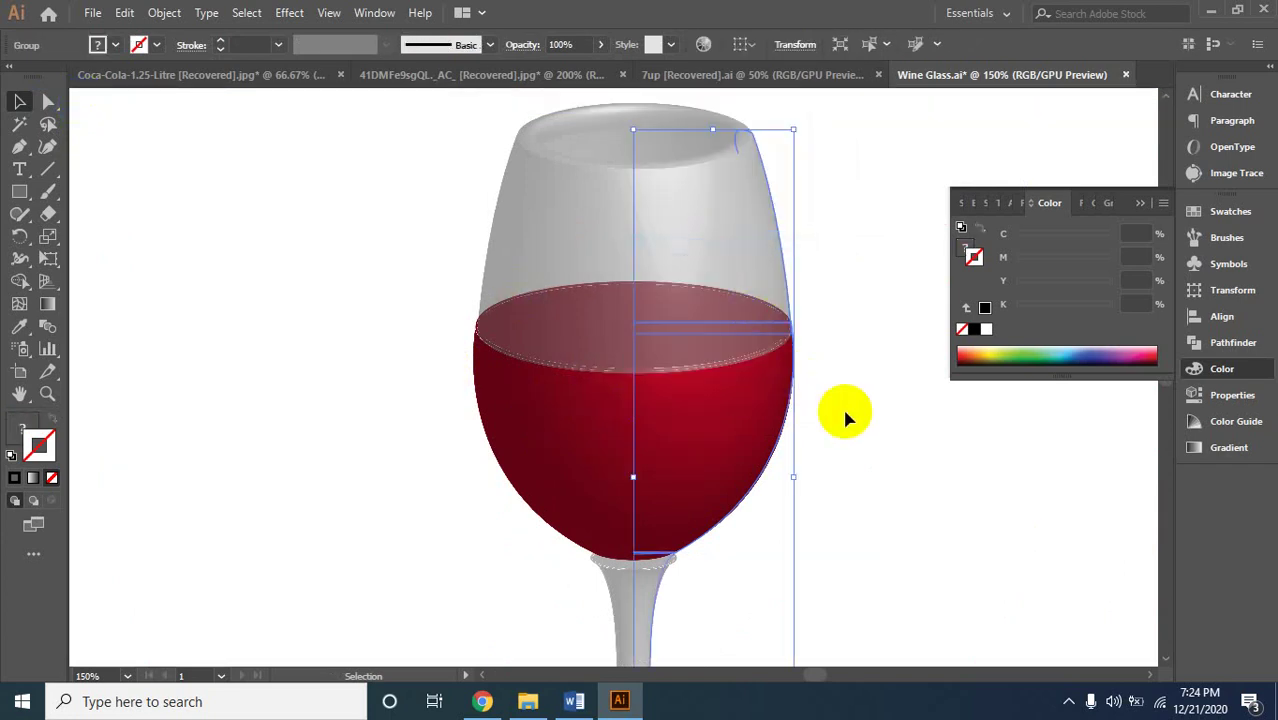
Nudge the right-half red wine shape two steps lower in the bowl.
left_click(701, 443)
left_click(697, 444)
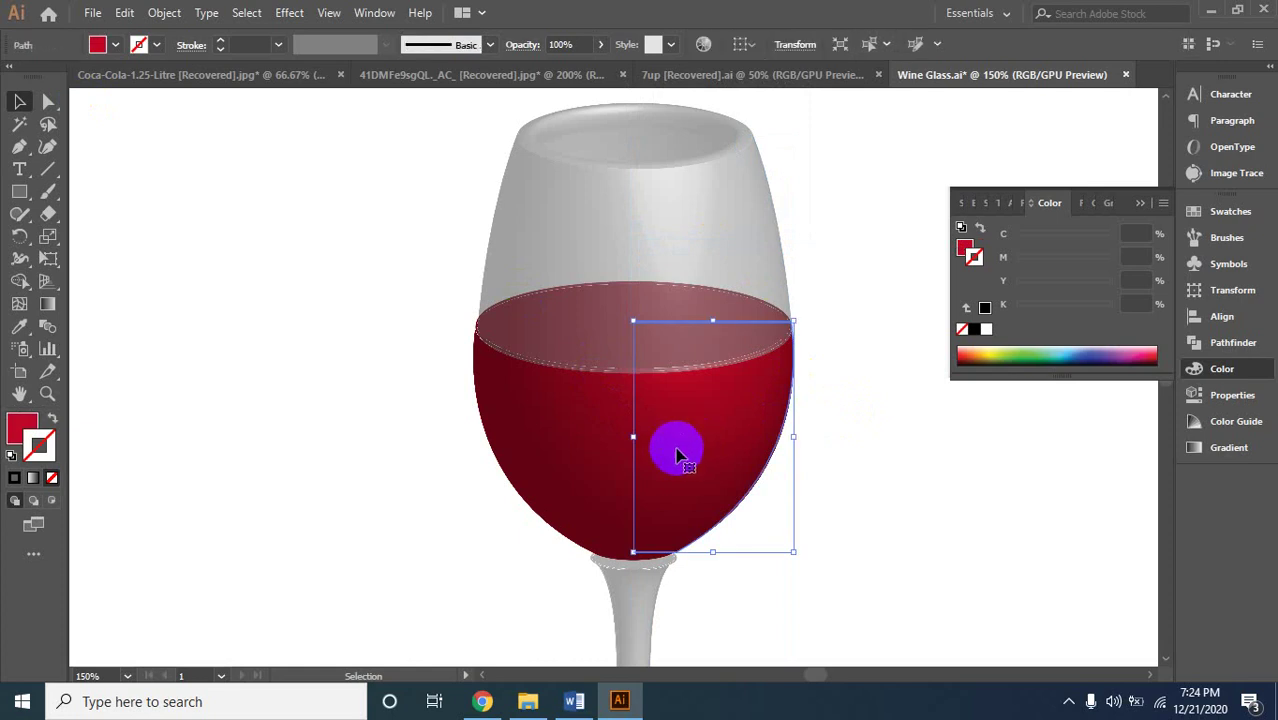
key("Down")
key("Down")
key("Down")
key("Down")
key("Down")
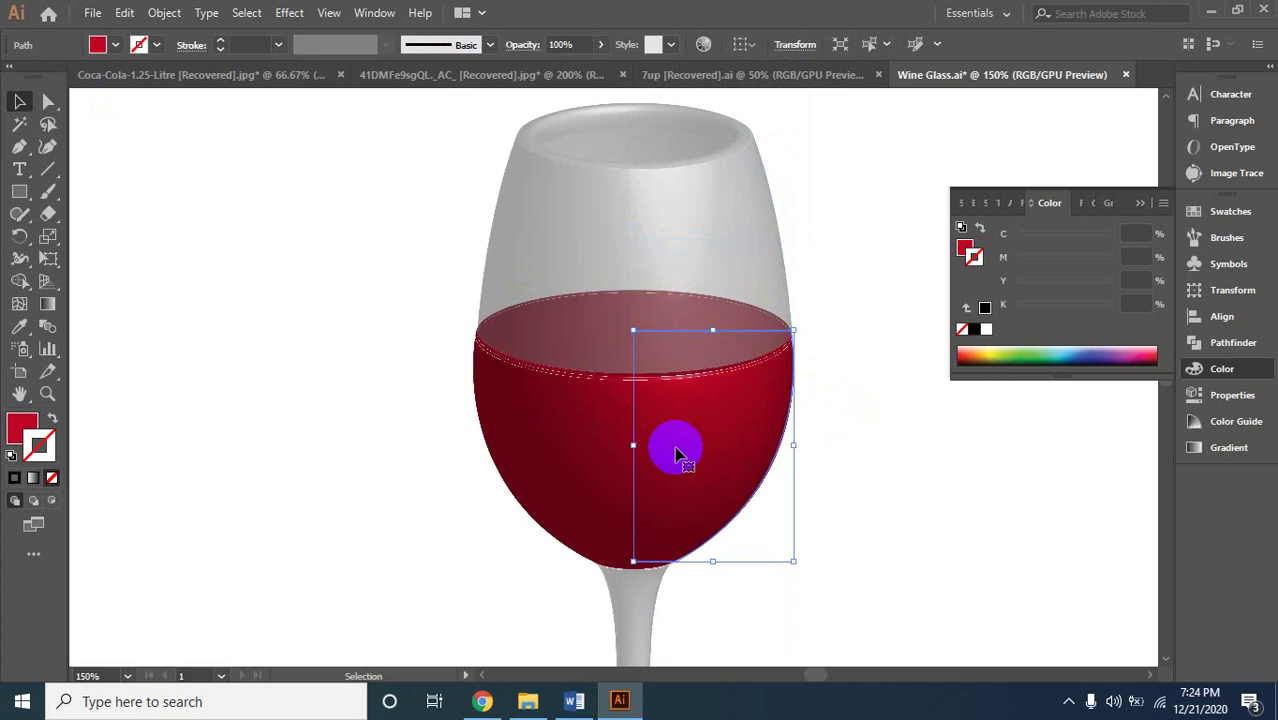
key("Down")
key("Down")
left_click(804, 518)
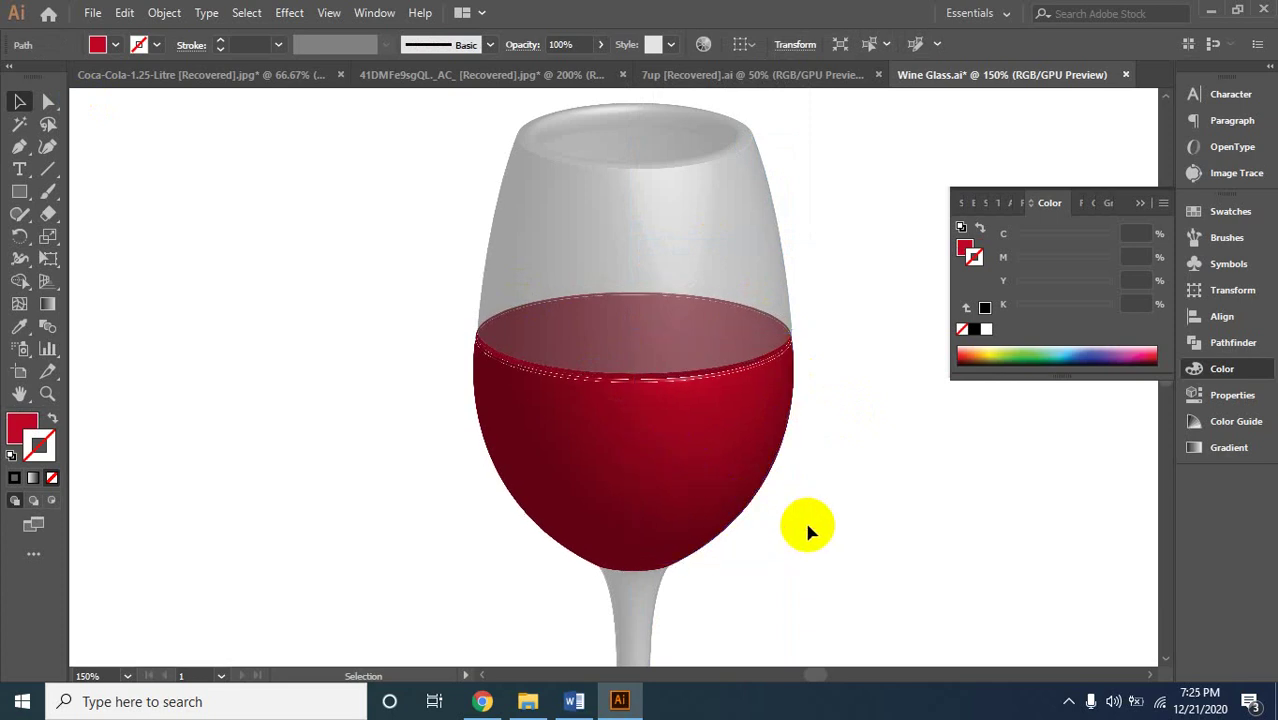
left_click(673, 338)
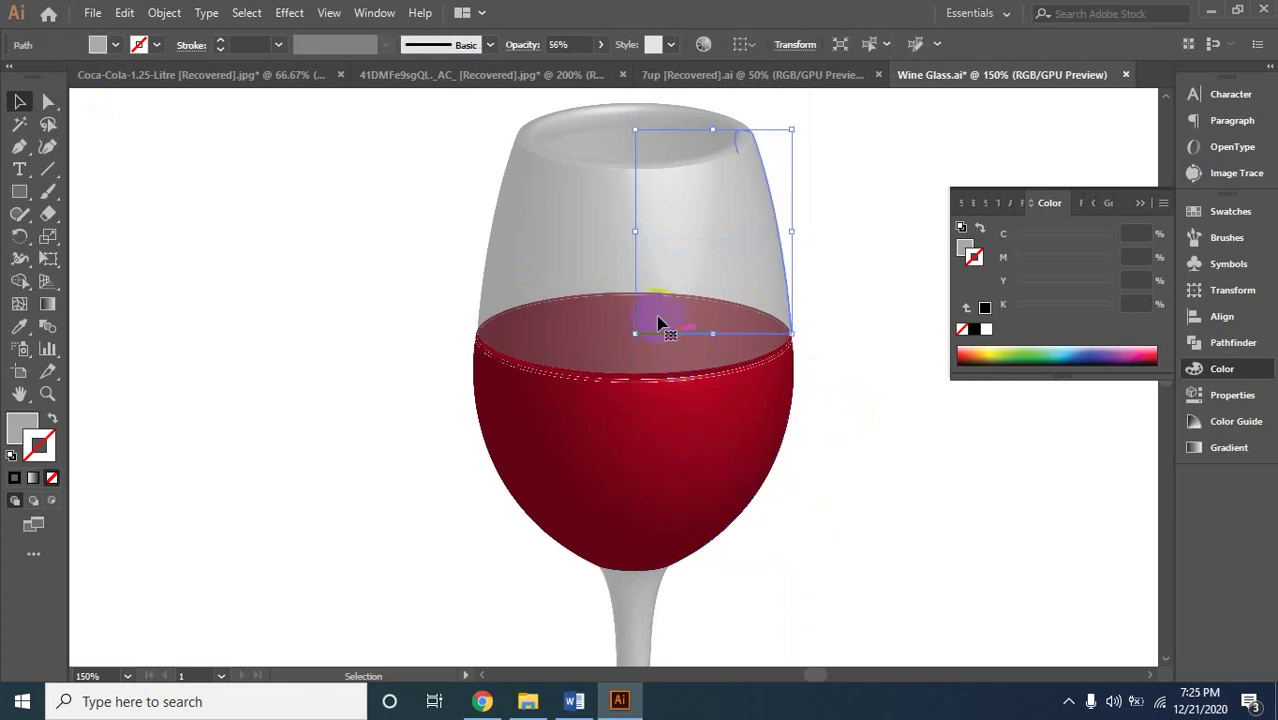
Nudge the right-side glass highlight path down and back up, then zoom onto the wine.
key("Down")
key("Down")
key("Down")
key("Down")
key("Down")
key("Down")
key("Down")
key("Down")
key("Down")
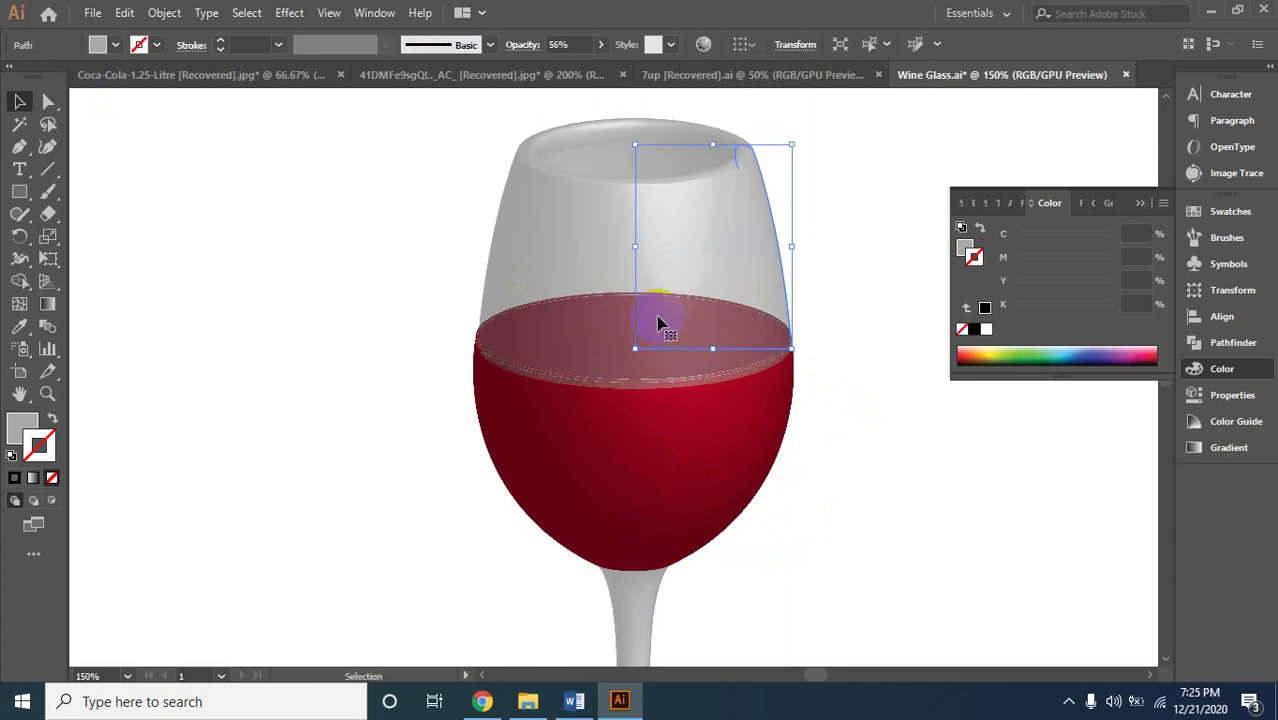
key("Up")
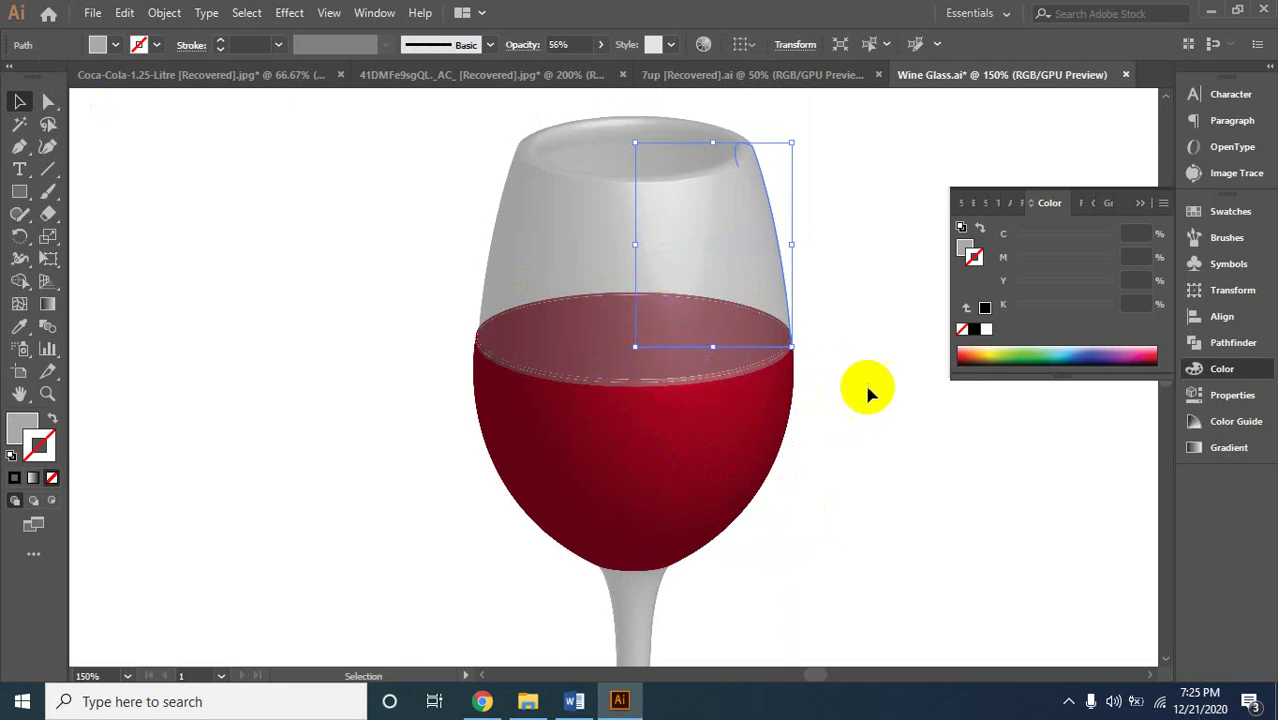
left_click(867, 388)
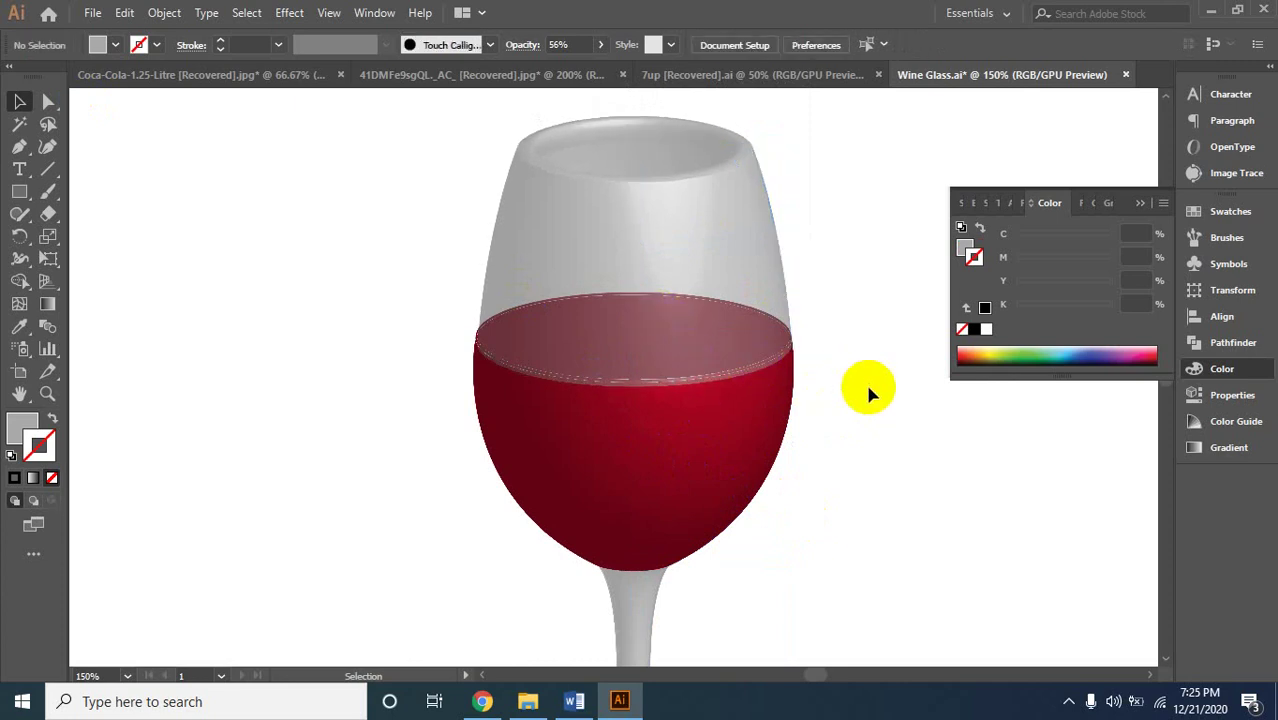
left_click(584, 583, "alt")
left_click(584, 583, "alt")
left_click(658, 344)
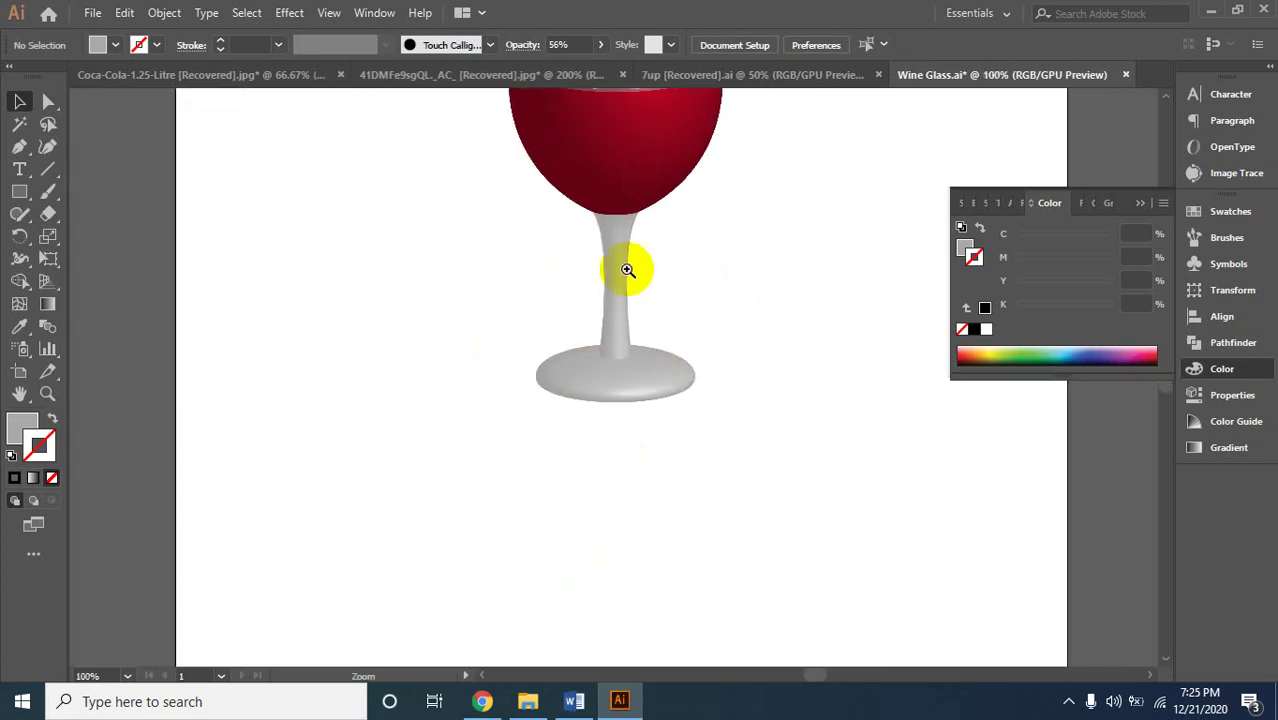
left_click(627, 270)
left_click(622, 238)
left_click(622, 234)
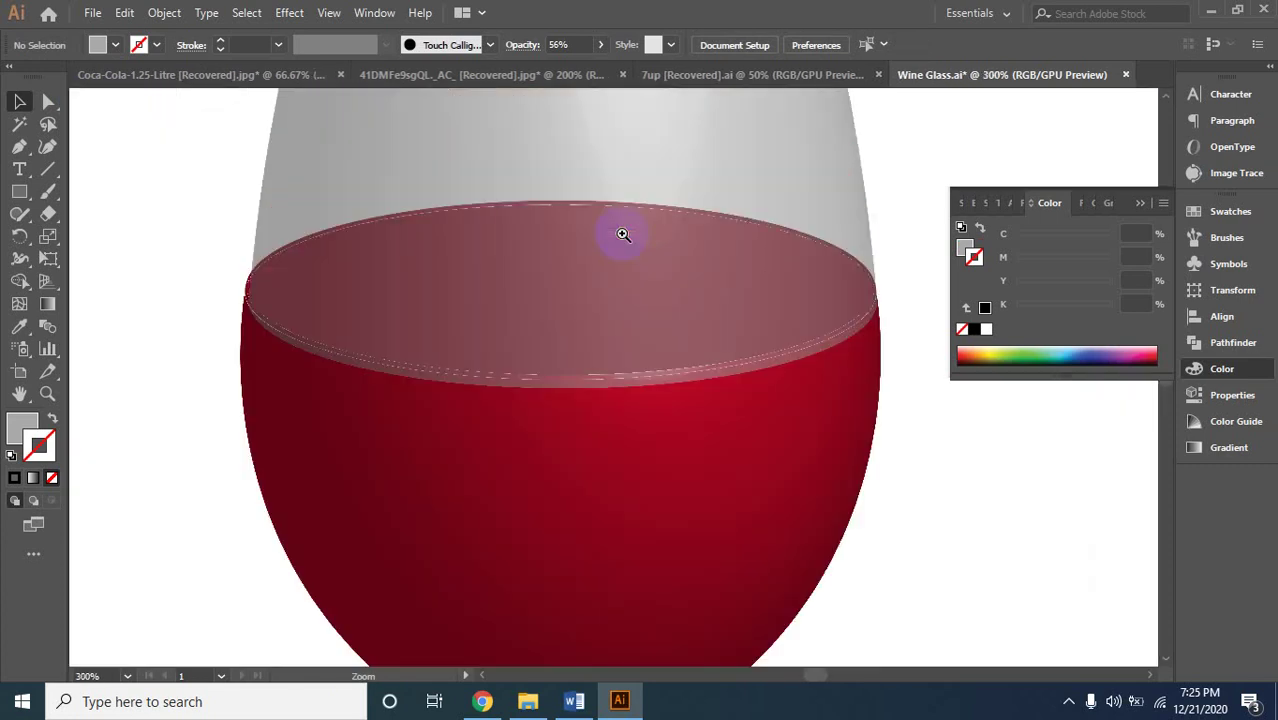
Raise the wine fill's K value from about 8% to 72% for a deep maroon.
left_click(599, 516)
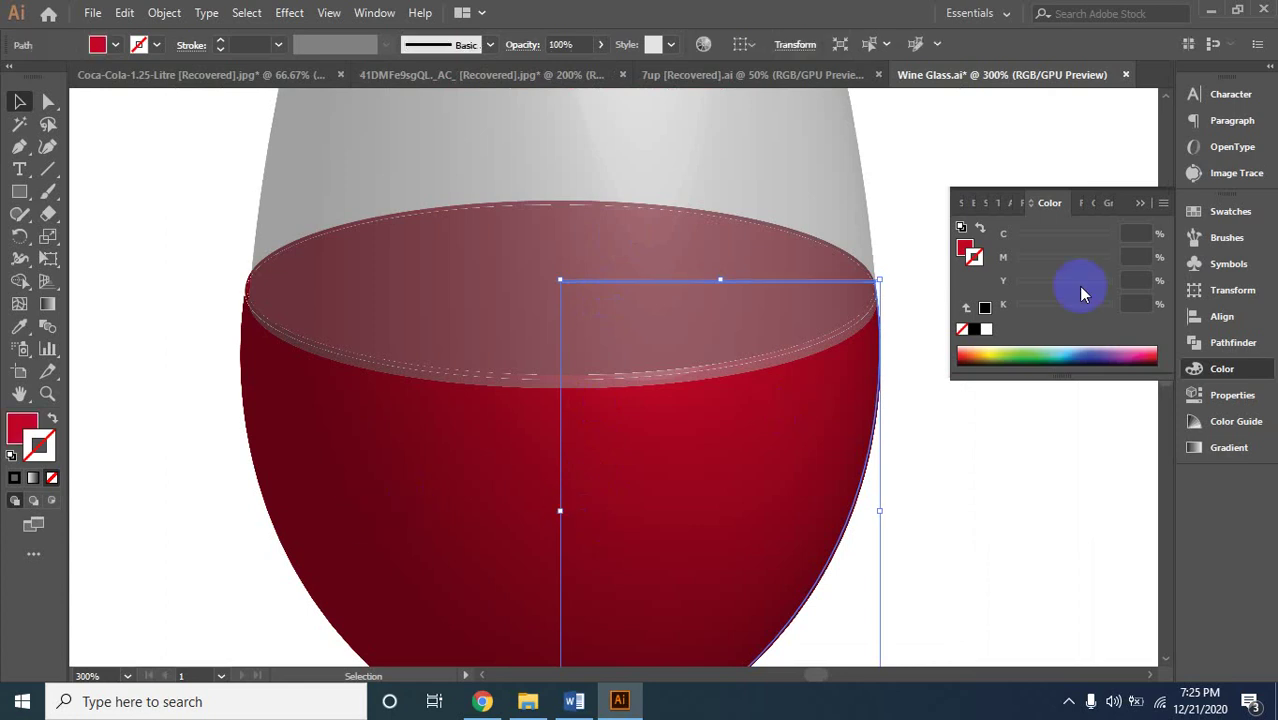
left_click(20, 428)
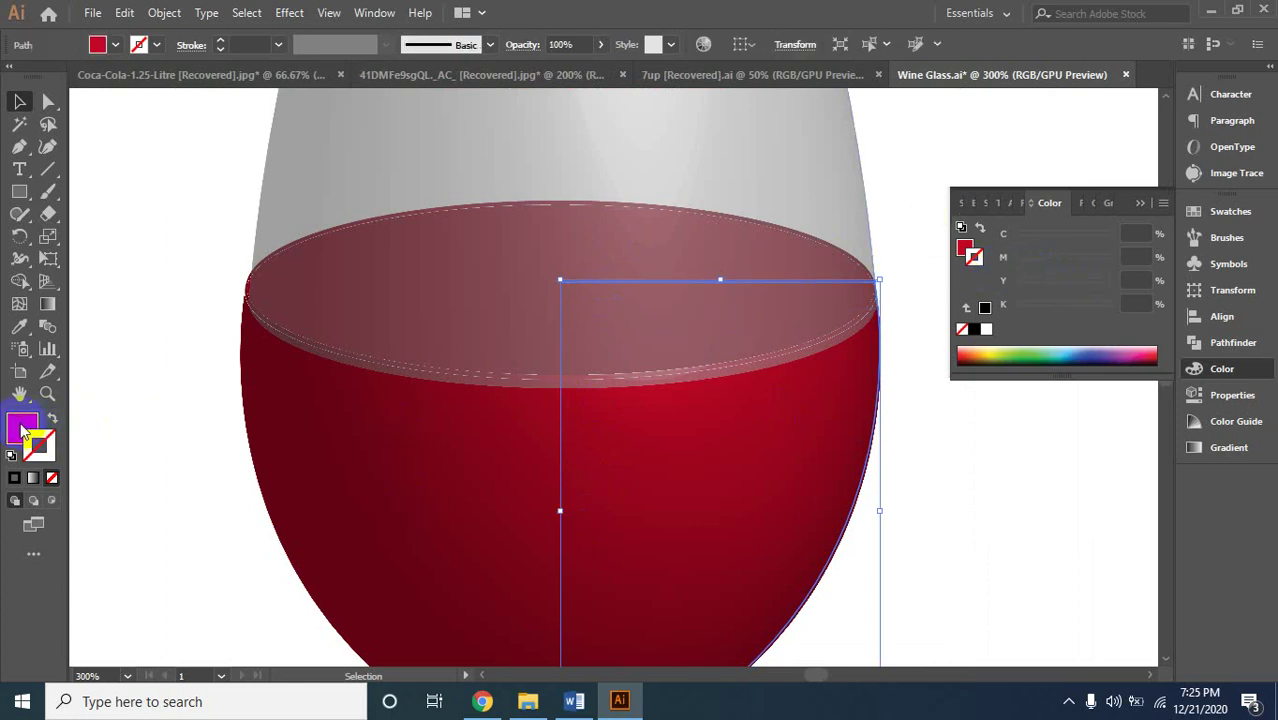
double_click(20, 428)
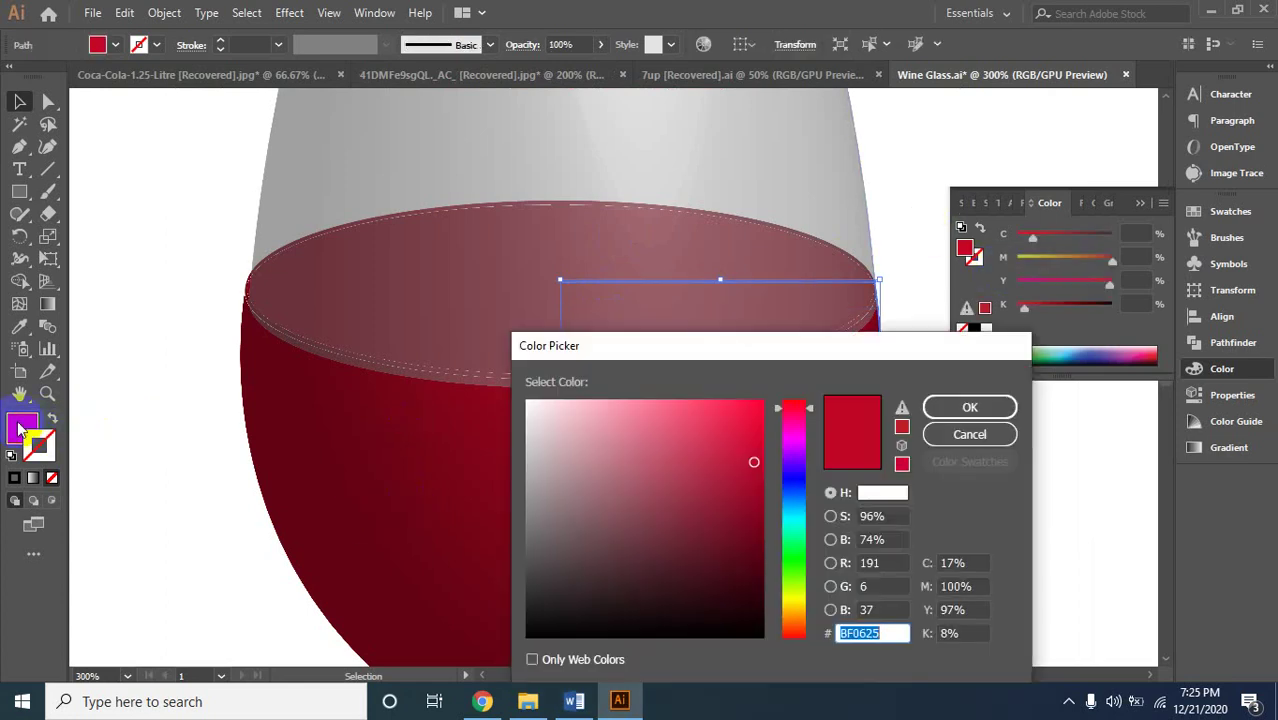
left_click(967, 431)
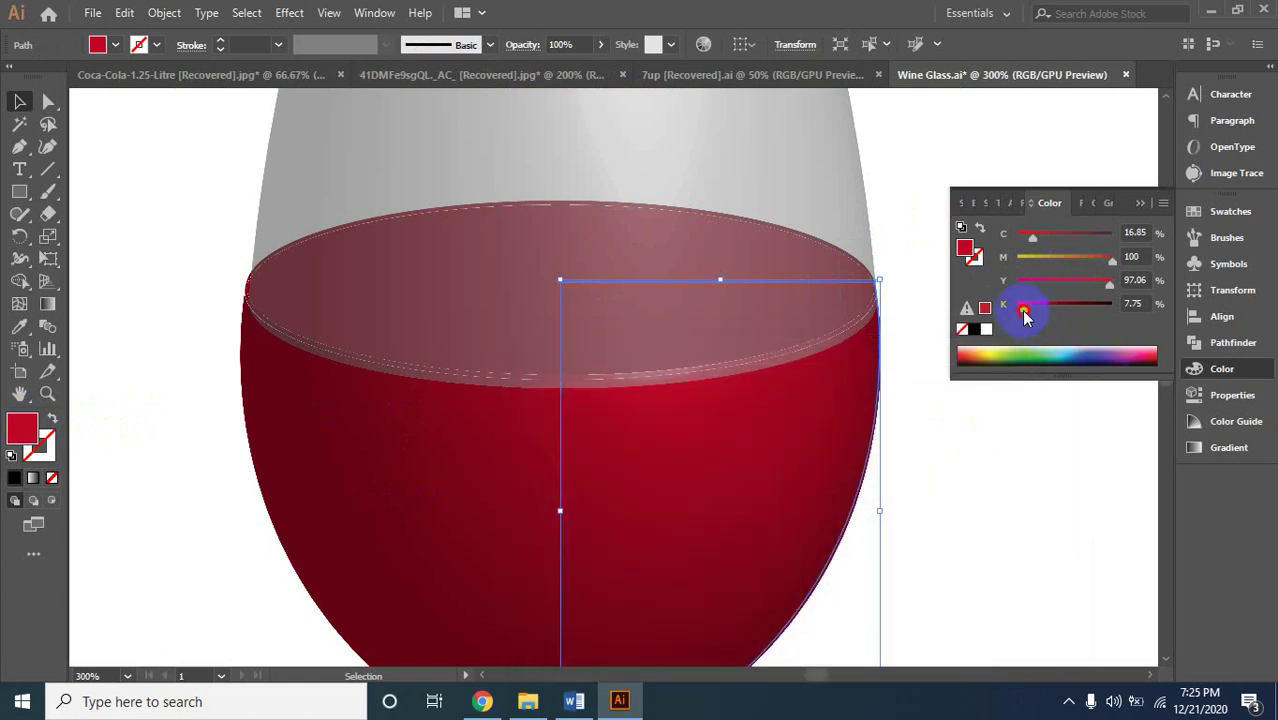
left_click_drag(1040, 314, 1053, 315)
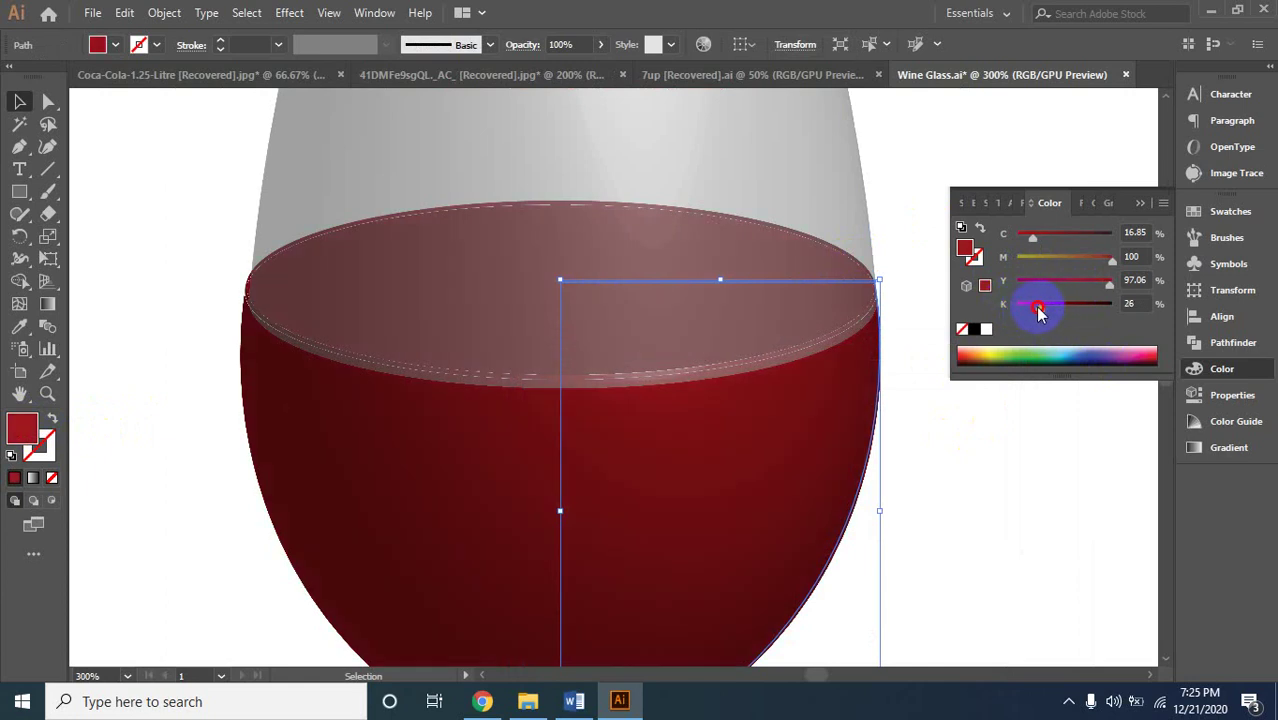
mouse_move(1039, 312)
left_mouse_down()
mouse_move(1018, 303)
mouse_move(1092, 318)
left_mouse_up()
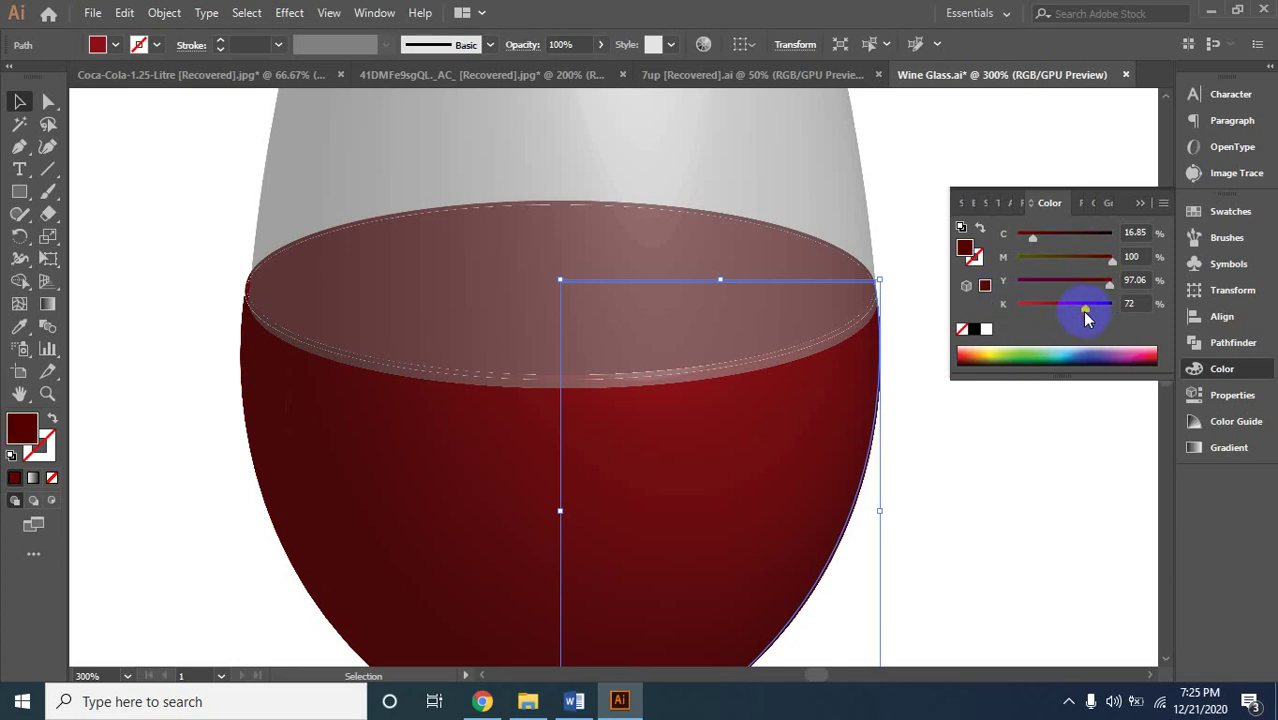
left_click(915, 480)
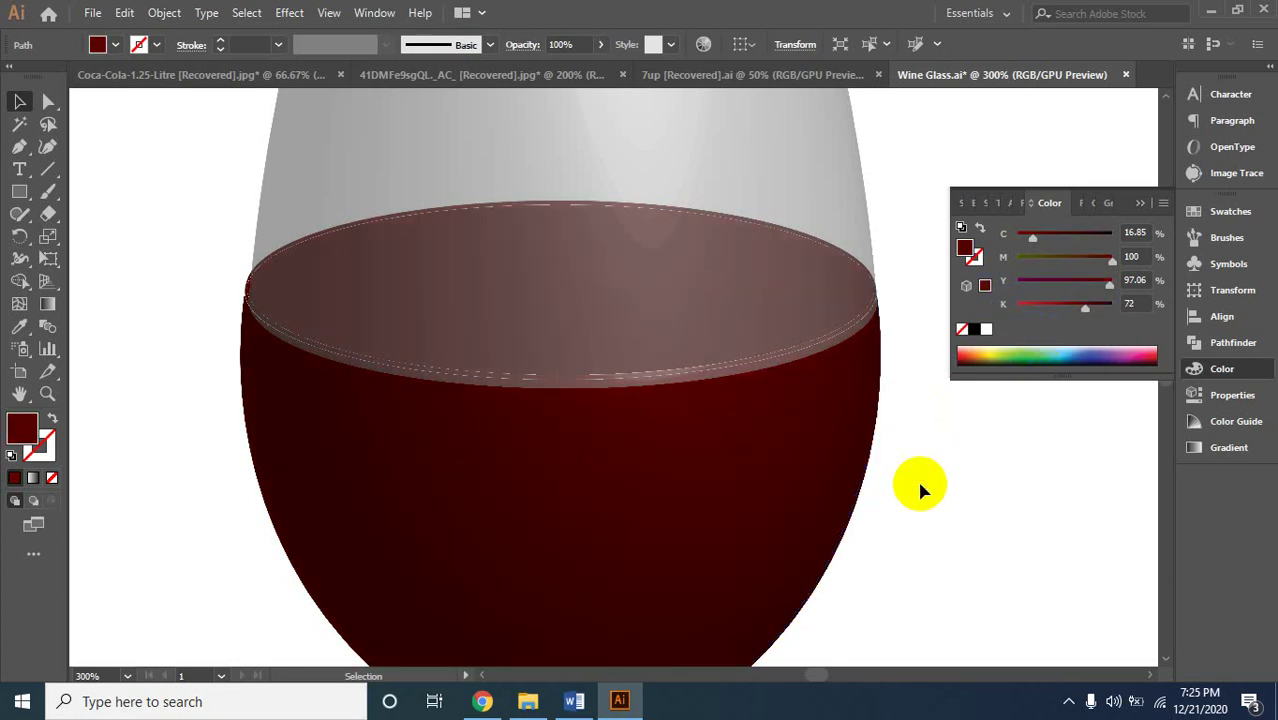
Set the upper glass highlight's colour to C 0, M 6.32, Y 0, K 0 for a near-white tint.
key("z")
left_click(628, 425, "alt")
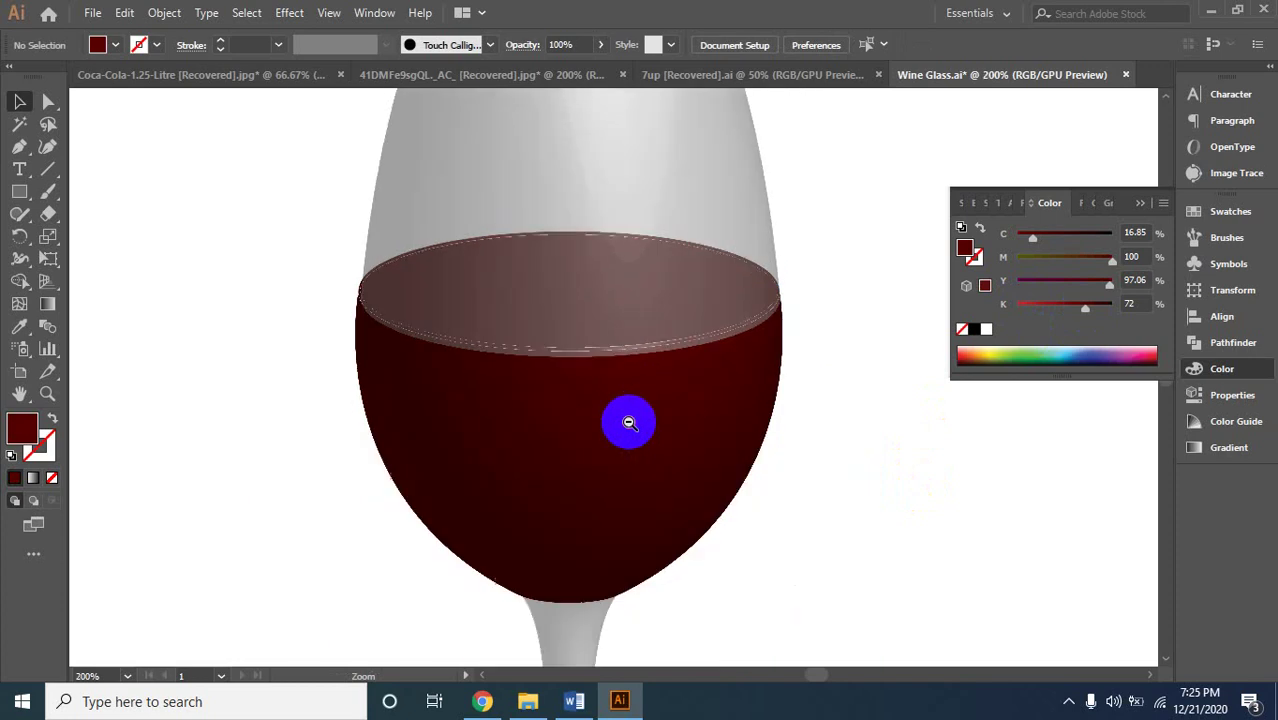
left_click(627, 422, "alt")
left_click(650, 412)
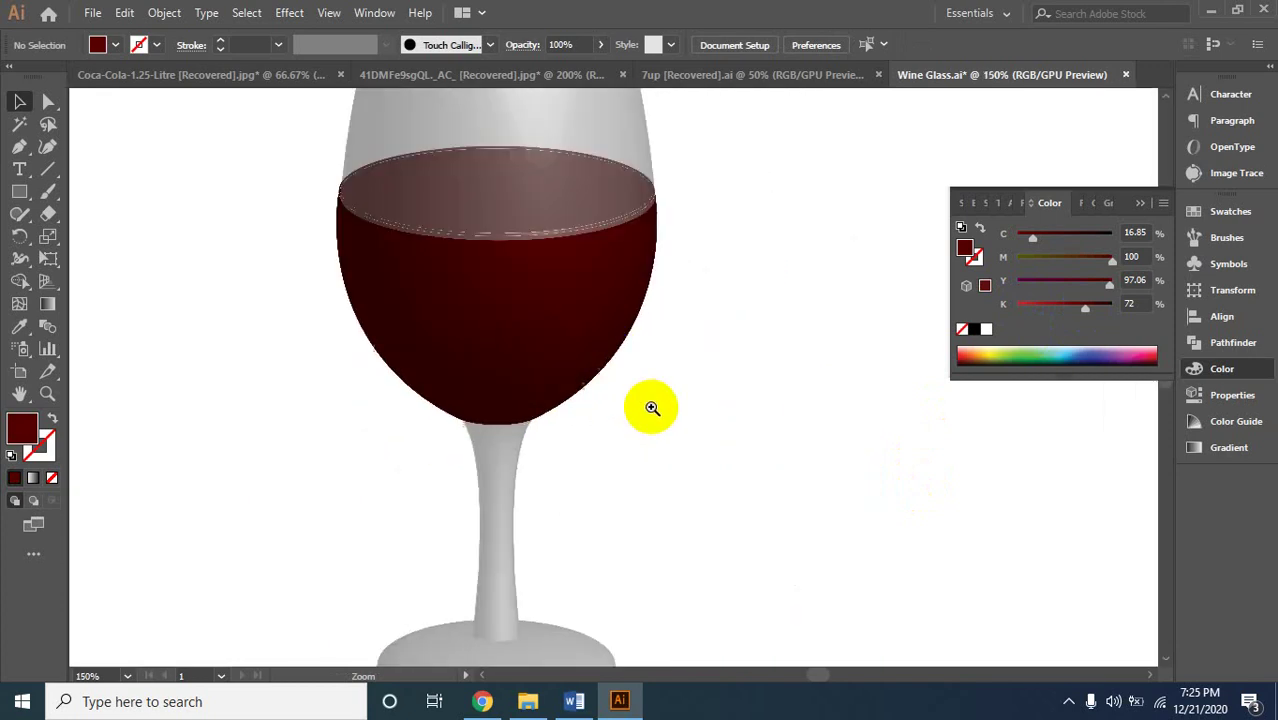
left_click(611, 374, "alt")
left_click_drag(628, 394, 721, 446)
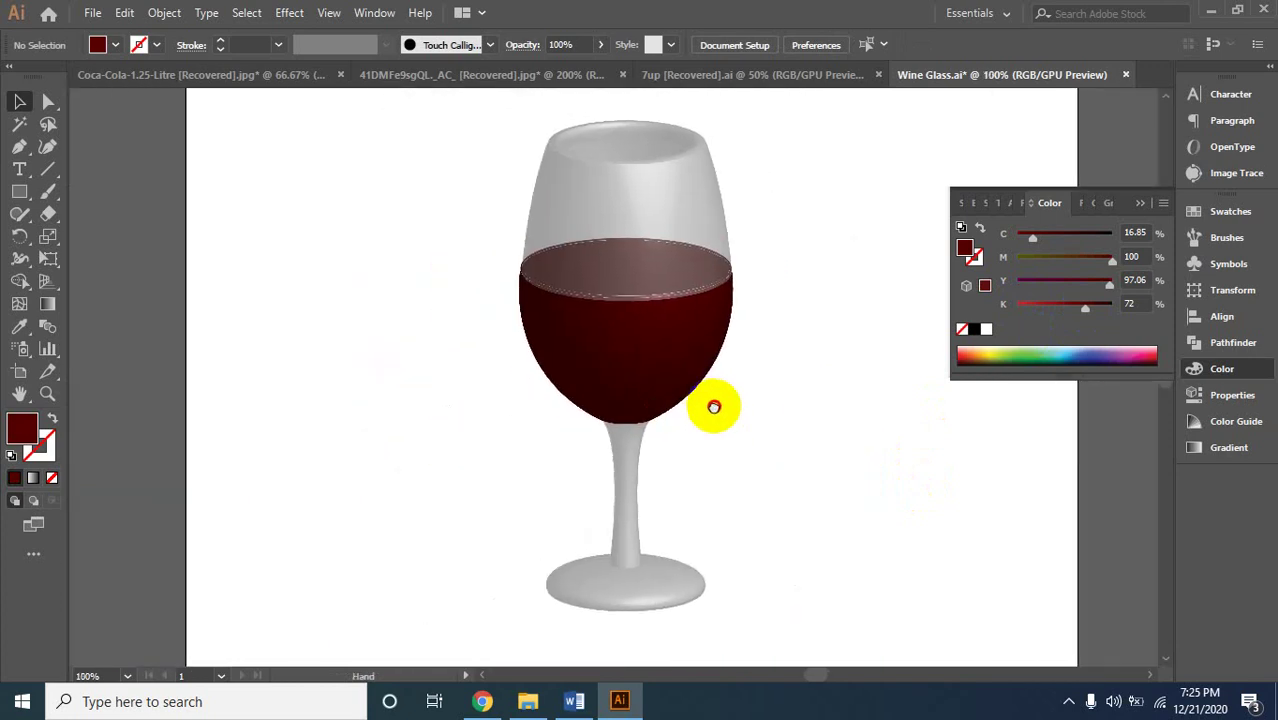
left_click(645, 262)
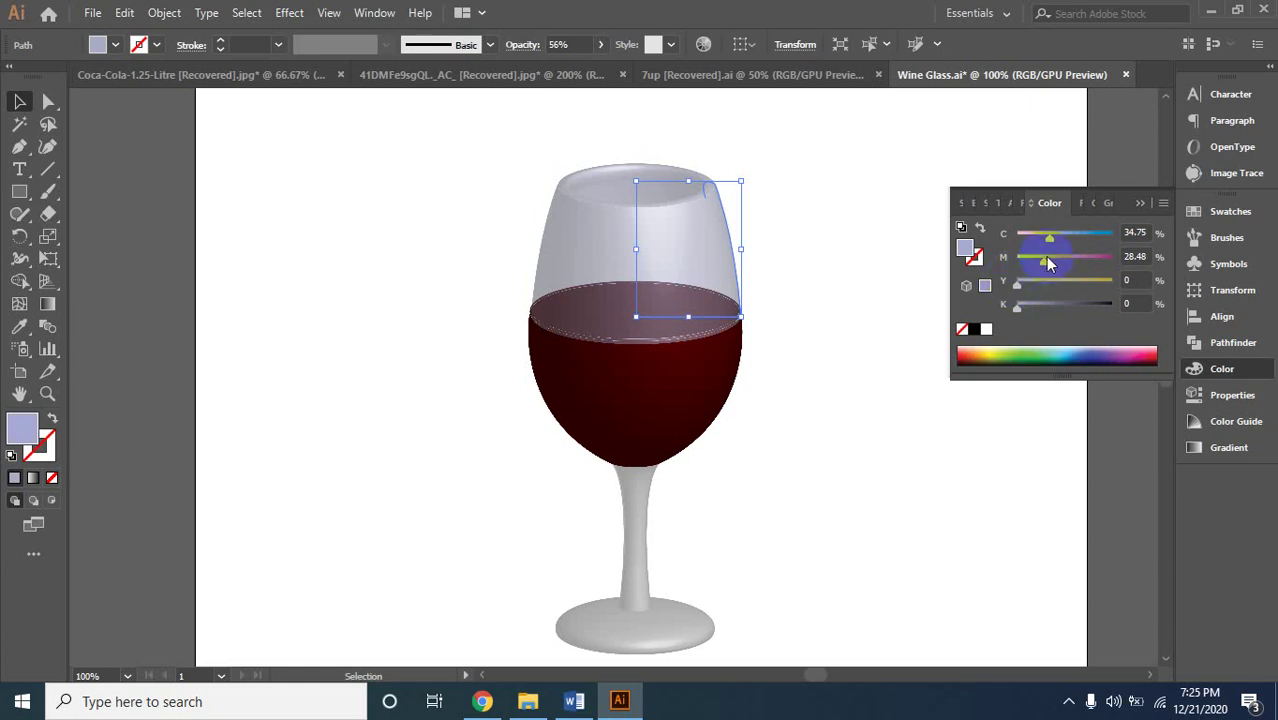
left_click_drag(1045, 270, 1025, 270)
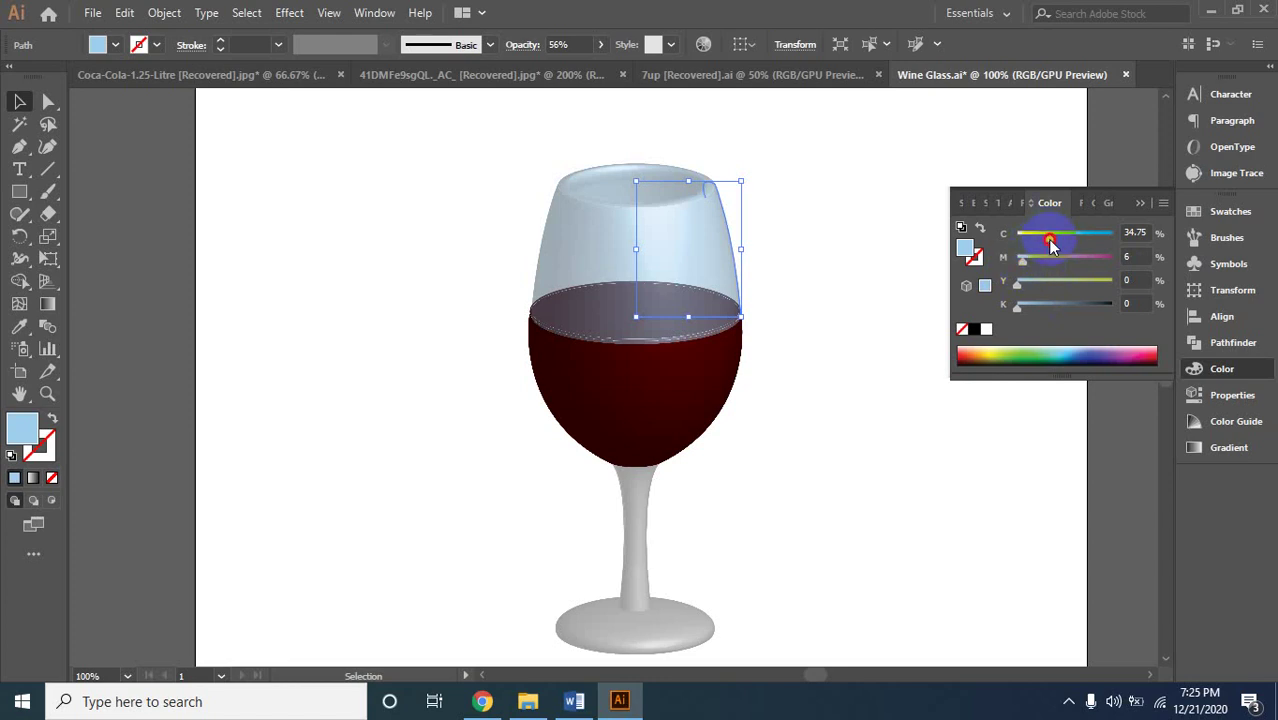
mouse_move(1050, 242)
left_mouse_down()
mouse_move(1019, 246)
mouse_move(1029, 242)
left_mouse_up()
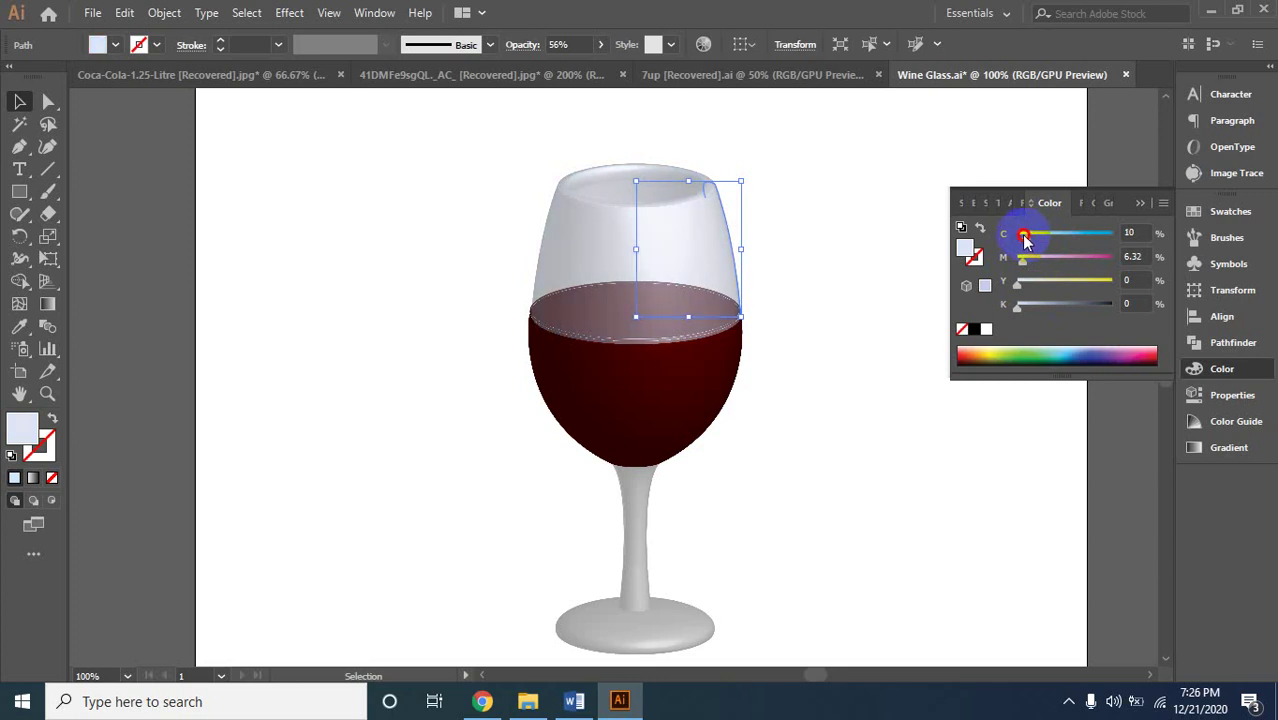
left_click_drag(1025, 240, 1004, 236)
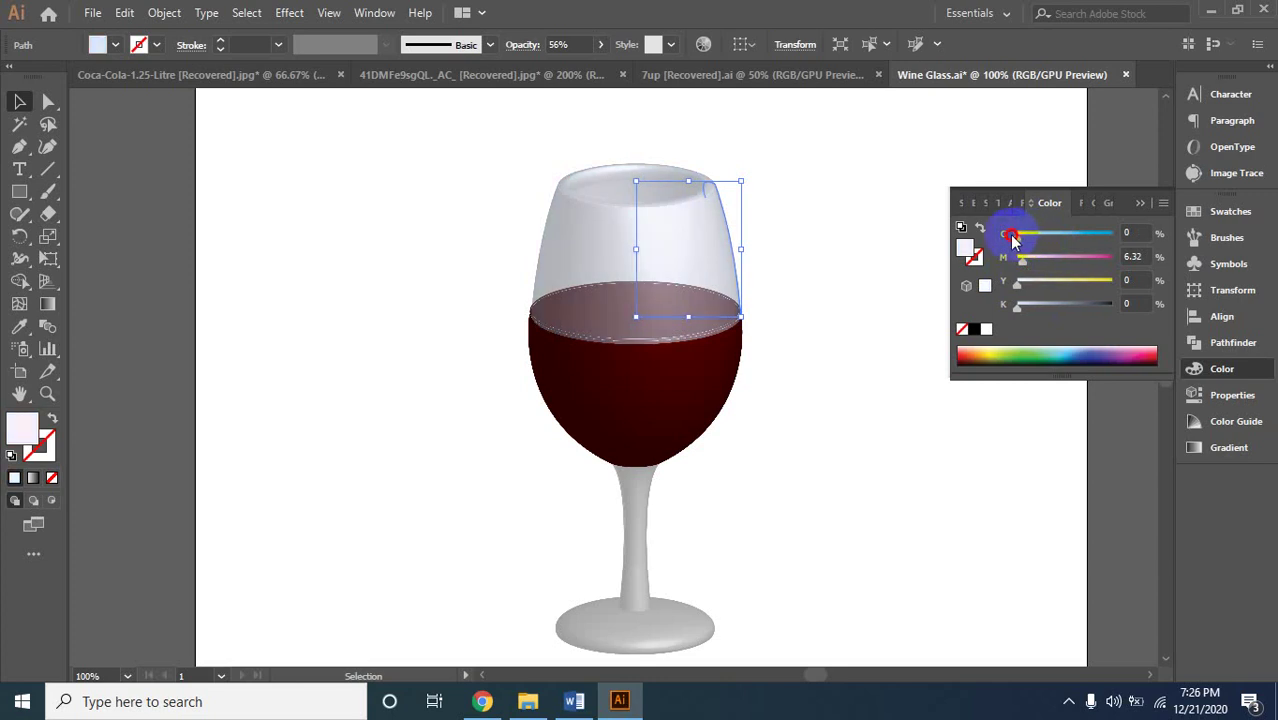
left_click(818, 463)
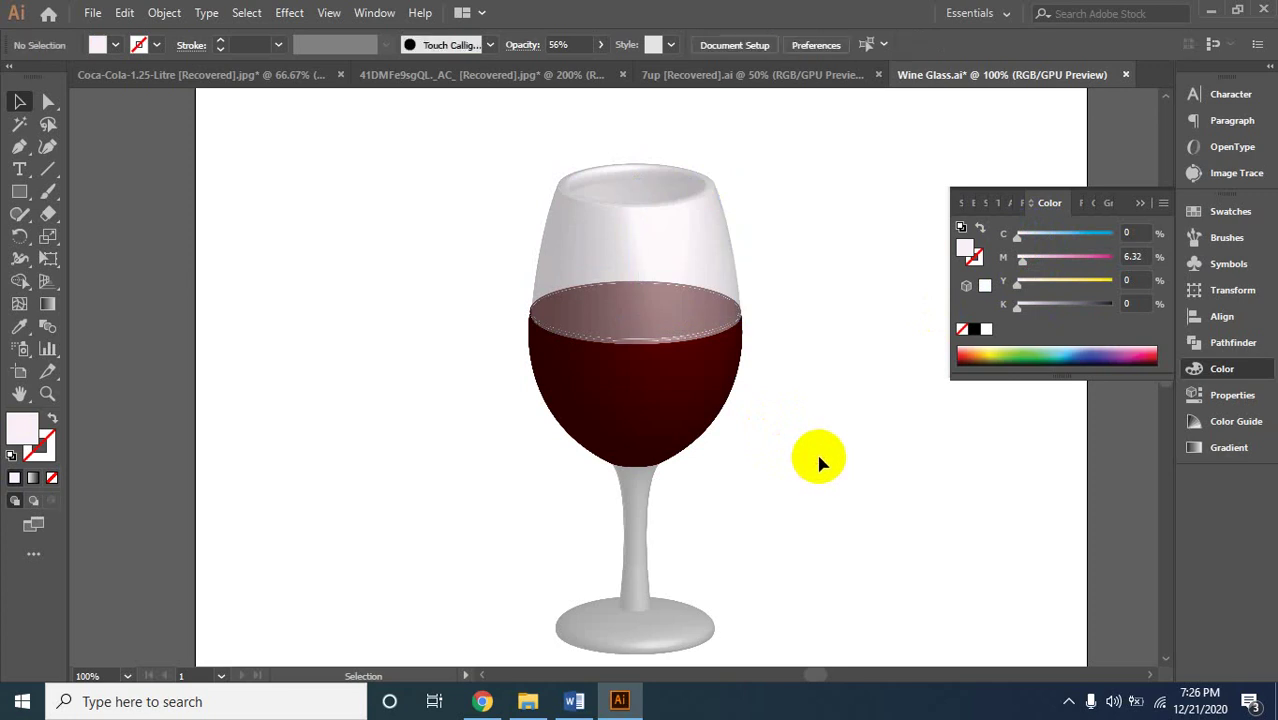
left_click(647, 516)
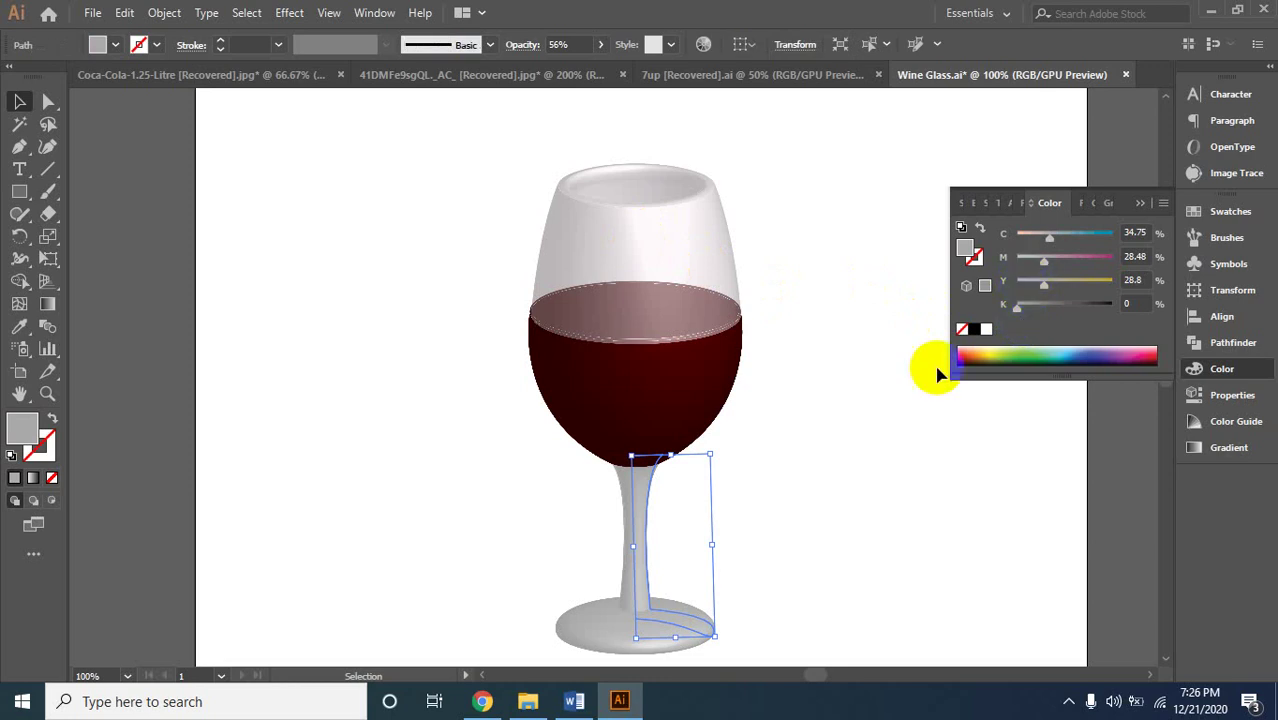
Lower the stem shape's opacity to 27%.
left_click(637, 253)
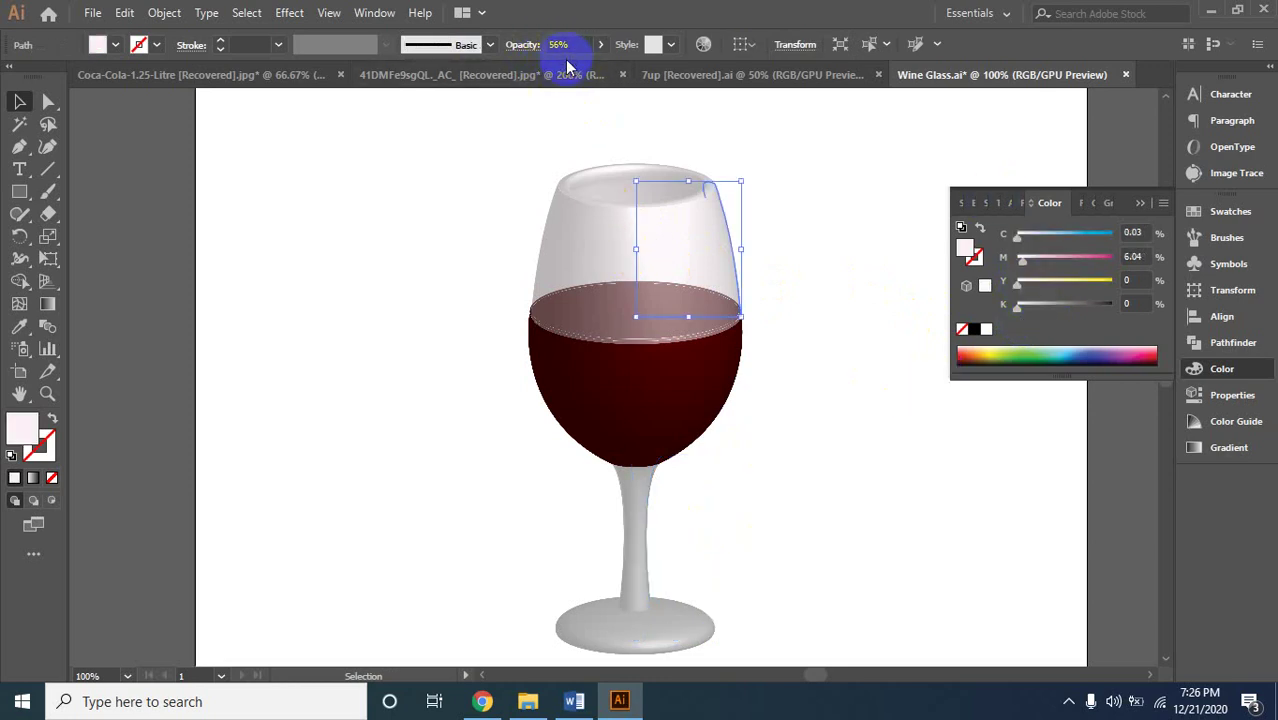
left_click(641, 513)
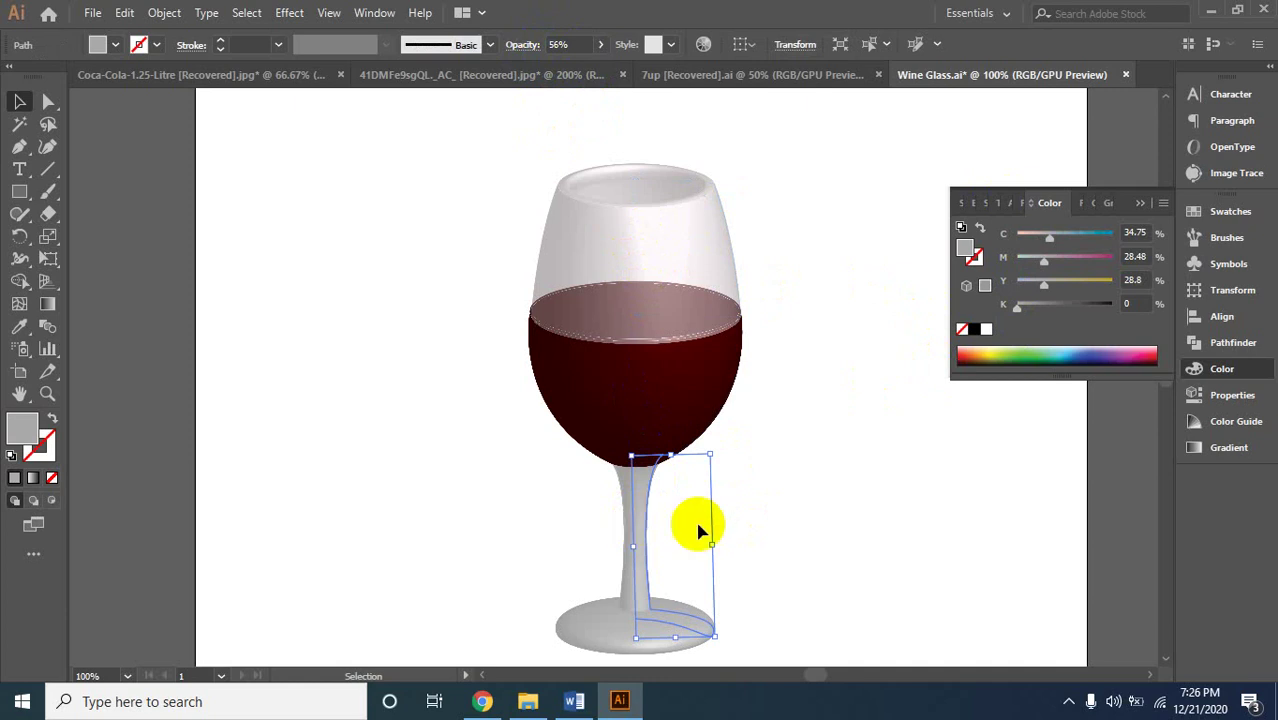
left_click(755, 518)
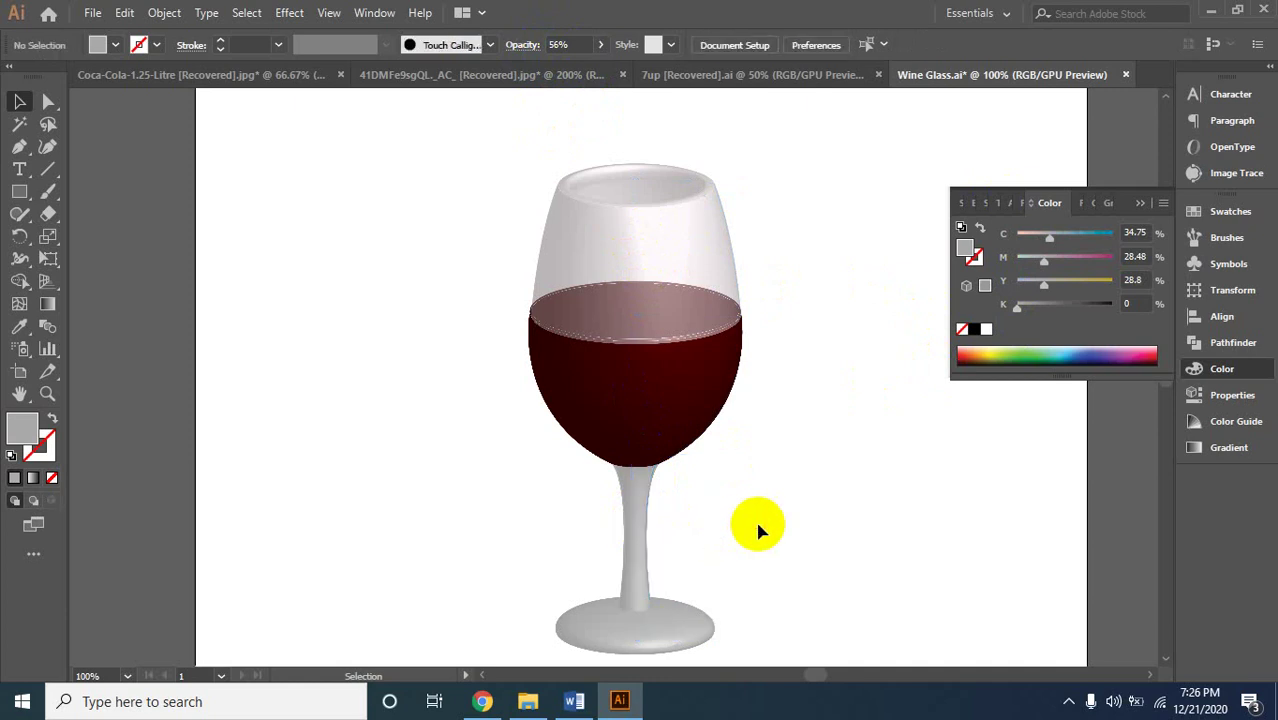
left_click(640, 552)
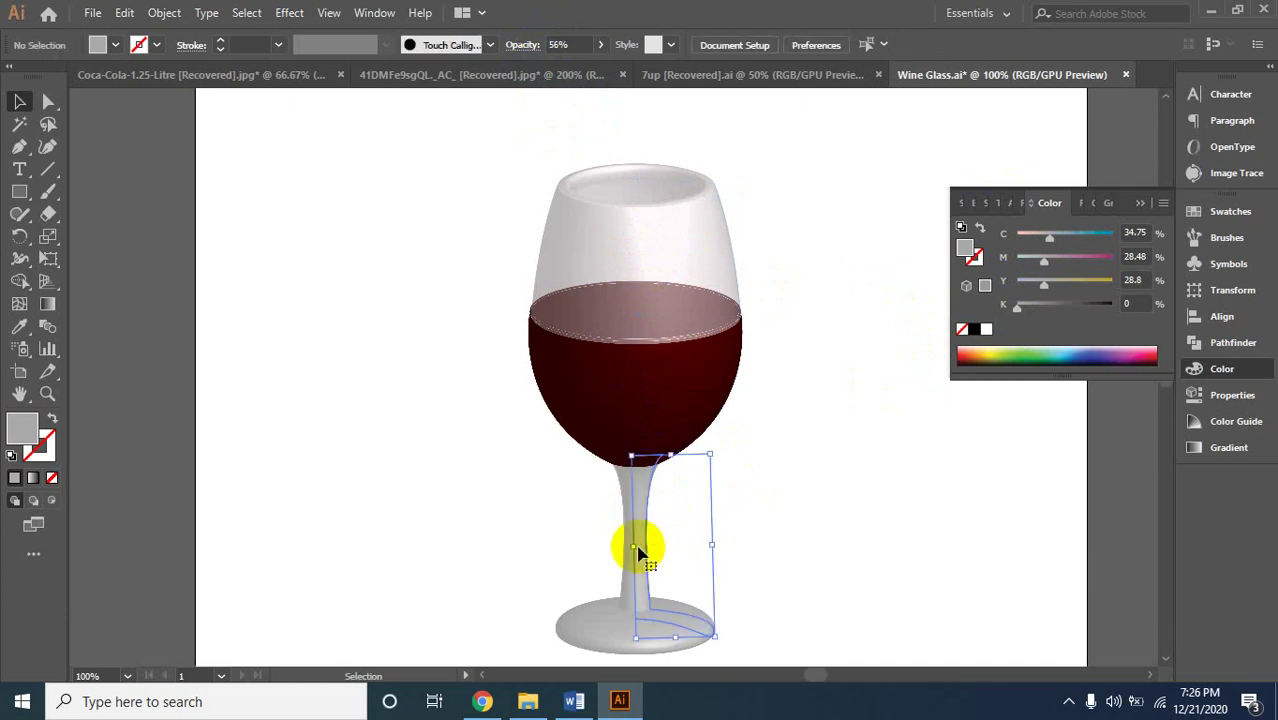
left_click(600, 47)
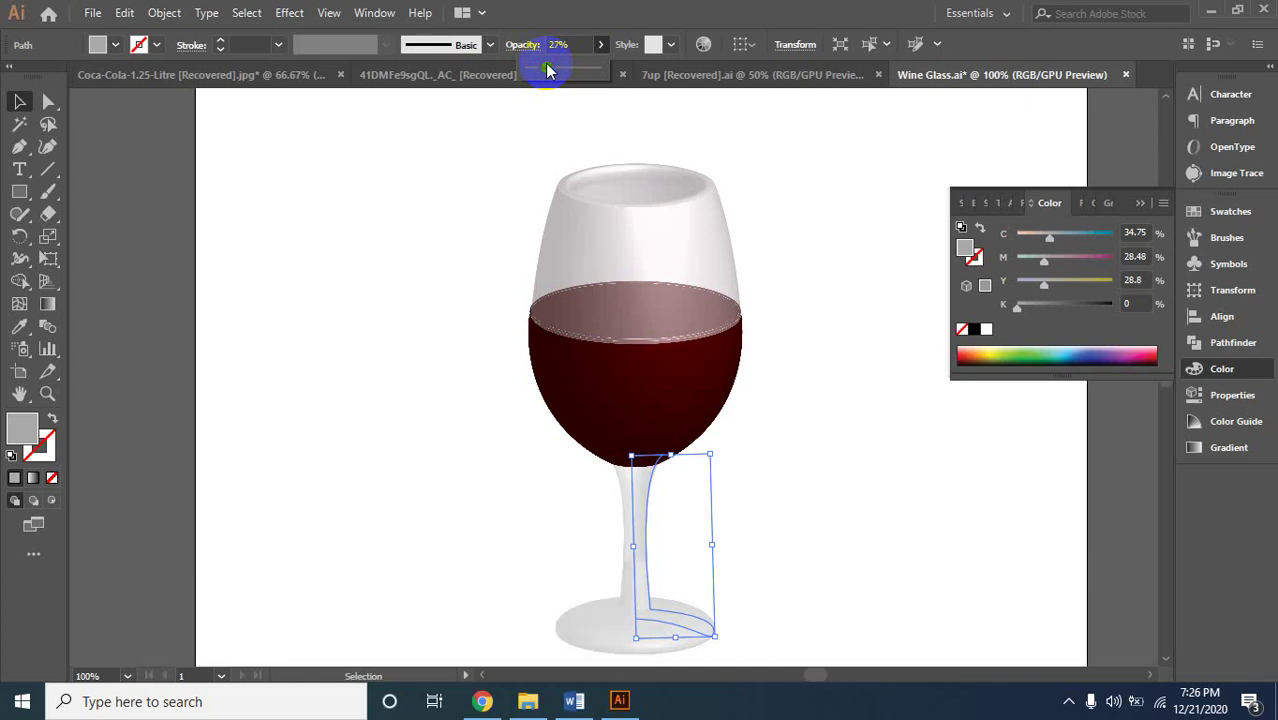
left_click(807, 365)
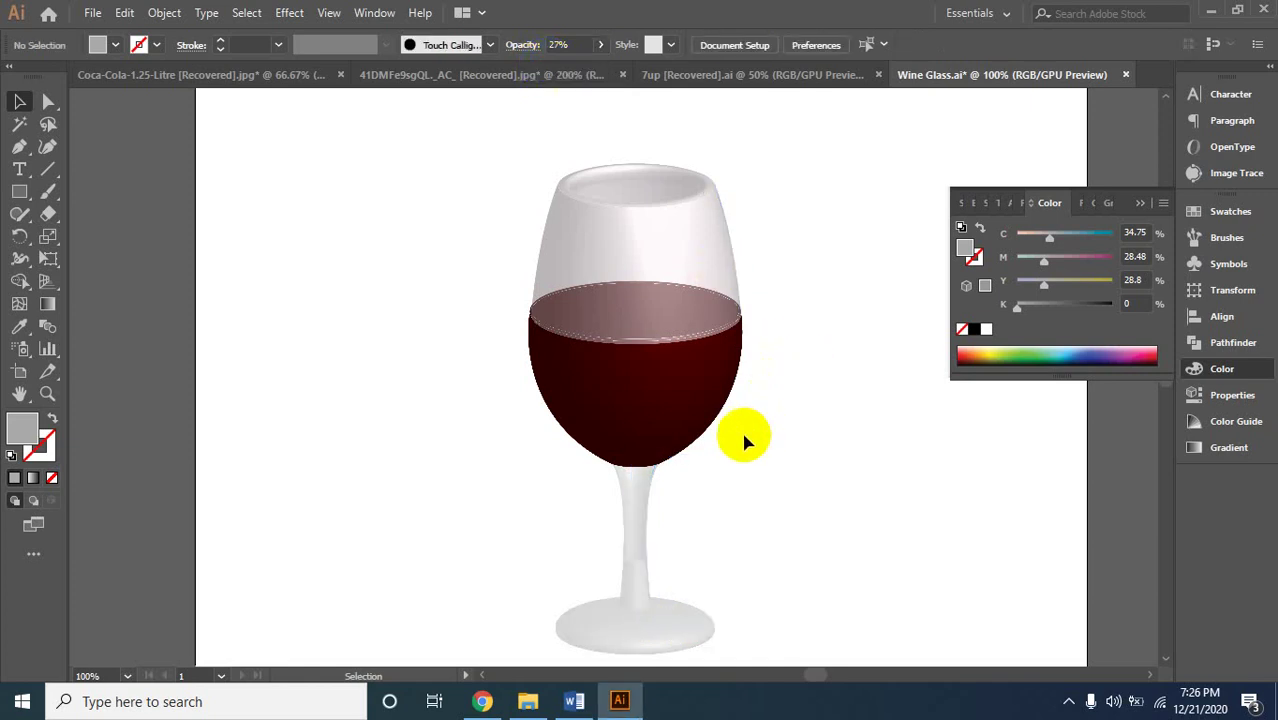
Lower the bowl highlight's opacity to 32%.
left_click(622, 259)
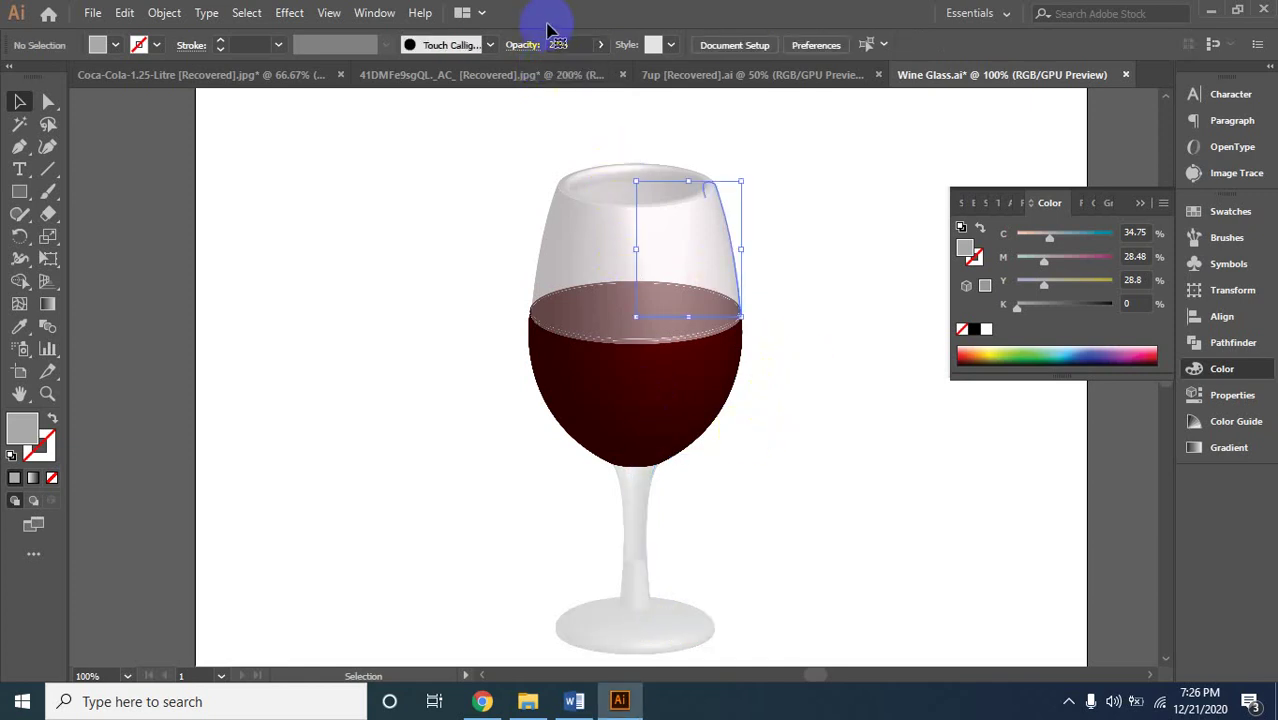
left_click(600, 44)
left_click_drag(585, 67, 550, 69)
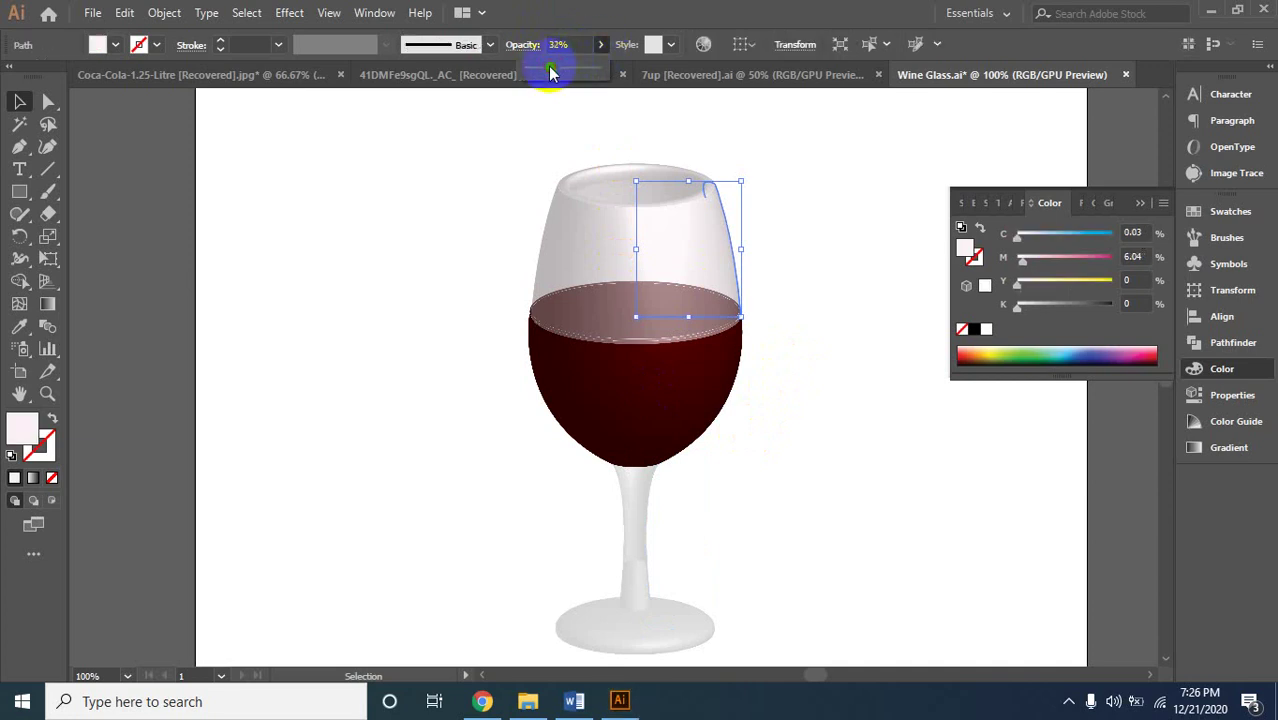
left_click(870, 318)
left_click(645, 472)
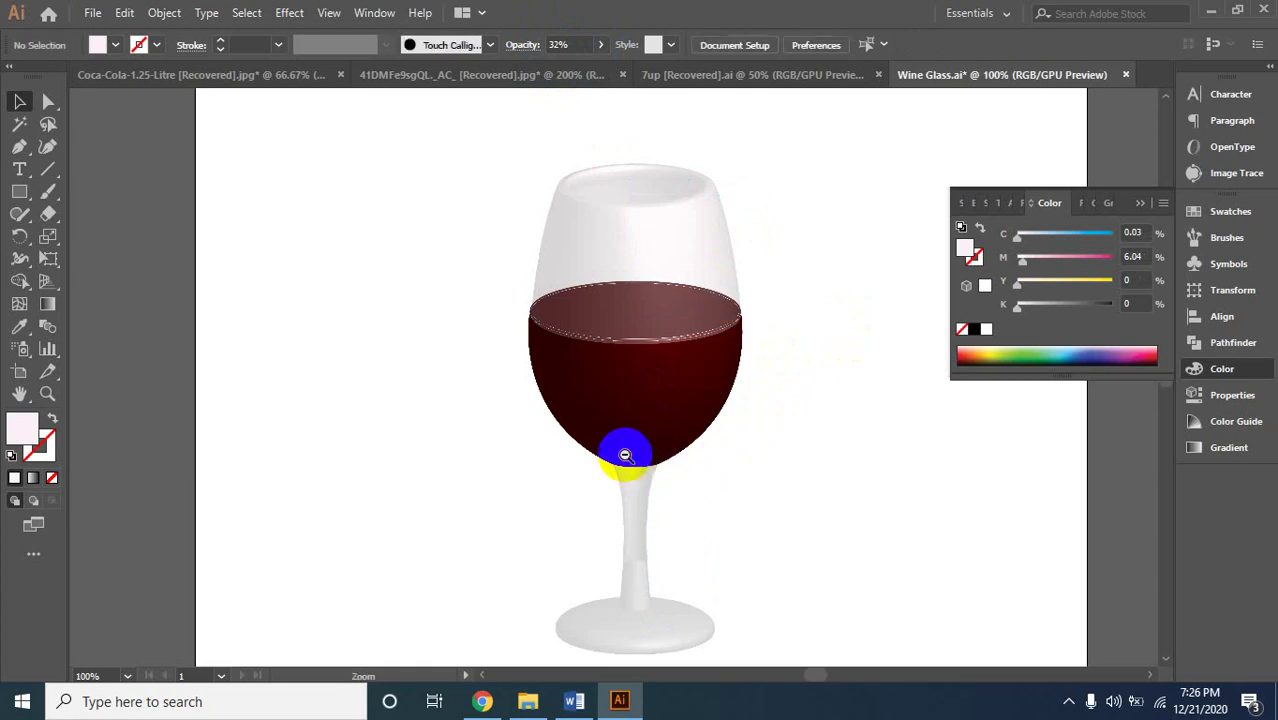
Drag the right-side highlight curve's top anchor along the glass rim with Direct Selection.
key("ctrl+minus")
left_click(590, 422)
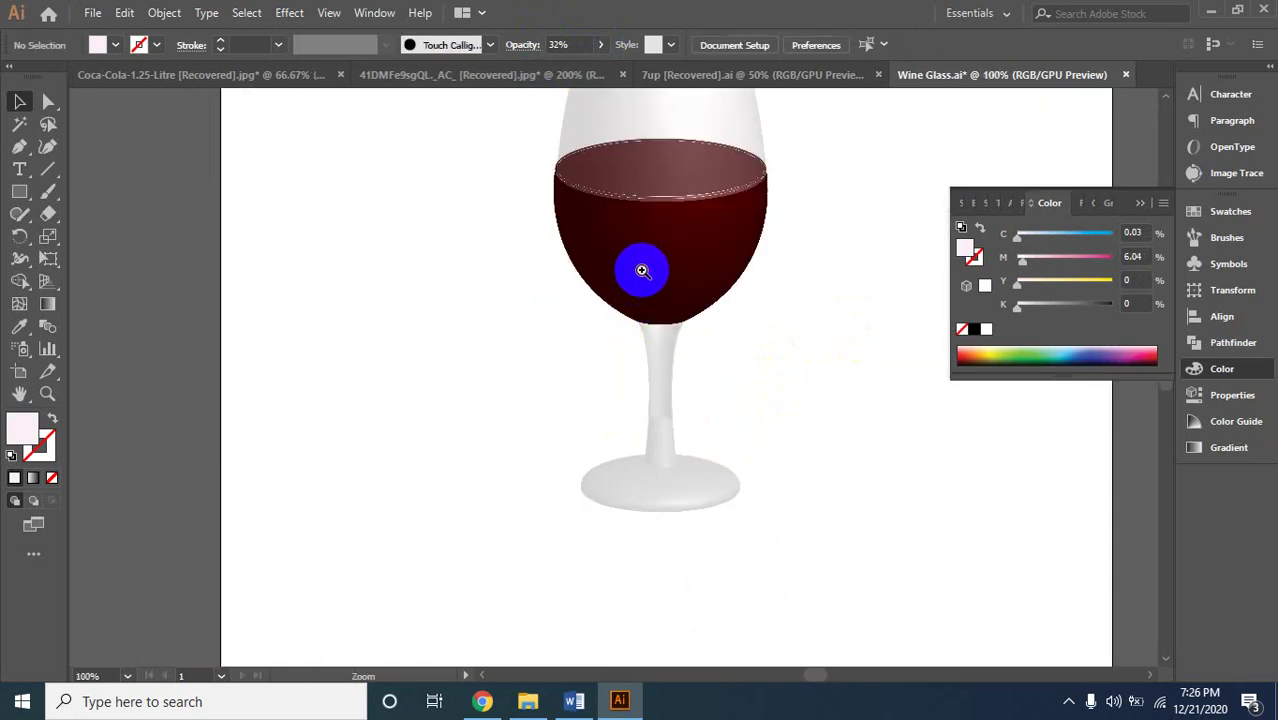
left_click(639, 268)
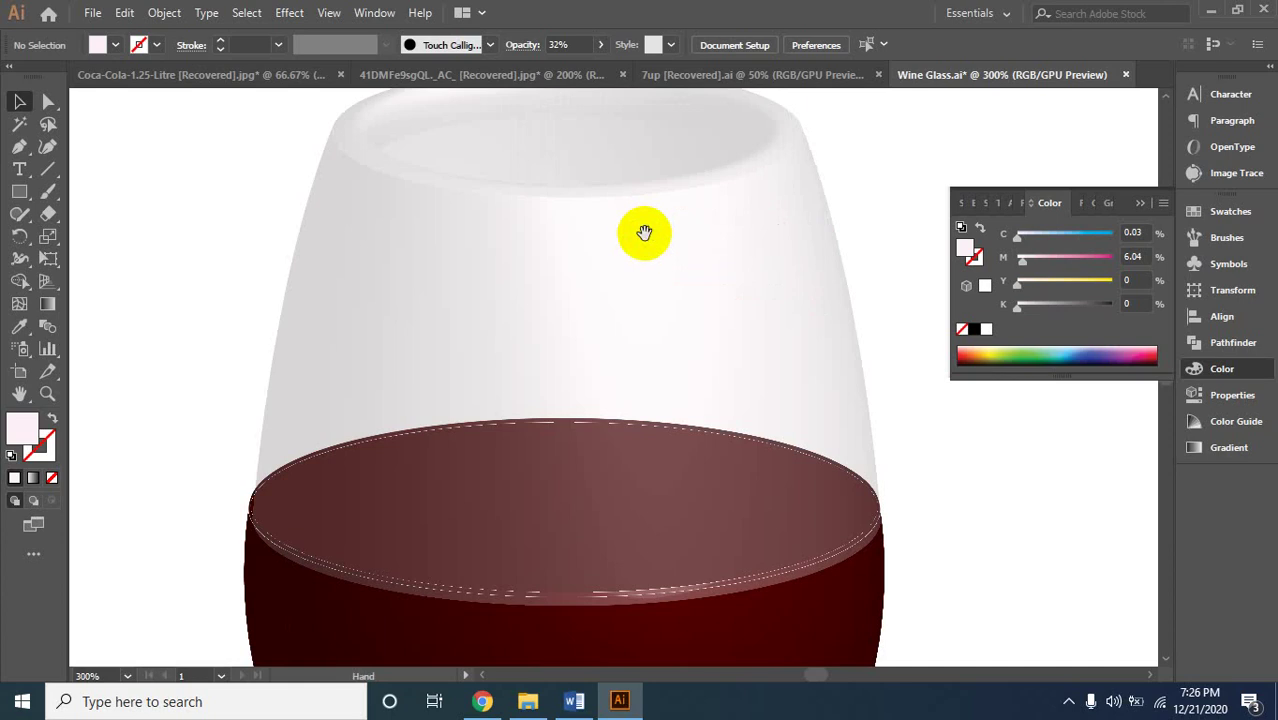
left_click_drag(644, 232, 679, 339)
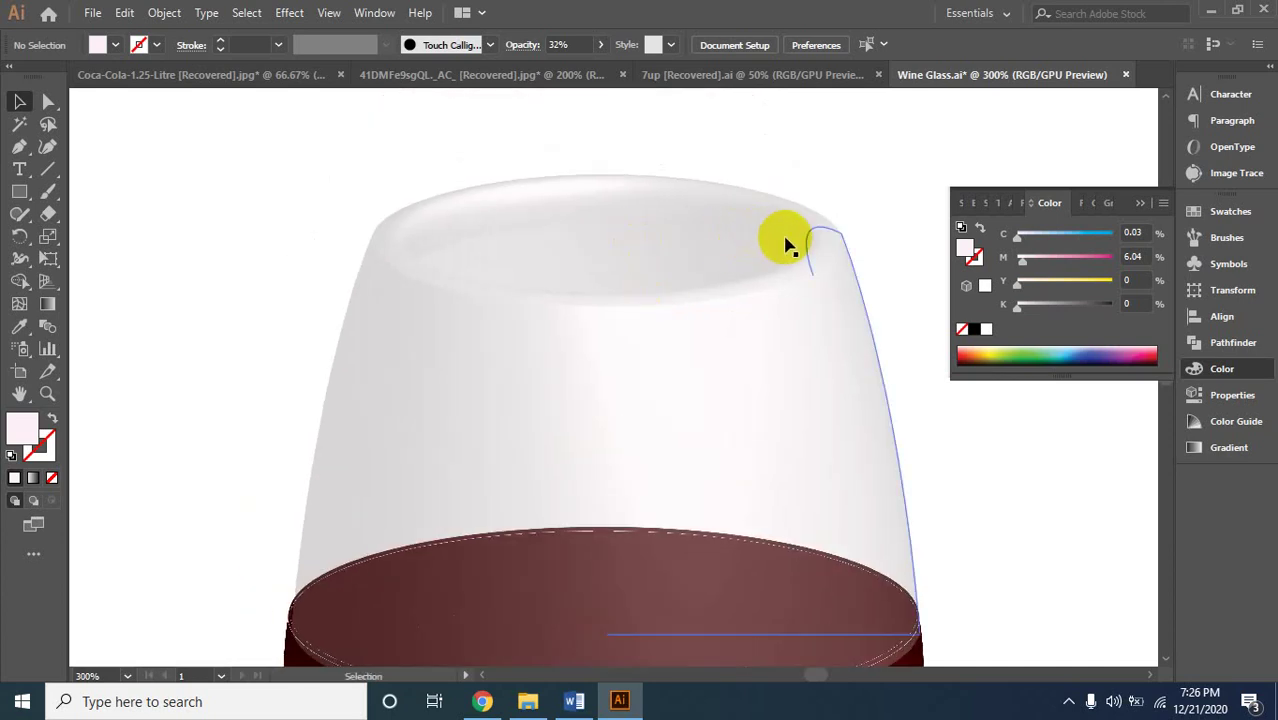
left_click(812, 260)
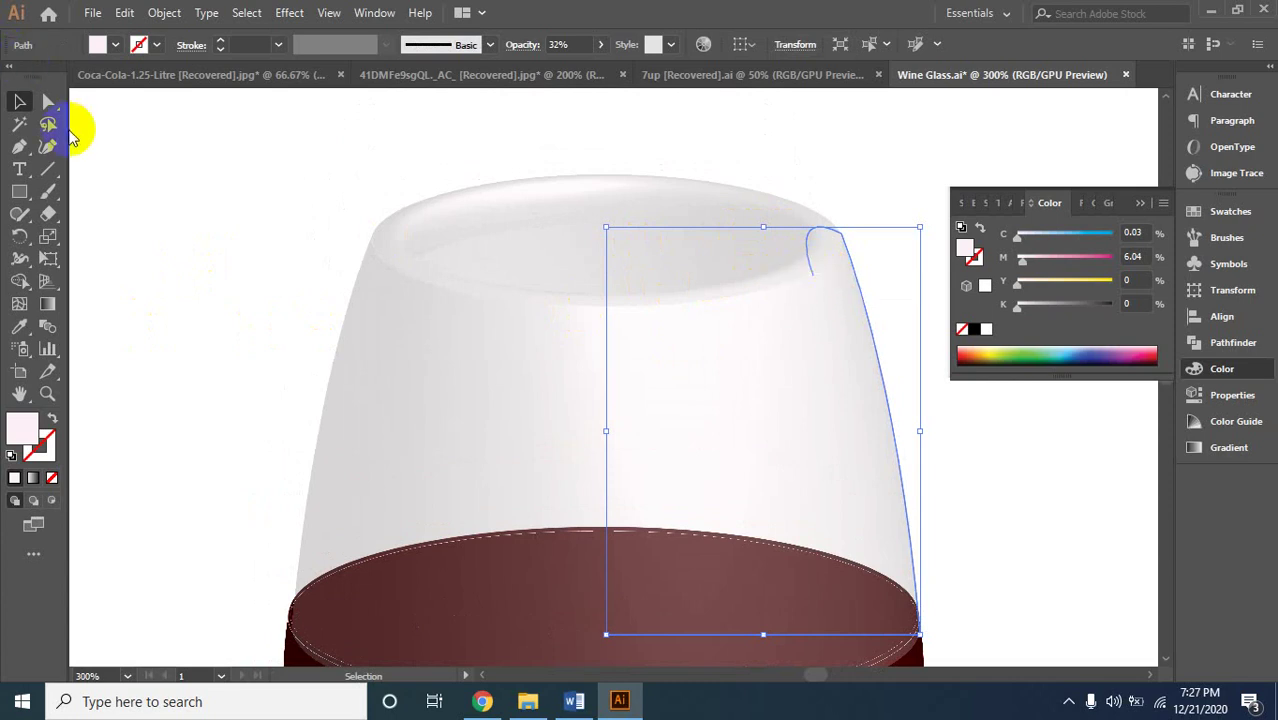
left_click(47, 103)
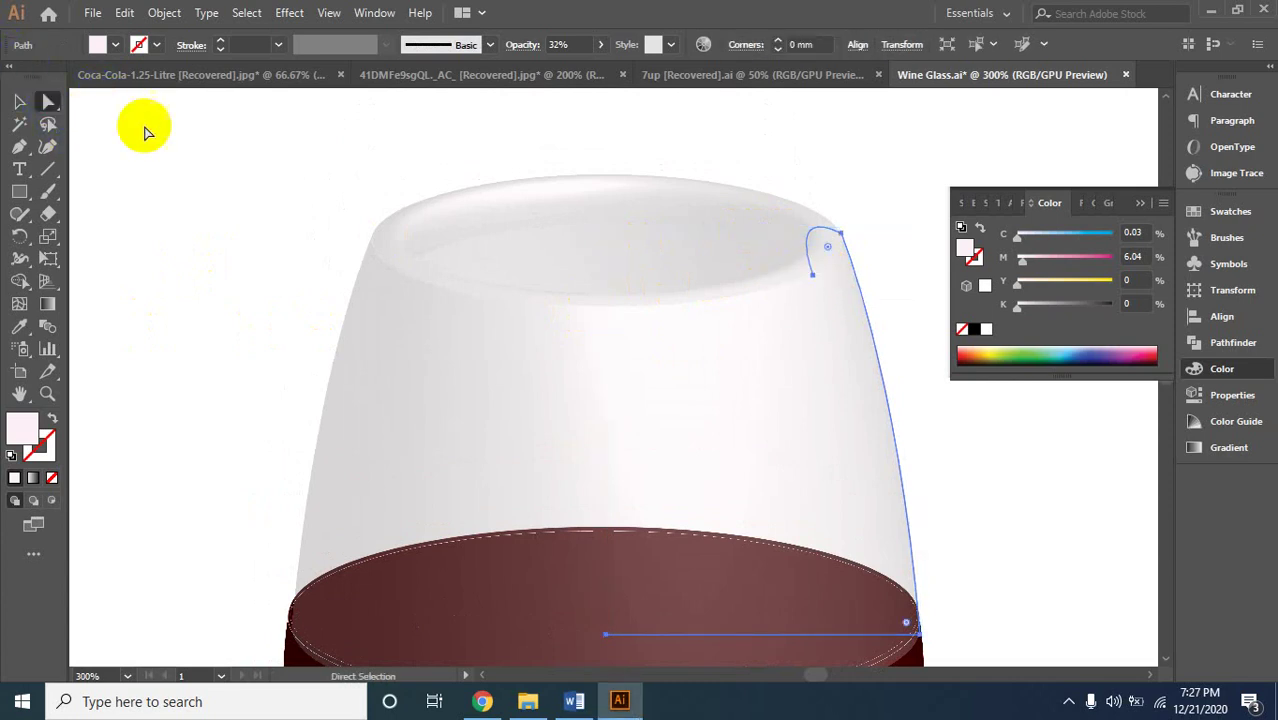
left_click_drag(814, 275, 813, 271)
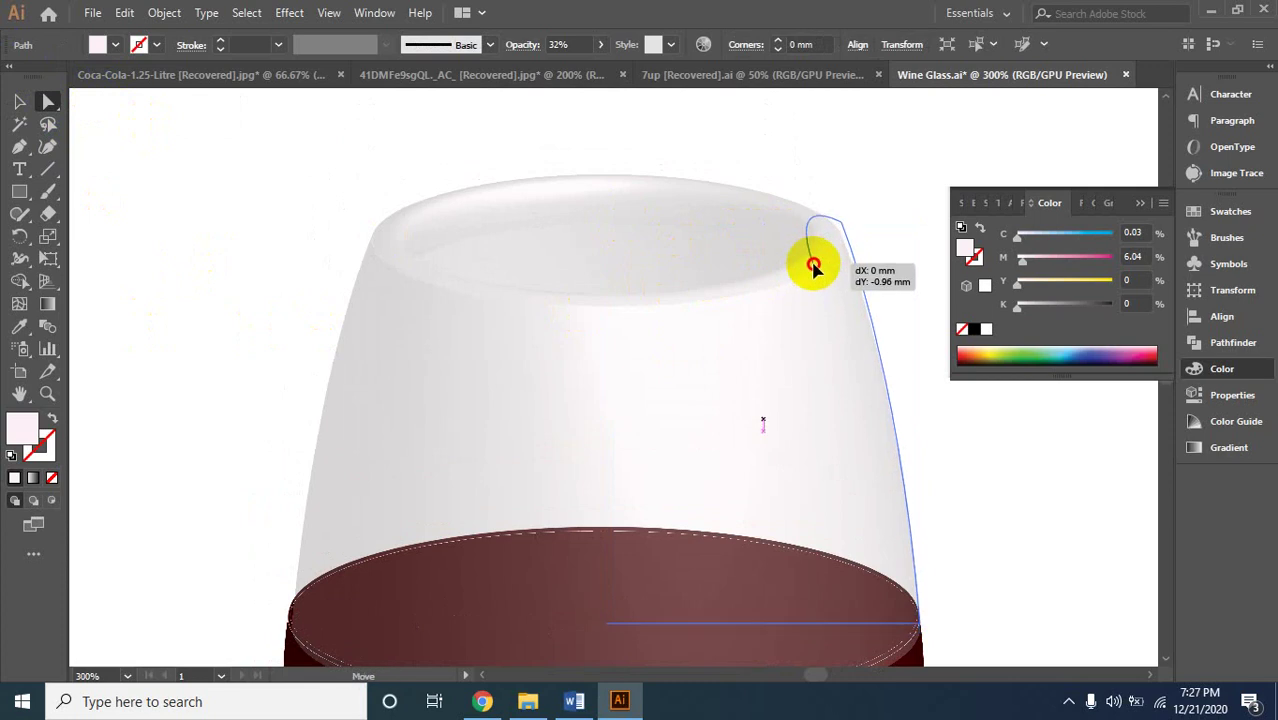
key("ctrl")
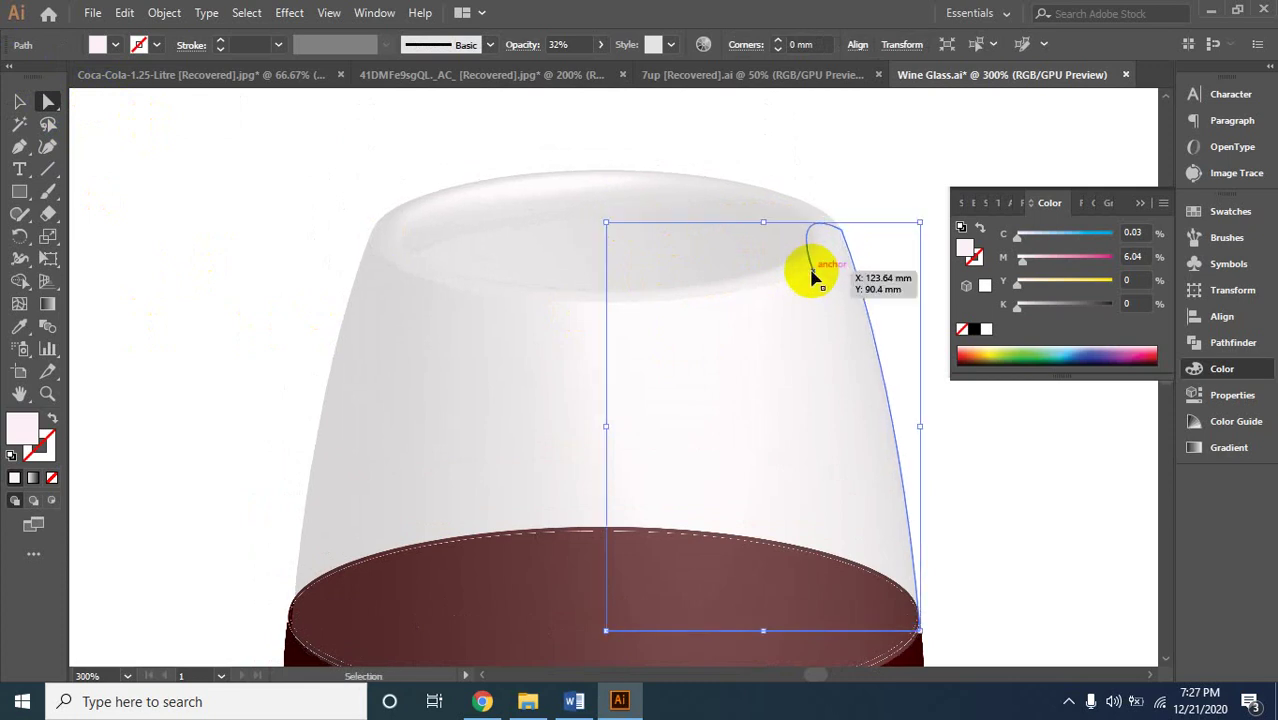
key("ctrl+z")
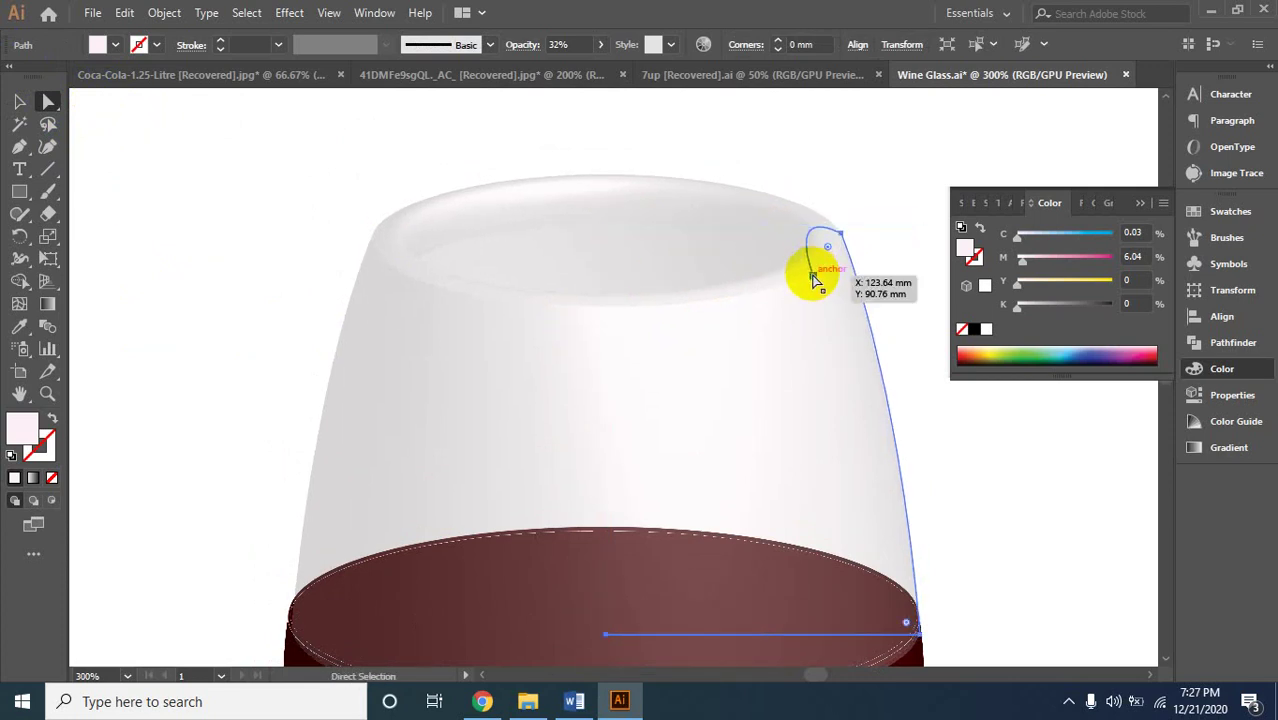
left_click_drag(813, 274, 742, 248)
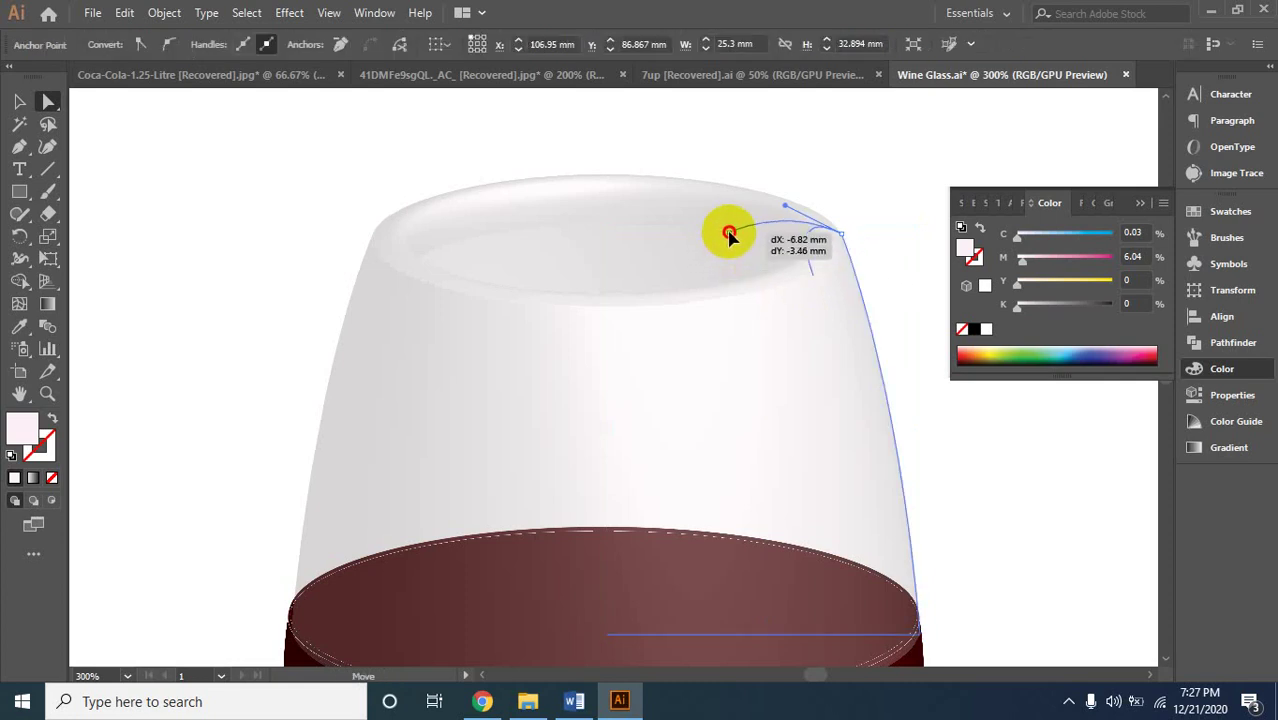
mouse_move(742, 248)
left_mouse_down()
mouse_move(722, 228)
mouse_move(818, 234)
left_mouse_up()
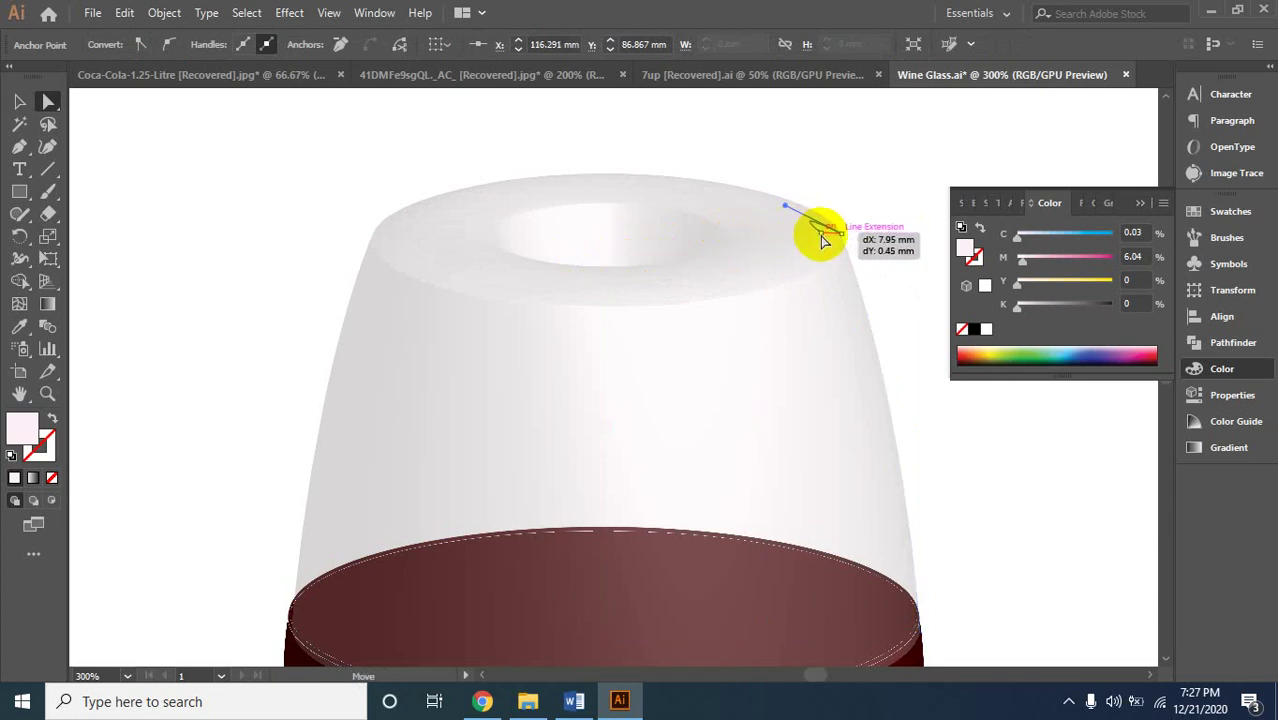
left_click_drag(820, 240, 820, 240)
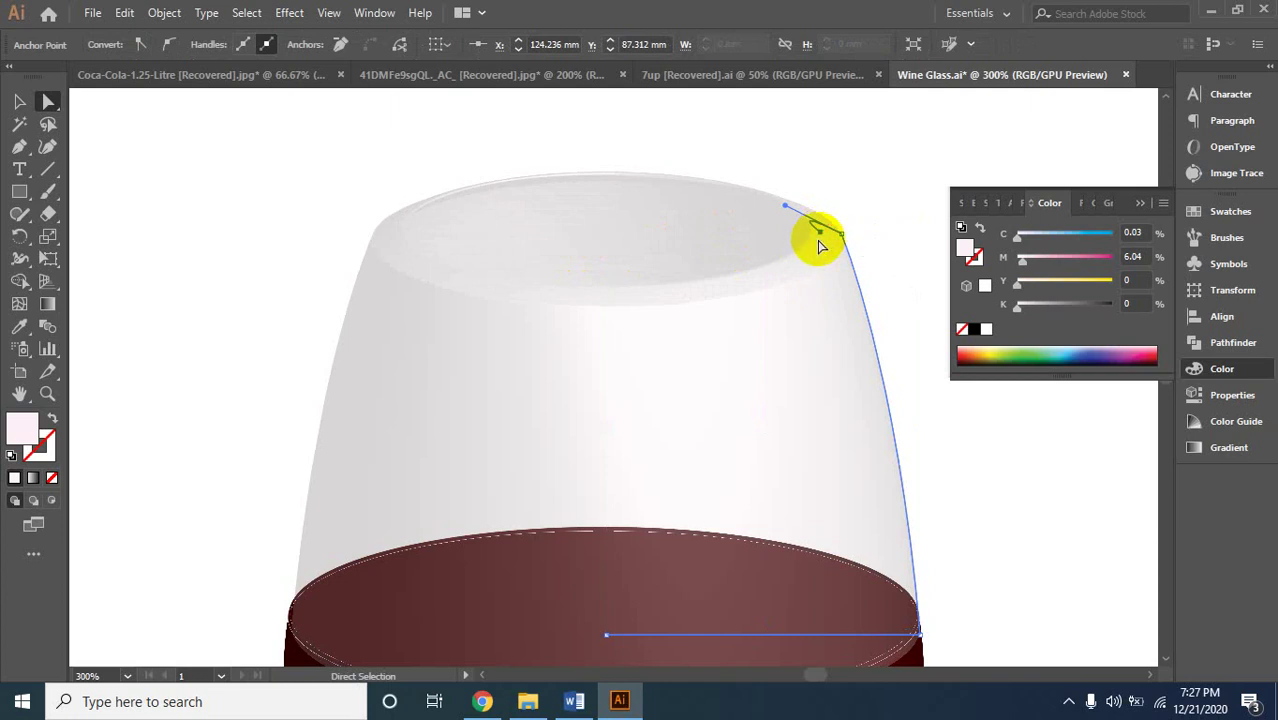
left_click_drag(820, 236, 766, 222)
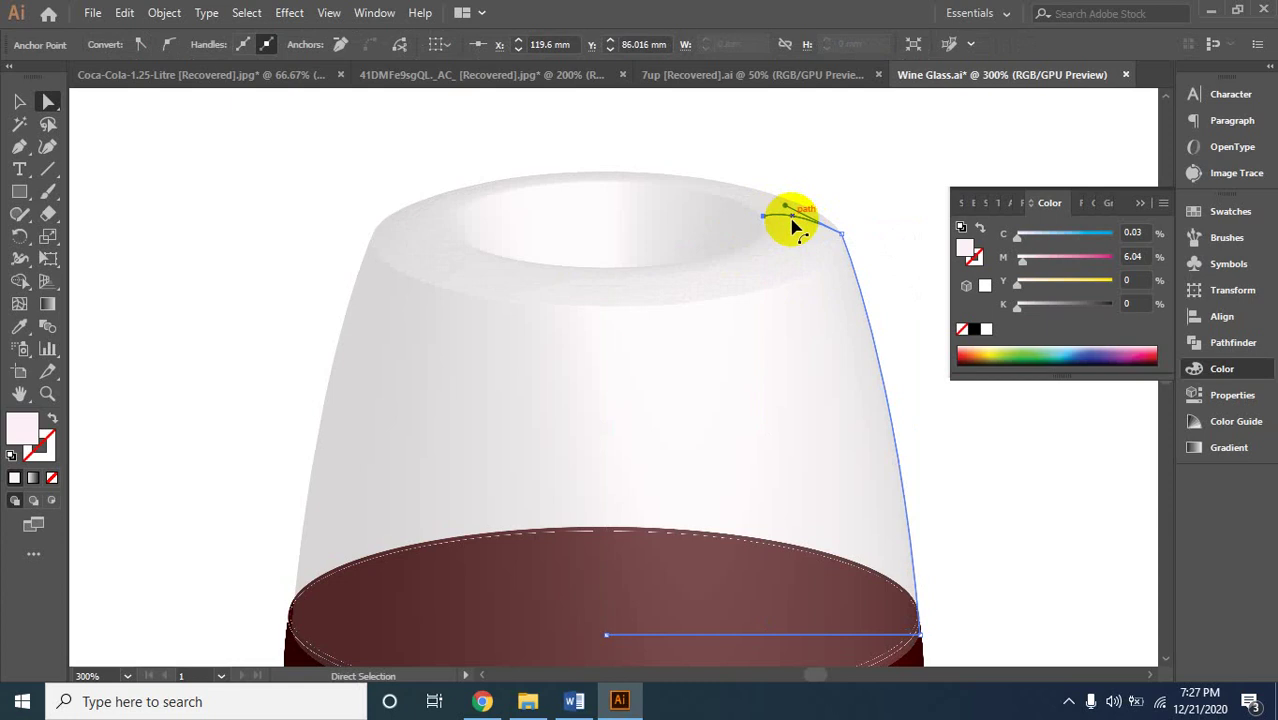
left_click(842, 228)
mouse_move(843, 223)
left_mouse_down()
mouse_move(770, 216)
mouse_move(827, 238)
left_mouse_up()
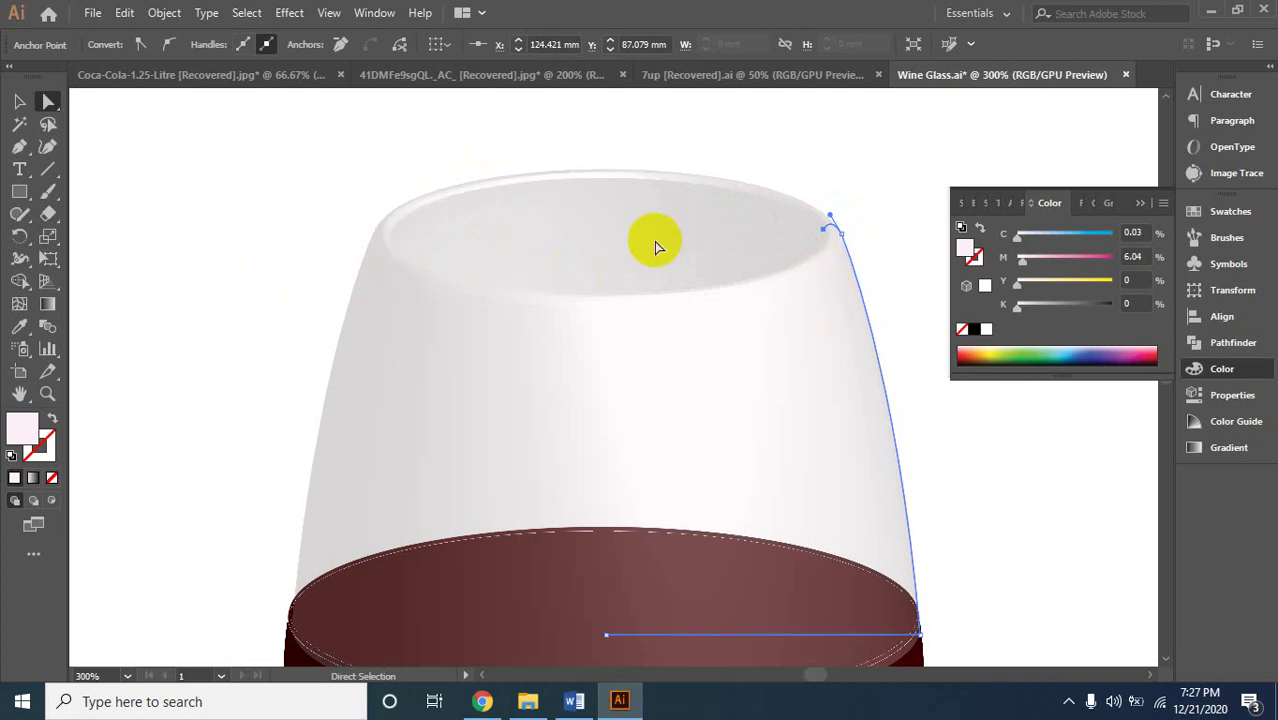
Nudge the wine surface ellipse with the arrow keys so it sits one step lower on the wine.
left_click(15, 103)
left_click(282, 277)
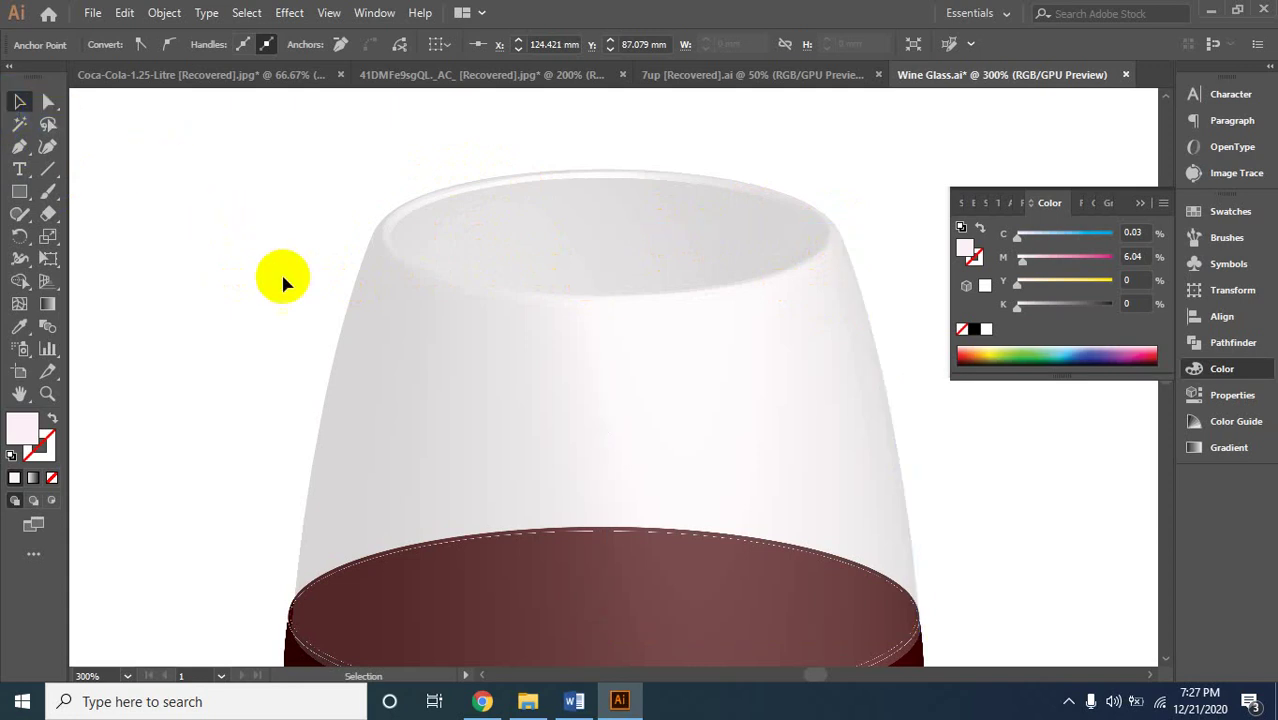
left_click(442, 308, "ctrl+alt")
left_click(593, 371, "ctrl+alt")
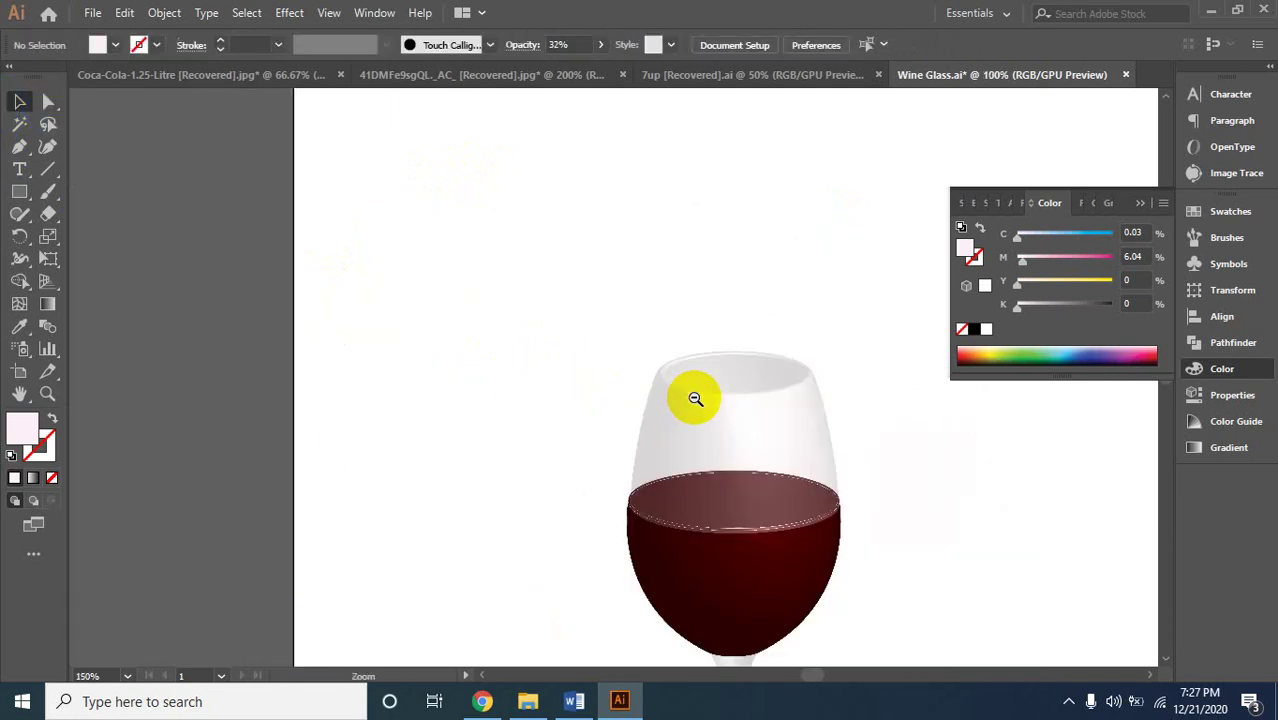
left_click(693, 397, "ctrl+alt")
left_click(702, 357, "ctrl+alt")
left_click(690, 434, "ctrl+alt")
left_click(620, 470, "ctrl+alt")
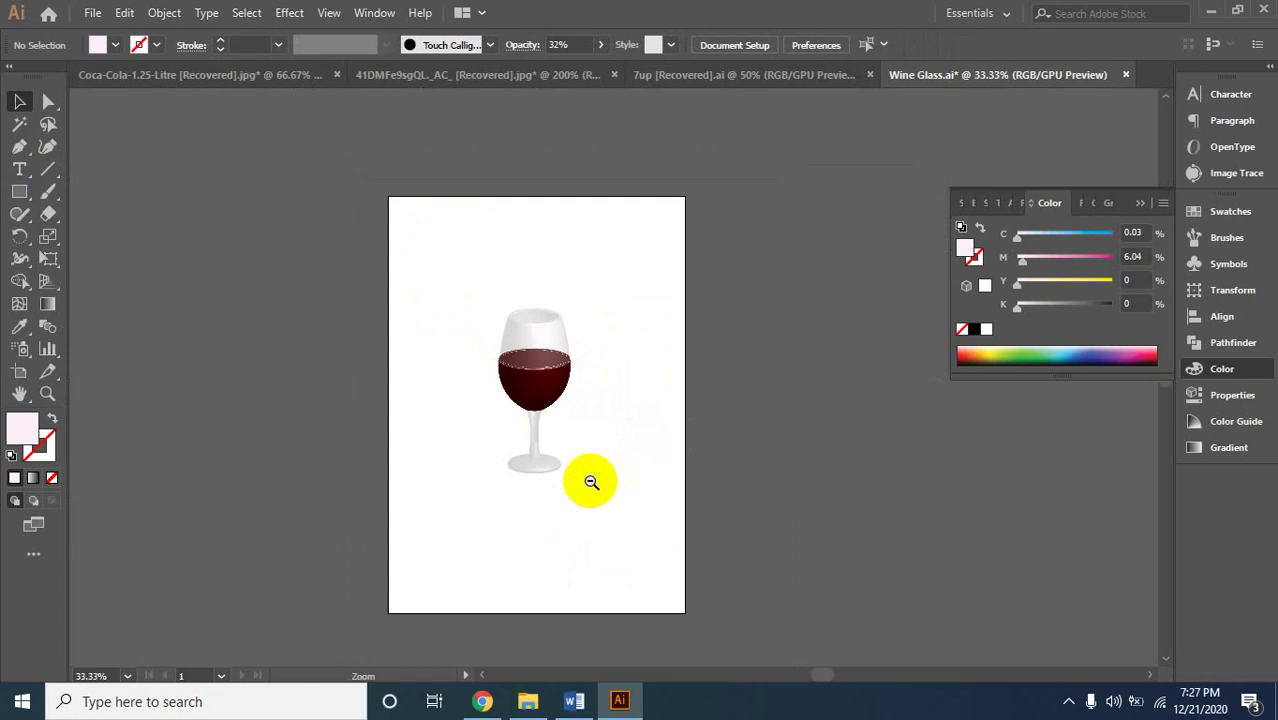
left_click(532, 383)
left_click(582, 327)
left_click(666, 346)
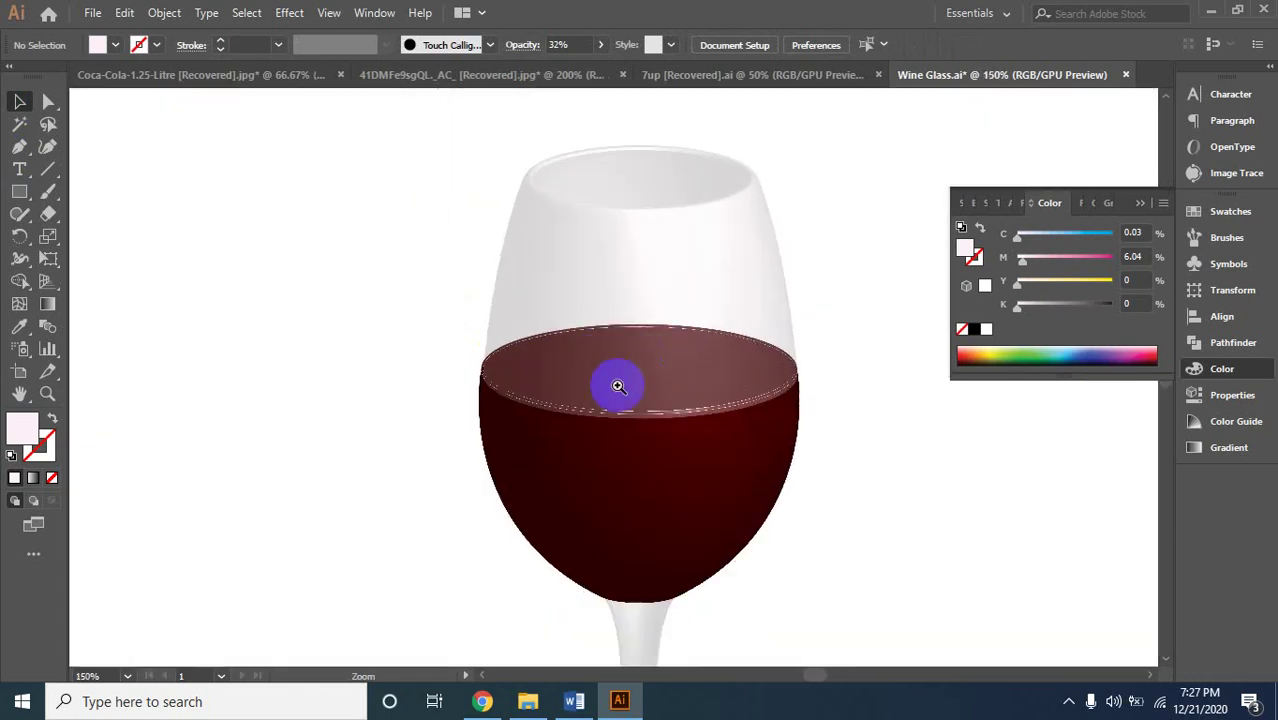
left_click(616, 384)
left_click(651, 455)
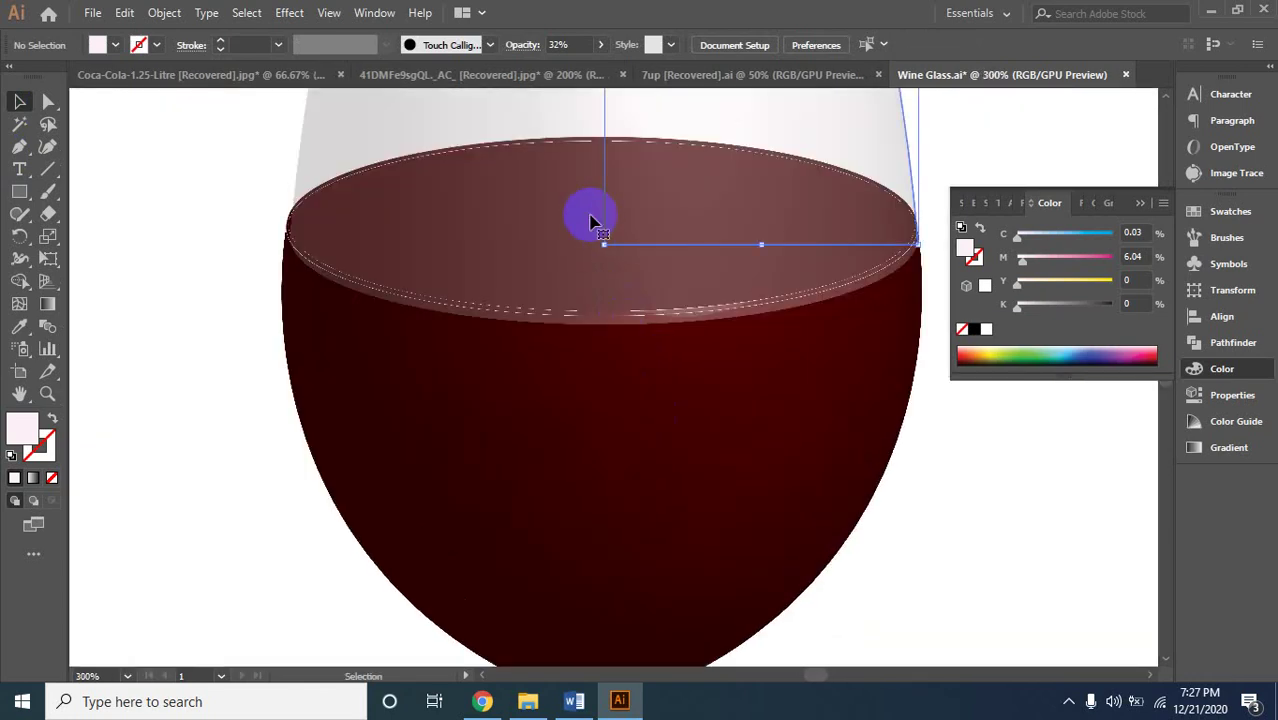
left_click(503, 213)
key("Down")
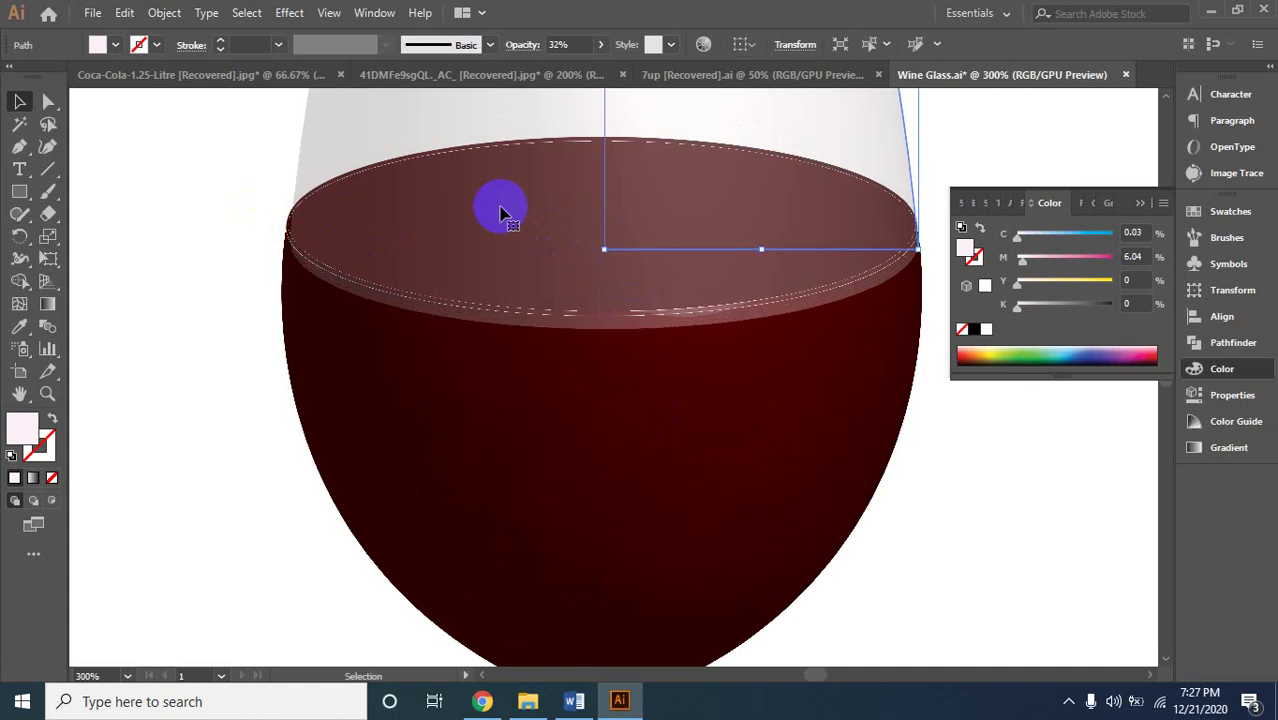
key("Down")
key("Up")
key("Up")
key("Up")
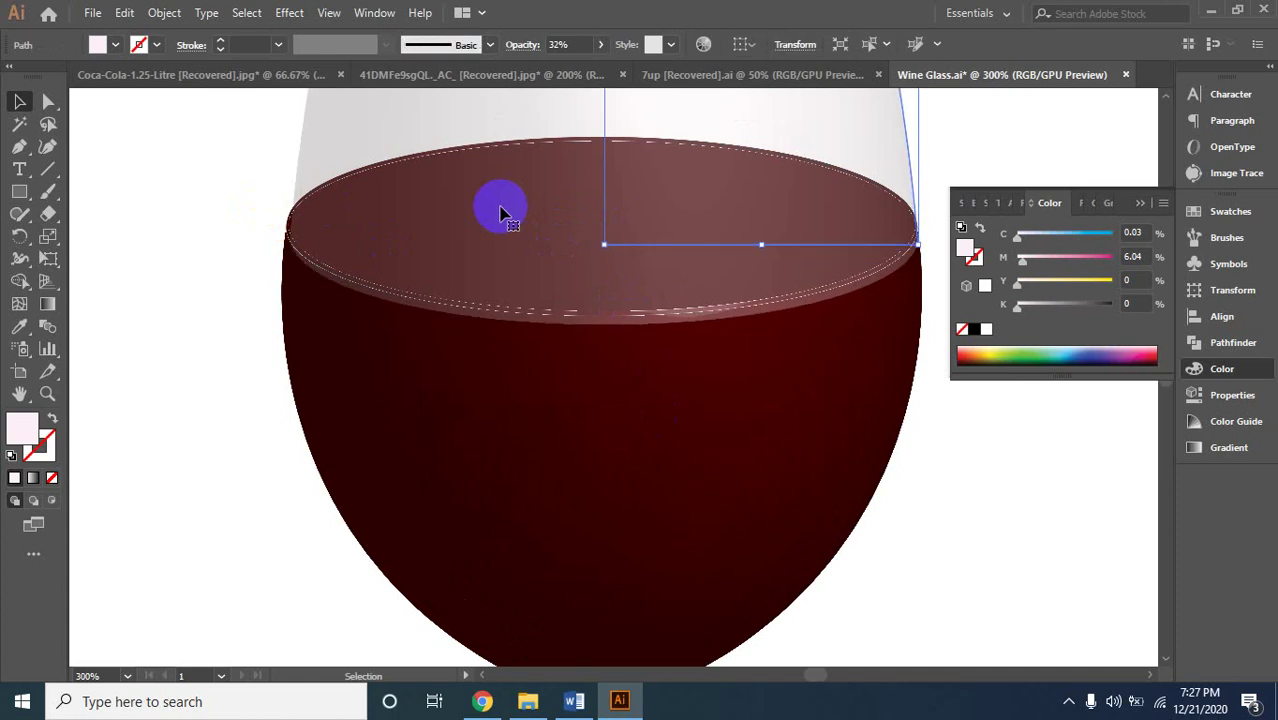
key("Up")
key("Up")
key("Up")
key("Up")
key("Up")
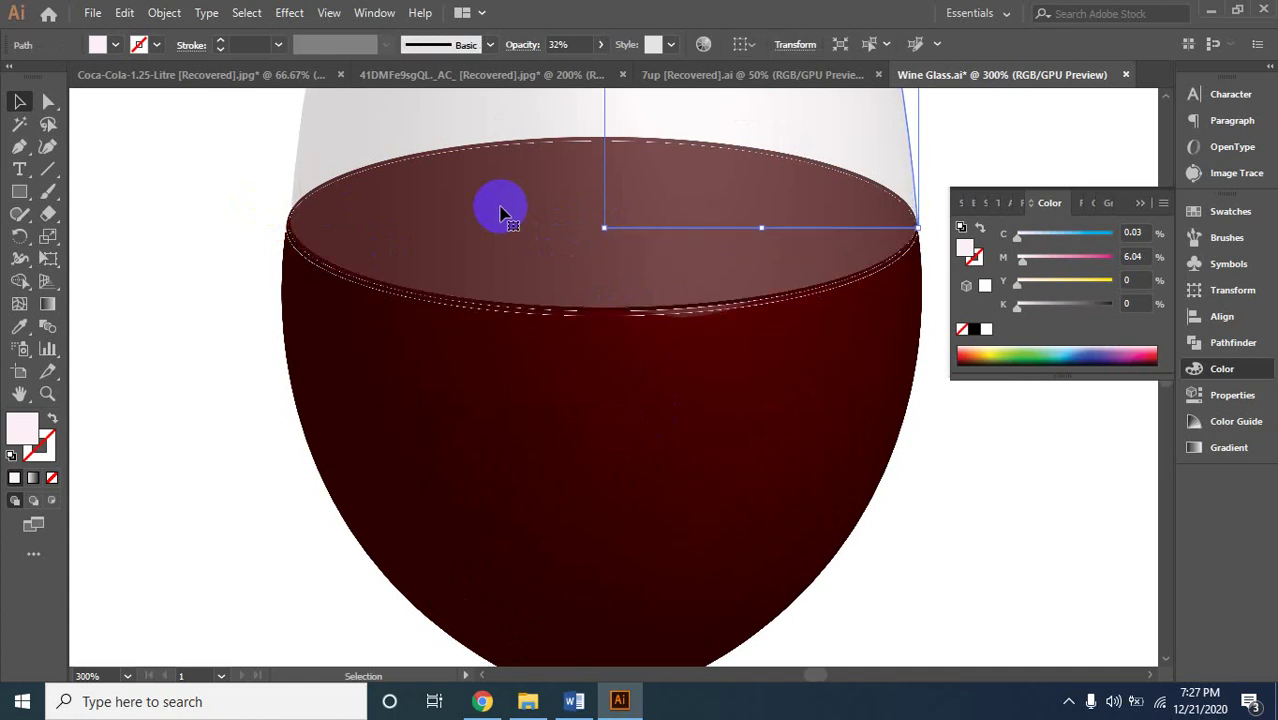
key("Down")
key("Down")
key("Down")
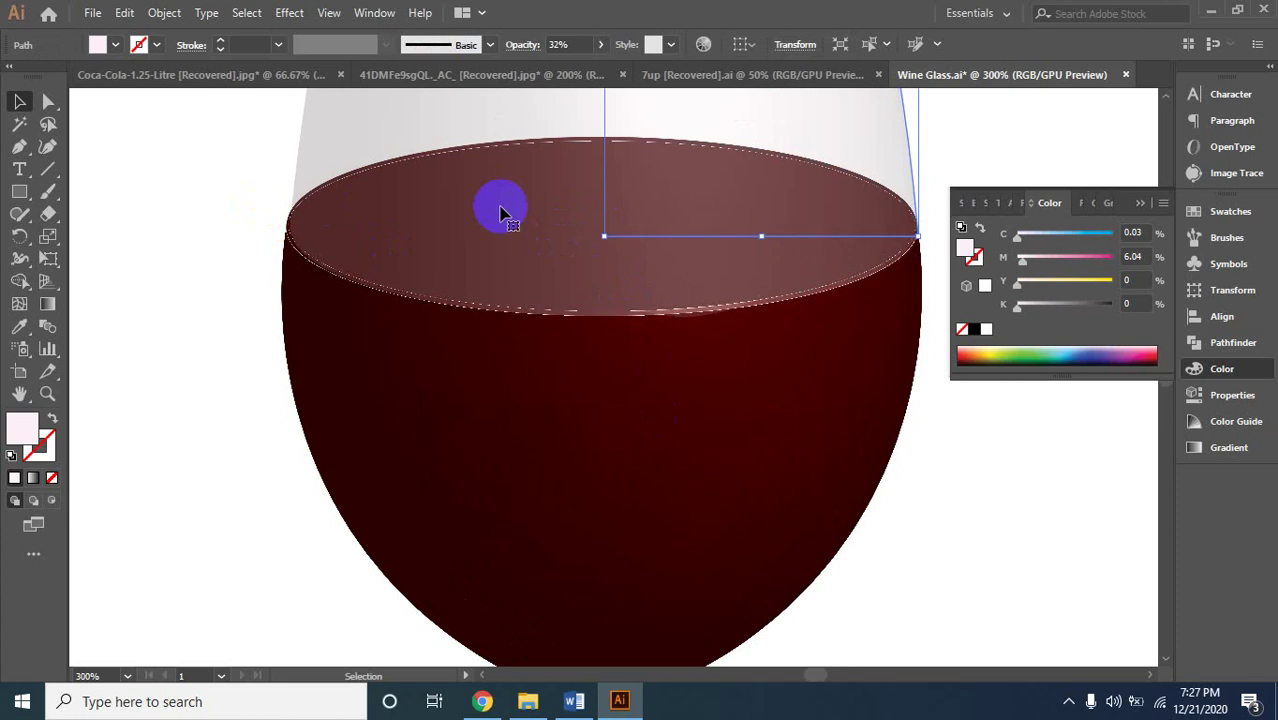
left_click(941, 465)
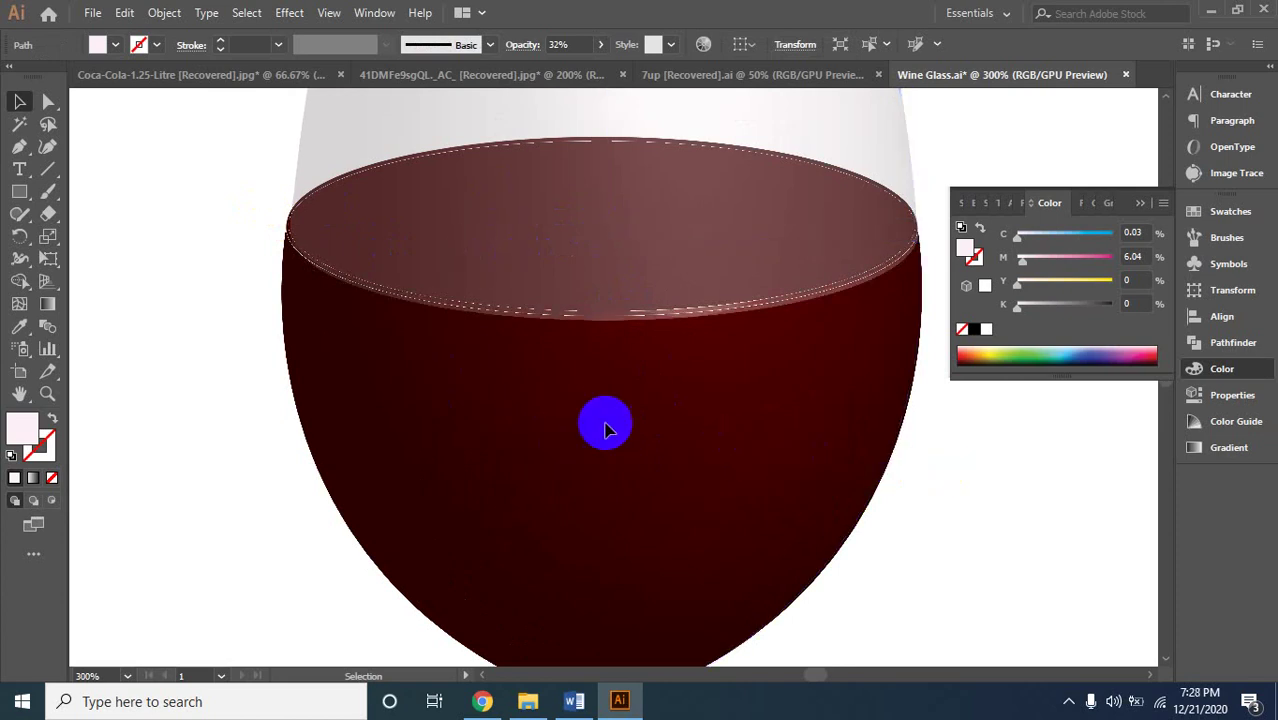
key("ctrl+minus")
key("ctrl+minus")
key("ctrl+minus")
key("ctrl+minus")
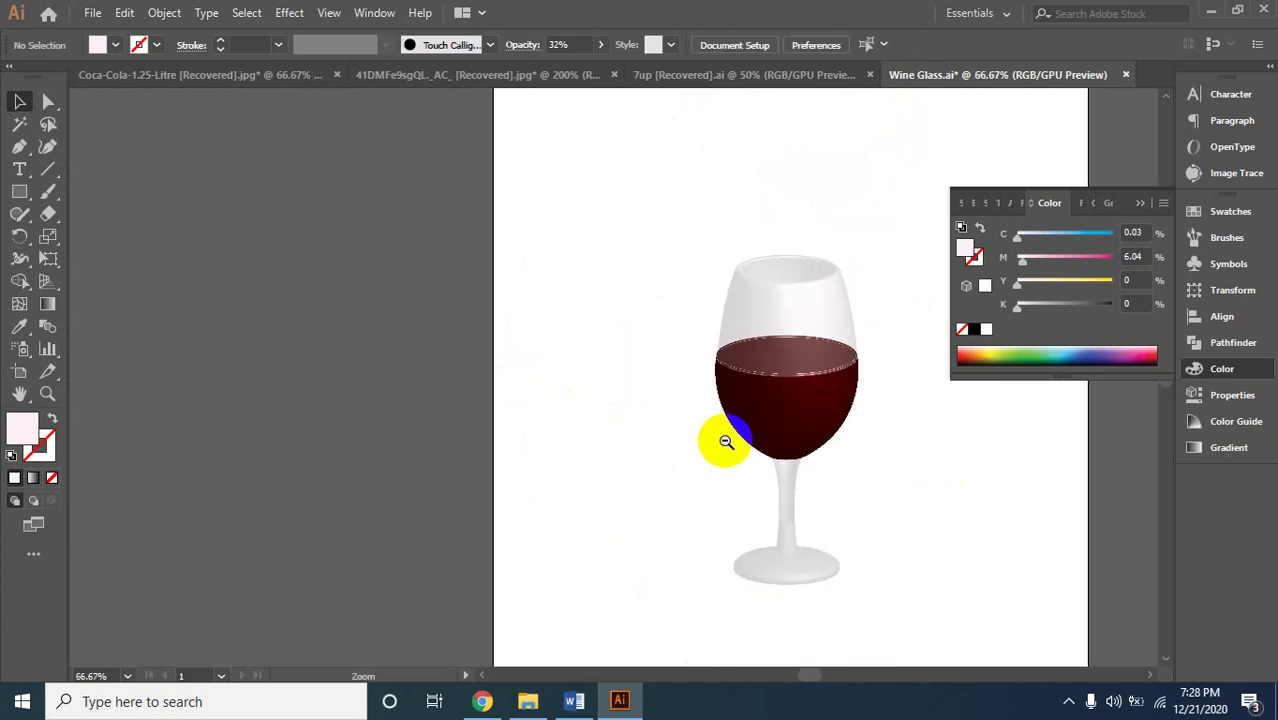
left_click(740, 440)
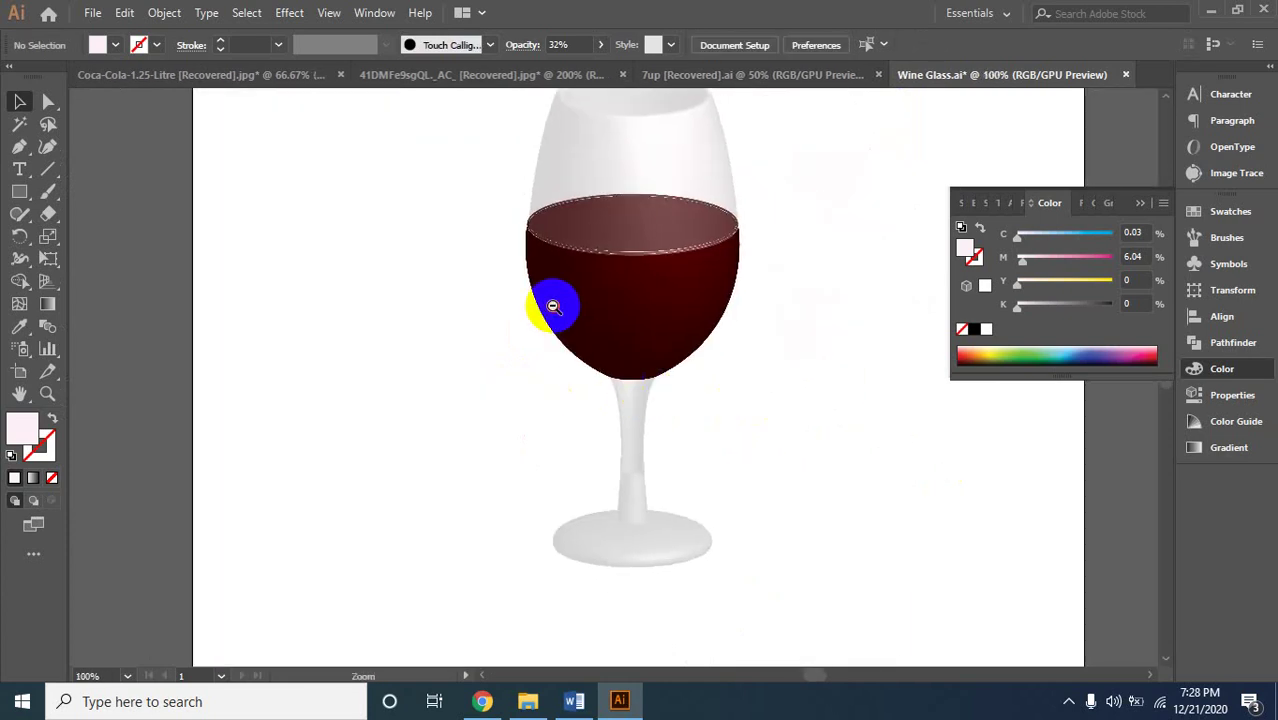
key("ctrl+minus")
Marquee-select all the wine glass parts and group them.
mouse_move(516, 222)
left_mouse_down()
mouse_move(742, 490)
mouse_move(766, 567)
left_mouse_up()
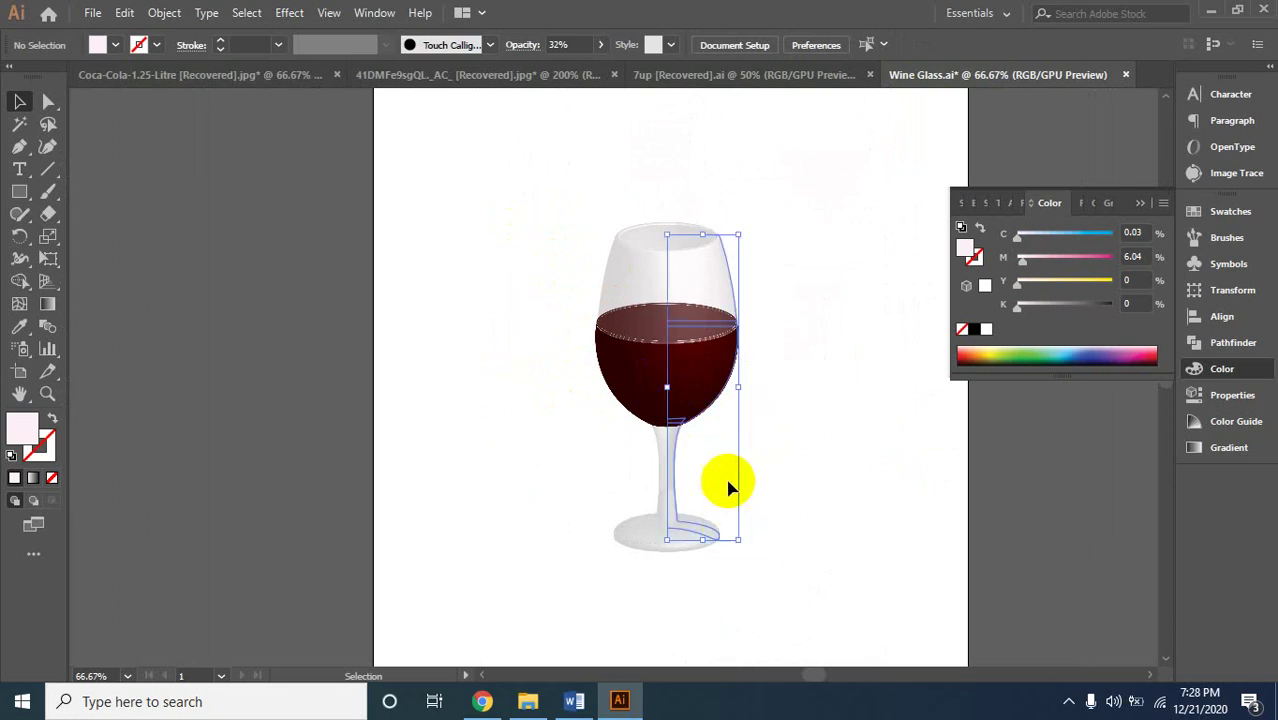
right_click(680, 290)
left_click(728, 402)
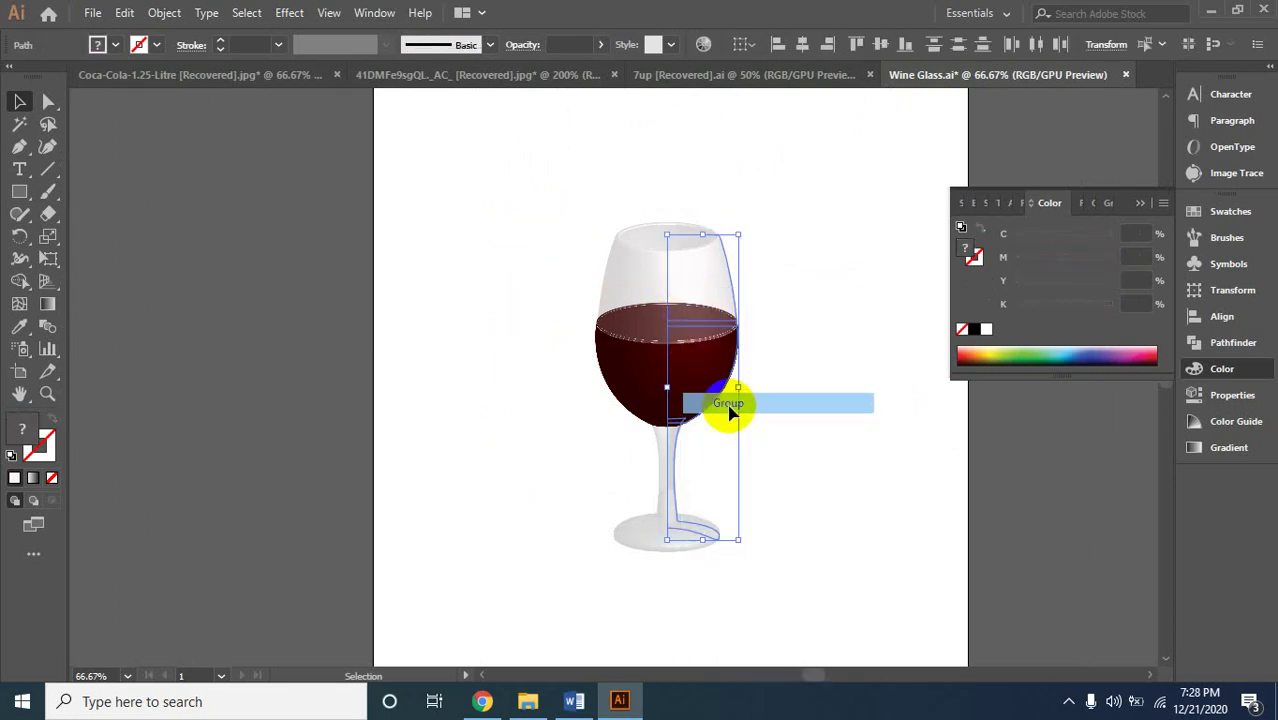
left_click(988, 92)
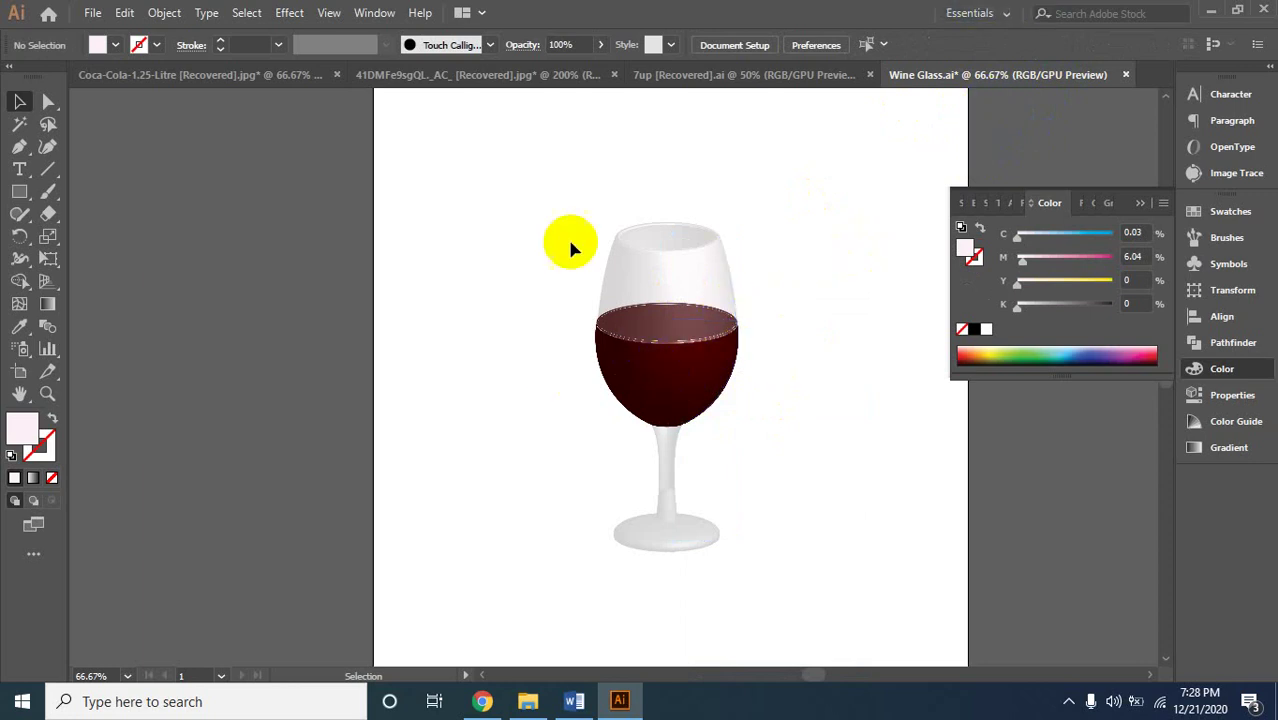
Close the 7up bottle document.
left_click(808, 76)
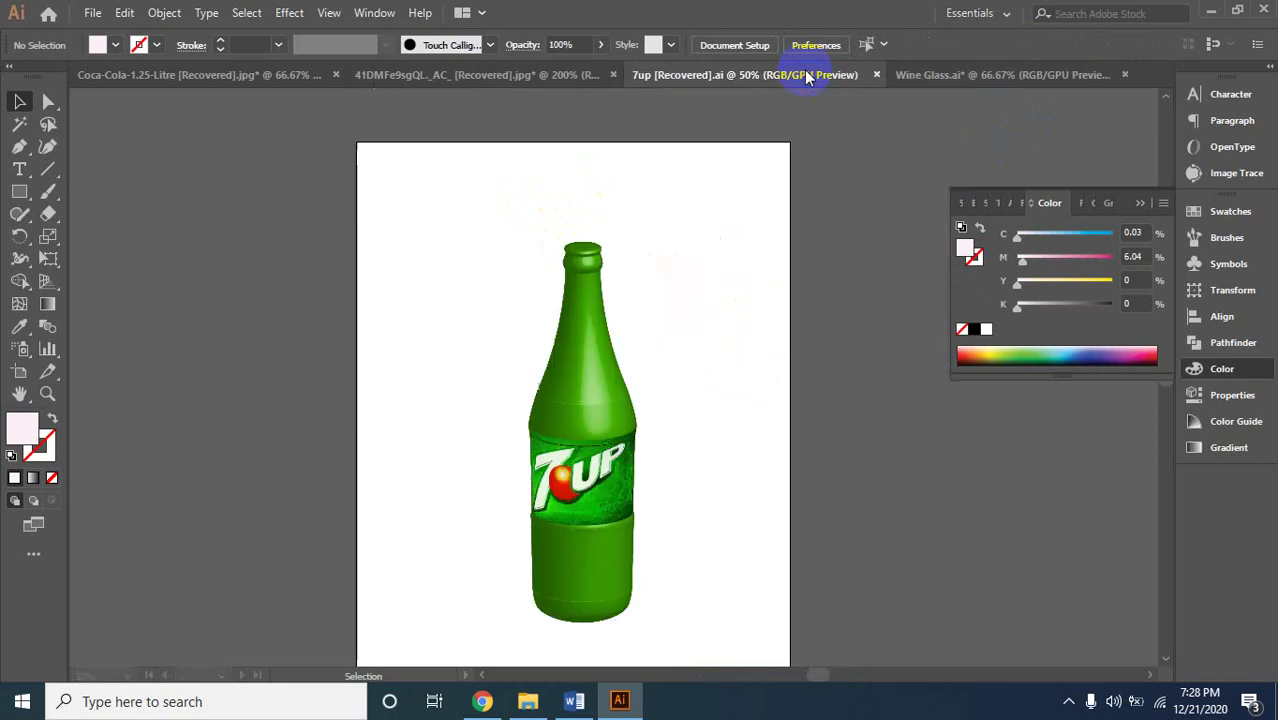
left_click(551, 402)
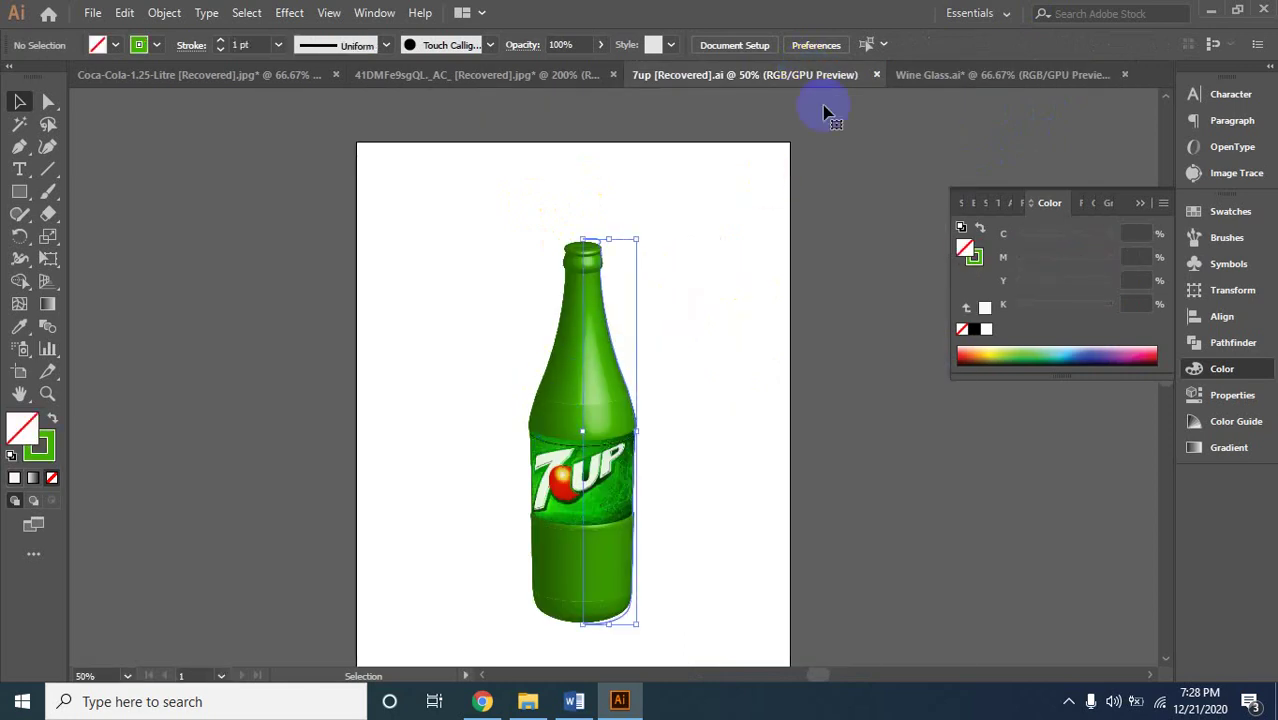
left_click(876, 75)
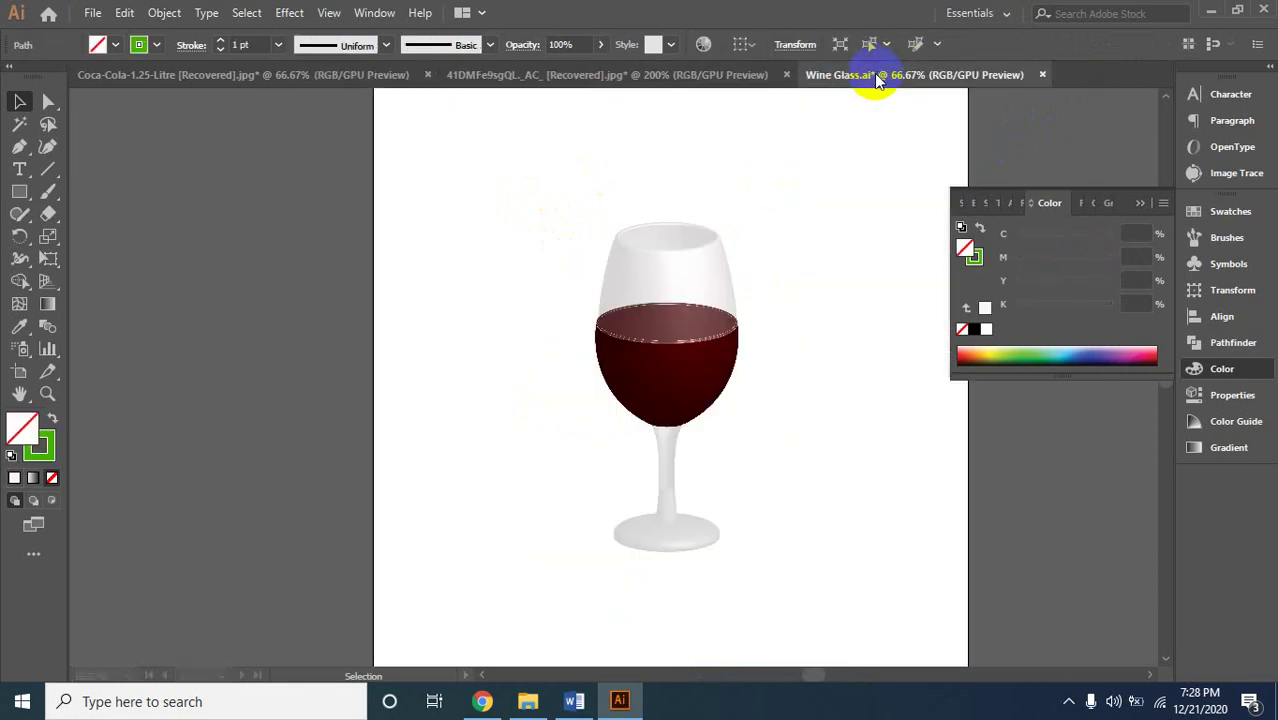
Regroup the wine glass artwork and delete it from the artboard.
left_click_drag(580, 262, 781, 520)
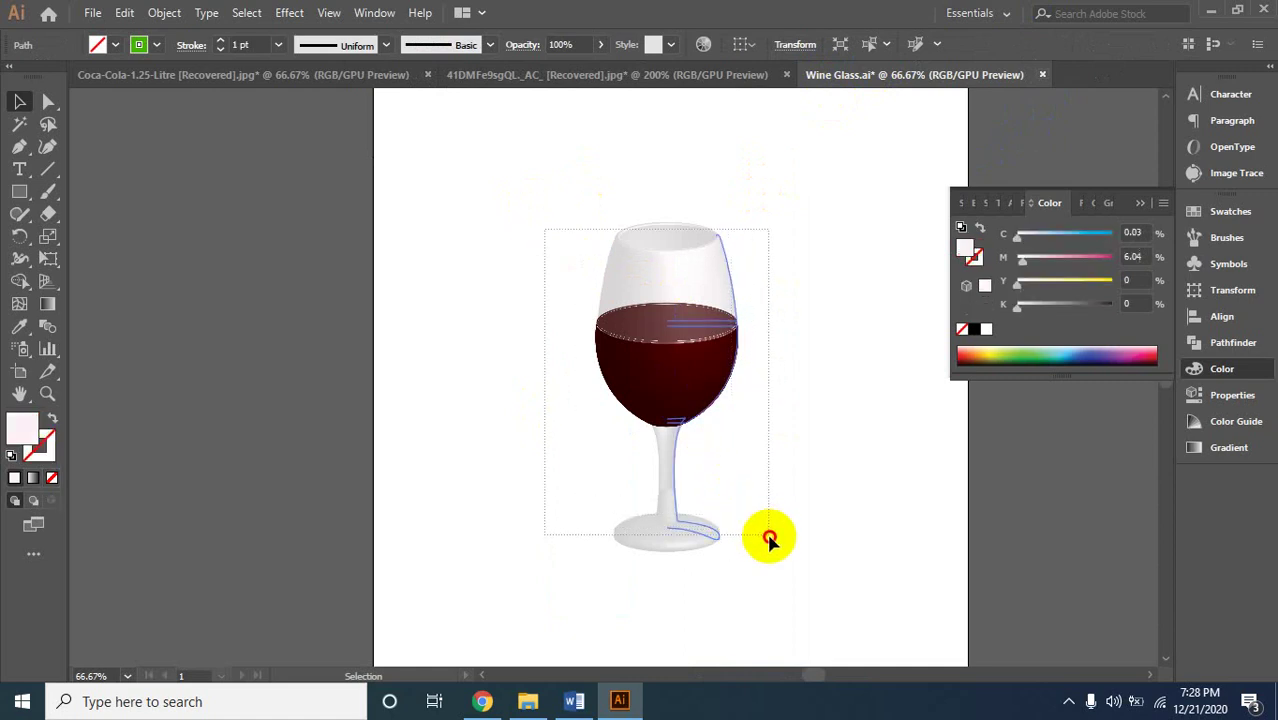
key("ctrl+g")
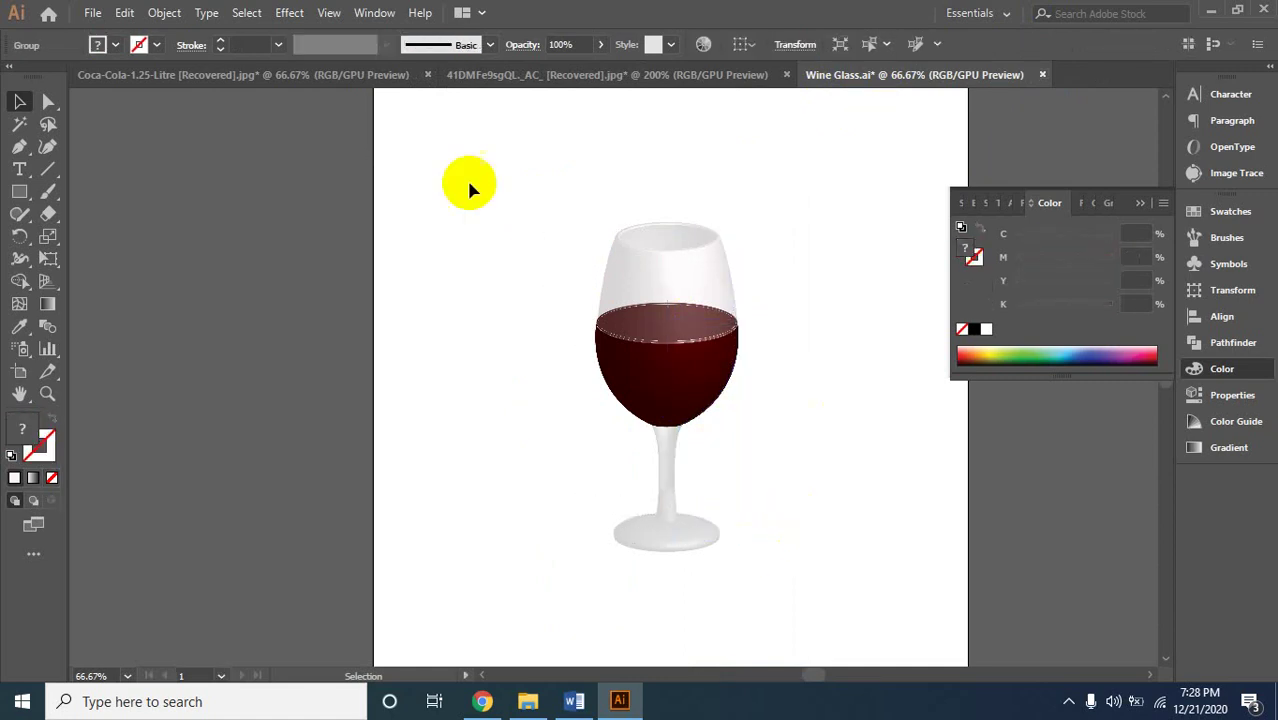
mouse_move(525, 260)
left_mouse_down()
mouse_move(596, 338)
mouse_move(753, 580)
left_mouse_up()
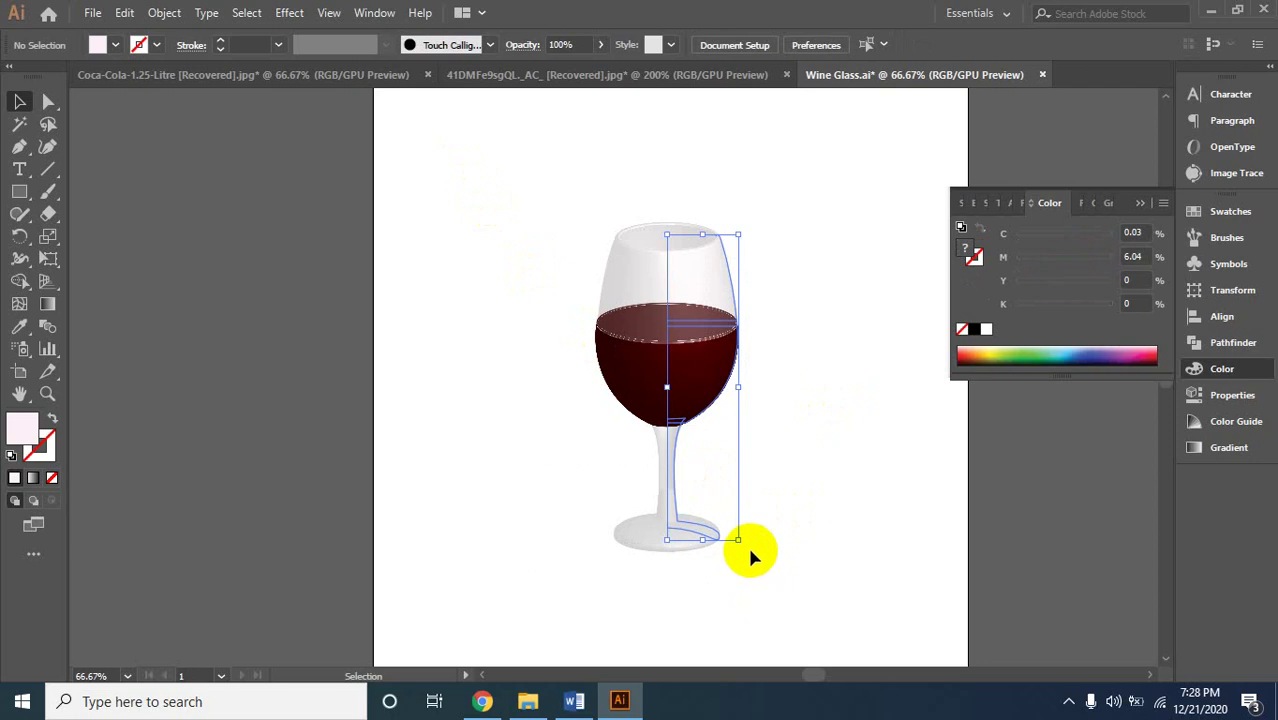
key("ctrl+g")
key("Delete")
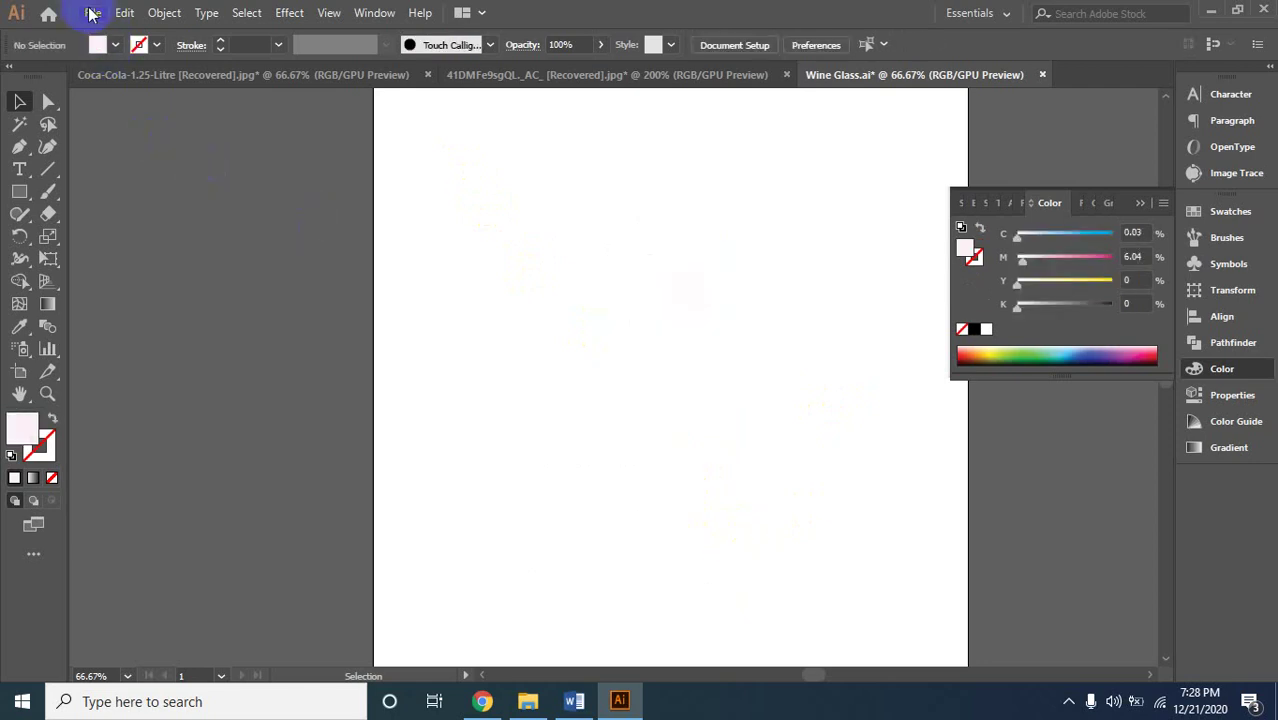
Close Wine Glass.ai without saving the changes.
left_click(92, 12)
left_click(444, 213)
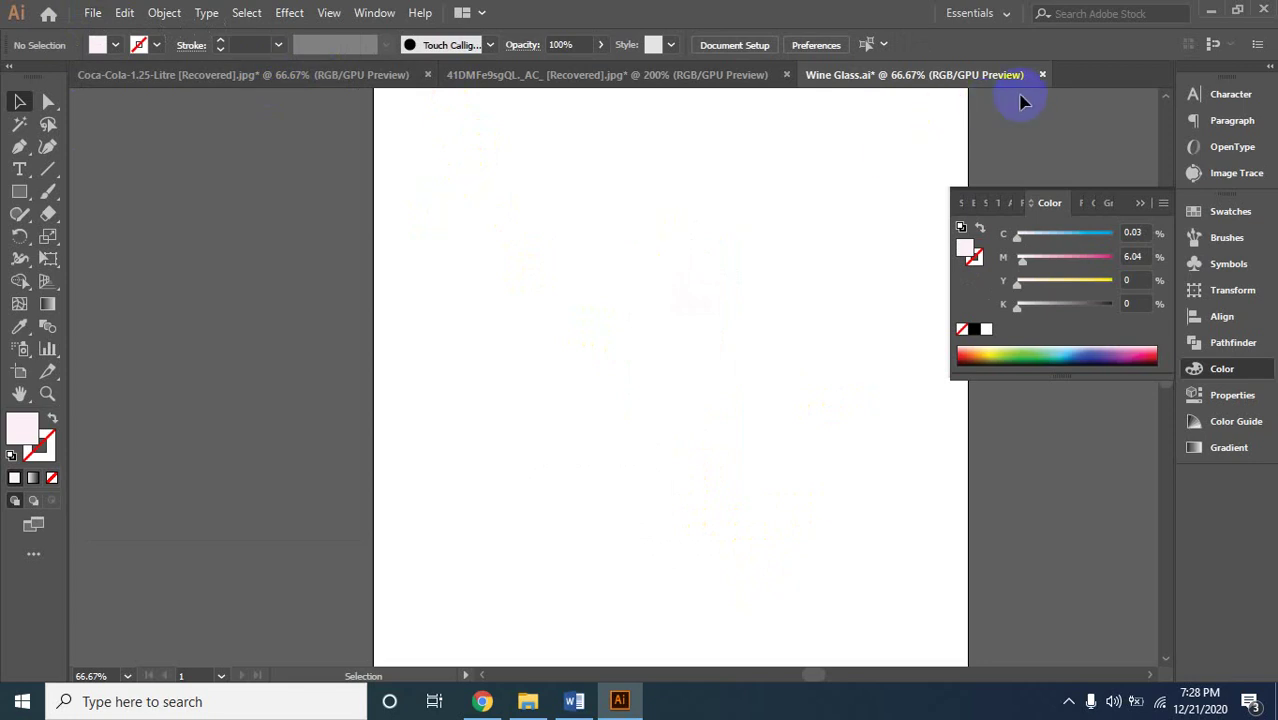
left_click(1045, 75)
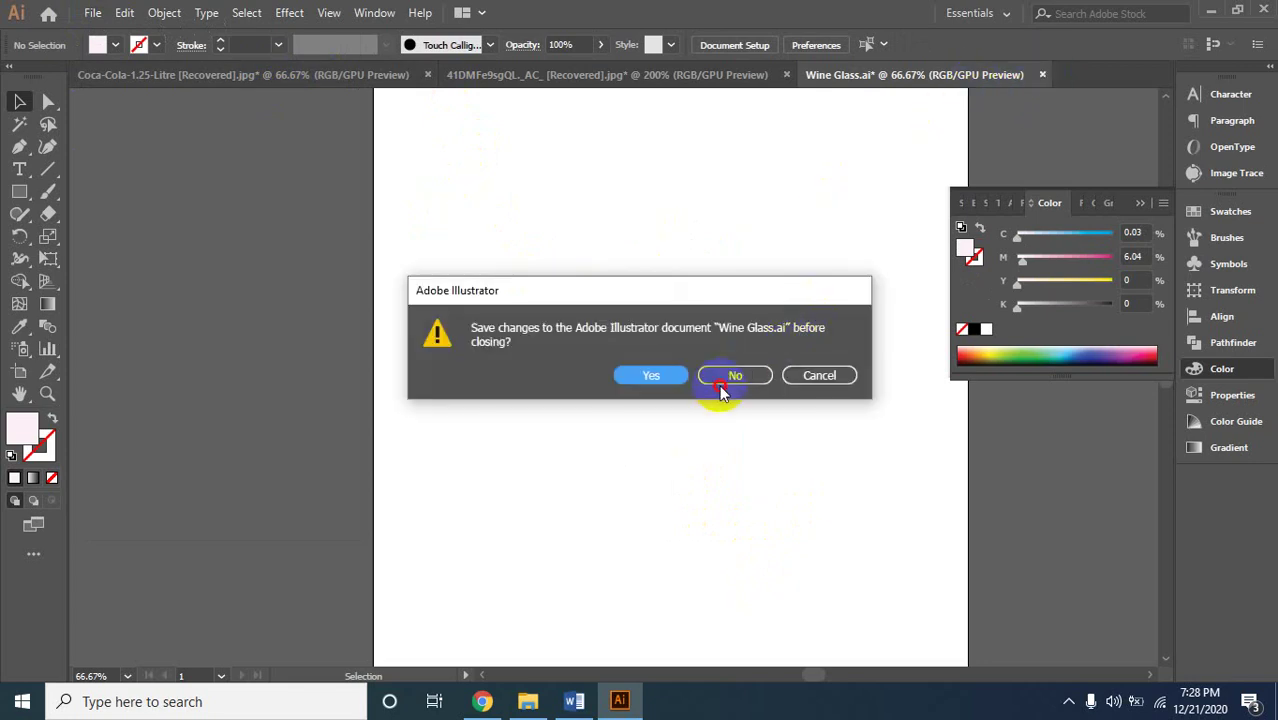
left_click(721, 385)
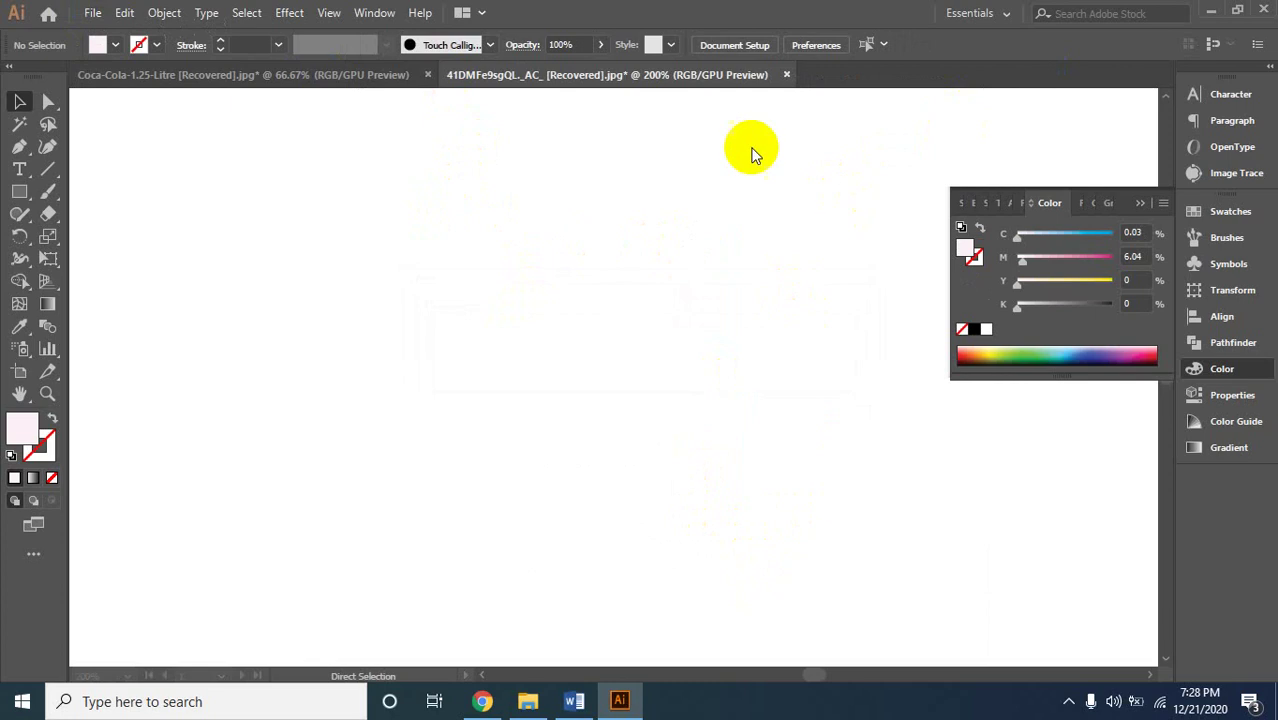
left_click(787, 75)
left_click(721, 378)
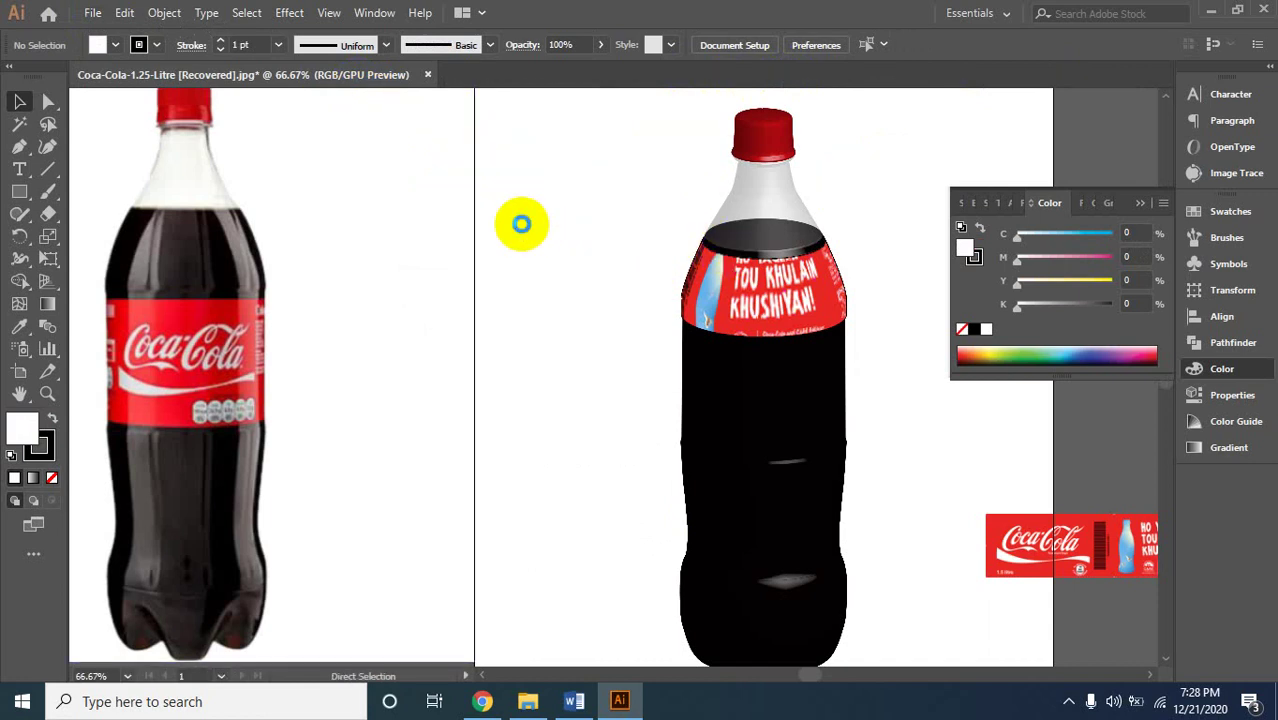
key("ctrl+o")
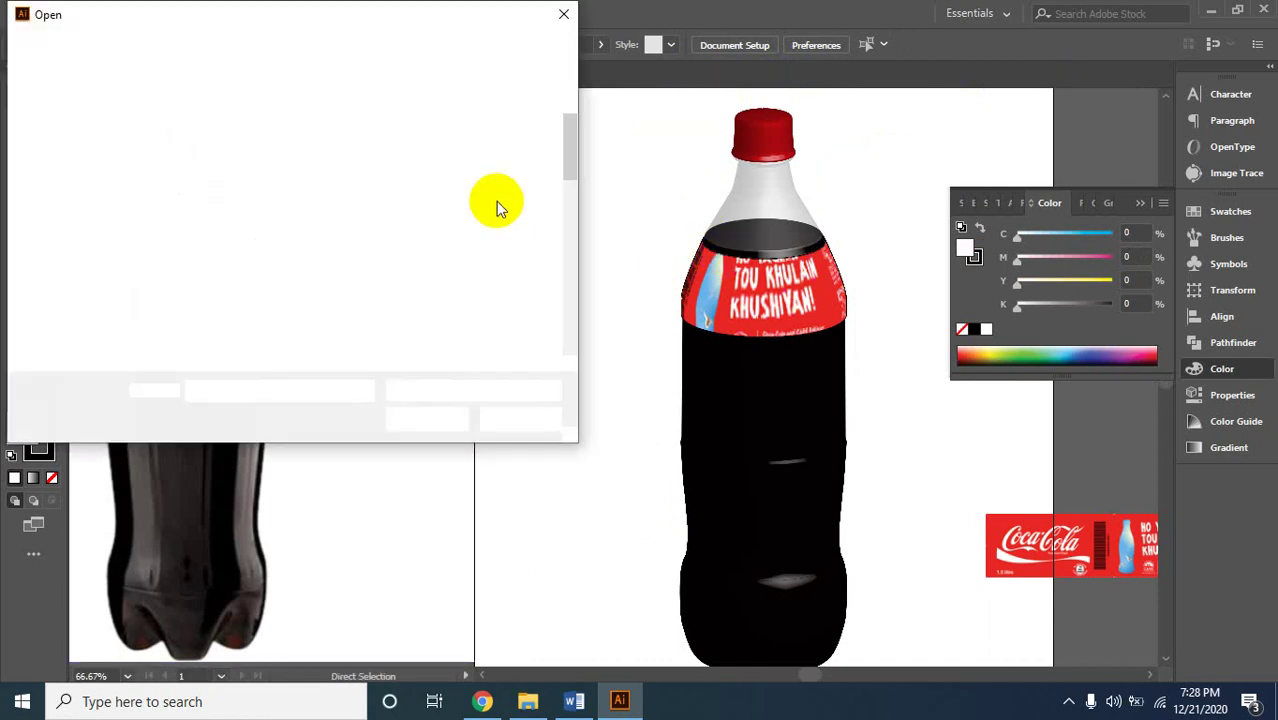
scroll(320, 270, "down", 1)
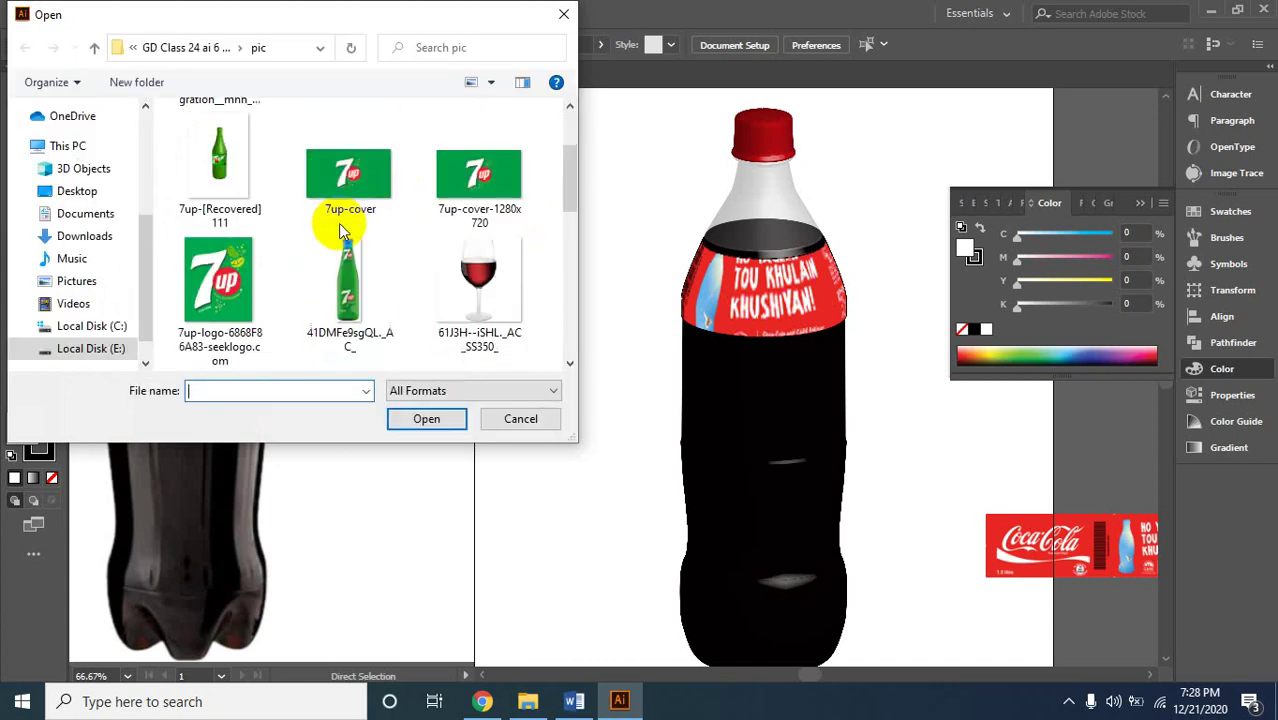
scroll(340, 222, "down", 2)
scroll(345, 219, "down", 2)
scroll(350, 225, "up", 2)
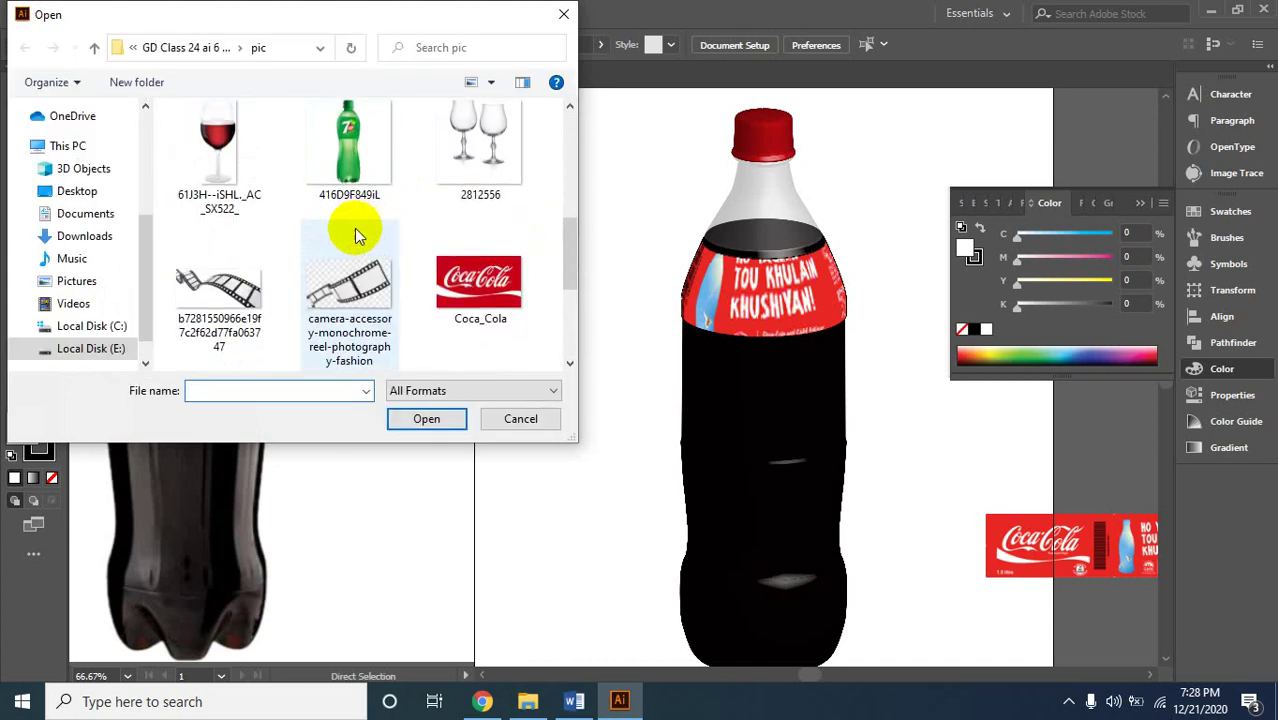
left_click(236, 300)
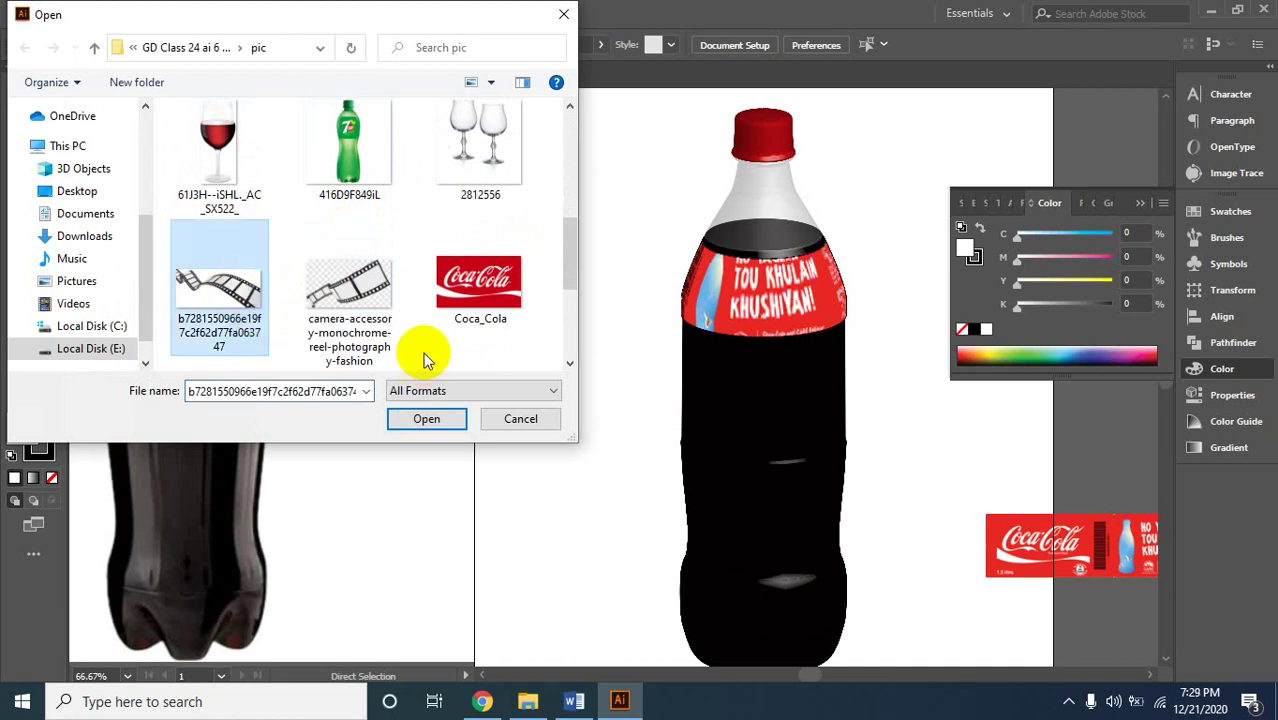
left_click(427, 419)
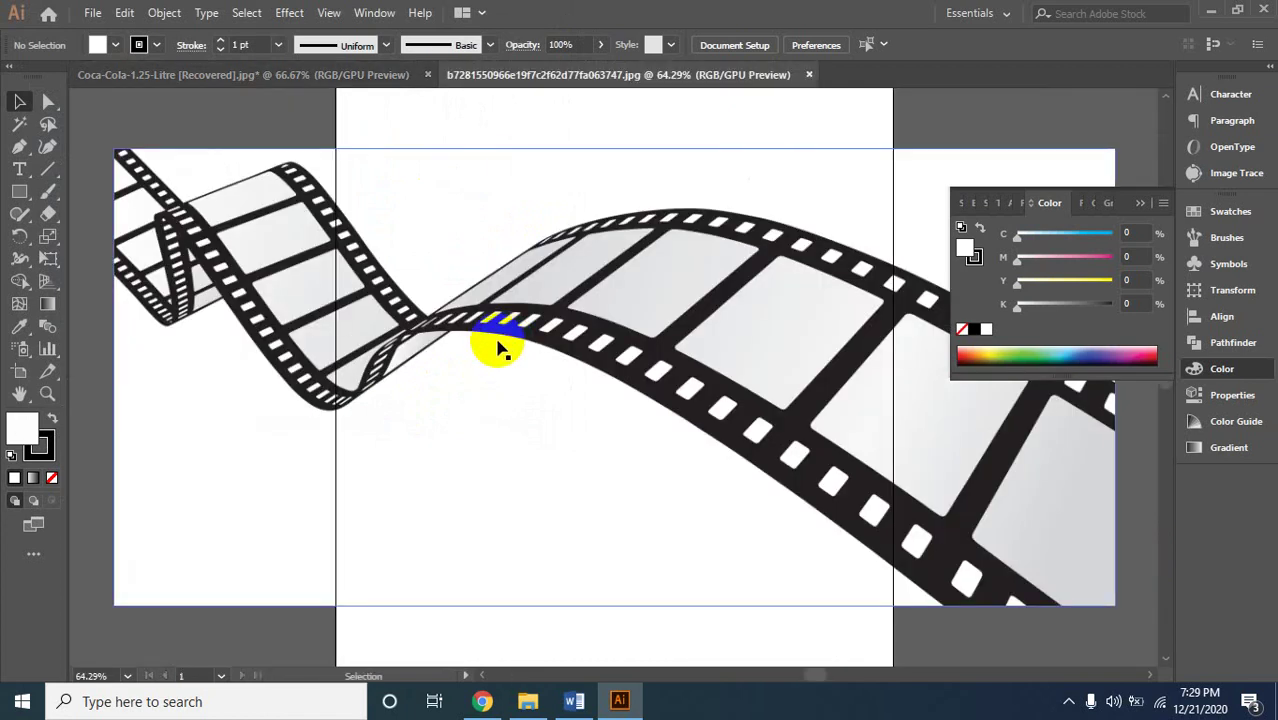
Zoom out and move the film-strip image to the top-left, partly off the artboard.
key("ctrl+minus")
key("ctrl+minus")
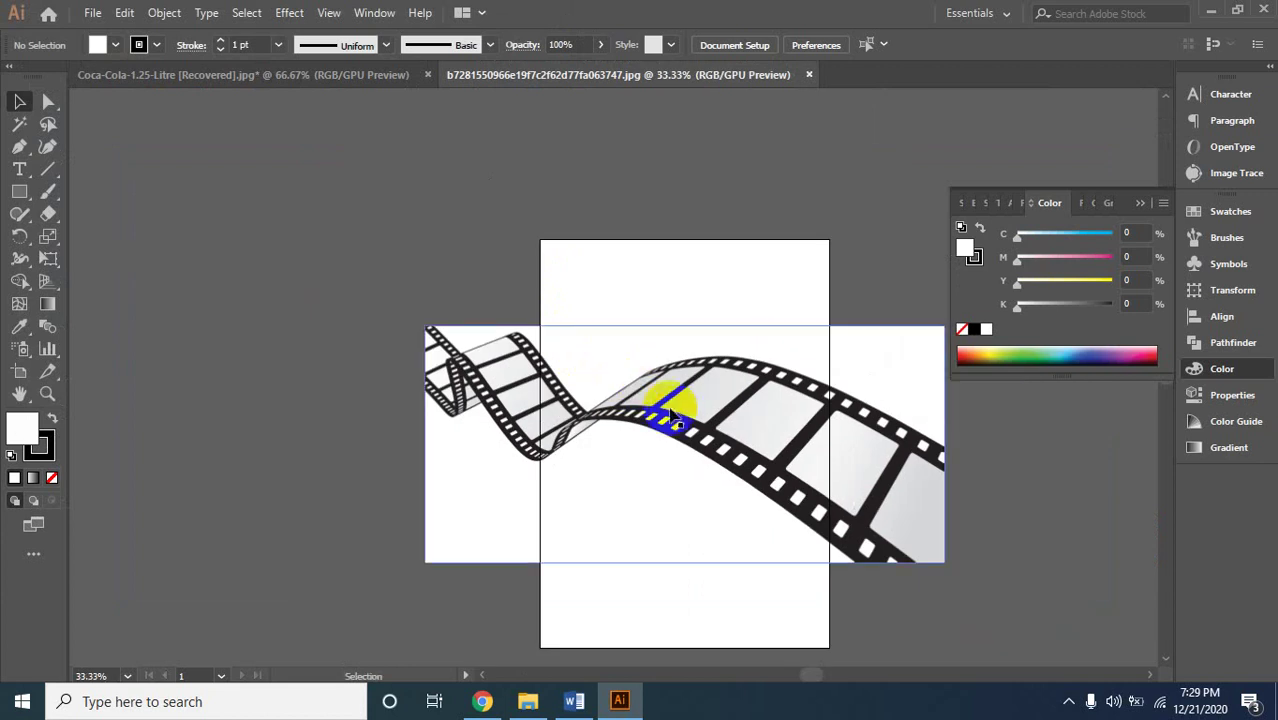
left_click_drag(670, 413, 405, 214)
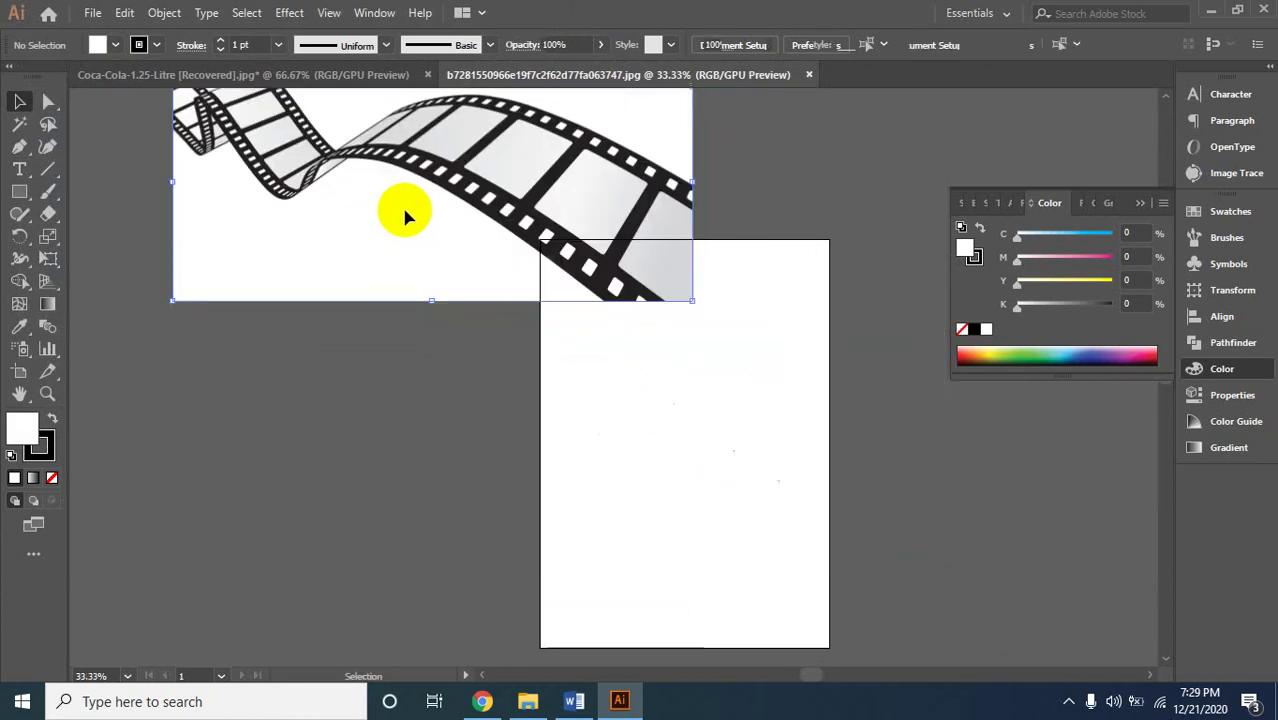
left_click(19, 146)
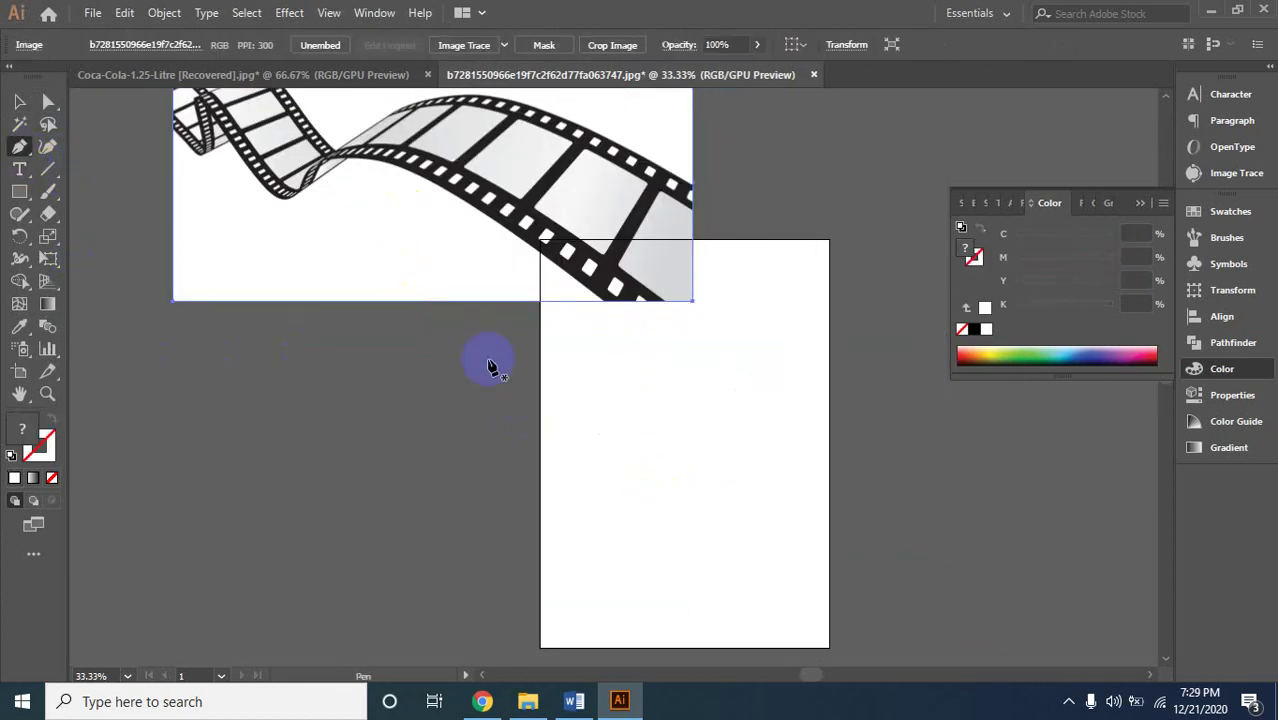
Draw a three-point S-shaped curve with the Pen tool and select it.
left_click_drag(565, 389, 600, 388)
left_click_drag(673, 422, 693, 459)
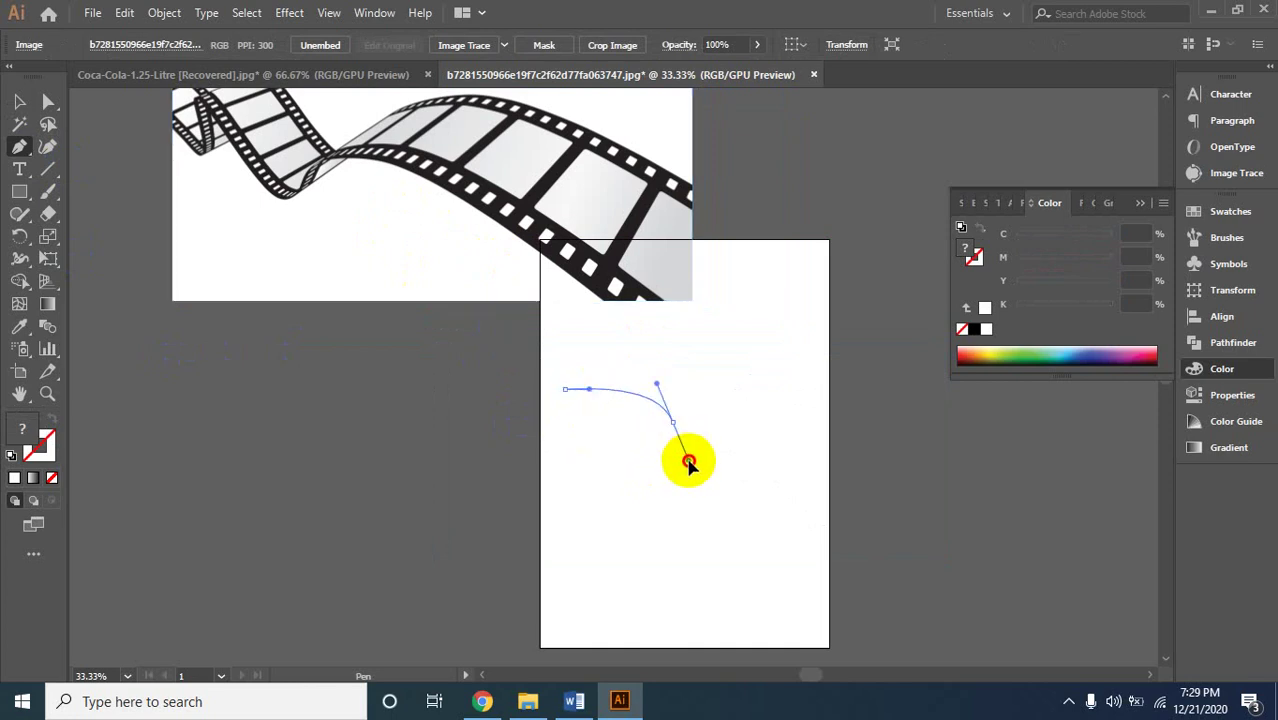
mouse_move(692, 518)
left_mouse_down()
mouse_move(765, 558)
mouse_move(770, 546)
left_mouse_up()
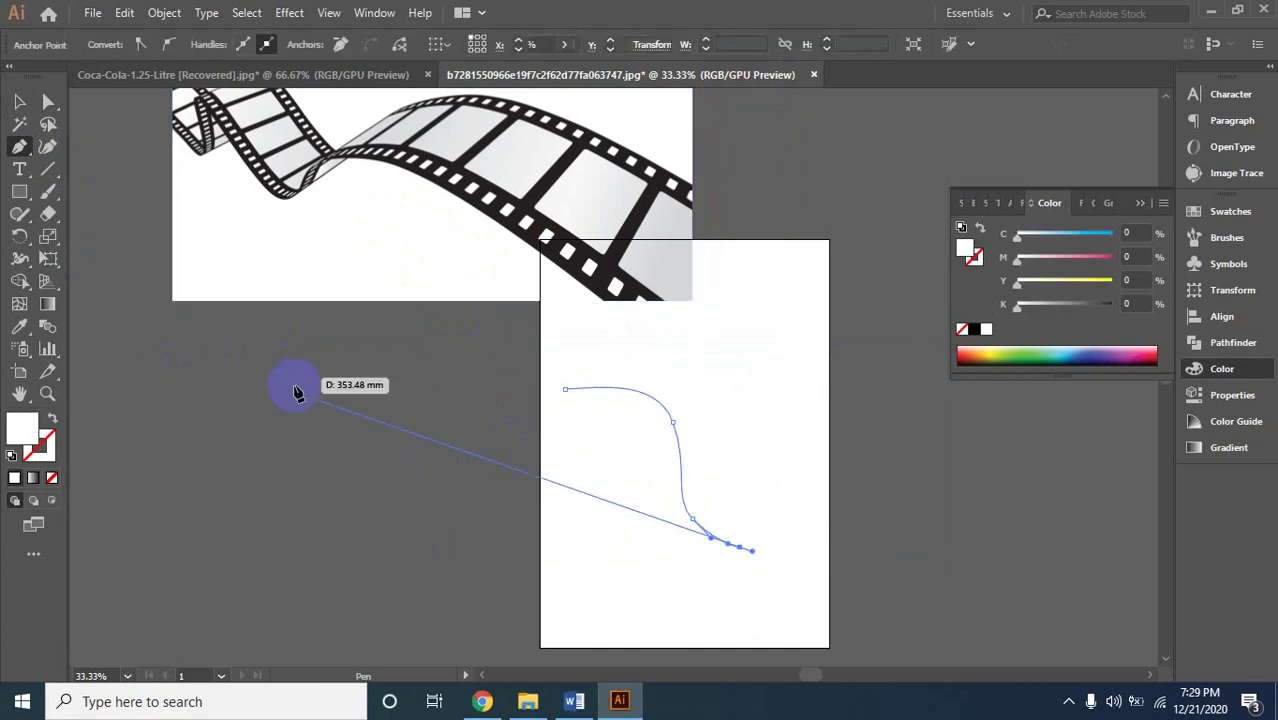
left_click(17, 104)
left_click(644, 435)
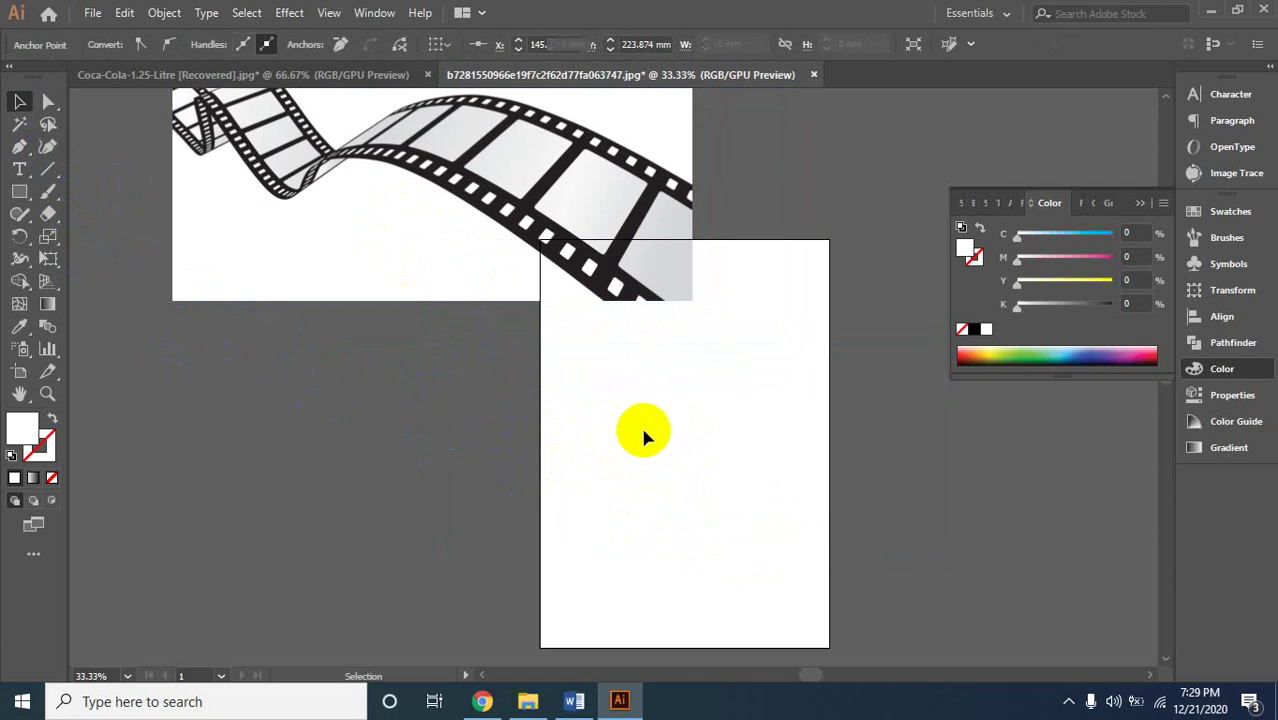
left_click_drag(685, 391, 632, 445)
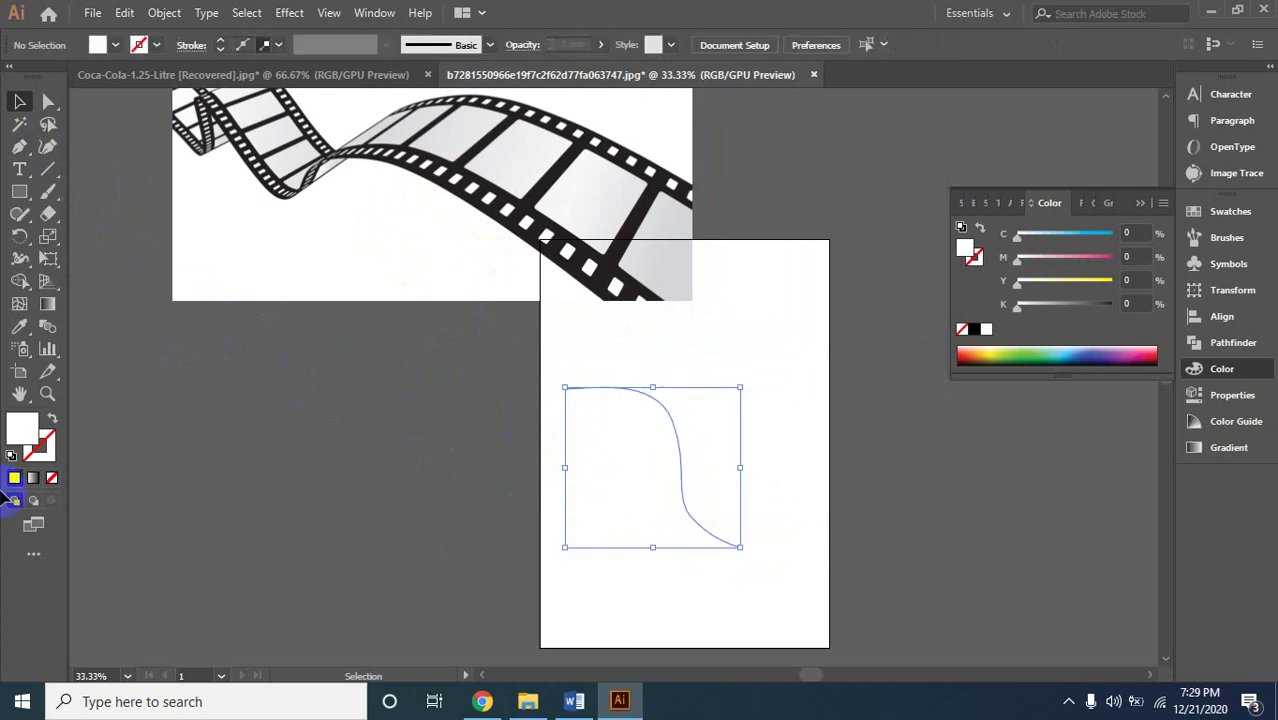
Give the curve no fill and a blue 0382D8 stroke.
left_click(51, 423)
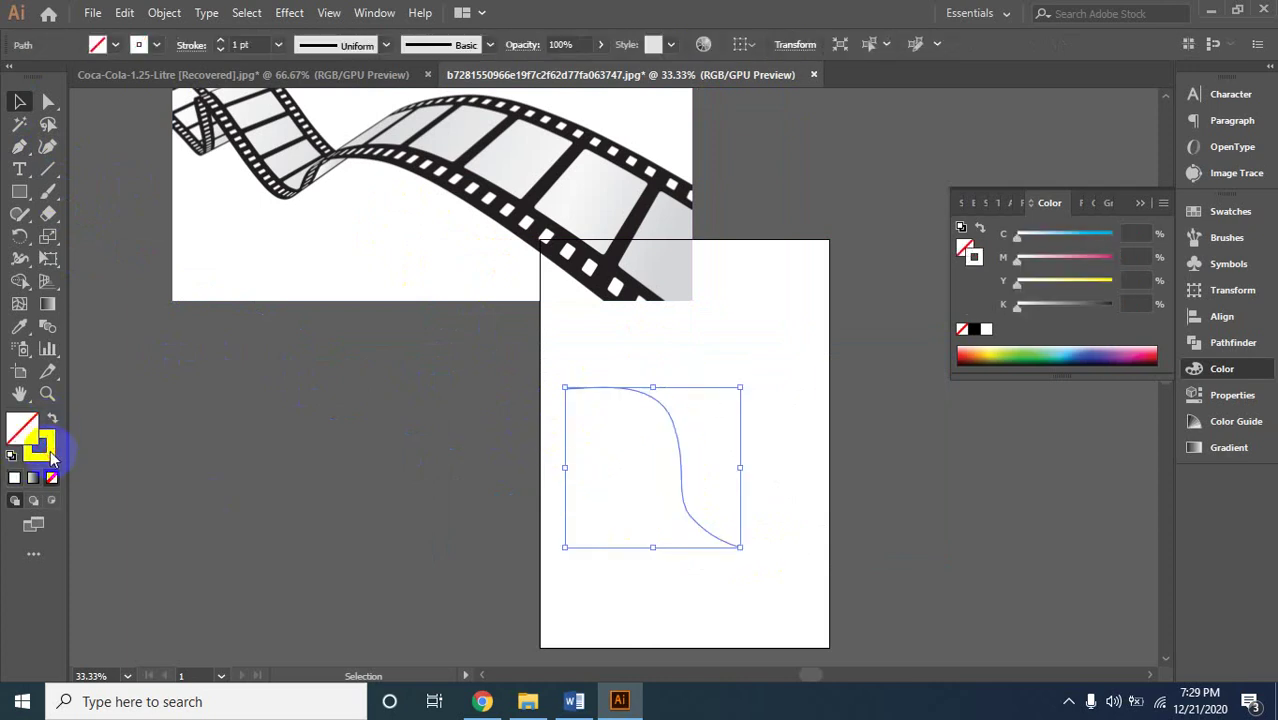
double_click(51, 456)
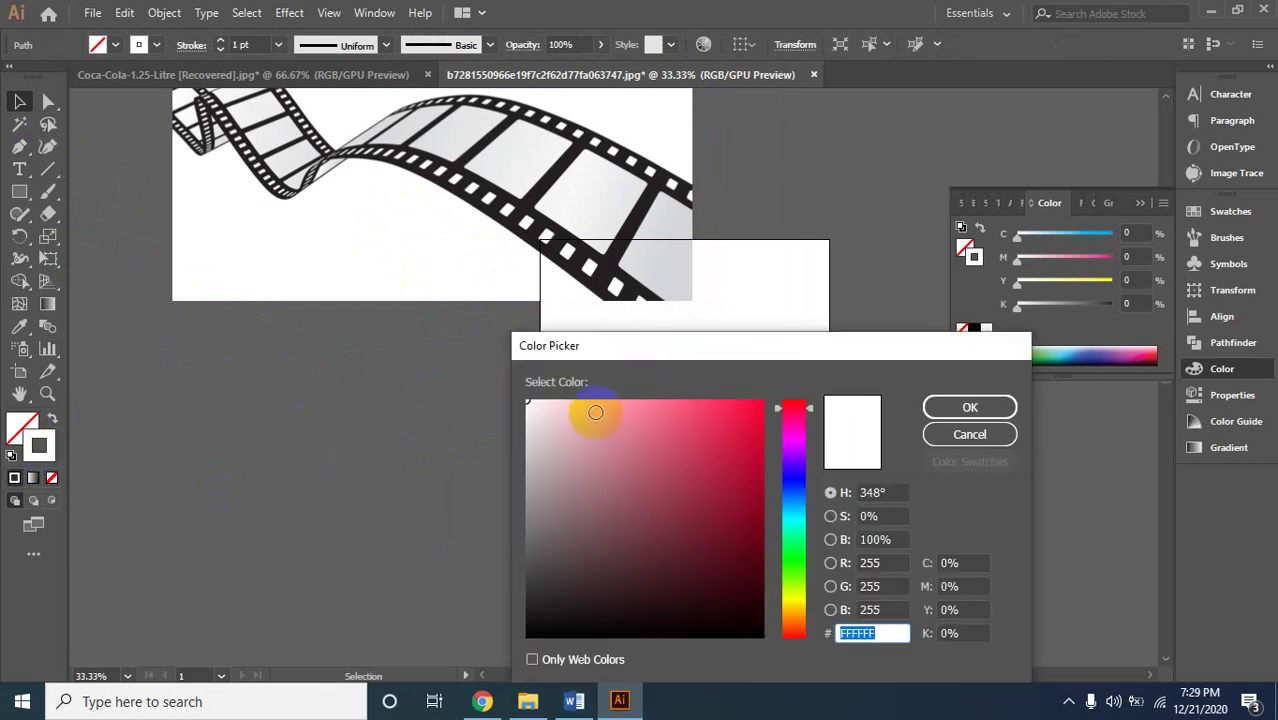
left_click(597, 405)
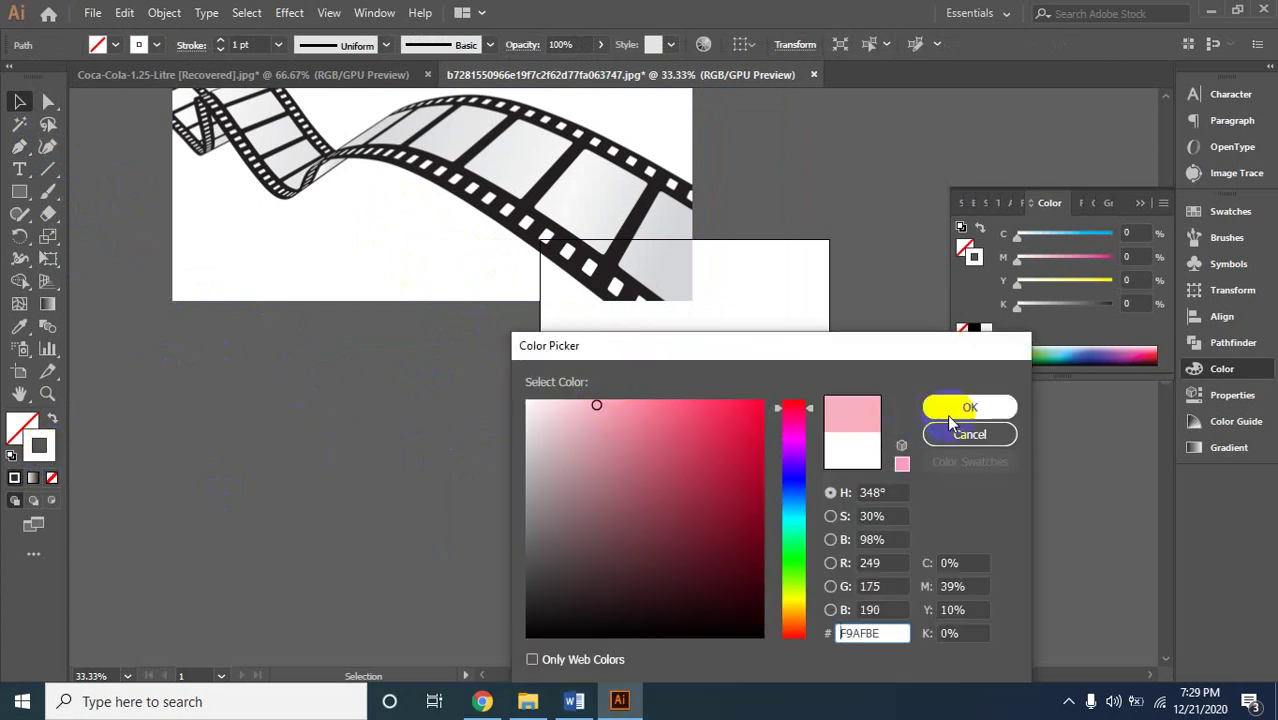
left_click(794, 502)
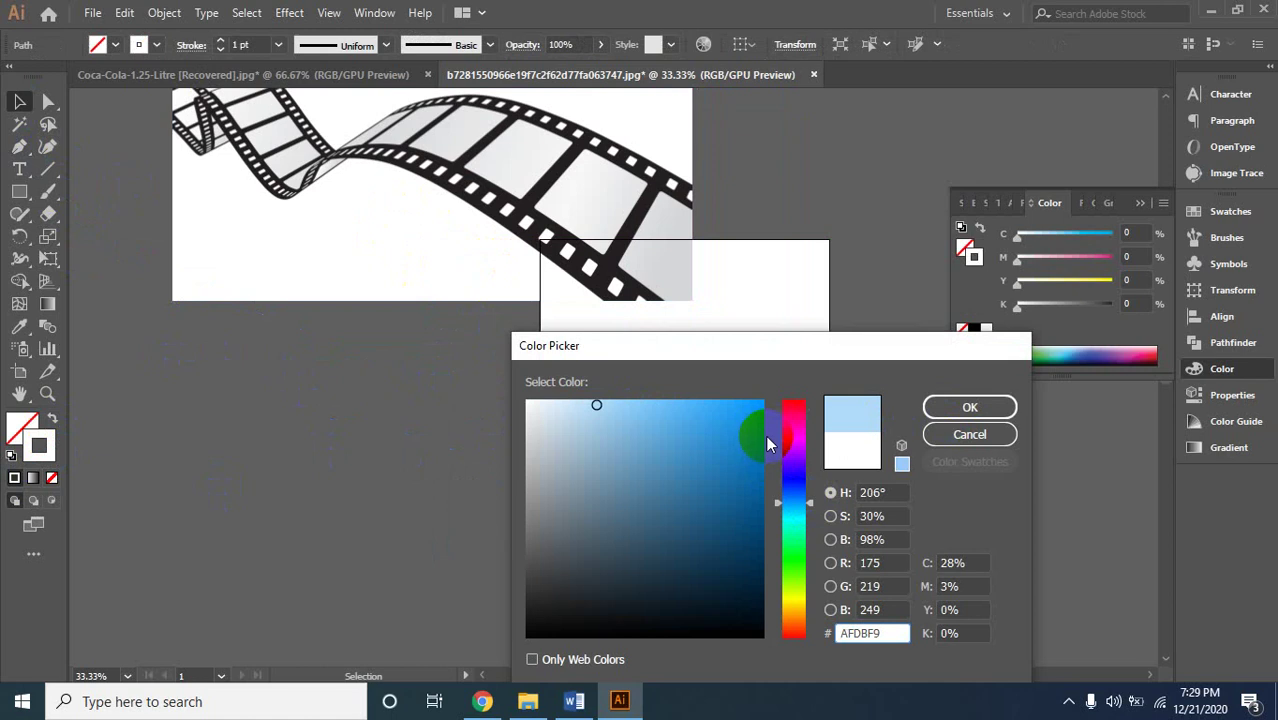
left_click(765, 434)
left_click(969, 407)
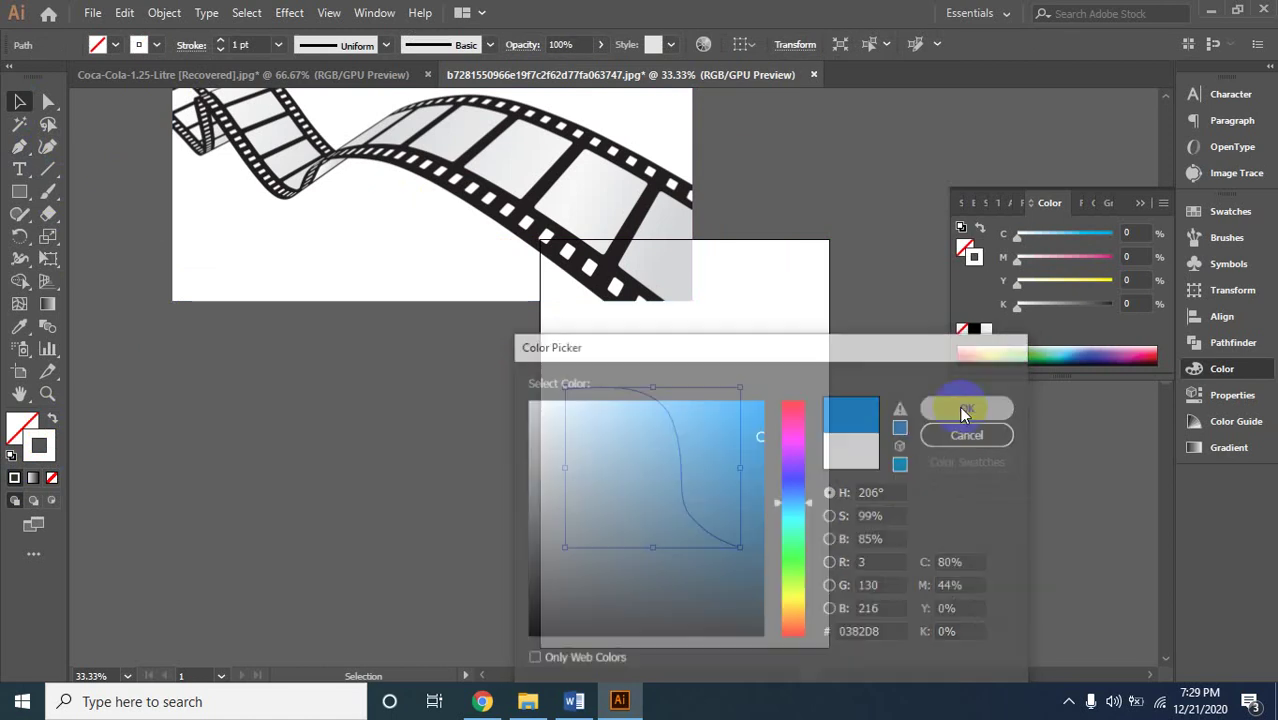
left_click(799, 408)
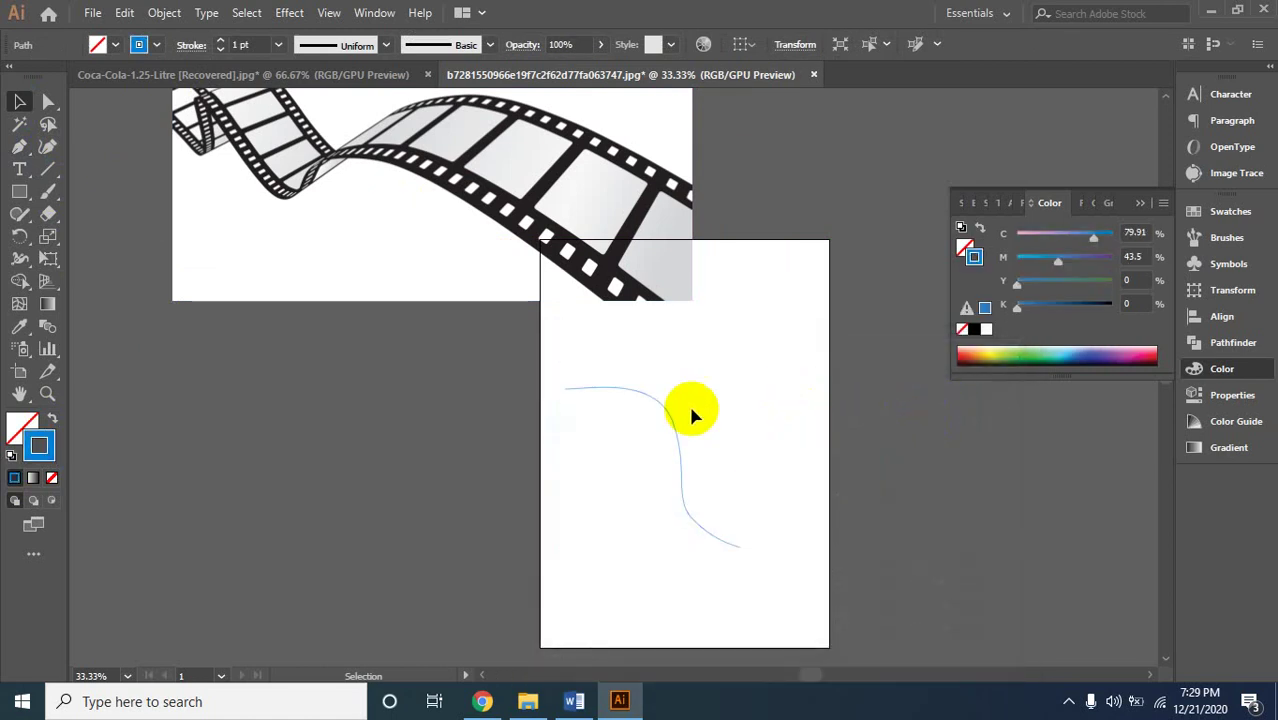
left_click(550, 236)
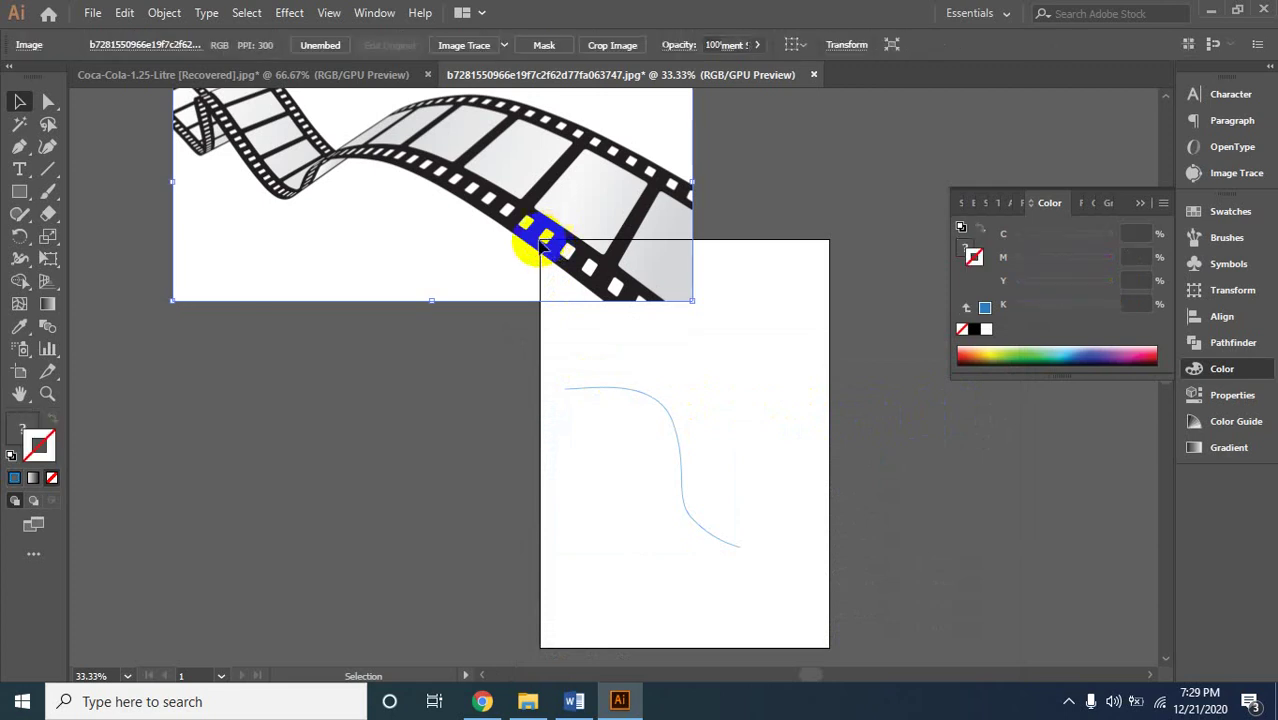
Delete the film-strip image, clear the selection and reopen the Open dialog.
key("Delete")
left_click(456, 334)
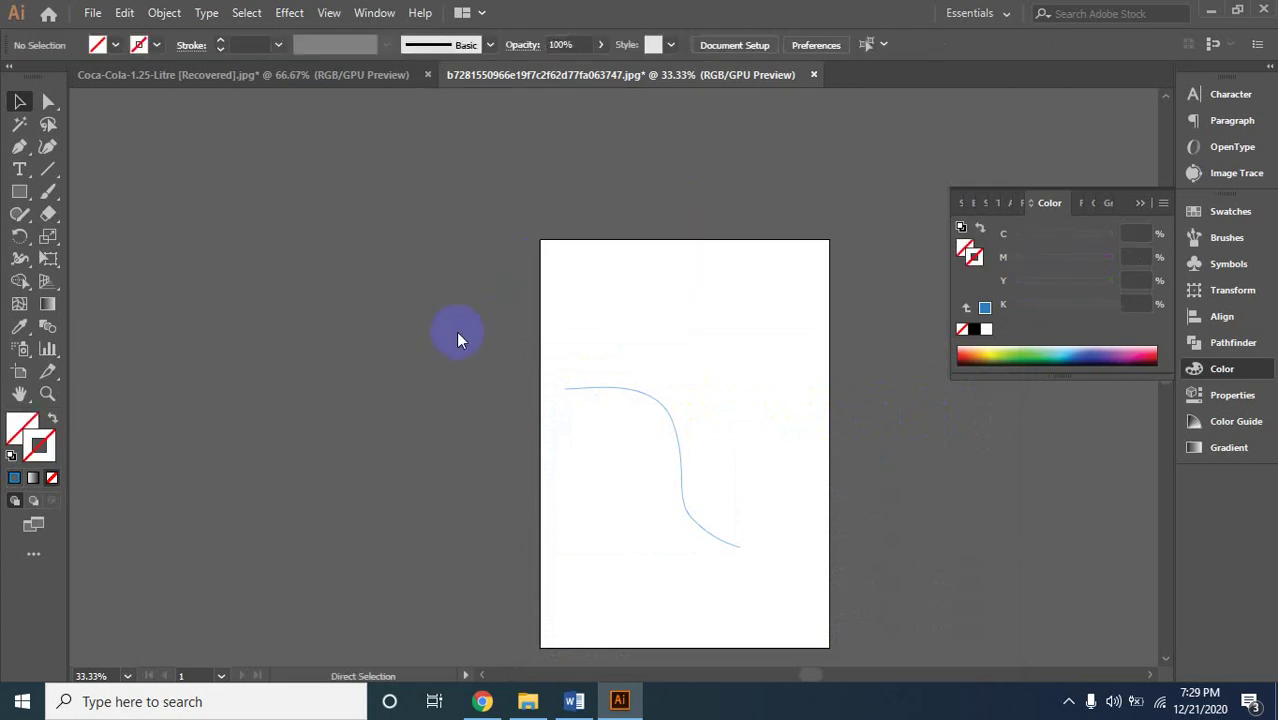
key("ctrl+o")
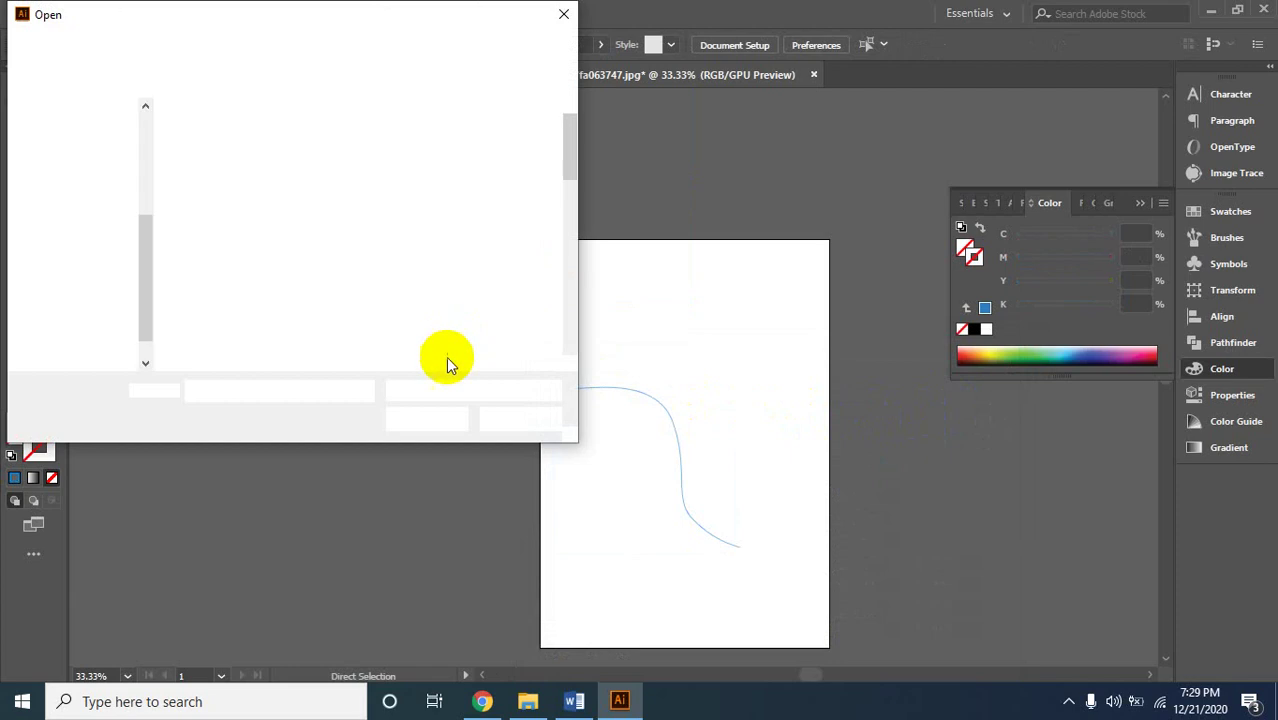
scroll(333, 283, "down", 1)
scroll(333, 283, "down", 2)
scroll(350, 300, "down", 2)
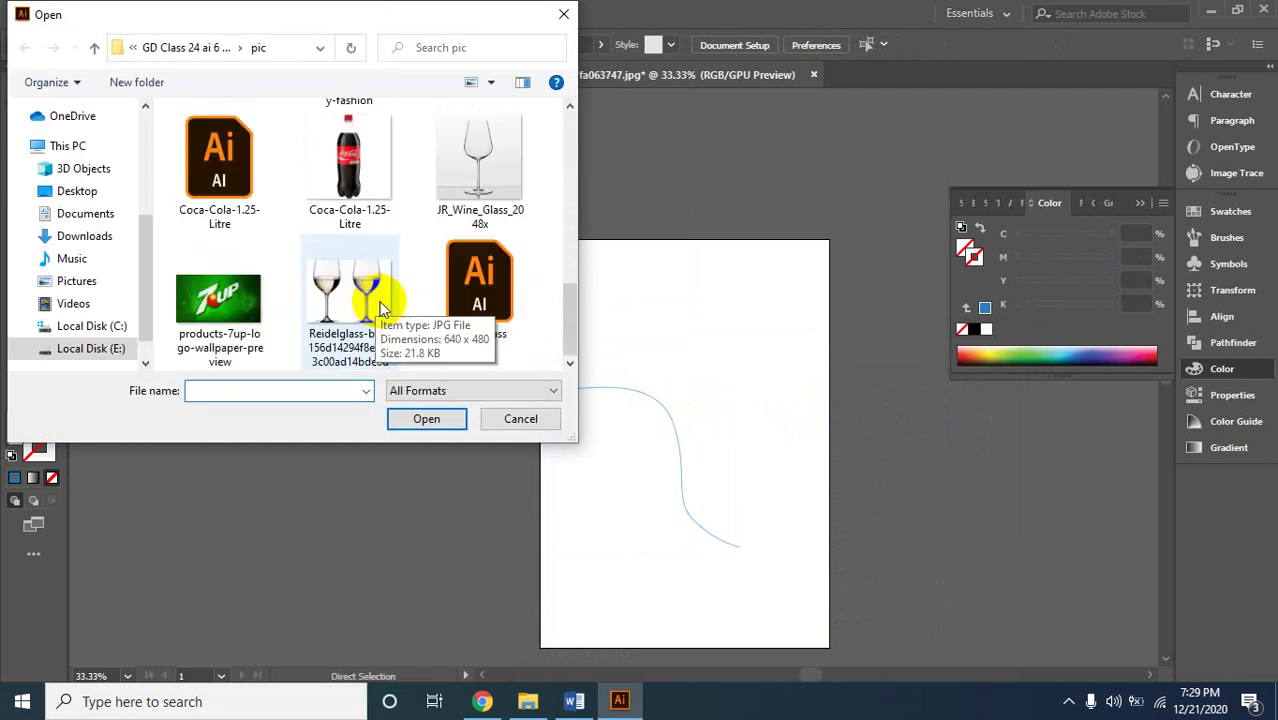
scroll(360, 290, "up", 1)
scroll(300, 240, "up", 4)
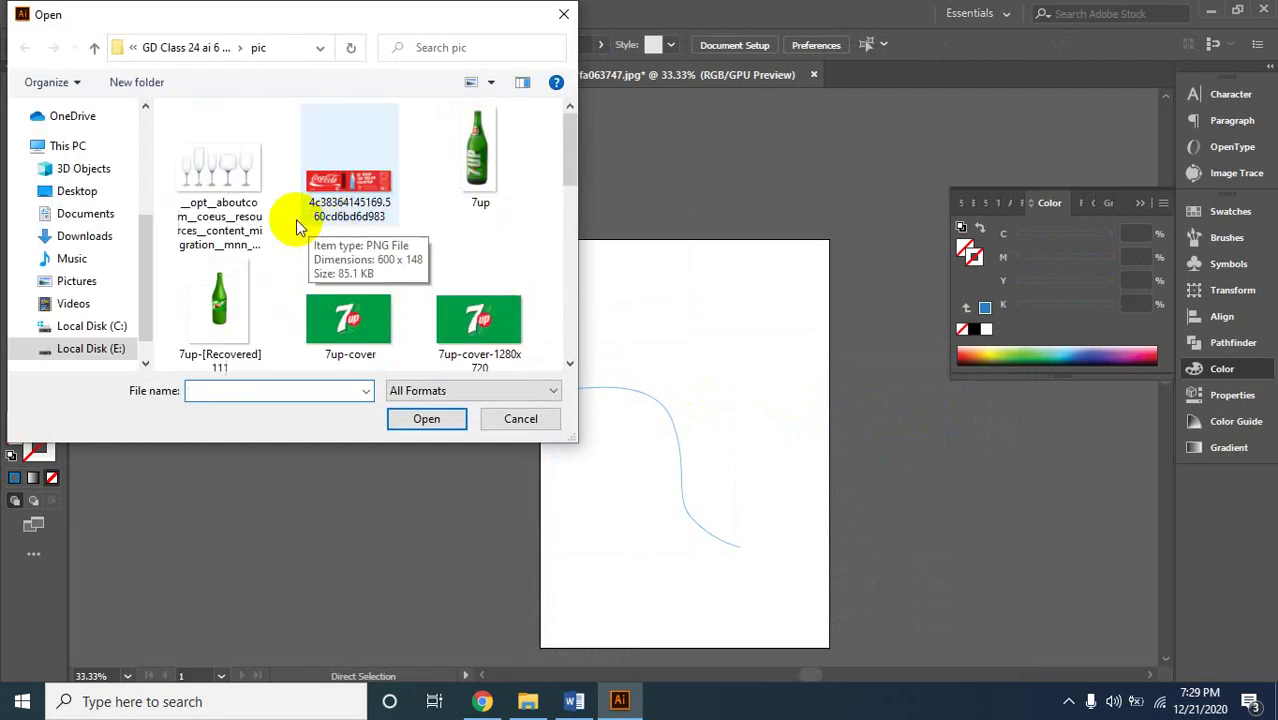
Navigate up to the classes folder, then into GD Ai 3 cals 21, the fourth-batch class and pic.
left_click(95, 48)
left_click(96, 48)
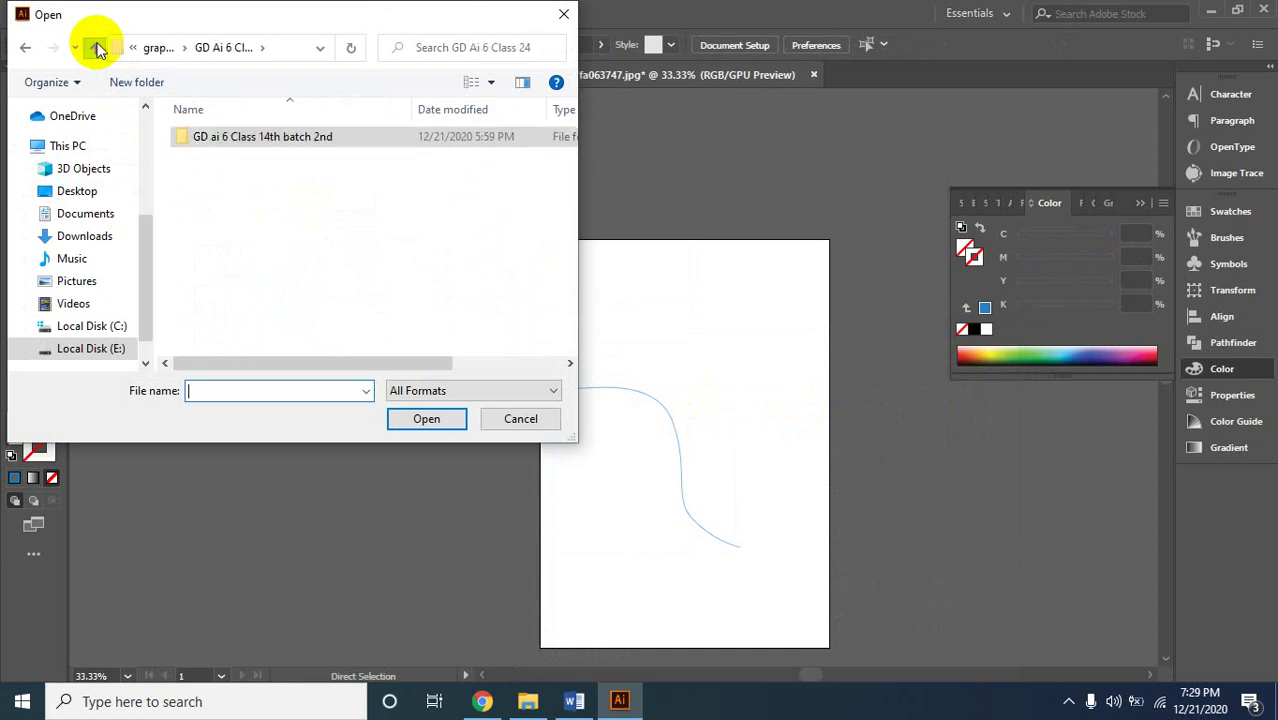
left_click(96, 48)
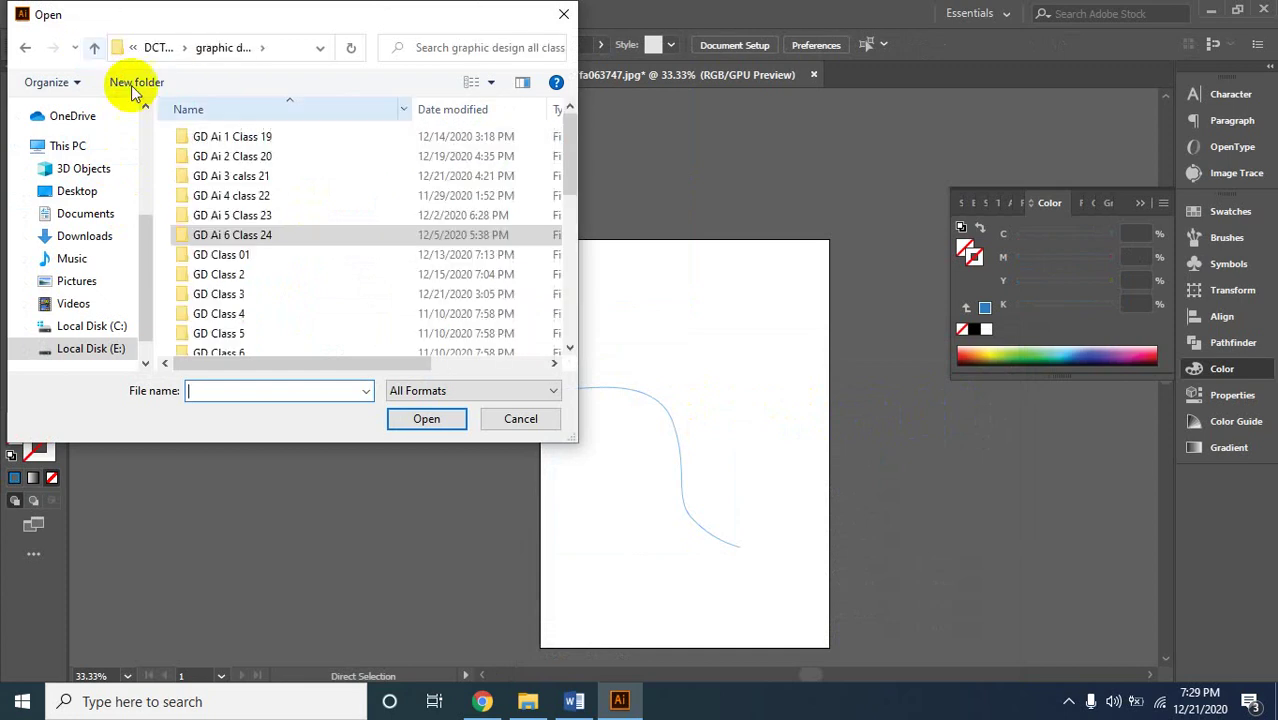
left_click(258, 178)
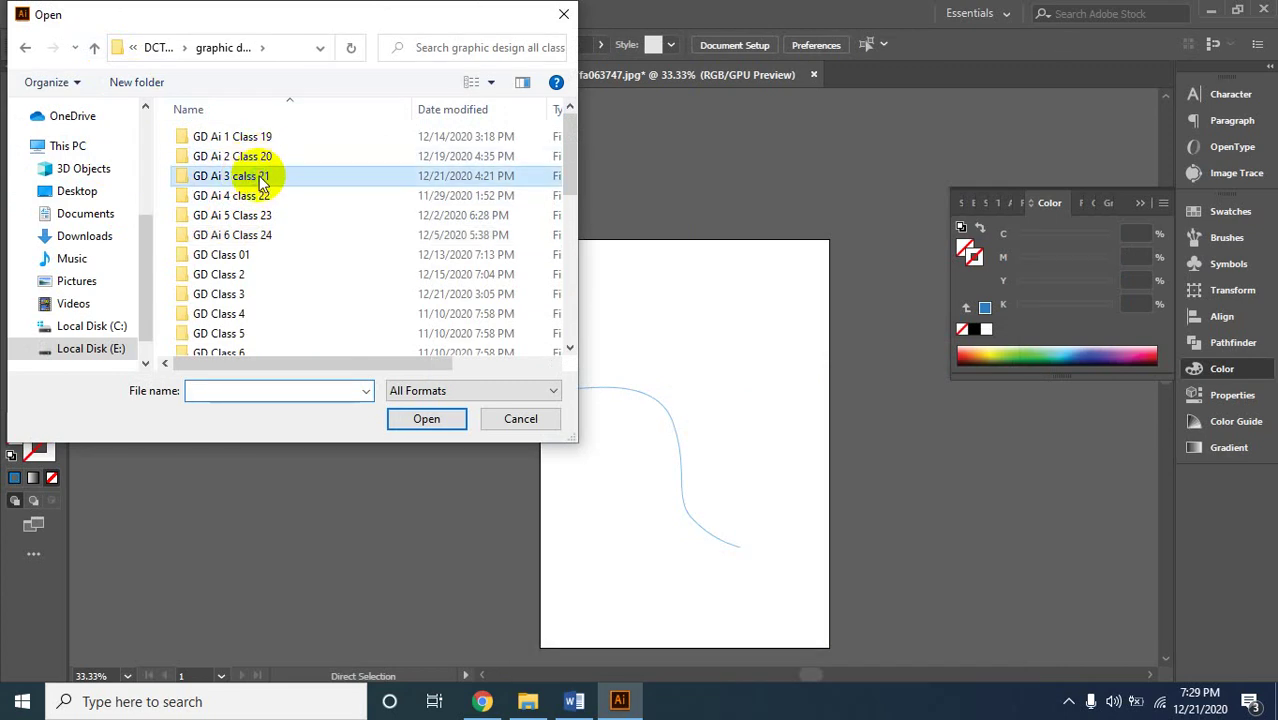
double_click(261, 180)
left_click(268, 180)
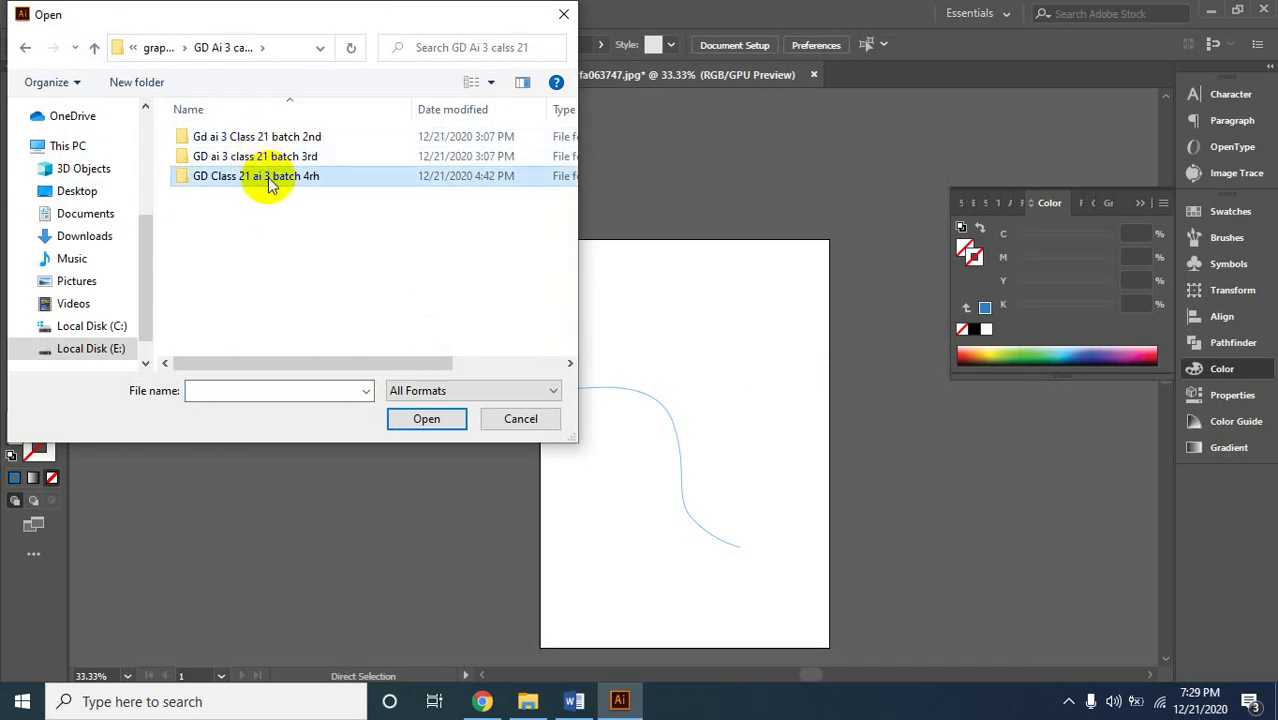
double_click(268, 180)
left_click(198, 175)
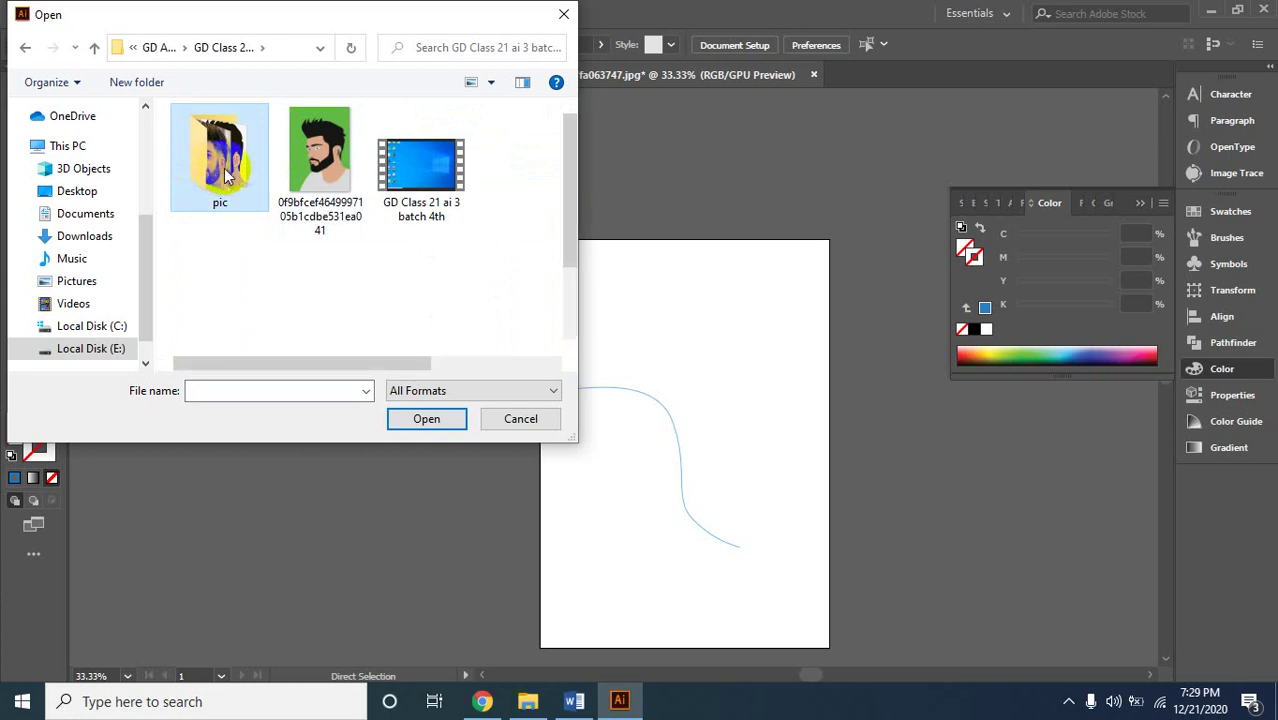
Dismiss the file browser and close the portrait photo document.
key("Escape")
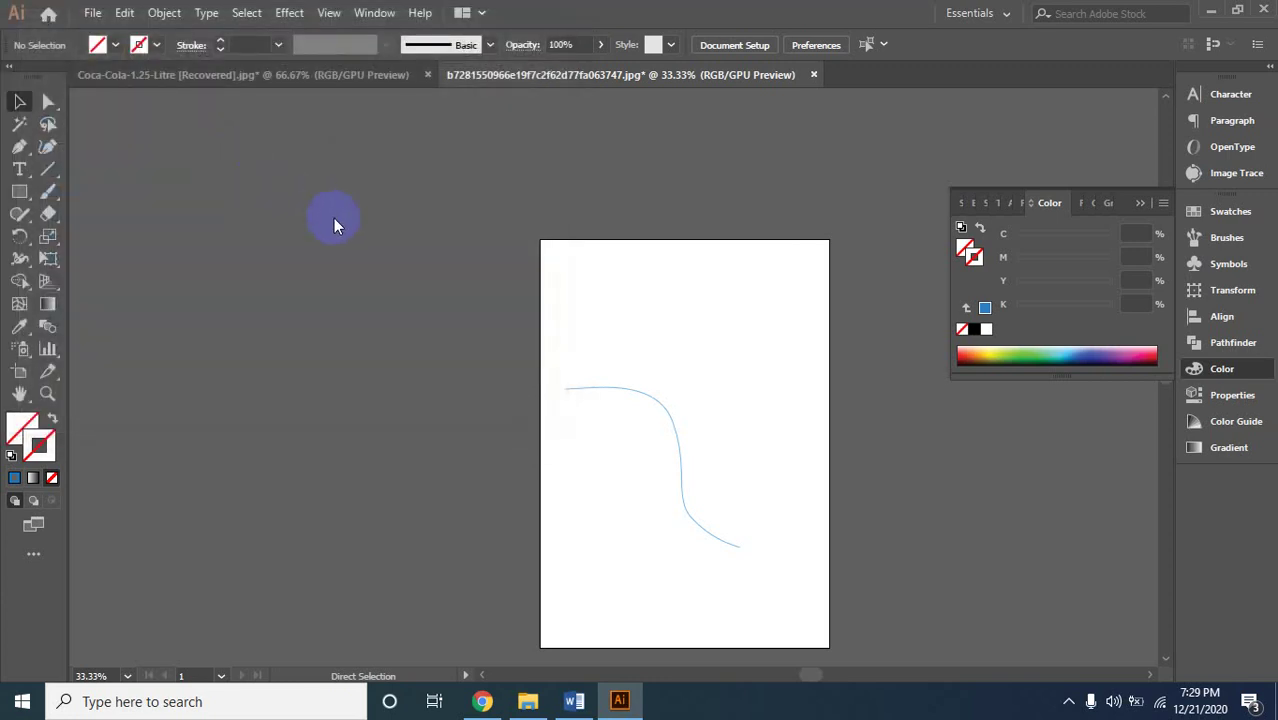
left_click(335, 222)
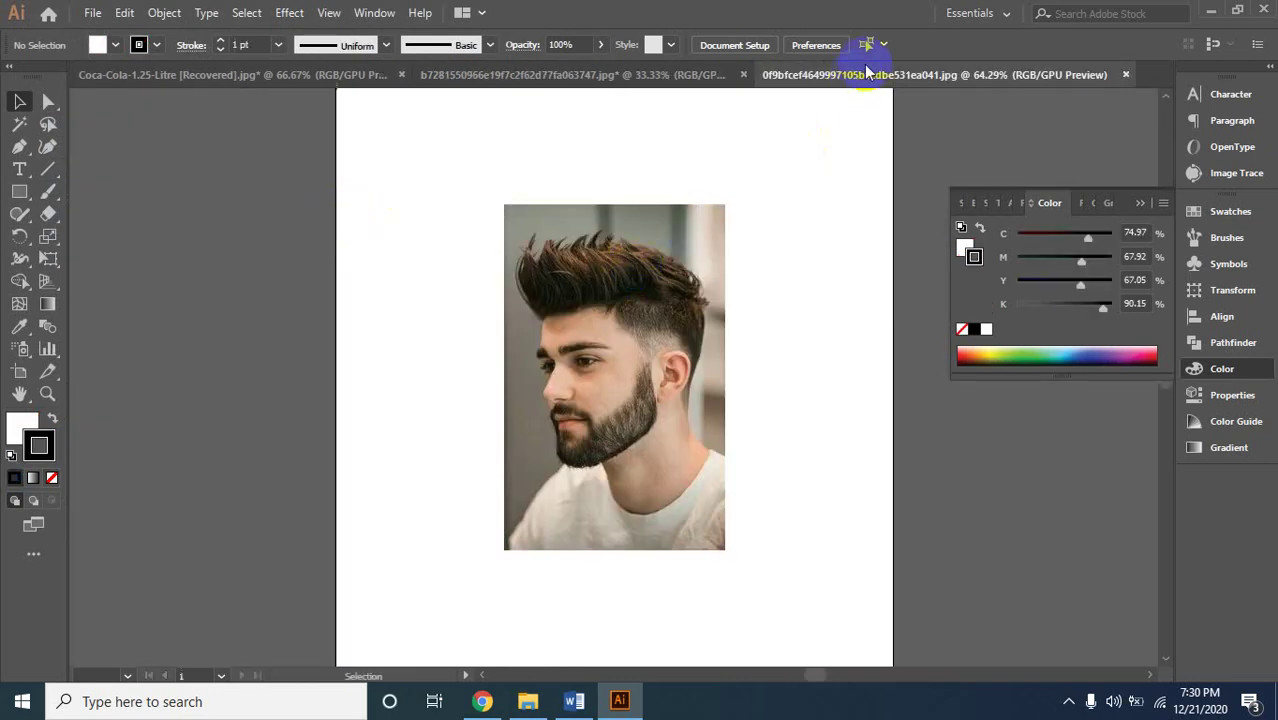
left_click(1125, 75)
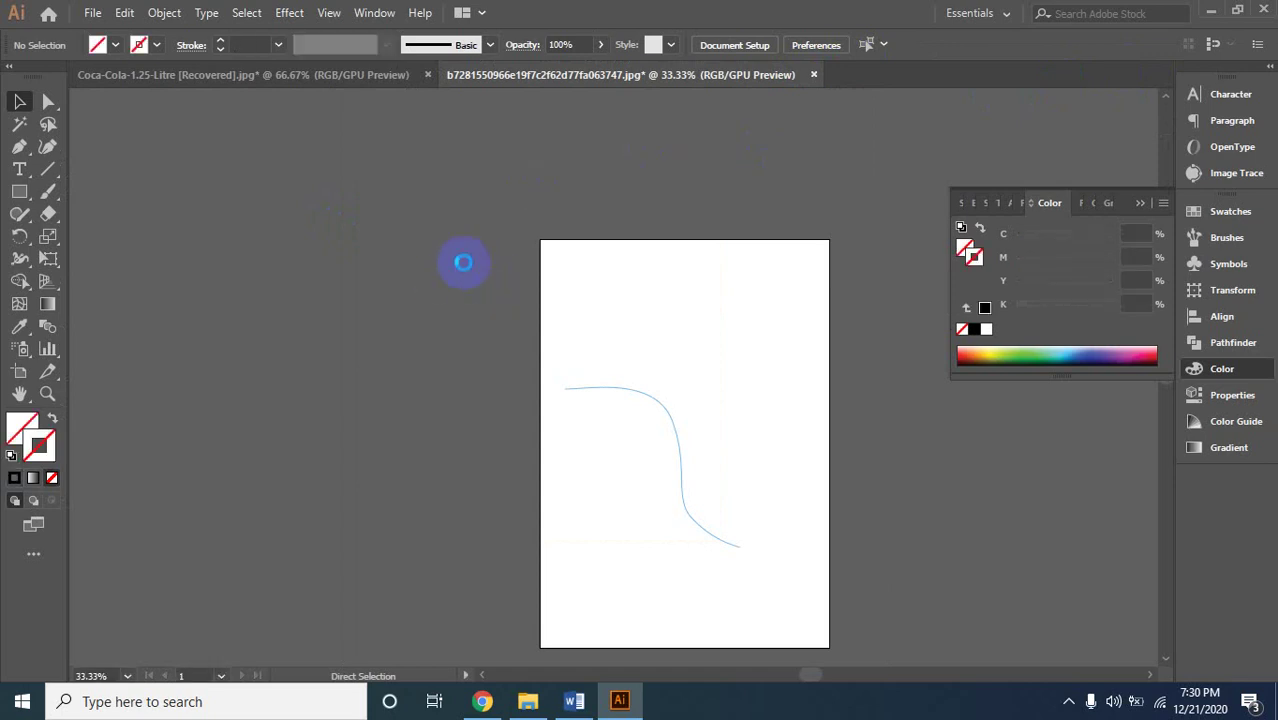
Open the horizontal film-strip image download (1).png.
key("ctrl+o")
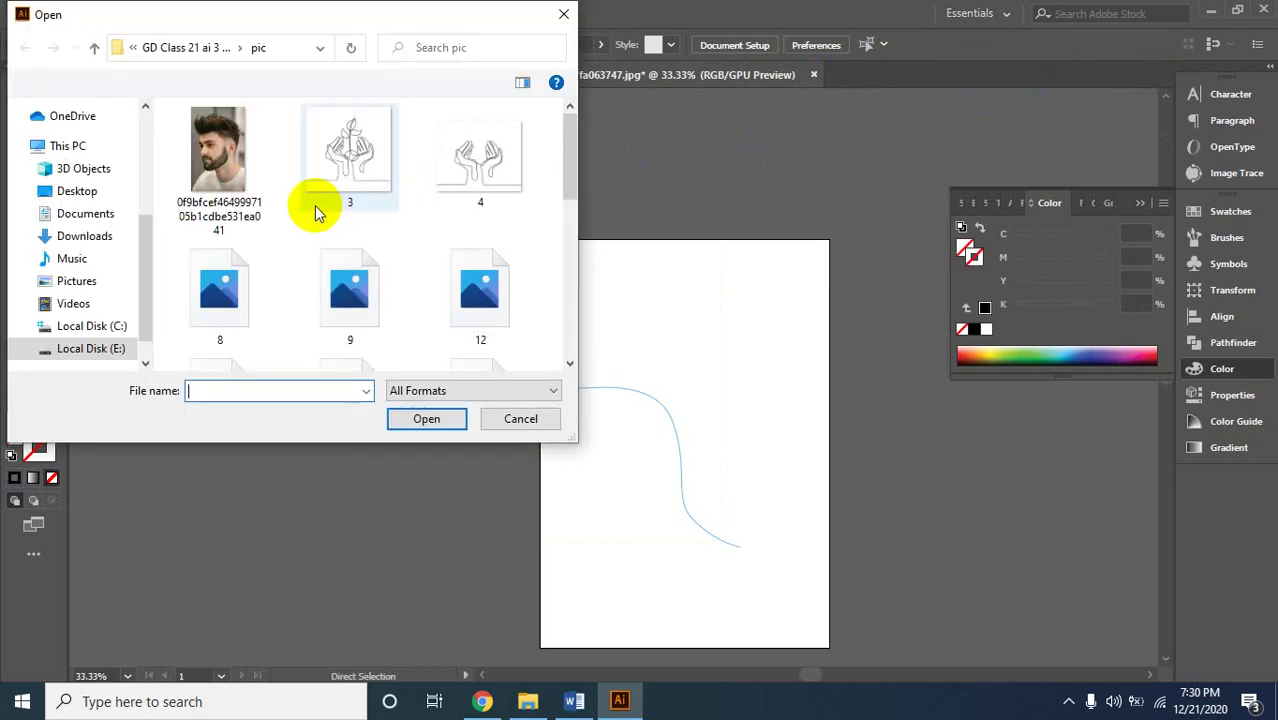
scroll(382, 238, "down", 3)
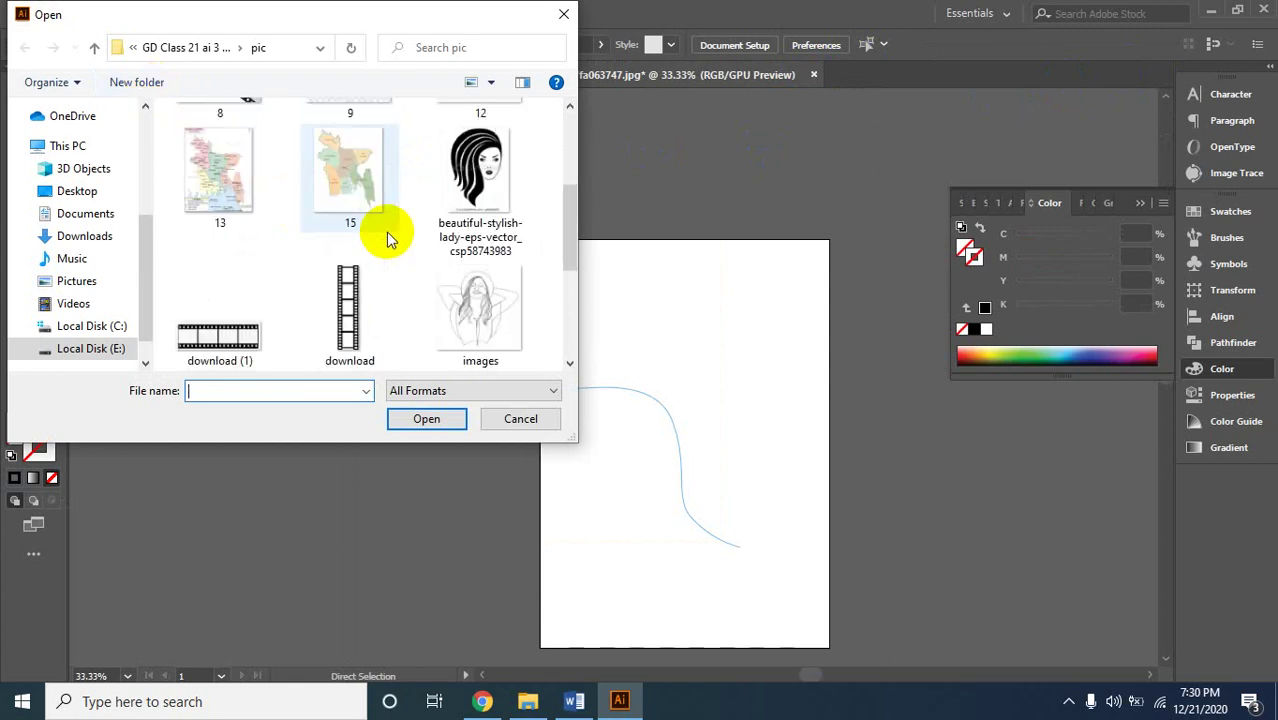
scroll(386, 232, "down", 2)
left_click(224, 232)
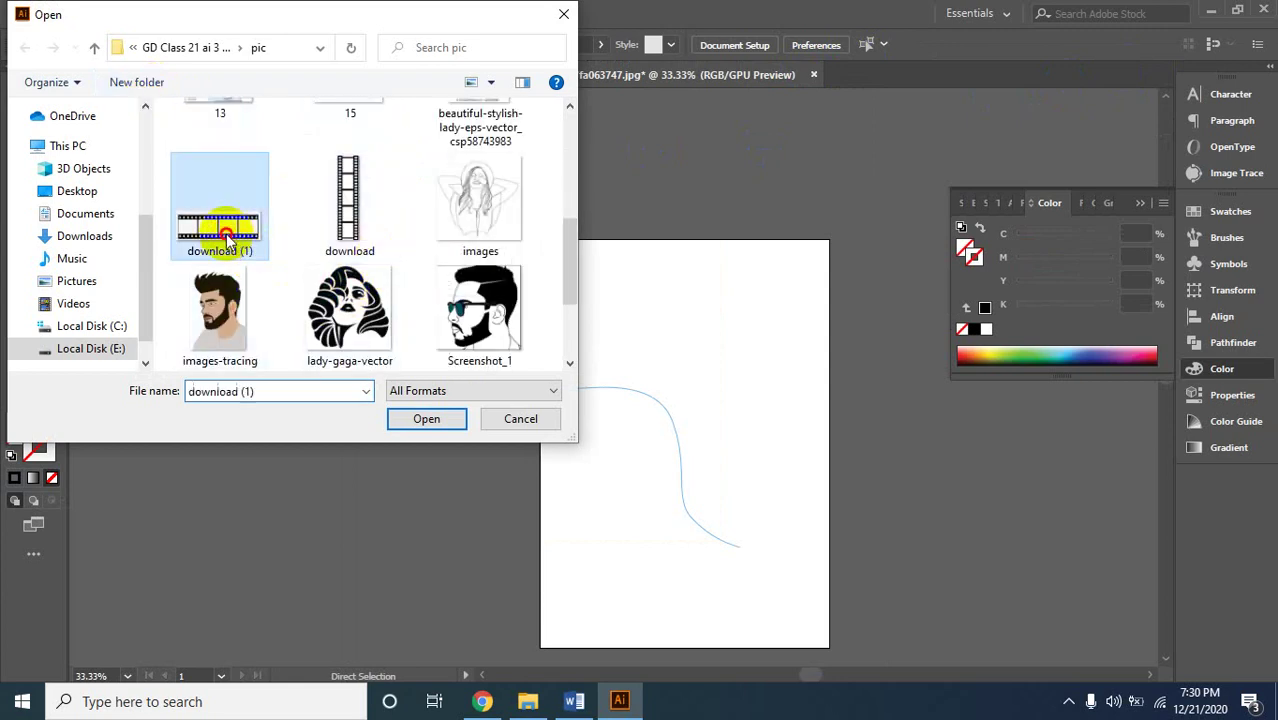
left_click(328, 196)
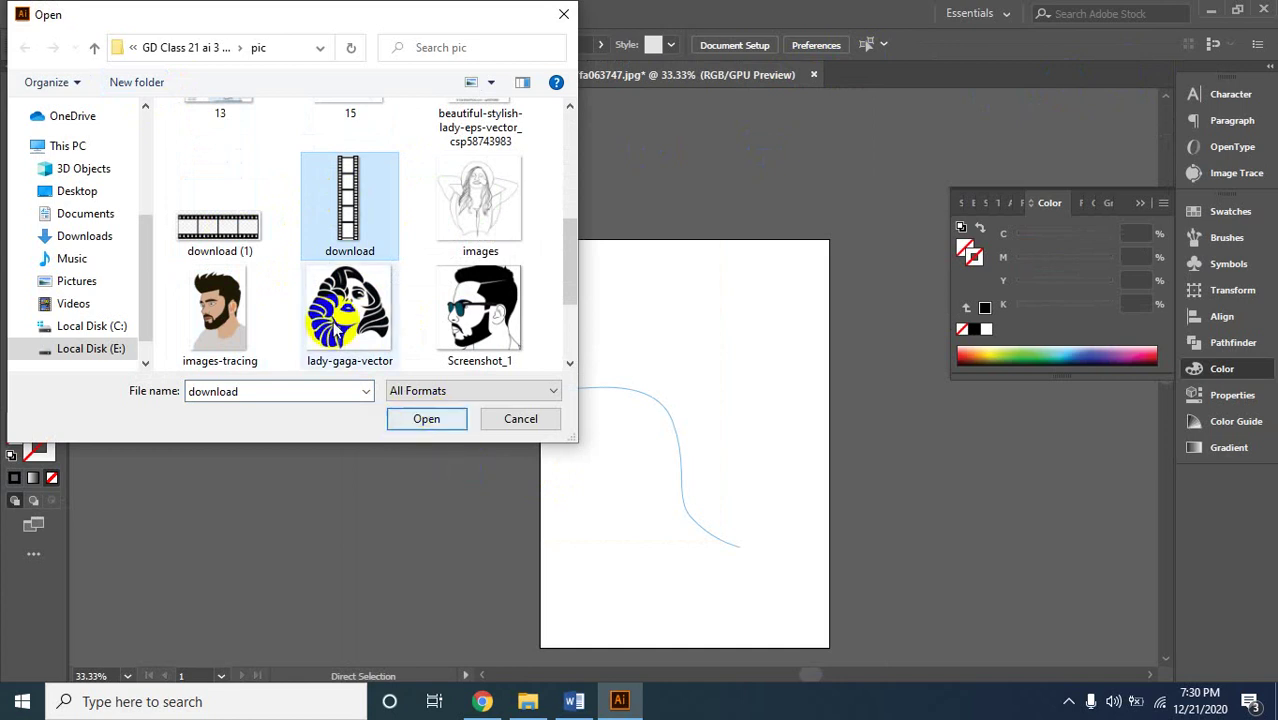
left_click(210, 232)
left_click(422, 418)
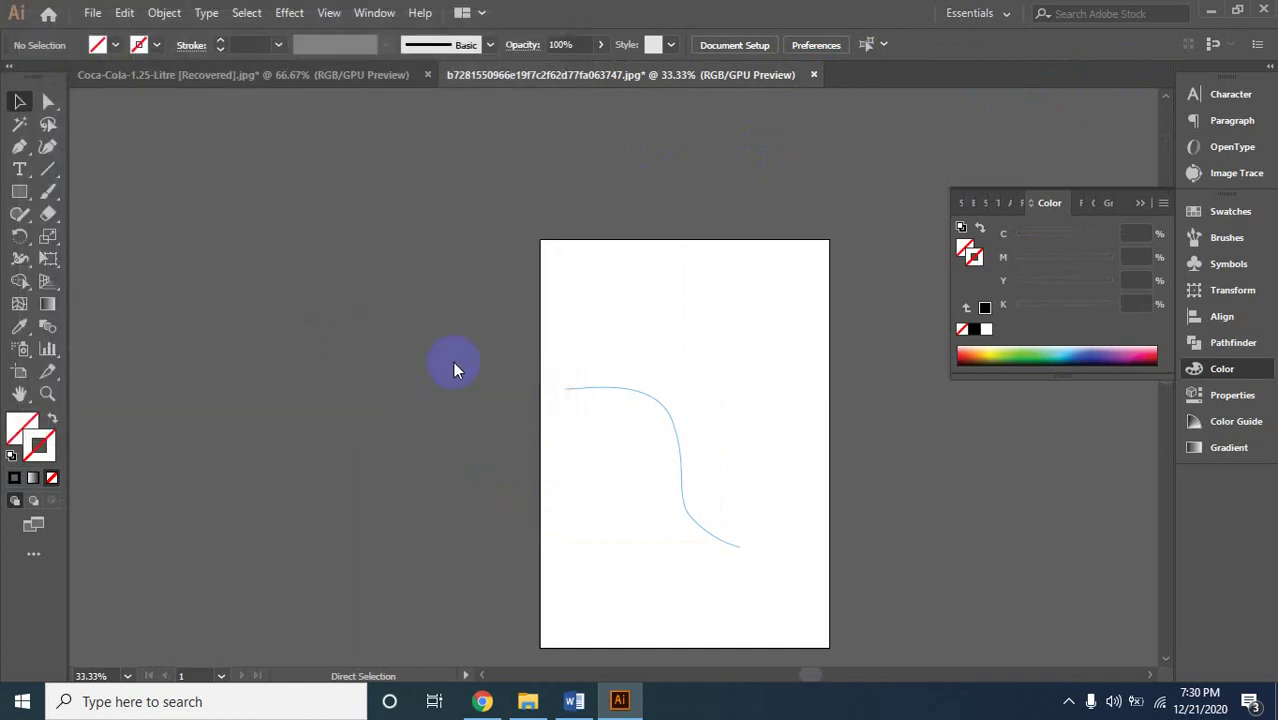
Copy the film strip into the curve document and place it above and right of the S-curve.
left_click(455, 297)
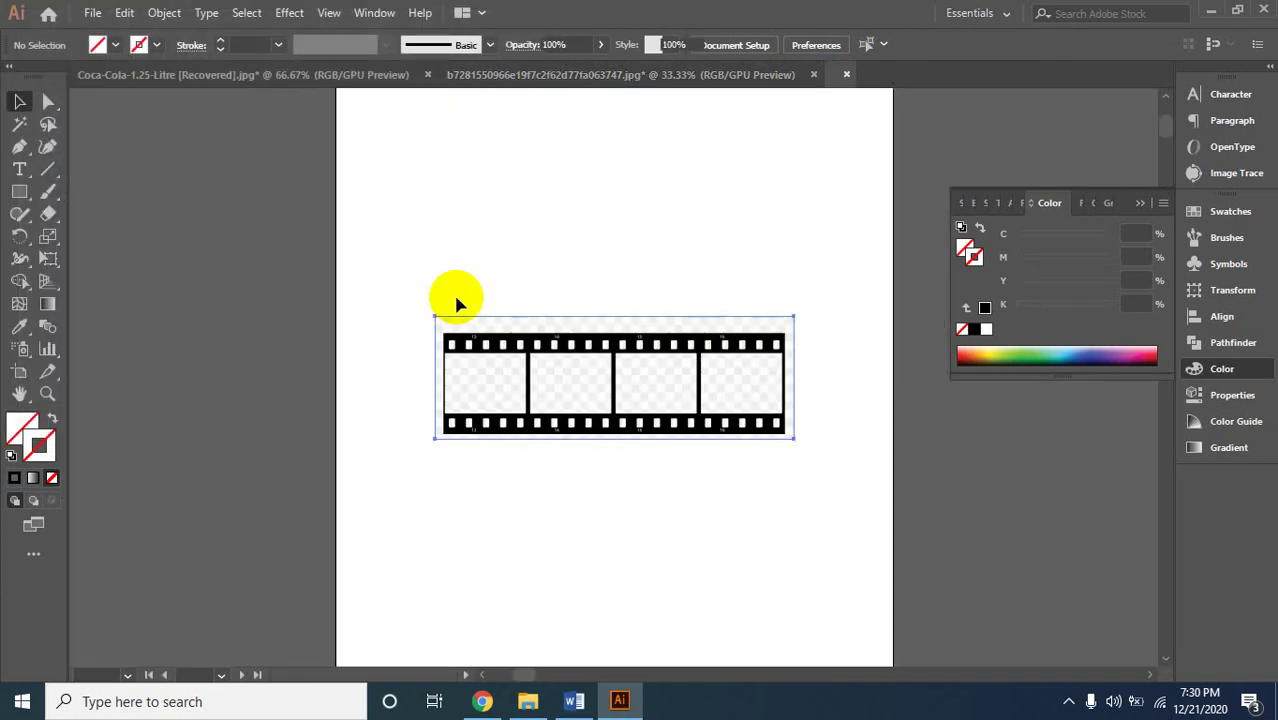
left_click(580, 395)
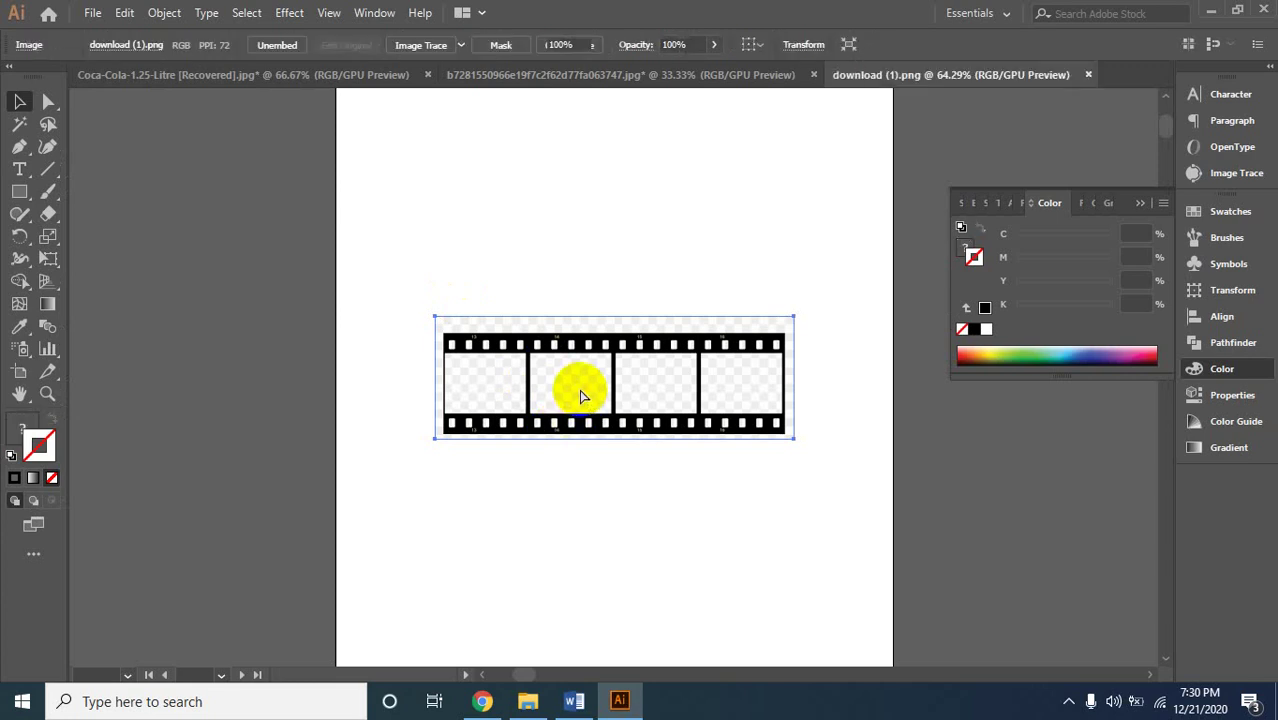
left_click(515, 76)
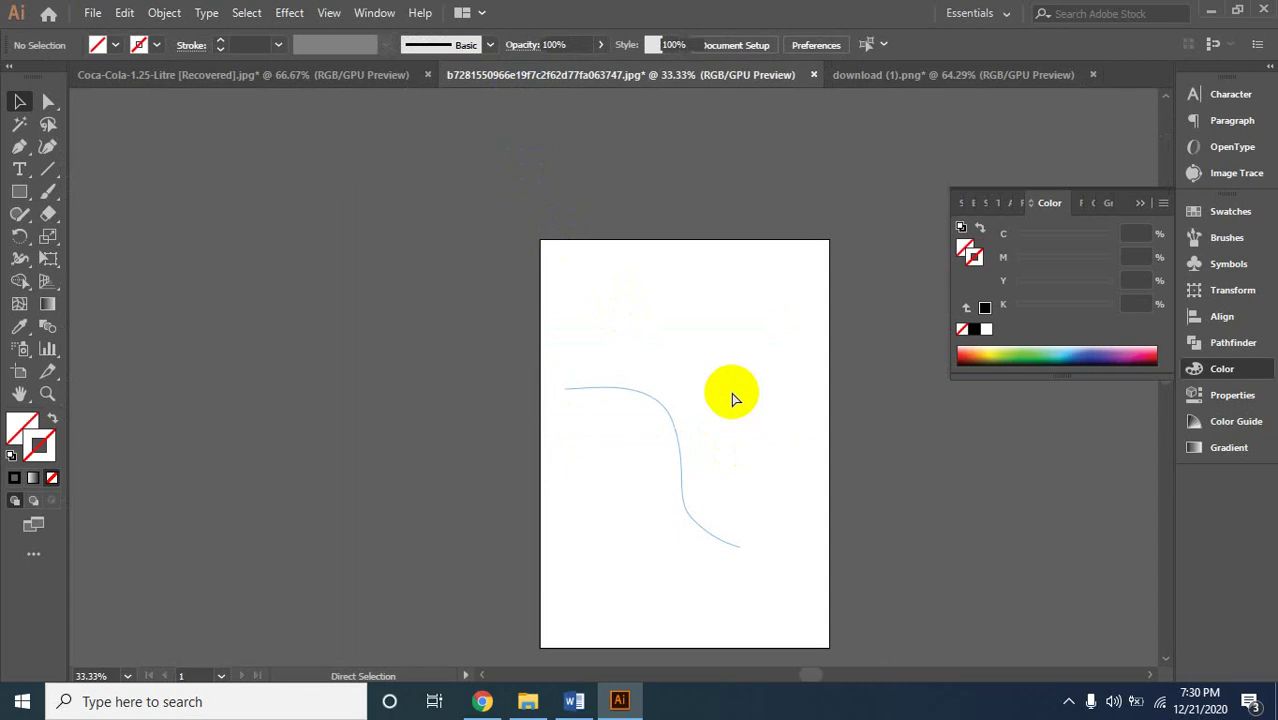
key("ctrl+v")
left_click_drag(646, 387, 740, 334)
Open the Symbols panel from the Window menu.
left_click(370, 12)
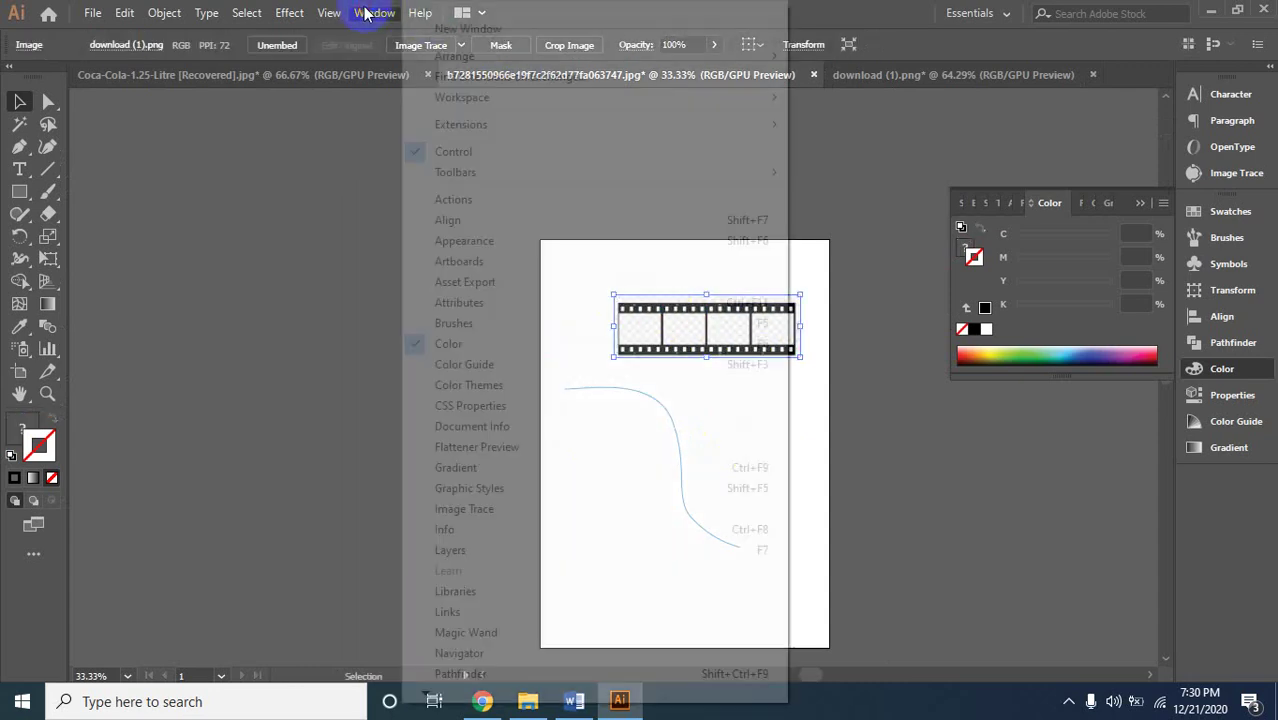
left_click(292, 13)
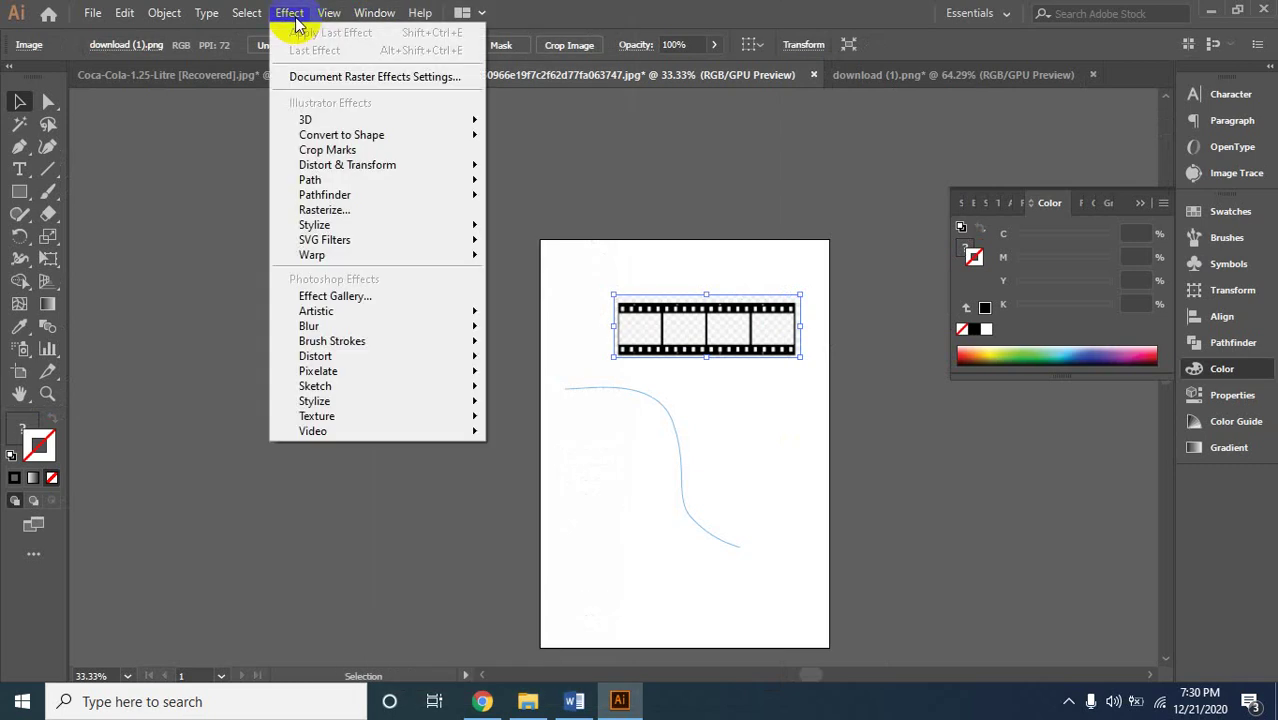
left_click(712, 332)
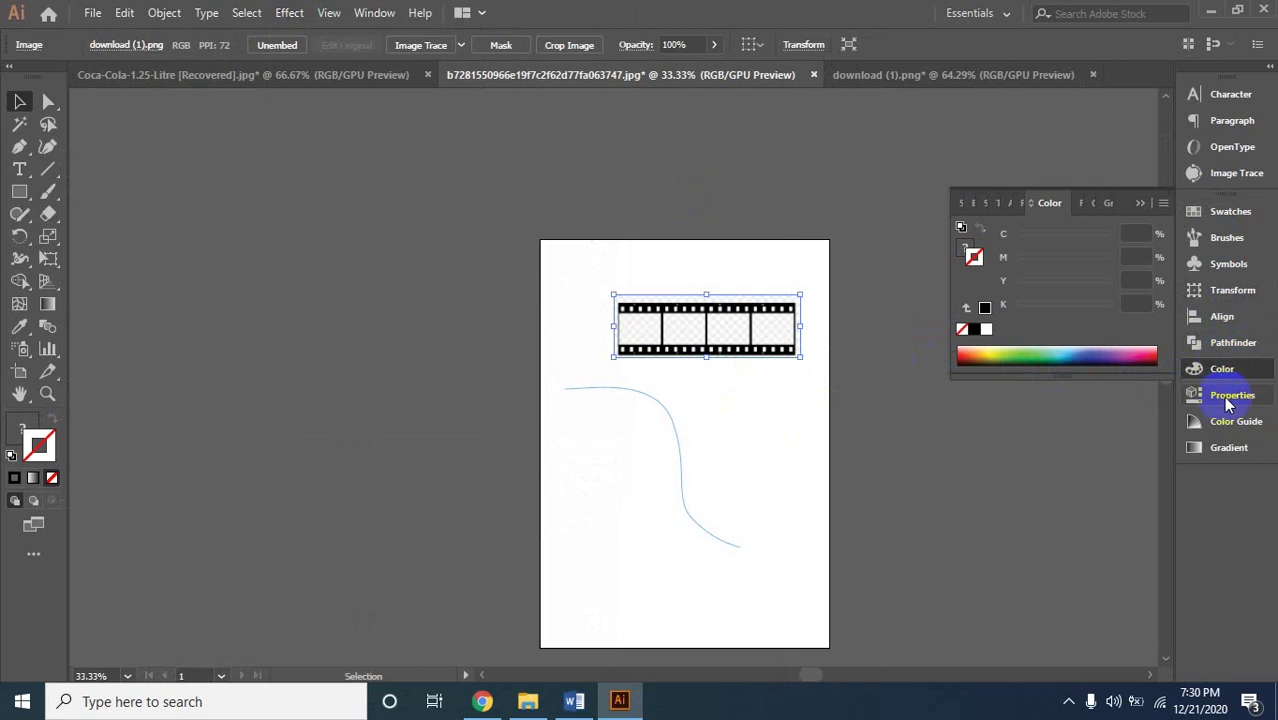
left_click(362, 18)
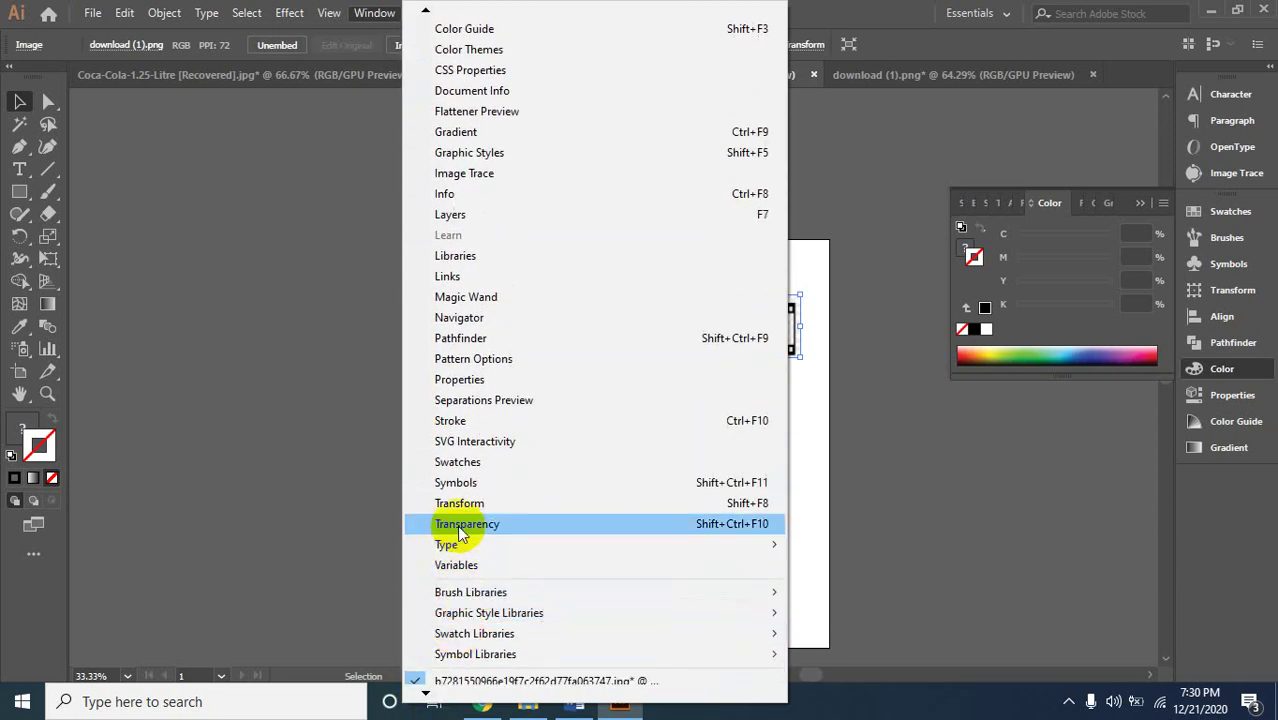
left_click(456, 483)
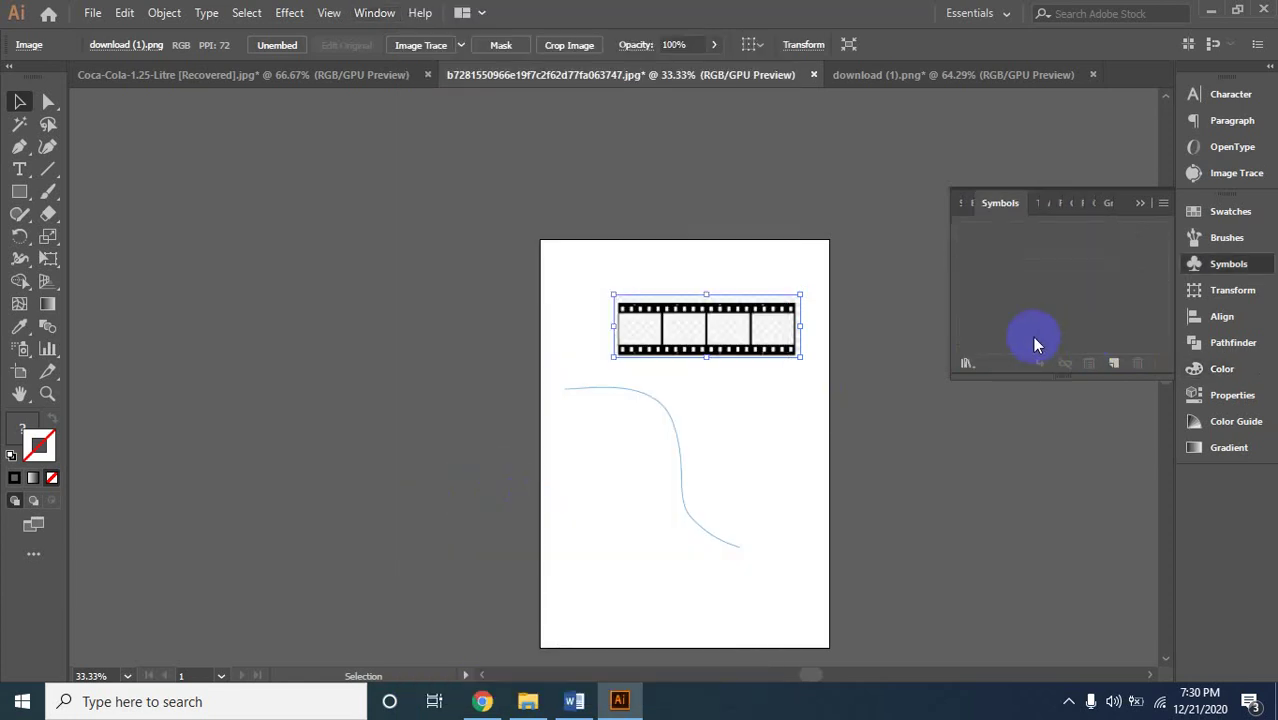
Save the film strip as a symbol named 'New Symbol', then select the S-curve.
left_click(770, 328)
left_click(1114, 362)
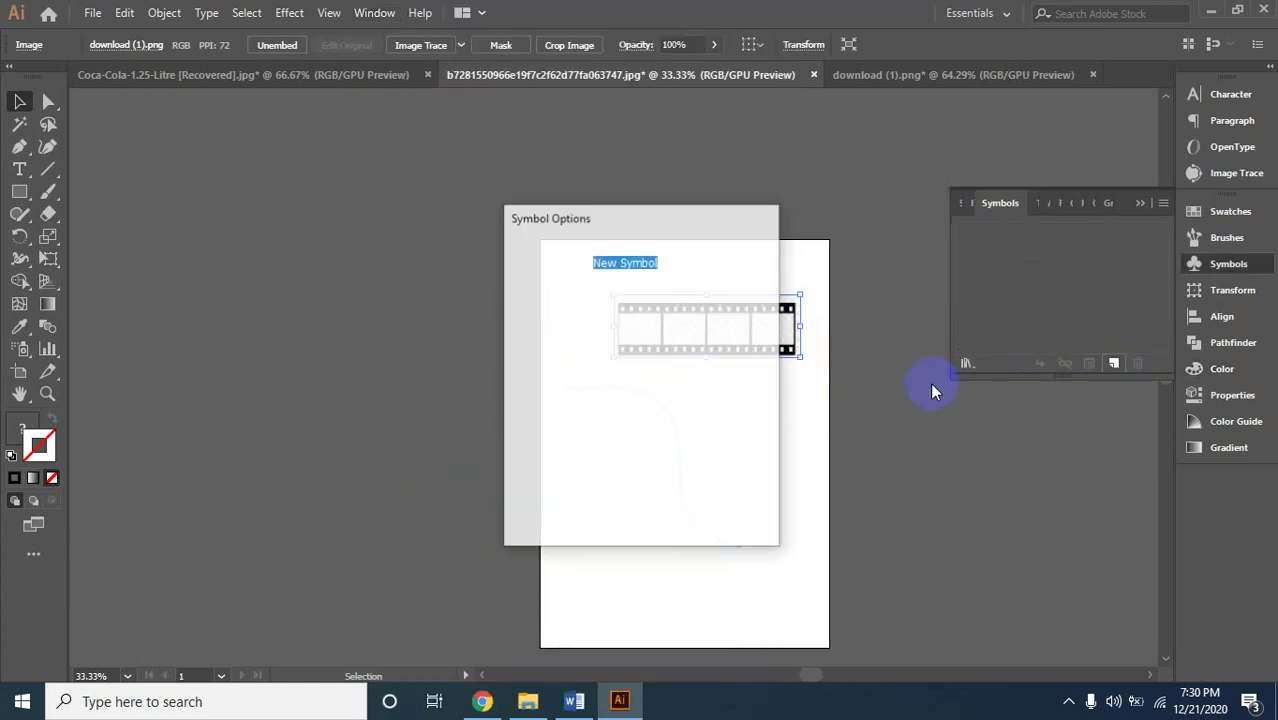
left_click(645, 508)
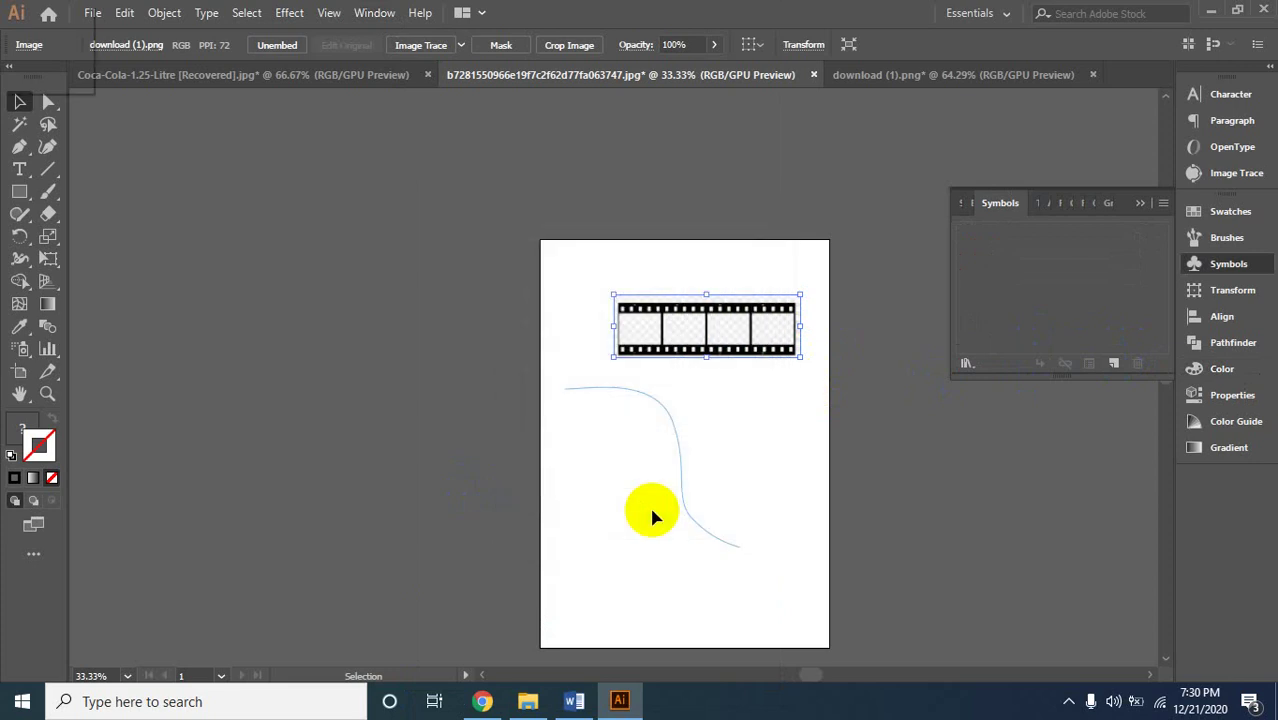
left_click(680, 435)
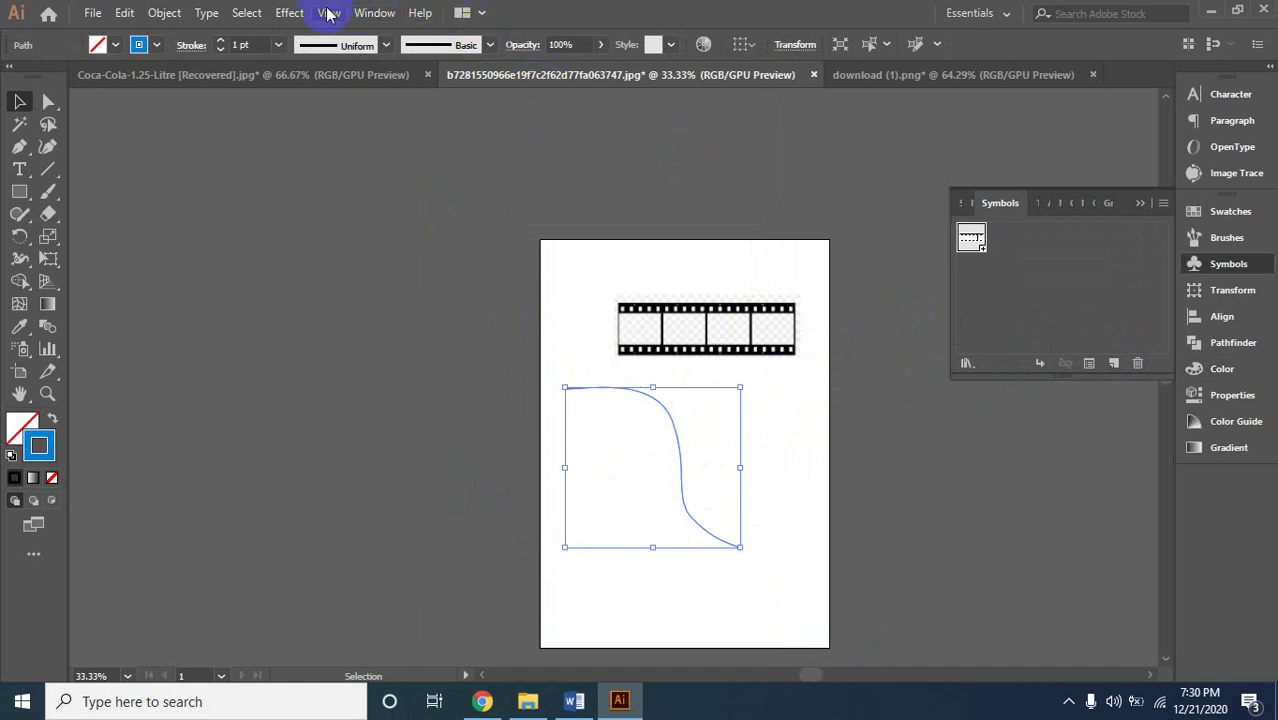
Try a 3D Revolve with Map Art on the S-curve, then cancel it.
left_click(360, 14)
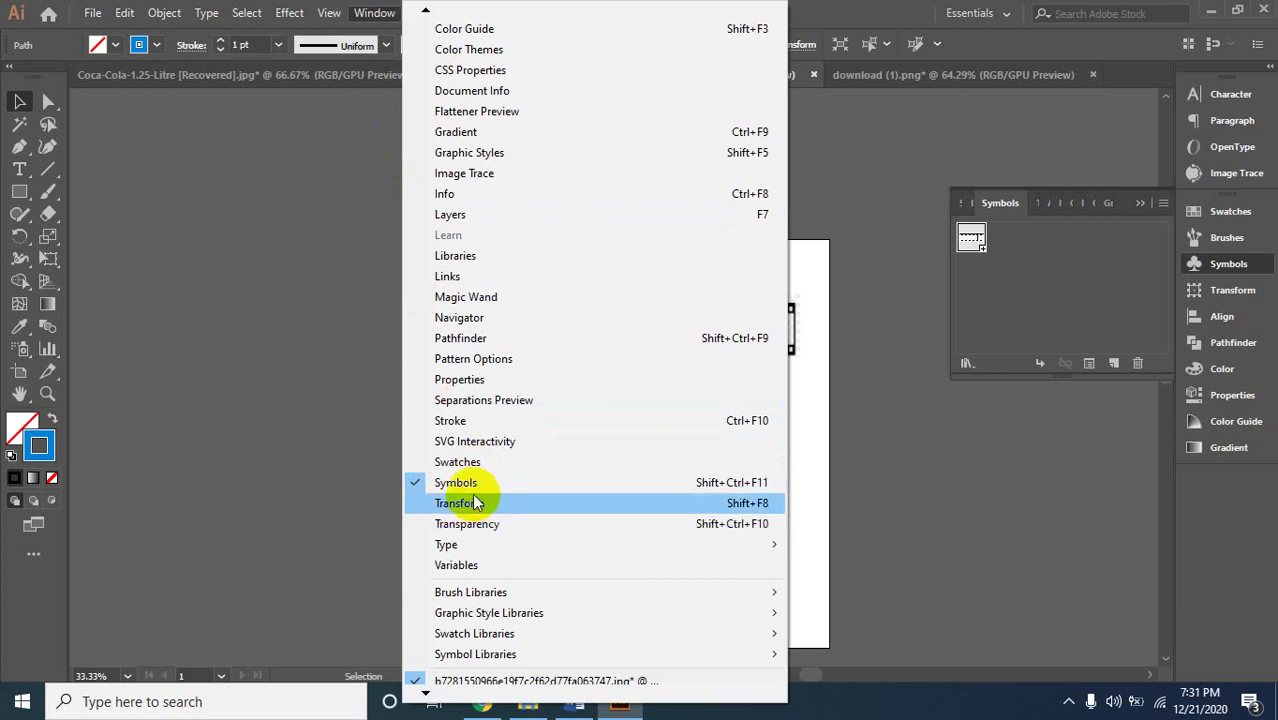
left_click(289, 13)
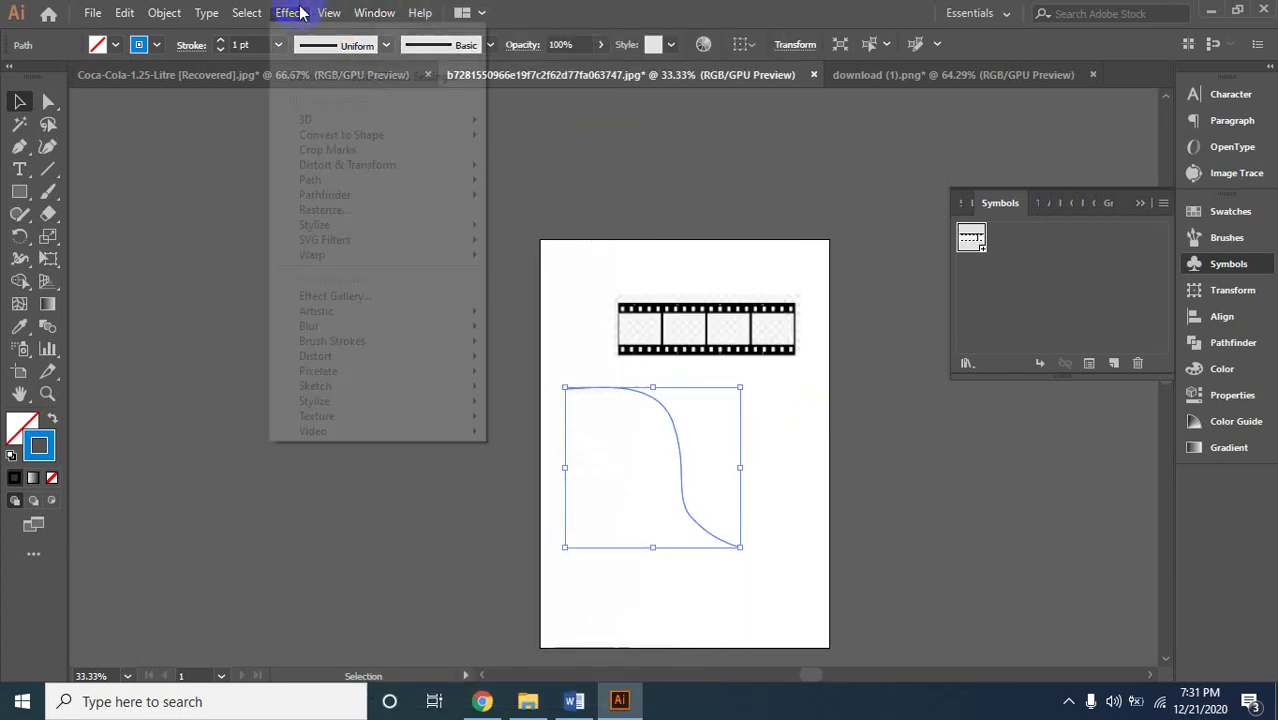
mouse_move(305, 120)
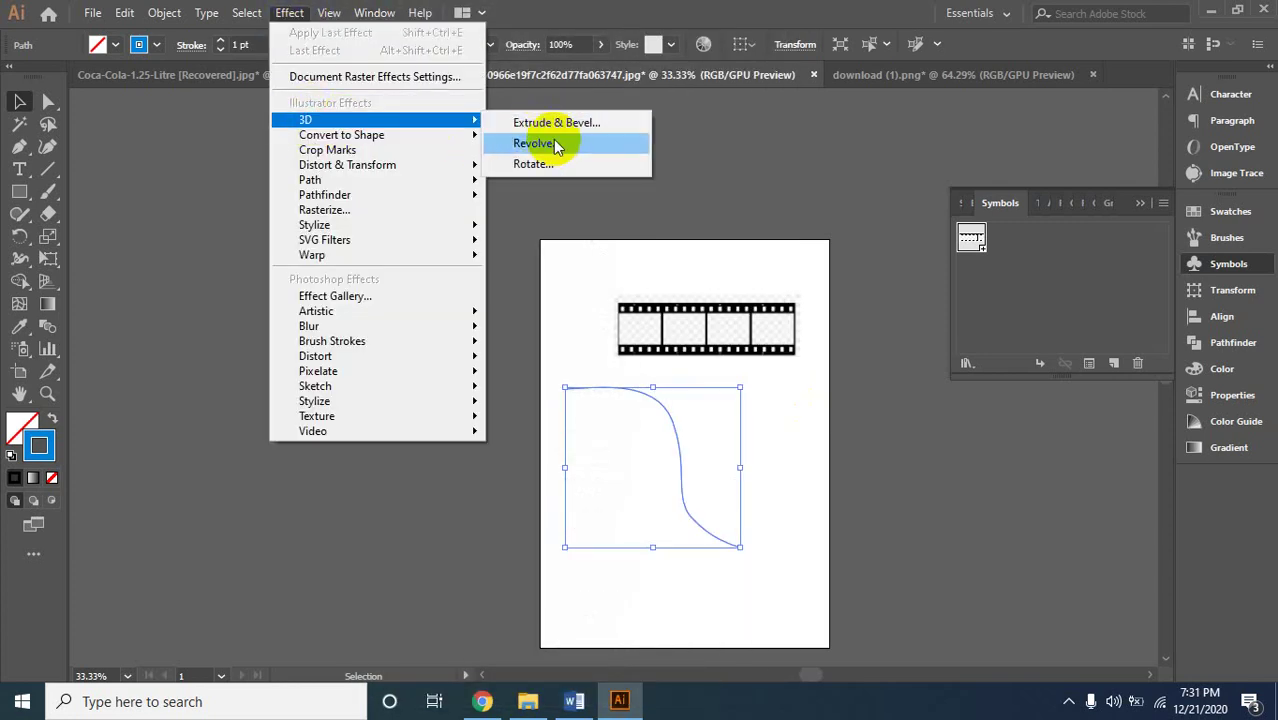
left_click(583, 148)
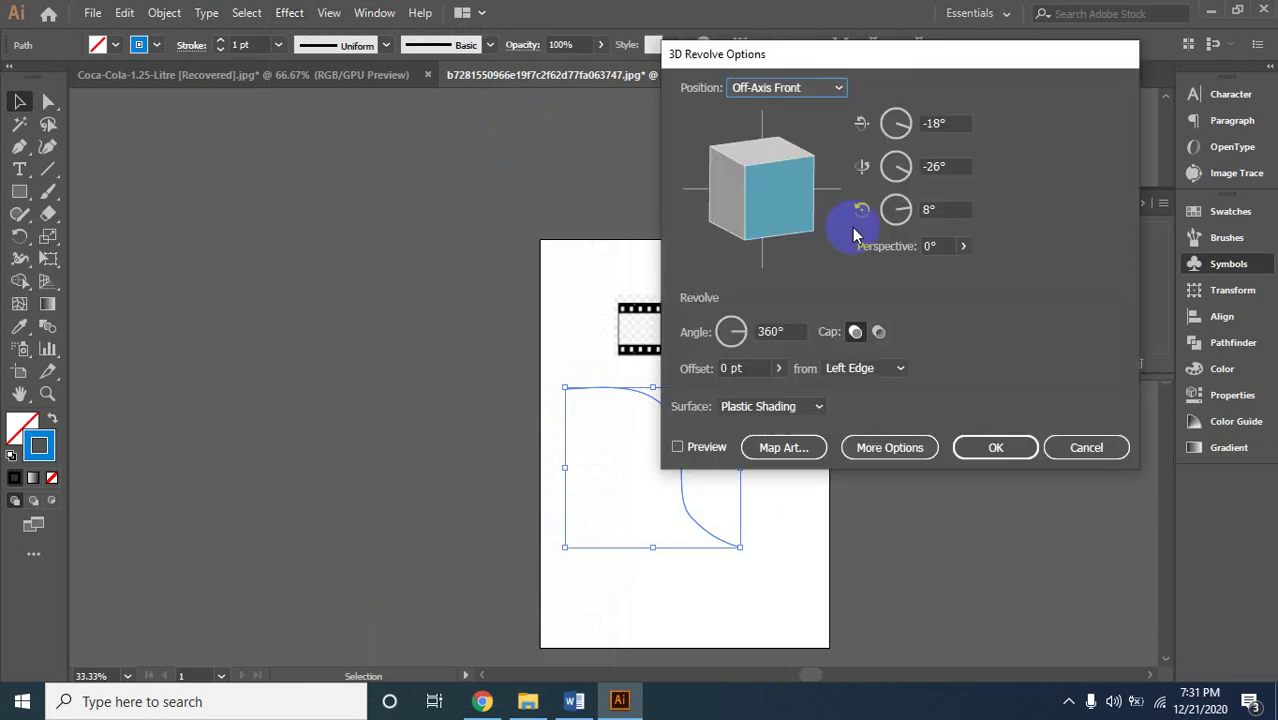
left_click(782, 447)
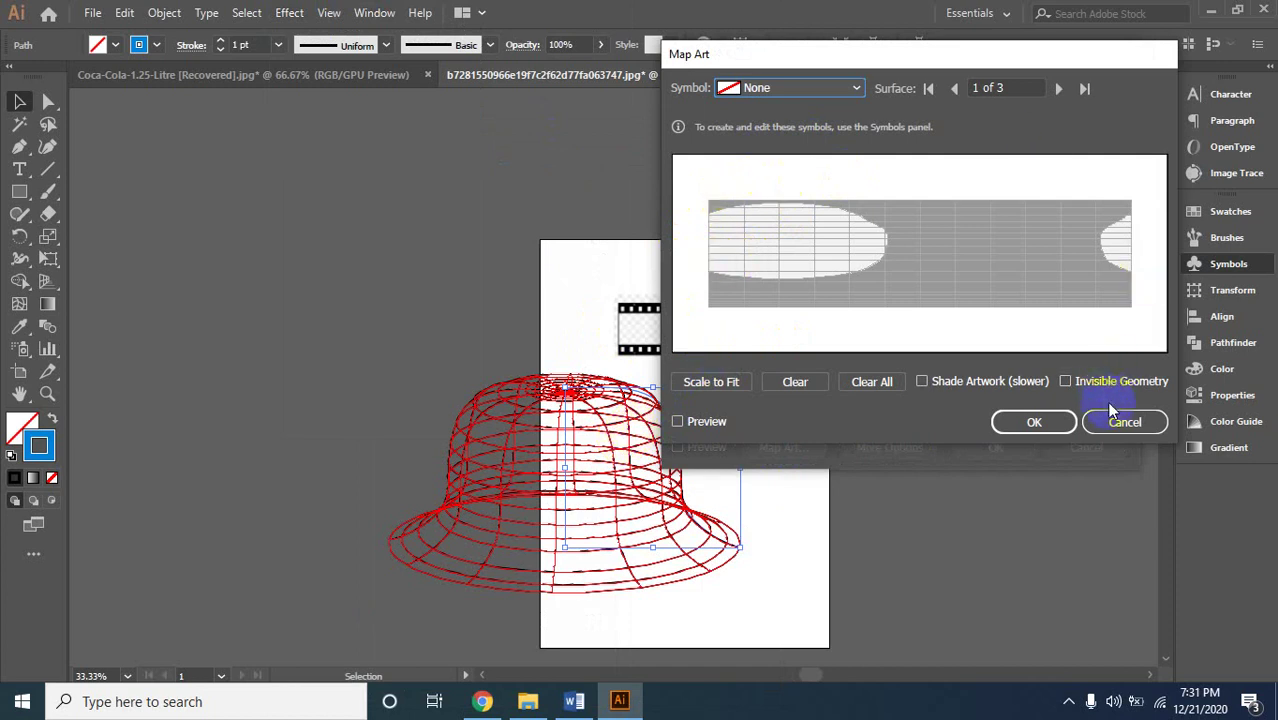
left_click(1118, 426)
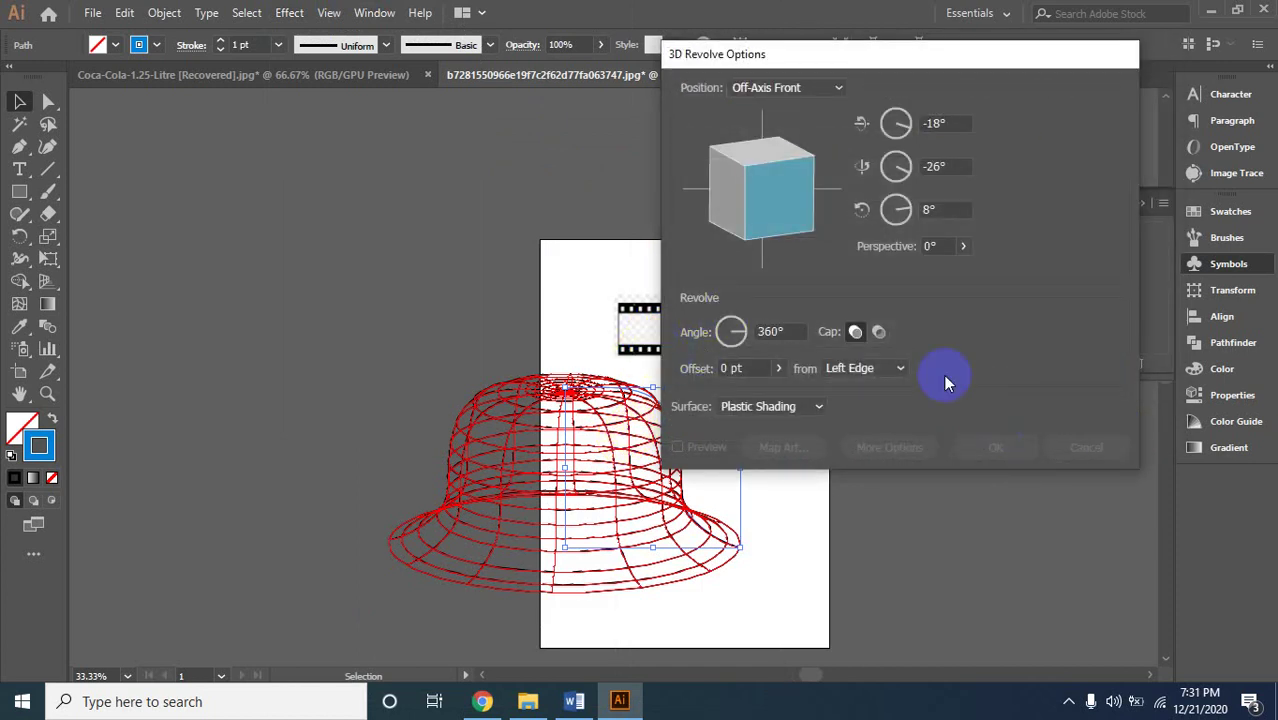
left_click(1082, 447)
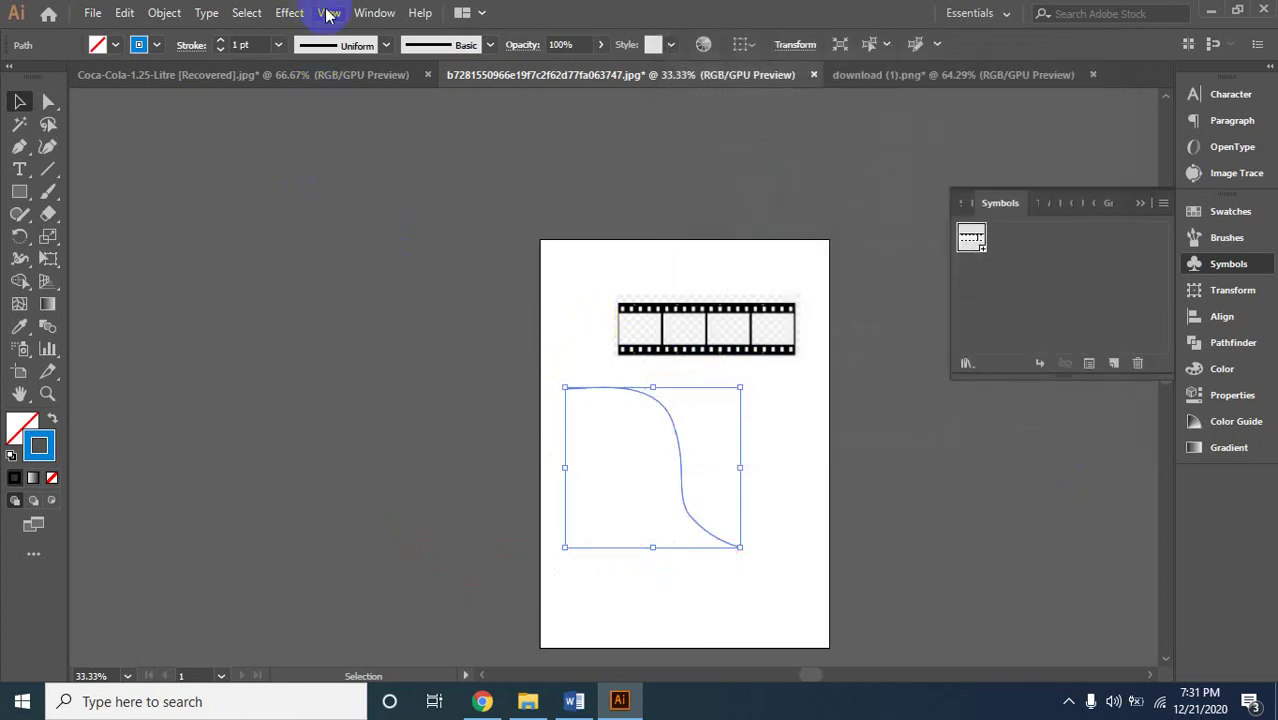
left_click(289, 12)
mouse_move(306, 119)
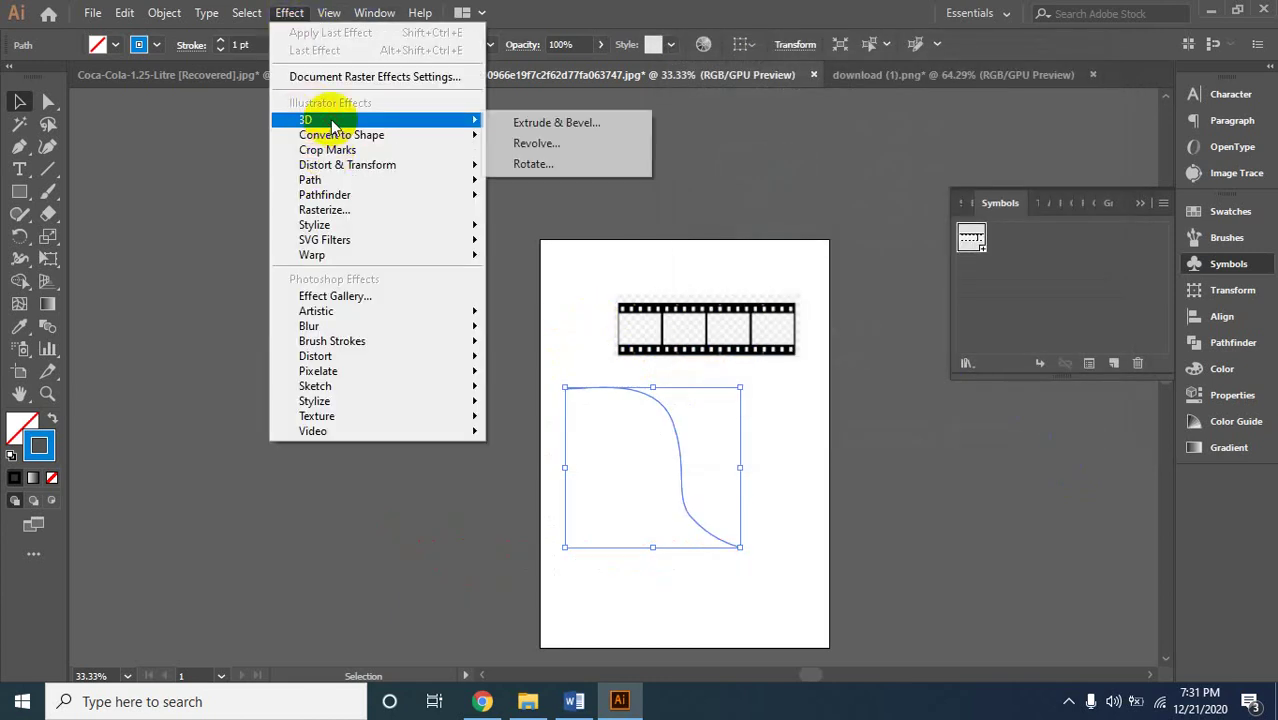
left_click(546, 168)
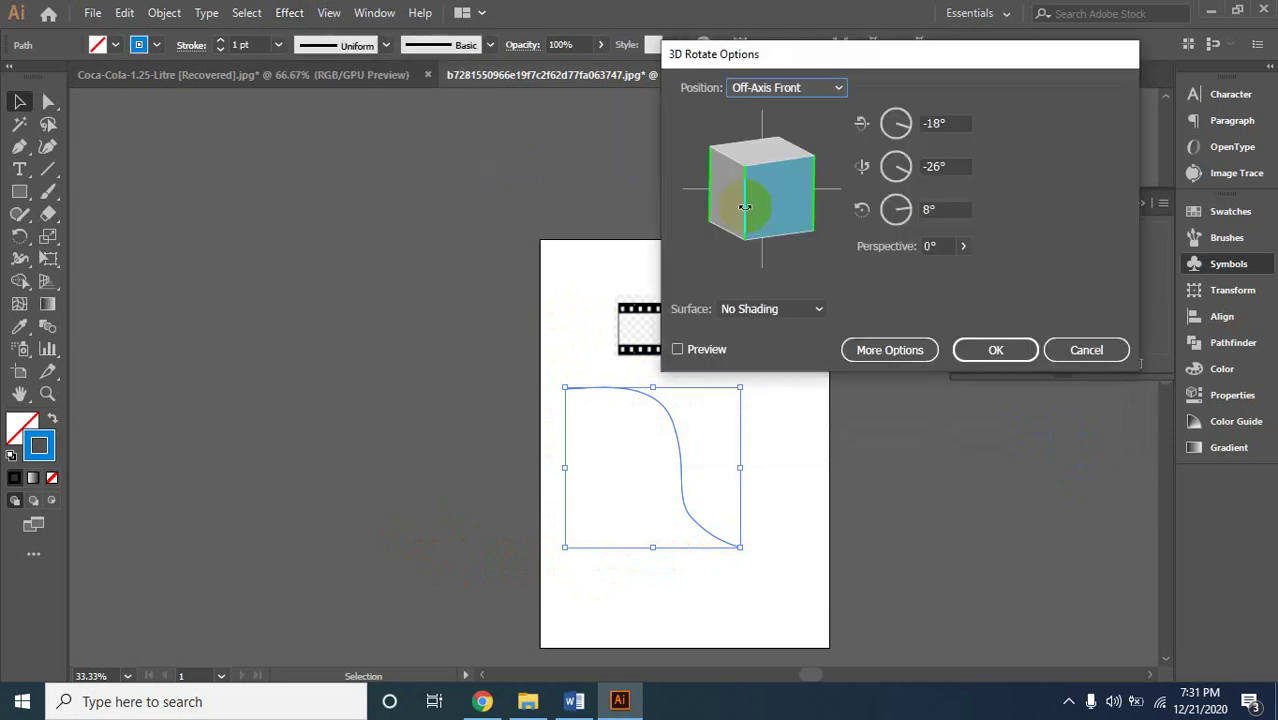
left_click(684, 349)
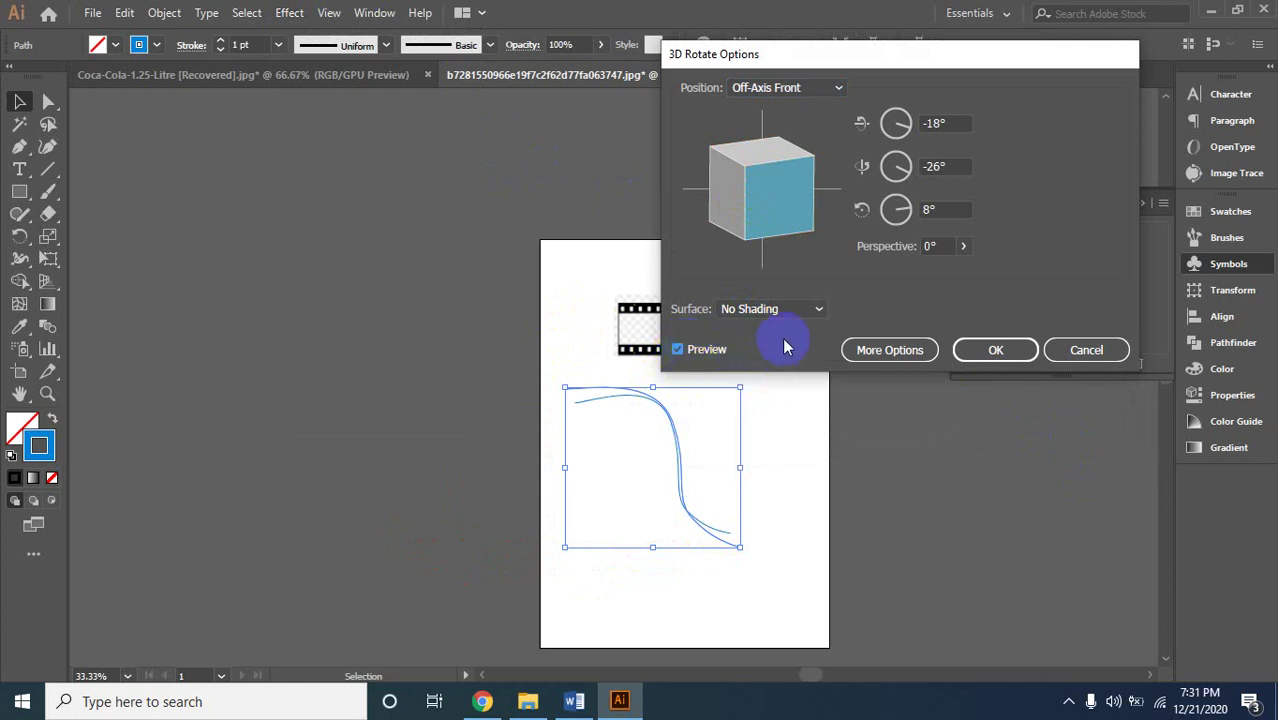
left_click(679, 355)
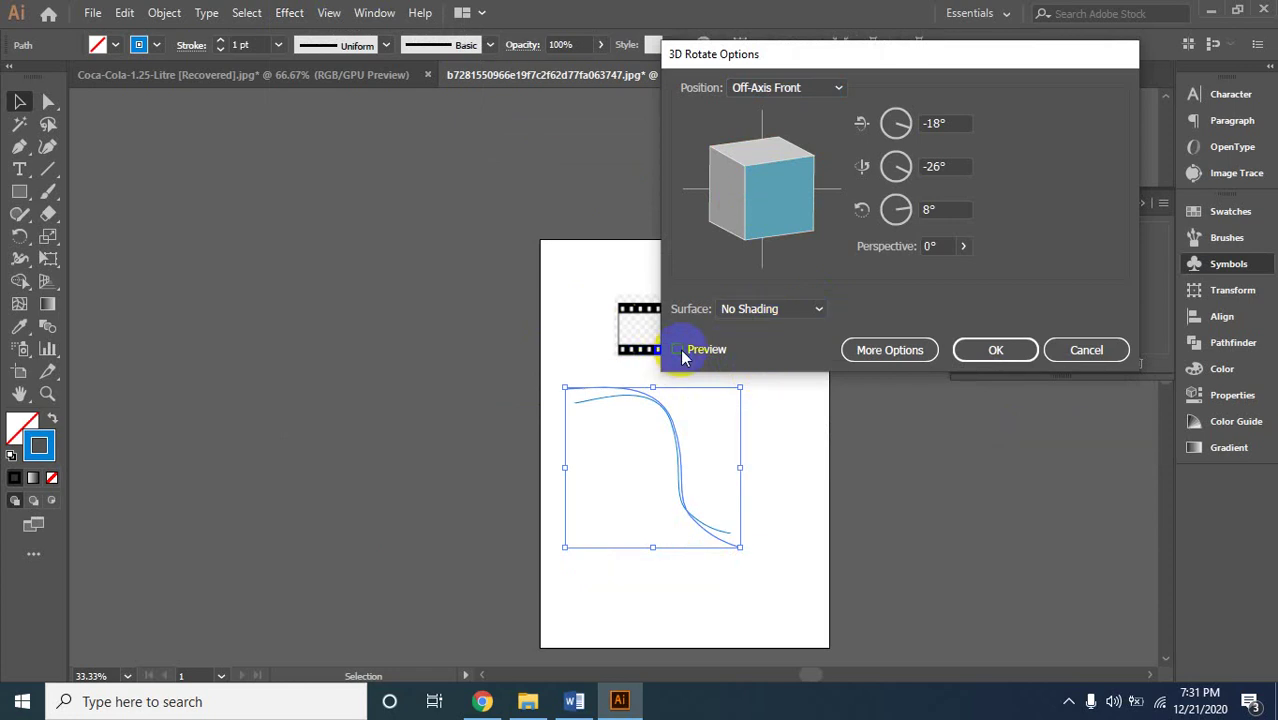
left_click(779, 183)
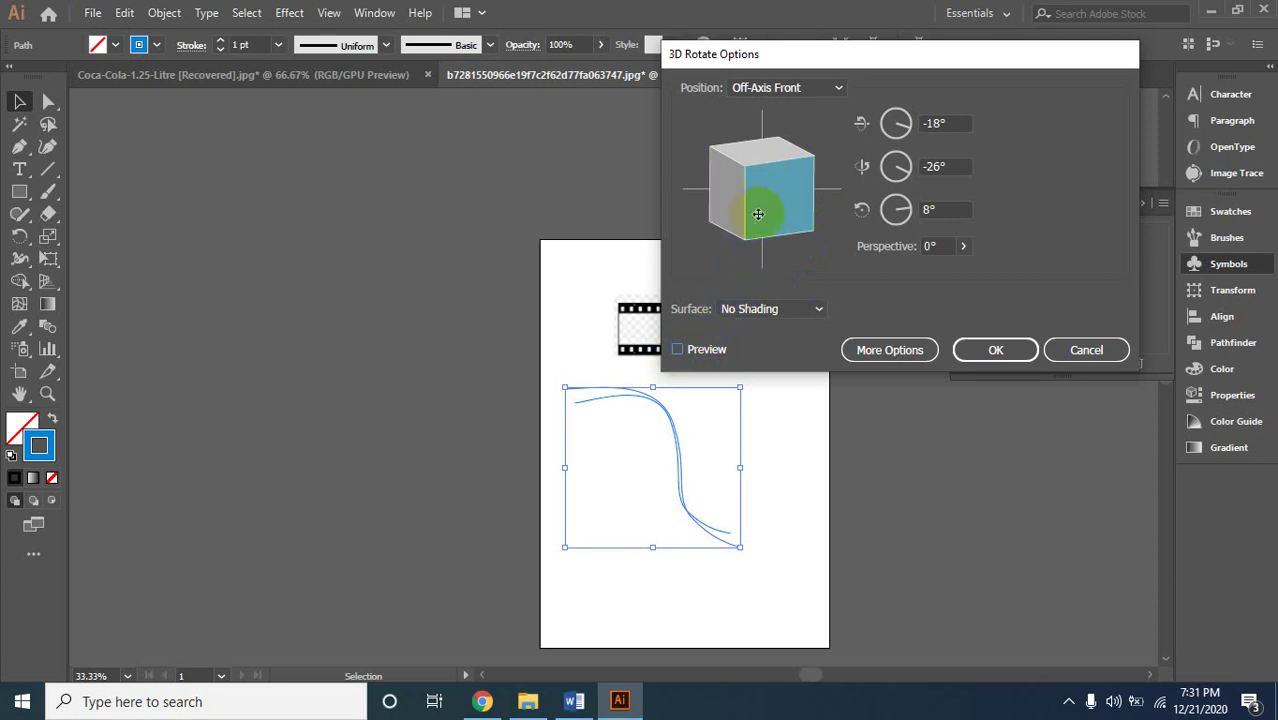
left_click_drag(770, 186, 747, 222)
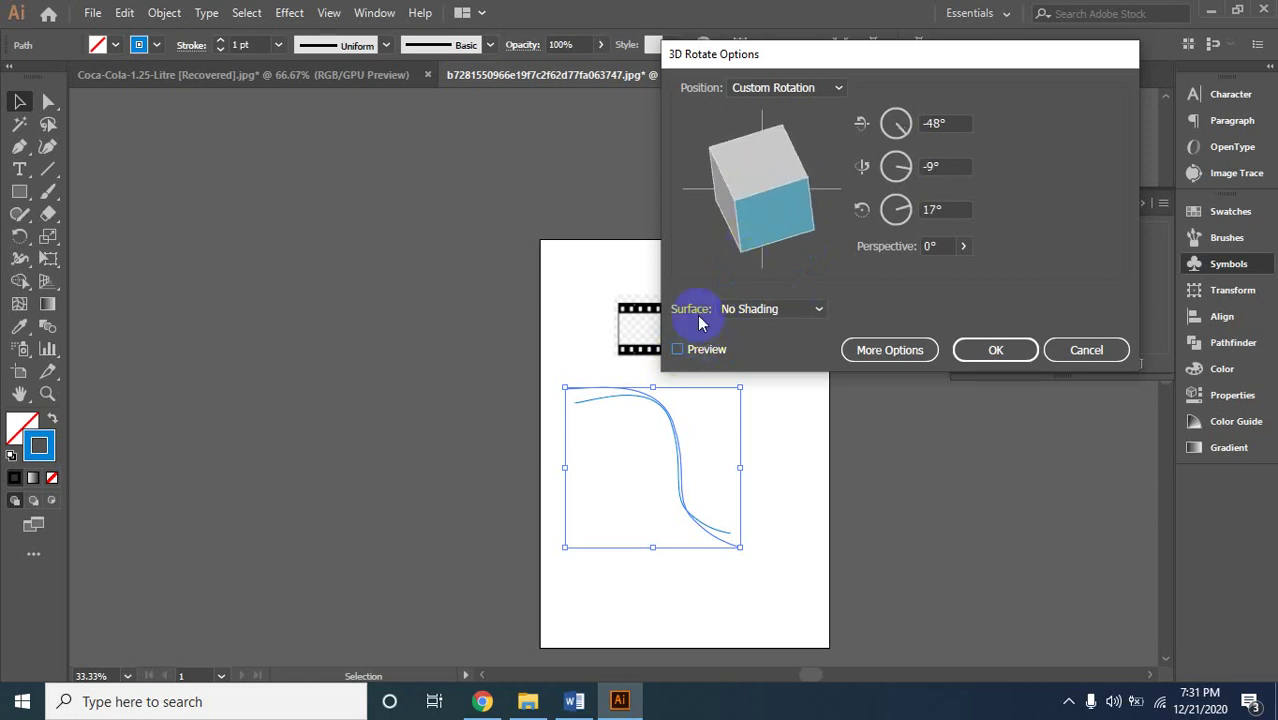
left_click(677, 351)
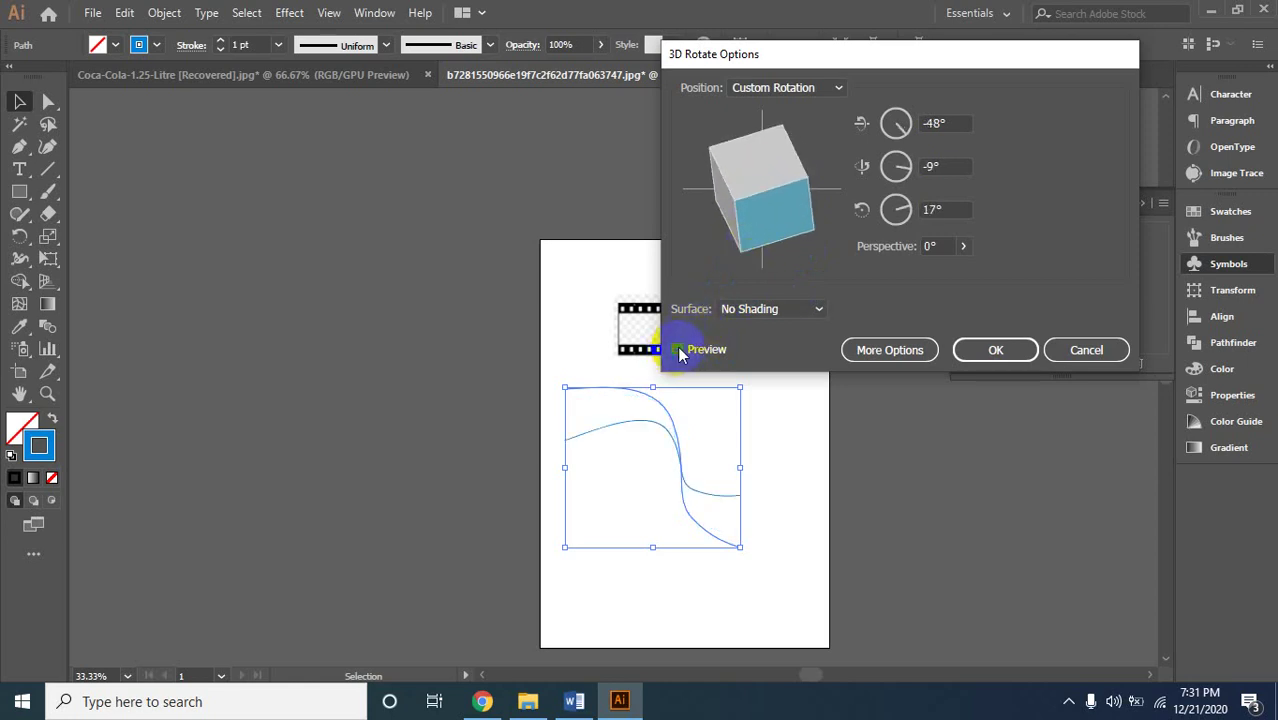
mouse_move(750, 214)
left_mouse_down()
mouse_move(750, 228)
mouse_move(815, 201)
mouse_move(760, 199)
mouse_move(761, 166)
mouse_move(760, 188)
mouse_move(778, 175)
mouse_move(765, 200)
mouse_move(778, 166)
mouse_move(759, 154)
mouse_move(776, 212)
left_mouse_up()
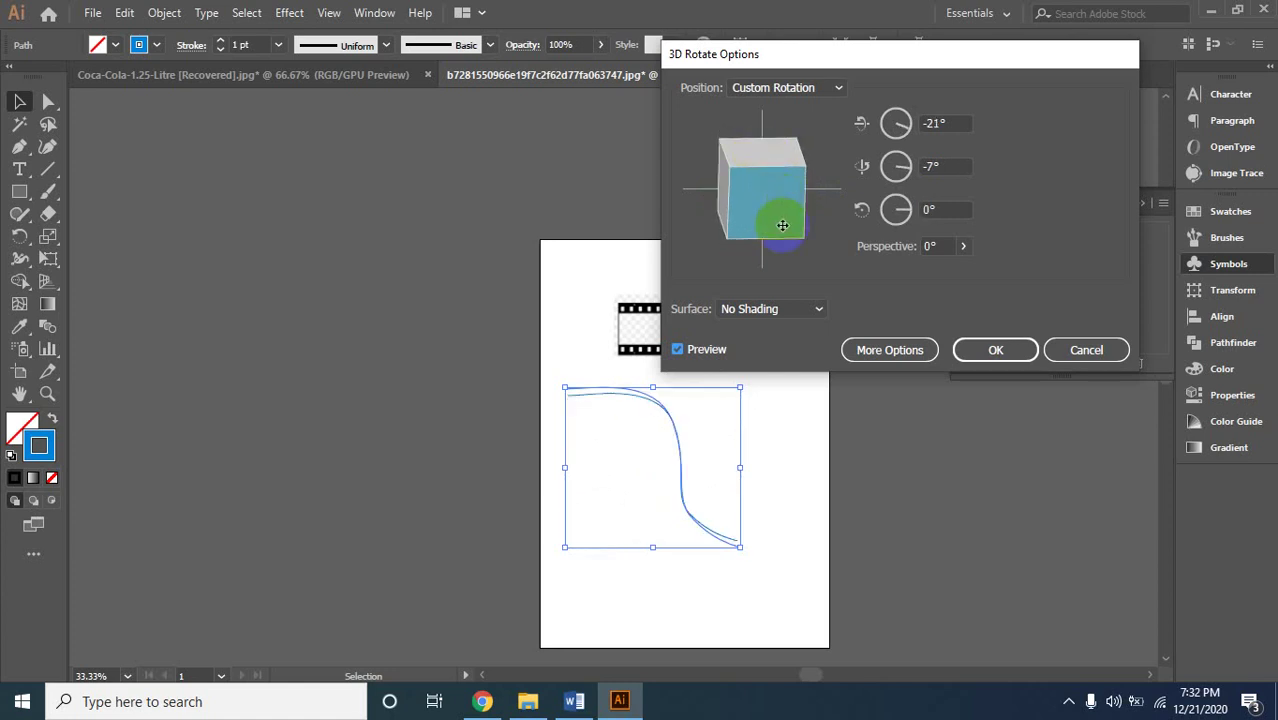
left_click(1060, 350)
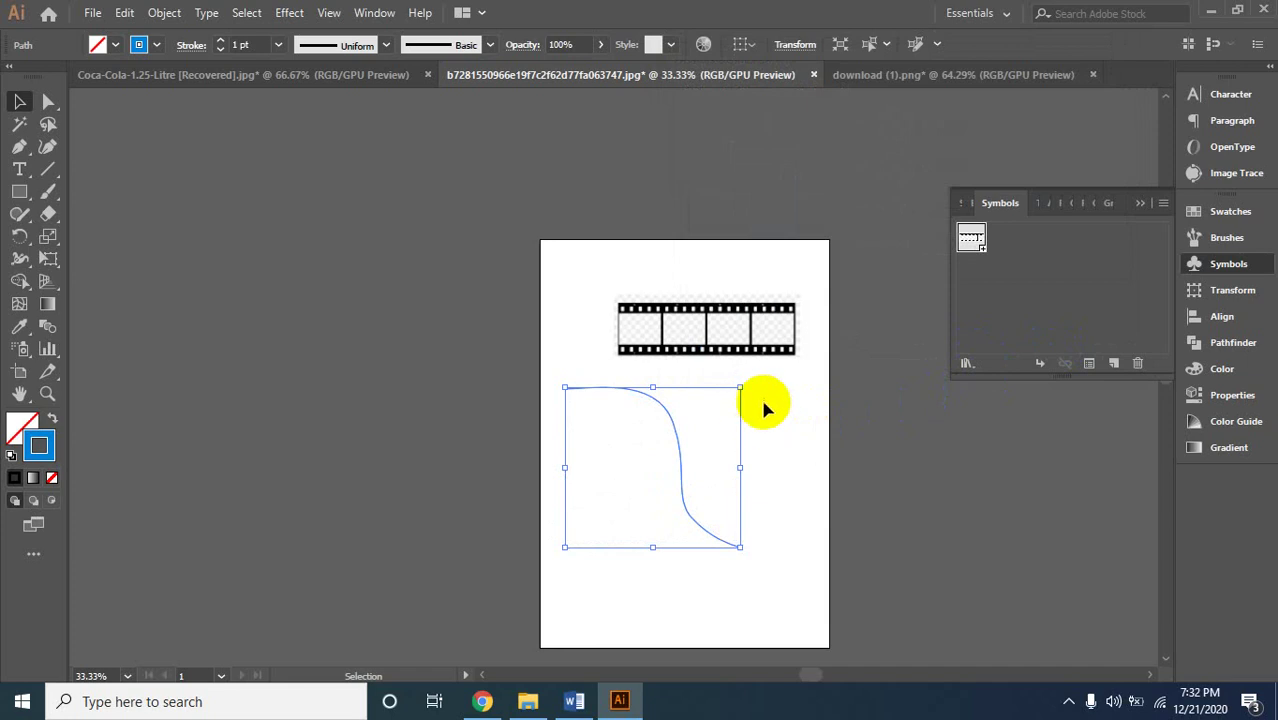
left_click(763, 405)
left_click(19, 146)
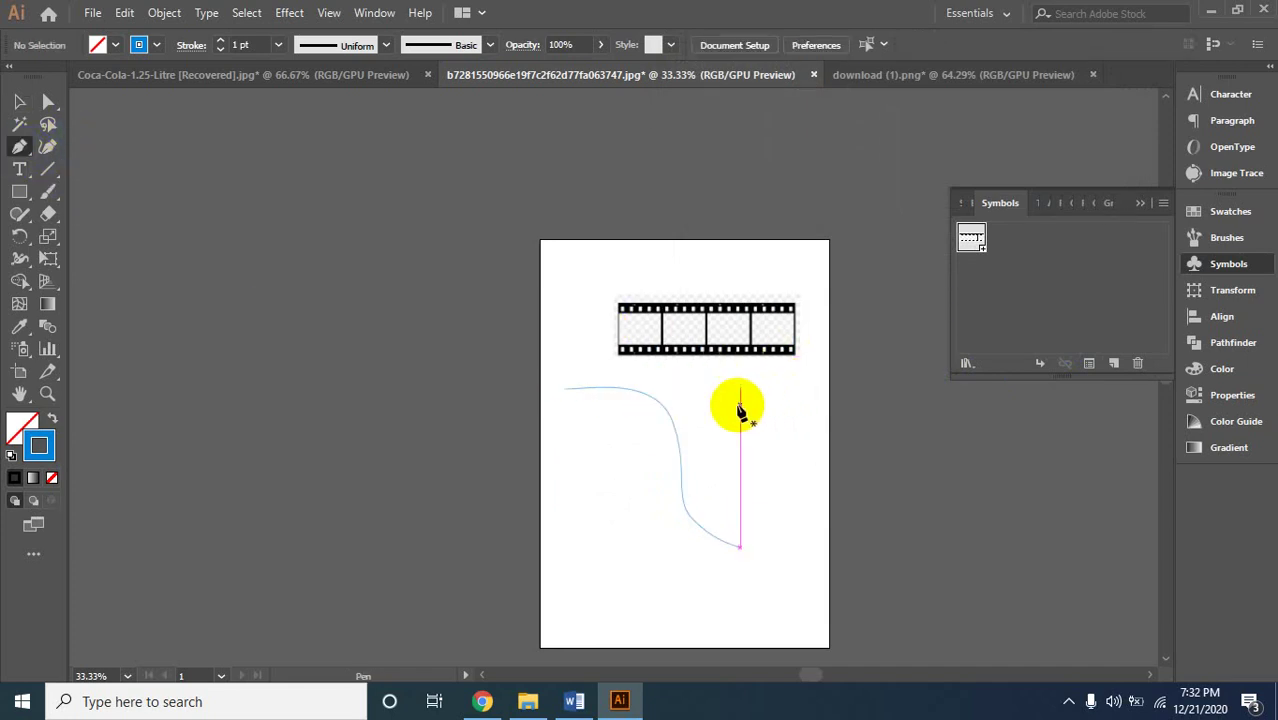
Pen-draw a narrower wavy vertical path right of the S-curve and select it.
left_click(780, 392)
left_click_drag(746, 428, 761, 487)
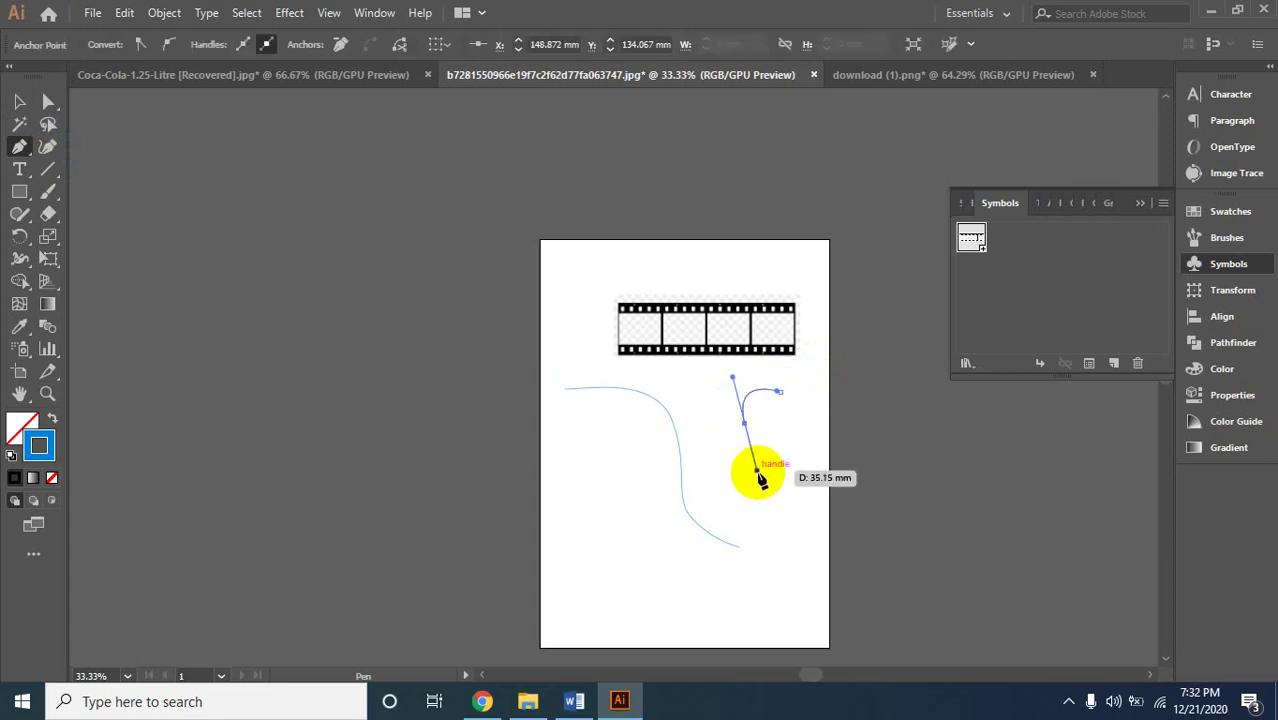
key("ctrl+z")
key("ctrl+z")
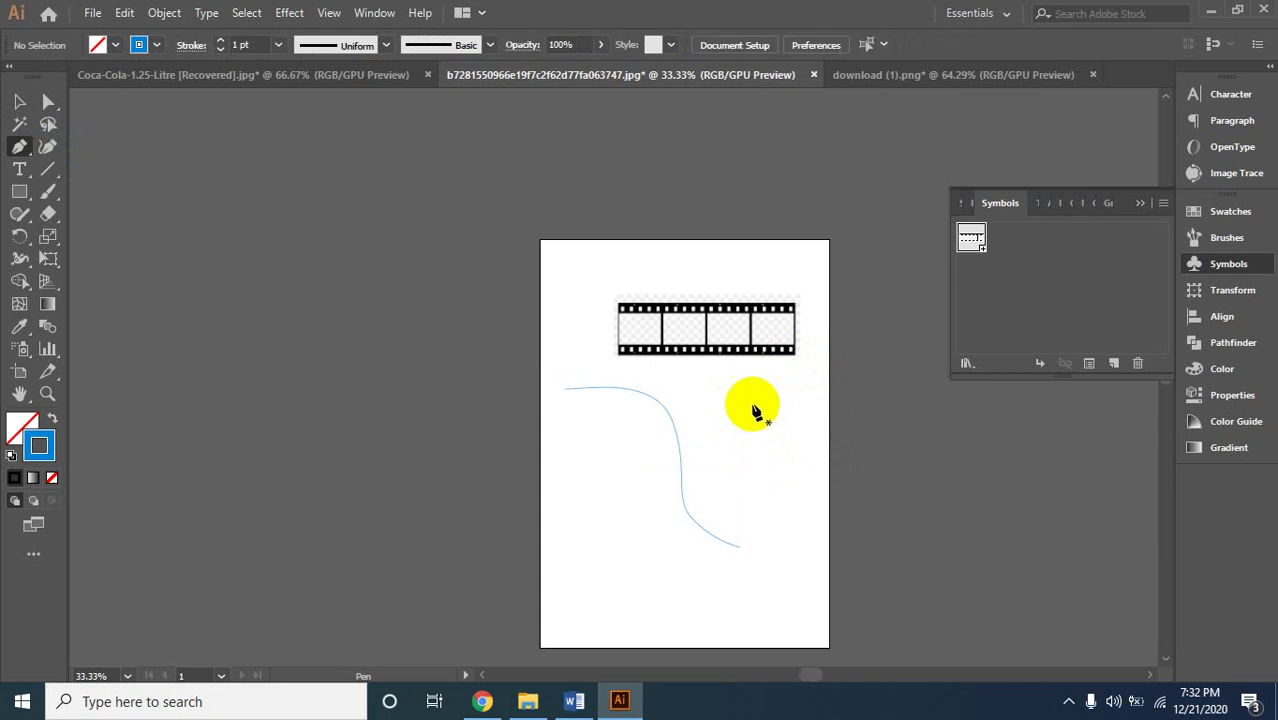
left_click(750, 388)
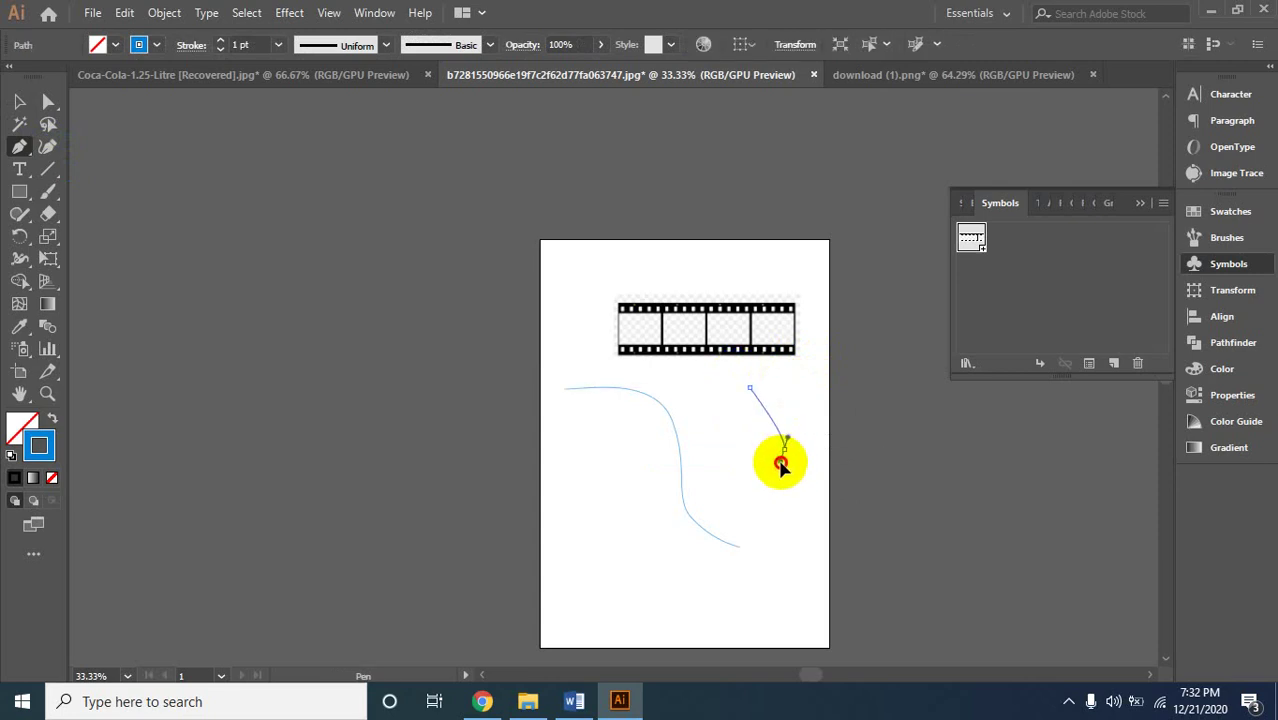
left_click_drag(783, 448, 776, 481)
left_click_drag(777, 528, 786, 550)
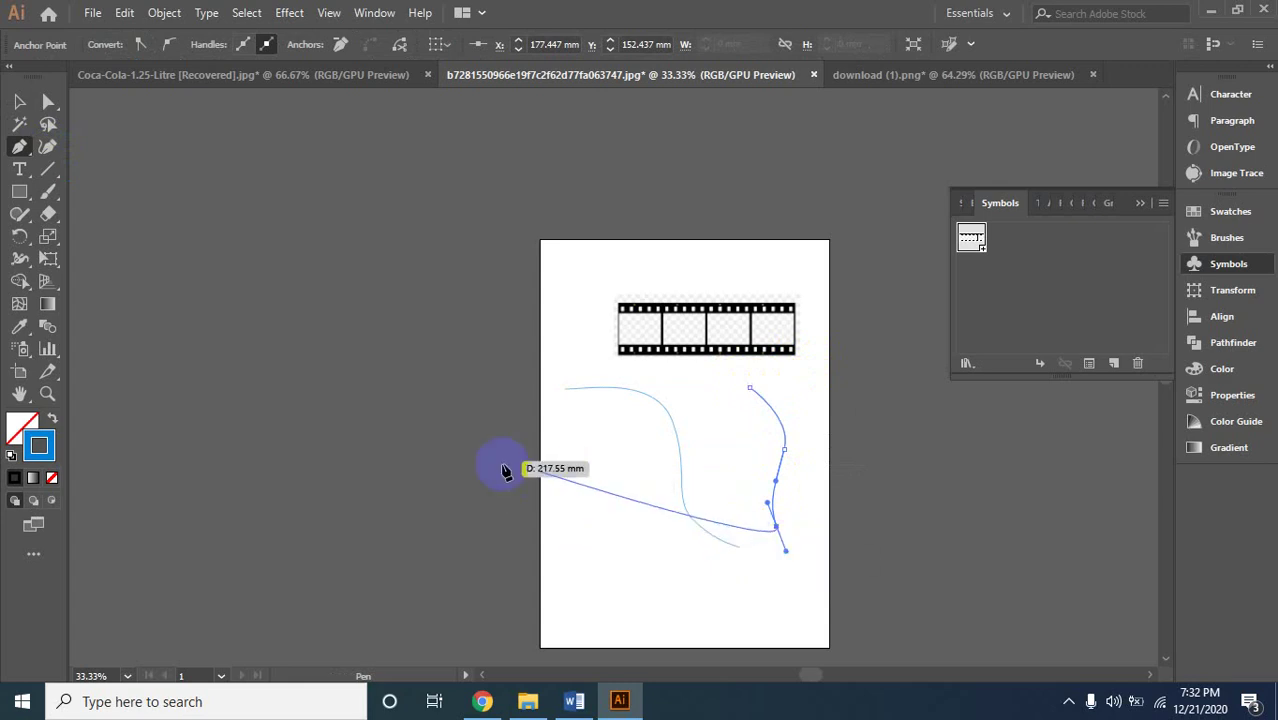
left_click(19, 101)
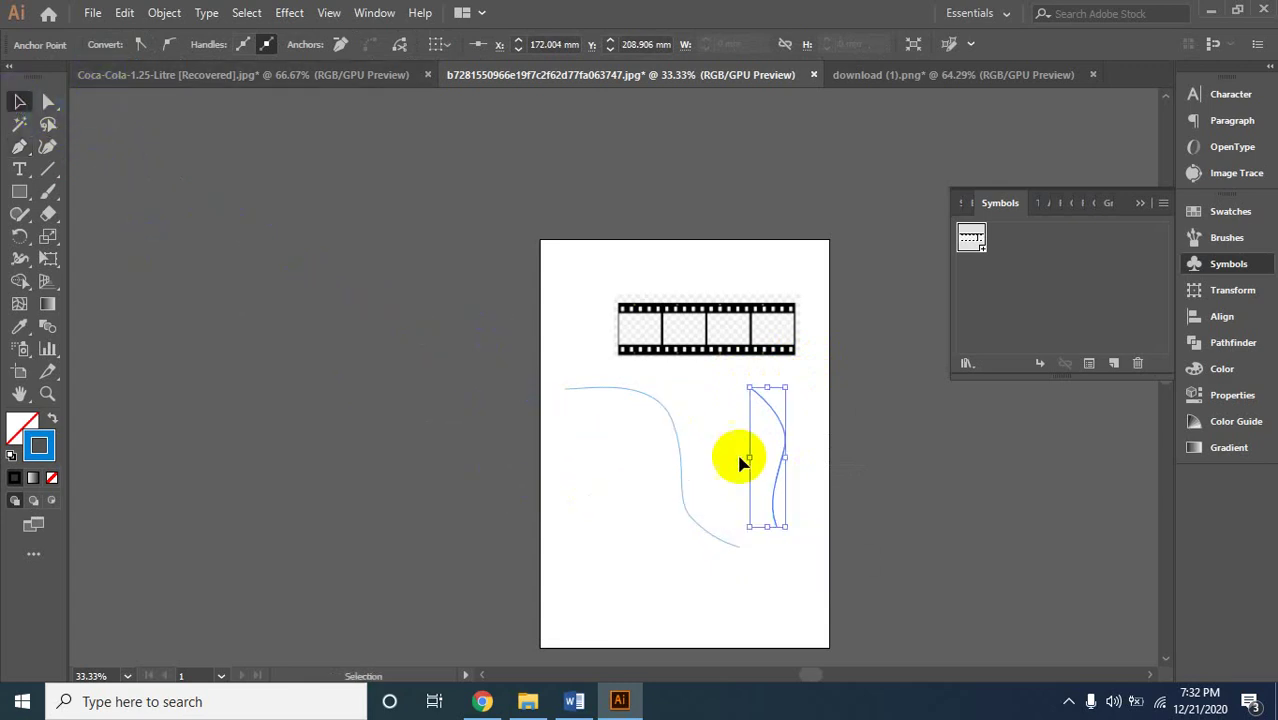
left_click(832, 481)
left_click(785, 450)
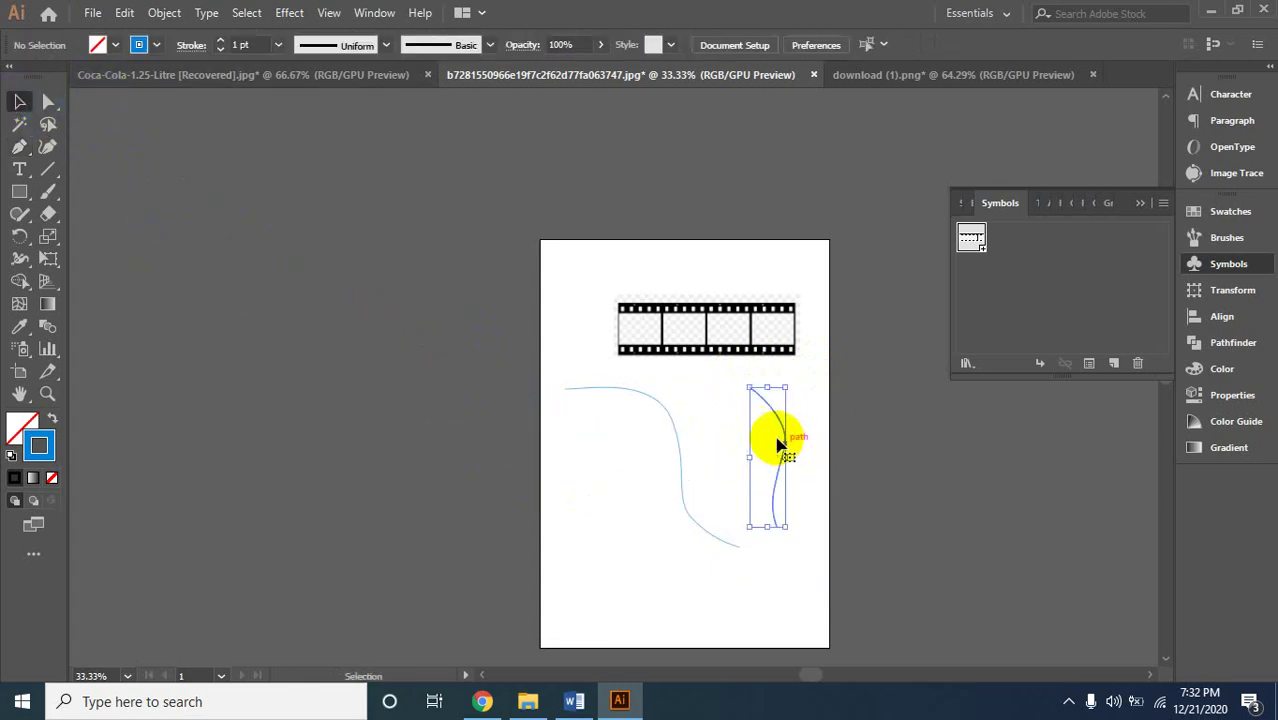
left_click(290, 12)
mouse_move(330, 120)
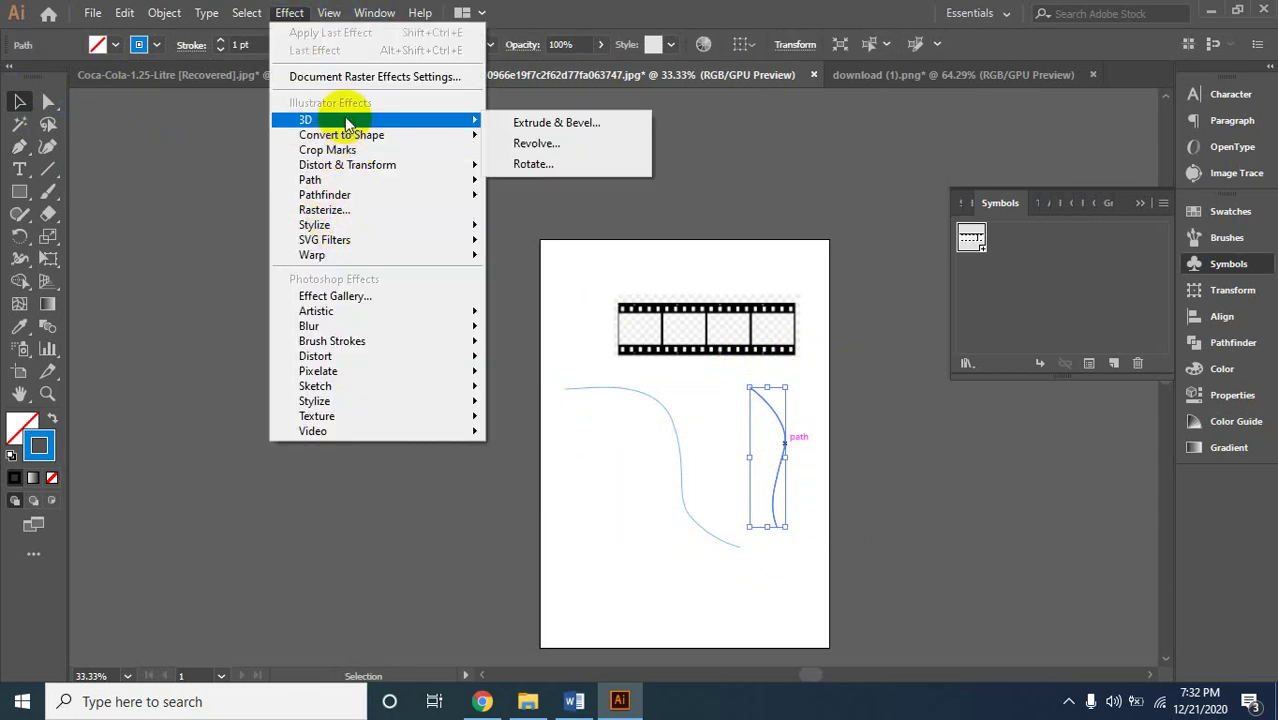
left_click(533, 165)
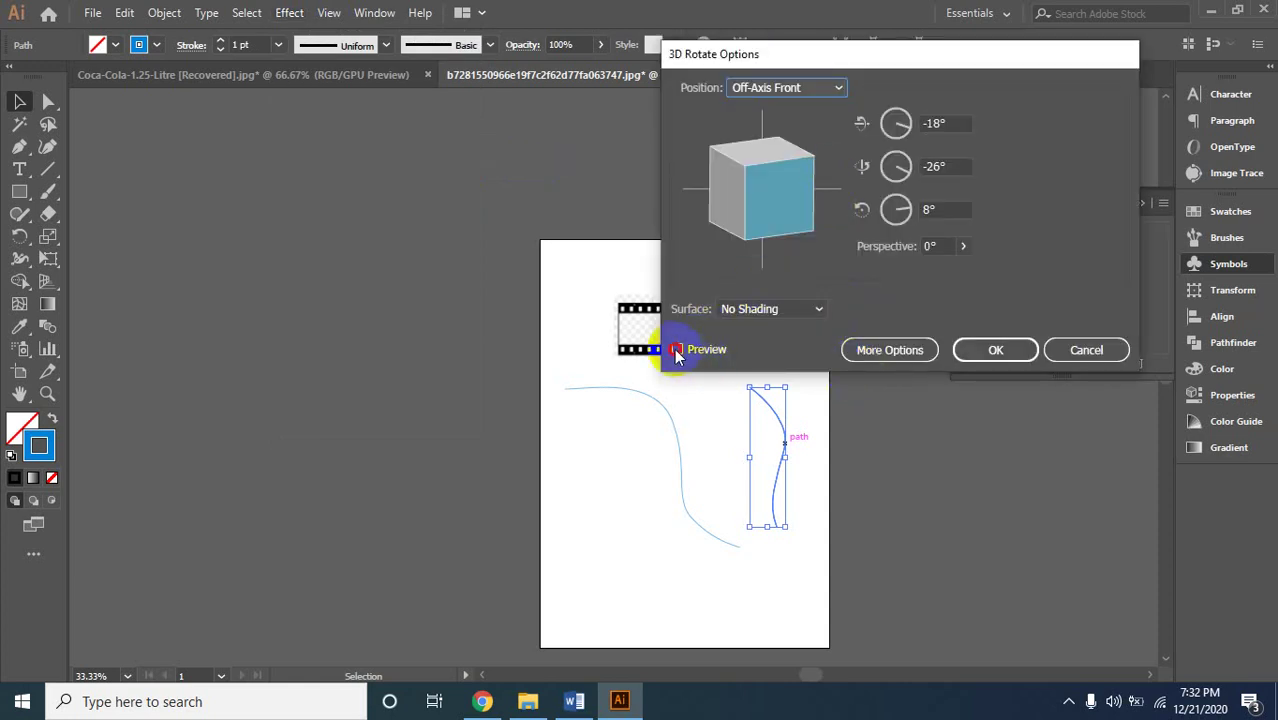
left_click(677, 350)
mouse_move(764, 186)
left_mouse_down()
mouse_move(760, 203)
mouse_move(781, 204)
mouse_move(749, 203)
left_mouse_up()
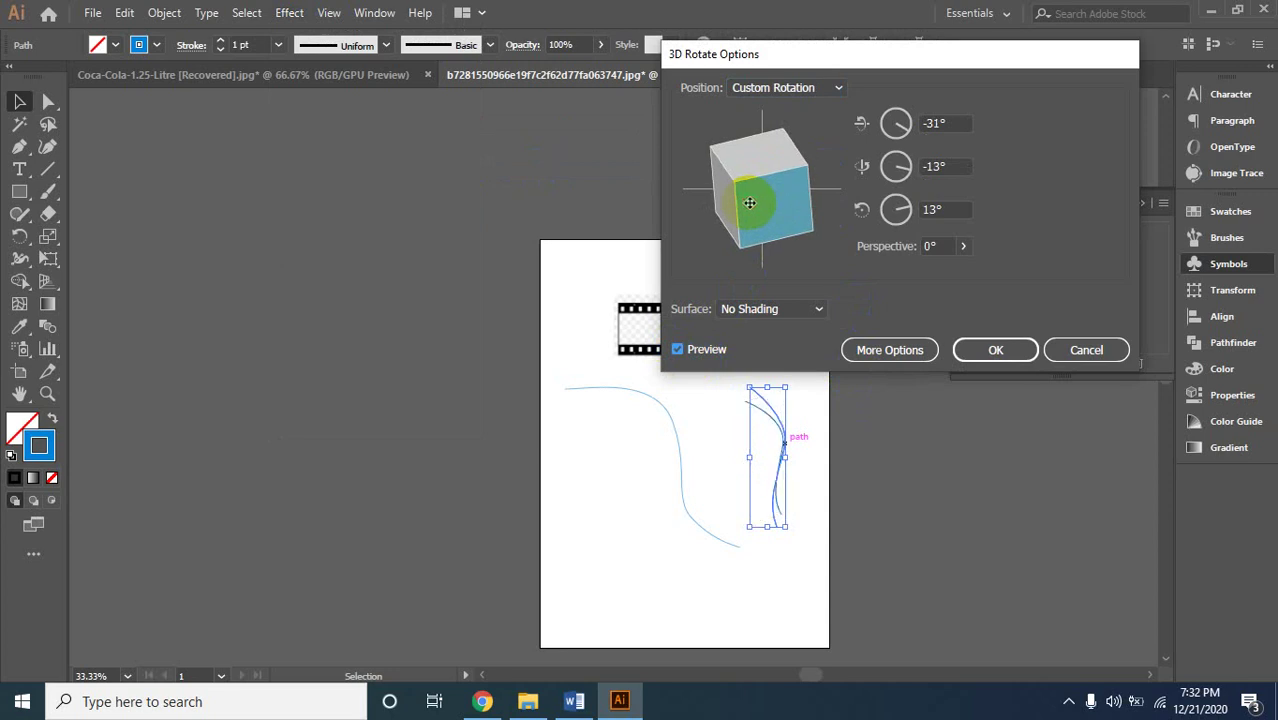
left_click_drag(749, 203, 842, 259)
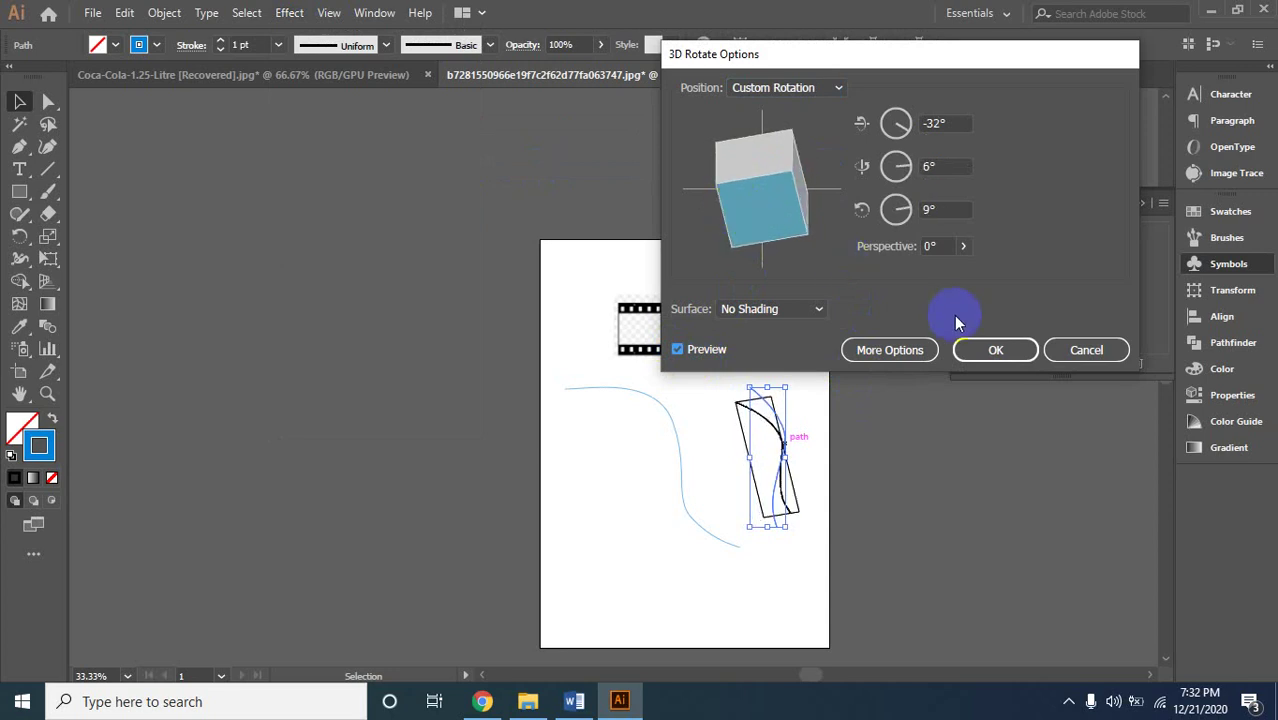
left_click(1085, 350)
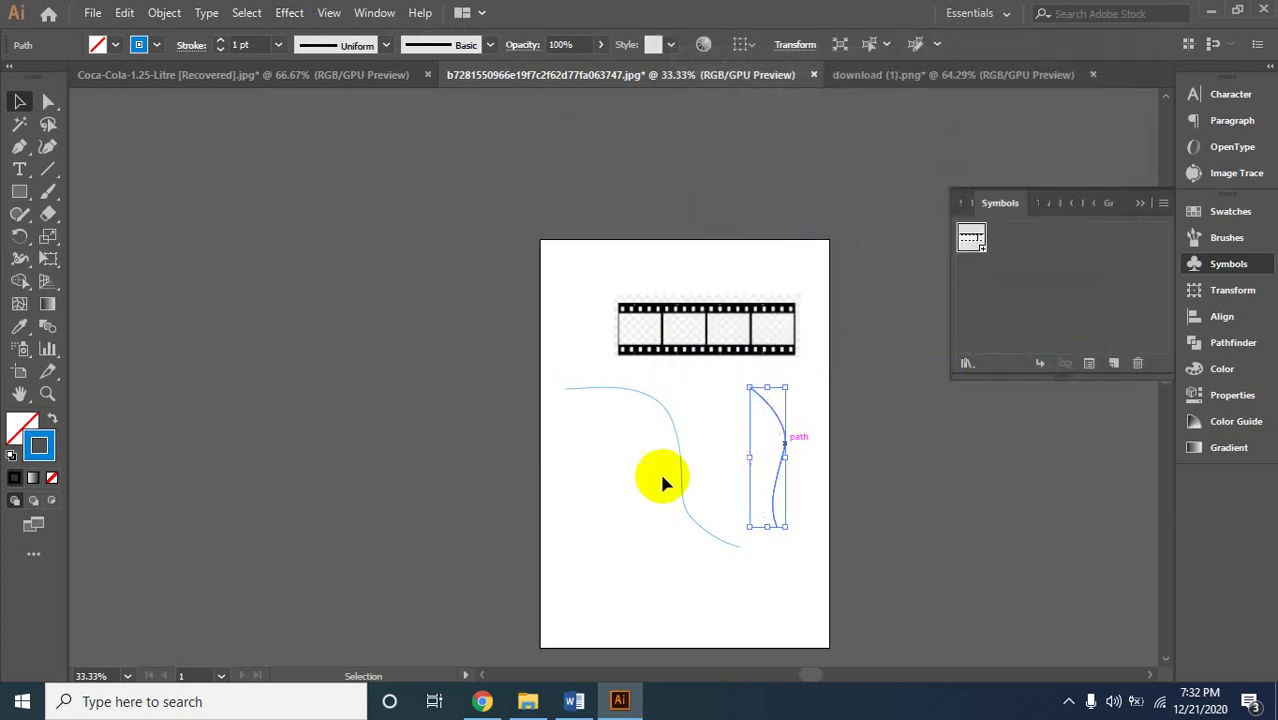
left_click(575, 560)
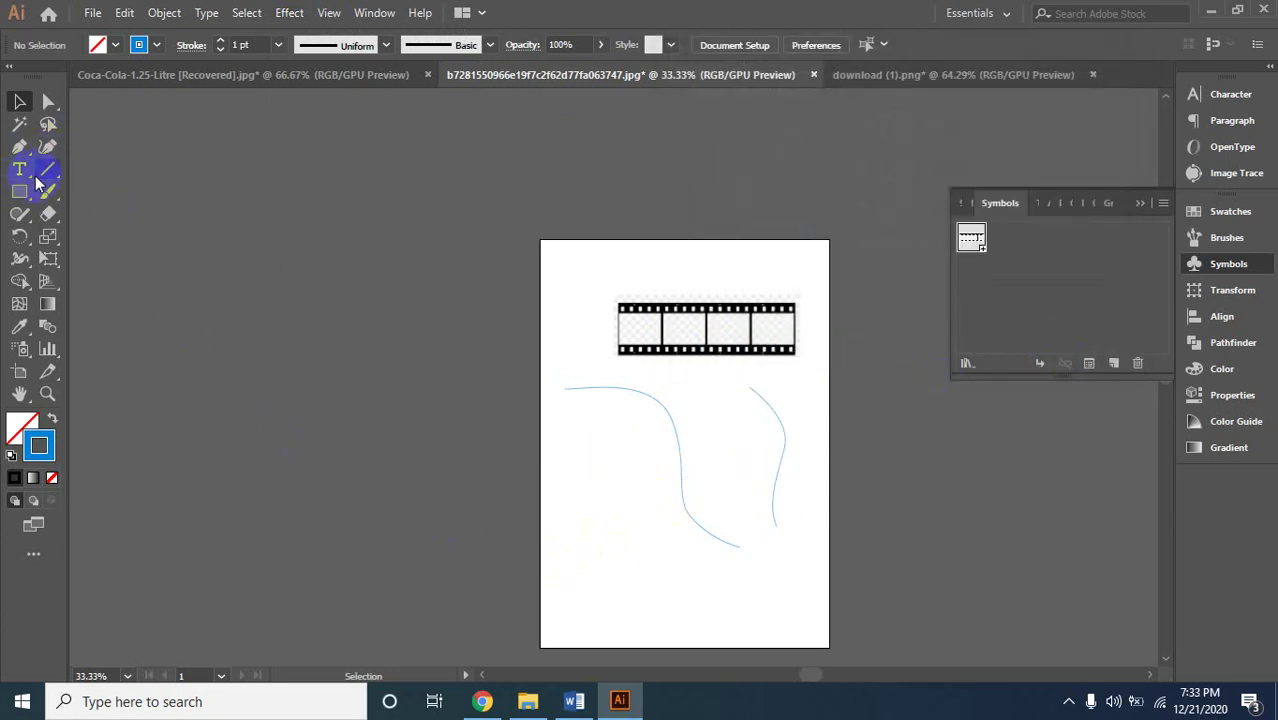
Draw a straight horizontal line beneath both curves near the page bottom and select it.
left_click(19, 146)
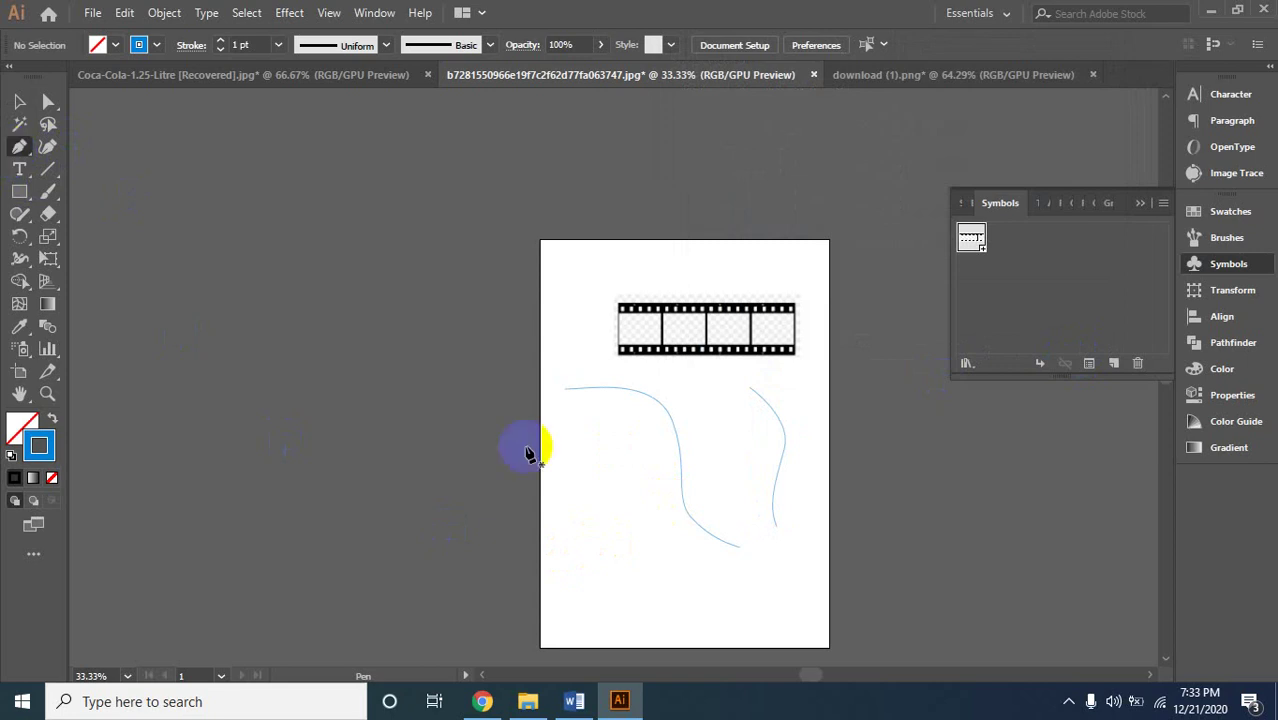
left_click(592, 575)
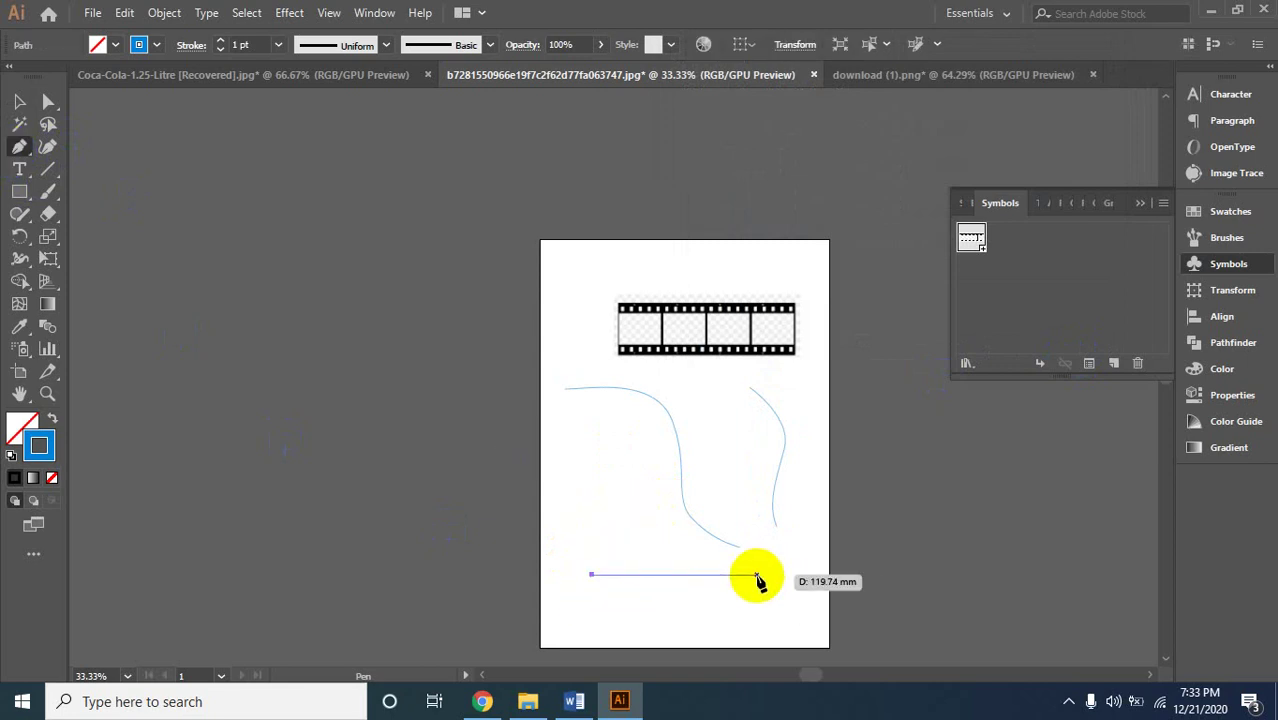
left_click(757, 575)
left_click(19, 101)
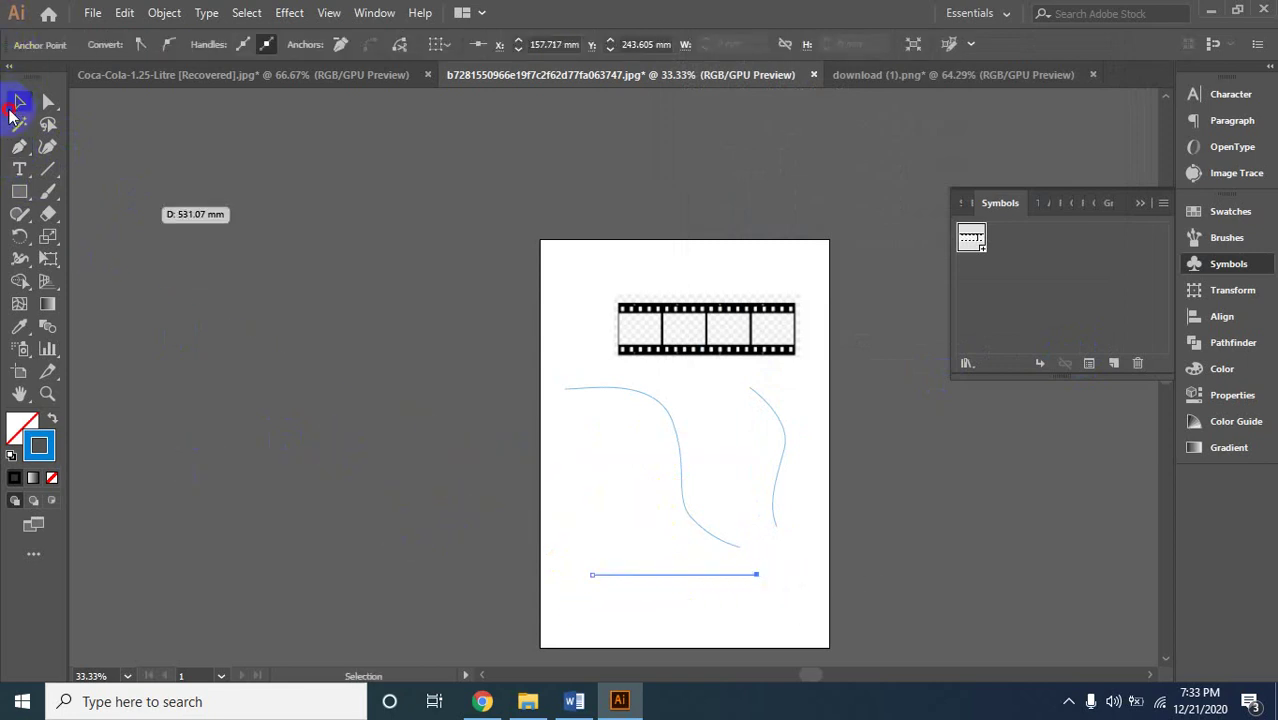
left_click(601, 538)
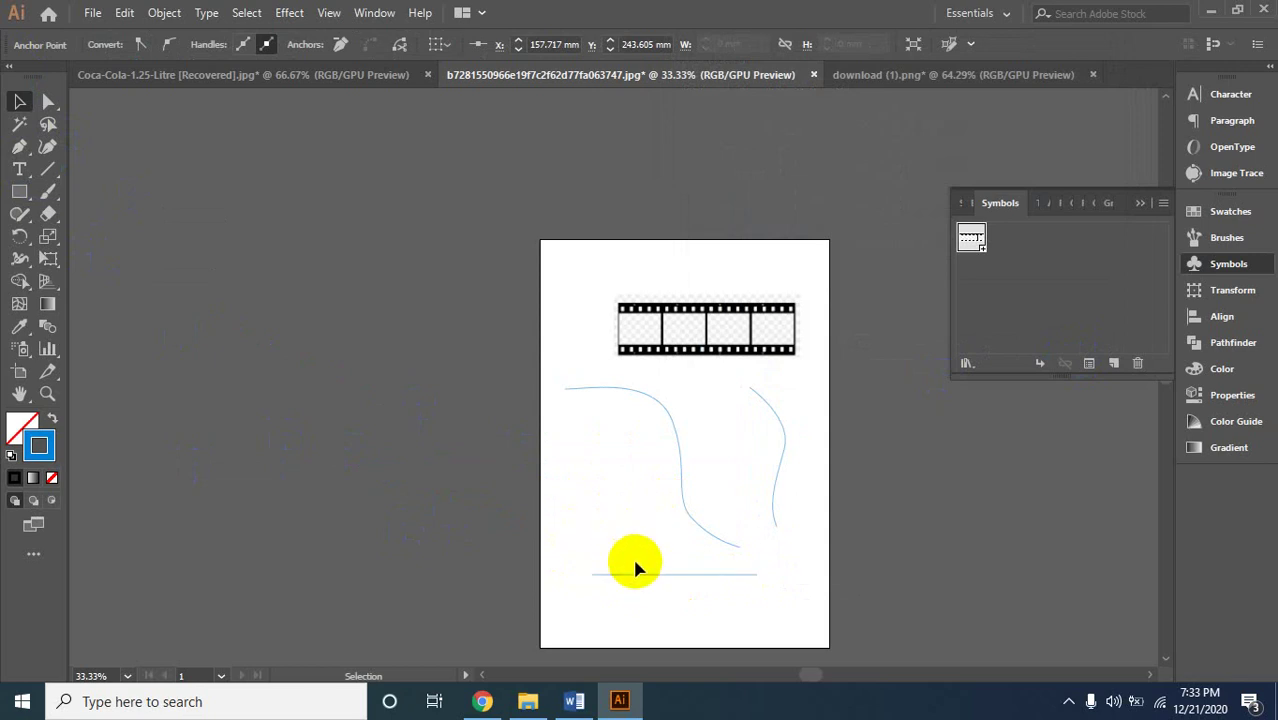
left_click(640, 578)
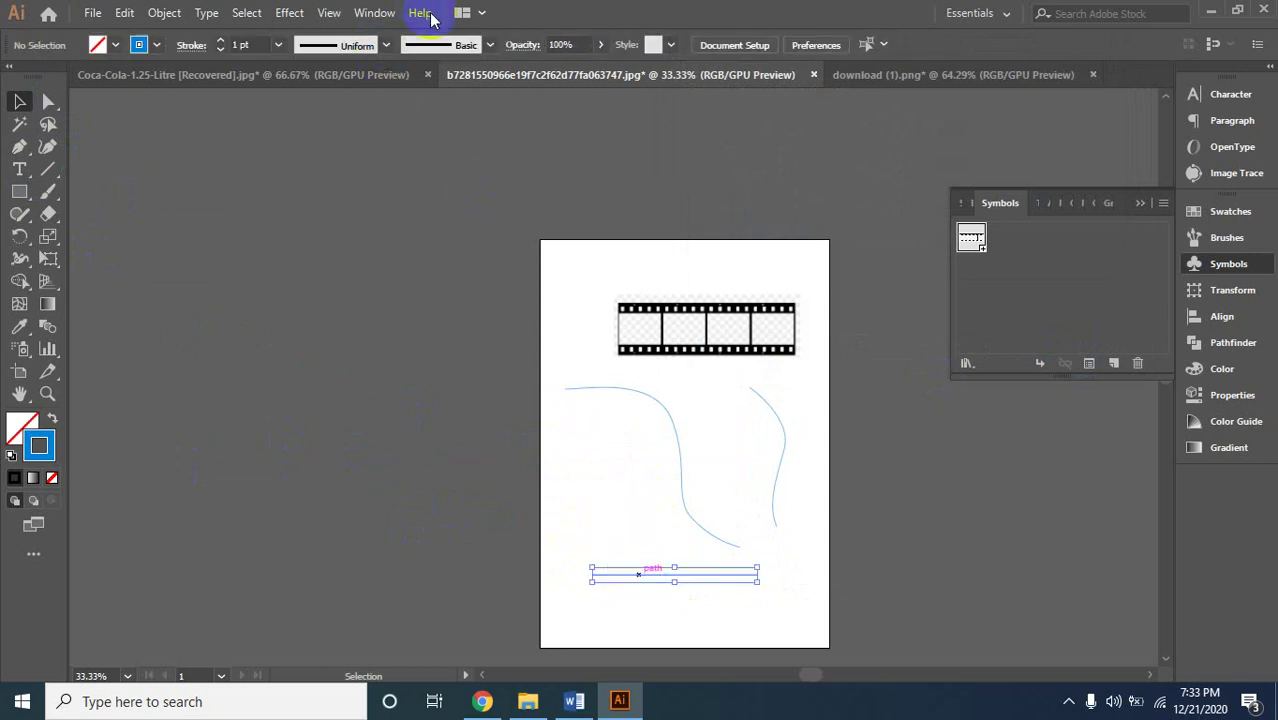
Preview a 3D Rotate on the line, then cancel it and deselect.
left_click(374, 14)
mouse_move(289, 13)
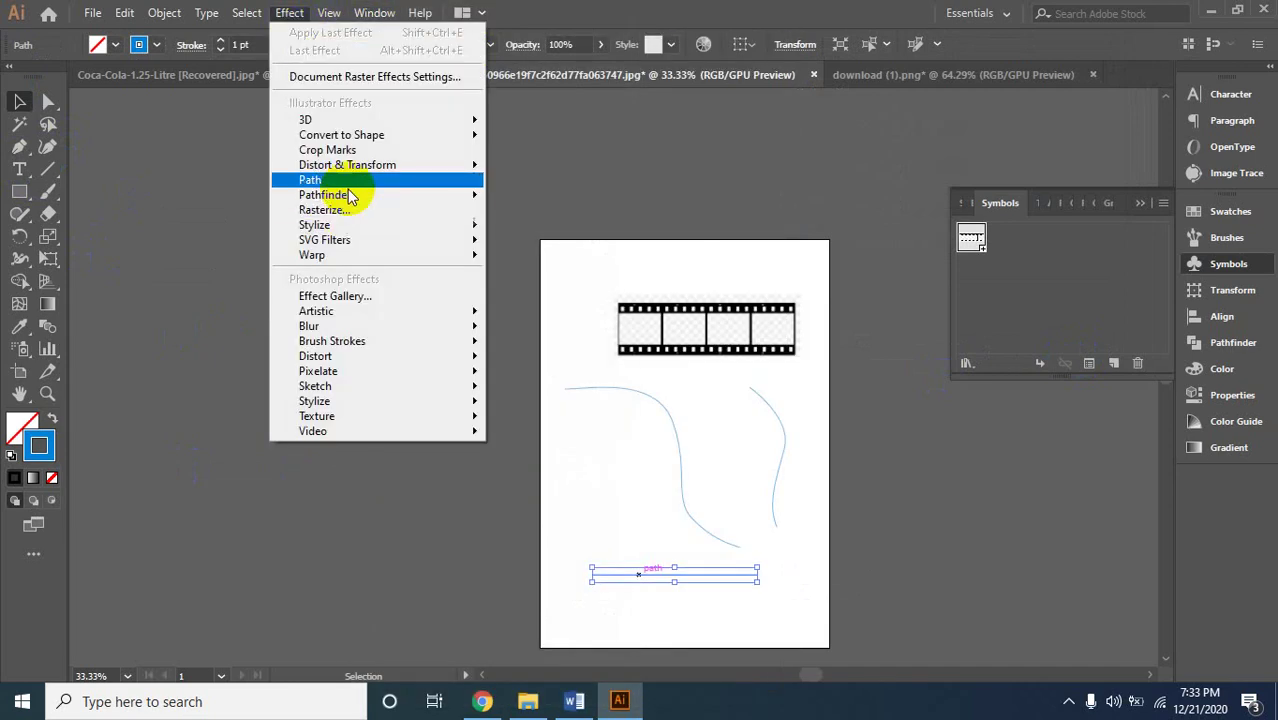
mouse_move(305, 119)
left_click(548, 166)
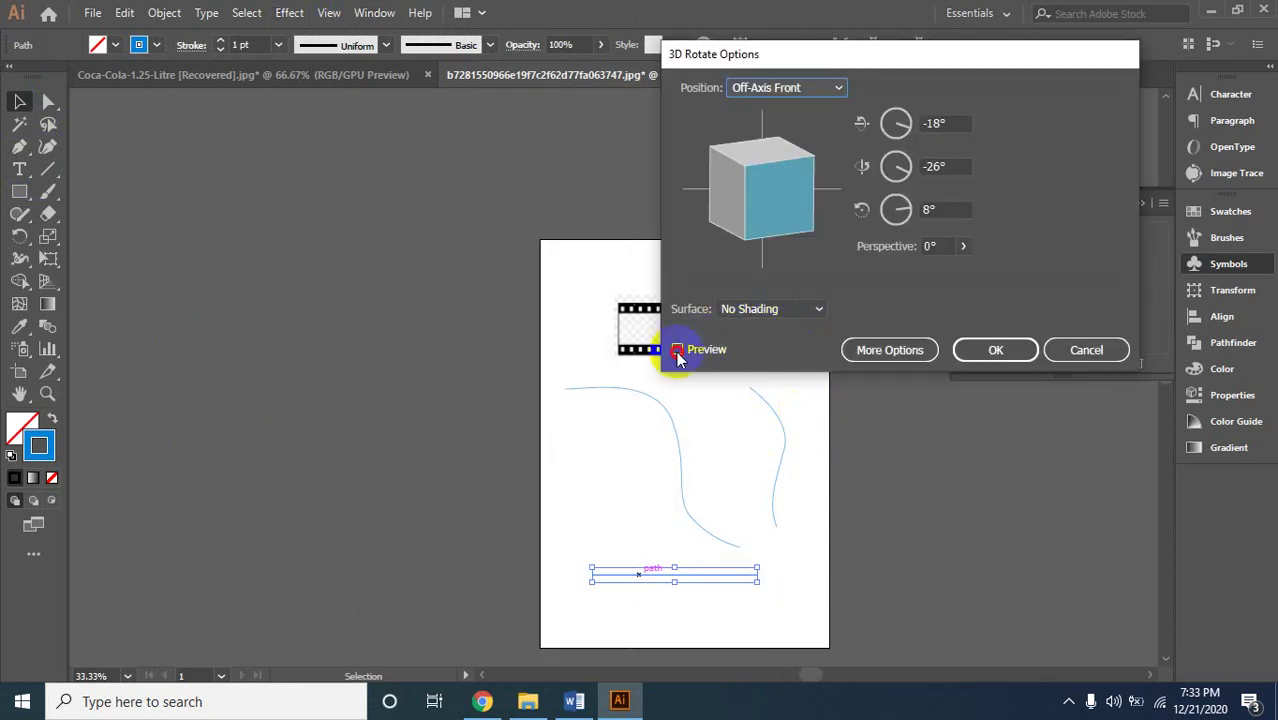
left_click(677, 349)
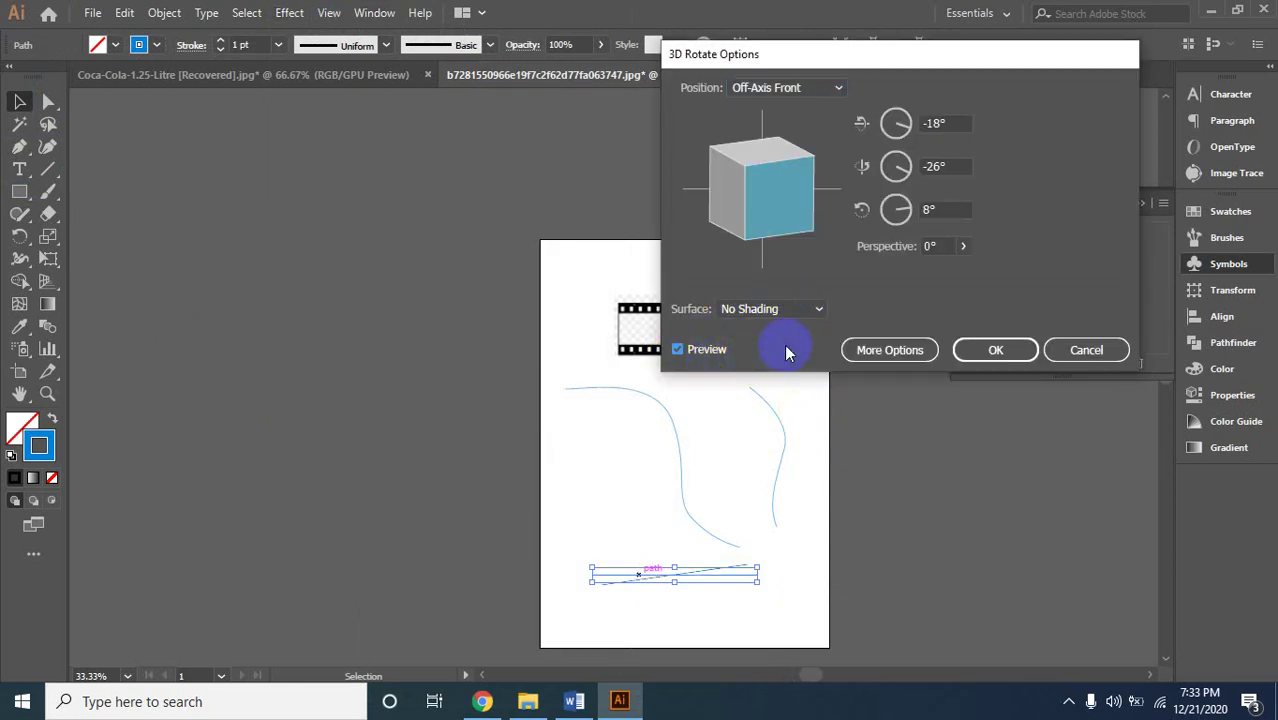
mouse_move(776, 217)
left_mouse_down()
mouse_move(764, 173)
mouse_move(755, 262)
mouse_move(766, 222)
left_mouse_up()
left_click(1082, 352)
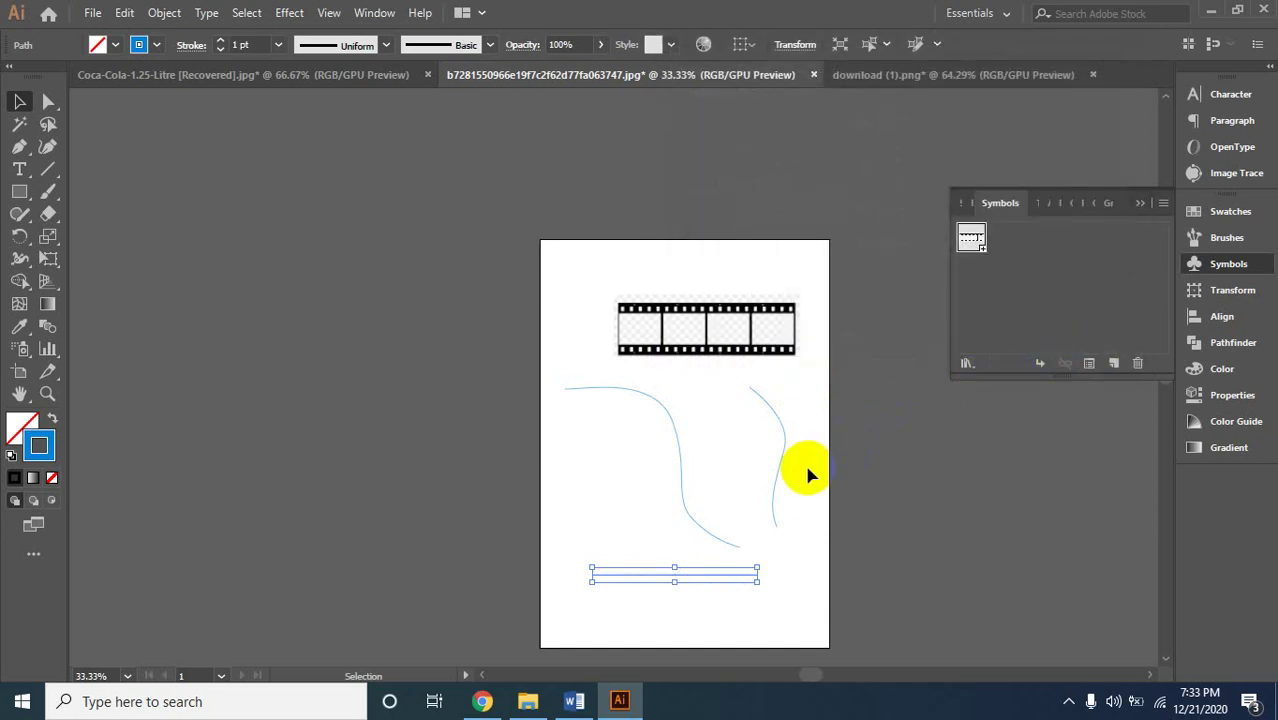
left_click(800, 457)
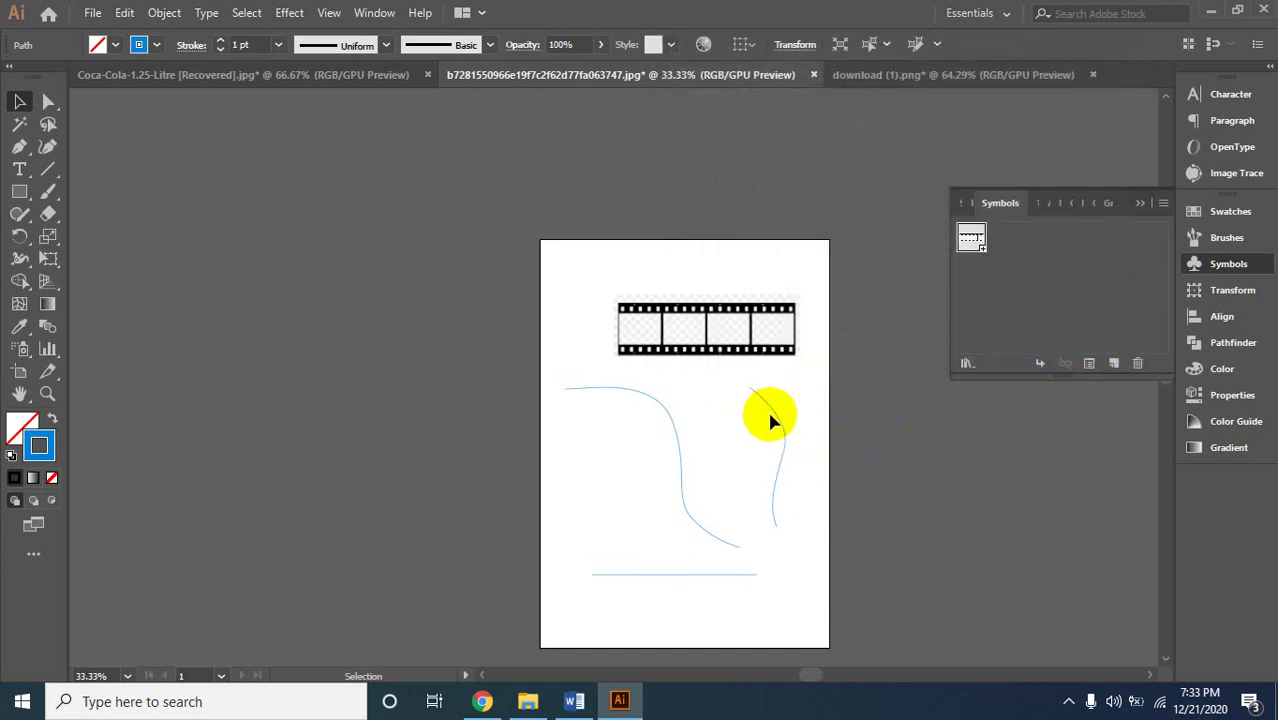
Open 3D Rotate with preview on the left S-curve and drag the cube to tilt it.
left_click(773, 412)
left_click(672, 425)
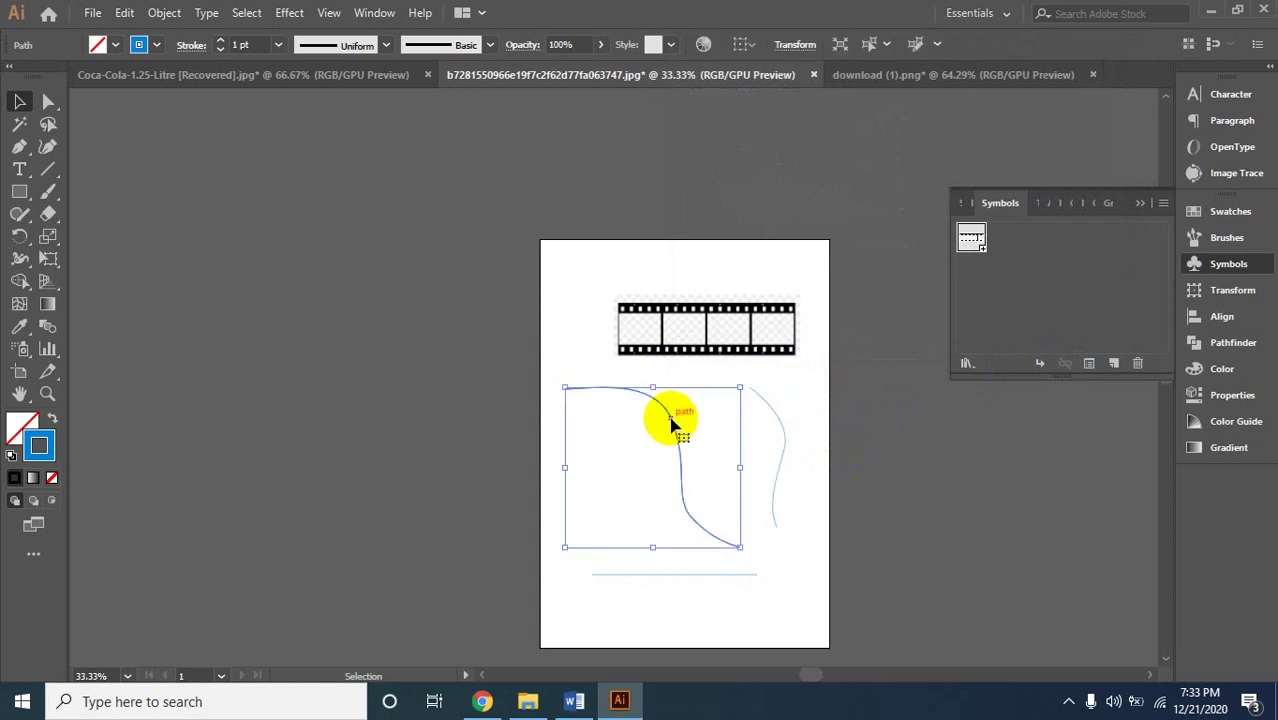
left_click(286, 17)
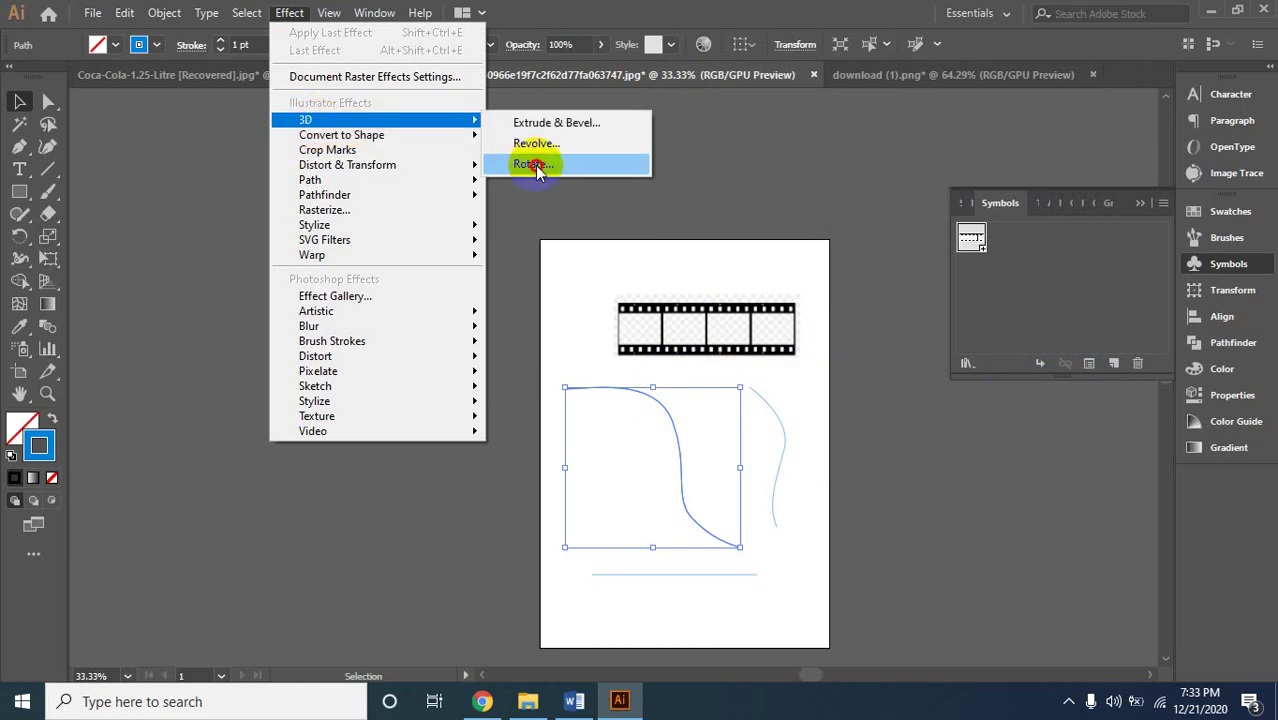
left_click(580, 236)
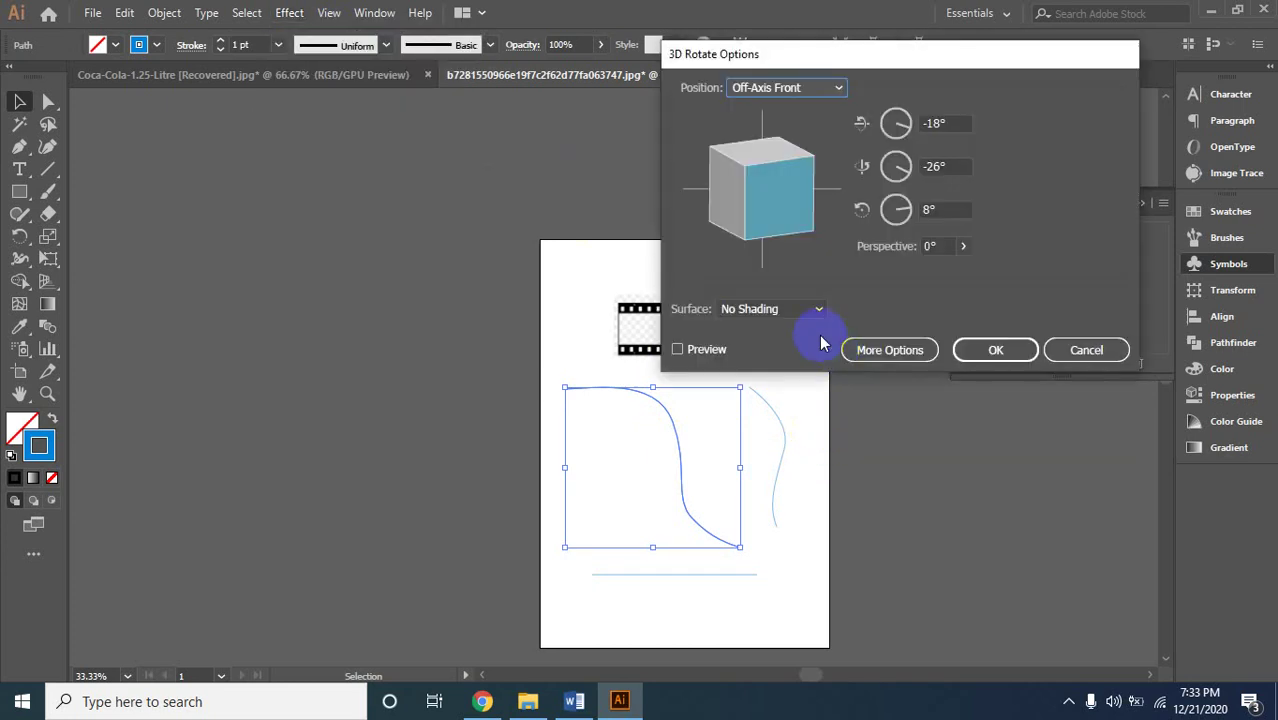
left_click(678, 350)
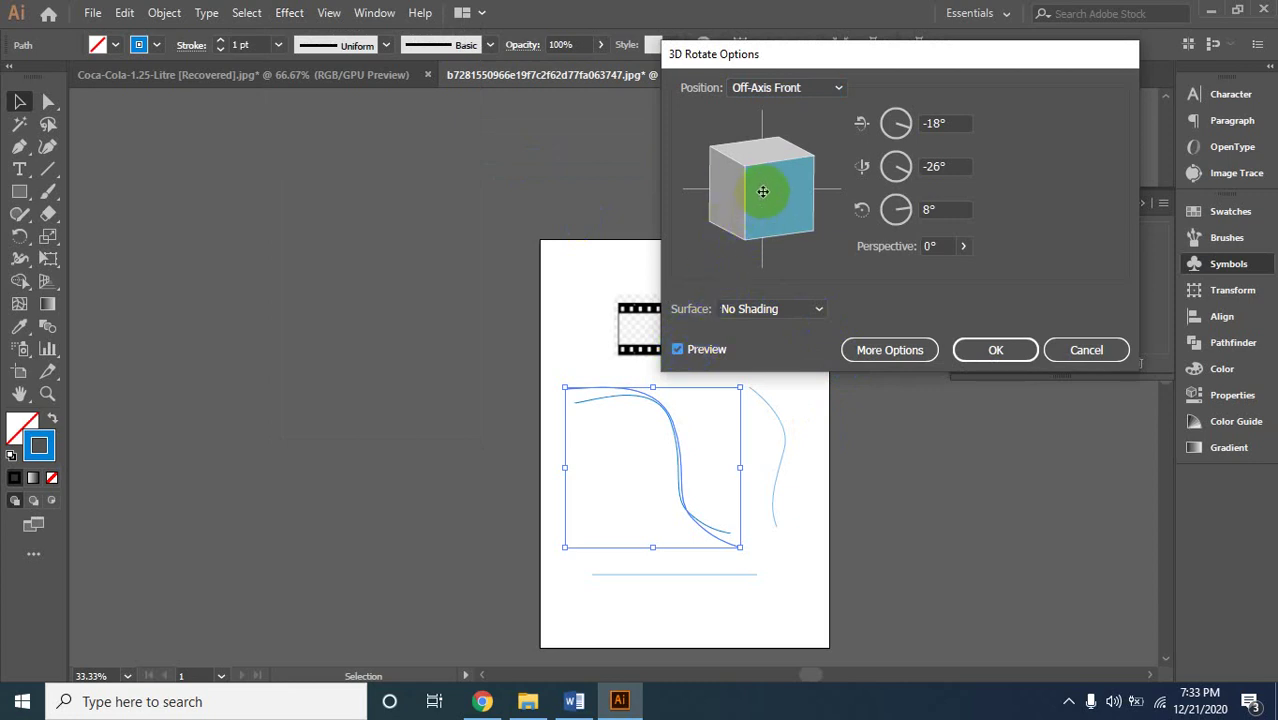
mouse_move(761, 195)
left_mouse_down()
mouse_move(765, 183)
mouse_move(719, 200)
mouse_move(748, 203)
left_mouse_up()
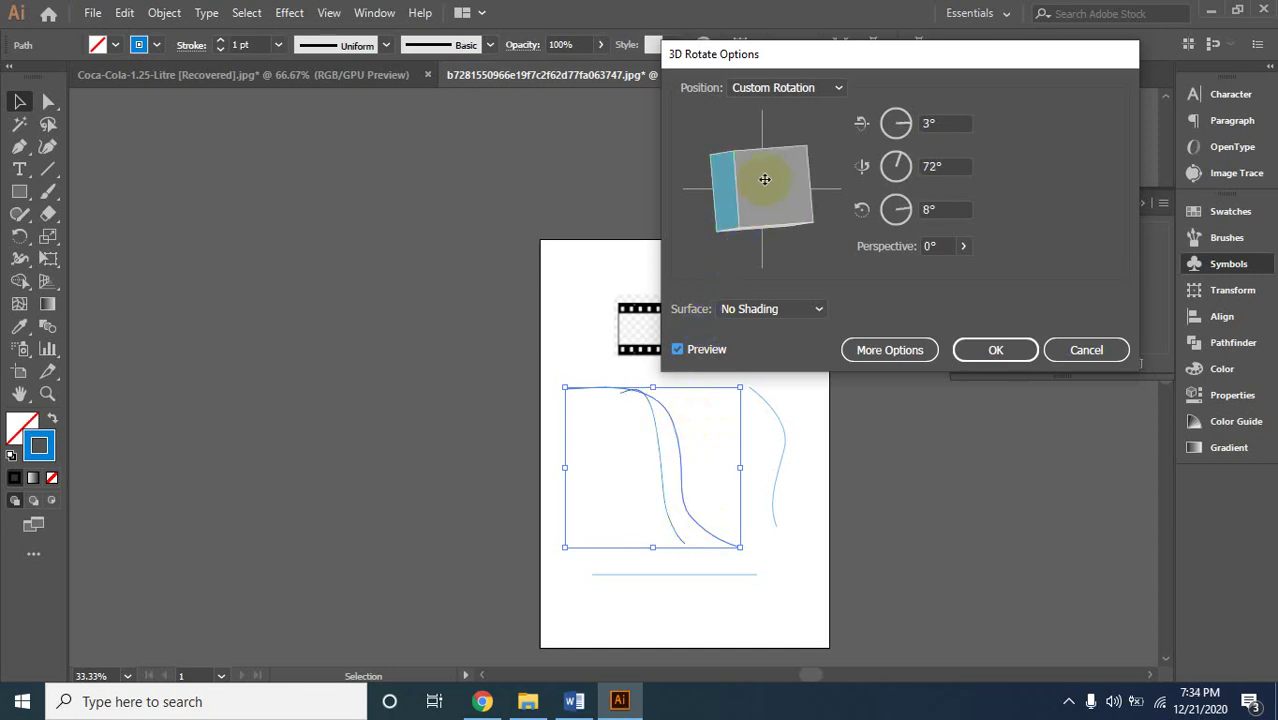
left_click_drag(765, 171, 765, 196)
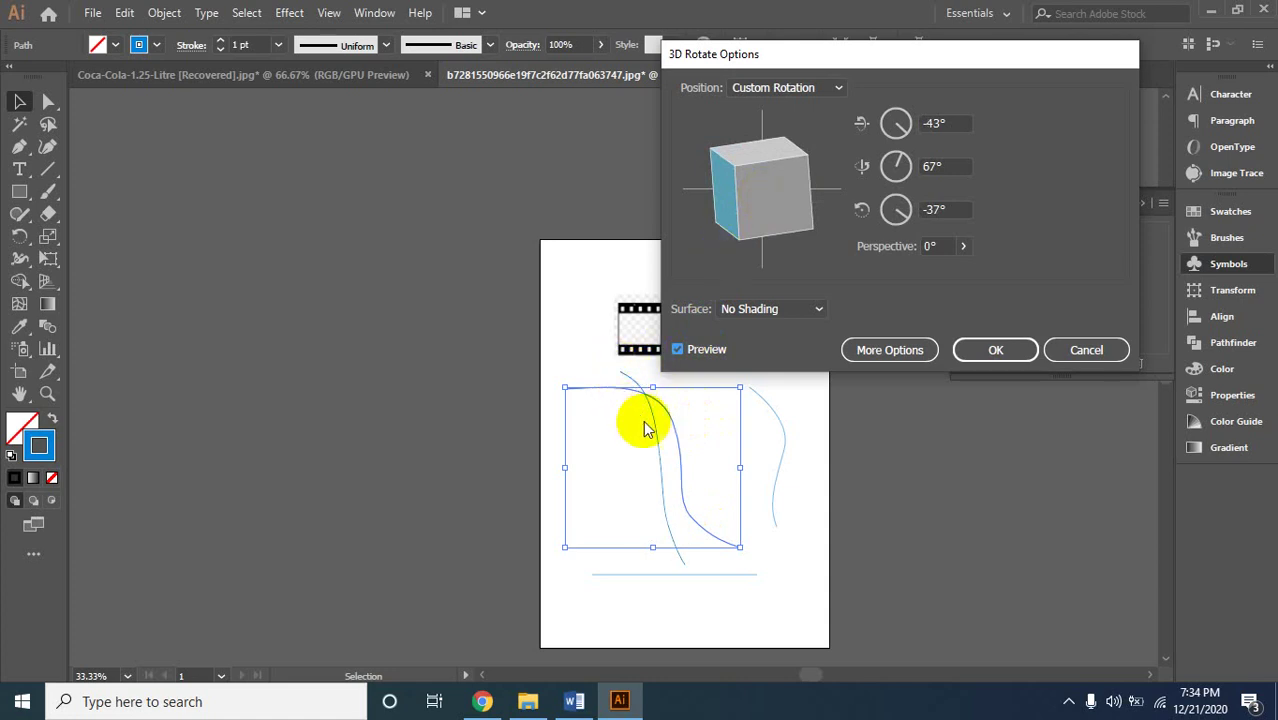
left_click(747, 230)
Finish the rotation at −32°, 68°, −27° with No Shading and apply it.
left_click_drag(758, 212, 764, 205)
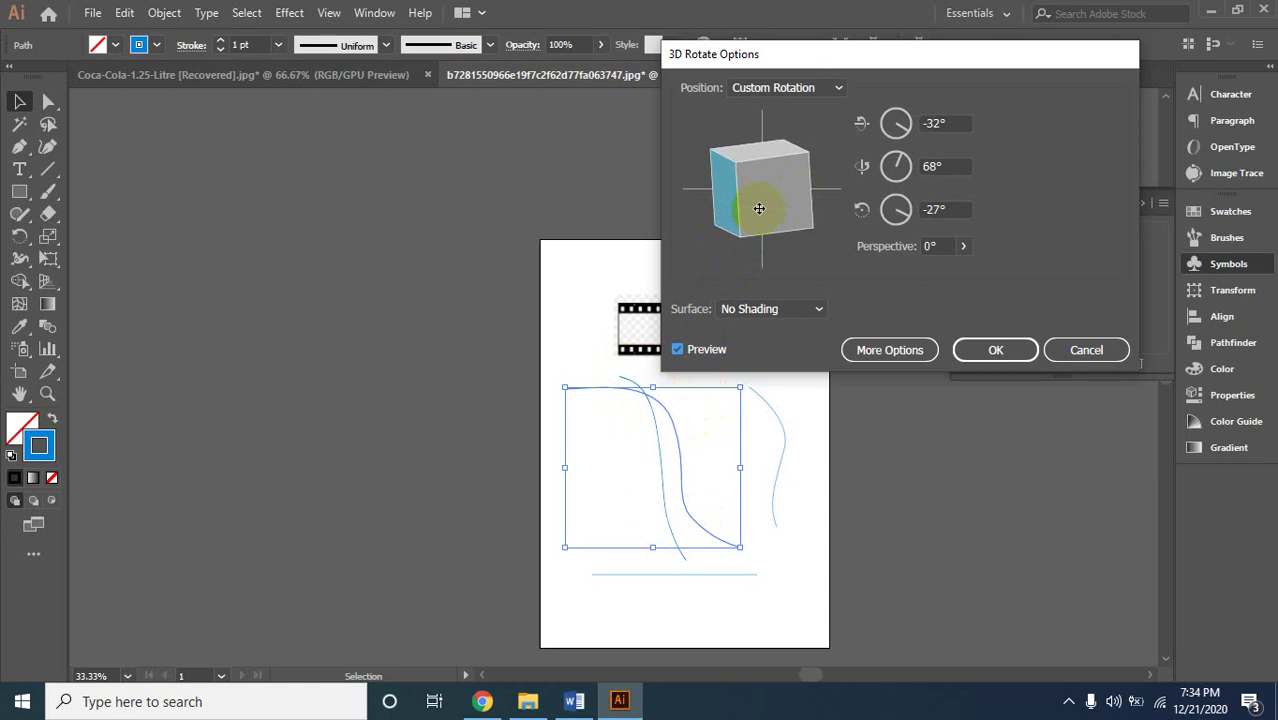
left_click(977, 360)
left_click(884, 352)
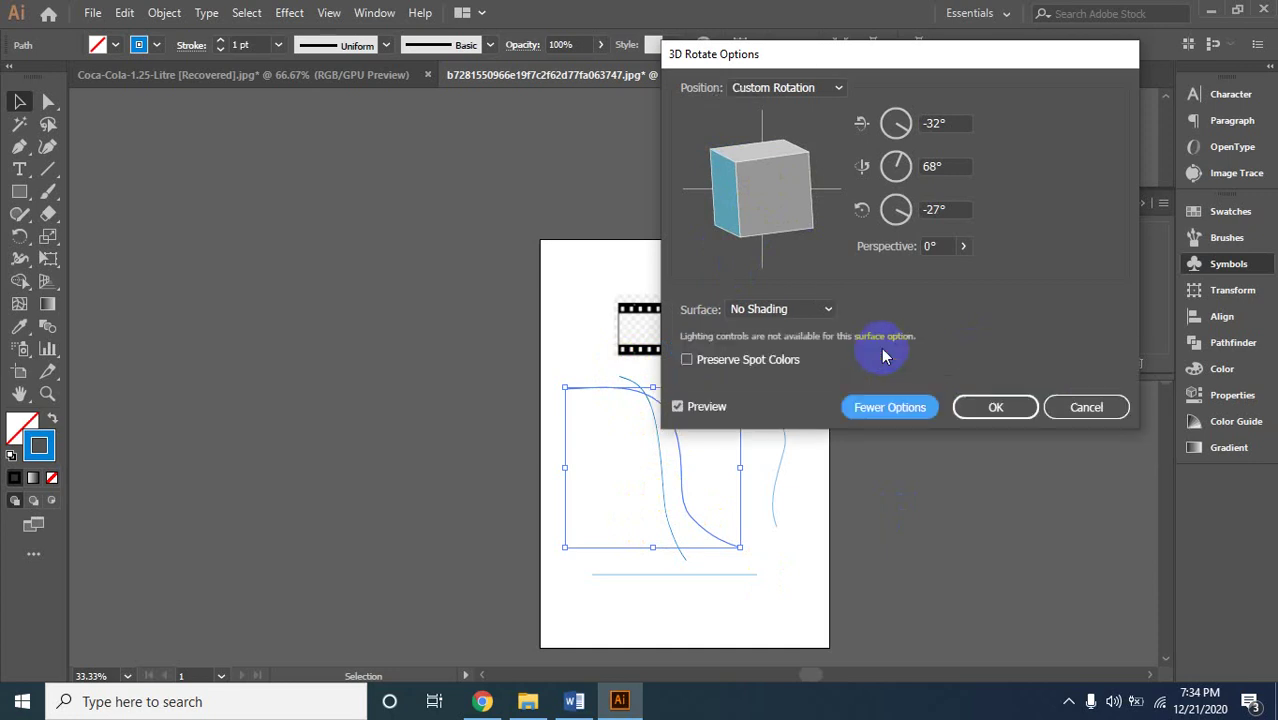
left_click(829, 310)
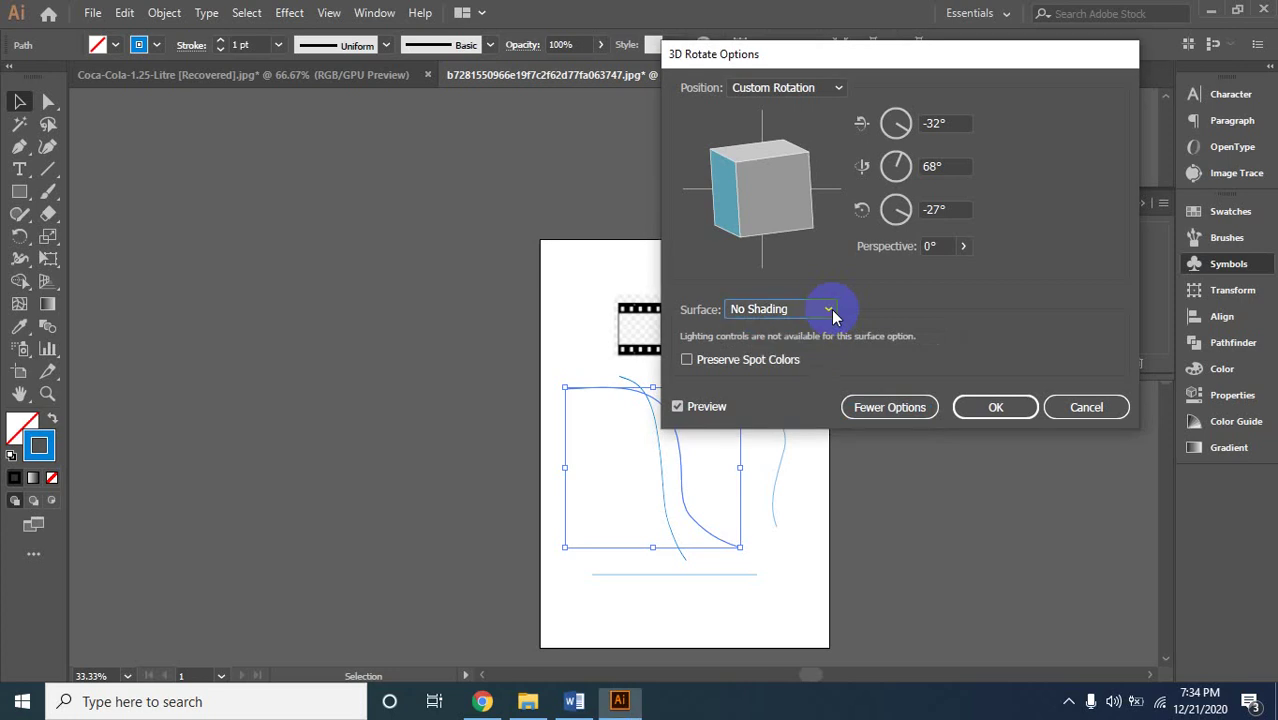
left_click(825, 89)
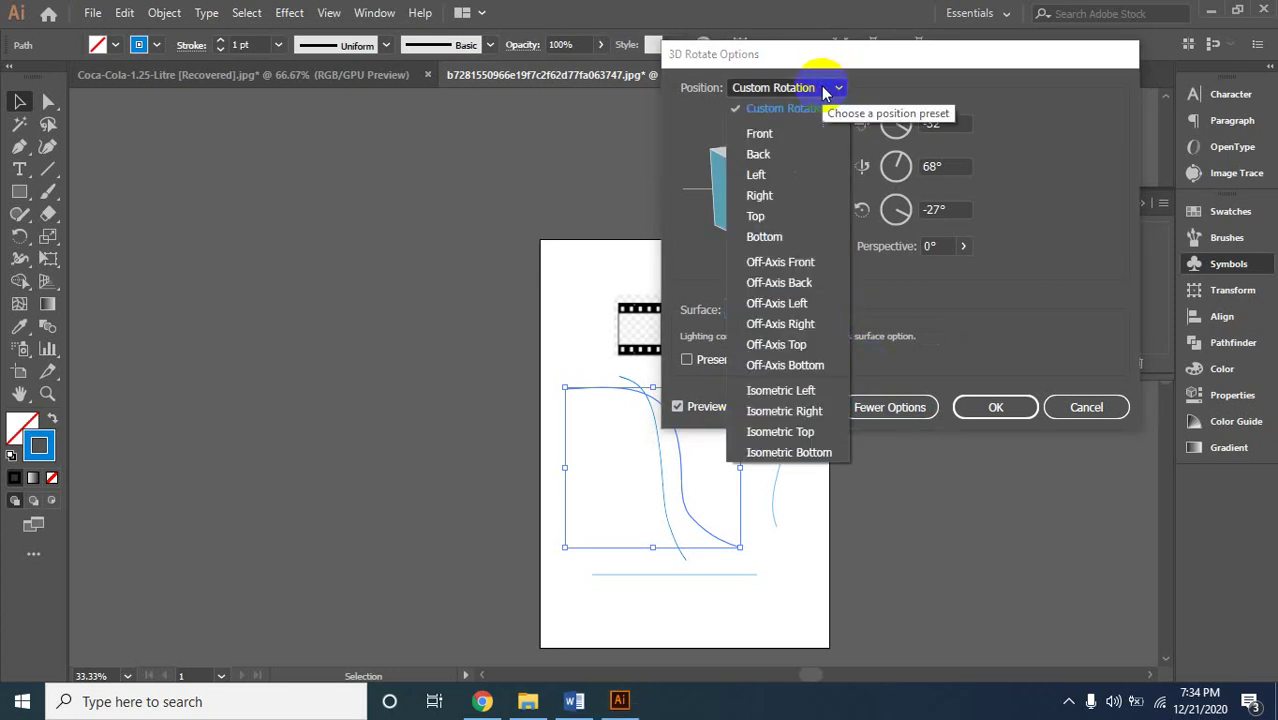
left_click(1001, 408)
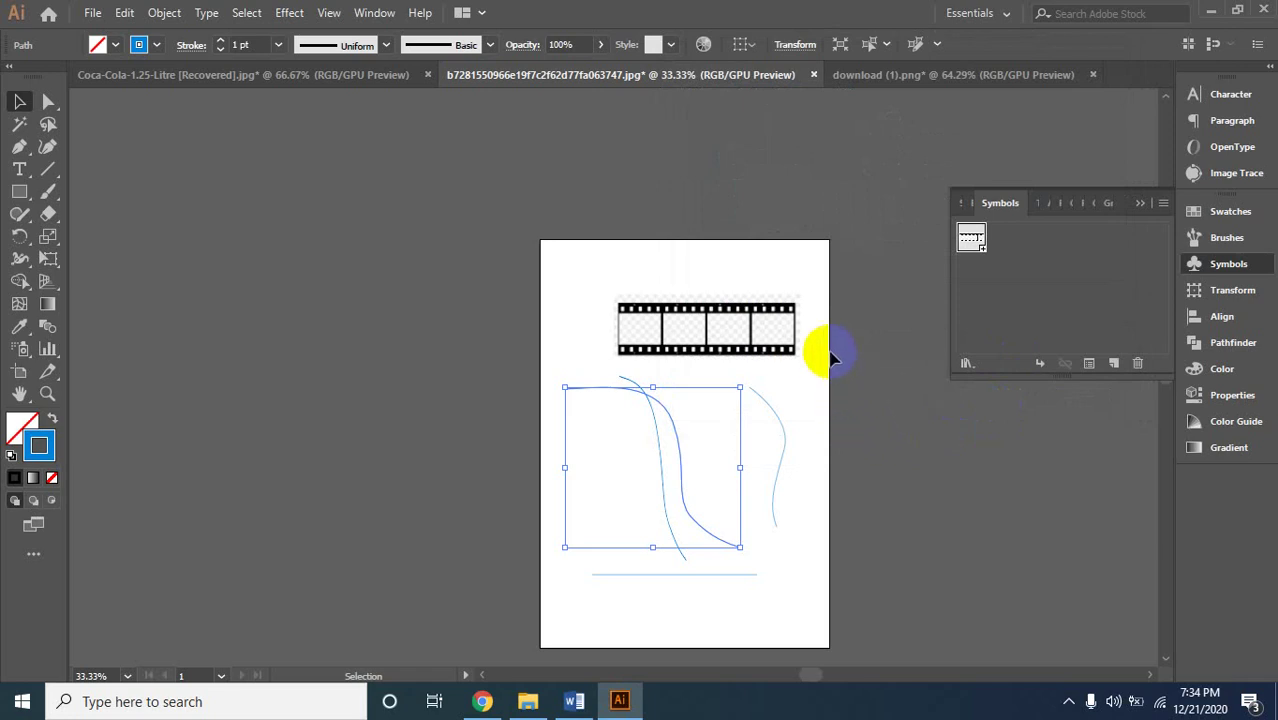
key("Delete")
left_click(660, 440)
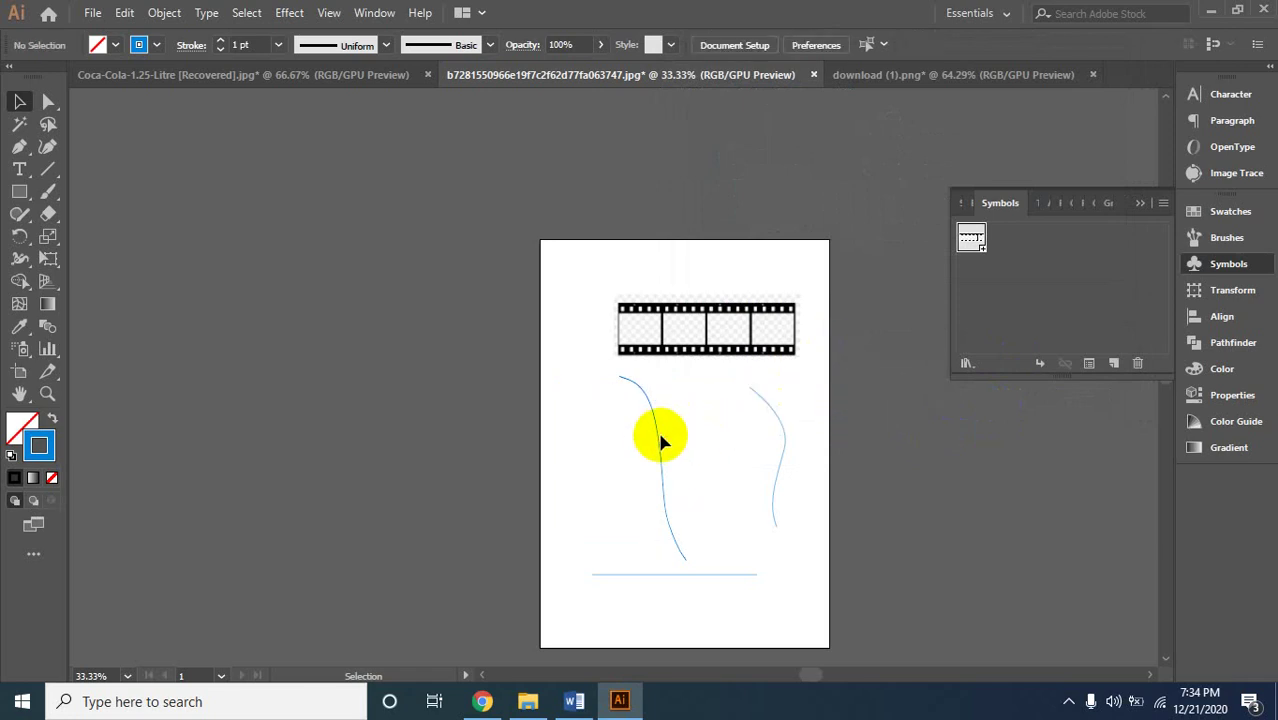
Add a new 50 pt 3D Extrude & Bevel to the rotated S-curve and try Map Art.
key("ctrl+z")
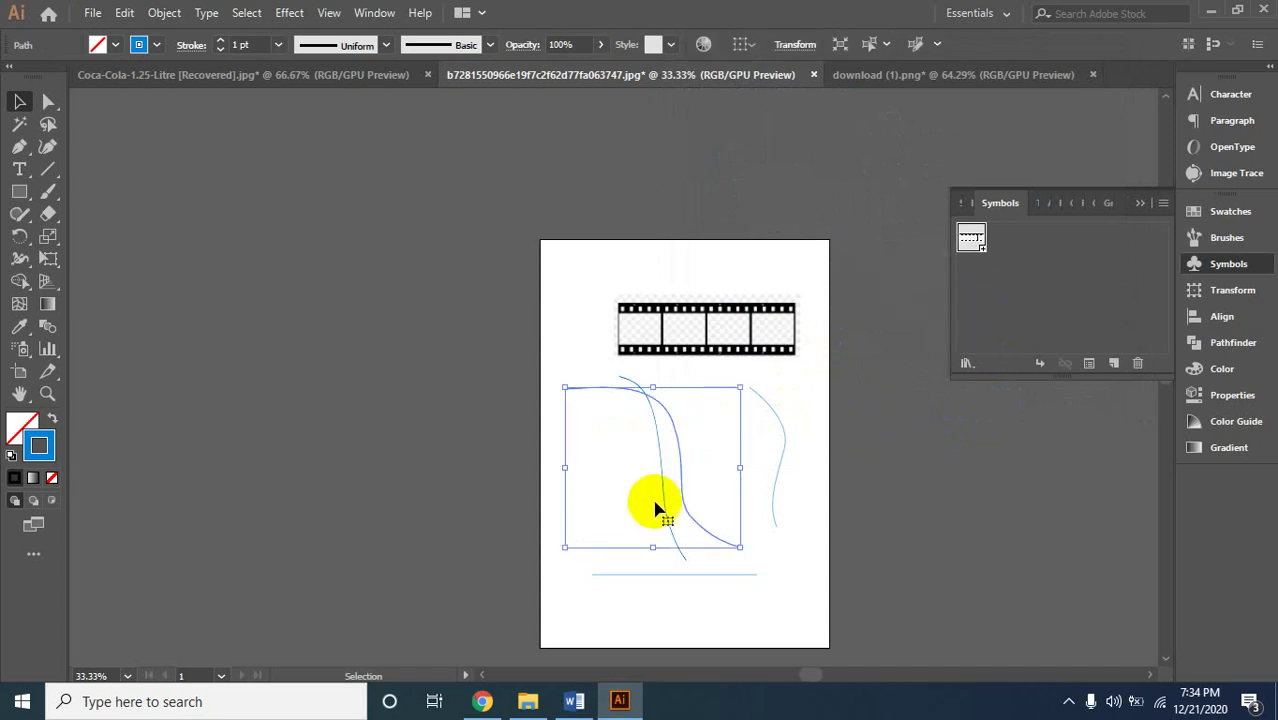
key("Delete")
left_click_drag(572, 463, 712, 512)
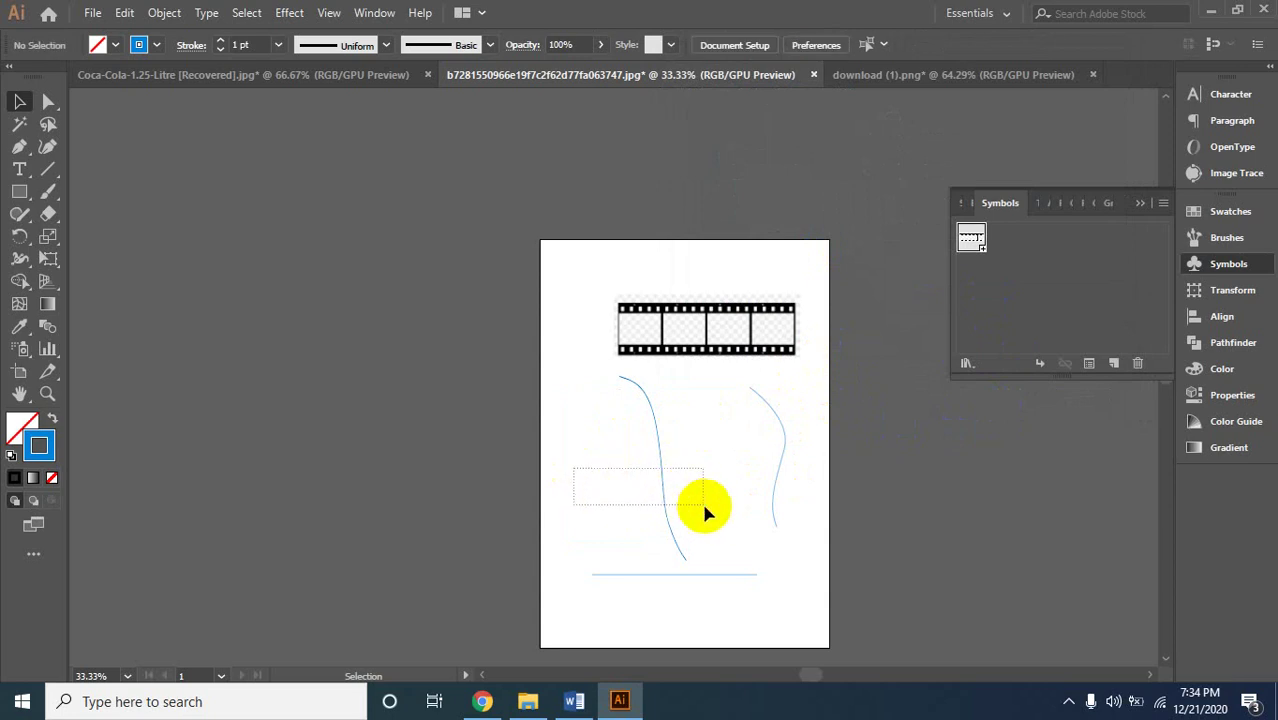
left_click(289, 12)
mouse_move(305, 119)
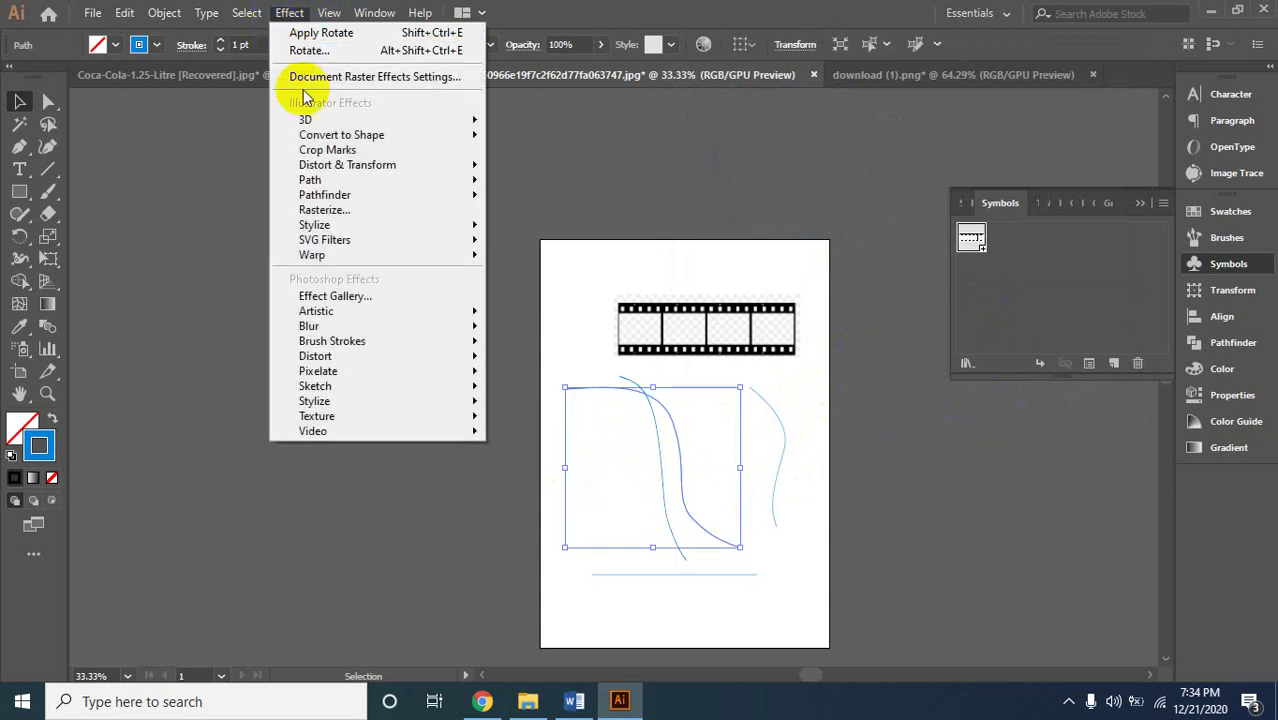
left_click(554, 121)
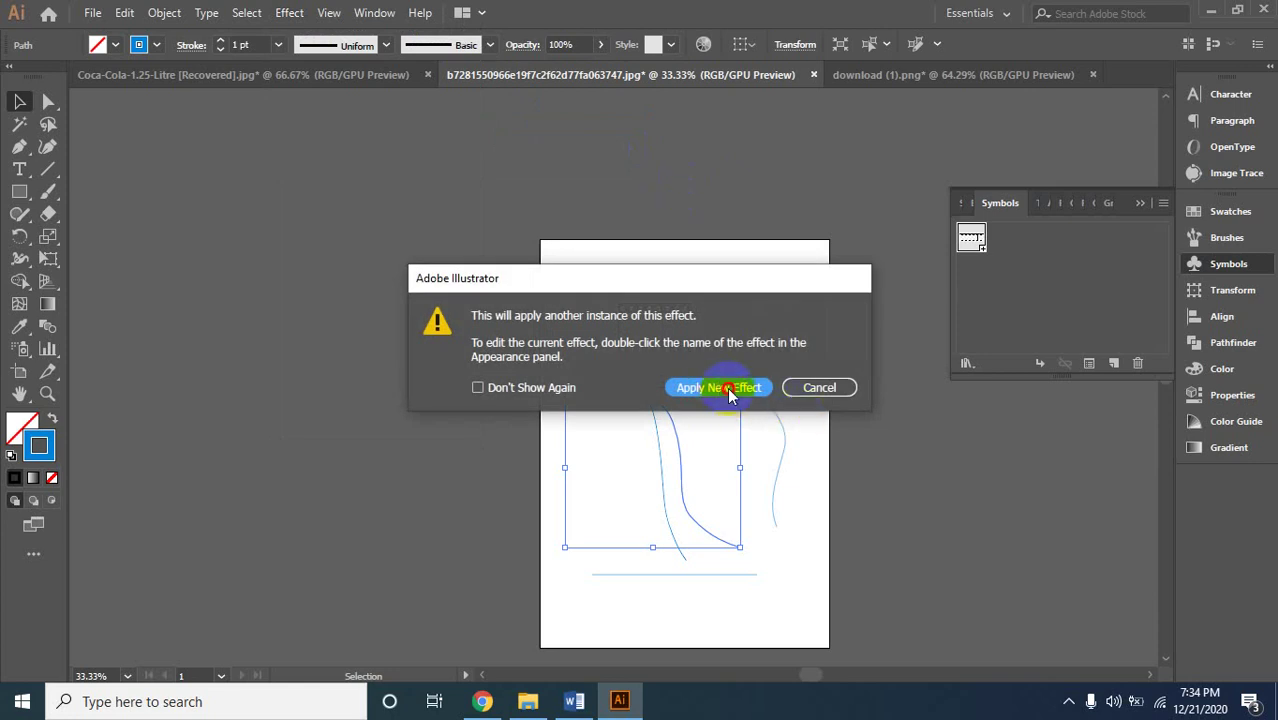
left_click(729, 392)
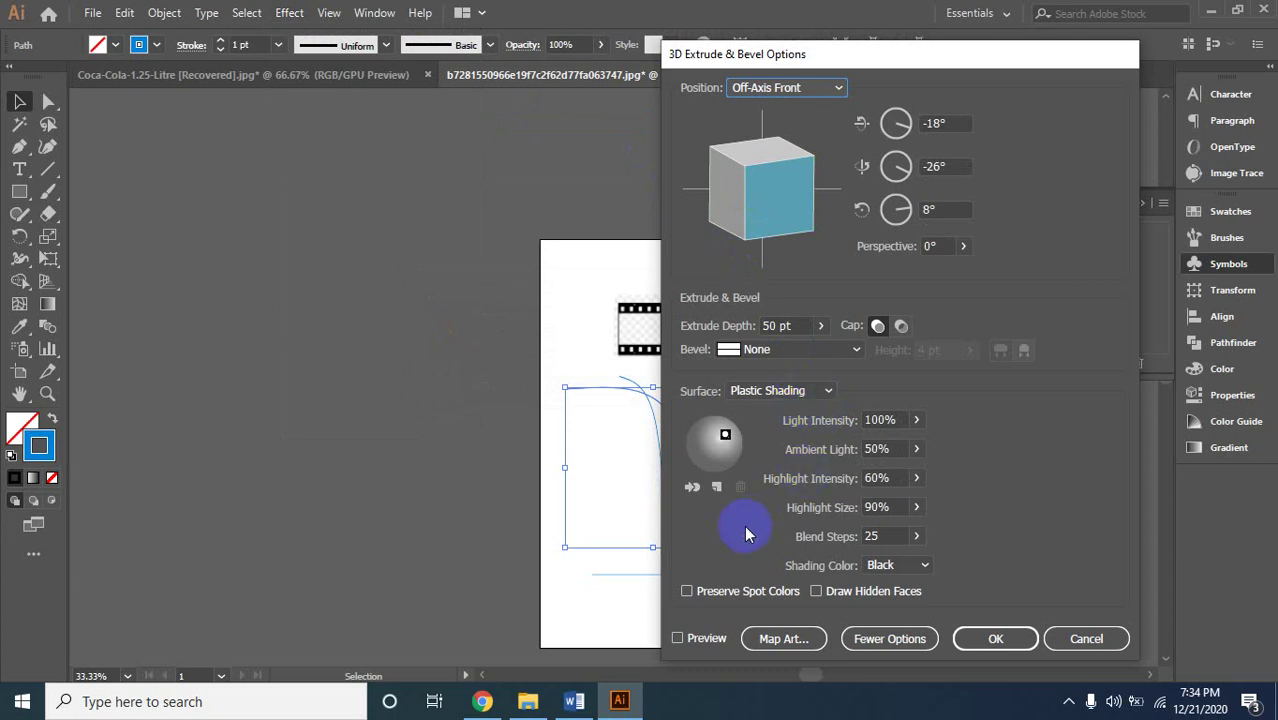
left_click(800, 639)
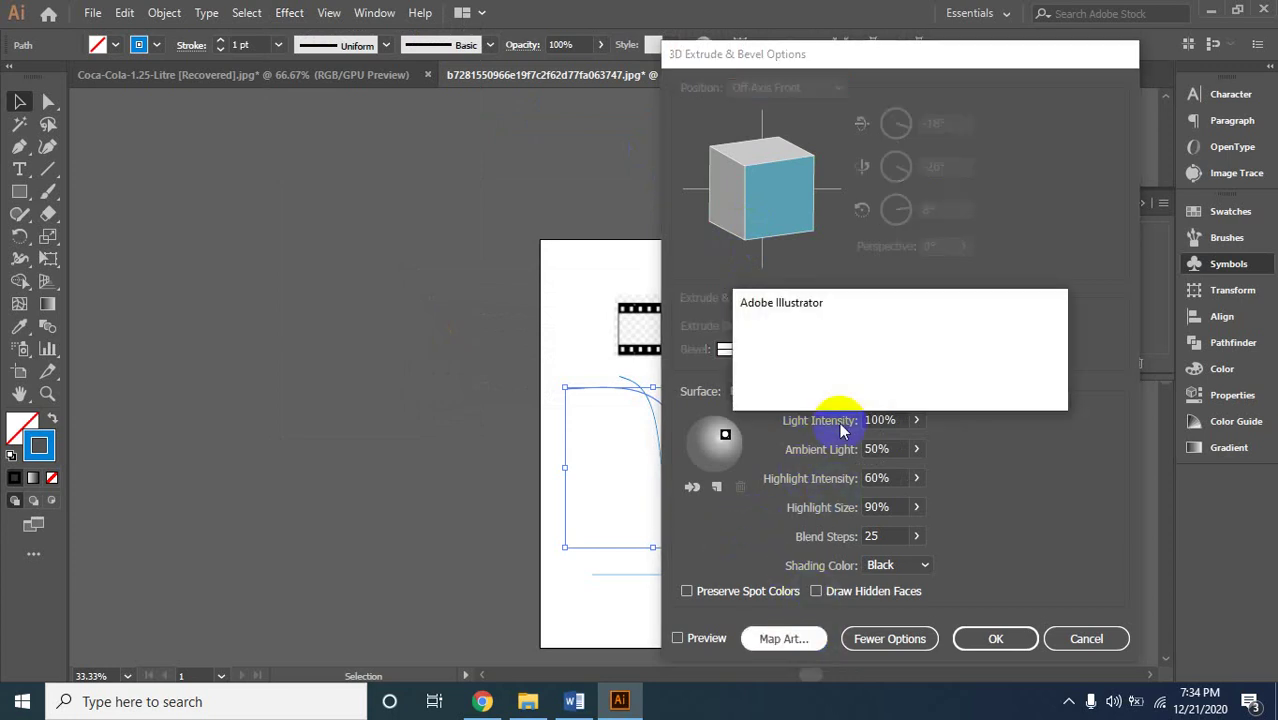
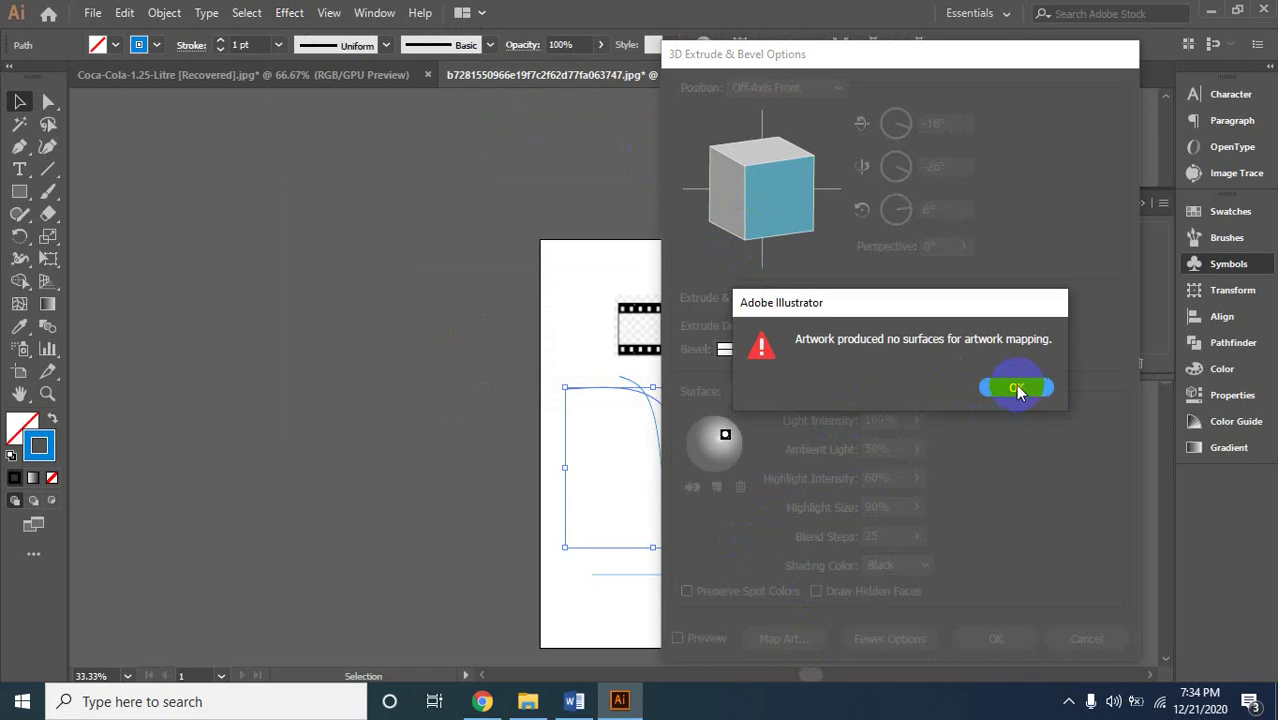
Abandon the 3D effect on the large curve and start Extrude & Bevel on the thin right curve.
left_click(1015, 390)
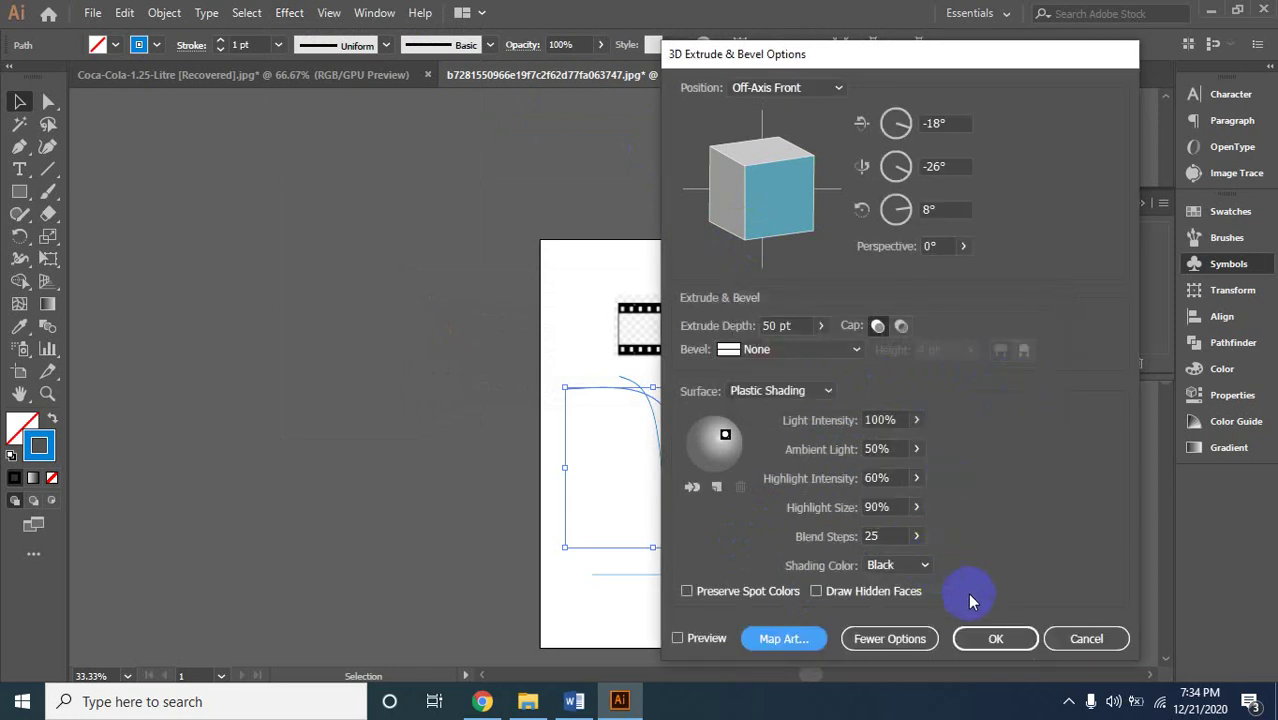
left_click(1070, 642)
left_click(1068, 638)
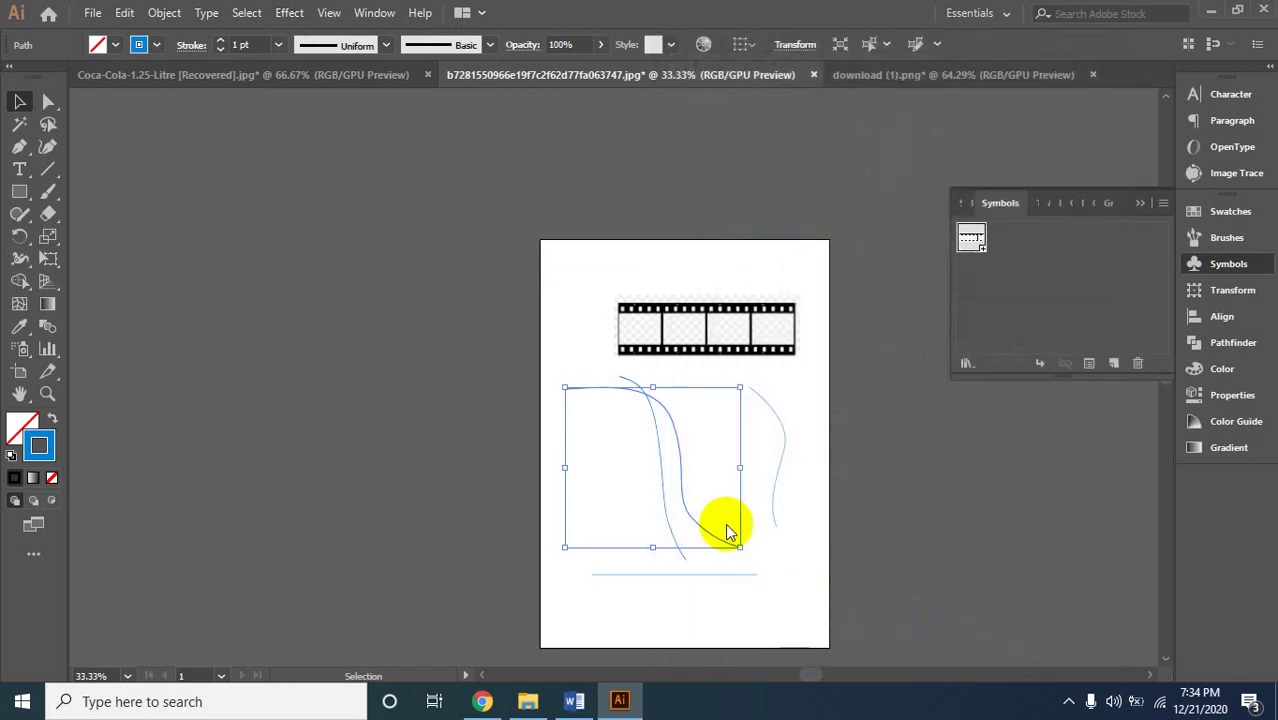
left_click(784, 437)
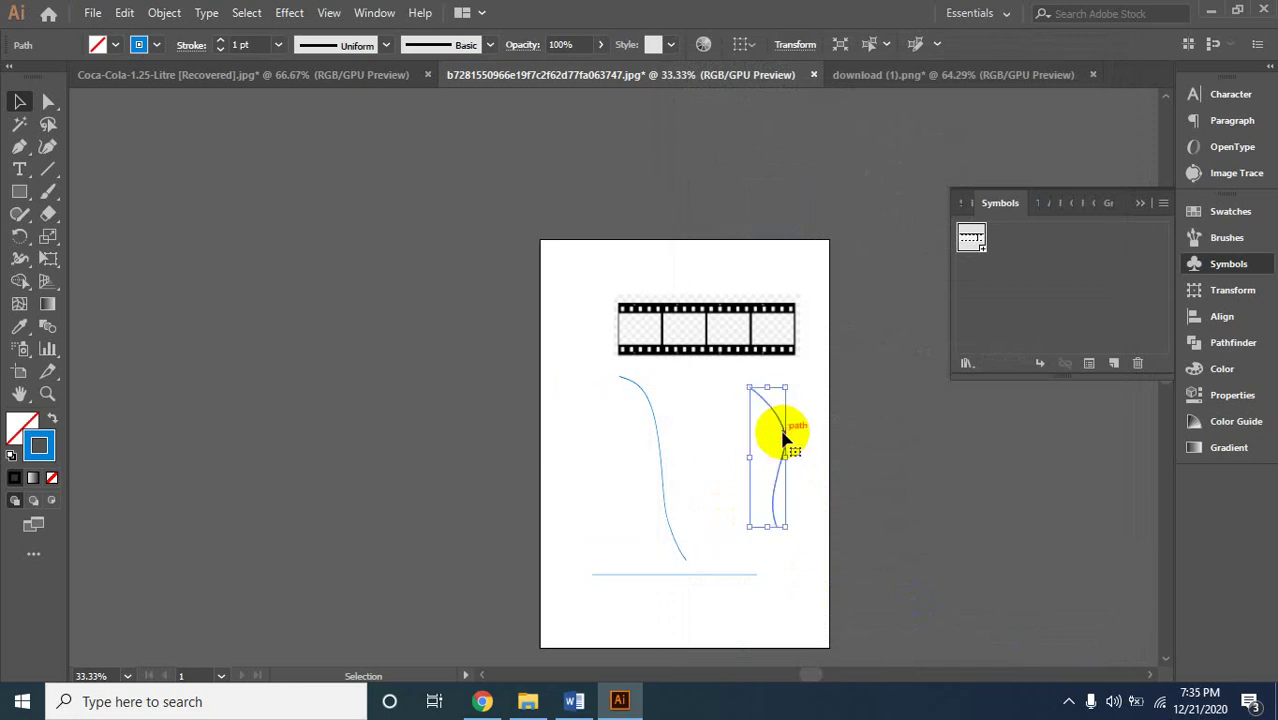
left_click(289, 13)
mouse_move(306, 119)
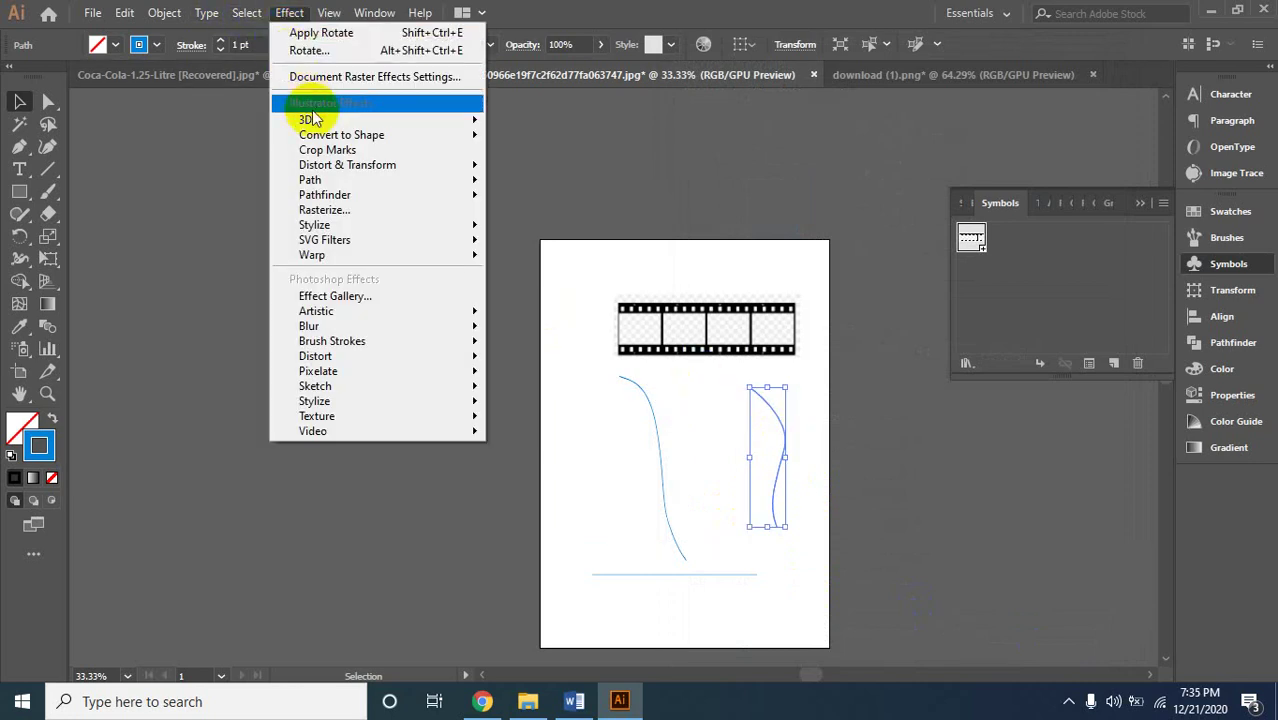
left_click(537, 122)
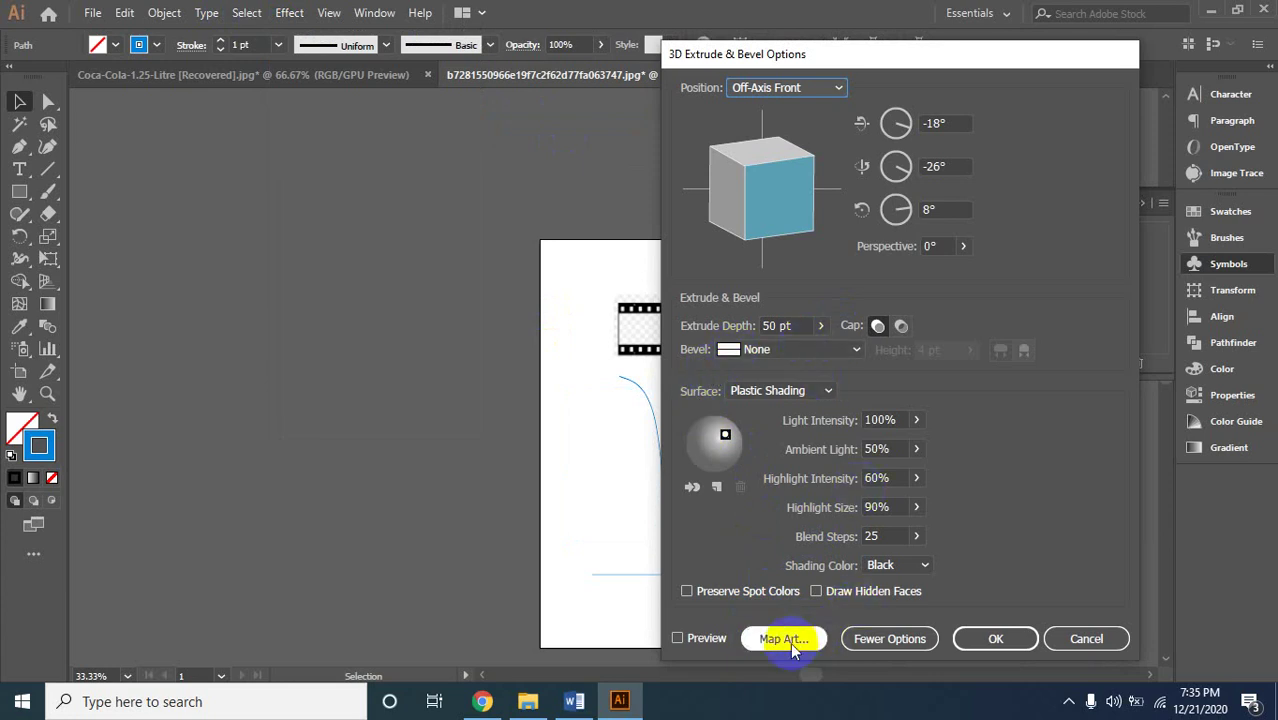
Map the film-strip symbol onto surface 3, the wide surface, of the extruded shape.
left_click(786, 640)
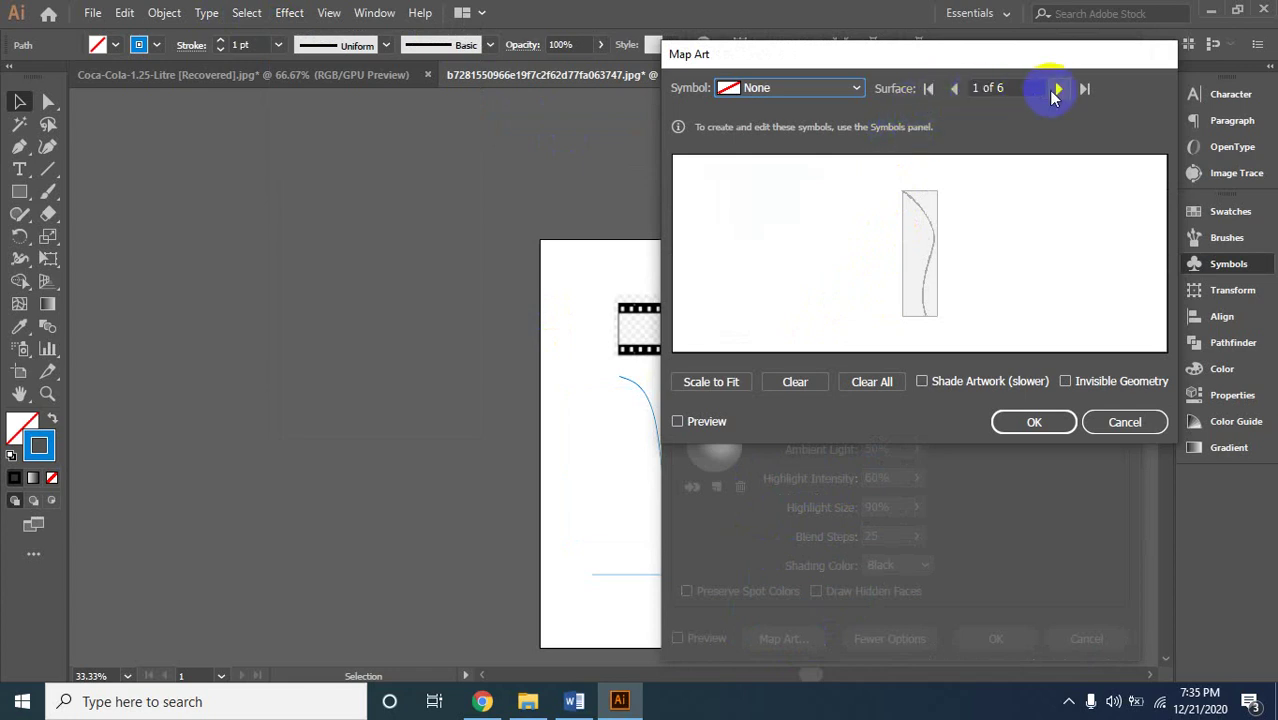
left_click(1058, 89)
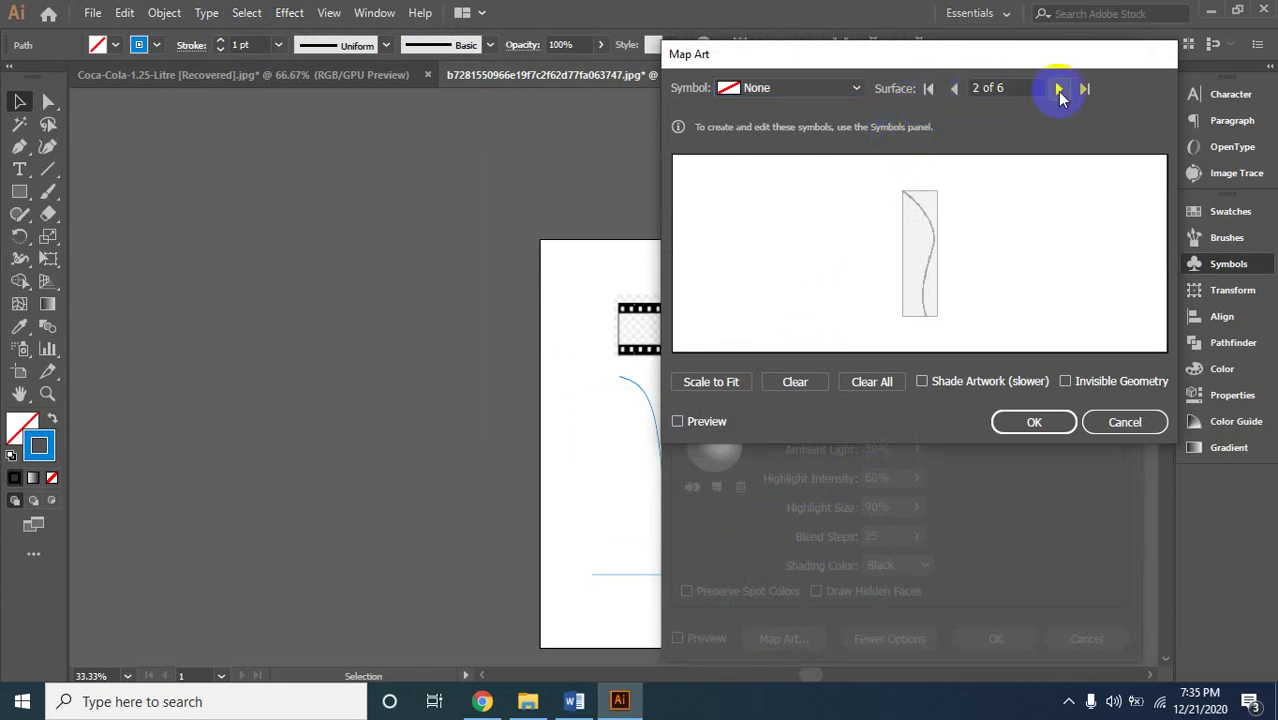
left_click(1058, 89)
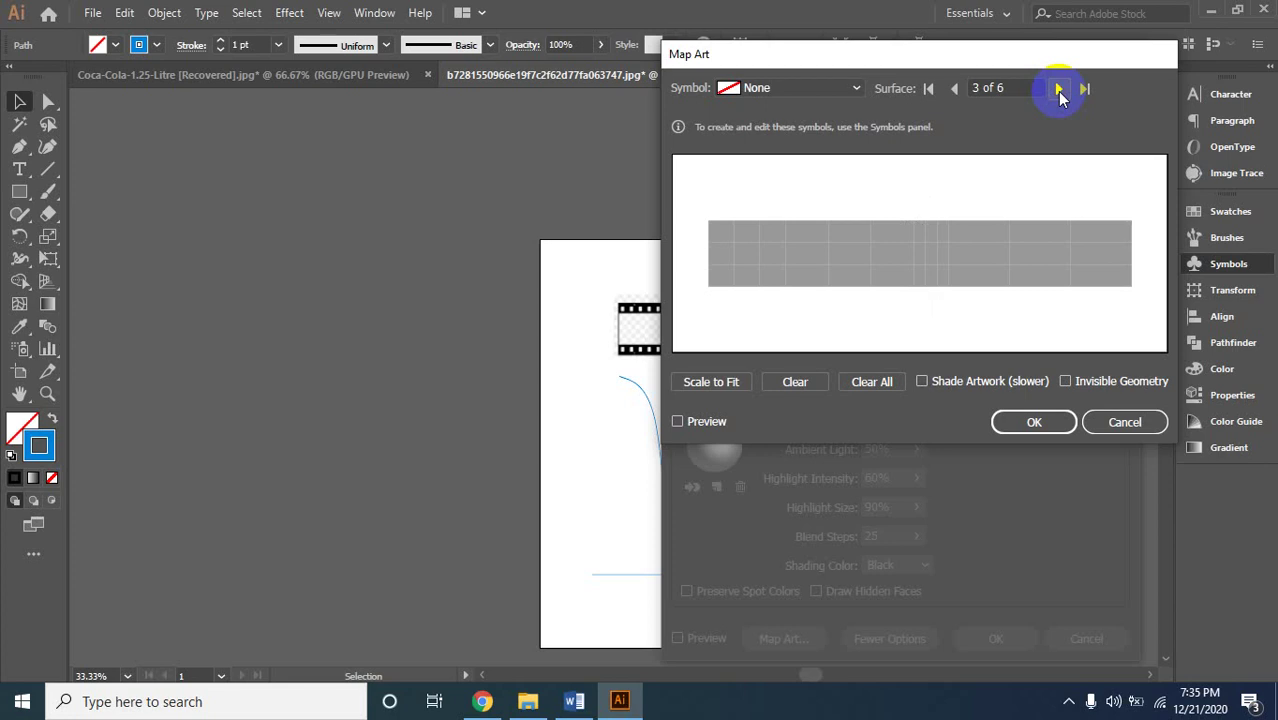
left_click(1058, 89)
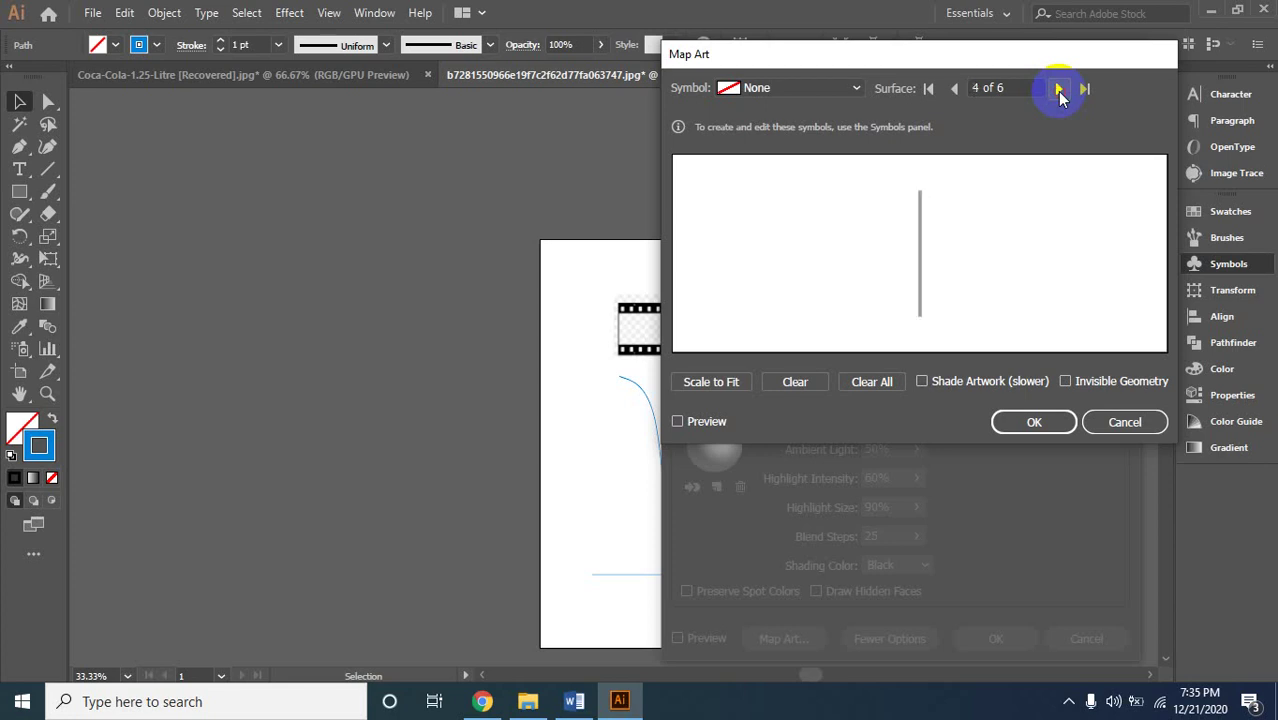
left_click(955, 89)
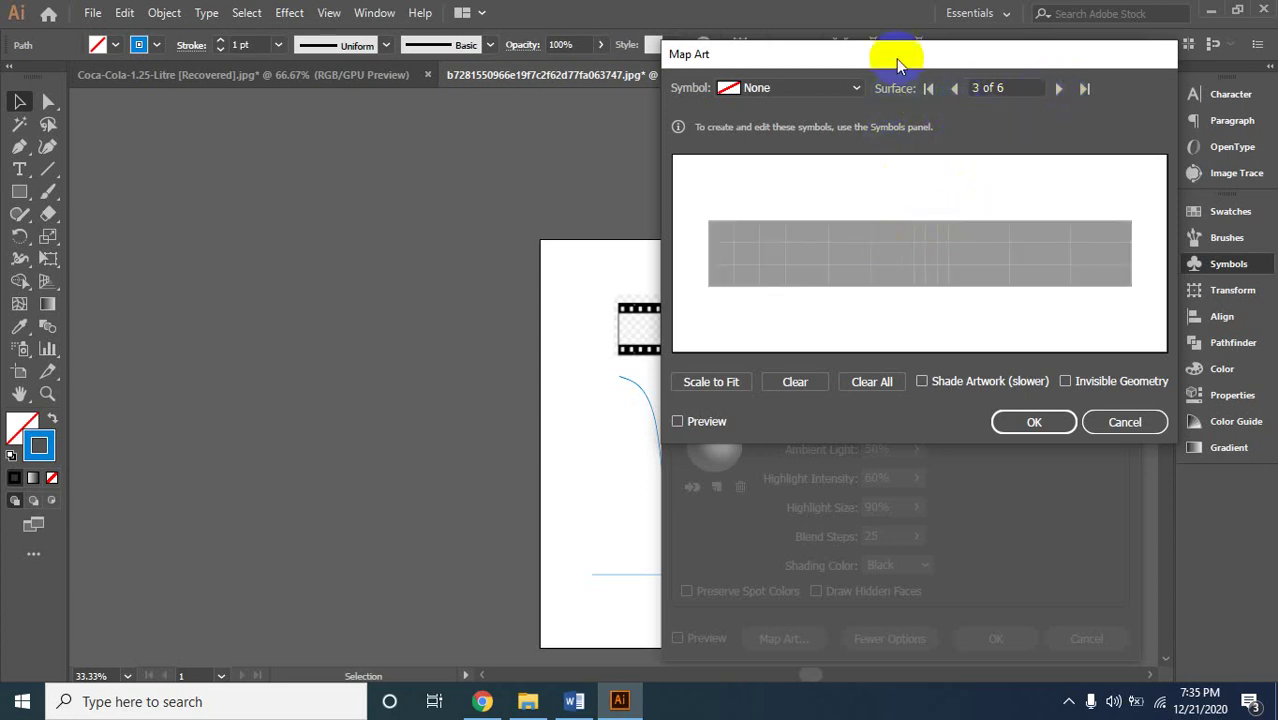
mouse_move(898, 55)
left_mouse_down()
mouse_move(1102, 142)
mouse_move(847, 120)
left_mouse_up()
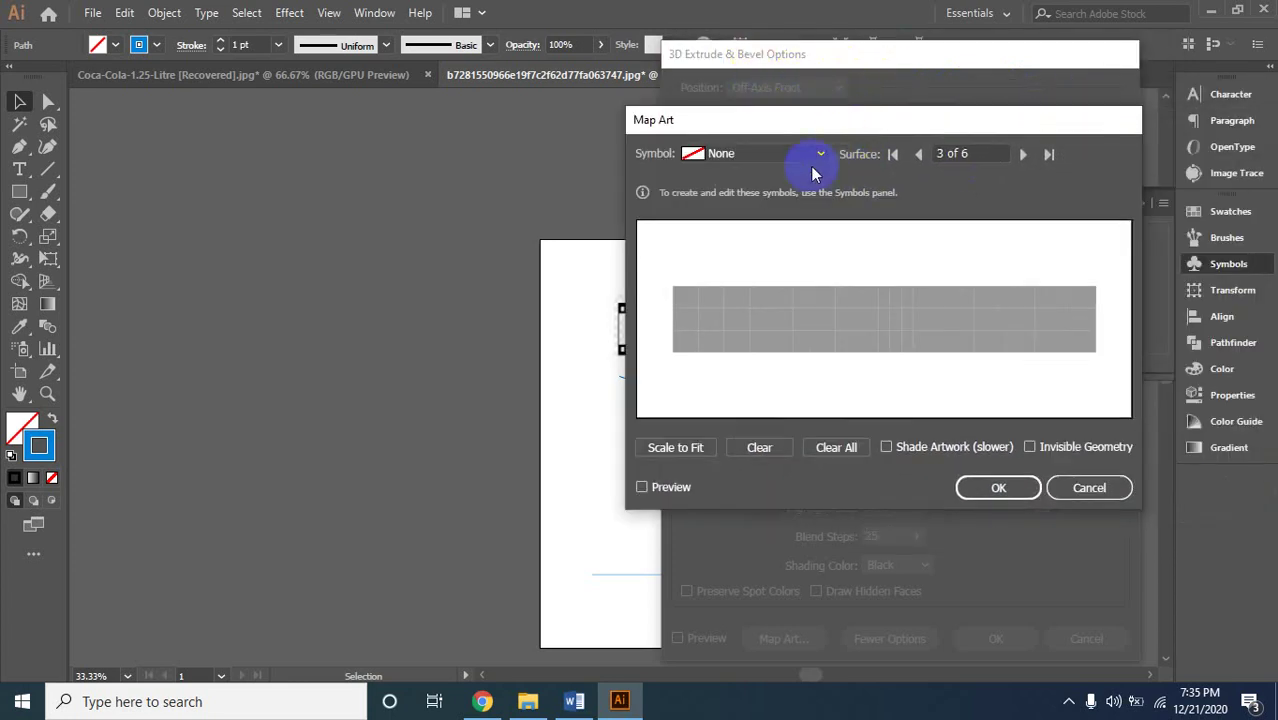
left_click(820, 152)
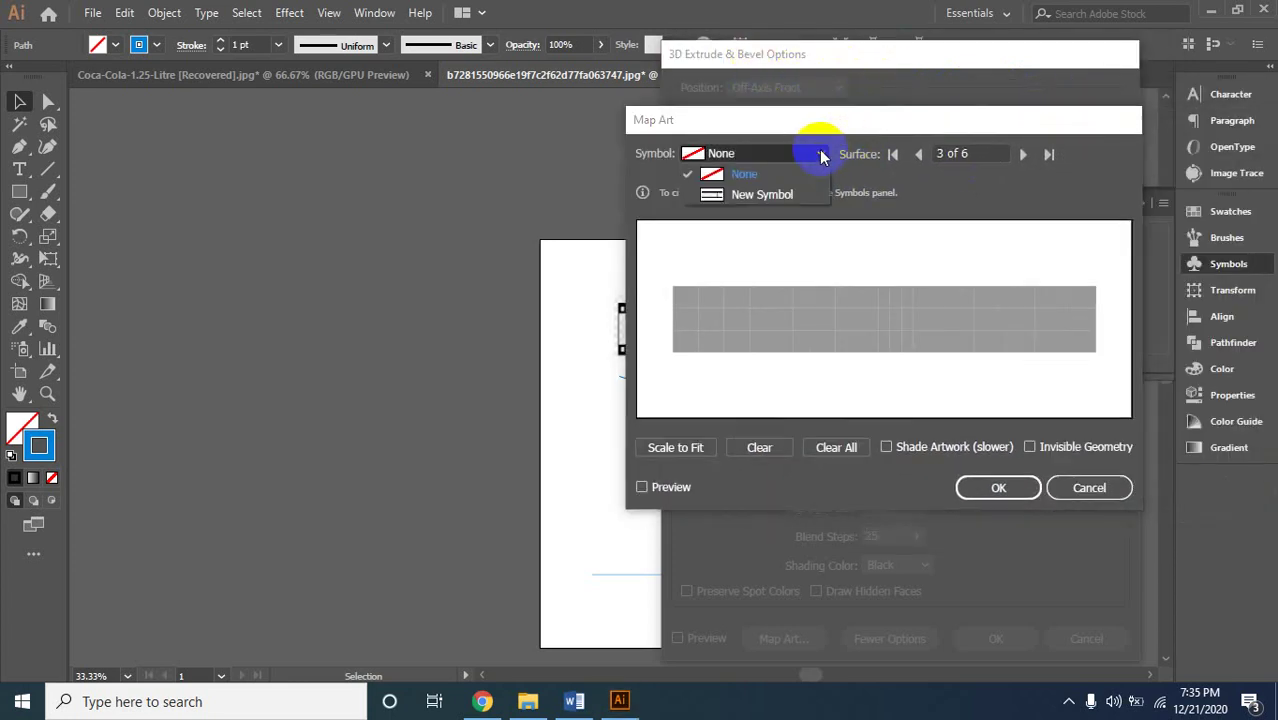
left_click(743, 199)
Confirm the film-strip mapping, preview the 3D extrusion and apply it.
left_click(986, 488)
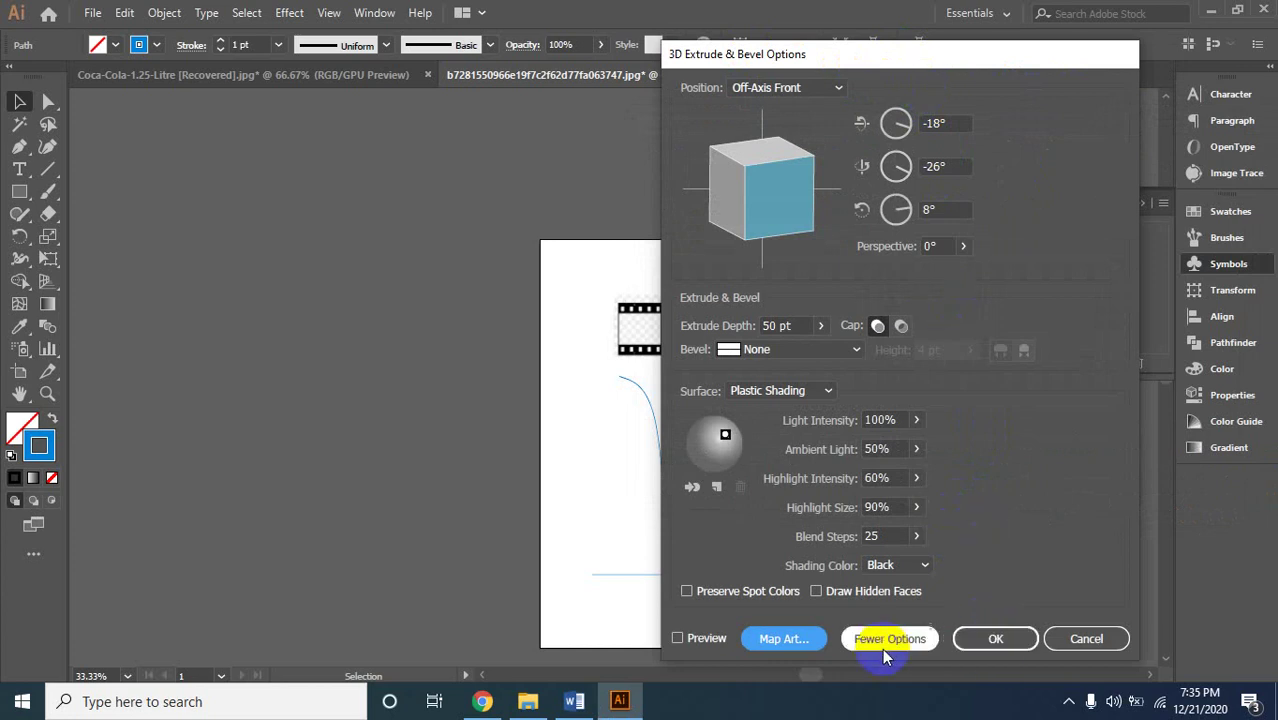
left_click(680, 639)
left_click(958, 648)
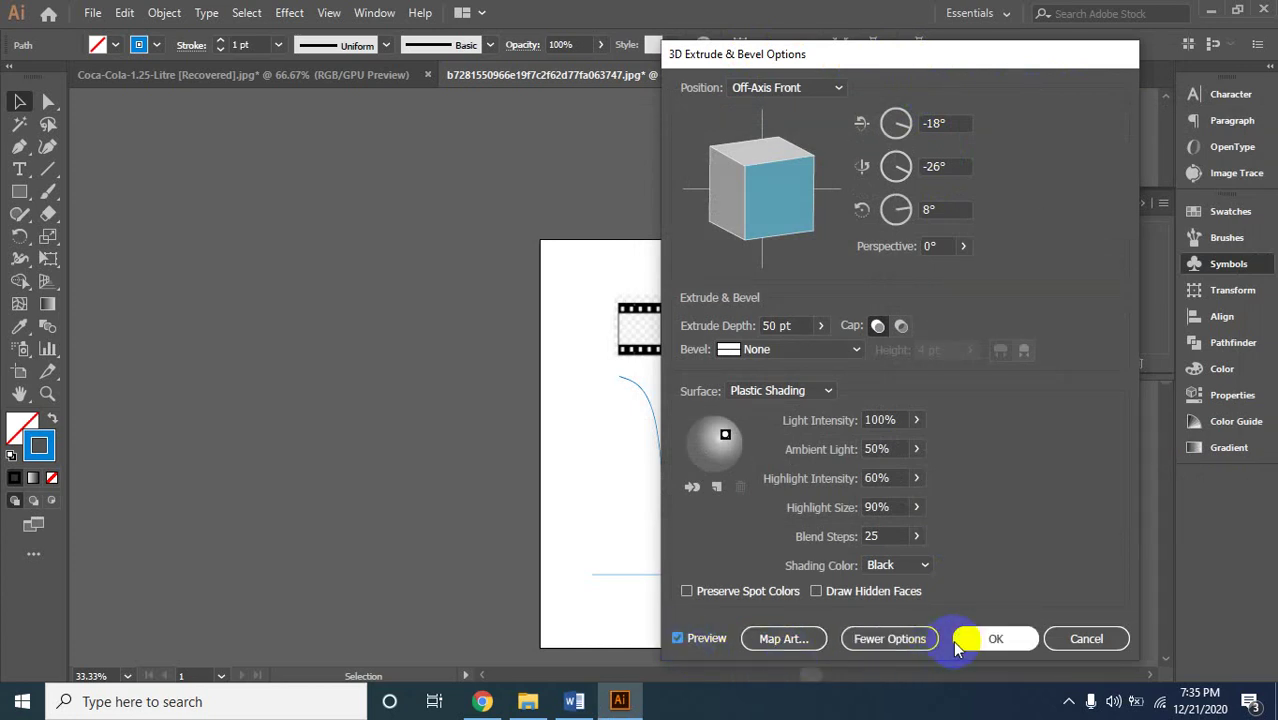
left_click(977, 642)
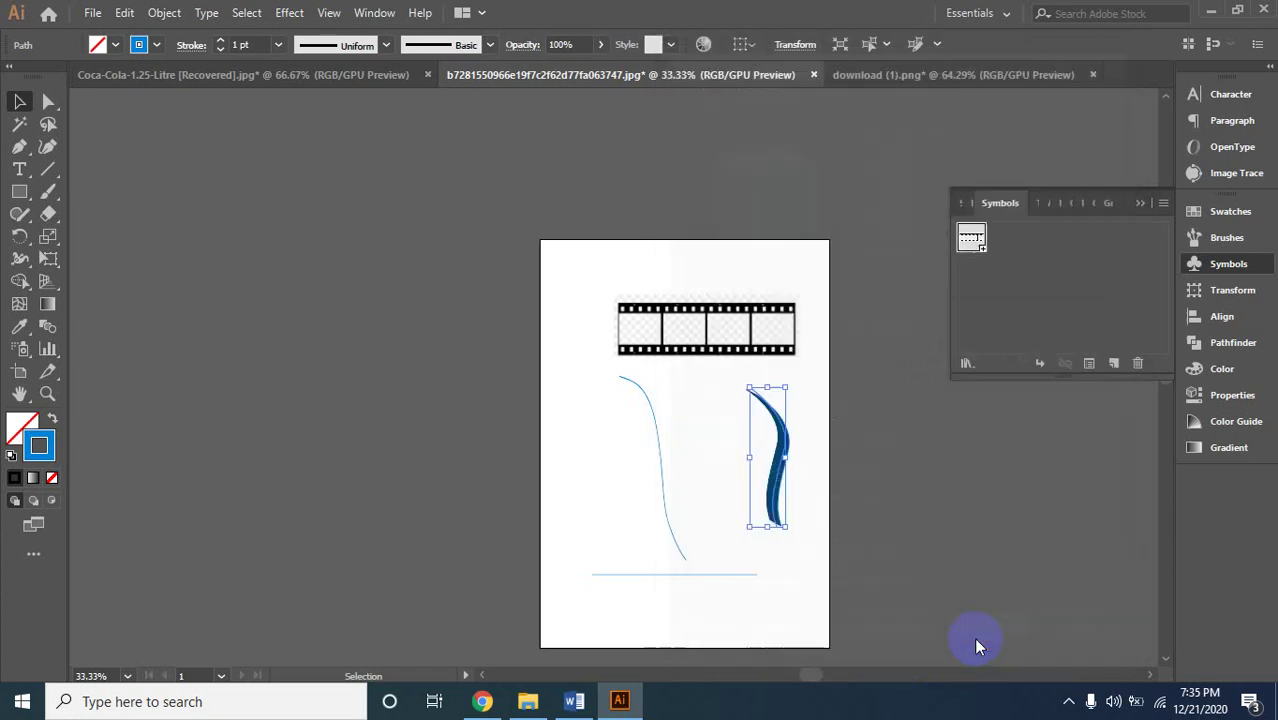
Zoom in on the blue ribbon and stretch it wider to the right.
left_click(826, 477)
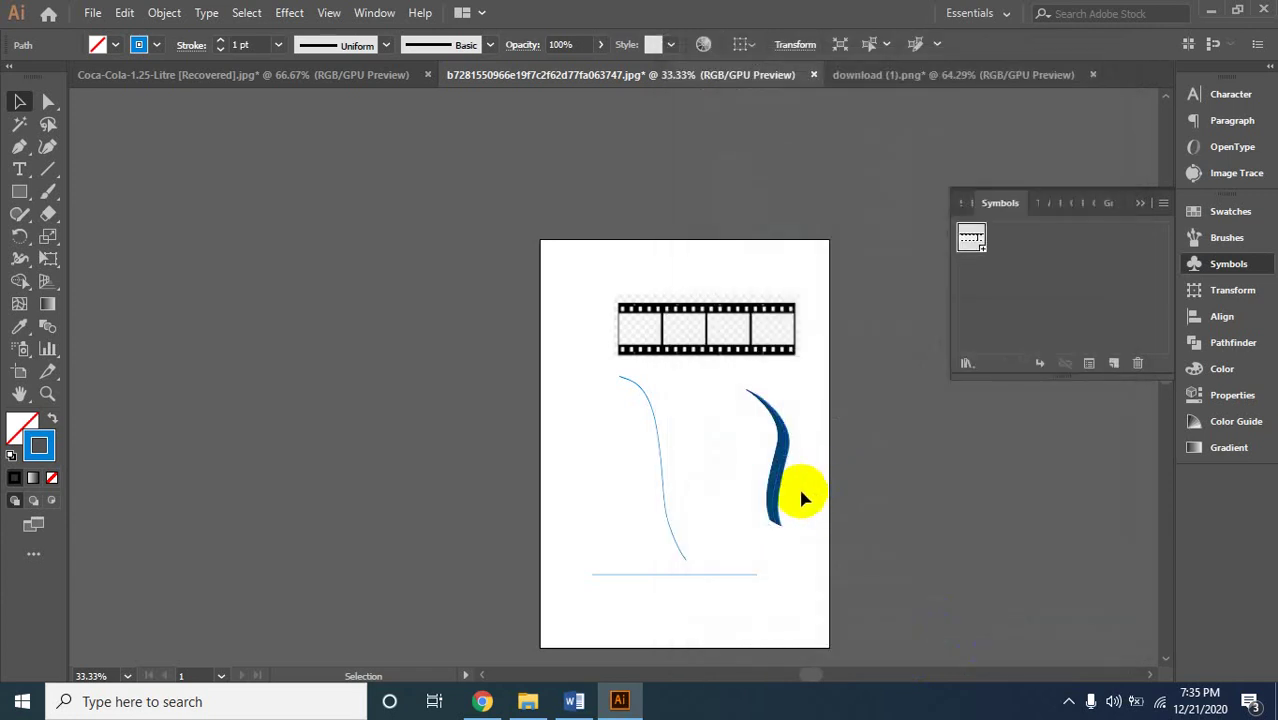
key("z")
left_click(770, 457)
left_click(465, 365)
left_click(561, 357)
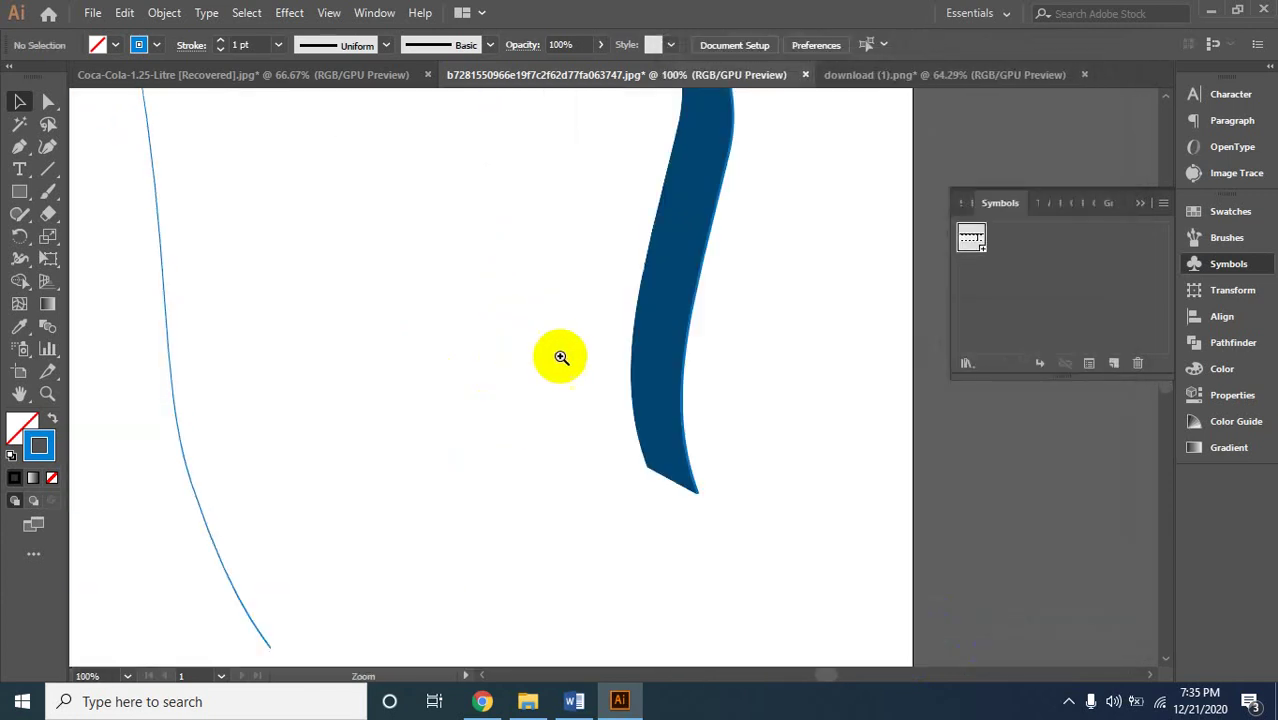
left_click(699, 283)
left_click(616, 374)
left_click(769, 418)
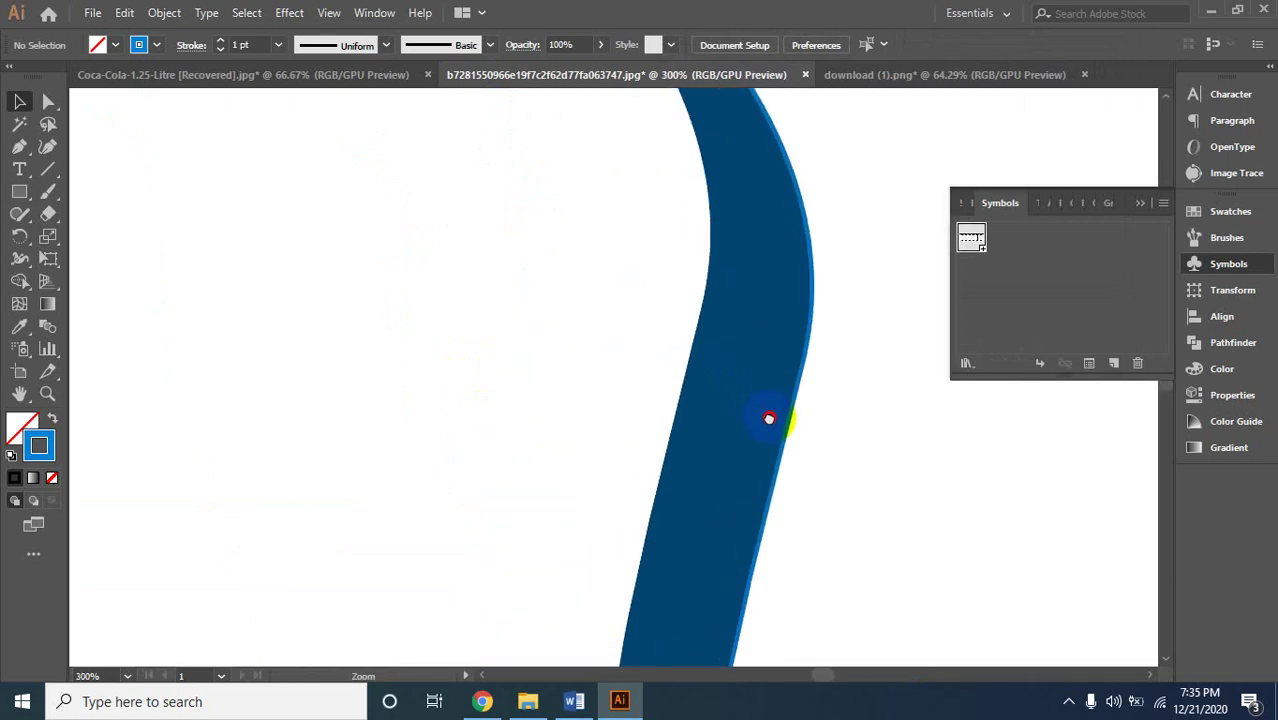
key("v")
left_click(742, 309)
left_click(779, 420)
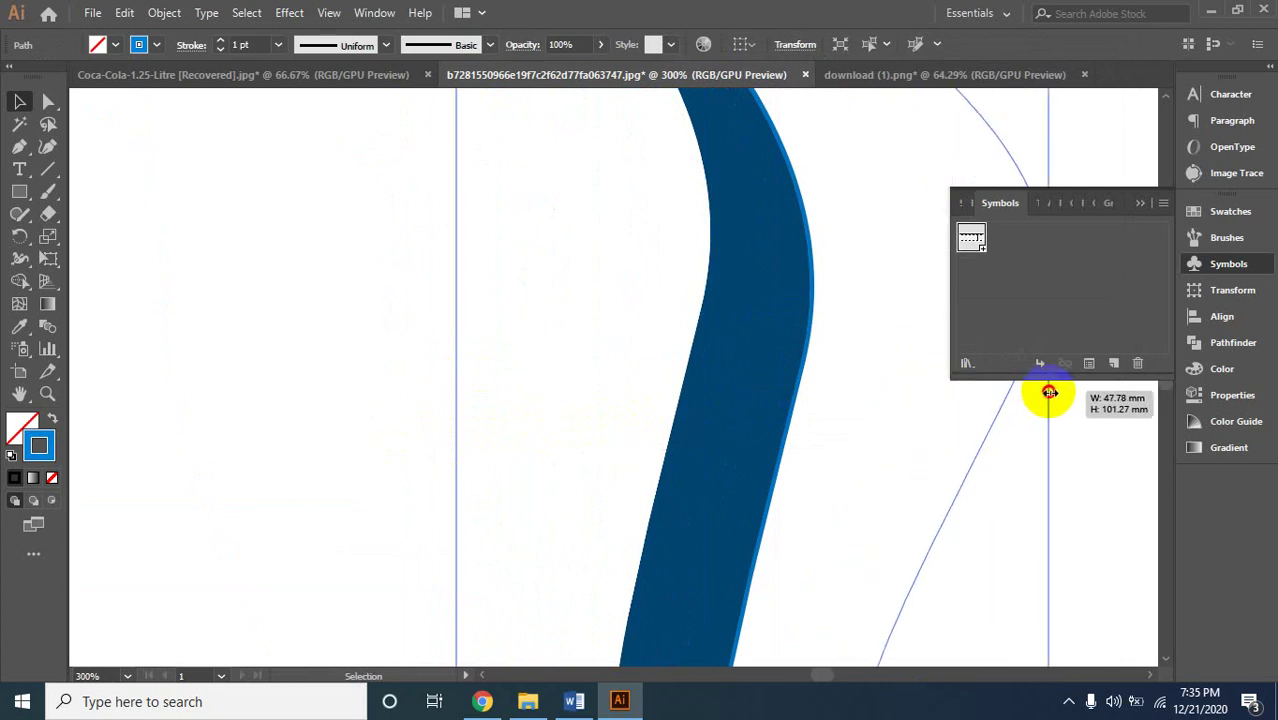
left_click_drag(781, 422, 1048, 420)
Stretch the ribbon far to the left, then zoom out to the whole page.
key("z")
left_click(847, 420, "alt")
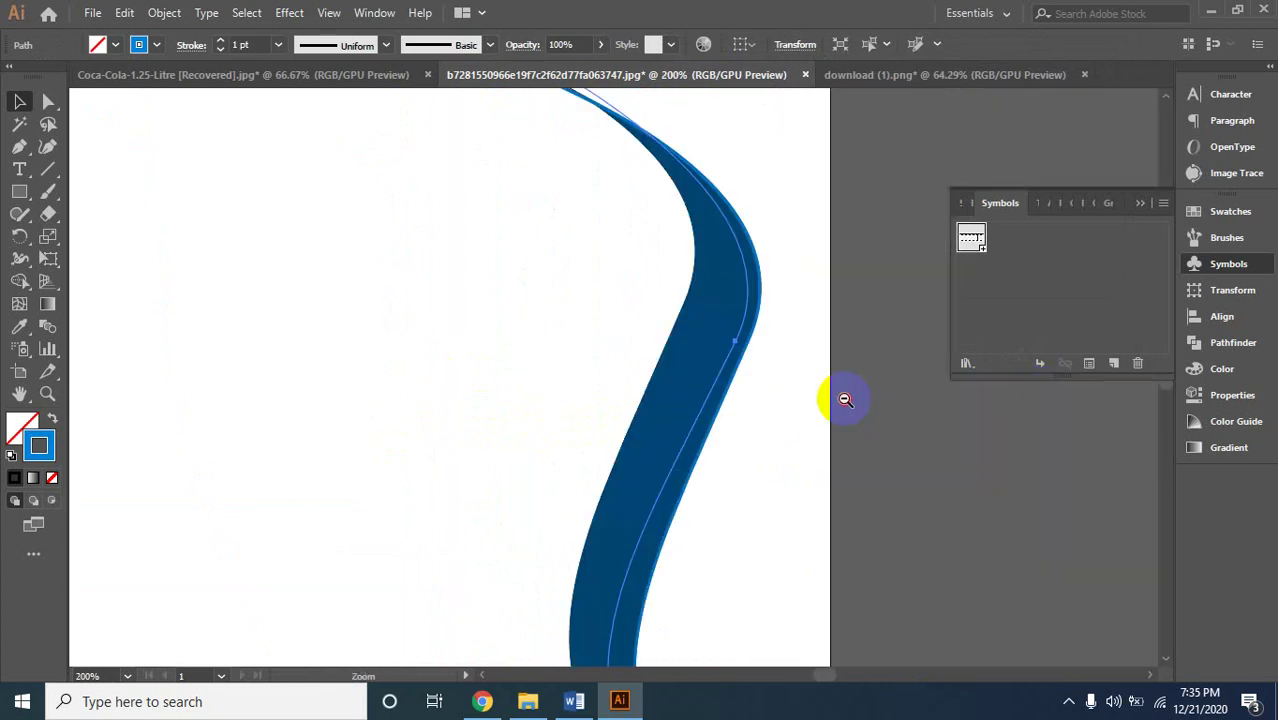
mouse_move(836, 397)
left_mouse_down()
mouse_move(707, 401)
mouse_move(913, 437)
left_mouse_up()
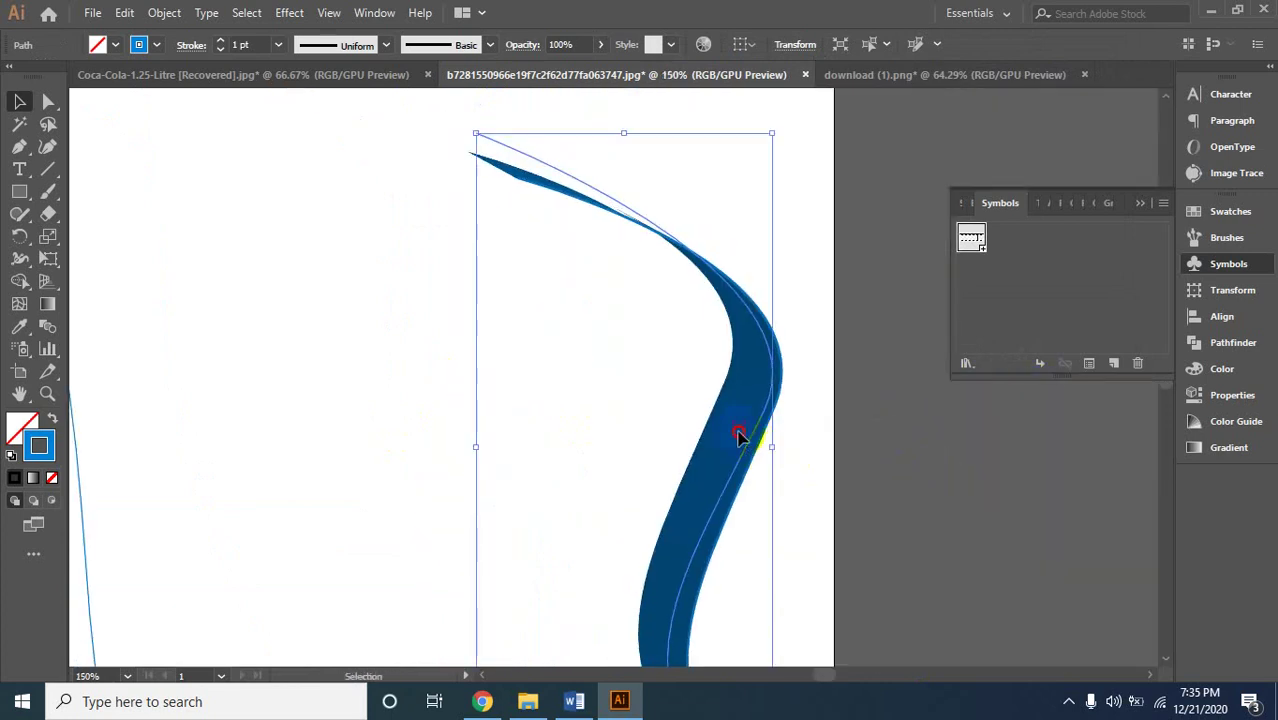
left_click_drag(476, 447, 314, 447)
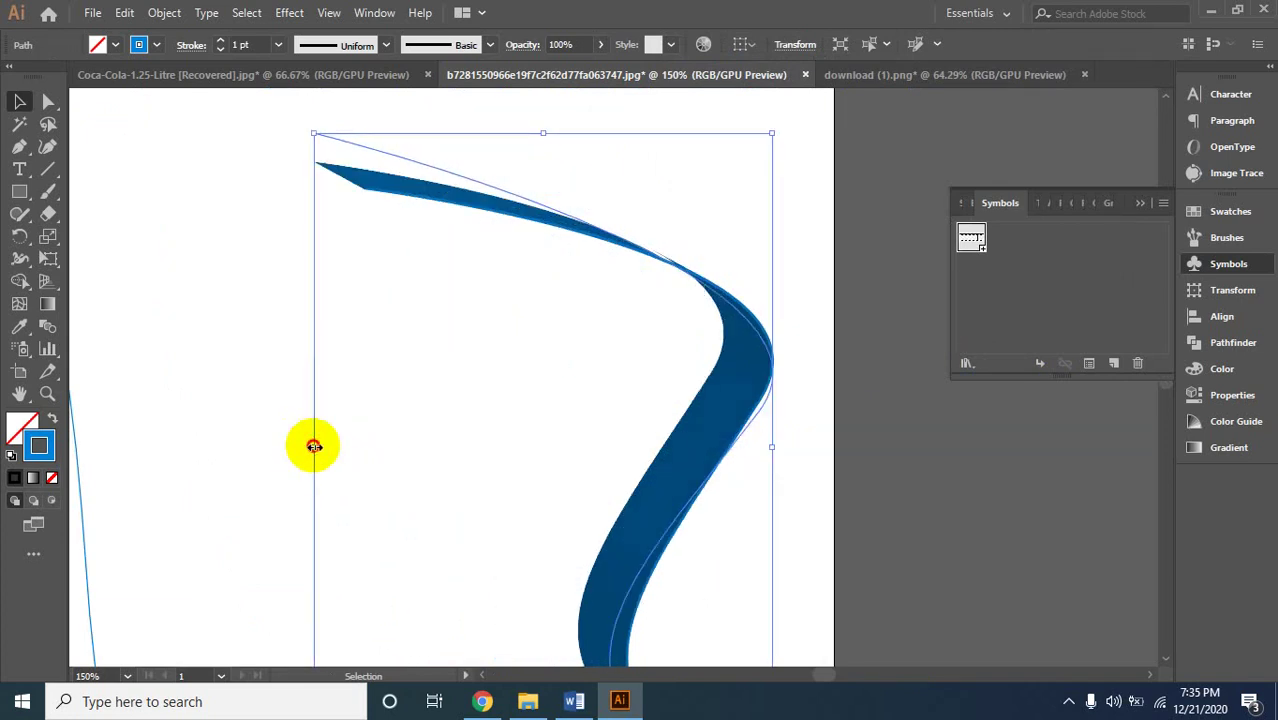
mouse_move(311, 445)
left_mouse_down()
mouse_move(52, 460)
mouse_move(70, 447)
left_mouse_up()
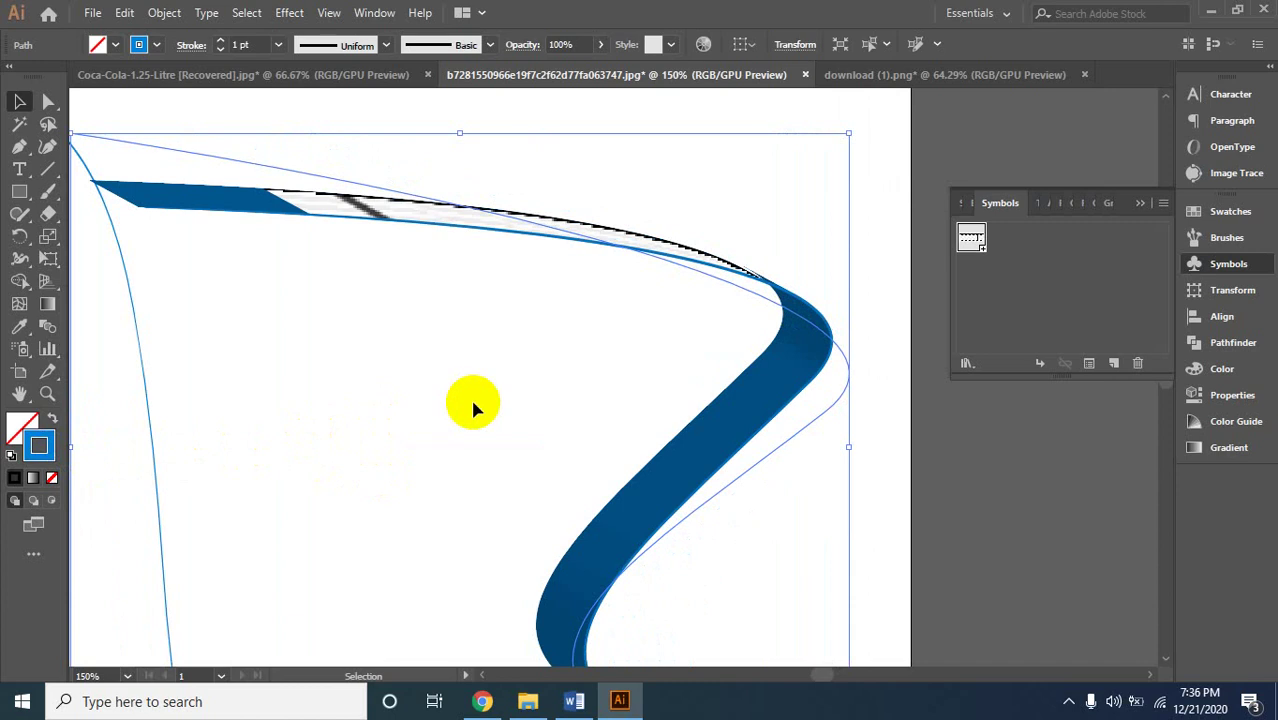
key("z")
left_click(391, 334, "alt")
left_click(568, 428, "alt")
Stretch the swoosh further left, up, down toward the page bottom, and right.
key("v")
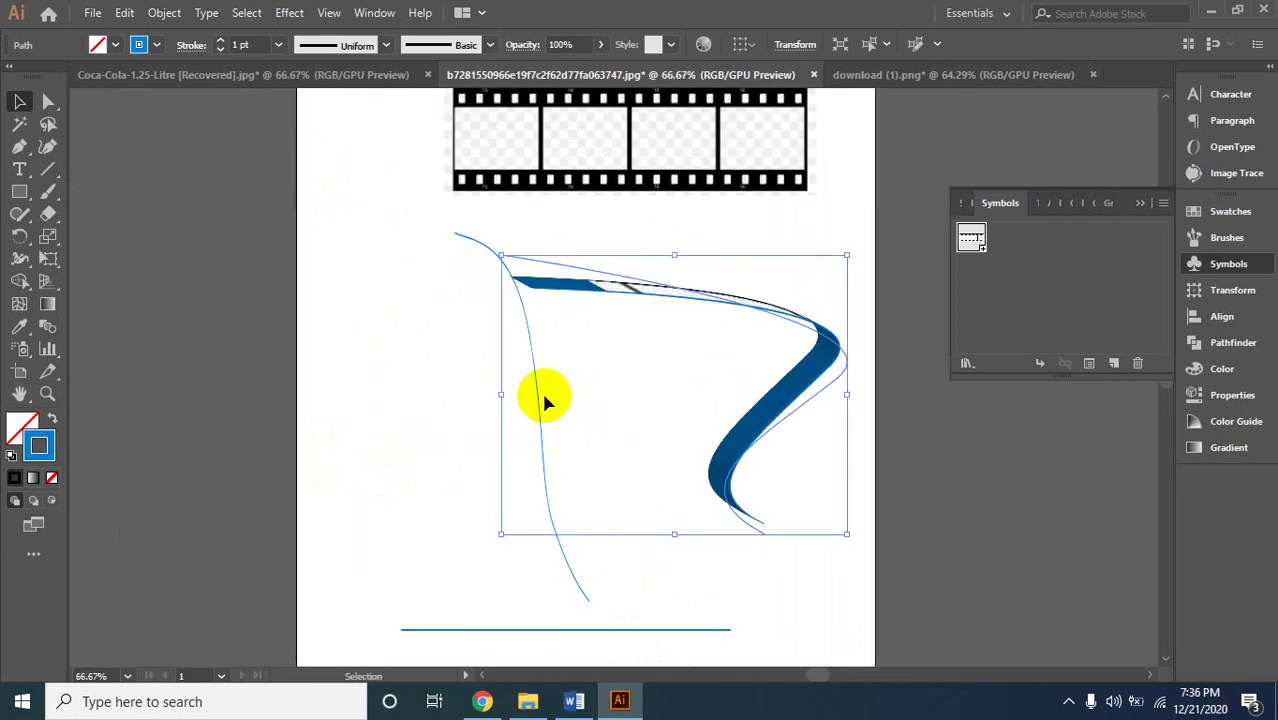
left_click_drag(502, 394, 237, 463)
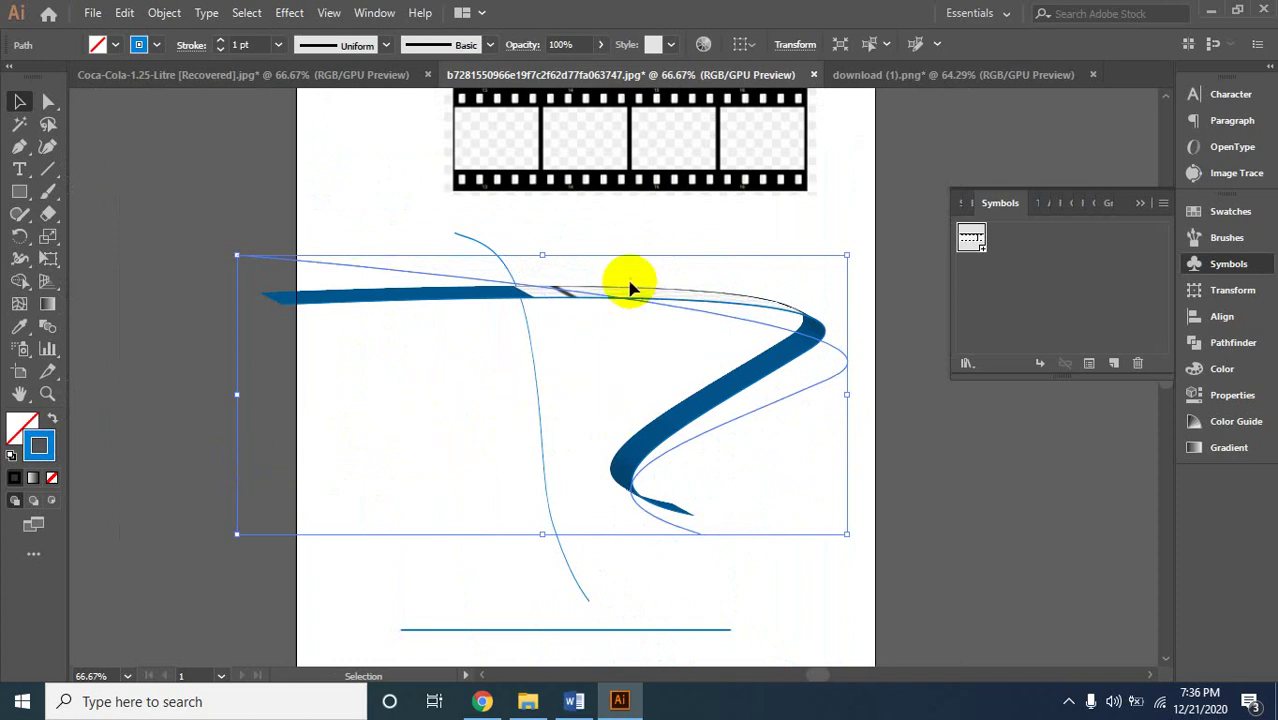
left_click_drag(540, 255, 542, 204)
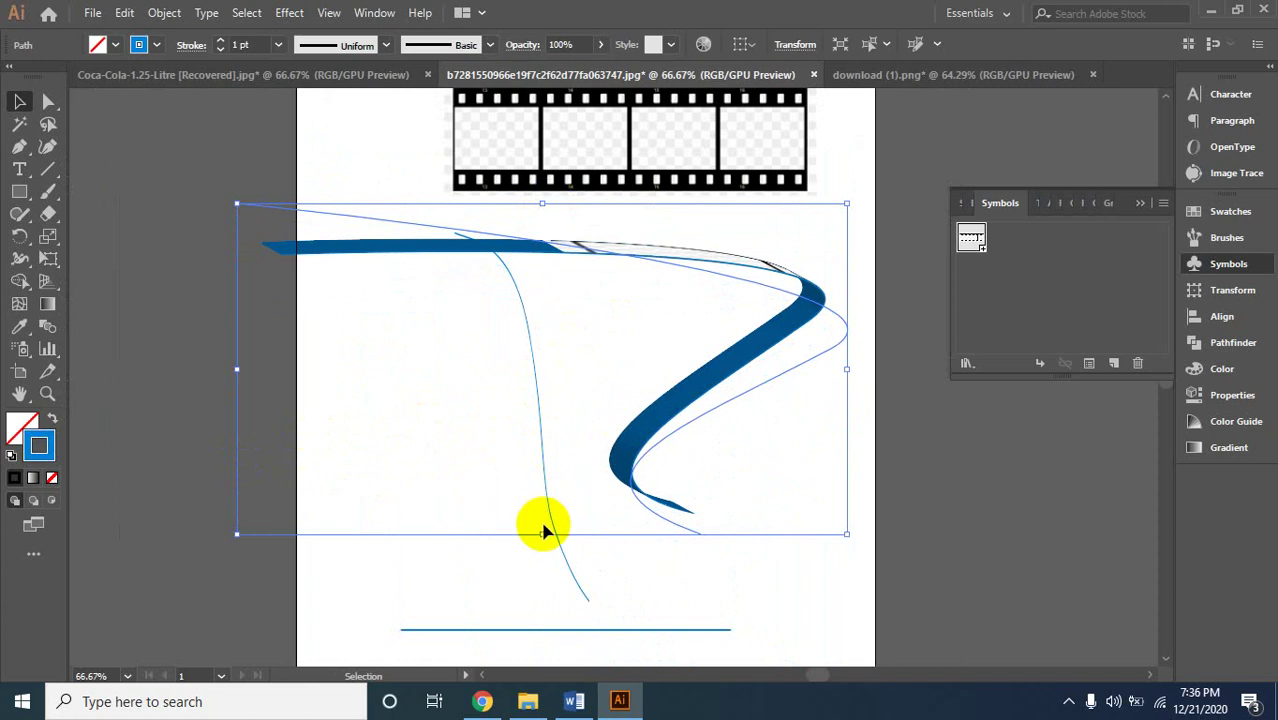
left_click_drag(542, 535, 540, 643)
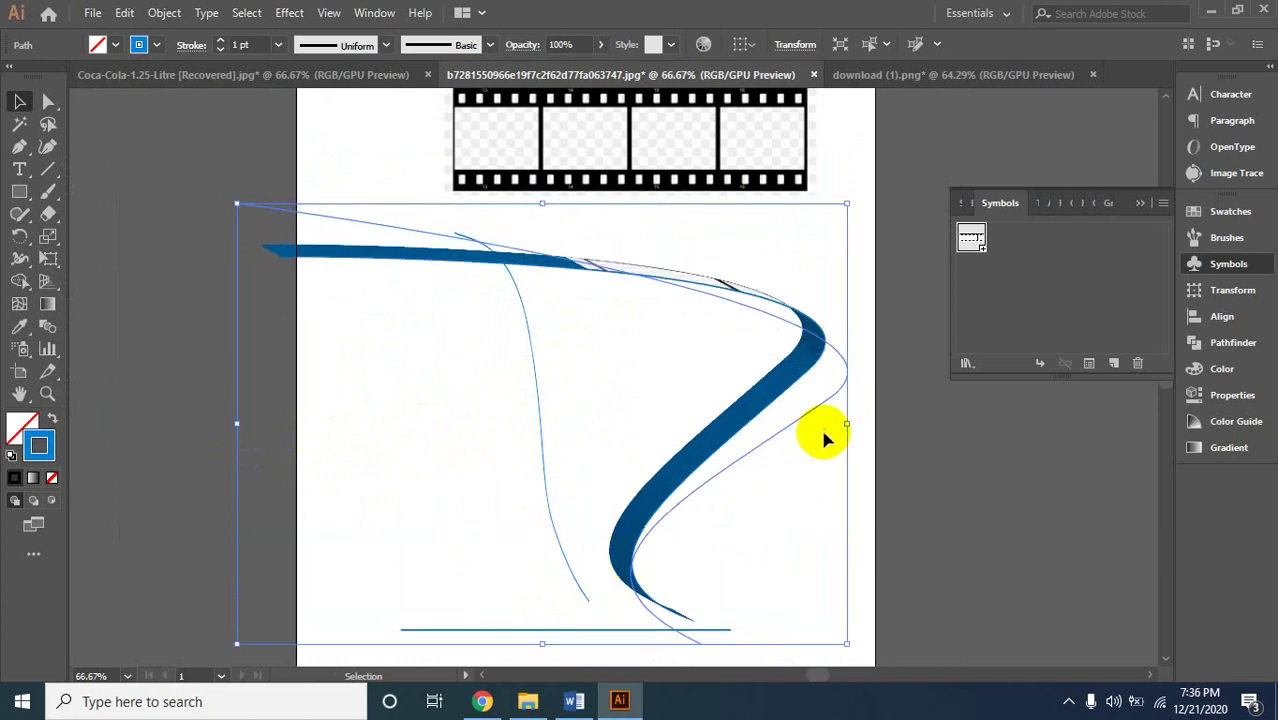
left_click_drag(848, 423, 954, 423)
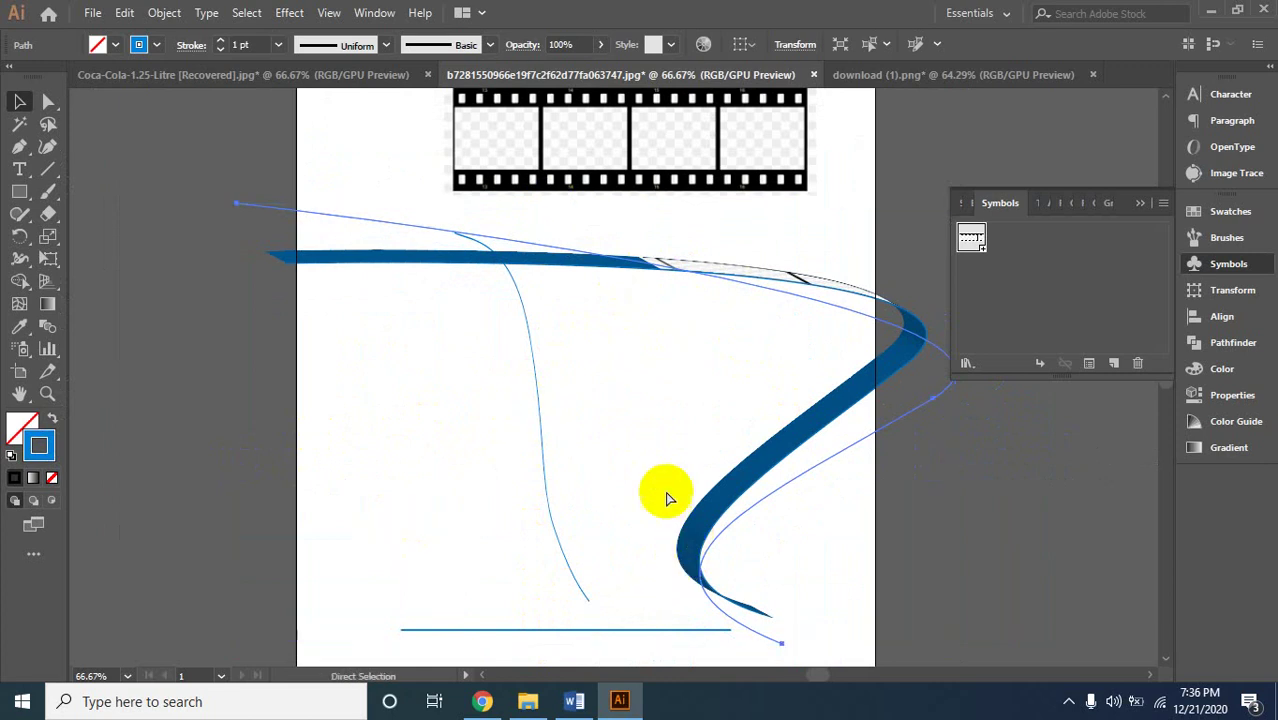
left_click(650, 446, "ctrl+alt")
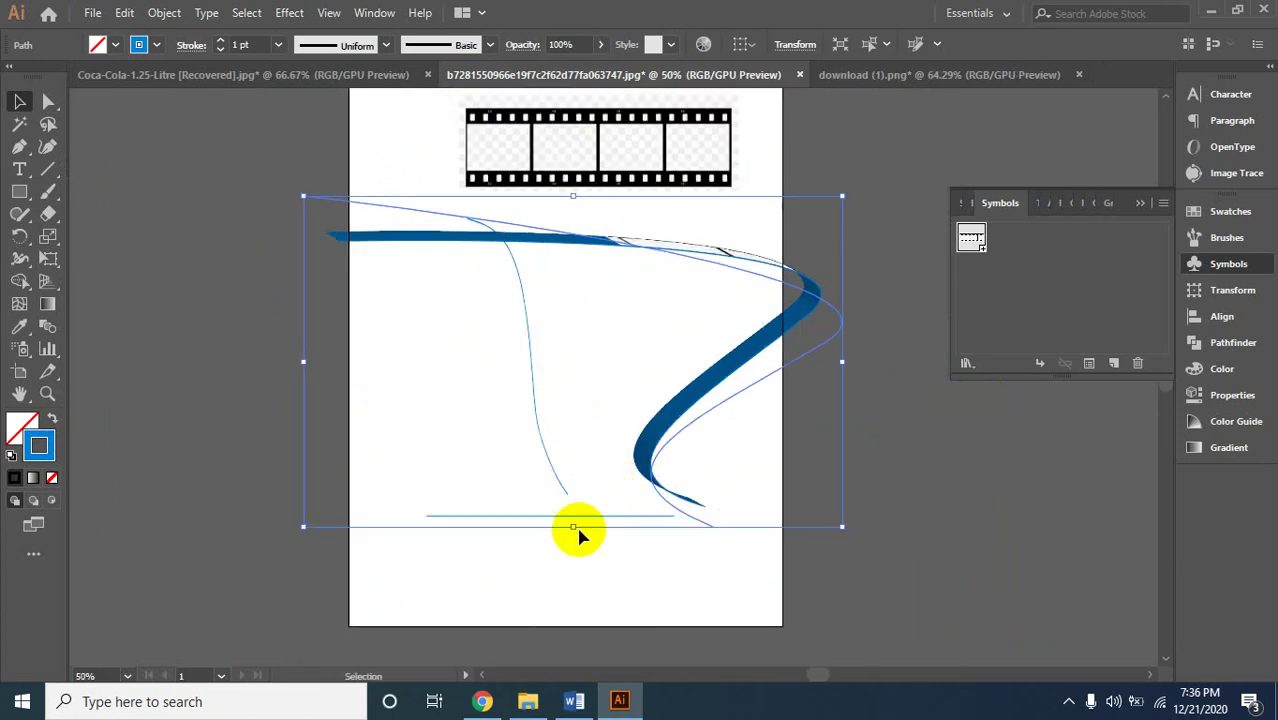
left_click_drag(573, 527, 573, 638)
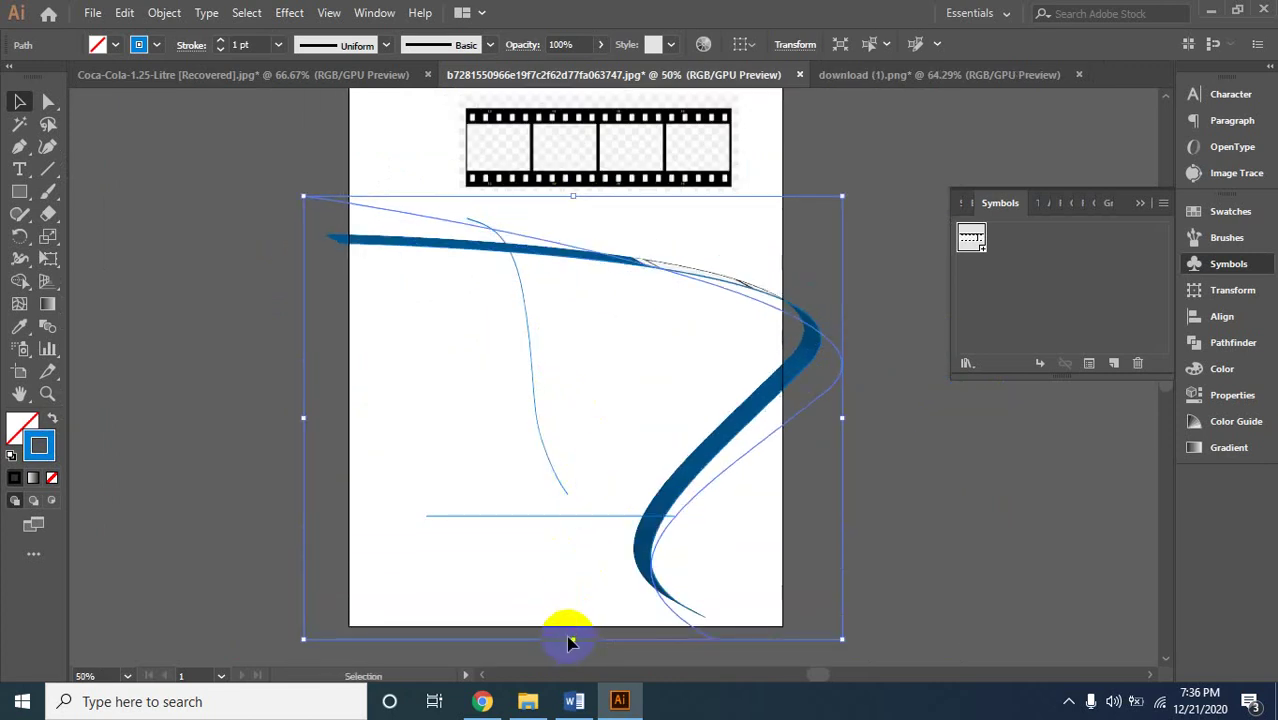
Inspect the curve's upper edge, hide selection outlines, and nudge the blue curve up slightly.
left_click(847, 408)
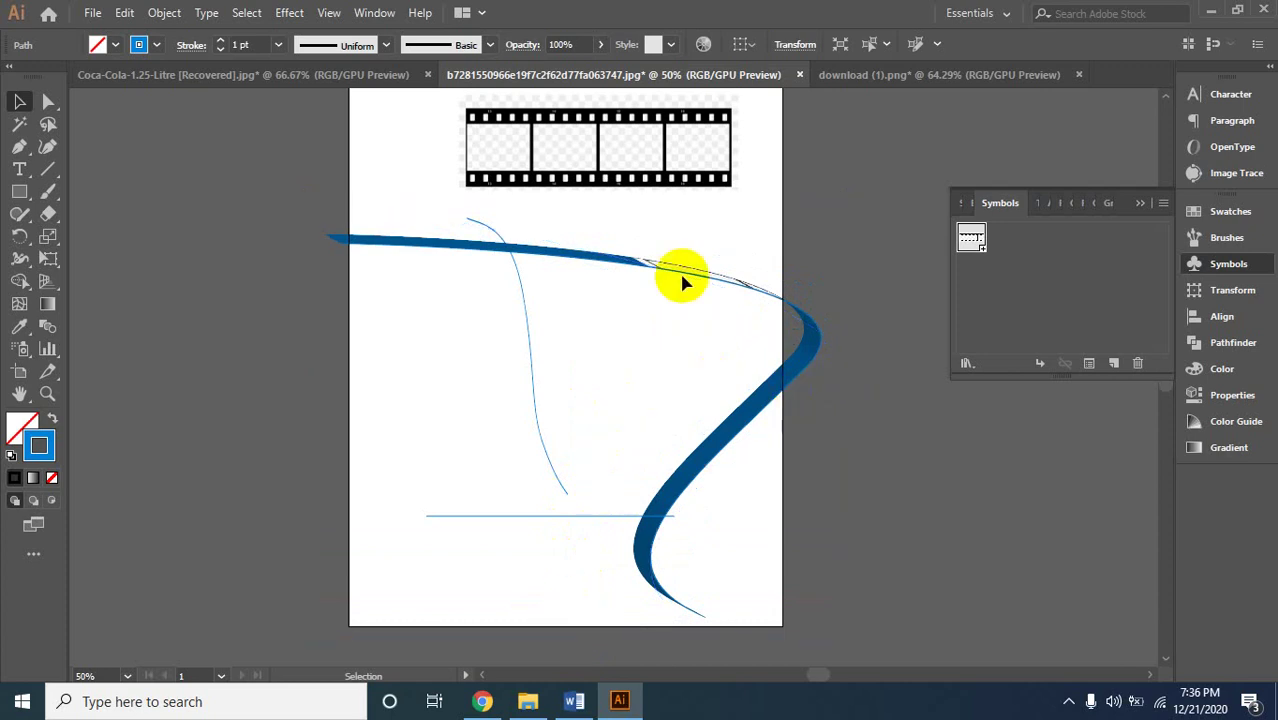
left_click(651, 334)
left_click(492, 501)
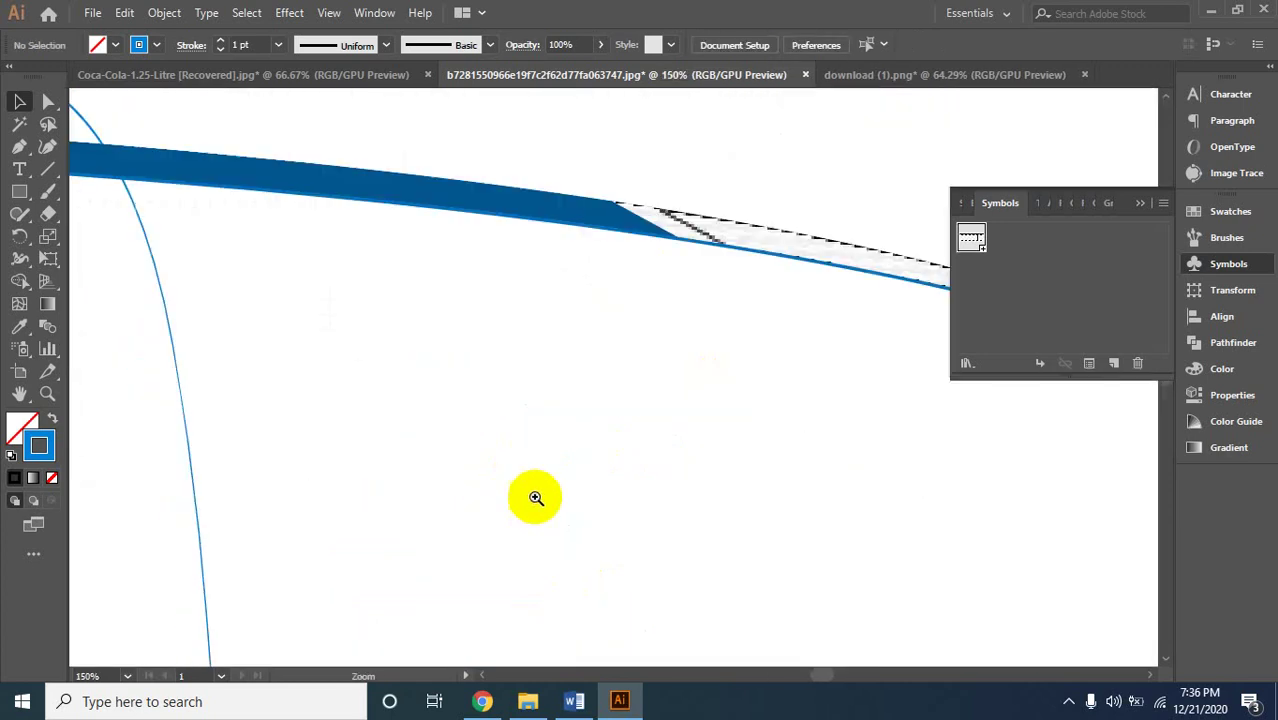
left_click(734, 229, "alt")
left_click(581, 349, "alt")
left_click(608, 422, "alt")
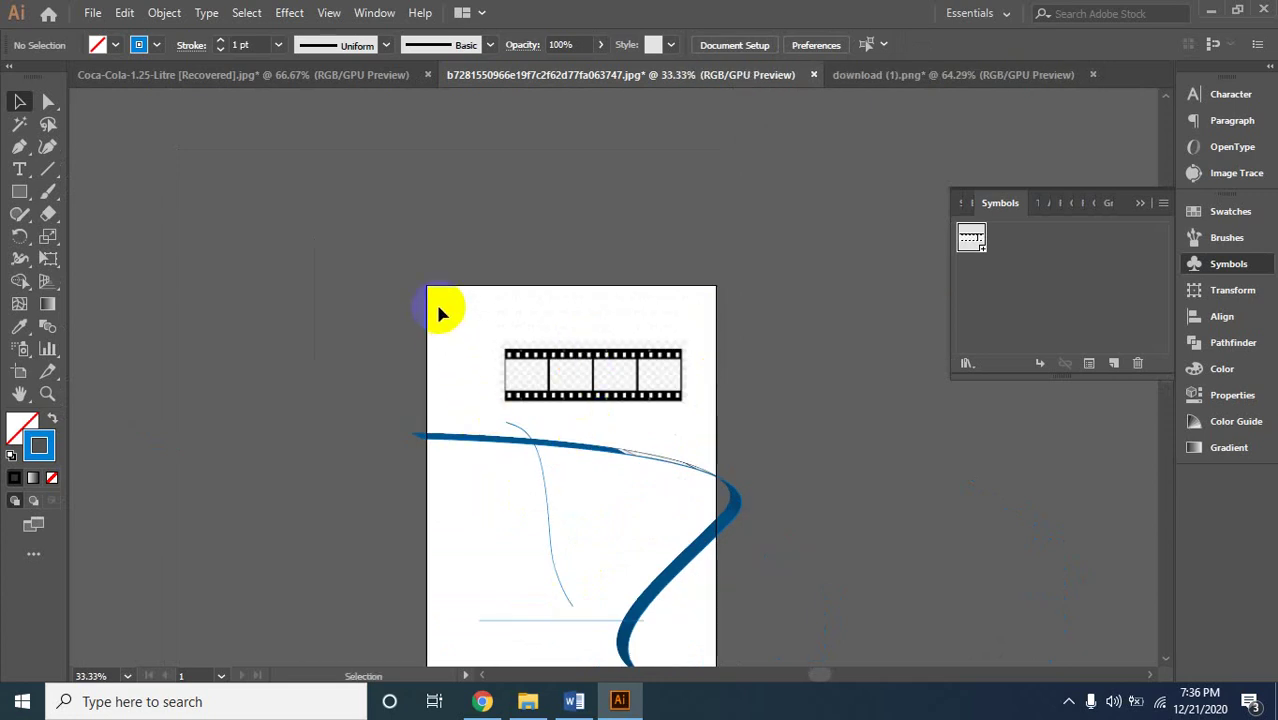
left_click(741, 617)
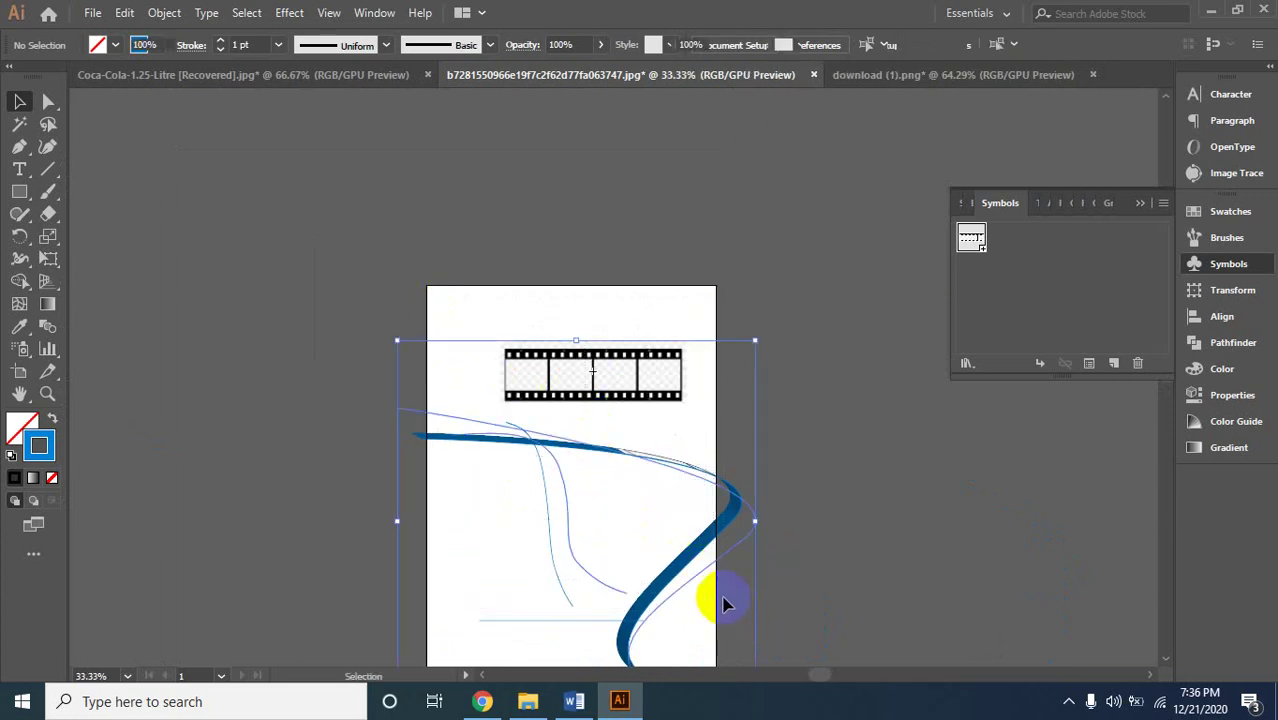
key("ctrl+h")
left_click(768, 430)
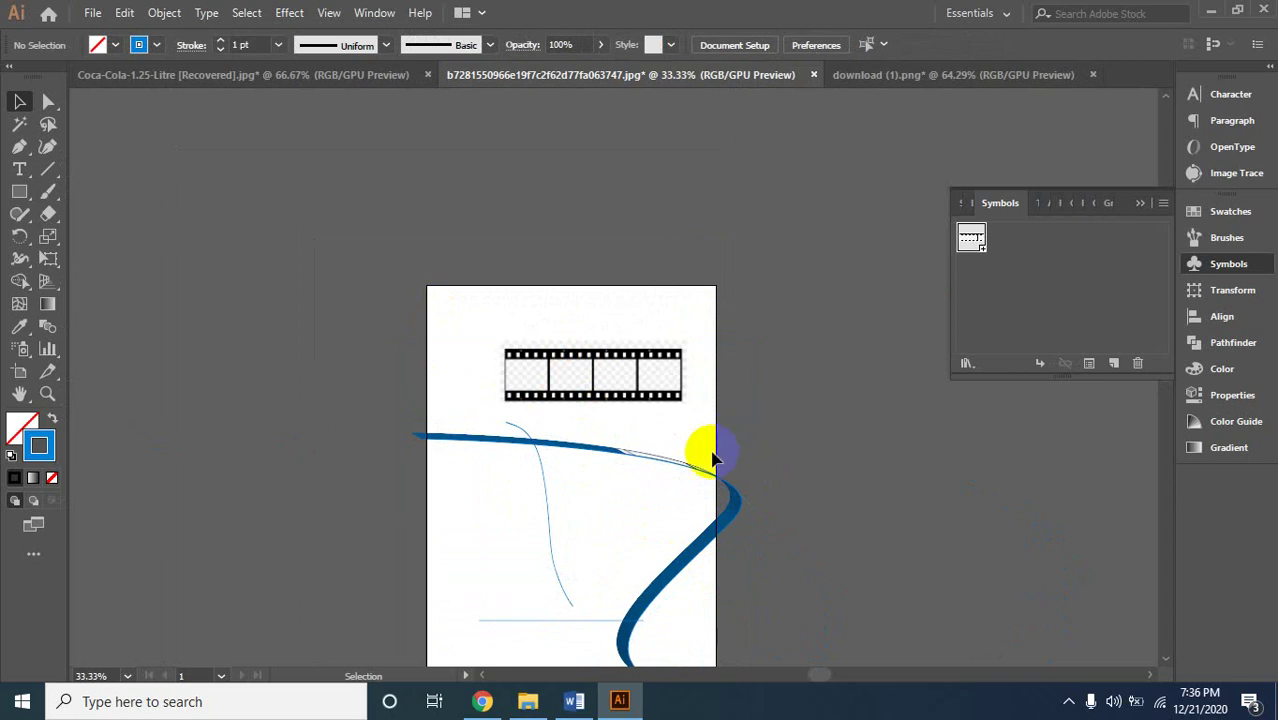
left_click(662, 467)
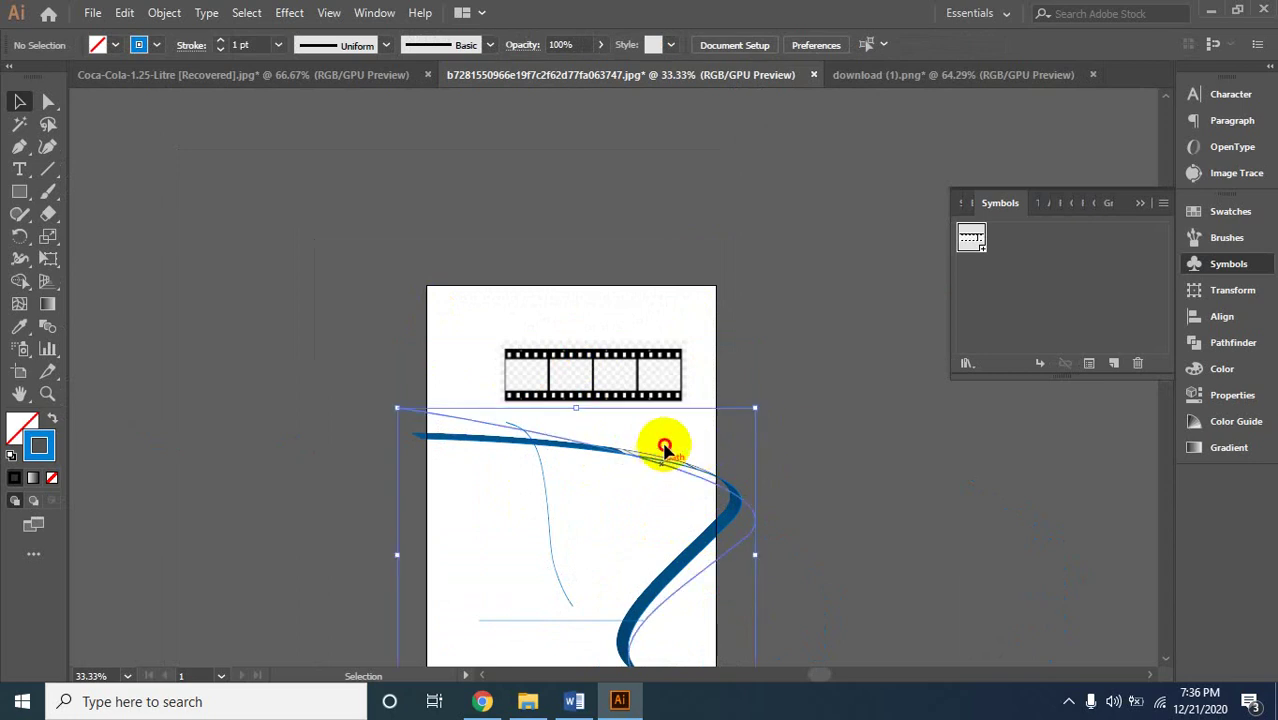
left_click_drag(660, 470, 668, 450)
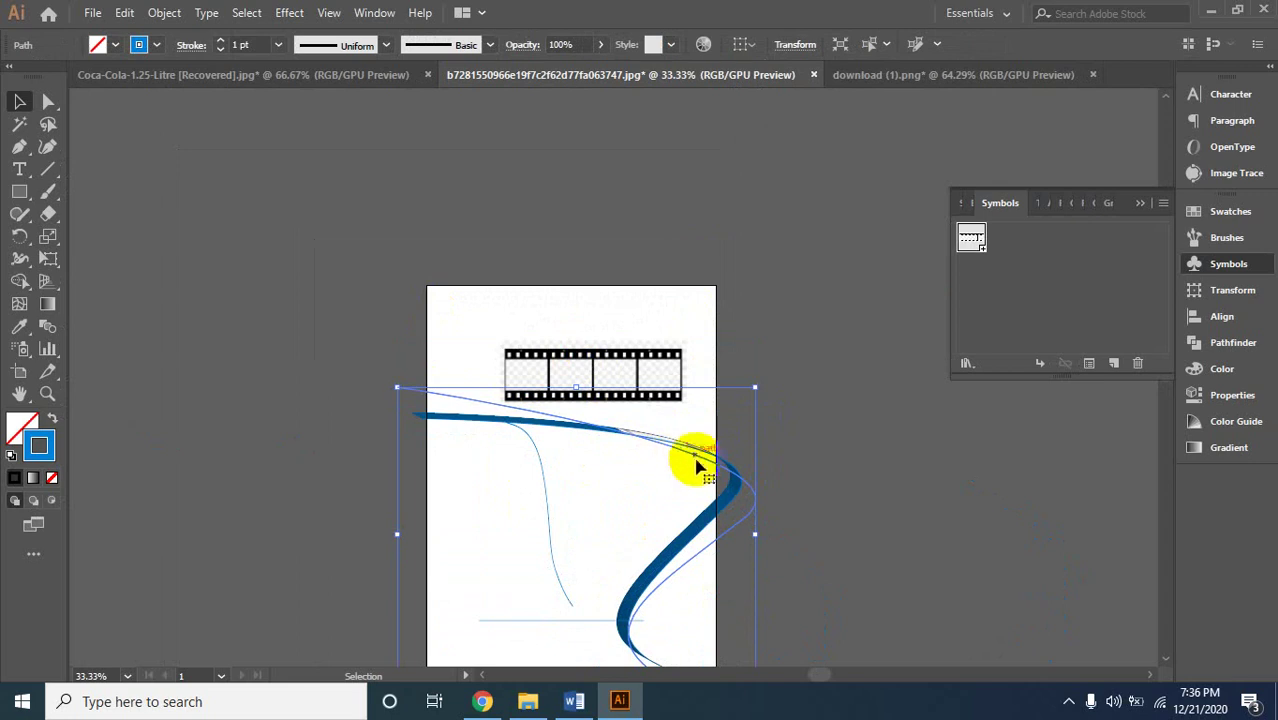
left_click(738, 424)
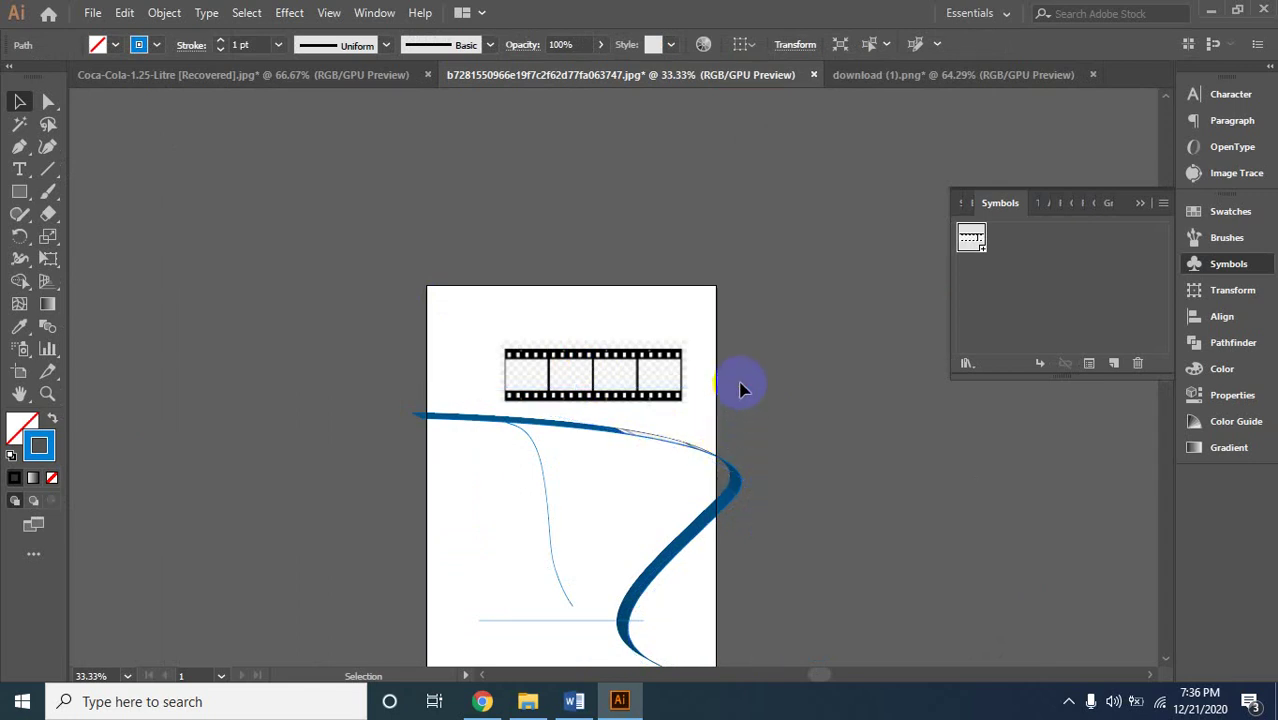
left_click(741, 388)
Marquee-select the curves and filmstrip together and delete them.
left_click(638, 464)
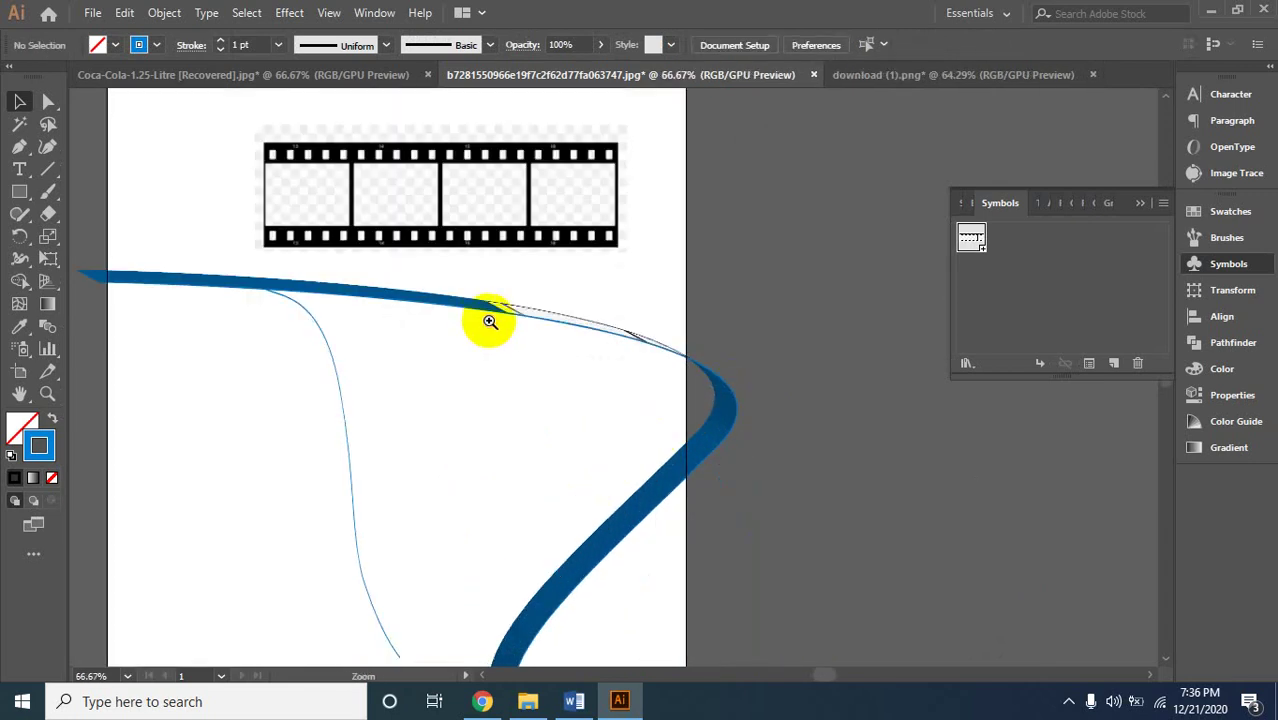
left_click(560, 350)
left_click(800, 445)
left_click(891, 482)
left_click(766, 624, "alt")
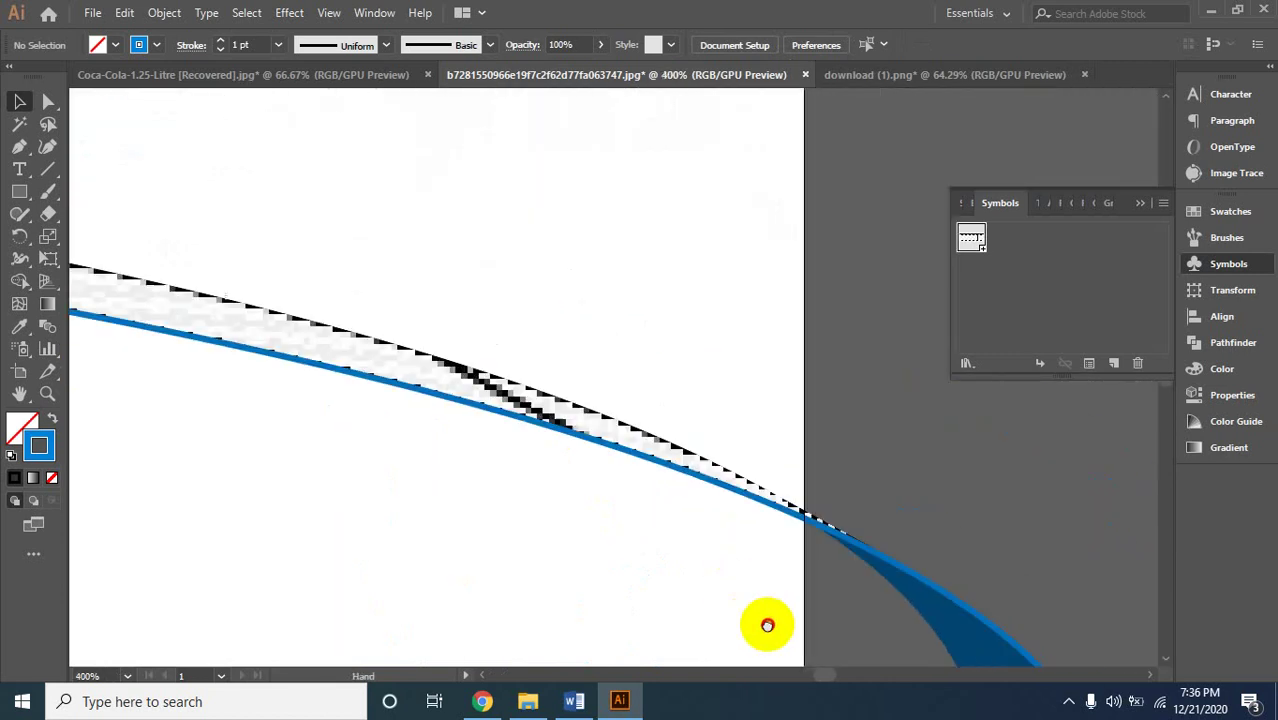
left_click(496, 420, "alt")
left_click(613, 419, "alt")
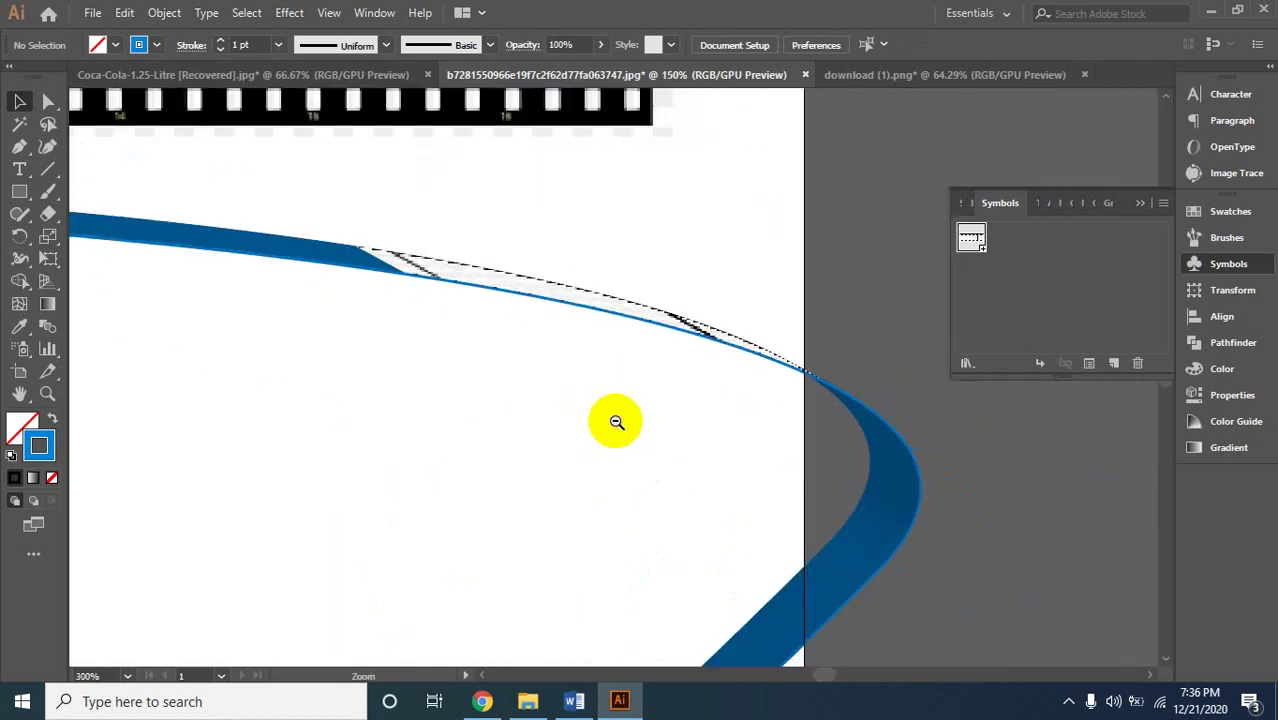
left_click(616, 422, "alt")
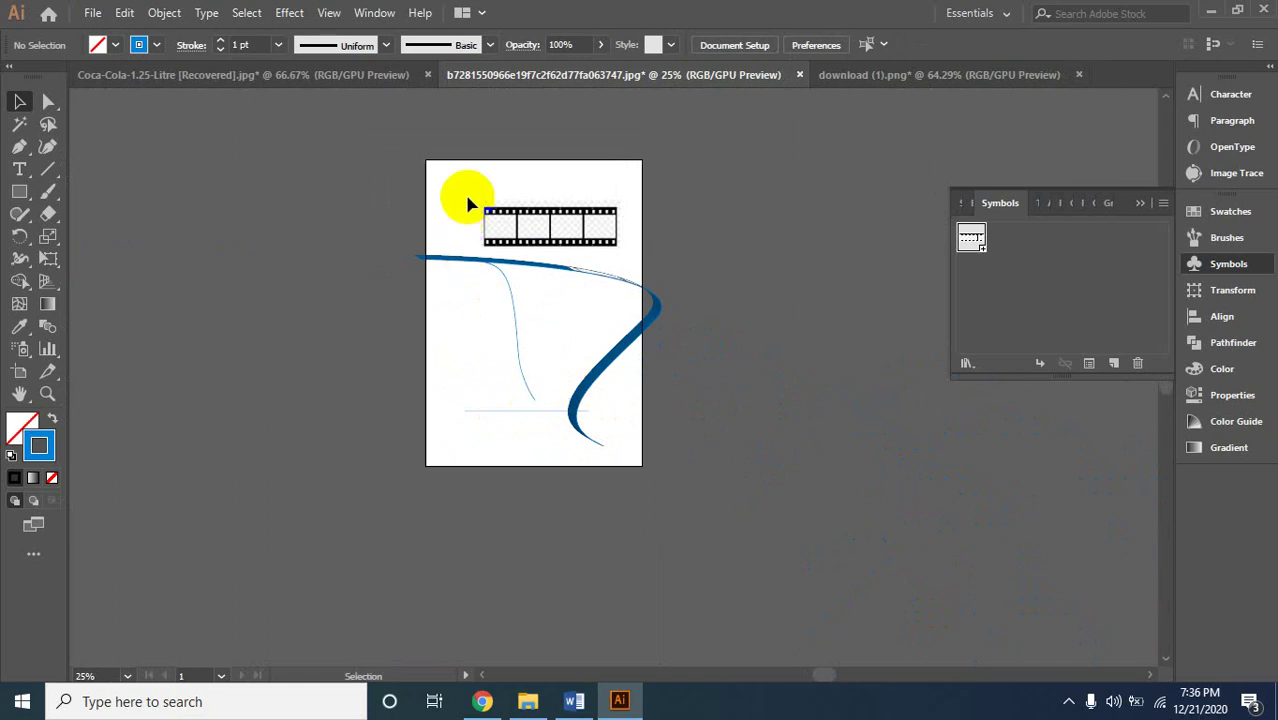
left_click_drag(456, 201, 652, 474)
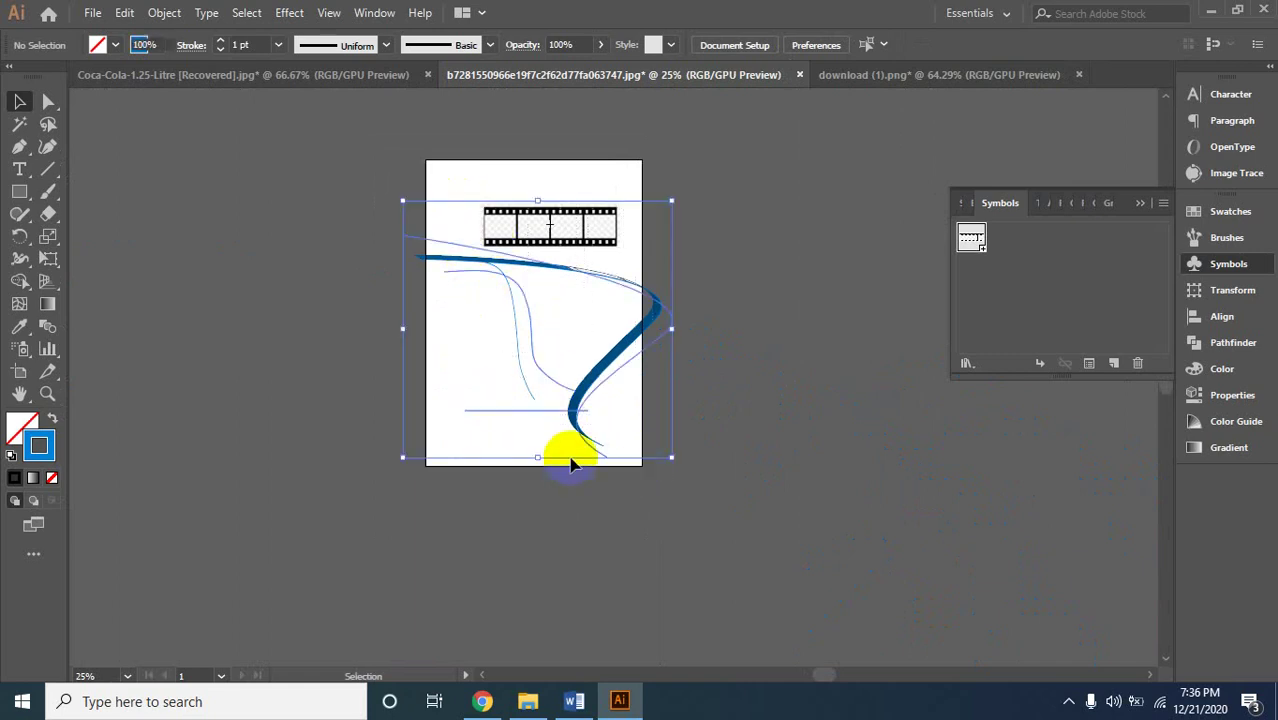
key("Delete")
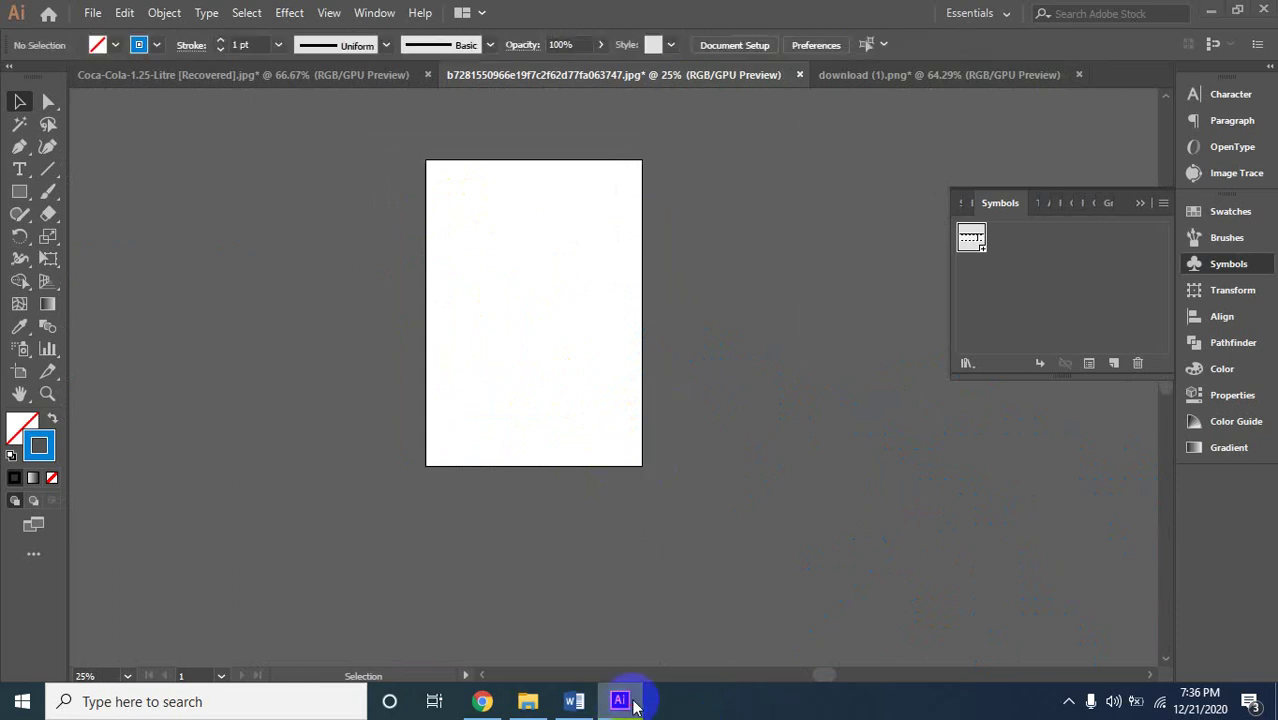
left_click(634, 705)
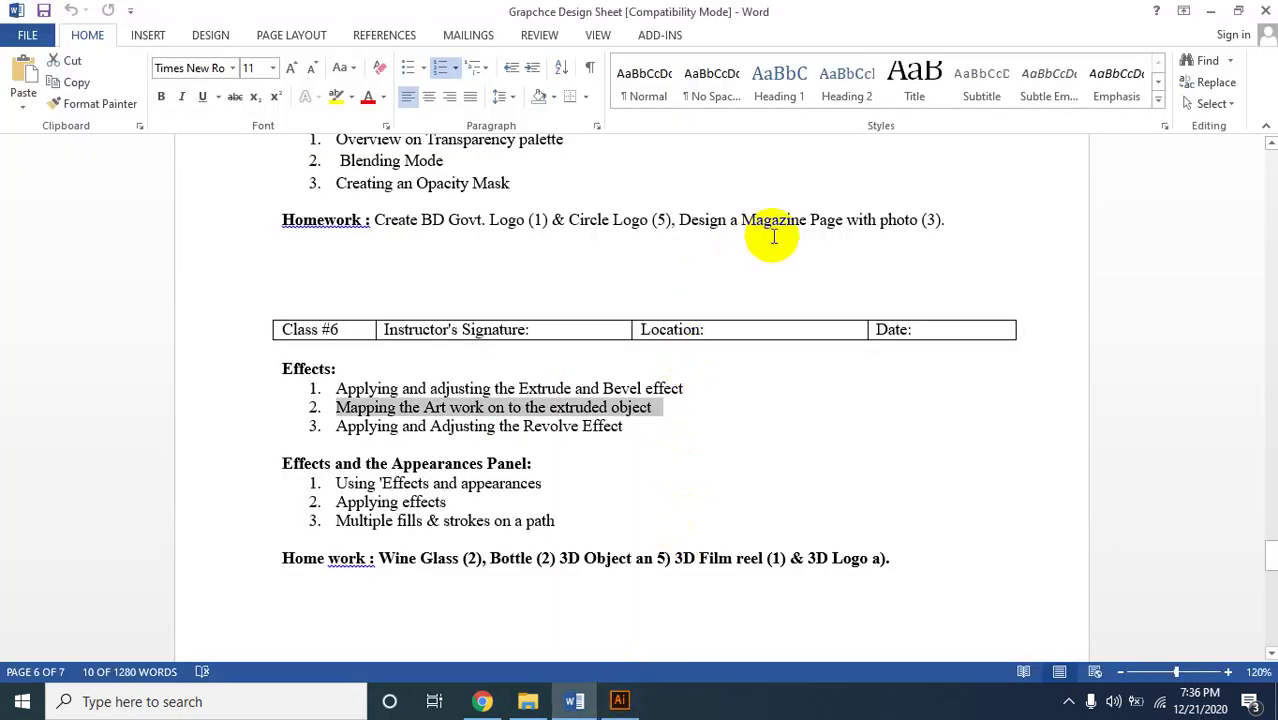
Highlight the homework assignments text in Word's Home work line, then switch back to Illustrator.
left_click(694, 560)
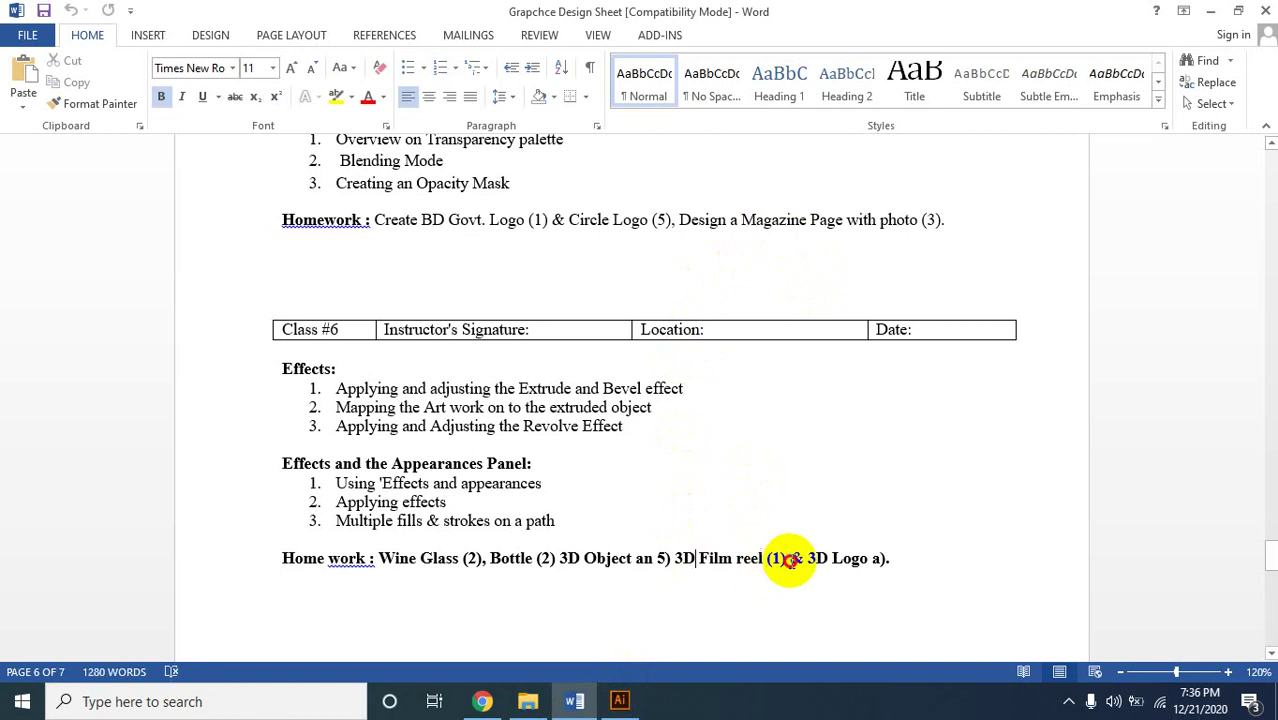
left_click_drag(904, 557, 380, 560)
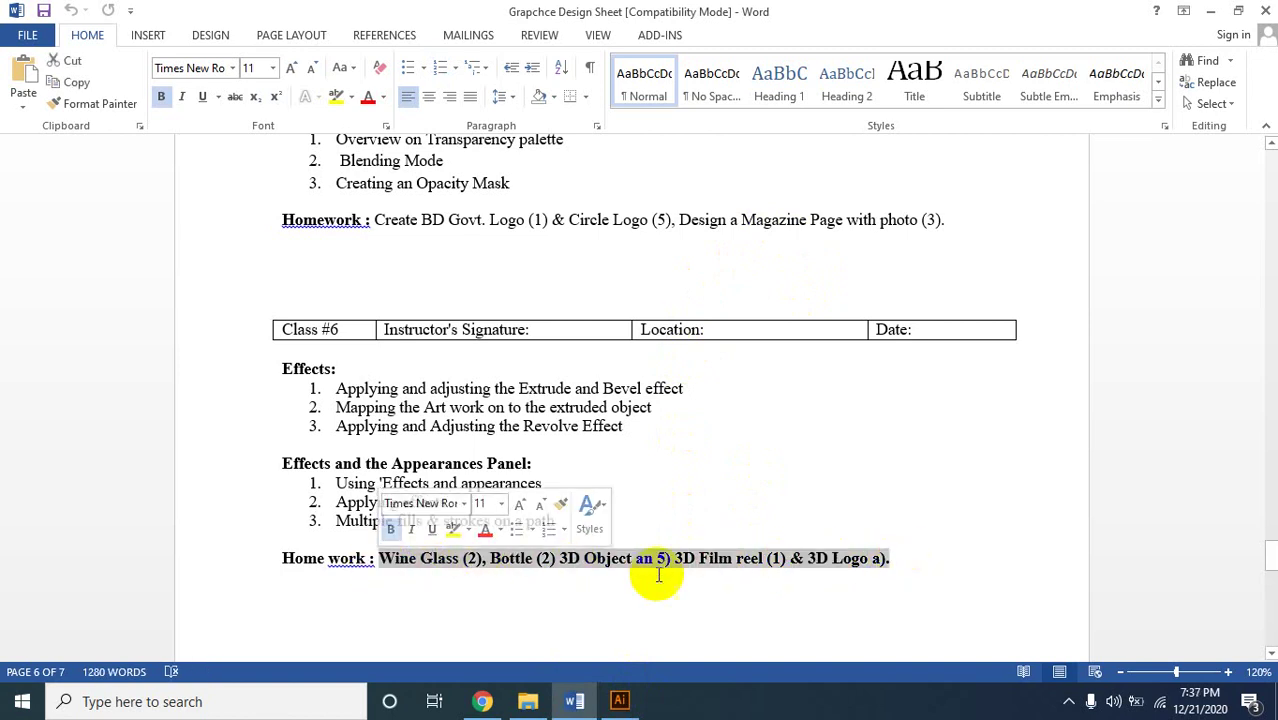
left_click(822, 562)
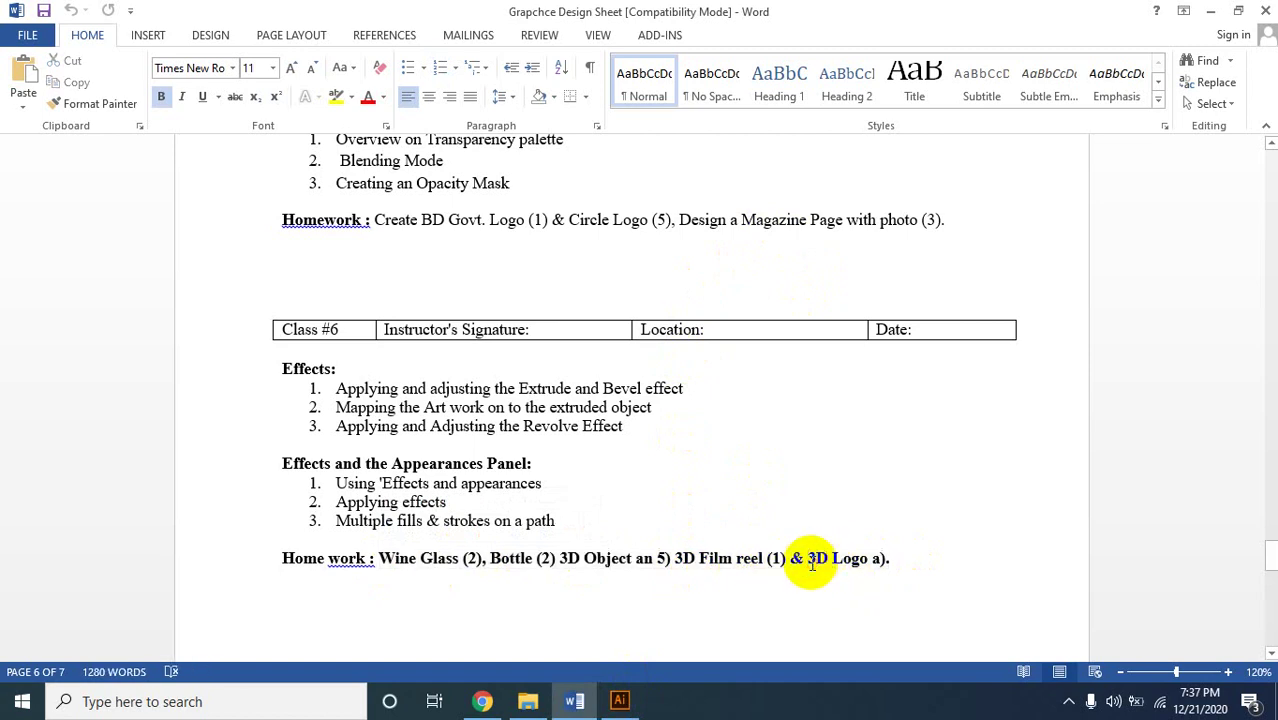
left_click(620, 702)
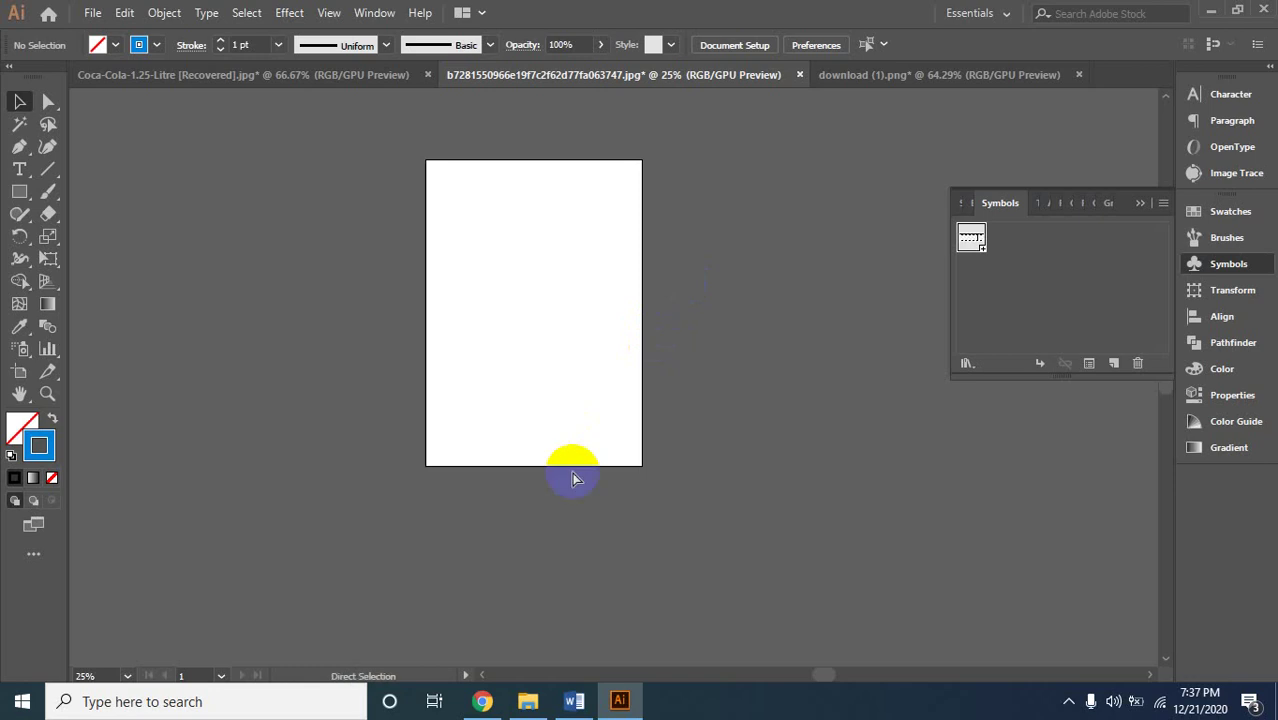
Browse up to the GD Ai 5 Class 23 > batch 3rd folder and into Magazine pic.
key("ctrl+o")
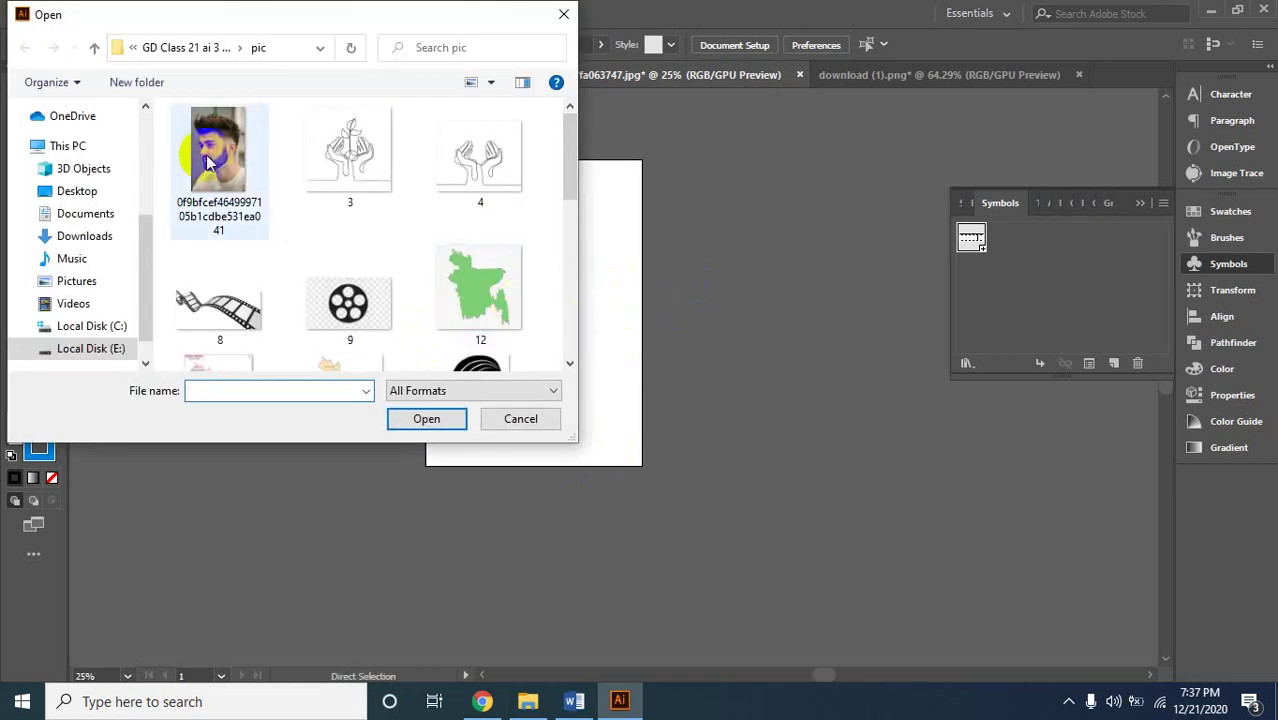
left_click(97, 50)
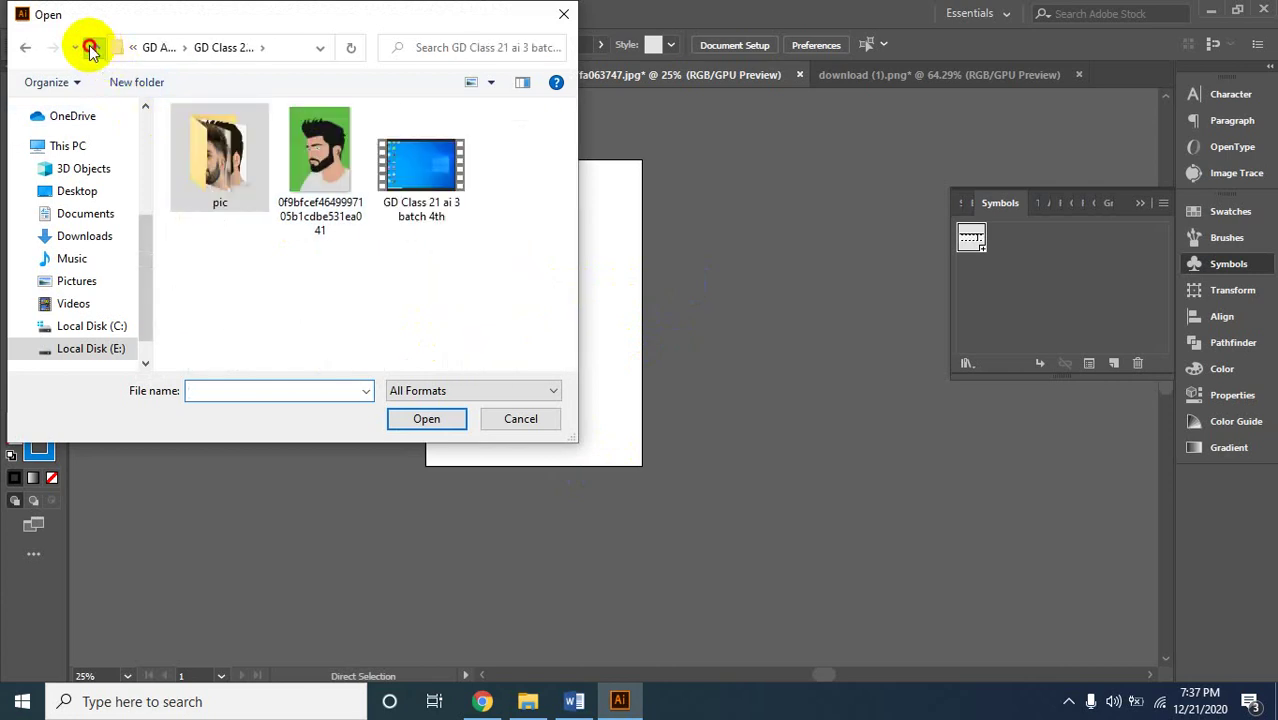
left_click(93, 50)
left_click(88, 47)
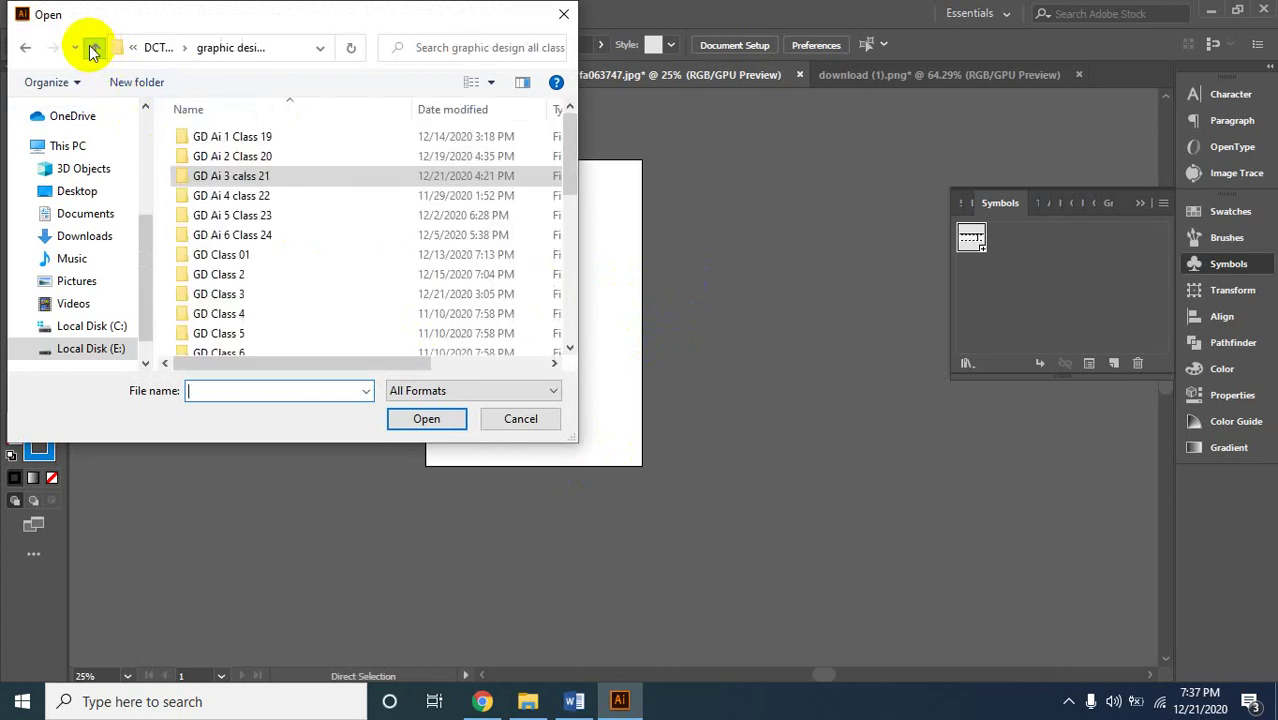
left_click(255, 216)
double_click(255, 216)
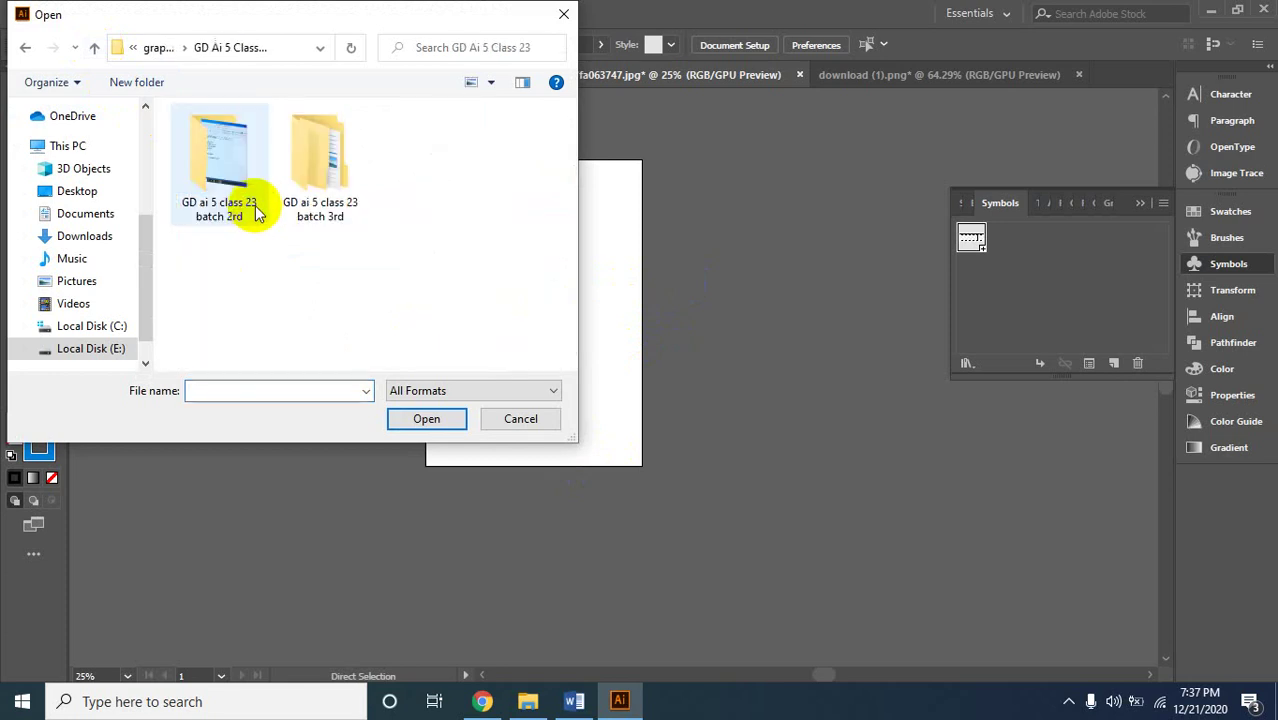
double_click(318, 167)
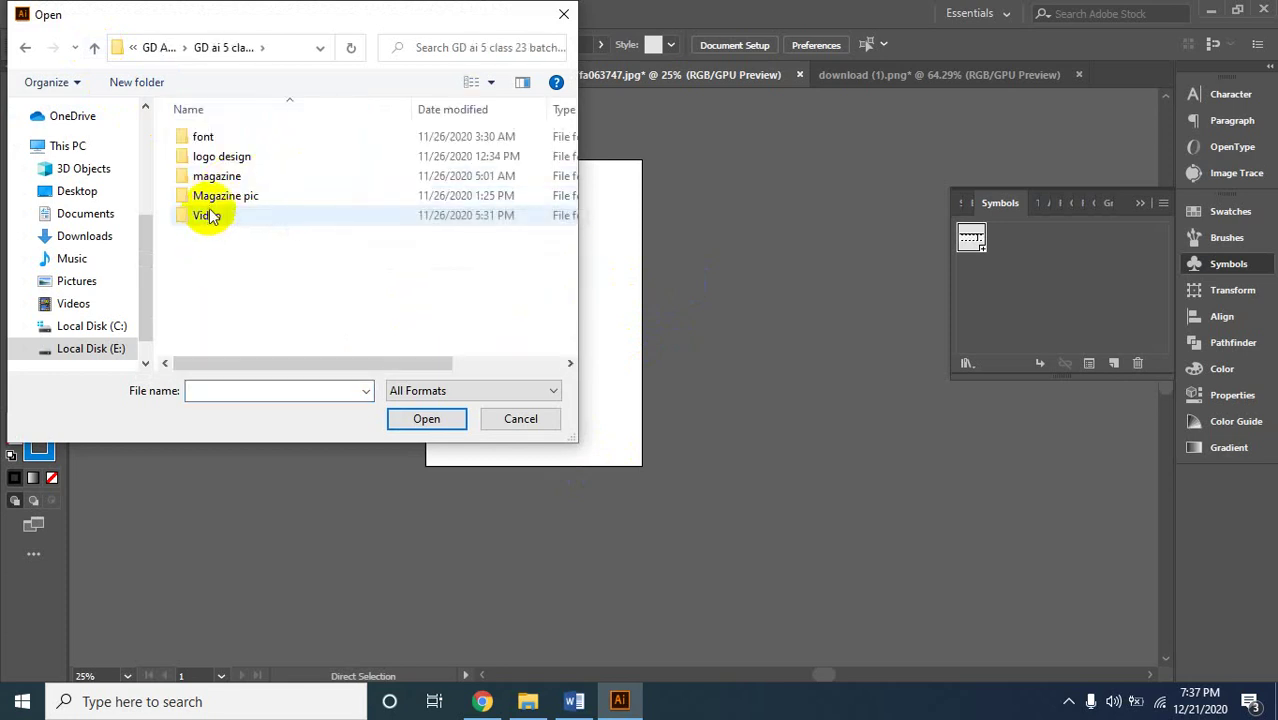
left_click(228, 199)
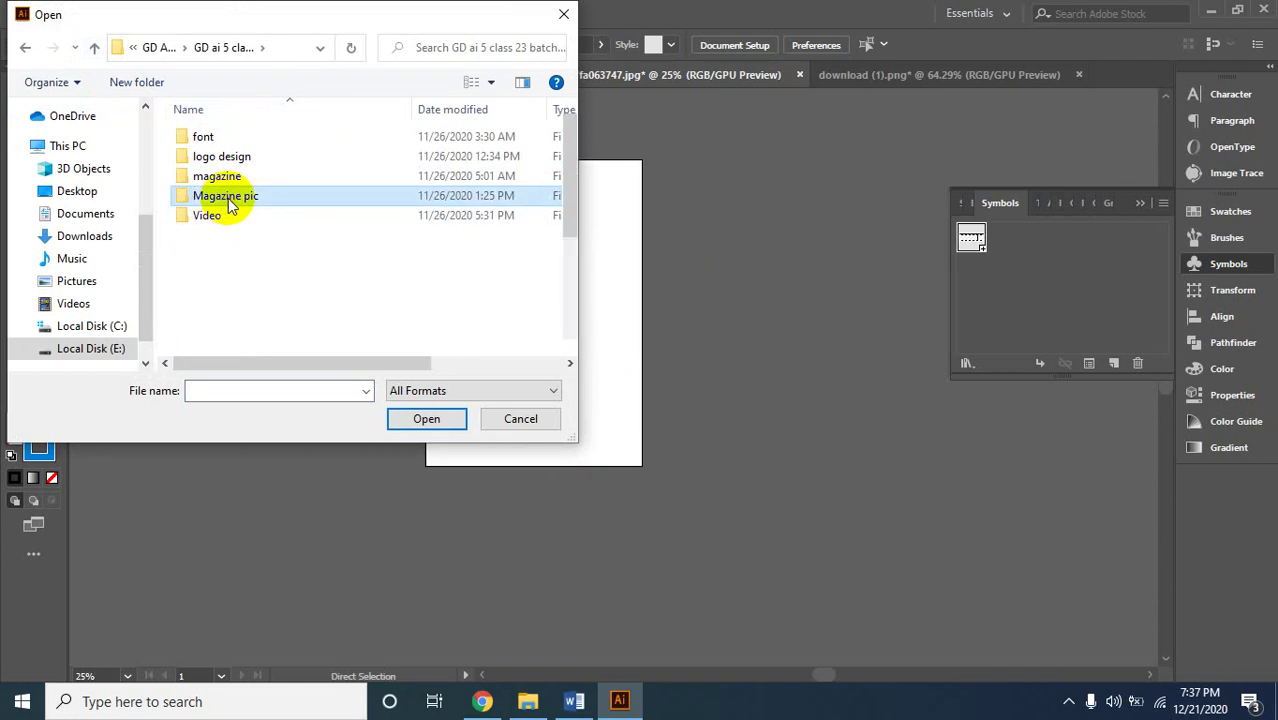
key("Return")
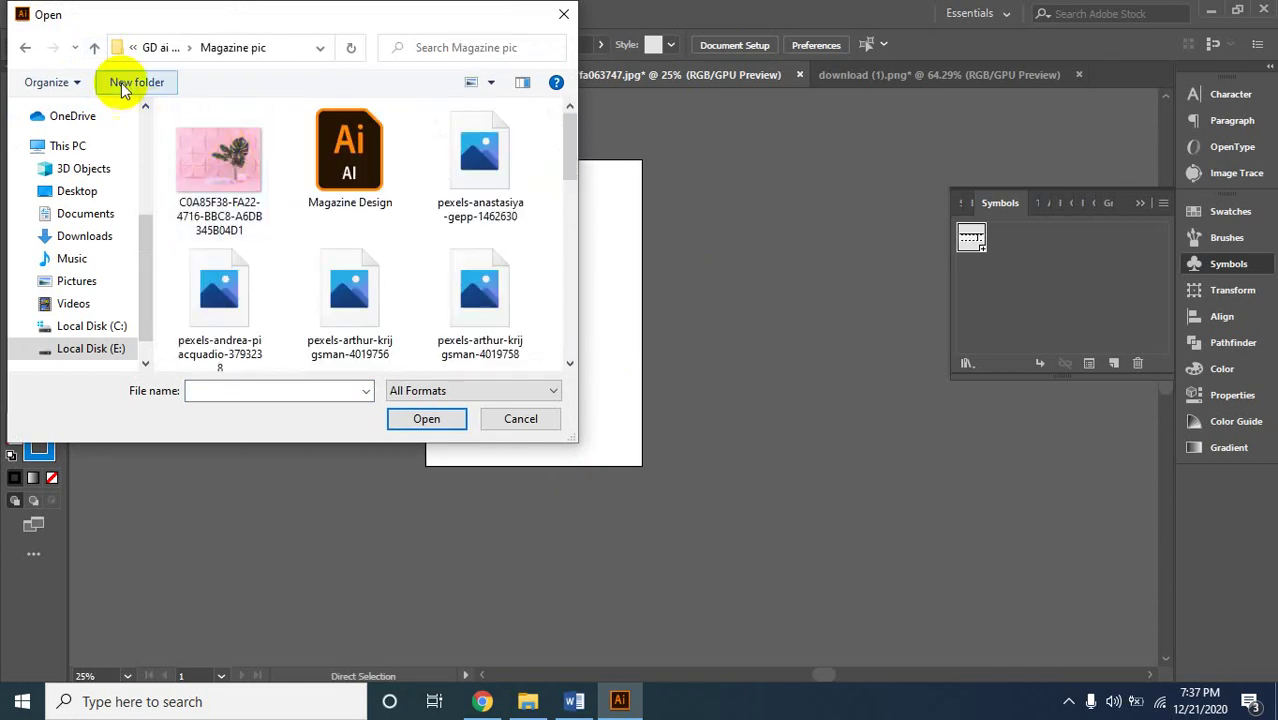
From the logo design folder, choose the shashtho-odhidaptor logo PNG and open it.
left_click(96, 47)
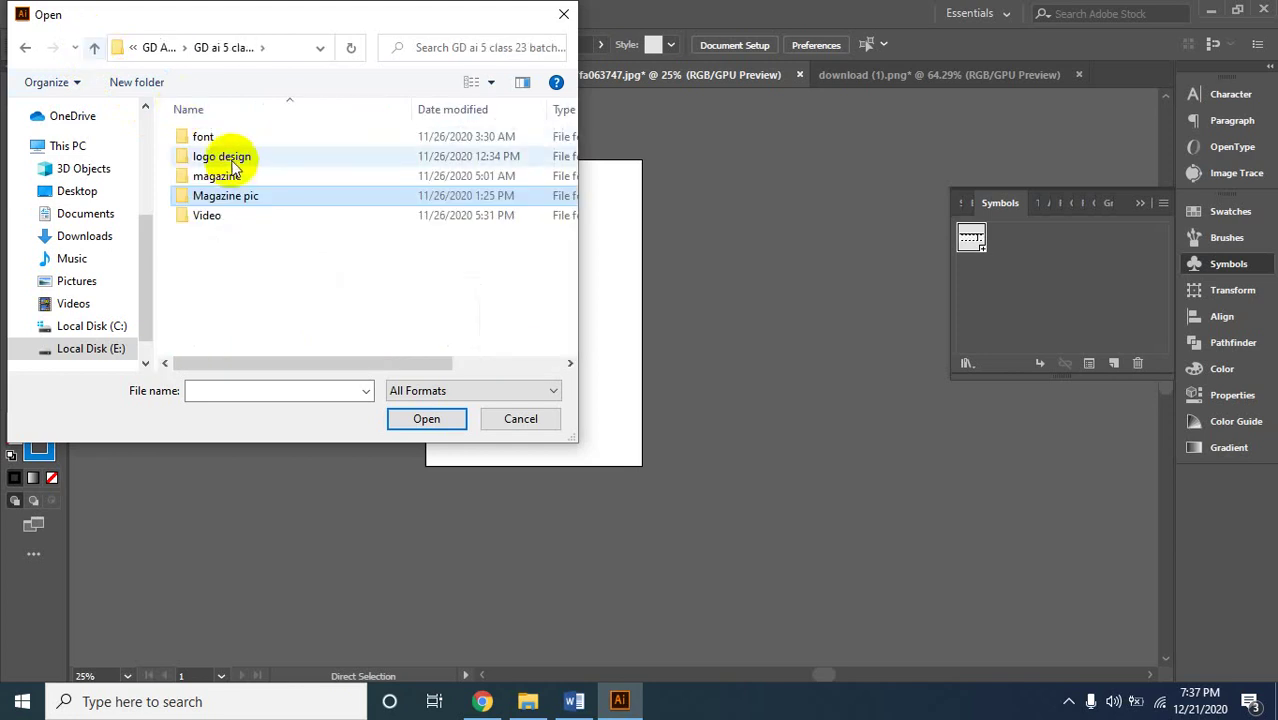
left_click(236, 160)
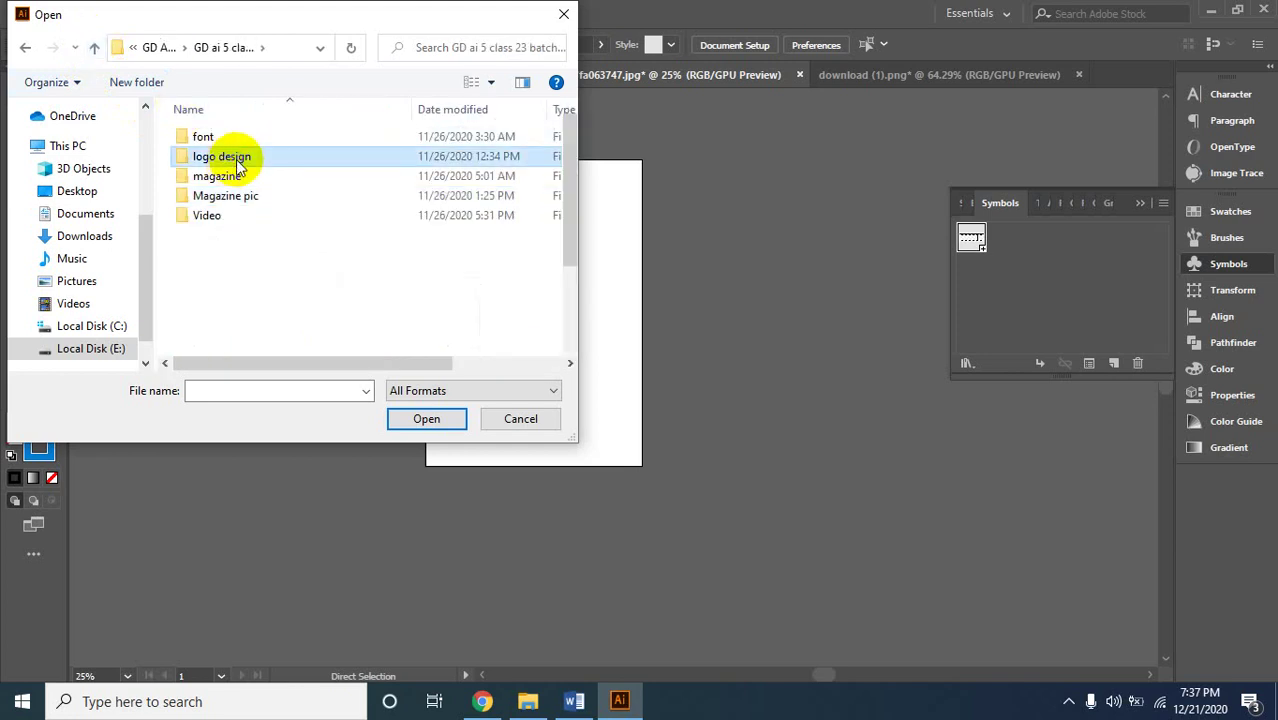
double_click(238, 160)
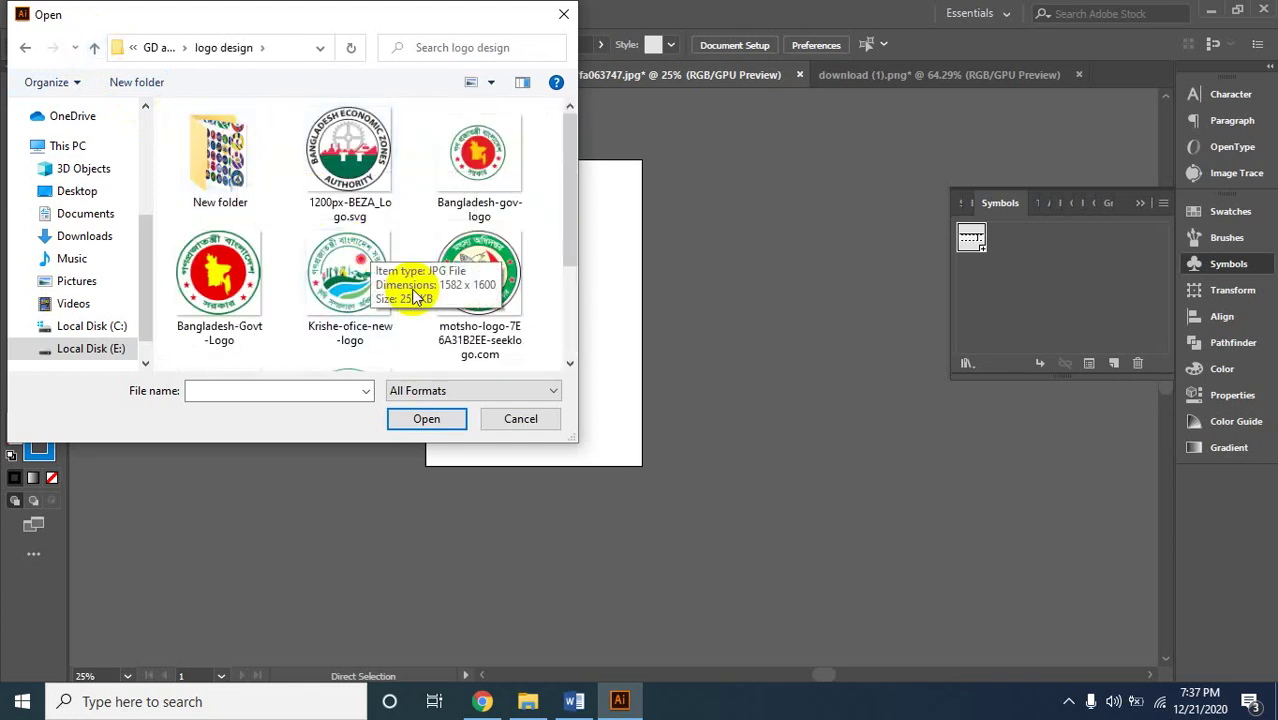
scroll(390, 278, "down", 1)
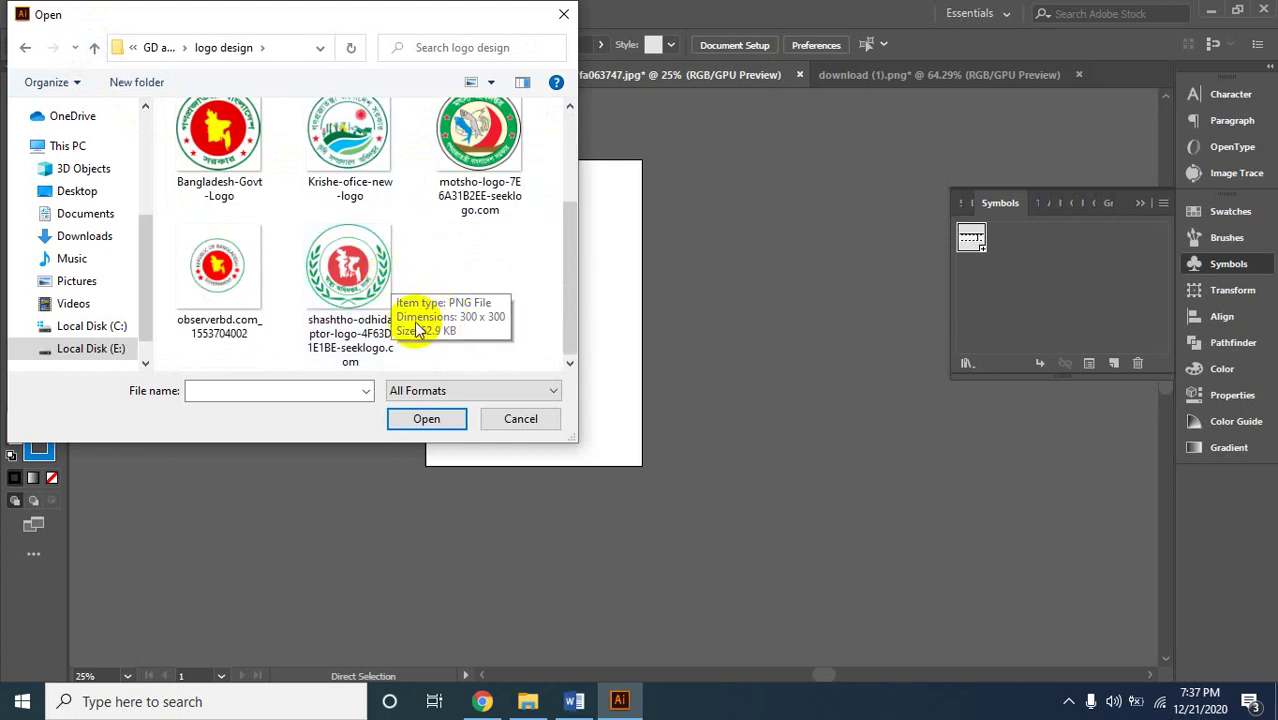
left_click(344, 287)
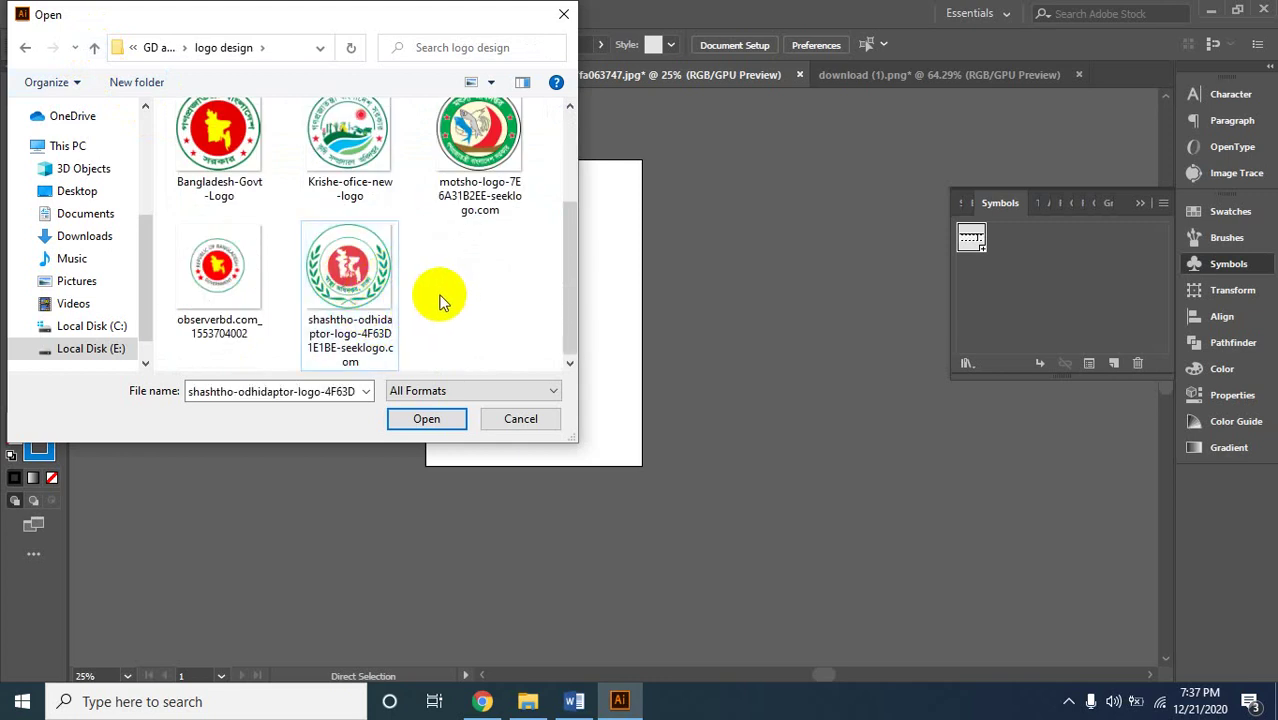
scroll(228, 245, "up", 1)
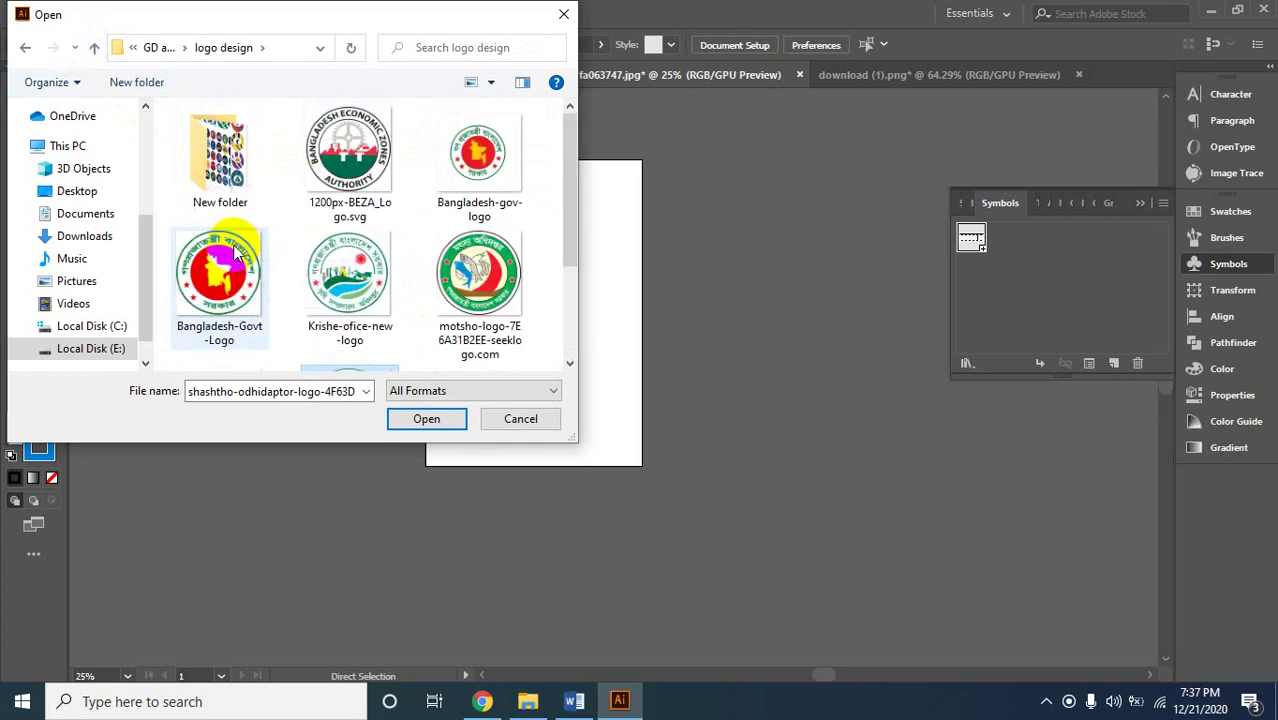
left_click(236, 165)
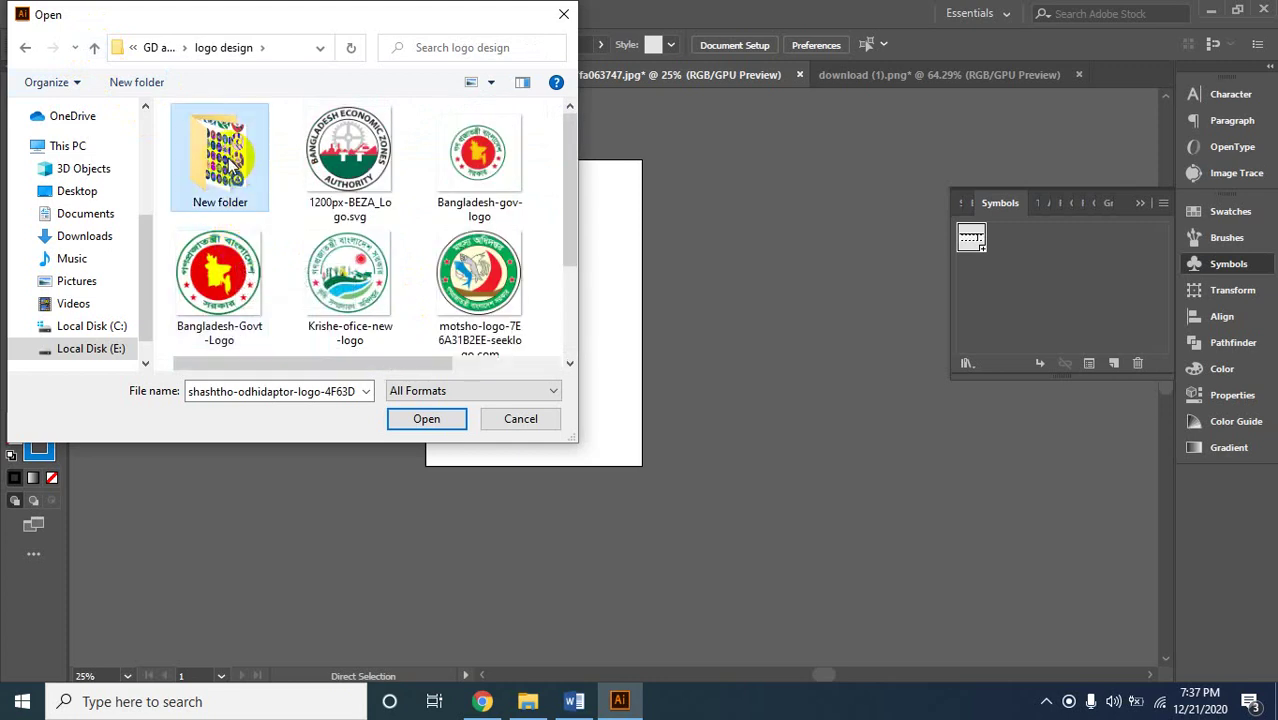
double_click(236, 165)
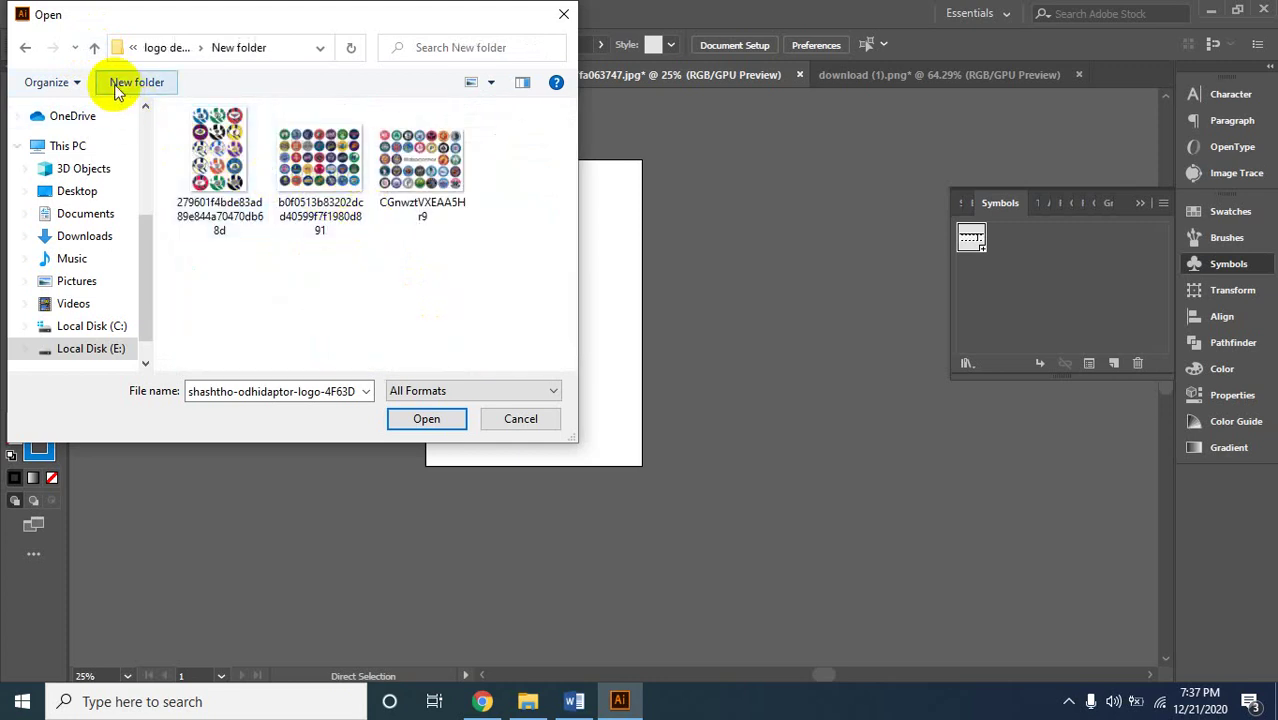
left_click(93, 47)
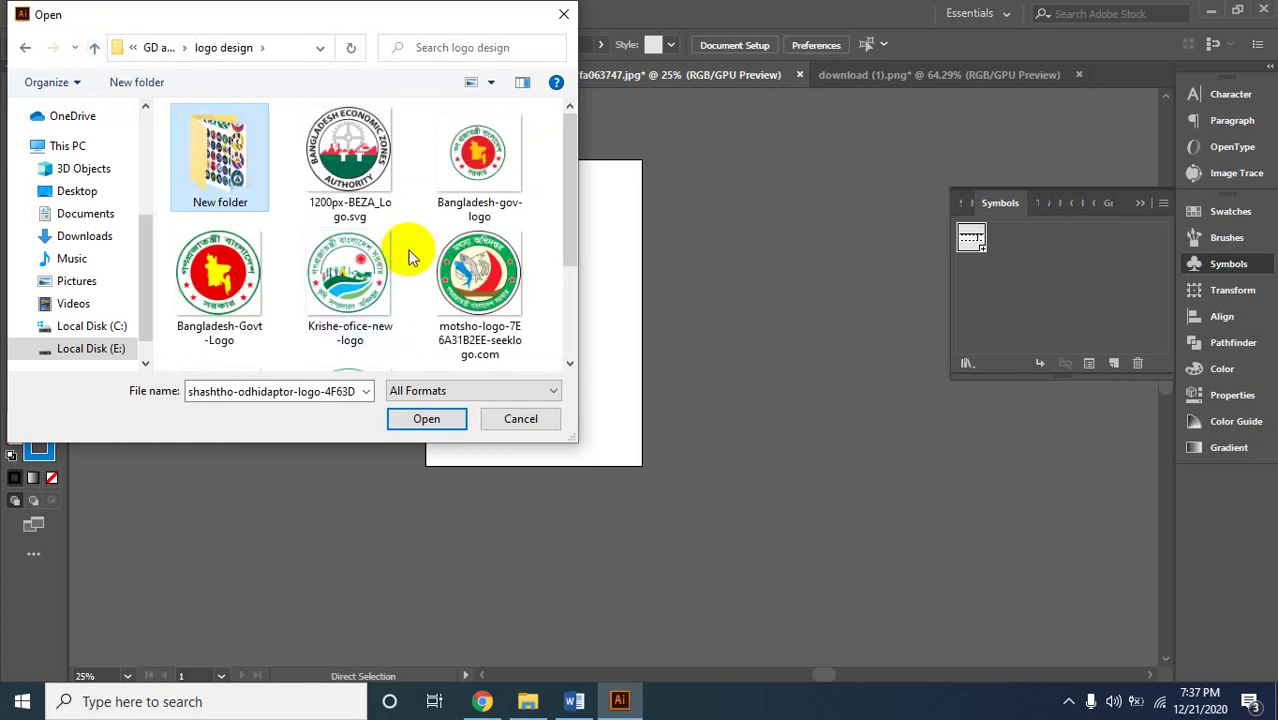
scroll(415, 257, "down", 2)
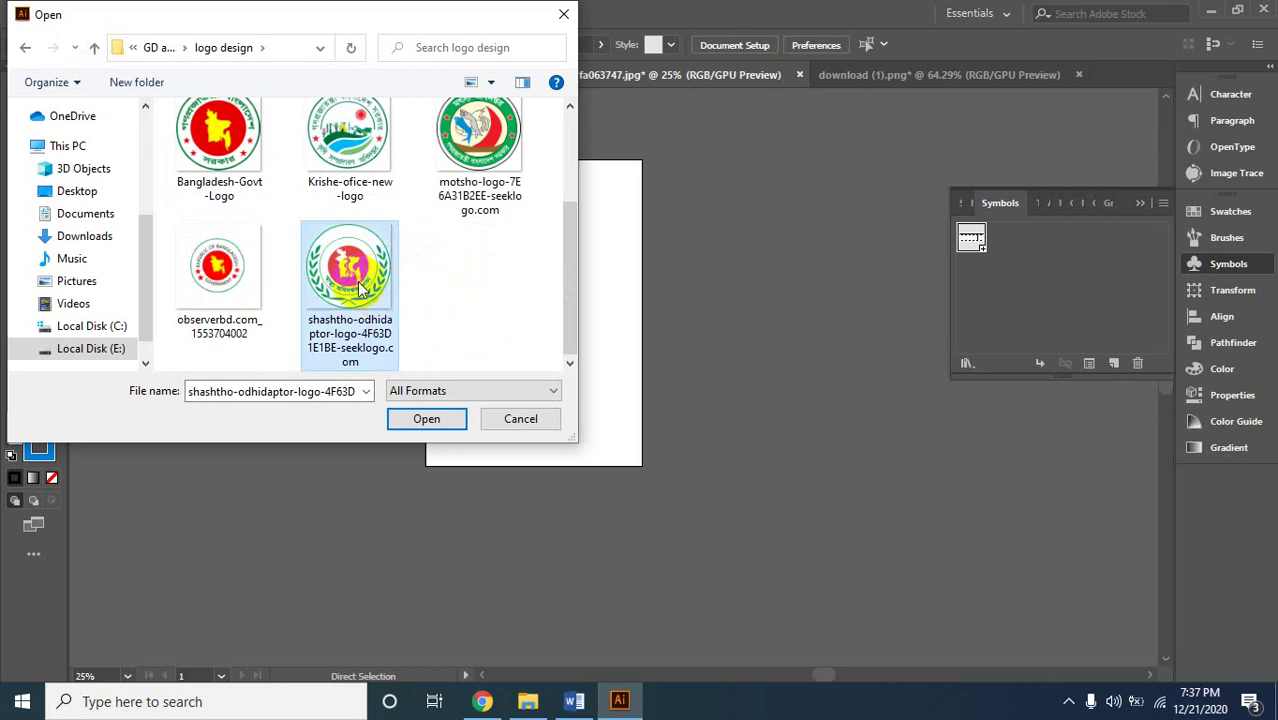
left_click(373, 297)
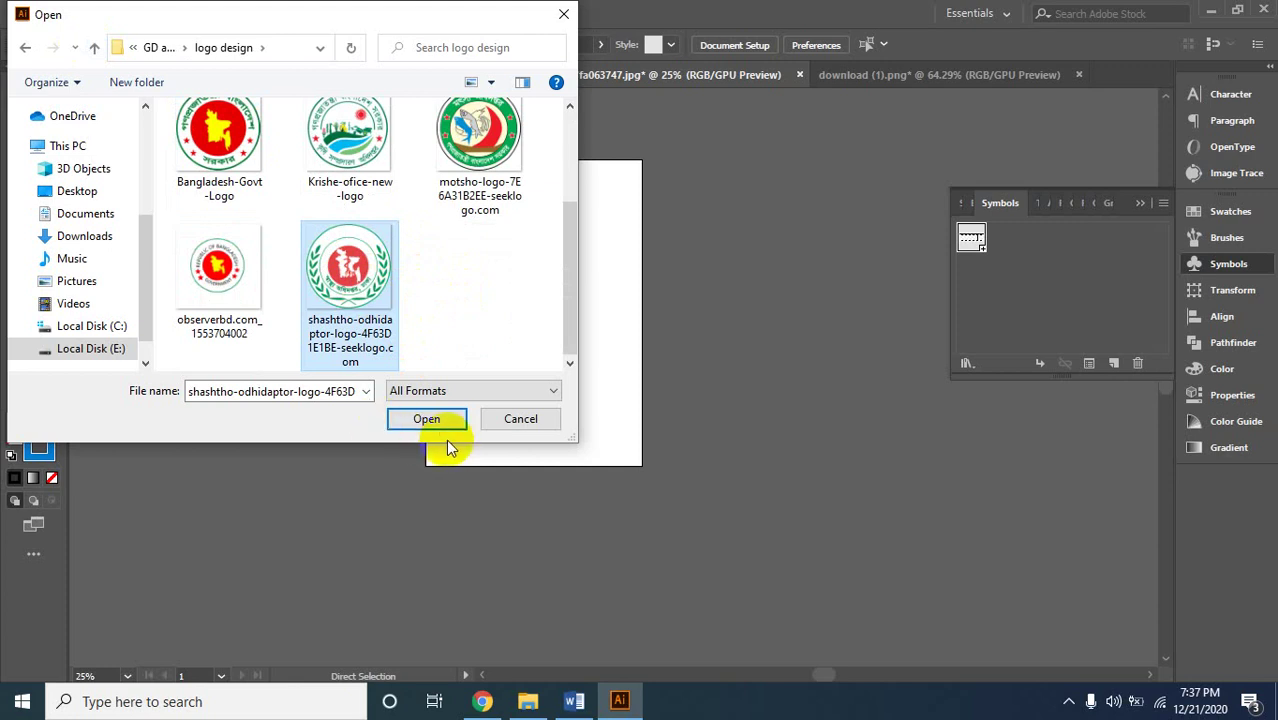
left_click(447, 421)
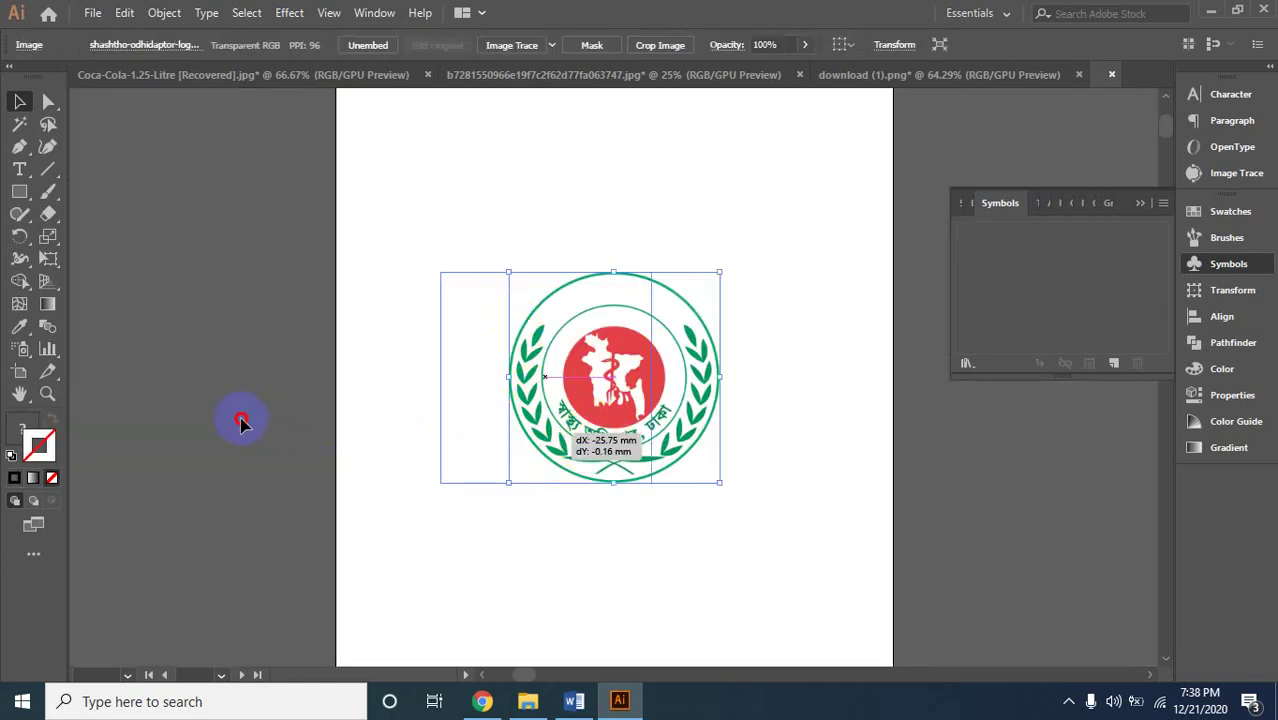
Select the placed shashtho-odhidaptor logo, drag it around the artboard, and delete it.
left_click(497, 428)
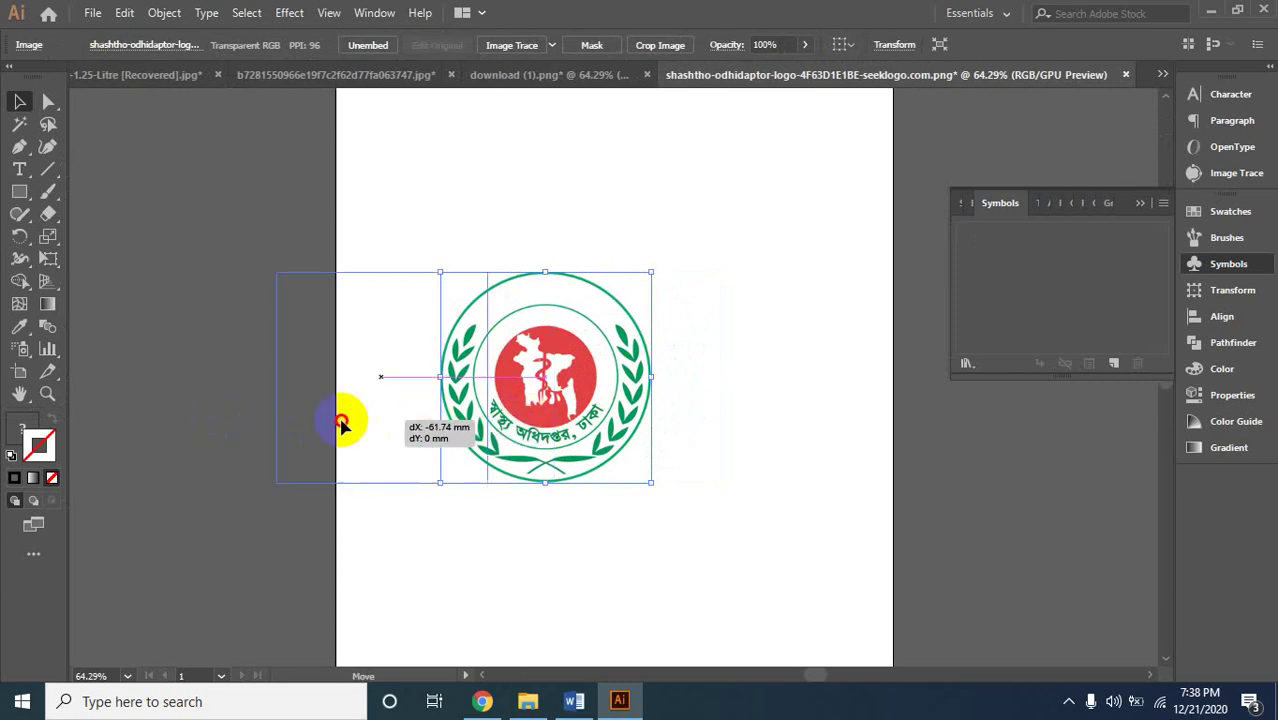
mouse_move(497, 428)
left_mouse_down()
mouse_move(182, 408)
mouse_move(485, 425)
mouse_move(258, 428)
left_mouse_up()
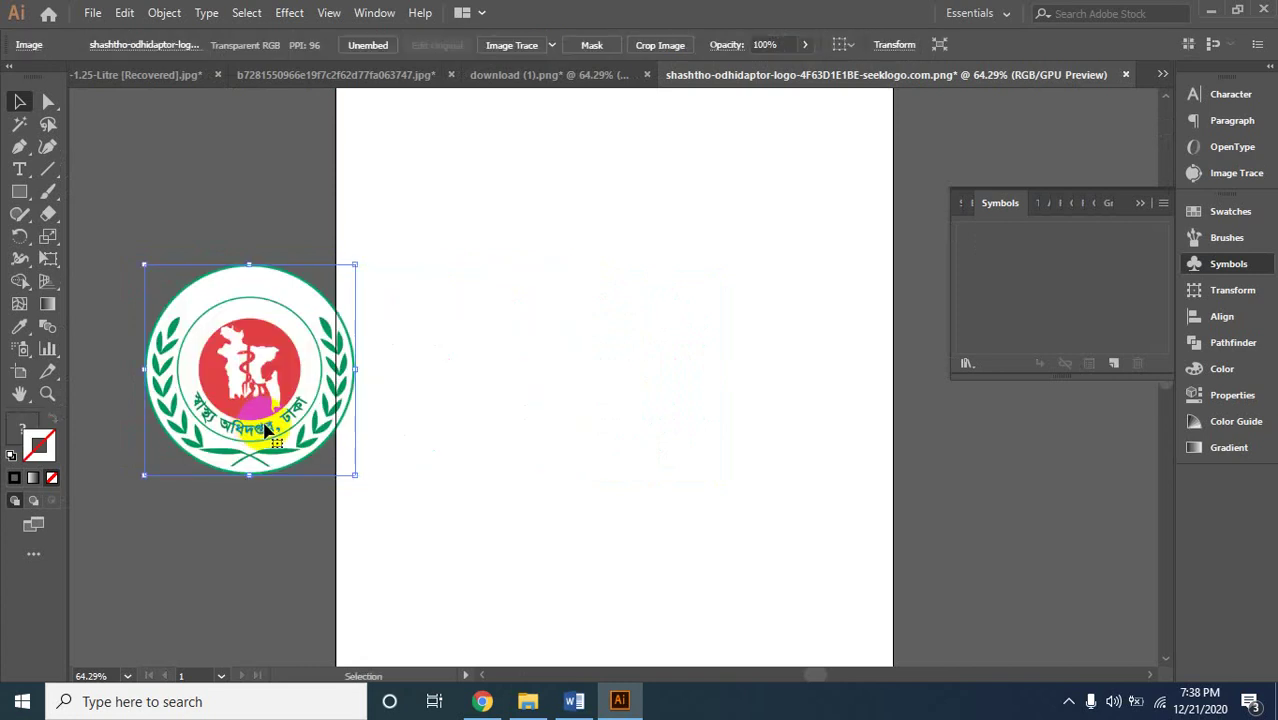
left_click_drag(266, 430, 457, 408)
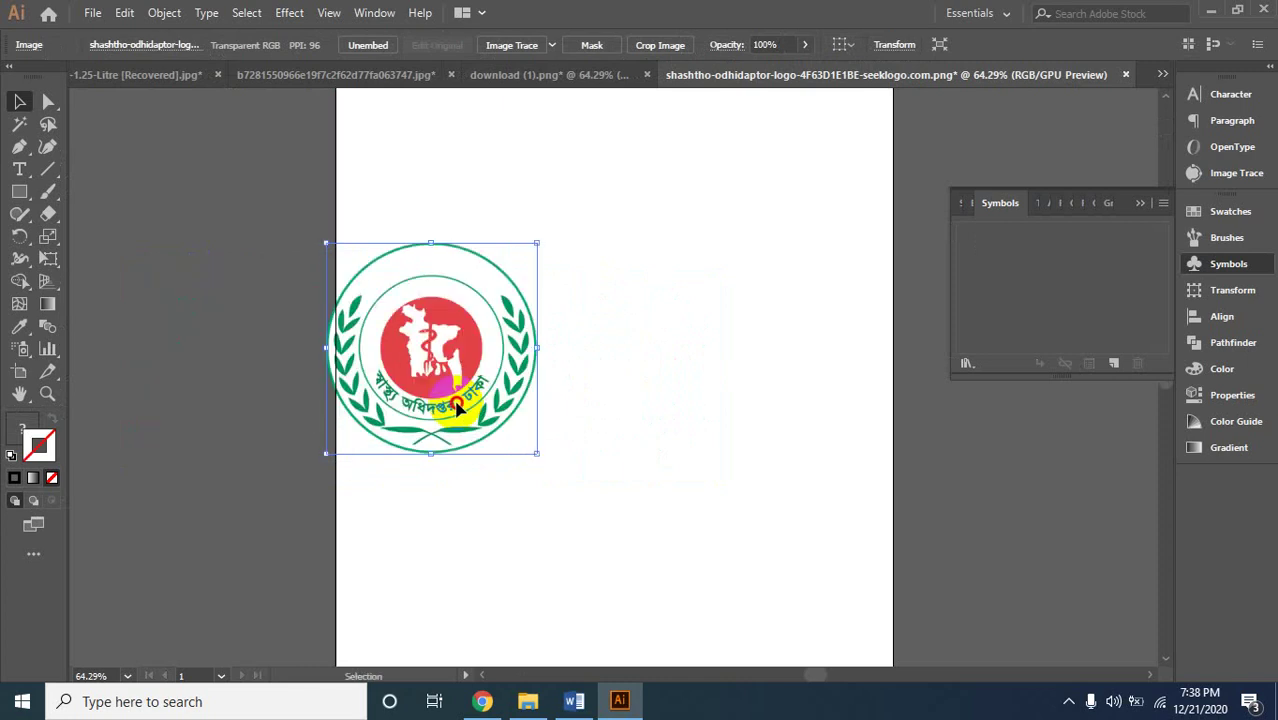
mouse_move(457, 408)
left_mouse_down()
mouse_move(519, 445)
mouse_move(546, 431)
mouse_move(253, 408)
left_mouse_up()
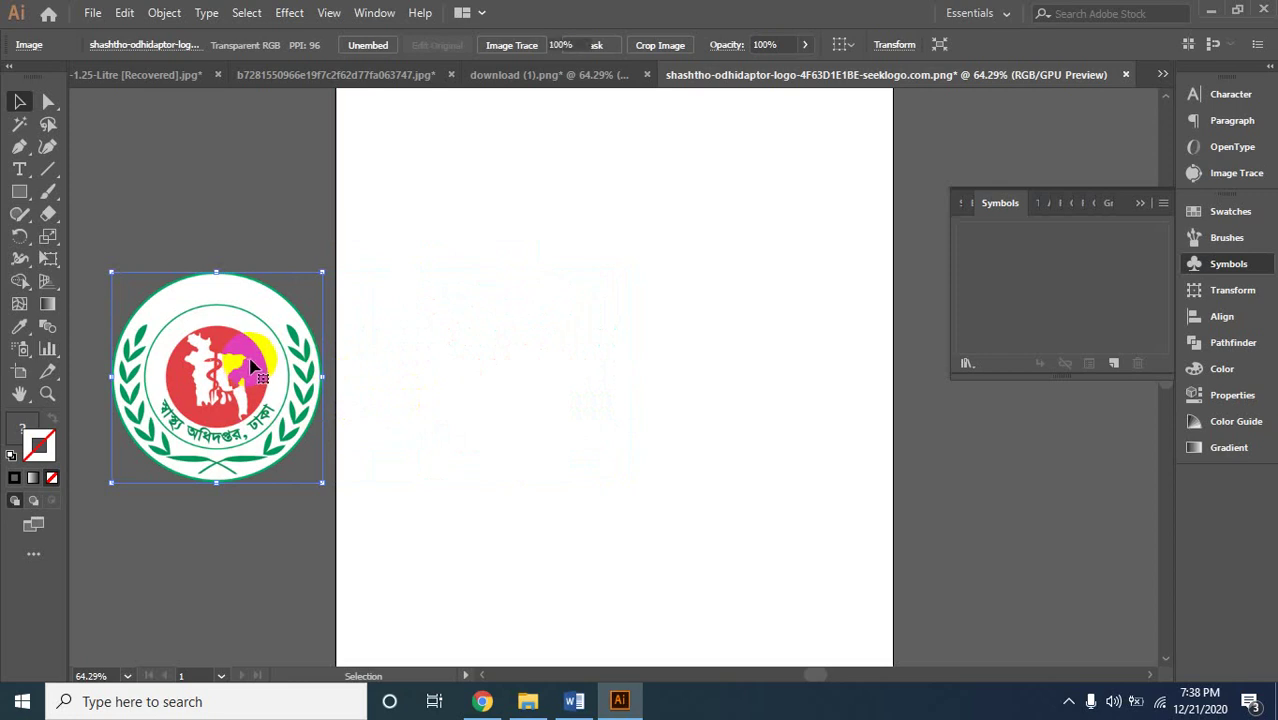
key("Delete")
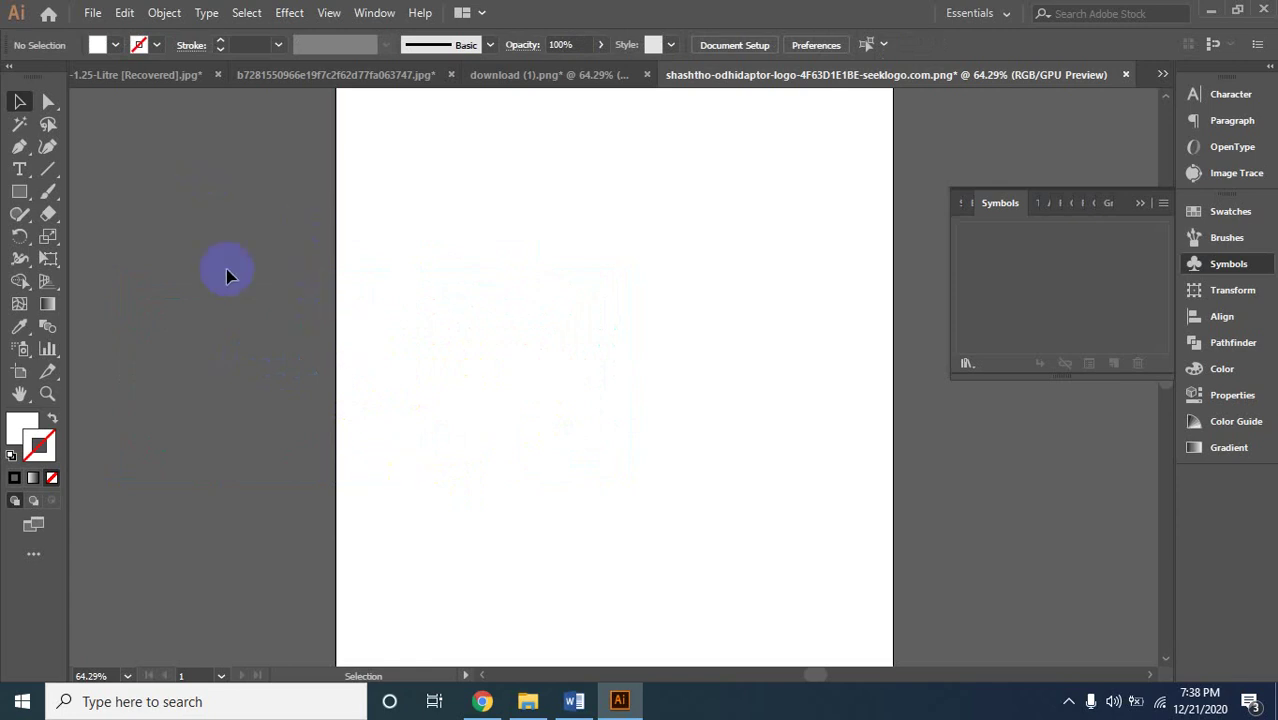
left_click(20, 170)
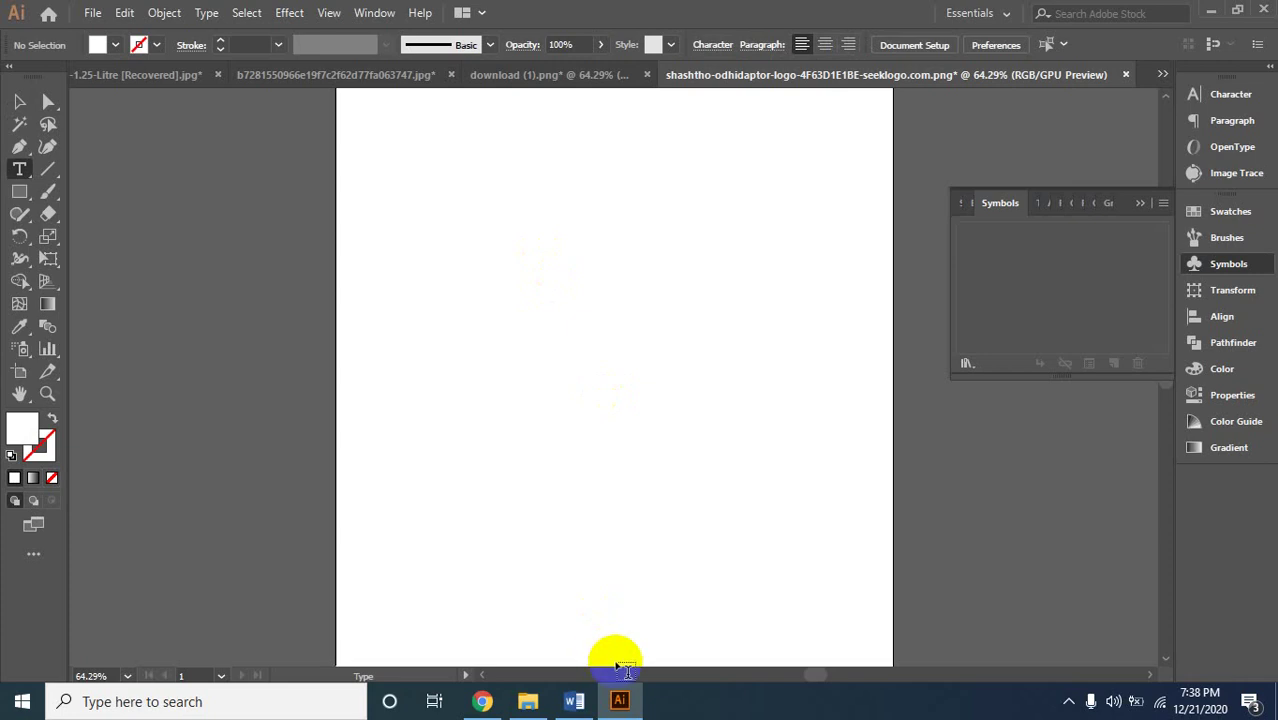
left_click(637, 712)
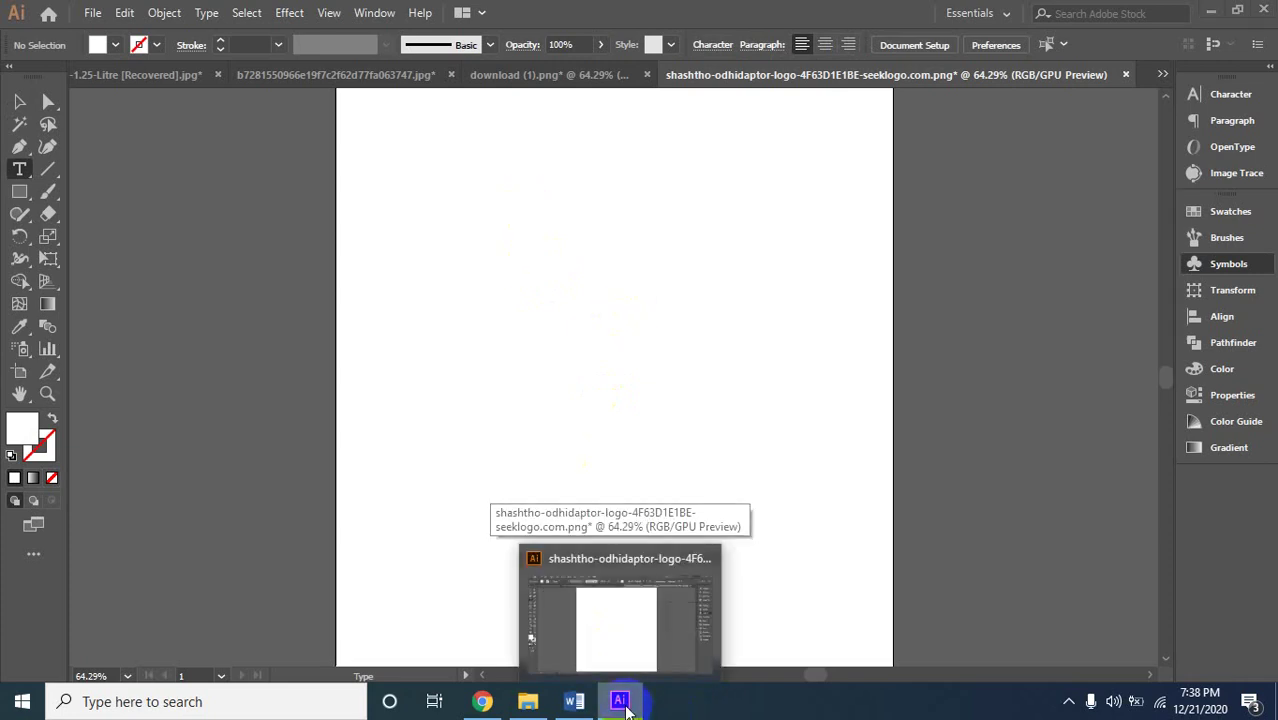
Select the words '3D Logo' in Word's homework line, then return to Illustrator.
left_click(624, 706)
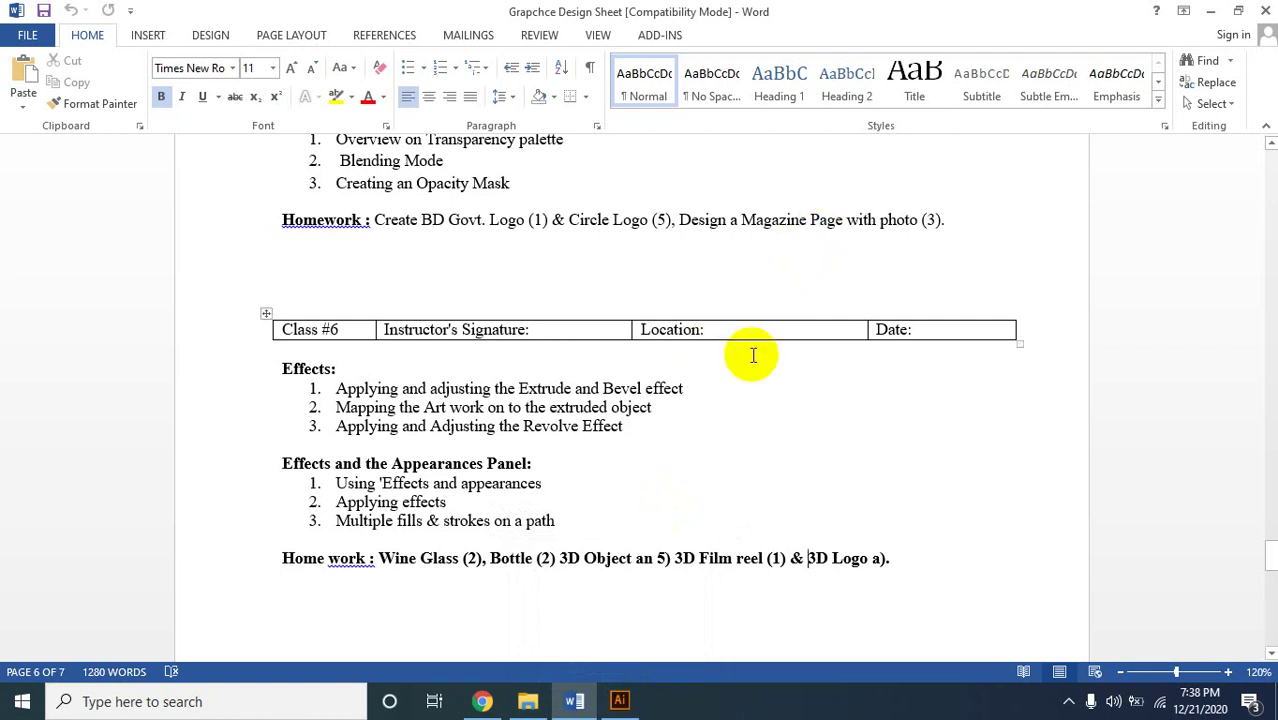
left_click_drag(790, 558, 868, 557)
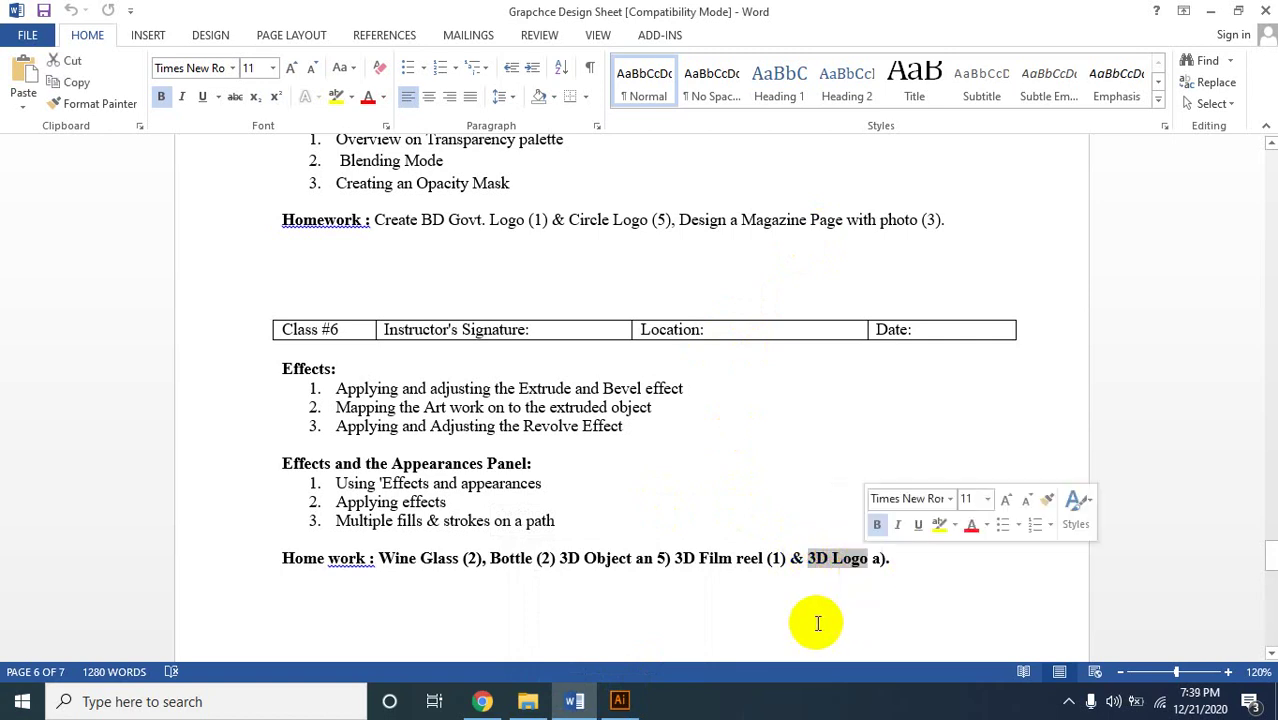
left_click(620, 703)
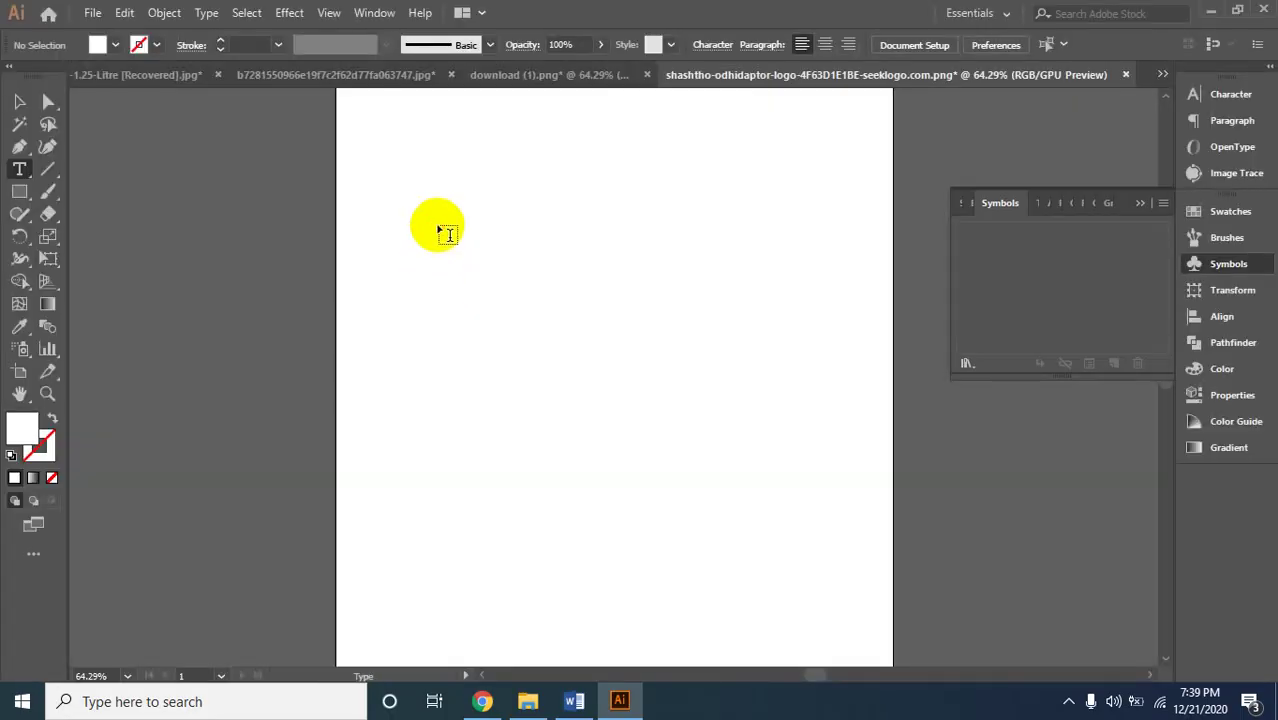
Paste '3D Logo' as new text on the artboard and enlarge it to about 173 pt.
left_click(440, 226)
key("ctrl+v")
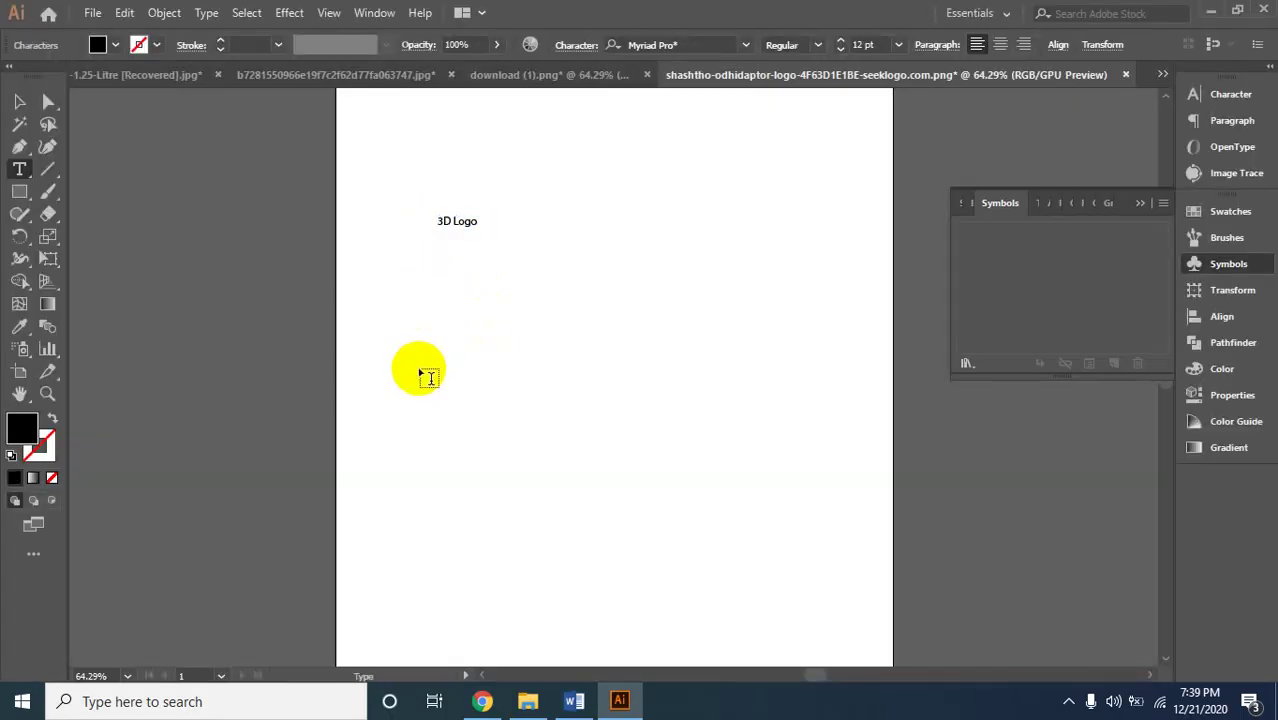
left_click(19, 101)
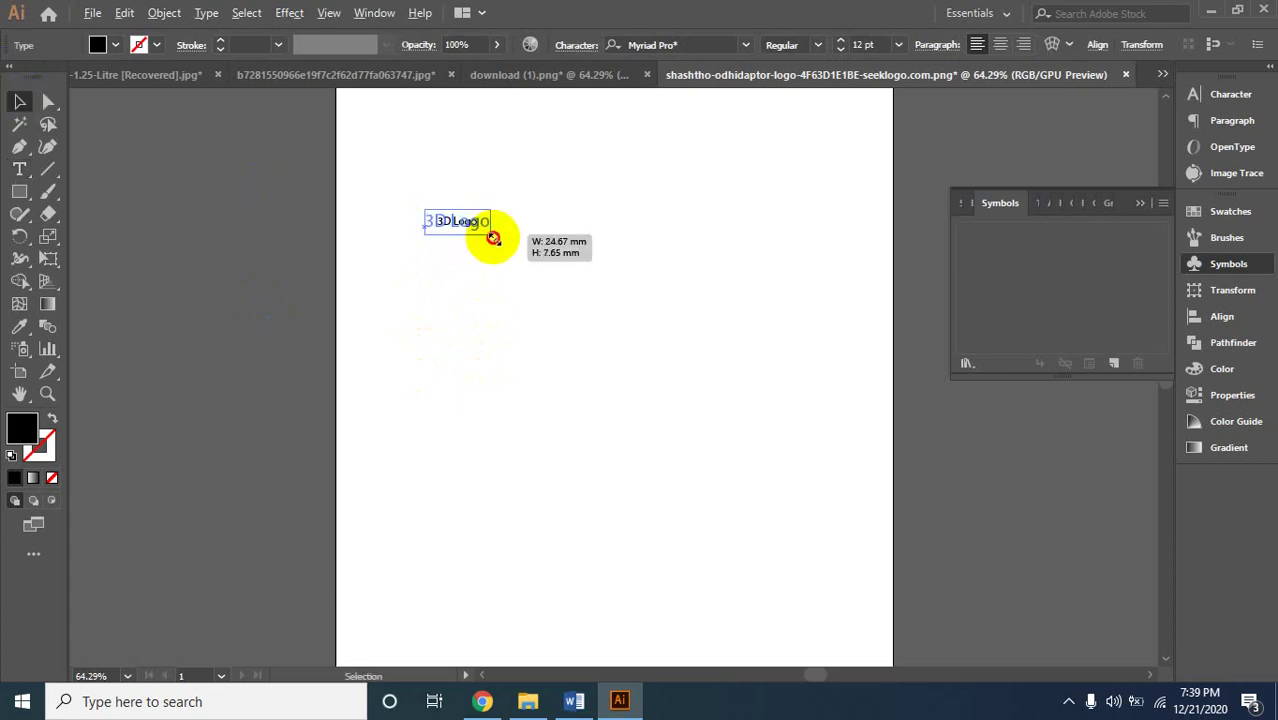
left_click_drag(477, 228, 613, 357)
left_click_drag(595, 243, 745, 368)
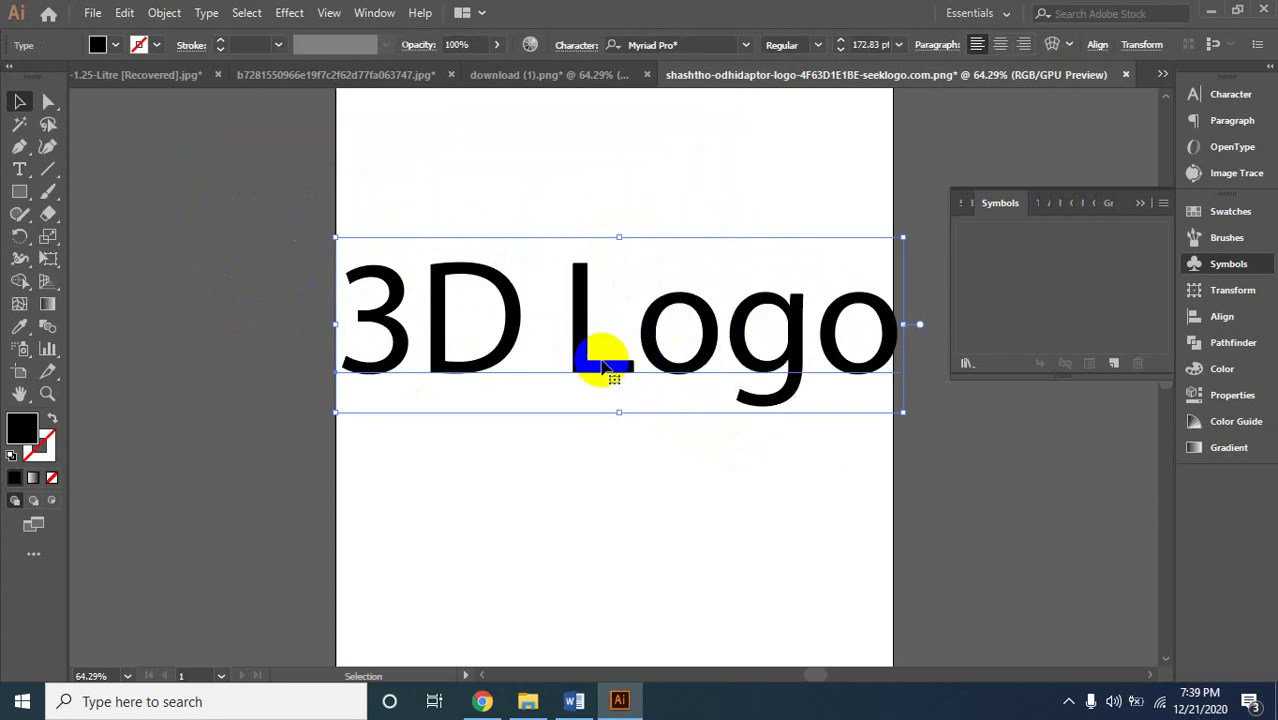
Put 'Logo' on a second line, centre-align both lines, and move the text up.
double_click(573, 345)
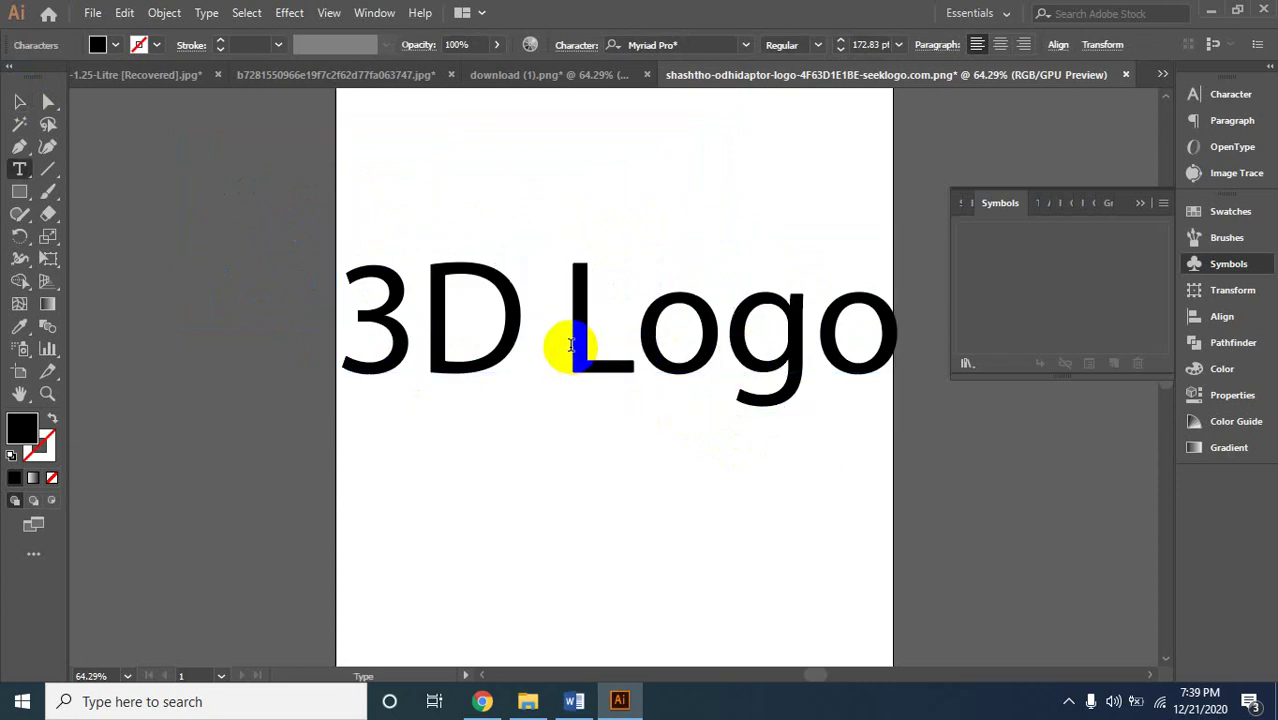
key("Return")
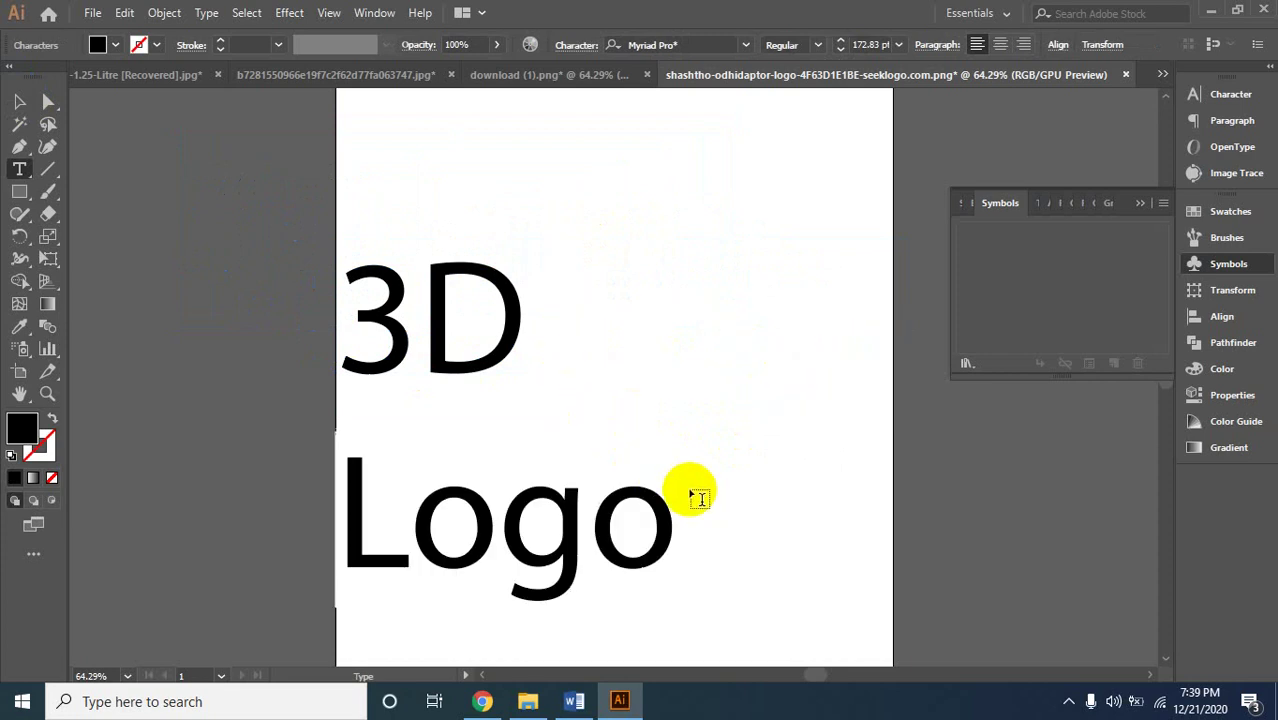
left_click_drag(679, 522, 365, 415)
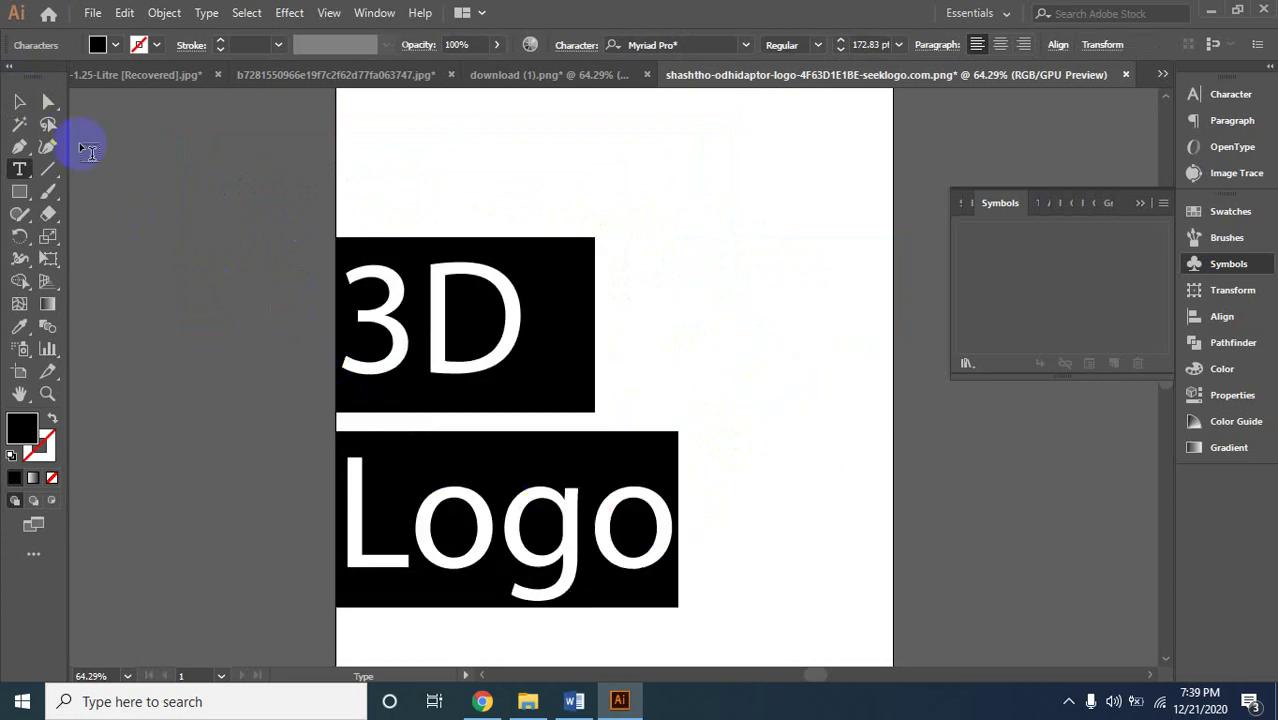
left_click(1002, 46)
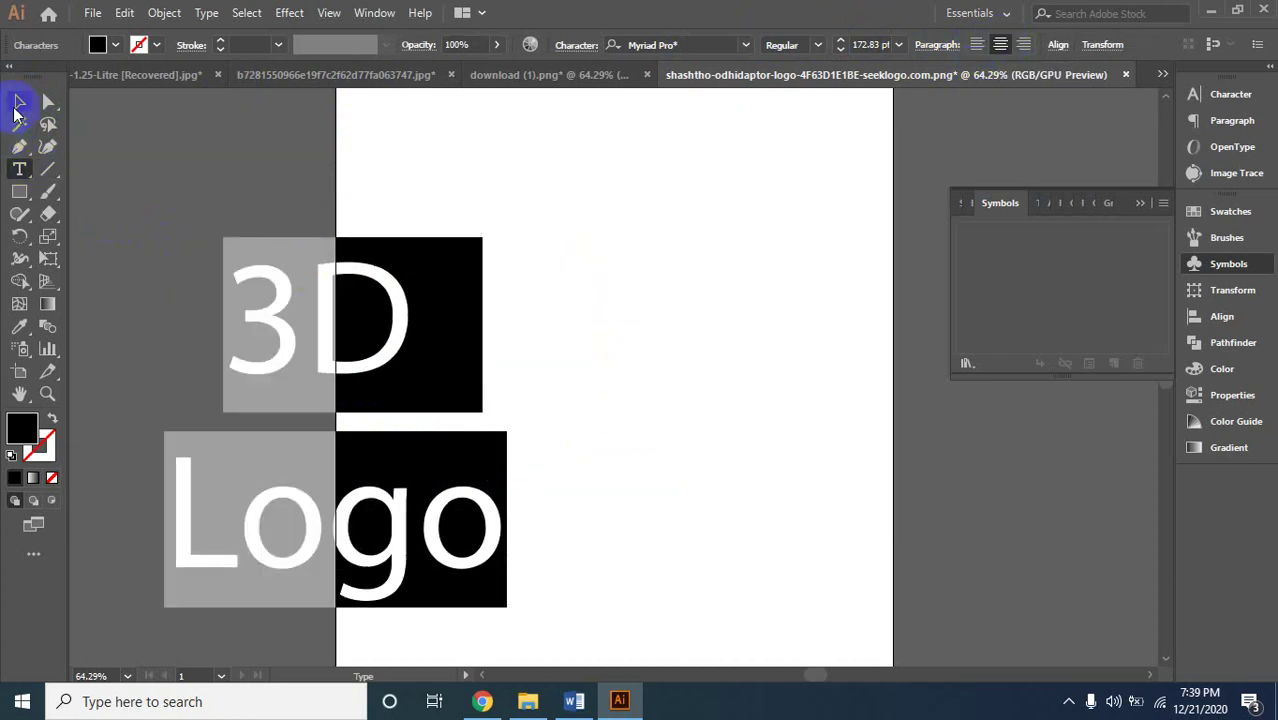
left_click(19, 103)
mouse_move(396, 348)
left_mouse_down()
mouse_move(648, 243)
mouse_move(656, 251)
left_mouse_up()
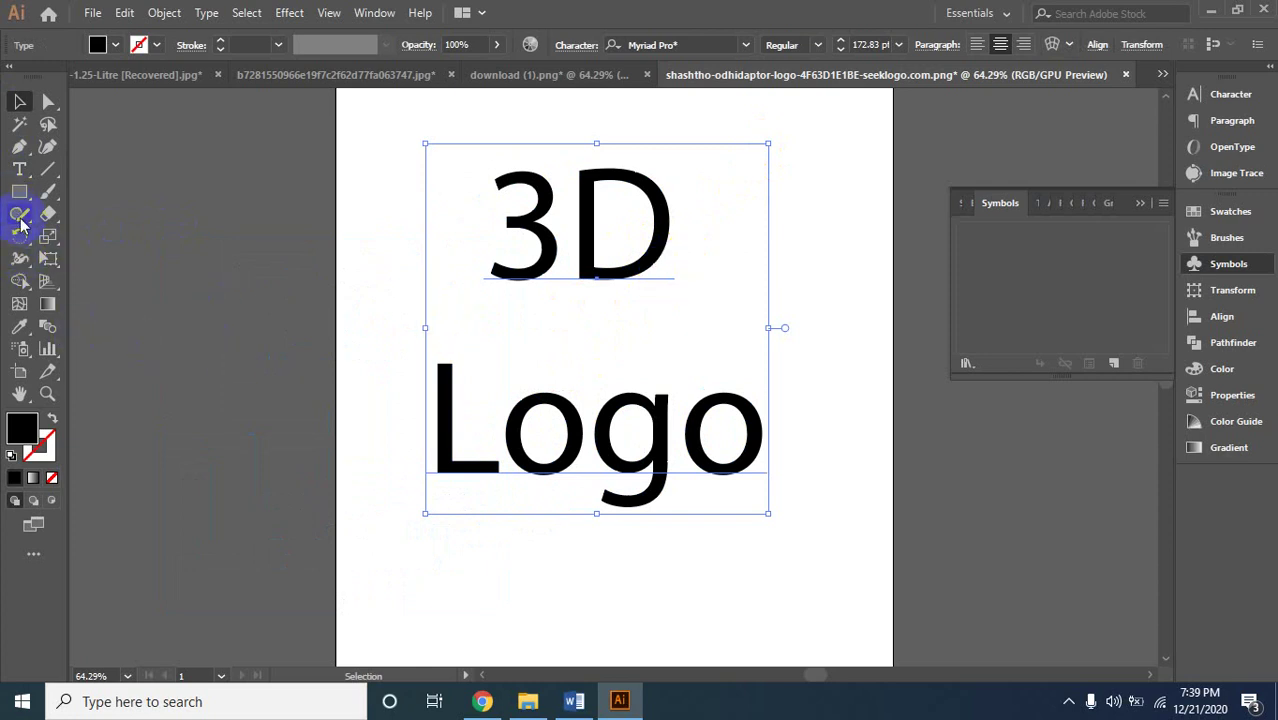
left_click_drag(19, 191, 53, 240)
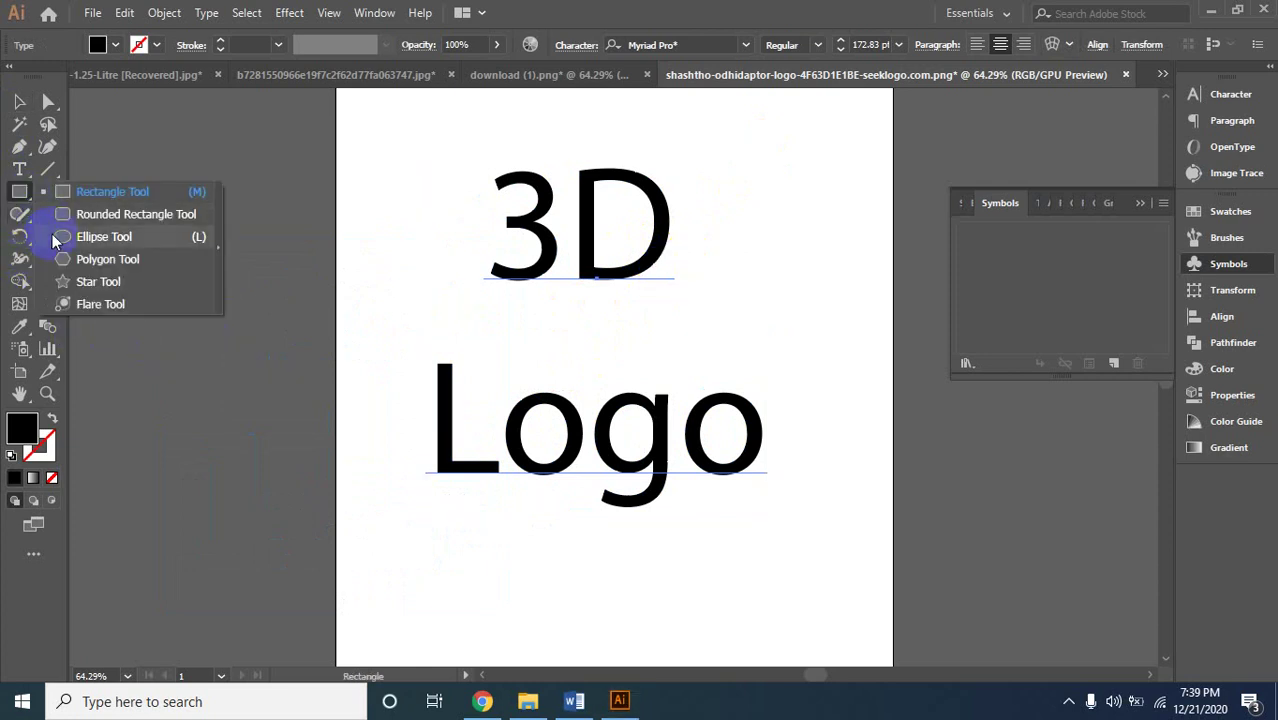
Draw a circle, make it an unfilled outline, and move it off the page to the right.
left_click(423, 256, "ctrl+alt")
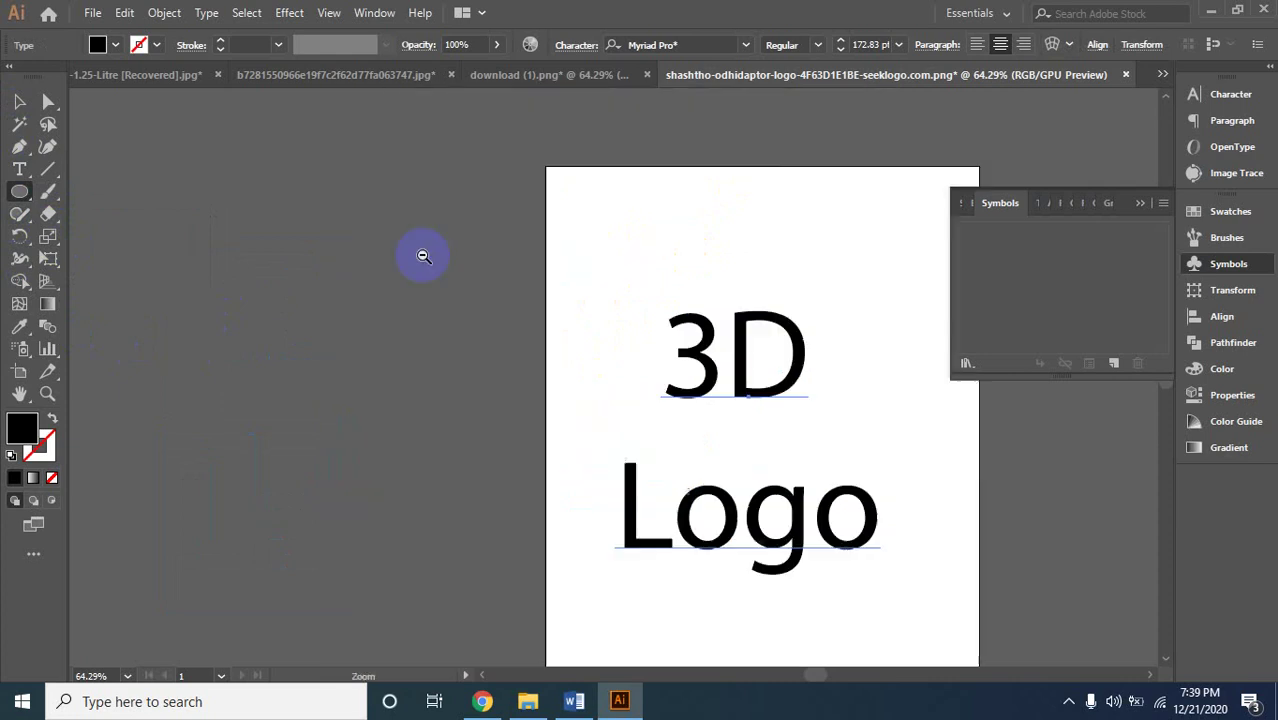
left_click(570, 342, "ctrl+alt")
left_click_drag(605, 354, 371, 265)
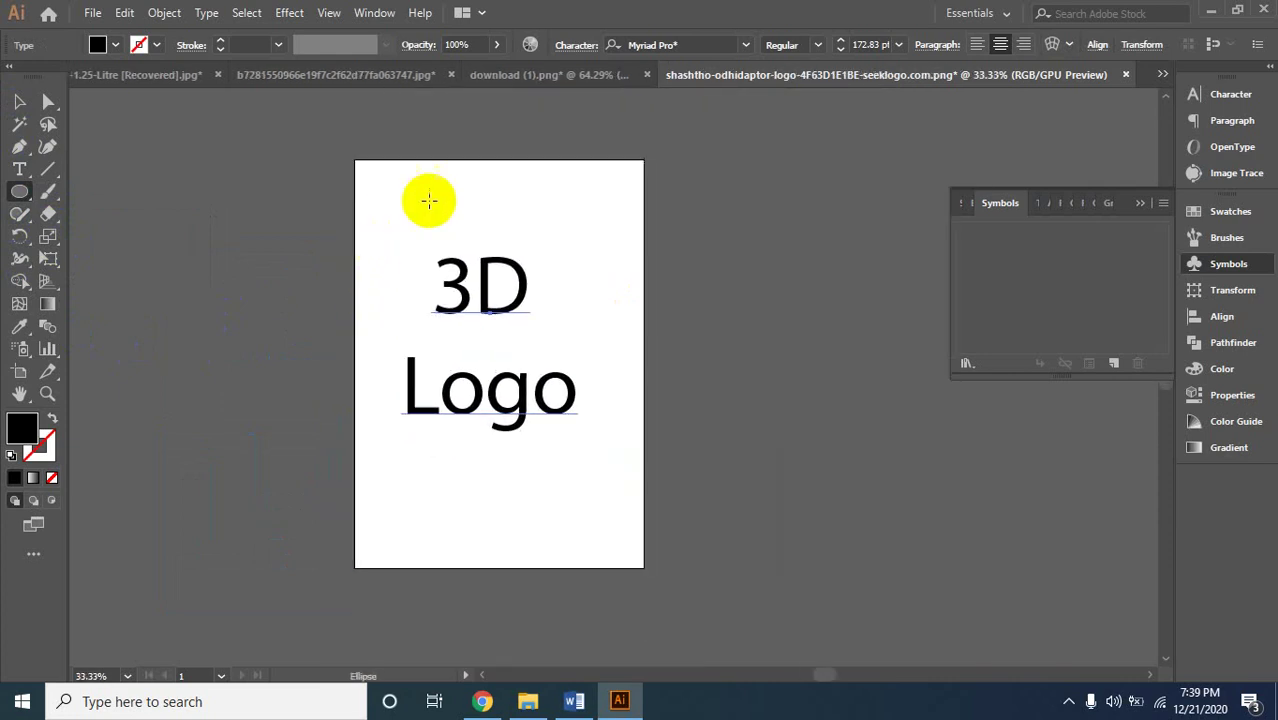
left_click_drag(481, 197, 587, 286)
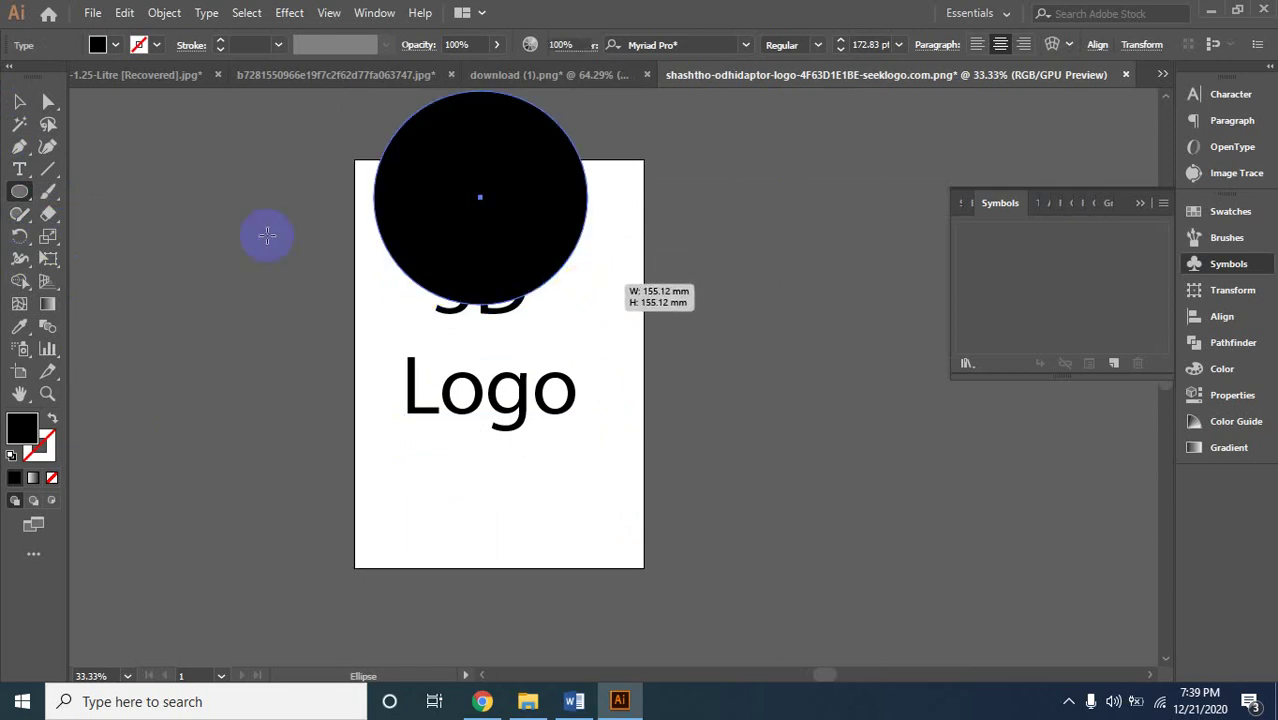
left_click(51, 418)
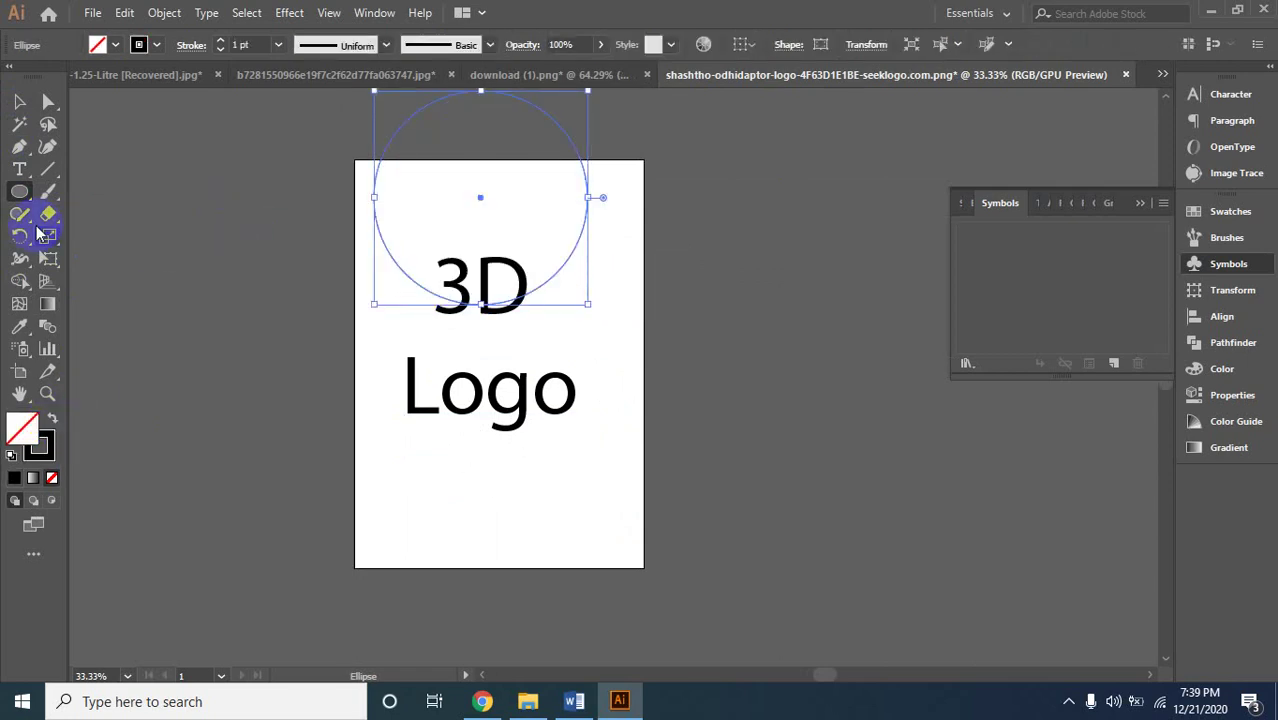
left_click(19, 101)
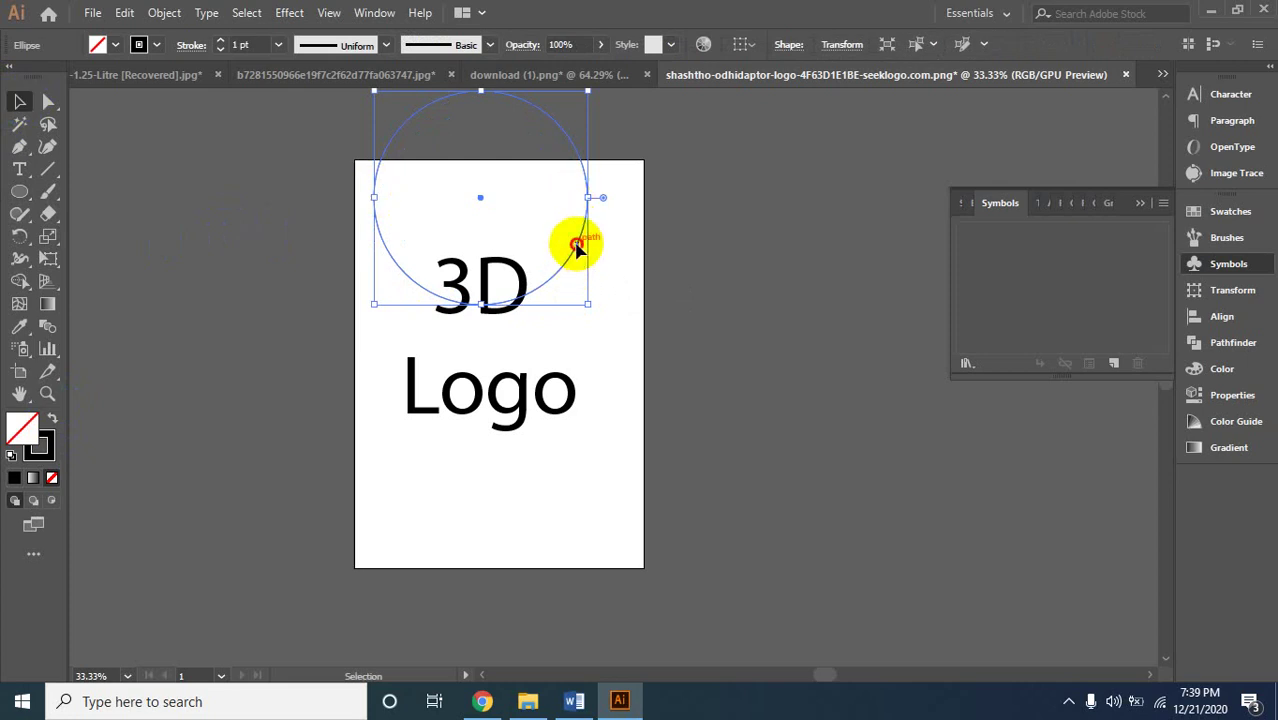
mouse_move(579, 248)
left_mouse_down()
mouse_move(800, 378)
mouse_move(897, 377)
left_mouse_up()
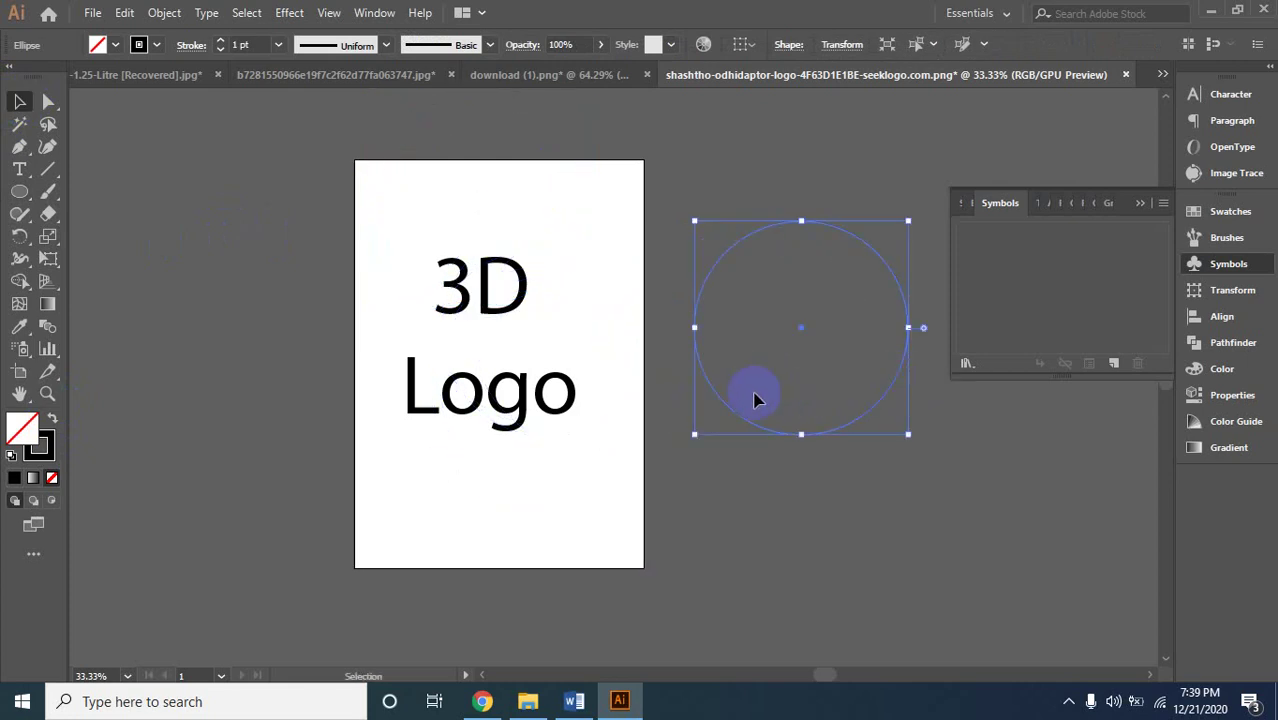
left_click(19, 169)
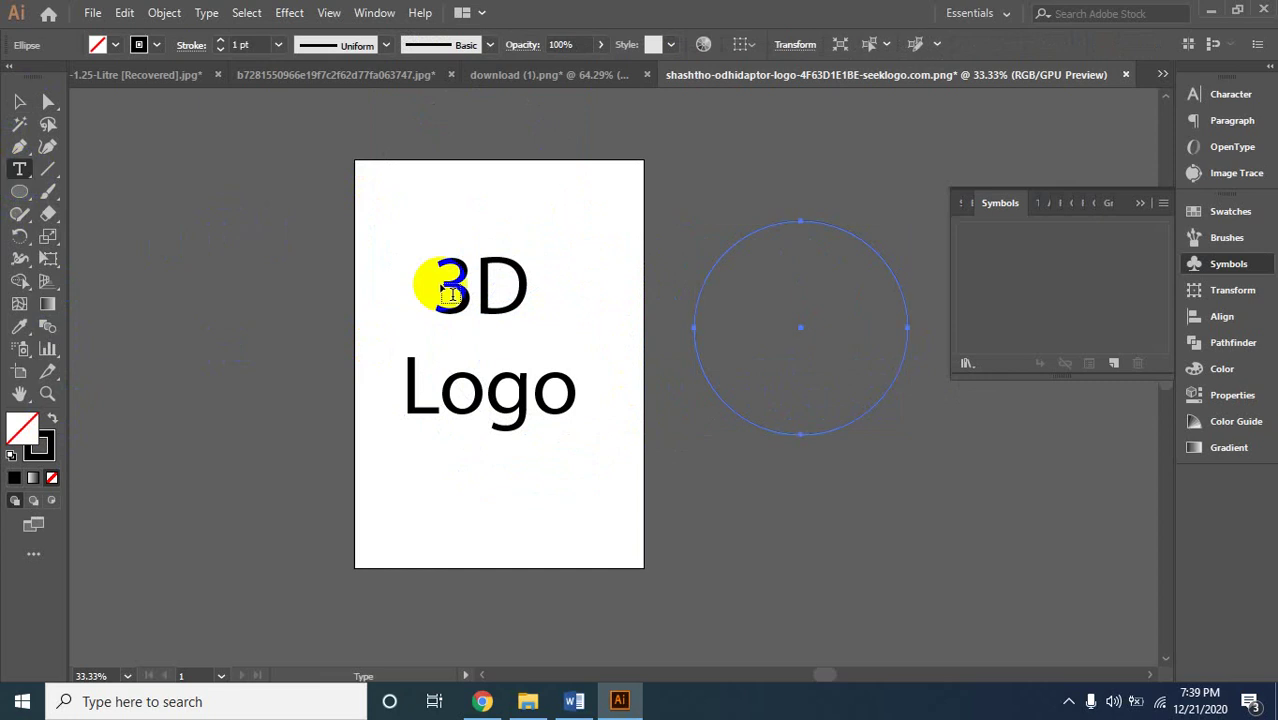
Try adding type along the circle's path, dismiss the non-compound path warning, and reselect the circle.
left_click(700, 328)
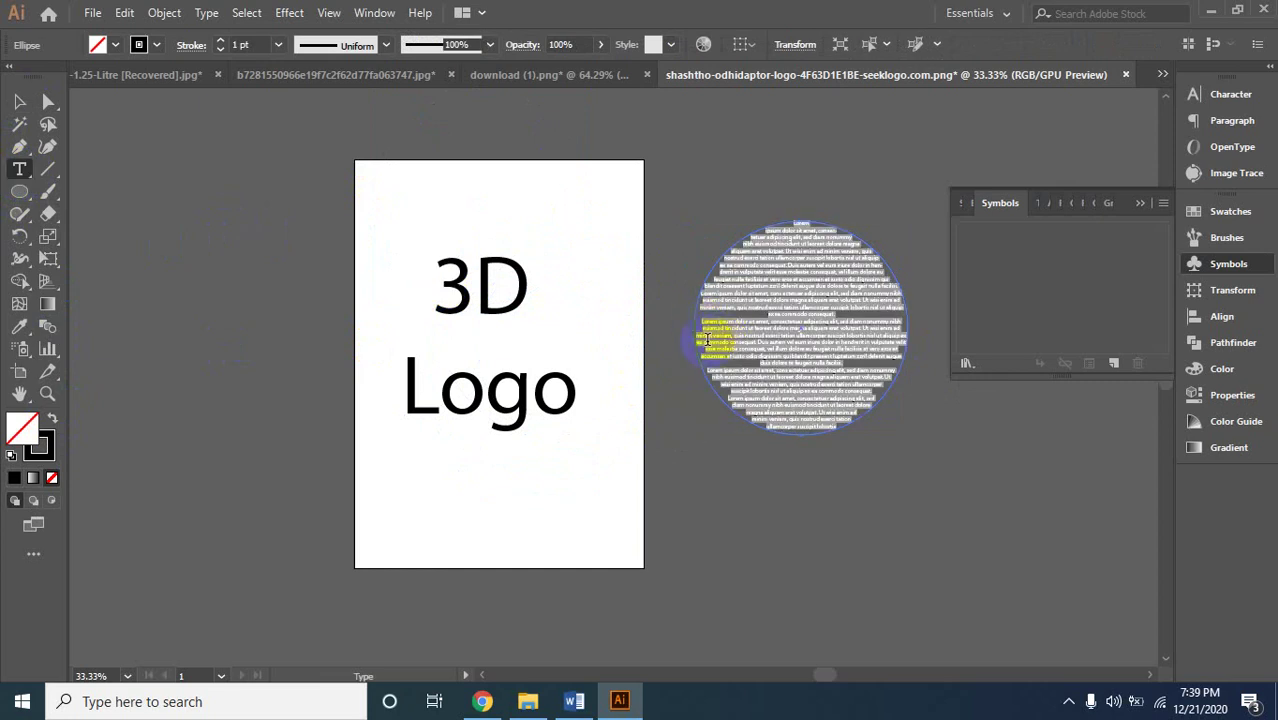
key("BackSpace")
key("Escape")
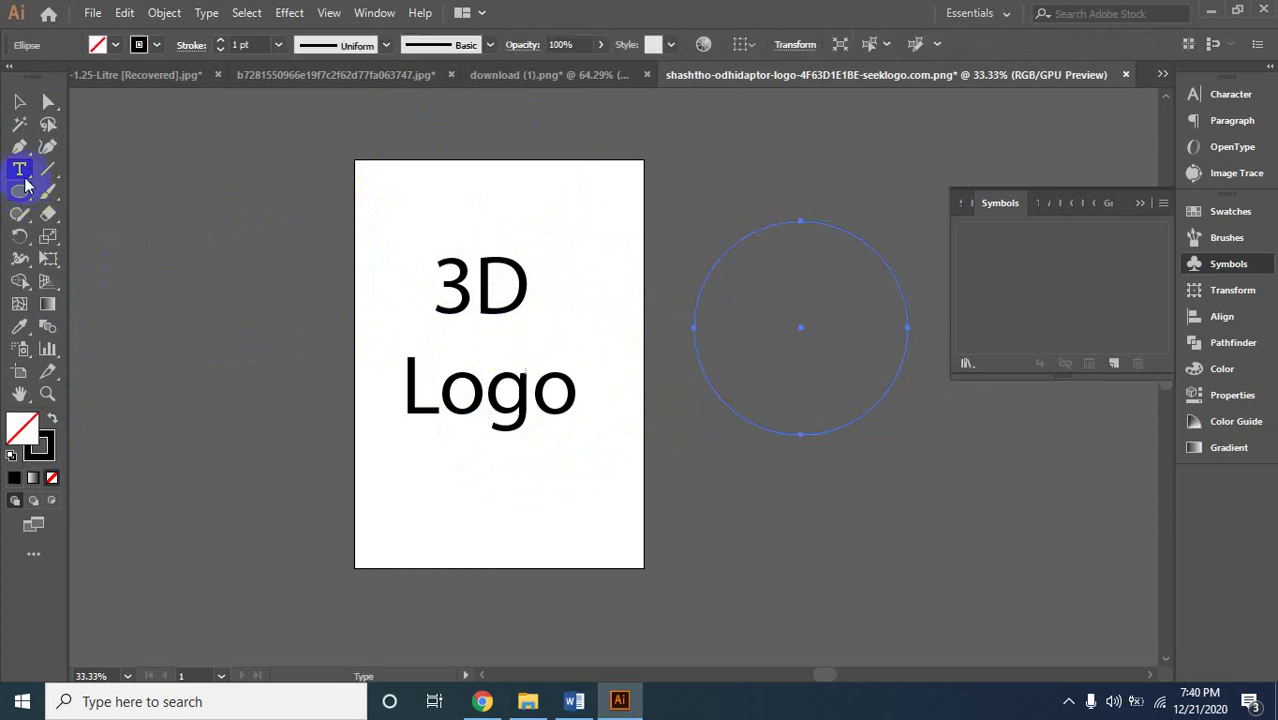
left_click_drag(20, 170, 70, 215)
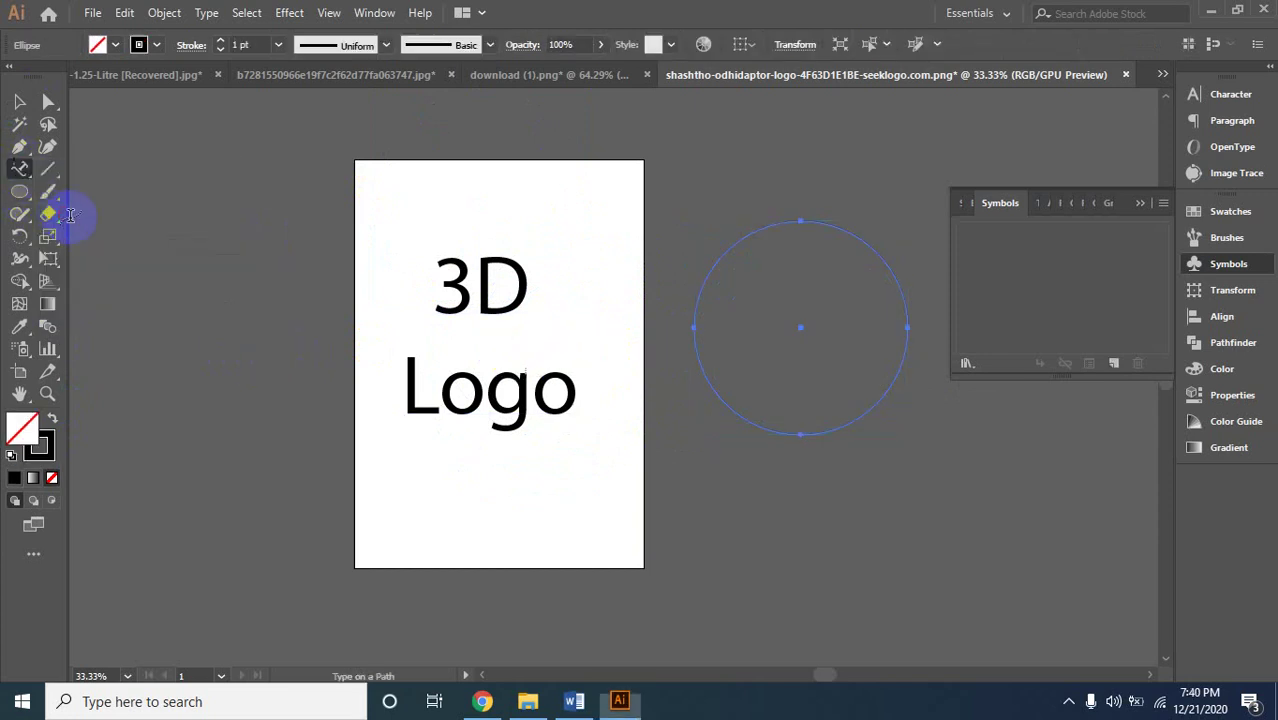
left_click(697, 323)
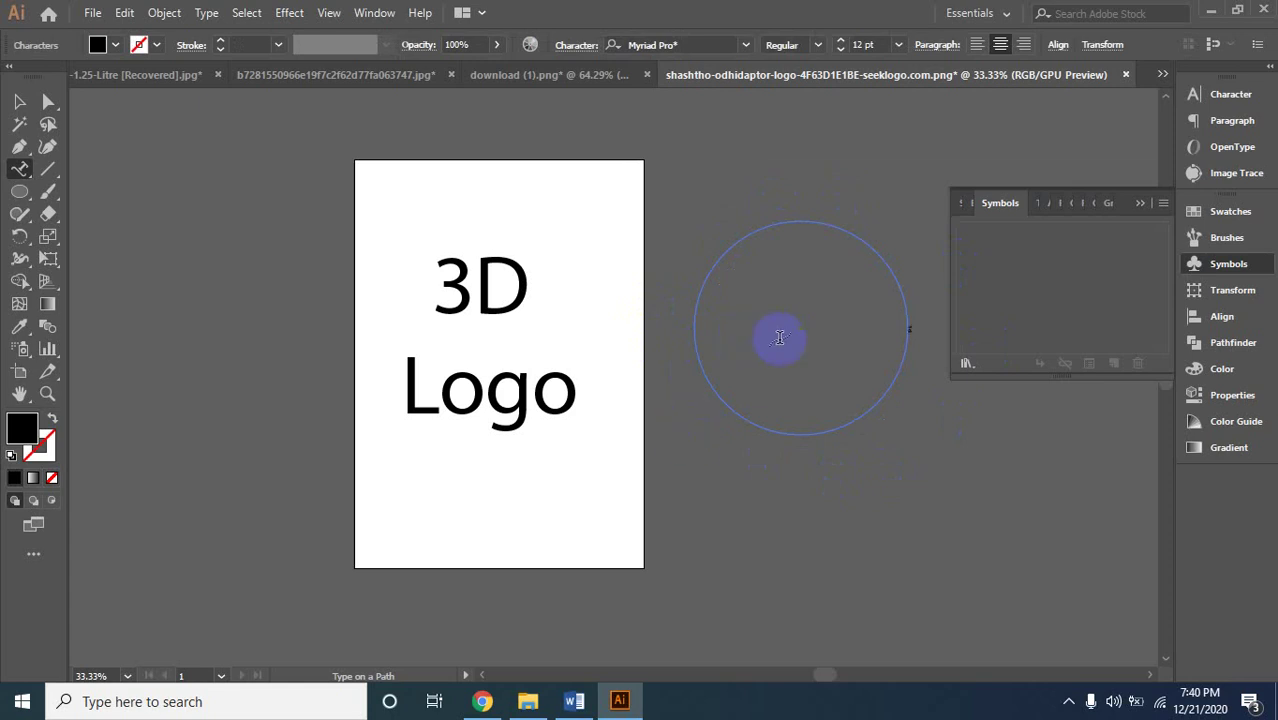
left_click(913, 333)
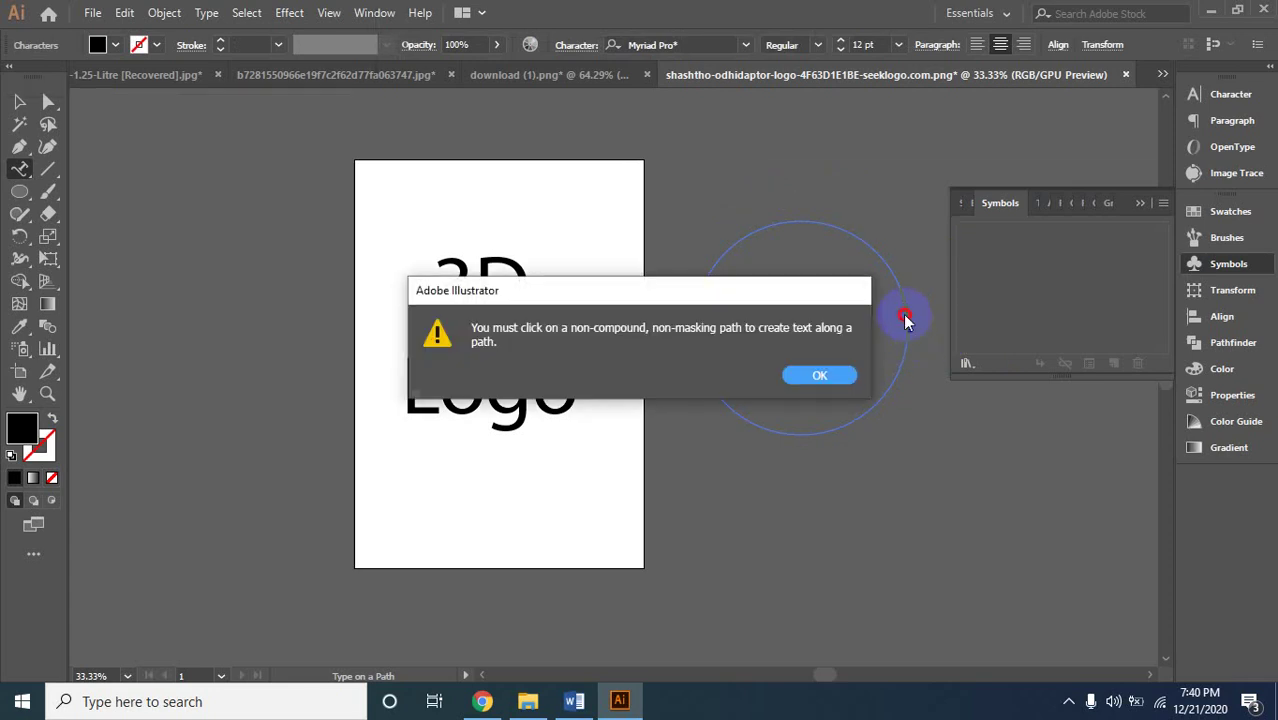
left_click(819, 372)
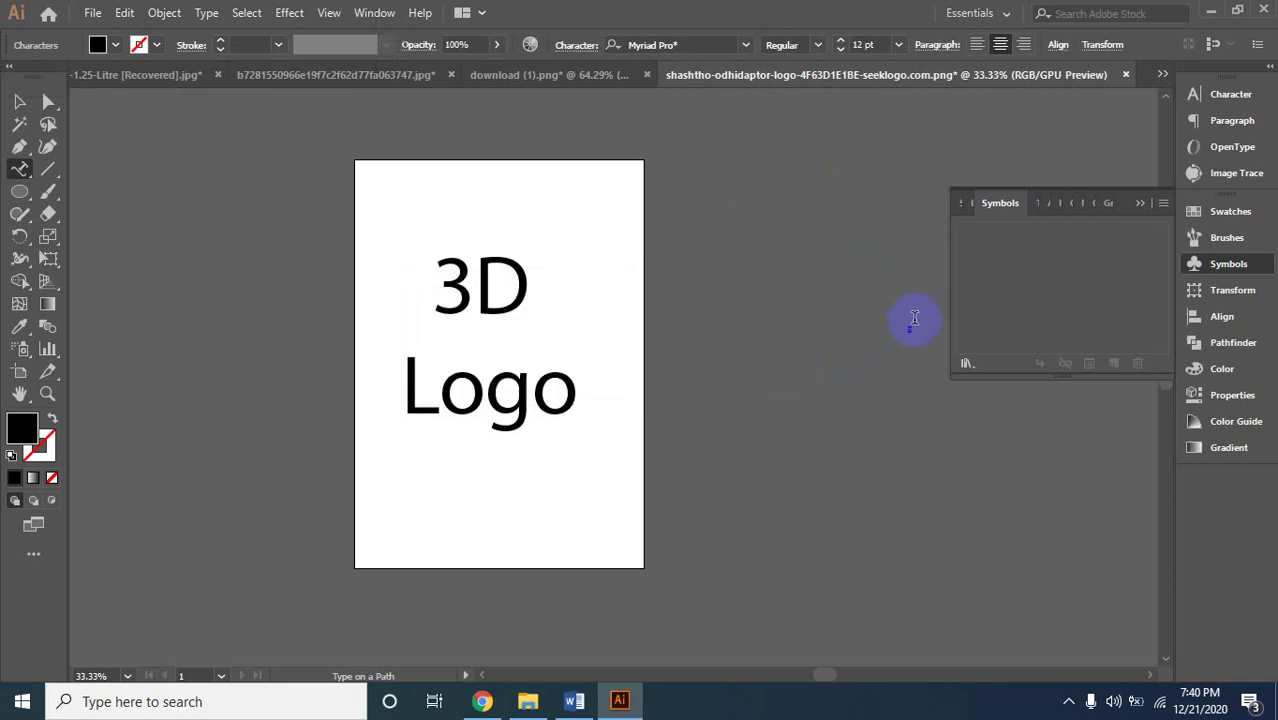
left_click(20, 101)
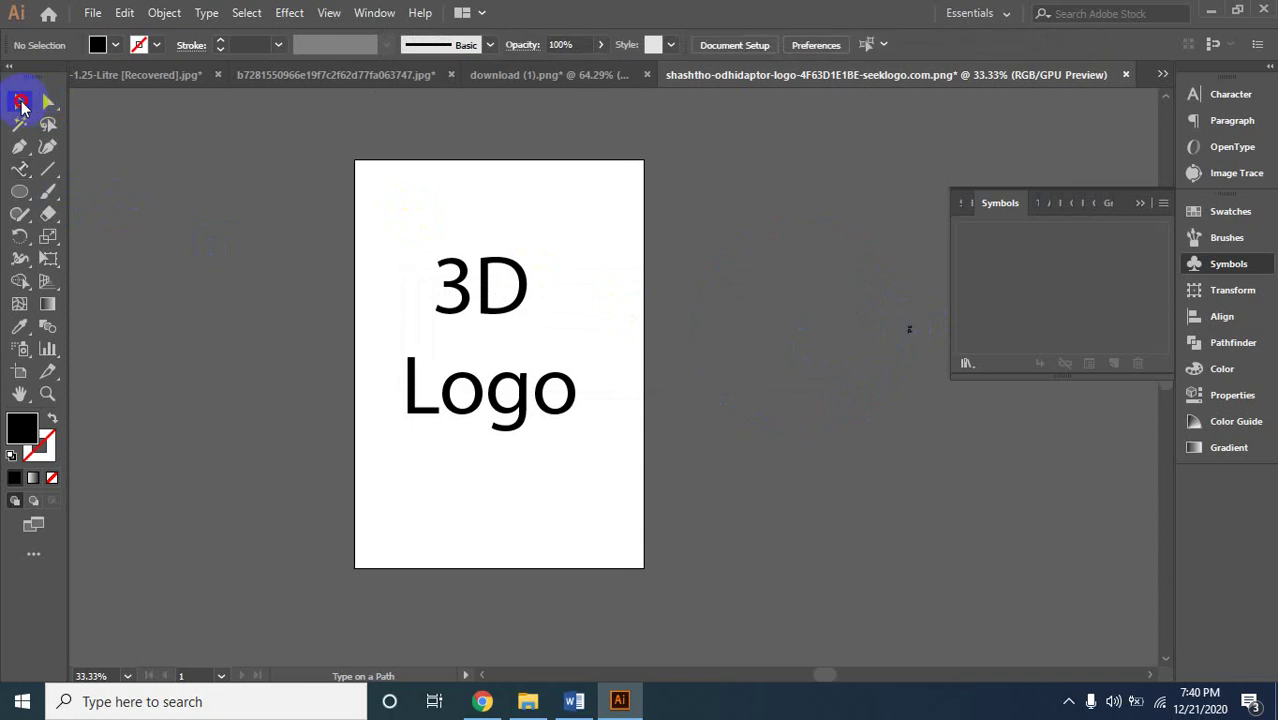
left_click(890, 326)
Narrow the circular text path slightly, then delete the circle.
left_click(722, 335)
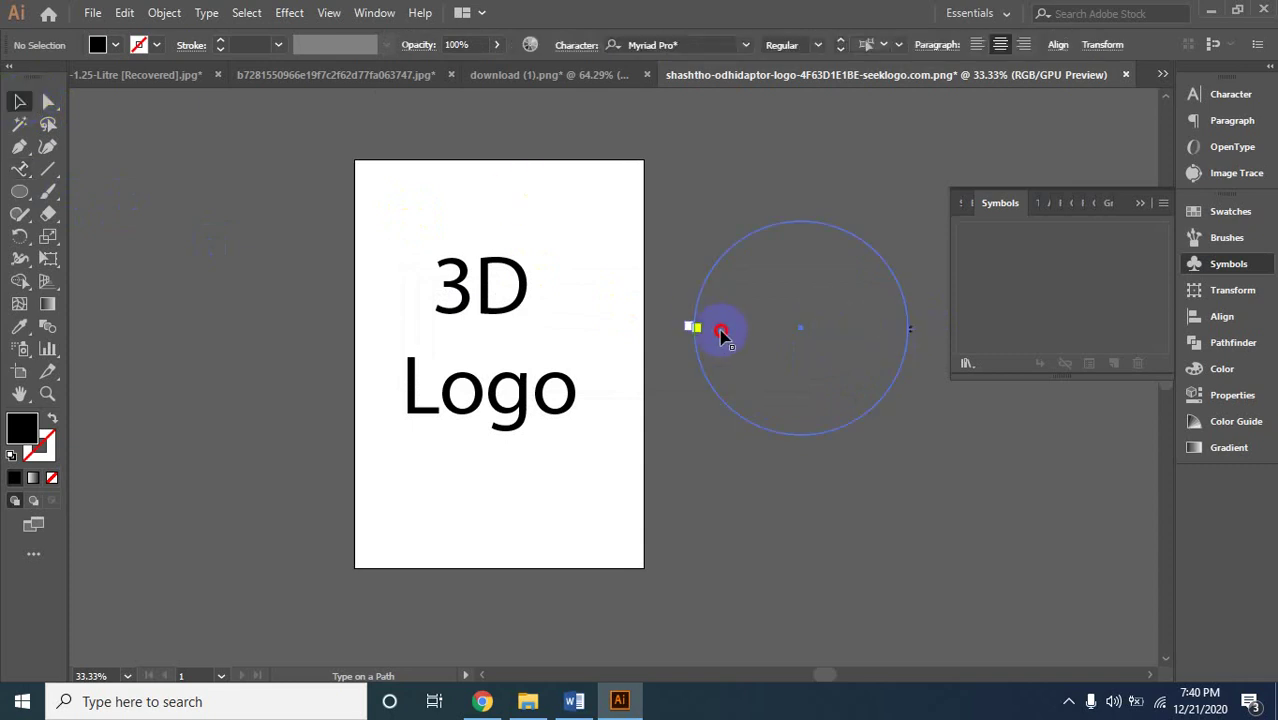
left_click_drag(676, 321, 613, 310)
left_click(780, 327)
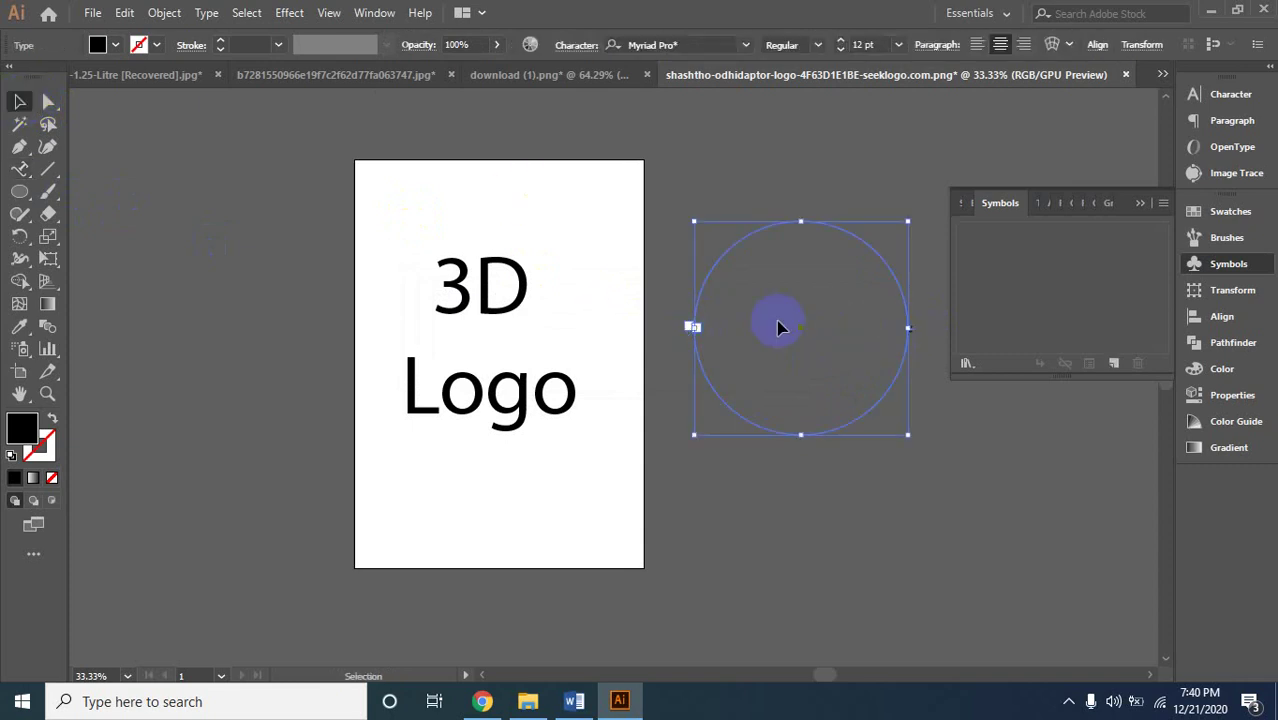
left_click_drag(905, 330, 905, 328)
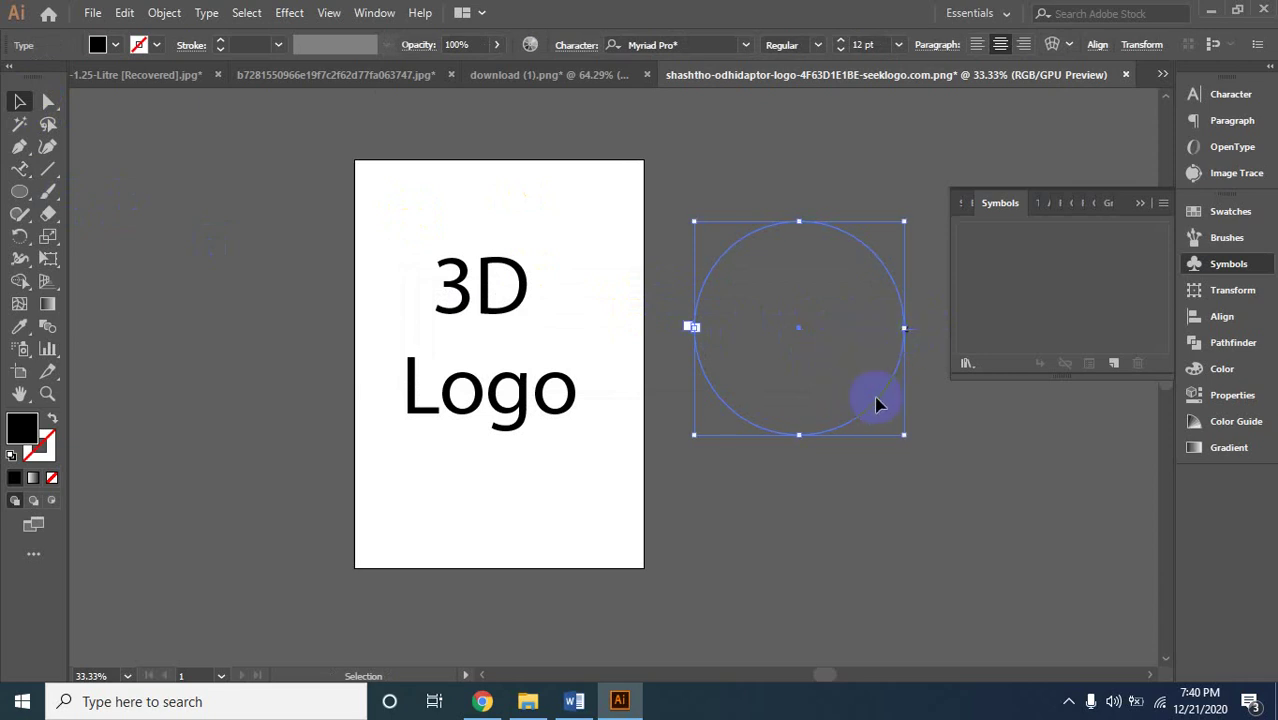
left_click(772, 253)
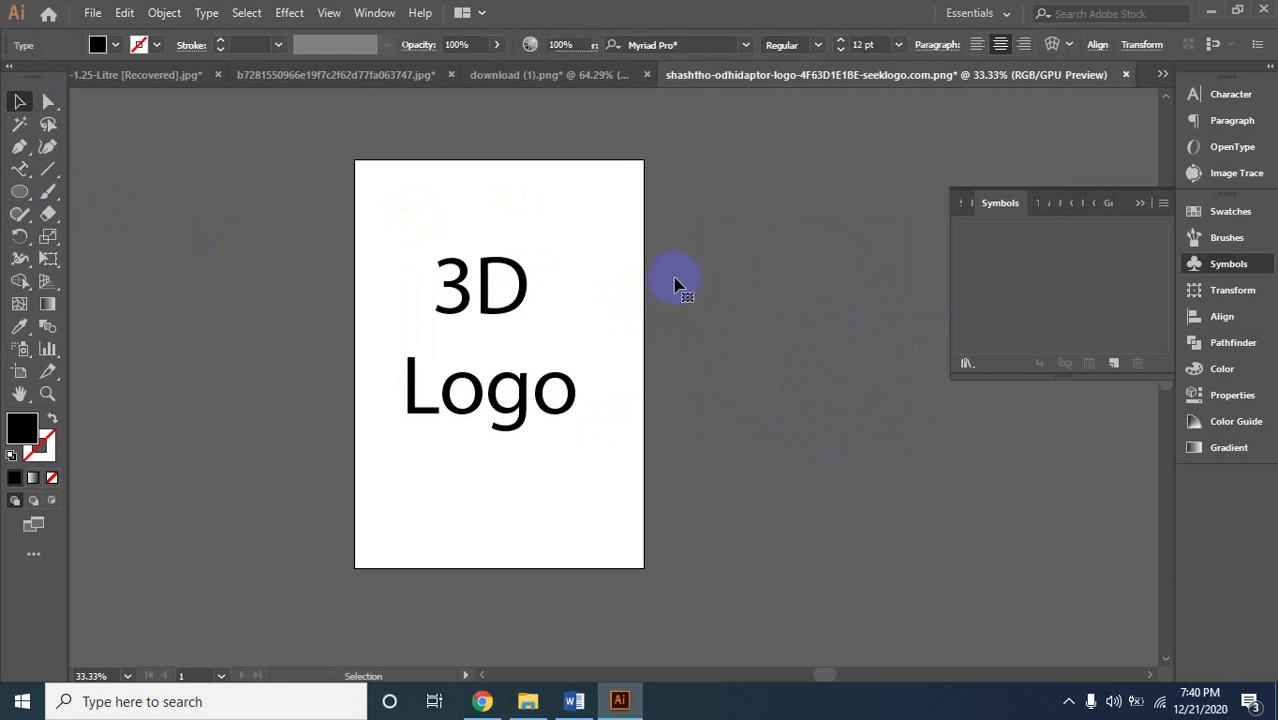
Marquee-select the two-line 3D Logo text and move it off the artboard to the left.
mouse_move(370, 240)
left_mouse_down()
mouse_move(515, 383)
mouse_move(572, 487)
left_mouse_up()
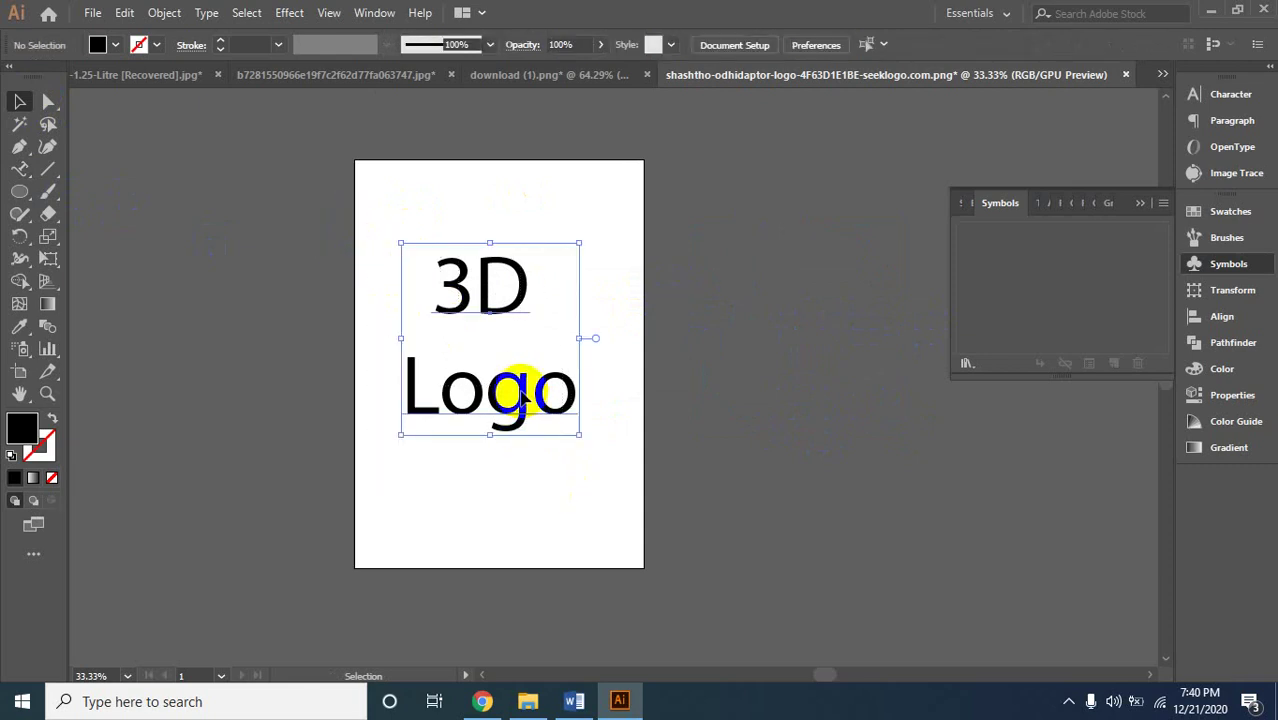
left_click_drag(521, 397, 258, 328)
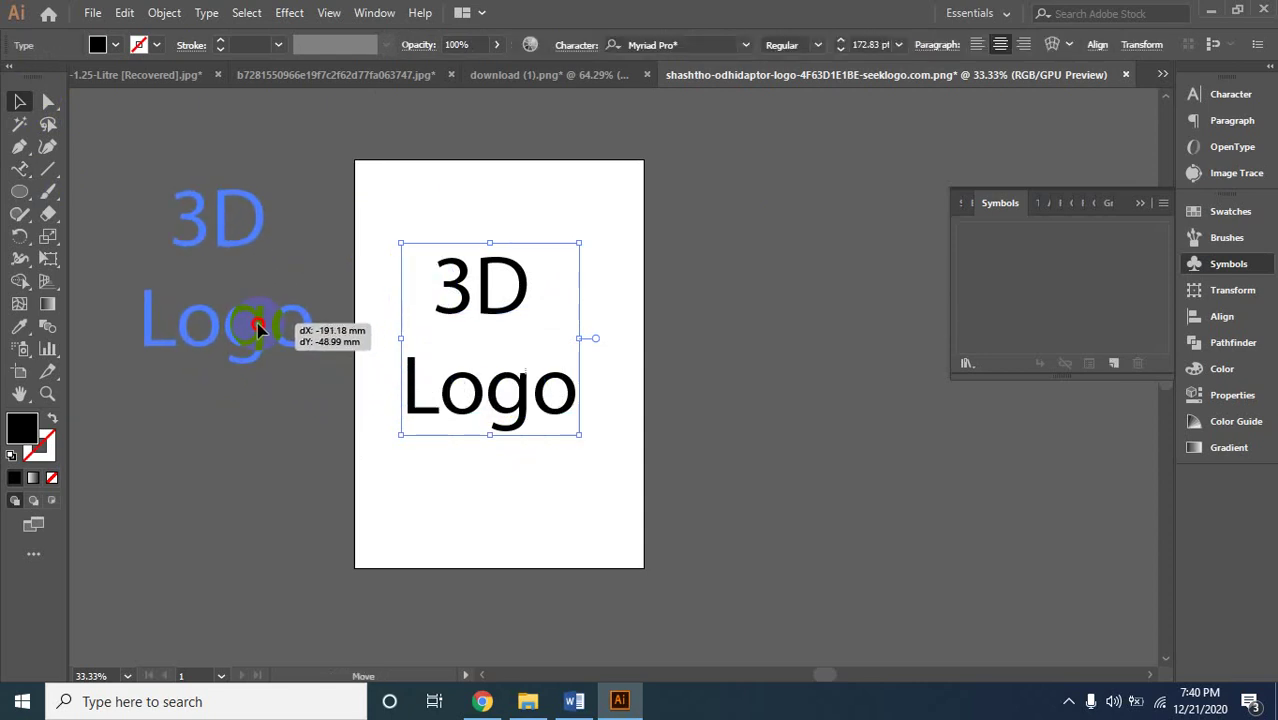
left_click_drag(258, 328, 258, 328)
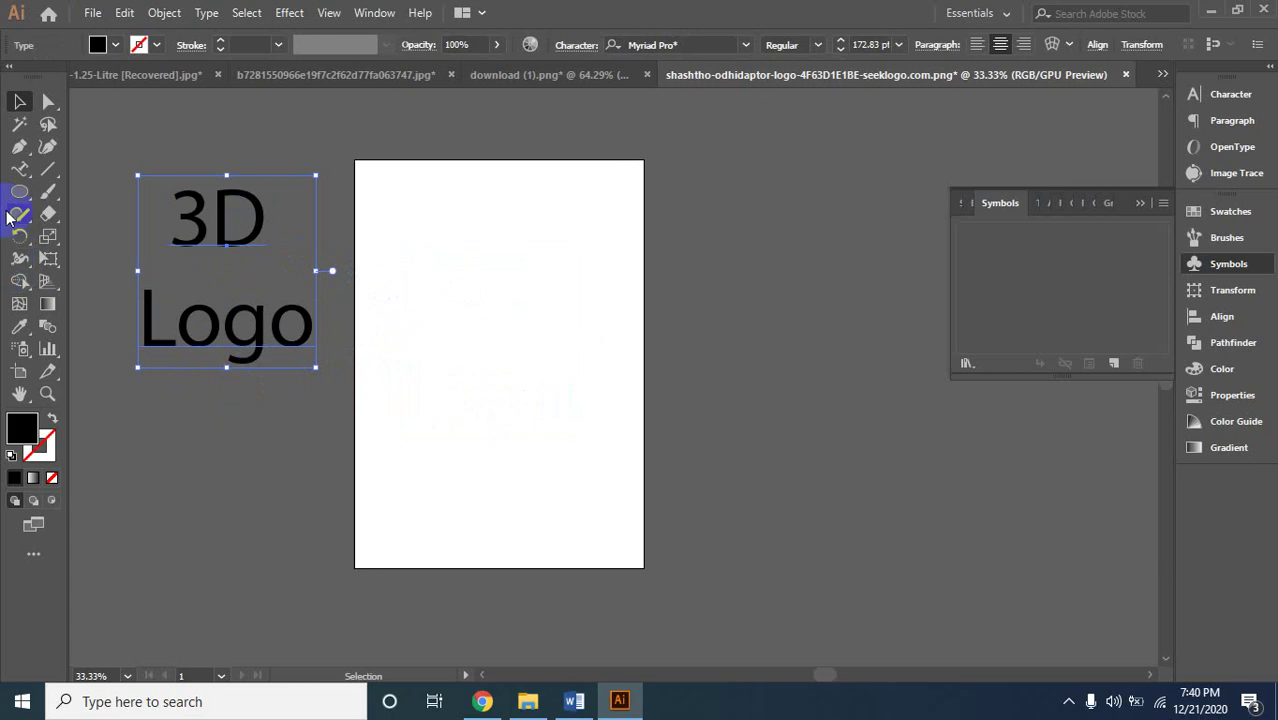
left_click_drag(15, 200, 57, 263)
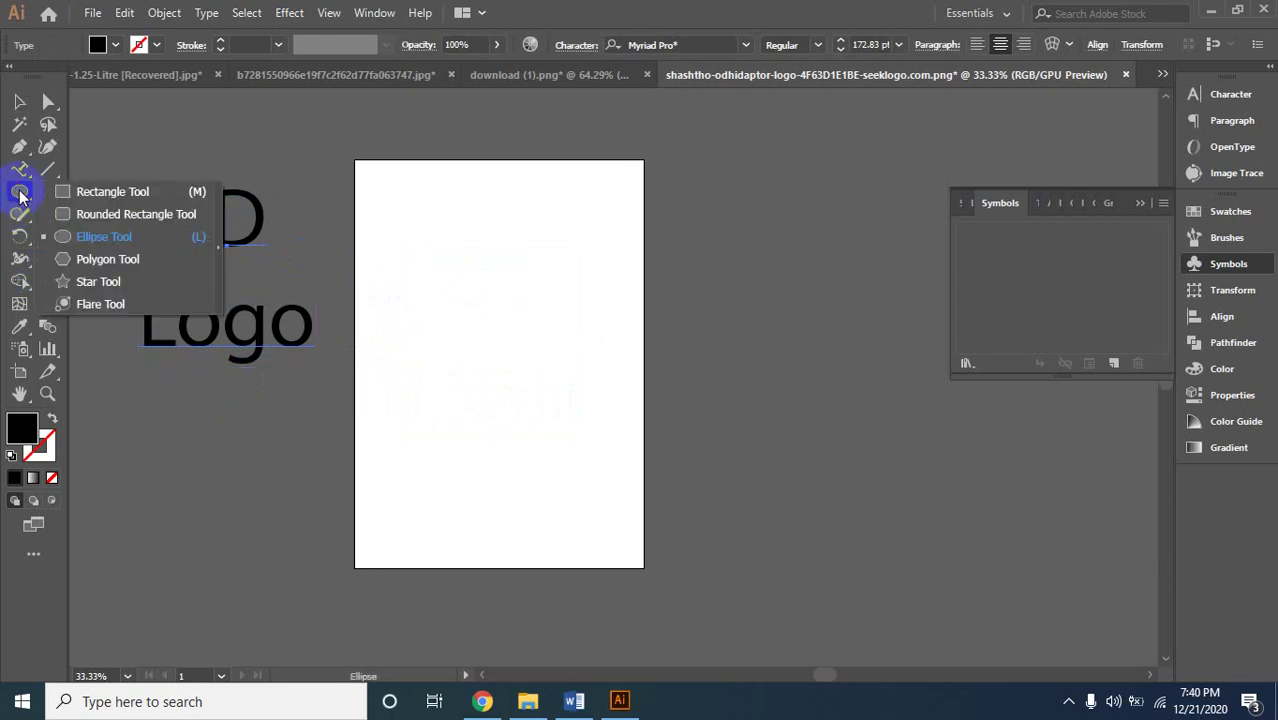
Draw a hexagon with the Polygon tool and move it down and right on the page.
left_click(57, 259)
mouse_move(432, 218)
left_mouse_down()
mouse_move(478, 289)
mouse_move(474, 251)
mouse_move(487, 252)
left_mouse_up()
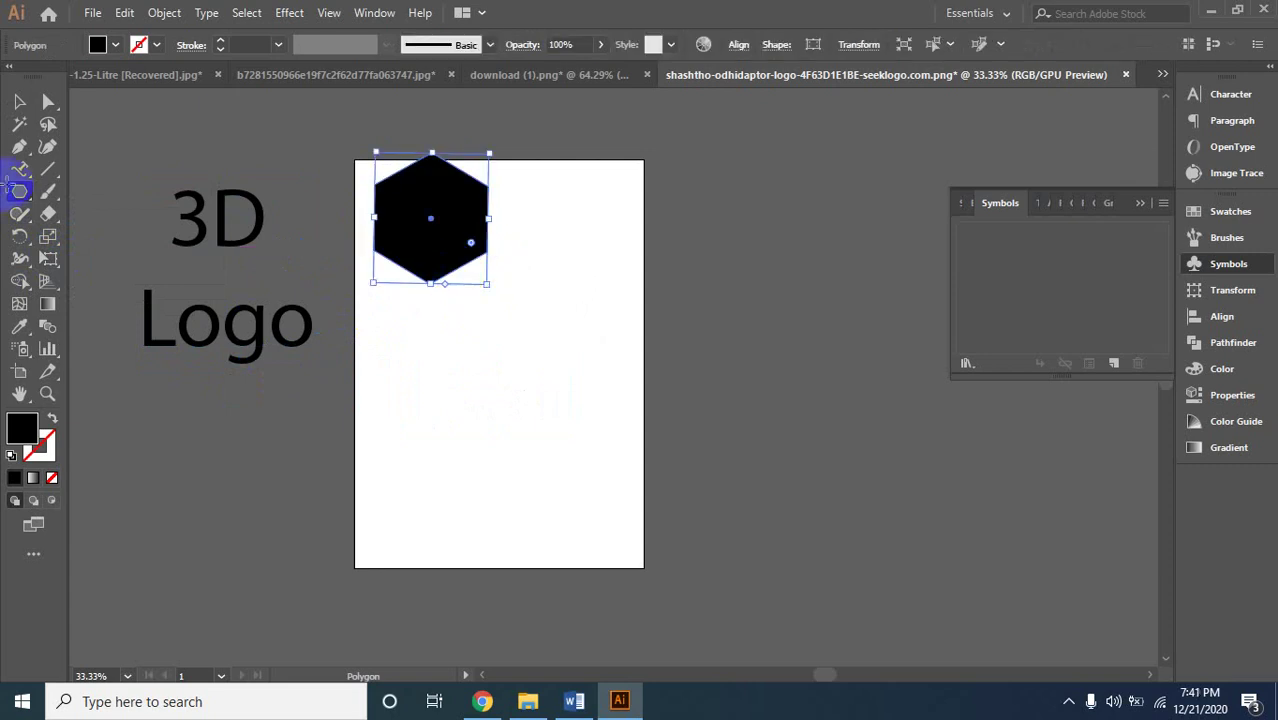
left_click(18, 101)
left_click_drag(449, 199, 475, 272)
left_click(556, 292)
Set the hexagon's fill to None, leaving an outline, and bring up the Effect 3D options.
left_click(470, 302)
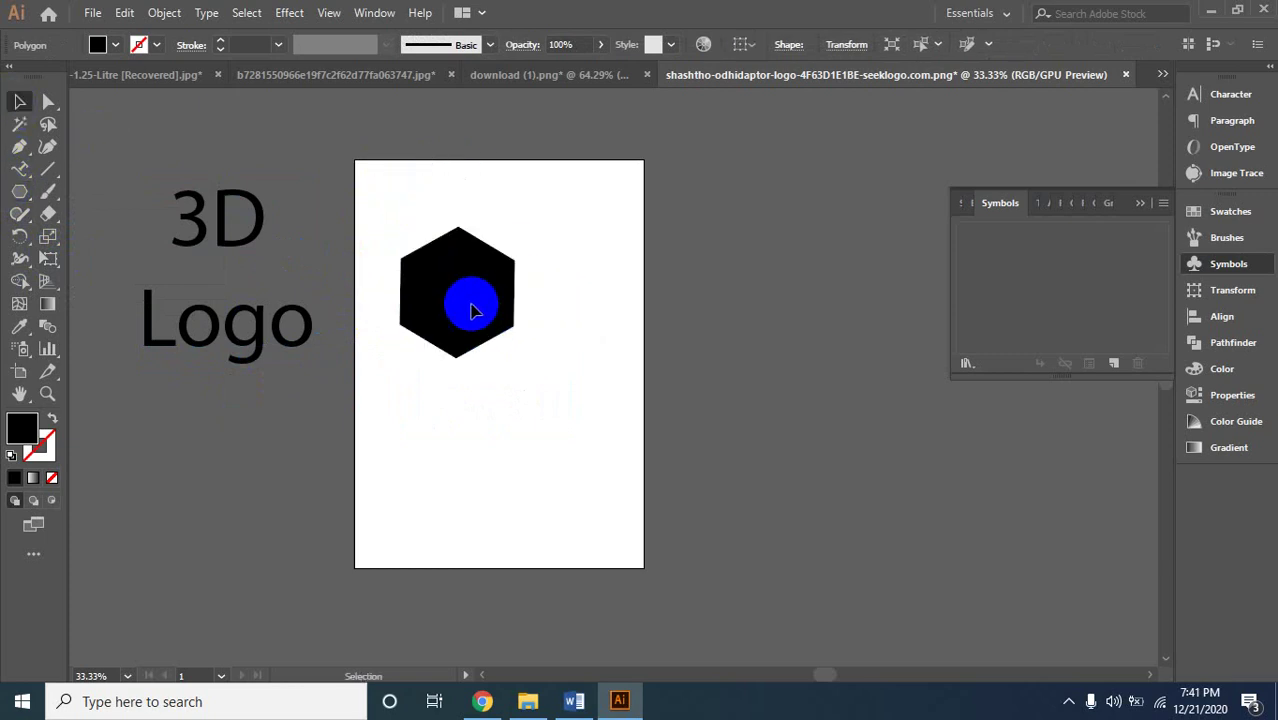
left_click(49, 419)
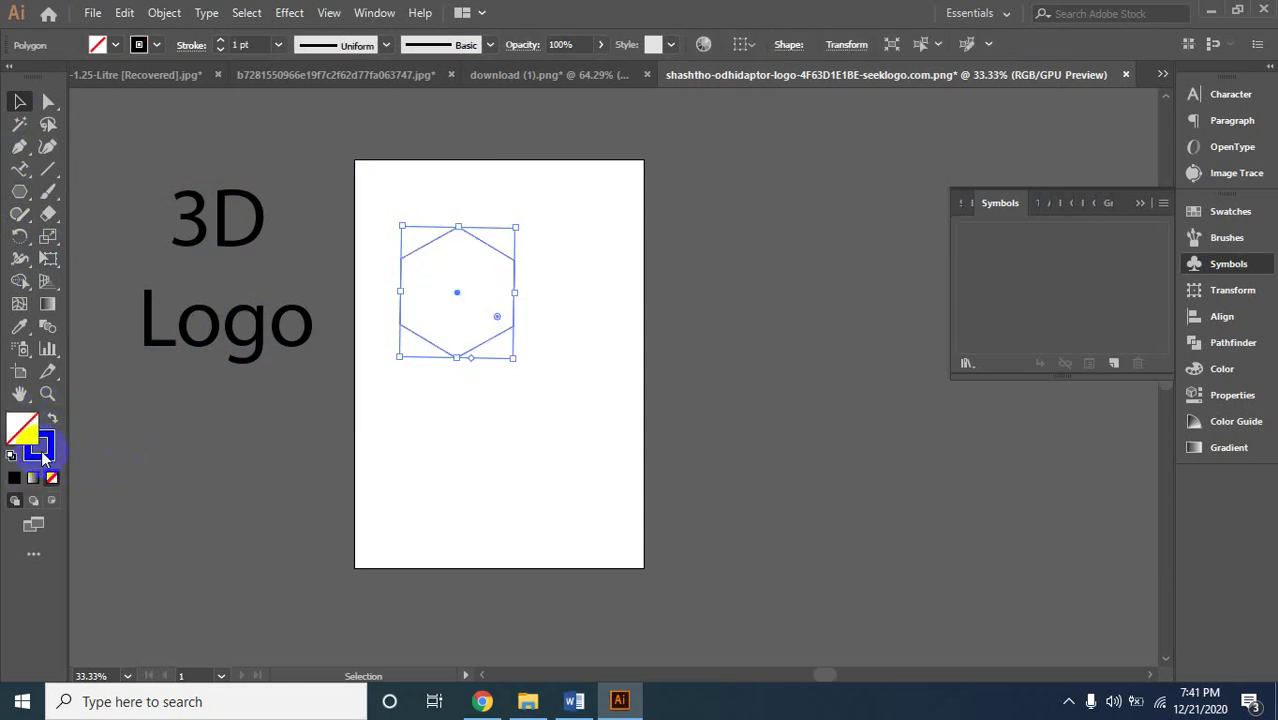
left_click(340, 432)
left_click(428, 243)
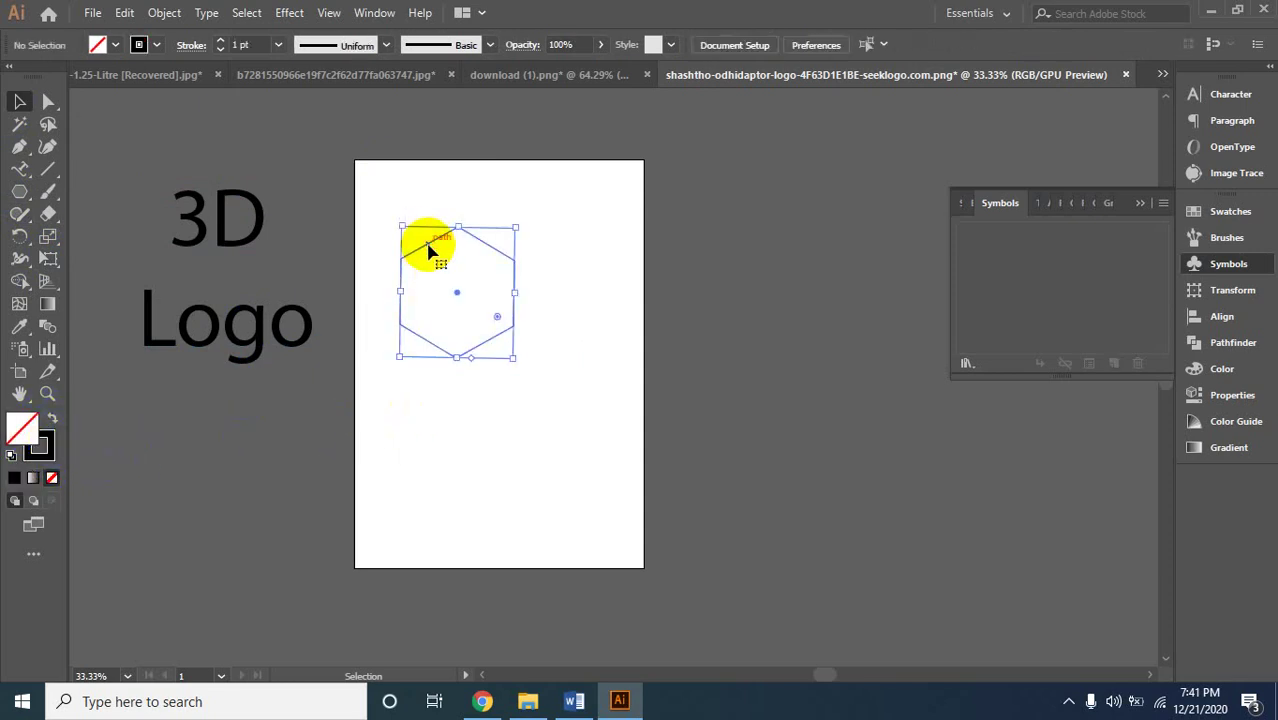
left_click(289, 12)
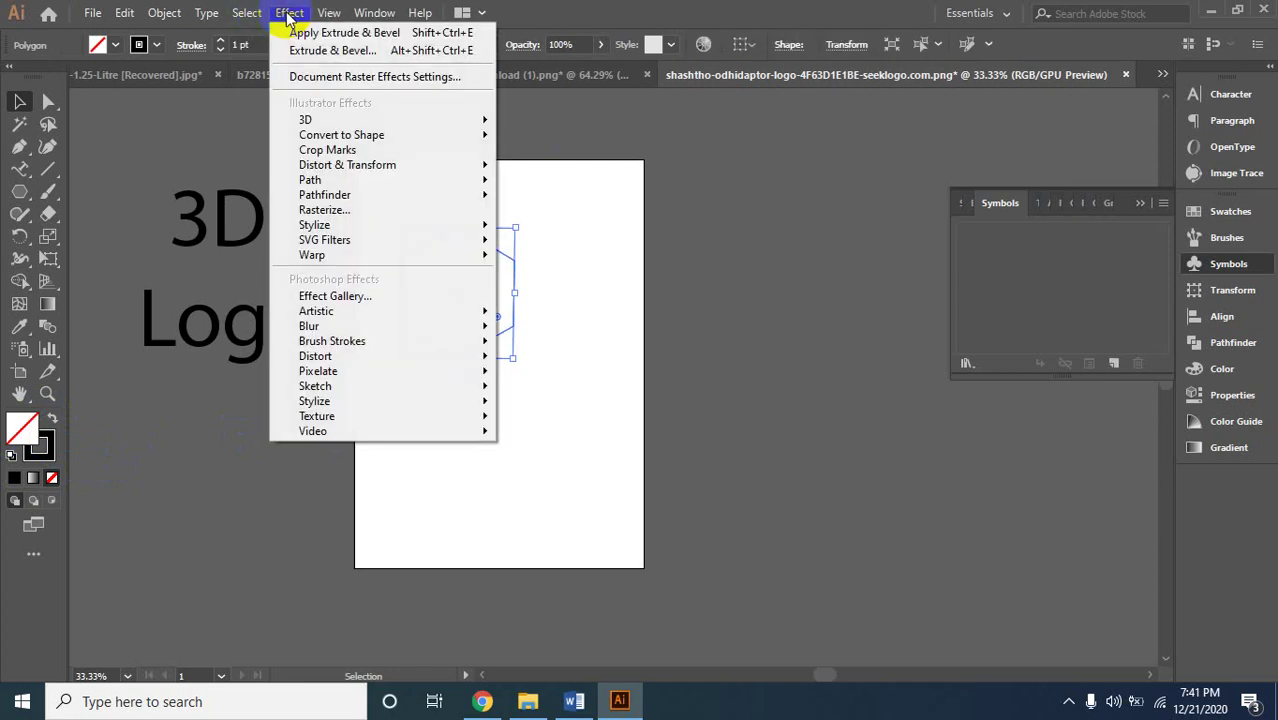
mouse_move(305, 120)
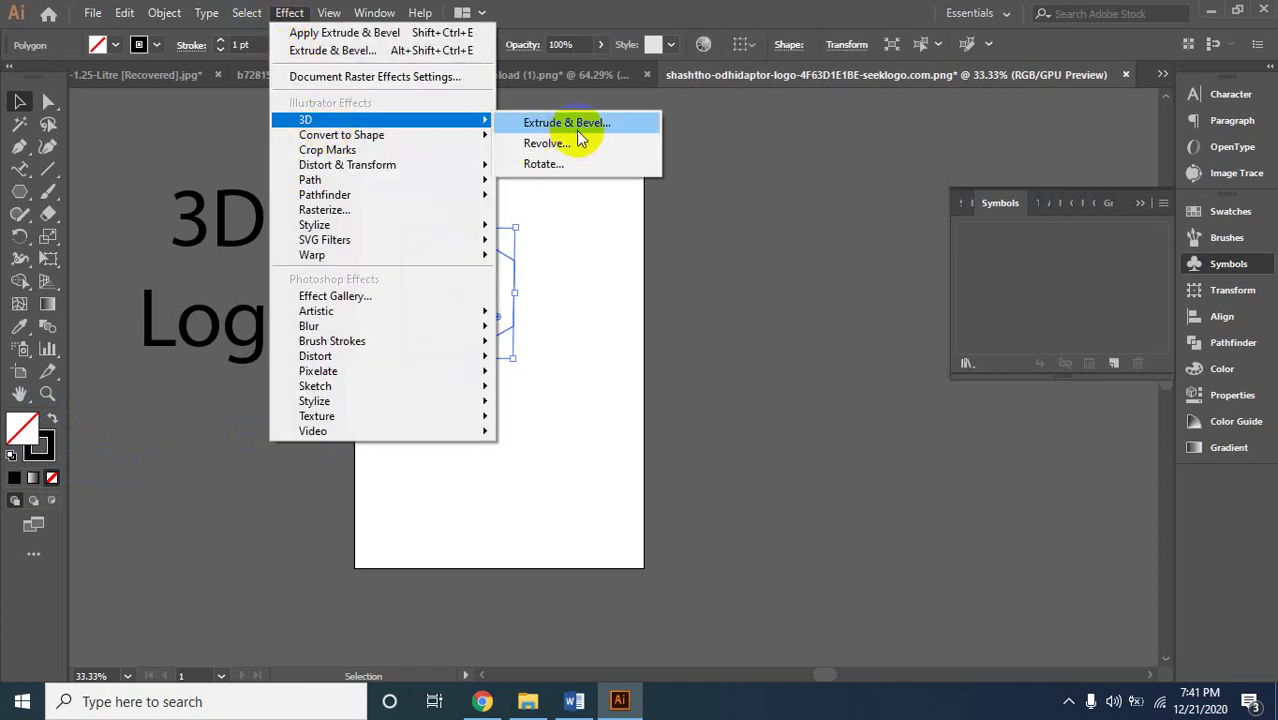
Apply Extrude & Bevel to the hexagon; when Illustrator hangs, minimize it from the taskbar.
left_click(577, 129)
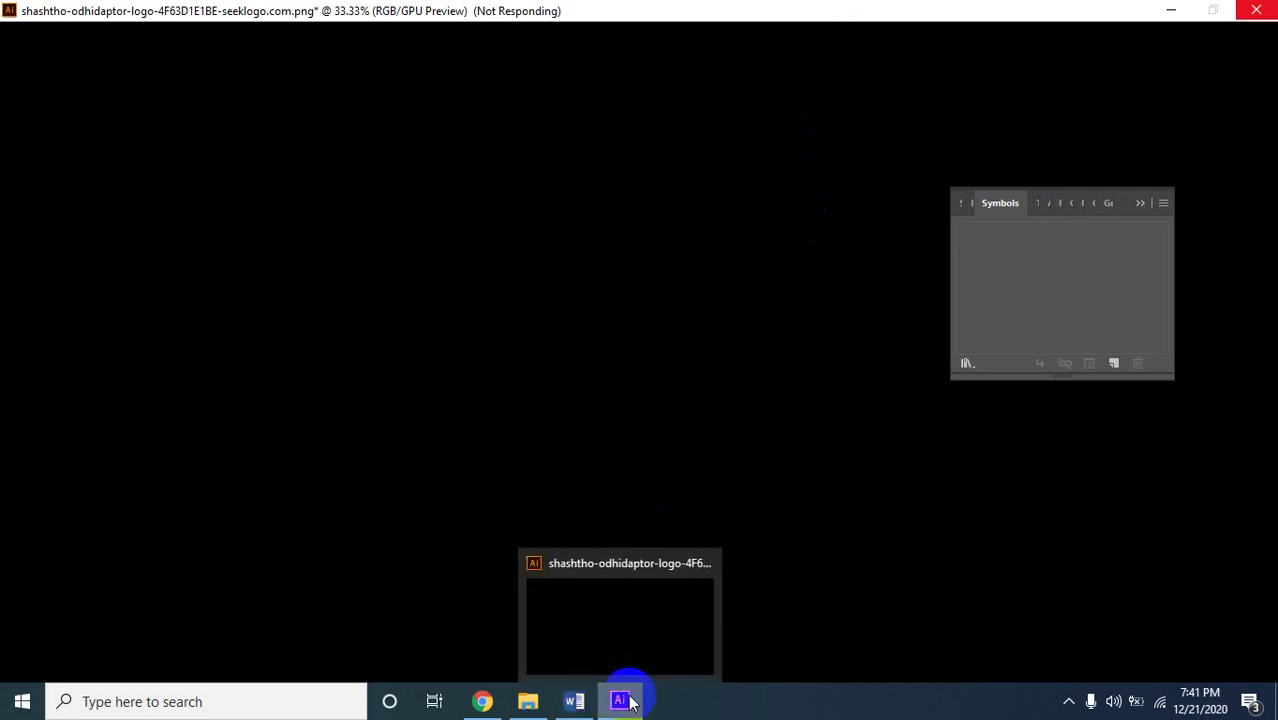
left_click(628, 700)
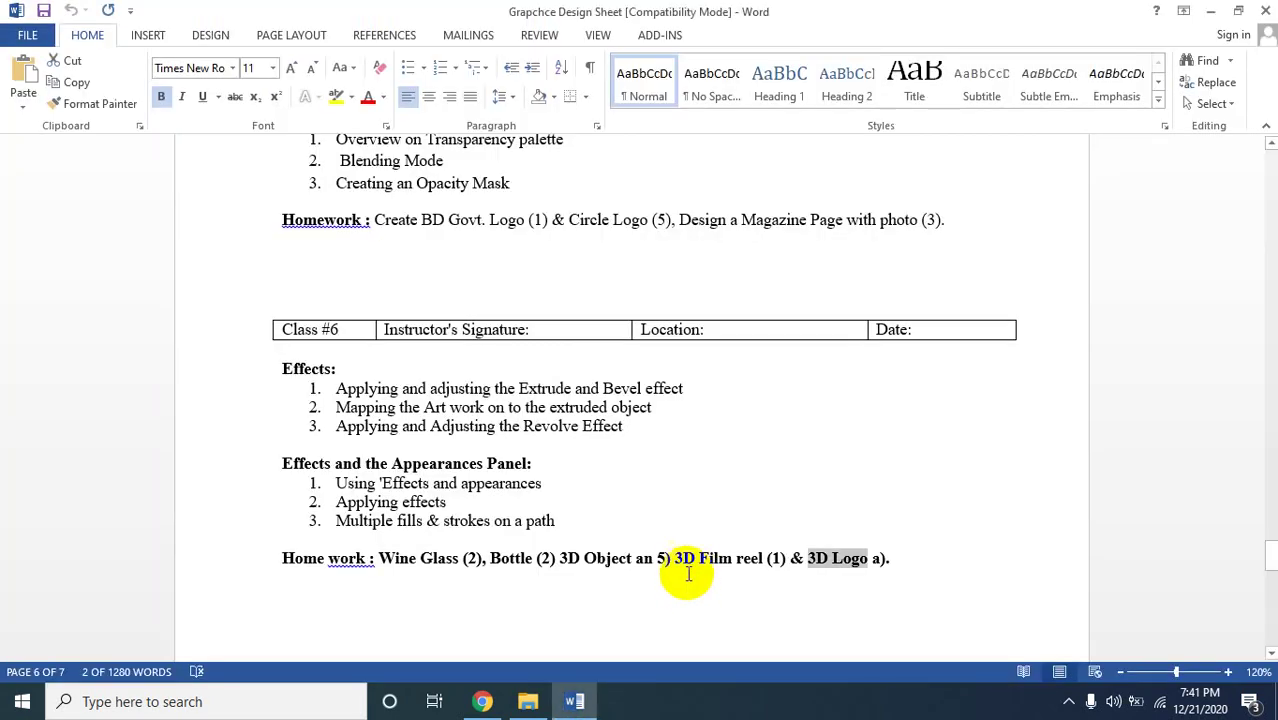
mouse_move(574, 701)
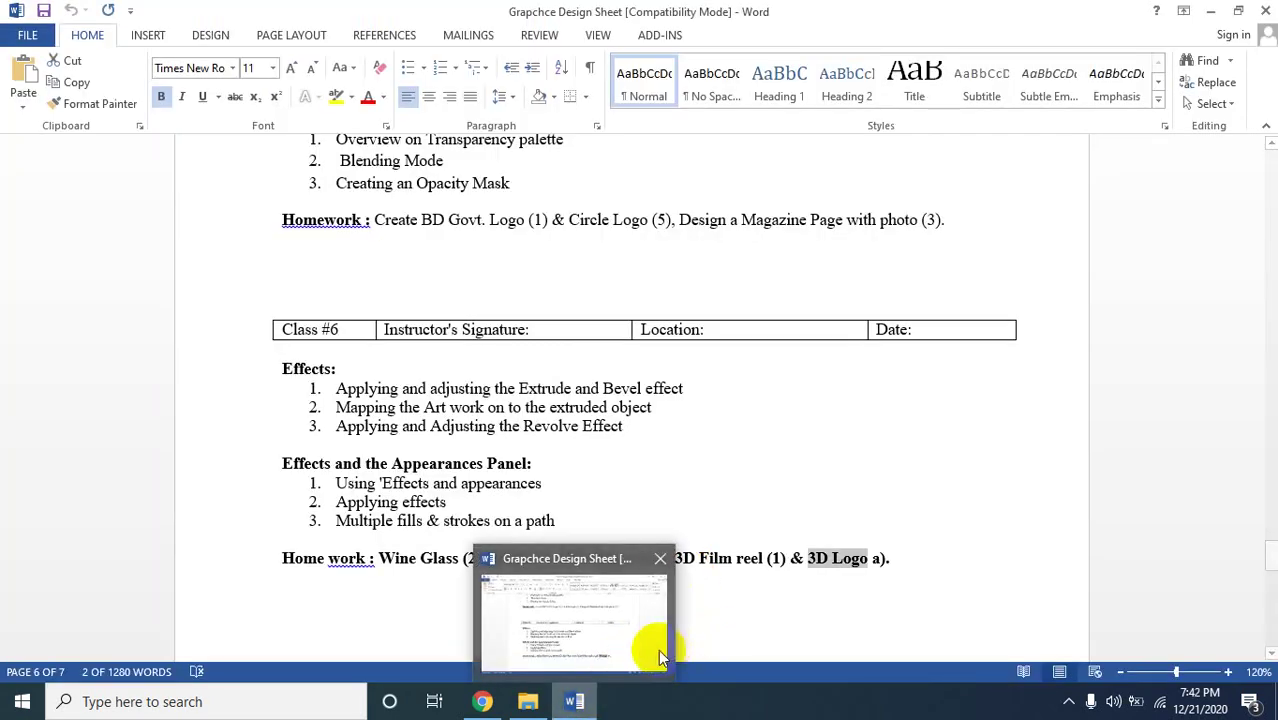
Return to the Word course sheet and scroll down to the Class #7 and Class #8 tables.
left_click(898, 558)
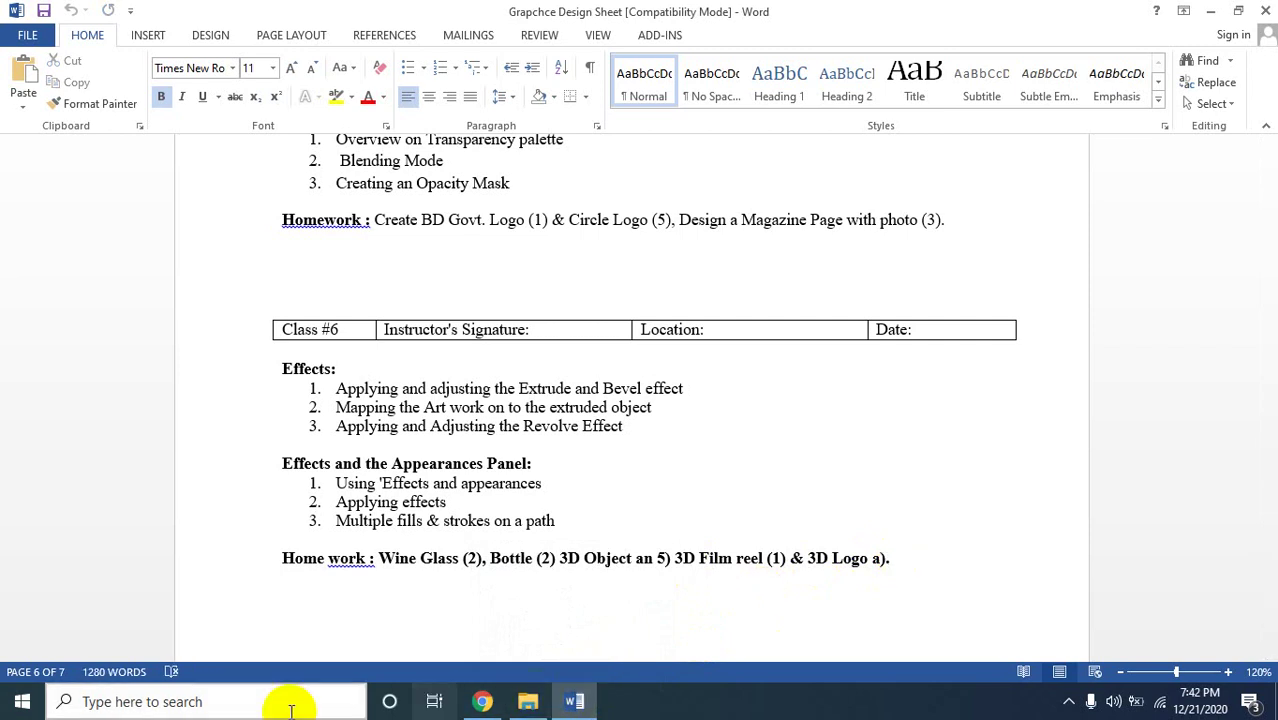
left_click(38, 708)
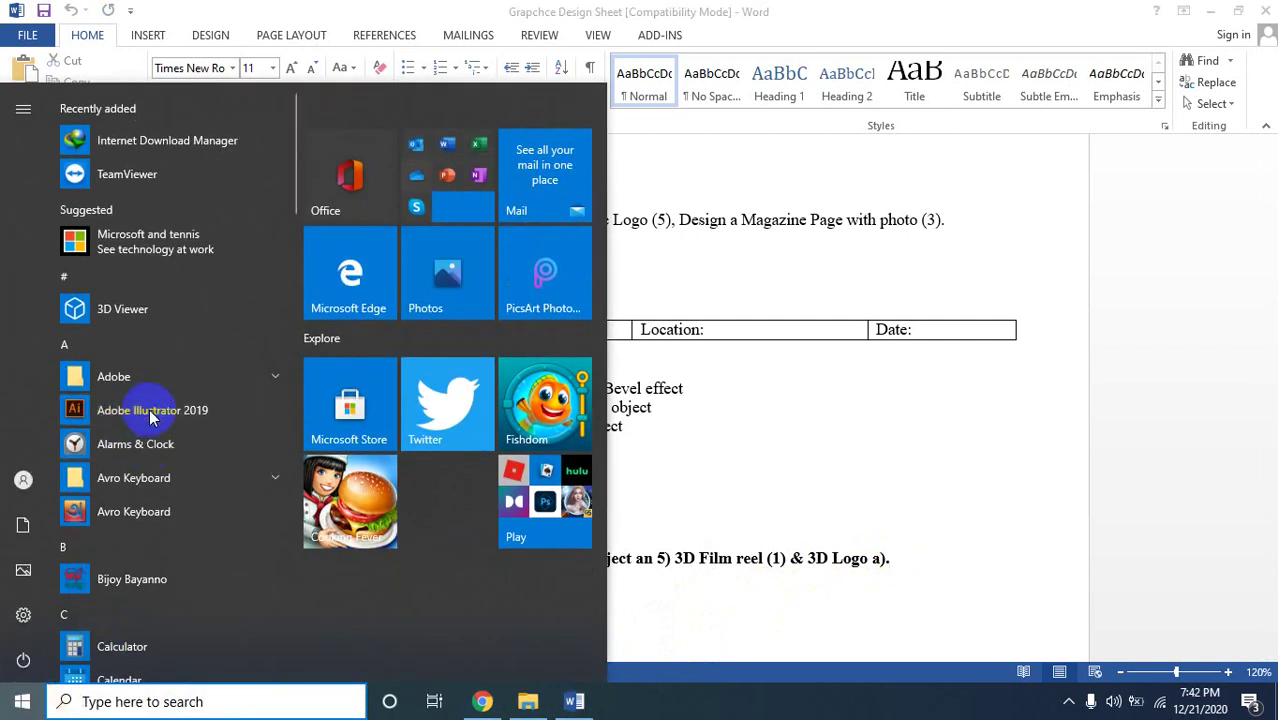
left_click(150, 417)
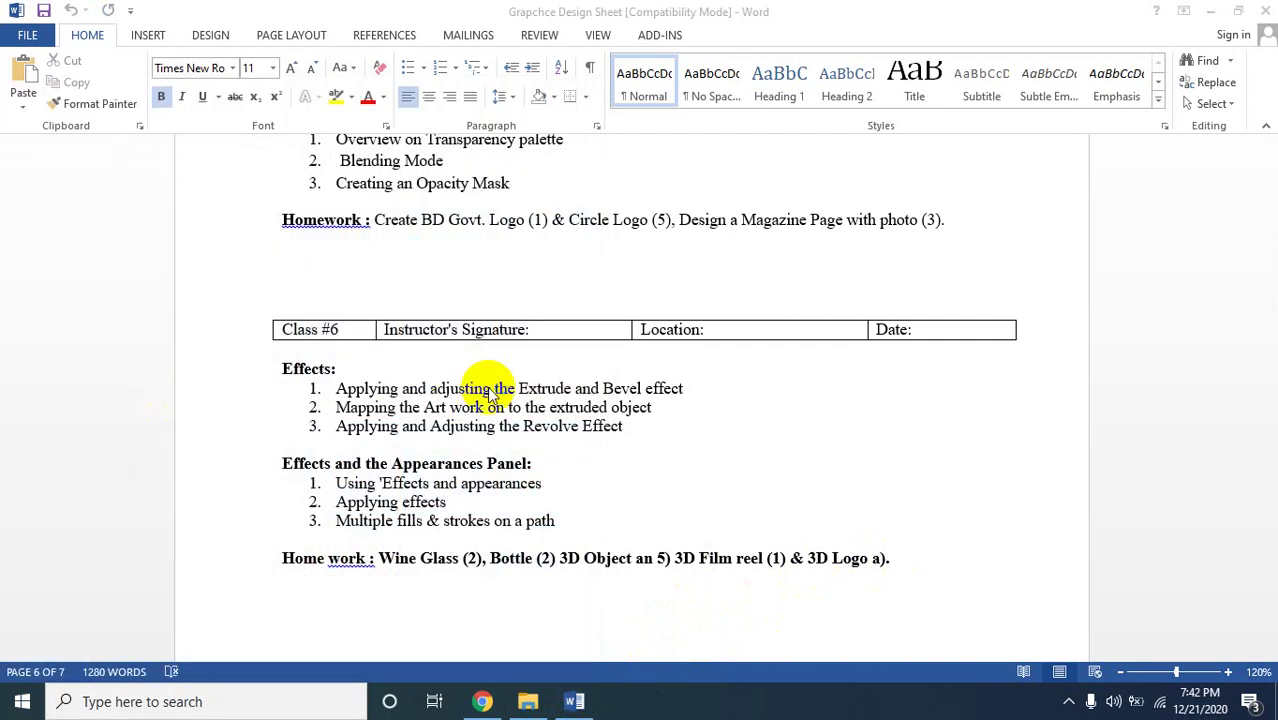
scroll(527, 418, "down", 1)
scroll(527, 418, "down", 3)
scroll(530, 415, "down", 2)
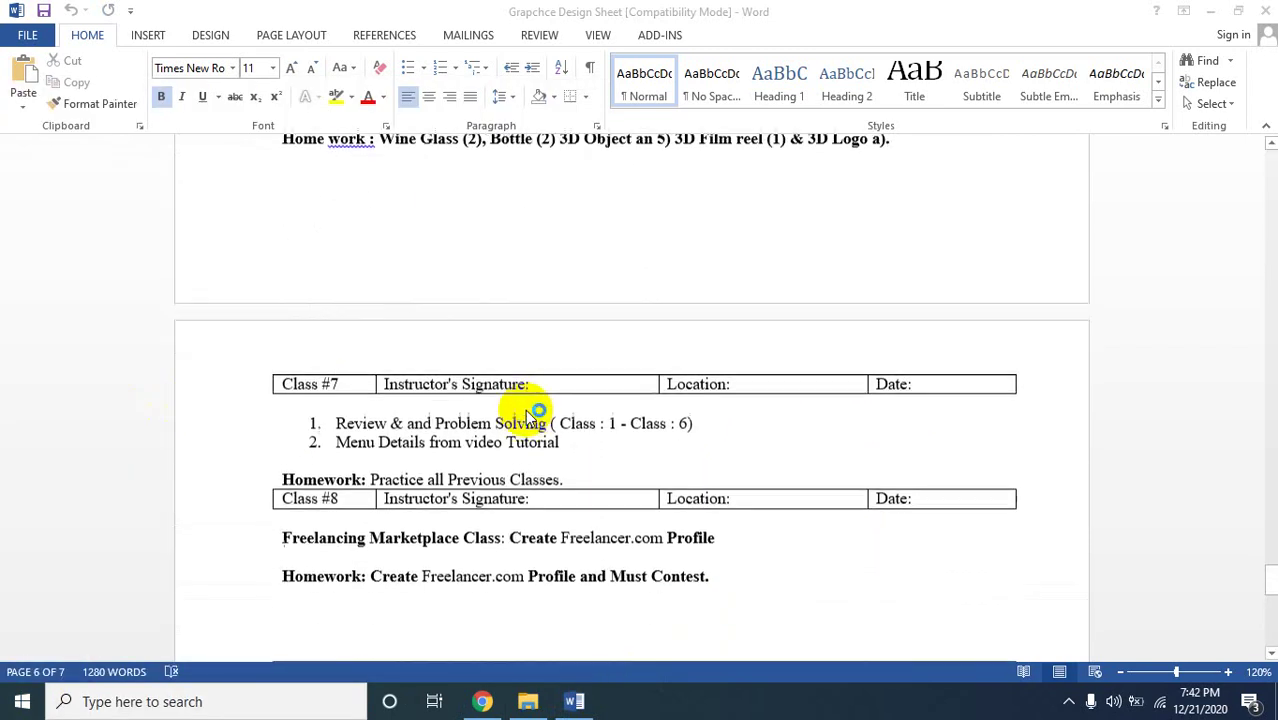
Scroll through the Word sheet, then acknowledge Illustrator's unexpected-quit warning so the recovered document opens.
scroll(260, 415, "down", 2)
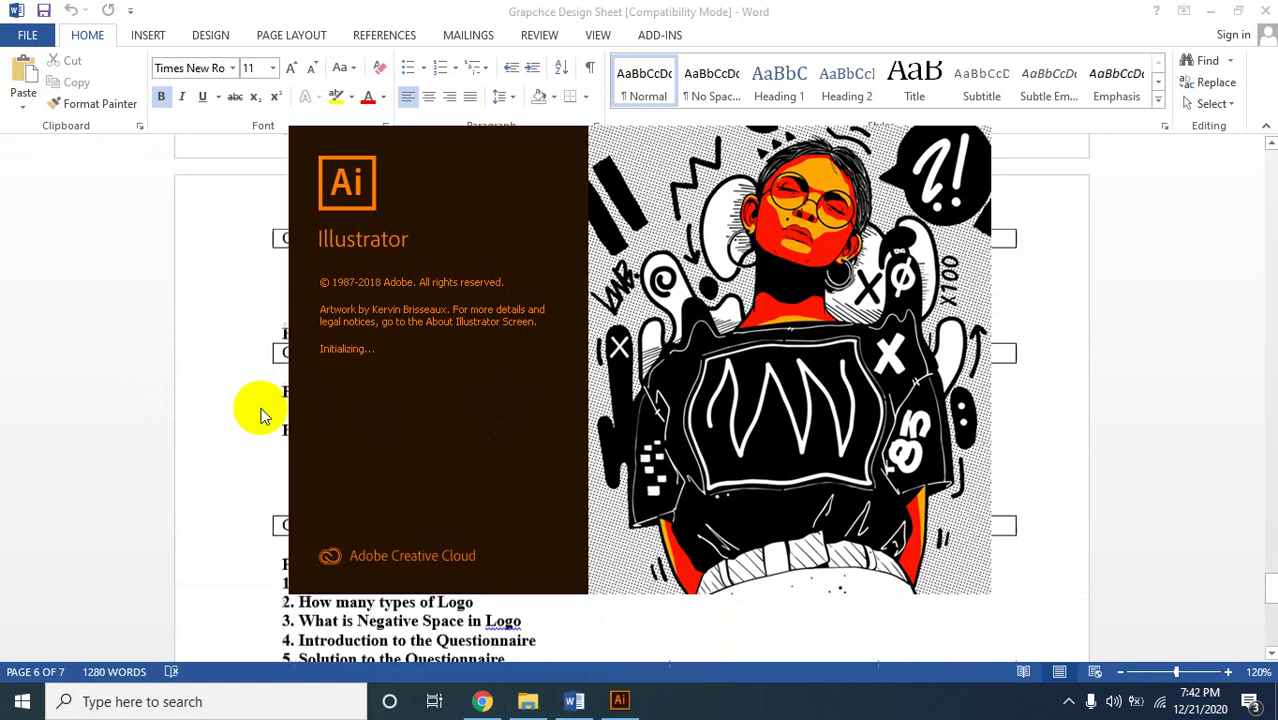
scroll(262, 412, "up", 1)
scroll(265, 411, "down", 1)
scroll(270, 410, "down", 2)
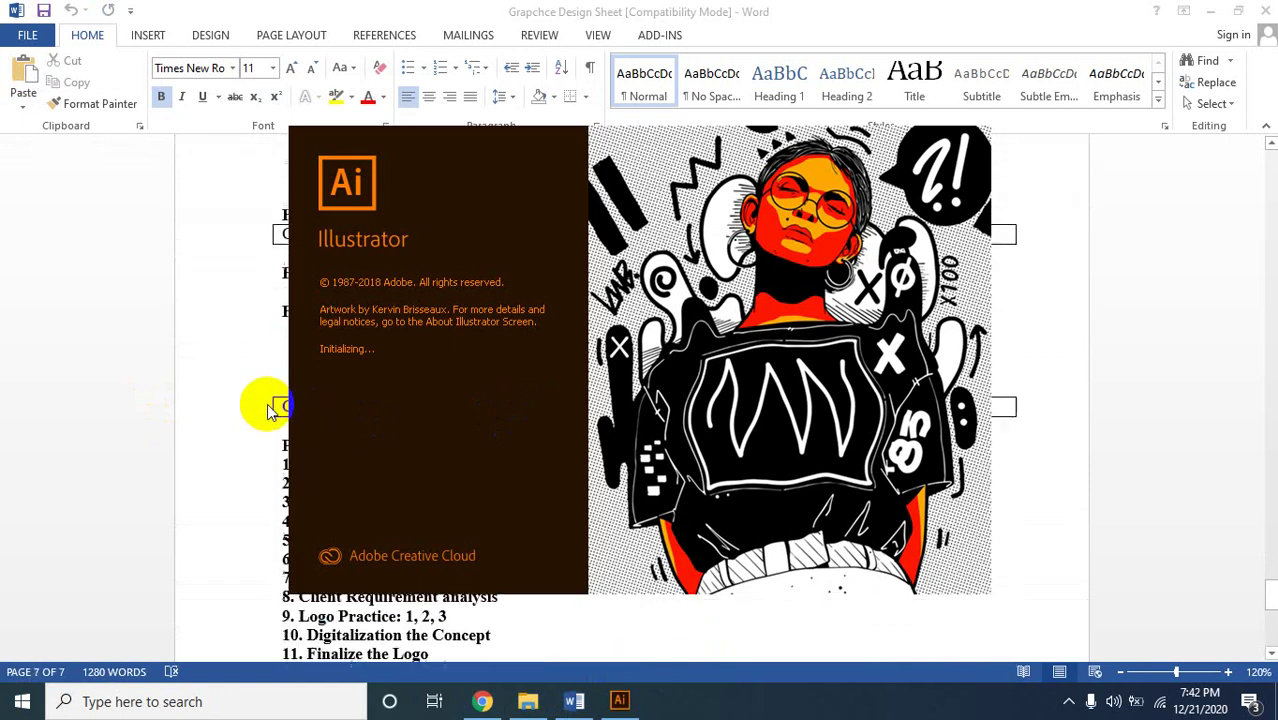
scroll(274, 407, "down", 1)
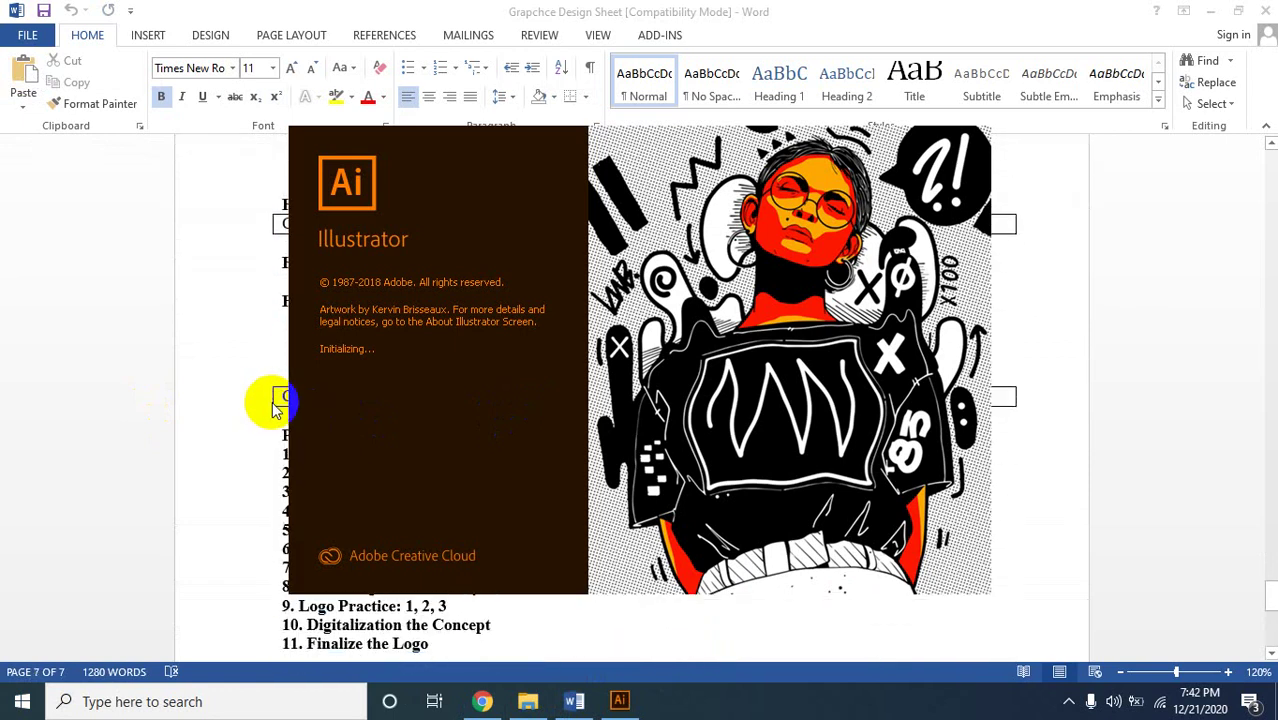
scroll(277, 408, "up", 1)
scroll(279, 406, "up", 2)
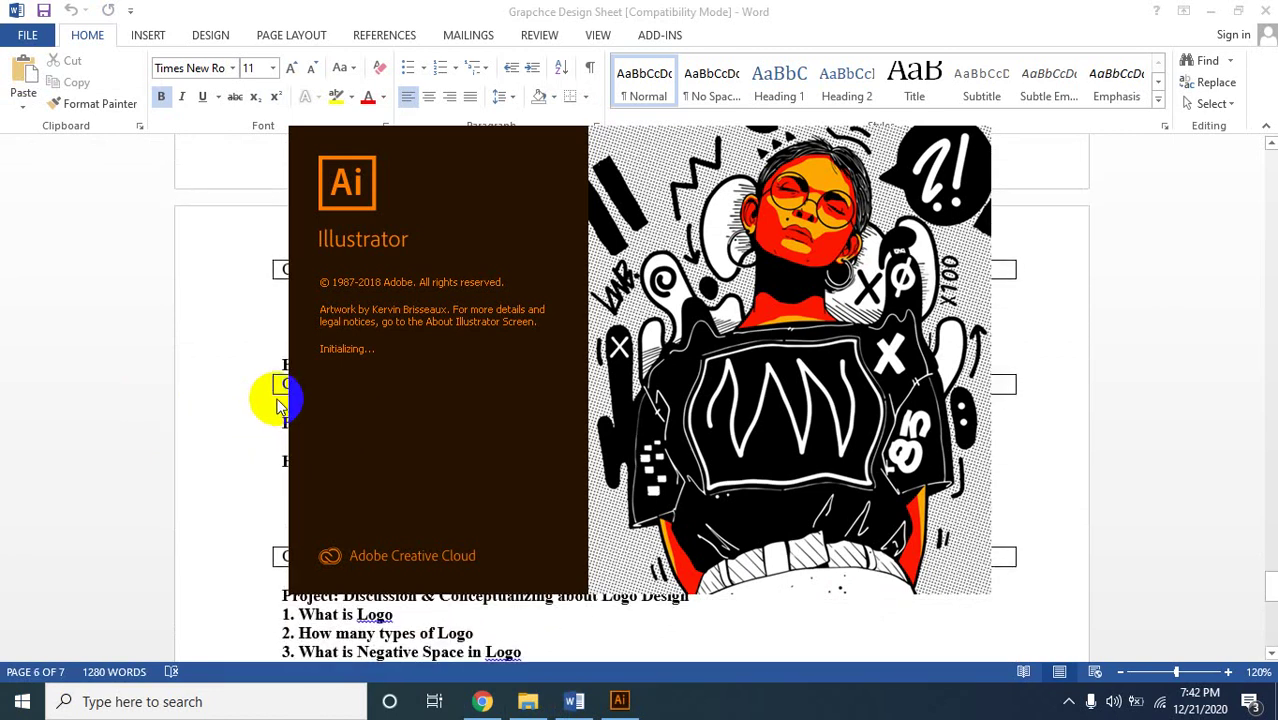
scroll(278, 403, "down", 3)
scroll(280, 405, "down", 2)
scroll(282, 407, "down", 2)
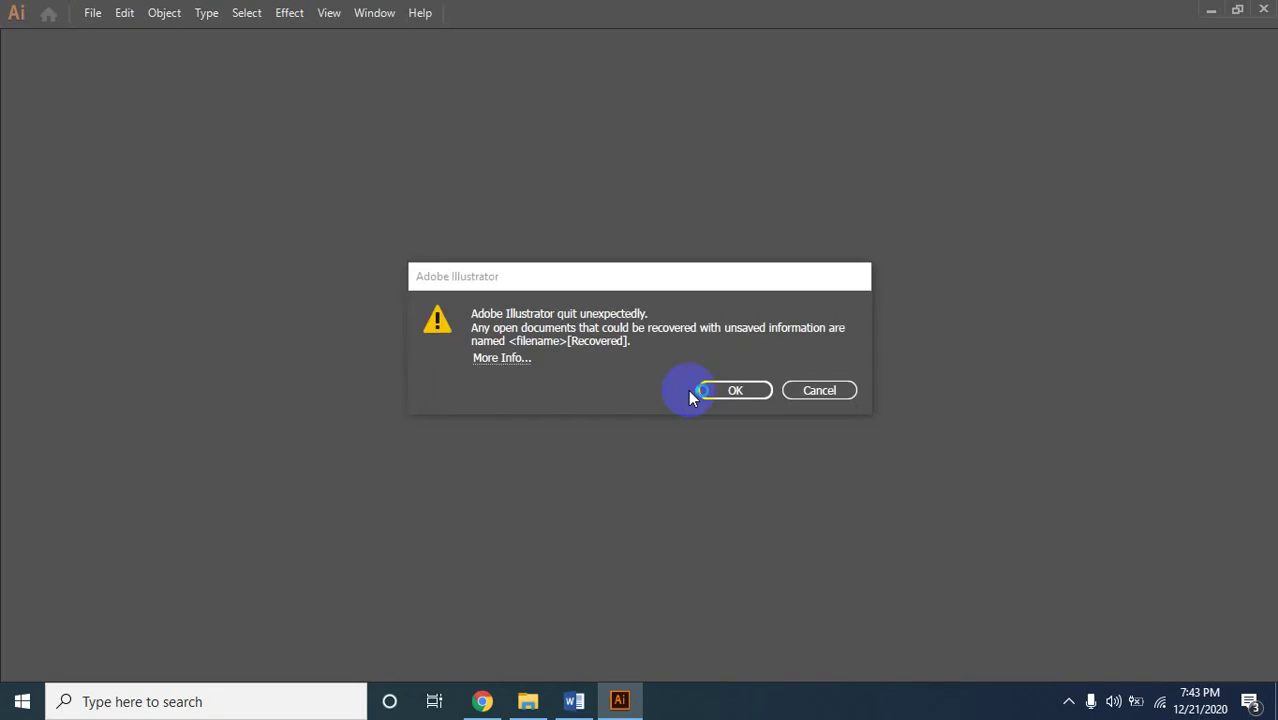
left_click(724, 392)
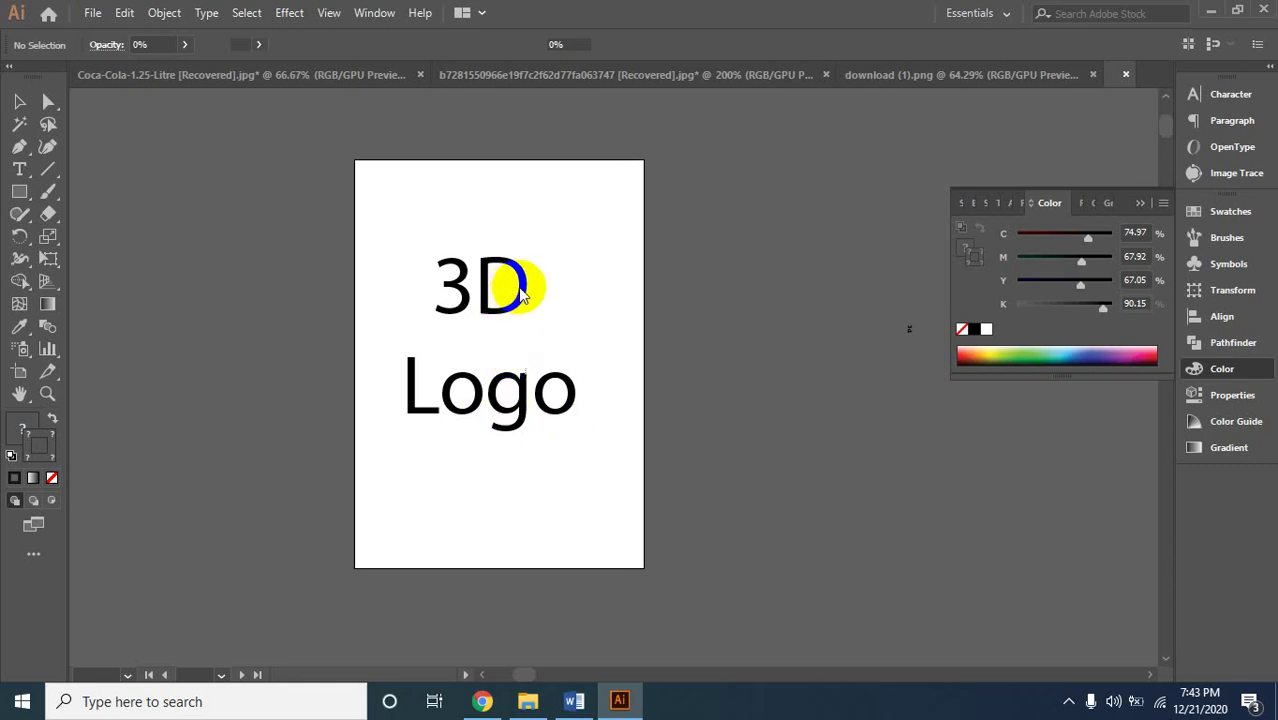
Draw a closed A-shaped outline with the Pen tool, including the inner notch.
left_click(21, 149)
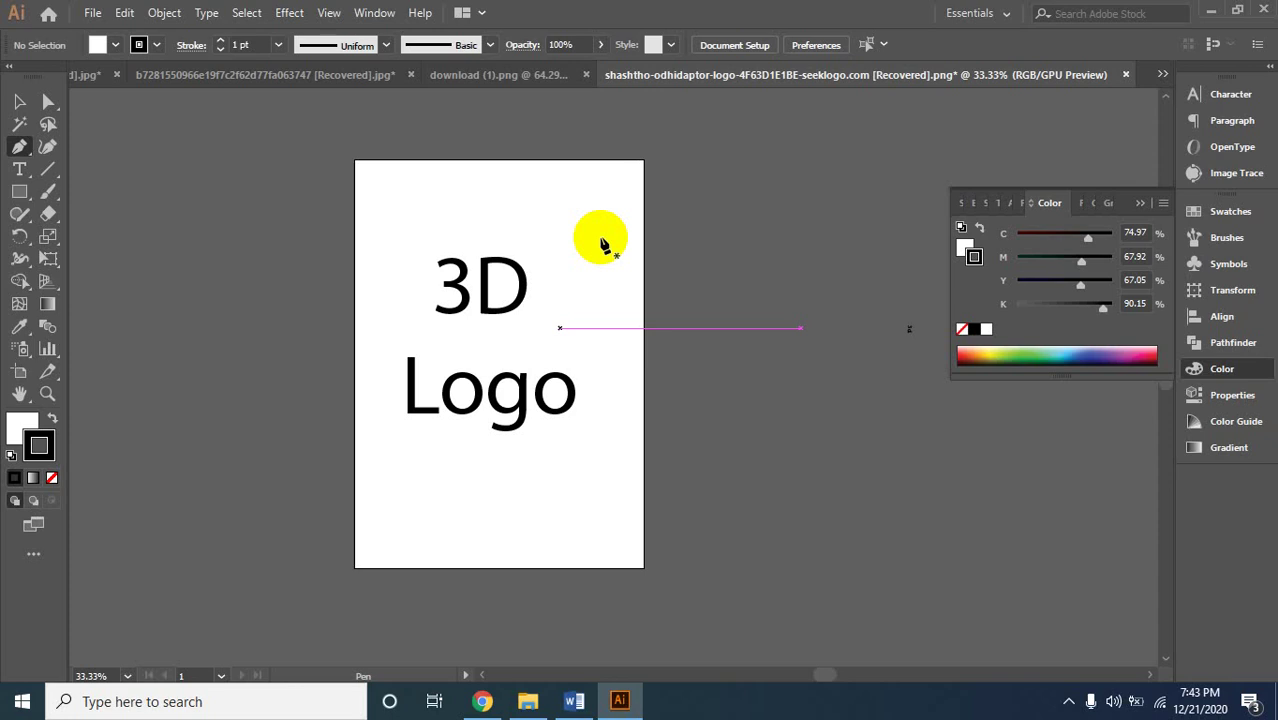
left_click(559, 328)
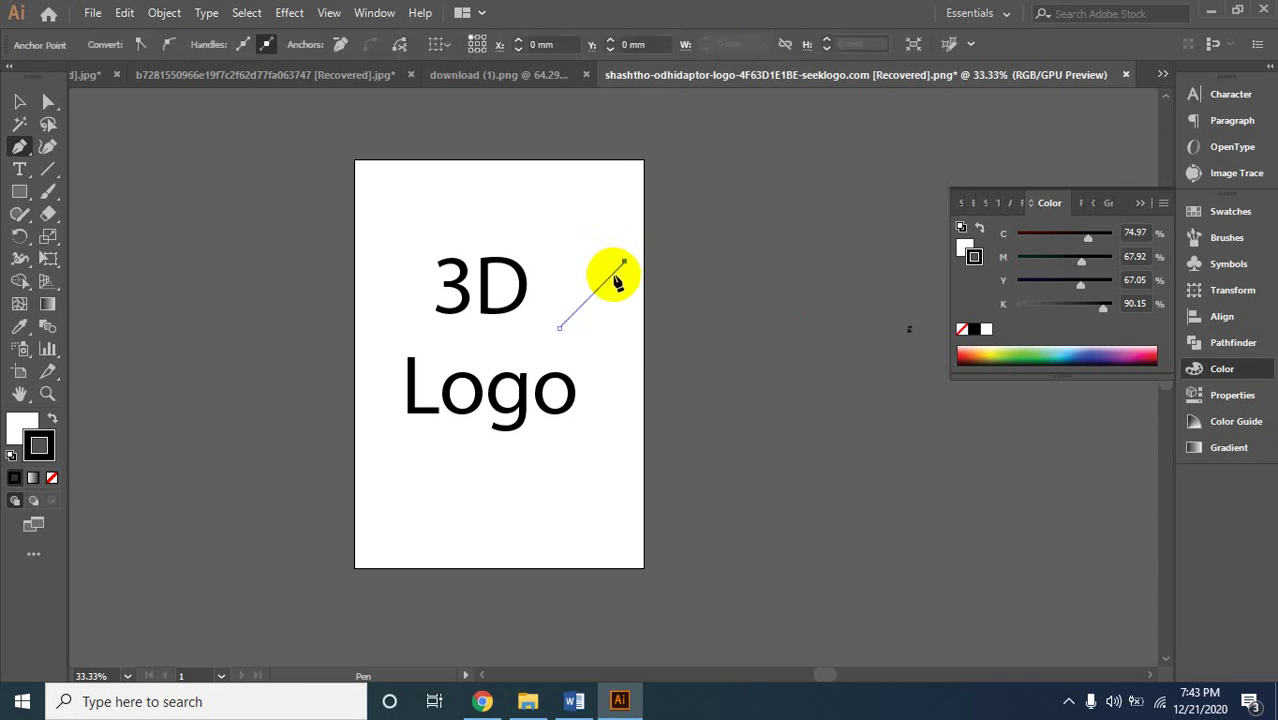
key("ctrl")
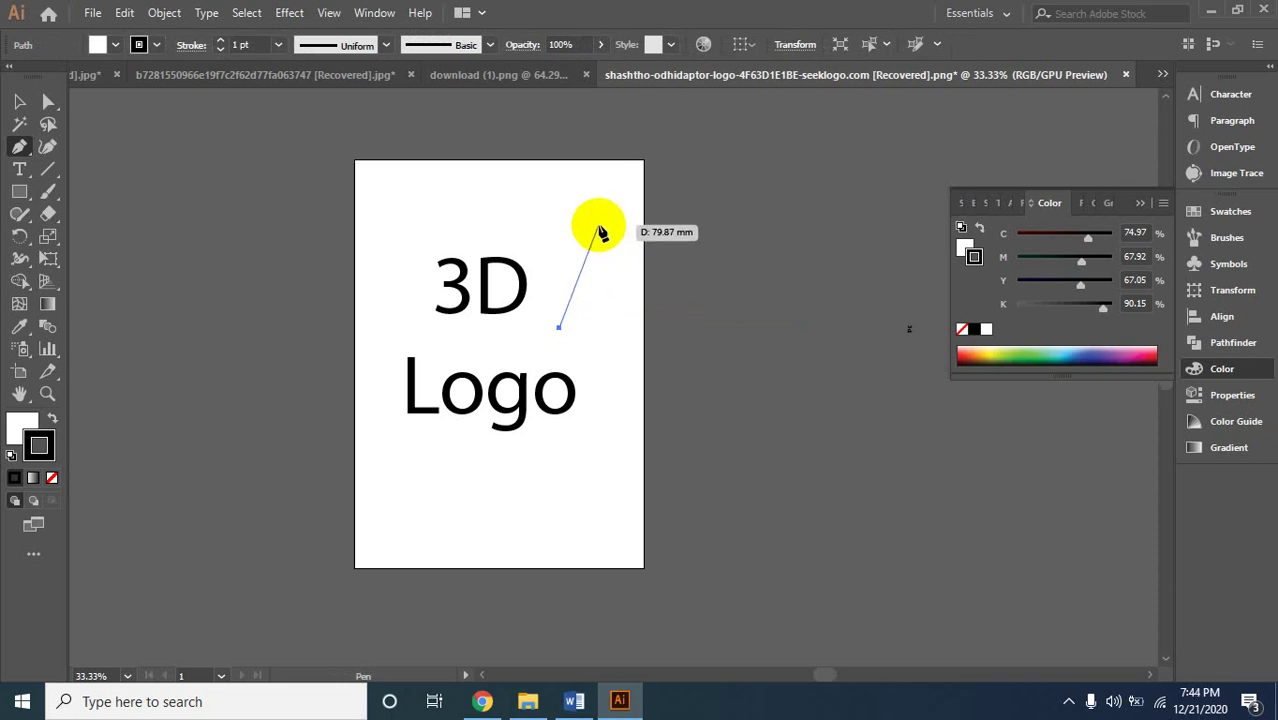
left_click(601, 220)
left_click_drag(633, 233, 628, 226)
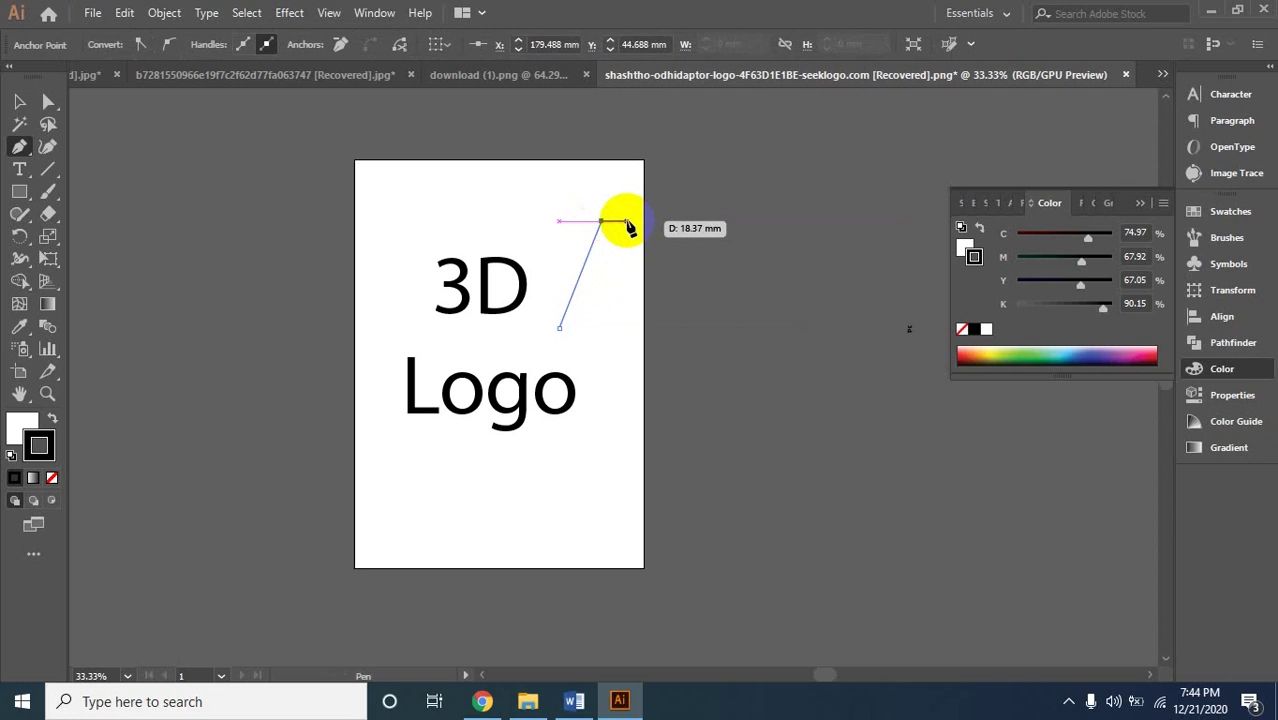
left_click(626, 220)
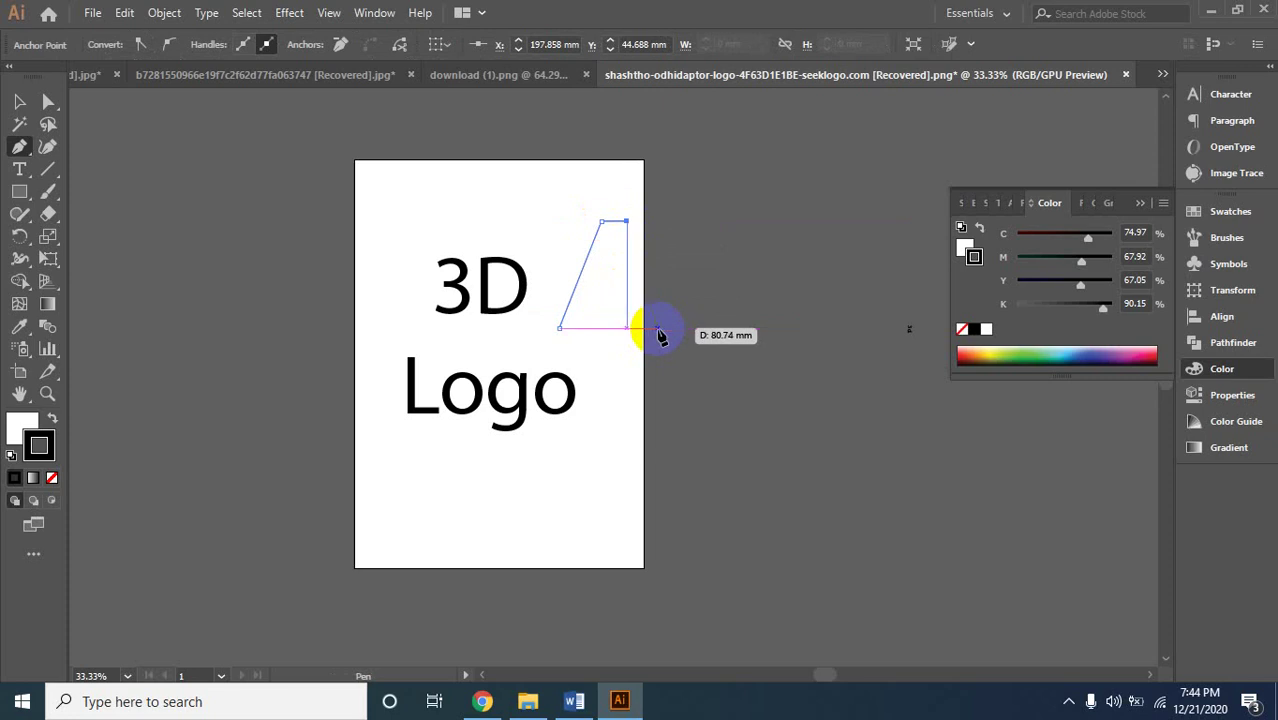
left_click_drag(667, 339, 647, 338)
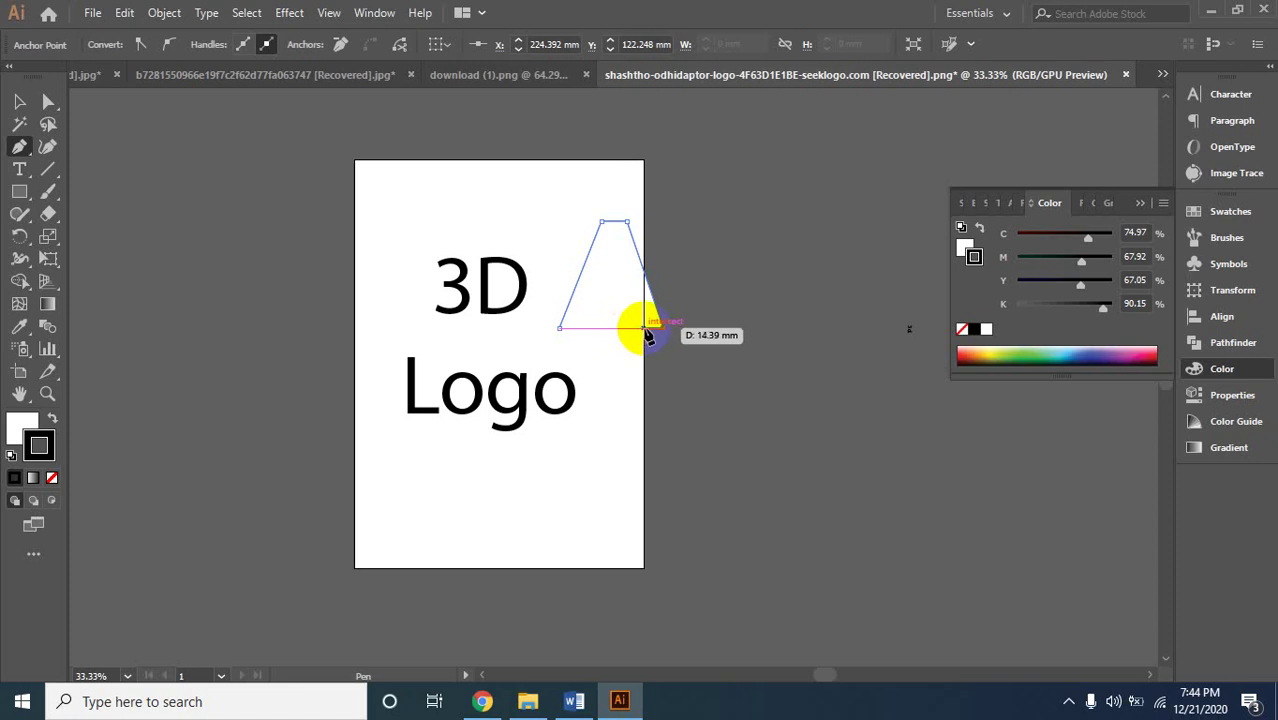
left_click(645, 333, "ctrl")
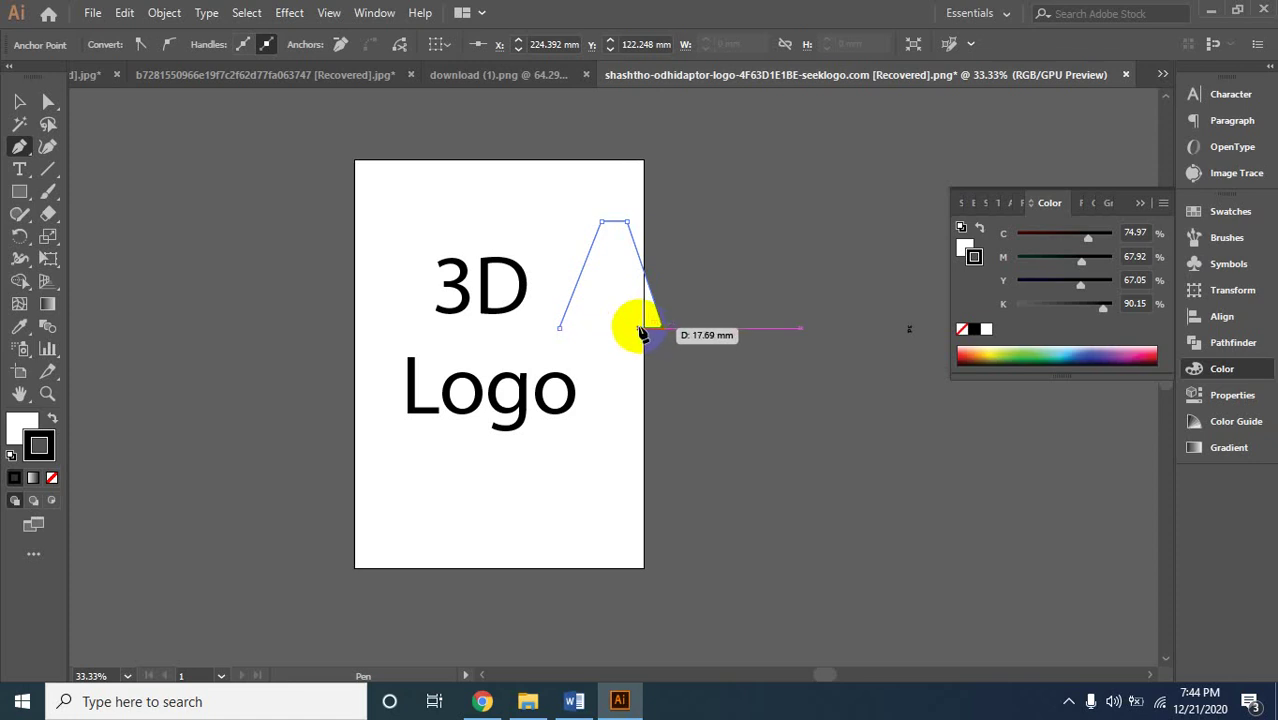
left_click_drag(640, 330, 615, 252)
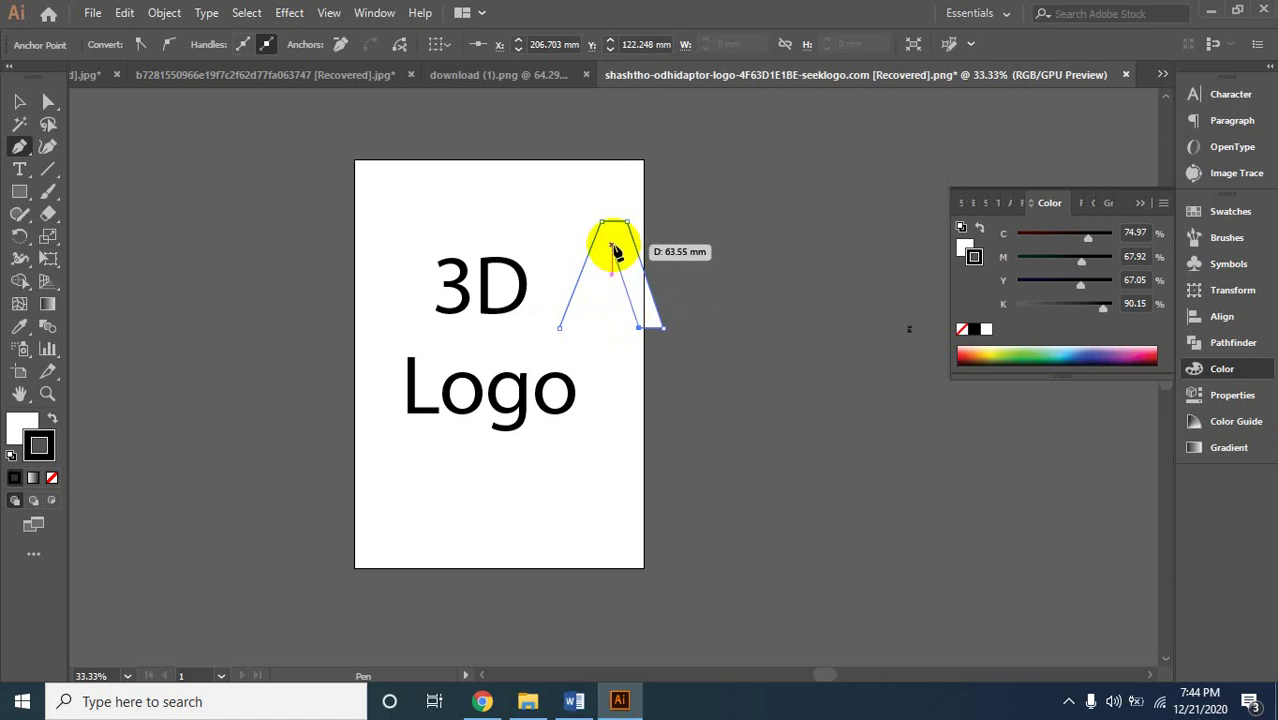
left_click_drag(614, 252, 615, 268)
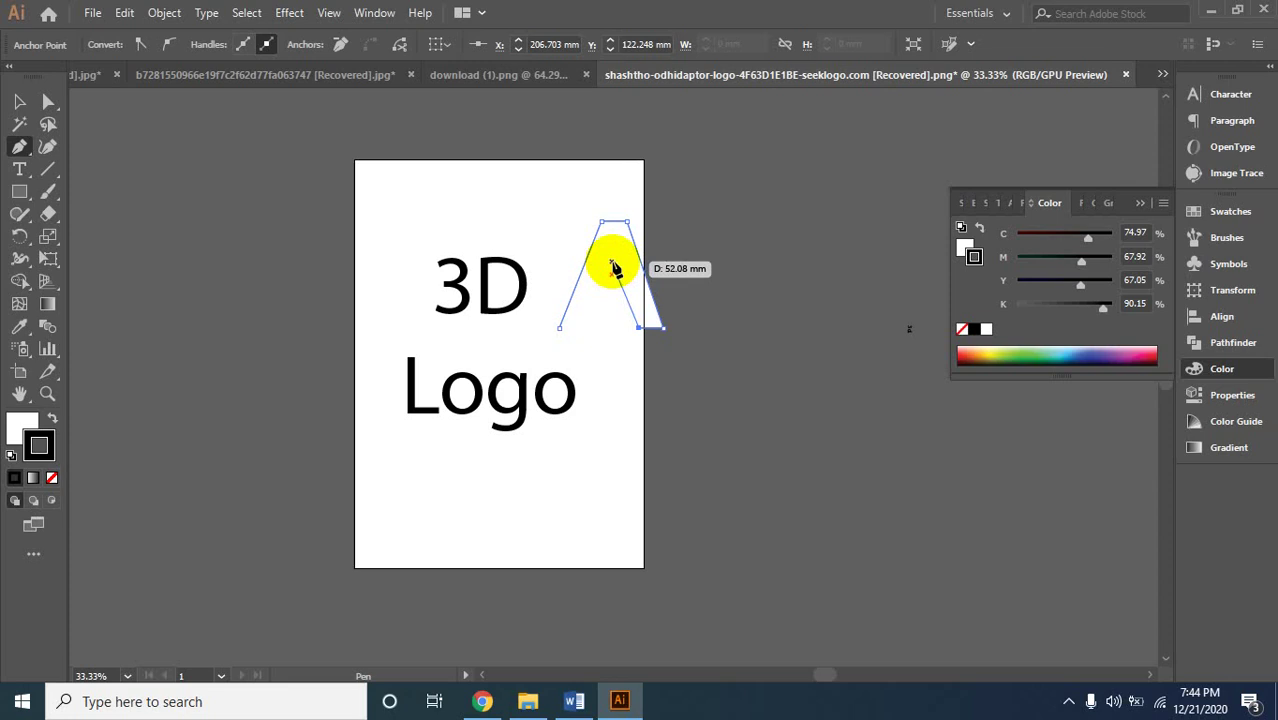
mouse_move(615, 268)
left_mouse_down()
mouse_move(608, 260)
mouse_move(585, 308)
mouse_move(588, 334)
mouse_move(564, 333)
left_mouse_up()
left_click(561, 333)
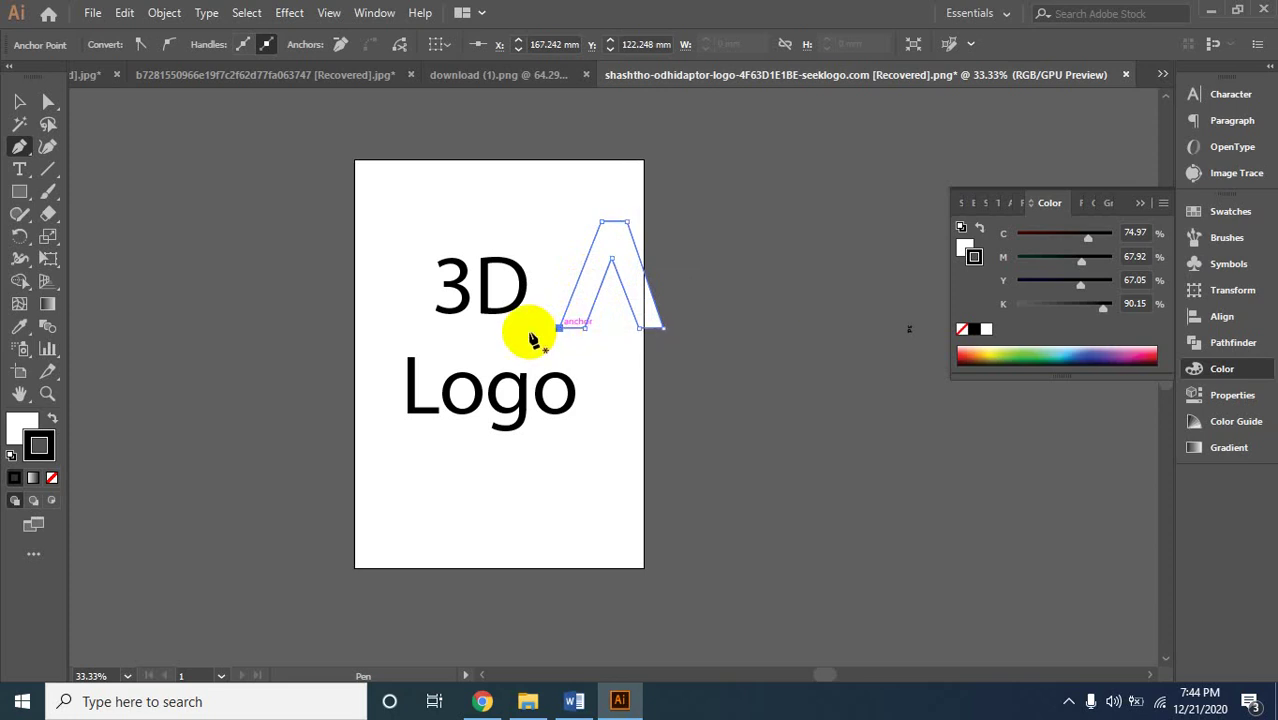
Move the A shape just right of the artboard beside the 3D Logo text.
left_click(15, 106)
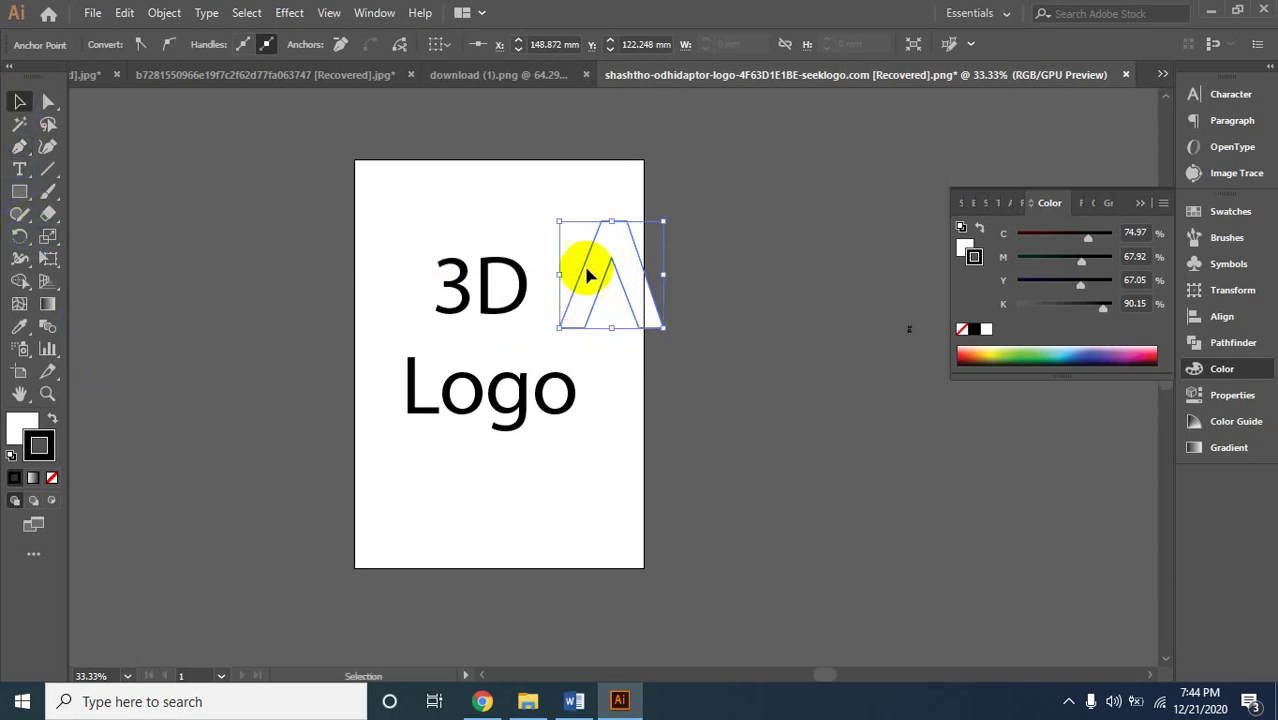
left_click(690, 302)
left_click_drag(632, 296, 727, 373)
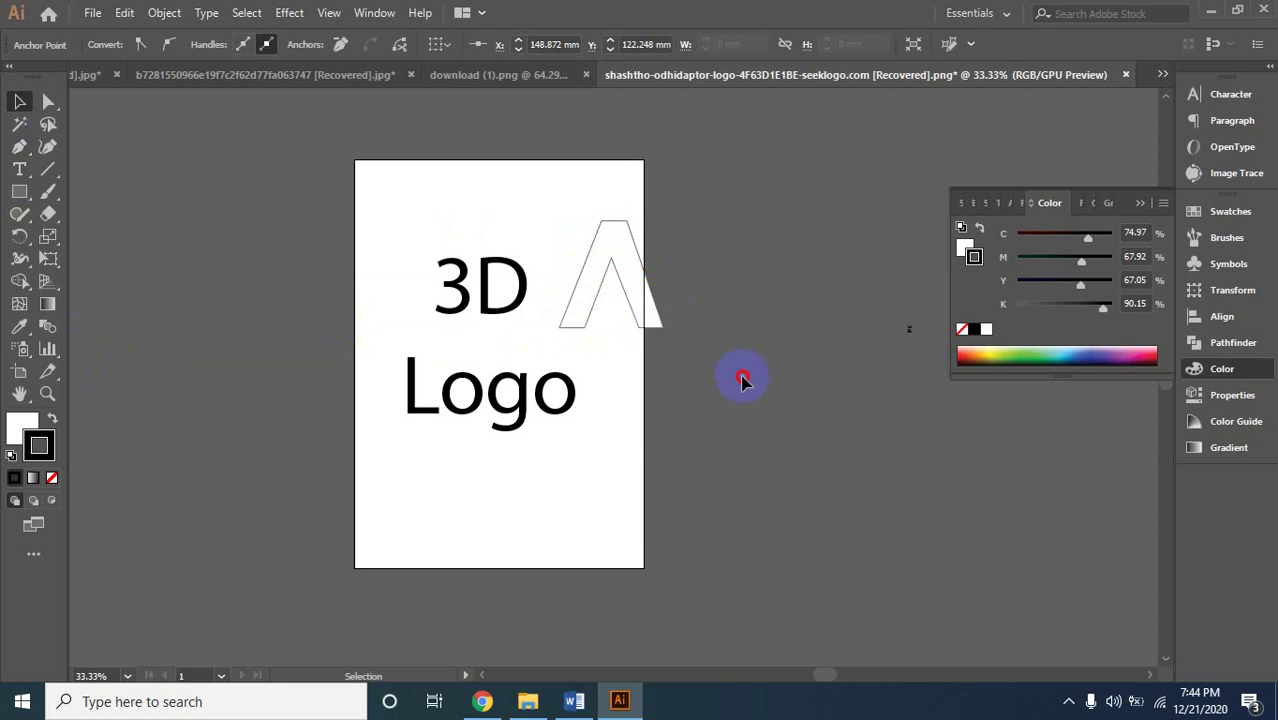
left_click(703, 436)
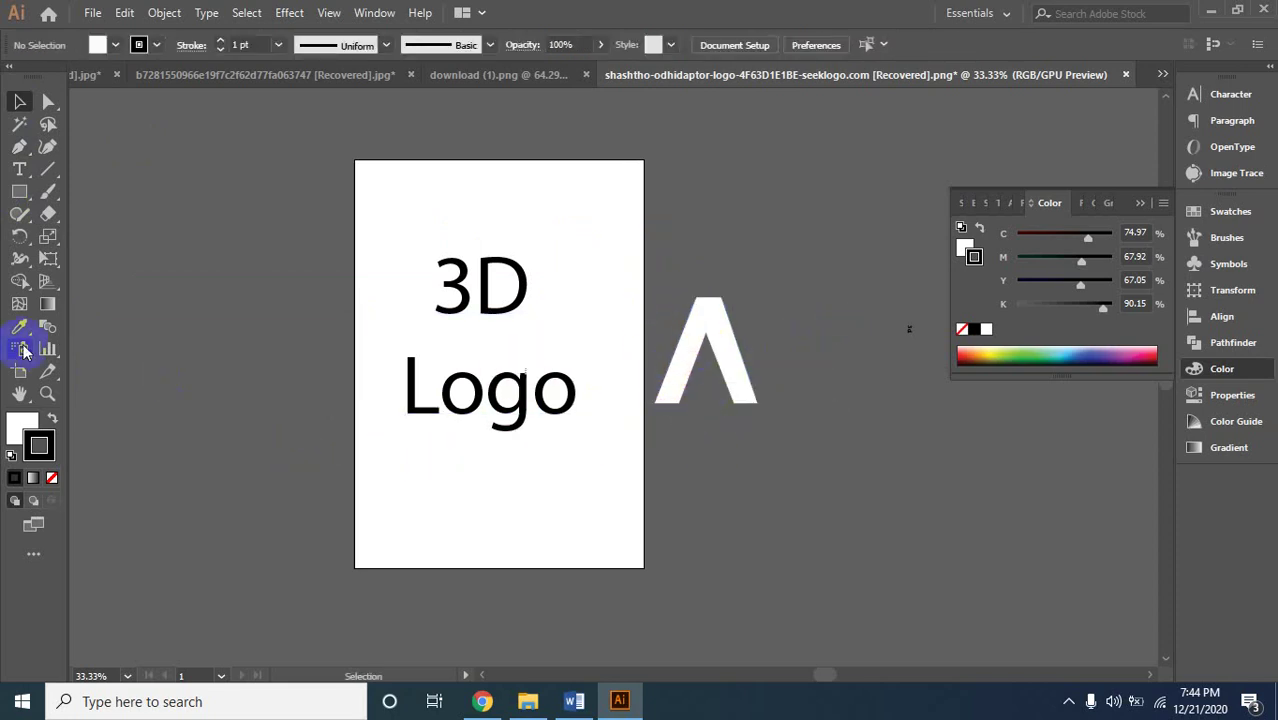
Begin a swoosh path with the Pen tool at the A's lower-left corner.
left_click(19, 146)
left_click(676, 386)
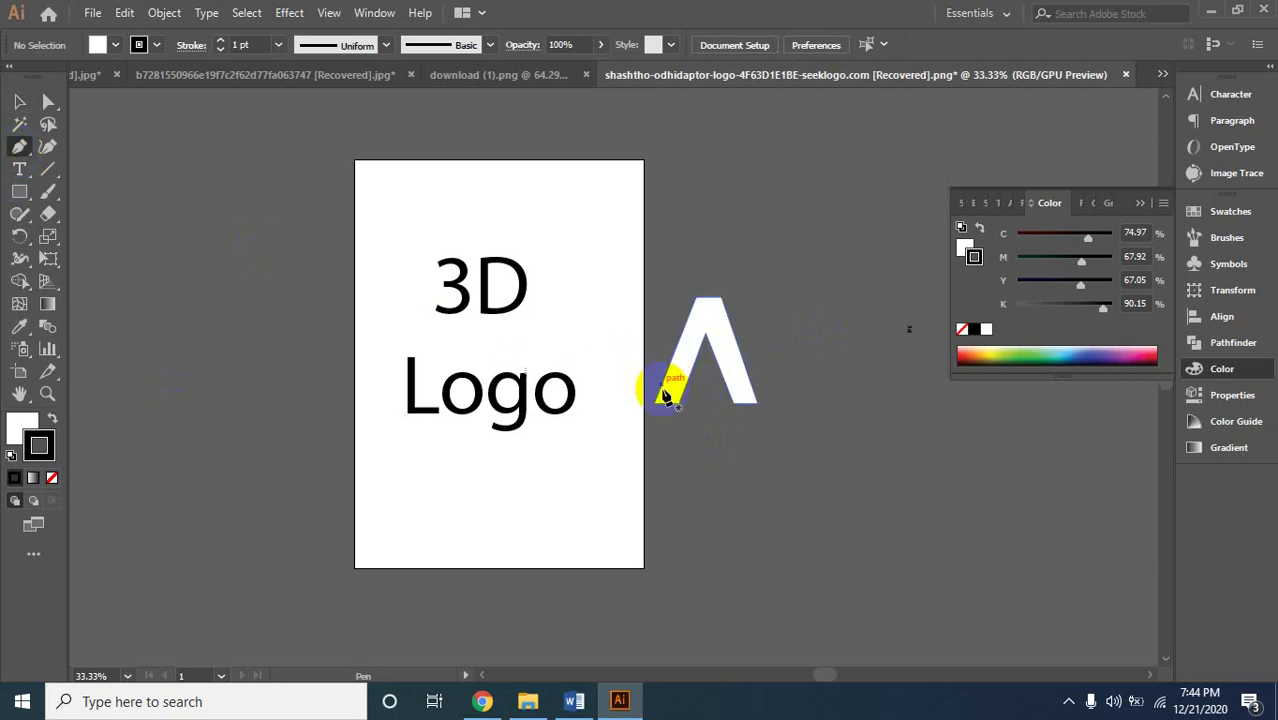
left_click_drag(660, 368, 660, 412)
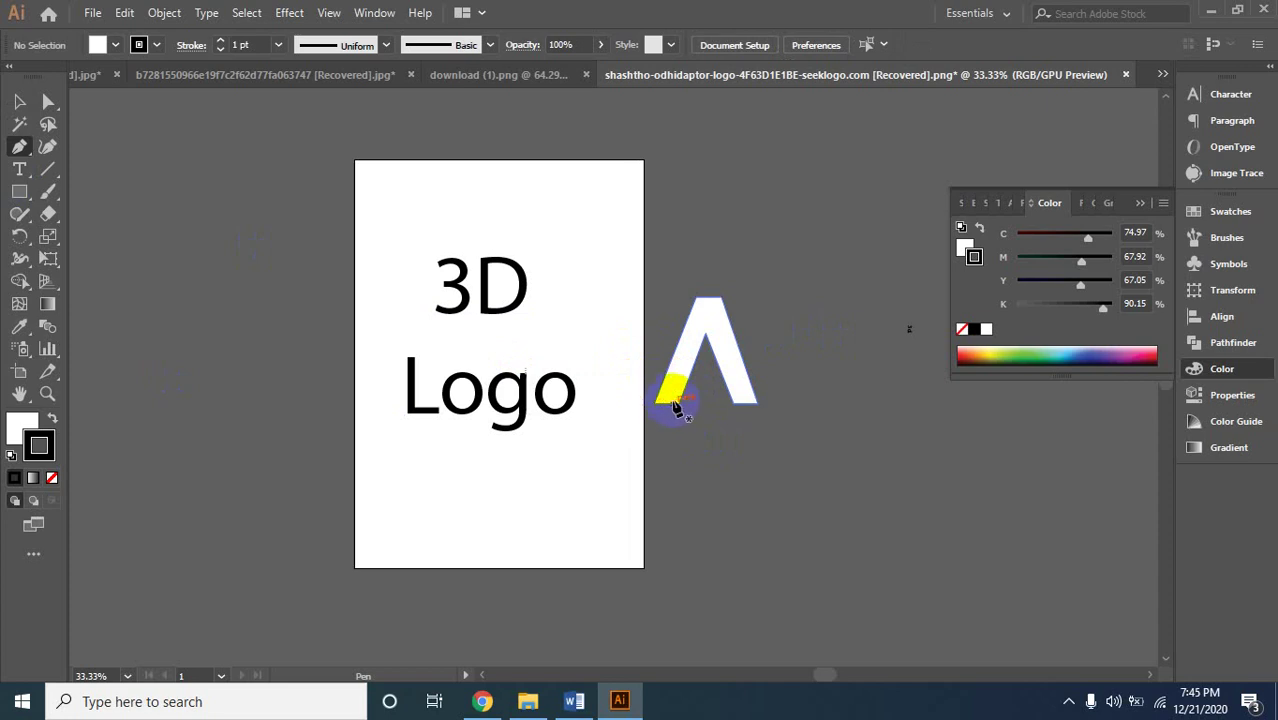
Curve the swoosh from the A's lower left up toward the upper right and close it.
left_click_drag(658, 408, 776, 380)
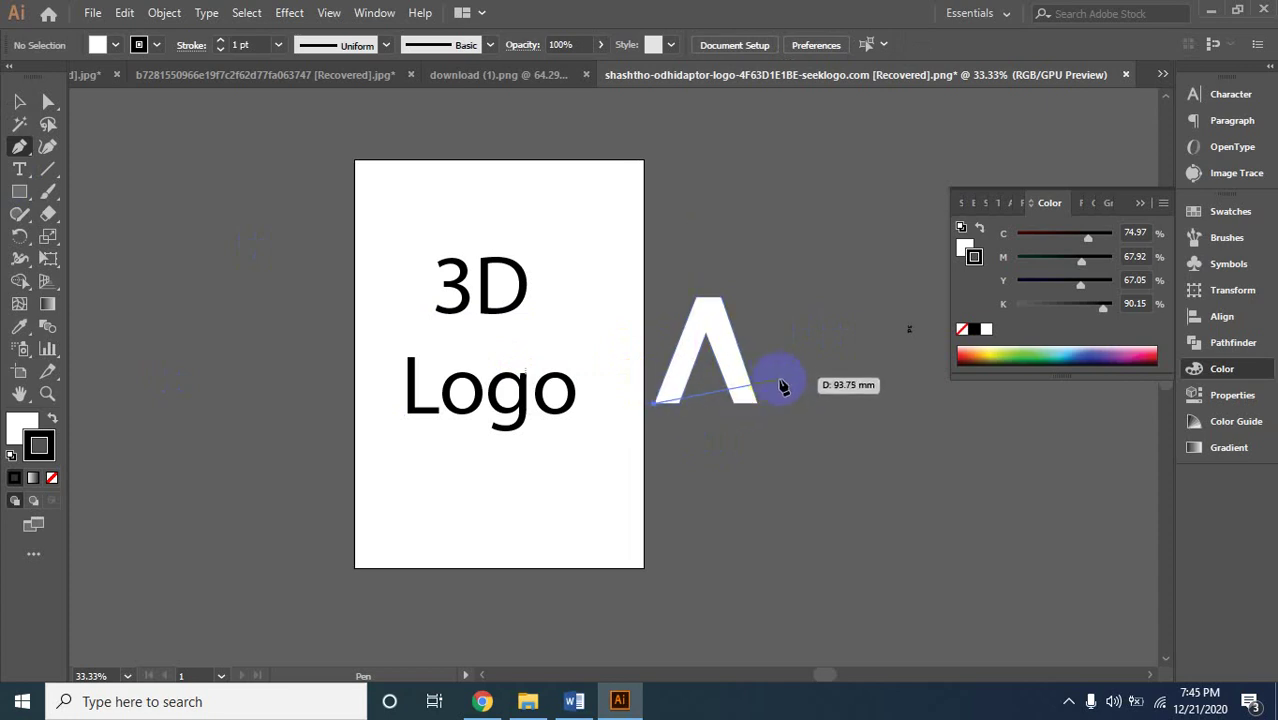
left_click(803, 375)
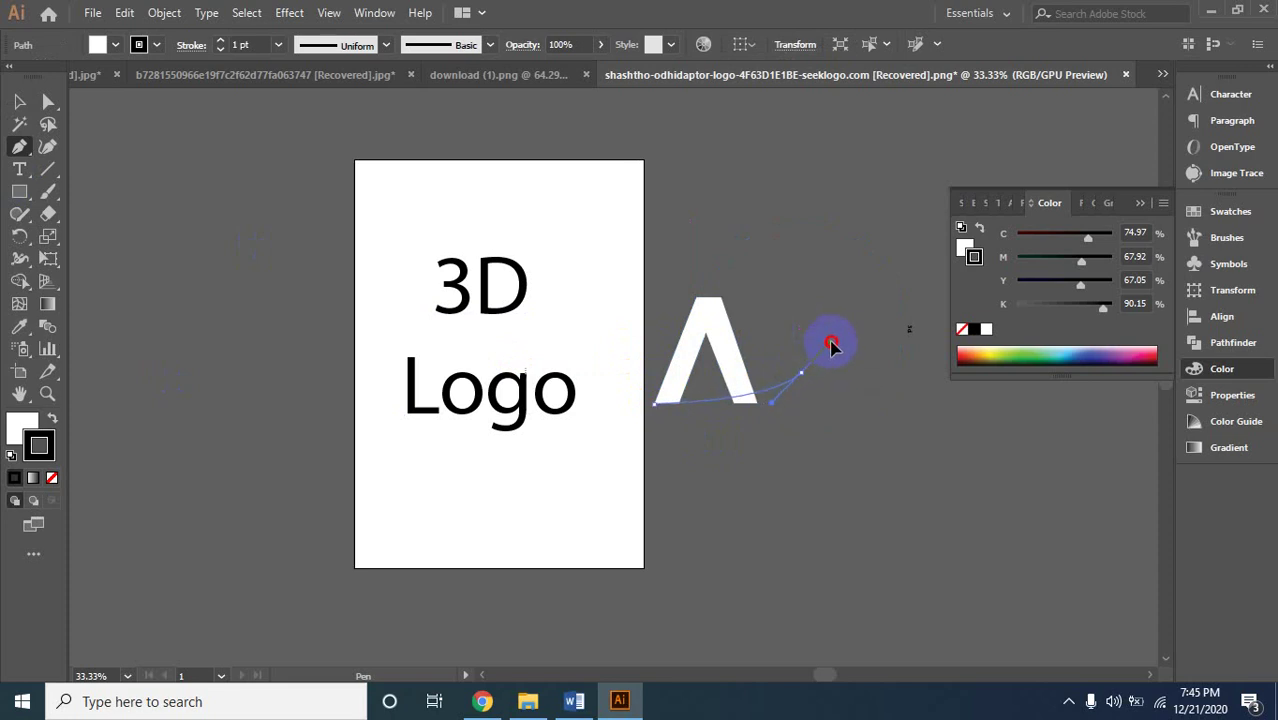
left_click_drag(840, 345, 773, 398)
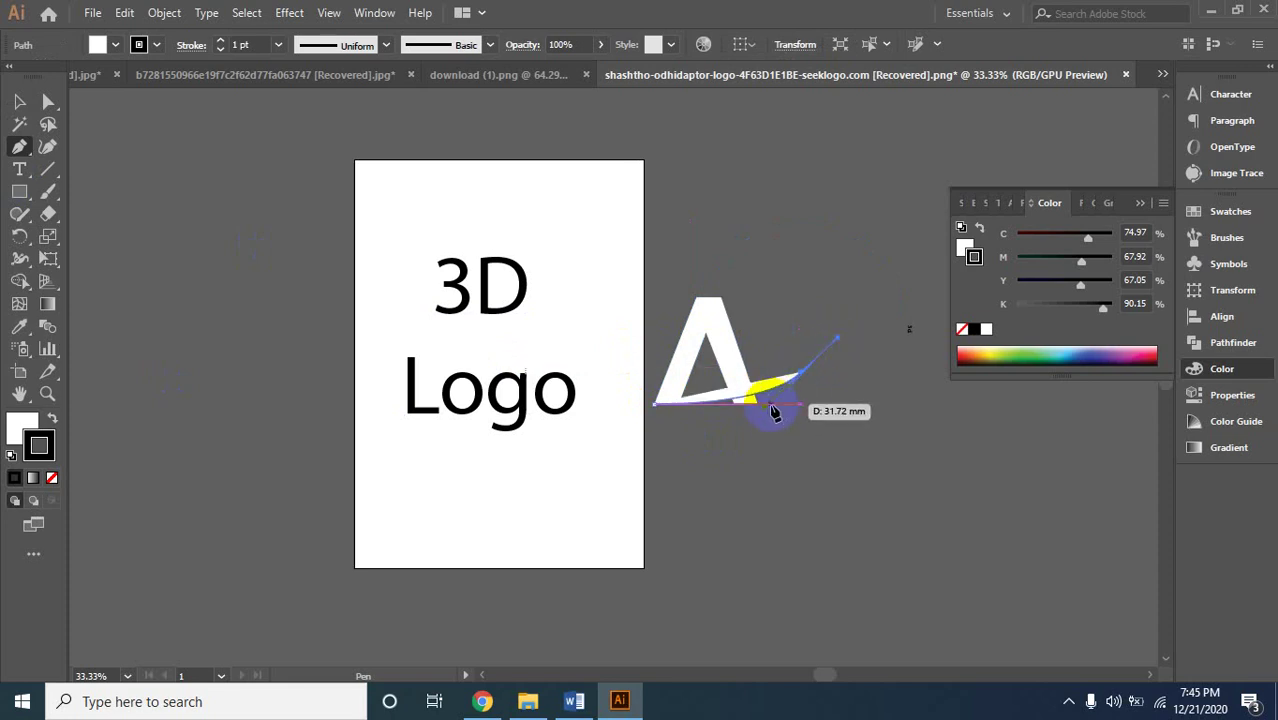
key("ctrl+z")
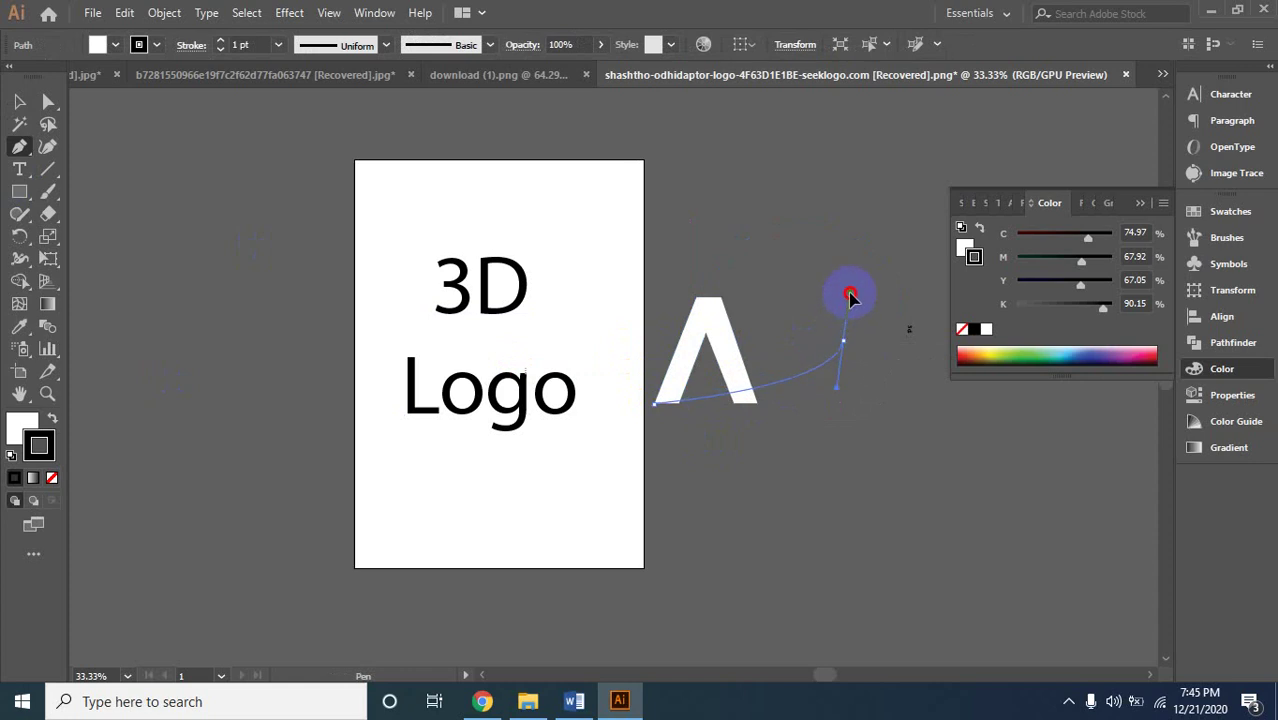
left_click_drag(849, 297, 901, 282)
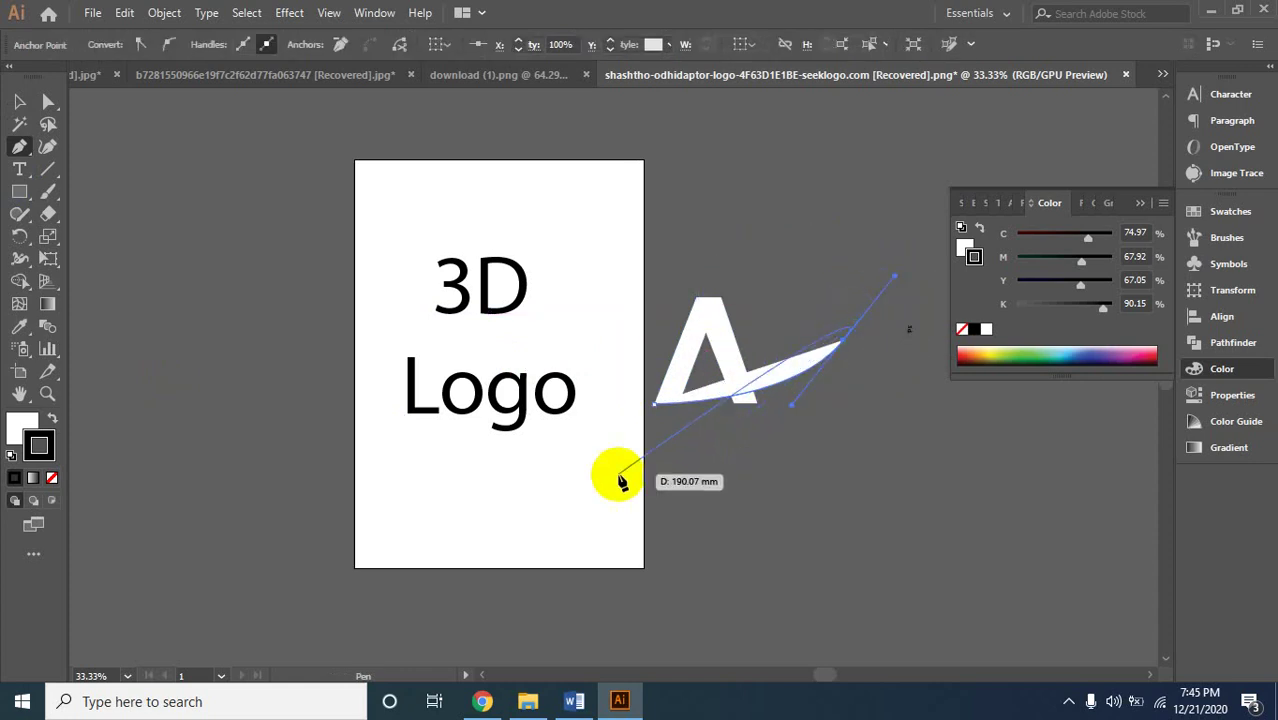
left_click(845, 346)
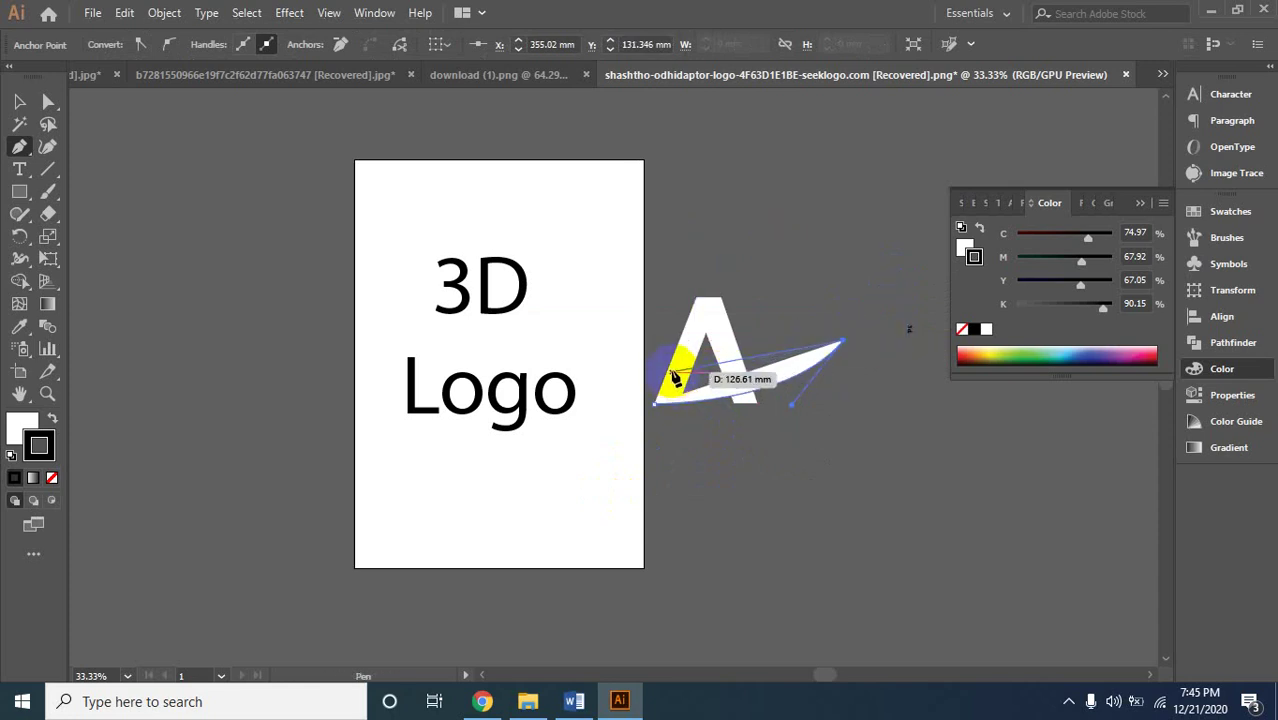
left_click(667, 385)
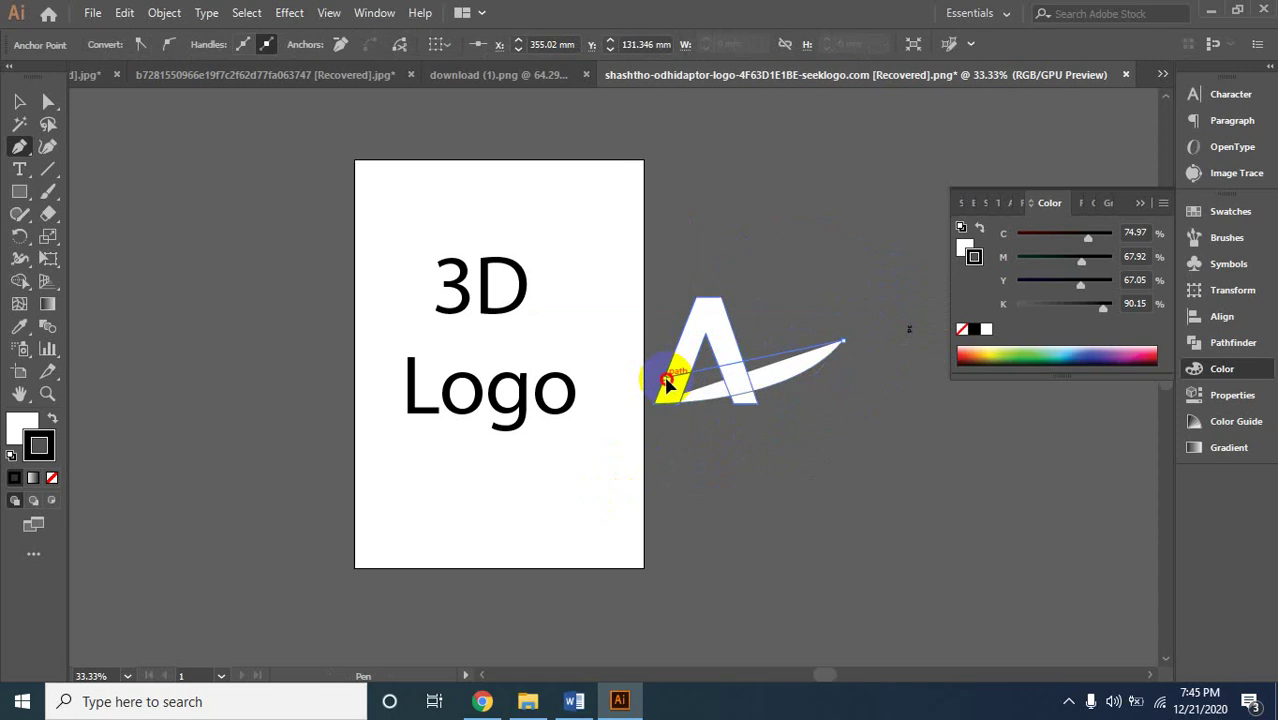
left_click_drag(667, 385, 631, 362)
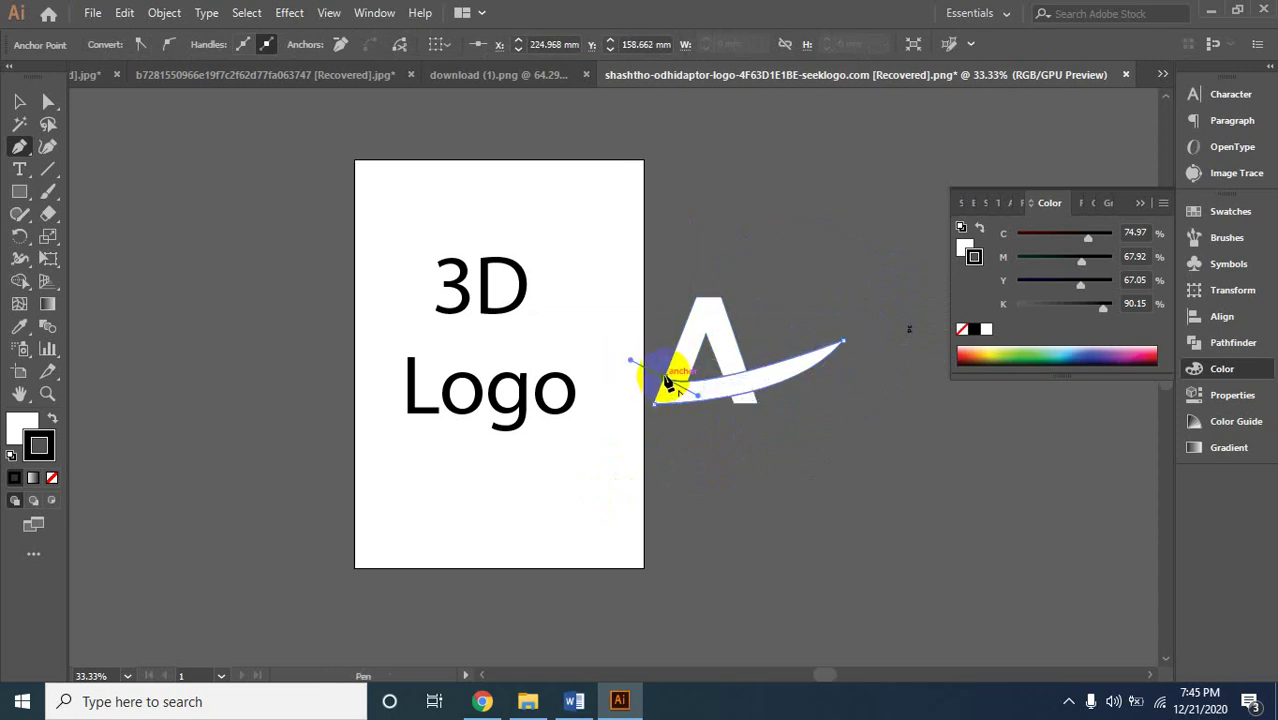
left_click_drag(667, 385, 657, 405)
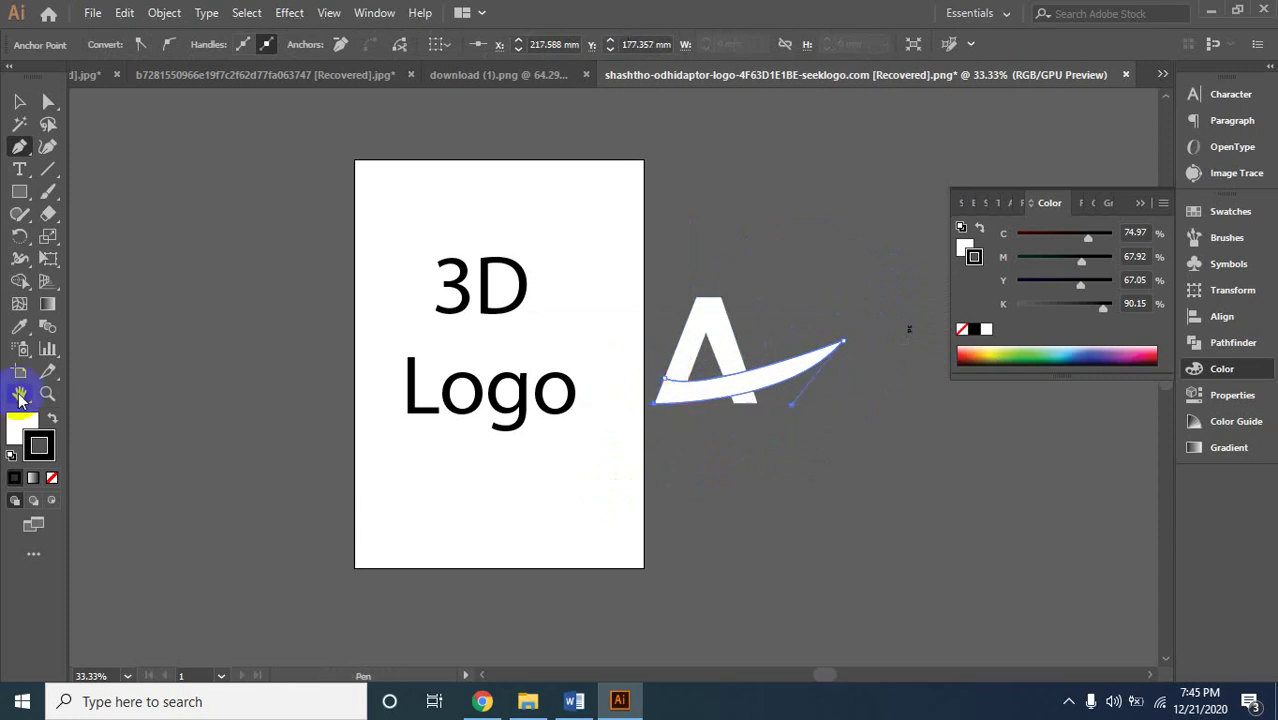
left_click(19, 101)
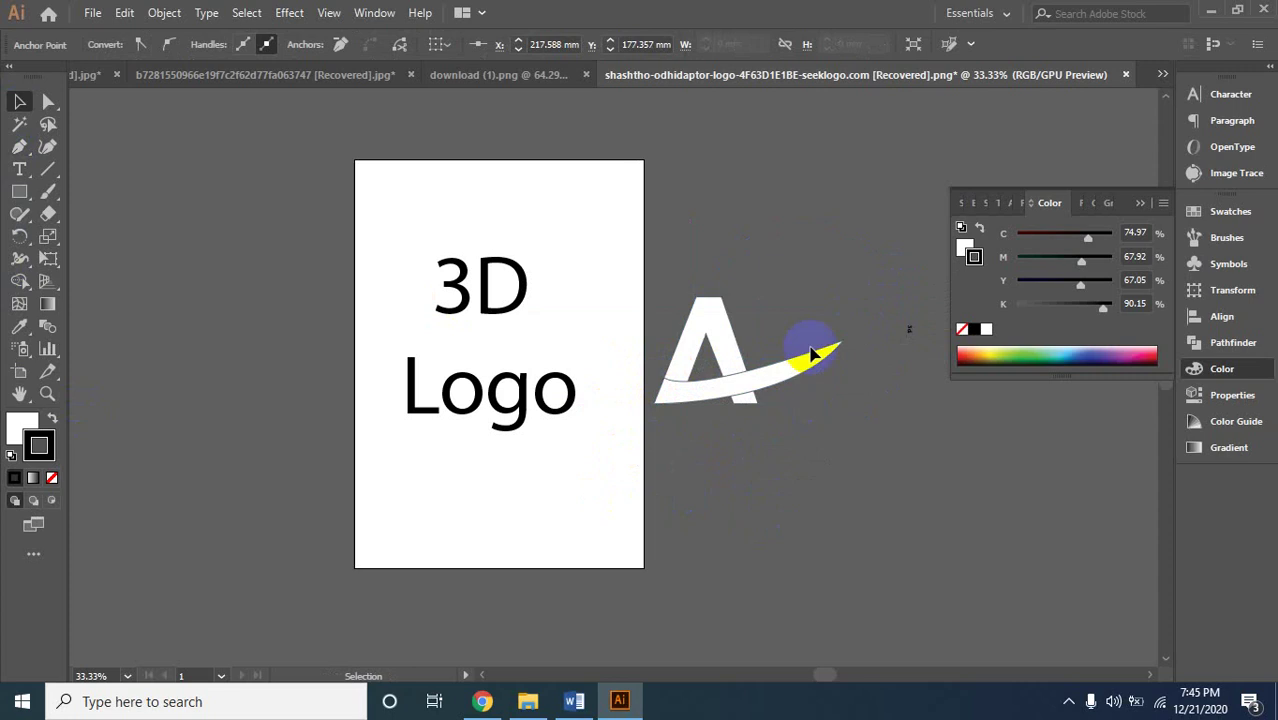
left_click(713, 452)
Drag the A mark and swoosh down-left onto the artboard below the 3D Logo text.
left_click(713, 342)
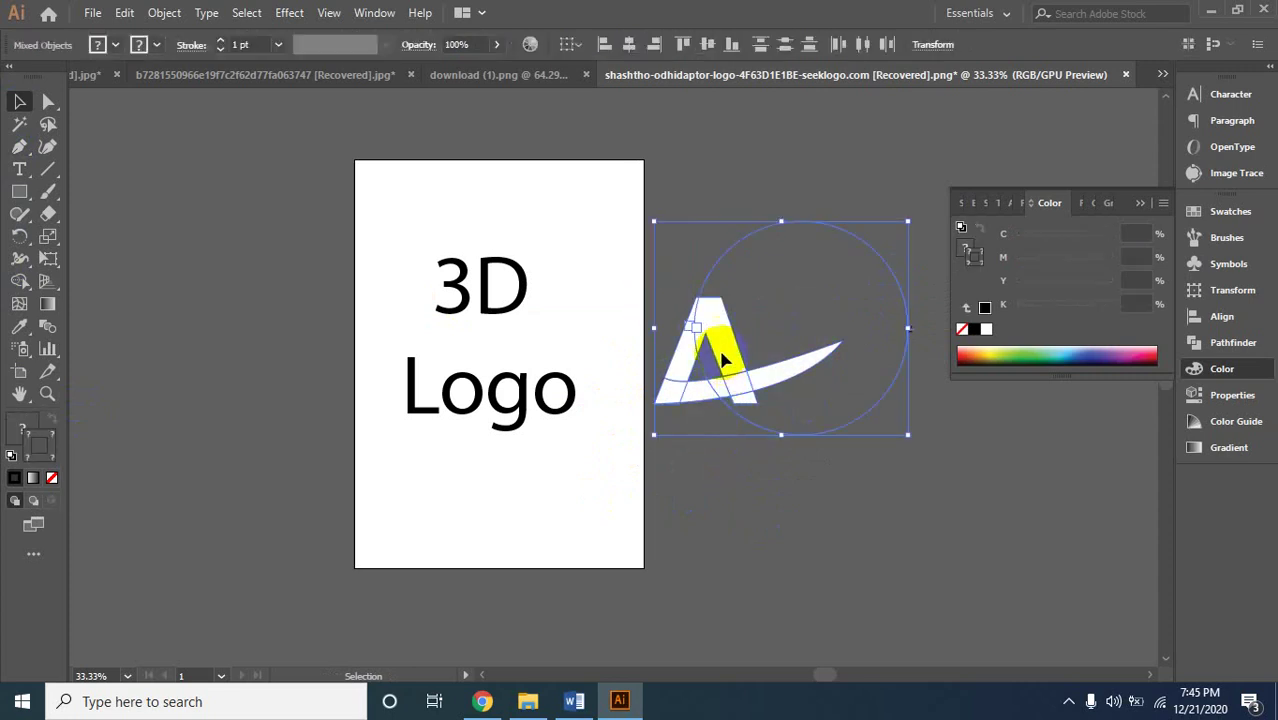
left_click(684, 398)
mouse_move(669, 395)
left_mouse_down()
mouse_move(474, 512)
mouse_move(506, 538)
left_mouse_up()
left_click(716, 551)
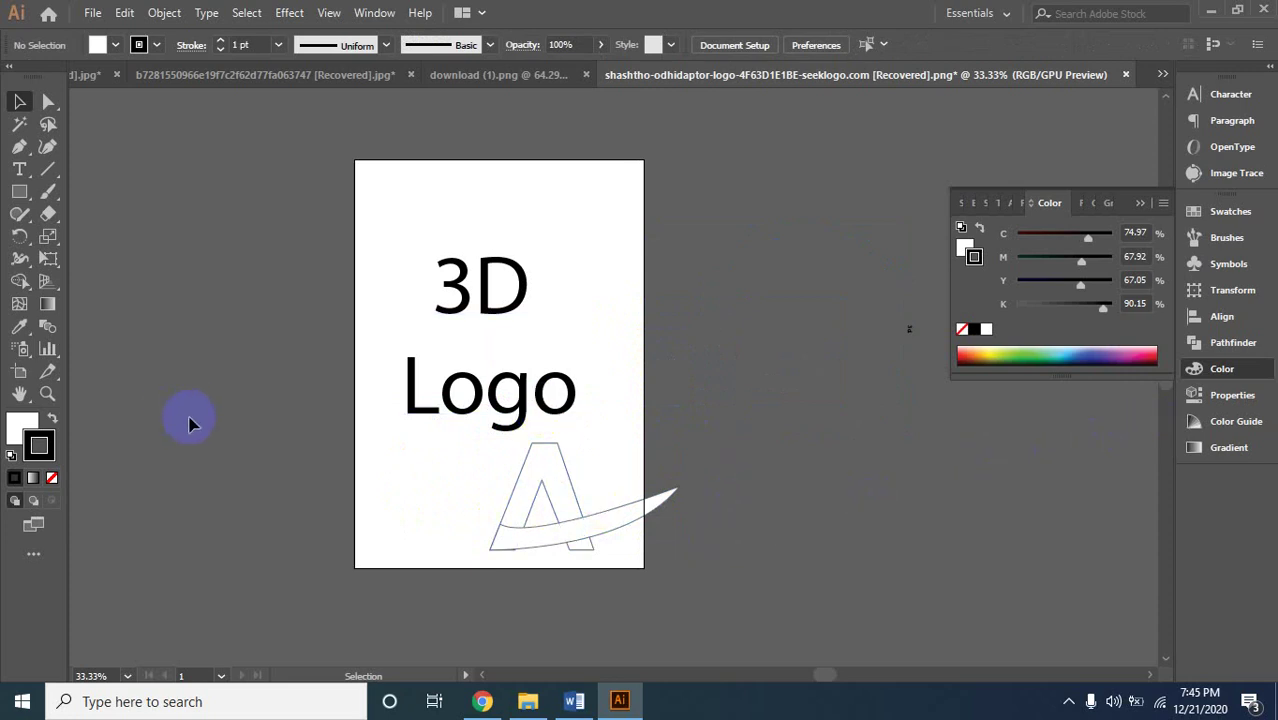
left_click(503, 550)
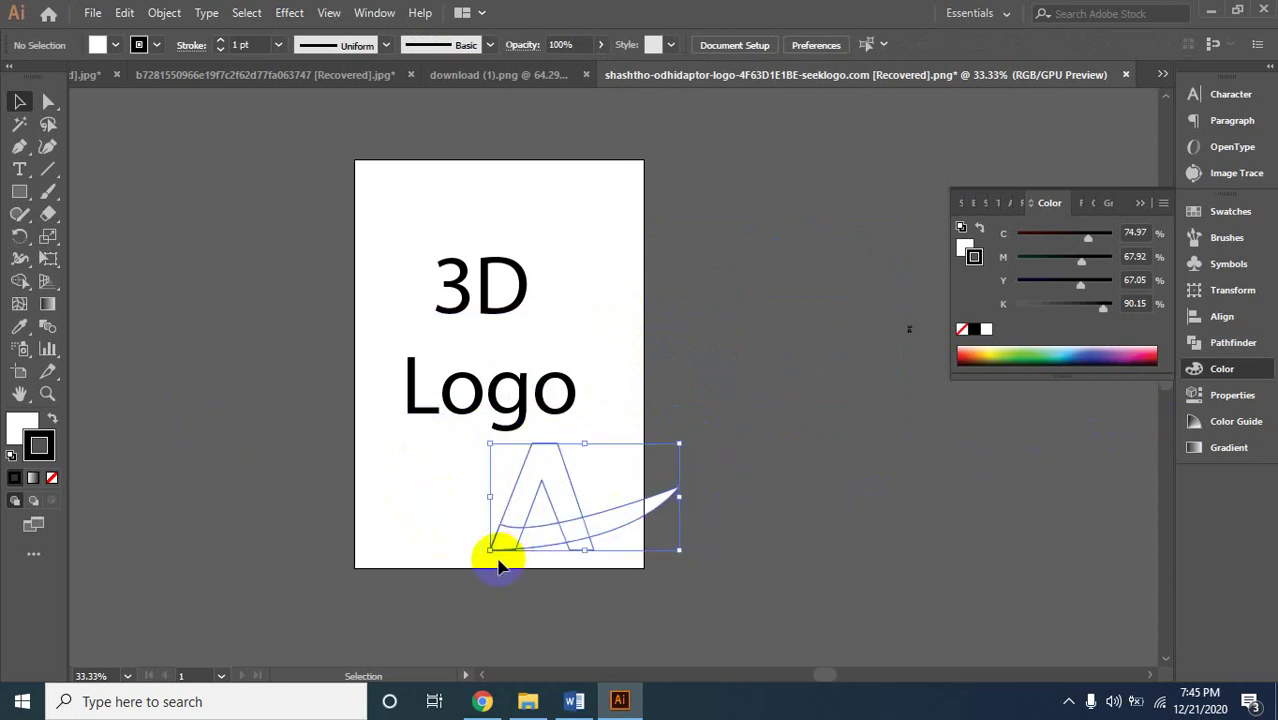
left_click(424, 484)
left_click(536, 514)
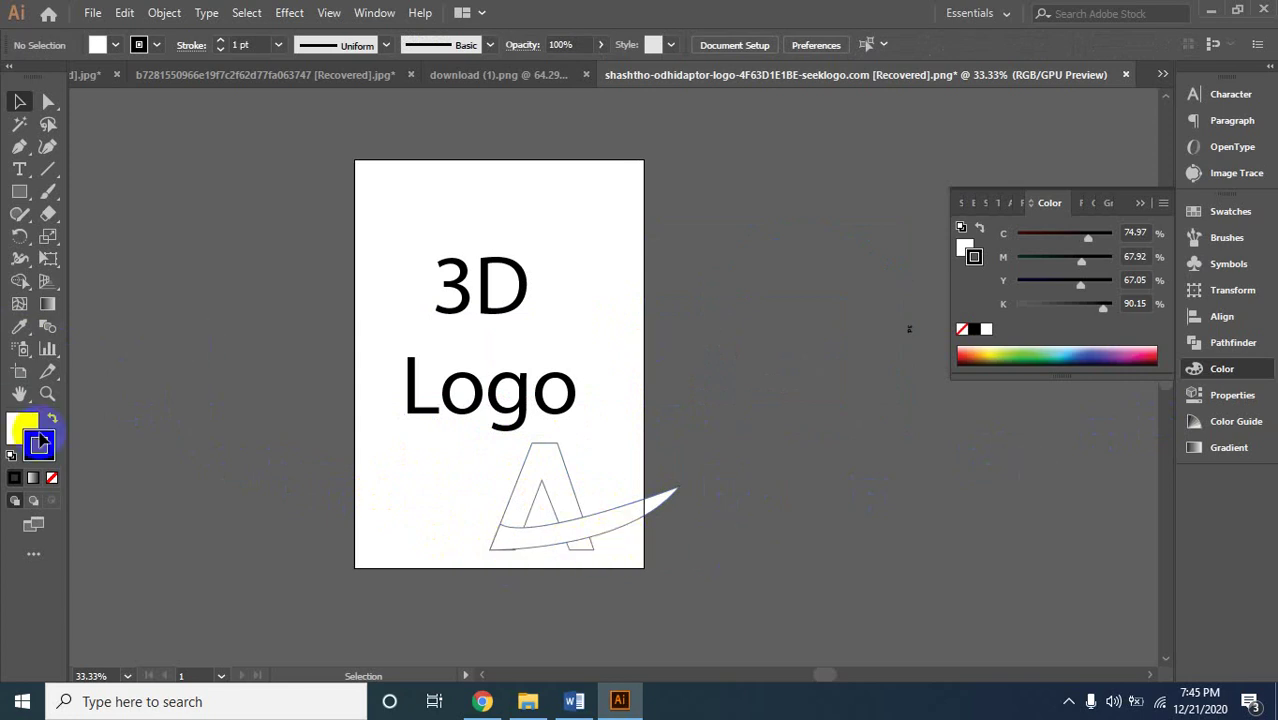
Apply the default white-to-black linear gradient to the A mark's fill using the Gradient panel.
left_click(46, 305)
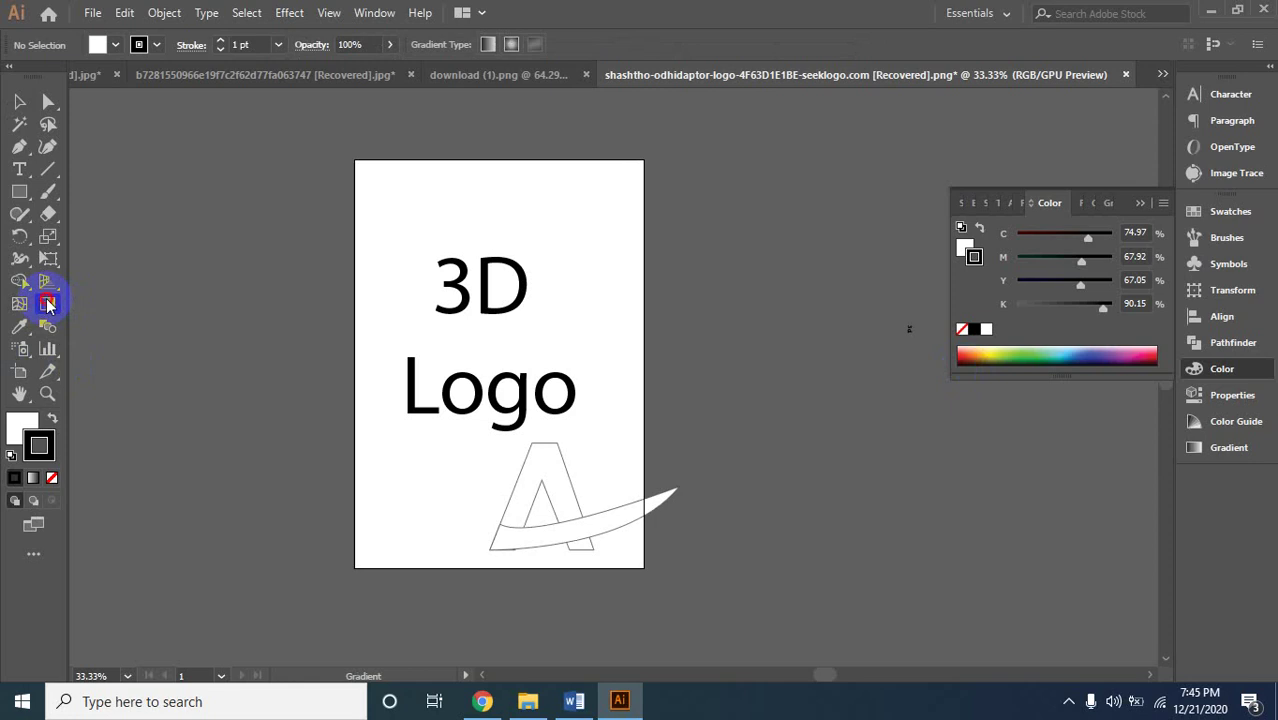
left_click(1228, 450)
left_click(1124, 346)
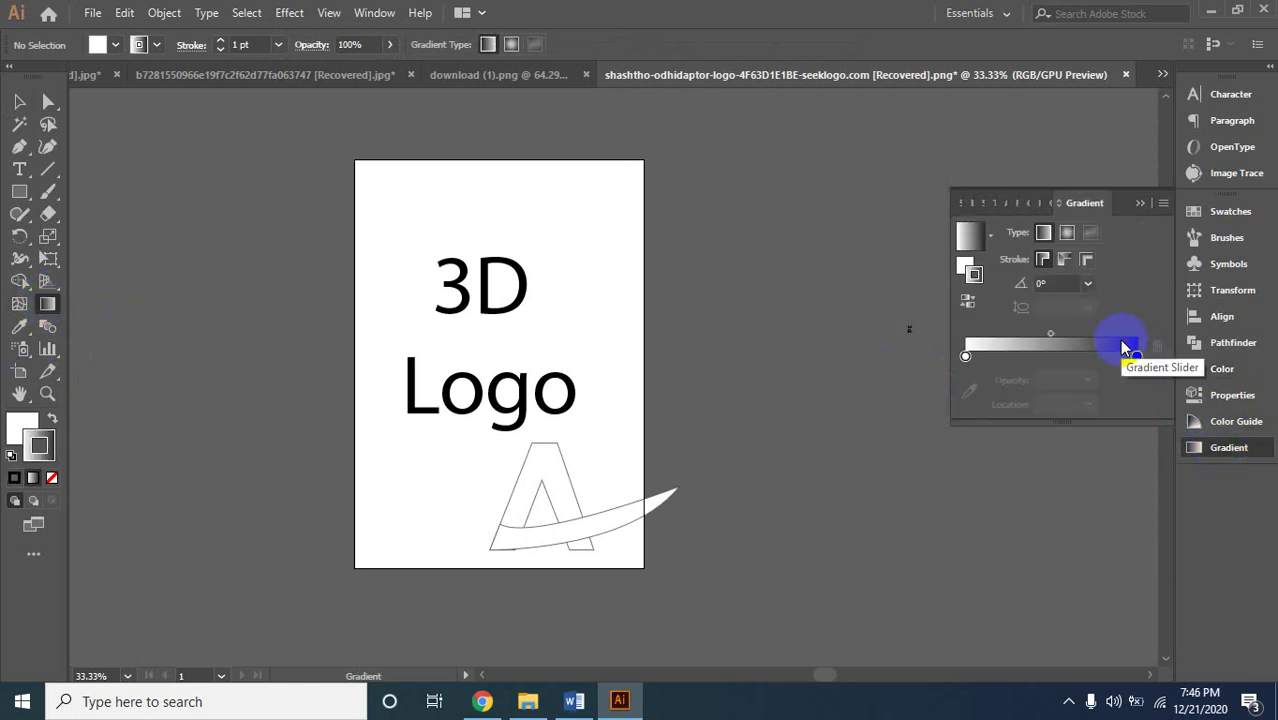
left_click(553, 500)
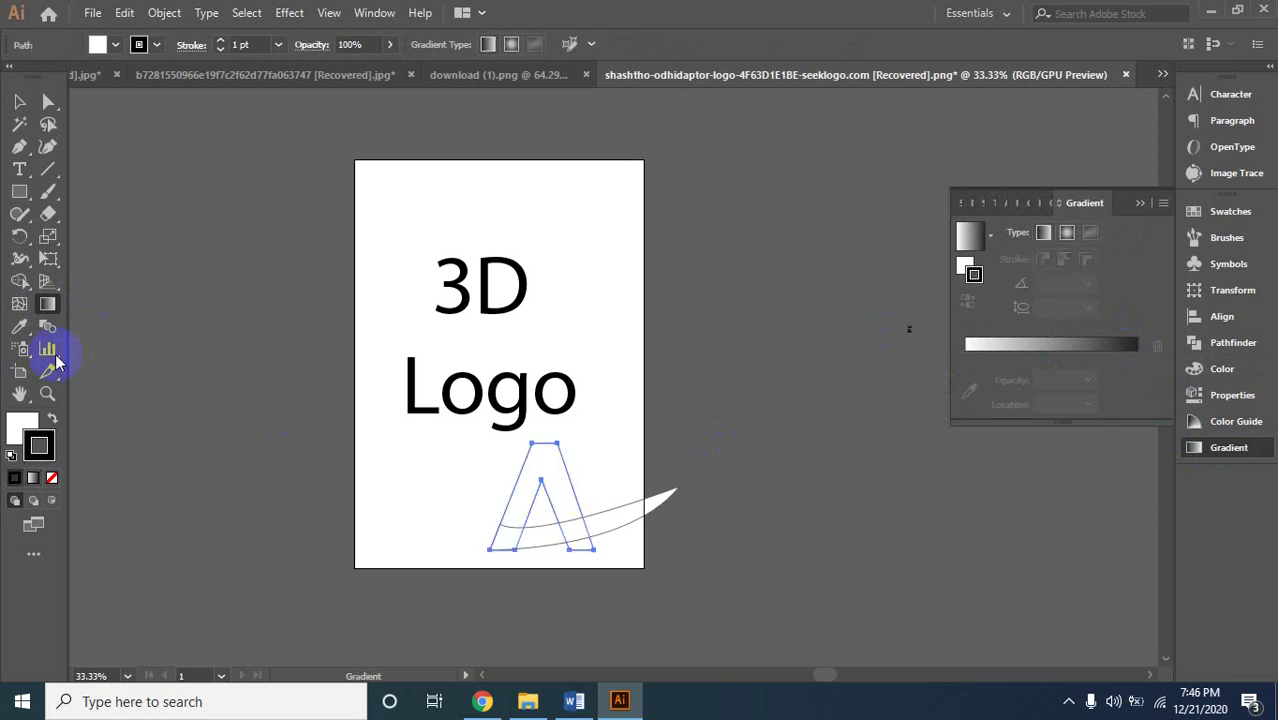
left_click(52, 422)
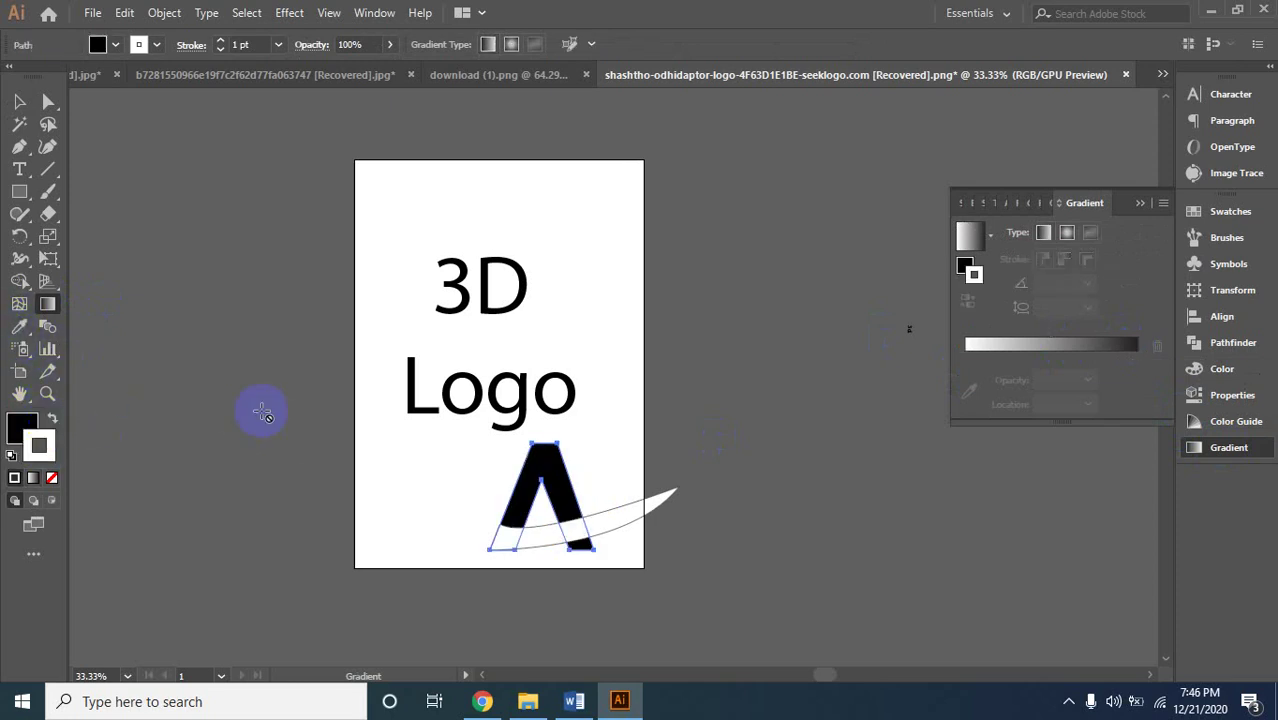
left_click(1105, 348)
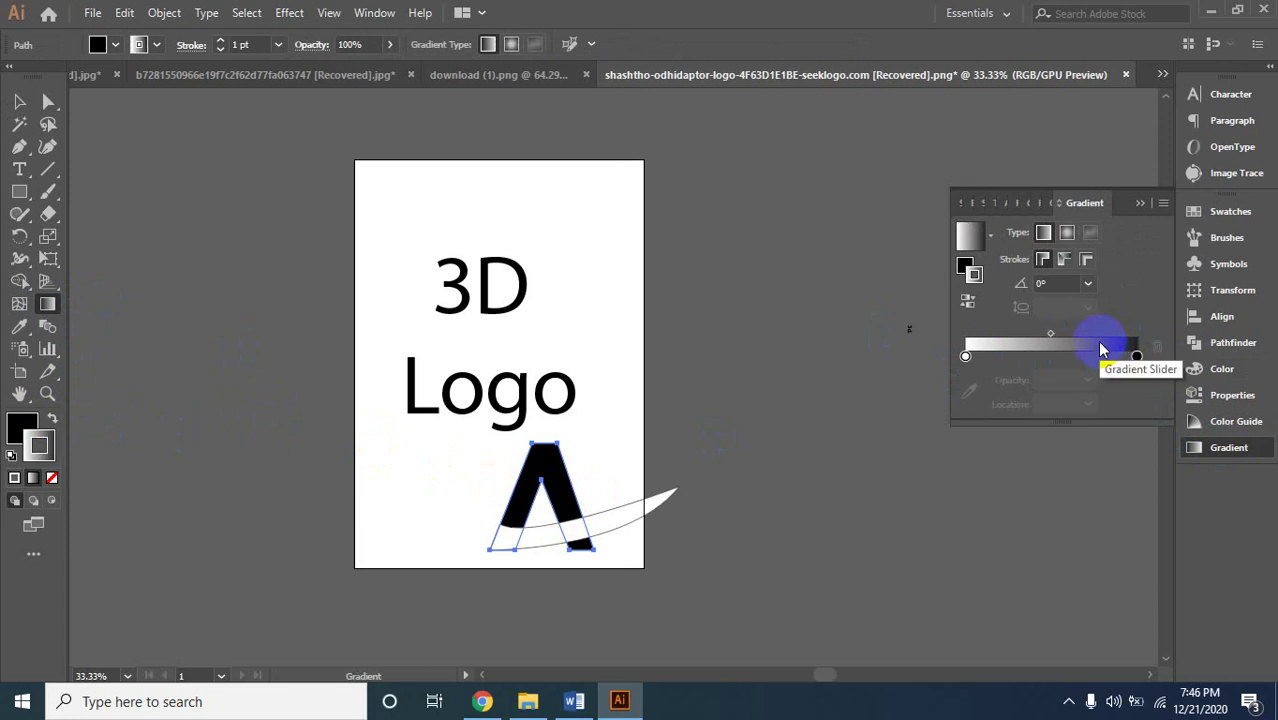
left_click(52, 418)
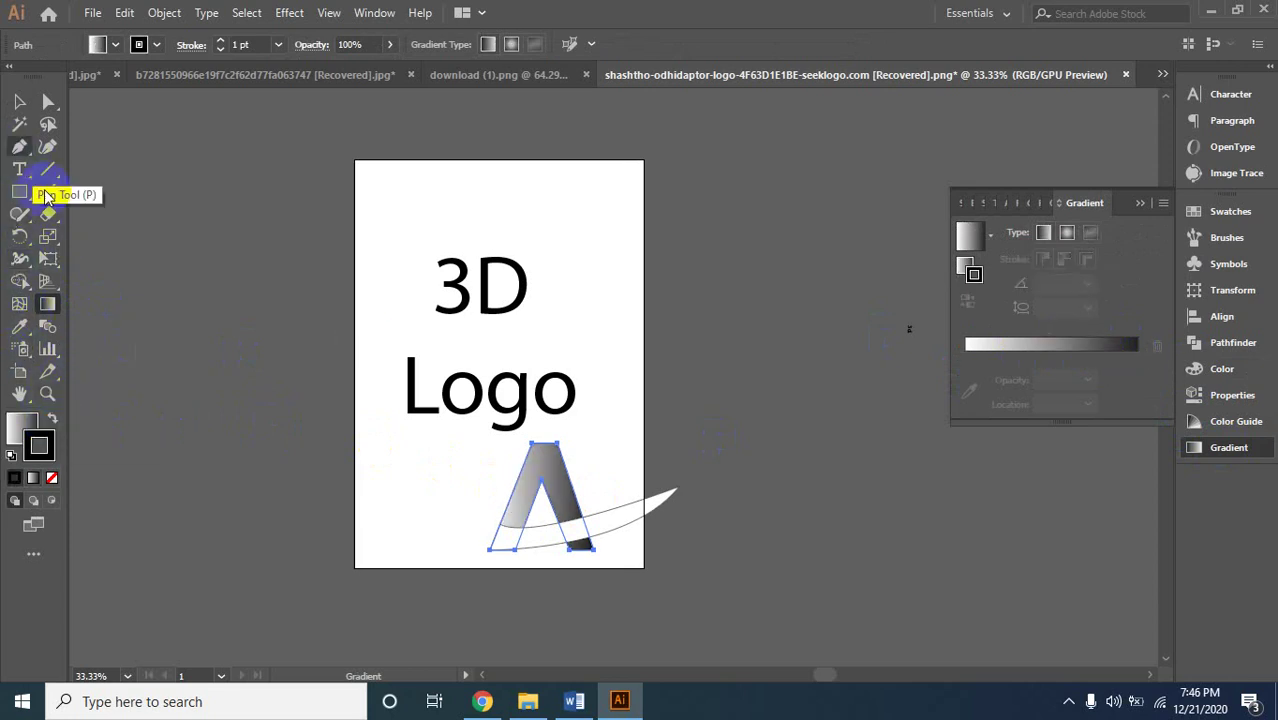
left_click(19, 101)
left_click(594, 534)
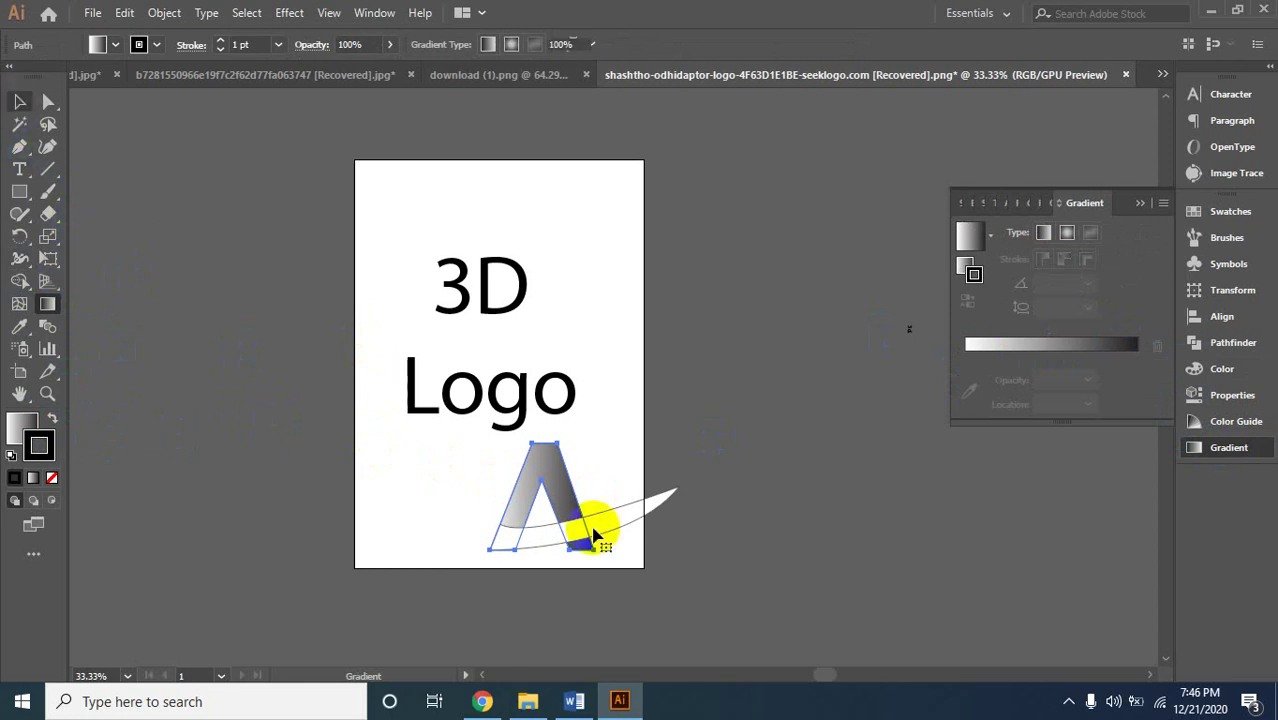
key("v")
left_click(507, 523)
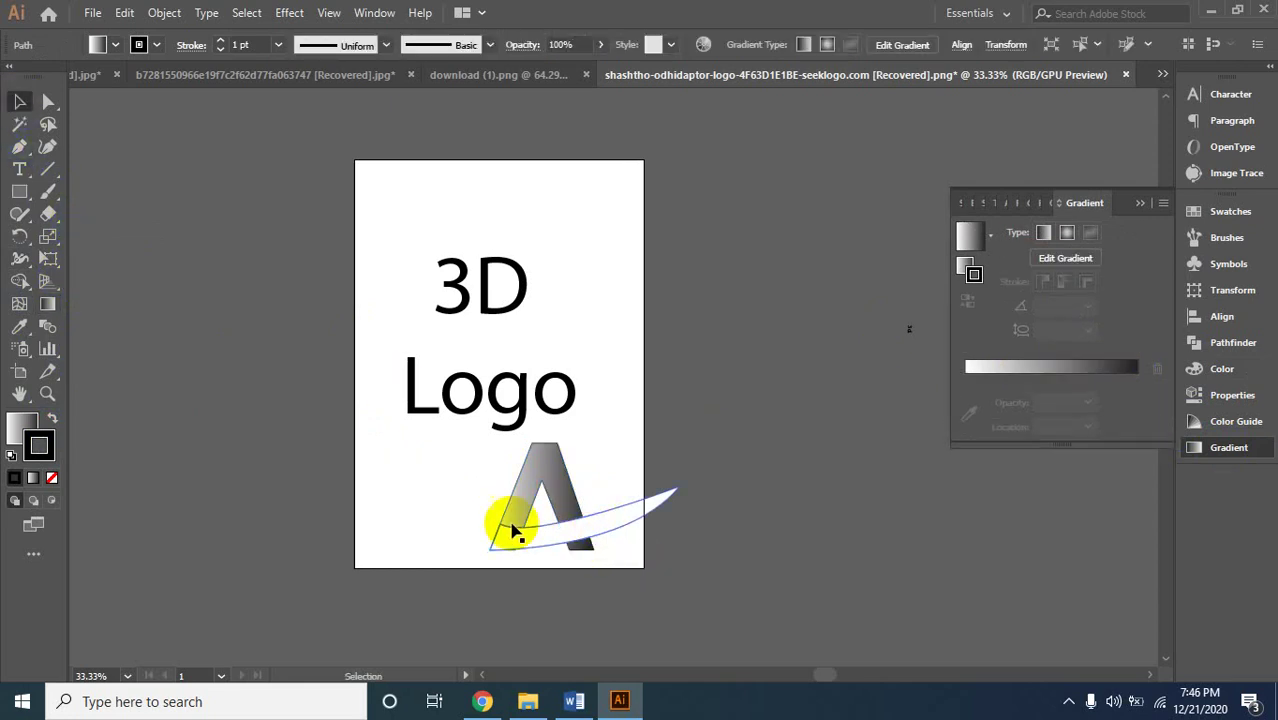
Fill the swoosh with the same white-to-black gradient as the A.
left_click(44, 307)
left_click(12, 333)
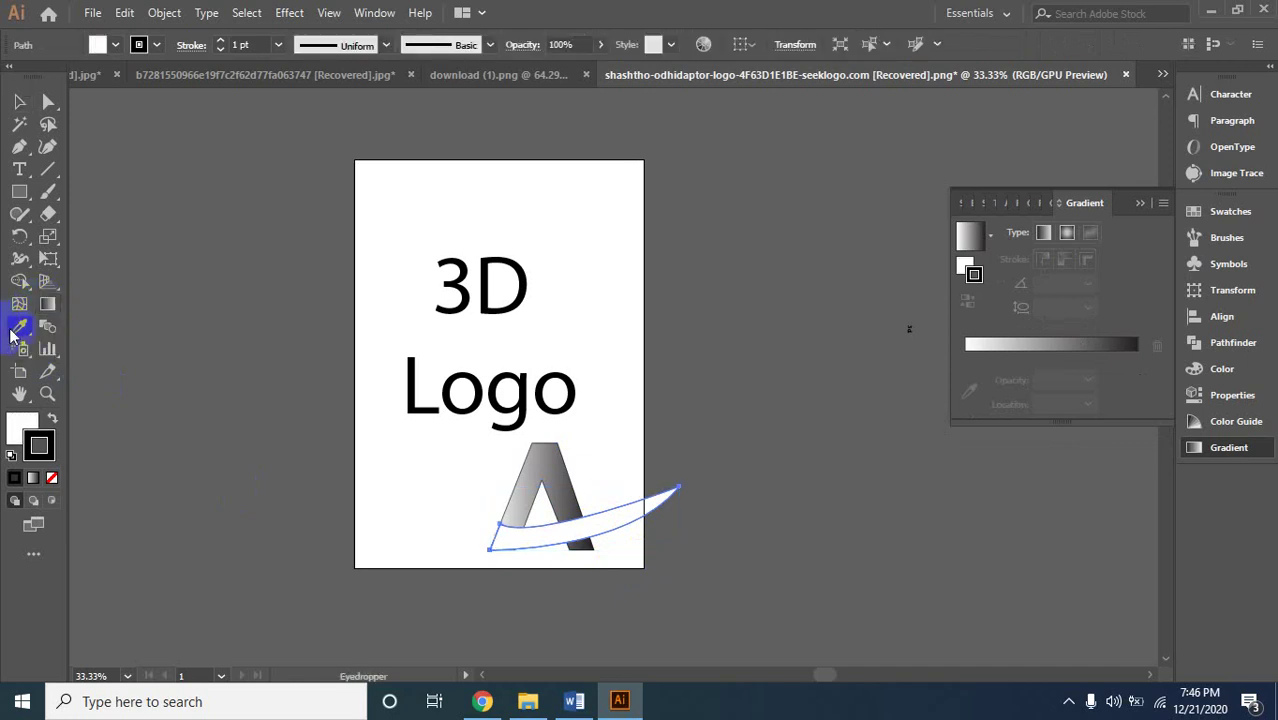
left_click(47, 305)
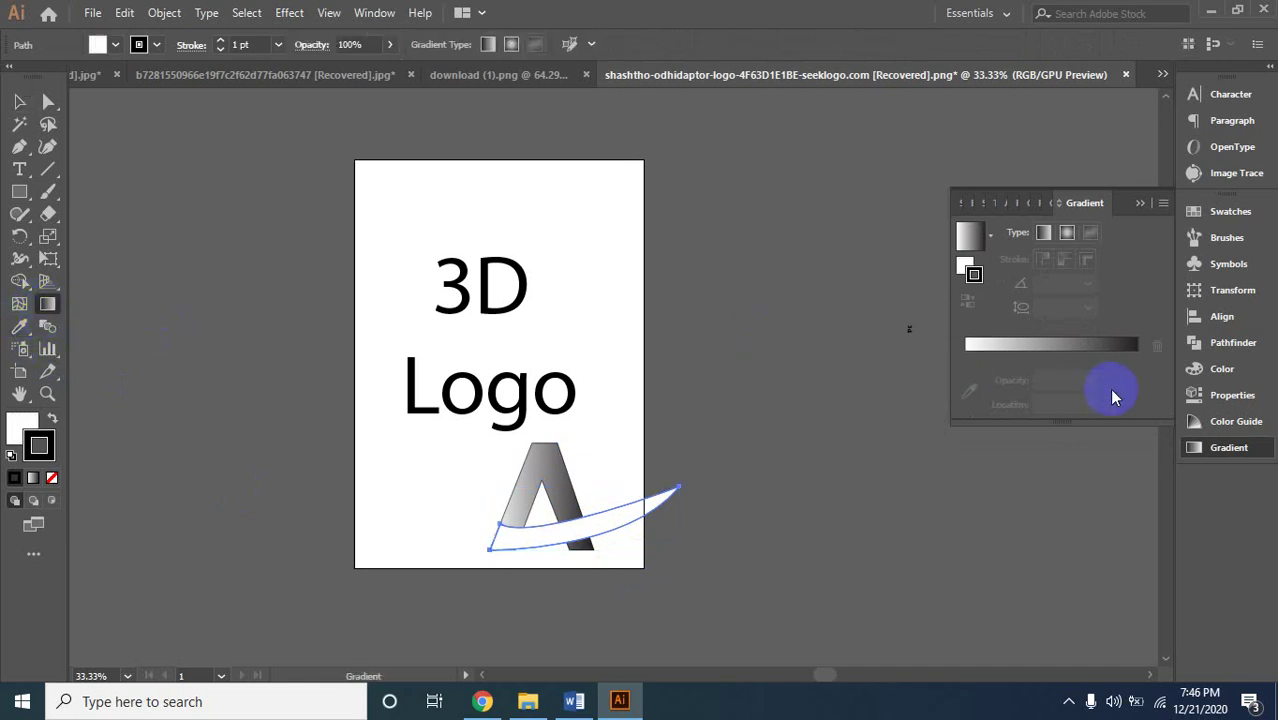
left_click(1065, 346)
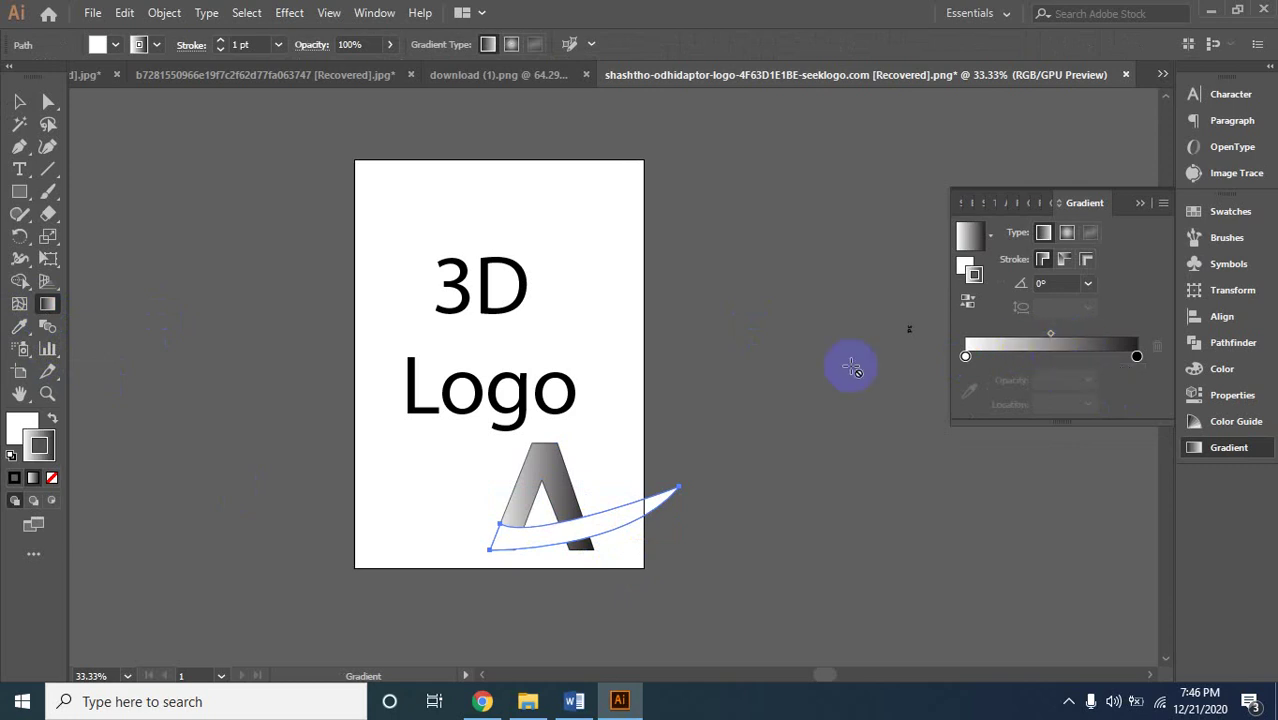
left_click(49, 305)
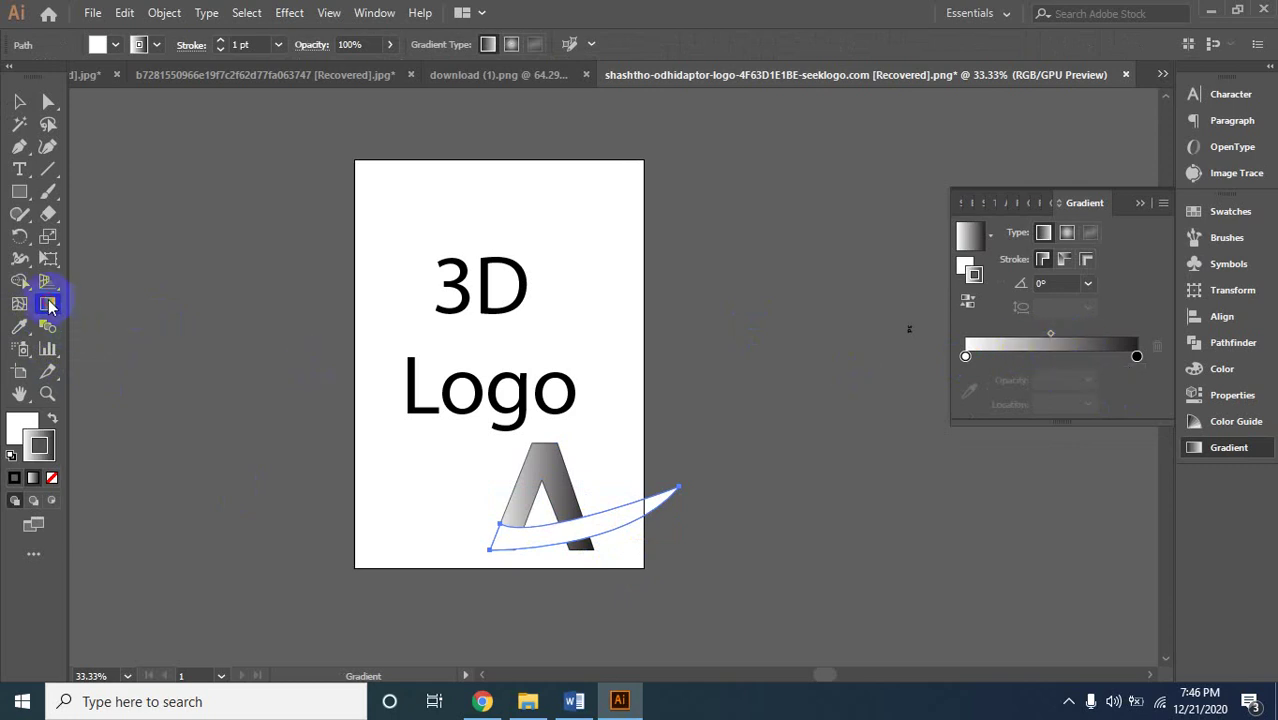
left_click(1222, 447)
left_click(1194, 447)
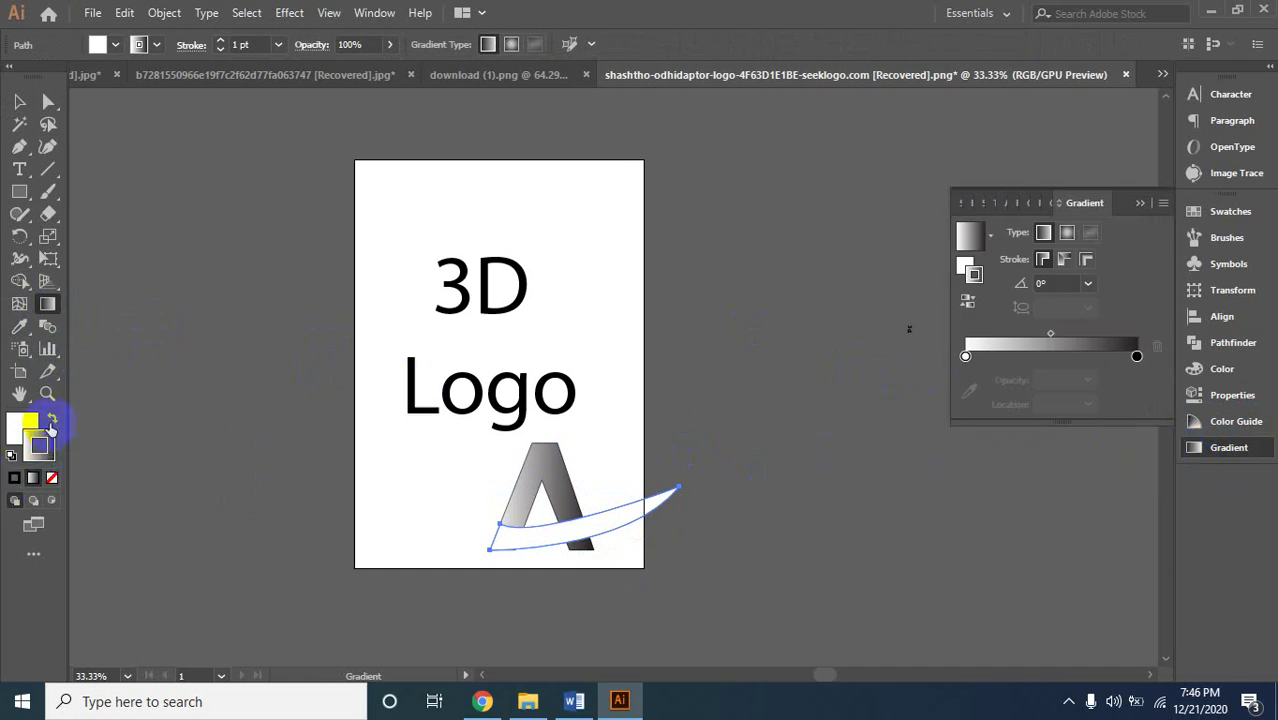
left_click(52, 420)
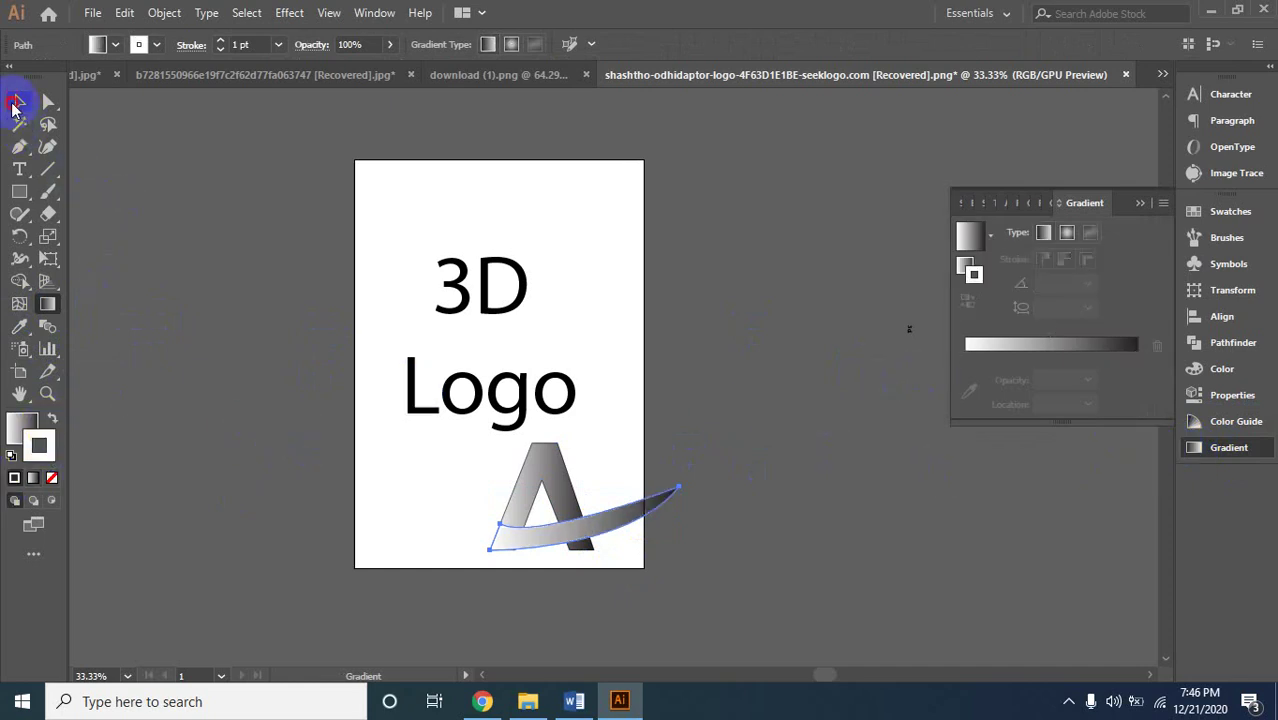
left_click(16, 104)
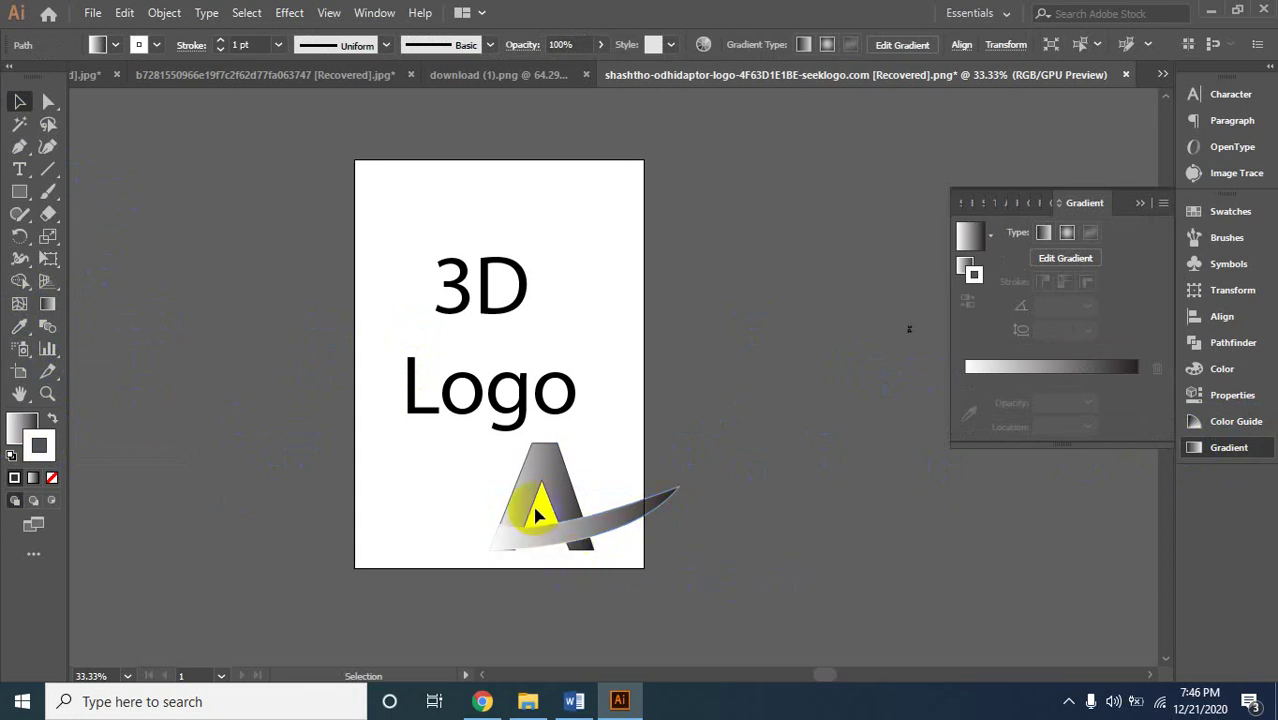
Zoom in on the logo and marquee-select both the A and the swoosh.
scroll(550, 500, "up", 2)
left_click(585, 471)
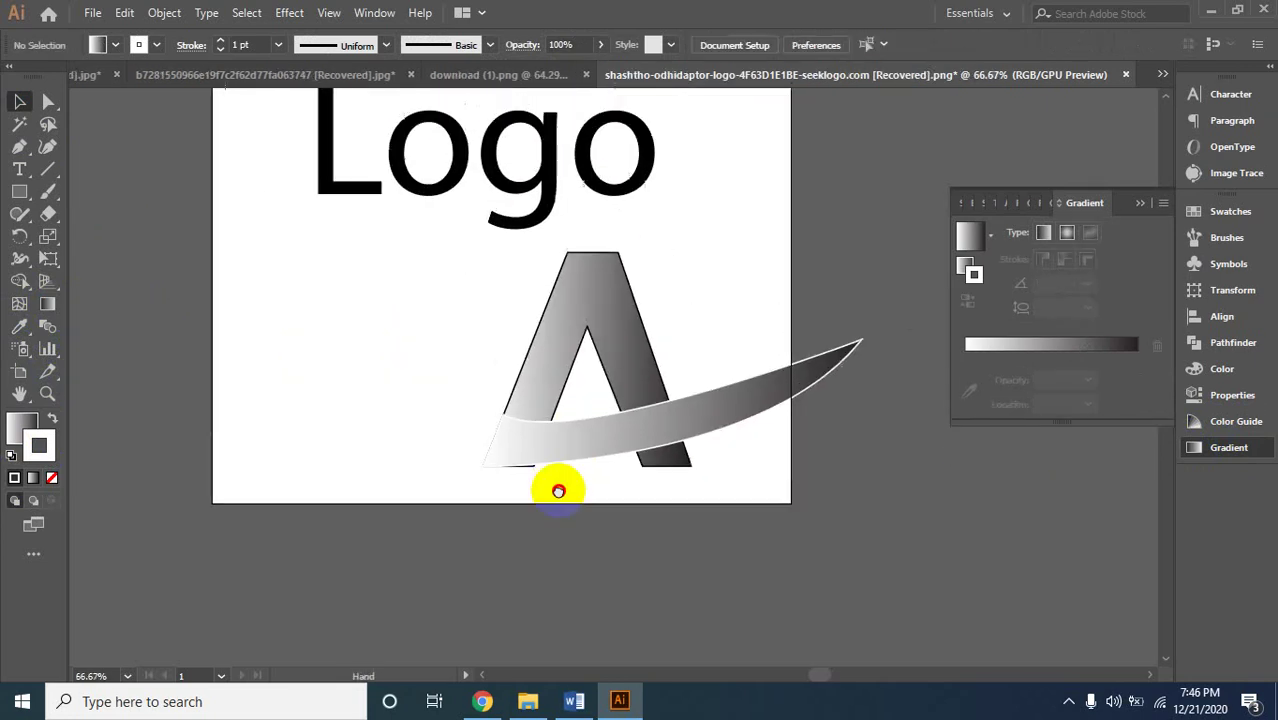
scroll(545, 490, "up", 2)
scroll(568, 449, "down", 1)
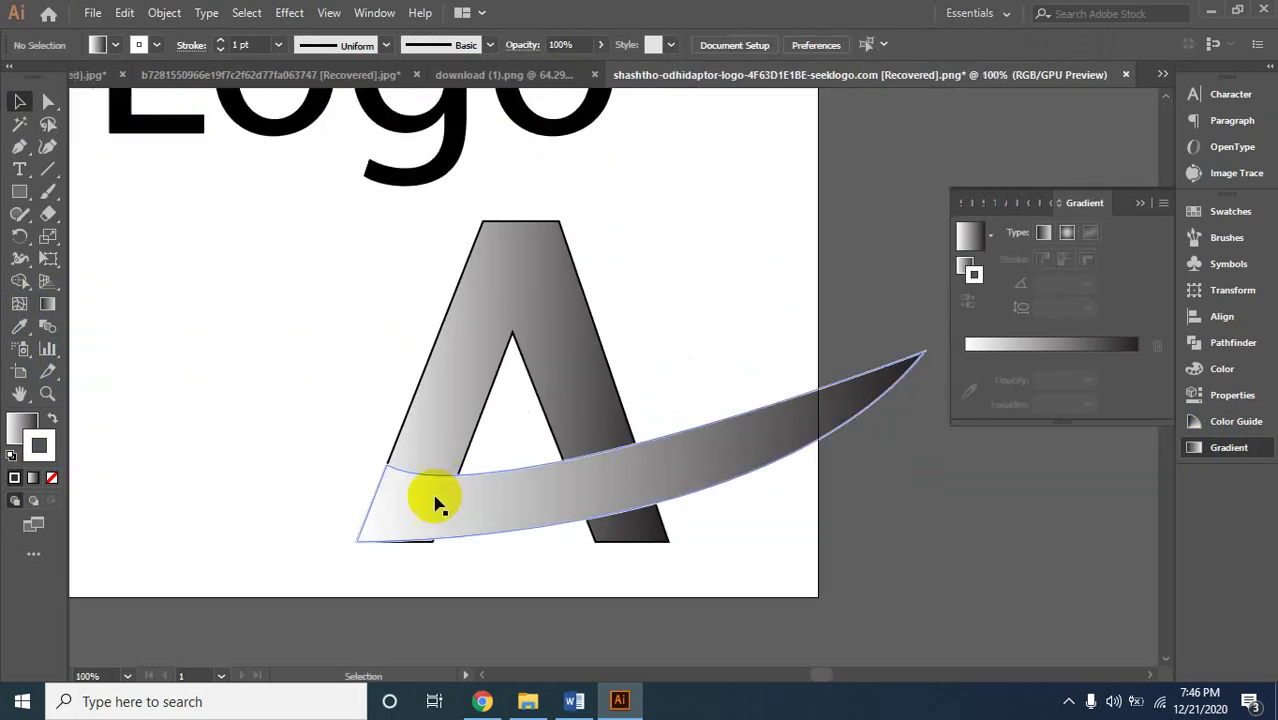
left_click(435, 500)
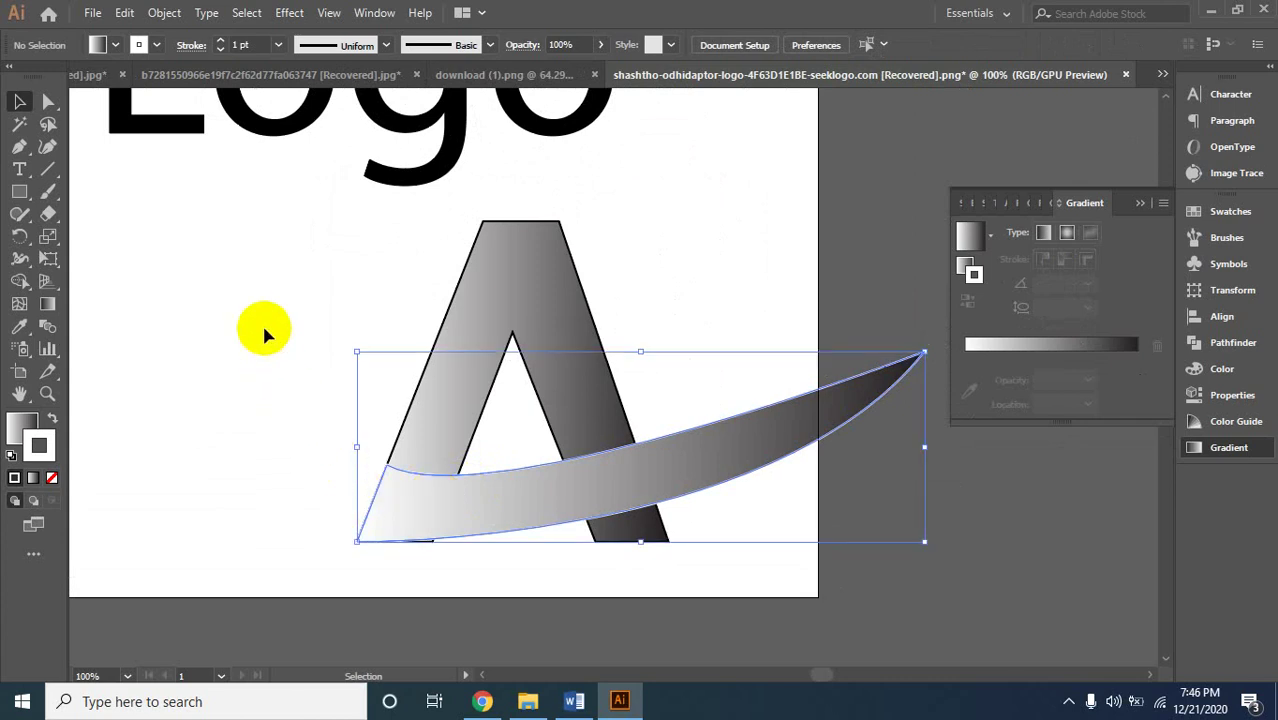
key("ctrl+h")
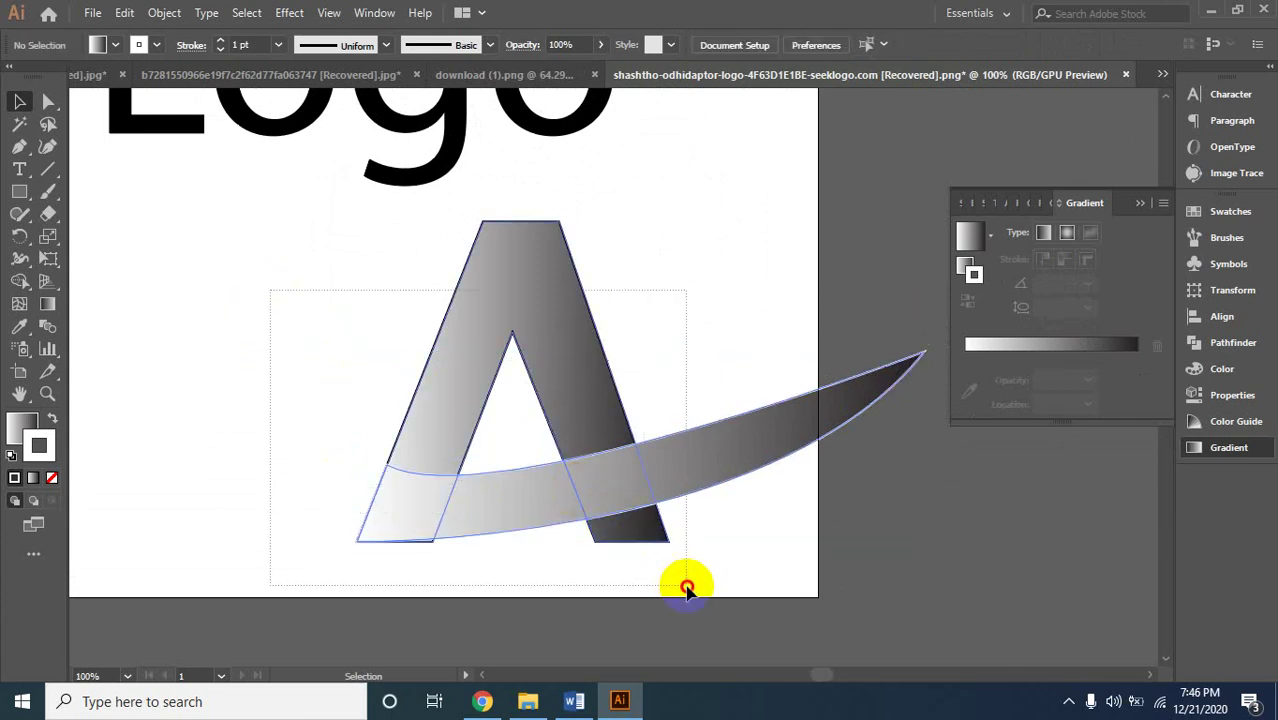
left_click_drag(270, 290, 668, 592)
key("ctrl+h")
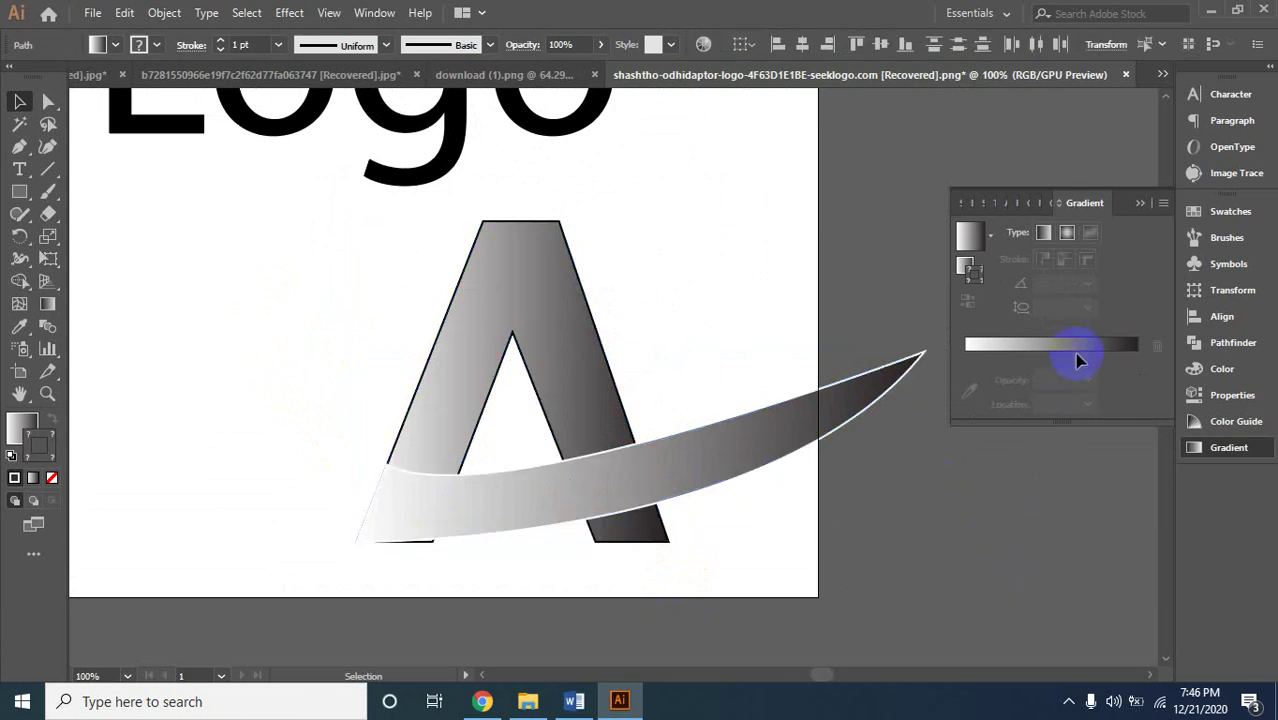
Remove the extra gradient stop, leaving only the two end stops.
left_click(1087, 346)
left_click(1134, 358)
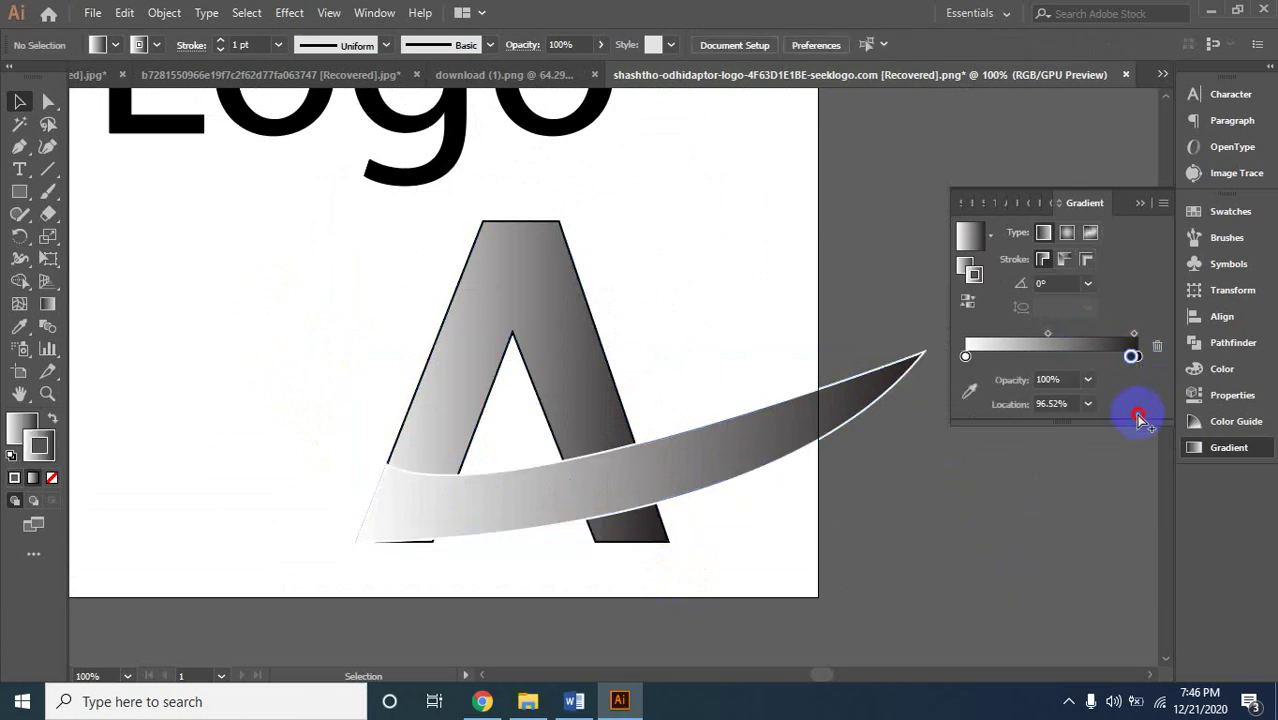
left_click_drag(1135, 364, 1154, 405)
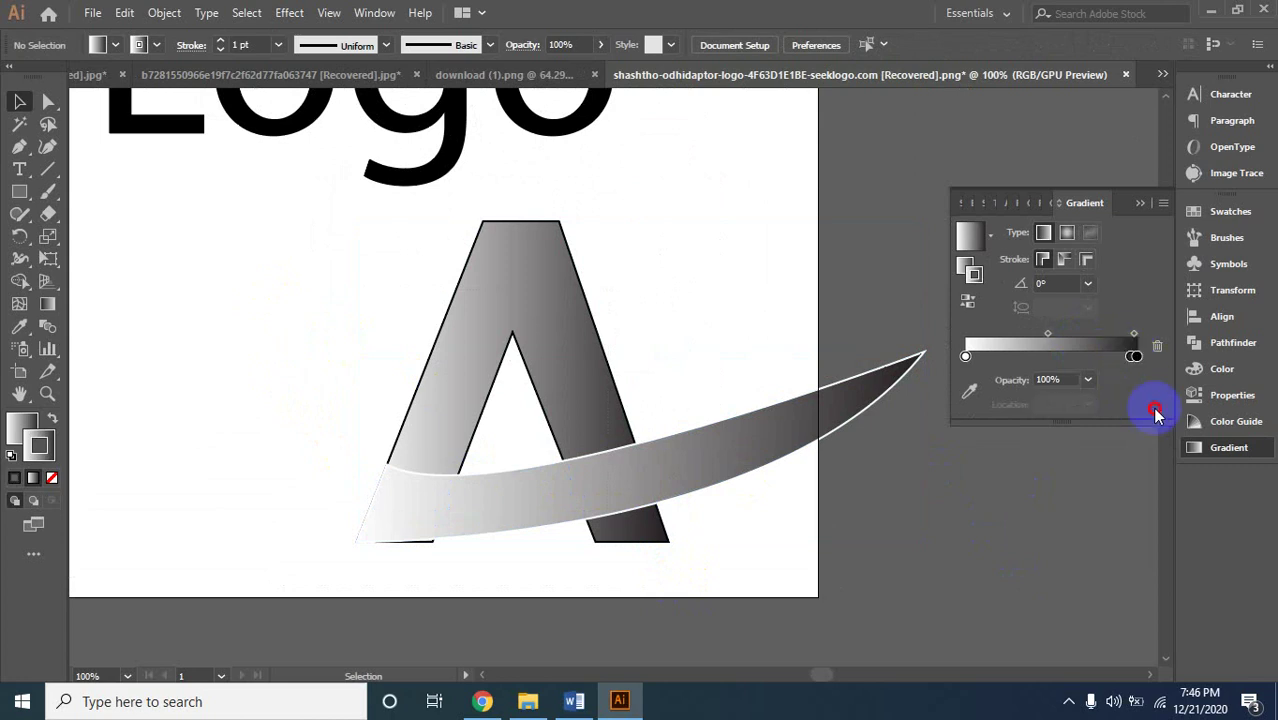
left_click(1137, 357)
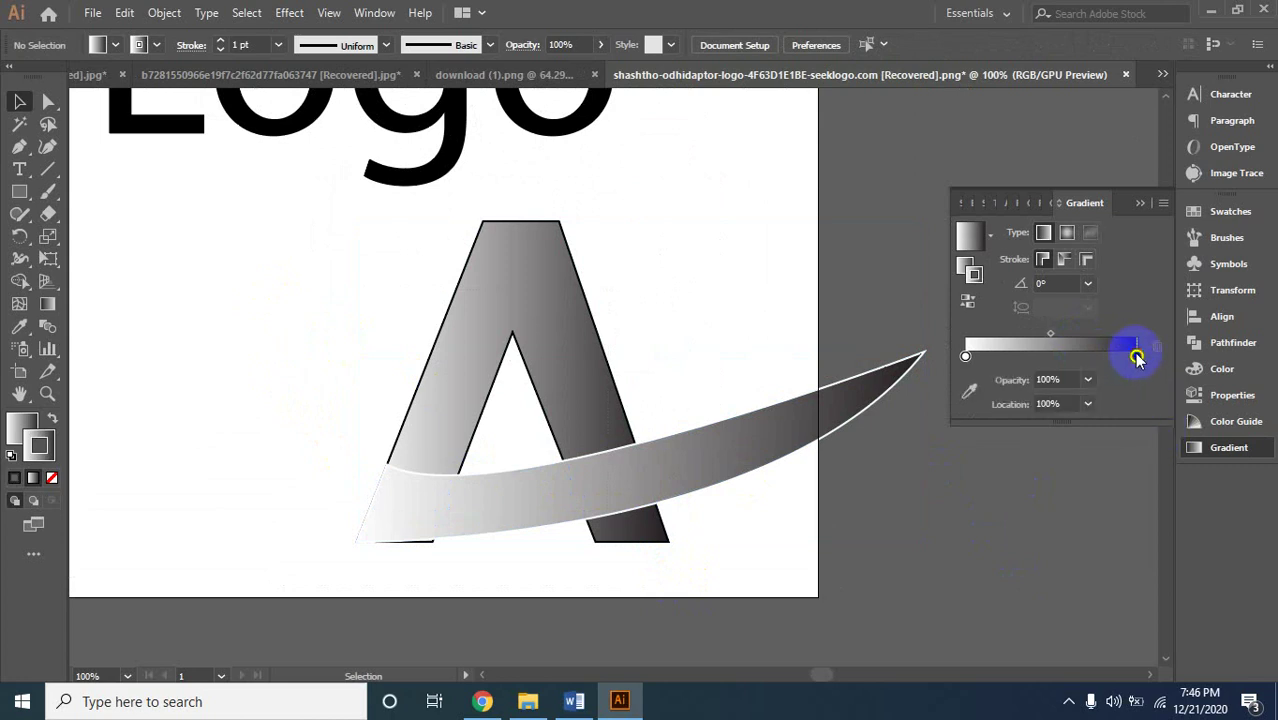
double_click(1137, 357)
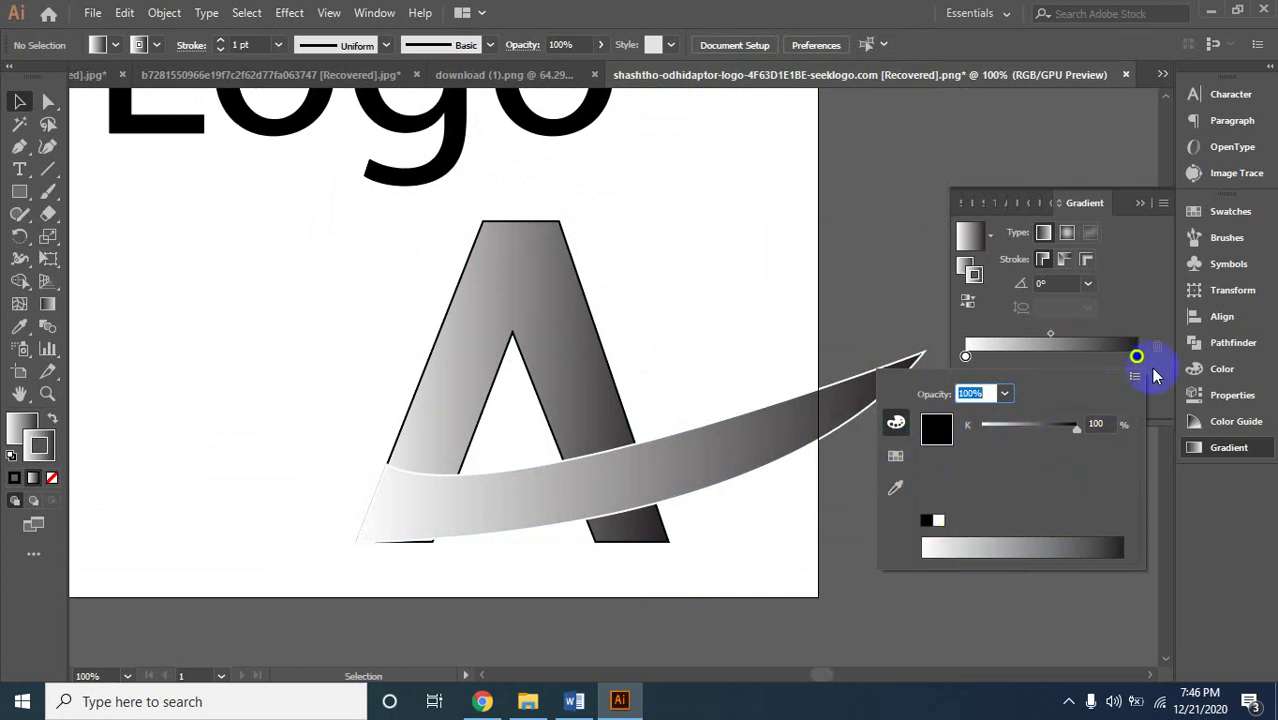
Make the right stop bright red in CMYK, with cyan and black at 0.
left_click(895, 458)
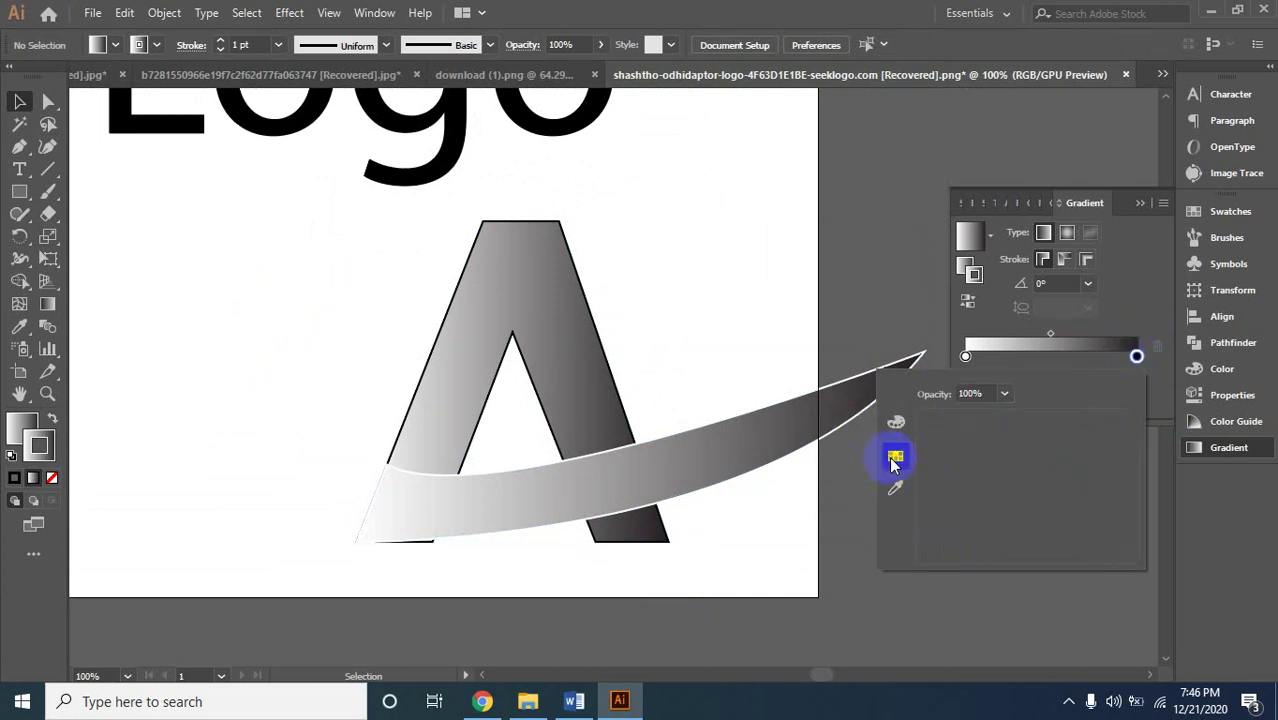
left_click(897, 428)
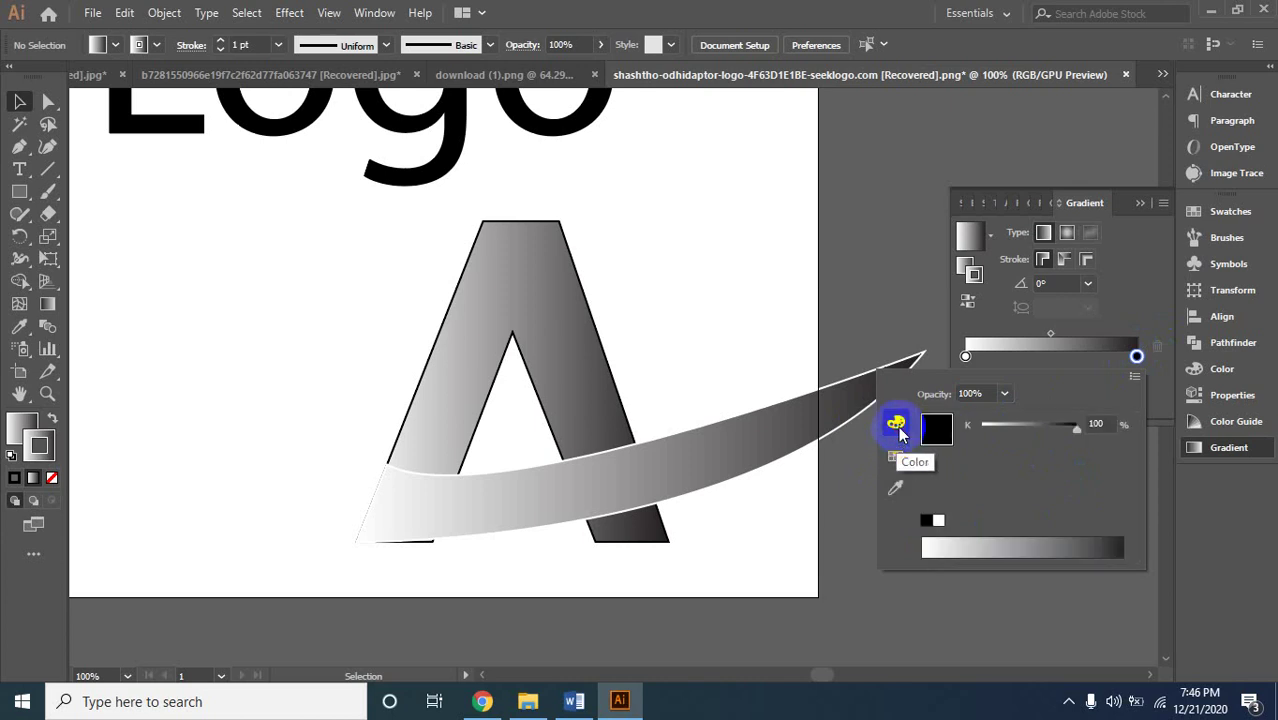
left_click(1135, 377)
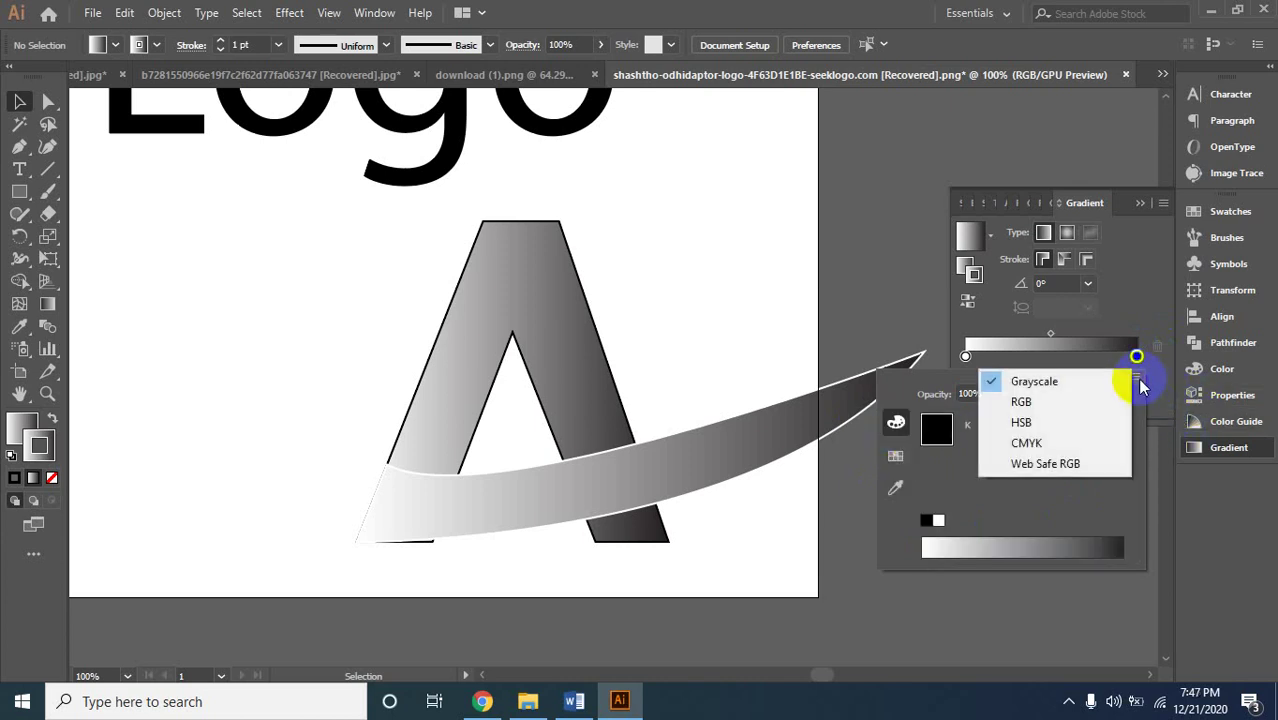
left_click(1027, 442)
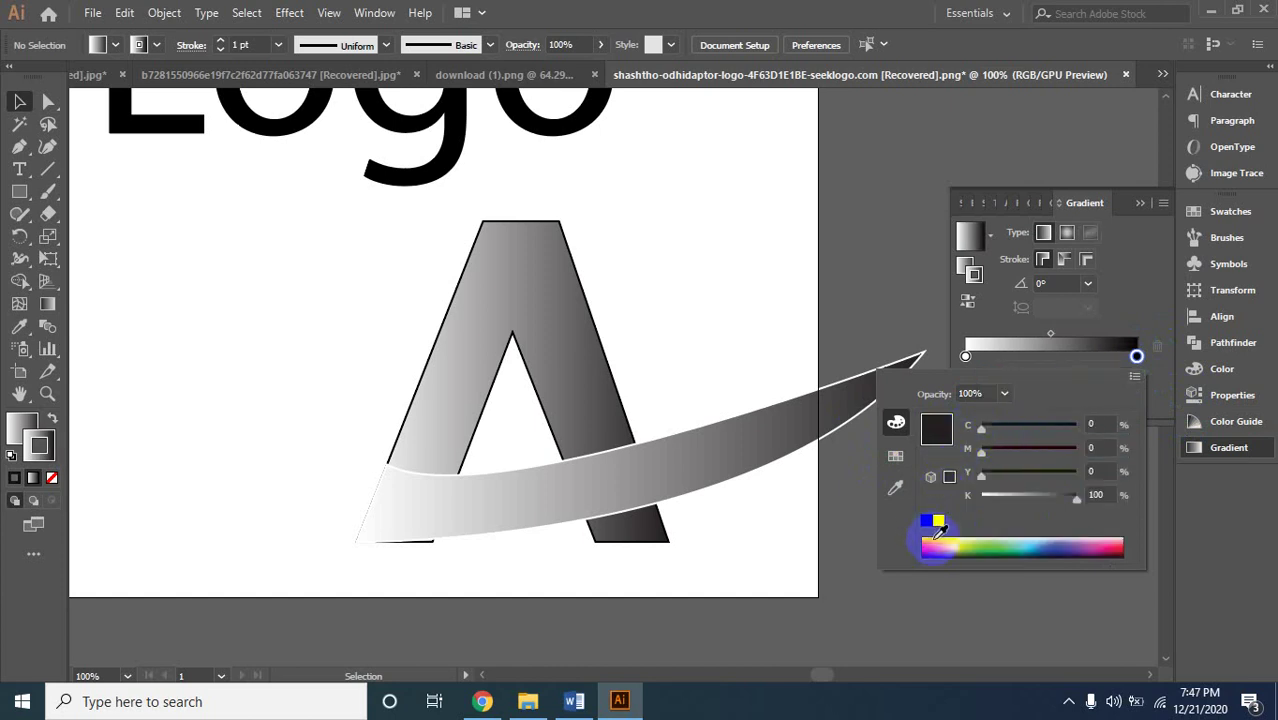
left_click(1121, 541)
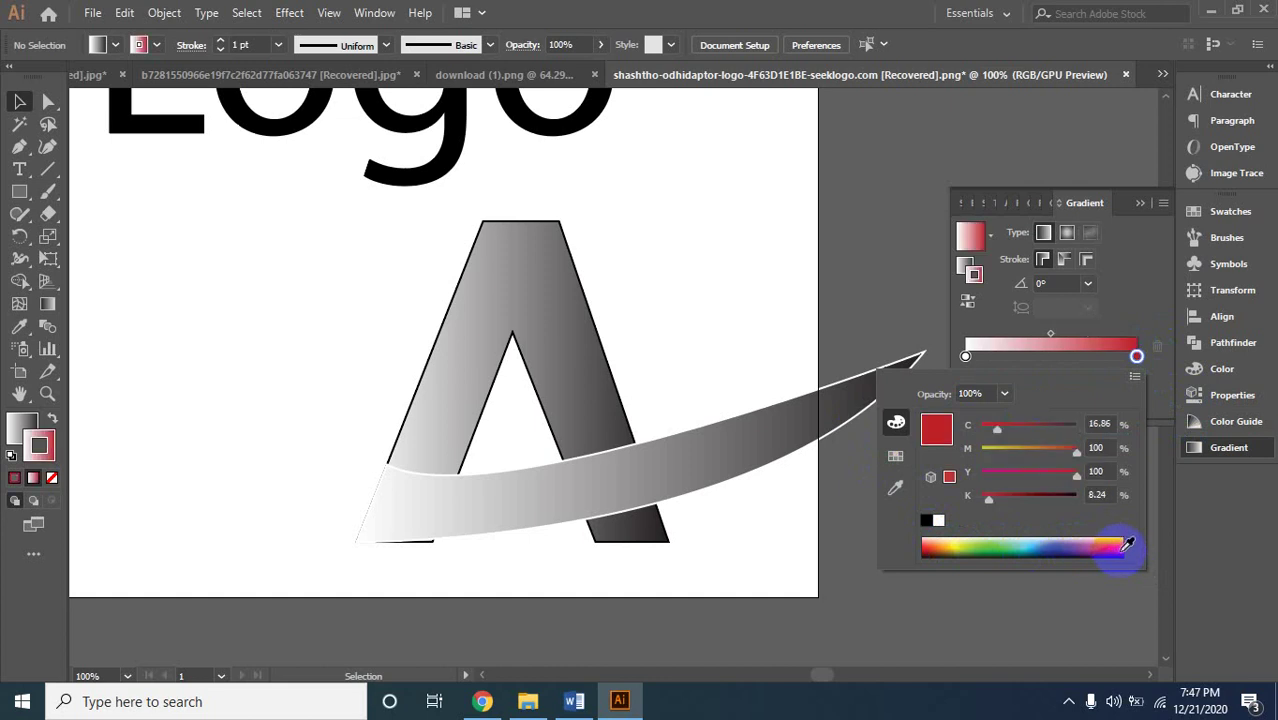
left_click(1131, 542)
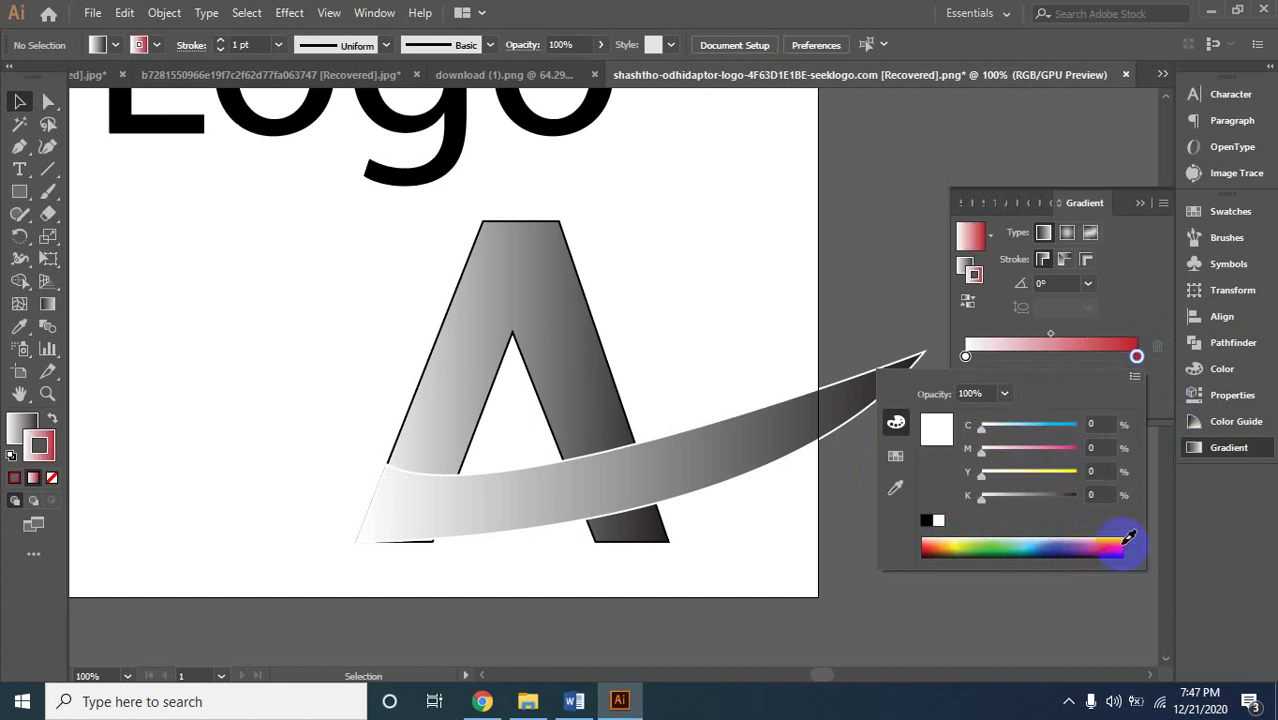
left_click(1122, 551)
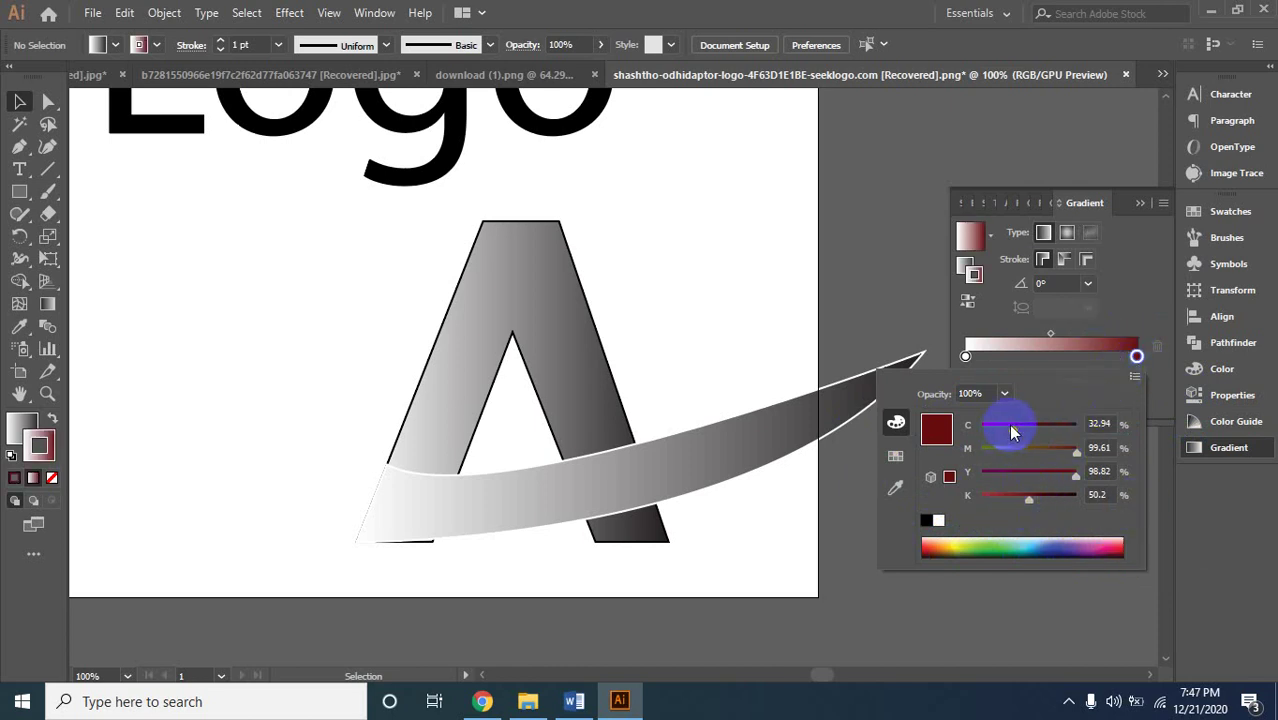
left_click_drag(1010, 428, 967, 437)
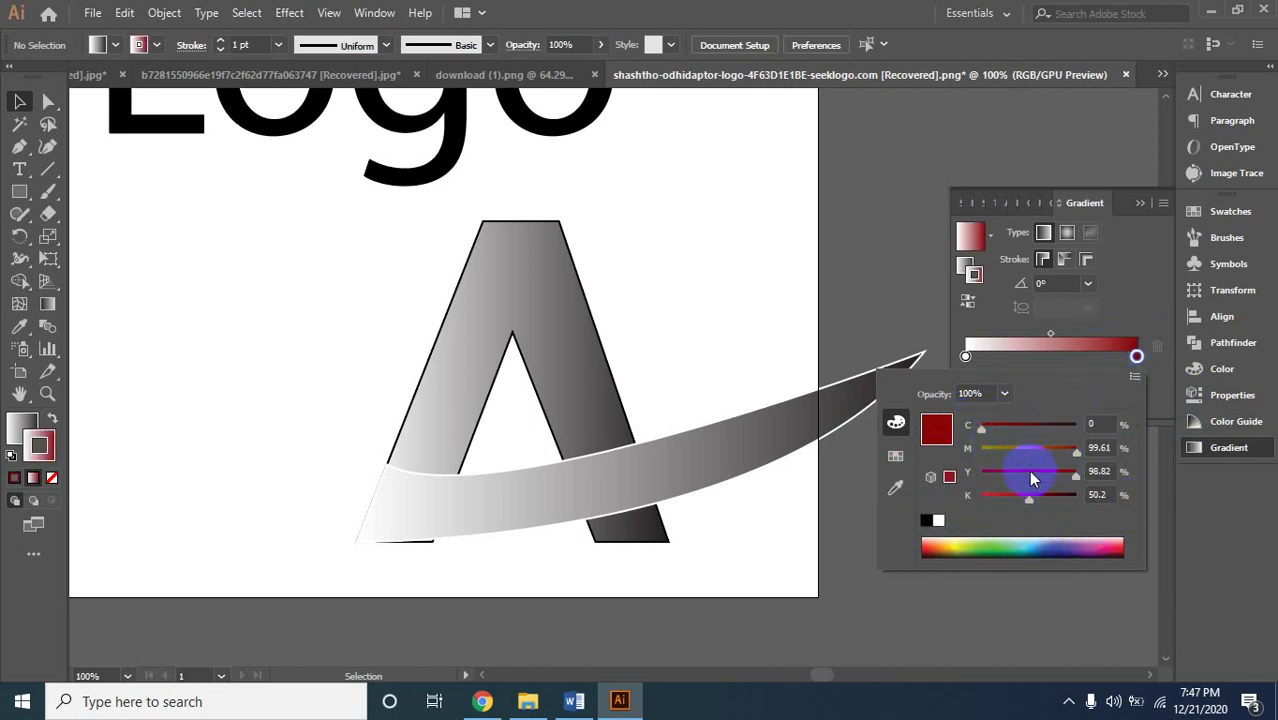
left_click_drag(1022, 498, 950, 496)
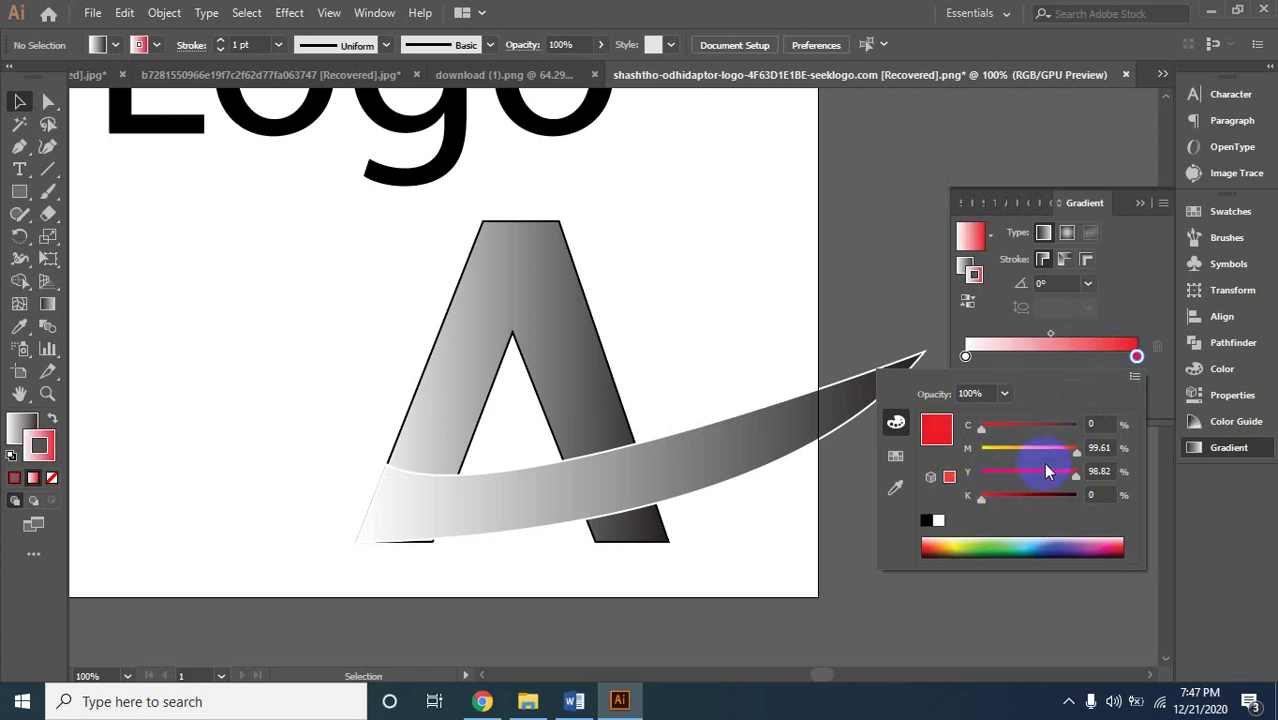
left_click(733, 440)
Swap the swoosh's fill and stroke to give it a white outline.
left_click(731, 440)
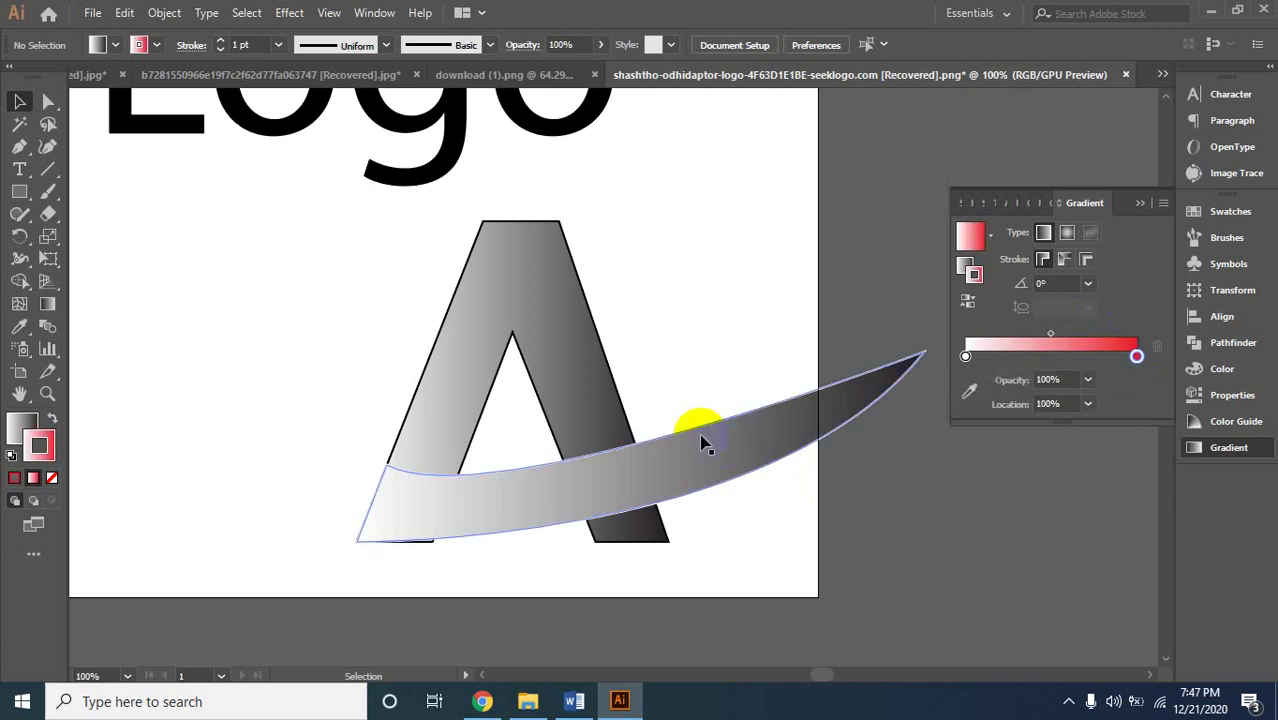
left_click(52, 422)
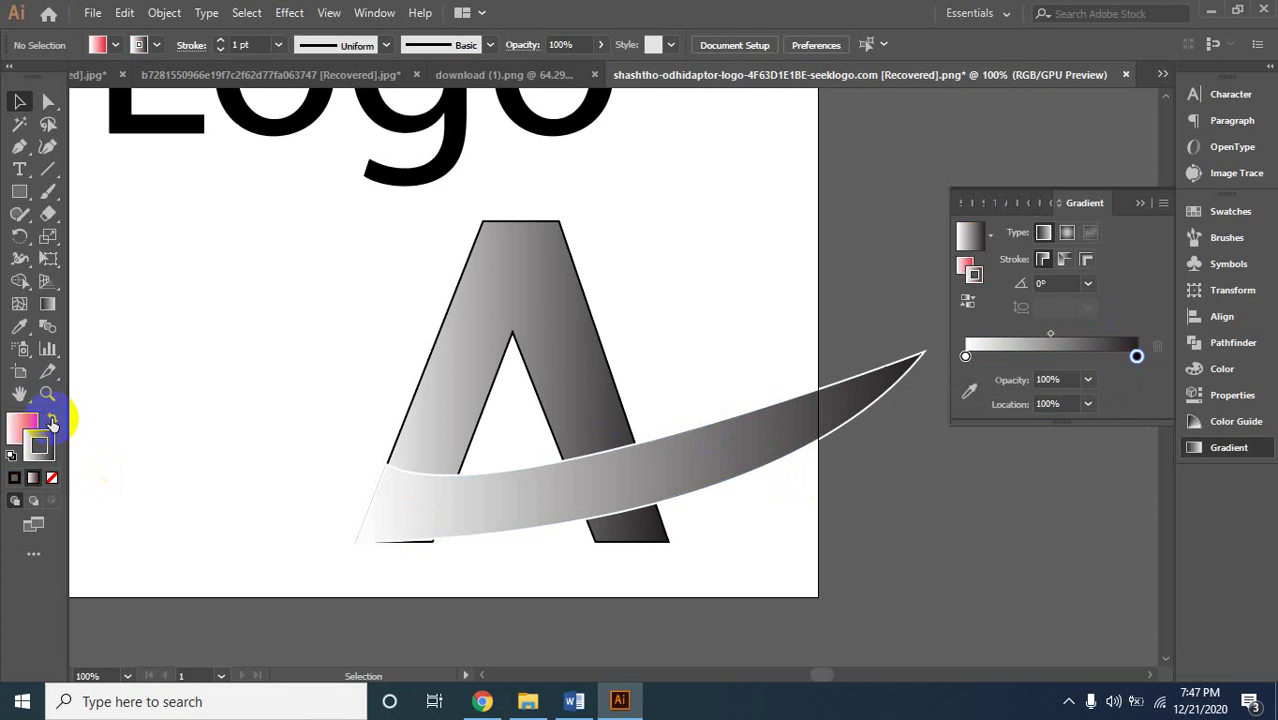
left_click(18, 428)
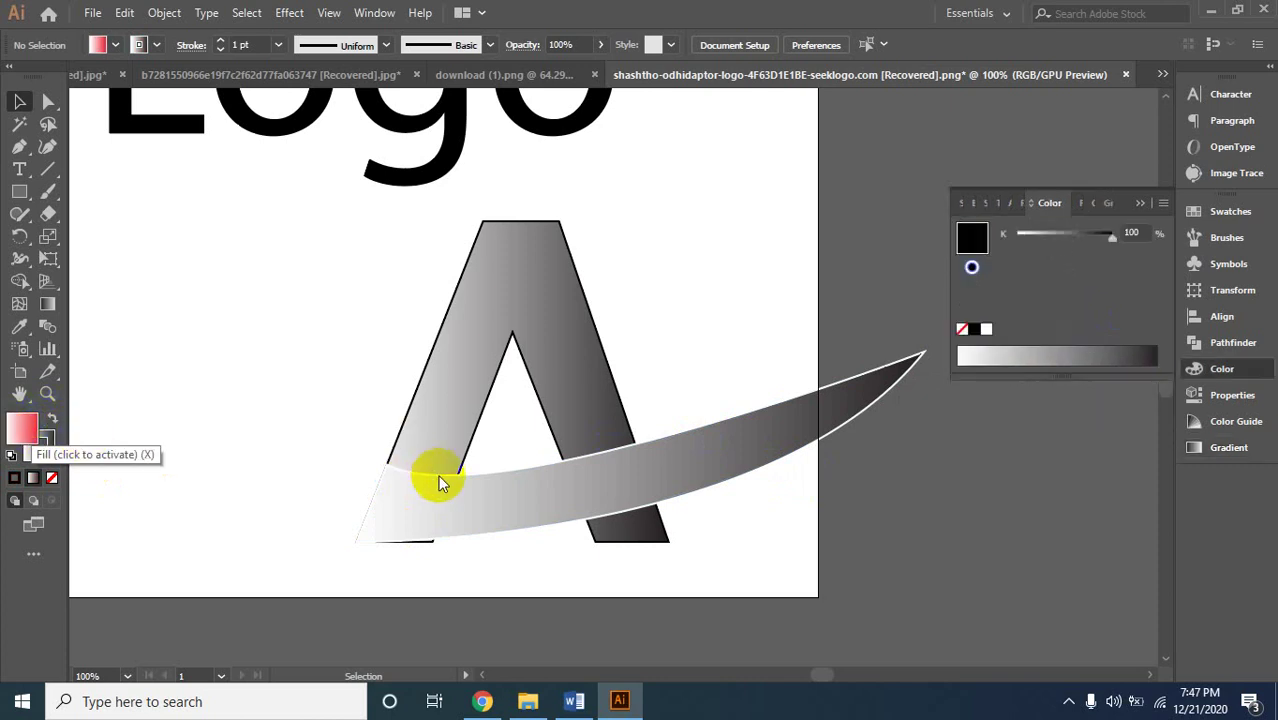
left_click(435, 482)
left_click(52, 422)
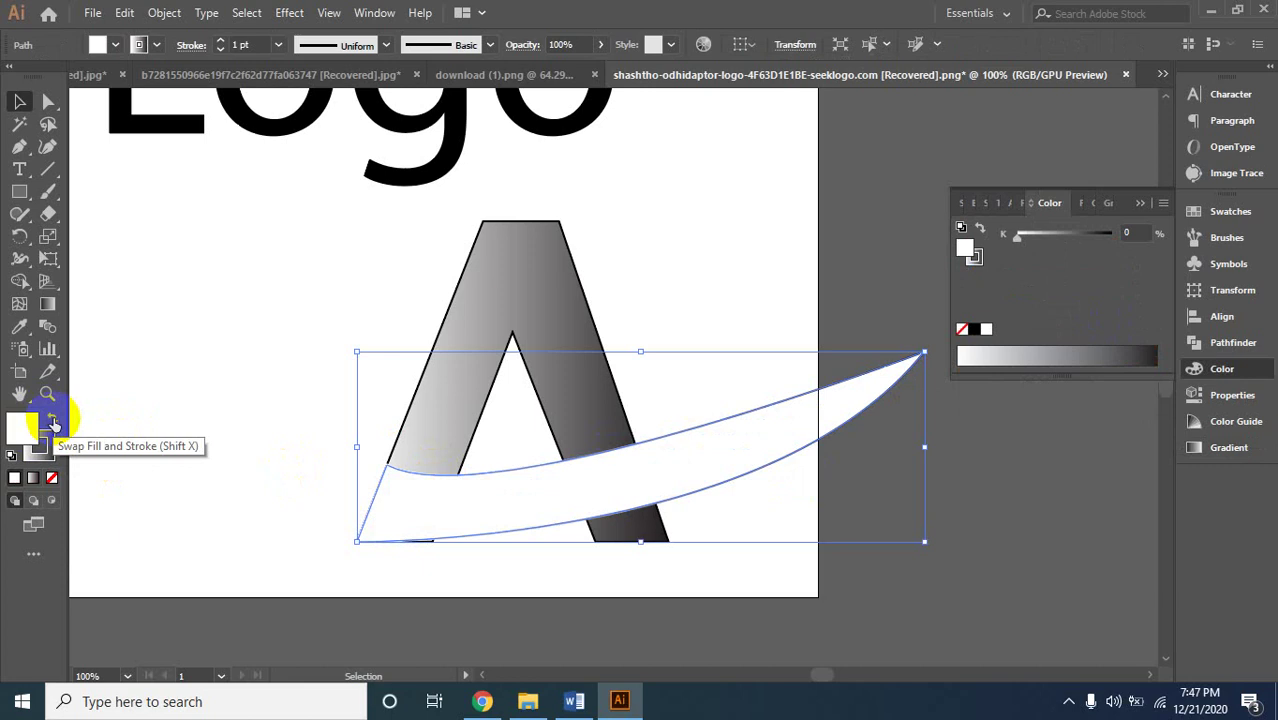
left_click(52, 422)
left_click(762, 572)
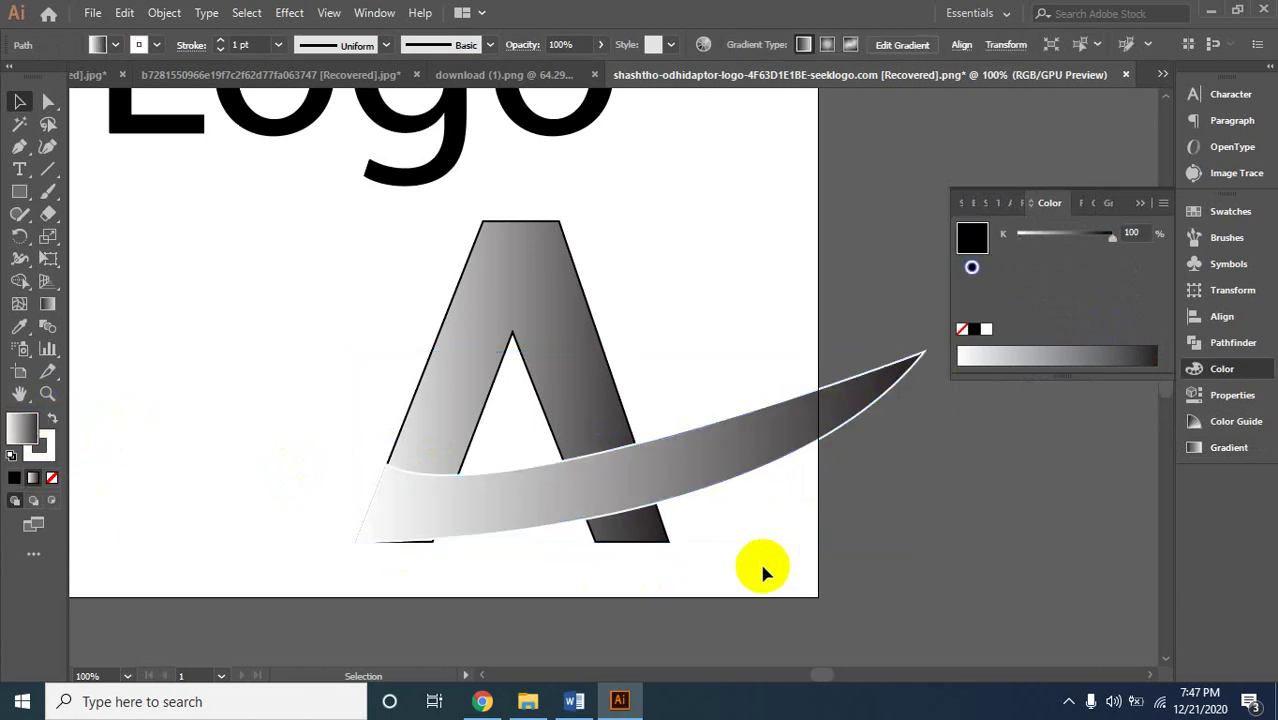
Lighten the swoosh gradient's end stop to 61% K grey.
left_click(696, 469)
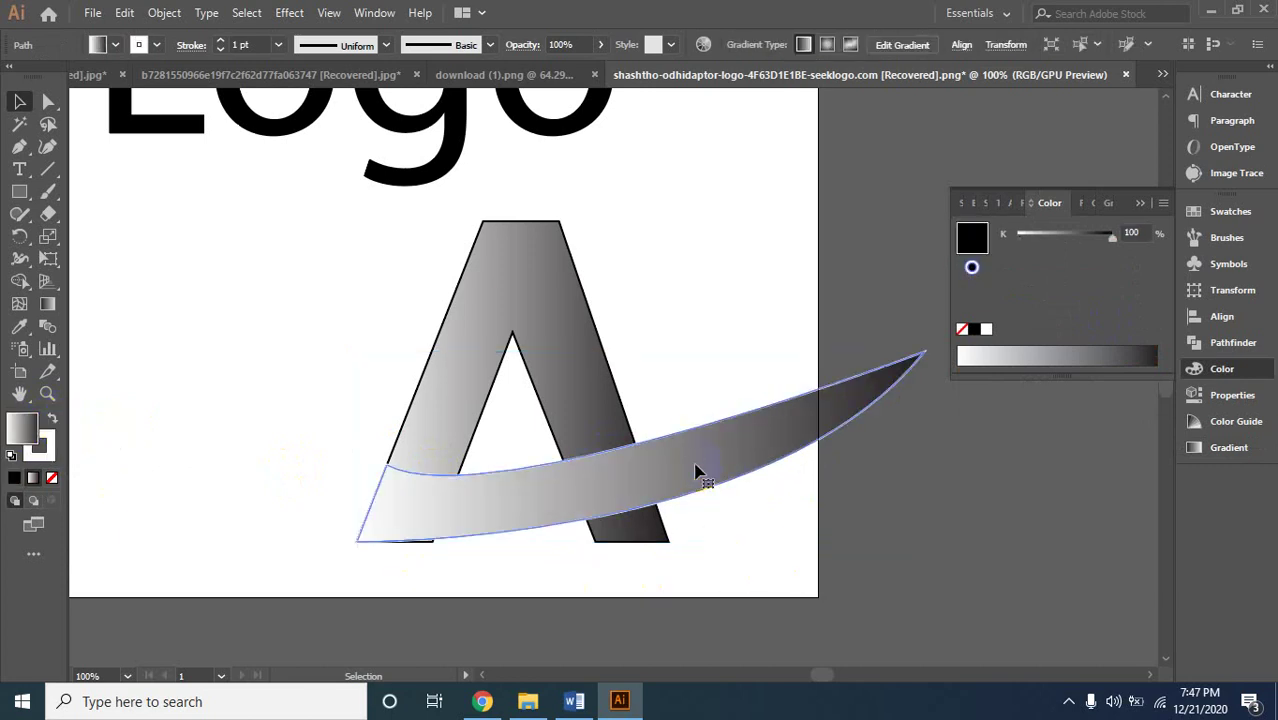
left_click(1079, 358)
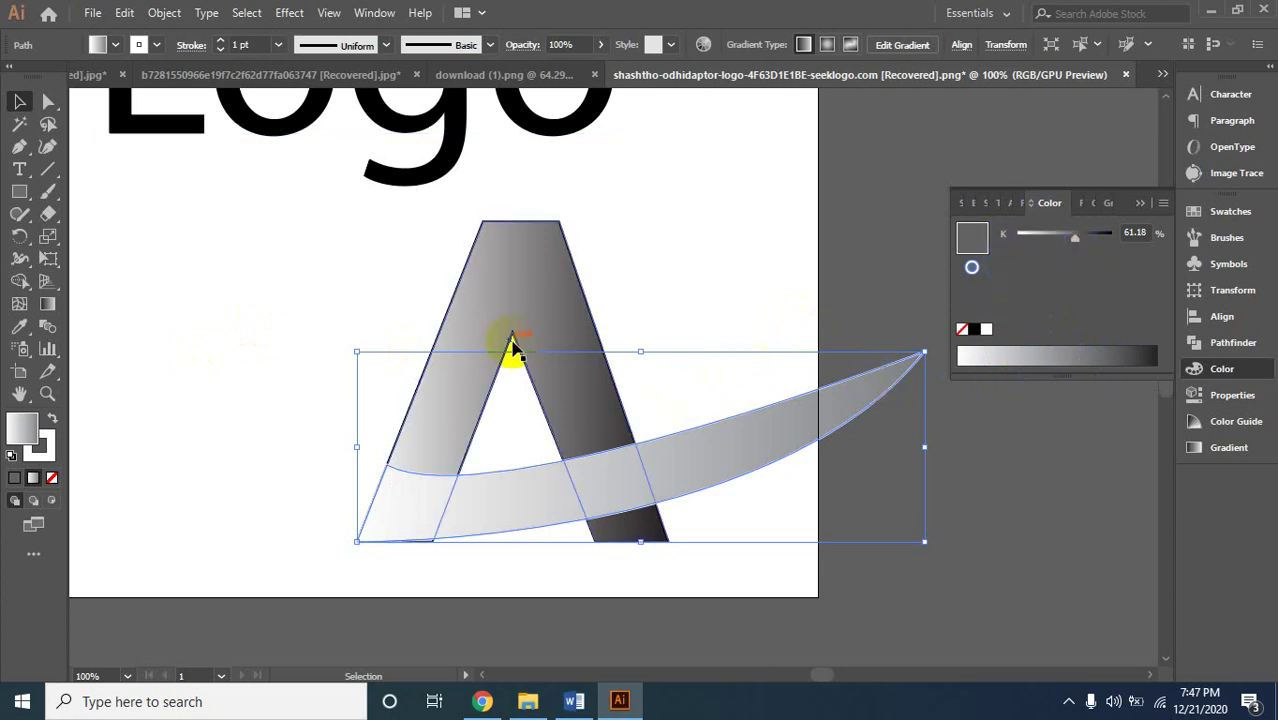
left_click(318, 250)
left_click(630, 461)
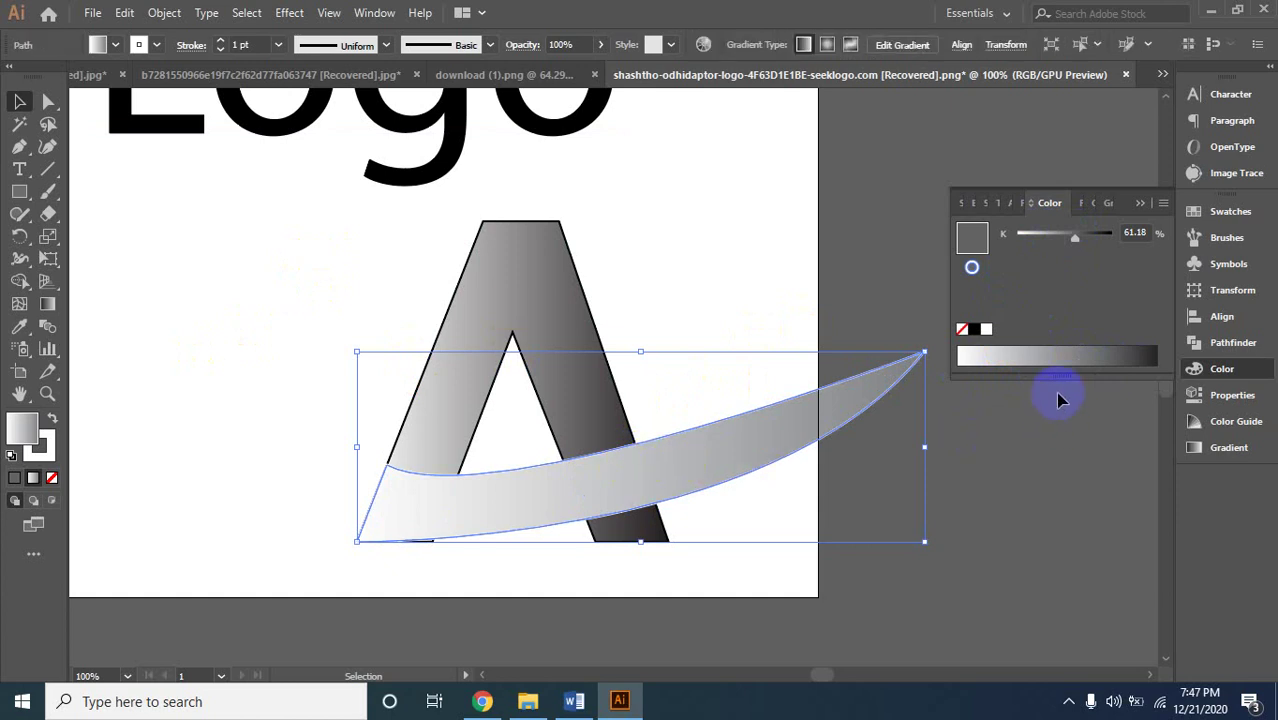
left_click(542, 298)
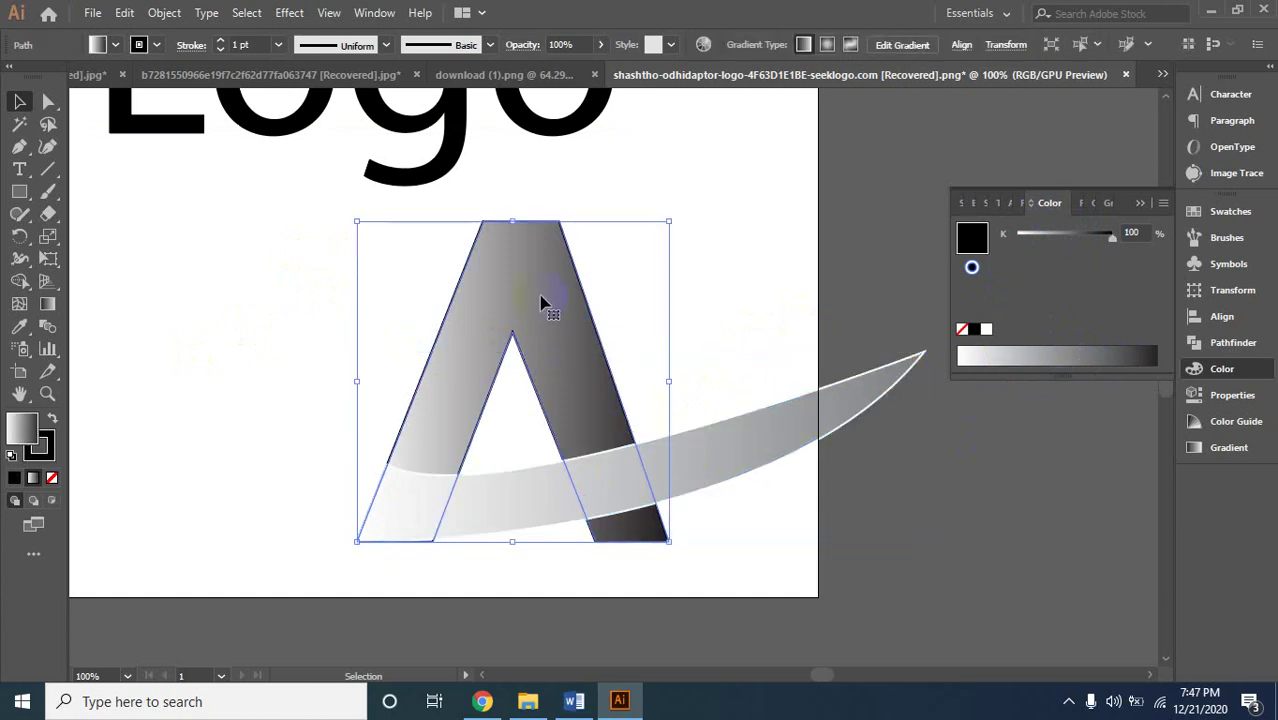
Set the A's right gradient stop to bright red, CMYK 0/100/100/0.
left_click(1230, 447)
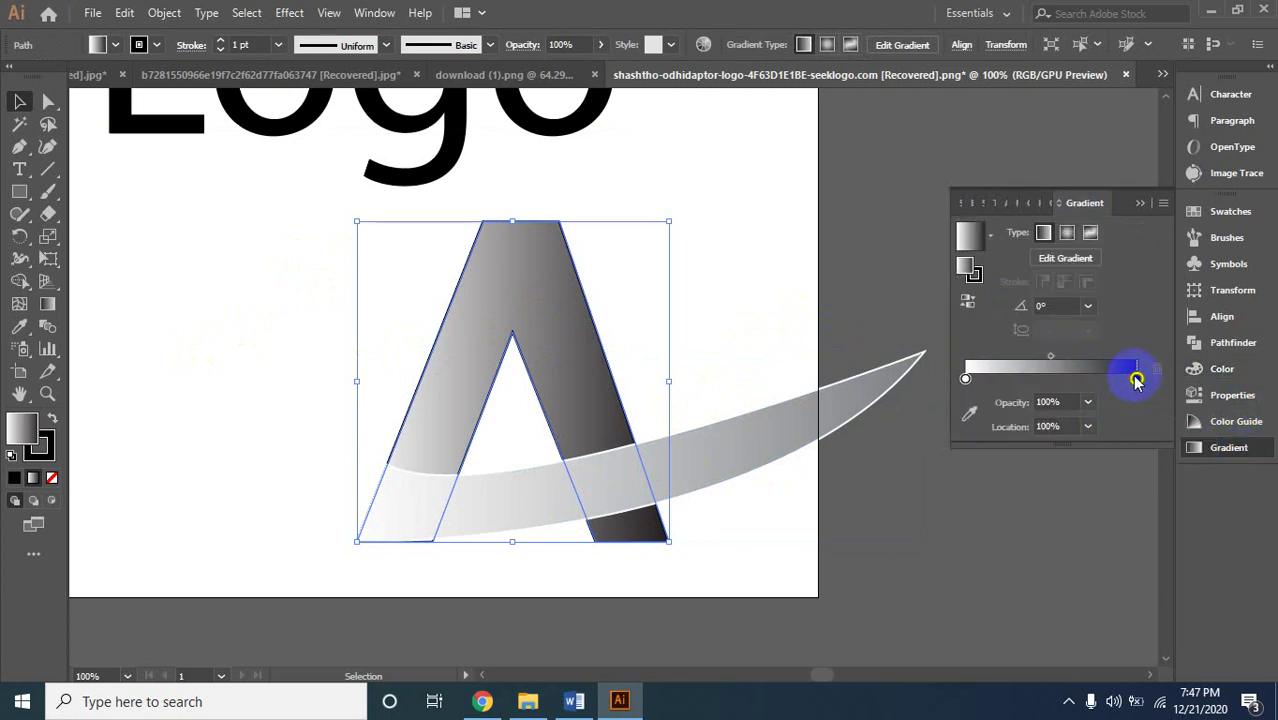
double_click(1137, 379)
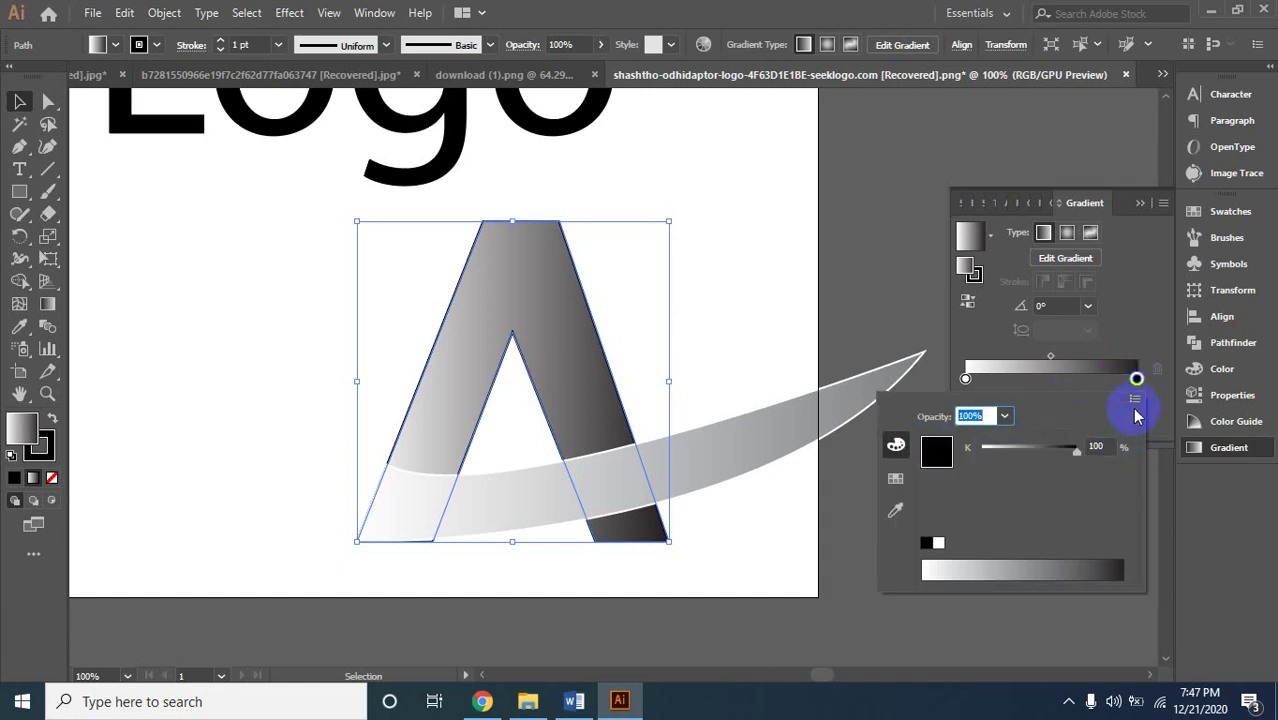
left_click(1135, 399)
left_click(1040, 463)
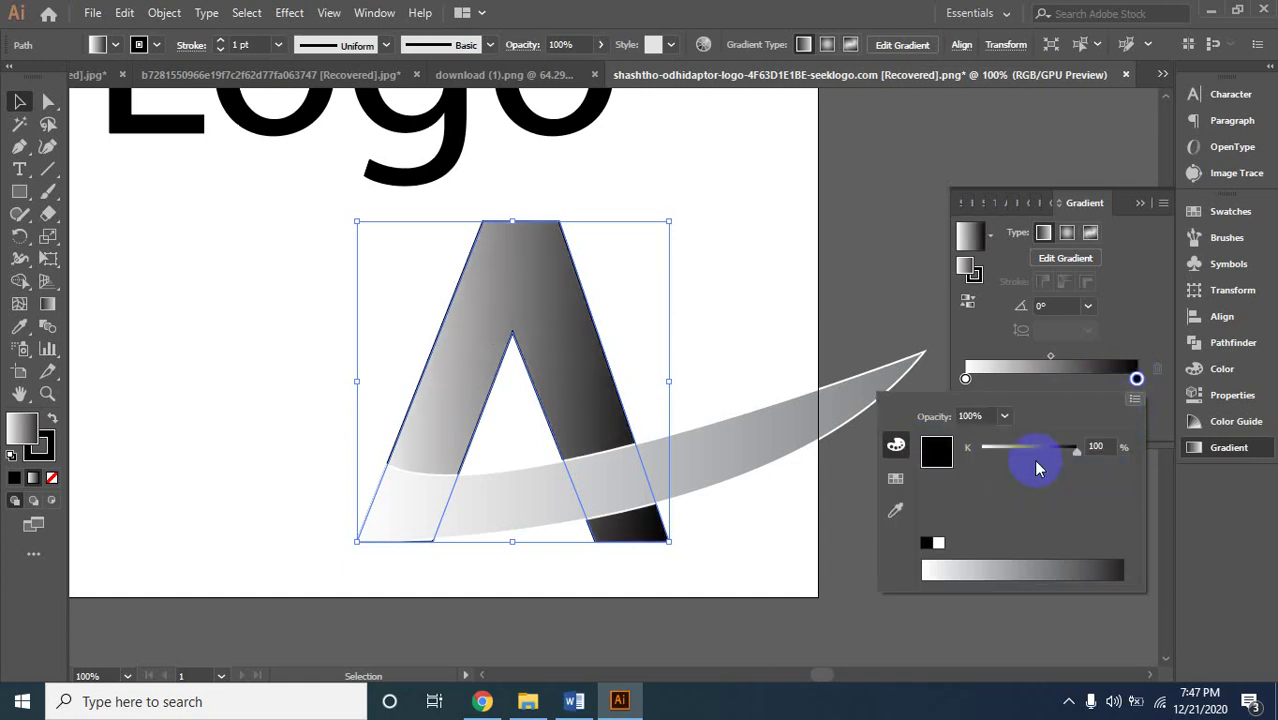
left_click(930, 568)
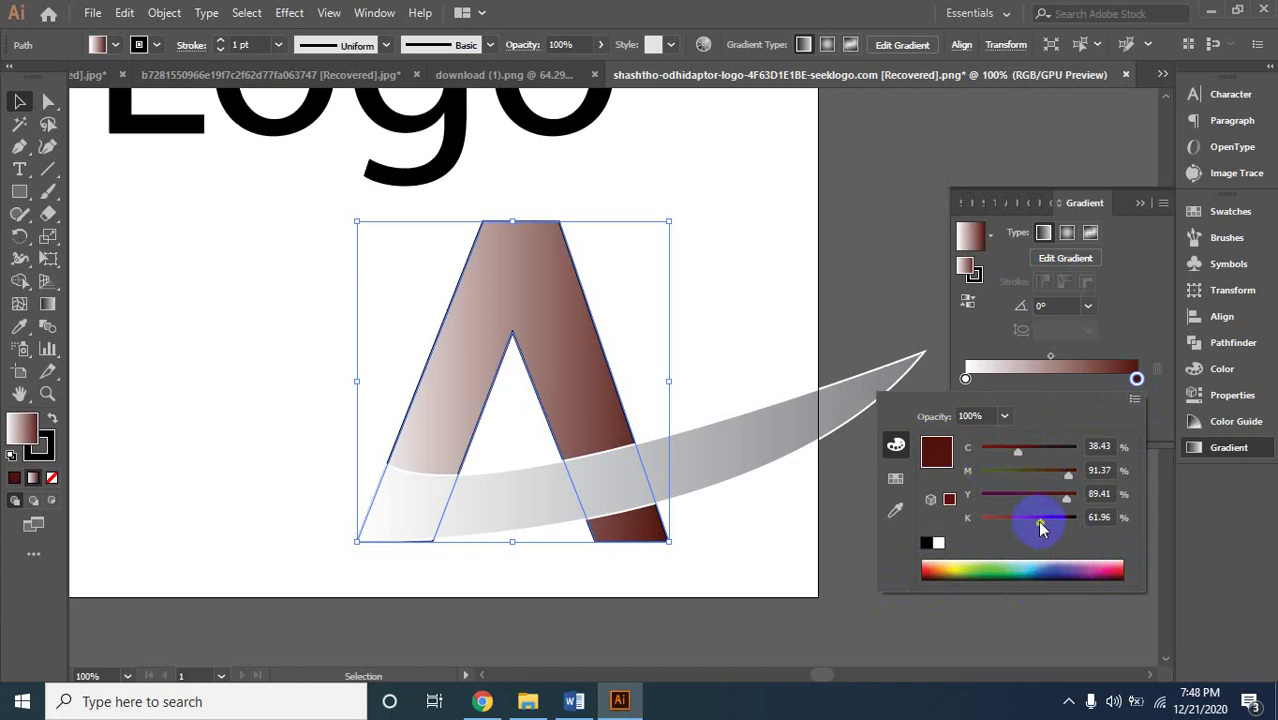
left_click_drag(1040, 527, 975, 532)
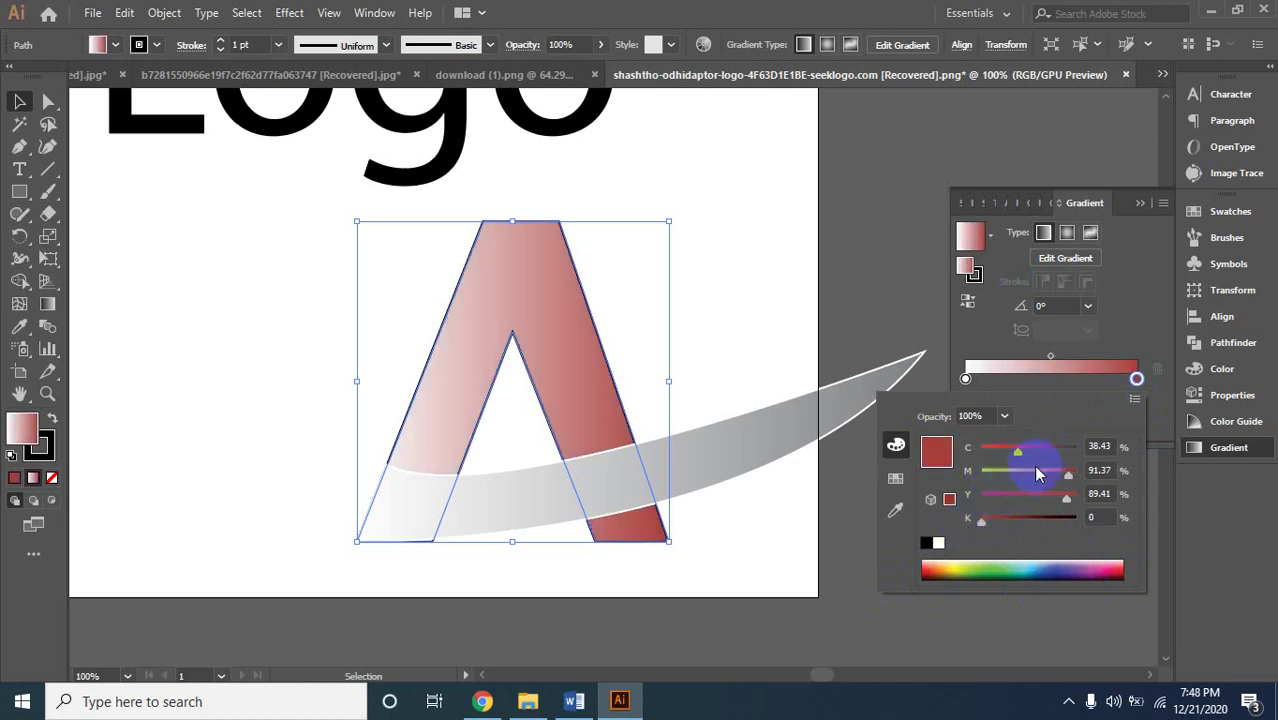
left_click_drag(1020, 457, 975, 462)
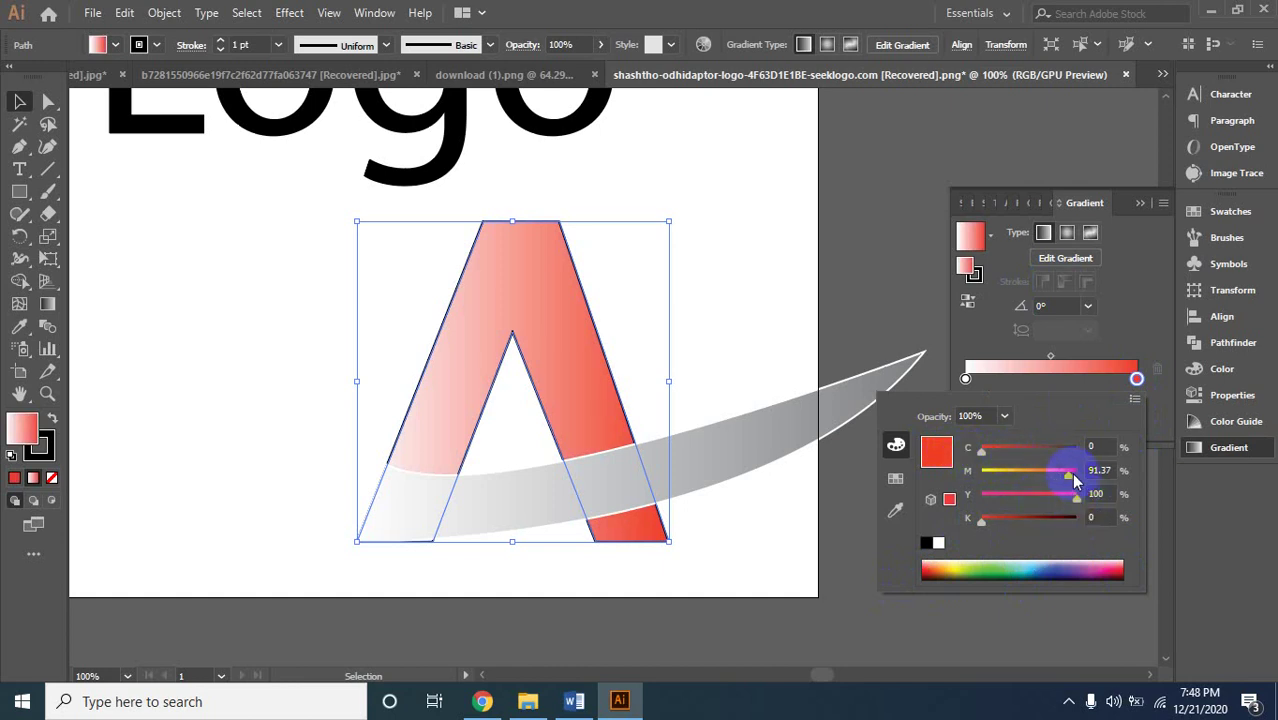
left_click_drag(1095, 485, 1098, 487)
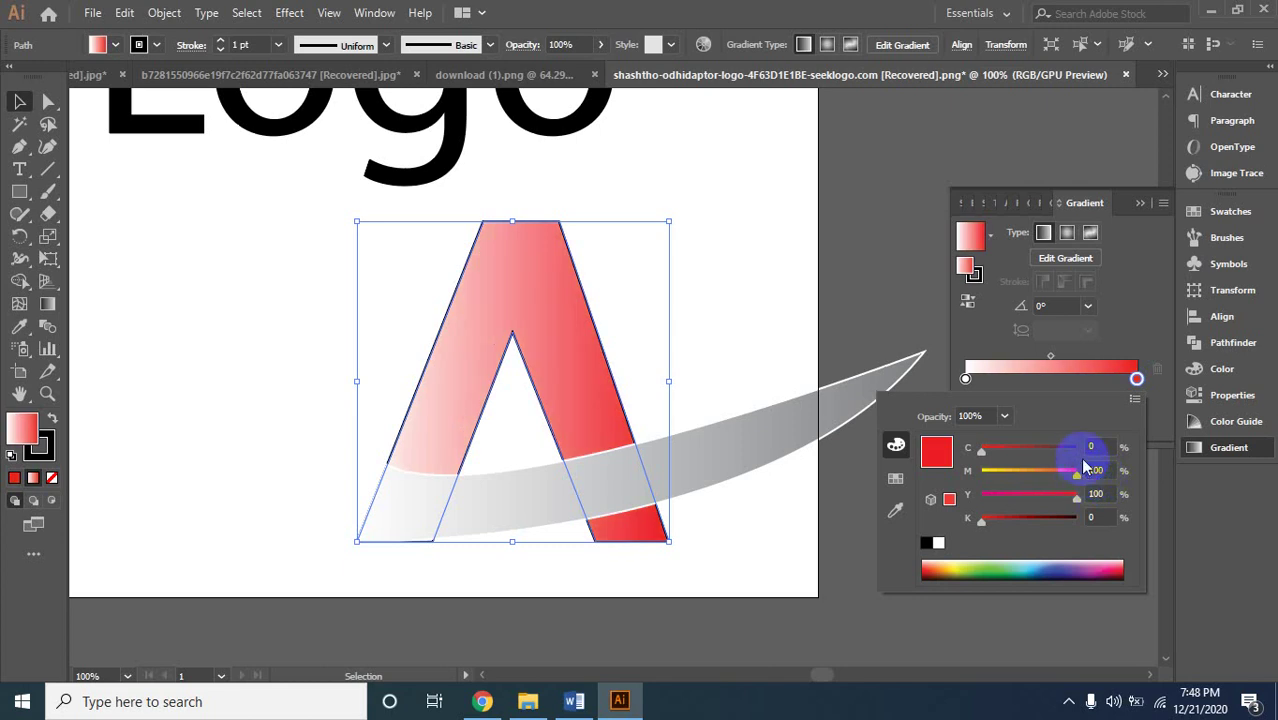
Set the A's left gradient stop to black (K 100).
left_click(967, 379)
left_click(966, 380)
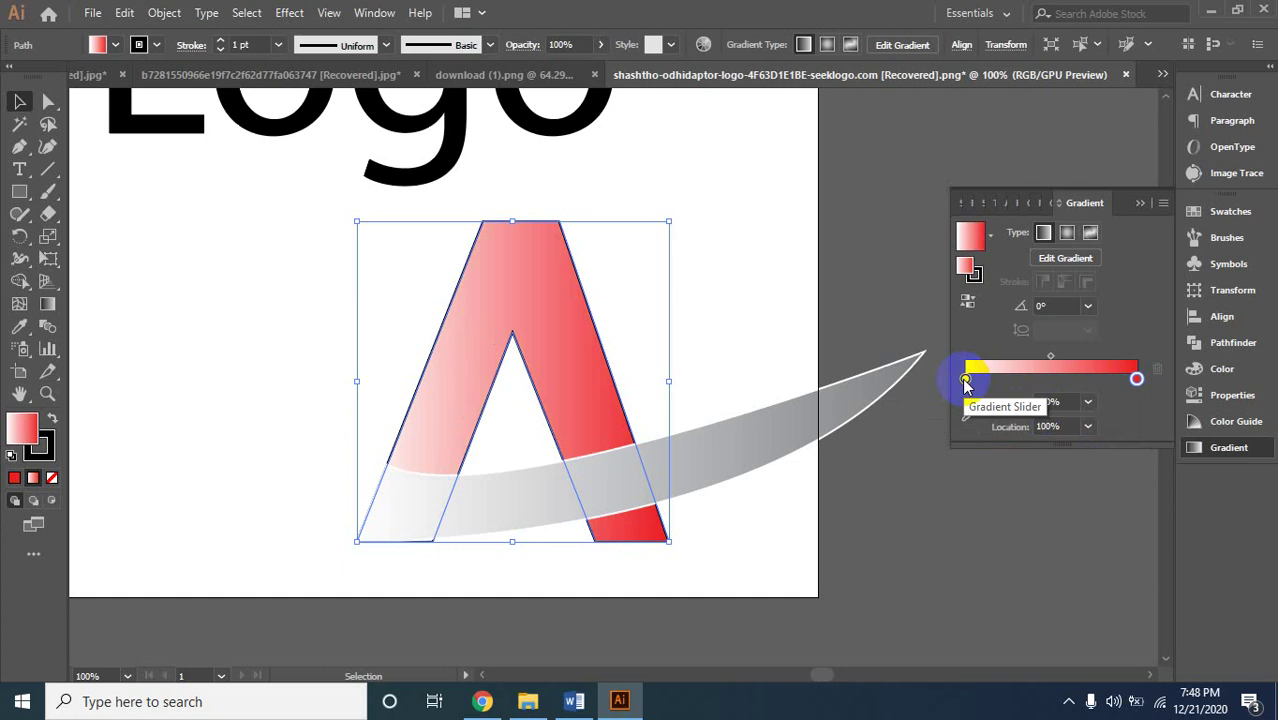
left_click(966, 380)
double_click(966, 380)
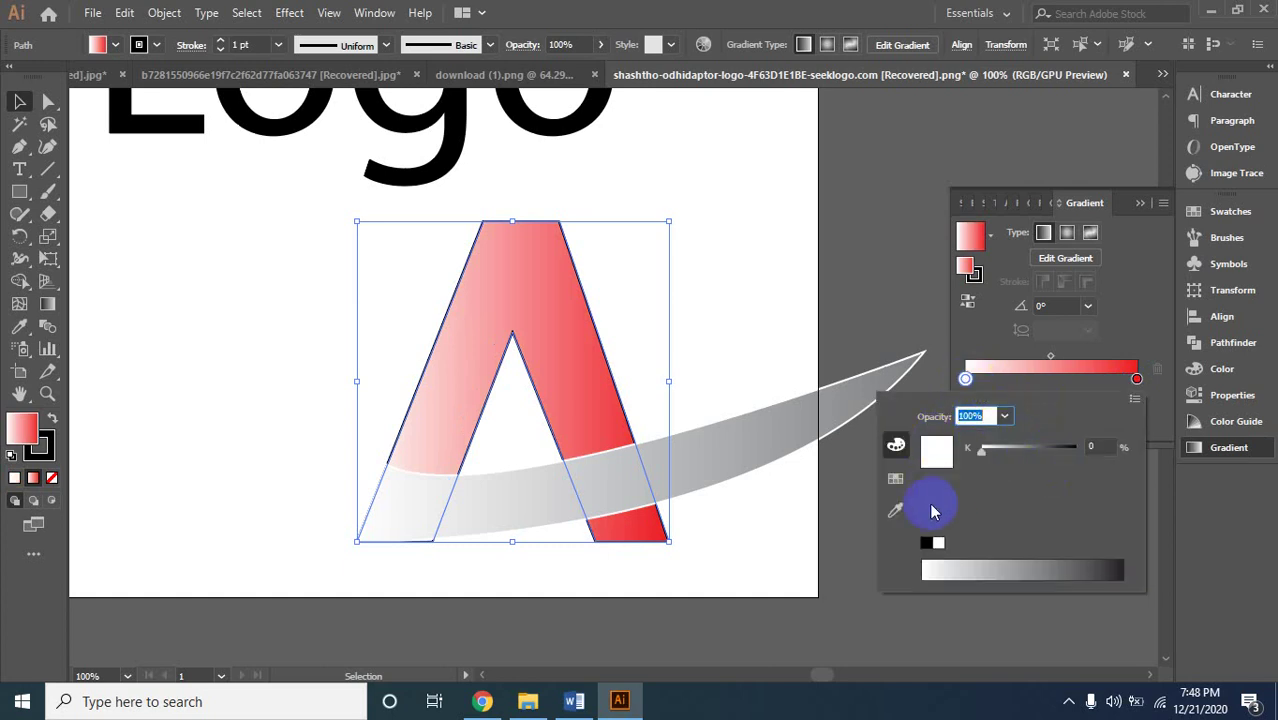
left_click(1134, 400)
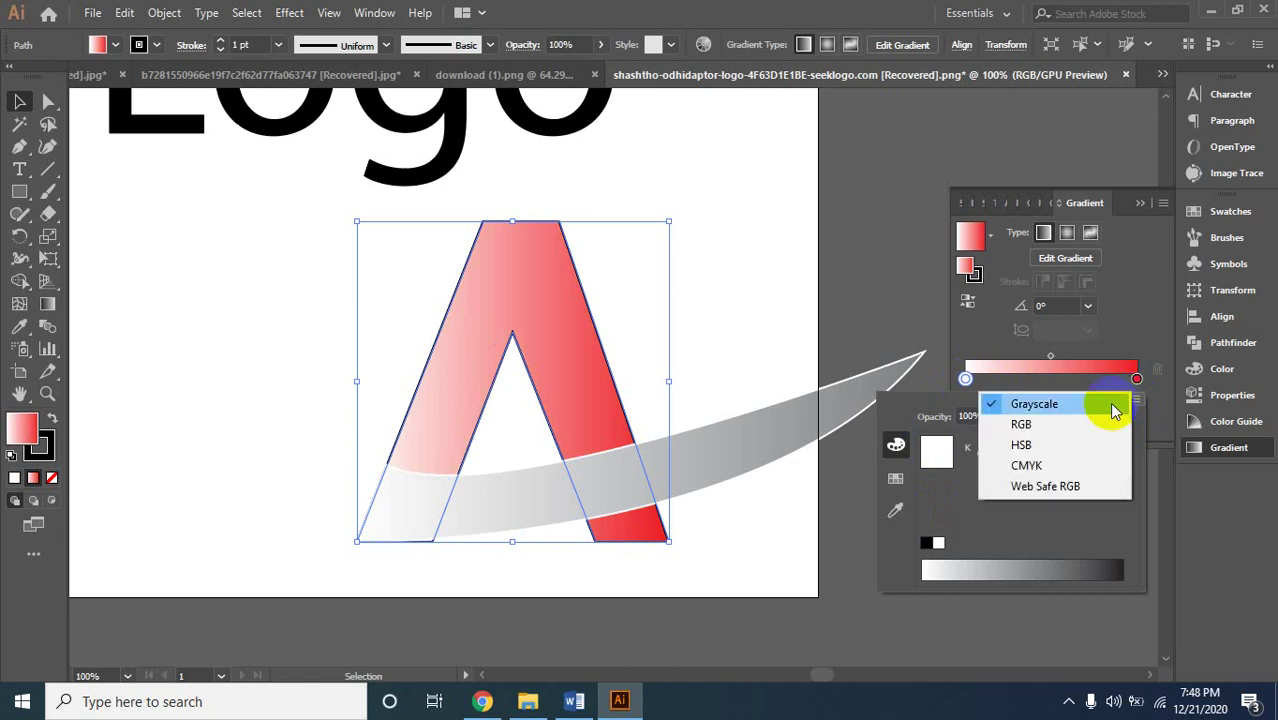
left_click(1024, 460)
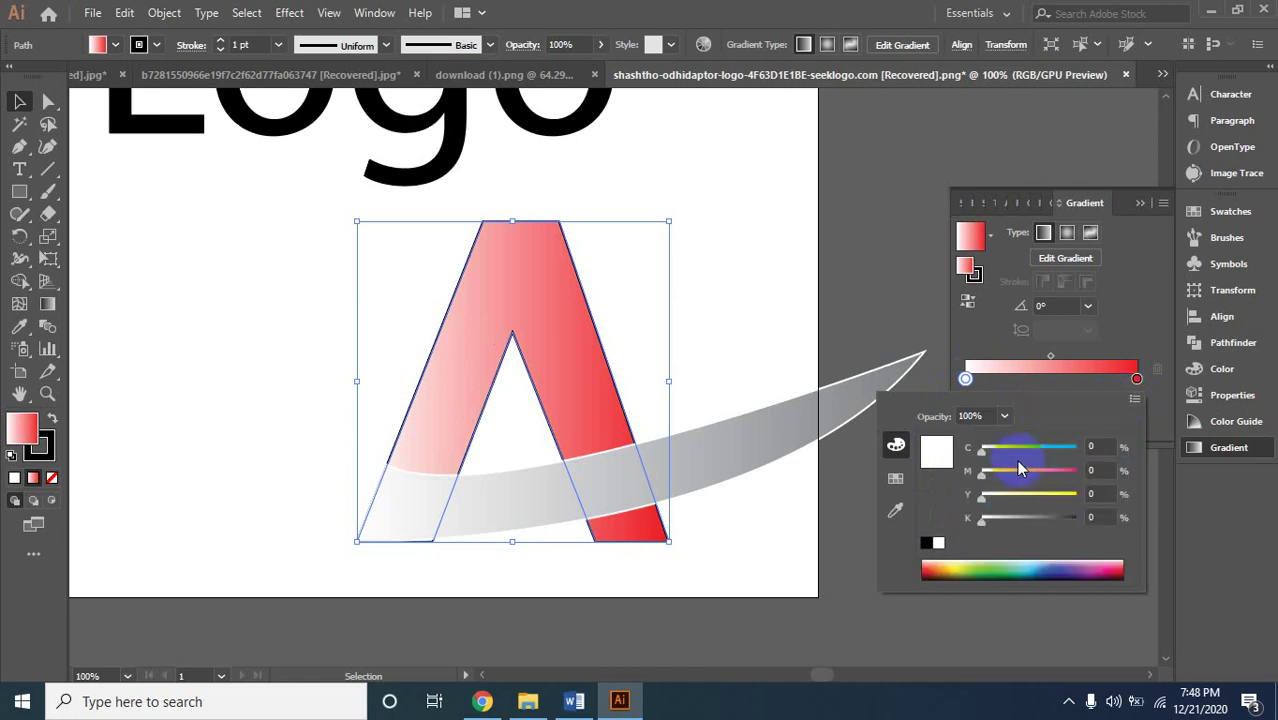
left_click(926, 542)
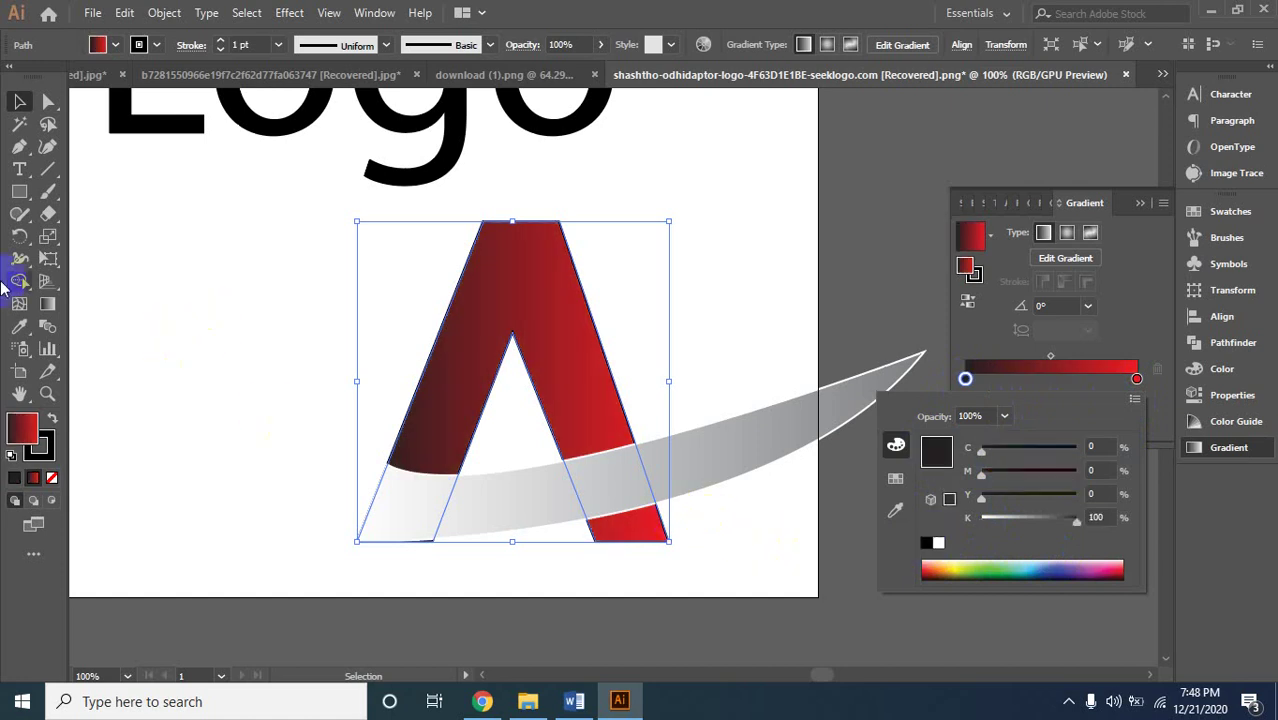
left_click(471, 294)
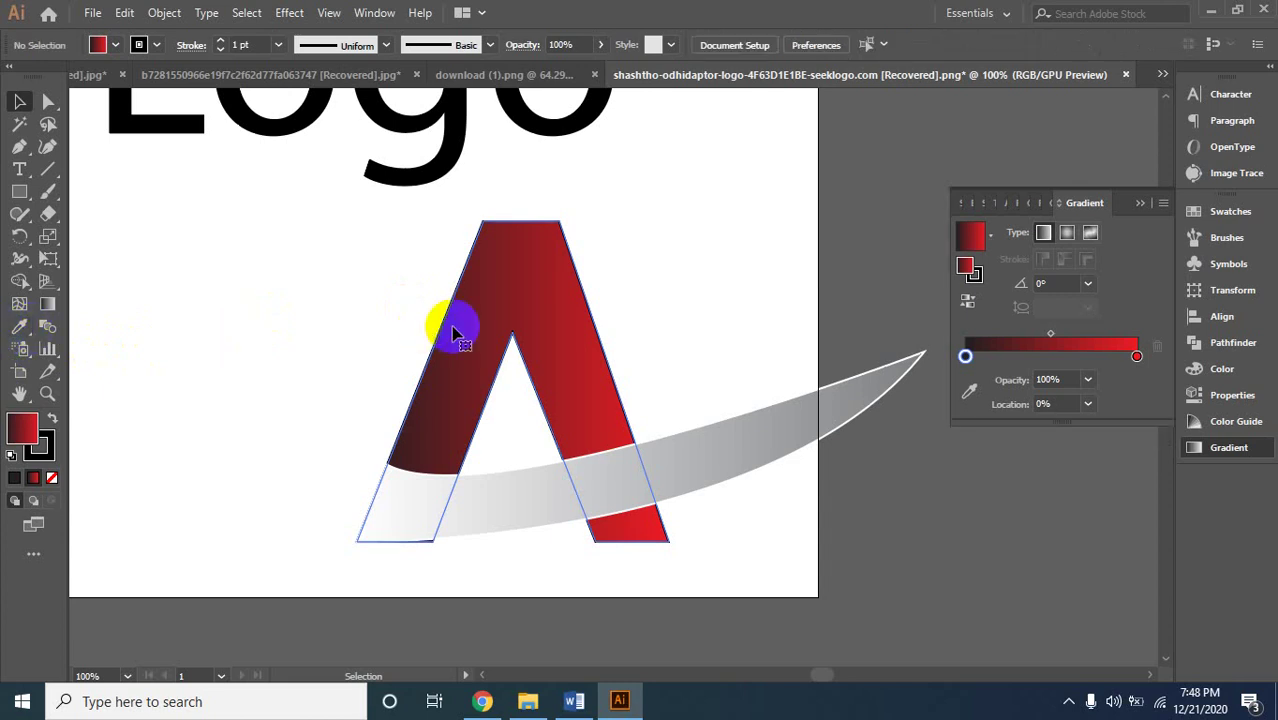
Copy the A's near-black-to-red gradient onto the swoosh with the Eyedropper.
left_click(470, 326)
left_click(22, 328)
left_click(430, 345)
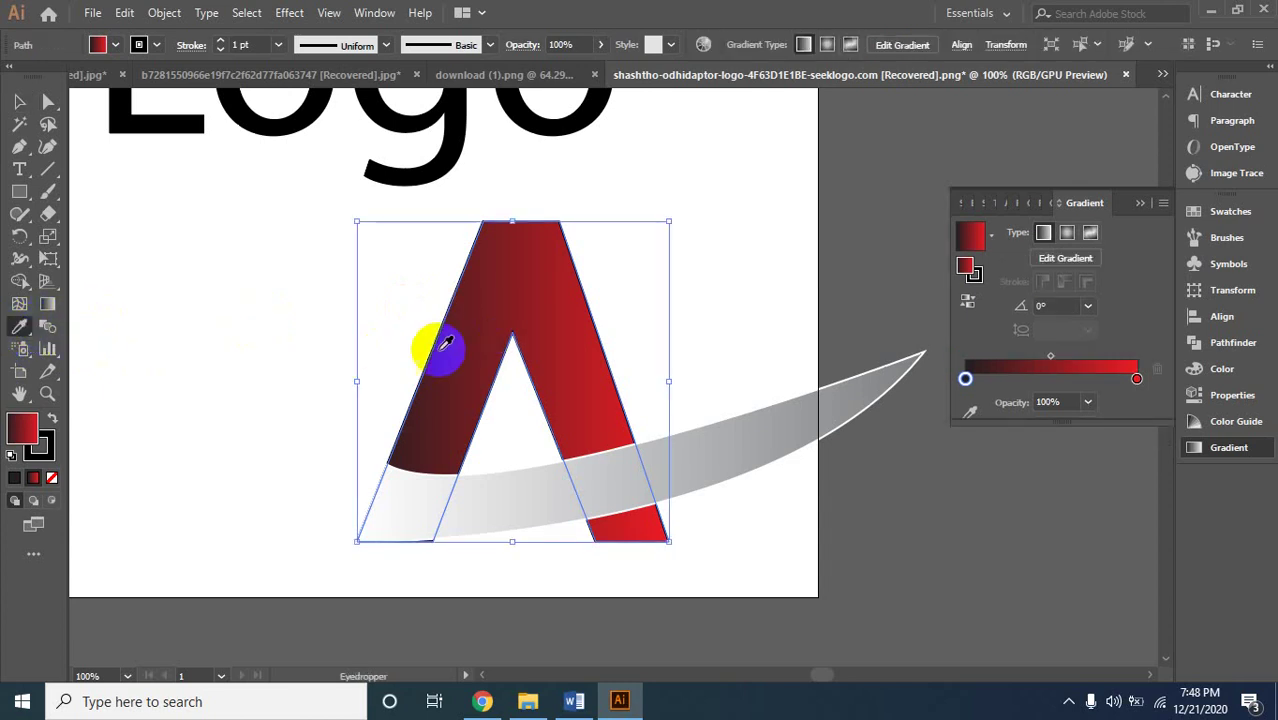
left_click(19, 101)
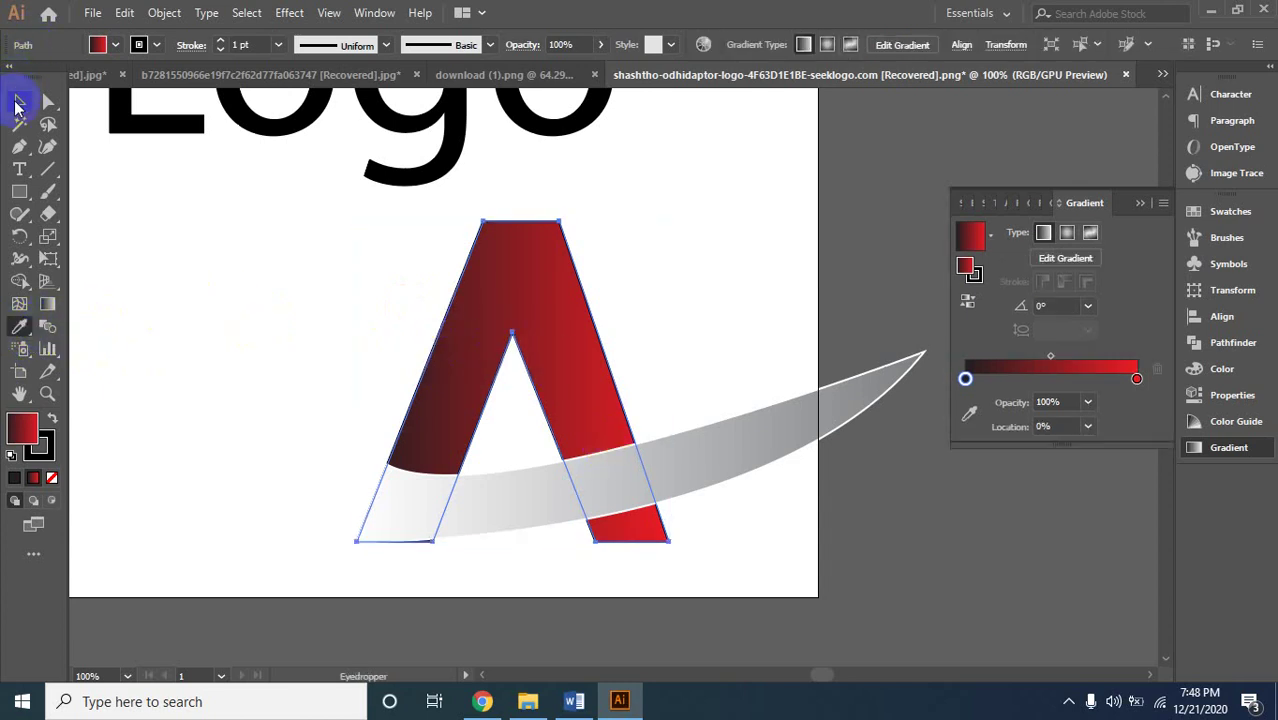
left_click(676, 476)
left_click(18, 328)
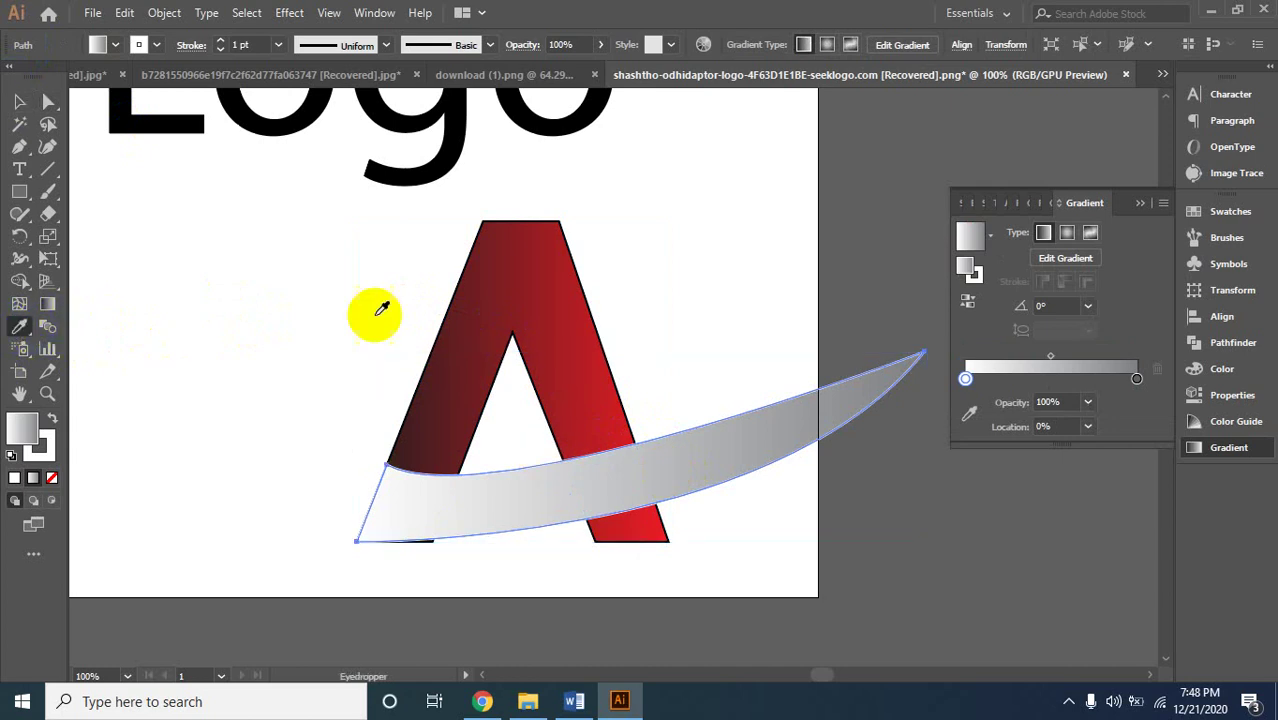
left_click(370, 305)
left_click(19, 101)
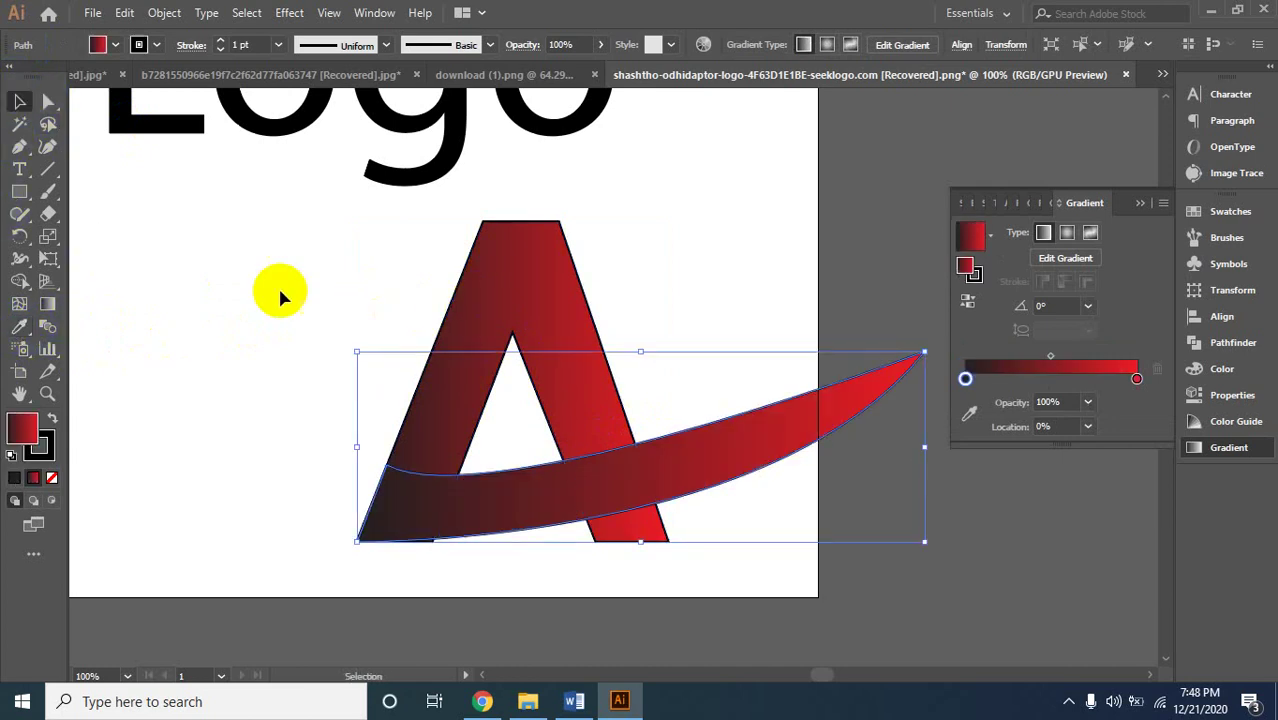
left_click(285, 290)
Select both the A and the swoosh and set their stroke to None.
key("z")
left_click(385, 334, "alt")
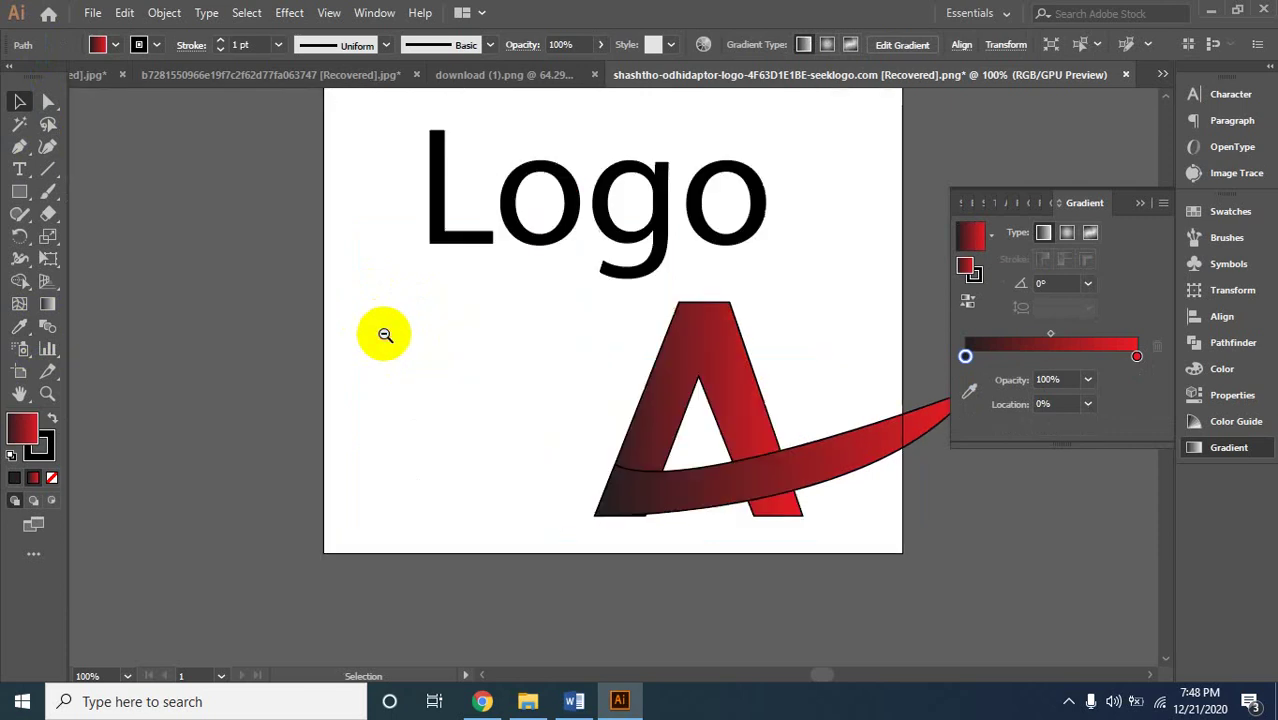
left_click(756, 448, "alt")
left_click(707, 448, "alt")
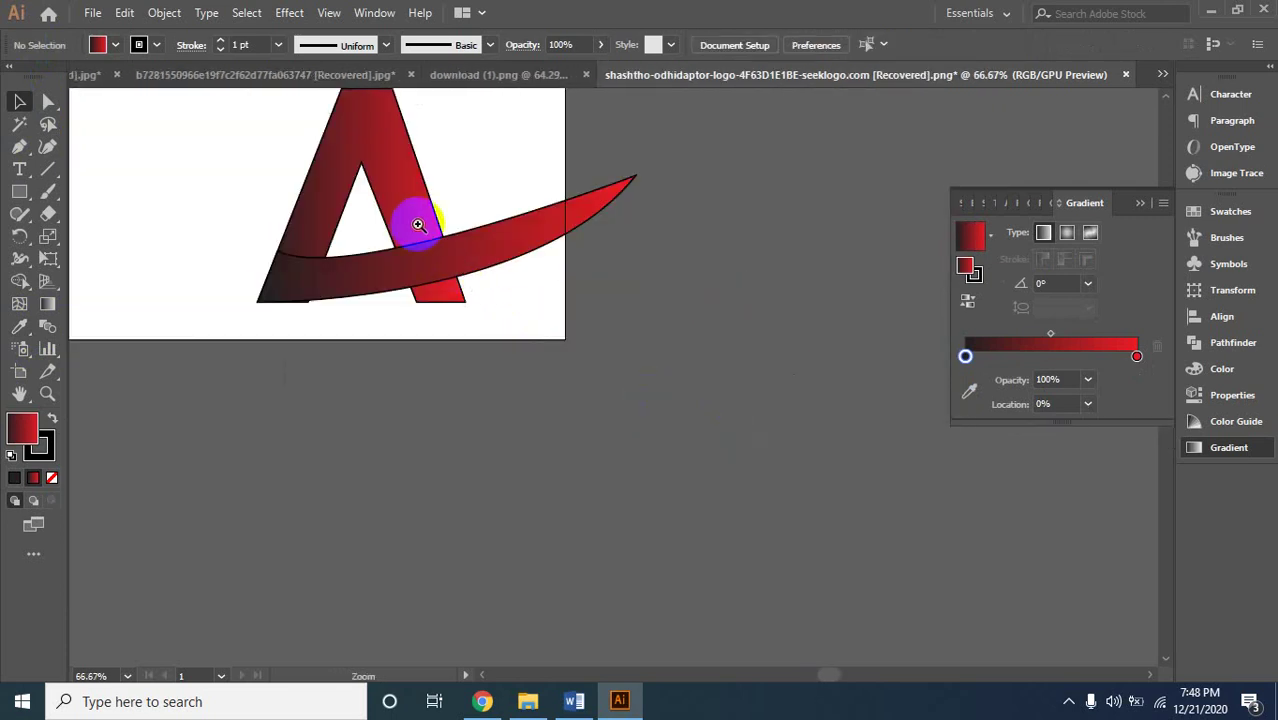
left_click(417, 220)
left_click(651, 337)
mouse_move(702, 393)
left_mouse_down()
mouse_move(677, 373)
mouse_move(672, 331)
left_mouse_up()
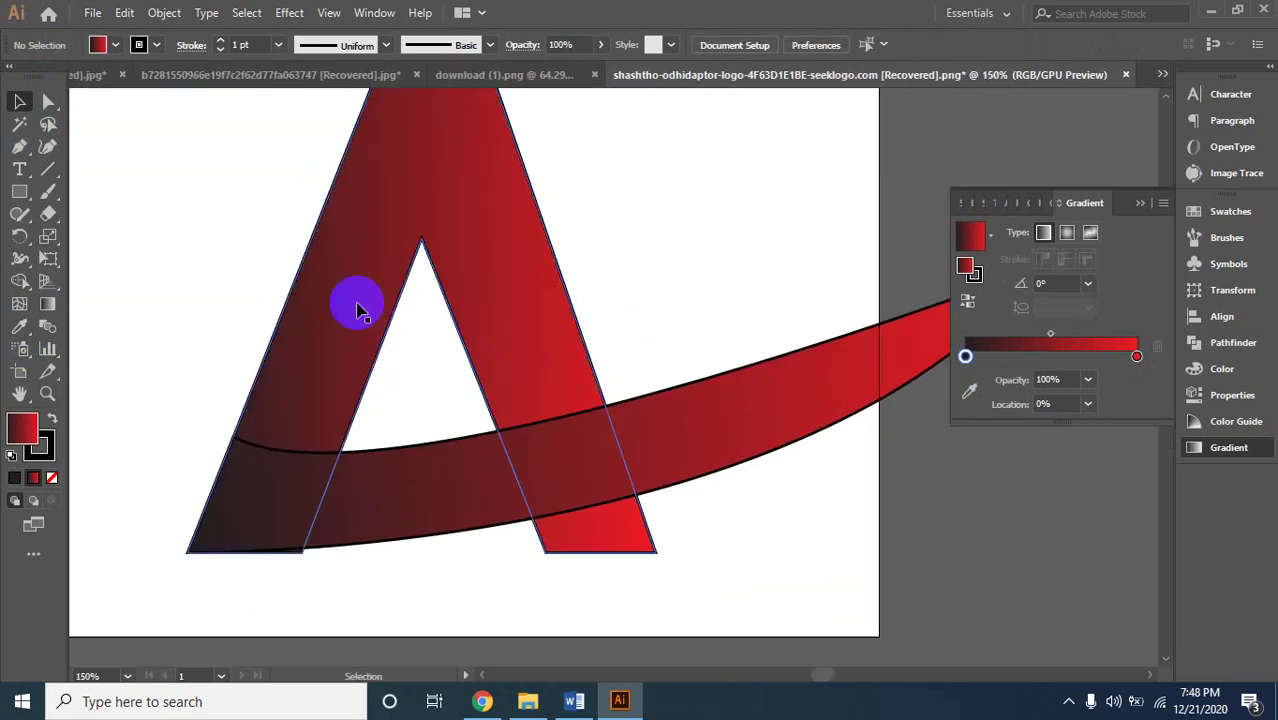
left_click_drag(260, 231, 350, 522)
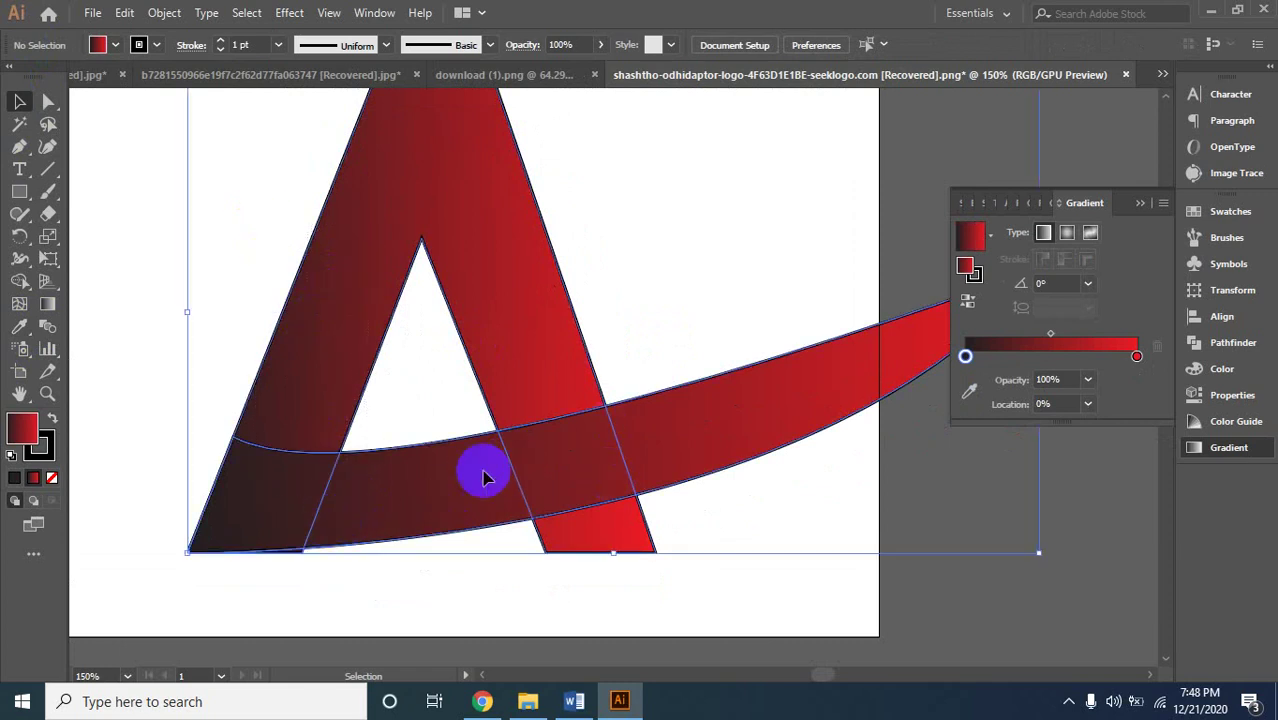
left_click(48, 448)
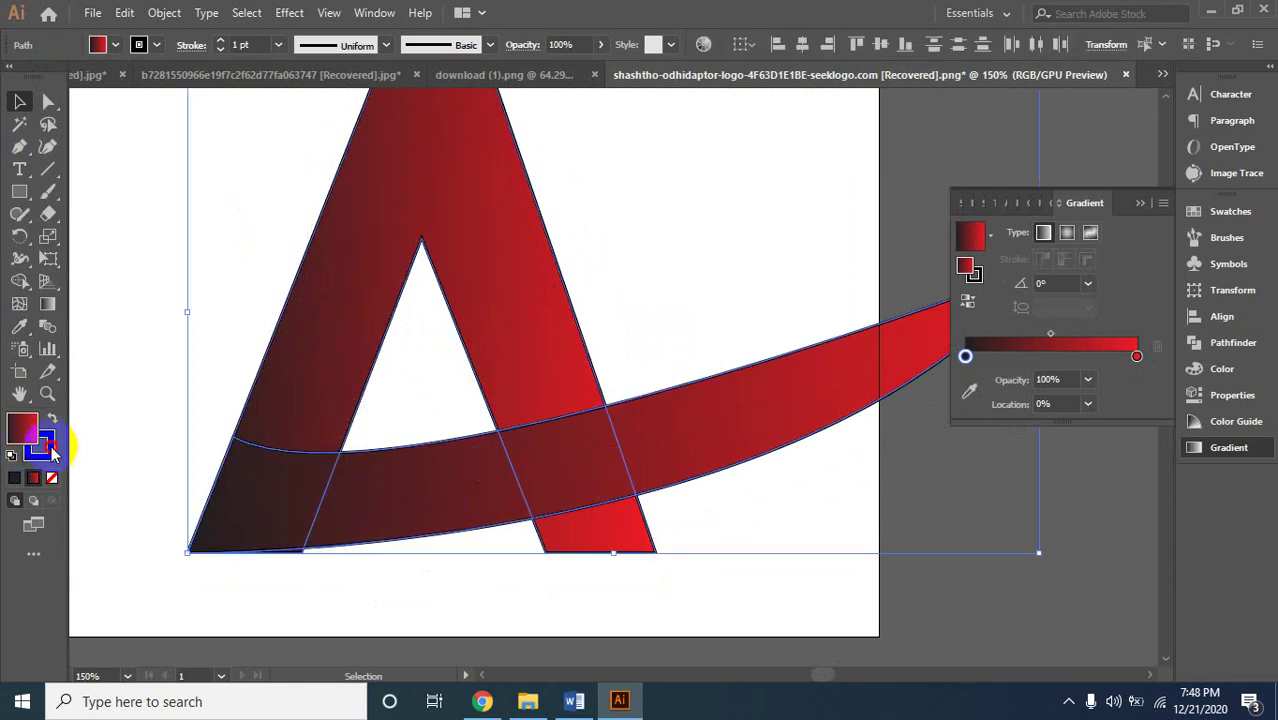
left_click(51, 477)
Group the A and the swoosh together.
left_click(161, 422)
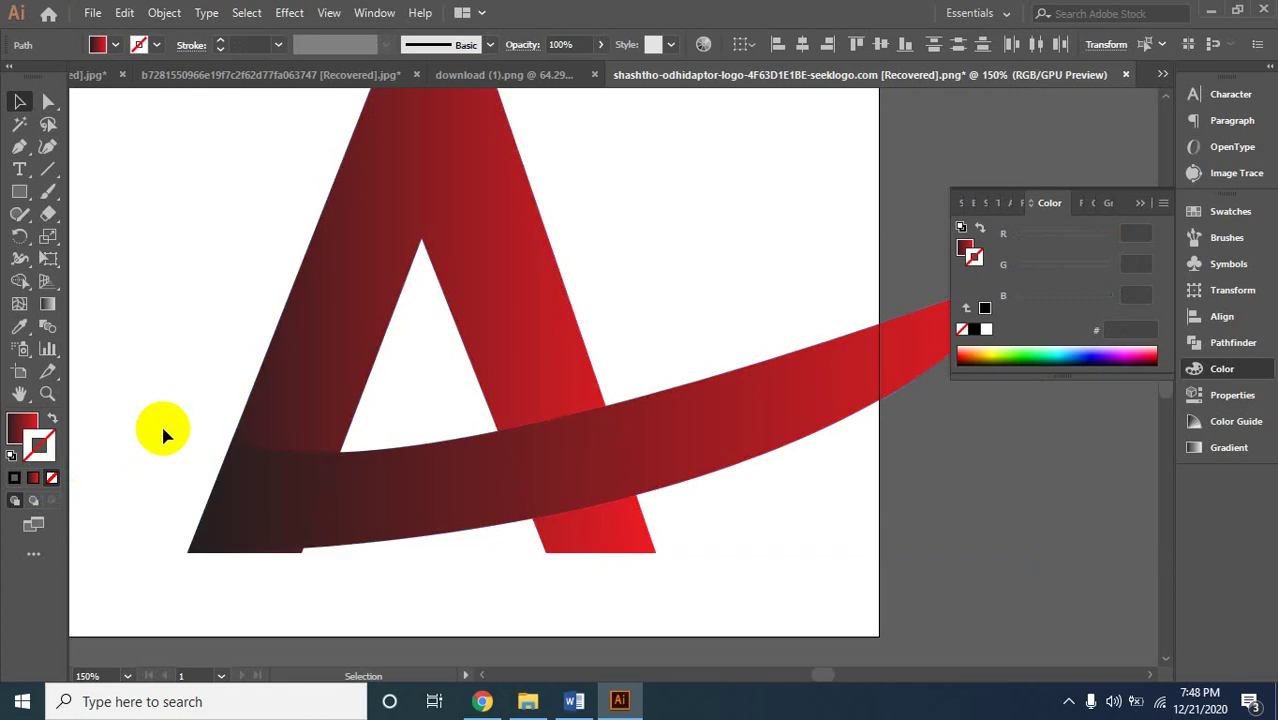
left_click(613, 457, "alt")
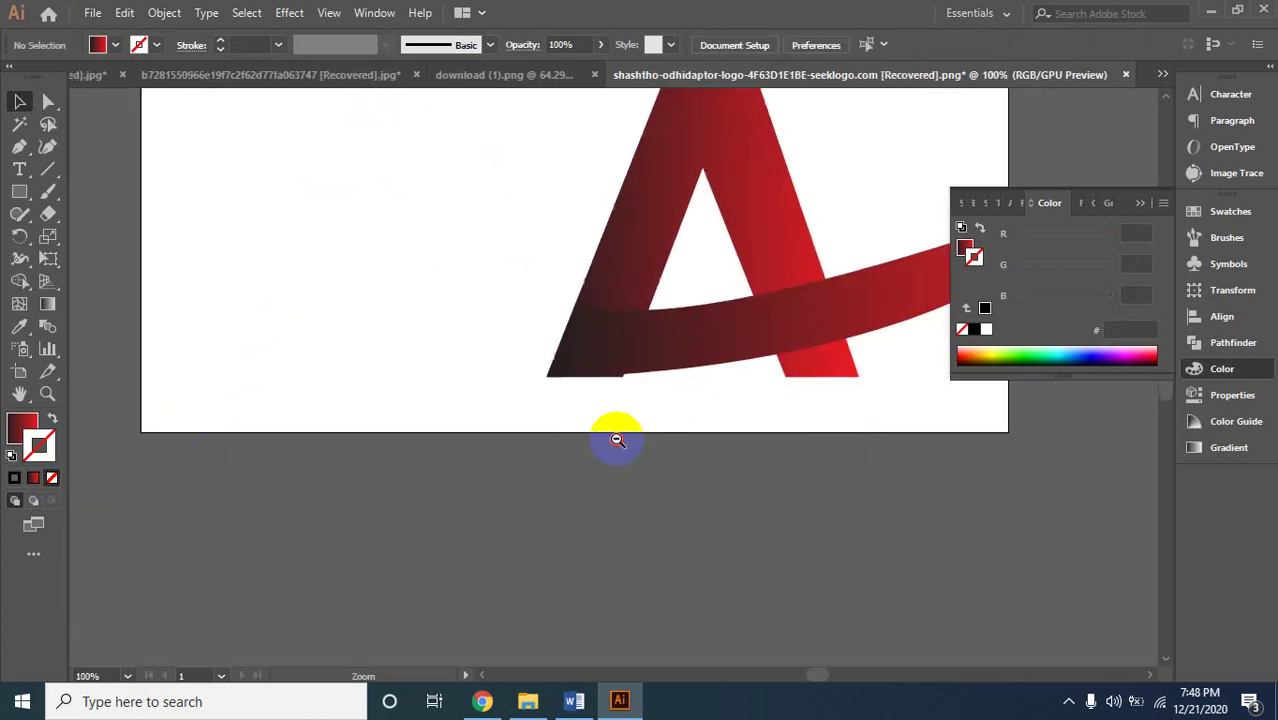
left_click_drag(627, 394, 434, 522)
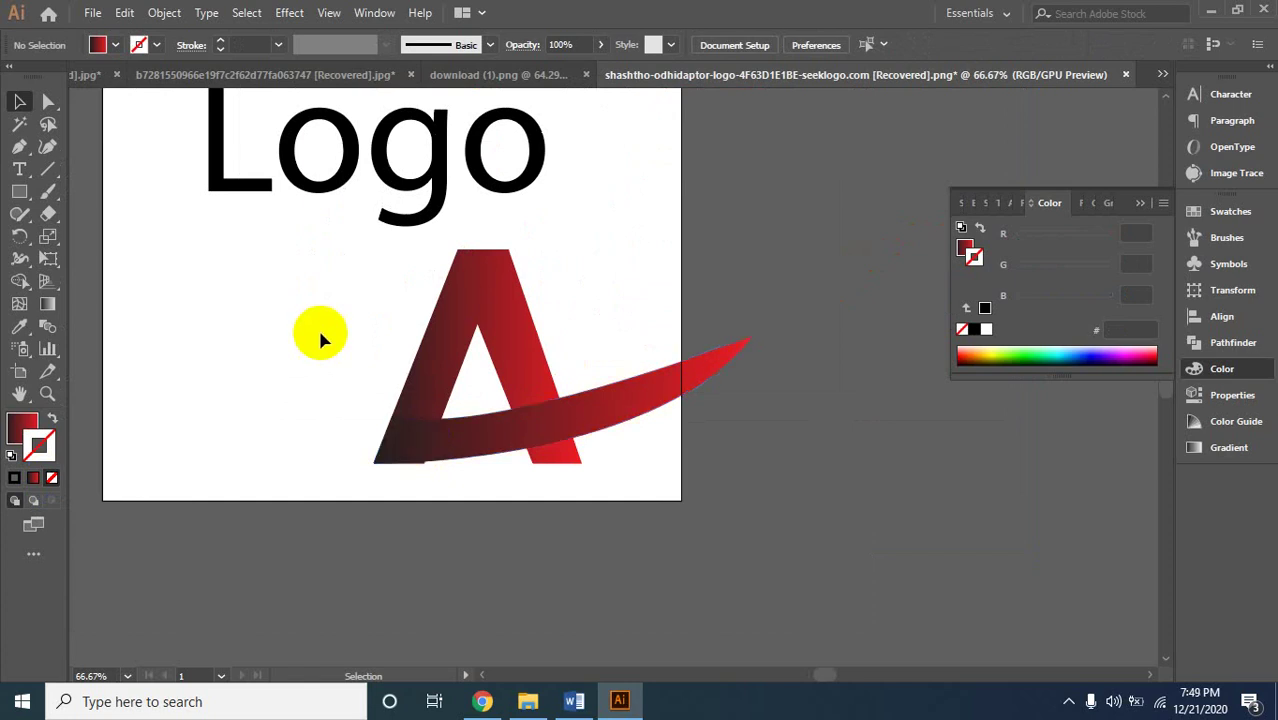
left_click_drag(318, 326, 519, 460)
right_click(590, 412)
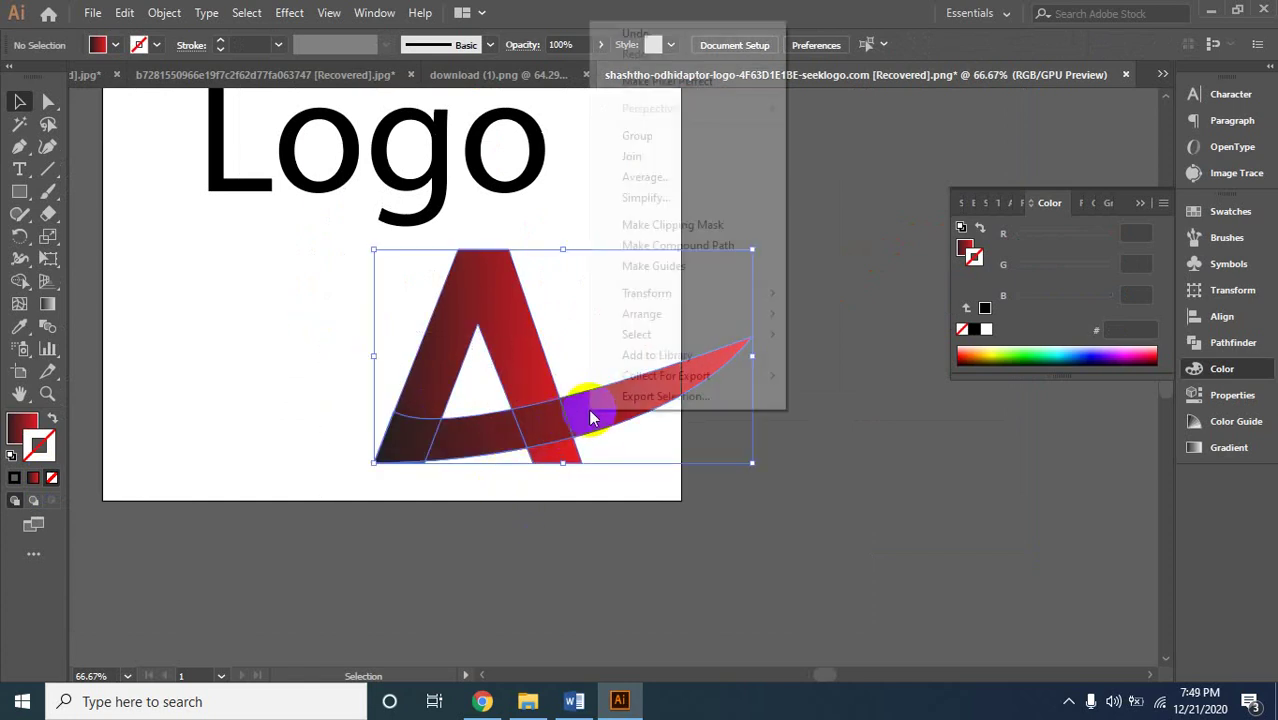
left_click(655, 143)
left_click(515, 457)
Unite the A and swoosh paths into one shape with Pathfinder.
key("z")
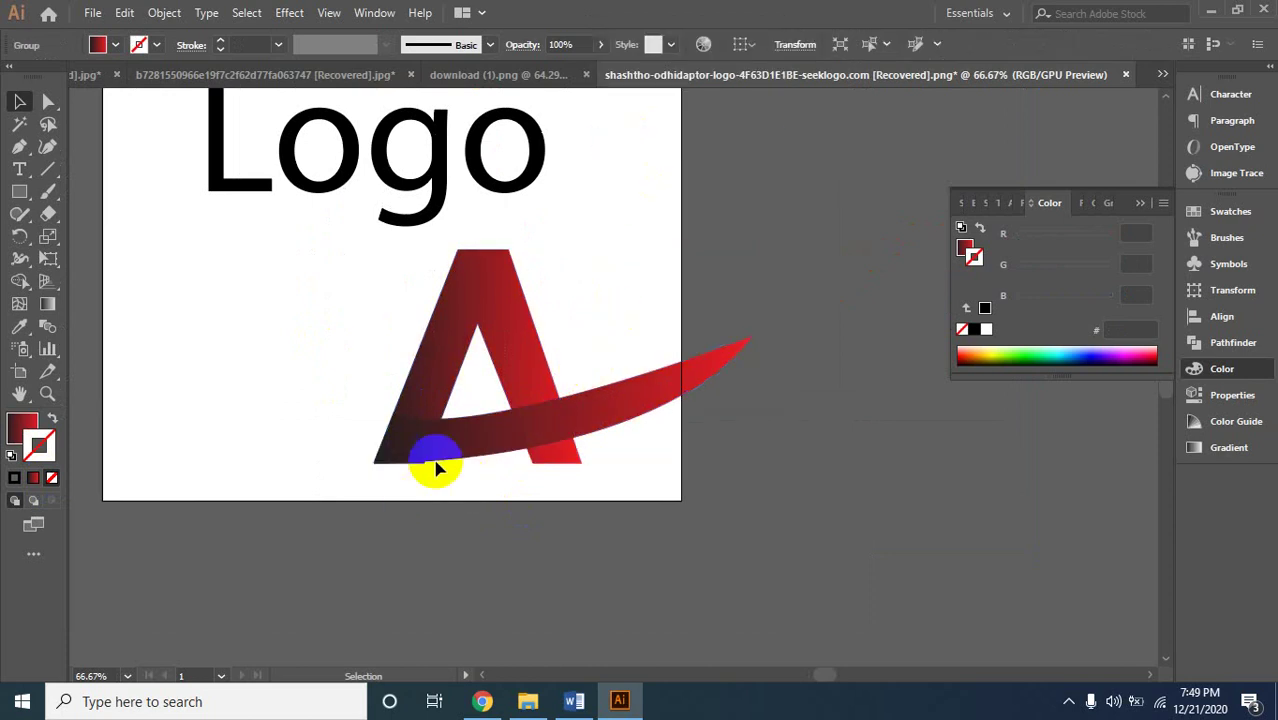
left_click(437, 422)
left_click_drag(790, 345, 646, 366)
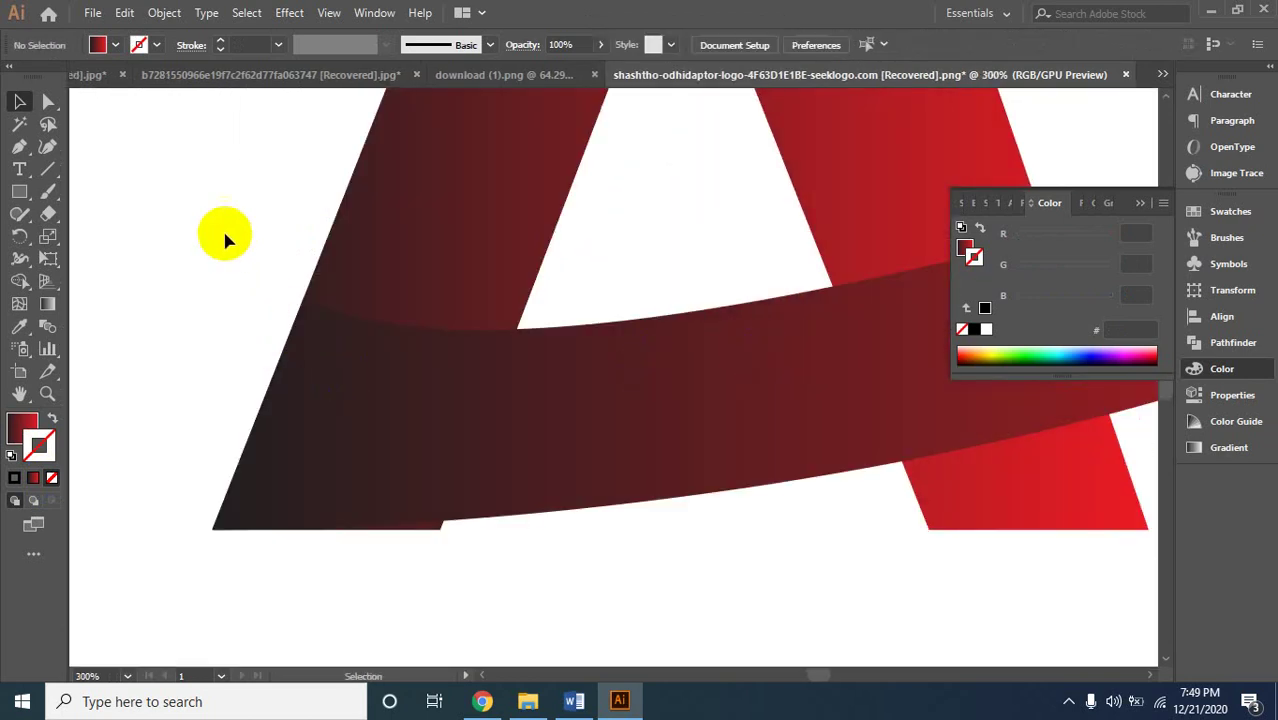
left_click_drag(225, 237, 442, 508)
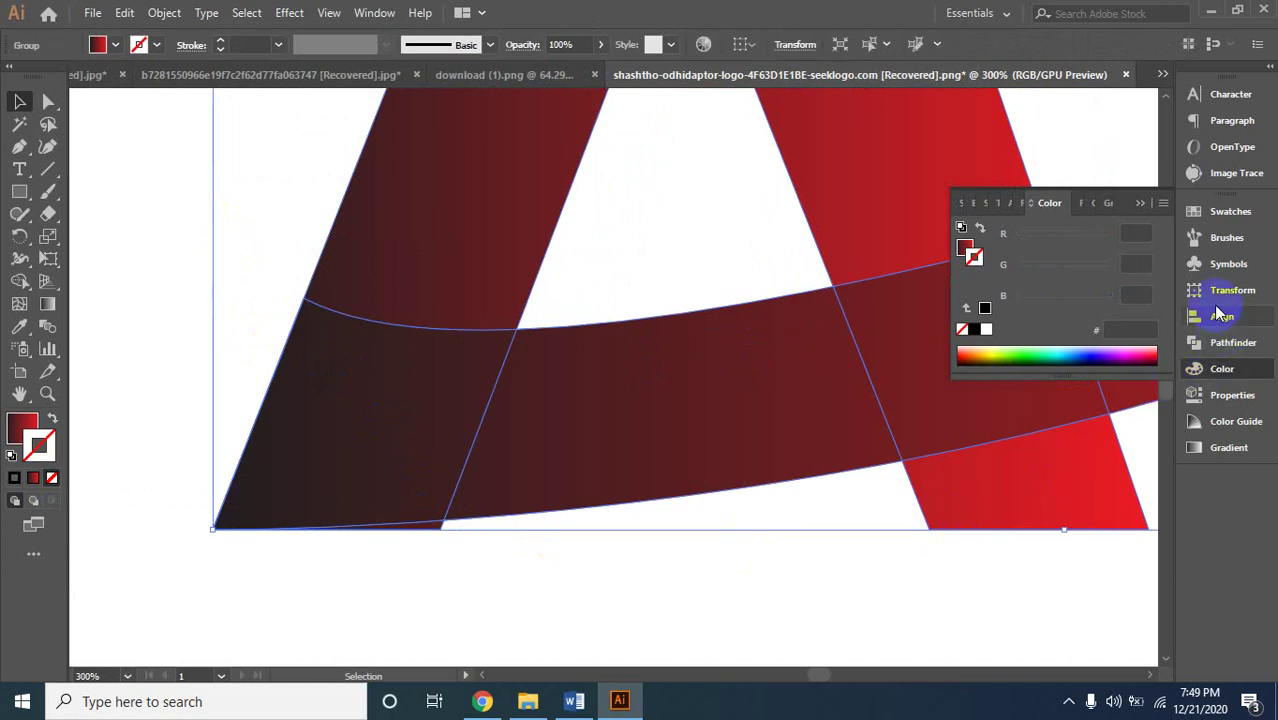
left_click(1233, 343)
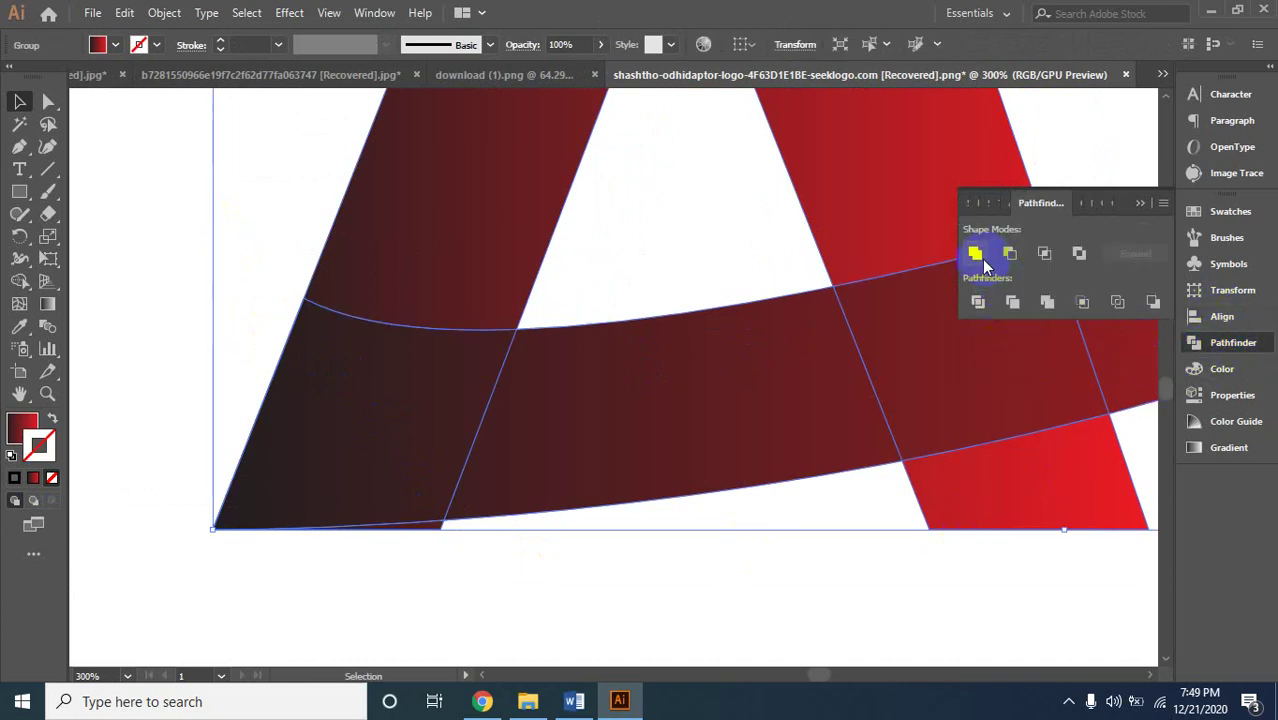
left_click(976, 255)
left_click(571, 568)
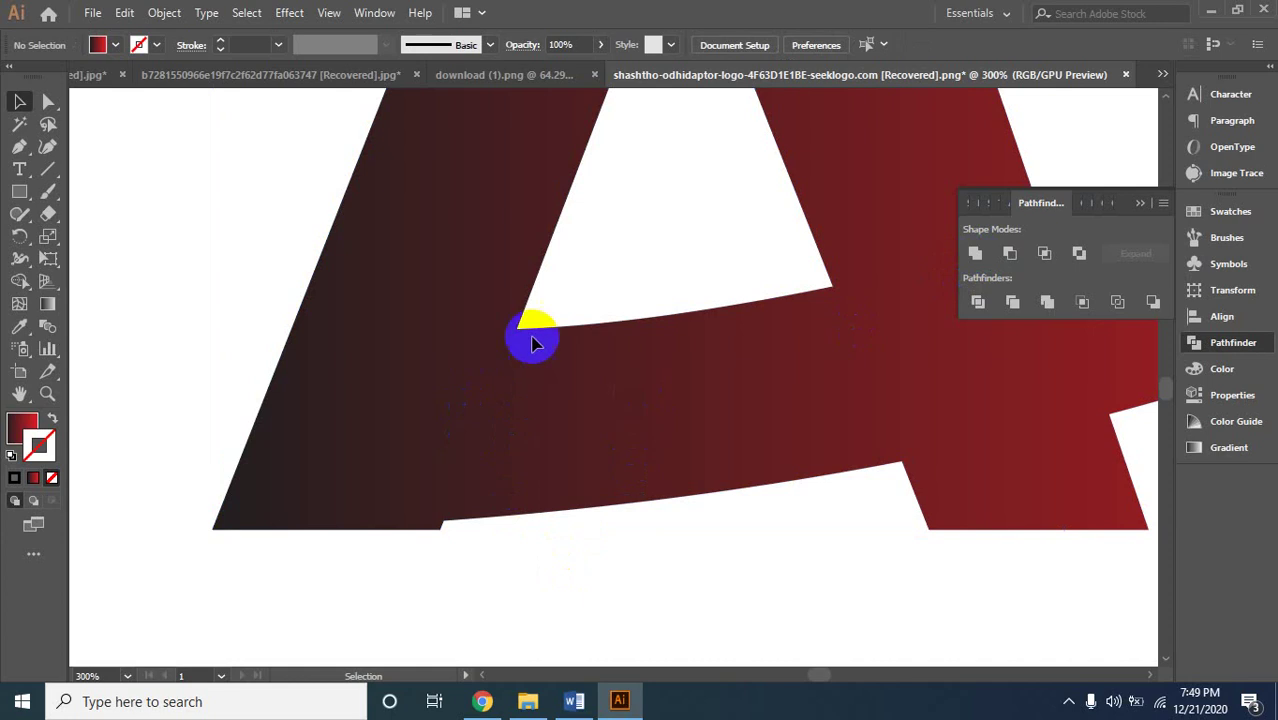
Move the merged logo under the 3D Logo text and zoom out to the whole page.
left_click(589, 331, "ctrl+alt")
left_click(756, 325, "ctrl+alt")
left_click(744, 378, "ctrl+alt")
left_click(628, 418, "ctrl+alt")
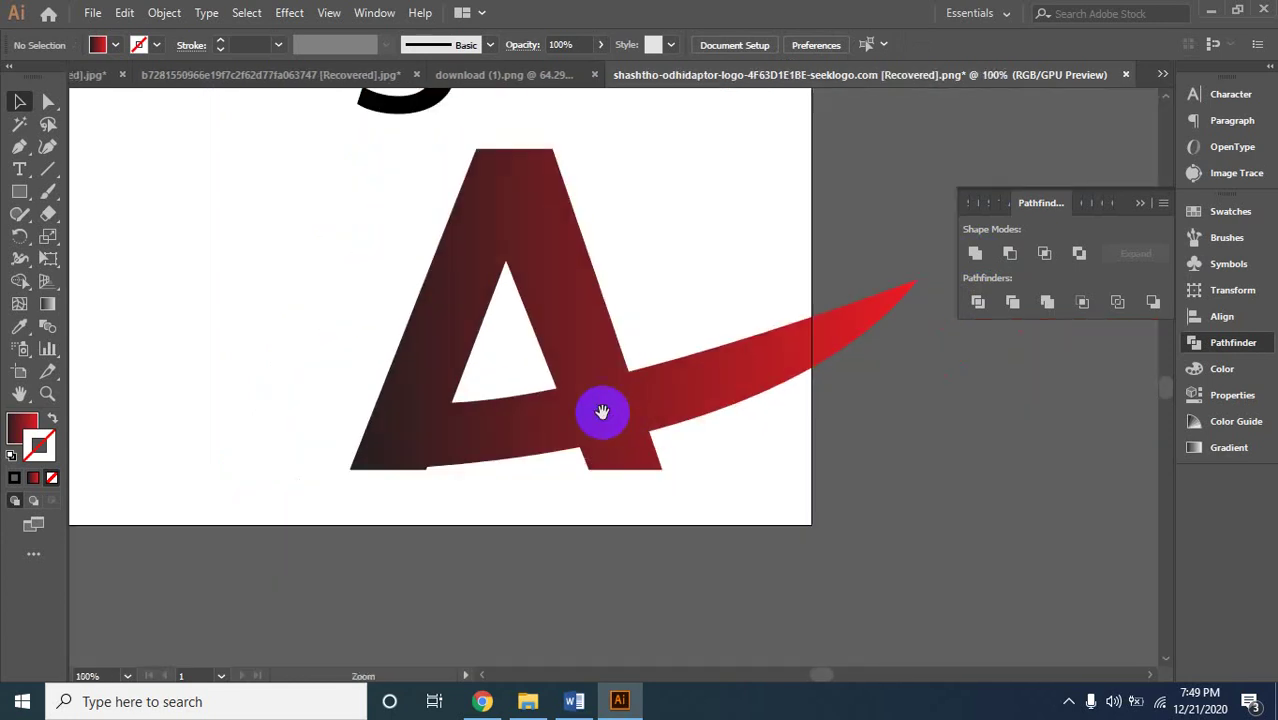
left_click(562, 305)
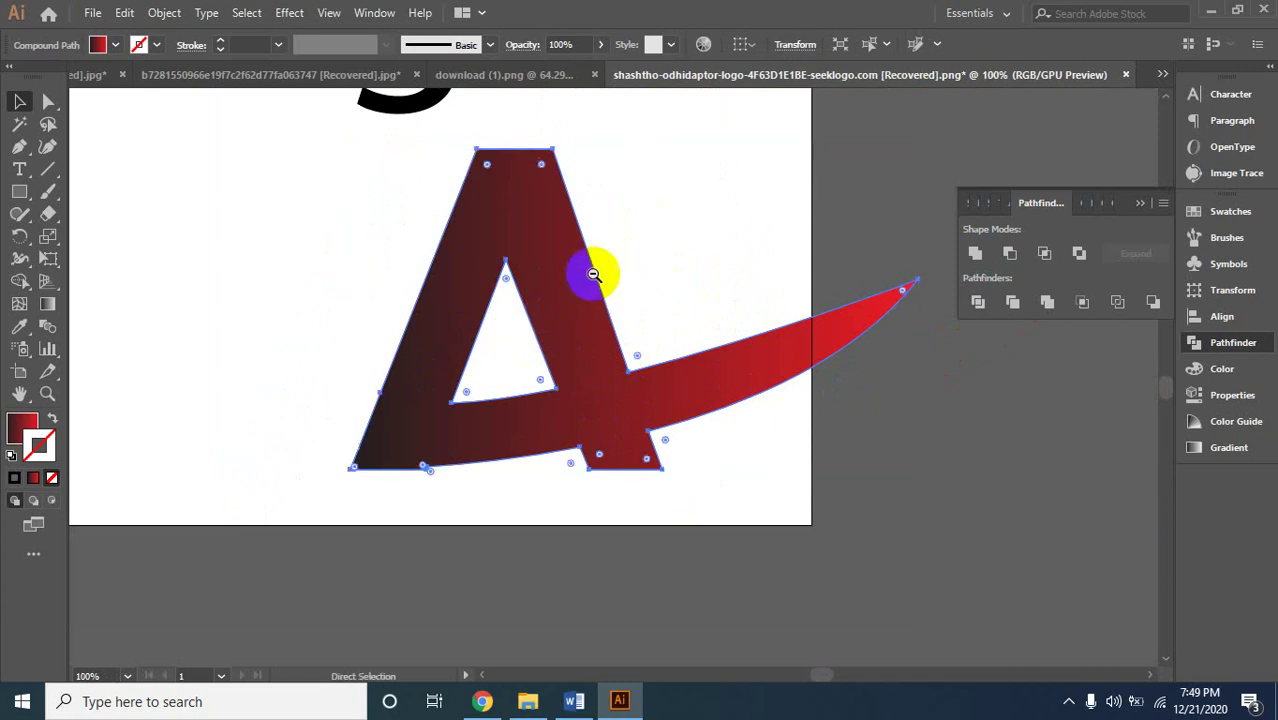
left_click(655, 344, "ctrl+alt")
left_click(657, 337)
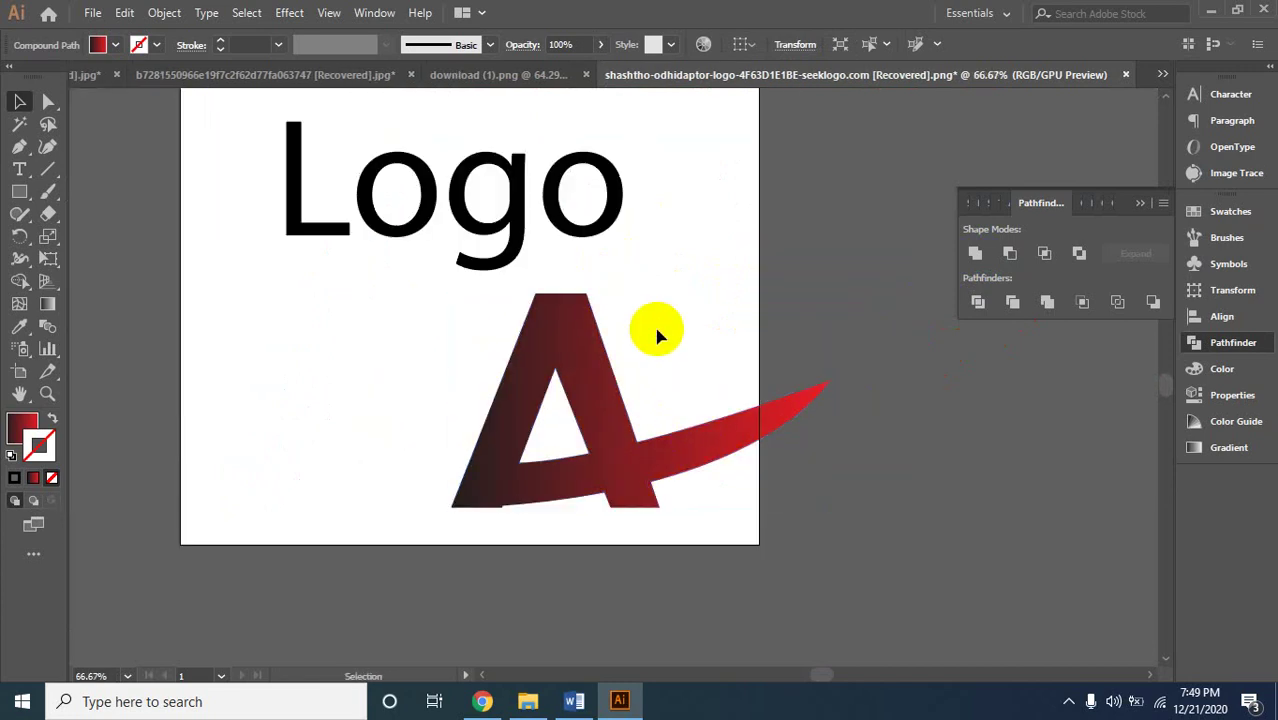
left_click(770, 449)
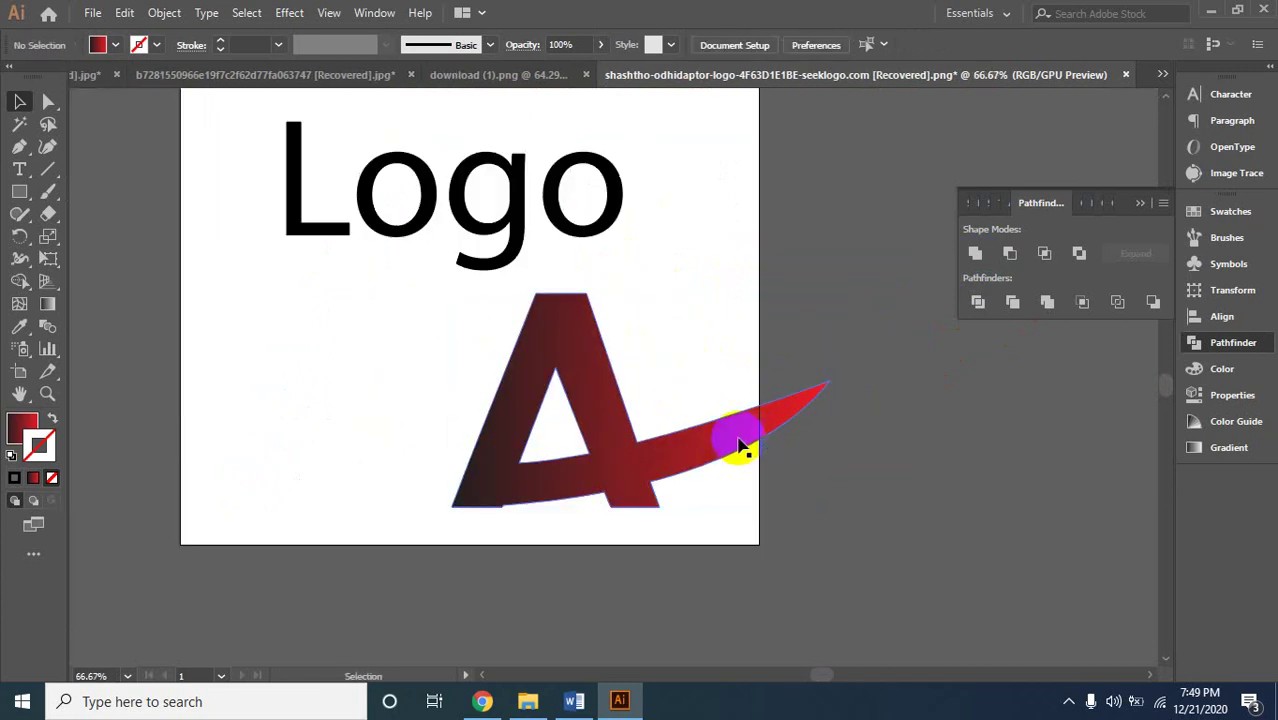
left_click_drag(620, 432, 456, 414)
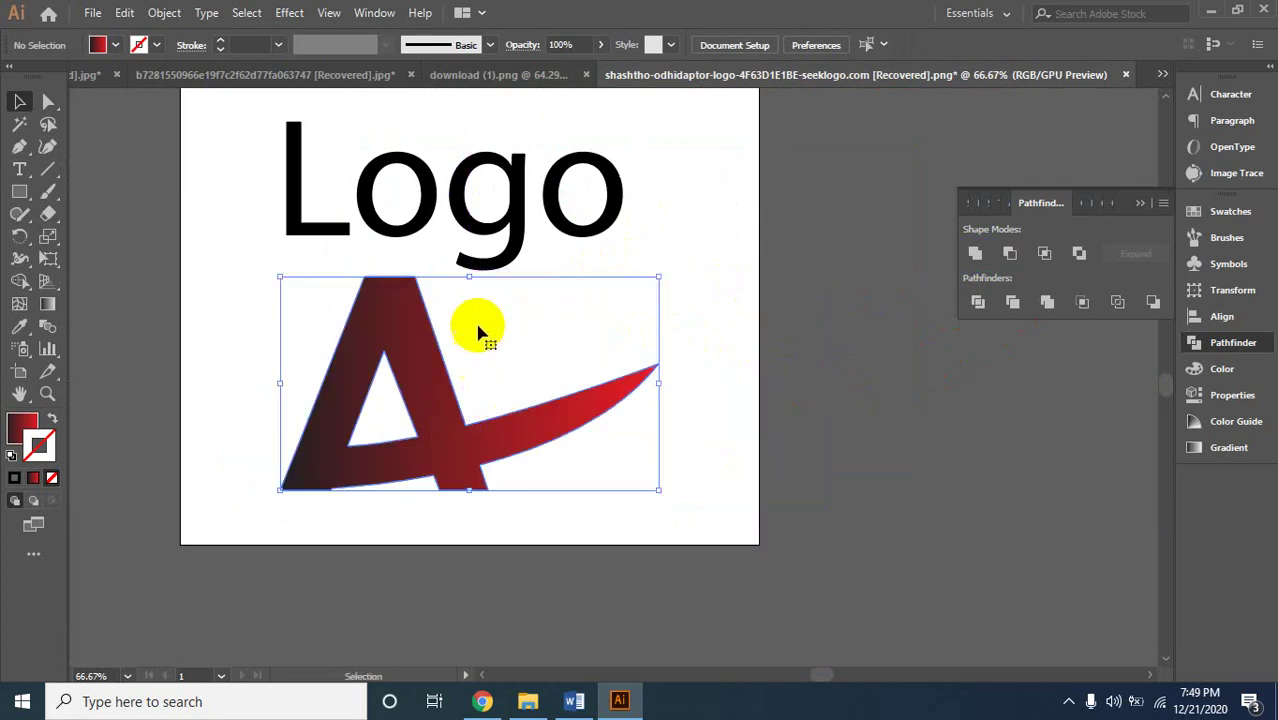
key("ctrl+minus")
key("ctrl+minus")
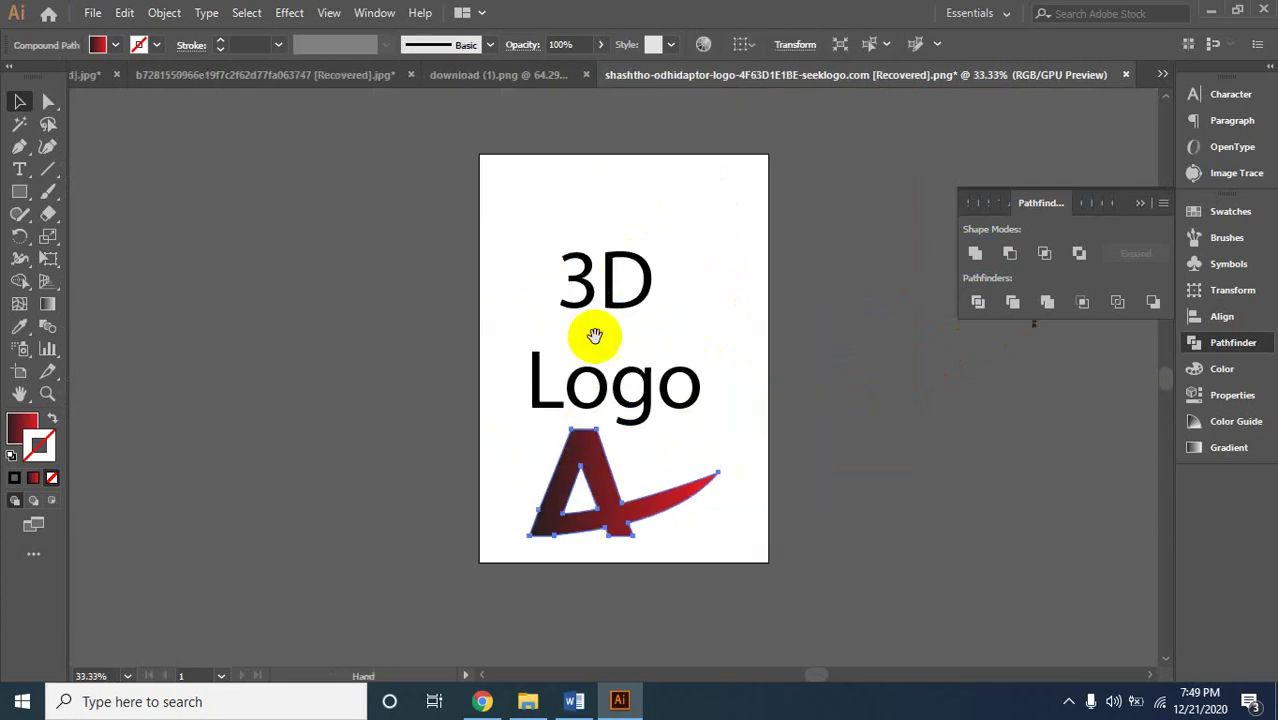
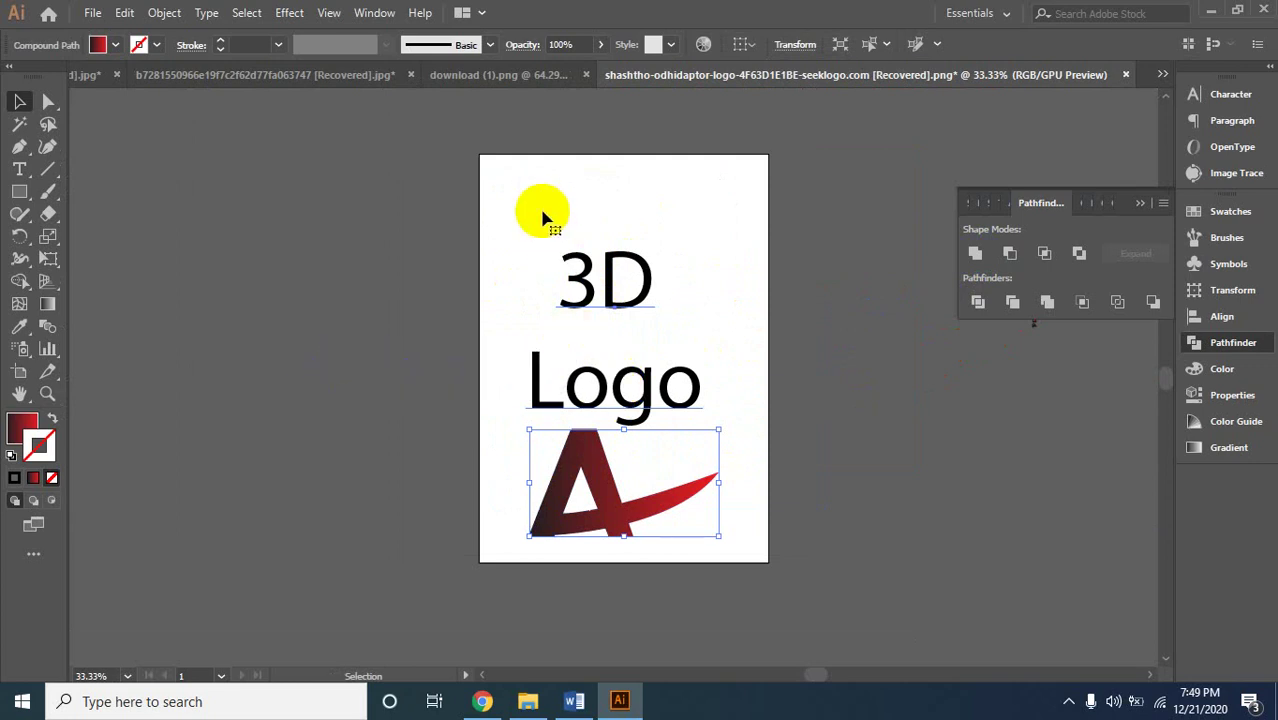
Delete the 3D Logo text and move the red A mark to the top of the artboard.
left_click(648, 288)
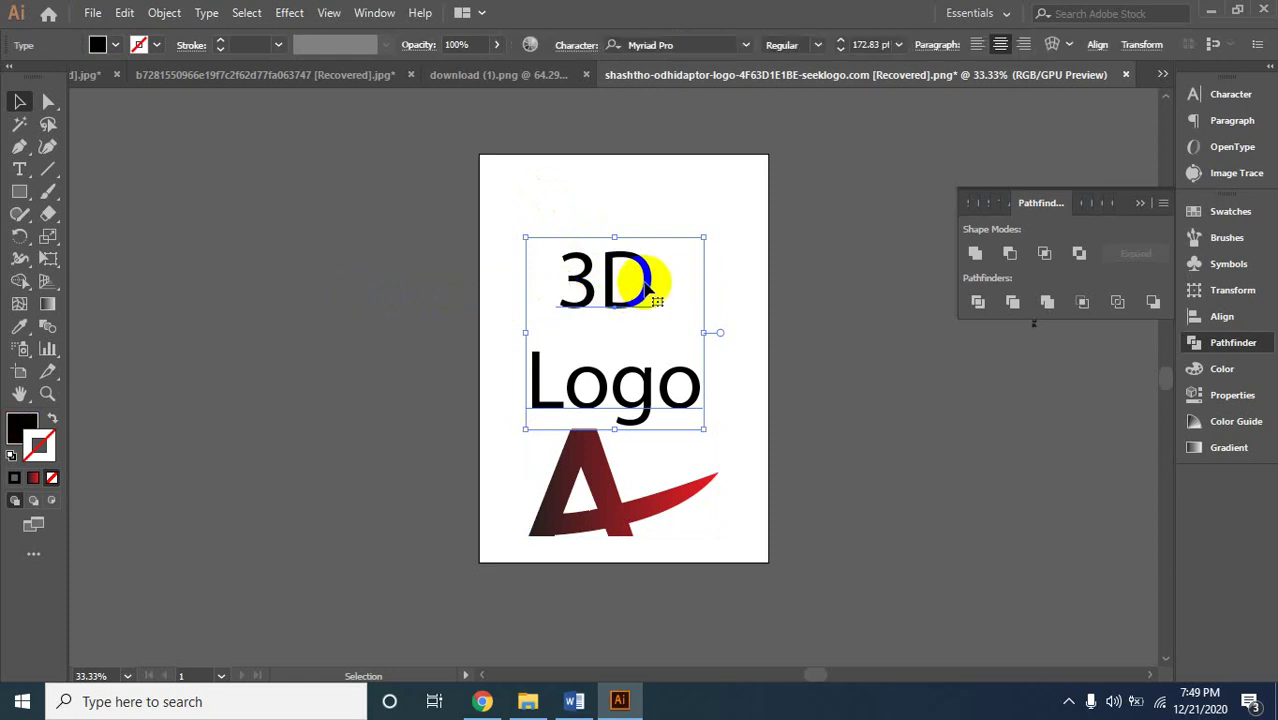
key("Delete")
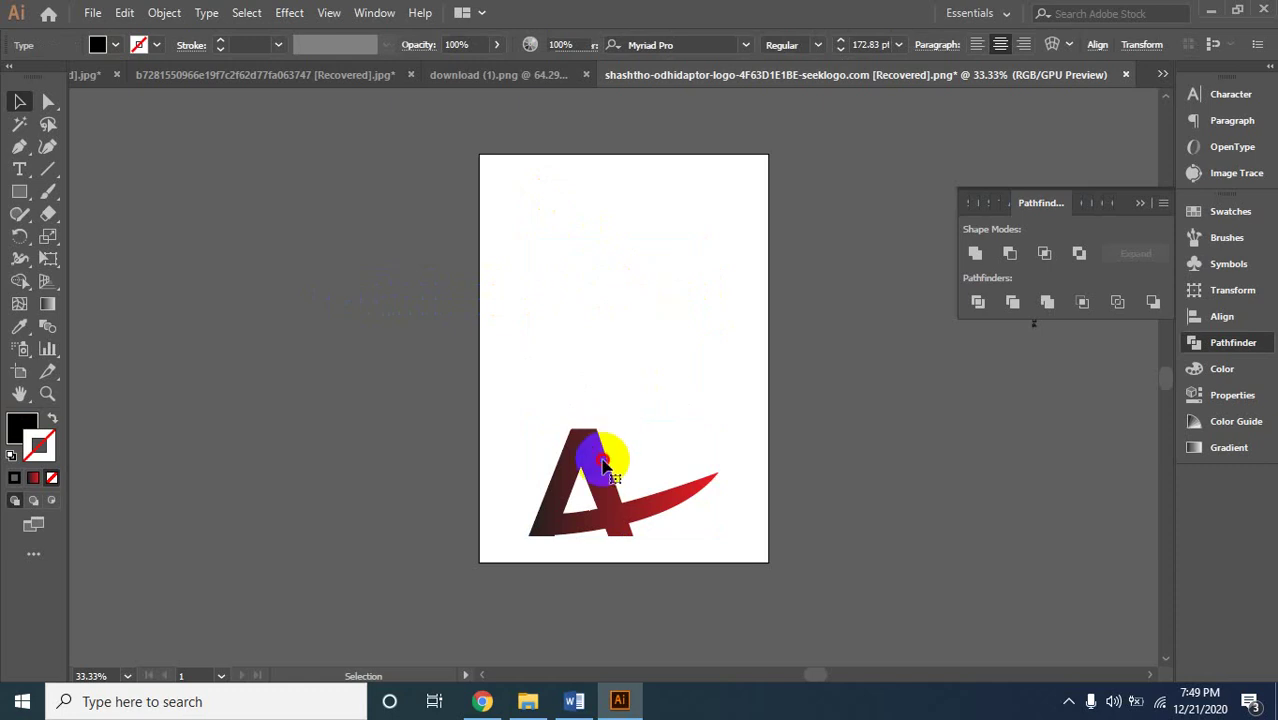
left_click_drag(605, 465, 630, 236)
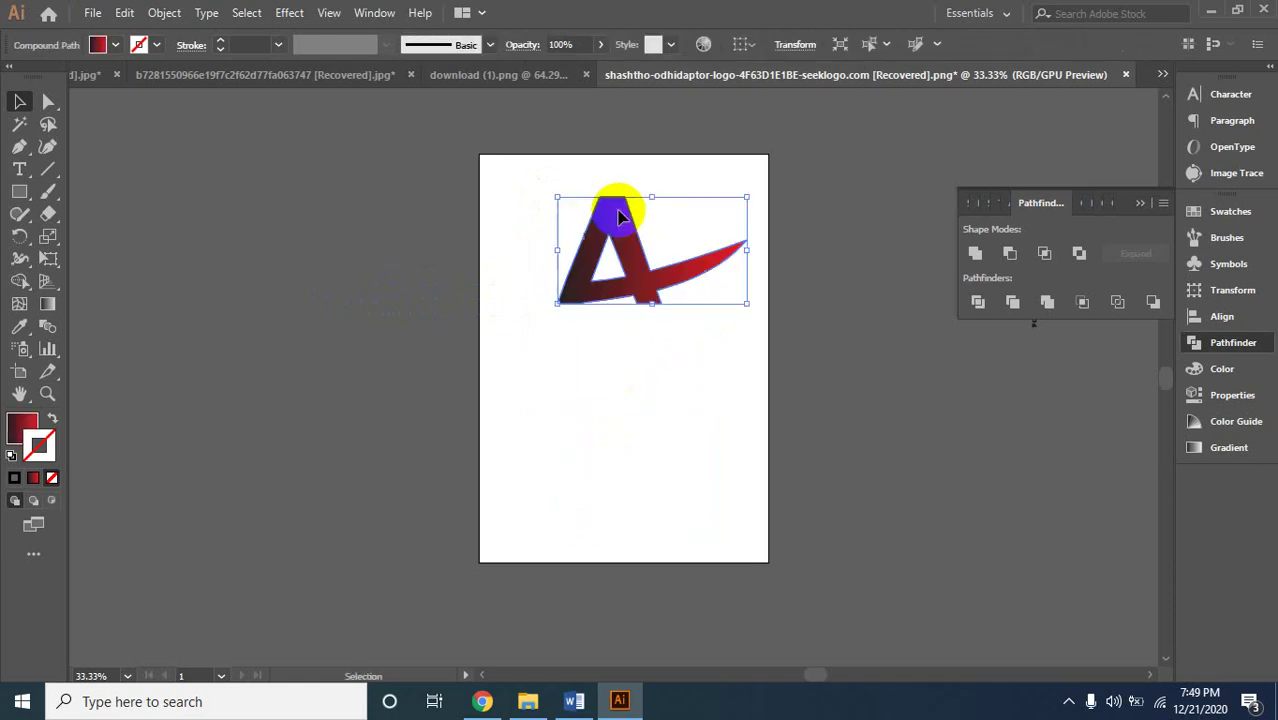
left_click(287, 14)
mouse_move(305, 120)
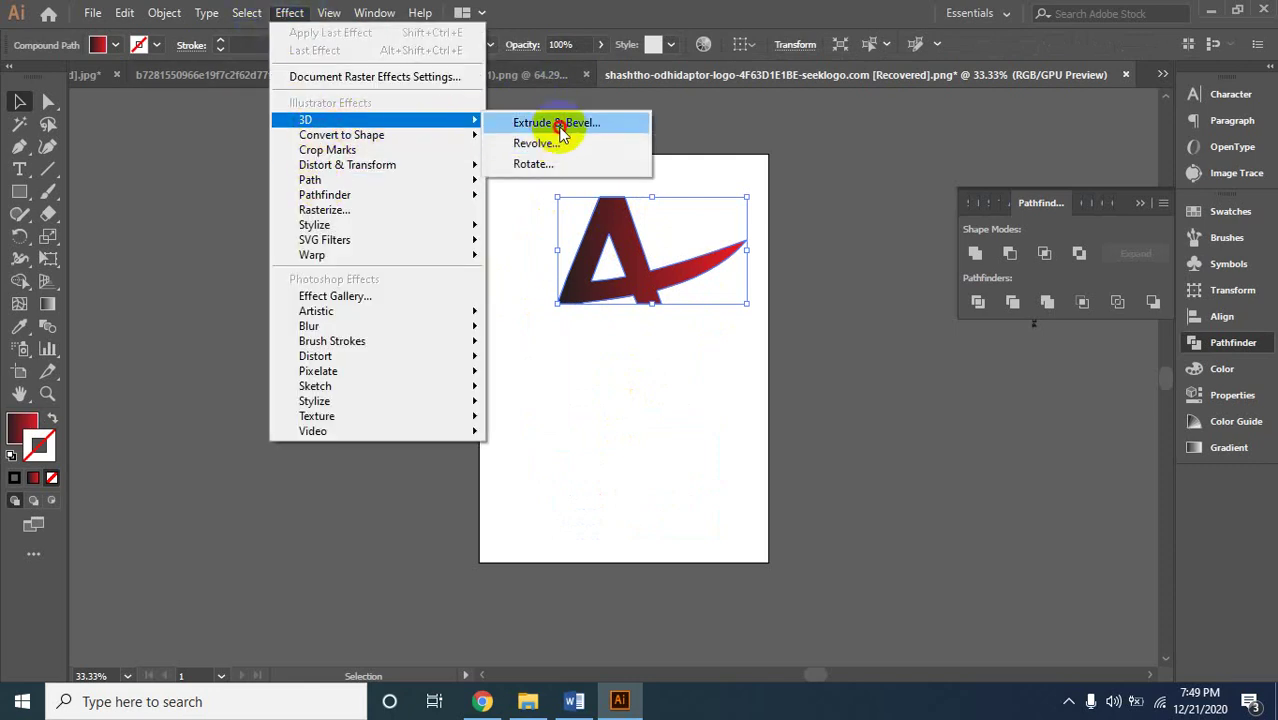
Apply Extrude & Bevel to the A with Preview on and Diffuse Shading surface.
left_click(558, 123)
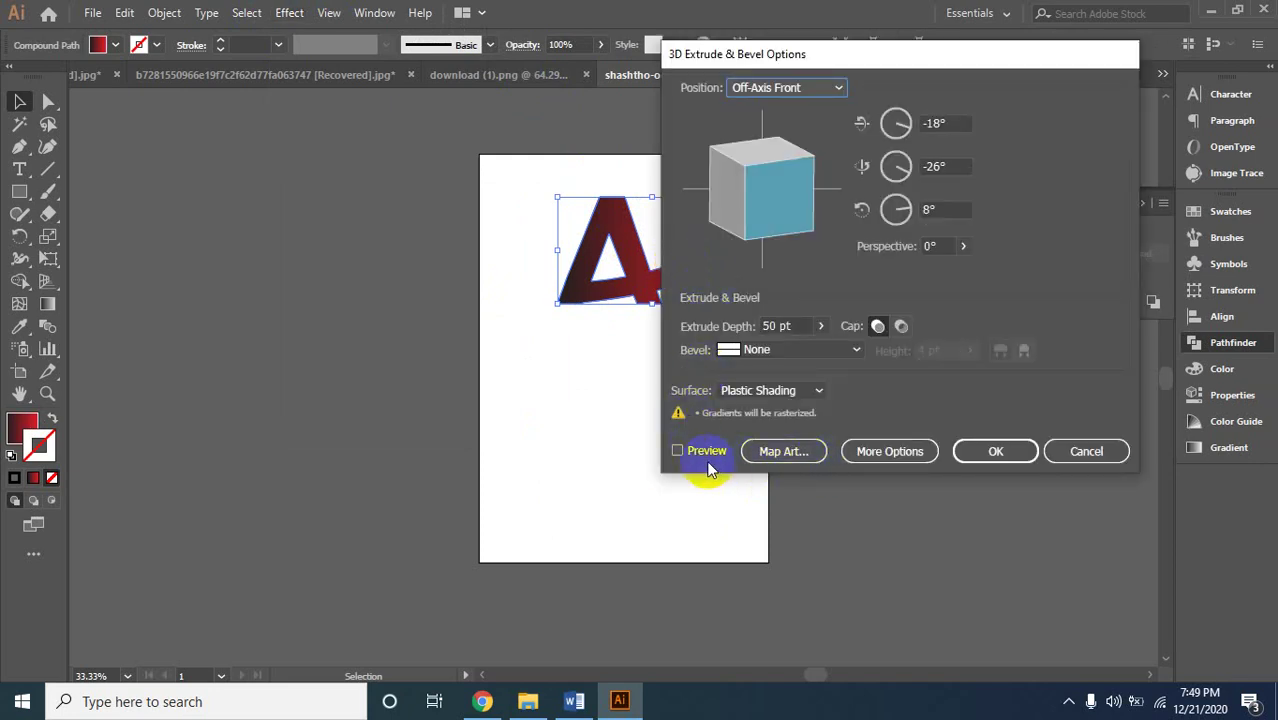
left_click(678, 451)
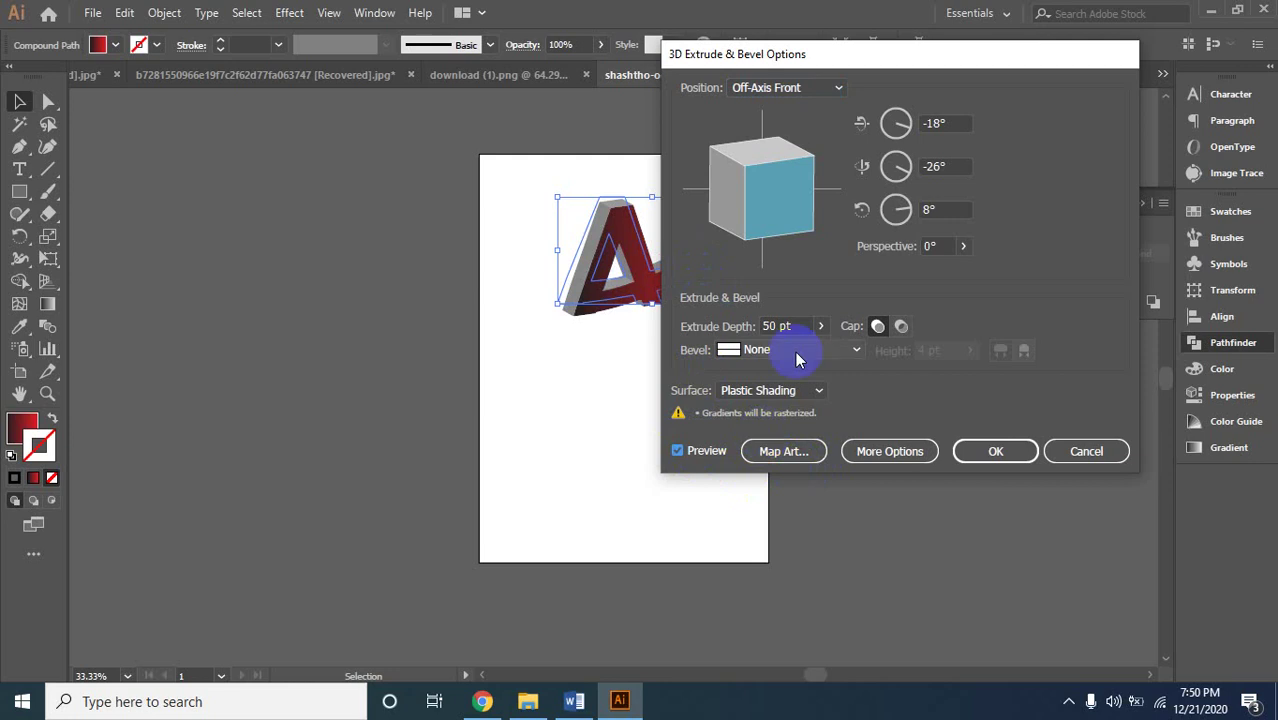
mouse_move(915, 62)
left_mouse_down()
mouse_move(963, 188)
mouse_move(974, 165)
left_mouse_up()
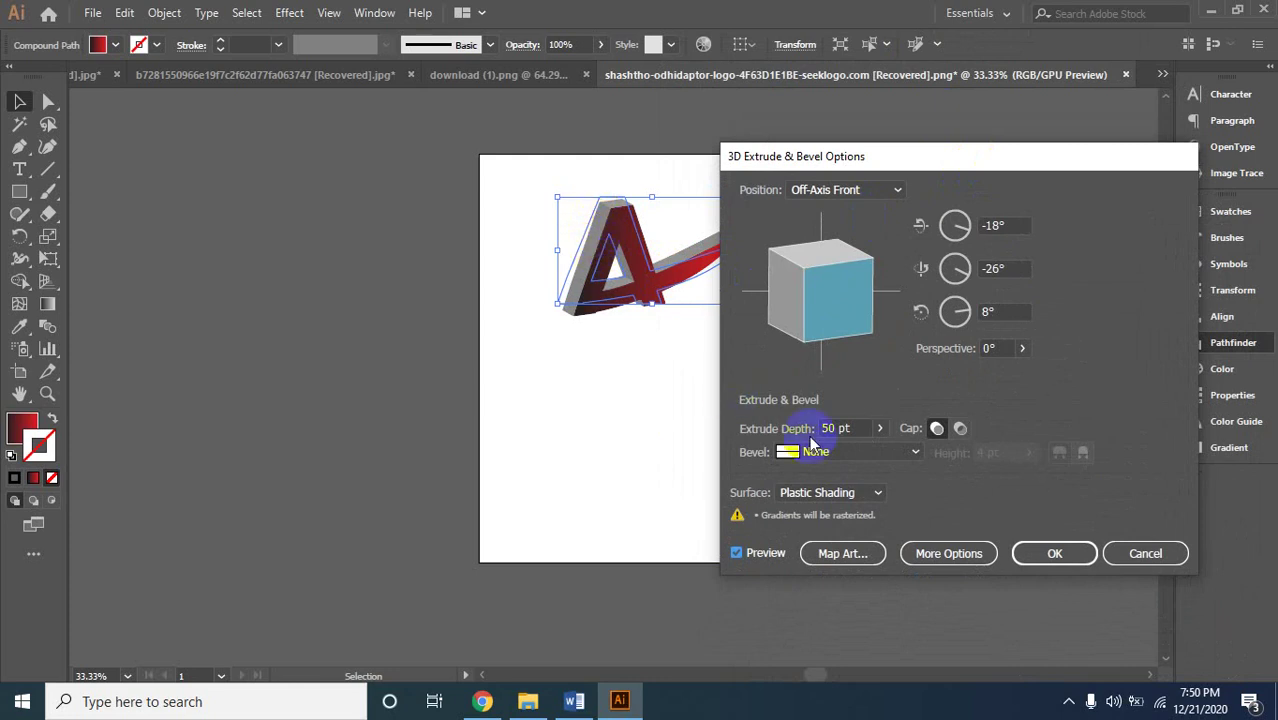
left_click(850, 500)
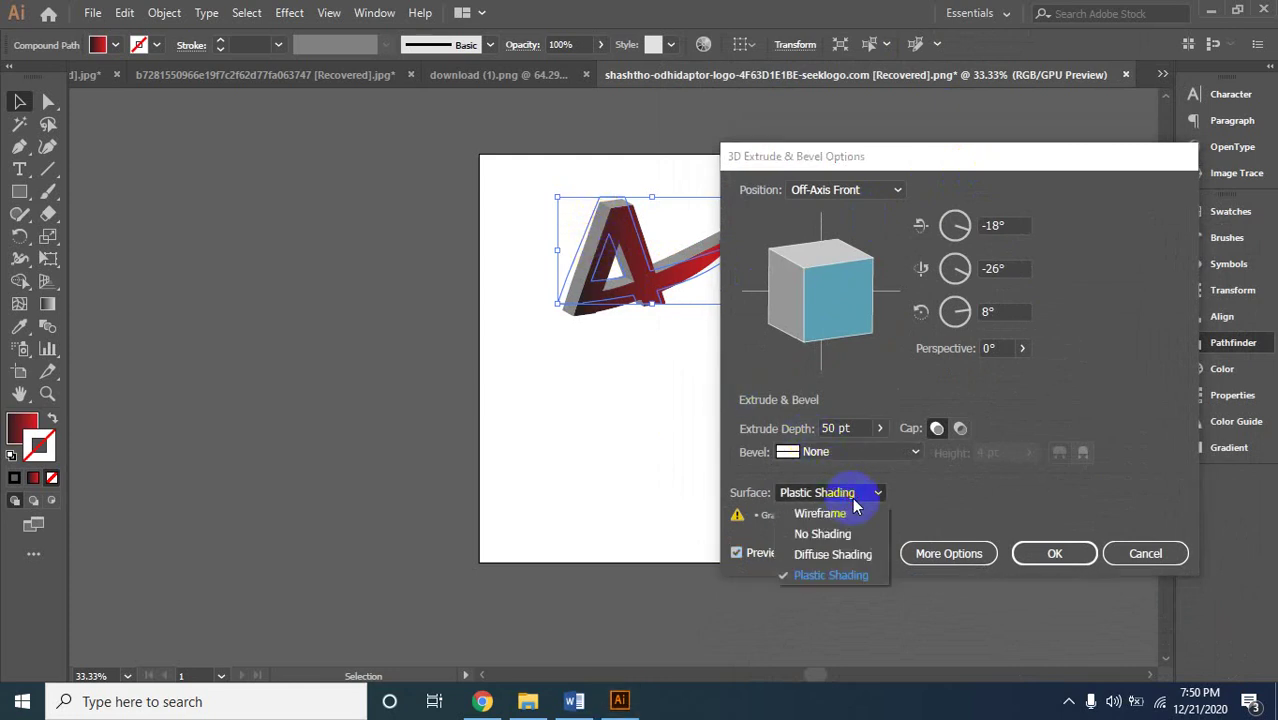
left_click(838, 554)
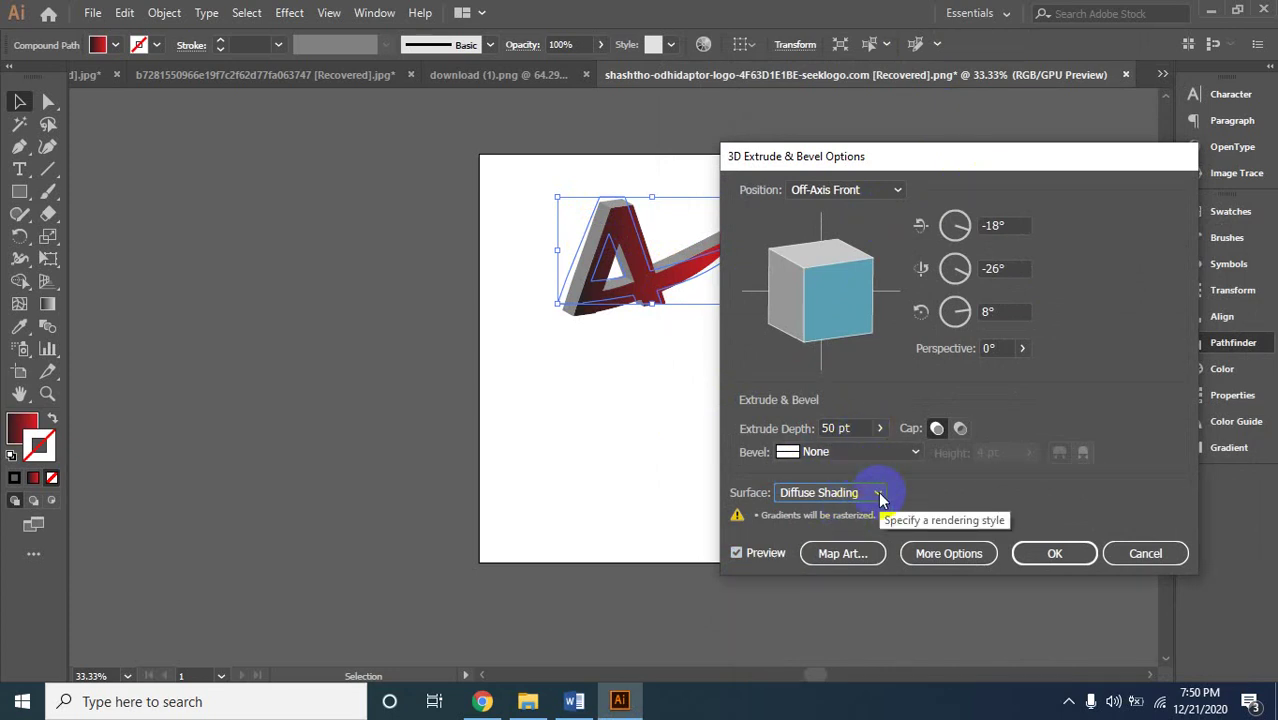
Try the Off-Axis Back, Bottom and Front presets, then tilt to about -11°, -29°, 5°.
left_click(866, 192)
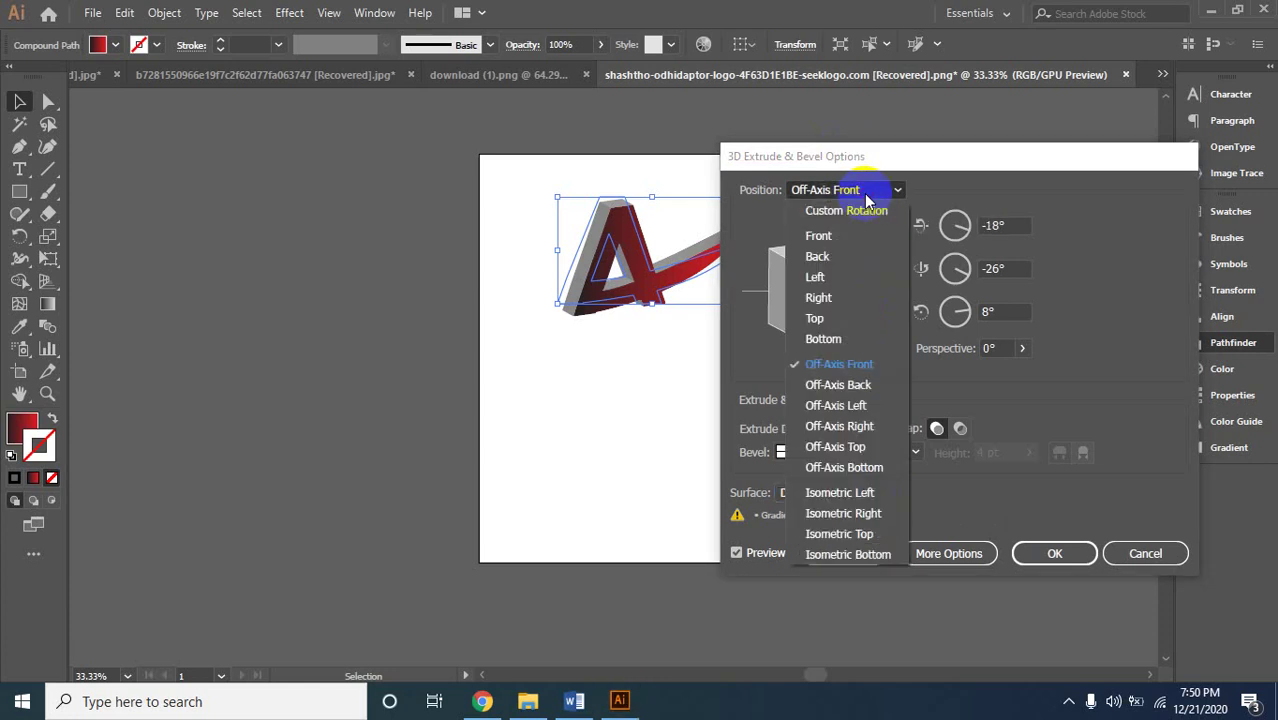
left_click(864, 389)
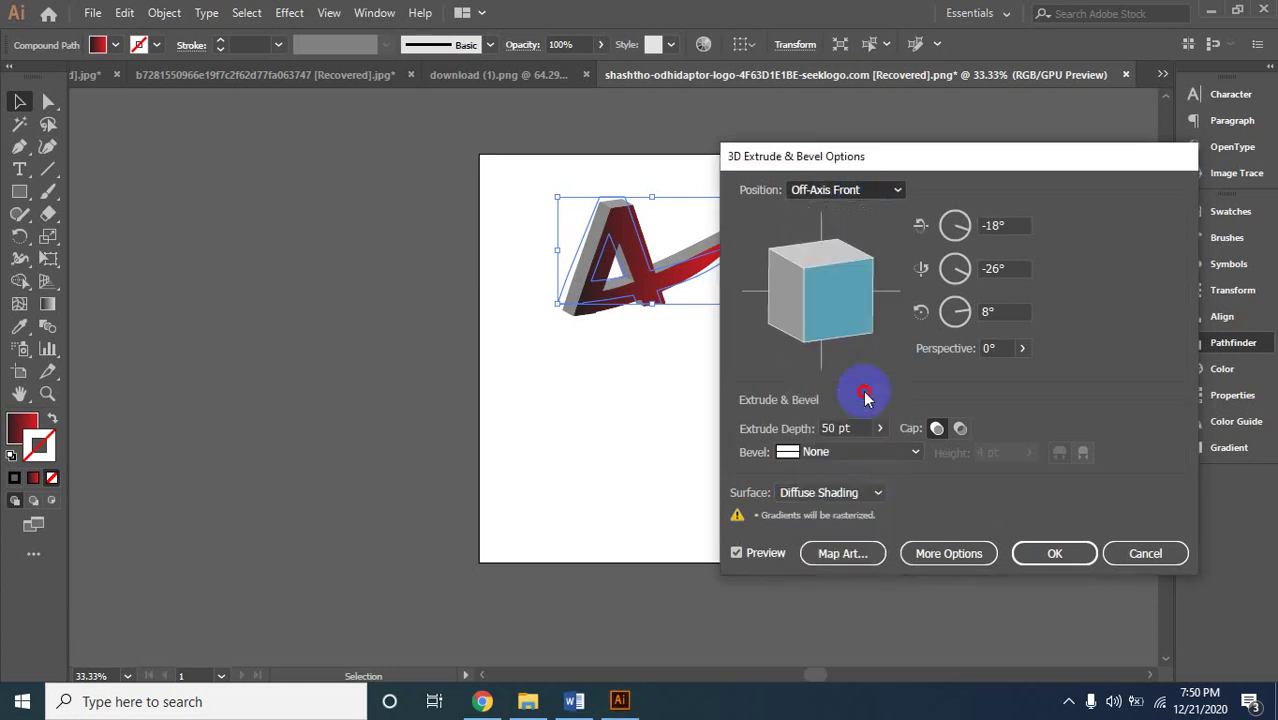
left_click(853, 189)
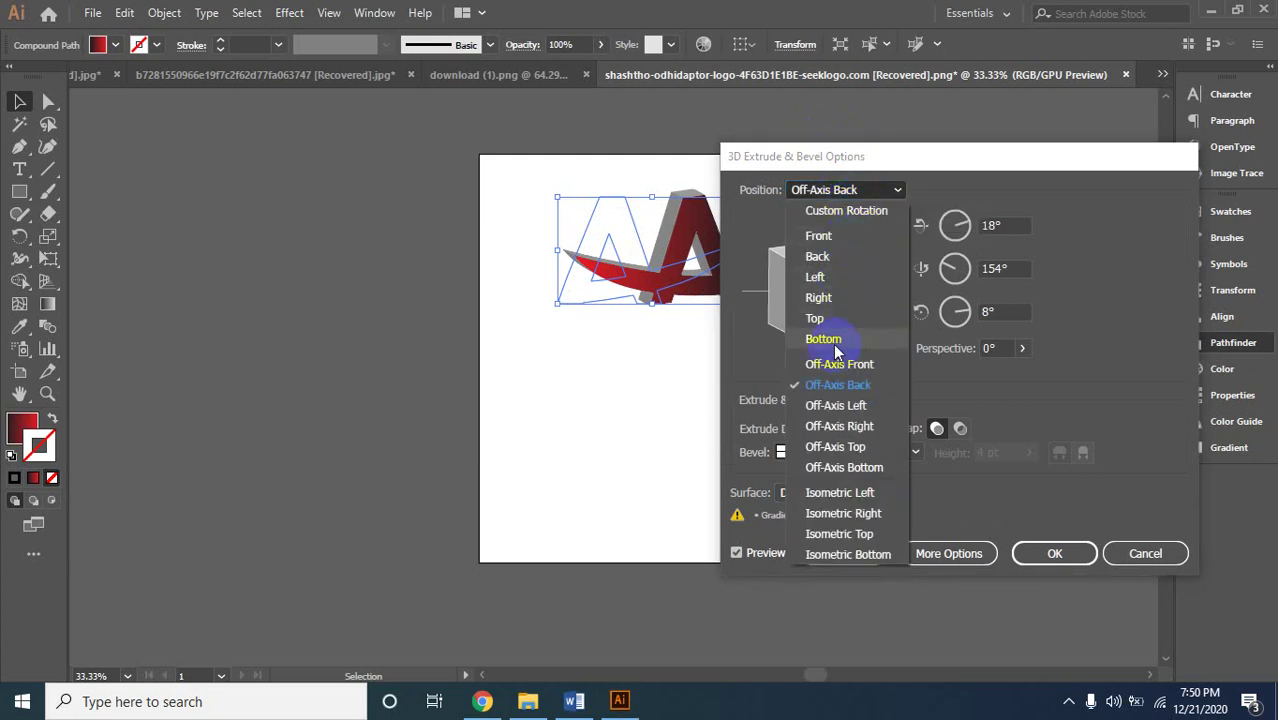
left_click(834, 343)
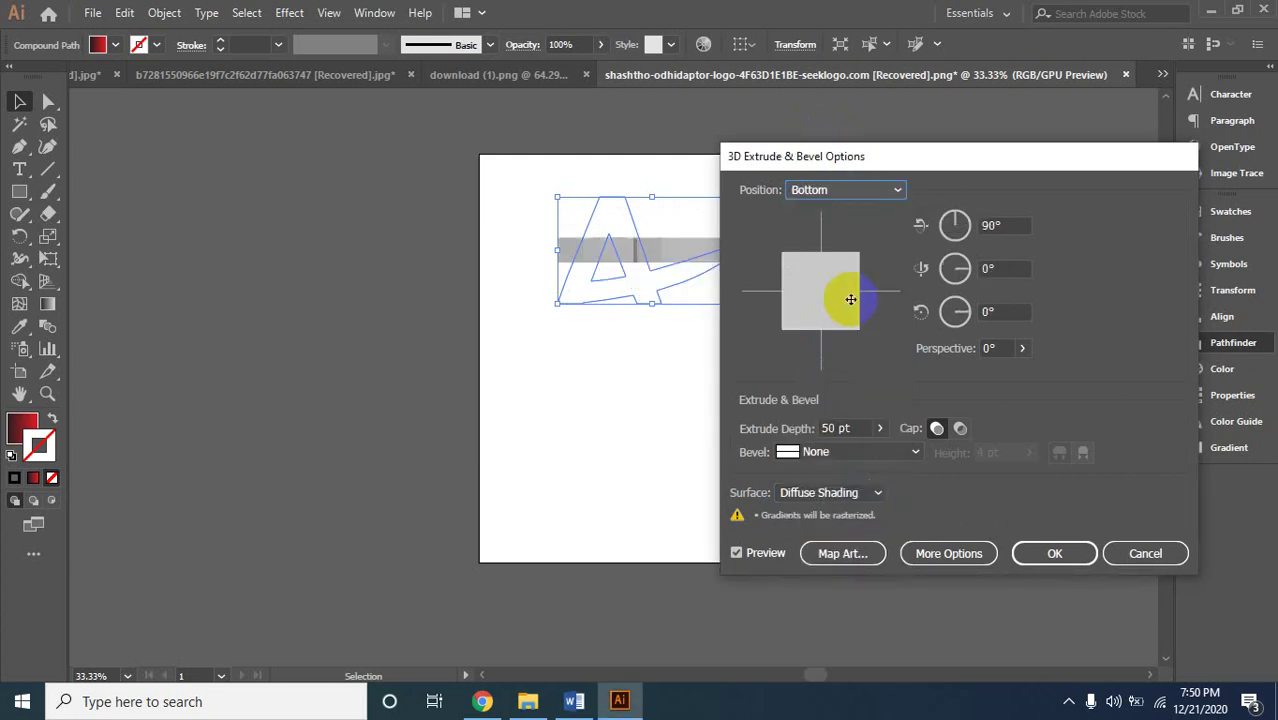
left_click(872, 189)
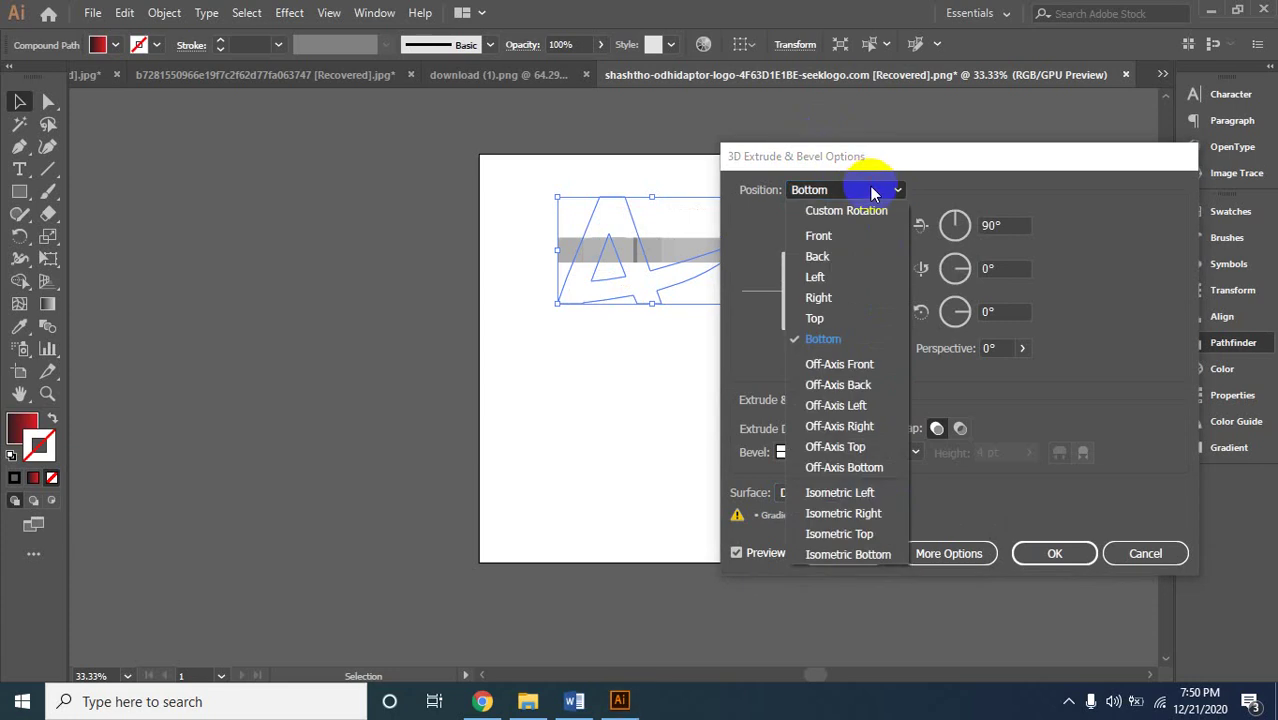
left_click(830, 237)
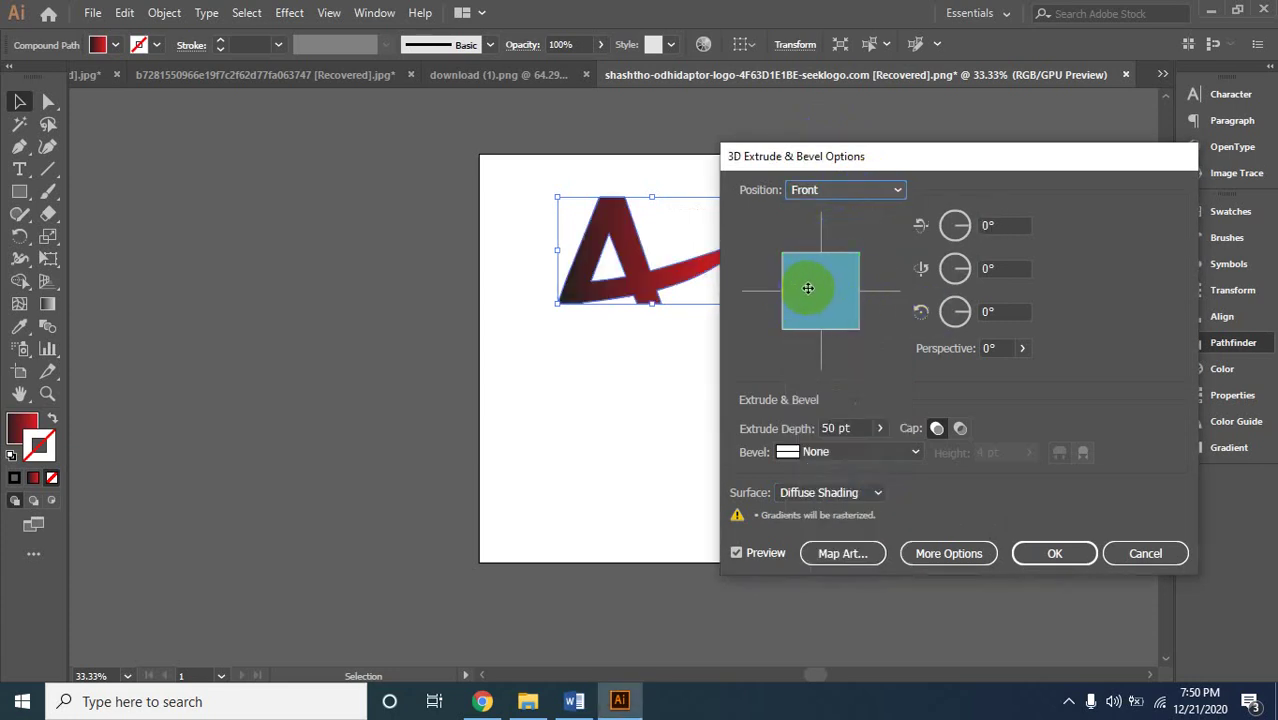
mouse_move(807, 286)
left_mouse_down()
mouse_move(814, 305)
mouse_move(845, 304)
mouse_move(823, 292)
left_mouse_up()
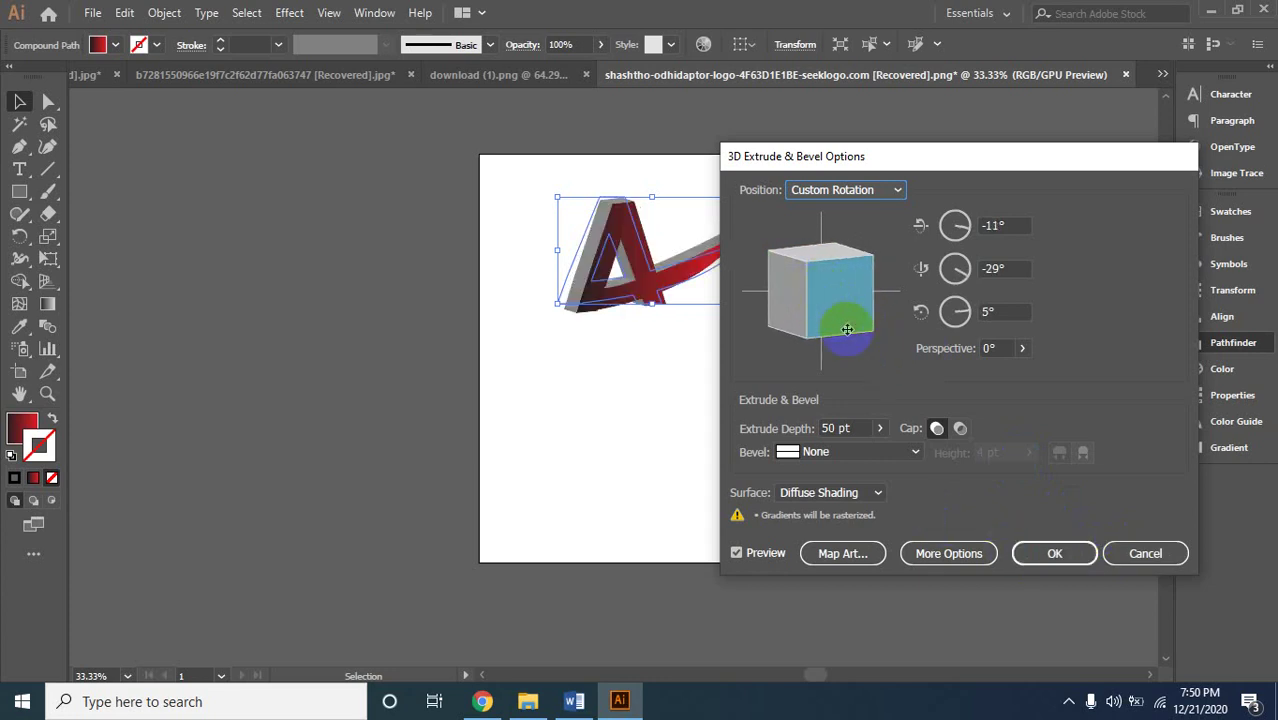
left_click(1035, 572)
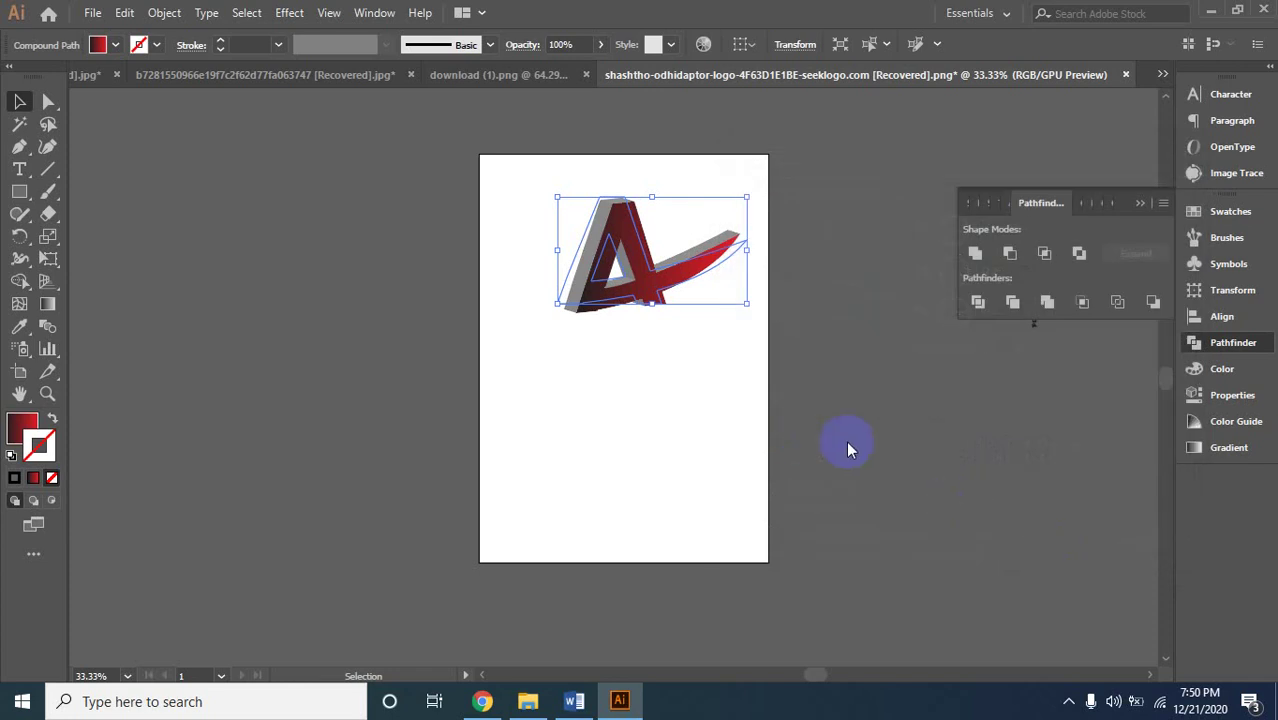
Zoom in to inspect the extruded A's inner triangle edges, then zoom back out.
left_click(677, 377)
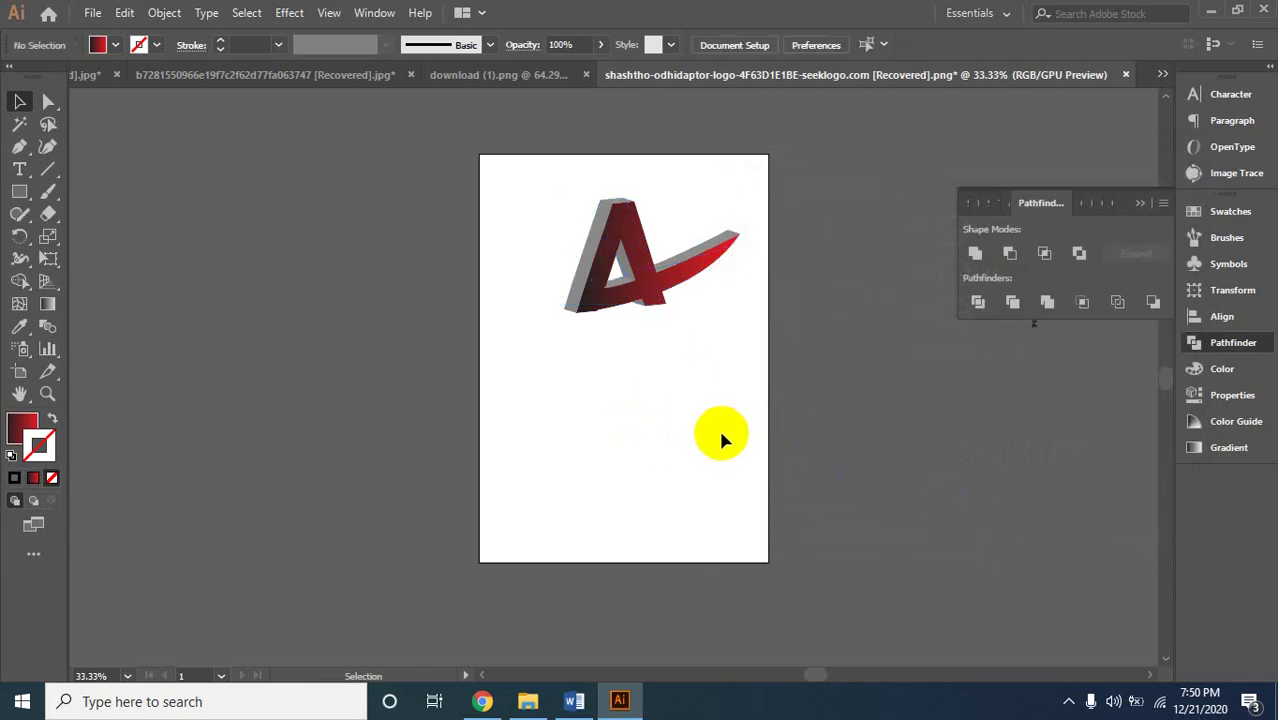
key("z")
left_click(618, 313)
left_click(588, 408)
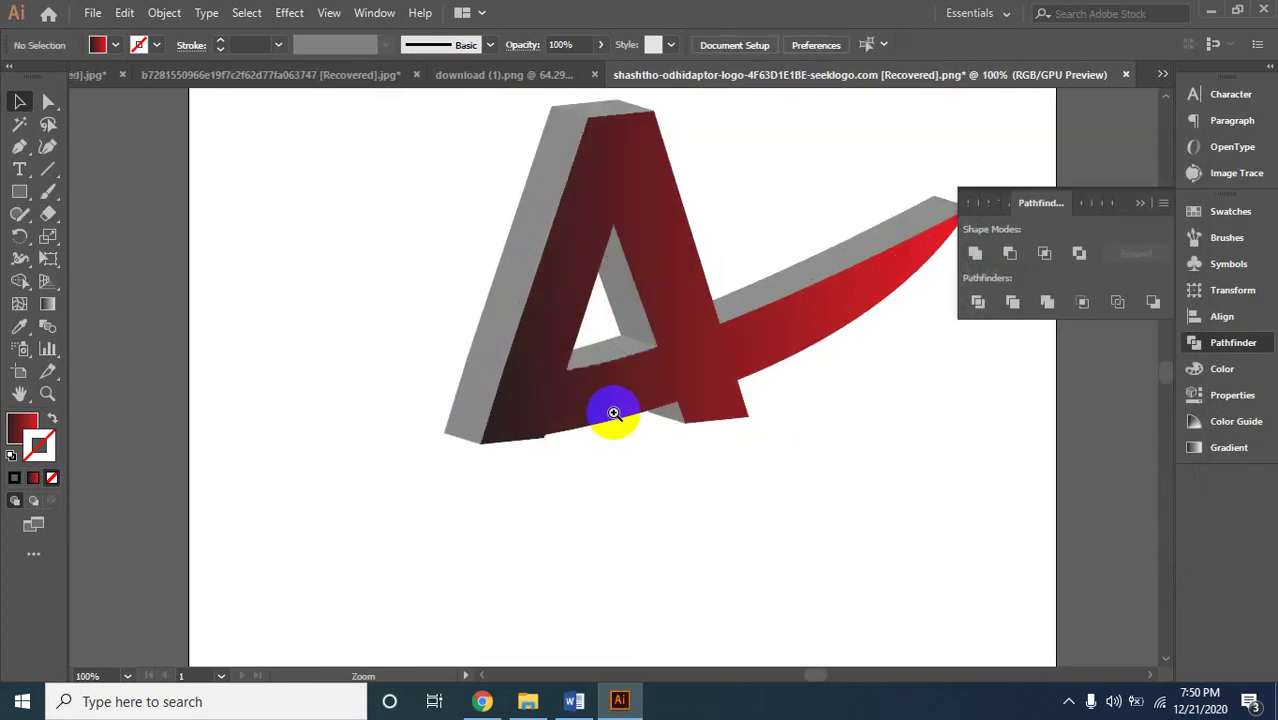
left_click(605, 378)
left_click(603, 350)
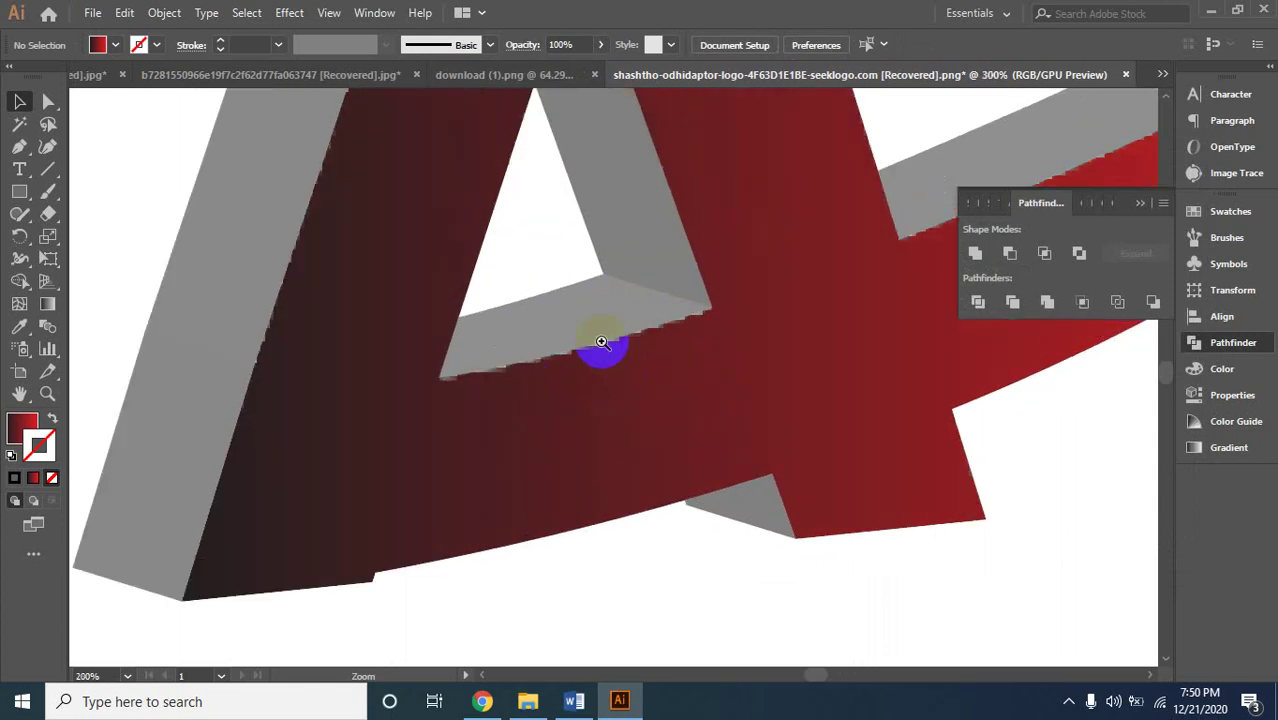
left_click(598, 326)
left_click(600, 384)
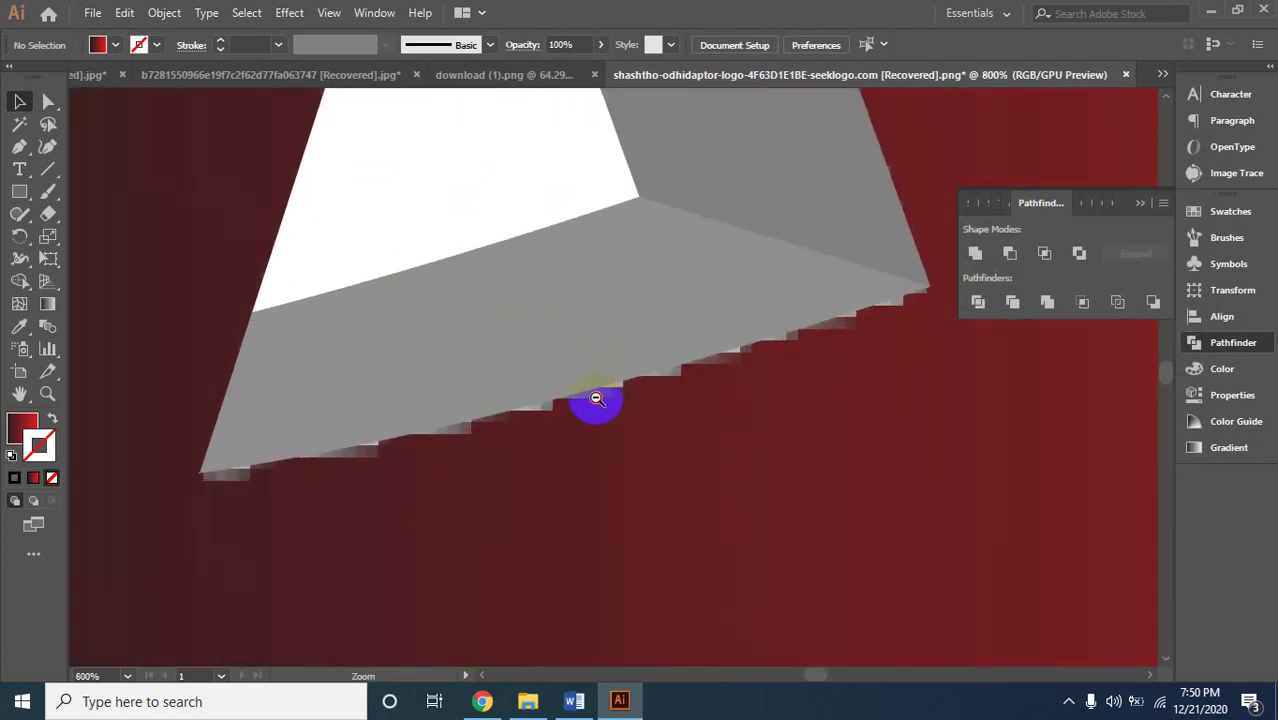
left_click(596, 399, "alt")
left_click(596, 396, "alt")
left_click(605, 390, "alt")
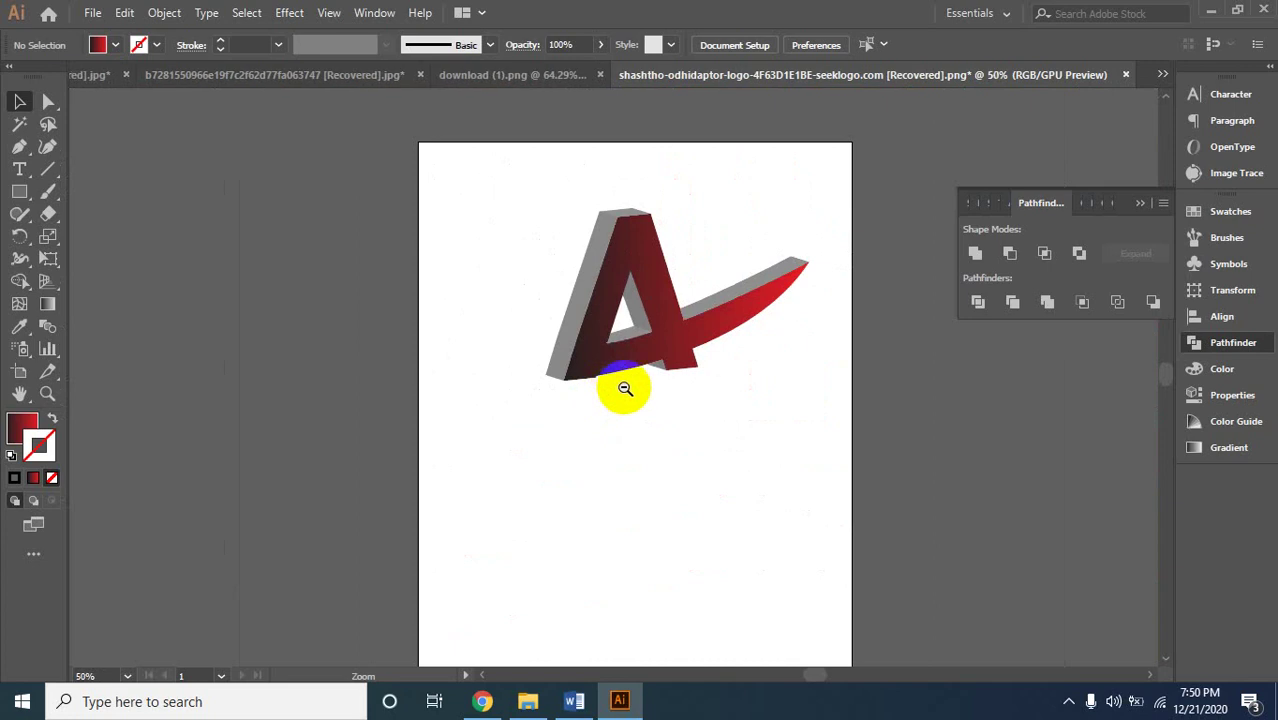
Select the 3D A artwork as a single compound path.
left_click(667, 320)
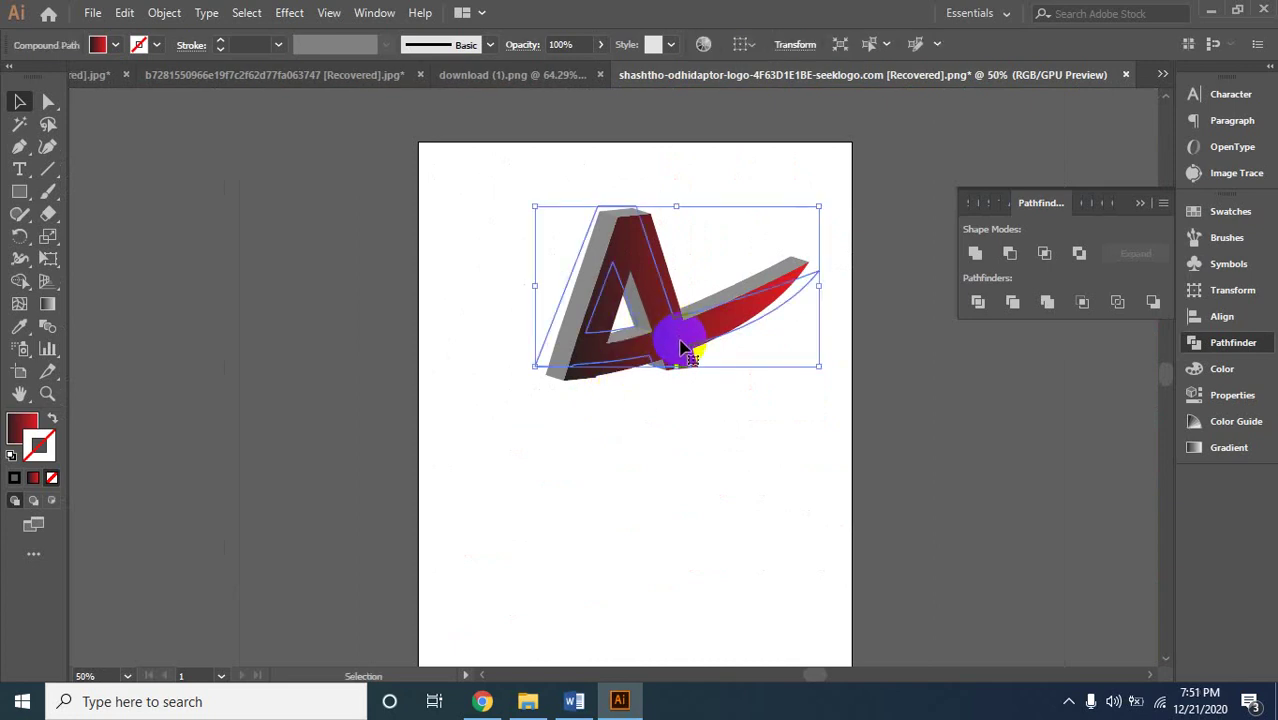
left_click(710, 470)
left_click(665, 313)
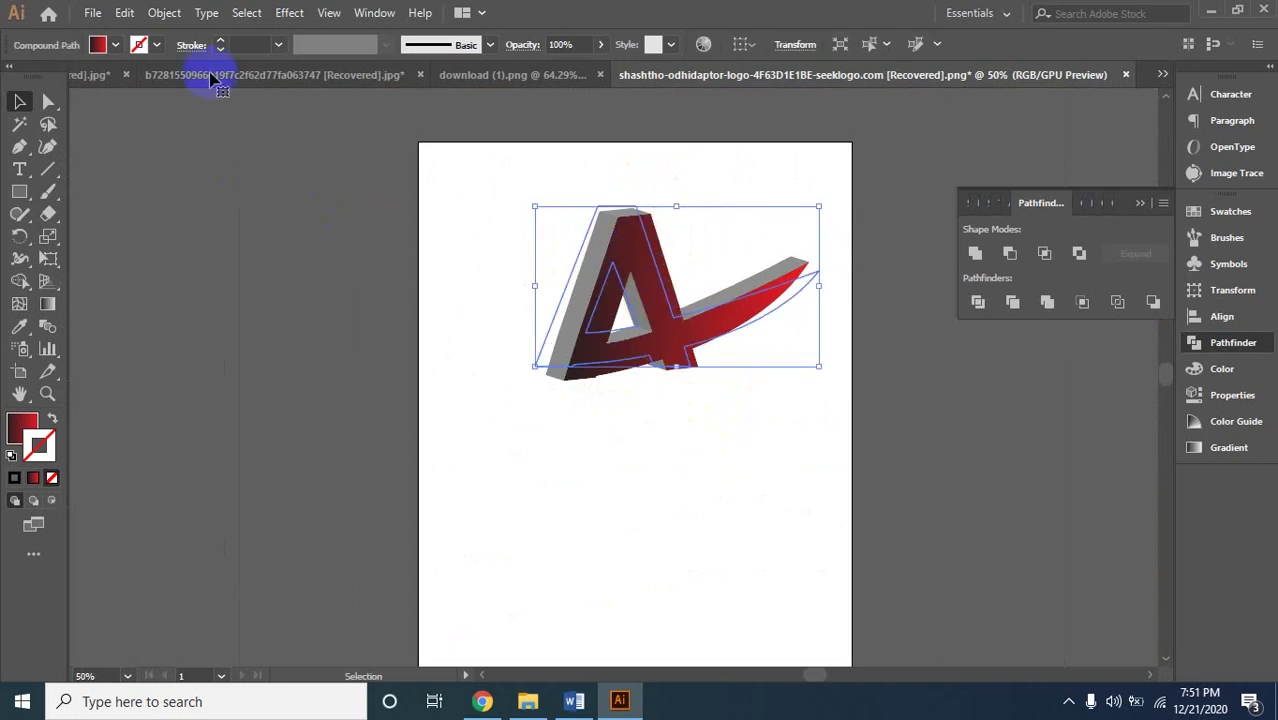
left_click(164, 12)
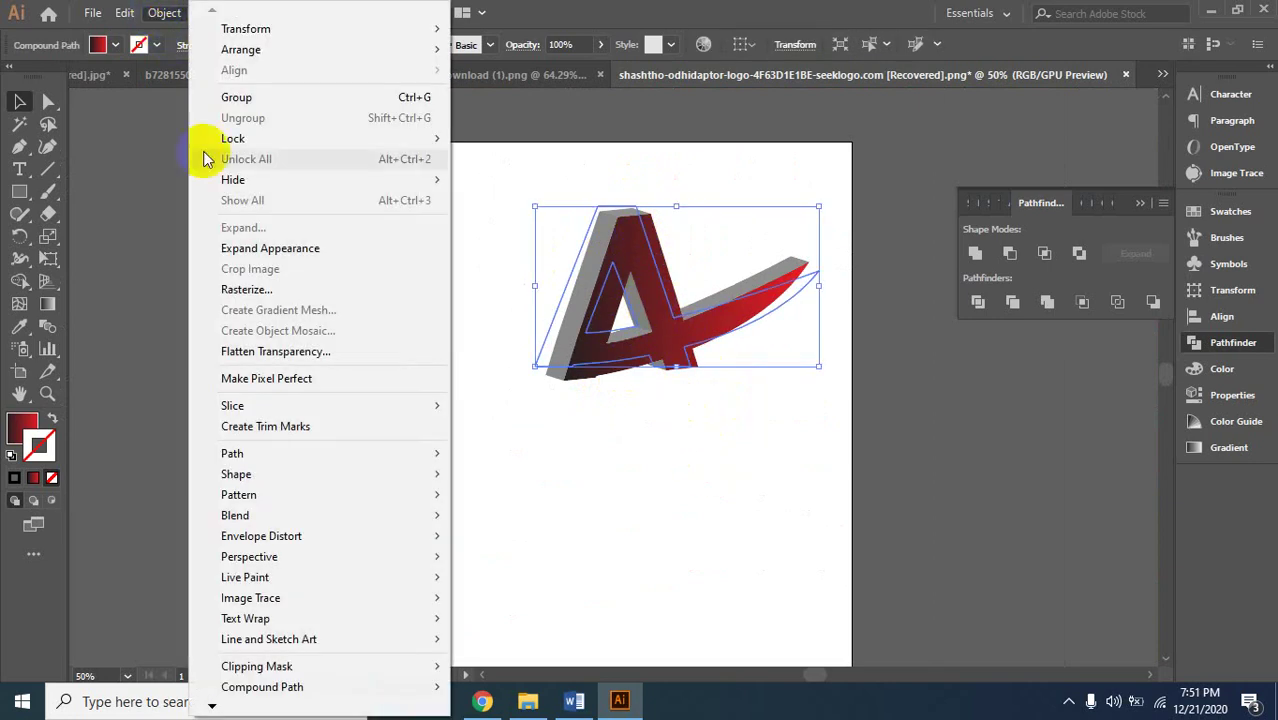
Expand the A's 3D appearance into editable shapes and ungroup them.
left_click(278, 250)
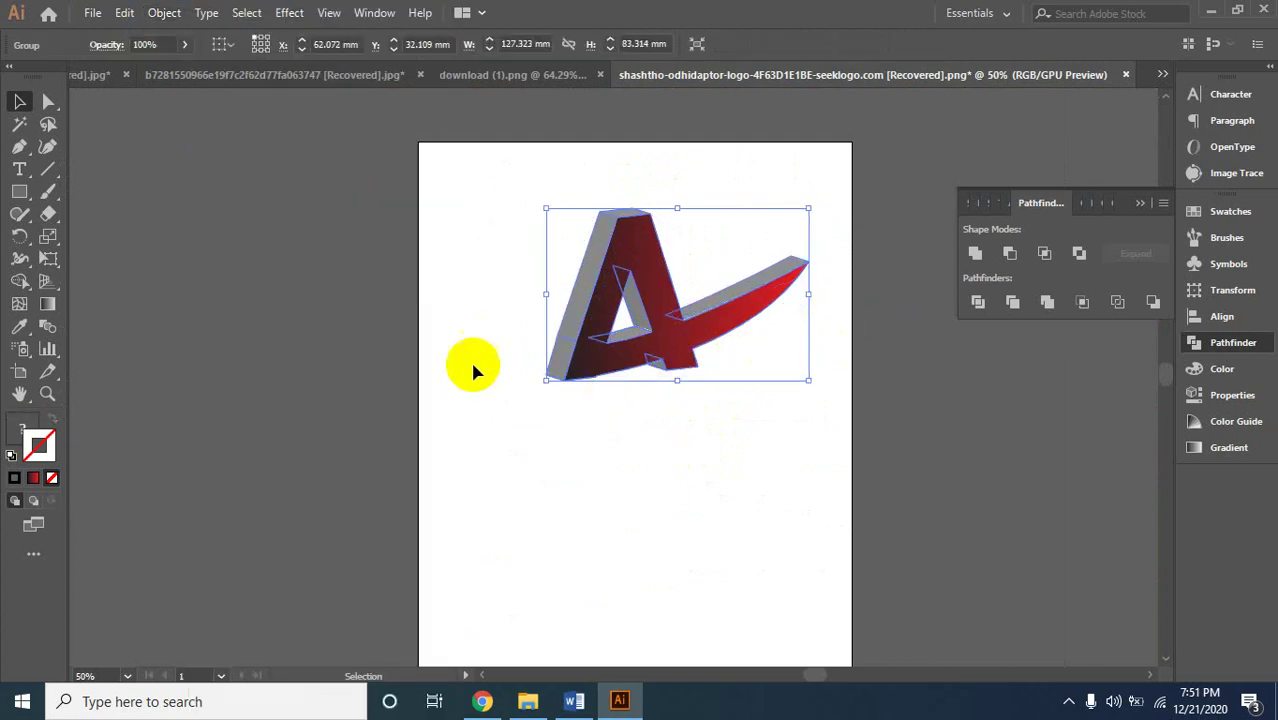
left_click(726, 422)
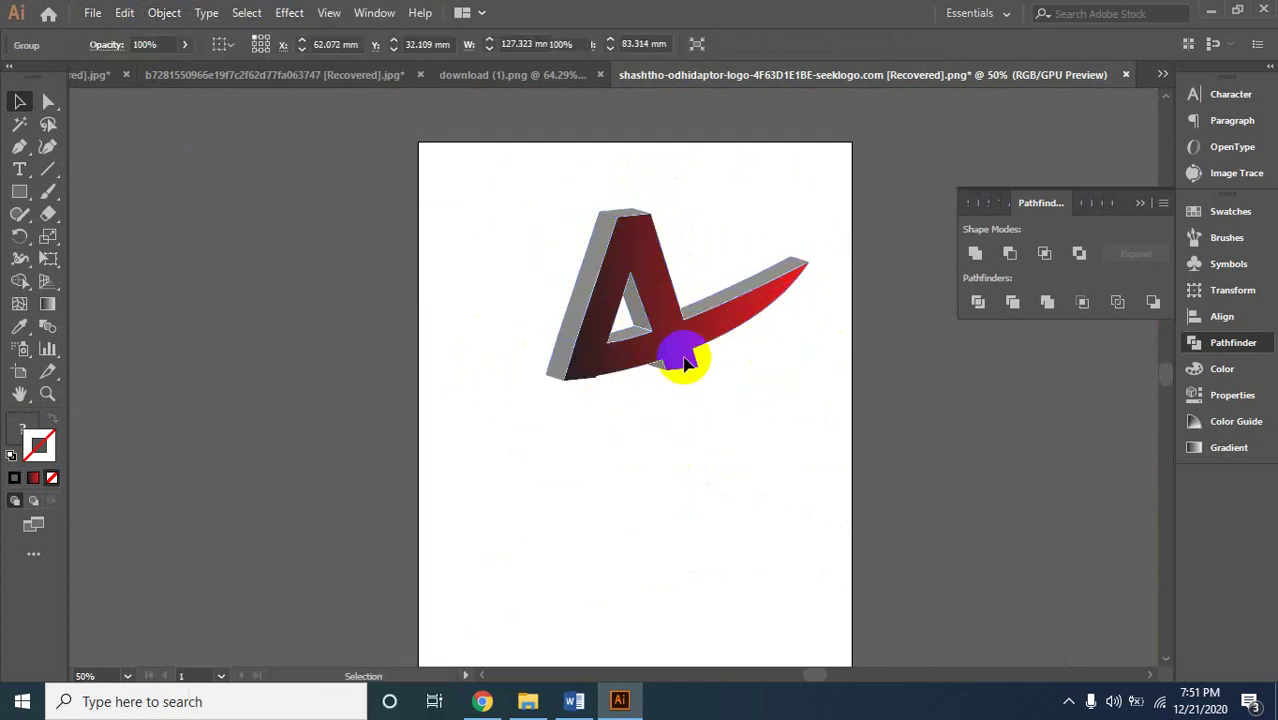
left_click(657, 281)
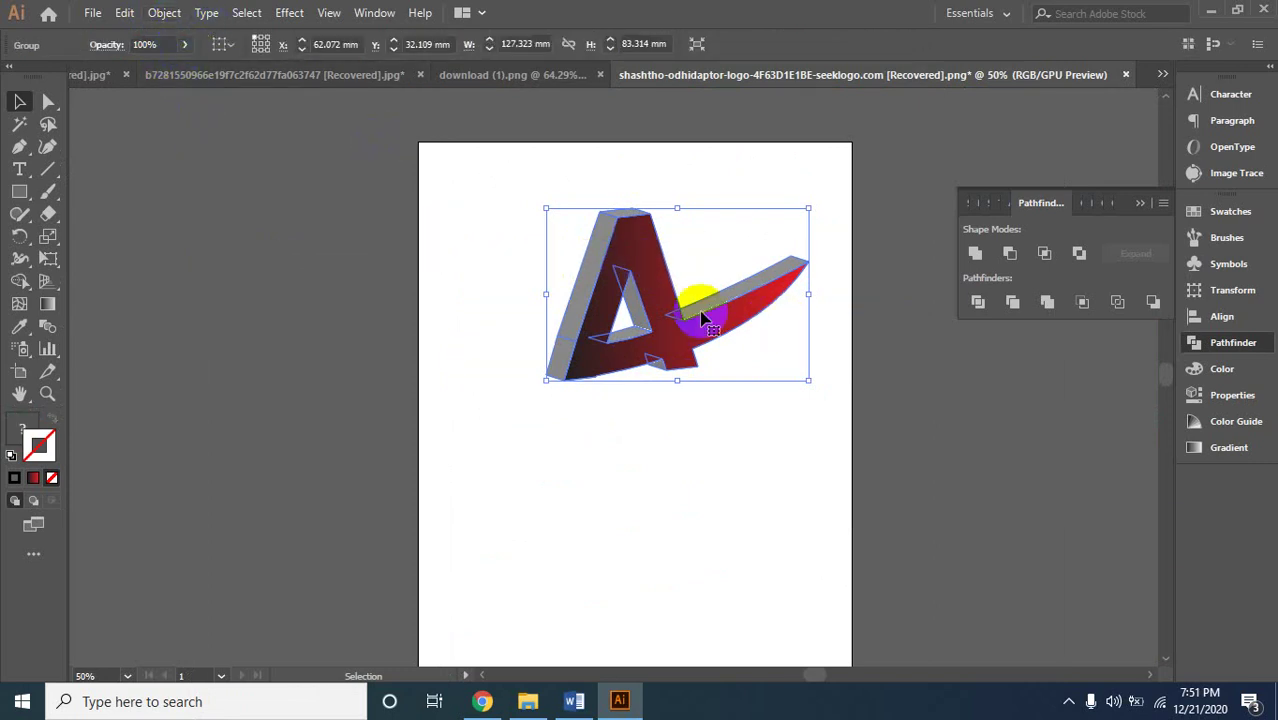
right_click(636, 252)
left_click(700, 409)
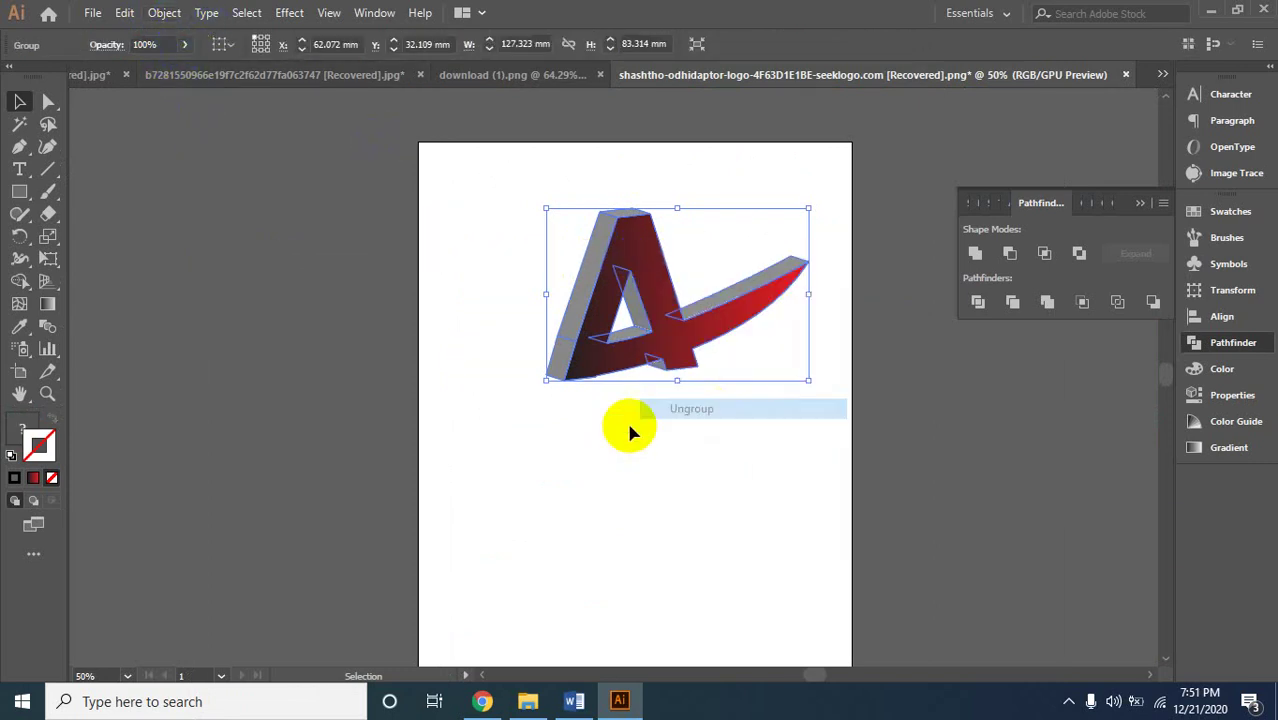
left_click(588, 308)
Reselect pieces of the A and try its context options and the Type tool without changes.
left_click(588, 283)
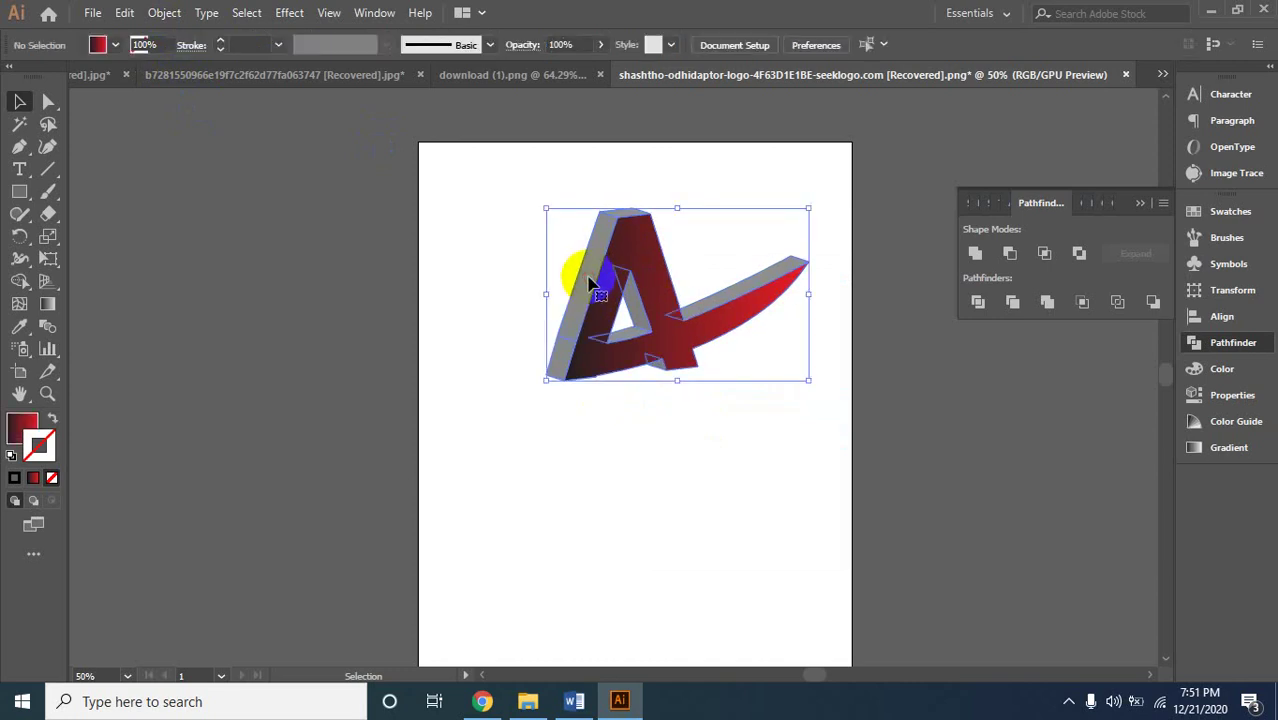
left_click(662, 272)
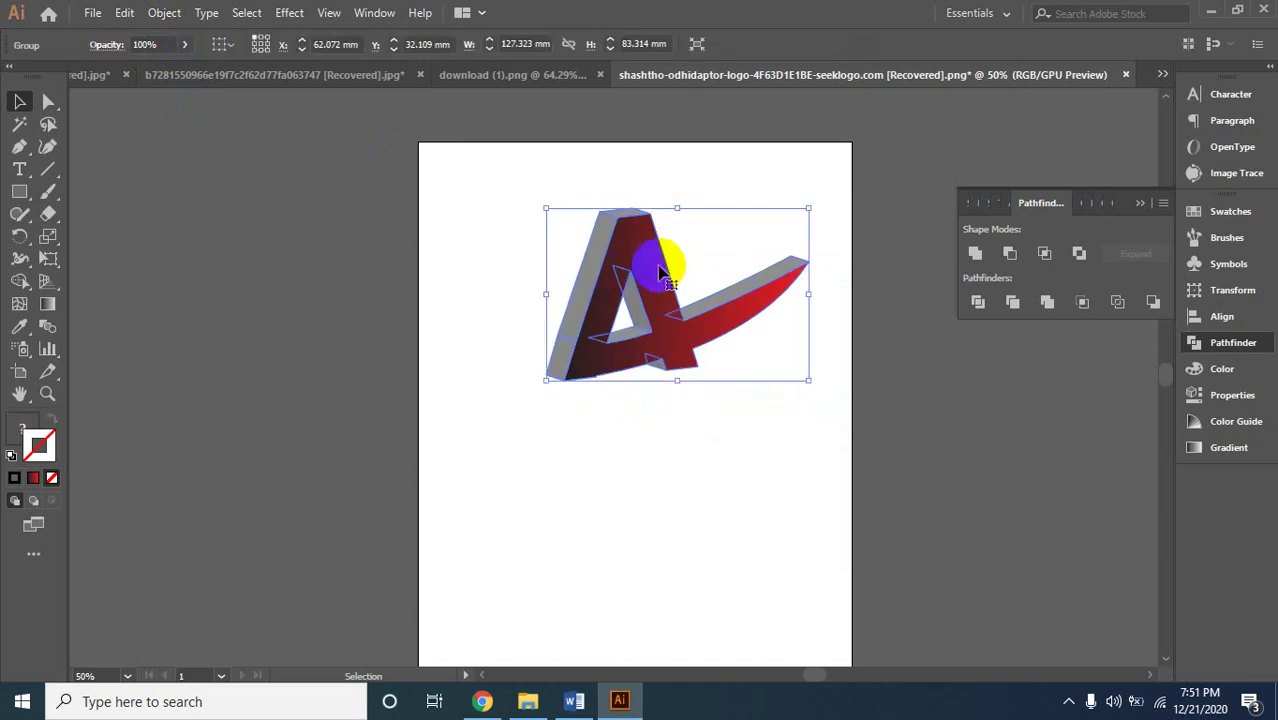
left_click(693, 448)
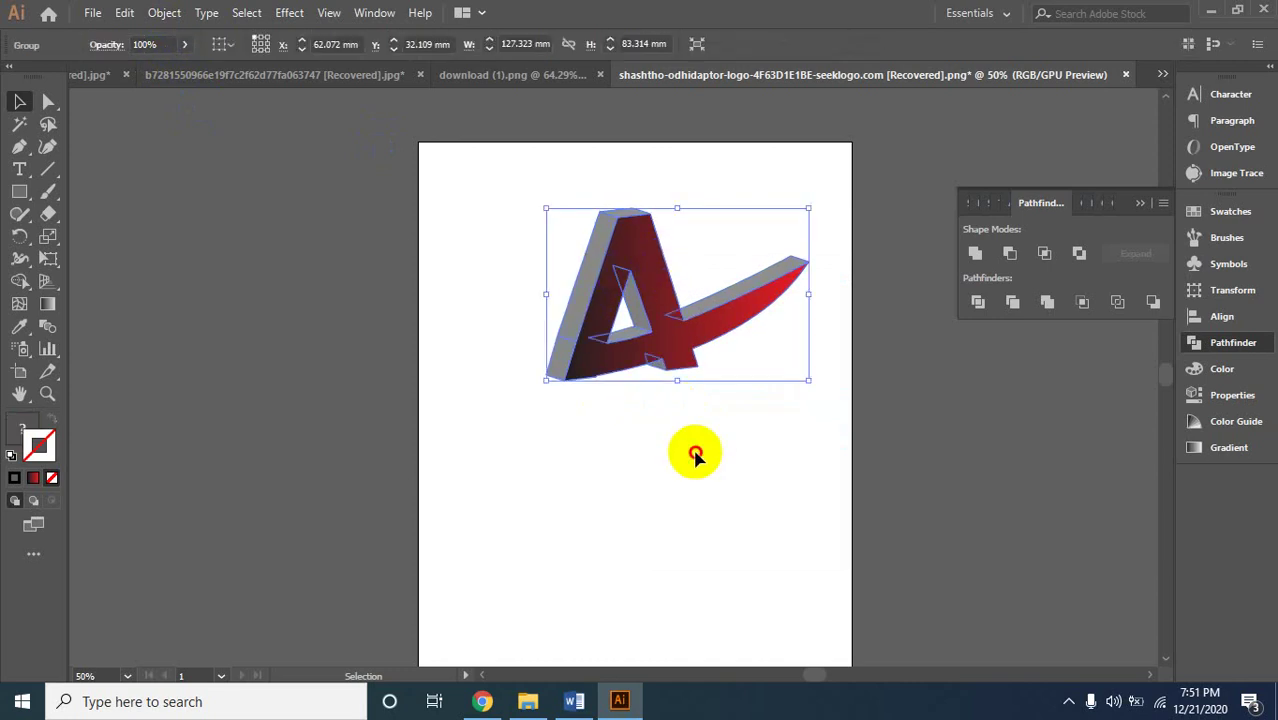
left_click(620, 271)
right_click(630, 264)
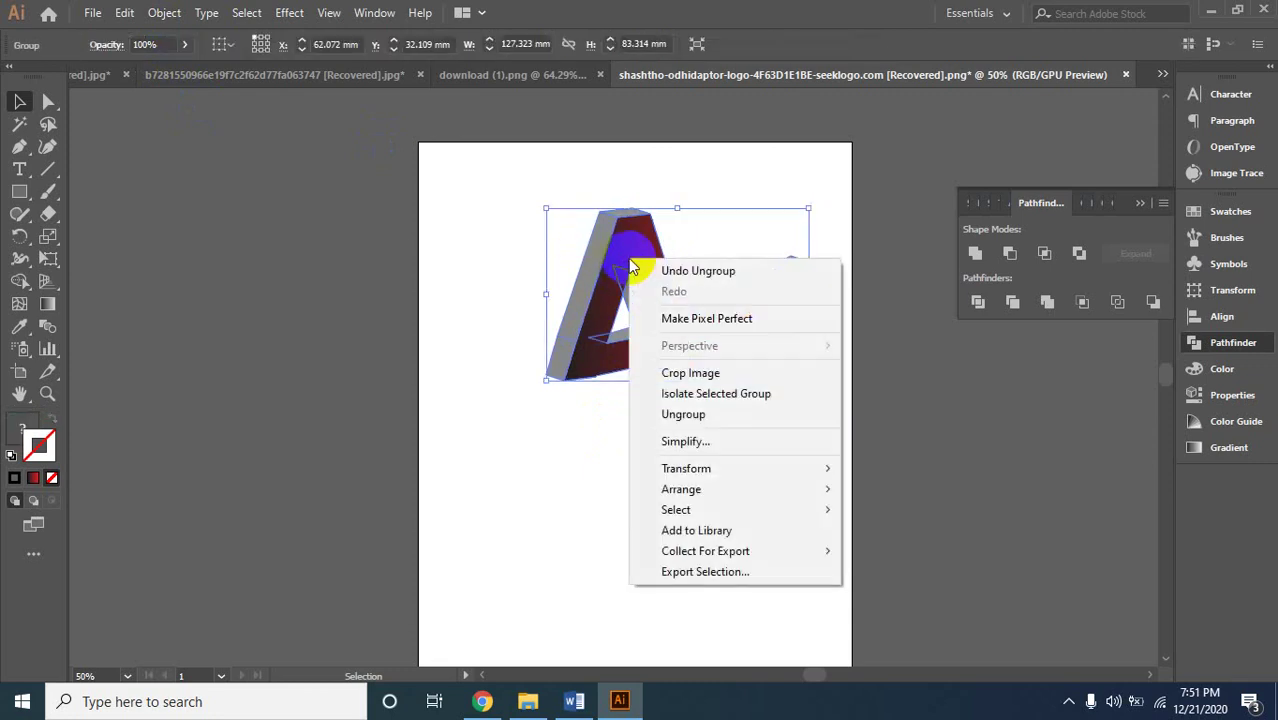
left_click(884, 460)
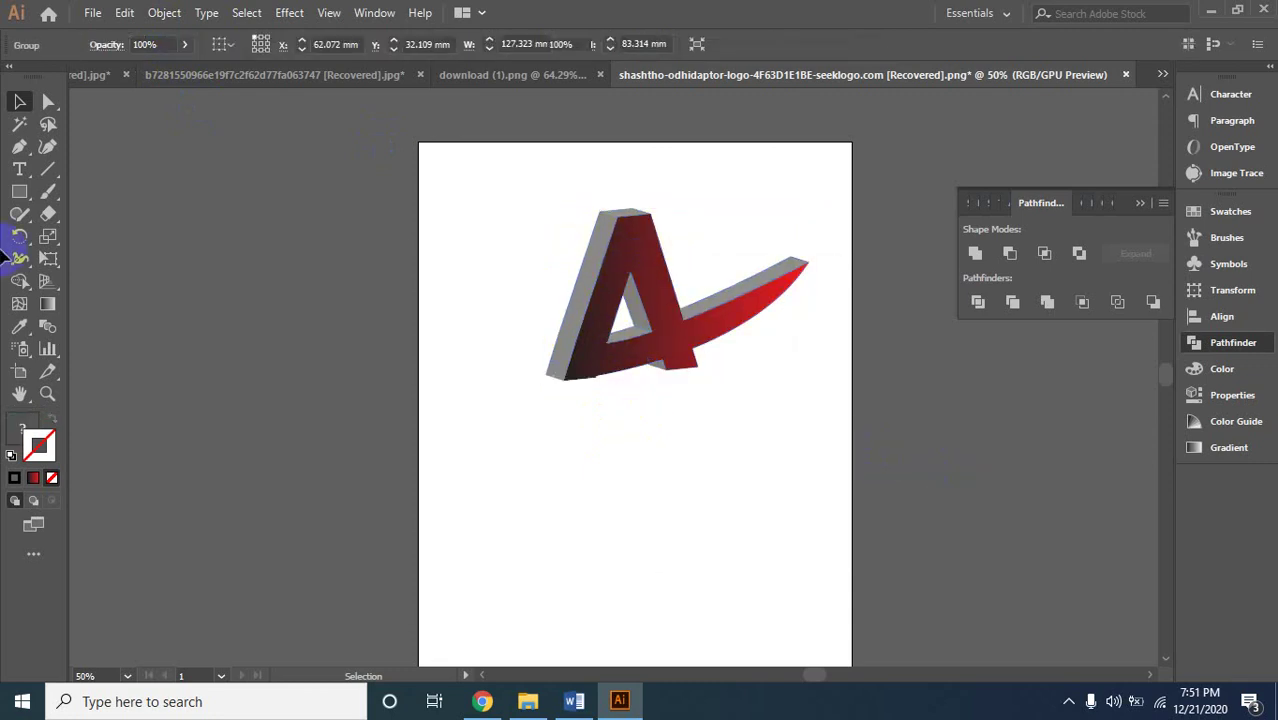
left_click(24, 172)
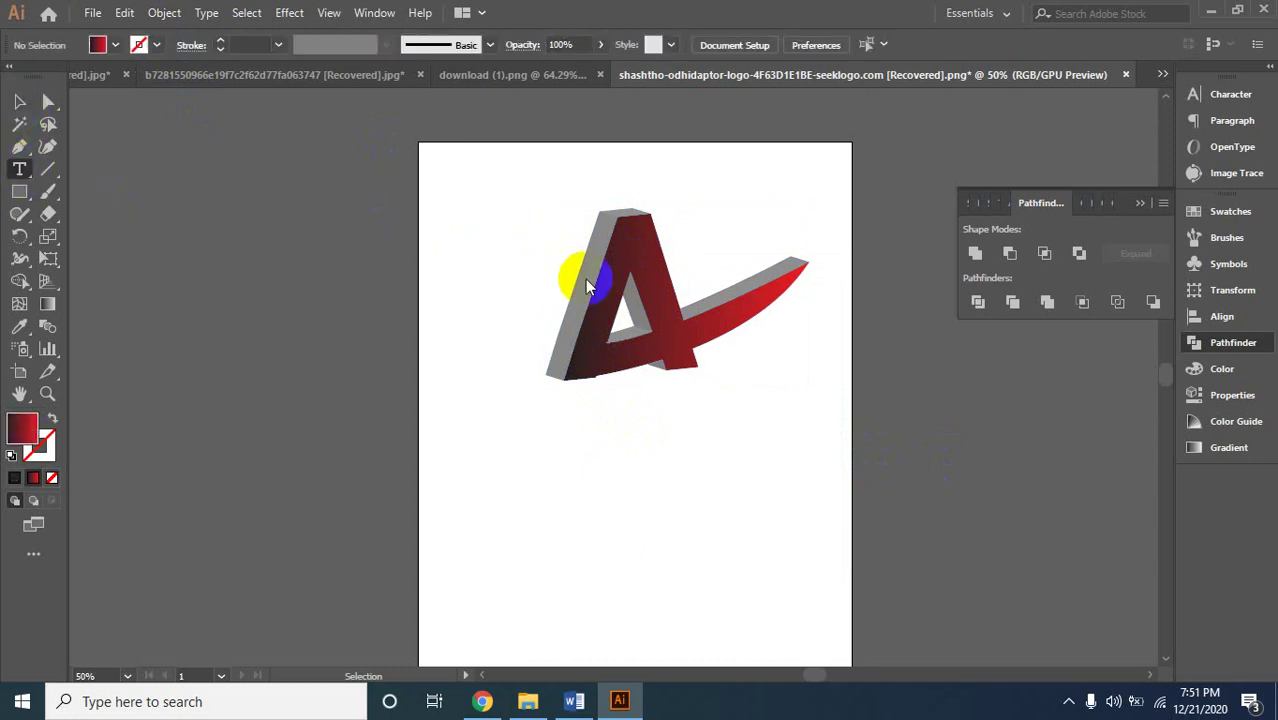
left_click(437, 194)
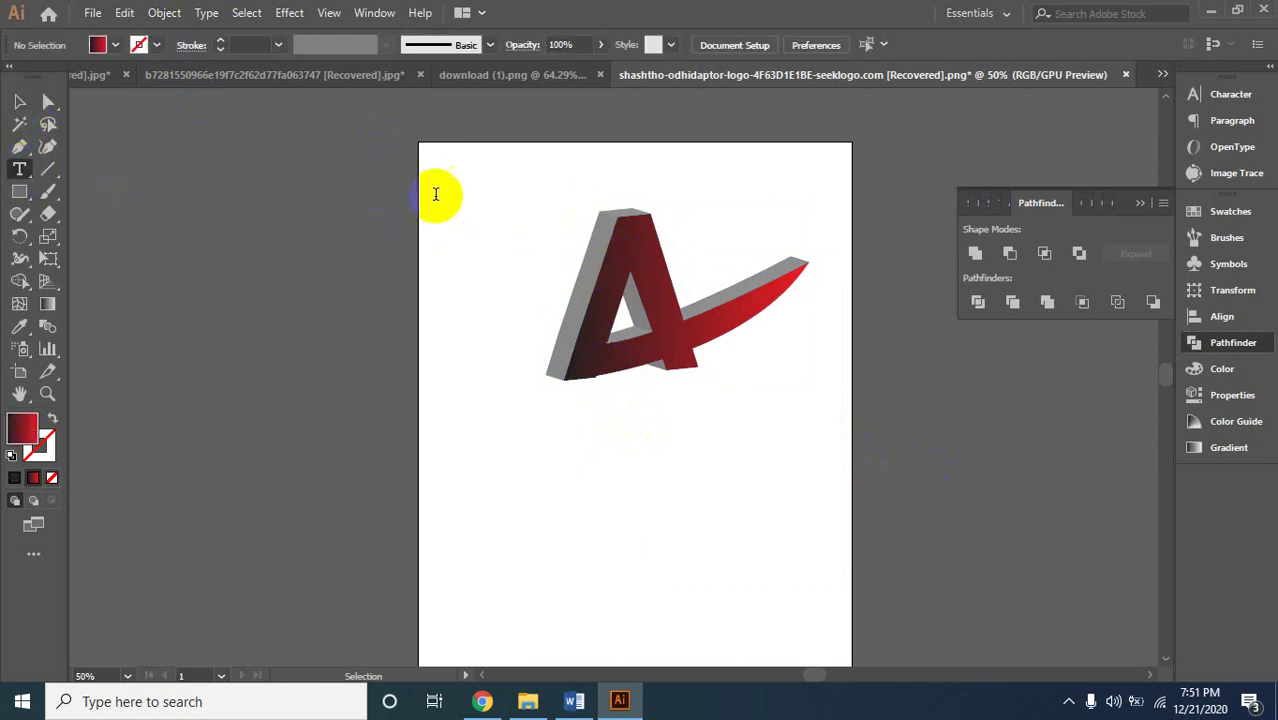
left_click(20, 102)
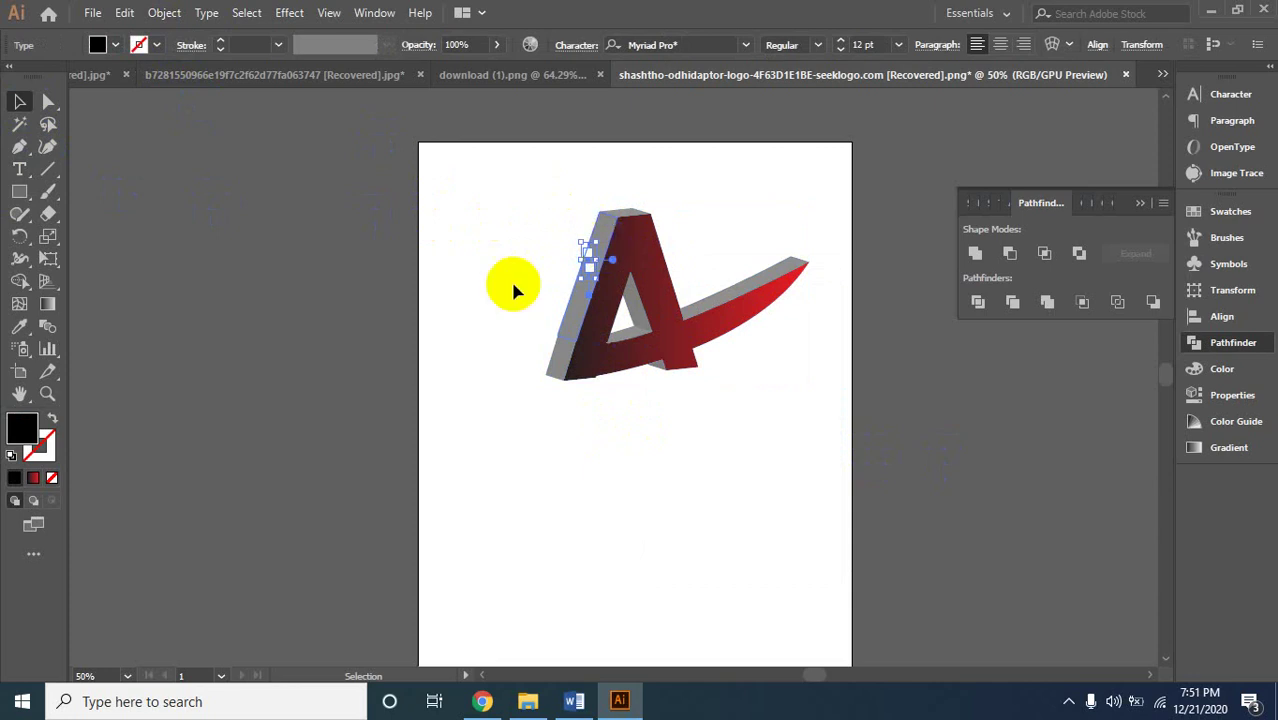
Zoom in on the A, ungroup it again, and select the grey left leg.
left_click_drag(591, 247, 733, 377)
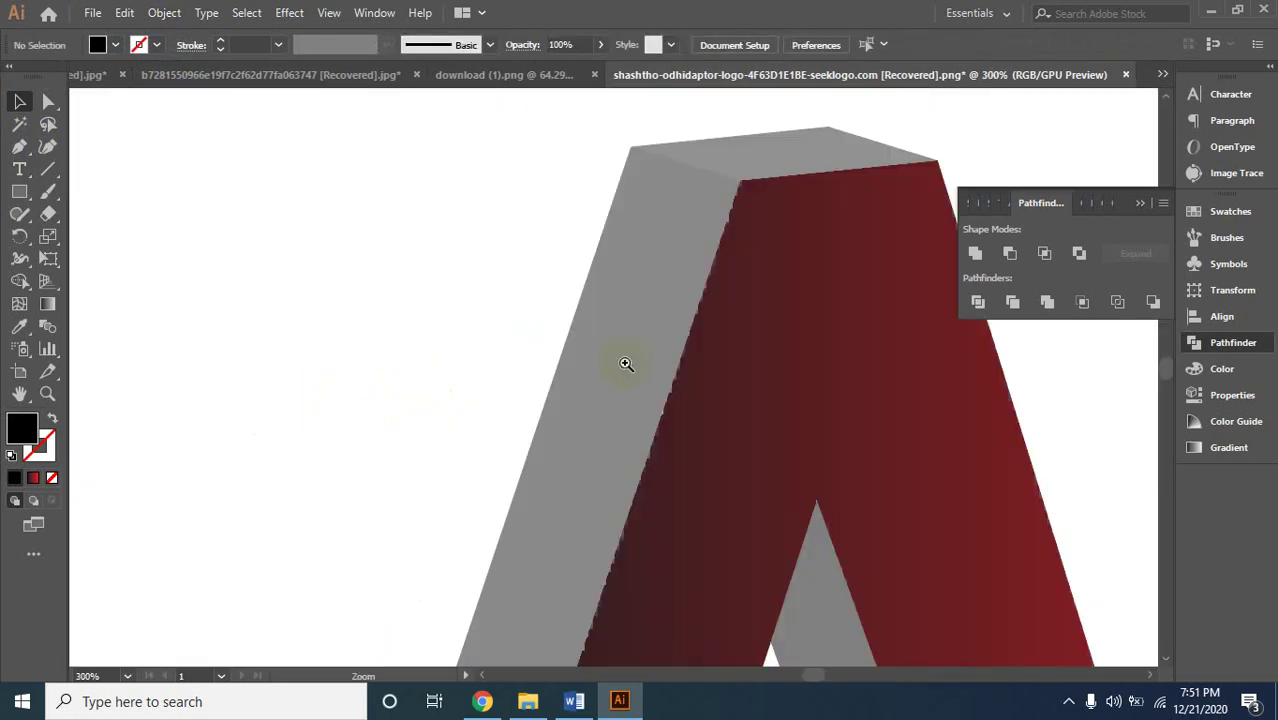
left_click(637, 337)
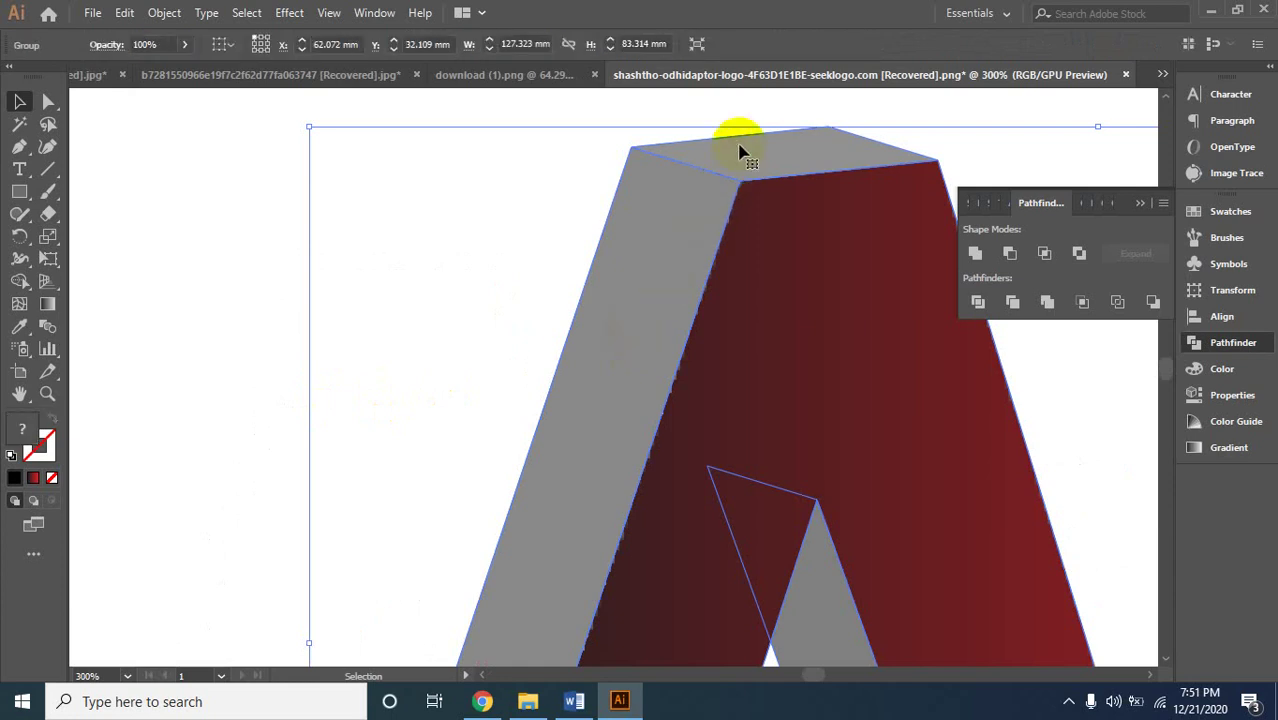
key("ctrl+minus")
key("ctrl+minus")
scroll(658, 457, "down", 5)
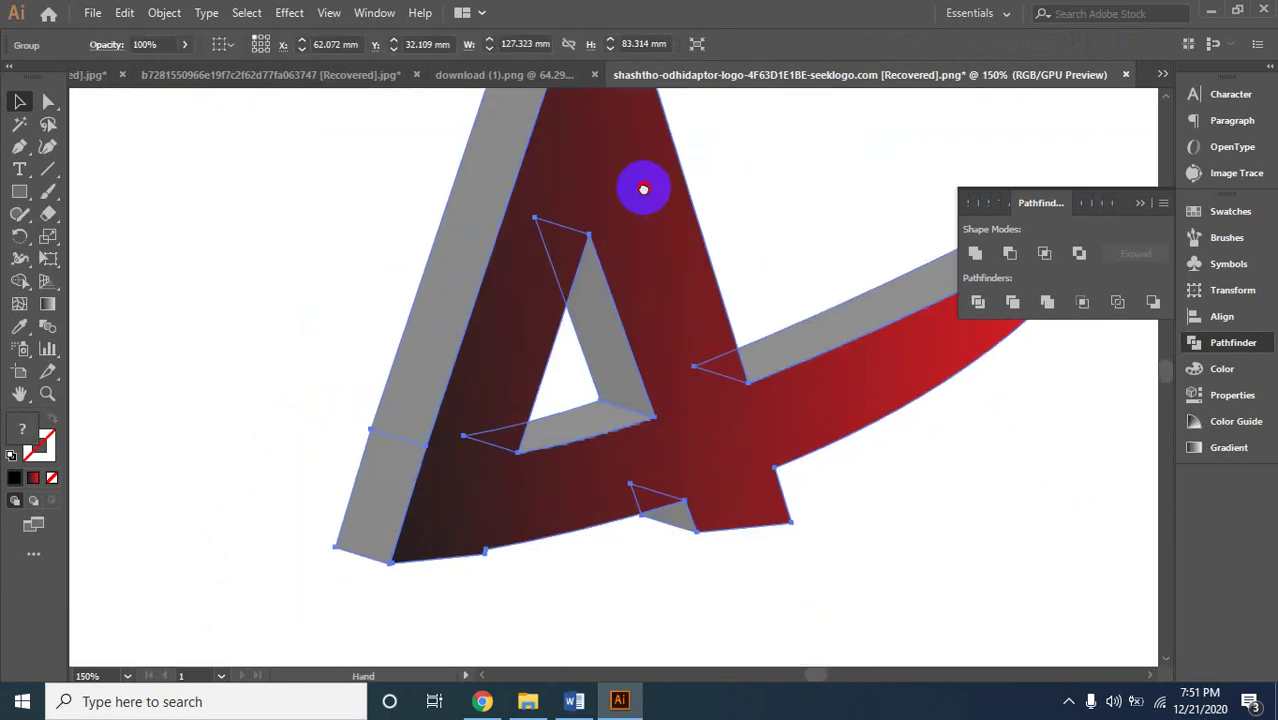
right_click(667, 273)
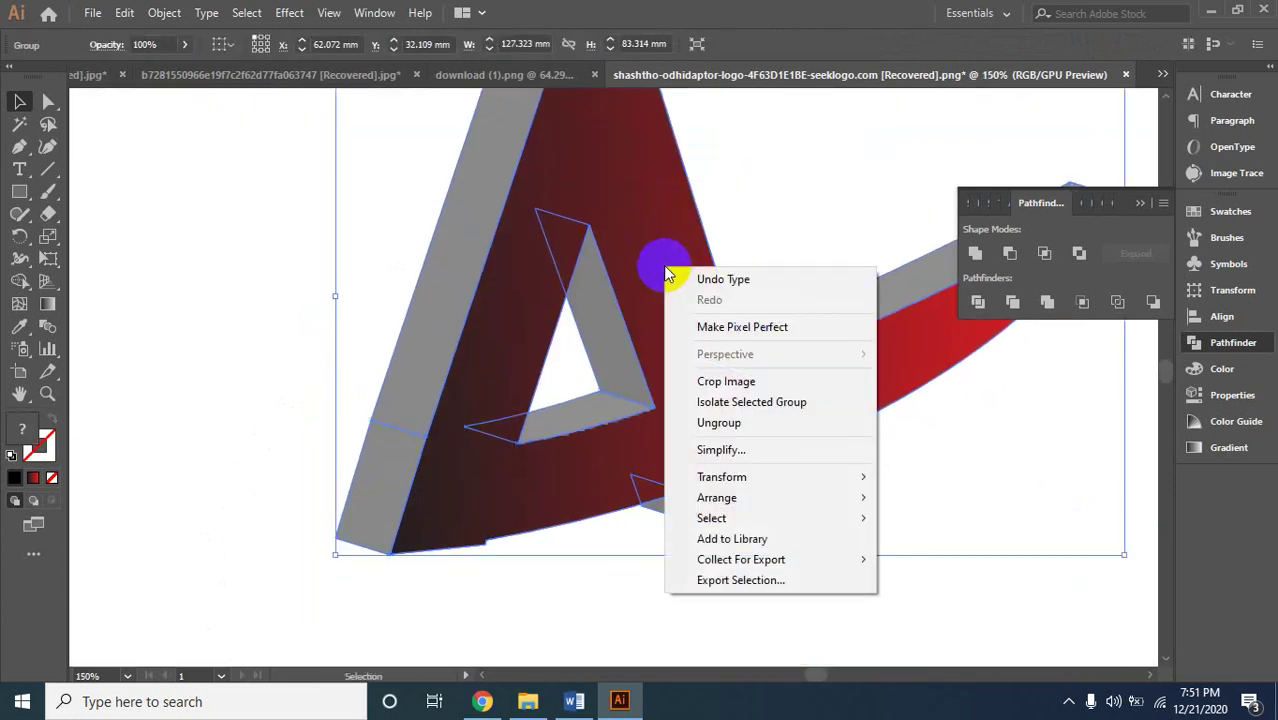
left_click(737, 424)
left_click(333, 457)
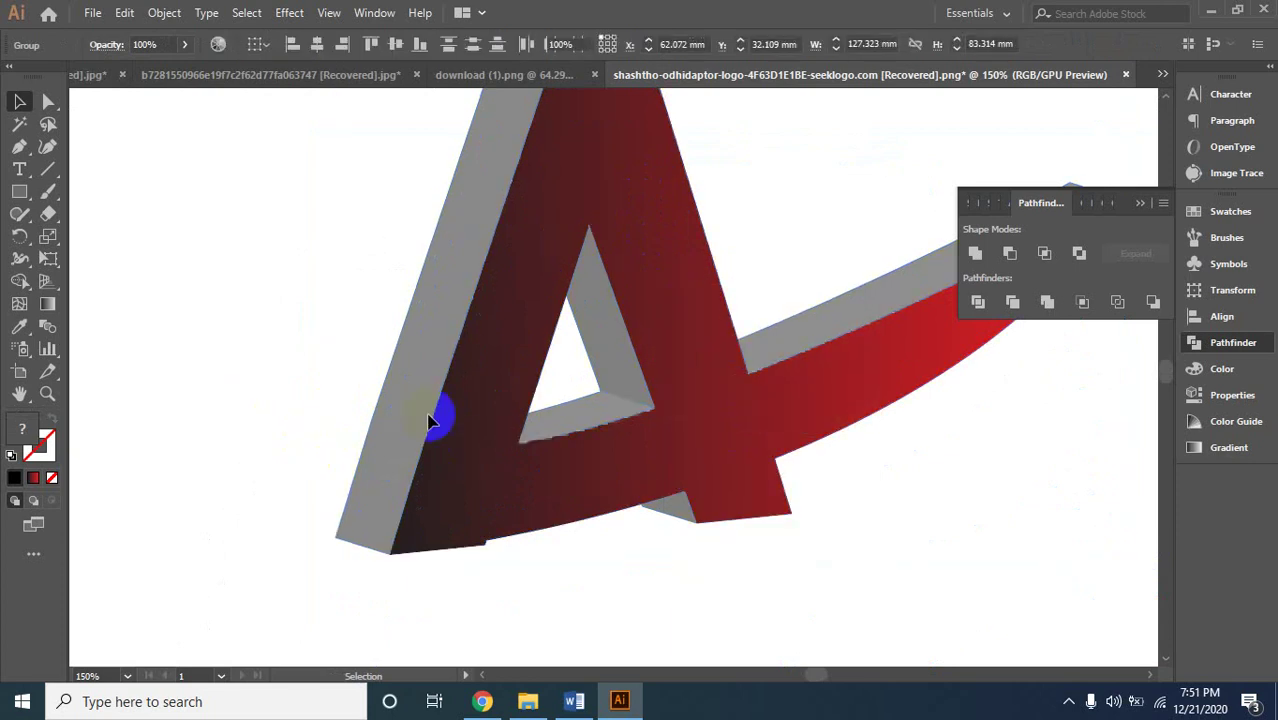
left_click(650, 332)
left_click(417, 334)
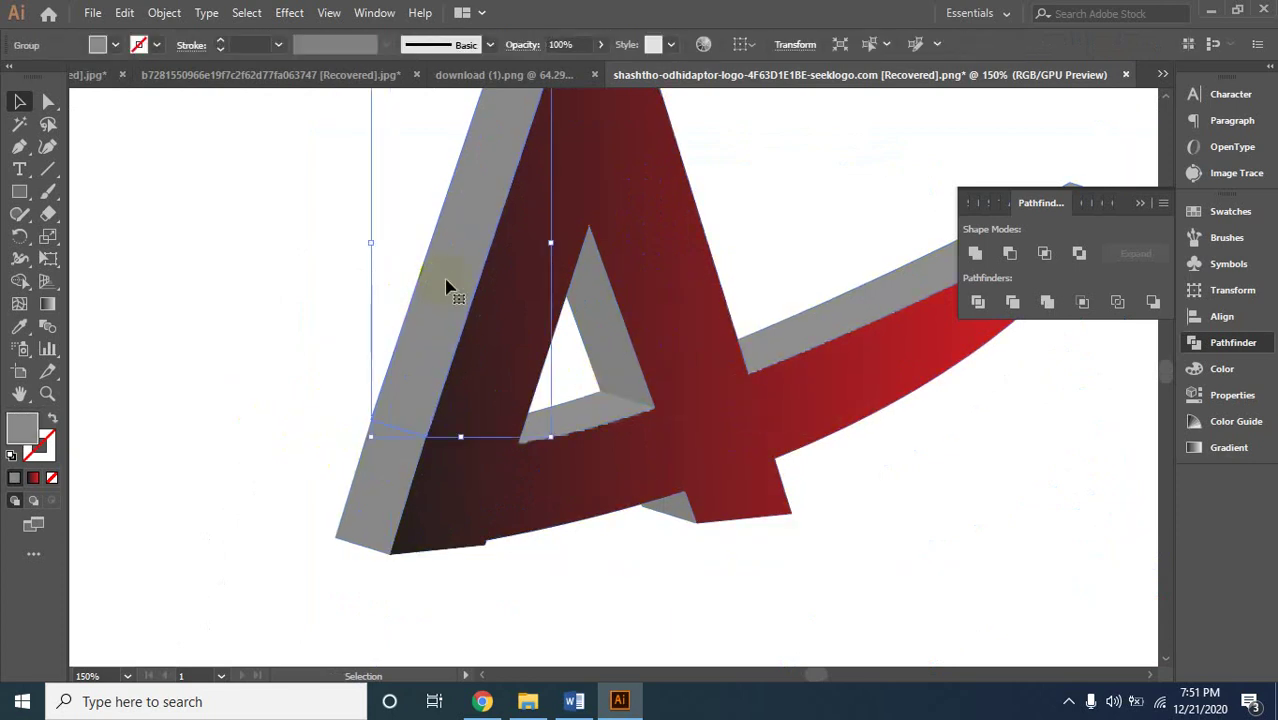
Marquee-select the grey left side-face pieces and Unite them in Pathfinder.
scroll(445, 285, "up", 3)
scroll(384, 482, "down", 2)
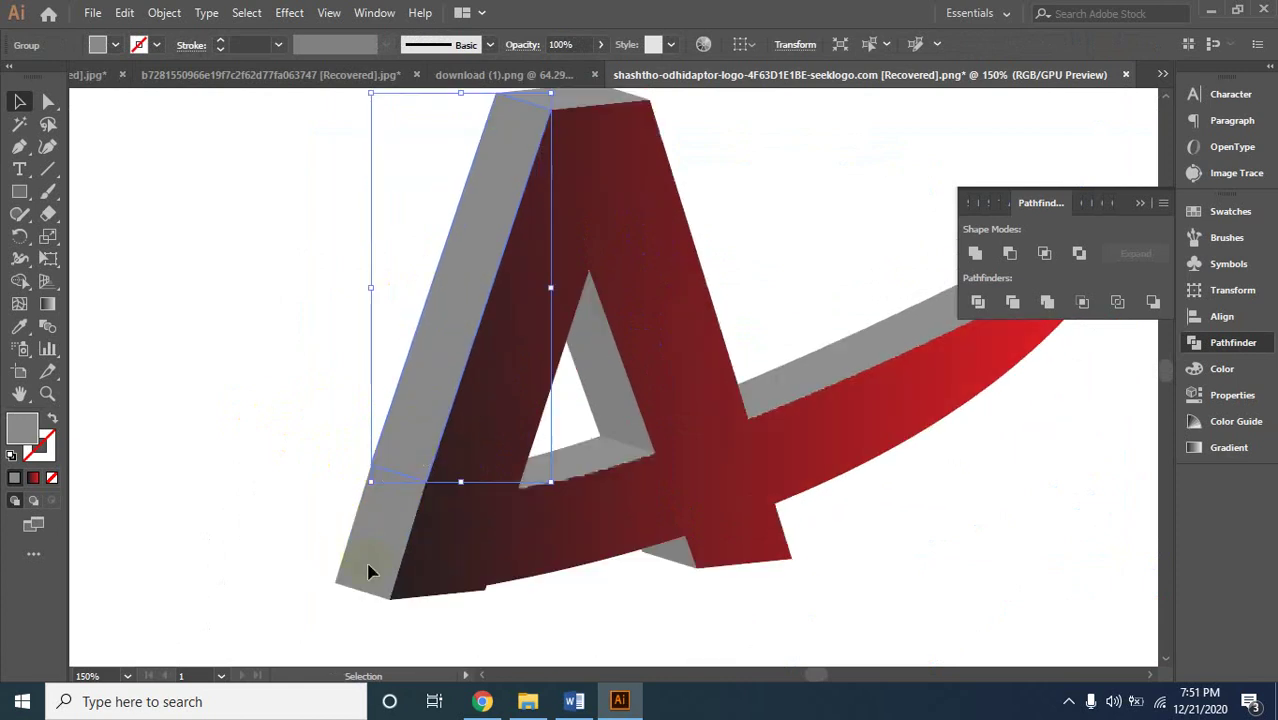
left_click(300, 394)
mouse_move(350, 357)
left_mouse_down()
mouse_move(407, 557)
mouse_move(397, 538)
left_mouse_up()
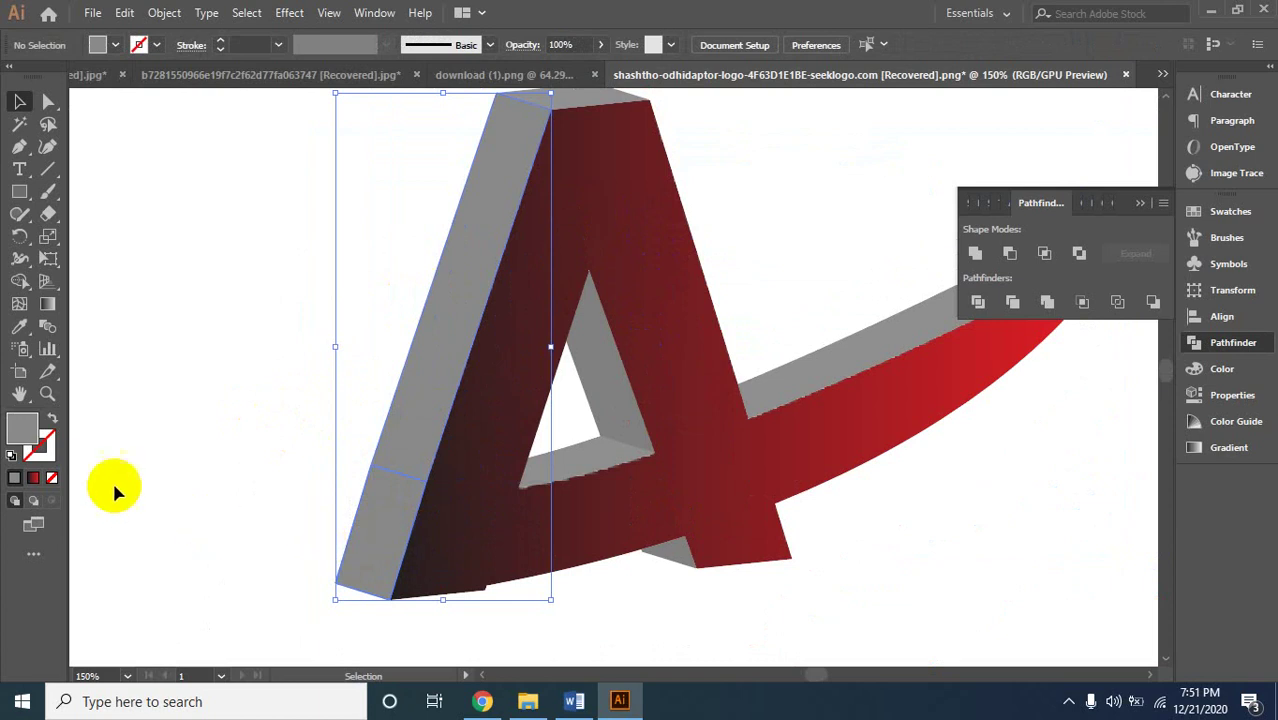
left_click(1013, 298)
left_click(979, 255)
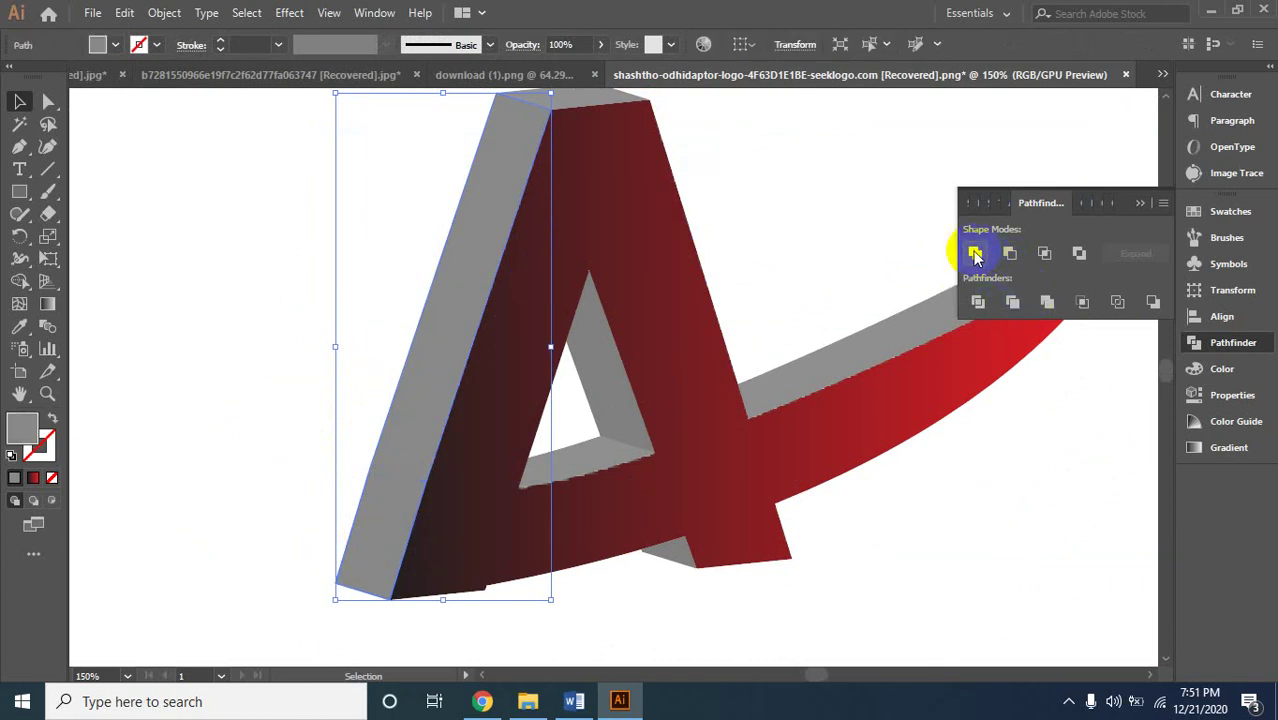
Check the other grey faces, then fill the A's left face with the red gradient.
left_click(808, 383)
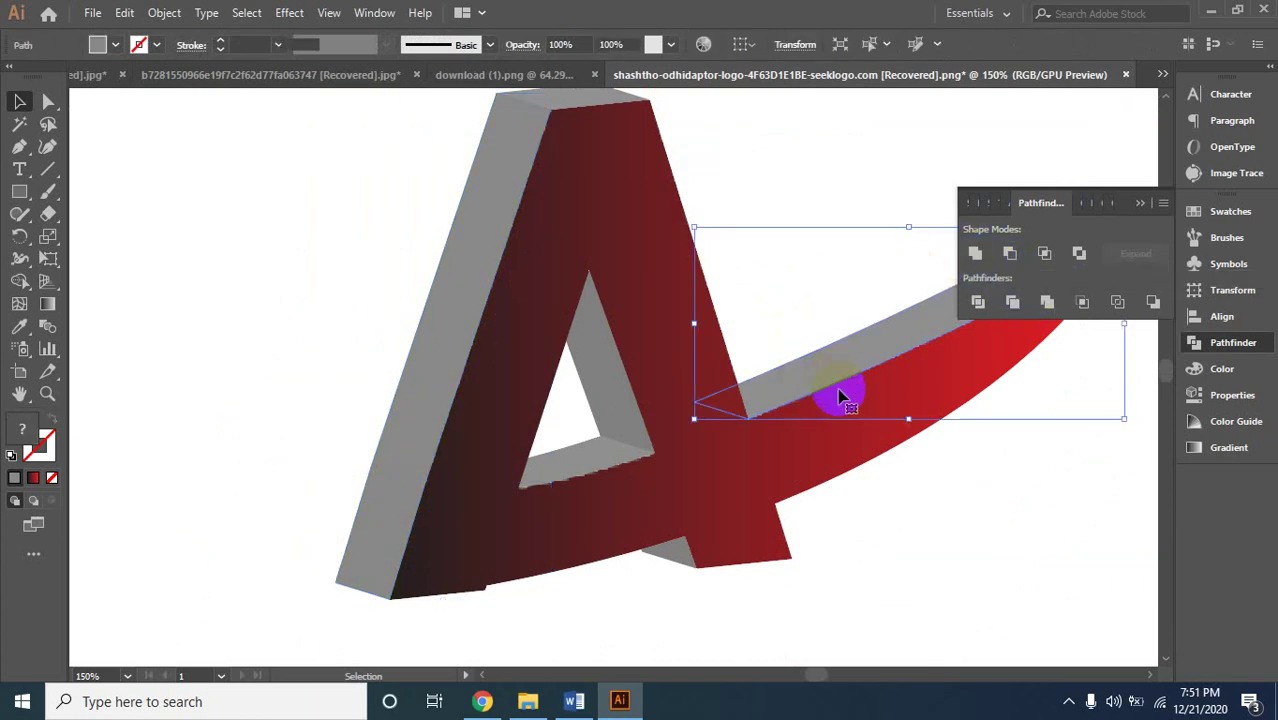
scroll(845, 410, "up", 2)
left_click(622, 491)
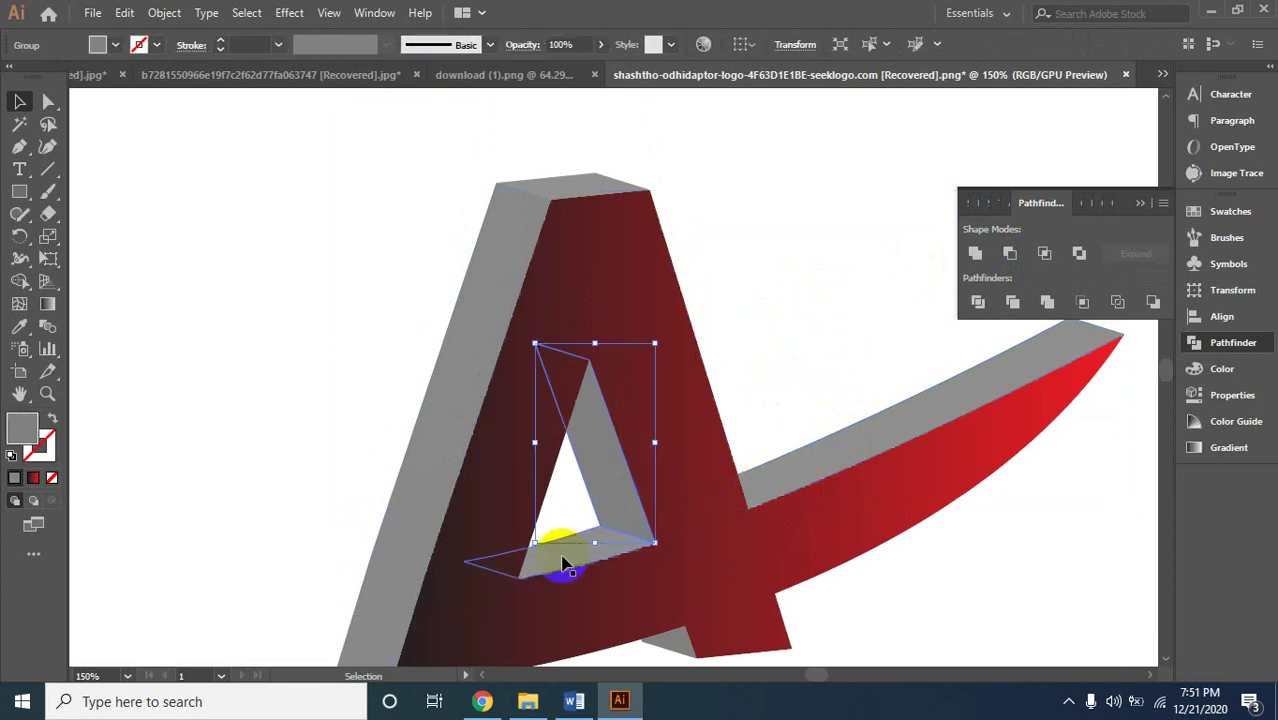
left_click(560, 565)
left_click(586, 193)
scroll(740, 500, "down", 2)
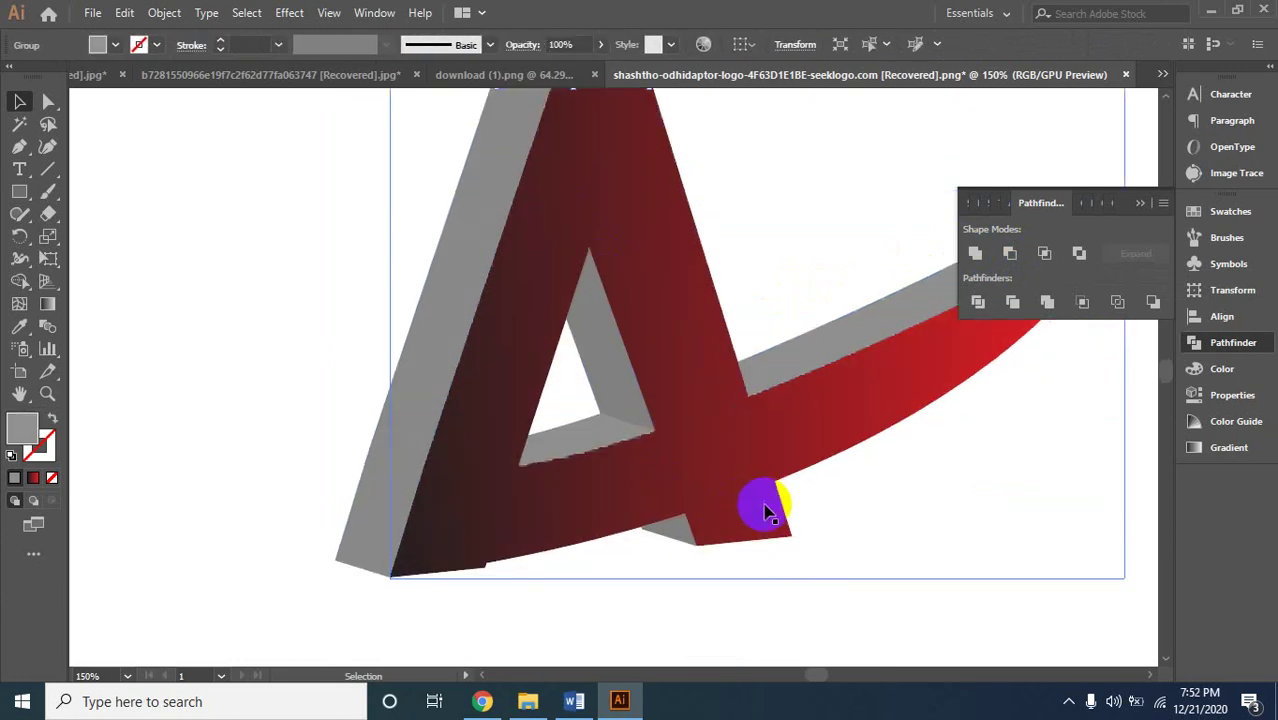
left_click(685, 530)
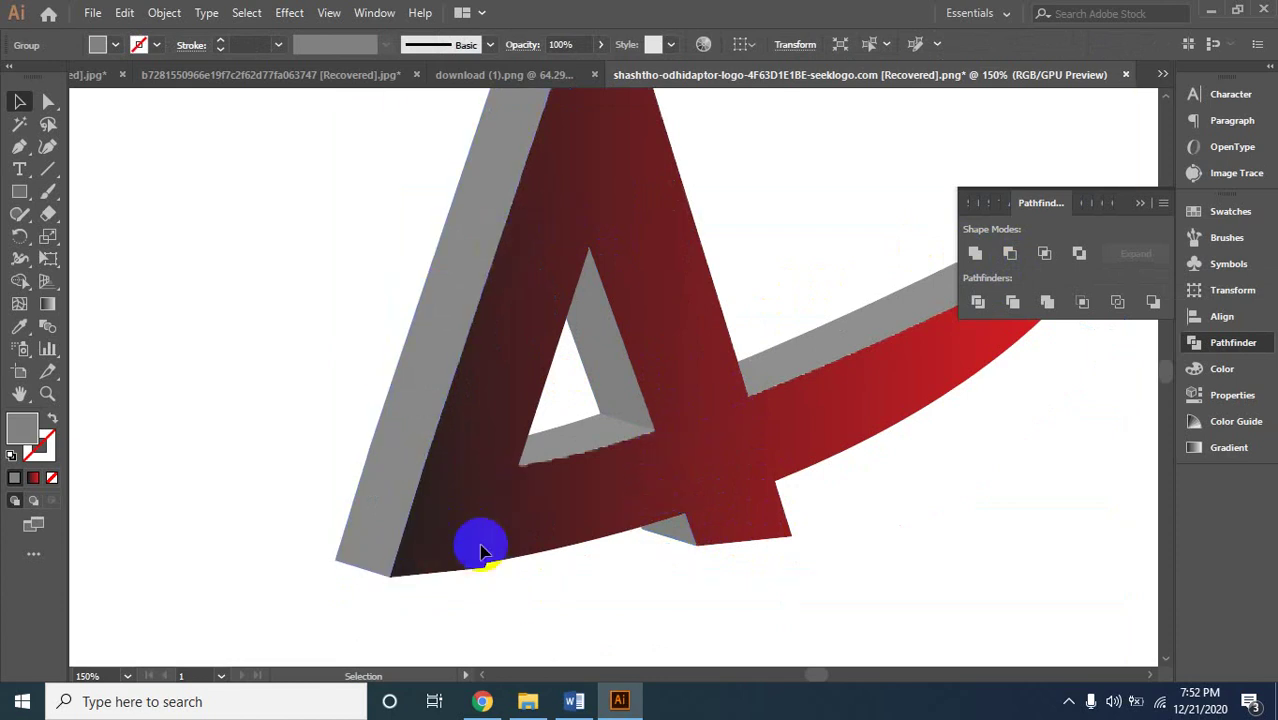
left_click(521, 268)
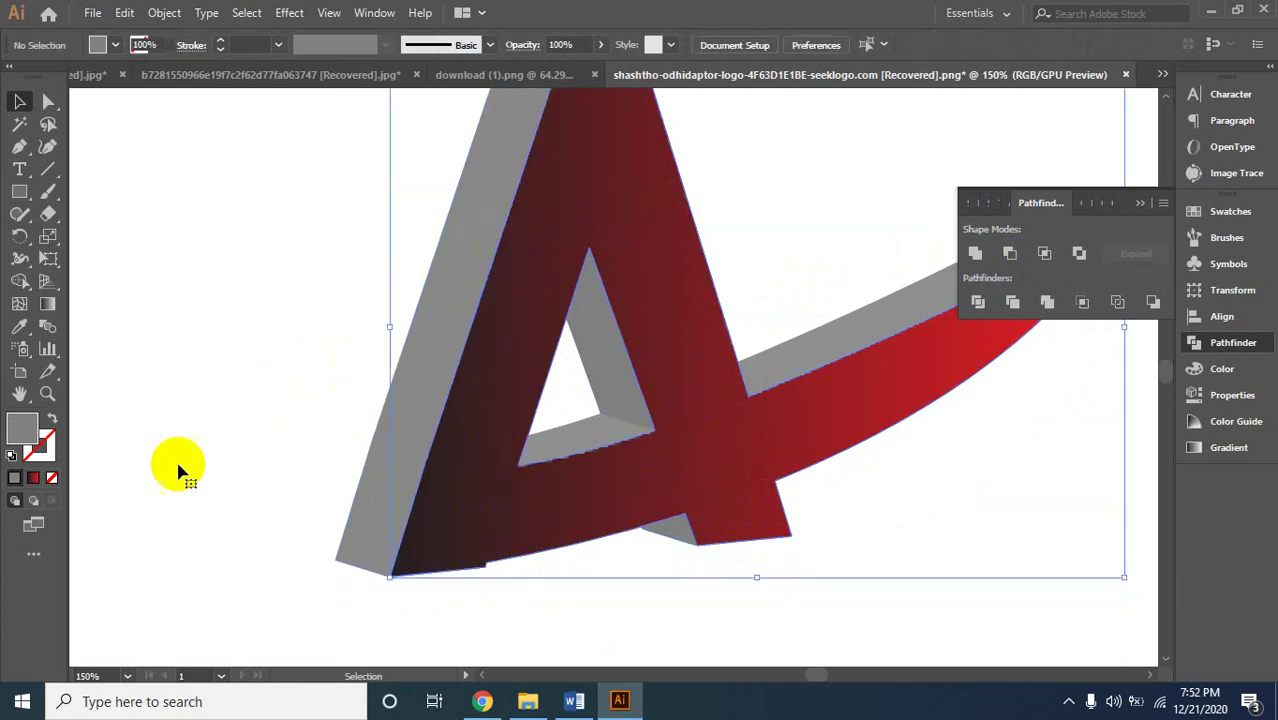
left_click(433, 364)
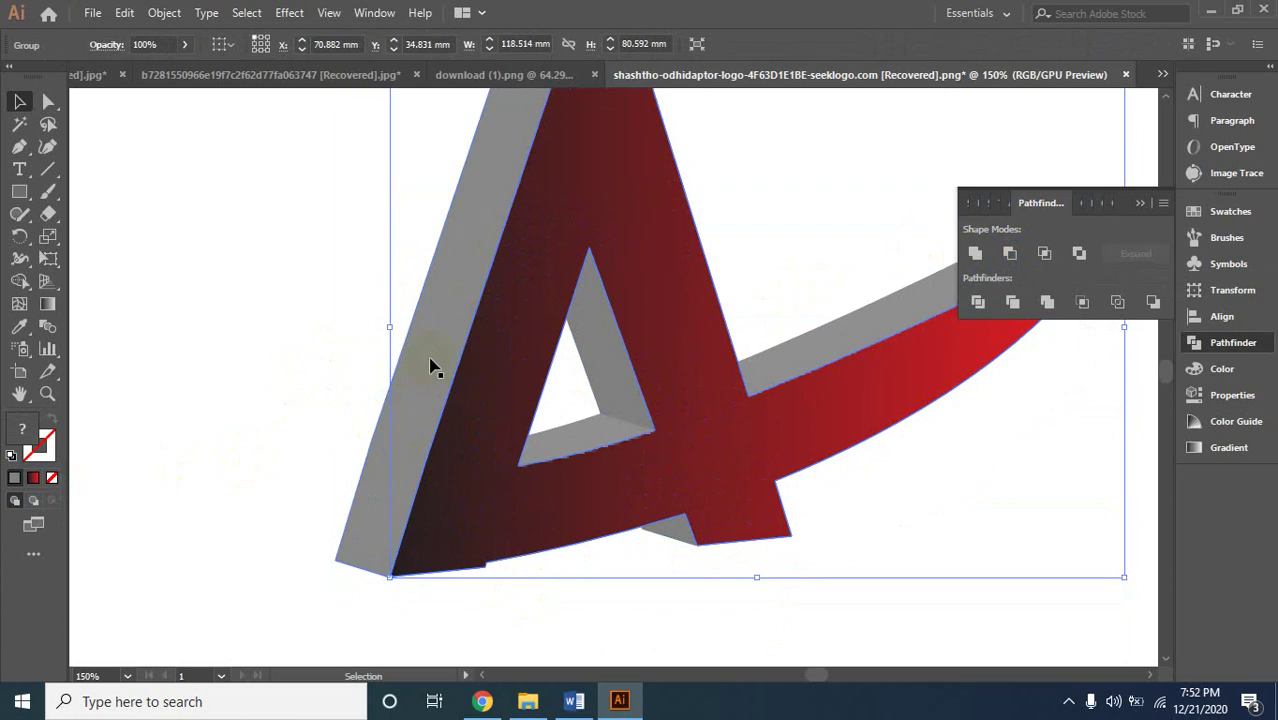
left_click(33, 478)
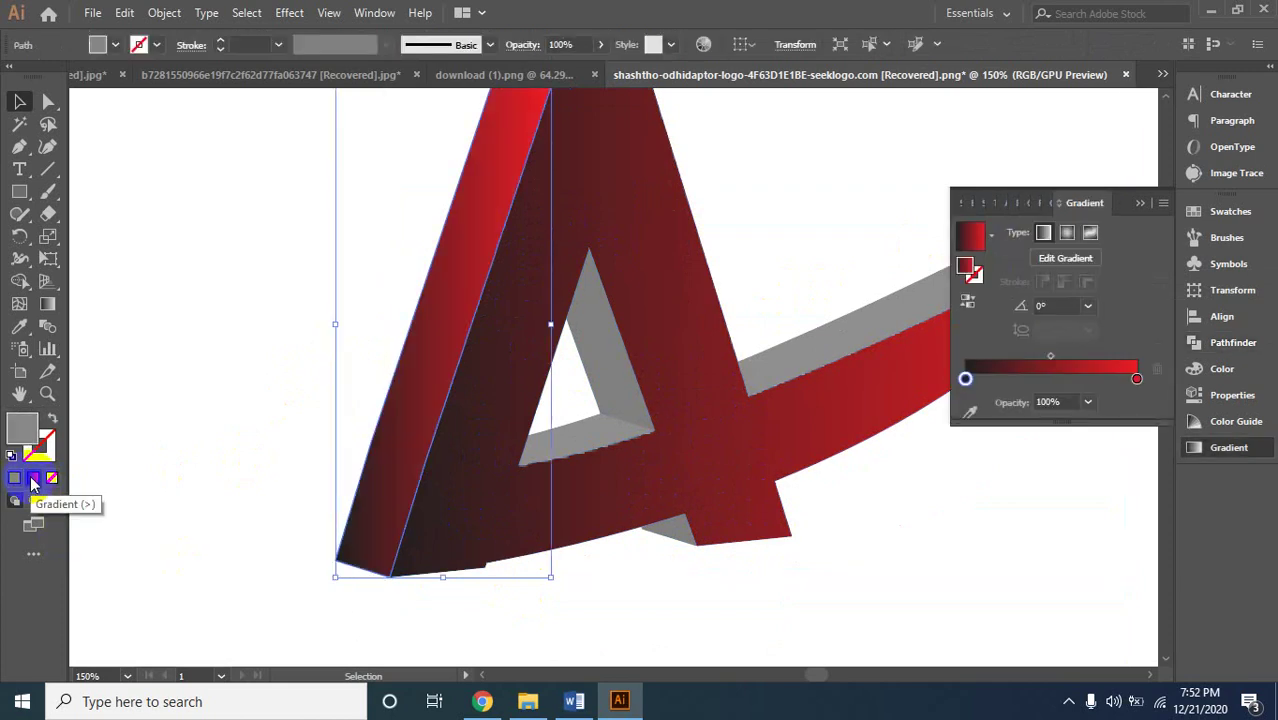
Fill the A's grey top face and inner triangle face with the red gradient.
left_click(585, 330)
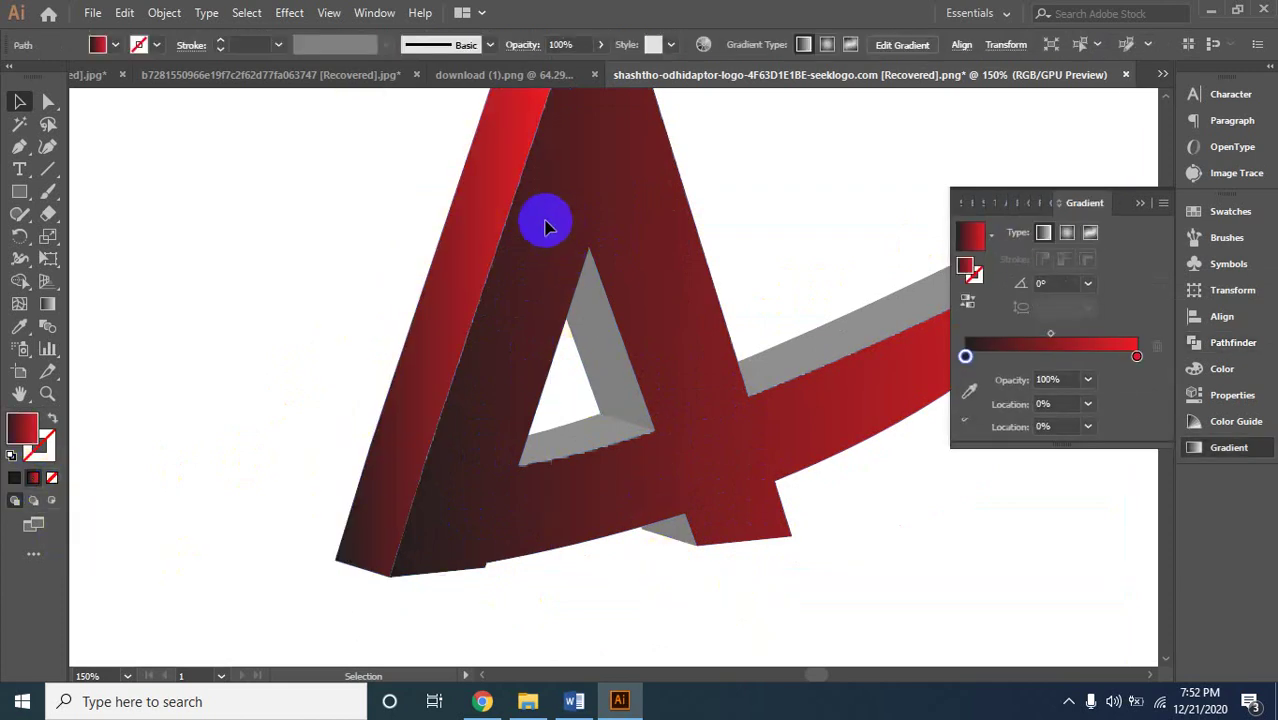
key("ctrl+minus")
left_click(633, 292)
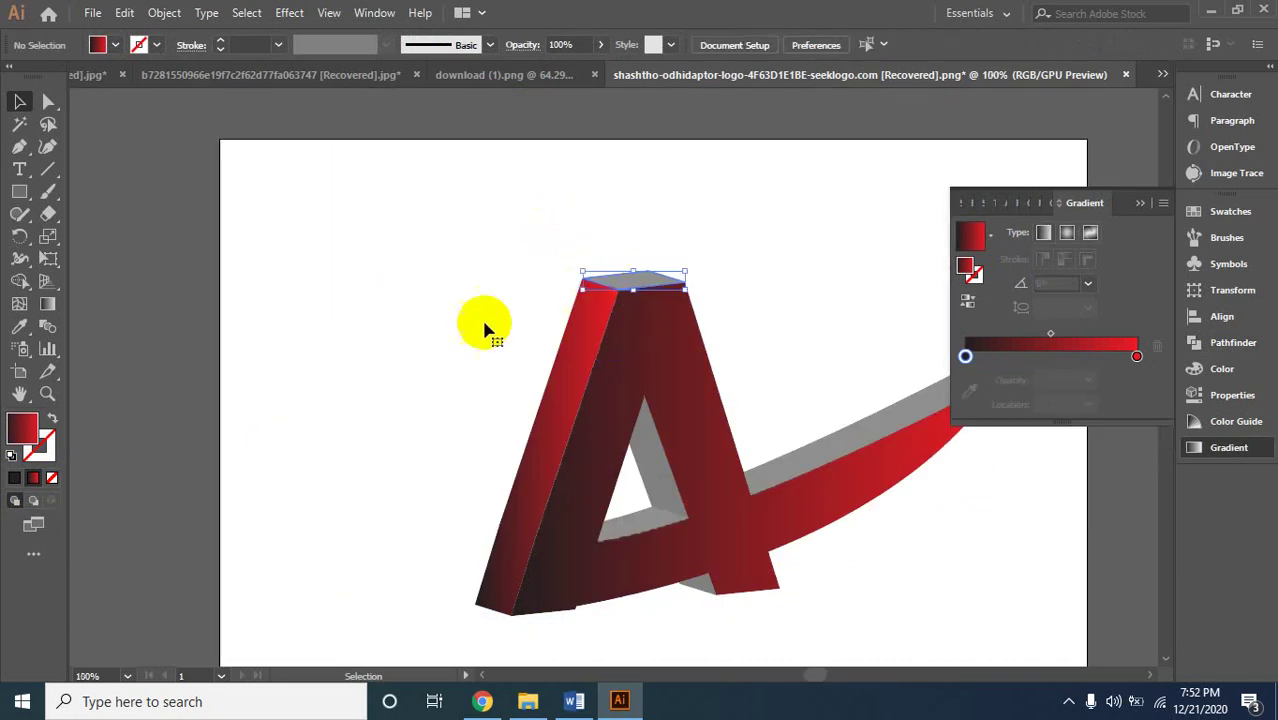
left_click(34, 481)
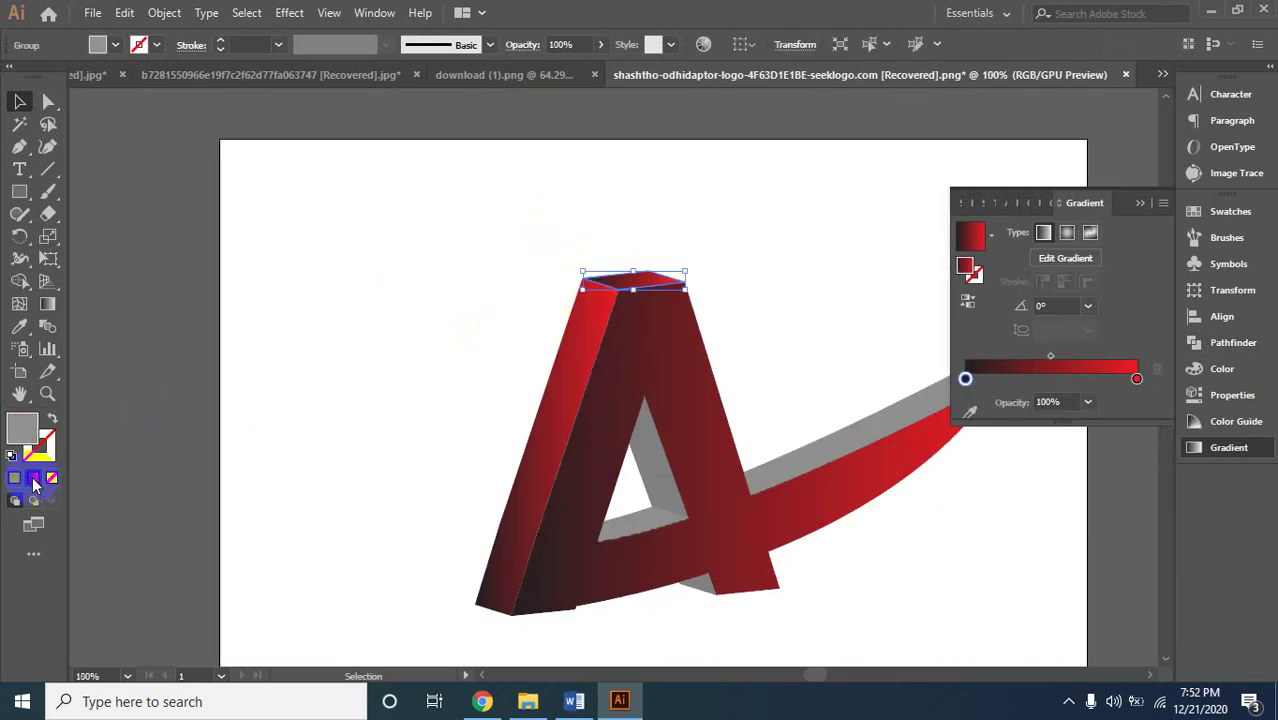
left_click(34, 482)
left_click(766, 602)
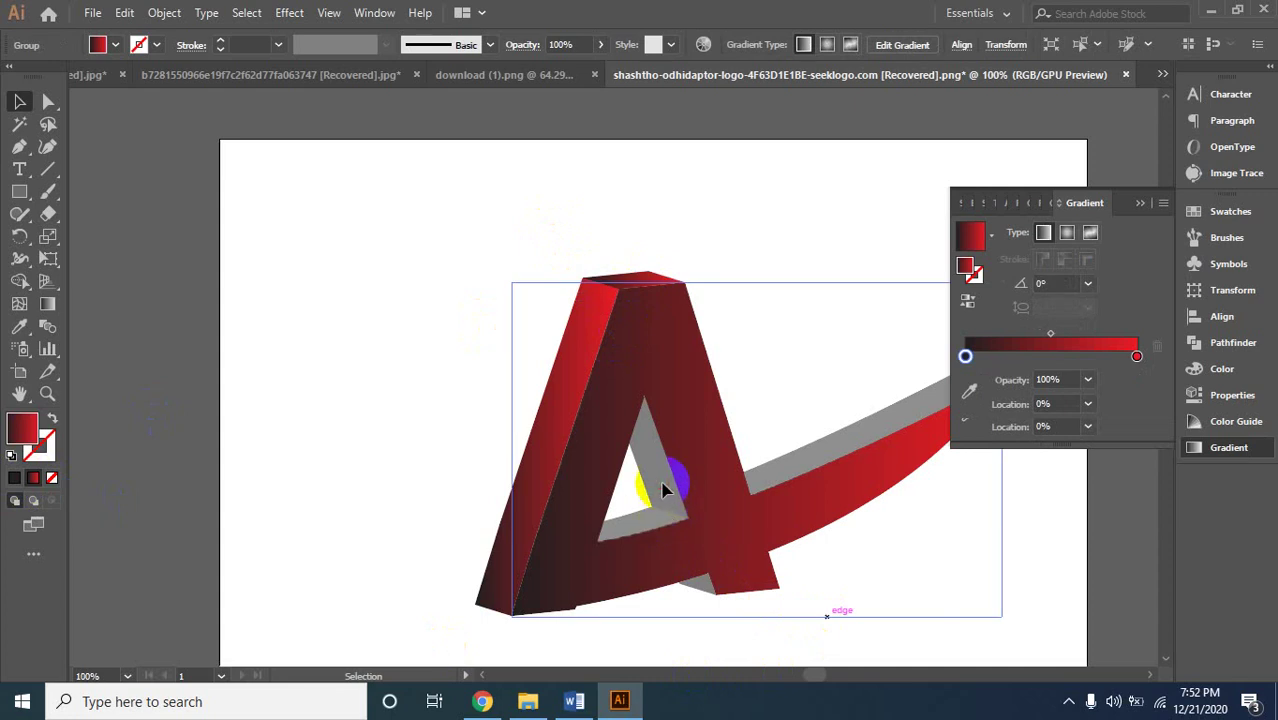
left_click(663, 490)
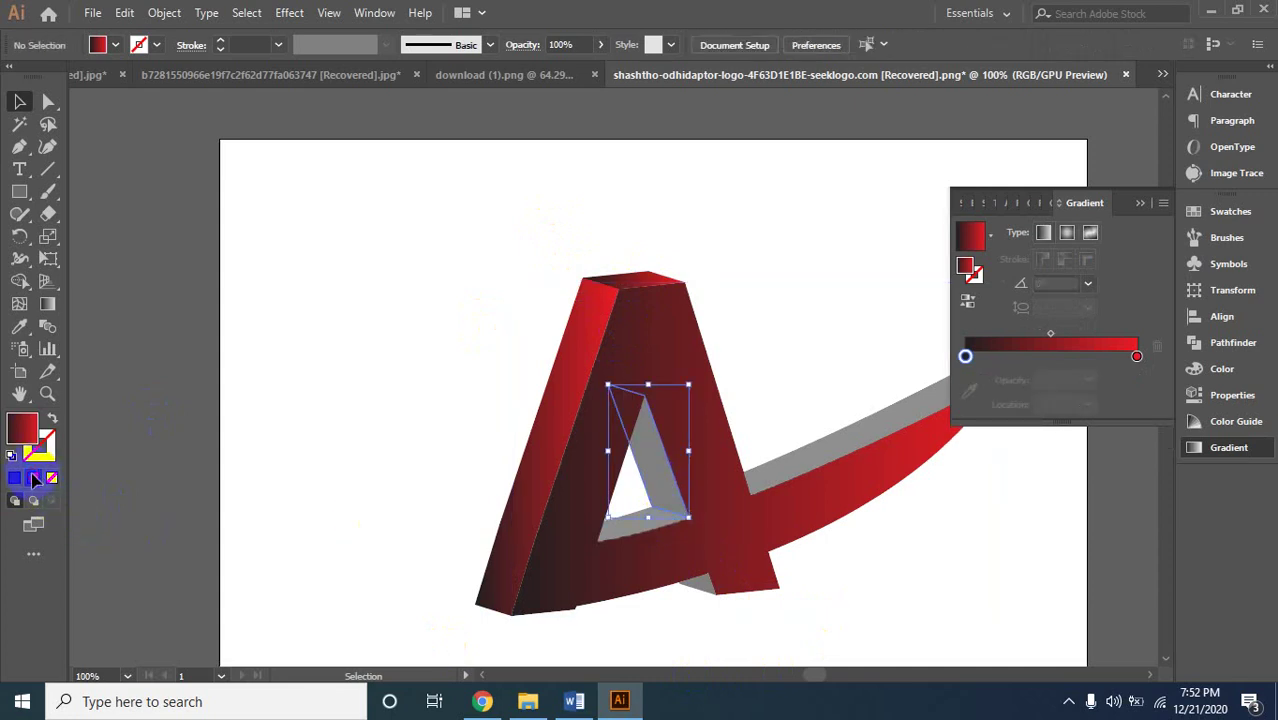
key("period")
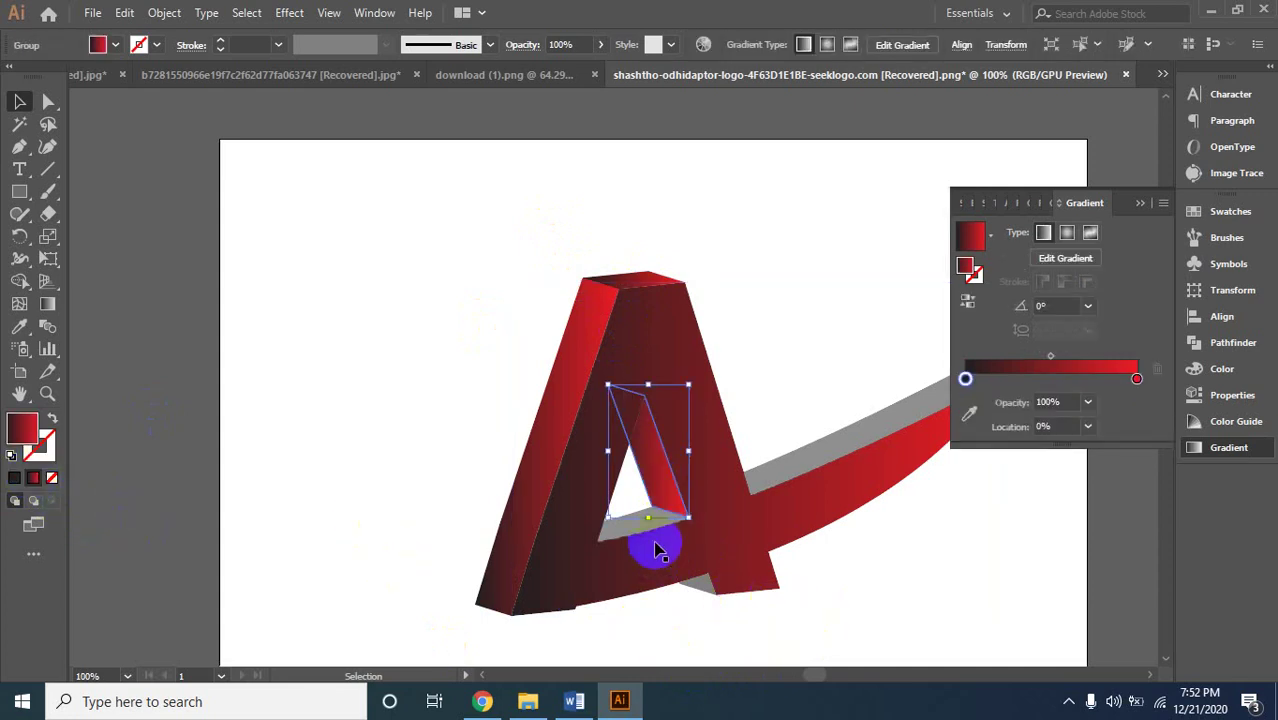
Fill the small grey face at the A's base with the red gradient, then try the swoosh band.
left_click(640, 535)
left_click(651, 563)
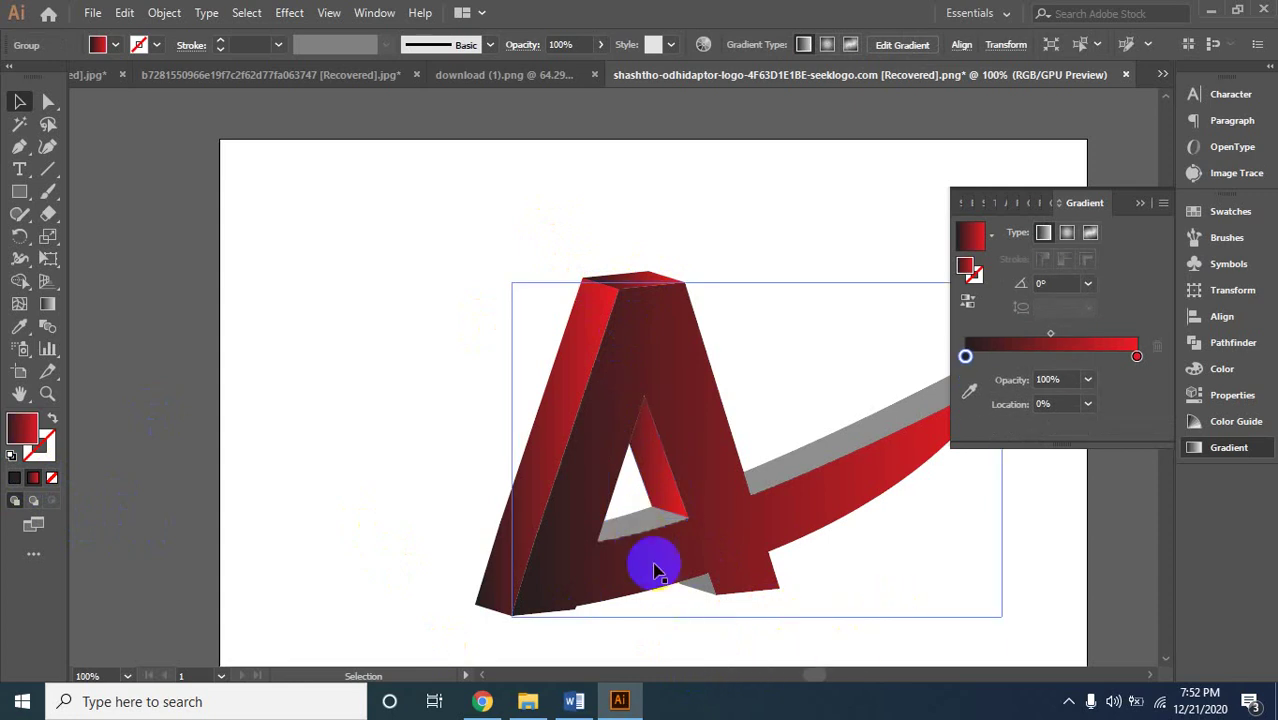
left_click(644, 533)
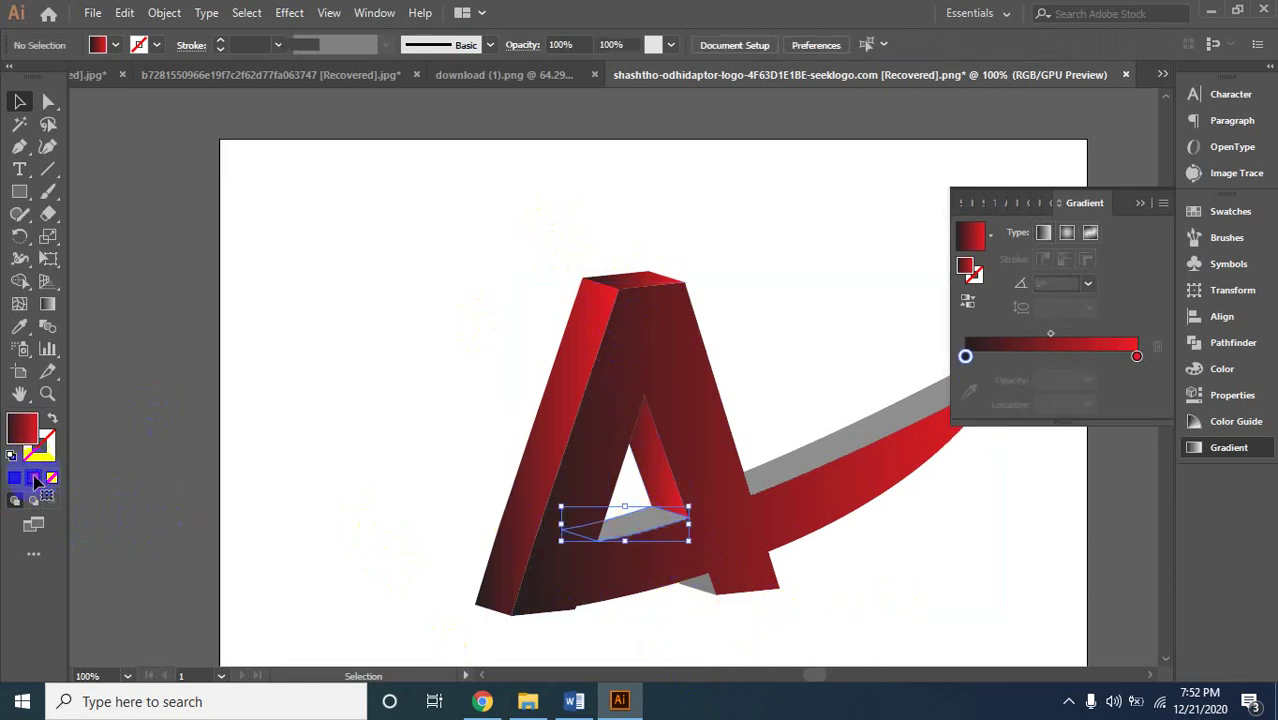
left_click(575, 563)
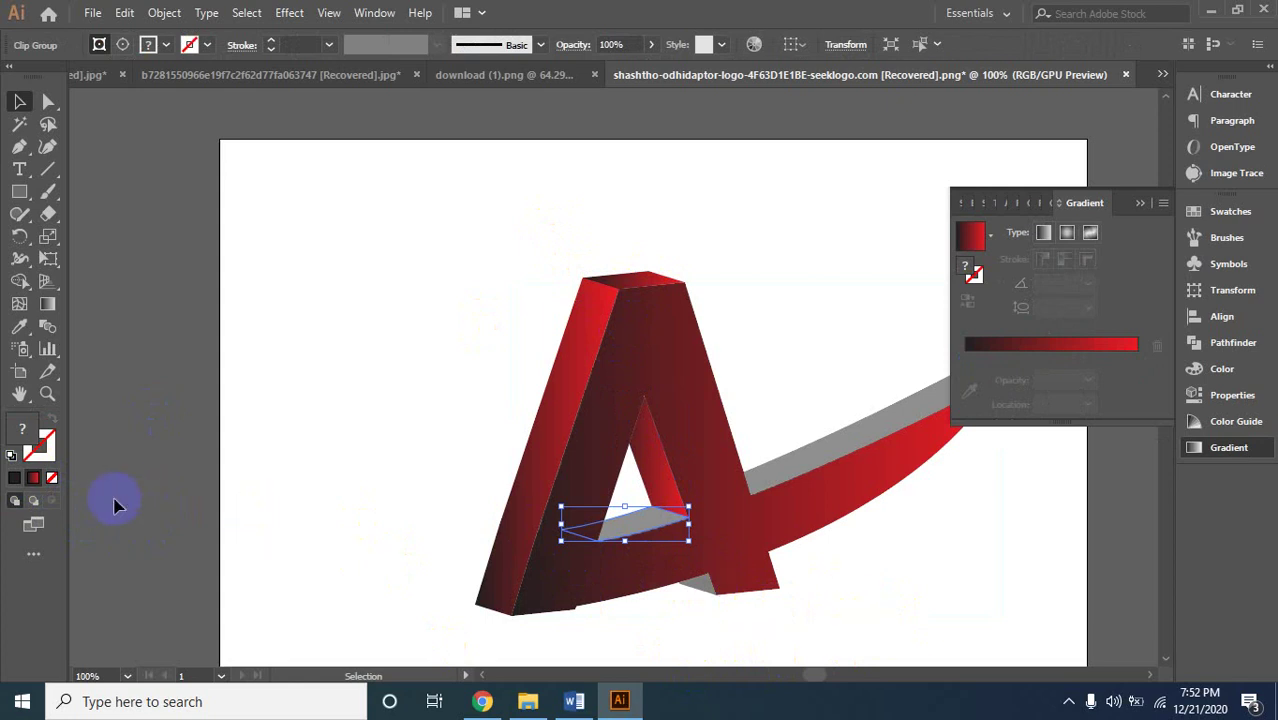
left_click(835, 630)
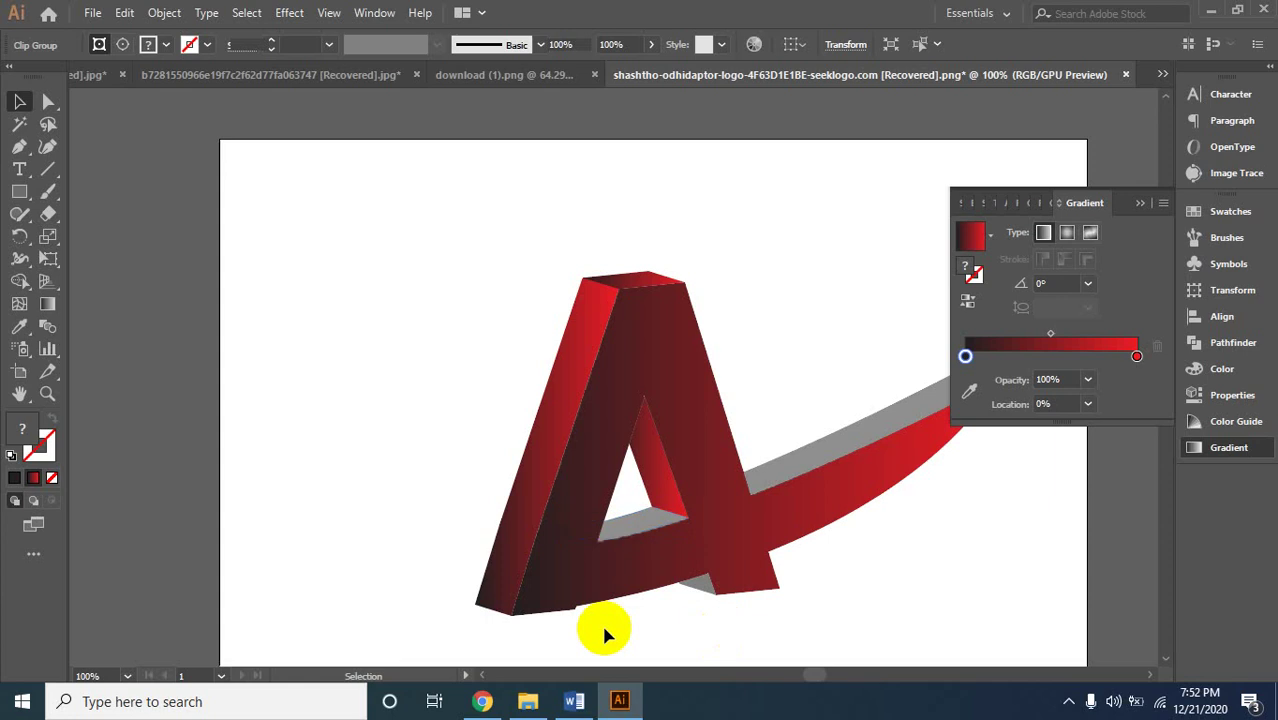
left_click(650, 527)
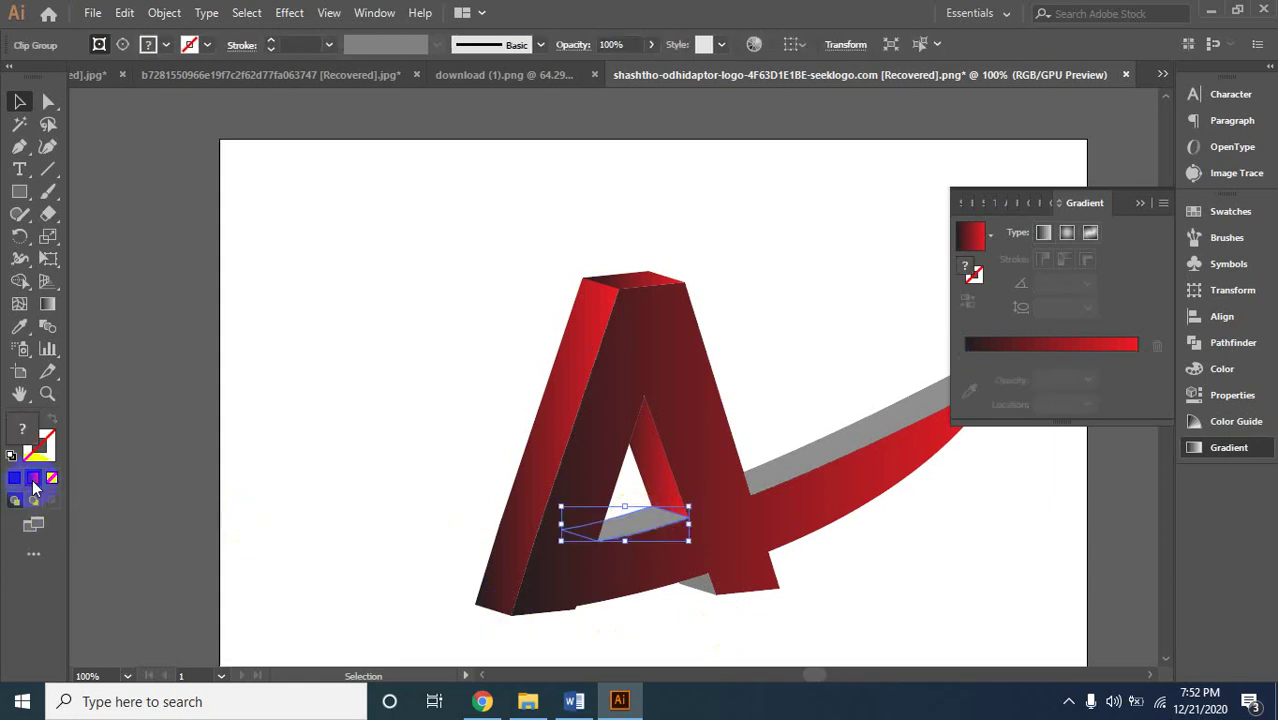
left_click(730, 629)
left_click(701, 589)
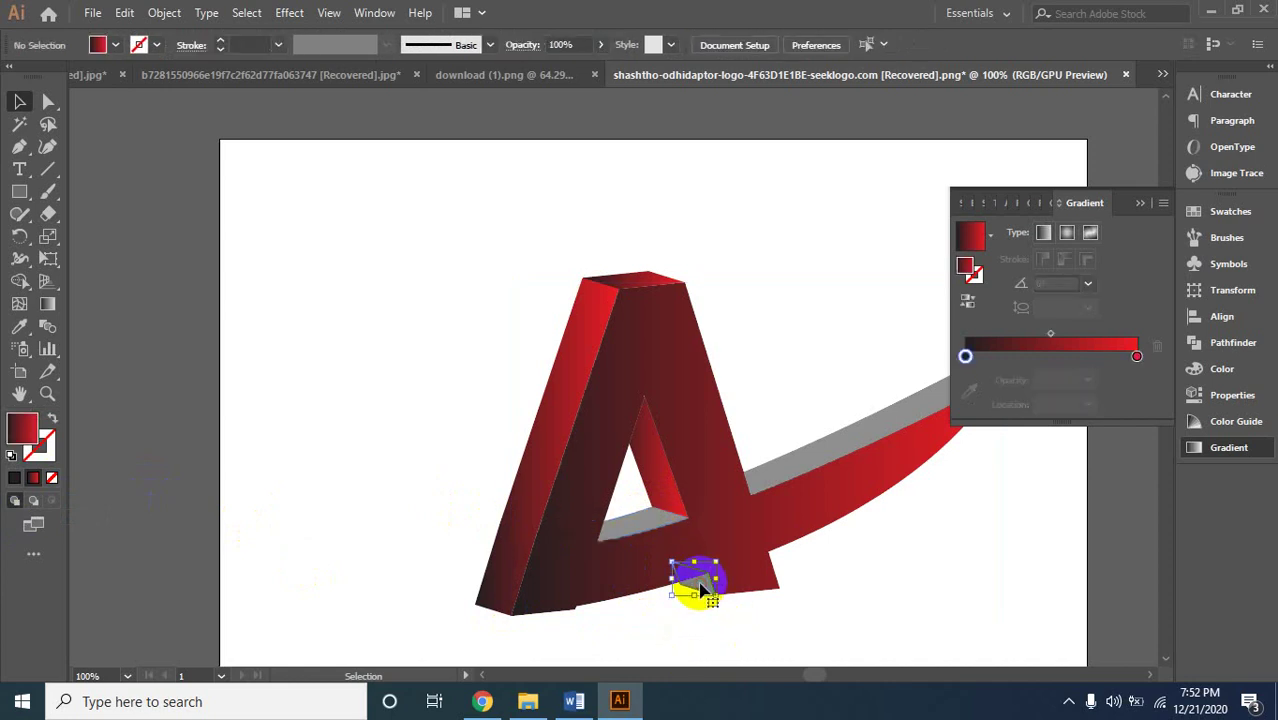
left_click(18, 434)
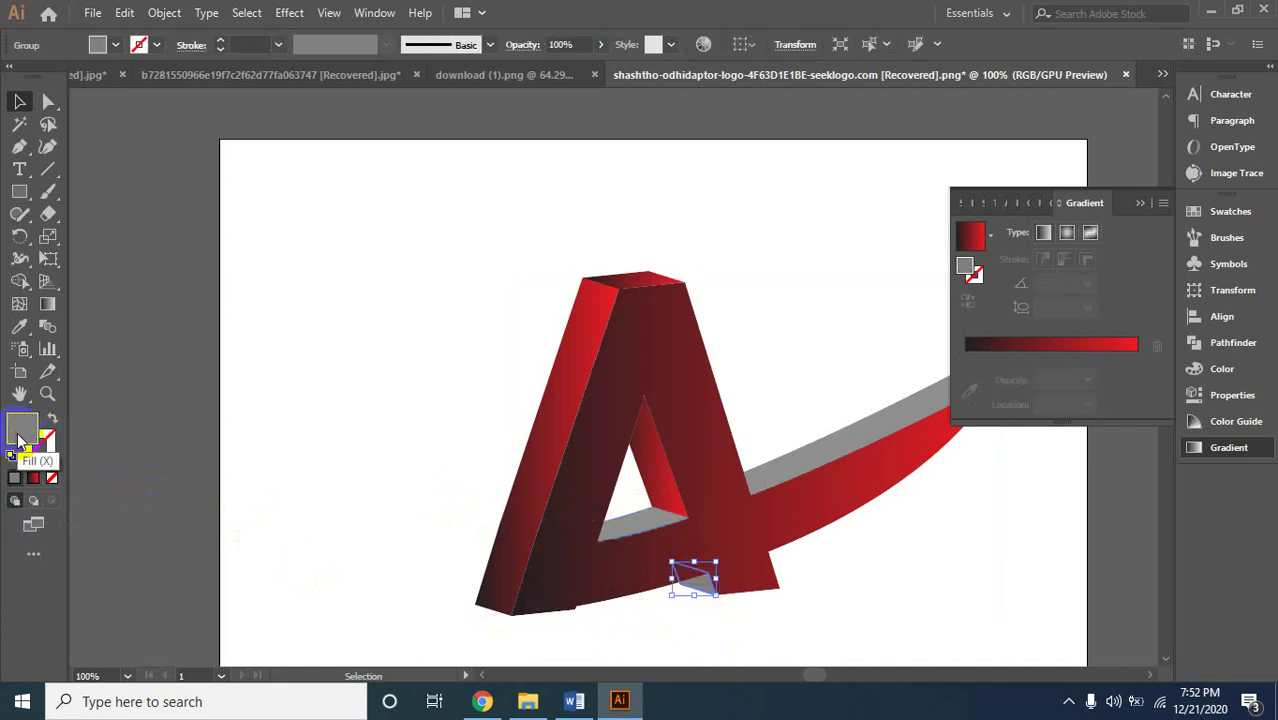
left_click(35, 482)
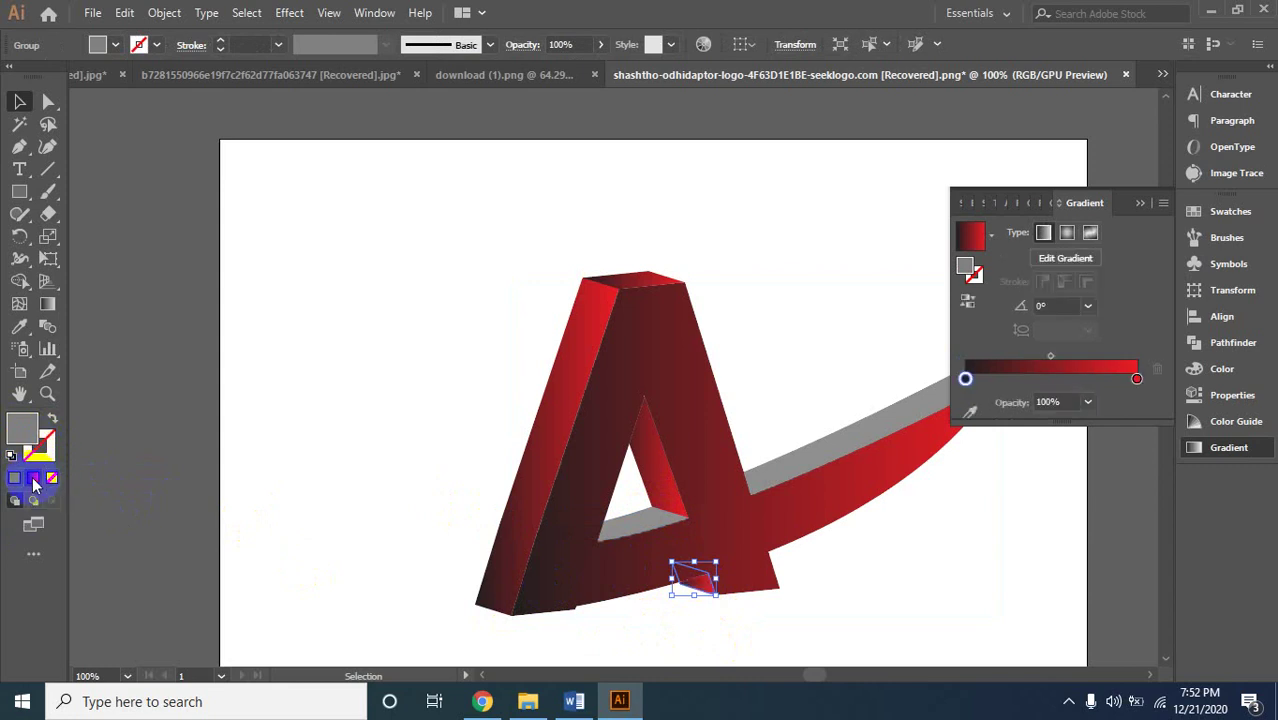
left_click(818, 466)
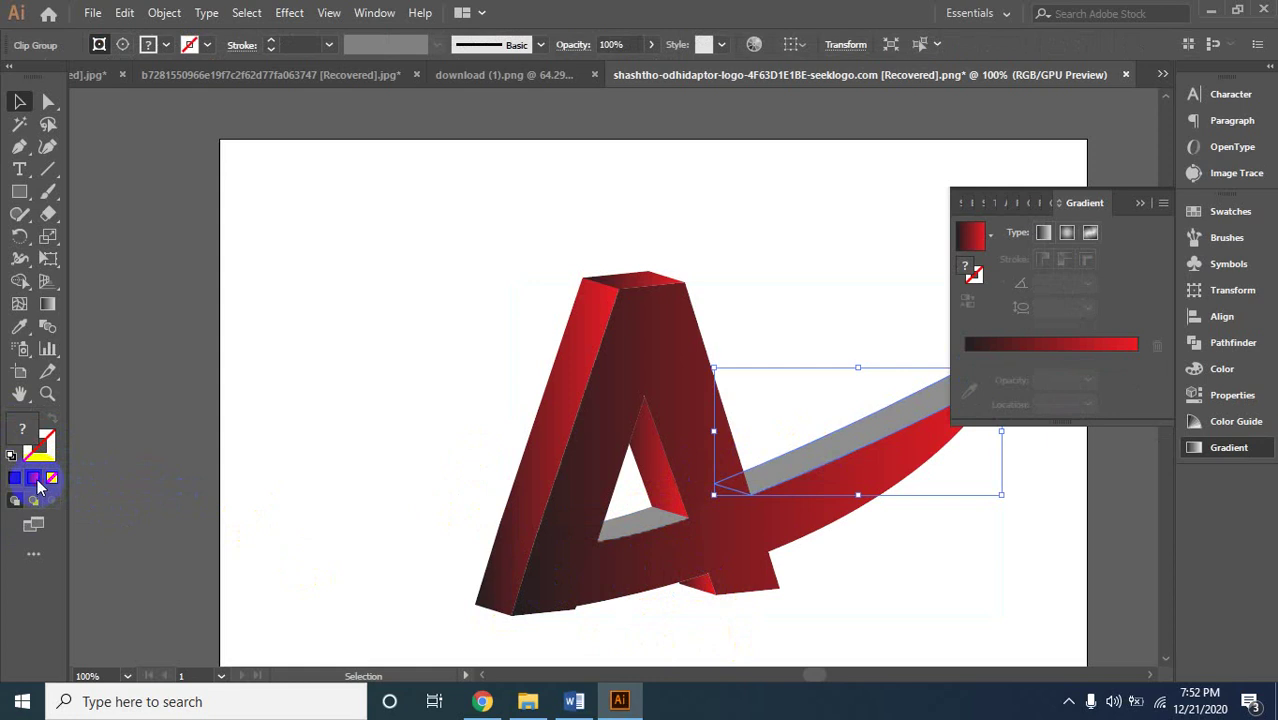
left_click(37, 478)
Zoom in on the swoosh and Unite the grey band's pieces into one path.
key("ctrl+shift+a")
key("ctrl+equal")
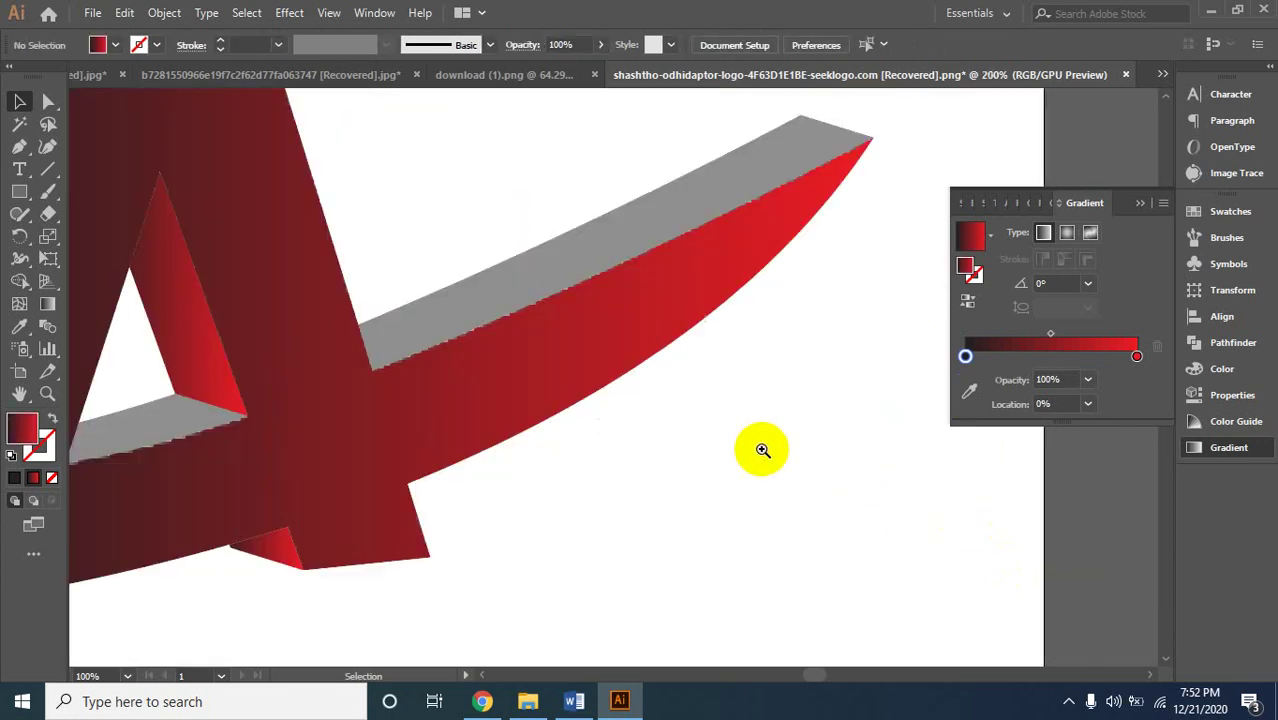
mouse_move(633, 422)
left_mouse_down()
mouse_move(678, 435)
mouse_move(660, 525)
left_mouse_up()
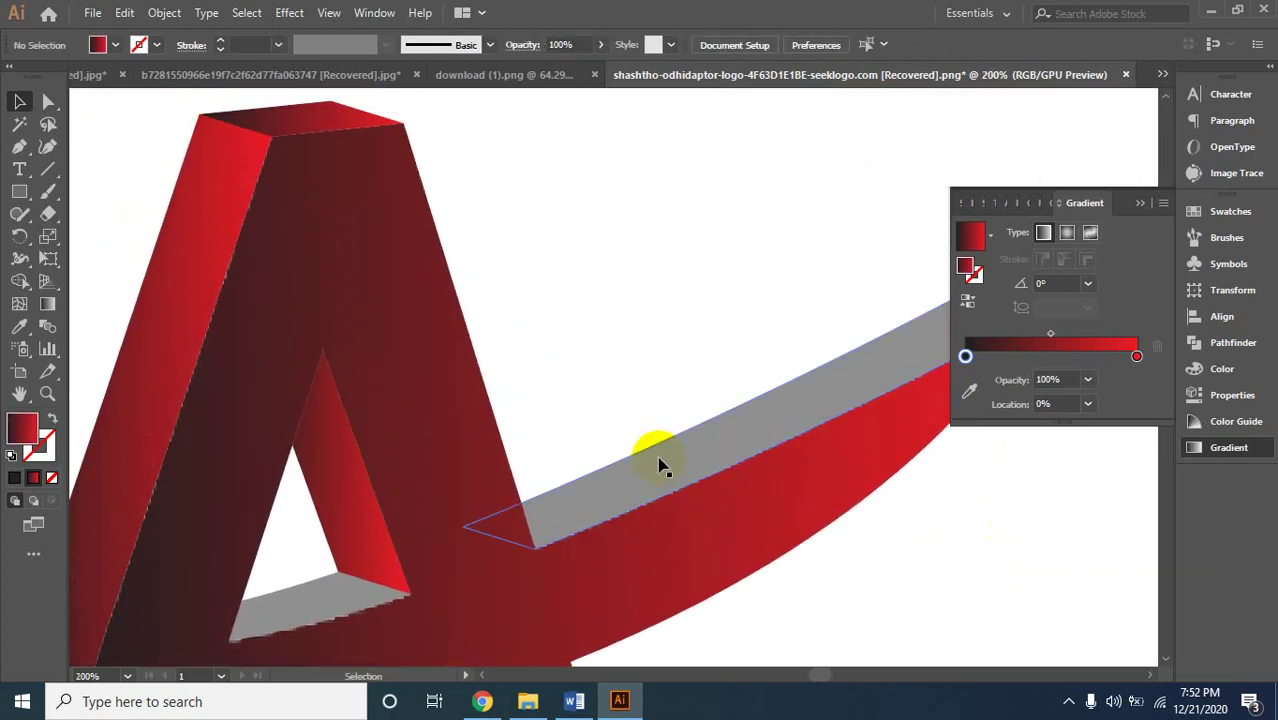
left_click(658, 463)
right_click(658, 463)
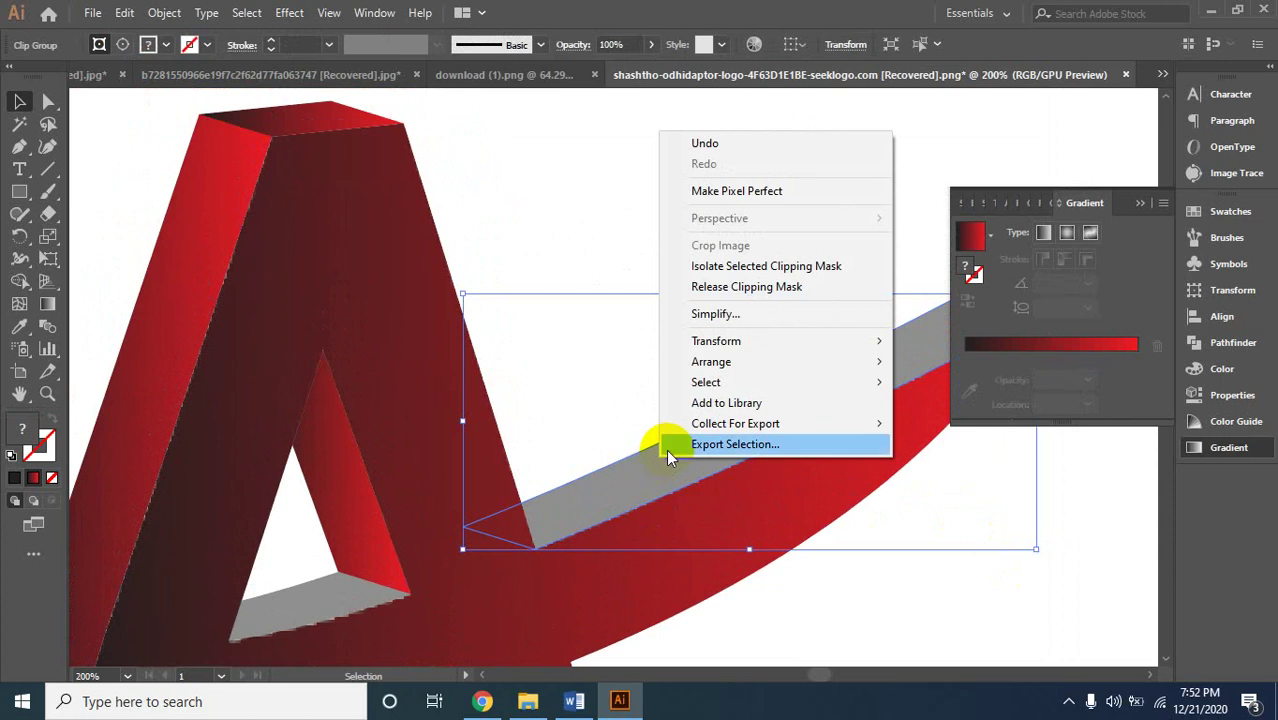
left_click(805, 534)
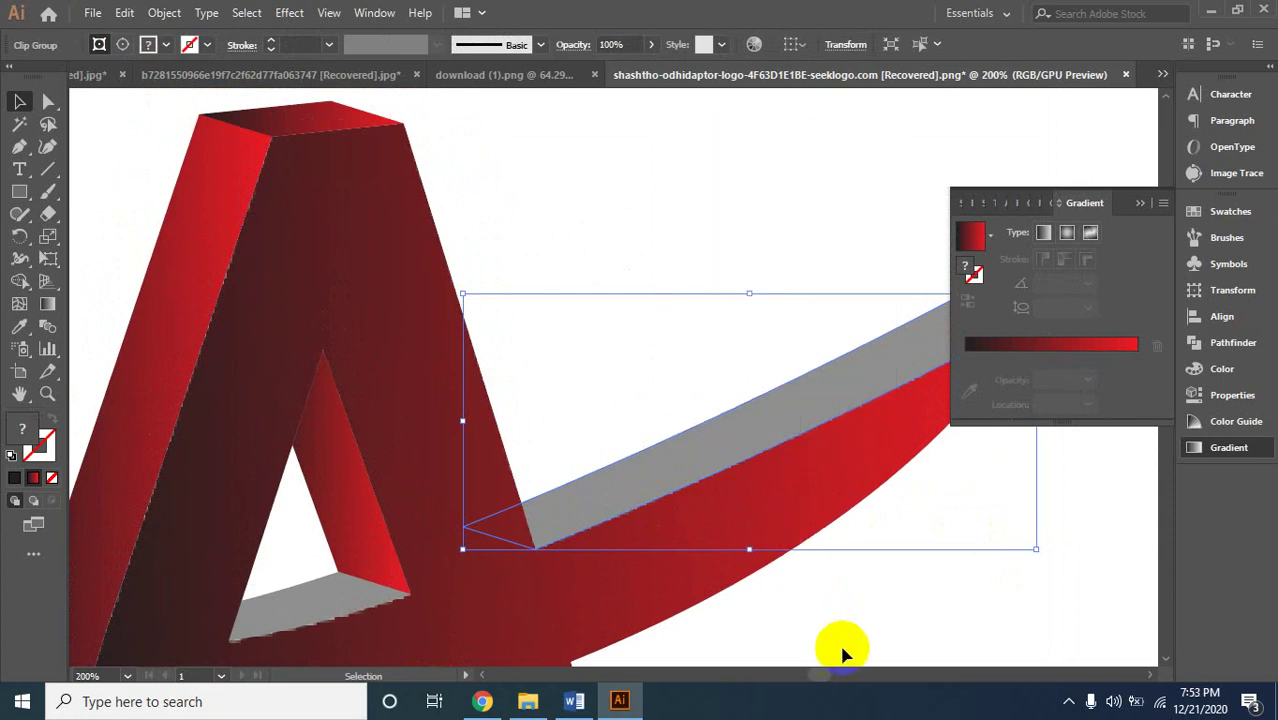
left_click(330, 640)
left_click(316, 611)
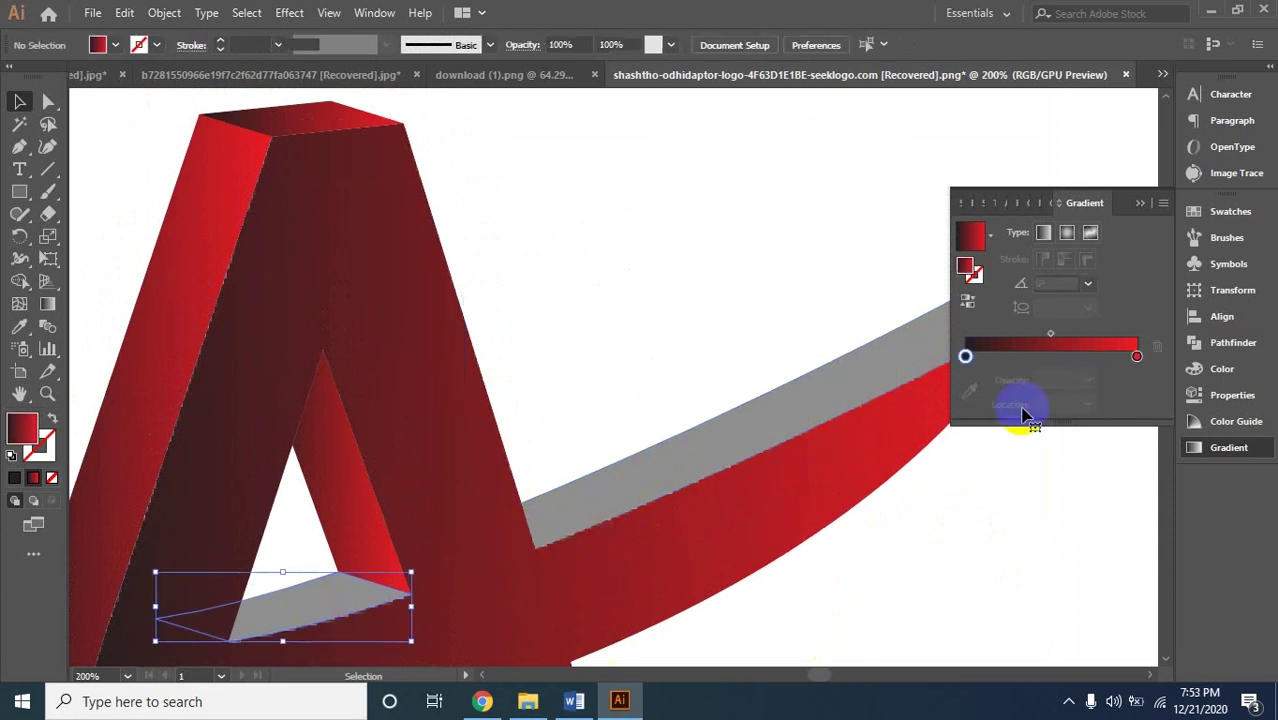
left_click(1207, 343)
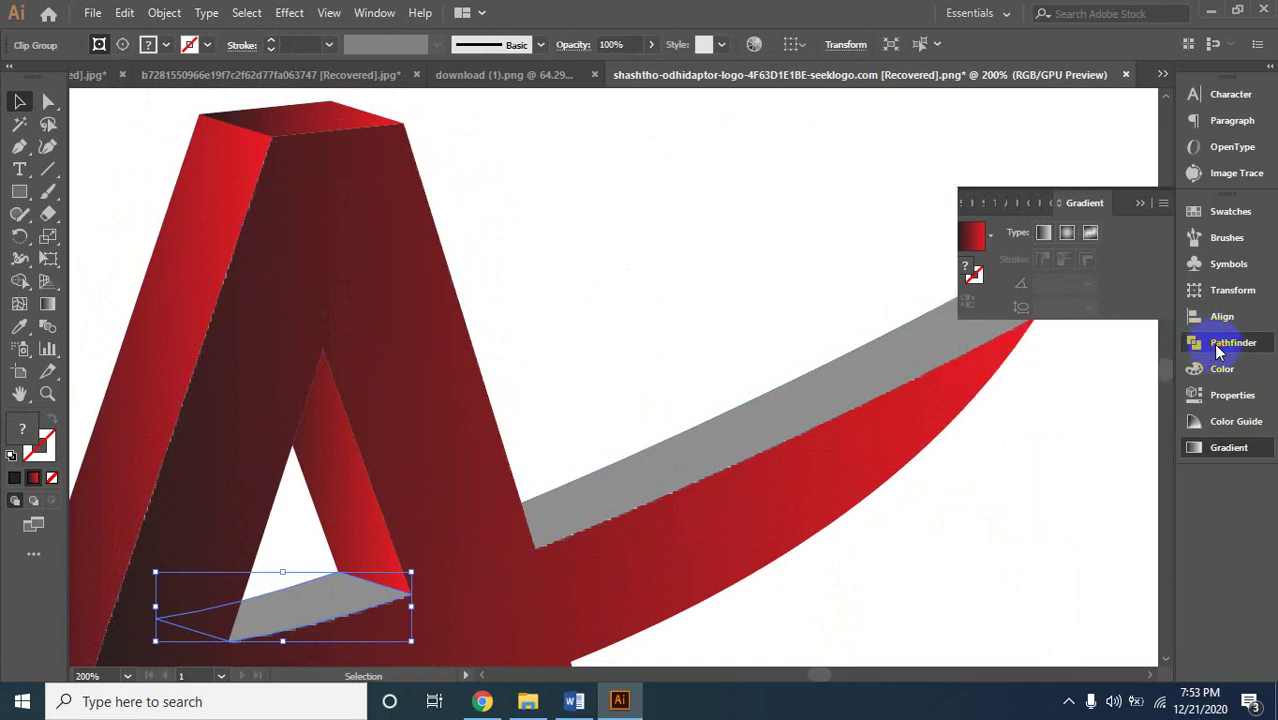
left_click(697, 466)
left_click(975, 256)
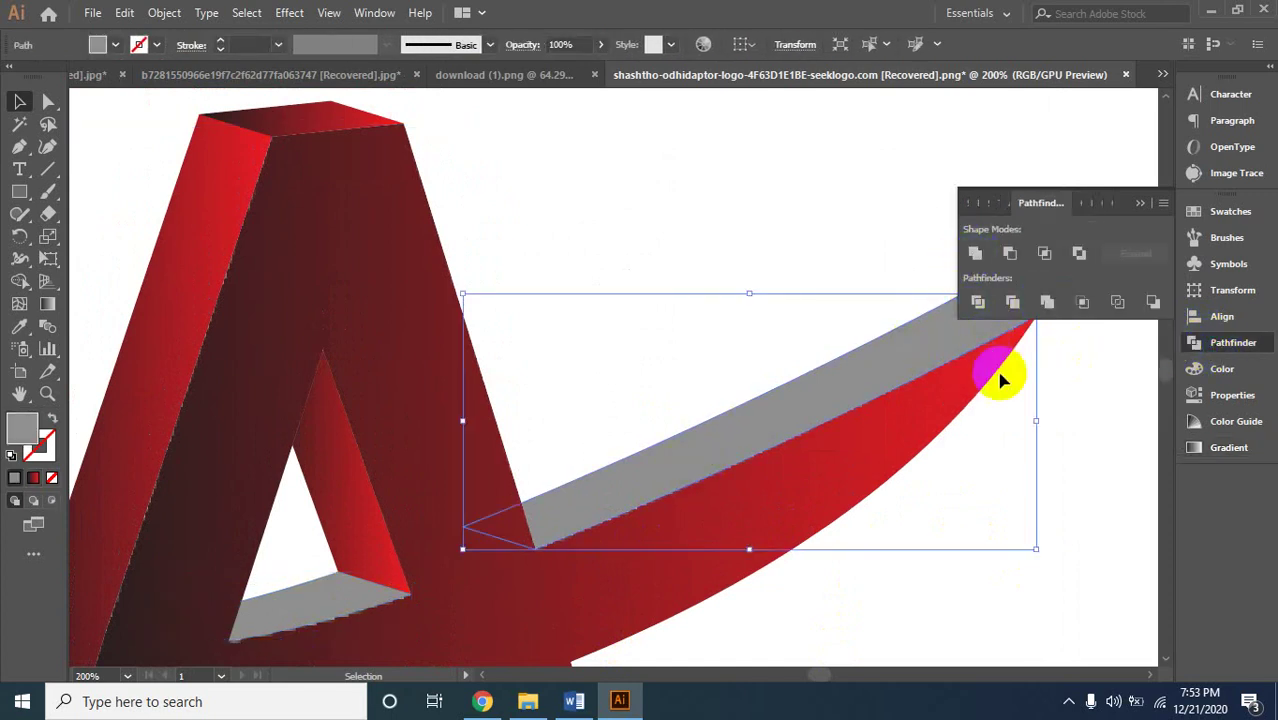
left_click(976, 255)
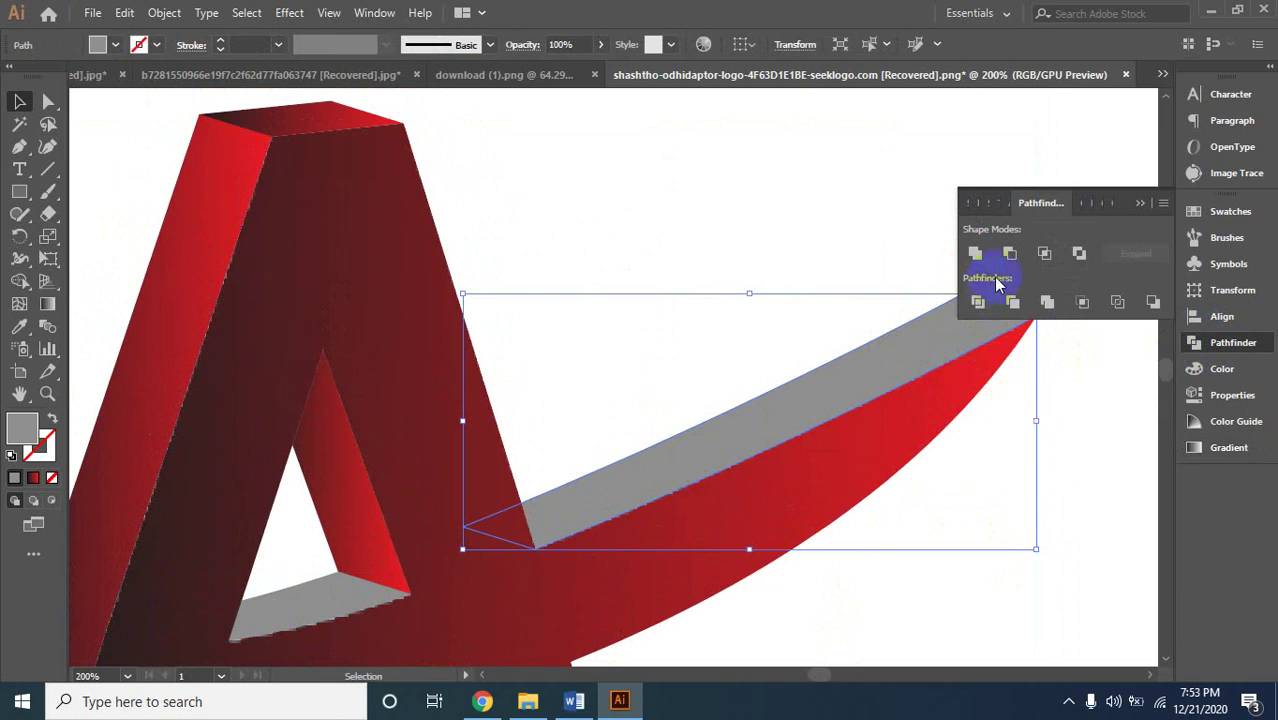
left_click(1070, 468)
Fill the grey ledge inside the A and the swoosh band with the red gradient.
scroll(357, 508, "down", 1)
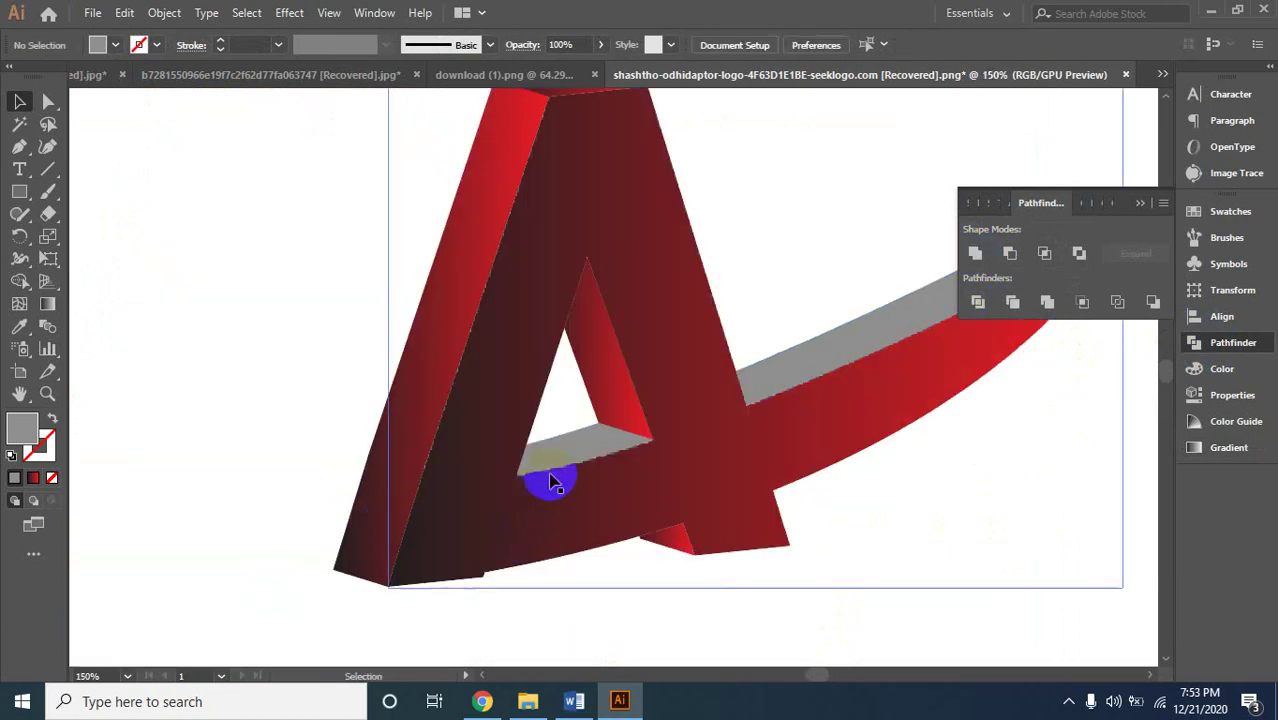
left_click(572, 443)
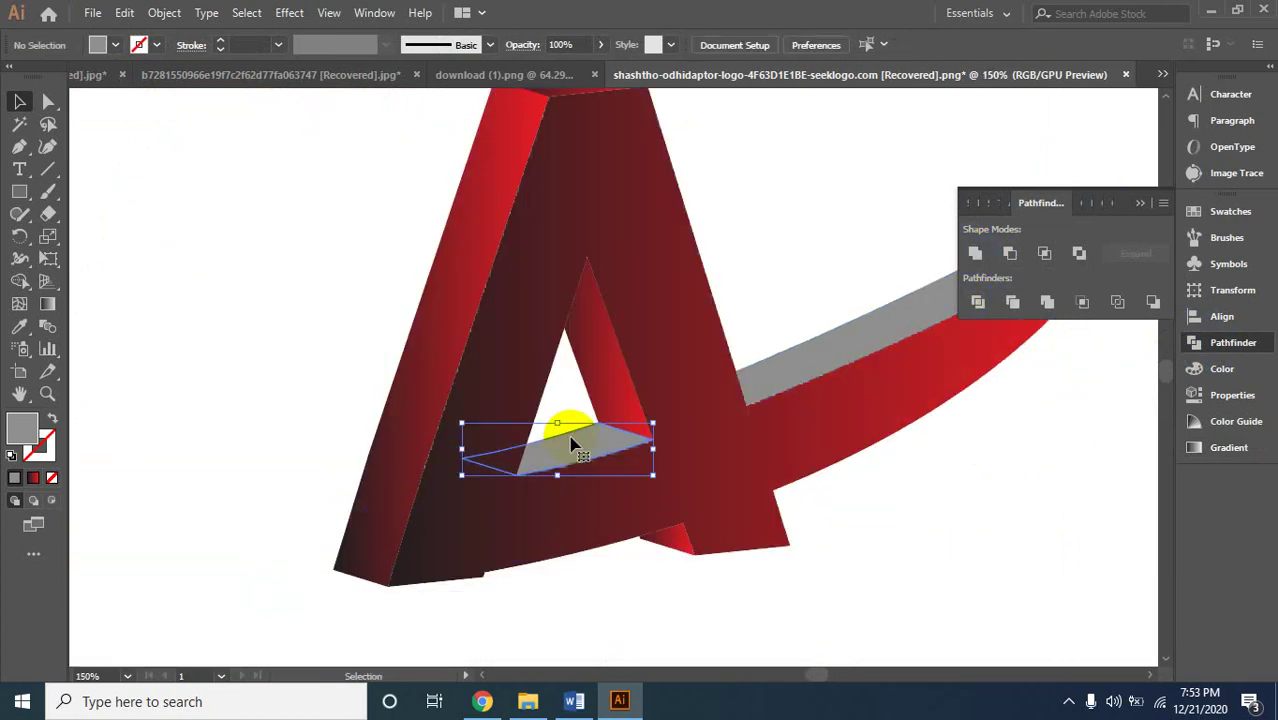
left_click(33, 479)
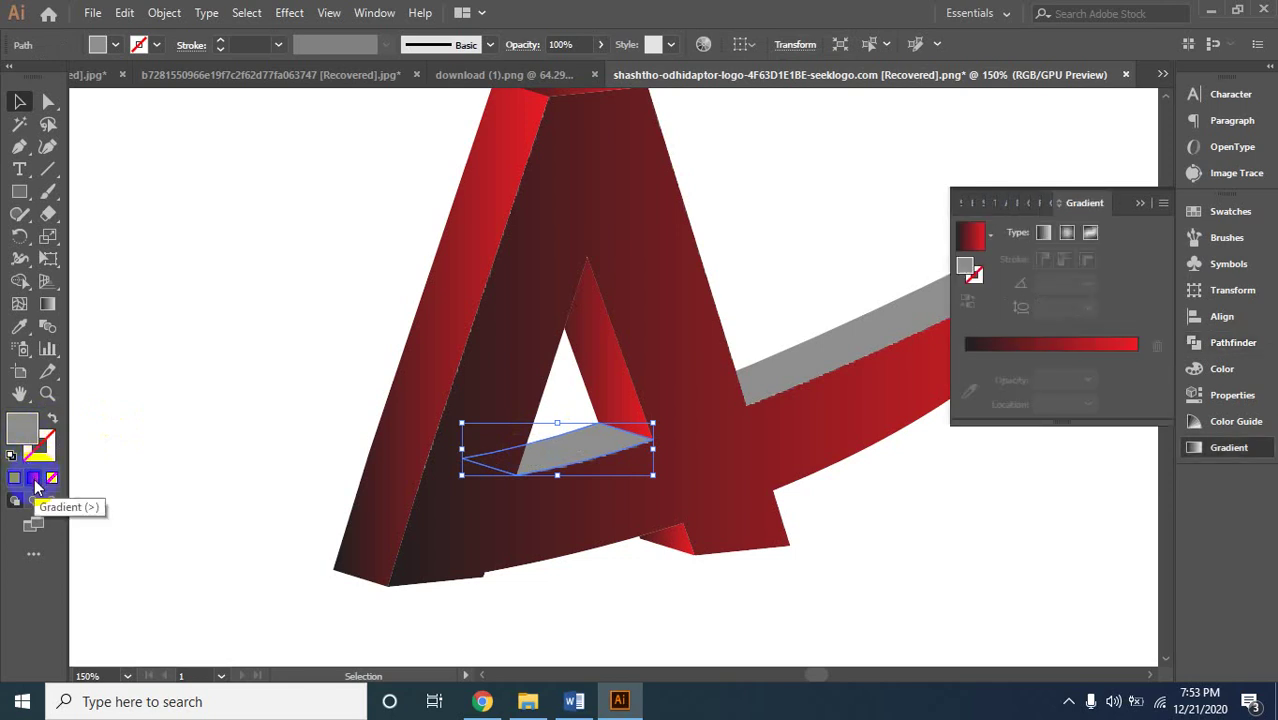
left_click(738, 383)
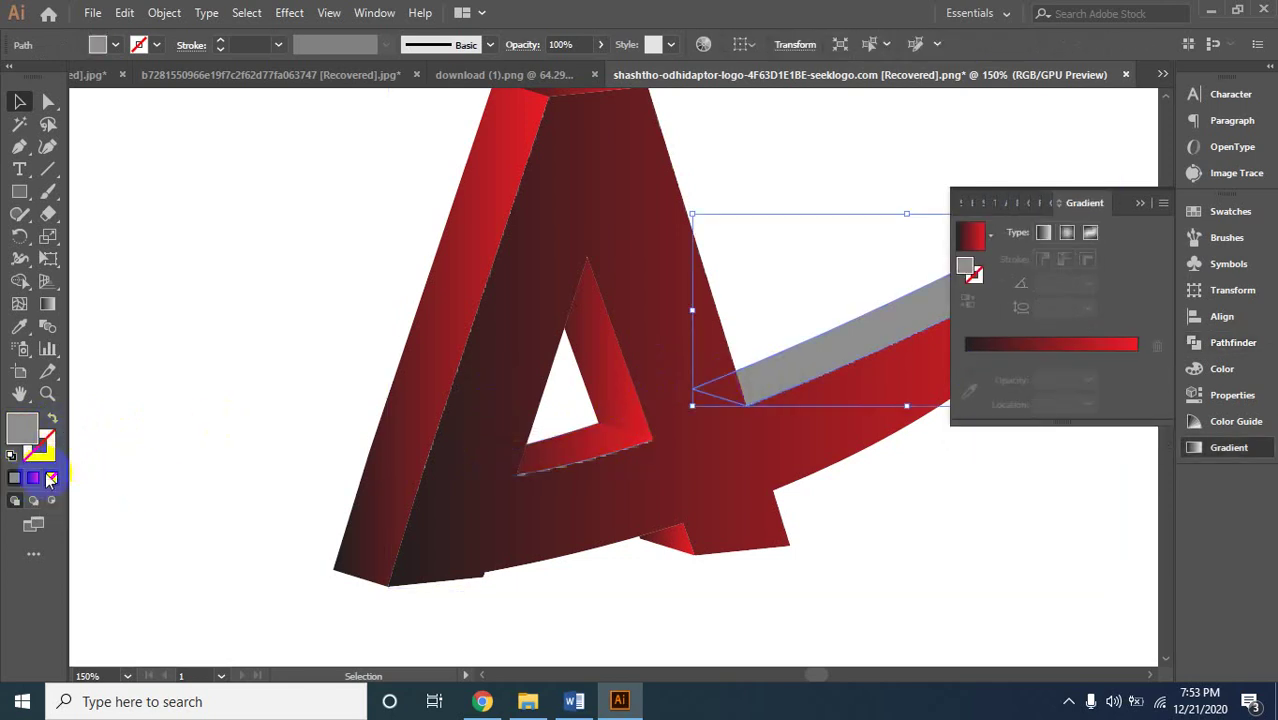
left_click(33, 480)
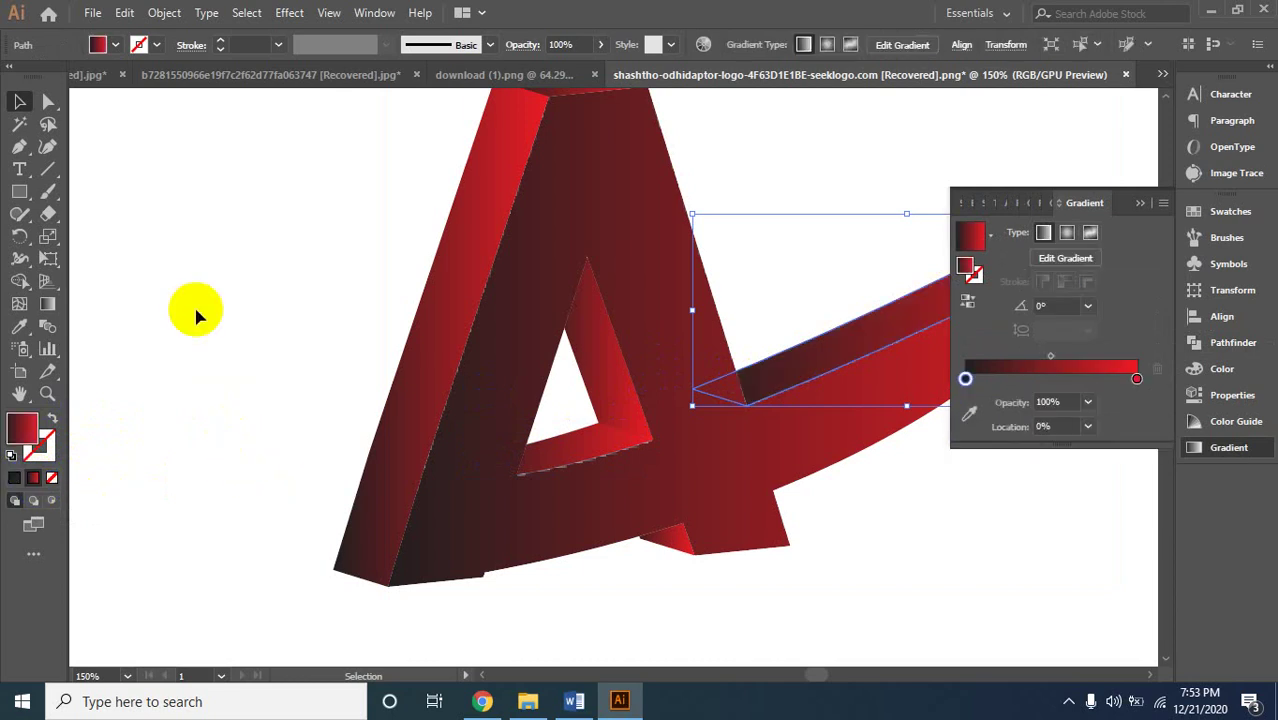
Reframe the logo, hide selection edges, and marquee-select every piece of the logo.
left_click(479, 285, "ctrl+alt")
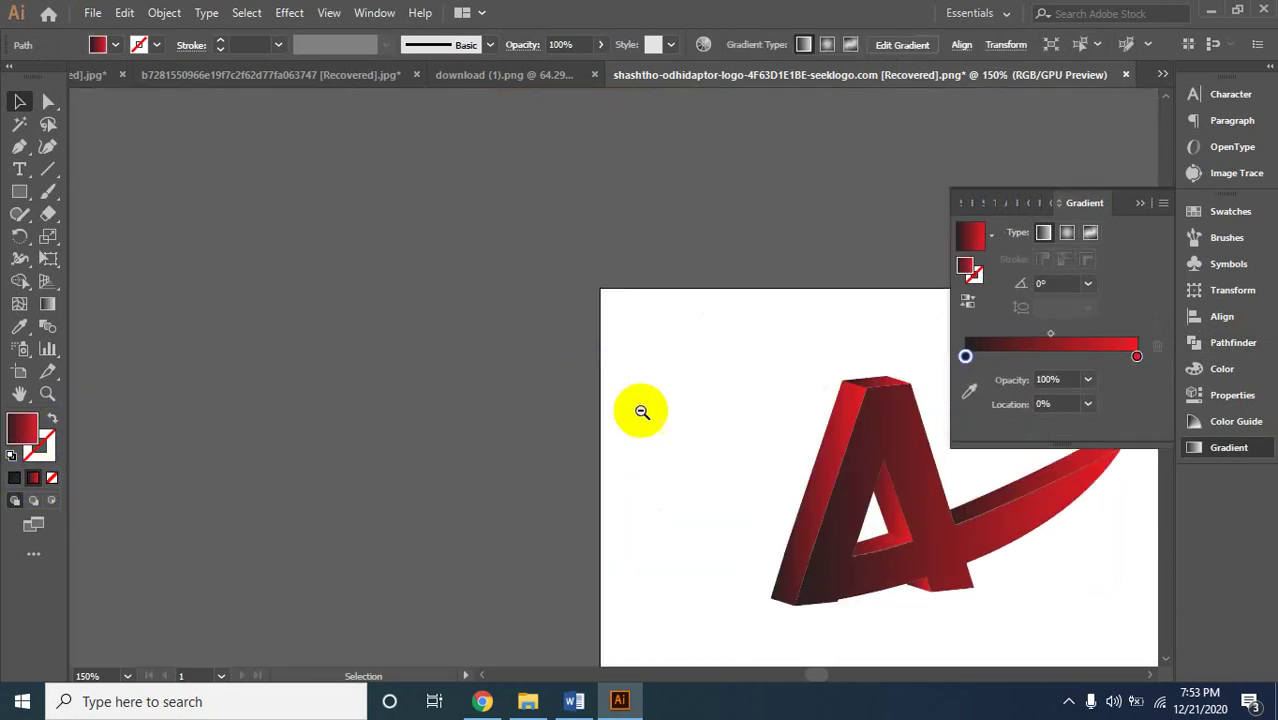
left_click(716, 459, "ctrl+alt")
left_click(756, 422)
left_click(676, 408)
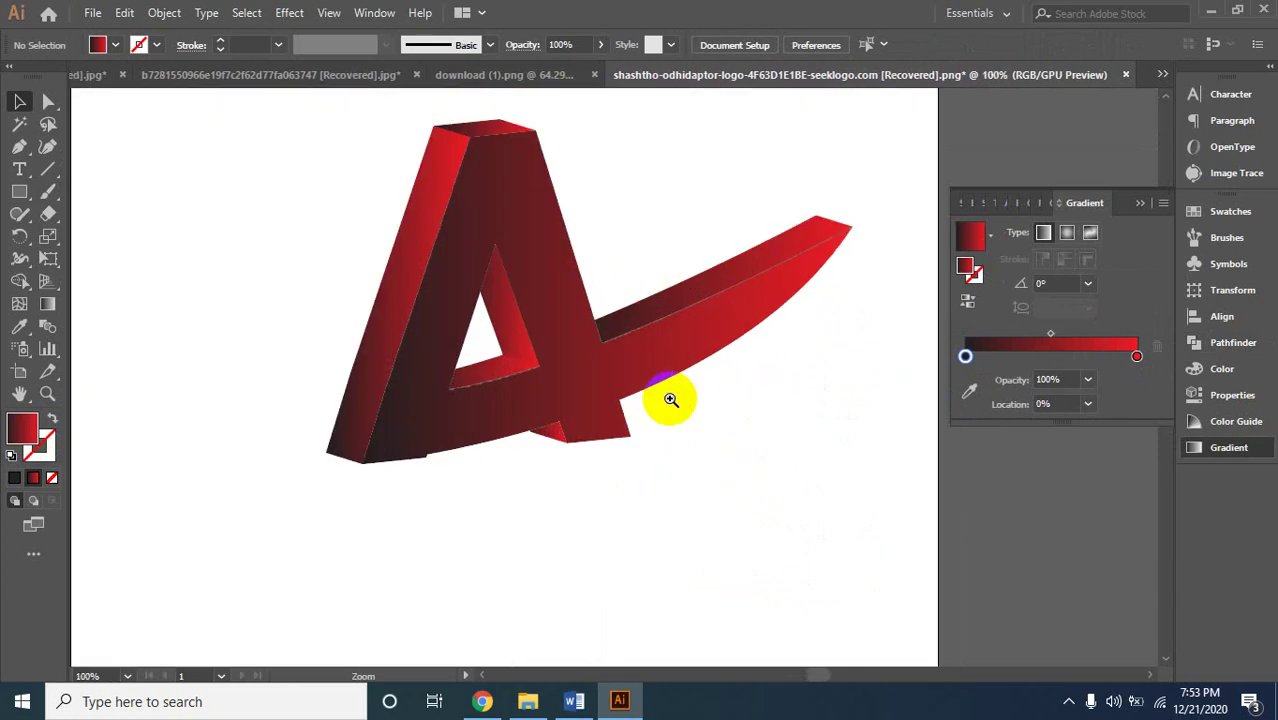
left_click(595, 399)
left_click_drag(598, 377, 578, 543)
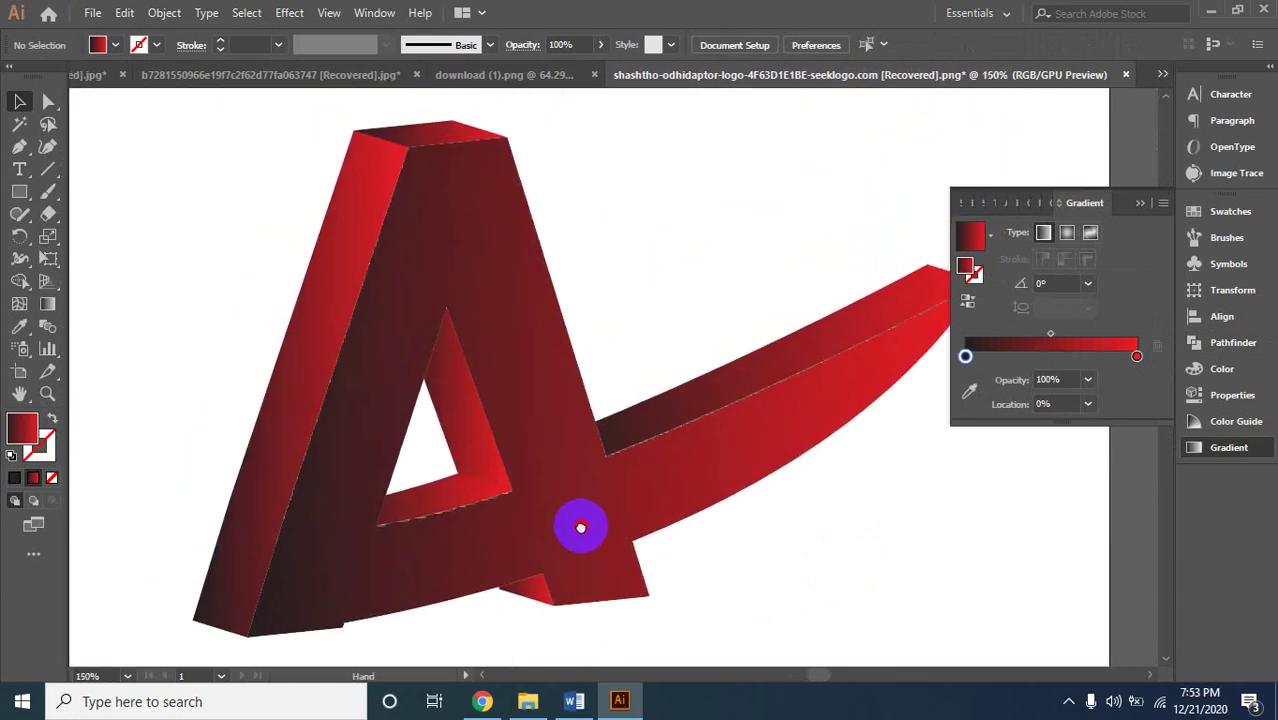
left_click_drag(202, 160, 742, 652)
key("ctrl+h")
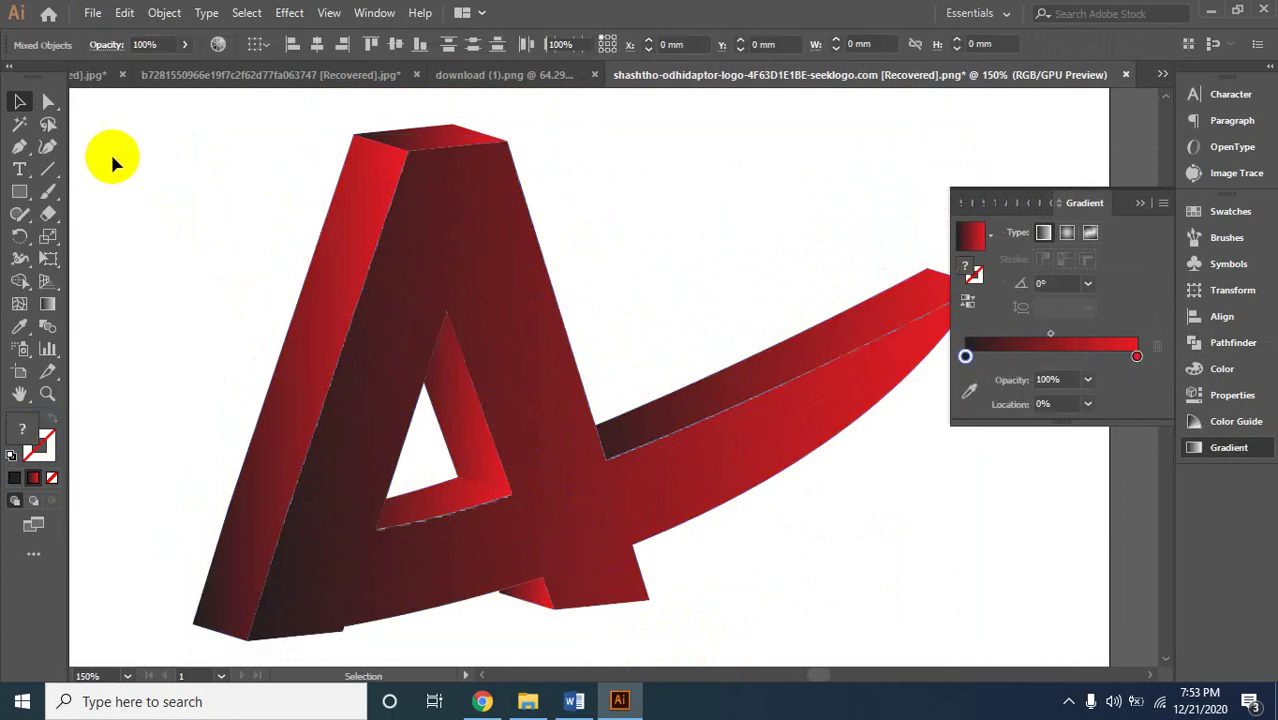
mouse_move(154, 127)
left_mouse_down()
mouse_move(789, 665)
mouse_move(740, 636)
left_mouse_up()
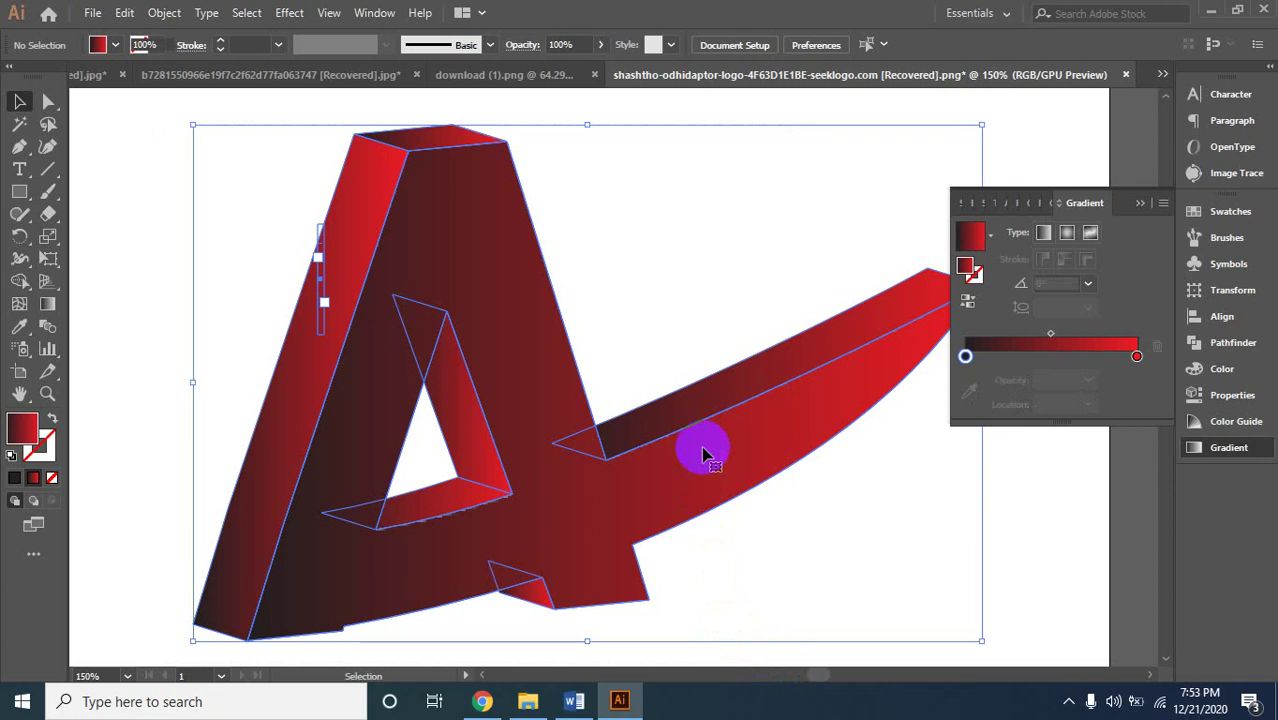
Group all the red A and swoosh pieces, deselect, and zoom out to view the logo.
right_click(678, 485)
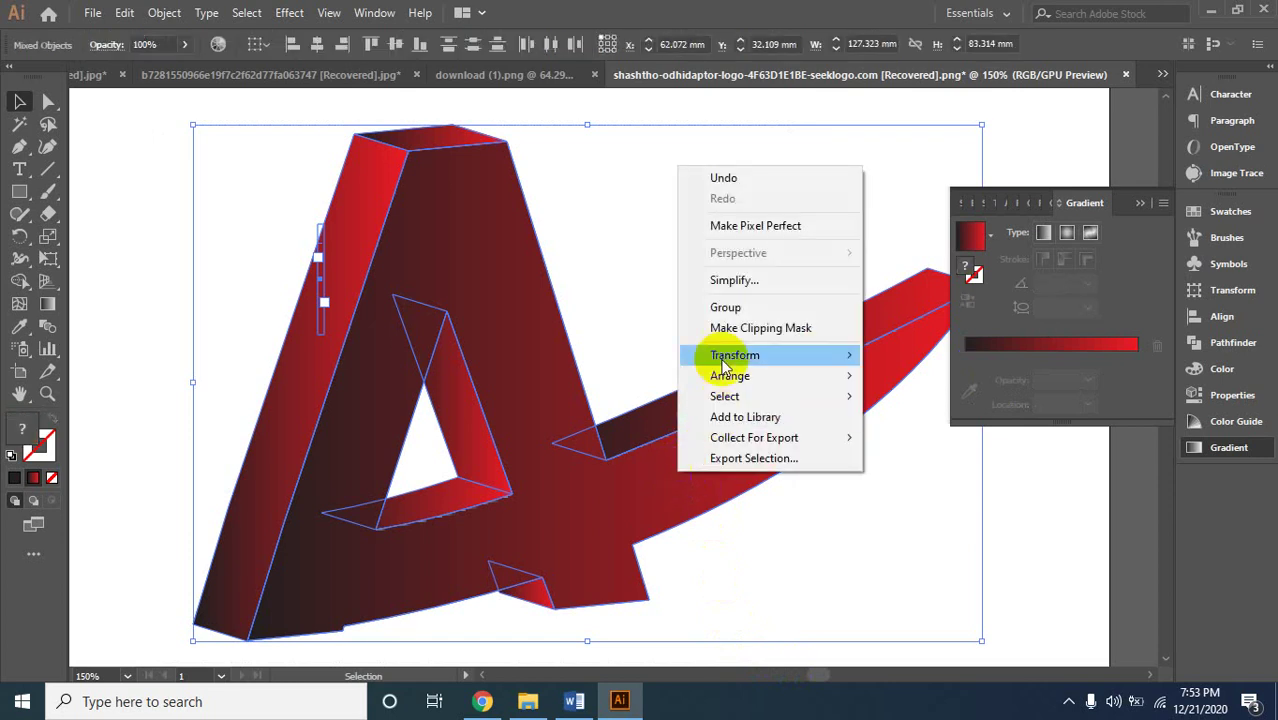
left_click(736, 304)
left_click(1018, 553)
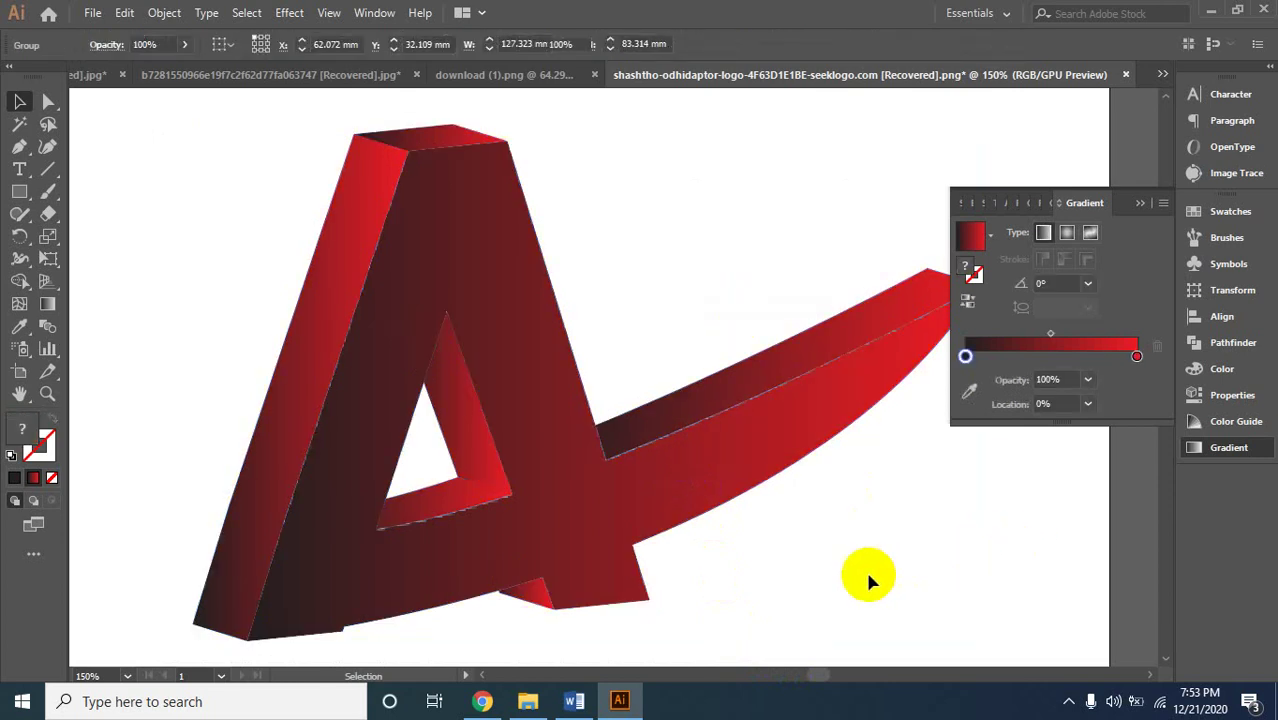
key("z")
left_click(548, 469, "alt")
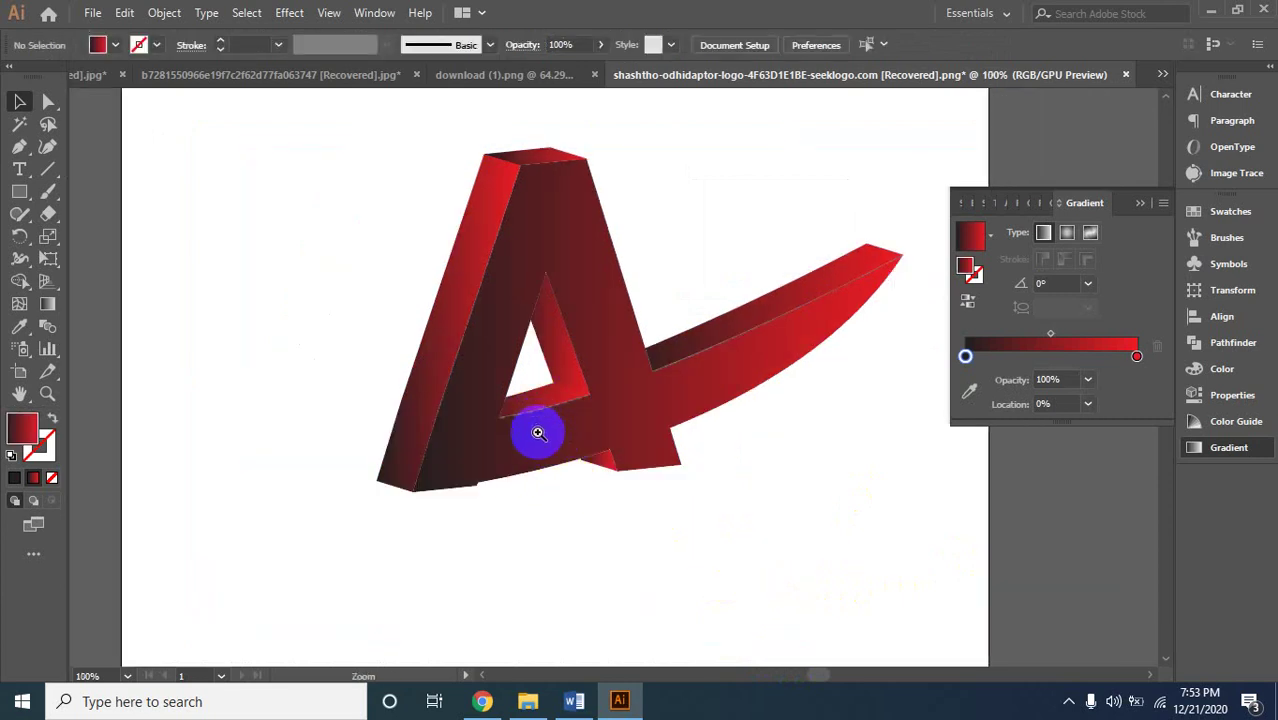
Zoom in closely to inspect the A logo's edges, then zoom back out.
left_click(537, 430)
left_click(666, 273)
left_click(713, 374)
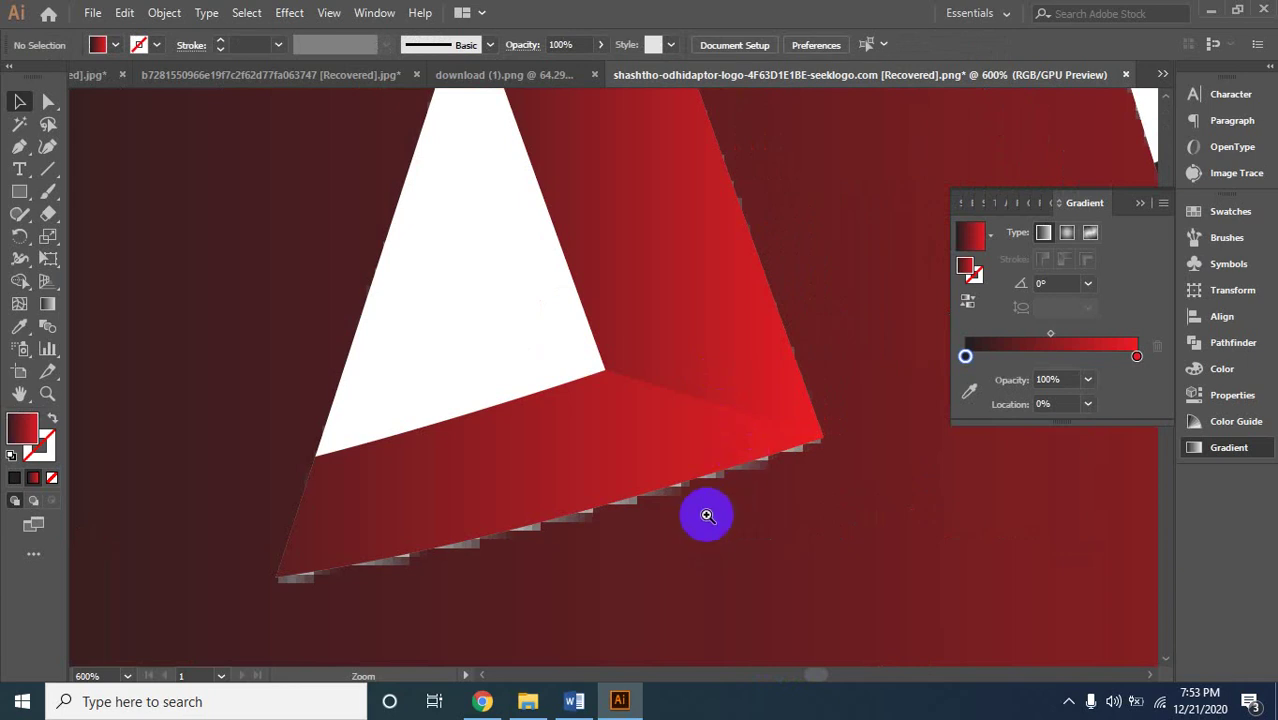
left_click(705, 513)
left_click(640, 440)
left_click(611, 384)
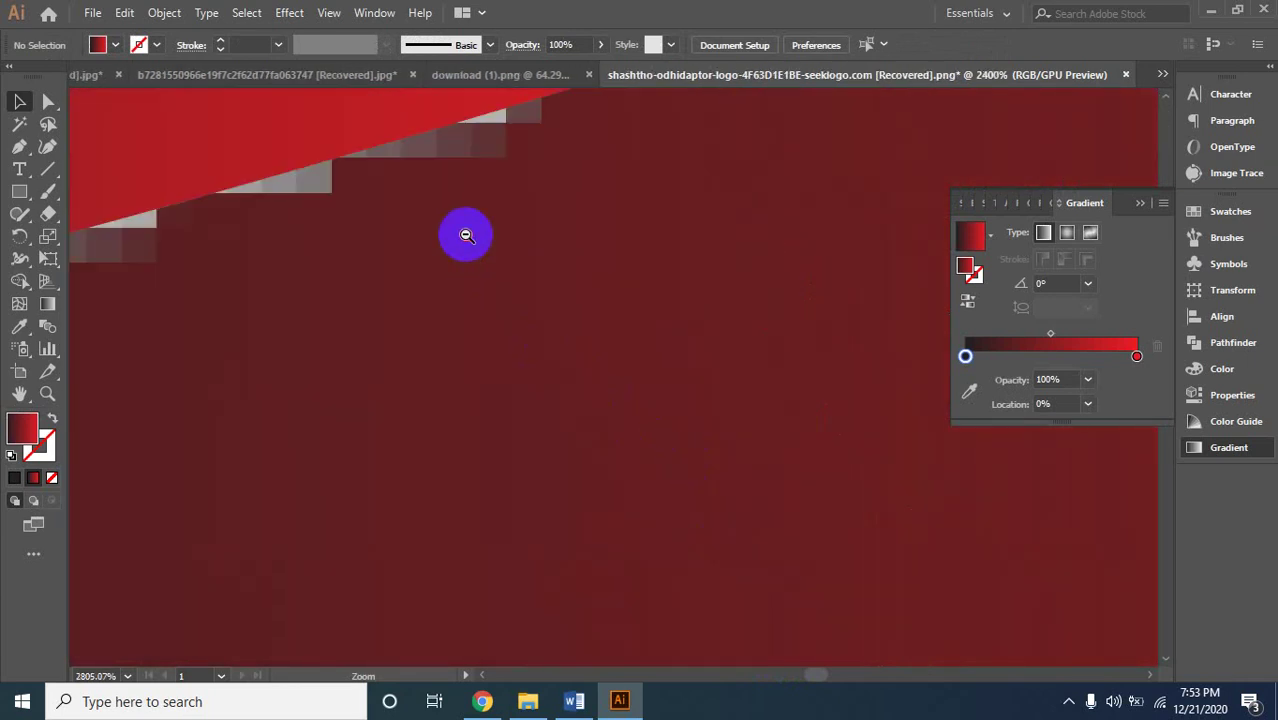
left_click(462, 234, "alt")
left_click(491, 432, "alt")
left_click(530, 410, "alt")
left_click(571, 386, "alt")
left_click(640, 348, "alt")
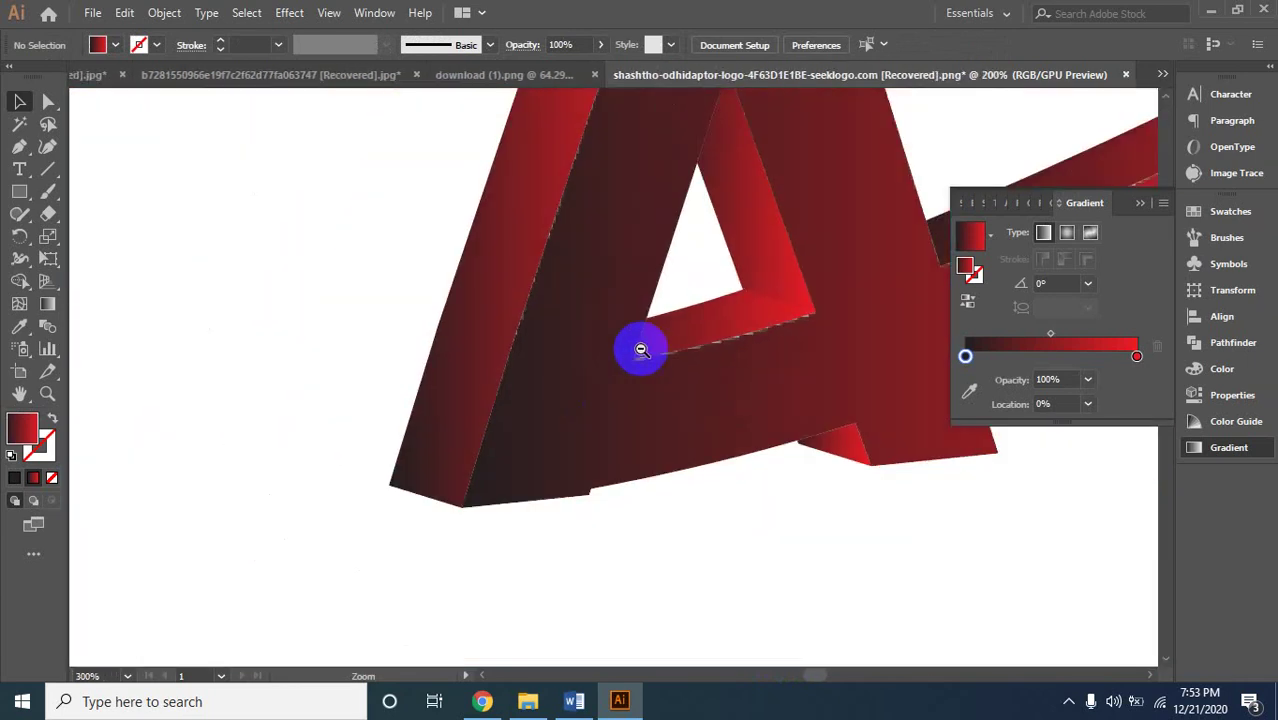
left_click(702, 314, "alt")
left_click(667, 382, "alt")
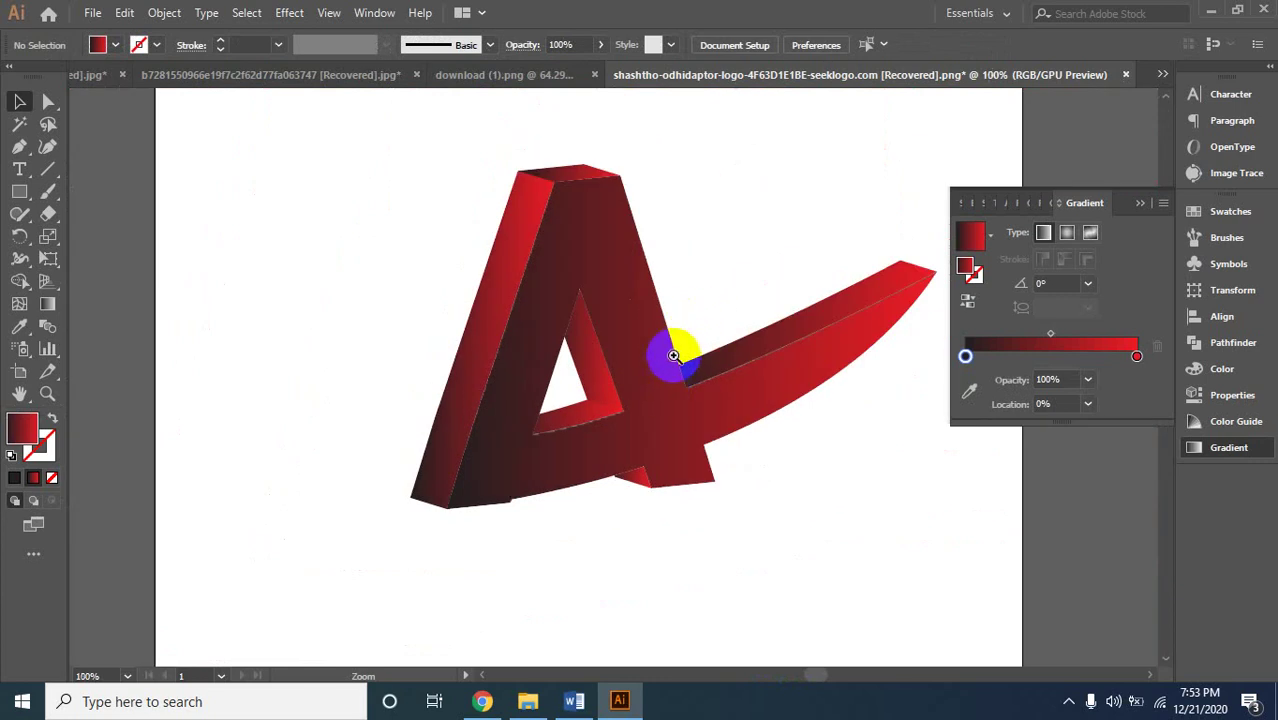
Zoom in where the swoosh meets the A, then return to the whole logo.
left_click(674, 356)
left_click(699, 401)
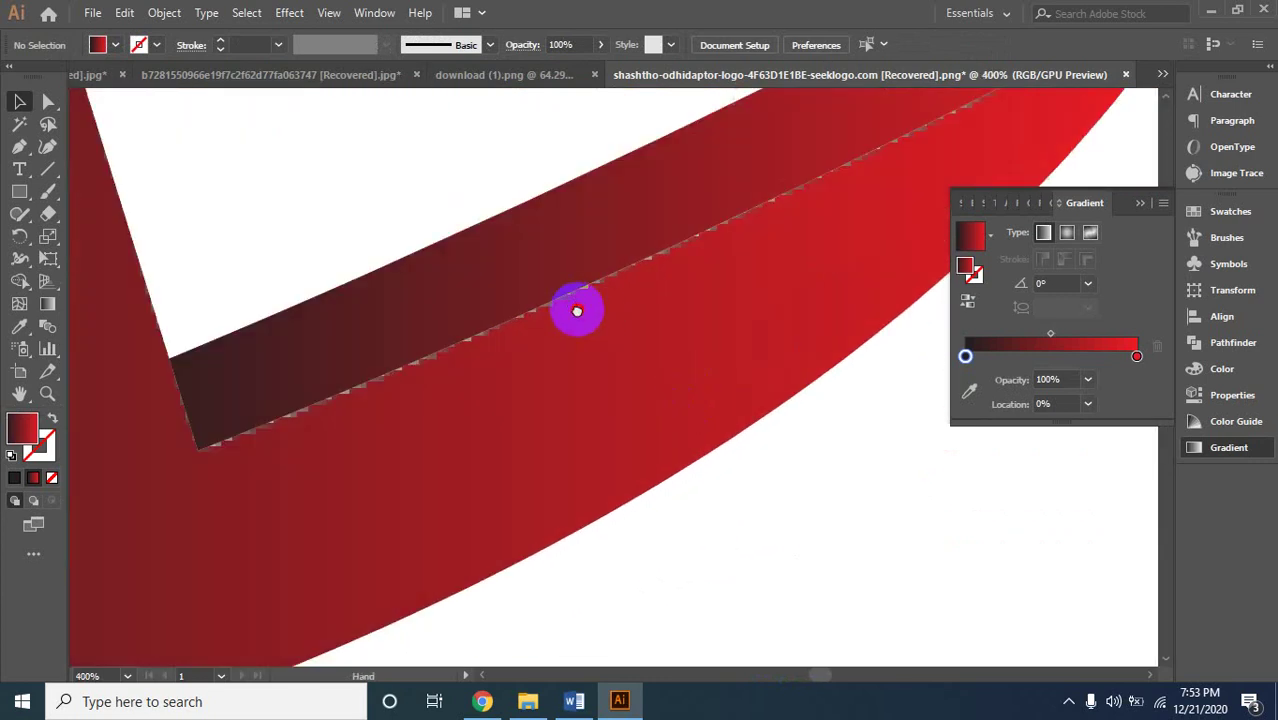
left_click(447, 459, "alt")
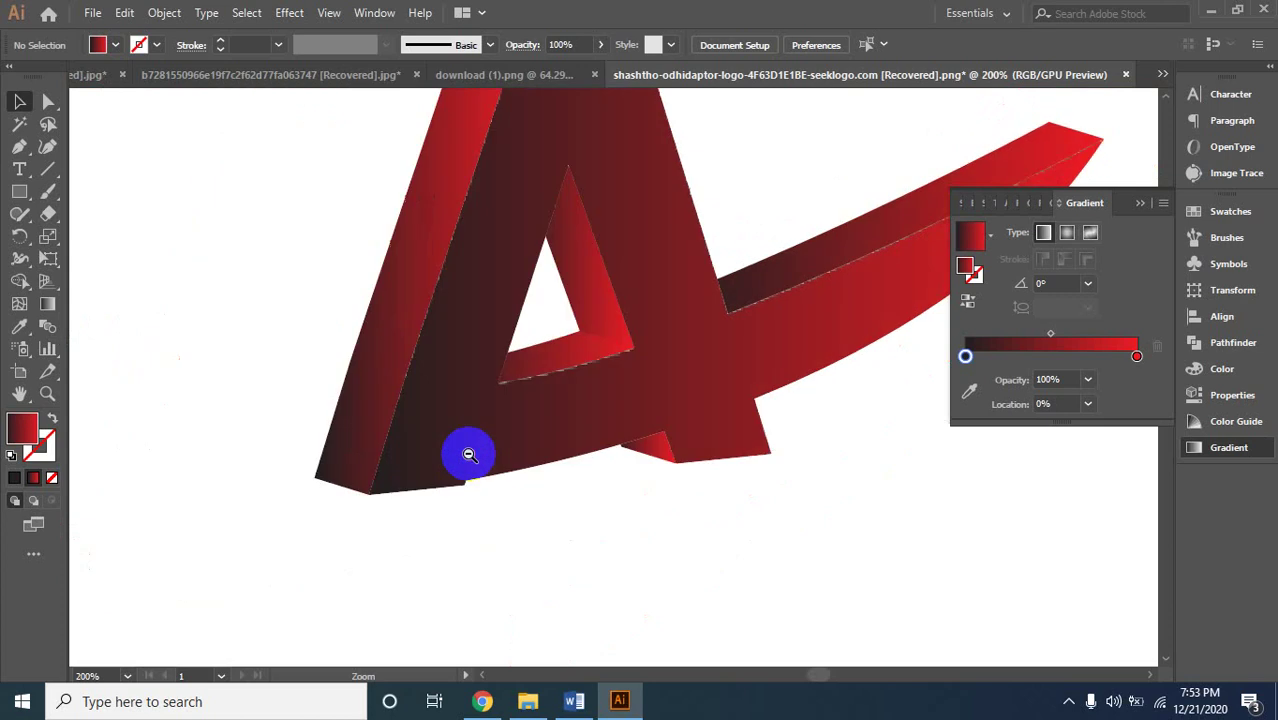
left_click(469, 455, "alt")
left_click(571, 451, "alt")
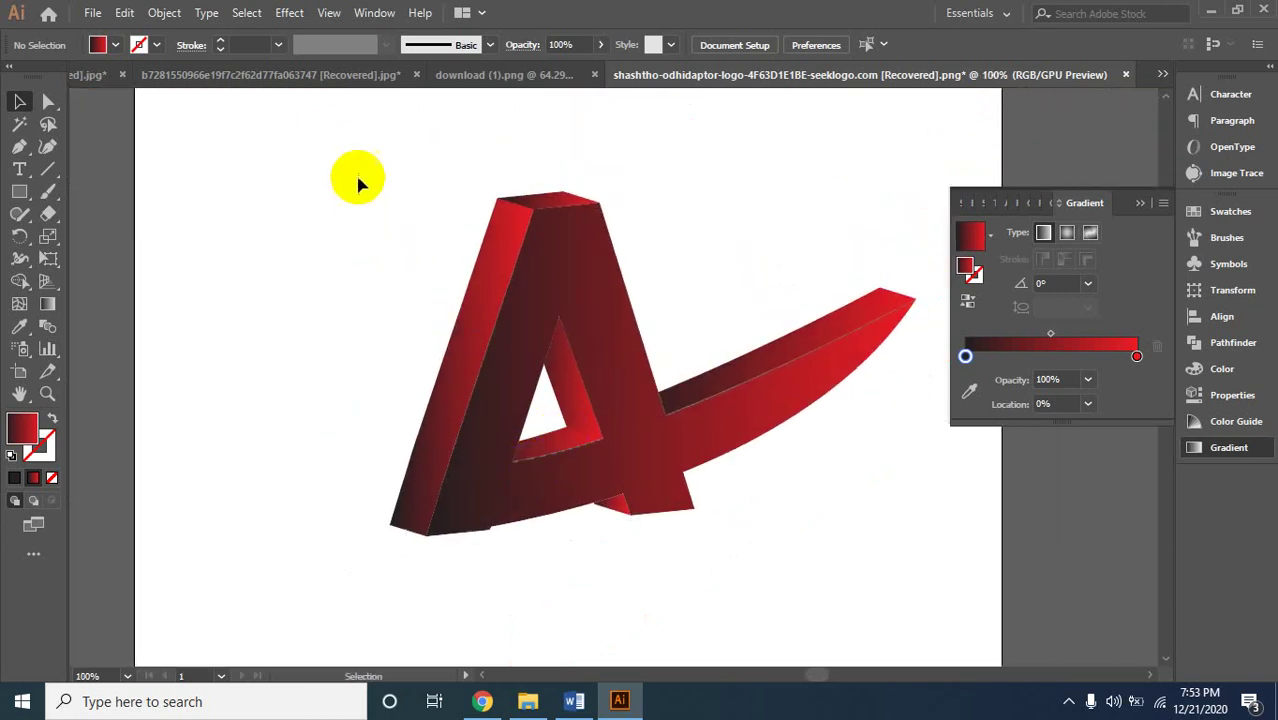
Narrow the red A logo group from its right side, shortening the swoosh arm.
left_click_drag(360, 182, 702, 475)
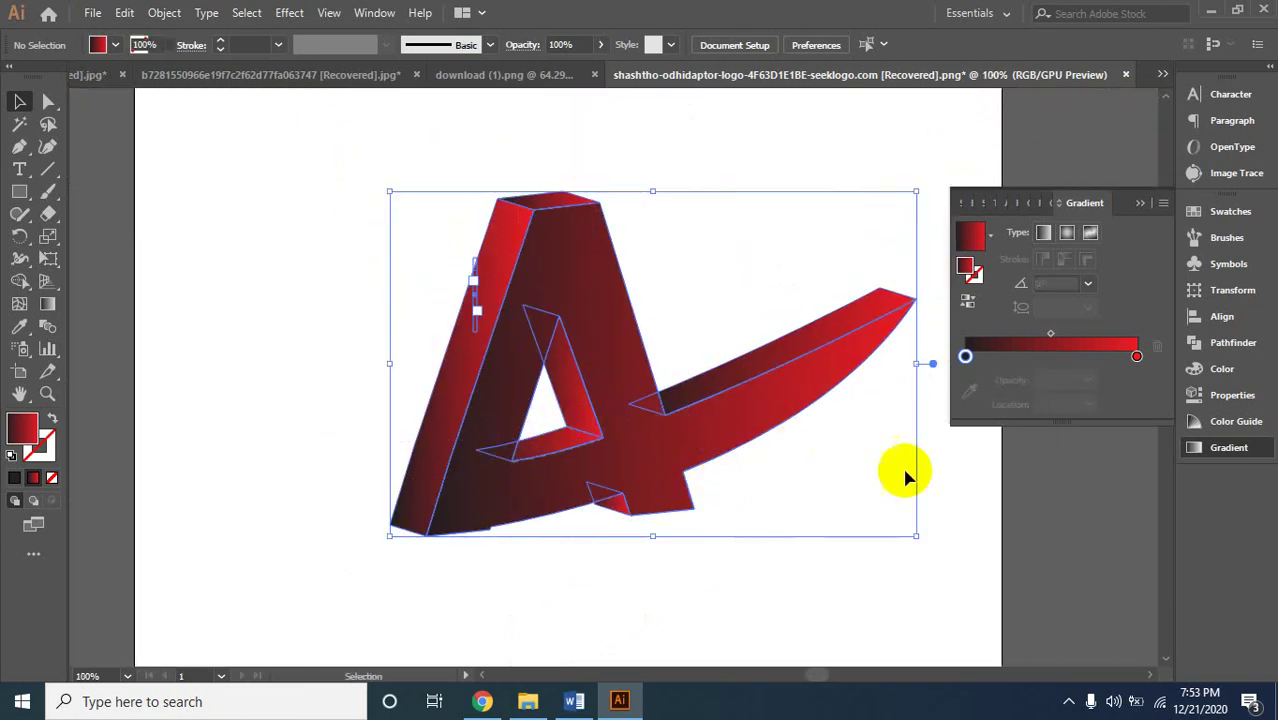
left_click(657, 572)
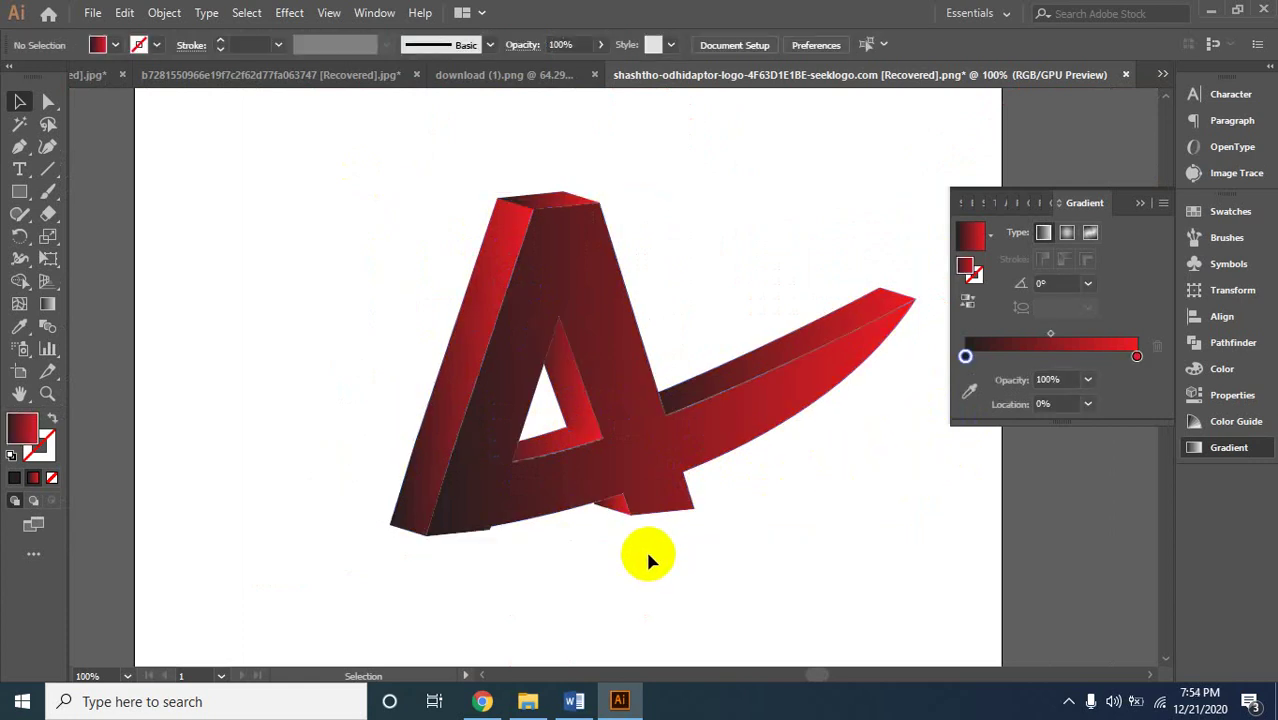
left_click(592, 348)
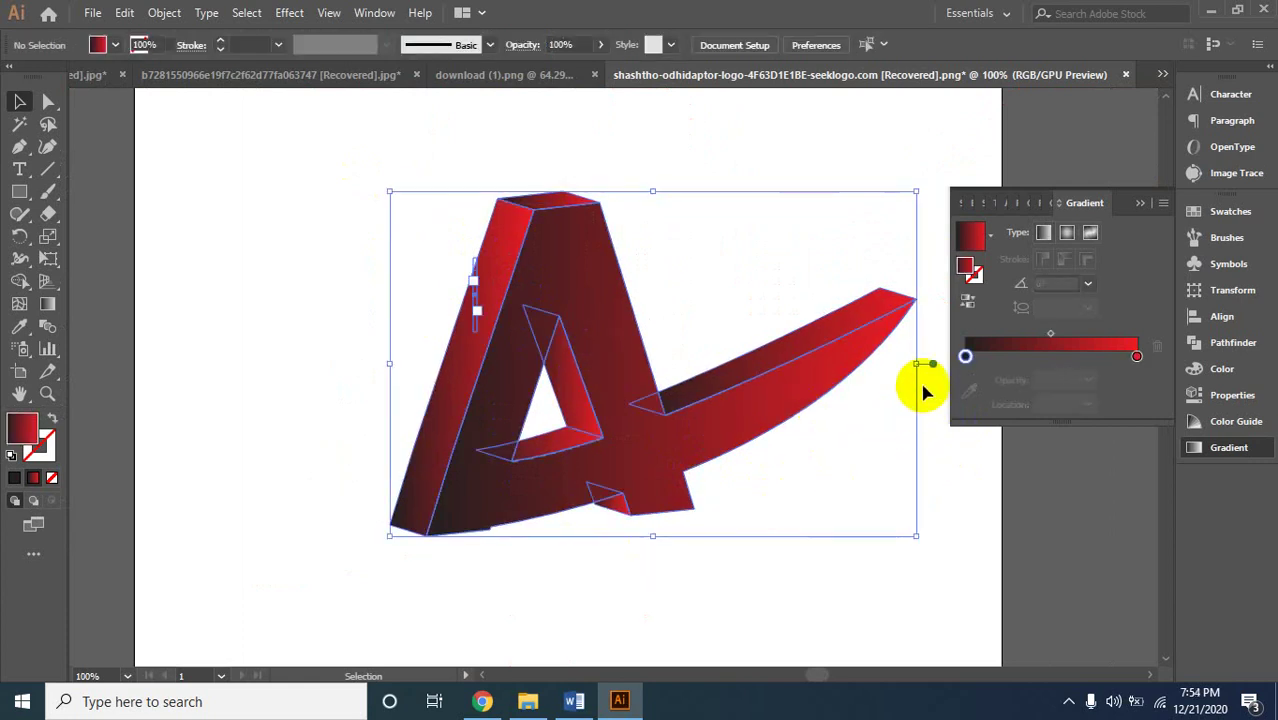
left_click_drag(916, 363, 877, 370)
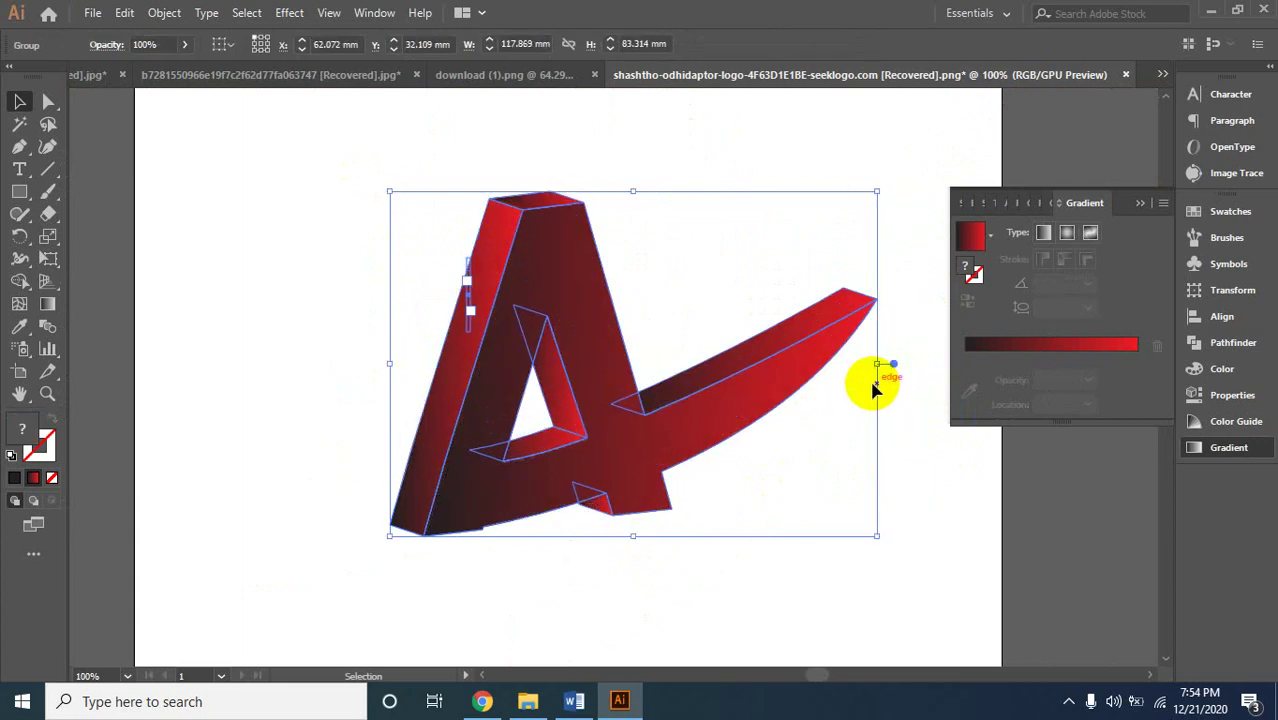
left_click(630, 574)
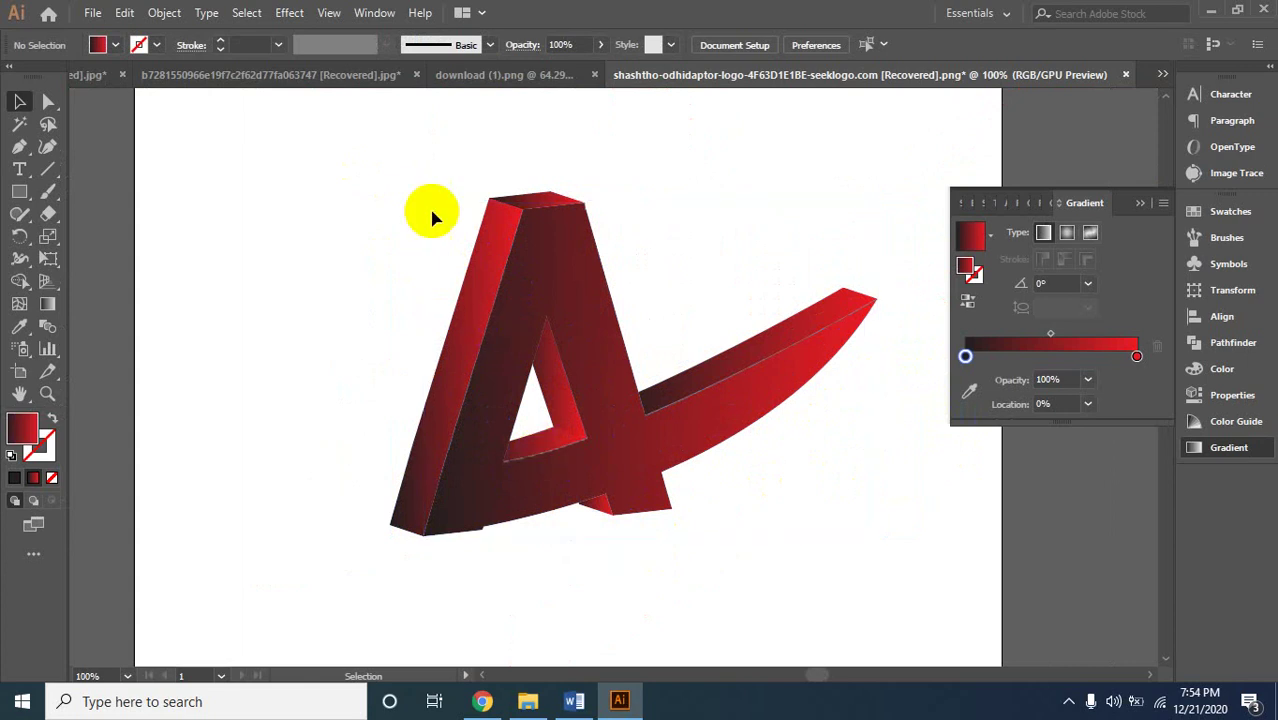
Leave the logo deselected, reframe the artboard view, and switch to the Word course sheet.
left_click_drag(466, 292, 710, 570)
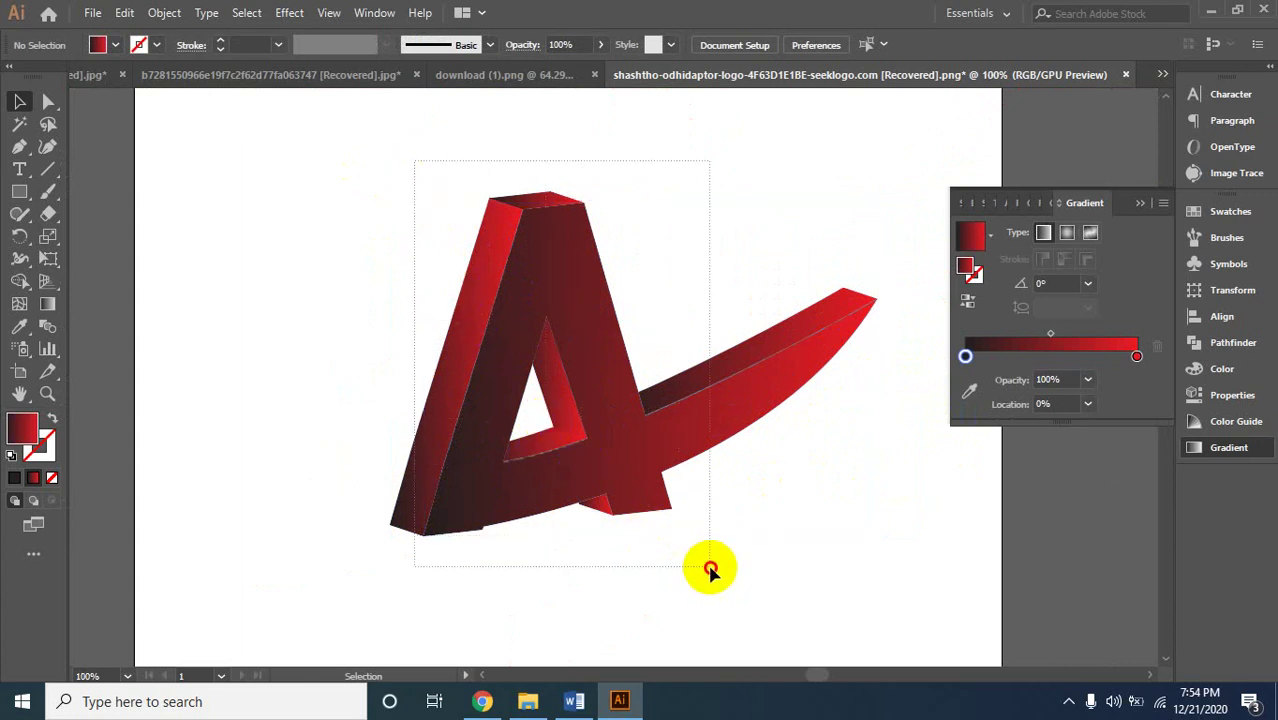
left_click(664, 616)
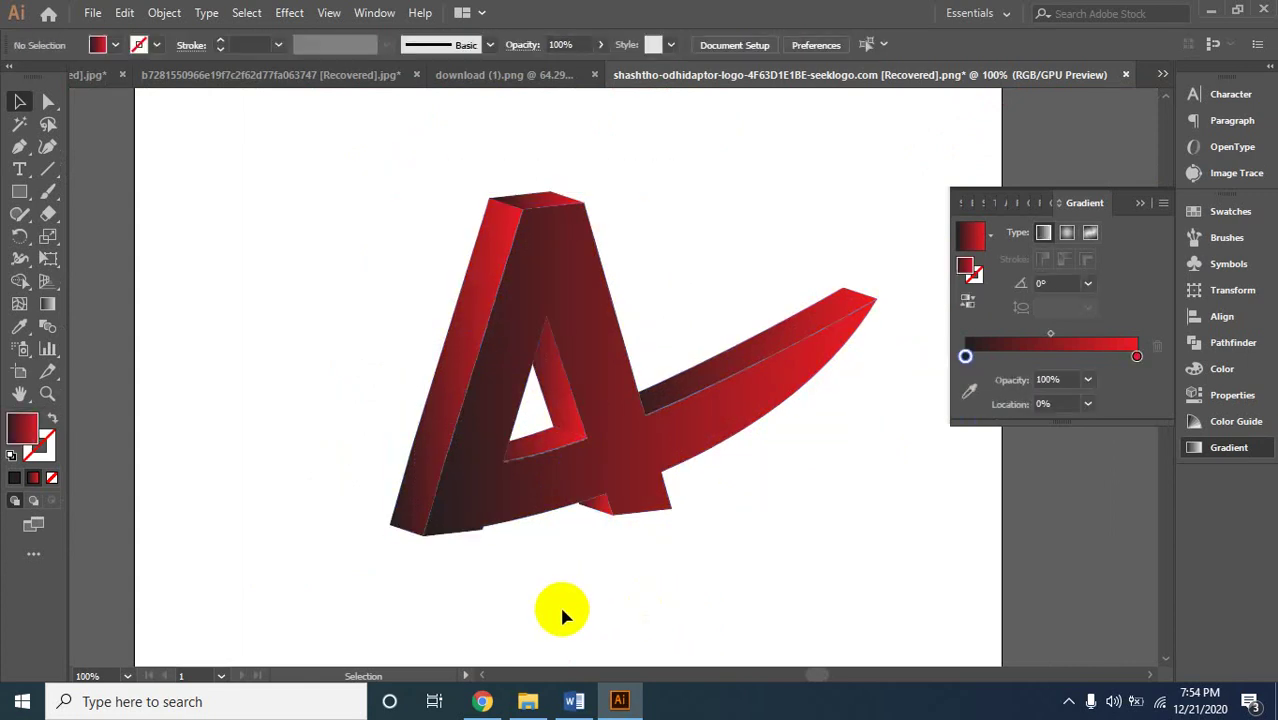
left_click(479, 451, "ctrl+alt")
left_click(685, 328)
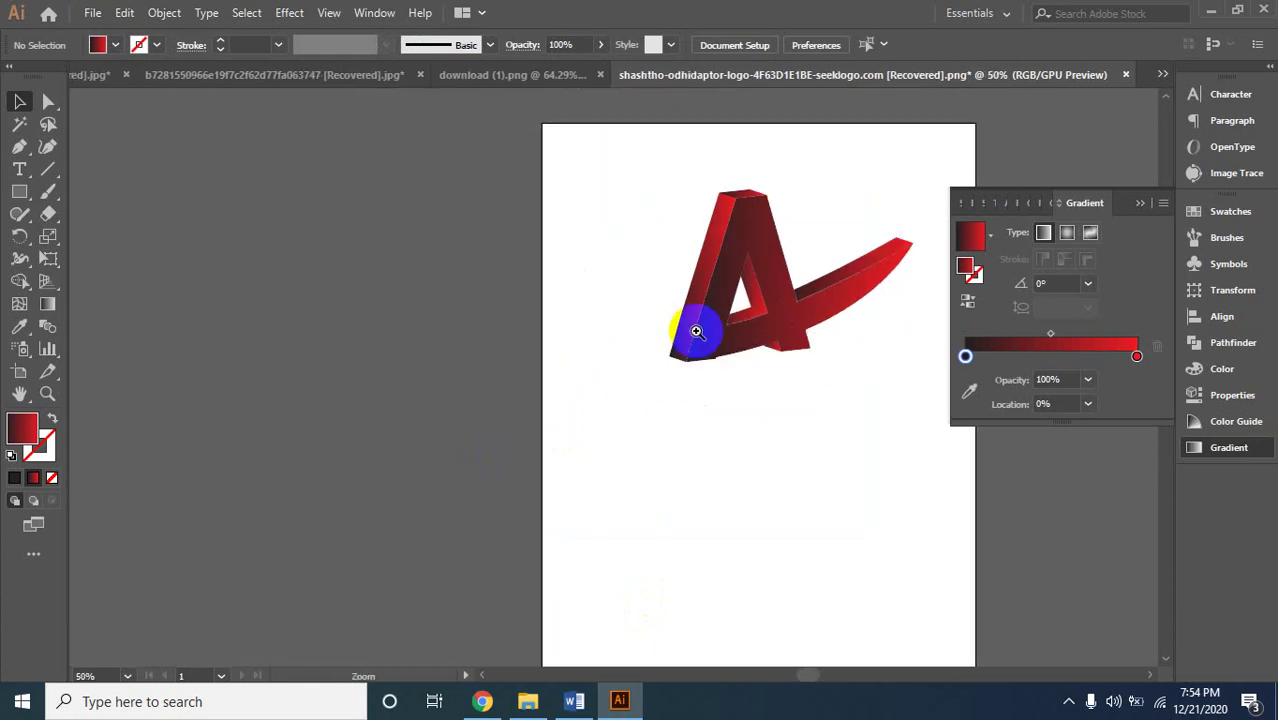
left_click_drag(662, 357, 683, 441)
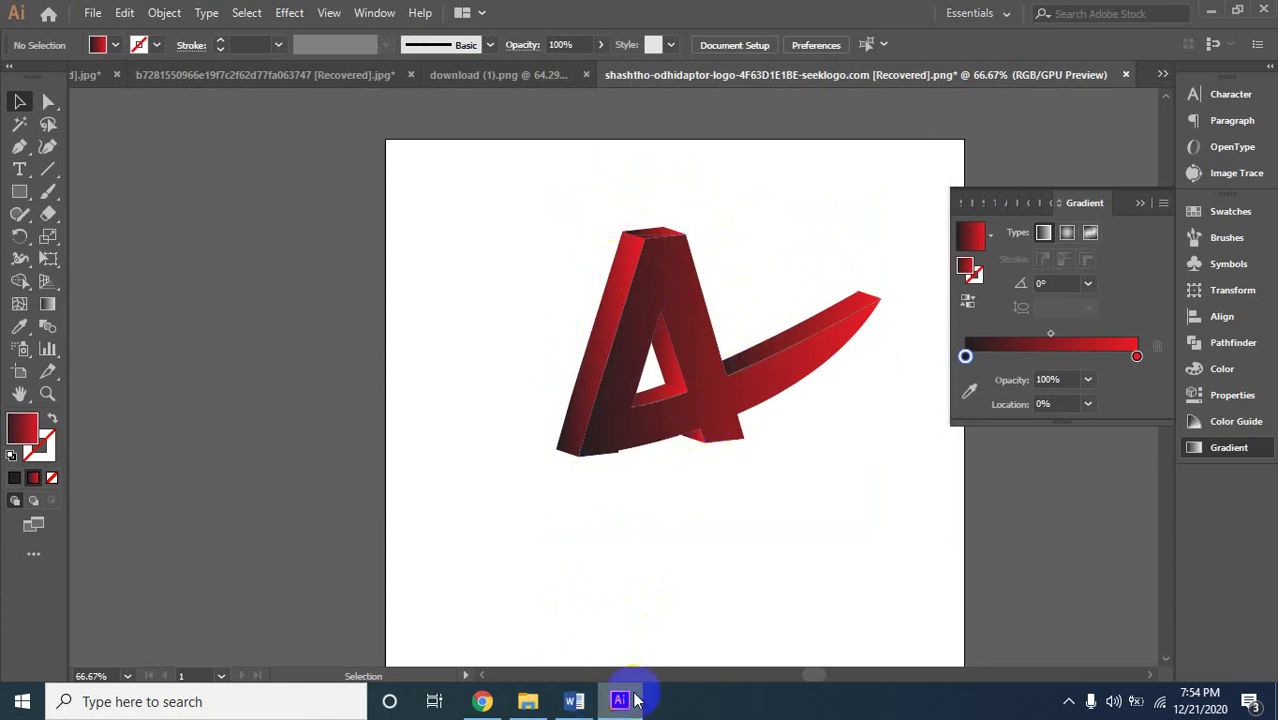
left_click(585, 703)
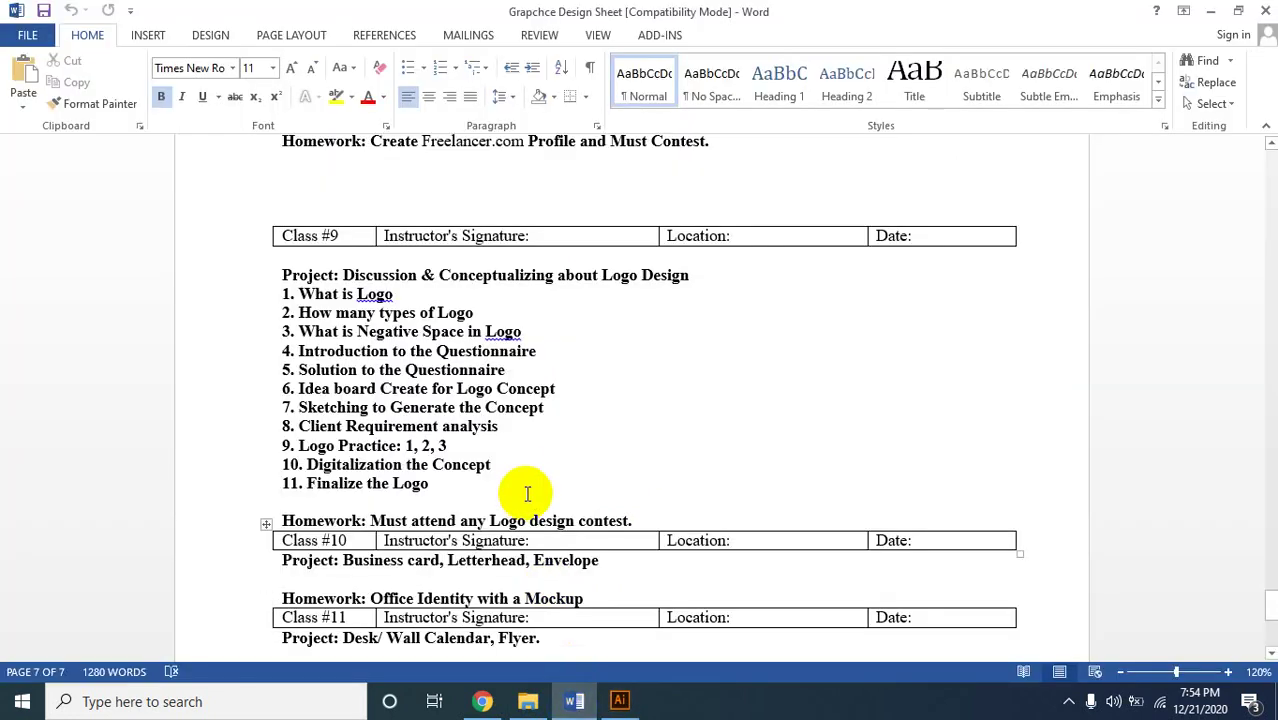
scroll(524, 495, "down", 3)
scroll(528, 472, "up", 3)
scroll(528, 474, "up", 1)
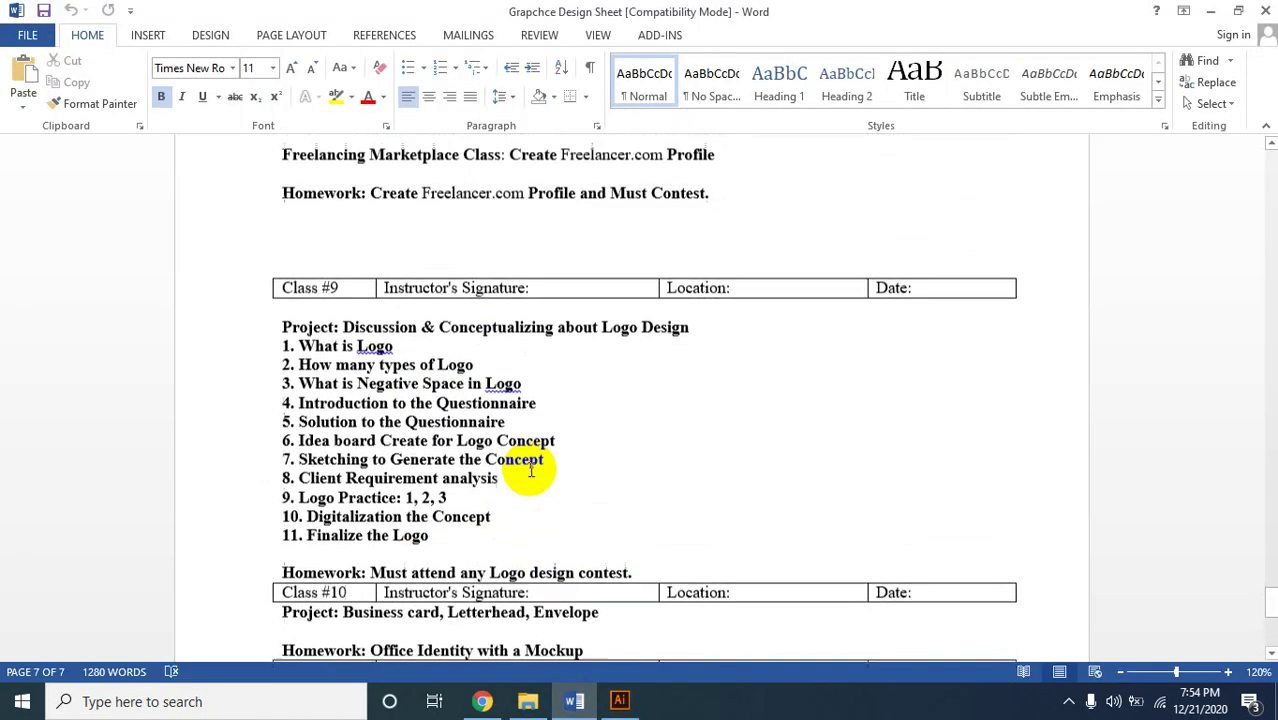
scroll(545, 430, "up", 1)
scroll(568, 405, "down", 3)
scroll(566, 430, "down", 4)
scroll(568, 400, "up", 3)
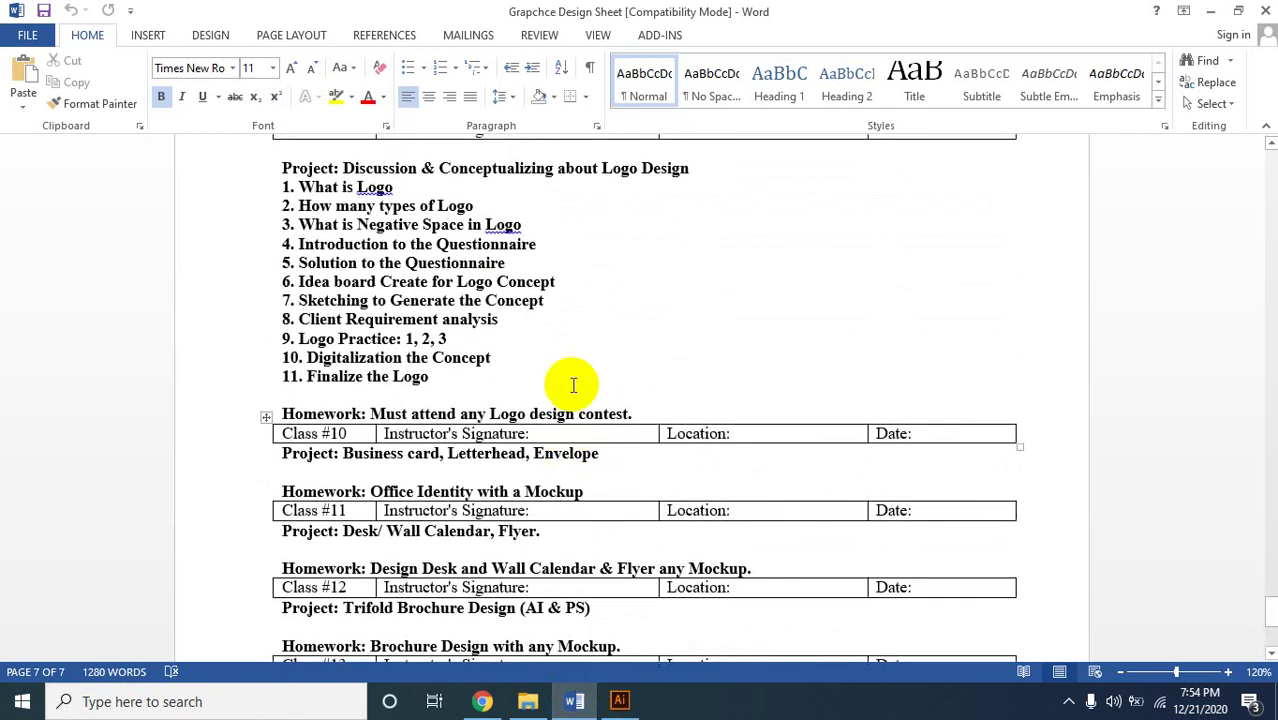
scroll(566, 375, "up", 3)
scroll(530, 404, "up", 4)
scroll(530, 410, "up", 3)
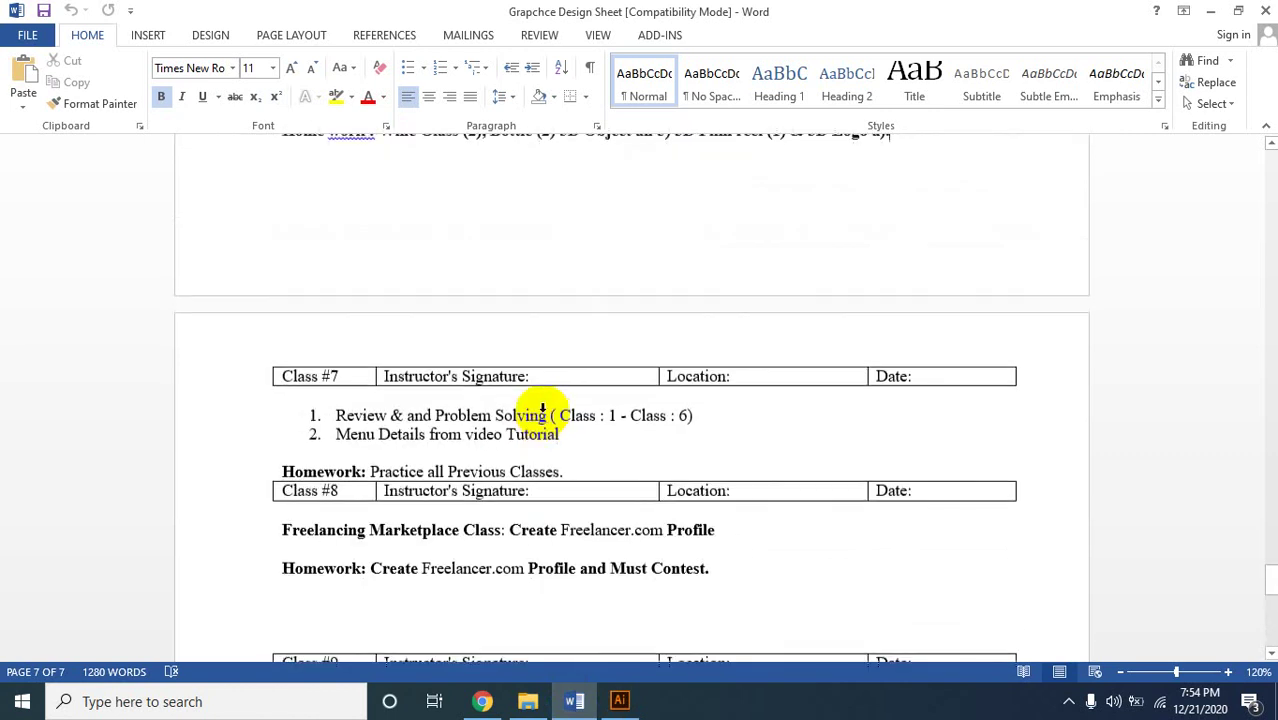
scroll(540, 412, "up", 4)
scroll(542, 415, "up", 3)
scroll(593, 400, "down", 1)
scroll(611, 474, "down", 1)
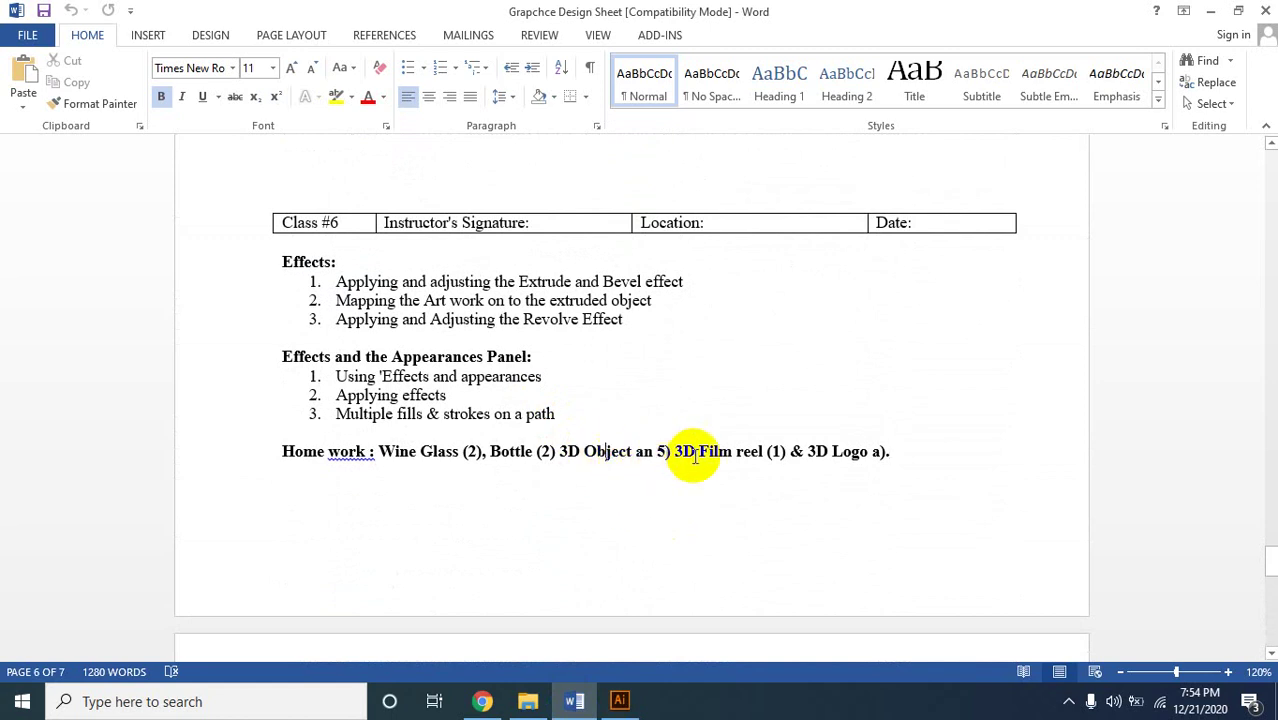
left_click(851, 451)
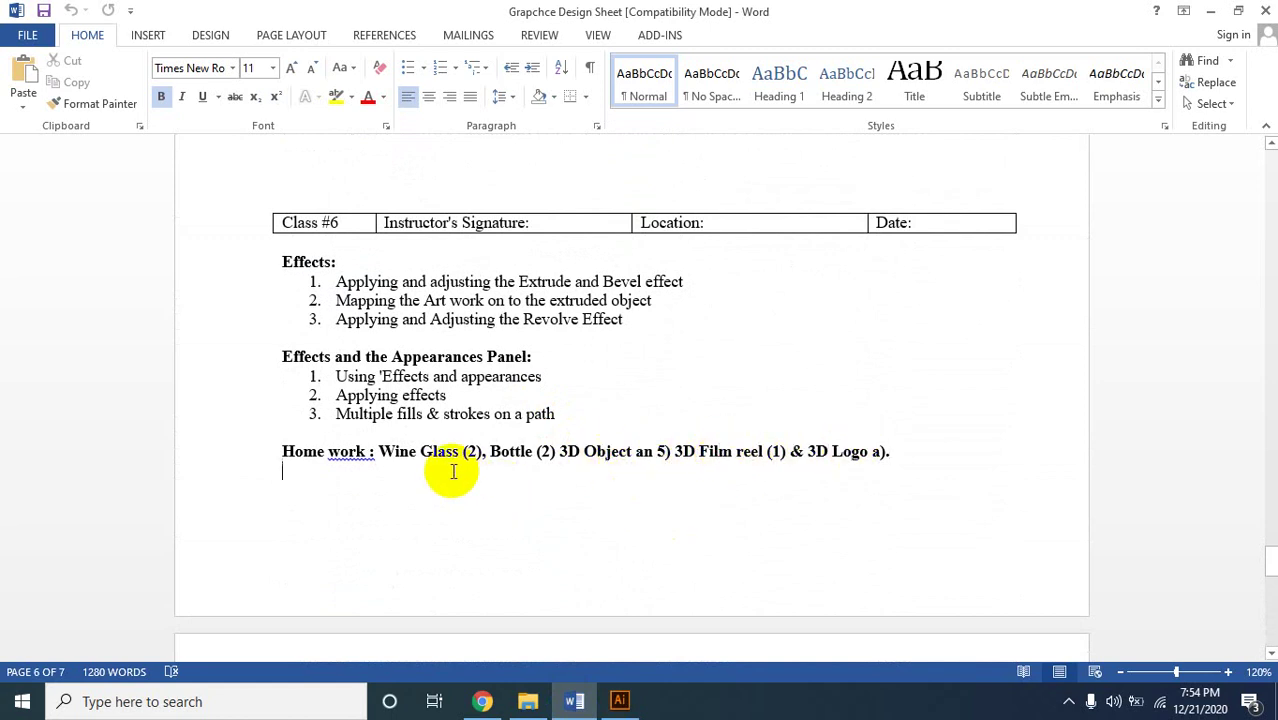
scroll(561, 417, "down", 1)
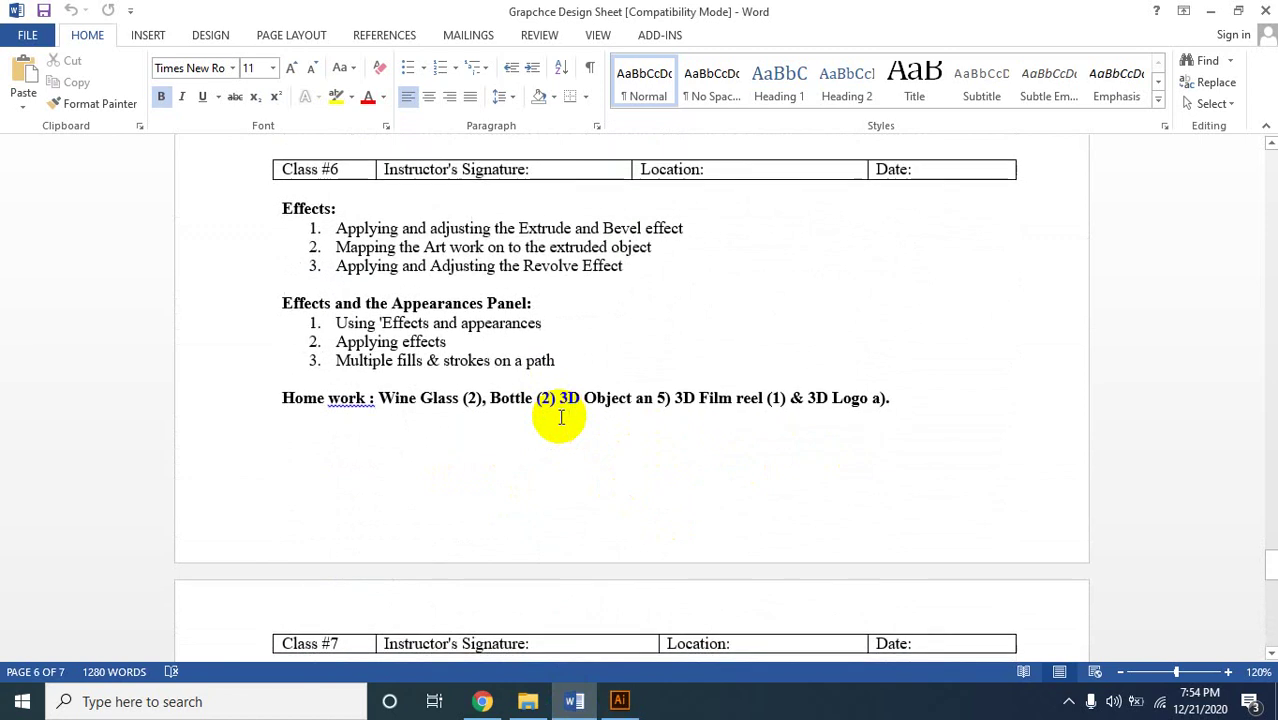
left_click(561, 417)
scroll(561, 417, "down", 2)
middle_click(567, 408)
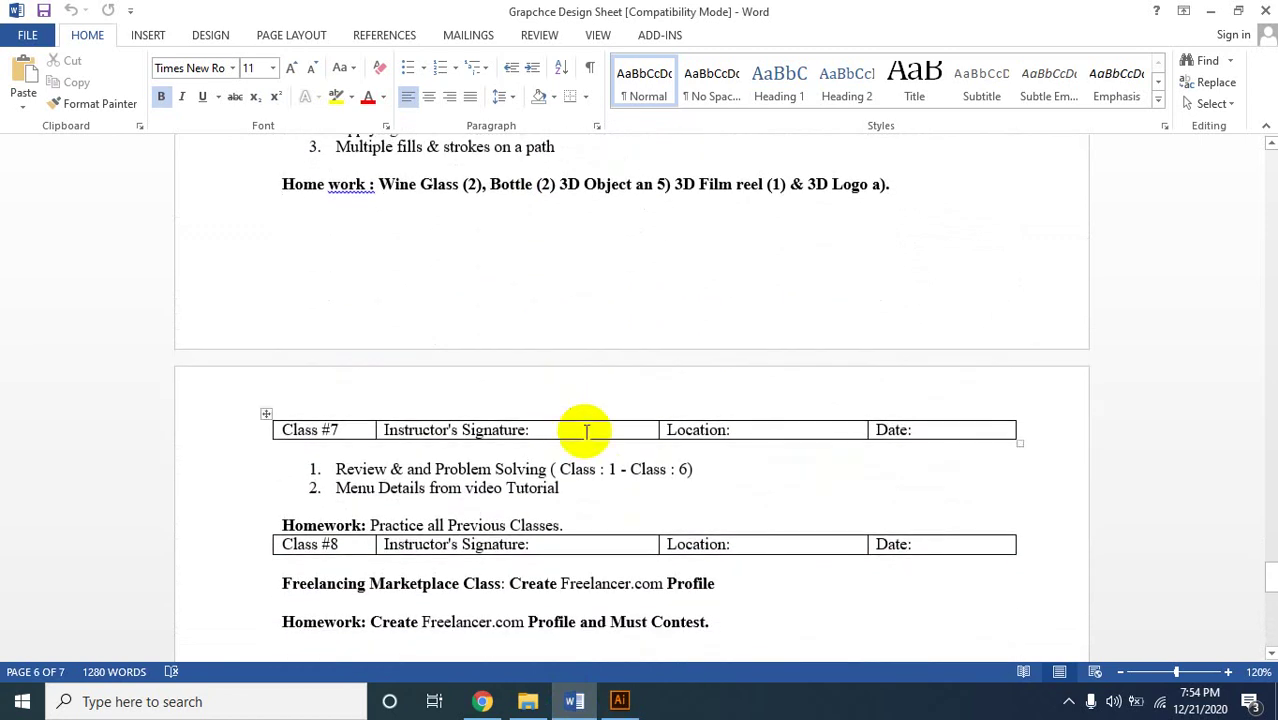
scroll(586, 432, "down", 1)
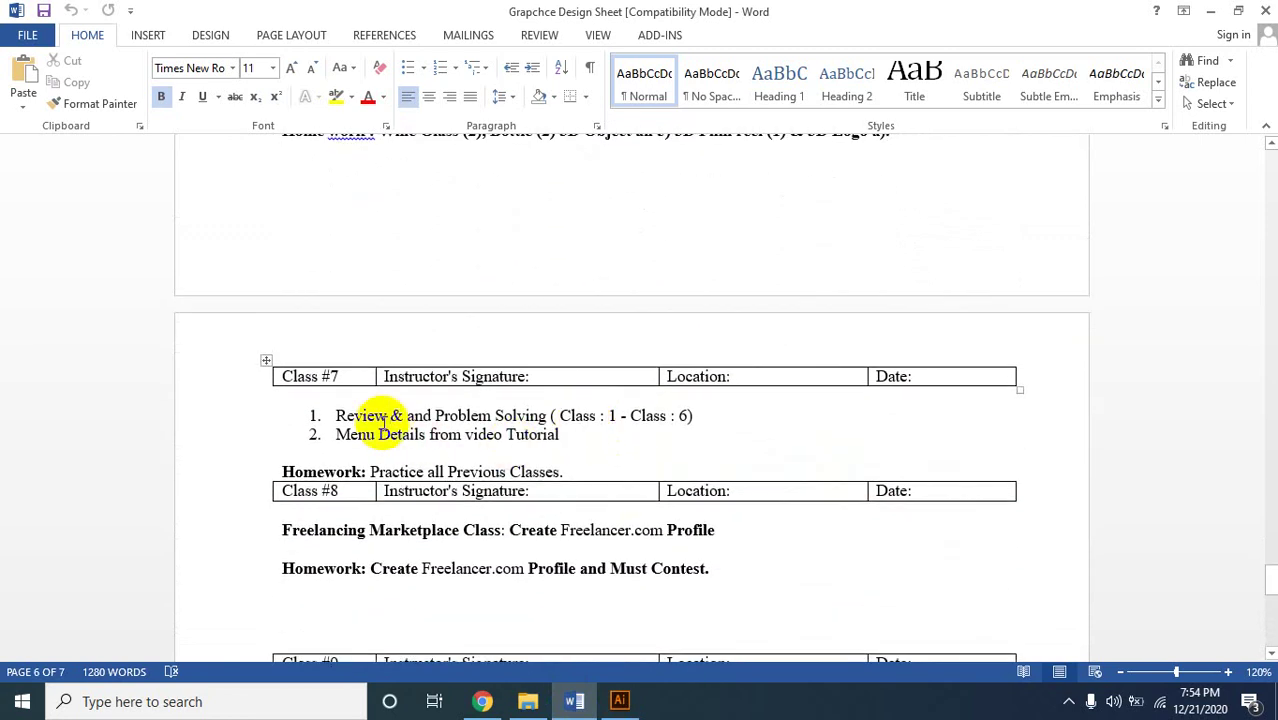
scroll(476, 398, "up", 3)
scroll(484, 382, "up", 3)
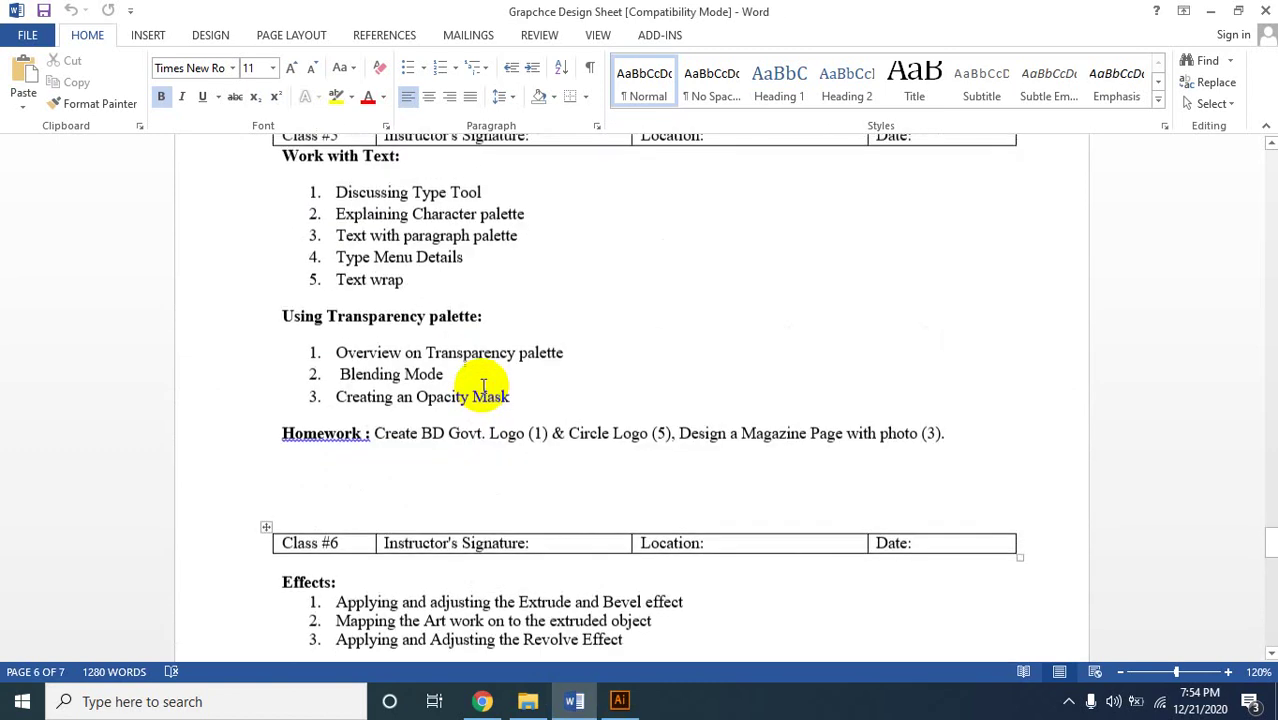
scroll(484, 382, "down", 3)
left_click(579, 499)
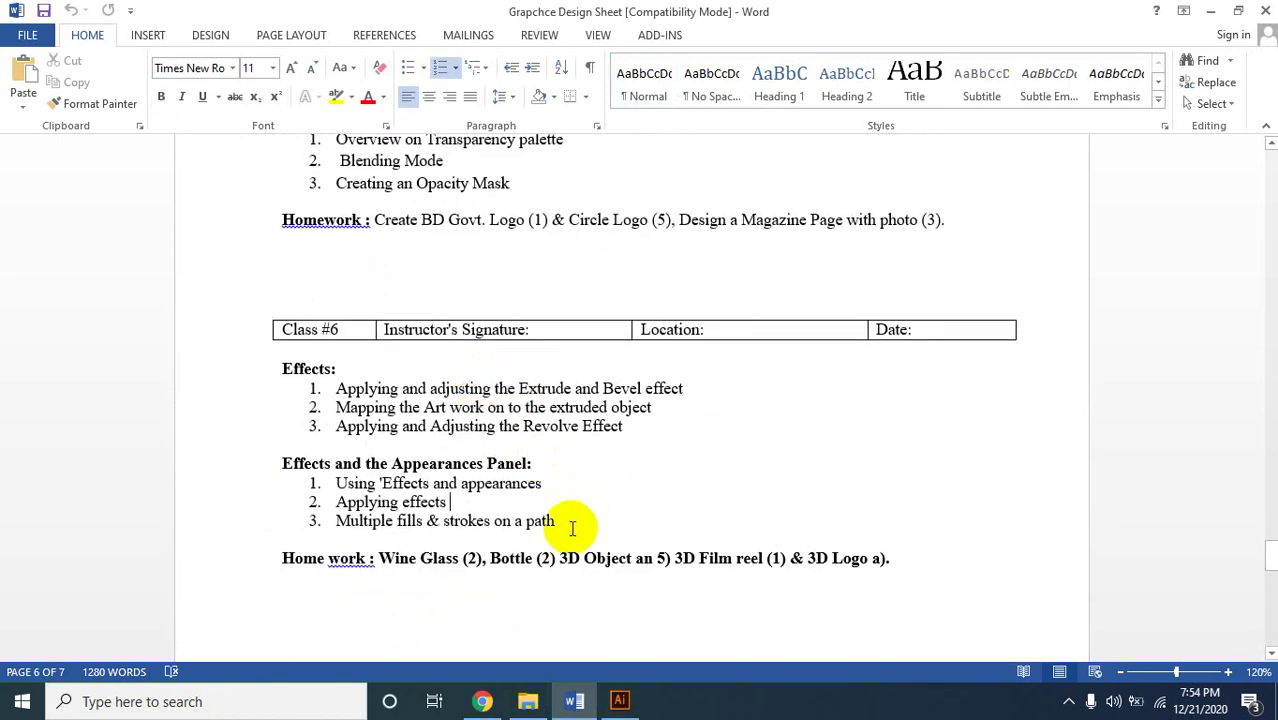
scroll(620, 270, "up", 3)
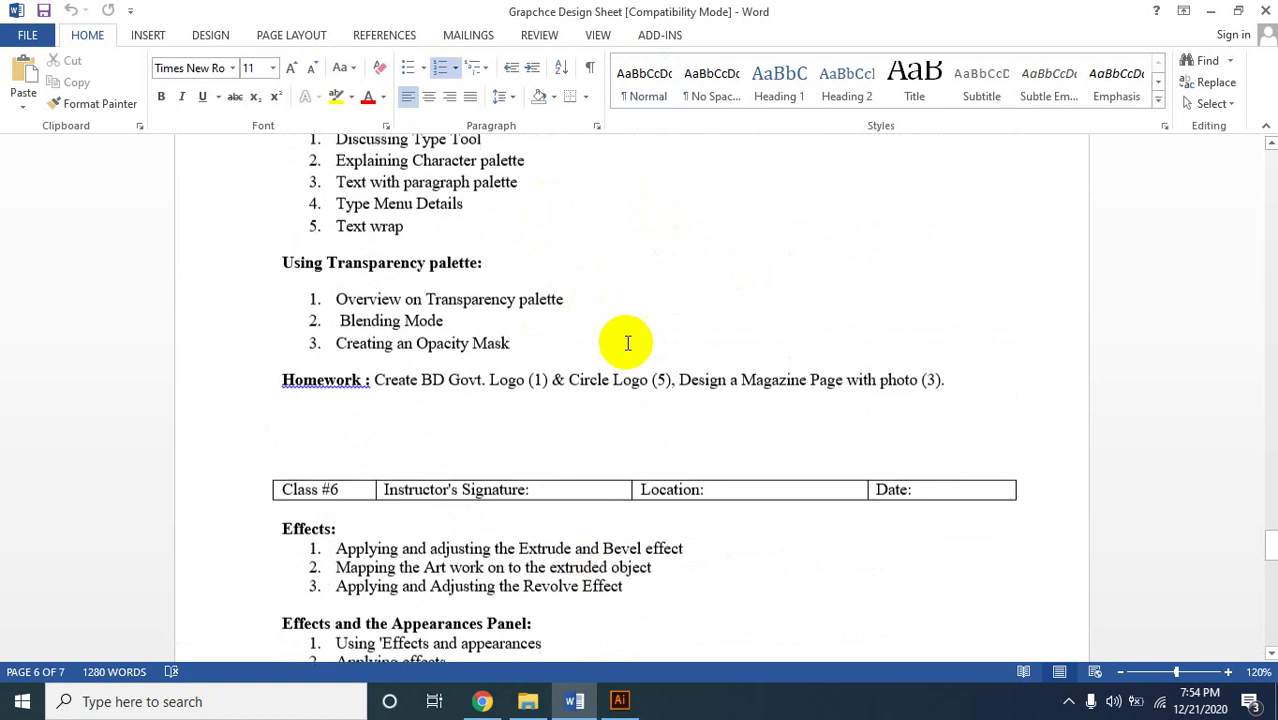
left_click(620, 701)
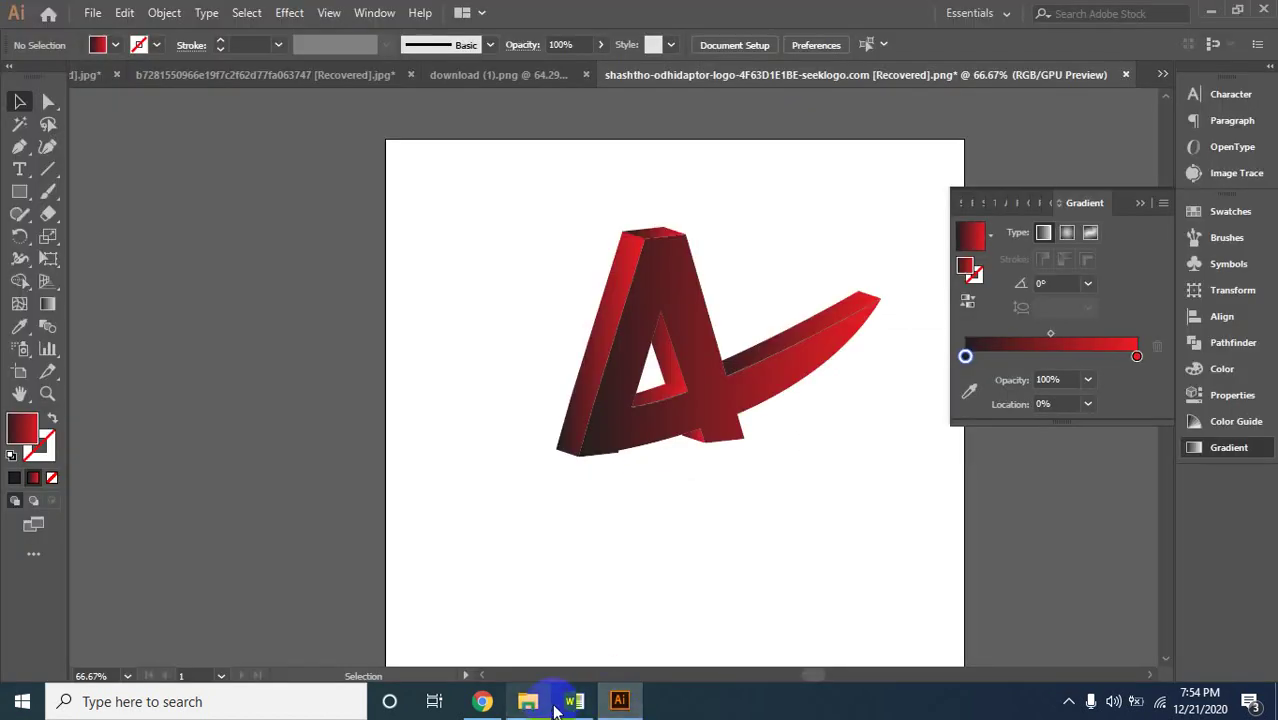
left_click(574, 701)
scroll(468, 488, "down", 7)
scroll(471, 485, "down", 5)
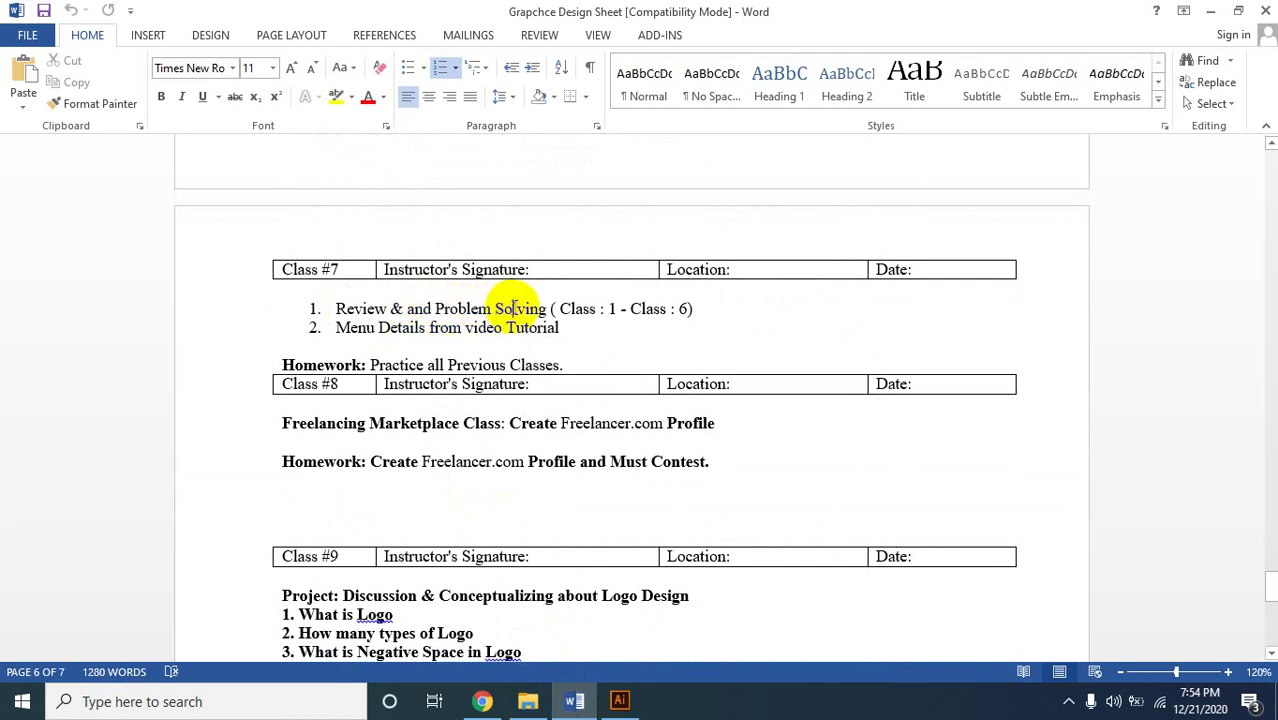
left_click(615, 310)
left_click(696, 309)
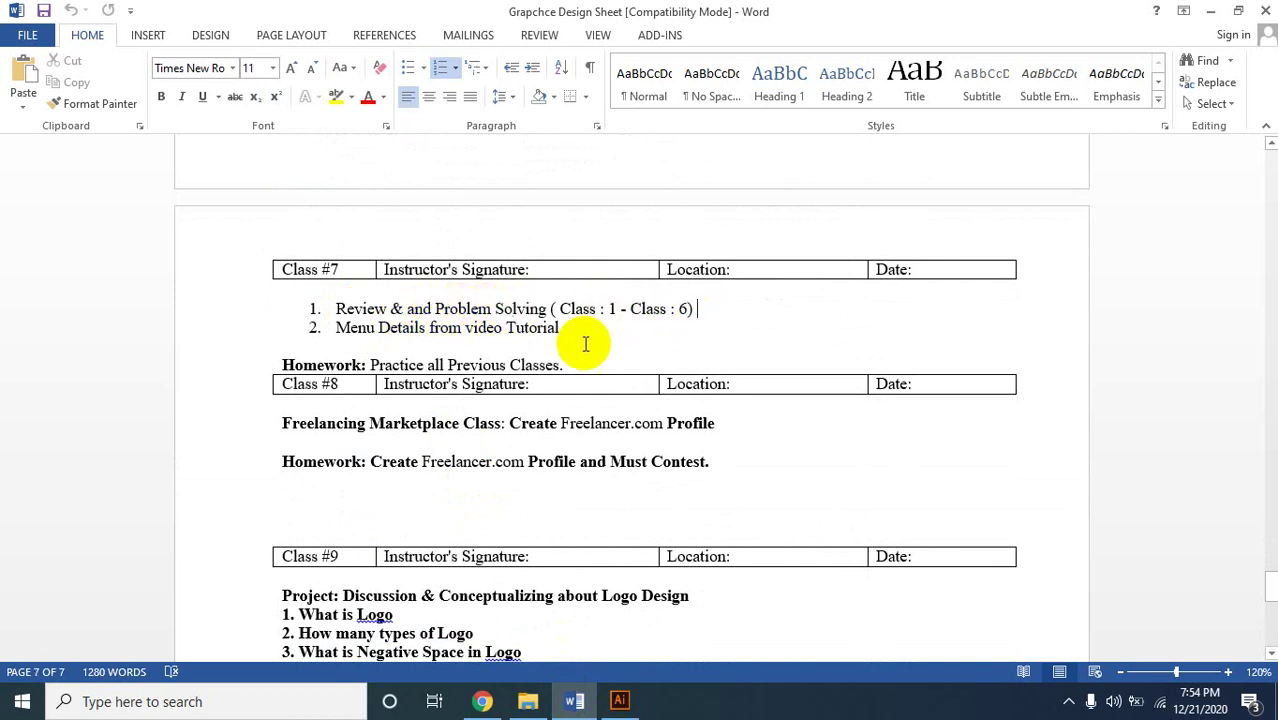
mouse_move(330, 345)
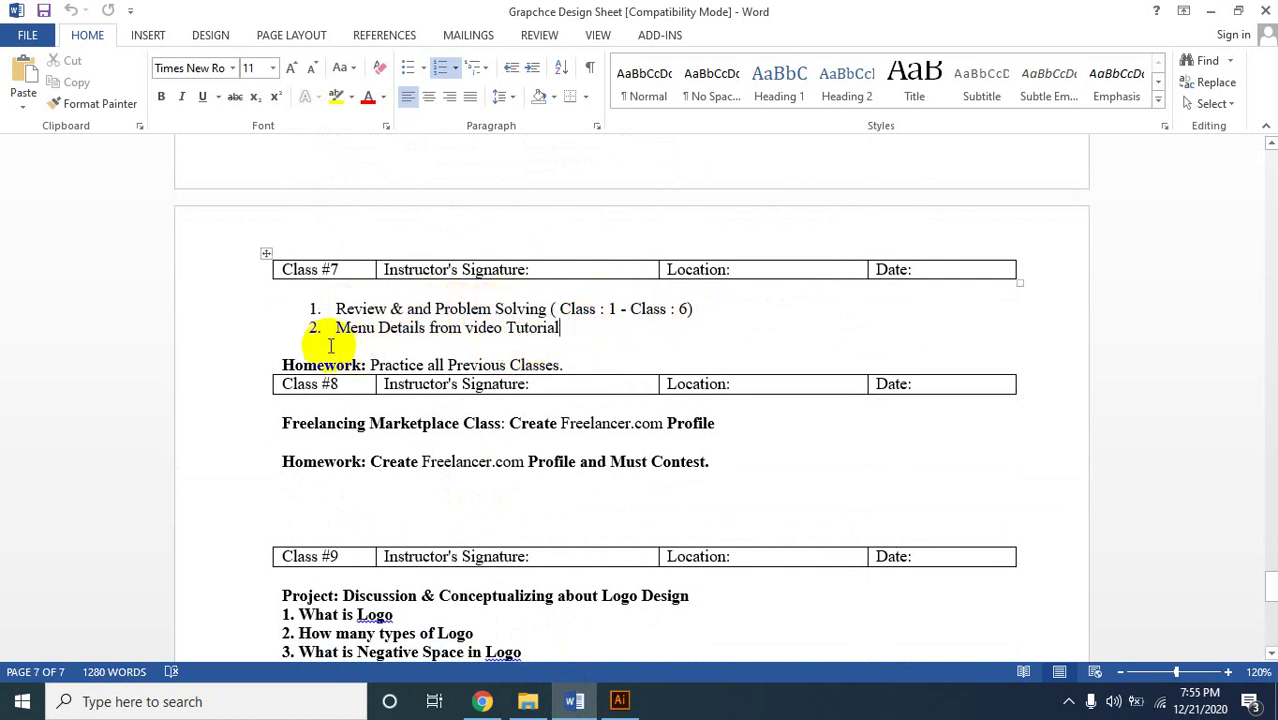
left_click(462, 328)
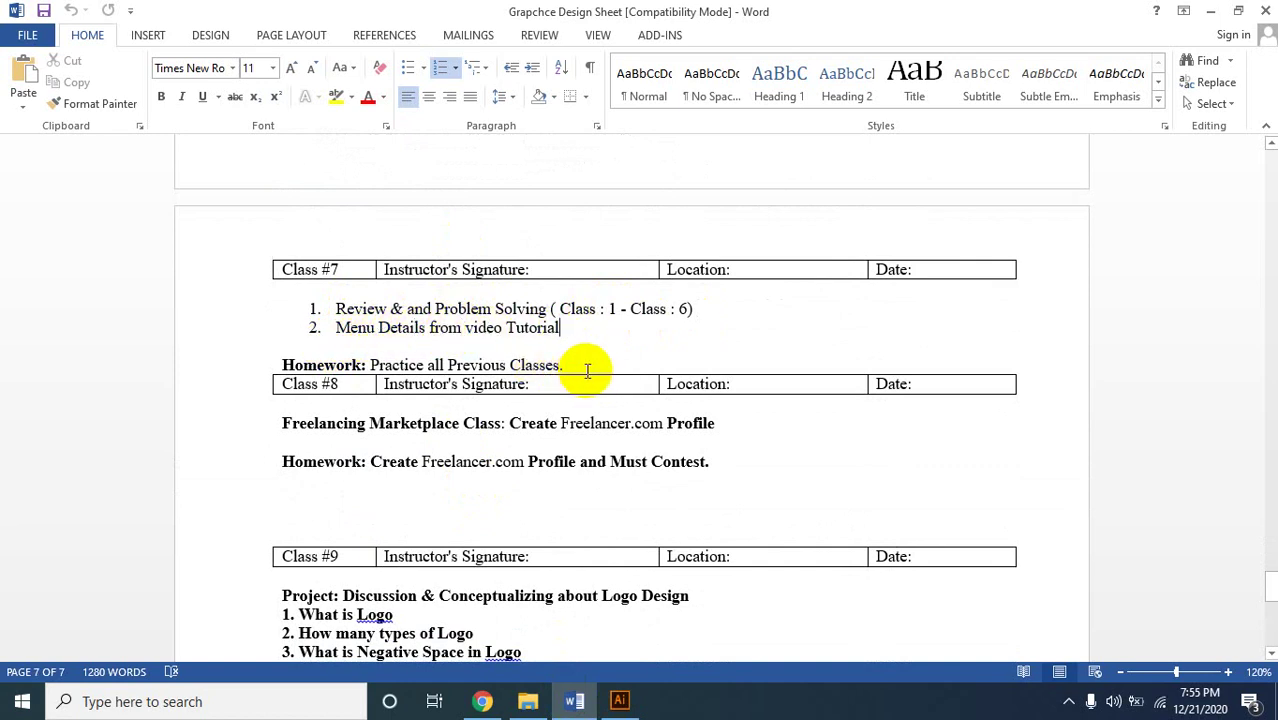
left_click(456, 440)
left_click_drag(733, 463, 300, 435)
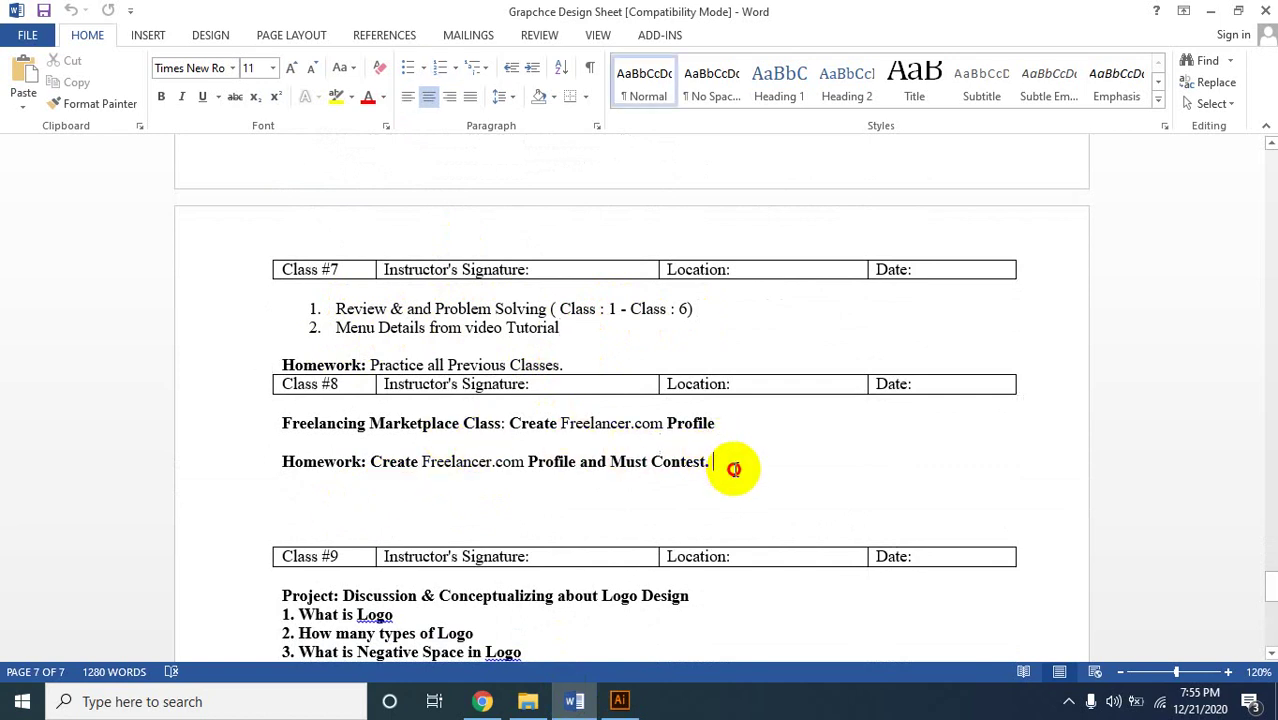
left_click(736, 476)
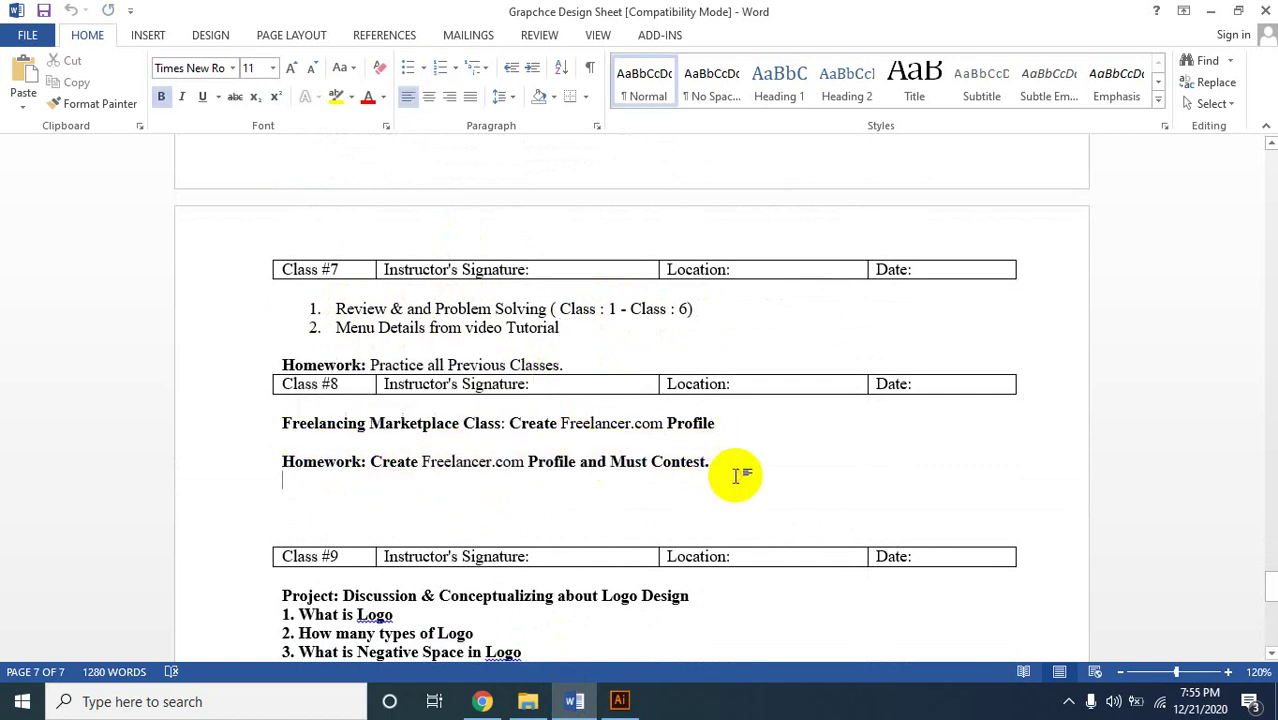
scroll(545, 487, "down", 3)
scroll(545, 487, "down", 1)
scroll(500, 470, "down", 4)
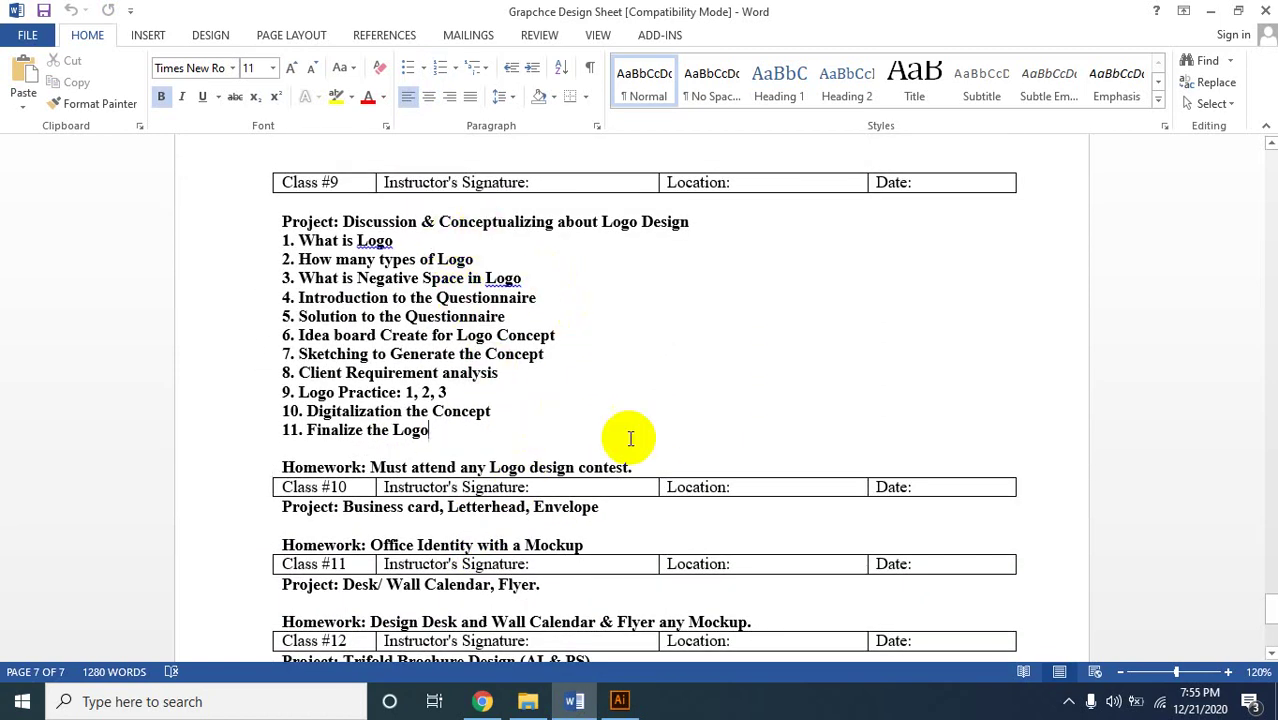
scroll(620, 445, "down", 2)
scroll(621, 451, "up", 1)
scroll(618, 445, "up", 1)
scroll(590, 430, "up", 1)
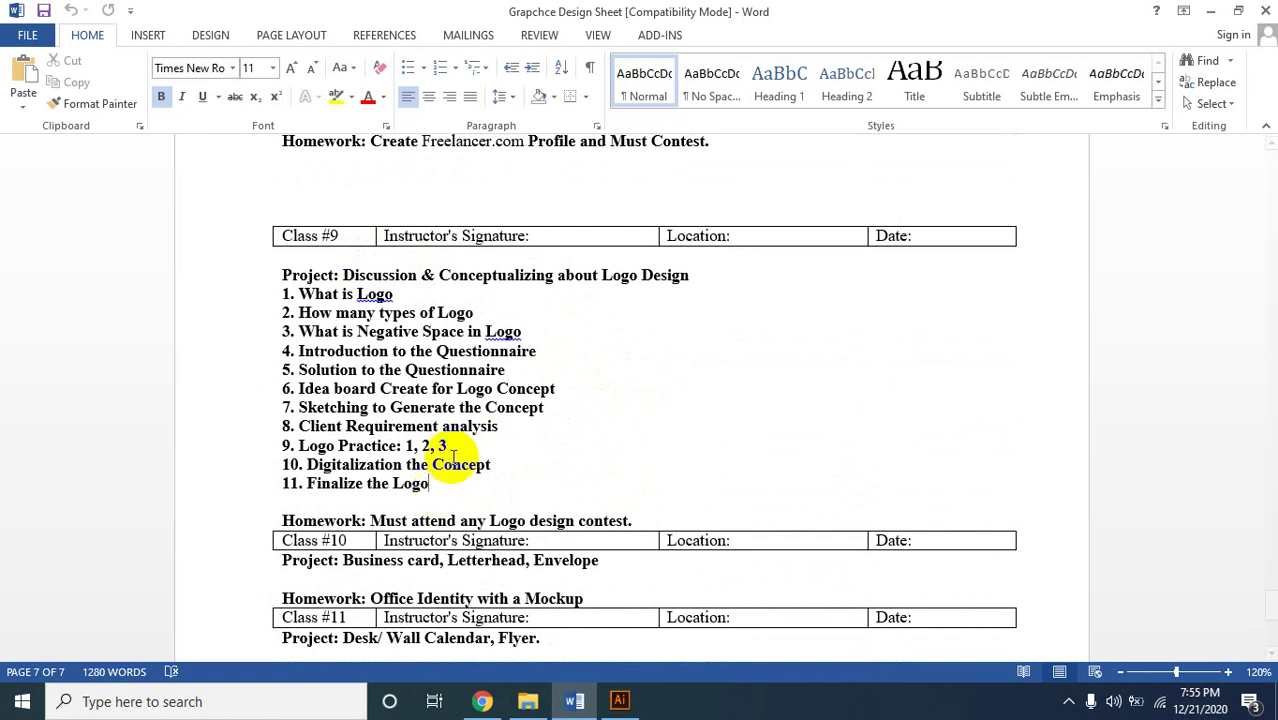
scroll(536, 314, "up", 5)
scroll(548, 297, "up", 6)
scroll(547, 302, "down", 6)
scroll(548, 302, "down", 5)
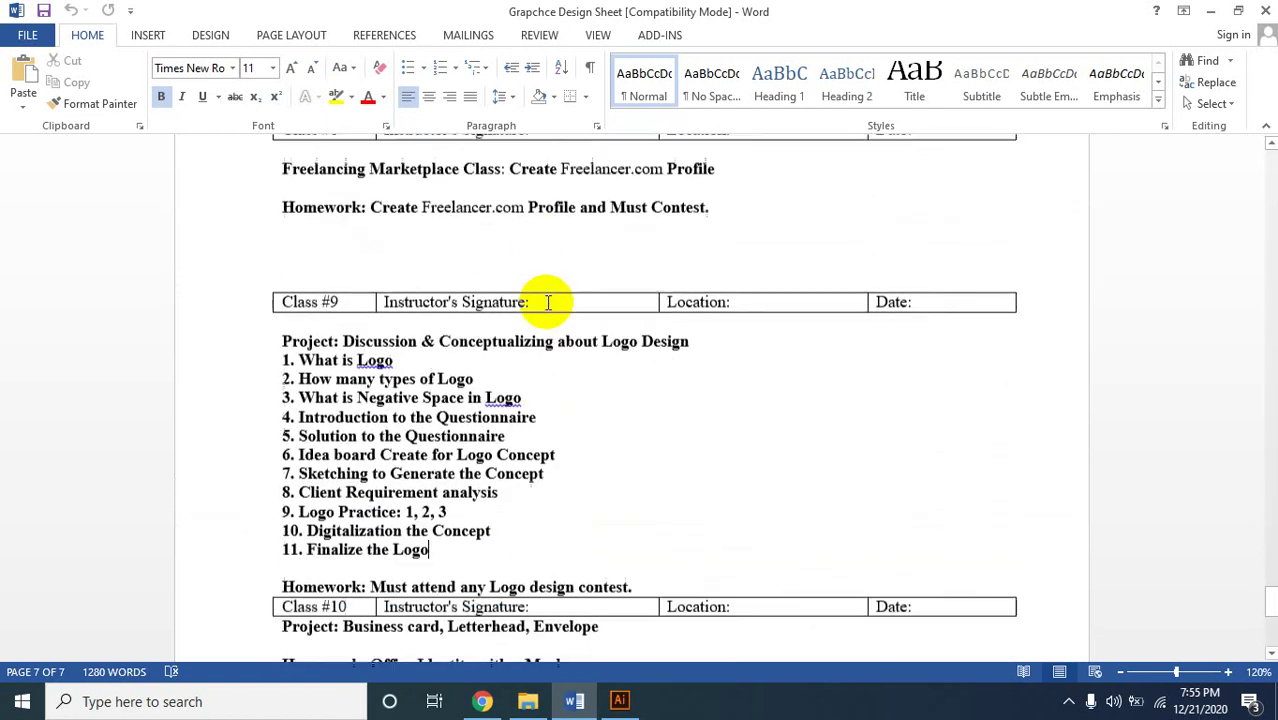